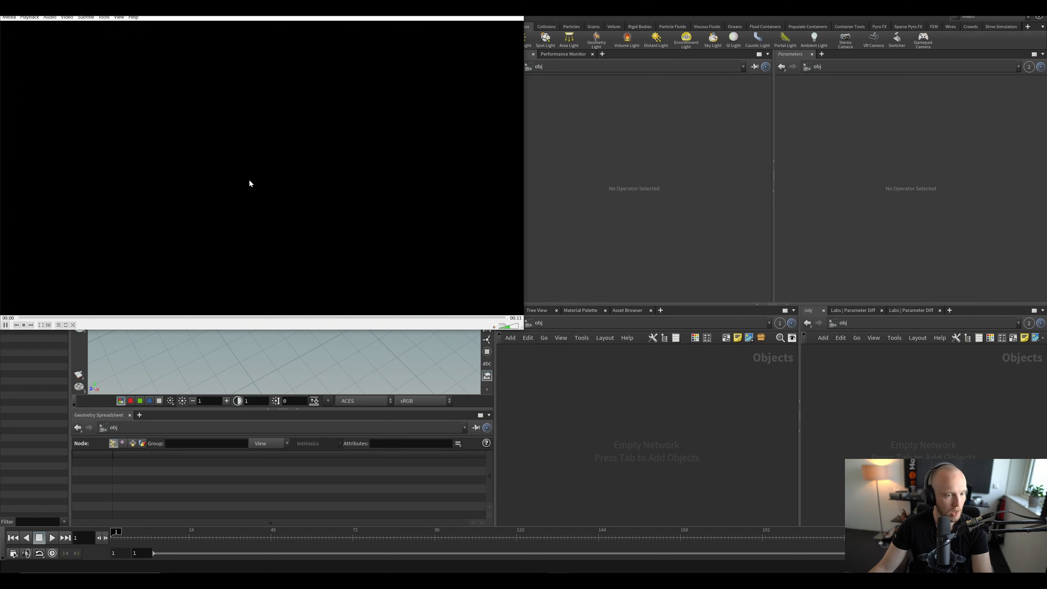
Step: Move the reference video window aside, switch to Houdini, and set the project directory to $HIP/
scroll(250, 174, down, 5)
drag(248, 7, 570, 90)
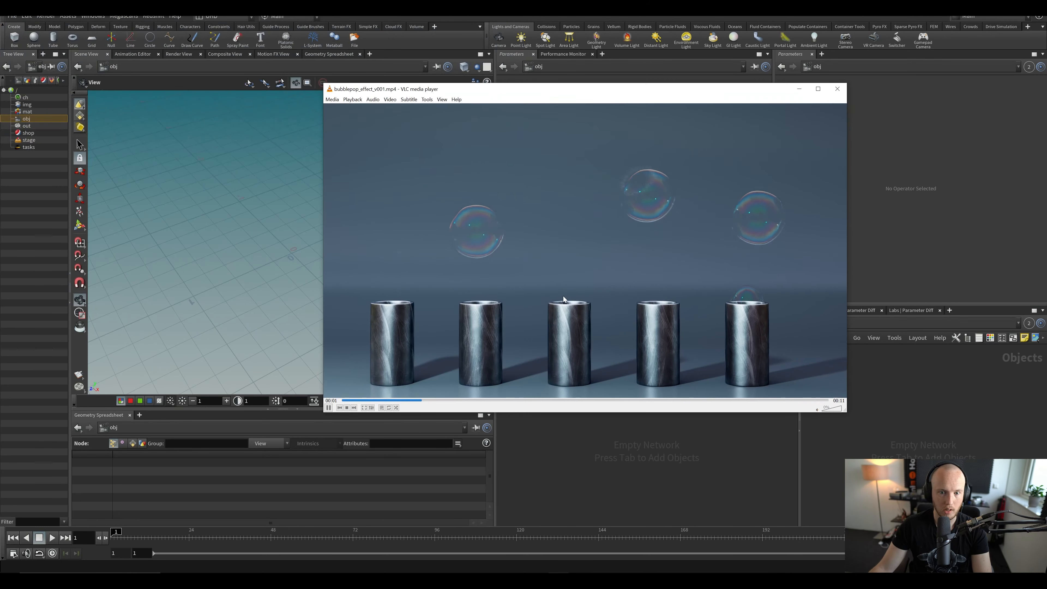
click(579, 449)
click(6, 16)
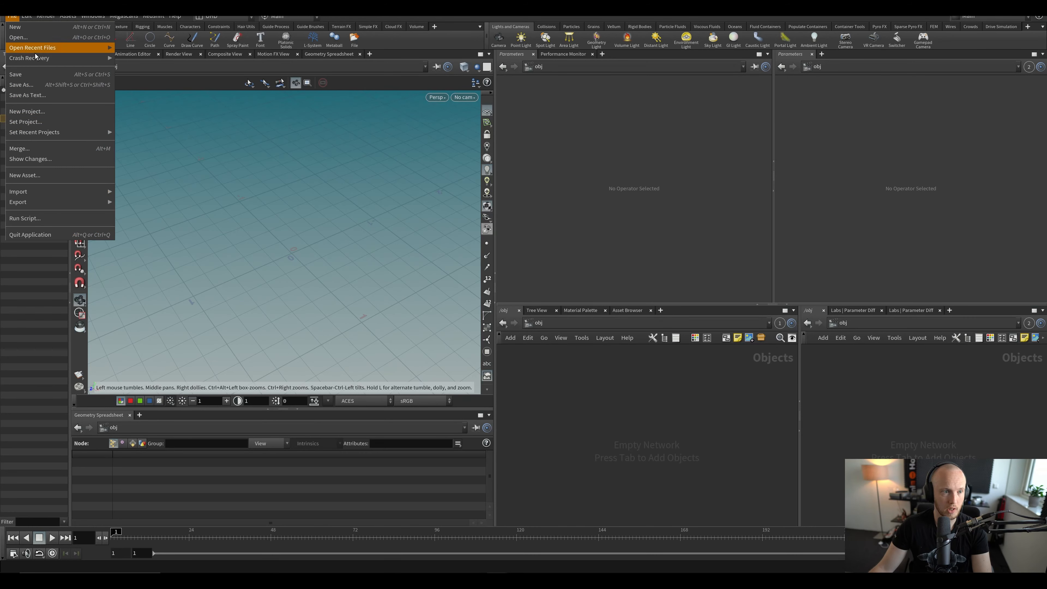
click(42, 123)
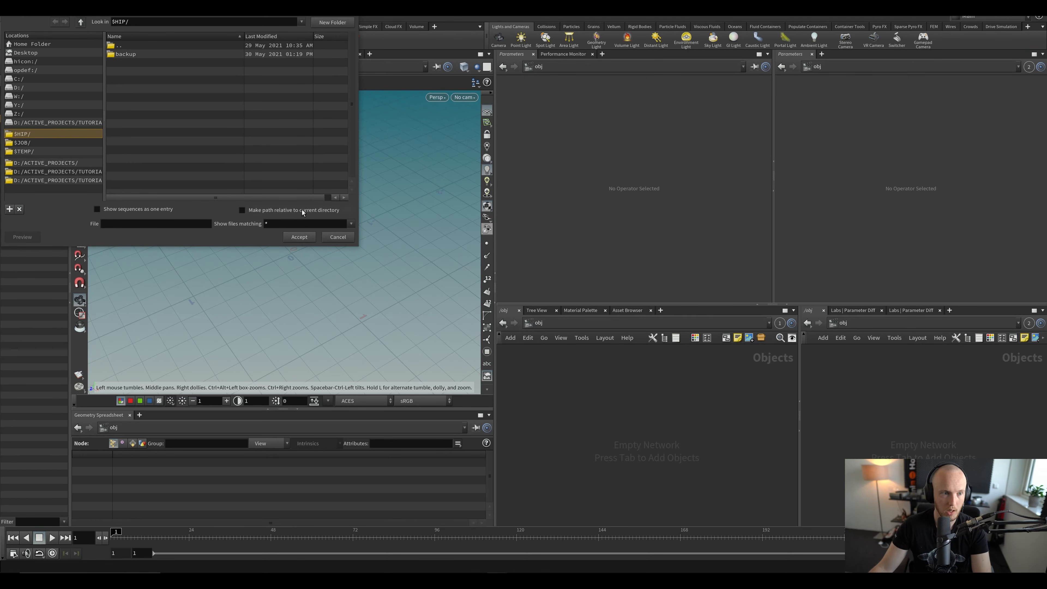
click(299, 237)
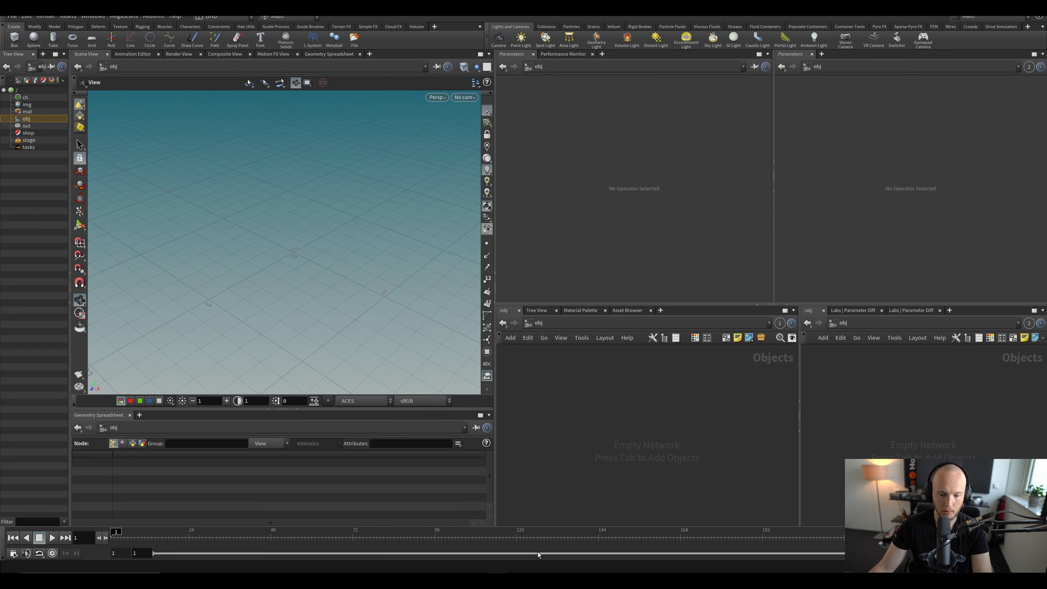
key(alt+Tab)
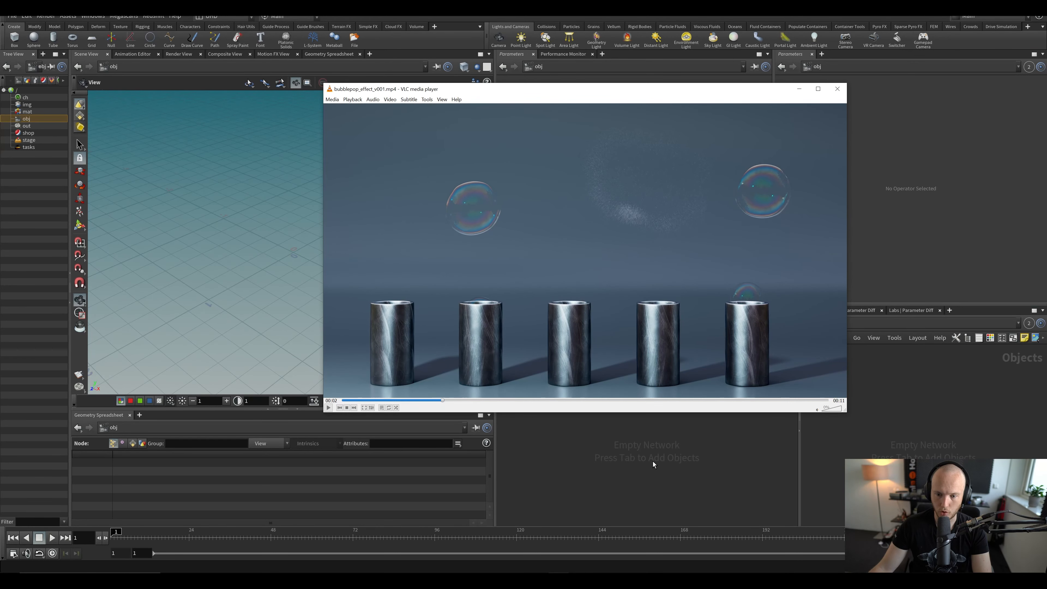
key(alt+Tab)
key(Tab)
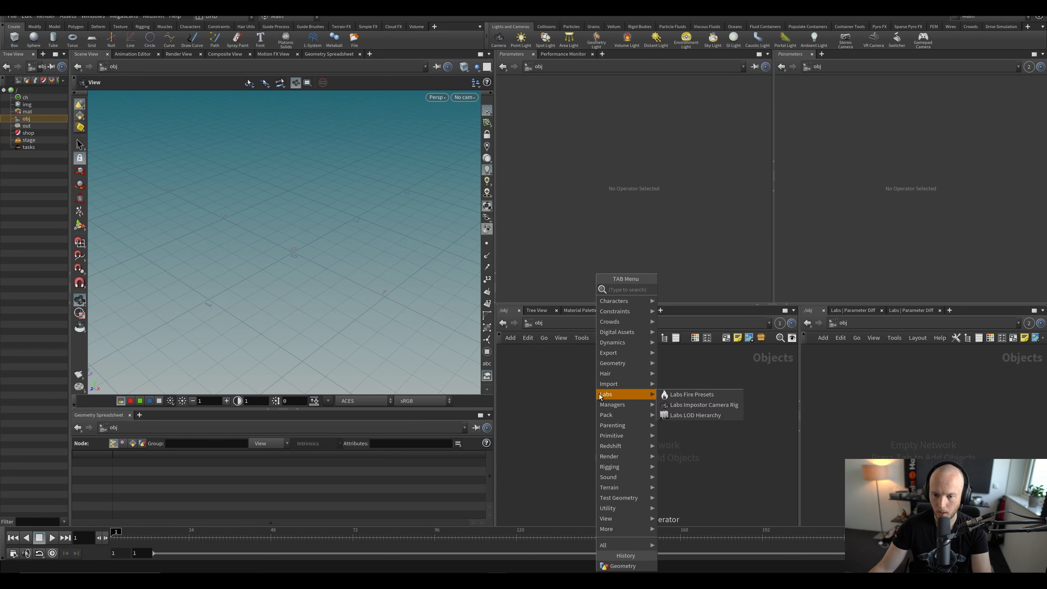
key(Escape)
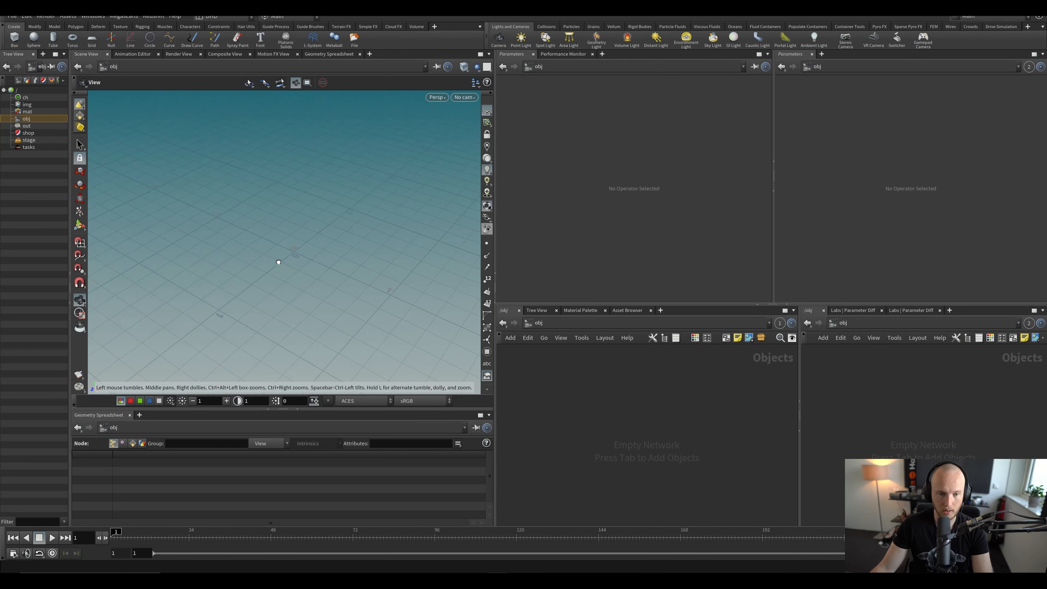
drag(278, 262, 232, 249)
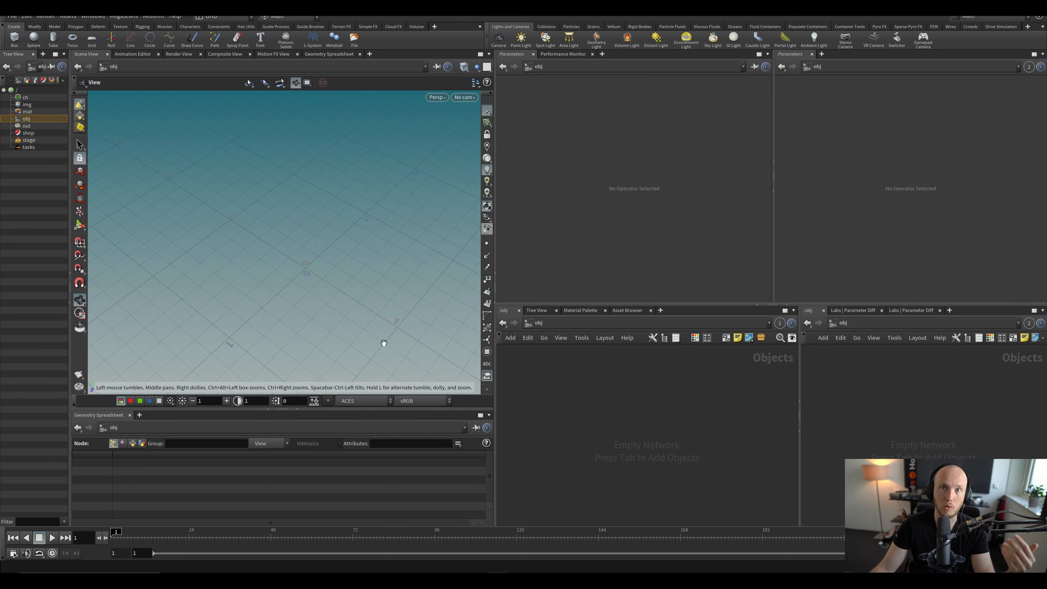
drag(402, 297, 363, 273)
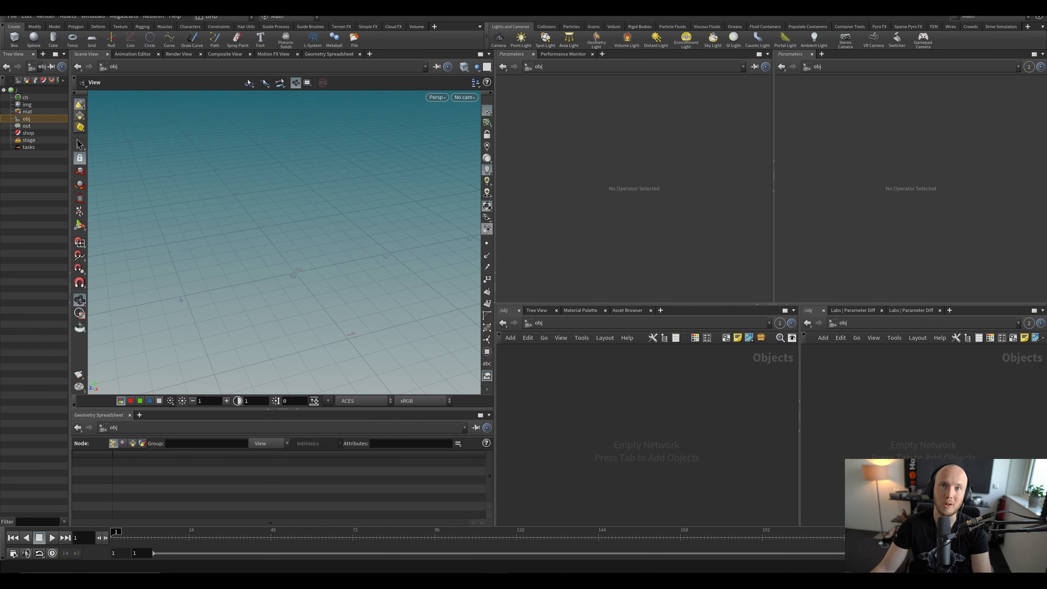
drag(246, 267, 260, 290)
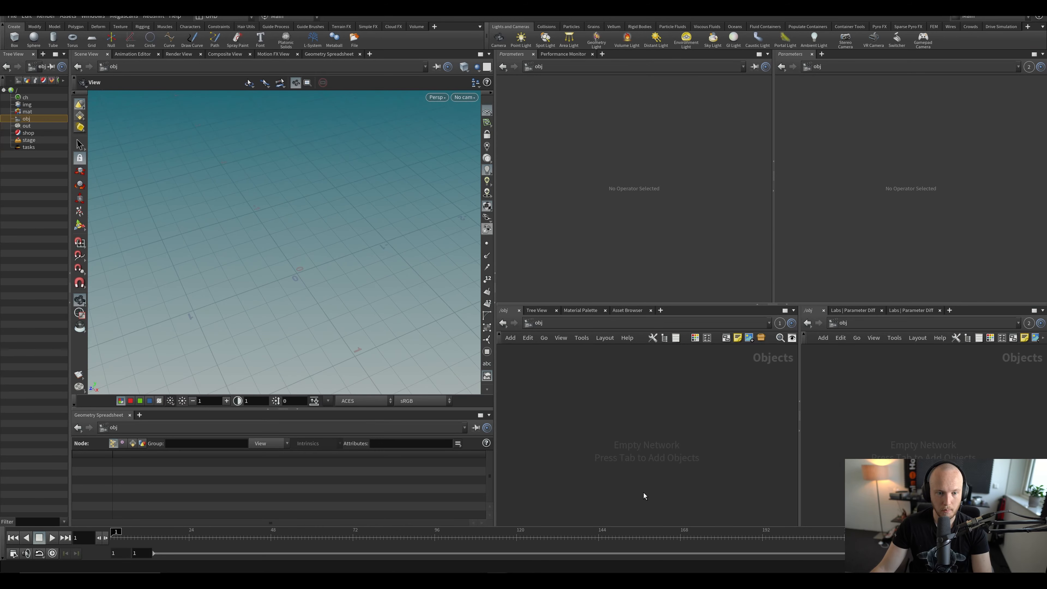
Step: Create a Geometry object named SIMULATION and save the scene
key(Tab)
text(ge)
key(Return)
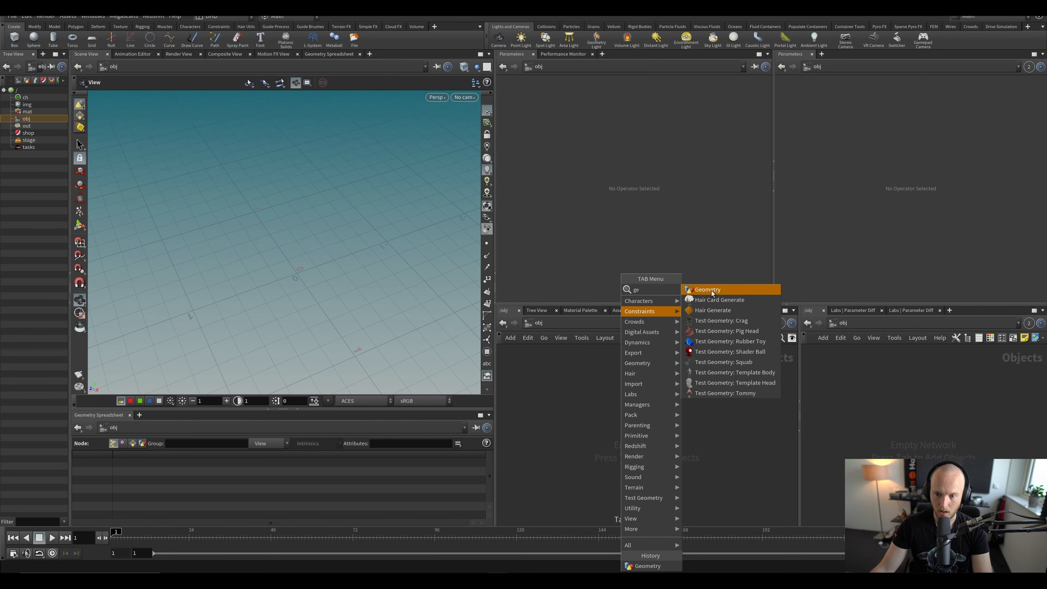
click(622, 387)
double_click(644, 387)
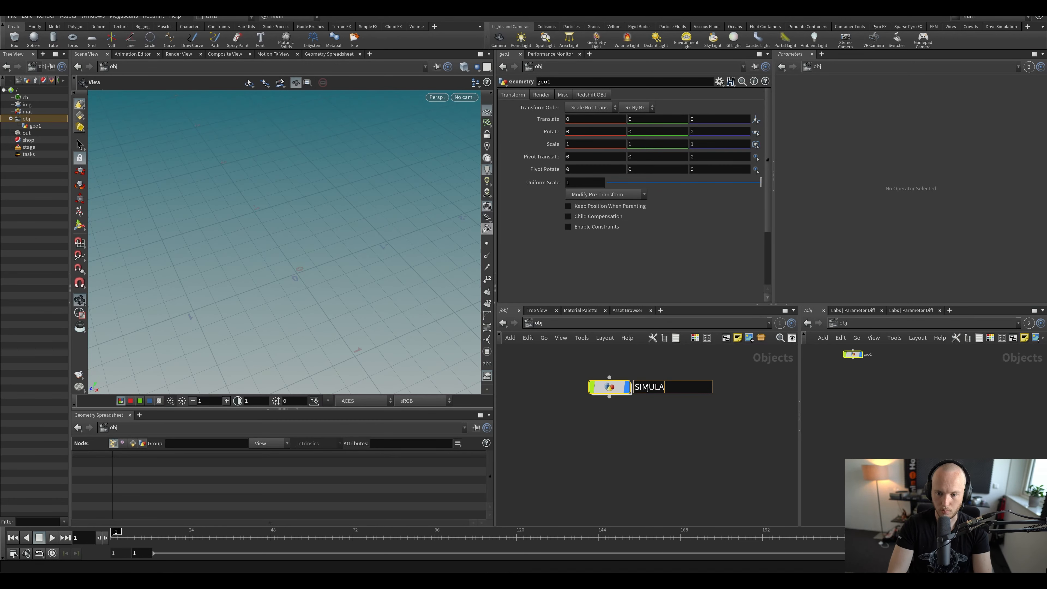
text(SIMULATIO)
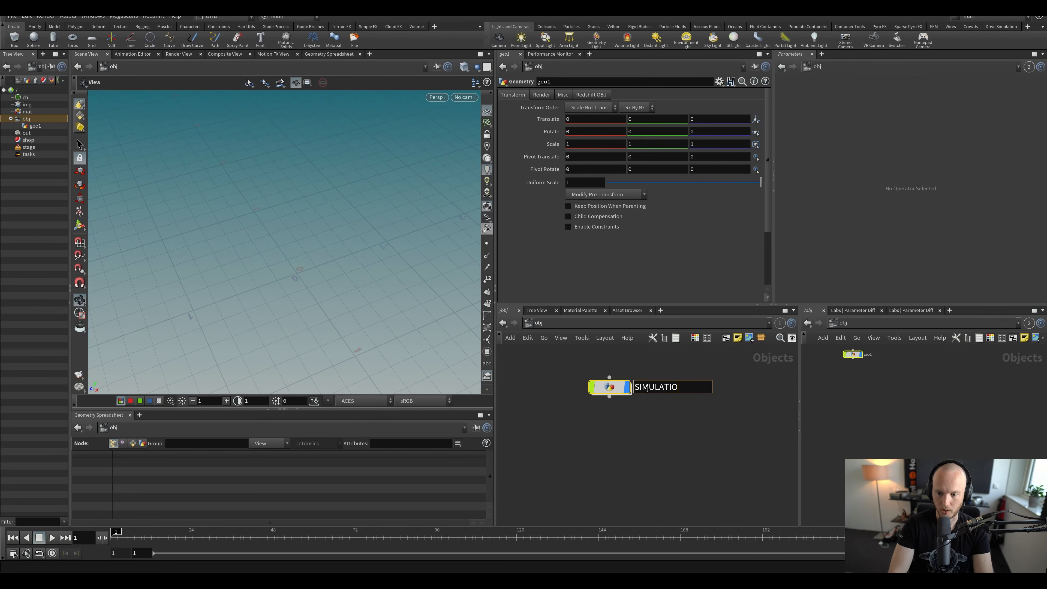
text(N)
key(Return)
key(ctrl+s)
Step: Add a Tube node inside the SIMULATION geometry object
double_click(606, 389)
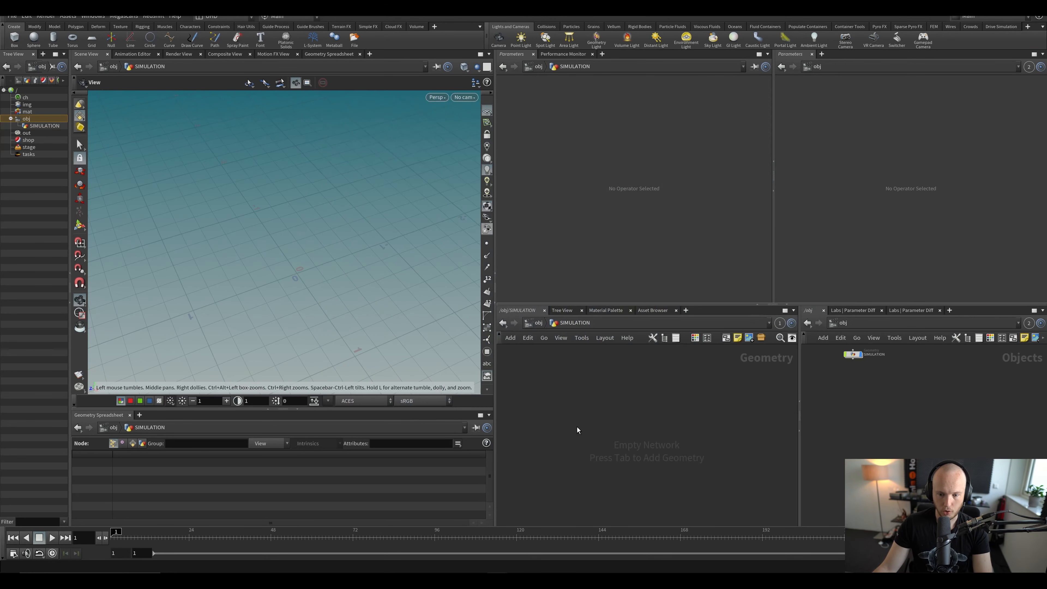
key(Tab)
text(tube)
key(Return)
key(Return)
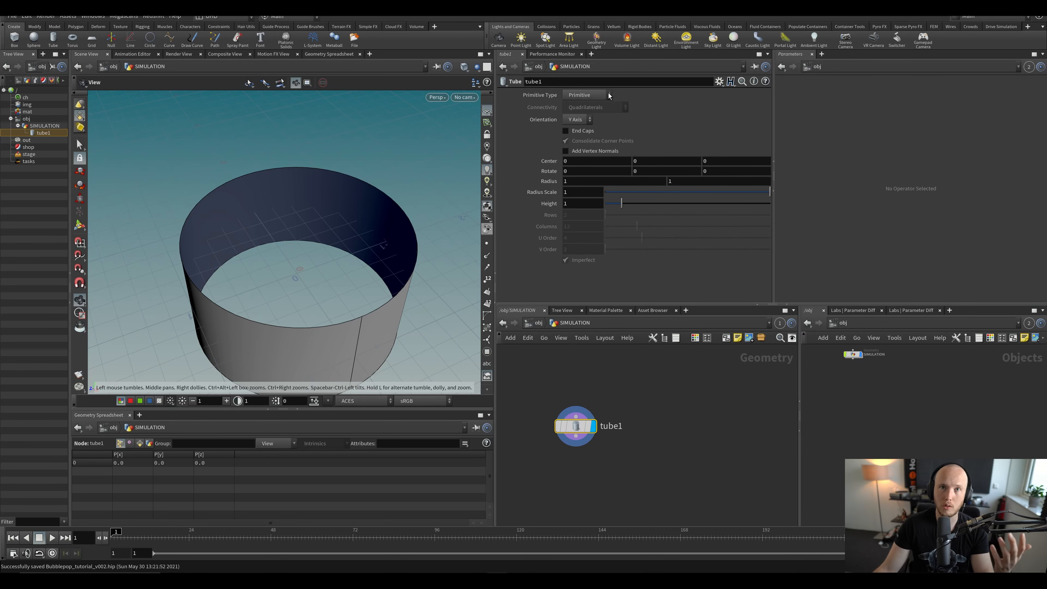
Step: Link the tube's Y center to its height parameter with the expression ch("height")/2
drag(367, 256, 367, 282)
middle_drag(367, 282, 352, 246)
right_drag(353, 246, 331, 264)
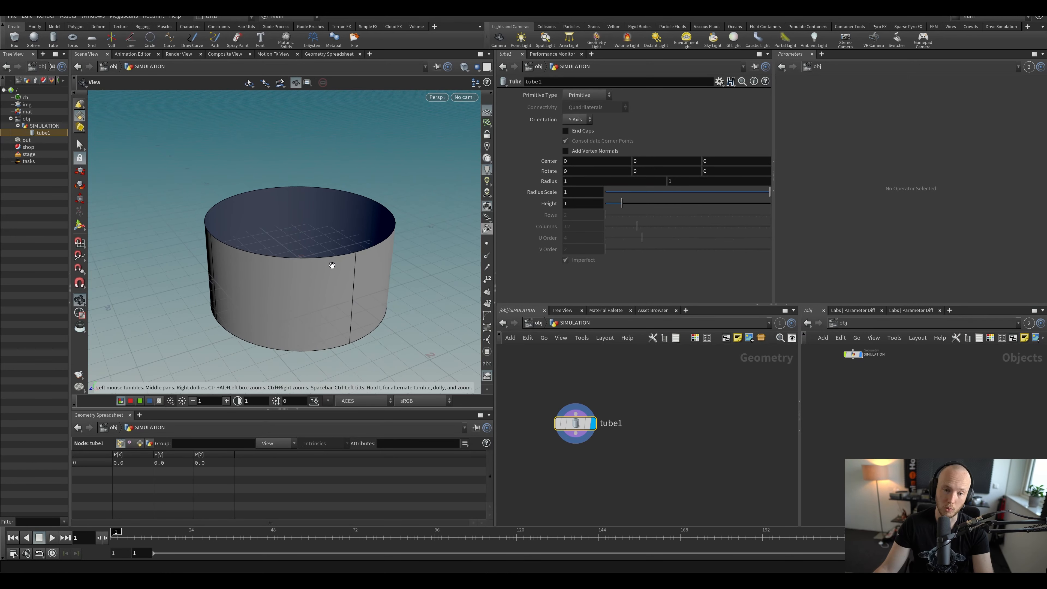
drag(331, 264, 341, 289)
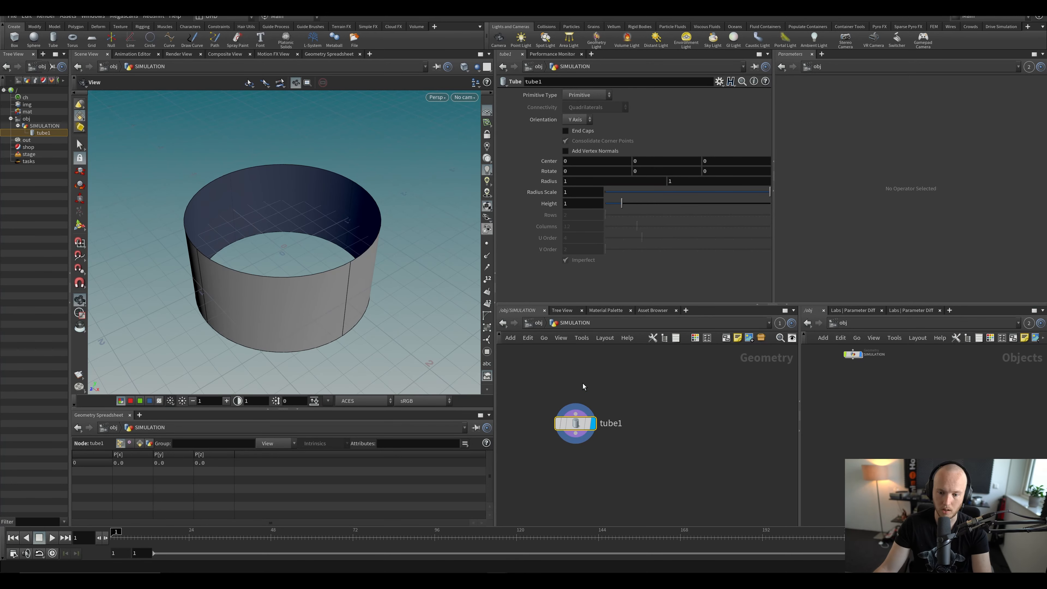
right_click(551, 203)
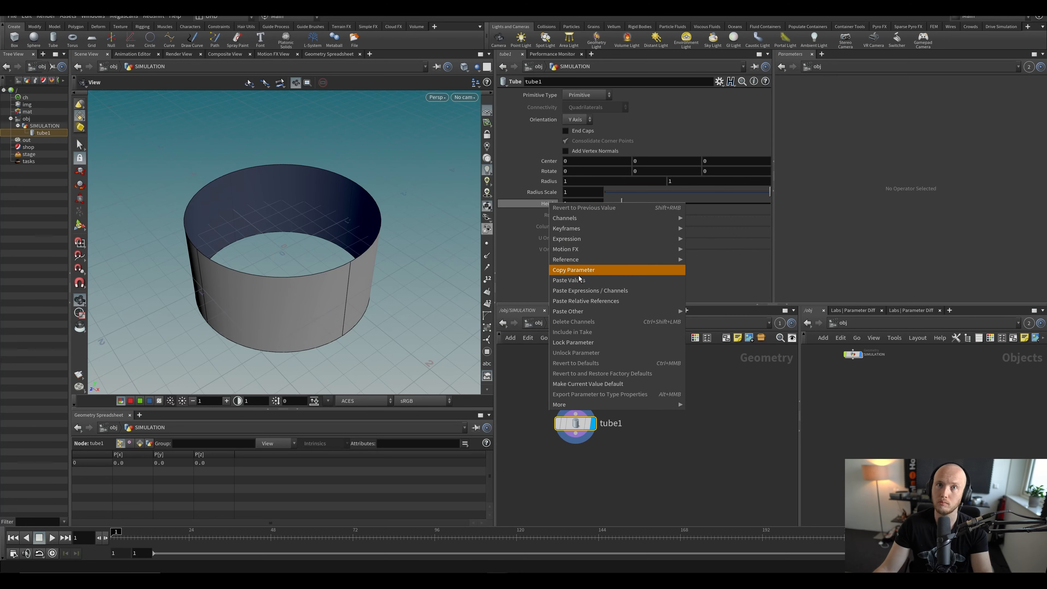
click(432, 174)
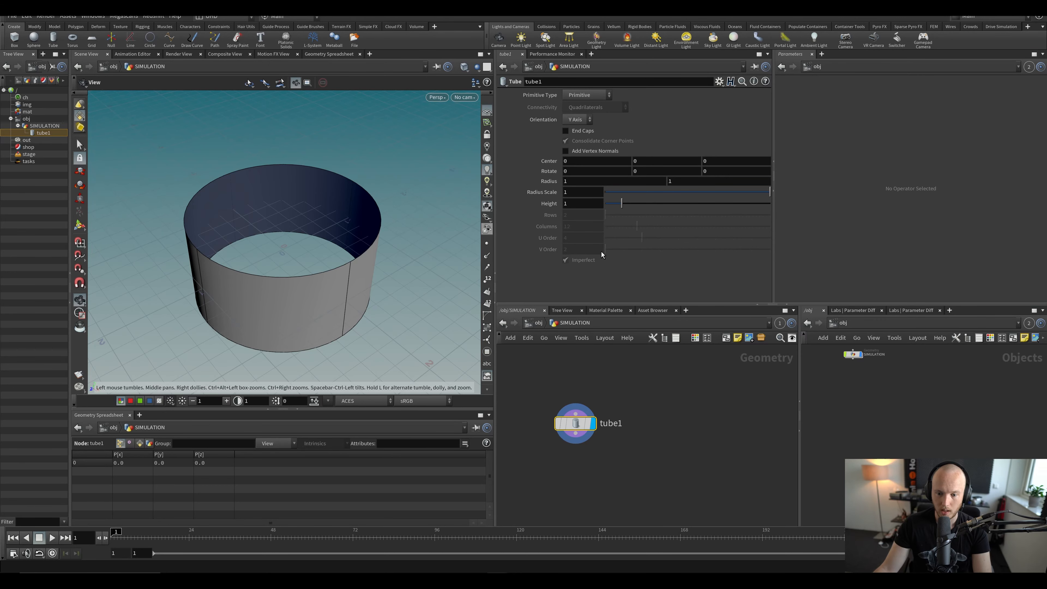
right_click(547, 203)
click(554, 269)
right_click(654, 160)
click(668, 256)
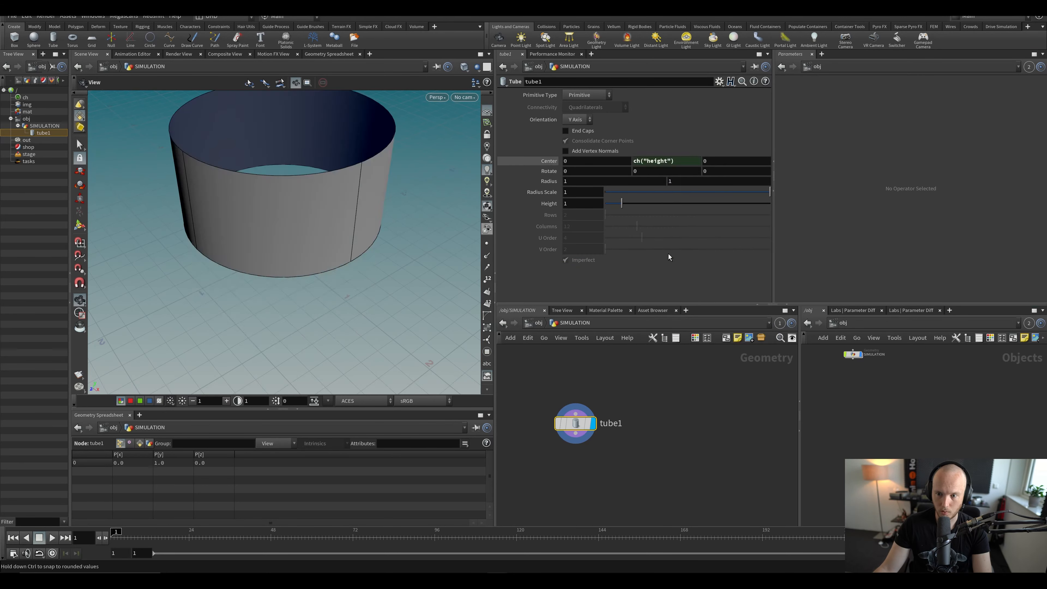
click(681, 163)
text(/2)
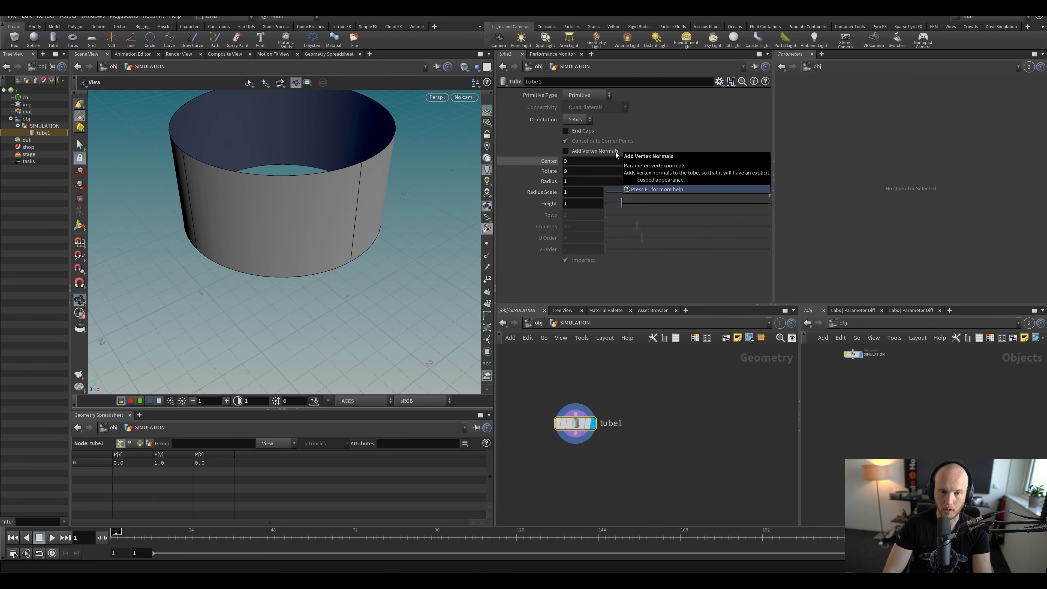
key(Return)
Step: Test the center expression by raising the tube's height to 3.91, and undo that height change
drag(293, 223, 300, 215)
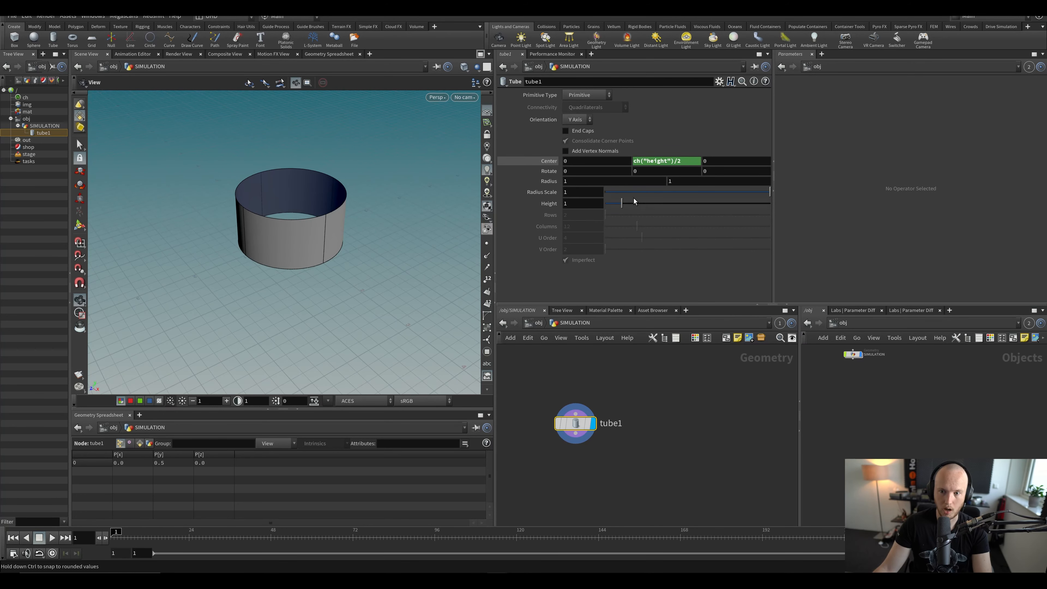
drag(632, 196, 670, 207)
key(ctrl+z)
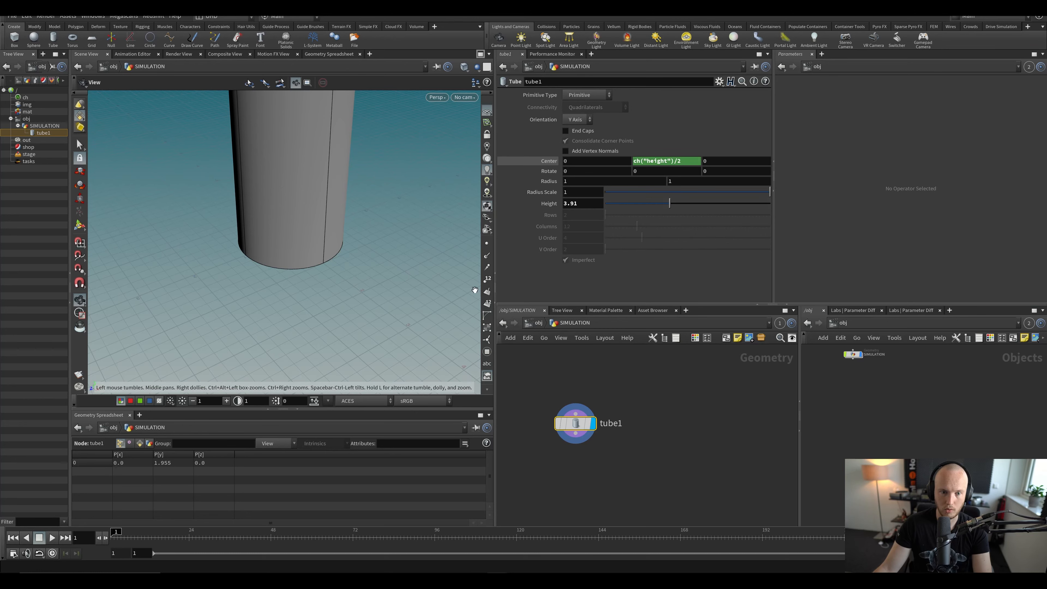
drag(371, 223, 346, 204)
key(ctrl+z)
Step: Change the tube's primitive type to Polygon and set its columns to 36
click(587, 95)
click(582, 103)
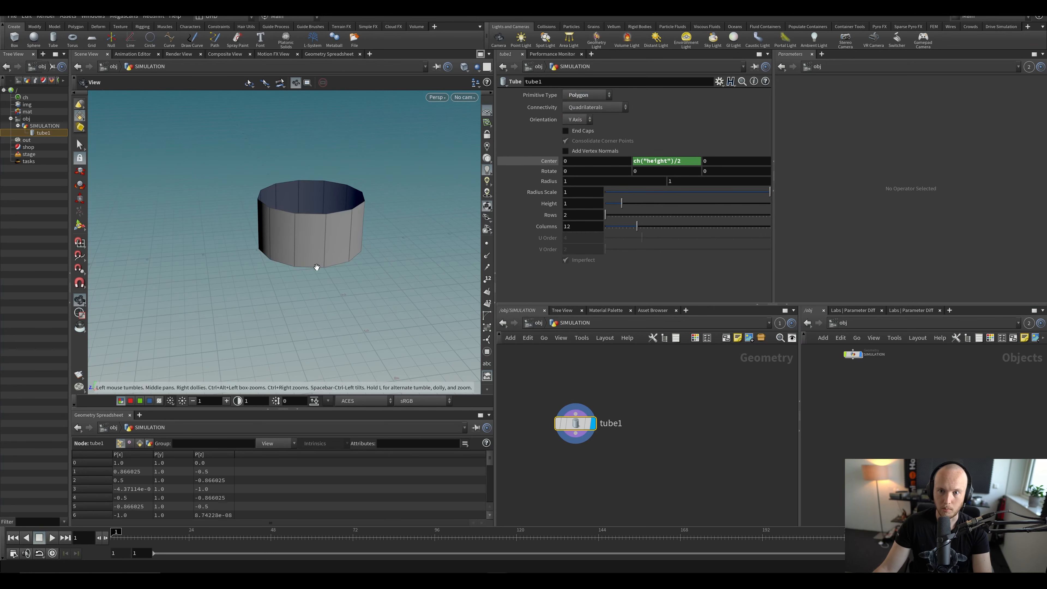
click(583, 225)
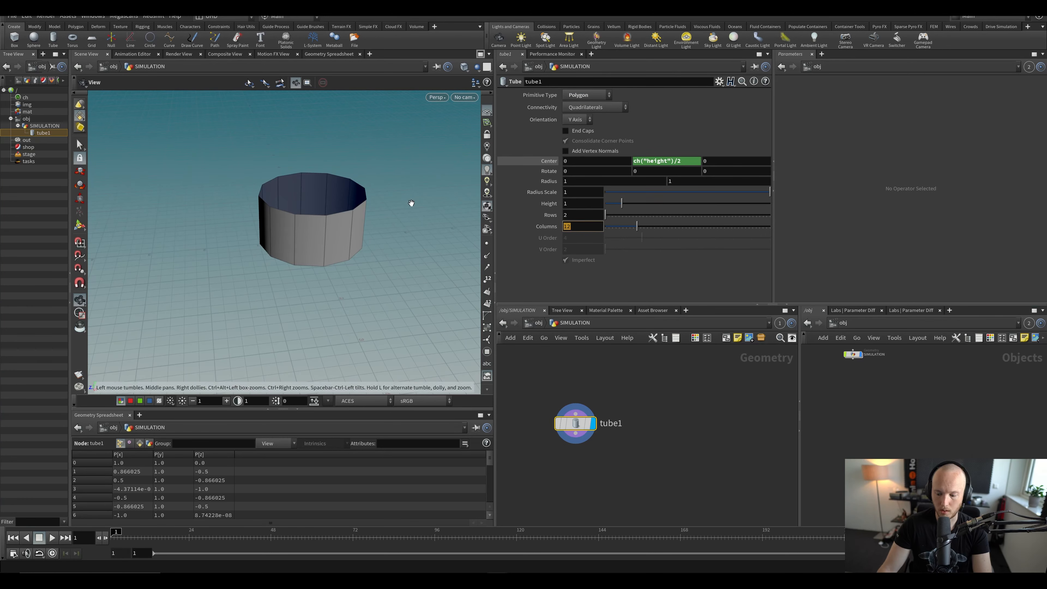
text(36)
key(Return)
drag(409, 201, 383, 297)
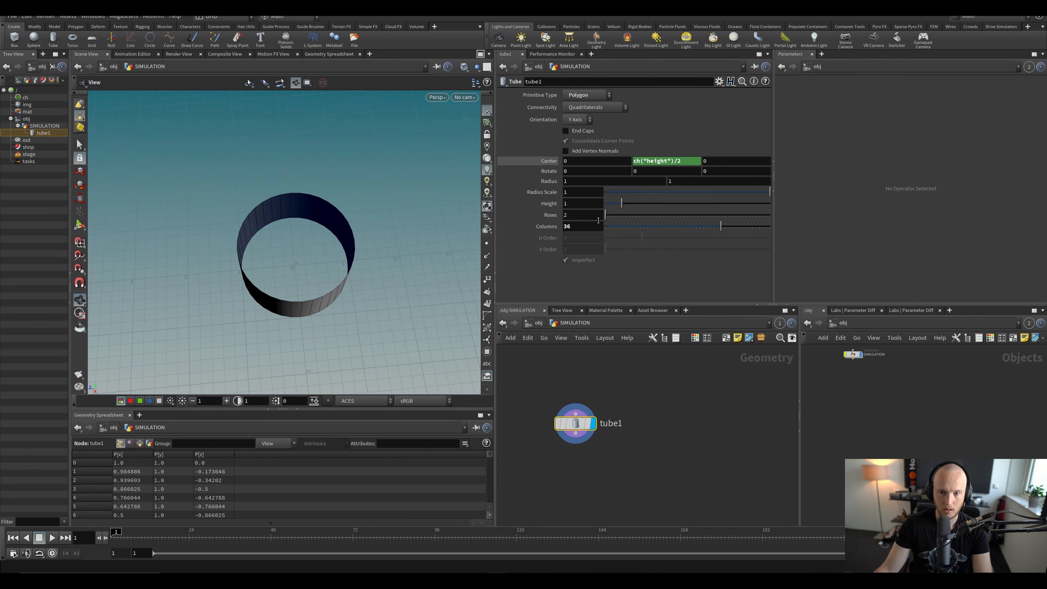
Step: Set the tube's radius scale to 0.5 and its height to 1.9
drag(679, 192, 698, 206)
drag(334, 309, 348, 219)
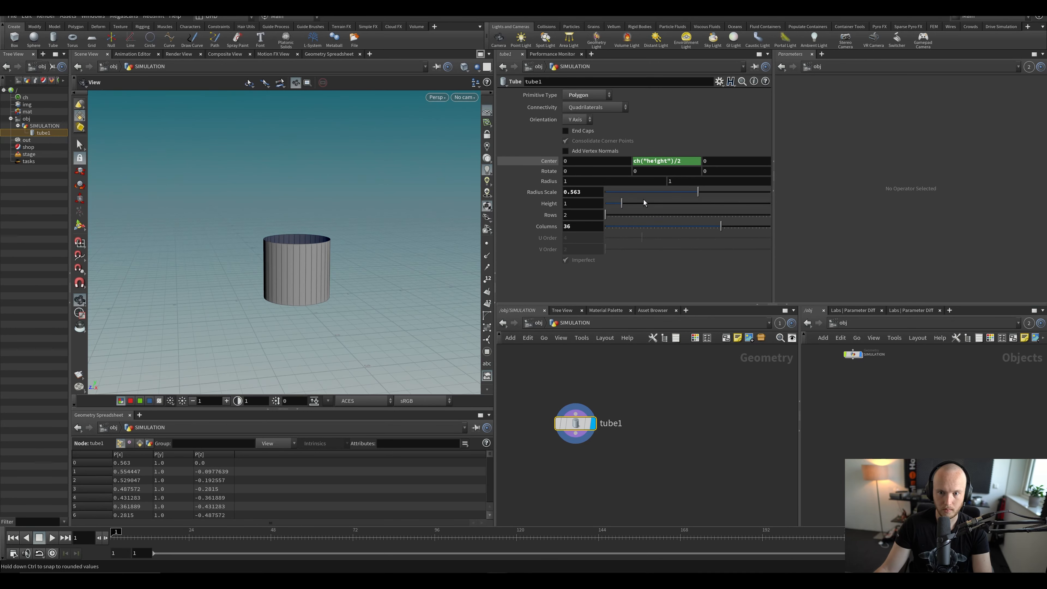
click(589, 192)
text(.5)
key(Return)
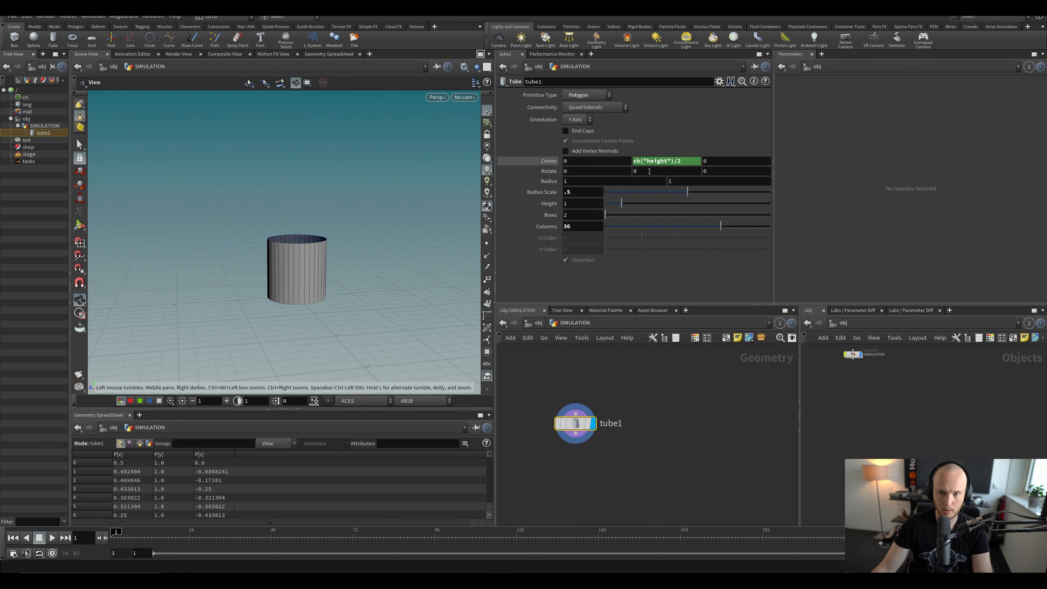
drag(622, 205, 643, 204)
drag(329, 241, 331, 268)
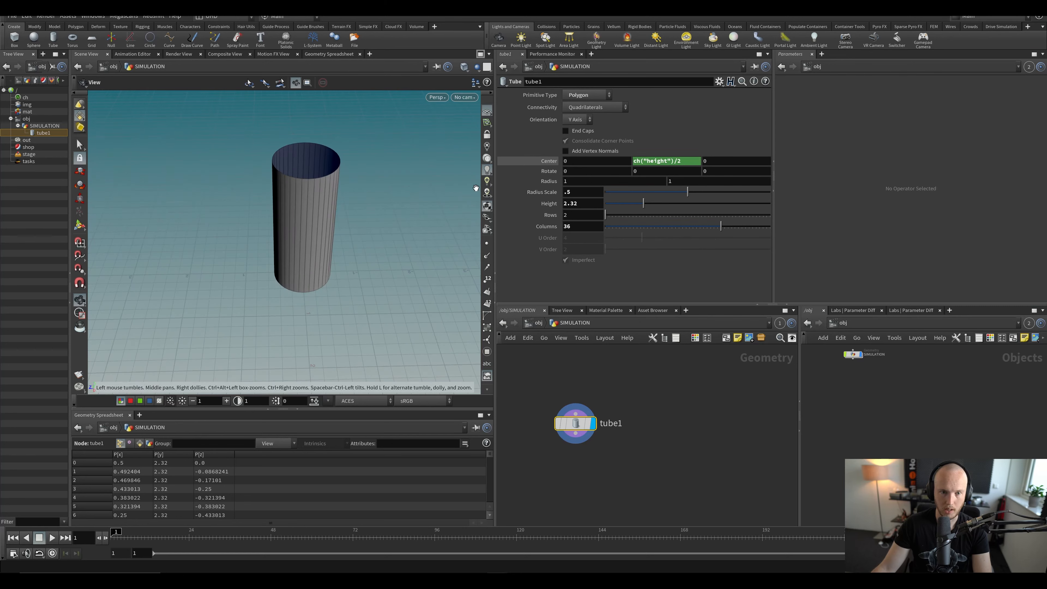
drag(644, 203, 637, 205)
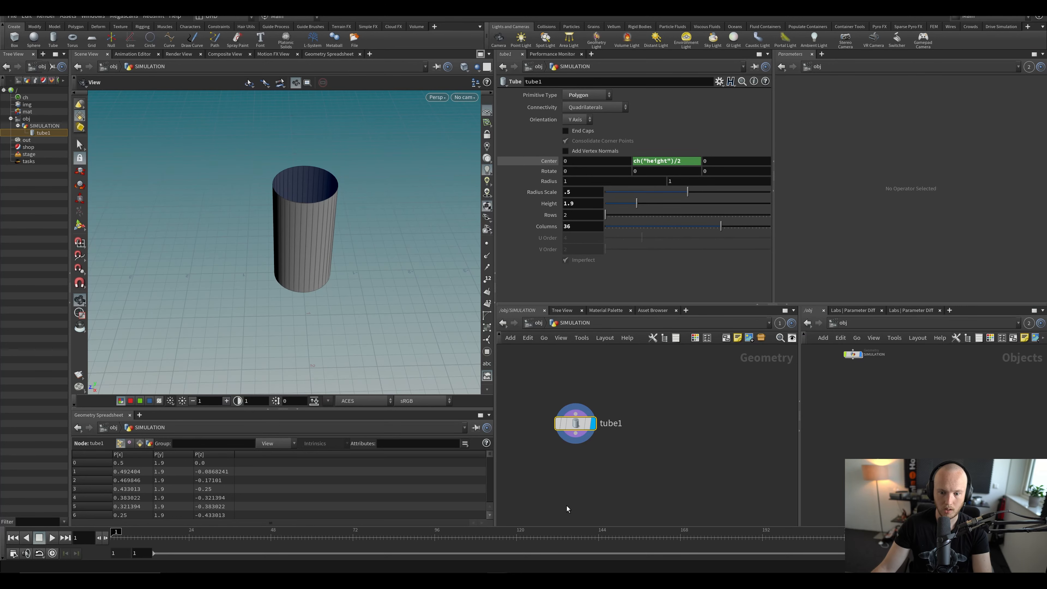
Step: Add a PolyExtrude node below the tube and set its distance to 0.127 to thicken the wall
click(568, 491)
key(Tab)
text(pe)
key(Return)
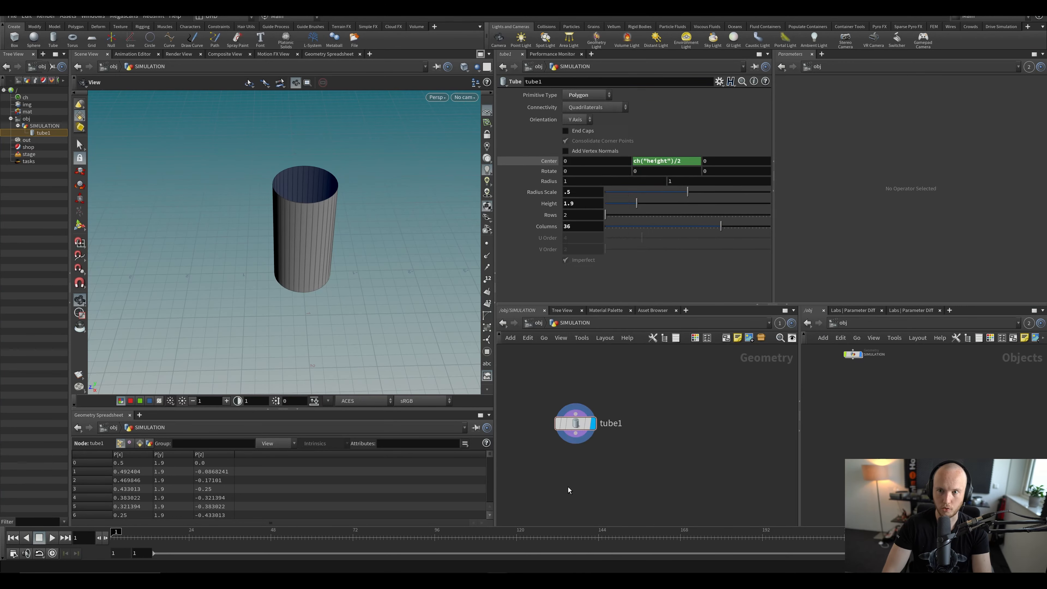
key(Return)
drag(617, 146, 628, 147)
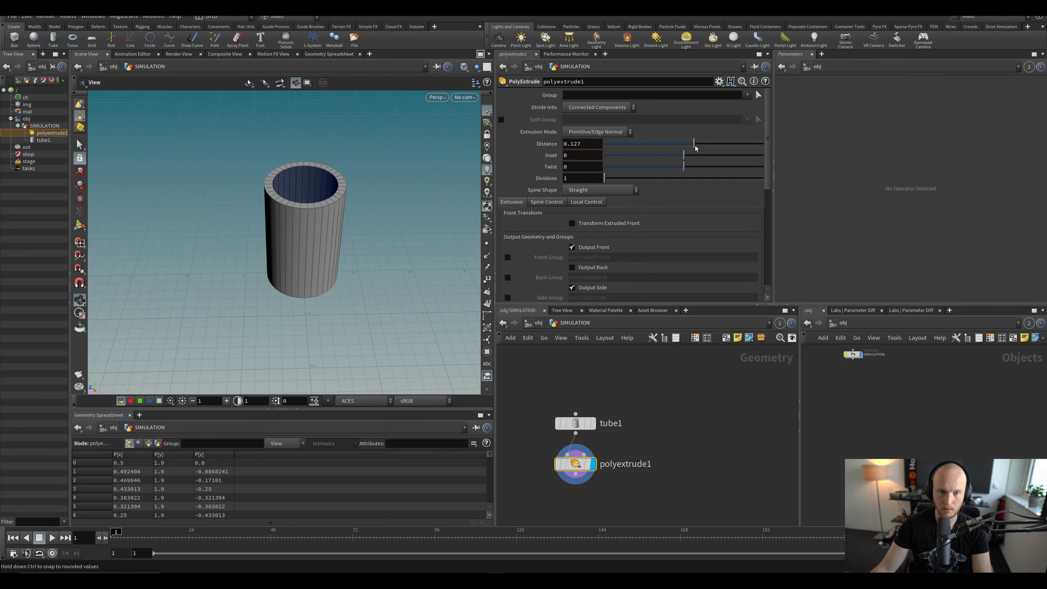
Step: Enable Output Back on the PolyExtrude node and save the scene
scroll(596, 226, down, 3)
click(572, 223)
drag(355, 237, 354, 210)
key(ctrl+s)
middle_drag(681, 467, 695, 382)
scroll(674, 422, down, 2)
click(634, 428)
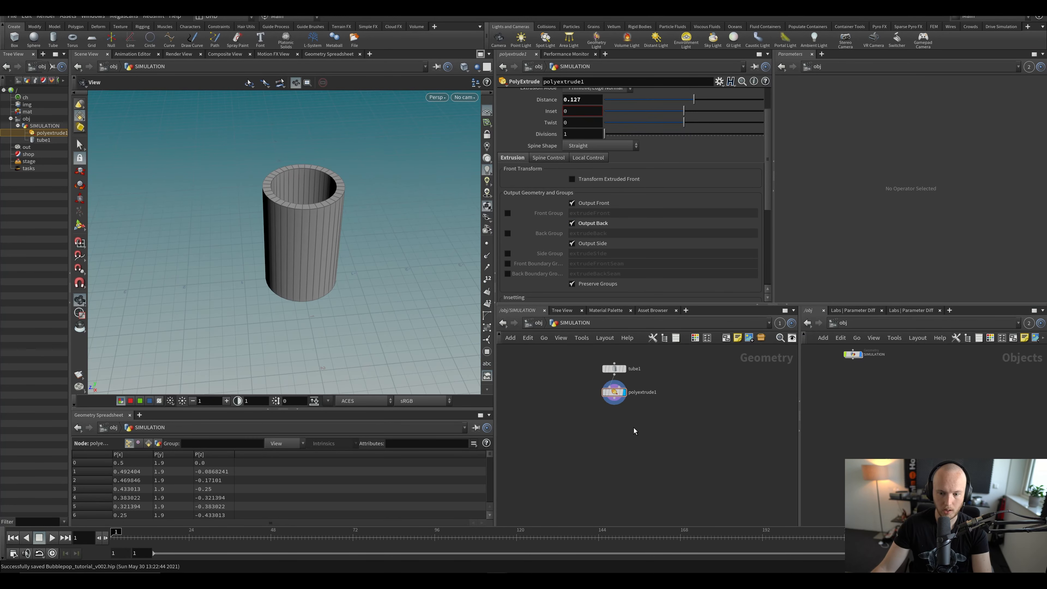
middle_drag(634, 428, 602, 431)
drag(402, 287, 389, 260)
key(ctrl+s)
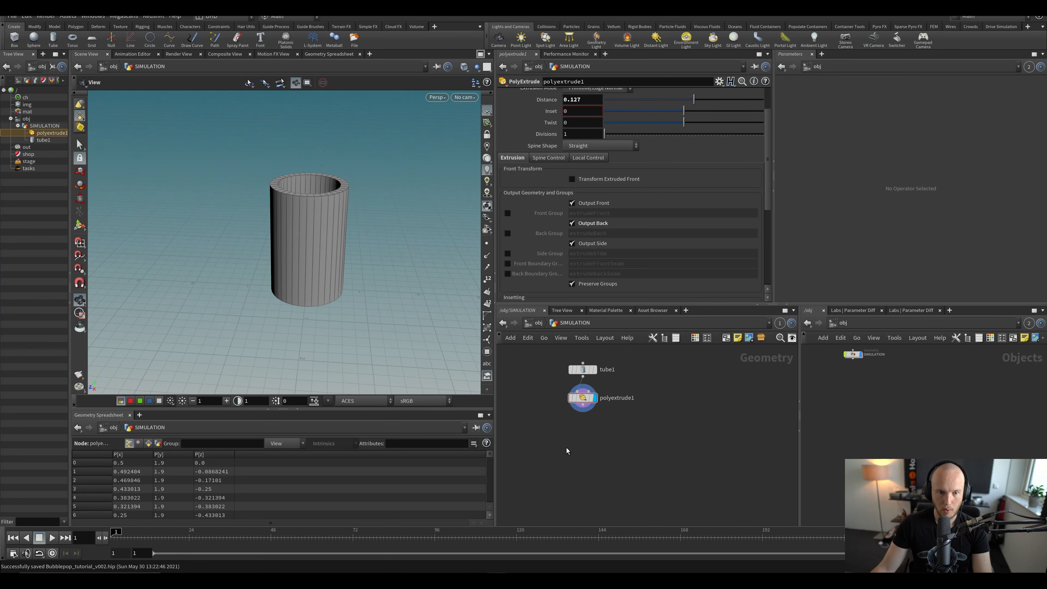
Step: Add a Group Create node below the PolyExtrude node and set its group type to Edges
key(Tab)
text(g)
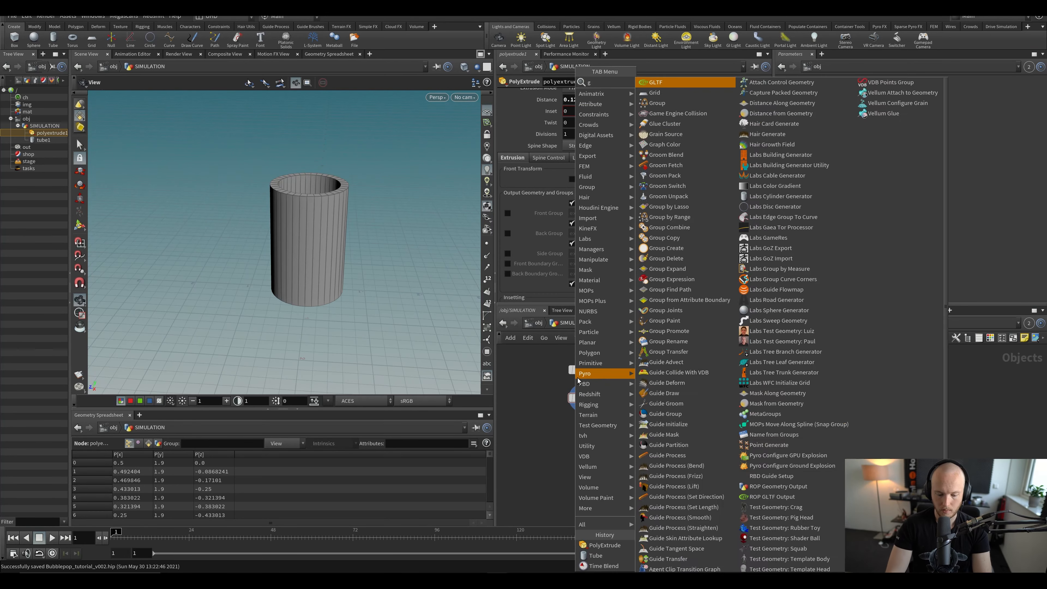
text(rou p)
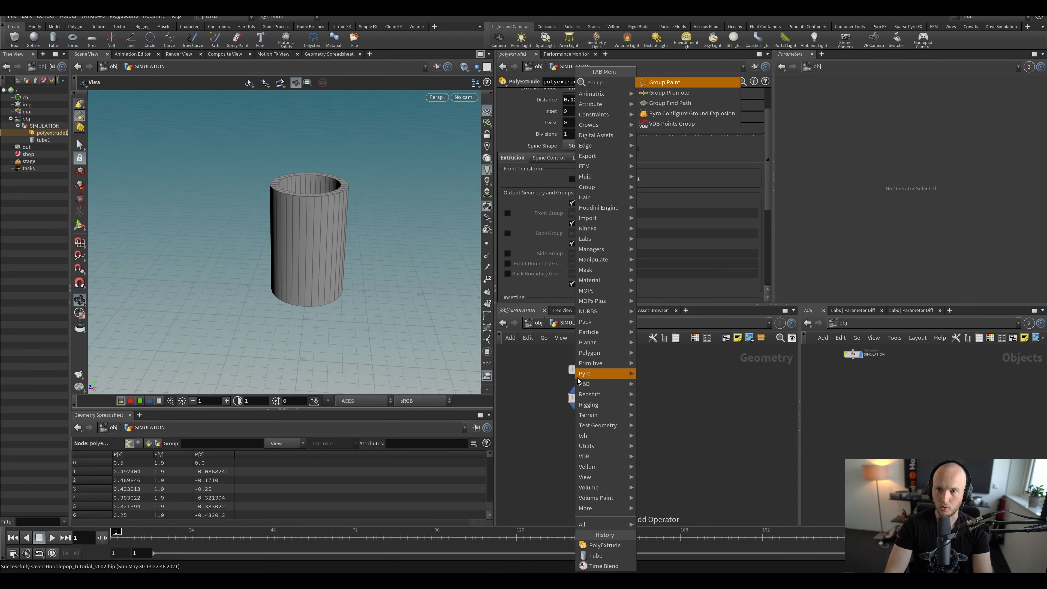
key(BackSpace)
key(BackSpace)
text(p)
key(Return)
key(Return)
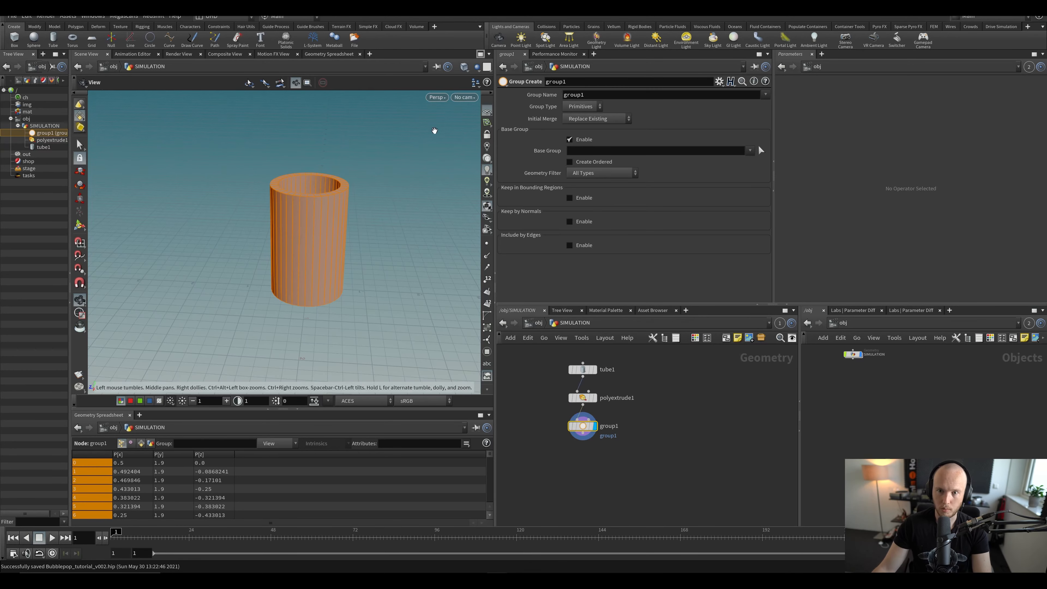
click(573, 106)
click(577, 145)
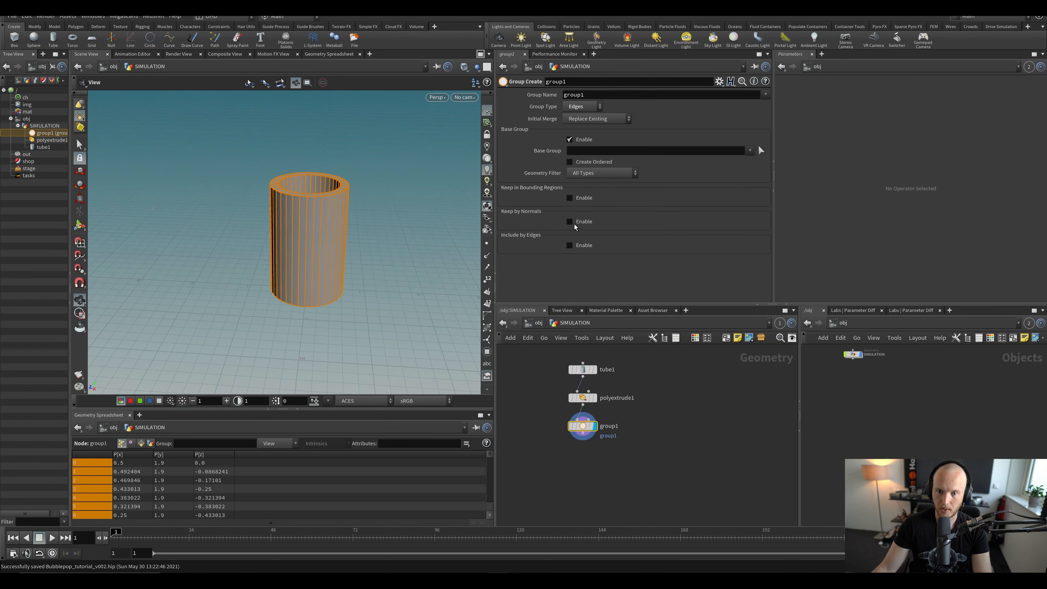
Step: Enable Include by Edges with the Min Edge Angle option on the group node, and disable its Base Group
click(578, 246)
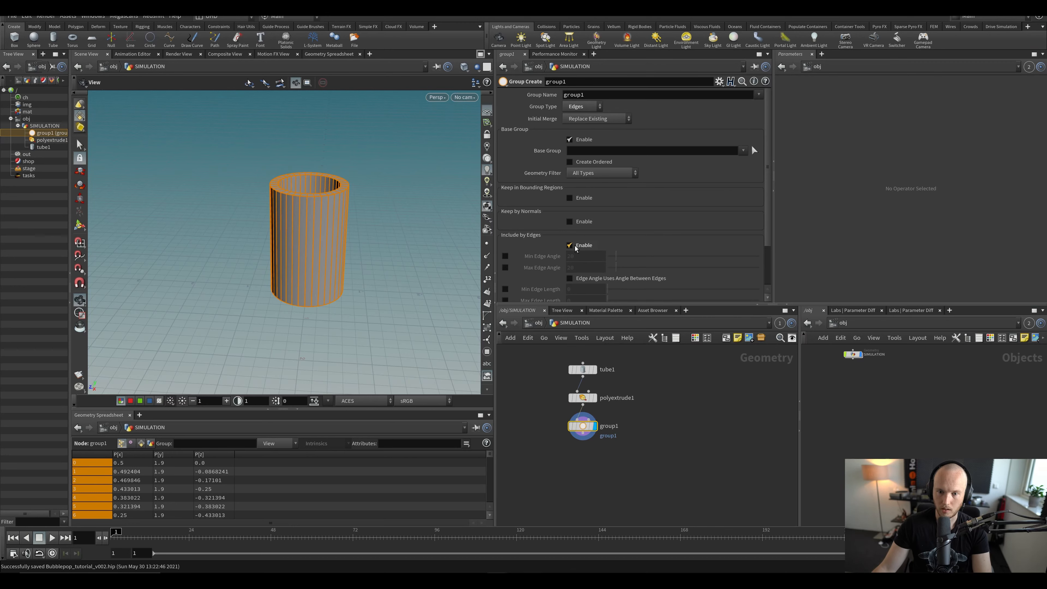
scroll(576, 248, down, 2)
click(569, 220)
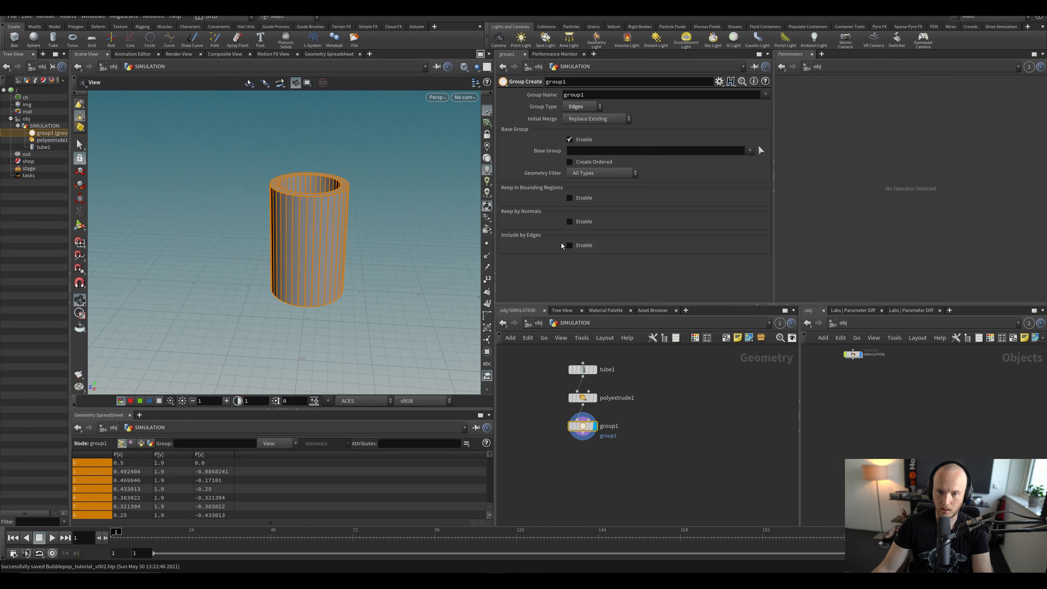
click(569, 245)
click(505, 256)
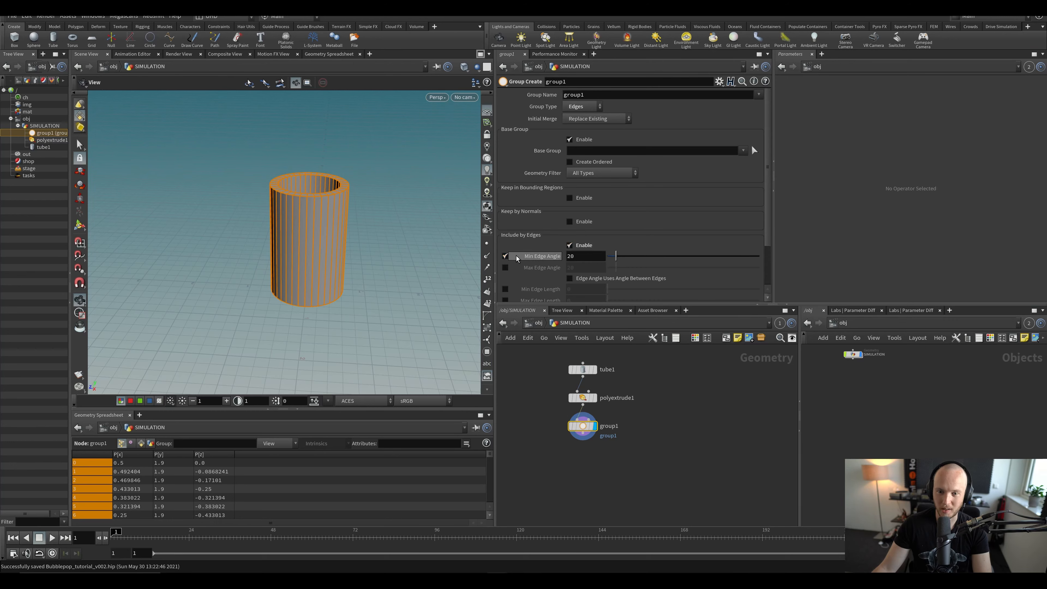
click(569, 139)
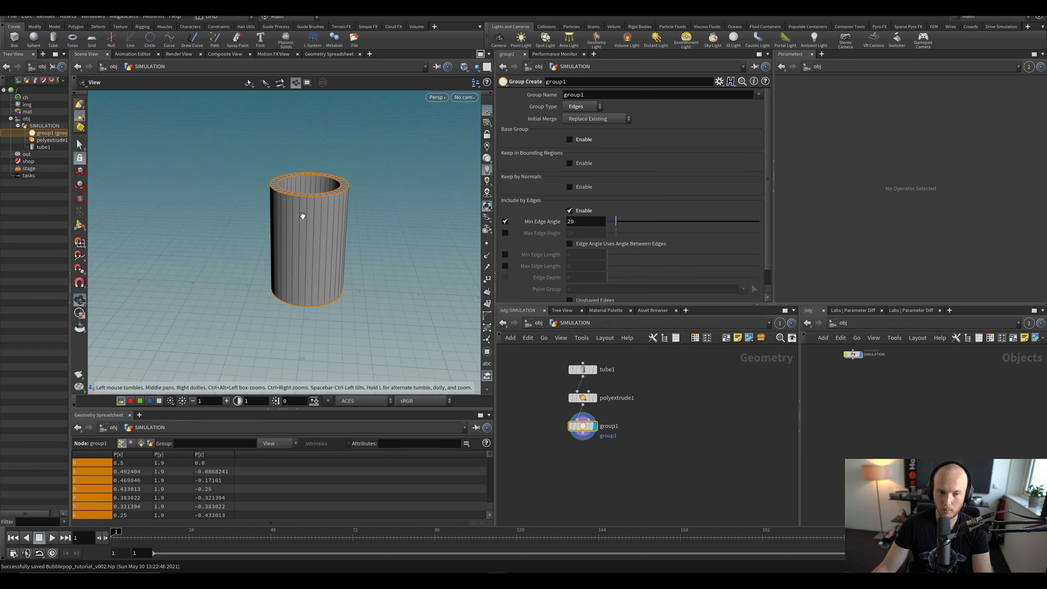
Step: Set the edge group's Min Edge Angle to 56.3 and inspect the selected rim edges
drag(303, 215, 350, 210)
drag(616, 222, 617, 223)
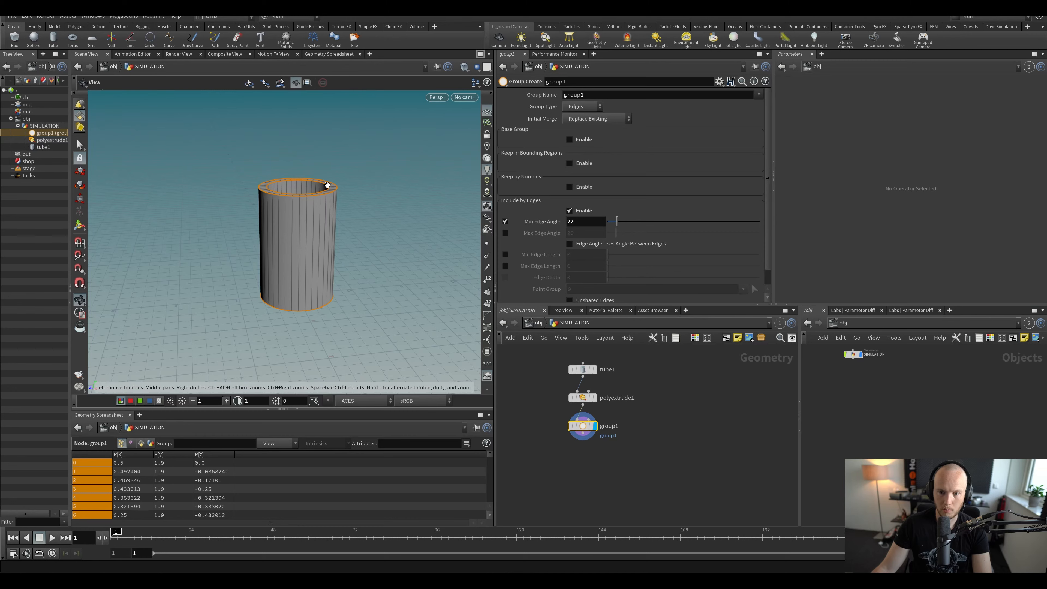
drag(327, 184, 323, 214)
scroll(323, 214, up, 3)
mouse_move(588, 431)
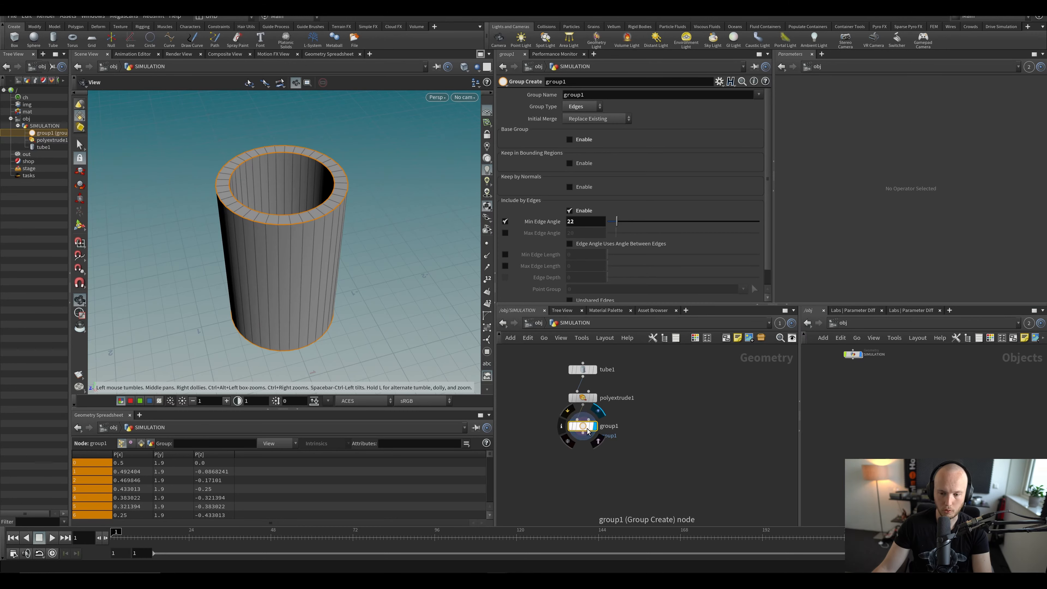
drag(449, 229, 320, 217)
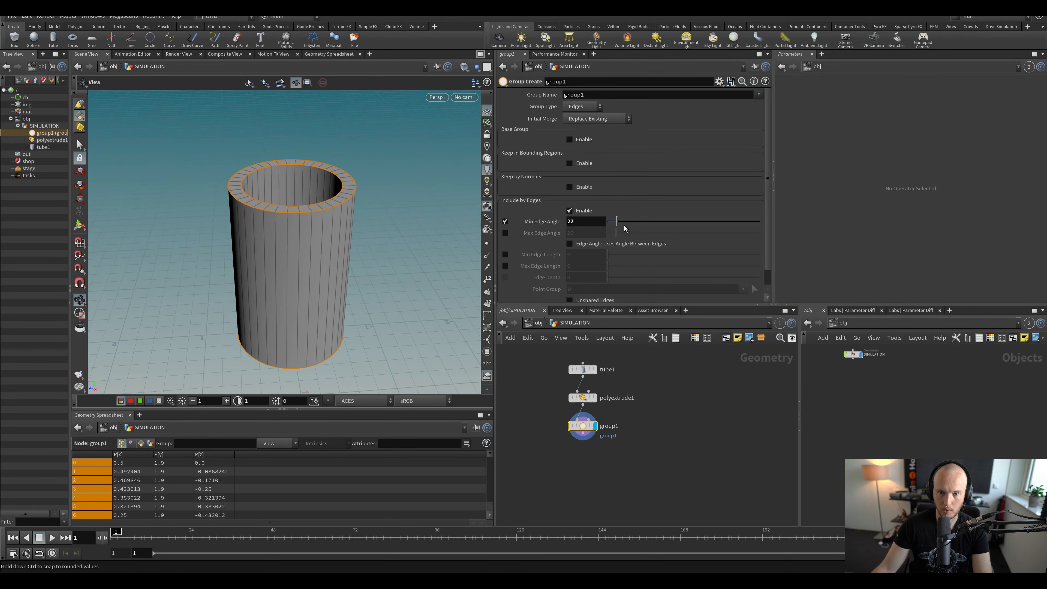
drag(632, 222, 634, 223)
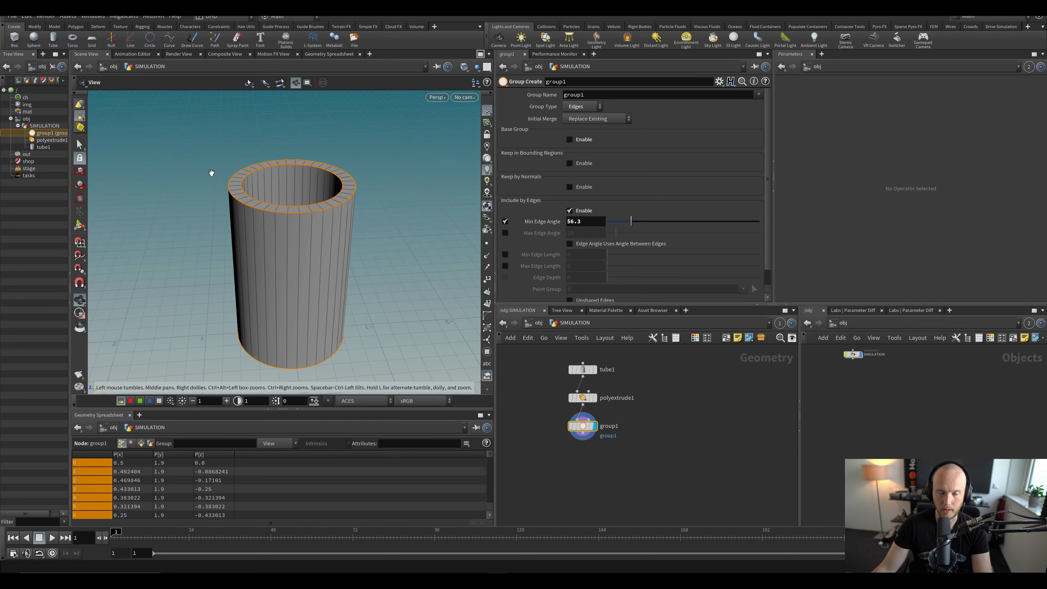
drag(211, 171, 385, 210)
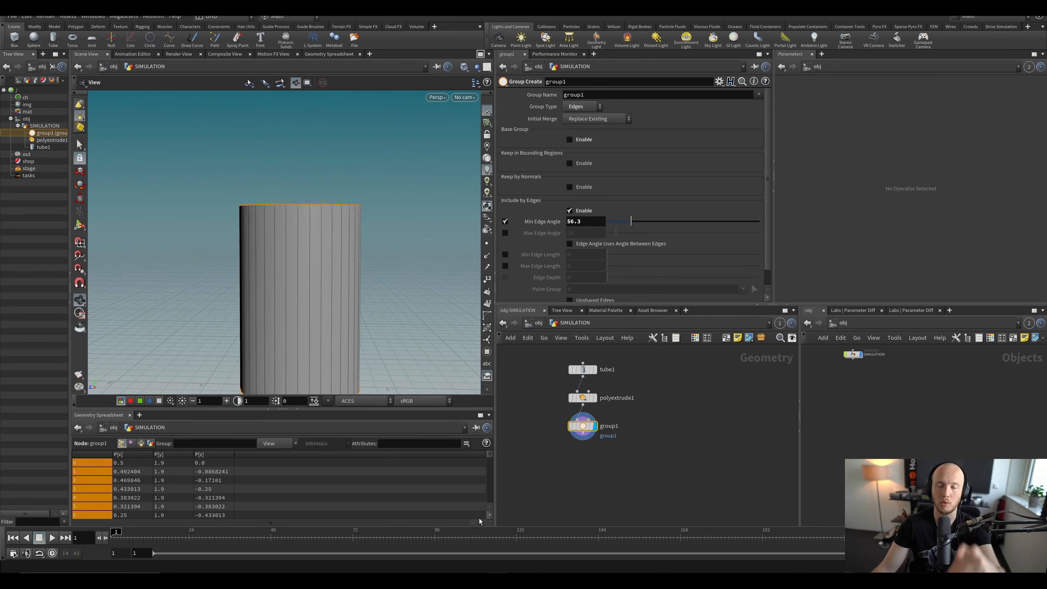
Step: Add a PolyBevel node below the group node and restrict it to the edge group group1
middle_drag(625, 492, 630, 471)
key(Tab)
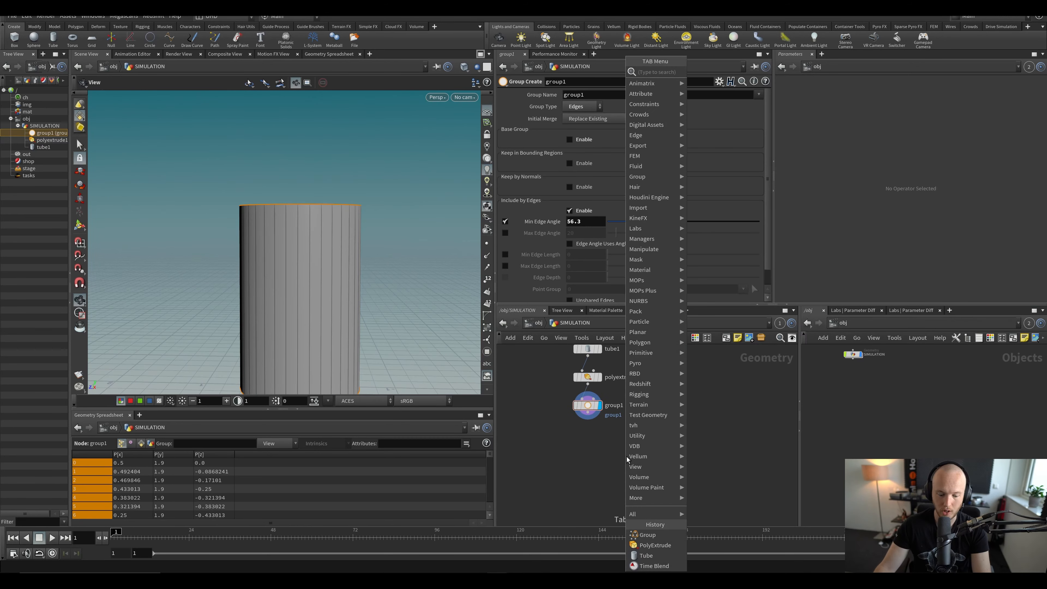
text(polybevel)
key(Return)
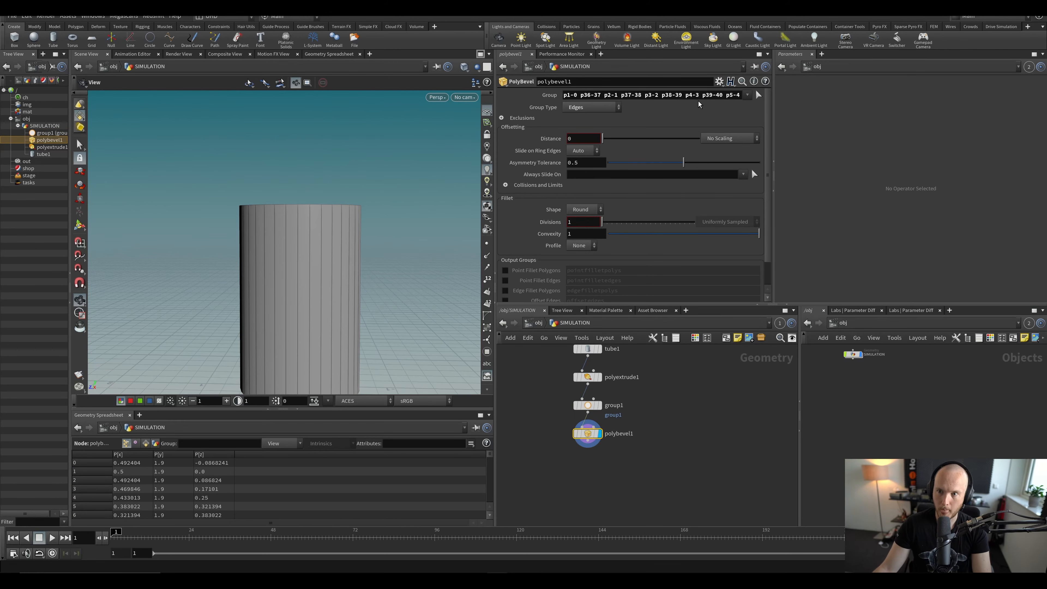
key(ctrl+a)
key(BackSpace)
click(747, 96)
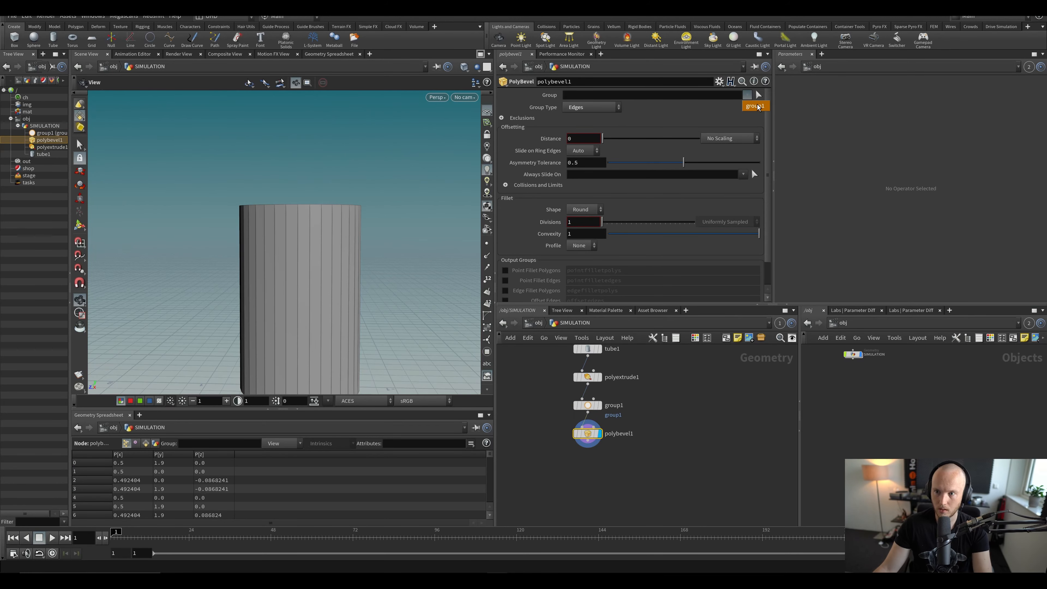
click(755, 107)
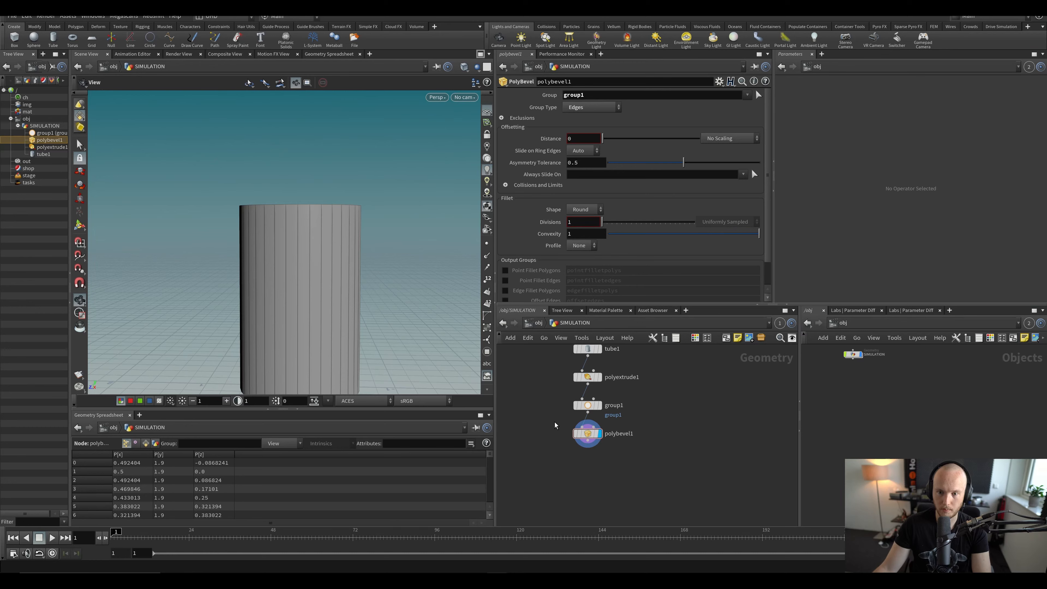
Step: Set the bevel distance to 0.018 with 2 divisions to round the tube's rims, and save the scene
middle_drag(590, 136, 665, 205)
drag(338, 202, 402, 194)
scroll(357, 200, up, 5)
key(BackSpace)
text(2)
key(Return)
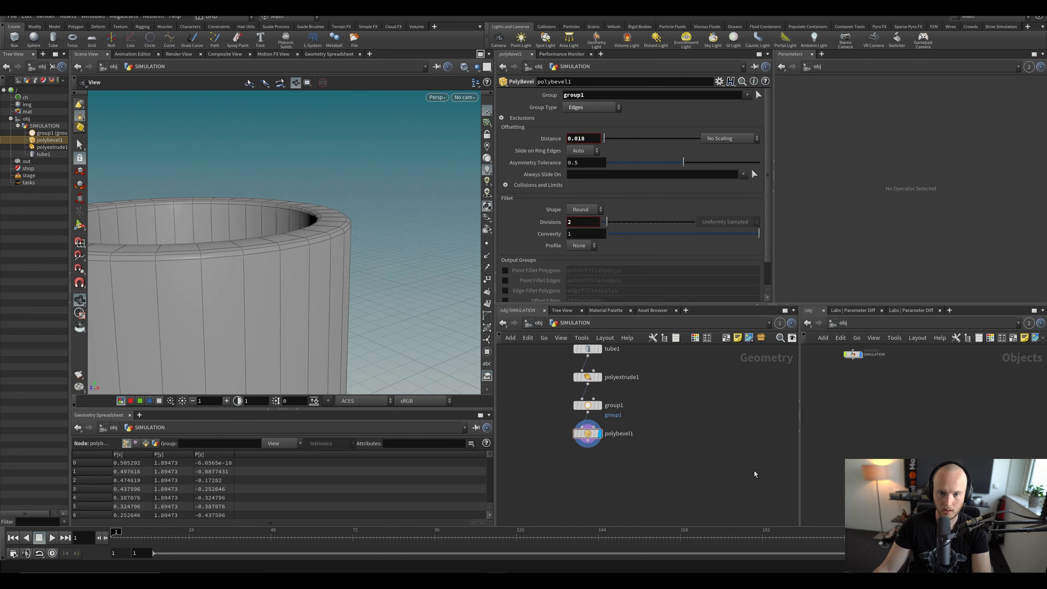
drag(341, 316, 257, 229)
scroll(258, 228, down, 5)
key(ctrl+s)
drag(311, 175, 296, 303)
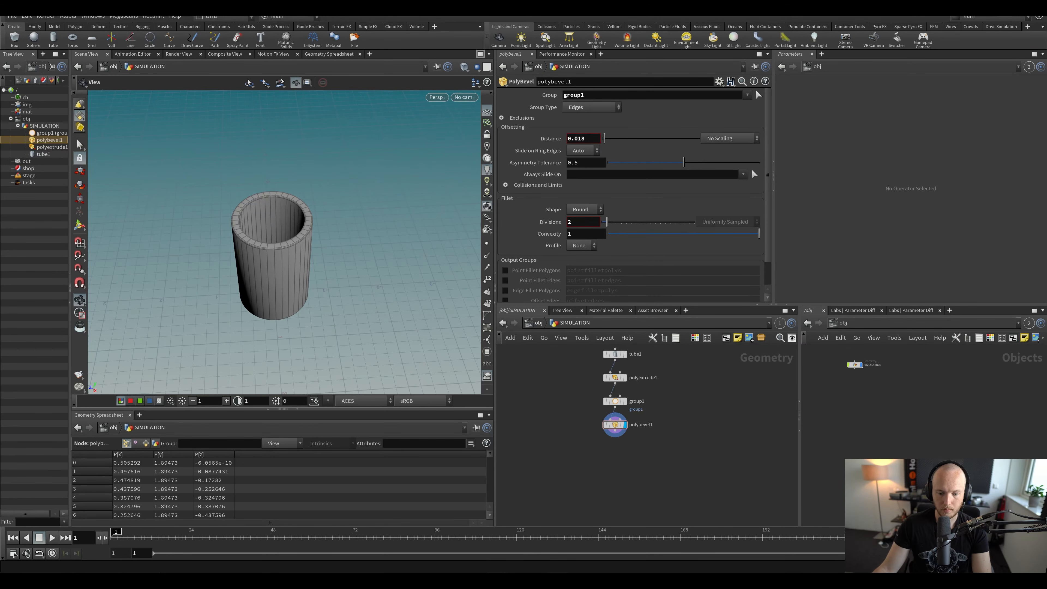
Step: Compare the tube with the reference bubble-pop render in VLC and save the scene
click(559, 579)
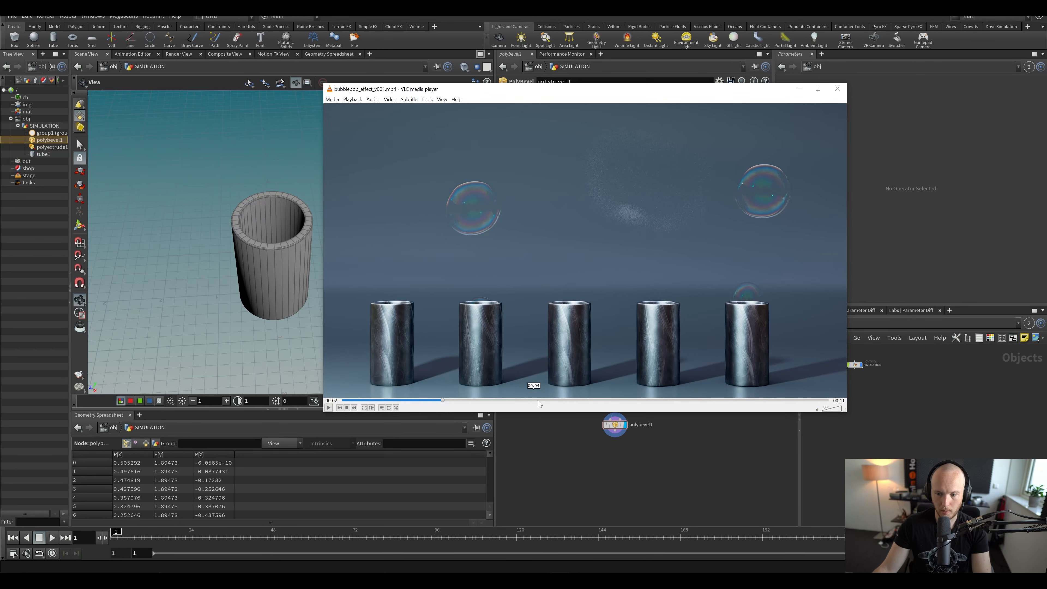
click(727, 475)
drag(301, 307, 231, 285)
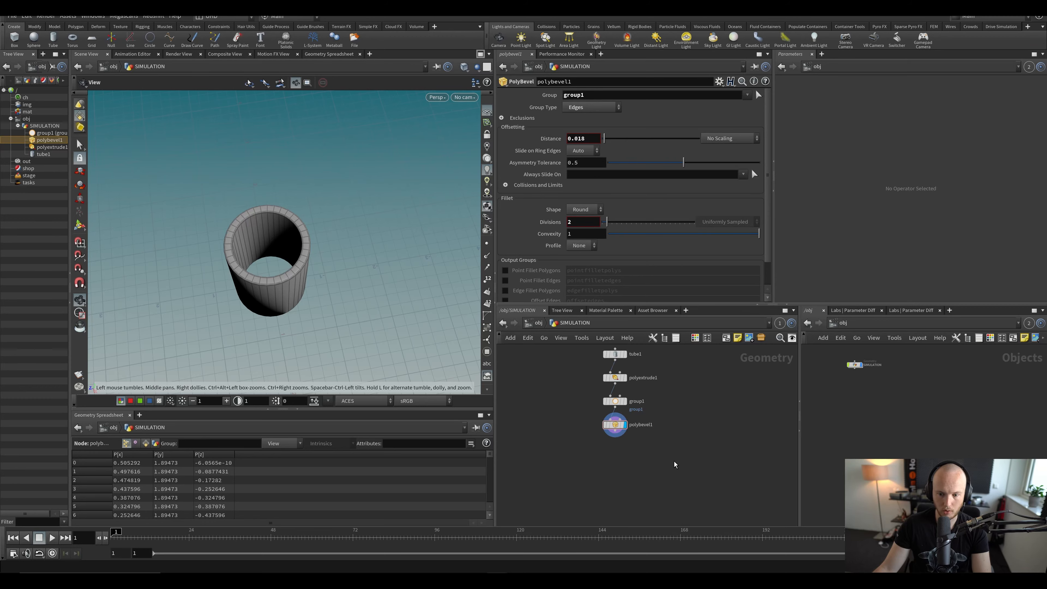
middle_drag(674, 462, 596, 460)
key(ctrl+s)
Step: Try duplicating the tube with a Copy and Transform node, using an X translate of 1.7 and 4 copies
middle_drag(624, 391, 613, 447)
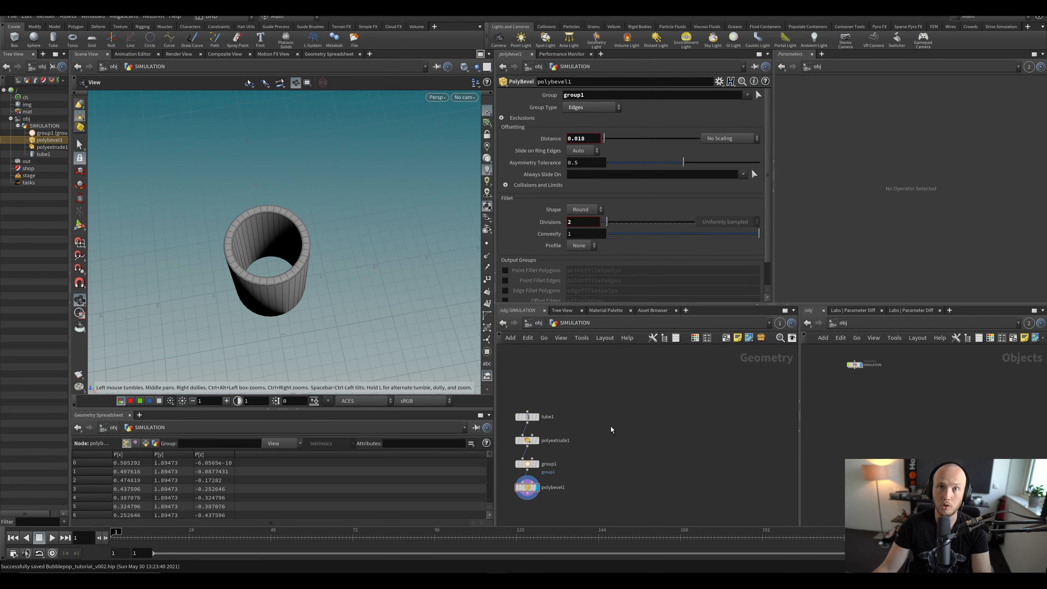
scroll(584, 454, up, 2)
key(Tab)
text(copy)
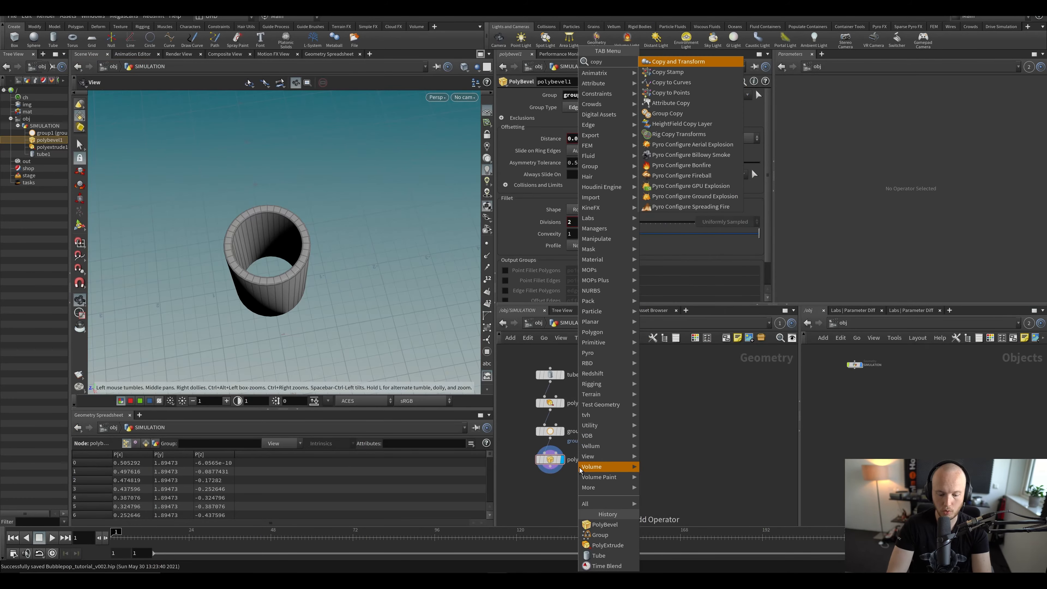
key(Return)
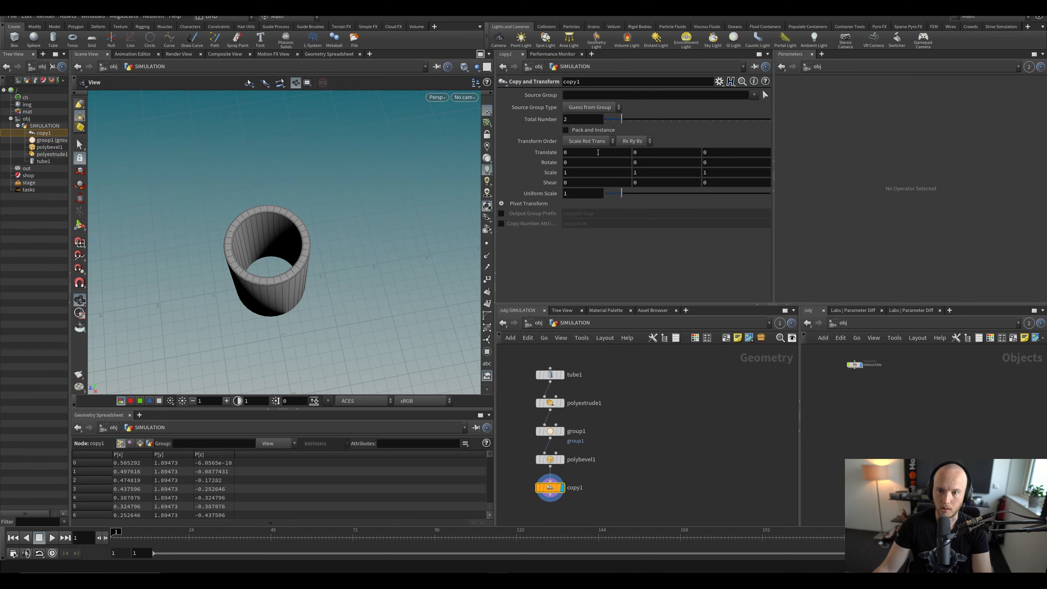
middle_drag(580, 152, 688, 165)
drag(622, 119, 638, 119)
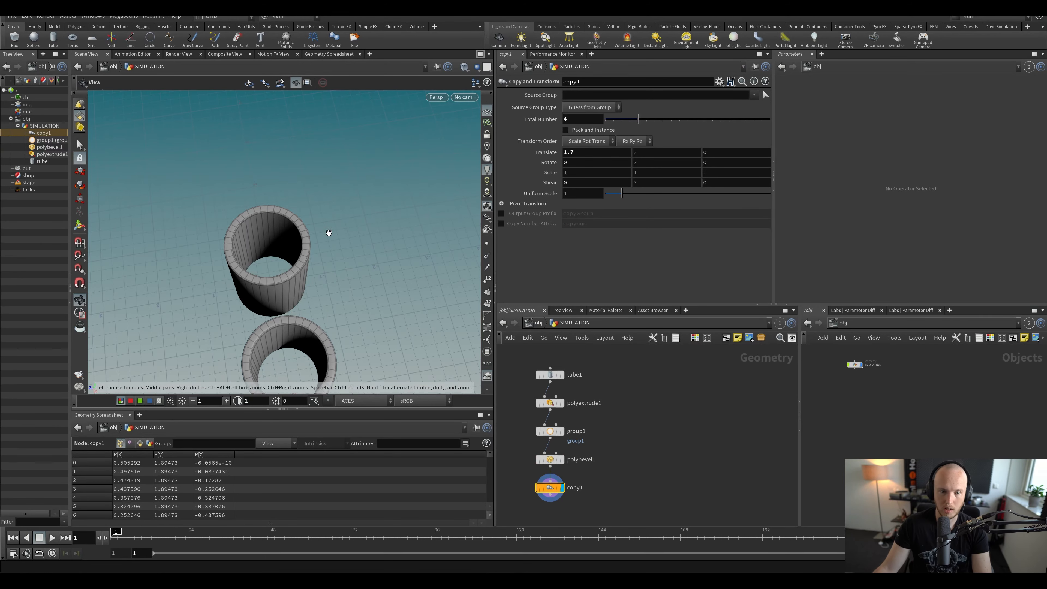
Step: Undo the copy count change and delete the Copy and Transform node
scroll(329, 232, down, 3)
key(ctrl+z)
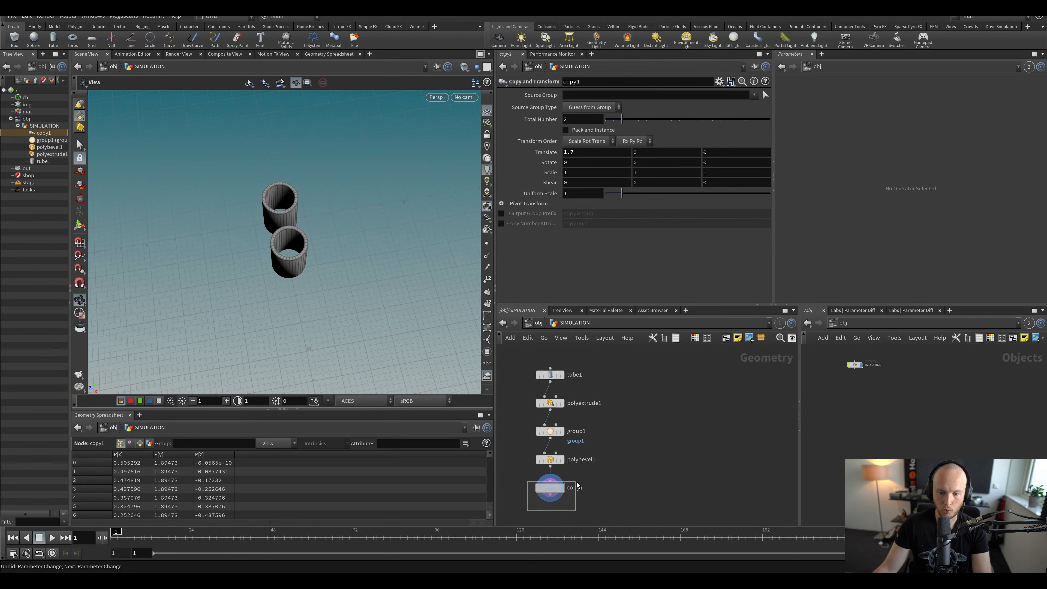
key(Delete)
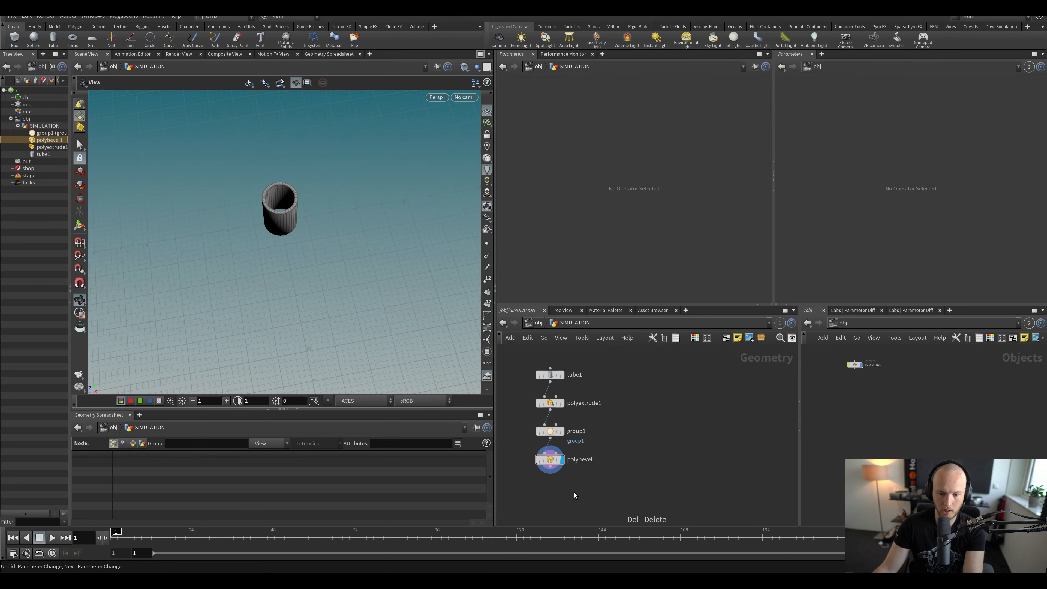
Step: Save the scene and place a Line node beside the tube's node chain
key(alt+Tab)
click(668, 475)
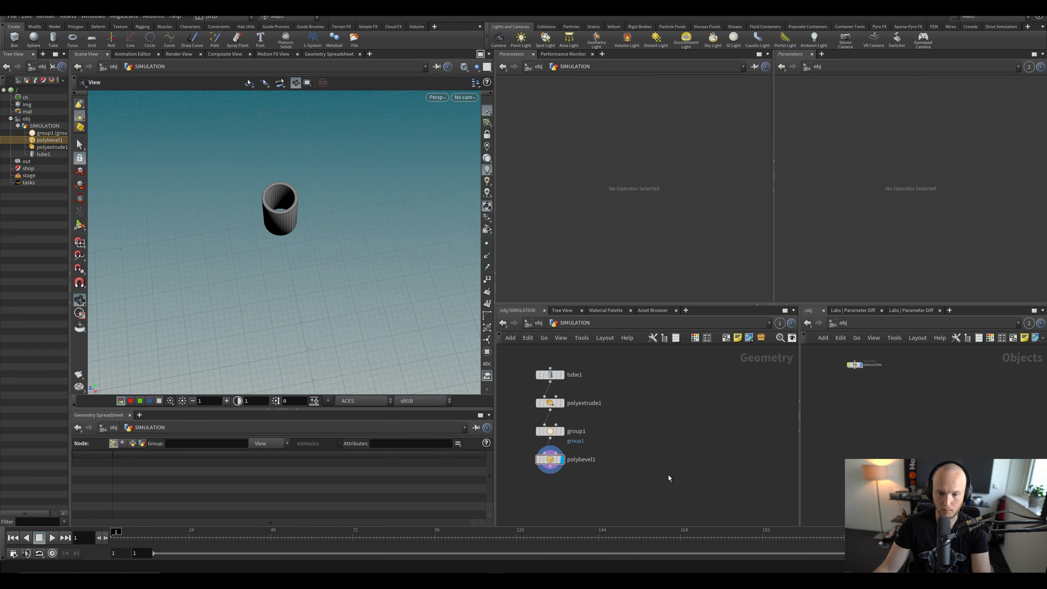
key(ctrl+s)
key(Tab)
text(sph)
key(Return)
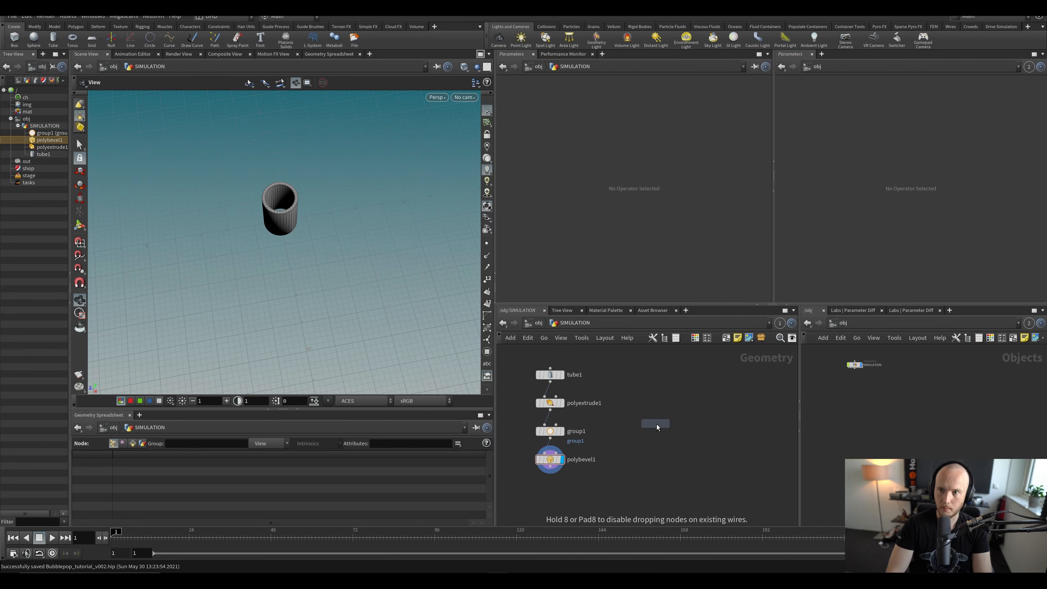
click(649, 408)
Step: Set the line's direction to 0, 0, 1 and its length to 10
drag(367, 243, 288, 248)
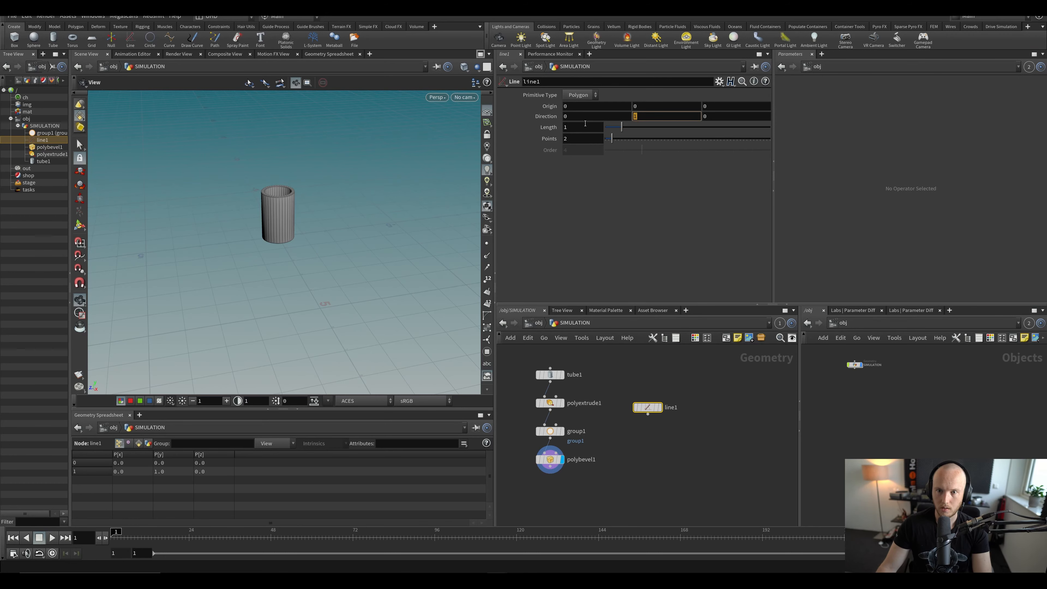
text(0)
key(Tab)
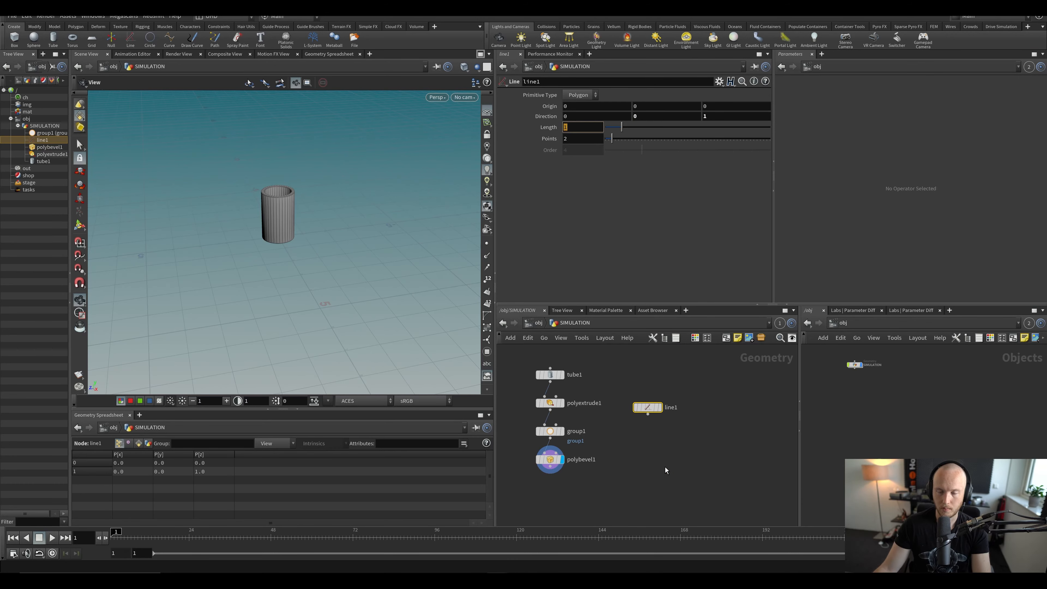
text(10)
key(Return)
Step: Set the line's number of points to 5
scroll(640, 494, down, 2)
middle_drag(639, 495, 623, 418)
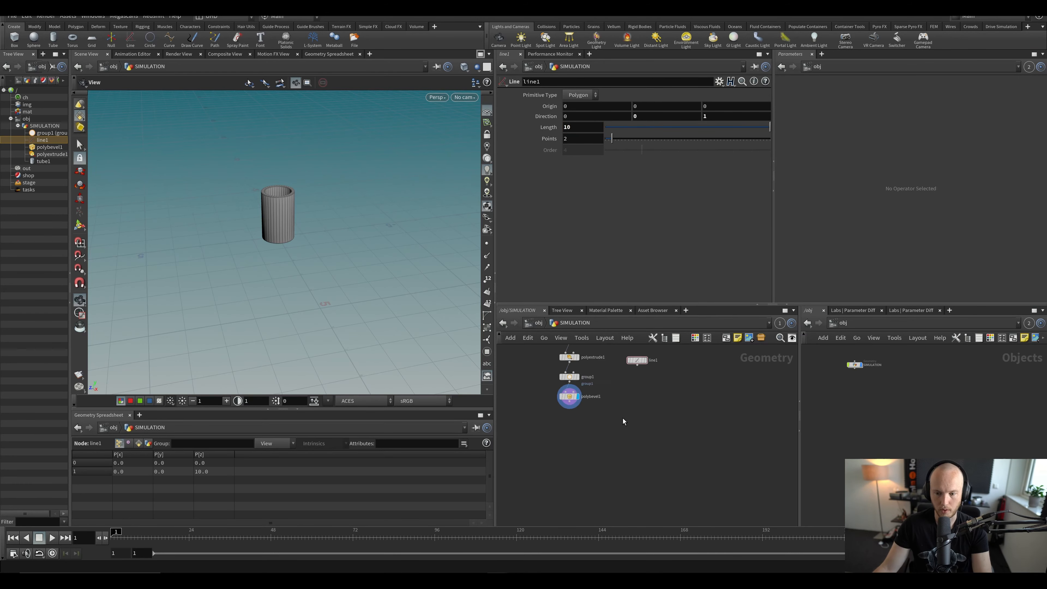
drag(575, 141, 517, 148)
text(5)
key(Return)
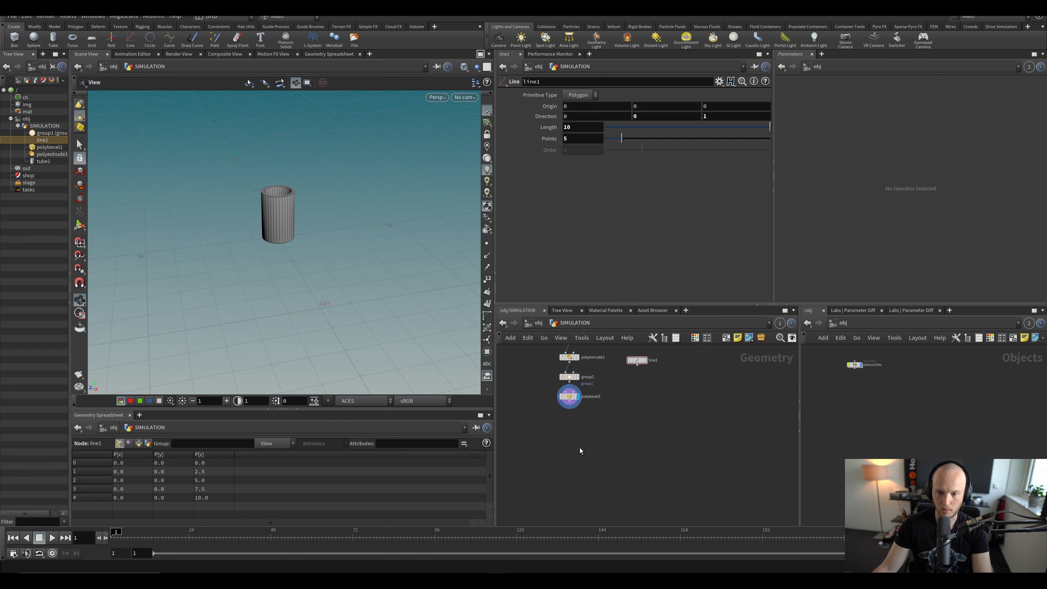
Step: Add a Copy to Points node that copies the bevelled tube onto the line's points, display it, and save the scene
key(Tab)
text(copyto)
key(Return)
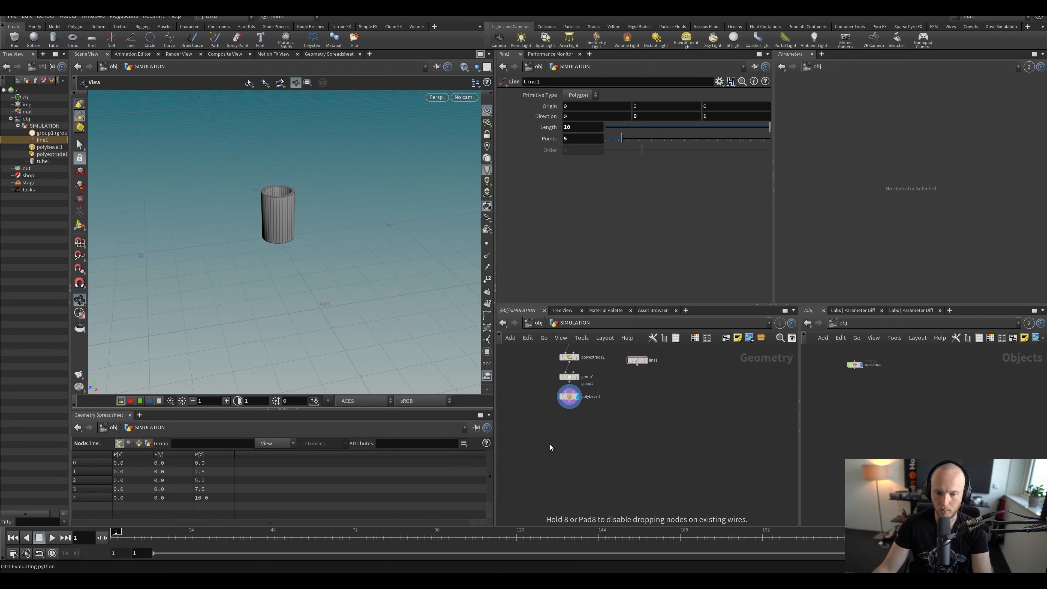
click(550, 445)
drag(549, 437, 637, 363)
drag(556, 446, 566, 454)
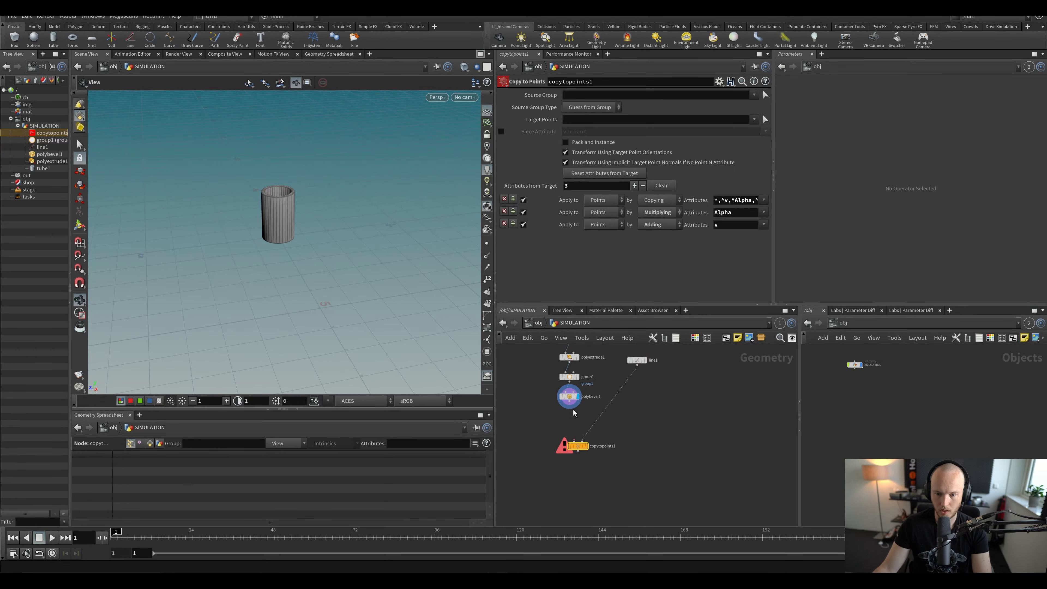
click(591, 437)
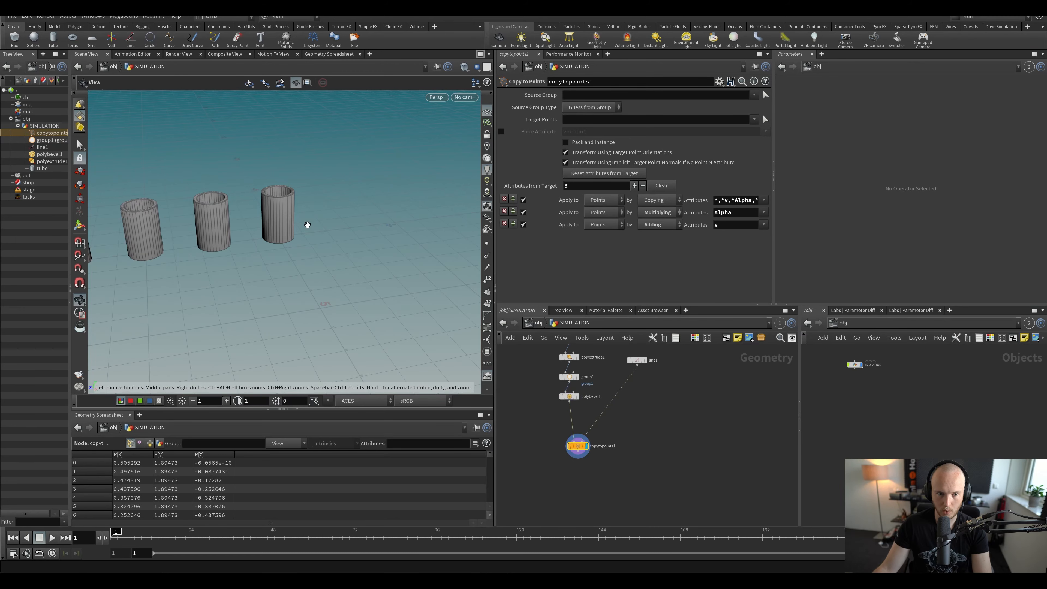
middle_drag(306, 224, 331, 269)
right_drag(331, 269, 264, 269)
drag(264, 269, 417, 281)
drag(456, 260, 395, 197)
key(ctrl+s)
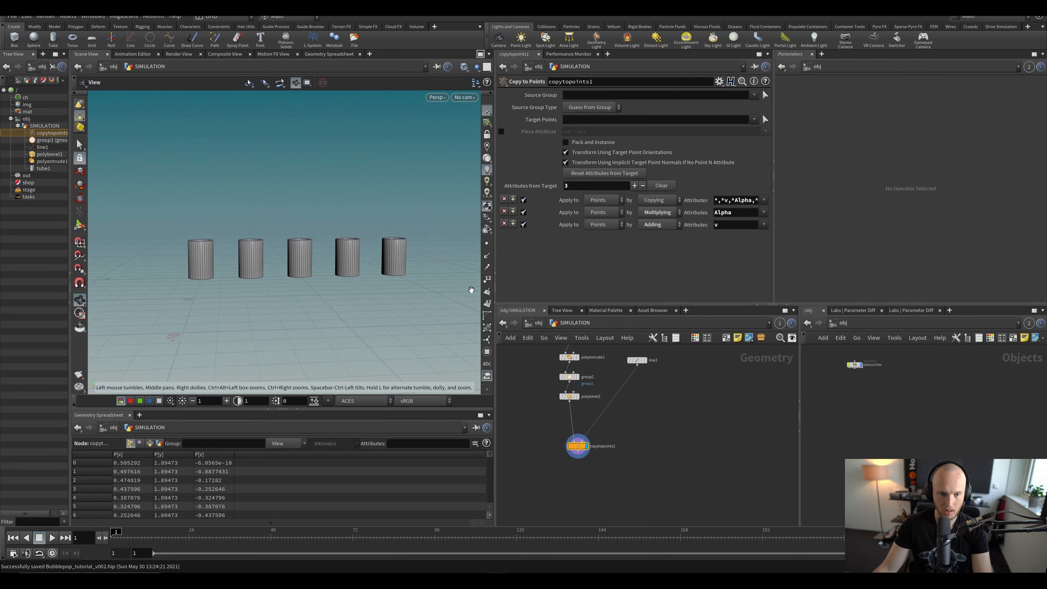
Step: Link the line's Z origin to its length with the relative reference ch("dist")
scroll(655, 342, up, 2)
click(633, 363)
right_click(555, 130)
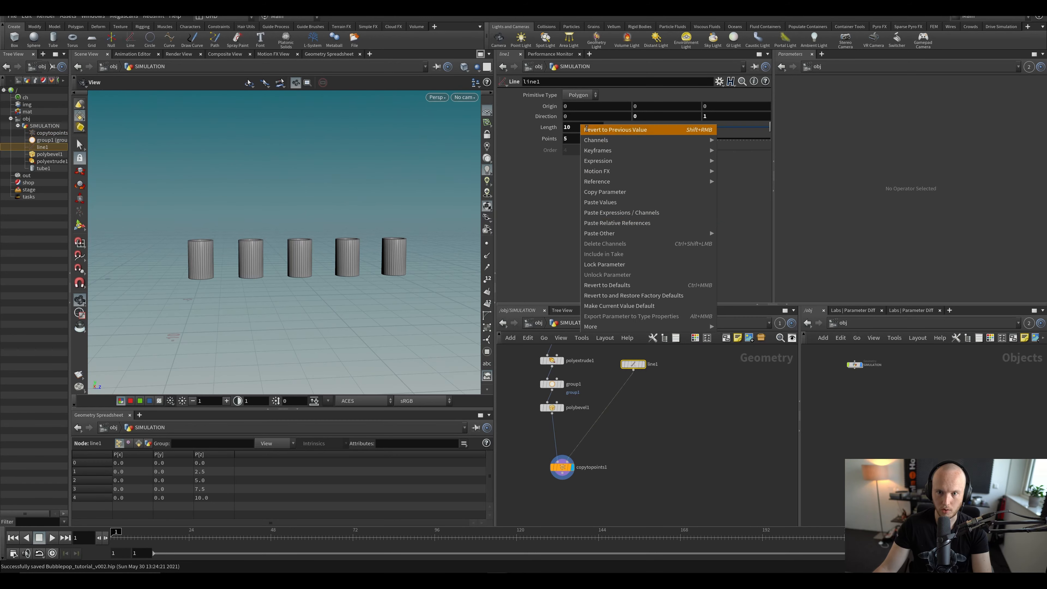
click(592, 117)
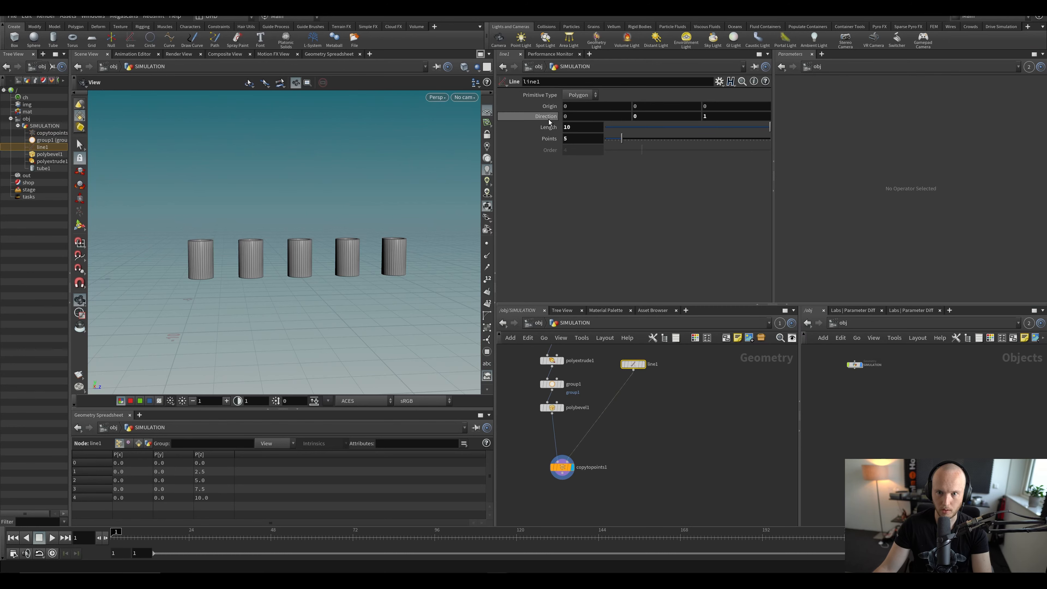
key(ctrl+z)
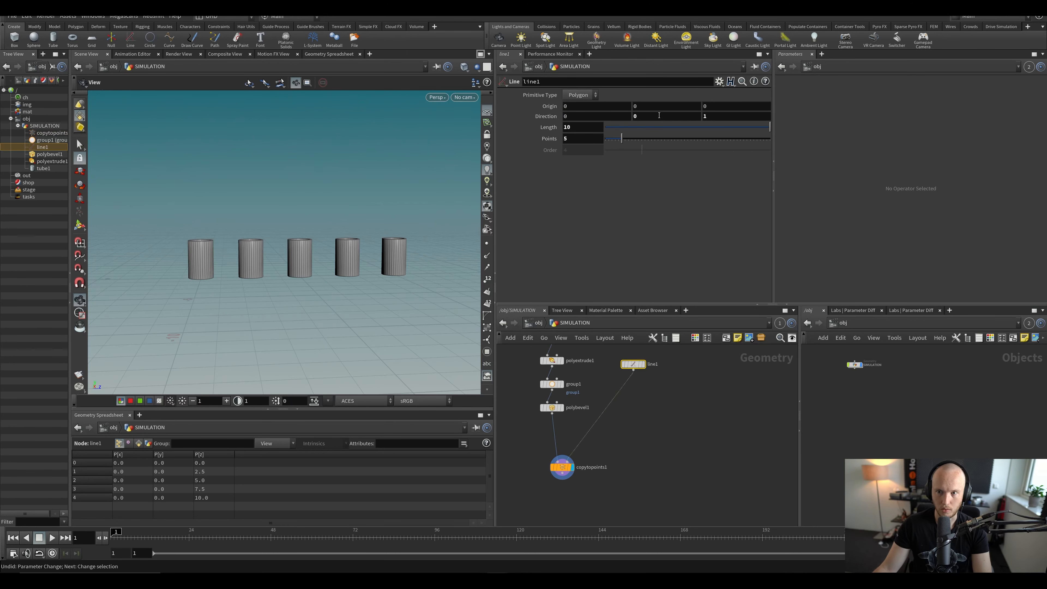
middle_drag(587, 106, 591, 123)
key(ctrl+z)
right_click(736, 106)
click(745, 202)
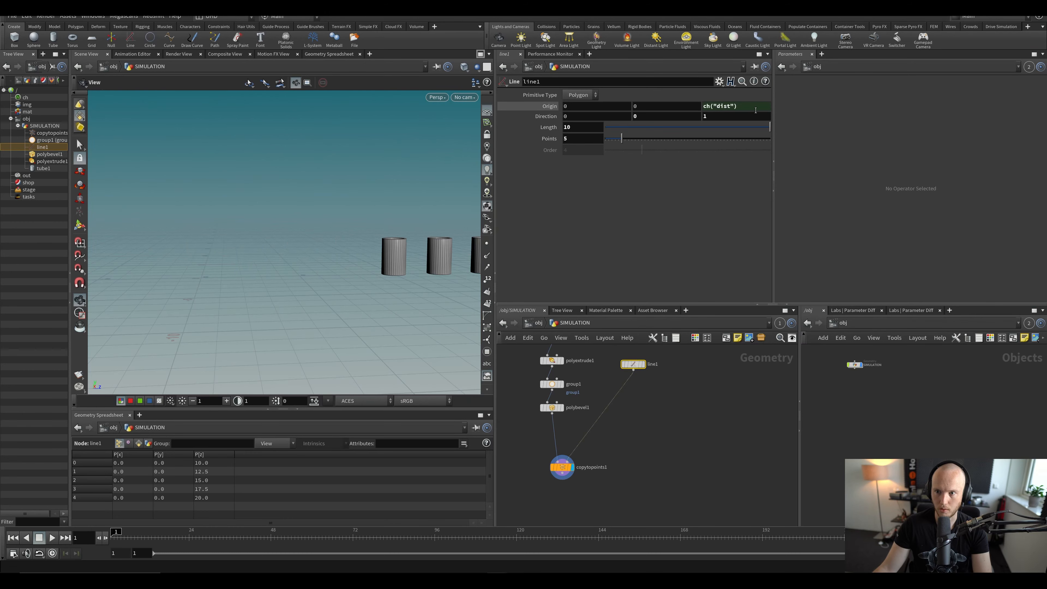
Step: Try ch("dist")/2 as the line's Z origin and remove the division again
click(723, 107)
text(/2)
key(Return)
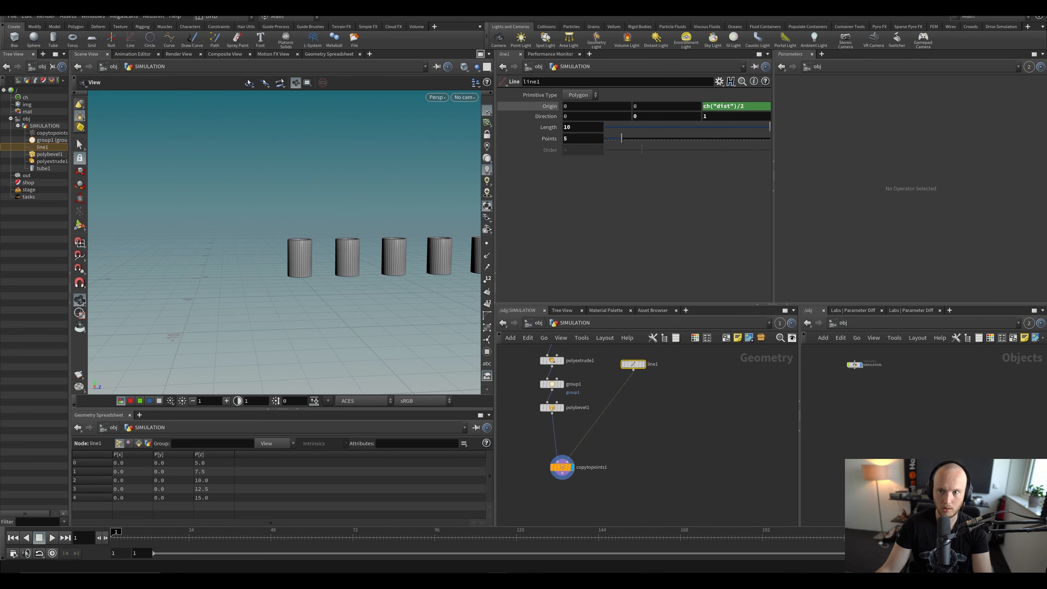
click(740, 108)
key(BackSpace)
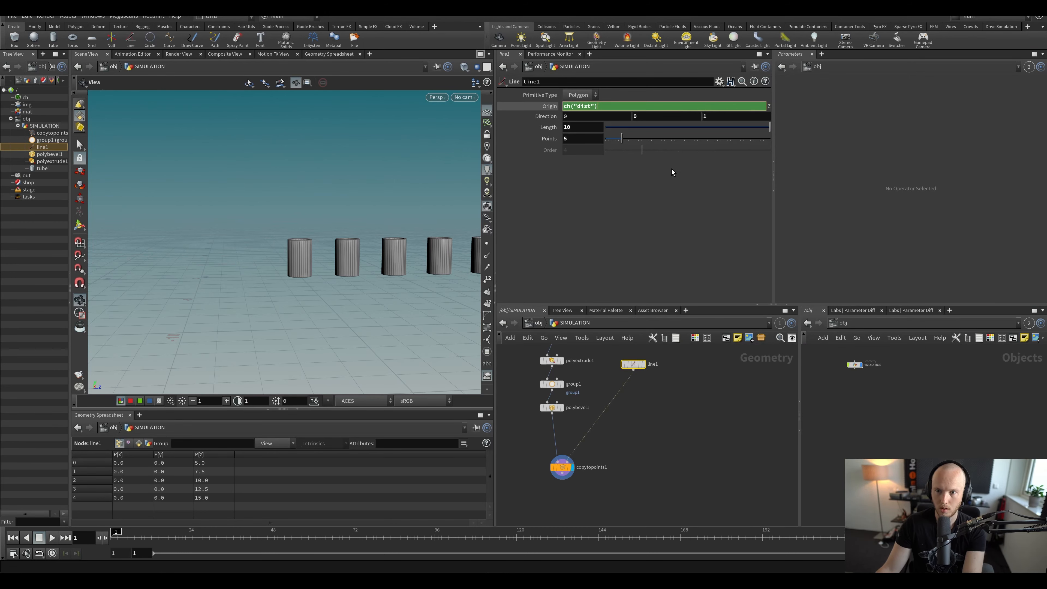
key(Return)
click(700, 106)
text(-)
key(Return)
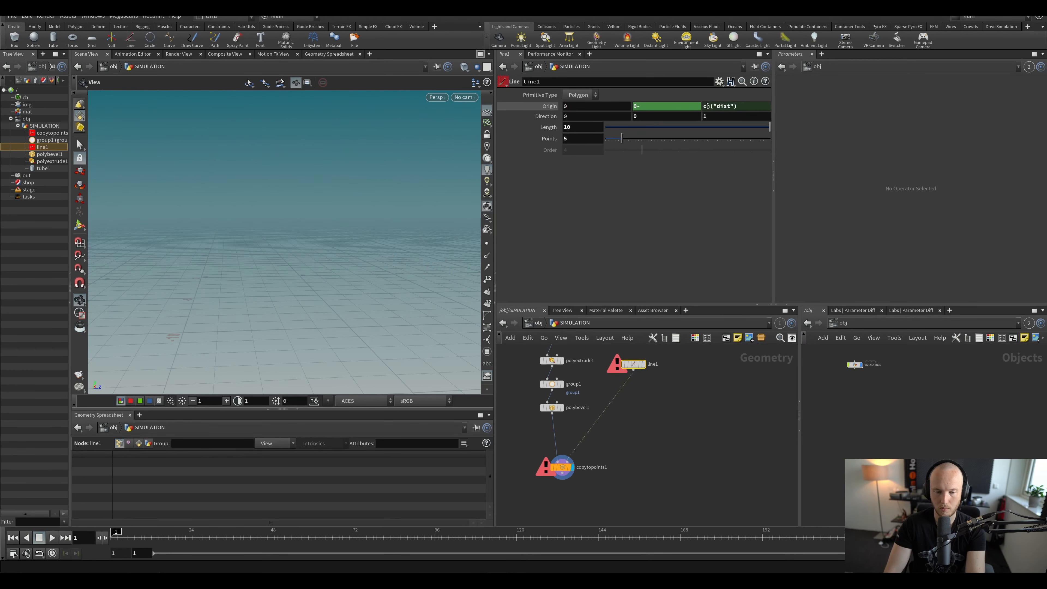
key(ctrl+z)
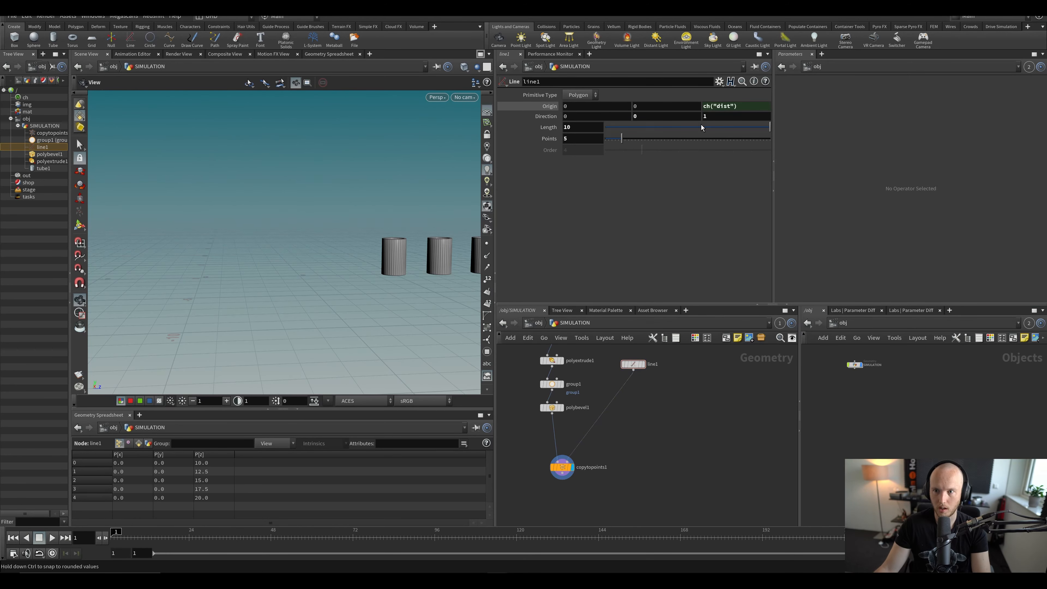
Step: Change the line's Z origin expression to -ch("dist")/2 so the row of tubes is centred on the origin
click(704, 108)
text(-)
key(Return)
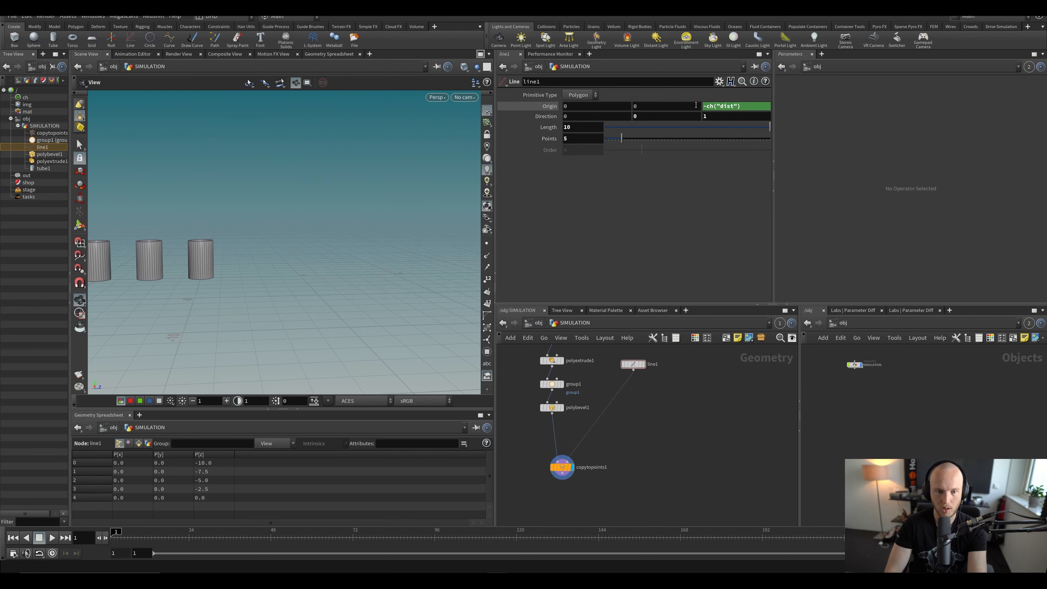
click(765, 108)
text(/2)
key(Return)
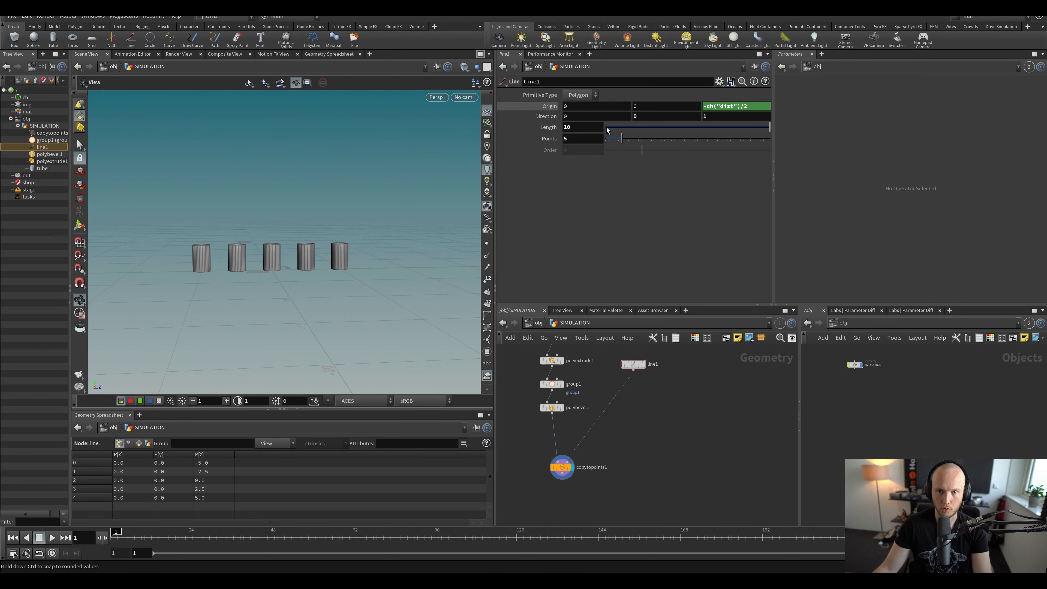
Step: Try varying the line's length to test the centring, undo the change, and save the scene
drag(606, 130, 674, 147)
key(ctrl+z)
drag(357, 239, 316, 321)
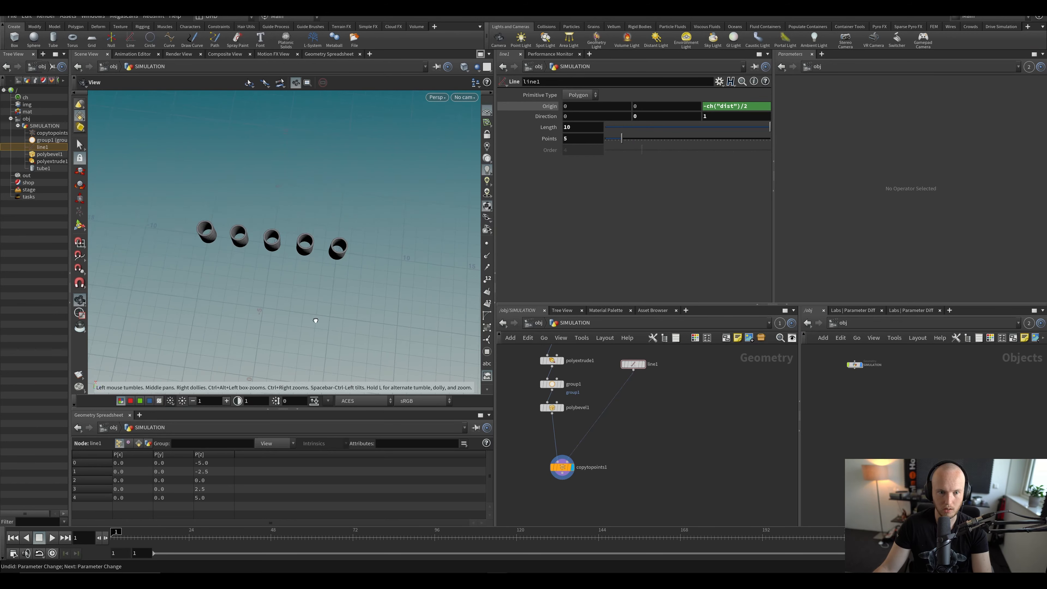
key(ctrl+s)
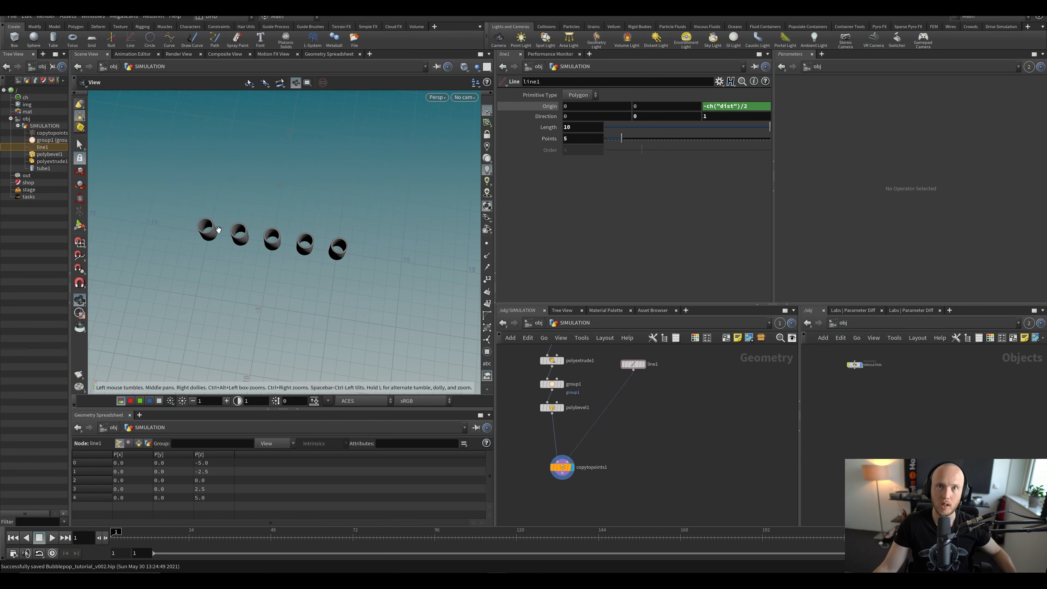
Step: Add a Null node after the Copy to Points node, name it OUT_TUBES, and save the scene
middle_drag(612, 471, 606, 438)
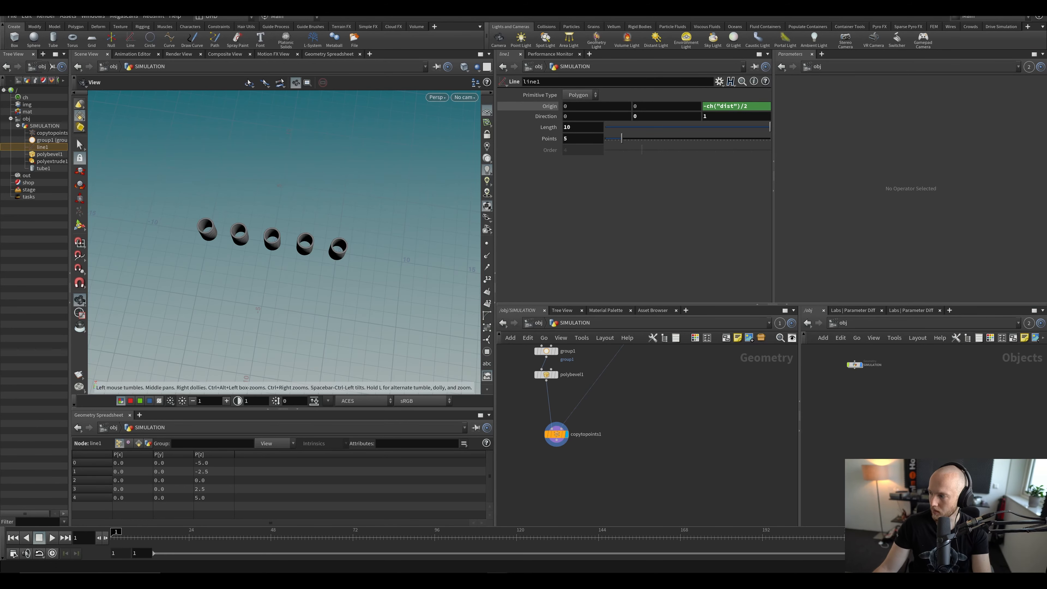
drag(247, 268, 231, 165)
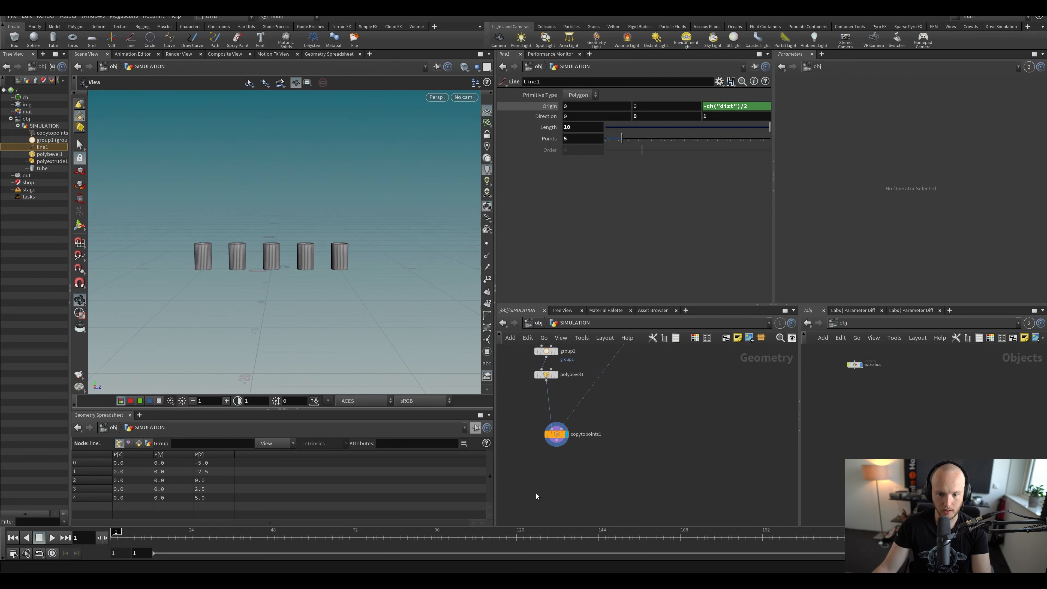
key(Tab)
text(nu)
key(Return)
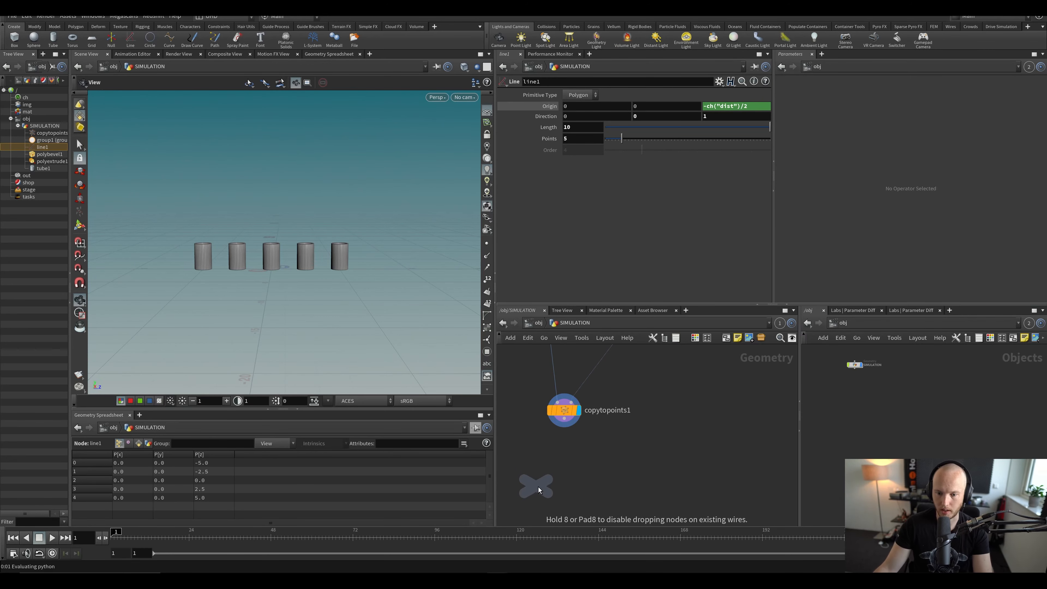
click(548, 479)
double_click(579, 478)
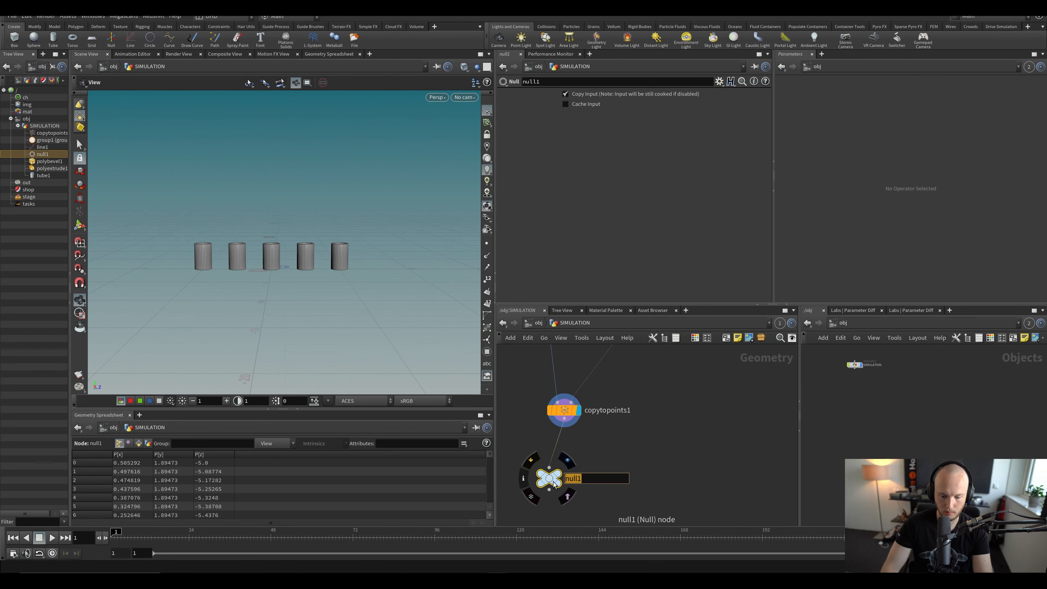
text(OUT_TUBES)
key(Return)
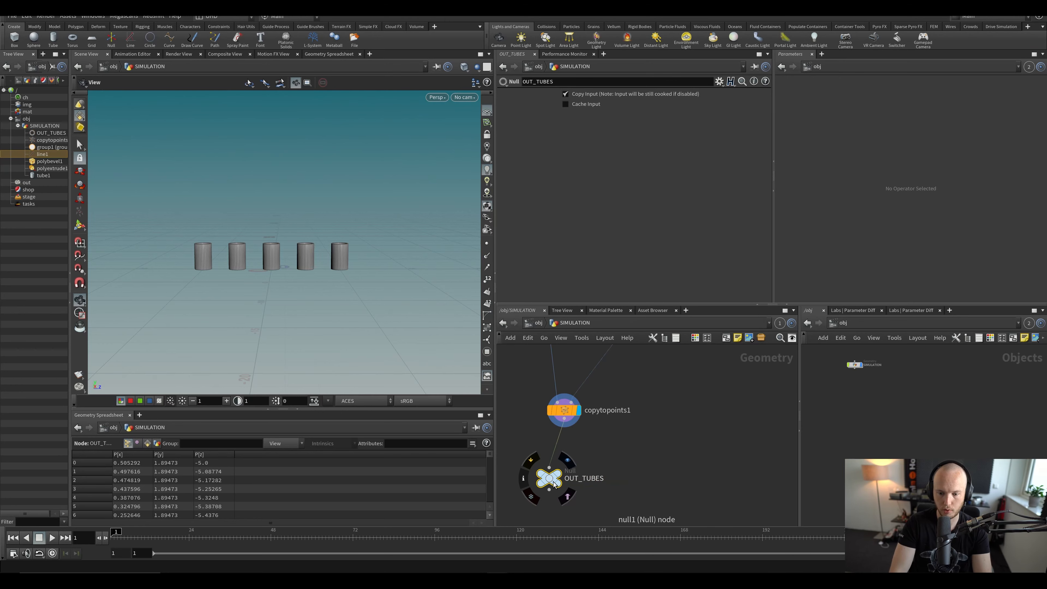
key(ctrl+s)
Step: Examine the row of five tubes from above and from the side
drag(618, 304, 618, 265)
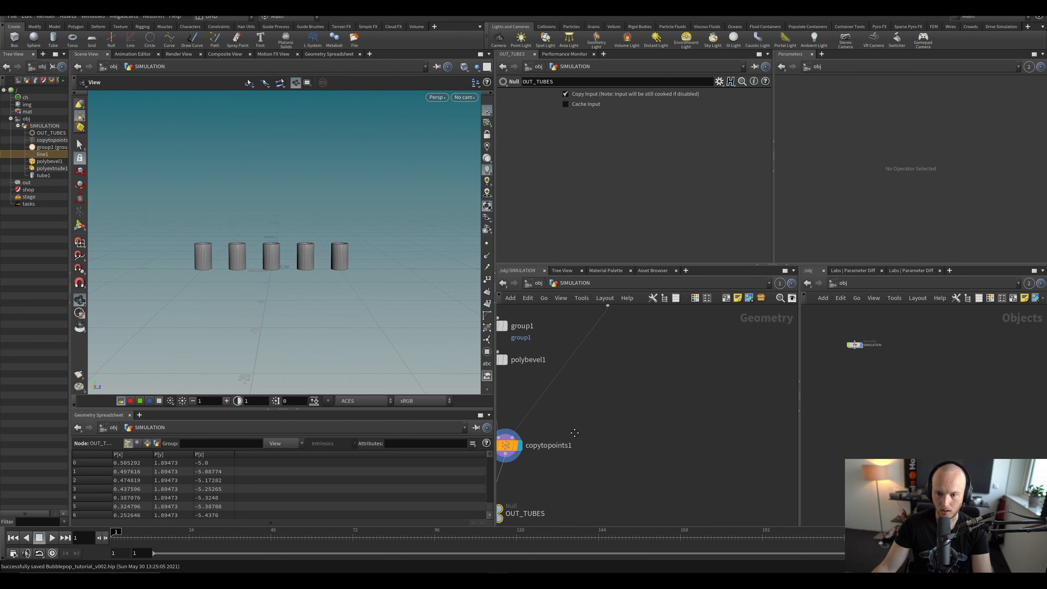
scroll(592, 416, down, 3)
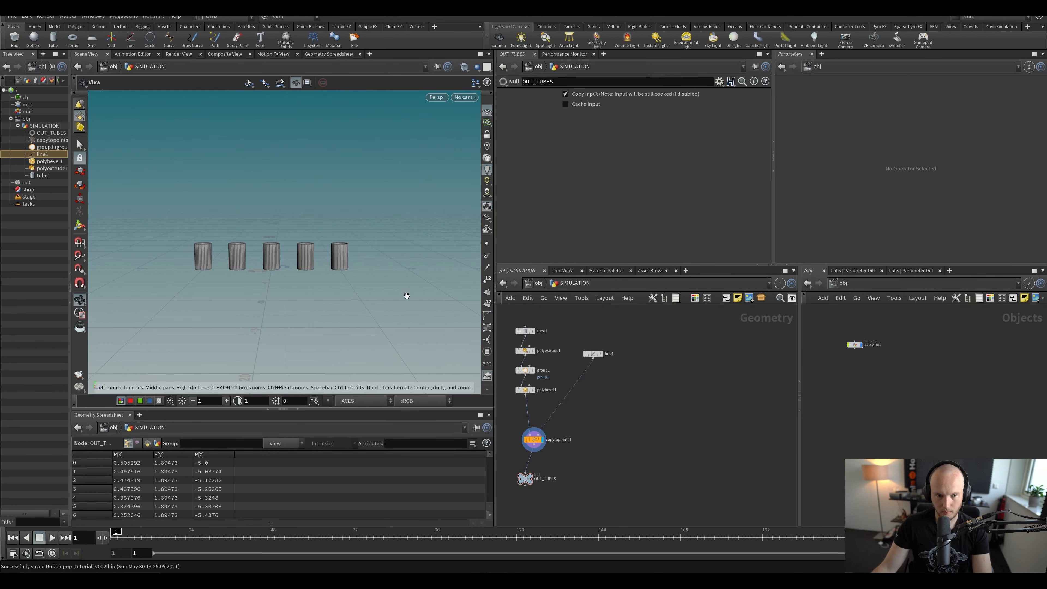
drag(403, 296, 376, 359)
drag(301, 256, 363, 169)
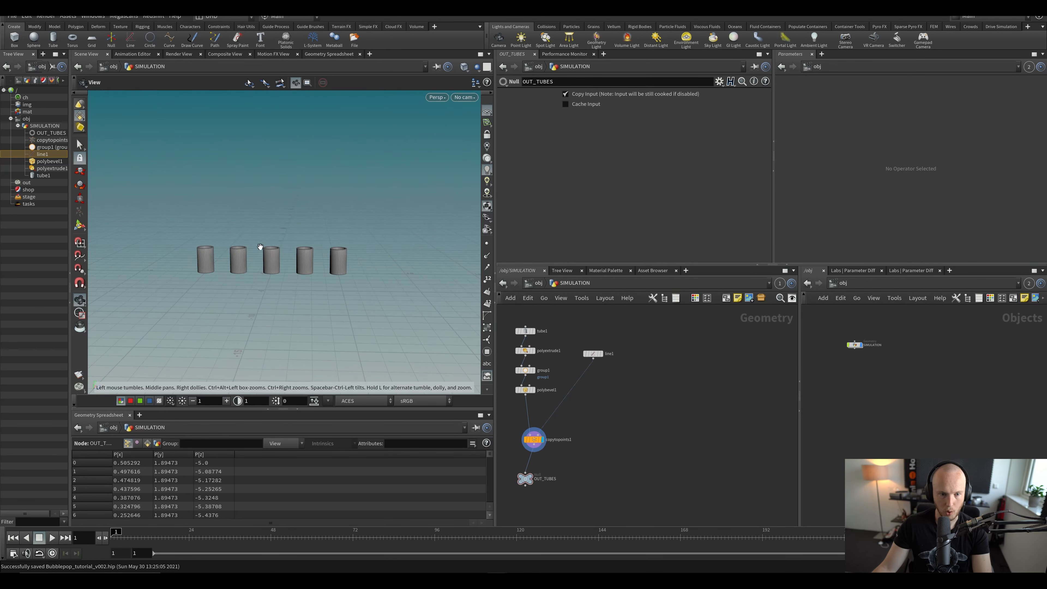
drag(278, 264, 285, 334)
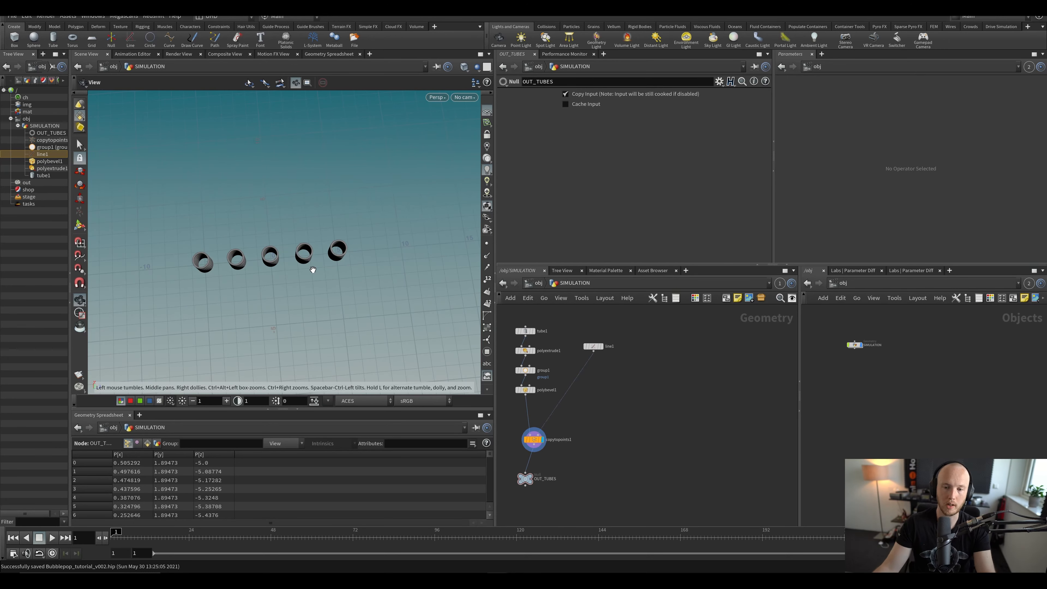
drag(298, 267, 294, 206)
middle_drag(717, 410, 736, 388)
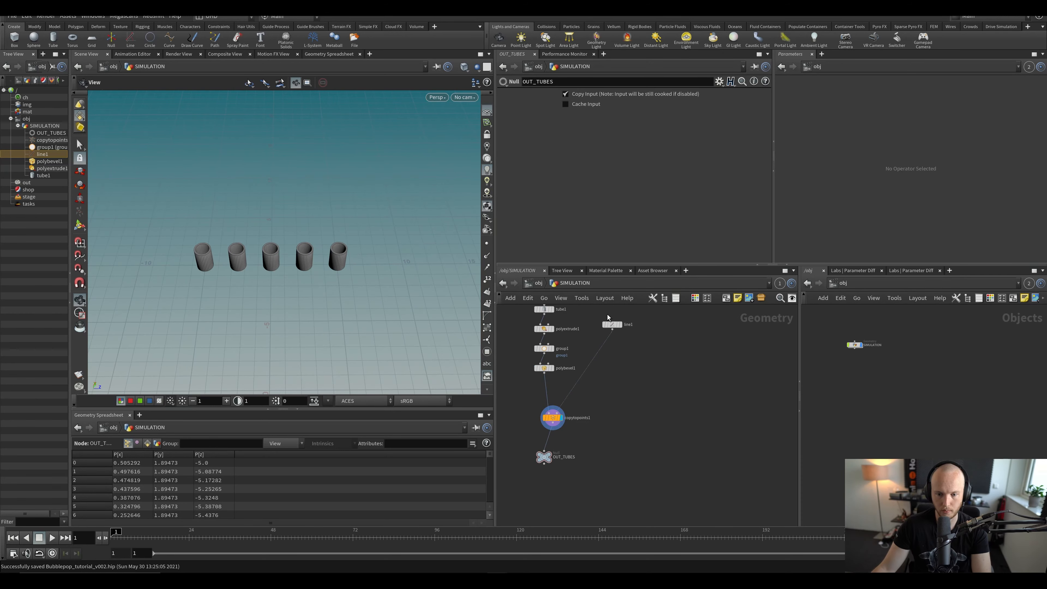
Step: Place a Sphere node in empty space beside the line node, display it, and frame it in the viewport
middle_drag(810, 386, 701, 395)
key(Tab)
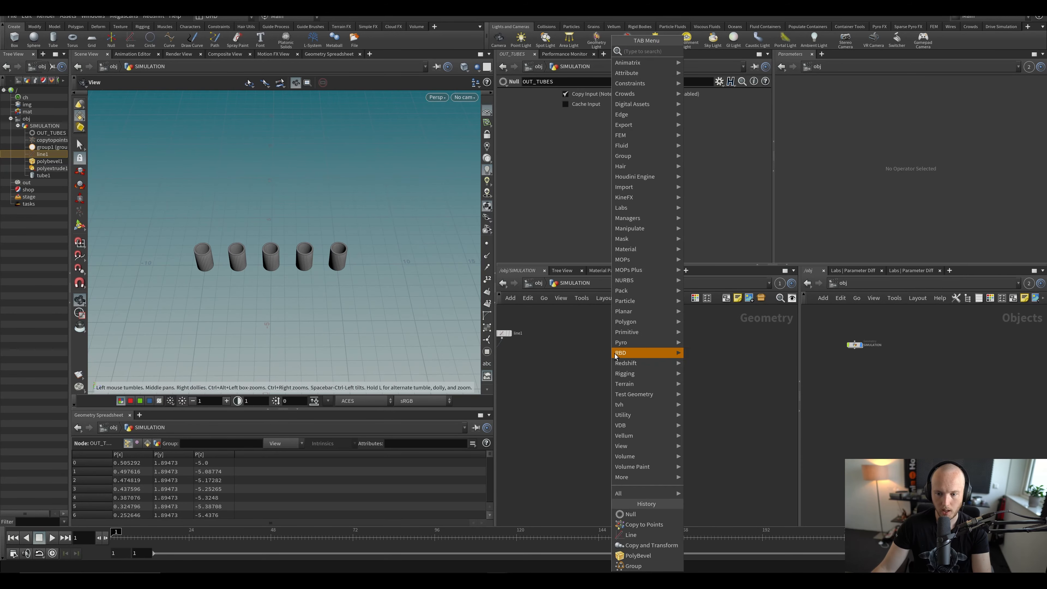
text(t)
key(BackSpace)
text(sphe)
key(Return)
click(613, 353)
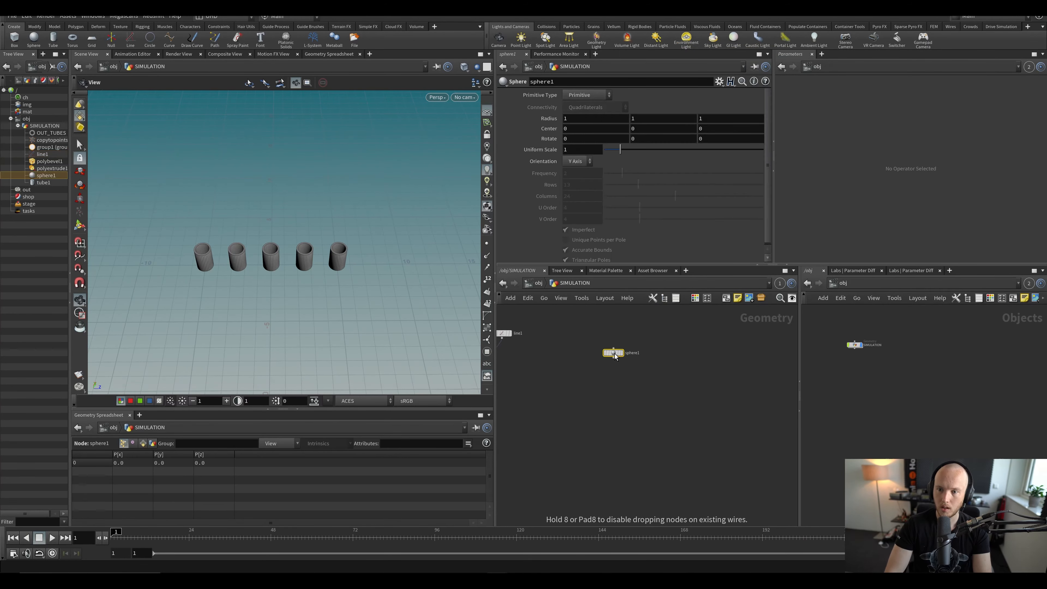
click(626, 349)
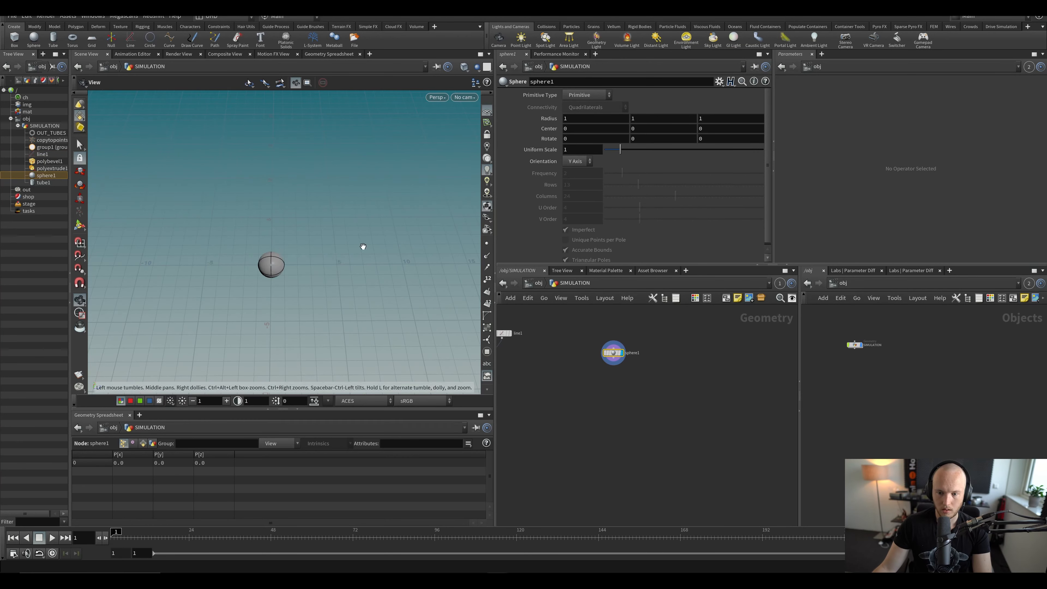
key(space+g)
drag(252, 256, 257, 198)
Step: Set the sphere's primitive type to Polygon with a frequency of 7 and save the scene
click(593, 95)
click(586, 104)
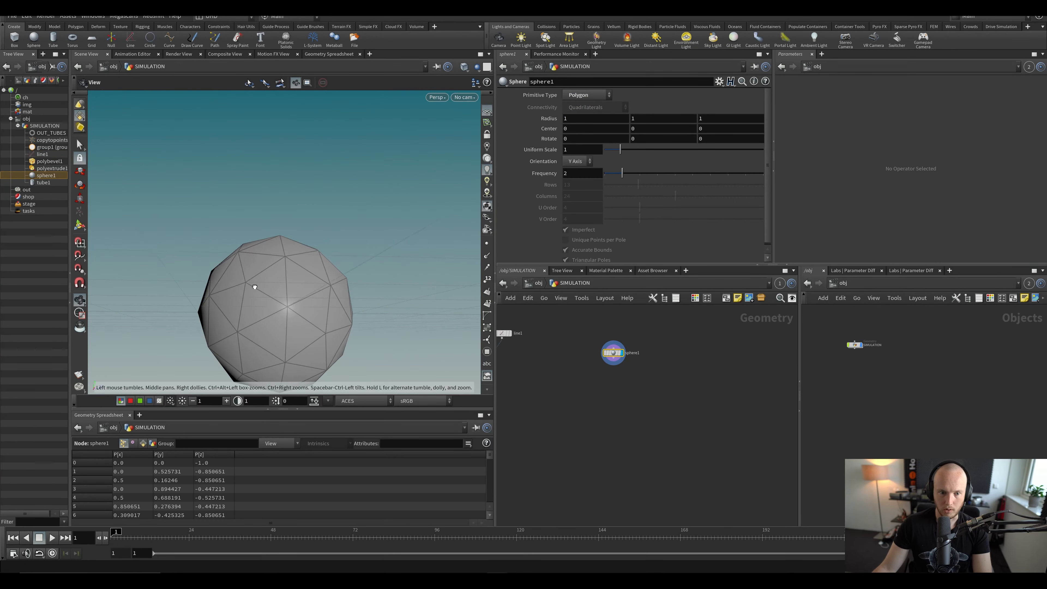
drag(622, 173, 710, 175)
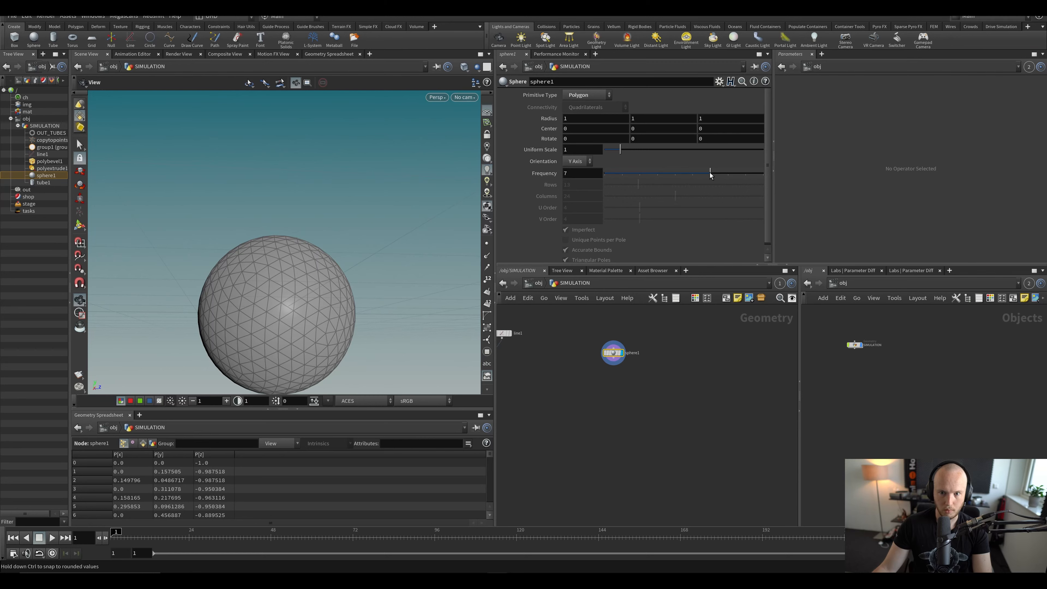
drag(418, 238, 423, 264)
key(ctrl+s)
Step: Place a Vellum Configure Balloon setup in the network below the sphere node
click(623, 400)
middle_drag(616, 400, 597, 370)
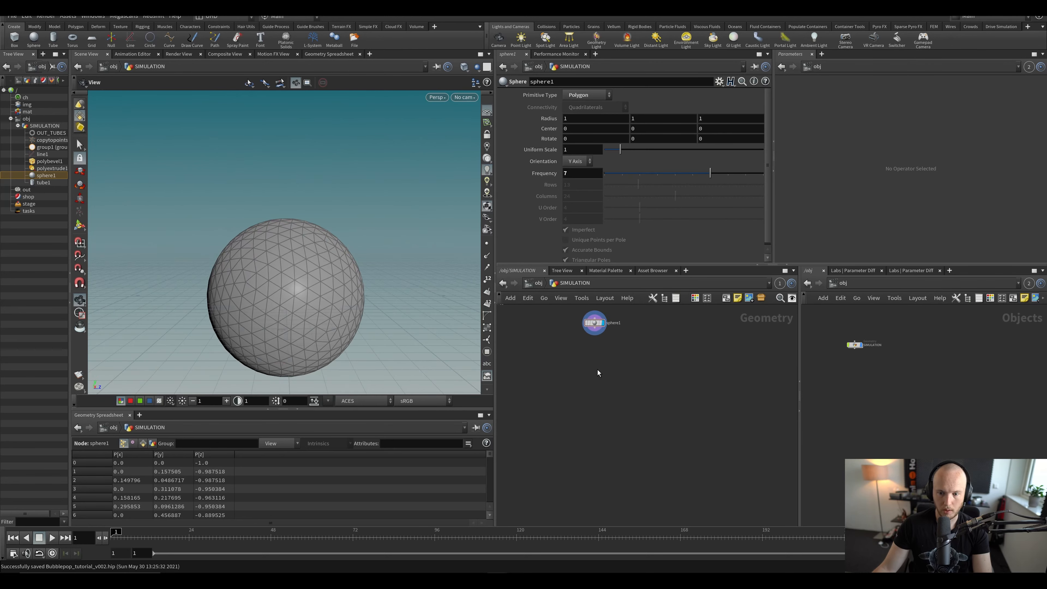
key(Tab)
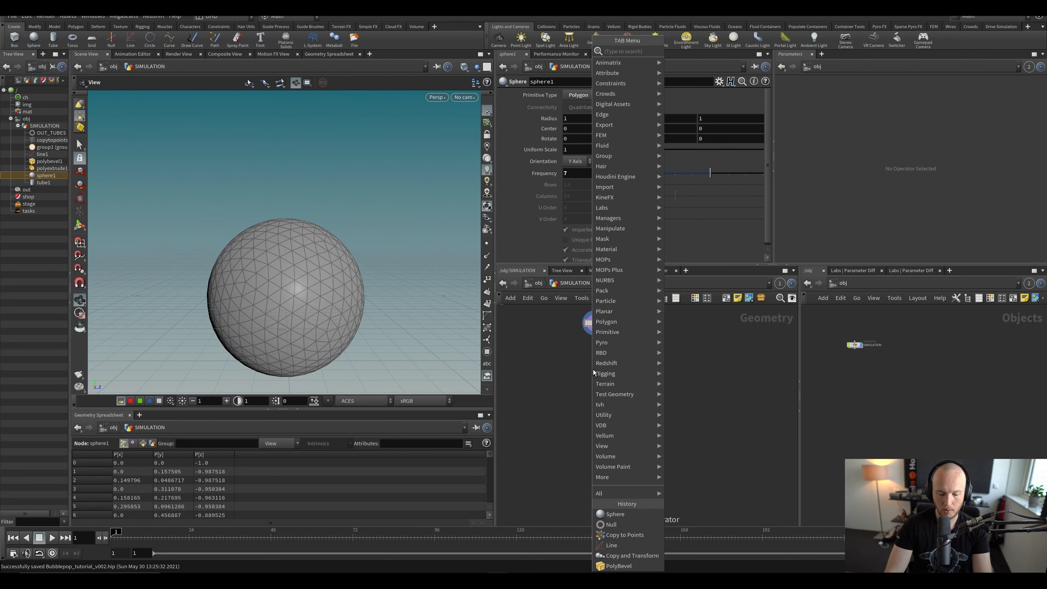
text(vellun)
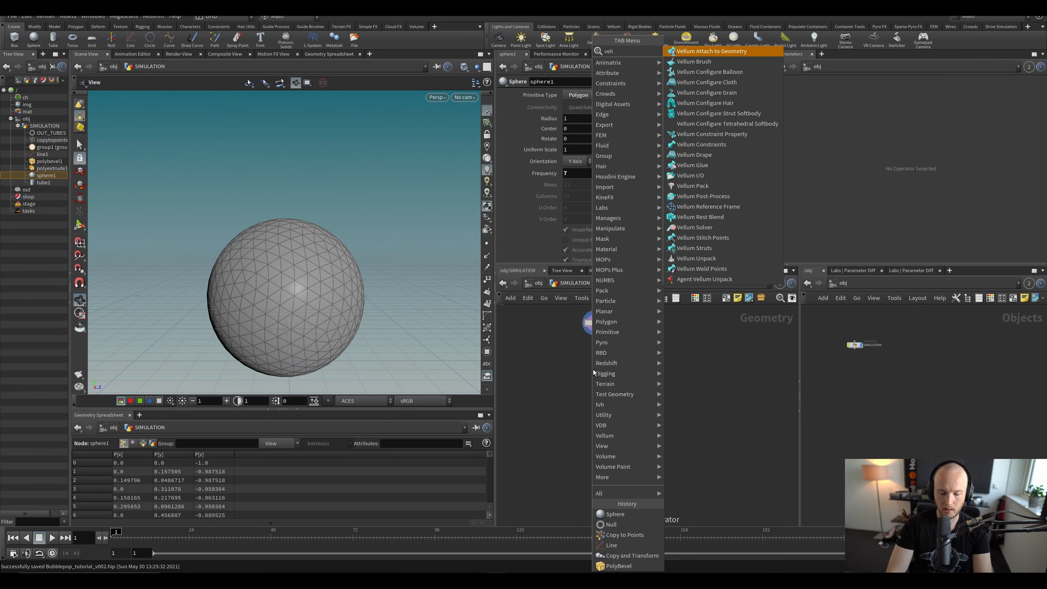
key(BackSpace)
key(BackSpace)
text(m ba)
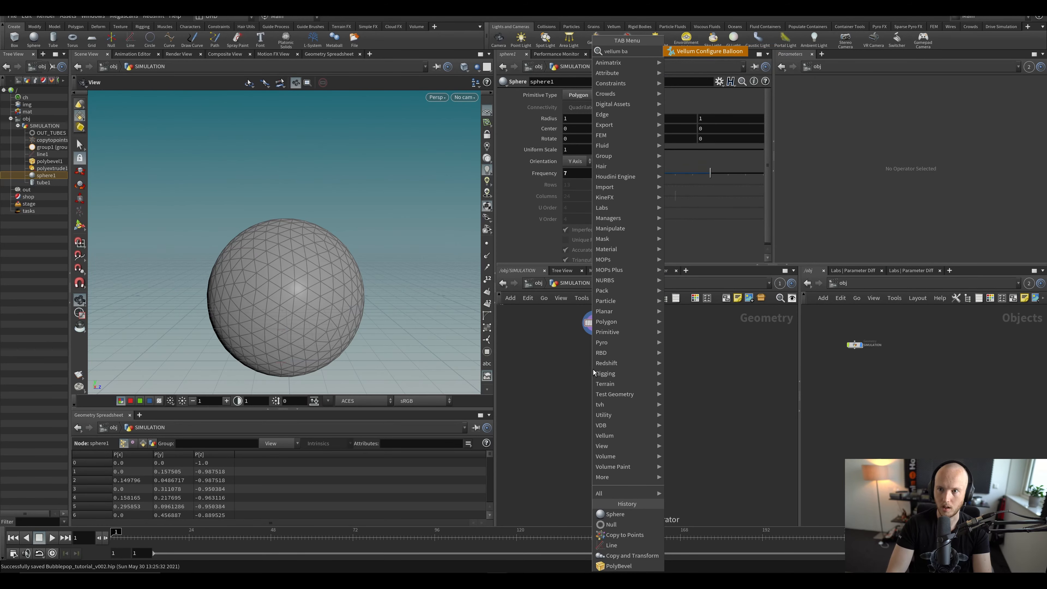
key(Return)
click(593, 370)
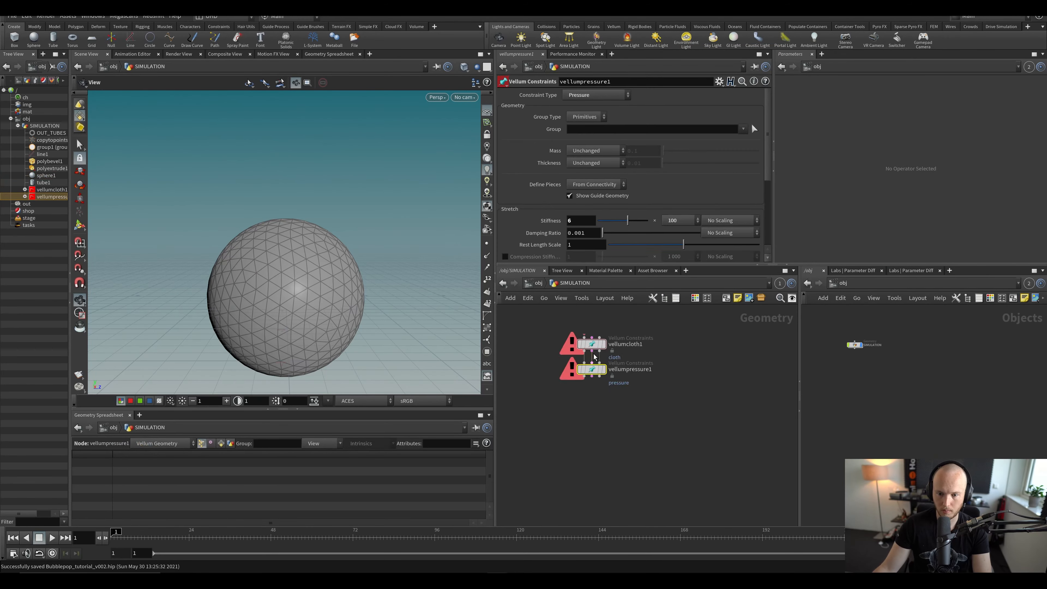
Step: Wire the sphere's output into the first input of the Vellum cloth node and select the Vellum pressure node
scroll(542, 323, up, 2)
click(605, 381)
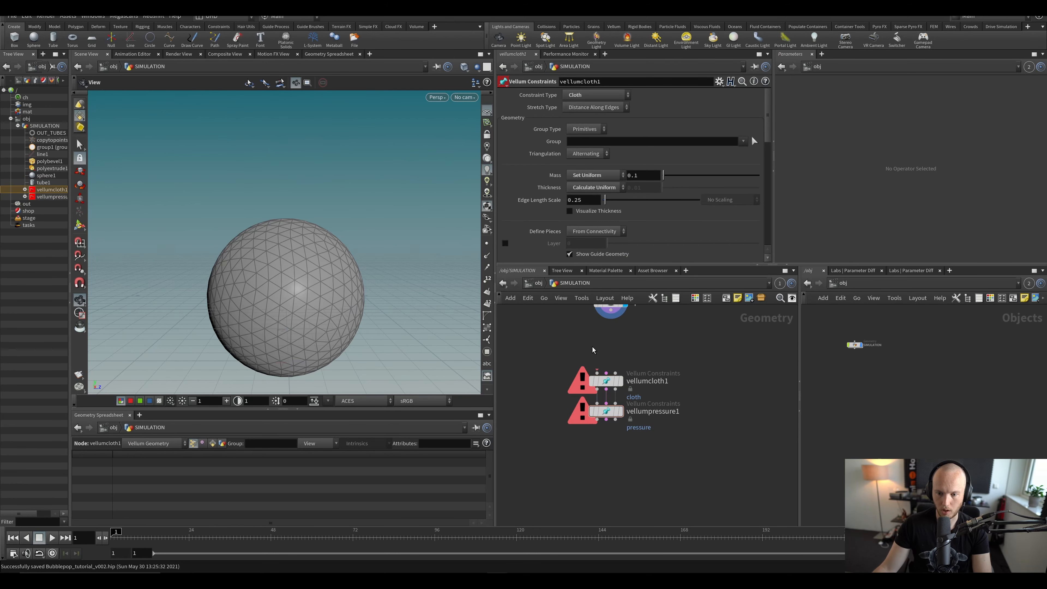
drag(599, 355, 610, 310)
mouse_move(566, 339)
middle_down()
mouse_move(561, 358)
mouse_move(571, 355)
middle_up()
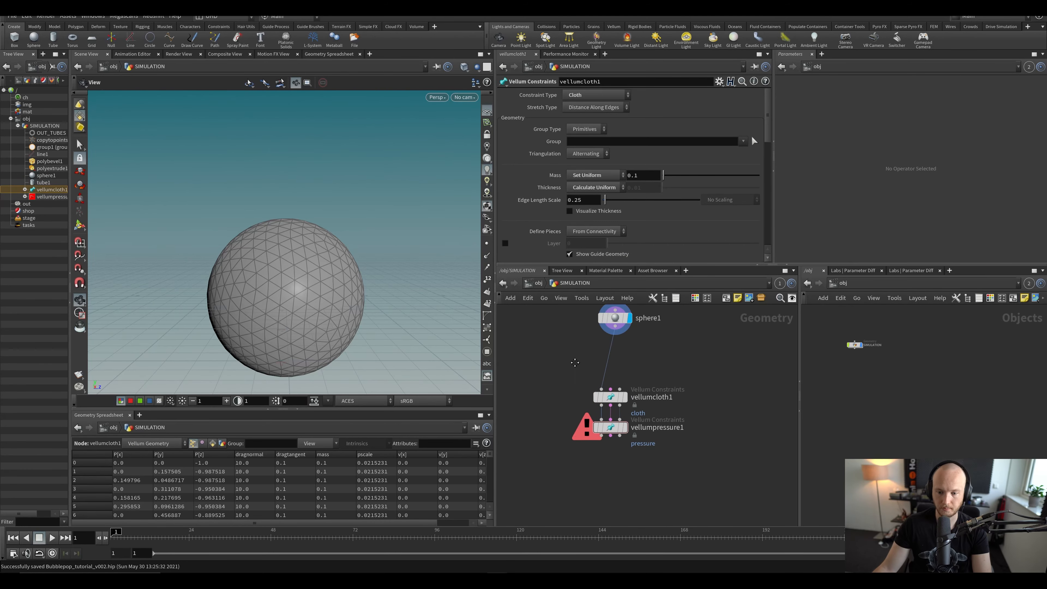
scroll(599, 375, down, 2)
middle_drag(586, 458, 534, 394)
click(615, 352)
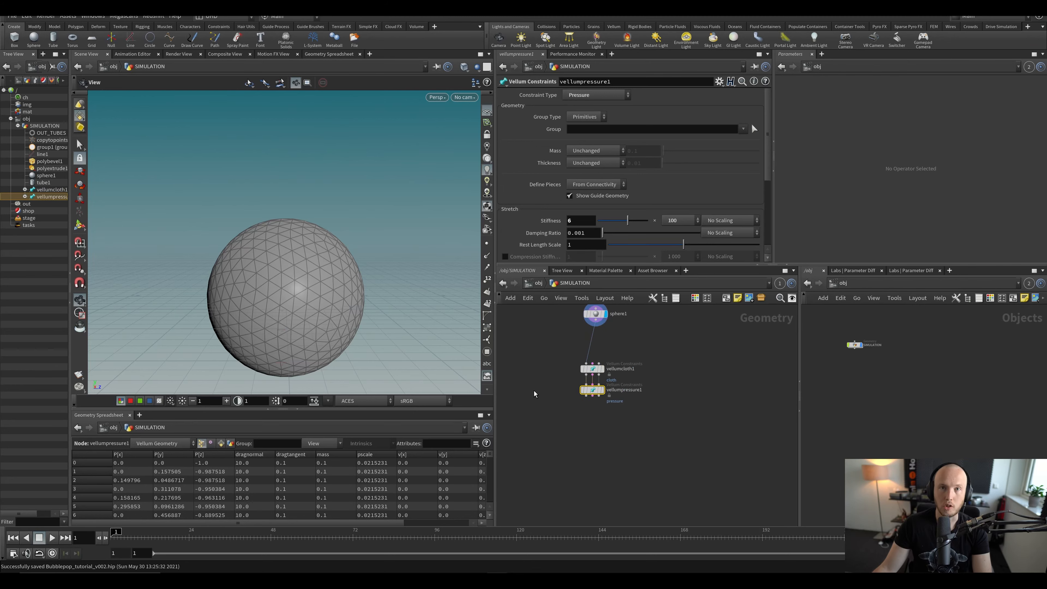
mouse_move(596, 419)
middle_down()
mouse_move(582, 411)
mouse_move(592, 366)
mouse_move(591, 428)
middle_up()
scroll(579, 357, up, 1)
scroll(585, 413, up, 1)
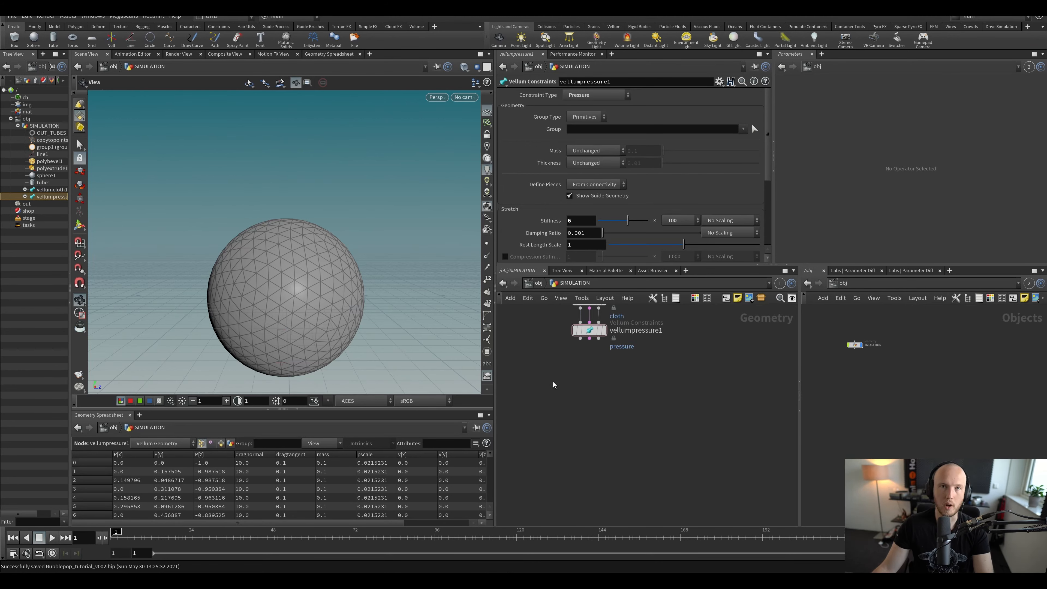
middle_drag(575, 391, 568, 419)
scroll(583, 413, up, 1)
scroll(568, 419, down, 2)
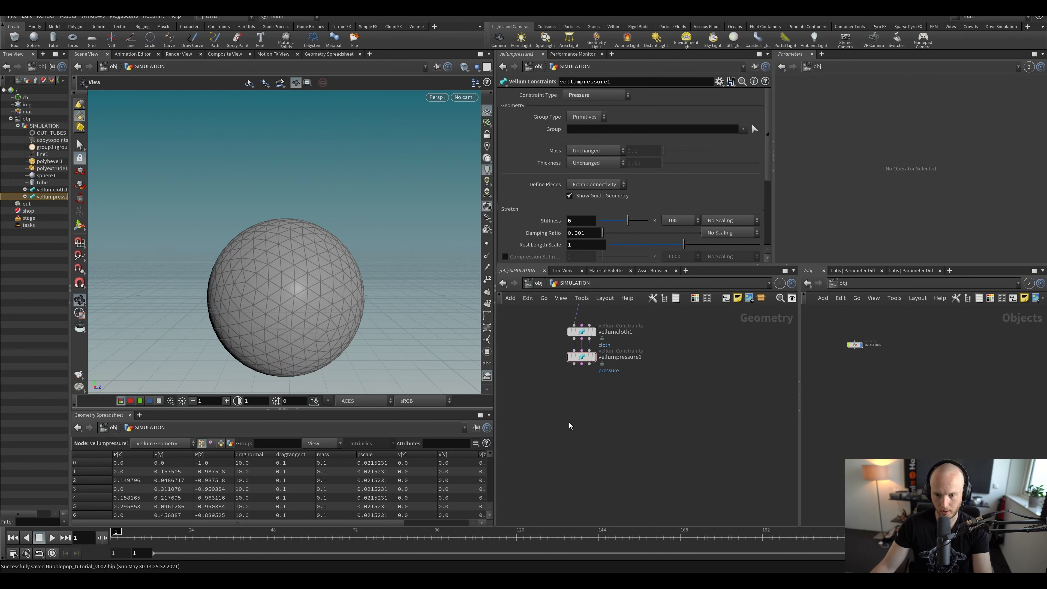
mouse_move(572, 343)
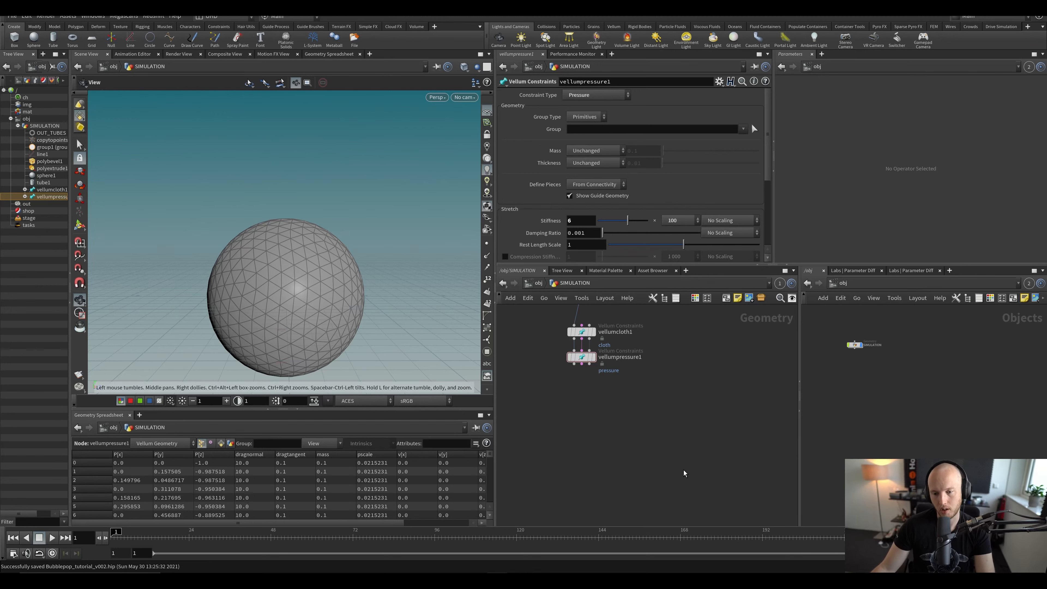
Step: Add a Null node wired to the first output of the Vellum pressure node and name it GEO
middle_drag(600, 444, 582, 421)
scroll(602, 476, down, 2)
key(Tab)
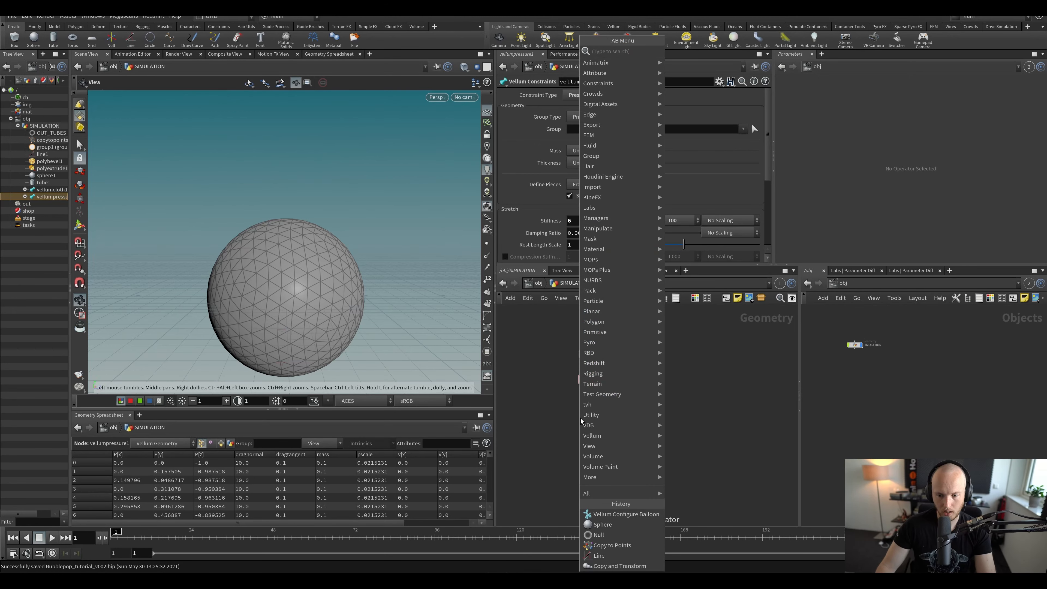
text(null)
key(Return)
click(564, 451)
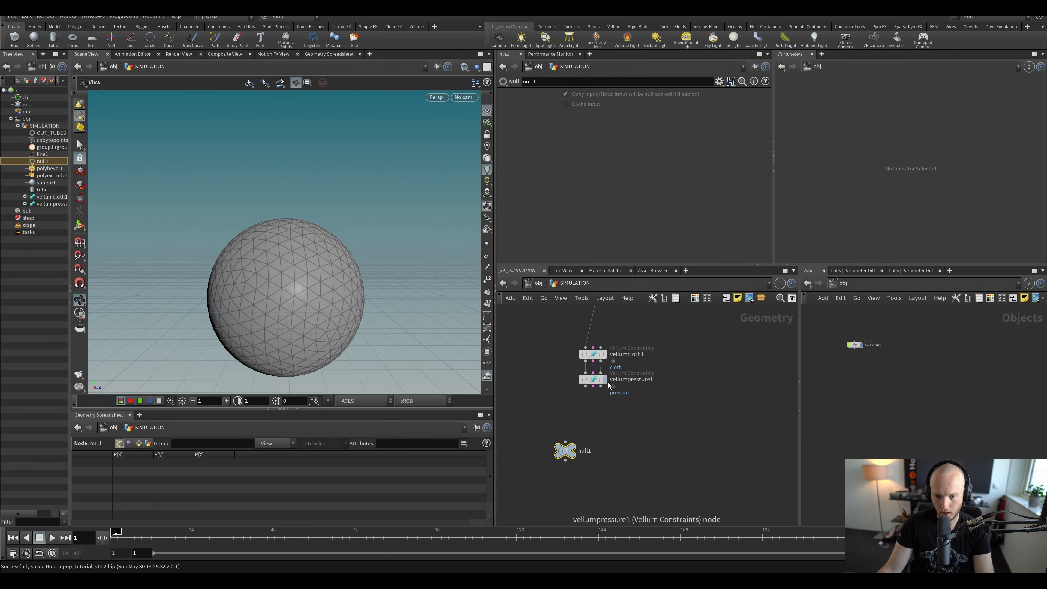
drag(584, 390, 565, 442)
double_click(584, 451)
text(GEO)
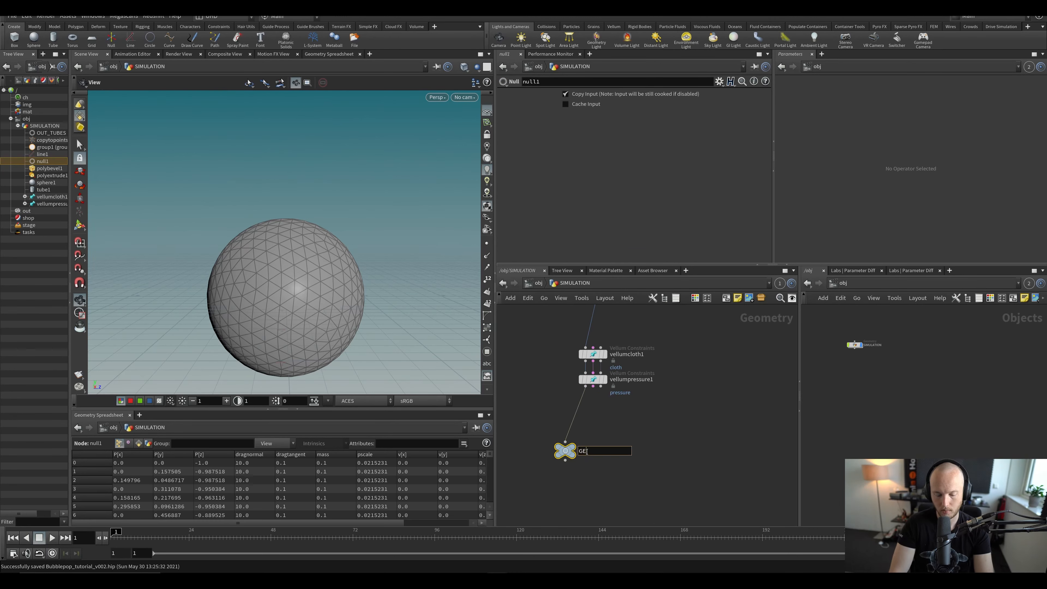
key(Return)
Step: Duplicate the GEO null, wire it to the pressure node's second output, name it CON, and save the scene
key(ctrl+c)
key(ctrl+v)
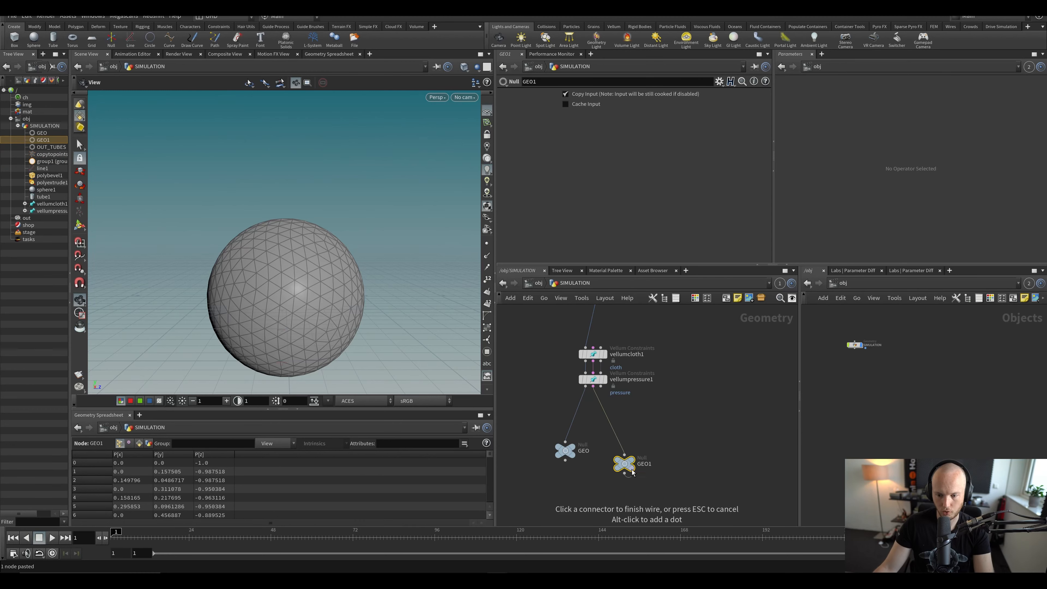
drag(625, 467, 618, 445)
double_click(636, 442)
text(CON)
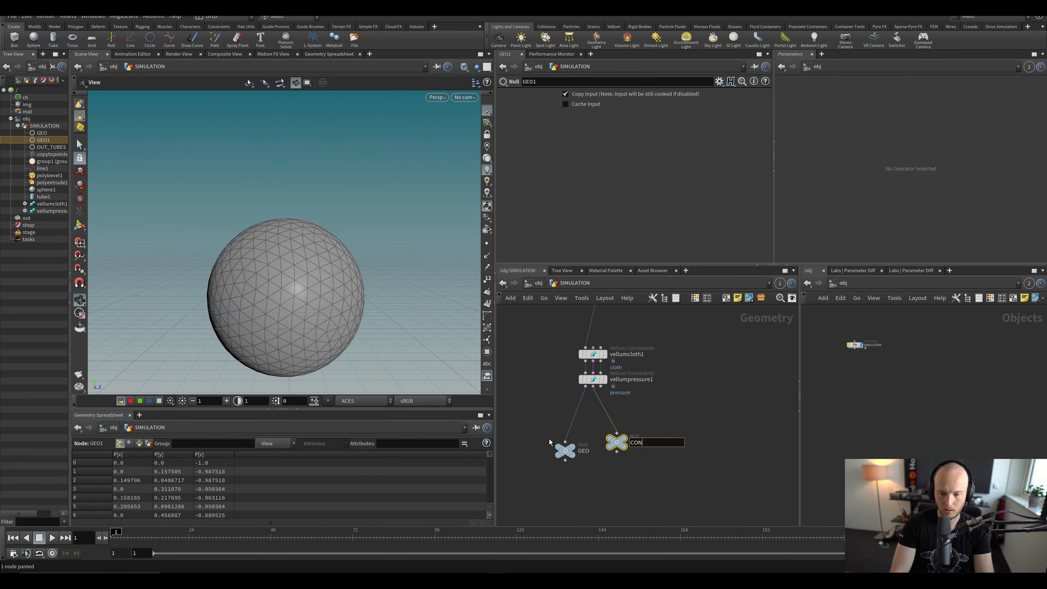
key(Return)
key(ctrl+s)
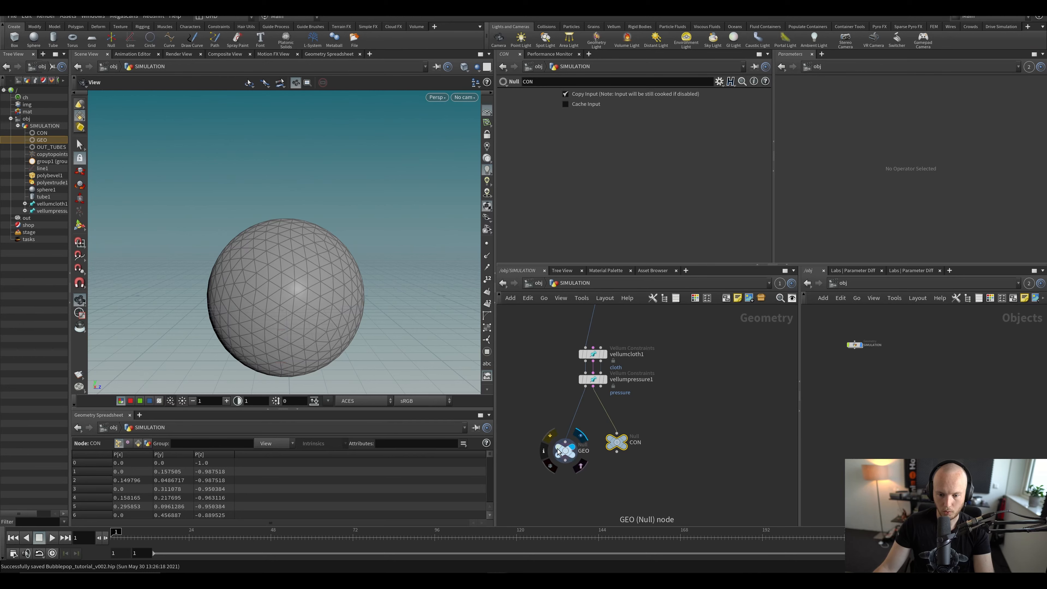
Step: Display the GEO and CON nulls in turn and examine their point attributes and the constraint geometry
click(566, 454)
drag(308, 526, 369, 525)
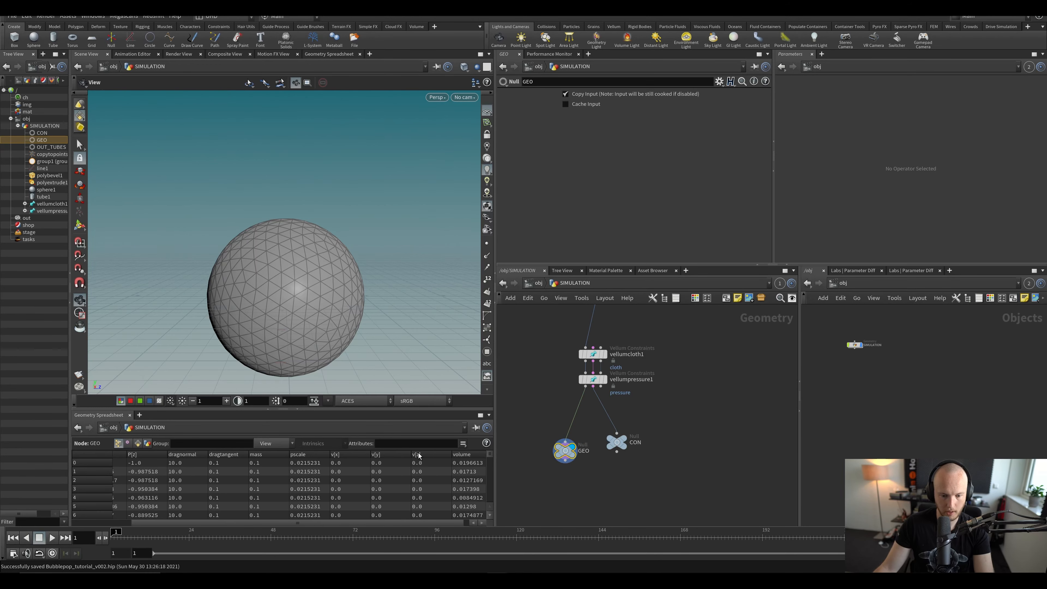
drag(620, 442, 627, 461)
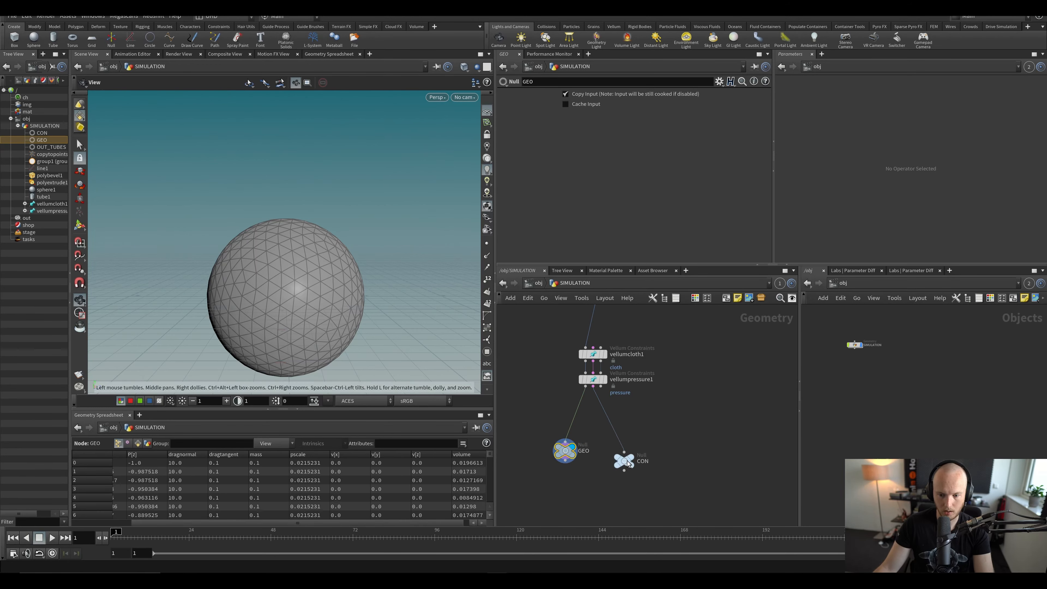
click(644, 450)
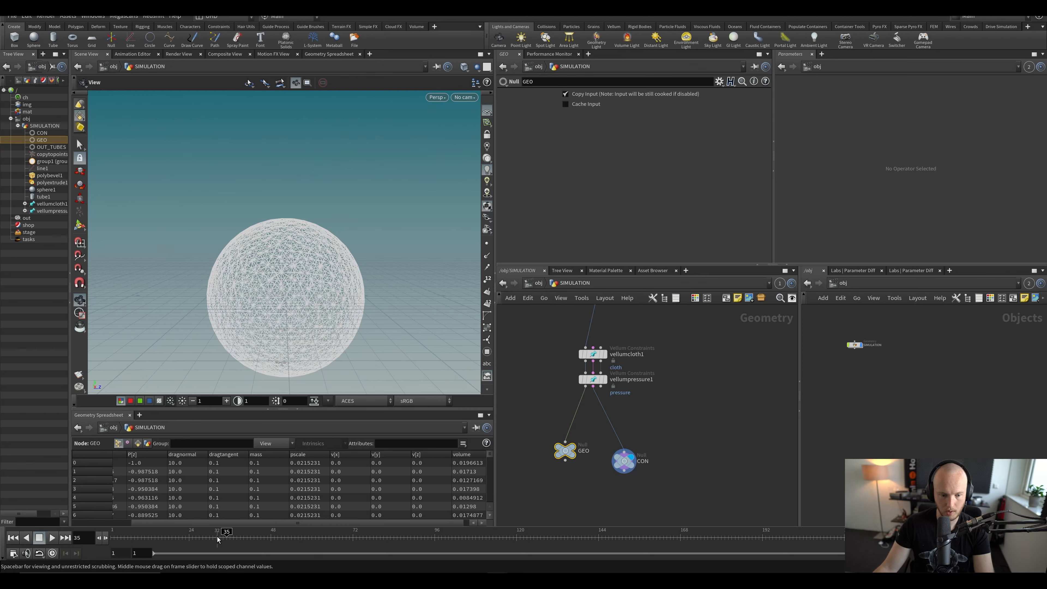
drag(623, 461, 621, 454)
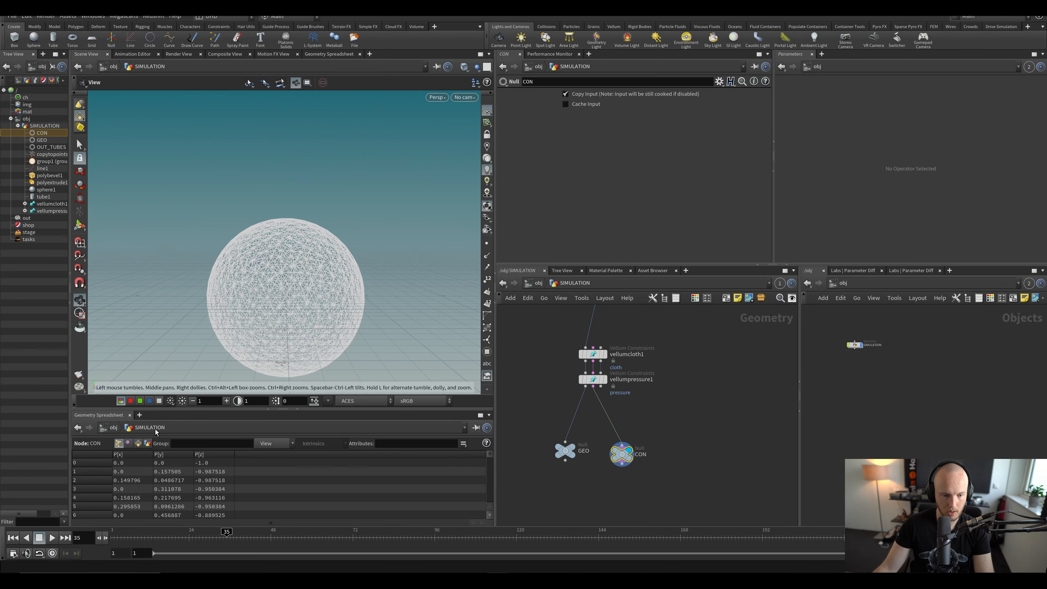
Step: Add a Vellum Solver below the nulls, wiring GEO into its first input and CON into its second
middle_drag(661, 427, 633, 349)
click(579, 429)
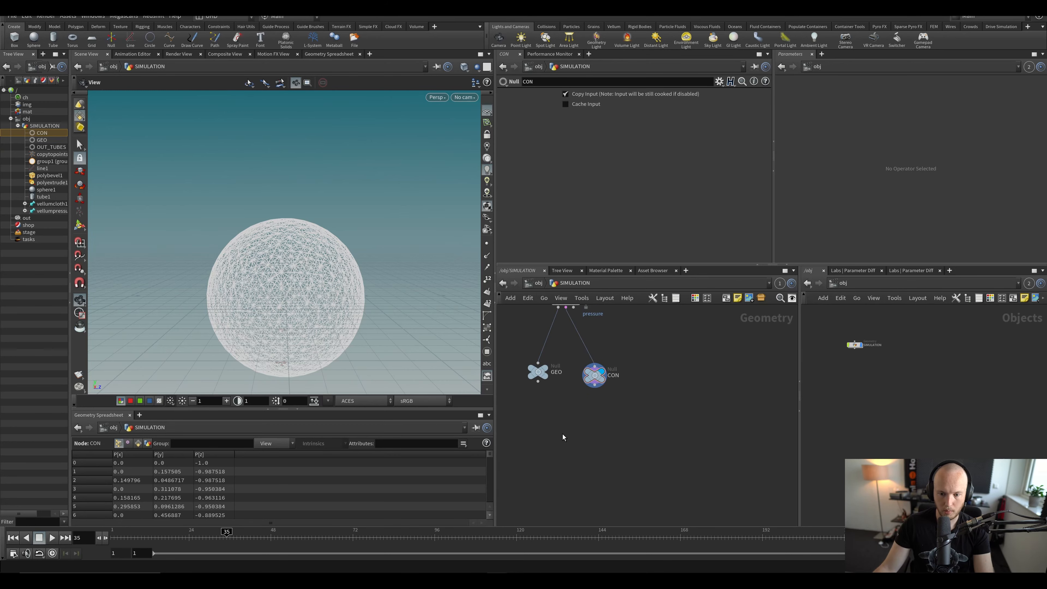
middle_drag(563, 436, 584, 452)
scroll(584, 452, up, 1)
key(Tab)
text(vellum so)
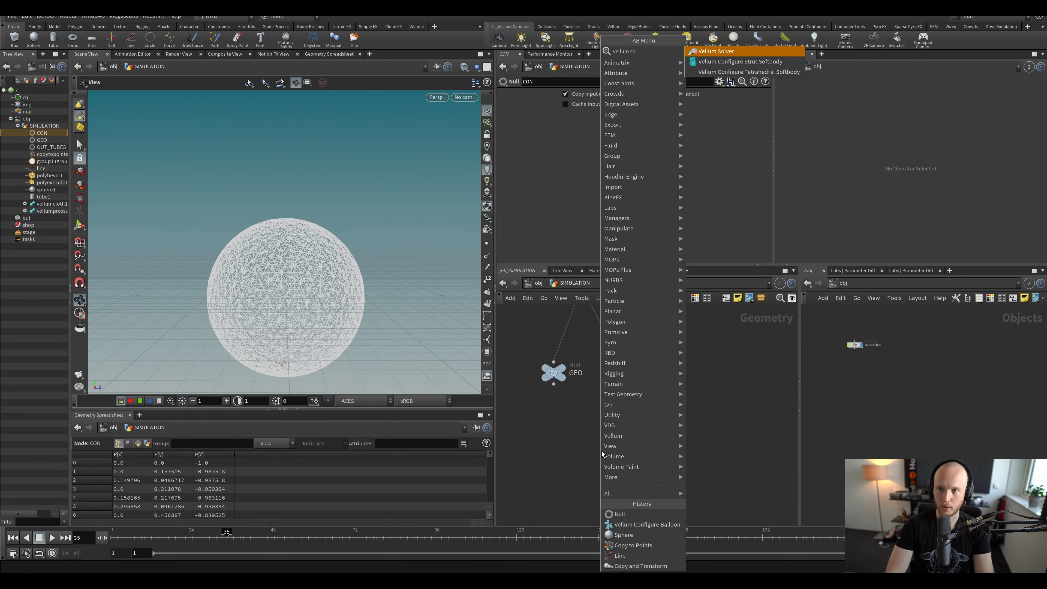
key(Return)
click(579, 453)
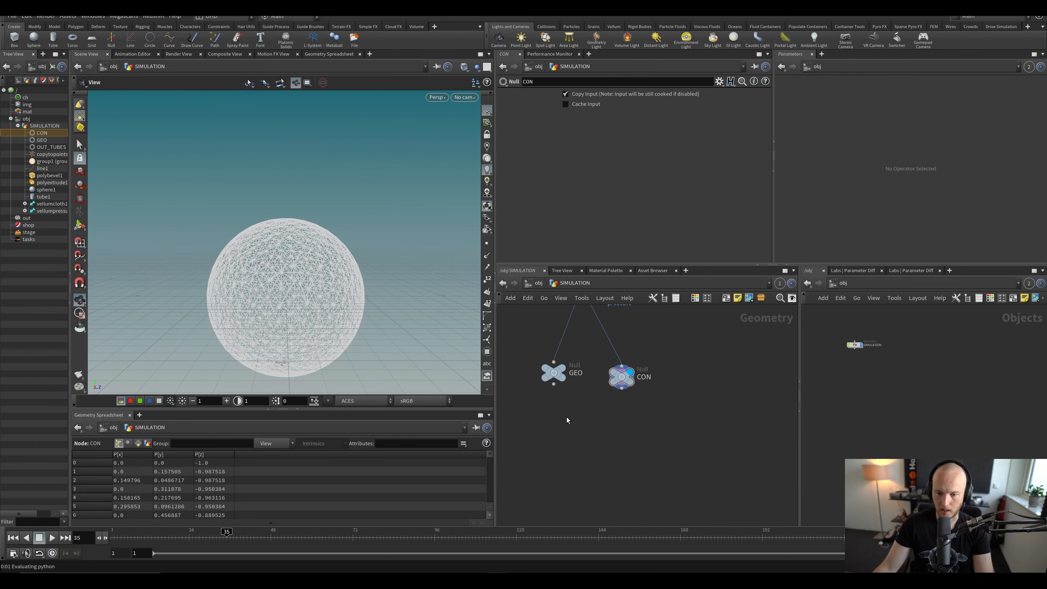
drag(553, 384, 566, 458)
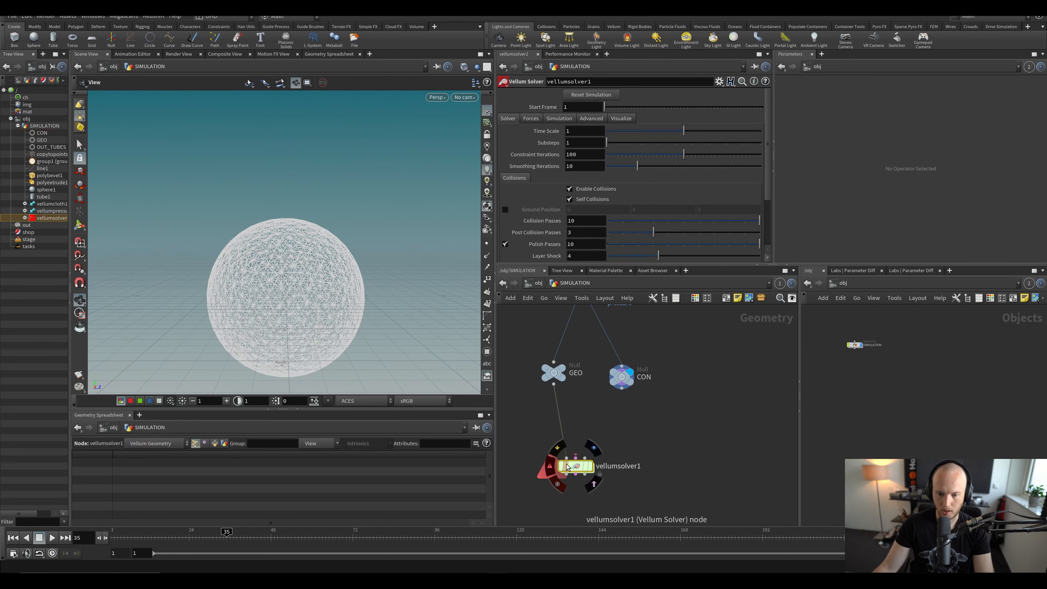
click(588, 466)
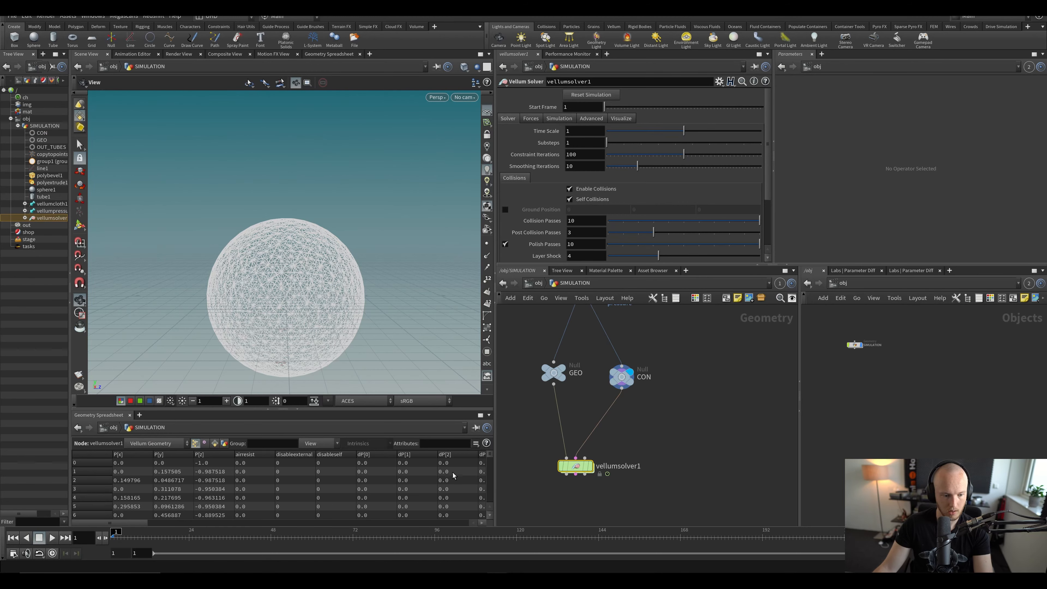
Step: Display the Vellum Solver, play its simulation and return to frame 1, and save the scene
click(590, 465)
scroll(323, 260, down, 4)
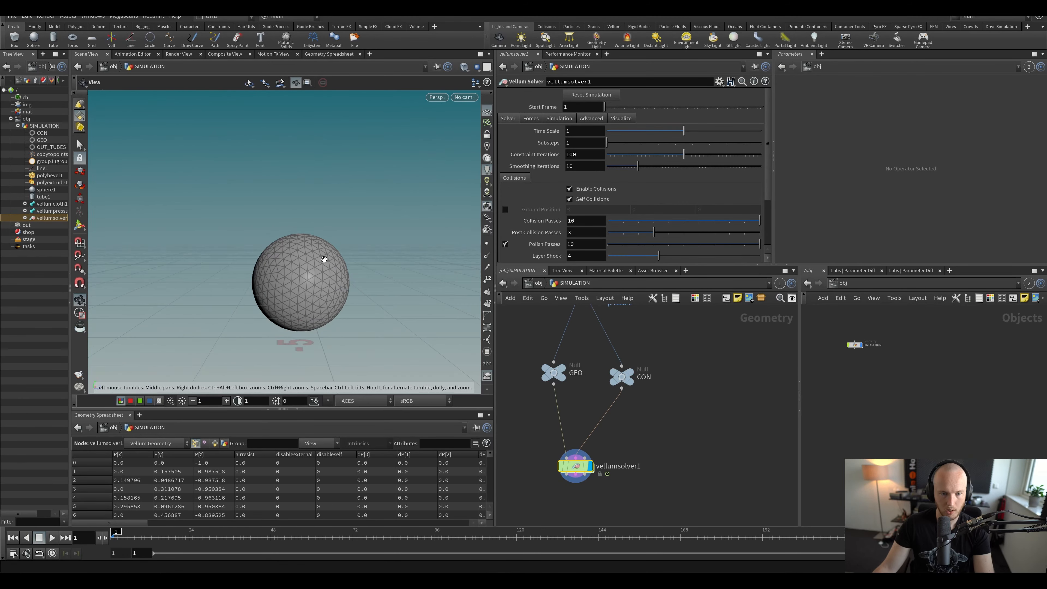
key(Up)
key(Up)
key(Up)
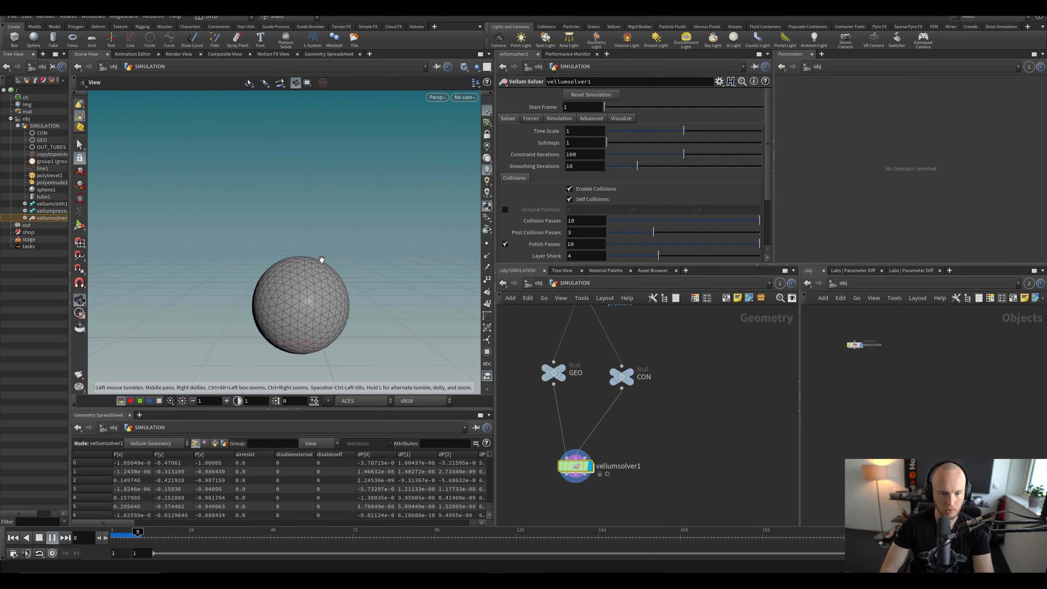
key(ctrl+Up)
key(ctrl+s)
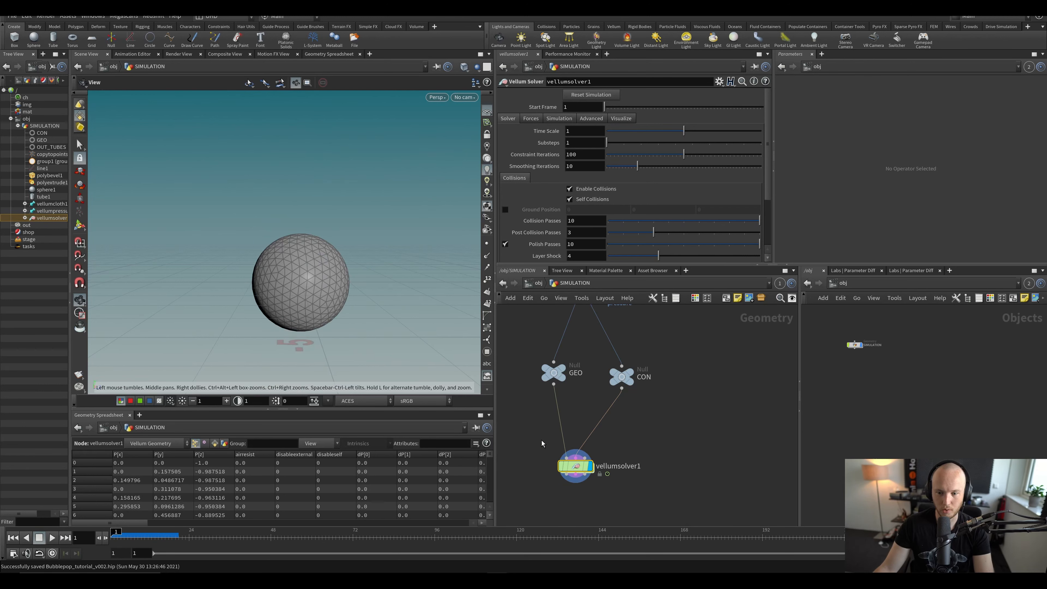
Step: Set the Y gravity of the Vellum Solver to 0
click(531, 119)
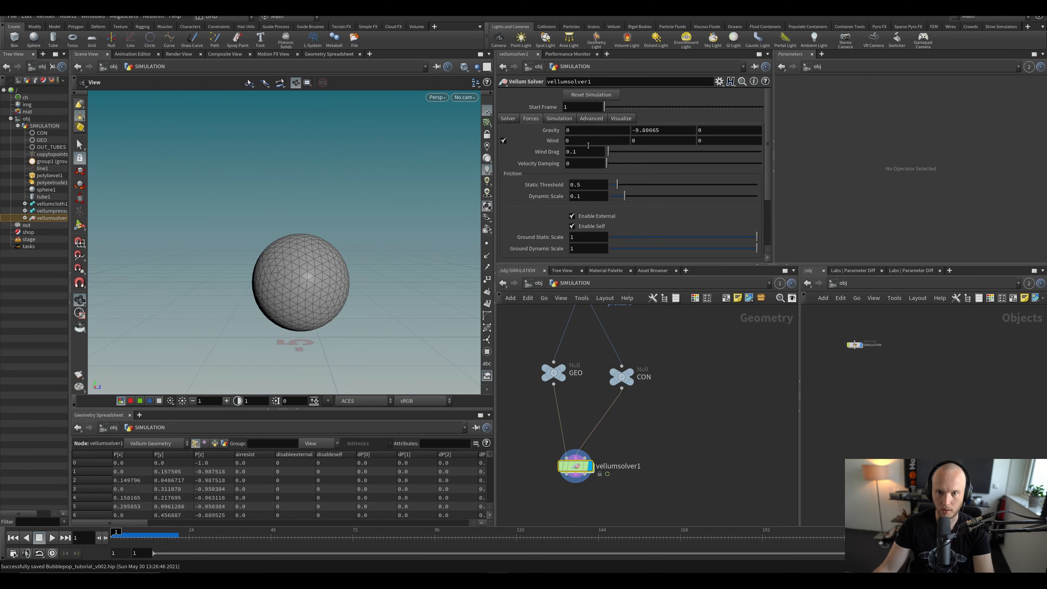
text(.)
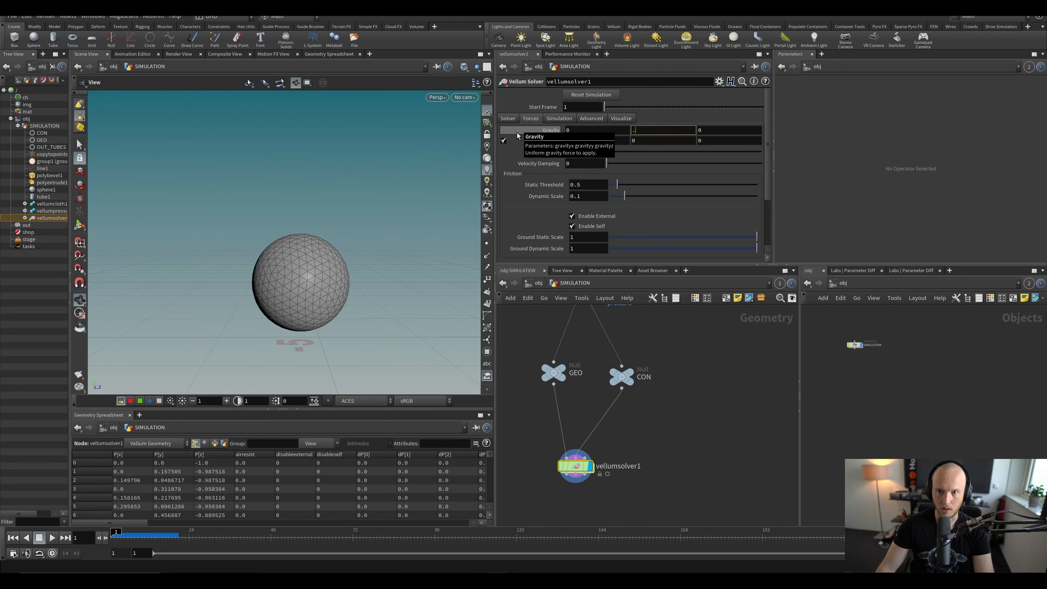
key(Return)
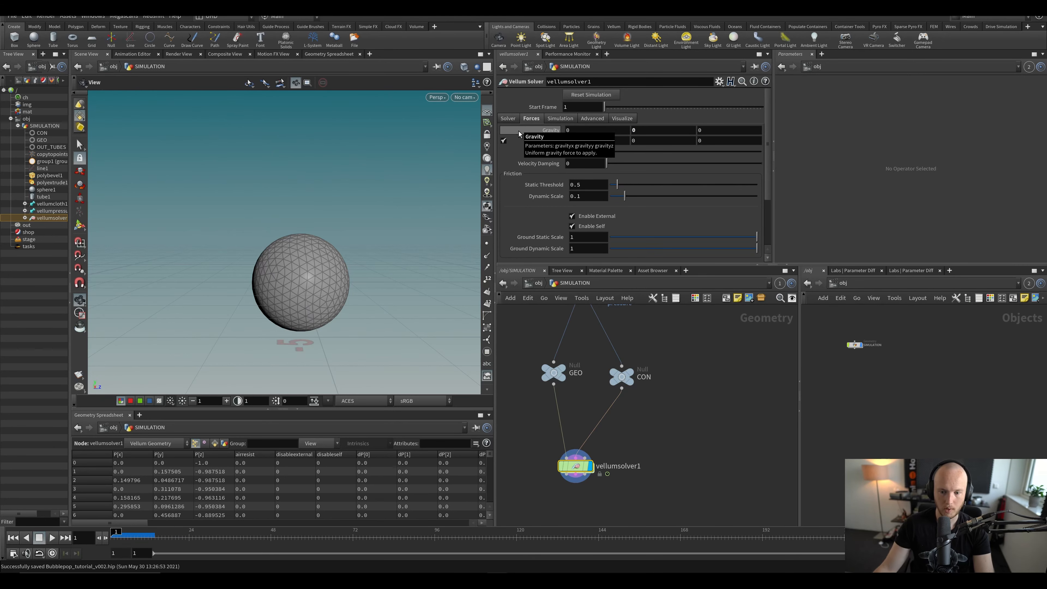
Step: Select the Vellum pressure node and examine the Rest Length Scale in its stretch settings
middle_drag(854, 388, 836, 448)
middle_drag(632, 351, 631, 396)
scroll(622, 394, down, 3)
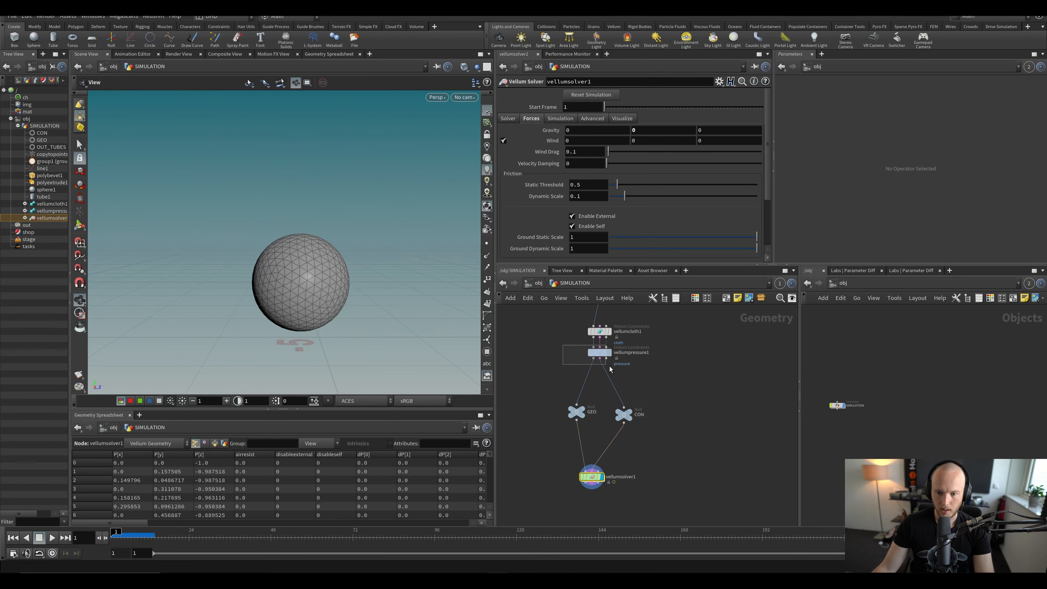
drag(611, 369, 609, 367)
scroll(544, 195, down, 3)
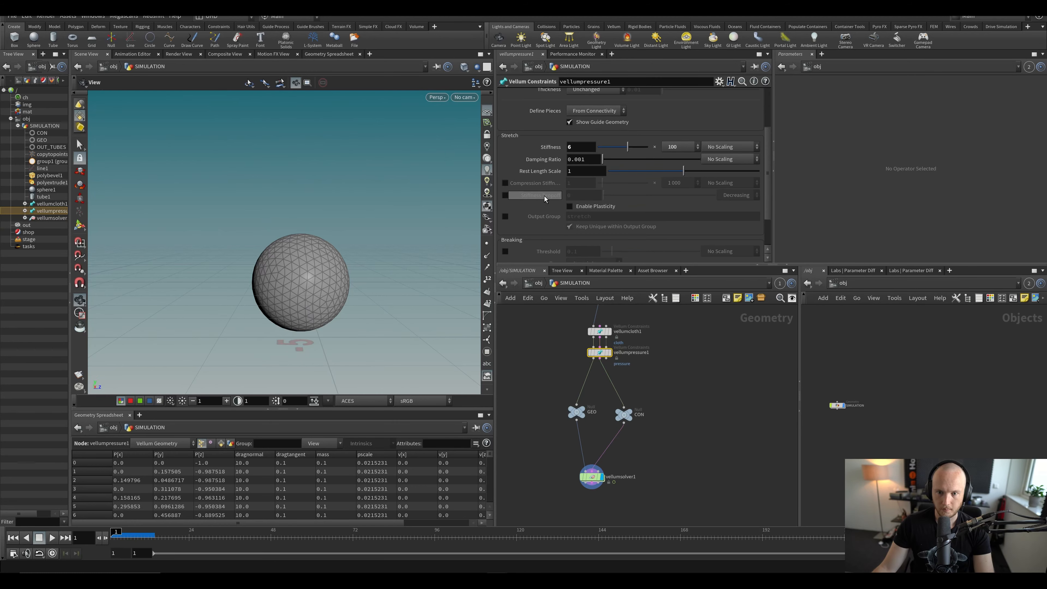
click(584, 171)
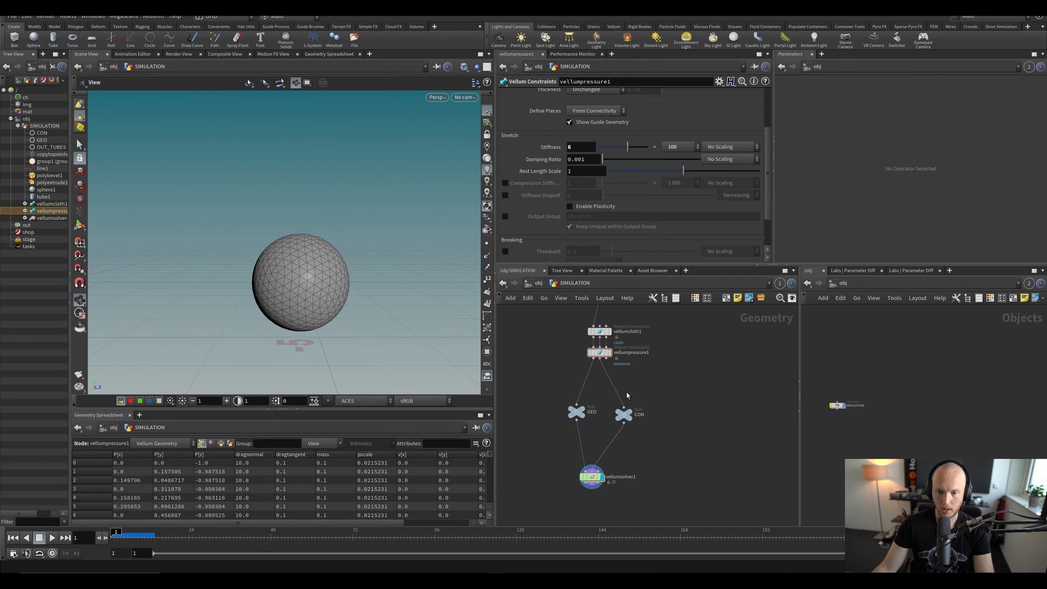
Step: Examine the CON null's primitive attributes in the spreadsheet and display its constraint geometry in the viewport
click(624, 417)
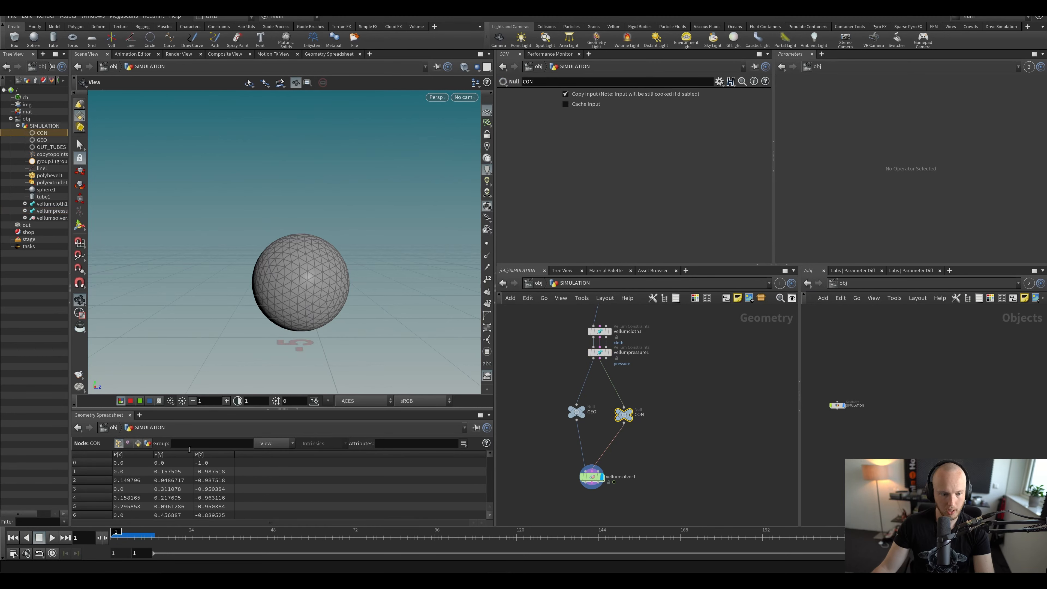
click(138, 444)
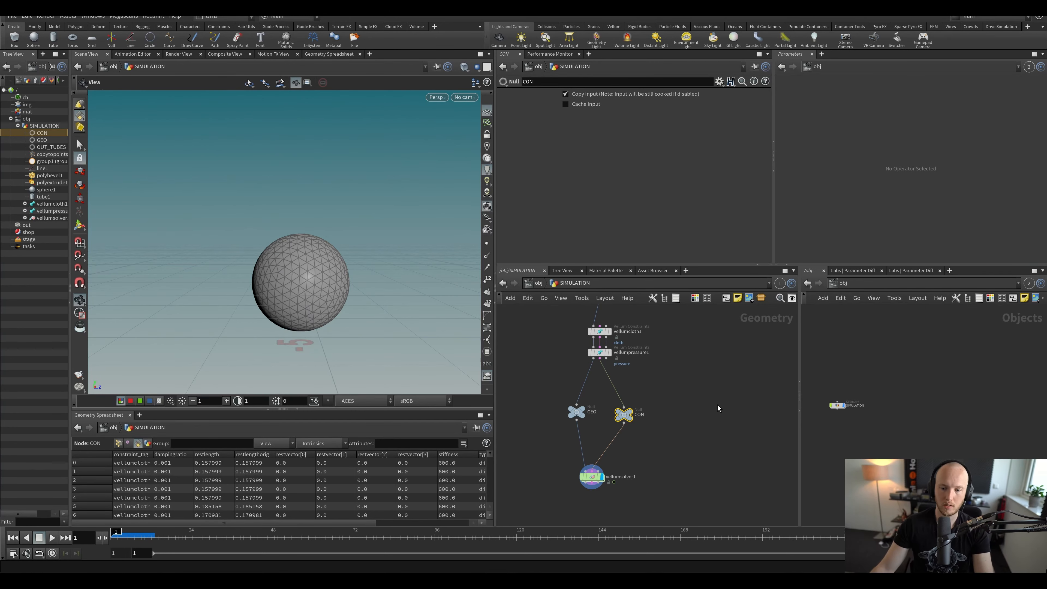
click(629, 414)
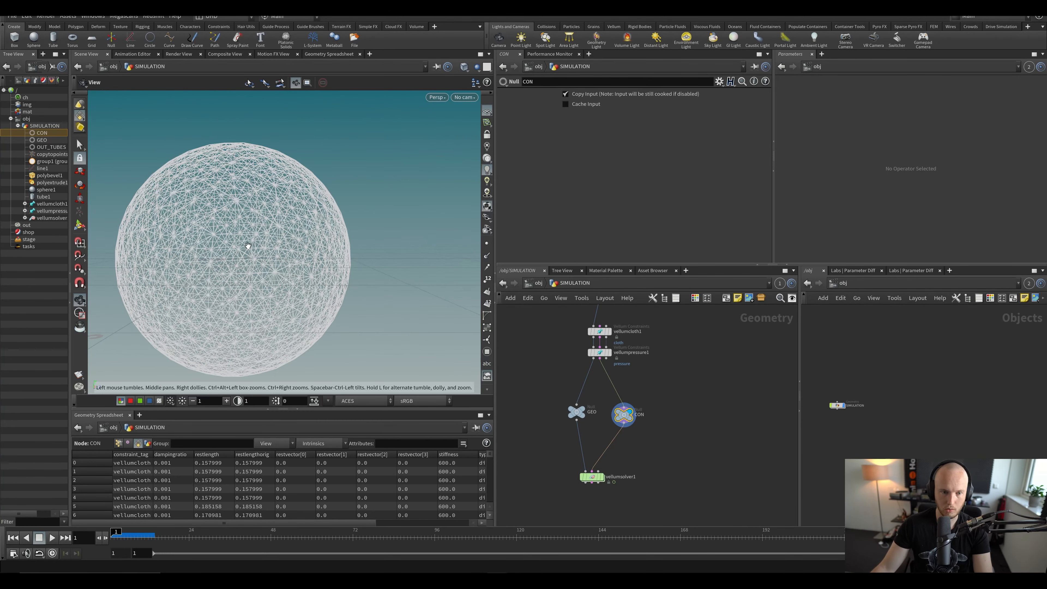
middle_drag(249, 253, 335, 250)
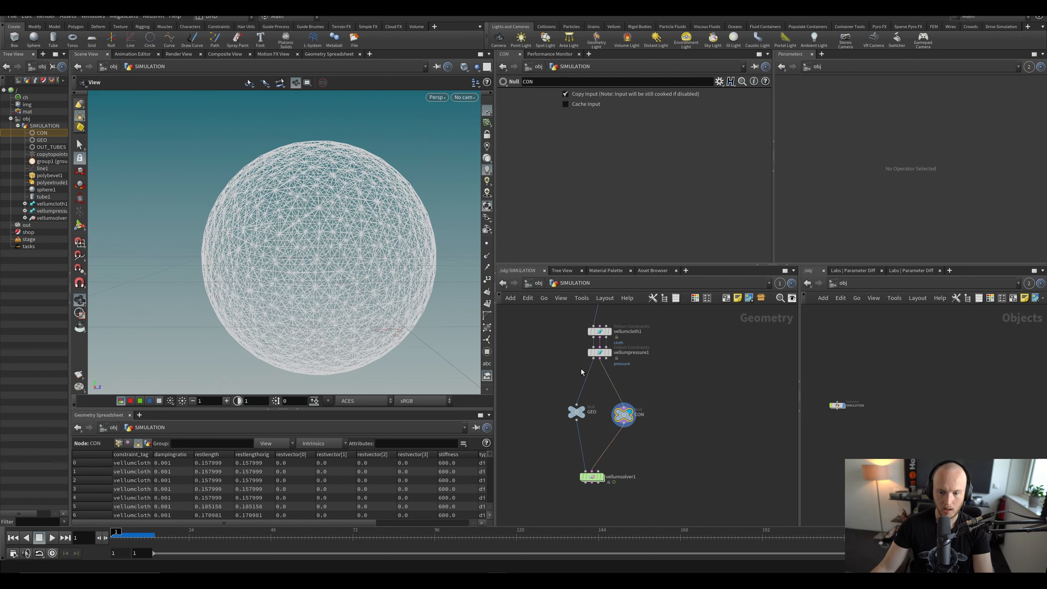
Step: Set the Vellum pressure node's Rest Length Scale to 5, display the Vellum Solver and run its simulation, returning to frame 1
drag(614, 358, 614, 358)
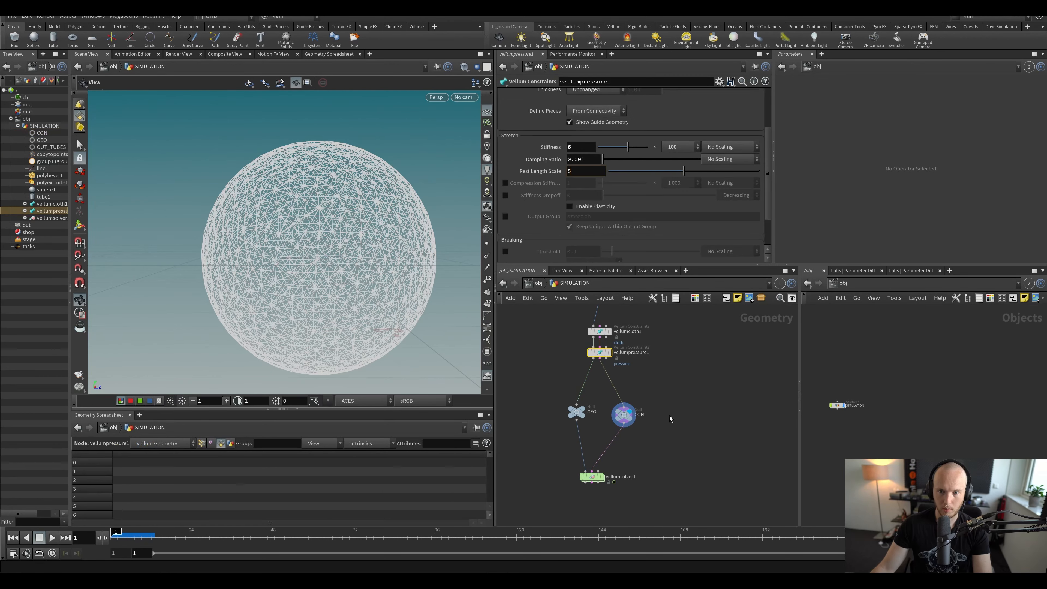
key(Return)
click(602, 477)
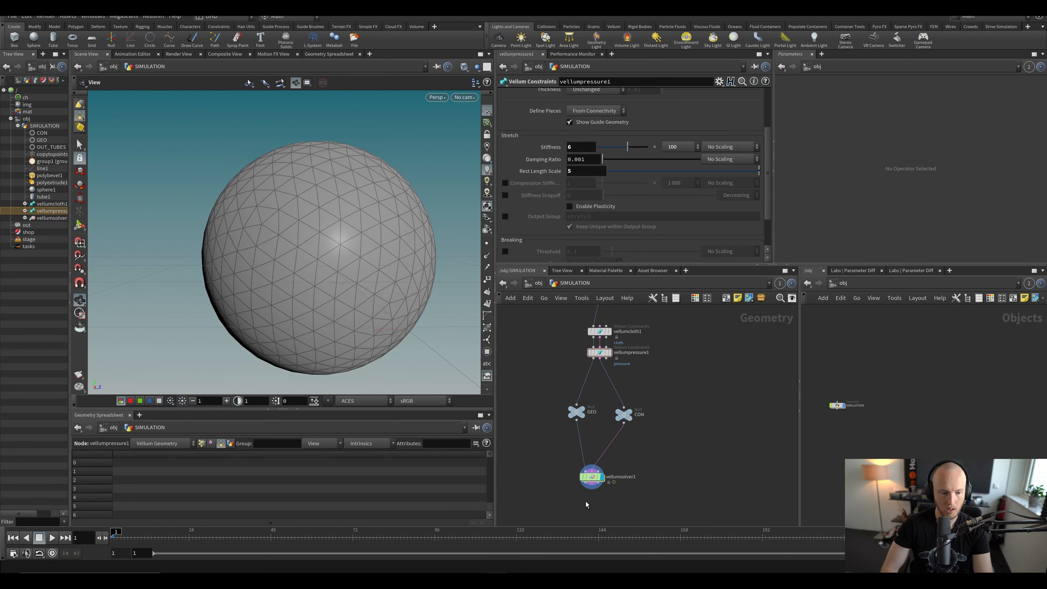
key(Up)
key(ctrl+Up)
scroll(117, 241, down, 5)
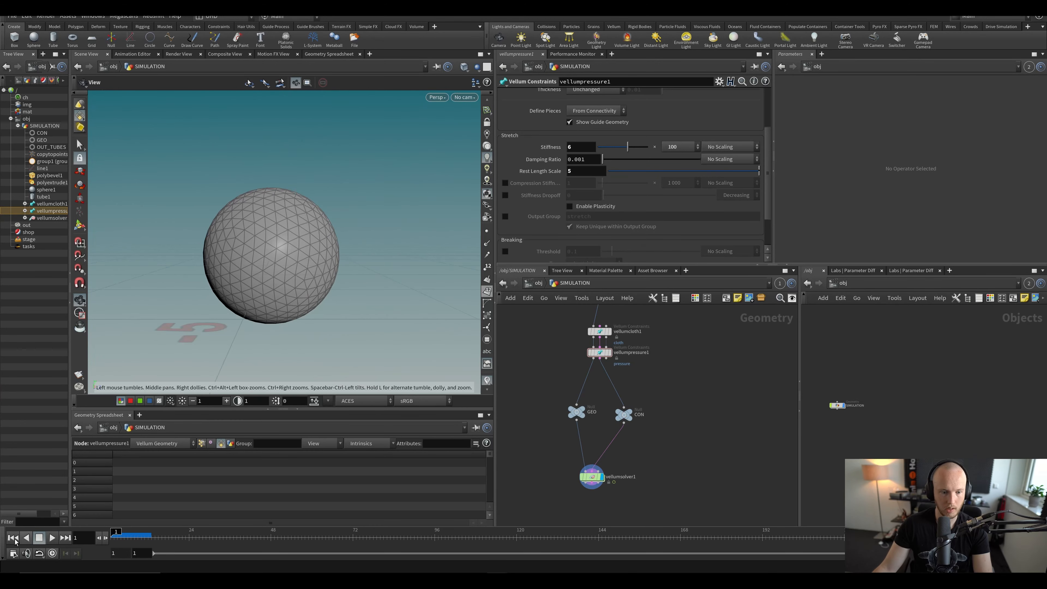
mouse_move(111, 538)
mouse_down()
mouse_move(130, 545)
mouse_move(108, 544)
mouse_up()
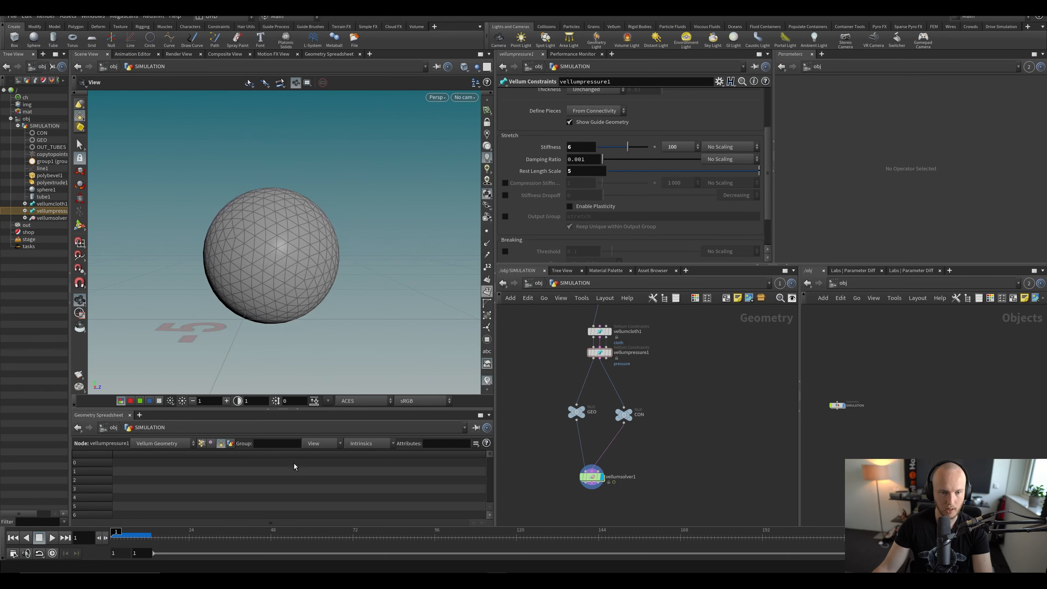
Step: Save the scene and inspect the CON null's primitive attributes in the spreadsheet
key(ctrl+s)
scroll(689, 400, up, 2)
drag(303, 265, 287, 251)
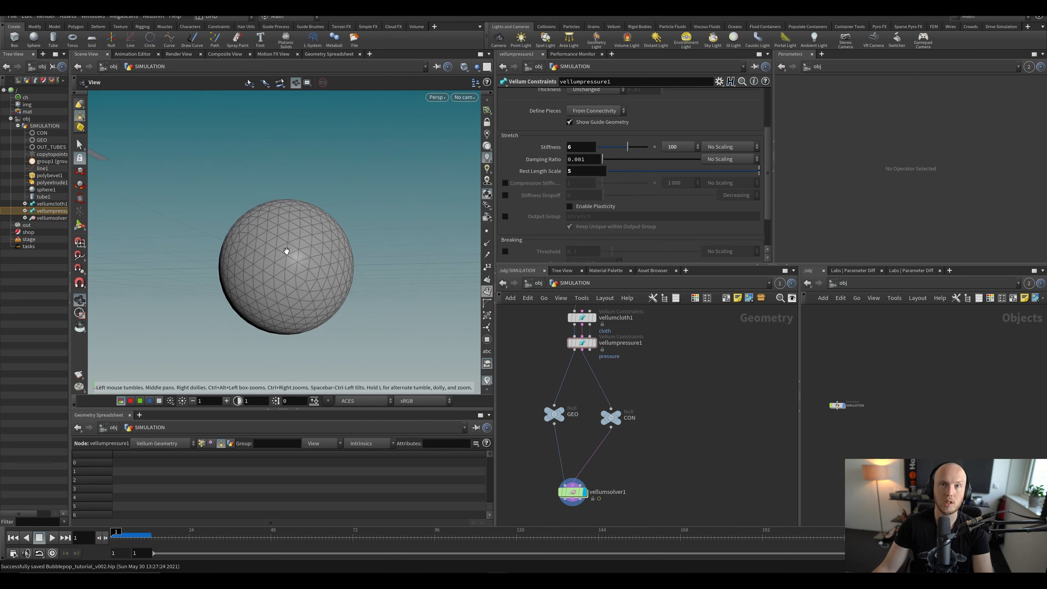
click(610, 418)
scroll(655, 401, down, 1)
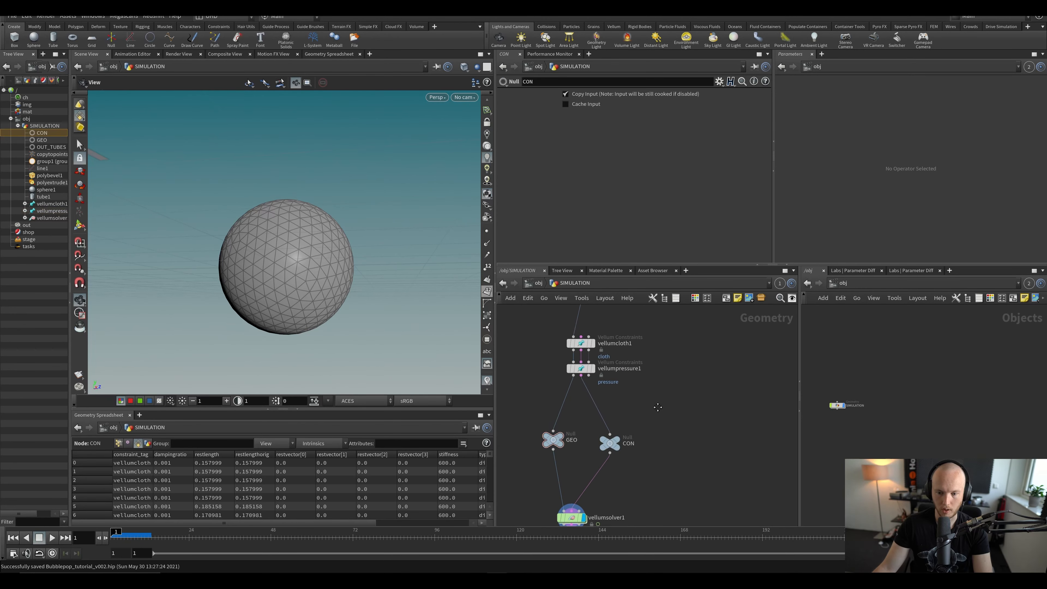
key(ctrl+s)
Step: Add a Delete node beside CON, wire the Vellum pressure node's constraint geometry output into it and display it
scroll(637, 431, up, 2)
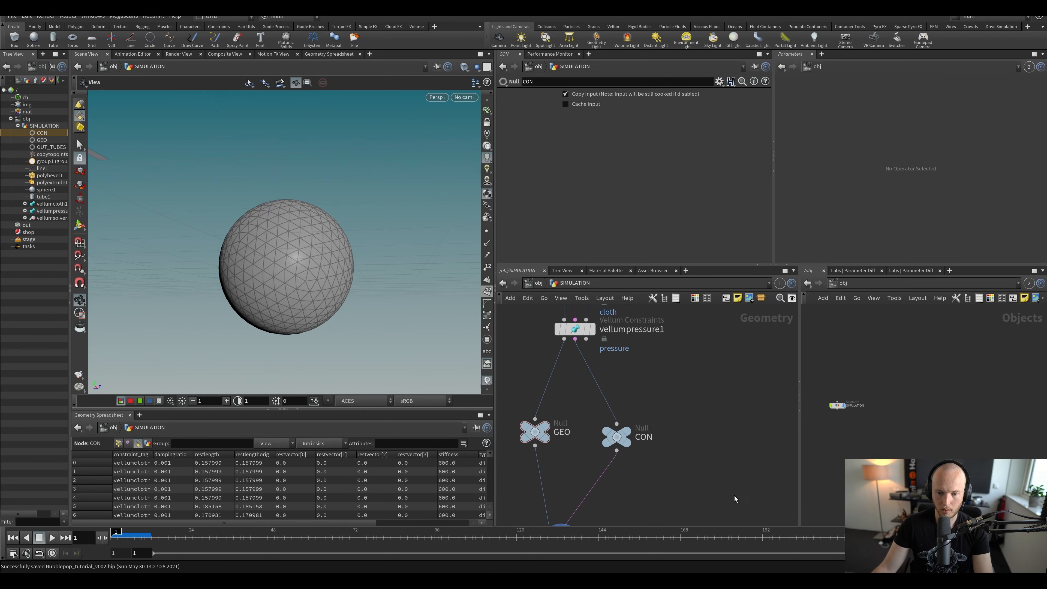
middle_drag(668, 396, 624, 402)
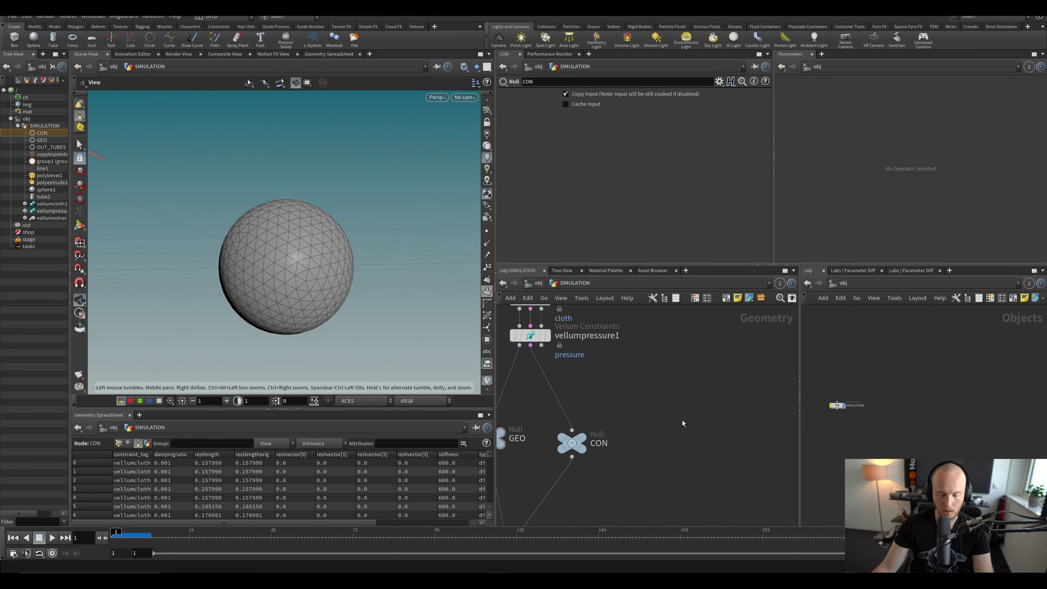
key(h)
scroll(656, 419, up, 4)
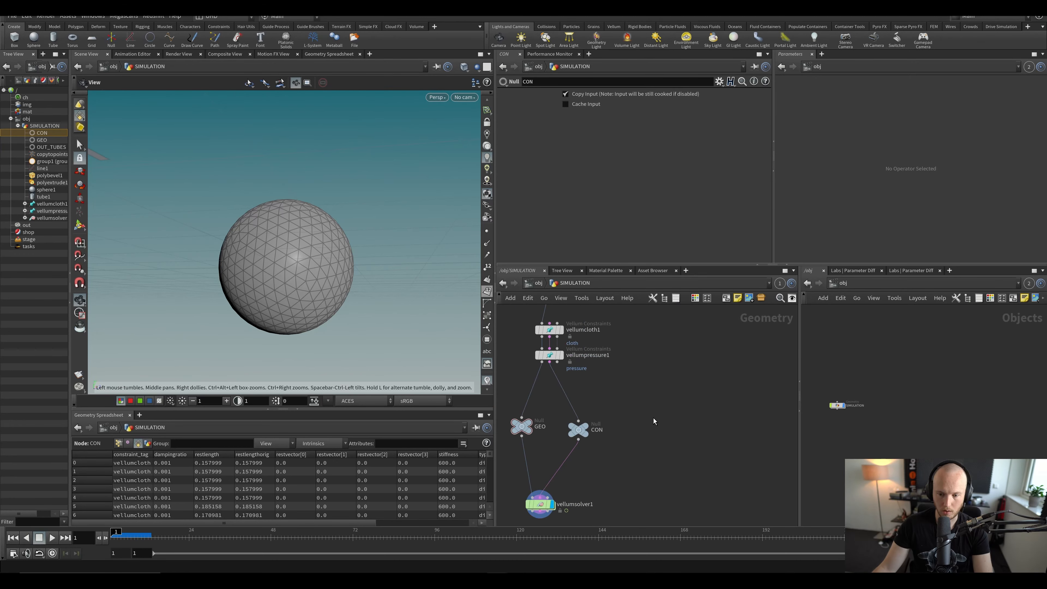
key(Tab)
text(d)
key(Return)
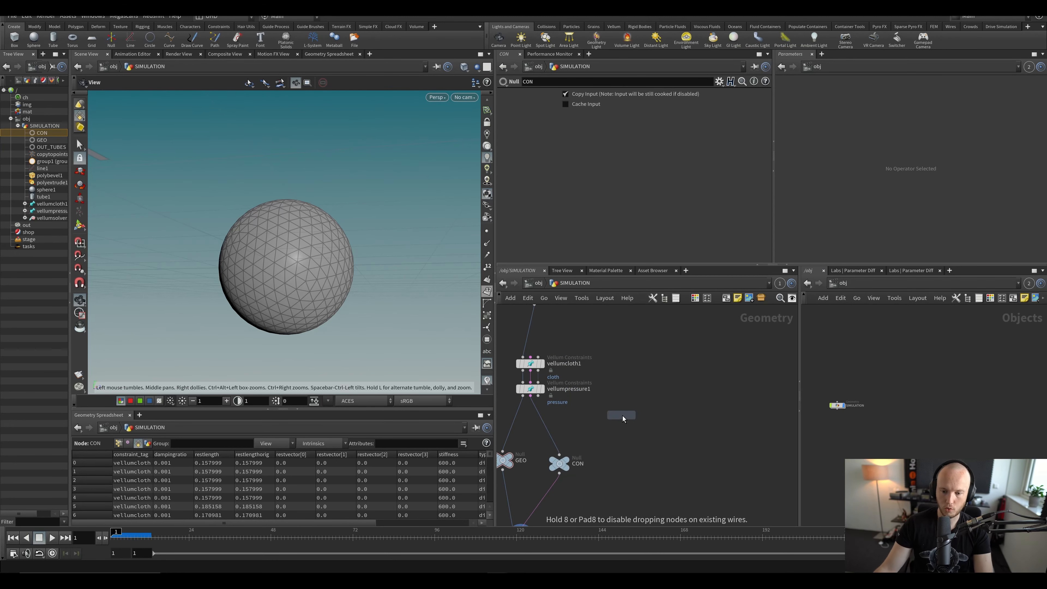
click(642, 454)
drag(530, 396, 636, 463)
click(654, 454)
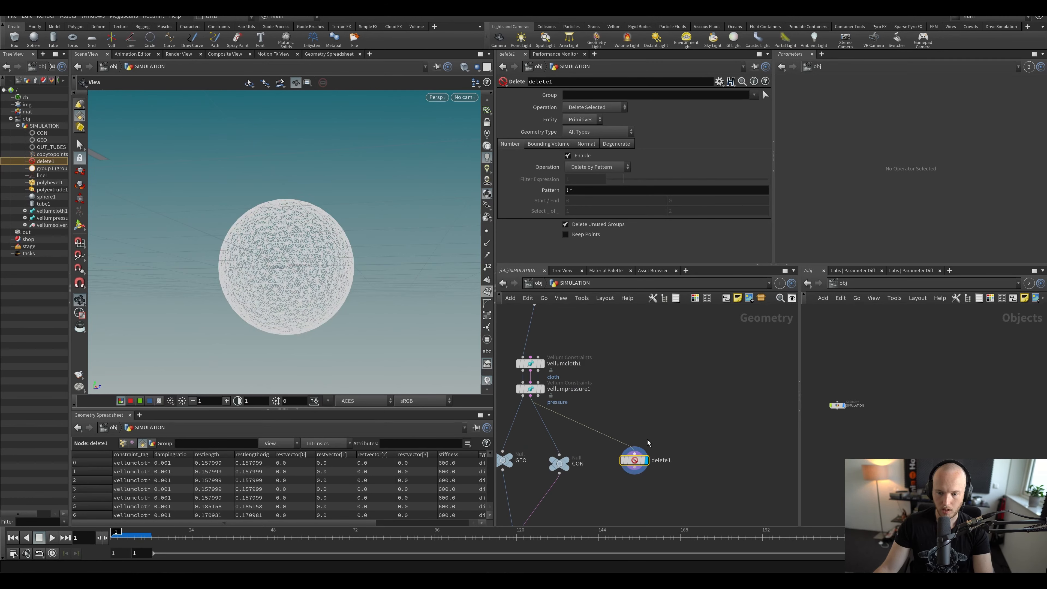
Step: Check which groups the Delete node offers and examine the constraint wireframe coming from the Vellum pressure node
middle_drag(610, 384, 572, 327)
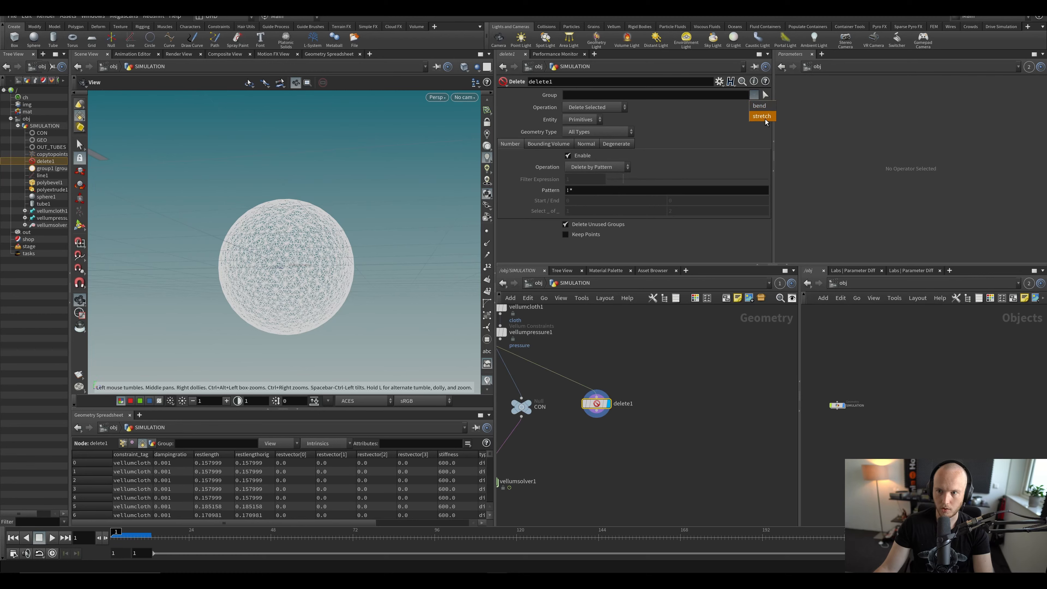
click(674, 432)
middle_drag(648, 403, 721, 463)
click(564, 392)
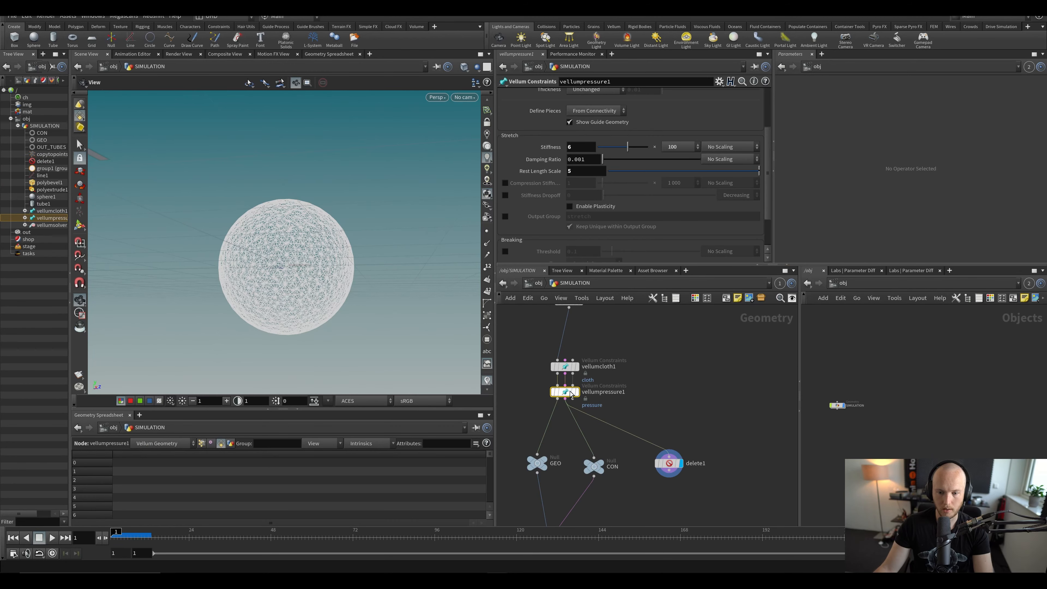
drag(431, 310, 402, 291)
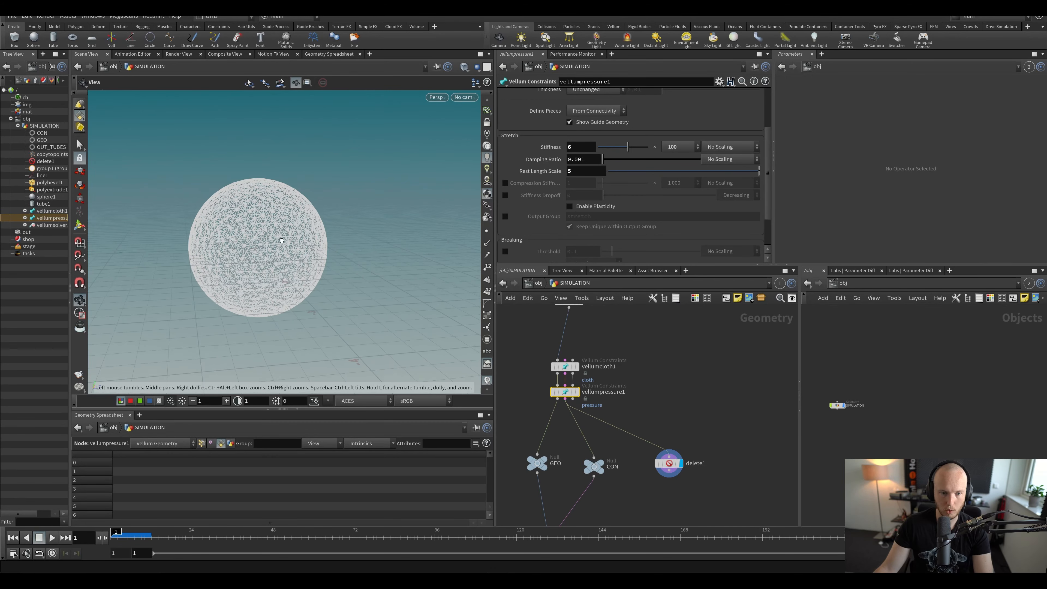
scroll(282, 240, up, 5)
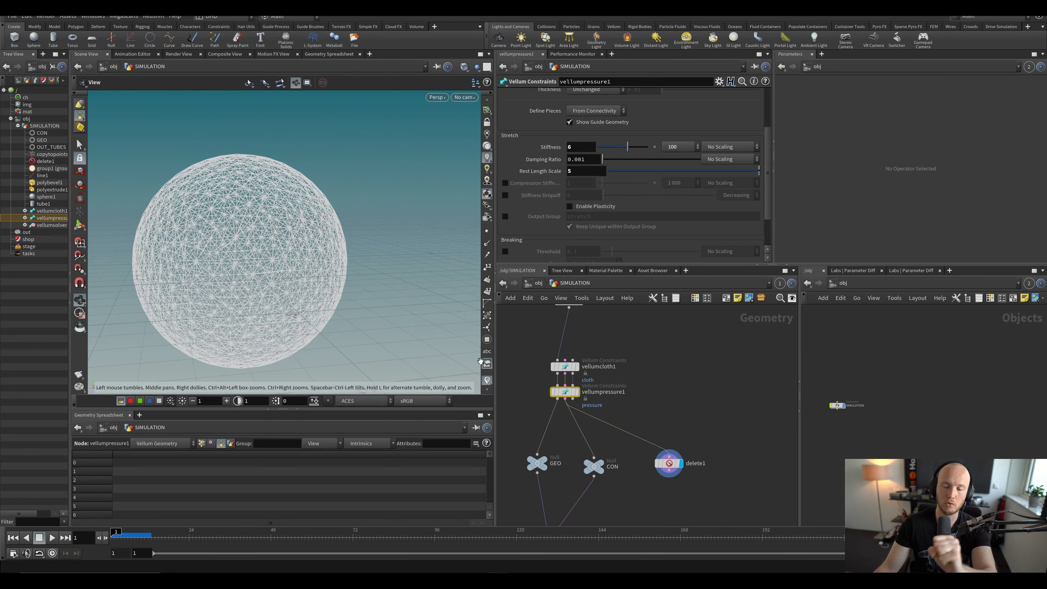
Step: Set the Delete node's group to bend and its operation to Delete Non-Selected
click(668, 462)
middle_drag(653, 390, 606, 354)
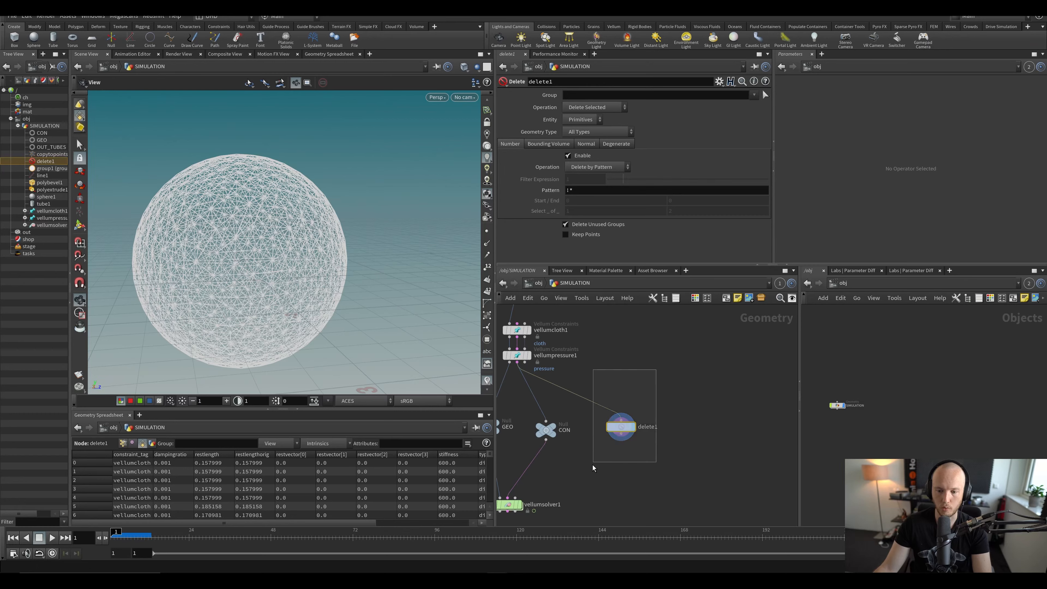
click(760, 106)
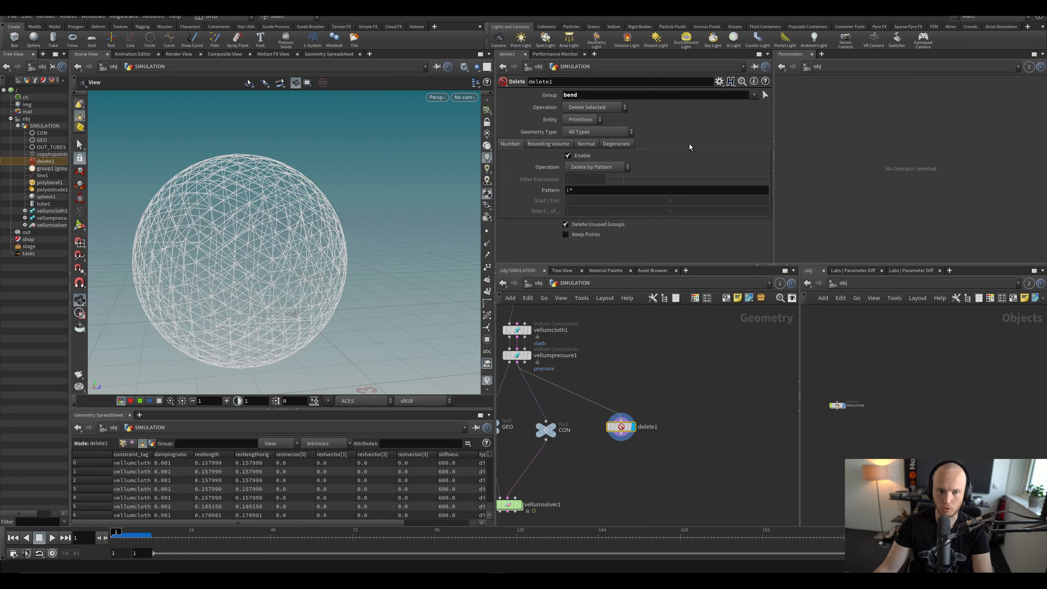
click(595, 107)
click(593, 118)
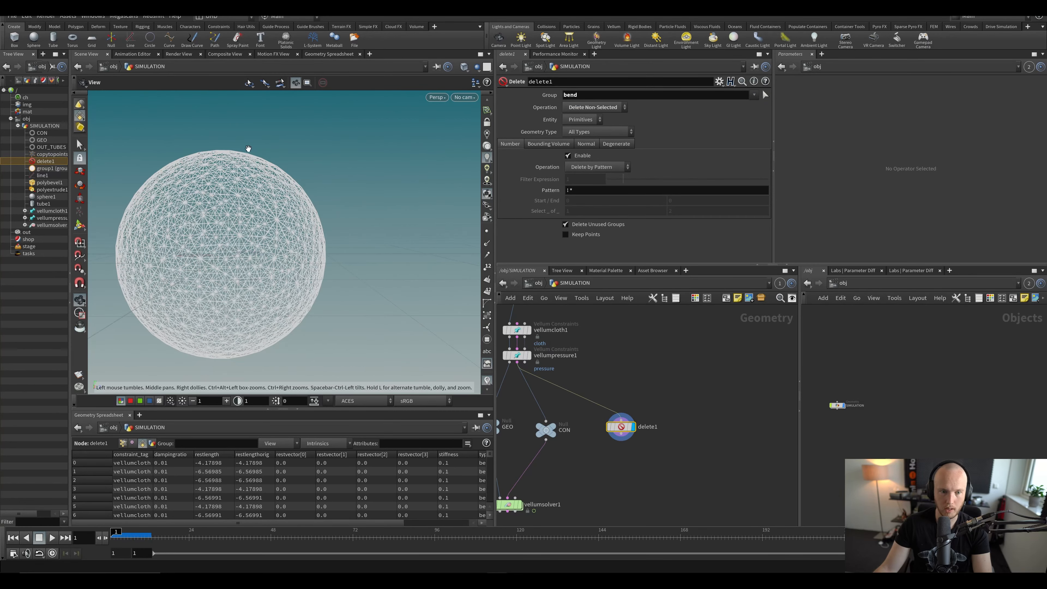
scroll(206, 230, down, 3)
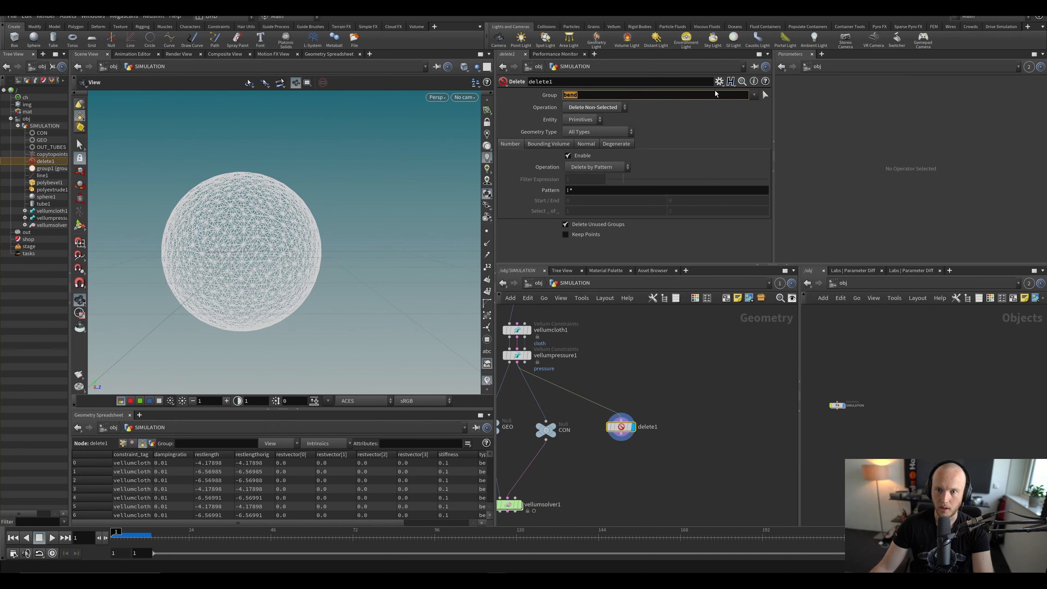
Step: Change the Delete node's group to stretch
key(BackSpace)
key(Return)
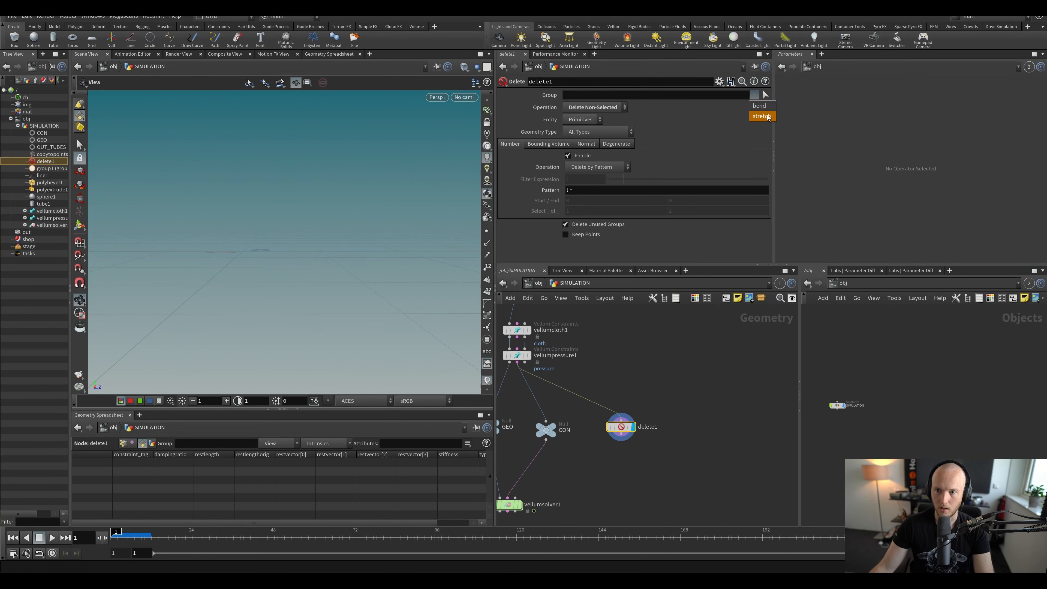
click(768, 117)
scroll(290, 261, down, 3)
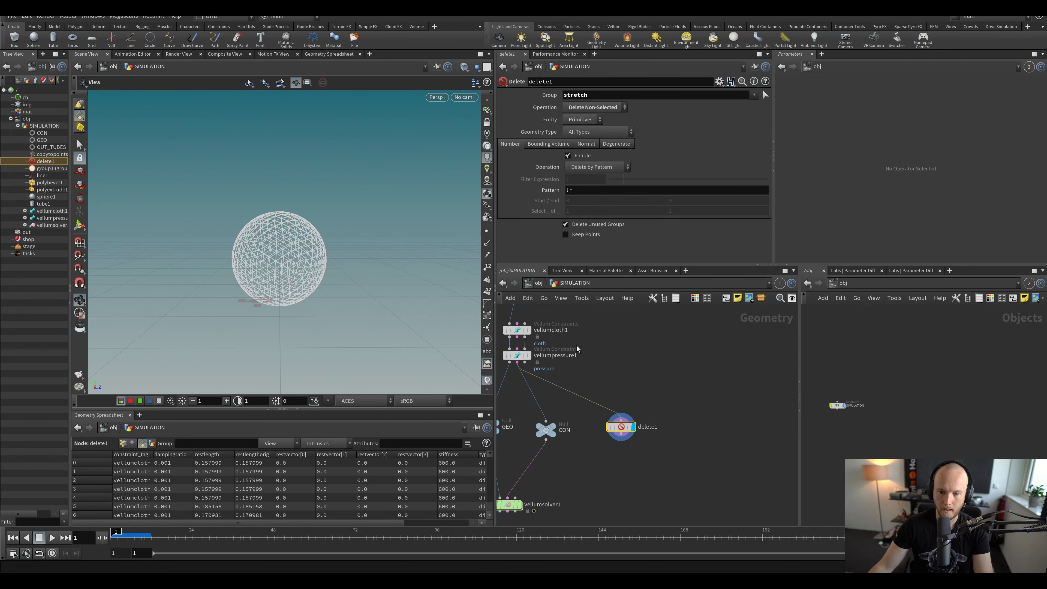
Step: Examine the stretch, bend and output group settings of the Vellum pressure and Vellum cloth nodes
click(517, 355)
scroll(598, 178, down, 3)
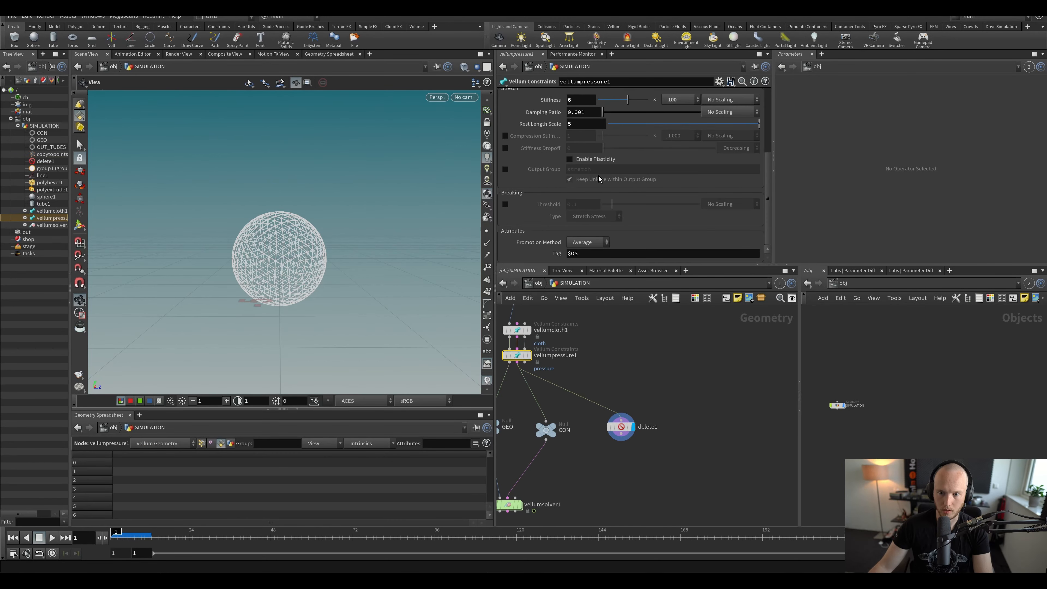
scroll(588, 175, up, 2)
scroll(563, 171, up, 1)
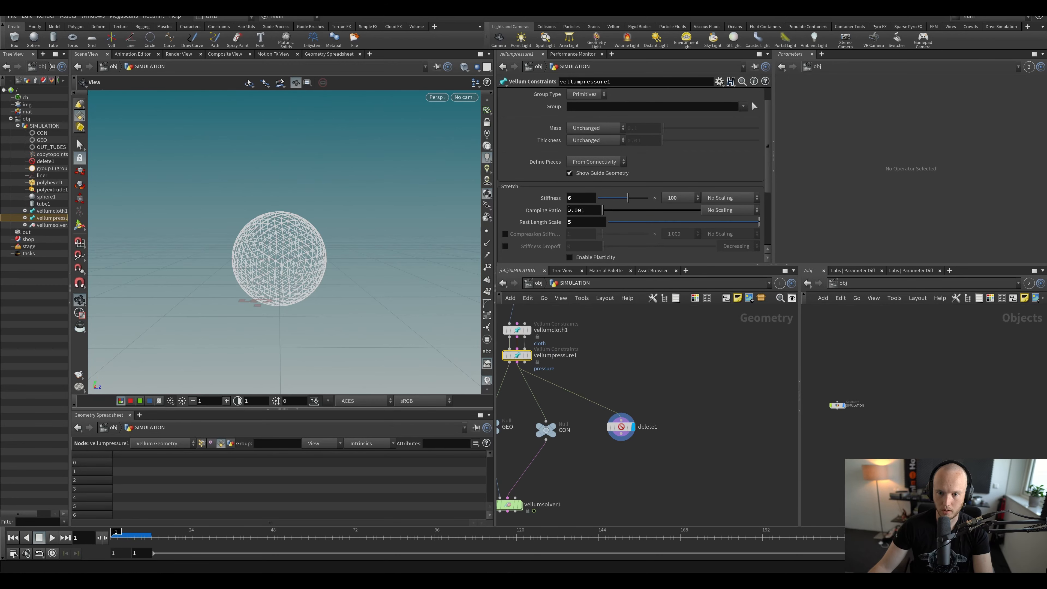
scroll(568, 209, down, 1)
click(516, 330)
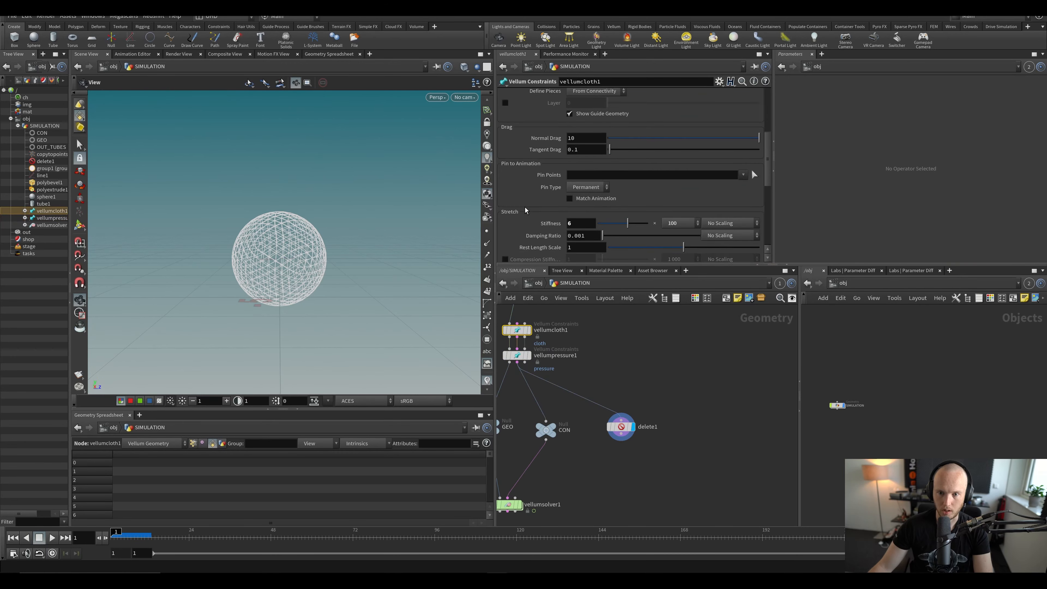
scroll(542, 196, down, 3)
scroll(543, 196, down, 3)
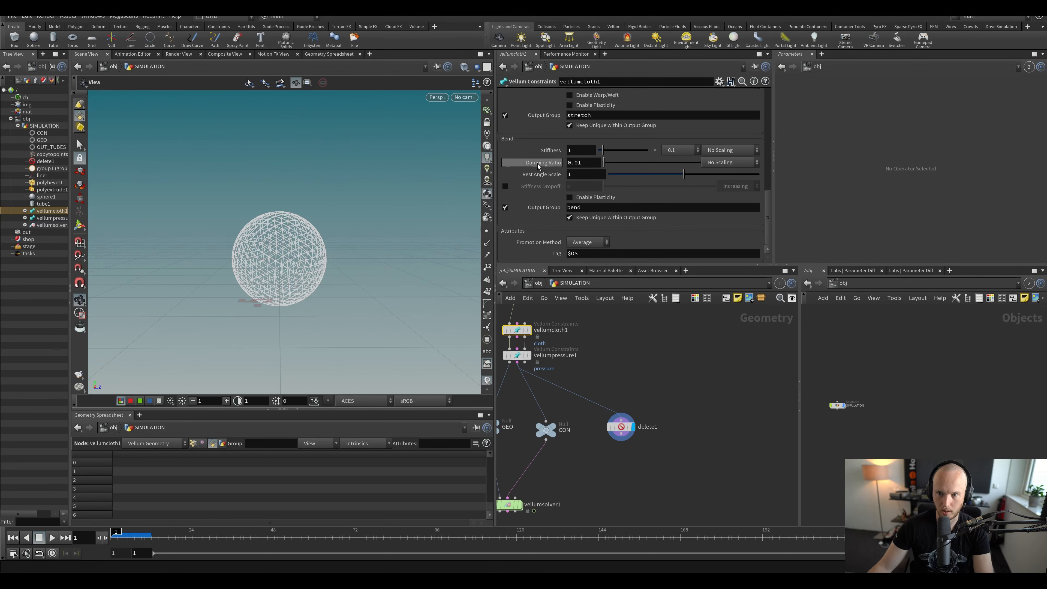
Step: Save the scene and reposition the Delete node beside the CON null in the network
middle_drag(678, 402, 704, 408)
drag(649, 457, 591, 426)
key(ctrl+s)
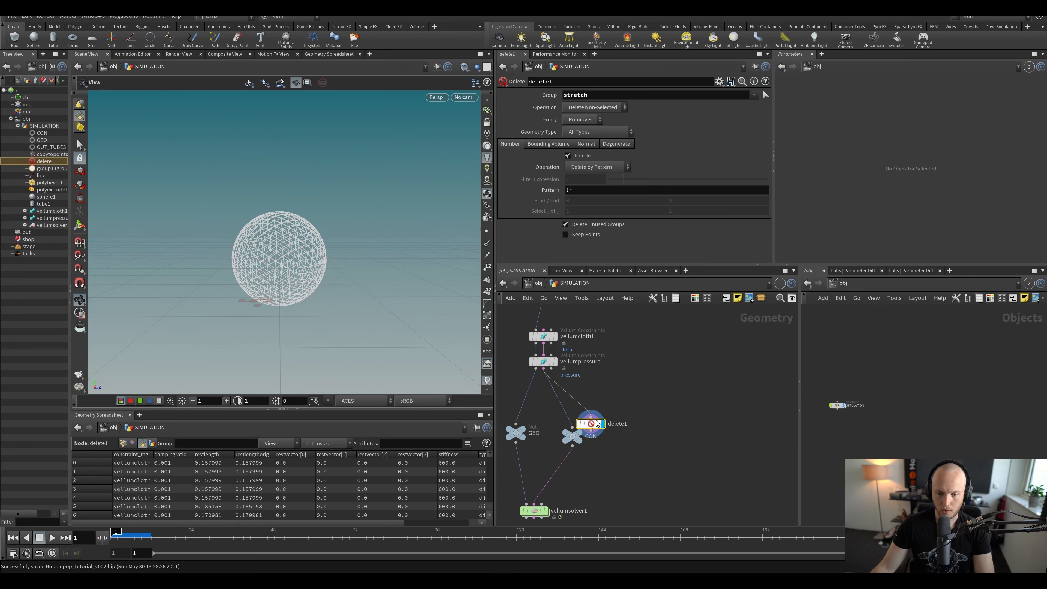
drag(597, 420, 634, 430)
Step: Set the Vellum pressure node's Rest Length Scale to 1
click(545, 363)
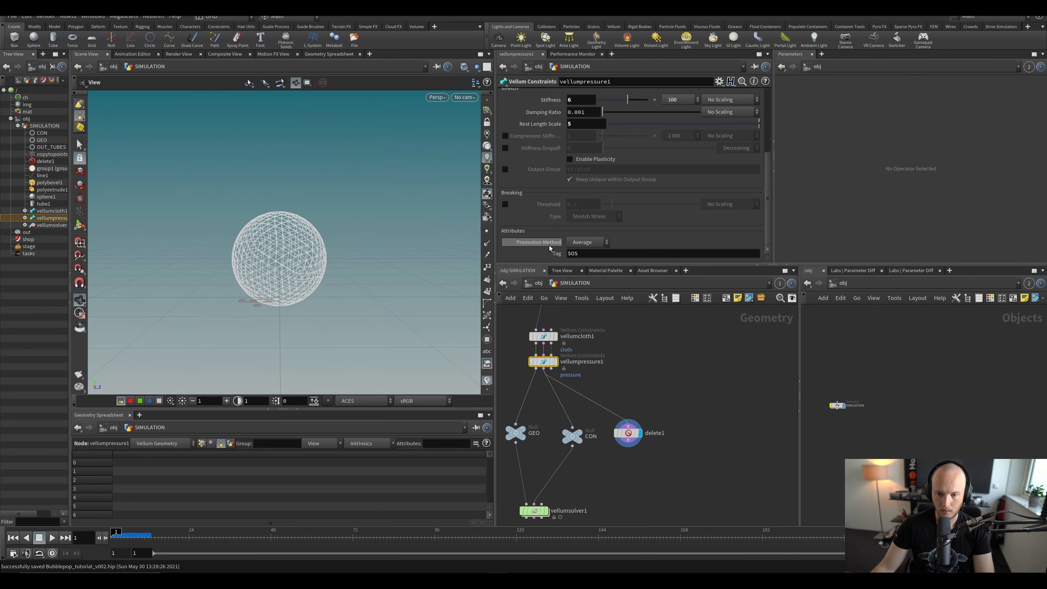
scroll(647, 219, up, 5)
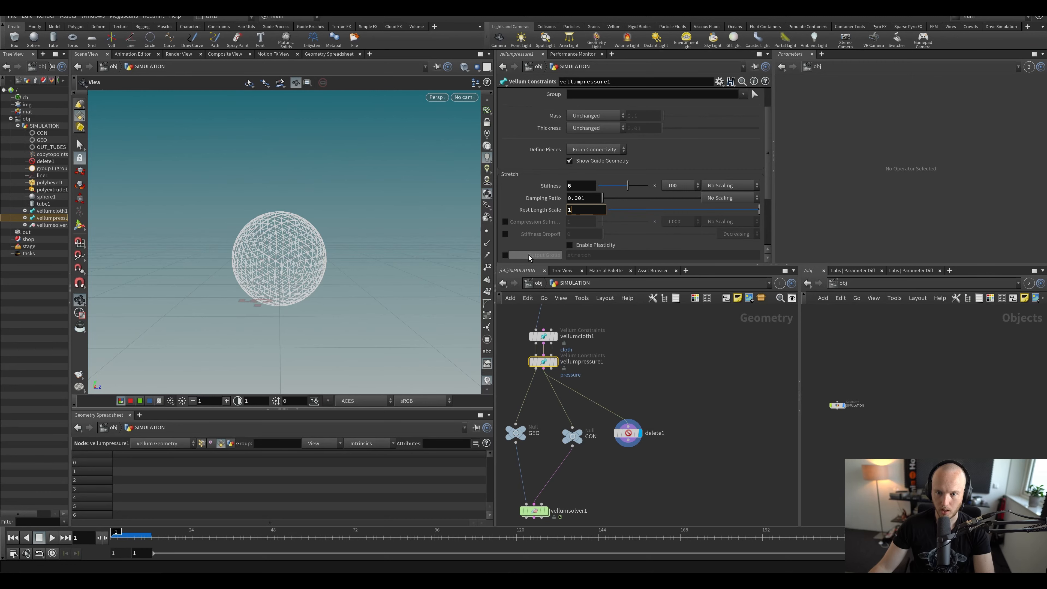
scroll(554, 239, up, 3)
scroll(559, 241, down, 2)
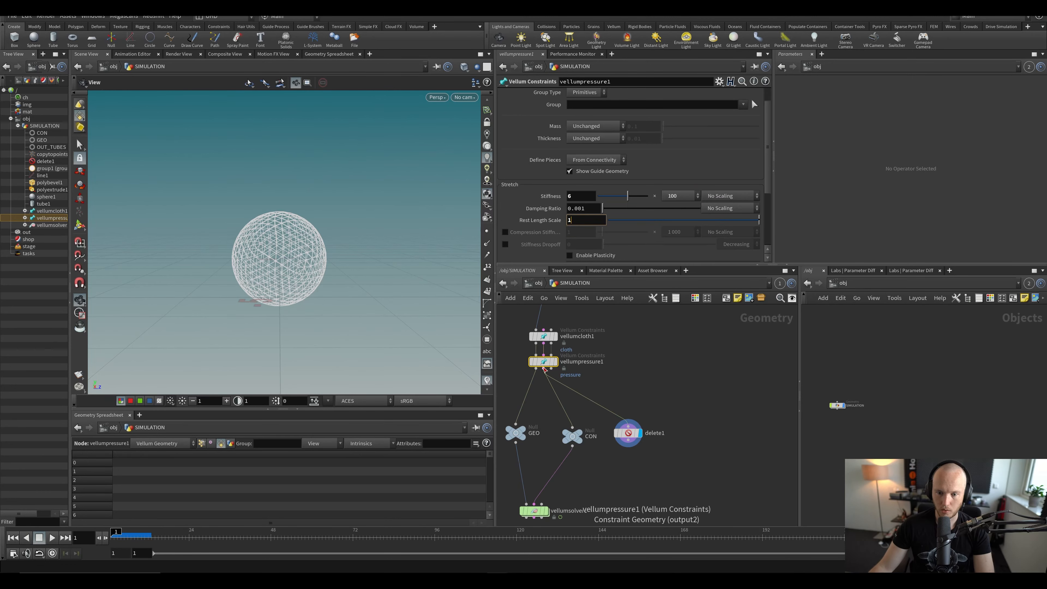
scroll(535, 248, down, 3)
Step: Enable the Output Group option in the Vellum pressure node's stretch settings
click(628, 433)
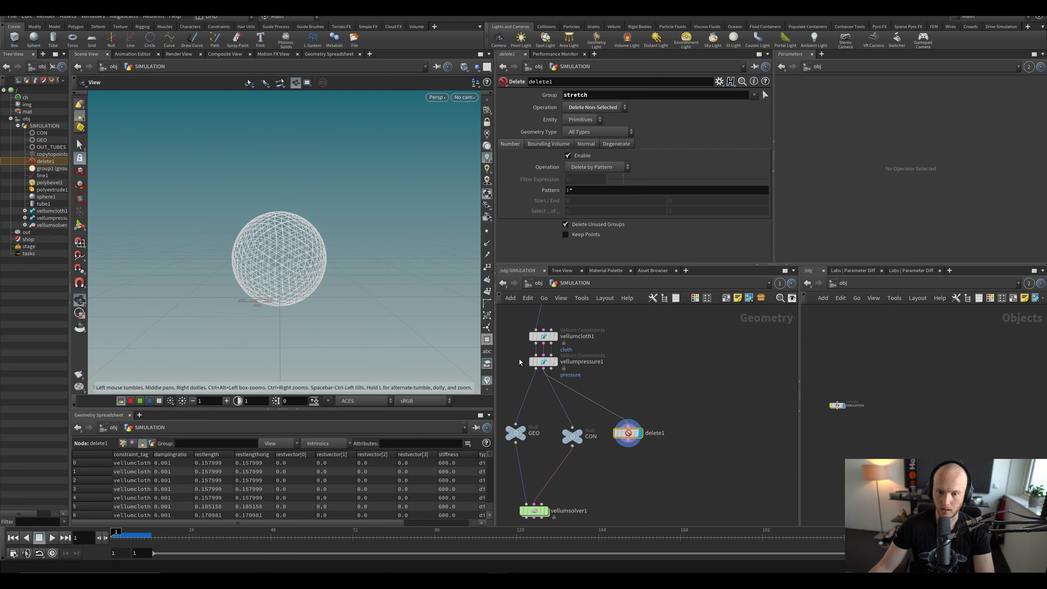
click(543, 361)
click(506, 229)
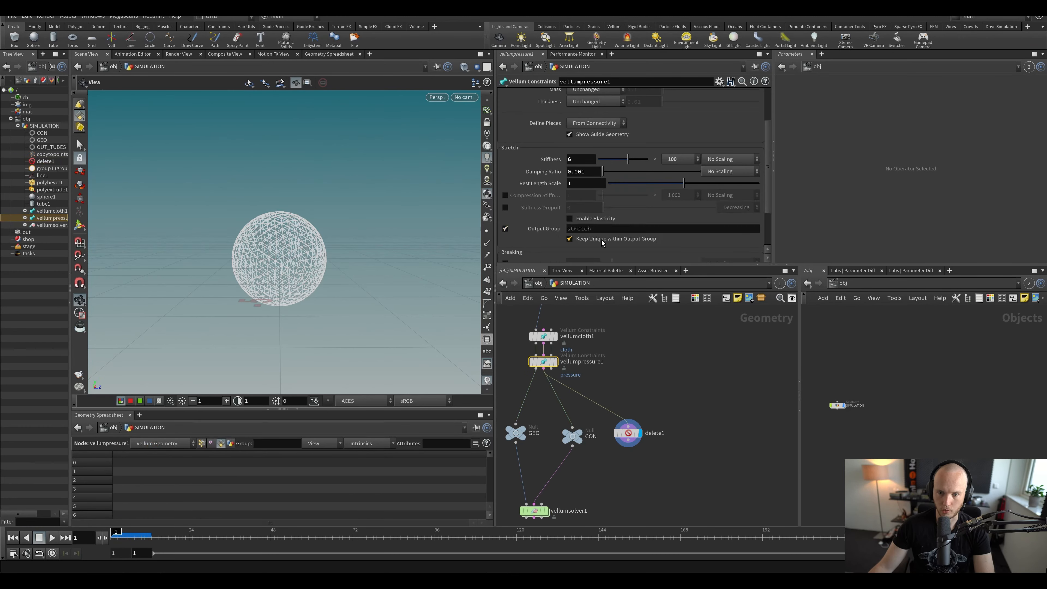
Step: Name the Vellum pressure node's stretch output group pressure and save the scene
drag(601, 230, 316, 184)
text(pressure)
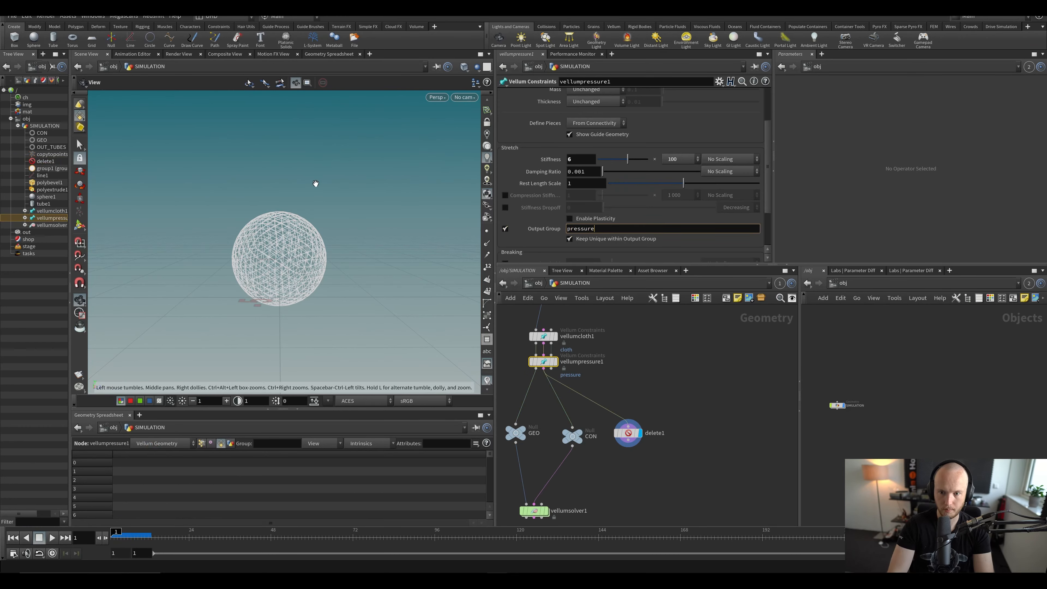
key(Return)
key(ctrl+s)
Step: Try cheese as the Vellum pressure node's output group name and undo the rename
drag(618, 230, 79, 242)
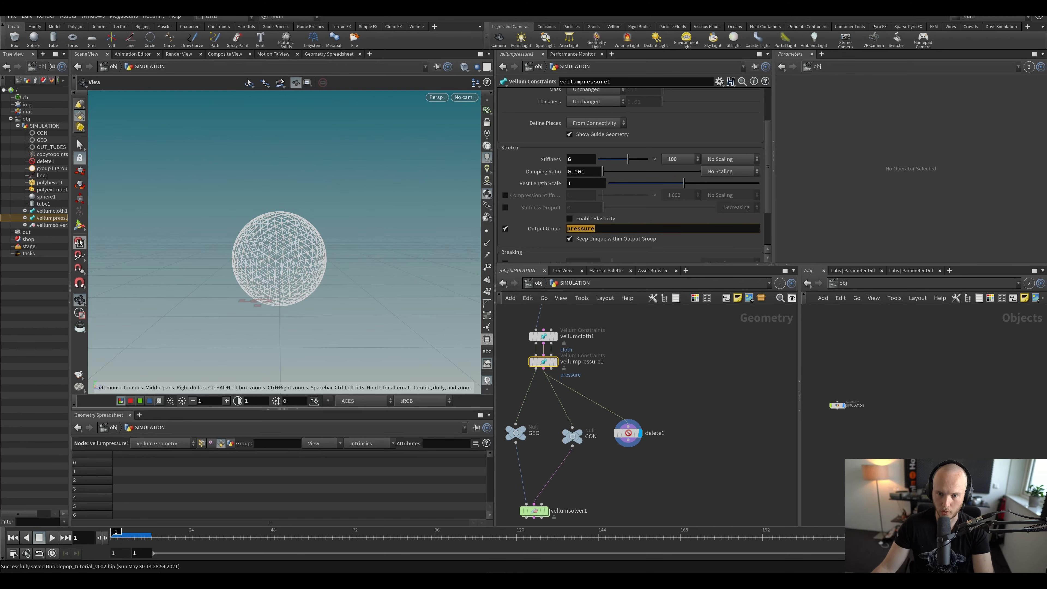
text(cjhan)
key(BackSpace)
key(BackSpace)
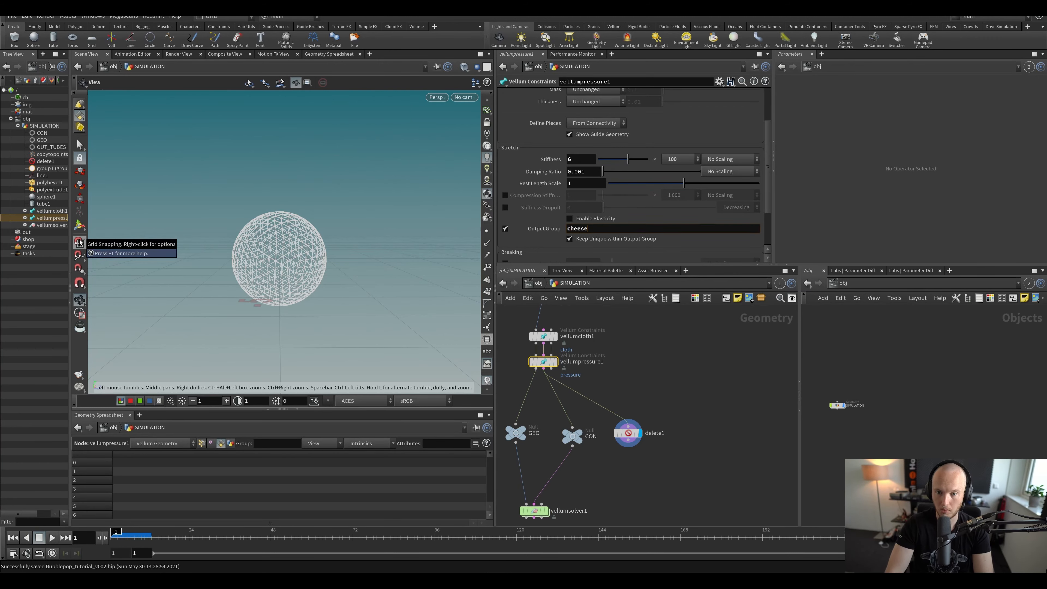
key(Return)
key(ctrl+z)
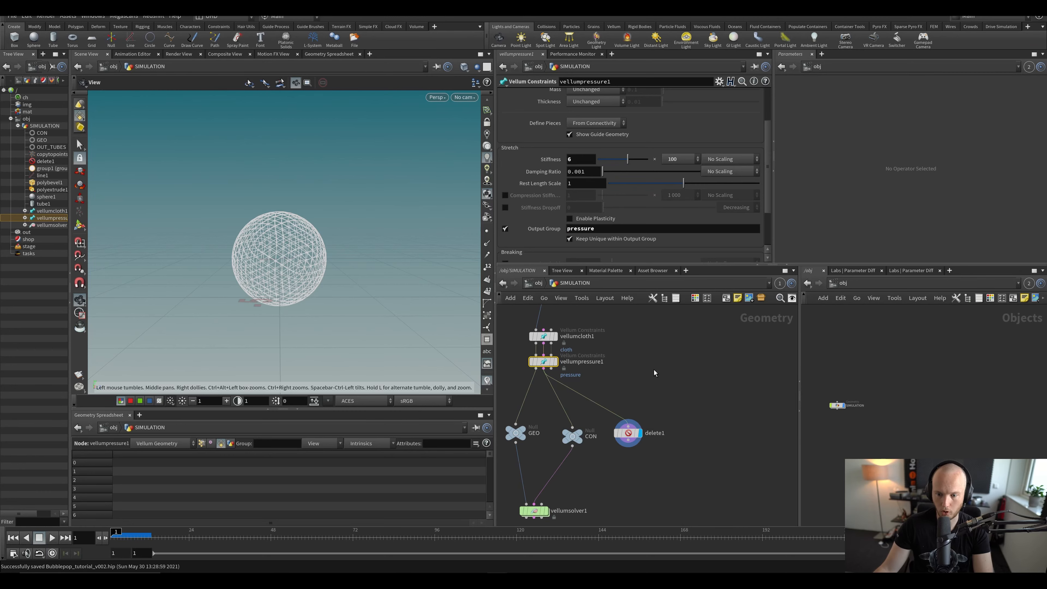
Step: Set the Delete node's group to pressure and inspect the isolated constraints in the viewport
click(625, 433)
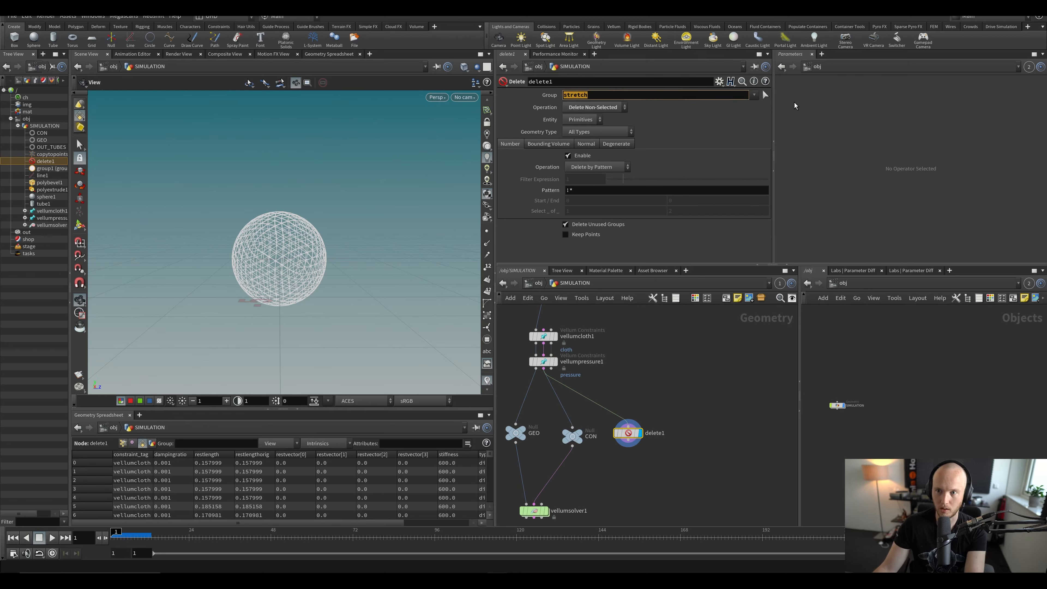
key(BackSpace)
click(756, 95)
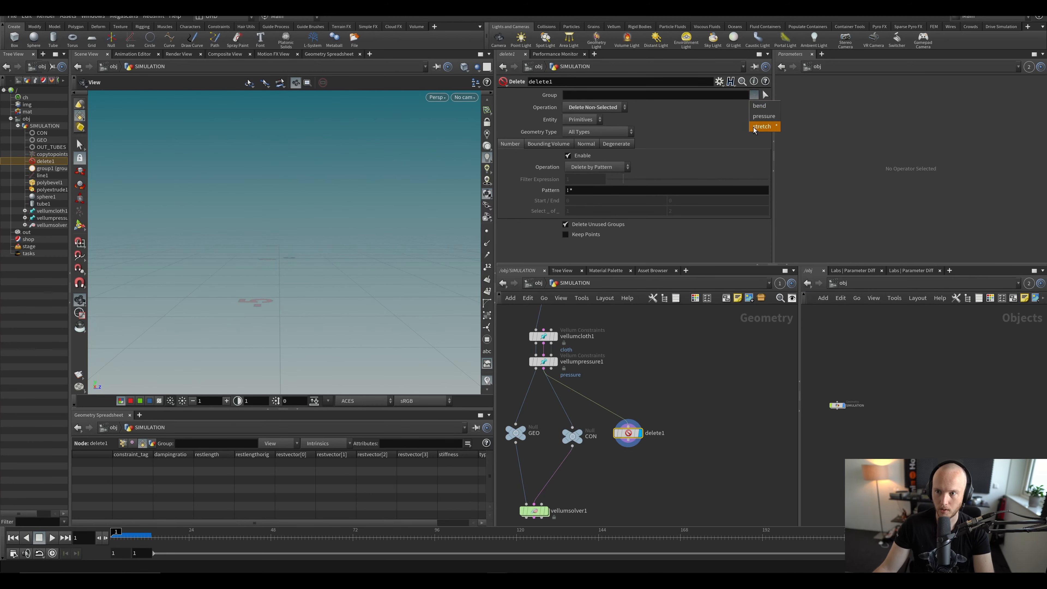
click(761, 119)
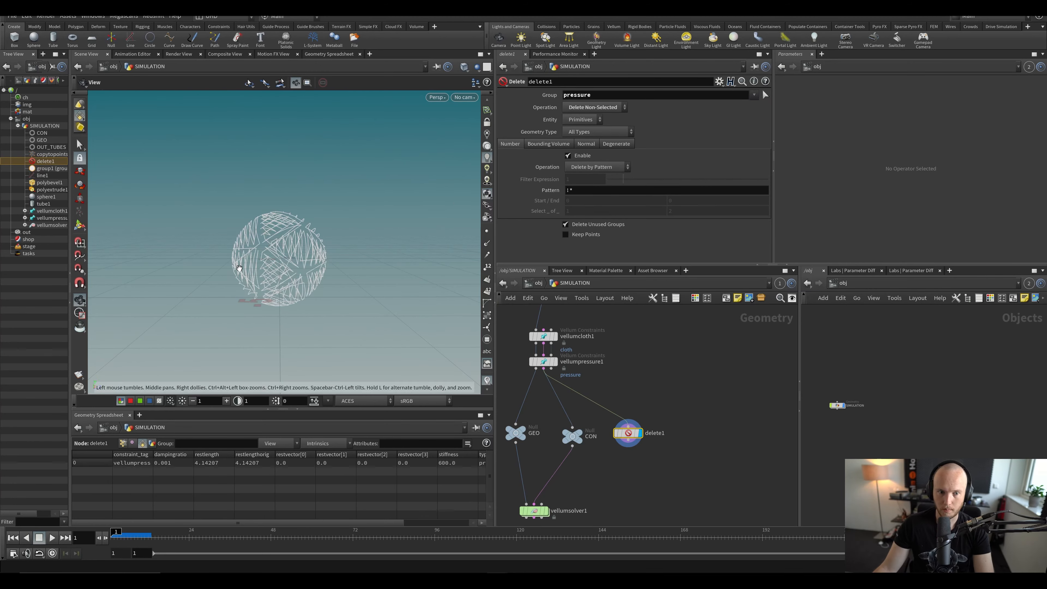
drag(239, 268, 266, 222)
scroll(280, 281, down, 4)
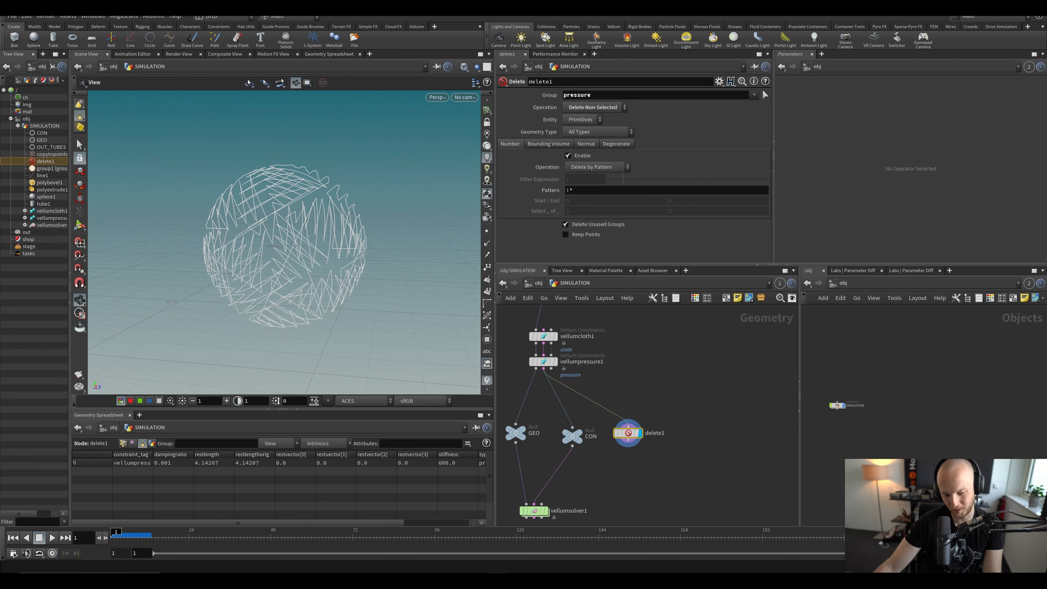
drag(303, 185, 314, 182)
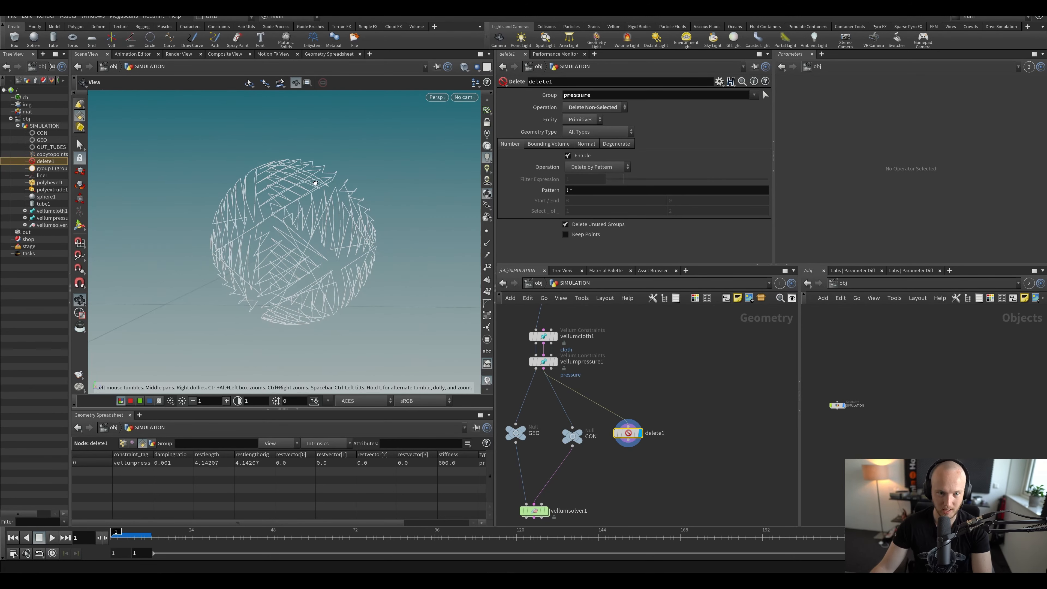
drag(304, 252, 357, 325)
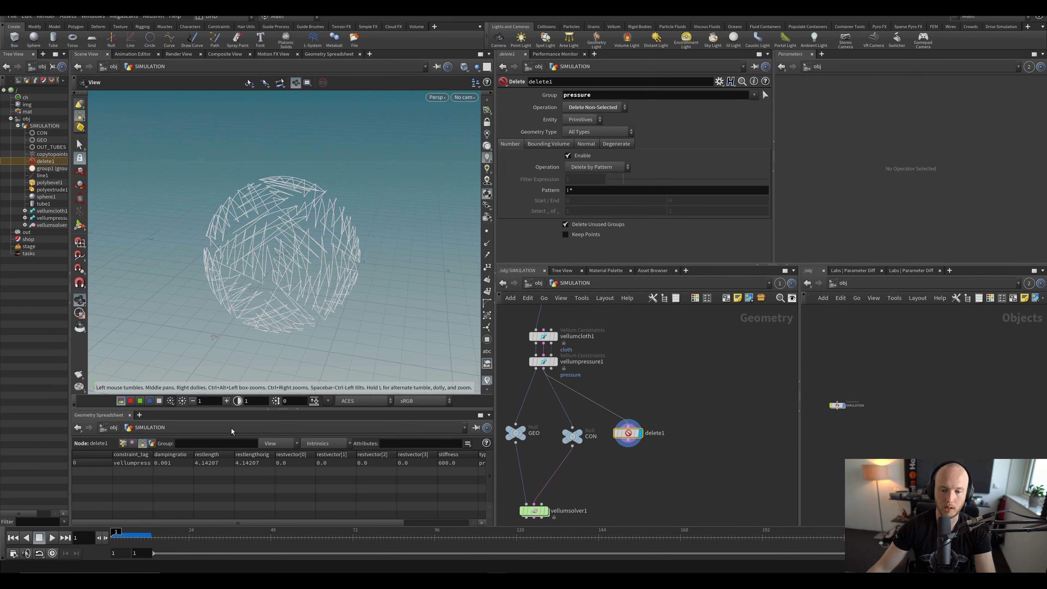
scroll(670, 394, down, 2)
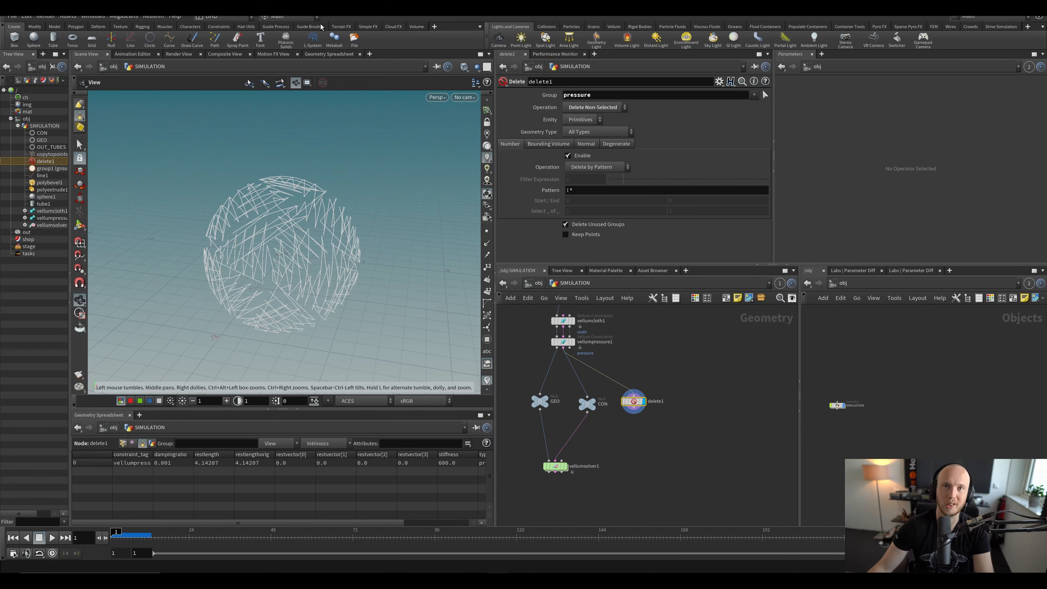
Step: Switch to the browser, examine the tutorials list and the Vellum Bubble Inflation page's source-file note, and return to Houdini
key(alt+Tab)
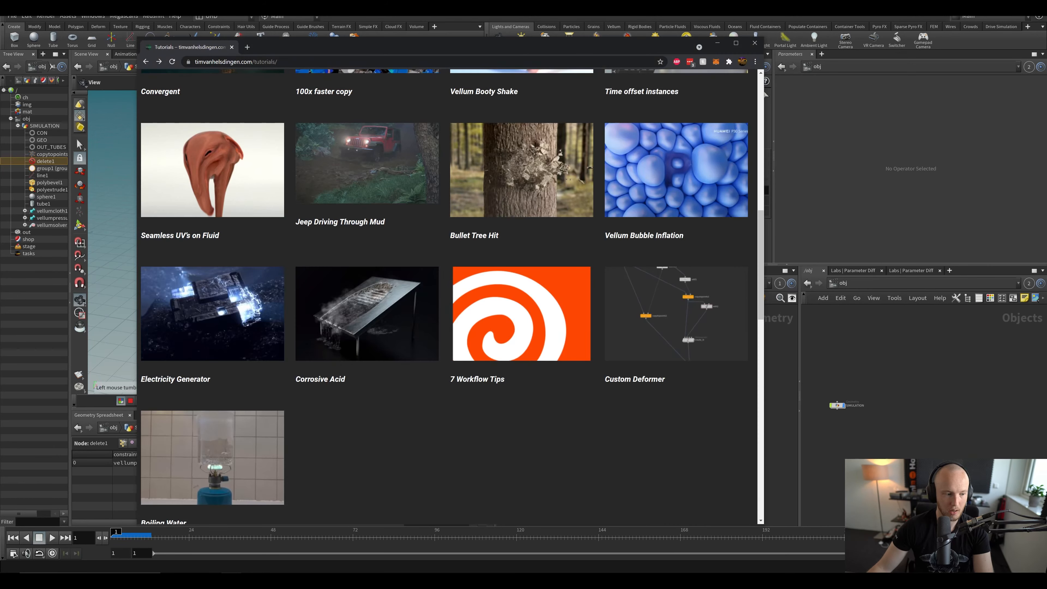
scroll(349, 275, up, 8)
scroll(631, 343, down, 5)
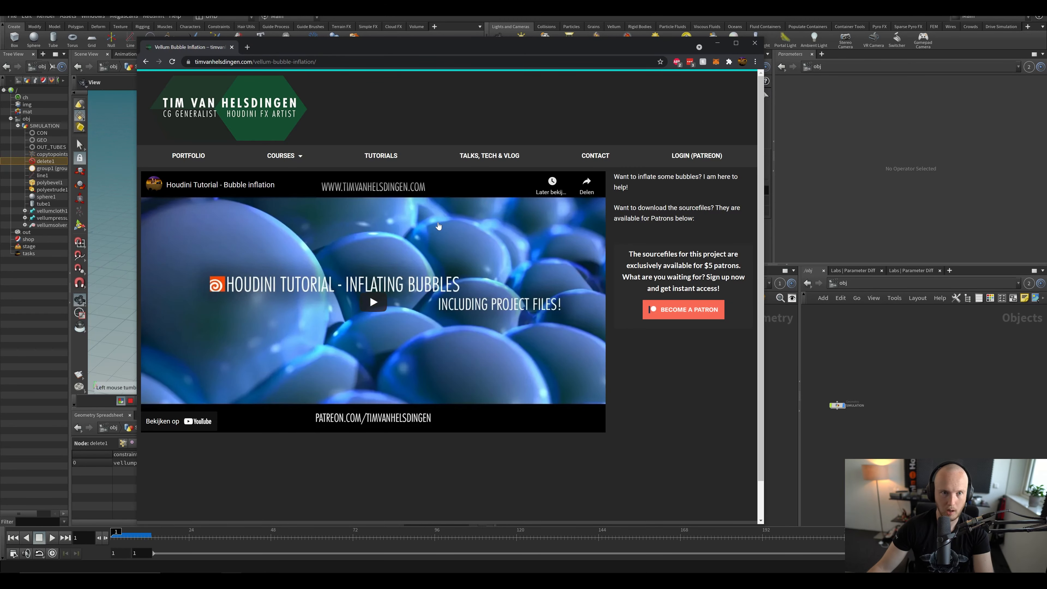
key(alt+Left)
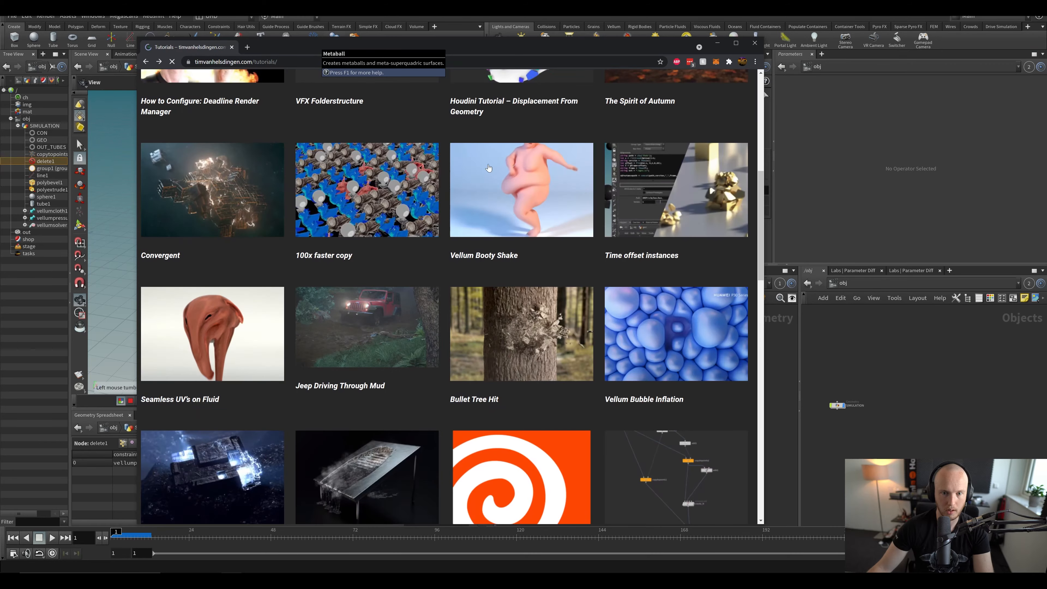
scroll(559, 368, up, 10)
scroll(534, 336, down, 20)
scroll(505, 321, up, 7)
key(alt+Right)
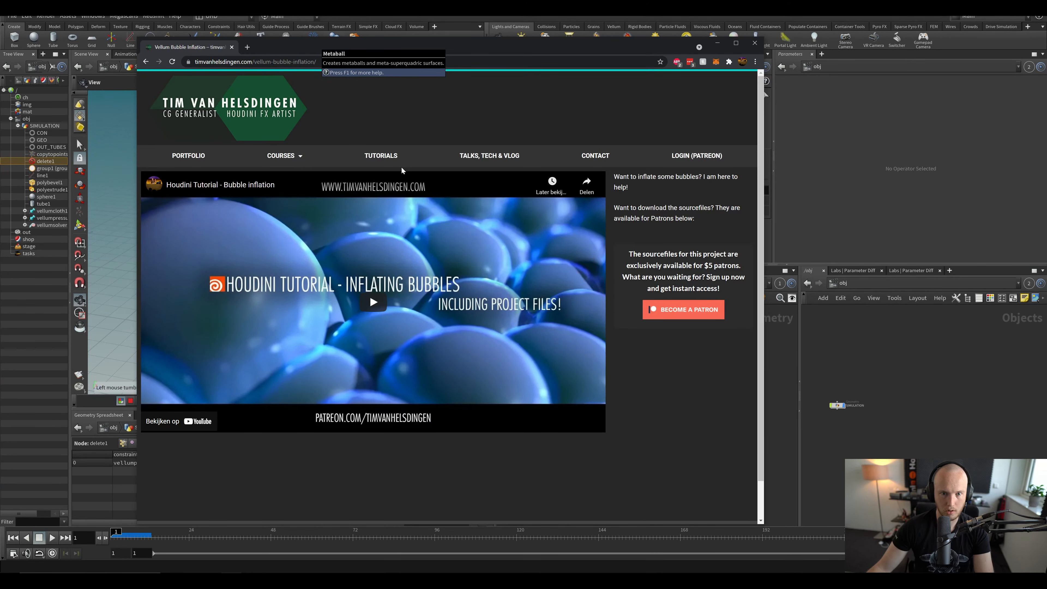
mouse_move(283, 156)
drag(628, 253, 713, 265)
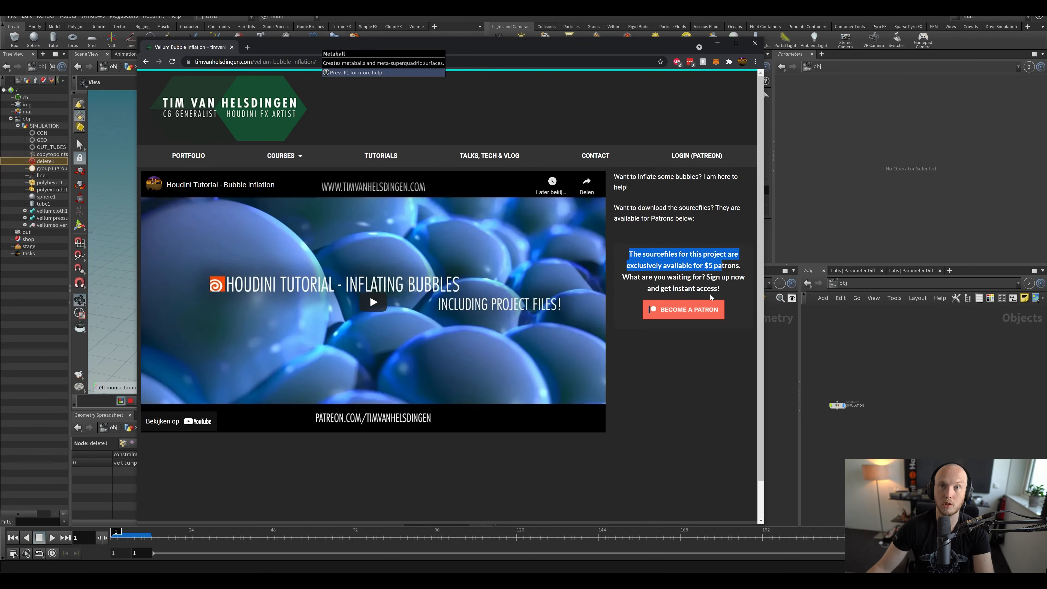
click(727, 300)
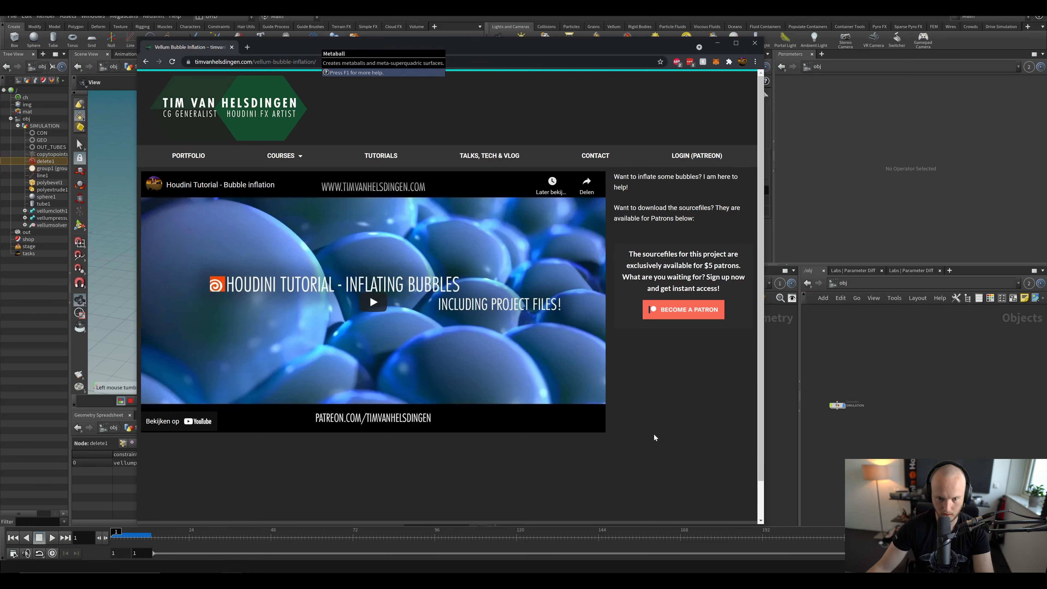
click(875, 453)
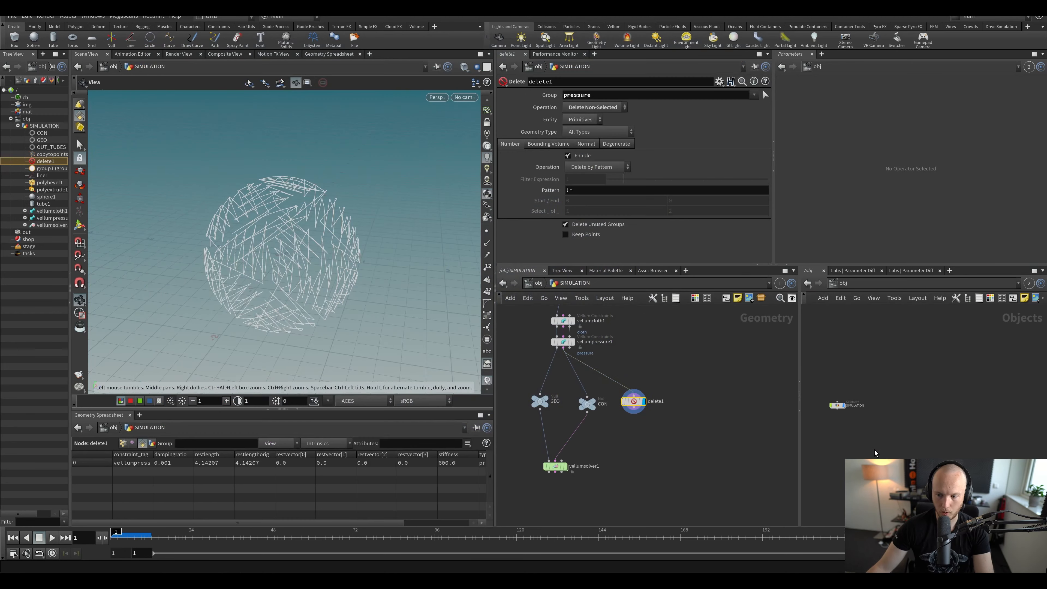
Step: Save the scene and move the Delete node slightly farther from the CON null
click(647, 461)
mouse_move(647, 461)
middle_down()
mouse_move(655, 453)
mouse_move(642, 446)
middle_up()
key(ctrl+s)
mouse_move(632, 385)
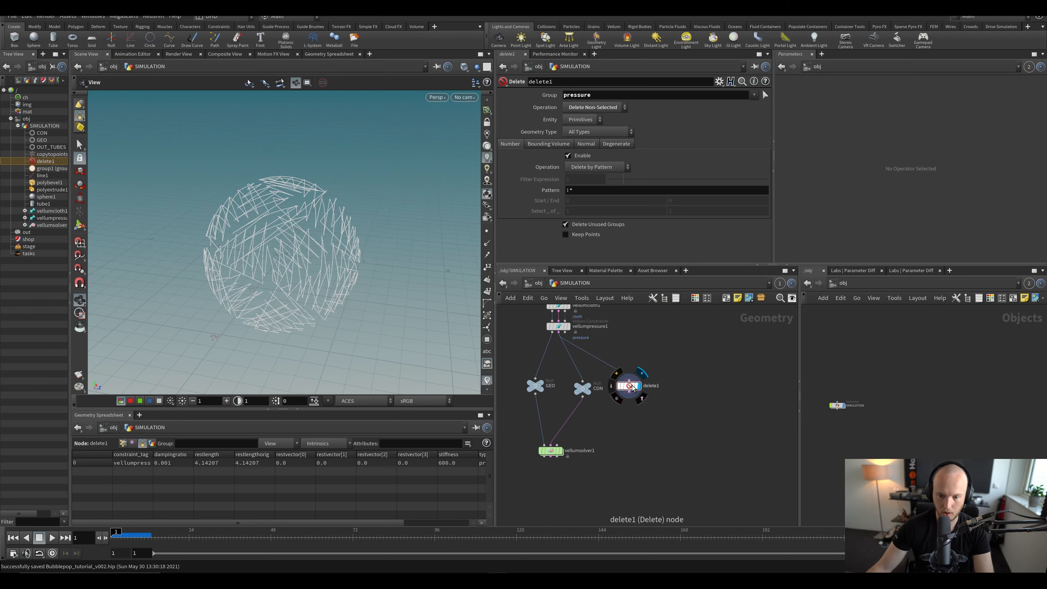
drag(632, 386, 636, 388)
middle_drag(653, 420, 663, 434)
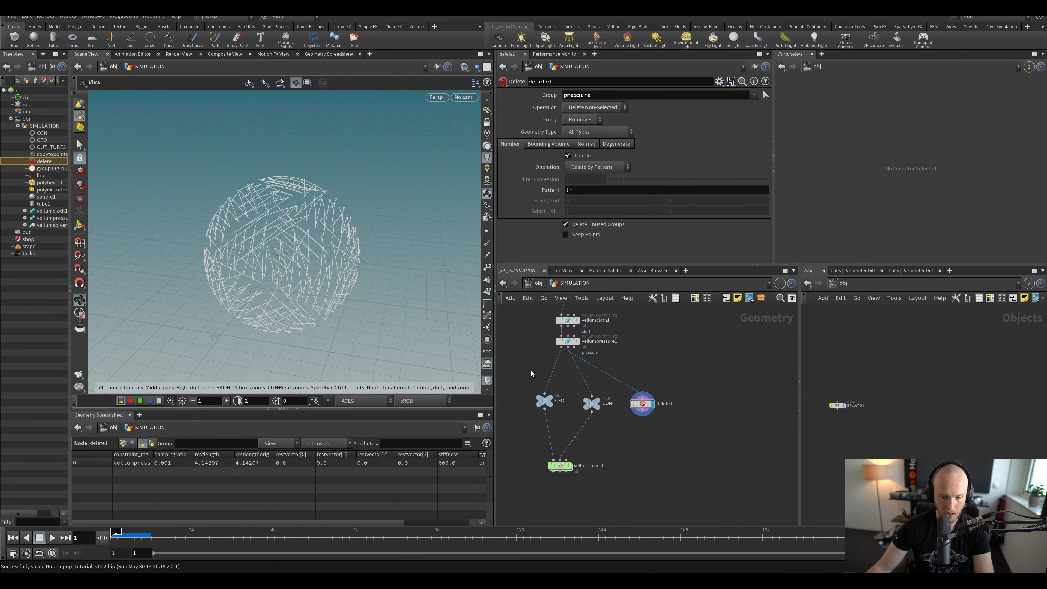
drag(363, 275, 264, 288)
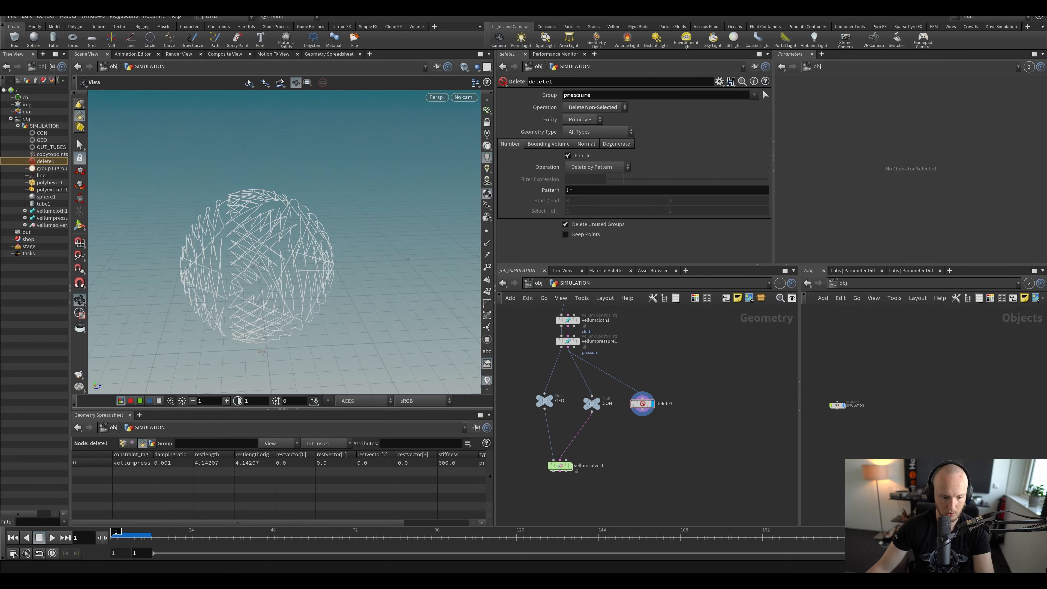
key(alt+Tab)
key(alt+Tab)
scroll(620, 419, up, 5)
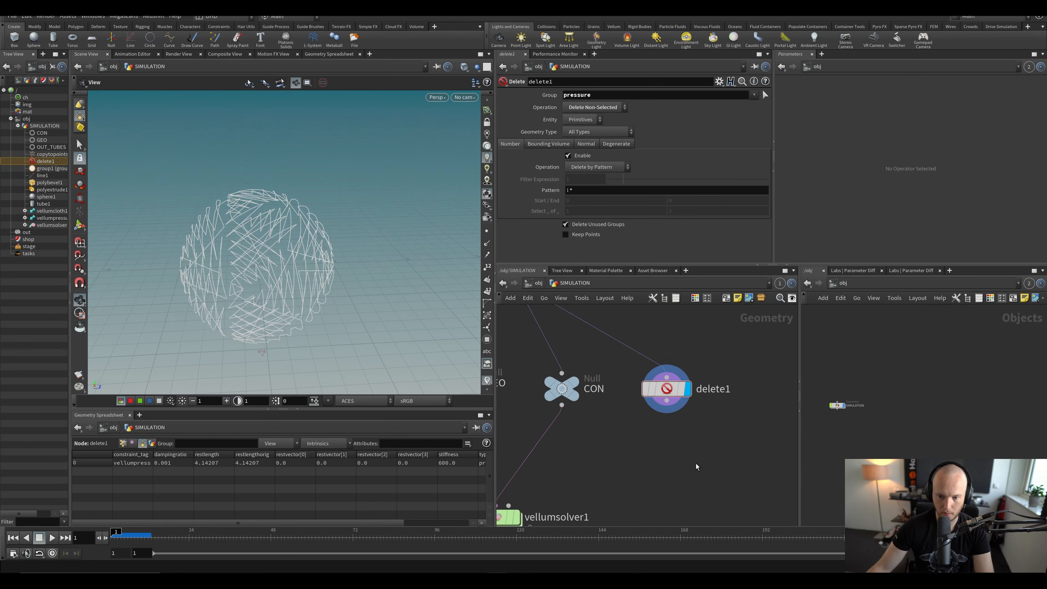
scroll(668, 480, down, 4)
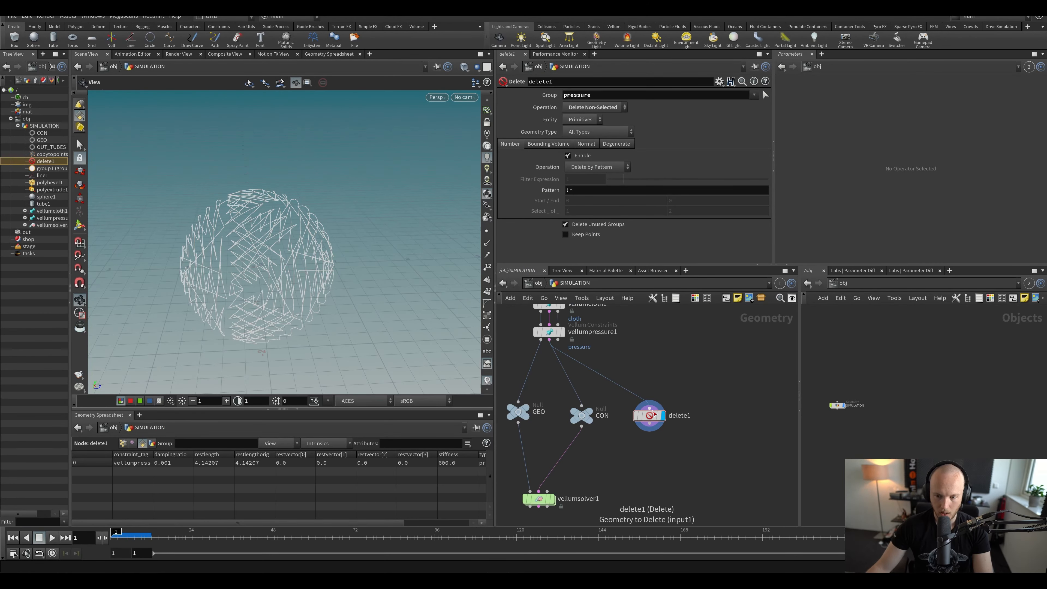
drag(651, 416, 673, 417)
scroll(612, 461, down, 4)
Step: Try deleting the Vellum Solver node and undo the deletion
drag(544, 496, 589, 475)
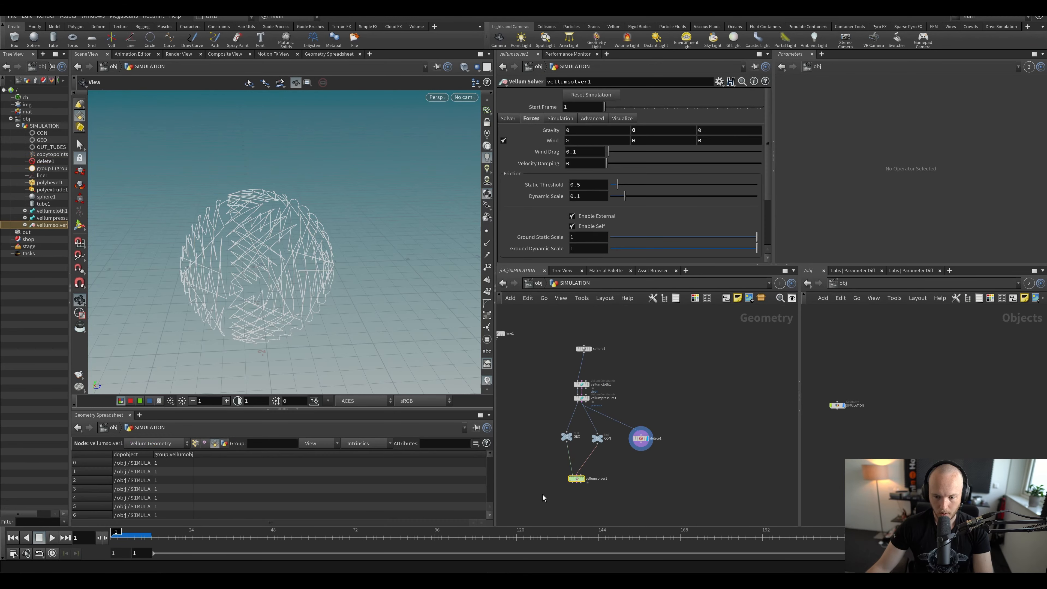
drag(647, 458, 647, 459)
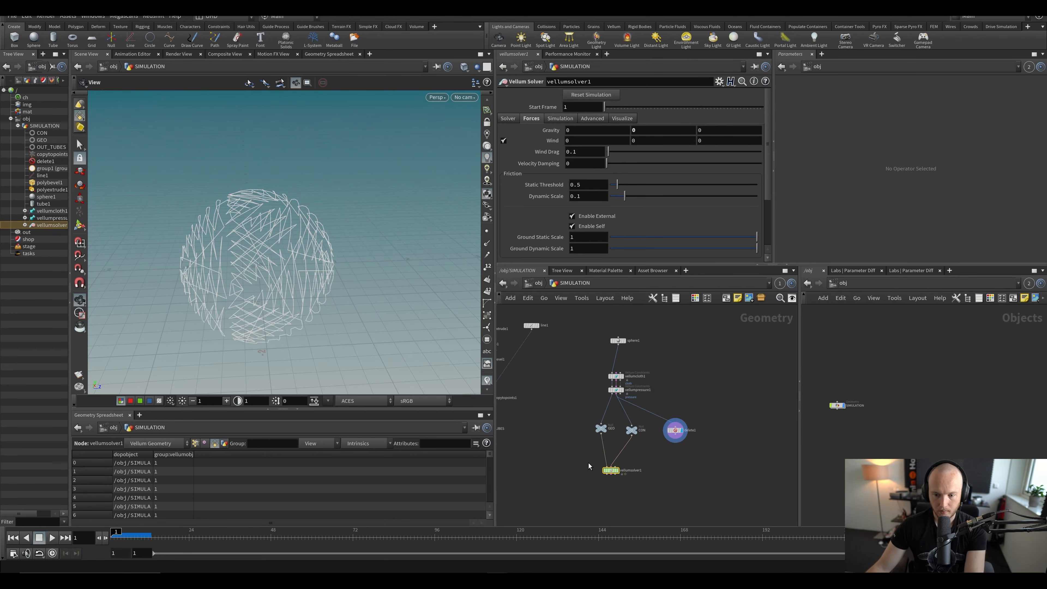
key(Delete)
scroll(614, 453, up, 4)
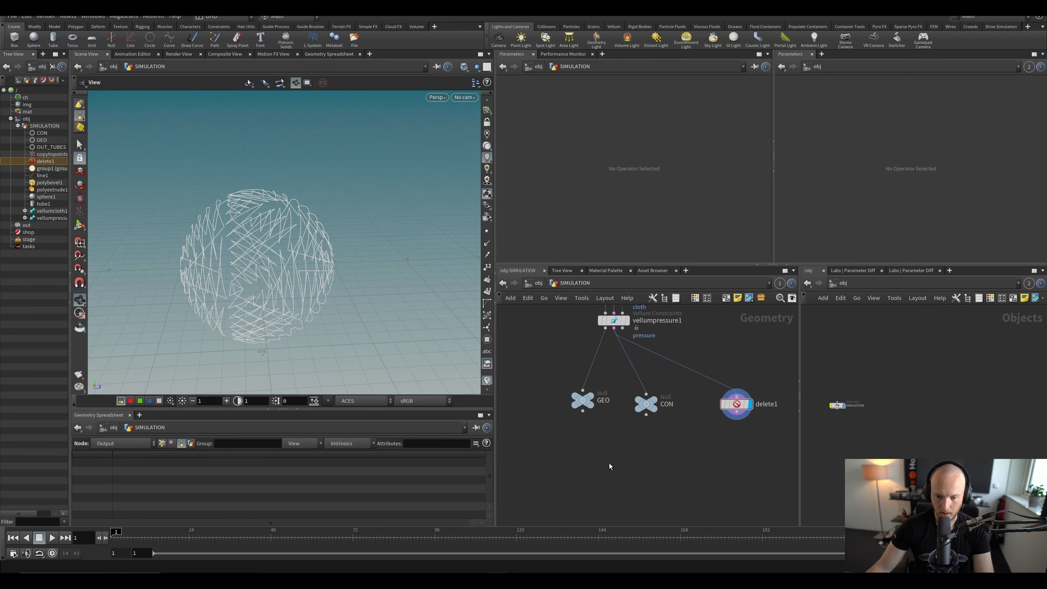
key(ctrl+z)
scroll(548, 464, up, 2)
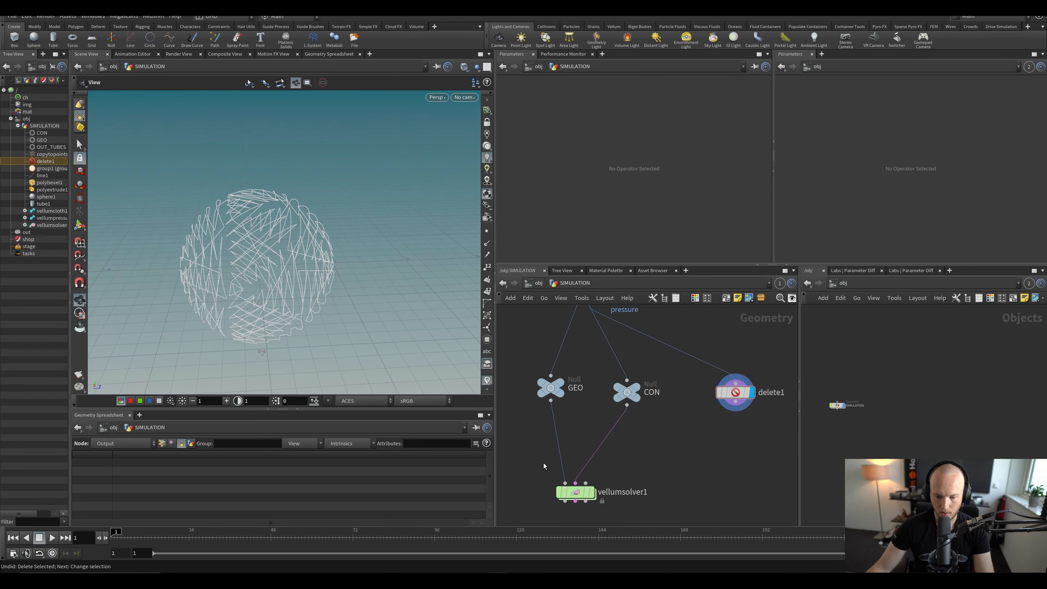
Step: Delete the Vellum Solver node below the GEO and CON nulls
click(575, 492)
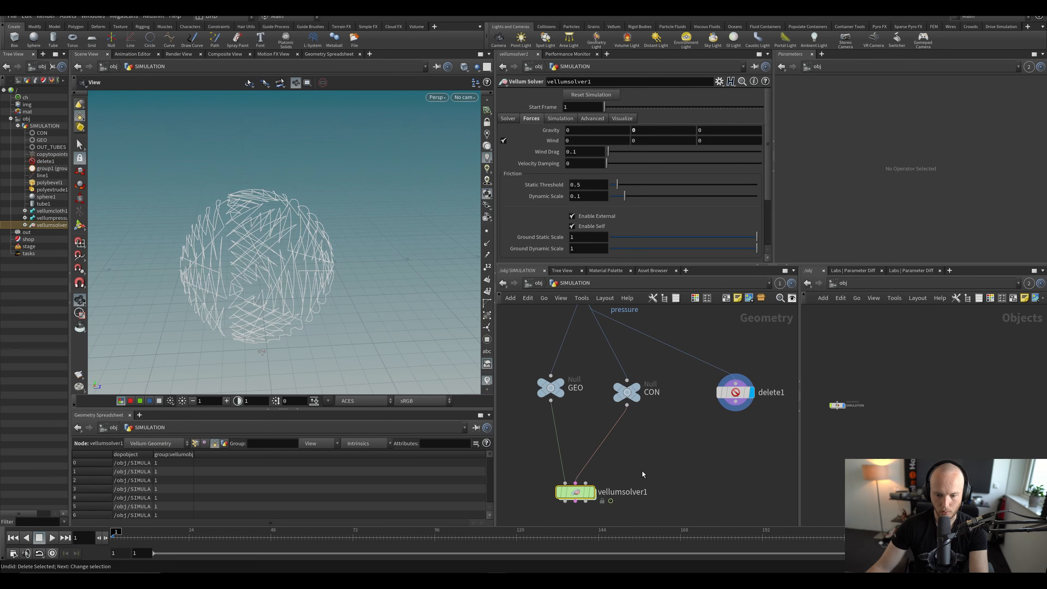
key(Delete)
scroll(607, 460, down, 5)
middle_drag(607, 449, 673, 414)
middle_drag(609, 305, 603, 357)
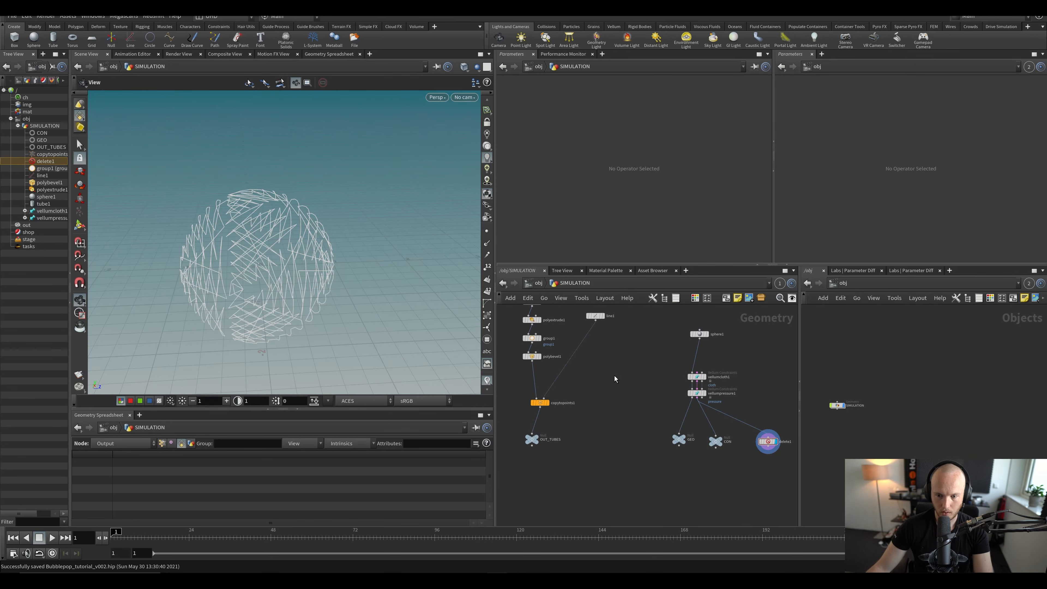
Step: Display the OUT_TUBES null's geometry in the viewport and make room in the network below the sphere branch
drag(246, 290, 337, 321)
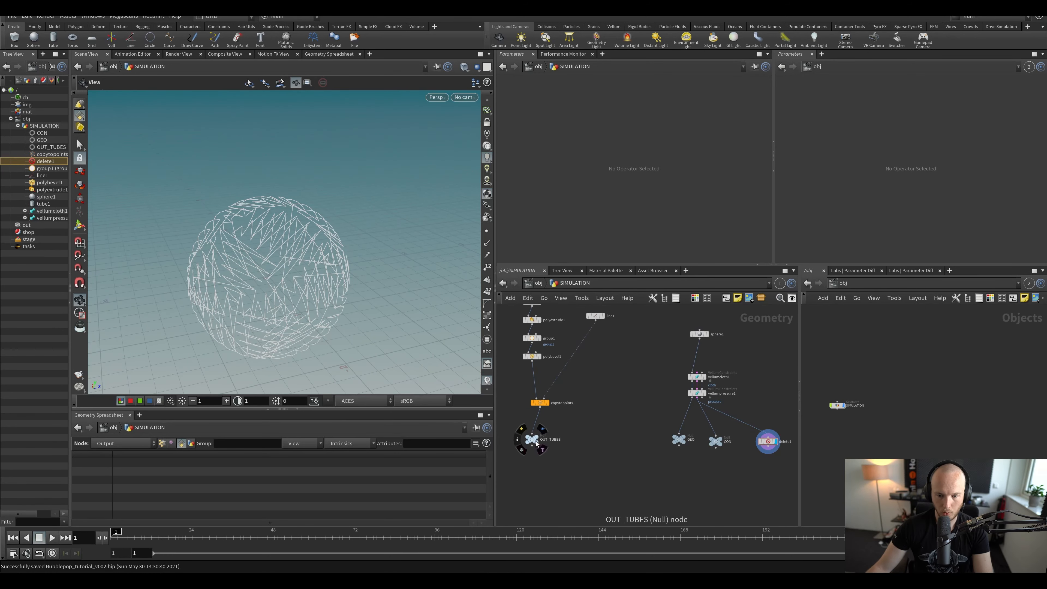
click(540, 430)
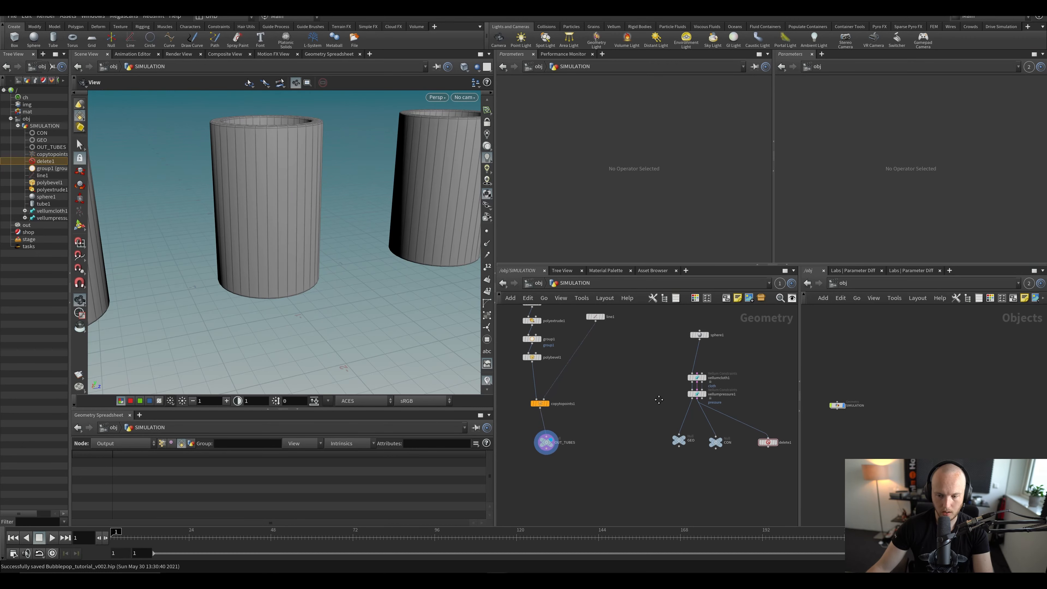
middle_drag(632, 407, 609, 396)
click(718, 460)
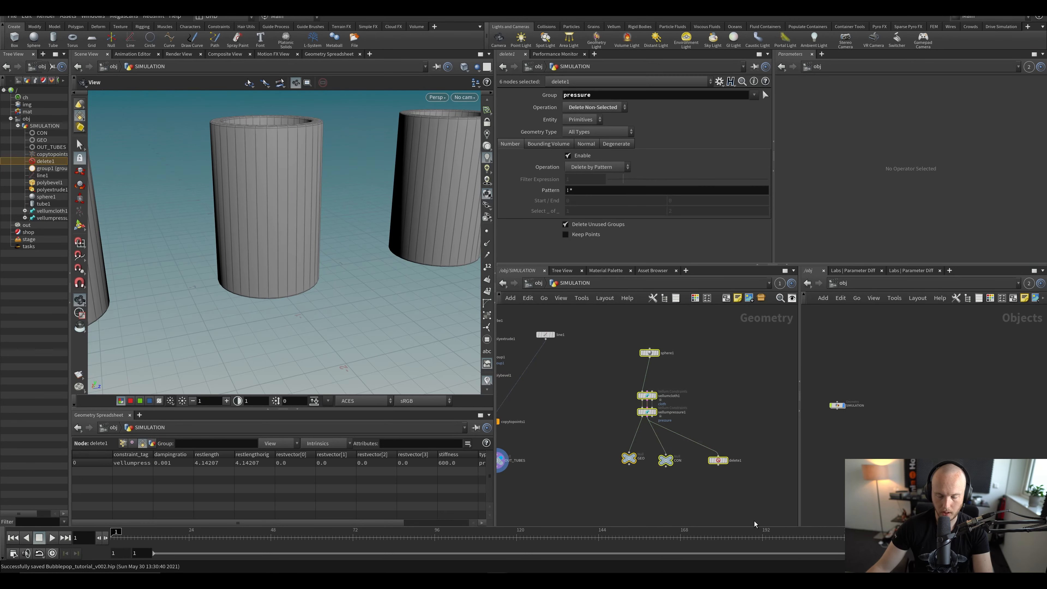
middle_drag(571, 500, 629, 394)
Step: Add a DOP Network node in the empty space below the OUT_TUBES and GEO nulls
key(Tab)
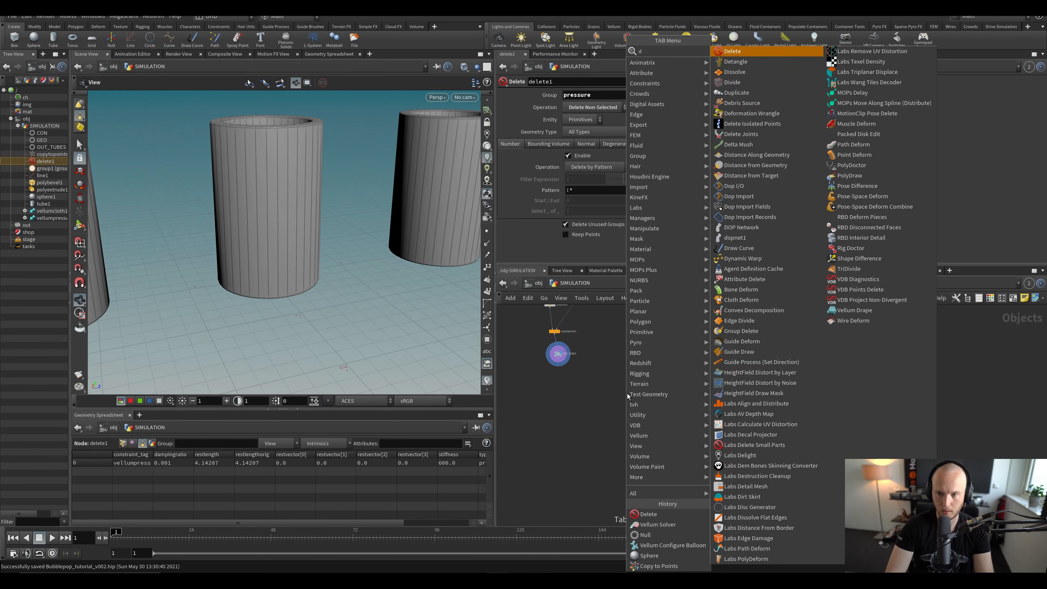
key(Escape)
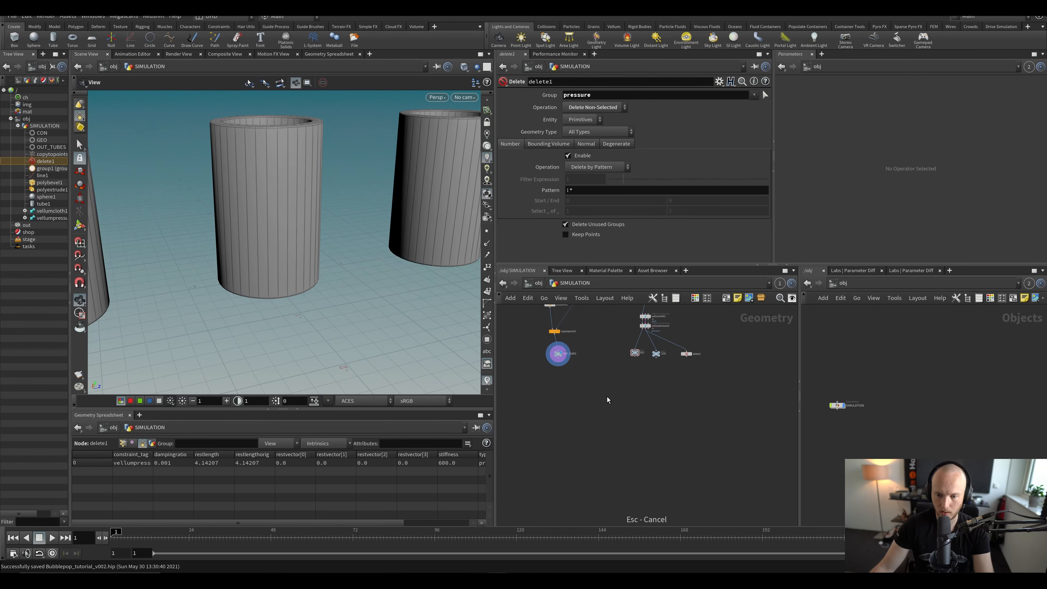
key(Tab)
text(dop n)
key(Return)
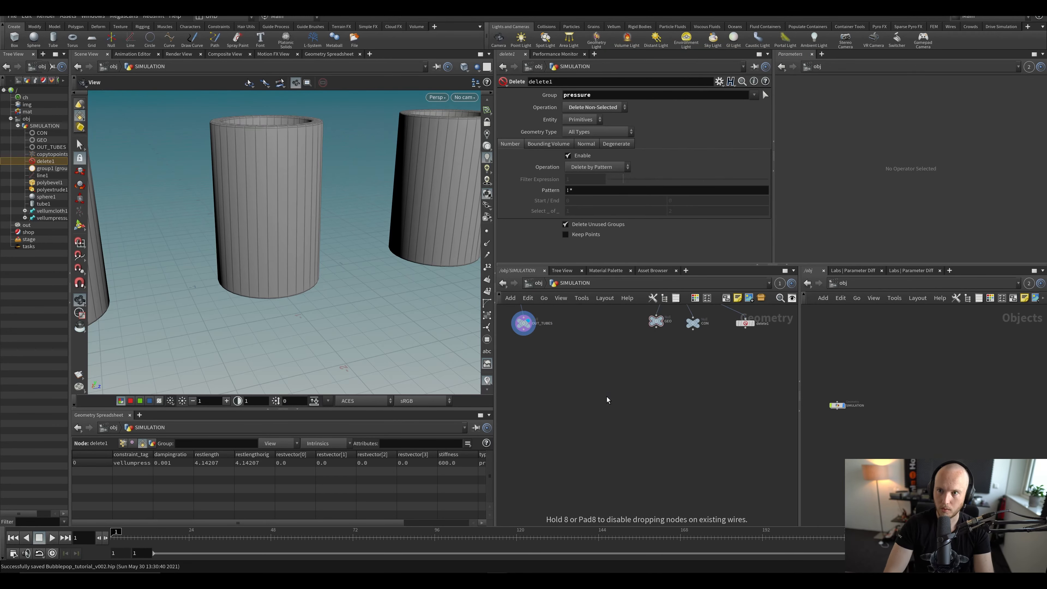
click(609, 396)
drag(612, 396, 590, 394)
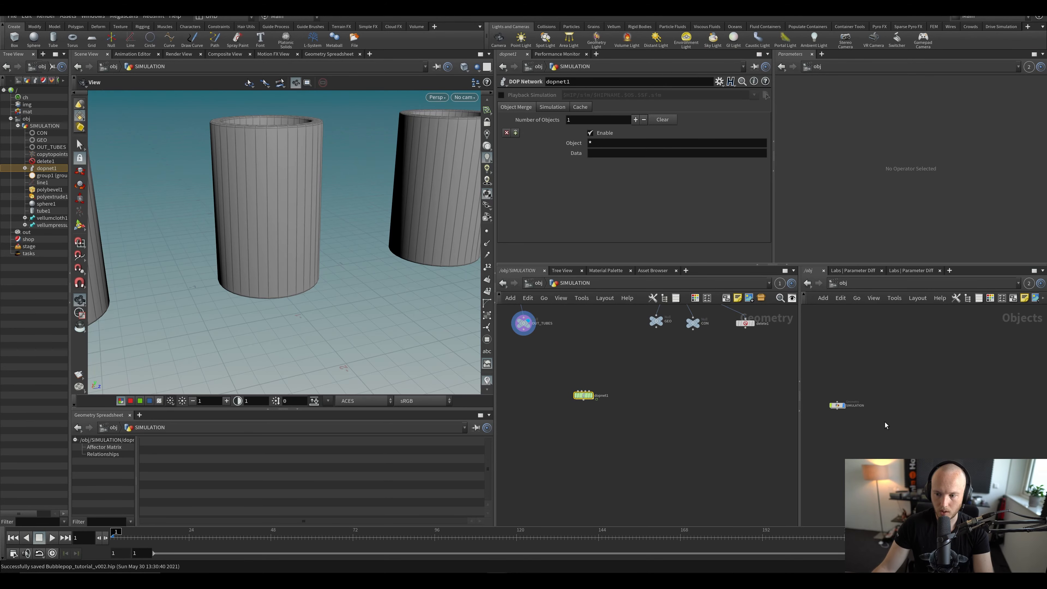
Step: Show the inside of SIMULATION in the second network editor and link the Delete node's parameter pane to group 1
double_click(836, 406)
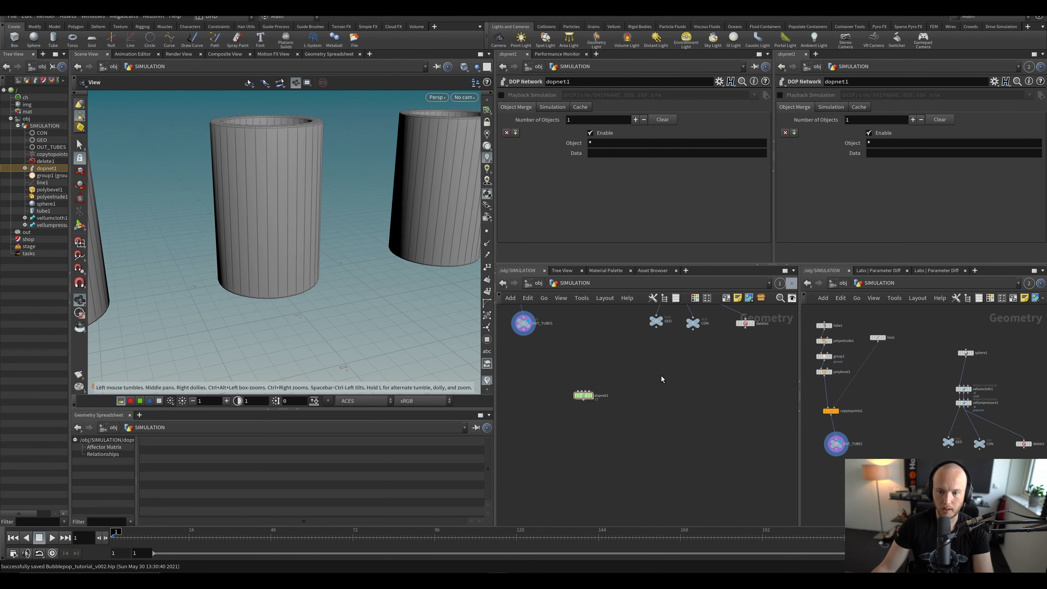
click(794, 271)
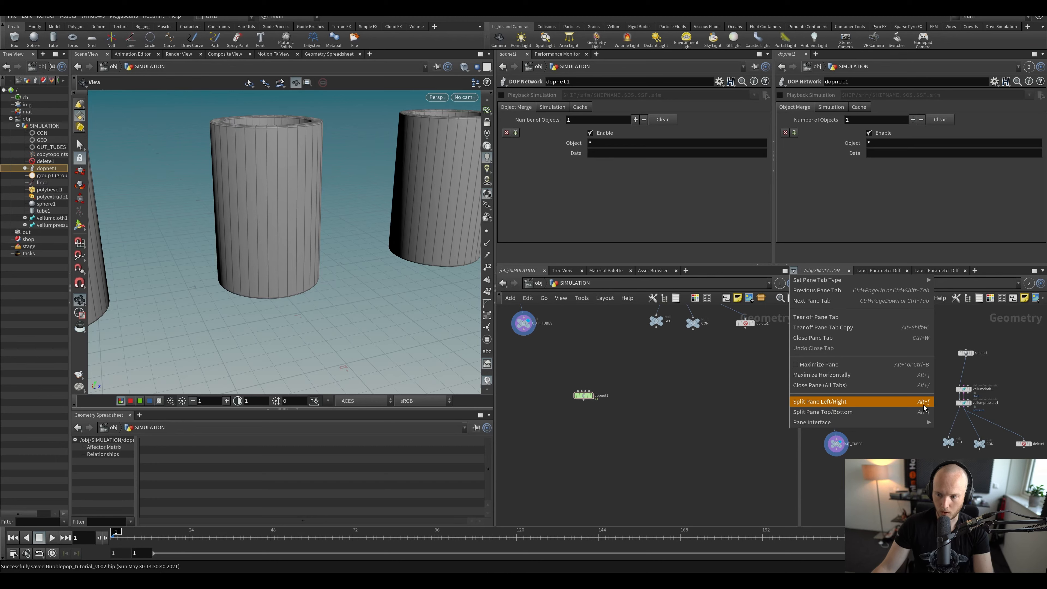
click(742, 276)
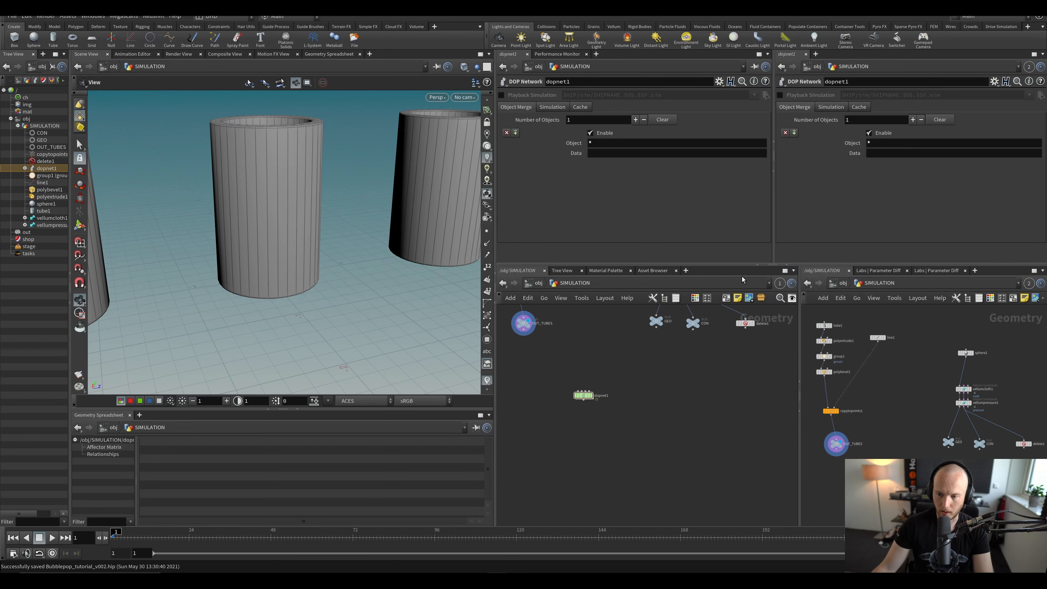
click(753, 66)
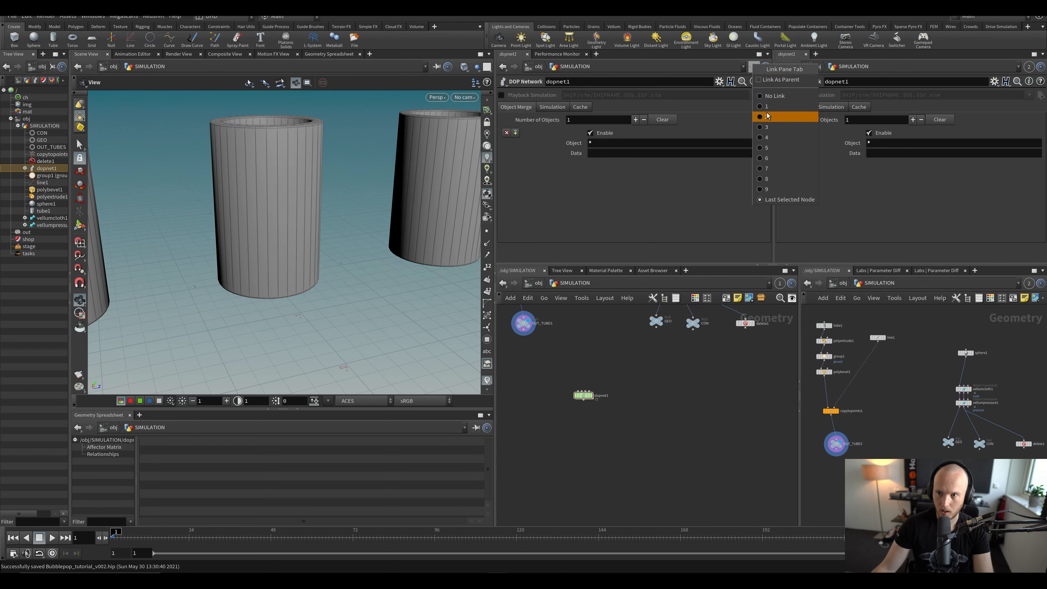
click(792, 116)
click(745, 326)
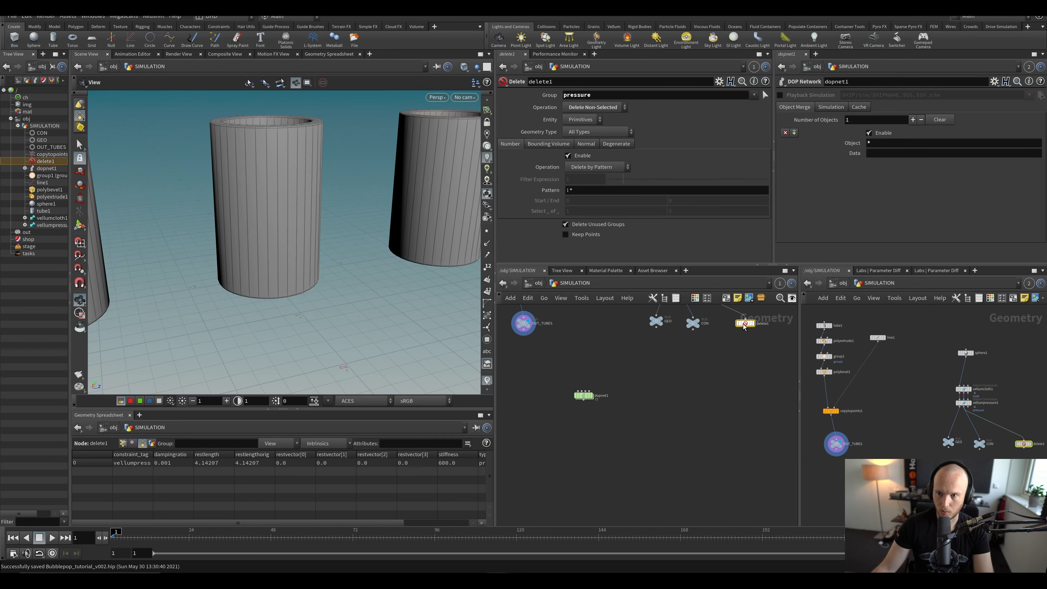
click(444, 69)
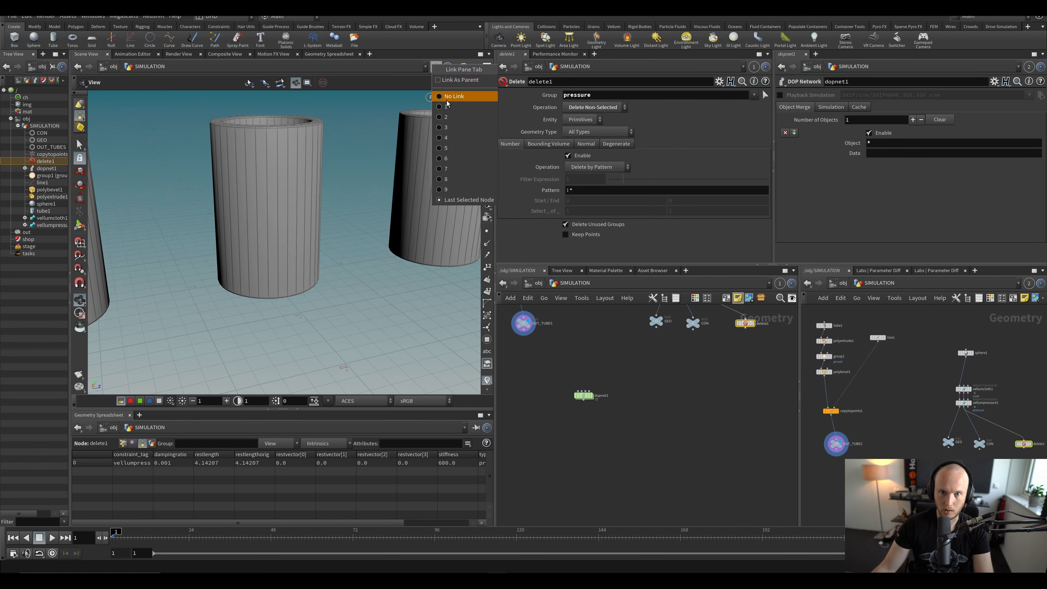
click(445, 115)
click(436, 66)
click(446, 111)
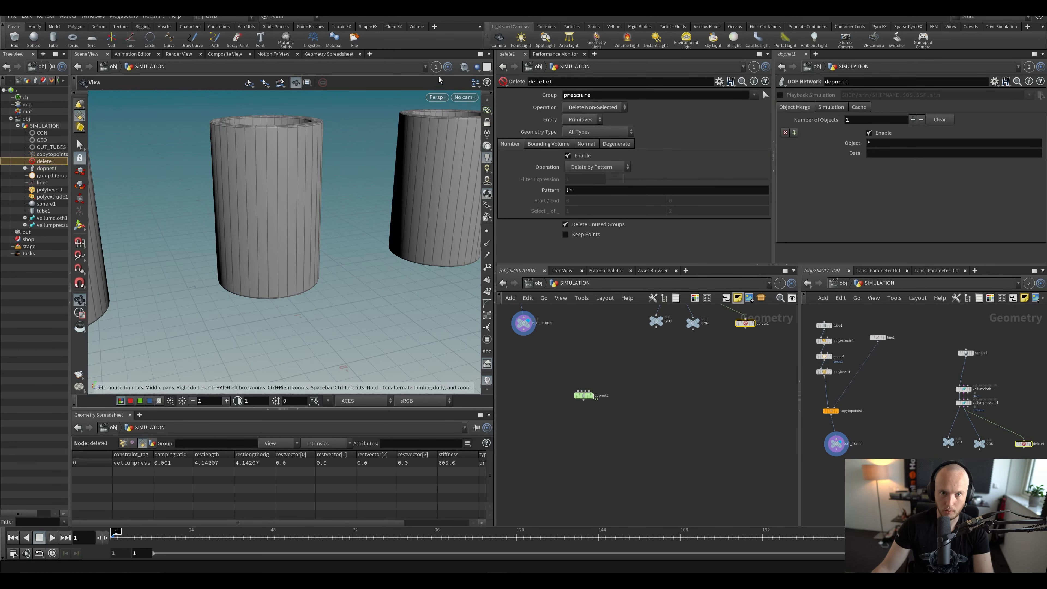
click(436, 70)
click(451, 103)
Step: Save the scene and widen the parameter pane that shows the Delete node
scroll(606, 450, up, 2)
key(ctrl+s)
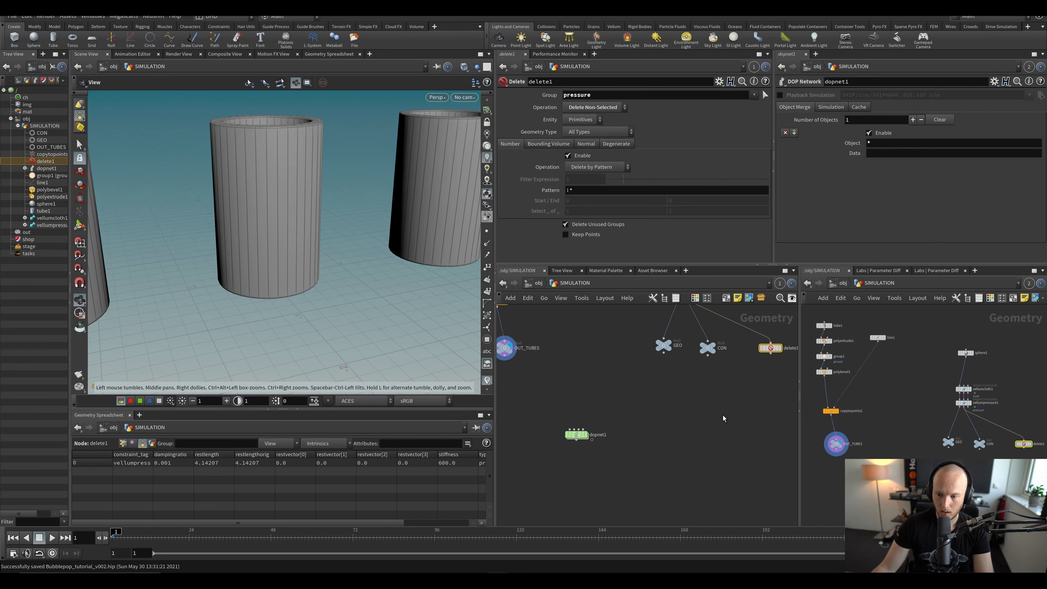
drag(773, 246, 804, 246)
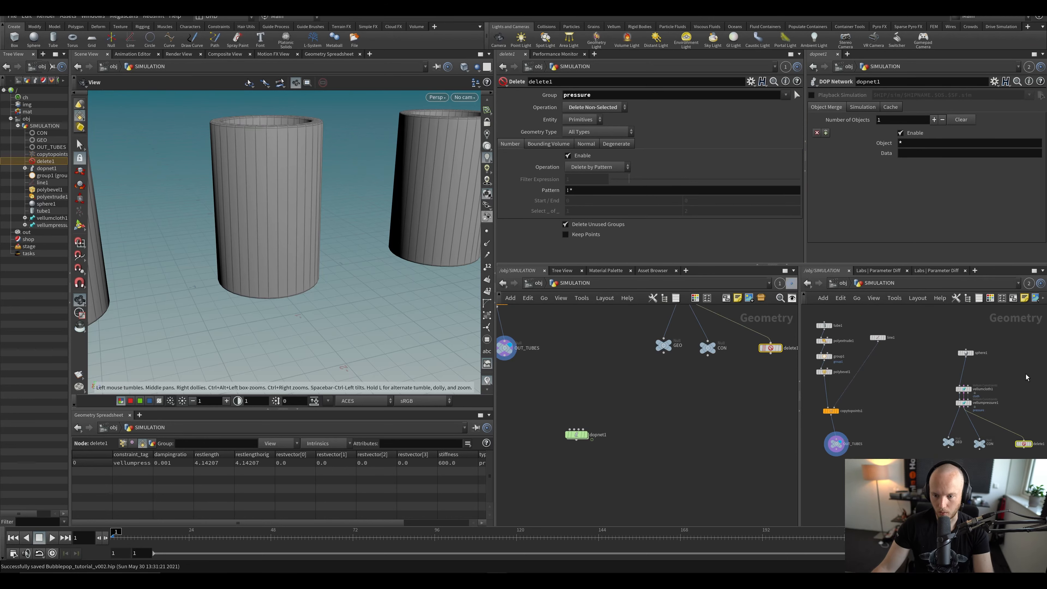
Step: Enter the dopnet1 network and add a Vellum Solver connected to the output node
mouse_move(769, 347)
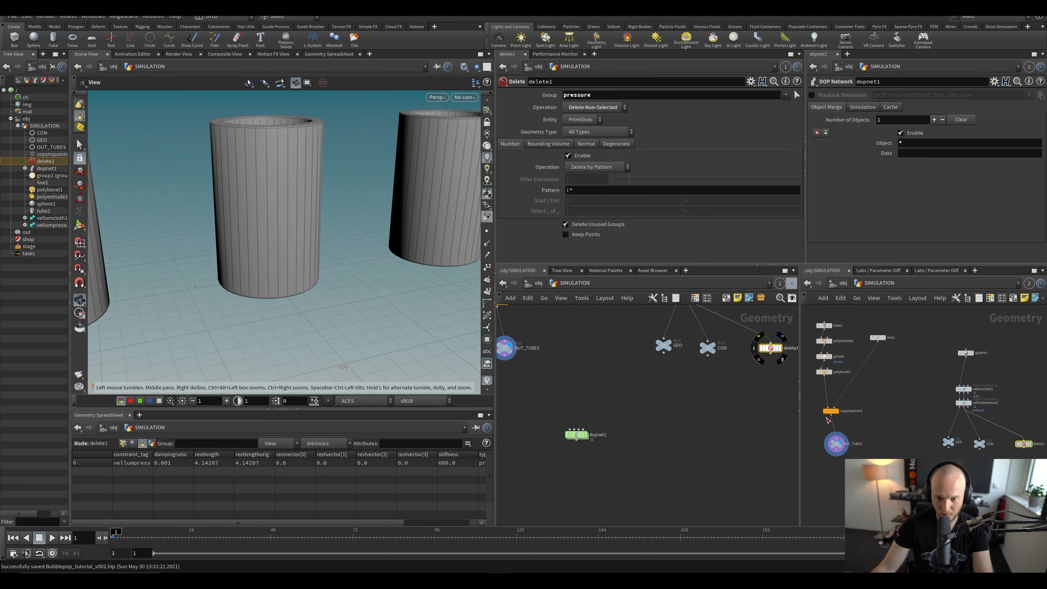
click(663, 415)
middle_drag(622, 428, 635, 429)
mouse_move(588, 435)
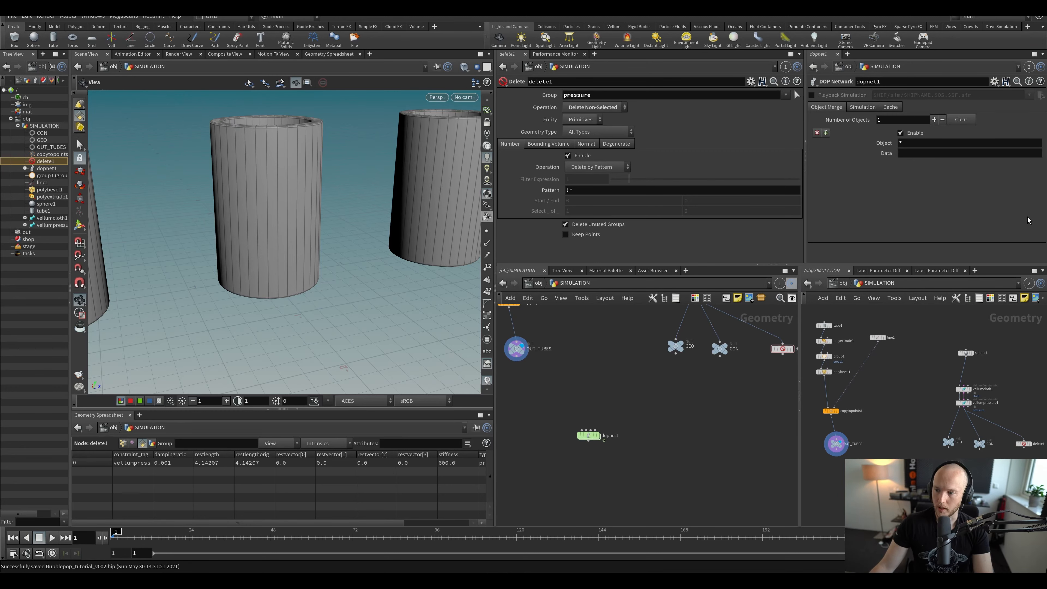
double_click(588, 439)
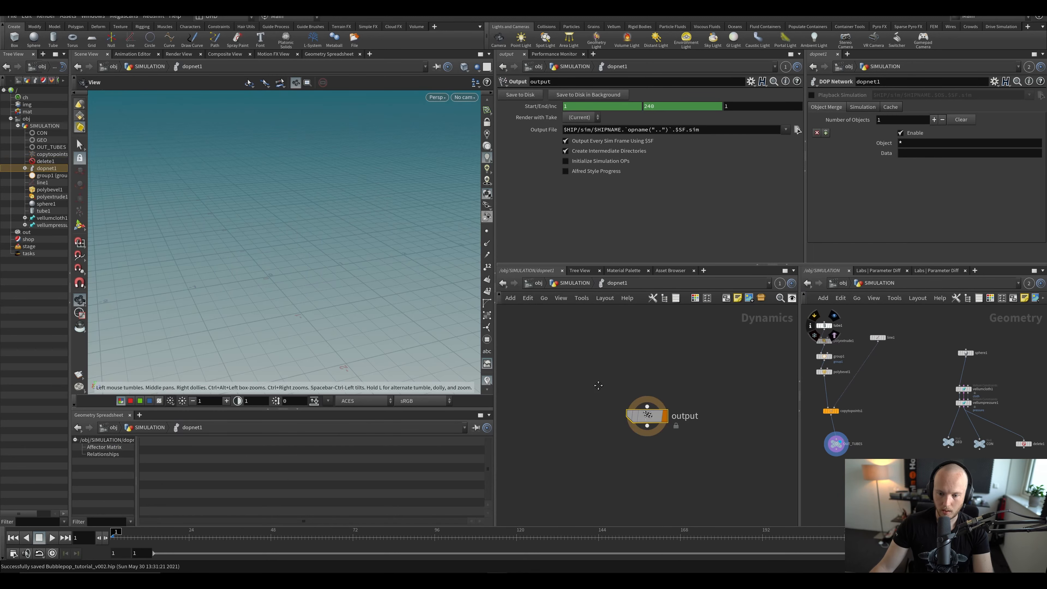
key(Tab)
text(ve)
key(BackSpace)
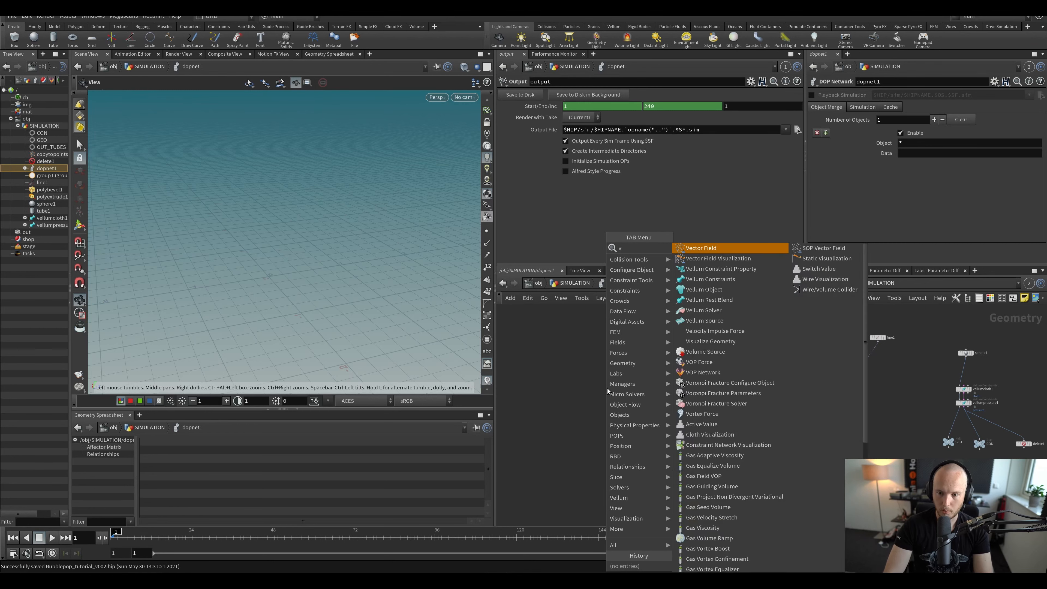
text(ellum sol)
key(Return)
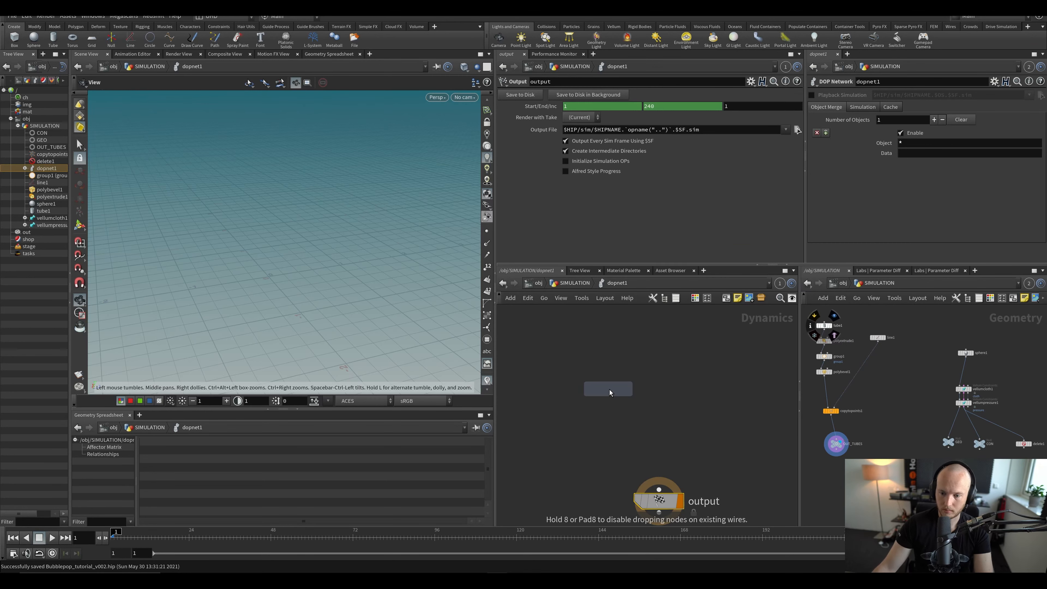
click(660, 395)
Step: Add a Vellum Object connected to the Vellum Solver's first input and place it above the solver
key(Tab)
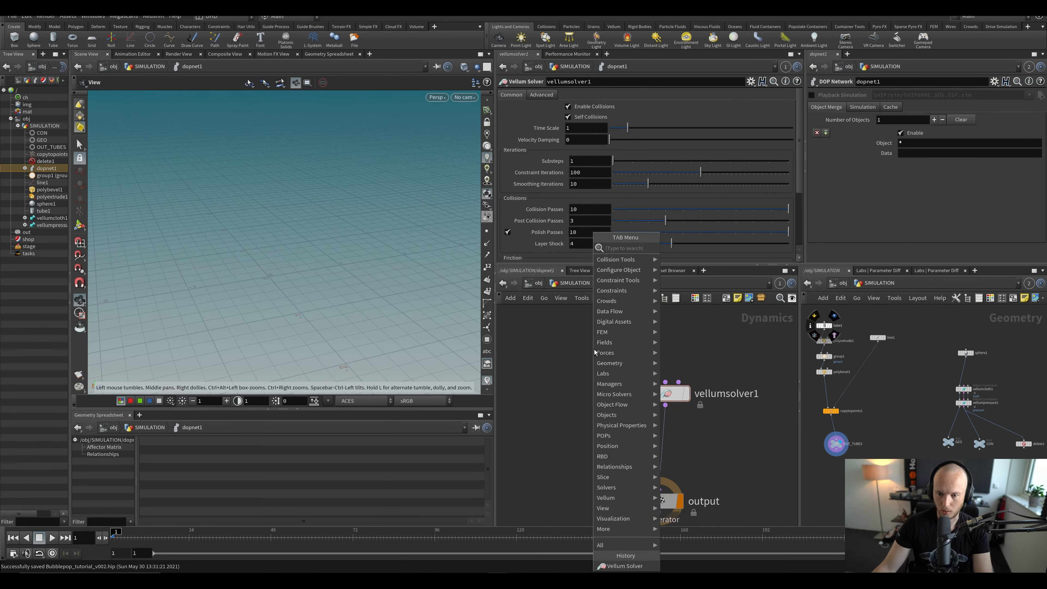
text(vellum ob)
key(Return)
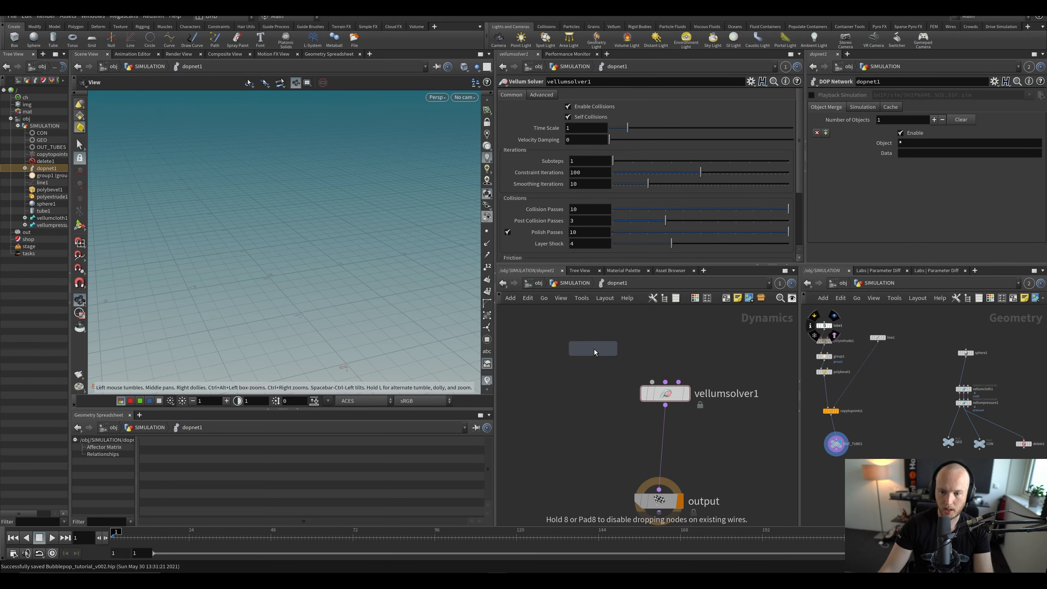
click(590, 336)
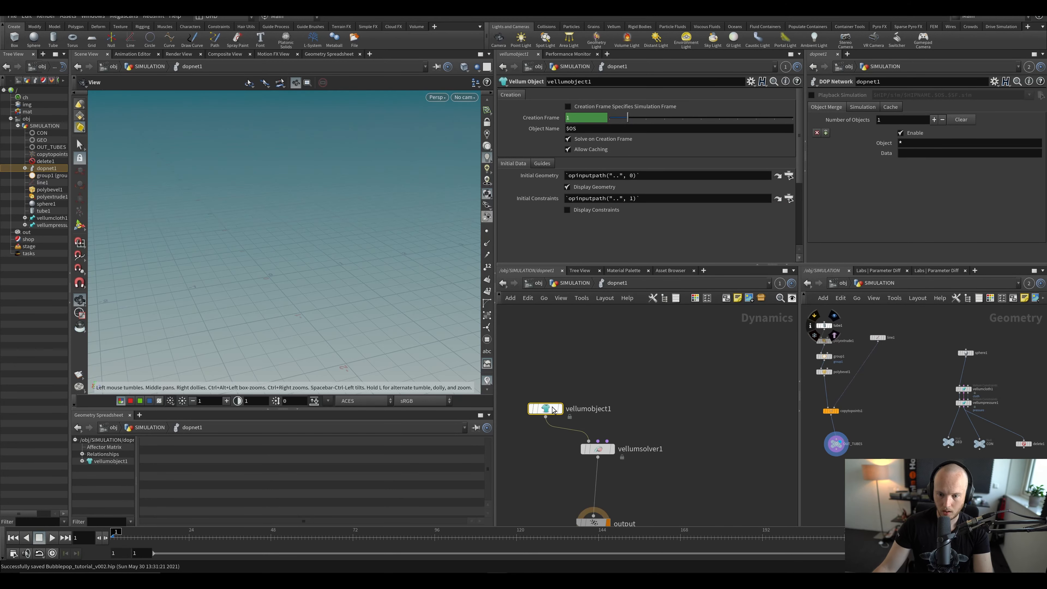
drag(545, 408, 533, 378)
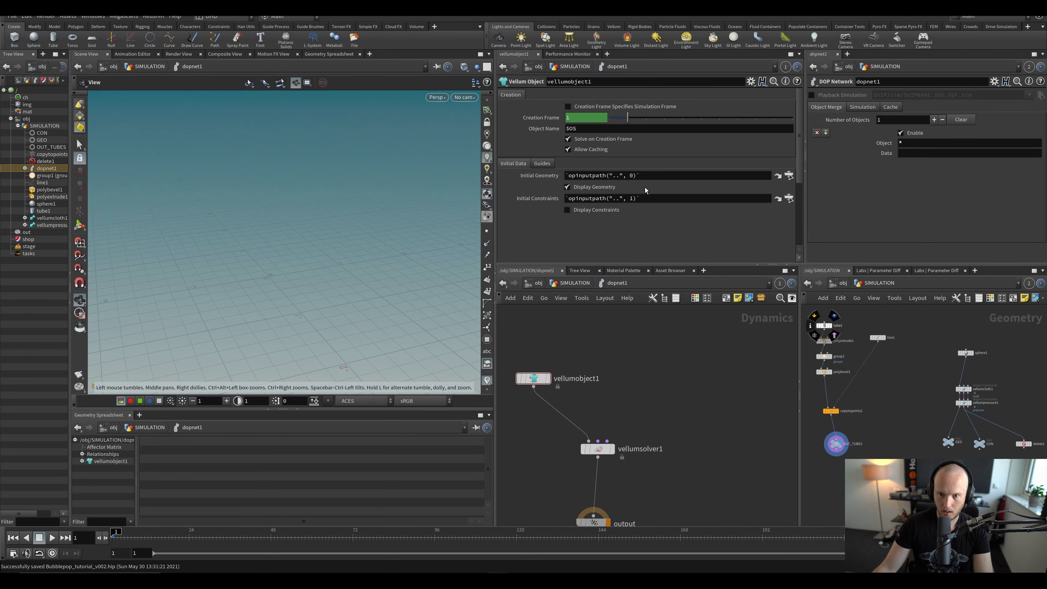
Step: Clear the Vellum Object's Initial Geometry and Initial Constraints paths, nudge the node away from the solver and save the scene
drag(660, 176, 527, 162)
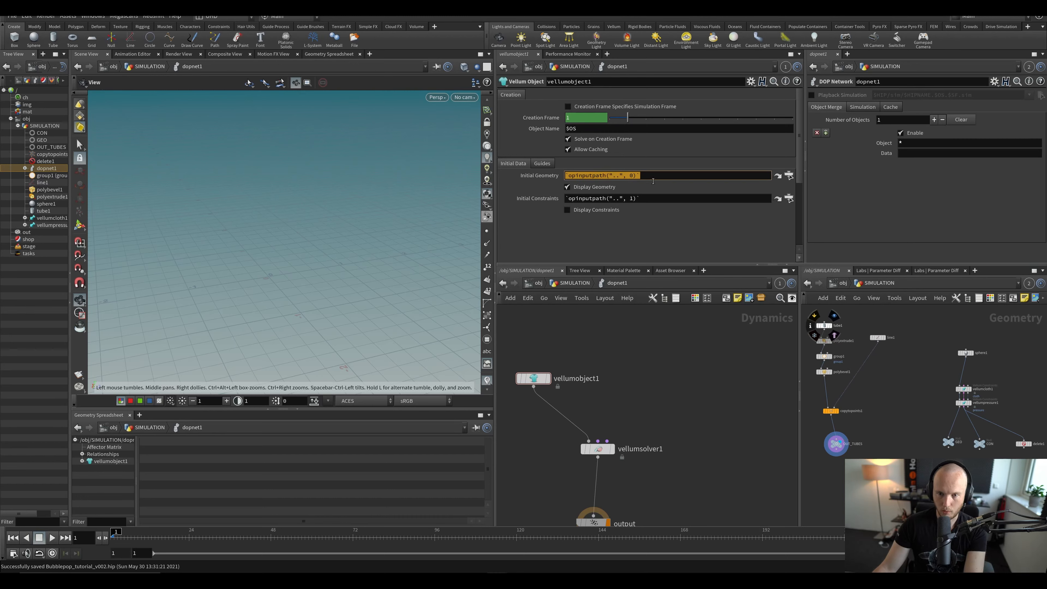
key(BackSpace)
drag(659, 199, 565, 199)
key(BackSpace)
middle_drag(639, 415, 655, 419)
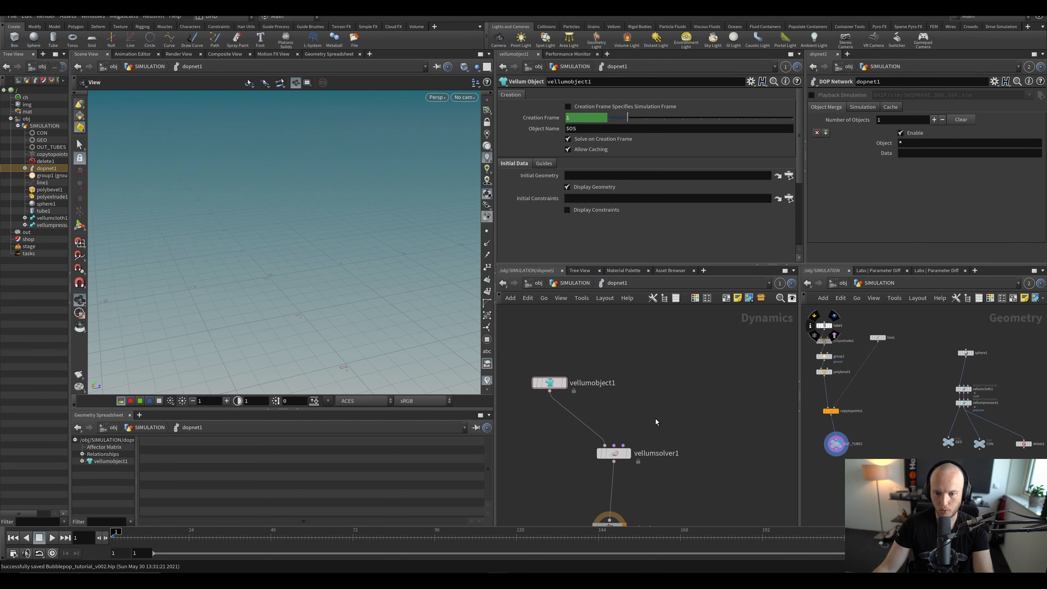
key(ctrl+s)
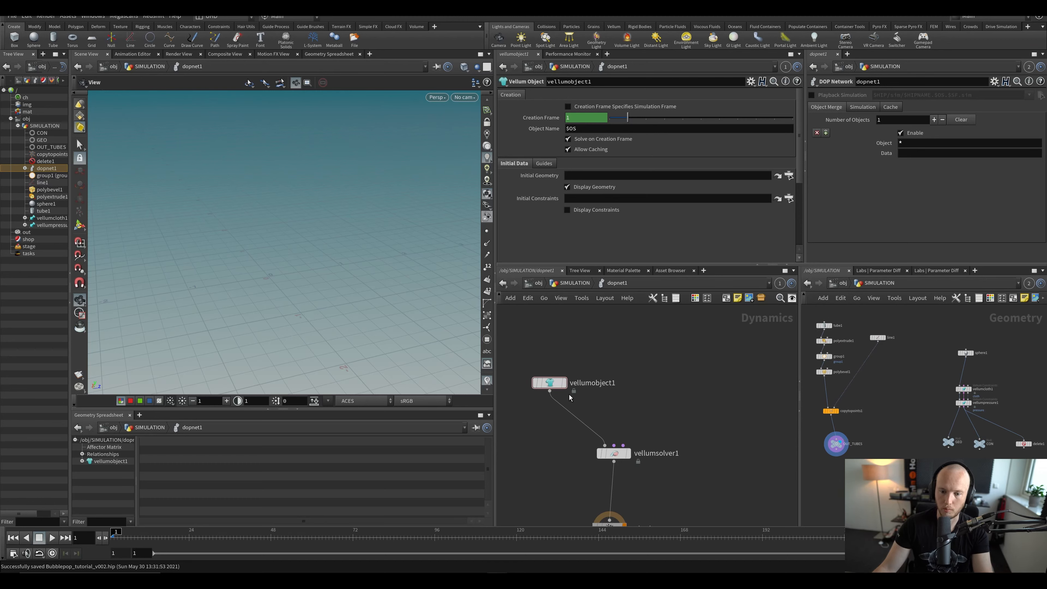
drag(552, 383, 544, 379)
key(ctrl+s)
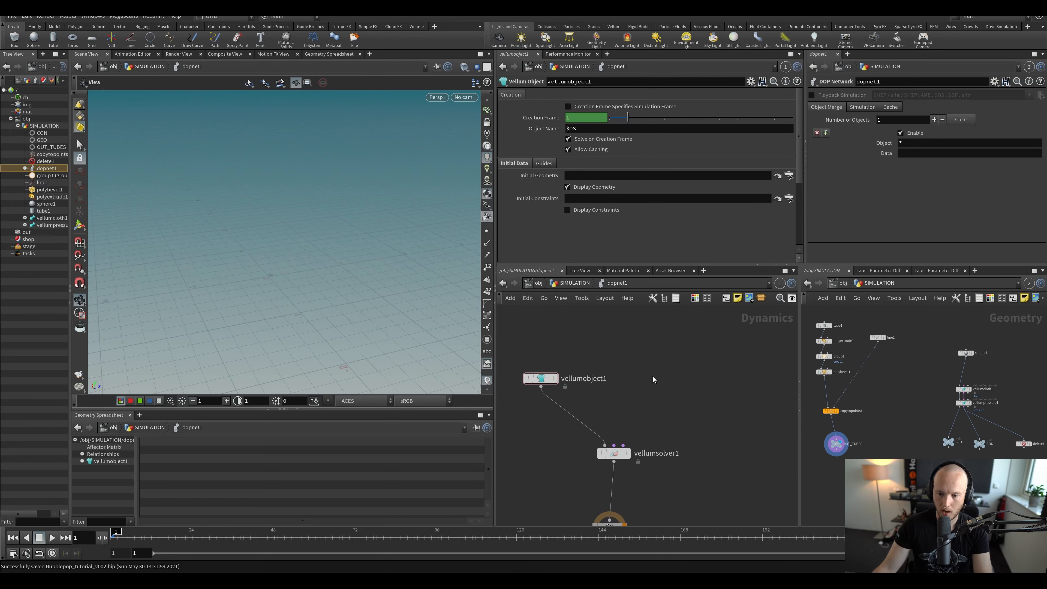
key(Tab)
text(v so)
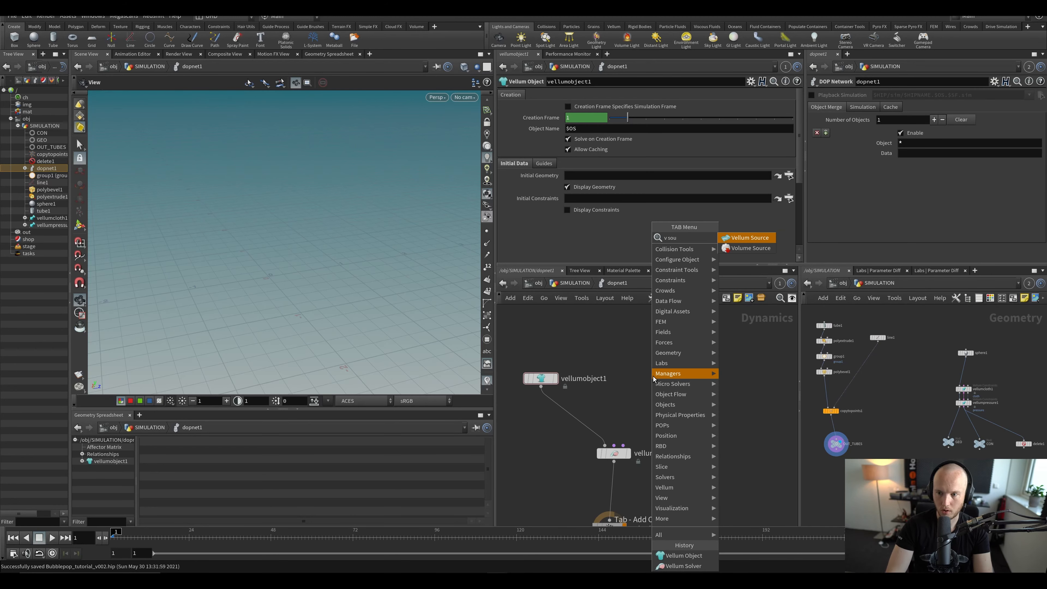
key(Return)
click(652, 378)
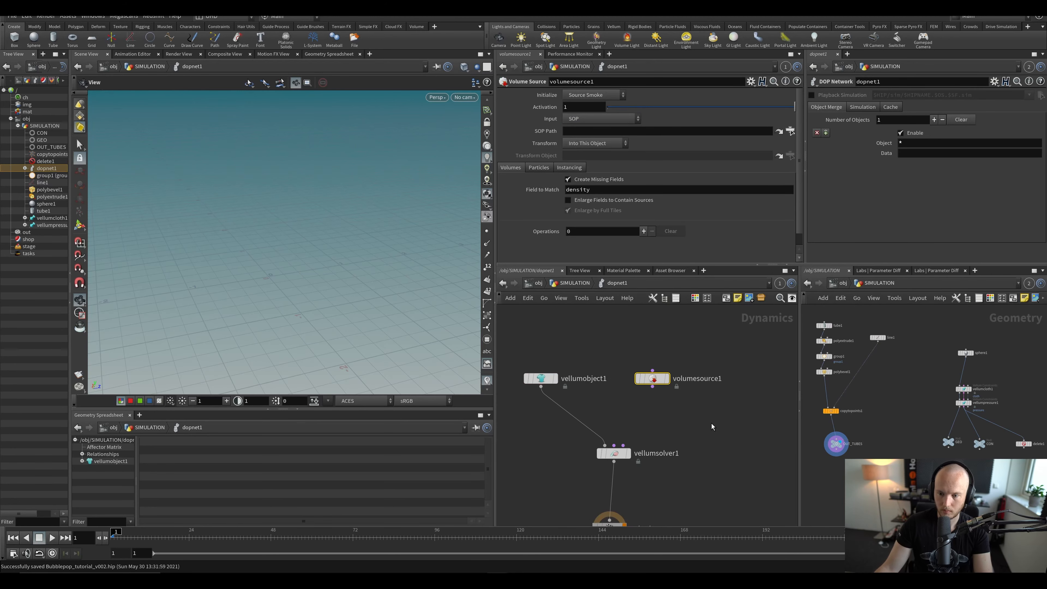
key(ctrl+z)
key(Tab)
text(vell s)
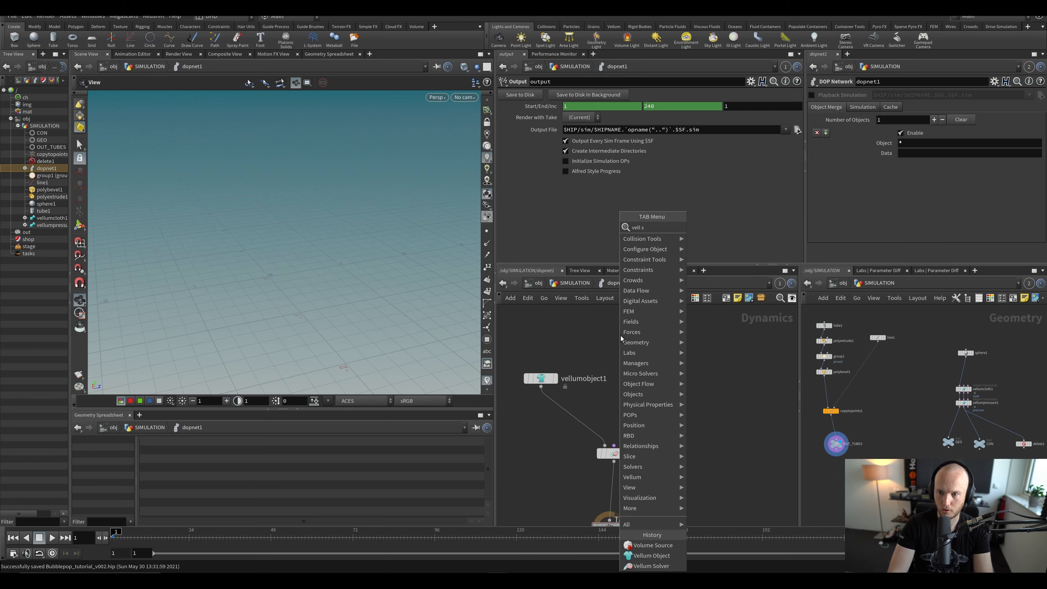
key(Return)
key(Escape)
Step: Add a Vellum Source connected to the Vellum Solver's last input and place it above the solver, beside the Vellum Object
key(Tab)
text(sourc)
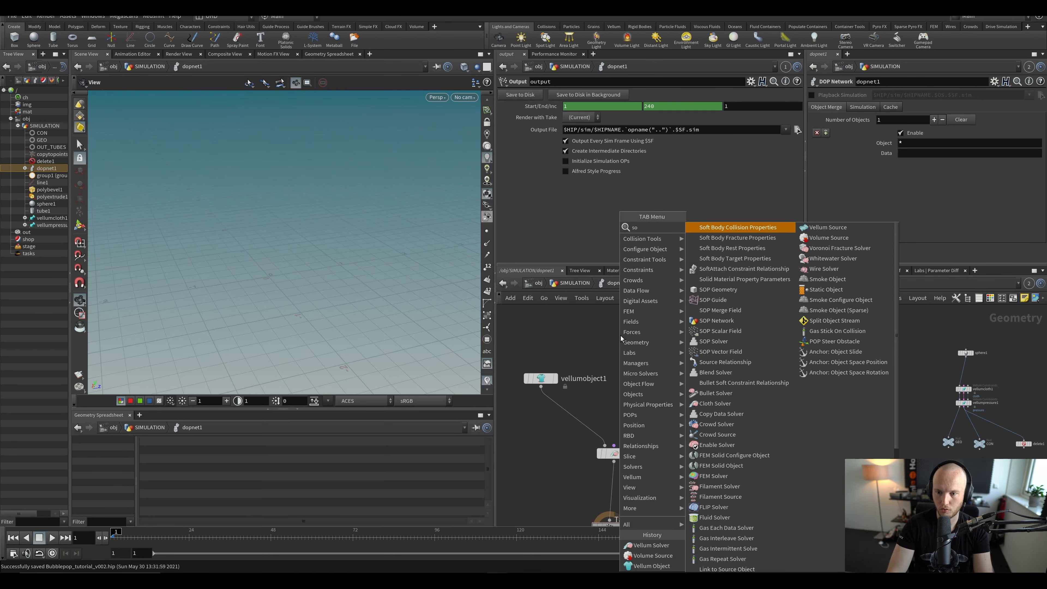
click(718, 279)
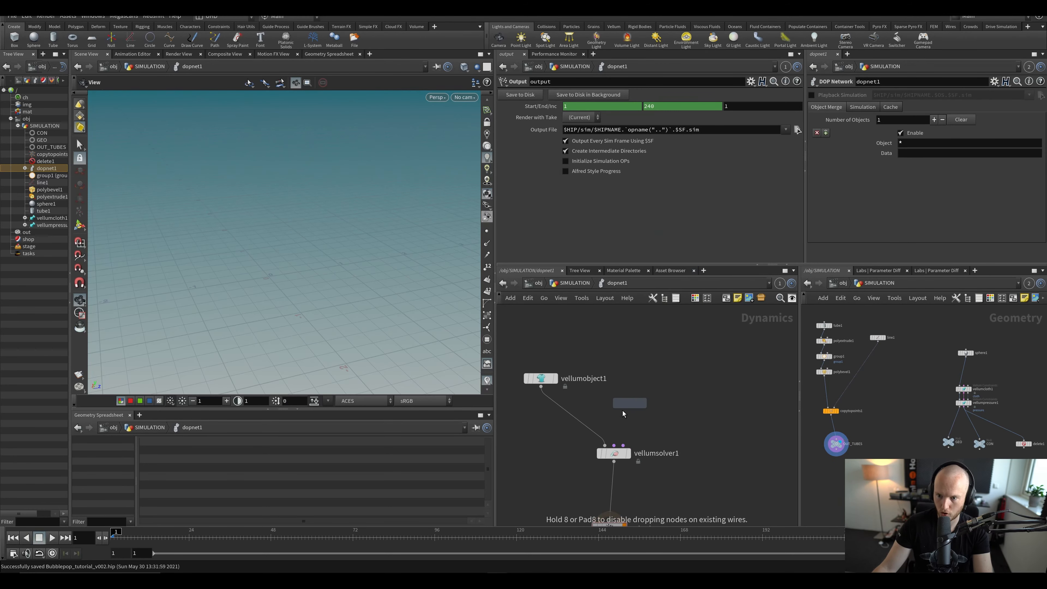
click(670, 398)
drag(662, 409, 679, 366)
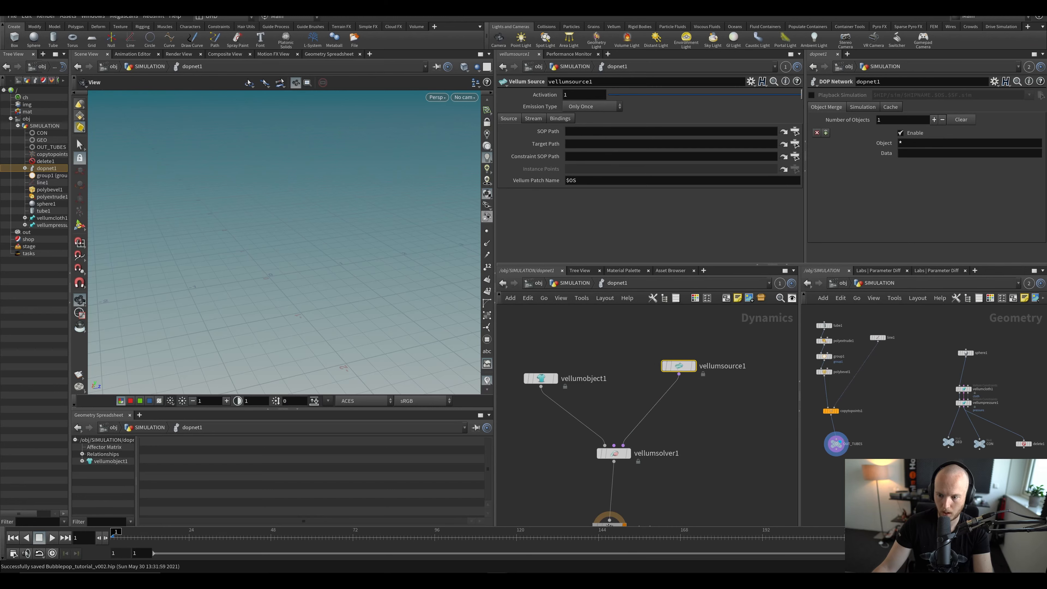
Step: Set the Vellum Source's SOP Path to ../../GEO and its Target Path to ../../CON using the existing null nodes
scroll(911, 465, up, 3)
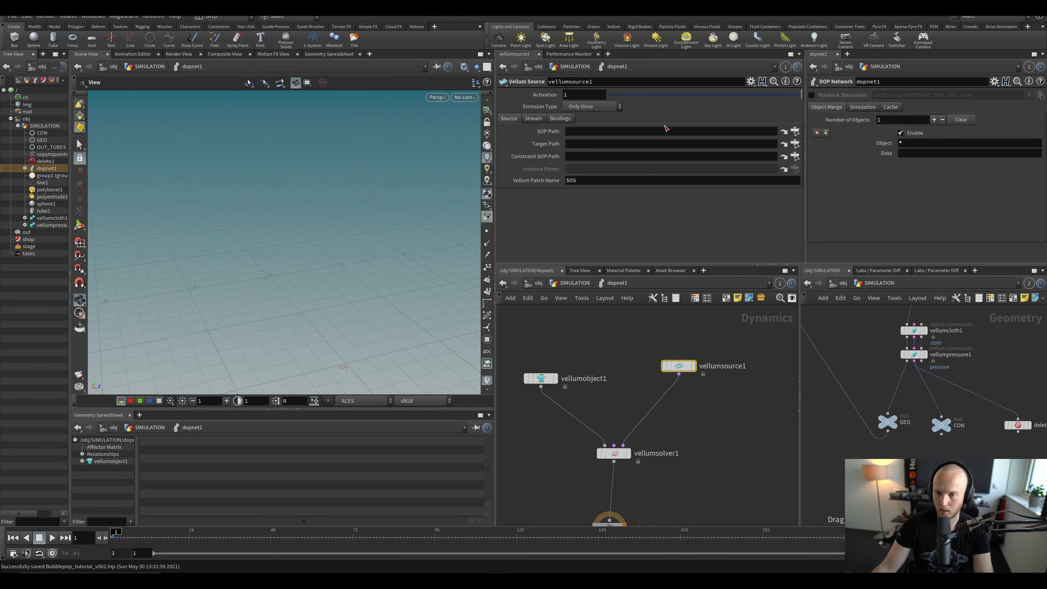
drag(889, 421, 672, 132)
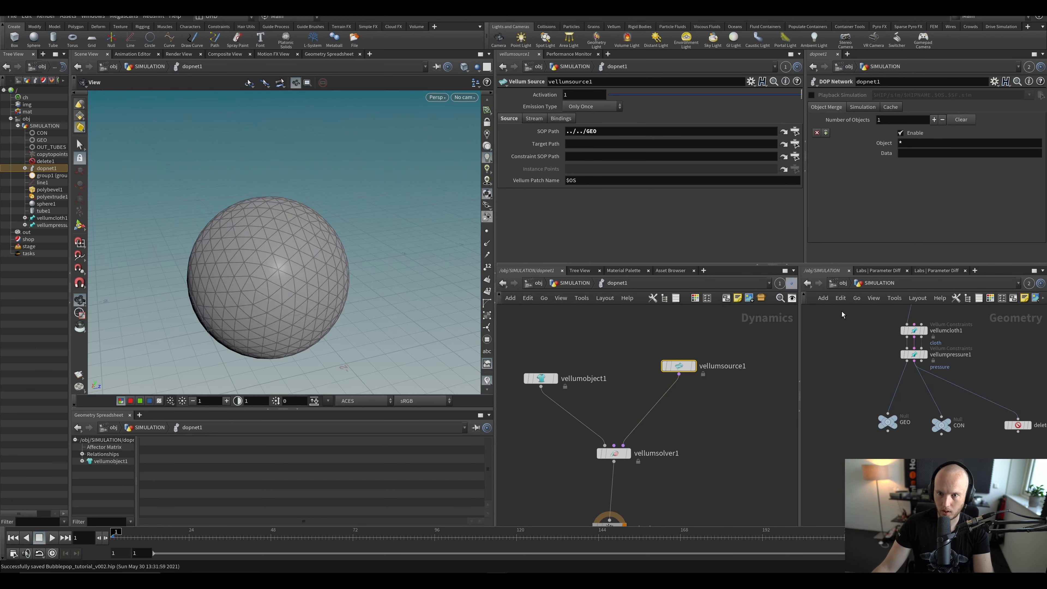
drag(959, 427, 677, 186)
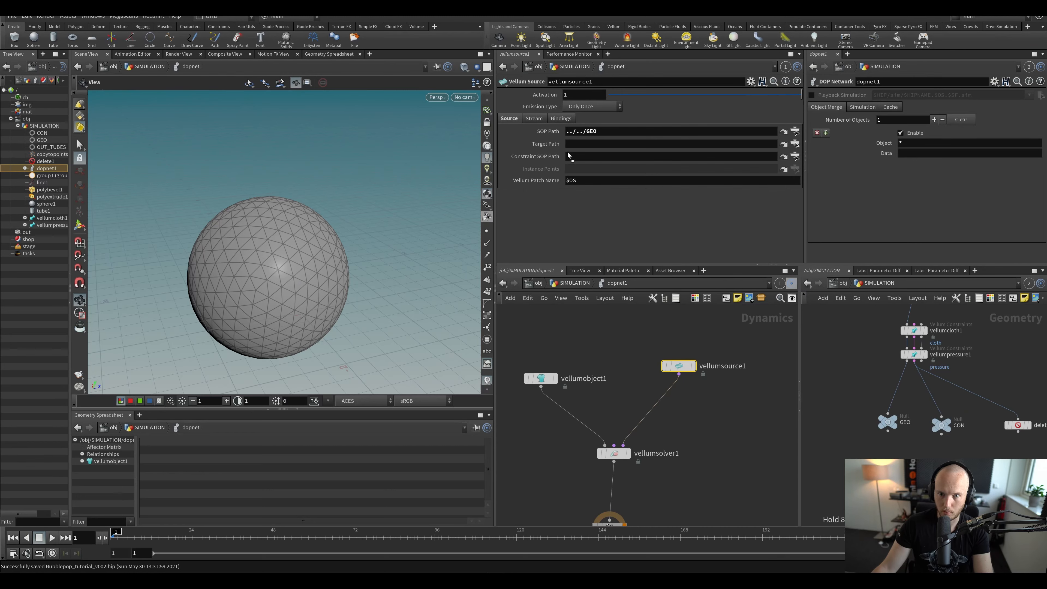
drag(568, 155, 577, 144)
scroll(301, 241, down, 3)
Step: Link the scene view to pane group 1, play the simulation, return to the first frame and save the scene
click(446, 67)
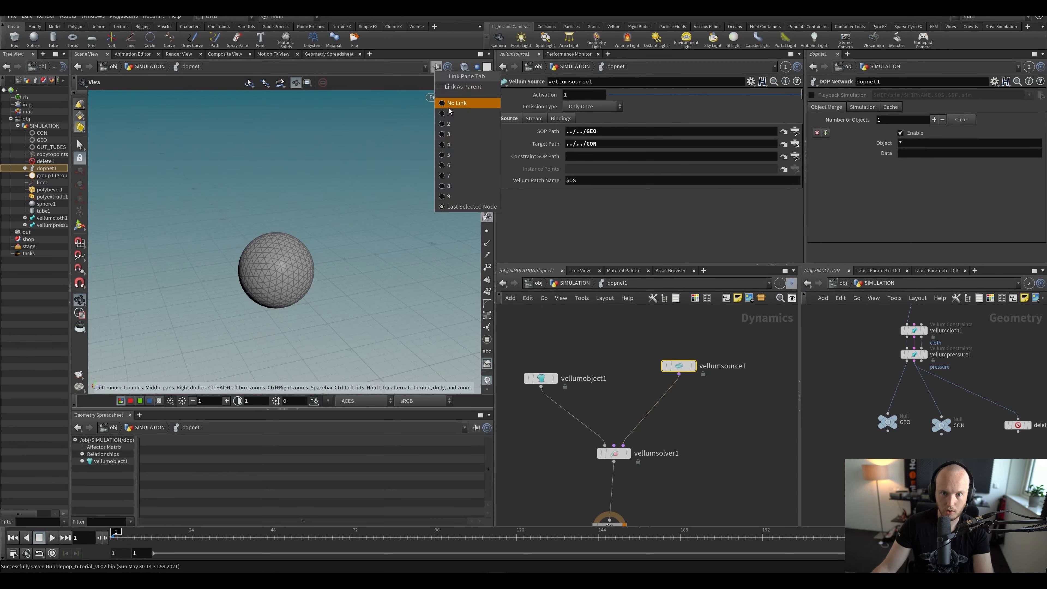
click(455, 112)
drag(345, 220, 332, 267)
key(Up)
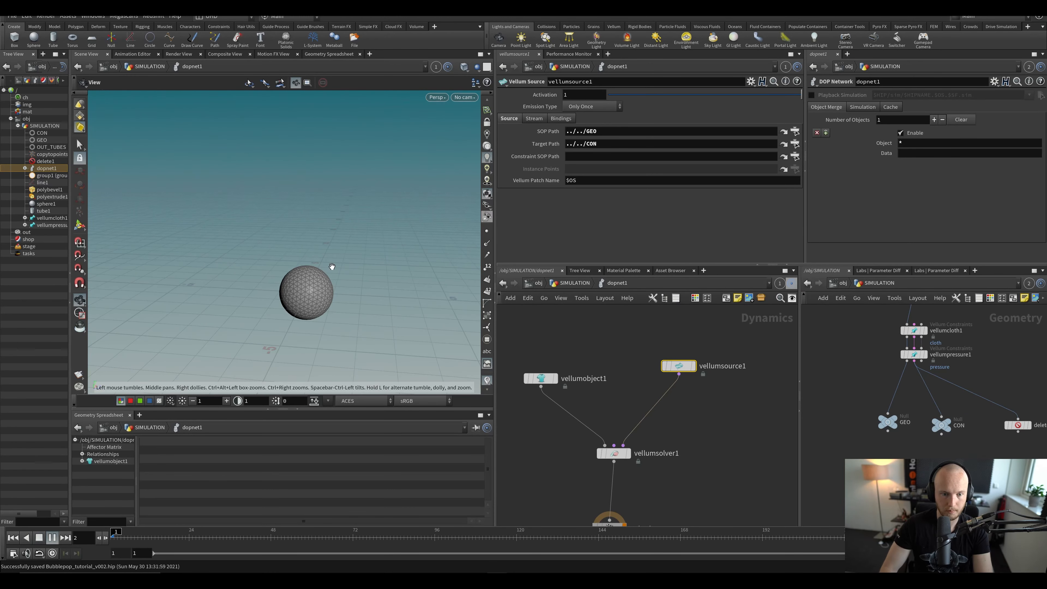
key(ctrl+Up)
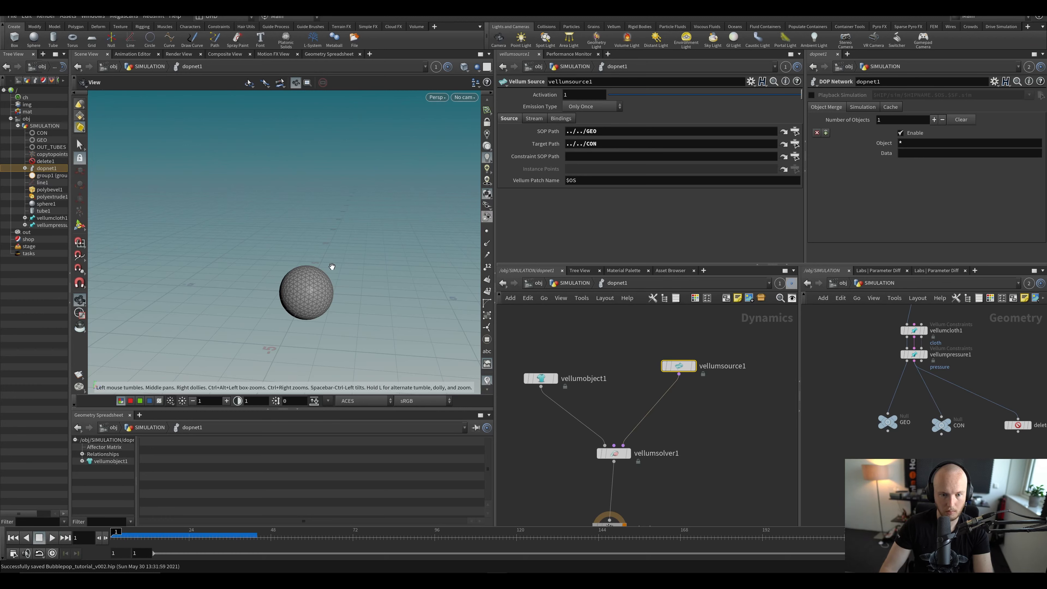
key(ctrl+s)
Step: Set the Rest Length Scale of vellumpressure1 to 5, play the simulation and return to the first frame
scroll(848, 349, up, 3)
click(929, 358)
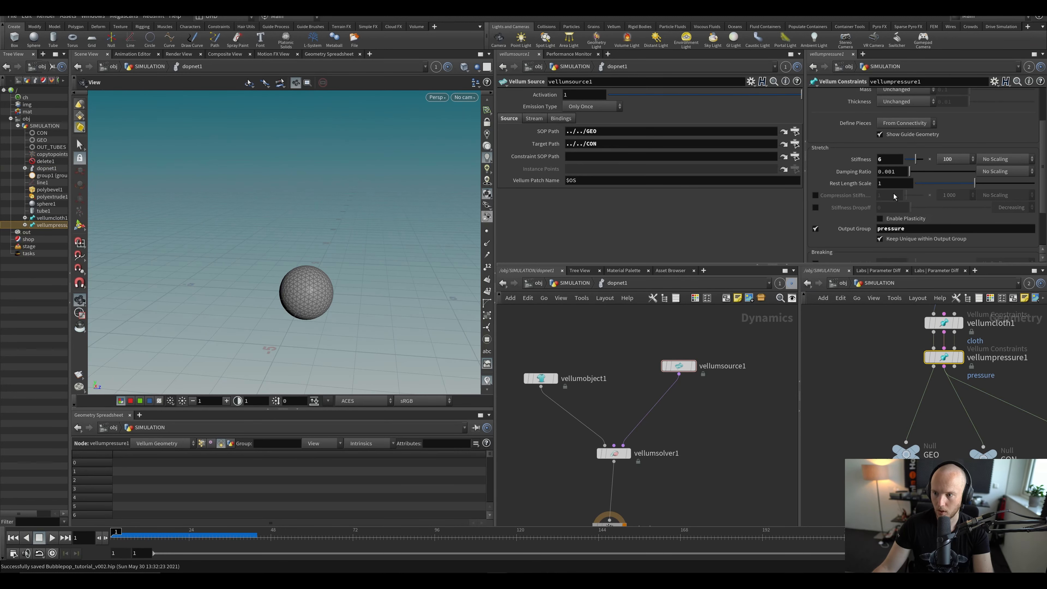
drag(889, 184, 796, 182)
key(Return)
key(Up)
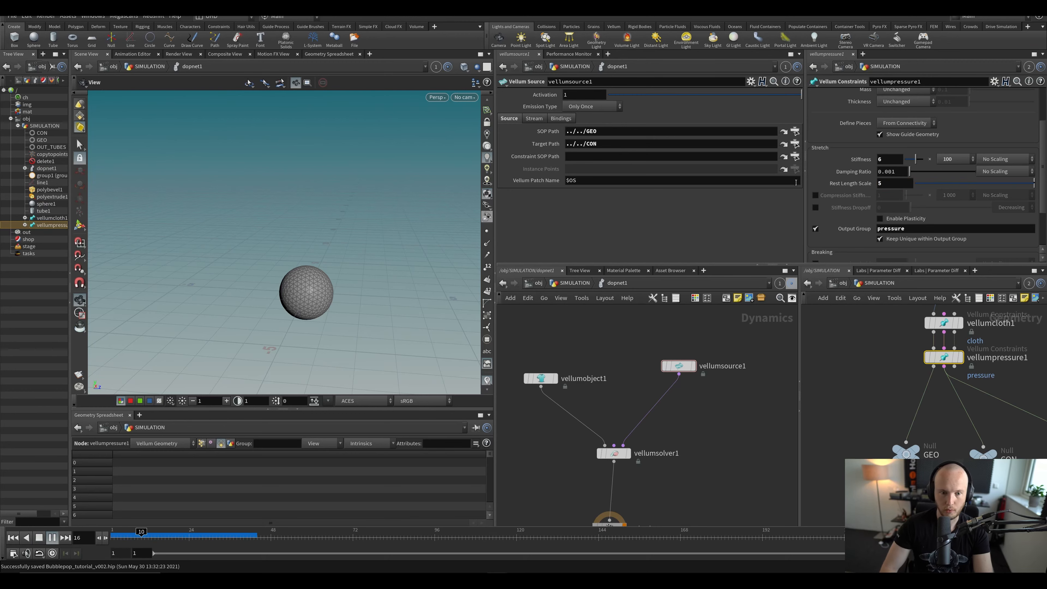
key(ctrl+Up)
Step: Open the Simulation settings of dopnet1, play the simulation and return to the first frame
scroll(854, 448, down, 5)
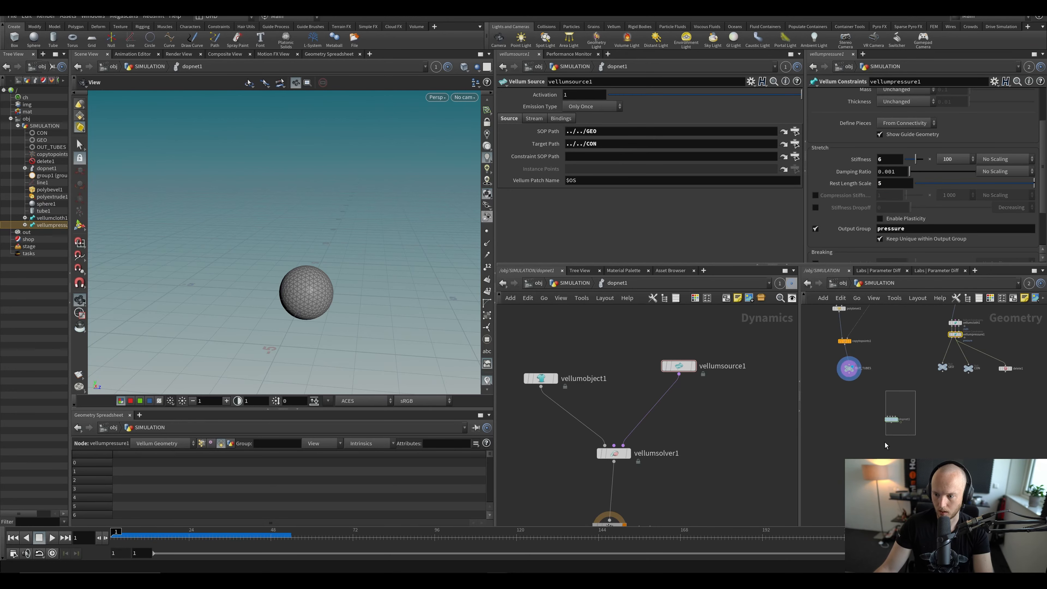
click(890, 419)
click(861, 106)
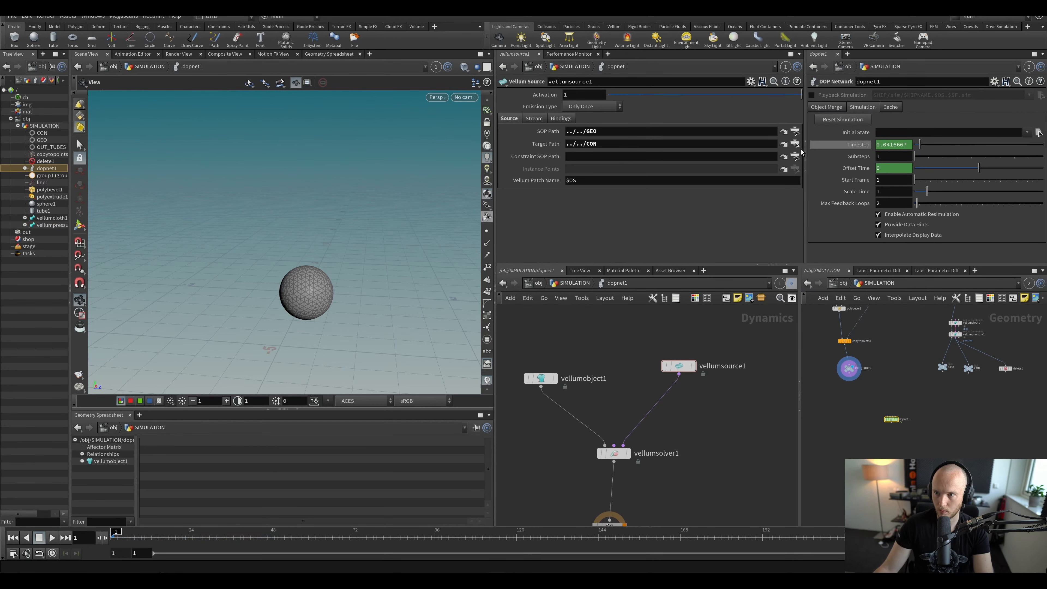
key(Up)
key(ctrl+Up)
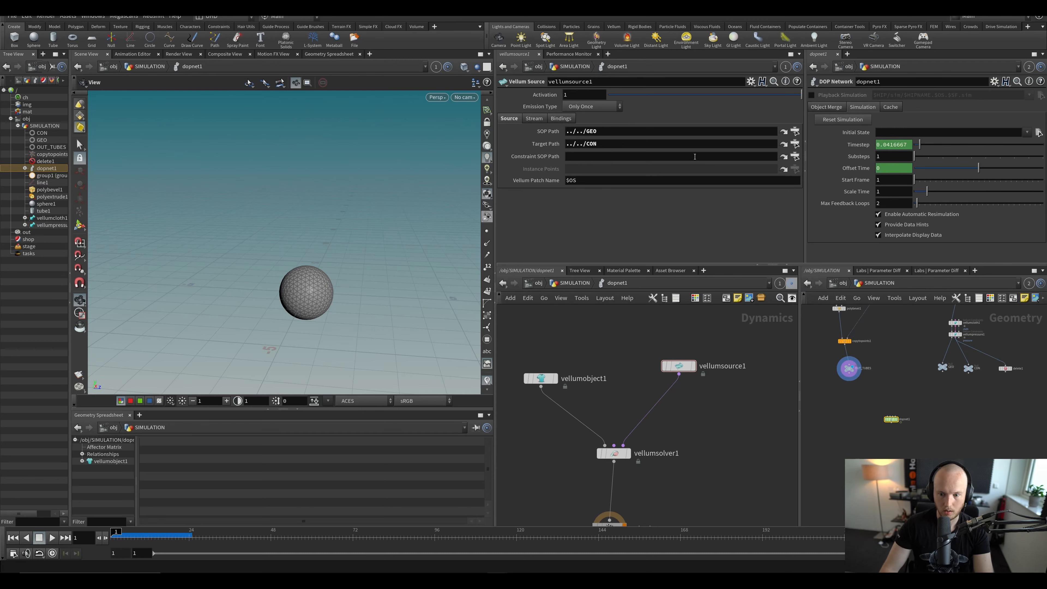
Step: Clear the Vellum Source's Target Path, enter ../../CON as its Constraint SOP Path, save the scene and play the simulation
scroll(947, 389, up, 4)
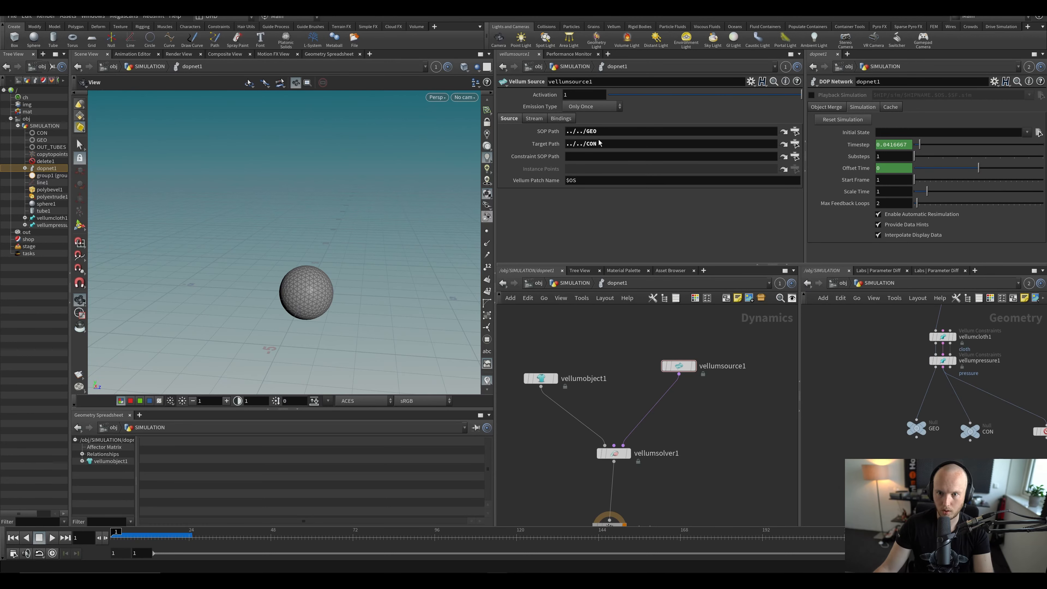
triple_click(577, 144)
key(BackSpace)
click(586, 156)
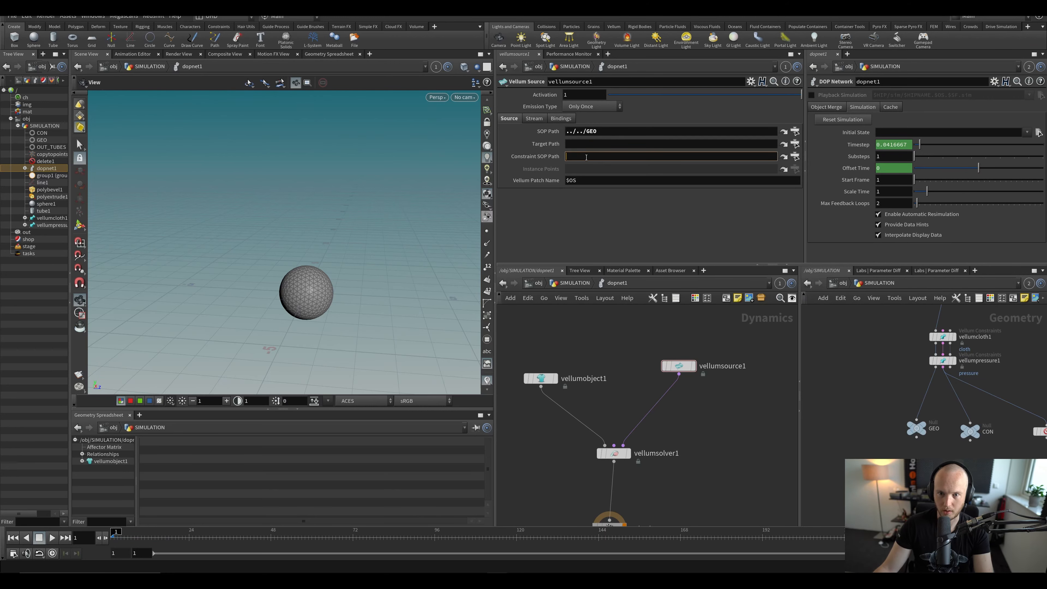
key(Return)
key(ctrl+s)
key(Up)
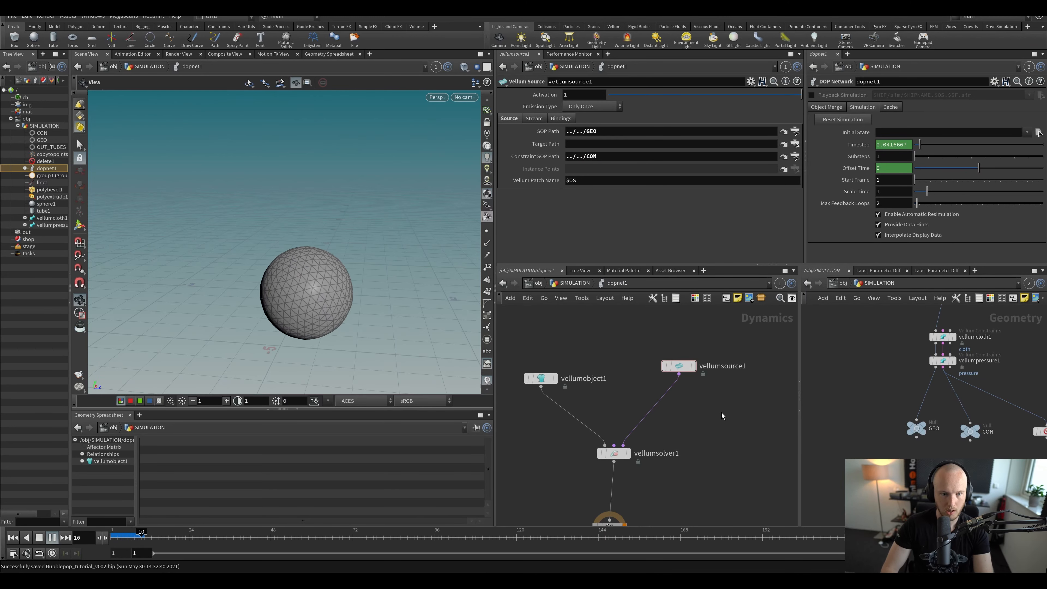
Step: Undo the Constraint SOP Path entry, assign ../../CON there again and place the Vellum Source node level with the Vellum Object
key(ctrl+z)
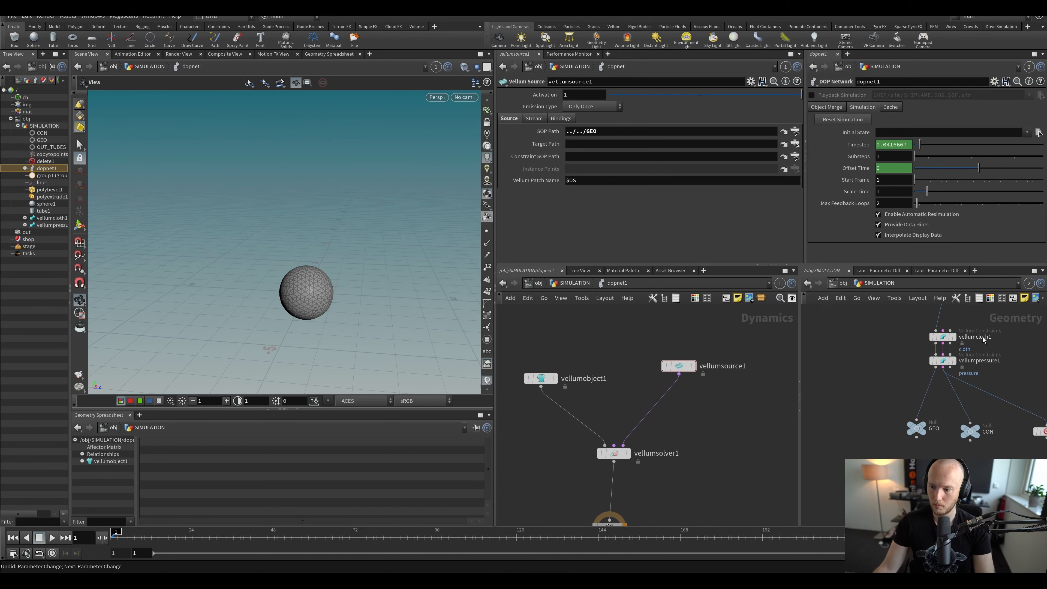
drag(969, 429, 584, 159)
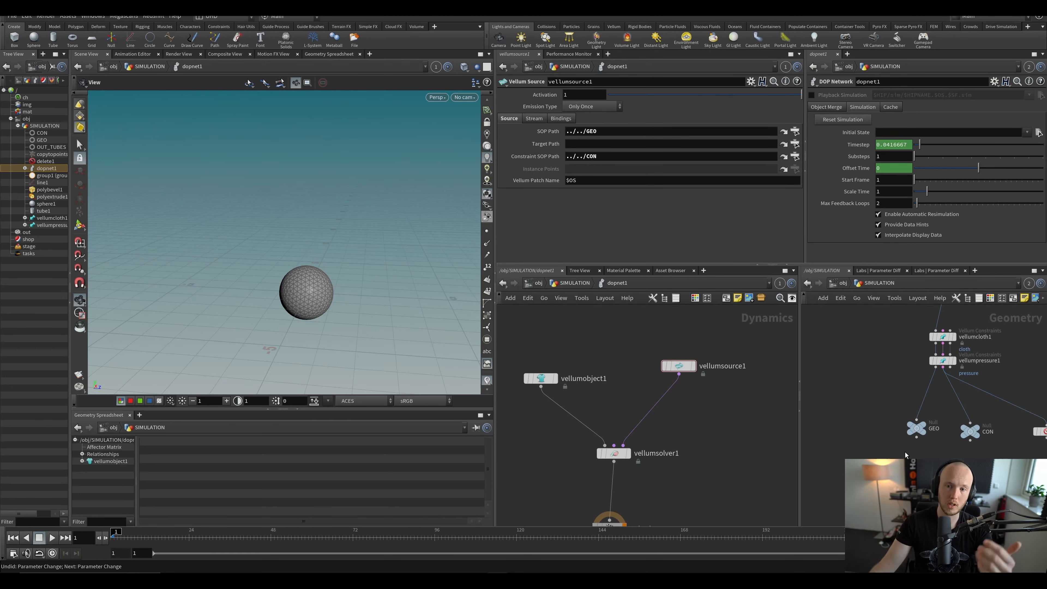
scroll(589, 402, down, 3)
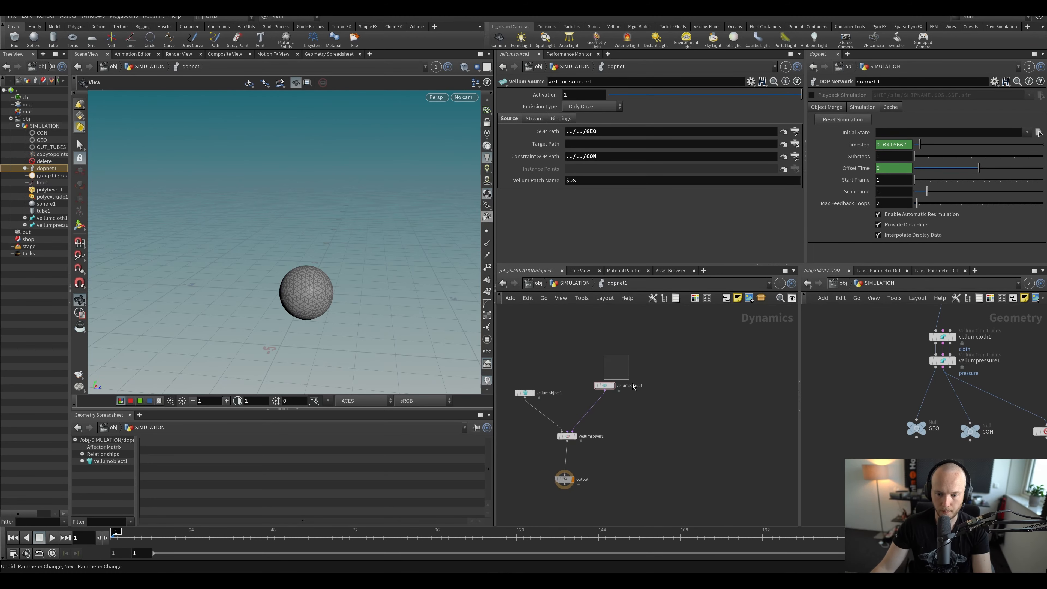
click(602, 381)
drag(602, 381, 615, 388)
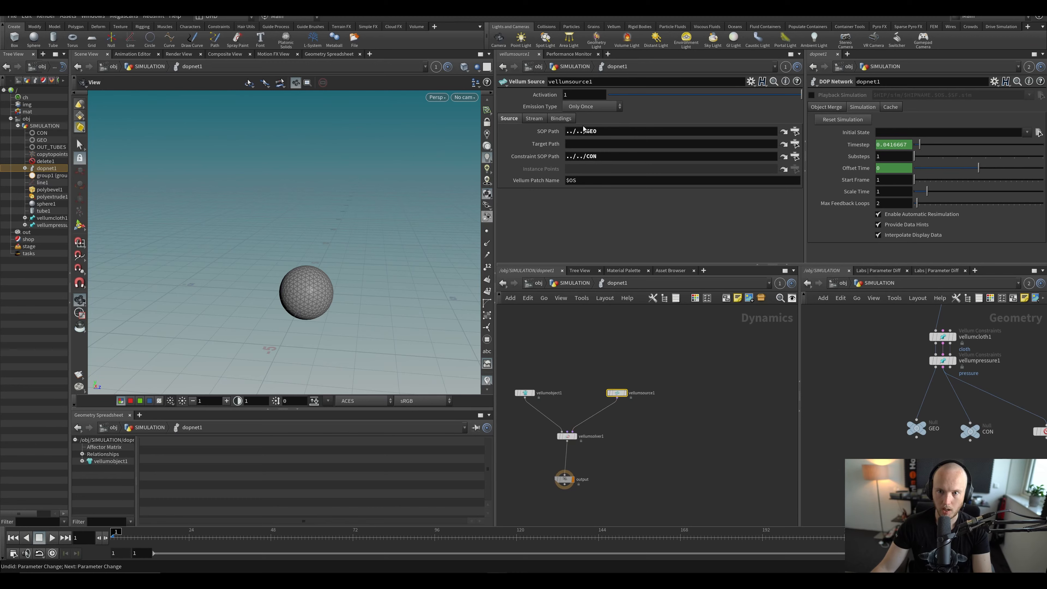
Step: Check the Vellum Source's available Emission Type options without changing the setting, and save the scene
click(585, 108)
click(529, 136)
click(669, 404)
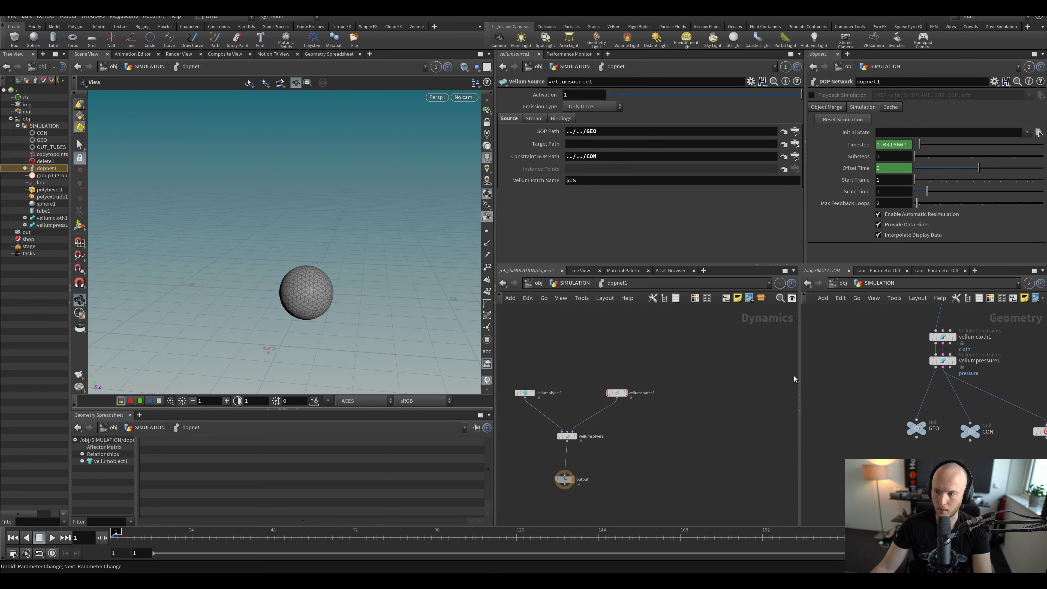
key(ctrl+s)
Step: Link the scene view to pane group 2 and display the line1 node to show its points
scroll(996, 420, down, 3)
click(930, 338)
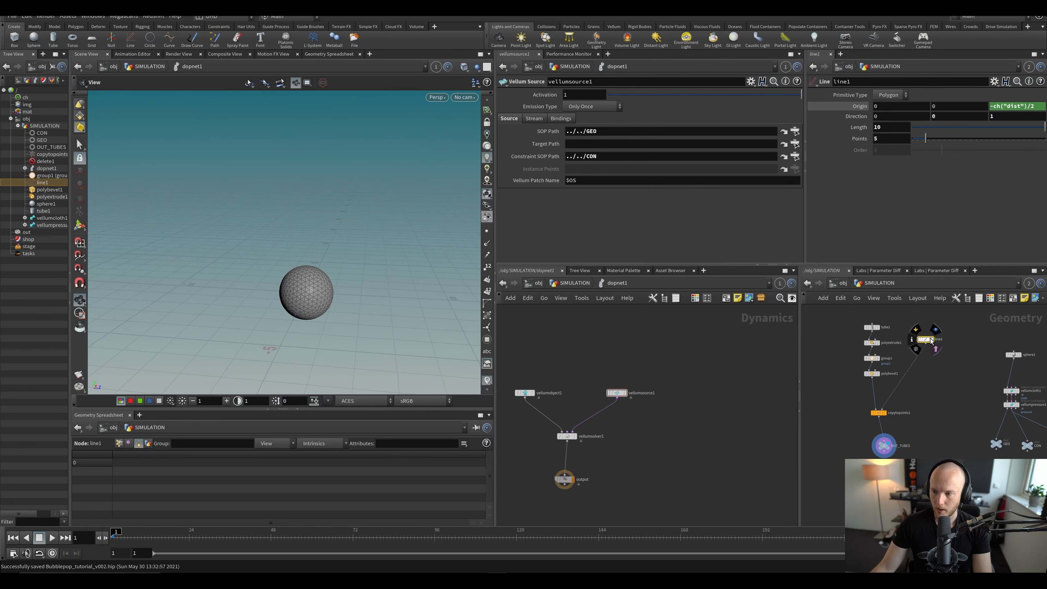
middle_drag(944, 343, 917, 331)
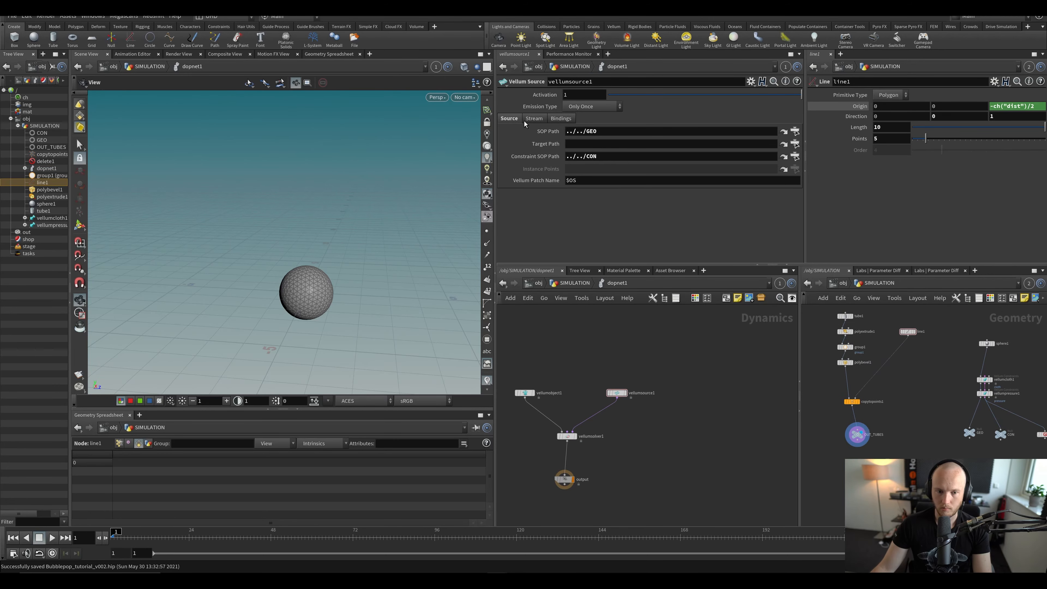
click(434, 68)
click(454, 111)
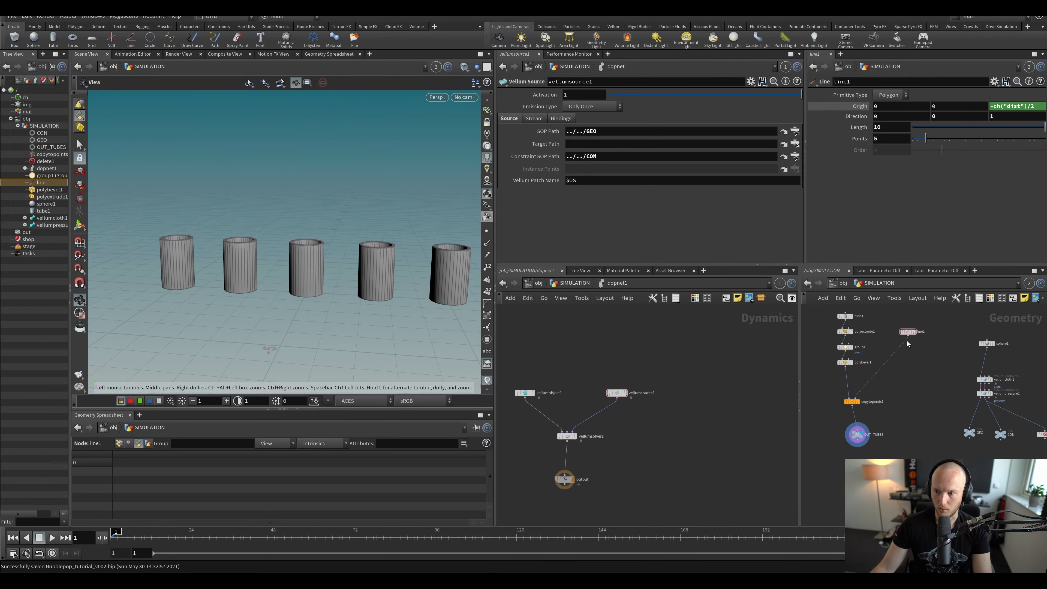
click(919, 322)
middle_drag(432, 269, 300, 304)
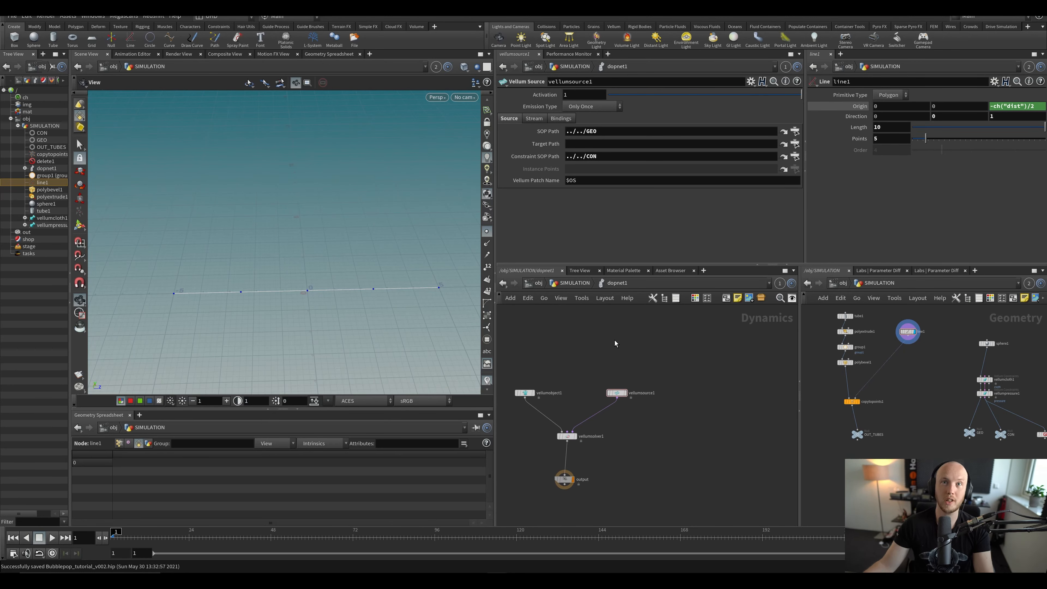
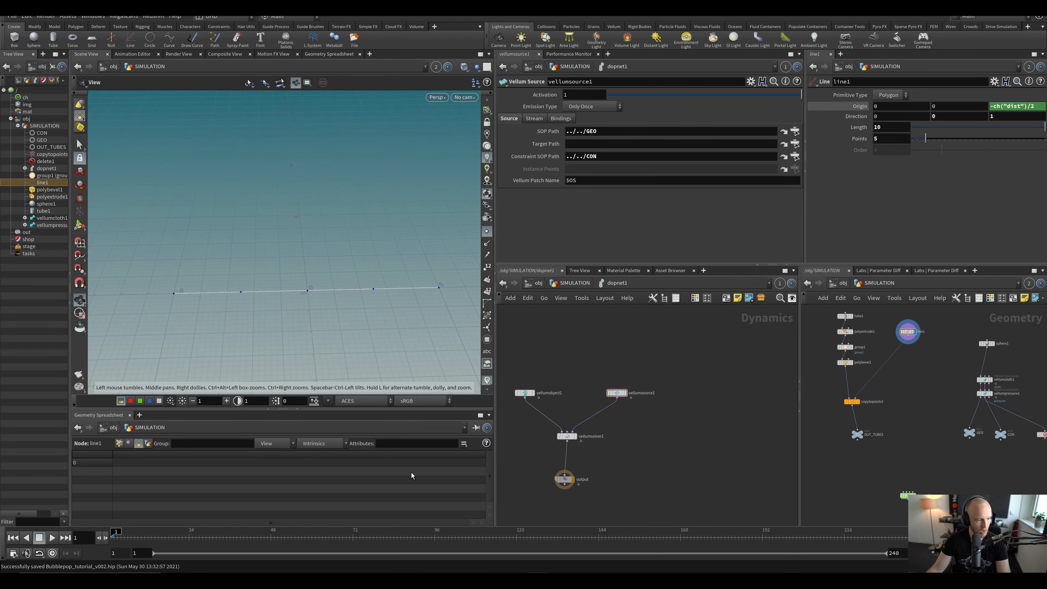
Step: Add a Null connected to line1, name it INSTANCE_POINTS and place it beside OUT_TUBES
scroll(631, 448, up, 2)
scroll(929, 433, up, 2)
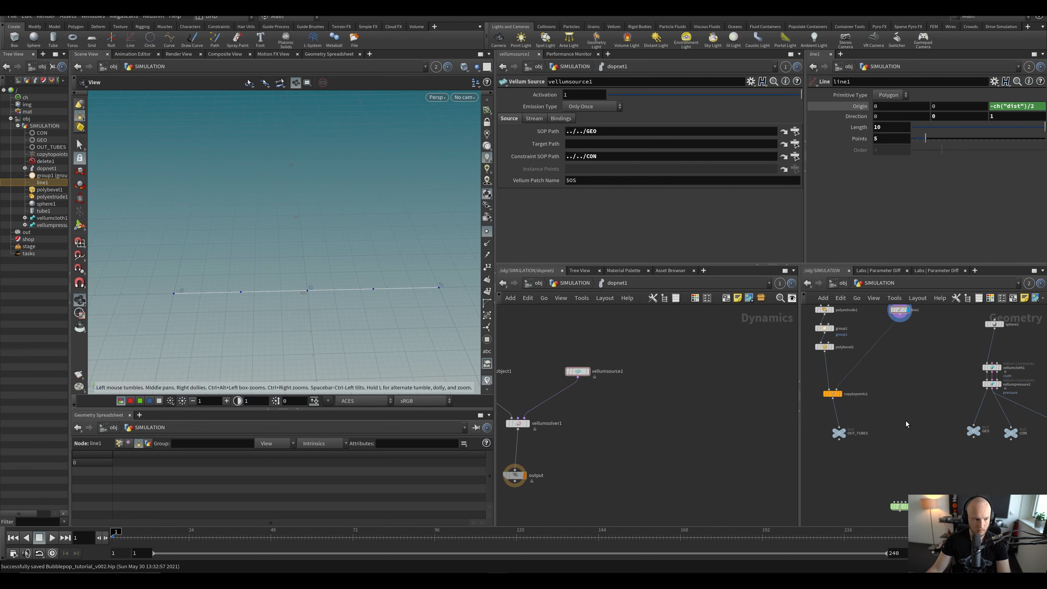
scroll(869, 424, up, 2)
middle_drag(869, 423, 866, 458)
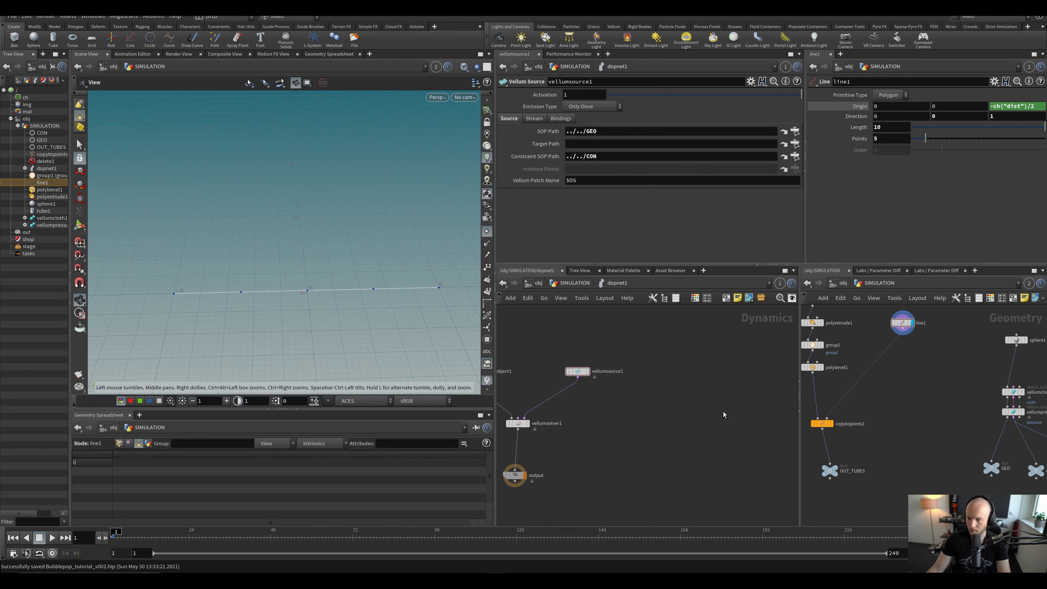
key(Tab)
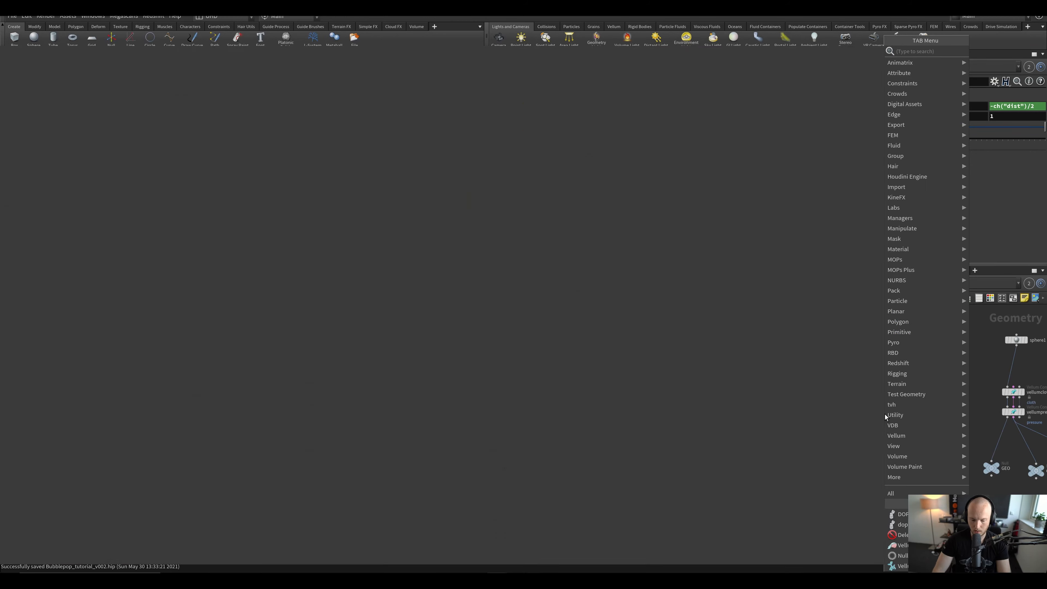
text(null)
key(Return)
click(915, 457)
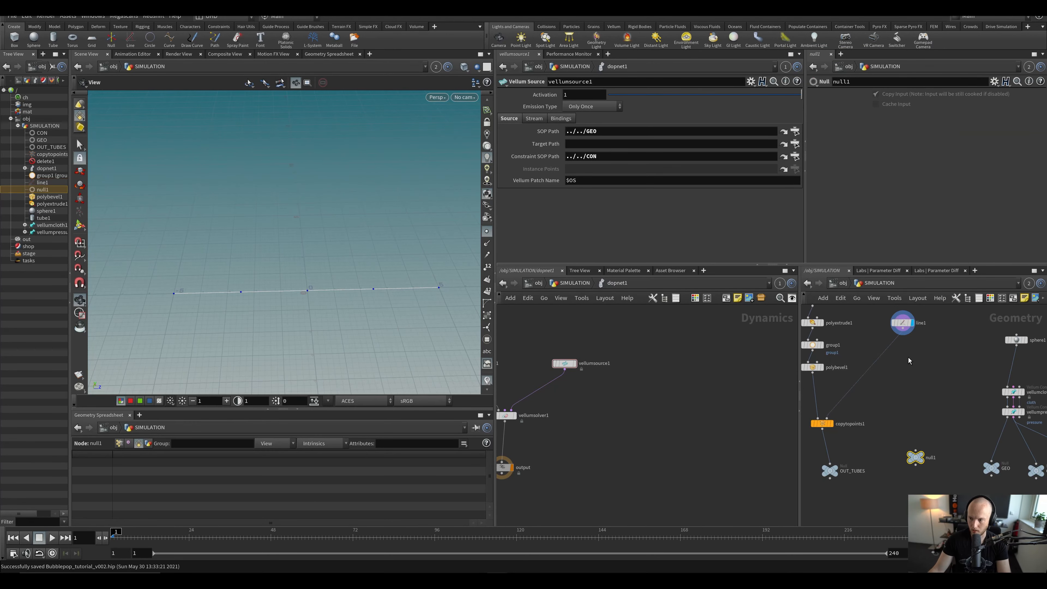
drag(901, 332, 933, 459)
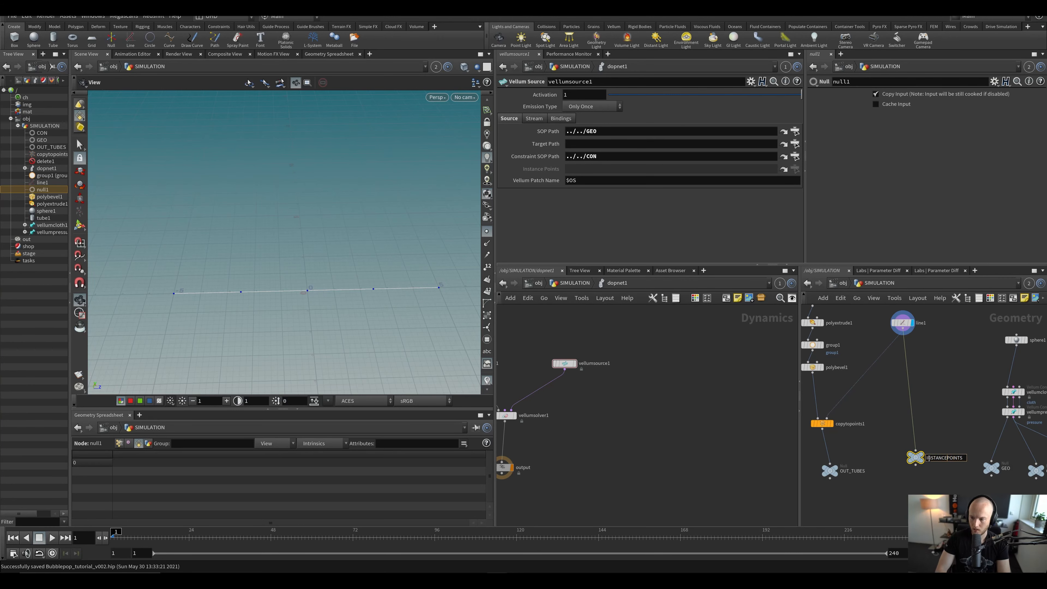
key(Return)
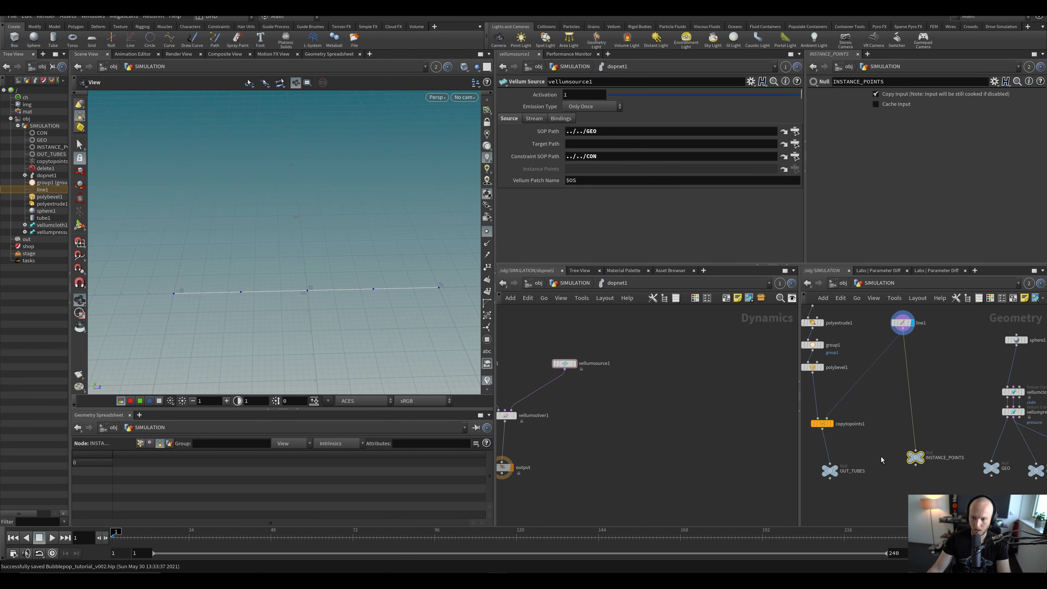
drag(915, 458, 897, 471)
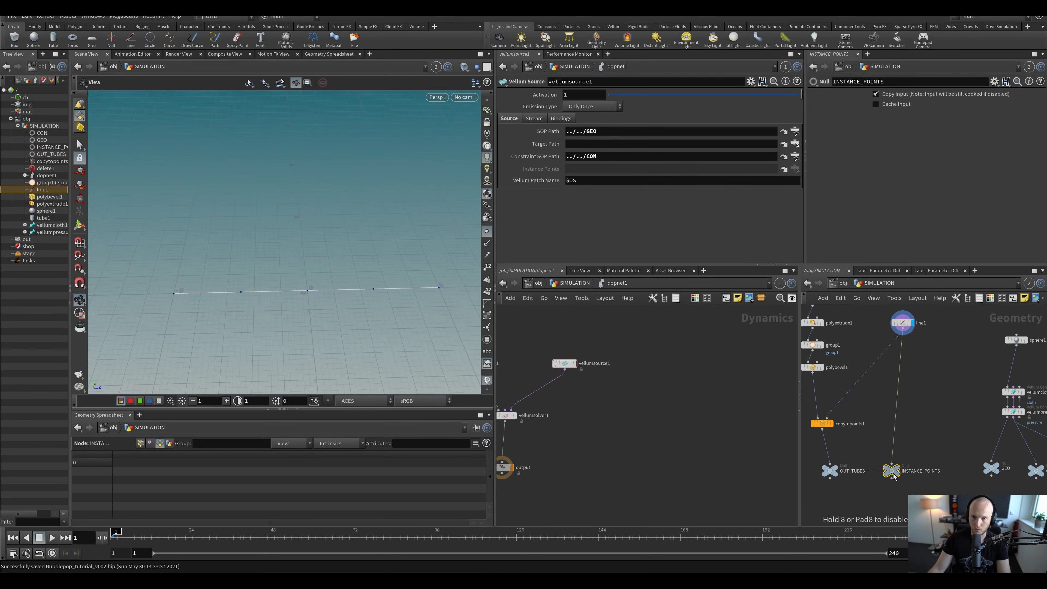
Step: Set the Vellum Source's Emission Type to Instance on Points with Instance Points ../../INSTANCE_POINTS, and save the scene
click(597, 107)
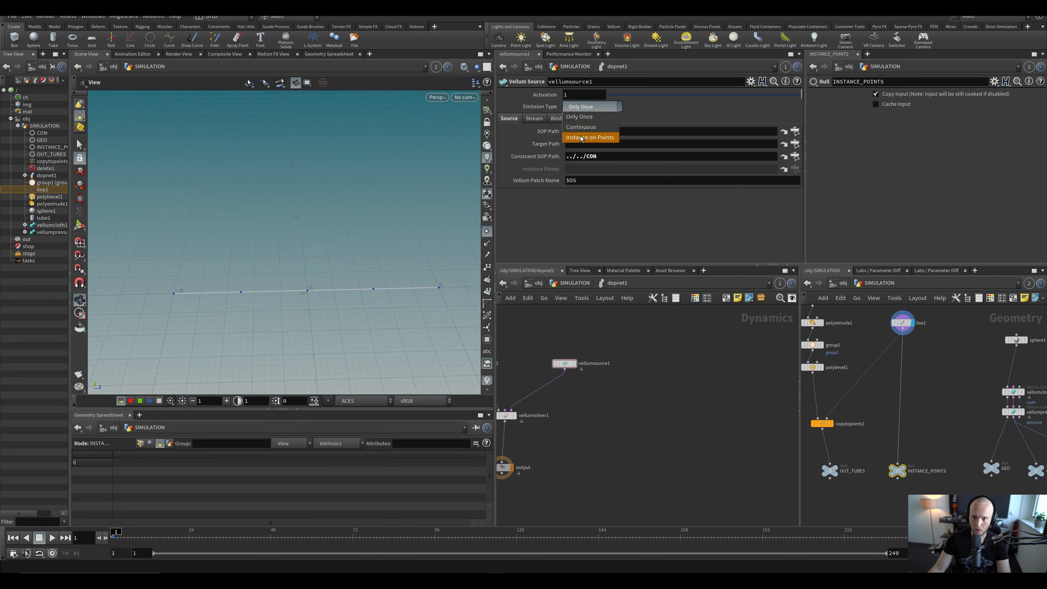
click(590, 138)
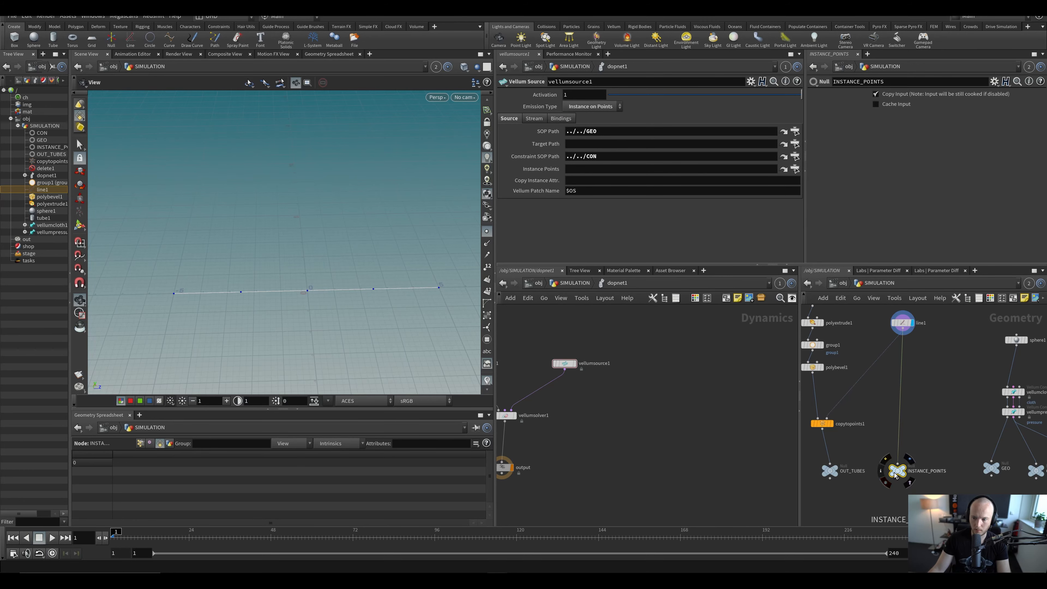
drag(894, 472, 586, 170)
scroll(546, 486, up, 2)
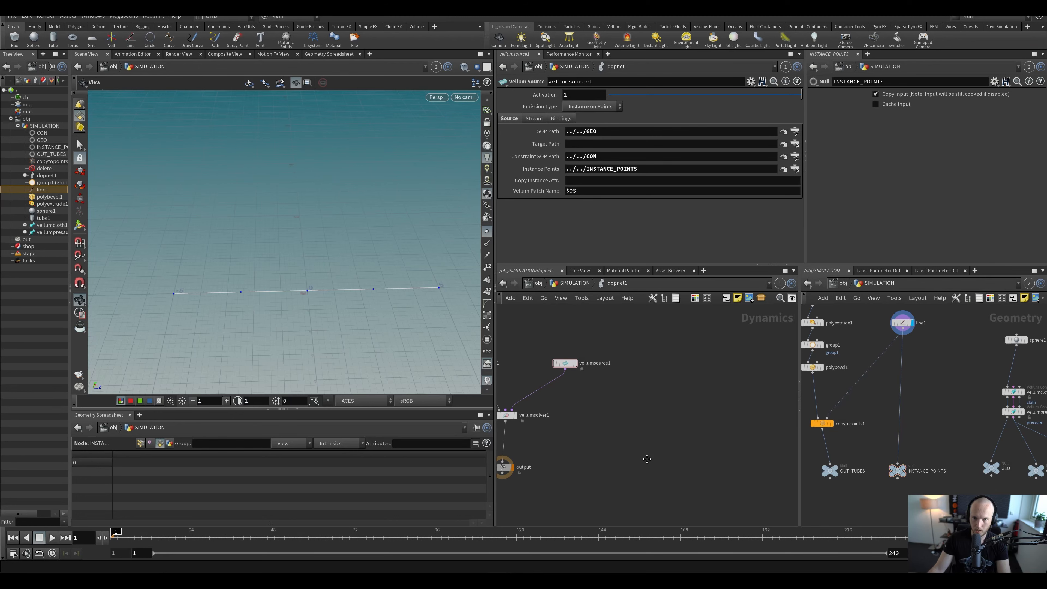
key(ctrl+s)
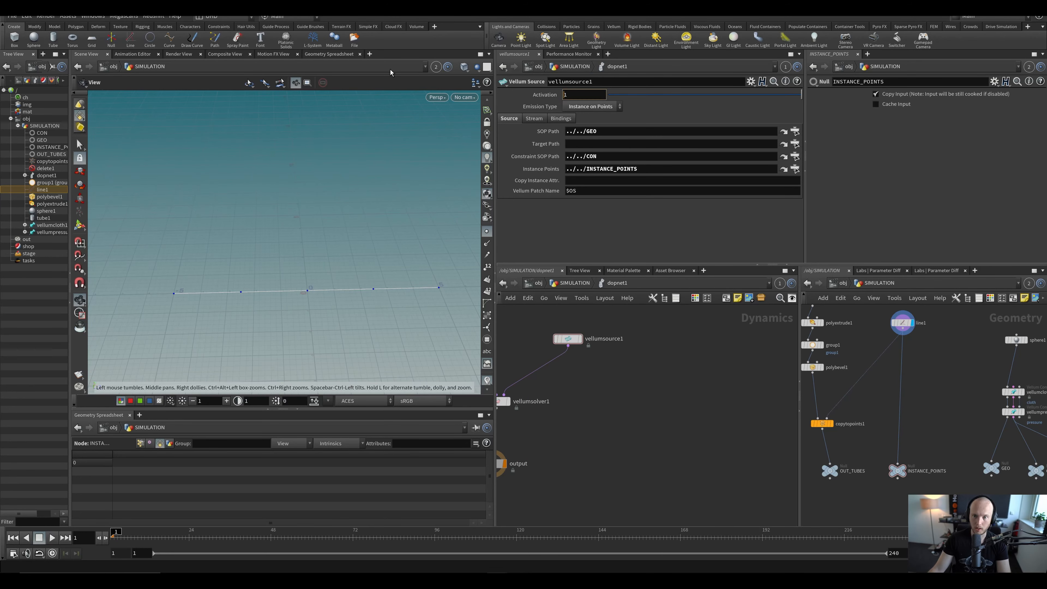
Step: Set the Vellum Source's Activation to the expression $F==1
text($F==1)
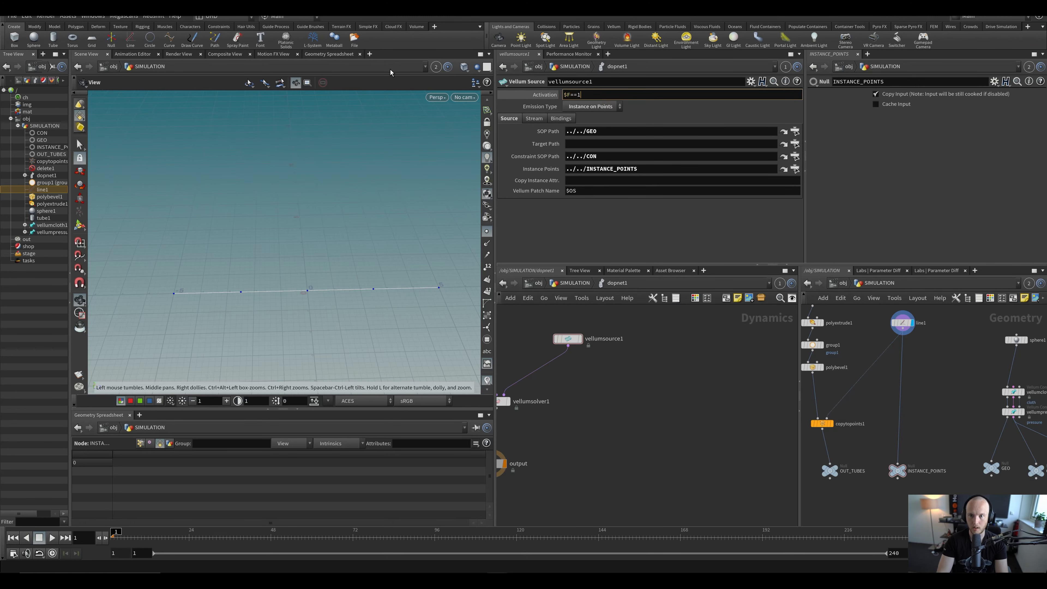
key(Return)
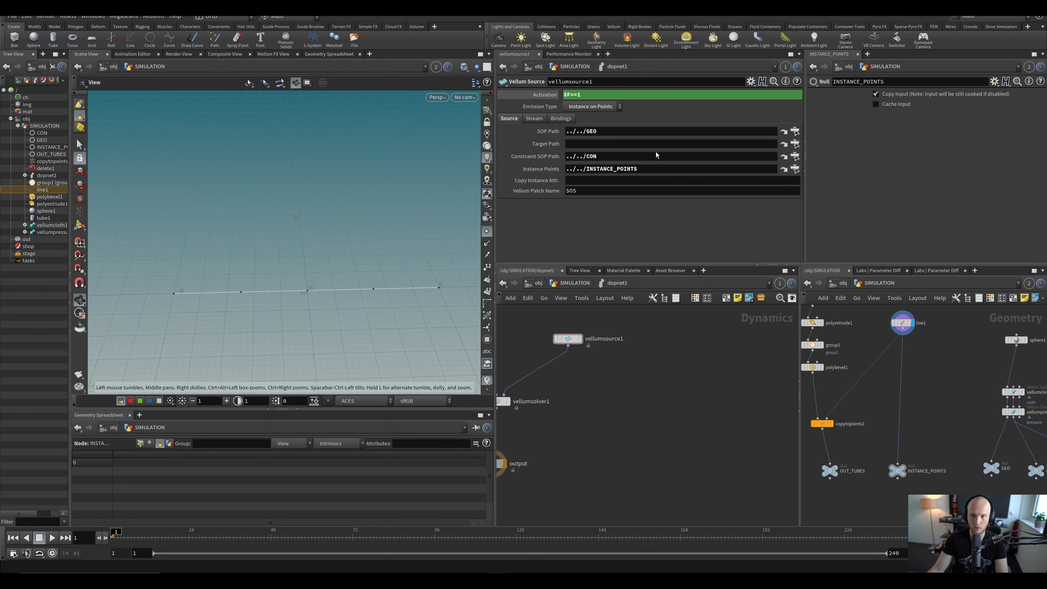
click(545, 96)
key(Right)
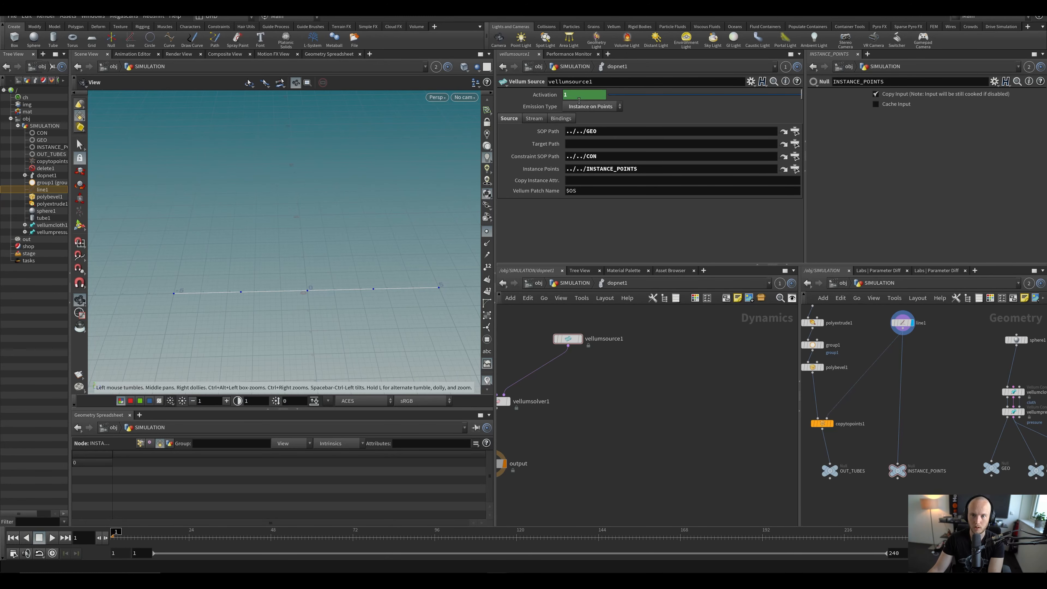
Step: Link the scene view to pane group 1 and play the simulation to check the instanced balloons
middle_drag(334, 202, 332, 215)
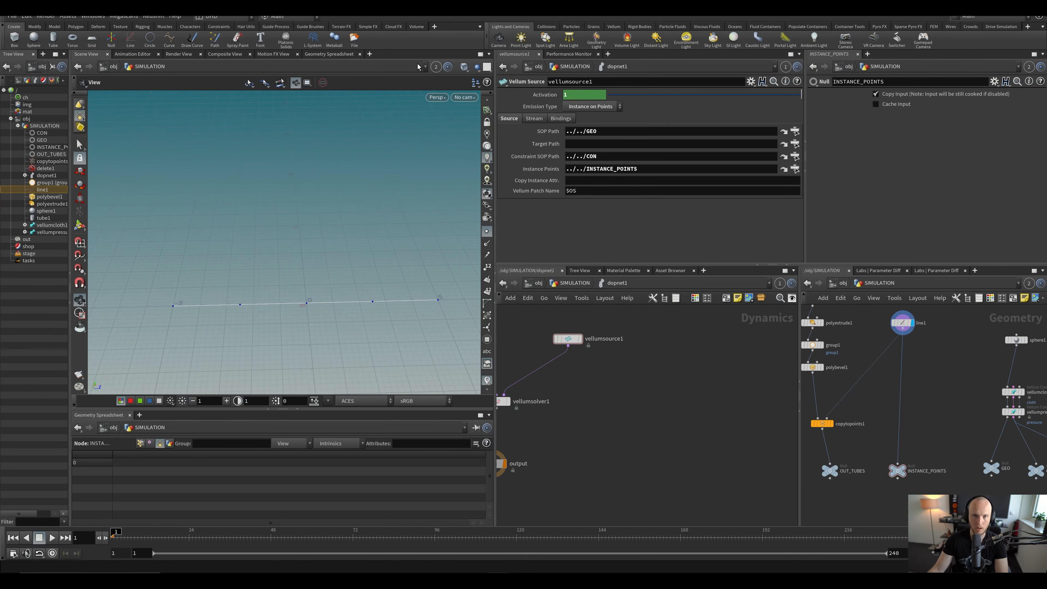
click(443, 68)
click(436, 108)
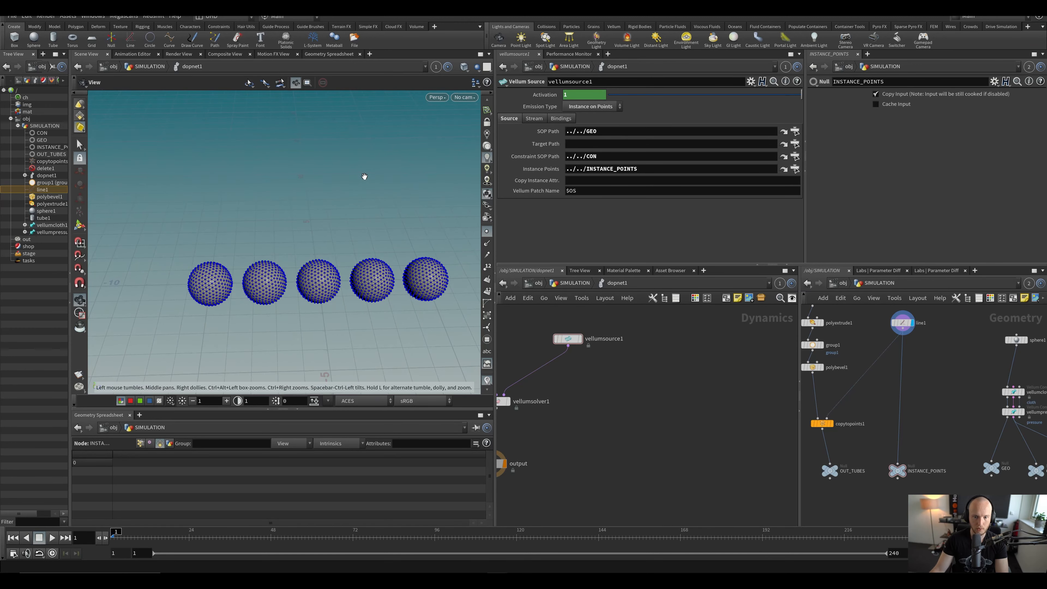
key(Up)
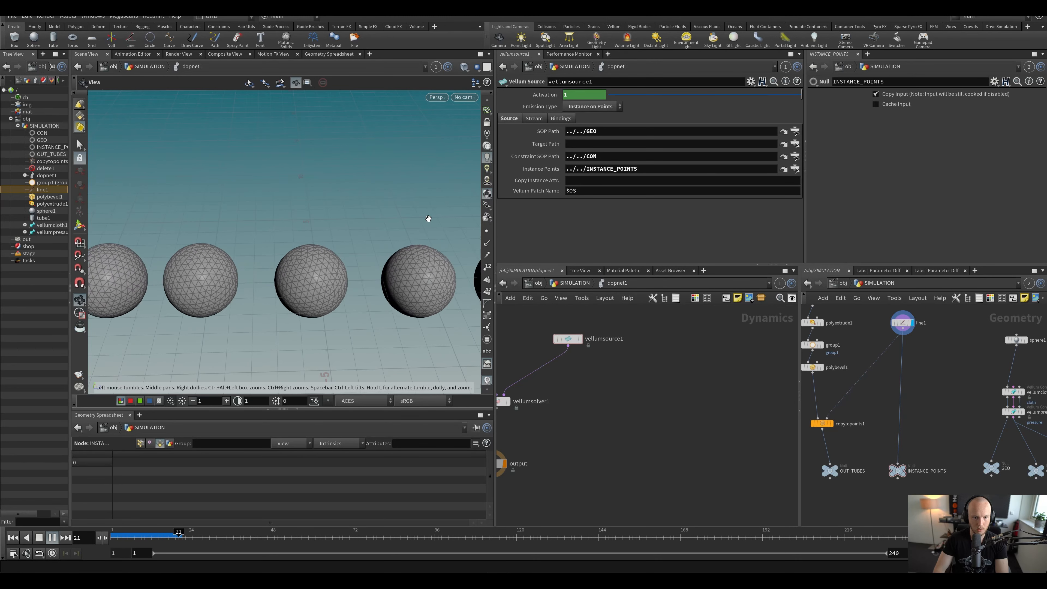
scroll(412, 234, down, 5)
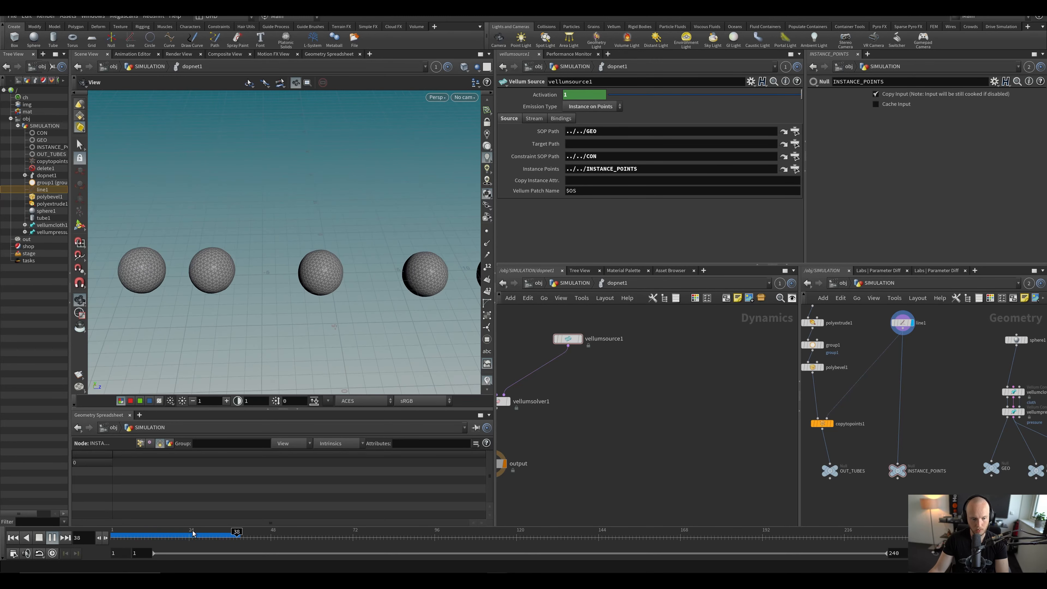
drag(214, 537, 190, 539)
scroll(473, 300, down, 3)
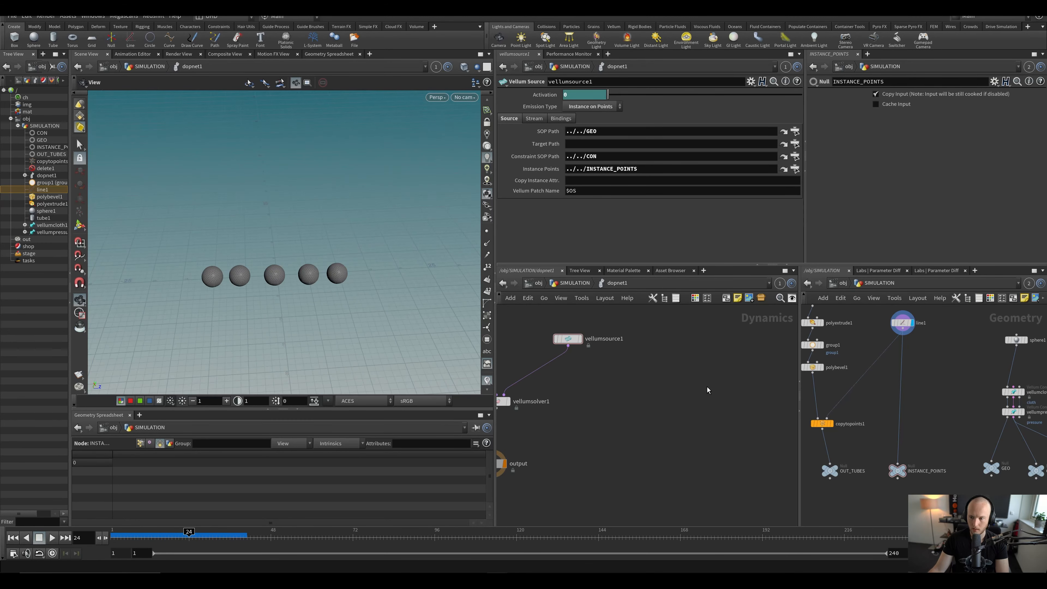
Step: Insert a Color node between copytopoints1 and OUT_TUBES
key(Tab)
text(blu)
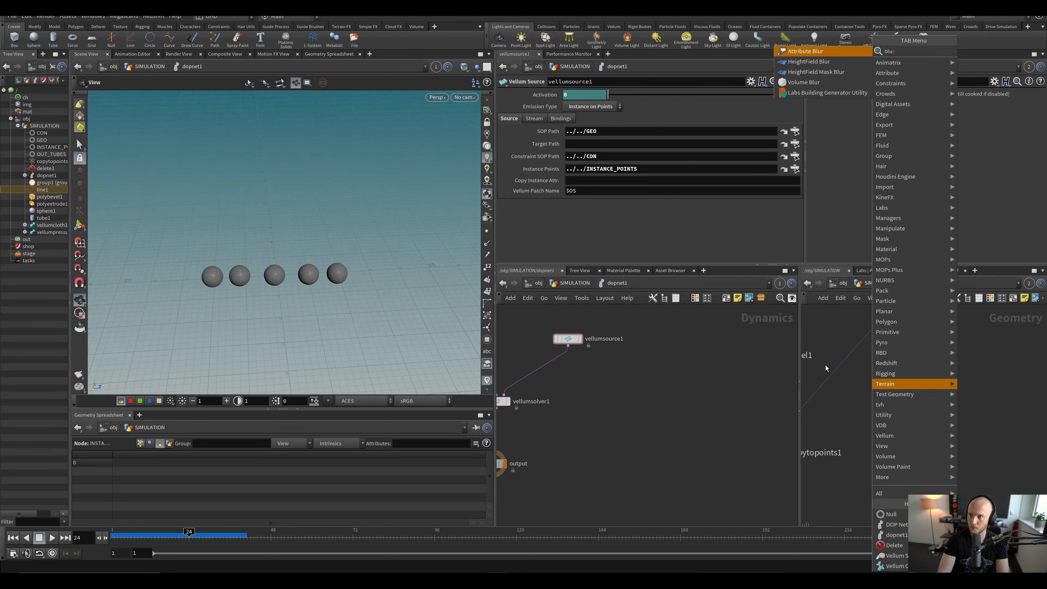
key(BackSpace)
key(BackSpace)
key(BackSpace)
key(BackSpace)
text(color)
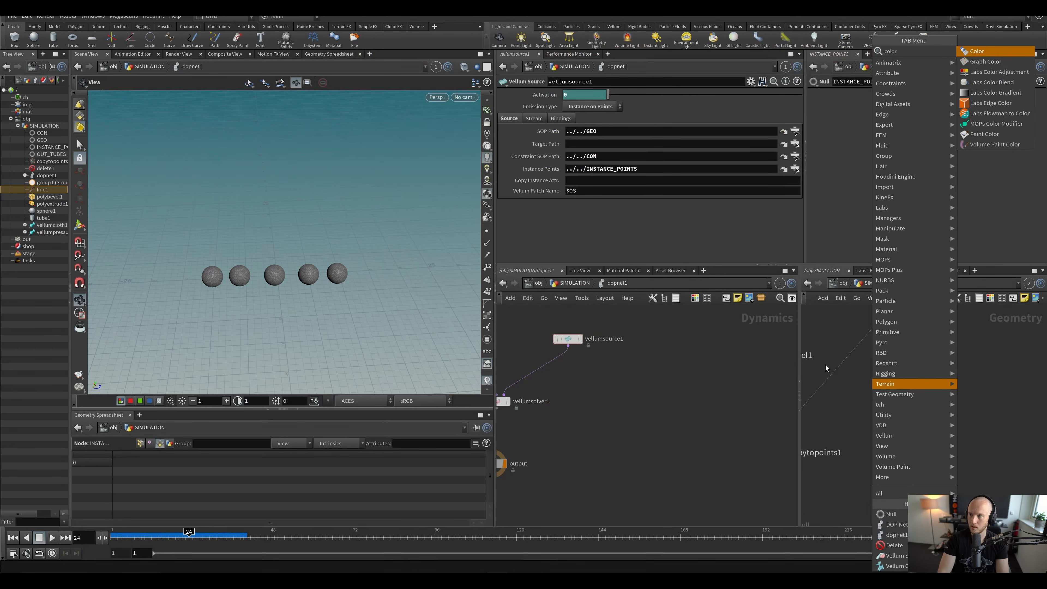
key(Return)
middle_drag(825, 365, 876, 374)
scroll(878, 448, up, 2)
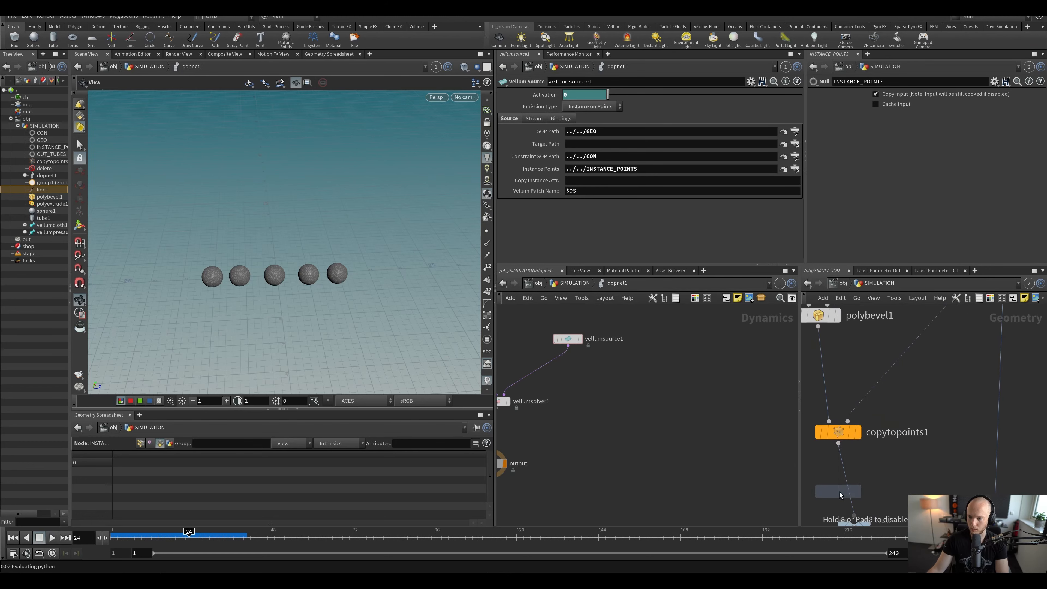
click(853, 492)
Step: Set the Color node's color to blue with RGB 0, 0.5, 1
click(883, 155)
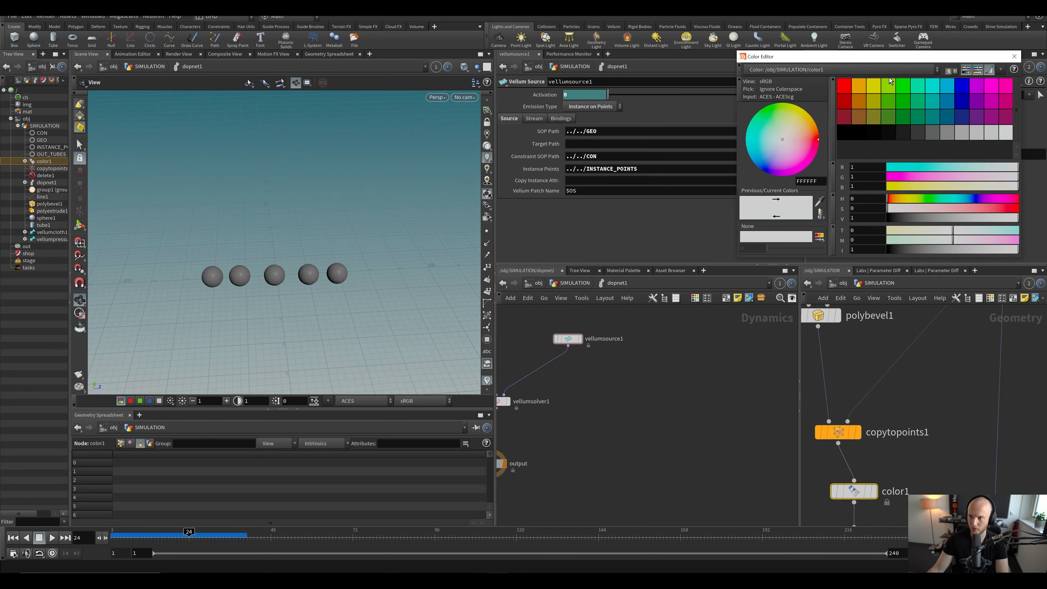
click(947, 87)
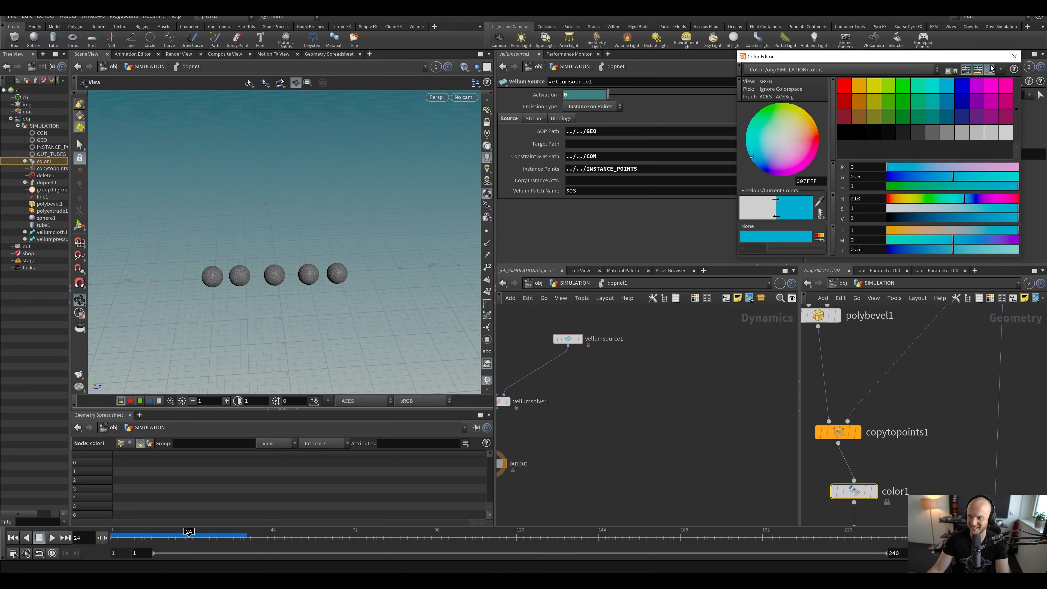
click(1013, 55)
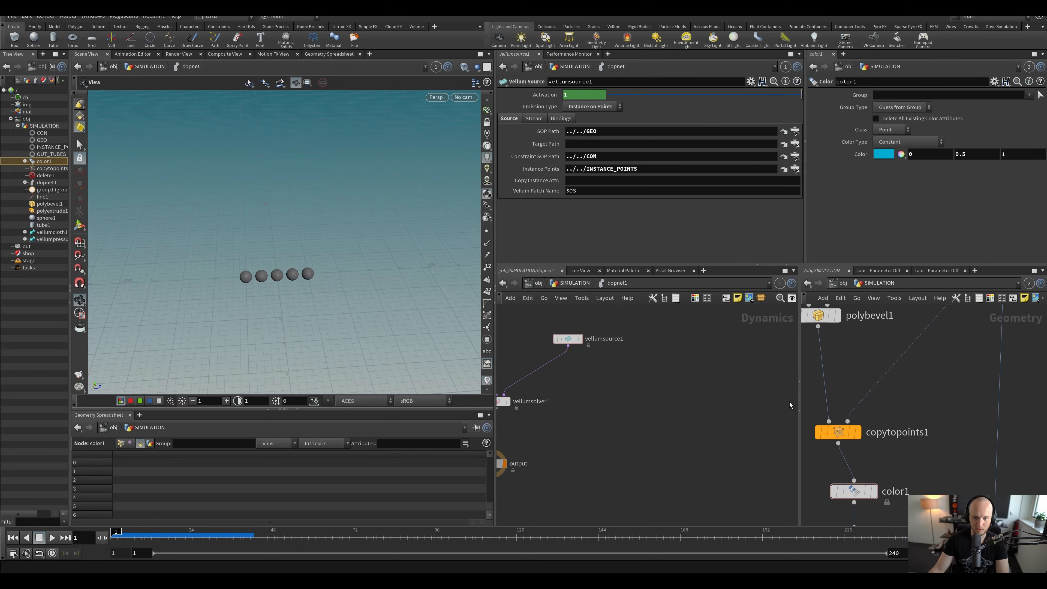
Step: Select dopnet1, reset its simulation and play the first frames to check the balloons' color
scroll(909, 473, down, 5)
drag(901, 421, 965, 466)
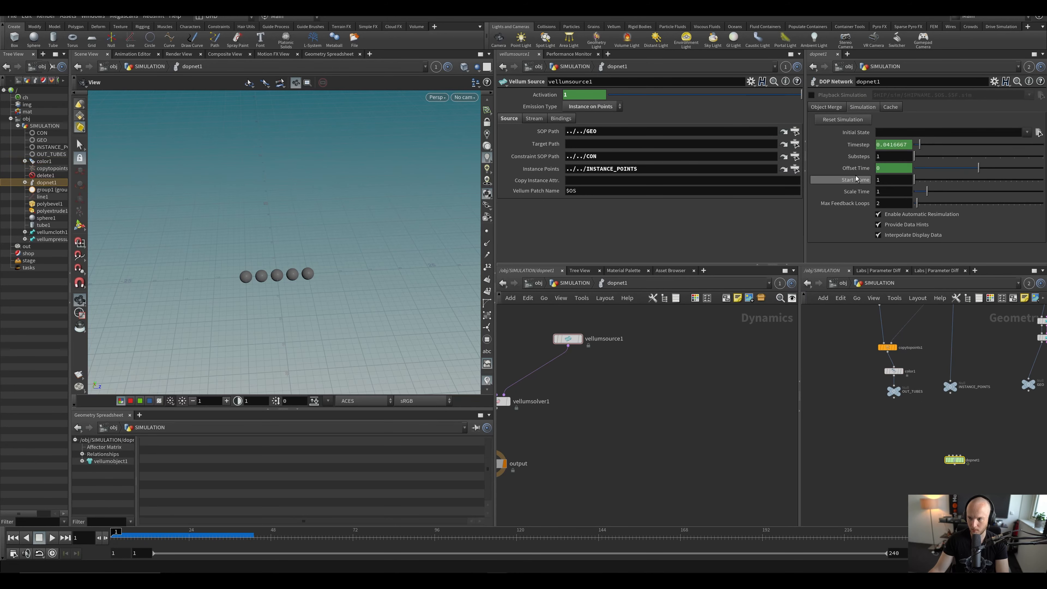
key(Up)
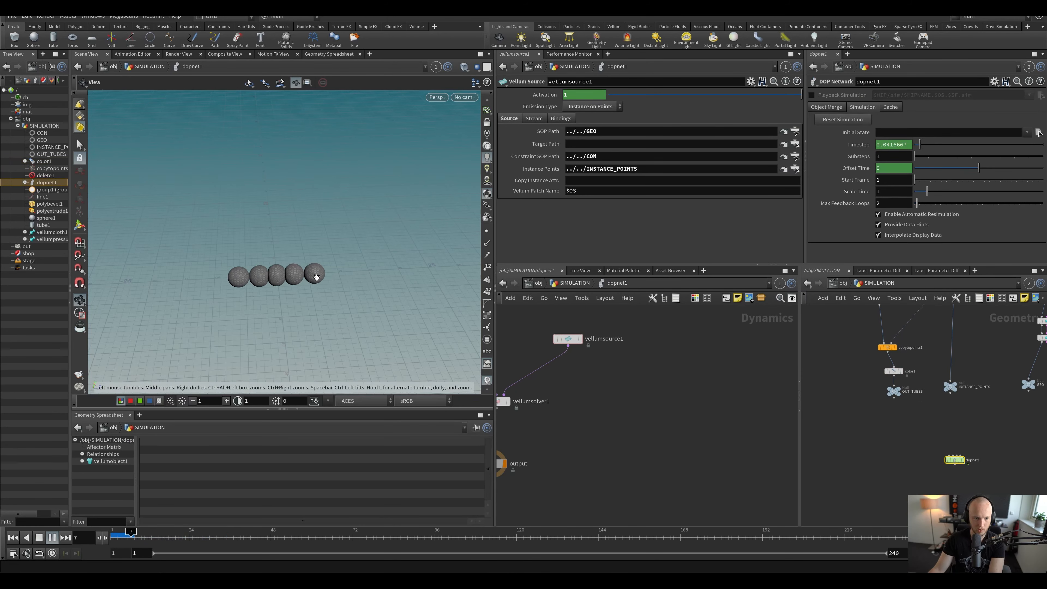
key(Up)
Step: Move the Color node out of the tube branch and place it between vellumpressure1 and GEO
scroll(883, 398, up, 4)
mouse_move(947, 417)
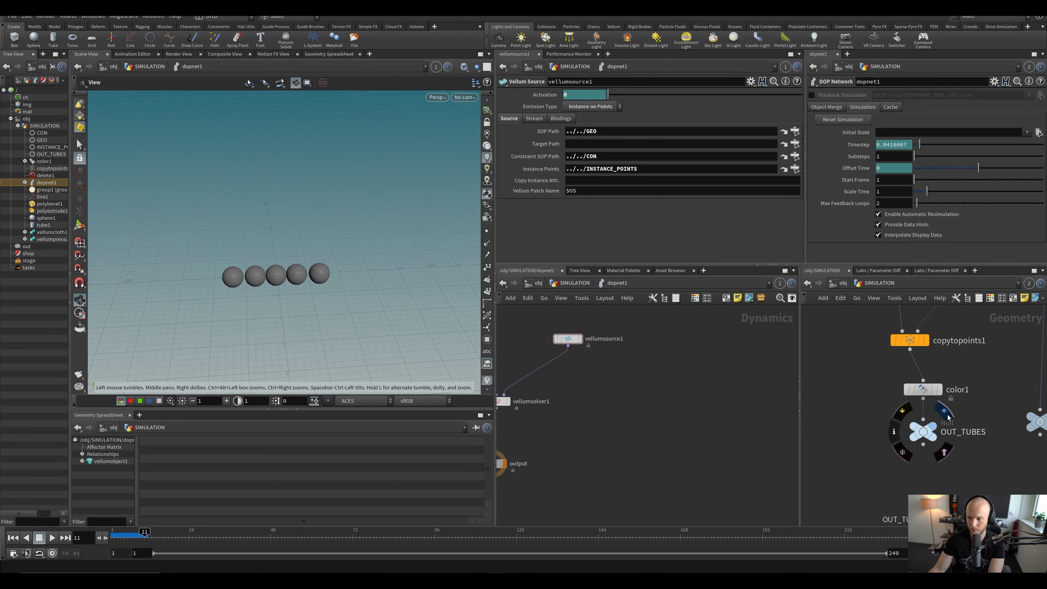
drag(869, 373, 950, 407)
scroll(968, 378, down, 3)
middle_drag(987, 369, 858, 411)
key(ctrl+x)
scroll(858, 411, up, 1)
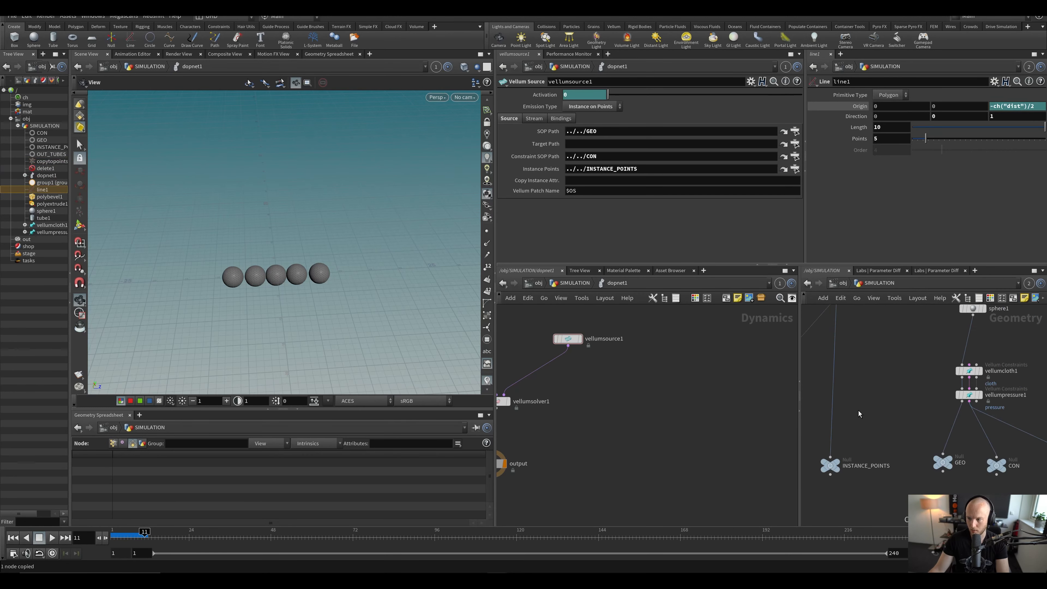
key(ctrl+v)
middle_drag(940, 520, 906, 402)
drag(905, 431, 1020, 413)
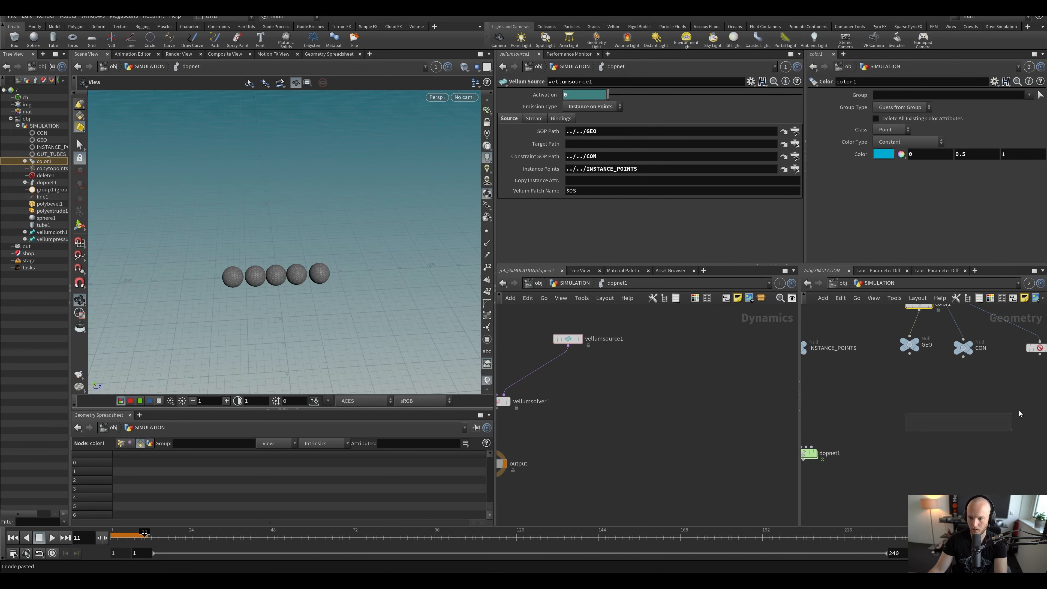
Step: Reset the dopnet1 simulation, play it to check the balloons with the moved Color node, and return to frame 1
middle_drag(886, 427, 960, 422)
click(878, 449)
key(ctrl+Up)
click(843, 120)
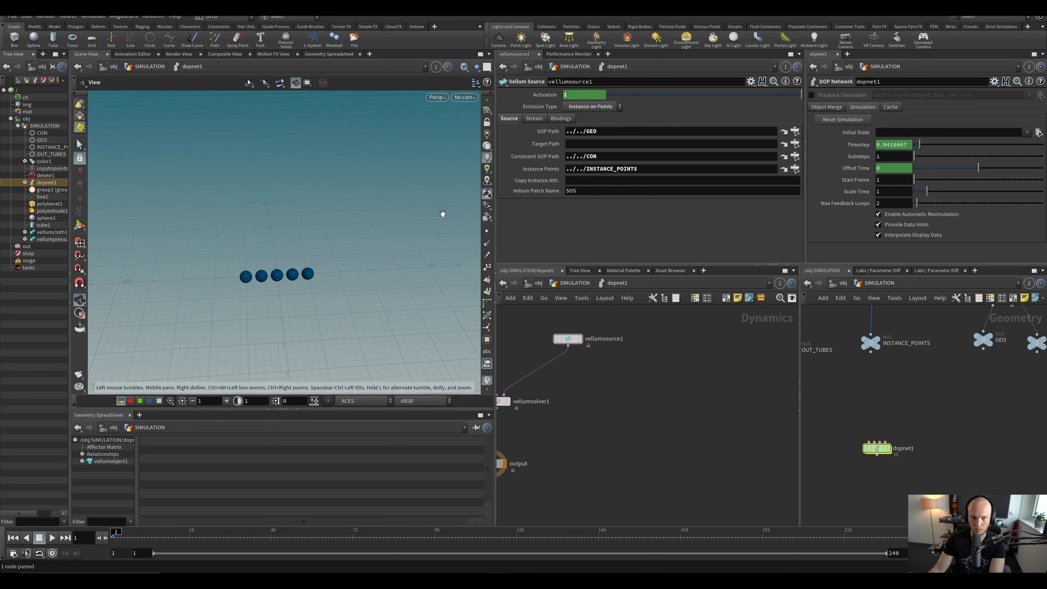
key(Up)
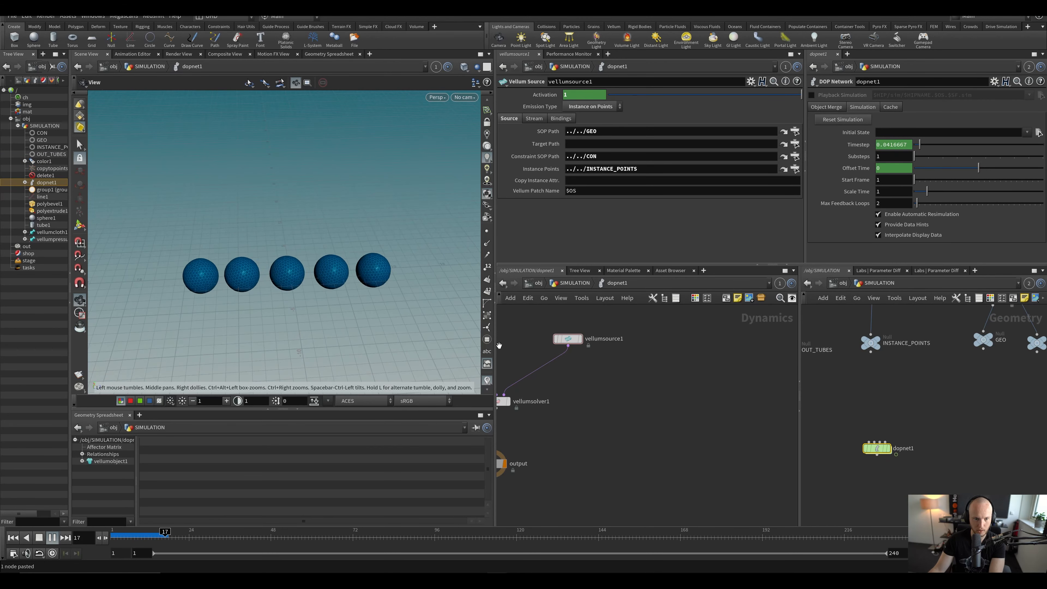
key(ctrl+Up)
scroll(630, 443, down, 3)
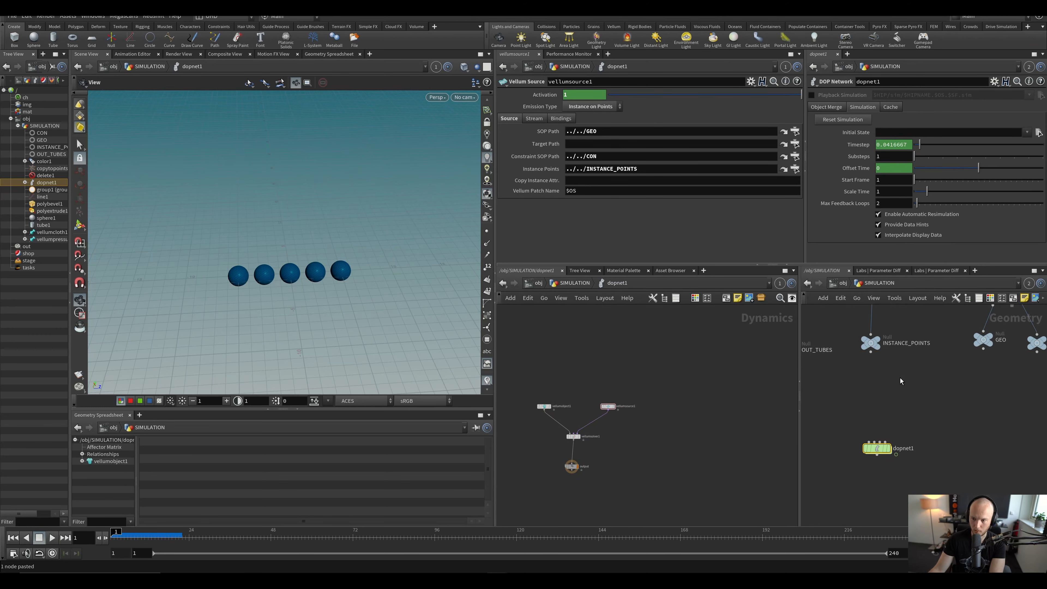
Step: Delete the Color node between vellumpressure1 and GEO
middle_drag(900, 378, 892, 439)
click(984, 359)
key(Delete)
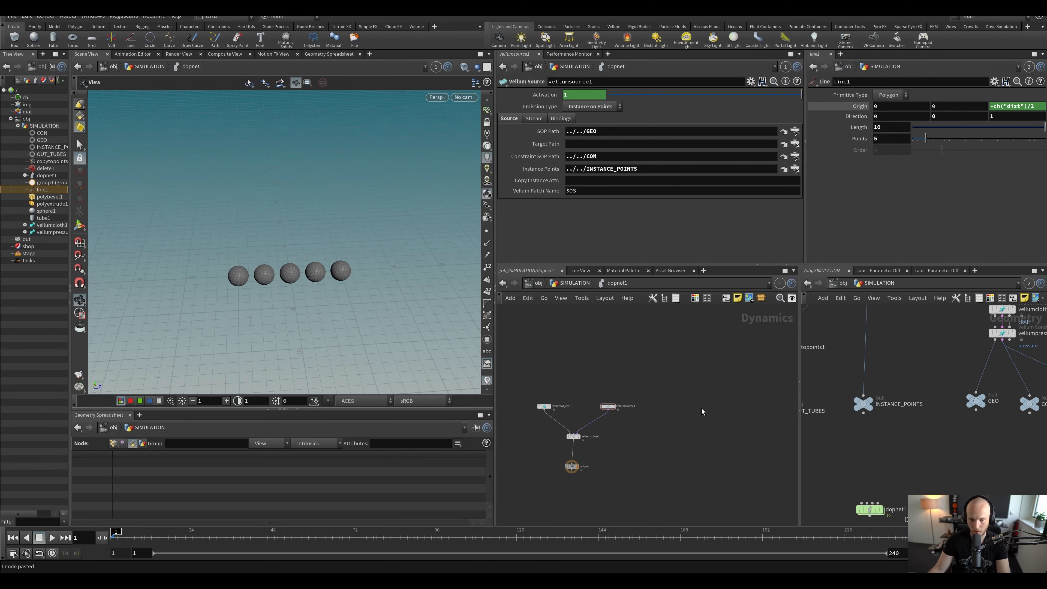
Step: Save the scene and reposition the vellumobject1 node to tidy the DOP network layout
key(ctrl+s)
scroll(599, 413, up, 4)
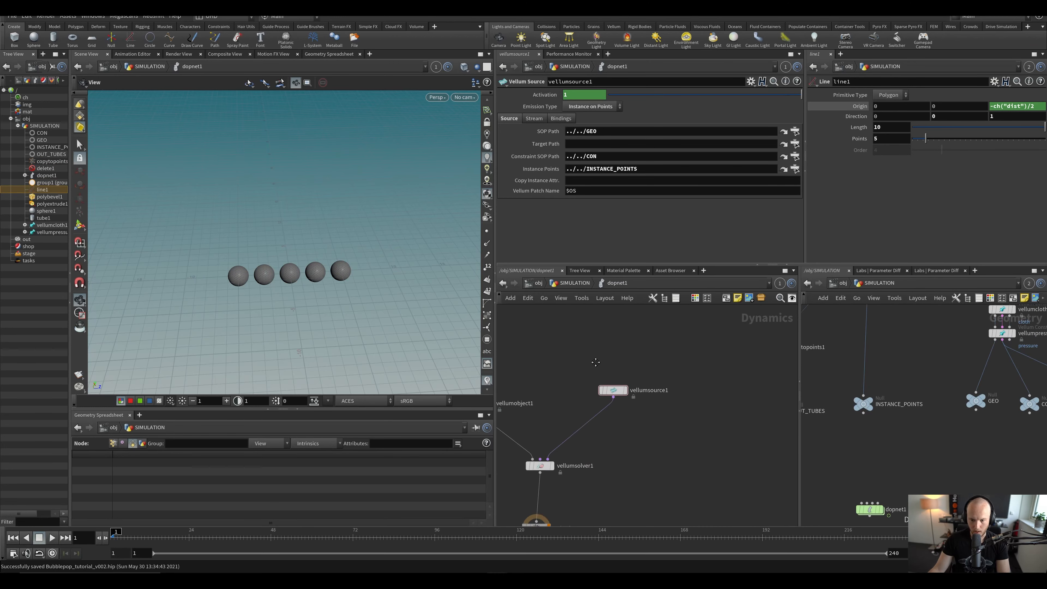
middle_drag(596, 362, 639, 367)
drag(530, 408, 517, 389)
right_drag(322, 263, 367, 194)
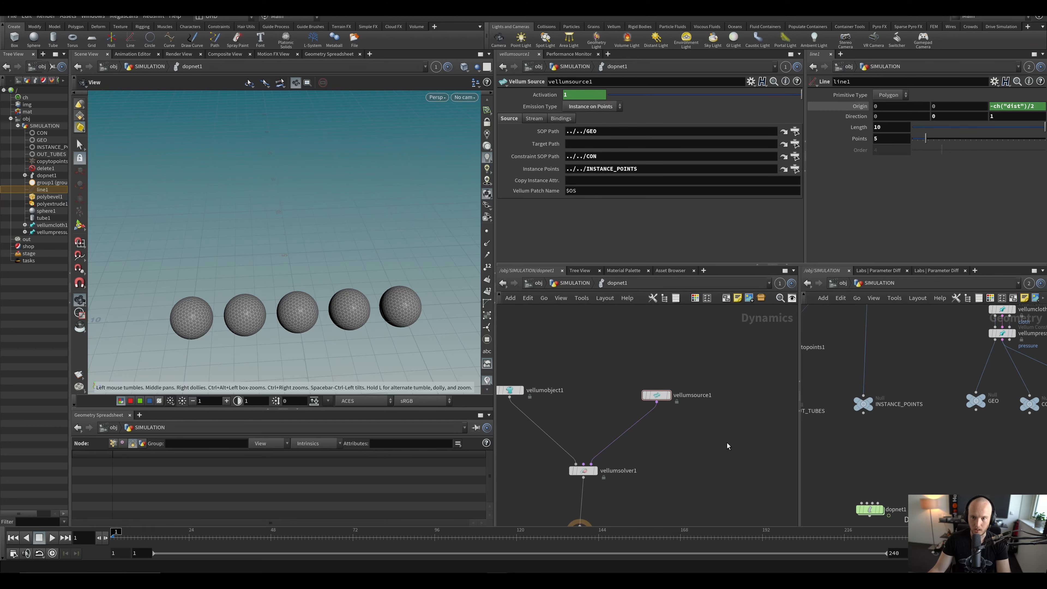
middle_drag(727, 446, 678, 428)
key(ctrl+s)
drag(685, 358, 607, 372)
middle_drag(549, 391, 605, 398)
scroll(609, 387, down, 4)
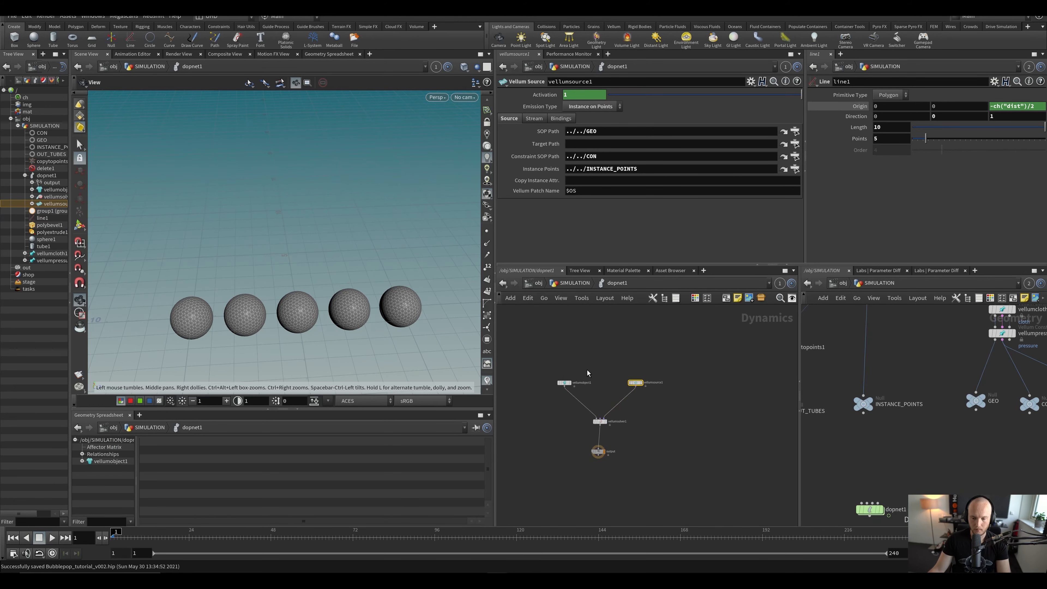
drag(564, 383, 557, 380)
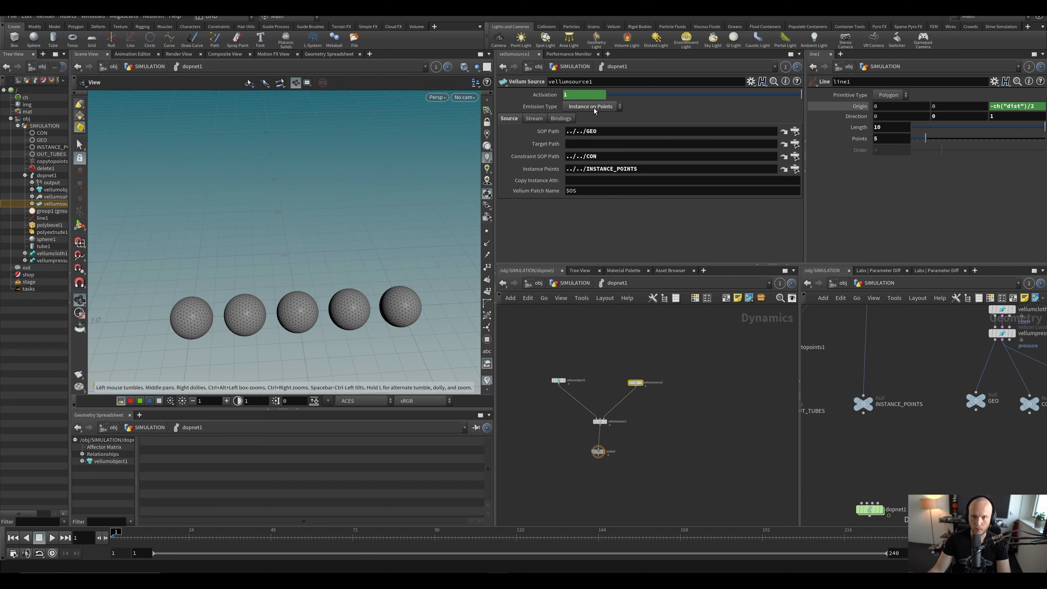
Step: Show the Vellum Source's Activation as its expression, frame the whole SIMULATION network, and save the scene
click(544, 95)
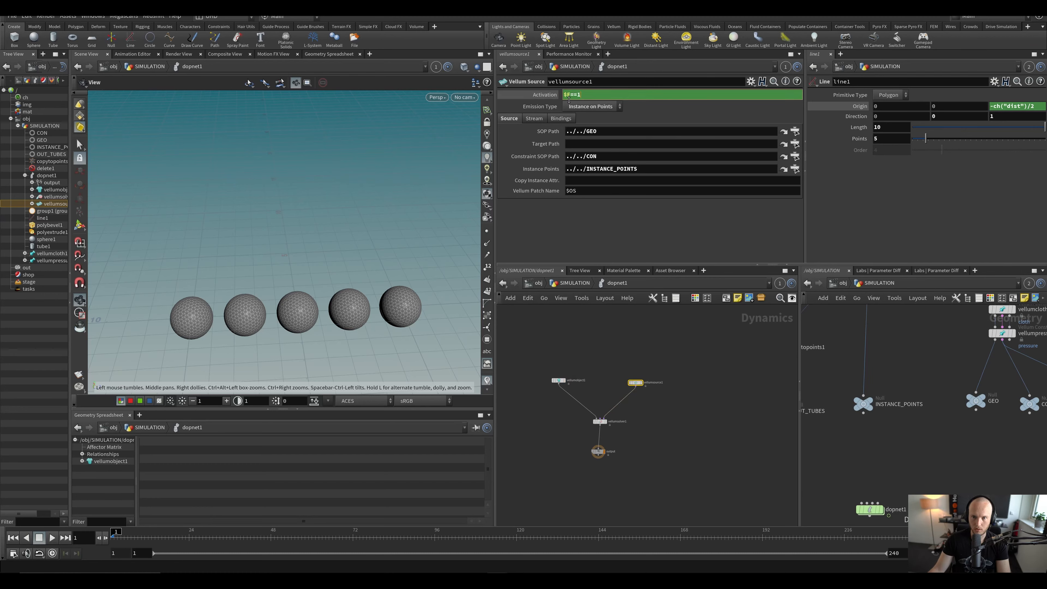
click(693, 386)
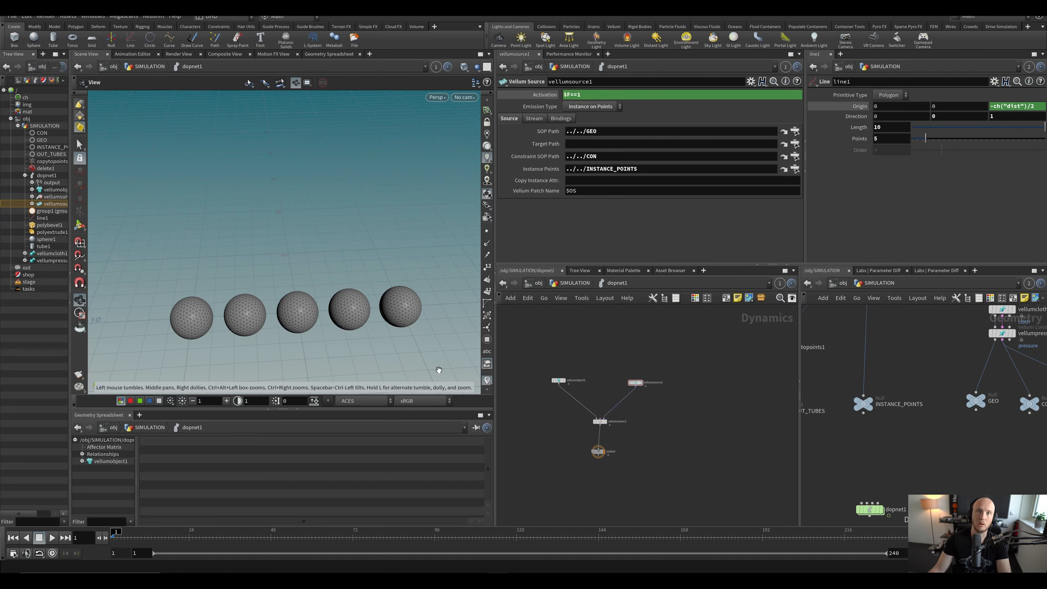
middle_drag(893, 342, 893, 417)
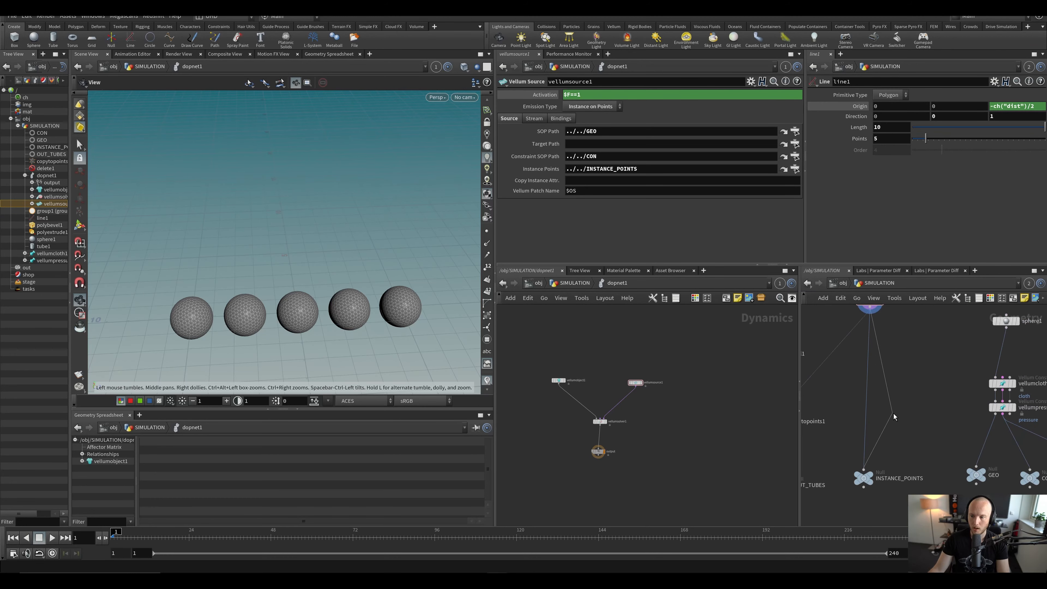
key(h)
key(ctrl+s)
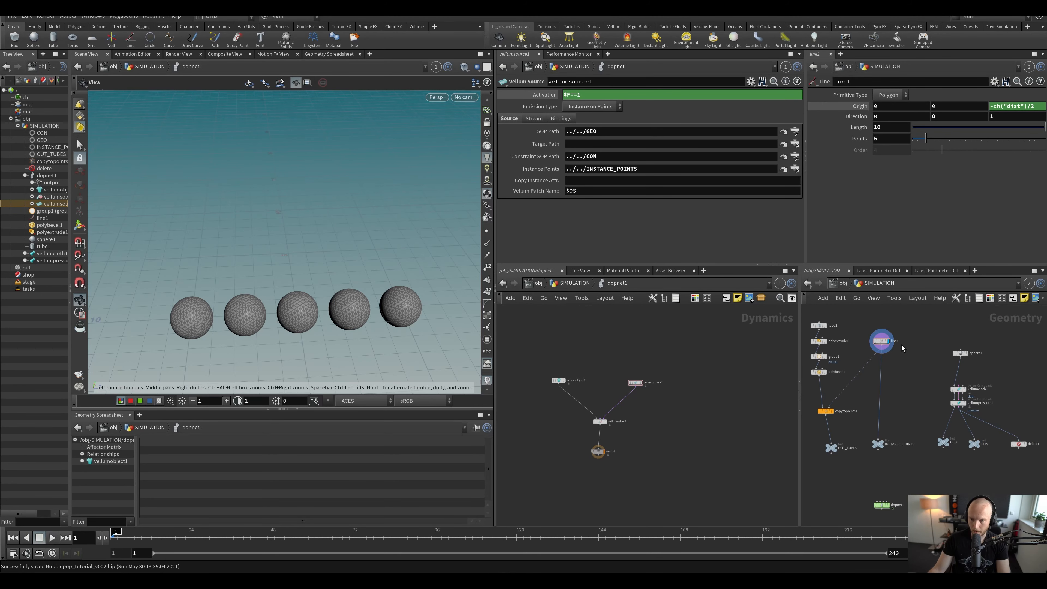
scroll(896, 371, up, 3)
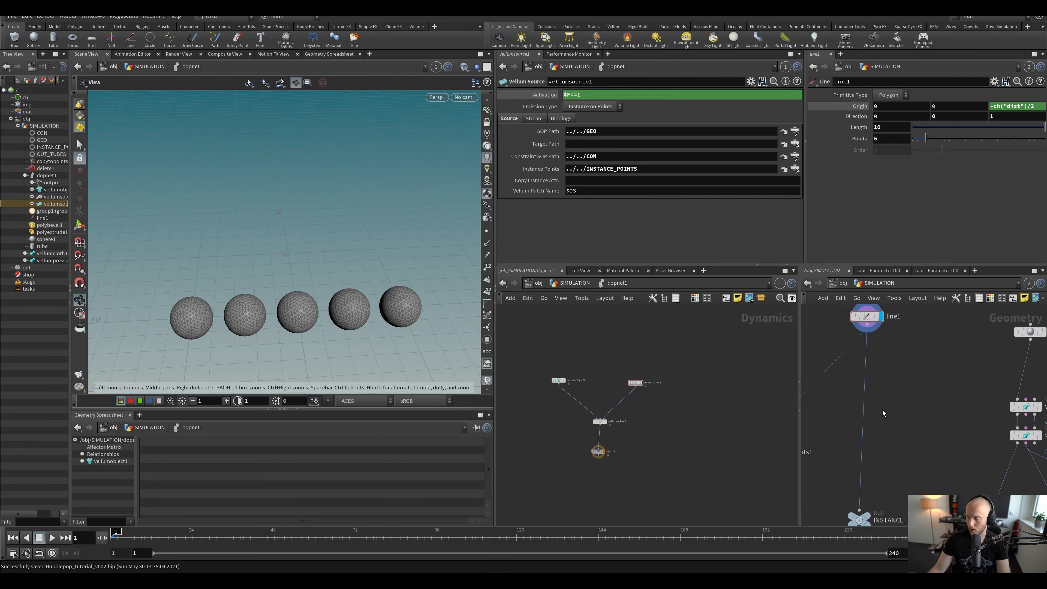
key(ctrl+s)
Step: Link the scene view to pane group 2 to show the line1 geometry with its points
click(425, 69)
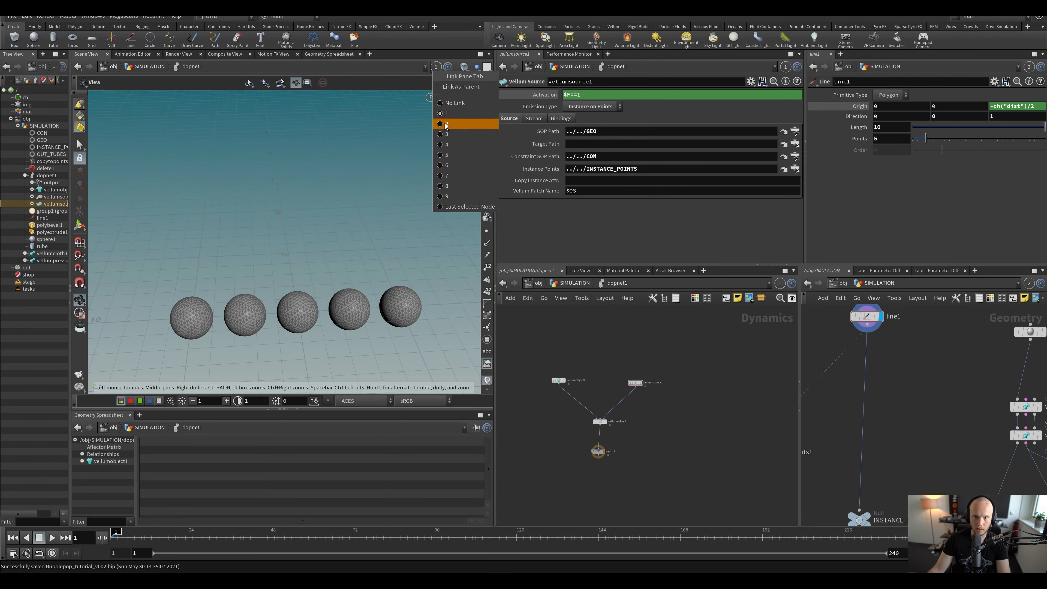
click(462, 126)
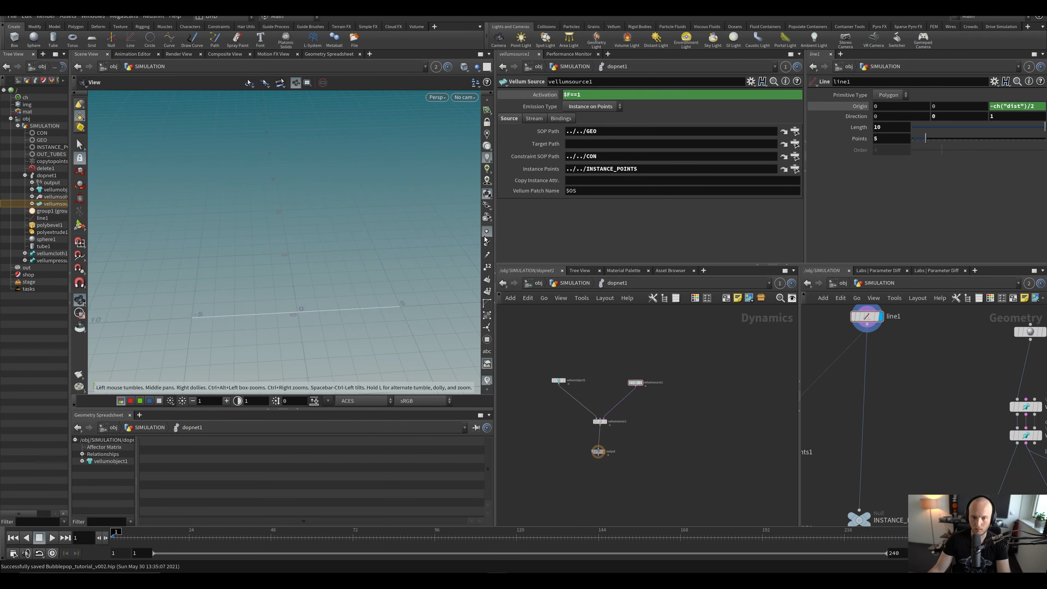
scroll(875, 369, up, 1)
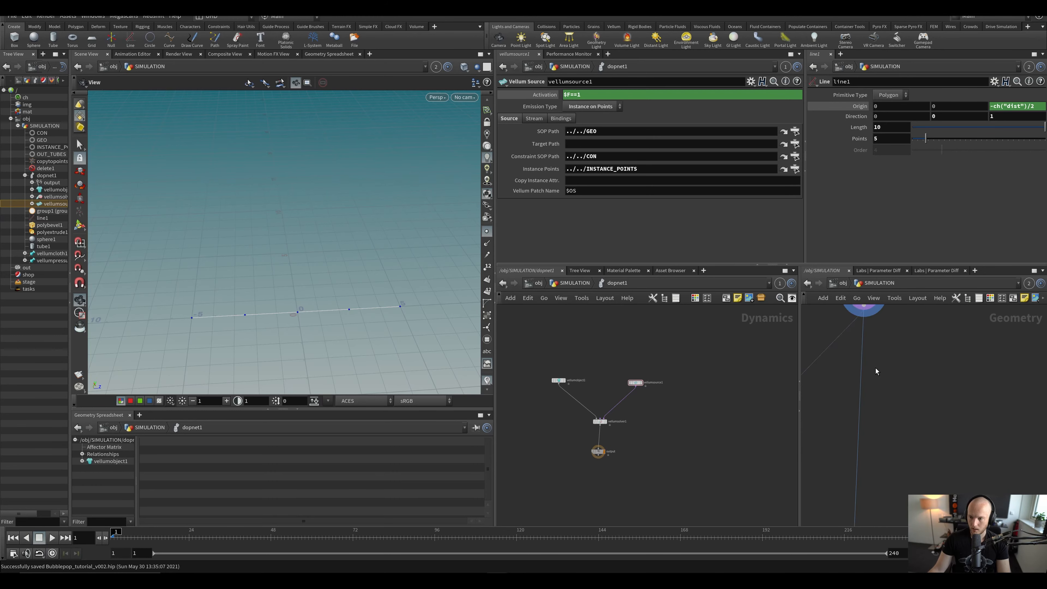
Step: Insert and display an Add node between line1 and INSTANCE_POINTS, with Delete Geometry But Keep the Points enabled
key(Tab)
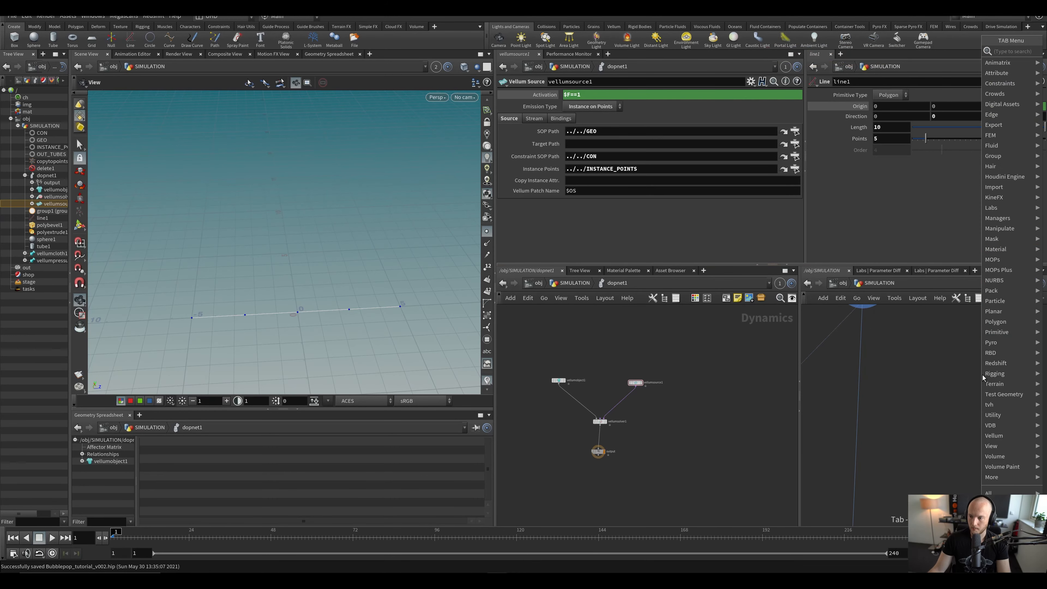
text(q)
key(BackSpace)
text(add)
key(Return)
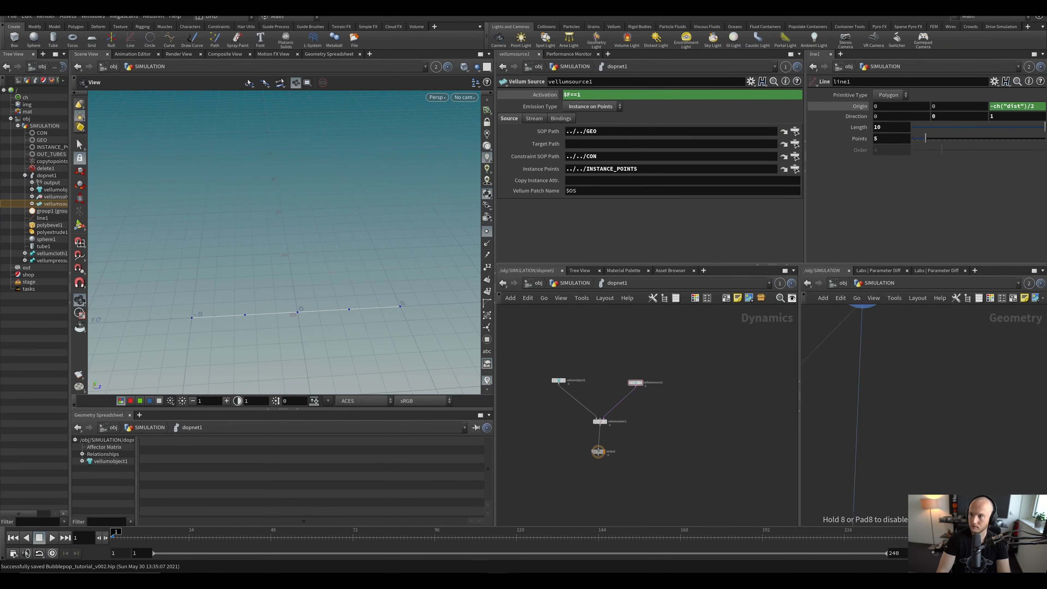
click(822, 359)
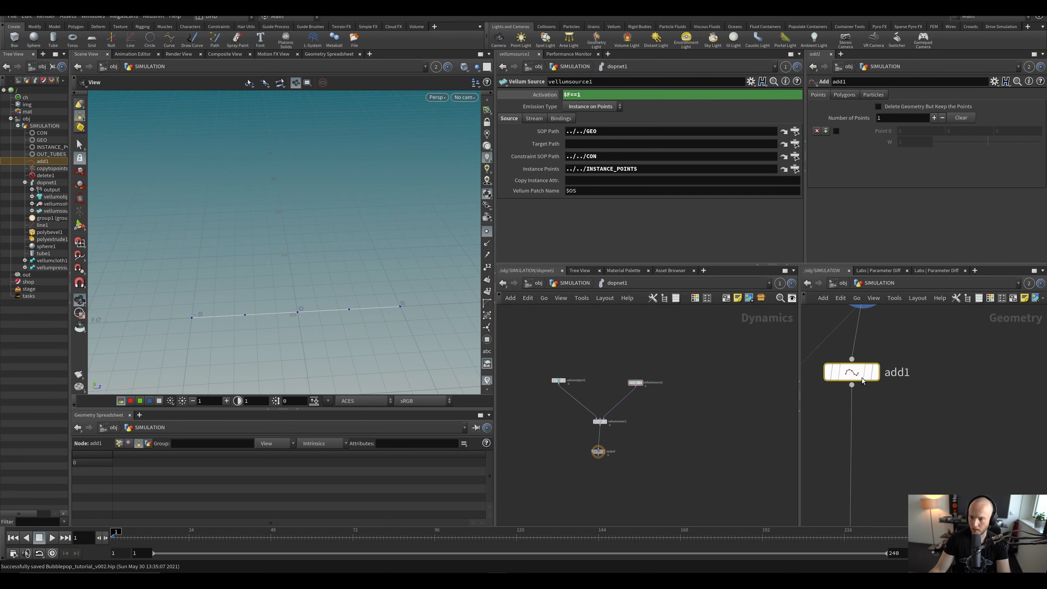
click(877, 107)
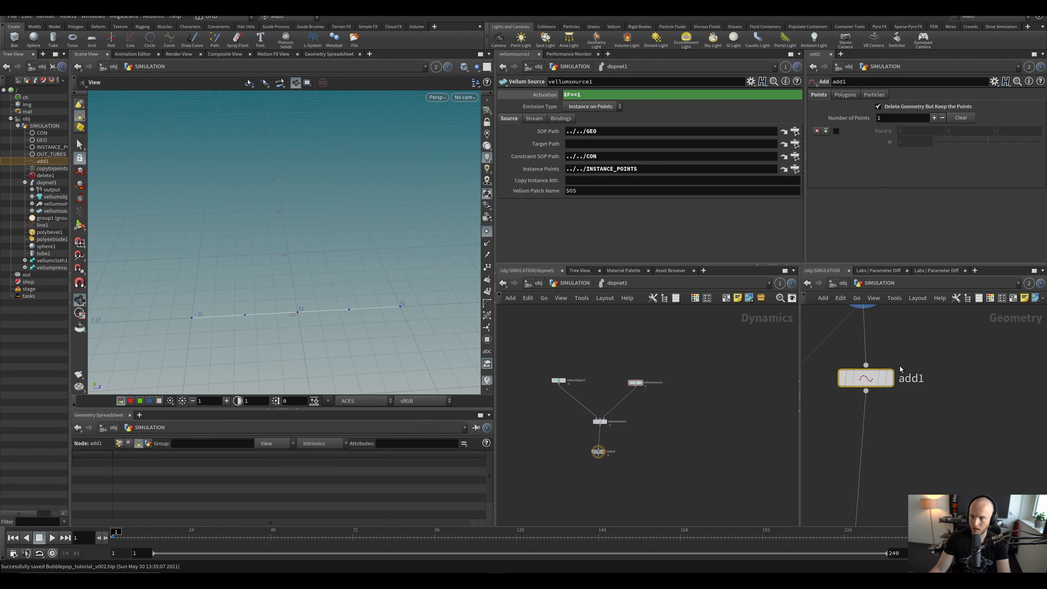
click(889, 377)
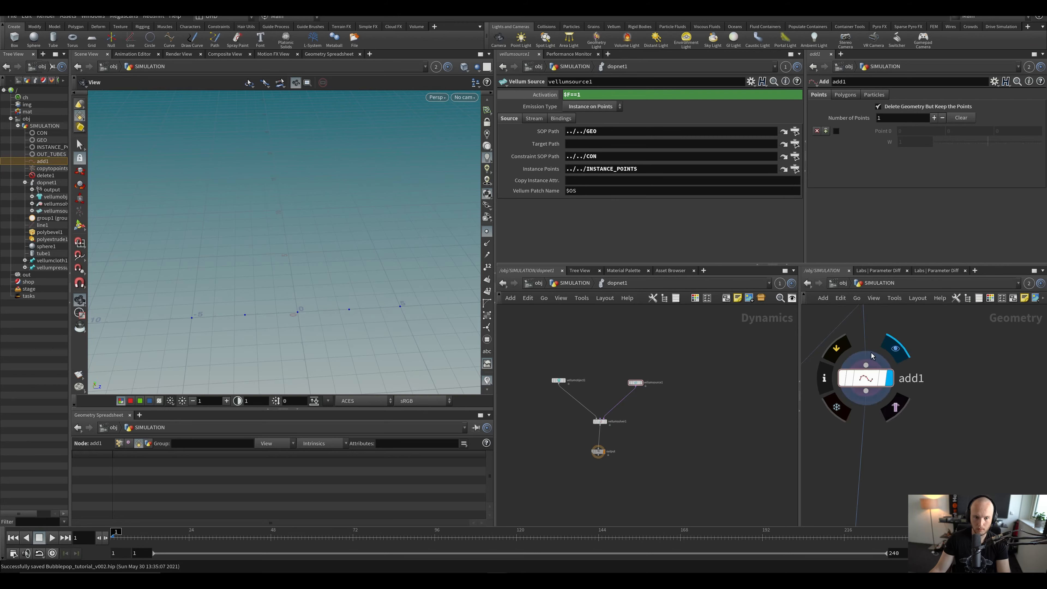
Step: Insert and display a Blast node after add1, set its Group to 0 and enable Delete Non Selected
key(Tab)
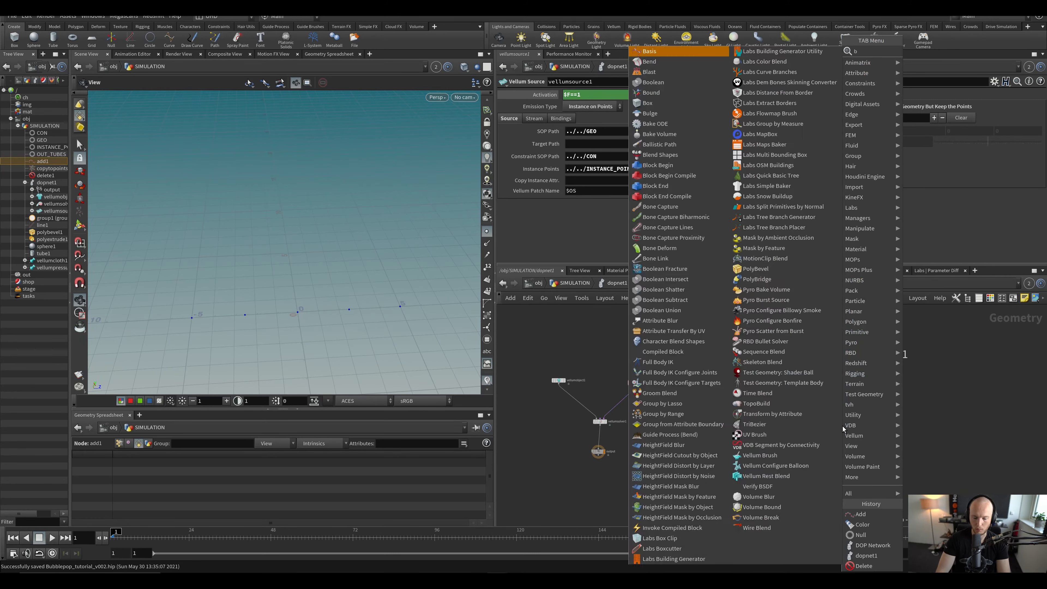
key(Escape)
key(Tab)
text(blast)
key(Return)
click(861, 435)
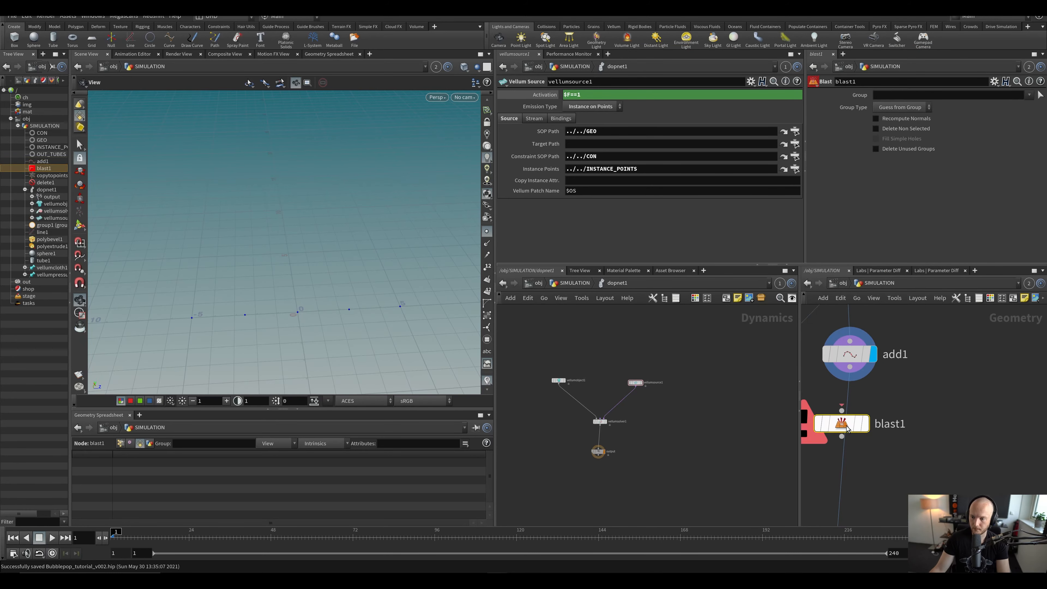
click(881, 433)
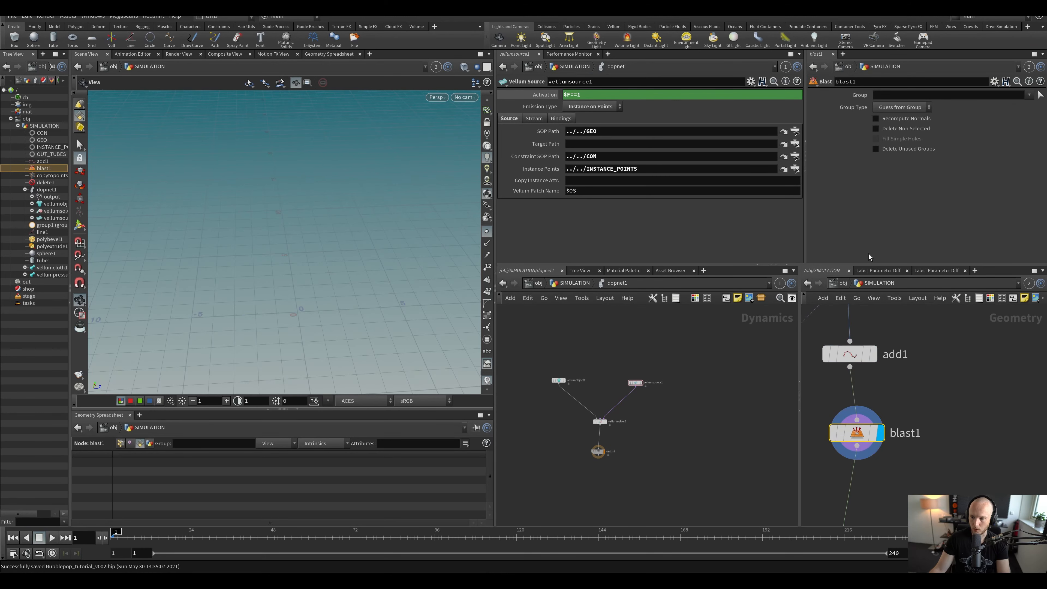
click(882, 96)
text(0)
key(Return)
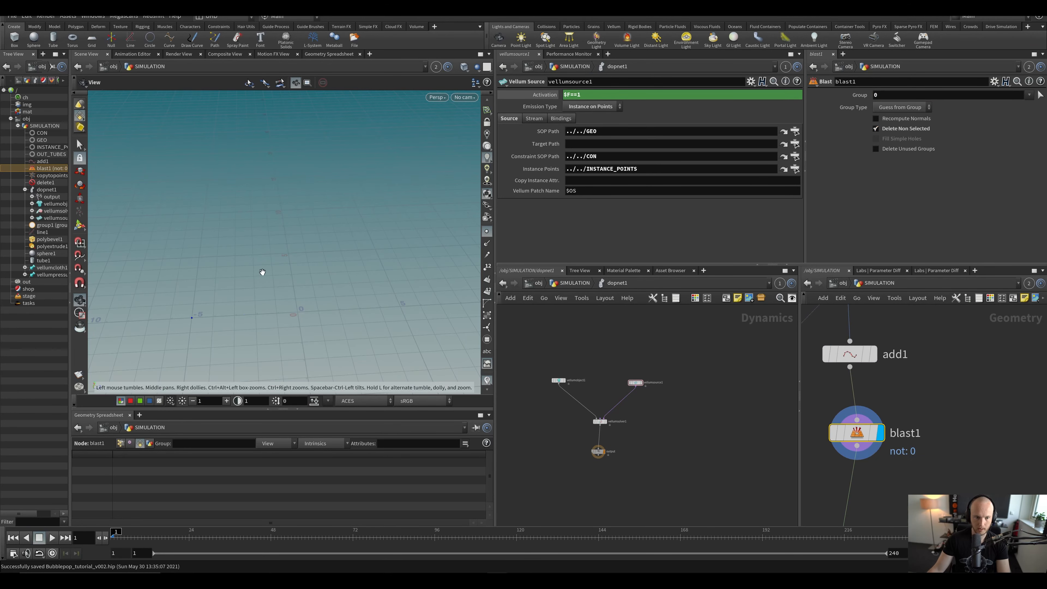
drag(117, 538, 188, 544)
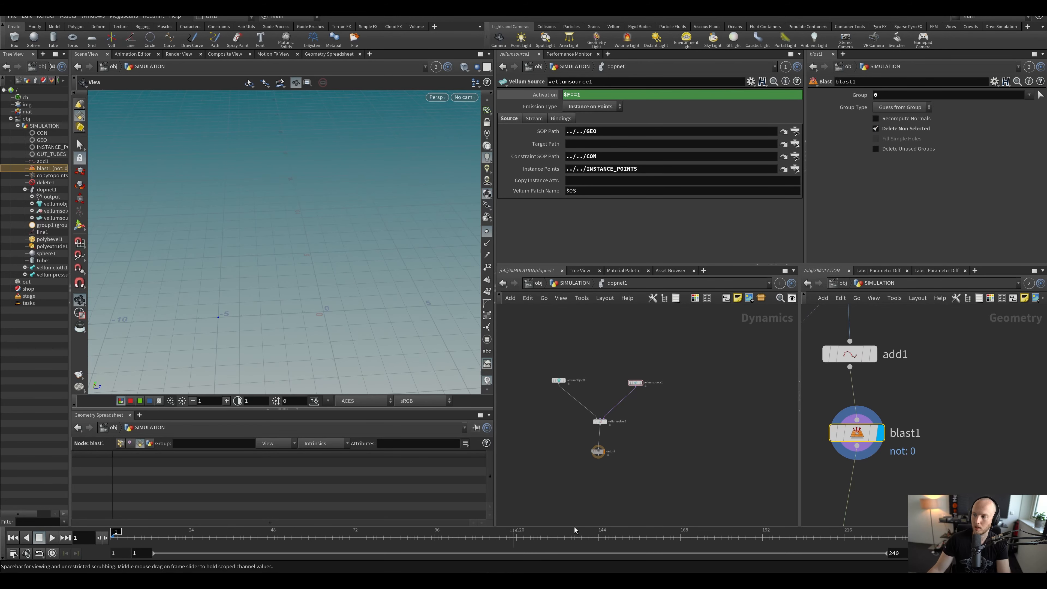
Step: Insert a Sort node between add1 and blast1 and set its Point Sort to Random
middle_drag(719, 495, 721, 477)
scroll(721, 477, up, 2)
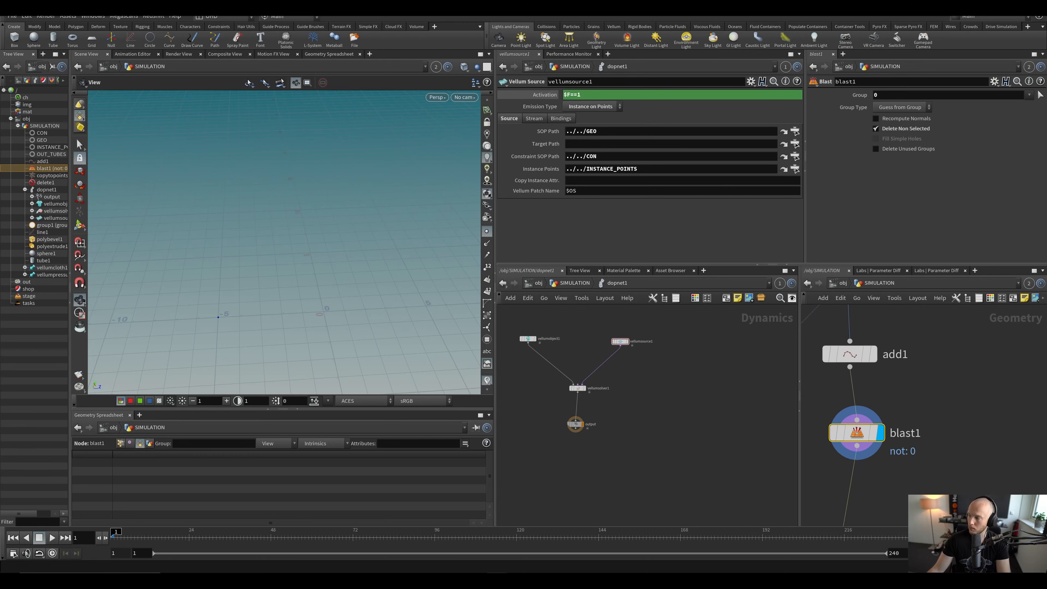
scroll(869, 390, down, 2)
key(Tab)
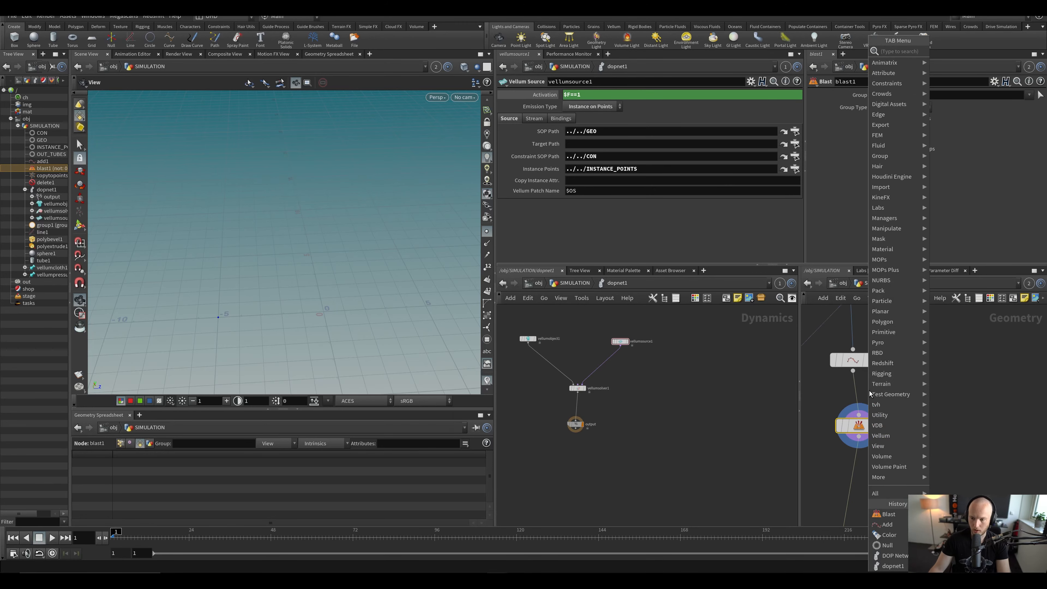
key(Escape)
click(857, 392)
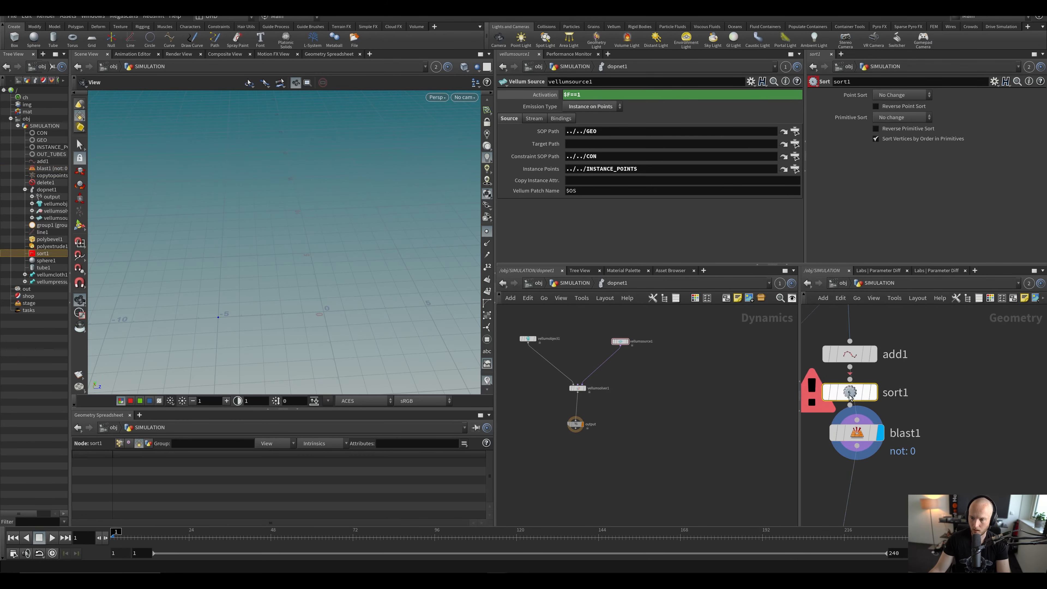
click(891, 95)
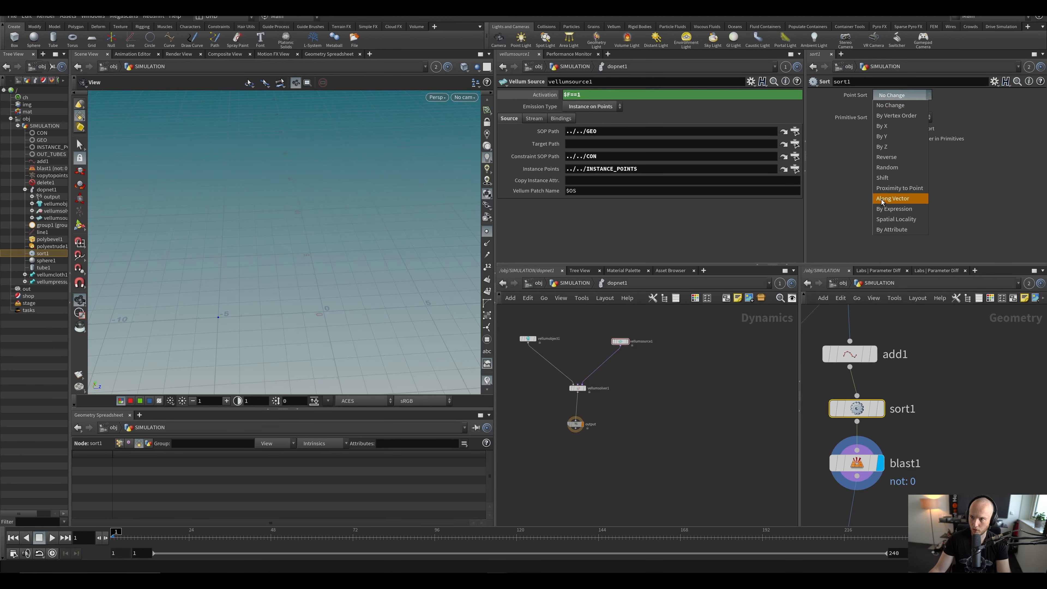
click(899, 167)
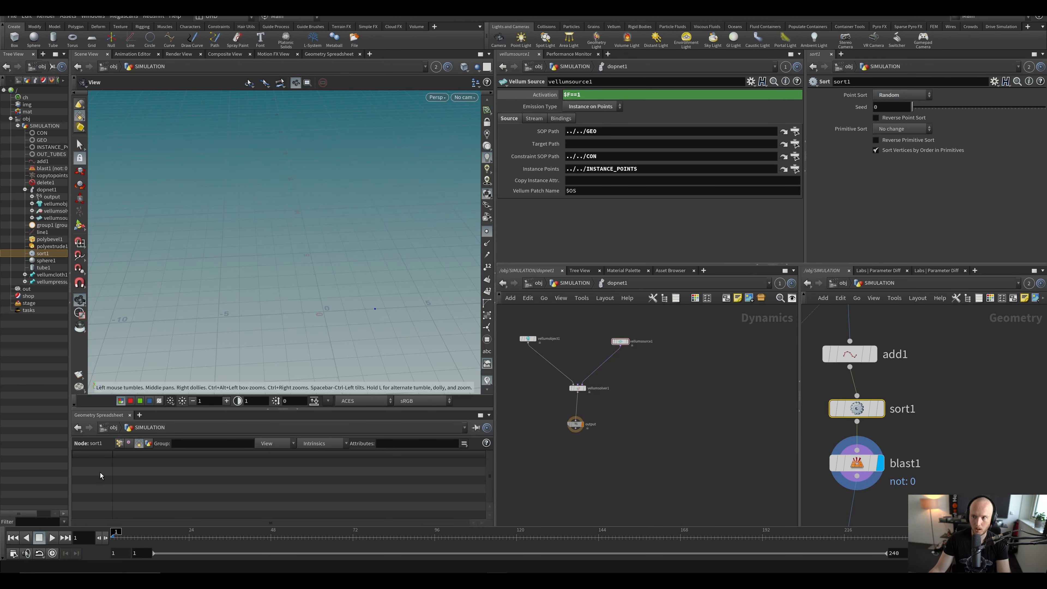
Step: Set sort1's Seed to the expression $F and scrub the timeline to check the point changes over time
drag(912, 107, 972, 112)
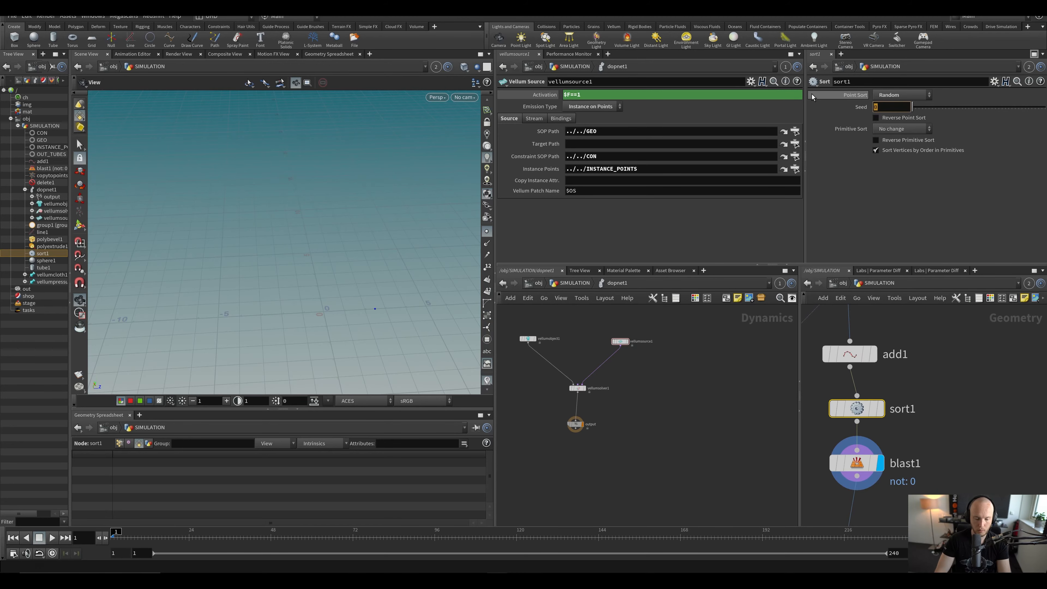
text($F)
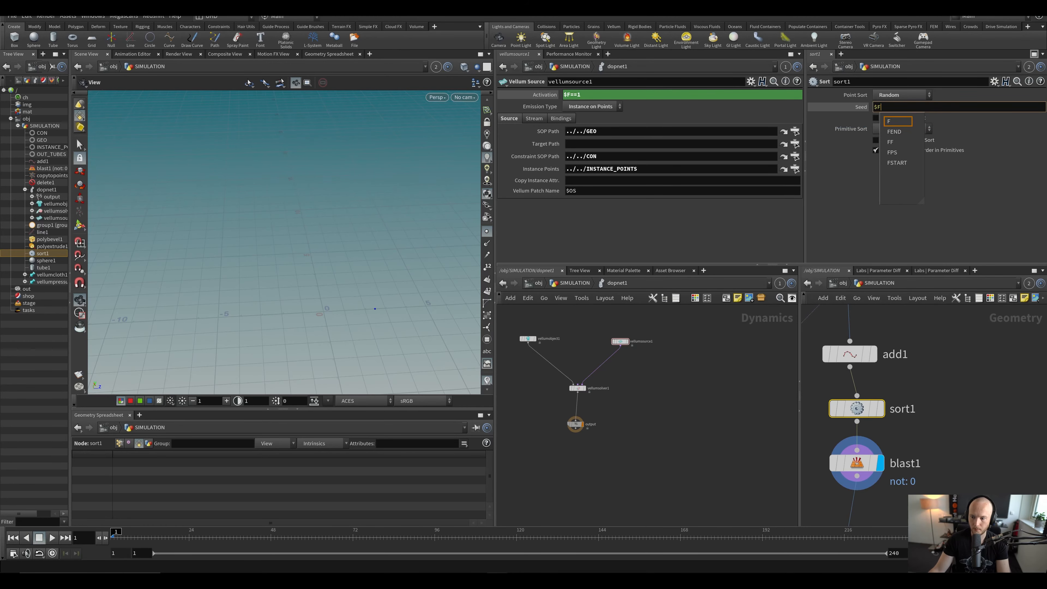
key(Return)
click(136, 537)
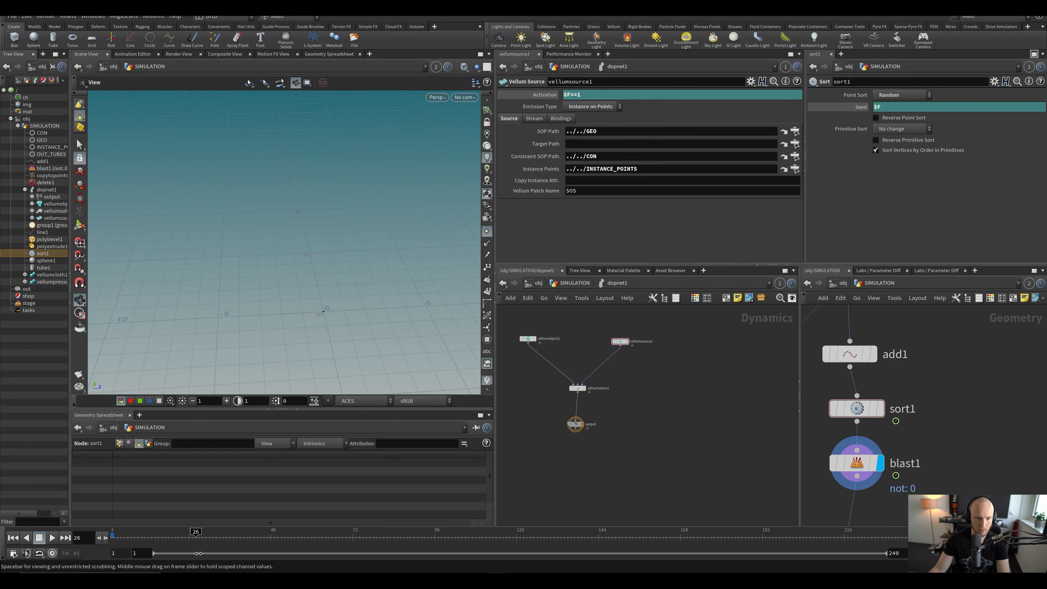
drag(230, 564, 235, 561)
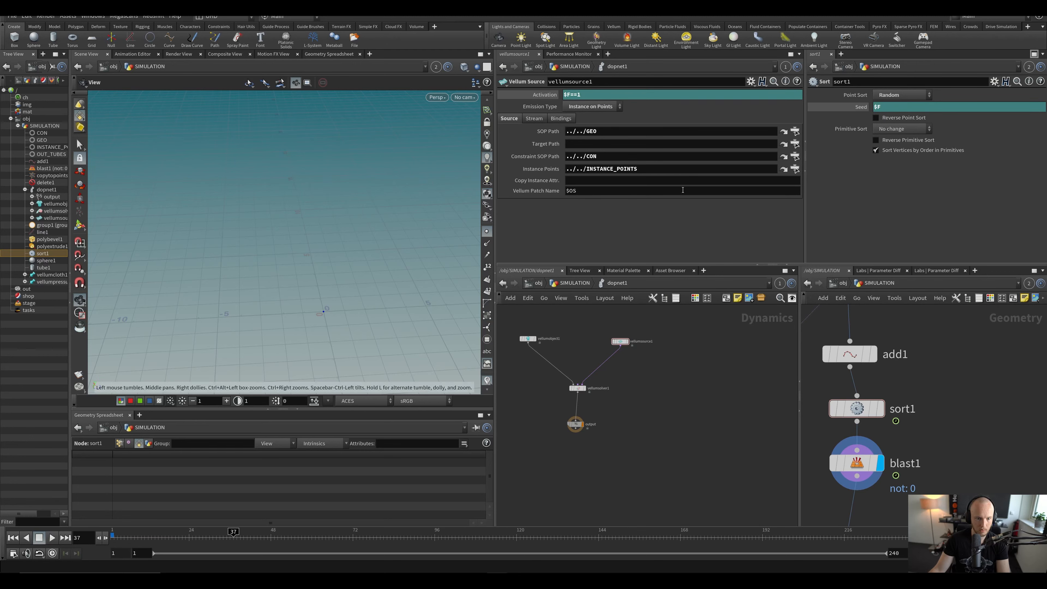
click(897, 111)
text(*)
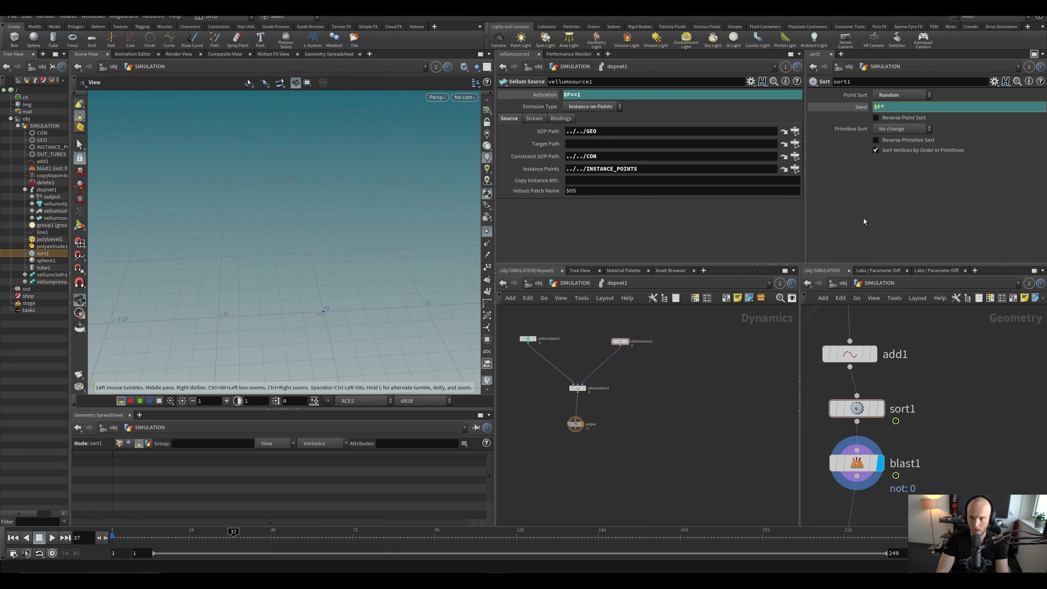
text(@Tim)
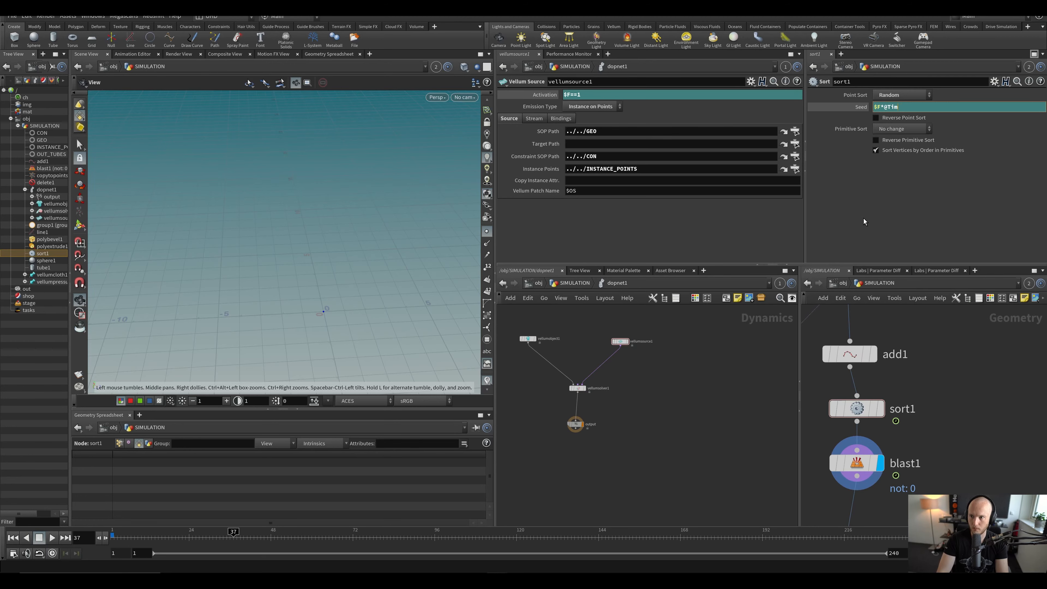
text(@Time)
key(Return)
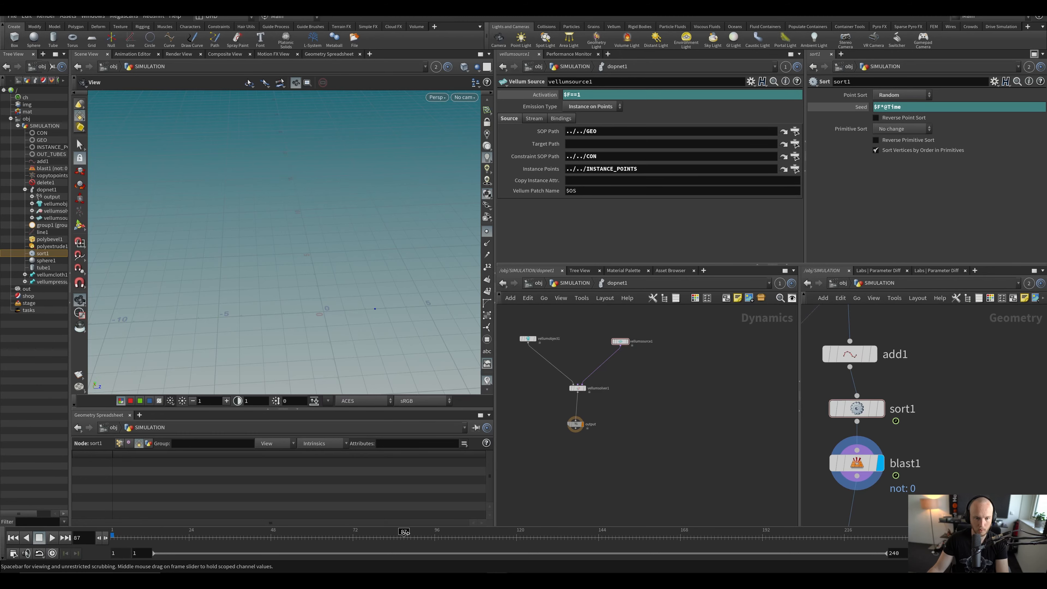
drag(404, 533, 407, 532)
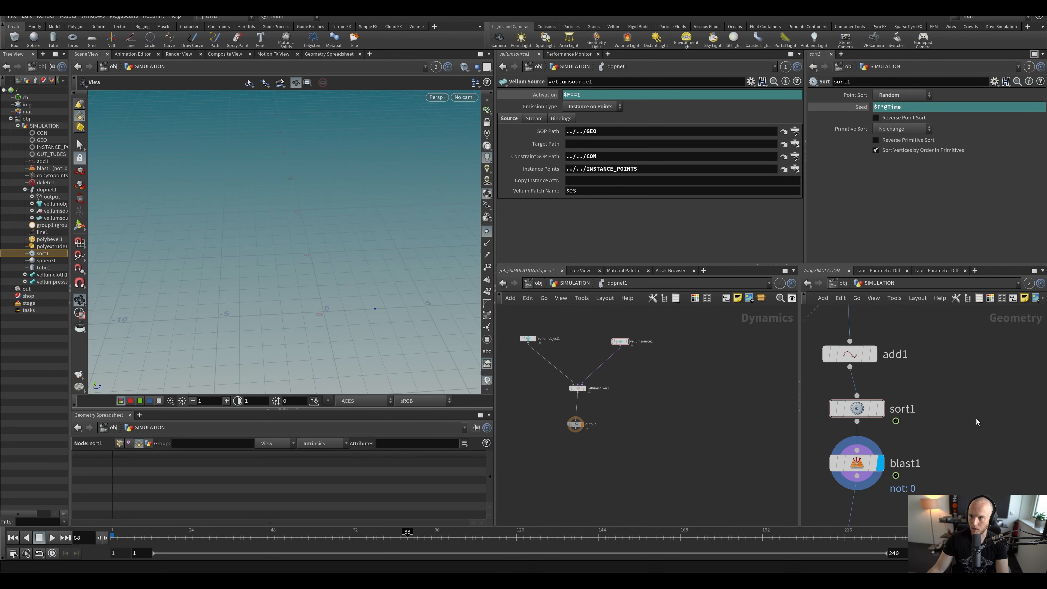
middle_drag(975, 421, 963, 403)
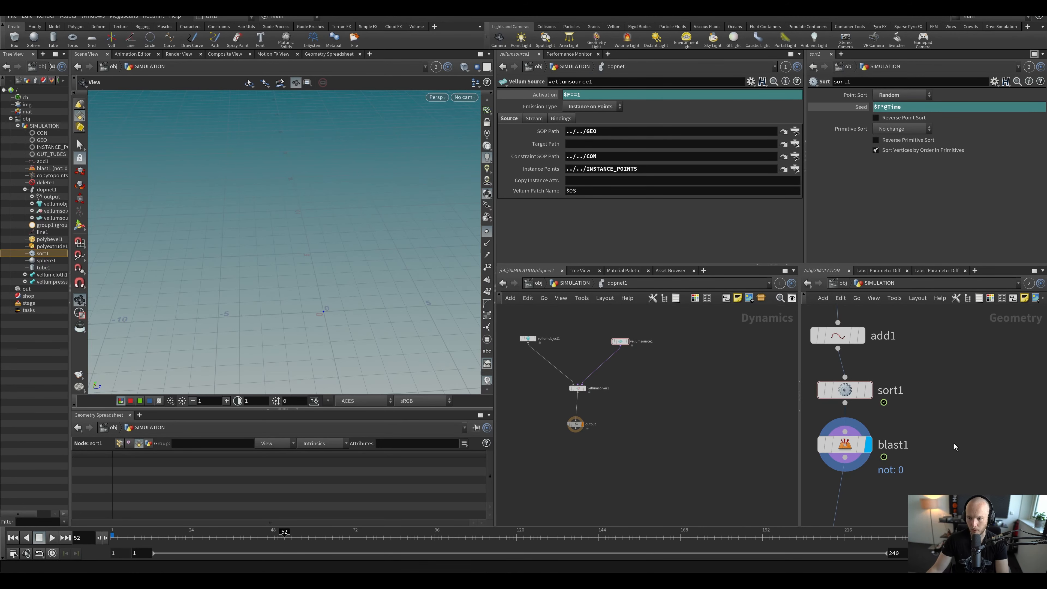
Step: Return to frame 1 and link the scene view to pane group 1 to show the dopnet1 simulation
middle_drag(604, 325, 610, 391)
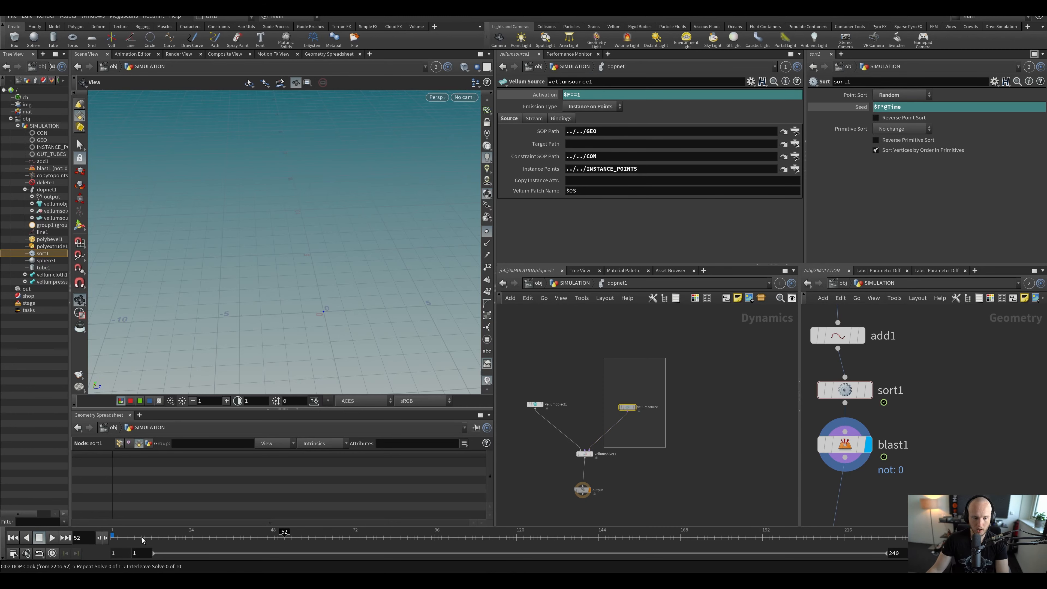
click(584, 445)
key(ctrl+Up)
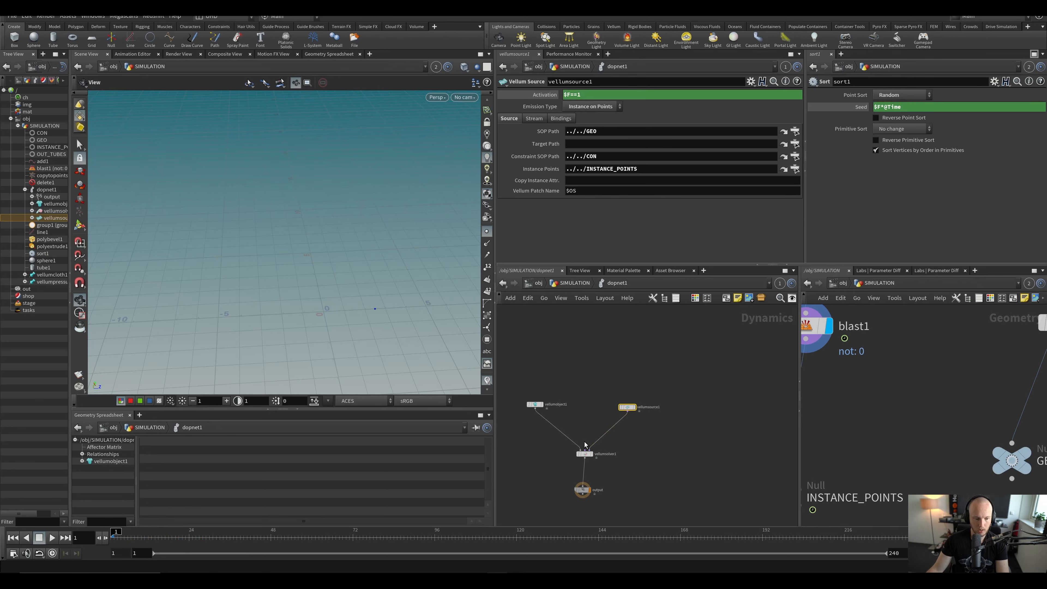
click(436, 67)
click(445, 111)
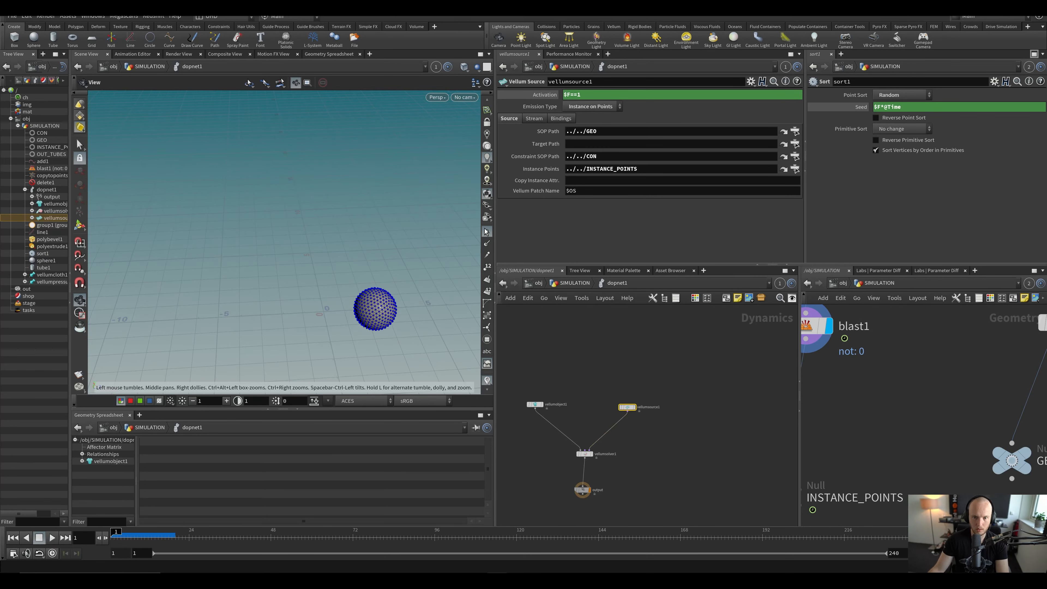
Step: Delete the Vellum Source's Activation expression so it is 1 on every frame, and play the simulation briefly
right_click(535, 94)
click(568, 214)
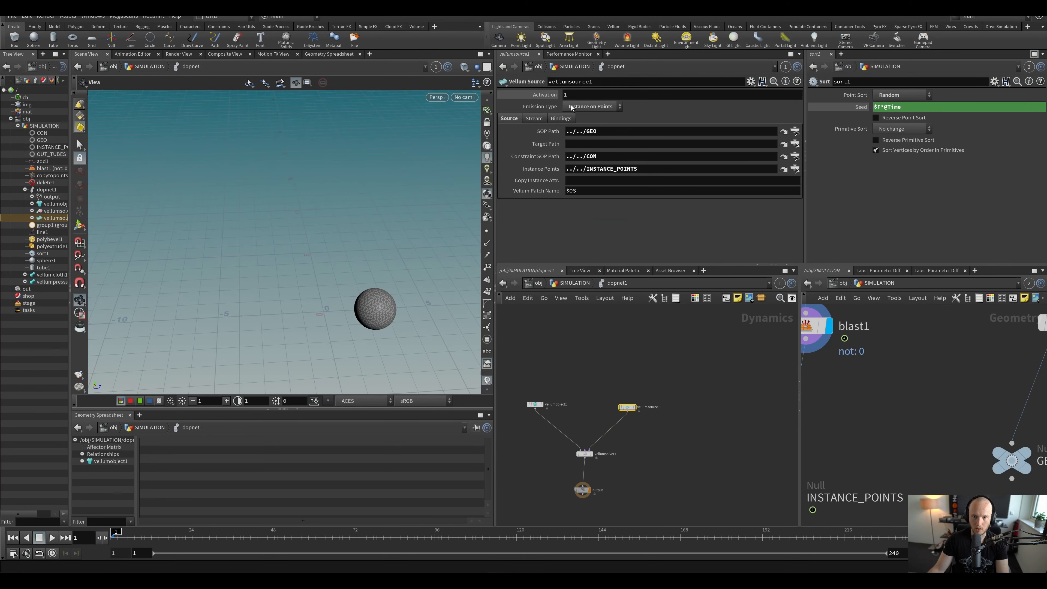
key(Up)
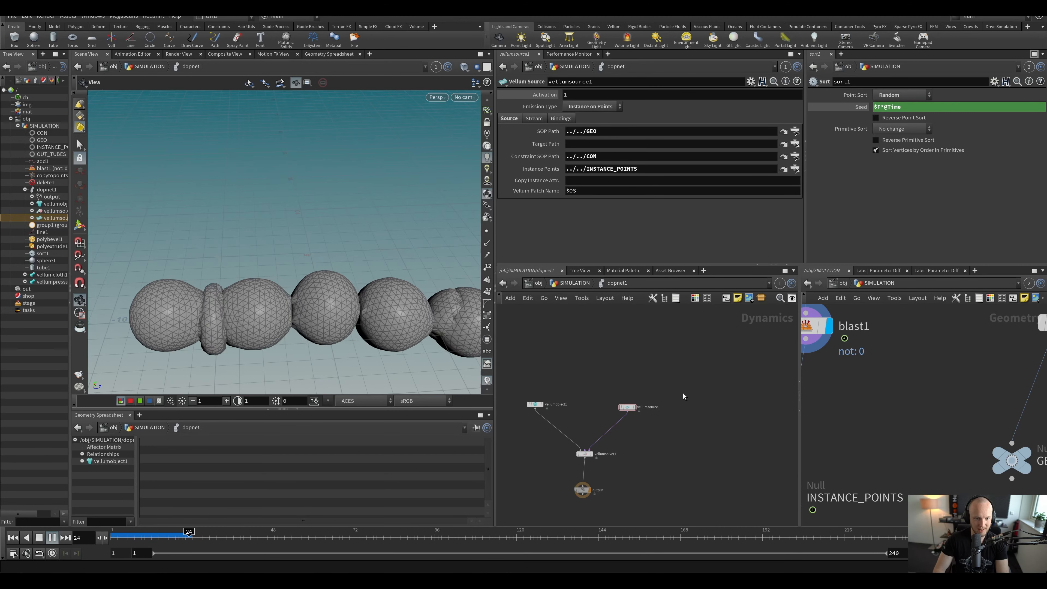
key(Escape)
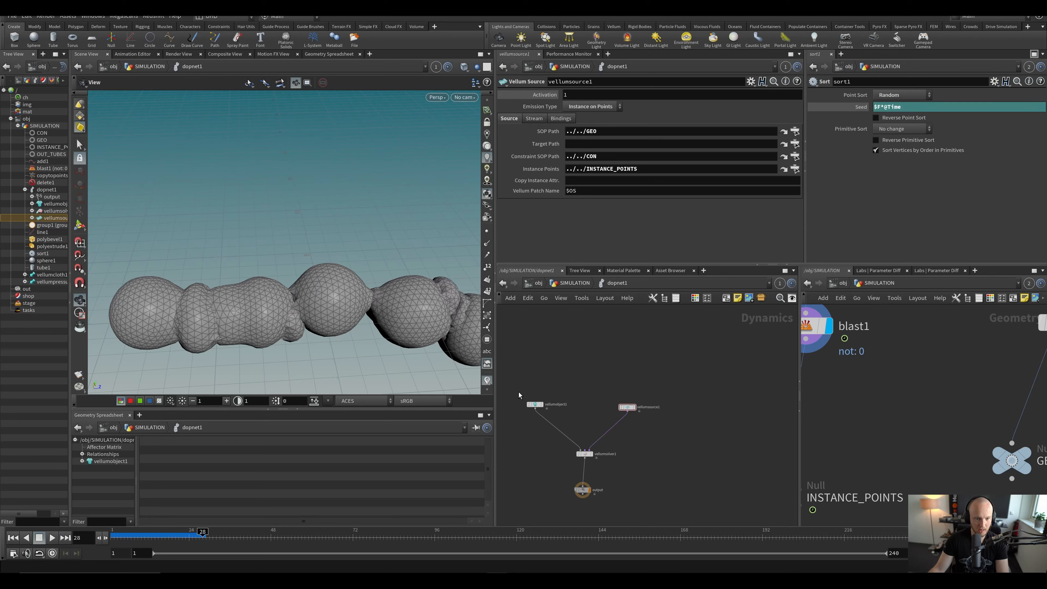
Step: Inspect the overlapping balloons up close in wireframe display and resume playback
drag(252, 274, 296, 220)
key(w)
right_drag(296, 221, 241, 262)
middle_drag(240, 262, 362, 210)
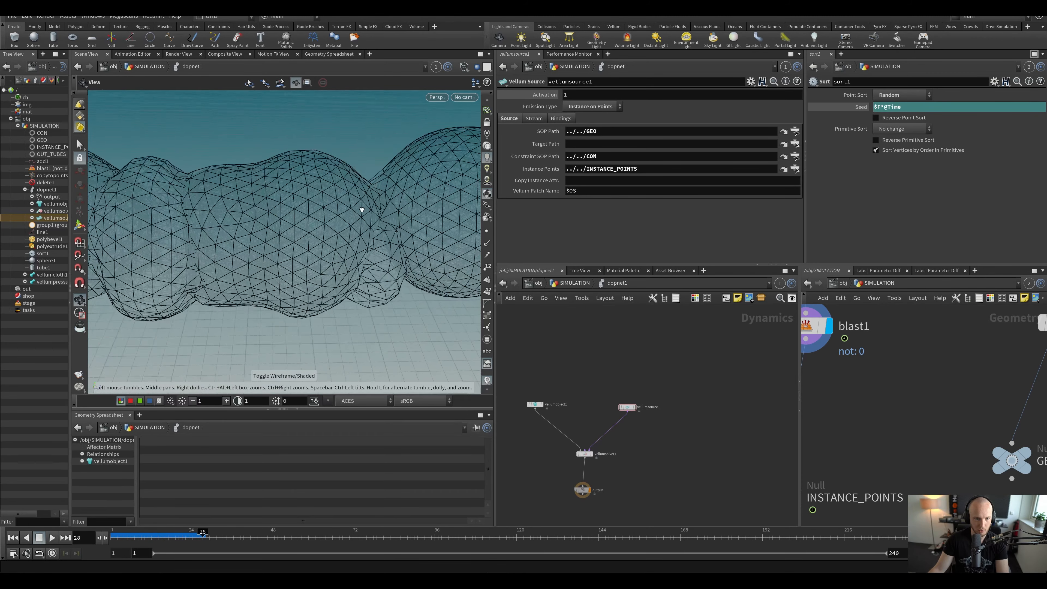
drag(362, 210, 385, 187)
key(Up)
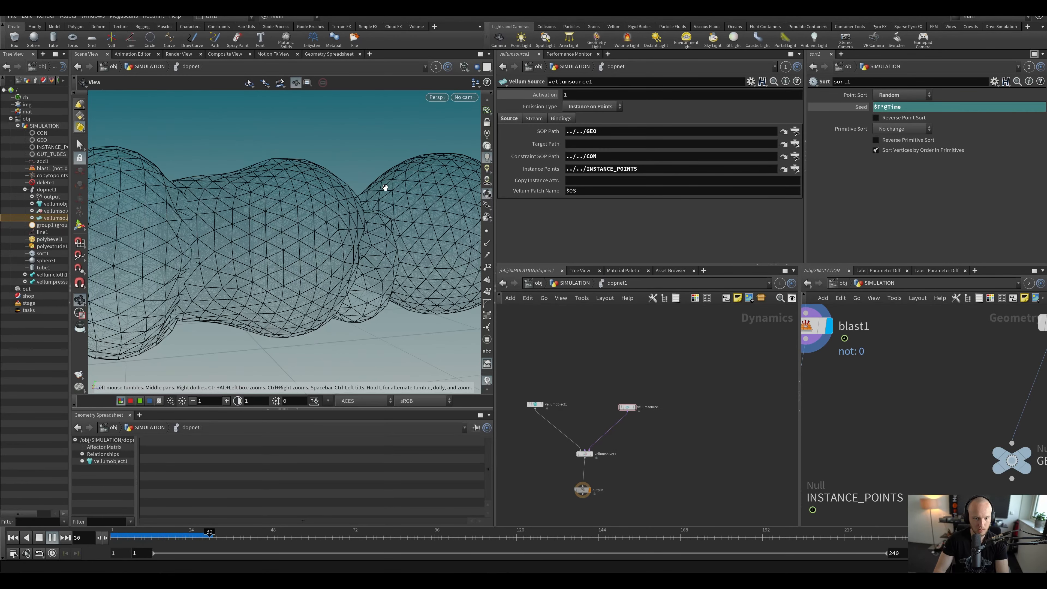
Step: Examine the intersecting balloons in shaded display from several angles, and scrub through the cached early frames
key(w)
drag(385, 188, 322, 271)
right_drag(322, 271, 202, 253)
key(Escape)
mouse_move(201, 252)
mouse_down()
mouse_move(383, 268)
mouse_move(305, 272)
mouse_up()
right_drag(305, 272, 355, 248)
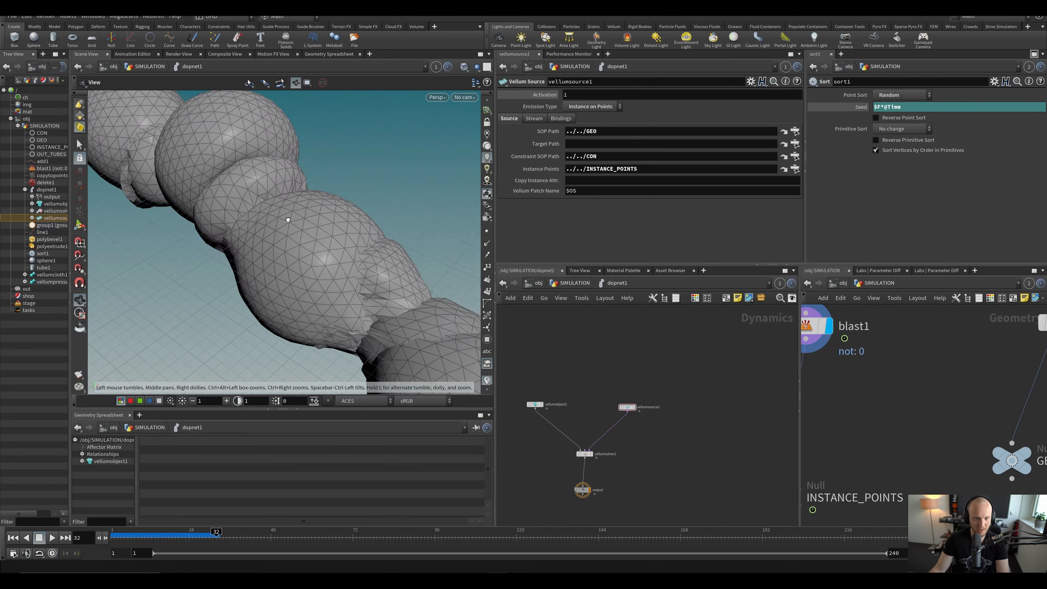
drag(354, 248, 371, 227)
right_drag(371, 228, 243, 239)
drag(243, 239, 305, 230)
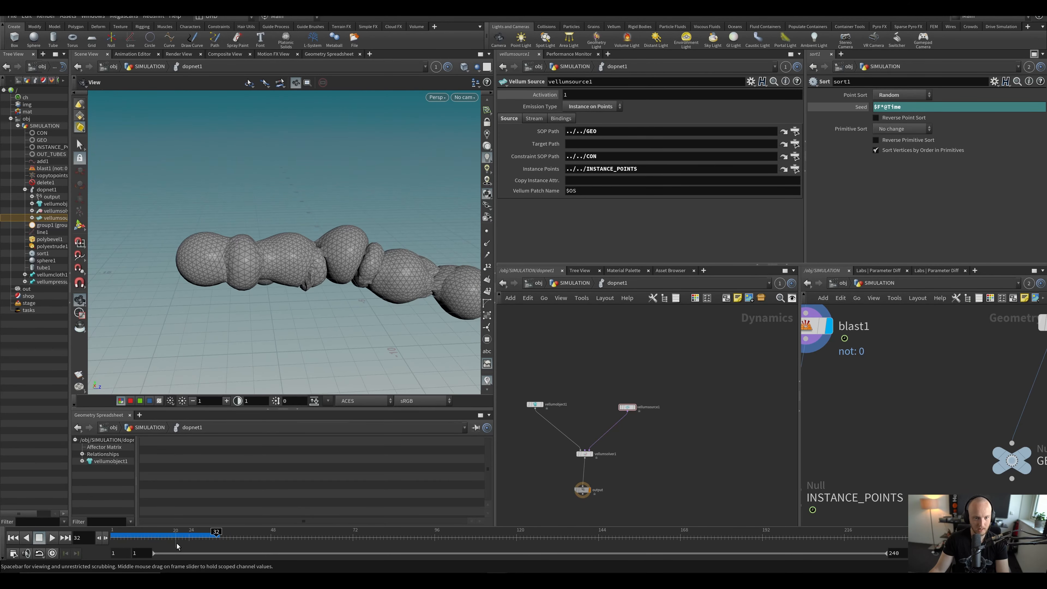
drag(122, 538, 160, 538)
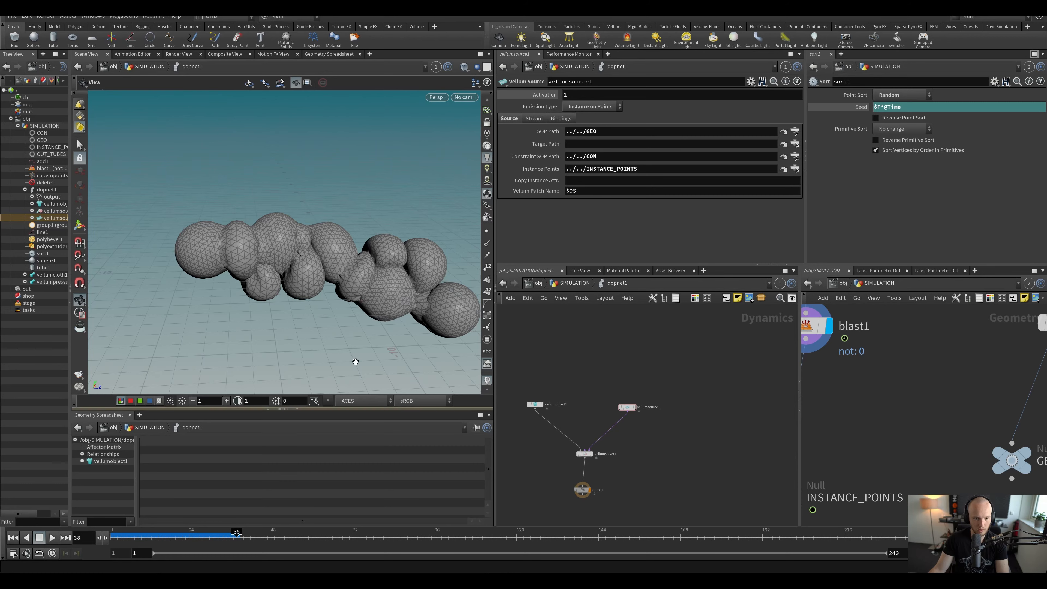
Step: Examine the intersecting balloons at frame 38 up close from several angles
drag(355, 363, 180, 247)
drag(428, 252, 196, 289)
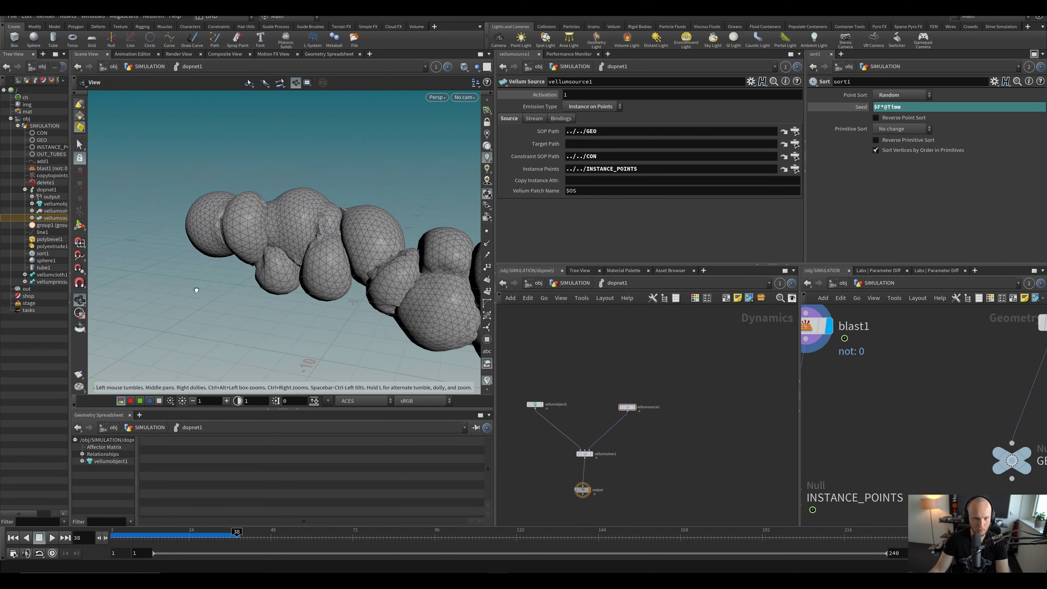
right_drag(197, 290, 344, 201)
drag(358, 240, 337, 280)
right_drag(336, 281, 372, 255)
drag(372, 255, 397, 232)
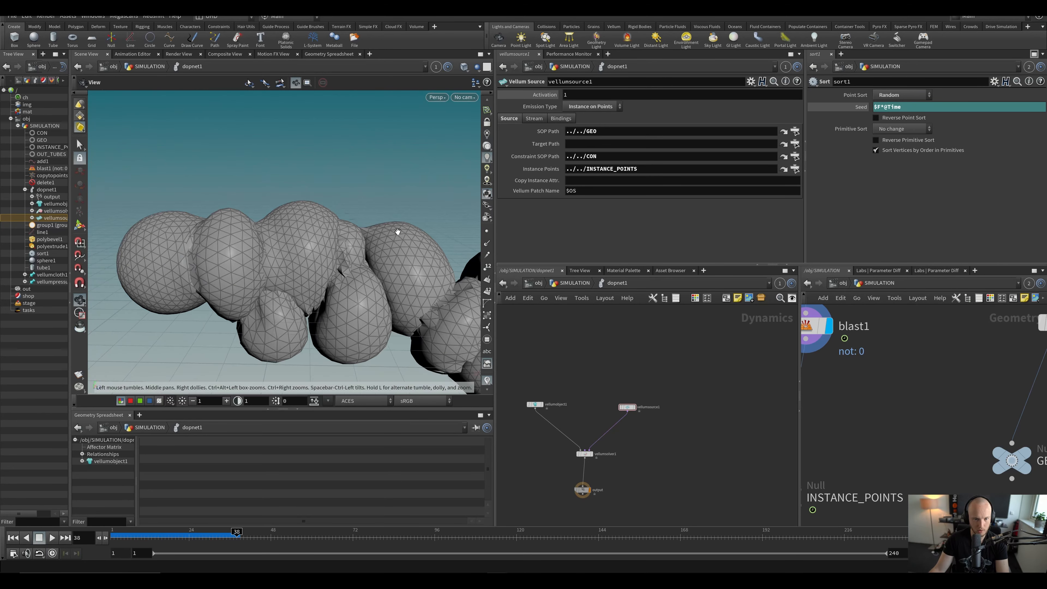
right_drag(397, 231, 342, 272)
Step: Replay the simulation from frame 1, scrub back to the first frame and save the scene
click(13, 538)
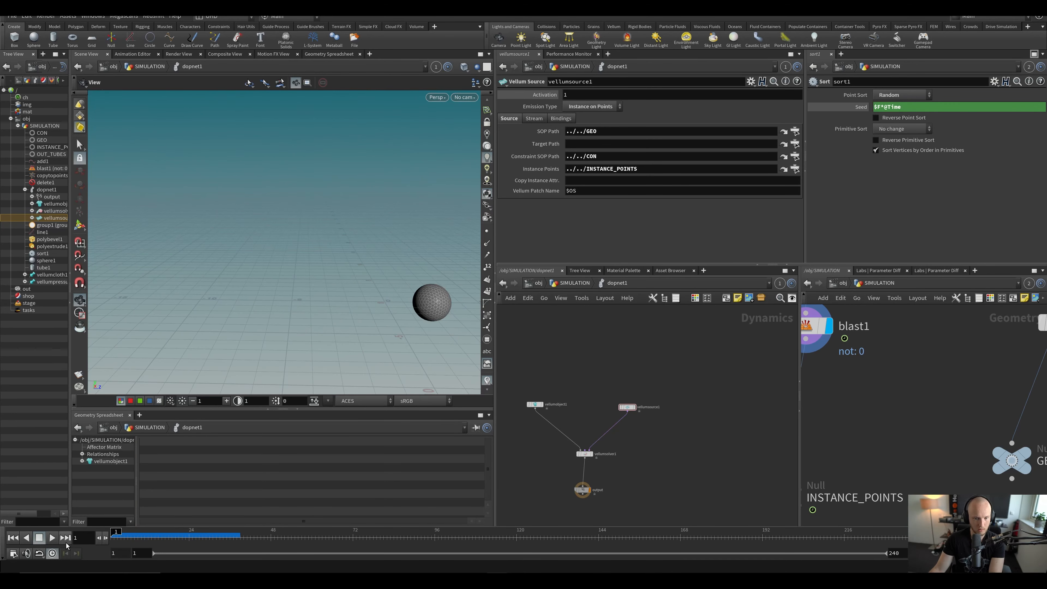
click(52, 538)
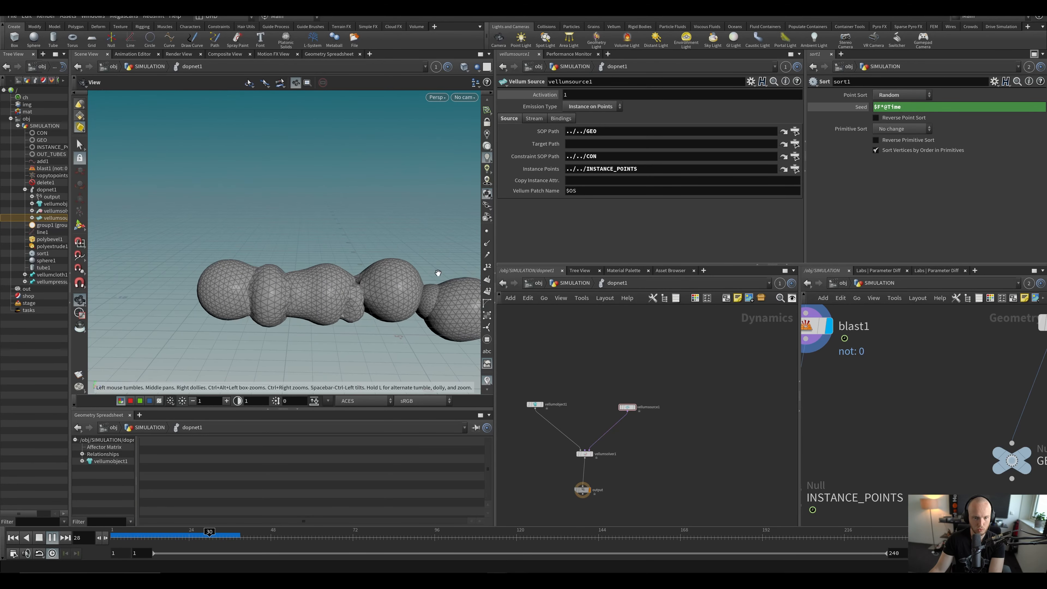
click(51, 538)
drag(231, 537, 118, 504)
key(ctrl+s)
Step: Save the scene again and set the Vellum Source's Activation to the expression $F%15
scroll(652, 386, up, 4)
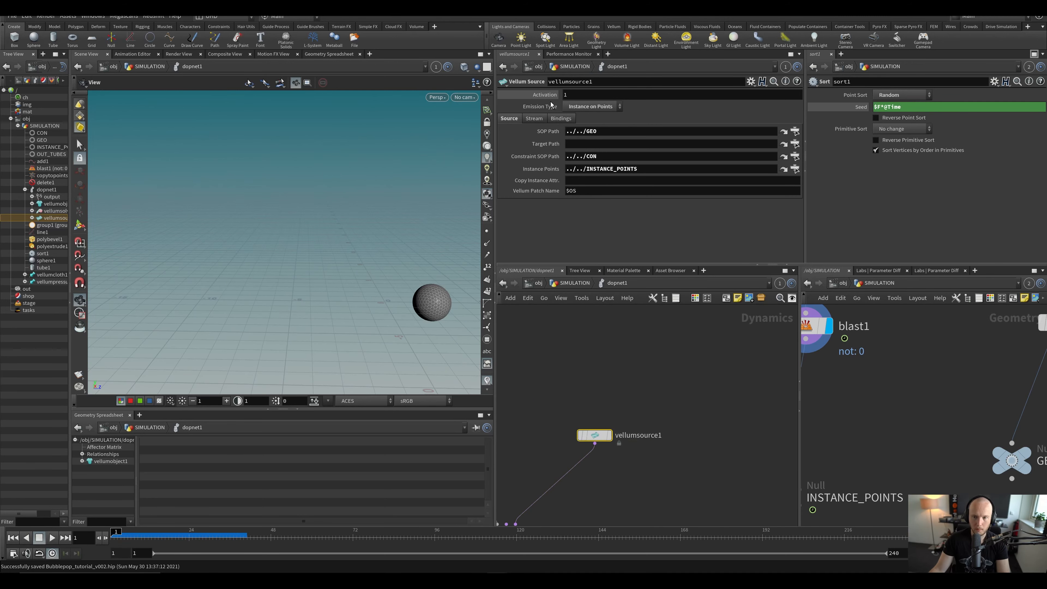
click(586, 98)
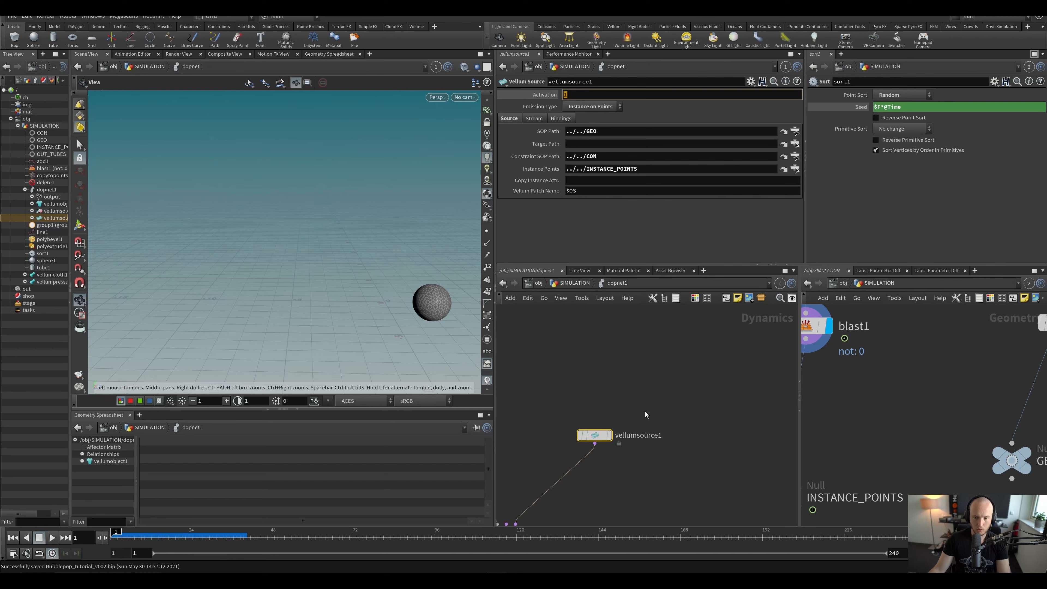
scroll(642, 379, down, 4)
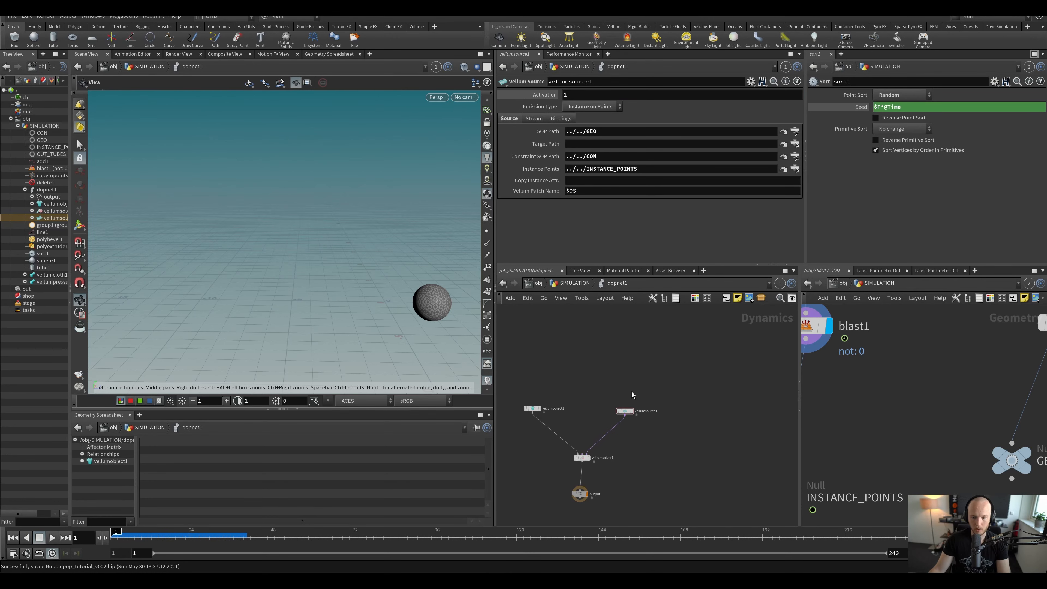
scroll(626, 413, up, 4)
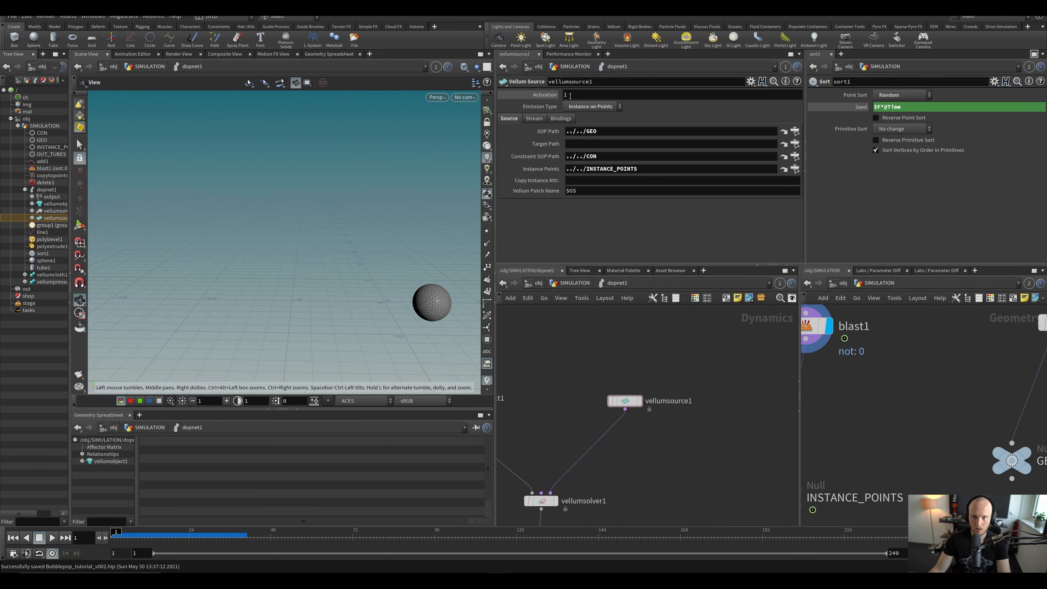
click(570, 96)
key(Return)
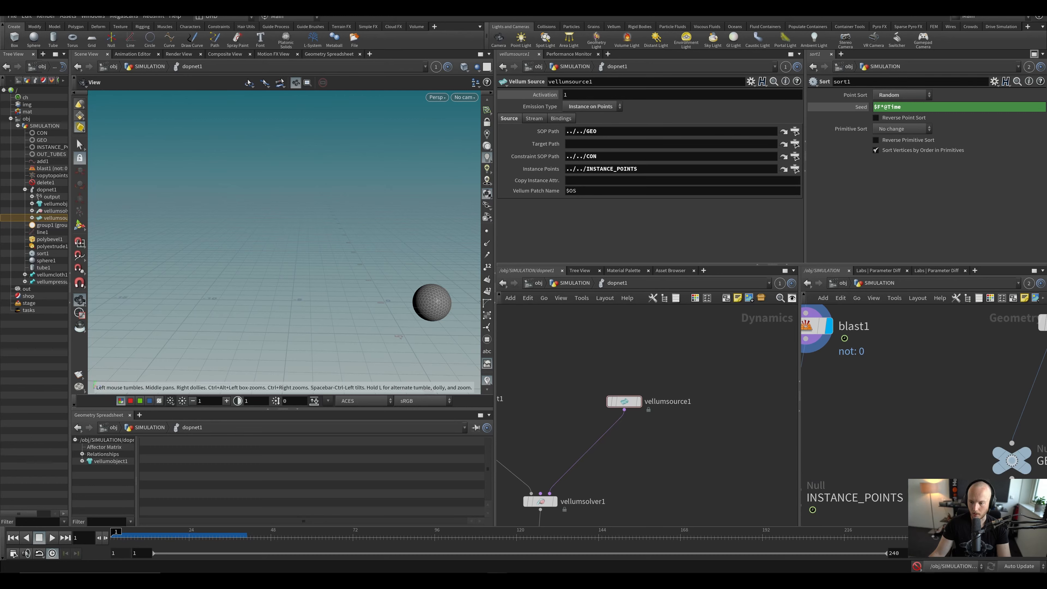
middle_drag(718, 477, 708, 465)
key(ctrl+s)
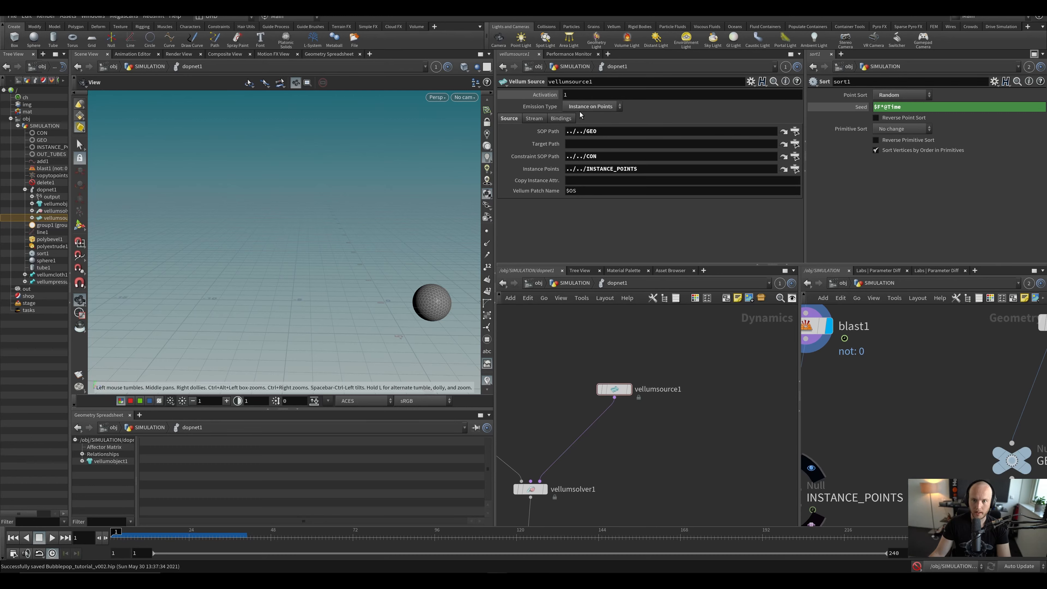
text($F)
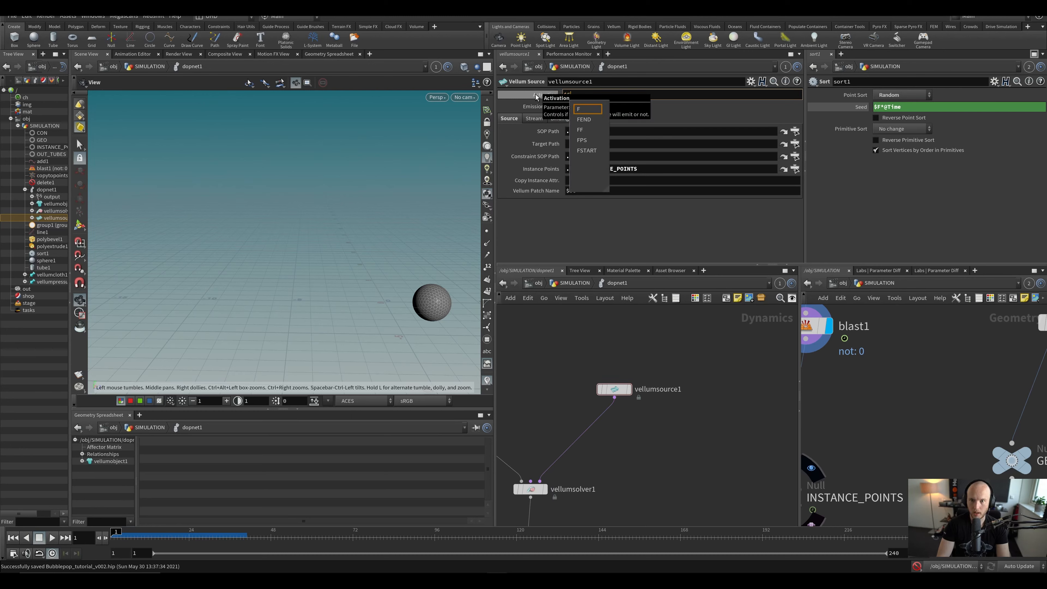
key(Escape)
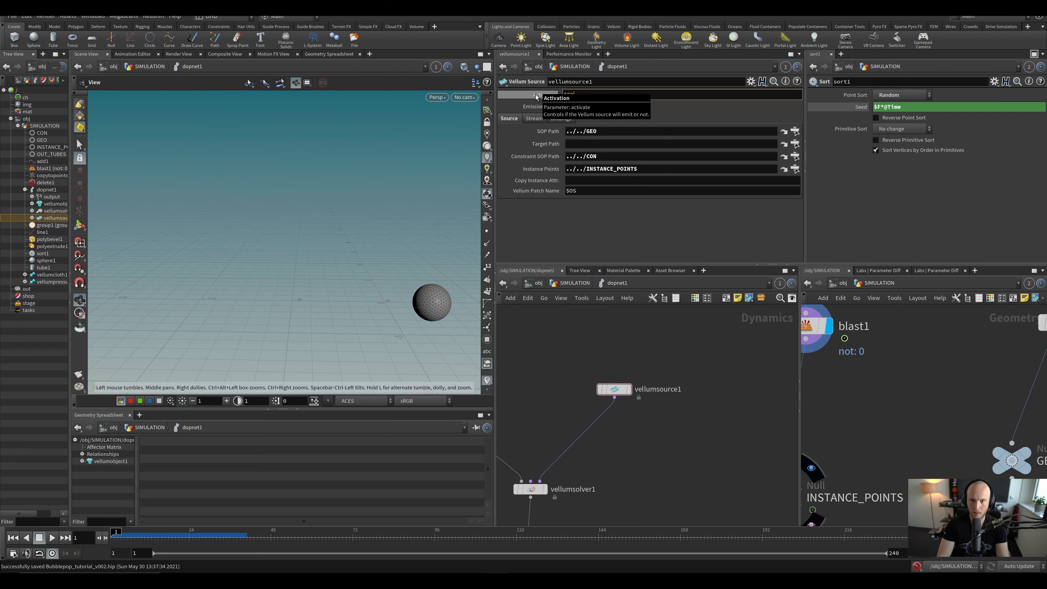
key(Return)
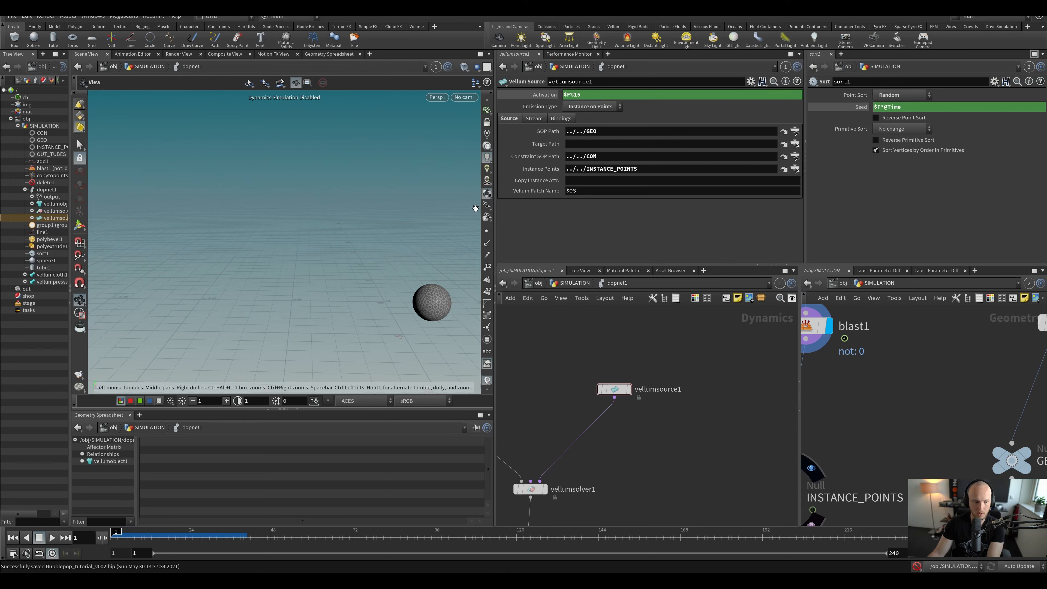
Step: Check the evaluated Activation value over the first frames, returning to frame 1 and to the expression display
click(548, 97)
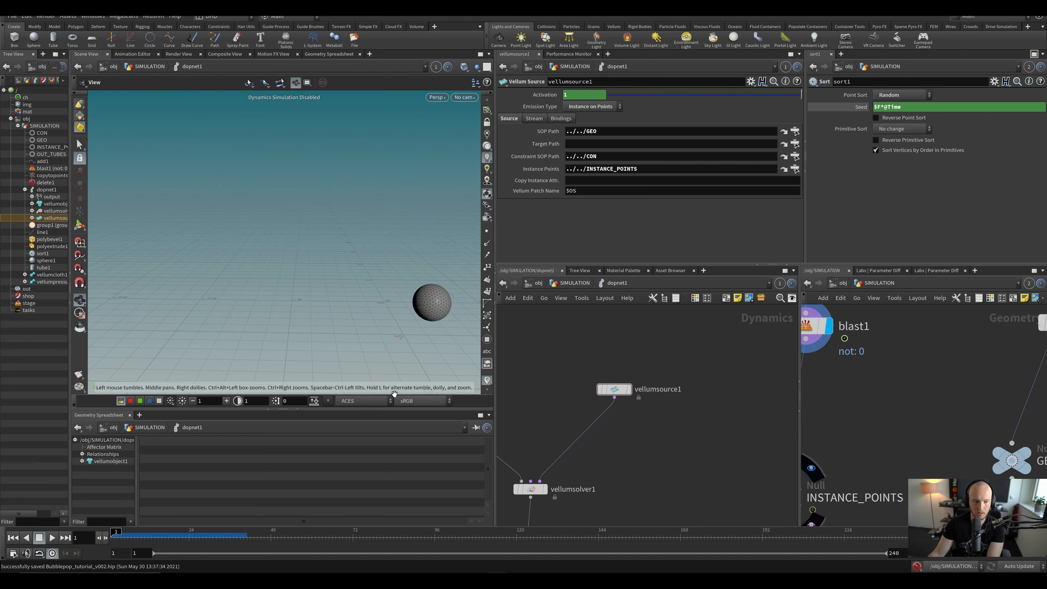
key(Up)
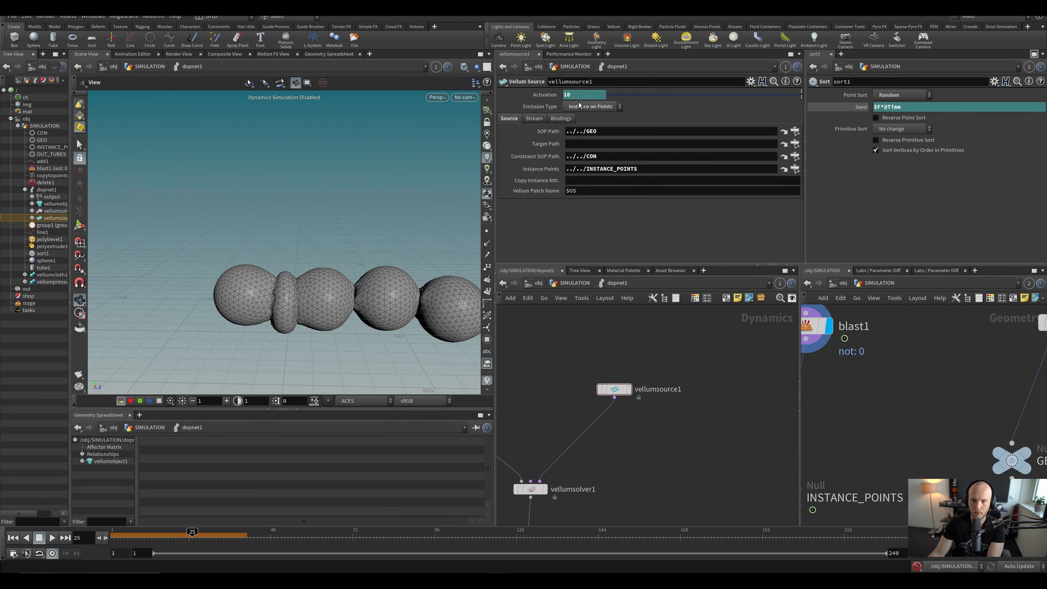
key(ctrl+Up)
click(544, 94)
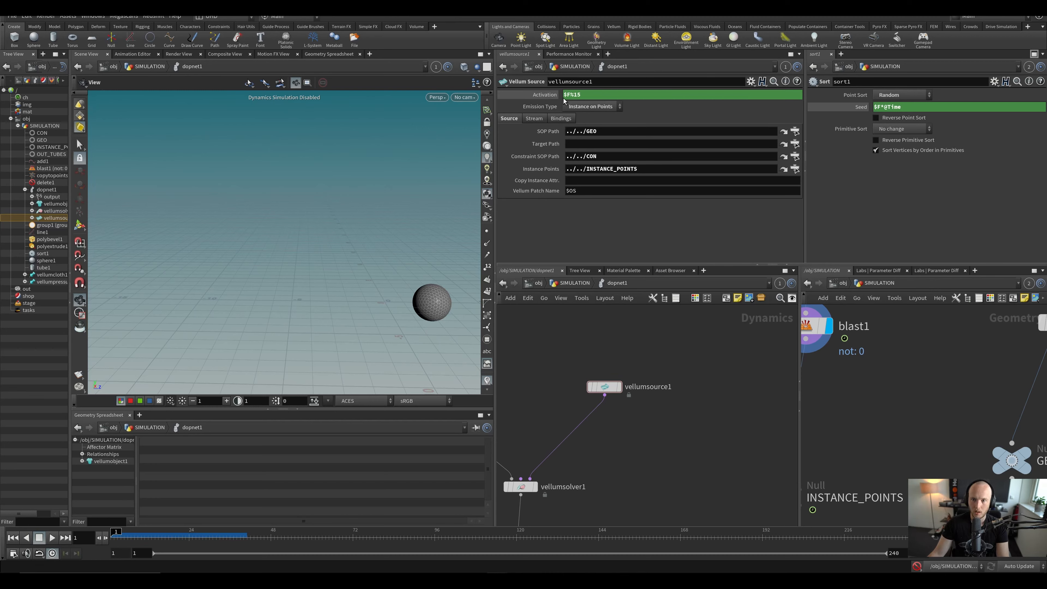
middle_drag(586, 498, 568, 483)
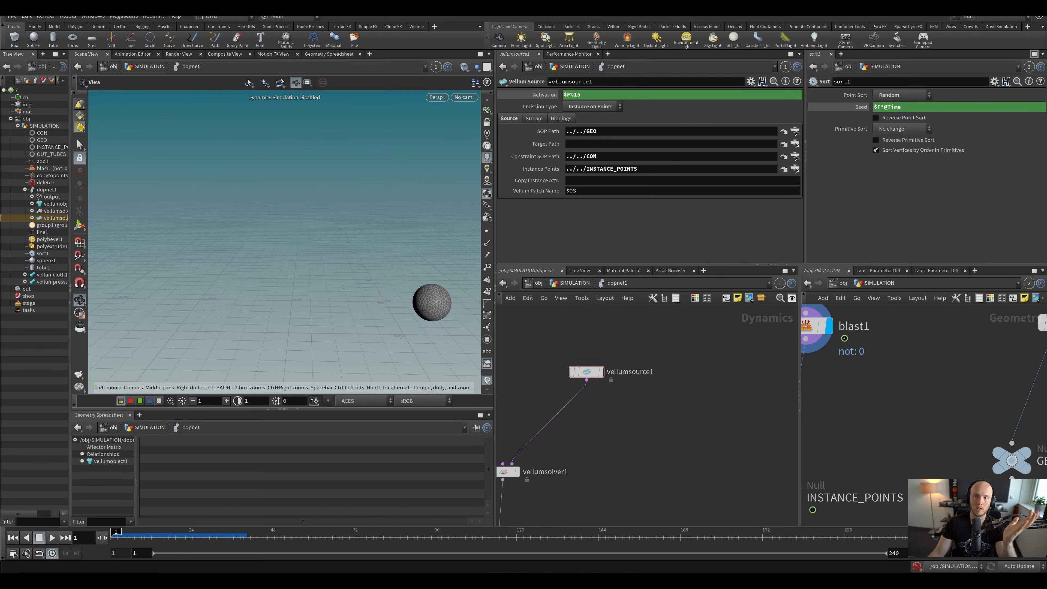
click(545, 95)
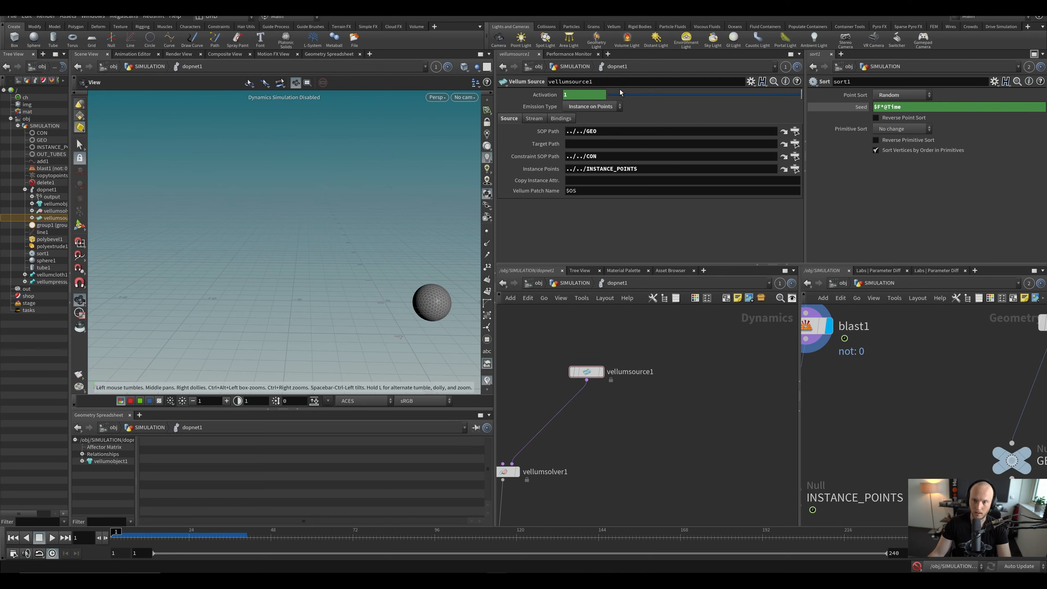
click(544, 95)
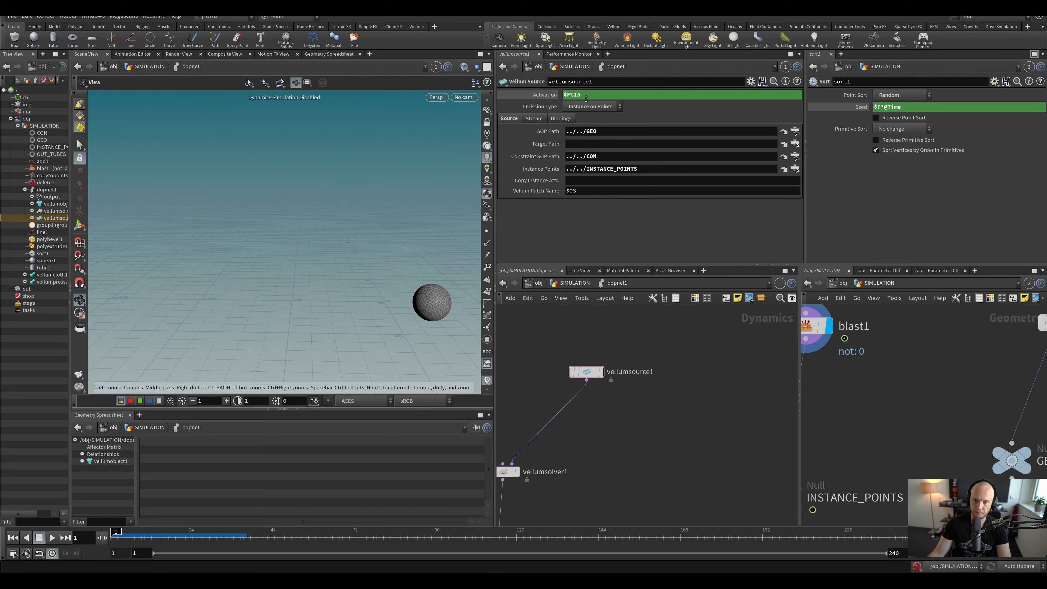
Step: Change the Vellum Source's Activation expression to $F%15==1
click(594, 96)
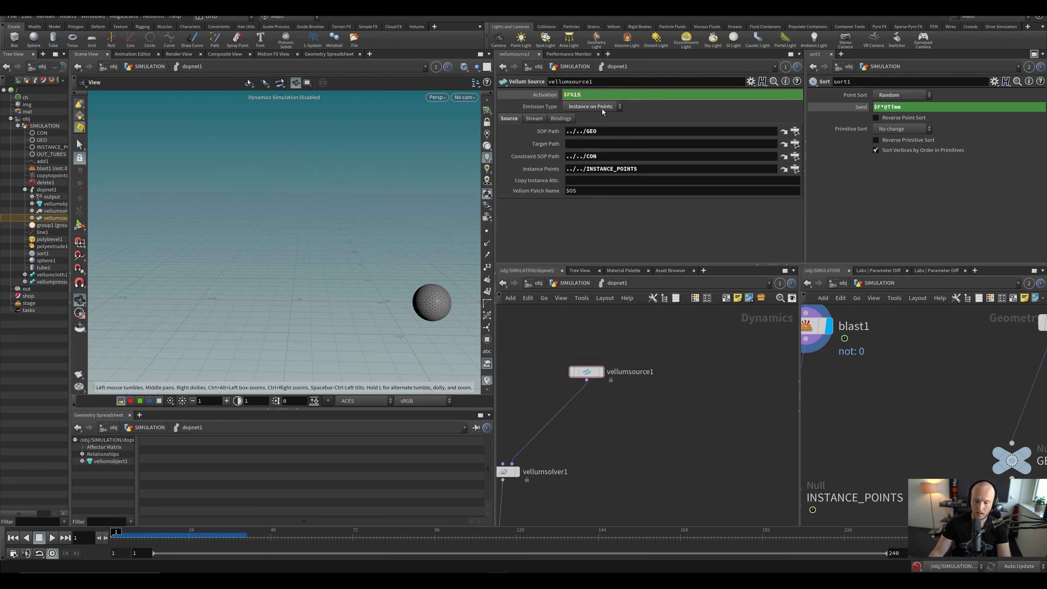
text(==1)
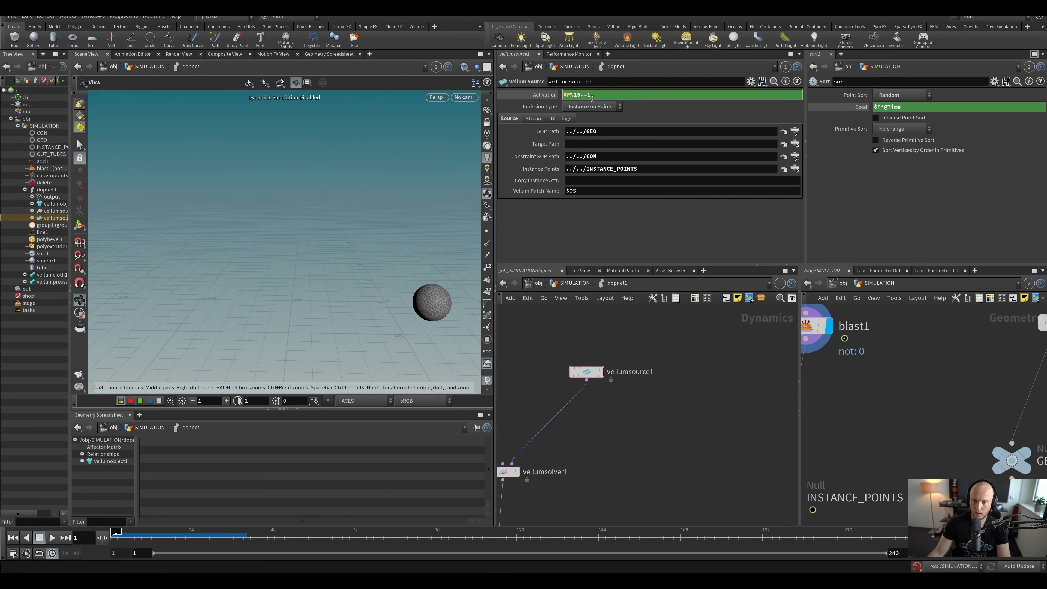
click(689, 417)
Step: Show the evaluated Activation value, check how it changes over the frames, and return to frame 1
click(551, 96)
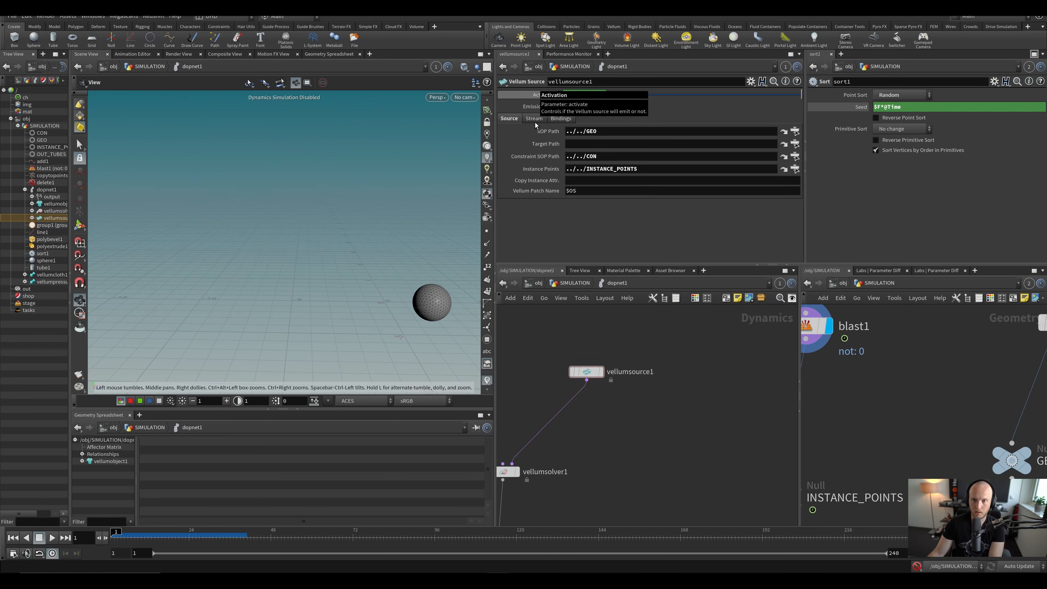
key(Up)
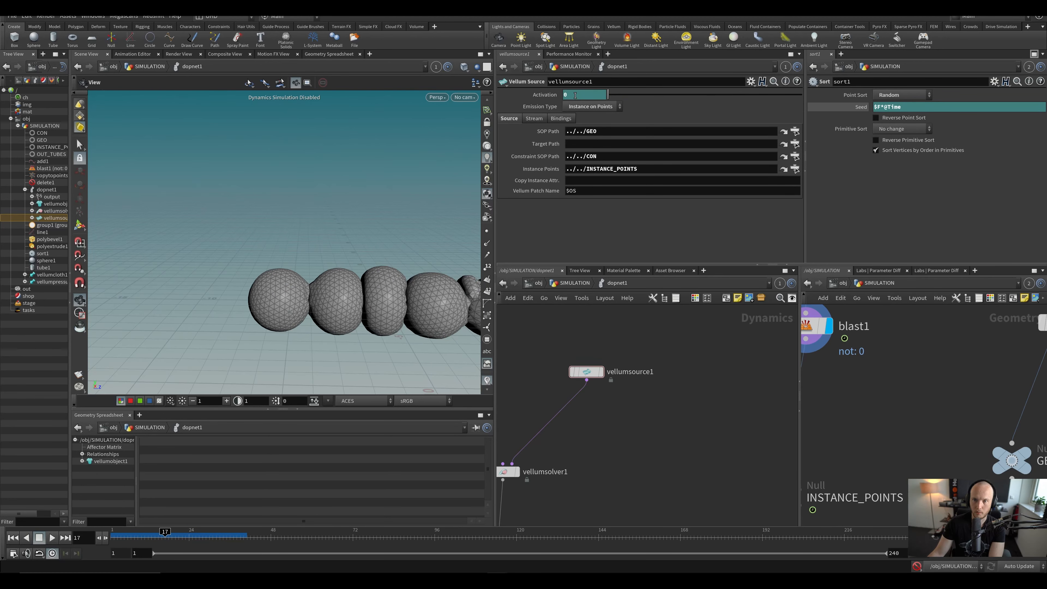
text(1)
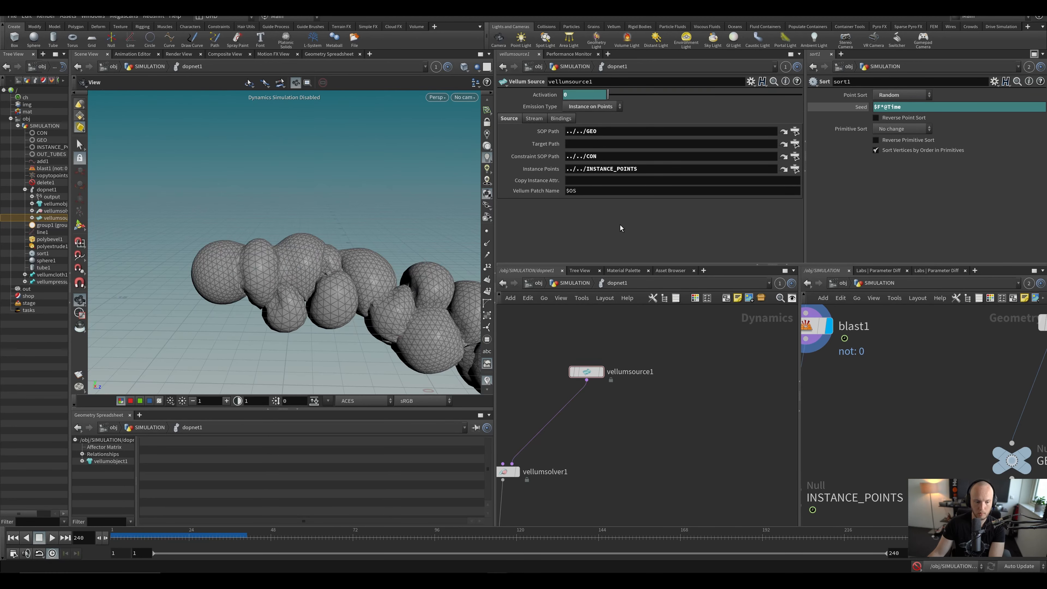
key(ctrl+Up)
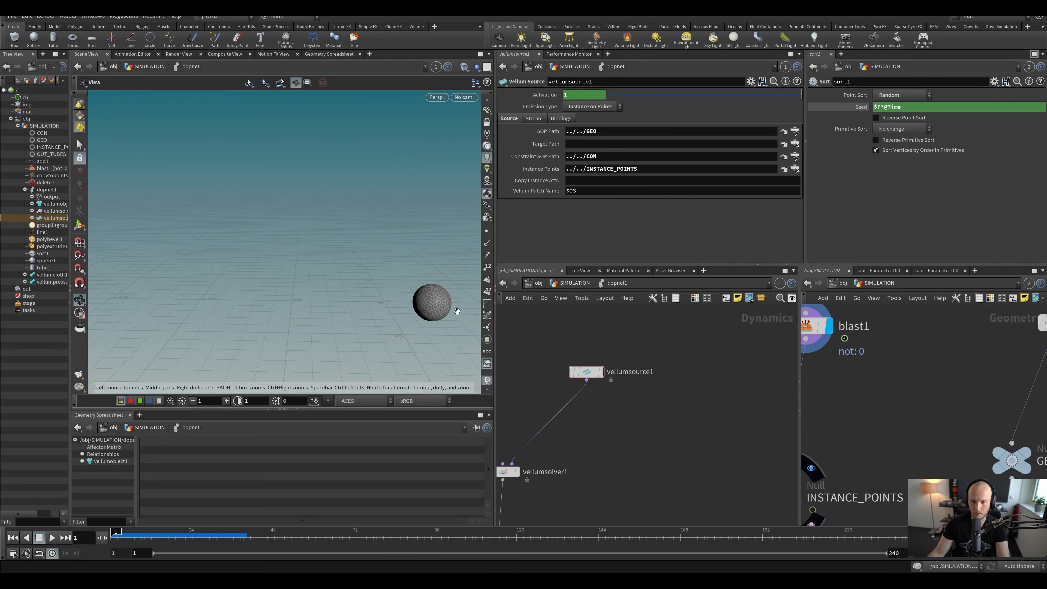
Step: Reset the dopnet1 simulation, play it to about frame 100 and return to frame 1
drag(398, 258, 328, 261)
key(h)
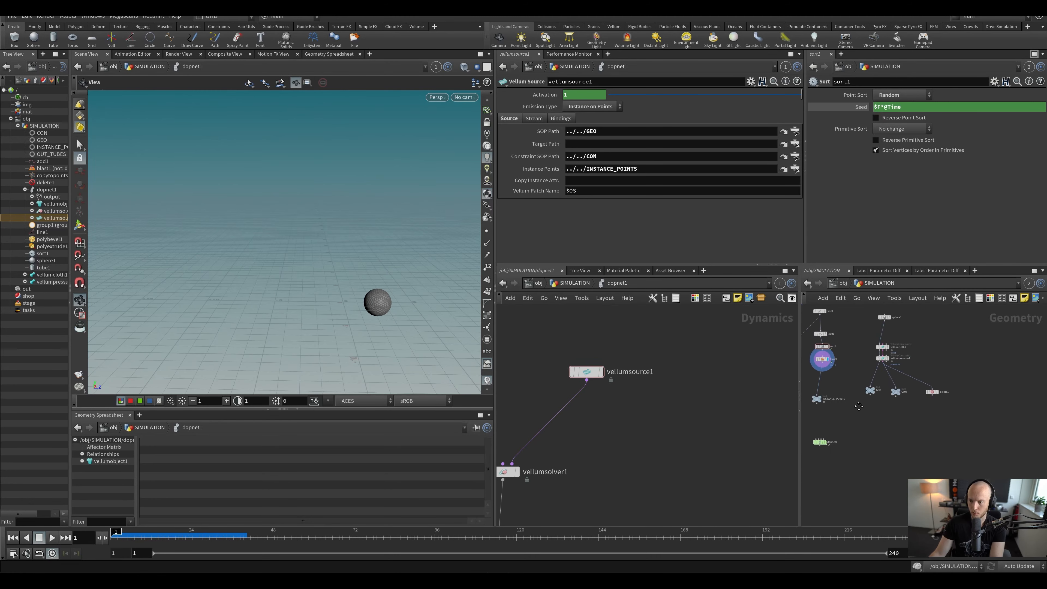
click(819, 447)
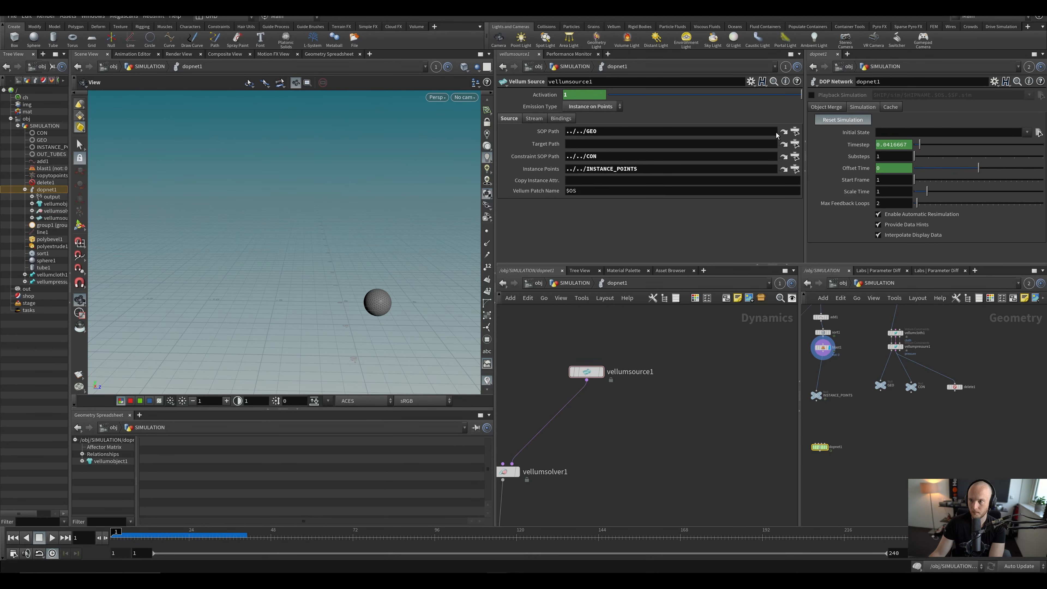
key(Up)
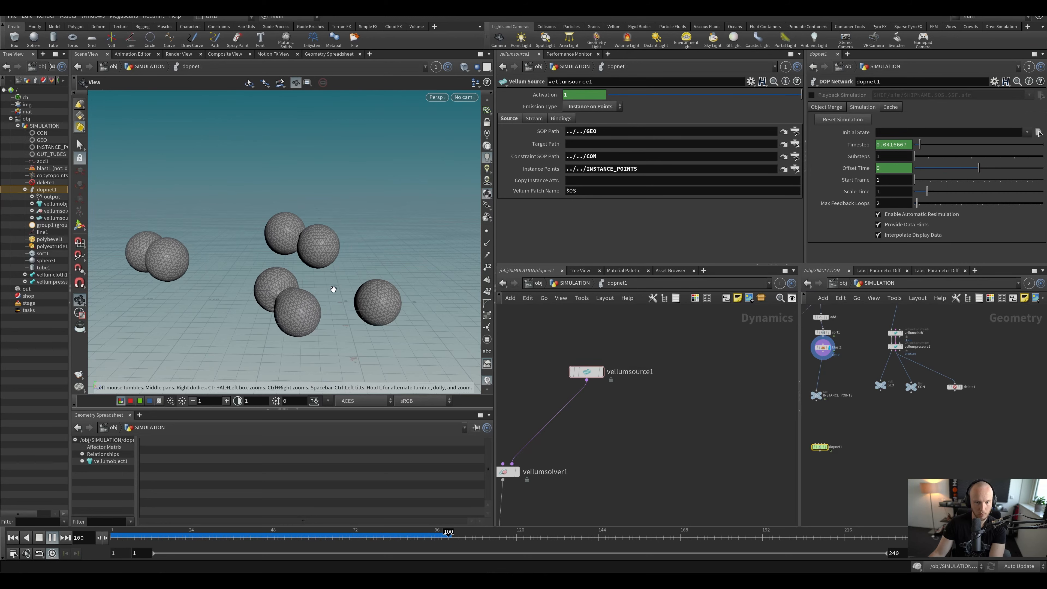
key(ctrl+Up)
Step: Open vellumpressure1's parameters to review the Stretch settings, and save the scene
middle_drag(684, 453, 707, 453)
scroll(853, 350, up, 3)
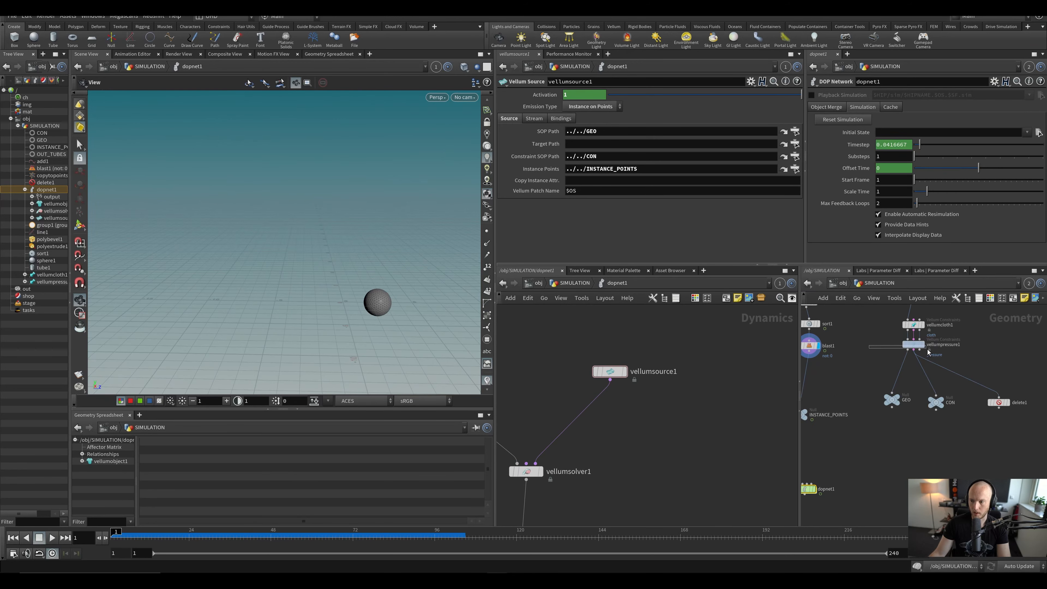
click(914, 345)
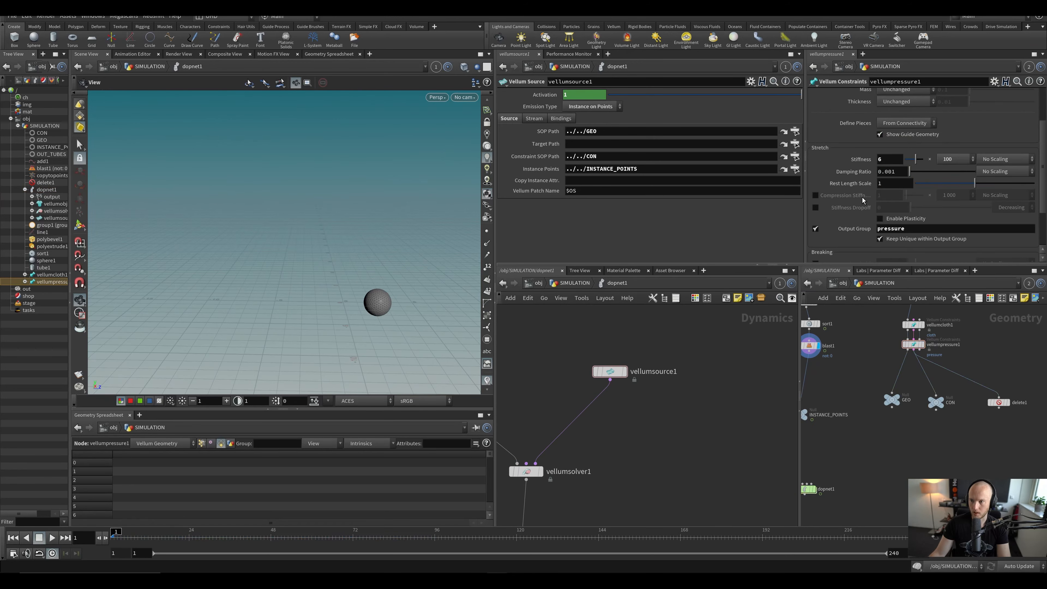
key(ctrl+s)
middle_drag(632, 386, 660, 393)
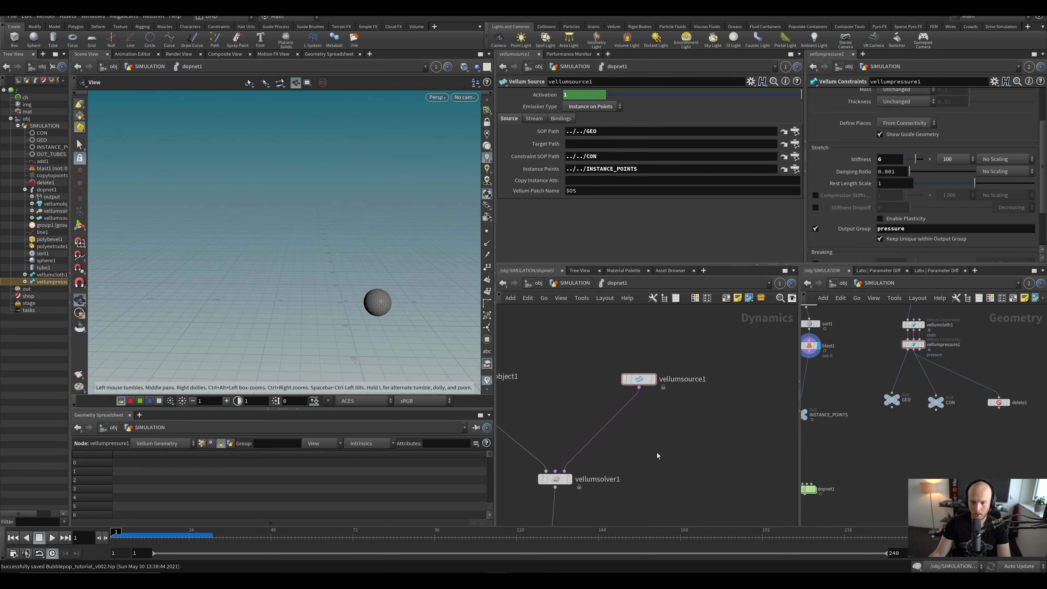
Step: Add a POP Force node inside dopnet1 and wire it into the middle input of vellumsolver1
scroll(686, 426, up, 2)
scroll(656, 428, down, 3)
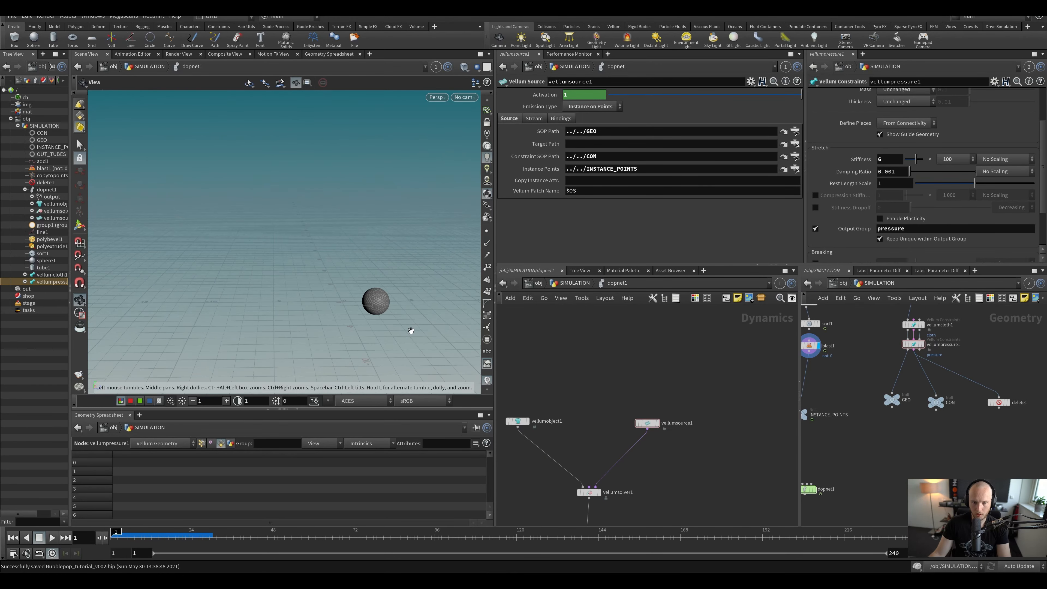
key(Tab)
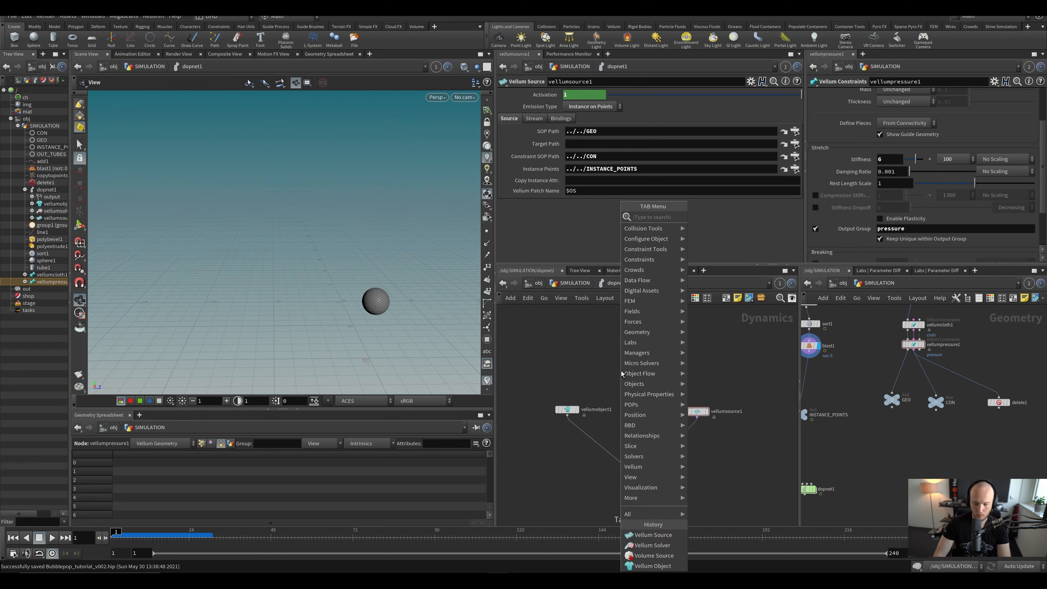
text(popforce)
key(Return)
click(637, 374)
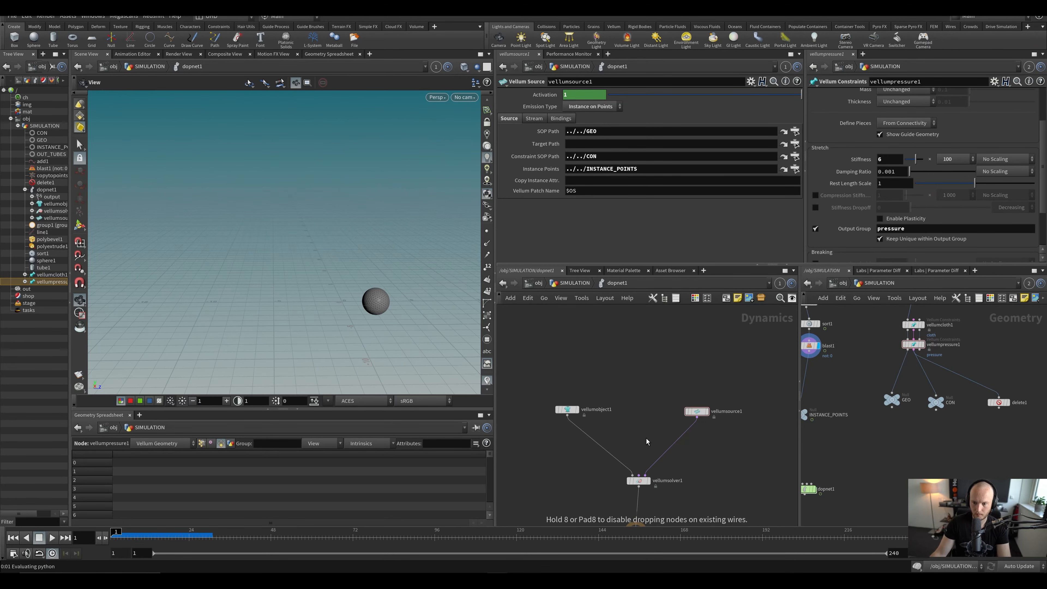
click(639, 475)
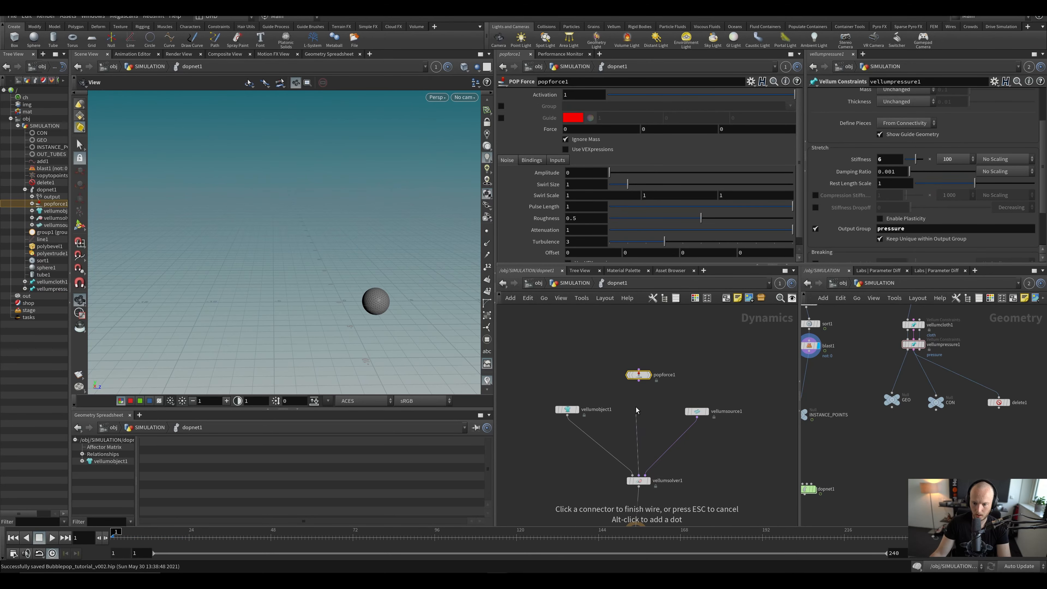
click(639, 380)
Step: Set the POP Force's Y force to 2, play the simulation past frame 90 and scrub back to the start
click(659, 130)
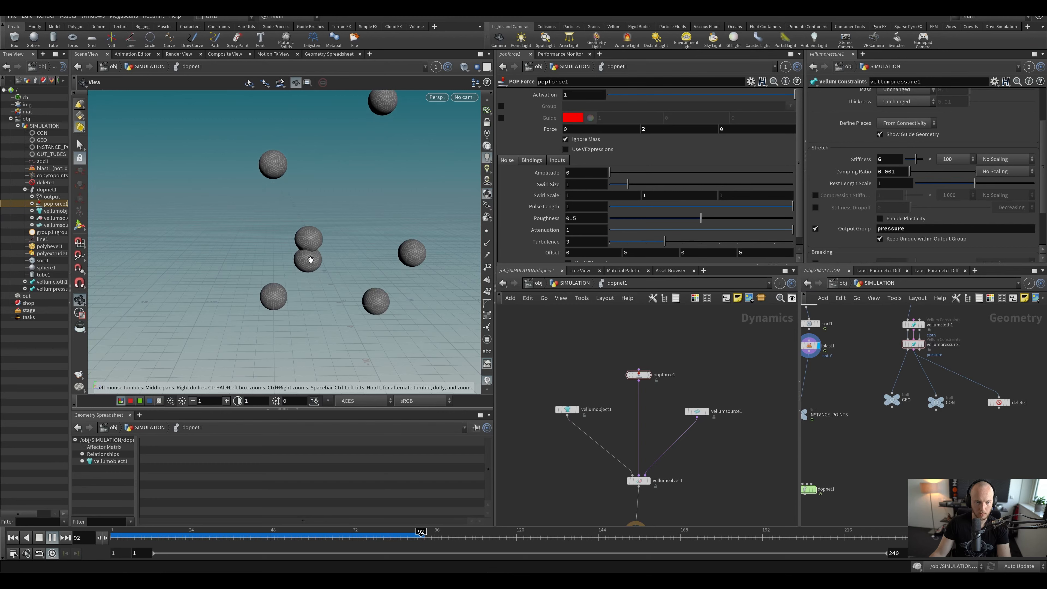
drag(283, 543, 112, 538)
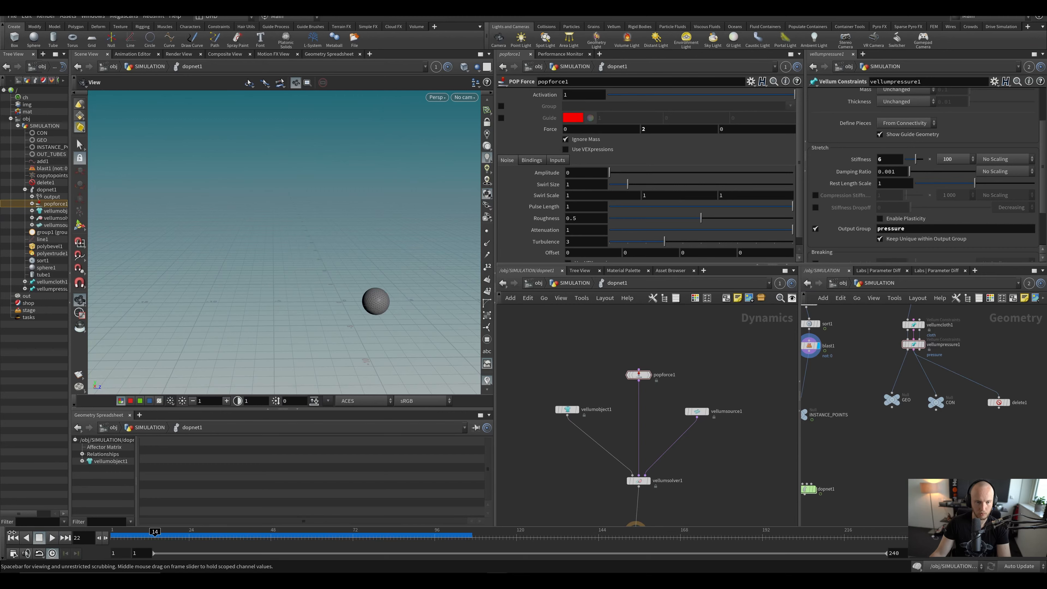
Step: Set the frequency of the sphere1 node to 5
middle_drag(872, 330, 852, 445)
drag(847, 358, 923, 411)
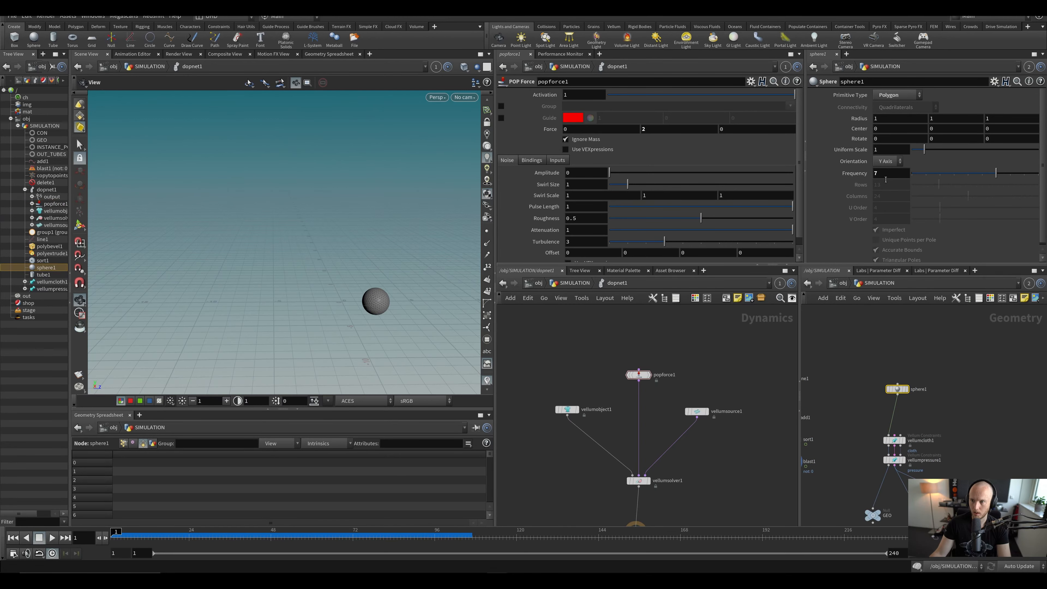
text(5)
key(Return)
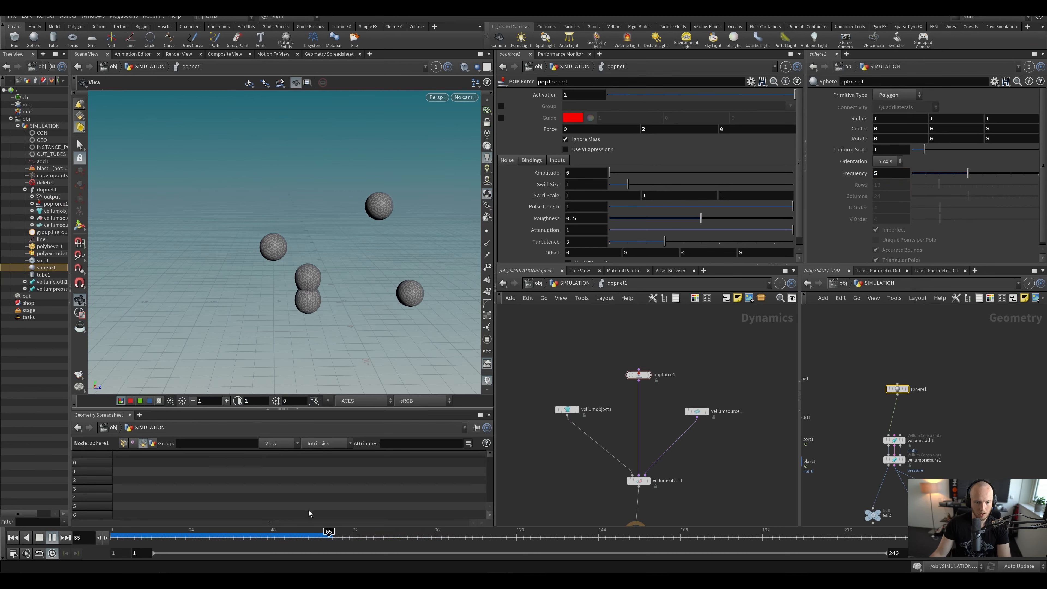
Step: Set the Y force of popforce1 to 4, replay the simulation from the first frame, and save the scene
key(ctrl+Up)
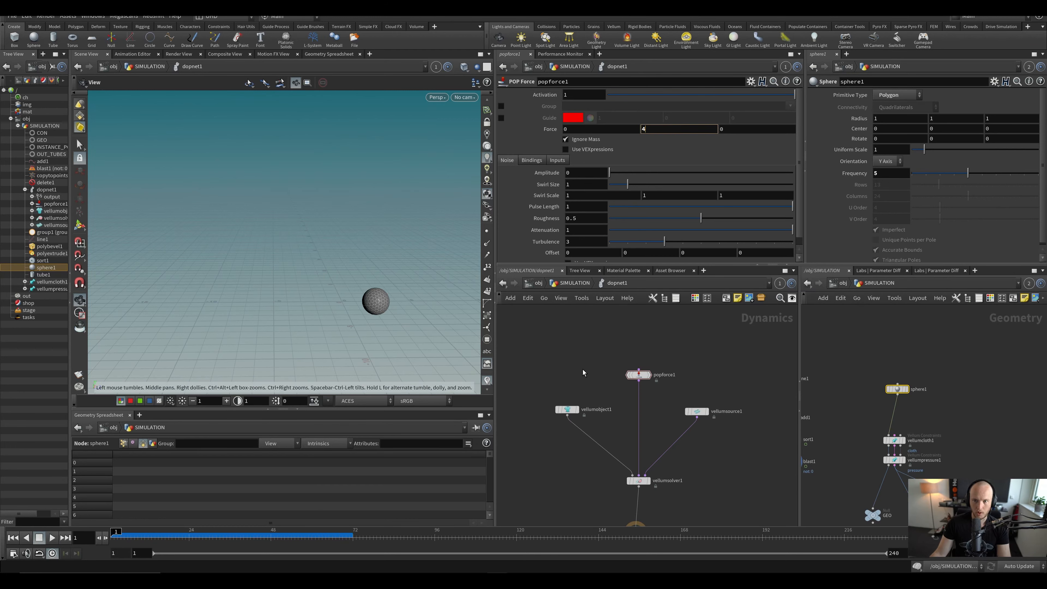
key(Up)
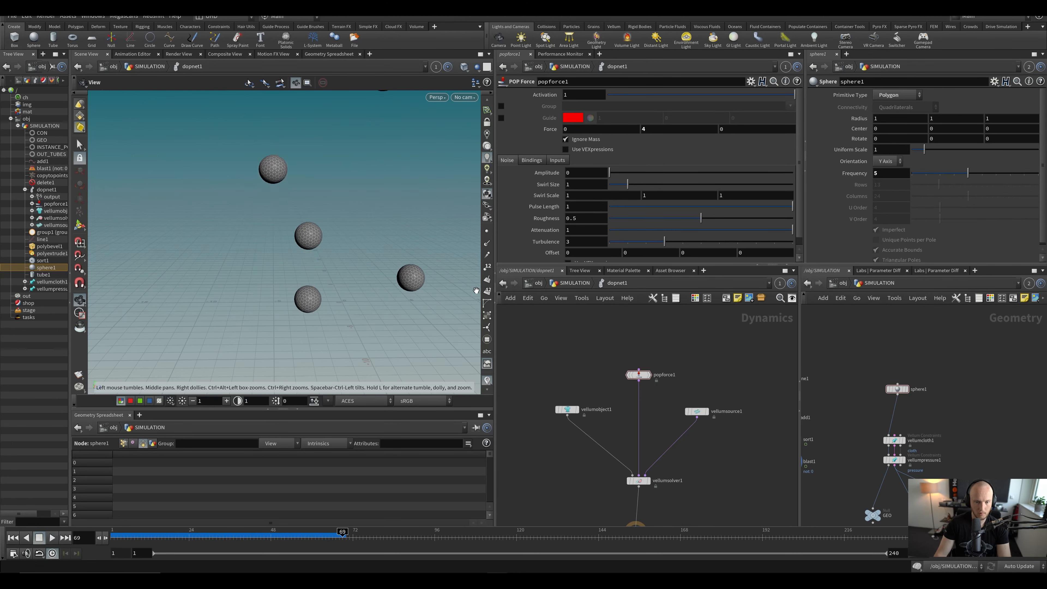
key(ctrl+s)
Step: Add a Static Object named collision_tubes to the dopnet1 network and save the scene
middle_drag(827, 472, 1031, 326)
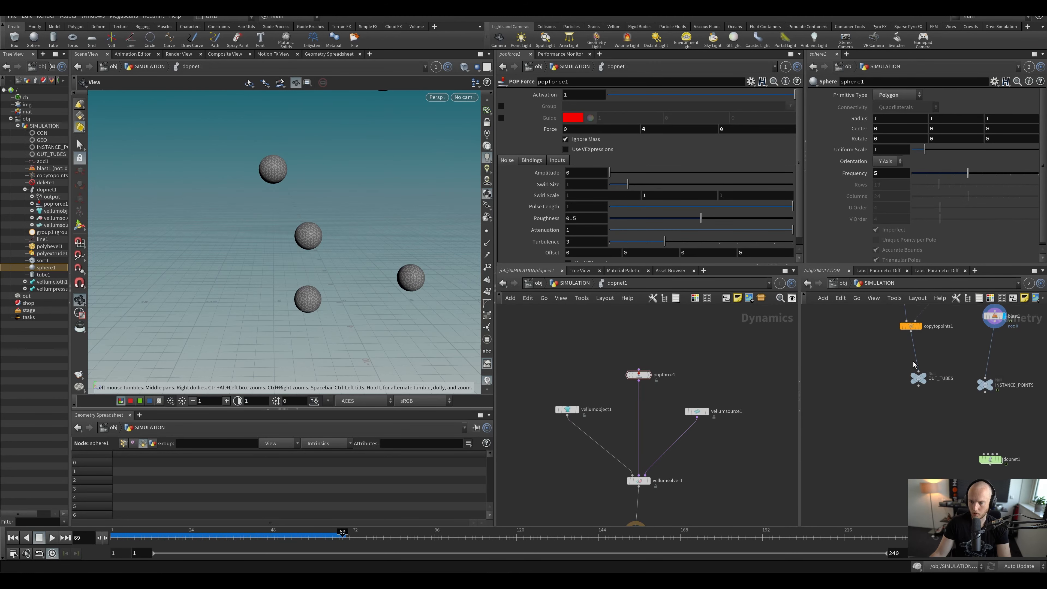
click(918, 377)
key(Tab)
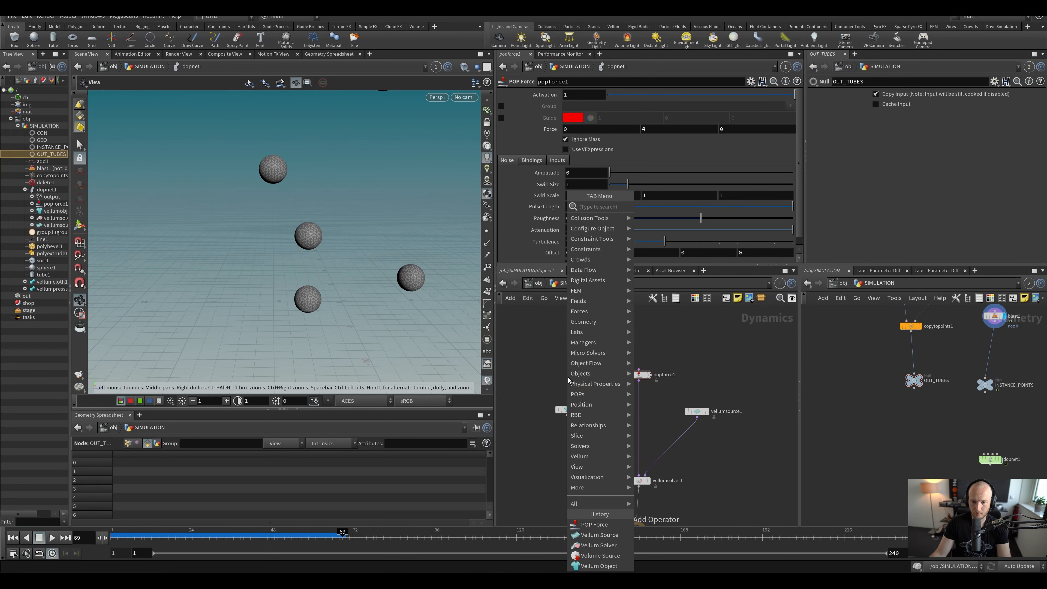
text(stat)
click(664, 210)
click(554, 375)
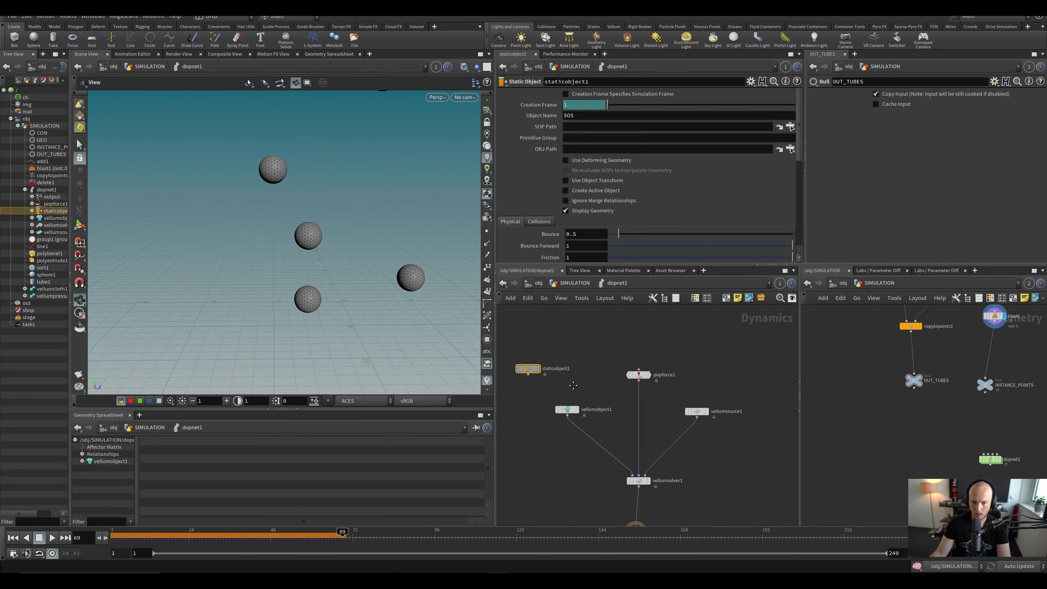
middle_drag(563, 371, 614, 376)
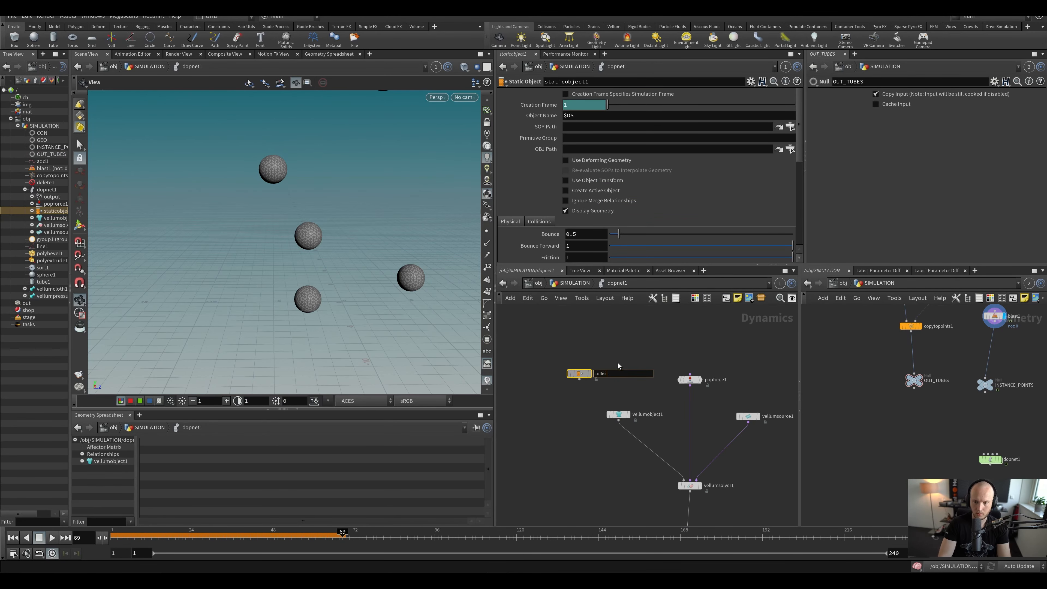
text(collision_tubes)
key(Return)
key(ctrl+s)
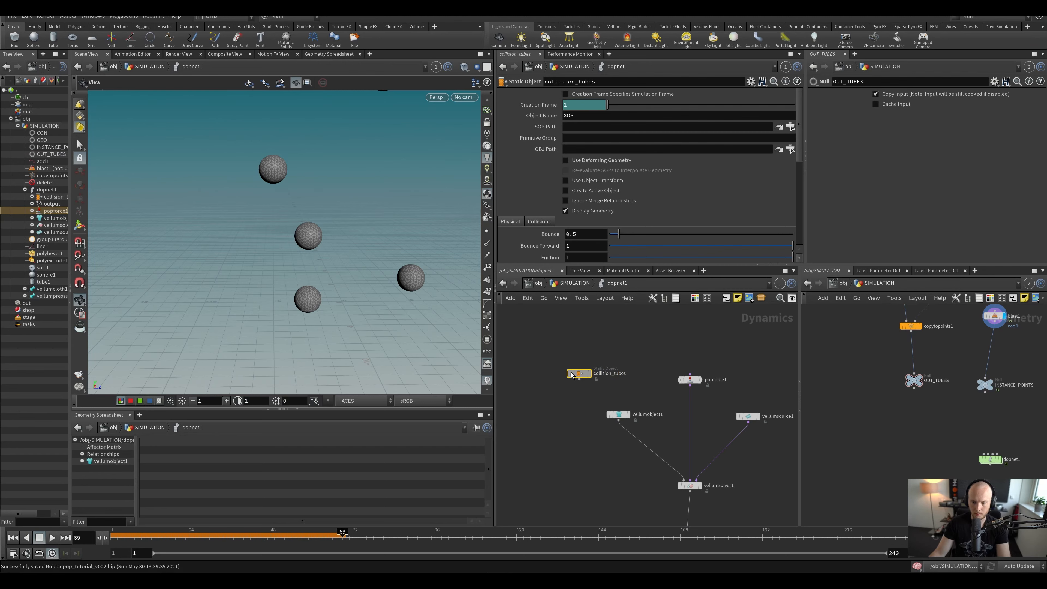
Step: Add a Merge node beside vellumsolver1 and wire collision_tubes into it
drag(580, 373, 540, 384)
middle_drag(605, 486, 596, 479)
click(597, 480)
key(Tab)
text(merge)
key(Return)
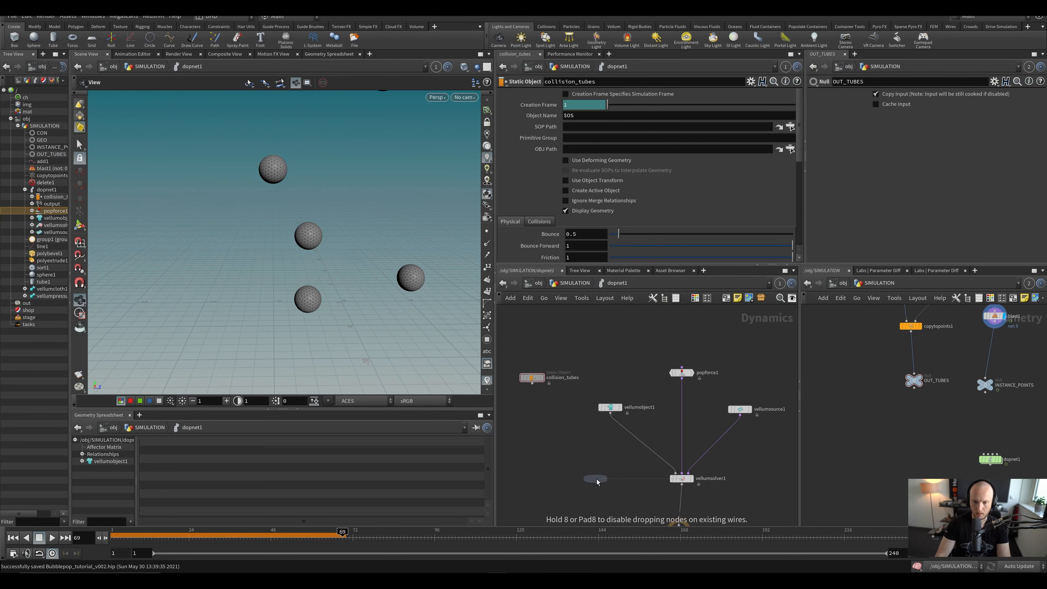
click(595, 479)
drag(532, 383, 595, 473)
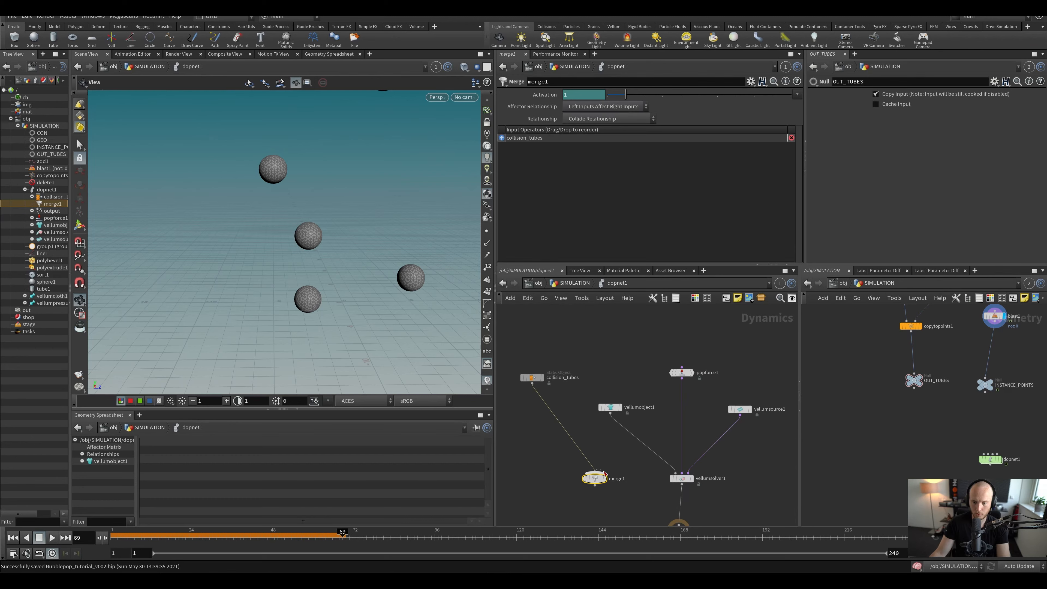
Step: Connect vellumsolver1 as the Merge node's second input, insert the merge before output, and place collision_tubes beside the solver
drag(681, 483, 596, 474)
middle_drag(659, 536, 660, 510)
drag(597, 454, 687, 525)
click(637, 476)
click(655, 513)
middle_drag(626, 504, 613, 474)
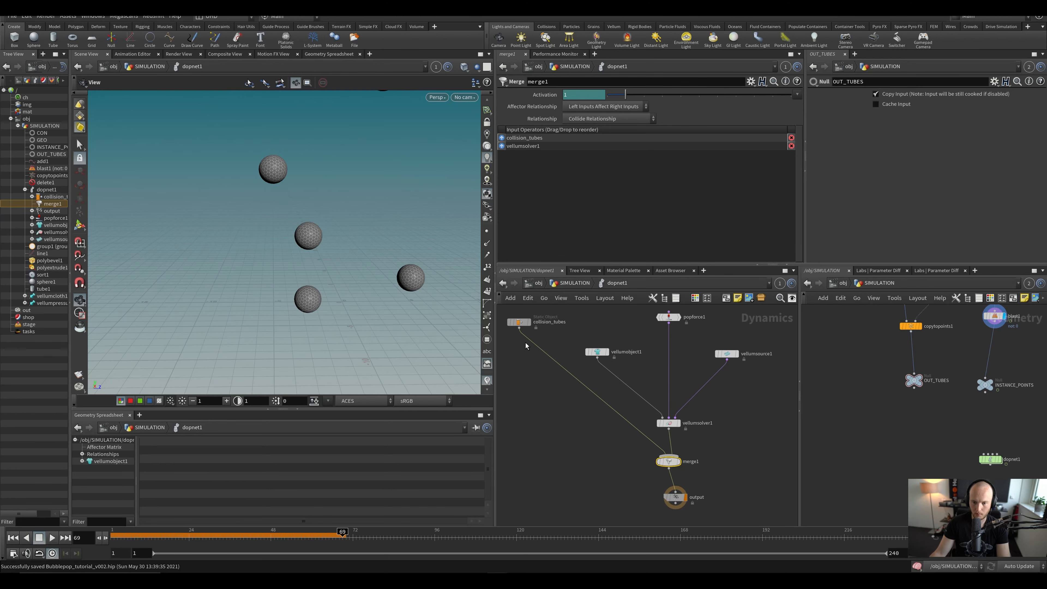
drag(520, 323, 590, 425)
Step: Reference the OUT_TUBES null in both the SOP Path and OBJ Path of collision_tubes
middle_drag(981, 410, 887, 442)
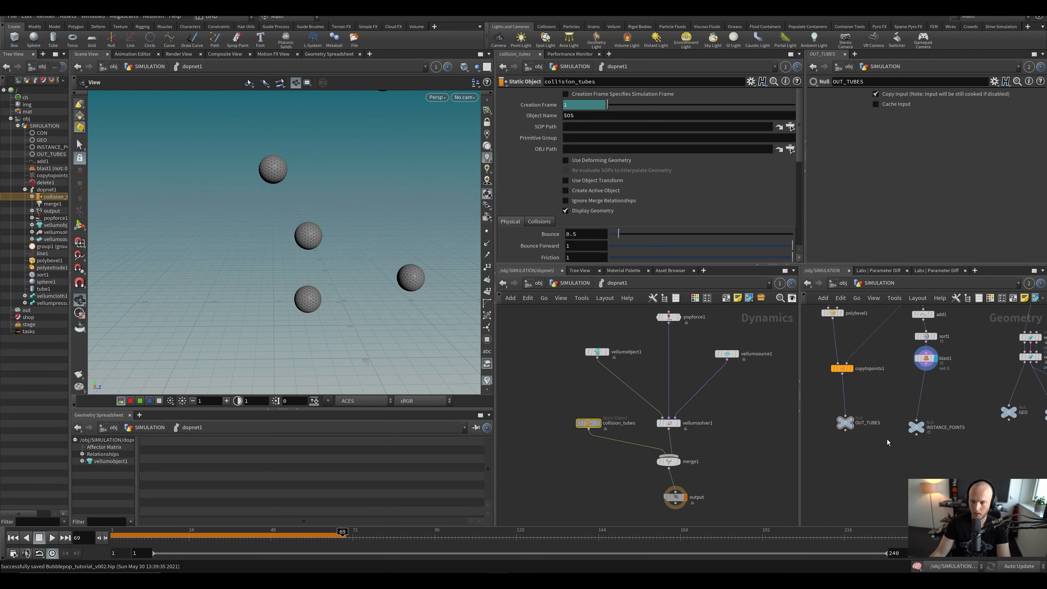
drag(842, 426, 567, 149)
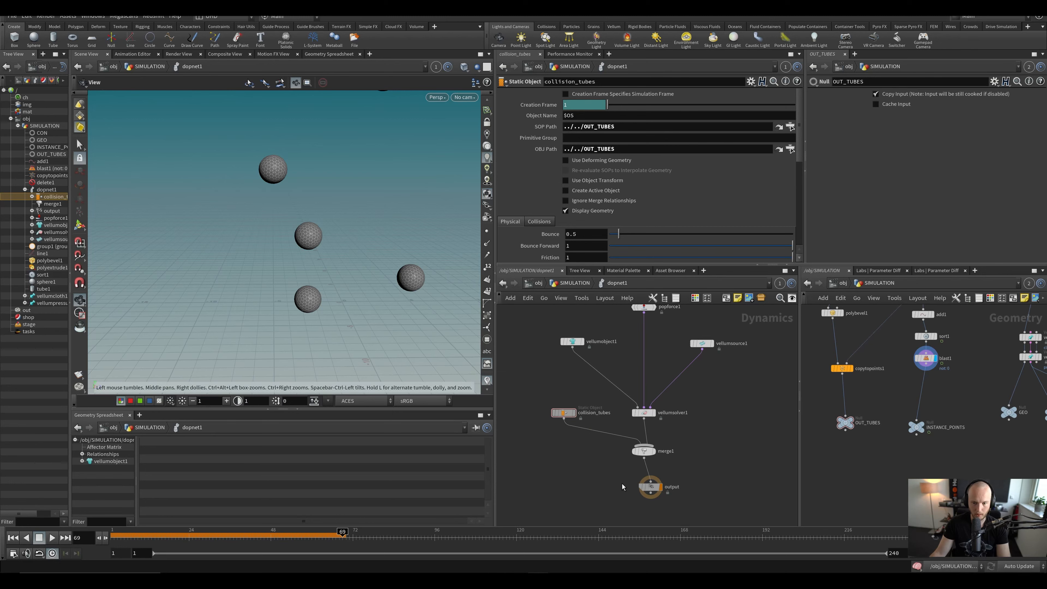
middle_drag(622, 487, 578, 474)
scroll(585, 230, down, 7)
scroll(567, 202, up, 7)
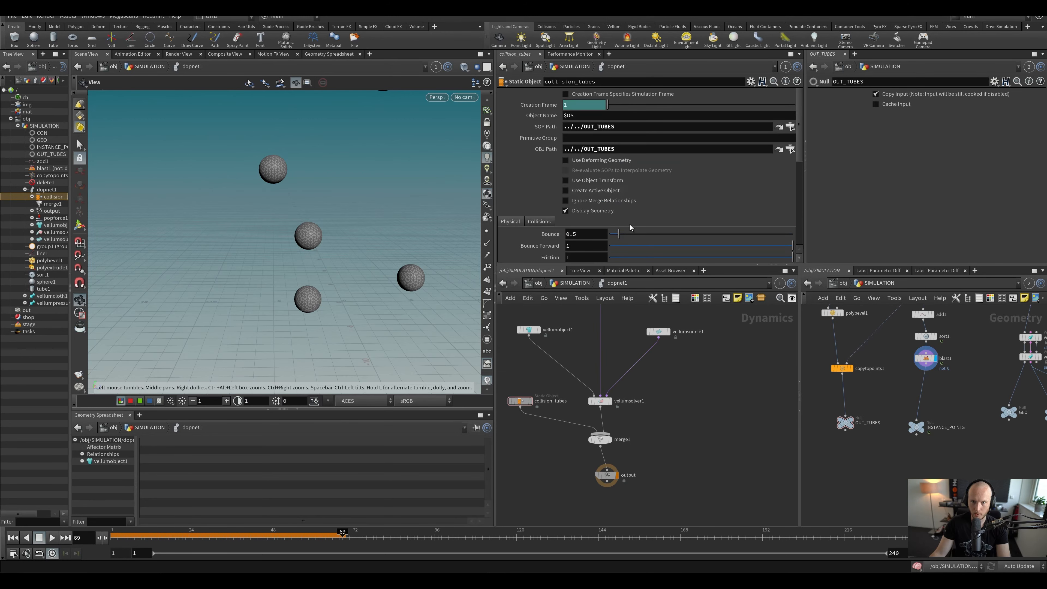
Step: Return the simulation to the first frame and show the collision settings of collision_tubes
key(ctrl+Up)
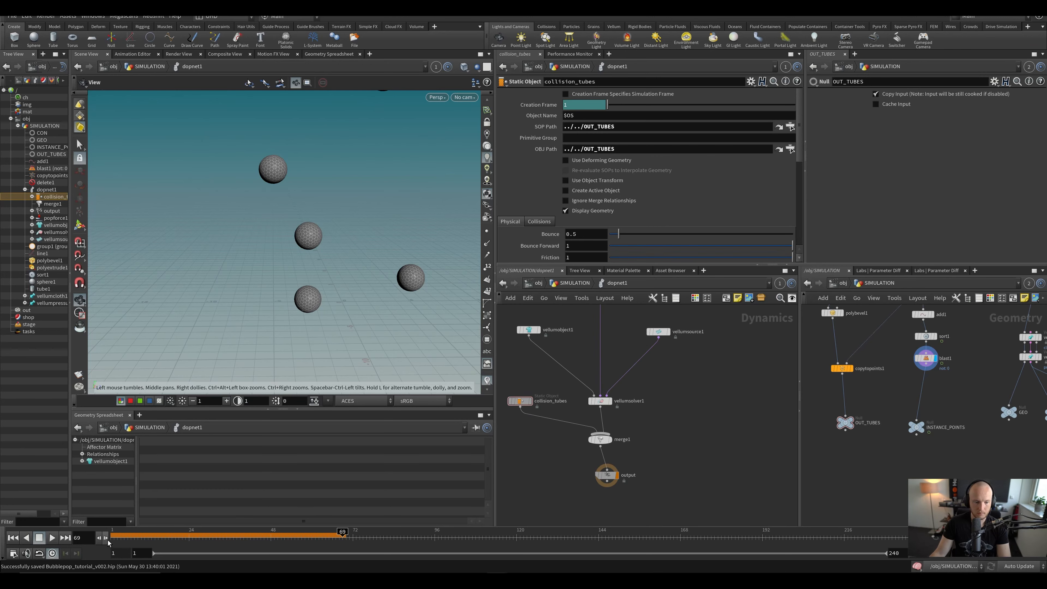
click(539, 222)
scroll(620, 223, down, 2)
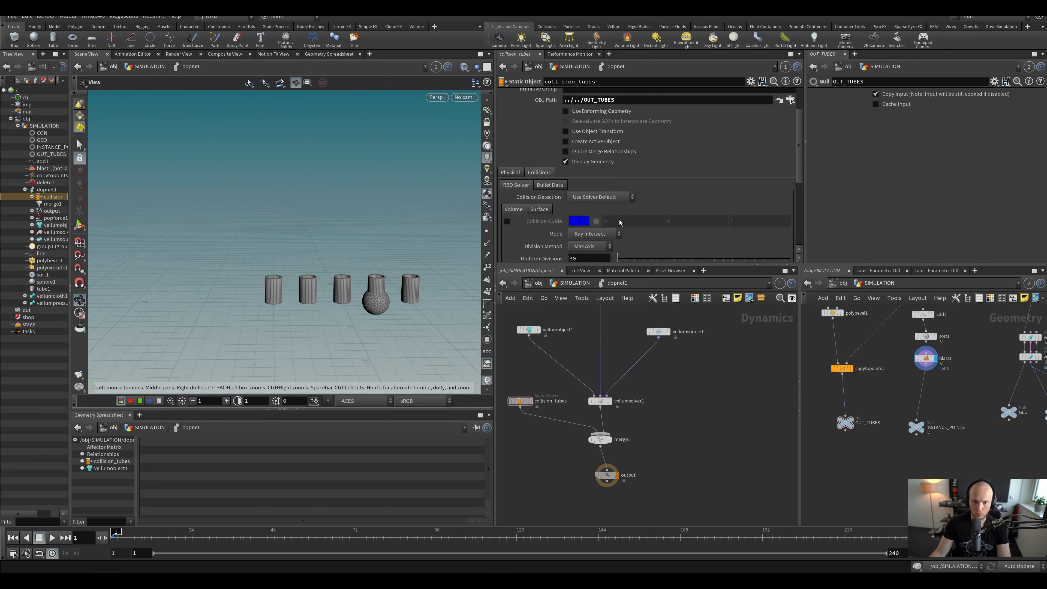
Step: Set the uniform scale of sphere1 to 0.3 so the sphere fits inside the tubes
drag(334, 238, 343, 325)
middle_drag(1004, 307, 912, 389)
click(940, 377)
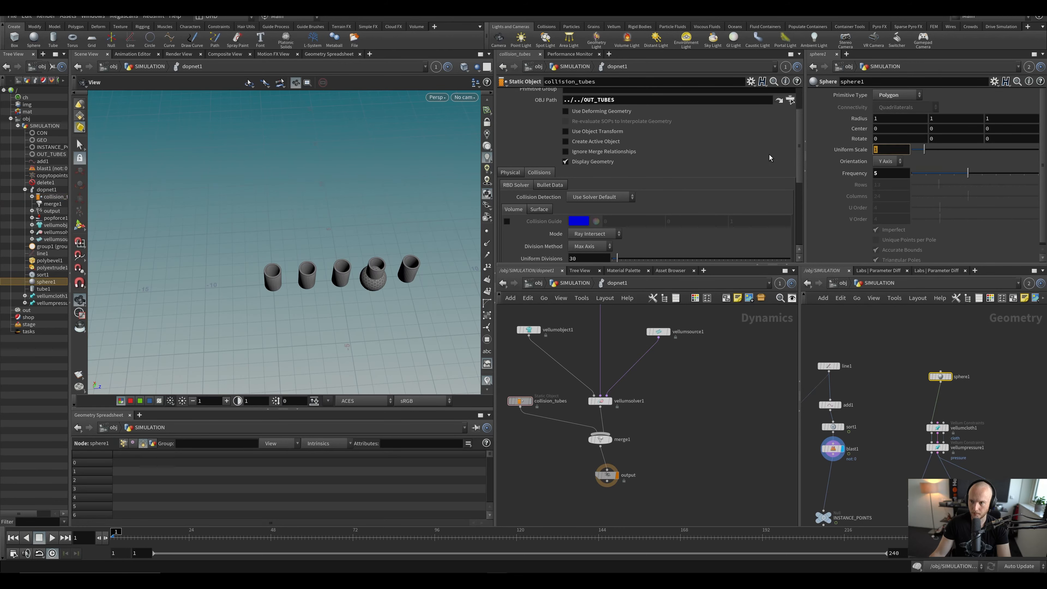
drag(373, 315, 350, 292)
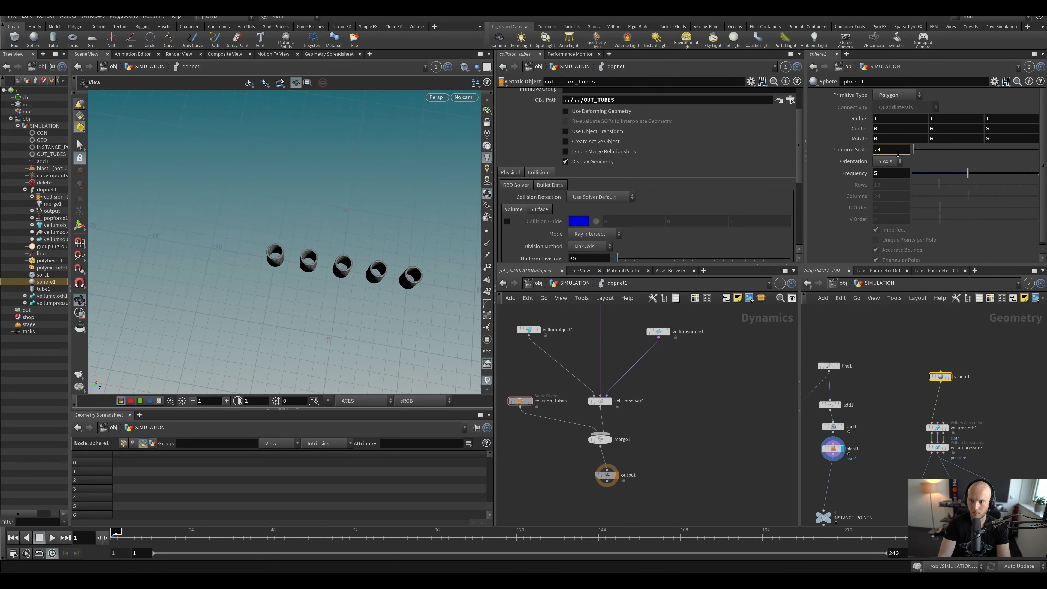
drag(317, 251, 316, 286)
scroll(316, 285, up, 3)
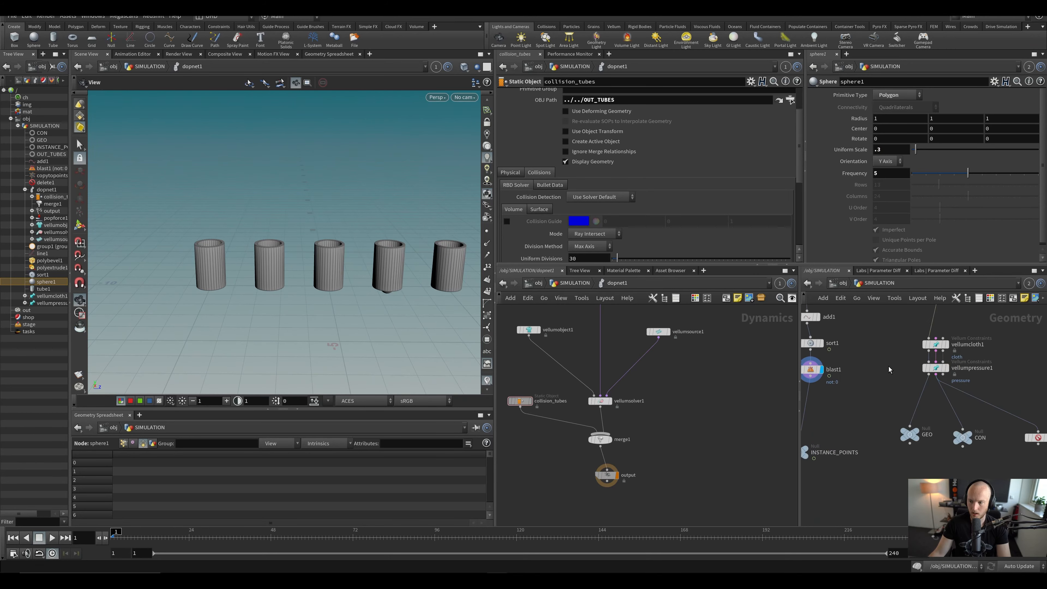
Step: Insert a Transform node between blast1 and INSTANCE_POINTS in the geometry network
key(Tab)
text(trans)
key(Return)
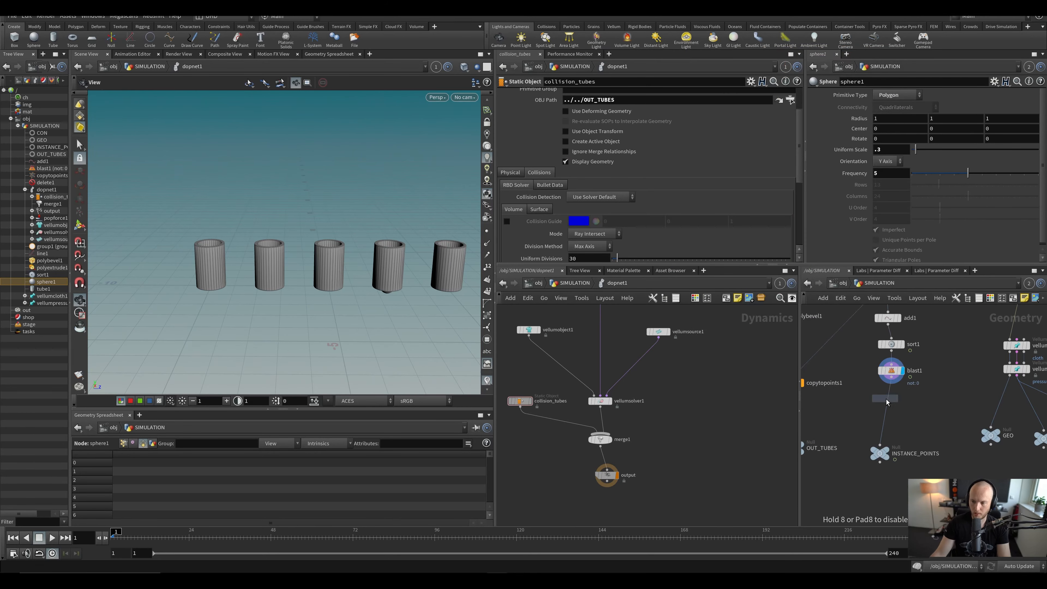
click(886, 399)
drag(891, 401, 893, 401)
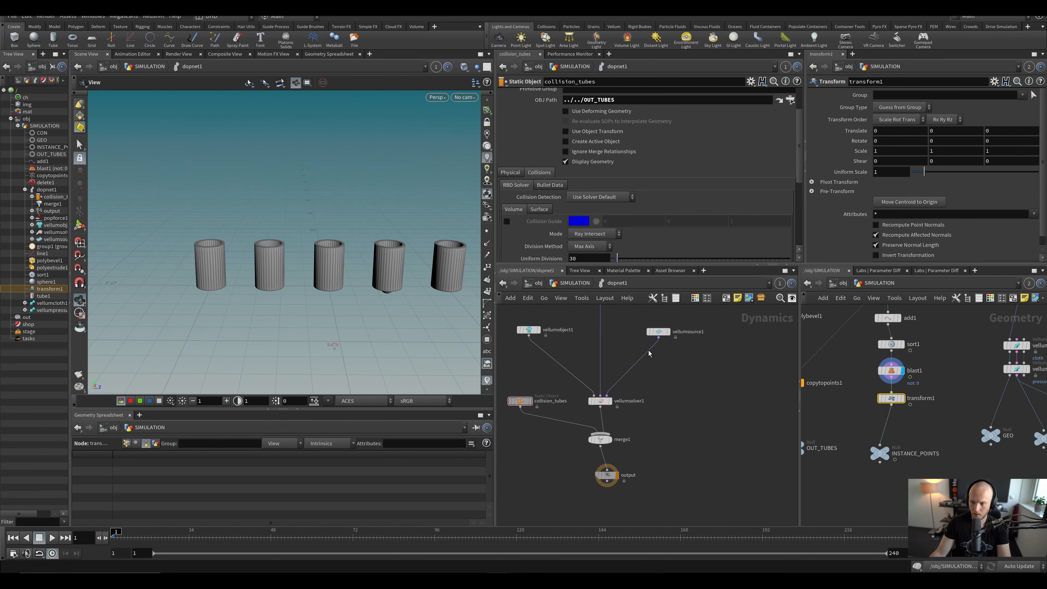
Step: Set the Y translation of transform1 to 0.96, checking the sphere inside the tube in wireframe, and save the scene
drag(388, 305, 378, 284)
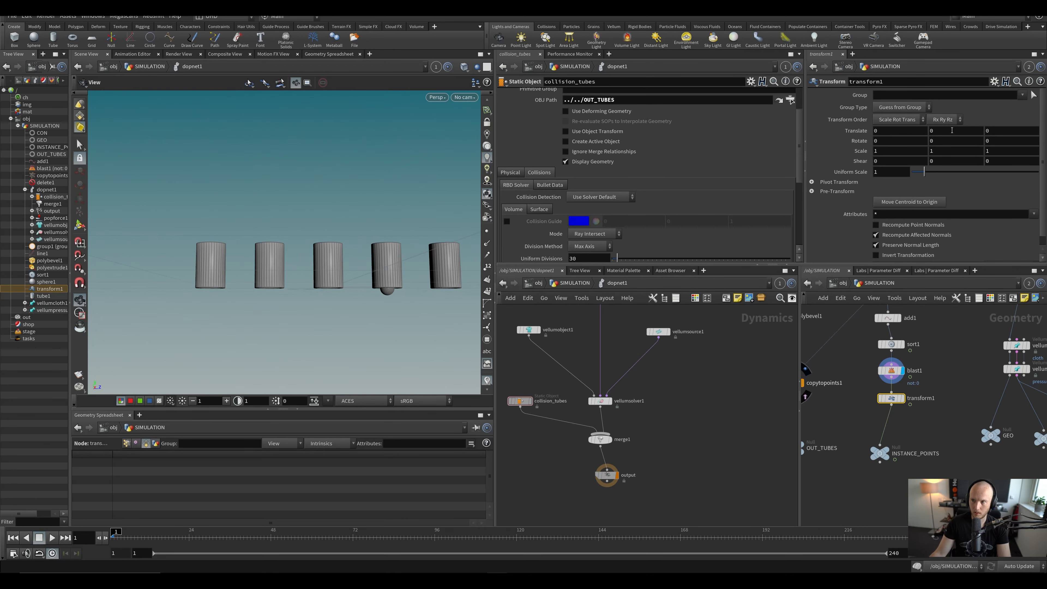
middle_drag(952, 130, 952, 136)
mouse_move(445, 272)
mouse_down()
mouse_move(429, 285)
mouse_move(397, 257)
mouse_up()
key(w)
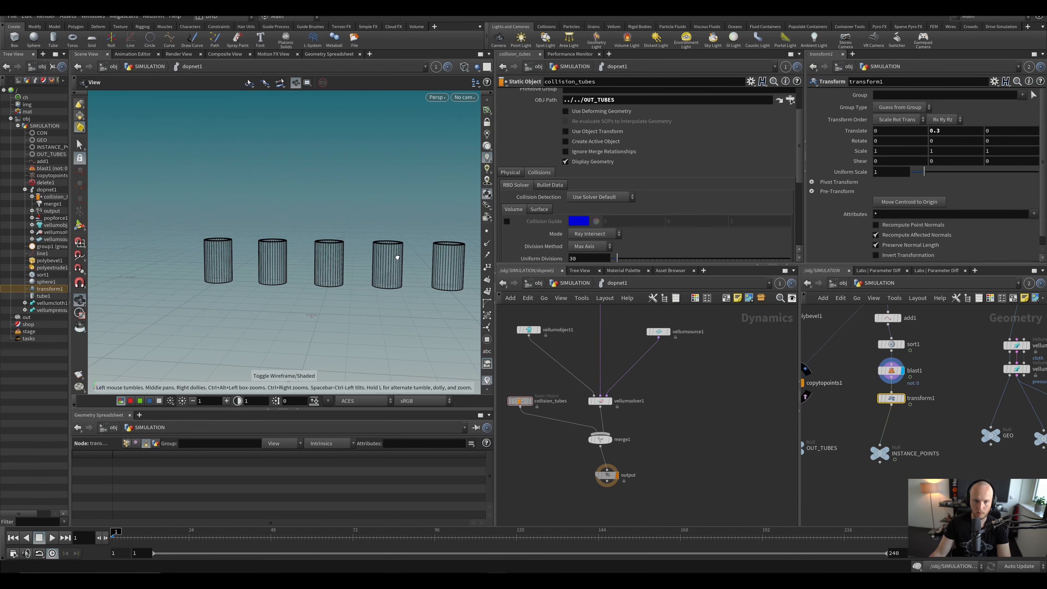
middle_click(954, 134)
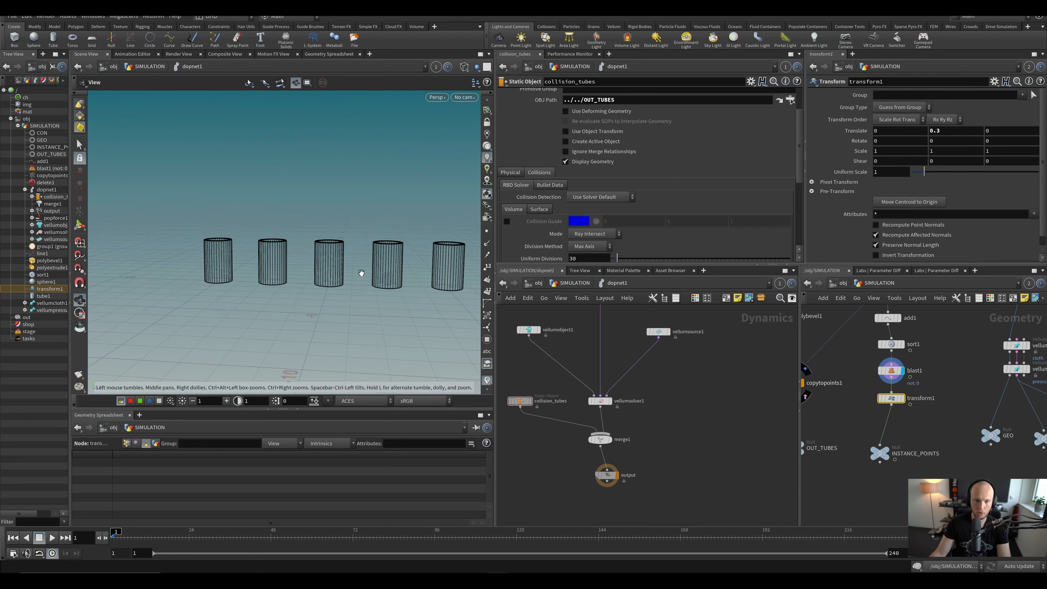
middle_drag(955, 130, 875, 129)
mouse_move(952, 130)
middle_down()
mouse_move(988, 131)
mouse_move(981, 135)
middle_up()
key(w)
mouse_move(315, 234)
mouse_down()
mouse_move(327, 346)
mouse_move(323, 210)
mouse_up()
middle_drag(608, 426, 629, 446)
key(ctrl+s)
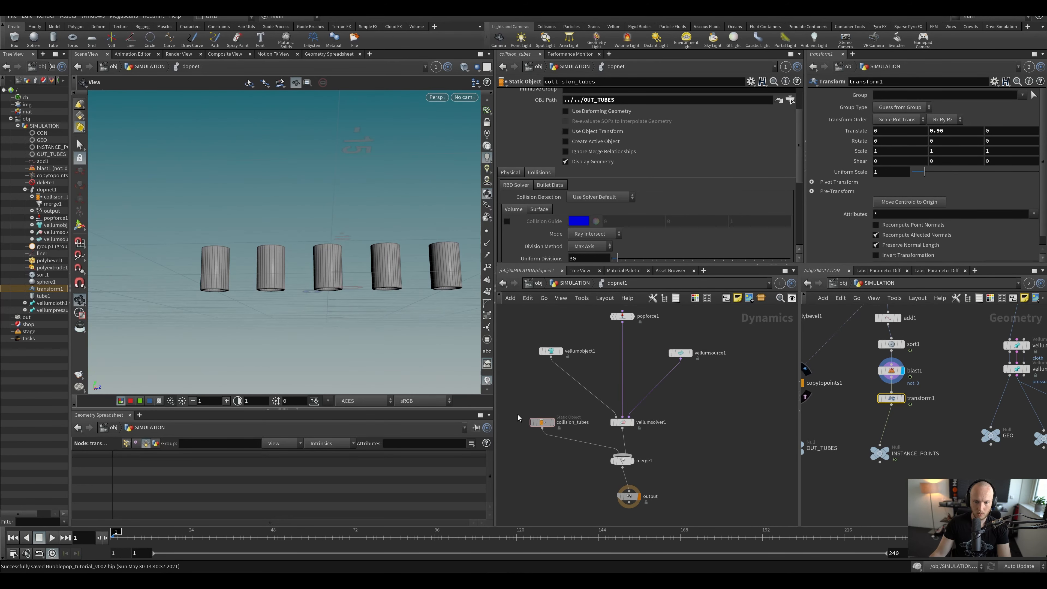
Step: Try Use Surface Collisions as the collision detection of collision_tubes and restore Use Solver Default
click(541, 422)
click(589, 197)
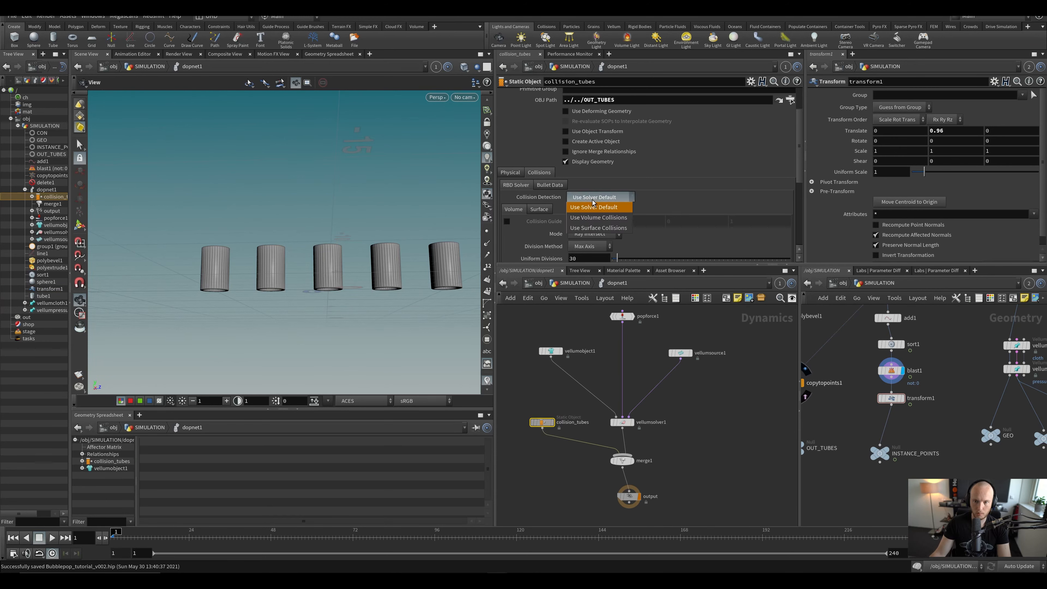
click(593, 228)
middle_drag(691, 450, 709, 419)
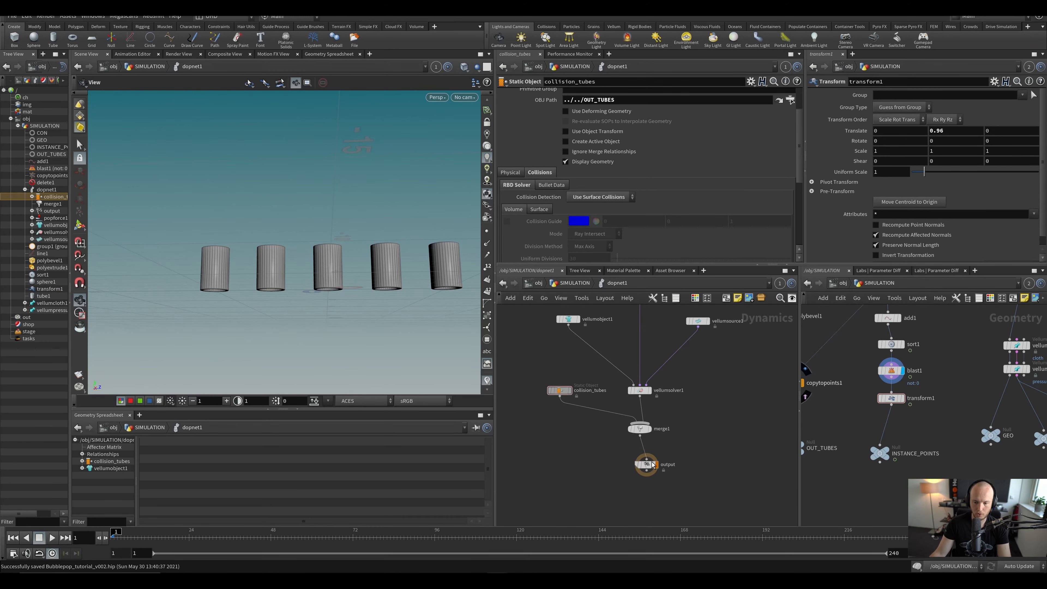
click(592, 197)
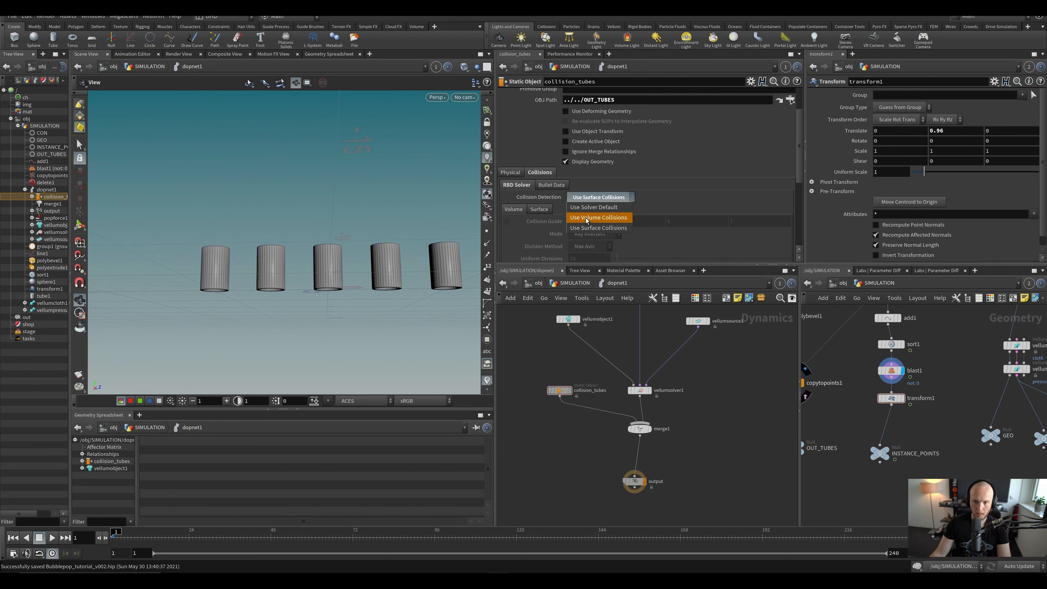
click(590, 202)
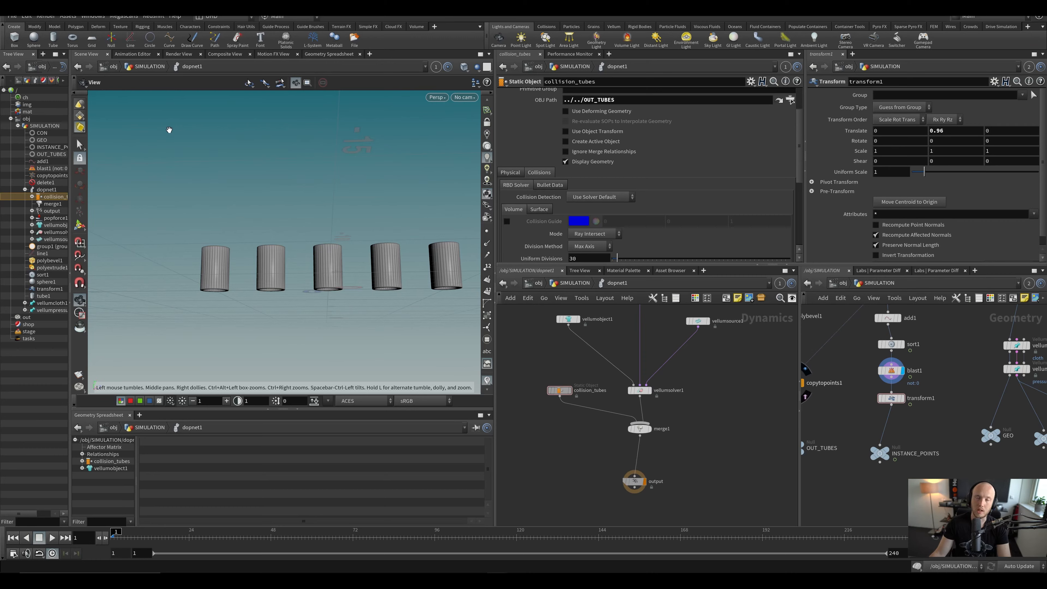
Step: Examine the tubes' rims, wall thickness and polygon edges up close and from above
drag(316, 341, 313, 282)
right_drag(313, 281, 306, 304)
drag(306, 304, 252, 274)
right_drag(253, 274, 257, 268)
drag(257, 268, 285, 257)
middle_drag(284, 257, 263, 238)
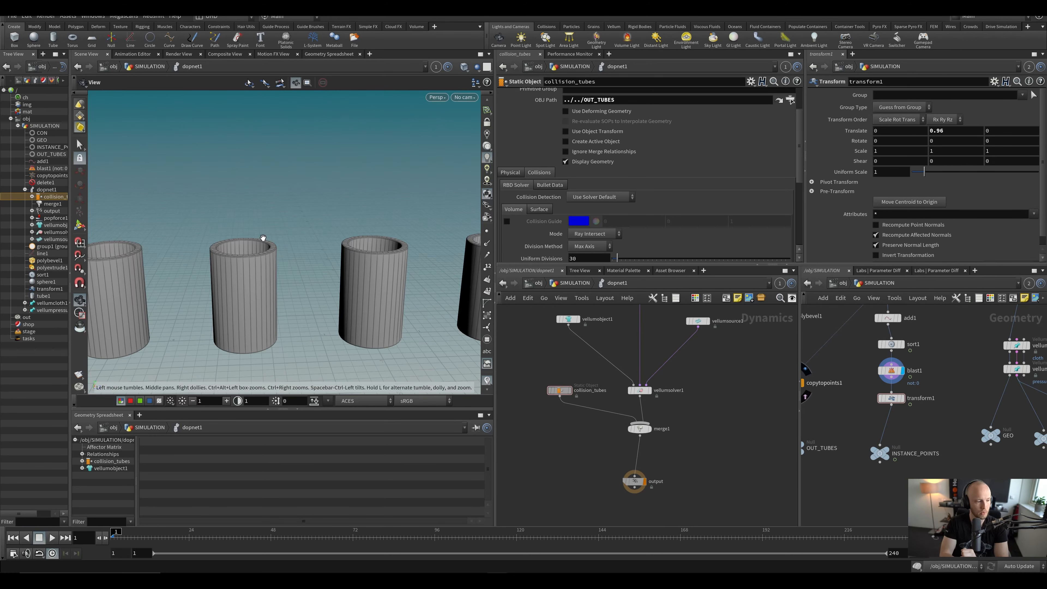
scroll(234, 206, up, 10)
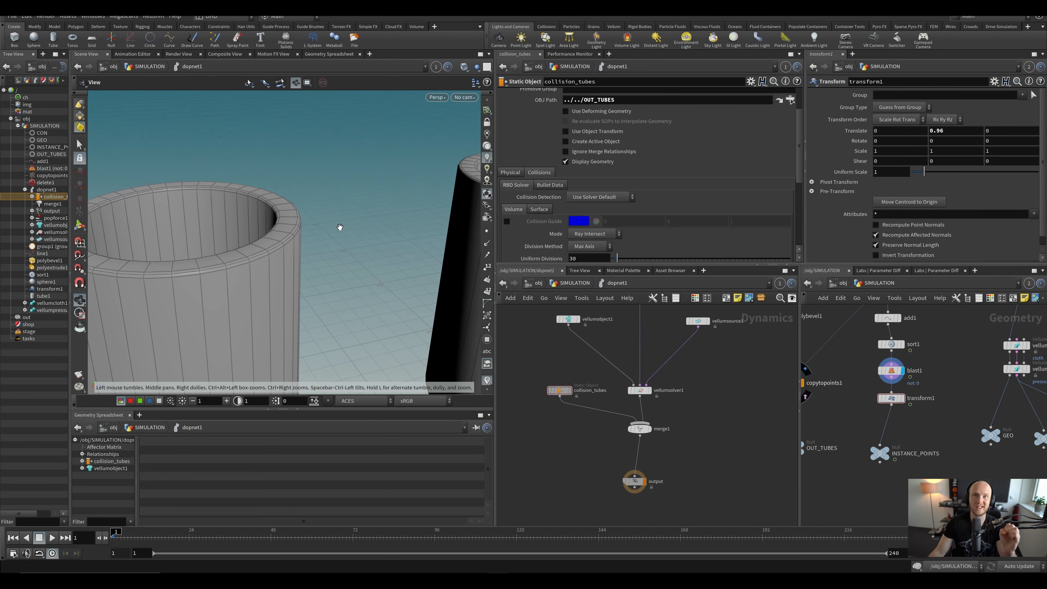
drag(340, 227, 327, 290)
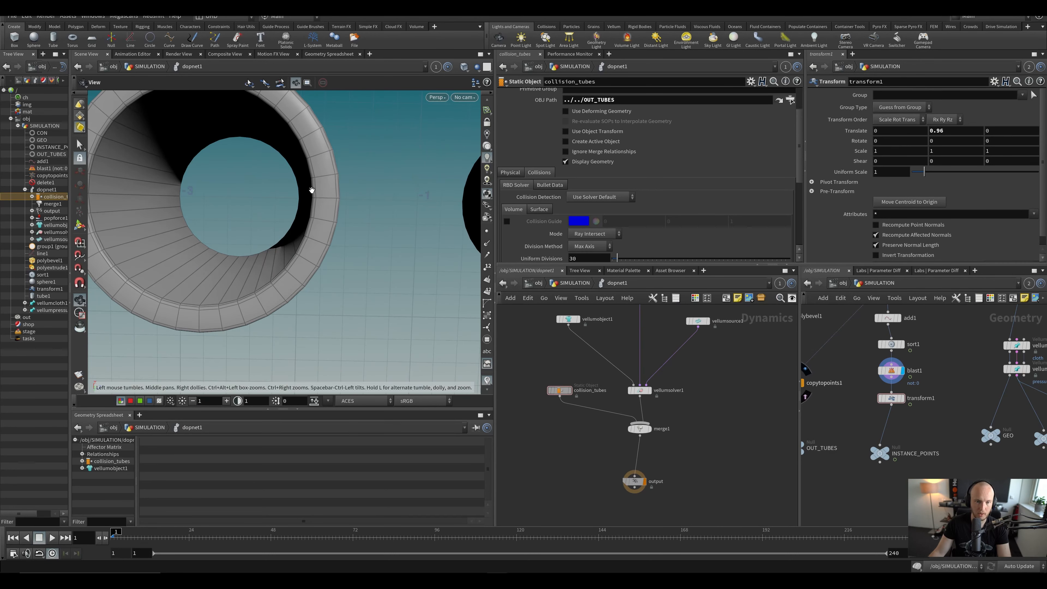
mouse_move(317, 207)
mouse_down()
mouse_move(276, 215)
mouse_move(327, 196)
mouse_move(339, 206)
mouse_move(310, 217)
mouse_up()
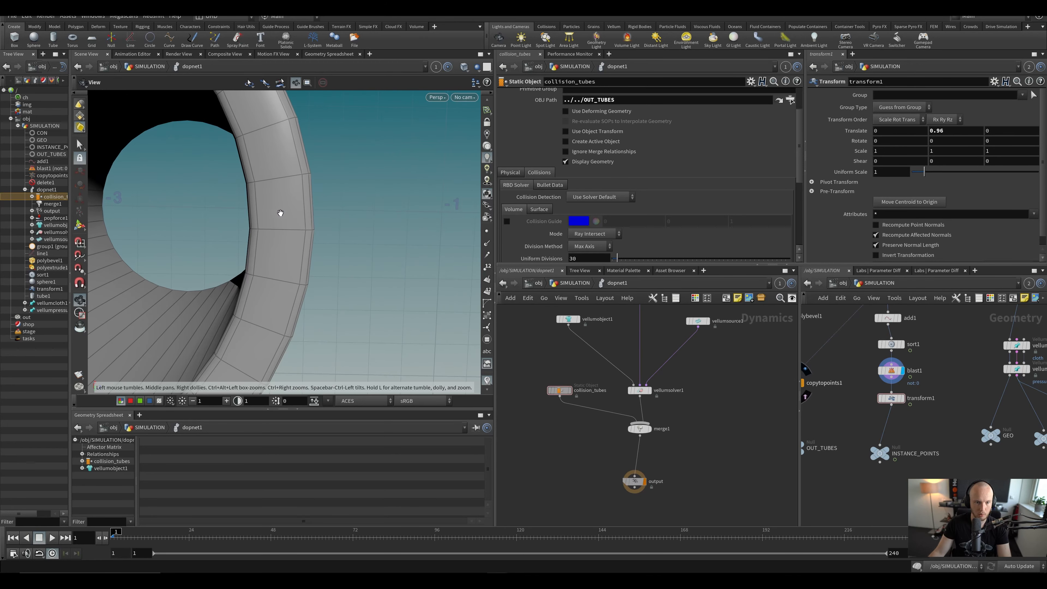
mouse_move(281, 213)
mouse_down()
mouse_move(283, 232)
mouse_move(287, 219)
mouse_up()
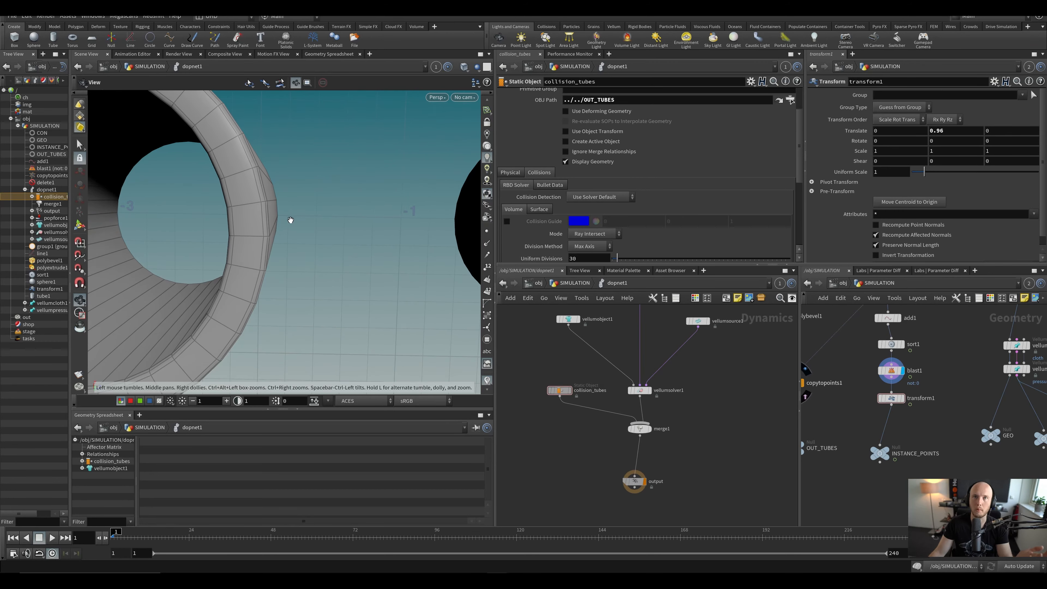
Step: Set the collision detection of collision_tubes to Use Surface Collisions
mouse_move(355, 217)
middle_down()
mouse_move(415, 220)
mouse_move(353, 231)
middle_up()
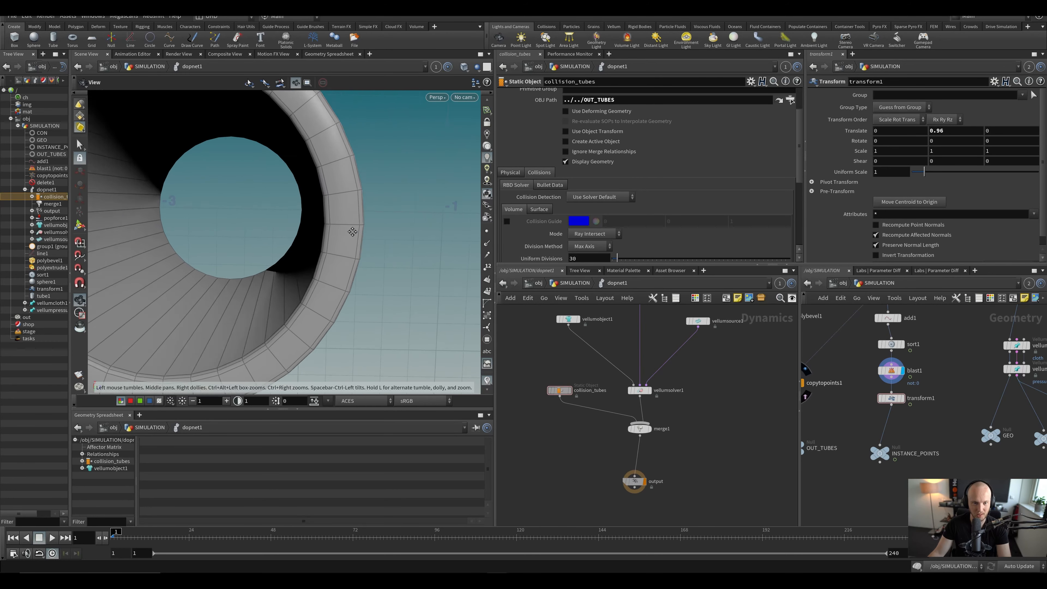
drag(353, 232, 323, 200)
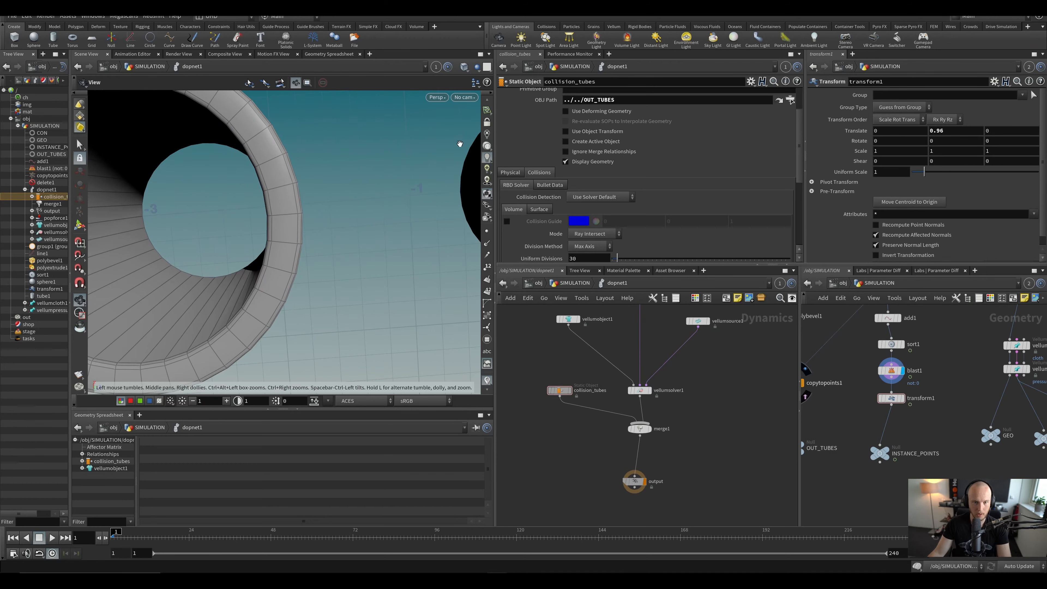
drag(363, 232, 402, 112)
drag(325, 265, 373, 233)
middle_drag(563, 381, 566, 407)
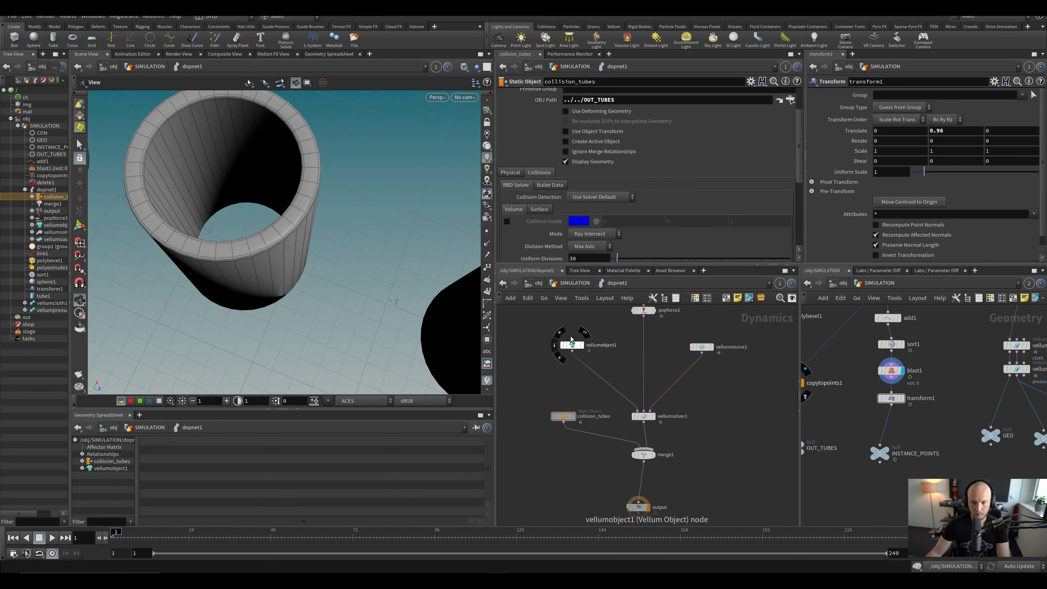
click(613, 199)
click(598, 228)
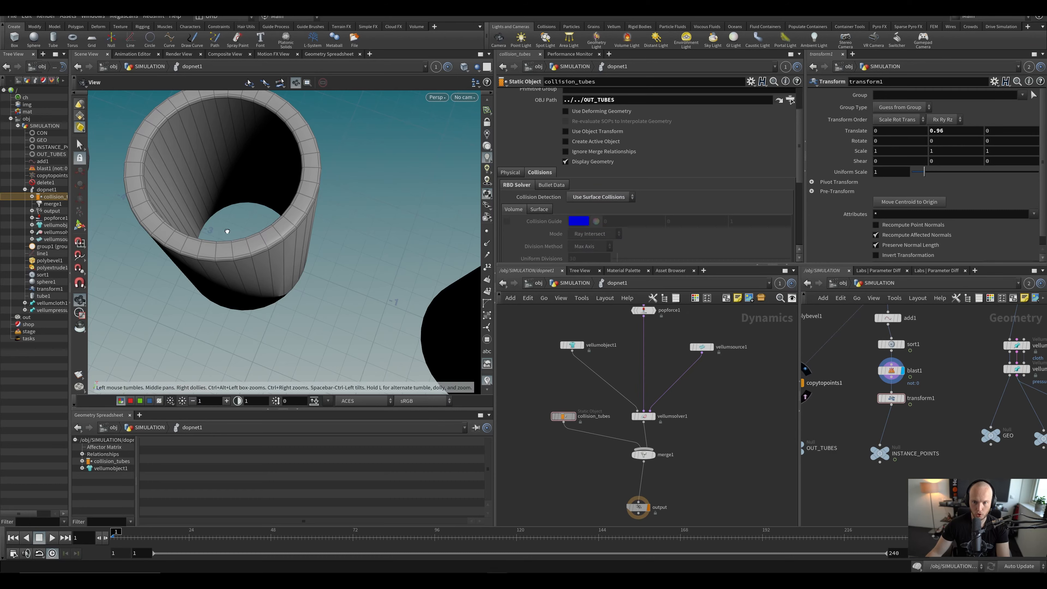
Step: Examine the collision tubes' outer walls, rims and hollow interiors up close and as a full row
mouse_move(226, 229)
mouse_down()
mouse_move(210, 223)
mouse_move(226, 249)
mouse_up()
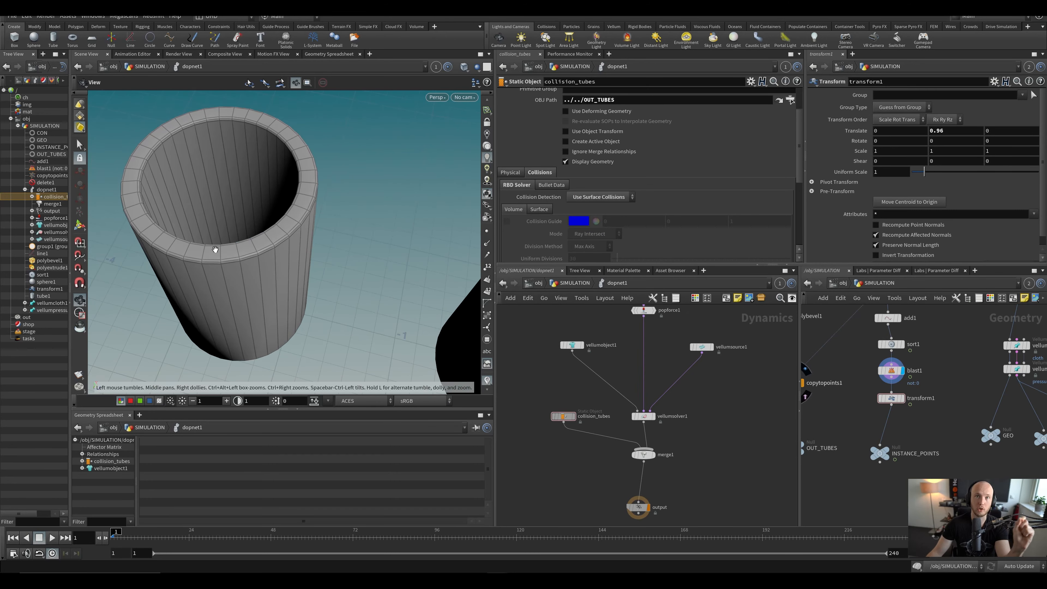
right_drag(216, 250, 329, 239)
mouse_move(329, 238)
mouse_down()
mouse_move(360, 283)
mouse_move(335, 219)
mouse_up()
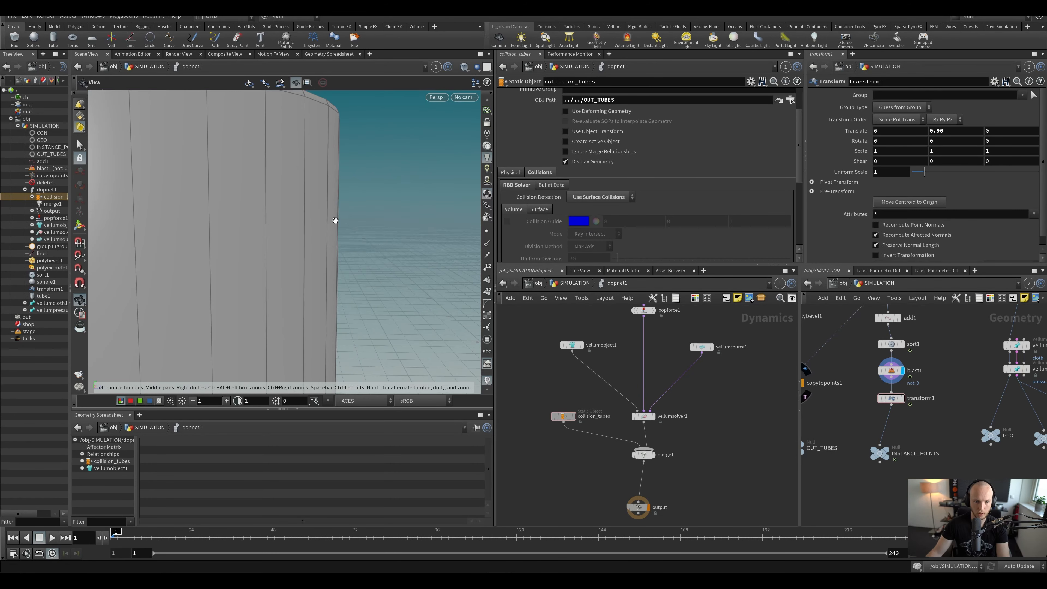
drag(340, 271, 398, 265)
right_drag(398, 265, 299, 263)
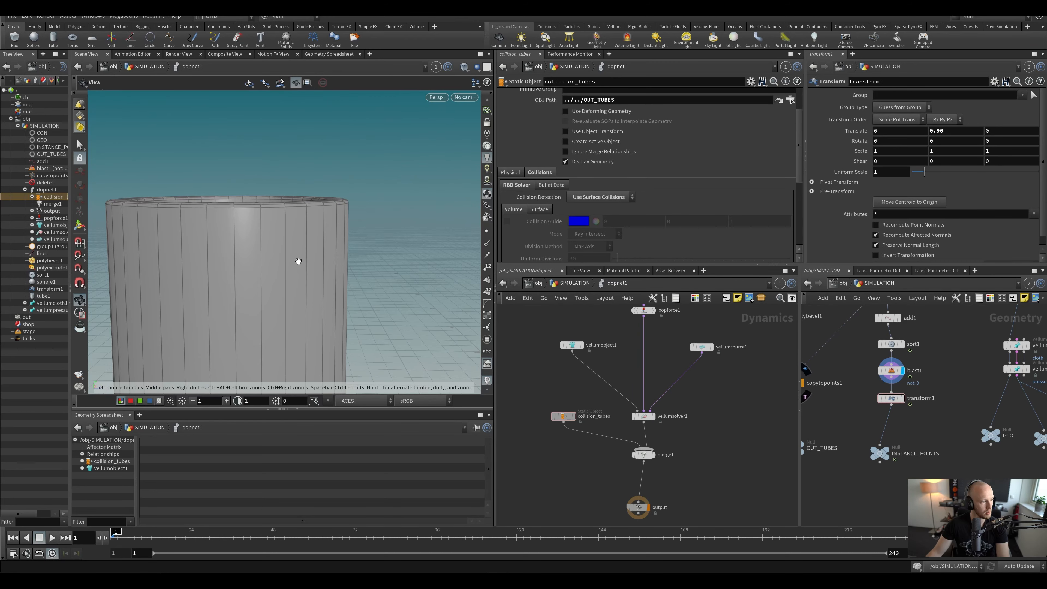
drag(298, 261, 280, 302)
drag(306, 218, 303, 288)
right_drag(303, 289, 239, 285)
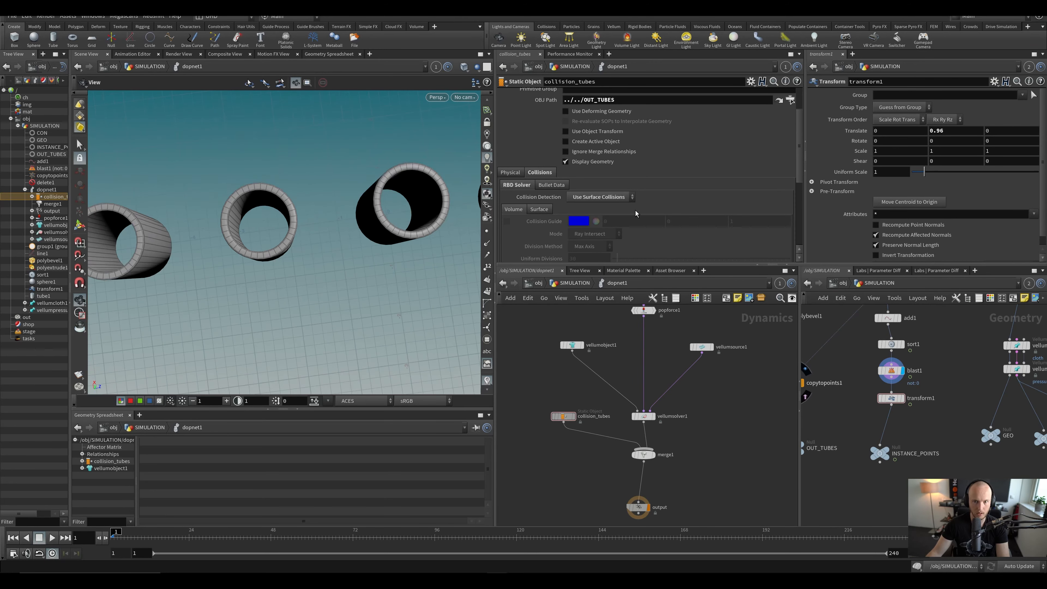
right_drag(356, 191, 321, 170)
drag(320, 171, 299, 182)
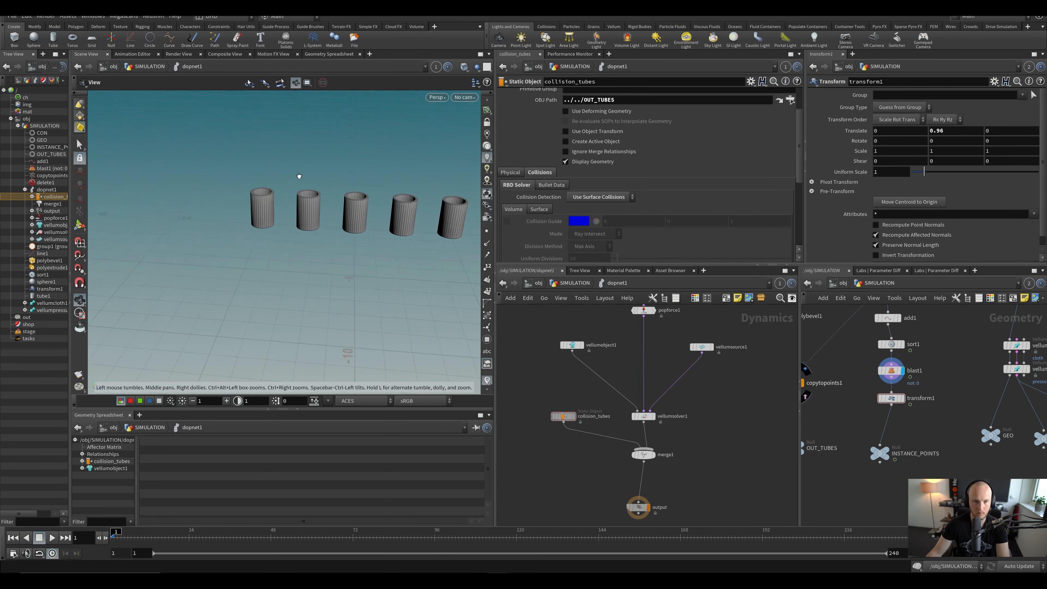
Step: Play the simulation and scrub through its frames to check how the bubbles rise out of the tubes
right_drag(300, 182, 453, 213)
drag(283, 186, 202, 264)
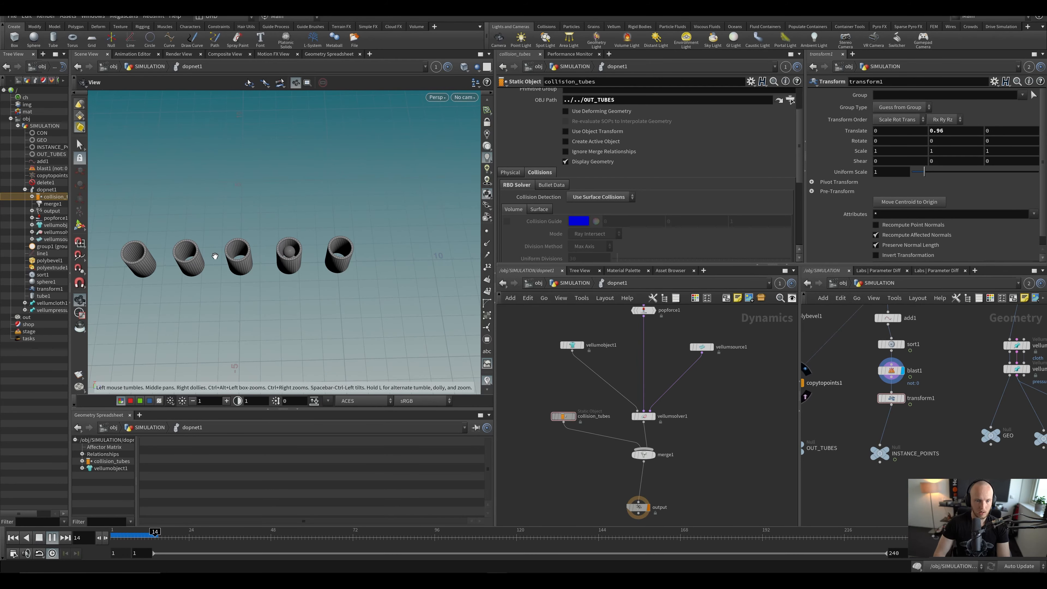
drag(220, 258, 274, 305)
middle_drag(274, 305, 276, 312)
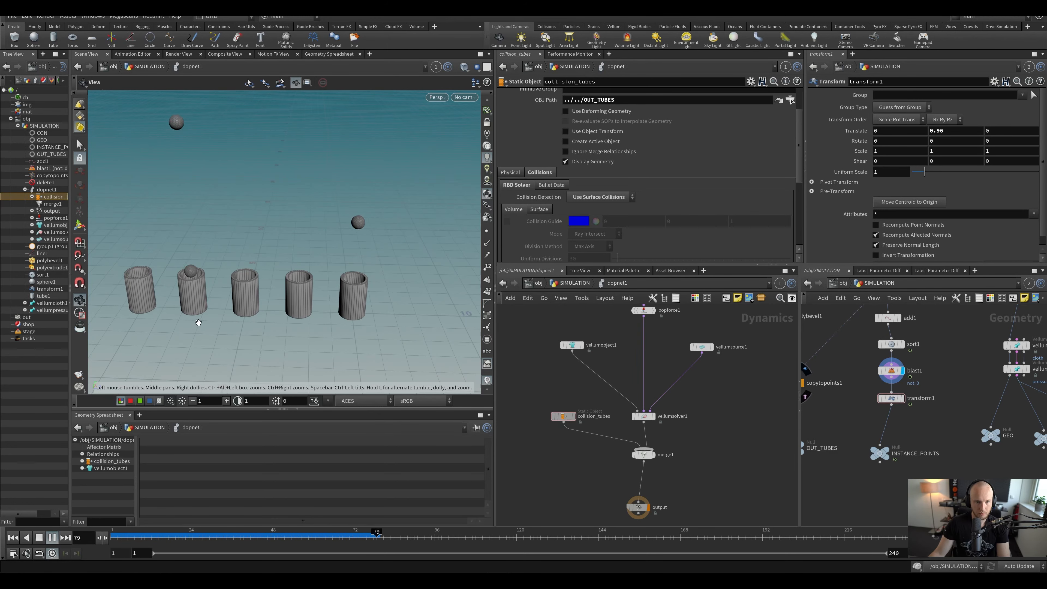
drag(361, 184, 309, 264)
drag(361, 541, 434, 533)
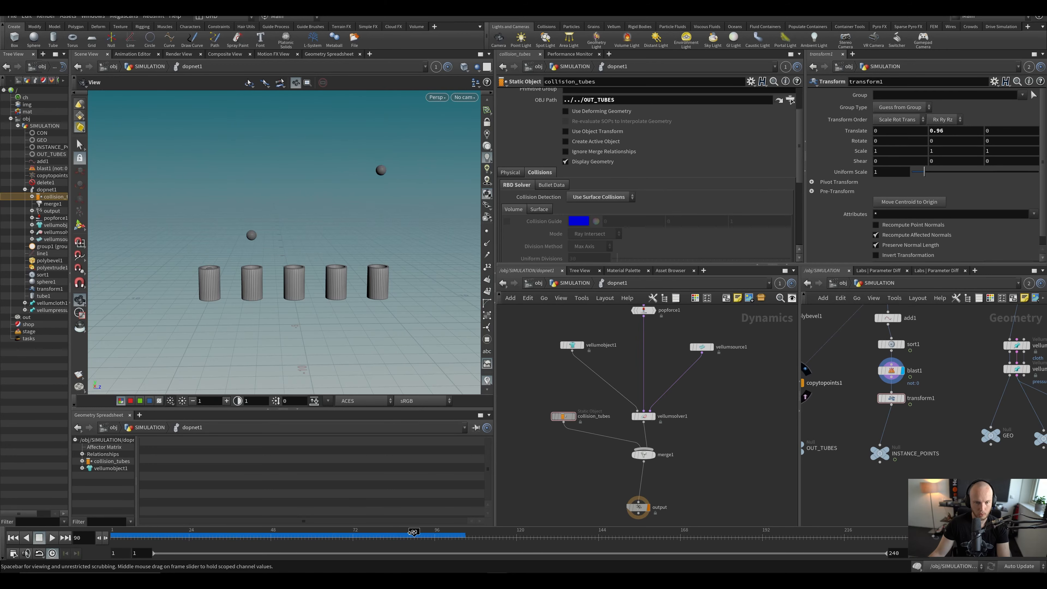
drag(351, 279, 233, 325)
middle_drag(233, 325, 223, 340)
Step: Tidy the layout of the nodes feeding vellumsolver1 in the dynamics network
middle_drag(740, 439, 722, 484)
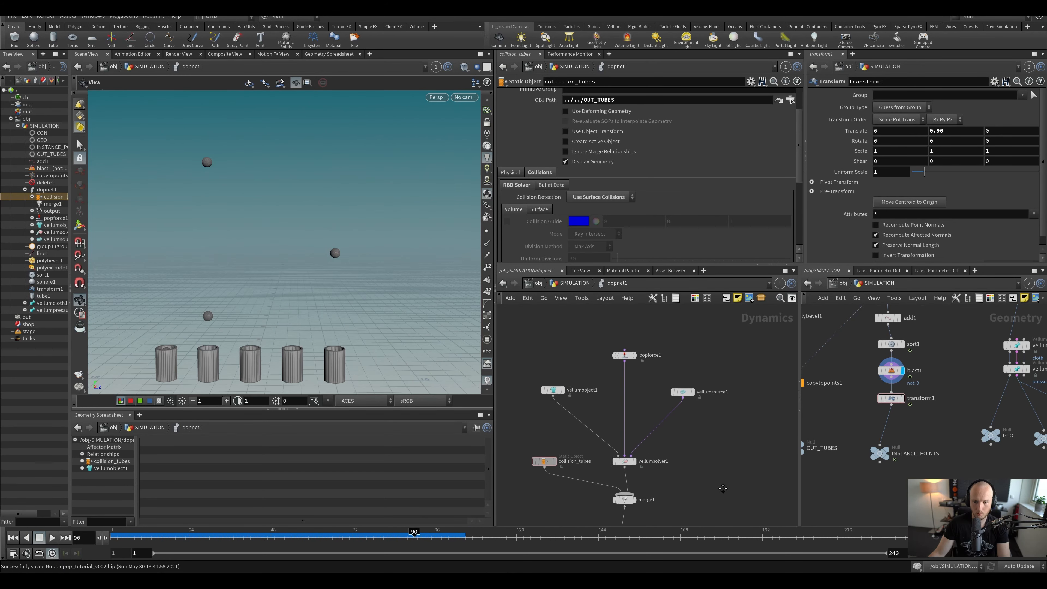
scroll(722, 485, up, 1)
drag(607, 328, 611, 340)
drag(521, 370, 520, 356)
drag(605, 344, 601, 354)
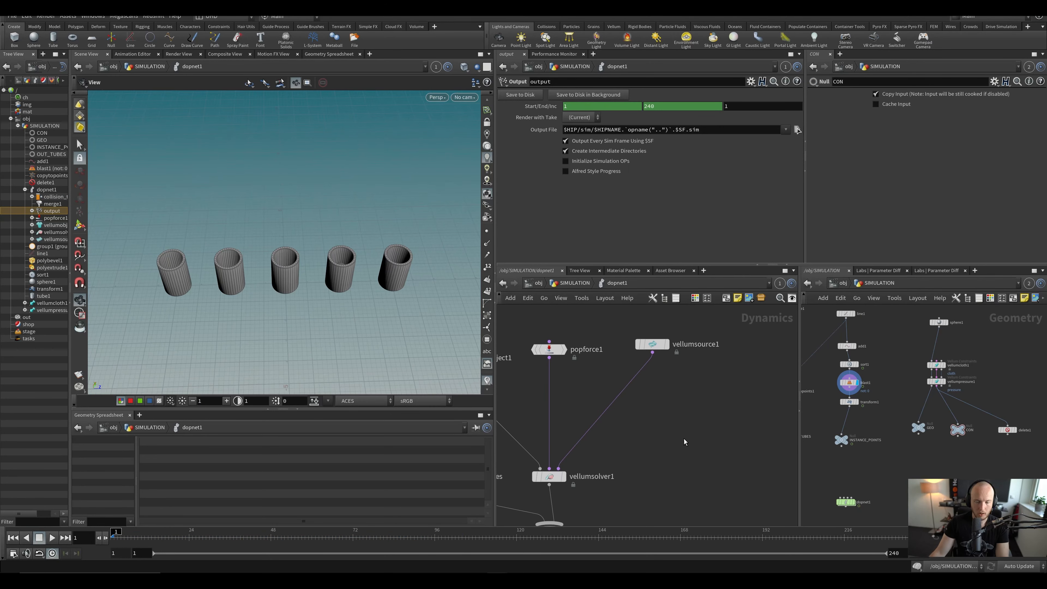
Step: Insert a Vellum Constraint Property node between vellumsource1 and vellumsolver1 in the dynamics network, align it below the source, and save the scene
key(Tab)
text(vel)
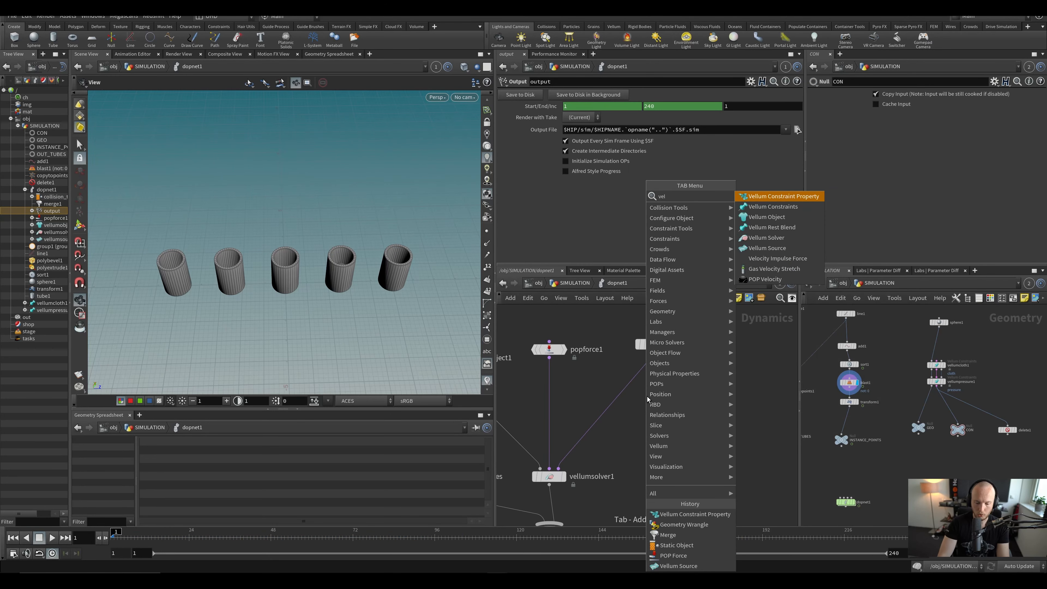
key(Return)
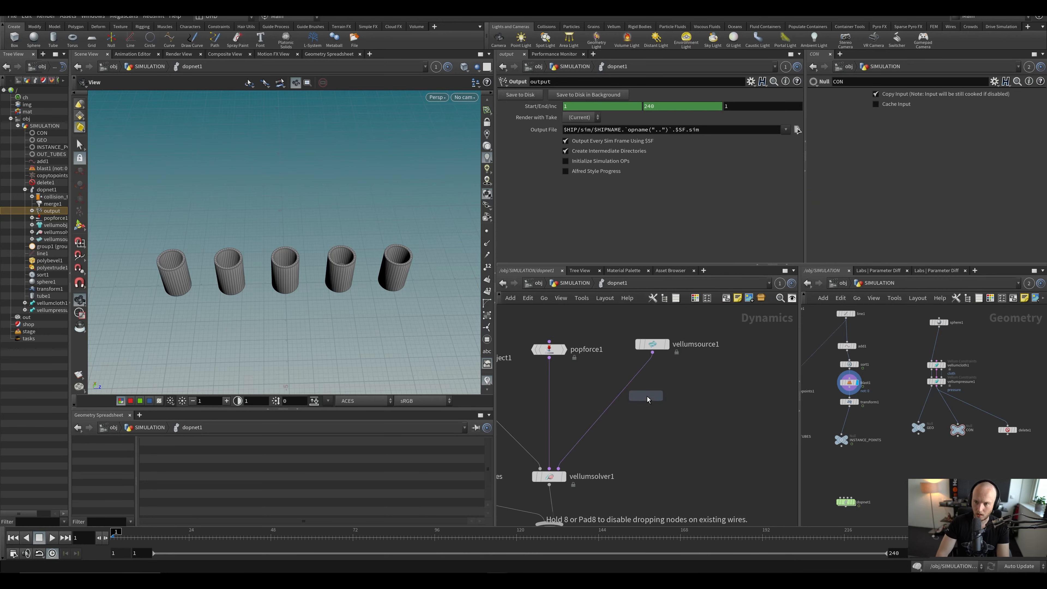
click(648, 398)
click(645, 402)
key(Escape)
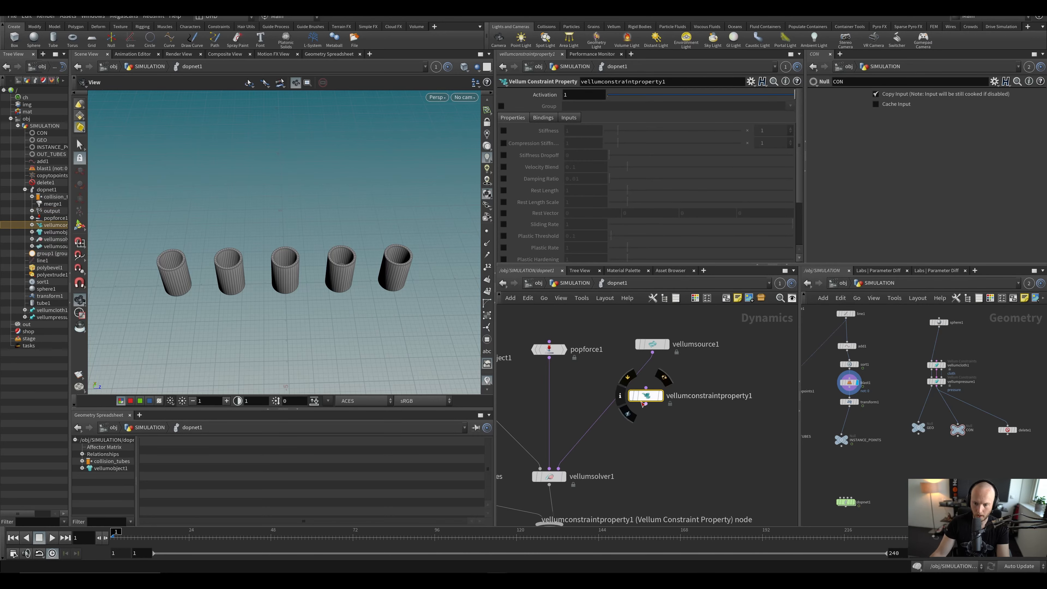
mouse_move(647, 397)
mouse_down()
mouse_move(623, 383)
mouse_move(662, 402)
mouse_up()
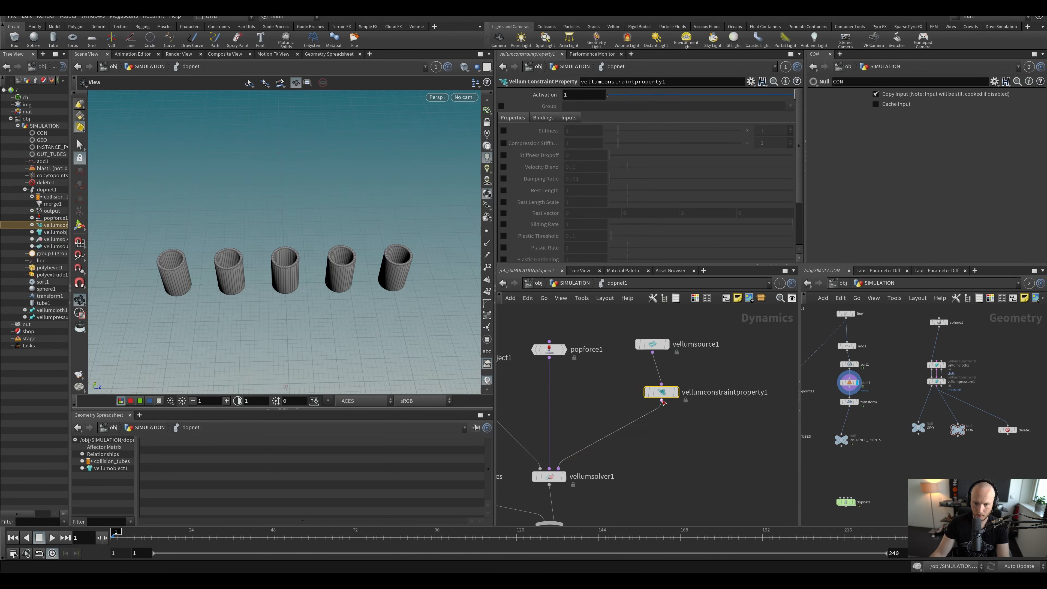
key(ctrl+s)
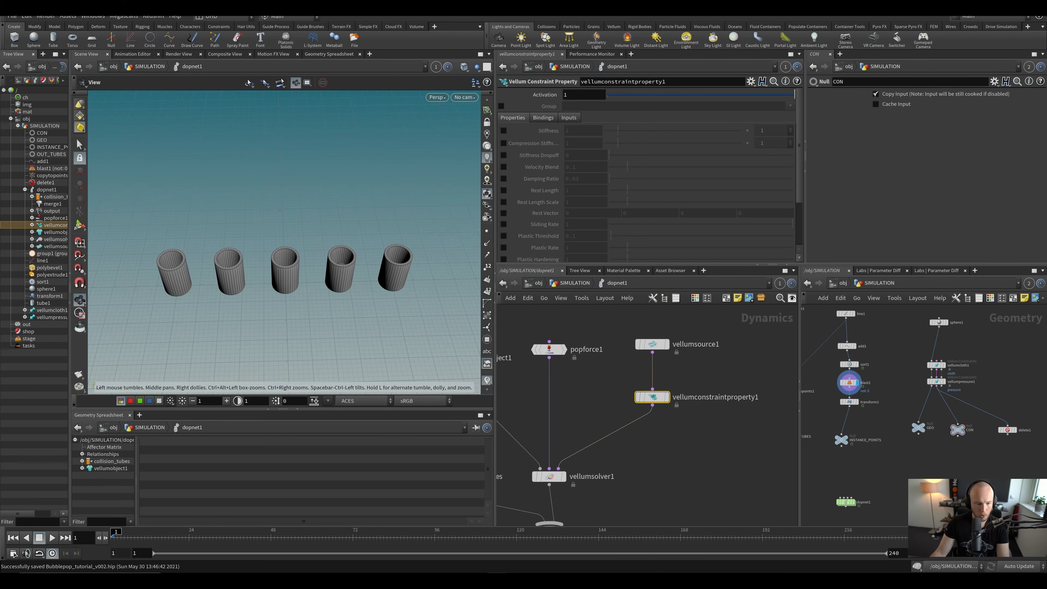
Step: Set the global animation frame rate to 30 FPS and save the scene
click(13, 553)
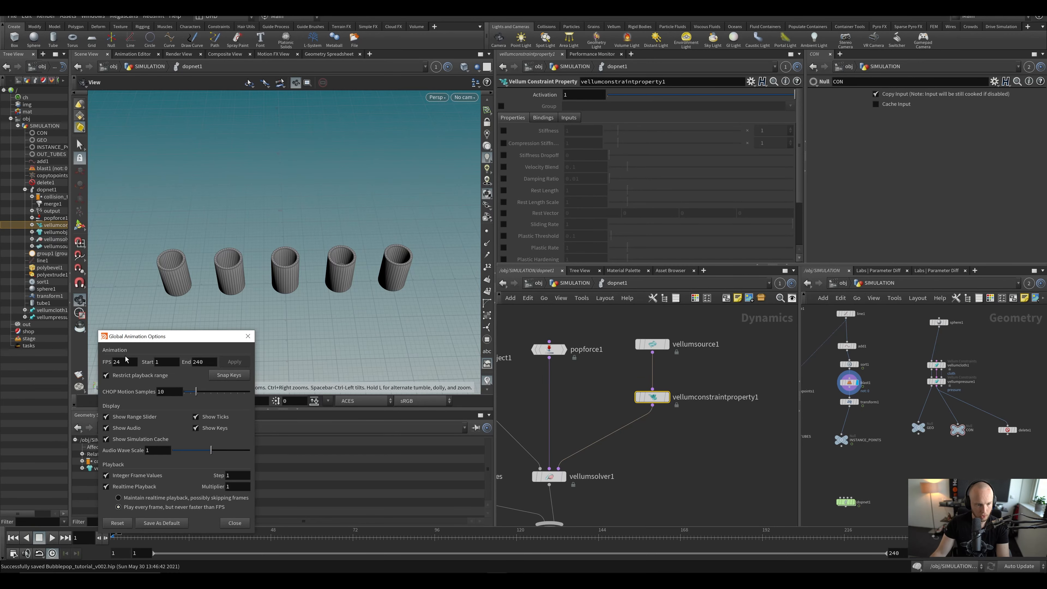
drag(127, 360, 99, 364)
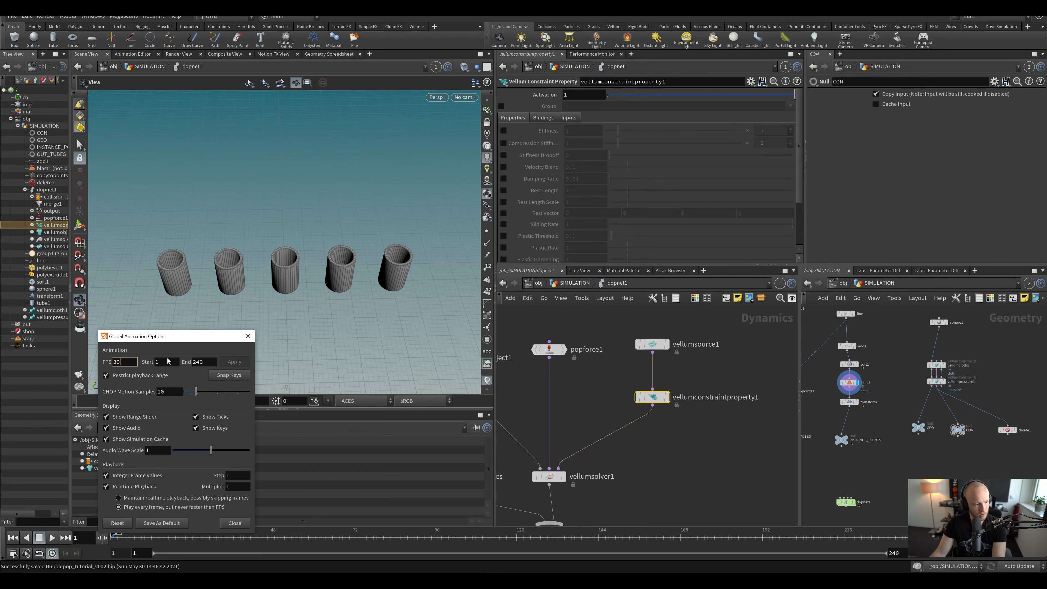
text(30)
key(Return)
click(248, 336)
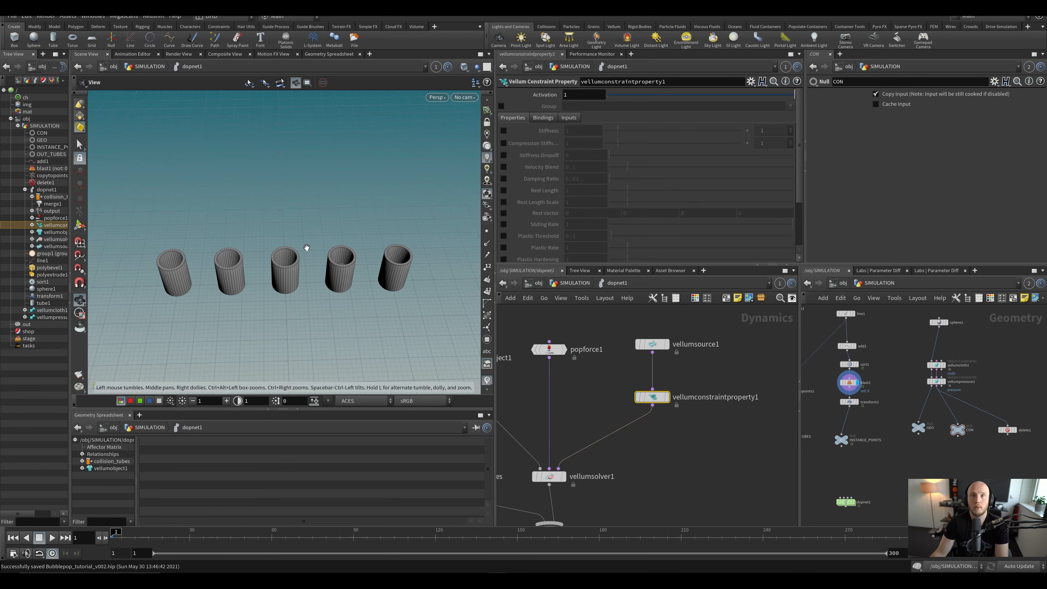
drag(298, 253, 304, 179)
key(ctrl+s)
right_drag(303, 180, 355, 283)
drag(355, 283, 331, 325)
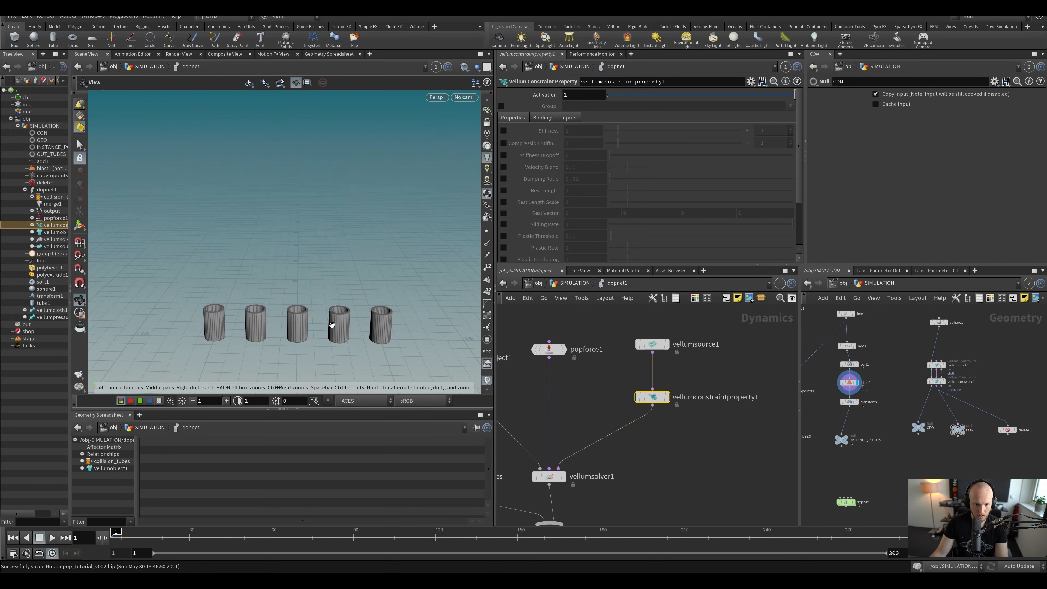
middle_drag(331, 325, 295, 279)
right_drag(295, 280, 251, 247)
drag(252, 247, 232, 174)
drag(299, 190, 306, 237)
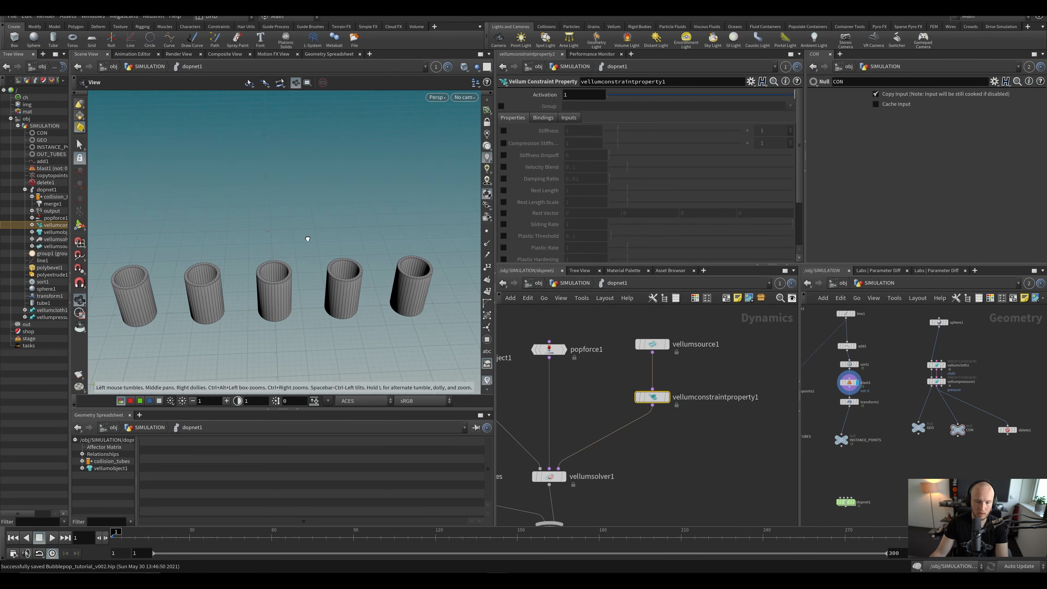
Step: Enable Rest Length on vellumconstraintproperty1, set it to 5, and save the scene
middle_drag(649, 383, 628, 386)
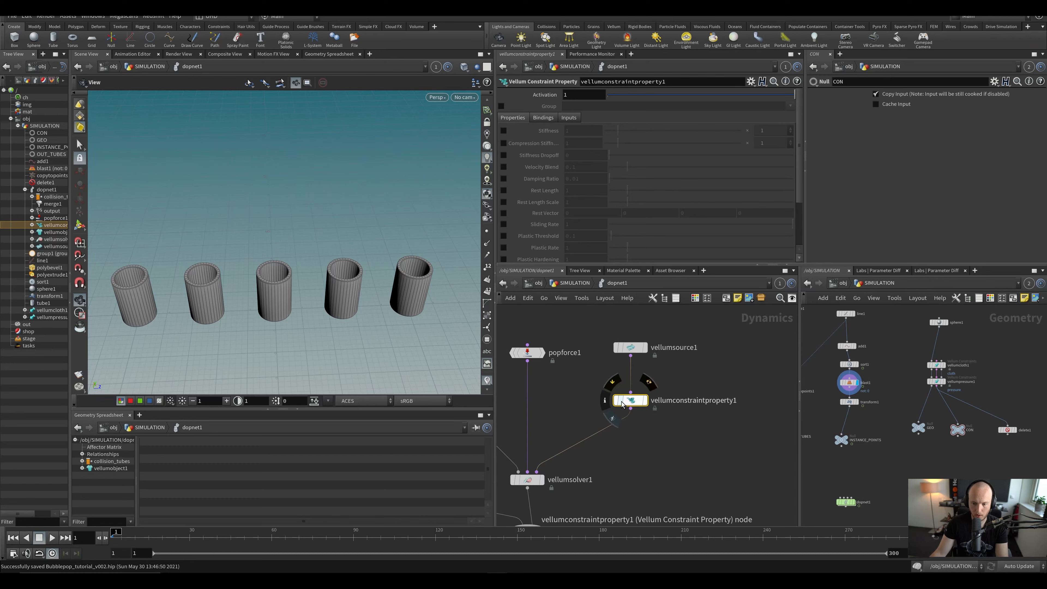
drag(626, 403, 627, 402)
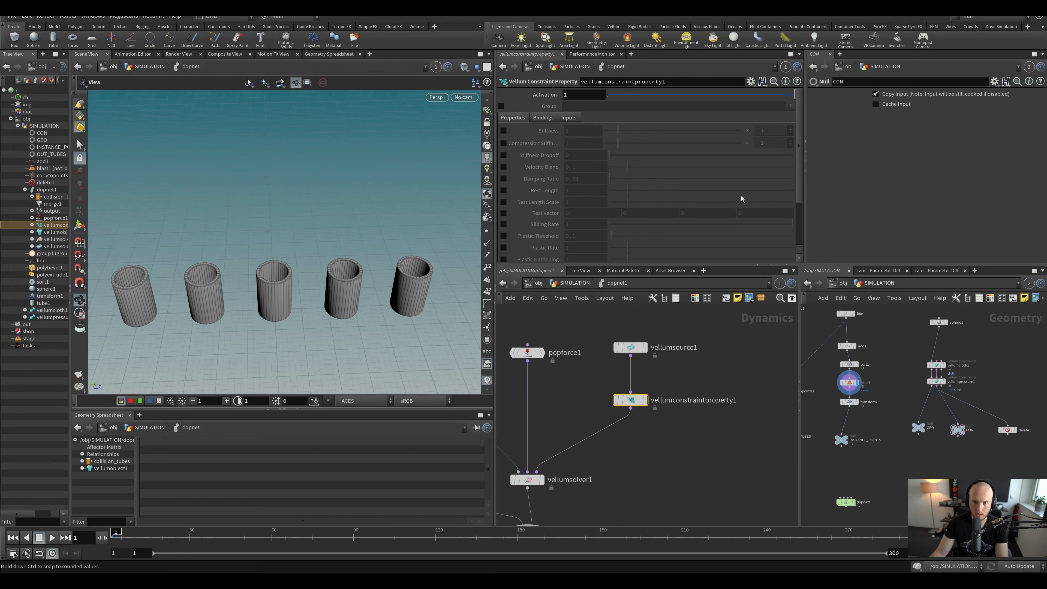
scroll(560, 188, down, 3)
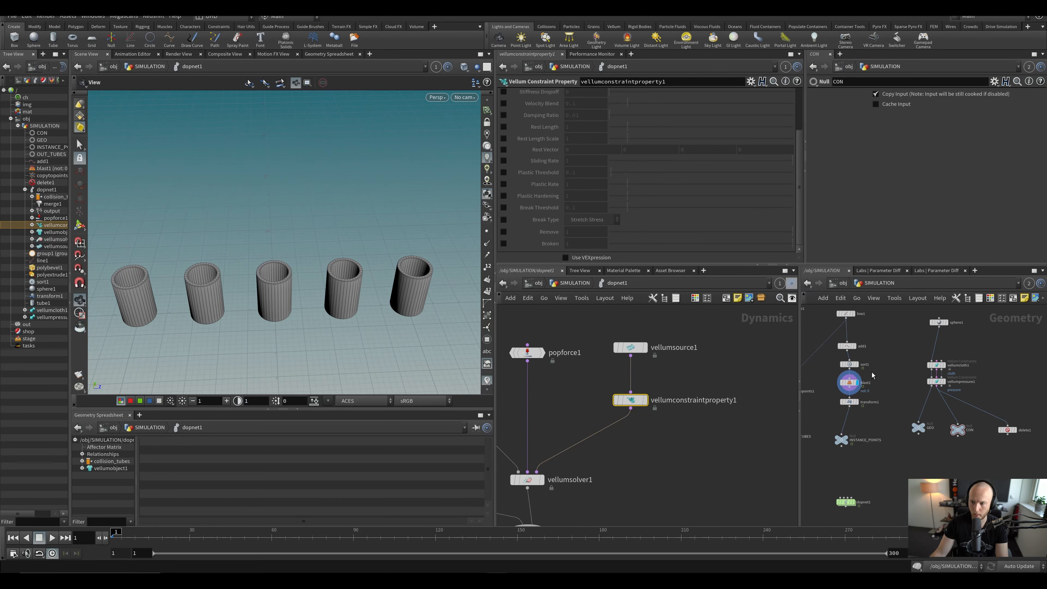
scroll(557, 208, up, 2)
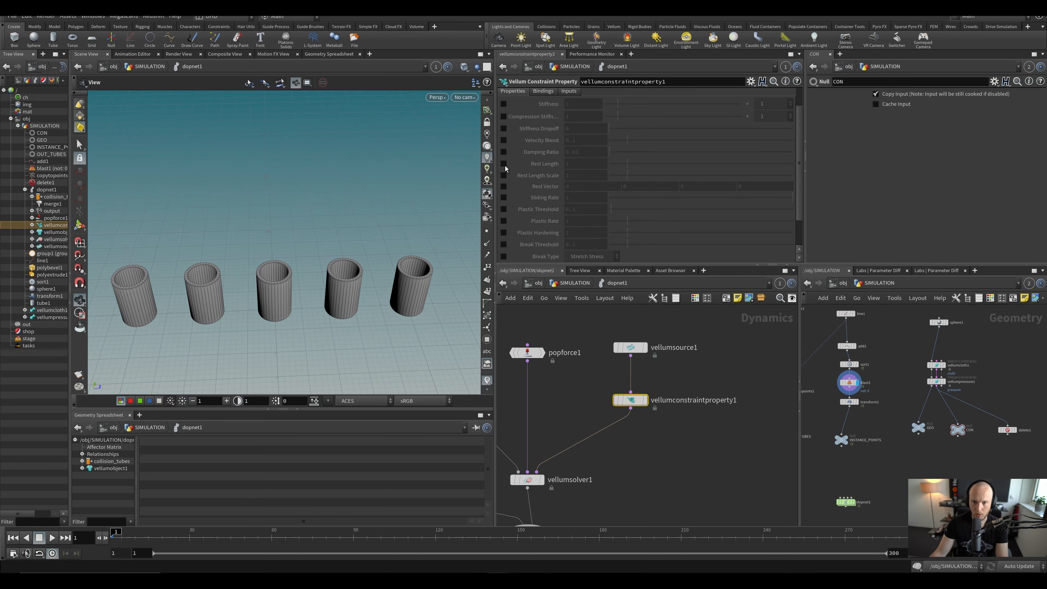
scroll(462, 168, up, 2)
scroll(392, 184, down, 3)
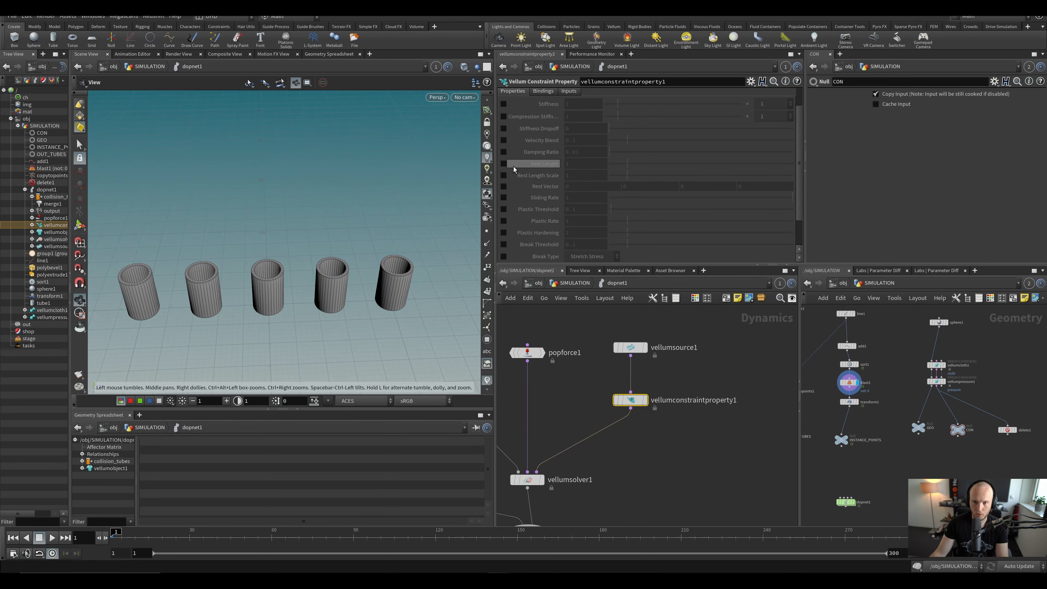
click(503, 164)
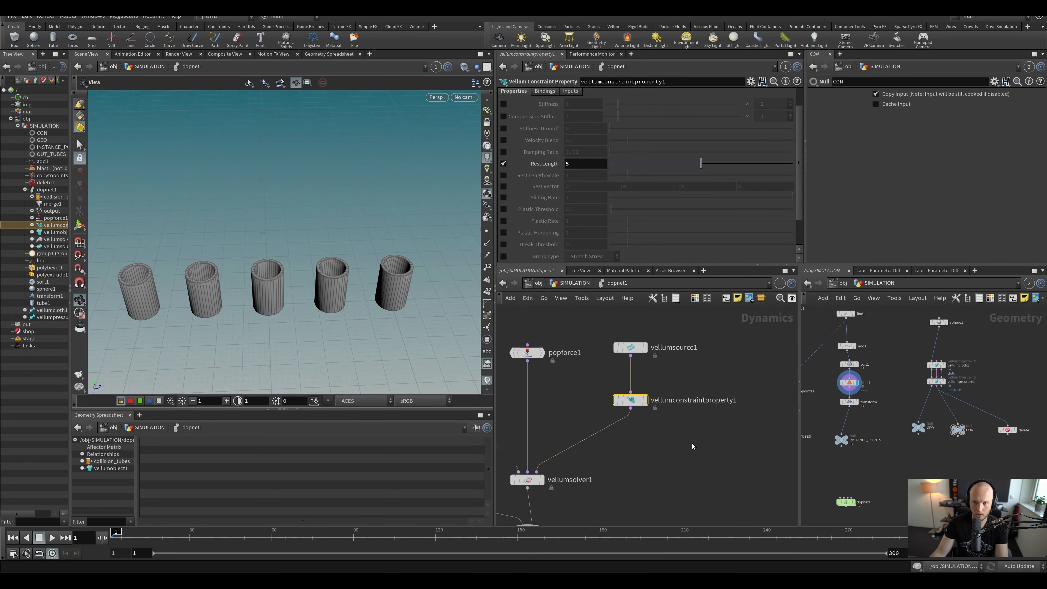
key(ctrl+s)
Step: Bypass the collision_tubes static object, test the first frames of the simulation without the tubes, and save the scene
key(h)
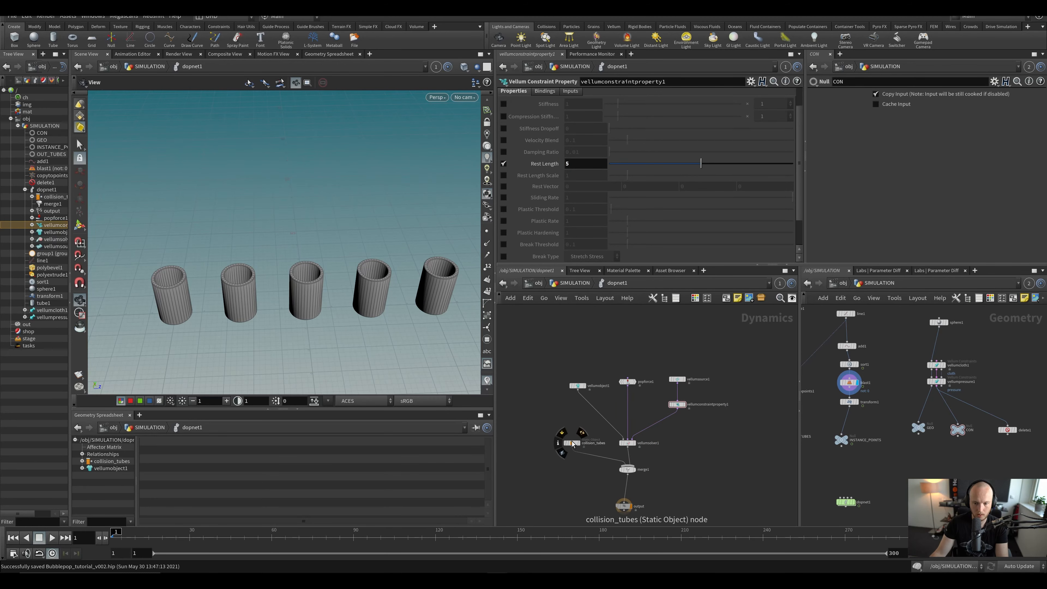
click(562, 432)
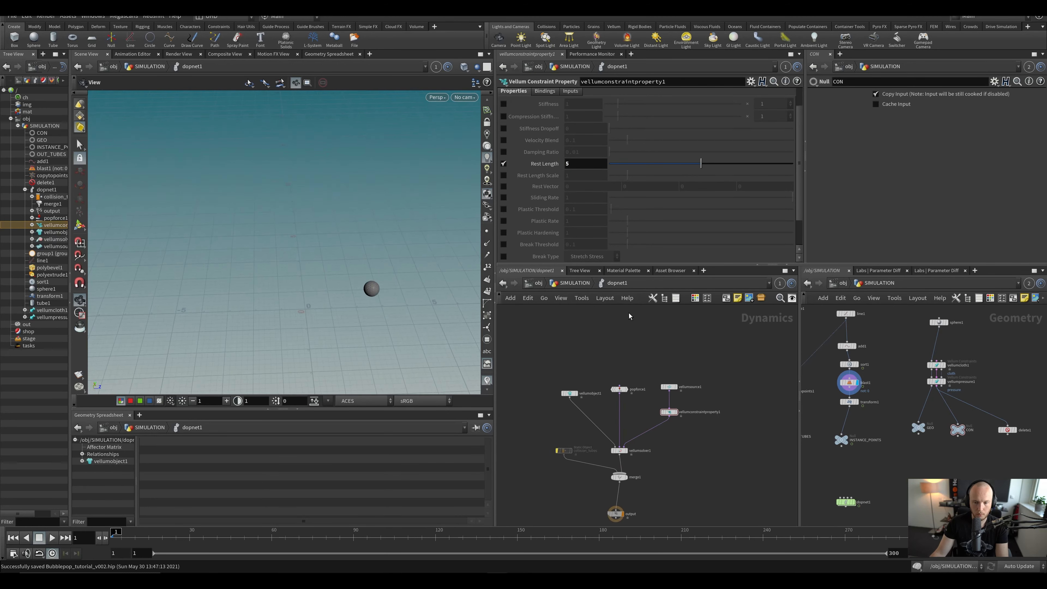
middle_drag(671, 361, 647, 362)
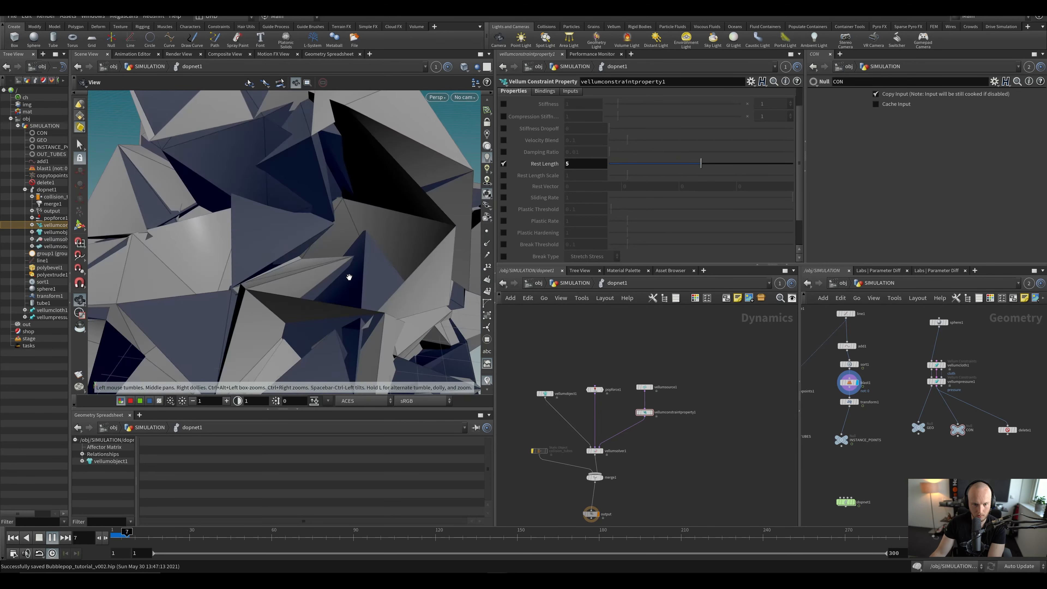
key(ctrl+Up)
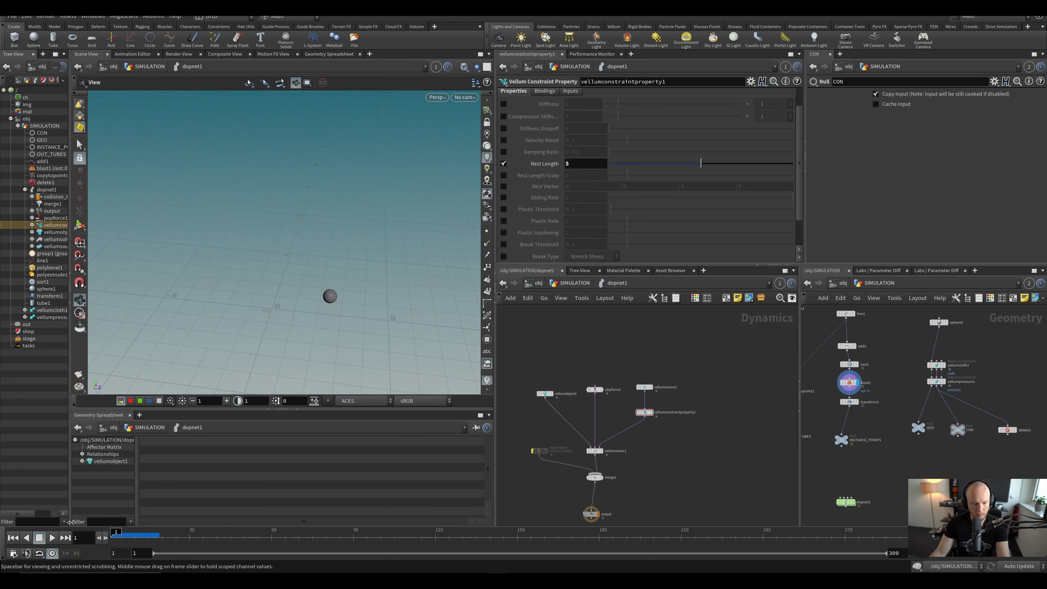
key(ctrl+s)
scroll(664, 405, up, 3)
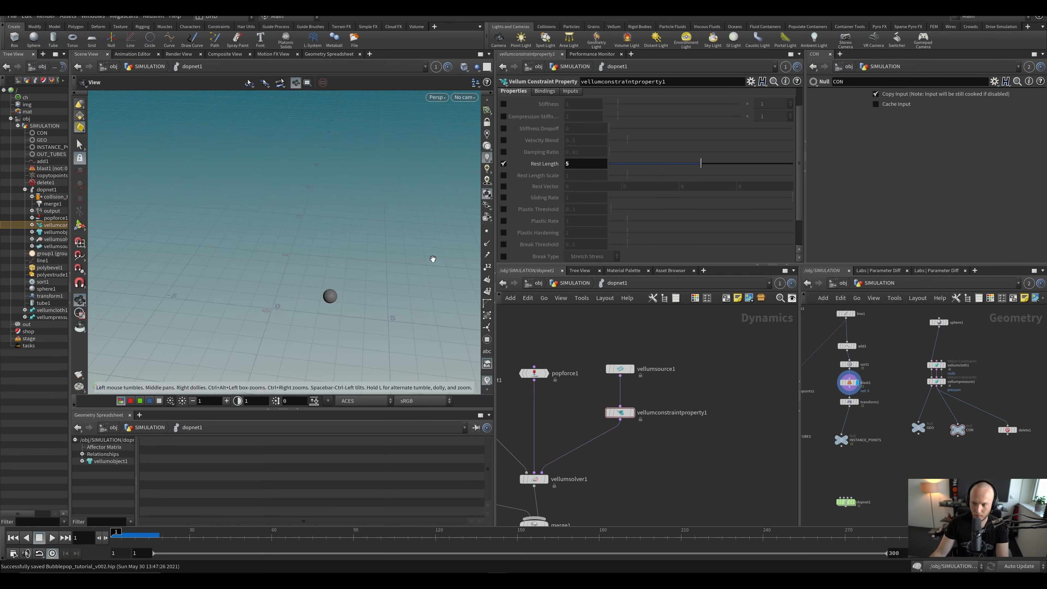
Step: Switch the viewport to link group 2 and display delete1 to examine the pressure constraint primitive and its restlength attribute, saving the scene
click(436, 67)
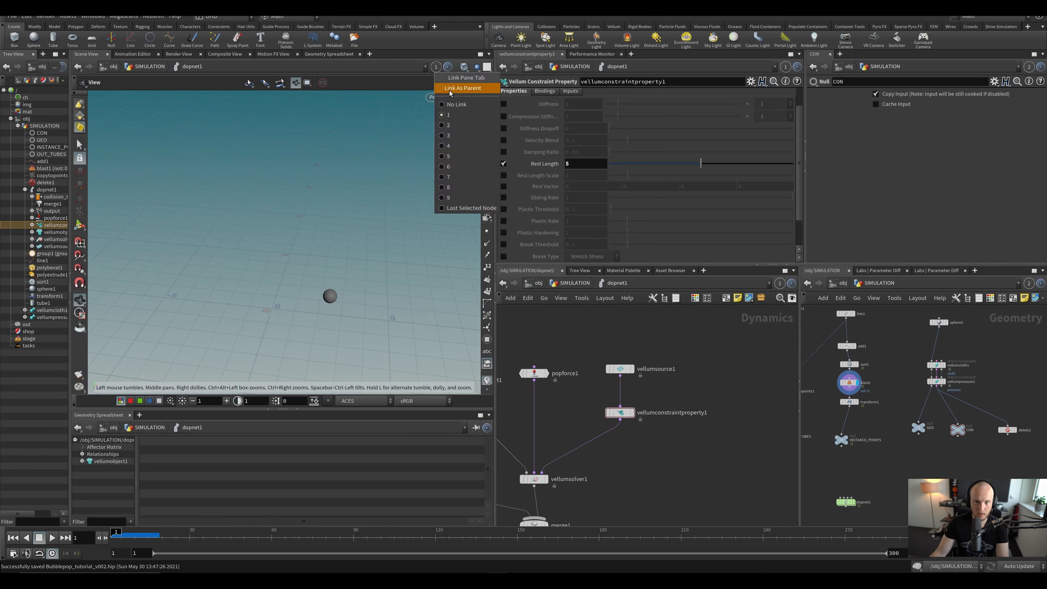
click(451, 126)
click(1016, 421)
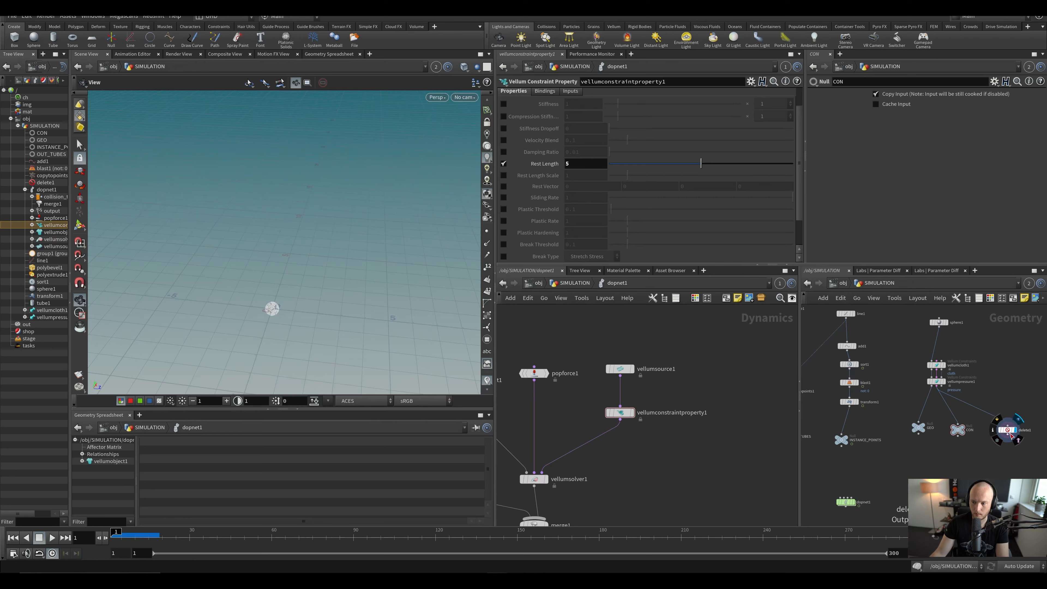
click(1008, 438)
click(1006, 429)
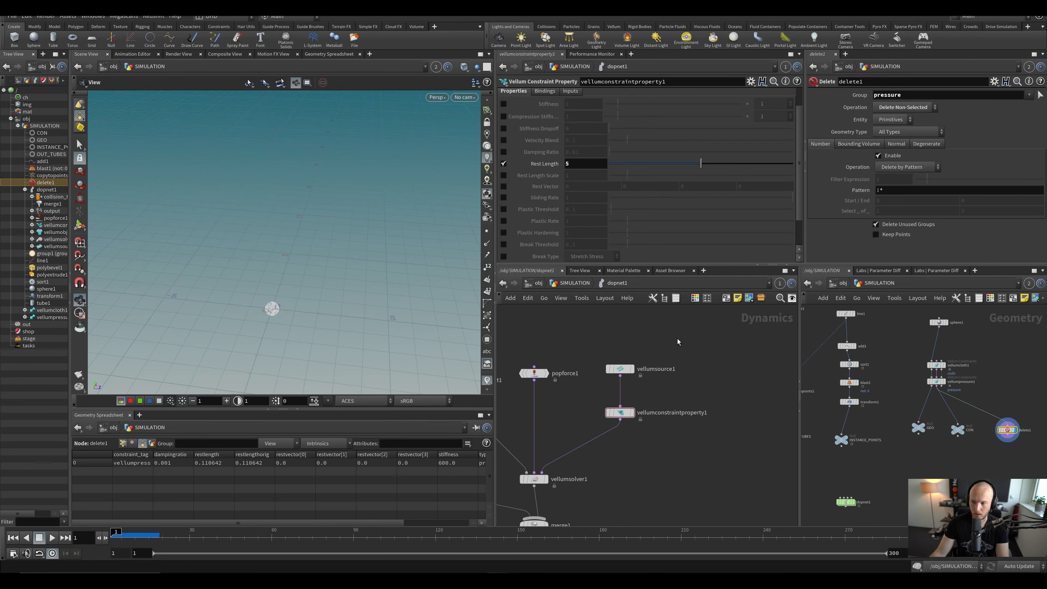
key(f)
drag(350, 248, 327, 268)
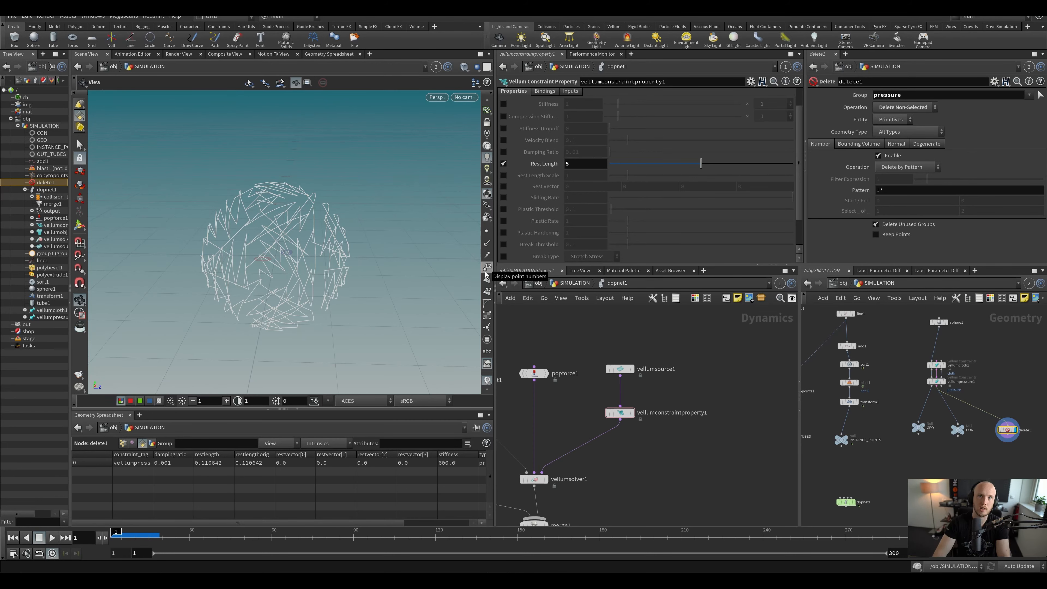
scroll(761, 484, up, 2)
key(ctrl+s)
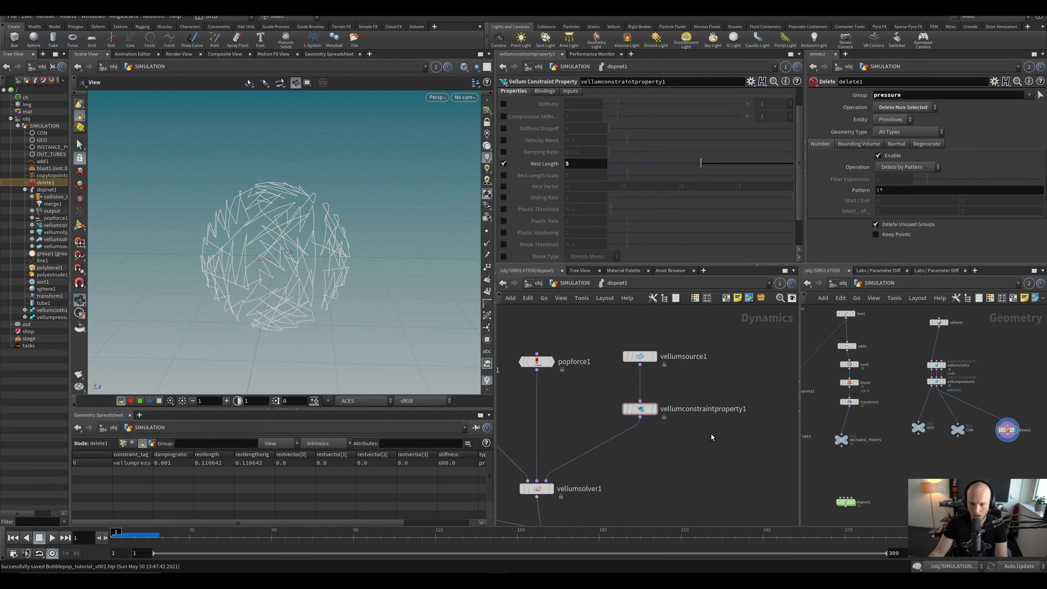
Step: Enable the Group option on vellumconstraintproperty1, restrict it to the pressure group, and save the scene
middle_drag(698, 443, 688, 441)
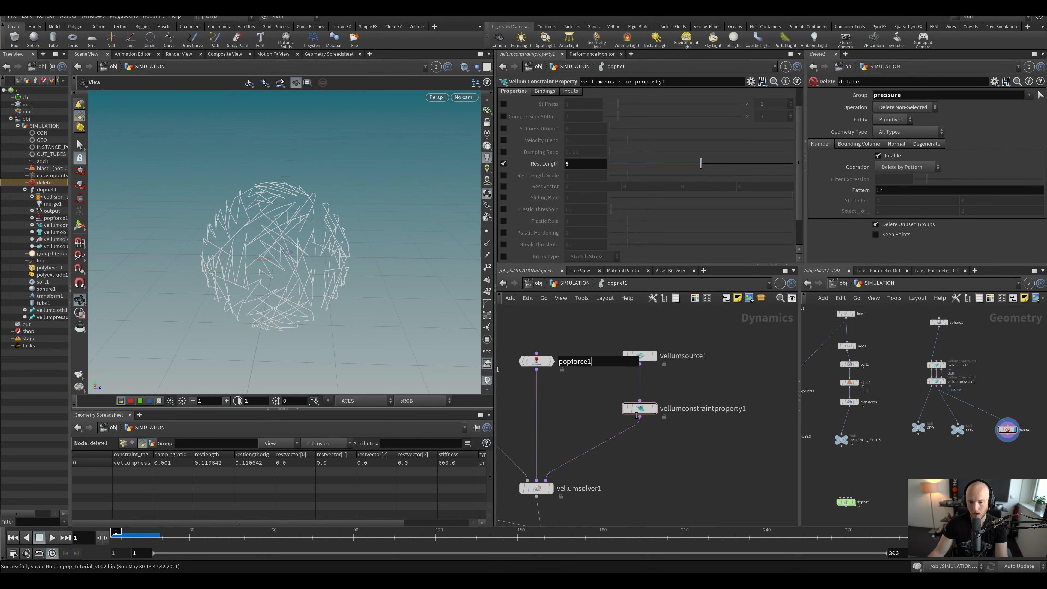
click(640, 408)
scroll(594, 201, up, 2)
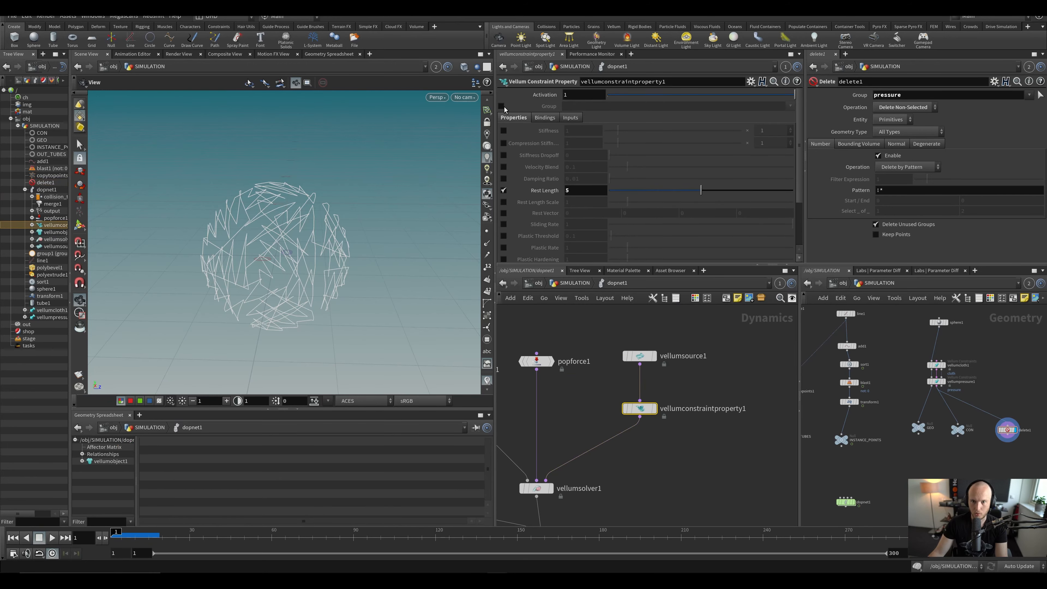
click(502, 107)
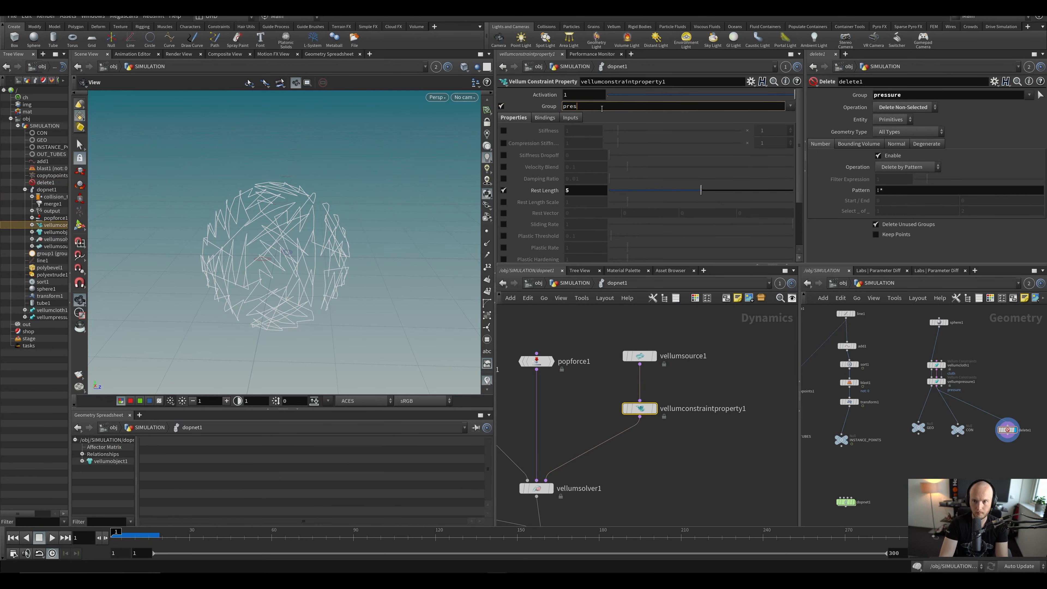
key(Return)
key(ctrl+s)
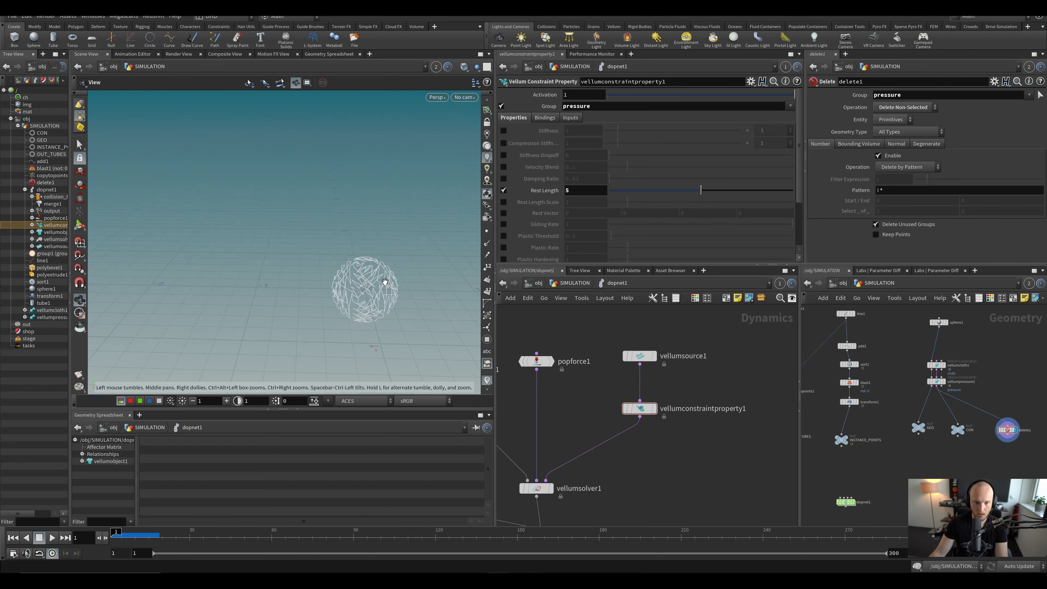
Step: Re-enable the collision_tubes static object and test the simulation with the viewport returned to link group 1
scroll(563, 454, down, 5)
click(554, 458)
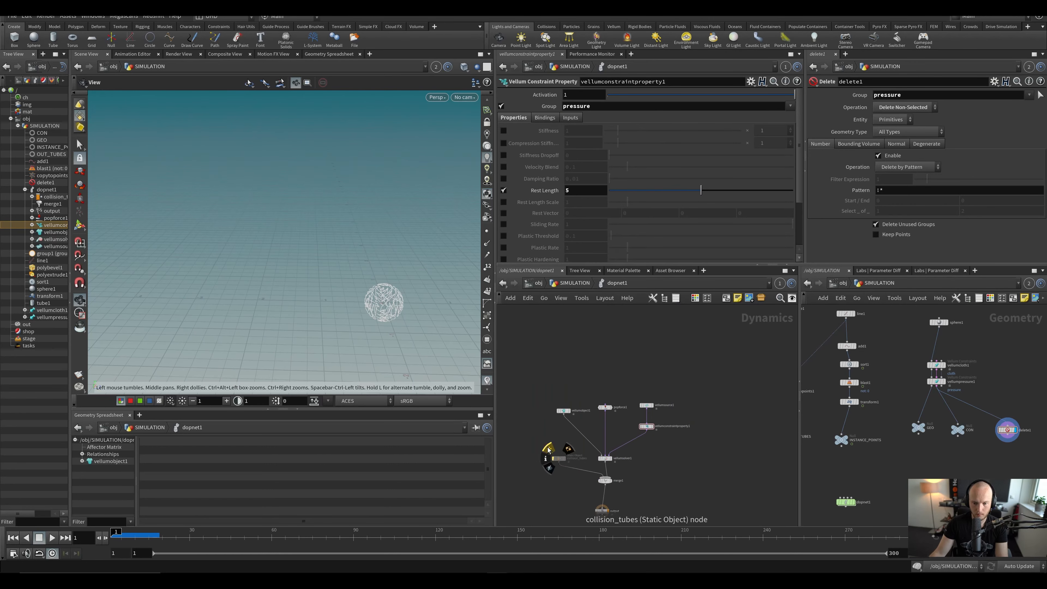
key(ctrl+Up)
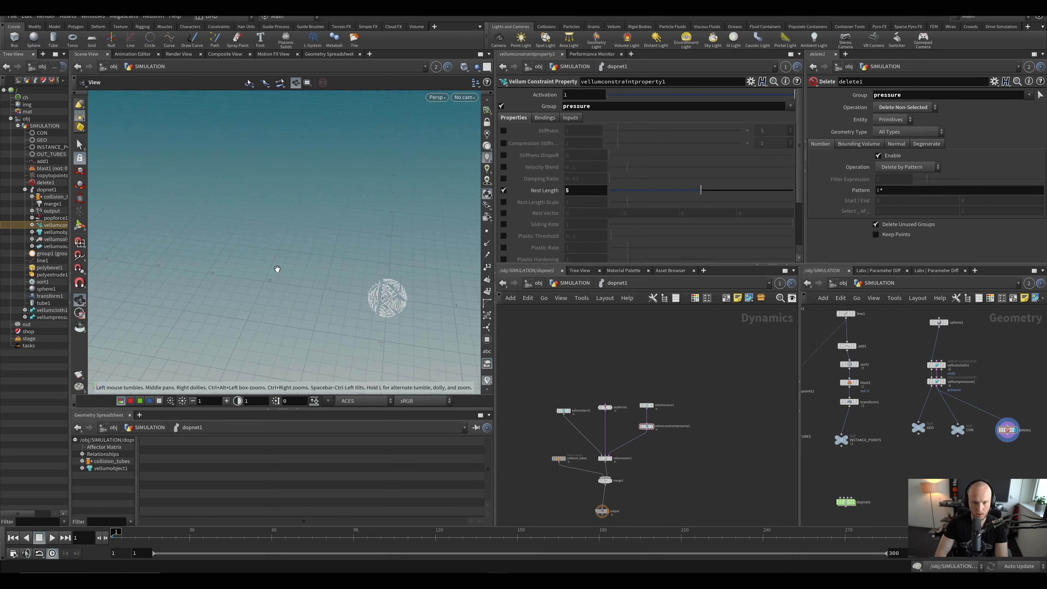
click(438, 70)
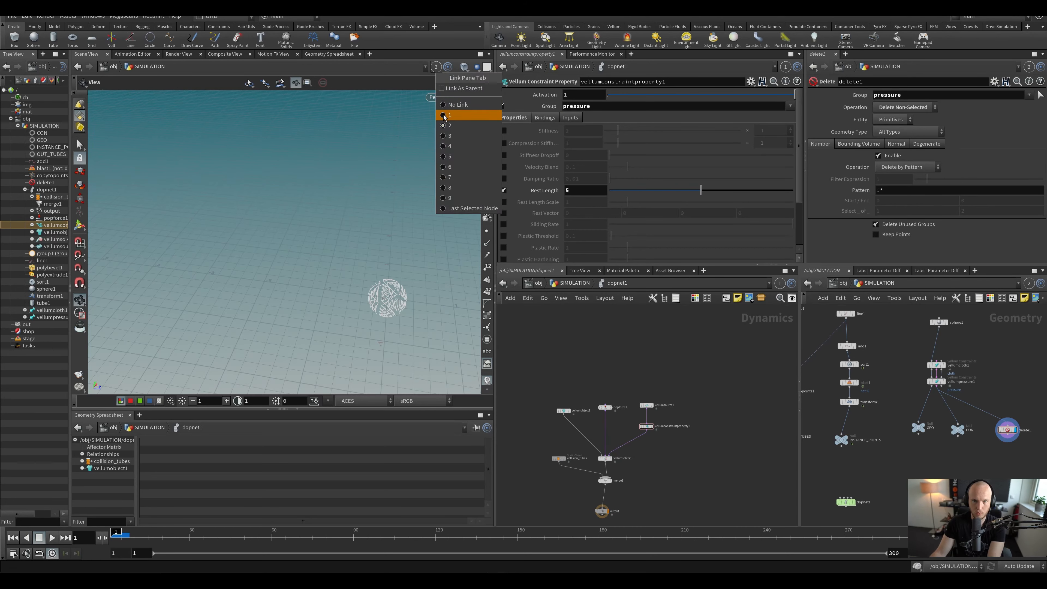
click(446, 115)
key(Up)
scroll(320, 225, down, 5)
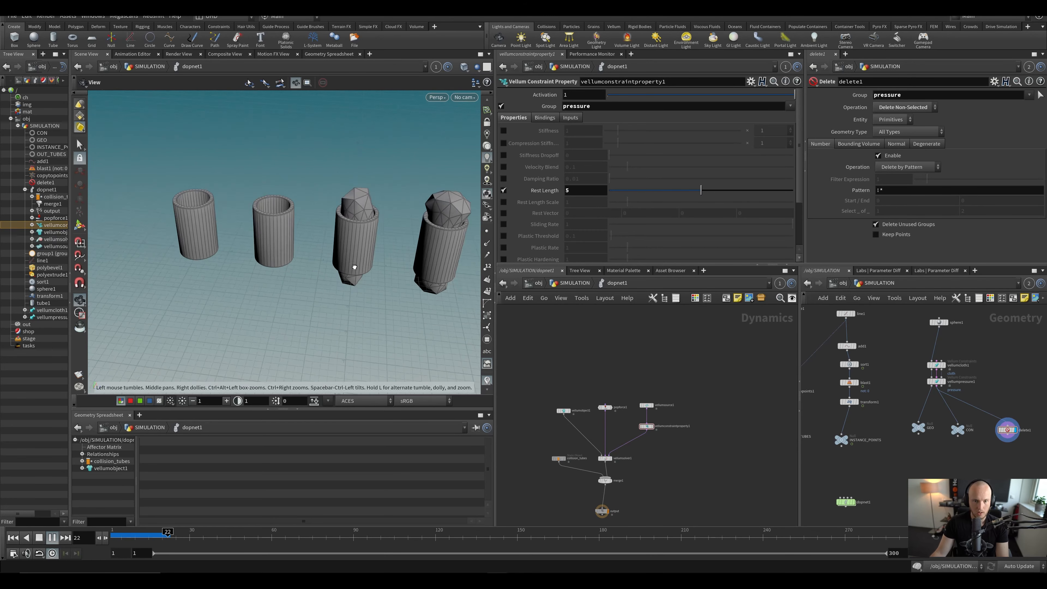
drag(353, 266, 357, 322)
drag(181, 536, 2, 526)
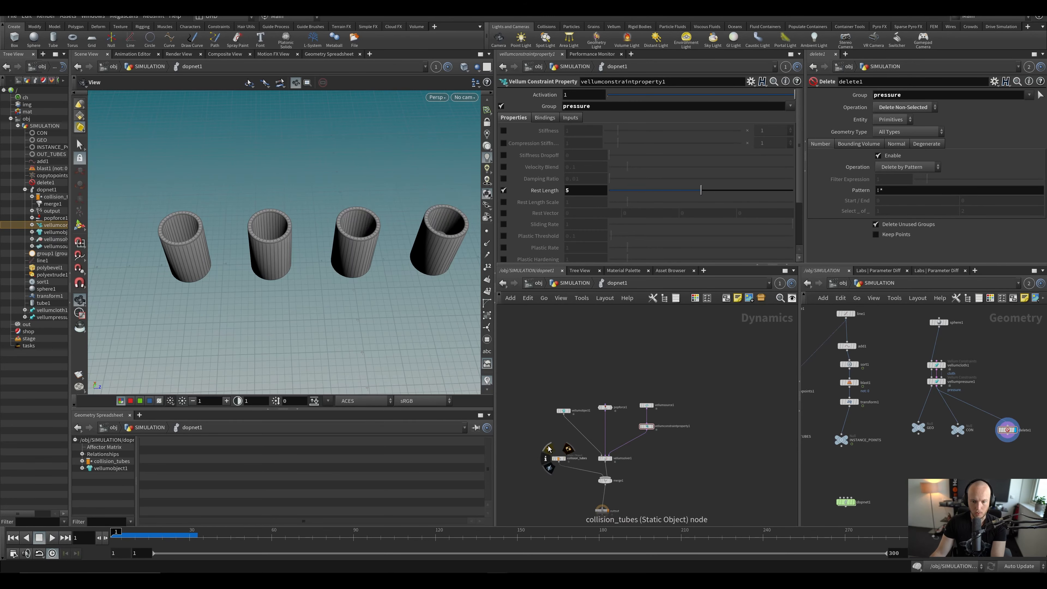
Step: Bypass the collision_tubes static object again, play the bubble inflation without the tubes, and return to the first frame
click(554, 458)
key(Up)
middle_drag(345, 247, 312, 248)
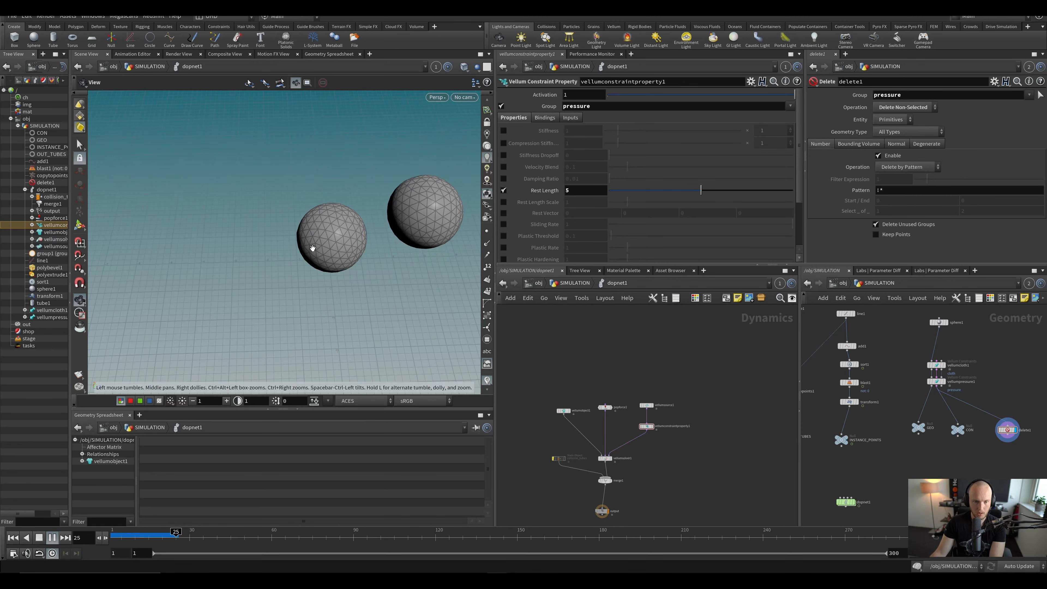
key(ctrl+Up)
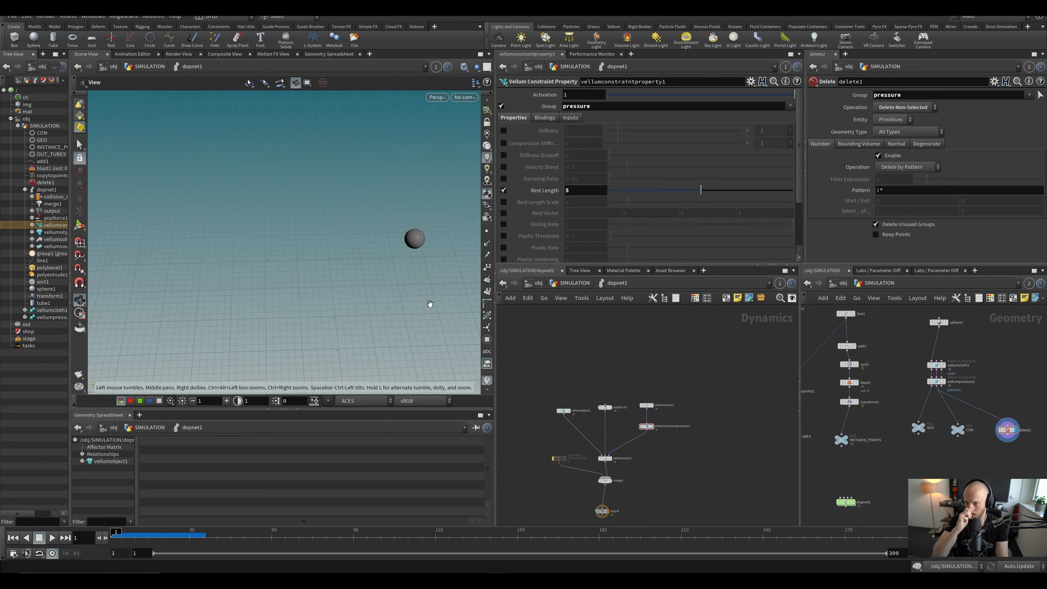
Step: Delete vellumconstraintproperty1 from the dynamics network and save the scene
scroll(627, 418, up, 3)
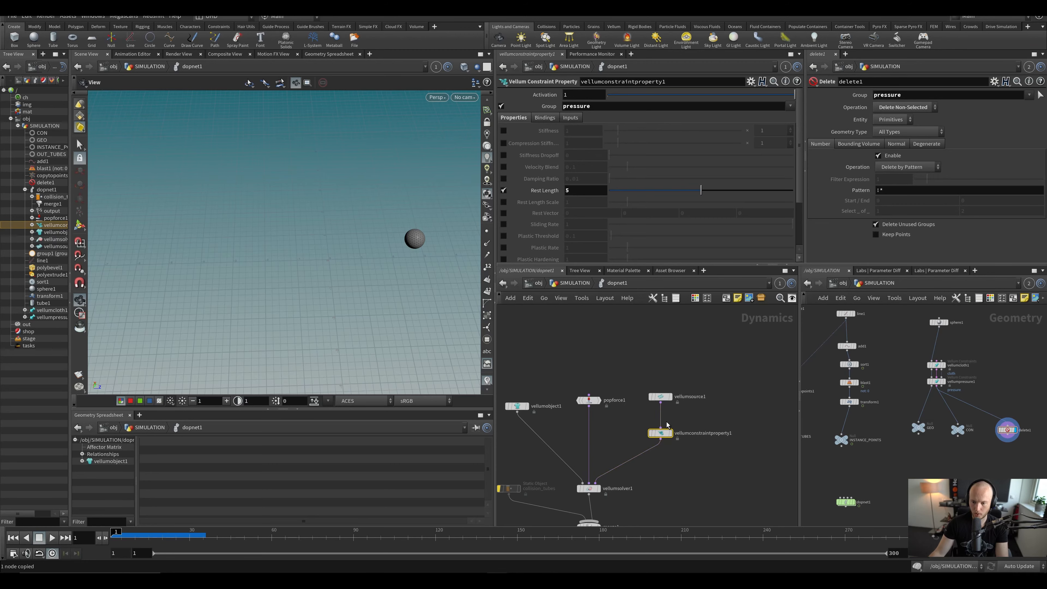
key(Delete)
key(ctrl+s)
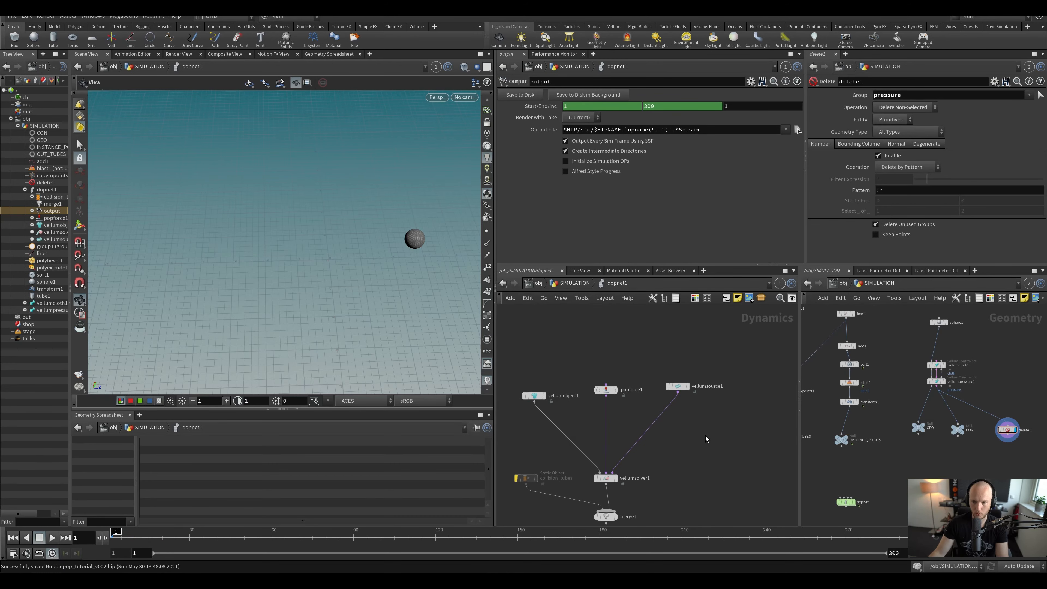
Step: Insert a Geometry Wrangle node between vellumsource1 and vellumsolver1 in the dynamics network, and save the scene
scroll(706, 439, up, 3)
key(Tab)
text(ge)
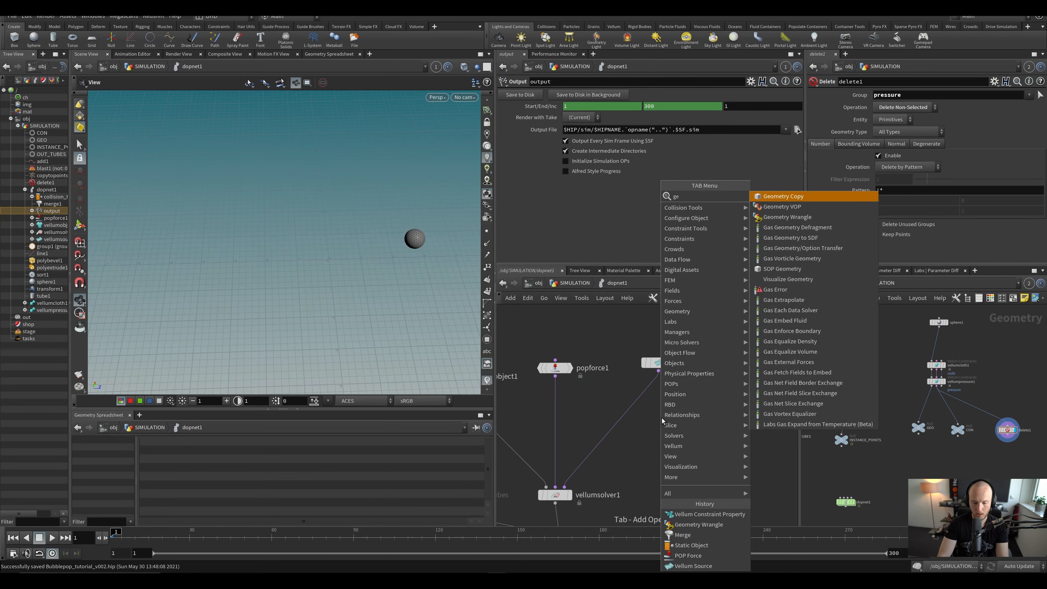
text(ow)
click(777, 197)
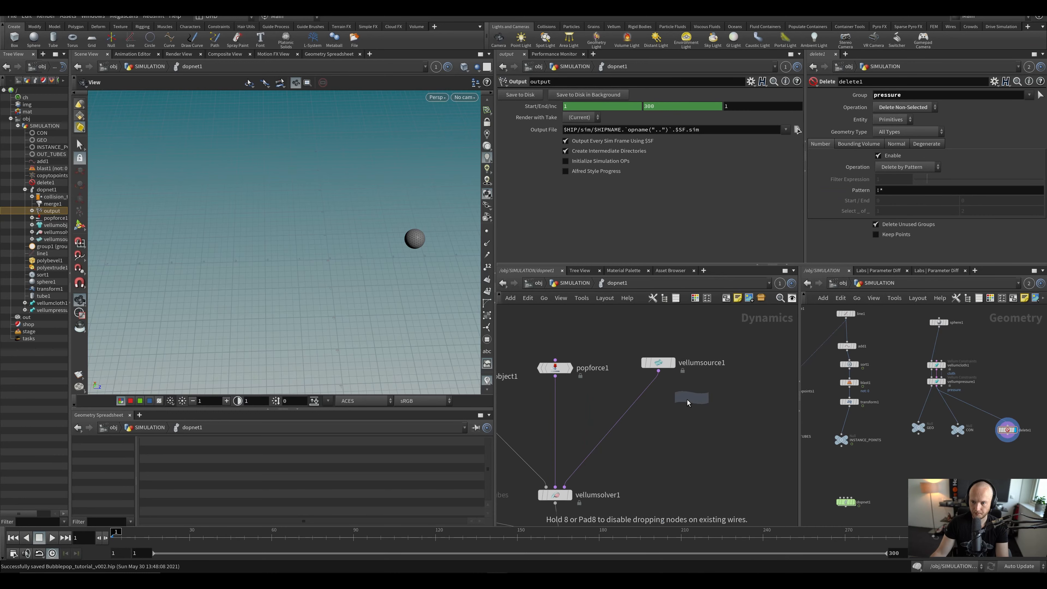
click(617, 415)
drag(620, 414, 653, 406)
key(ctrl+s)
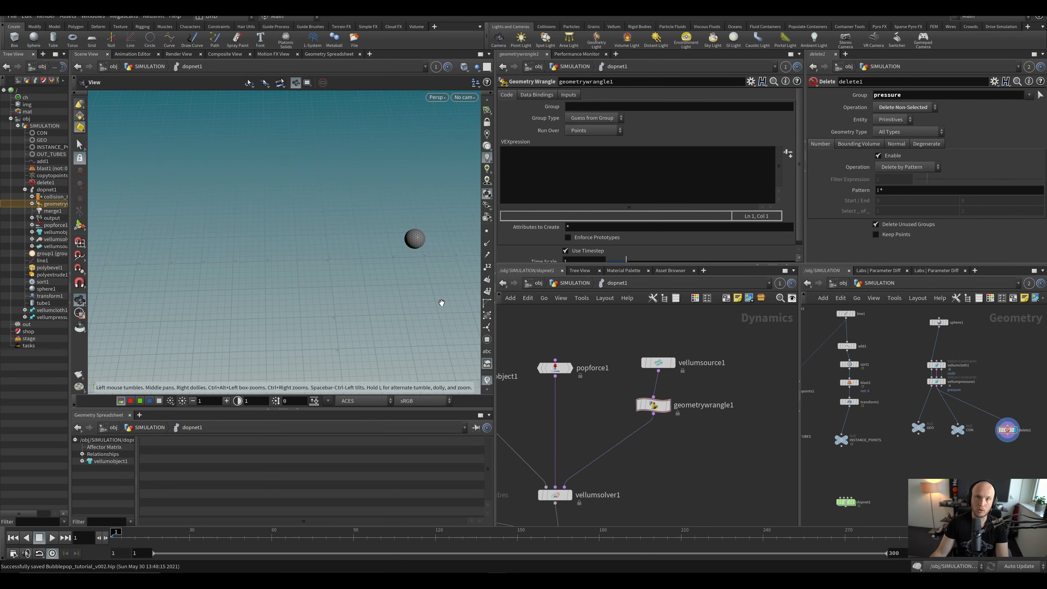
Step: Align geometrywrangle1 vertically below vellumsource1 and save the scene
middle_drag(922, 473, 922, 457)
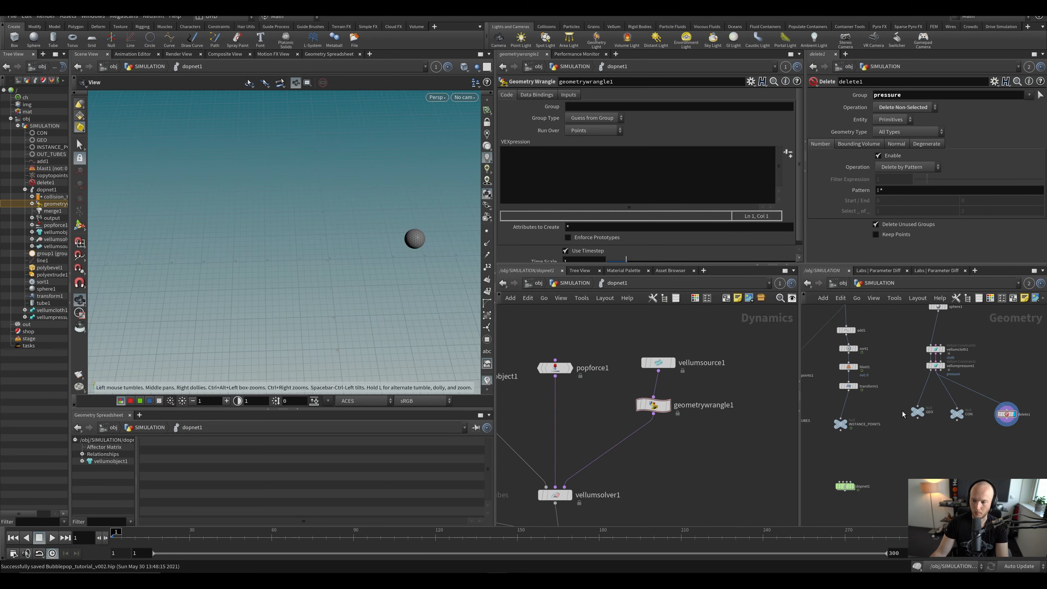
scroll(674, 435, down, 3)
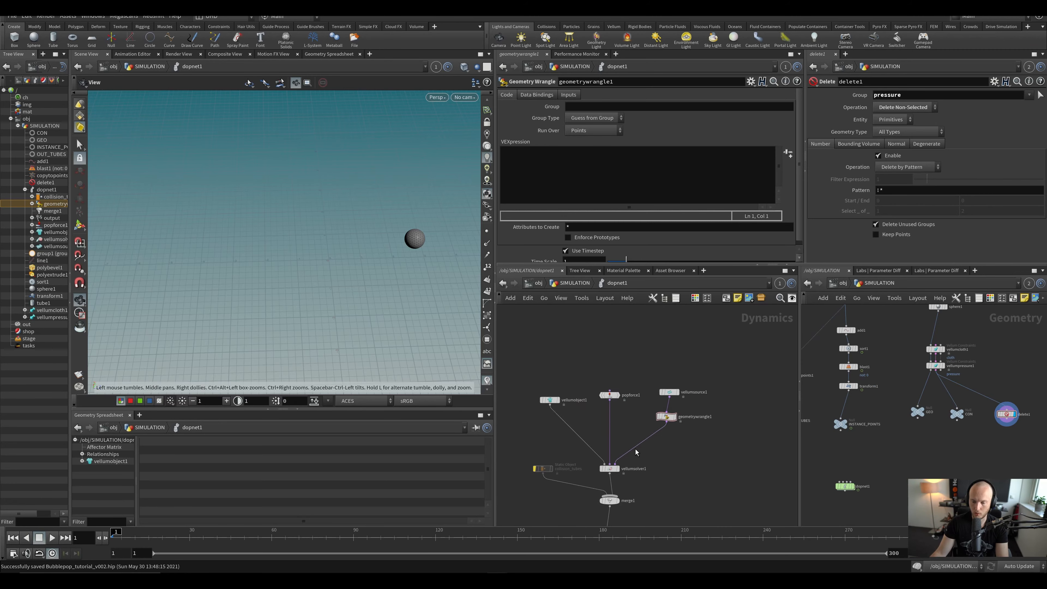
scroll(635, 450, up, 4)
key(ctrl+s)
scroll(686, 439, up, 1)
scroll(636, 430, down, 5)
drag(660, 412, 662, 417)
scroll(671, 417, up, 4)
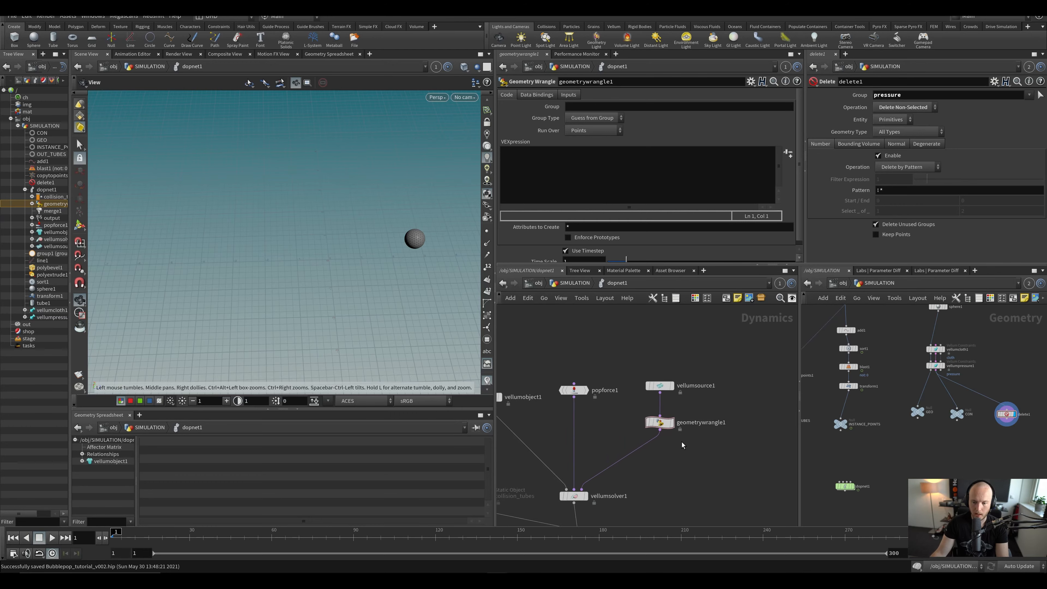
scroll(681, 442, up, 3)
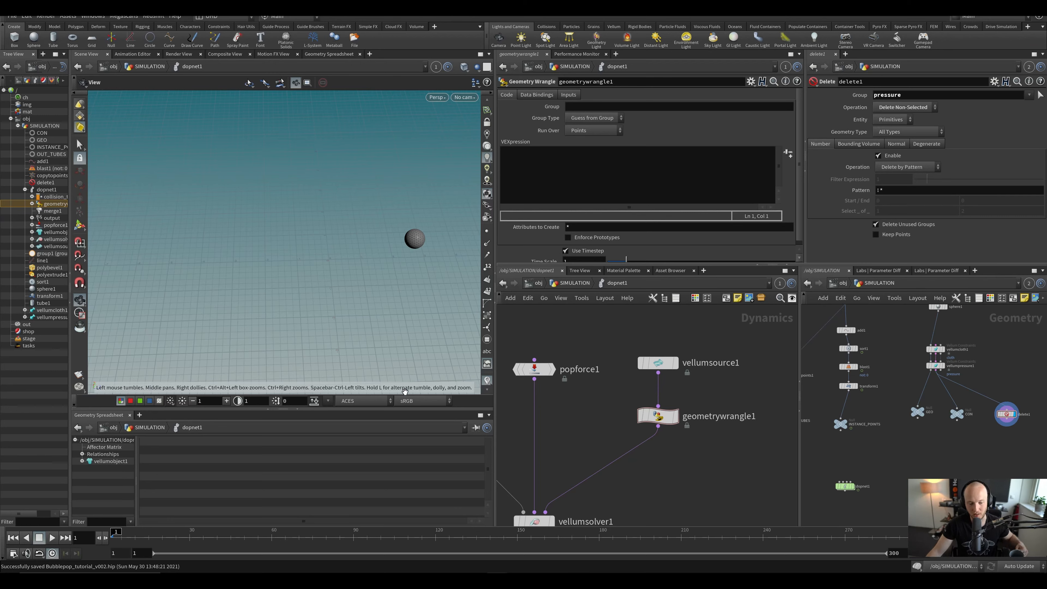
middle_drag(655, 467, 676, 451)
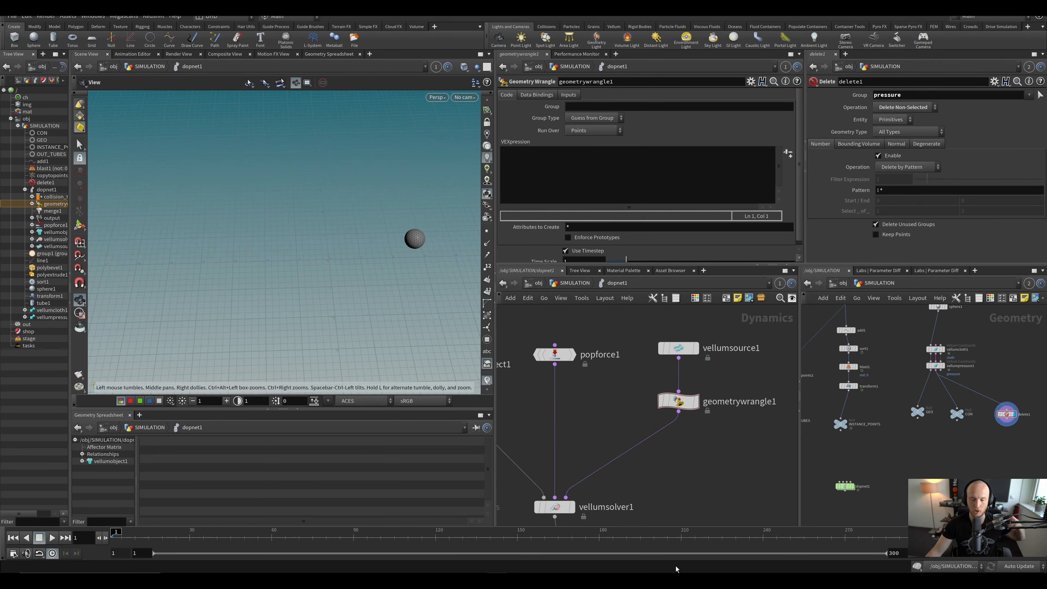
scroll(648, 556, up, 1)
scroll(647, 560, up, 1)
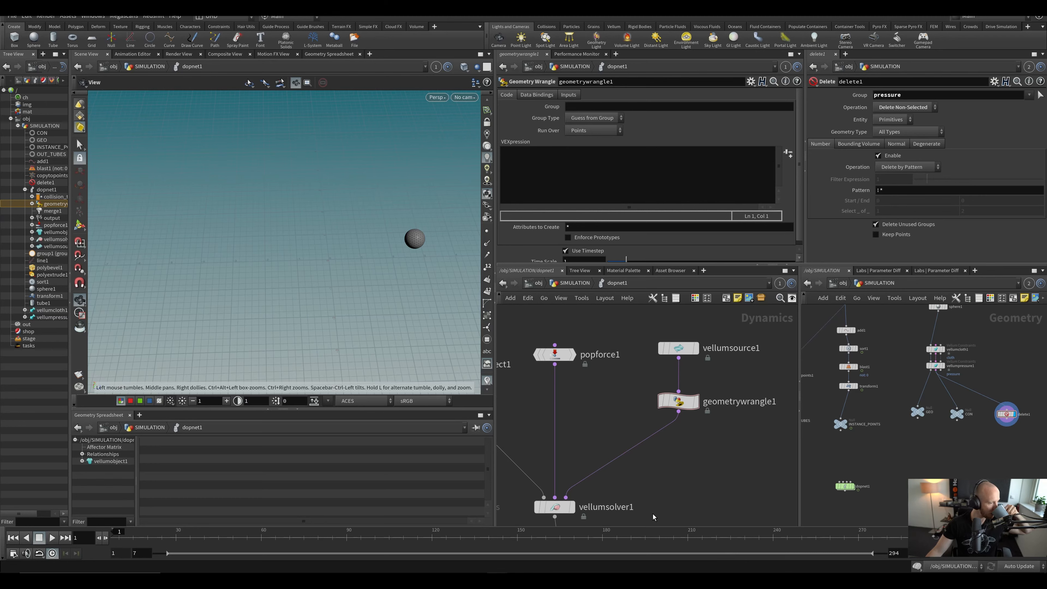
middle_drag(703, 430, 648, 438)
scroll(648, 438, up, 3)
scroll(655, 432, down, 3)
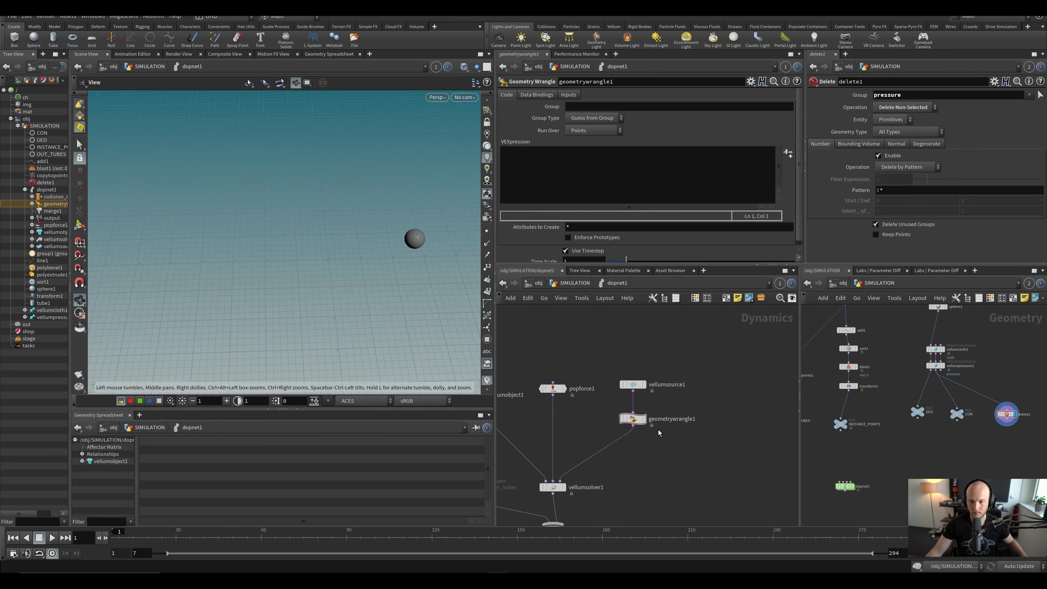
Step: Space geometrywrangle1 slightly further below vellumsource1, set its Group to pressure, and save the scene
click(634, 427)
drag(649, 434, 639, 433)
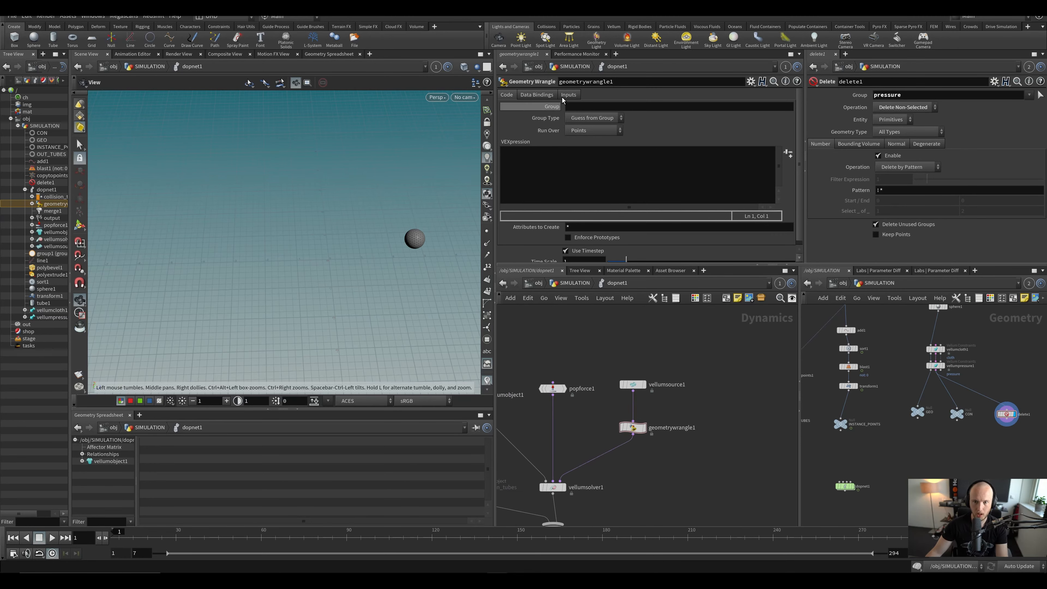
click(594, 107)
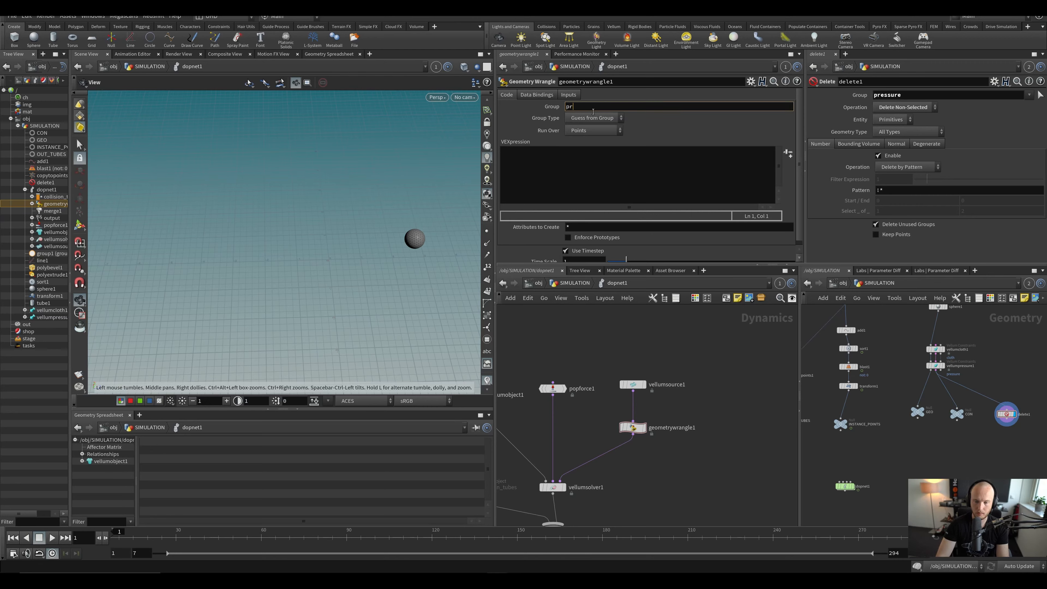
text(pressure)
key(Return)
key(ctrl+s)
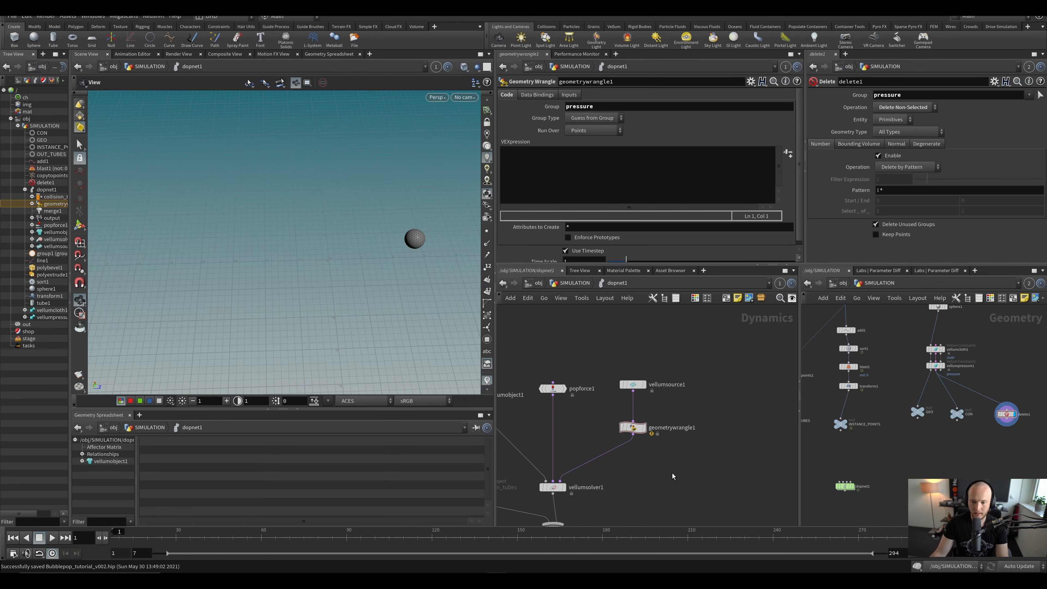
Step: Write the VEXpression "f@restlength *= 1.2;" in geometrywrangle1 and save the scene
middle_drag(672, 473, 672, 434)
click(561, 164)
text(f)
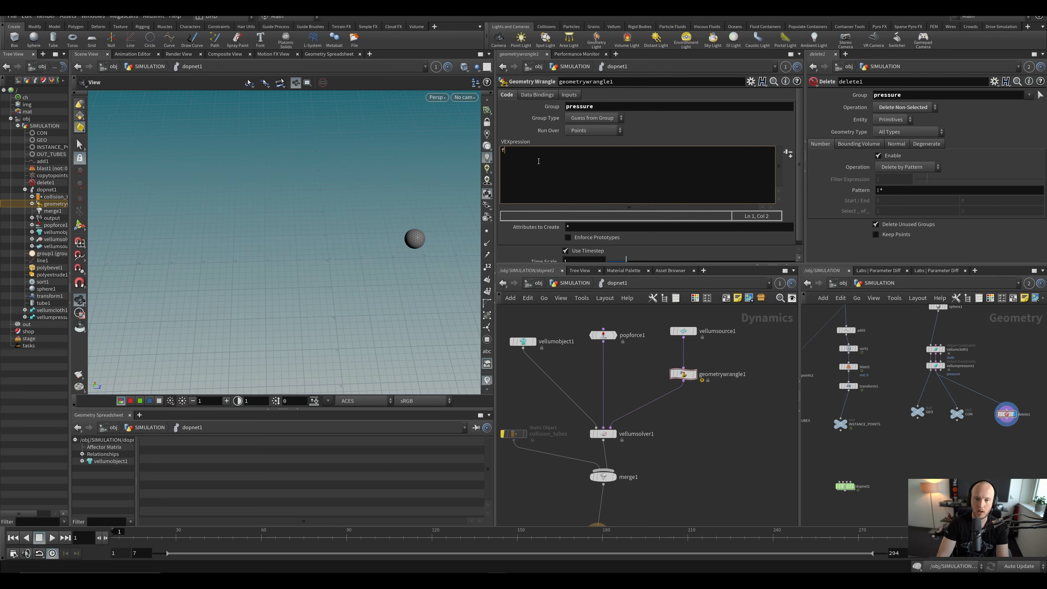
text(@restlength *=)
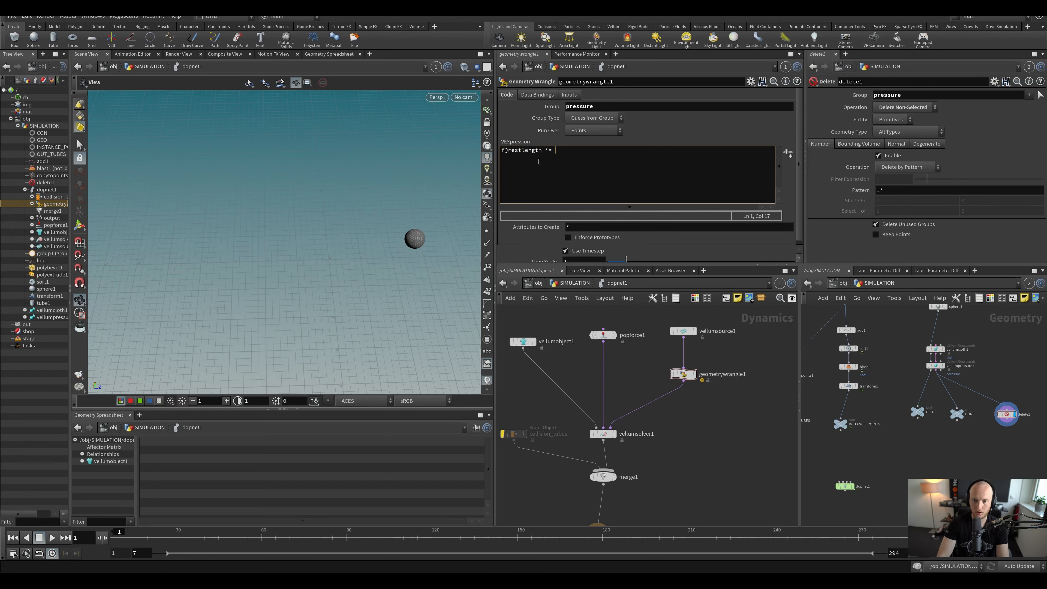
text( 1.2;)
key(ctrl+s)
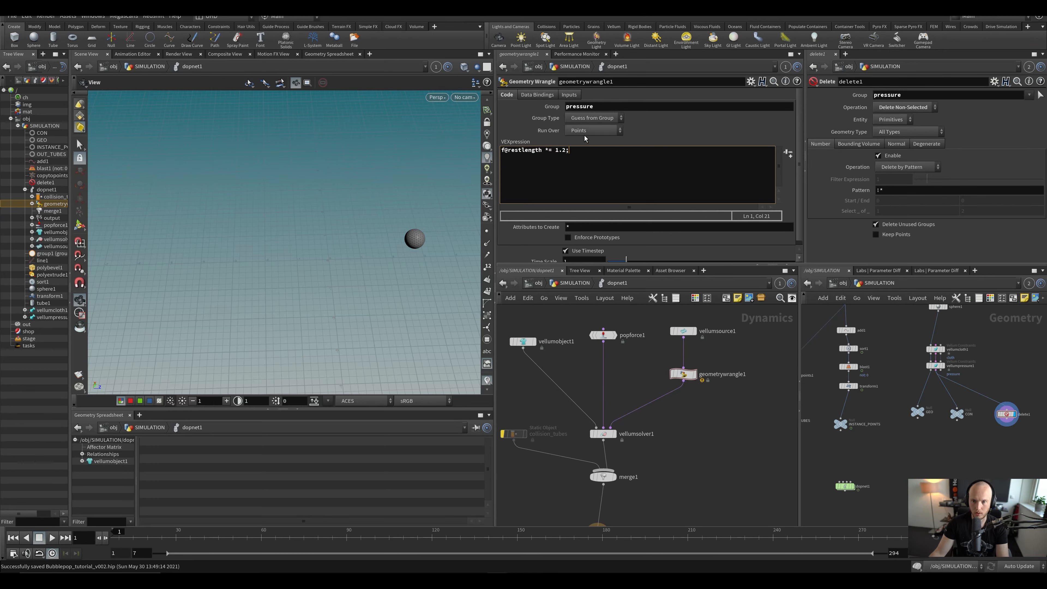
Step: Set geometrywrangle1 to run over Primitives and reset the viewport to its home view
click(590, 131)
click(589, 141)
key(space+h)
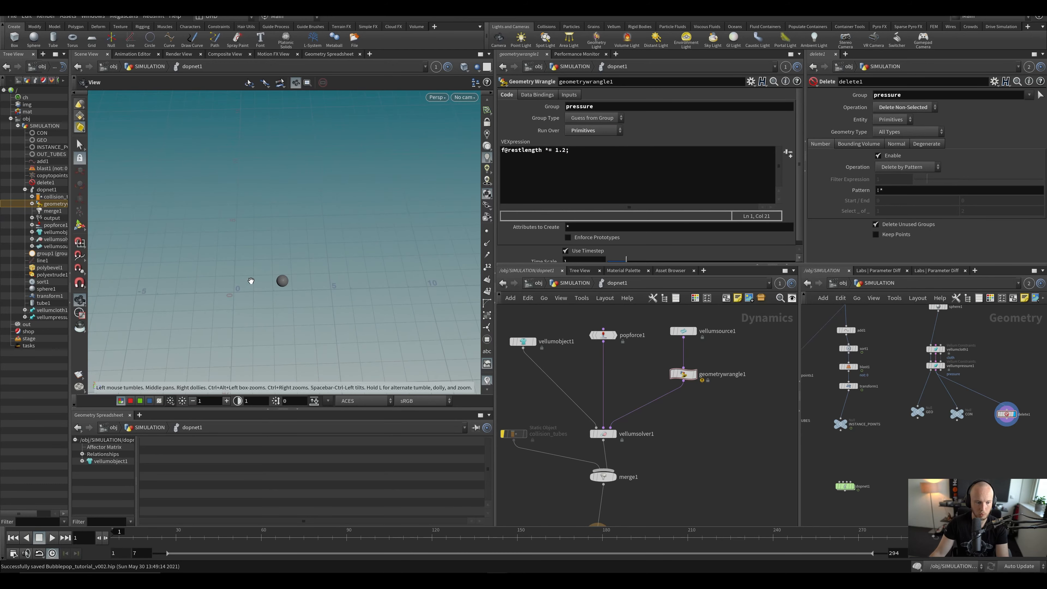
Step: Extend the playback range to start at frame 1, play the simulation, and save the scene at the first frame
key(Right)
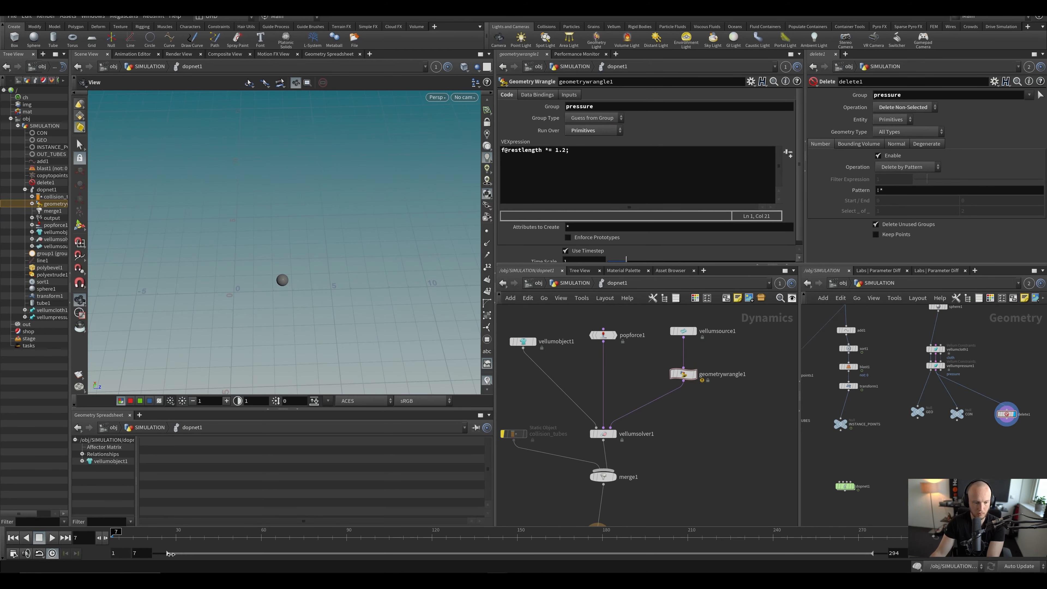
drag(169, 553, 154, 553)
key(Up)
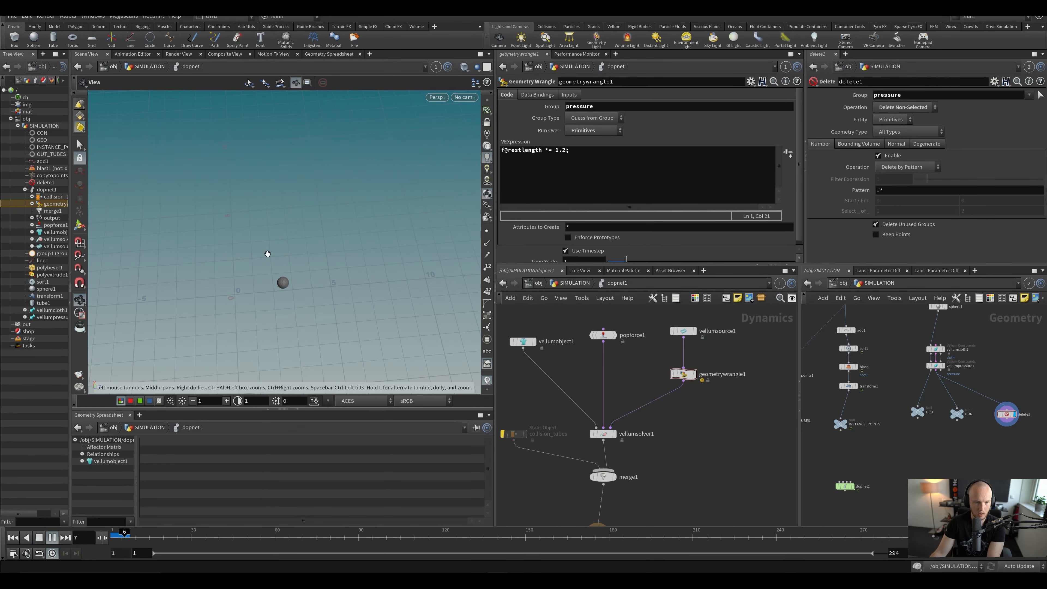
drag(292, 273, 285, 257)
key(ctrl+Up)
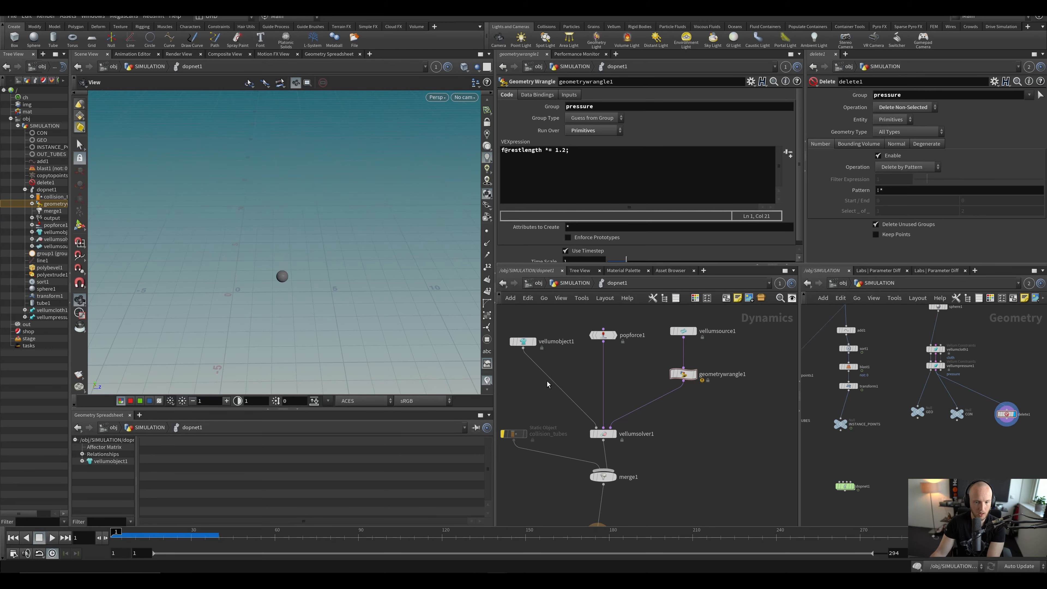
middle_drag(731, 479, 743, 479)
key(ctrl+s)
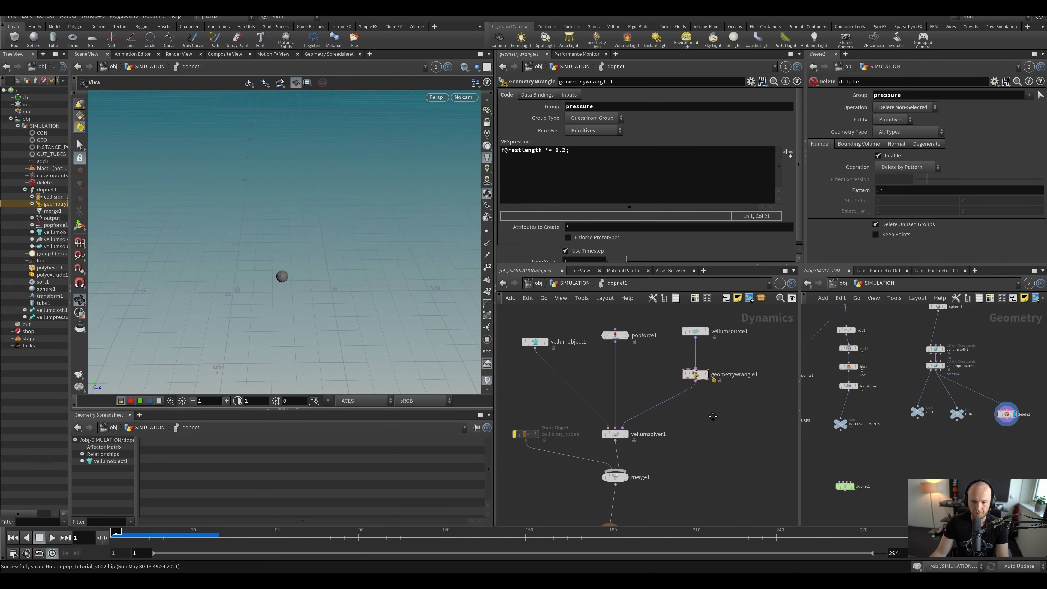
Step: Select vellumsolver1 to review its settings and connections in the dynamics network, and save the scene
scroll(687, 406, up, 2)
click(602, 442)
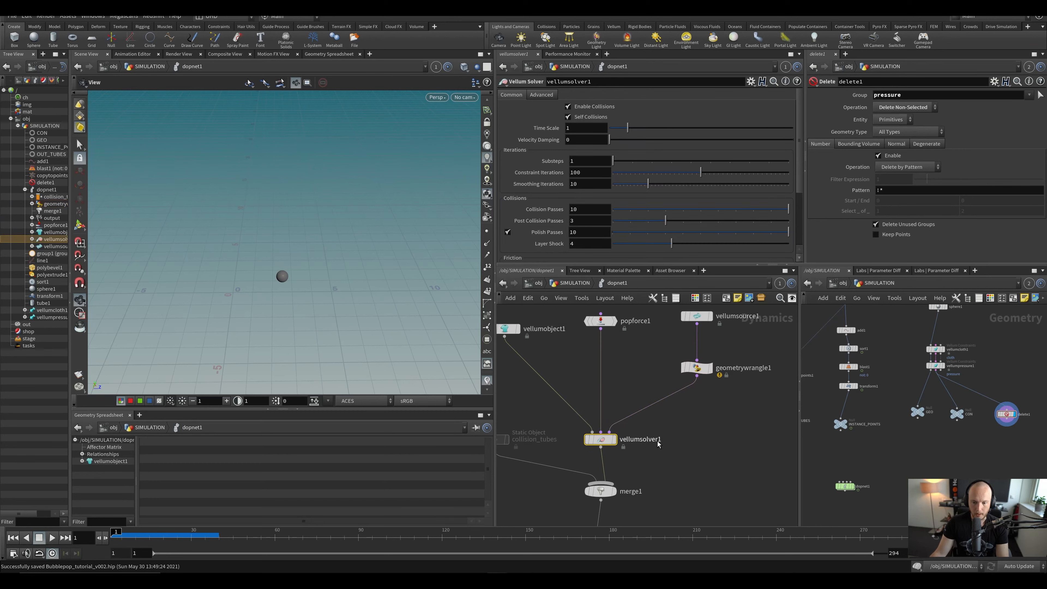
middle_drag(657, 444, 659, 448)
scroll(660, 457, down, 6)
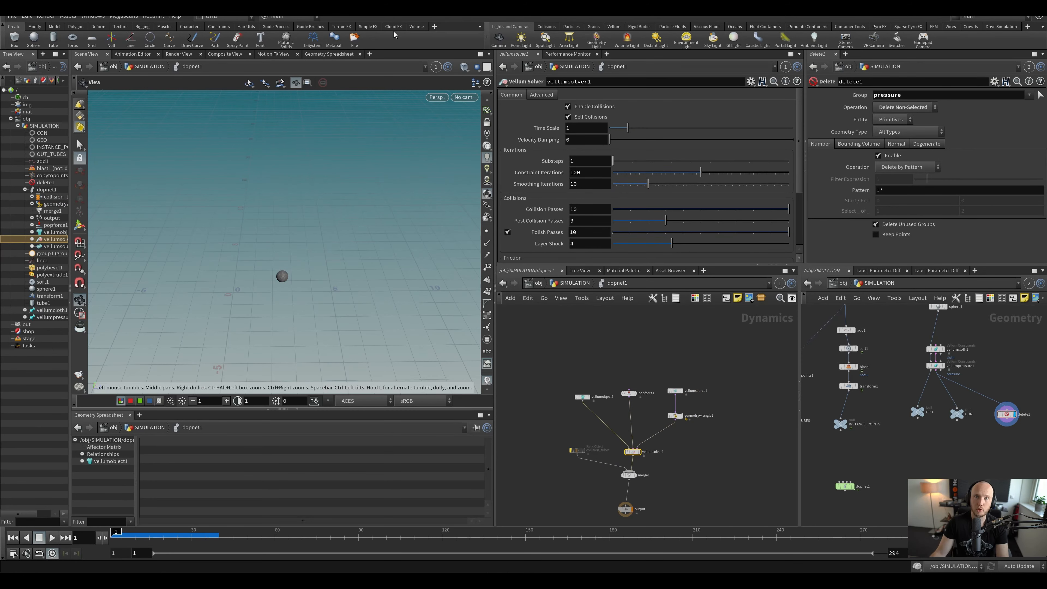
scroll(671, 446, up, 4)
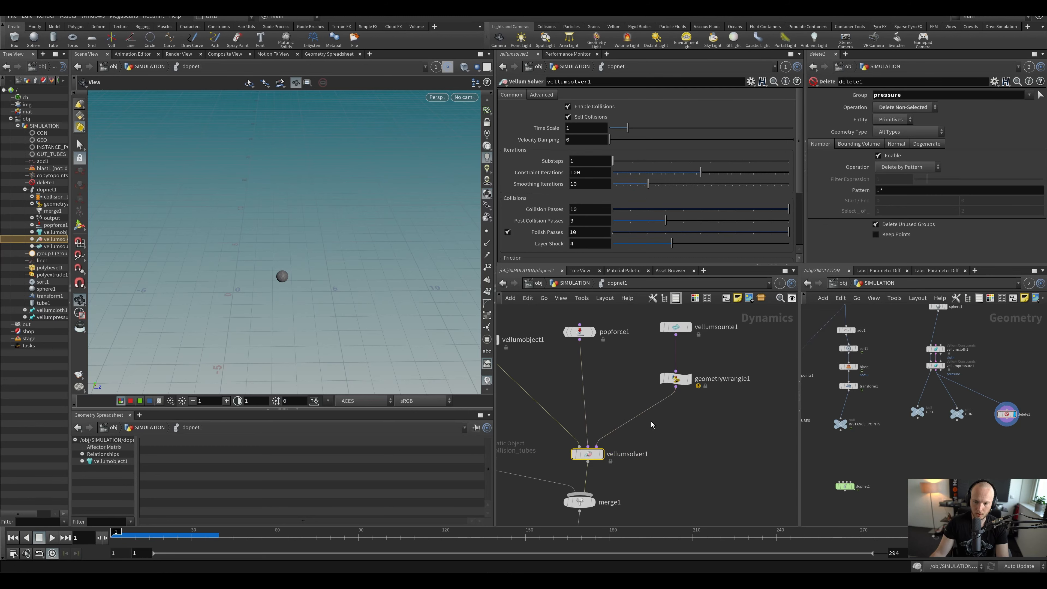
middle_drag(722, 417, 742, 416)
scroll(707, 414, down, 4)
scroll(681, 405, up, 4)
middle_drag(682, 406, 687, 420)
key(ctrl+s)
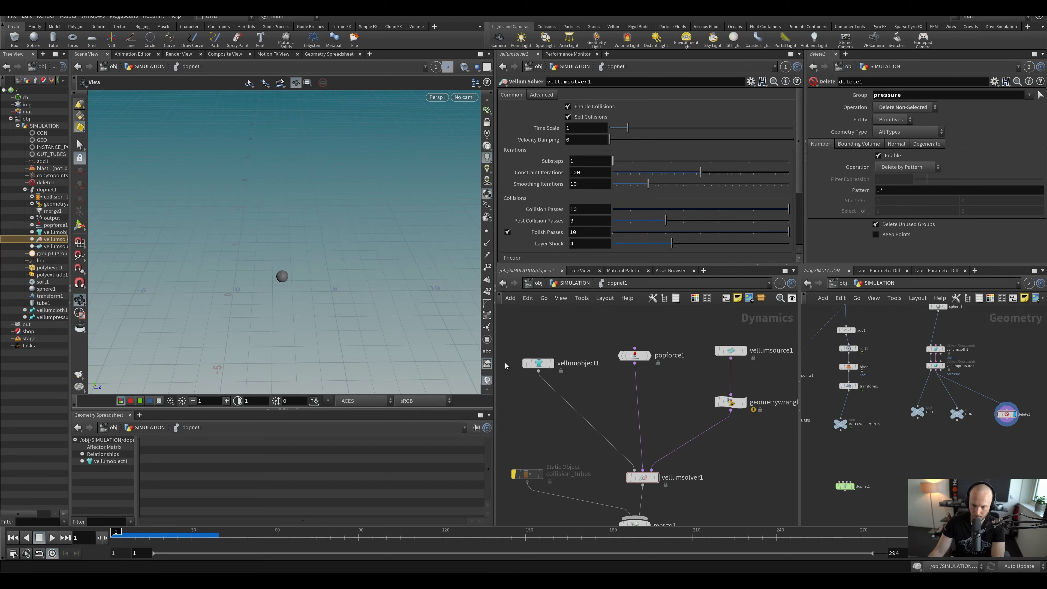
Step: Select vellumobject1 and scrub the simulation to frame 21
drag(503, 351, 541, 378)
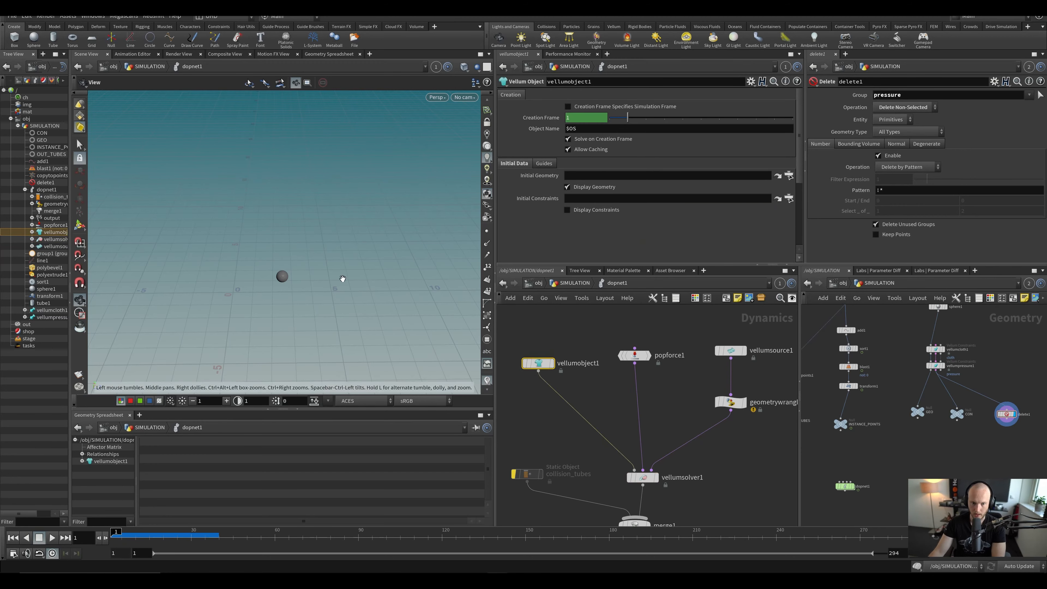
scroll(285, 273, up, 3)
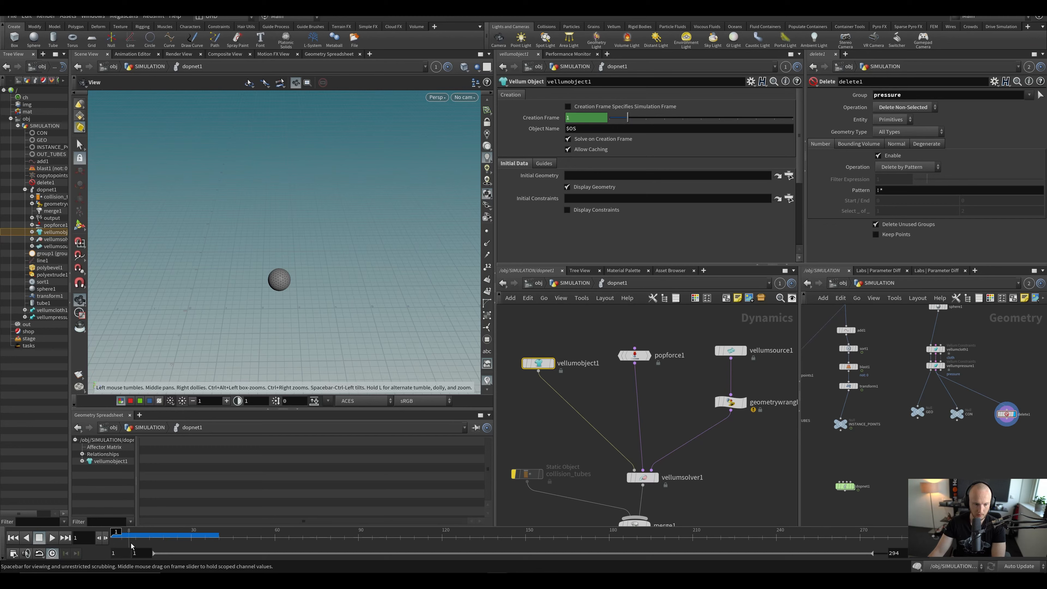
drag(137, 538, 167, 539)
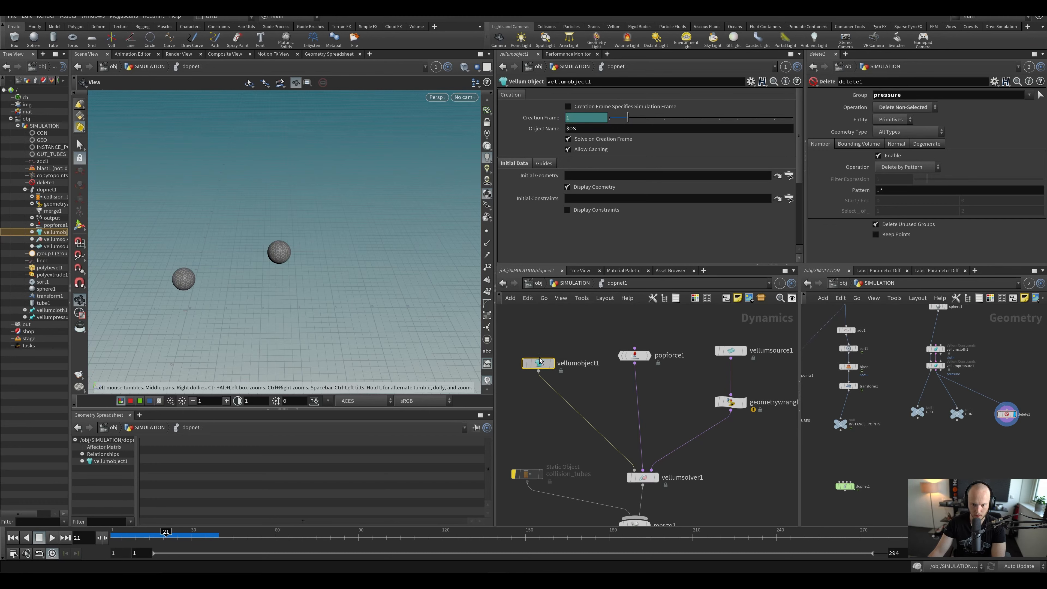
drag(538, 363, 573, 404)
key(ctrl+z)
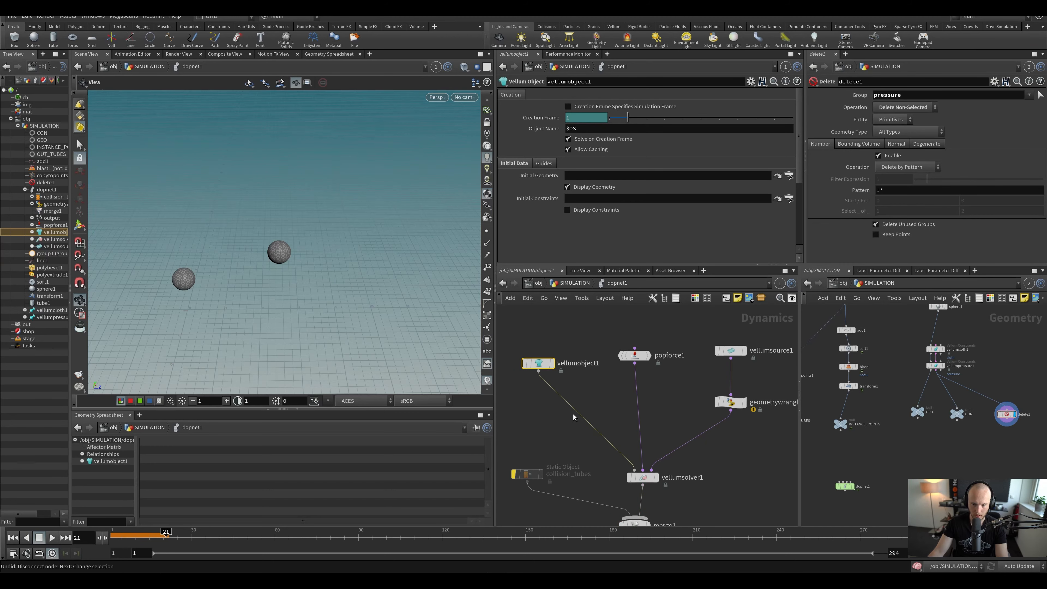
key(ctrl+z)
Step: Move vellumobject1 directly above collision_tubes in the dynamics network and save the scene
drag(659, 452, 661, 448)
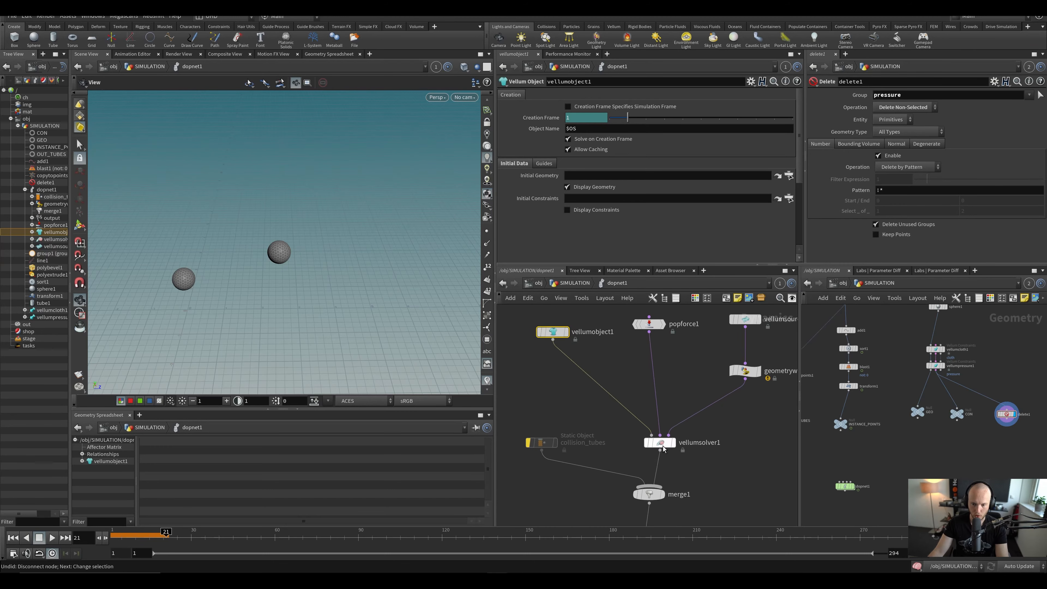
middle_drag(696, 383, 661, 414)
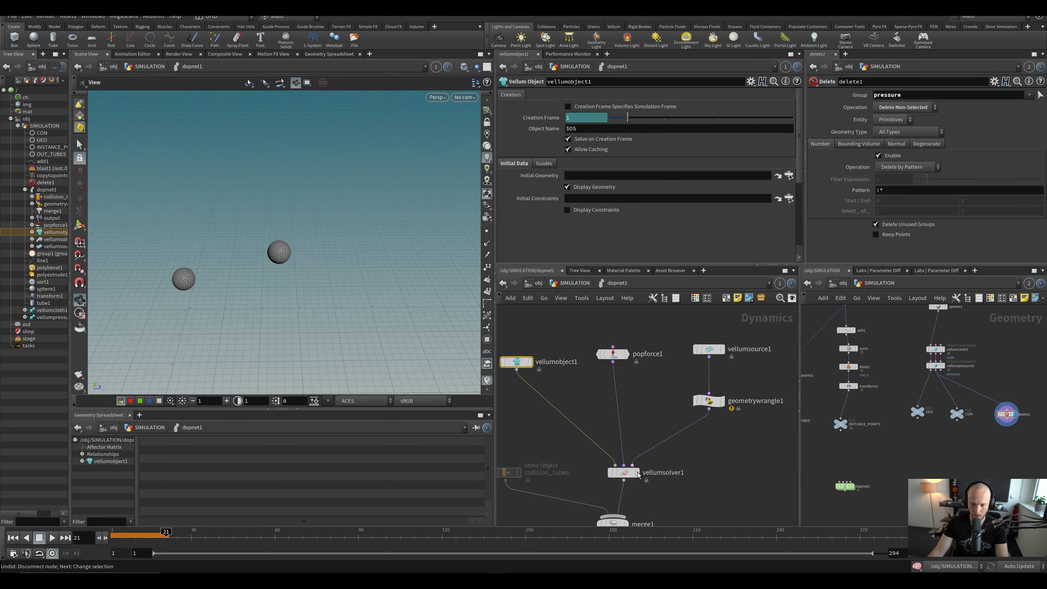
mouse_move(517, 363)
mouse_down()
mouse_move(516, 353)
mouse_move(504, 365)
mouse_move(524, 354)
mouse_move(526, 372)
mouse_up()
drag(633, 353, 633, 356)
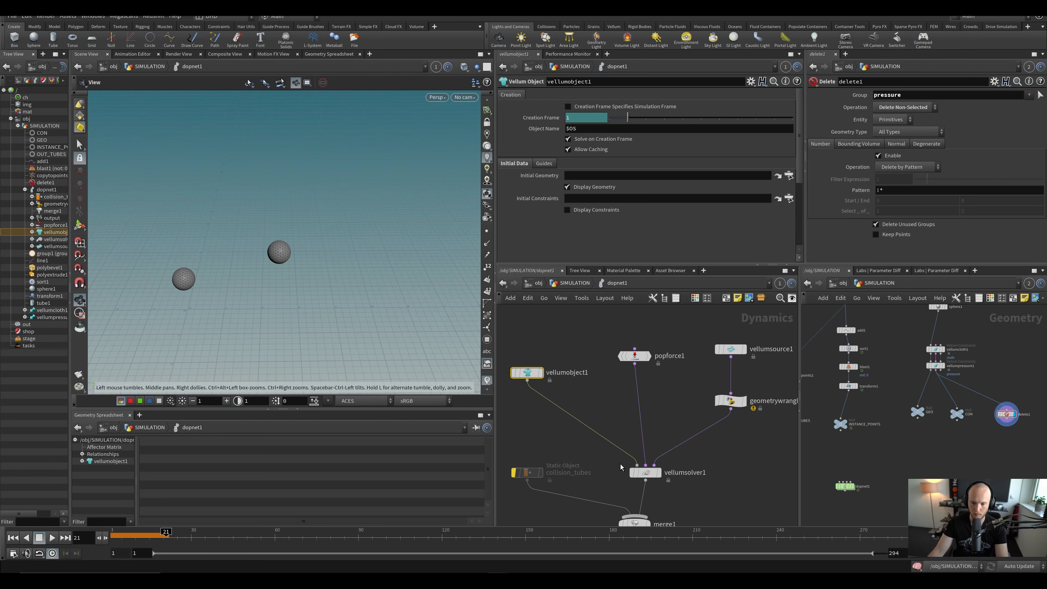
key(h)
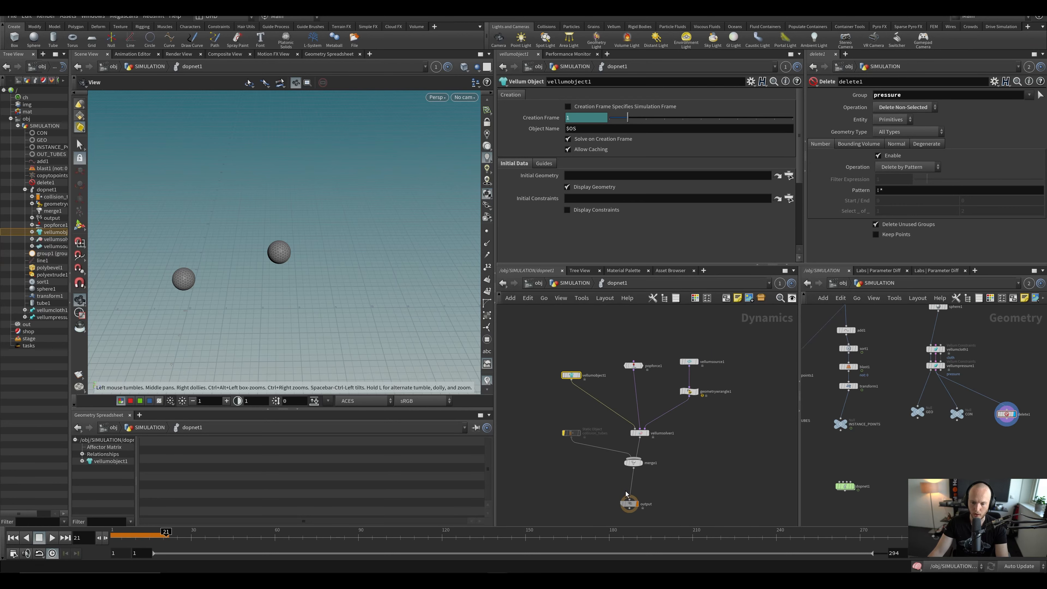
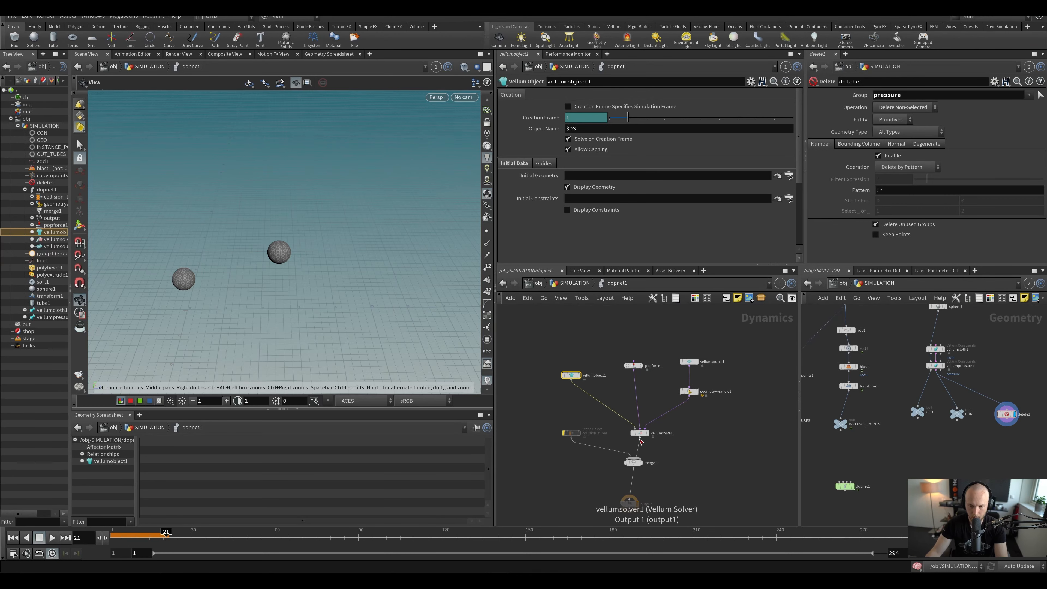
scroll(643, 440, up, 3)
scroll(643, 433, down, 4)
middle_drag(657, 435, 707, 457)
scroll(686, 410, up, 4)
scroll(707, 456, down, 3)
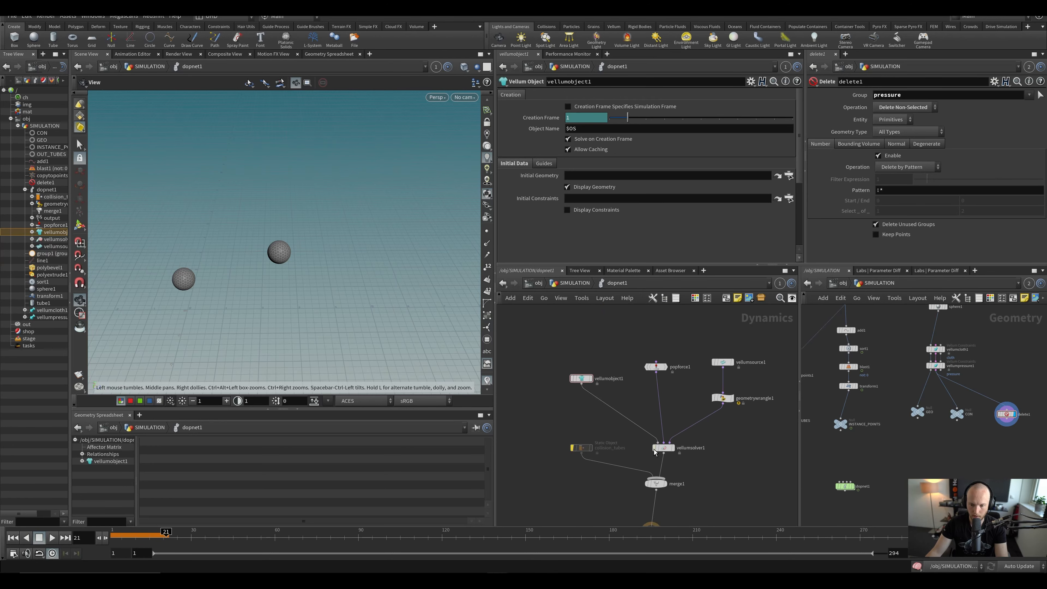
middle_drag(665, 469, 677, 477)
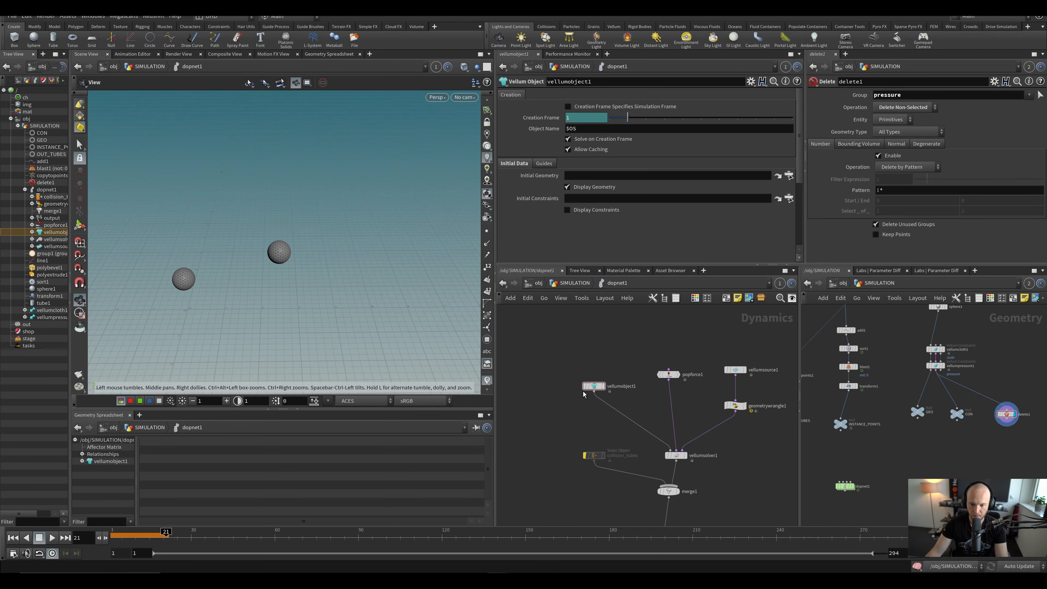
key(ctrl+s)
Step: Select vellumsolver1, expand vellumobject1 in the Geometry Spreadsheet's data tree, and enlarge the spreadsheet to fit its entries
click(677, 453)
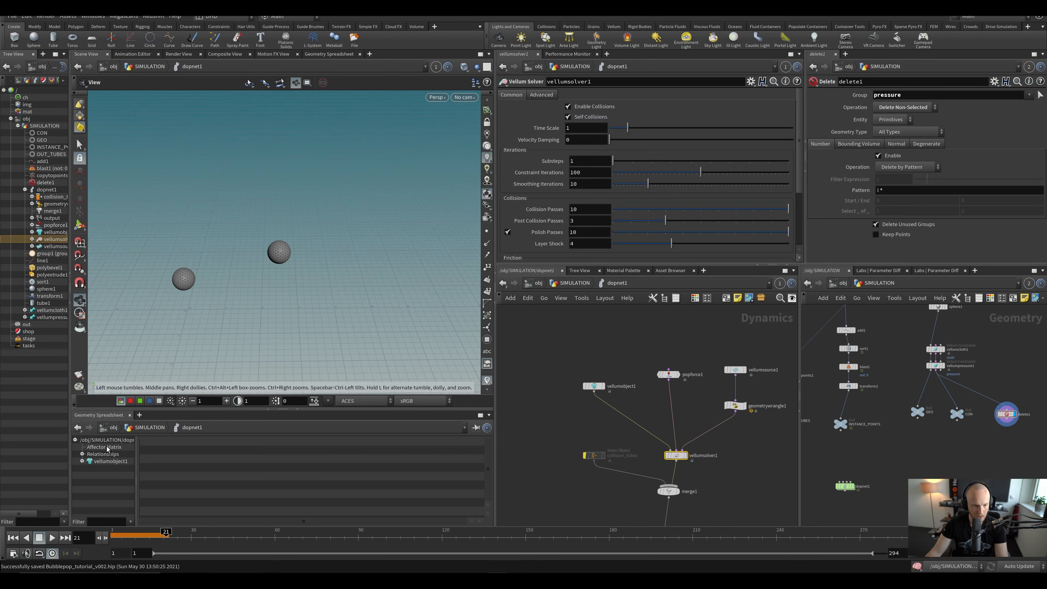
drag(136, 459, 226, 463)
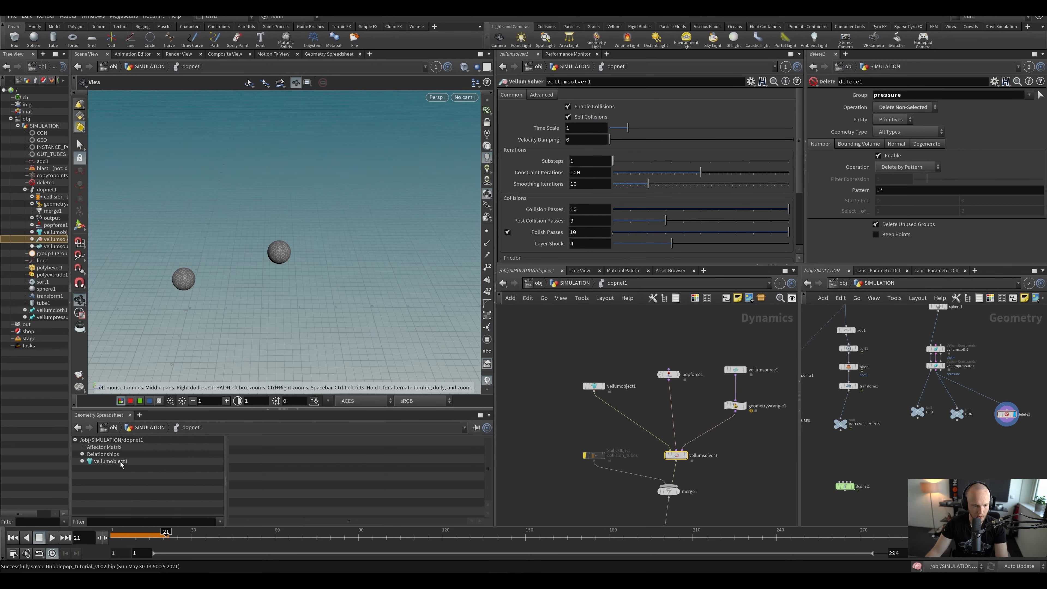
click(83, 461)
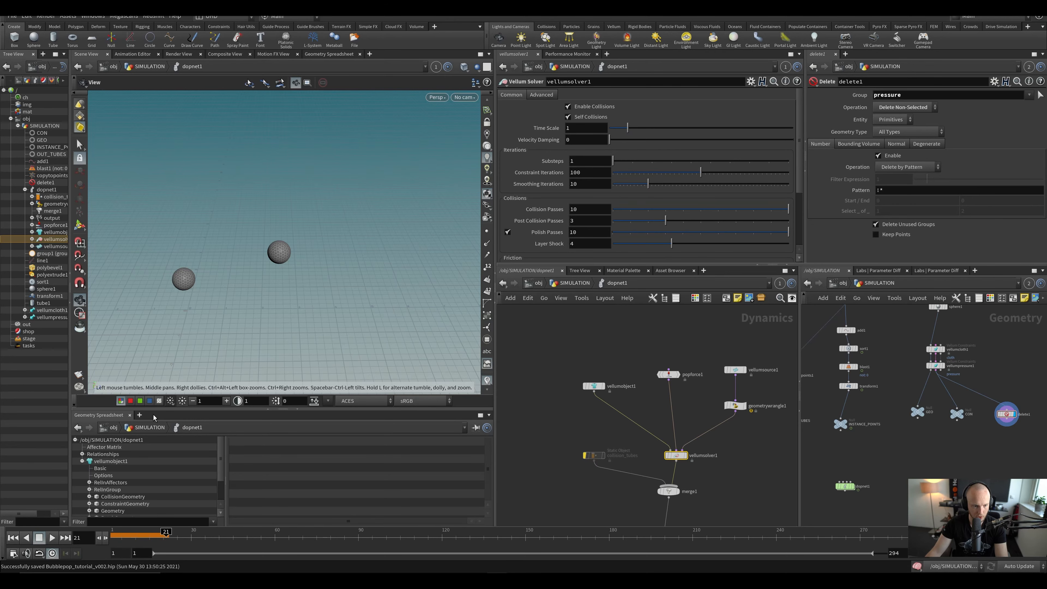
drag(150, 409, 124, 326)
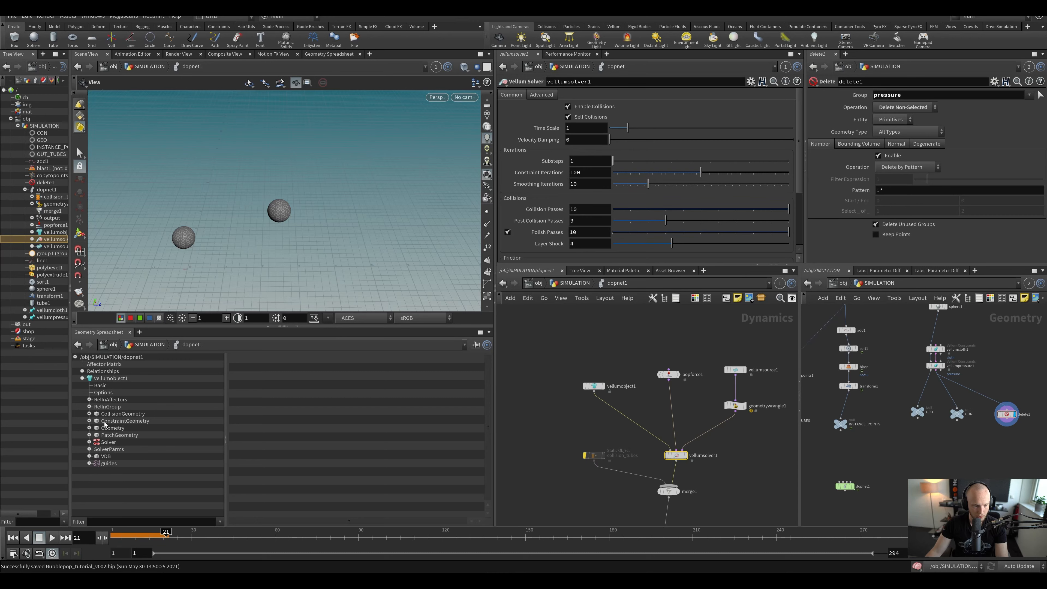
Step: Examine the PatchGeometry, Geometry and ConstraintGeometry data of vellumobject1 alongside the bubbles in the viewport
click(114, 434)
click(89, 435)
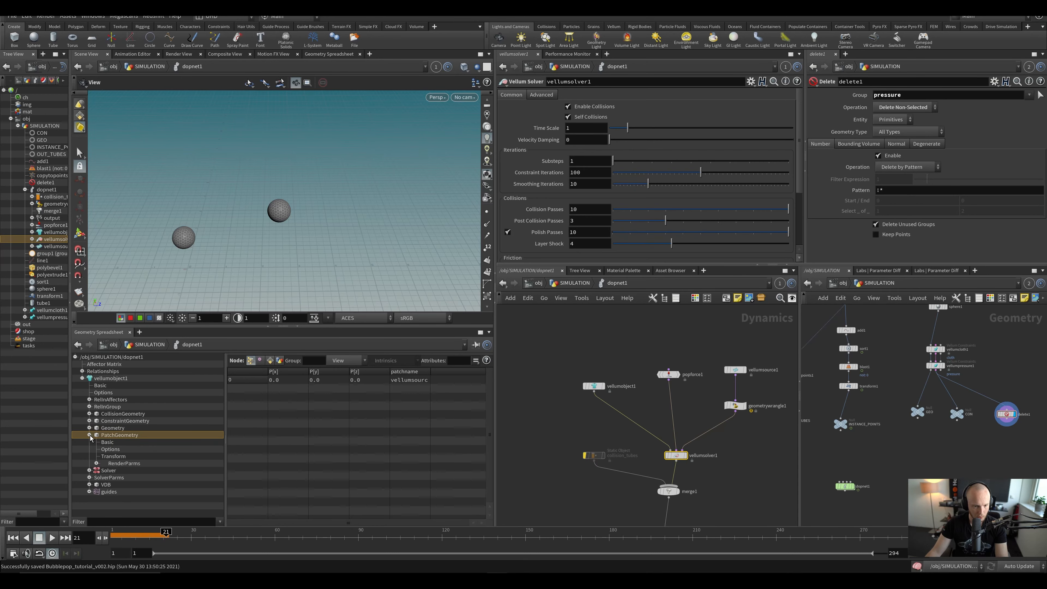
click(89, 435)
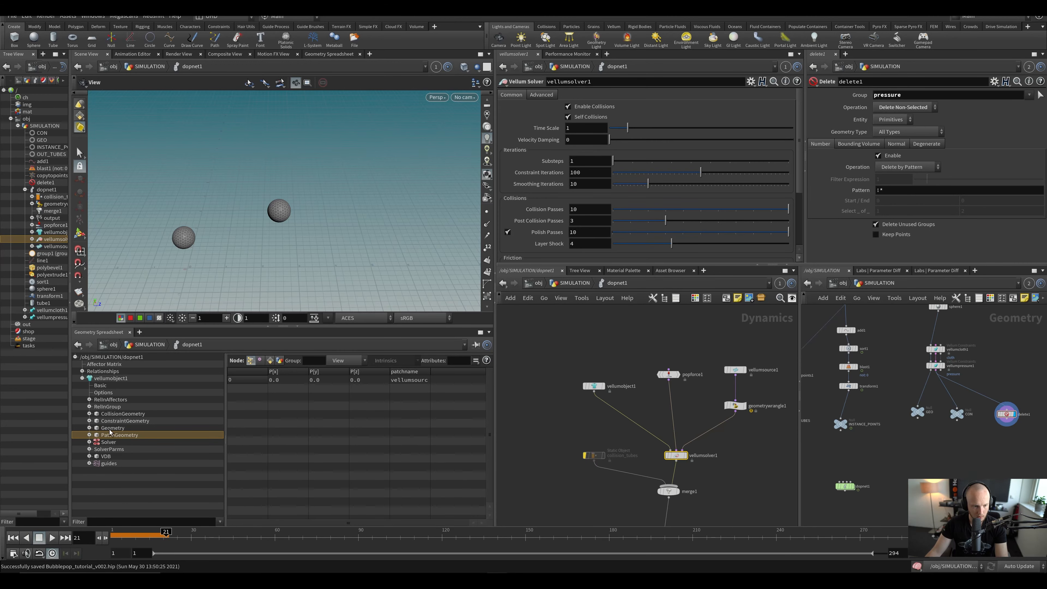
click(111, 428)
click(121, 420)
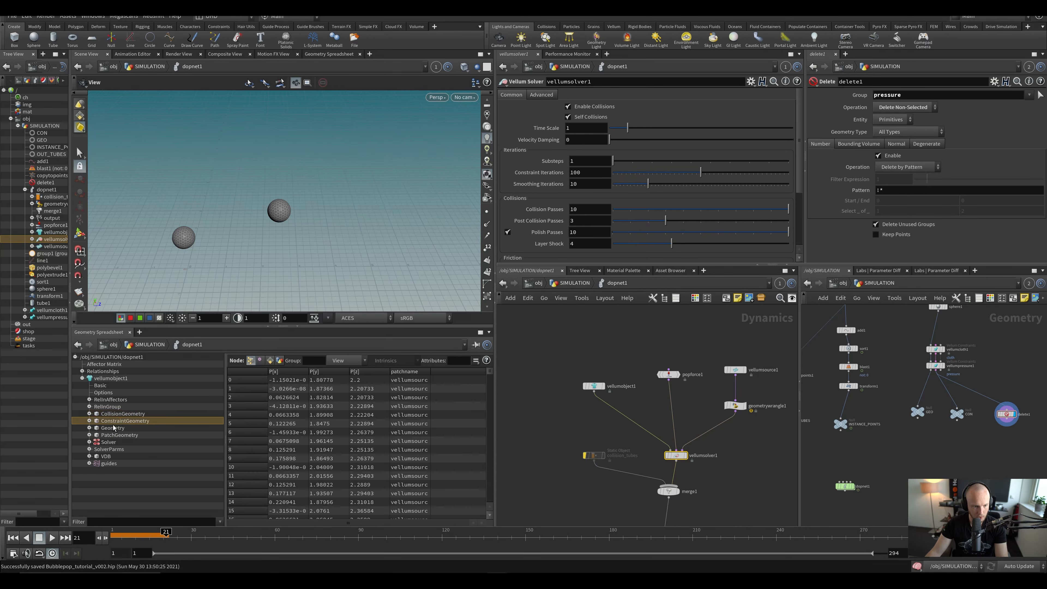
click(115, 435)
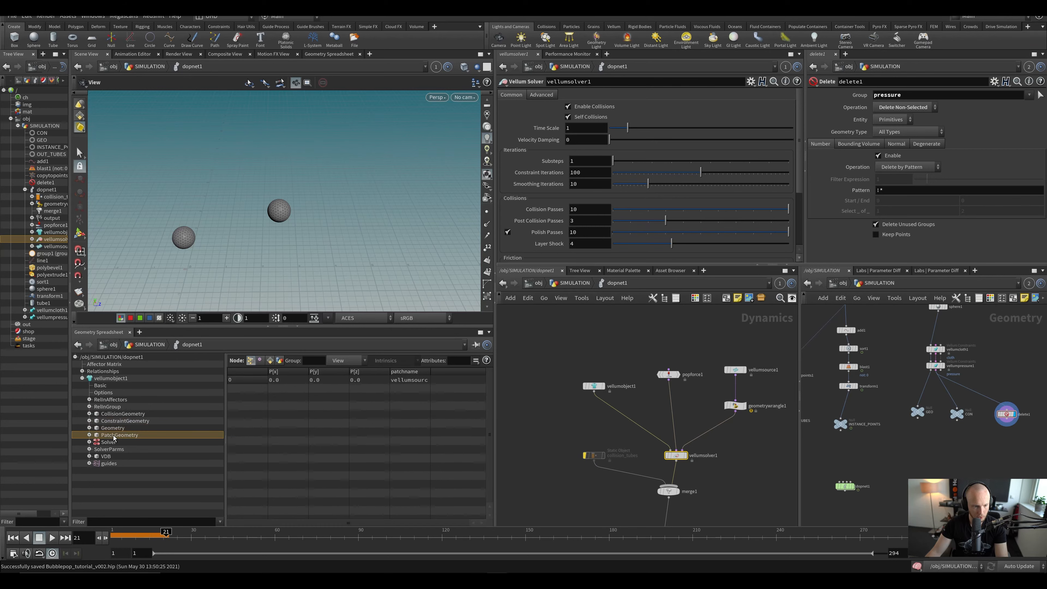
click(112, 428)
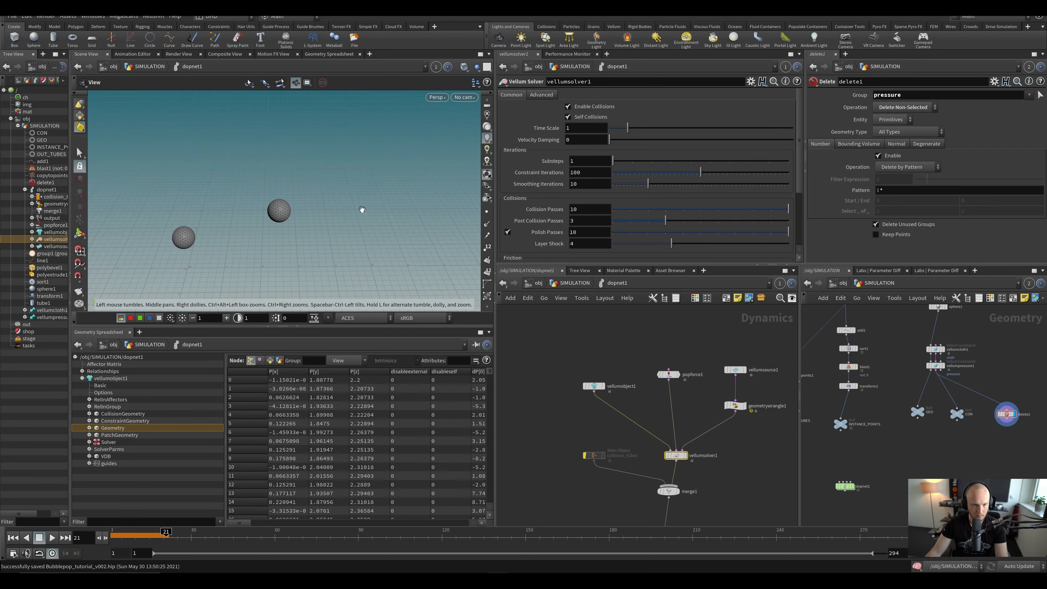
right_drag(237, 241, 222, 318)
click(118, 421)
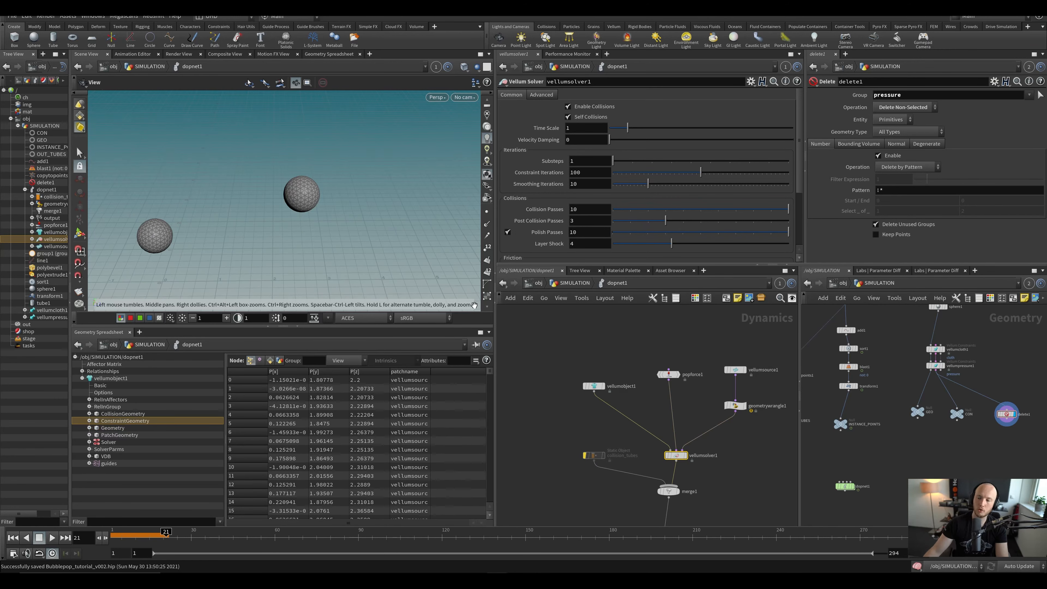
Step: Cancel the stray wire from the CON null and show the Data Bindings settings of geometrywrangle1
click(957, 421)
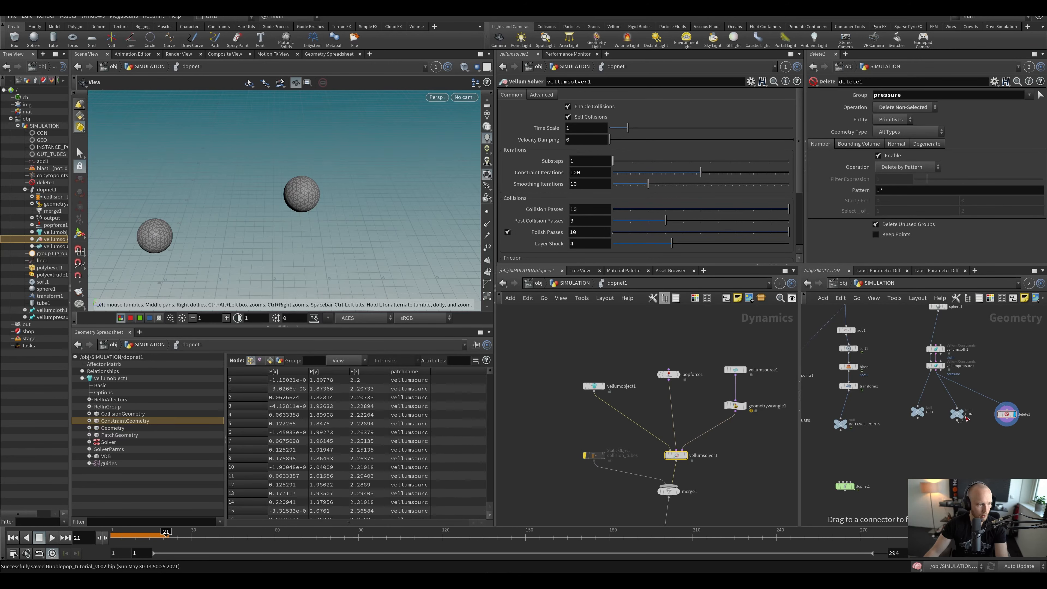
key(Escape)
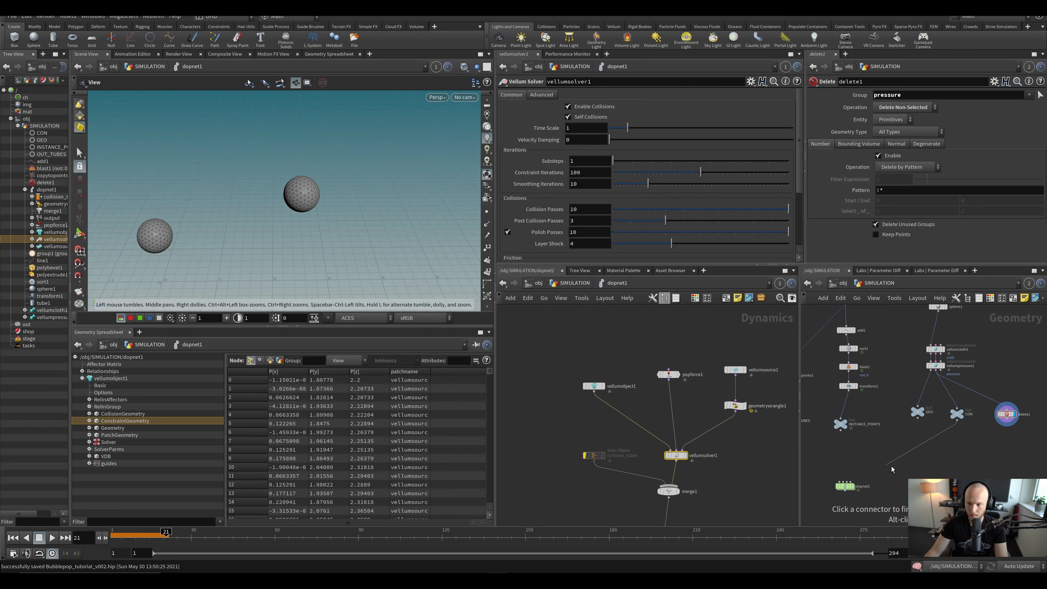
scroll(867, 461, up, 3)
click(735, 406)
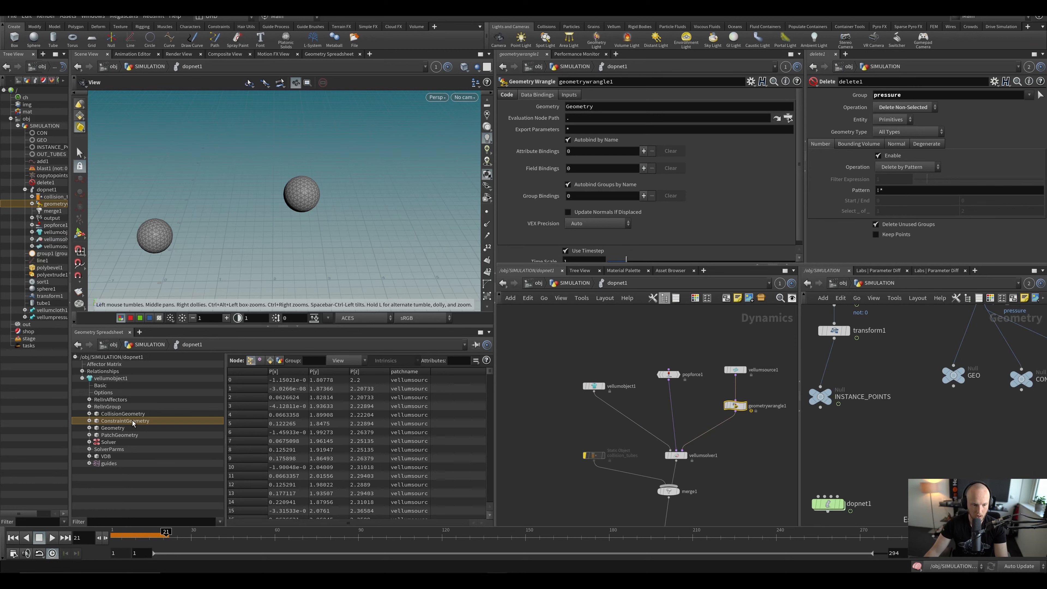
Step: Compare ConstraintGeometry's primitive restlength attributes with the primitive and point attributes of Geometry
click(269, 360)
drag(287, 521, 343, 522)
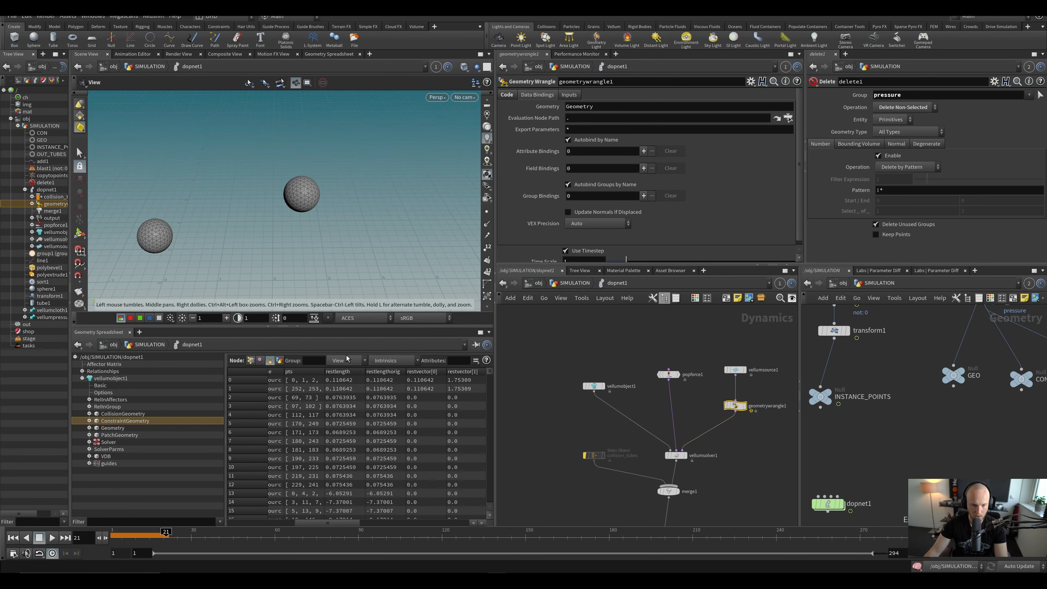
click(148, 429)
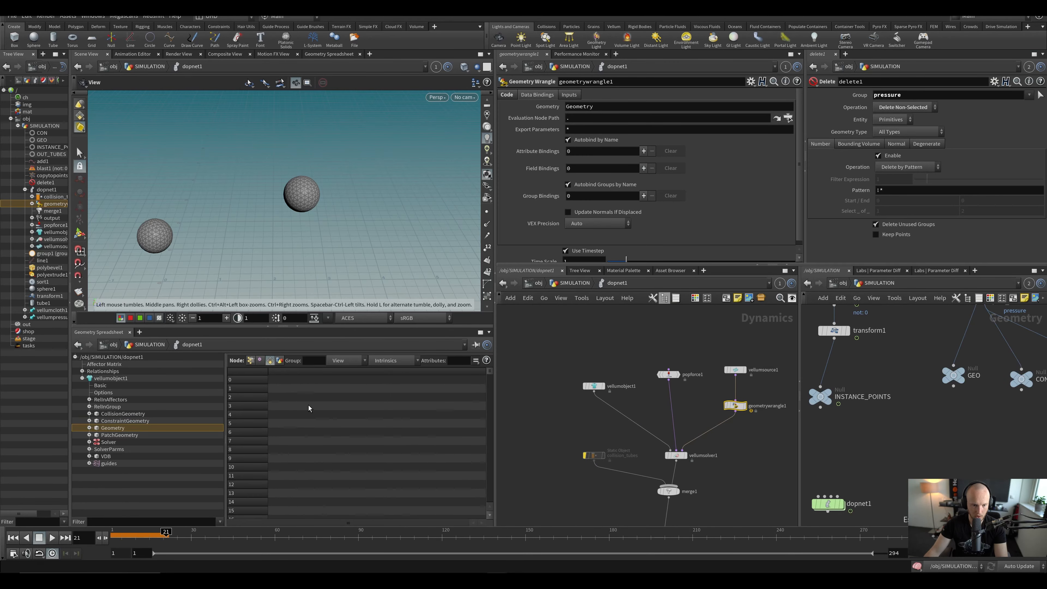
click(250, 360)
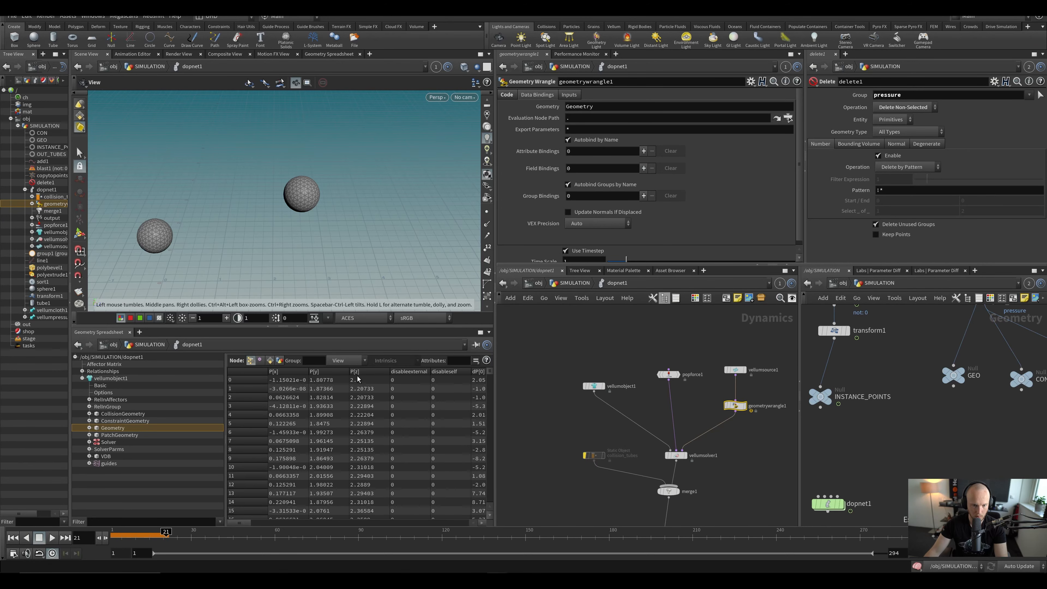
Step: Set geometrywrangle1's Geometry data binding to ConstraintGeometry, matching the entry in the data tree, and save the scene
click(120, 421)
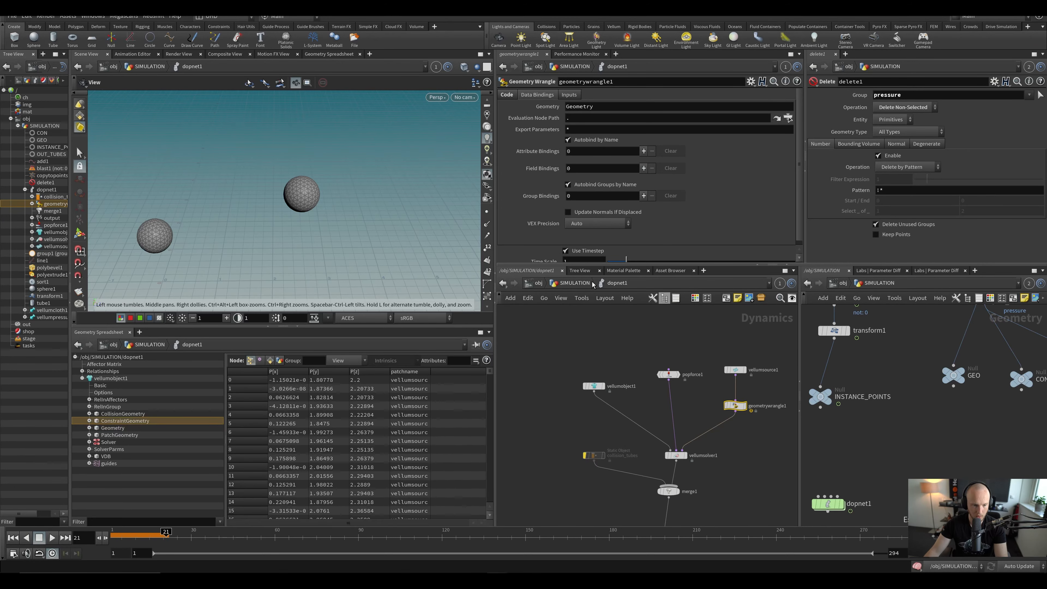
click(567, 106)
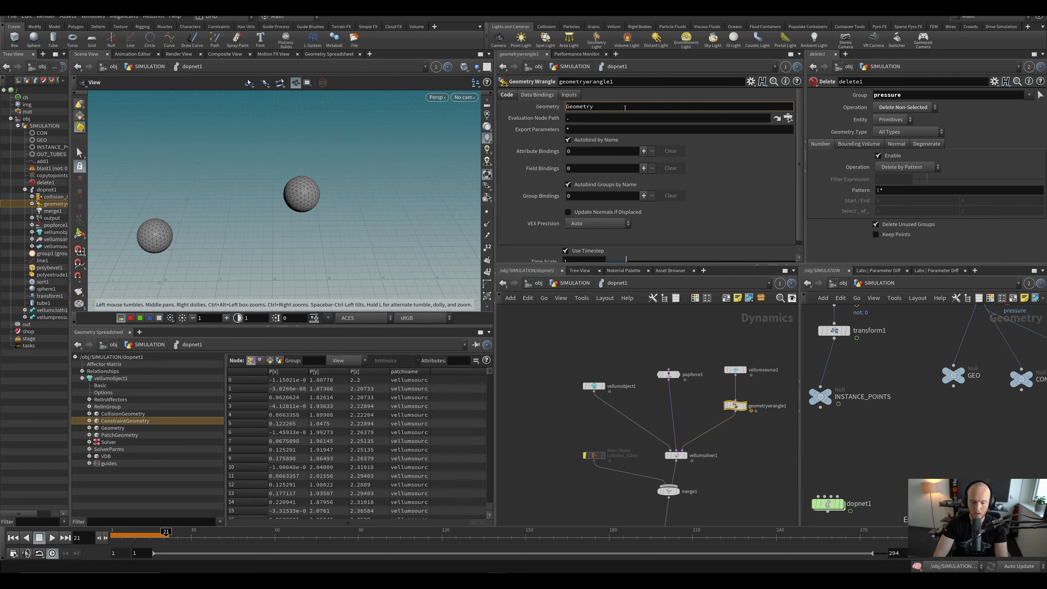
text(Cojn)
key(BackSpace)
key(BackSpace)
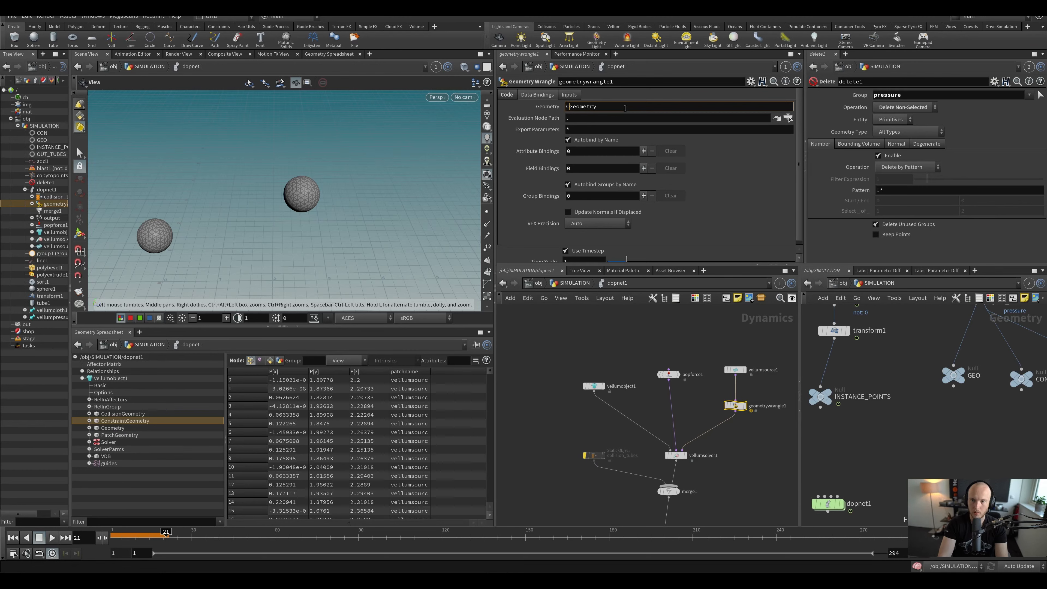
text(onstreai)
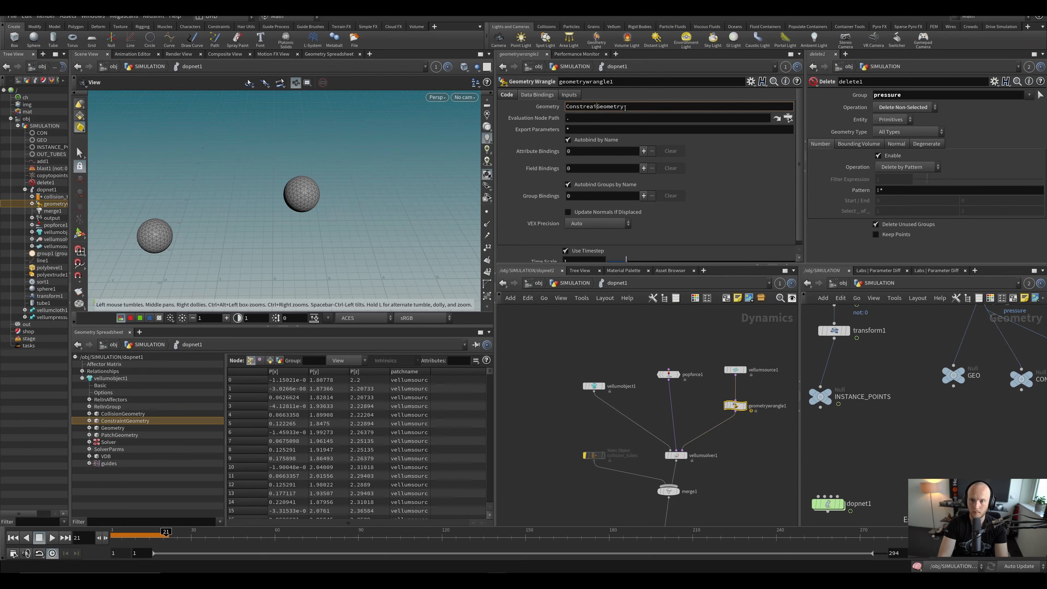
key(BackSpace)
key(BackSpace)
key(BackSpace)
text(aint)
key(Return)
key(ctrl+s)
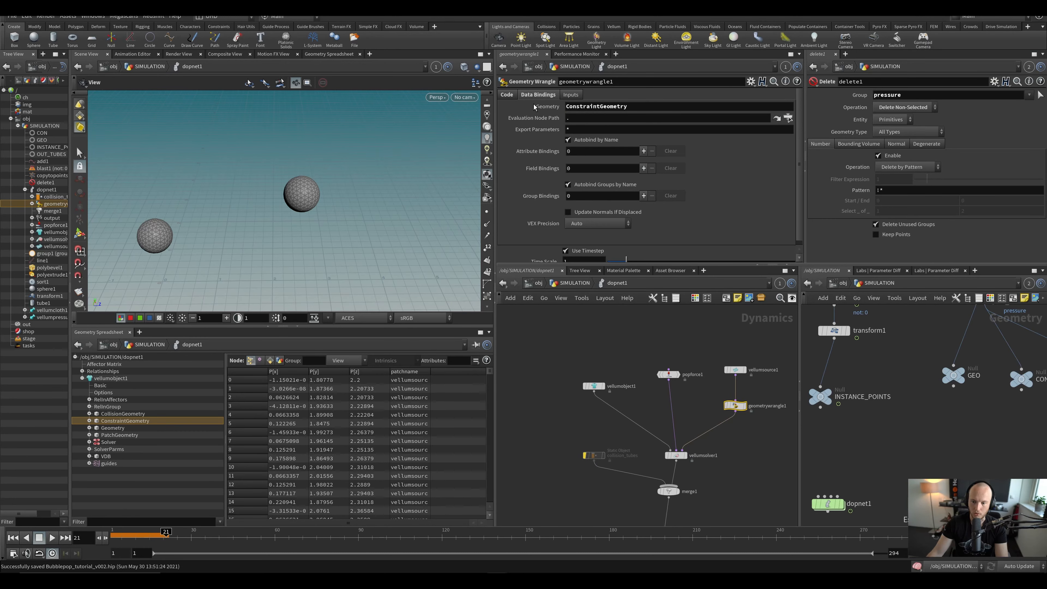
Step: Show the Bindings settings of vellumsource1 and save the scene
click(735, 369)
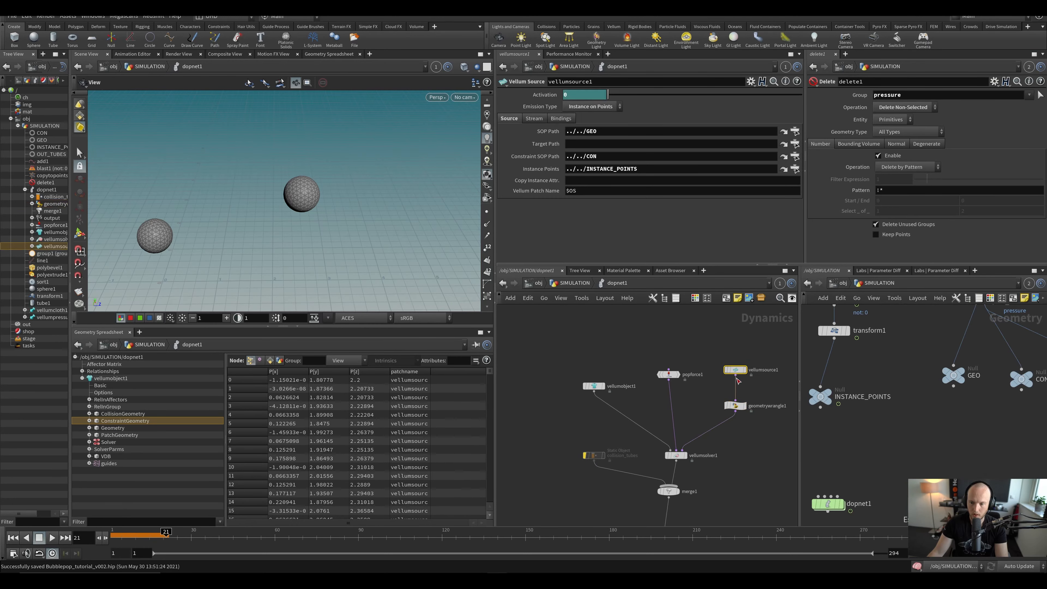
click(543, 121)
click(563, 121)
click(543, 121)
click(562, 120)
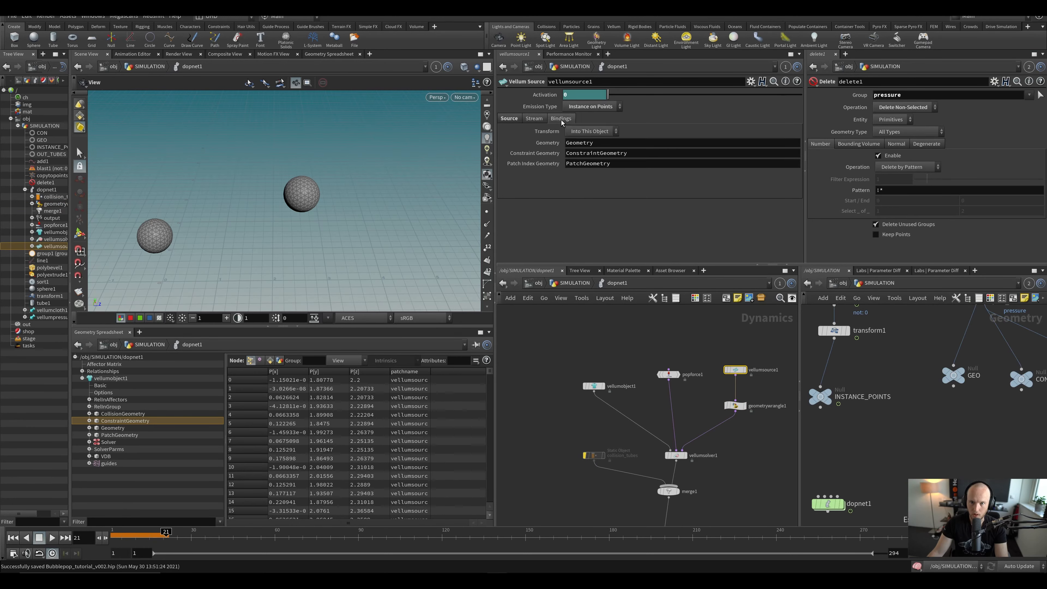
key(ctrl+s)
middle_drag(594, 350, 534, 350)
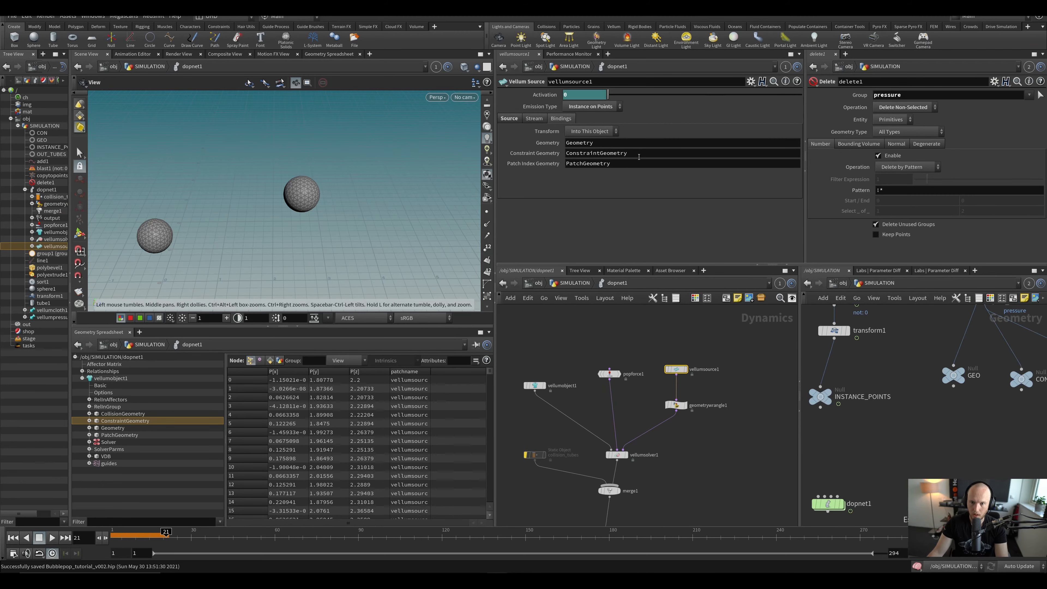
Step: Try naming vellumsource1's Constraint Geometry binding Cheese, replay the simulation from frame 1, and inspect the Cheese entry in the data tree
double_click(641, 157)
text(Cheese)
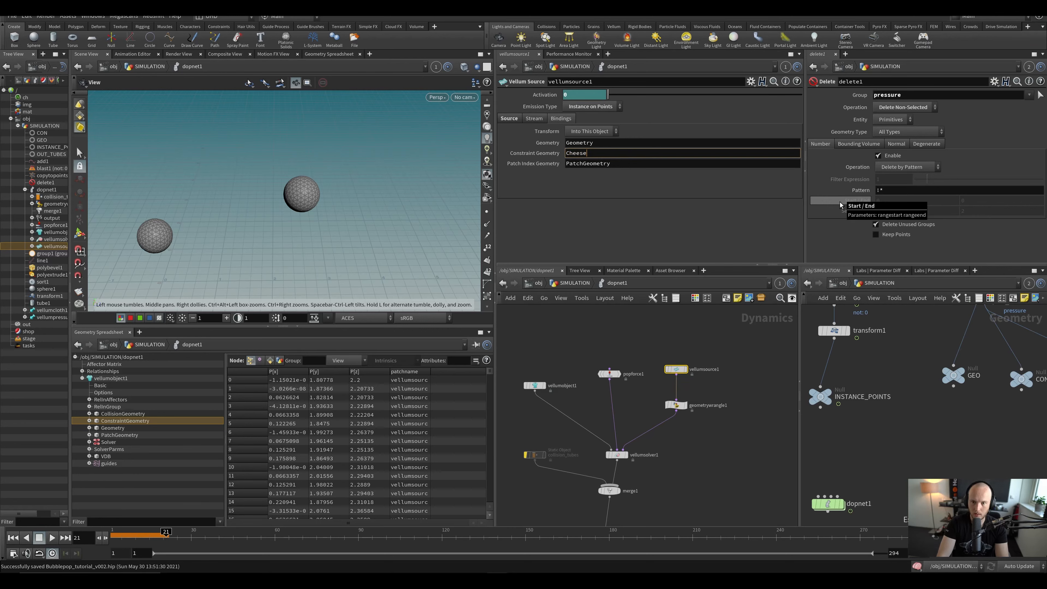
key(Return)
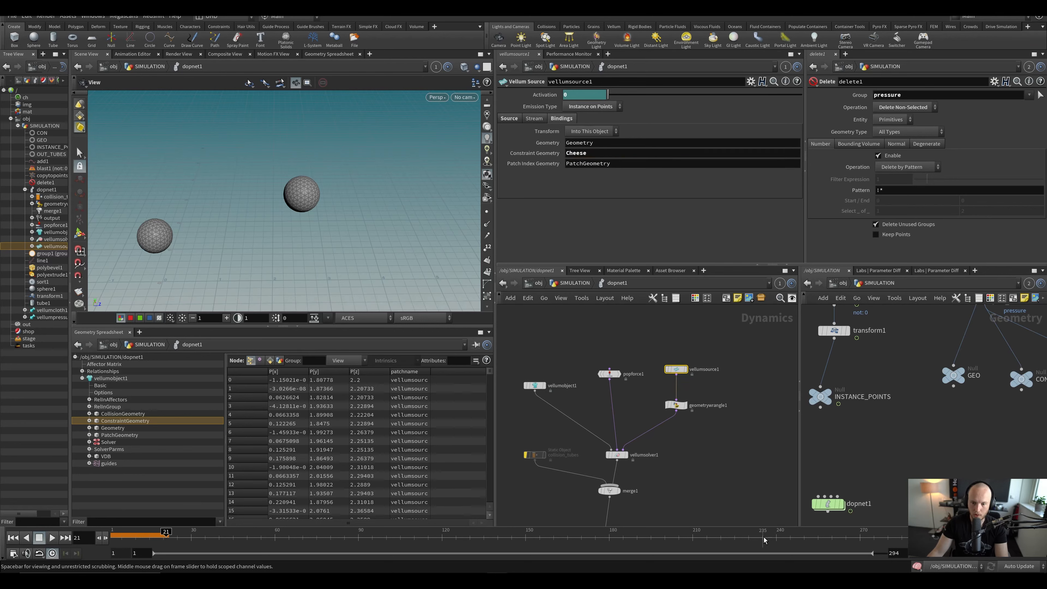
key(ctrl+Up)
key(Up)
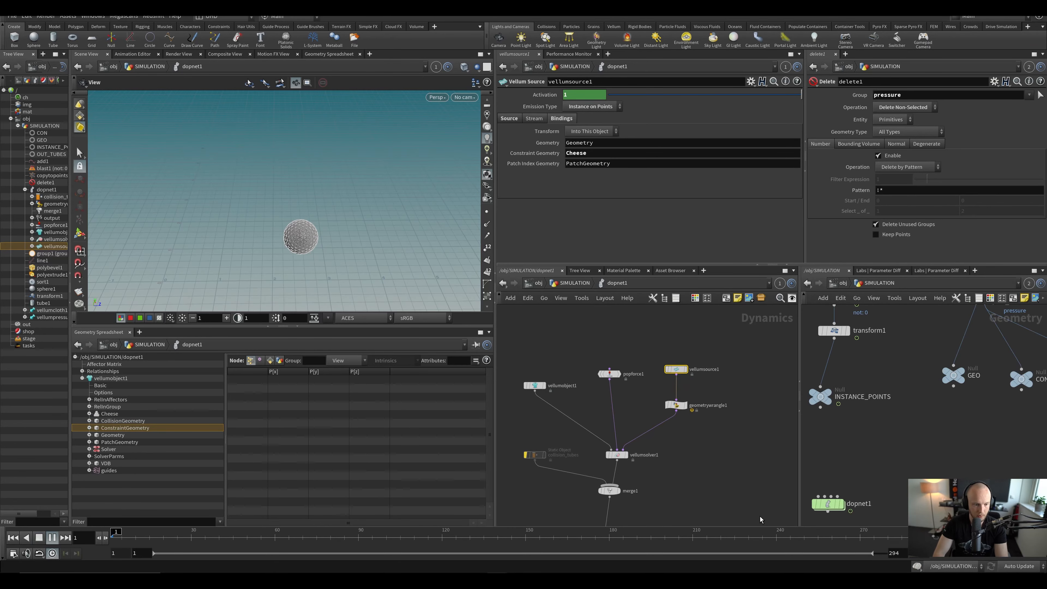
key(ctrl+Up)
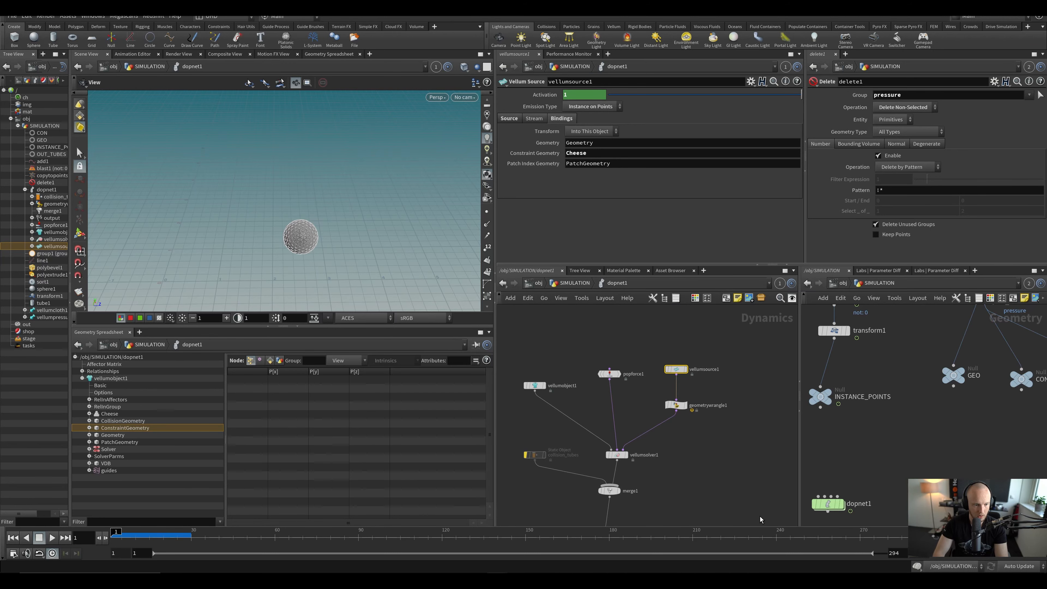
click(89, 414)
click(89, 413)
Step: Inspect vellumobject1's settings, undo the Constraint Geometry binding change on vellumsource1, and save the scene
click(535, 385)
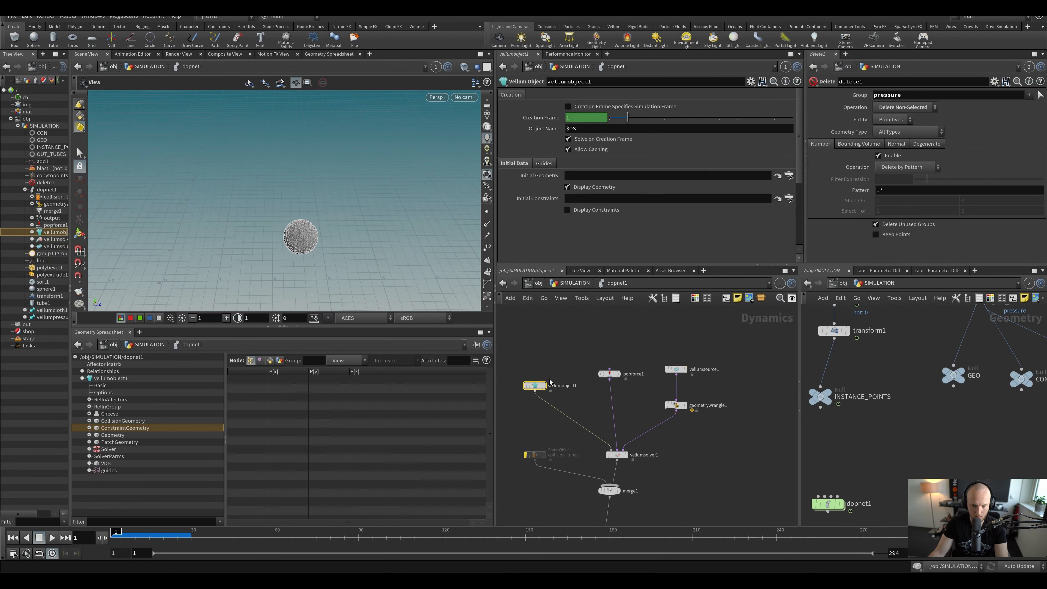
click(543, 163)
click(520, 164)
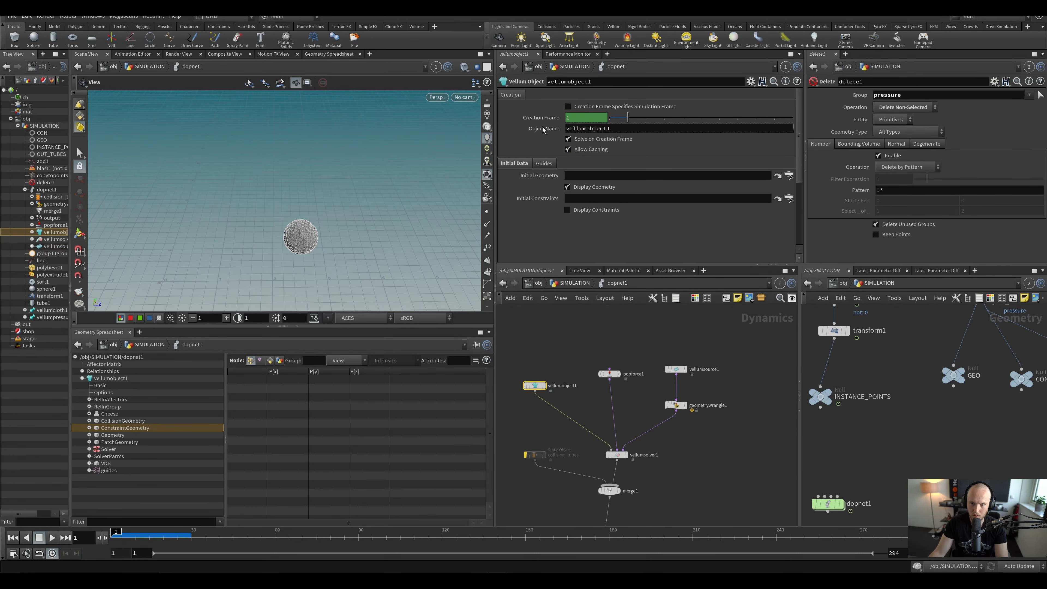
click(676, 369)
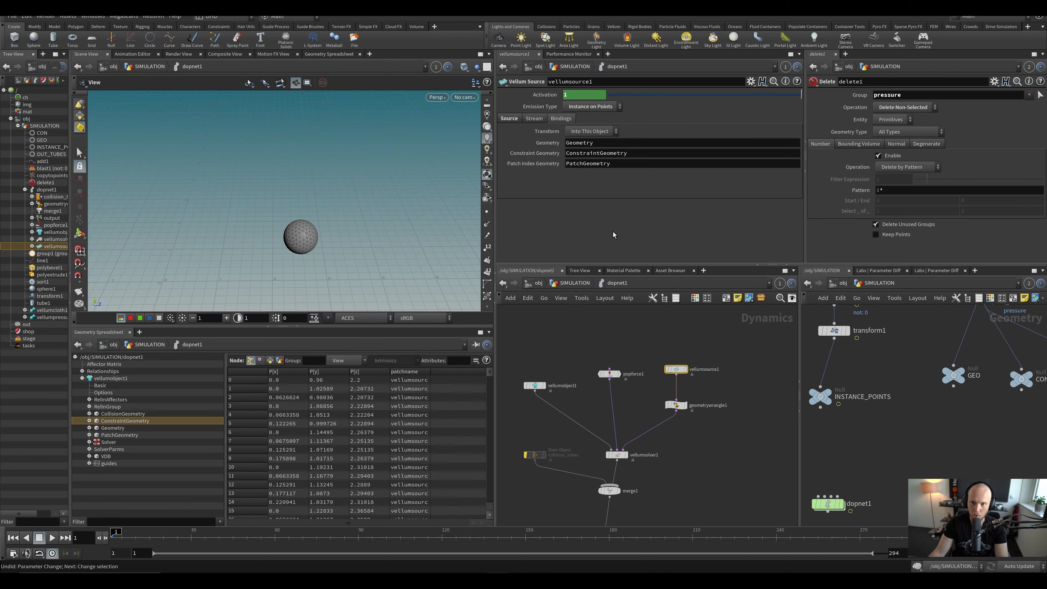
key(ctrl+s)
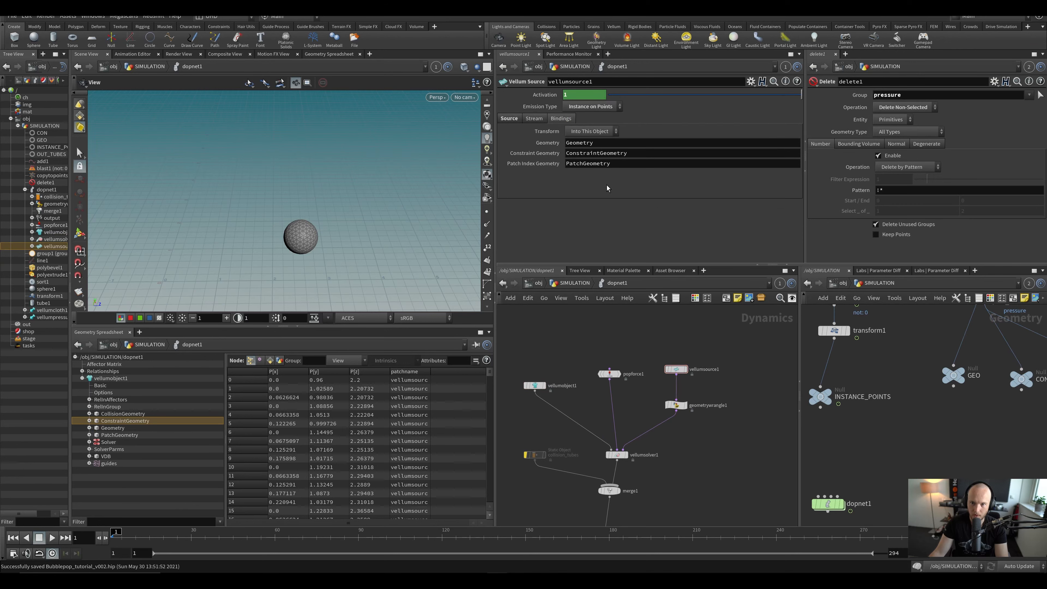
Step: Review the Common and Advanced settings of vellumsolver1
click(617, 453)
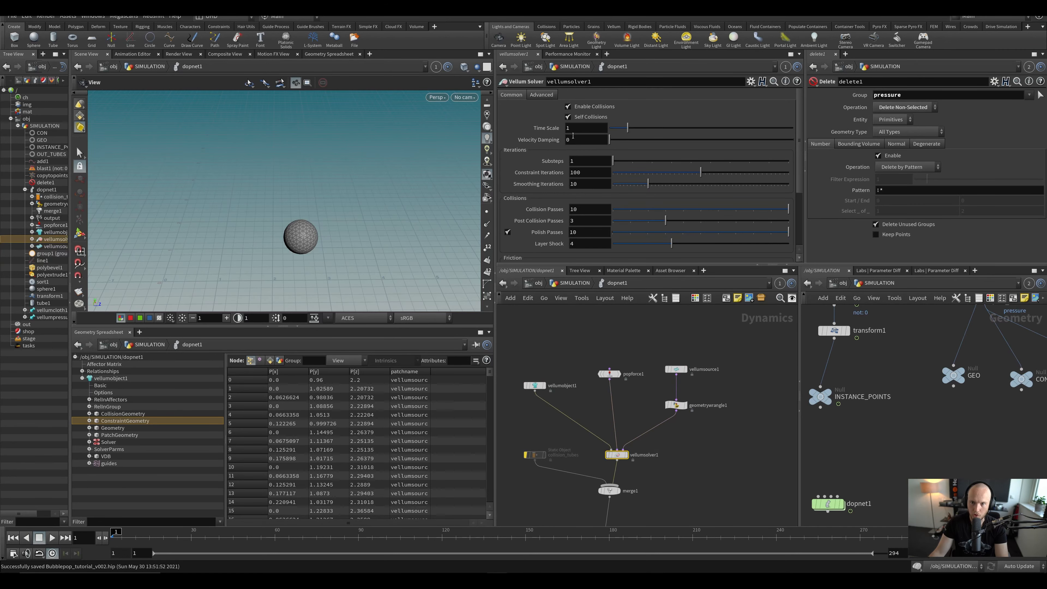
scroll(573, 143, down, 5)
scroll(596, 206, up, 5)
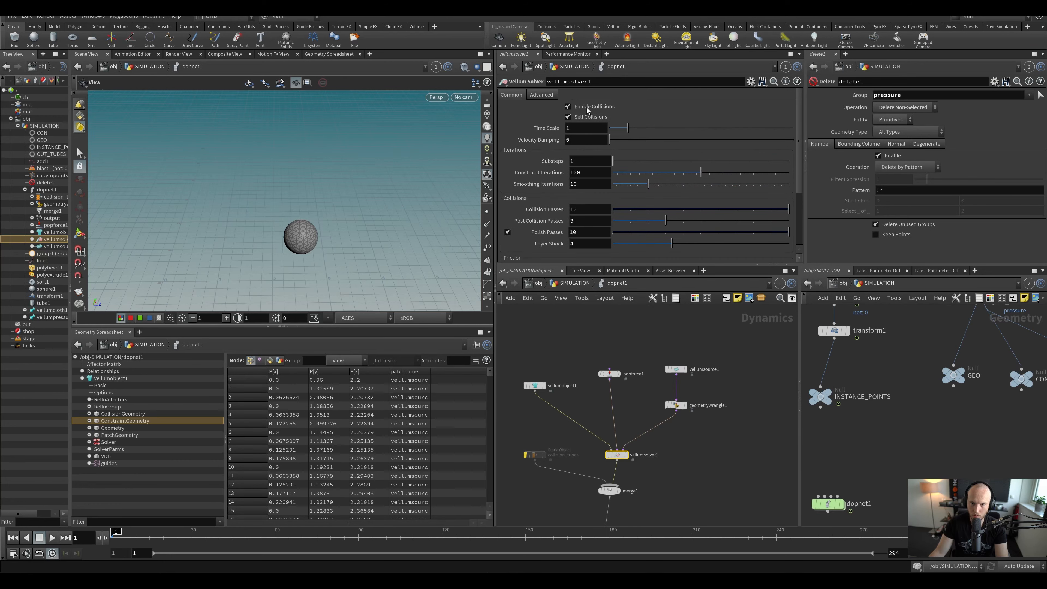
click(551, 95)
middle_drag(696, 463, 694, 454)
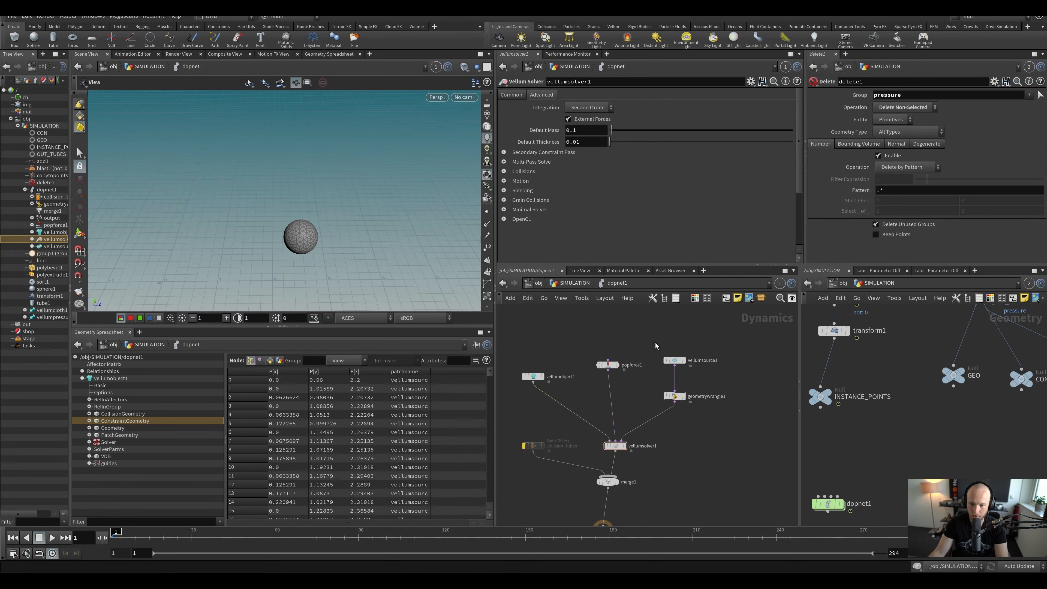
Step: Compare vellumsource1's Constraint Geometry binding with geometrywrangle1's Geometry binding, and save the scene
click(674, 360)
middle_drag(708, 379, 658, 344)
click(654, 390)
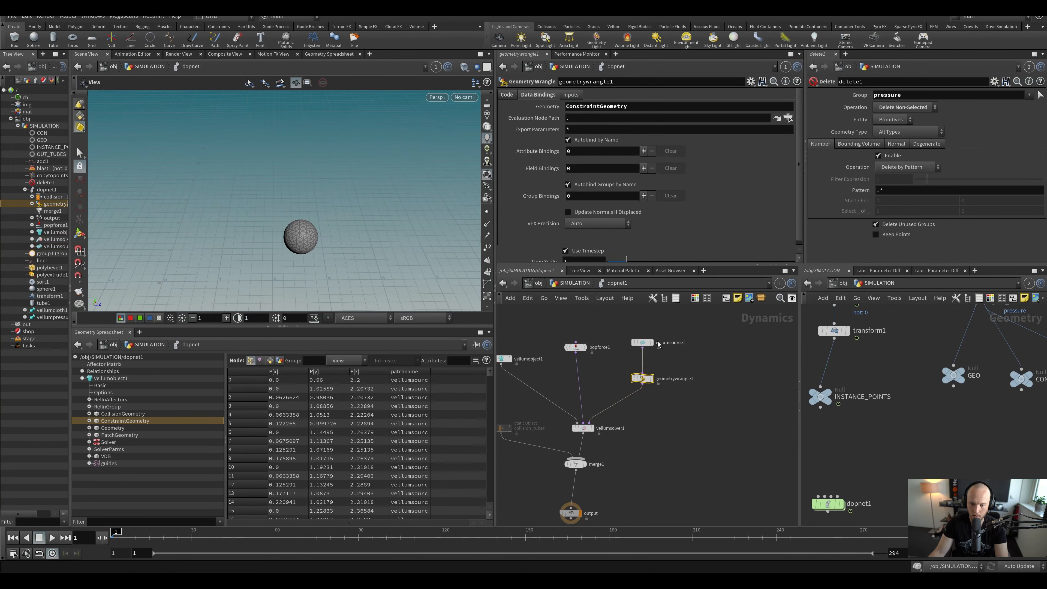
drag(583, 428, 578, 428)
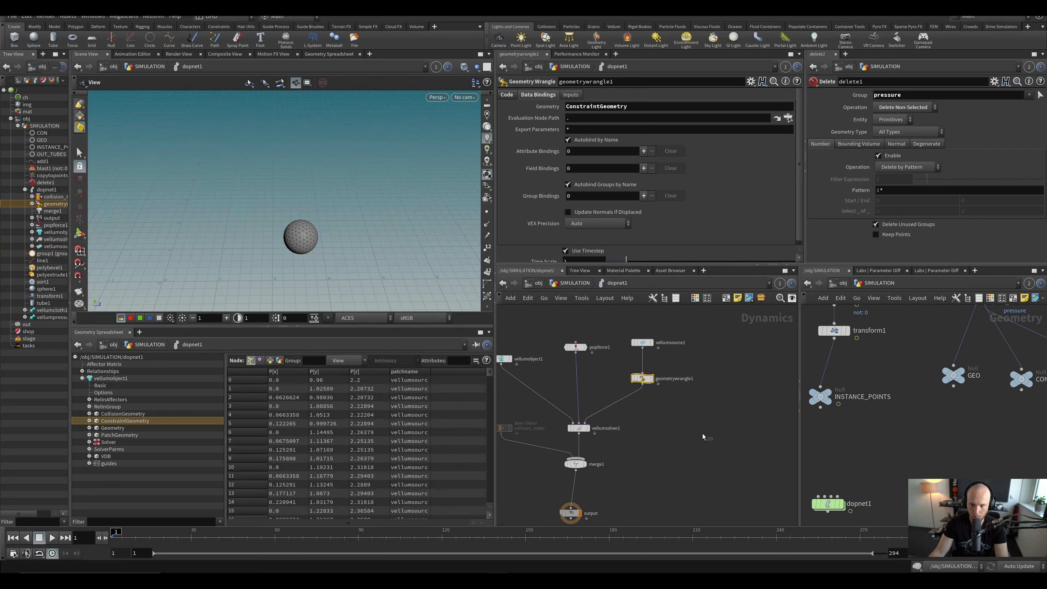
key(ctrl+s)
click(644, 343)
middle_drag(683, 374, 690, 378)
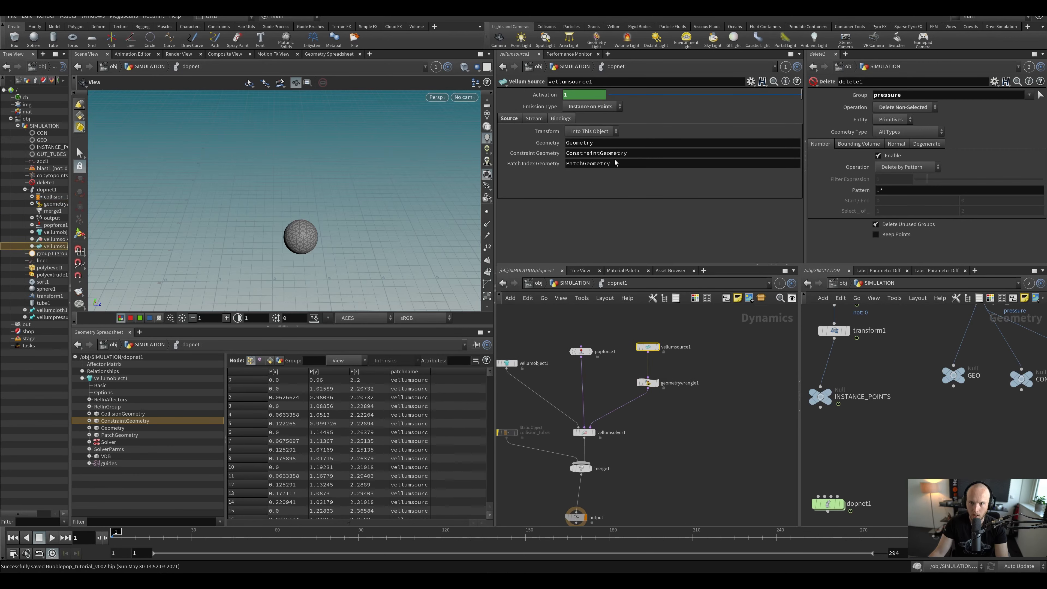
double_click(629, 157)
click(647, 377)
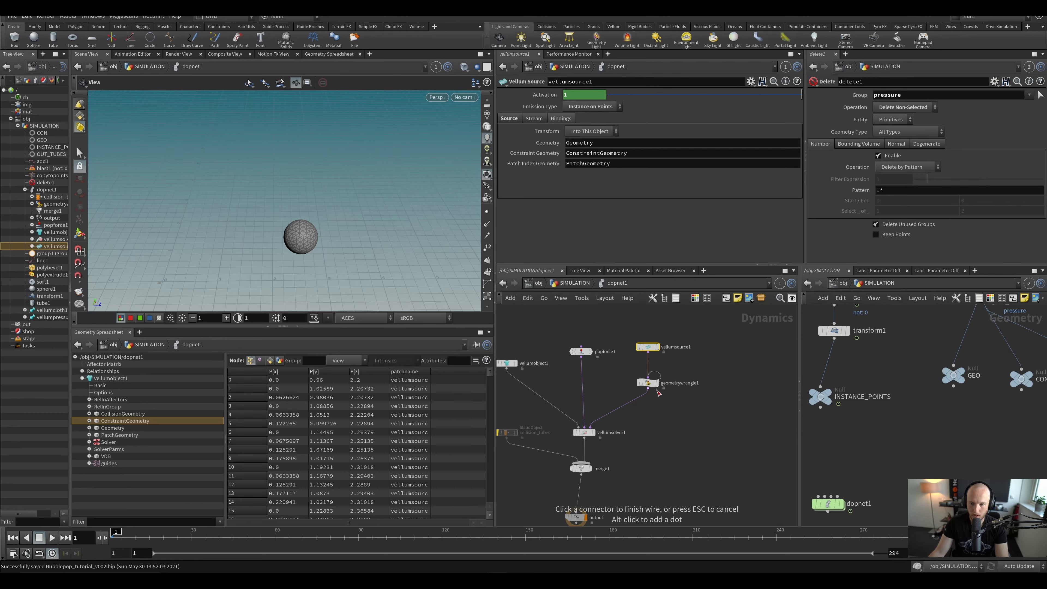
key(Escape)
click(646, 382)
click(632, 107)
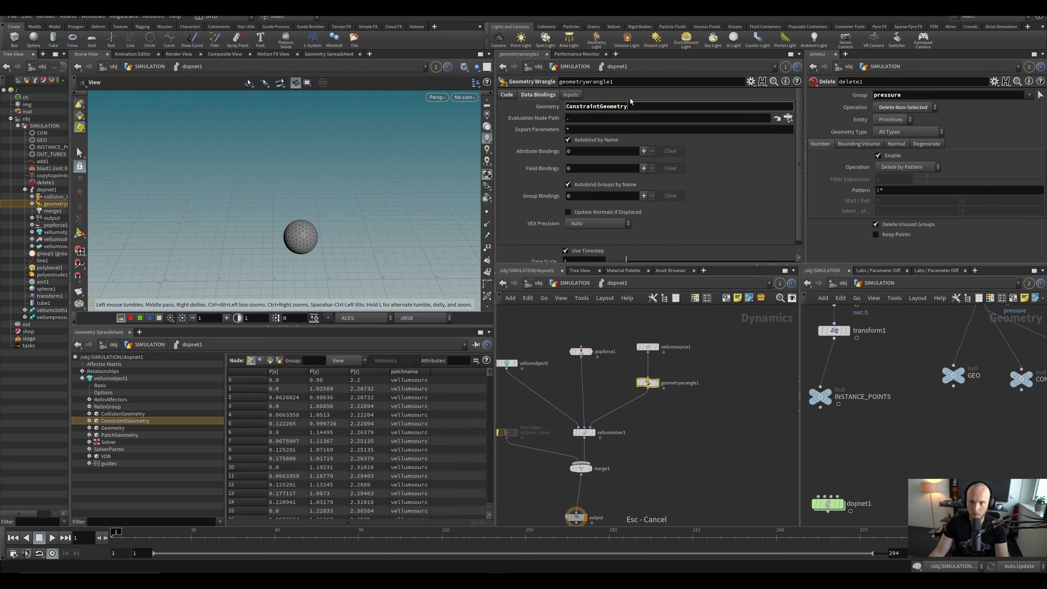
key(ctrl+s)
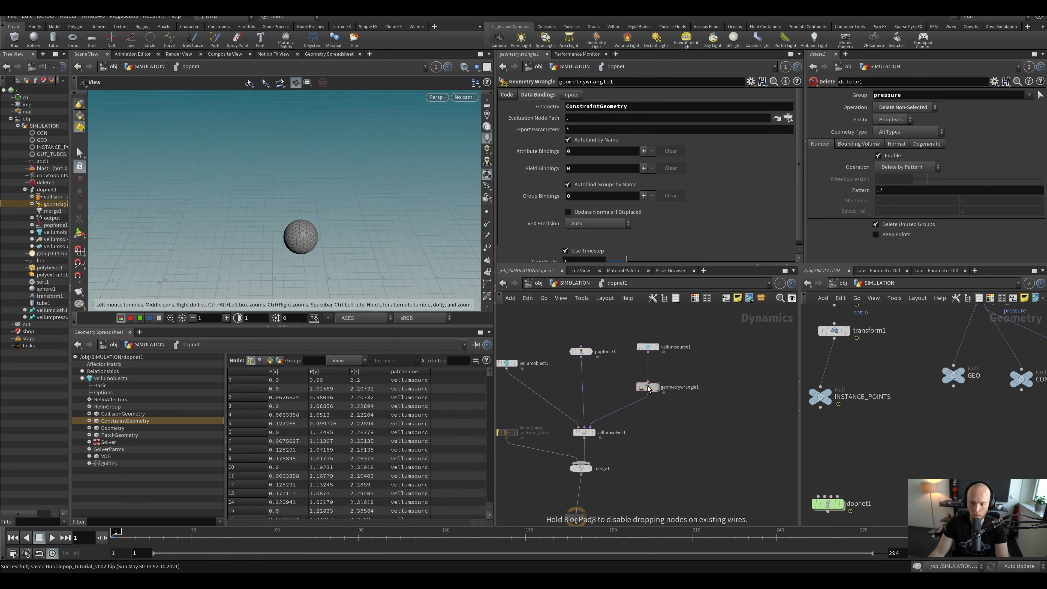
Step: Rename the Geometry Wrangle node to inflate
double_click(688, 385)
text(i)
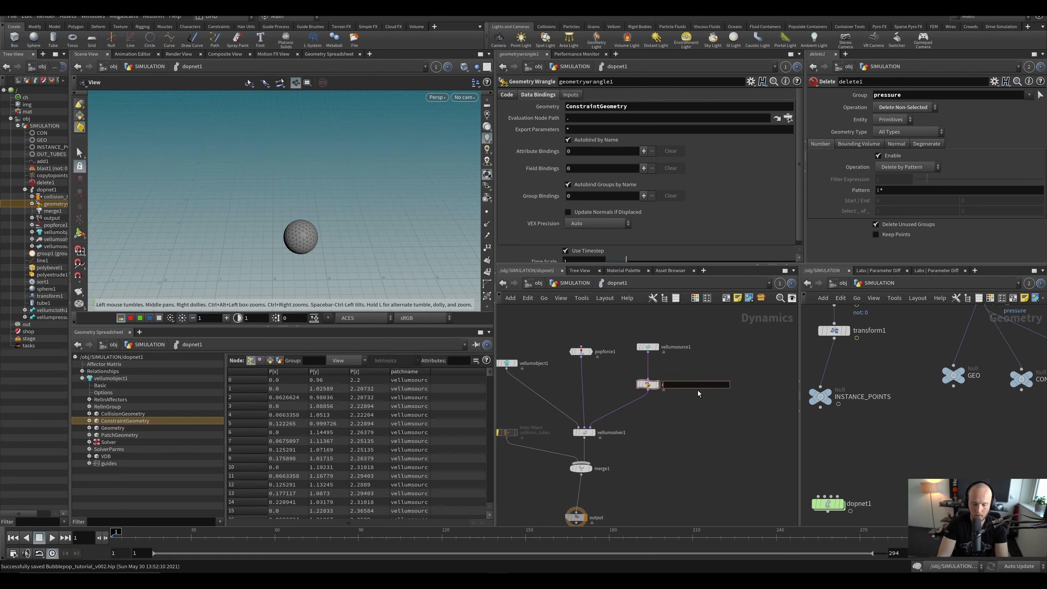
text(nflate)
key(Return)
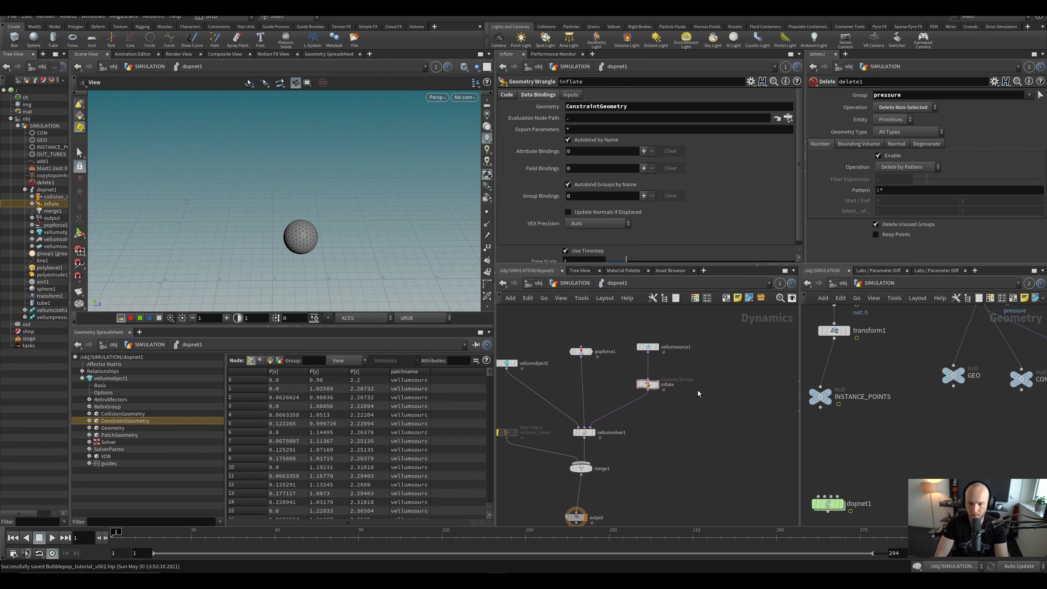
Step: Show the inflate wrangle's code, play the simulation to check the bubbles' inflation, return to frame 1, and save the scene
click(508, 96)
key(Up)
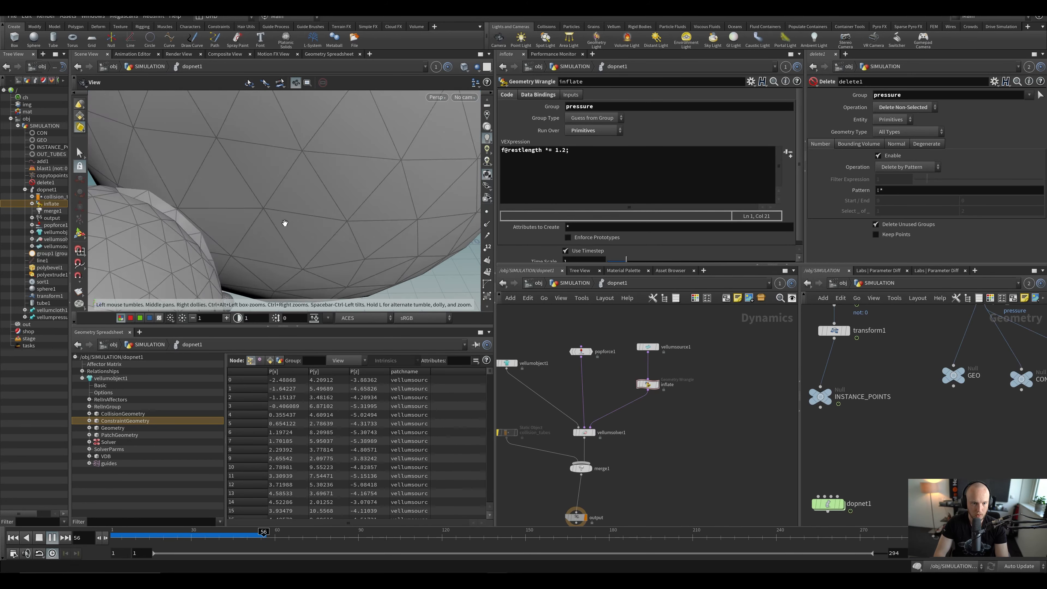
key(ctrl+Up)
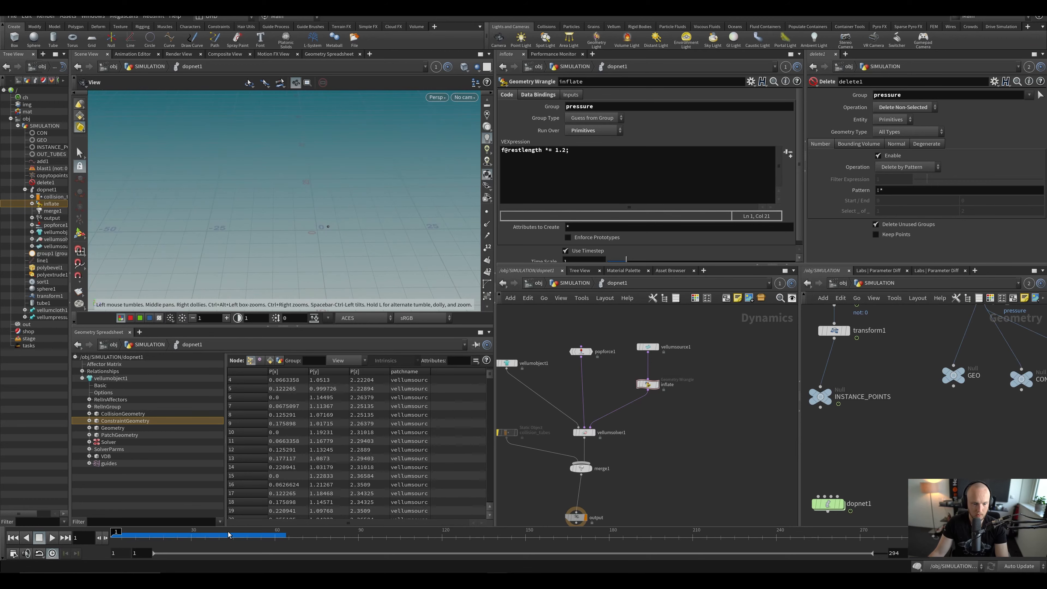
key(Up)
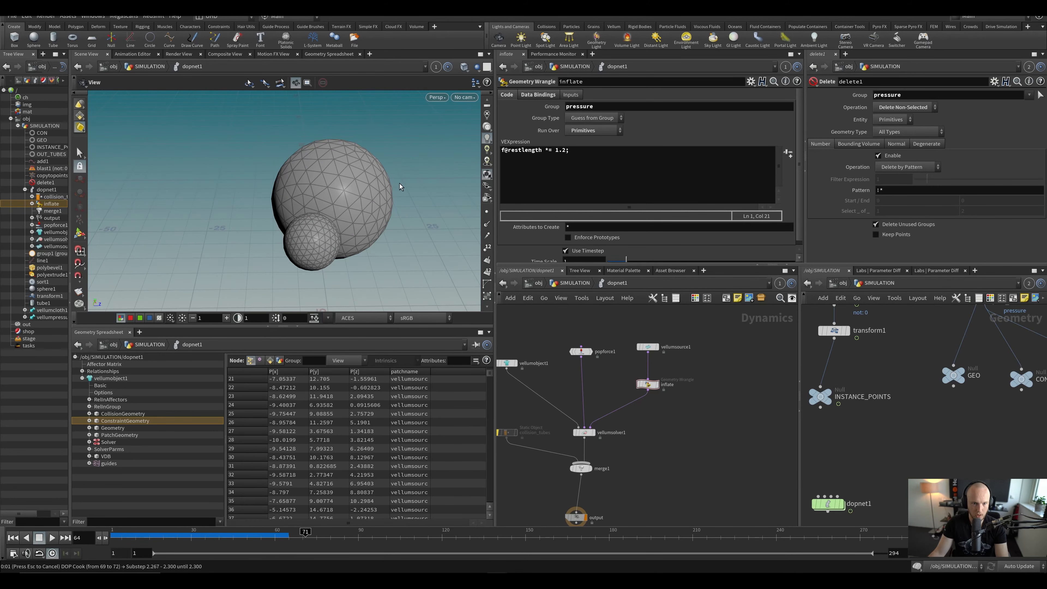
drag(324, 232, 283, 205)
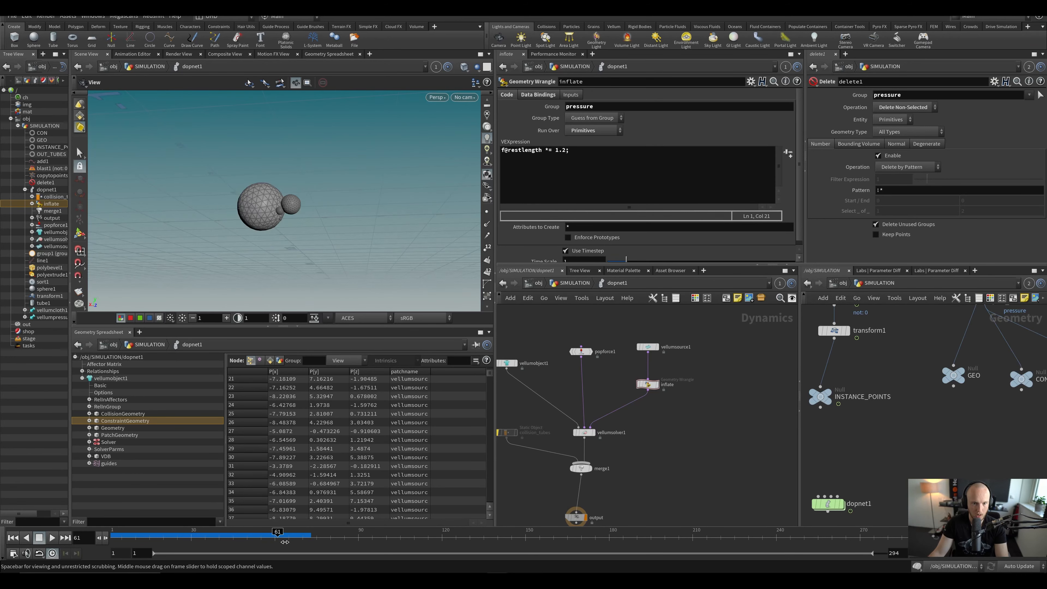
click(169, 536)
drag(155, 541, 112, 540)
key(ctrl+s)
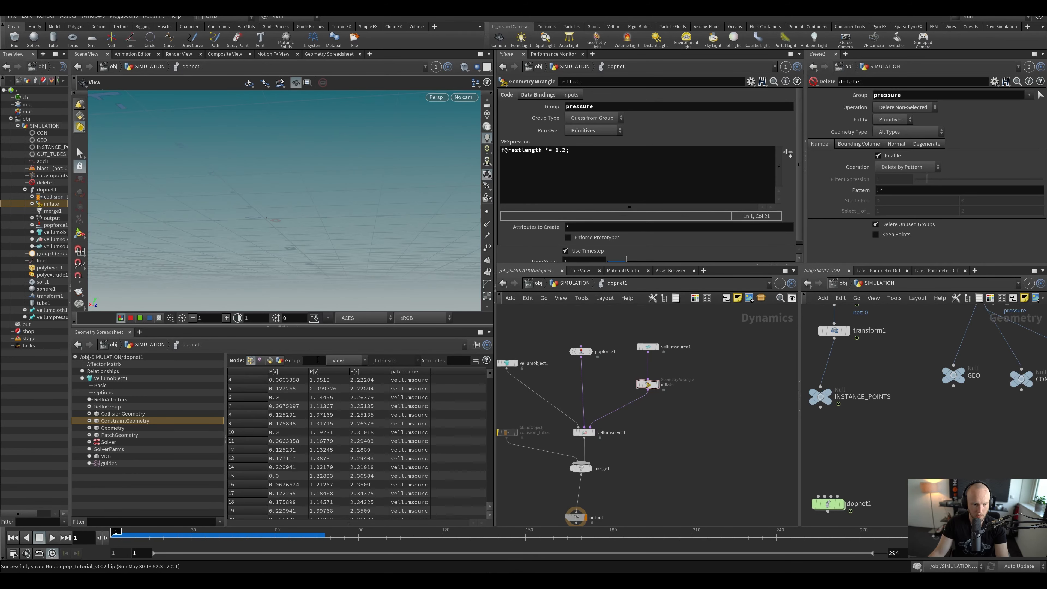
Step: Check ConstraintGeometry's primitive restlength attributes against the inflate wrangle's VEX expression, and save the scene
click(270, 361)
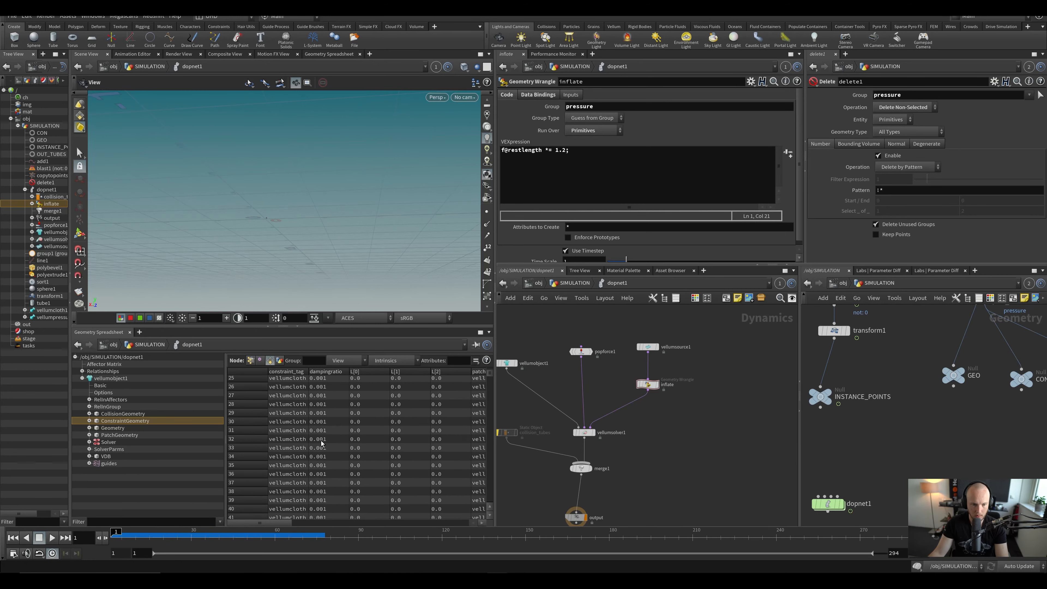
drag(277, 523, 354, 524)
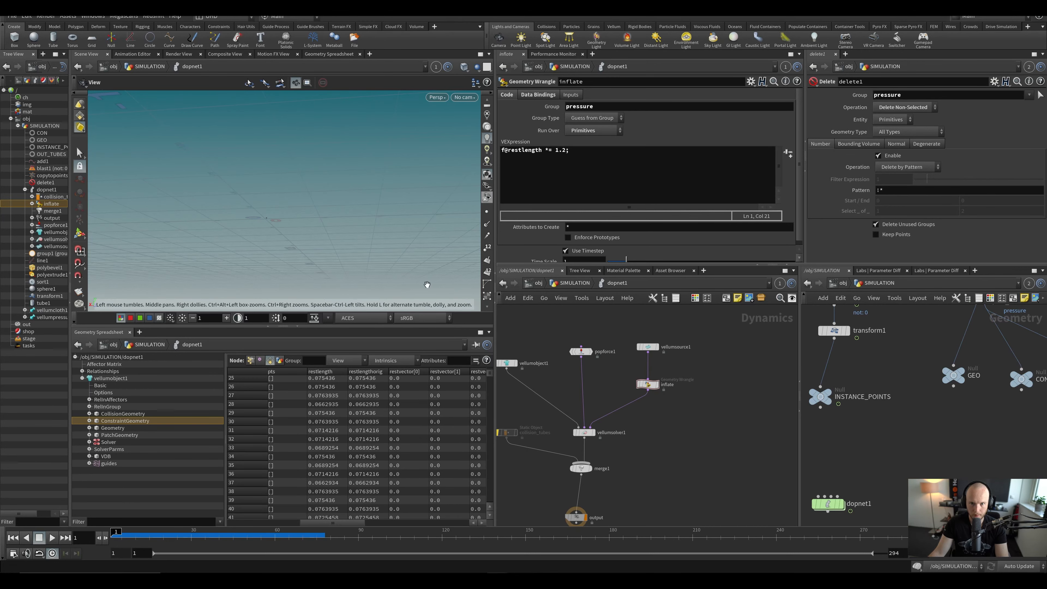
click(502, 151)
key(ctrl+s)
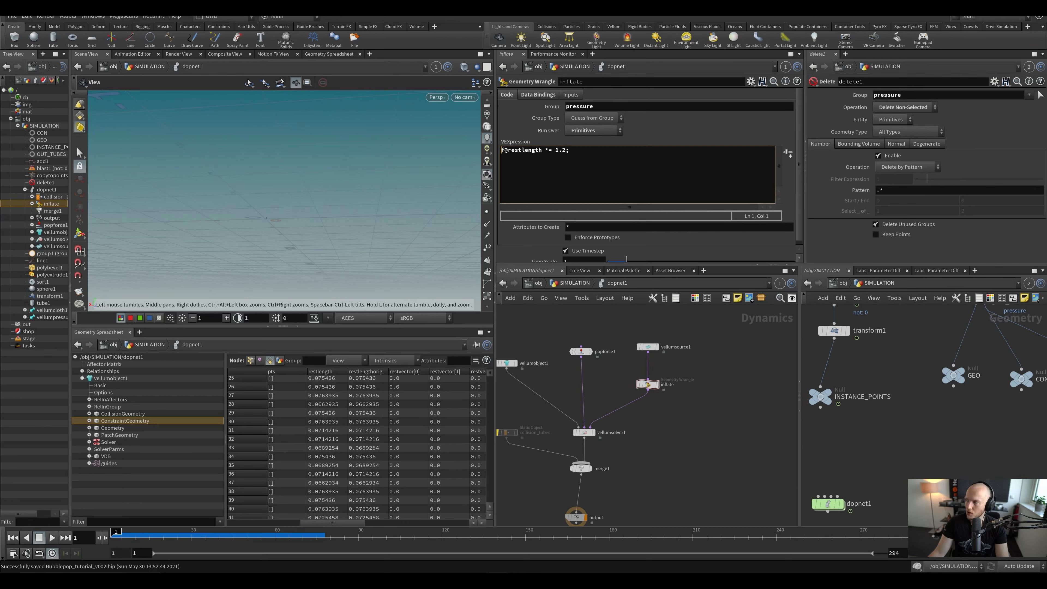
key(Return)
key(Return)
key(Up)
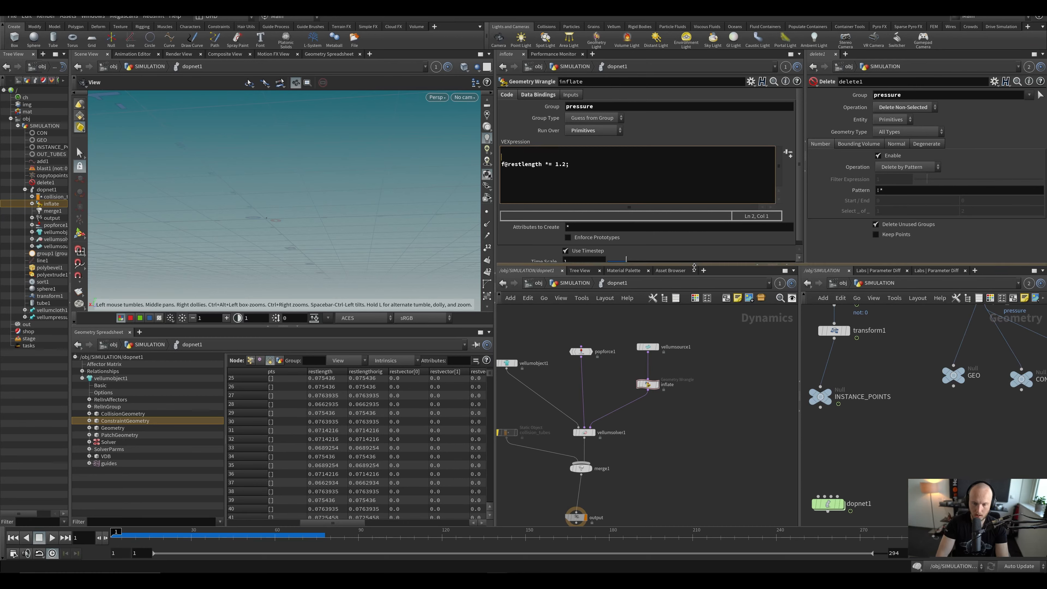
text(if (@)
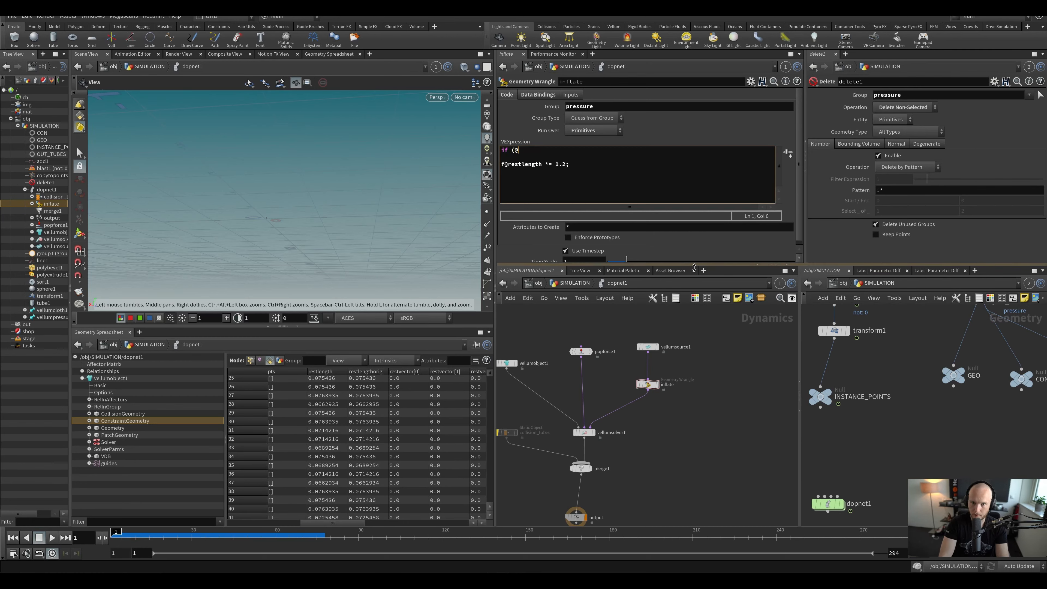
text(res)
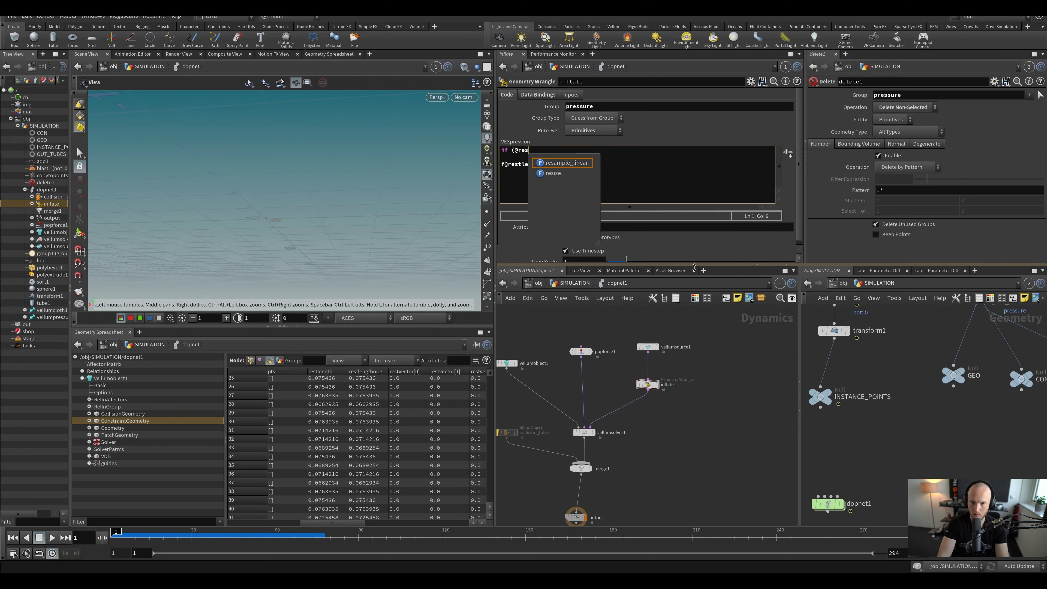
text(tlength <=)
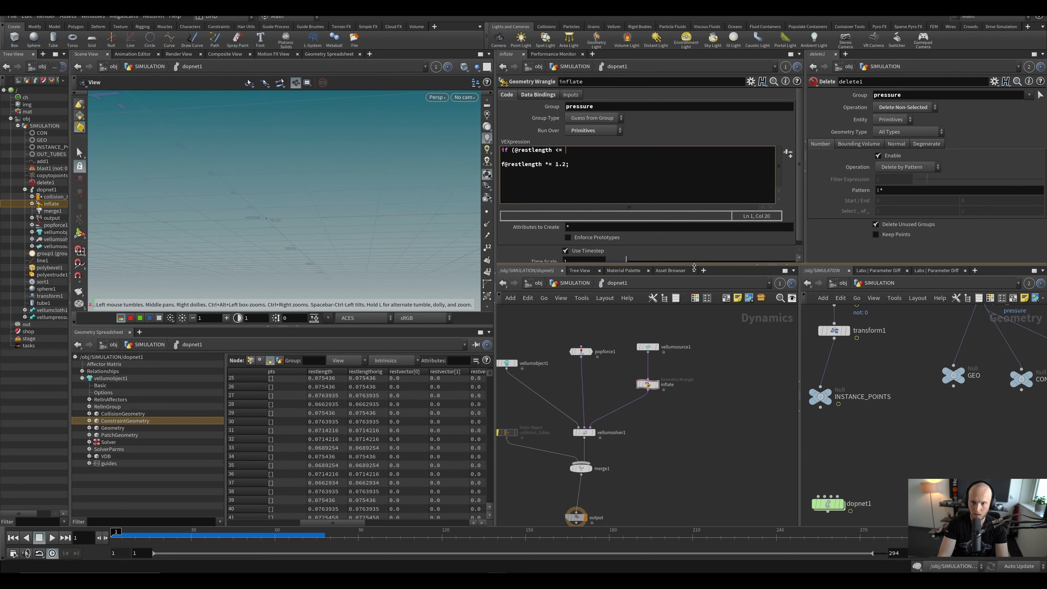
text( @restlengthorig *10)
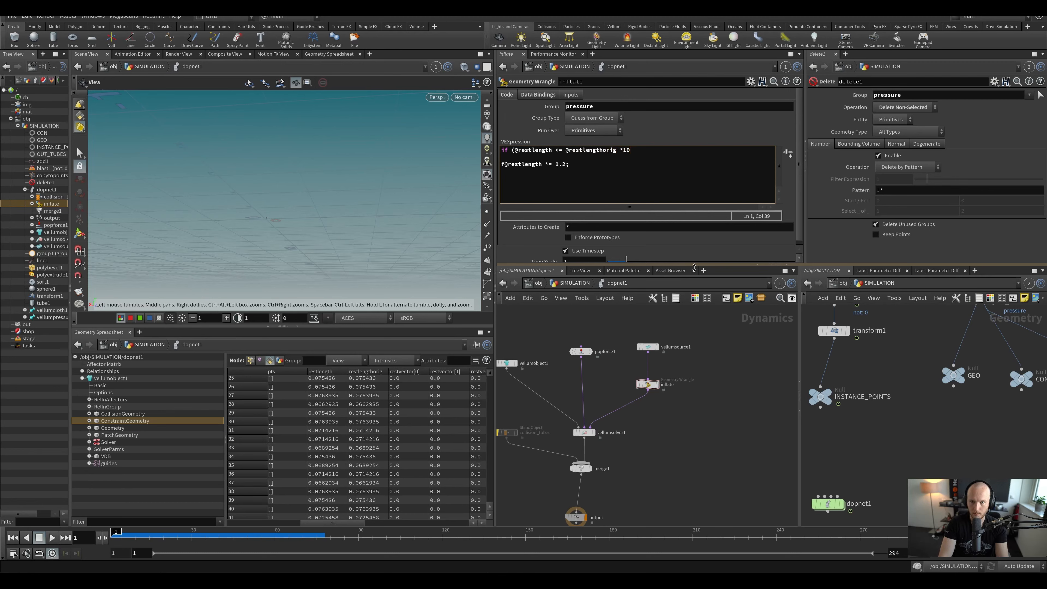
Step: Enclose f@restlength *= 1.2; in the braces of the if statement and save the scene
text({)
key(Return)
key(Return)
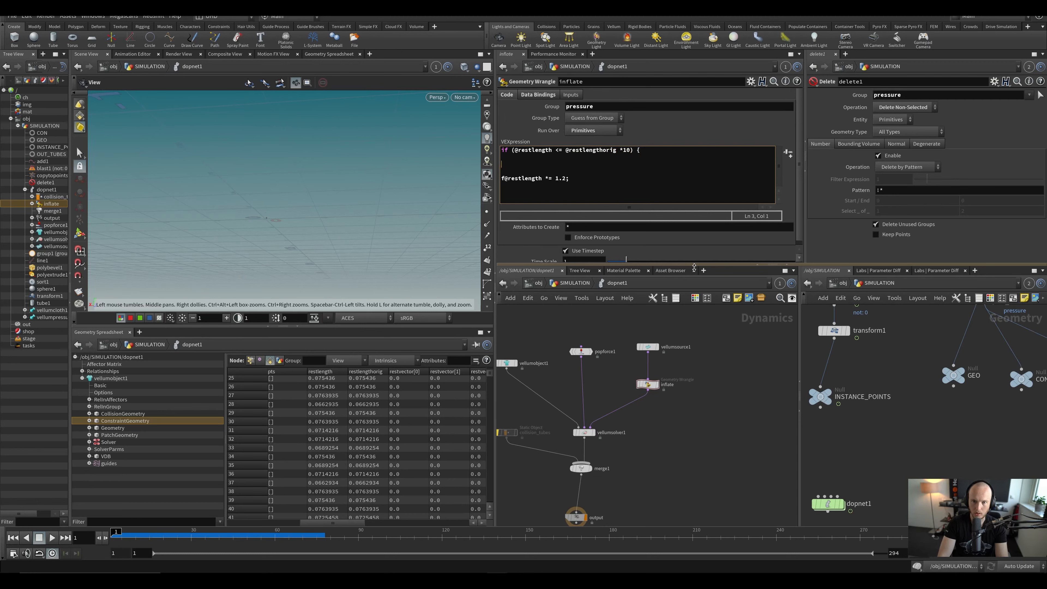
key(shift+Home)
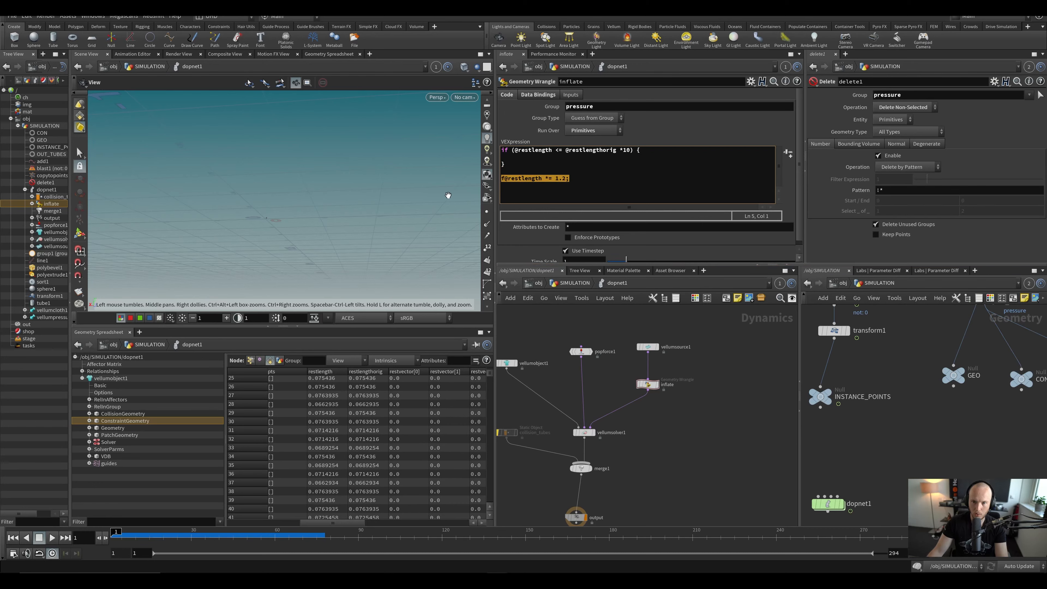
key(BackSpace)
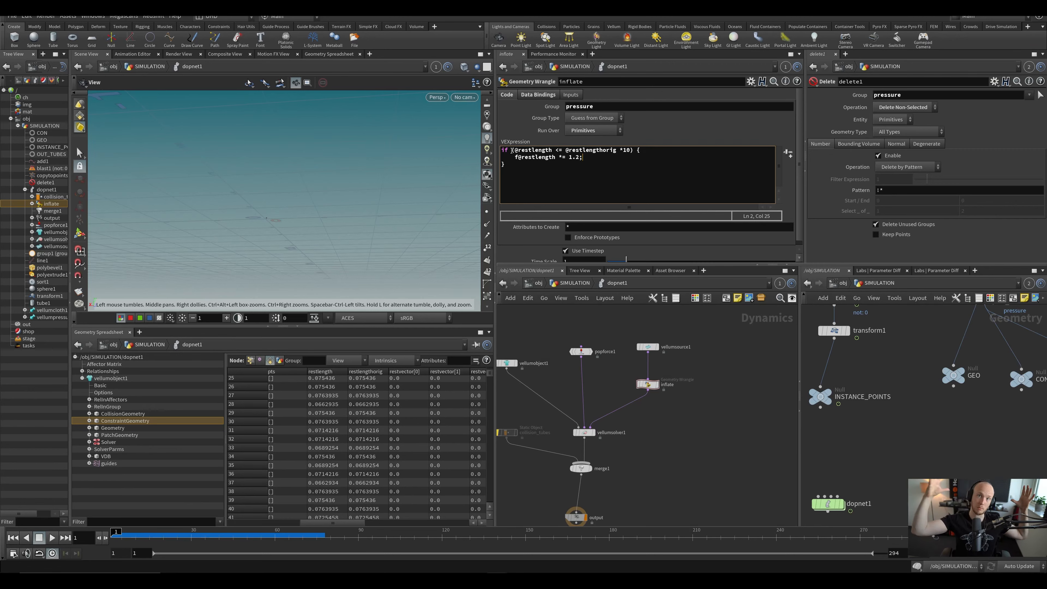
key(ctrl+s)
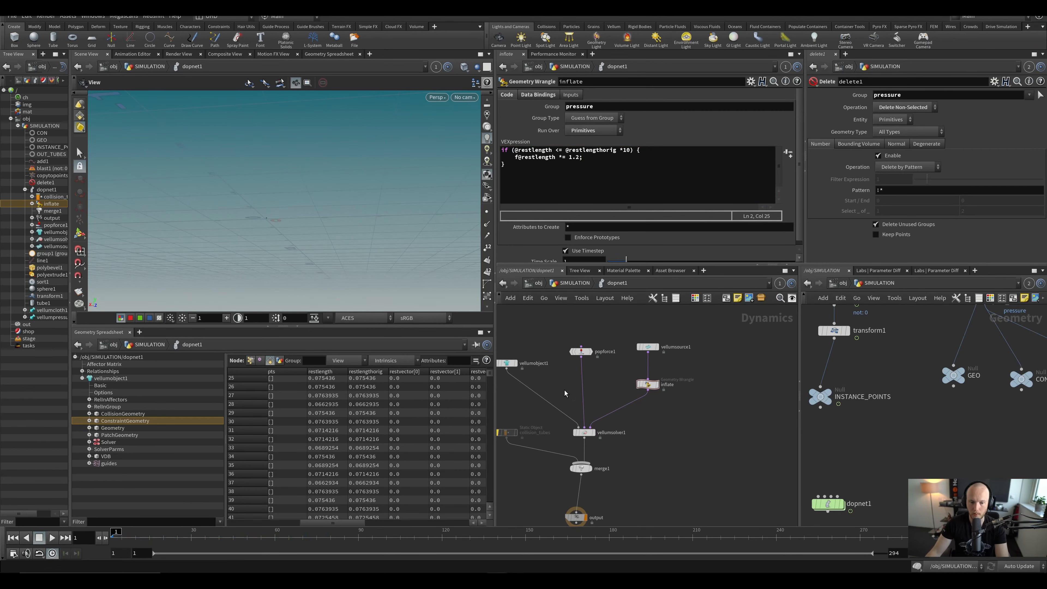
Step: Play the simulation to check the bubbles' limited inflation up close, return to frame 1, and save the scene
drag(314, 225, 466, 232)
key(Up)
key(Up)
key(f)
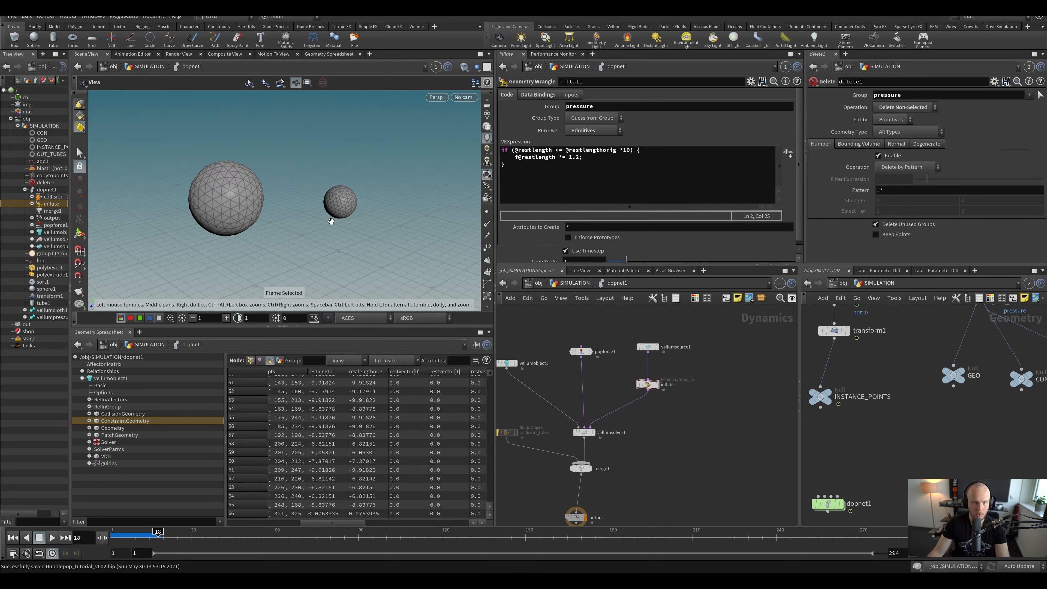
drag(331, 221, 268, 248)
scroll(268, 249, down, 4)
key(Up)
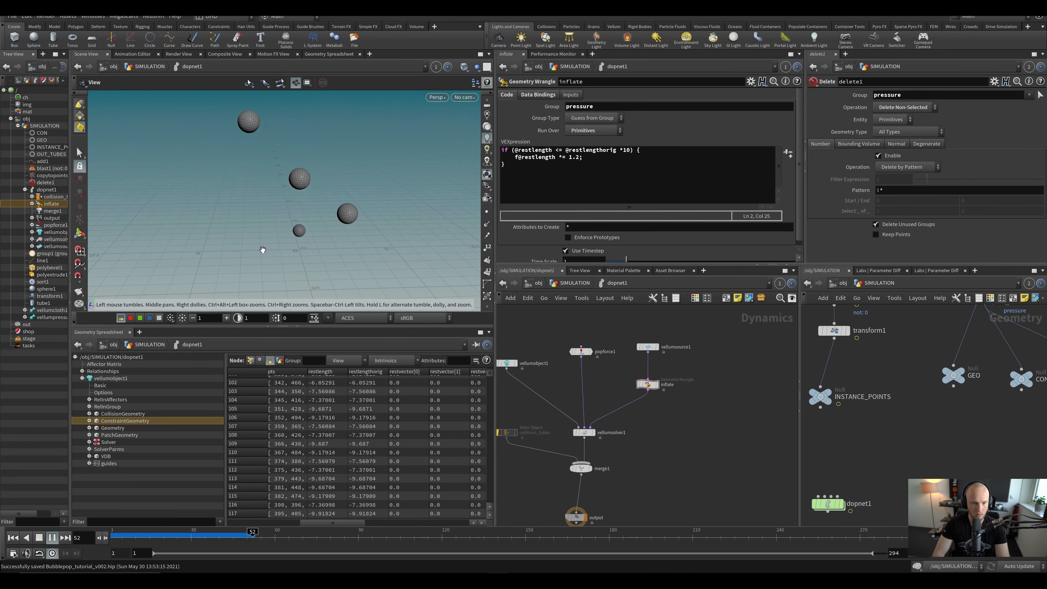
key(ctrl+Up)
key(ctrl+s)
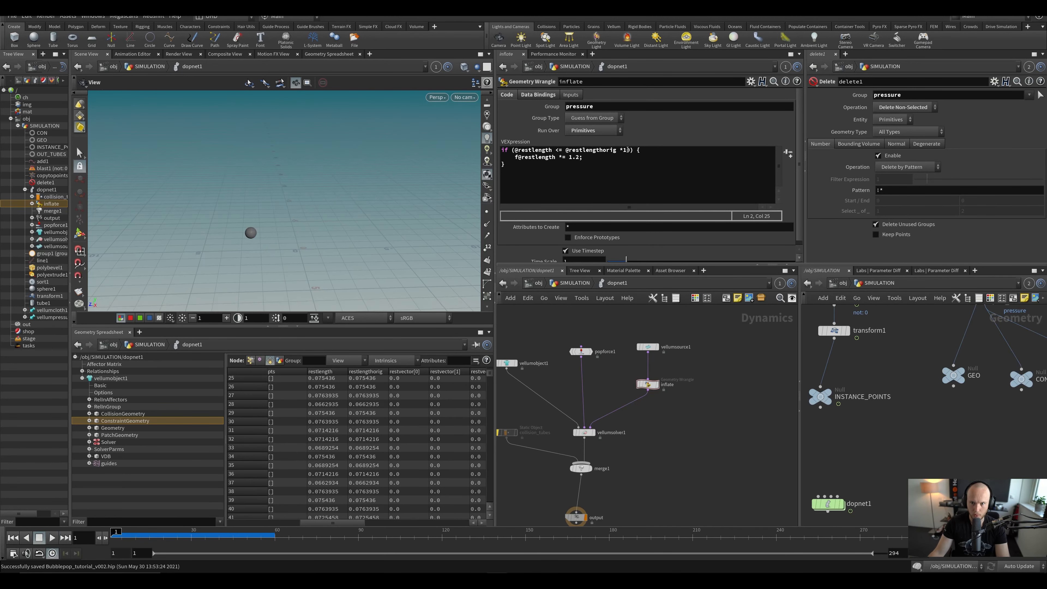
Step: Set the inflate condition's restlengthorig multiplier to 25 and the restlength growth factor to 1.1, save, and test the simulation from frame 1
click(627, 149)
text(5)
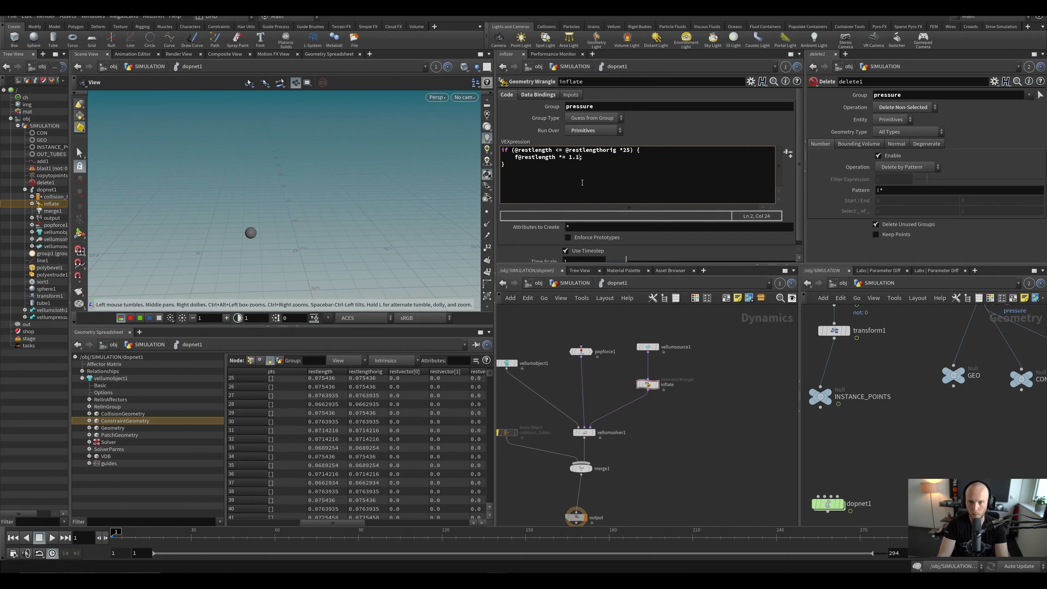
key(BackSpace)
text(1)
key(ctrl+s)
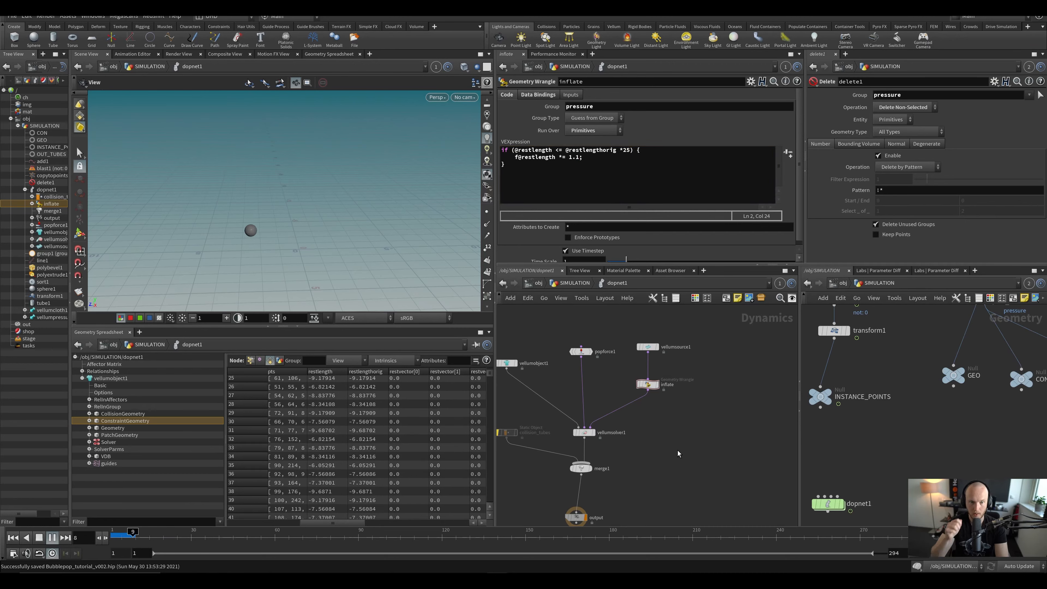
key(ctrl+Up)
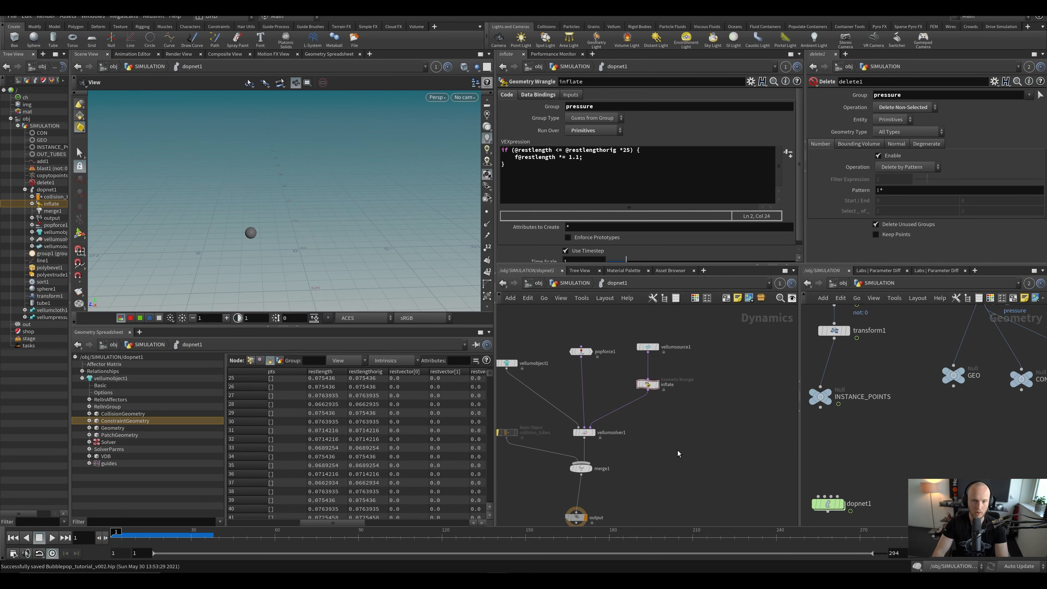
Step: Set the inflate wrangle's restlength growth factor to 1.2, test the simulation, return to frame 1, and save
click(579, 157)
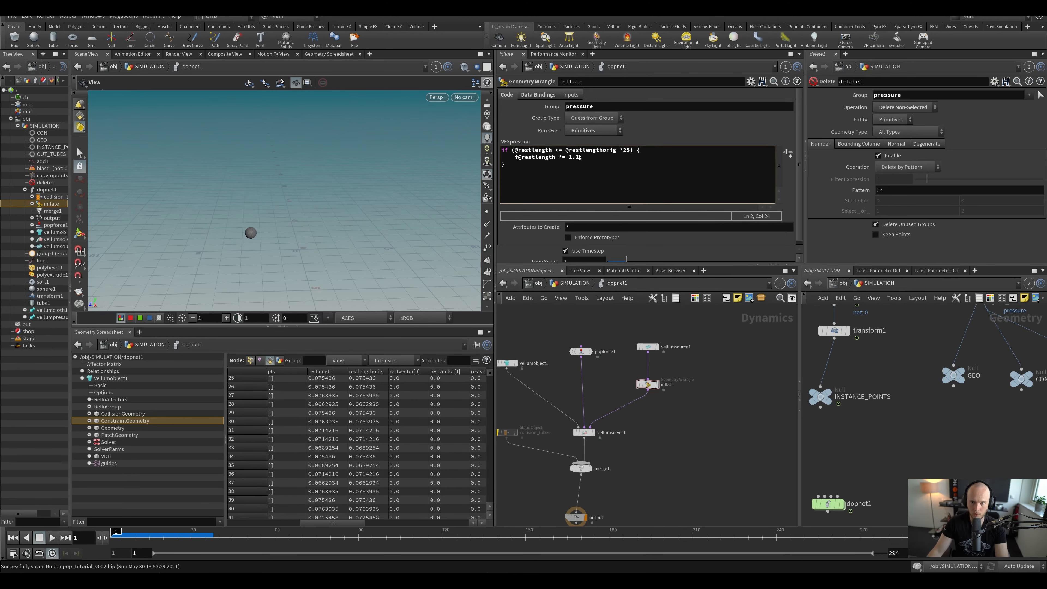
key(ctrl+Return)
click(678, 449)
key(Up)
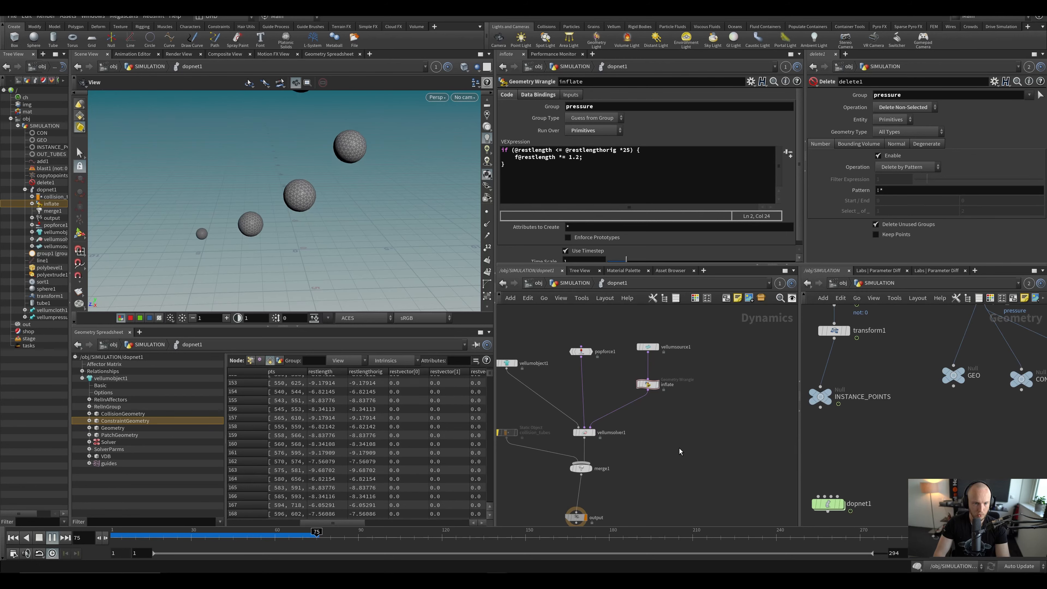
key(ctrl+Up)
key(ctrl+s)
Step: Re-enable the bypassed collision_tubes node and play the simulation to check the bubbles inside the tubes, returning to frame 1
scroll(598, 432, down, 1)
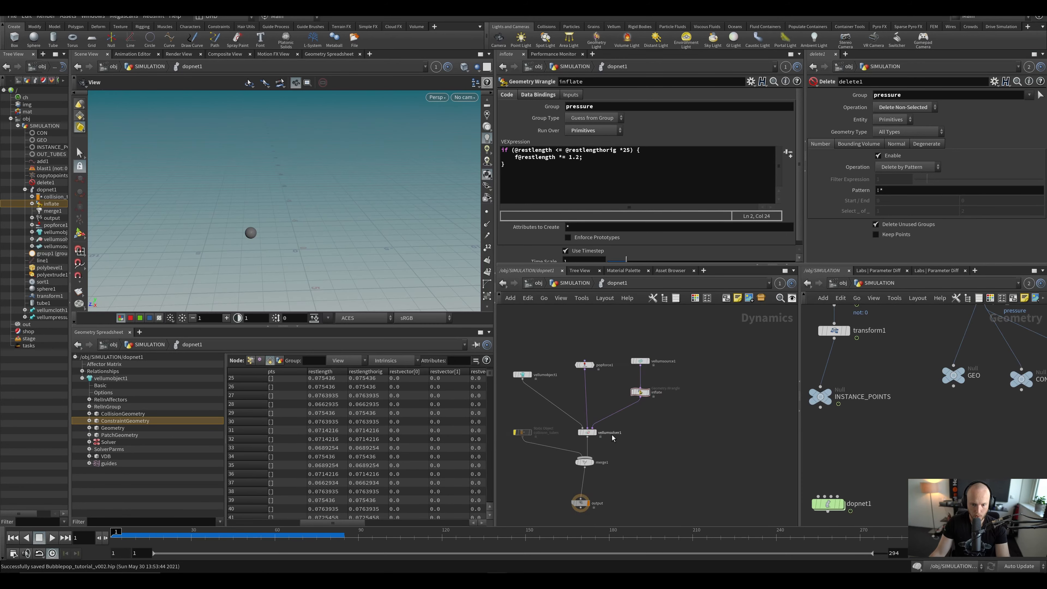
middle_drag(599, 432, 618, 434)
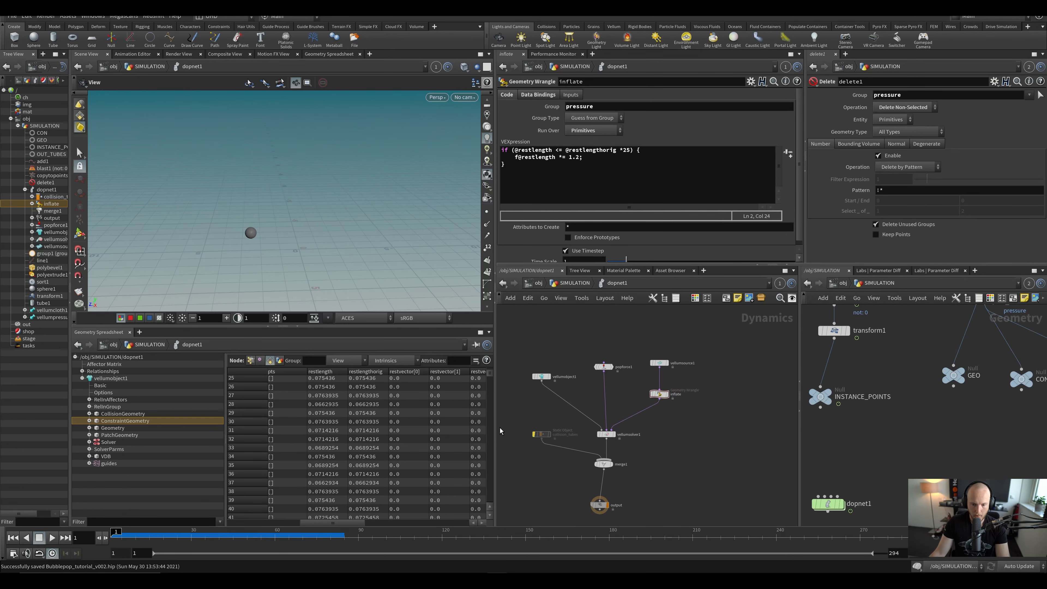
click(535, 432)
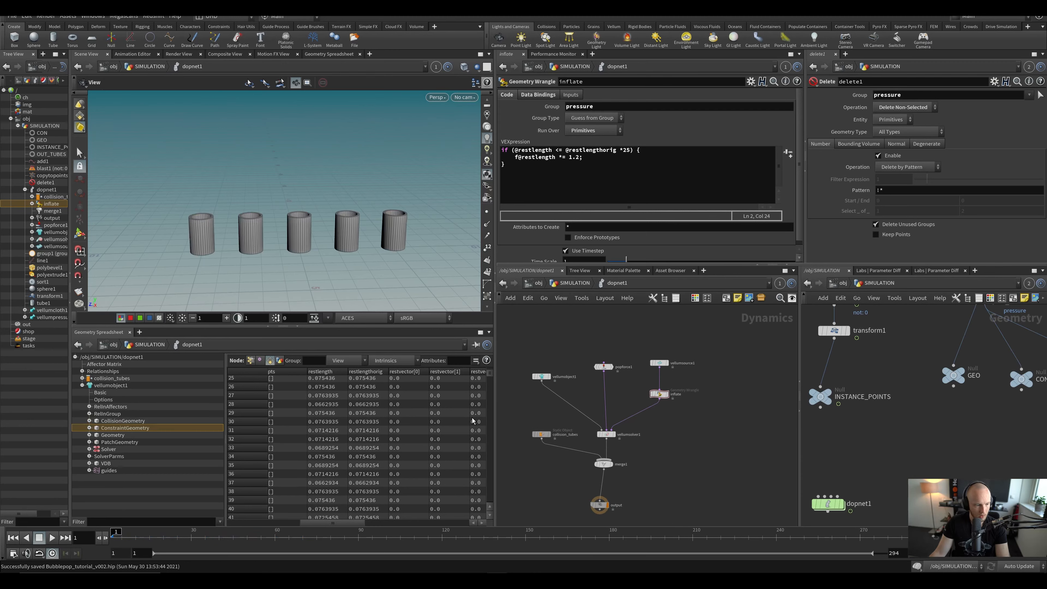
scroll(472, 421, down, 20)
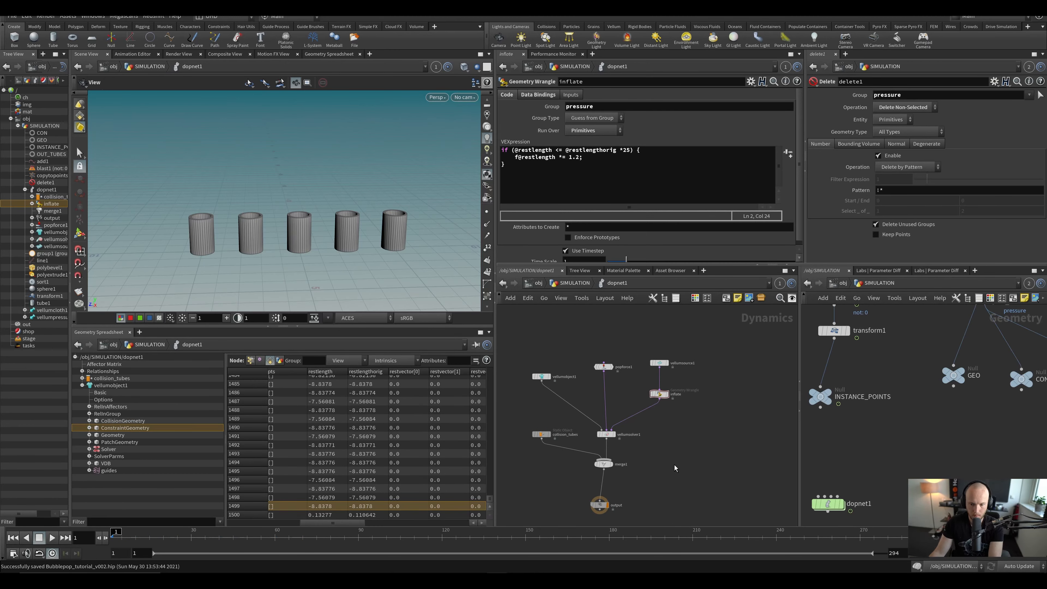
key(Up)
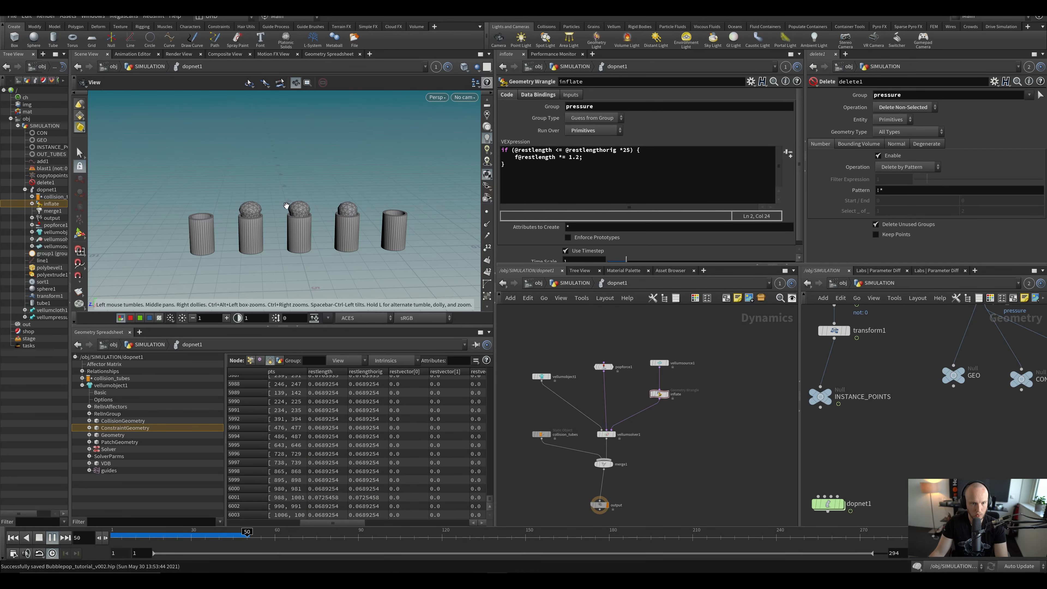
key(ctrl+Up)
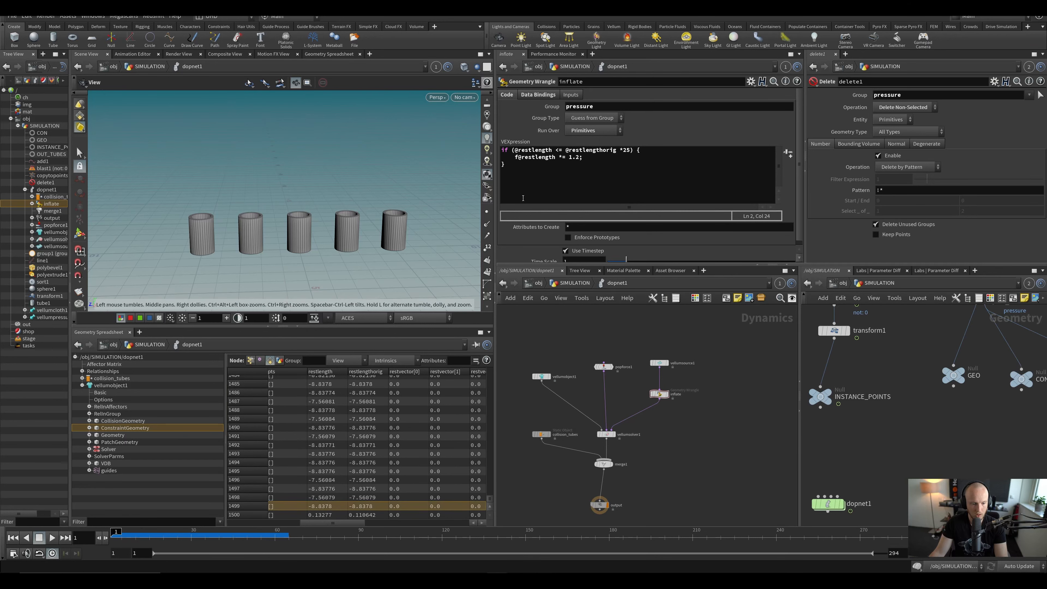
Step: Set the inflate condition's restlengthorig multiplier to 18 and the restlength growth factor to 1.15, and save the scene
click(577, 159)
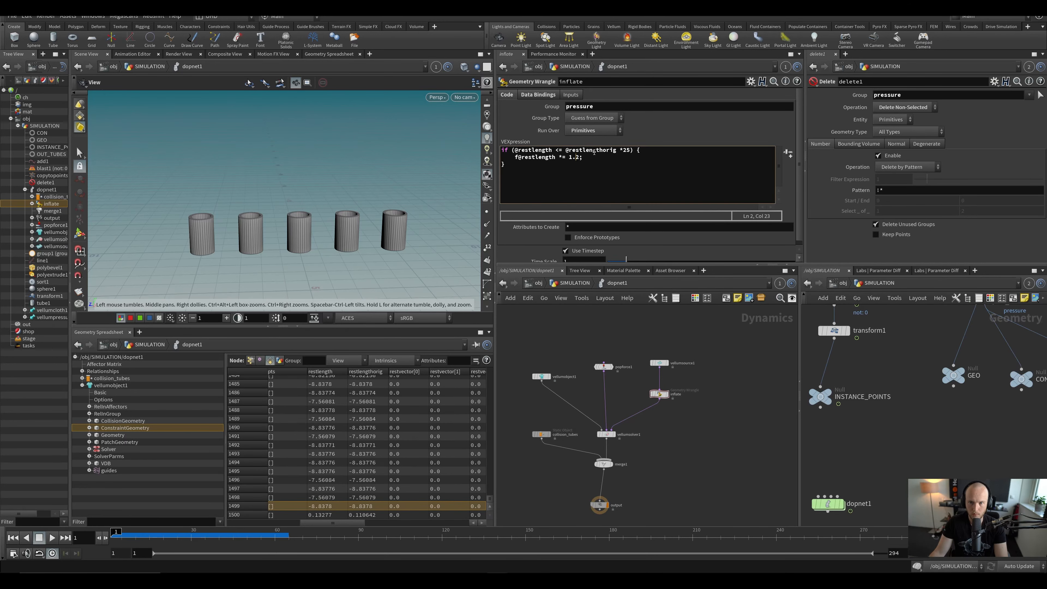
key(BackSpace)
key(BackSpace)
text(18)
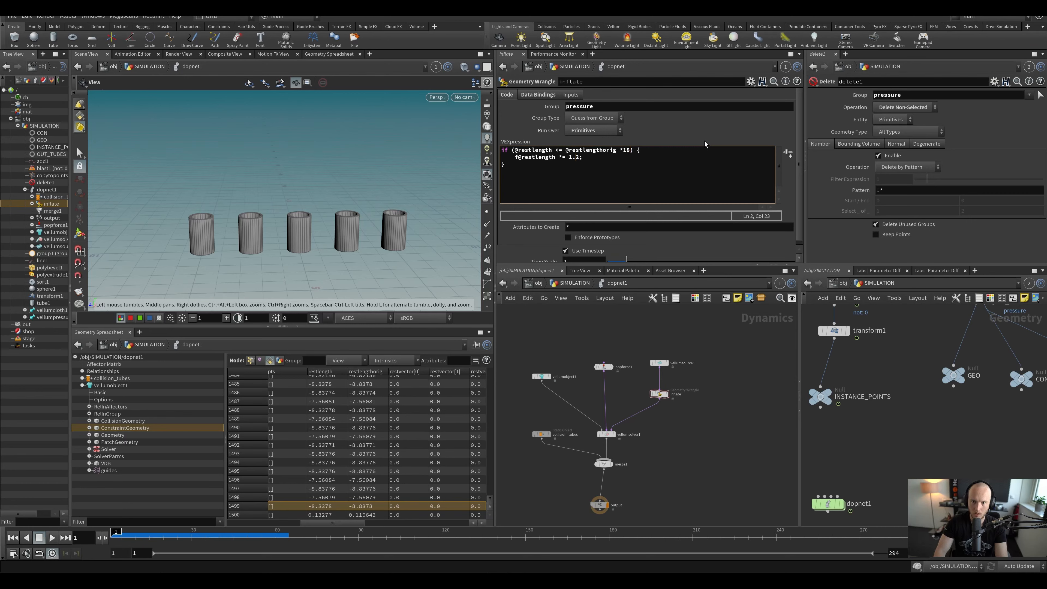
key(Up)
key(BackSpace)
text(15)
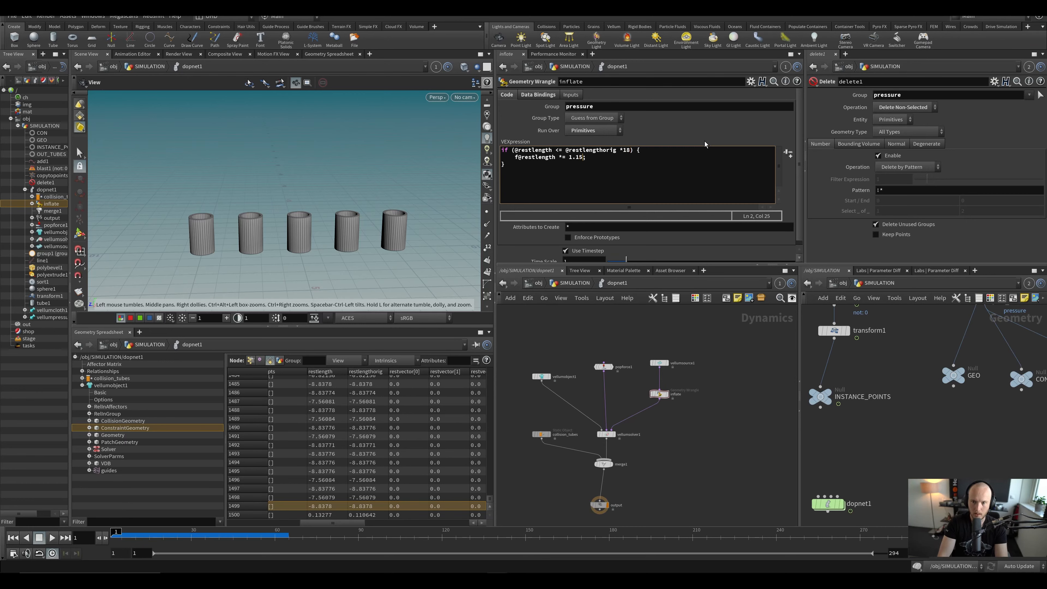
key(ctrl+s)
Step: Play and scrub the simulation to examine the bubbles inside the tubes from several angles, return to frame 1, and save the scene
key(Up)
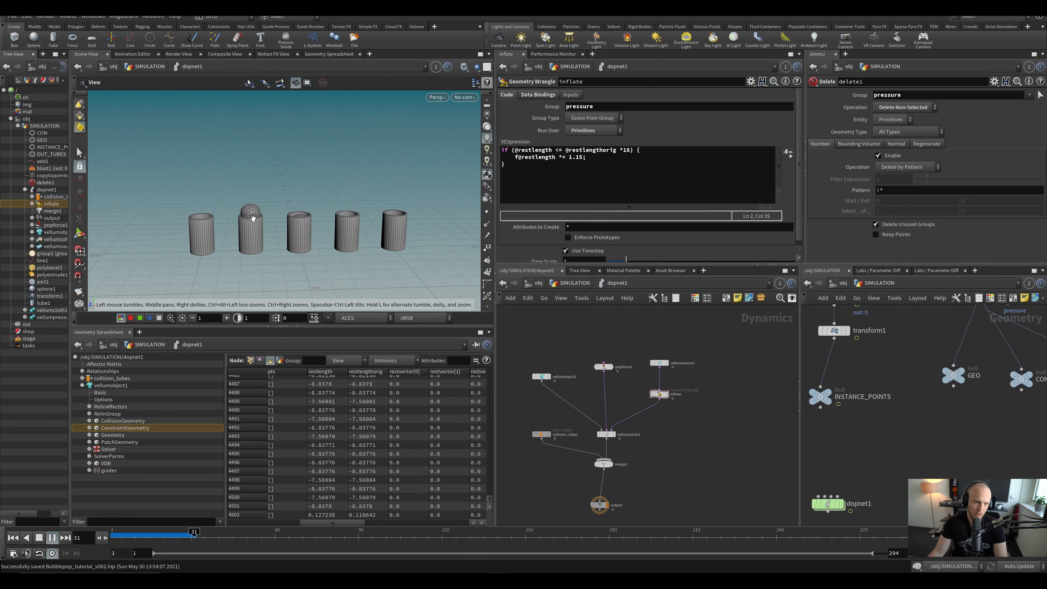
drag(253, 218, 213, 204)
right_drag(213, 203, 268, 227)
drag(268, 227, 334, 250)
drag(247, 193, 251, 266)
mouse_move(278, 536)
mouse_down()
mouse_move(305, 534)
mouse_move(264, 534)
mouse_up()
right_drag(328, 257, 298, 229)
drag(297, 229, 323, 149)
mouse_move(199, 536)
mouse_down()
mouse_move(302, 533)
mouse_move(203, 534)
mouse_up()
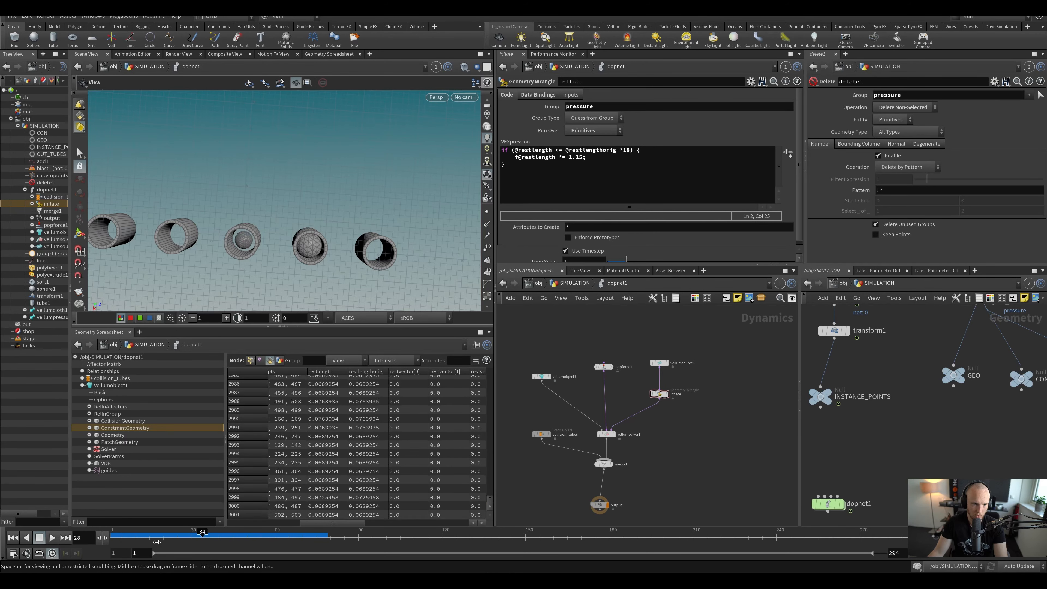
key(ctrl+Up)
drag(259, 240, 263, 298)
key(ctrl+s)
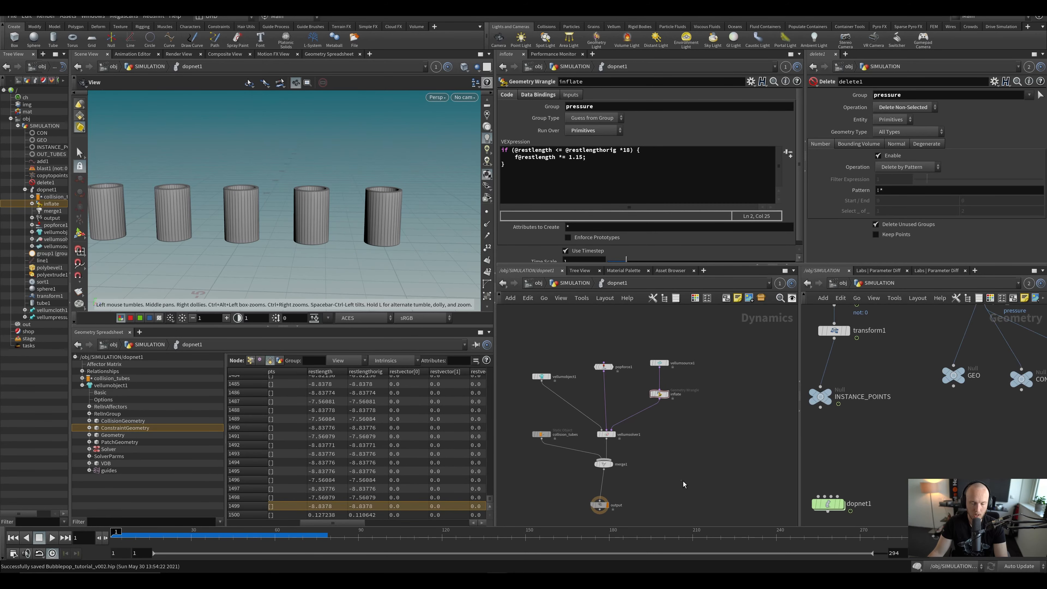
Step: Insert a new Geometry Wrangle between vellumsource1 and inflate in the DOP network
scroll(661, 417, up, 3)
key(Tab)
text(ge)
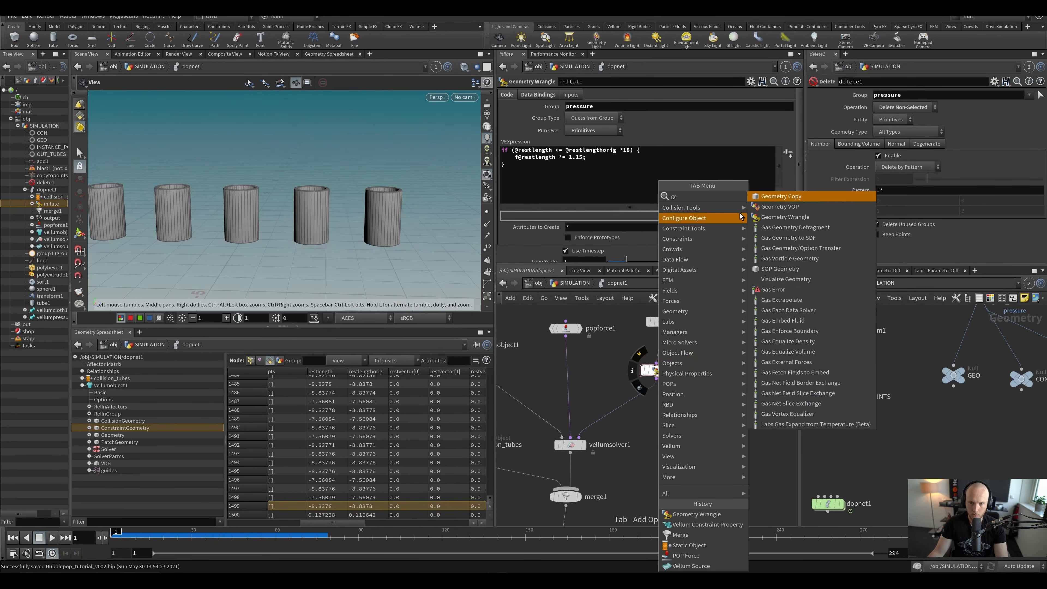
click(783, 217)
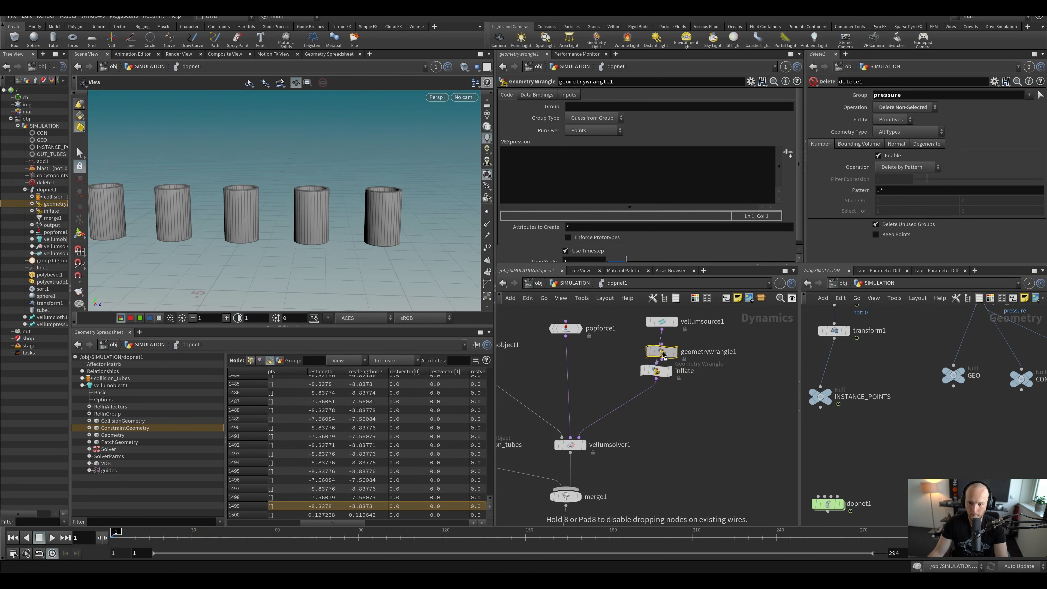
click(664, 354)
Step: Enter the expression @P.y += 0.01; in the new geometry wrangle, running over points, and save the scene
click(562, 195)
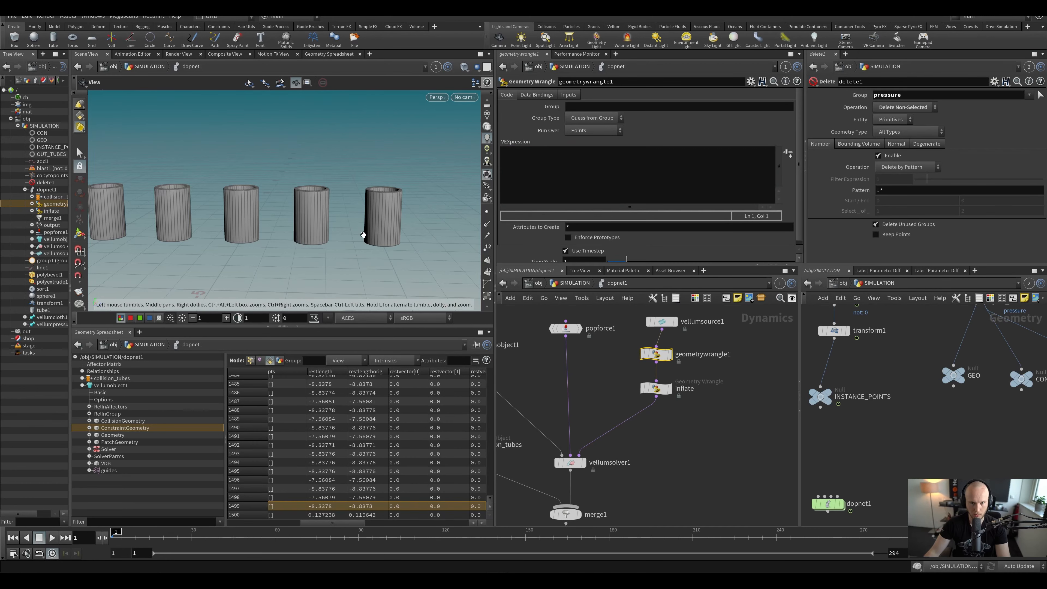
drag(363, 234, 373, 237)
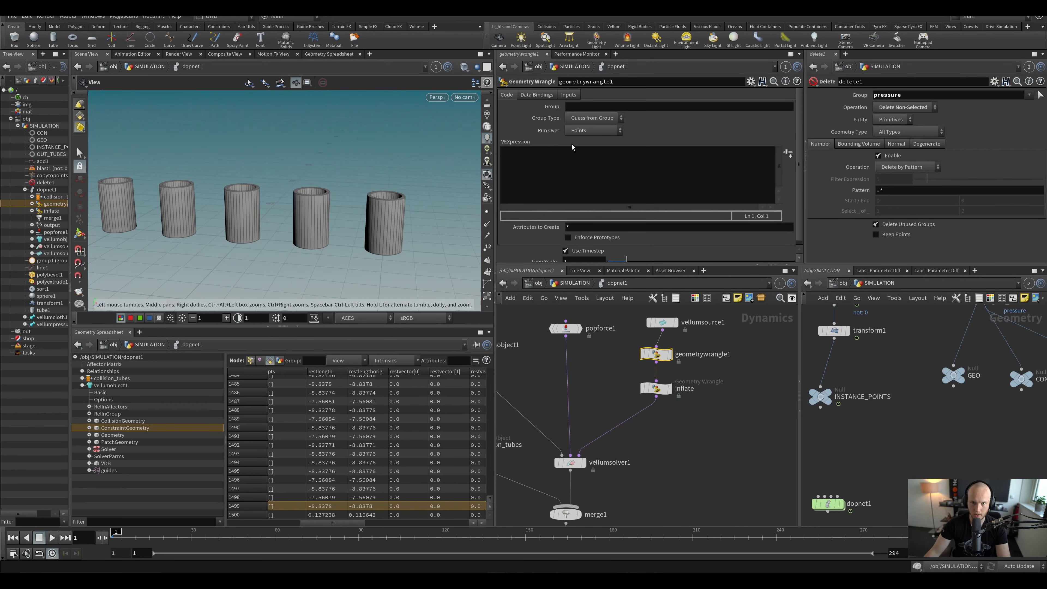
click(536, 95)
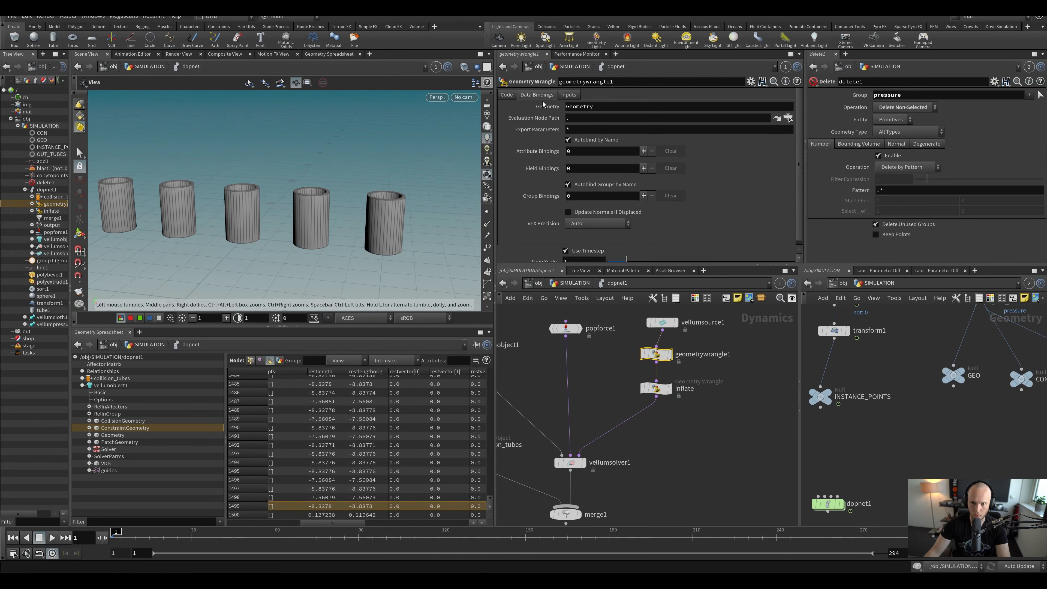
click(511, 96)
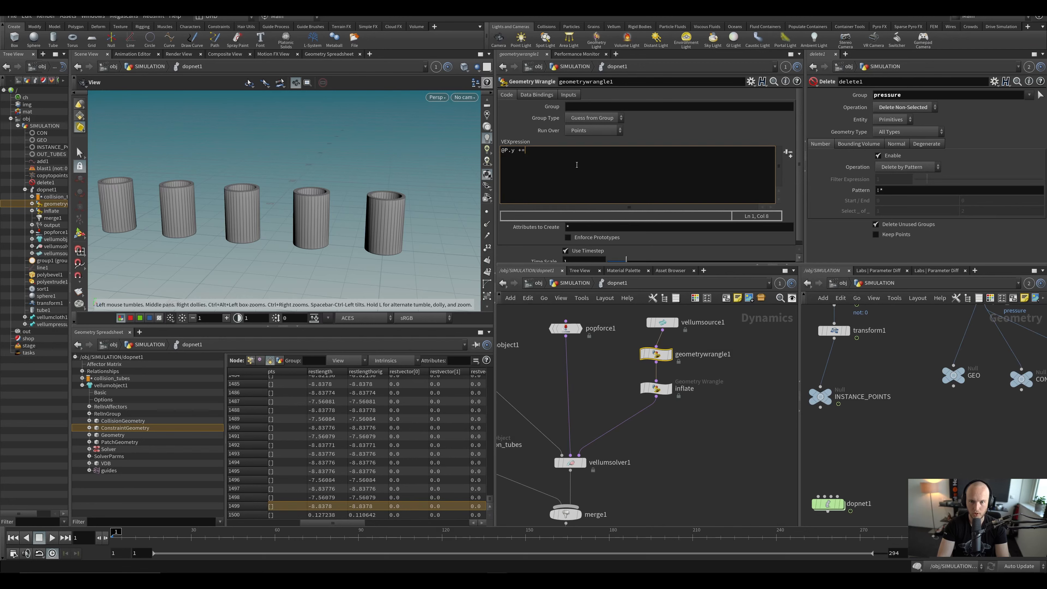
text(;)
key(ctrl+s)
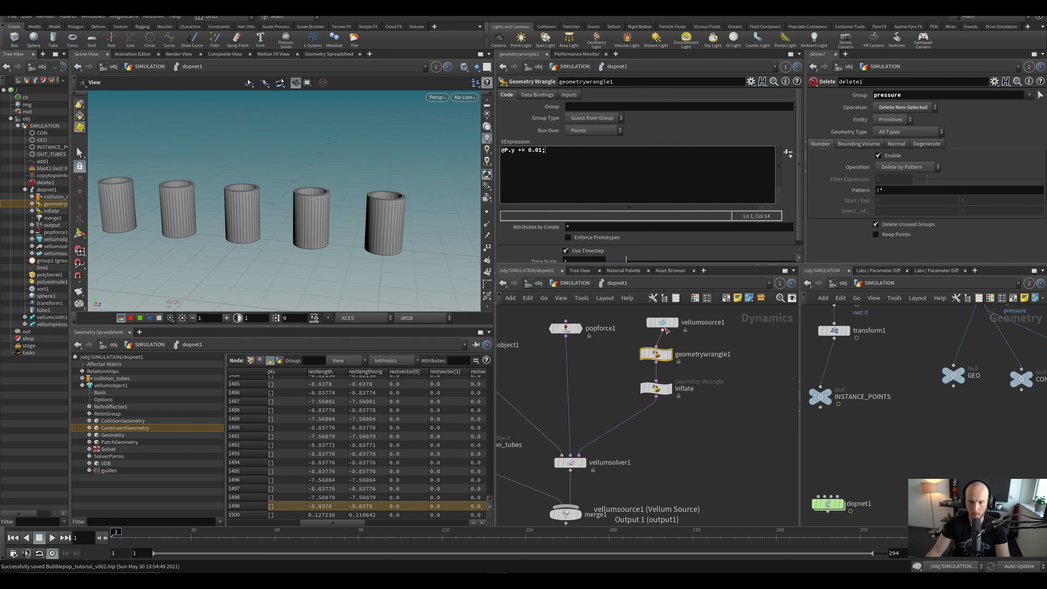
Step: Play the simulation to examine how the bubbles leave the tubes, stop it, save the scene and inspect the tube openings closely
click(660, 322)
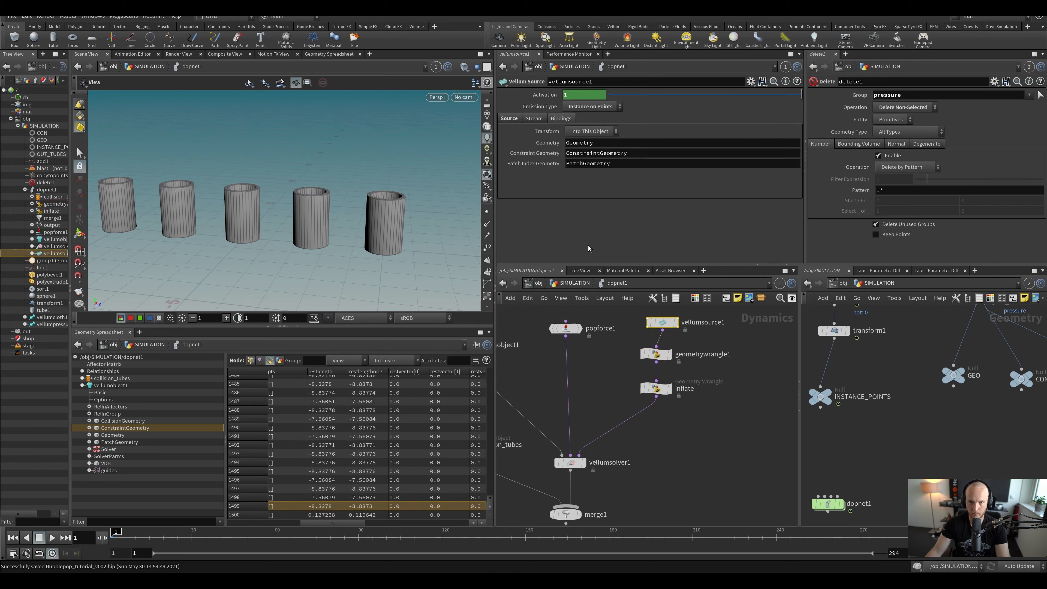
click(659, 356)
drag(351, 175, 264, 241)
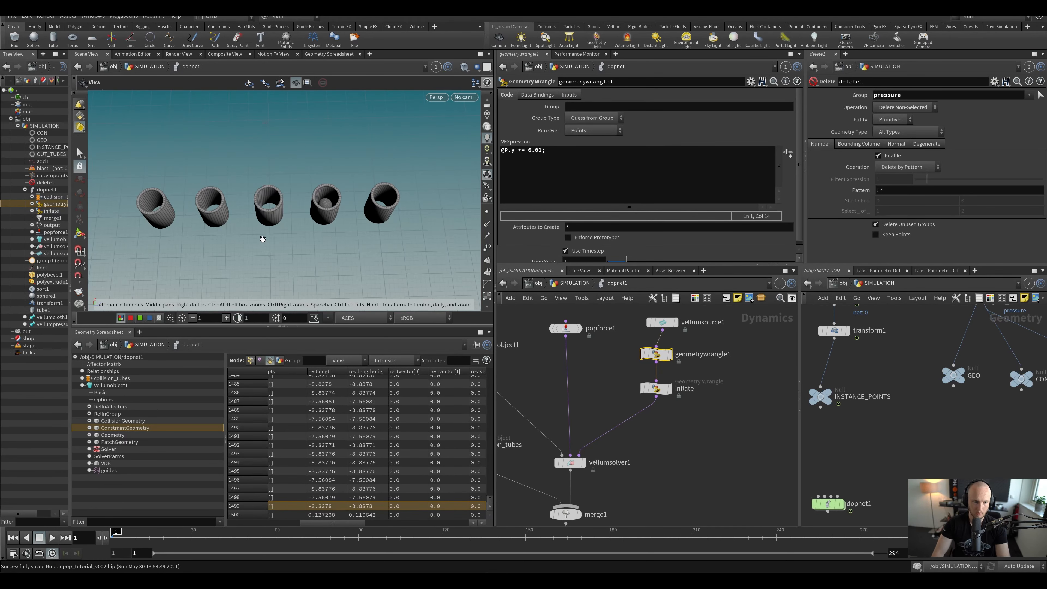
key(Up)
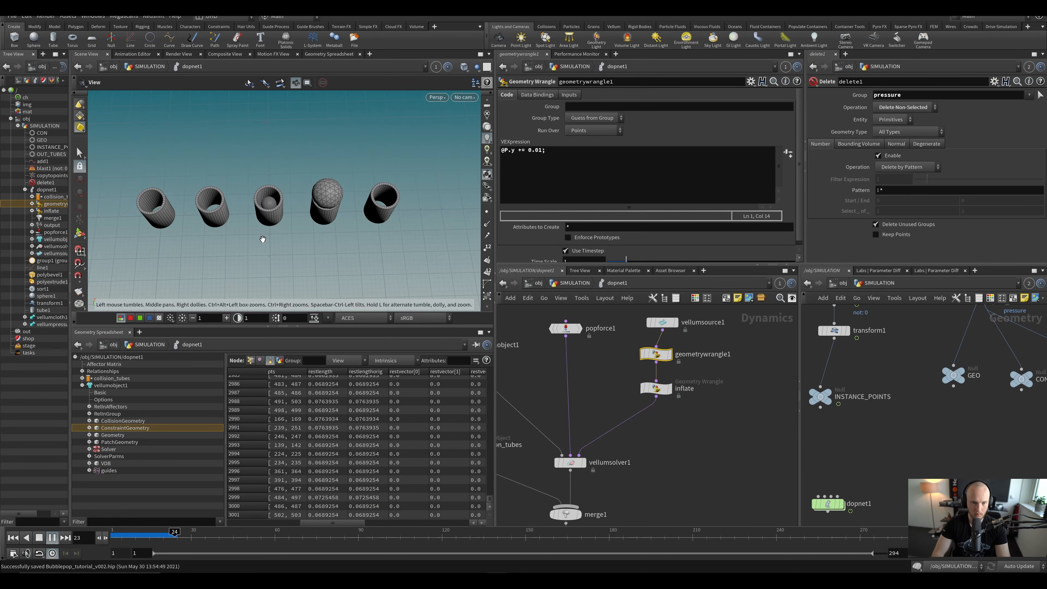
key(Up)
drag(298, 211, 297, 134)
key(Up)
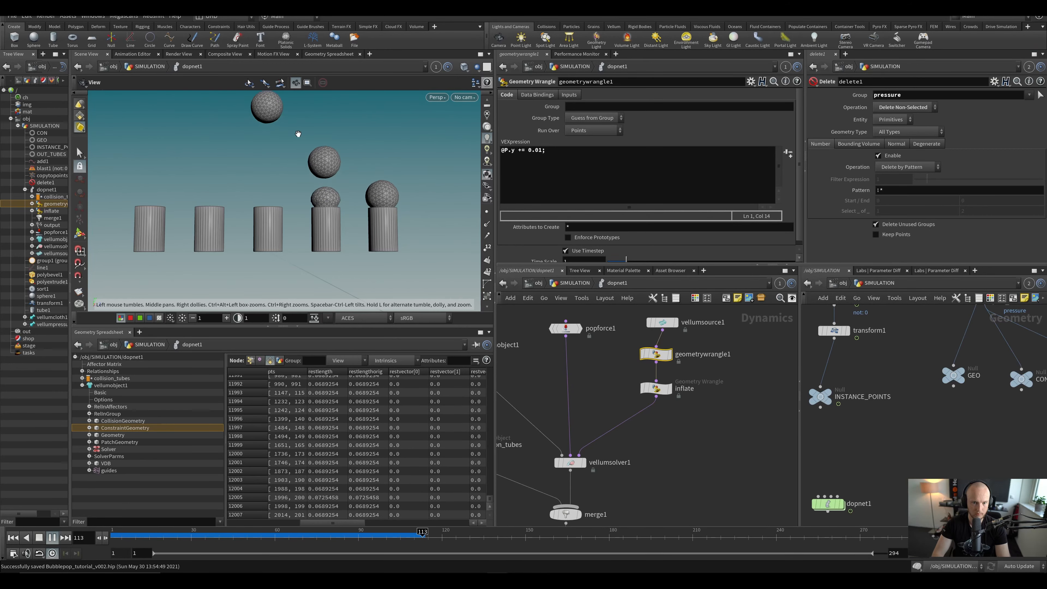
key(ctrl+s)
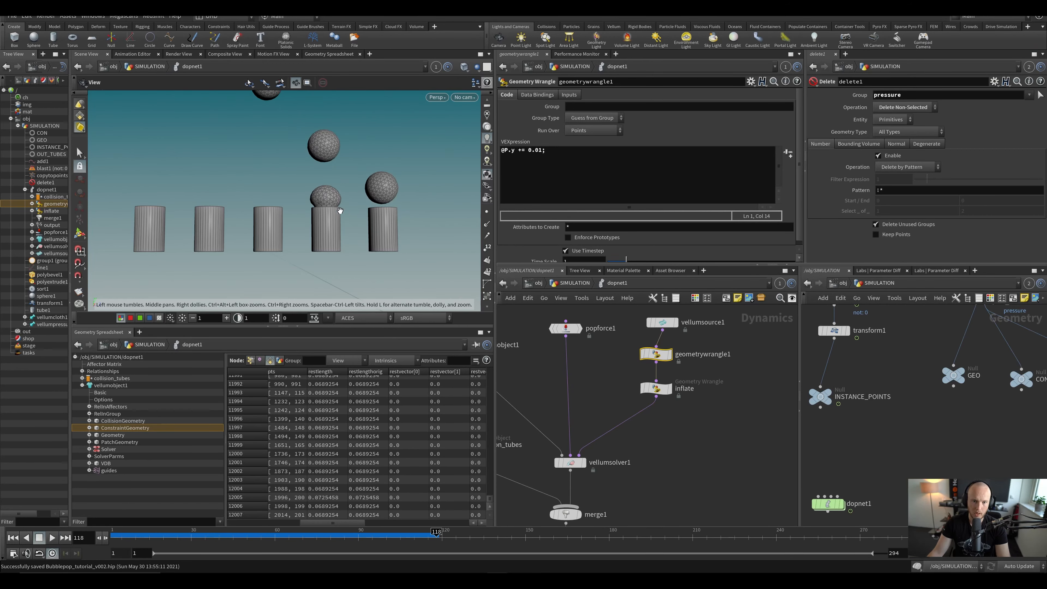
mouse_move(340, 211)
mouse_down()
mouse_move(344, 223)
mouse_move(351, 216)
mouse_up()
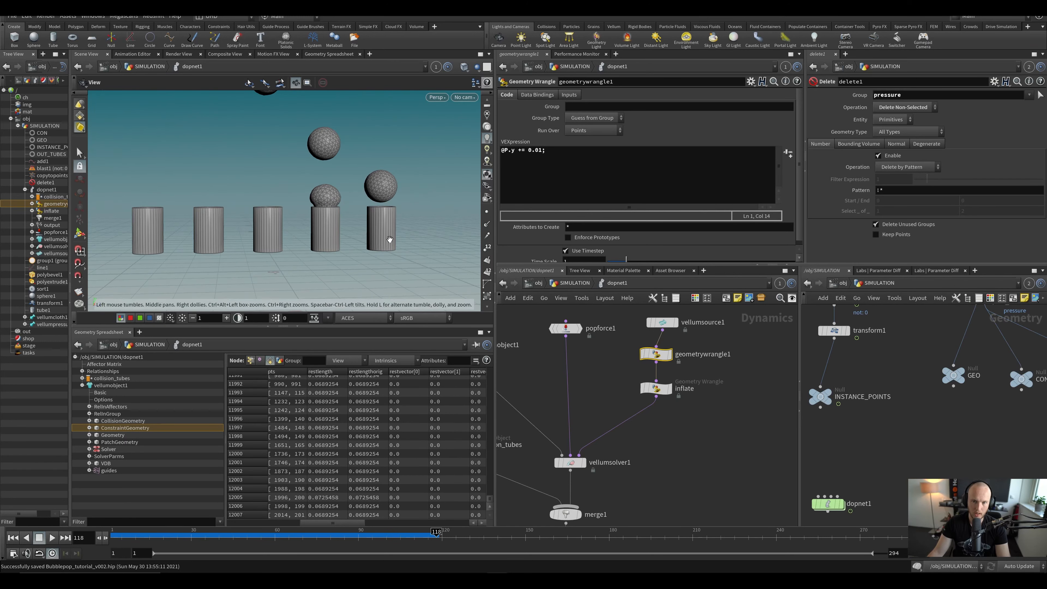
scroll(376, 203, up, 5)
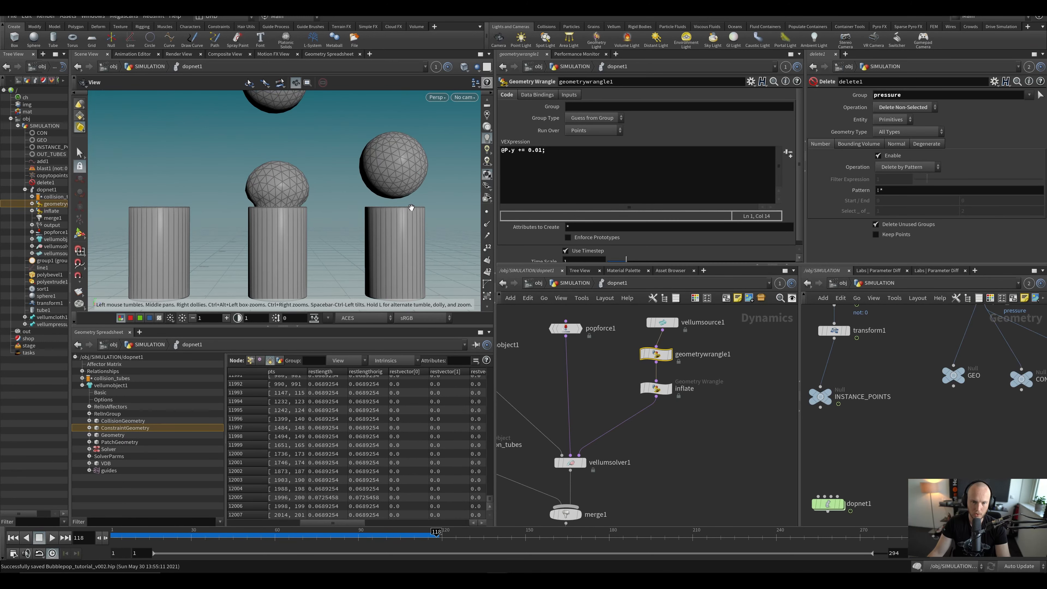
Step: Begin an if condition testing @P.y with a less-than comparison above the wrangle's existing line
click(502, 151)
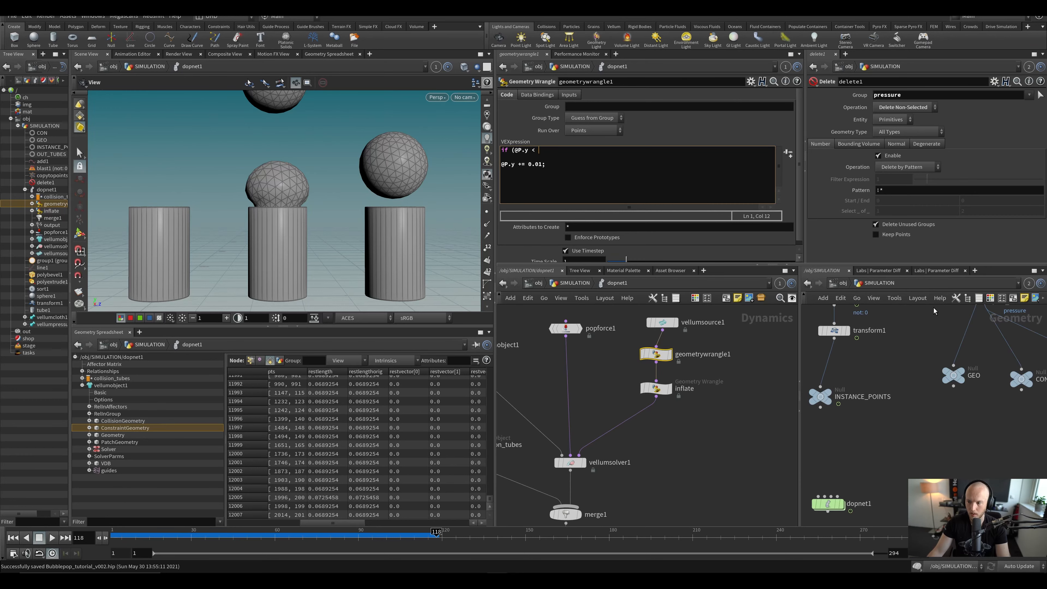
Step: Try to copy tube1's Height parameter and paste it as a reference into the wrangle's condition, and undo the paste
key(h)
drag(924, 347, 923, 346)
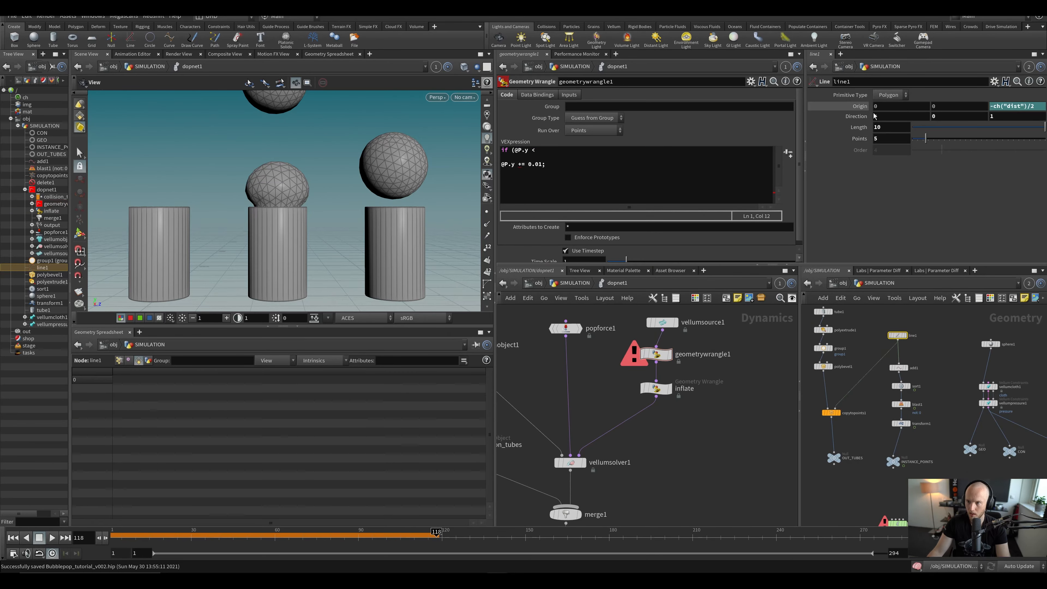
middle_drag(852, 317, 900, 388)
click(870, 383)
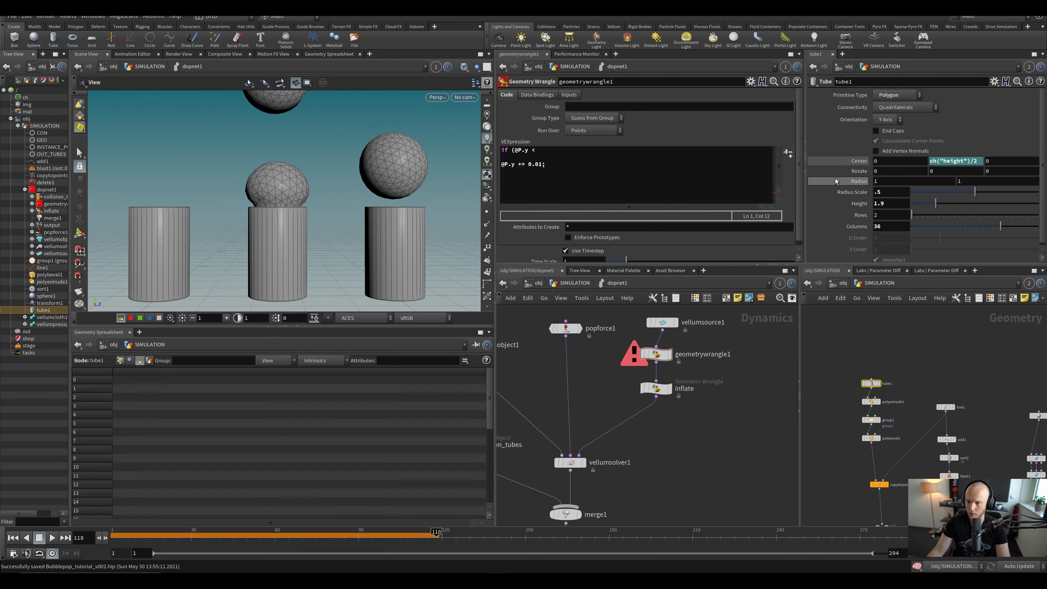
right_click(859, 203)
click(881, 271)
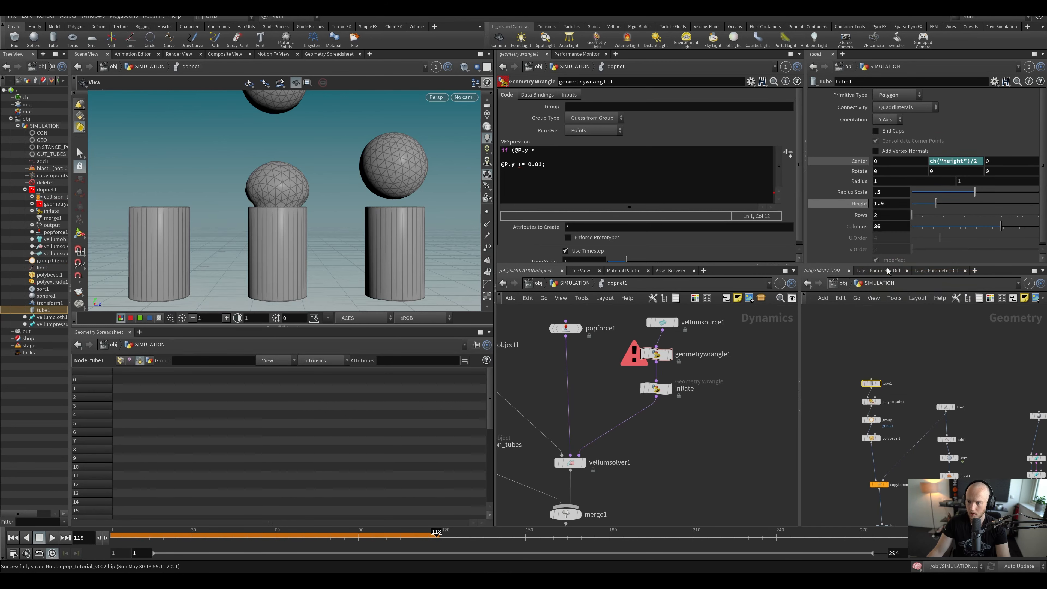
right_click(563, 151)
click(609, 238)
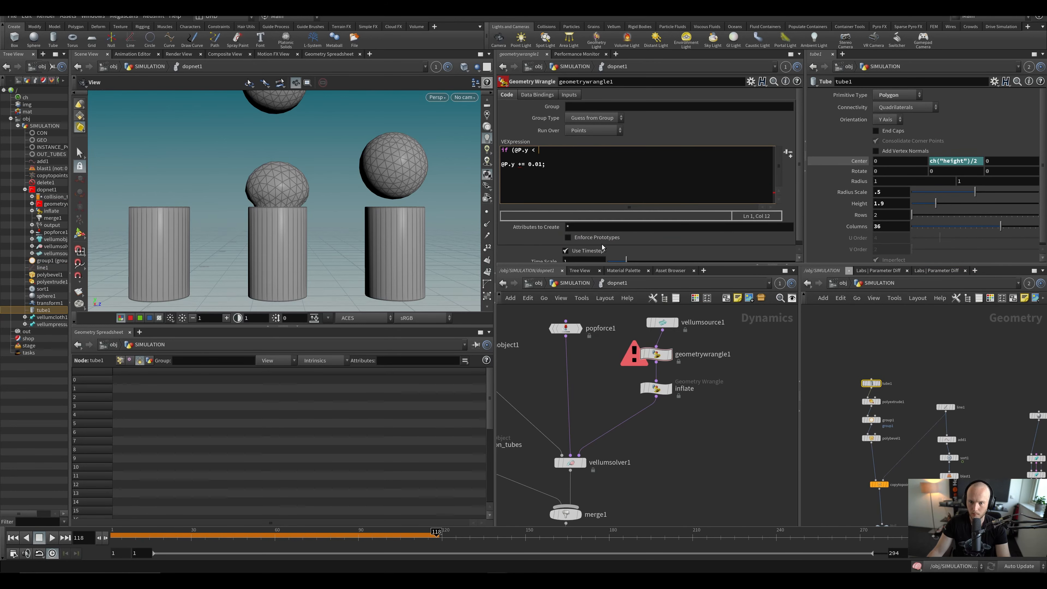
key(ctrl+z)
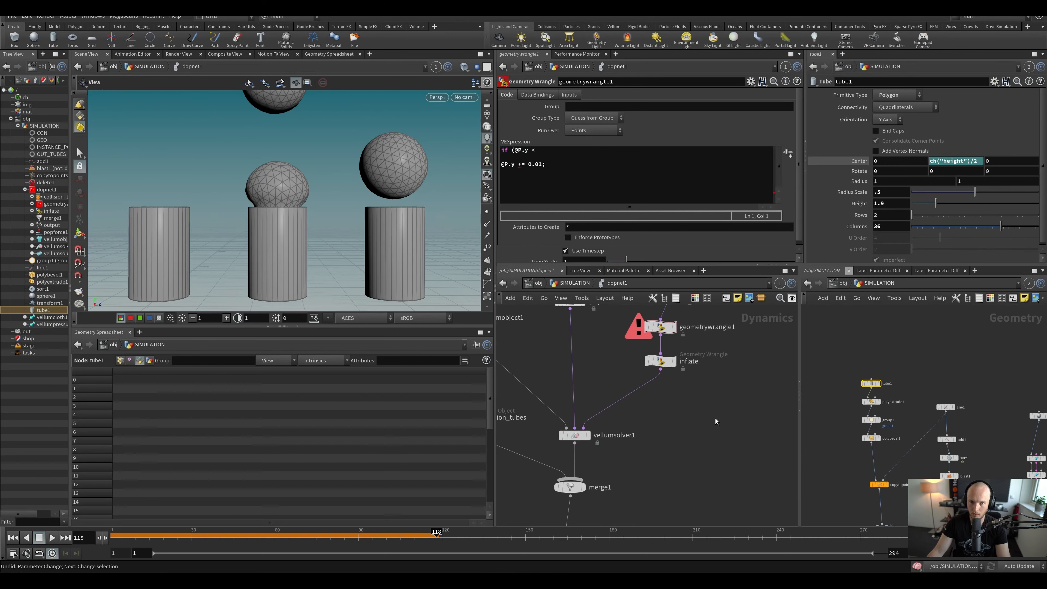
Step: Complete the wrangle condition as if (@P.y < 2) and move the @P.y += 0.01; line inside its braces
text(1.8)
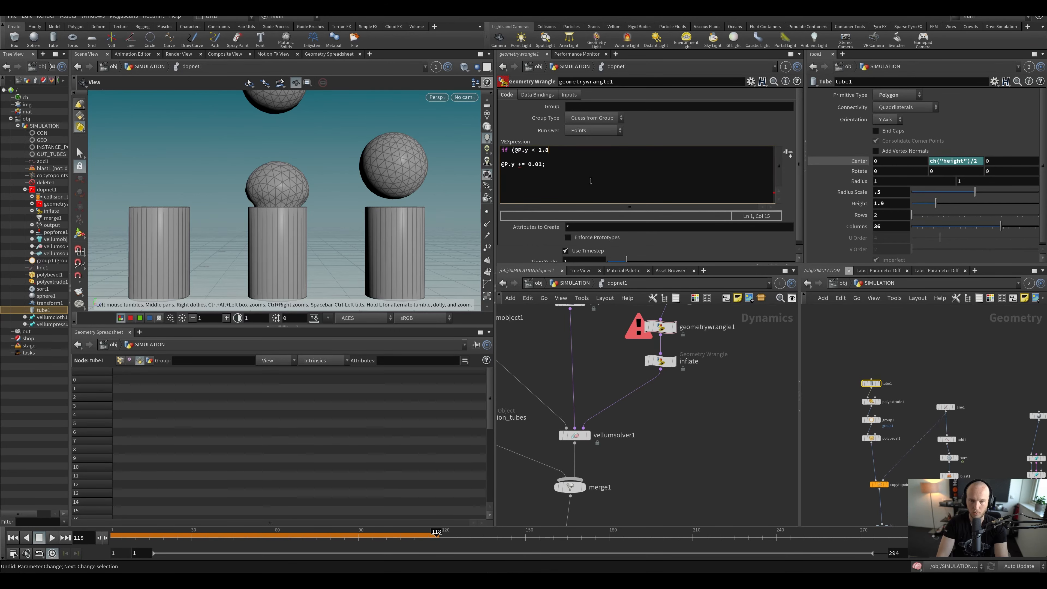
text())
text(9)
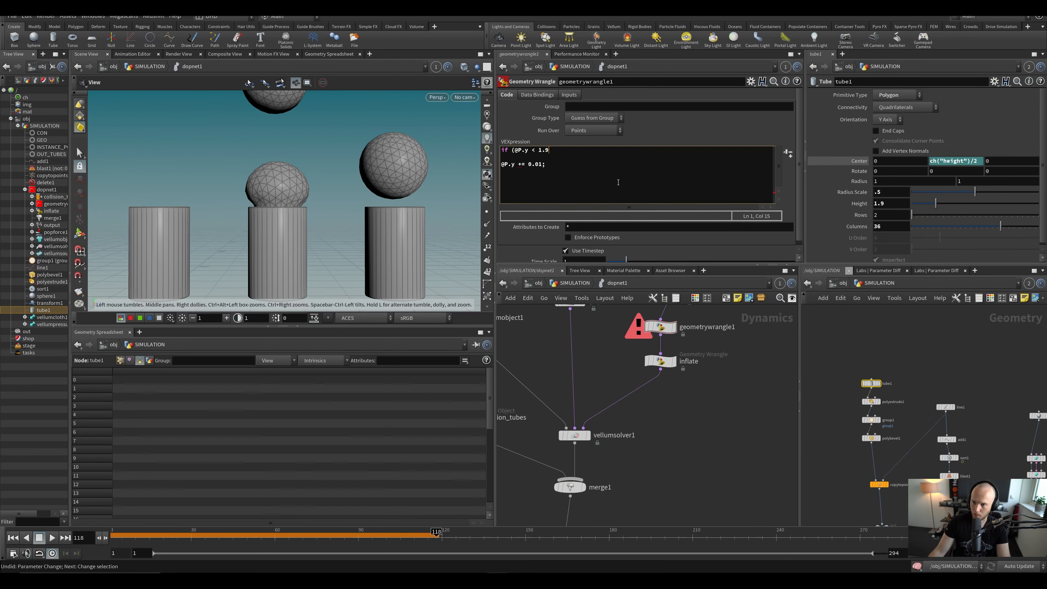
key(BackSpace)
key(BackSpace)
key(BackSpace)
text(2) {)
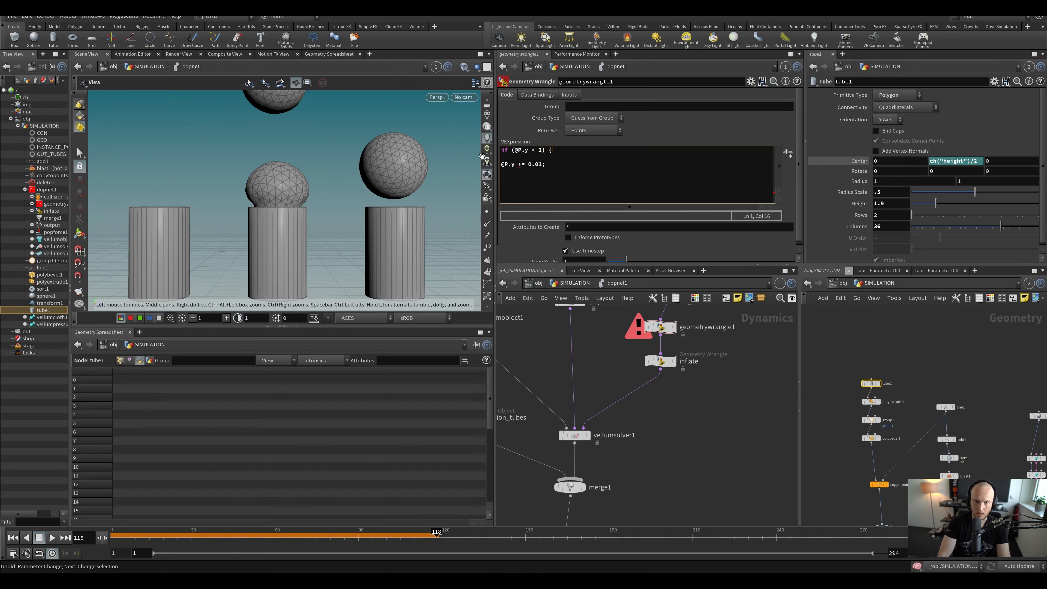
key(Return)
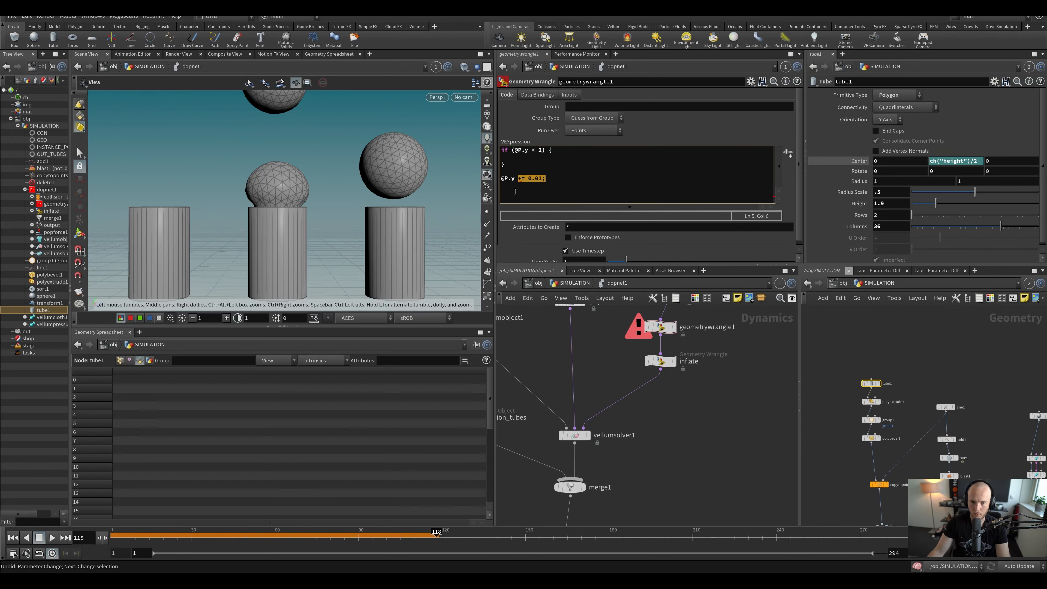
key(ctrl+x)
click(512, 152)
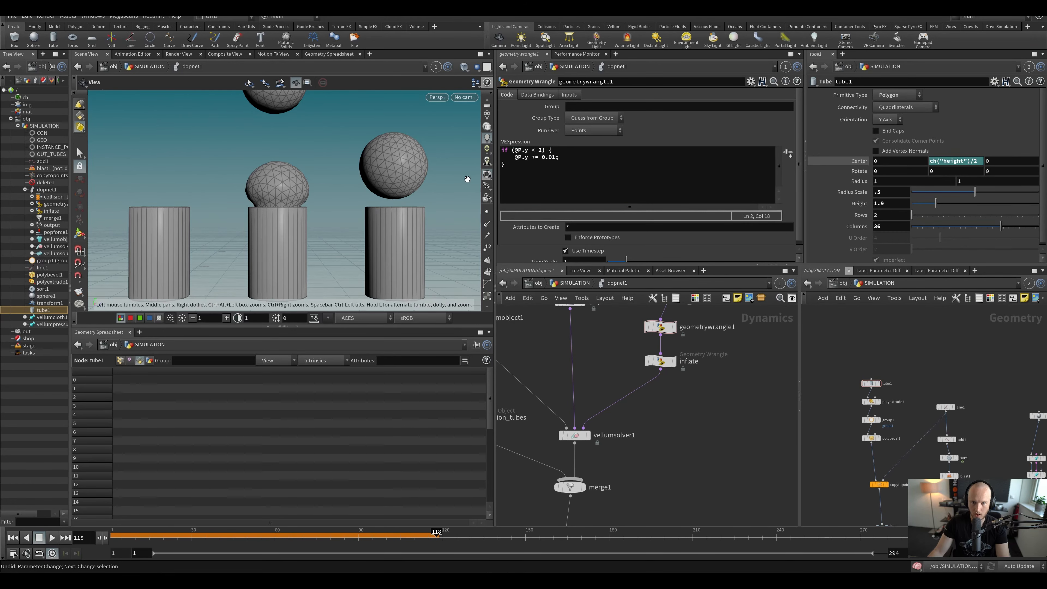
Step: Replay the simulation from the first frame to examine the bubbles rising from the tubes, and go back to frame 72
drag(373, 214, 377, 207)
scroll(378, 217, down, 6)
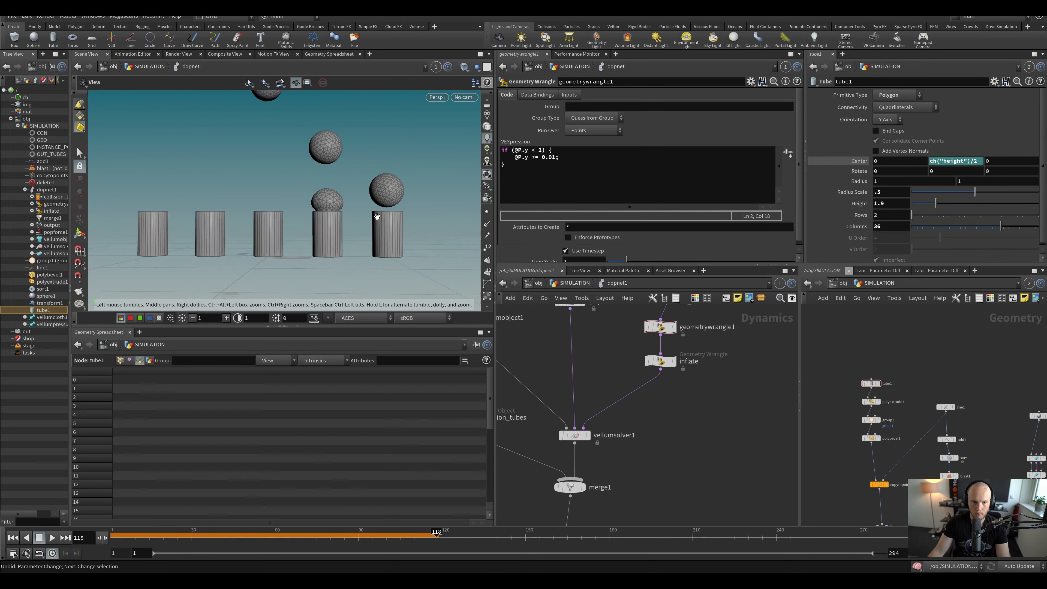
key(ctrl+Up)
key(Up)
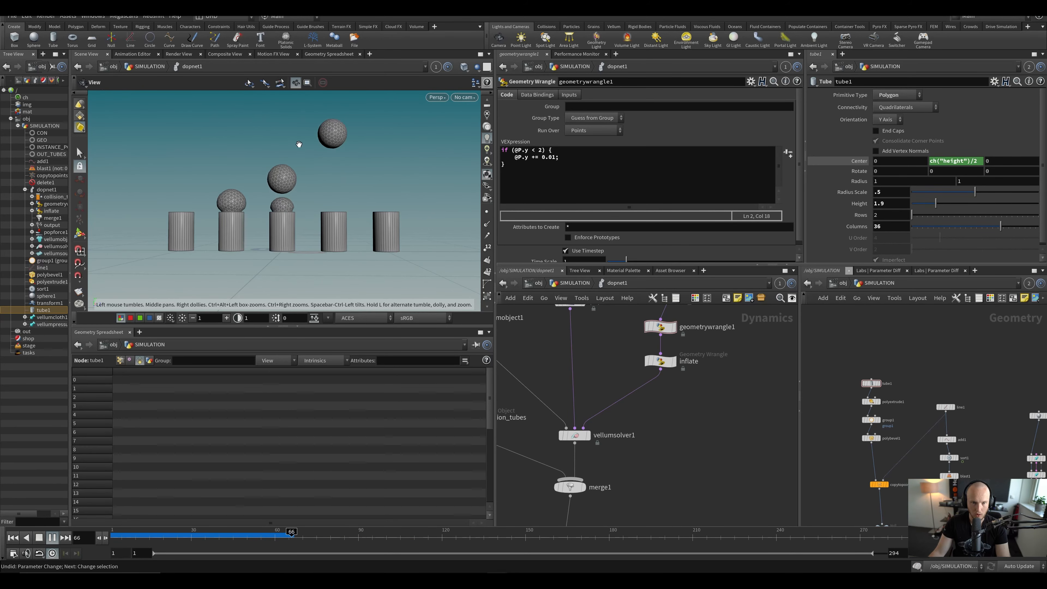
scroll(325, 174, down, 4)
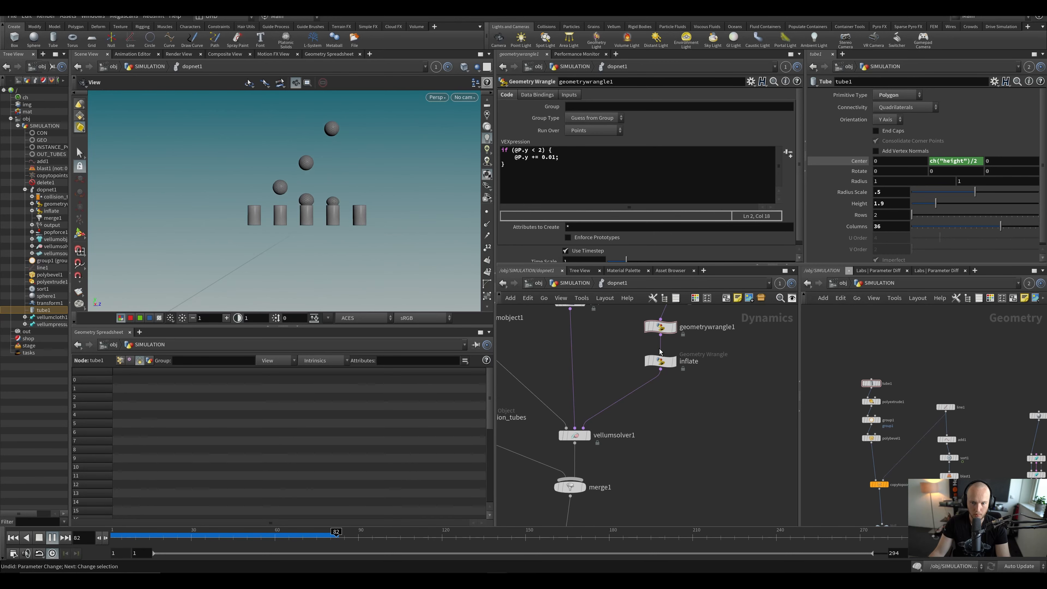
click(307, 539)
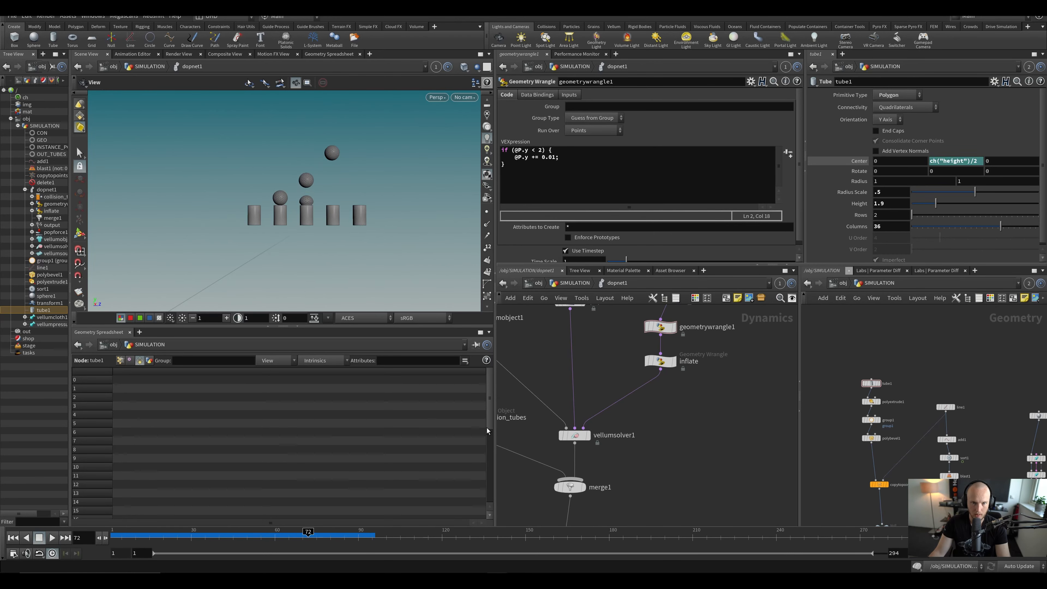
Step: Rename the geometrywrangle1 node to pushup
click(707, 326)
text(pushu)
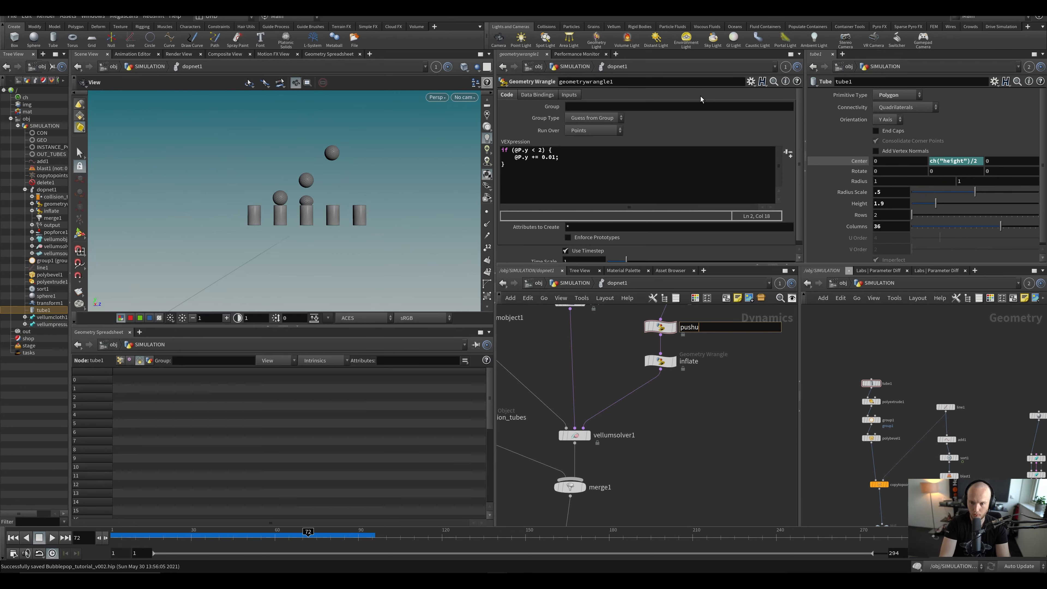
text(p)
key(Return)
Step: Set popforce1's noise amplitude to 2.6 and replay the simulation from the start to check the bubbles' motion
scroll(597, 366, up, 2)
click(590, 349)
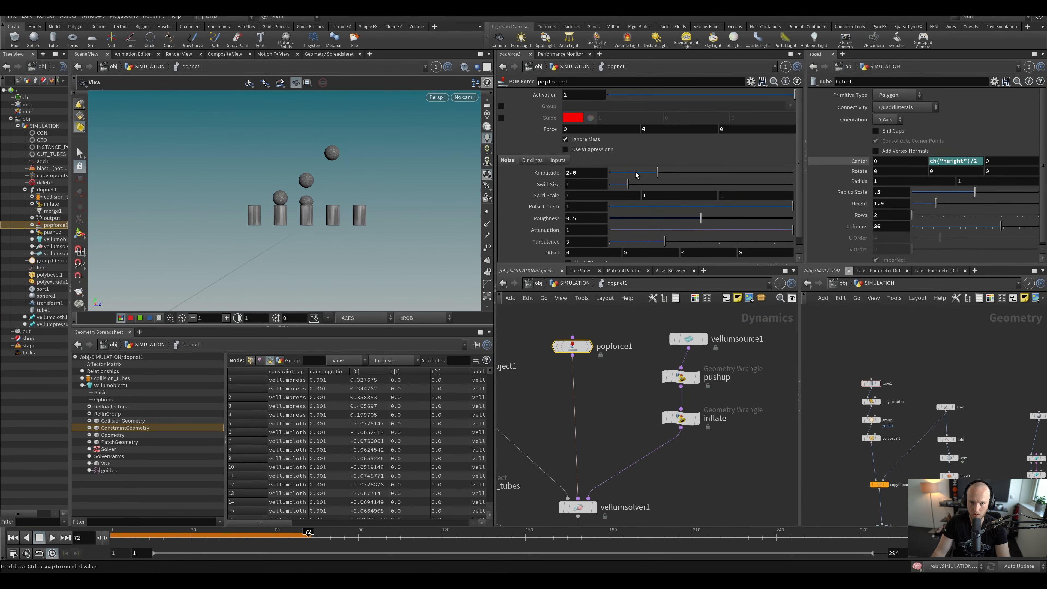
key(ctrl+Up)
key(Up)
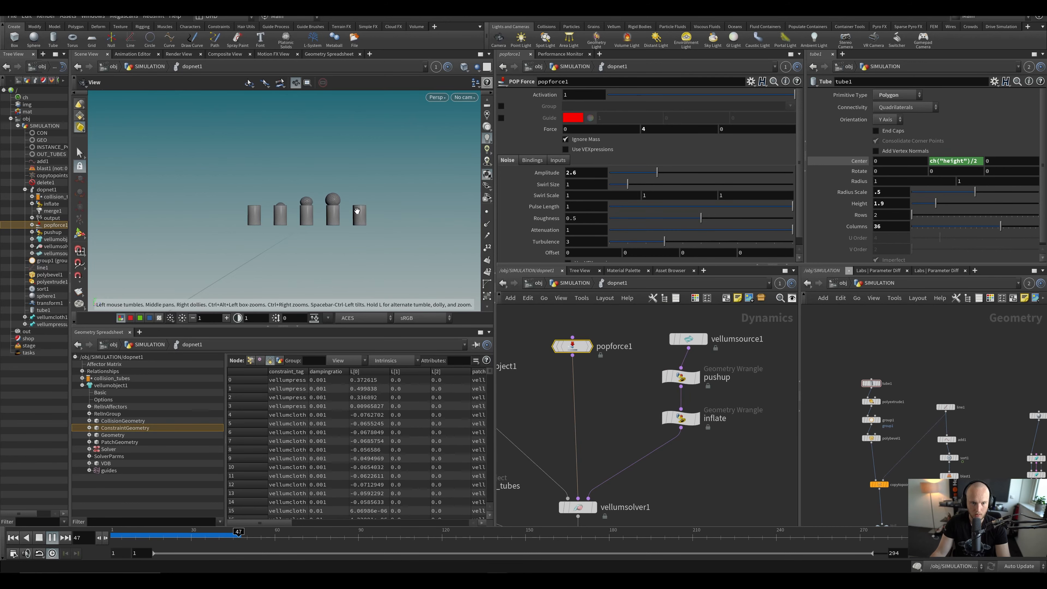
key(Up)
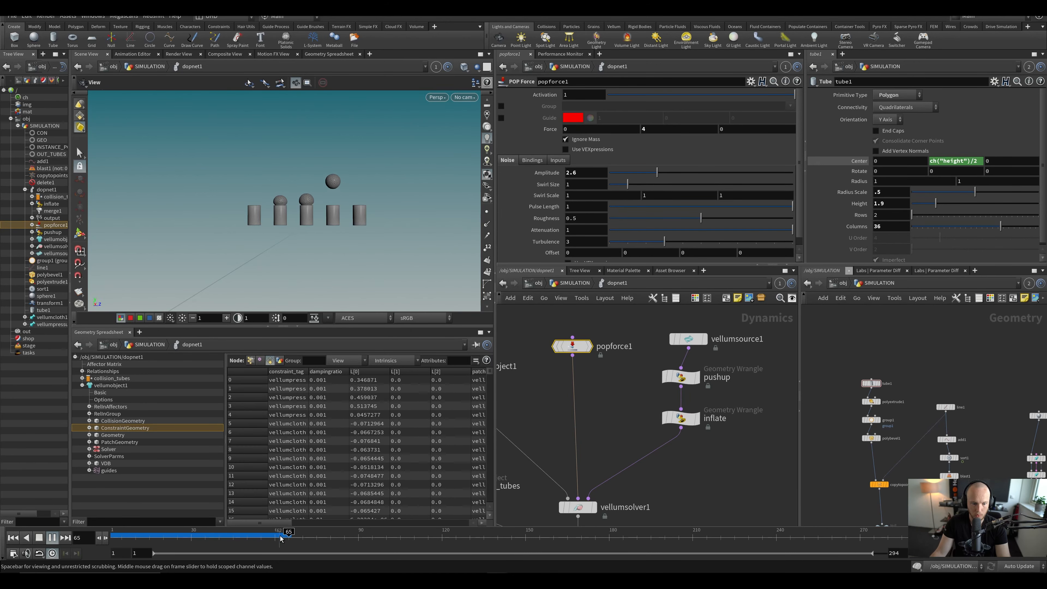
Step: Set popforce1's noise amplitude to 7.35 and replay the simulation from the start, checking the bubbles' motion from different angles
click(772, 174)
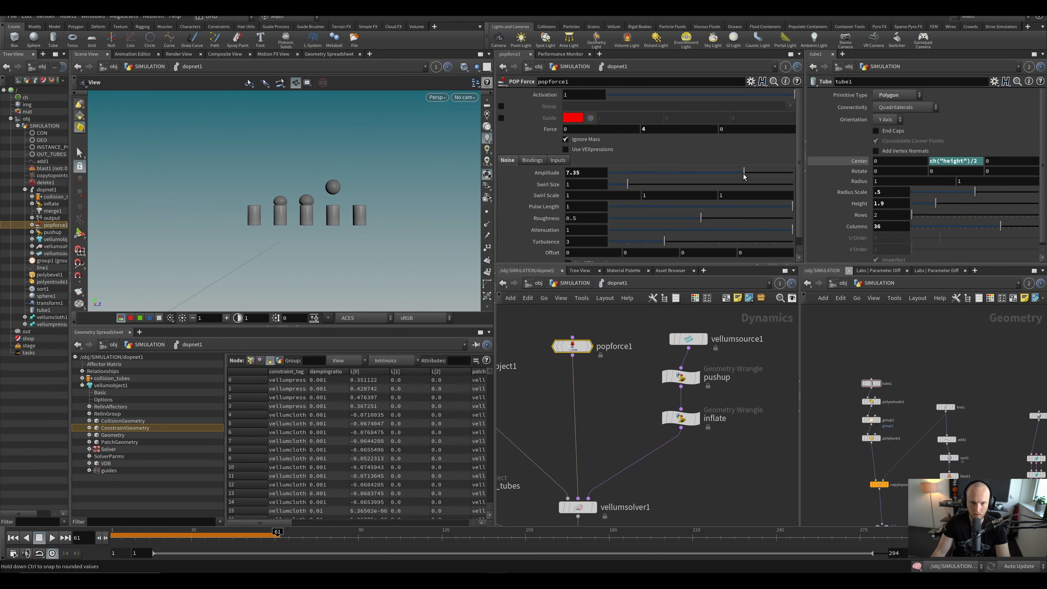
key(ctrl+Up)
key(Up)
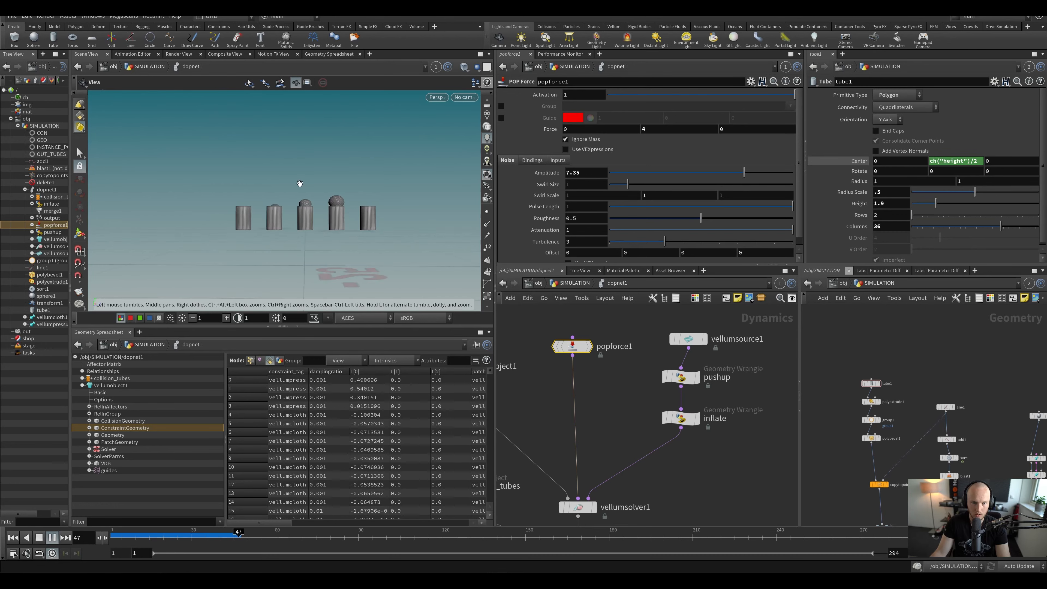
scroll(300, 185, up, 2)
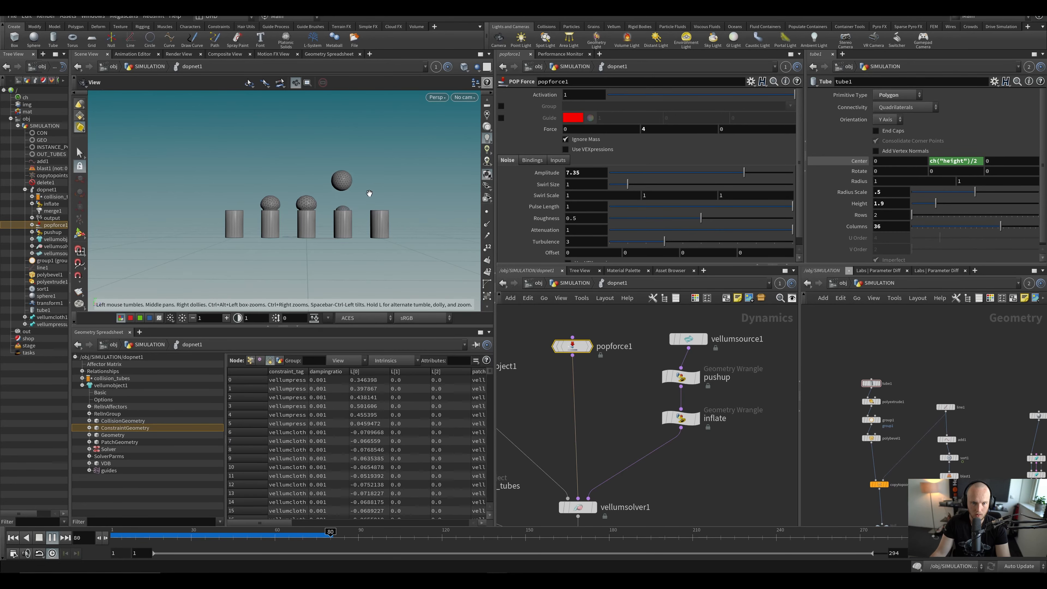
drag(369, 193, 365, 233)
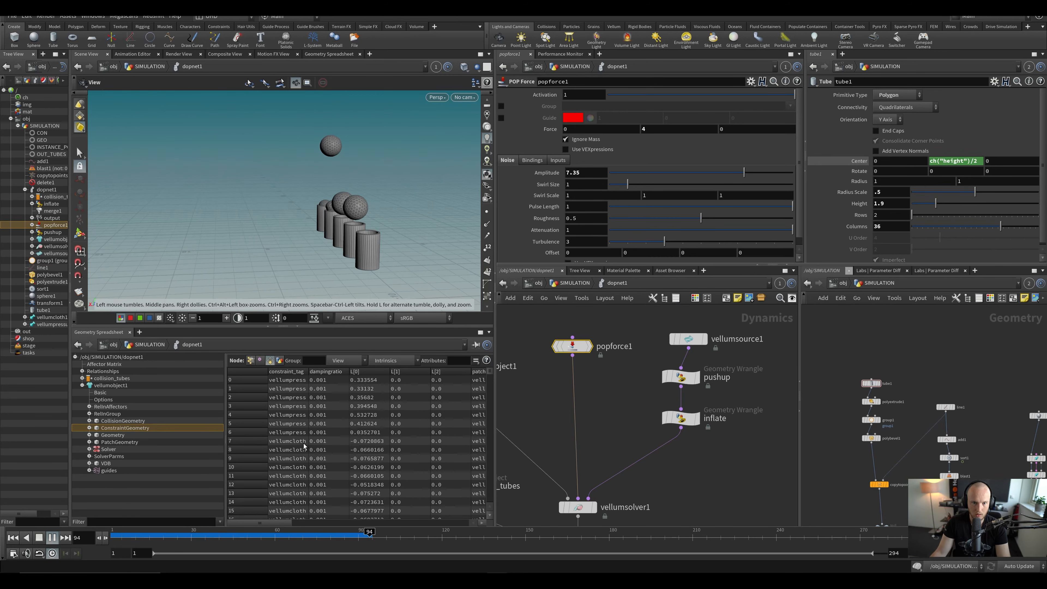
Step: Set popforce1's noise amplitude to 26.35 and replay the simulation from the start, checking the bubbles' motion from the side
click(329, 536)
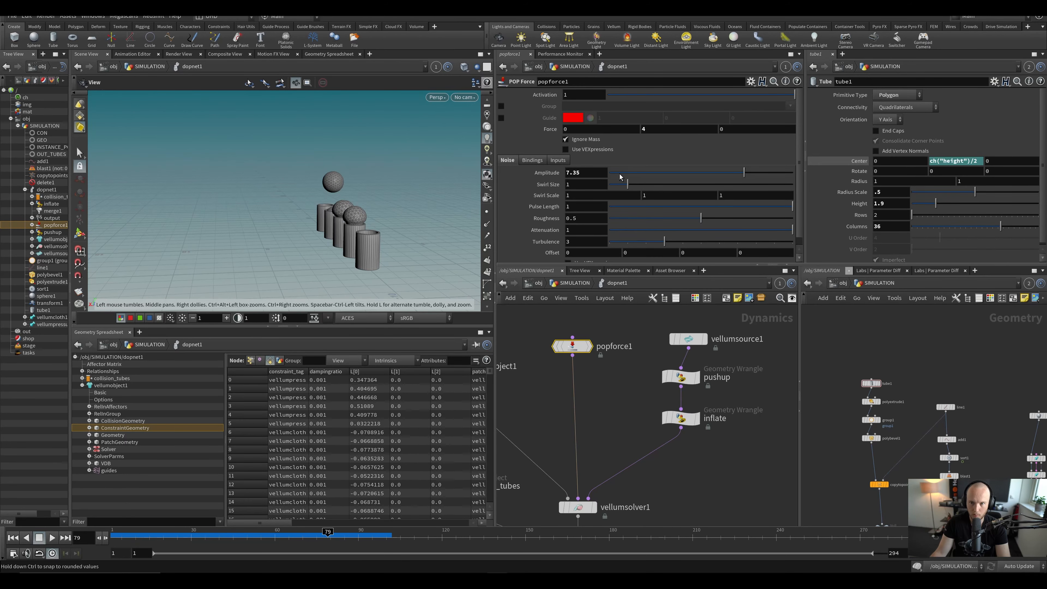
scroll(620, 176, down, 1)
mouse_move(593, 165)
middle_down()
mouse_move(602, 140)
mouse_move(587, 173)
middle_up()
key(ctrl+Up)
key(Up)
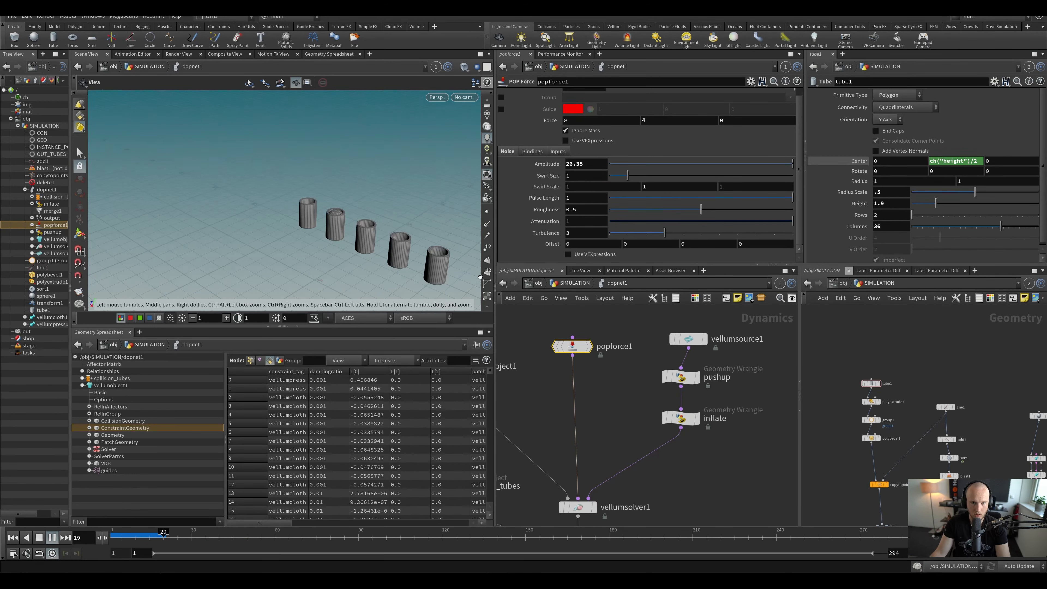
drag(375, 182, 414, 176)
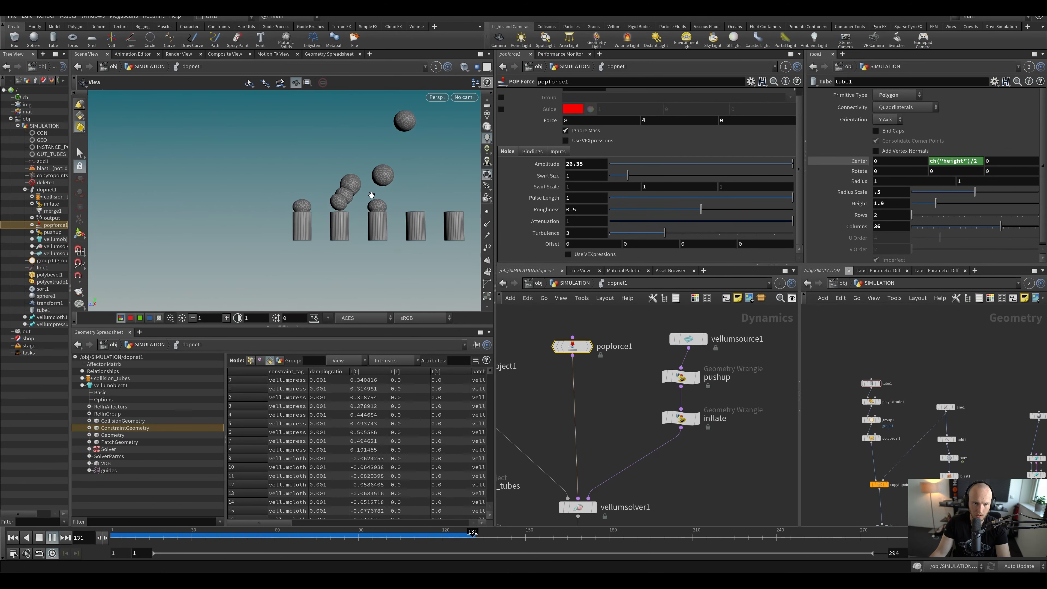
drag(426, 535, 369, 549)
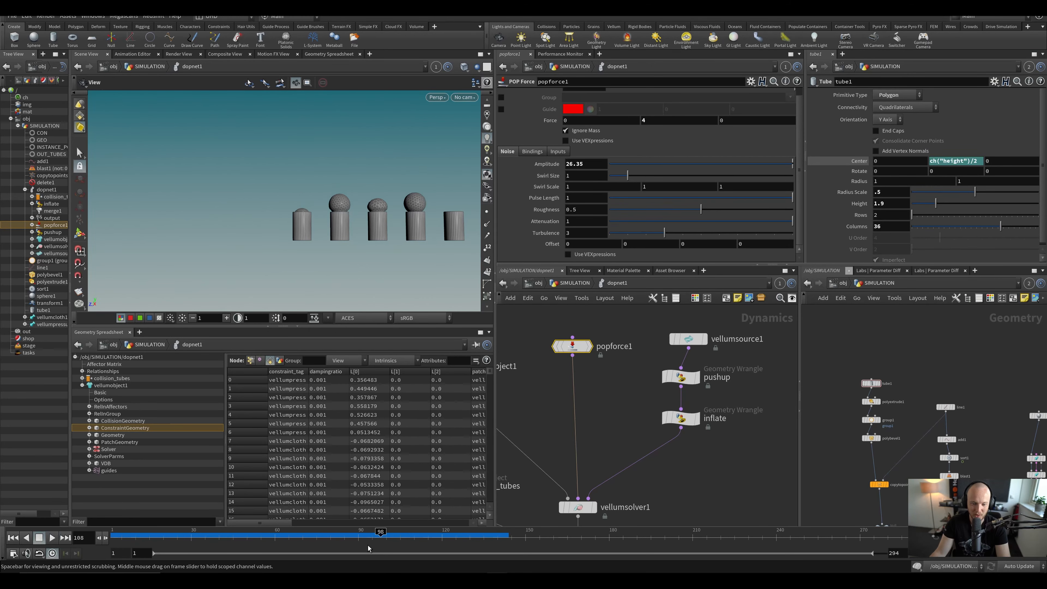
Step: Set popforce1's noise amplitude to 5.48 and swirl size to 0.63, replay the simulation up to about frame 58, and save the scene
click(701, 164)
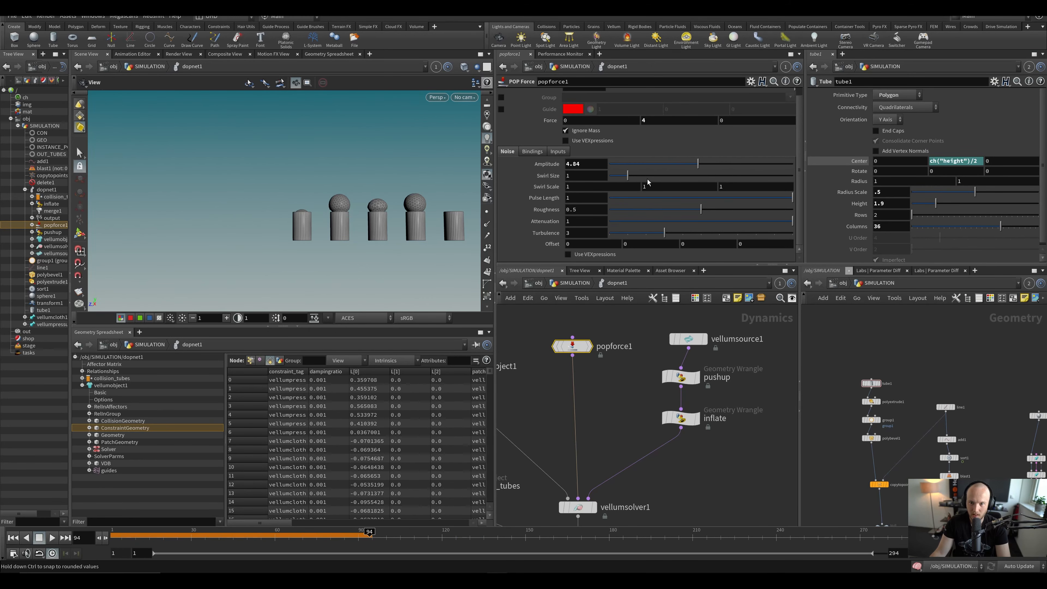
key(ctrl+Up)
key(Up)
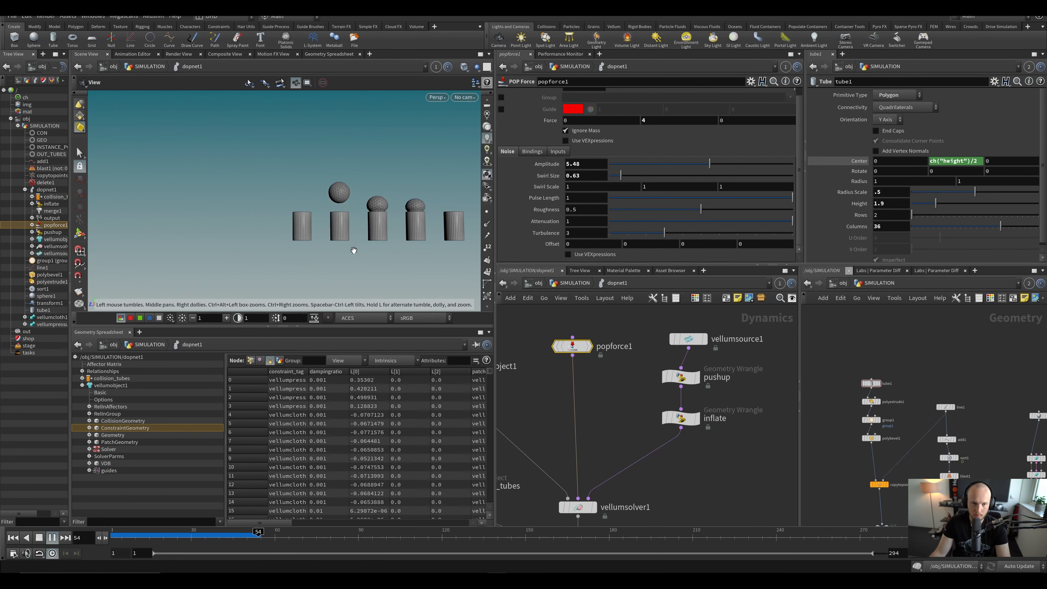
click(269, 536)
key(ctrl+s)
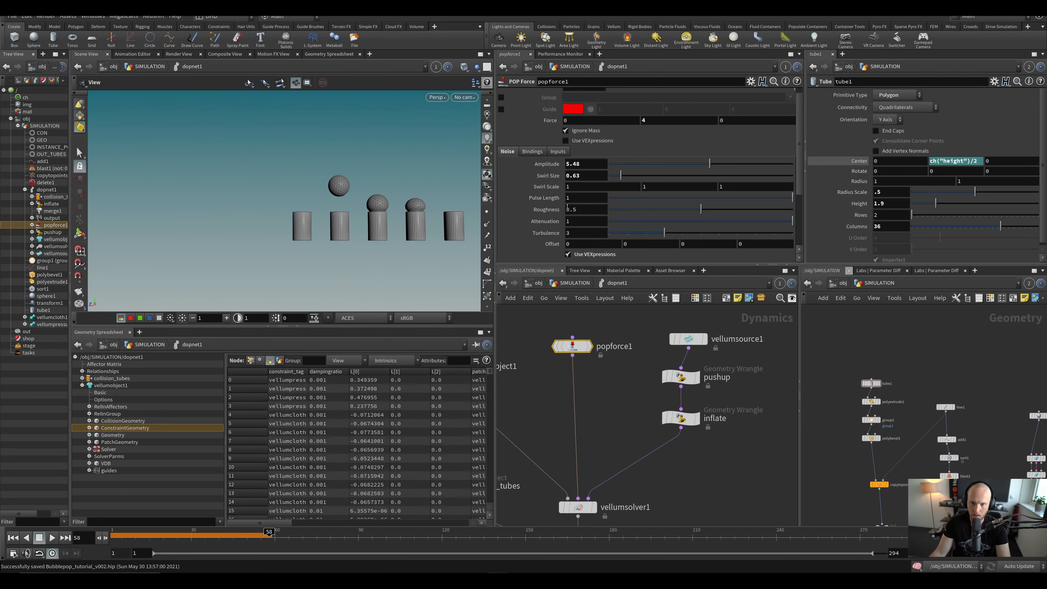
Step: Enable VEXpressions on popforce1 with the code "amp *= @P.y;" and replay the simulation from the start
scroll(583, 247, down, 2)
click(601, 228)
text(@)
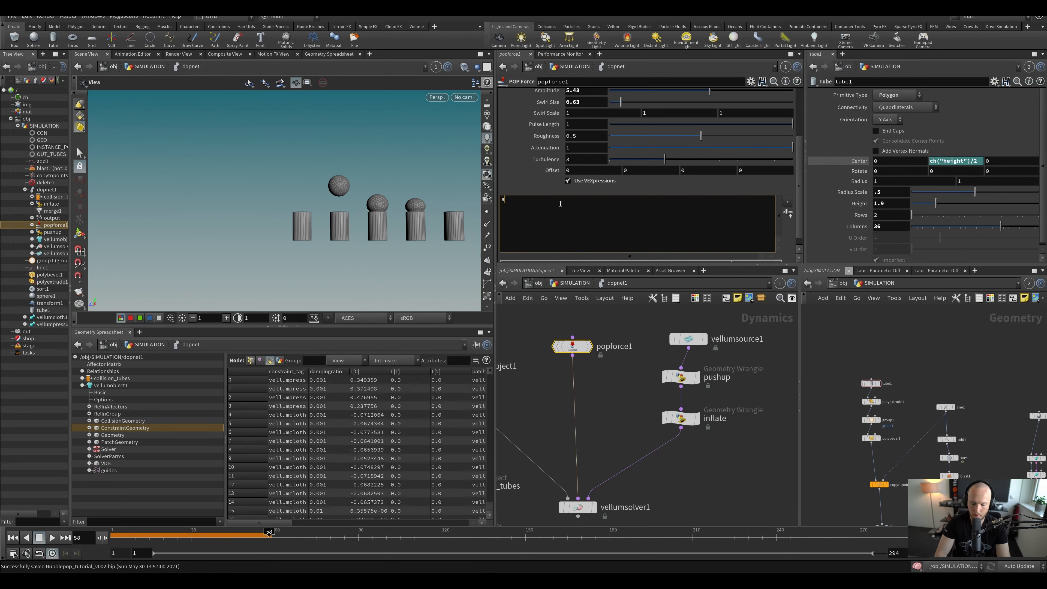
text(mp *= @P.y;)
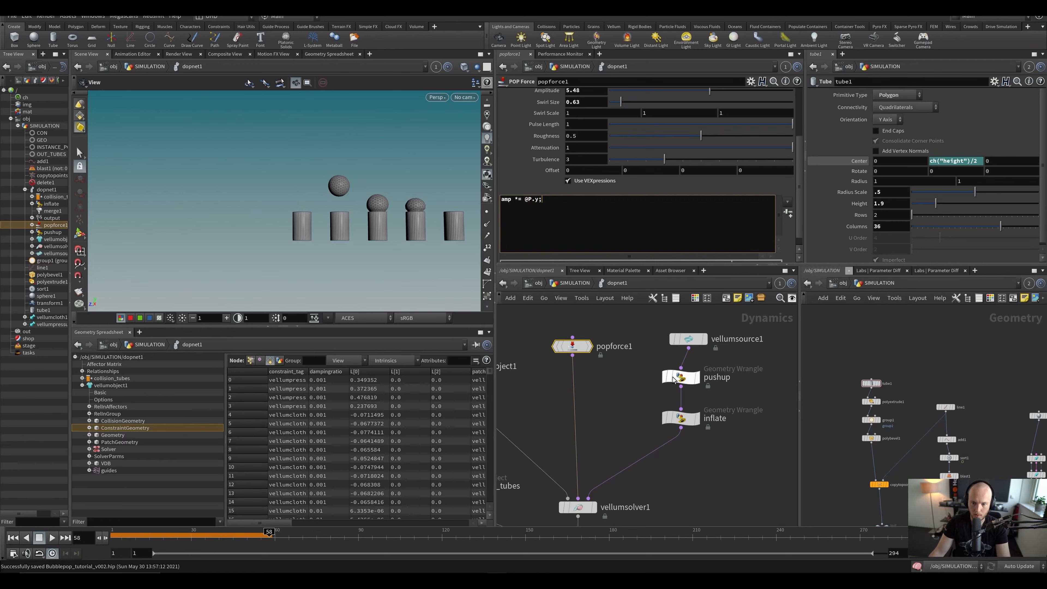
click(601, 402)
key(ctrl+Up)
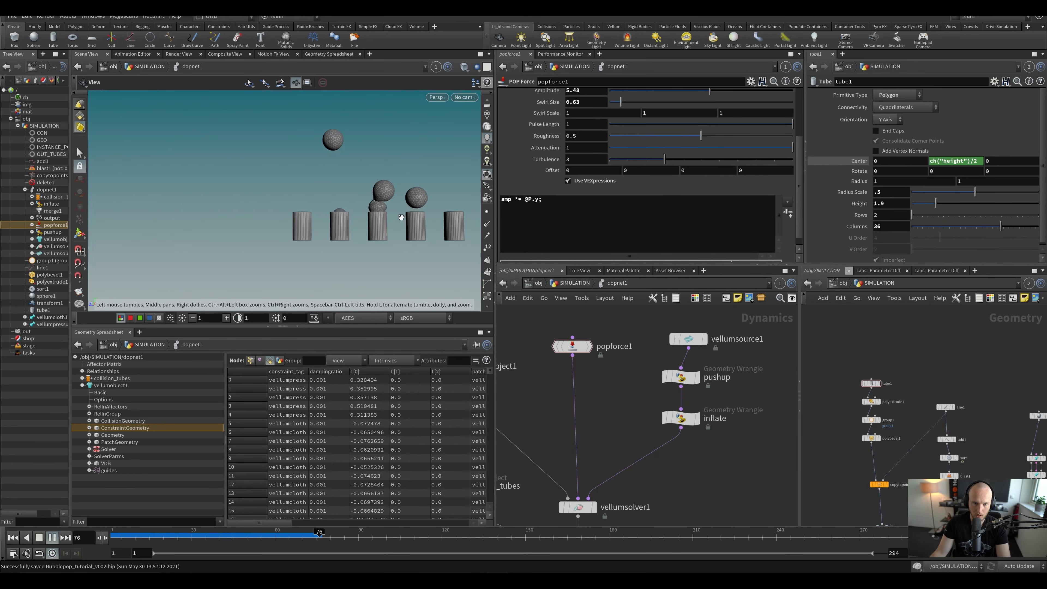
click(322, 537)
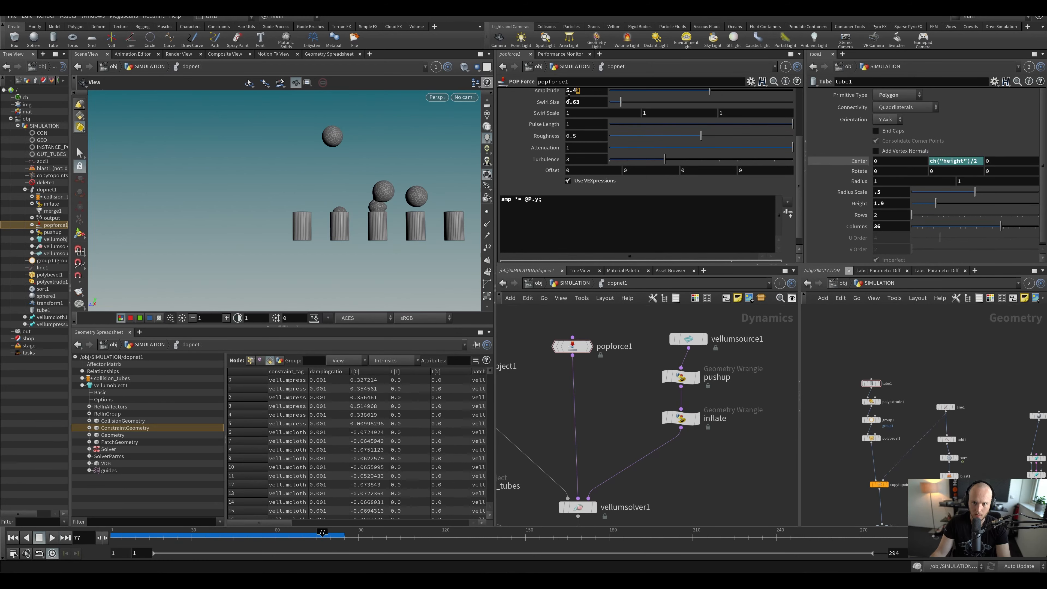
Step: Set popforce1's noise amplitude to 2 and replay the simulation from the start, checking the bubbles from different angles
key(ctrl+Up)
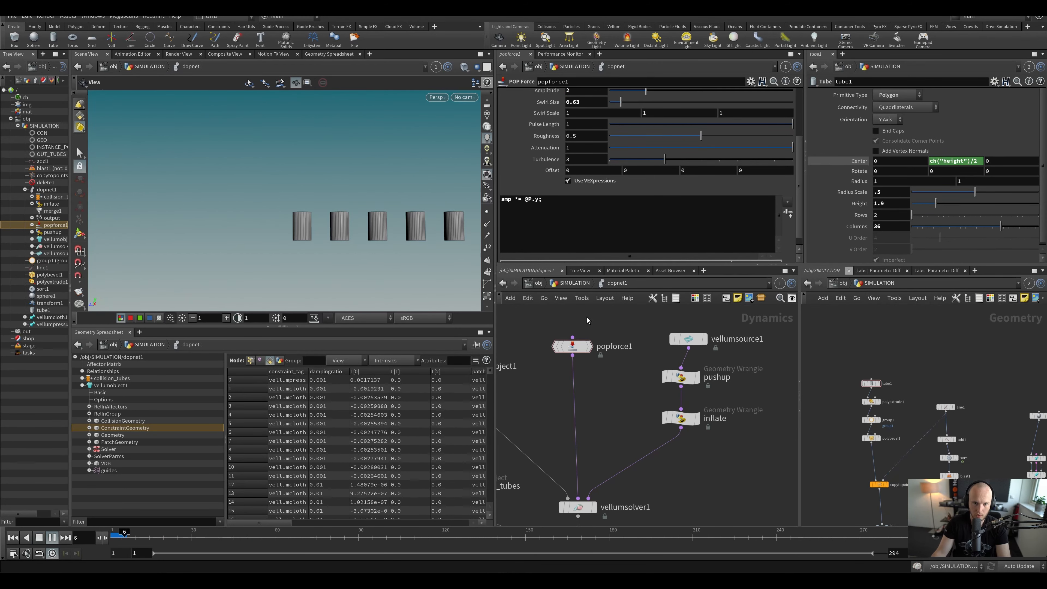
drag(389, 266, 372, 211)
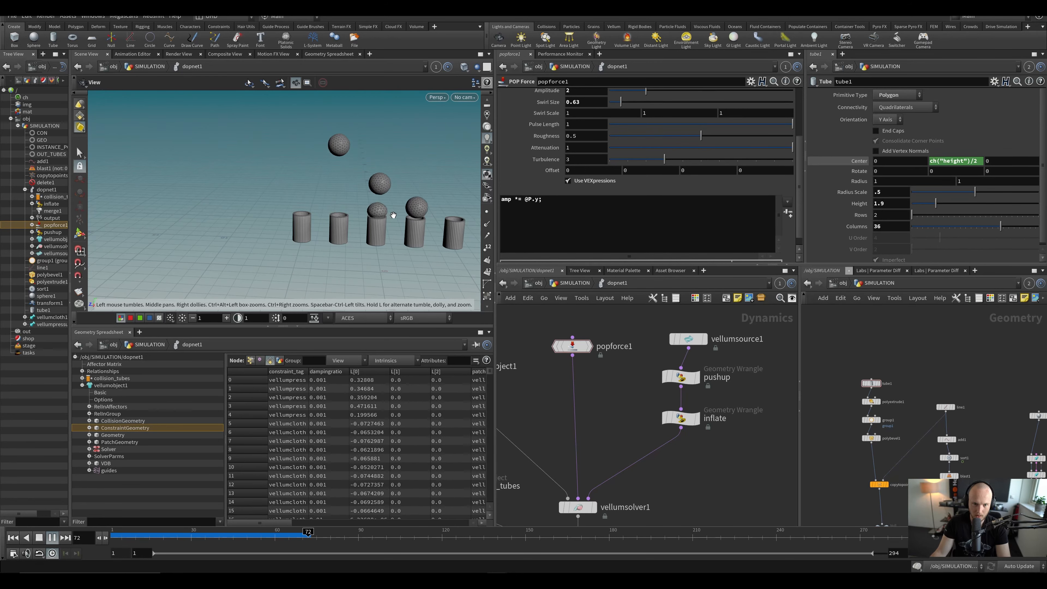
scroll(376, 203, down, 2)
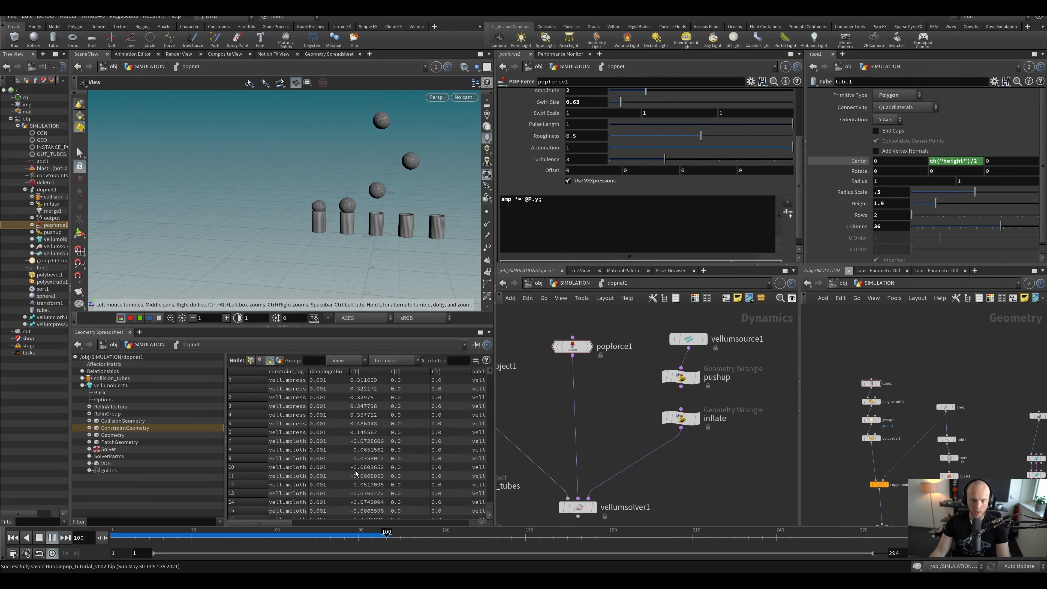
click(270, 536)
drag(246, 542, 372, 539)
drag(390, 231, 266, 156)
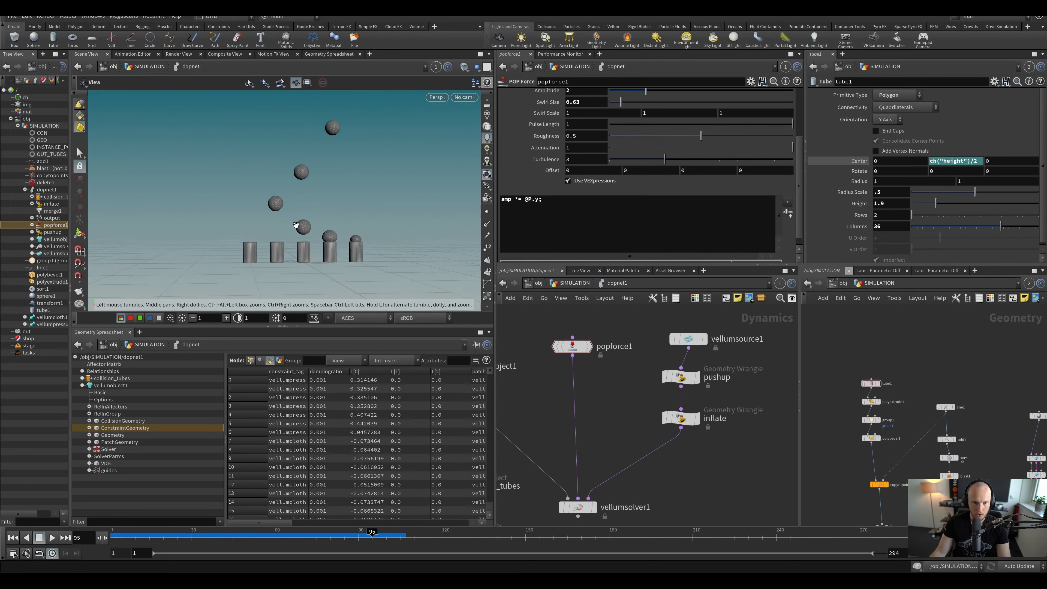
Step: Save the scene and compare the bubbles around frame 97 with the rendered reference video, paused where a bubble bursts
key(ctrl+s)
drag(371, 535, 378, 535)
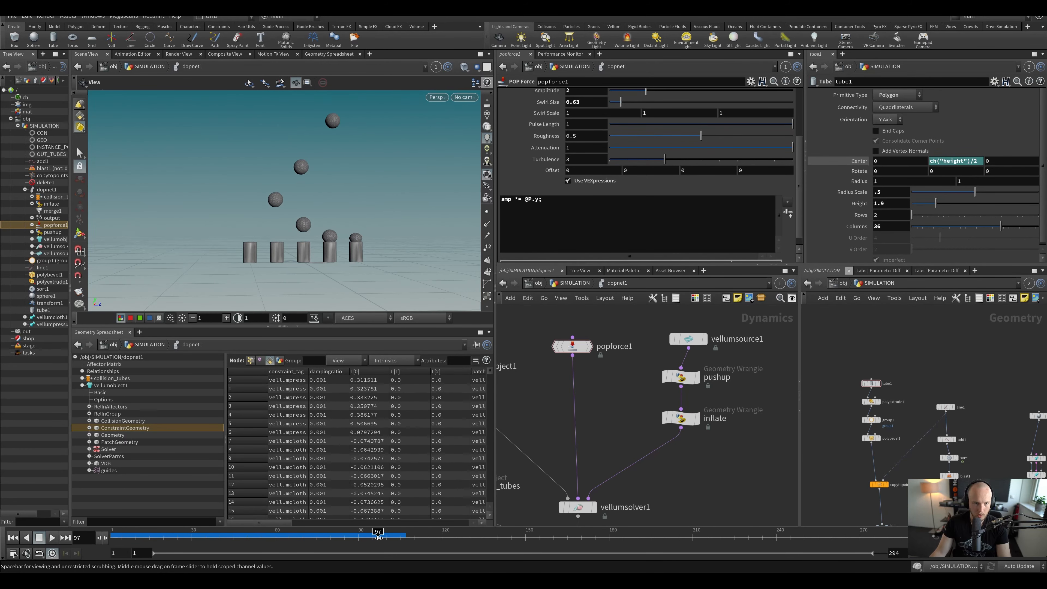
drag(351, 236, 305, 229)
scroll(305, 228, up, 3)
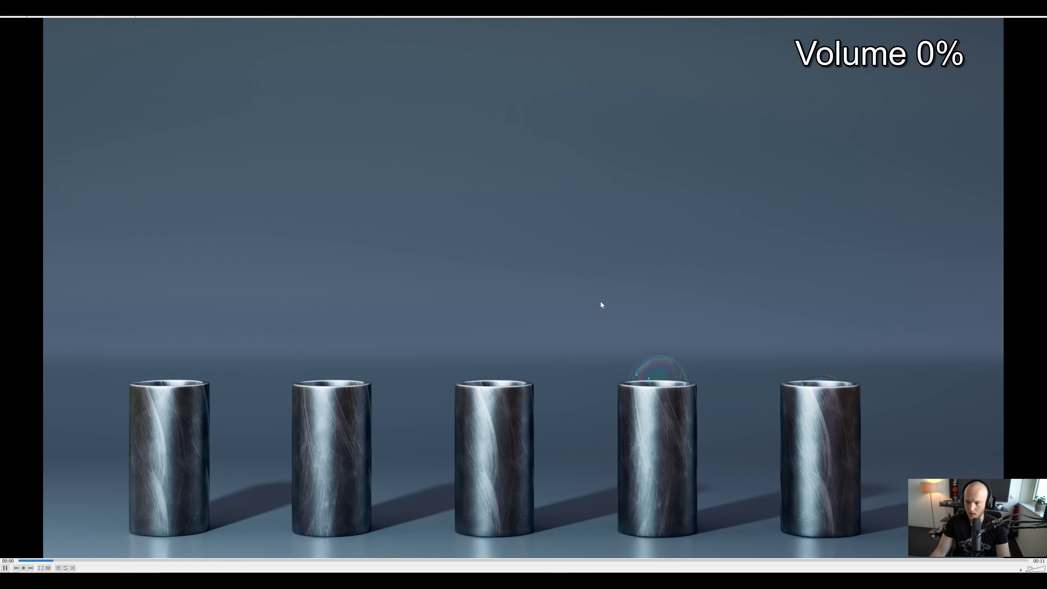
key(space)
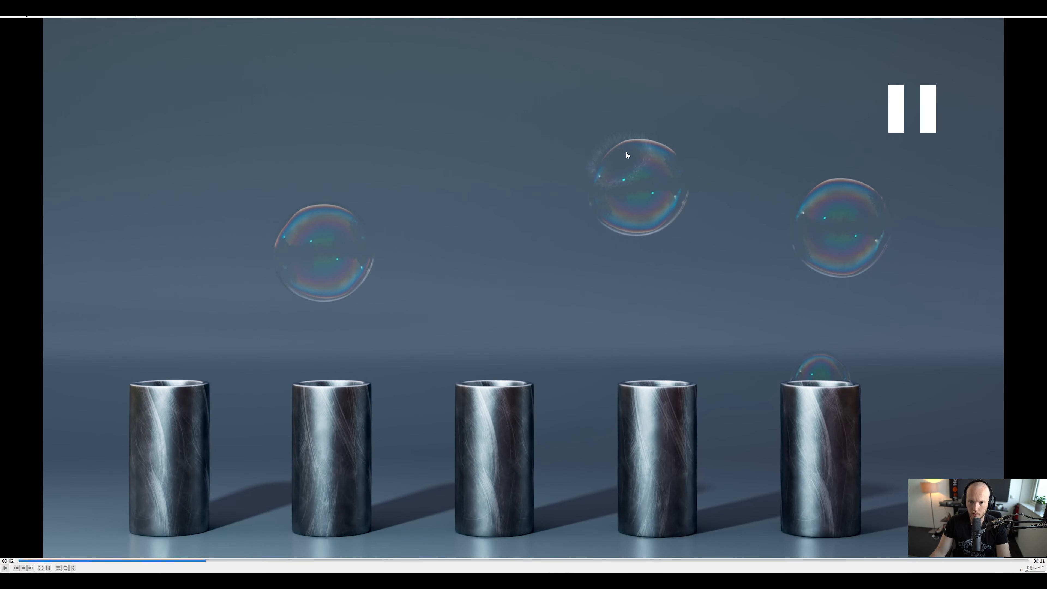
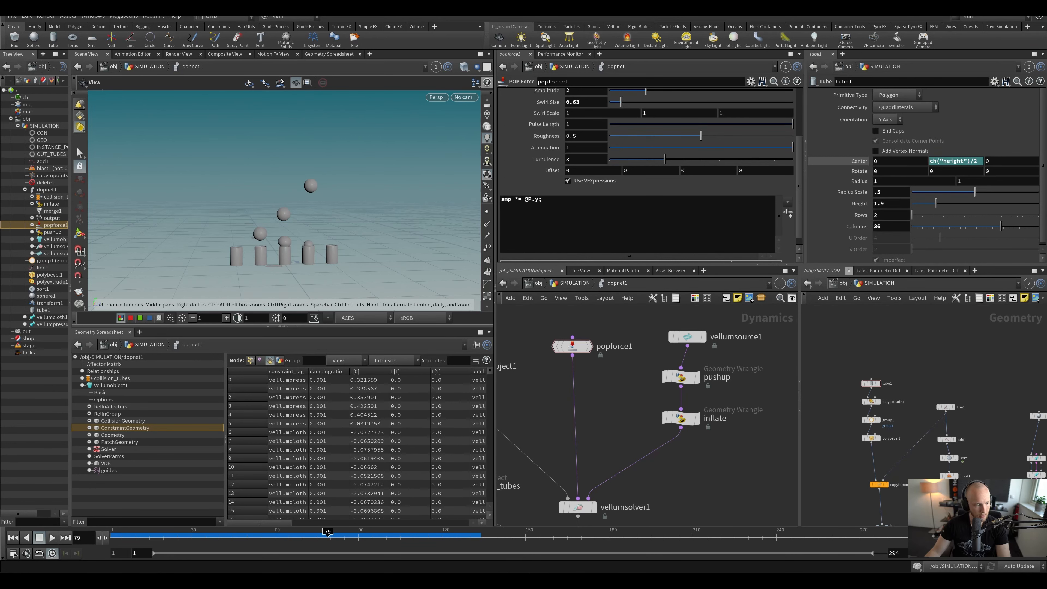
Step: Add a SOP Solver node to the dopnet1 network and insert it between inflate and vellumsolver1
middle_drag(756, 517, 736, 492)
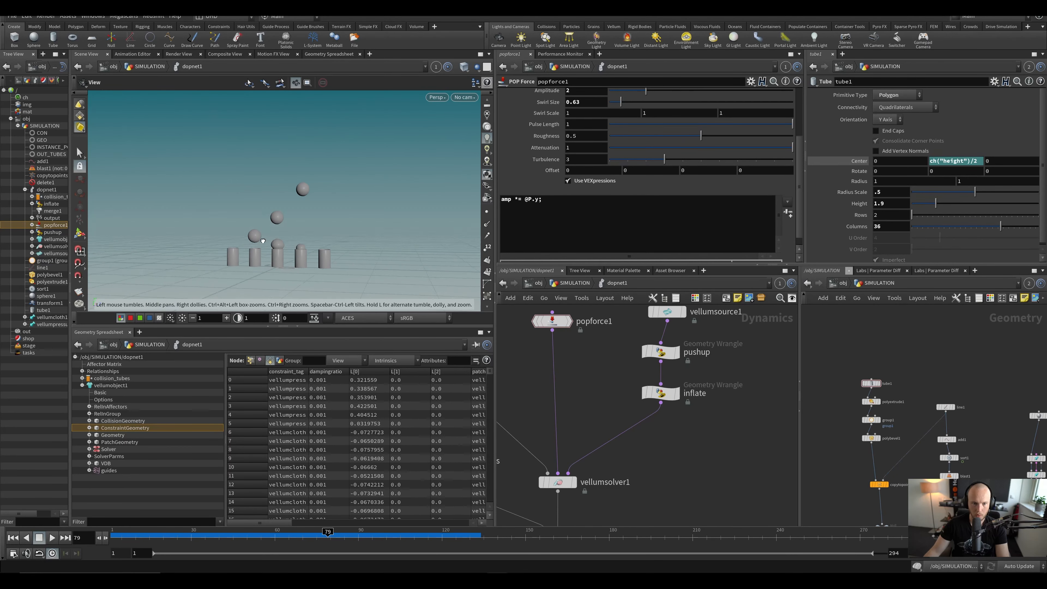
scroll(664, 454, down, 3)
key(Tab)
text(sop)
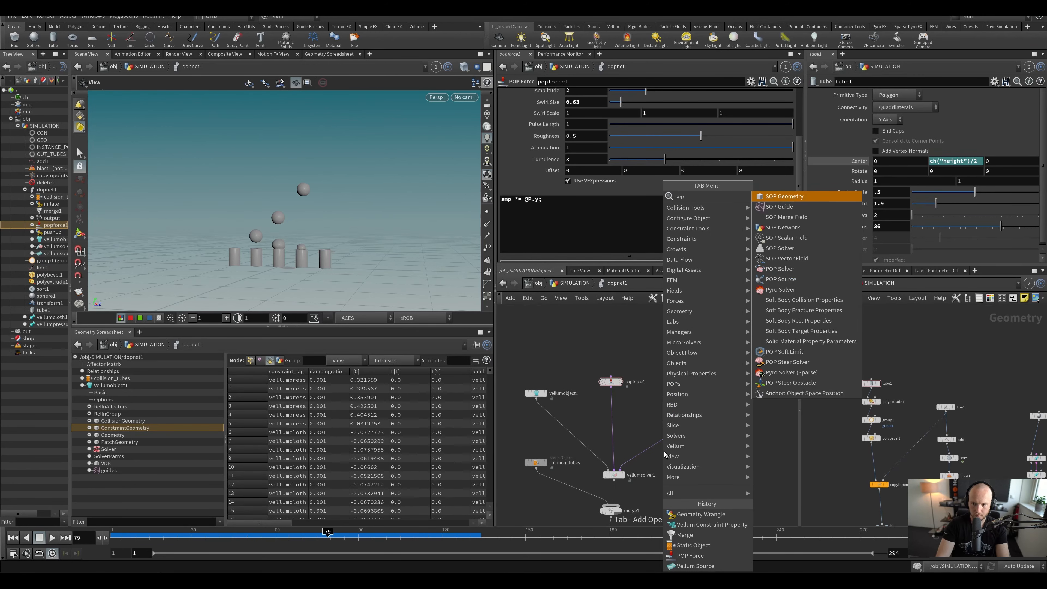
text(sol)
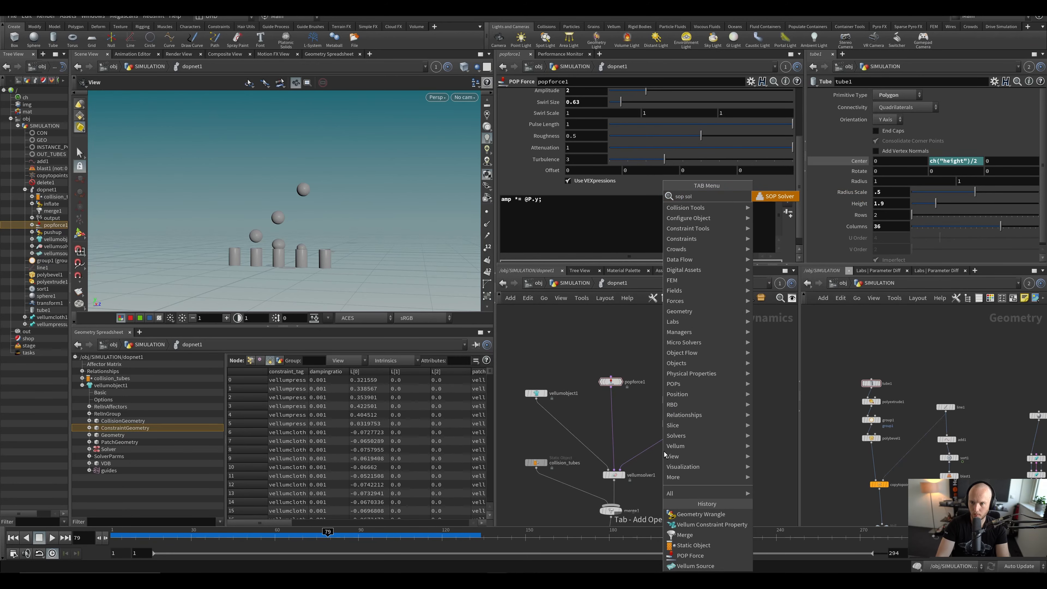
key(Return)
click(665, 452)
scroll(661, 452, up, 3)
drag(659, 451, 642, 447)
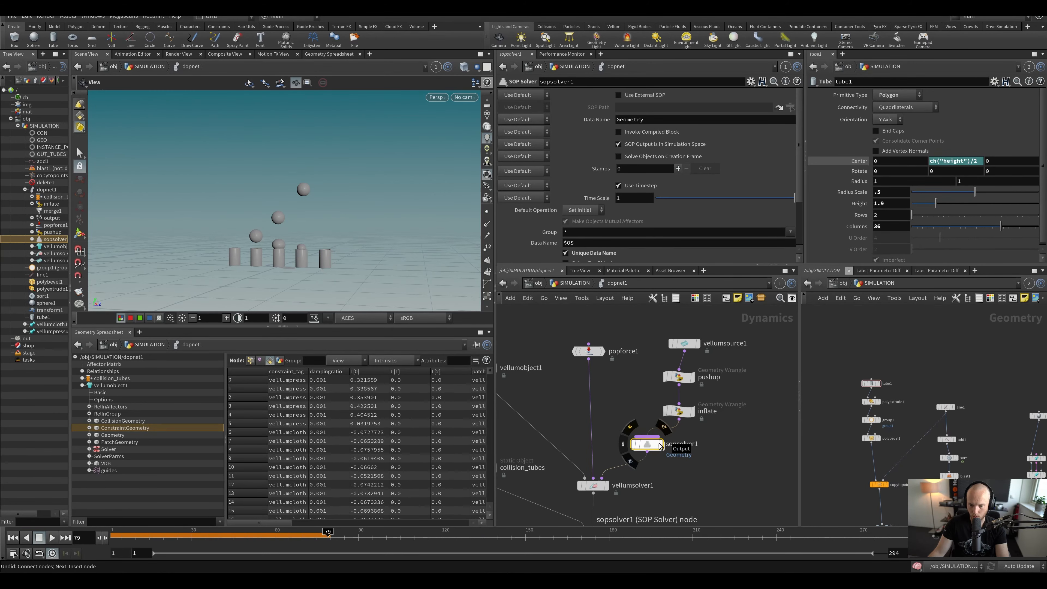
Step: Go inside the SOP solver, save the scene, and add a For-Each Connected Piece loop fed by dop_geometry
double_click(646, 444)
key(ctrl+s)
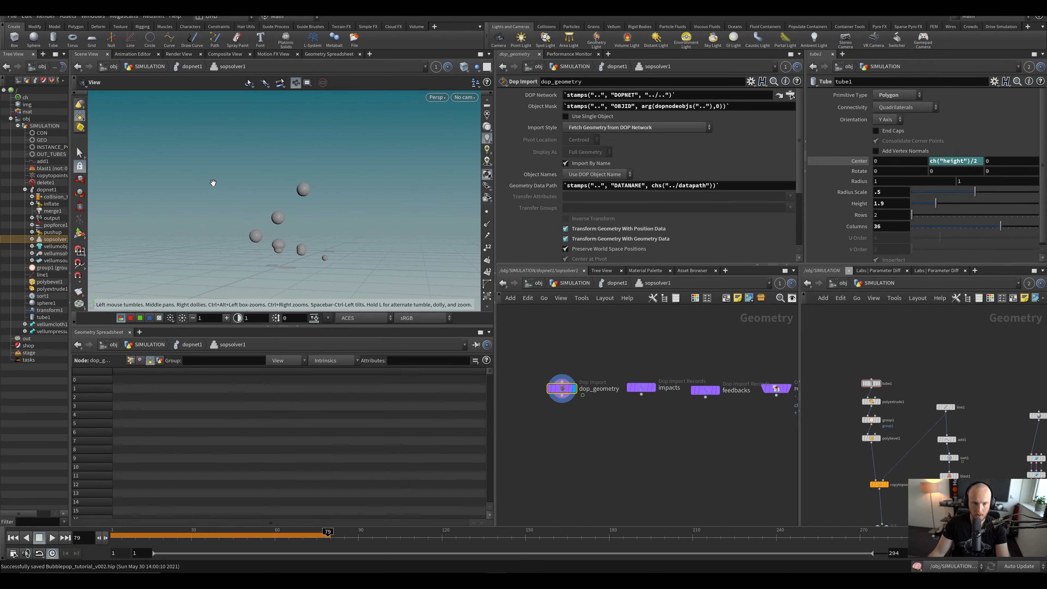
key(Tab)
text(for)
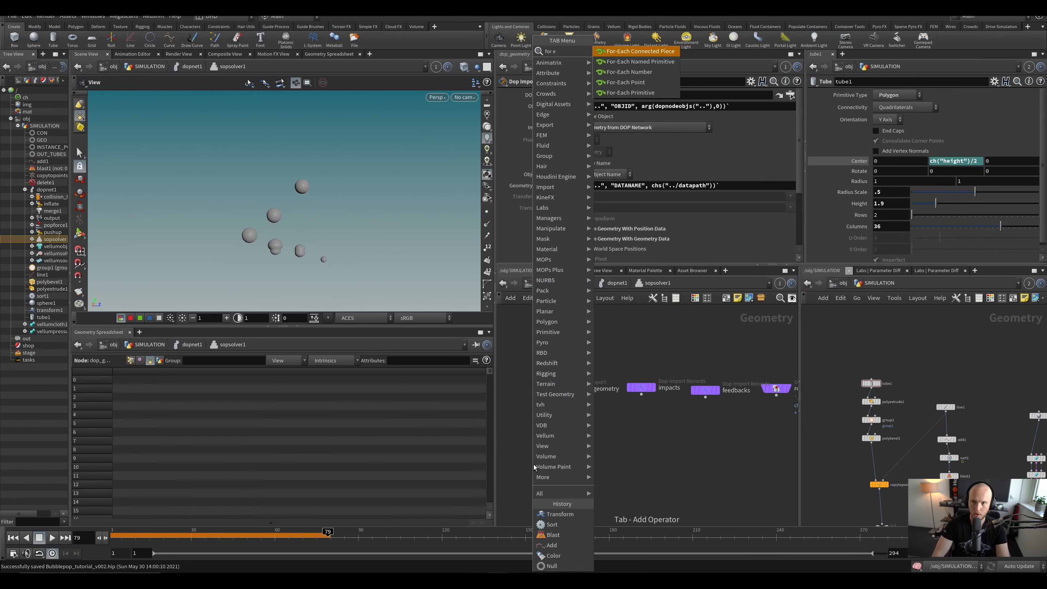
key(Down)
key(Return)
Step: Enable Single Pass on foreach_end1 and step through the pass numbers to isolate individual bubbles
drag(313, 229, 303, 232)
click(501, 190)
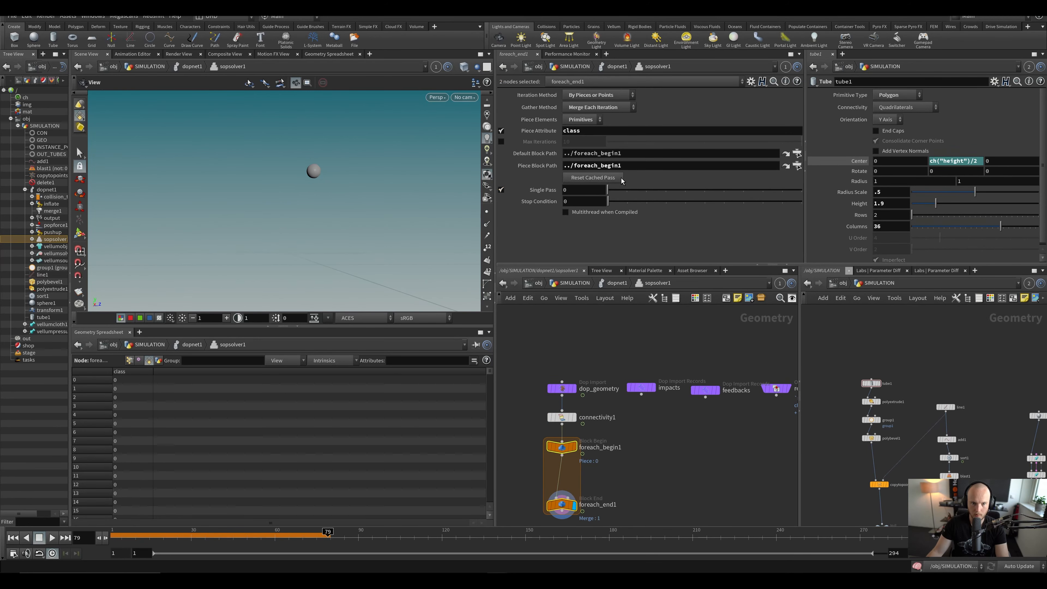
drag(610, 190, 591, 247)
Step: Display connectivity1 and examine its class values, sorted in descending order, at frames 79, 48 and 66
click(564, 418)
drag(565, 421, 559, 418)
click(564, 388)
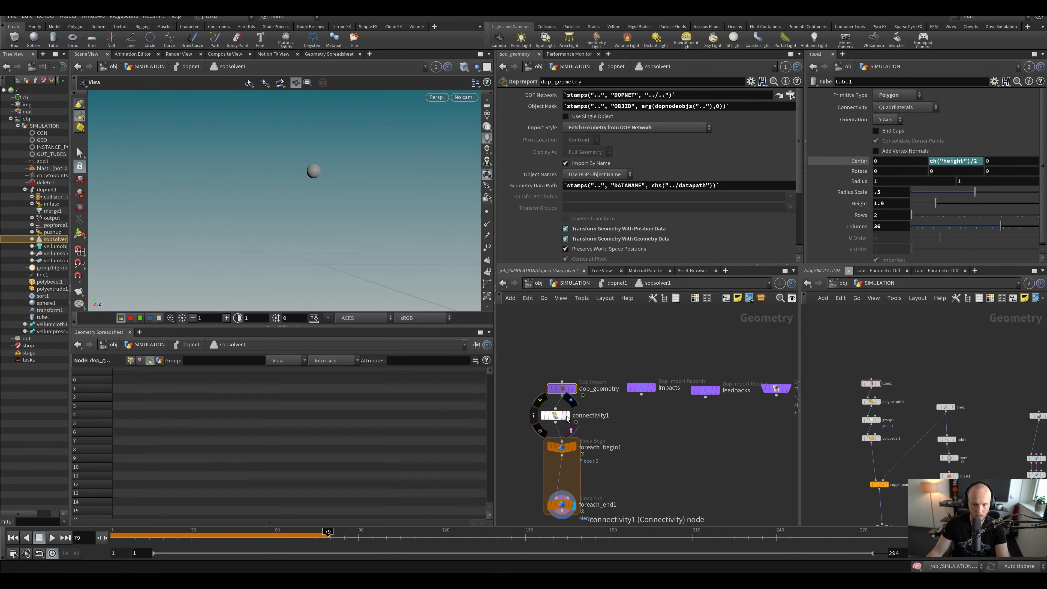
click(573, 388)
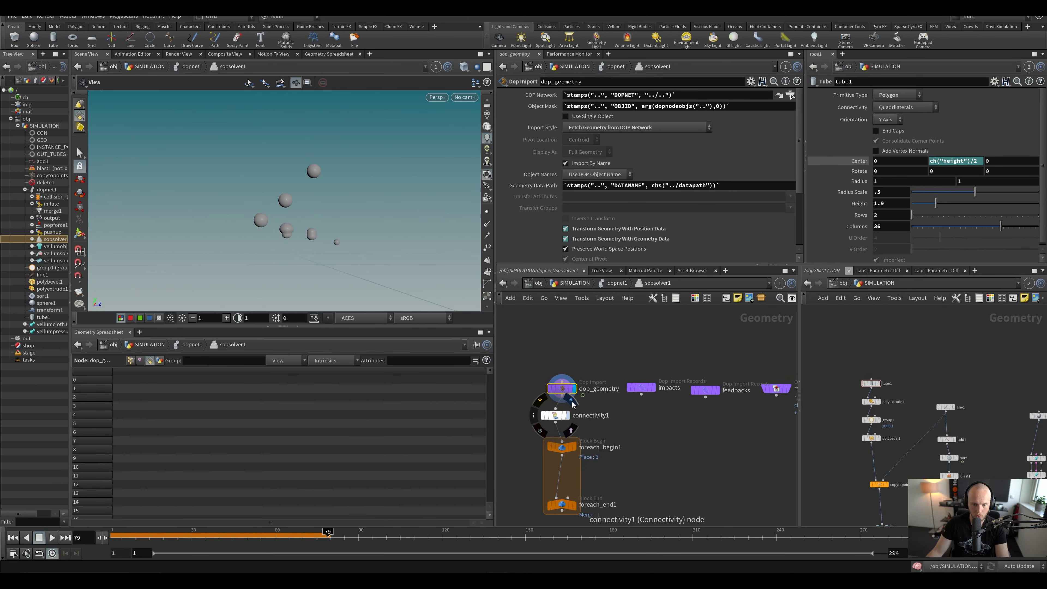
click(565, 419)
click(130, 372)
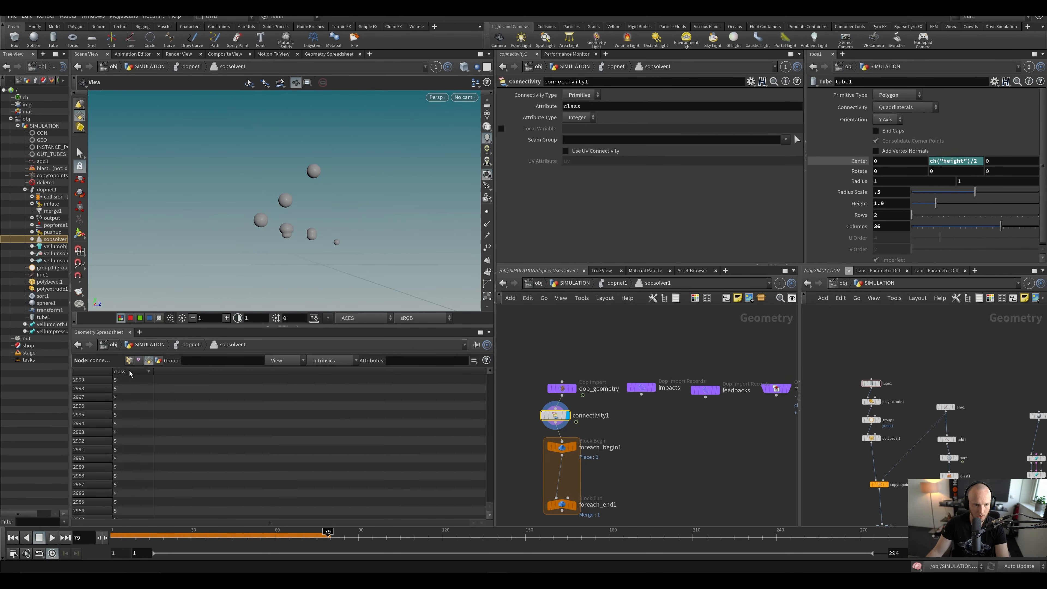
drag(489, 371, 499, 506)
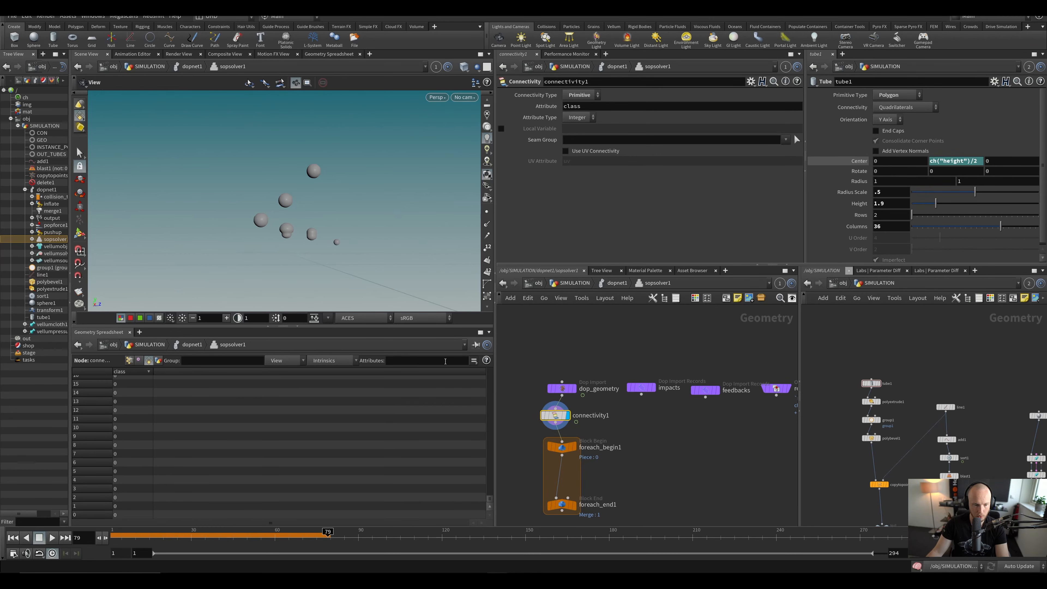
drag(316, 239, 304, 238)
drag(295, 532, 241, 532)
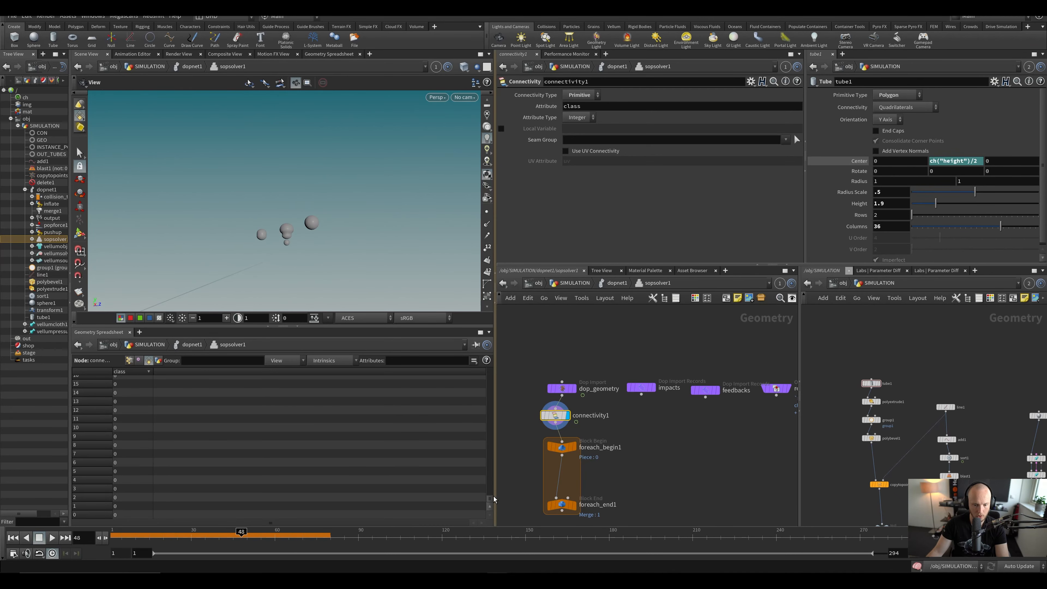
drag(490, 500, 526, 370)
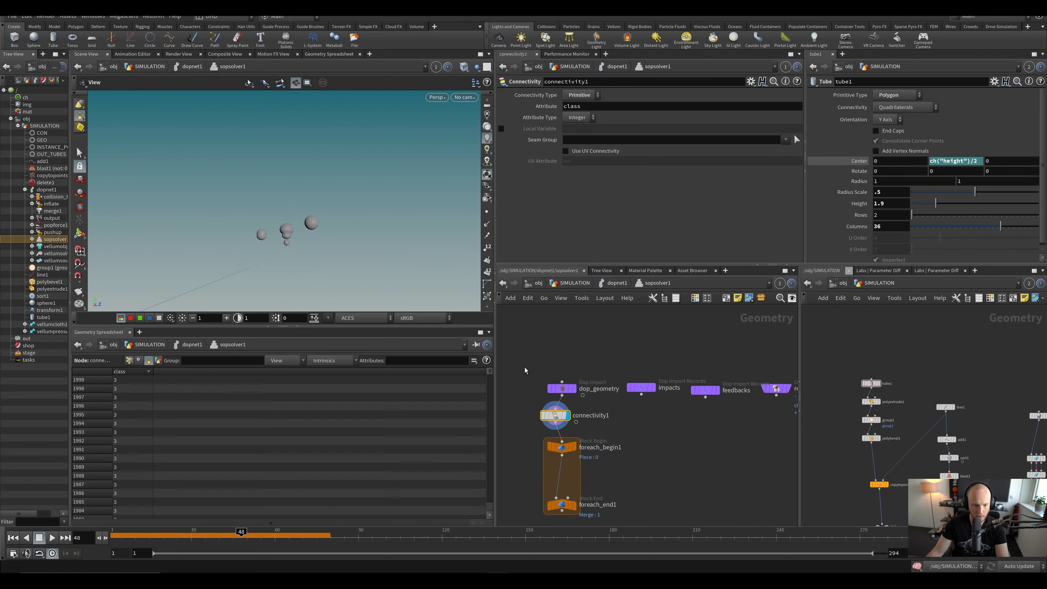
drag(242, 533, 292, 548)
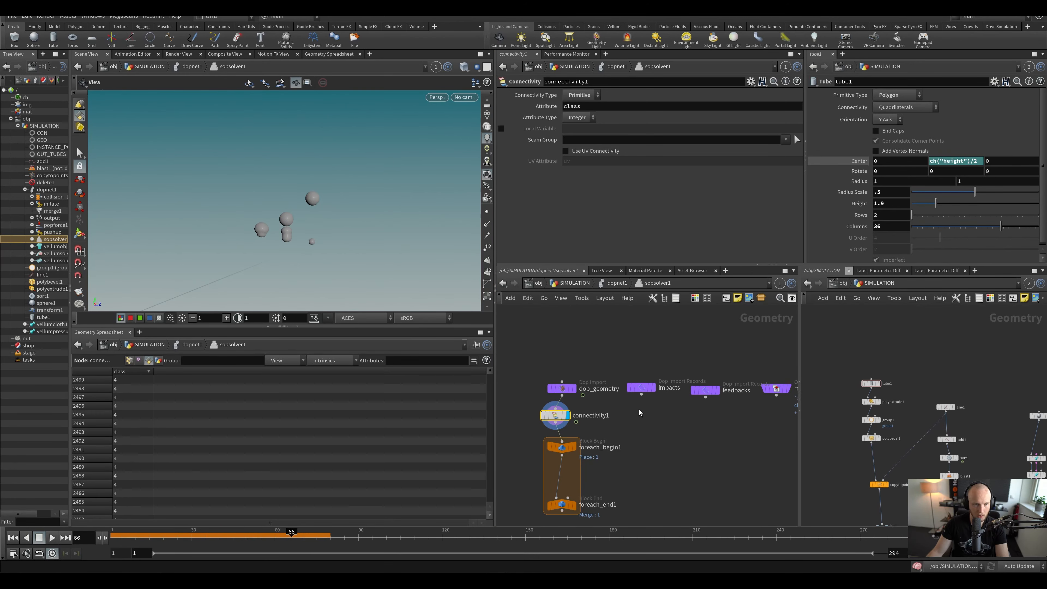
Step: Add a Color node inside sopsolver1 and insert it between connectivity1 and foreach_begin1
mouse_move(640, 414)
right_down()
mouse_move(617, 449)
mouse_move(622, 421)
right_up()
ctrl+drag(562, 450, 555, 483)
key(Tab)
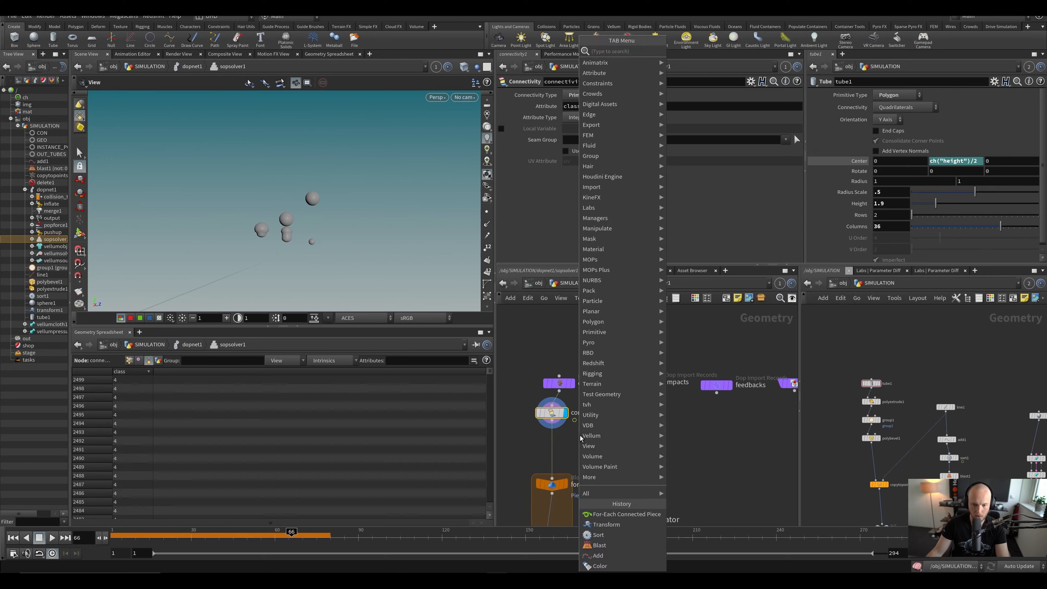
text(color)
key(Return)
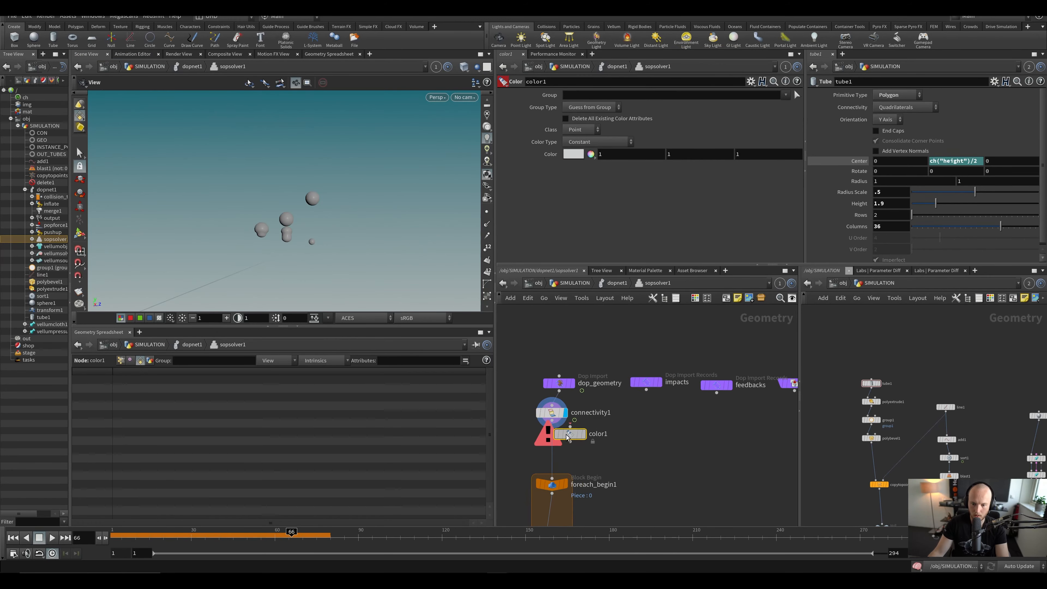
click(553, 462)
Step: Set color1 to the Primitive class with color type Random from Attribute, using the attribute class
click(581, 129)
click(577, 150)
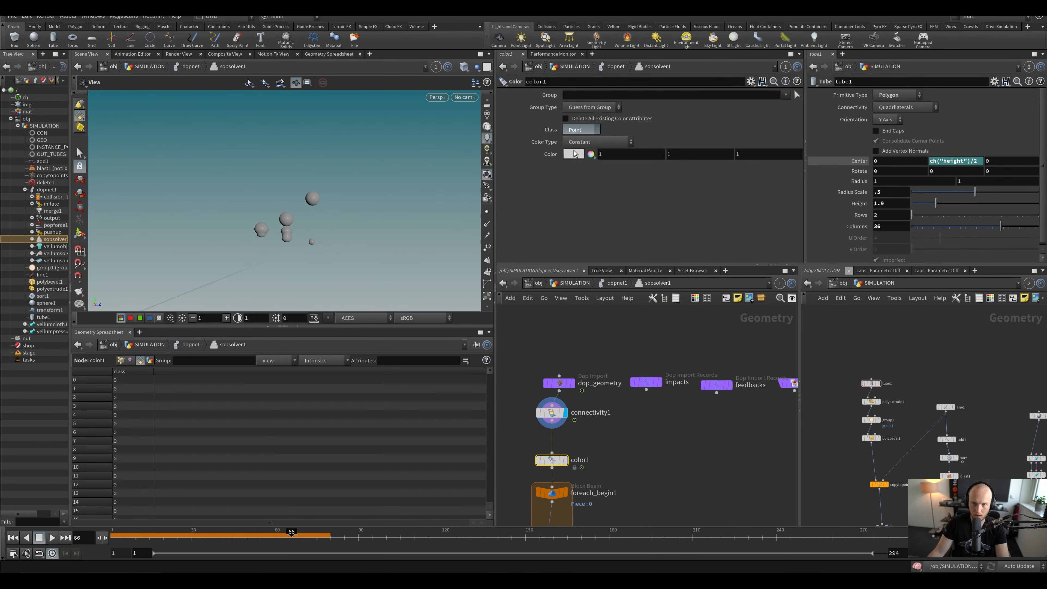
click(578, 141)
click(581, 184)
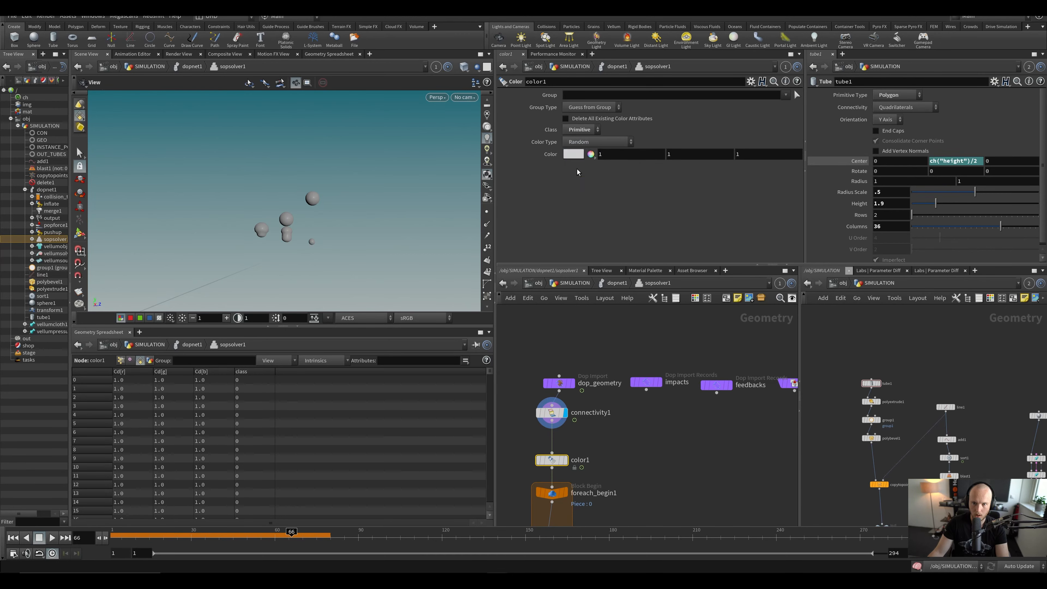
click(596, 142)
click(594, 194)
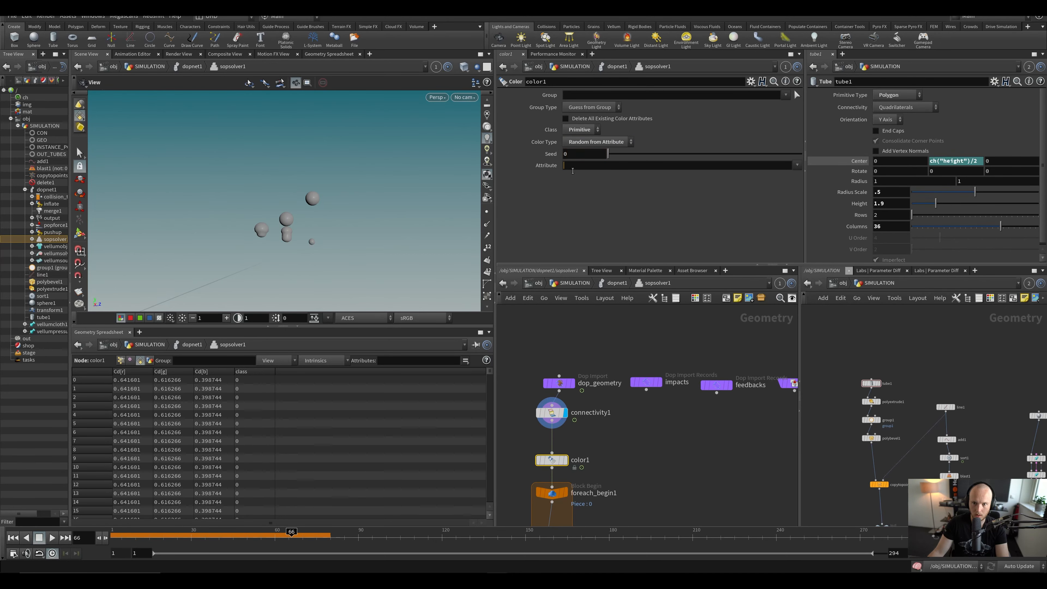
text(caass)
key(Return)
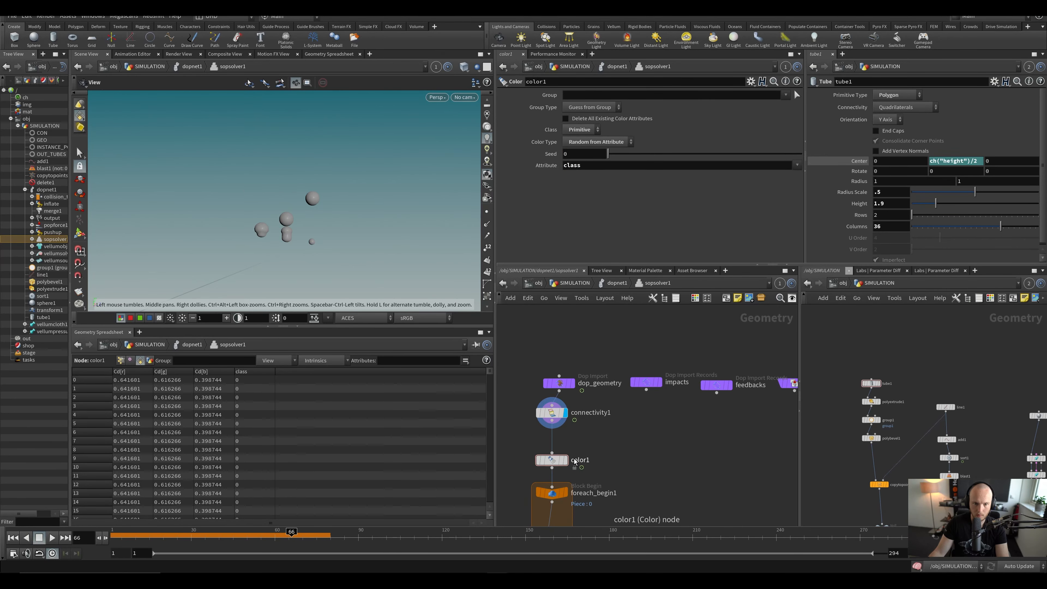
Step: Display color1 and scrub the timeline to examine how the bubbles' colors behave, ending at frame 86
click(564, 460)
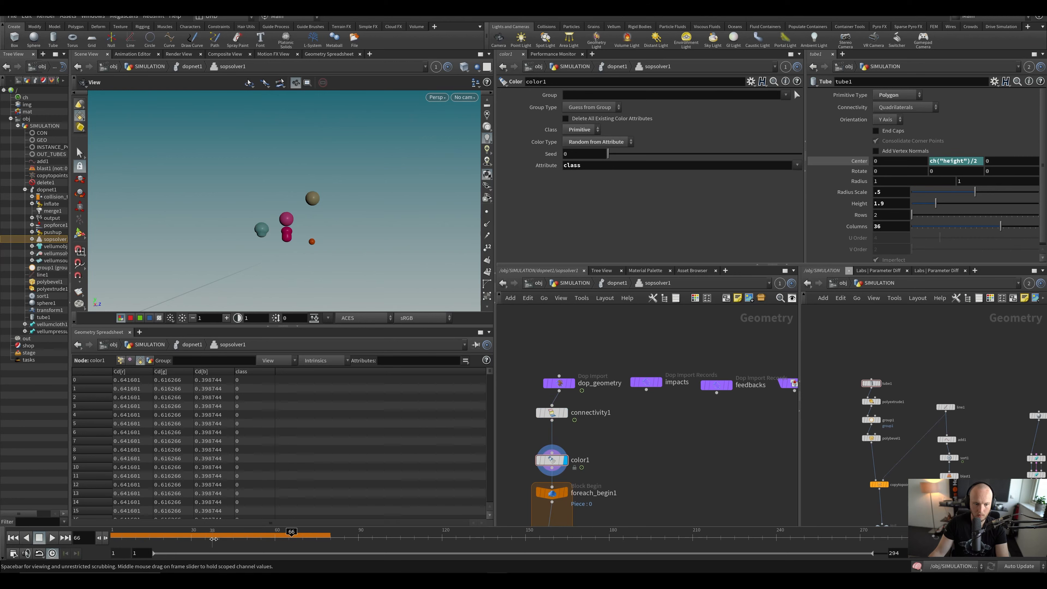
drag(281, 533, 192, 561)
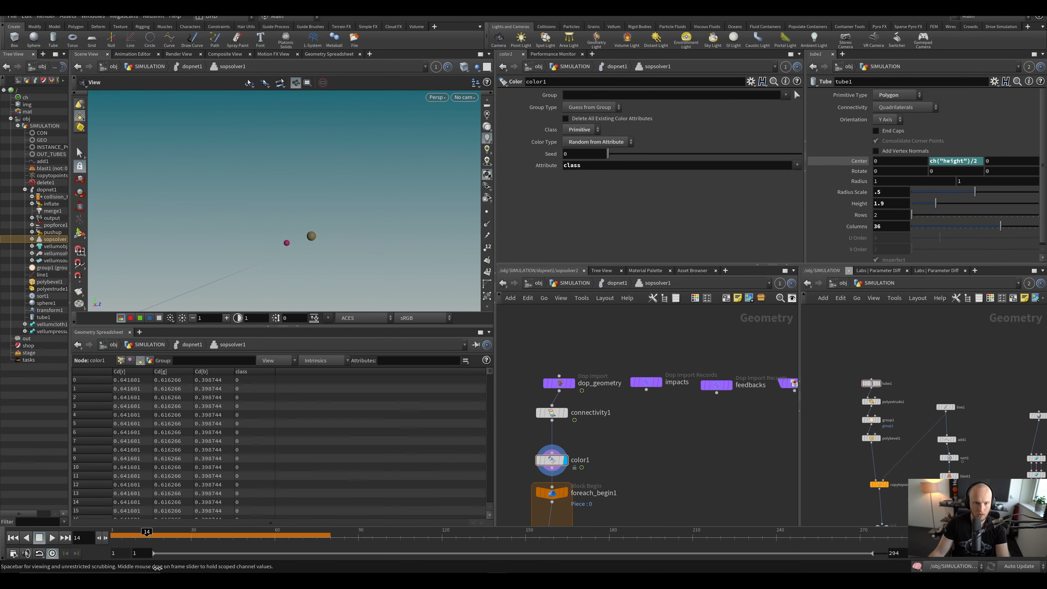
drag(228, 556, 348, 541)
scroll(518, 427, down, 3)
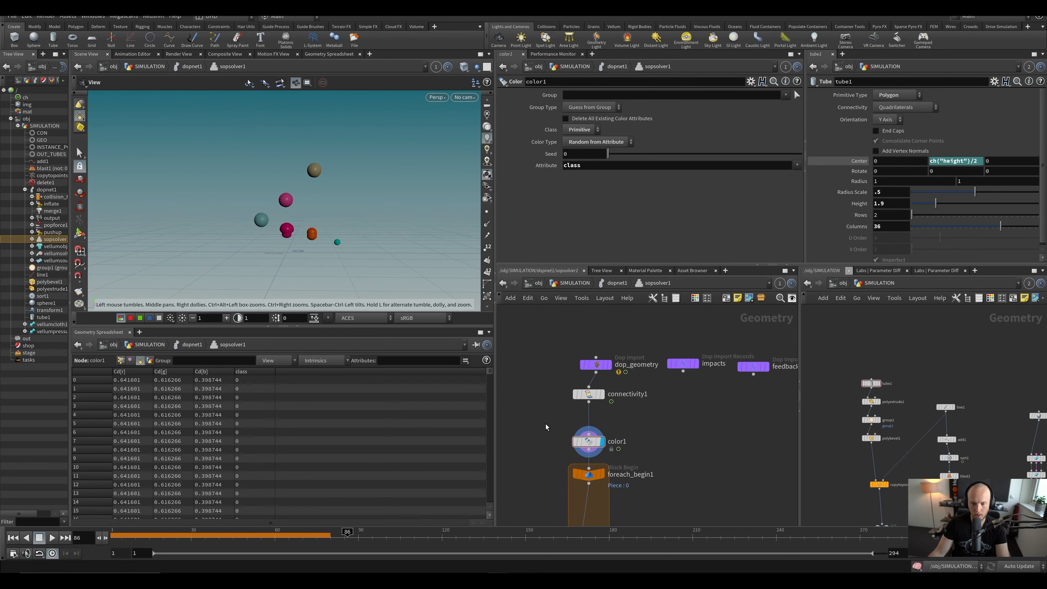
Step: Delete connectivity1 and color1, display dop_geometry, and save the scene
drag(535, 400, 581, 444)
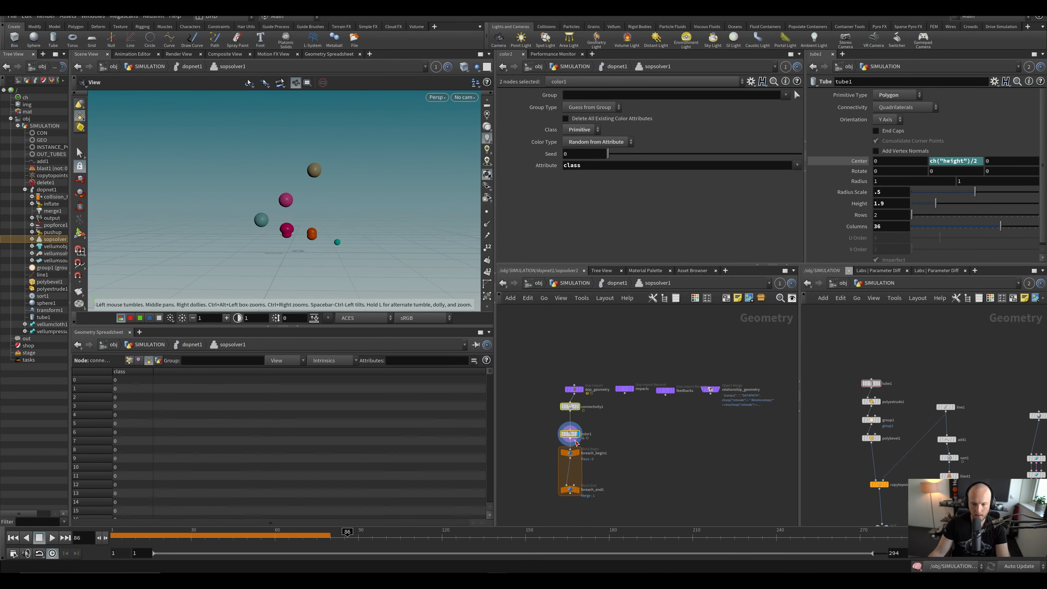
key(Delete)
key(ctrl+s)
click(576, 392)
key(ctrl+s)
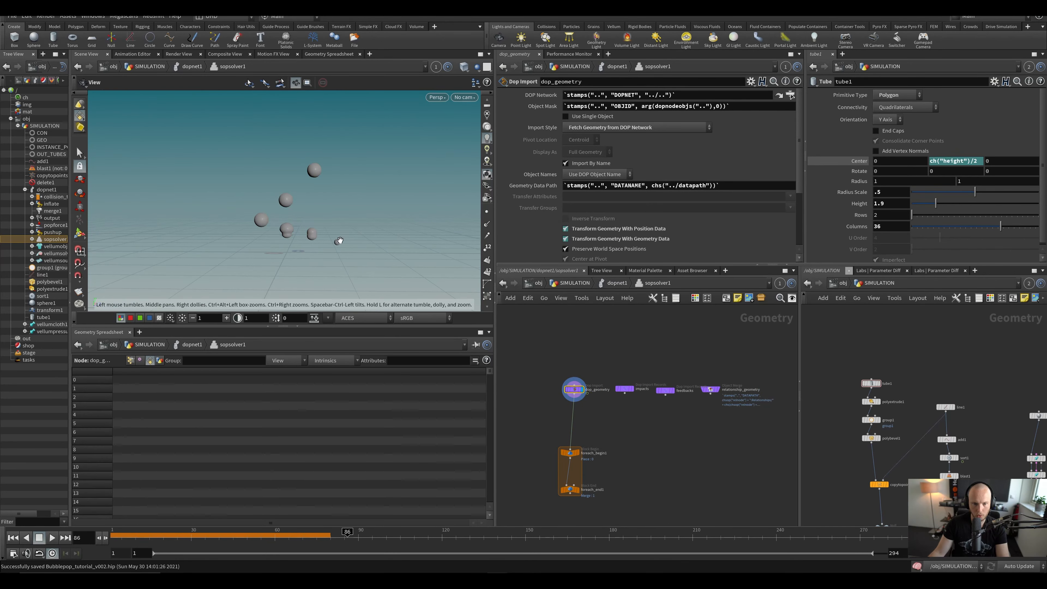
Step: Link the scene viewer to pane group 2 so that it follows the SIMULATION network
middle_drag(951, 436, 855, 390)
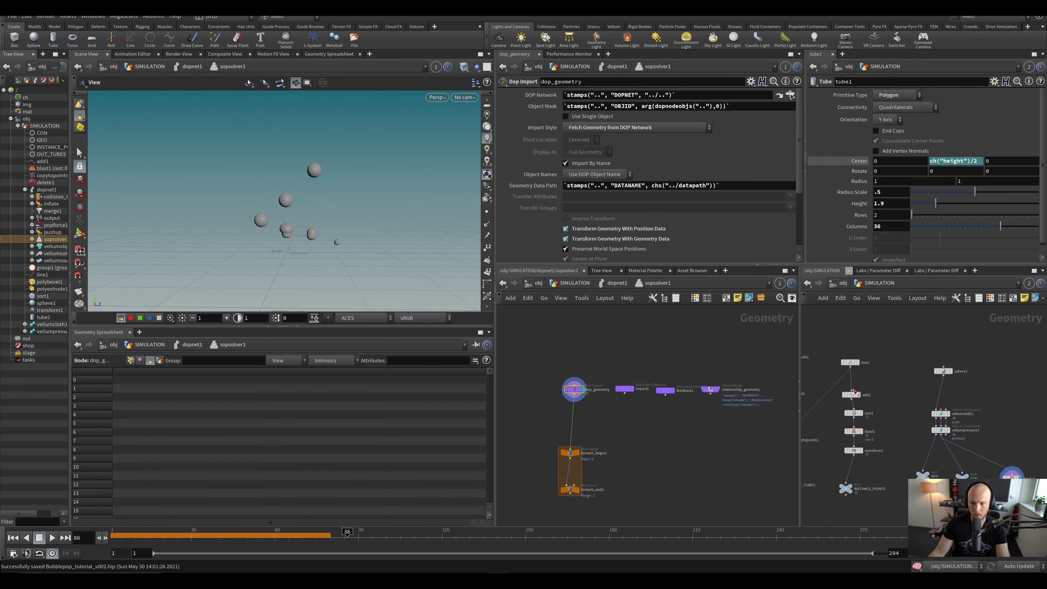
click(435, 67)
click(466, 117)
scroll(971, 431, up, 5)
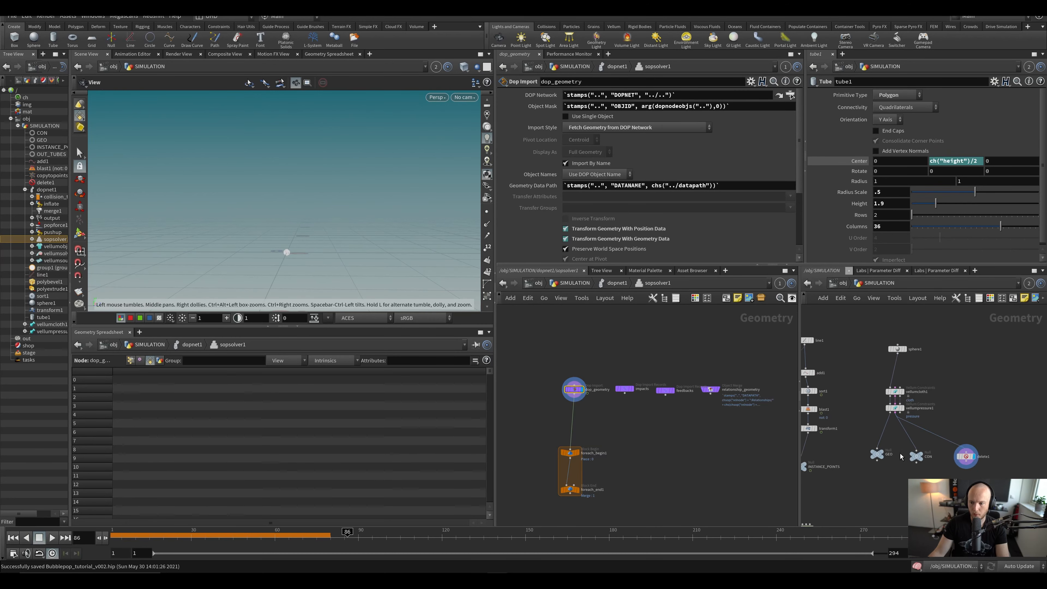
scroll(971, 430, down, 3)
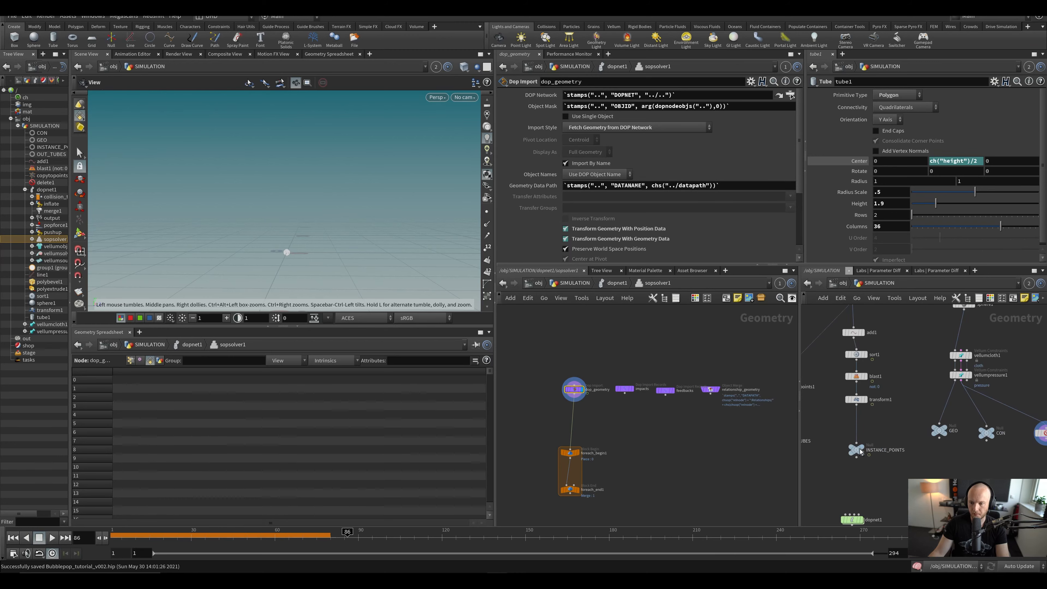
Step: Insert an Attribute Wrangle between transform1 and the INSTANCE_POINTS null
click(859, 449)
scroll(917, 439, up, 3)
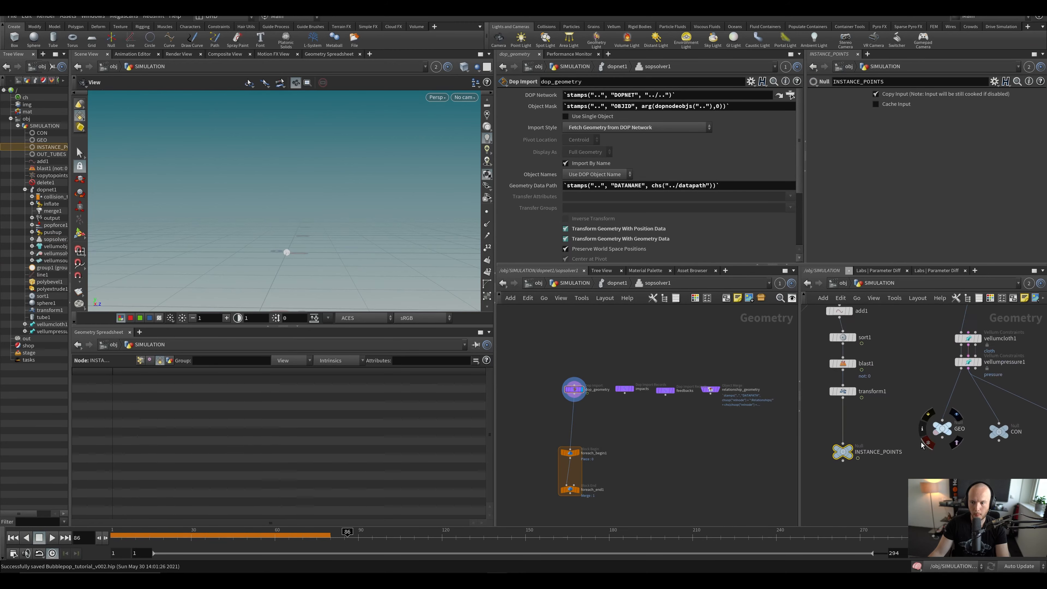
key(Tab)
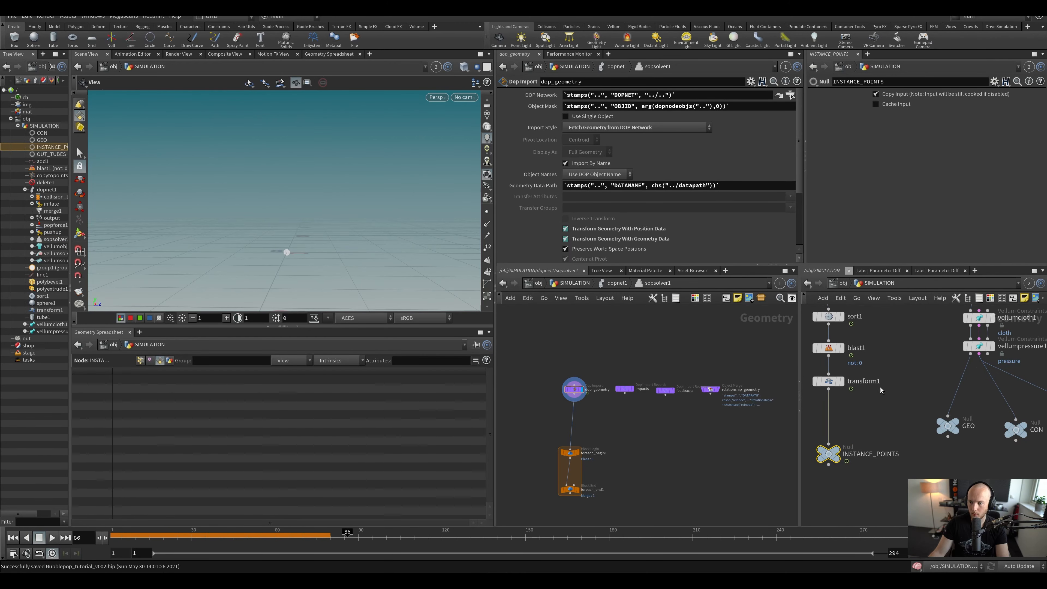
key(Tab)
key(Escape)
scroll(826, 395, up, 2)
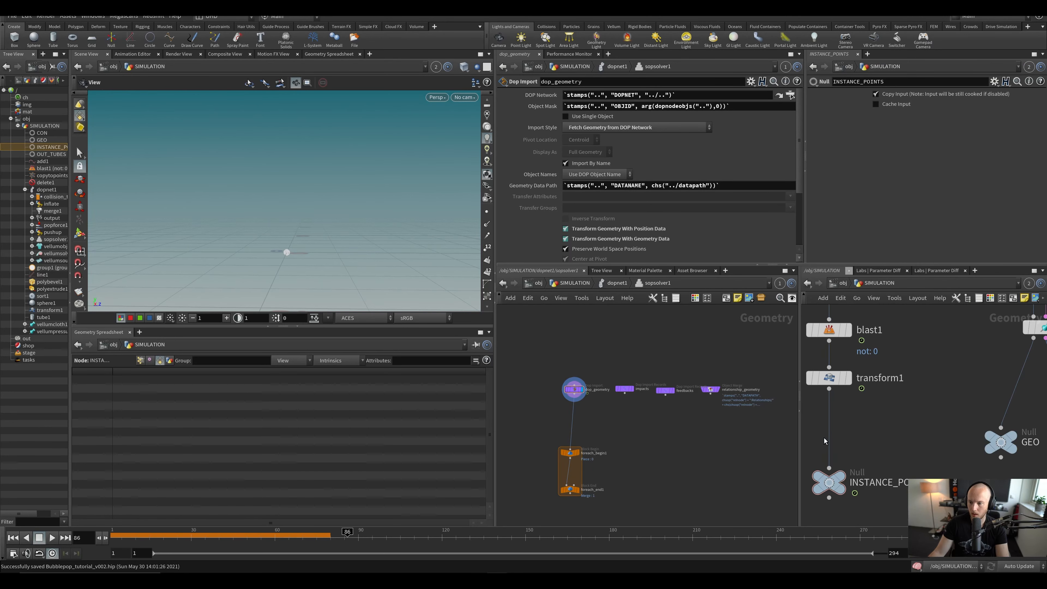
click(823, 437)
click(860, 186)
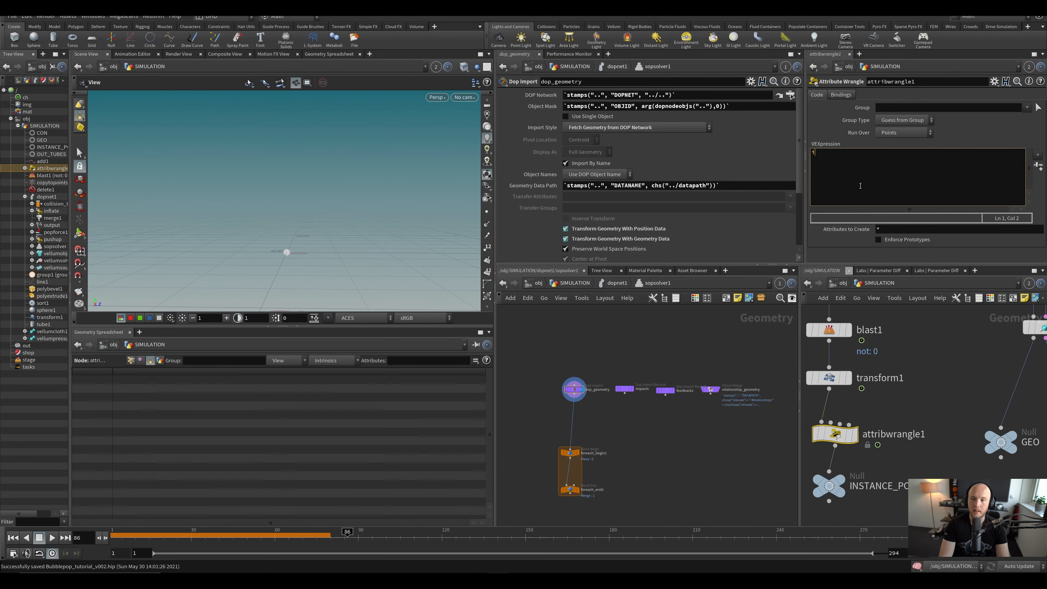
text(i@myid = @Frame *)
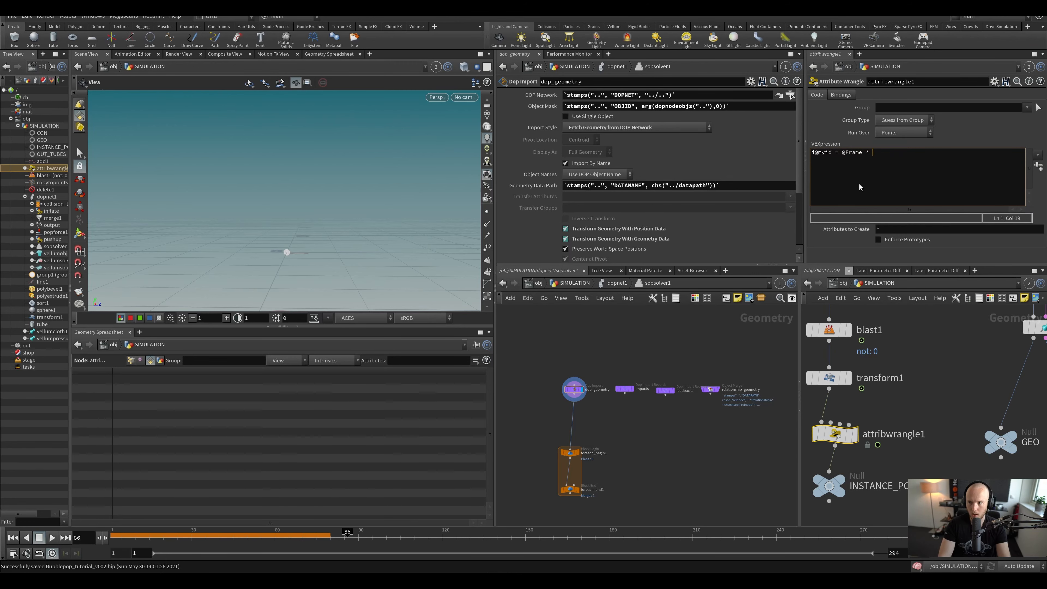
text(@tim)
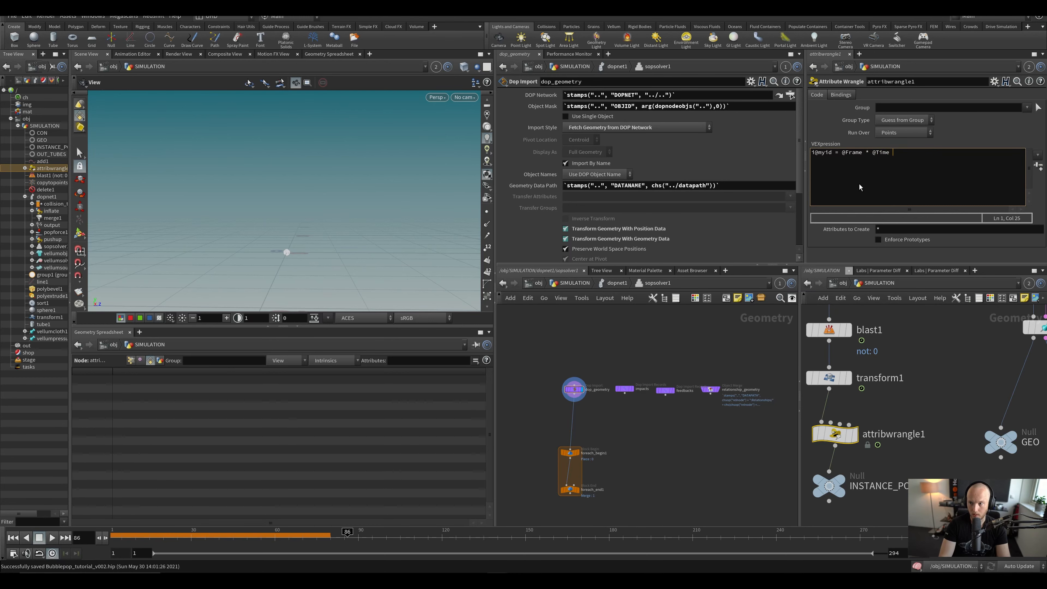
key(BackSpace)
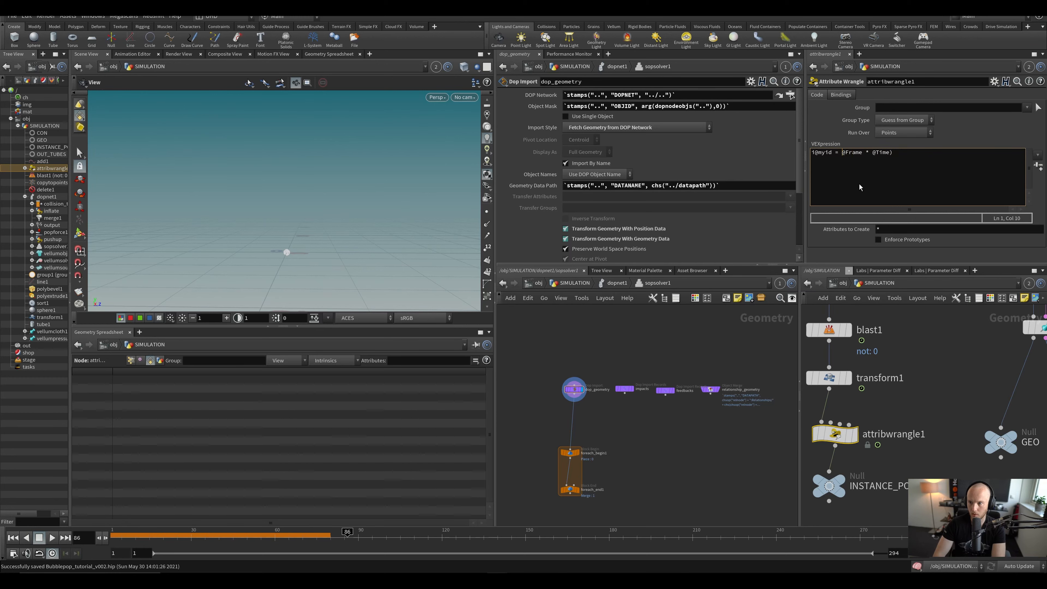
text(()
key(End)
text(* @F)
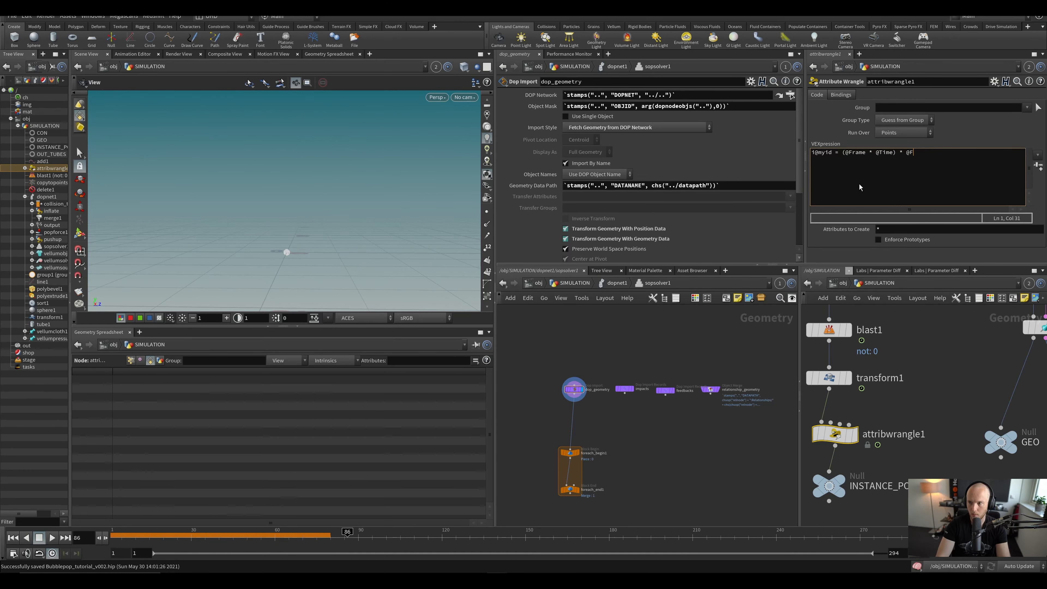
text(rame;)
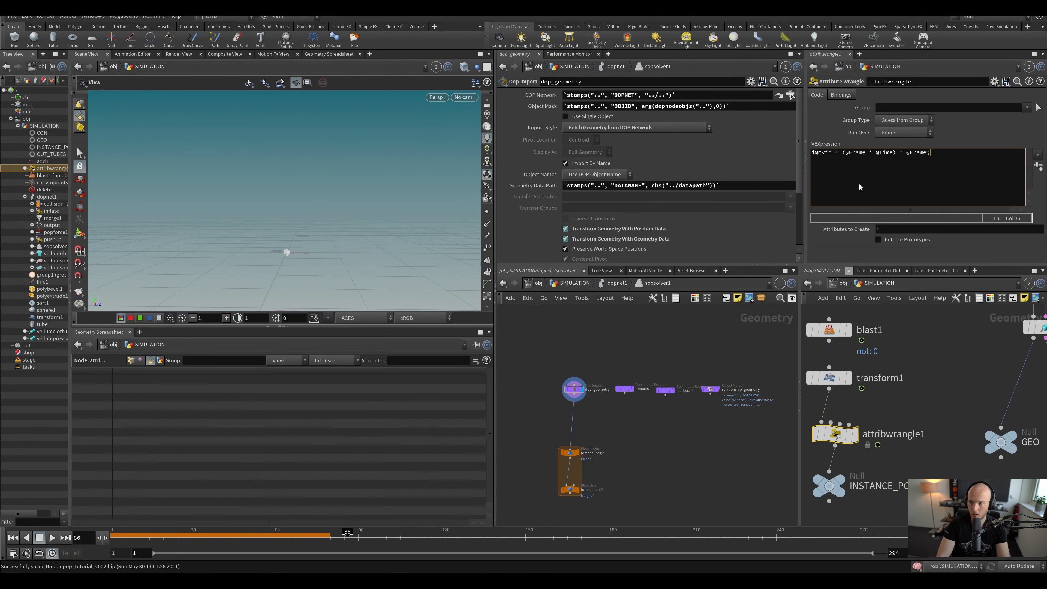
key(ctrl+s)
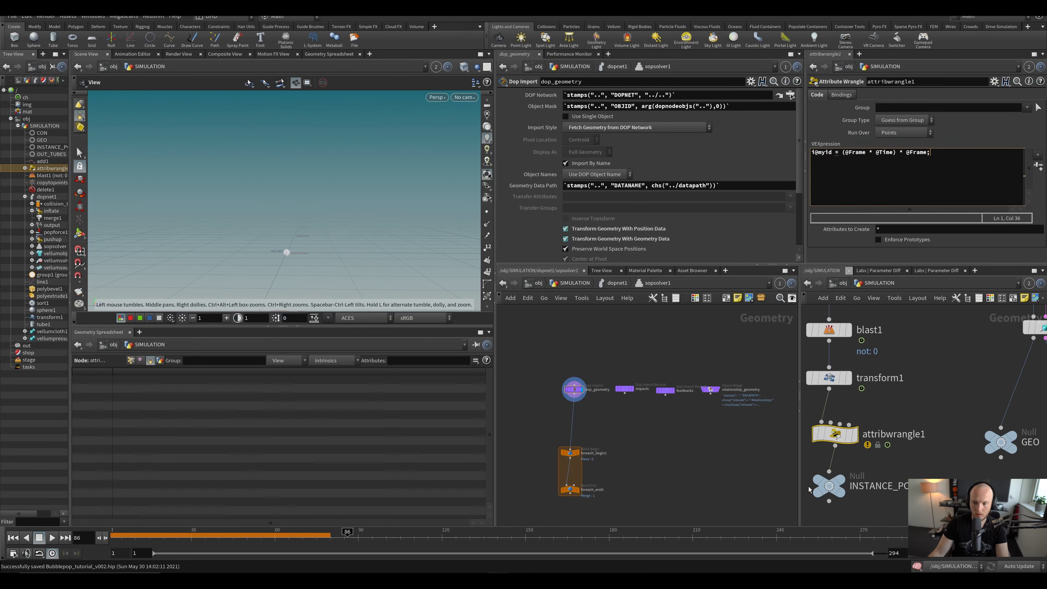
click(829, 485)
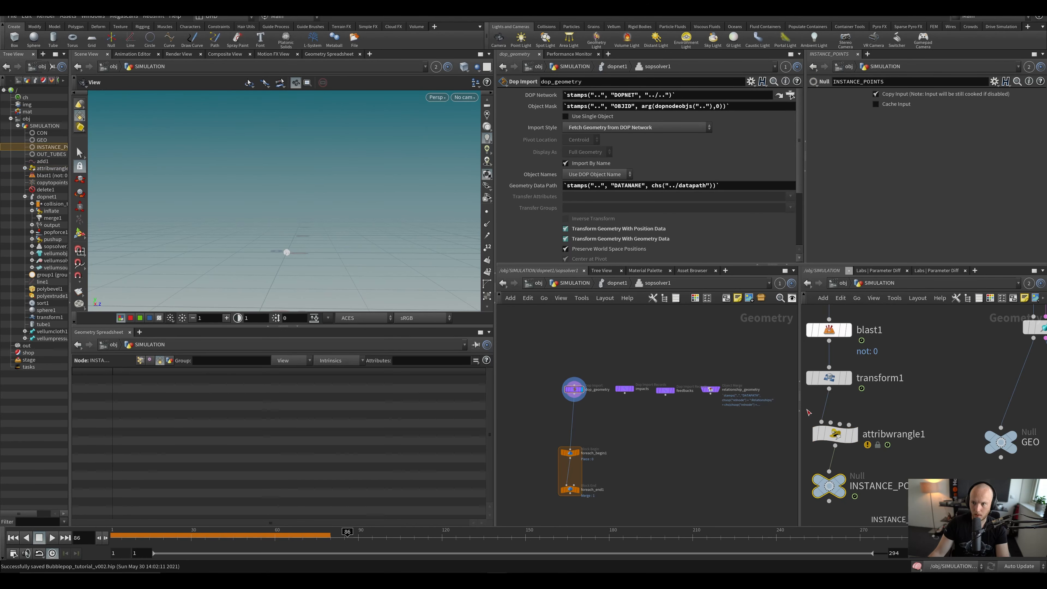
click(834, 434)
click(841, 153)
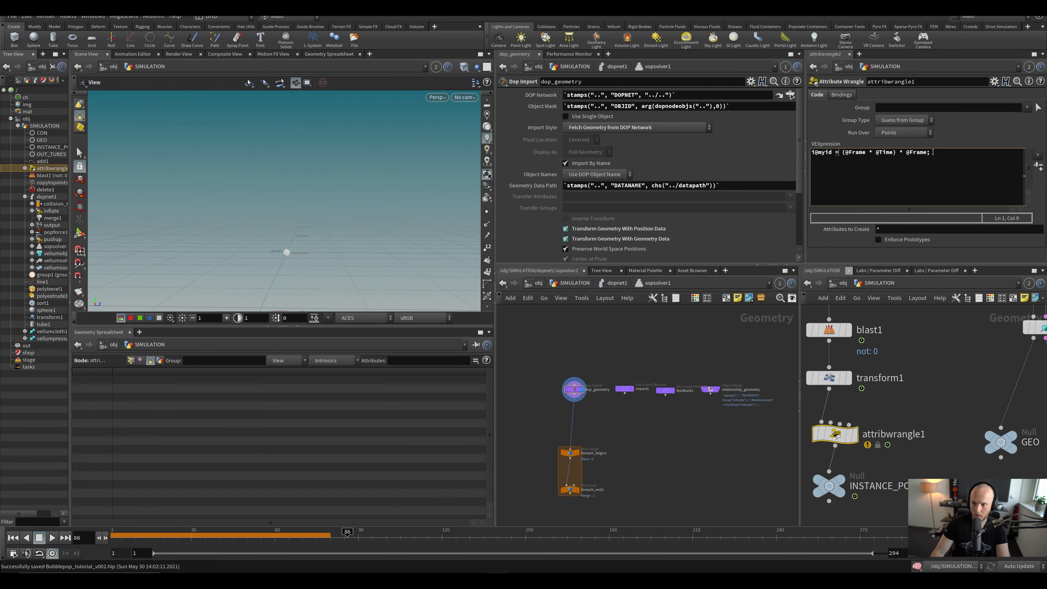
text(rint)
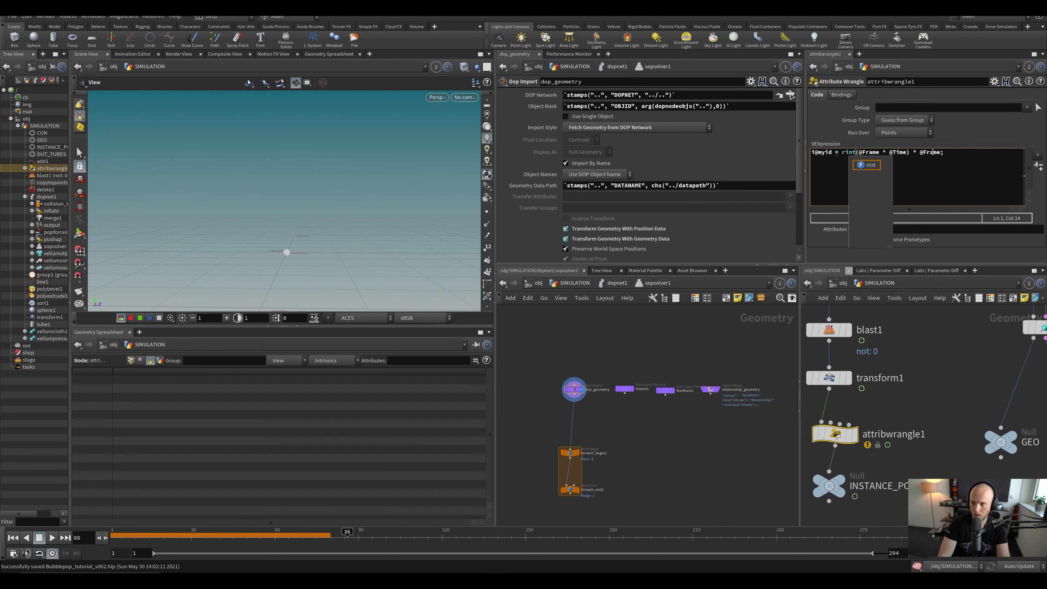
text(()
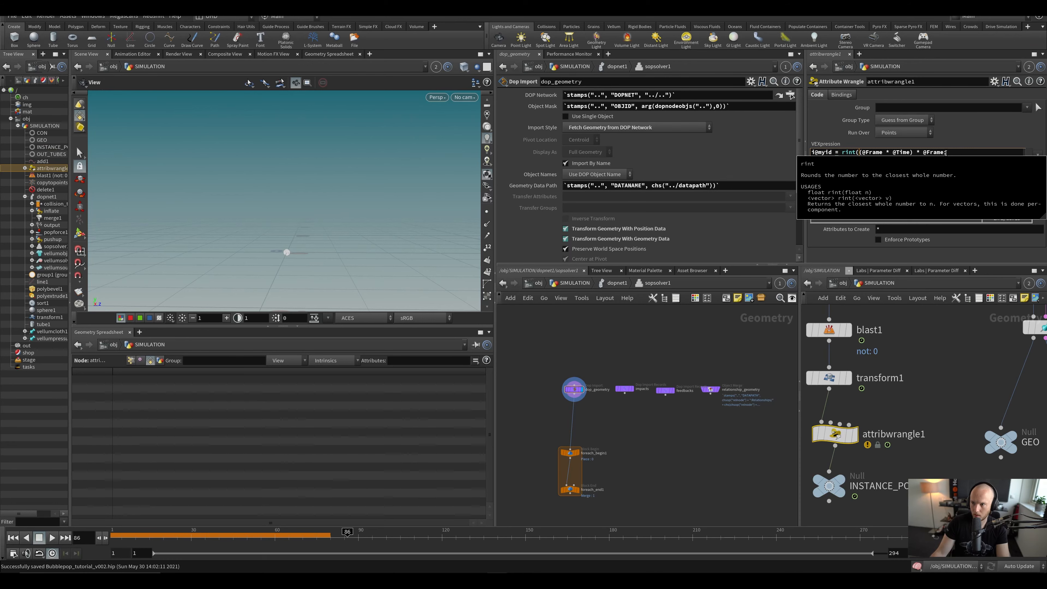
click(943, 158)
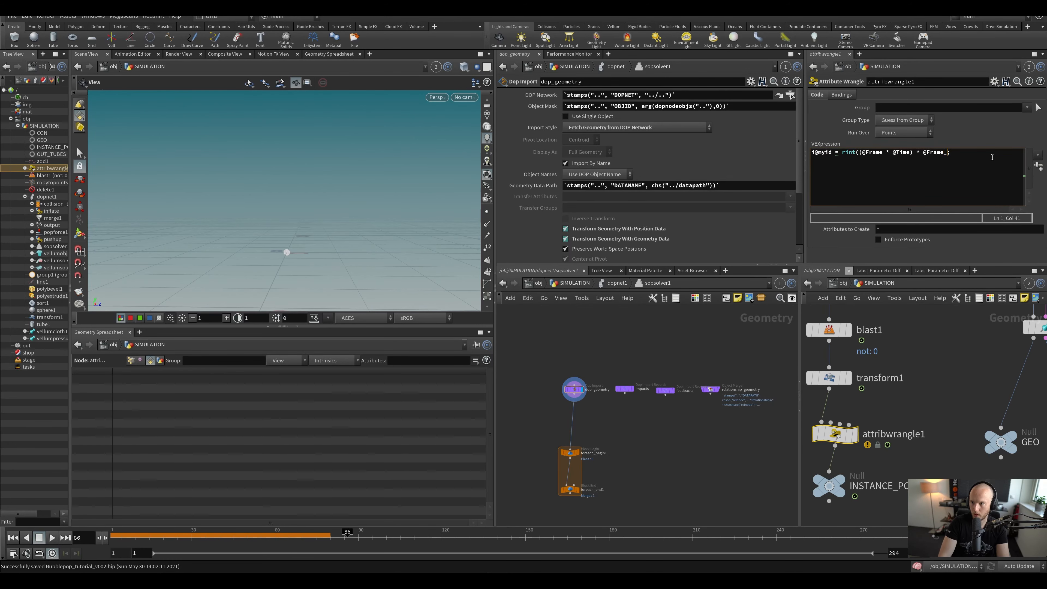
key(BackSpace)
middle_click(834, 433)
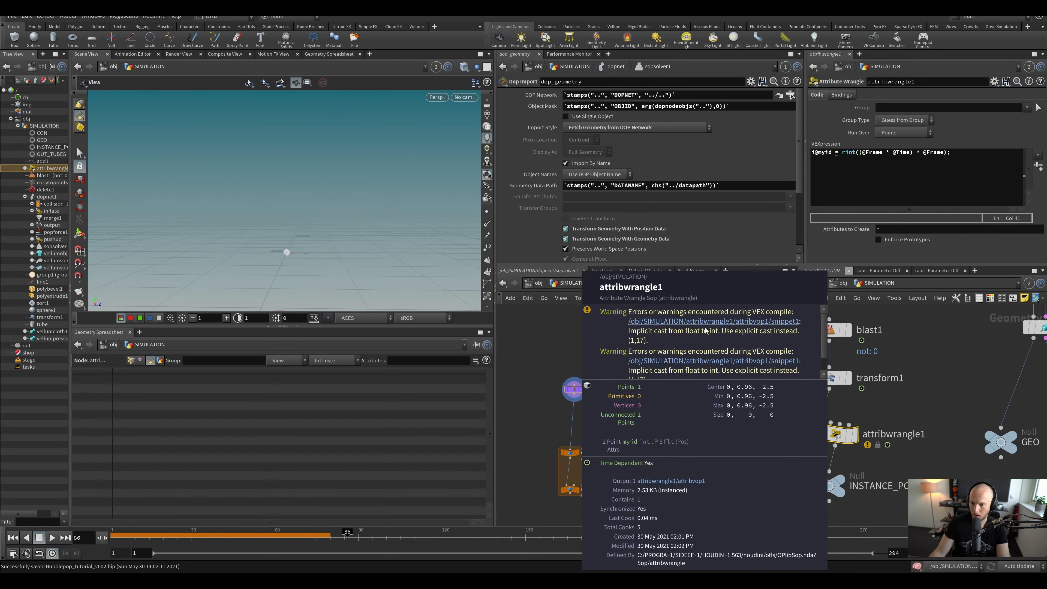
middle_drag(908, 459, 890, 425)
key(ctrl+s)
Step: Examine the myid point attribute of INSTANCE_POINTS at different frames
click(805, 460)
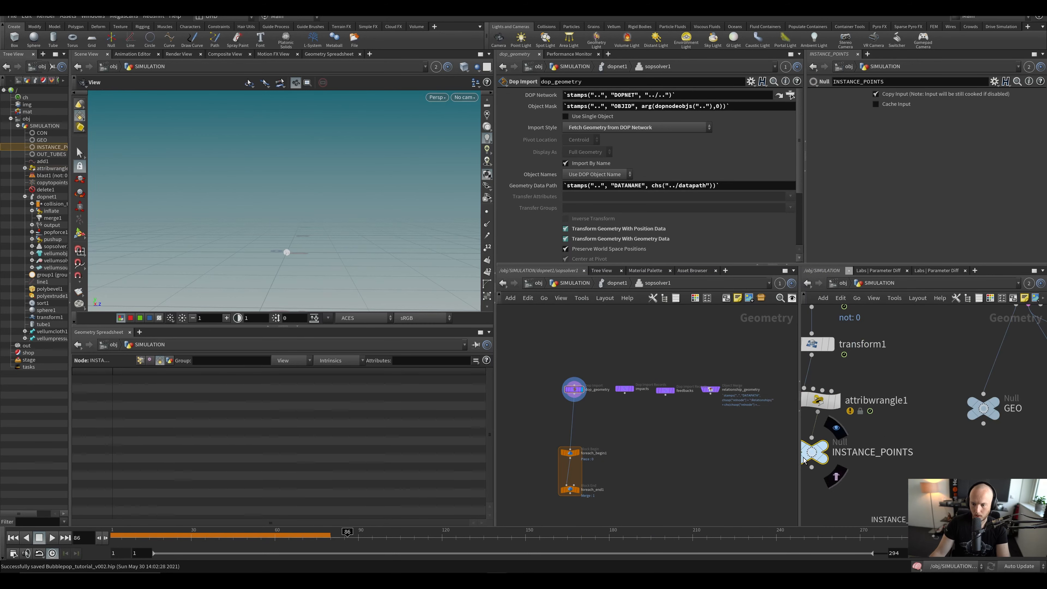
click(141, 360)
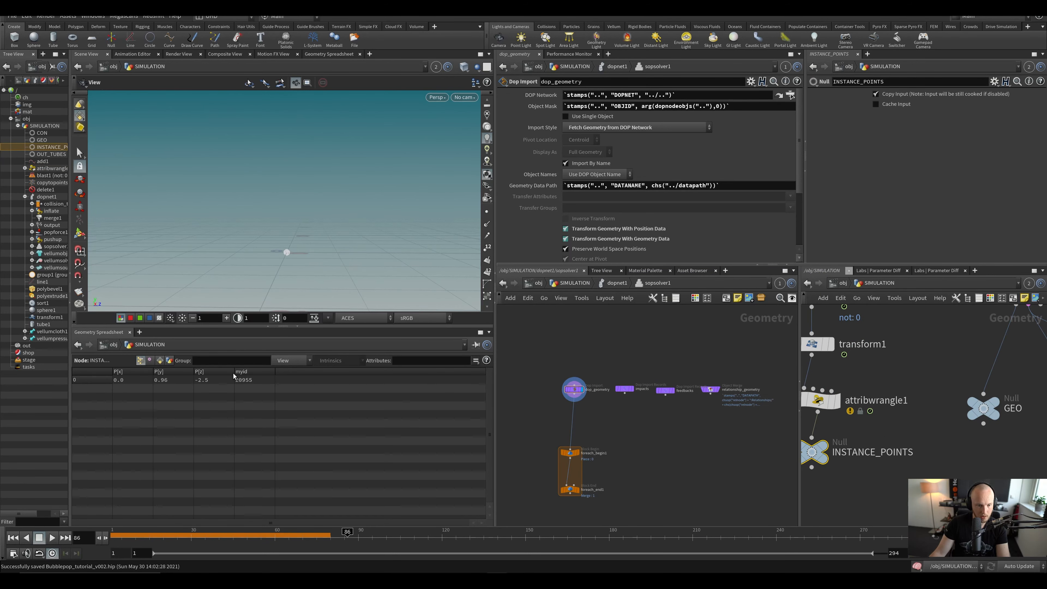
click(125, 535)
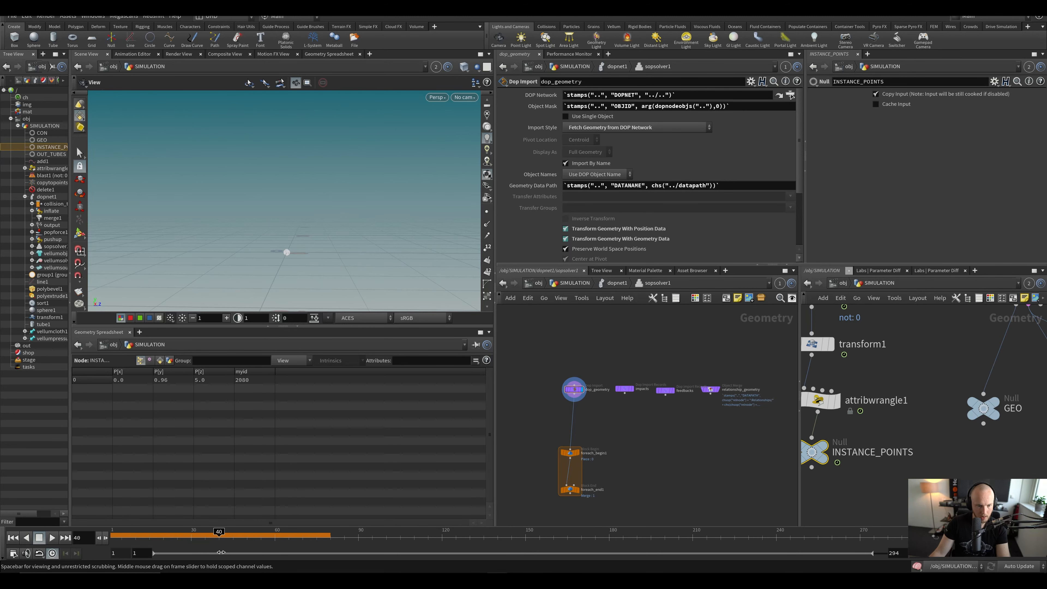
drag(286, 553, 263, 551)
Step: Return the timeline to frame 1 and save the scene
key(ctrl+Up)
key(ctrl+s)
scroll(941, 428, down, 3)
middle_drag(657, 473, 613, 453)
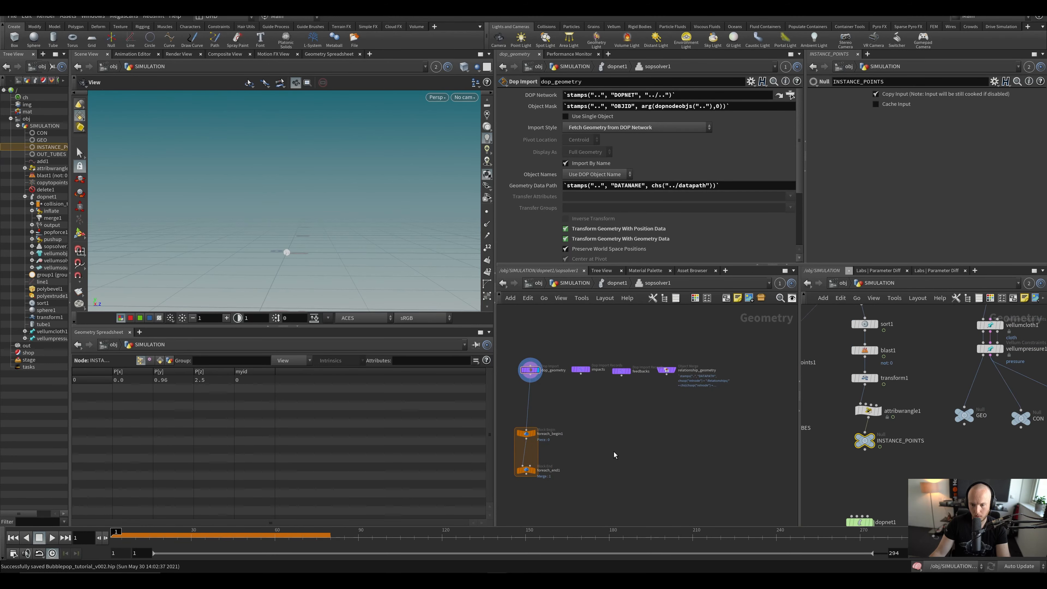
scroll(833, 455, up, 1)
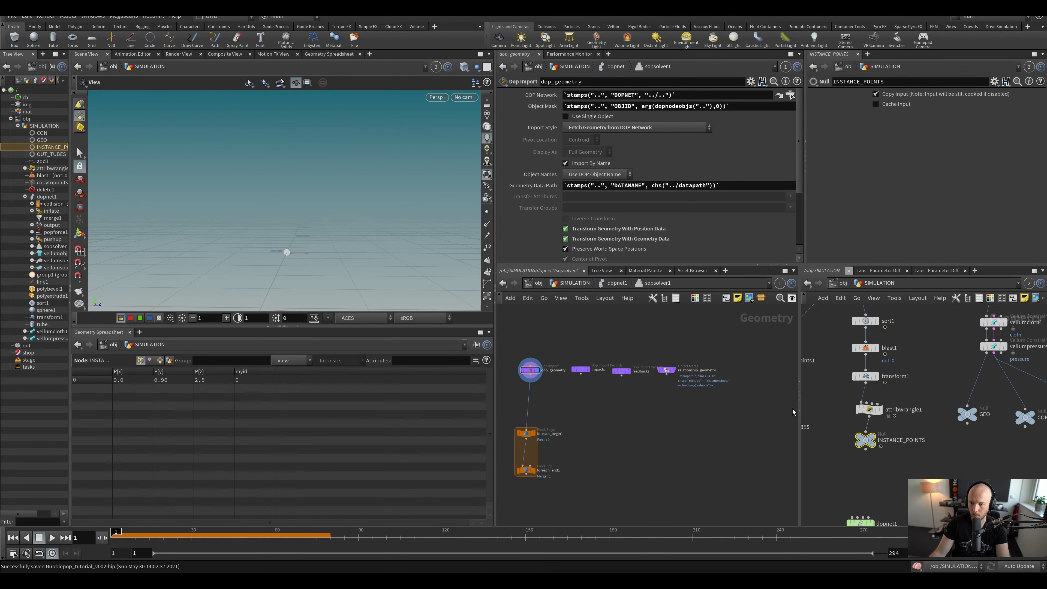
Step: Rename the attribwrangle1 node as myid and save the scene
click(858, 409)
double_click(892, 410)
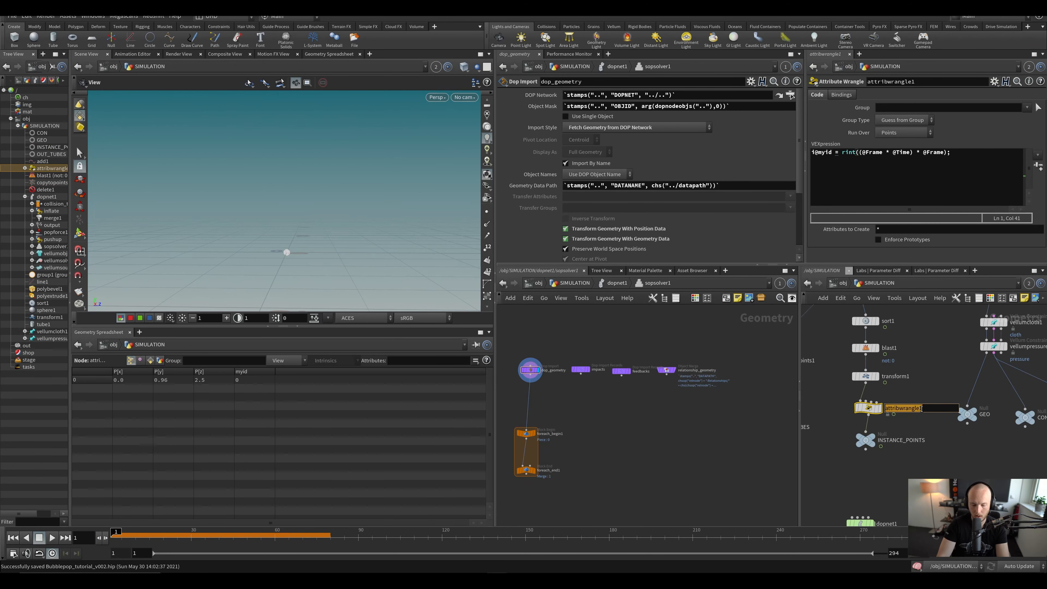
text(myid)
key(Return)
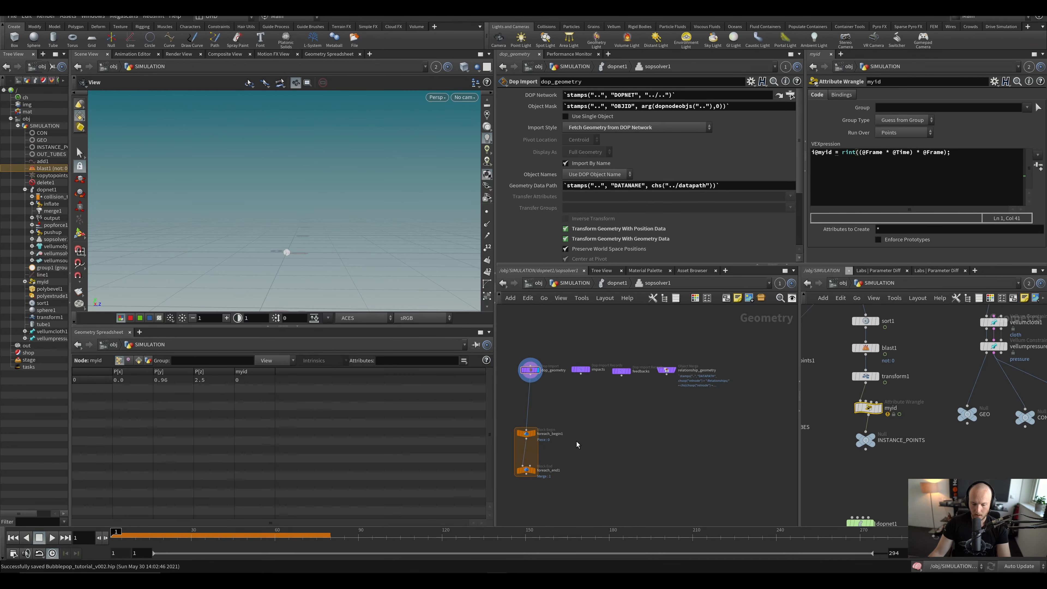
Step: Set Copy Instance Attr. on dopnet1's vellumsource1 to myid so the bubbles inherit the instance points' ID
key(u)
key(u)
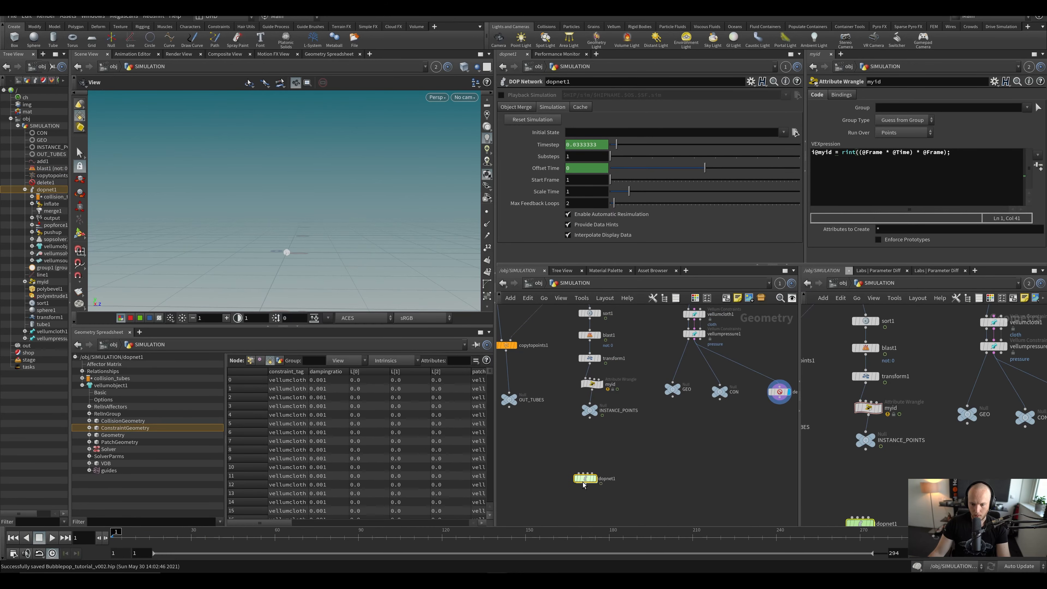
double_click(585, 479)
click(674, 340)
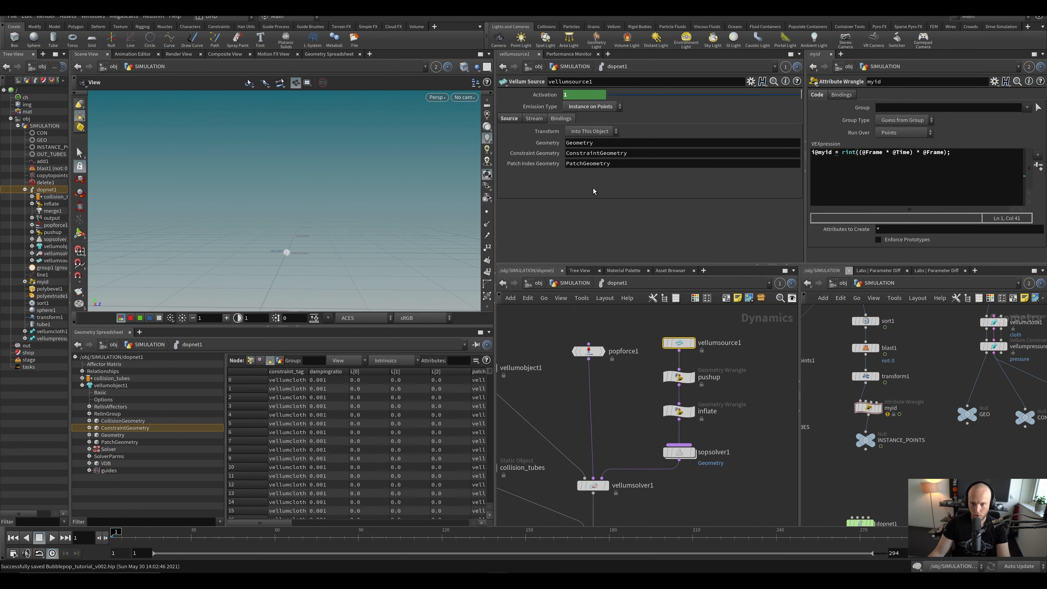
click(510, 120)
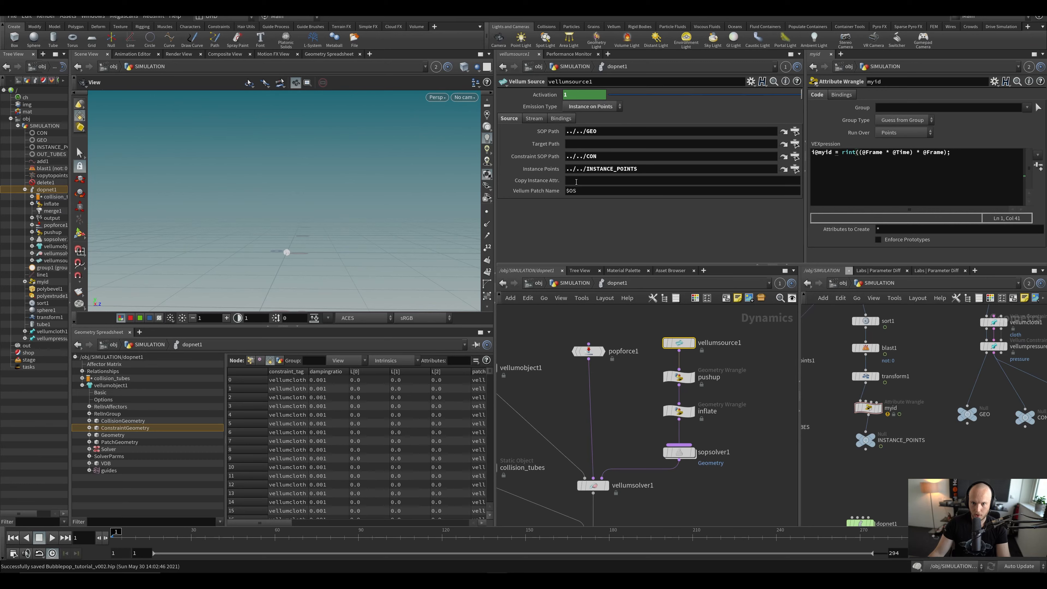
drag(865, 440, 872, 447)
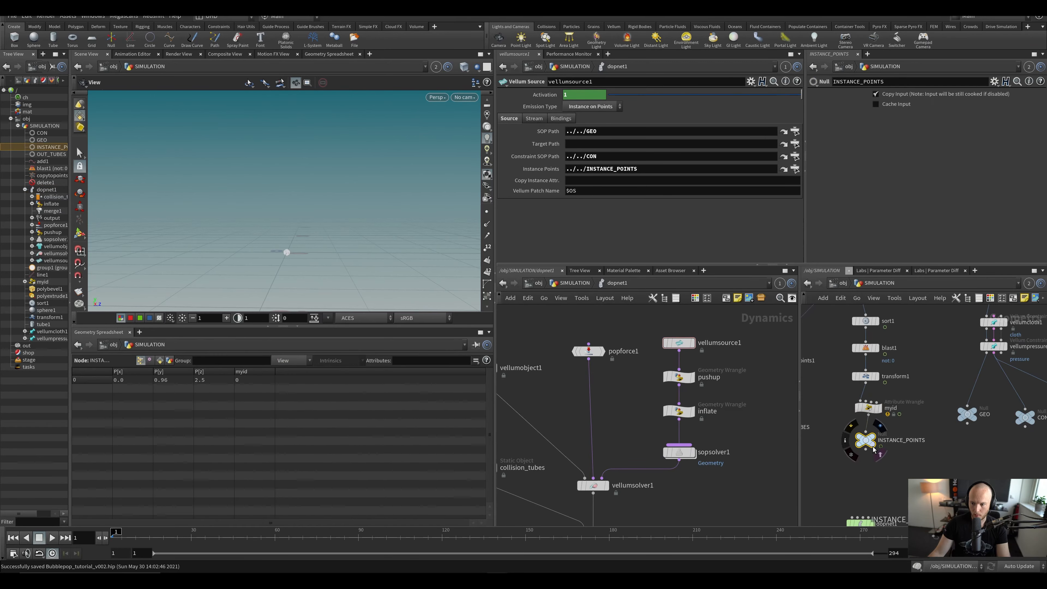
text(myiod)
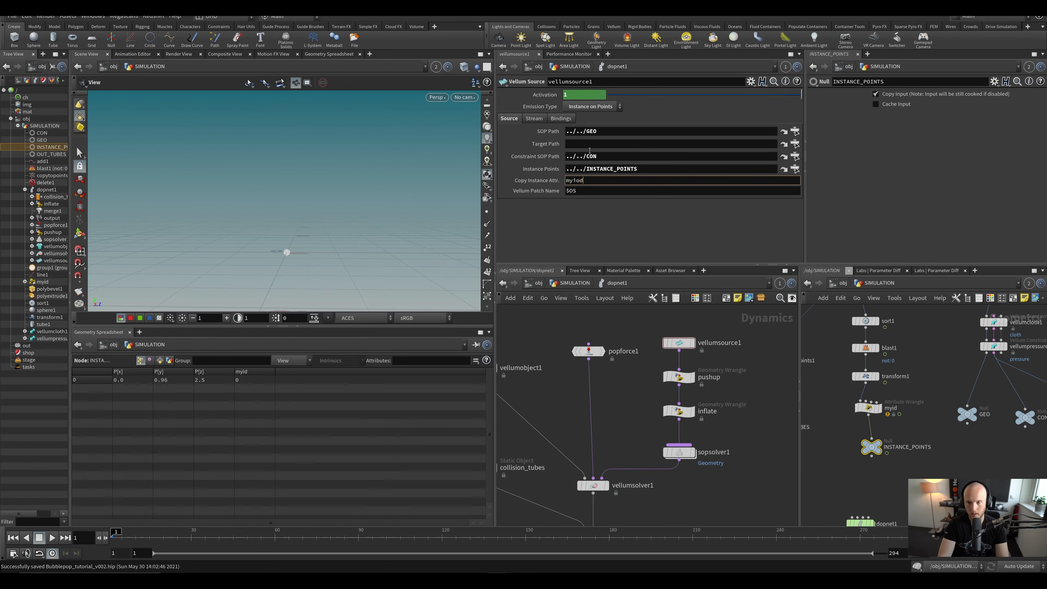
text(d)
key(Return)
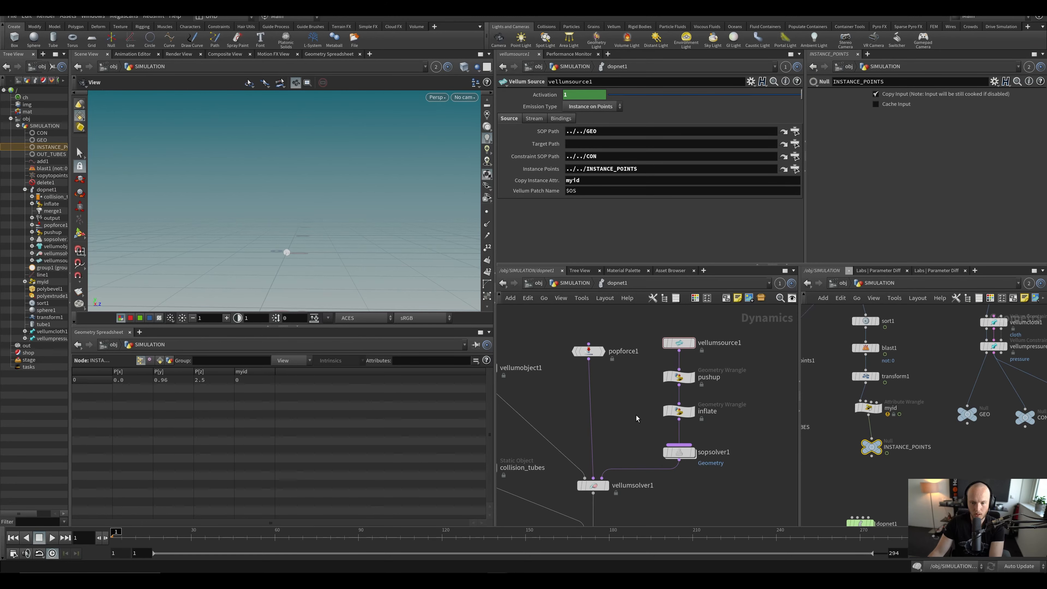
Step: Link the 3D scene view to pane group 1 so it shows dopnet1, and play the simulation to frame 78
key(Up)
key(ctrl+Up)
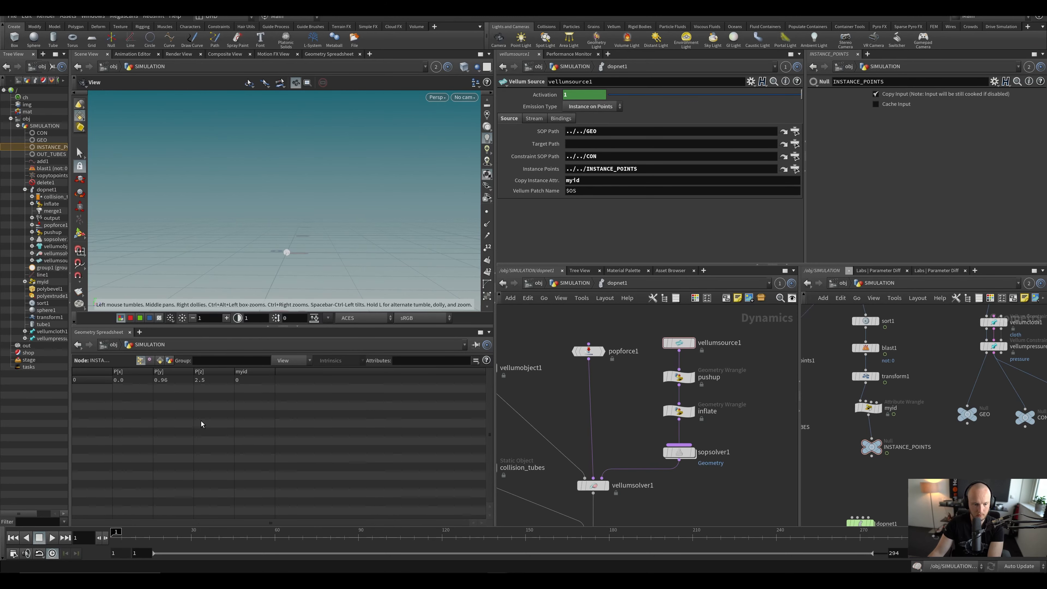
click(436, 67)
click(438, 108)
key(Up)
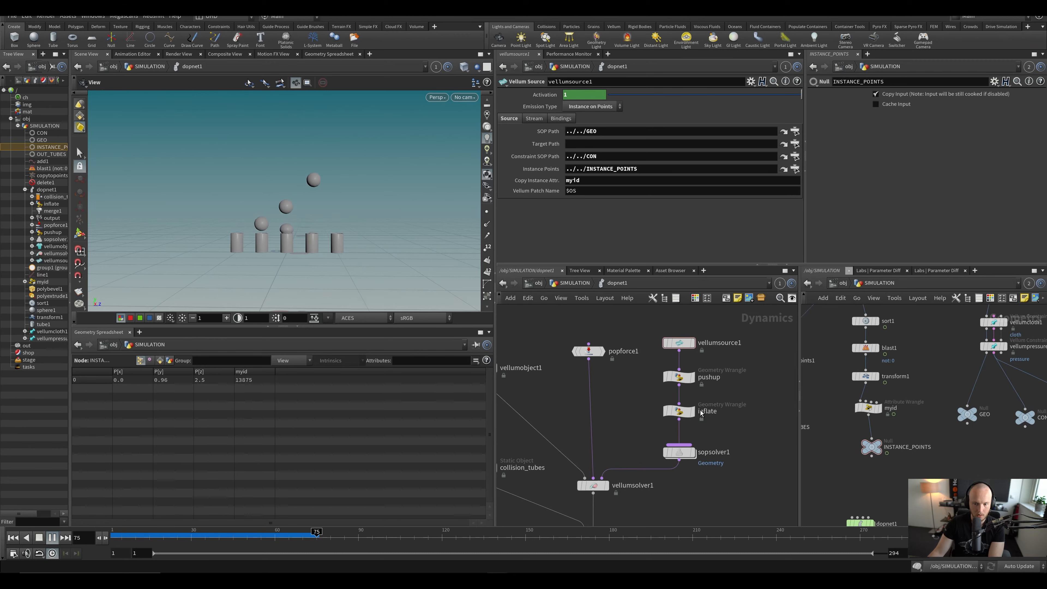
key(Up)
Step: Inside sopsolver1, show only dop_geometry's myid attribute in the geometry spreadsheet and examine its values across all points
double_click(676, 452)
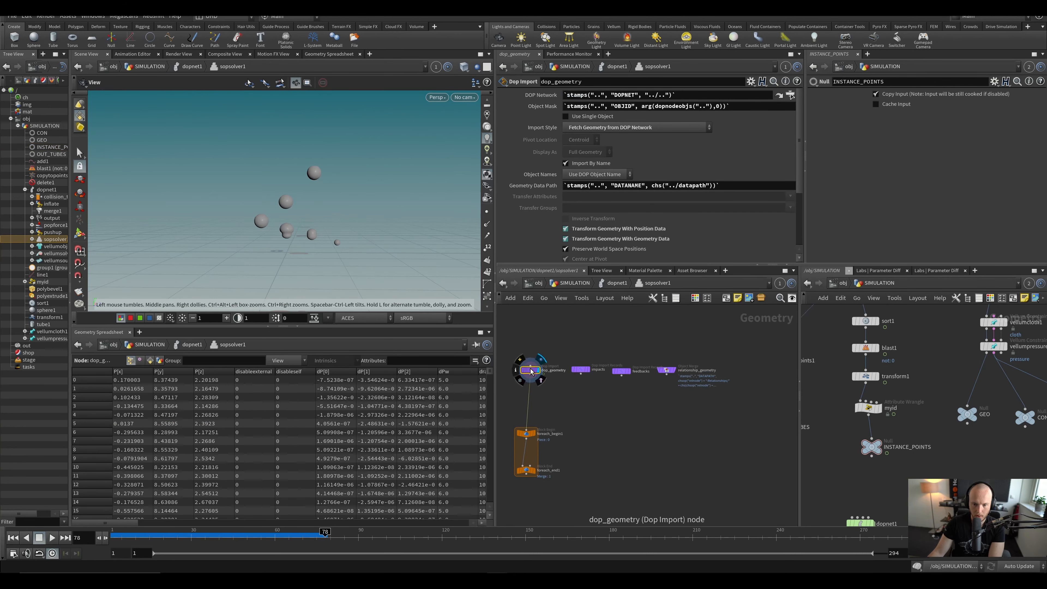
click(279, 361)
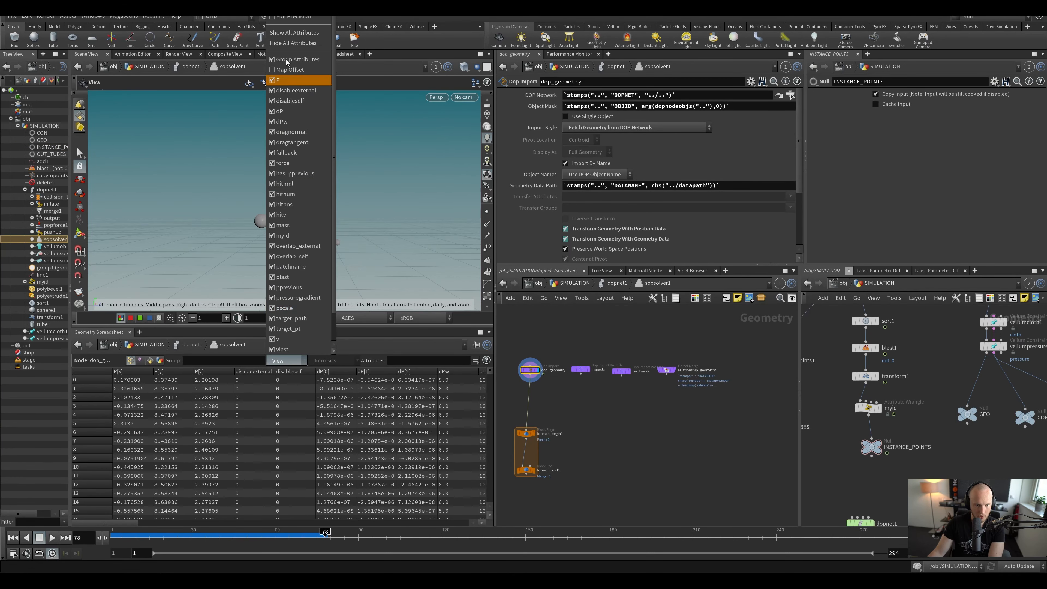
click(293, 43)
click(277, 361)
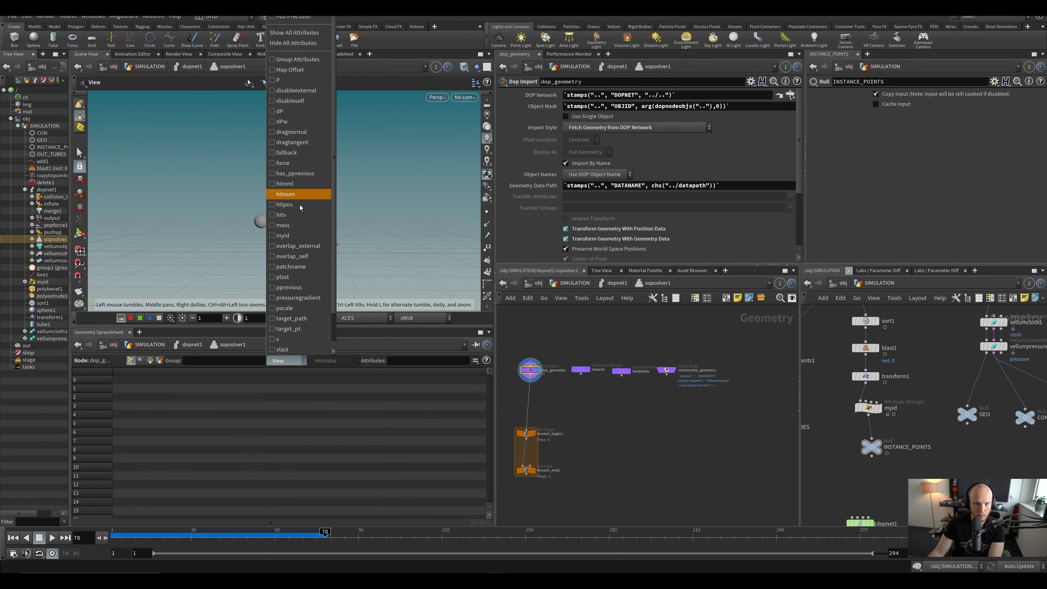
click(283, 236)
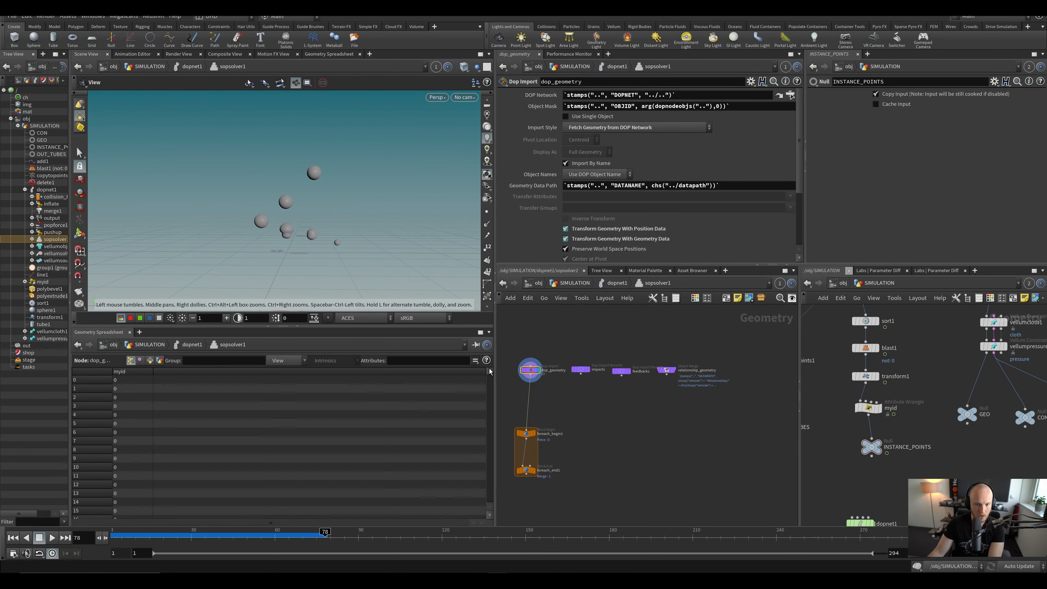
drag(490, 371, 507, 507)
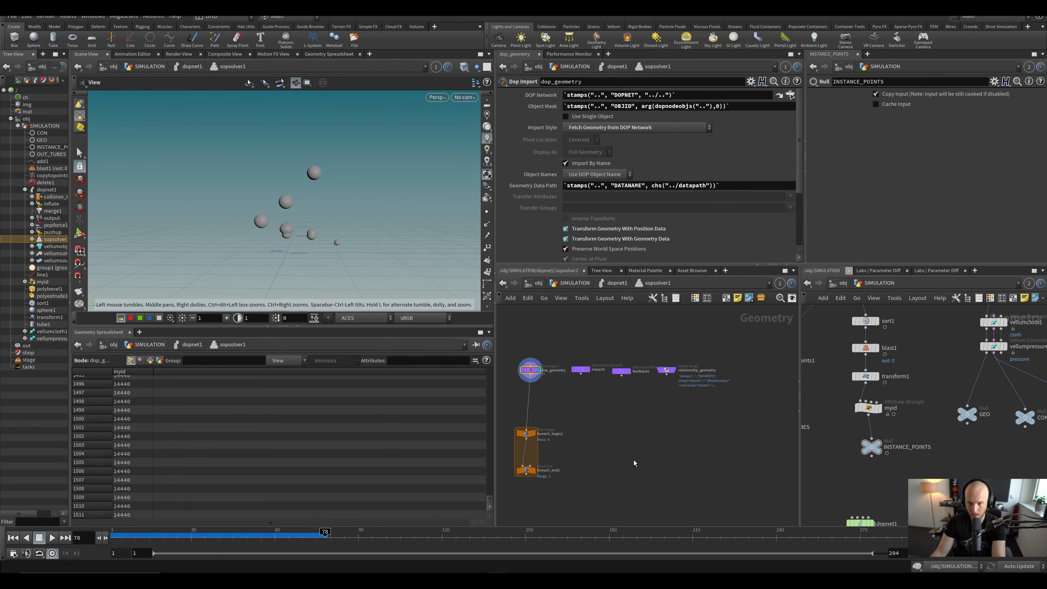
Step: Display foreach_end1 and set its Piece Elements to Points and Piece Attribute to myid, saving the scene
scroll(595, 424, up, 3)
key(ctrl+s)
middle_drag(595, 425, 610, 429)
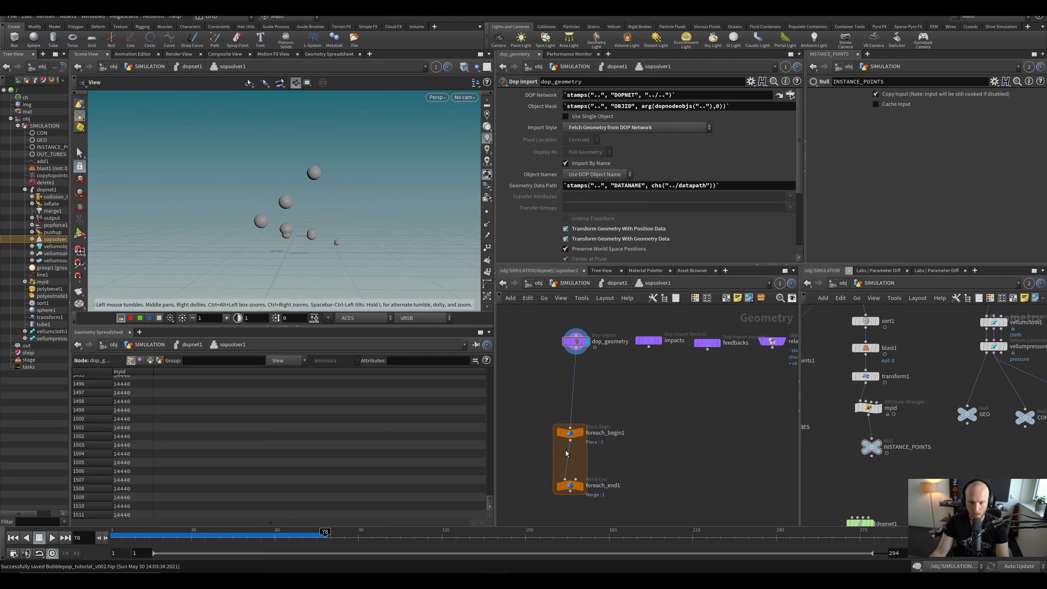
click(584, 473)
click(570, 487)
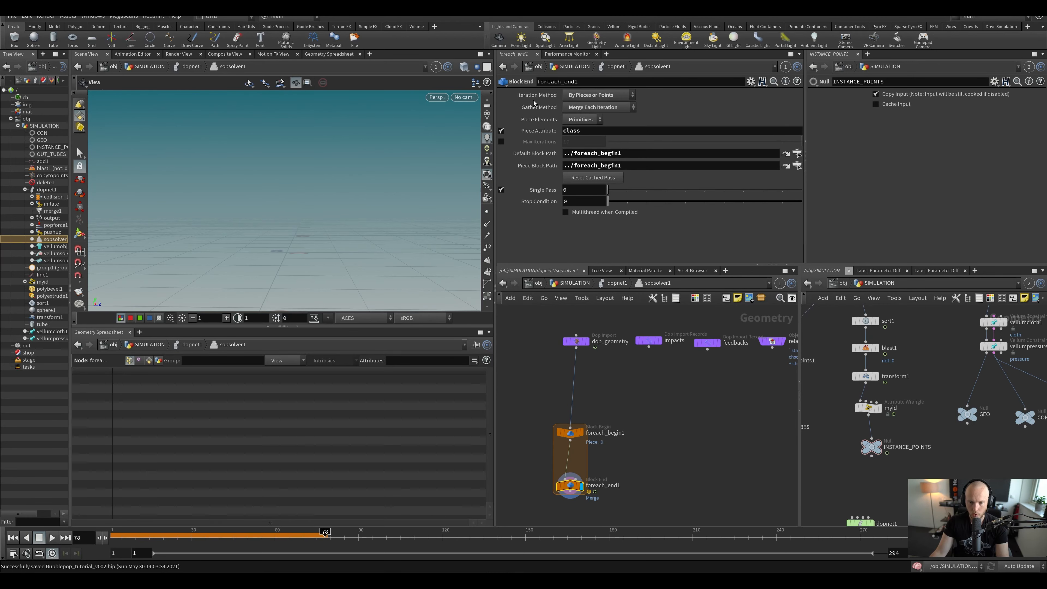
double_click(575, 130)
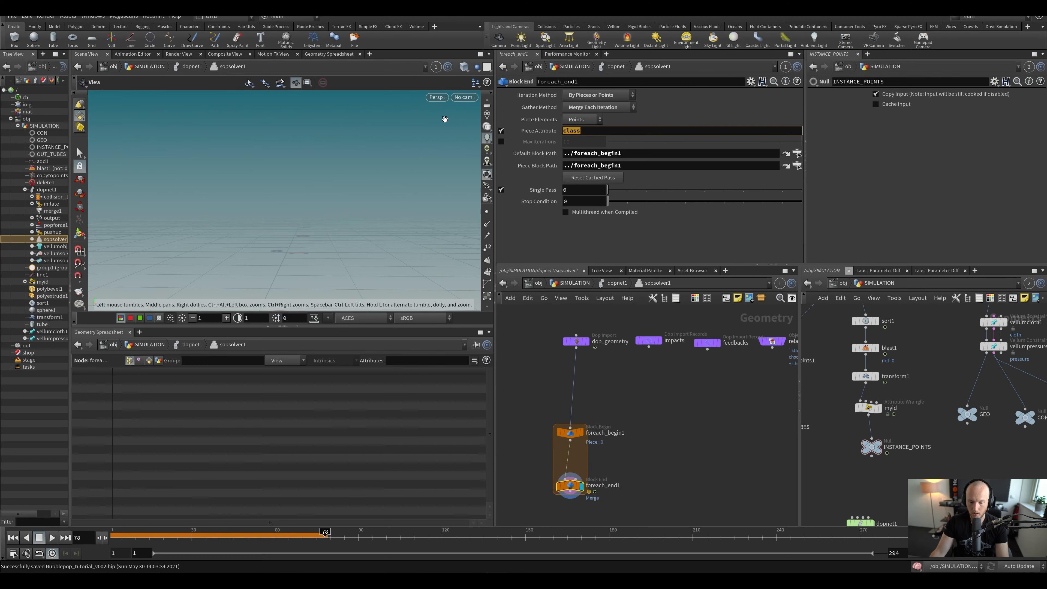
text(myid)
key(Return)
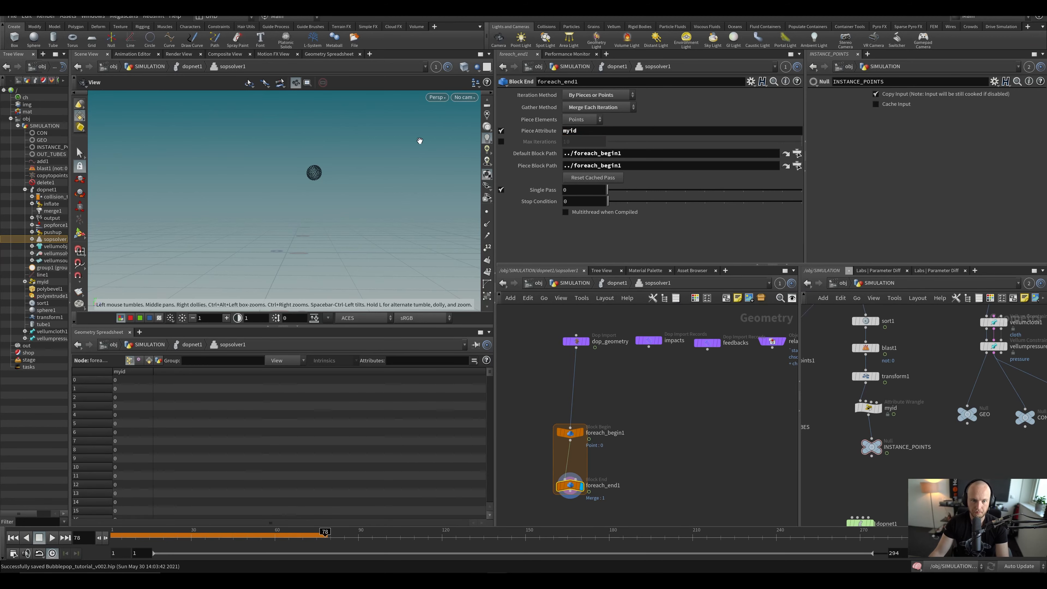
right_drag(420, 140, 249, 159)
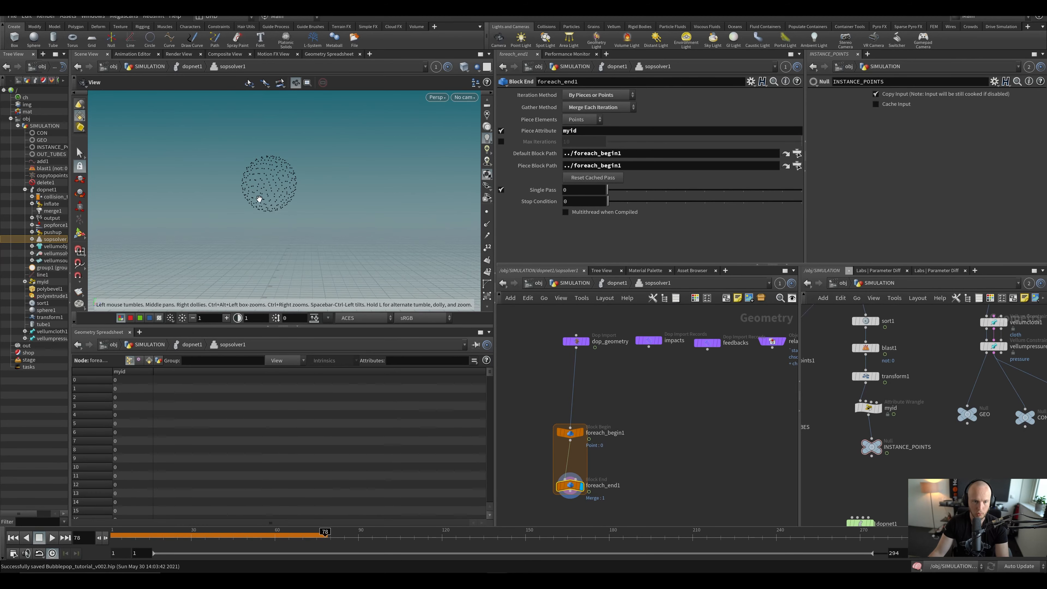
middle_drag(258, 200, 302, 159)
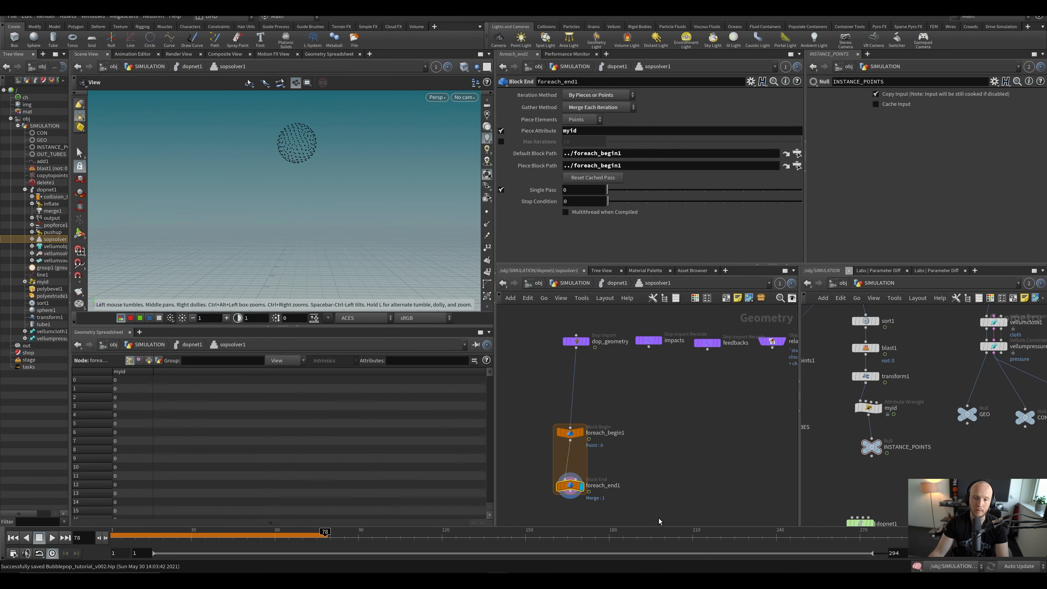
Step: Insert a Blast node between foreach_begin1 and foreach_end1
middle_drag(658, 522, 660, 492)
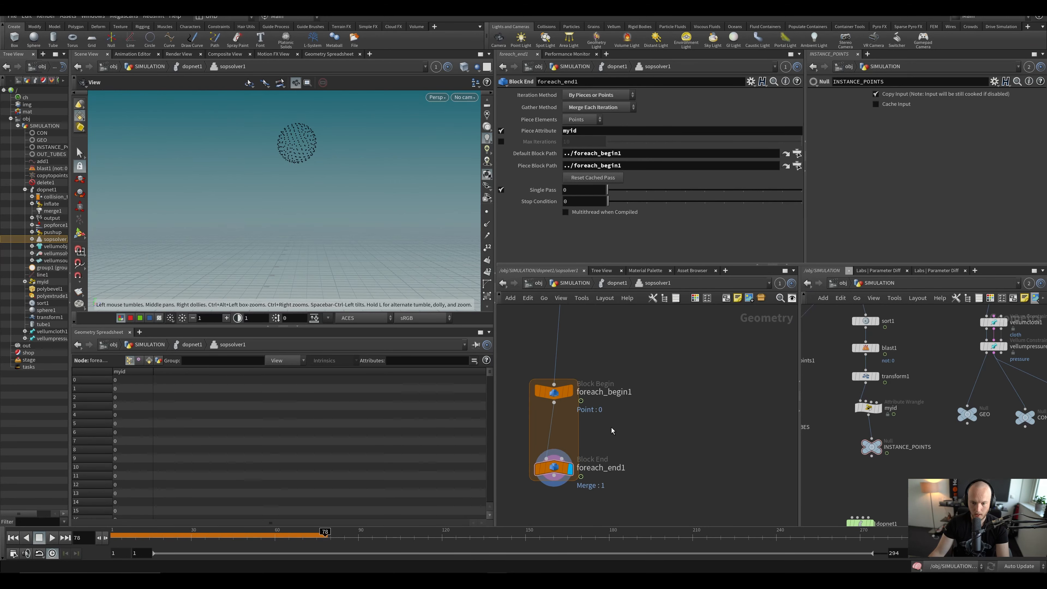
middle_drag(591, 430, 600, 386)
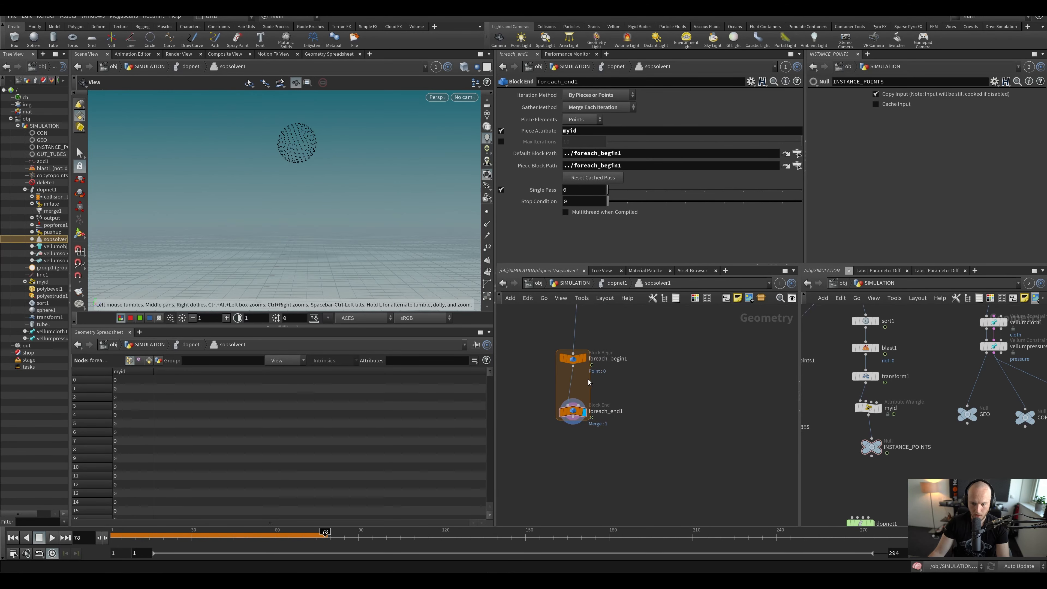
key(Tab)
text(bl)
key(Return)
click(585, 392)
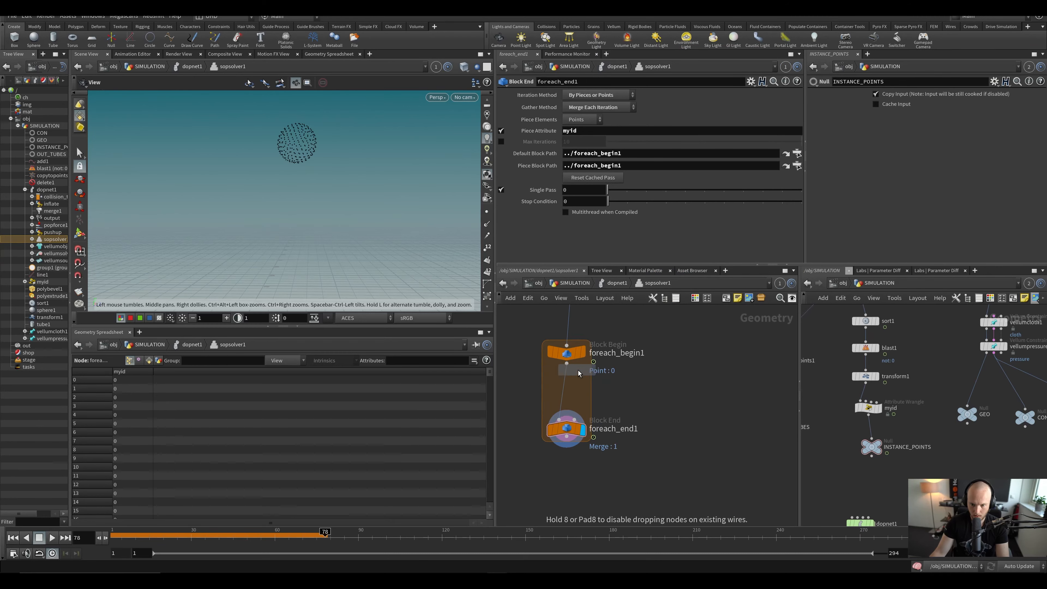
Step: Set blast1's group to 0, enable Delete Non Selected, and display the node
click(593, 95)
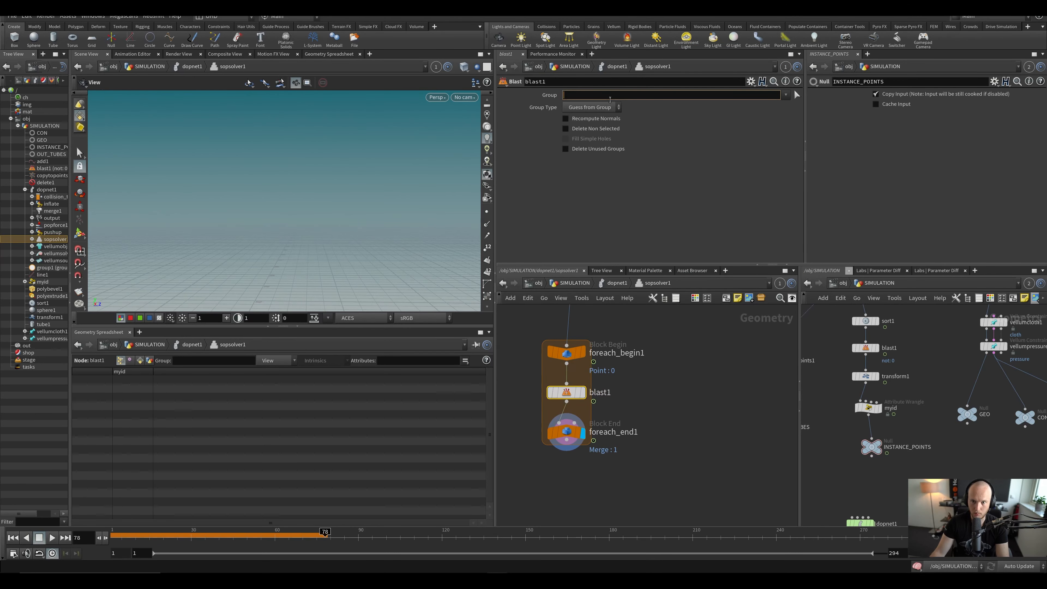
text(0)
key(Return)
click(582, 392)
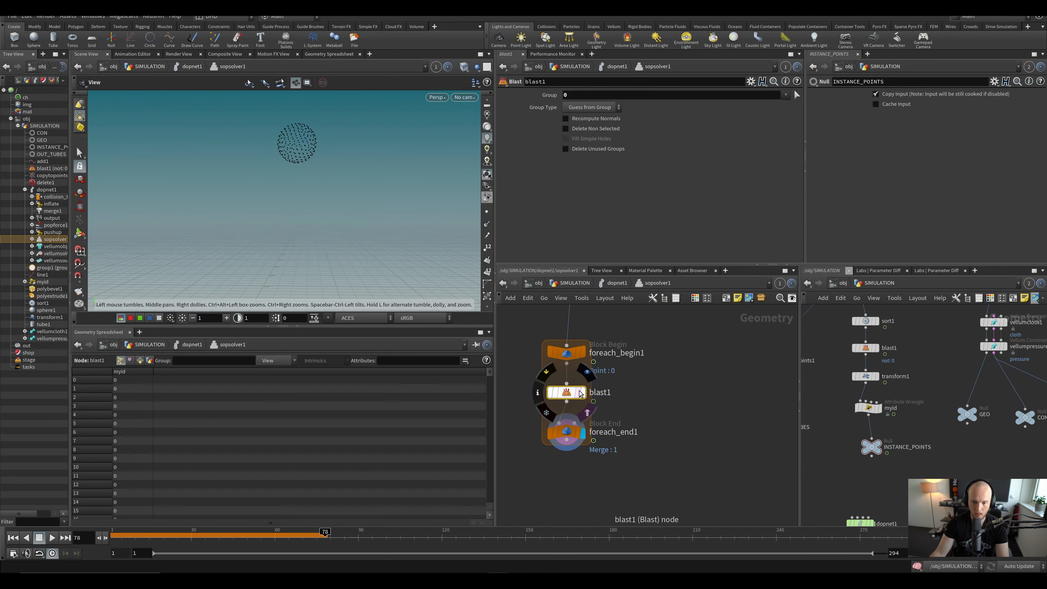
click(576, 128)
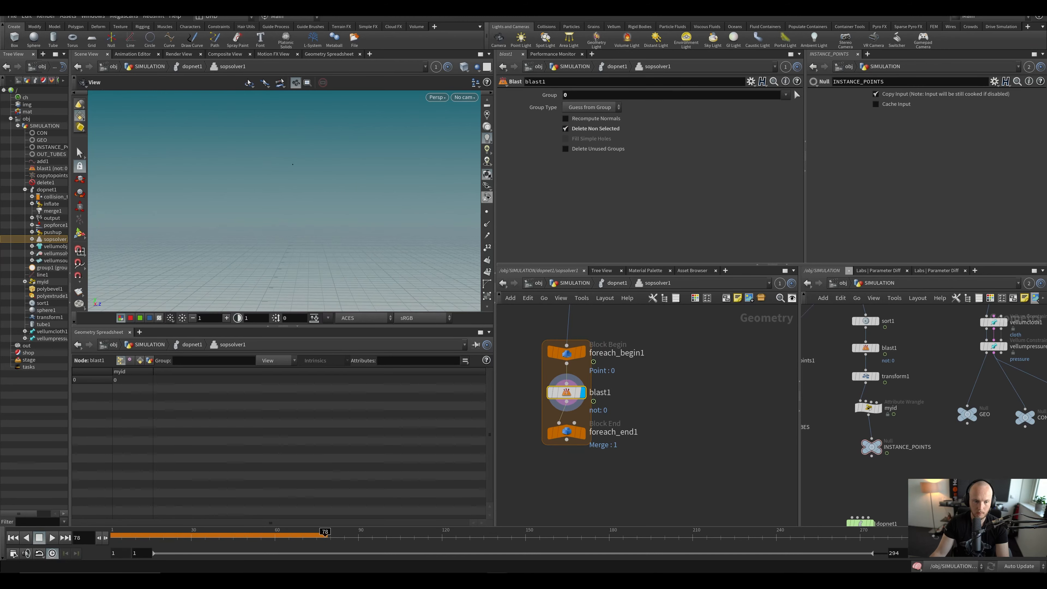
Step: At frame 33, display foreach_end1, turn off its Single Pass option, and save the scene
mouse_move(196, 535)
mouse_down()
mouse_move(211, 539)
mouse_move(200, 538)
mouse_up()
click(582, 432)
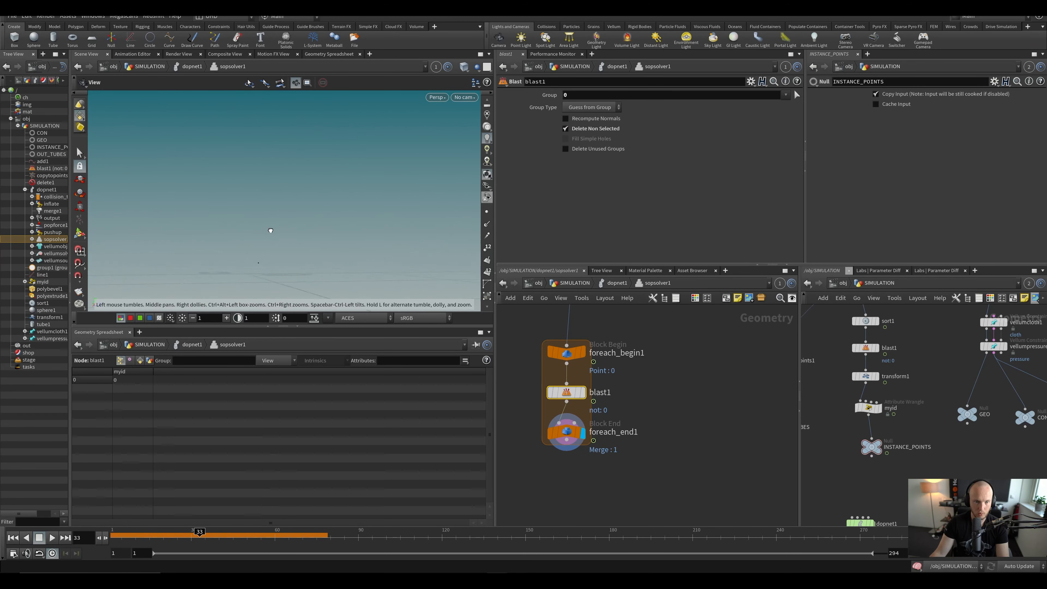
click(566, 432)
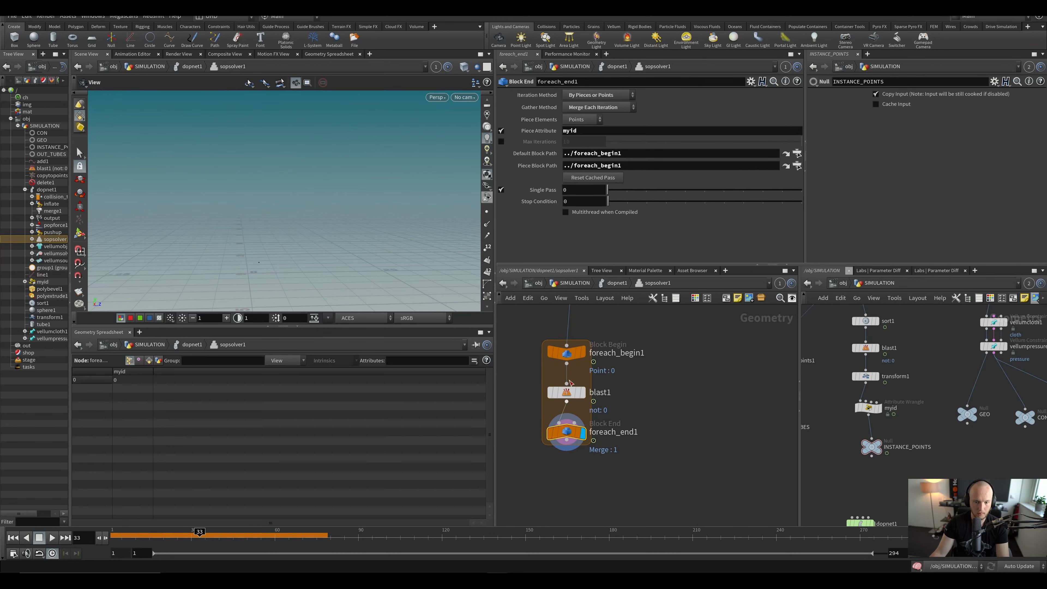
click(501, 190)
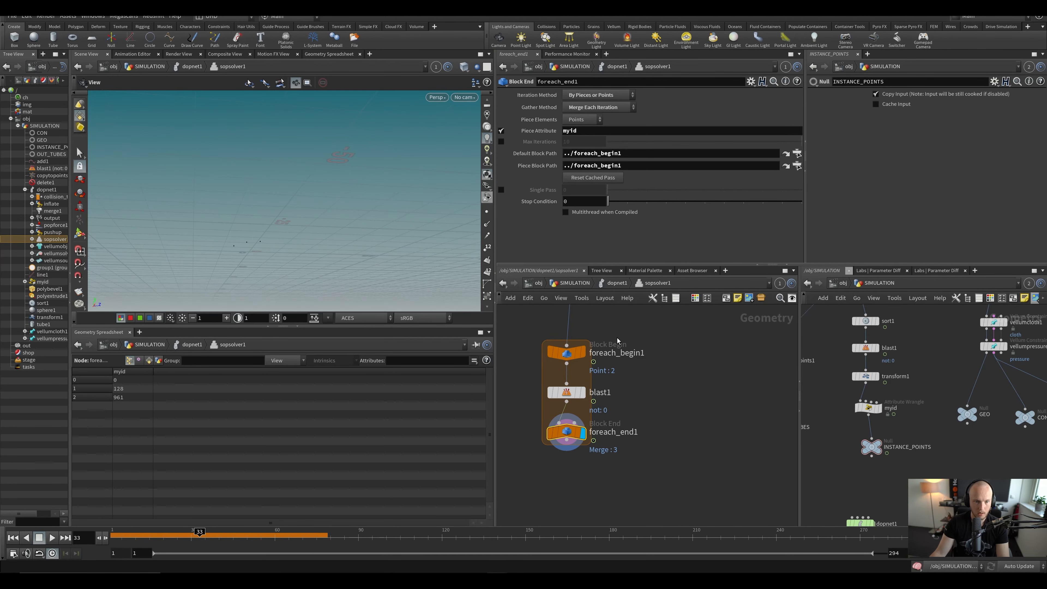
key(ctrl+s)
Step: Space out the loop nodes and insert a Sort node between foreach_begin1 and blast1
scroll(634, 338, down, 4)
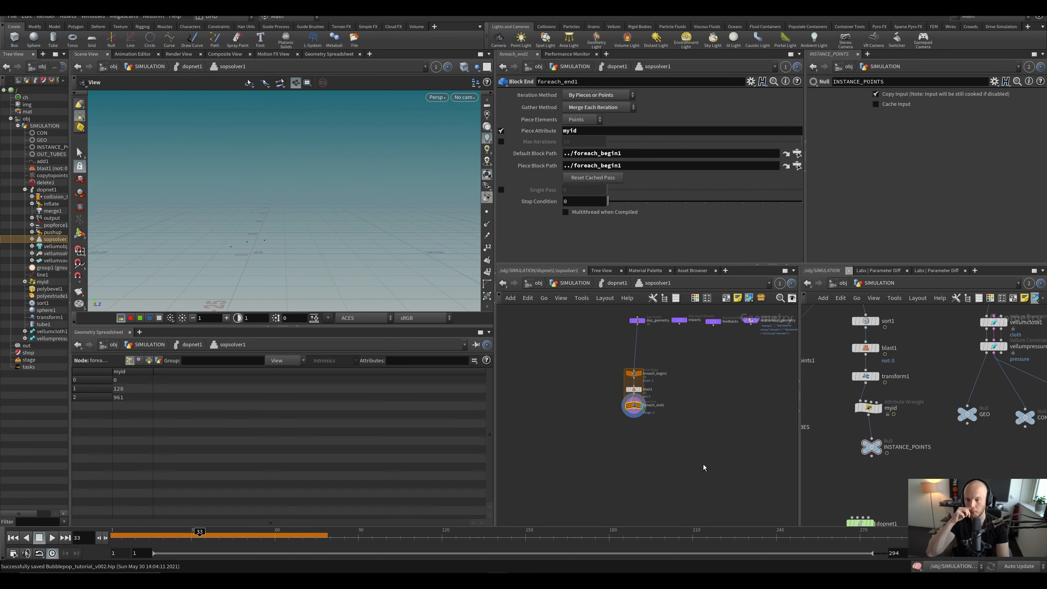
scroll(703, 464, up, 3)
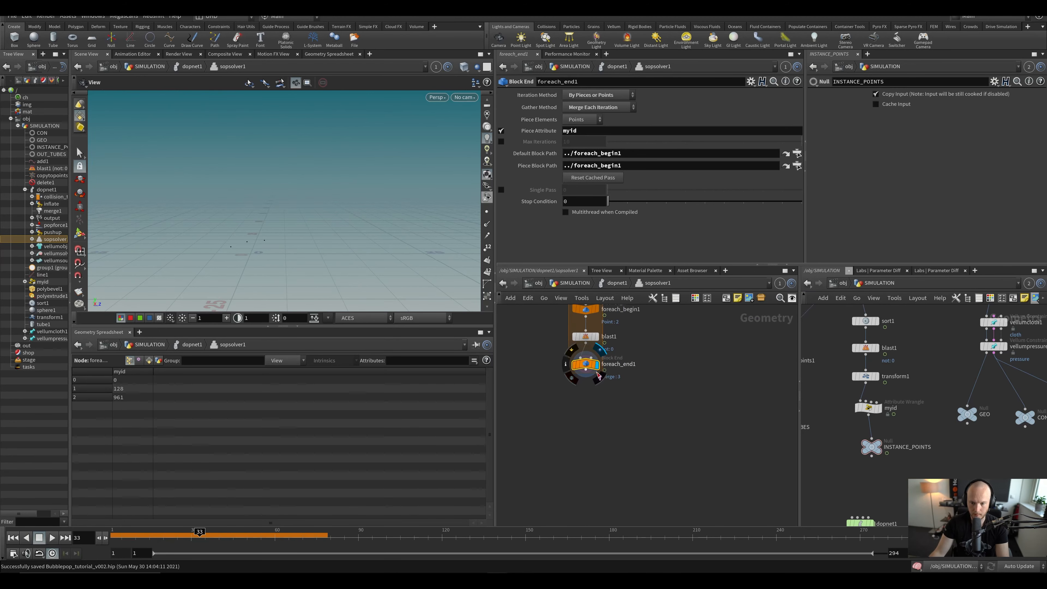
drag(587, 366, 596, 407)
drag(586, 342, 583, 366)
scroll(583, 365, up, 3)
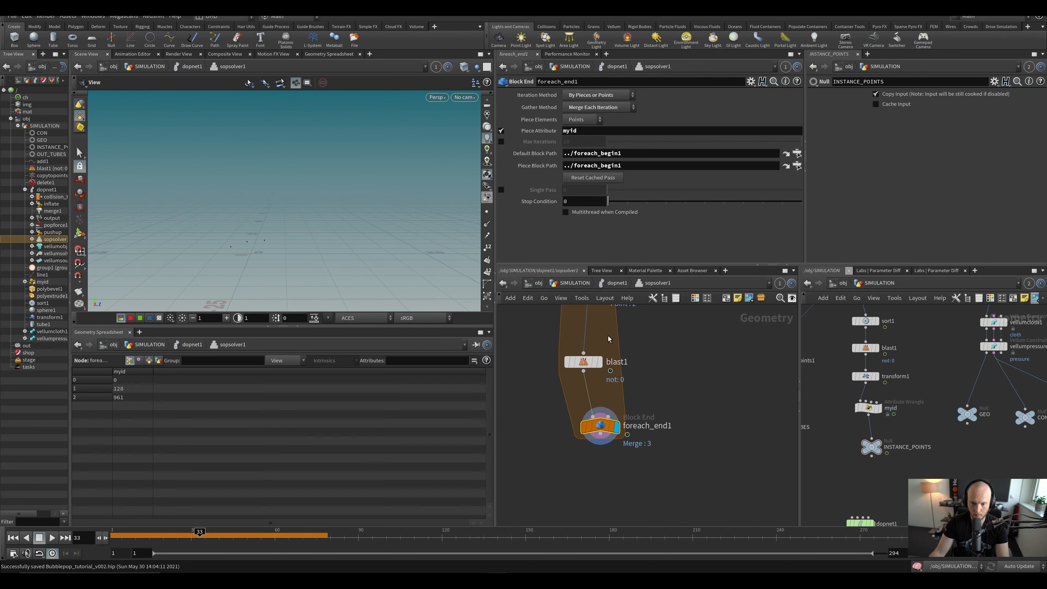
key(Tab)
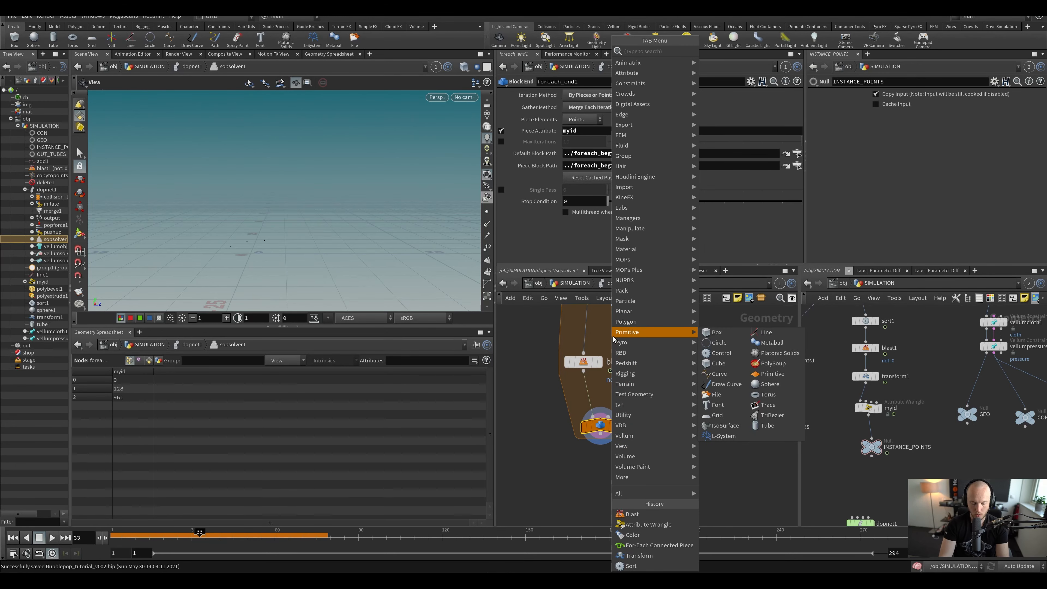
text(sort)
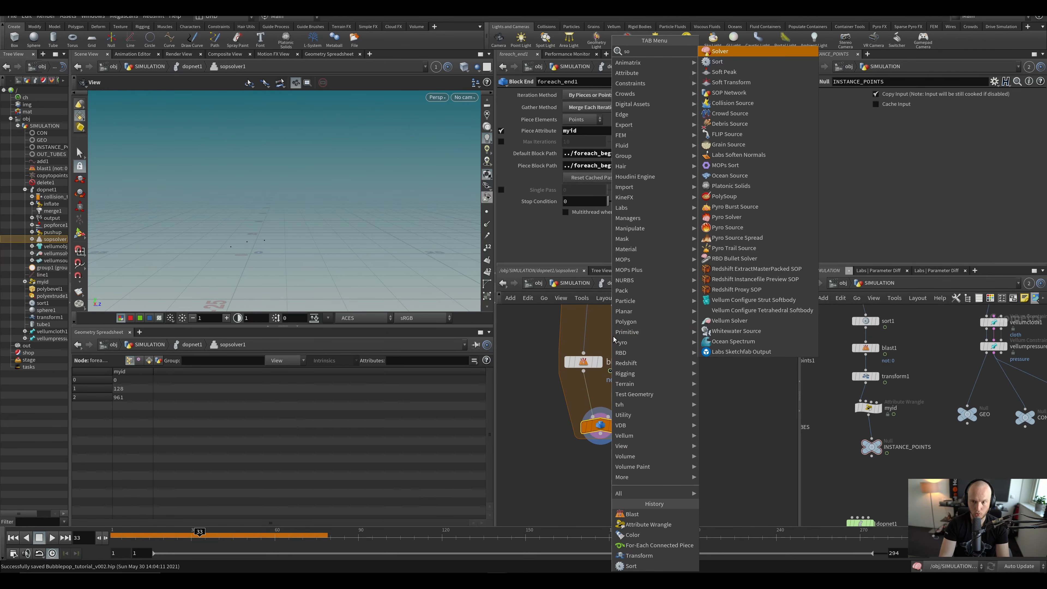
key(Return)
click(601, 316)
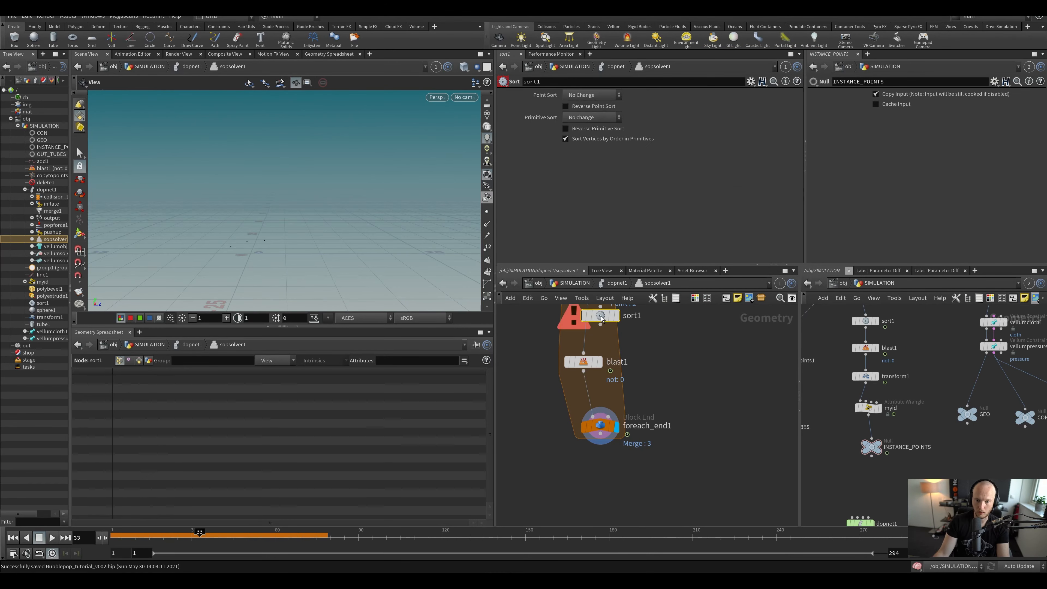
drag(601, 316, 591, 326)
Step: Set sort1's Point Sort to Random with $F as the Seed
click(595, 95)
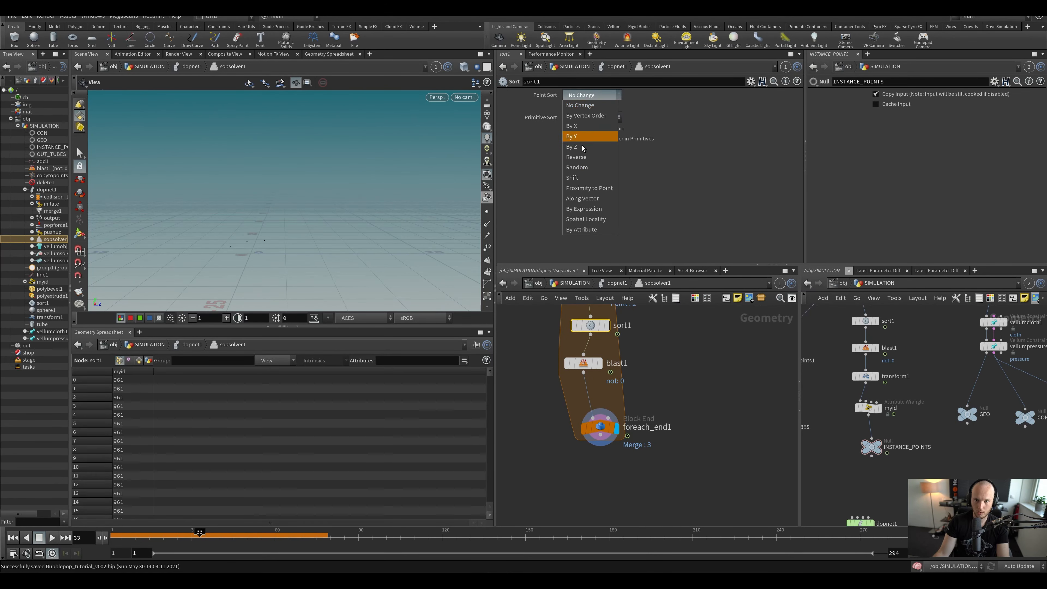
click(593, 168)
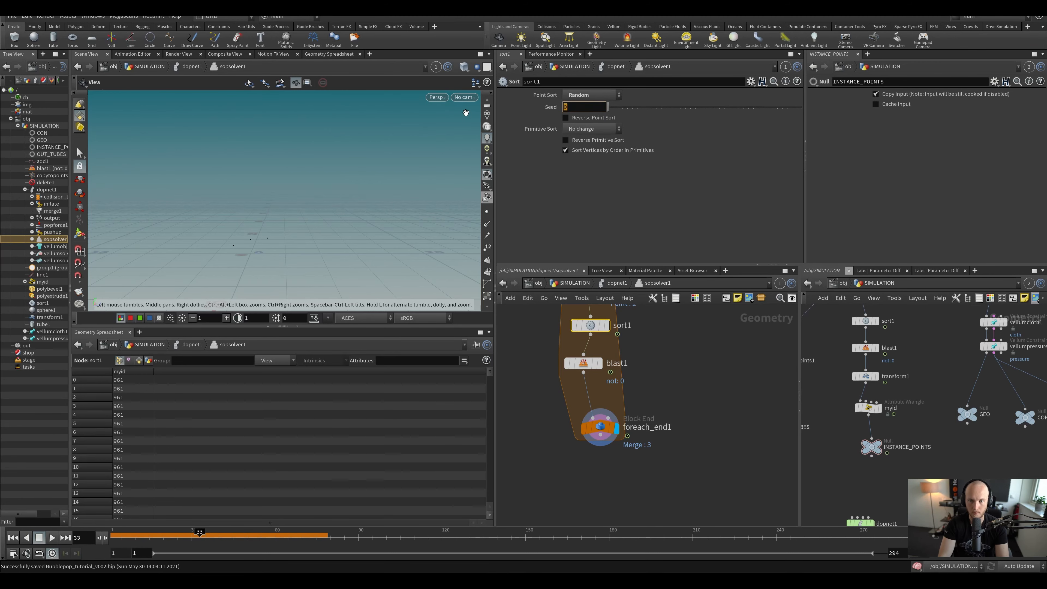
click(581, 107)
text($F)
key(Return)
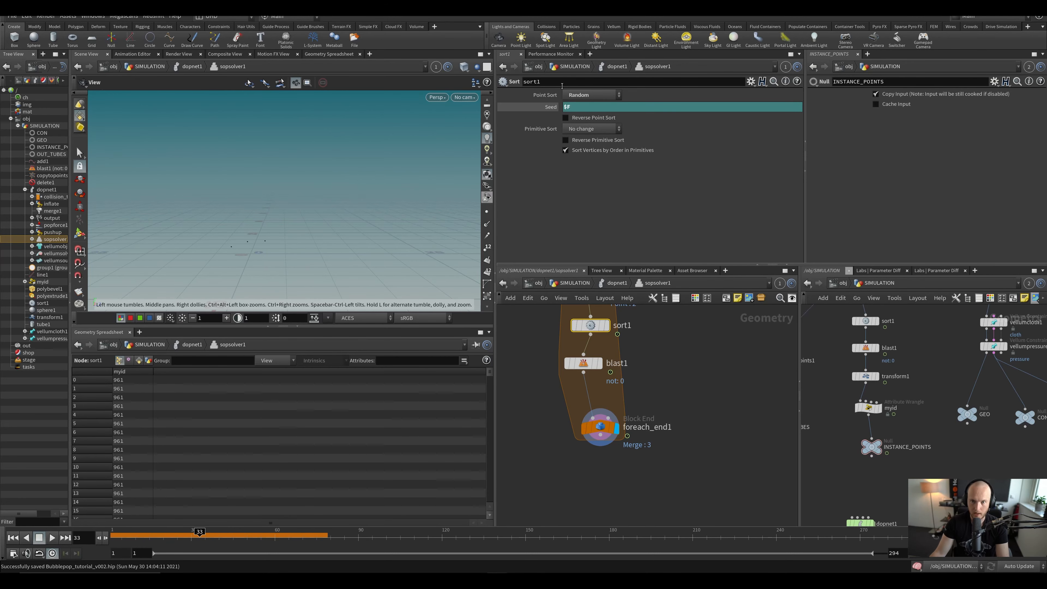
Step: Move to frame 65 to check how sort1's seed evaluates, and save the scene
drag(198, 541, 291, 542)
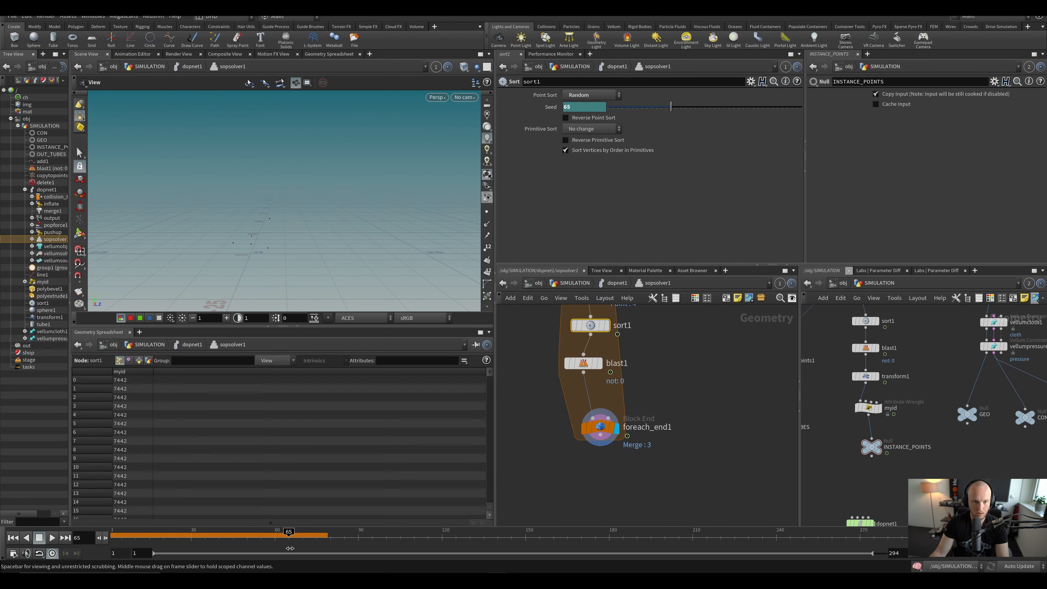
click(544, 106)
scroll(713, 392, down, 3)
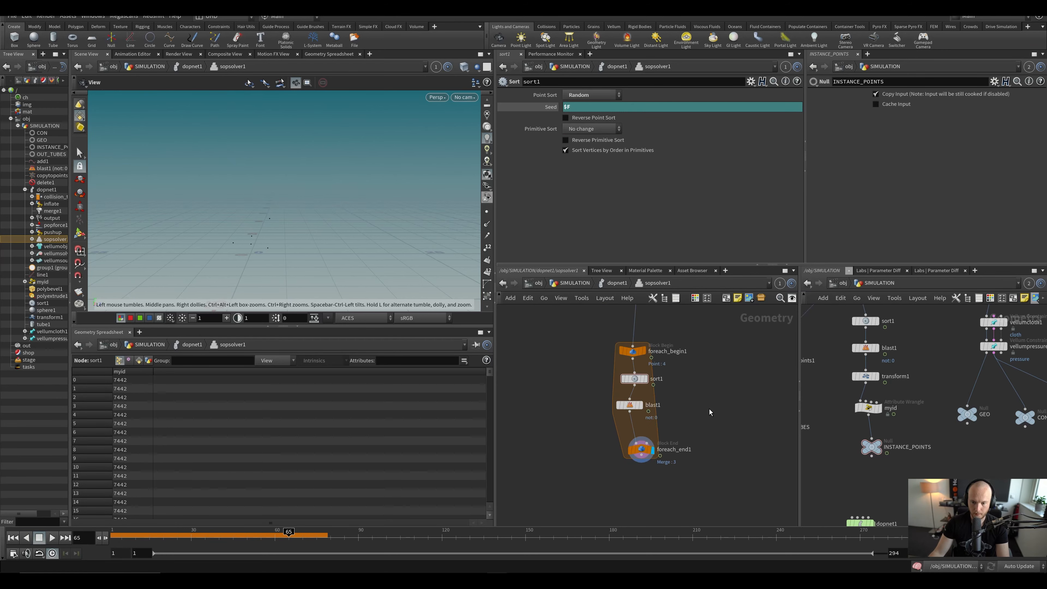
key(ctrl+s)
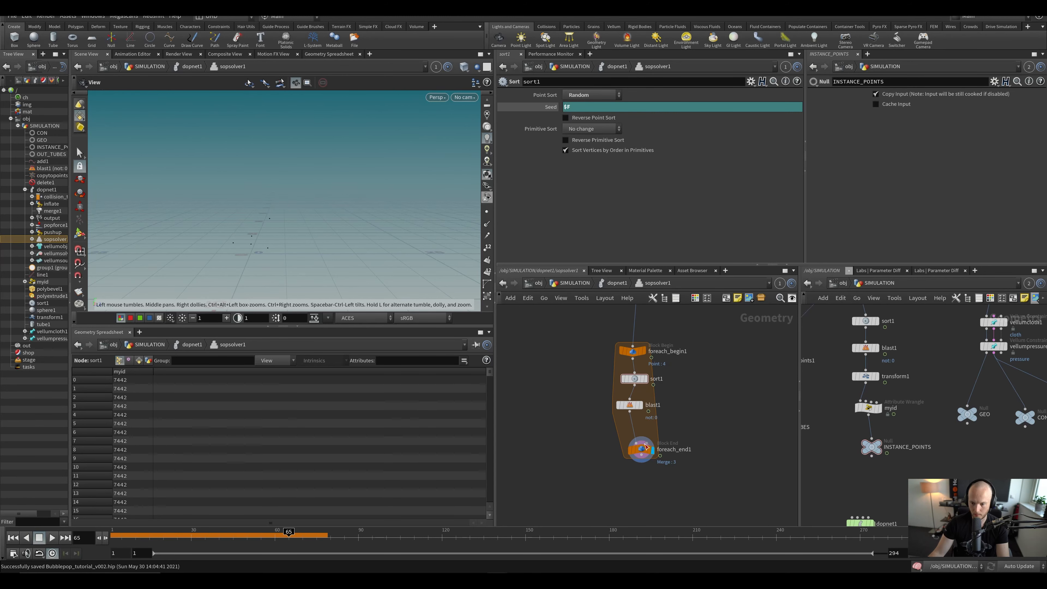
Step: Line up the for-each loop nodes vertically, leaving a gap between blast1 and foreach_end1
drag(642, 446, 630, 470)
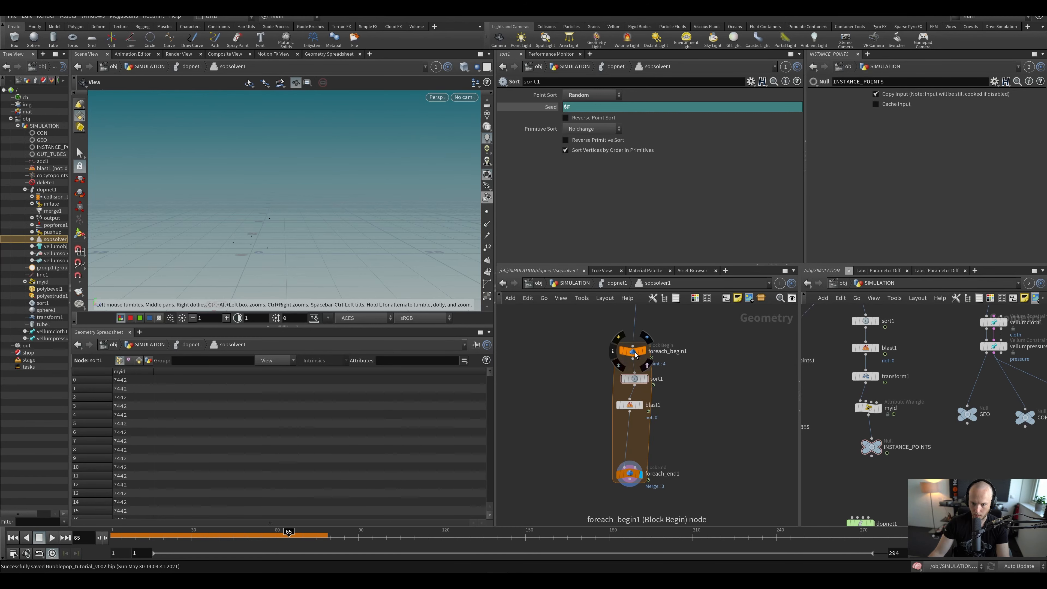
drag(633, 352, 627, 397)
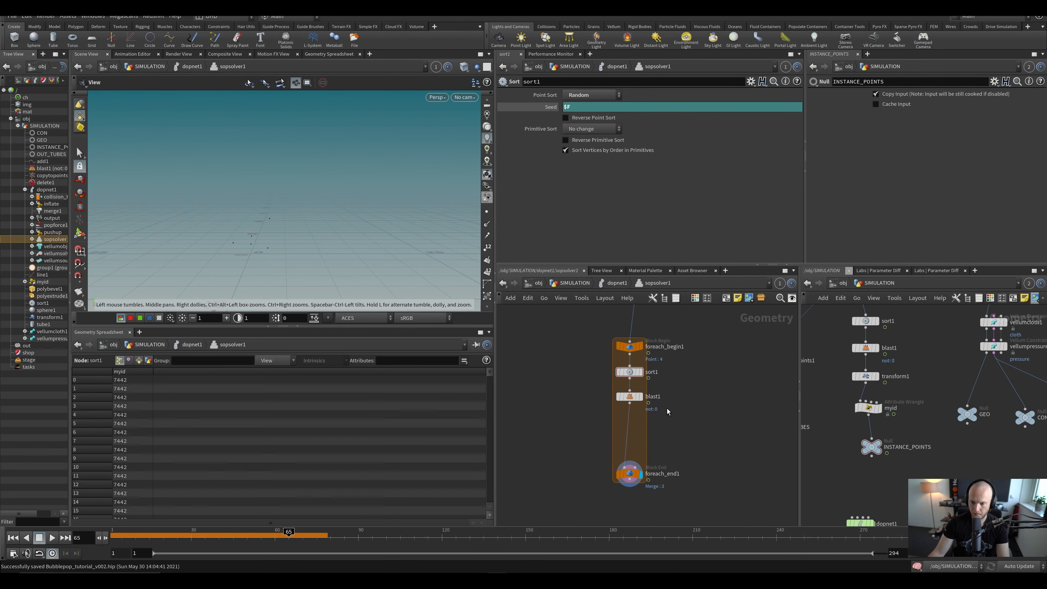
middle_drag(658, 403, 657, 391)
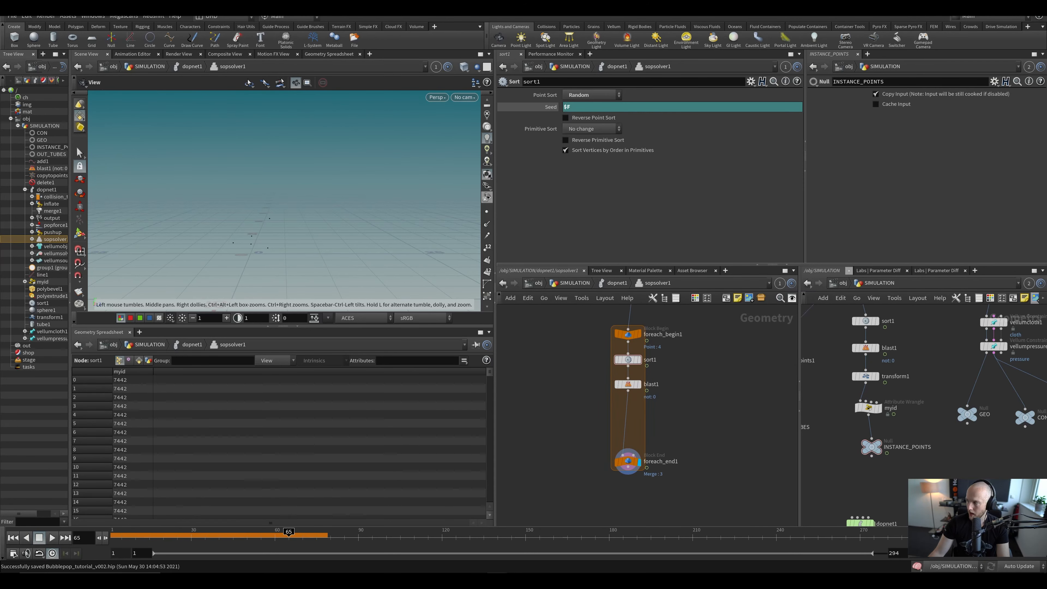
drag(282, 185, 278, 236)
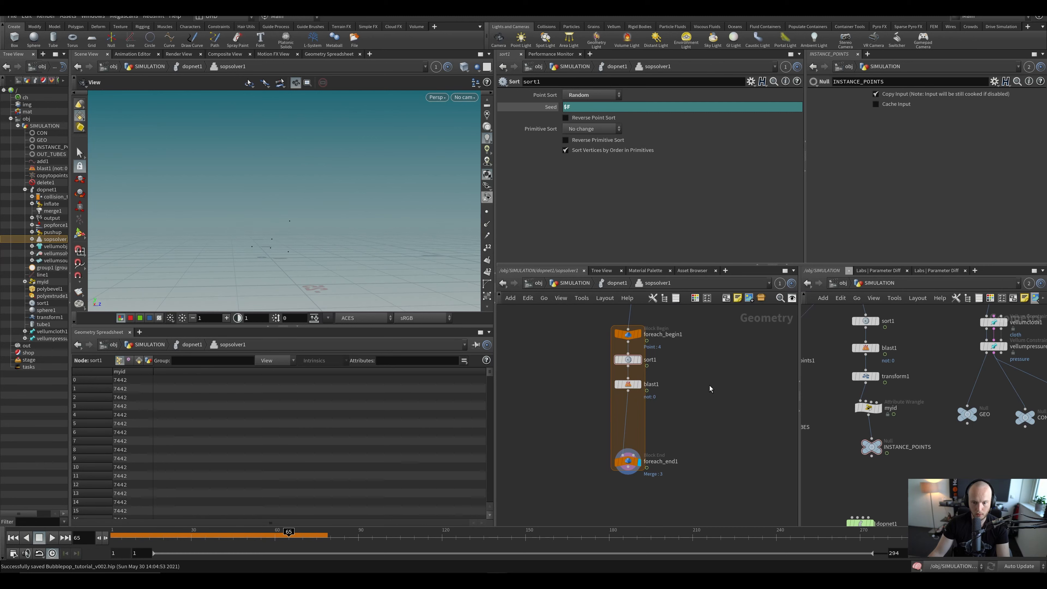
Step: Remove blast1 and insert an Attribute Wrangle between sort1 and foreach_end1
scroll(664, 413, down, 4)
middle_drag(656, 416, 607, 351)
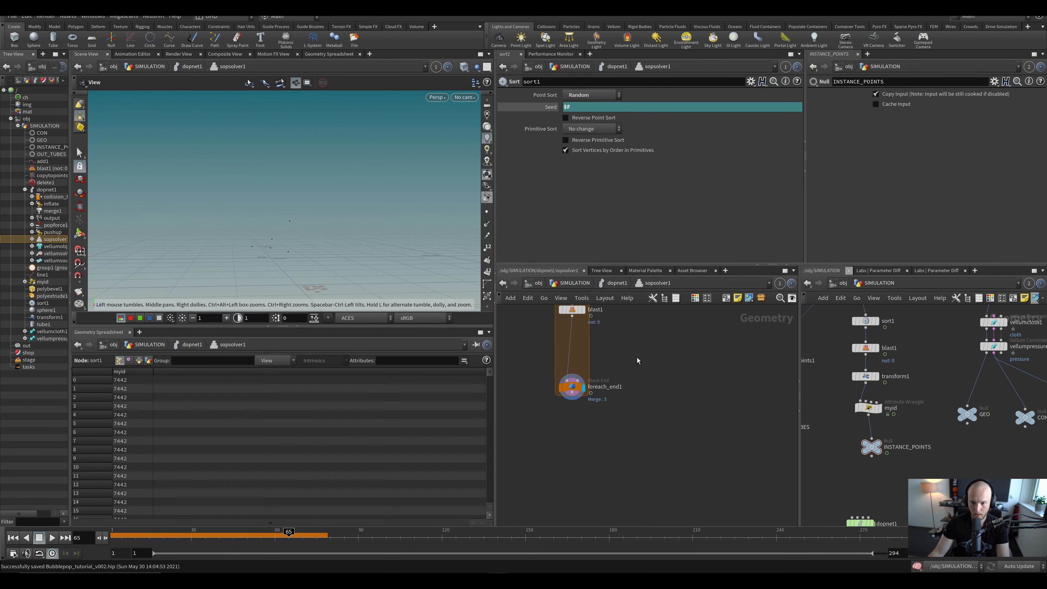
scroll(637, 358, up, 3)
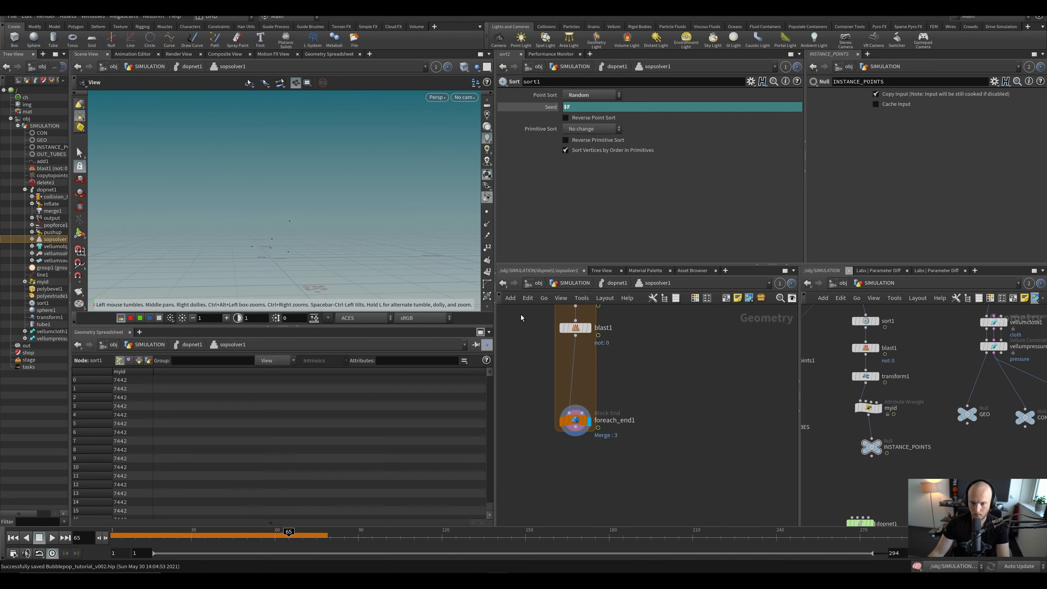
scroll(601, 363, down, 2)
click(598, 355)
key(ctrl+x)
key(Tab)
text(aw)
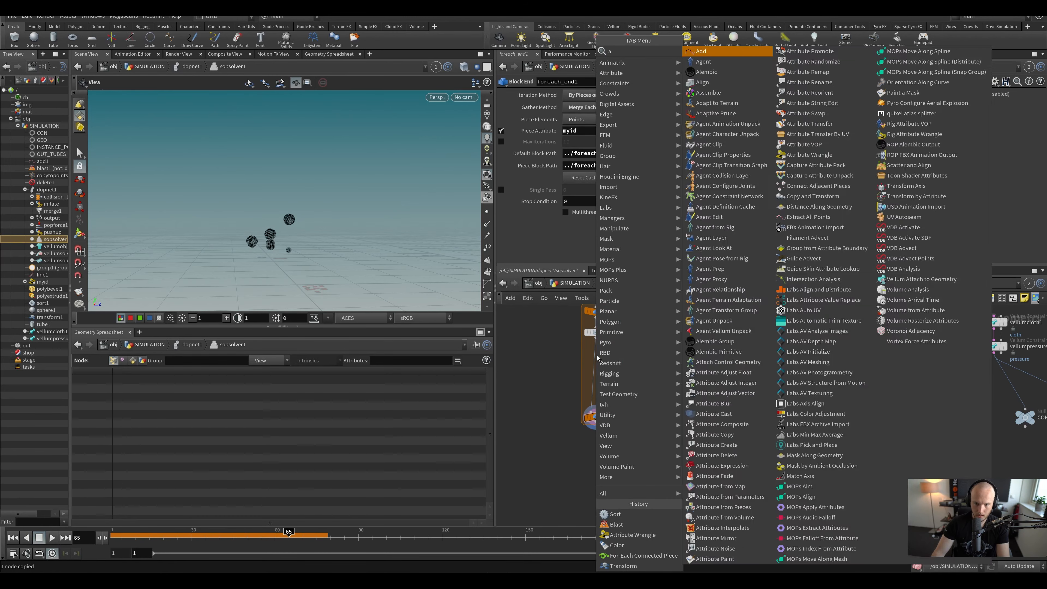
key(Return)
click(597, 358)
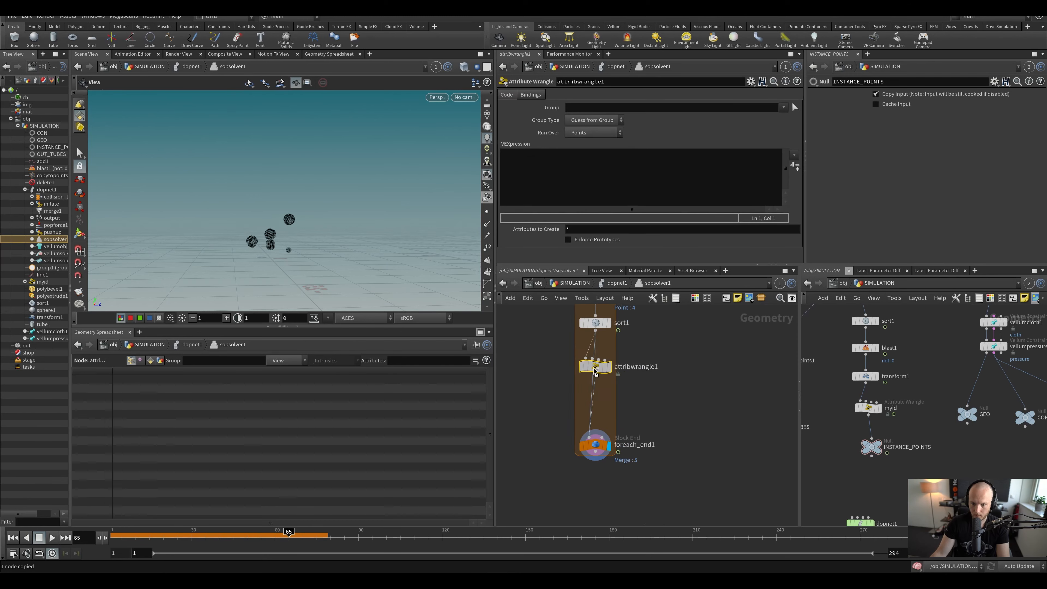
scroll(597, 359, up, 2)
click(583, 191)
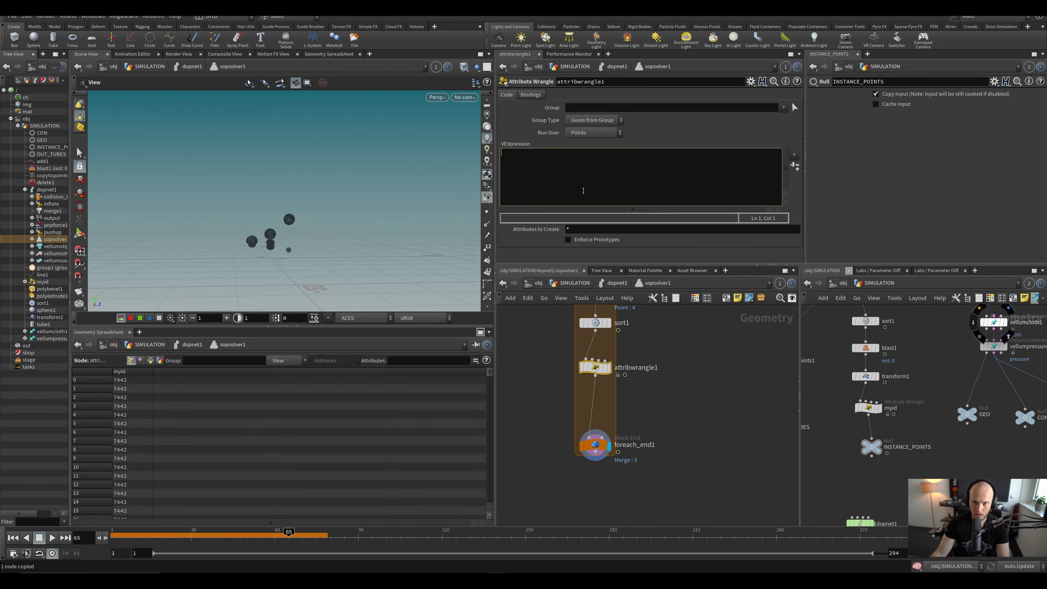
text(float r)
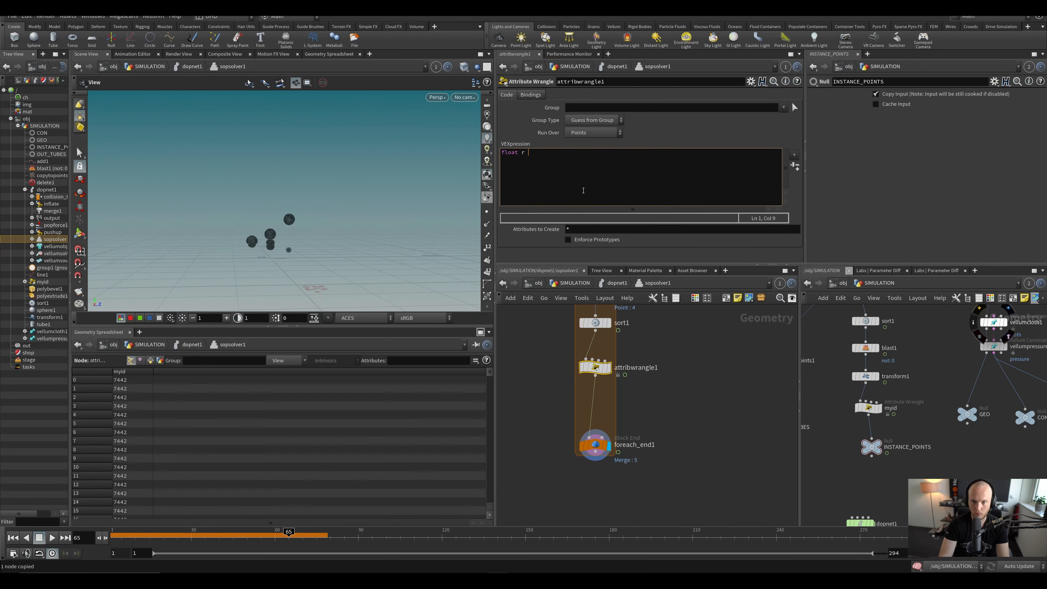
text( = rand(@pt)
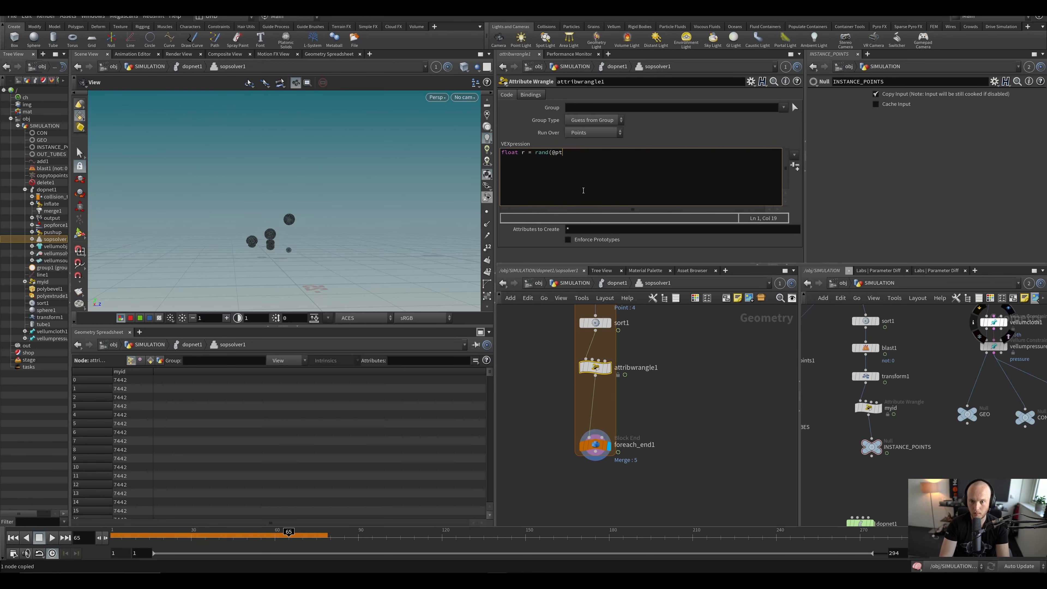
text(num);)
key(ctrl+s)
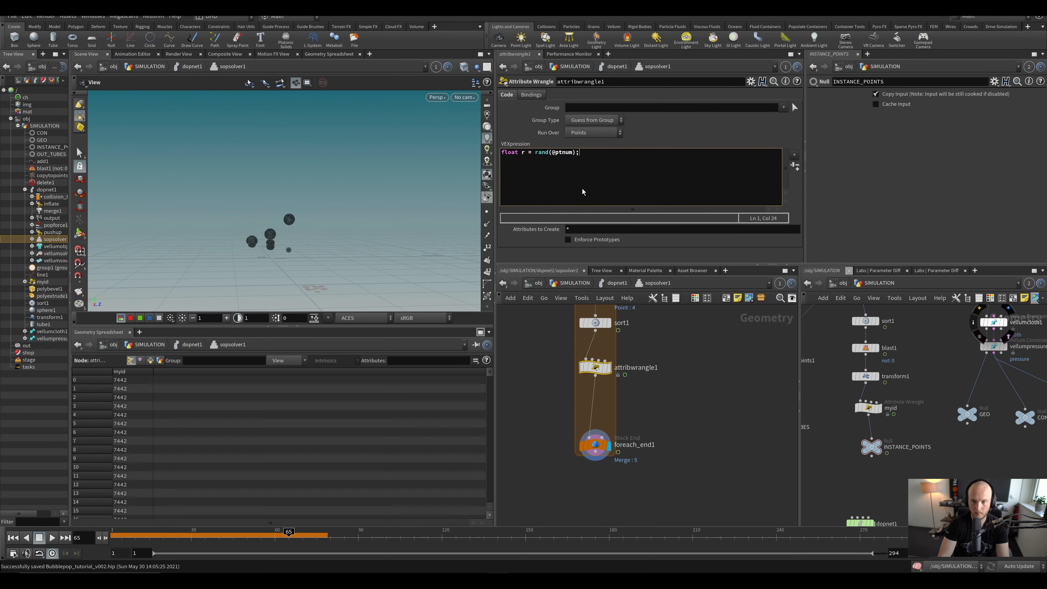
click(622, 164)
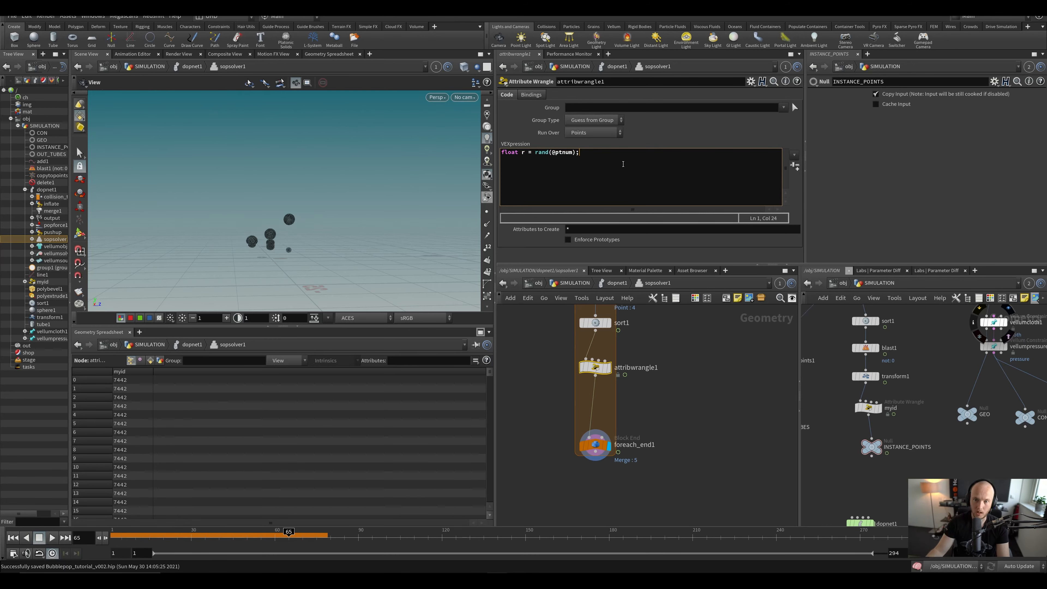
click(652, 398)
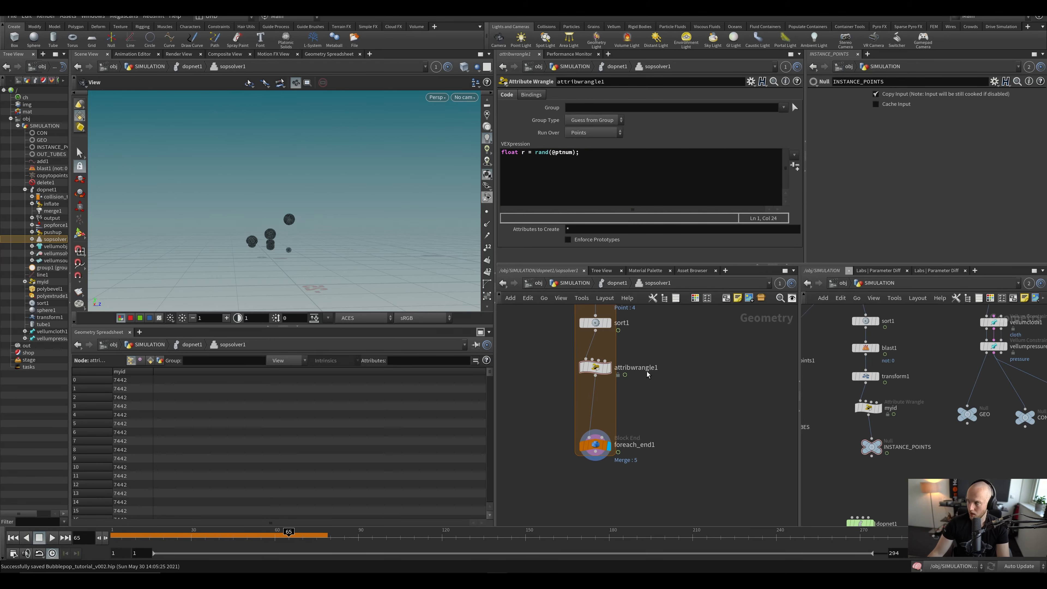
Step: Add the line float max = fit01(r, 3,9); to attribwrangle1's code and save the scene
click(628, 184)
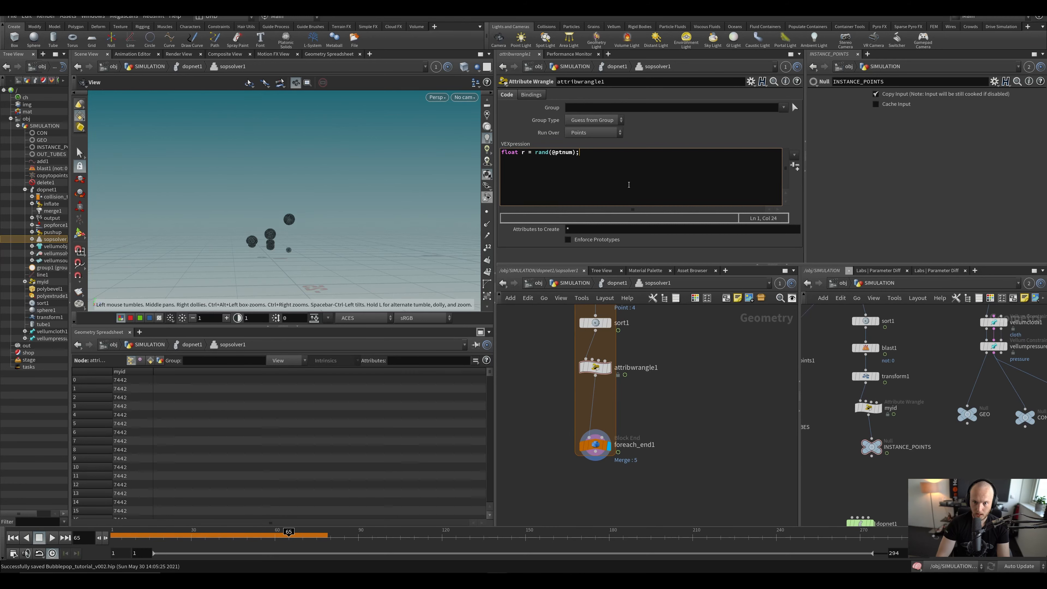
key(Return)
text(float max)
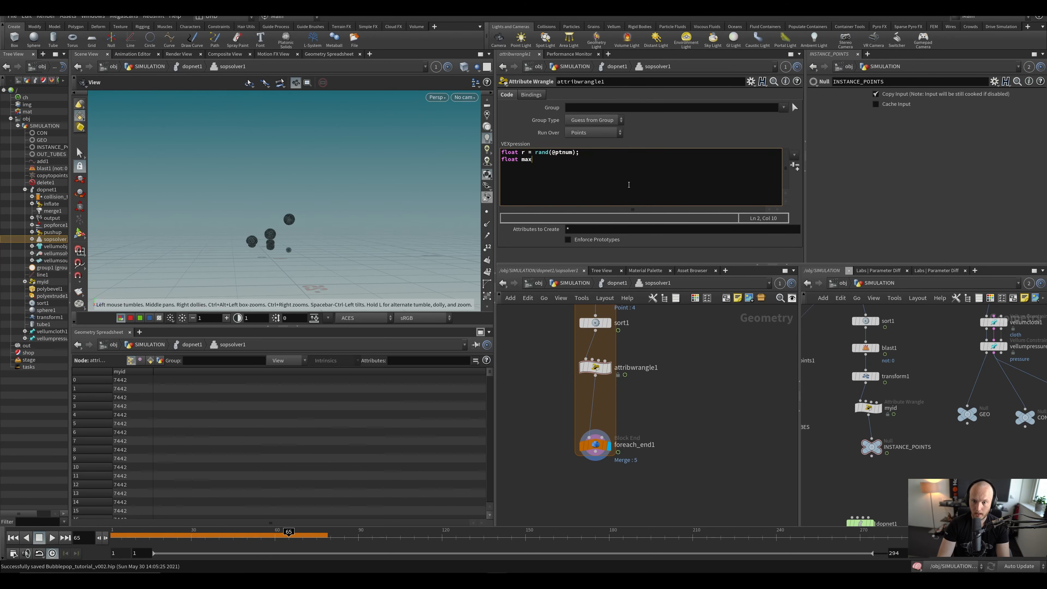
text( = fit)
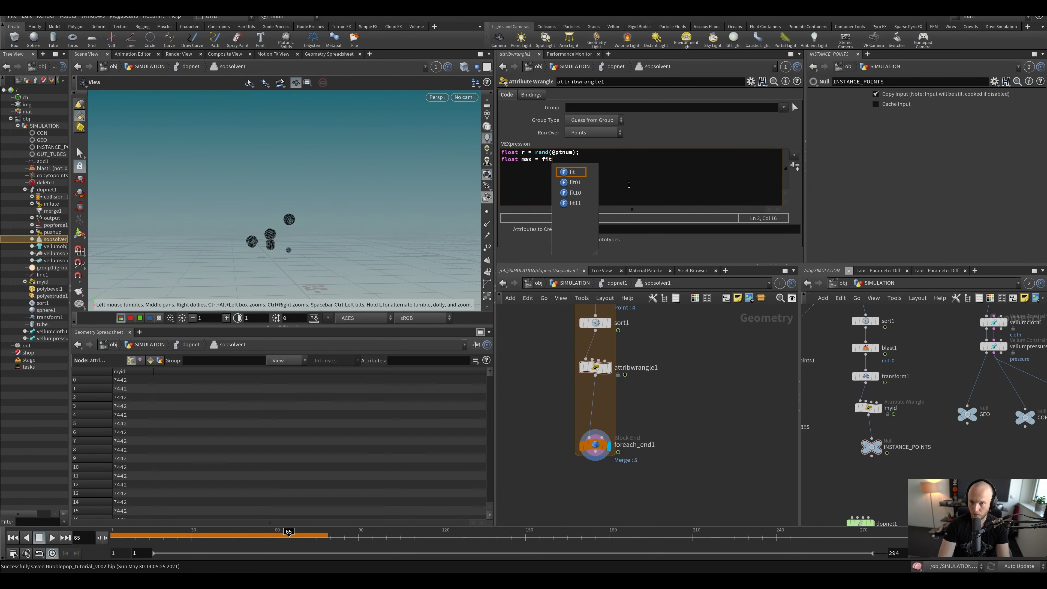
text(01()
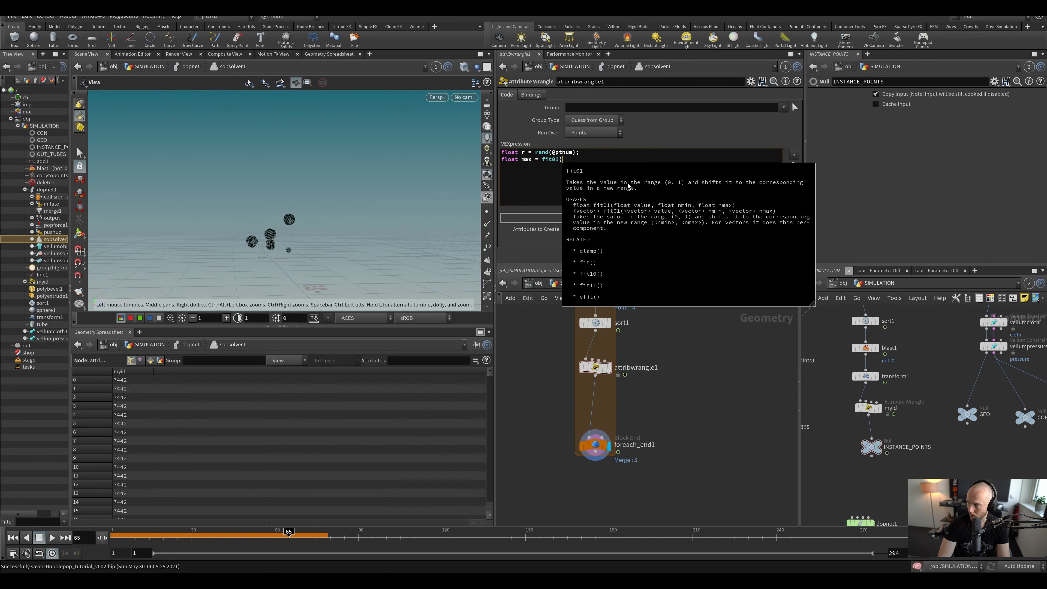
text(r, 3,9);)
key(ctrl+s)
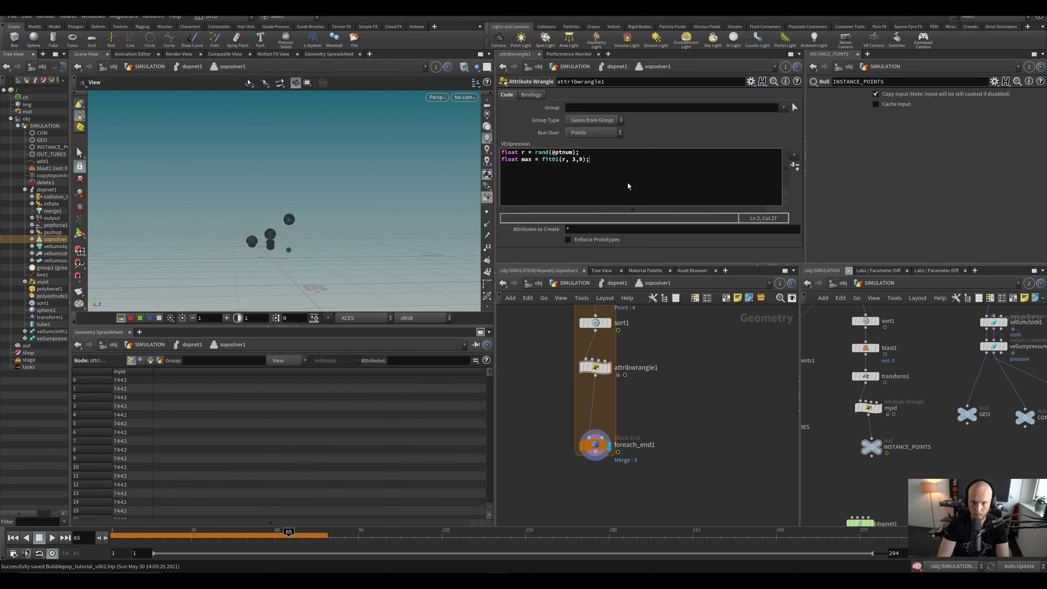
Step: Add an empty if (@P.y > max) { } block below the variable declarations in attribwrangle1
drag(518, 169, 572, 161)
click(574, 165)
click(641, 165)
key(Return)
key(Return)
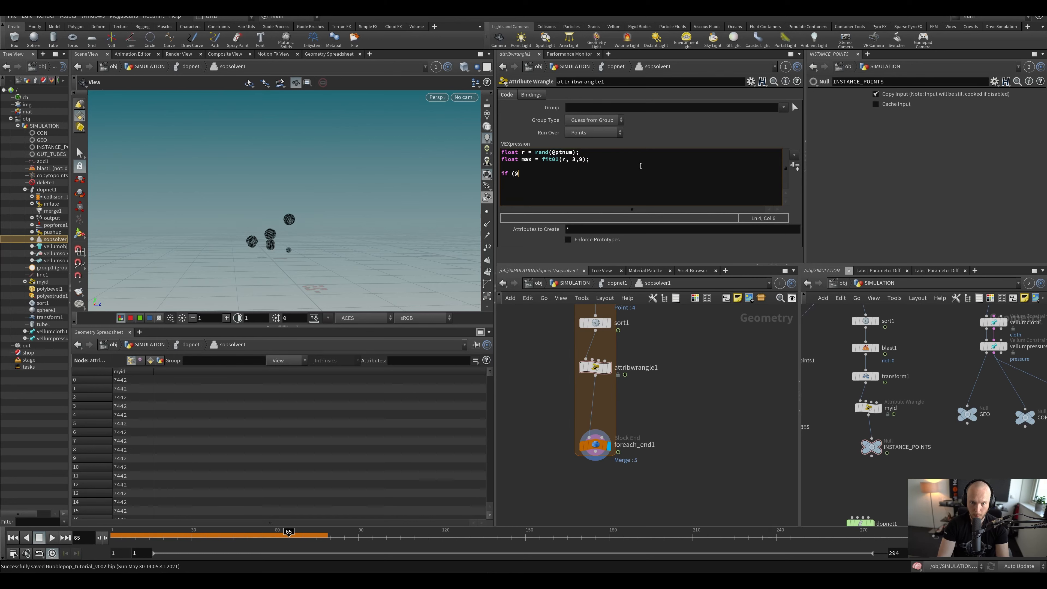
text(if (@P.)
key(BackSpace)
text(y )
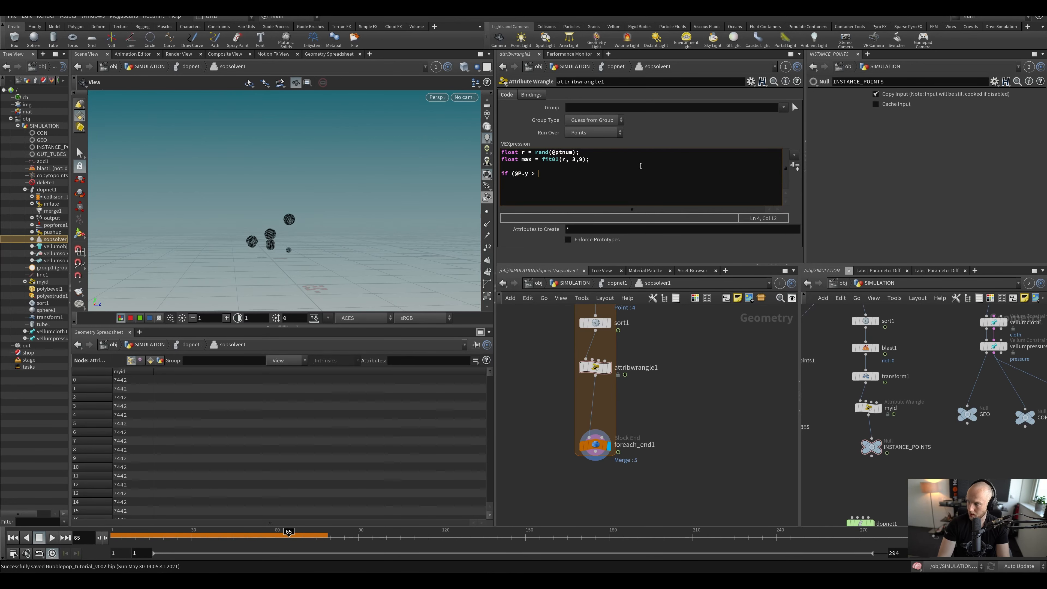
text(> max) {)
key(Return)
key(Return)
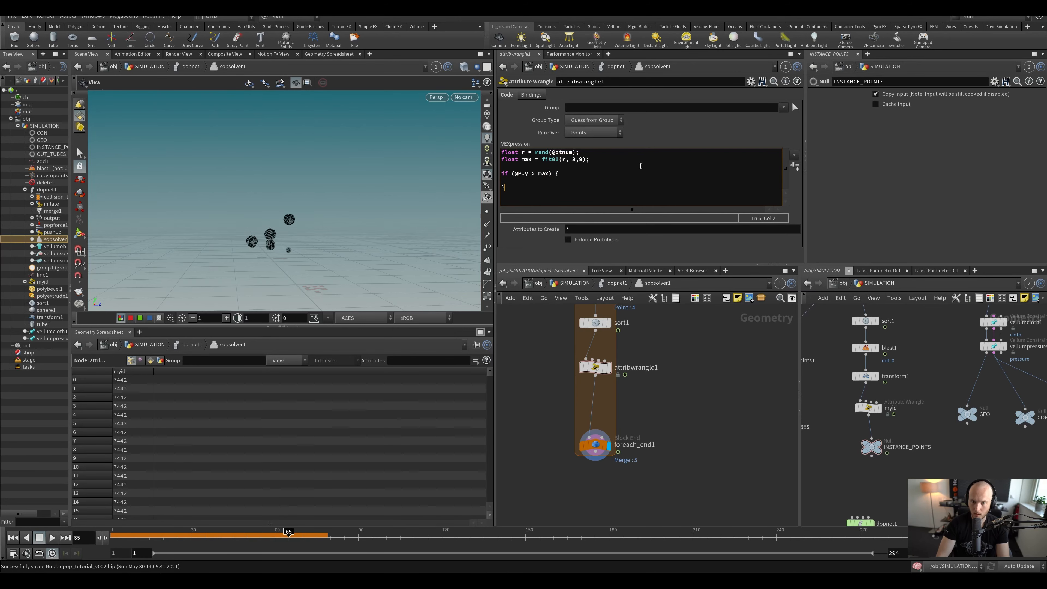
Step: Begin an indented nested if statement inside the if (@P.y > max) block
key(Up)
key(Tab)
text(if ()
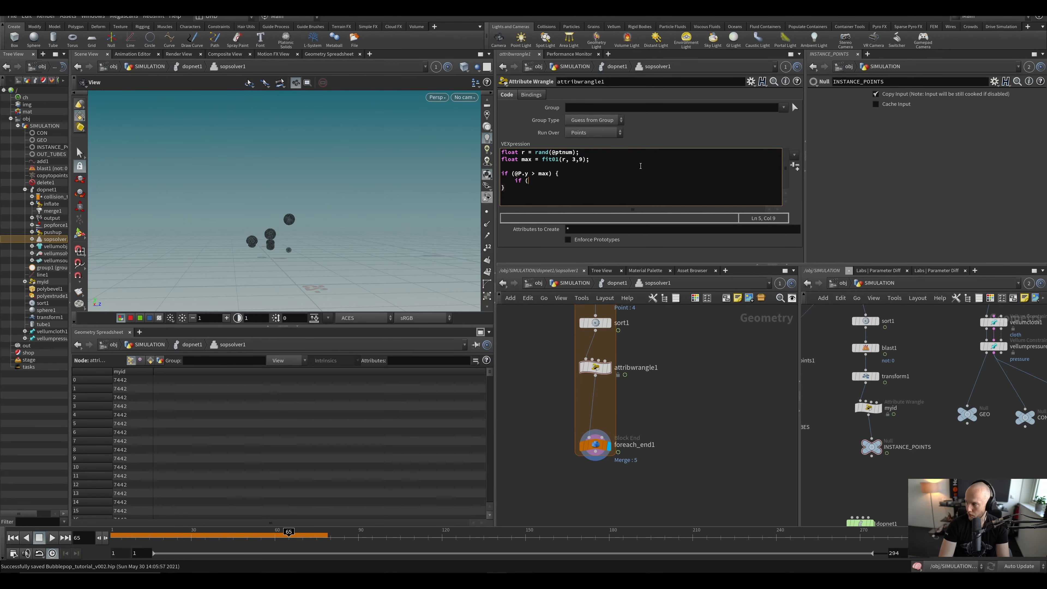
text(@ptnum ~!)
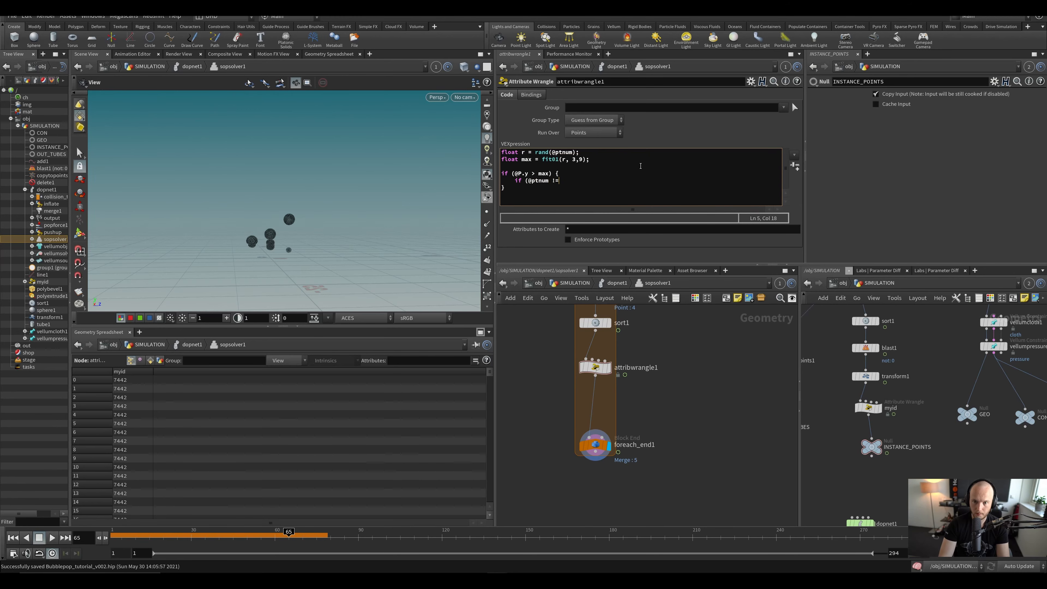
text( 0) removepoinm)
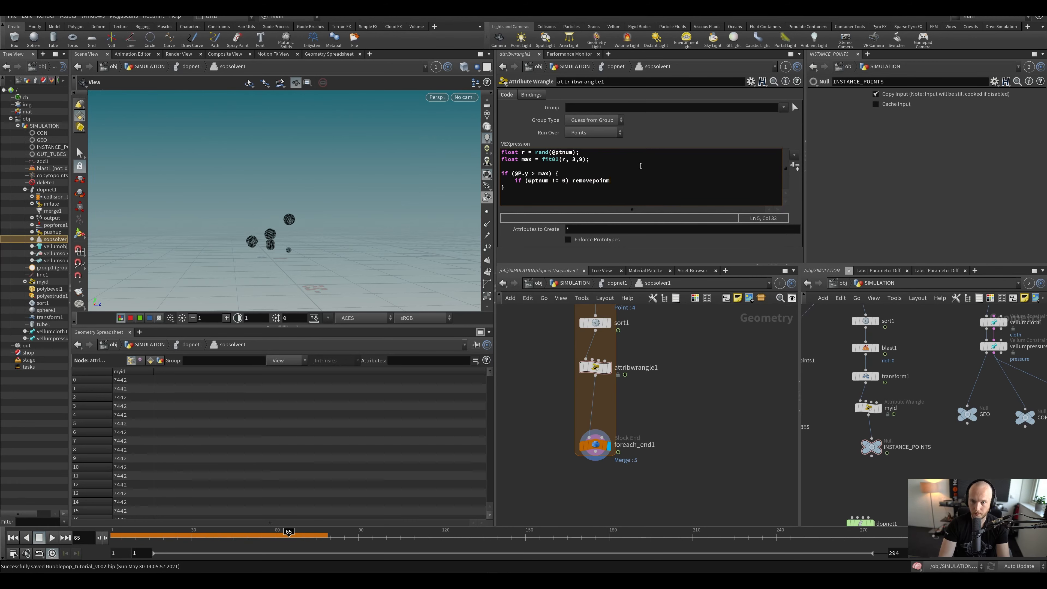
key(BackSpace)
text(t(0,@ptnum)
key(Return)
text())
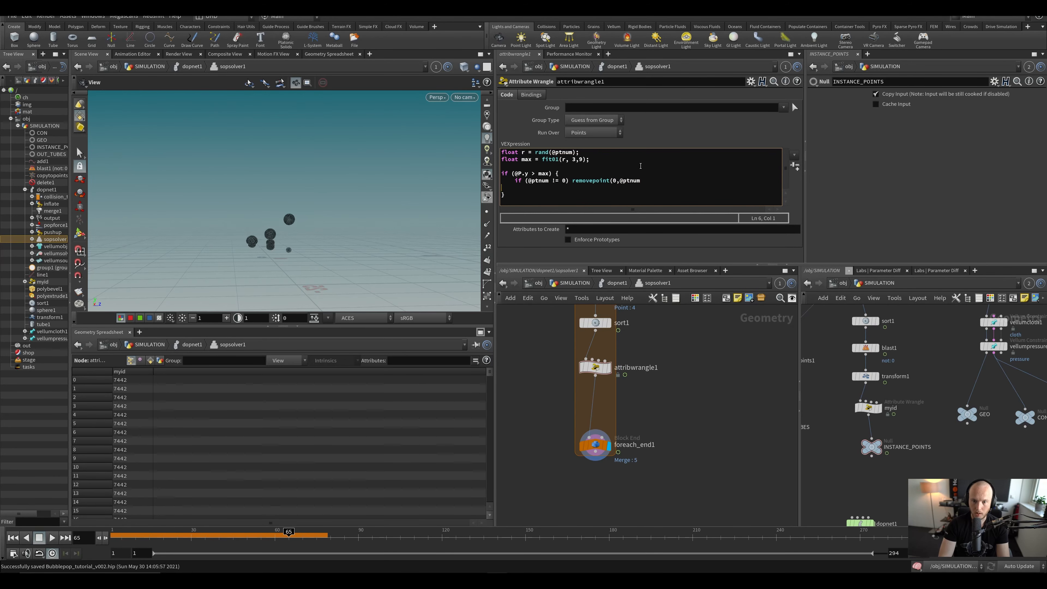
key(BackSpace)
key(BackSpace)
key(BackSpace)
key(BackSpace)
text();)
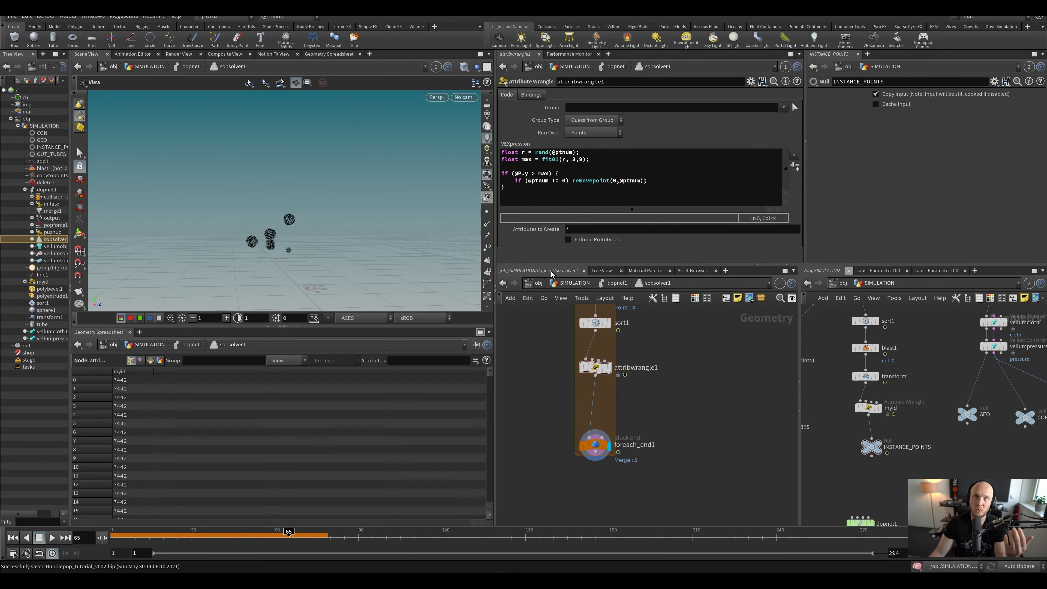
Step: Review the wrangle's height condition and the fit01 range that defines max
middle_drag(692, 400, 685, 418)
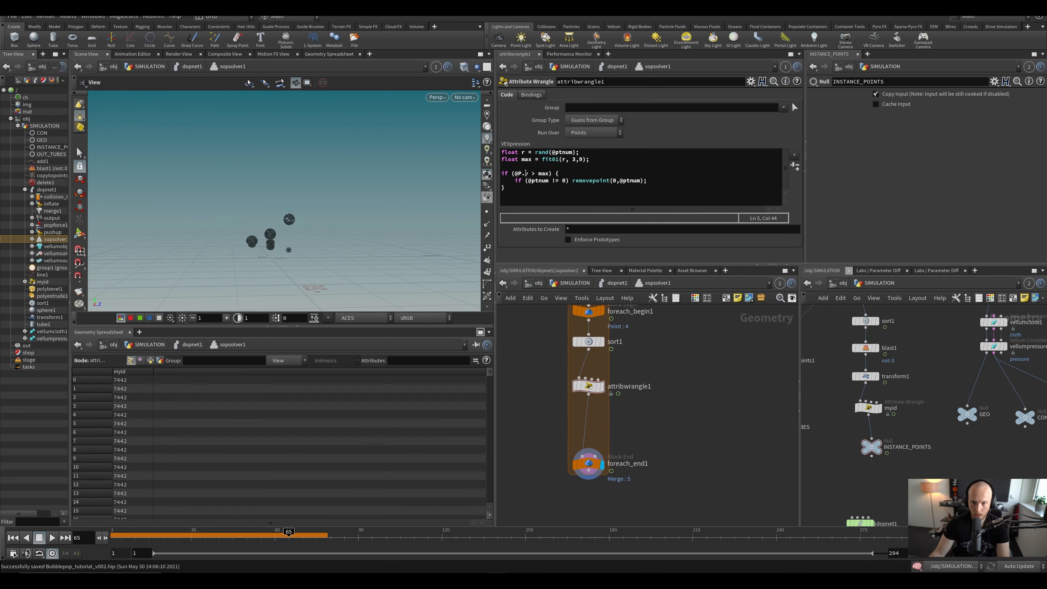
click(543, 175)
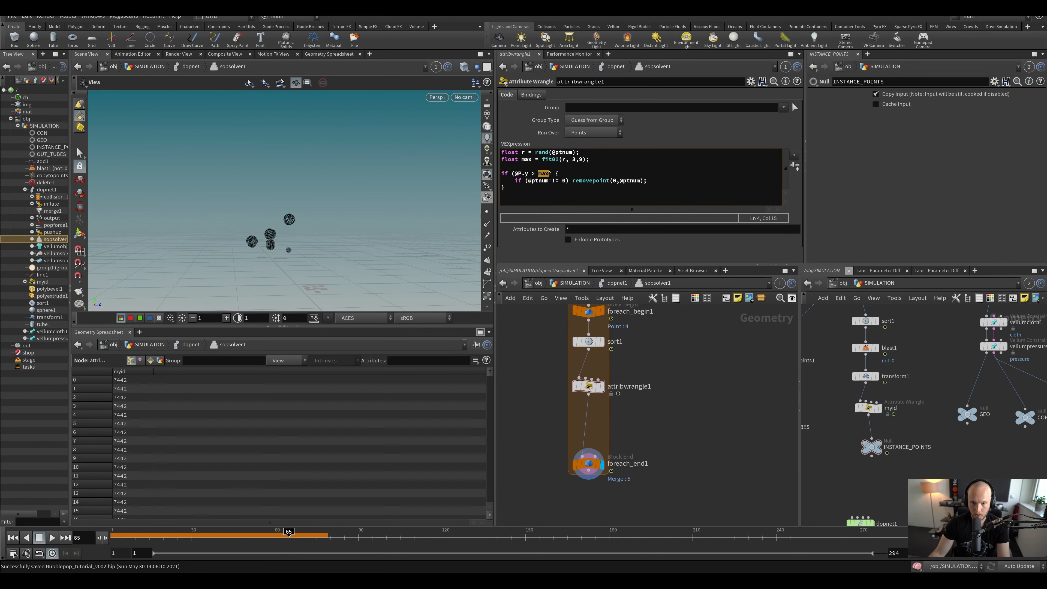
click(555, 174)
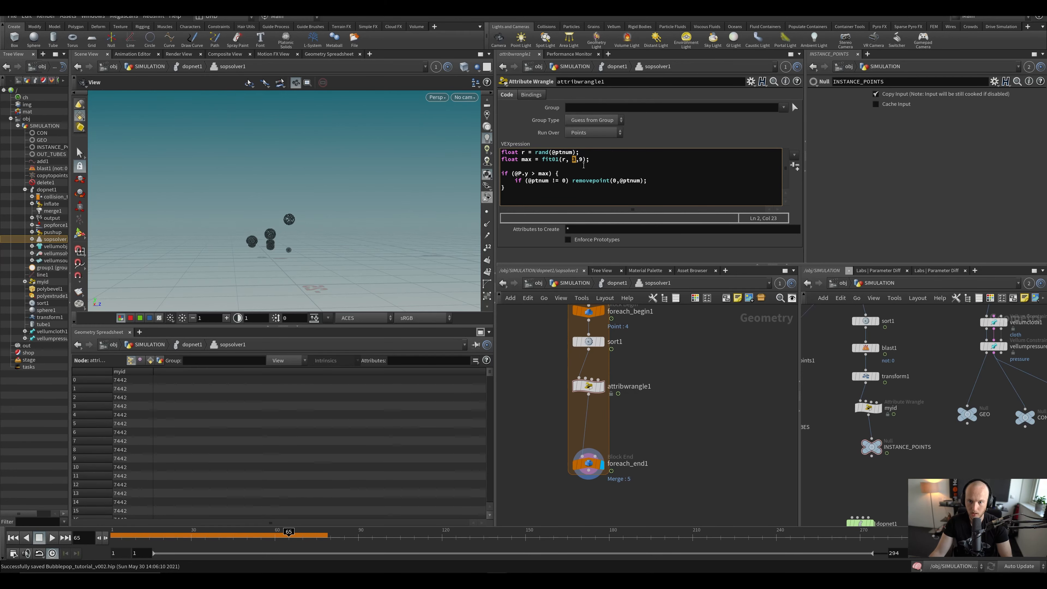
drag(522, 160, 538, 164)
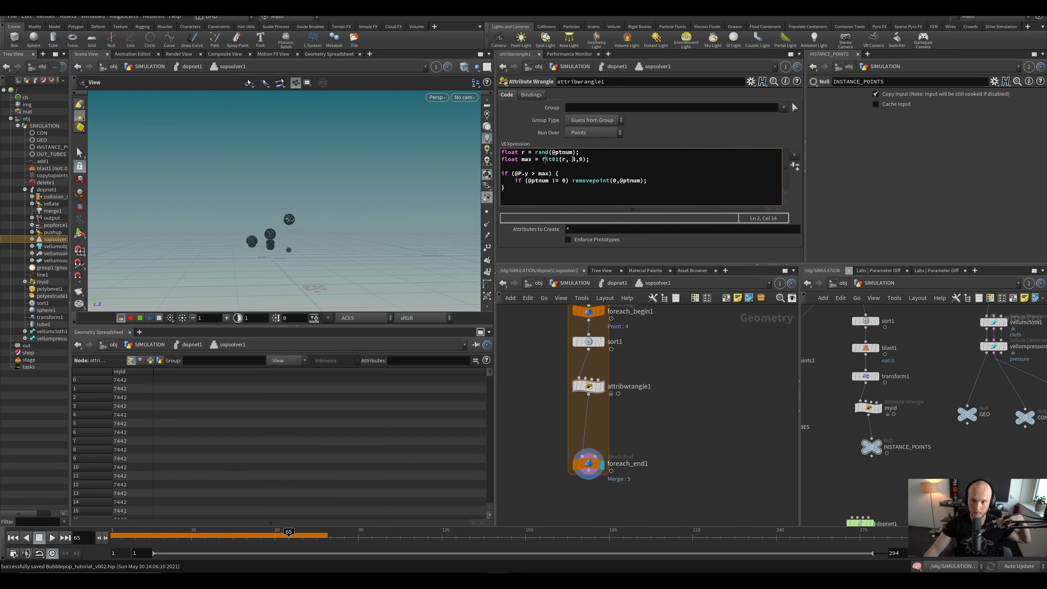
click(594, 173)
scroll(659, 388, down, 2)
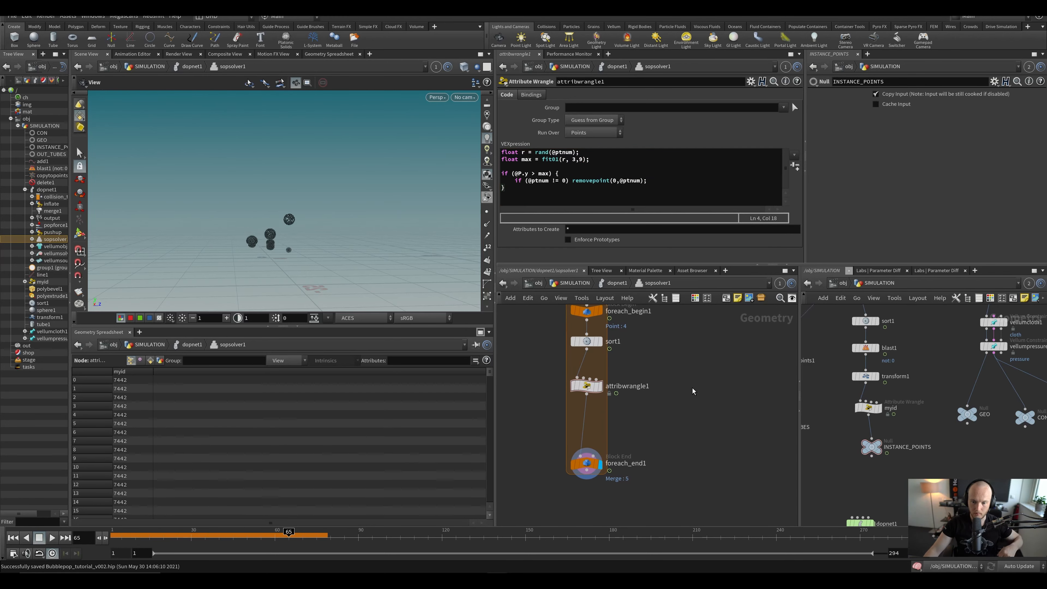
Step: Compare the displayed results of attribwrangle1 and foreach_end1, and save the scene
click(623, 377)
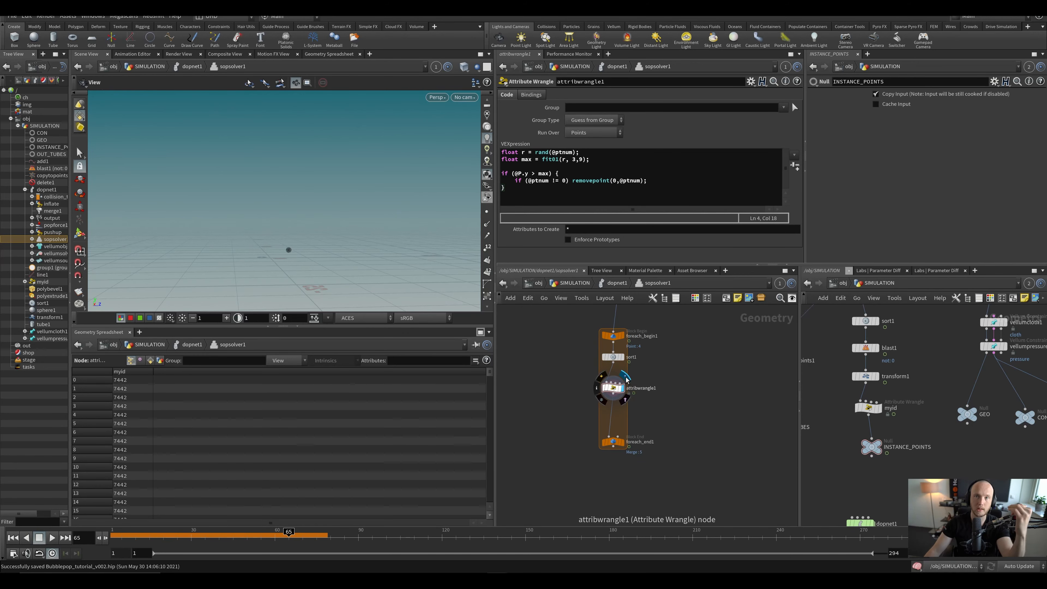
middle_drag(655, 372, 639, 349)
scroll(644, 382, up, 3)
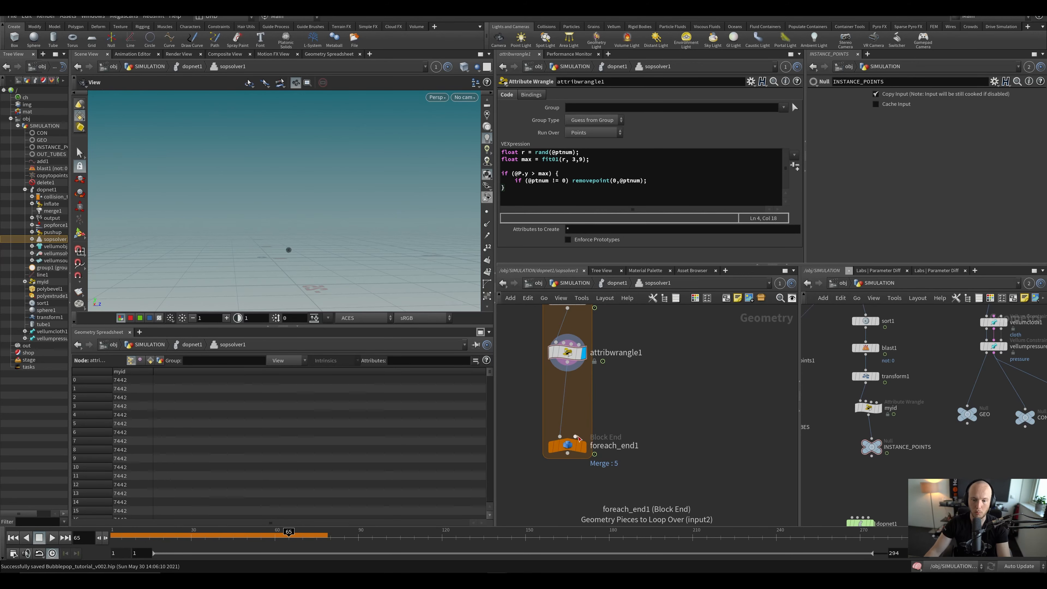
mouse_move(587, 425)
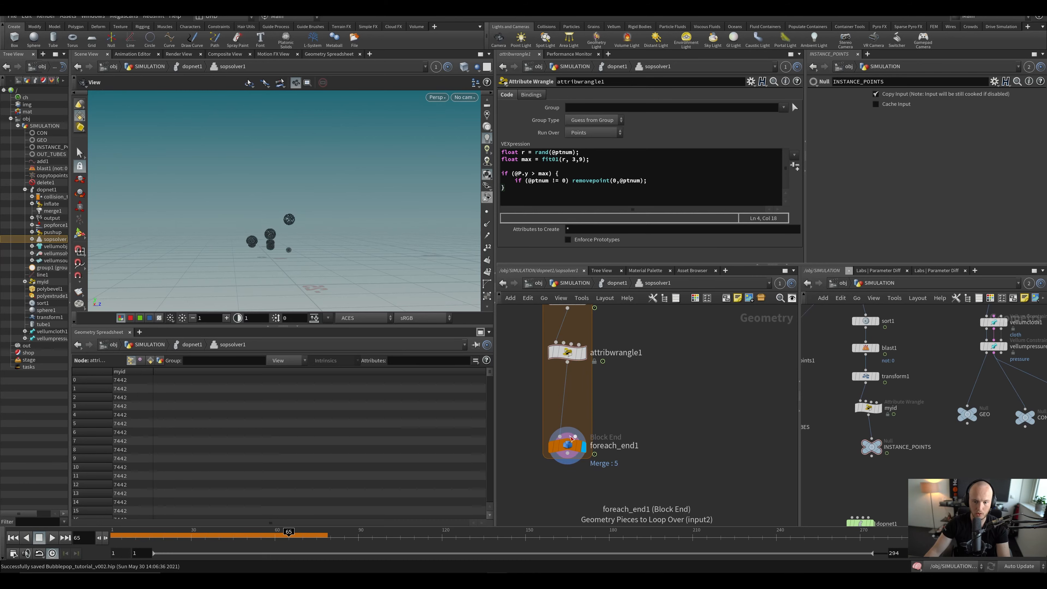
key(ctrl+s)
click(567, 445)
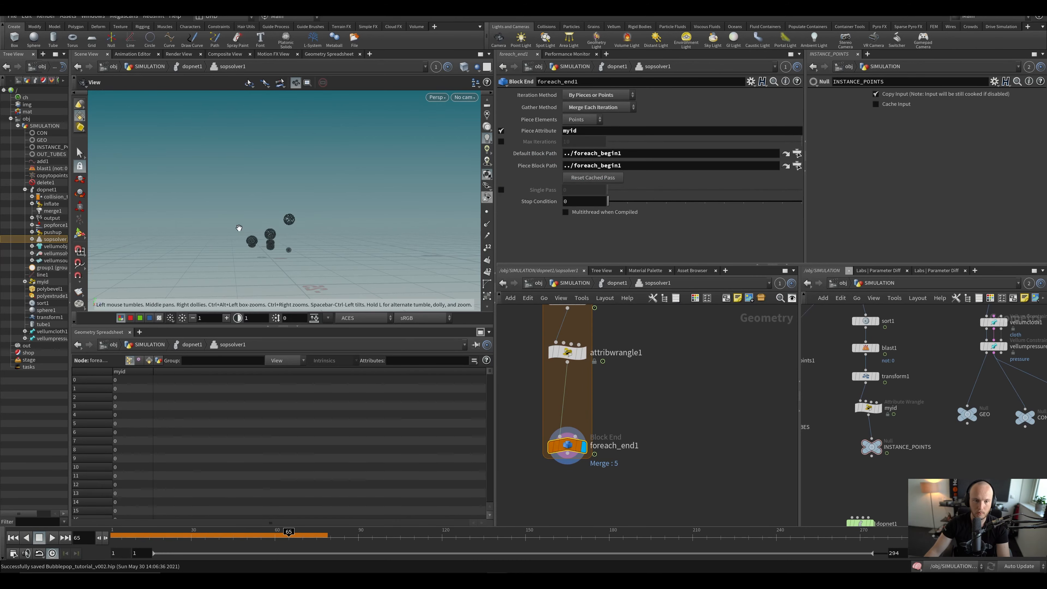
mouse_move(560, 357)
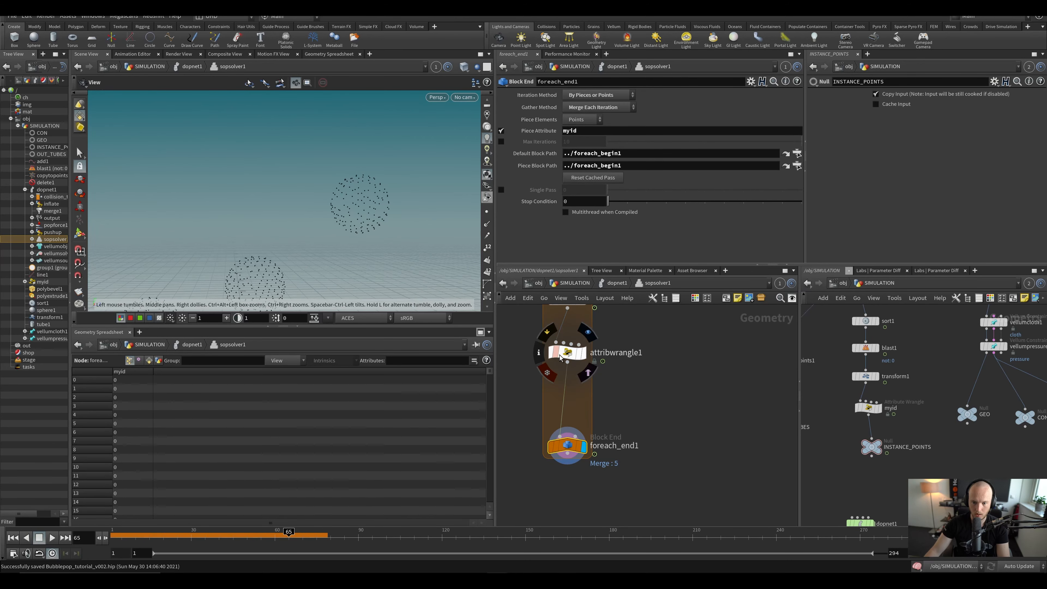
click(567, 352)
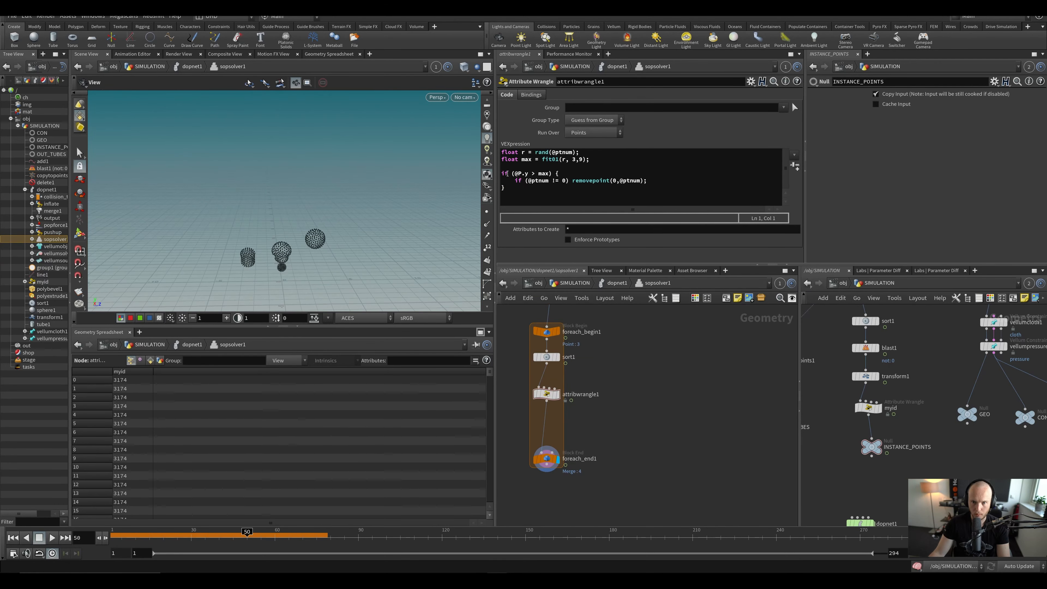
click(614, 204)
key(Return)
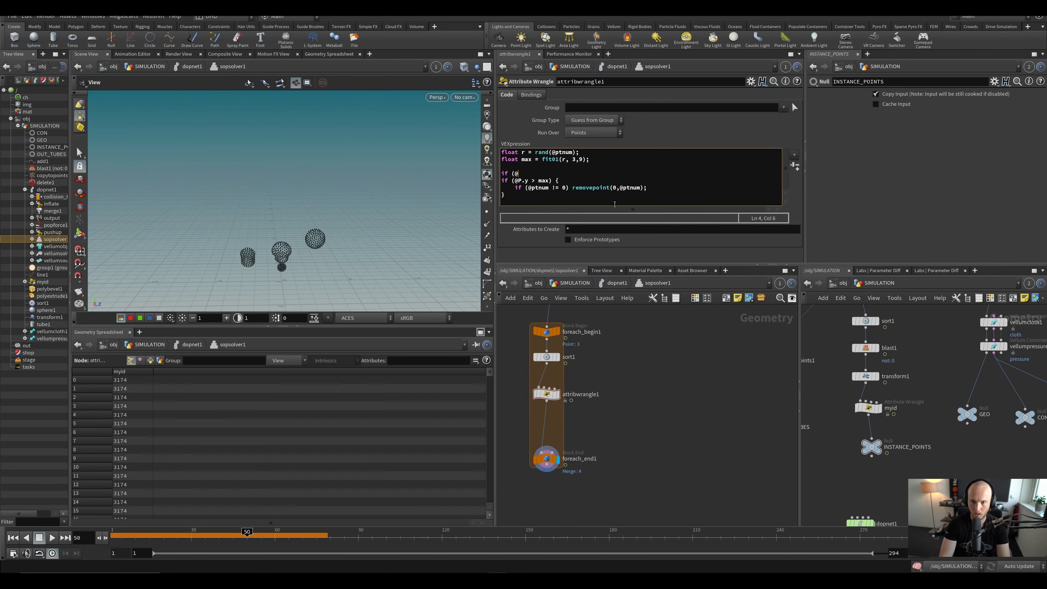
text(if (@P.y < max) removepoint)
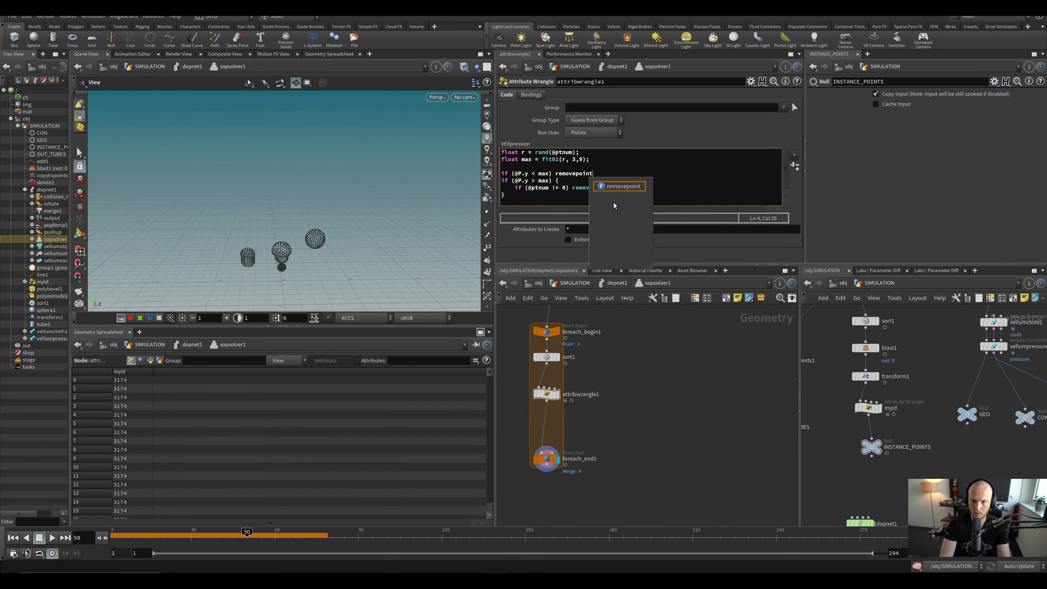
text((0,@ptnum);)
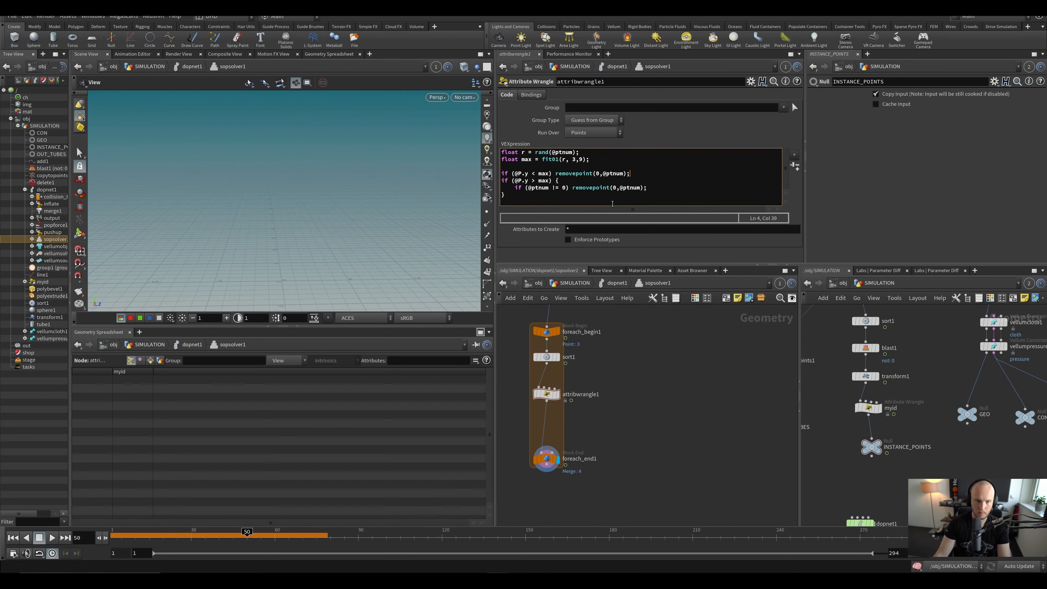
Step: Scrub the timeline between about frames 60 and 90 to examine which points the loop keeps
click(276, 533)
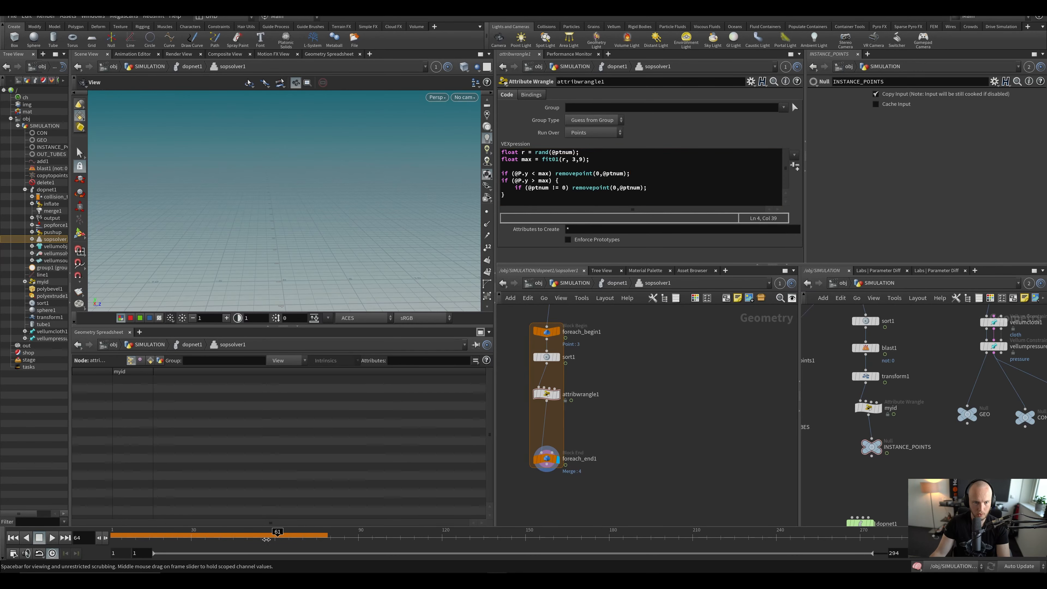
drag(267, 540, 280, 538)
click(549, 456)
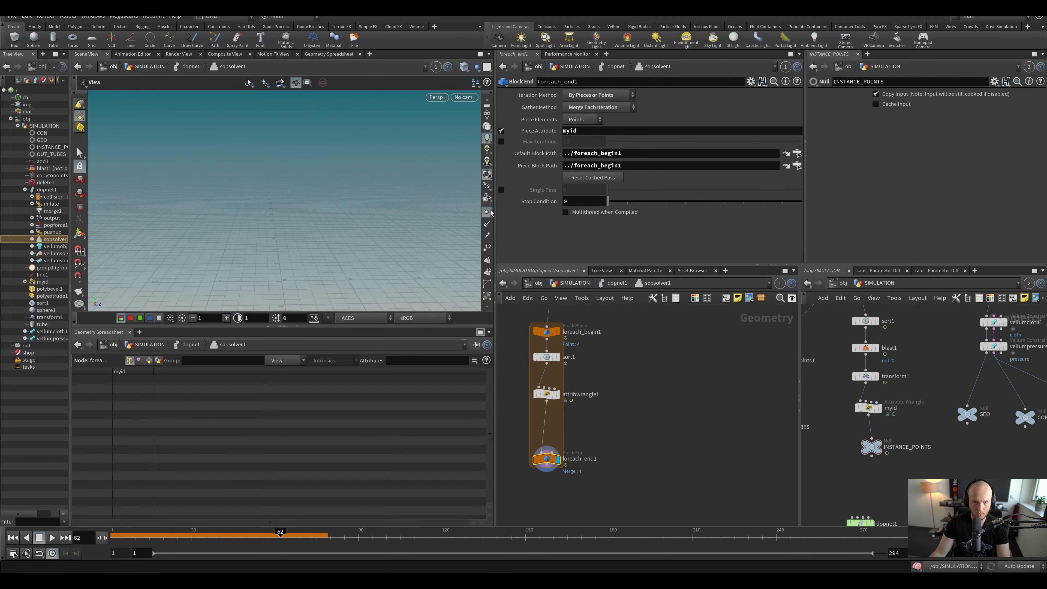
click(546, 394)
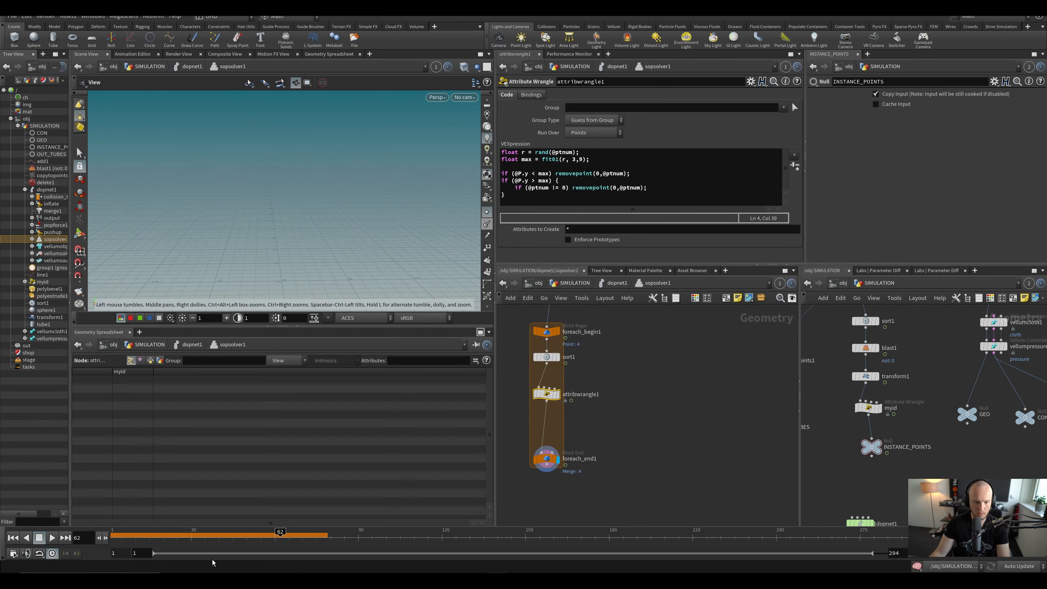
drag(244, 535, 333, 532)
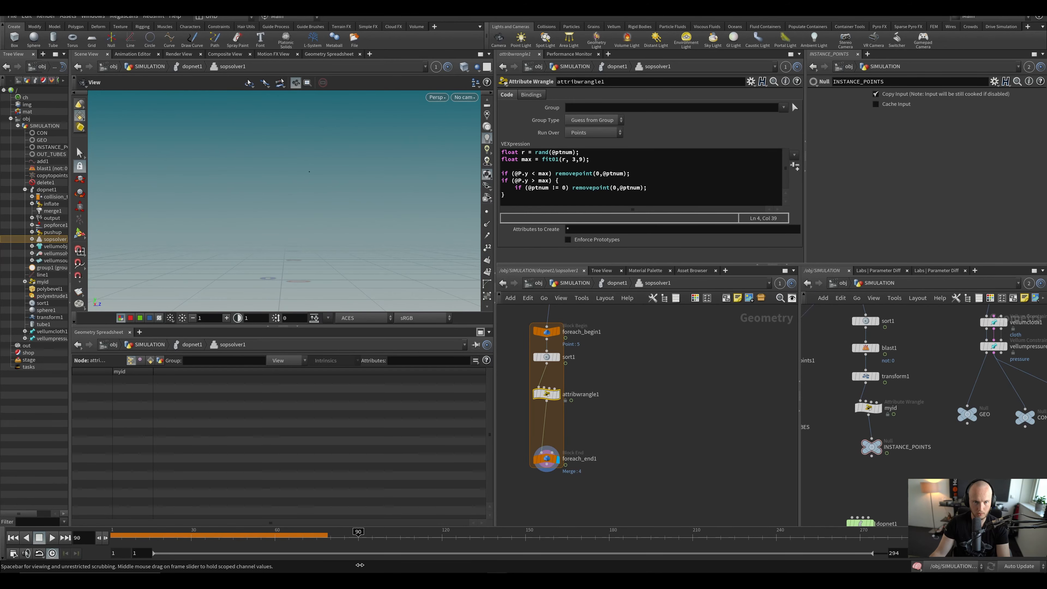
drag(360, 565, 350, 535)
Step: Replace the $F seed of the sort1 node with the fixed value 1 and scrub to frame 67
drag(522, 340, 536, 355)
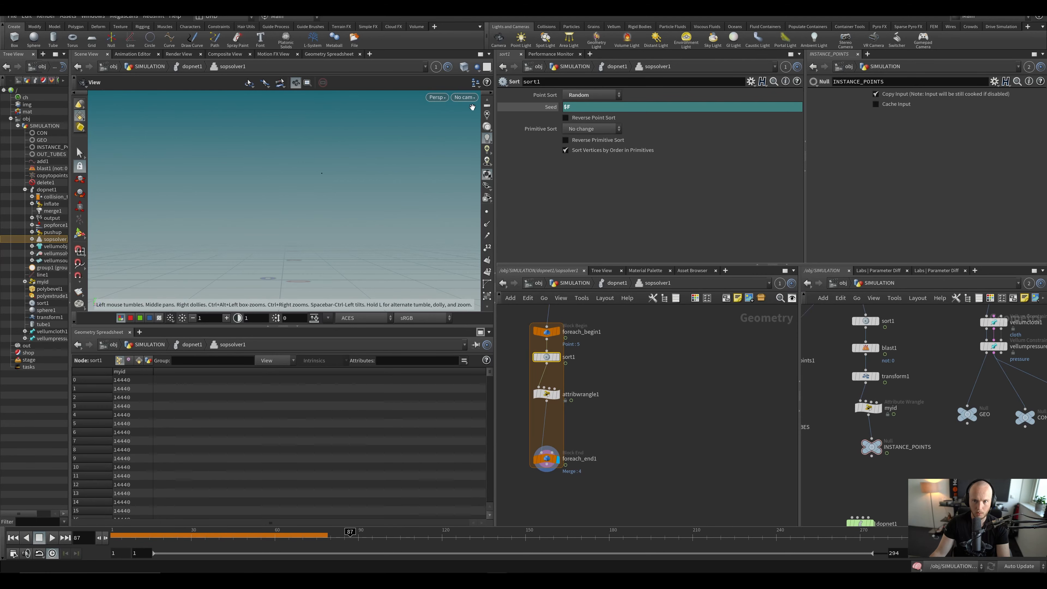
right_click(534, 108)
click(586, 231)
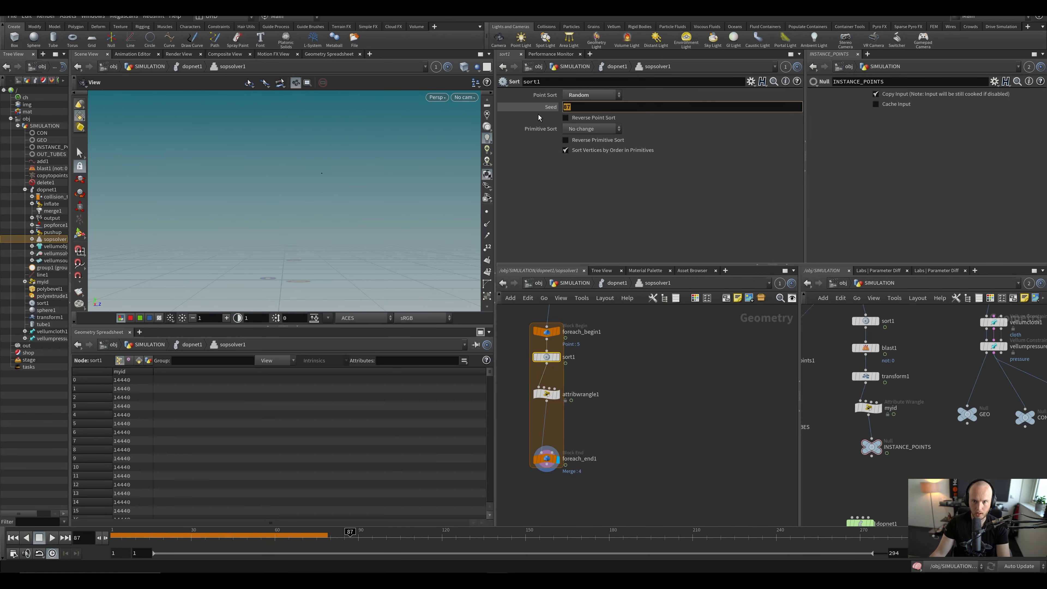
drag(180, 535, 294, 551)
Step: Add f@grow = 1; as the last statement inside the @P.y > max block of attribwrangle1
scroll(614, 357, down, 2)
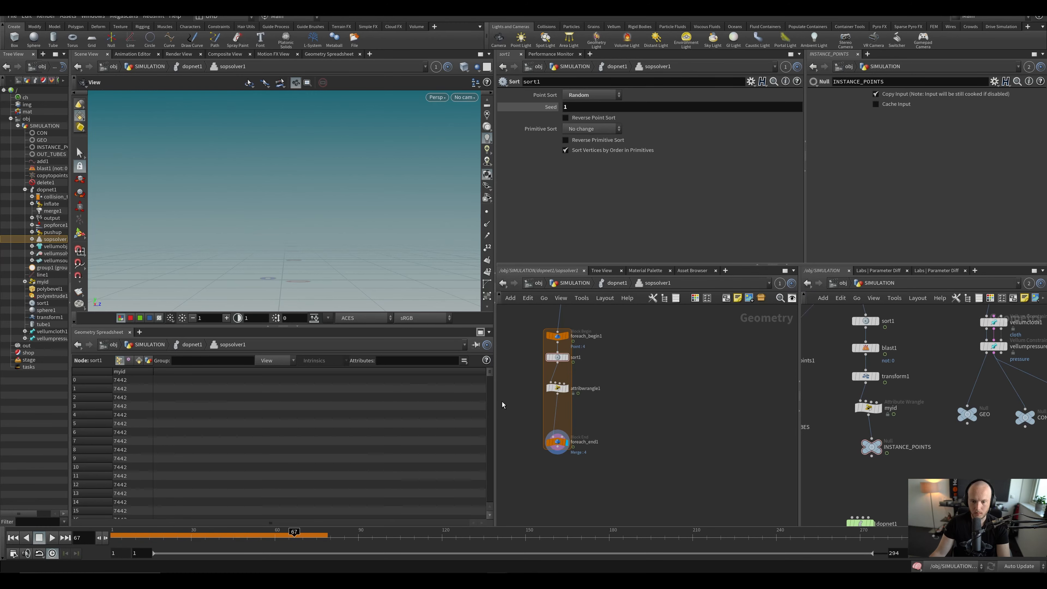
click(568, 388)
click(660, 183)
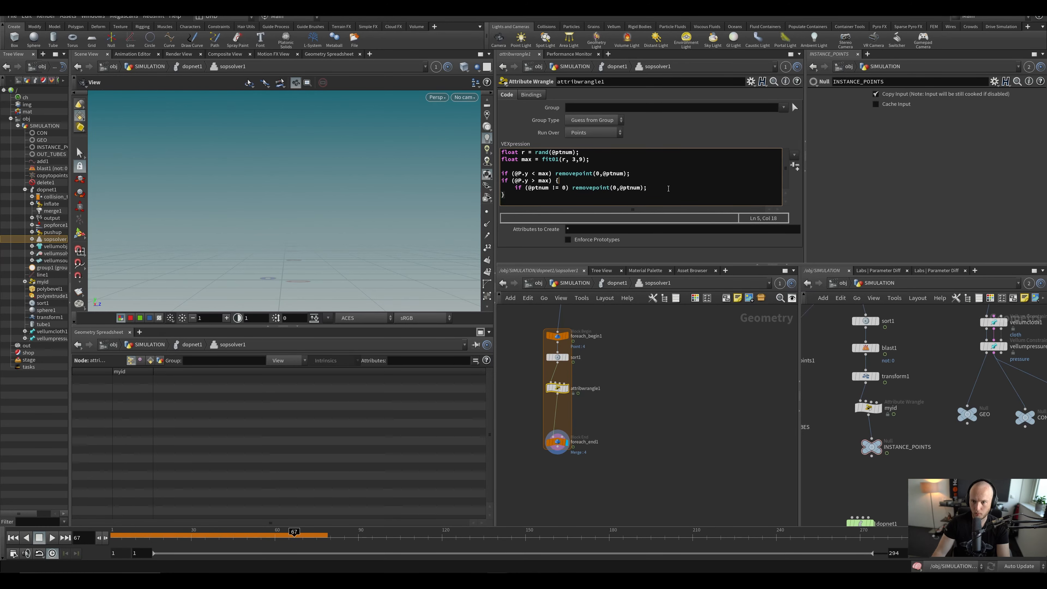
key(Return)
text(f)
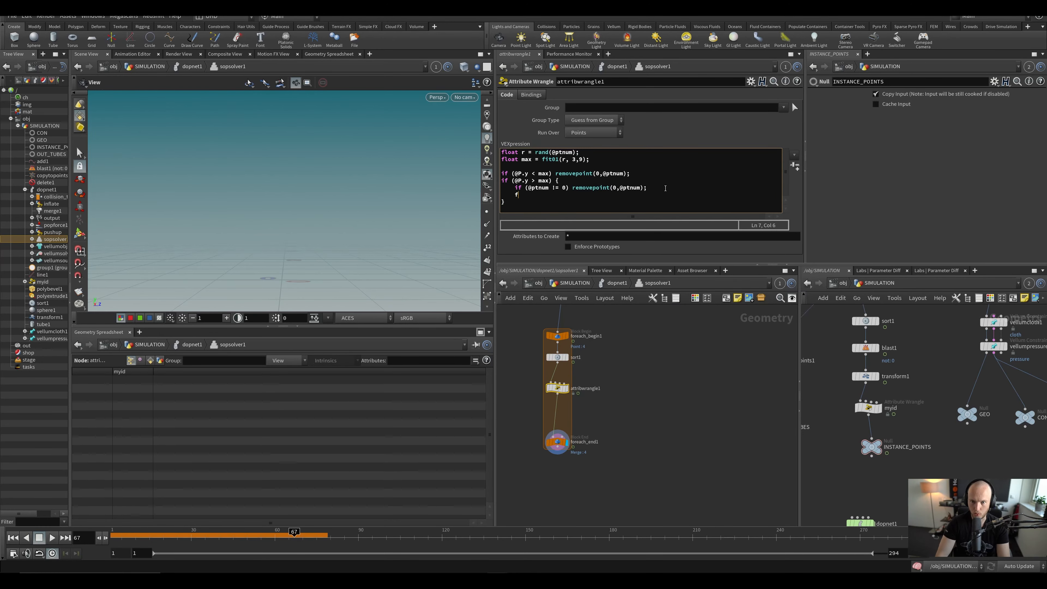
text(@grow = 1;)
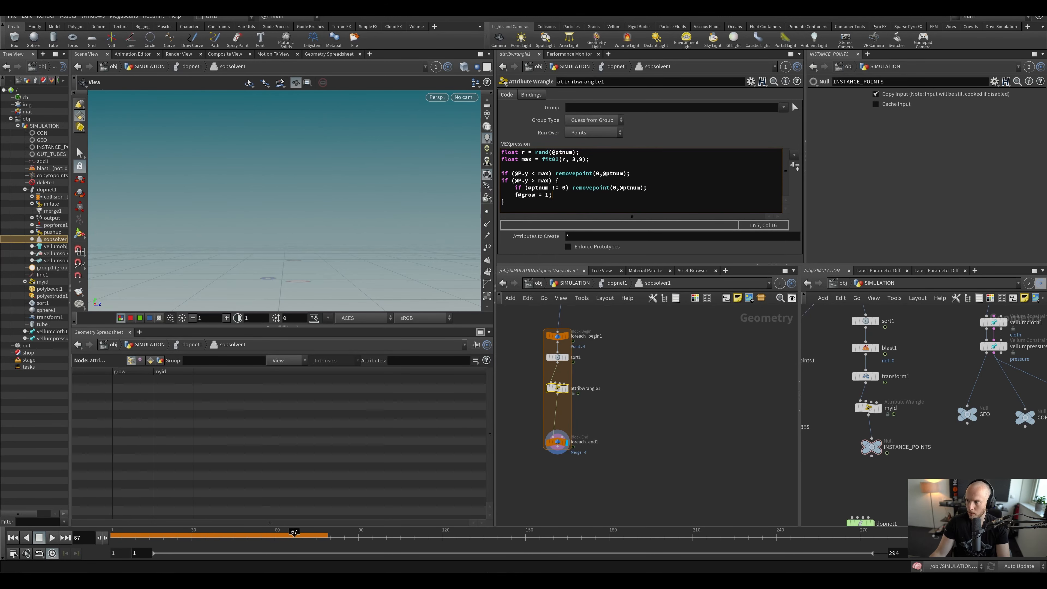
click(716, 366)
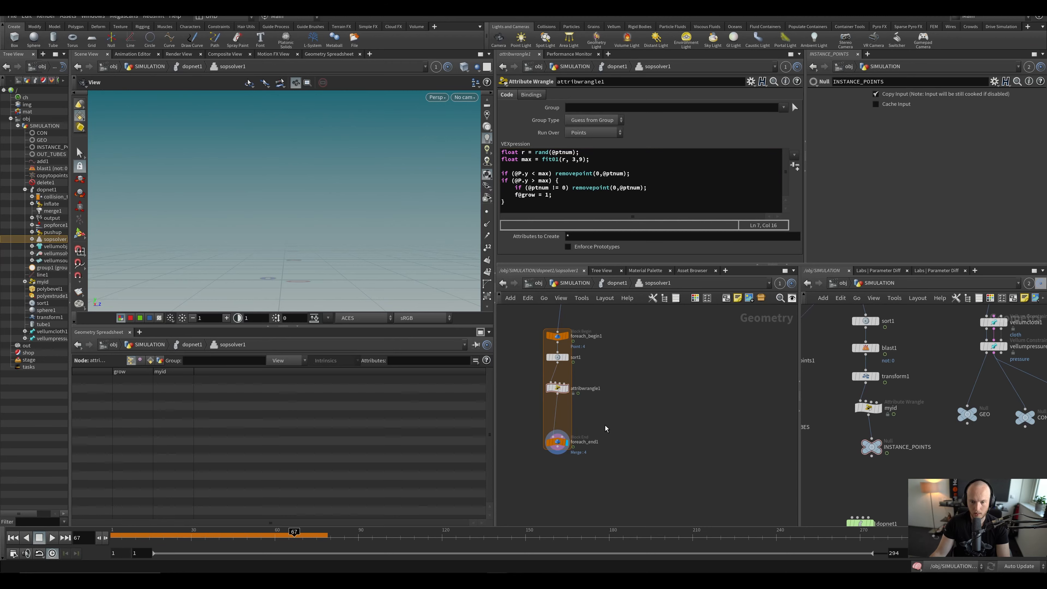
Step: Add an Attribute Transfer node below foreach_end1 in the SOP solver network
scroll(605, 428, down, 3)
key(Tab)
text(atr)
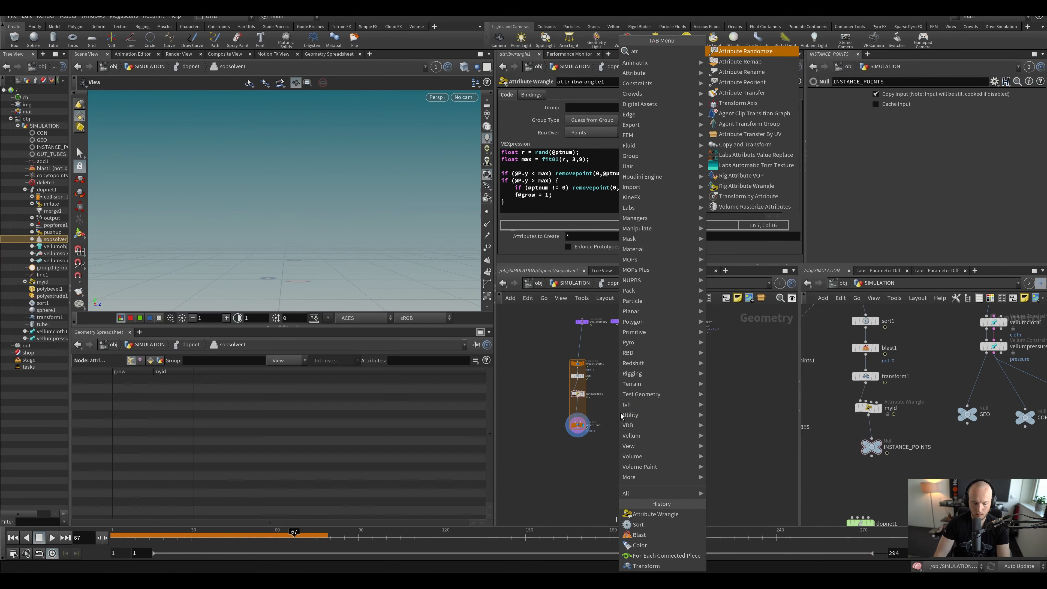
key(Return)
click(610, 468)
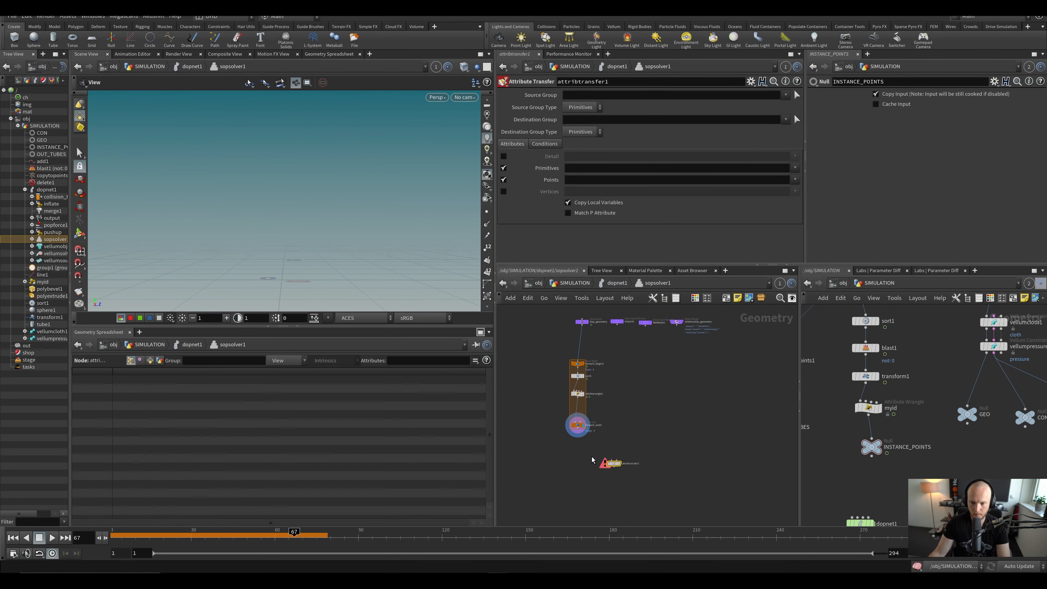
Step: Wire the incoming DOP geometry into the Attribute Transfer's first input and foreach_end1 into its second, and display the node
scroll(615, 467, up, 2)
click(625, 465)
middle_drag(609, 396, 605, 442)
middle_drag(580, 350, 583, 312)
click(564, 325)
scroll(585, 324, down, 2)
click(604, 444)
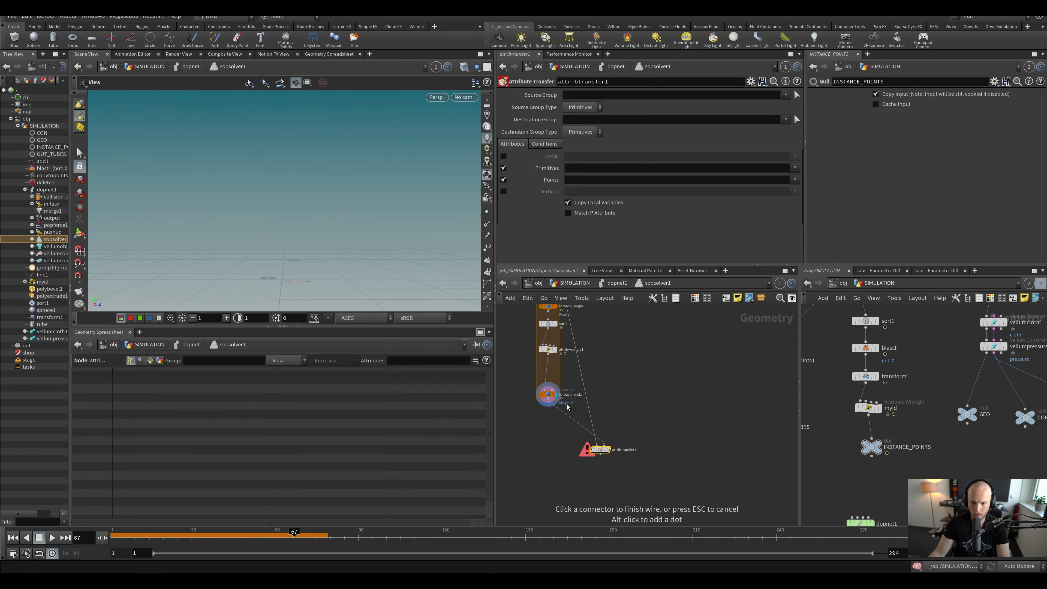
click(549, 398)
click(612, 437)
middle_drag(585, 351, 574, 364)
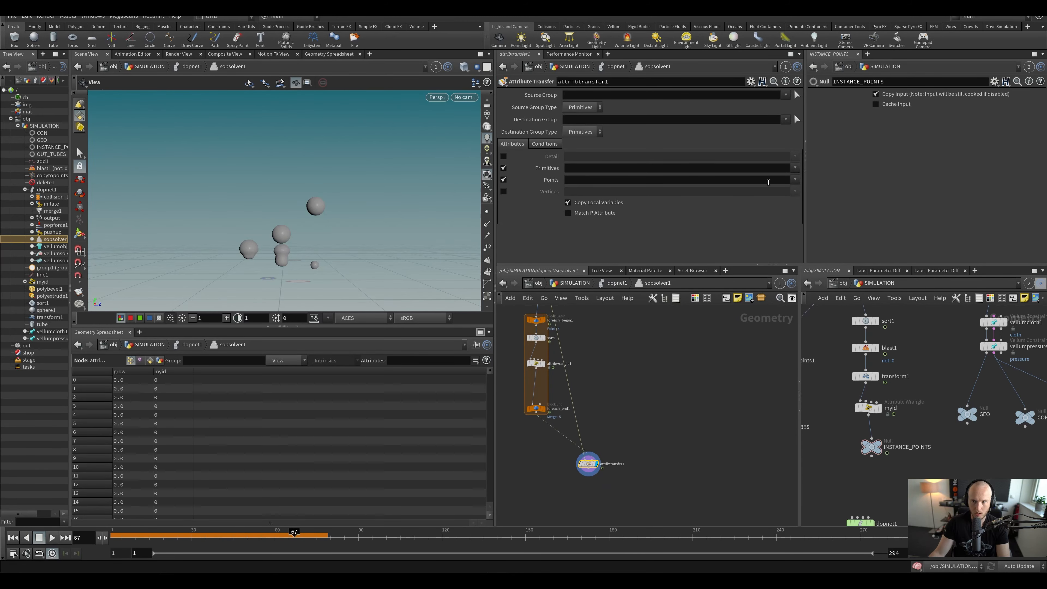
Step: Transfer only the grow point attribute and turn off primitive attribute transfer
click(795, 179)
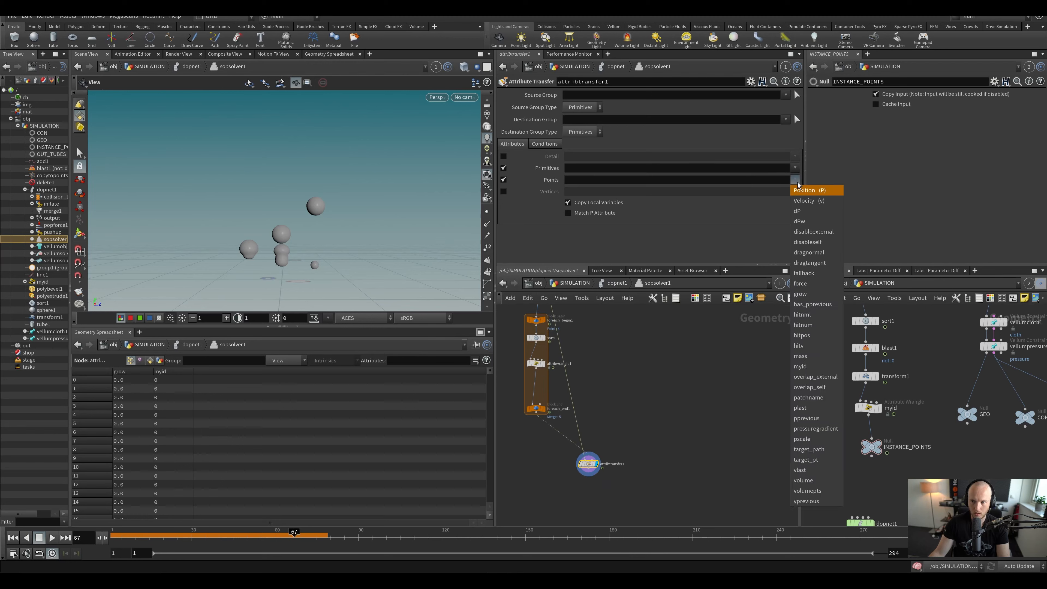
click(821, 293)
click(503, 168)
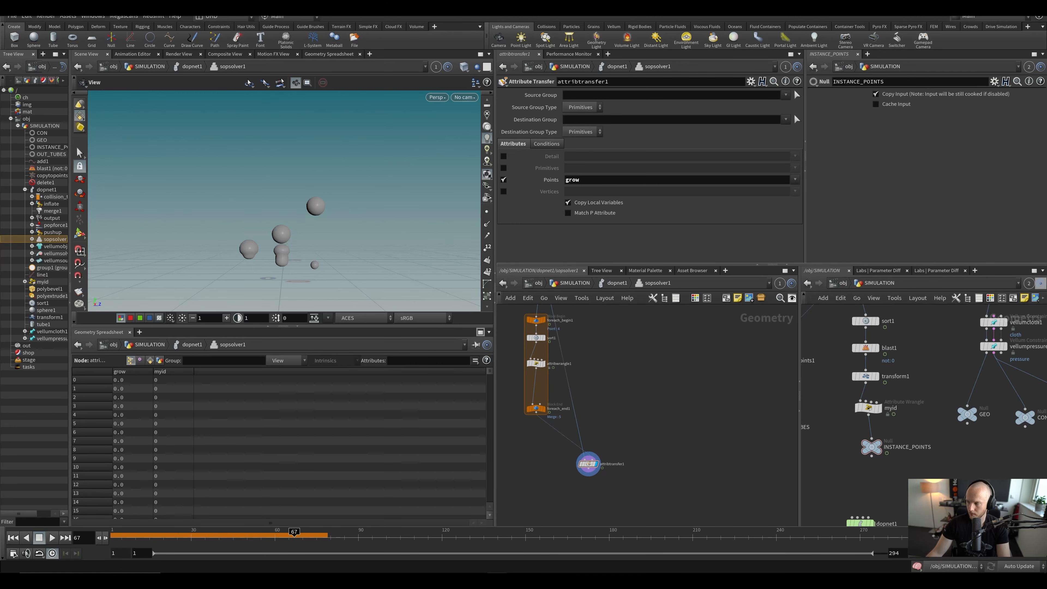
Step: Append a Color node below attribtransfer1 in the SOP solver network and display it
middle_drag(653, 445, 663, 293)
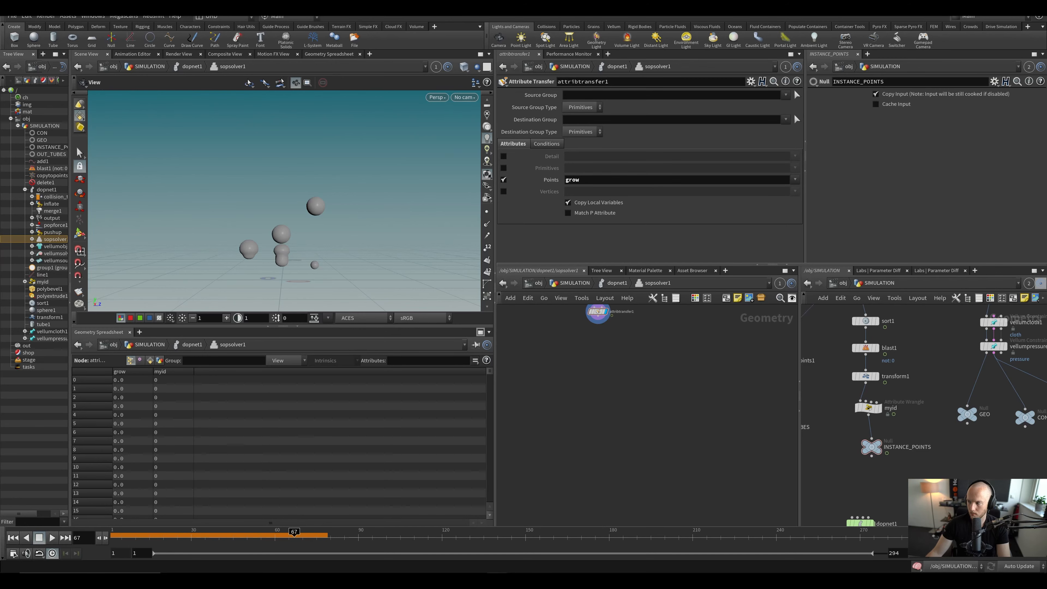
mouse_move(247, 240)
mouse_down()
mouse_move(264, 259)
mouse_move(229, 259)
mouse_move(268, 238)
mouse_up()
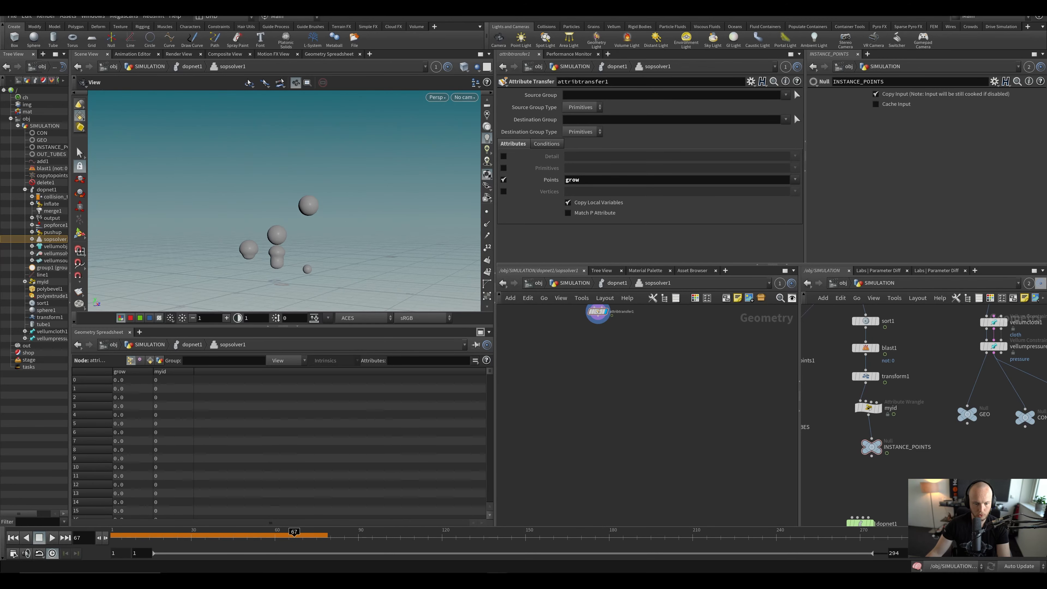
drag(495, 335, 503, 338)
middle_drag(611, 339, 585, 438)
key(Tab)
text(color)
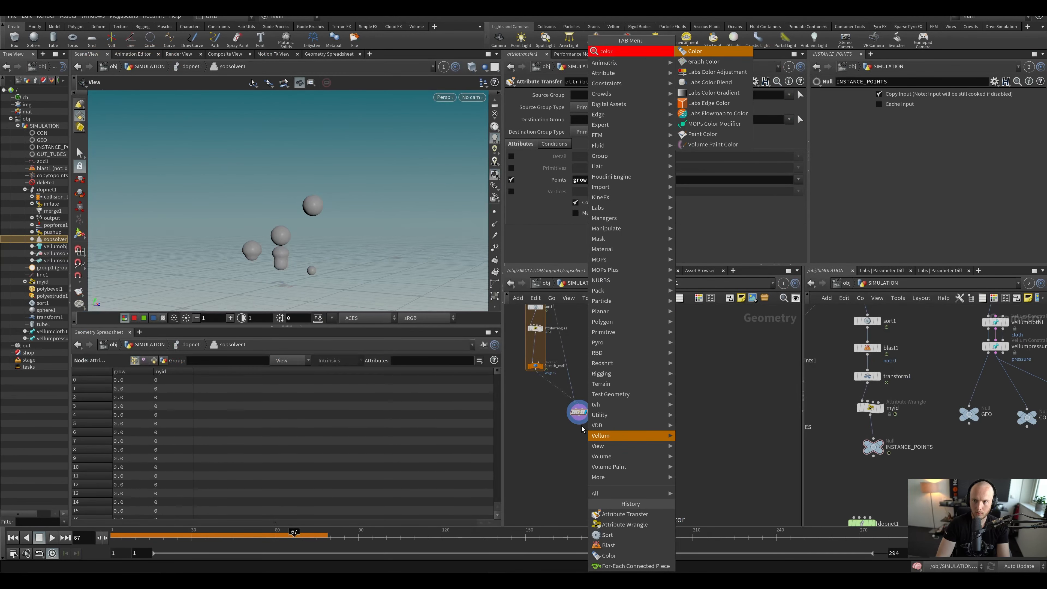
key(Return)
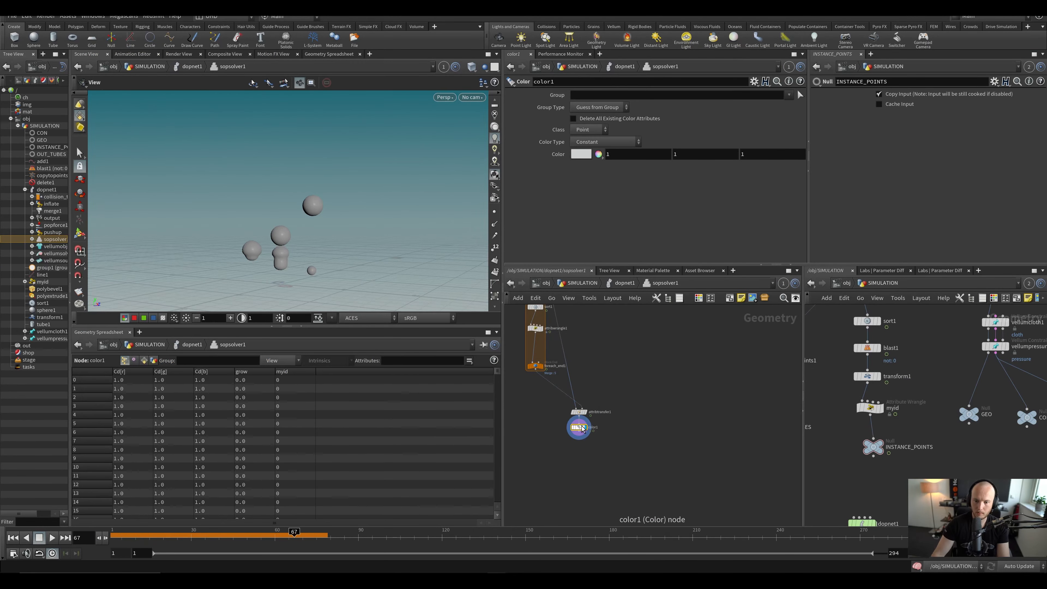
Step: Set color1's Color Type to Ramp from Attribute, driven by the grow attribute
click(587, 142)
click(582, 183)
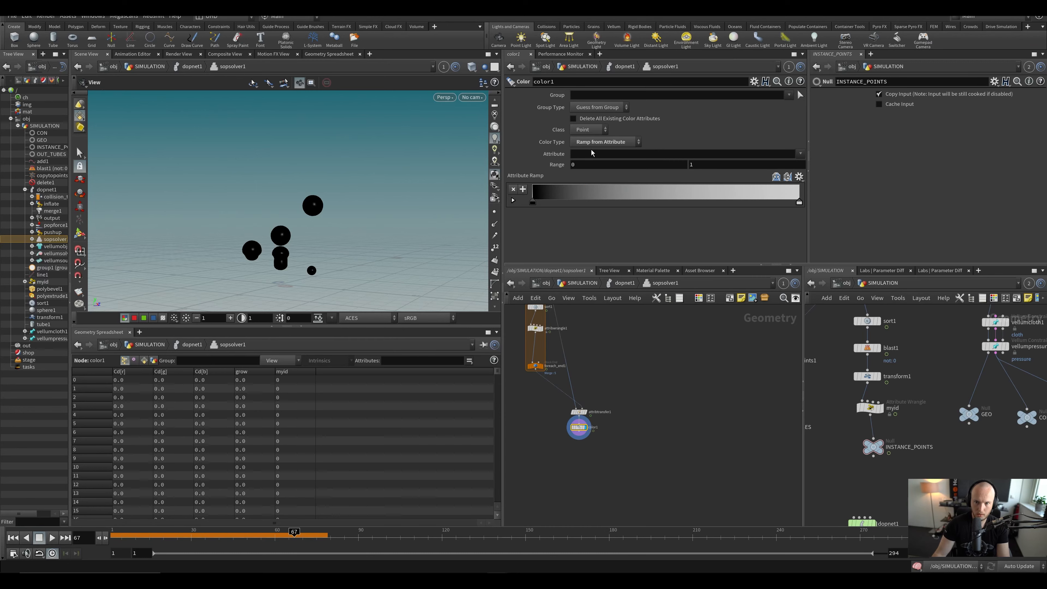
click(600, 154)
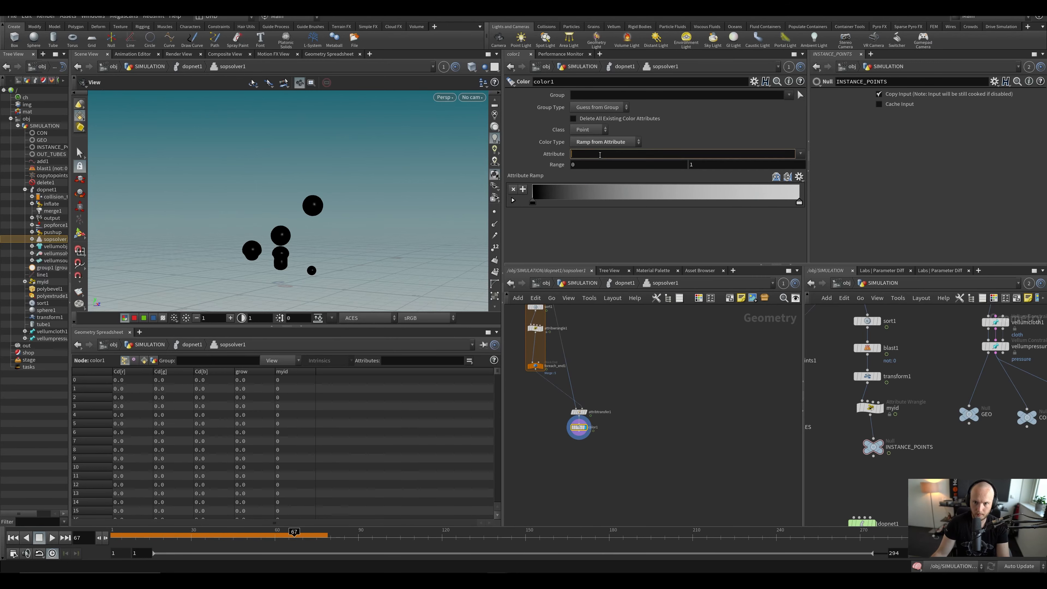
text(grow)
key(Return)
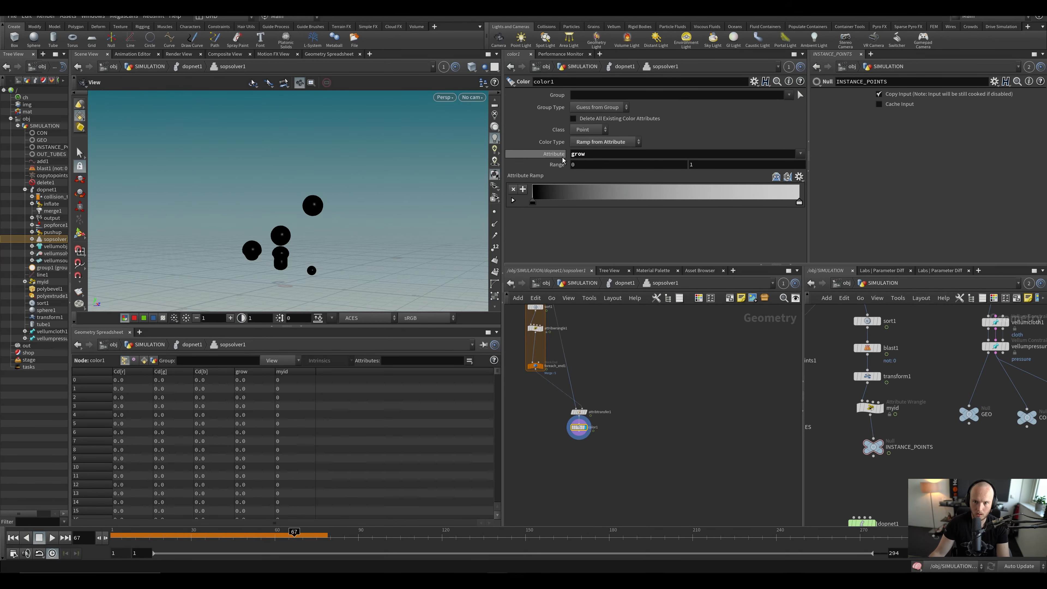
Step: Display foreach_end1 with points visible and check its output at frame 73
click(577, 412)
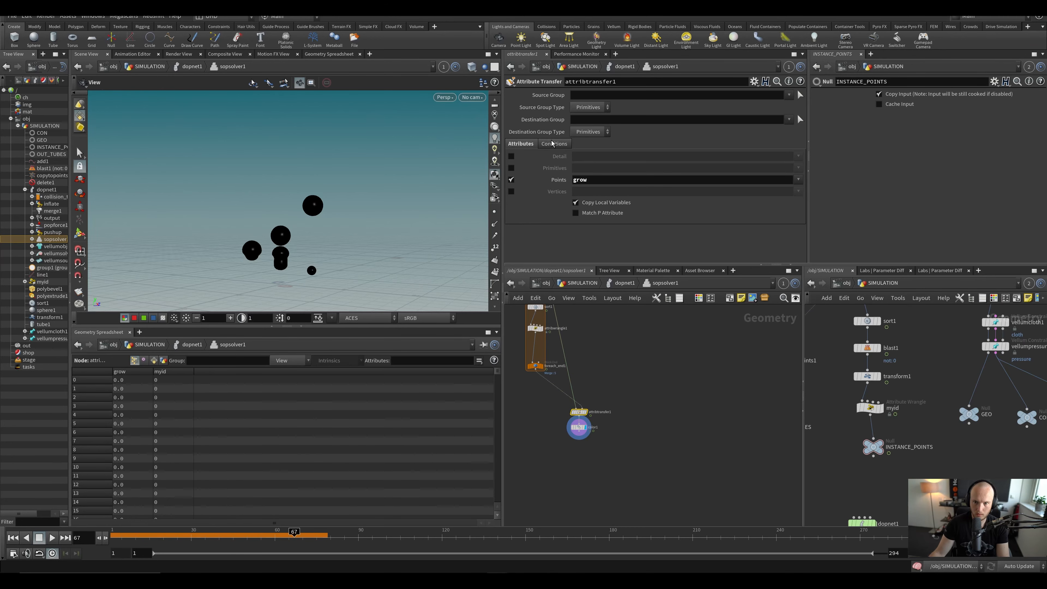
click(565, 144)
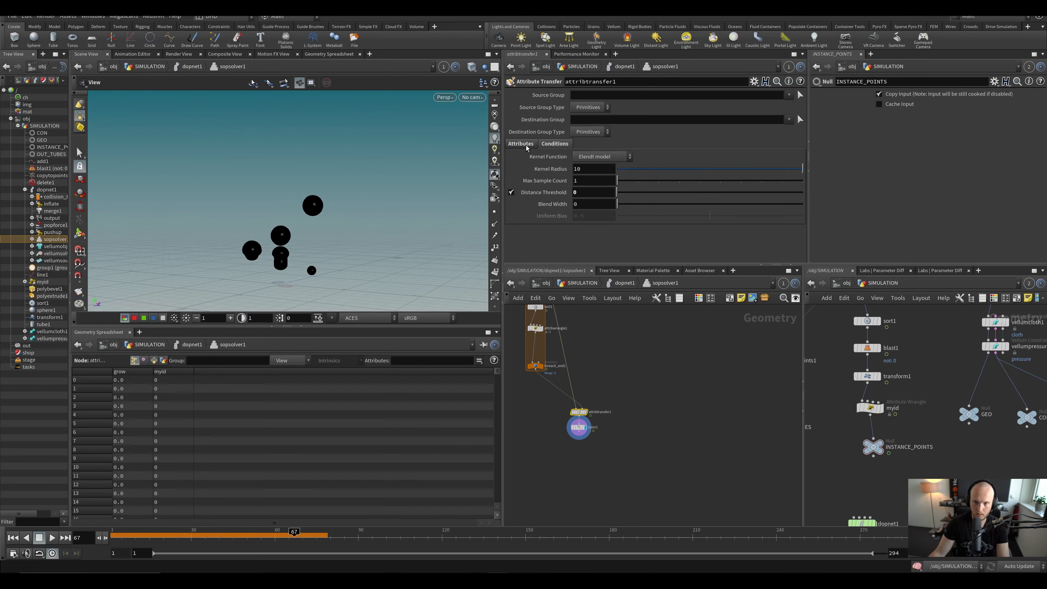
click(613, 204)
click(537, 366)
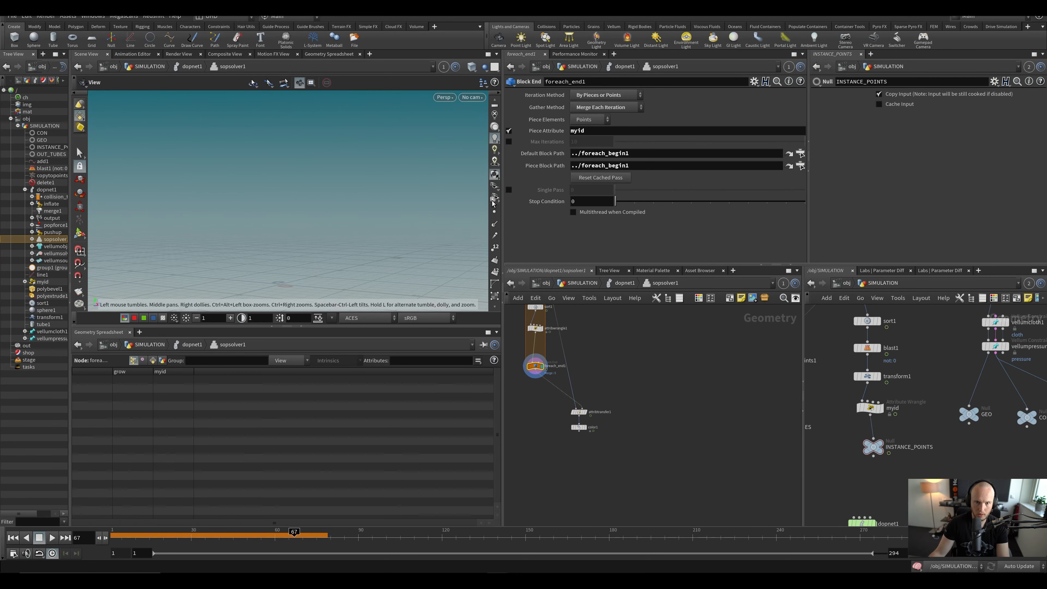
drag(295, 532, 312, 532)
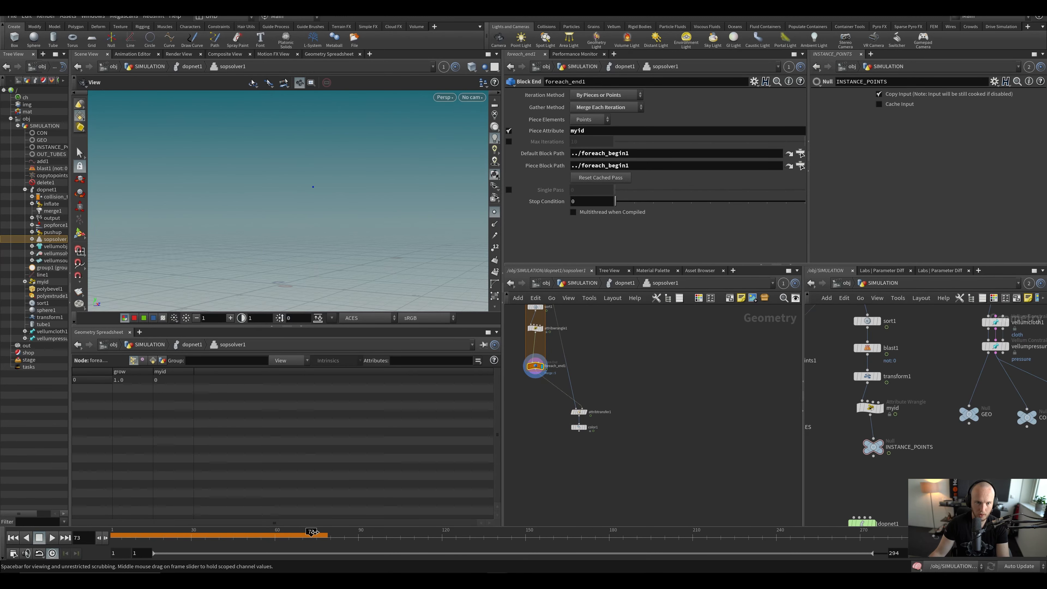
Step: Return the display to color1, hide the viewport points and inspect the bubbles' coloring
click(585, 411)
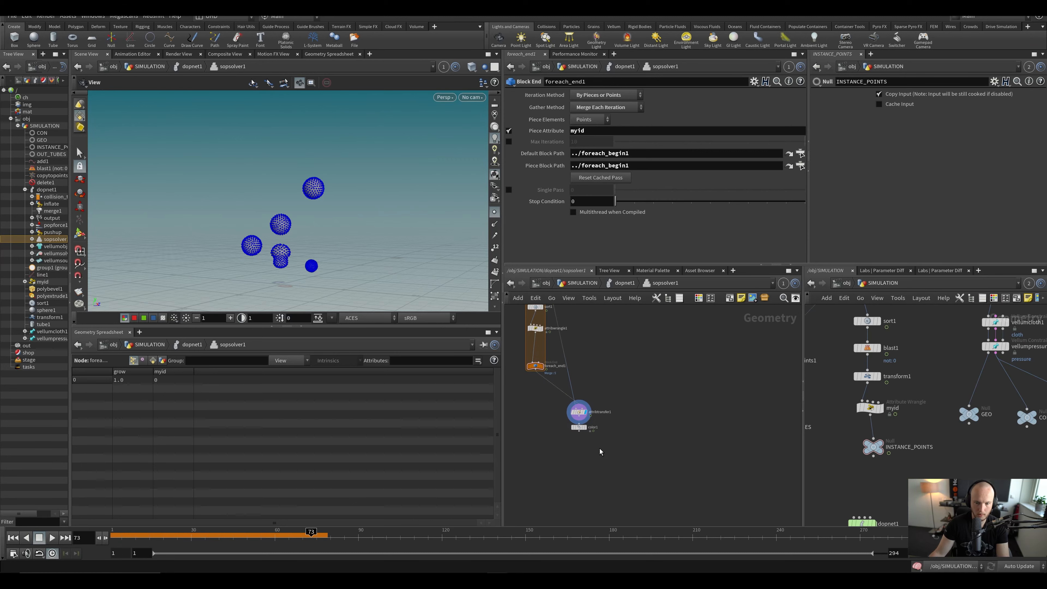
click(585, 427)
click(579, 422)
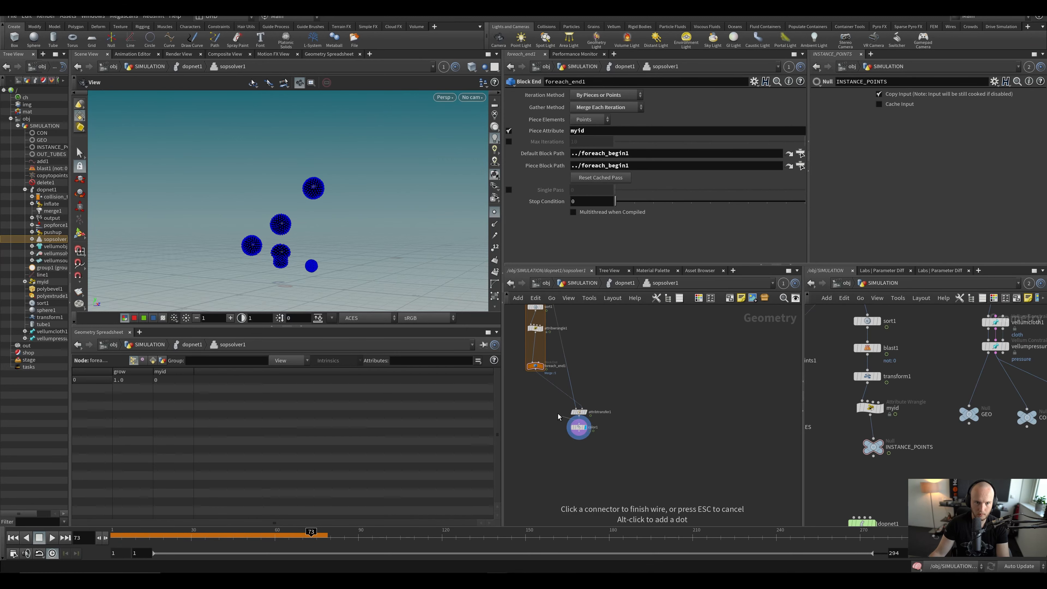
key(Escape)
click(578, 428)
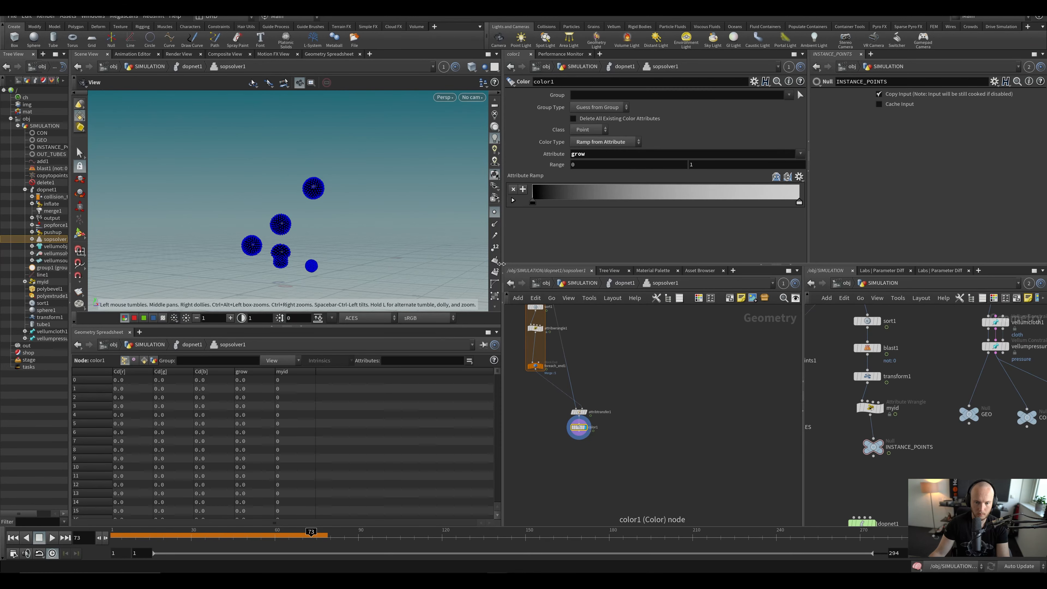
click(494, 213)
drag(388, 238, 365, 251)
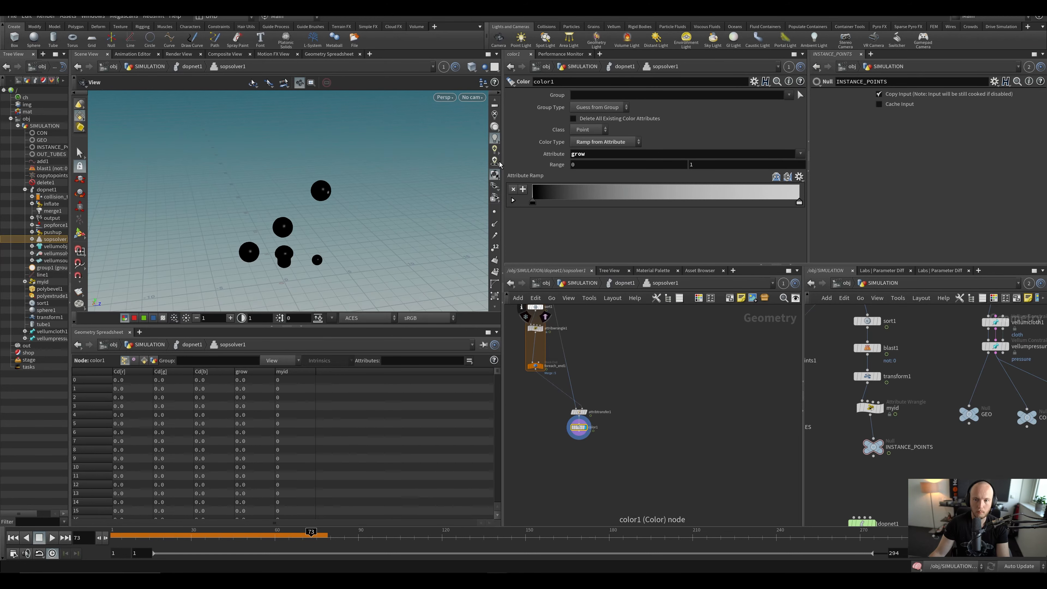
Step: Try a Blend Width of 0.03 on attribtransfer1 and reset it to 0
click(577, 412)
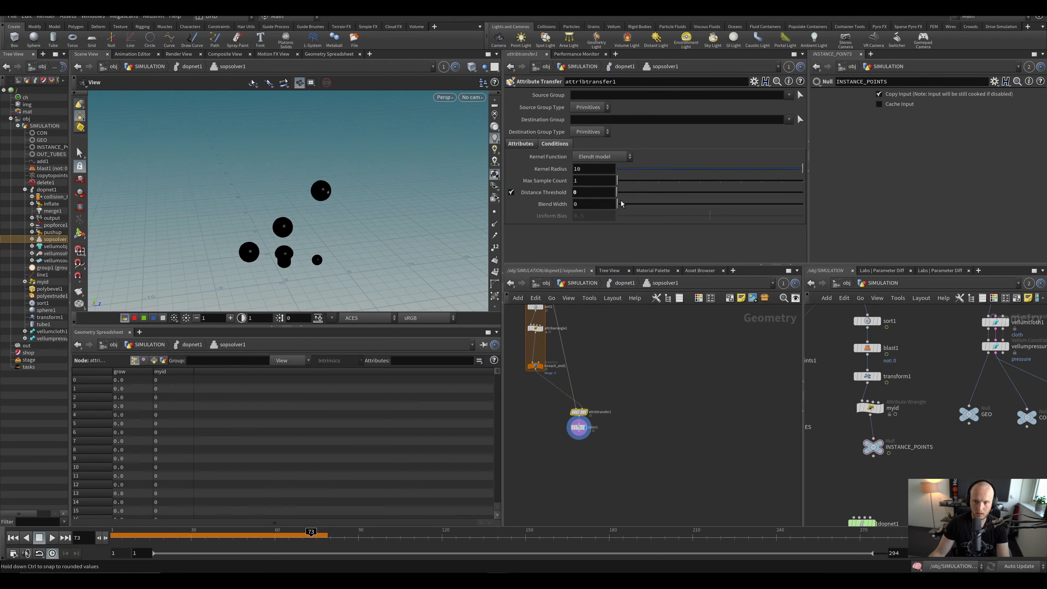
drag(623, 207, 618, 207)
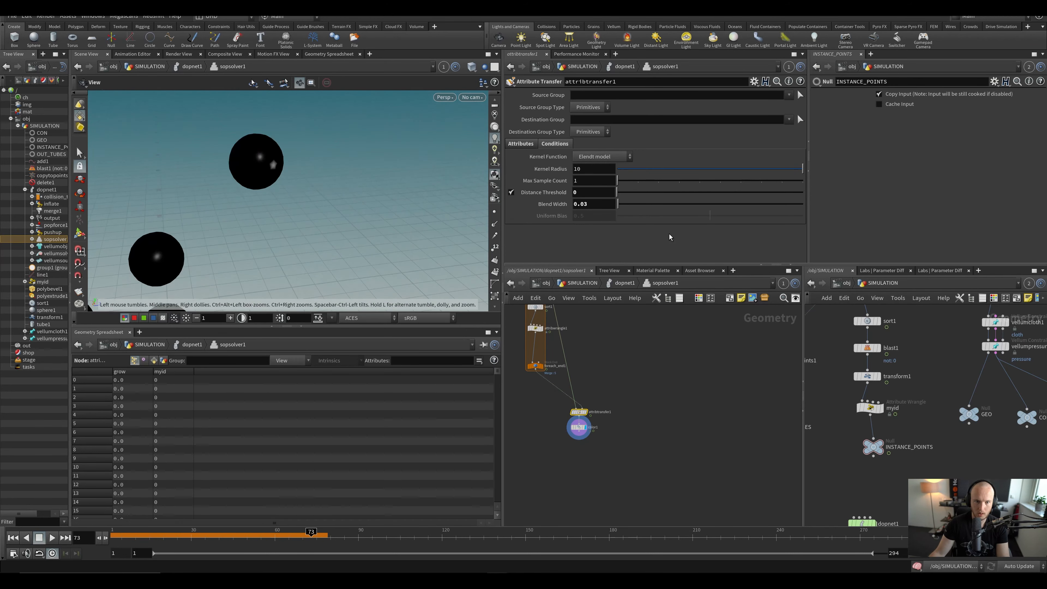
middle_drag(591, 205, 615, 223)
key(ctrl+z)
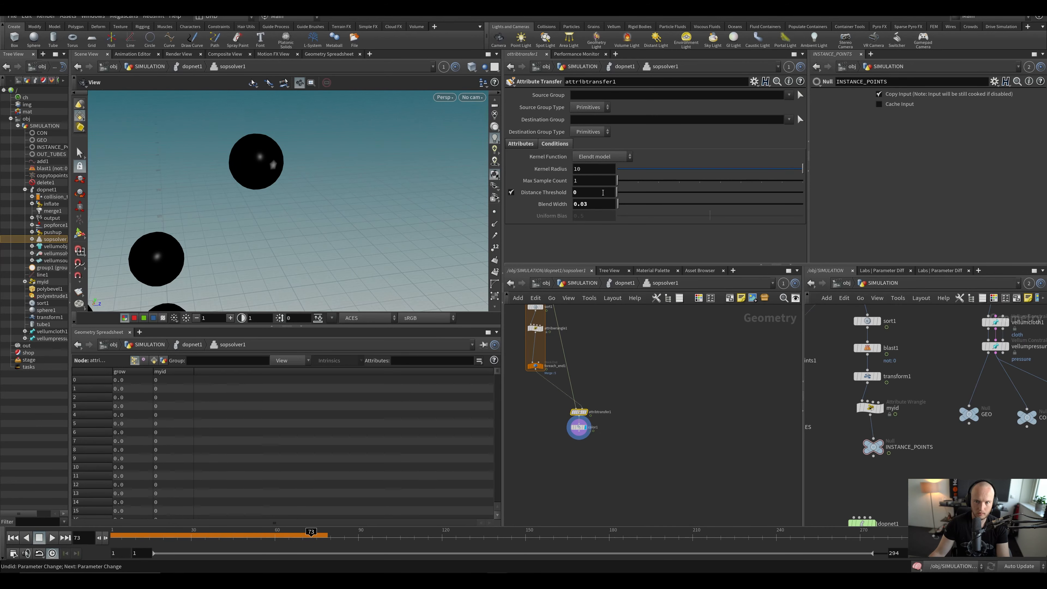
drag(594, 205, 511, 182)
text(0)
key(Return)
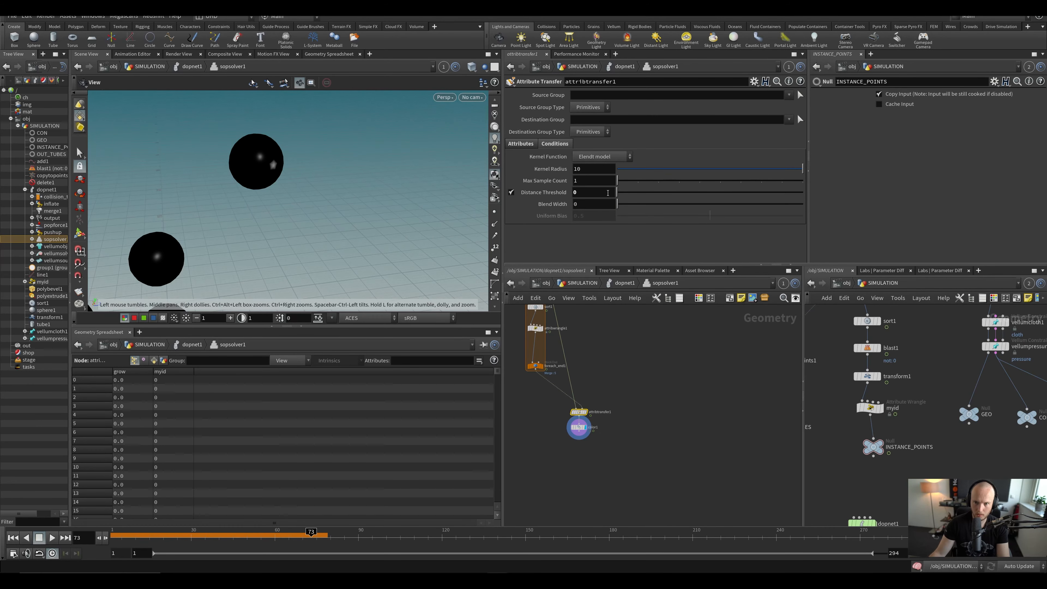
Step: Set attribtransfer1's Distance Threshold to 0.31 and inspect the transferred grow patch on the bubble
drag(617, 191, 621, 188)
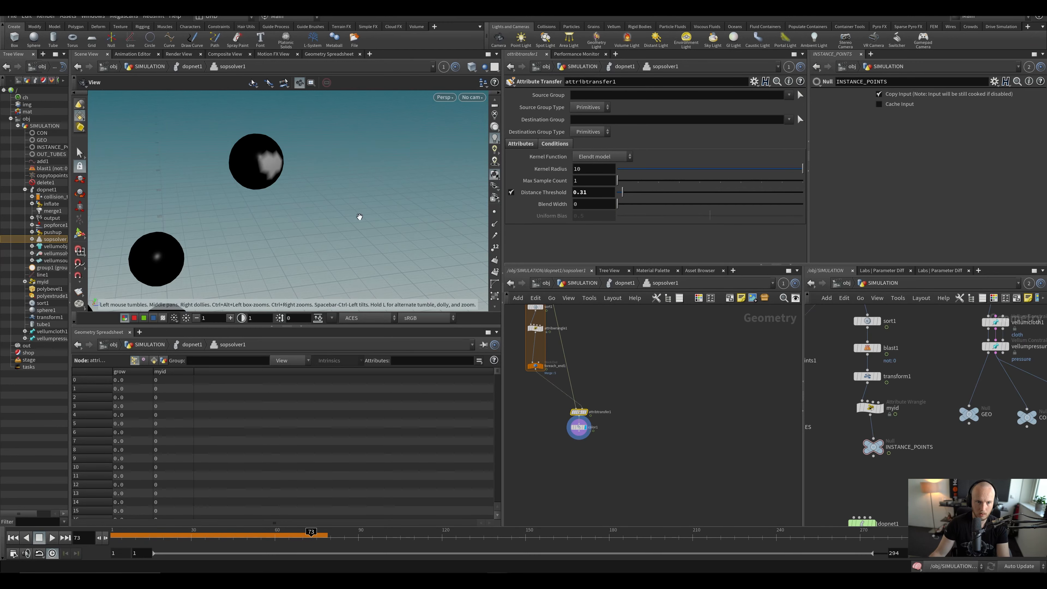
drag(301, 202, 267, 208)
click(579, 428)
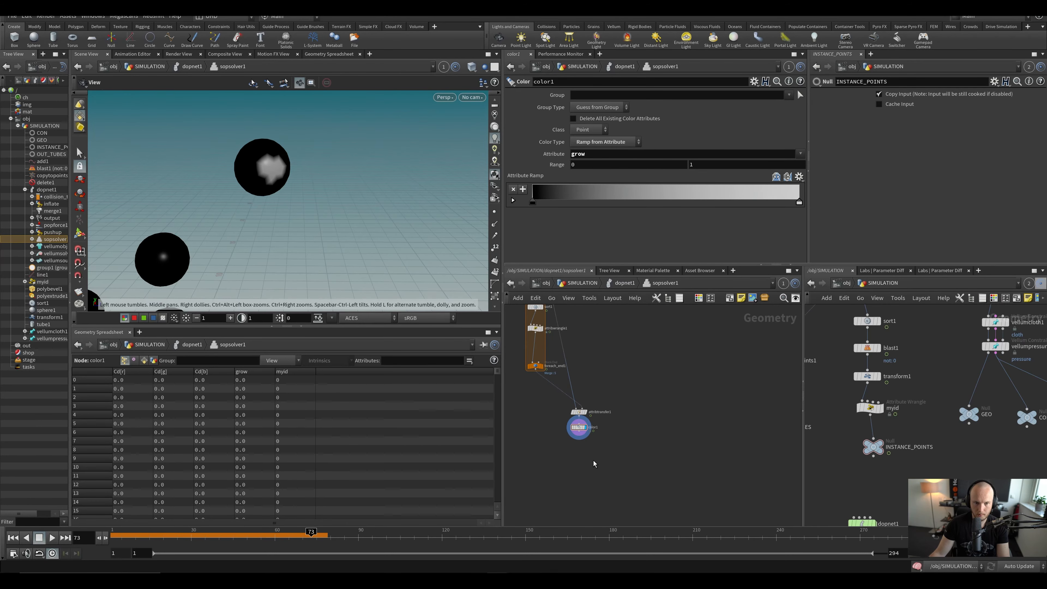
mouse_move(236, 149)
mouse_down()
mouse_move(339, 153)
mouse_move(249, 143)
mouse_move(99, 197)
mouse_move(227, 165)
mouse_move(235, 132)
mouse_up()
scroll(665, 422, down, 5)
scroll(641, 450, up, 5)
middle_drag(637, 452, 619, 487)
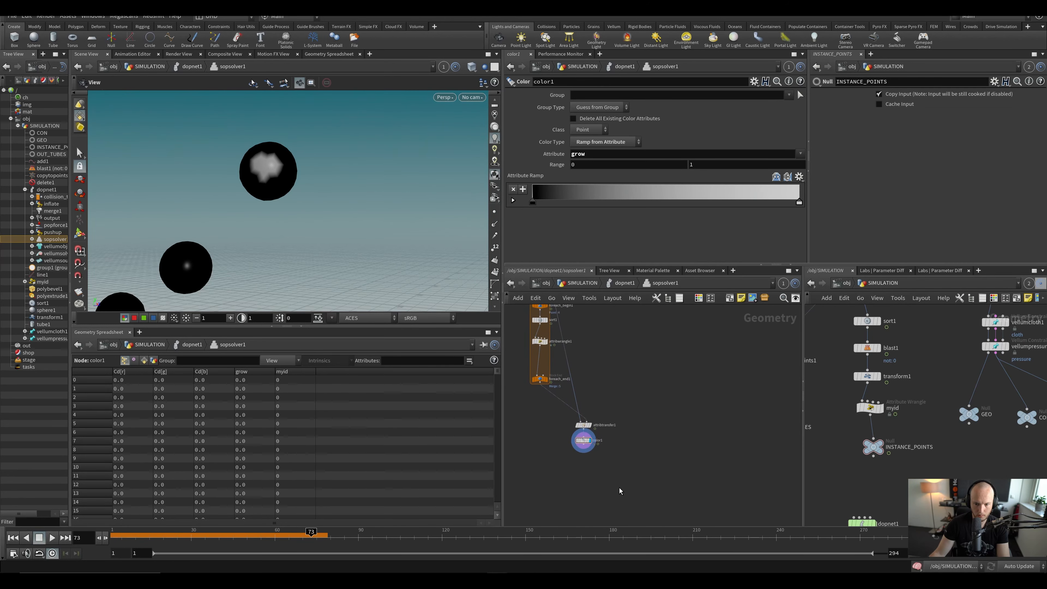
Step: Go up to dopnet1, replay the simulation from the first frame and review the bubbles at frame 89
key(u)
key(ctrl+Up)
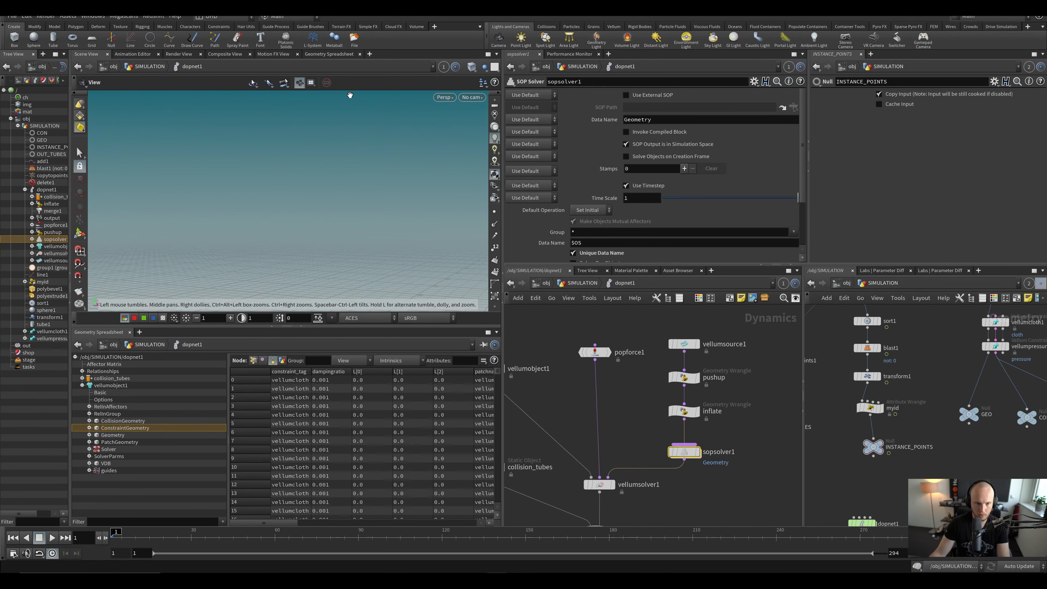
scroll(329, 197, down, 10)
key(Right)
key(Up)
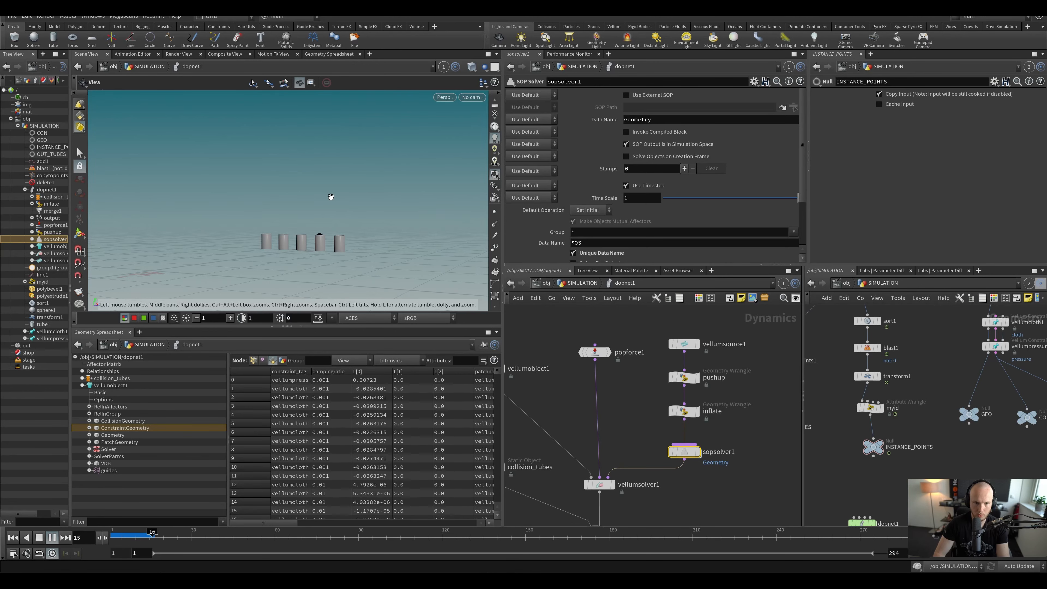
scroll(330, 197, up, 3)
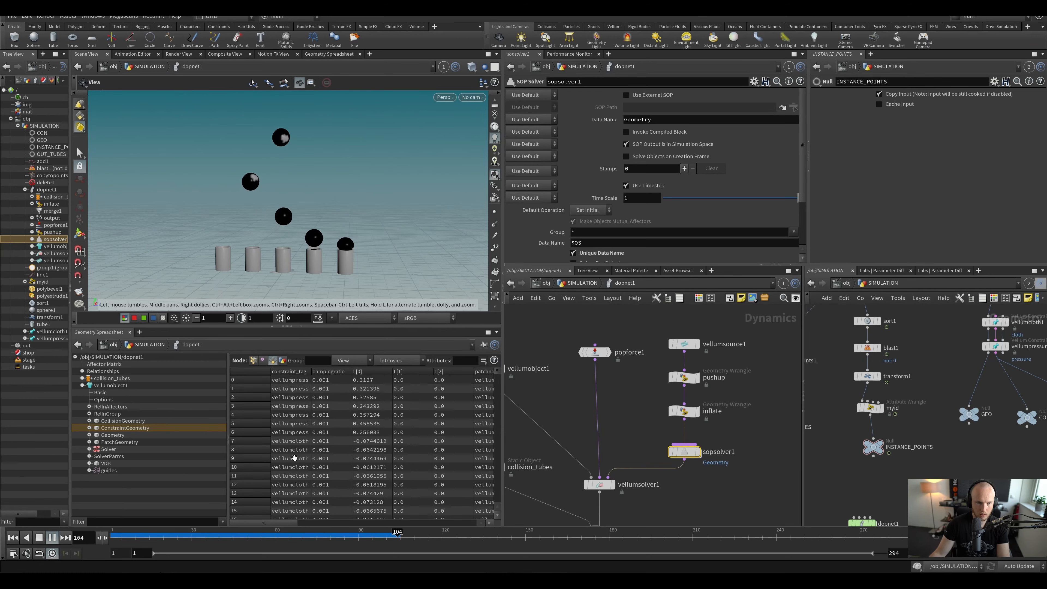
click(357, 535)
mouse_move(357, 536)
mouse_down()
mouse_move(322, 535)
mouse_move(357, 535)
mouse_up()
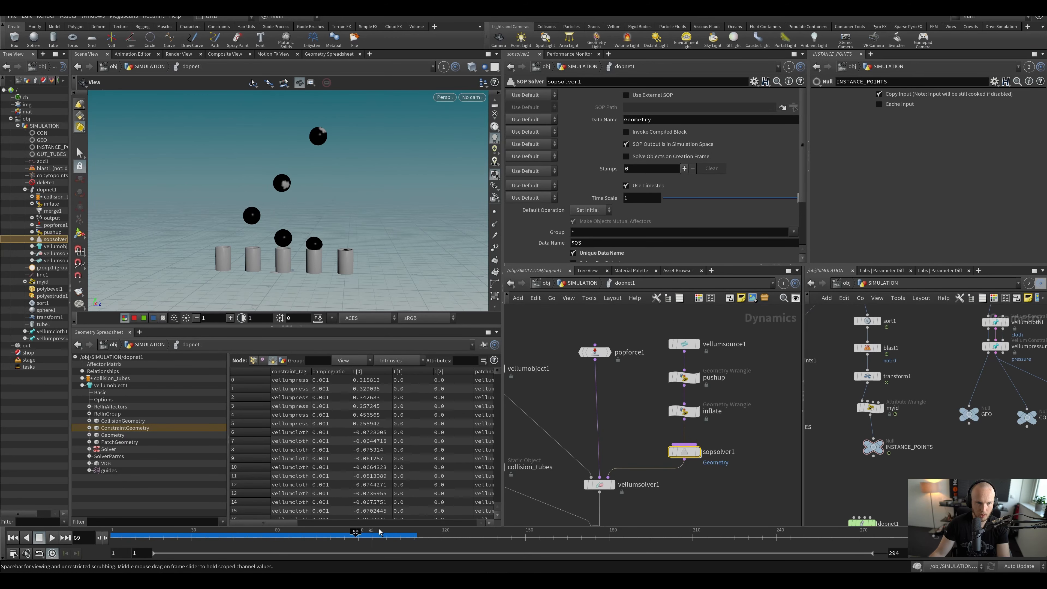
Step: Insert an Attribute Blur node between attribtransfer1 and color1 inside sopsolver1
double_click(684, 451)
key(Tab)
text(ablur)
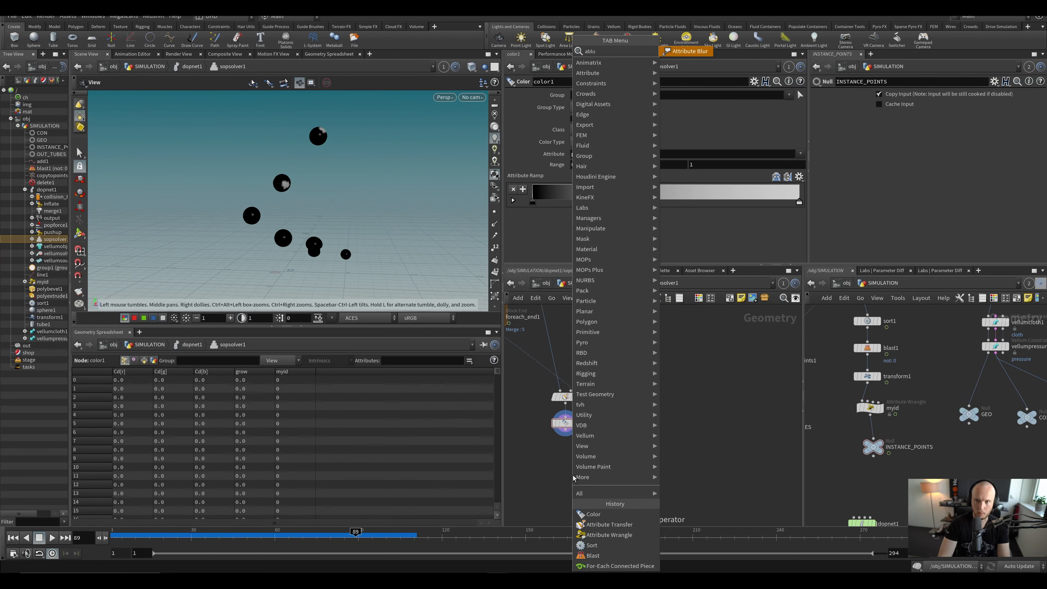
key(Return)
scroll(544, 416, up, 4)
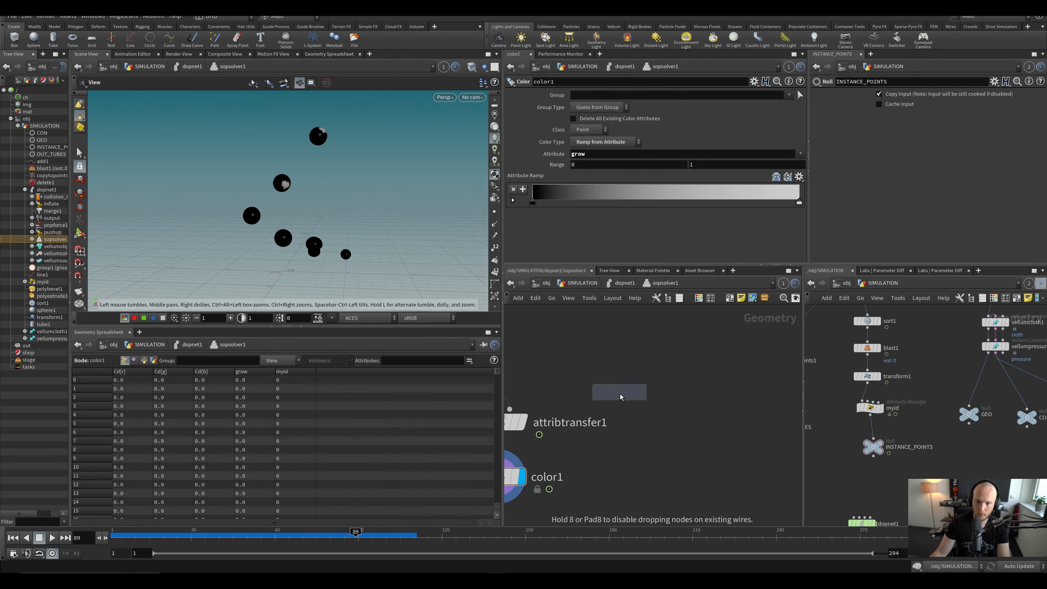
click(544, 416)
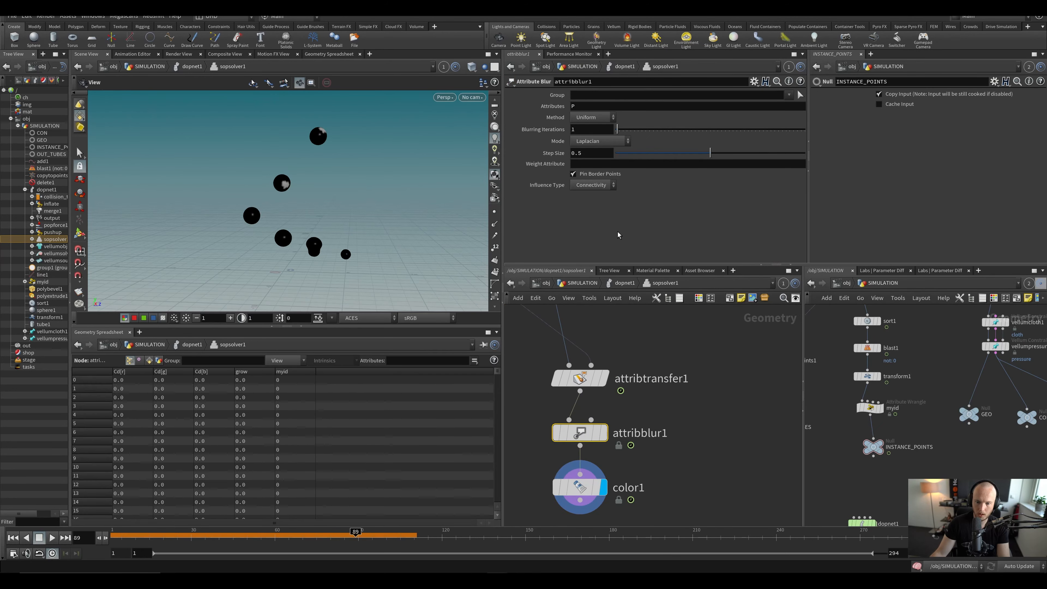
Step: Make attribblur1 blur the grow attribute with 3 blurring iterations
text(grow)
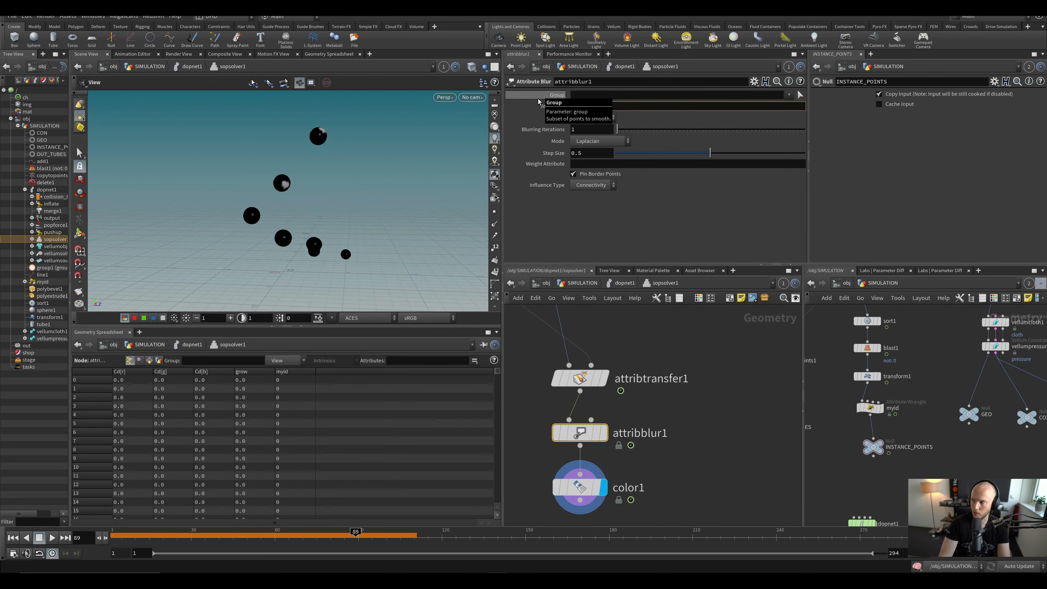
key(Tab)
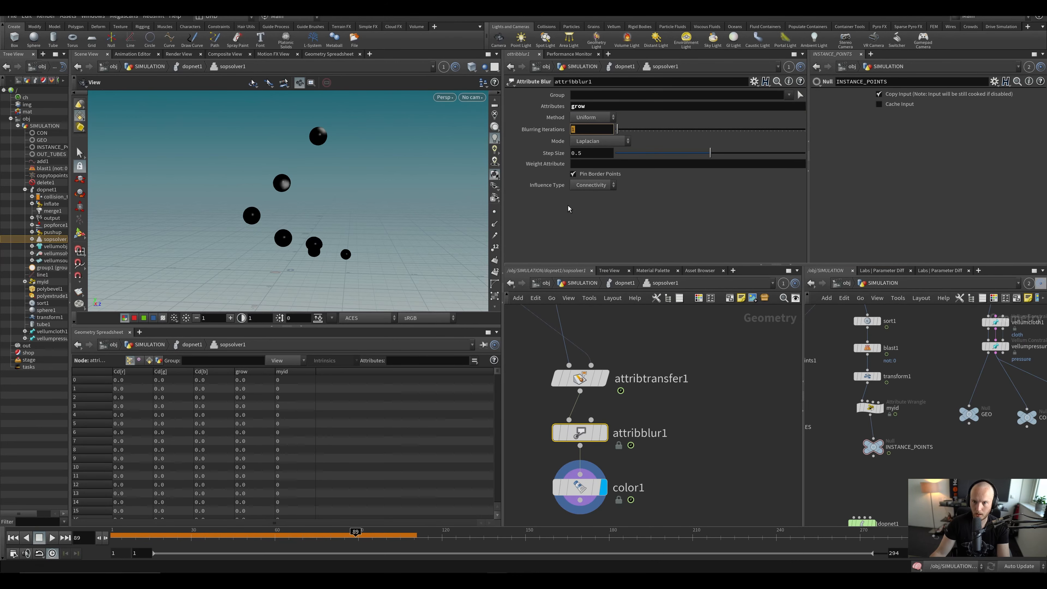
text(3)
click(702, 416)
Step: Go back up to dopnet1 and replay the simulation from the first frame to check the blurred growth
key(u)
key(ctrl+Up)
key(Up)
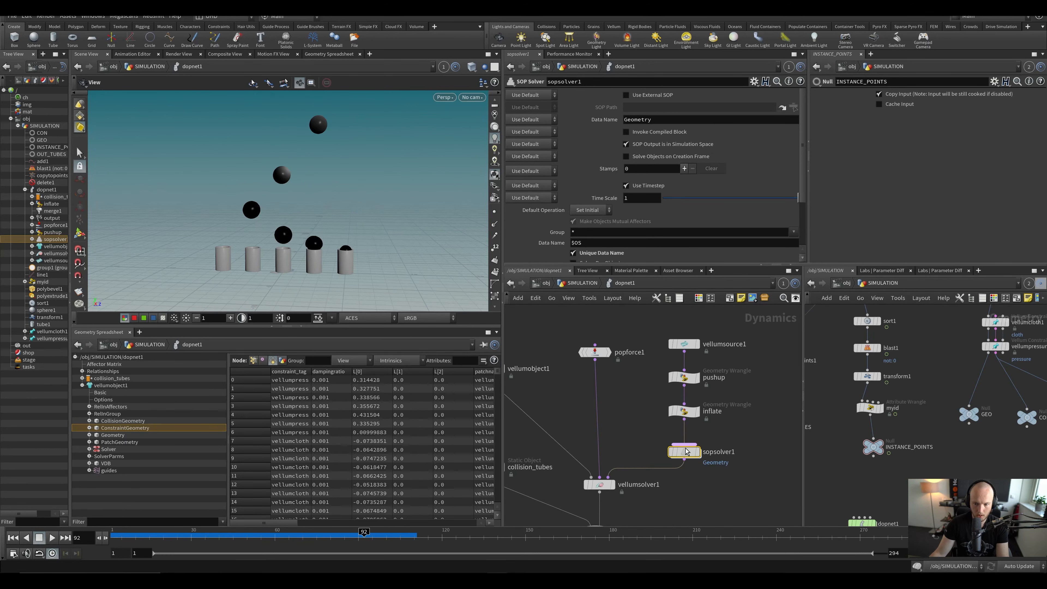
Step: Open sopsolver1 and move attribblur1 and color1 away from attribtransfer1 to make room in the network
double_click(685, 451)
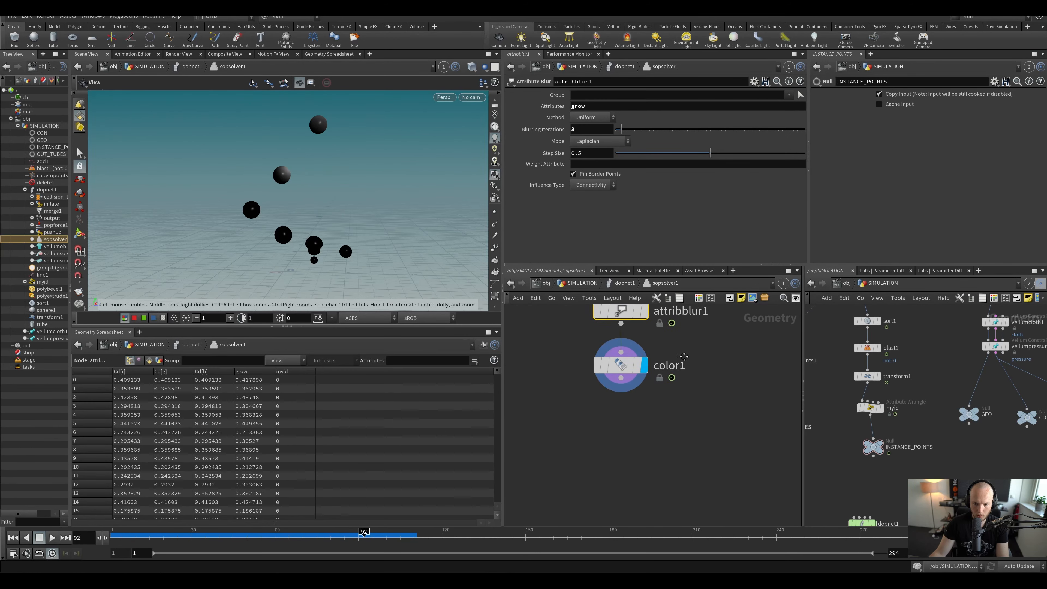
drag(622, 371, 643, 386)
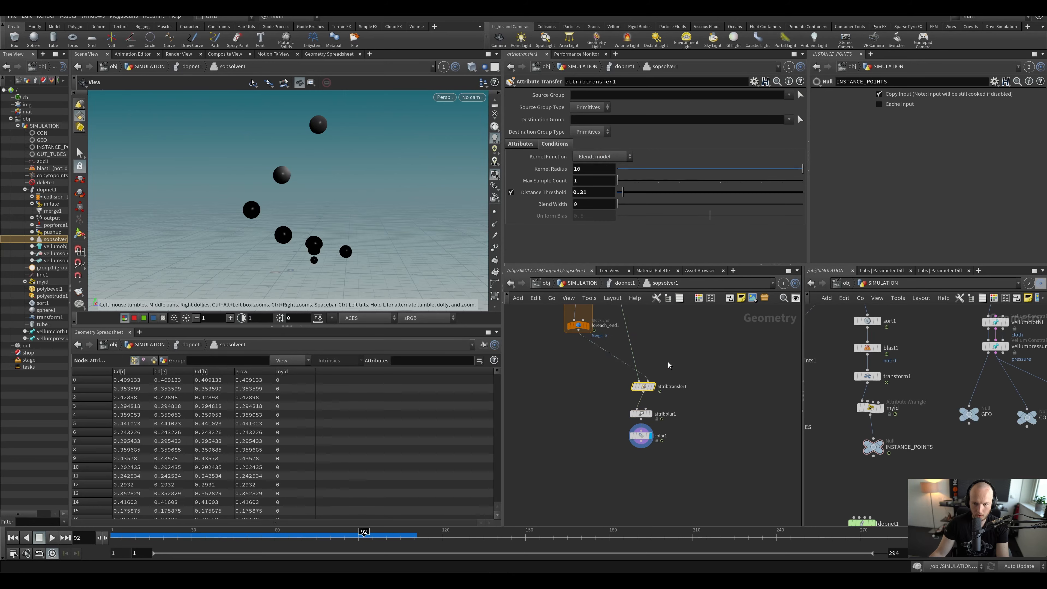
middle_drag(669, 364, 569, 358)
scroll(596, 339, down, 1)
drag(558, 336, 616, 406)
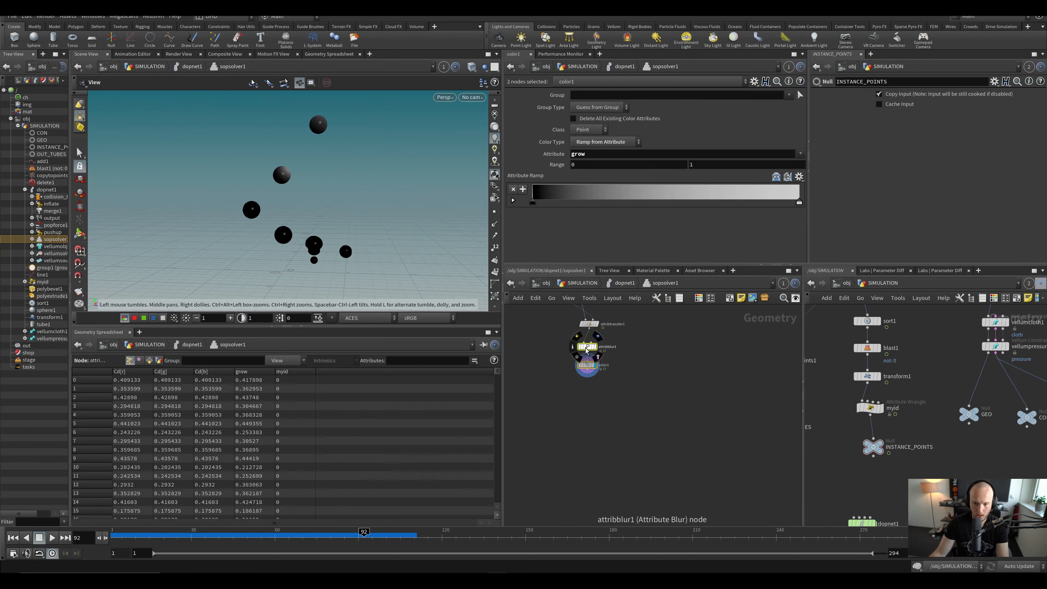
drag(587, 348, 610, 365)
Step: Add an Attribute VOP node beside attribblur1
key(Tab)
text(avo)
key(Return)
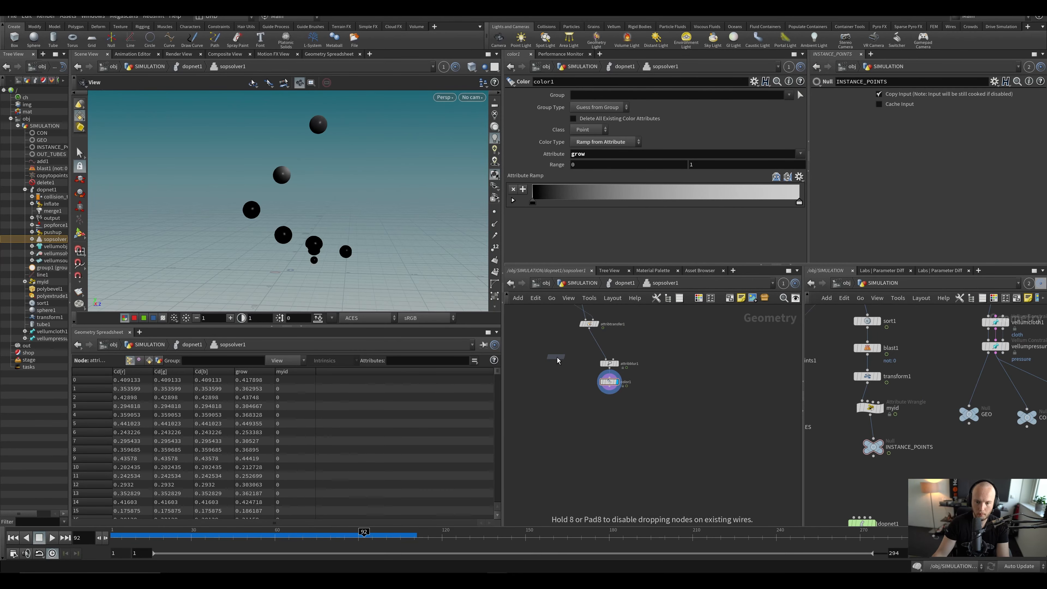
middle_drag(556, 357, 580, 389)
scroll(579, 389, up, 1)
Step: Wire dop_geometry into the first input of attribvop1 and attribtransfer1 into its second input
click(583, 398)
scroll(579, 400, down, 2)
key(h)
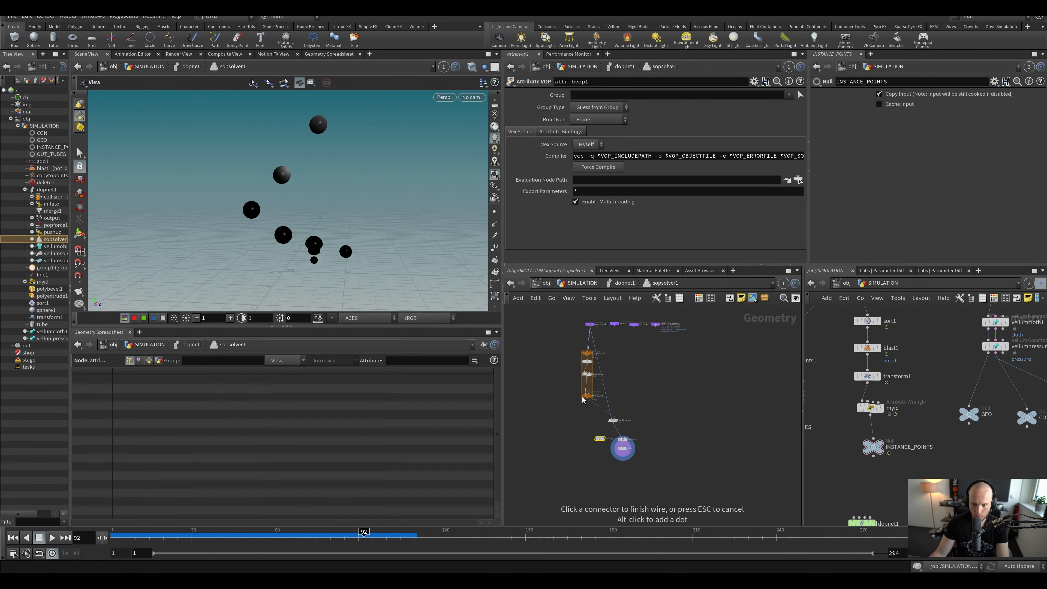
scroll(581, 421, up, 4)
drag(634, 444, 649, 421)
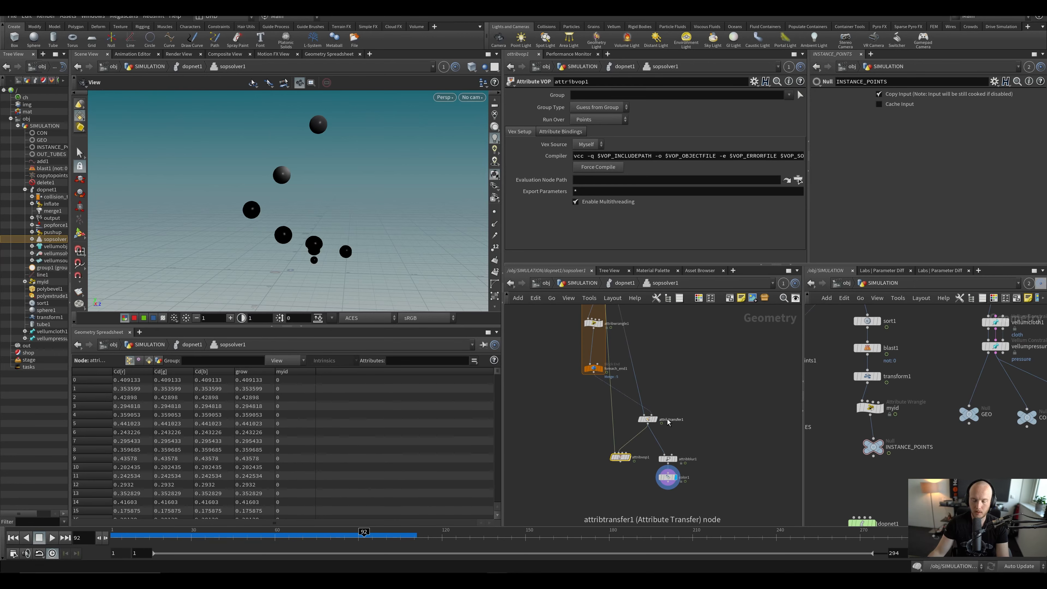
scroll(657, 424, up, 2)
drag(645, 417, 623, 451)
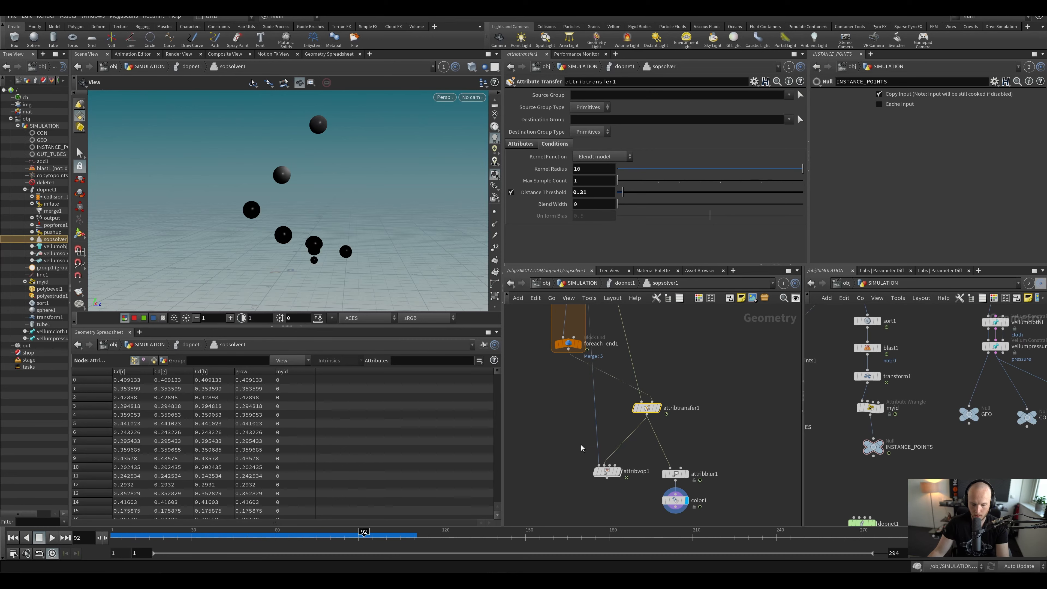
click(599, 465)
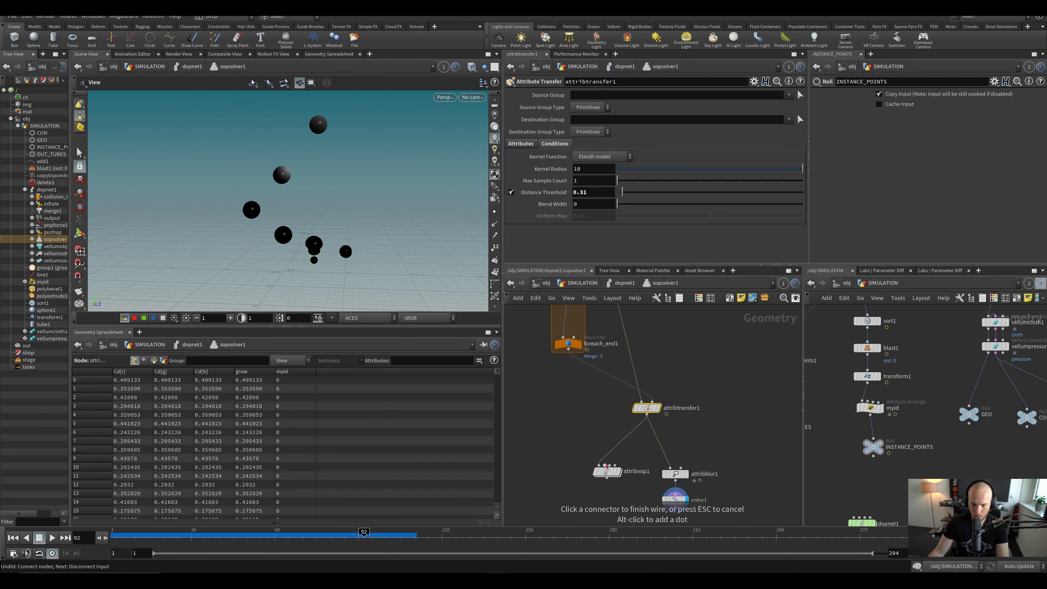
scroll(587, 421, down, 6)
click(585, 417)
scroll(600, 493, up, 6)
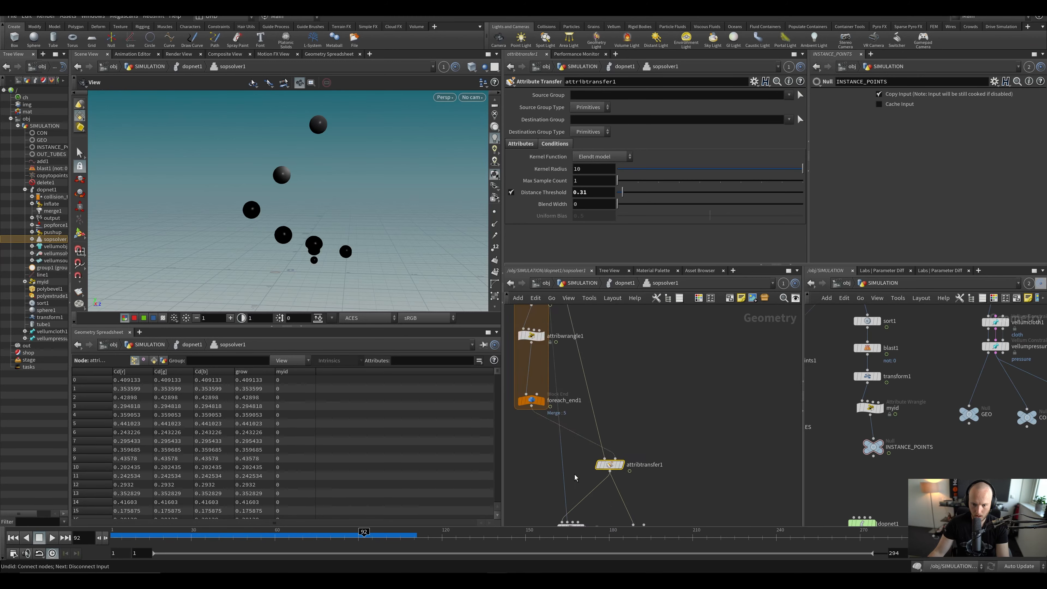
Step: Go inside attribvop1 and add a Point Cloud Open node between the global parameters and the output node
middle_drag(575, 478, 587, 379)
scroll(584, 416, up, 3)
click(584, 415)
double_click(584, 417)
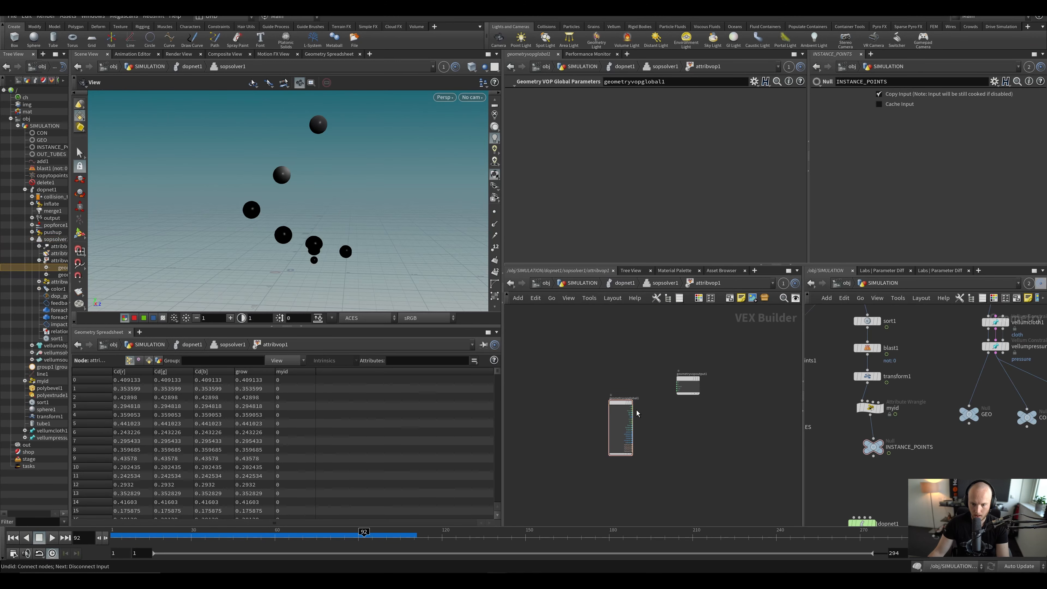
key(Tab)
text(pc)
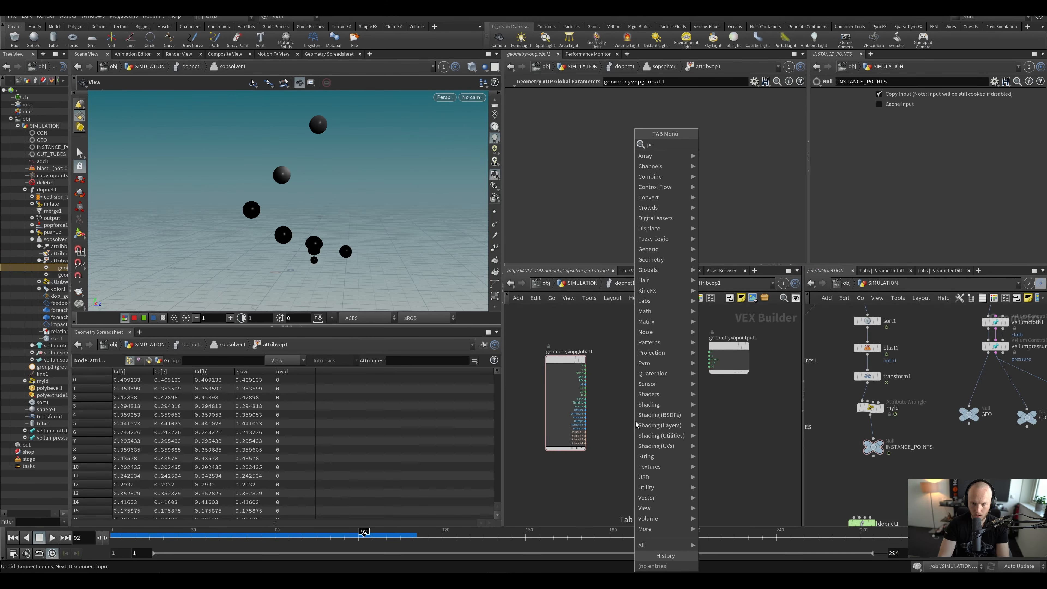
key(Return)
click(635, 419)
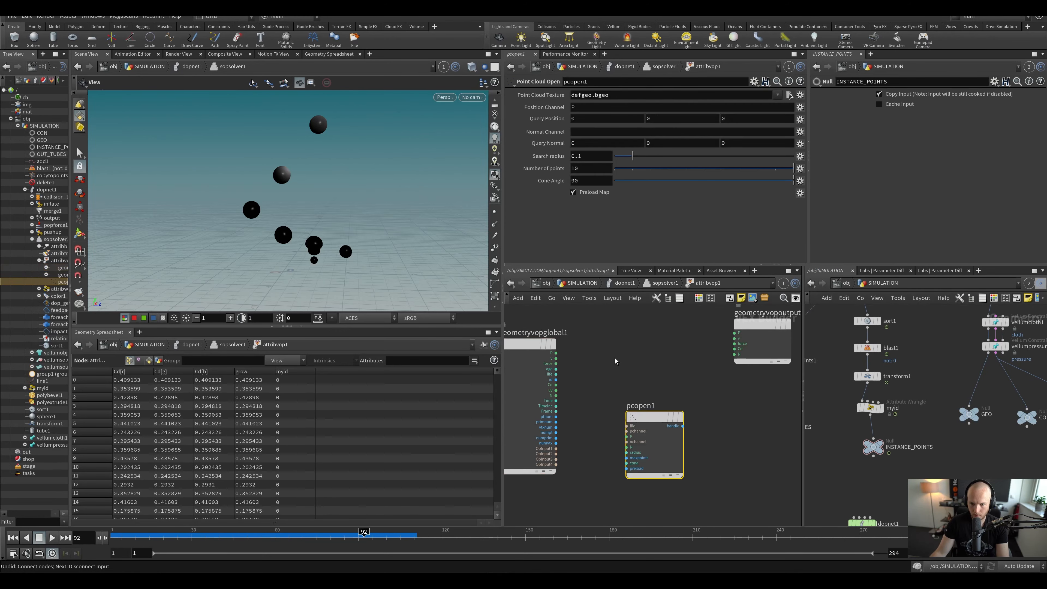
key(h)
drag(610, 379, 584, 381)
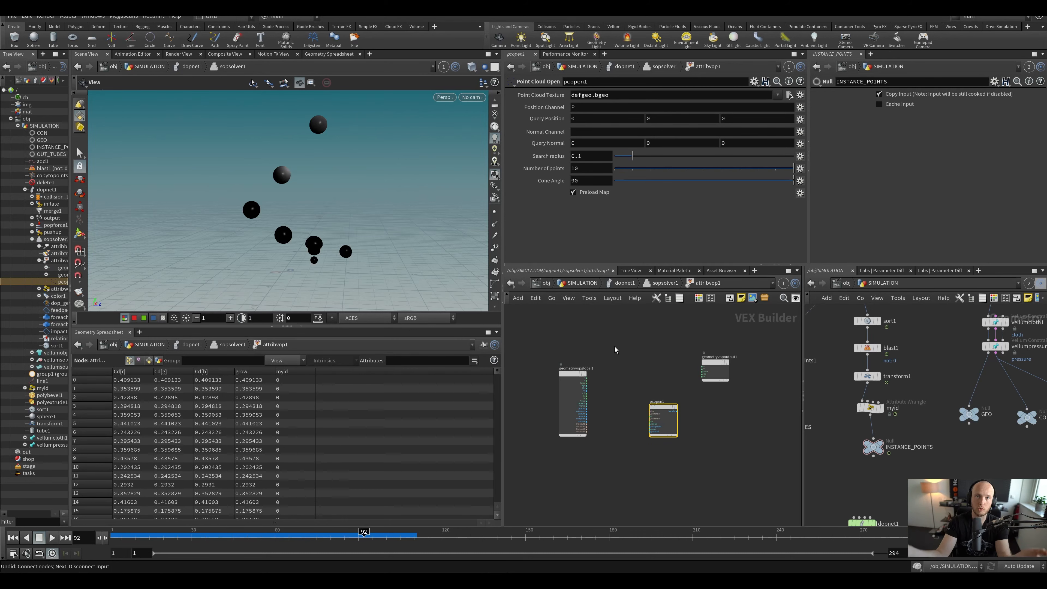
Step: Connect the global P to the P input of pcopen1 and OpInput2 to its file input
scroll(627, 434, up, 4)
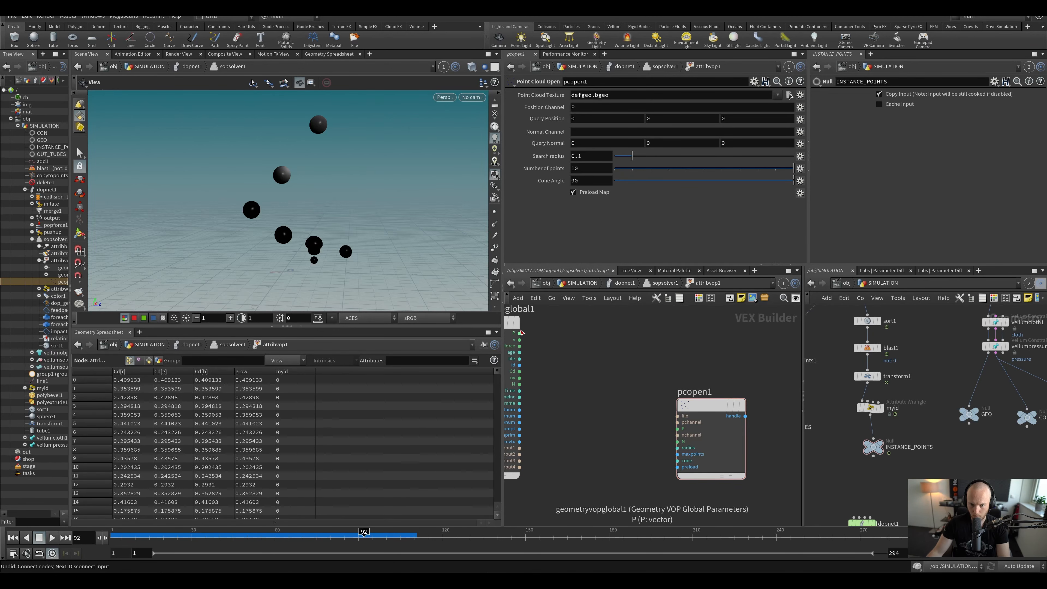
click(677, 429)
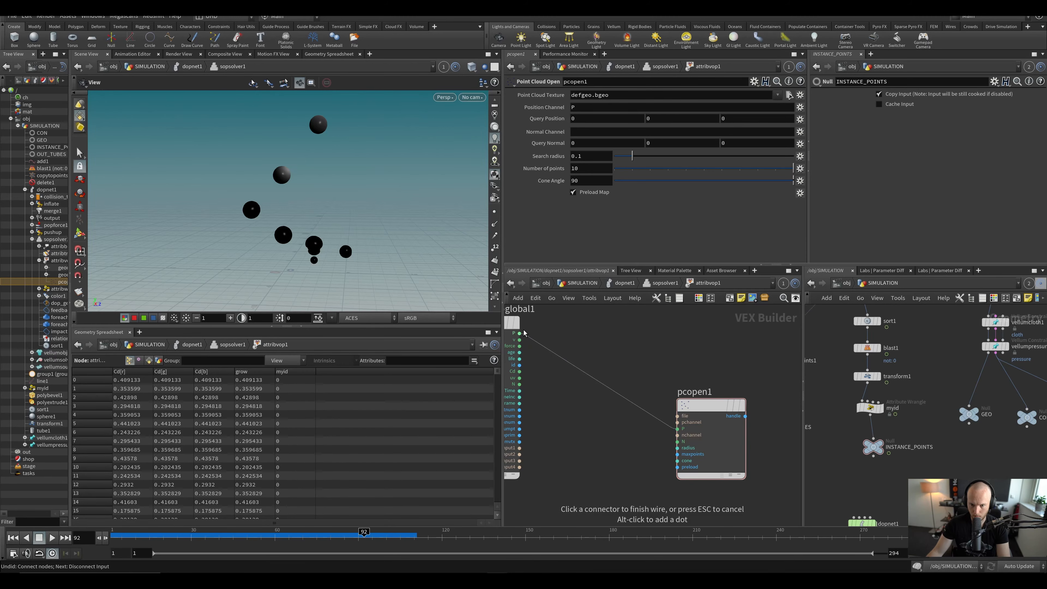
click(520, 333)
click(677, 415)
scroll(677, 416, up, 2)
click(558, 415)
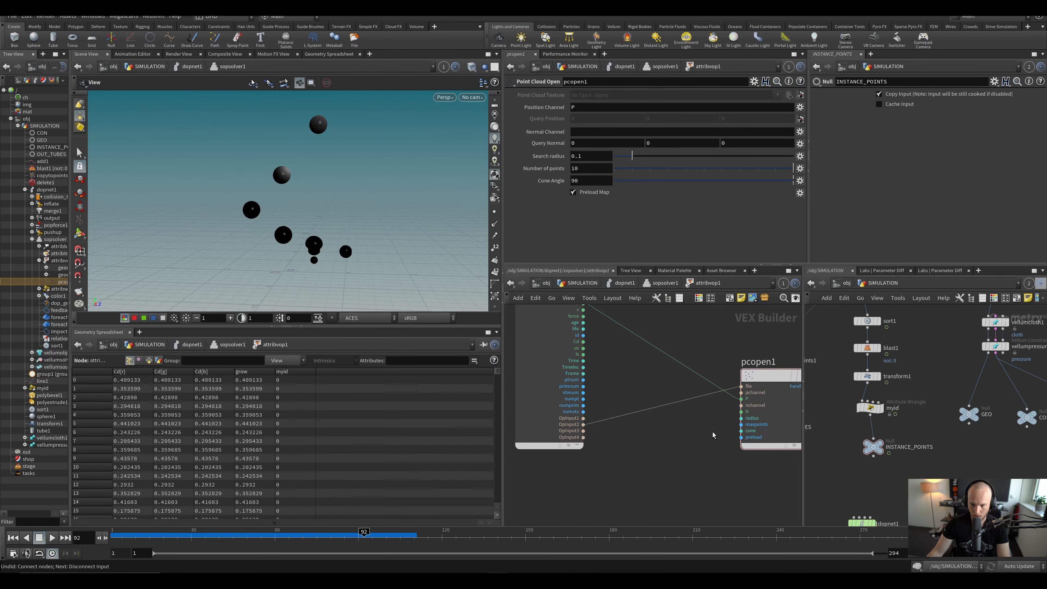
middle_drag(733, 416, 640, 420)
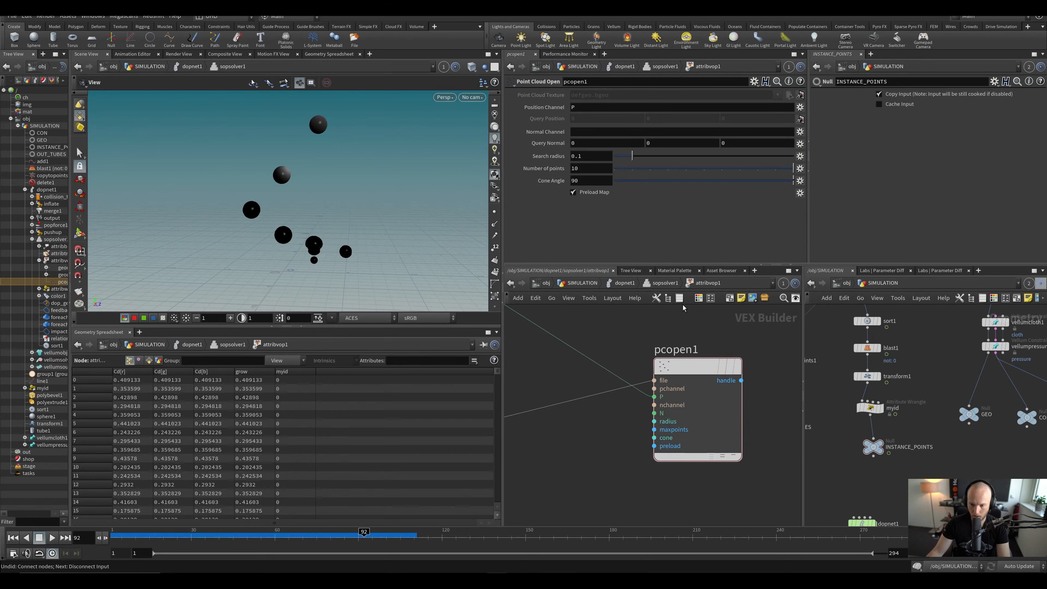
Step: Add a Point Cloud Filter node fed by the pcopen1 handle, set its channel to grow, and move the output node aside
scroll(621, 431, down, 4)
key(Tab)
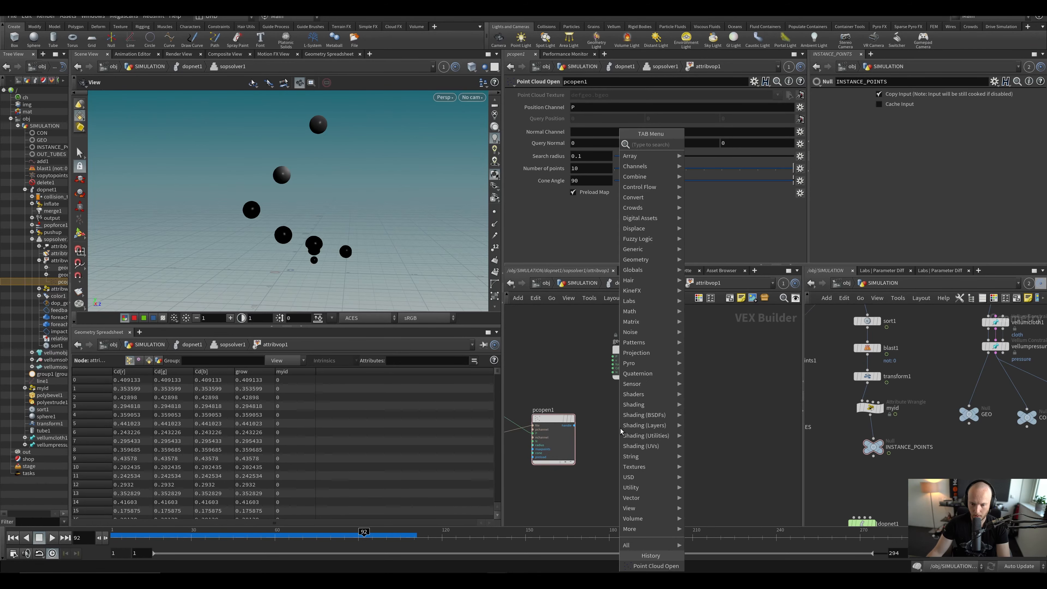
text(pc fi)
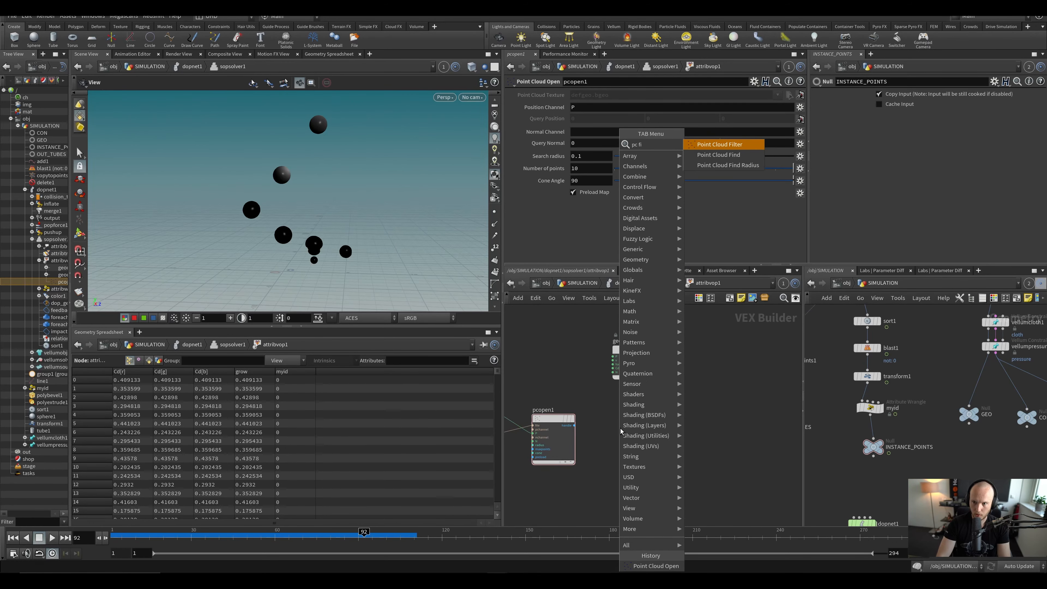
key(Return)
click(646, 421)
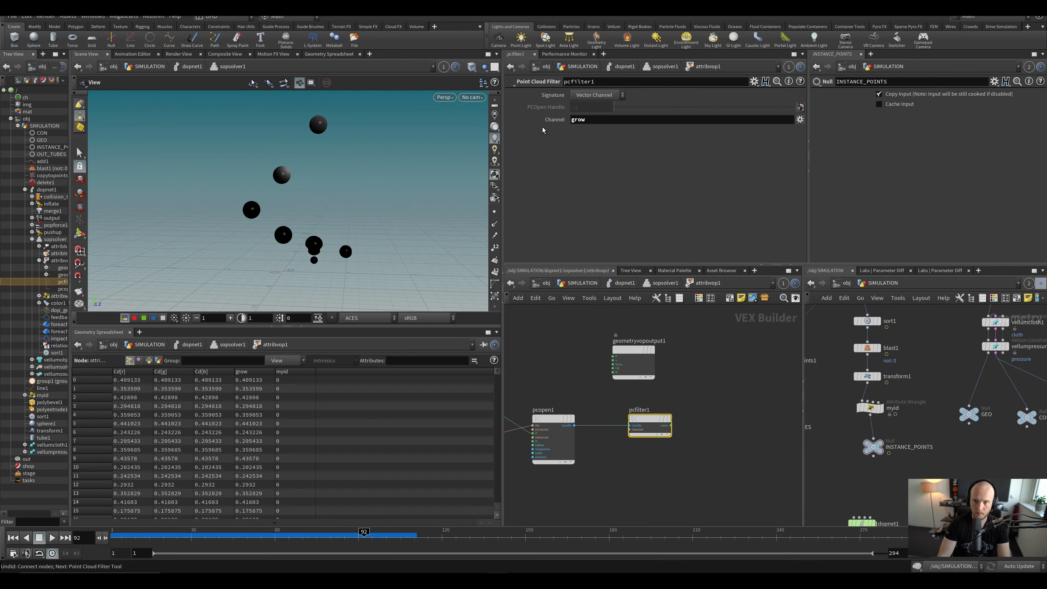
drag(631, 350, 705, 342)
click(619, 346)
Step: Place an Add node above pcopen1 in the VOP network
scroll(618, 344, down, 4)
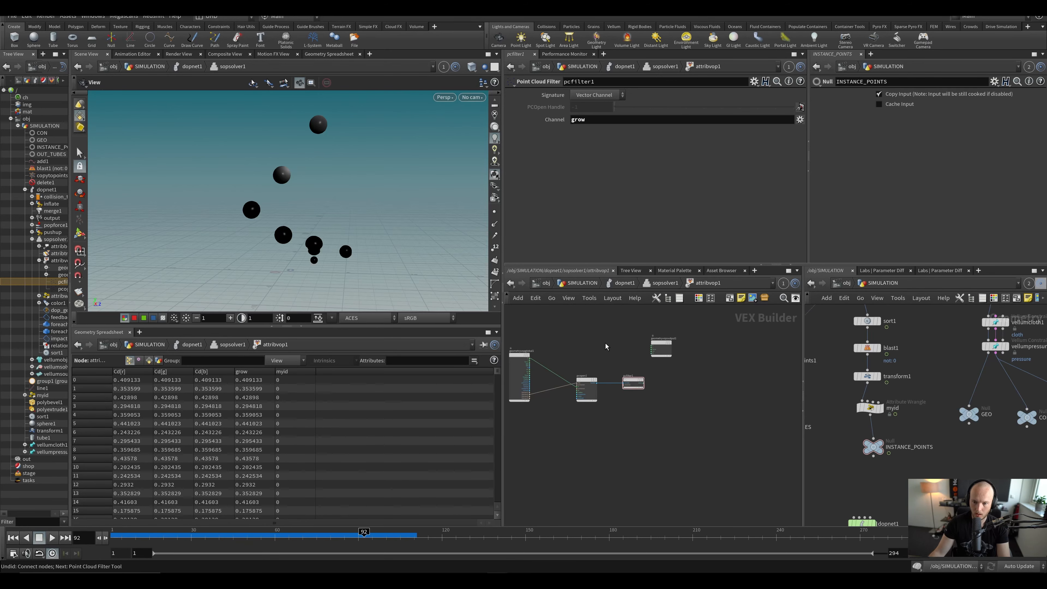
key(Tab)
text(add)
key(Return)
click(588, 325)
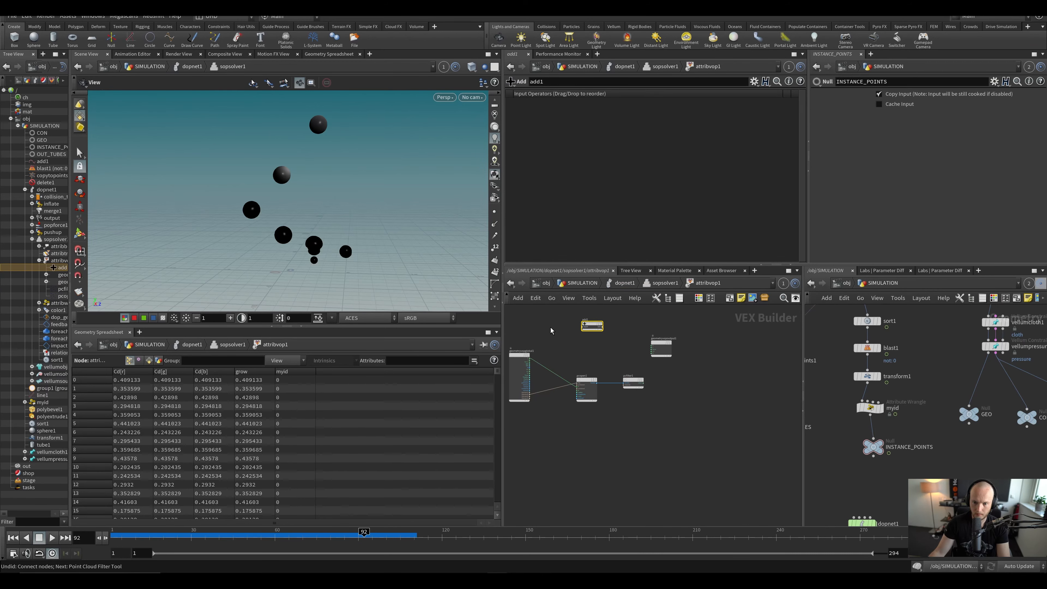
Step: Add a Bind node that reads the float attribute grow and wire it into the first input of add1
key(Tab)
text(b)
key(Return)
click(524, 321)
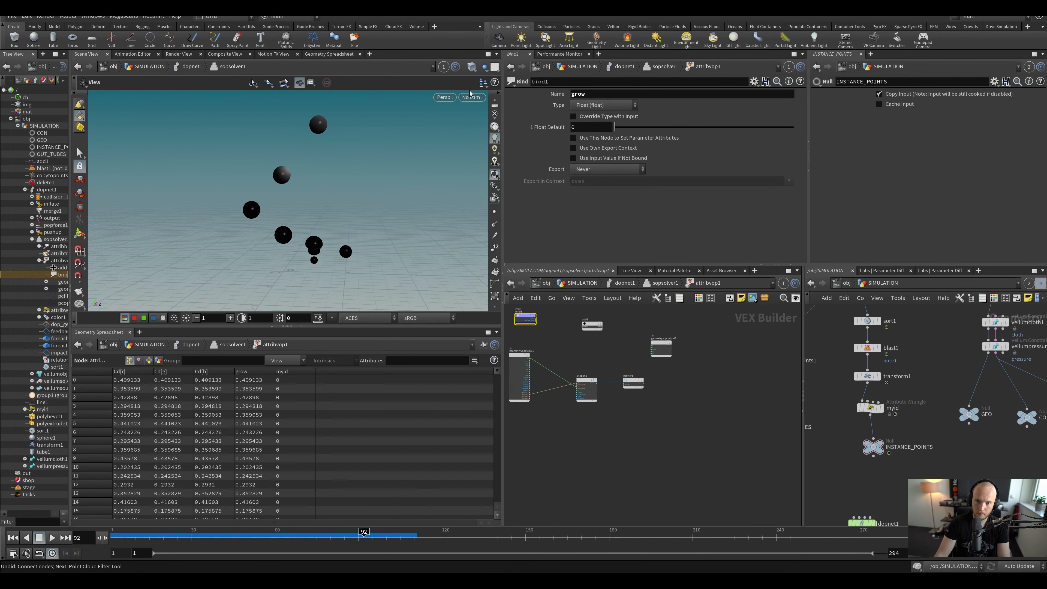
scroll(522, 325, up, 2)
click(540, 317)
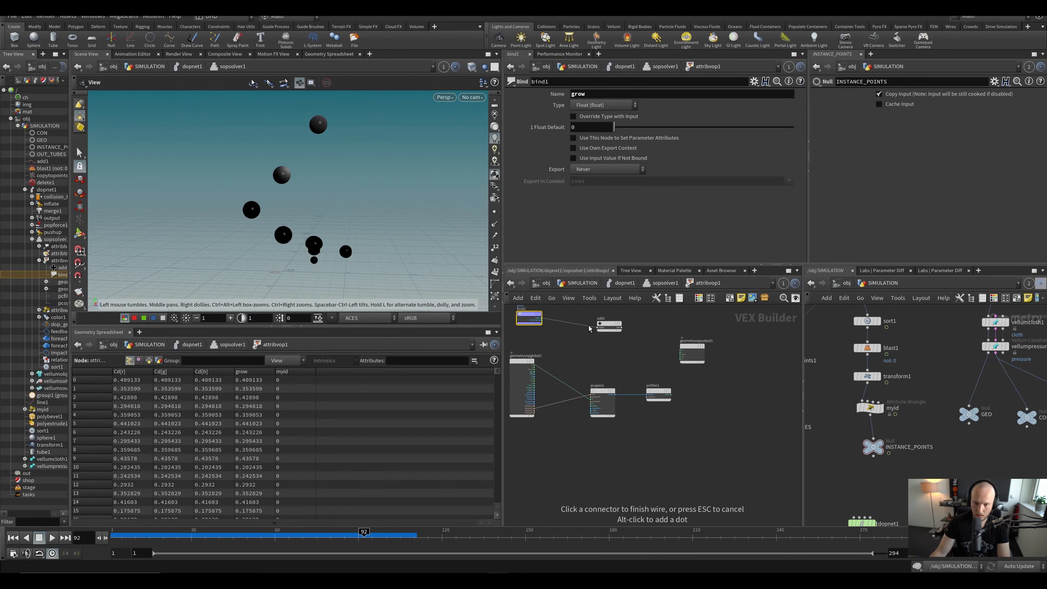
click(596, 327)
scroll(597, 358, up, 2)
middle_drag(597, 358, 652, 444)
Step: Check the input wiring of attribvop1 up in sopsolver1 and return inside the VOP network
key(u)
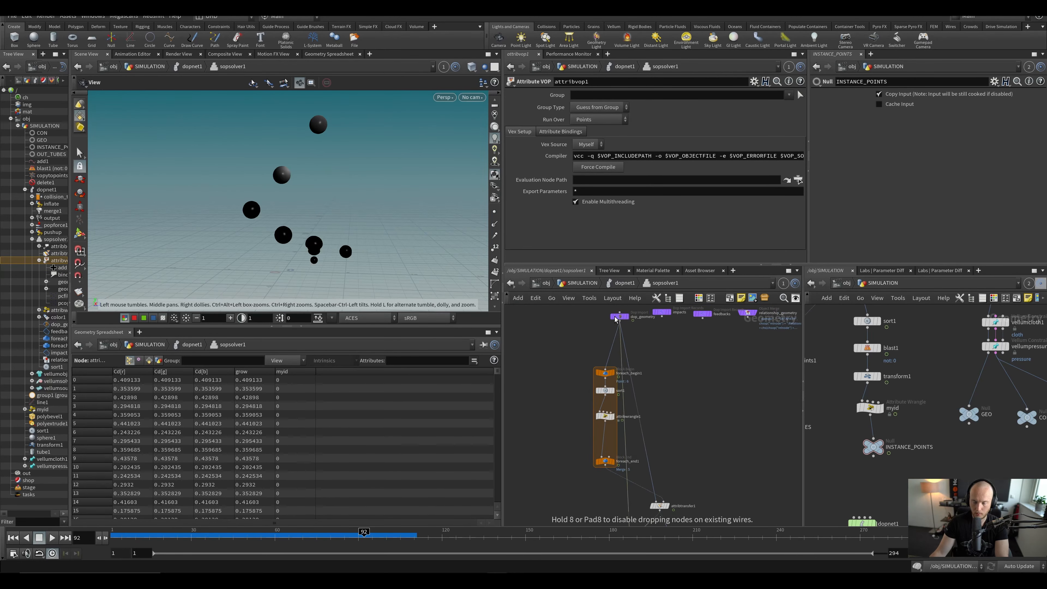
scroll(615, 410, up, 2)
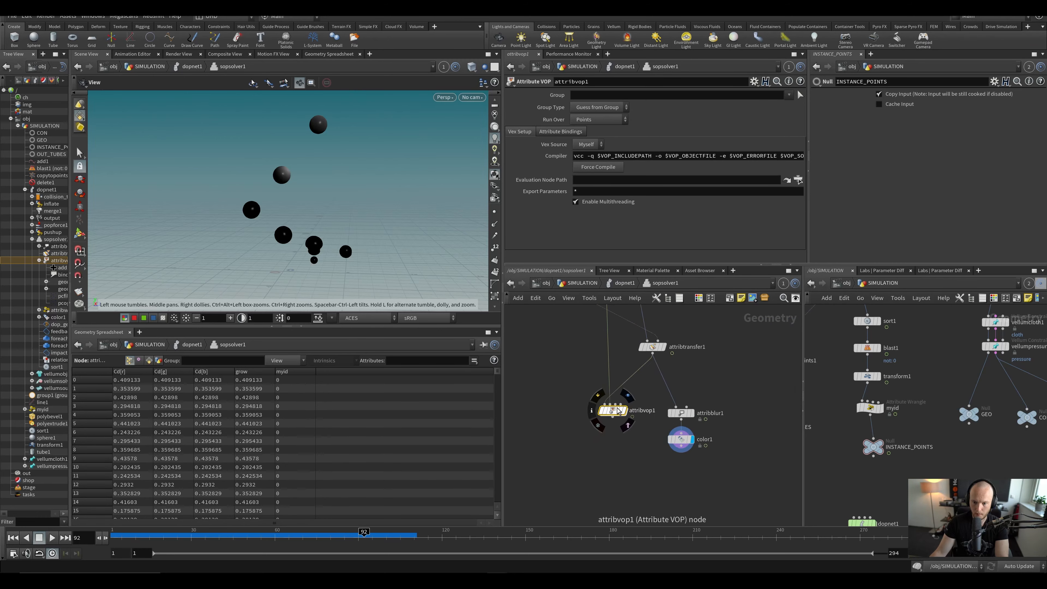
middle_drag(615, 406, 567, 357)
double_click(567, 357)
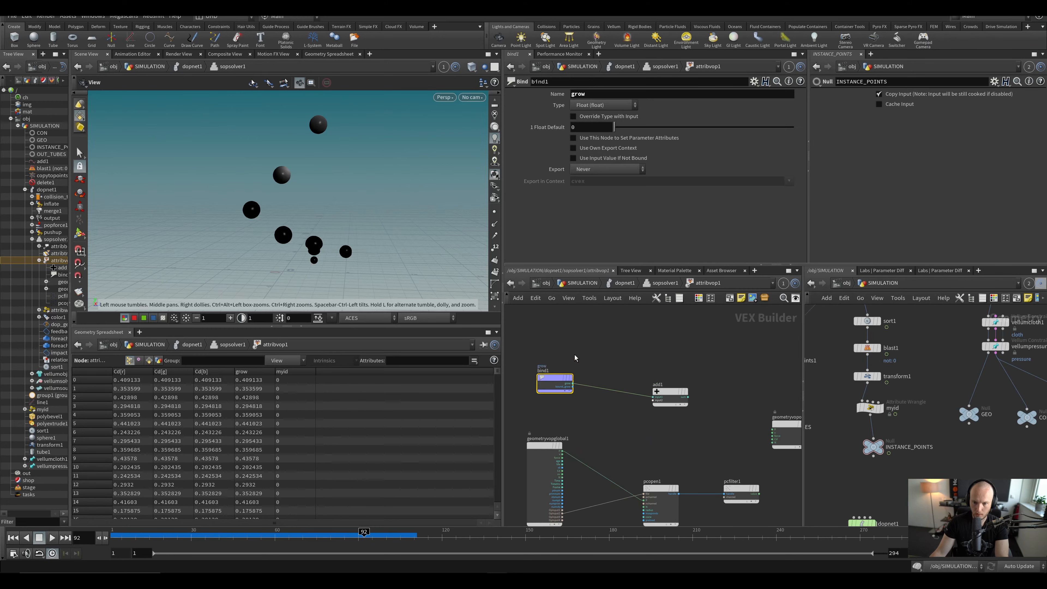
Step: Wire the output of pcfilter1 into the second input of add1
middle_drag(640, 446, 602, 429)
click(719, 477)
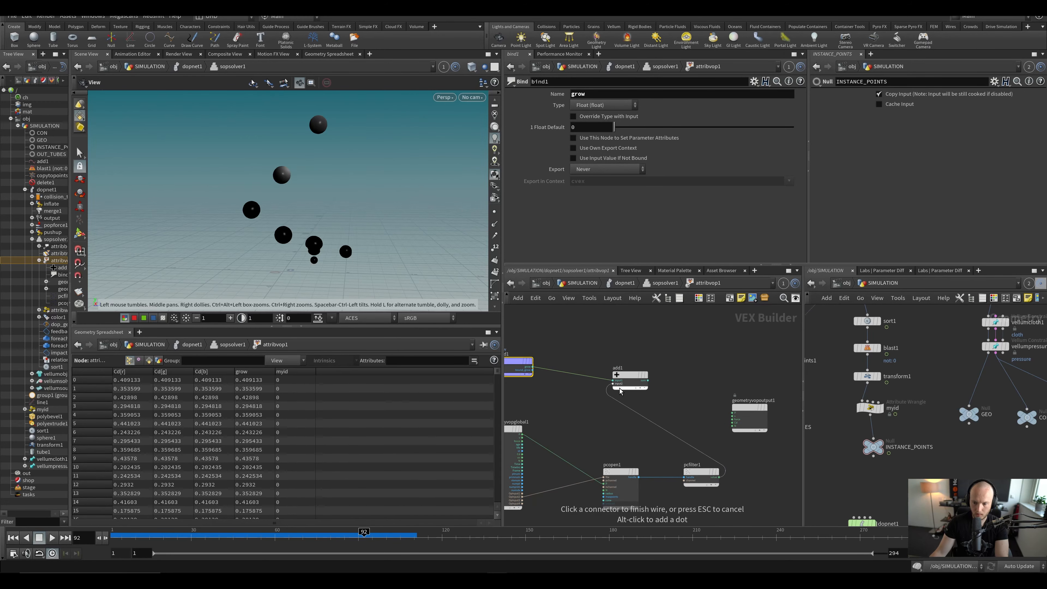
scroll(651, 388, up, 2)
scroll(665, 337, up, 1)
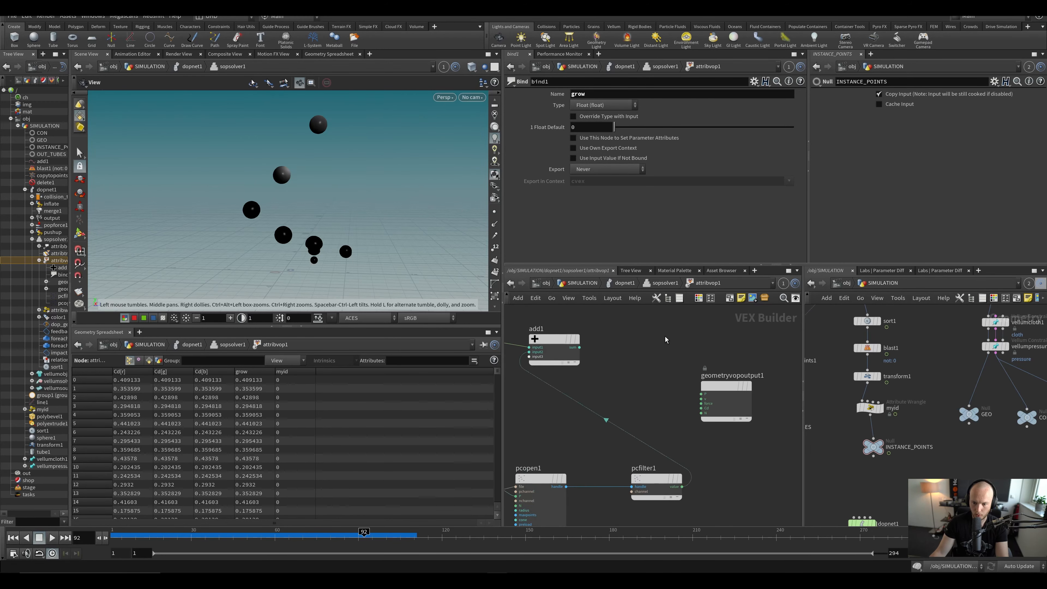
Step: Add a Bind Export node fed by the sum from add1 and name its attribute grow
key(Tab)
text(bind e)
key(Return)
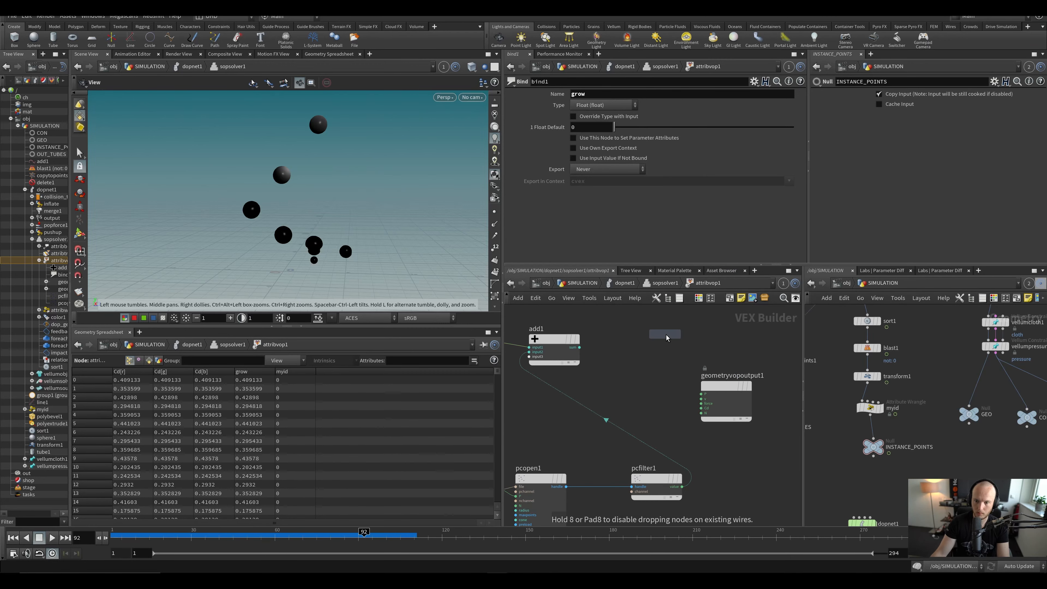
click(648, 352)
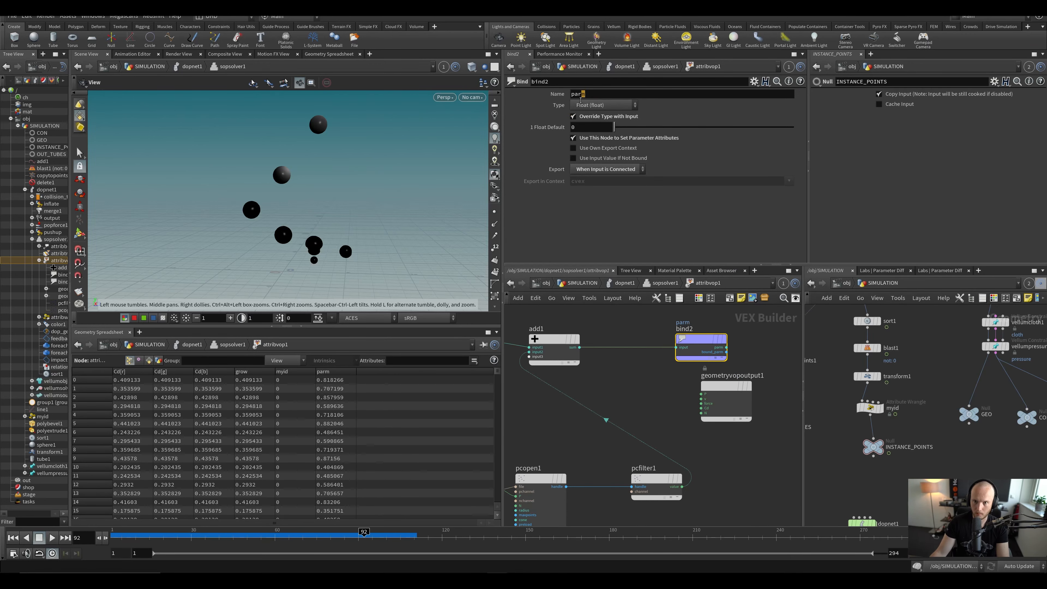
text(grow)
key(Return)
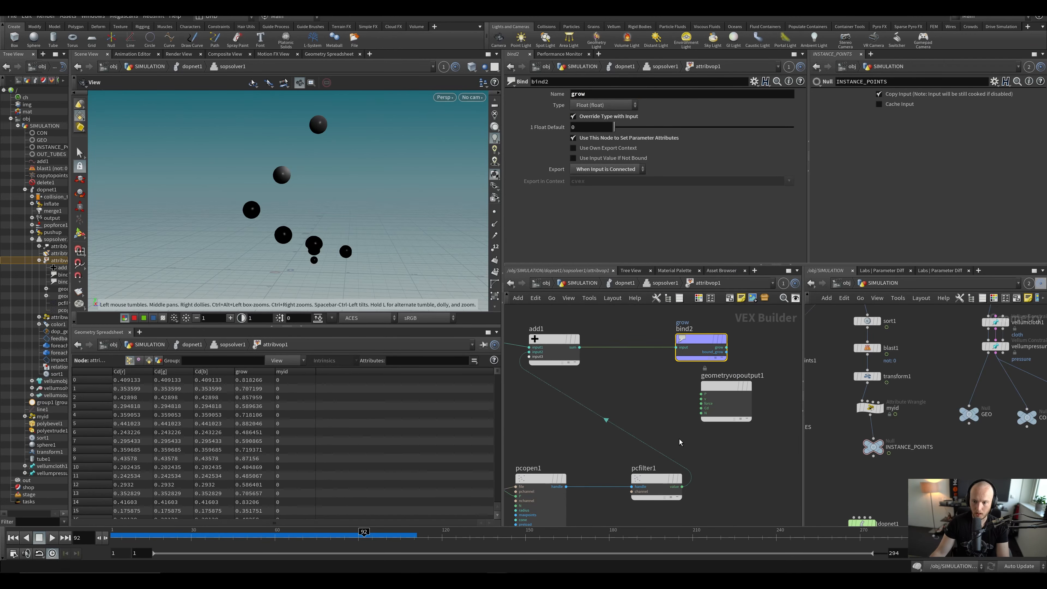
Step: Back in sopsolver1, rewire attribblur1 to take its input from attribvop1 and display color1 below it
key(u)
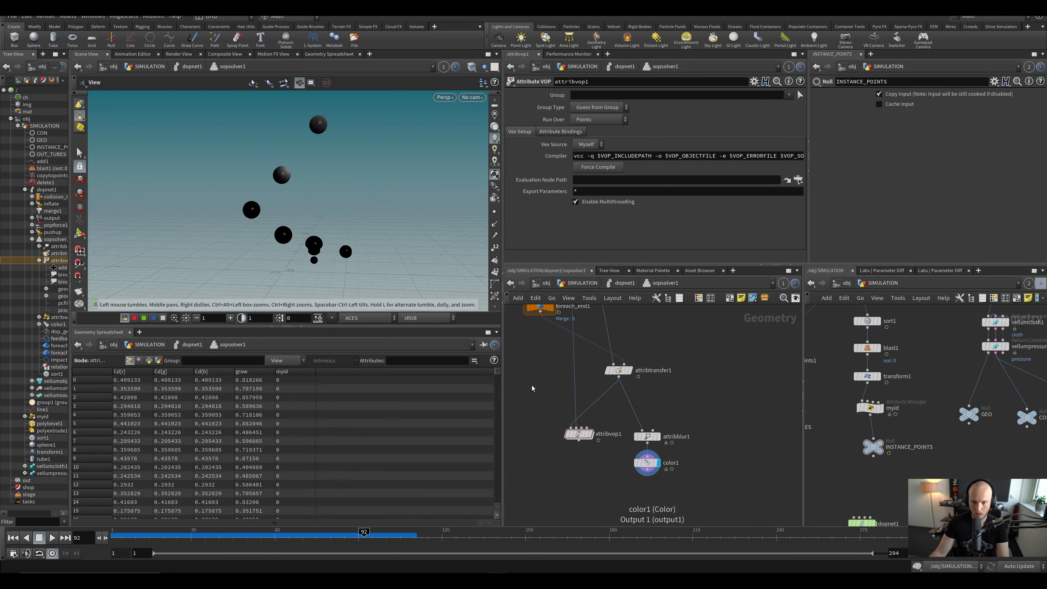
click(589, 432)
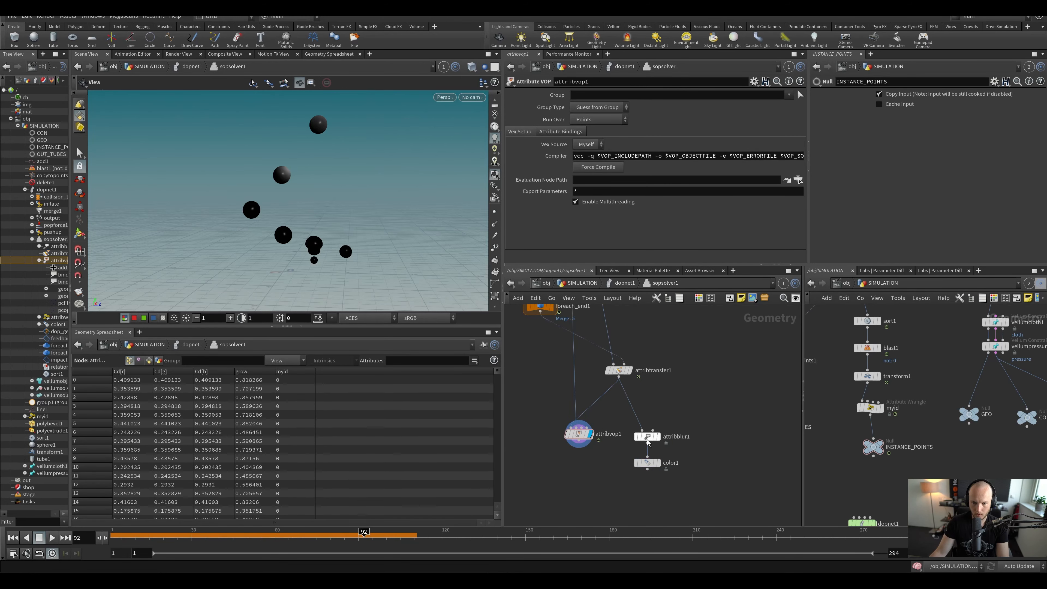
ctrl+drag(647, 441, 590, 482)
mouse_move(579, 440)
mouse_down()
mouse_move(586, 472)
mouse_move(578, 446)
mouse_up()
key(ctrl+z)
click(601, 504)
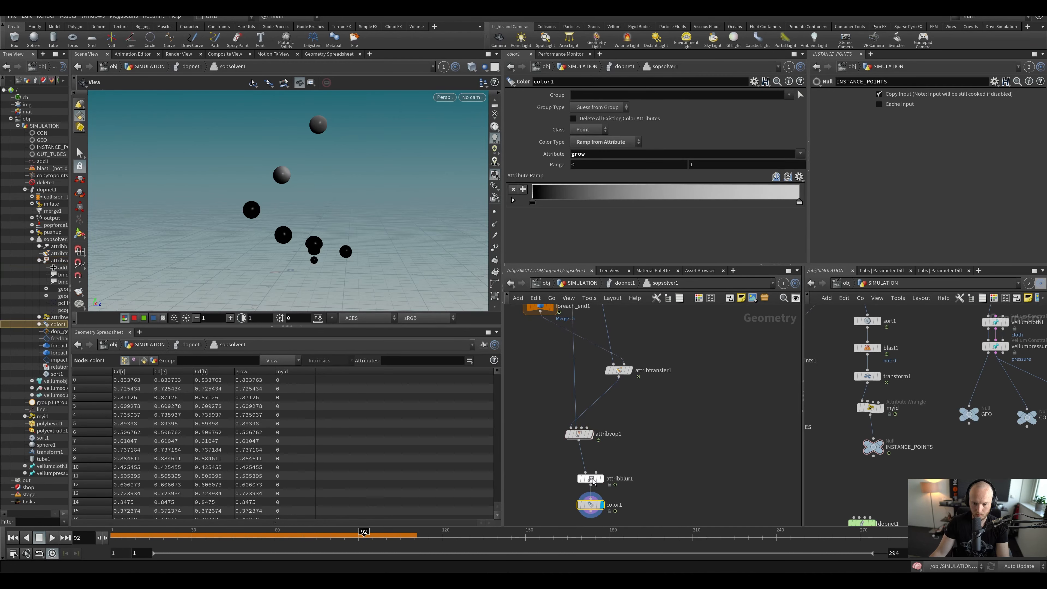
Step: Set the blurring iterations of attribblur1 to 2
click(590, 478)
text(2)
drag(384, 231, 360, 213)
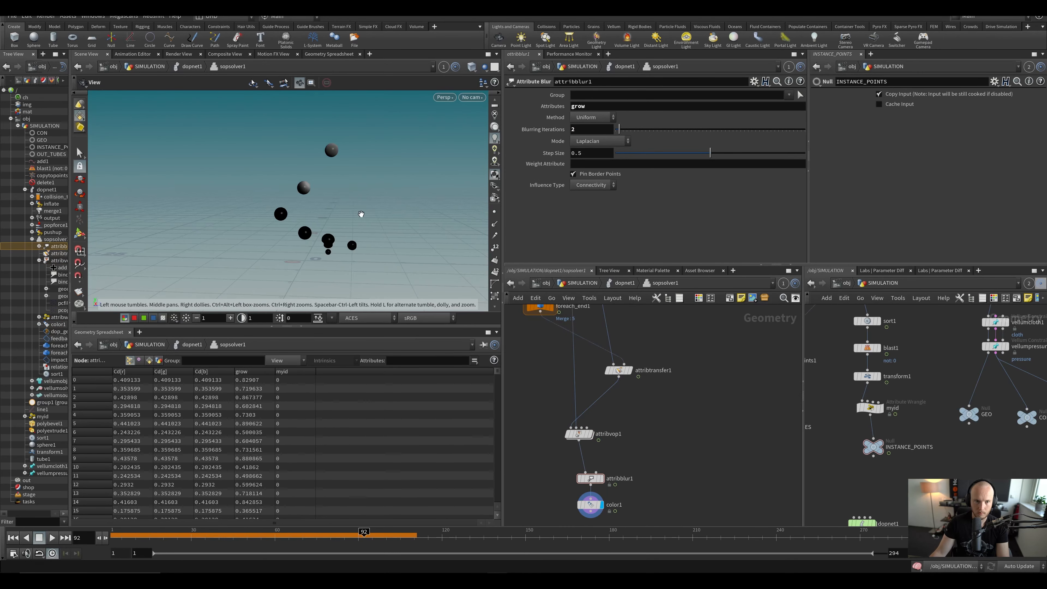
Step: Return to dopnet1, replay the simulation from its first frame and scrub back to frame 70
key(u)
key(ctrl+Up)
key(Up)
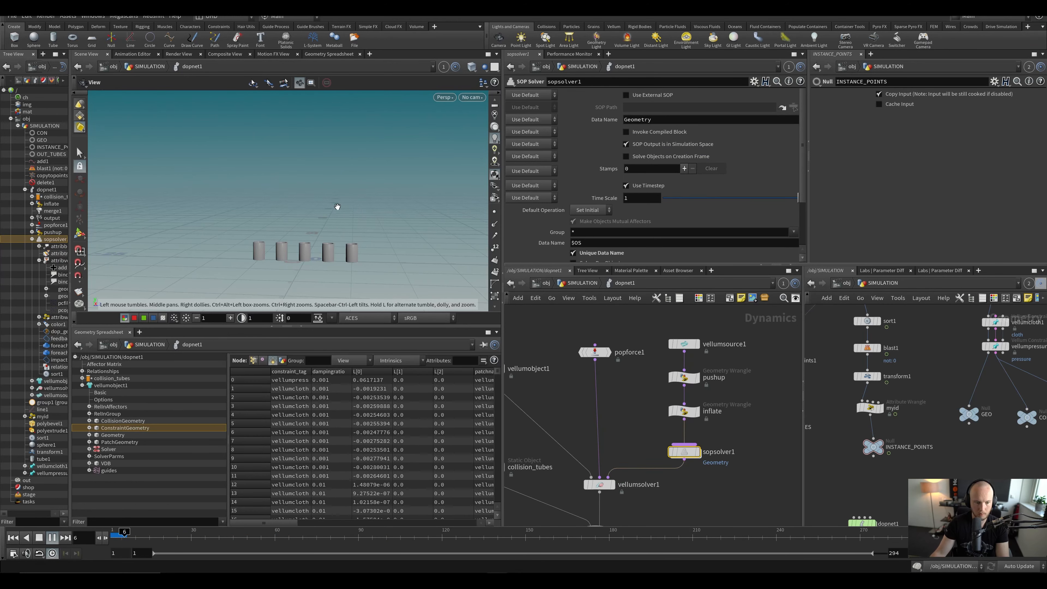
drag(319, 222, 354, 226)
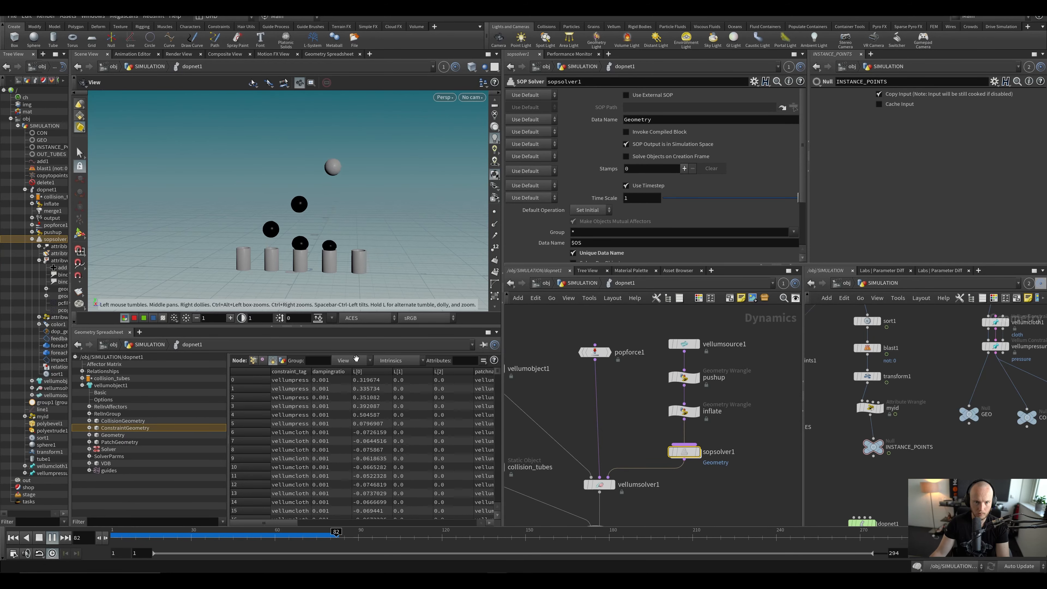
click(314, 536)
drag(314, 540, 302, 538)
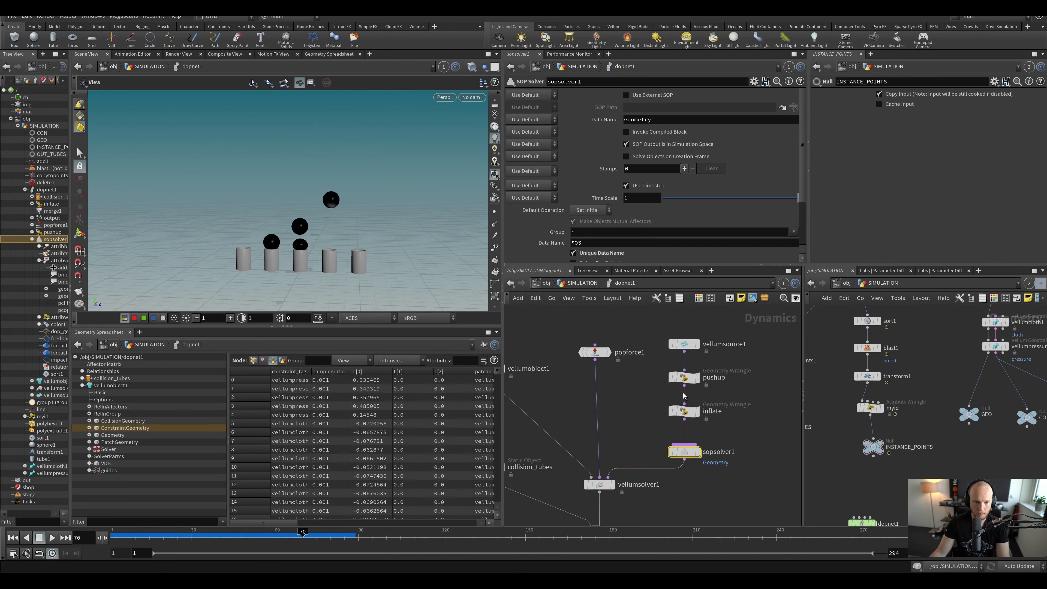
Step: Inspect the grow shading on a bubble inside sopsolver1, then return to dopnet1 and scrub to frame 79
double_click(684, 451)
scroll(615, 378, up, 1)
middle_drag(616, 379, 647, 511)
mouse_move(642, 357)
middle_down()
mouse_move(664, 505)
mouse_move(646, 377)
middle_up()
scroll(344, 215, up, 8)
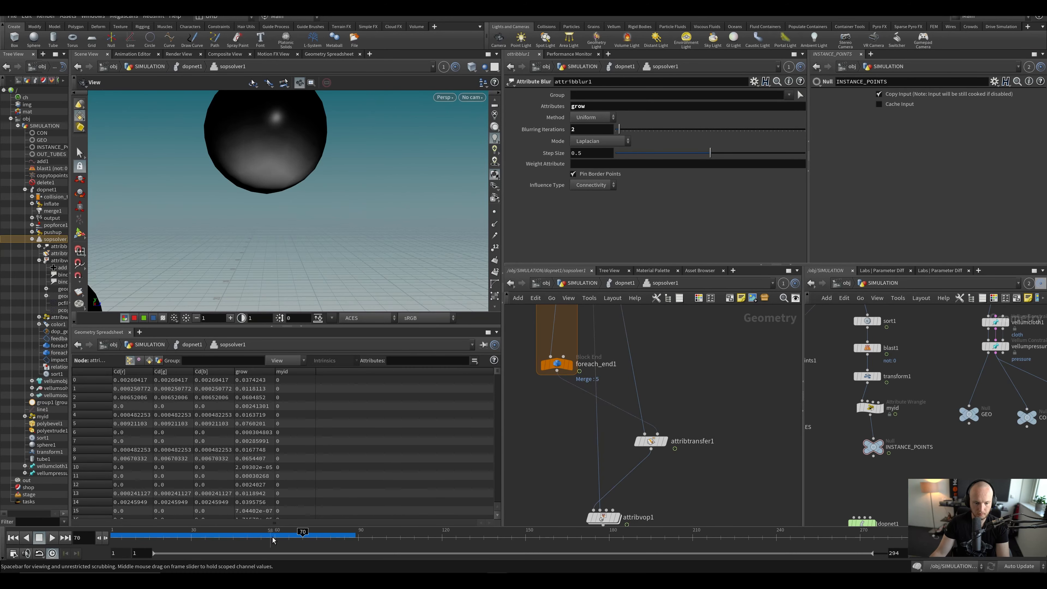
key(u)
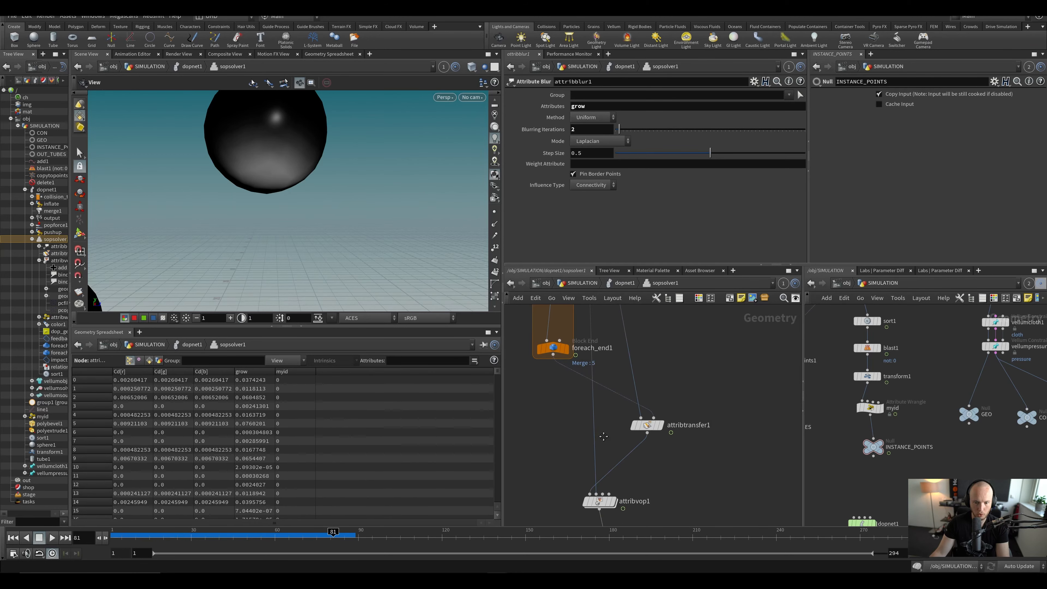
scroll(282, 208, down, 5)
mouse_move(331, 535)
mouse_down()
mouse_move(306, 541)
mouse_move(328, 536)
mouse_up()
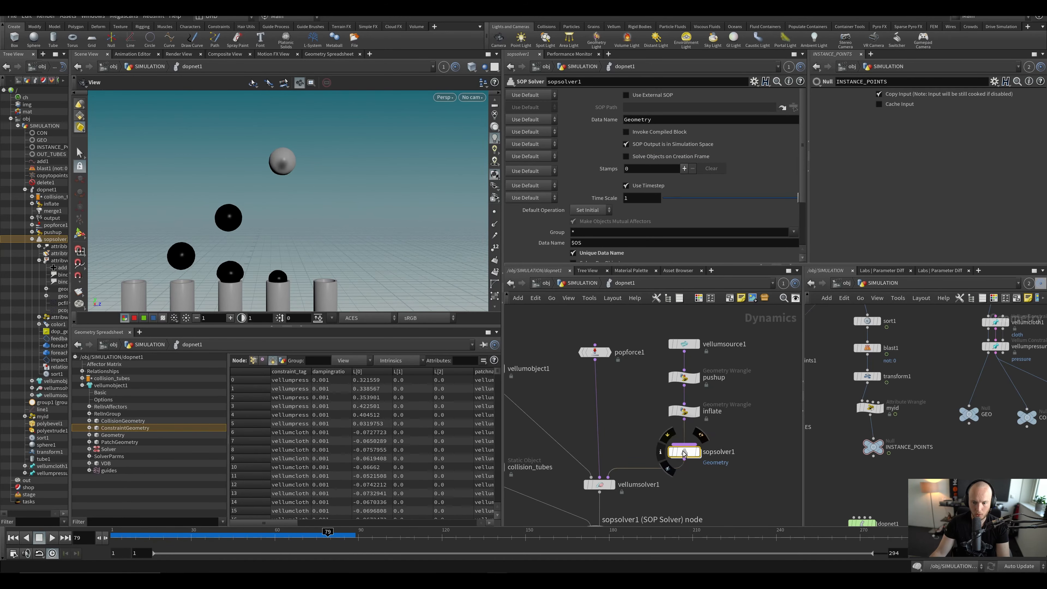
Step: Re-enter sopsolver1 and check the grow values on the bubbles at frames 79 and 51
scroll(671, 448, up, 2)
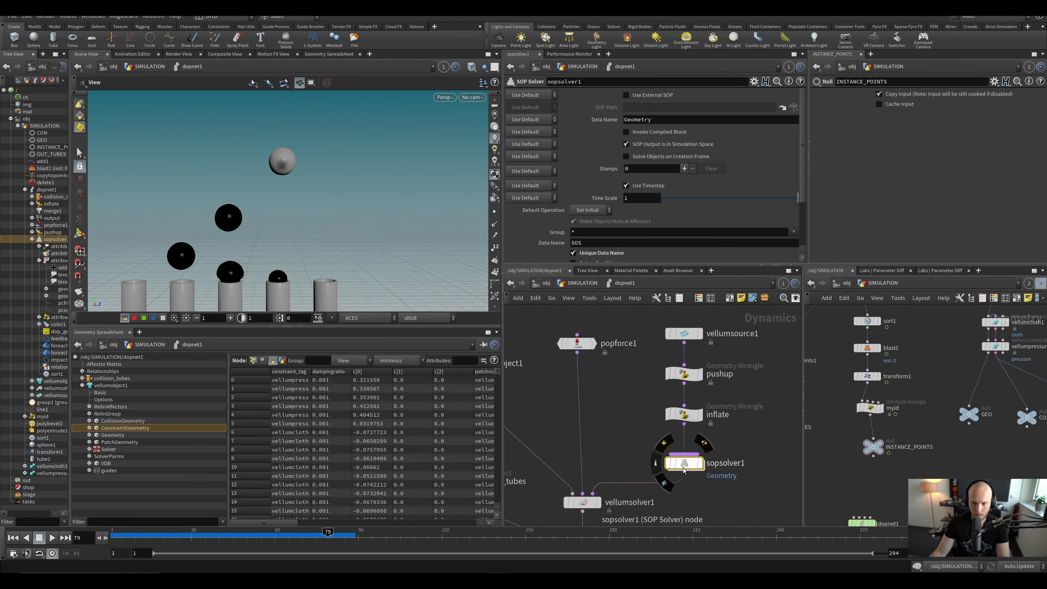
key(i)
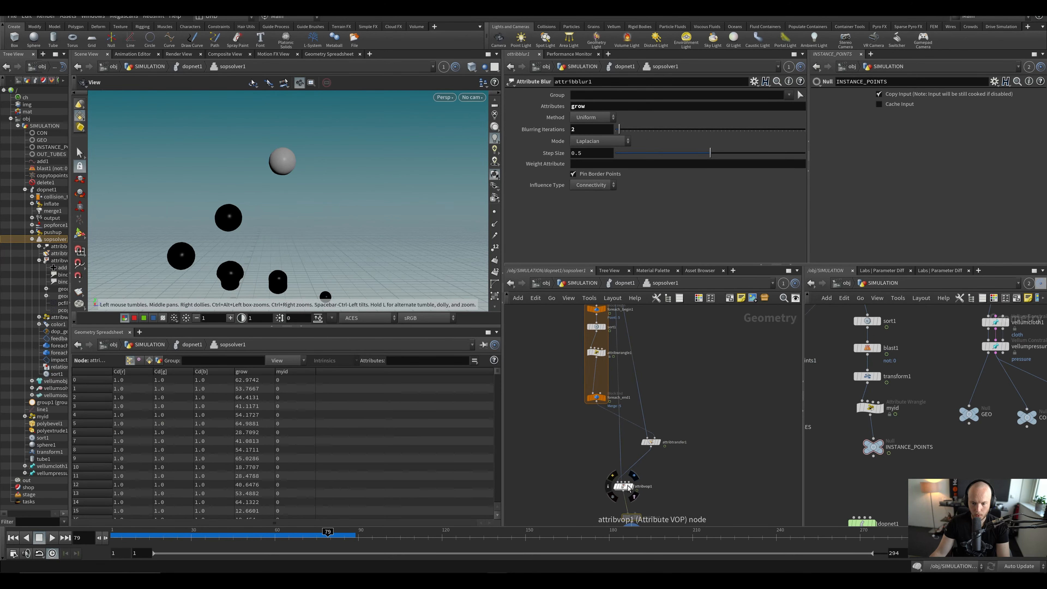
middle_drag(602, 516, 553, 462)
drag(580, 432, 577, 427)
middle_drag(577, 427, 586, 460)
scroll(283, 190, up, 4)
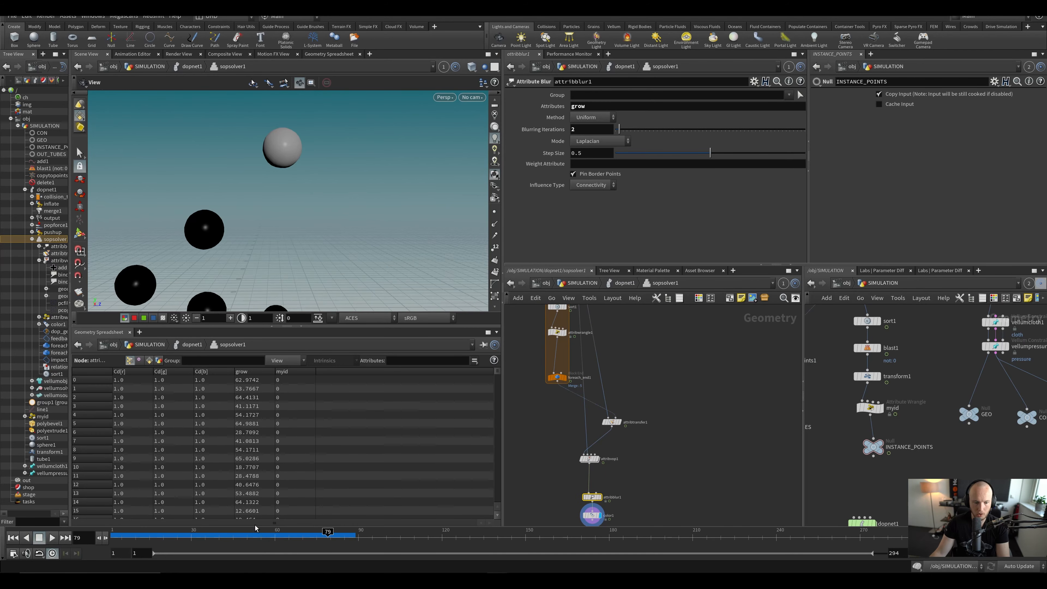
click(250, 535)
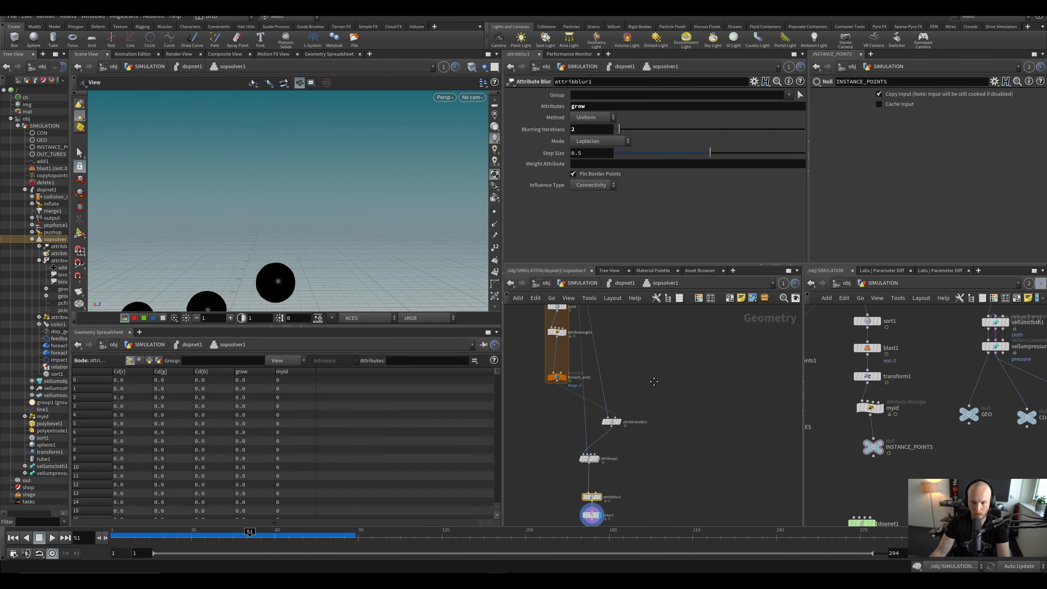
middle_drag(654, 382, 683, 441)
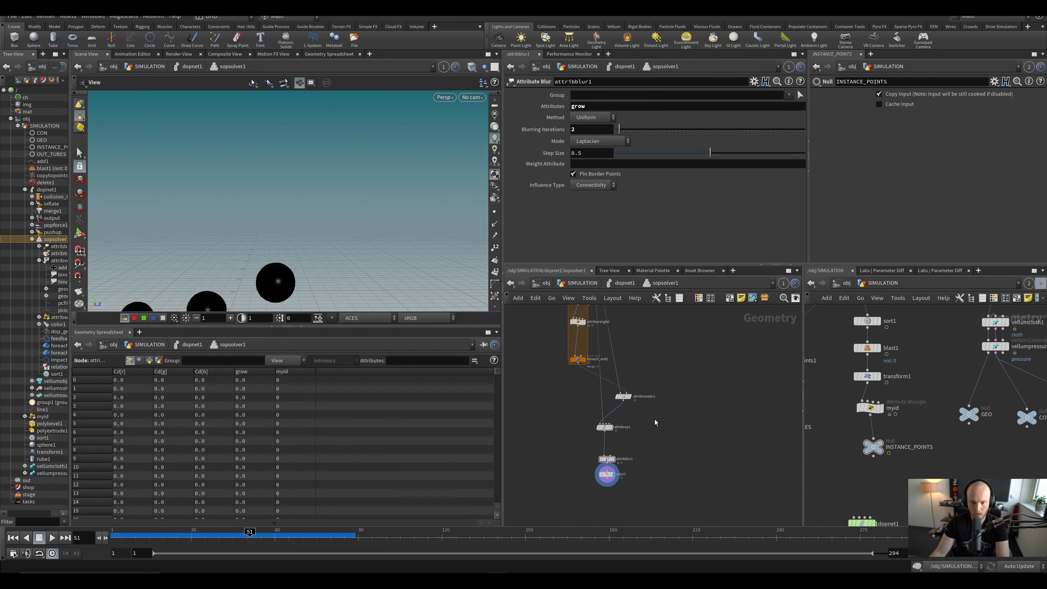
Step: Play the simulation in dopnet1 up to frame 149 and save the scene
key(u)
key(Up)
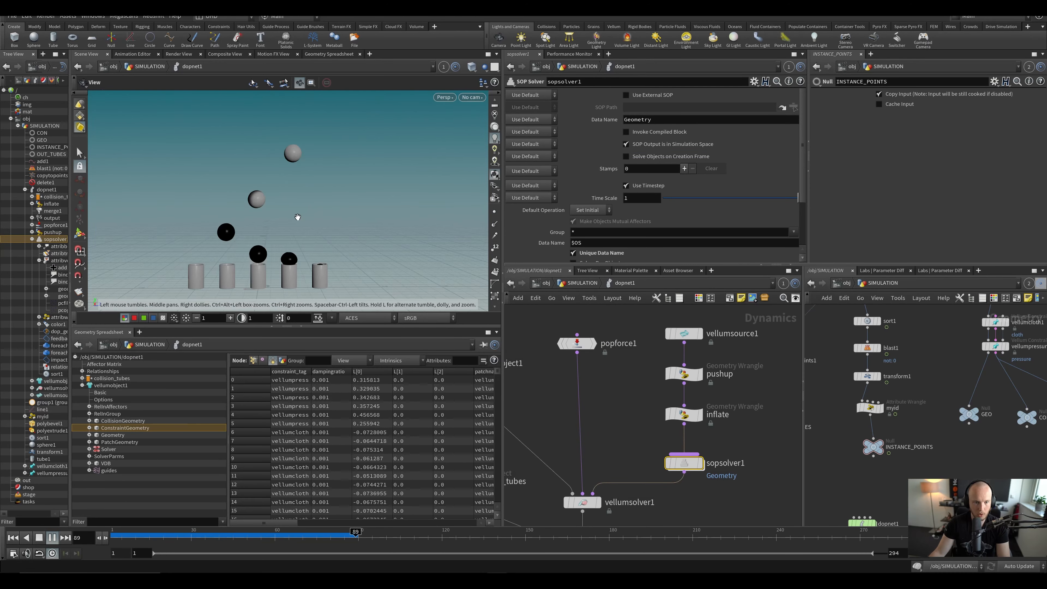
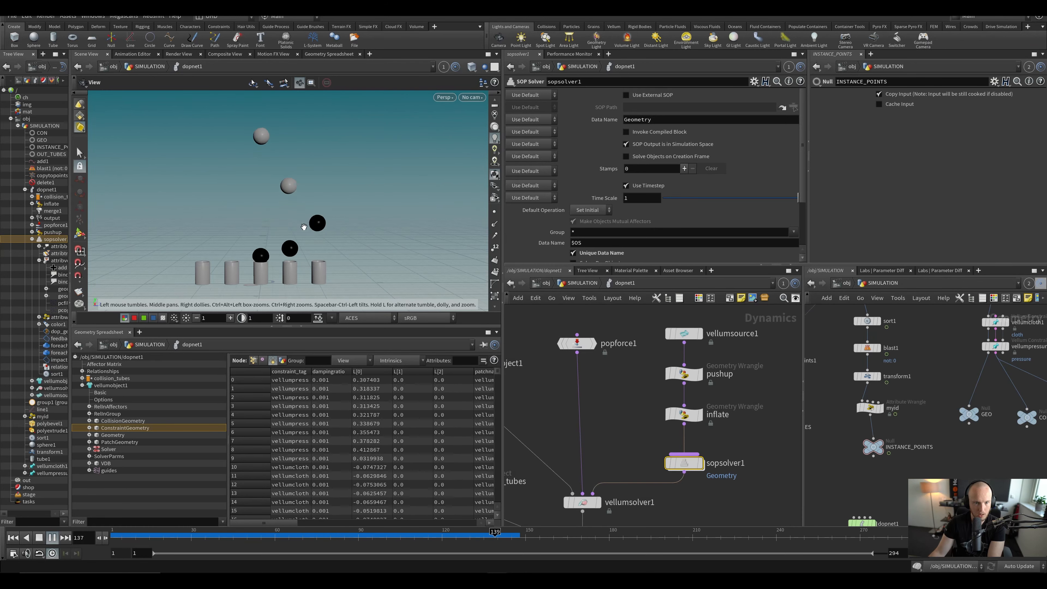
mouse_move(336, 218)
mouse_down()
mouse_move(355, 222)
mouse_move(334, 234)
mouse_up()
key(ctrl+s)
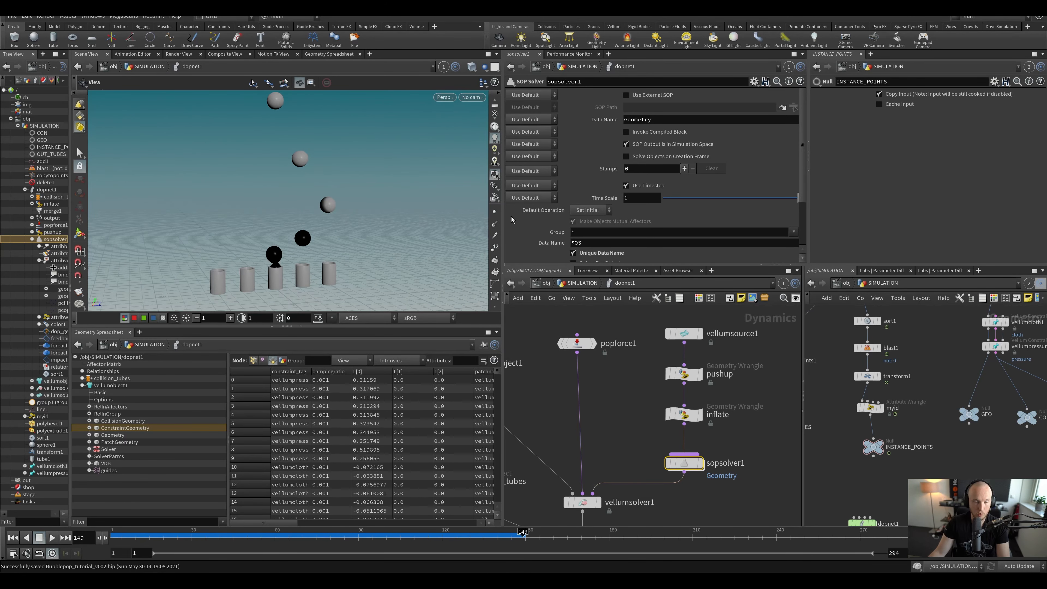
Step: Examine the bubble shading from several angles and close up at frames 108 and 109
drag(409, 227, 253, 240)
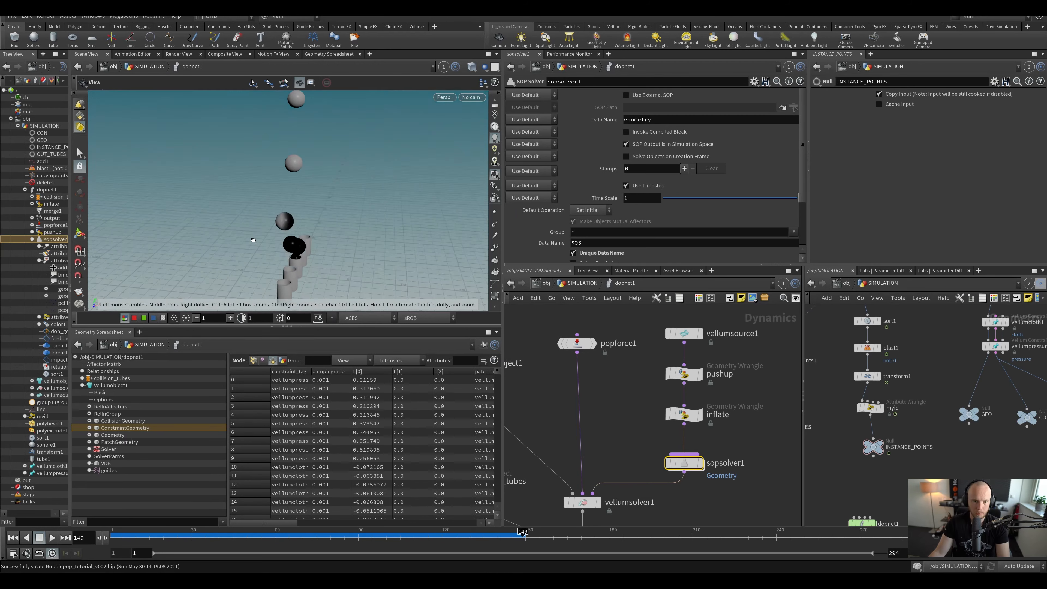
drag(293, 181, 388, 158)
drag(413, 538, 411, 560)
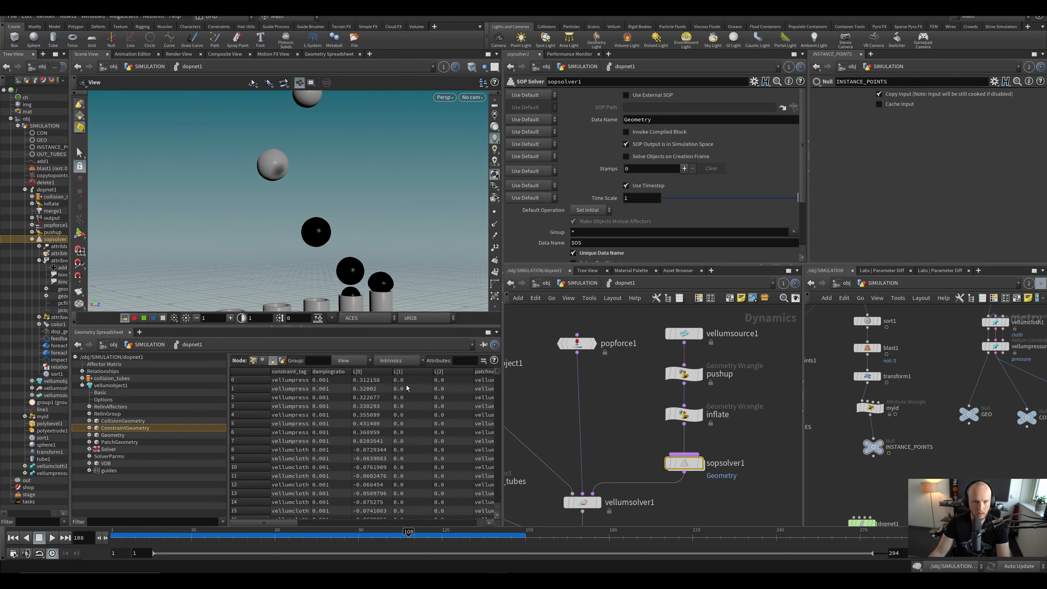
scroll(264, 165, up, 6)
drag(287, 161, 311, 228)
key(Right)
scroll(317, 196, down, 6)
scroll(310, 229, down, 4)
middle_drag(311, 229, 233, 187)
drag(233, 188, 285, 157)
scroll(285, 165, down, 2)
middle_drag(283, 194, 289, 231)
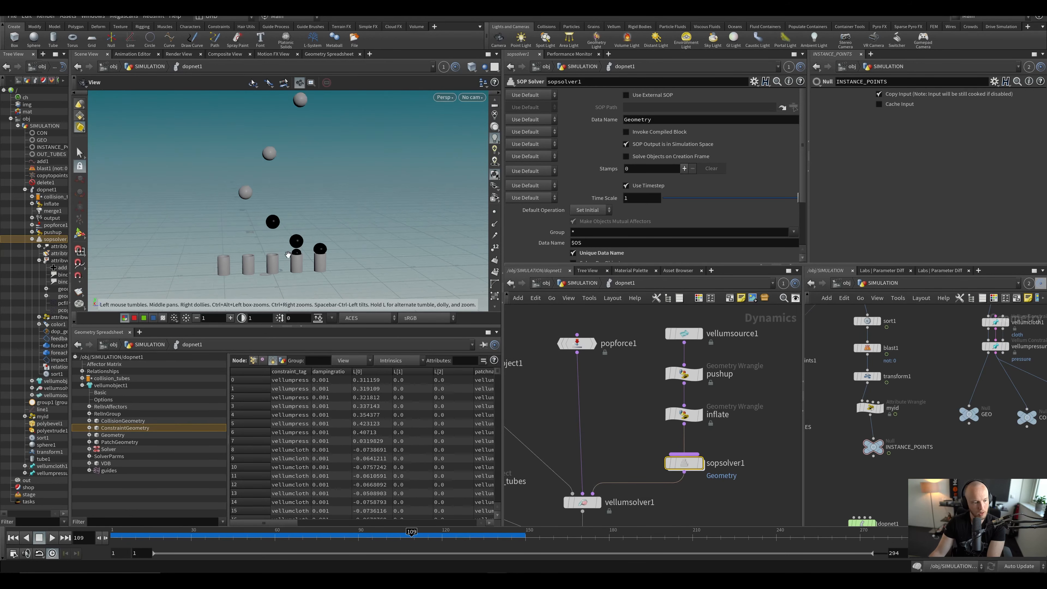
drag(289, 232, 287, 239)
middle_drag(287, 238, 251, 279)
drag(252, 279, 252, 256)
Step: Inside sopsolver1, move the whole for-each block with sort1 and attribwrangle1 away from the main node chain
click(655, 435)
mouse_move(655, 435)
middle_down()
mouse_move(642, 429)
mouse_move(643, 443)
middle_up()
scroll(651, 474, down, 3)
double_click(654, 473)
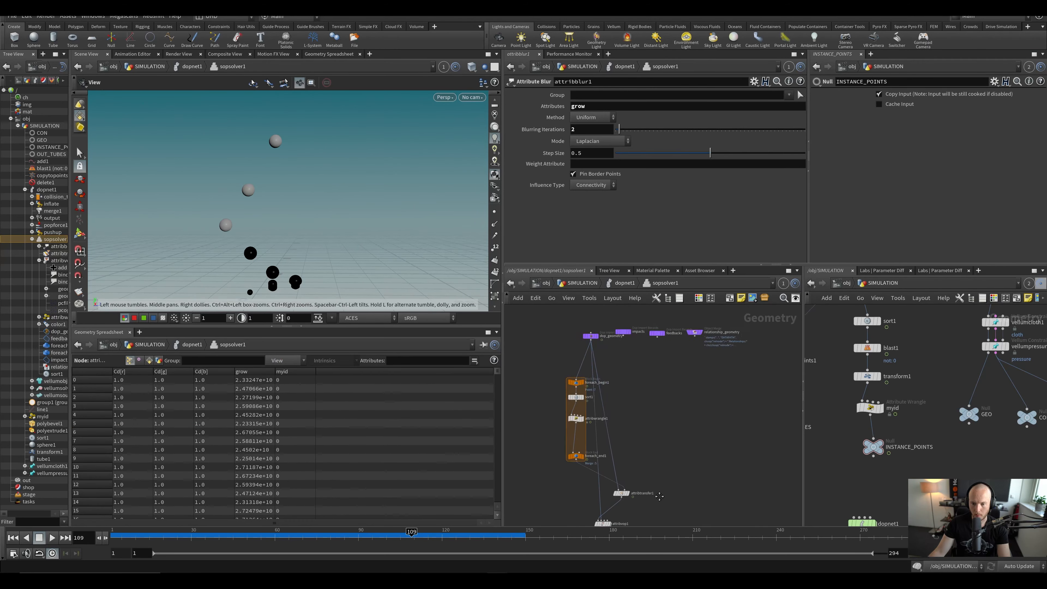
drag(534, 336, 584, 485)
middle_drag(558, 496, 650, 499)
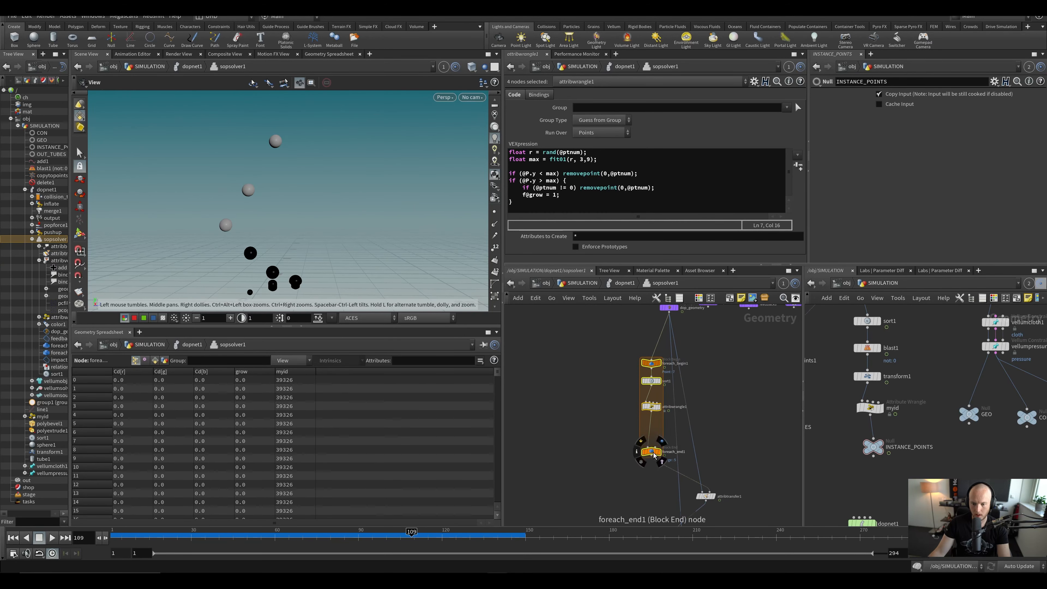
drag(651, 451, 596, 444)
click(594, 468)
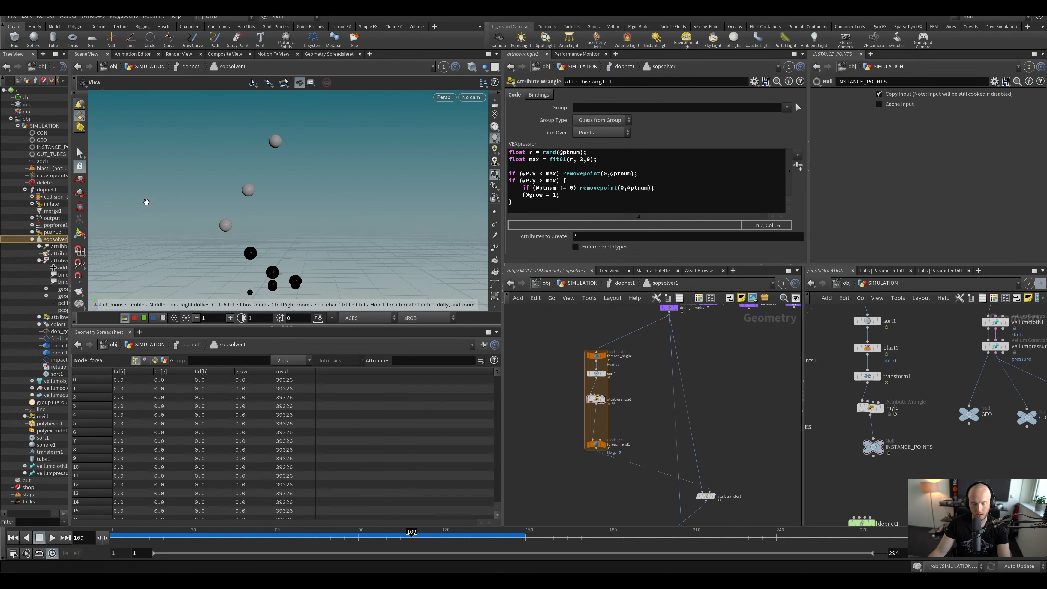
Step: At frame 66, add a Compiled Block and wire compile_begin1 above foreach_begin1 and compile_end1 below foreach_end1
drag(189, 545, 292, 546)
scroll(576, 370, up, 2)
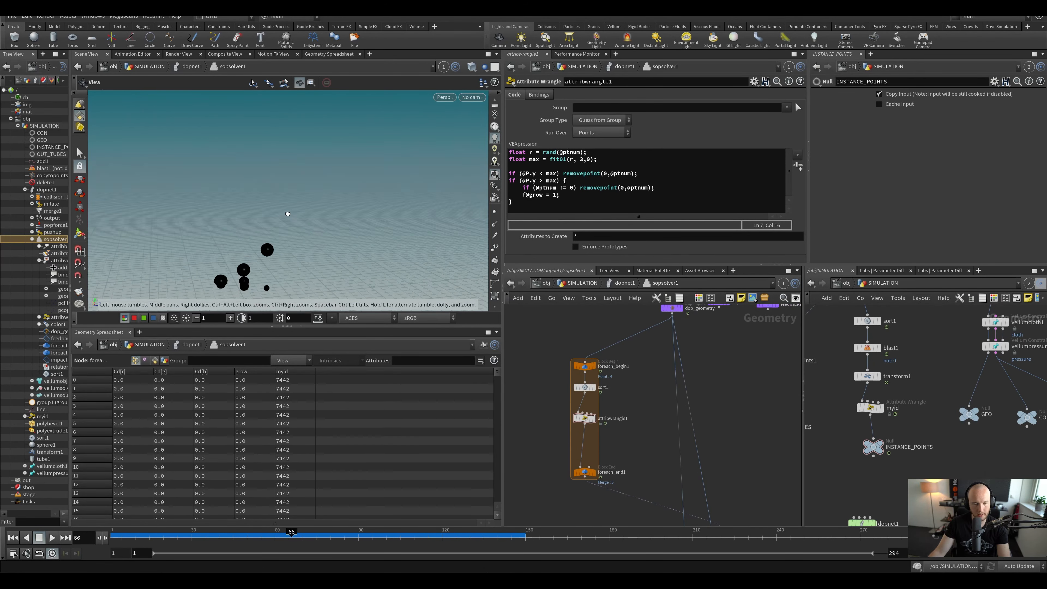
drag(249, 260, 317, 289)
key(Tab)
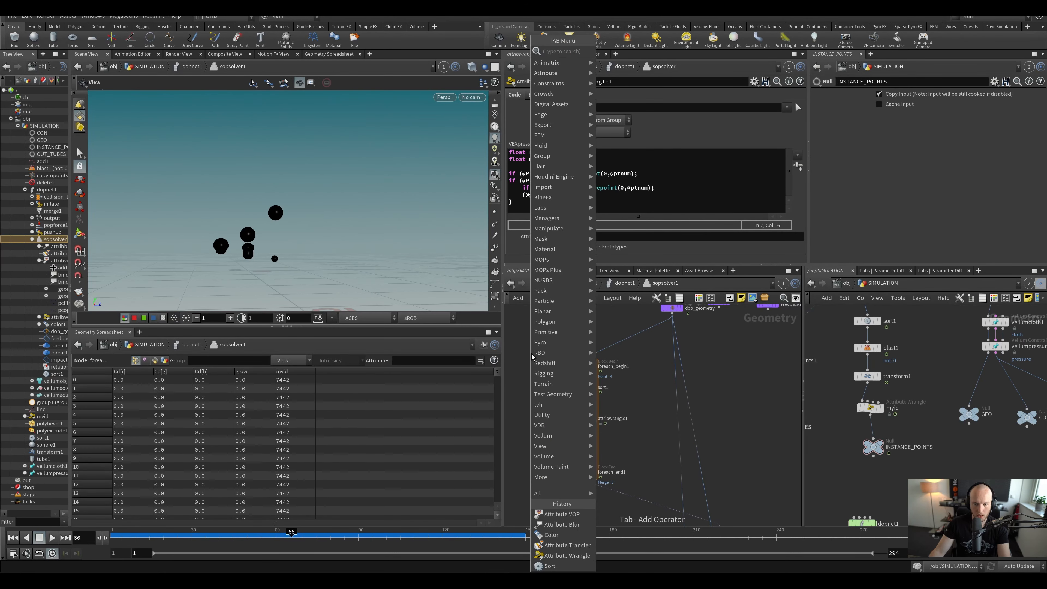
text(comp)
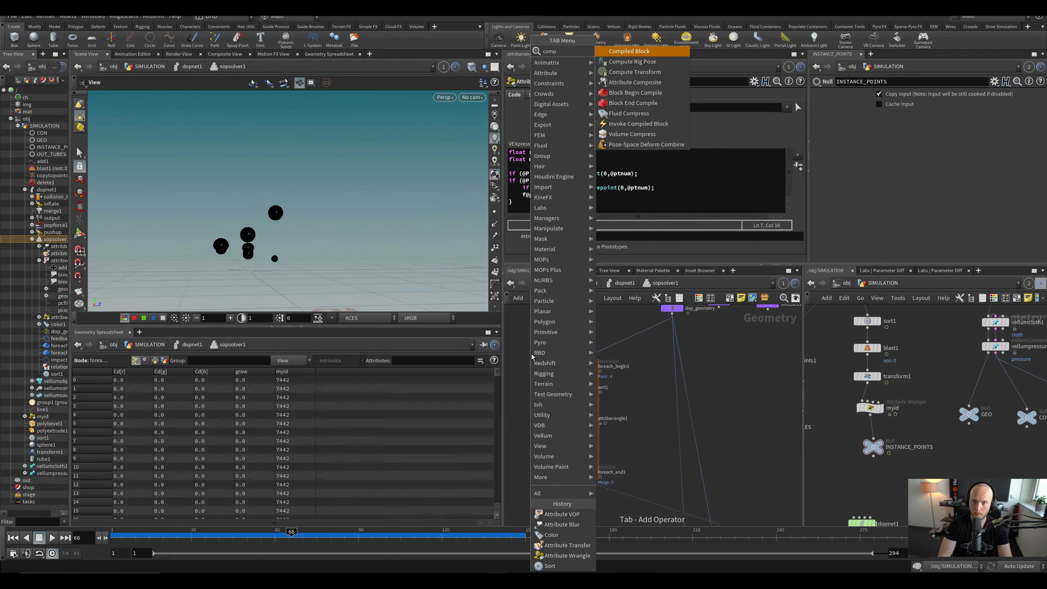
key(Return)
click(532, 352)
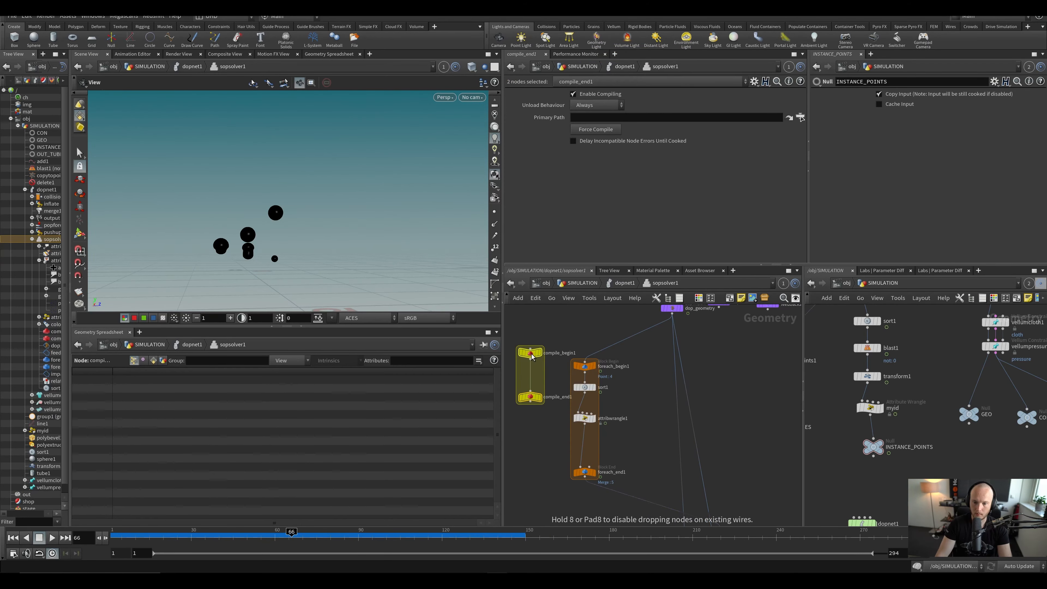
drag(531, 355, 610, 346)
drag(518, 402, 606, 510)
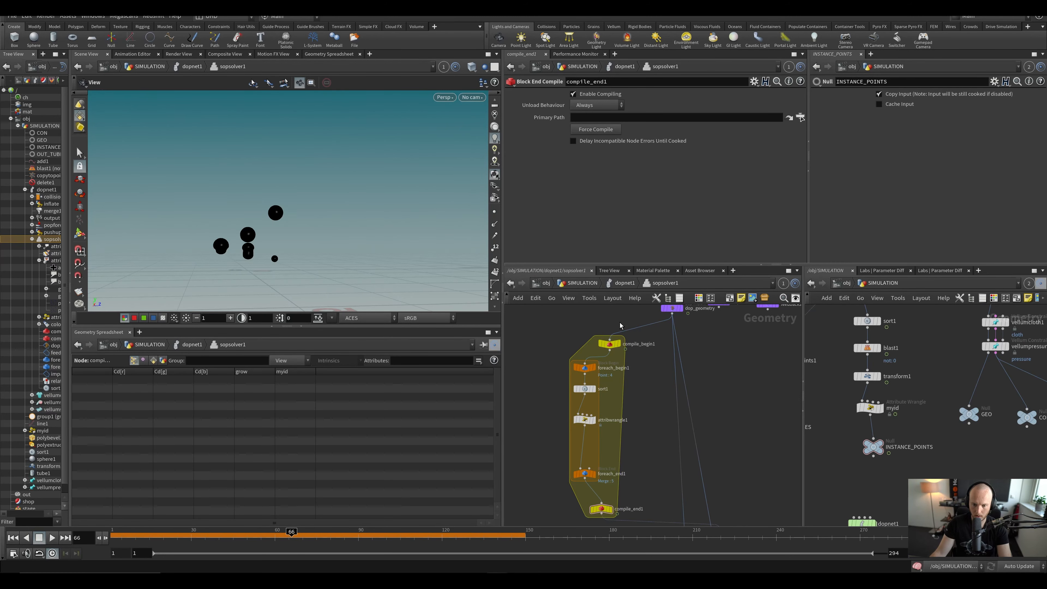
Step: Enable Multithread when Compiled on foreach_end1 and save the scene
click(588, 473)
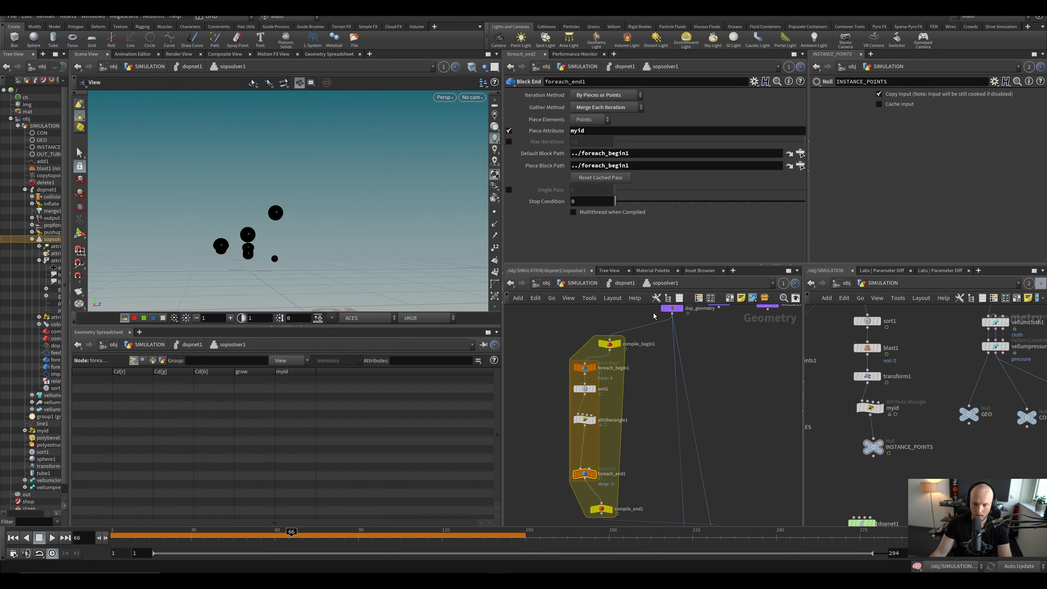
click(585, 212)
scroll(668, 433, down, 3)
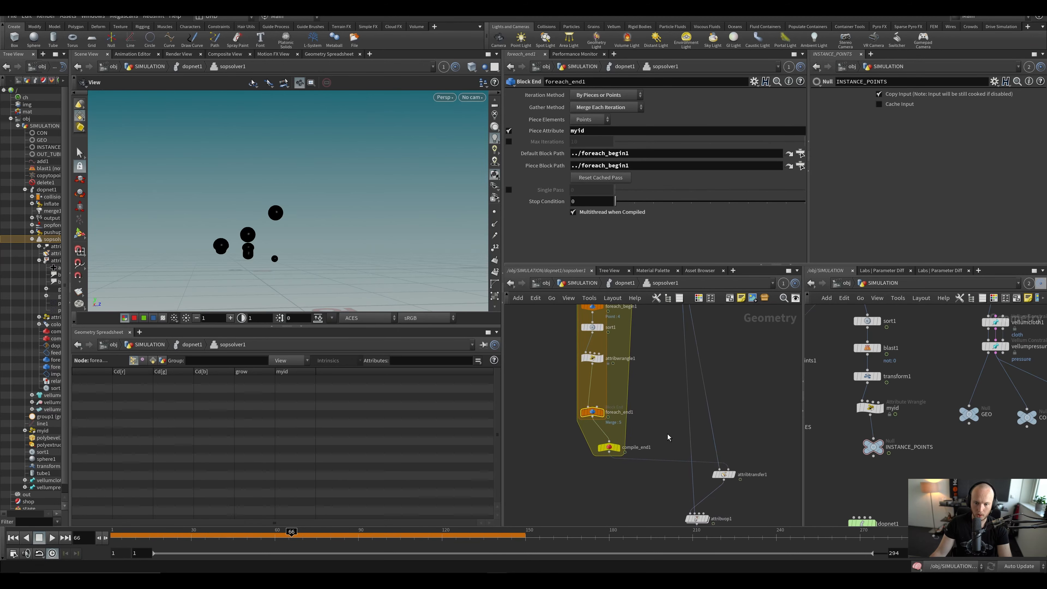
key(ctrl+s)
Step: Display compile_end1 and foreach_end1 in turn to check the compiled loop's output, then display color1 again
mouse_move(633, 449)
click(635, 433)
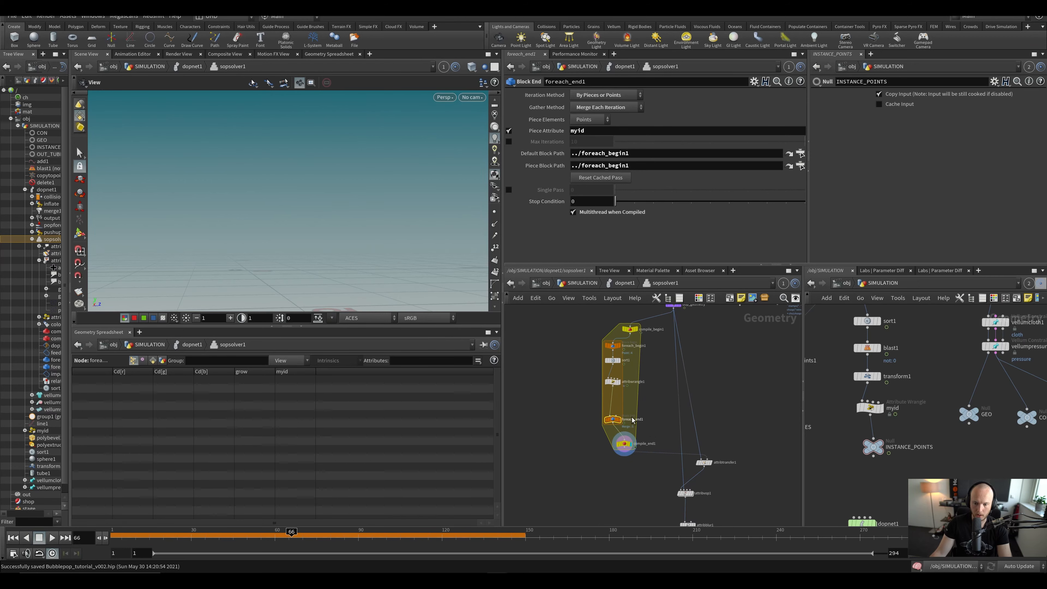
scroll(628, 419, up, 3)
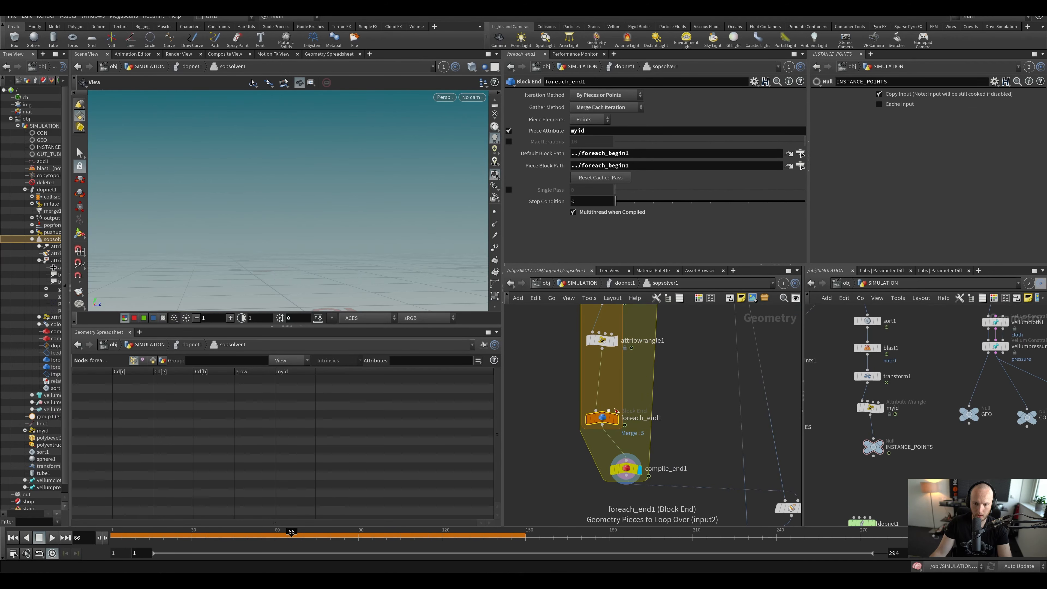
click(614, 419)
scroll(667, 412, down, 1)
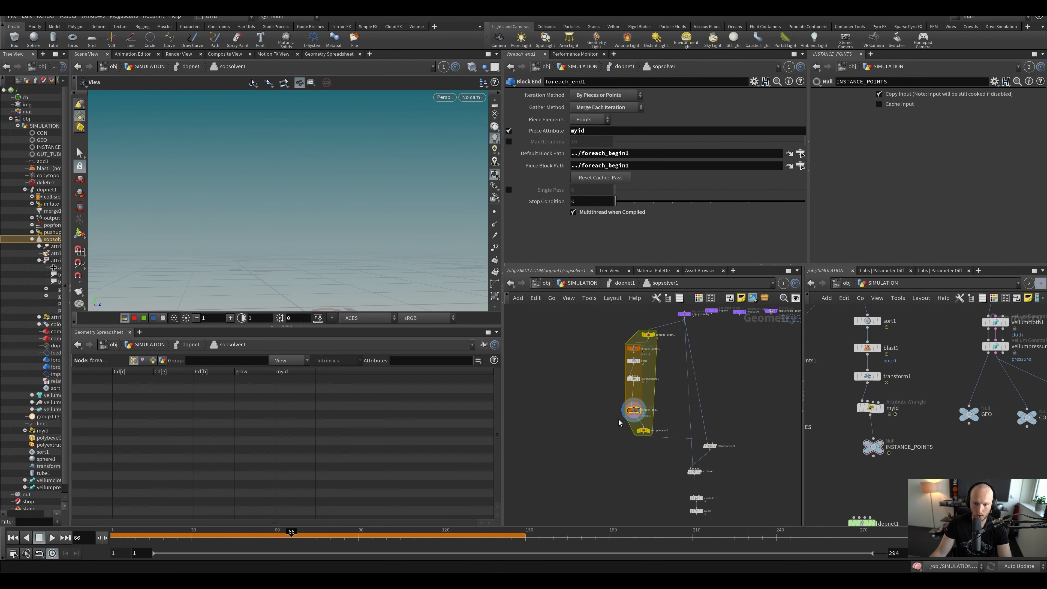
middle_drag(667, 412, 636, 404)
scroll(635, 404, down, 2)
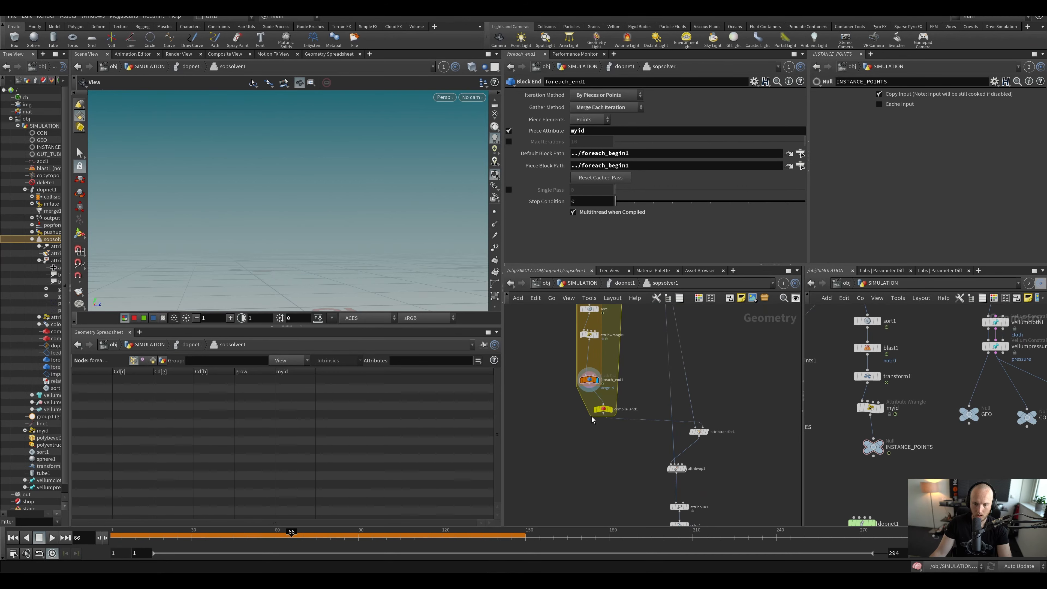
click(612, 413)
middle_drag(655, 521, 604, 369)
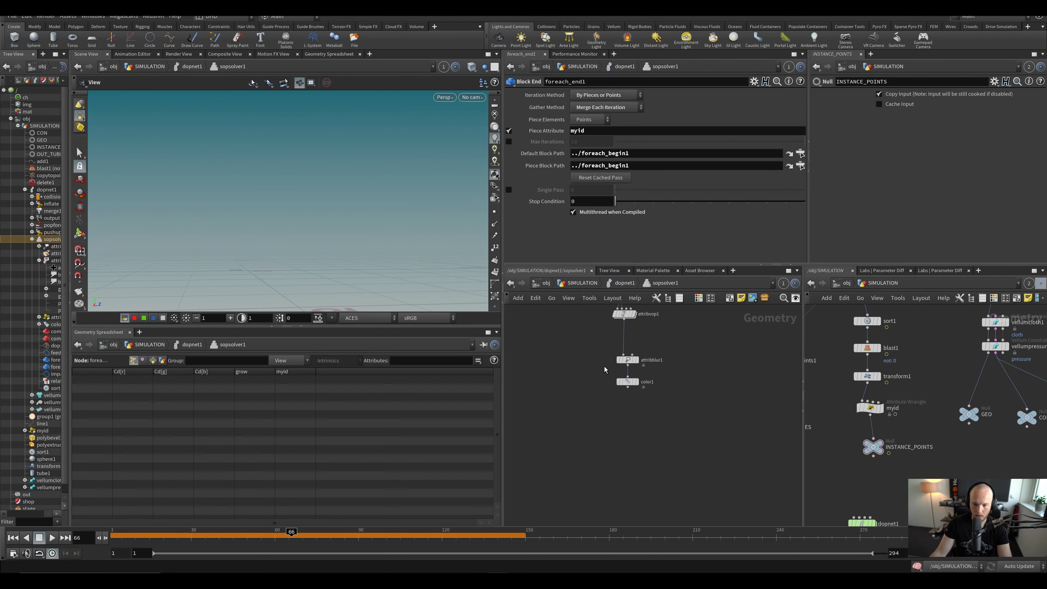
click(637, 382)
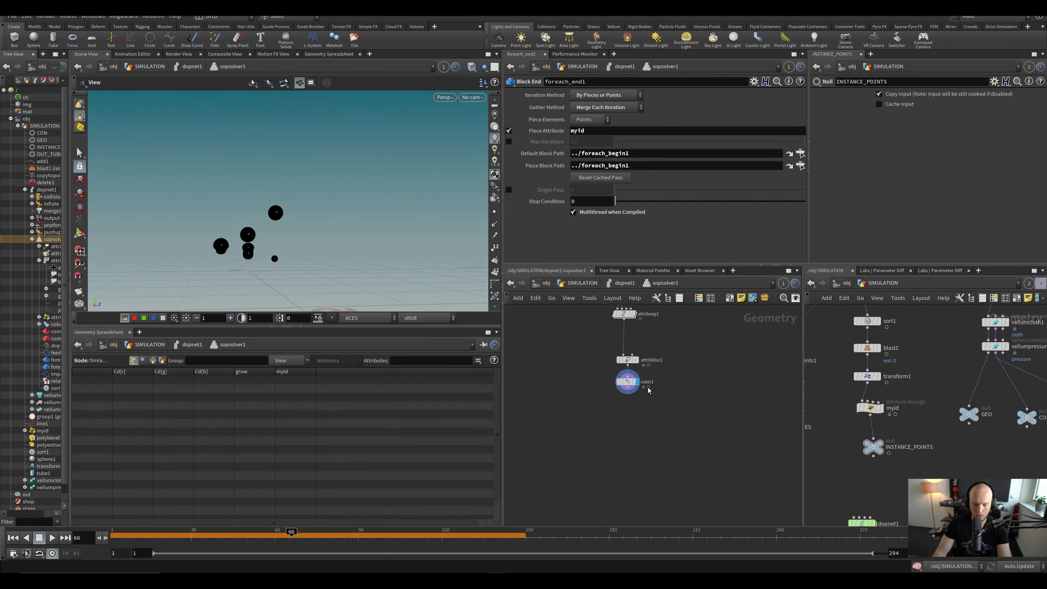
Step: Return to dopnet1 and replay the simulation from the first frame with the compiled loop in place
key(u)
key(ctrl+Up)
key(Up)
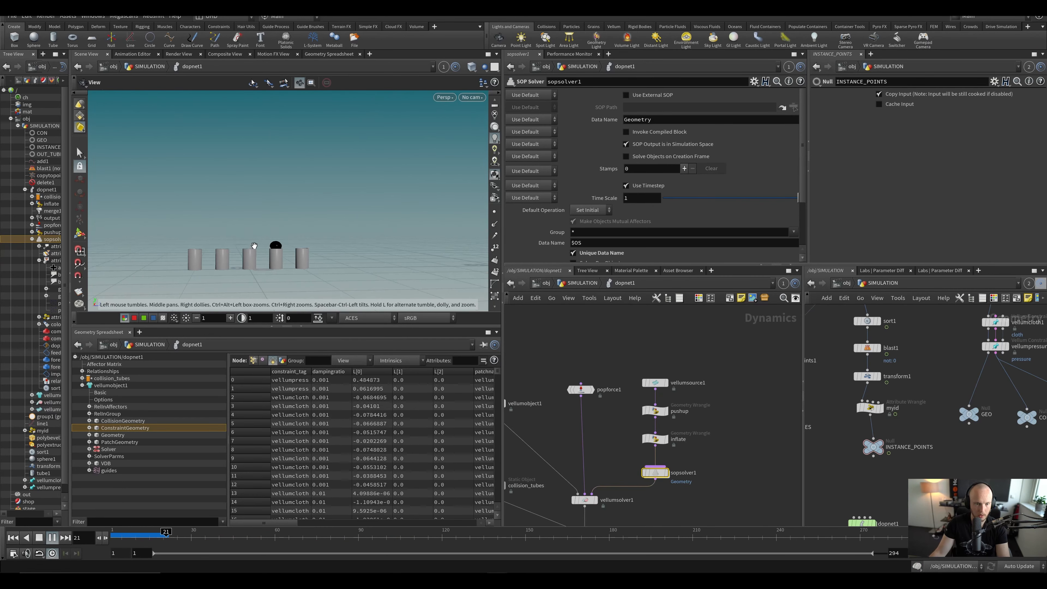
Step: Rewind dopnet1 to the first frame and record a Performance Monitor profile while playing the simulation up to frame 91
scroll(254, 245, up, 2)
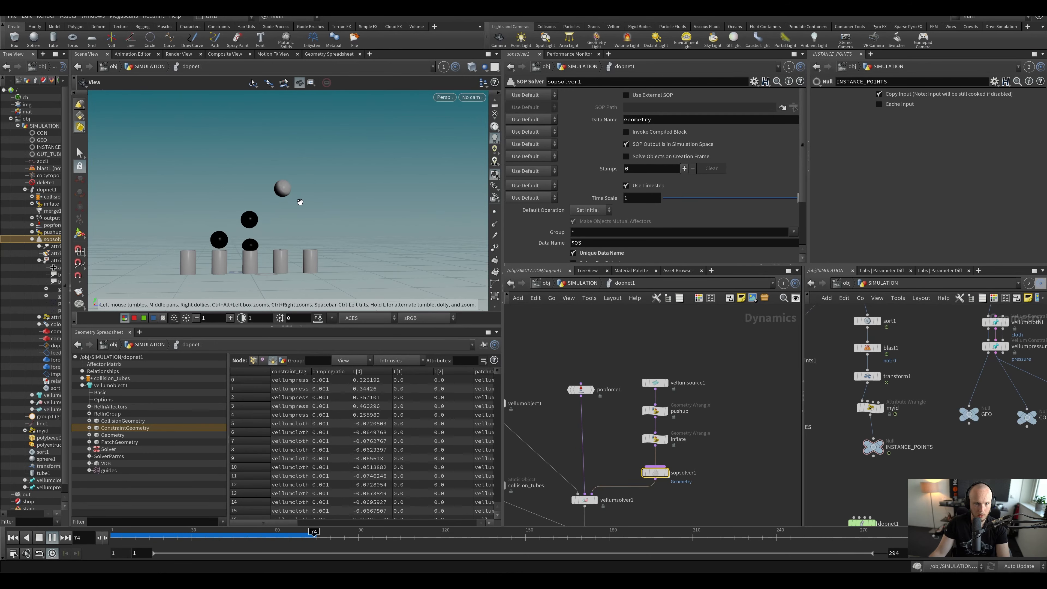
click(13, 537)
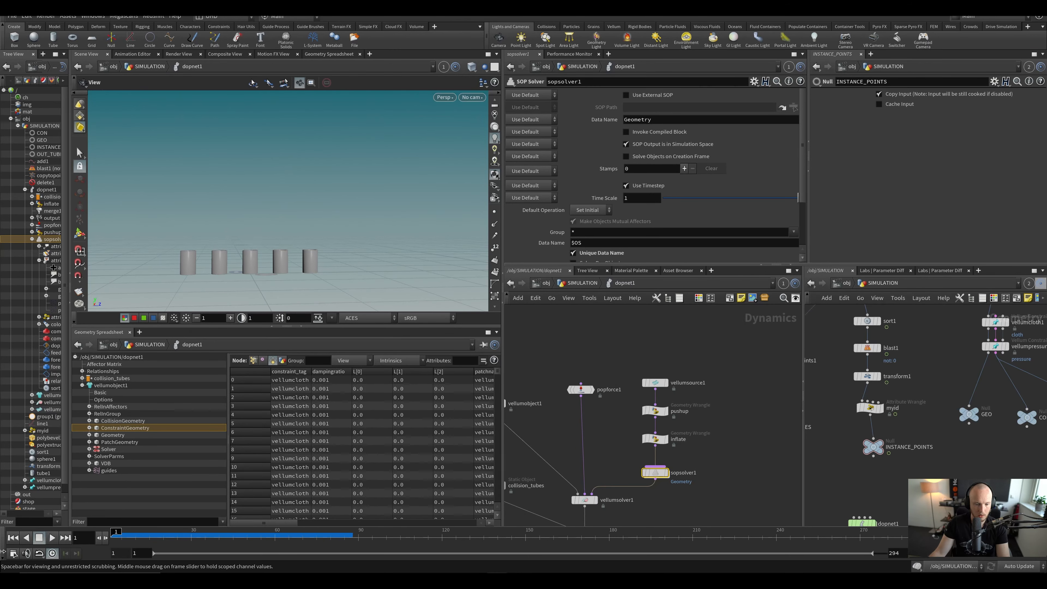
key(u)
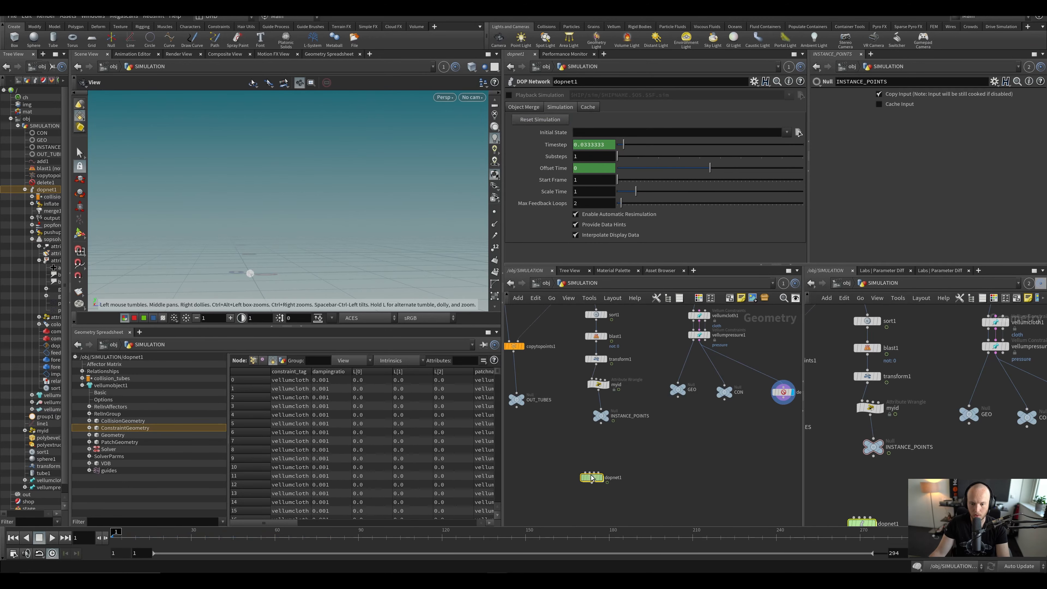
double_click(592, 478)
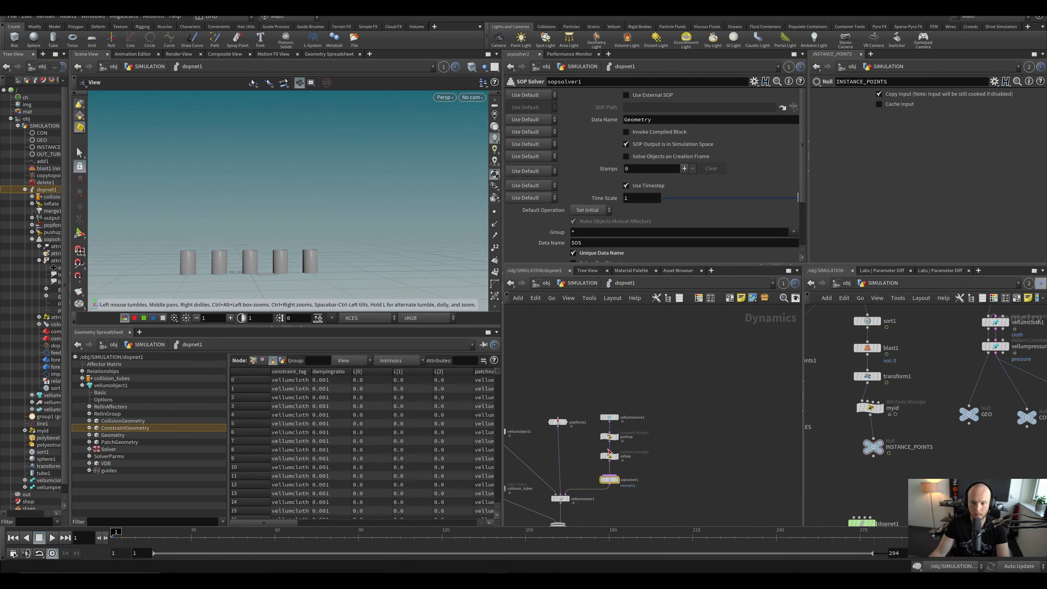
click(570, 56)
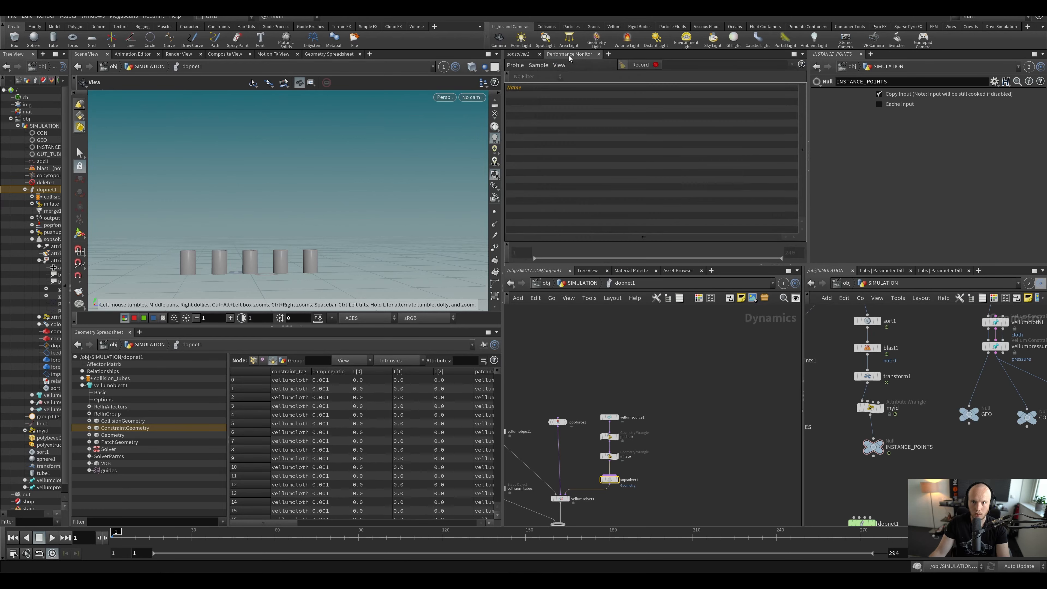
click(640, 65)
key(Up)
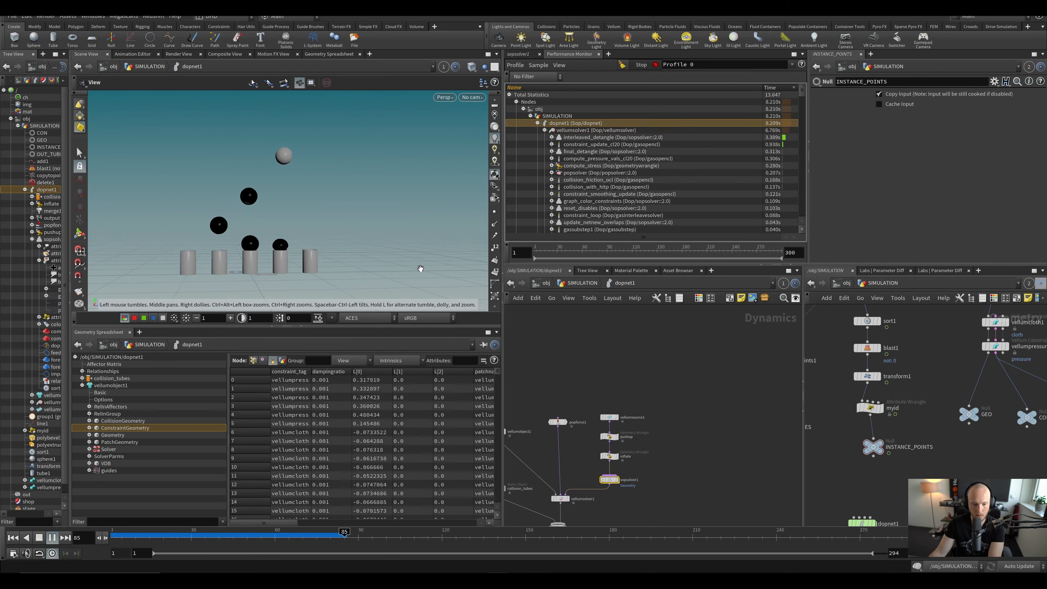
key(Up)
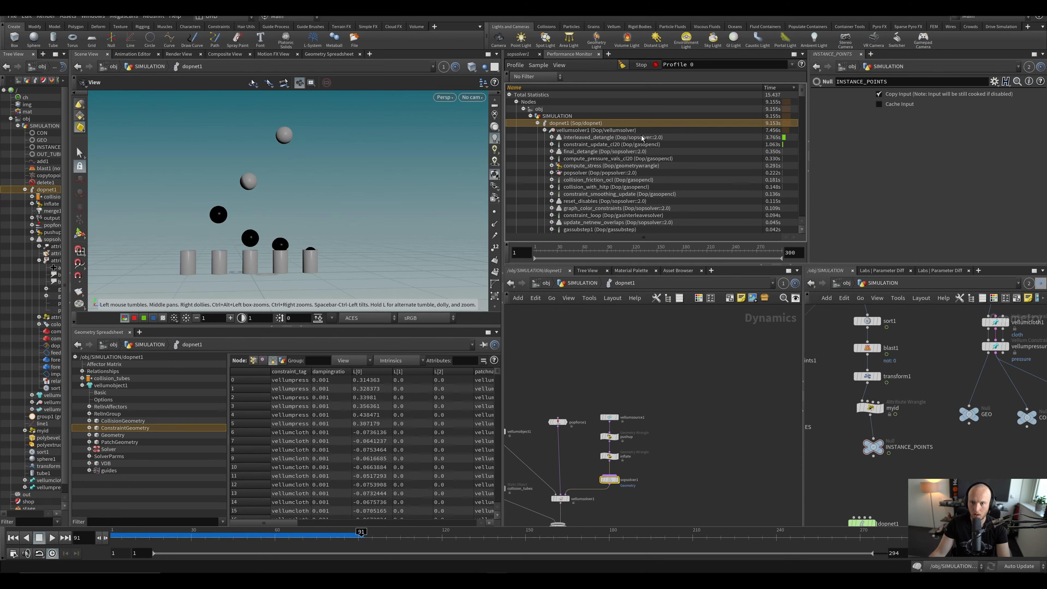
Step: Examine the per-node cook times recorded for dopnet1, collapsing vellumsolver1 and expanding sopsolver1
scroll(641, 139, down, 10)
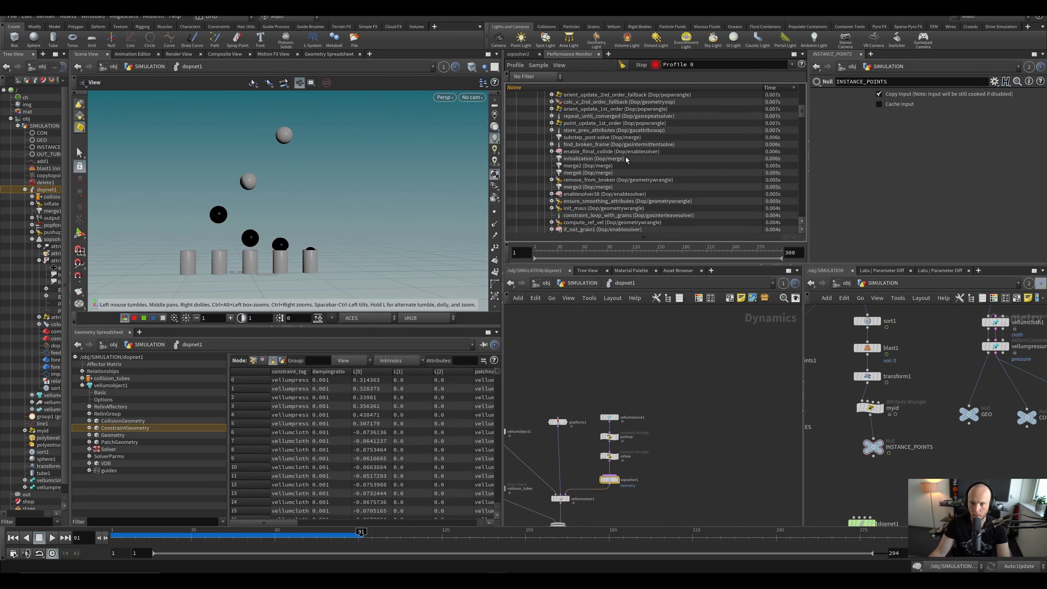
scroll(623, 157, up, 10)
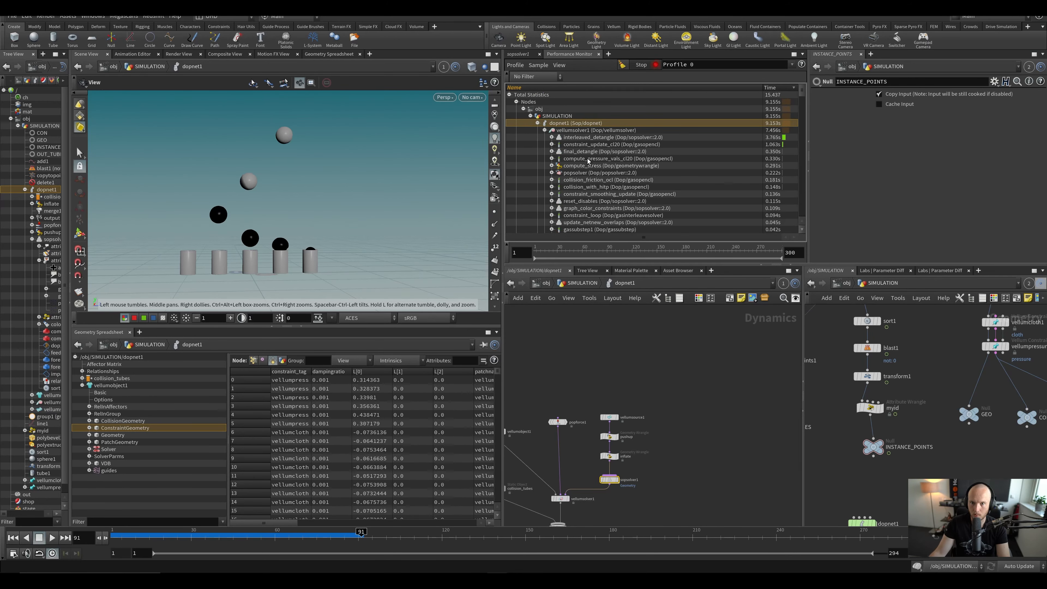
scroll(602, 181, down, 15)
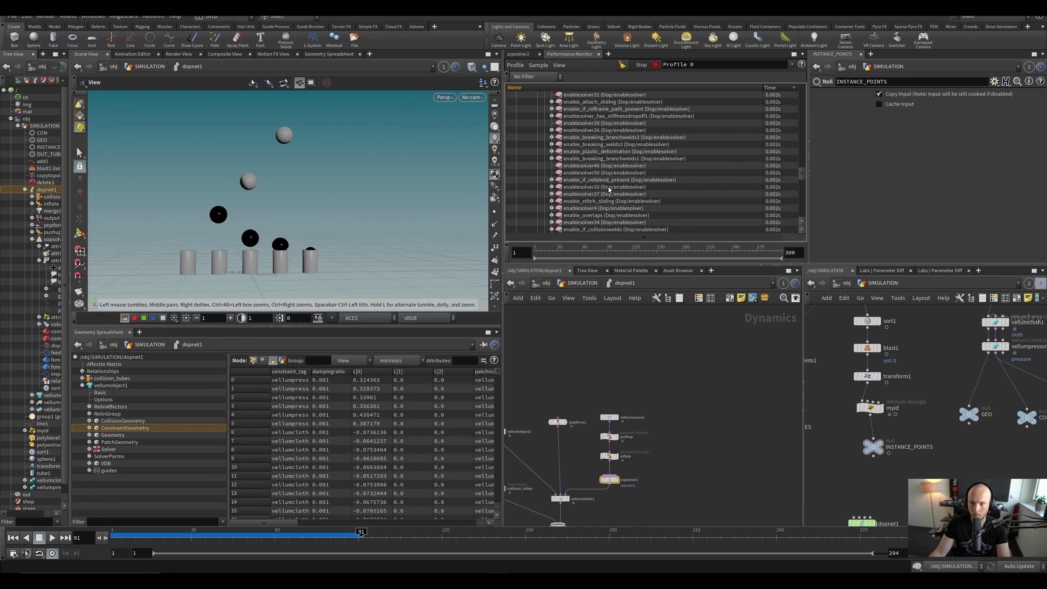
scroll(608, 190, down, 10)
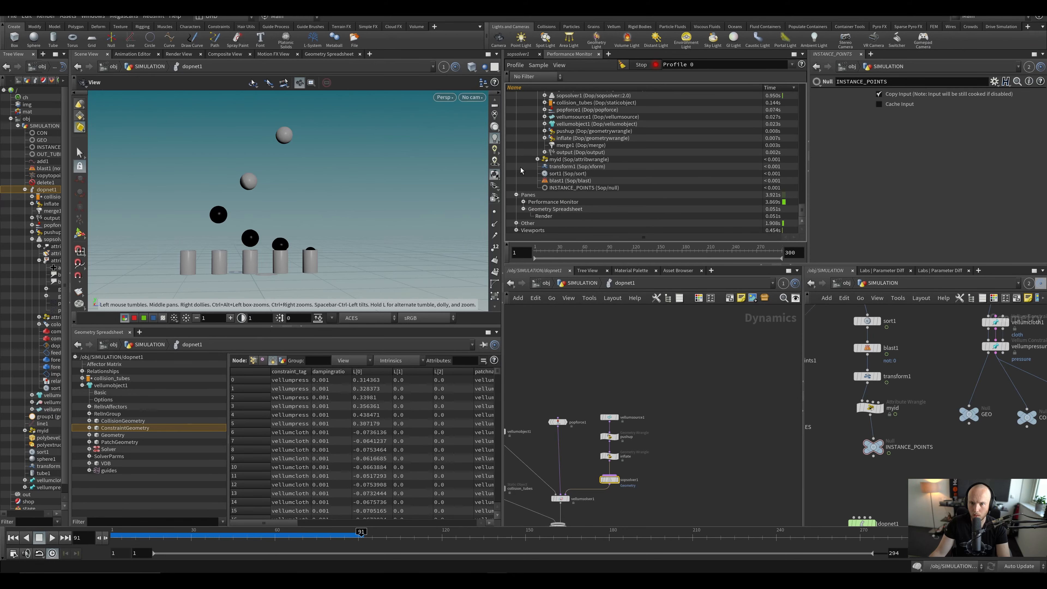
drag(803, 211, 821, 68)
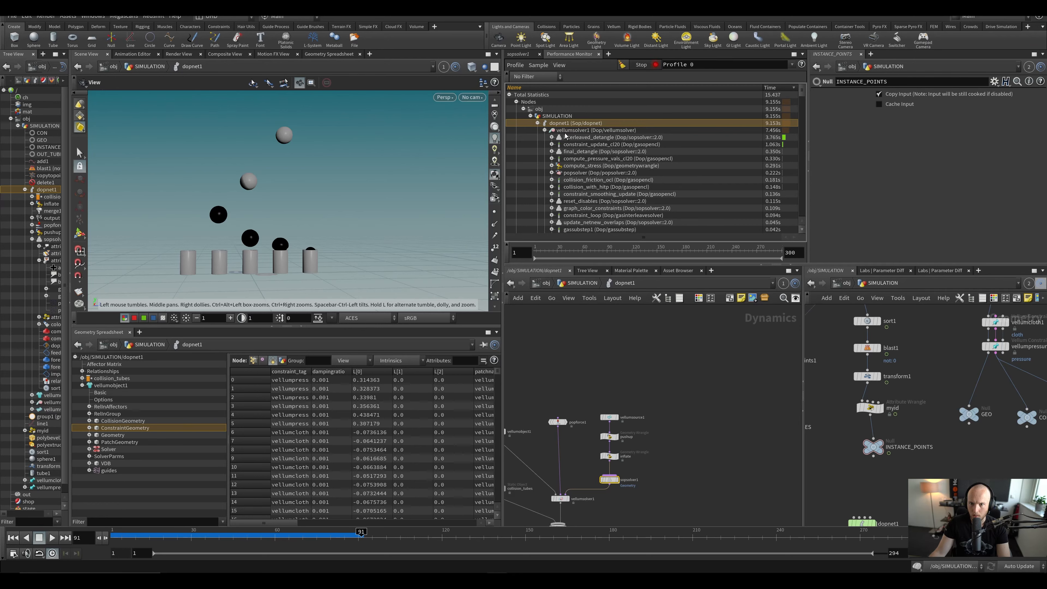
click(545, 131)
click(544, 137)
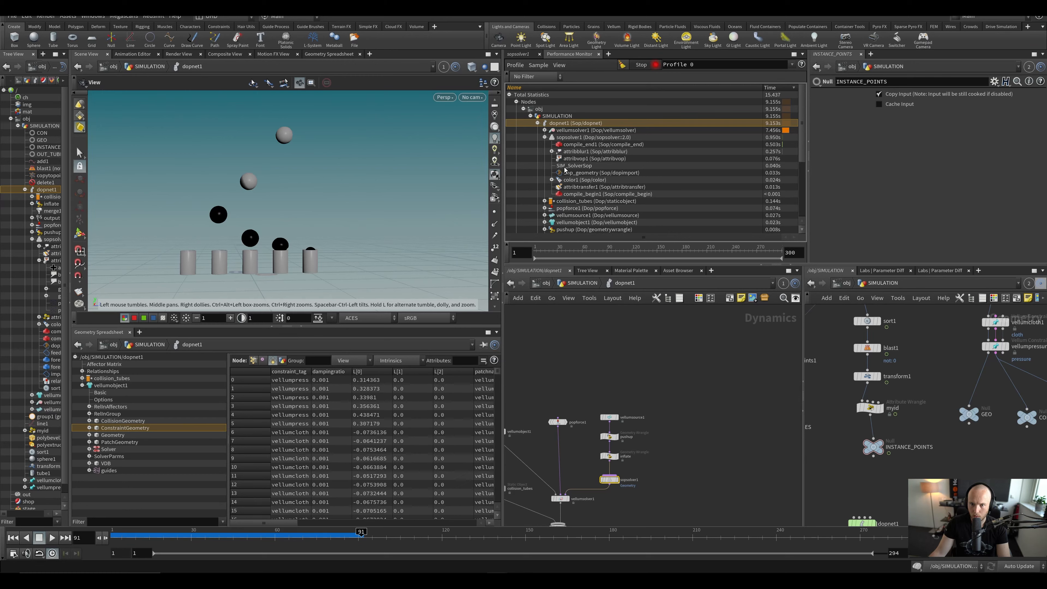
Step: Look inside sopsolver1, return to dopnet1, and compare the profiled cook times of foreach_end1 and compile_end1
double_click(614, 480)
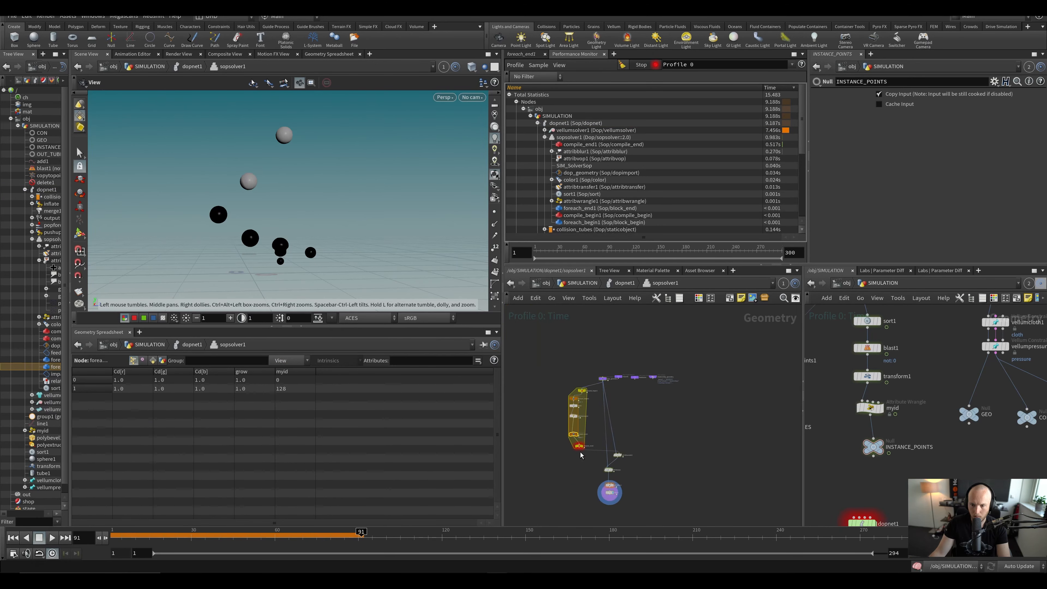
key(u)
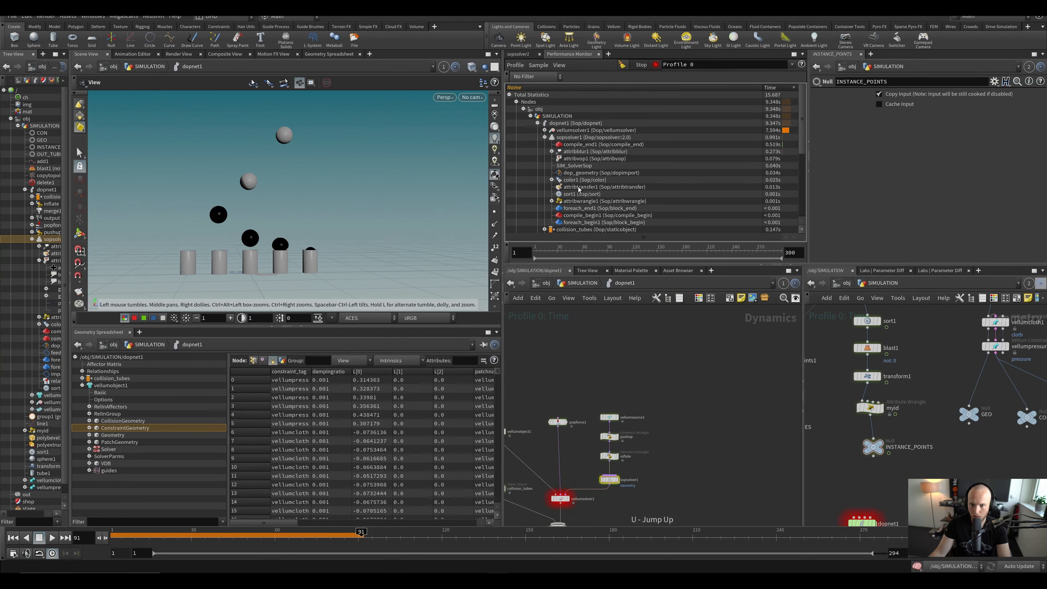
click(692, 210)
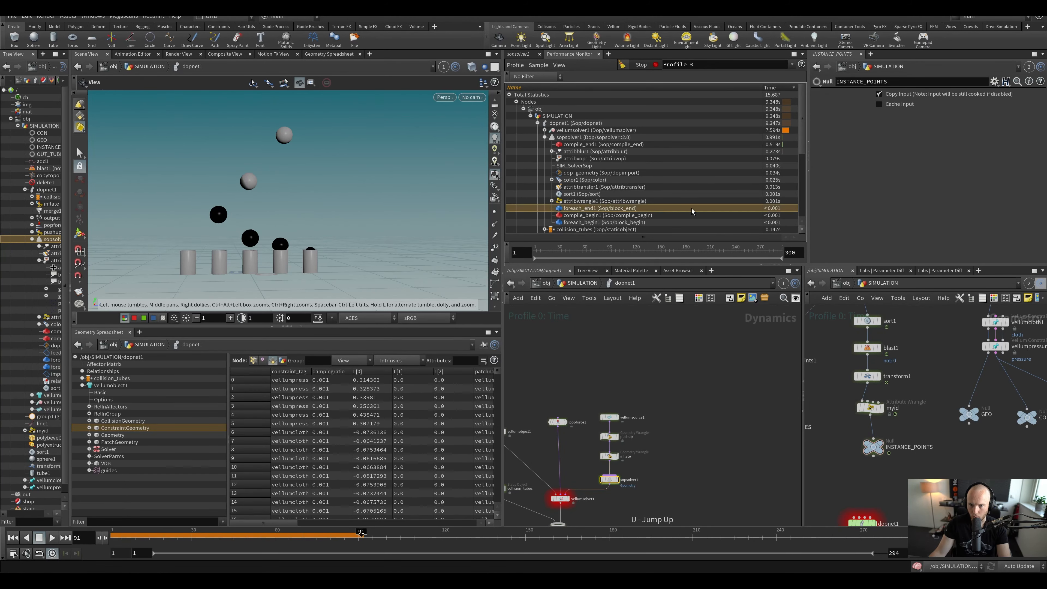
click(582, 145)
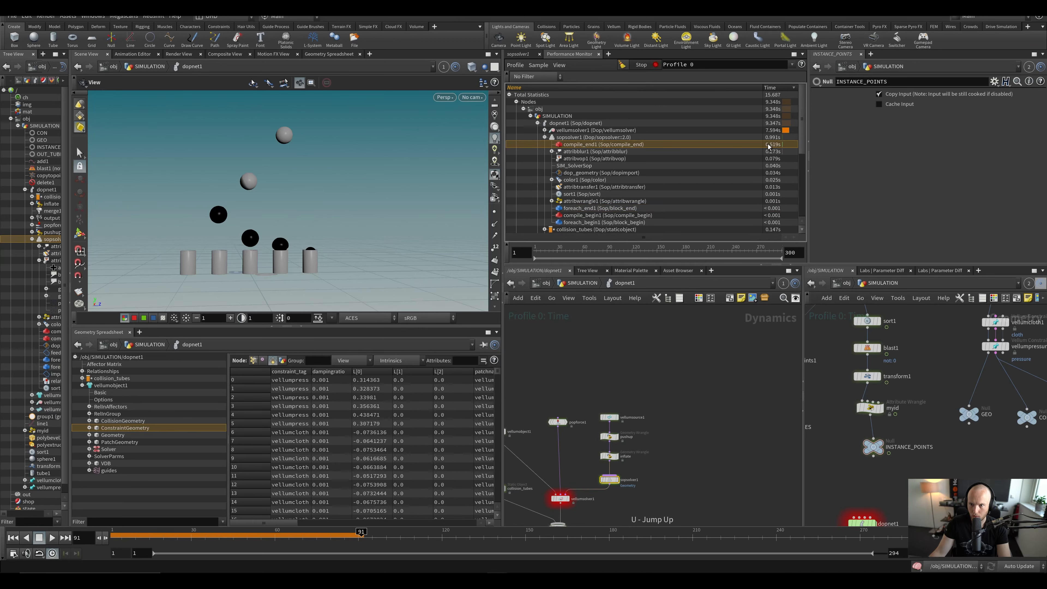
Step: Inside sopsolver1, bypass compile_end1 and compile_begin1 around the for-each loop
middle_drag(679, 451, 666, 438)
double_click(596, 465)
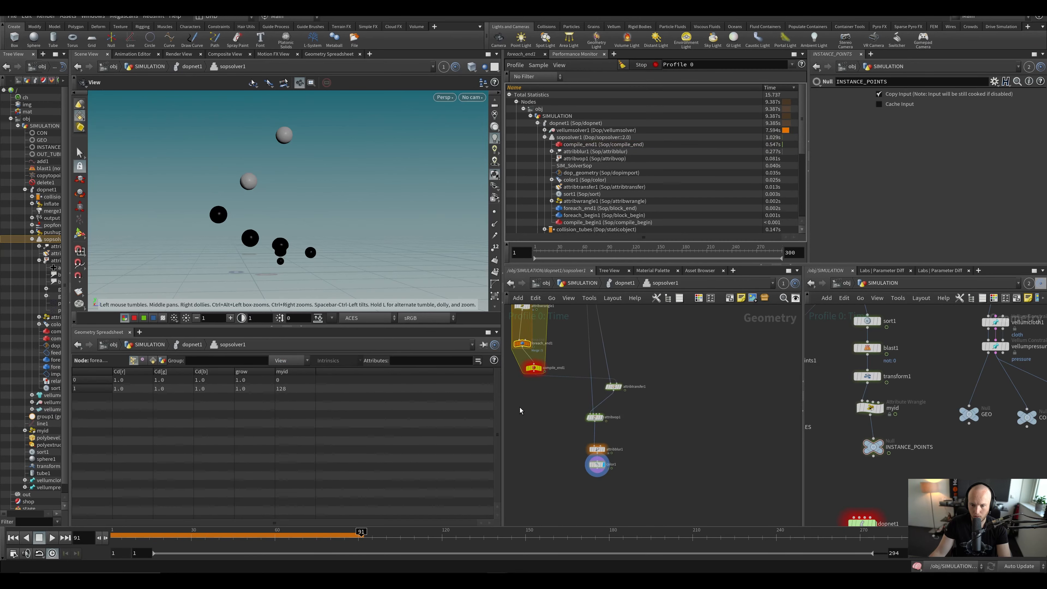
click(545, 399)
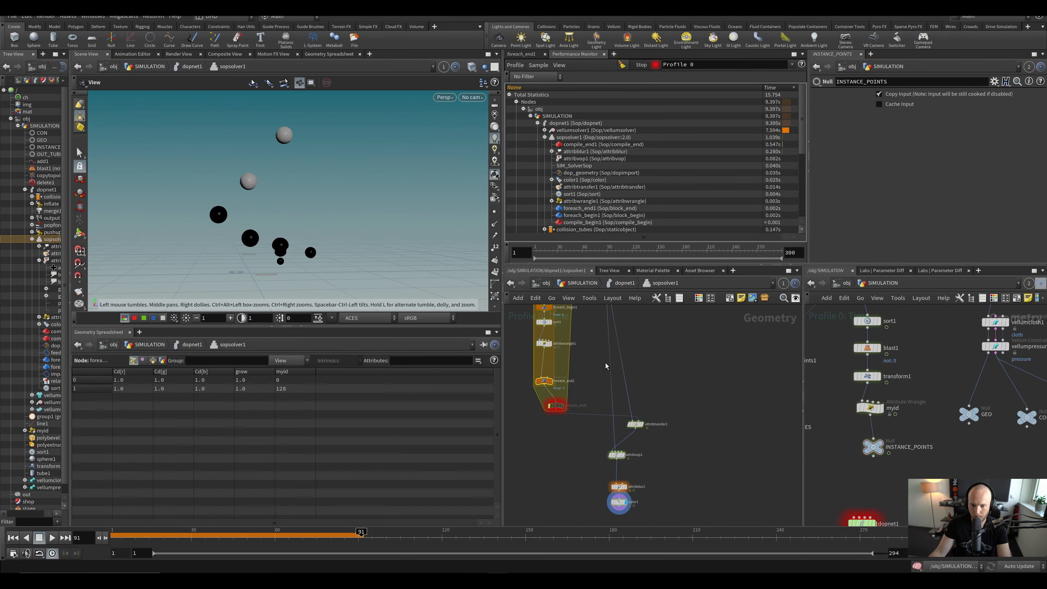
middle_drag(605, 365, 620, 445)
scroll(621, 445, up, 1)
click(558, 349)
scroll(584, 401, down, 3)
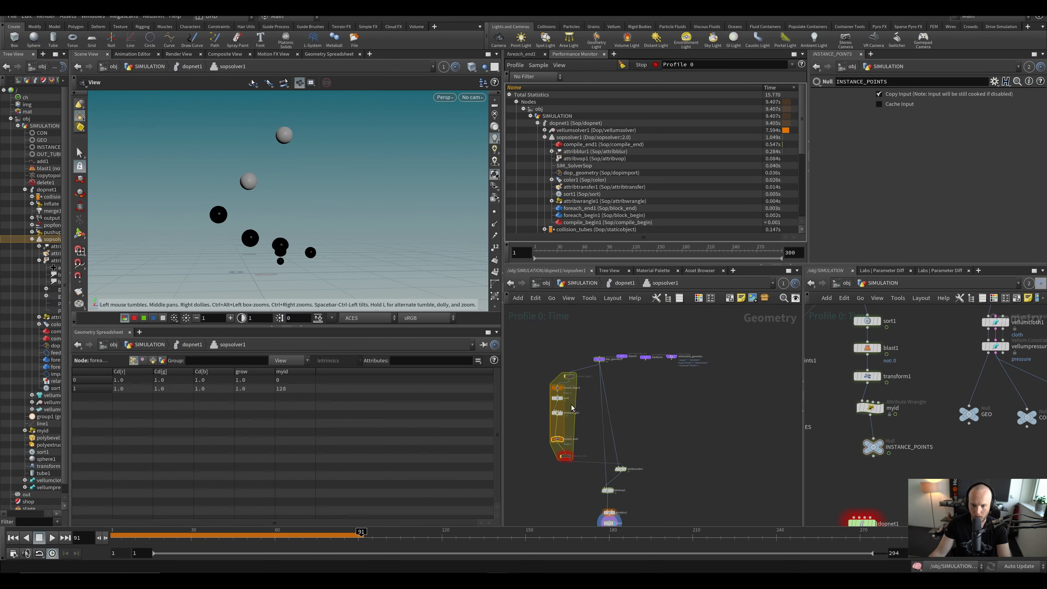
mouse_move(589, 415)
middle_down()
mouse_move(567, 378)
mouse_move(606, 413)
middle_up()
scroll(567, 377, up, 3)
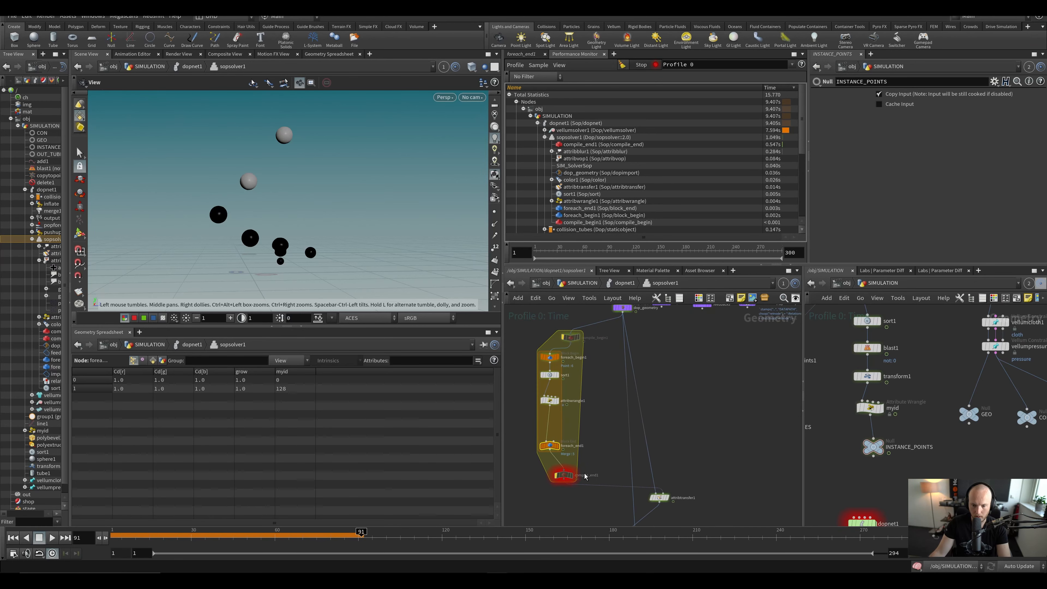
Step: Try wiring foreach_begin1 directly to dop_geometry and foreach_end1 to attribtransfer1, and undo both connections
click(548, 452)
click(550, 354)
click(623, 312)
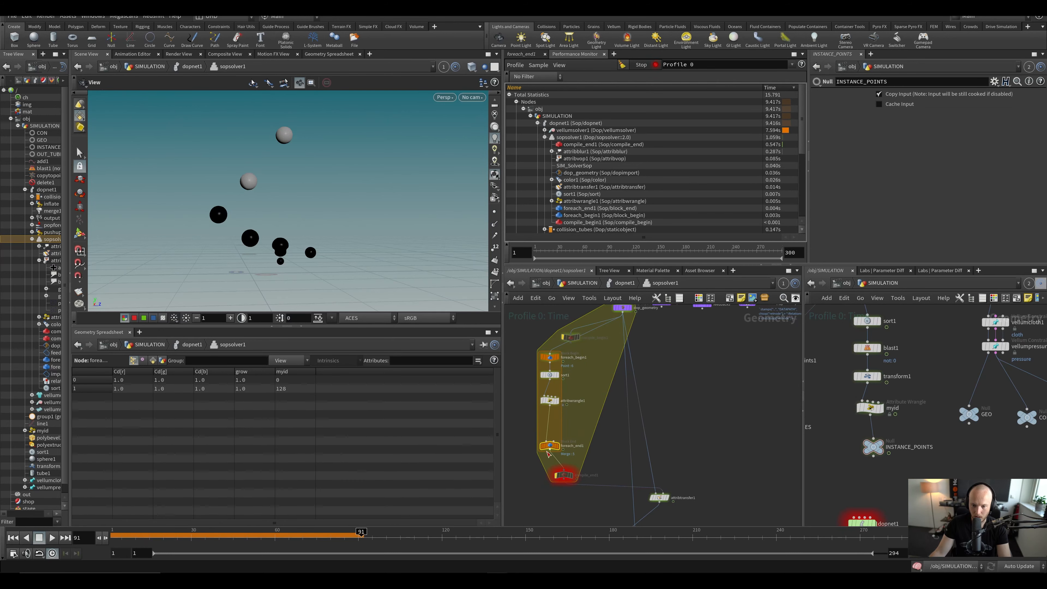
click(549, 451)
click(655, 493)
middle_drag(685, 459, 653, 437)
key(ctrl+z)
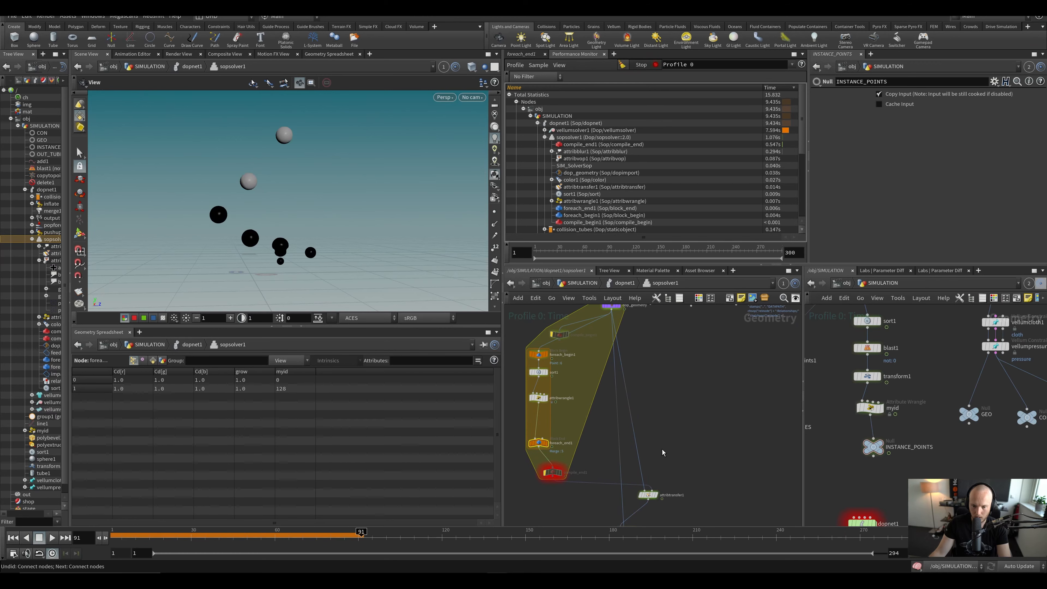
key(ctrl+z)
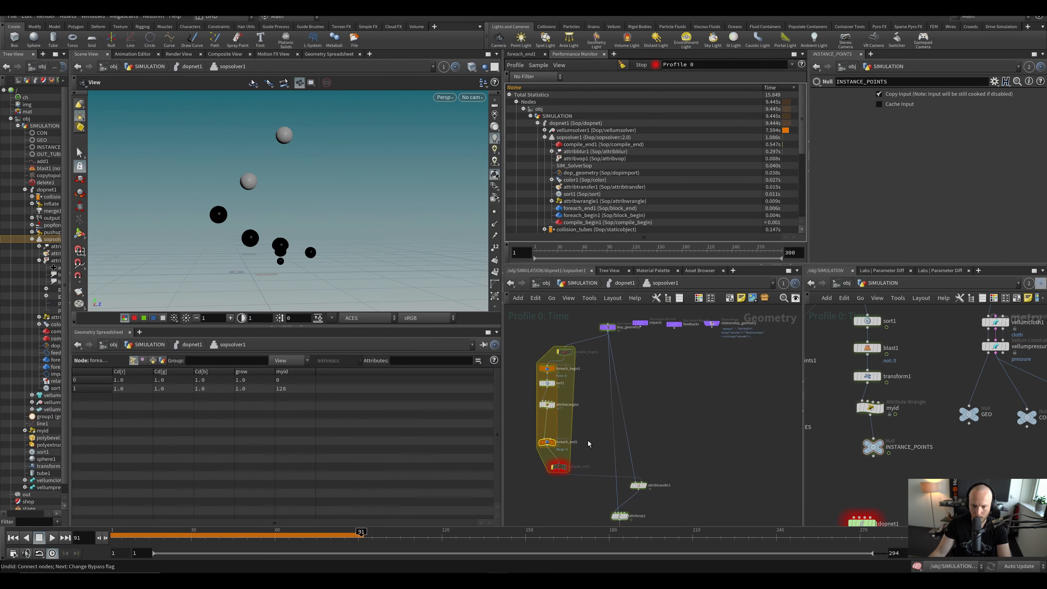
Step: Return to dopnet1 and record a second performance profile with the compile nodes bypassed, playing up to frame 91
key(u)
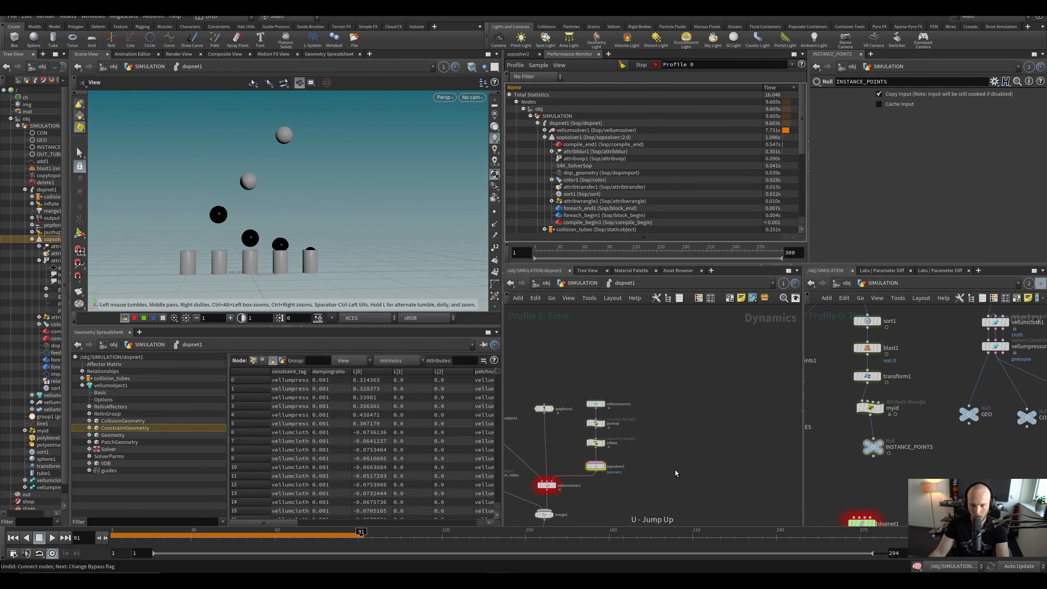
click(640, 64)
key(Up)
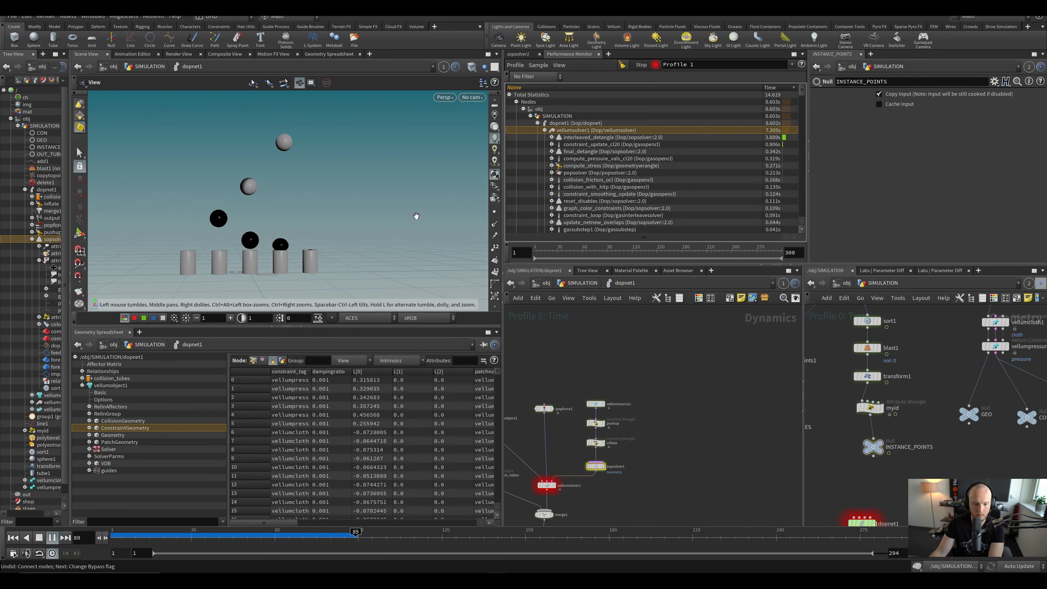
key(Up)
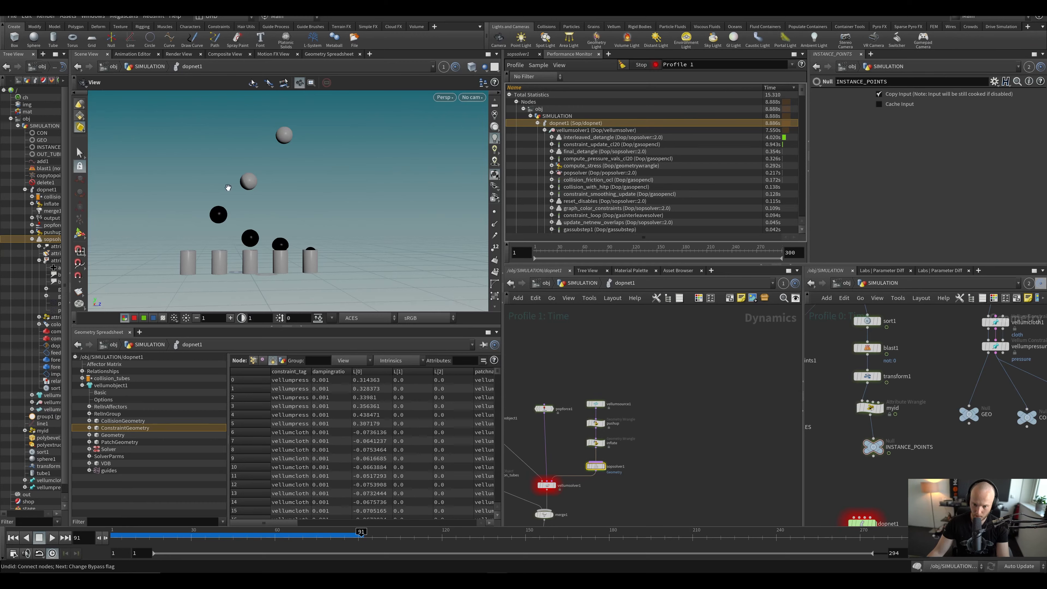
Step: Delete compile_end1 and compile_begin1 from the for-each loop in sopsolver1, stop the profile recording and save the scene
double_click(596, 466)
drag(571, 487, 569, 489)
key(Delete)
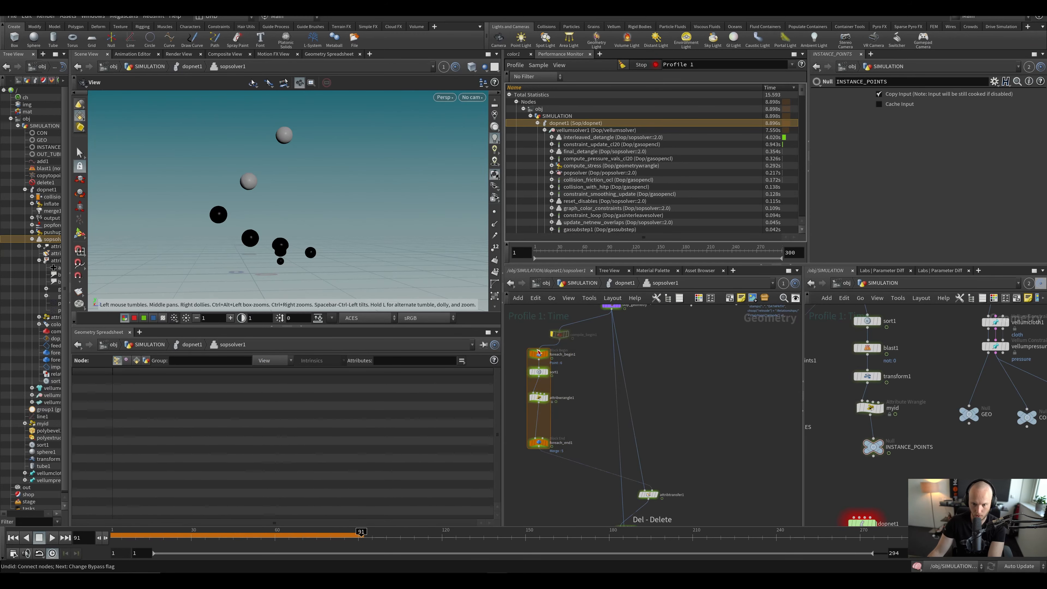
drag(575, 349, 576, 352)
key(Delete)
mouse_move(570, 368)
middle_down()
mouse_move(585, 387)
mouse_move(560, 386)
middle_up()
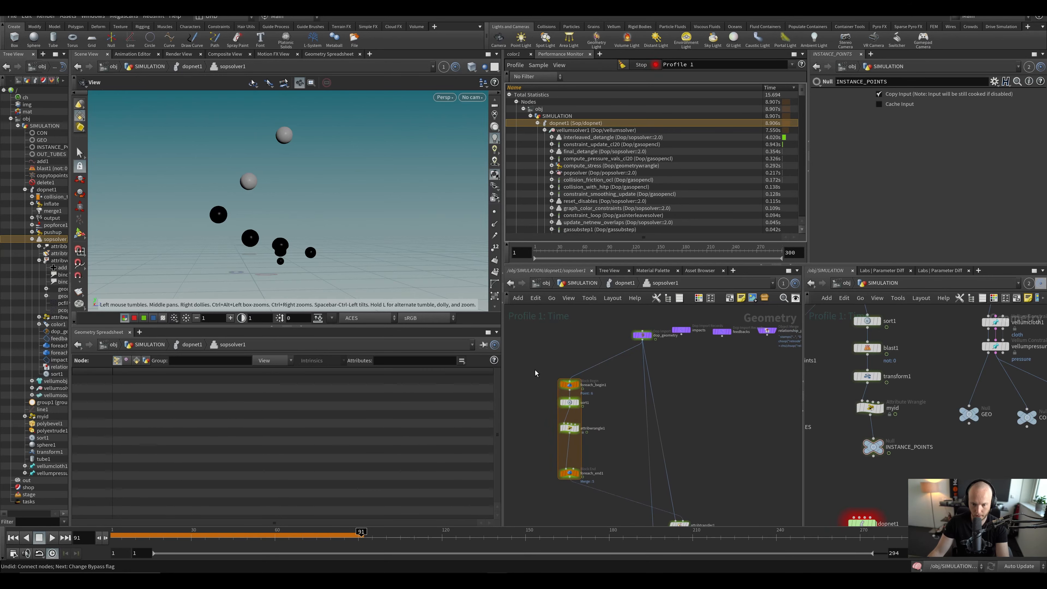
scroll(549, 374, down, 3)
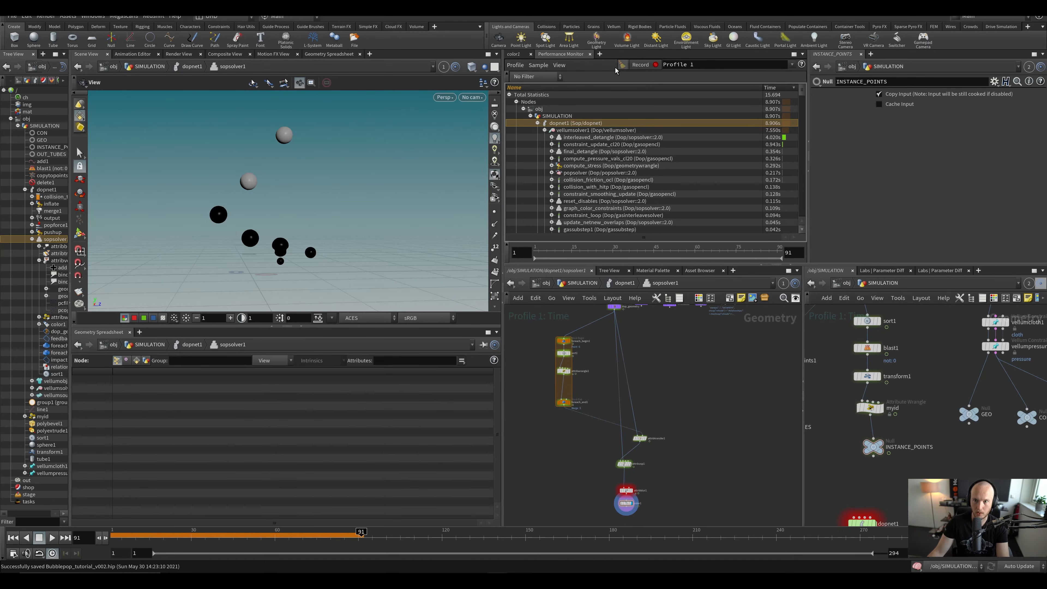
Step: Select color1 in sopsolver1 to view its parameters and attribute values
click(514, 54)
scroll(626, 462, up, 2)
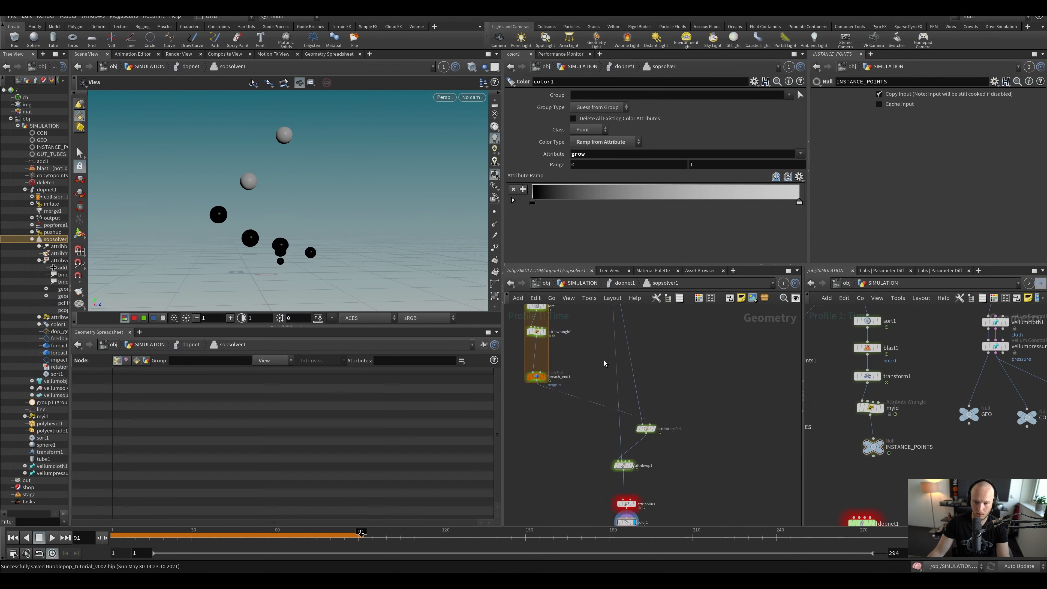
middle_drag(639, 513, 584, 430)
click(573, 451)
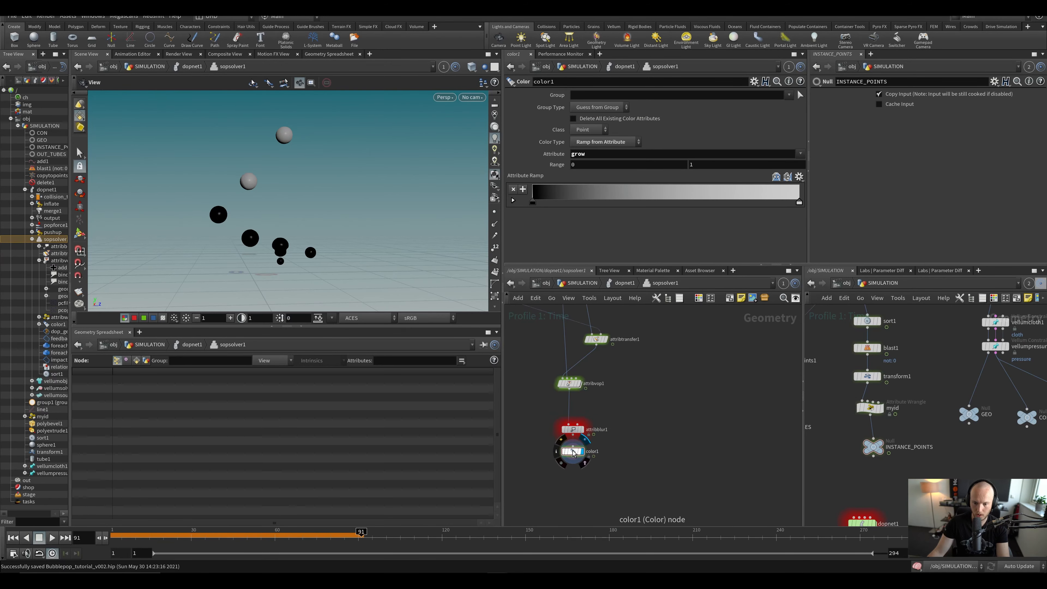
Step: Start and stop a new Performance Monitor profile to clear the recorded timings from the network, and save the scene
click(563, 54)
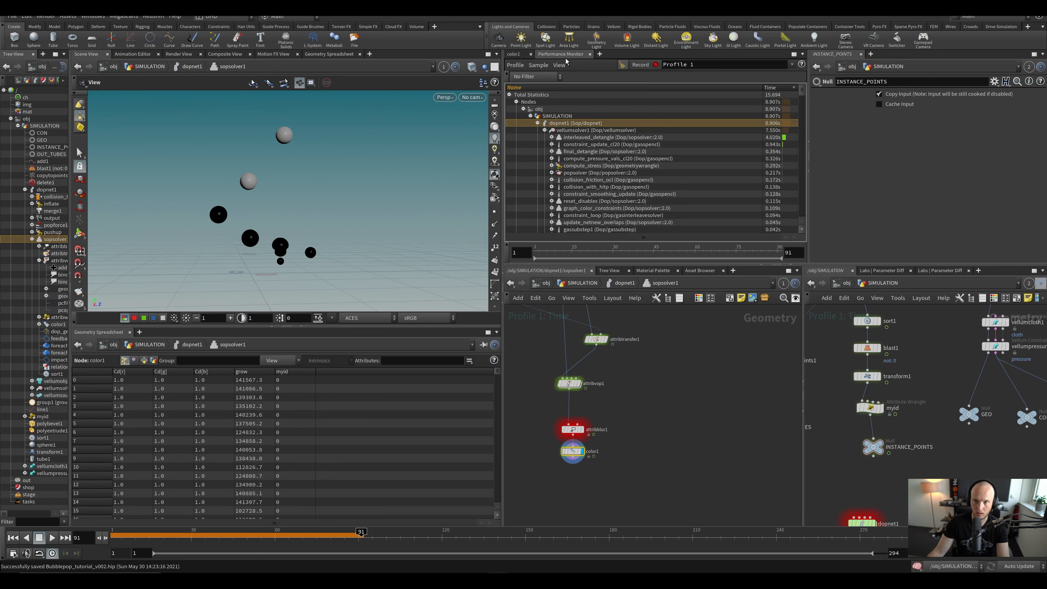
click(526, 95)
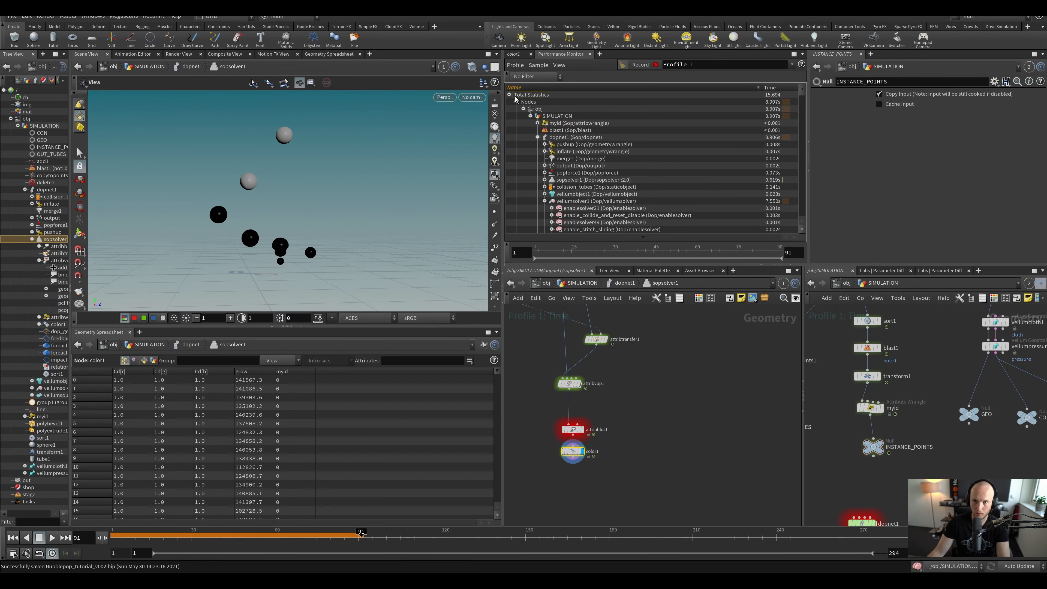
click(645, 68)
key(ctrl+s)
middle_drag(678, 402, 647, 412)
scroll(687, 414, down, 5)
scroll(633, 390, up, 5)
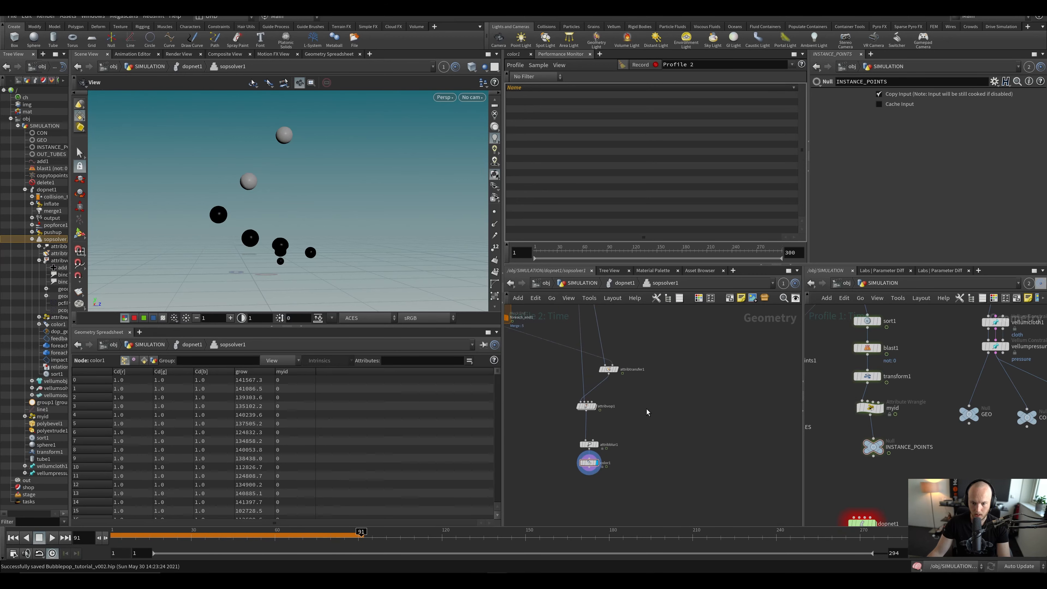
Step: Move the timeline to frame 65 and insert an Attribute Wrangle between attribblur1 and color1 in sopsolver1
drag(218, 243, 226, 240)
drag(246, 538, 288, 537)
middle_drag(544, 357, 529, 390)
key(Tab)
text(aw)
key(Return)
scroll(569, 459, up, 5)
click(531, 470)
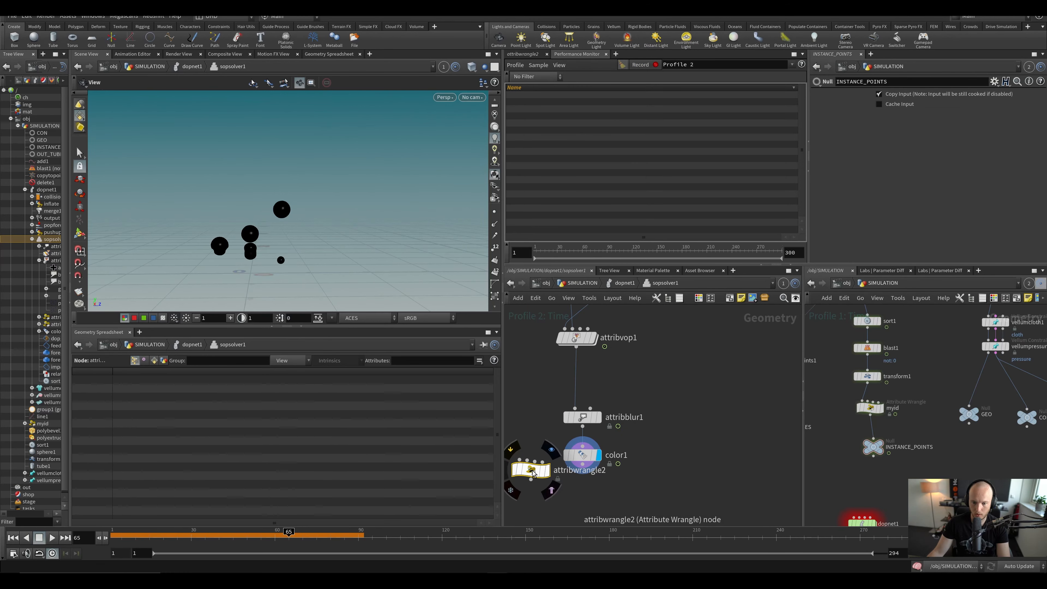
drag(532, 470, 580, 444)
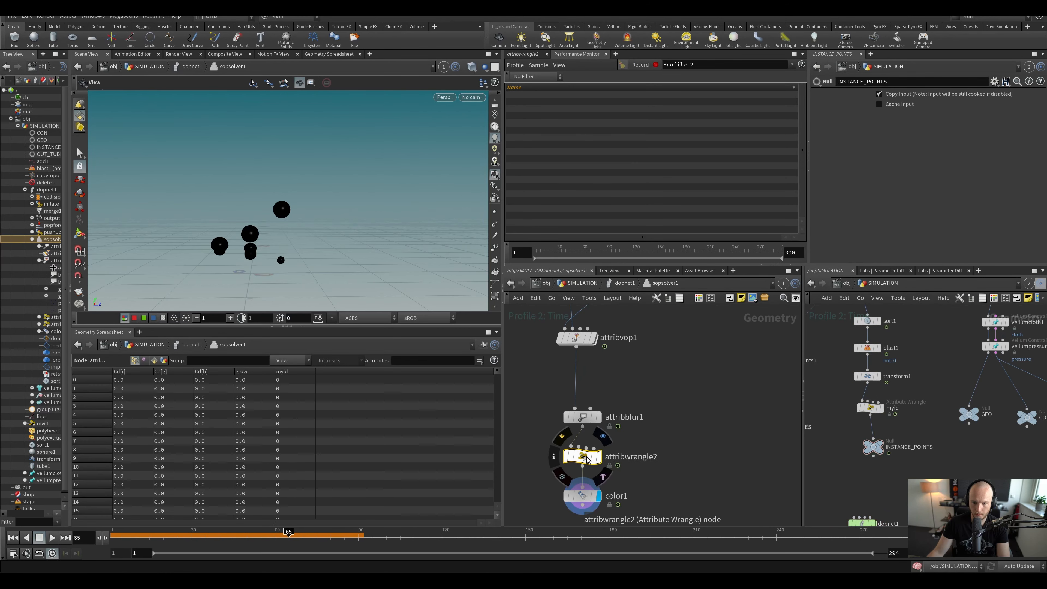
click(521, 54)
click(586, 170)
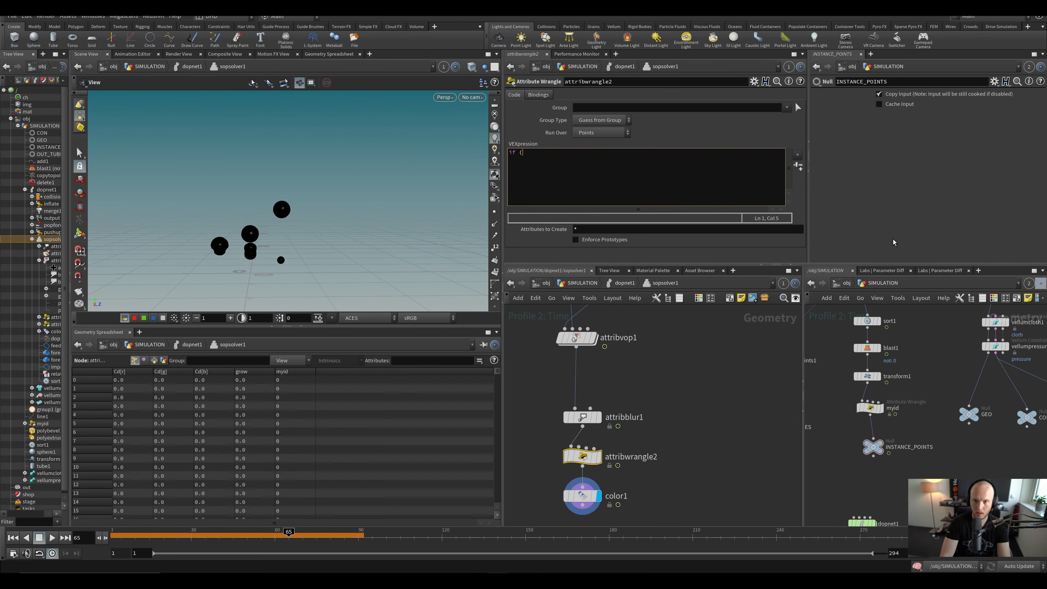
text(if ((@grow > .1) @gro)
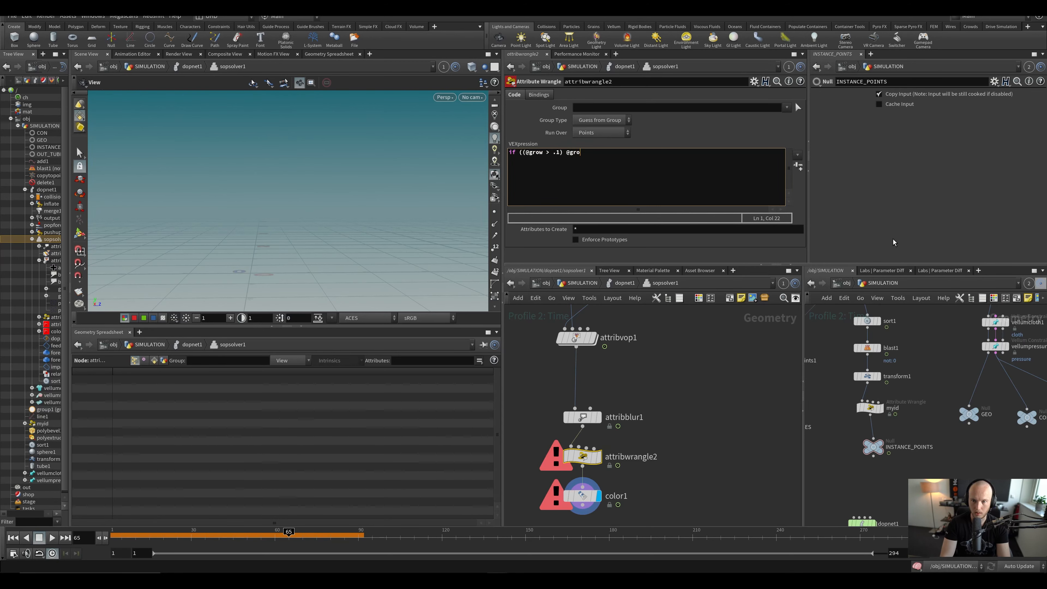
text(;)
key(ctrl+s)
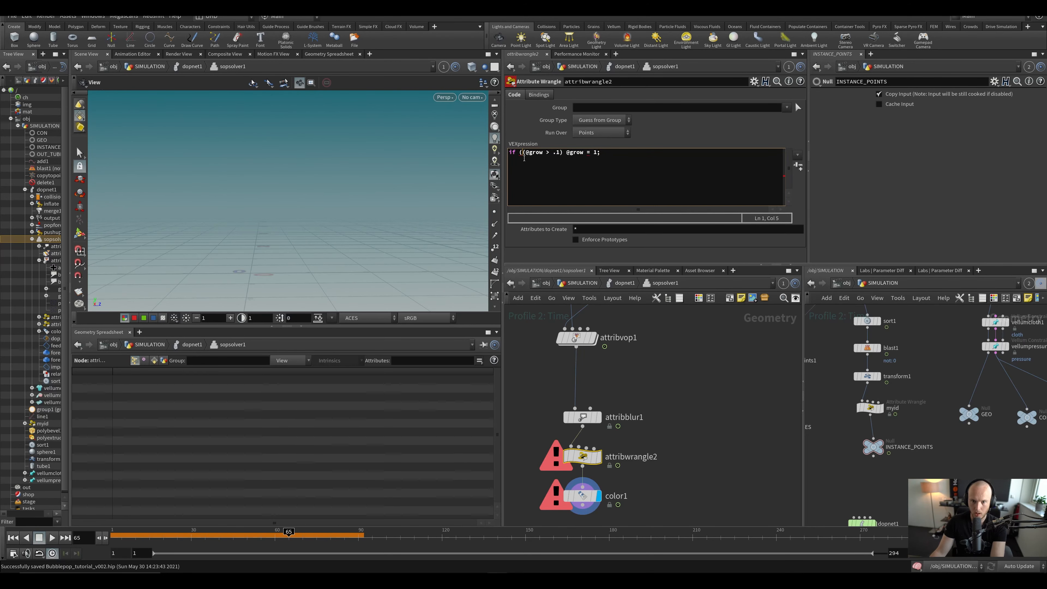
click(702, 406)
Step: Return to dopnet1, replay the simulation from the start up to frame 86 while inspecting the bubbles, and save the scene
scroll(237, 228, up, 3)
scroll(736, 471, down, 5)
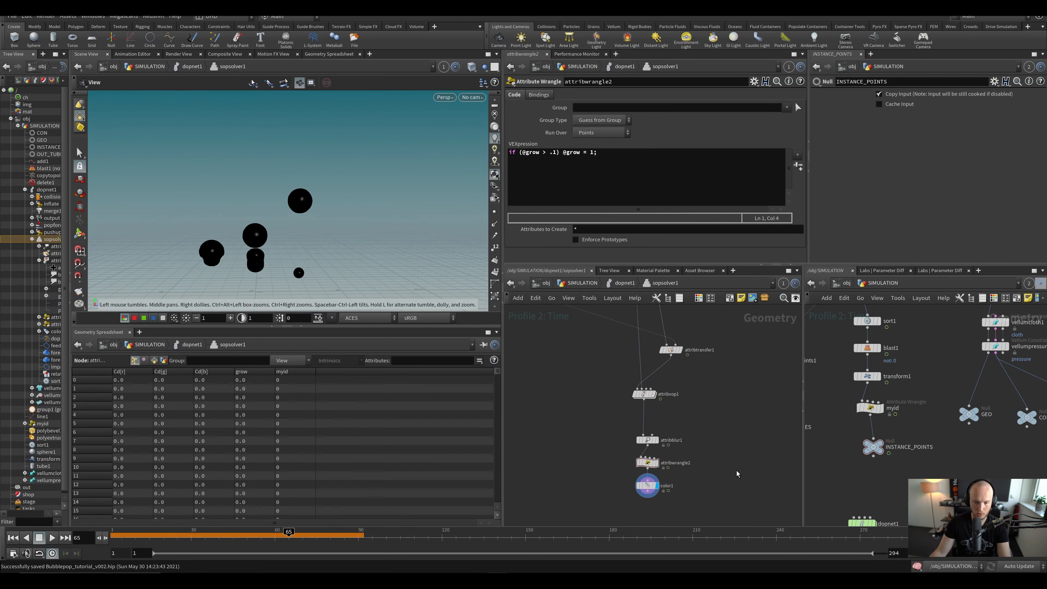
key(u)
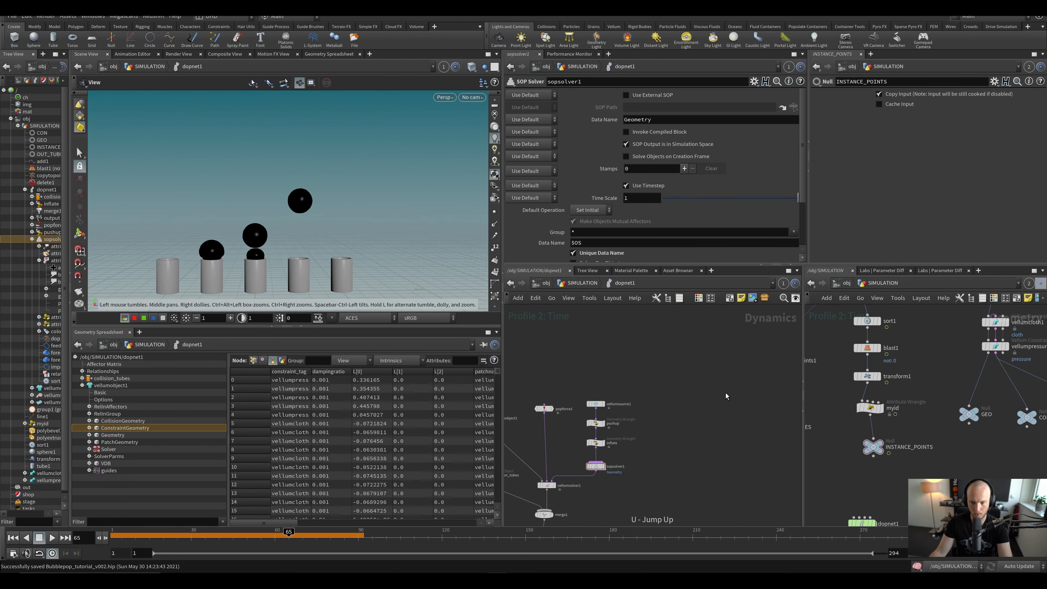
key(ctrl+Up)
key(Up)
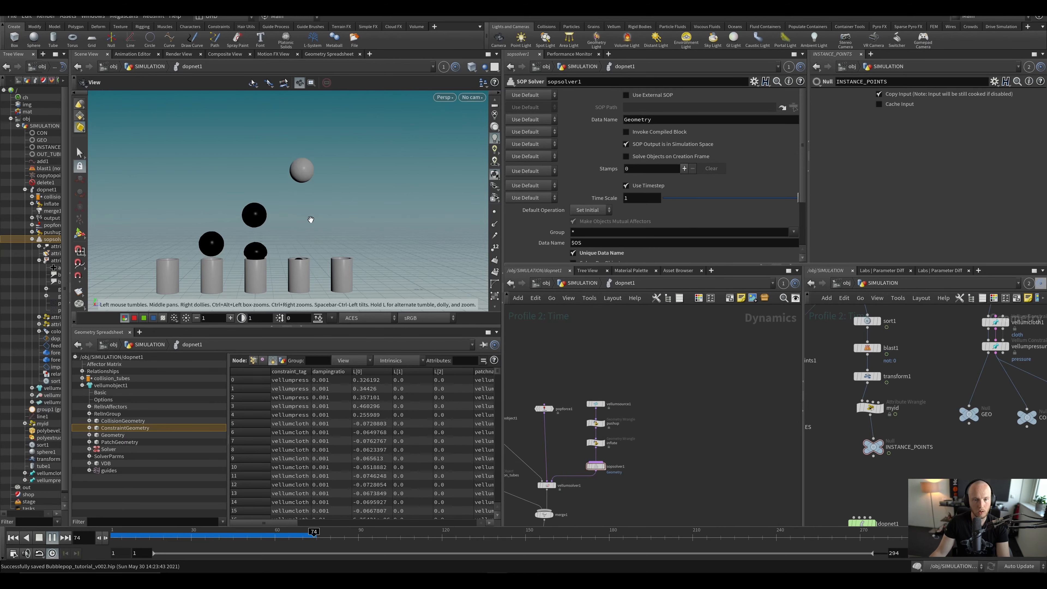
drag(312, 536, 309, 536)
drag(284, 267, 338, 265)
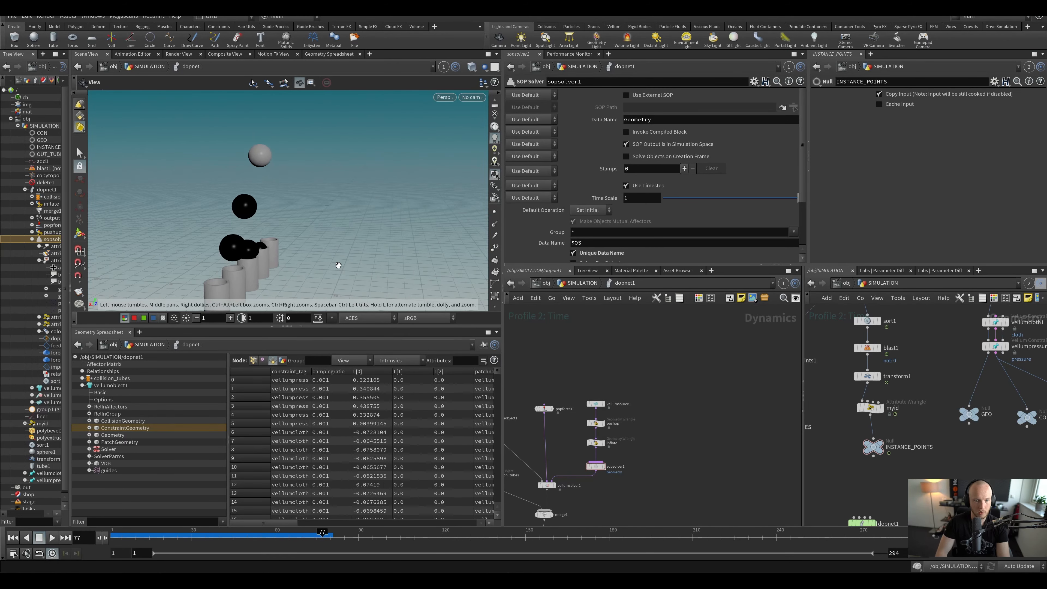
key(ctrl+s)
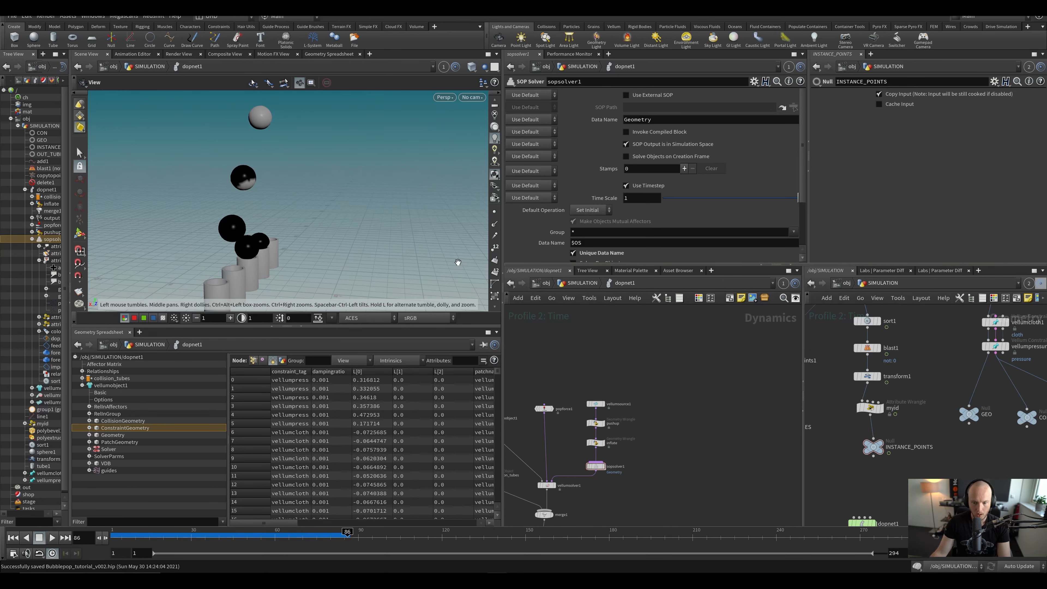
Step: Enter sopsolver1, add a For-Each Connected Piece loop after color1 and display foreach_end2
double_click(596, 466)
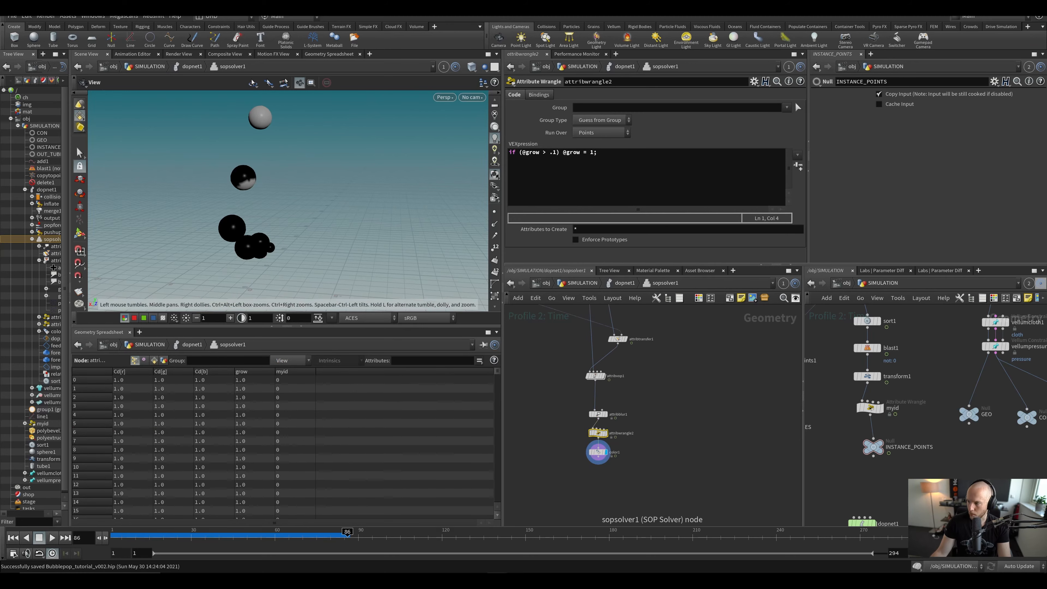
middle_drag(570, 484, 554, 396)
click(598, 433)
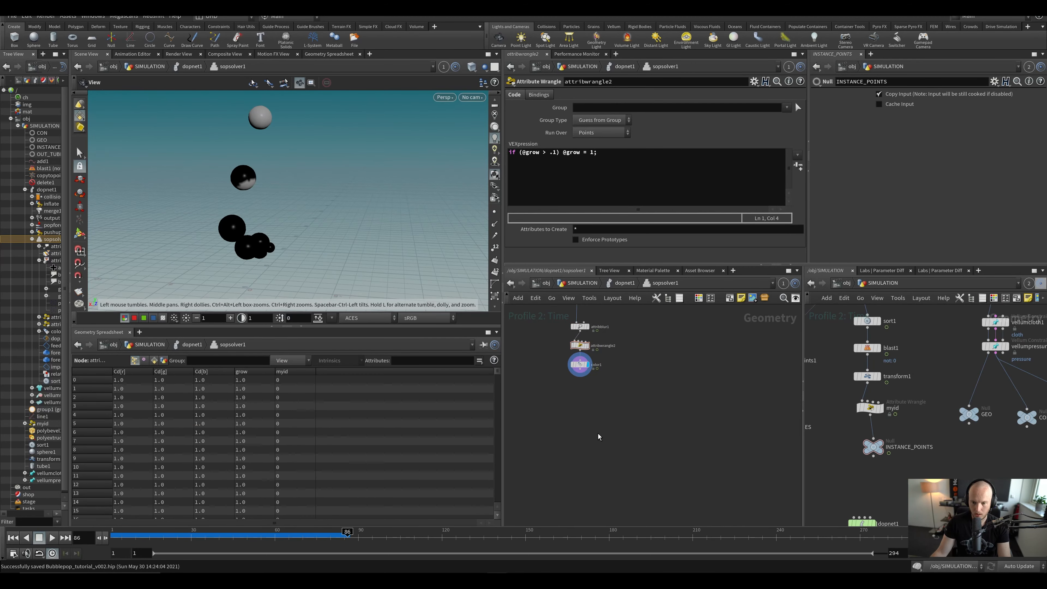
scroll(595, 430, down, 1)
key(ctrl+s)
key(Tab)
text(for)
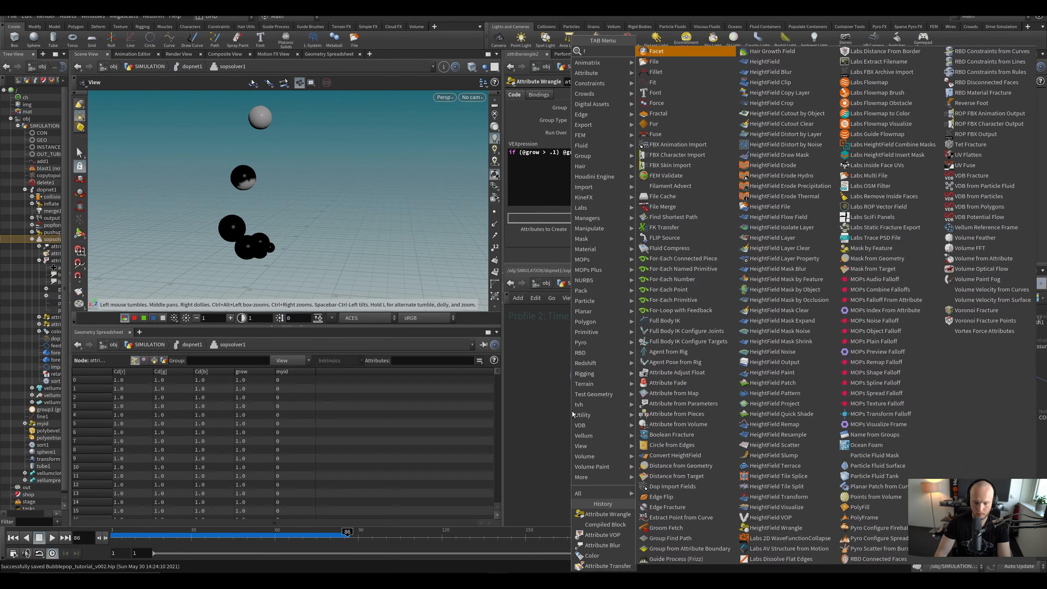
key(Return)
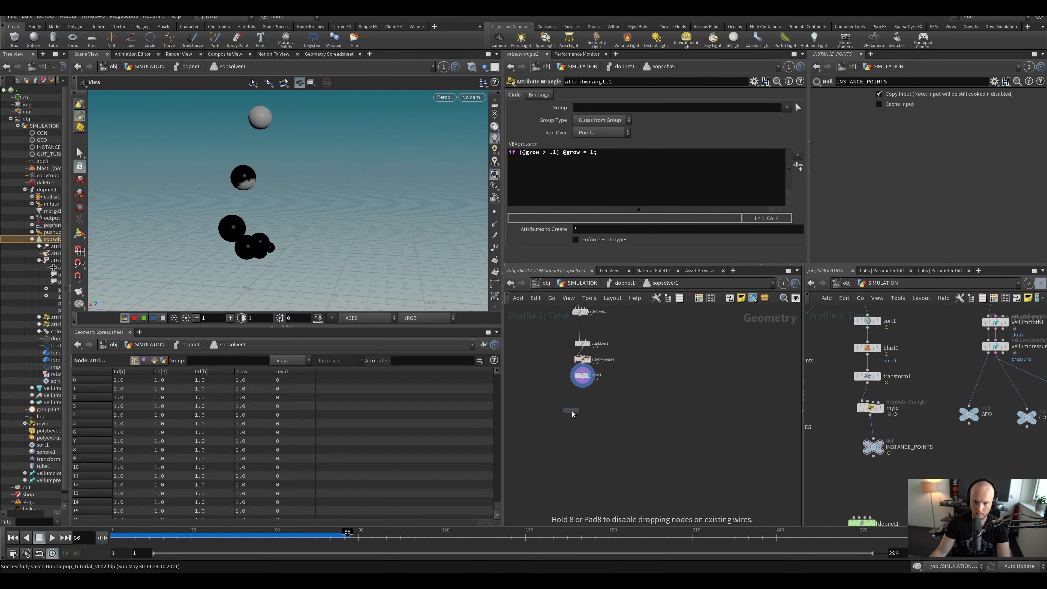
click(571, 413)
middle_drag(583, 373, 561, 271)
click(572, 433)
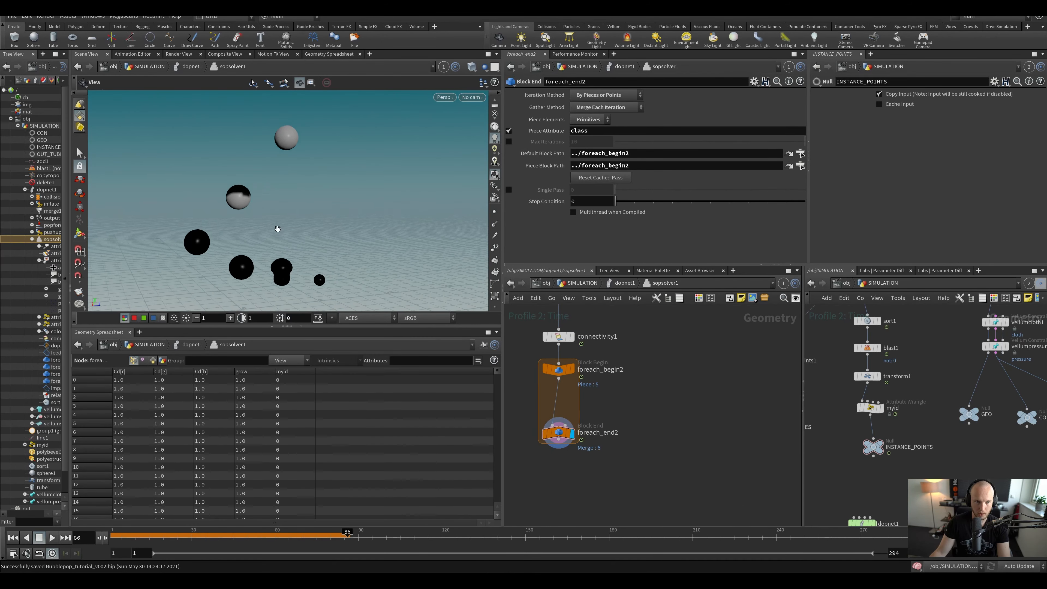
Step: Insert an Attribute Promote between foreach_begin2 and foreach_end2, making room in the loop, and save the scene
drag(560, 432, 564, 469)
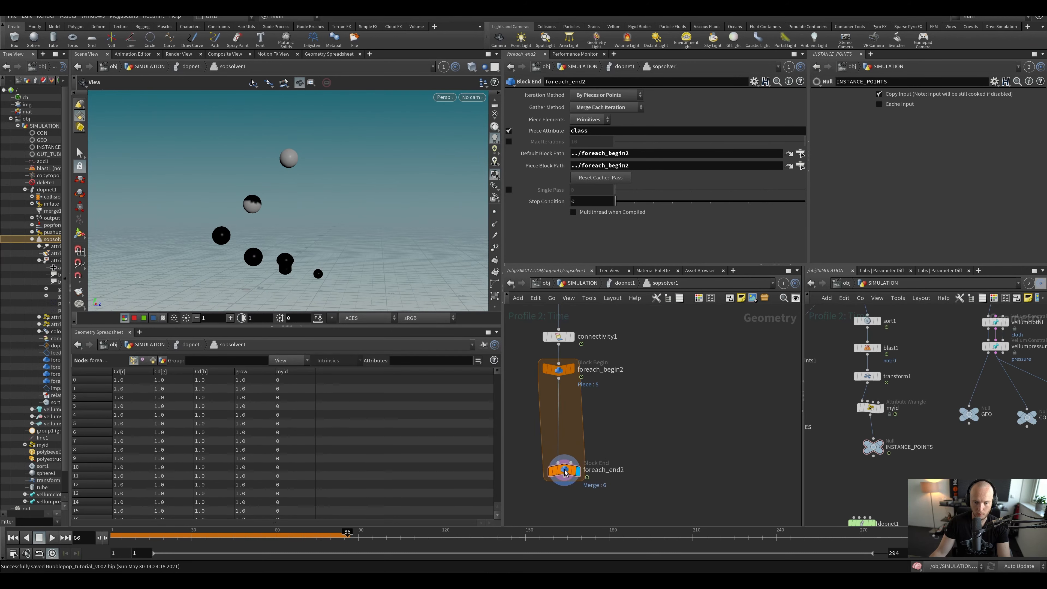
key(Tab)
text(apro)
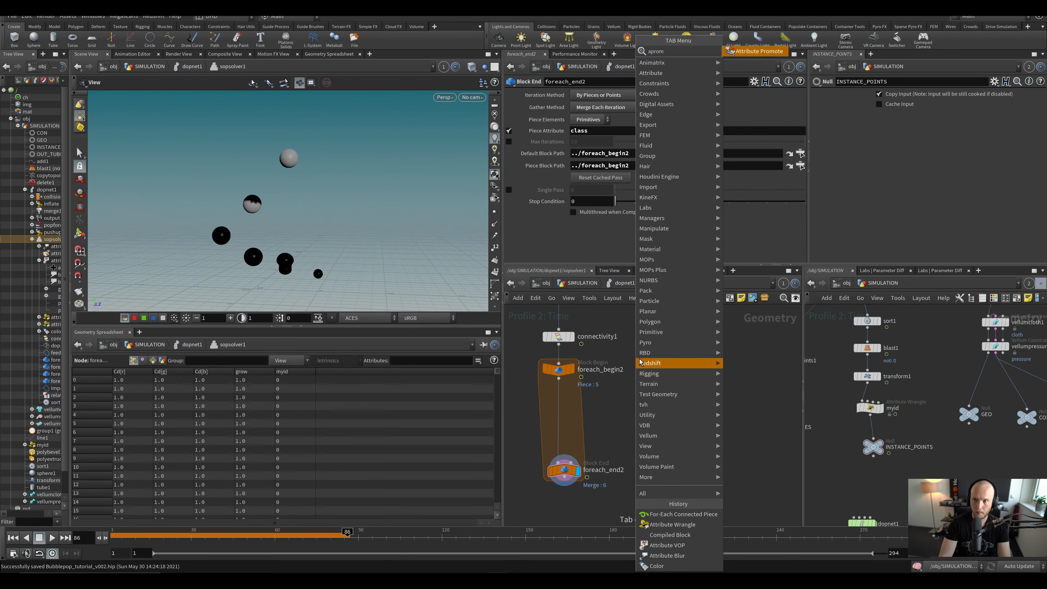
key(Return)
scroll(611, 366, up, 2)
click(530, 427)
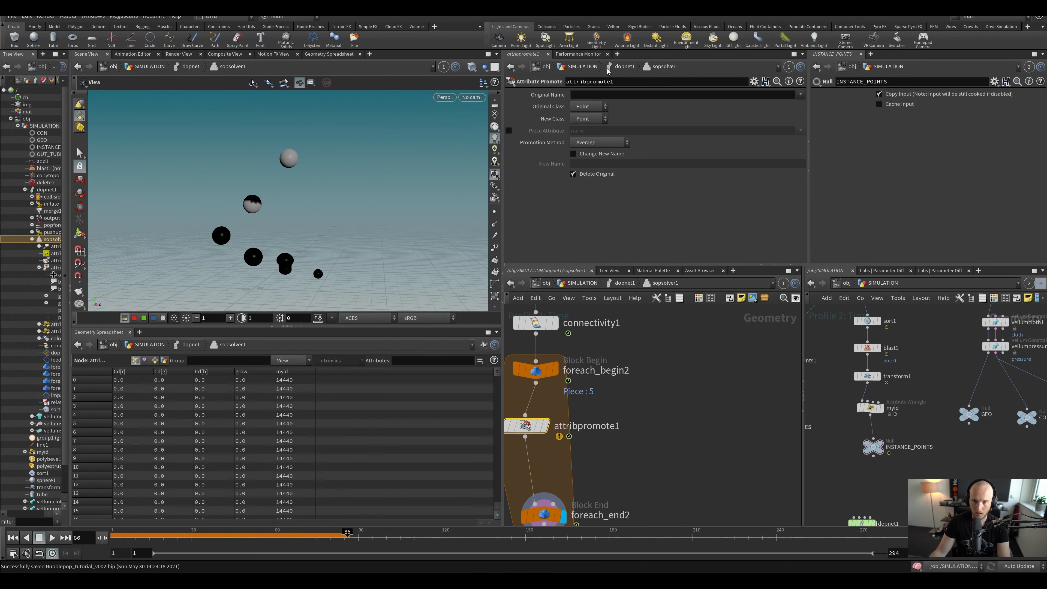
key(ctrl+s)
Step: Check the available attributes for attribpromote1 and examine the VEX code of attribwrangle1 in the first for-each loop
click(800, 94)
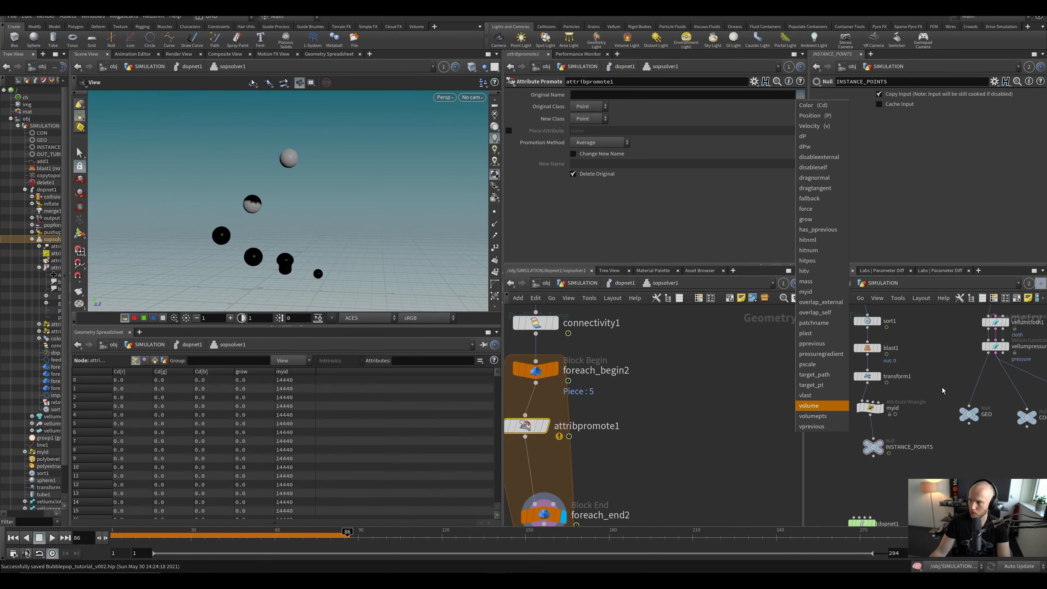
click(808, 406)
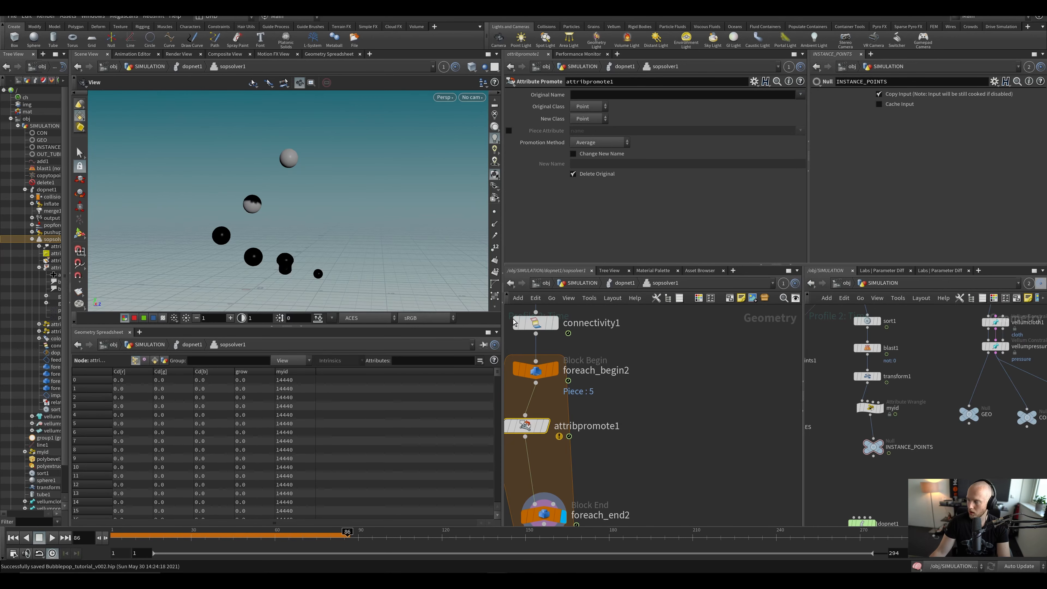
middle_drag(649, 397, 666, 472)
scroll(666, 472, down, 6)
middle_drag(624, 373, 634, 454)
drag(614, 436, 653, 448)
middle_drag(539, 322, 572, 380)
click(574, 325)
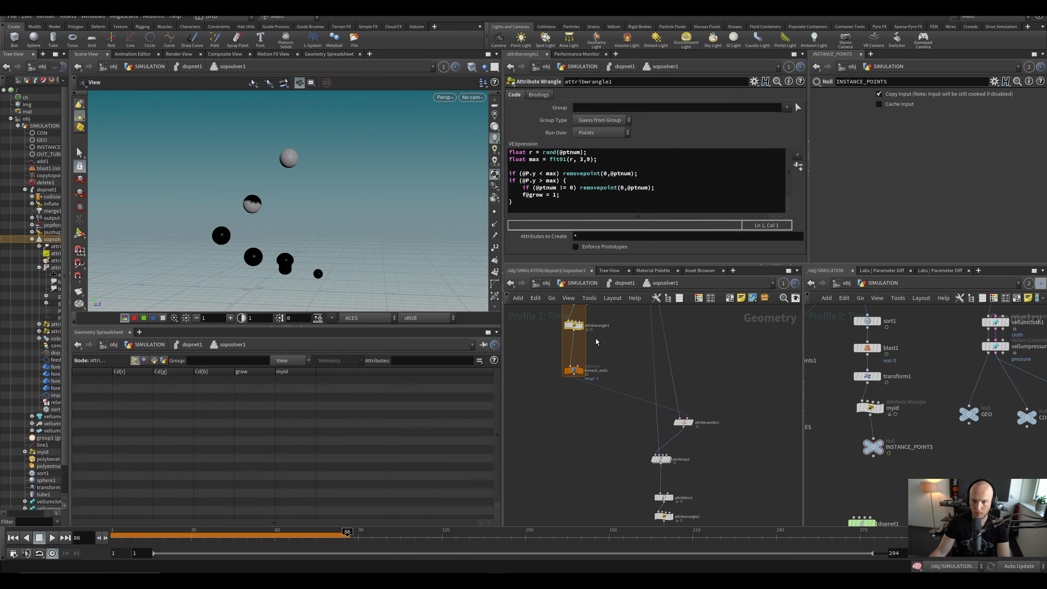
middle_drag(596, 340, 584, 337)
Step: Set attribpromote1 to promote the grow attribute from Point to Detail class and save the scene
middle_drag(555, 498, 484, 274)
drag(530, 398, 580, 410)
click(798, 95)
click(823, 217)
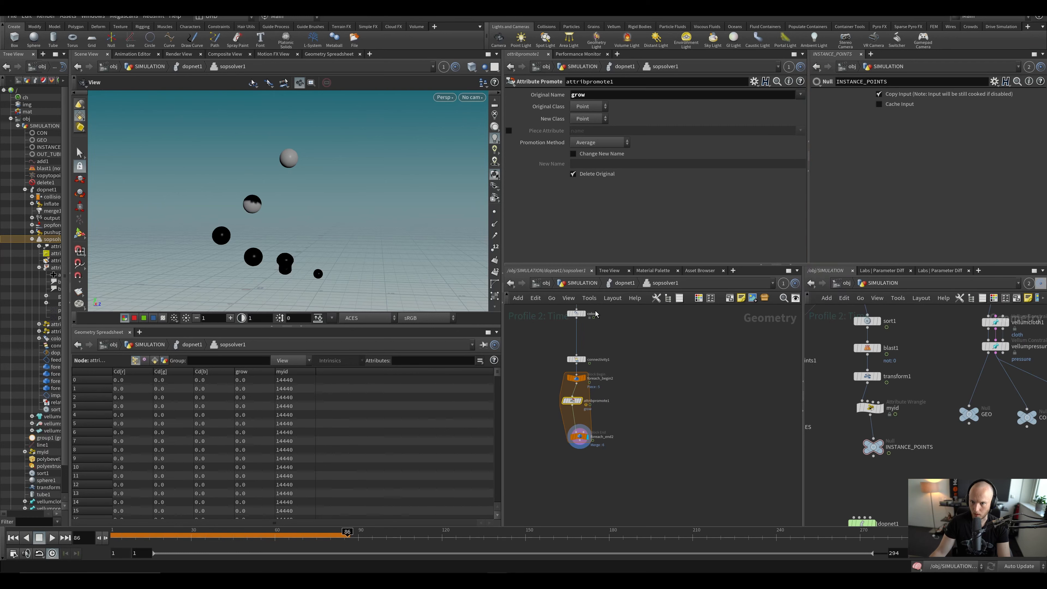
click(588, 118)
click(597, 141)
key(ctrl+s)
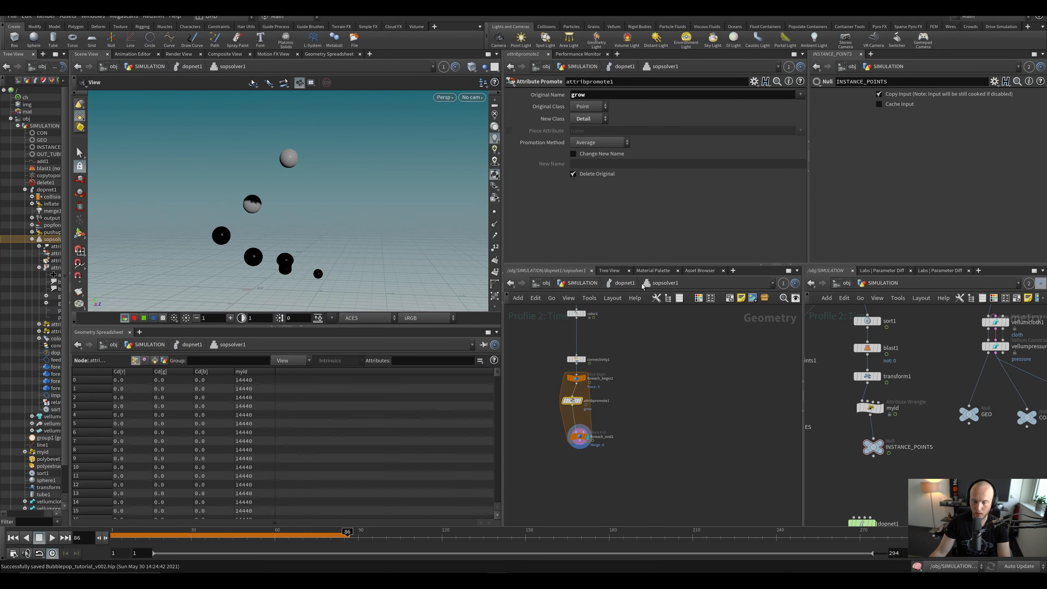
Step: Turn off Delete Original on attribpromote1, rename the promoted attribute to newgrow and save the scene
click(596, 174)
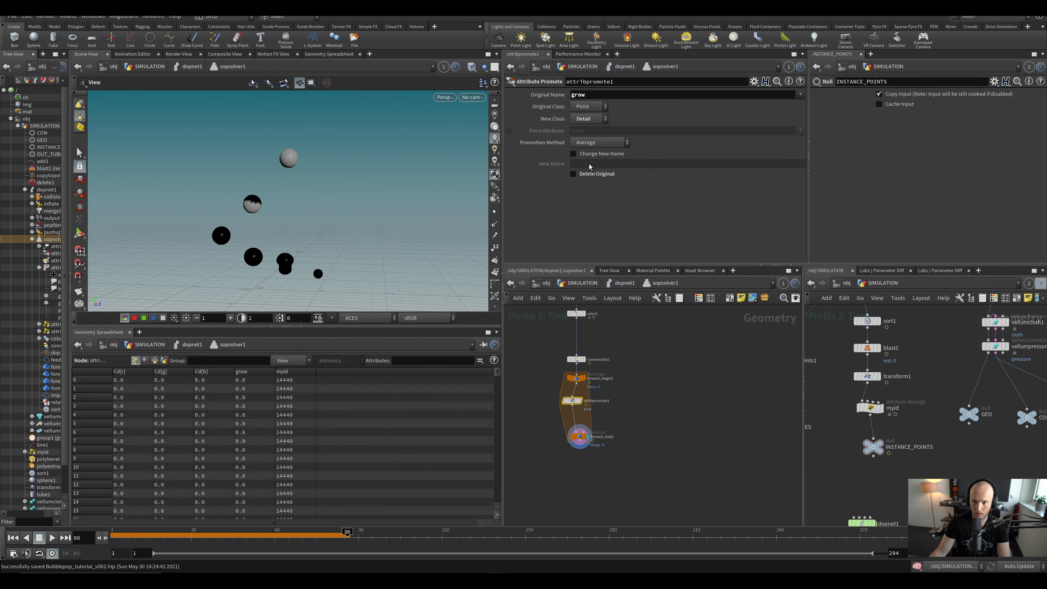
click(596, 154)
click(604, 164)
text(newgrow)
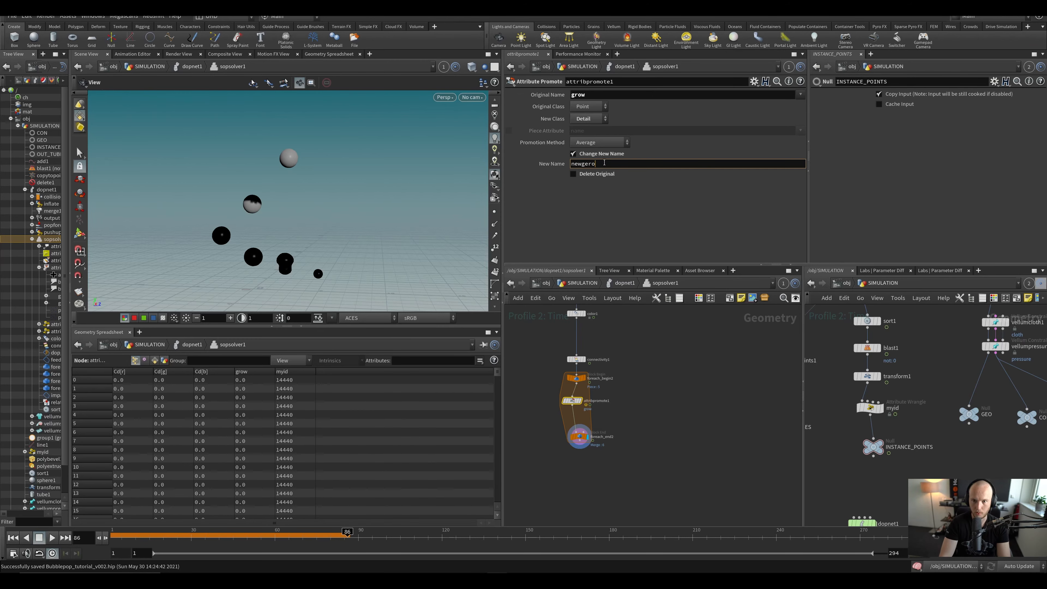
key(Return)
key(ctrl+s)
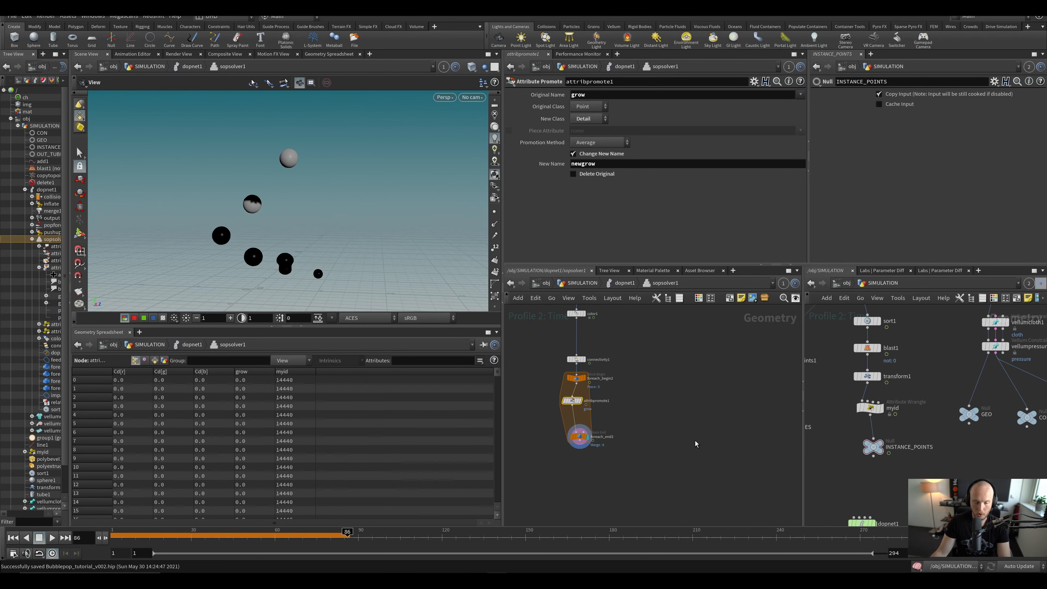
scroll(590, 459, up, 3)
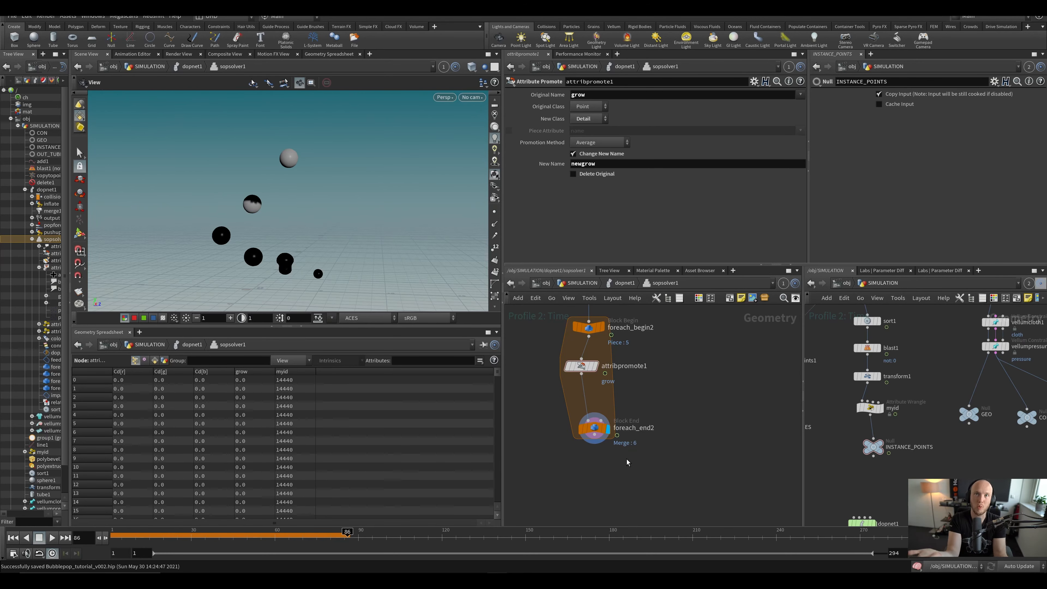
scroll(660, 408, down, 4)
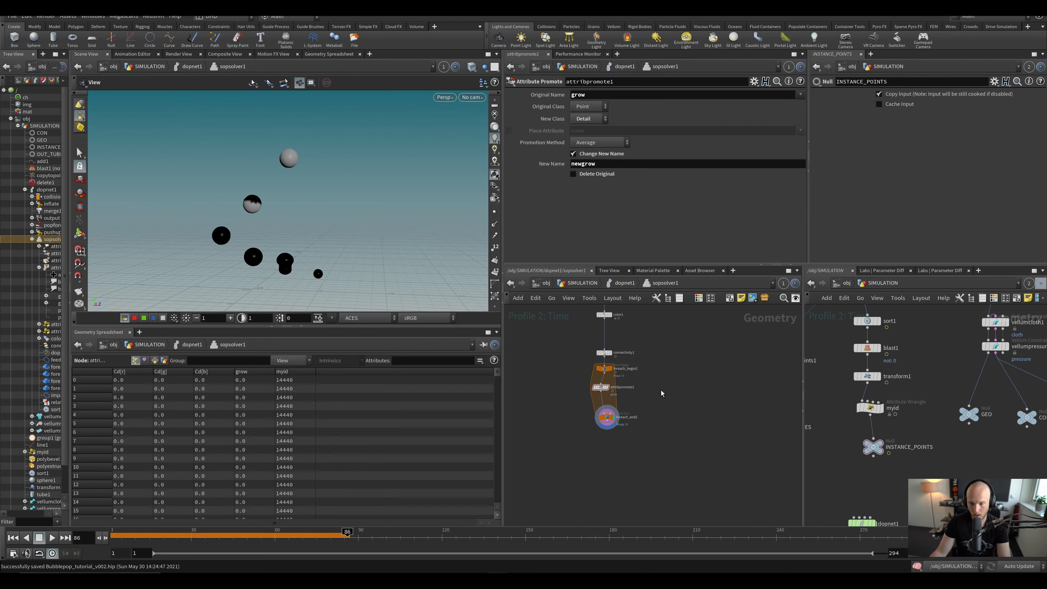
scroll(650, 339, up, 3)
click(602, 423)
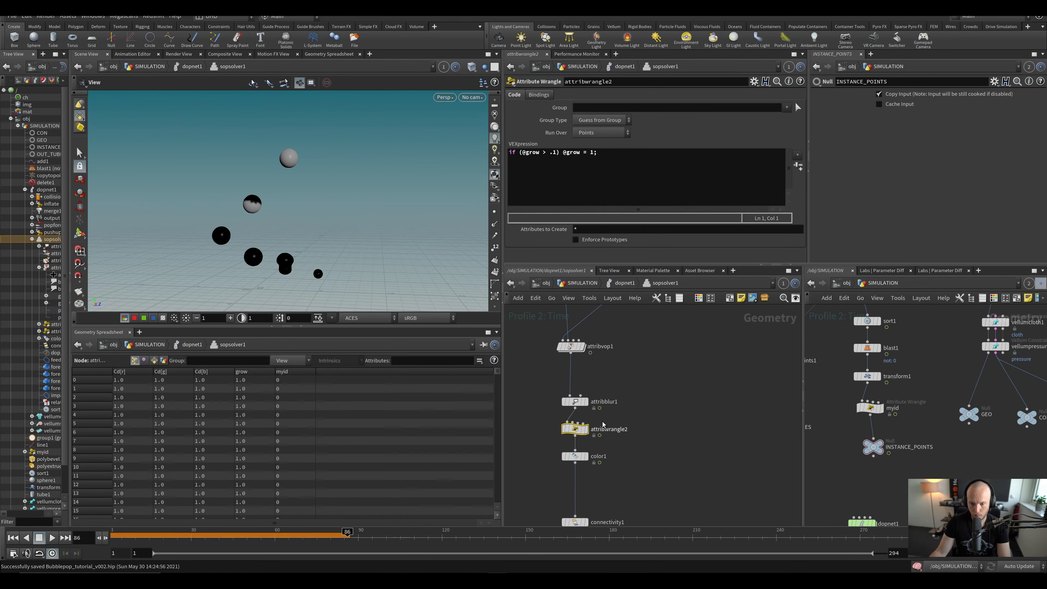
click(513, 157)
key(Return)
key(Up)
text(if)
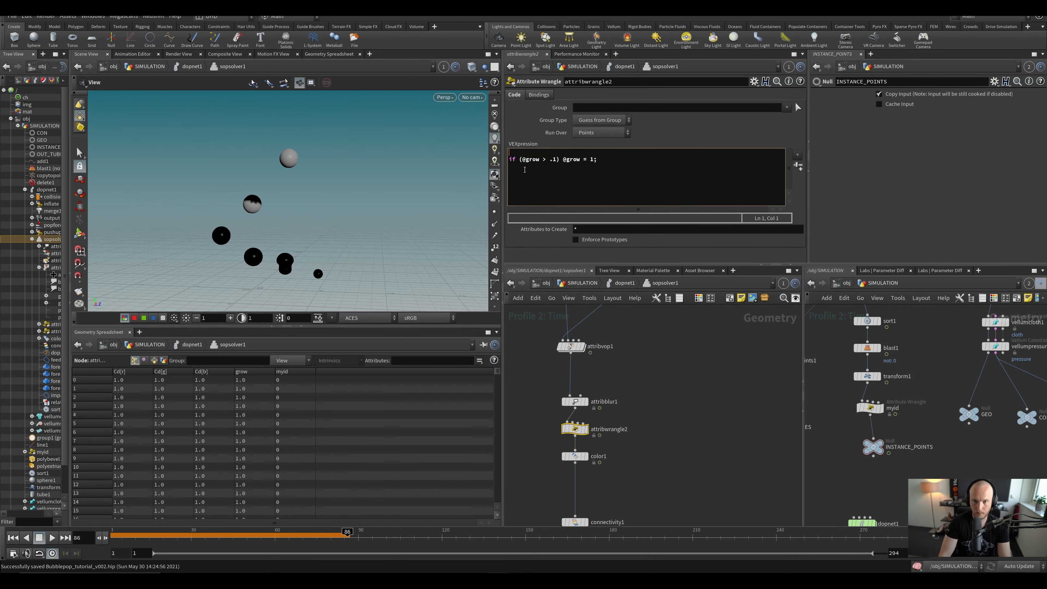
text( (@grow > )
text(re)
key(BackSpace)
key(BackSpace)
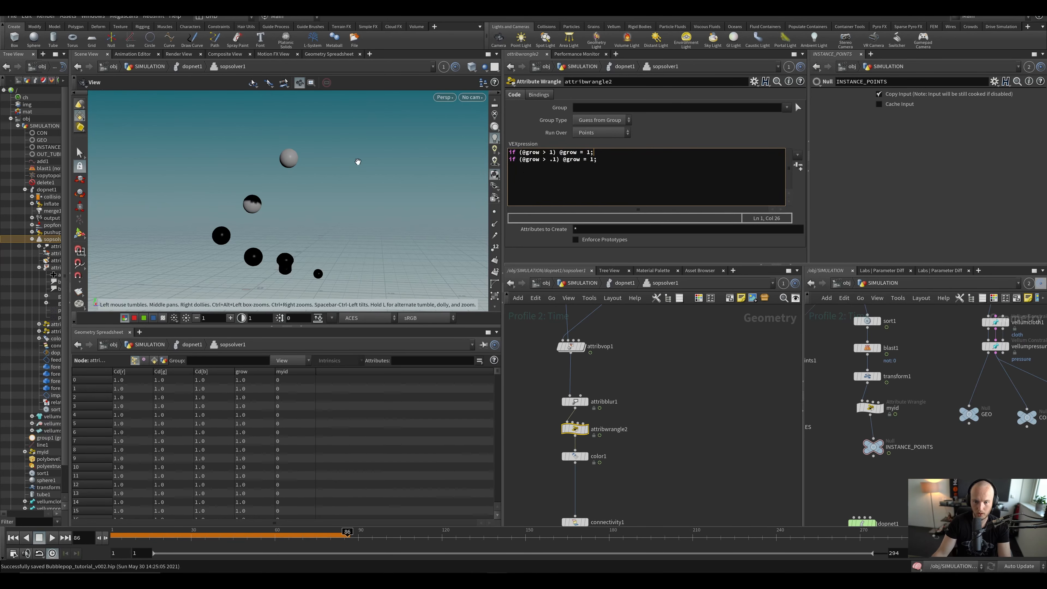
key(ctrl+s)
Step: Select attribvop1 and sort its points by the grow attribute in the Geometry Spreadsheet to examine the values
click(571, 347)
middle_drag(569, 328, 579, 397)
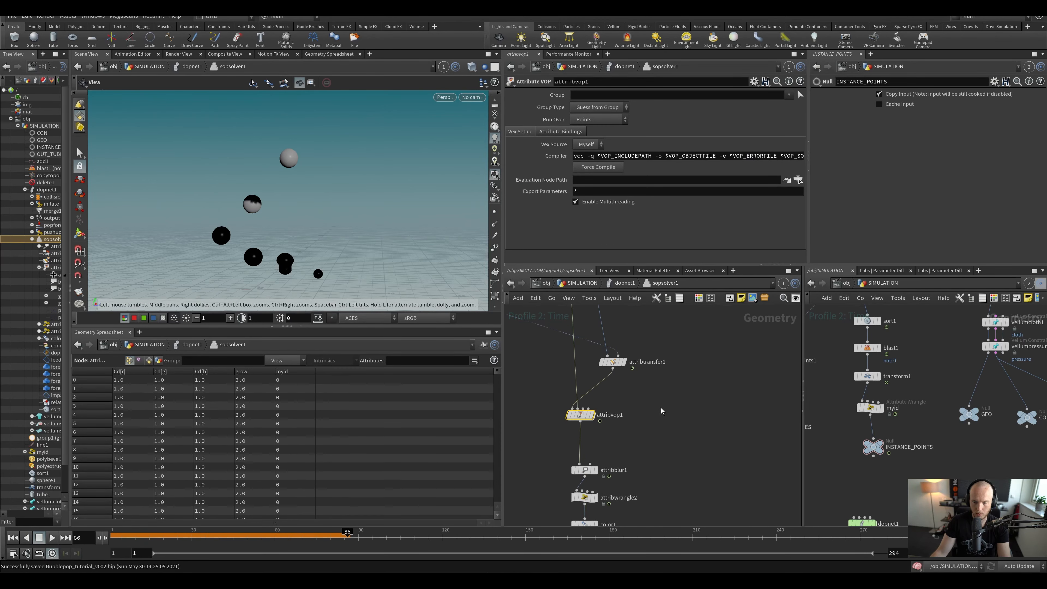
middle_drag(683, 469, 665, 432)
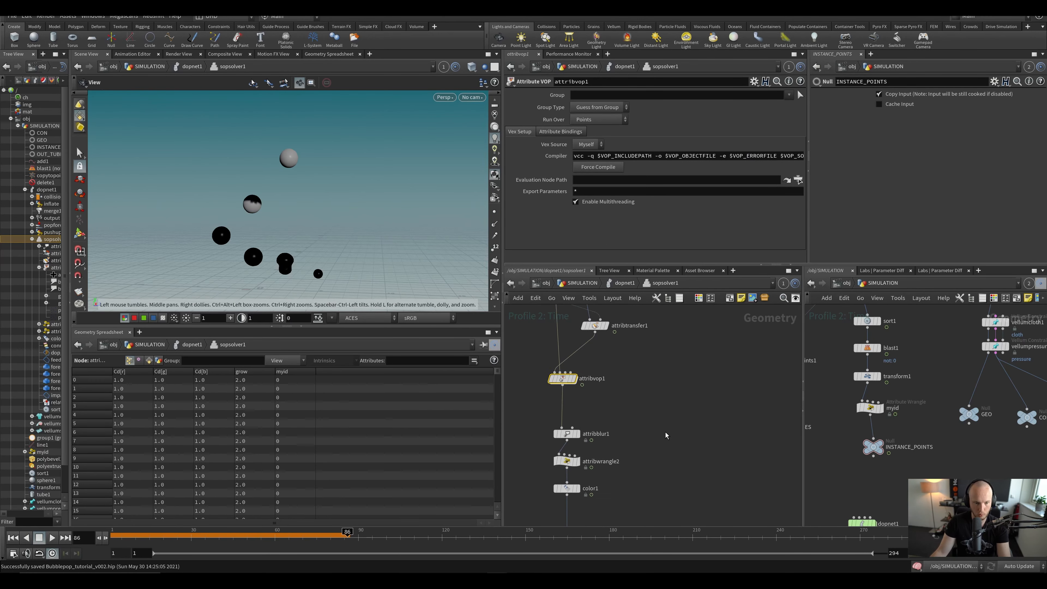
scroll(665, 435, down, 1)
click(242, 371)
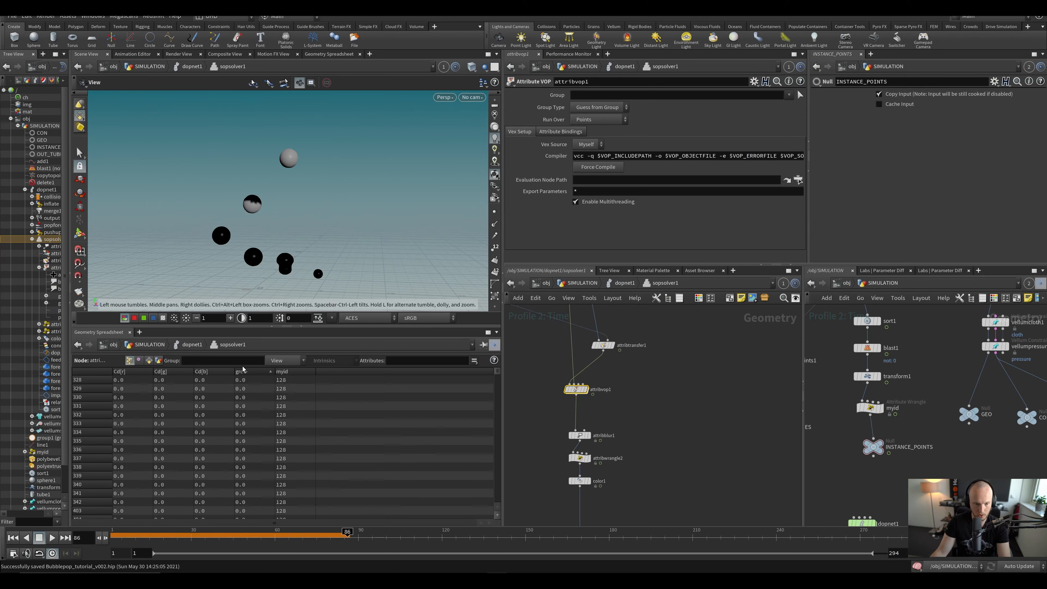
scroll(630, 454, down, 3)
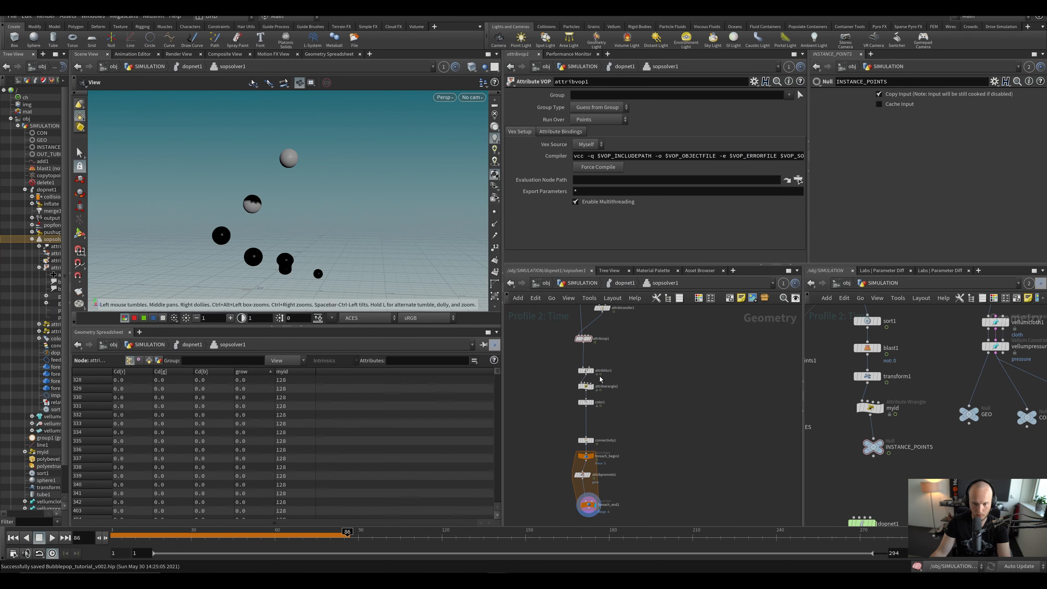
Step: Examine the promoted newgrow detail attribute of foreach_end2 in the Geometry Spreadsheet after checking attribwrangle2 and attribpromote1
click(595, 384)
middle_drag(691, 476, 689, 447)
scroll(593, 451, up, 3)
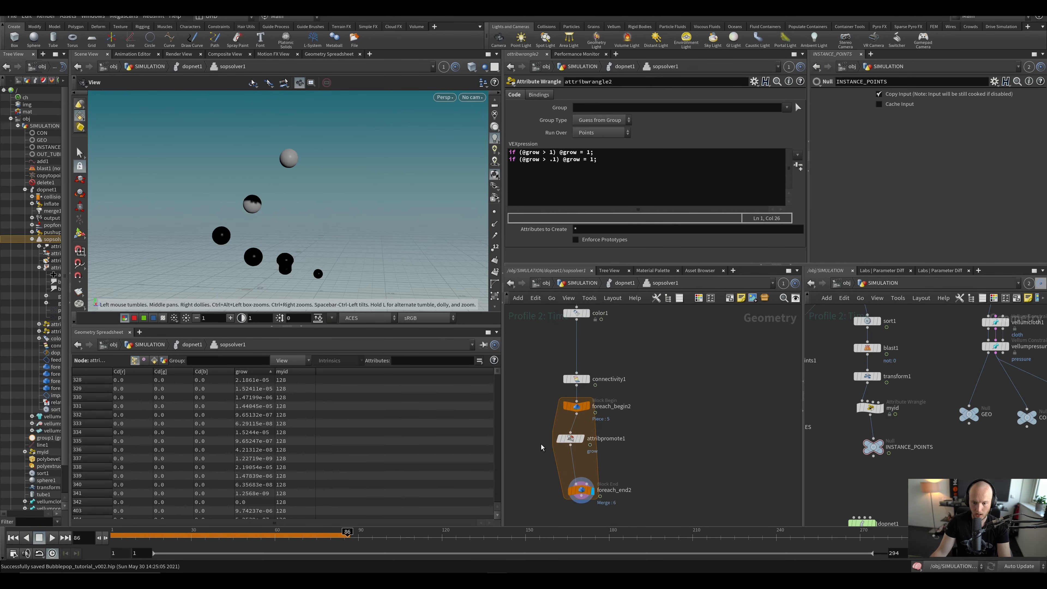
click(569, 440)
middle_drag(612, 425, 589, 369)
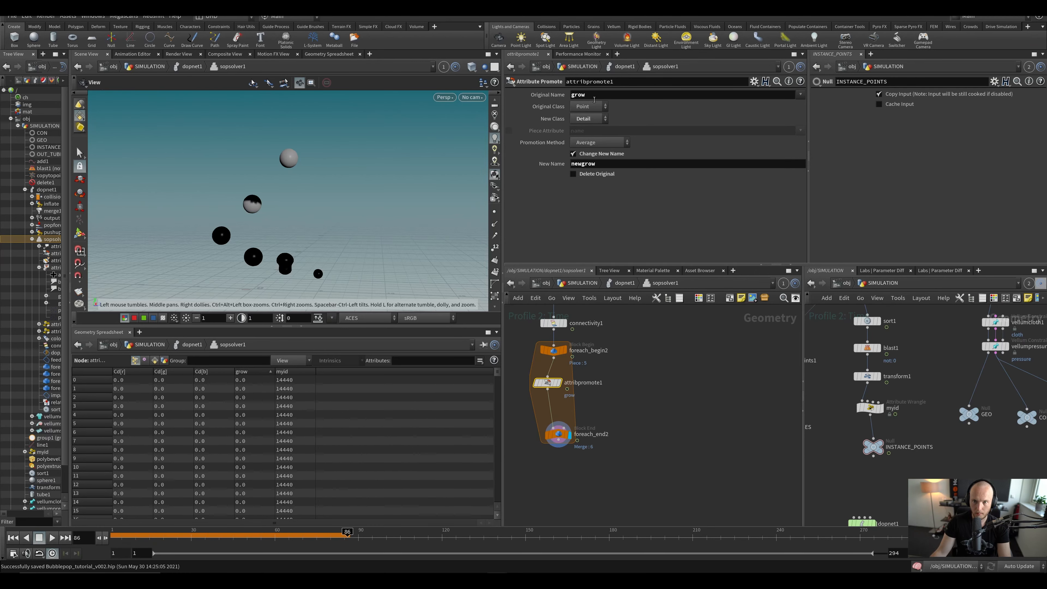
click(669, 344)
click(164, 360)
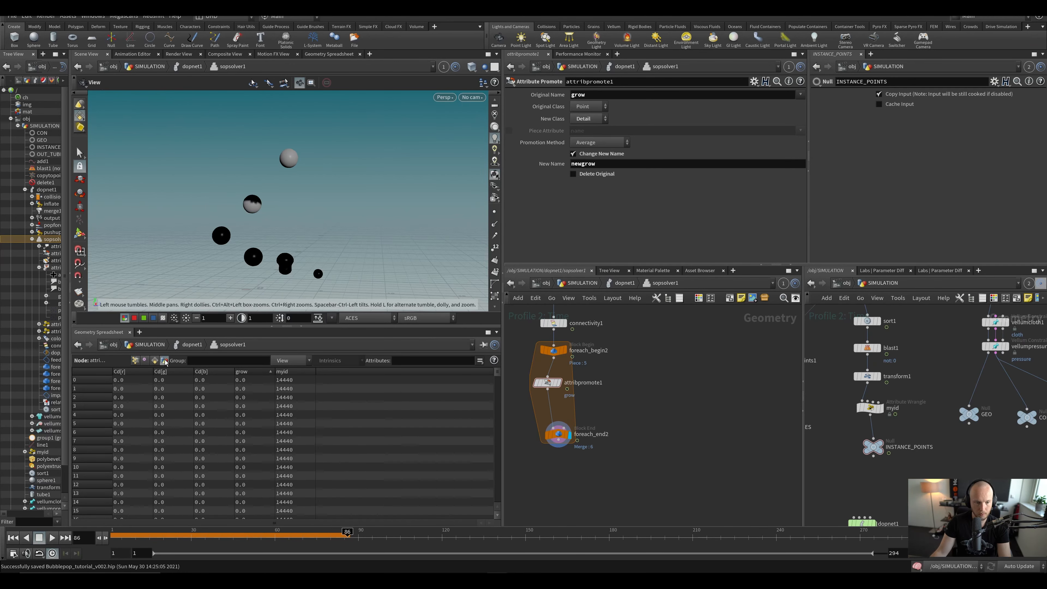
click(558, 434)
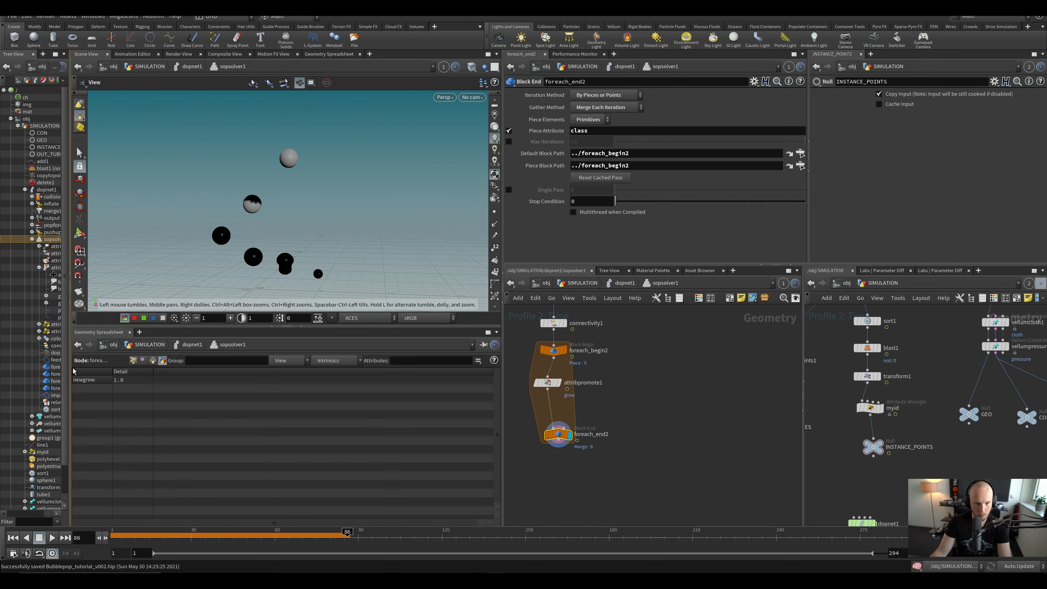
middle_drag(655, 399, 697, 479)
scroll(616, 370, down, 2)
click(602, 328)
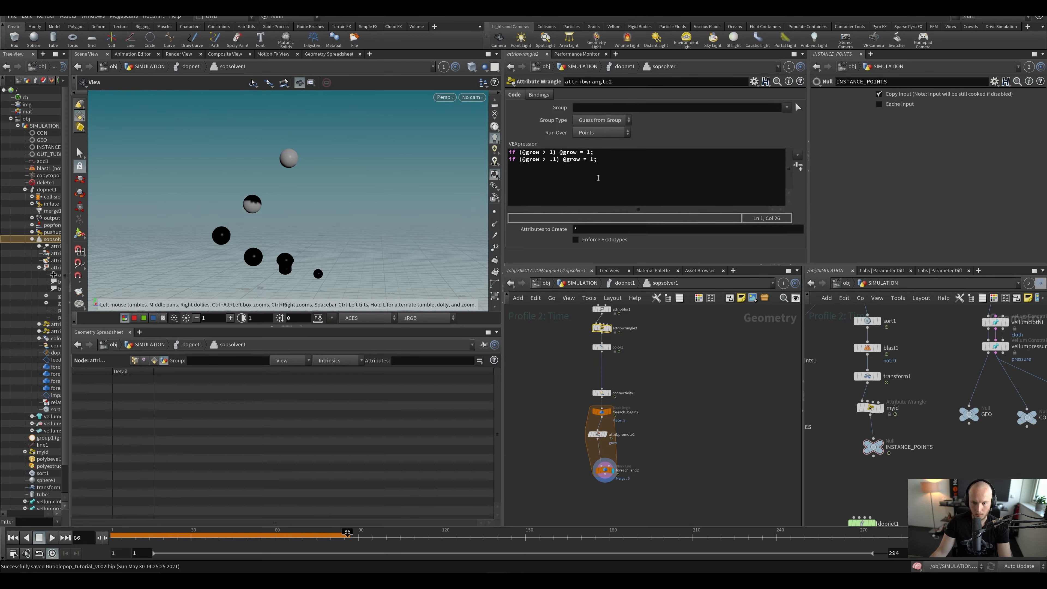
drag(590, 152, 430, 160)
drag(594, 152, 509, 153)
key(BackSpace)
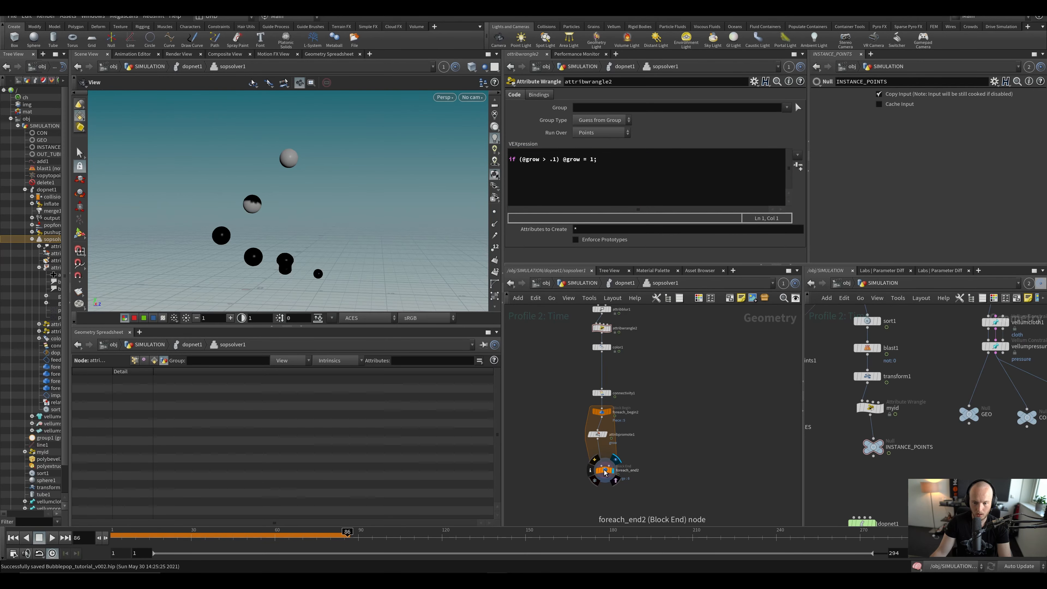
click(605, 470)
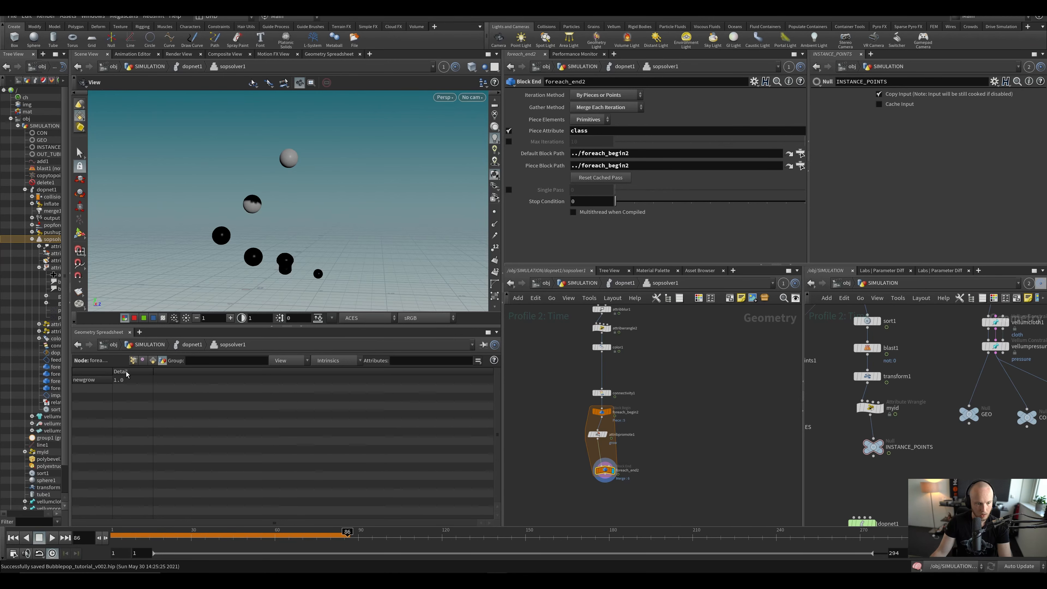
scroll(609, 436, up, 2)
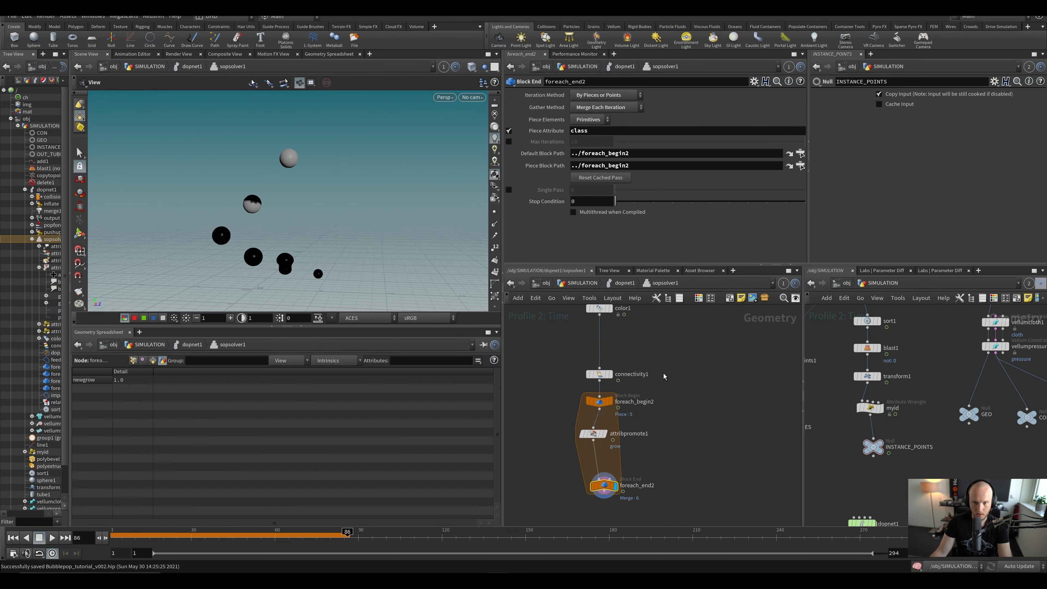
scroll(663, 376, down, 2)
click(632, 348)
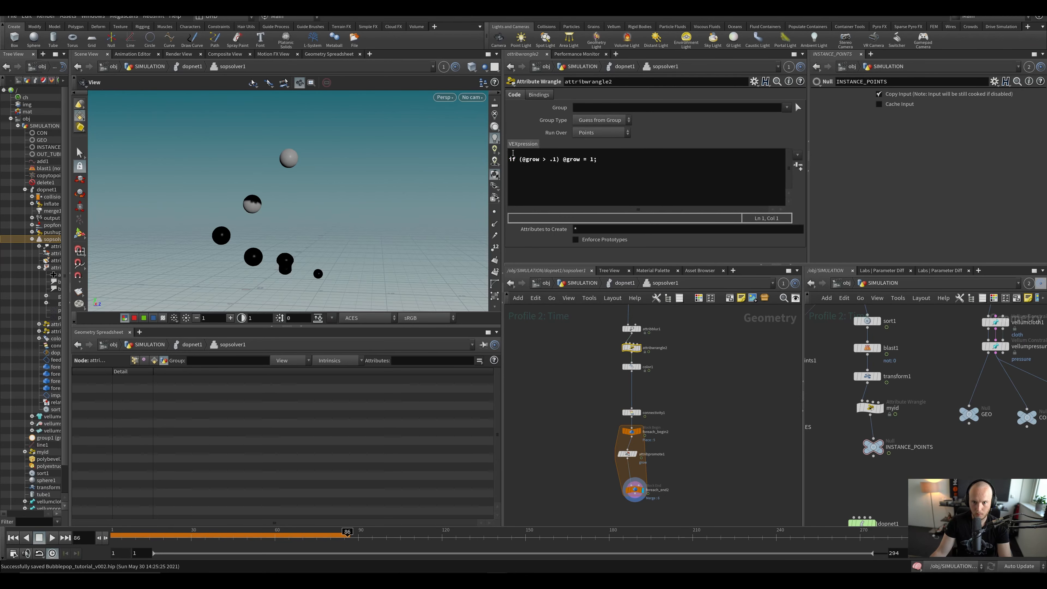
click(513, 151)
Step: Paste a copy of attribpromote1 and insert it between attribpromote1 and foreach_end2 inside the loop
scroll(548, 438, up, 3)
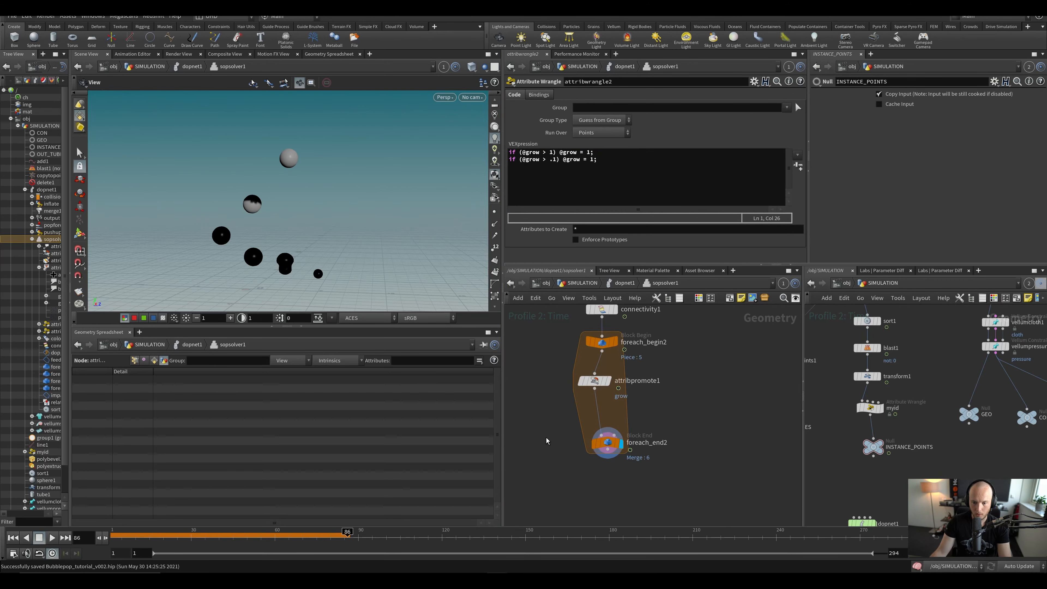
key(ctrl+v)
drag(600, 403, 599, 418)
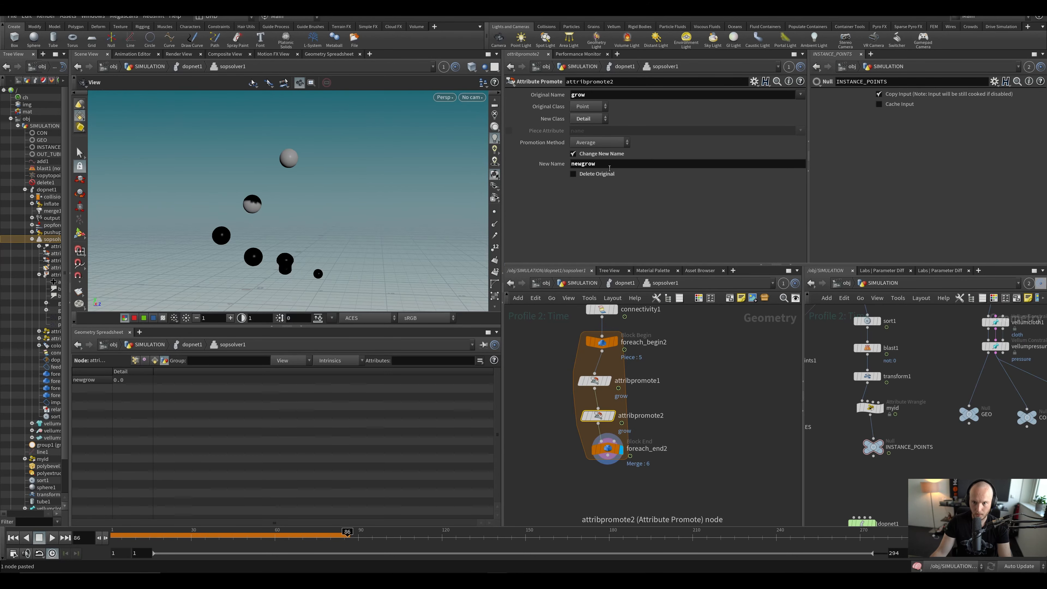
Step: Set attribpromote2 to promote from Detail to Point class with Delete Original on, display it and save the scene
click(589, 106)
click(581, 117)
click(589, 119)
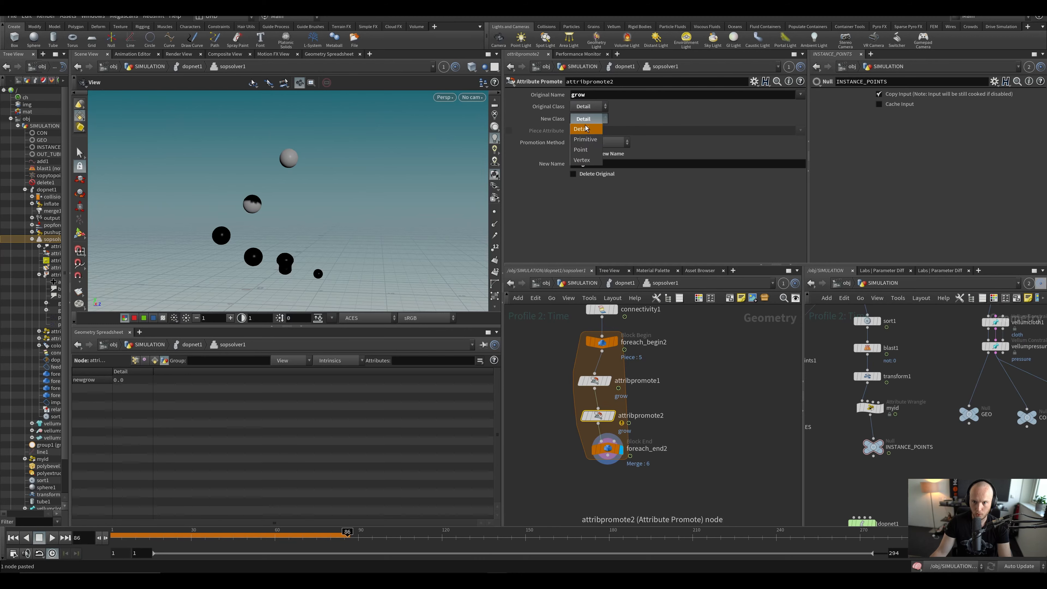
click(581, 150)
click(573, 173)
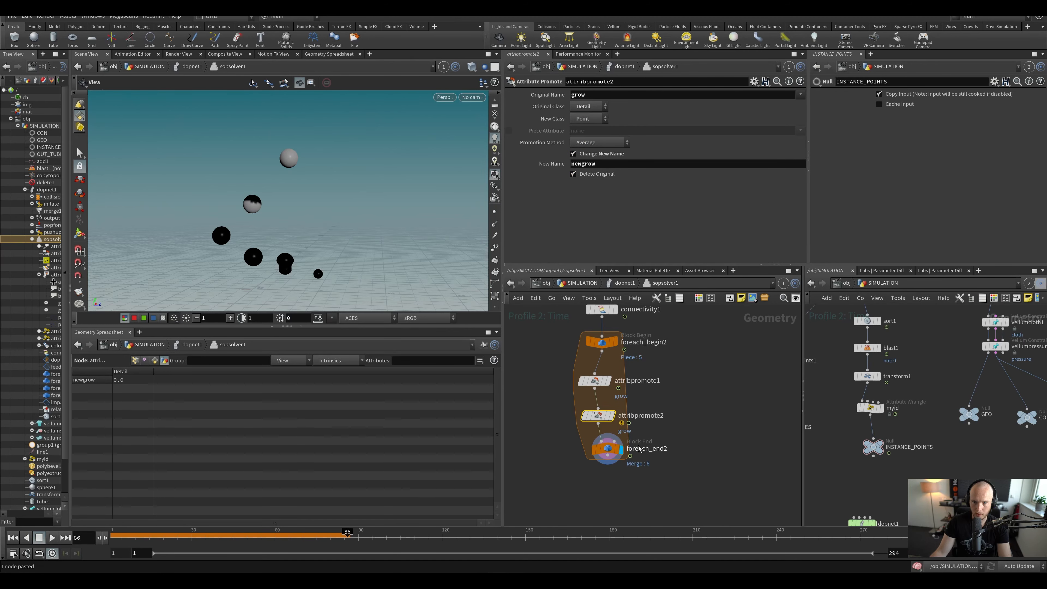
click(611, 415)
key(ctrl+s)
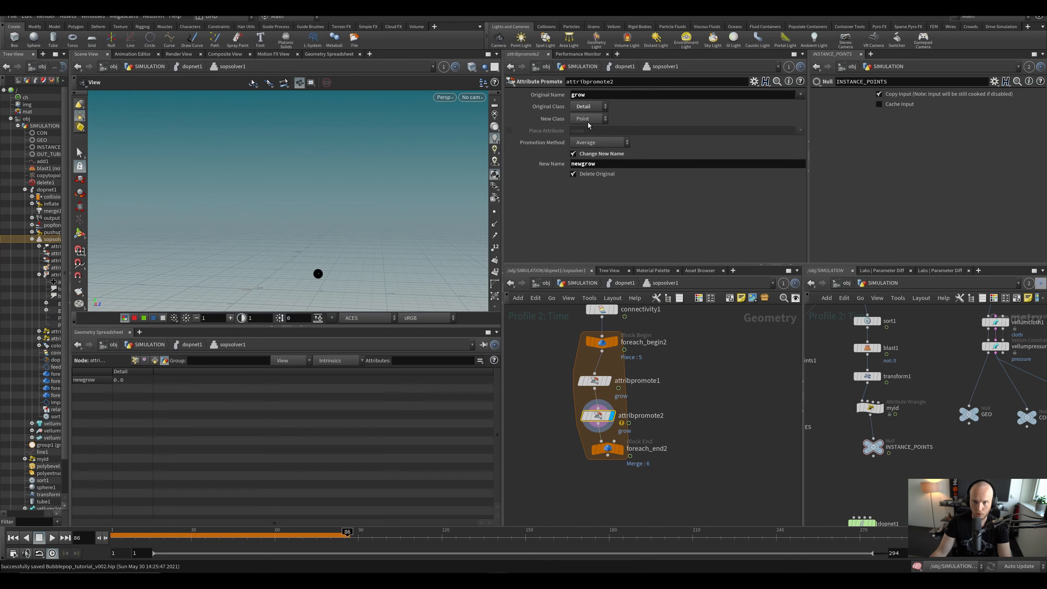
Step: Set the Original Name on attribpromote2 to newgrow
drag(593, 95, 392, 98)
text(ne)
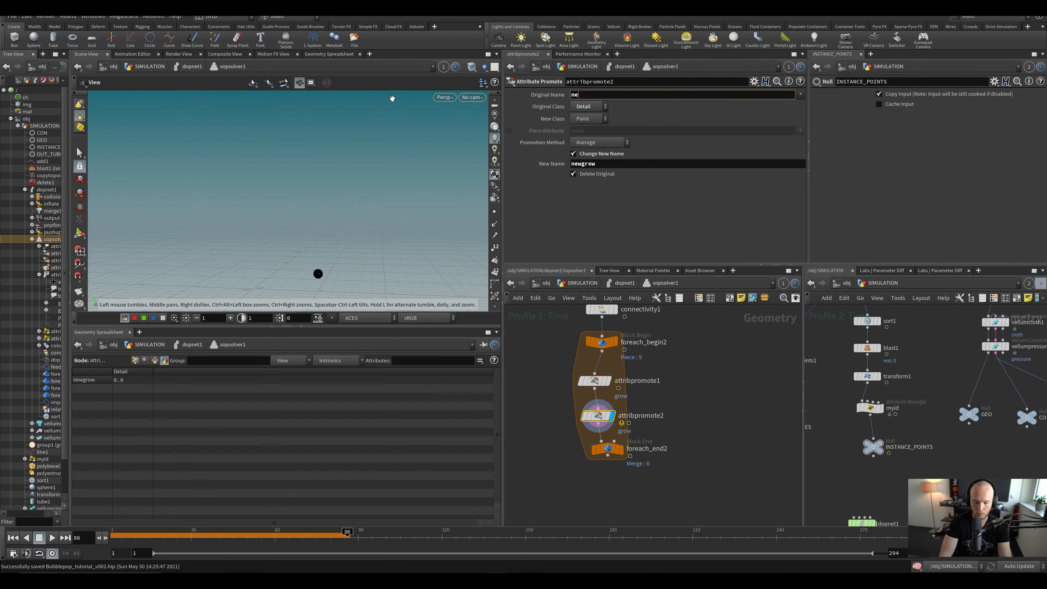
text(wgreoow)
key(Return)
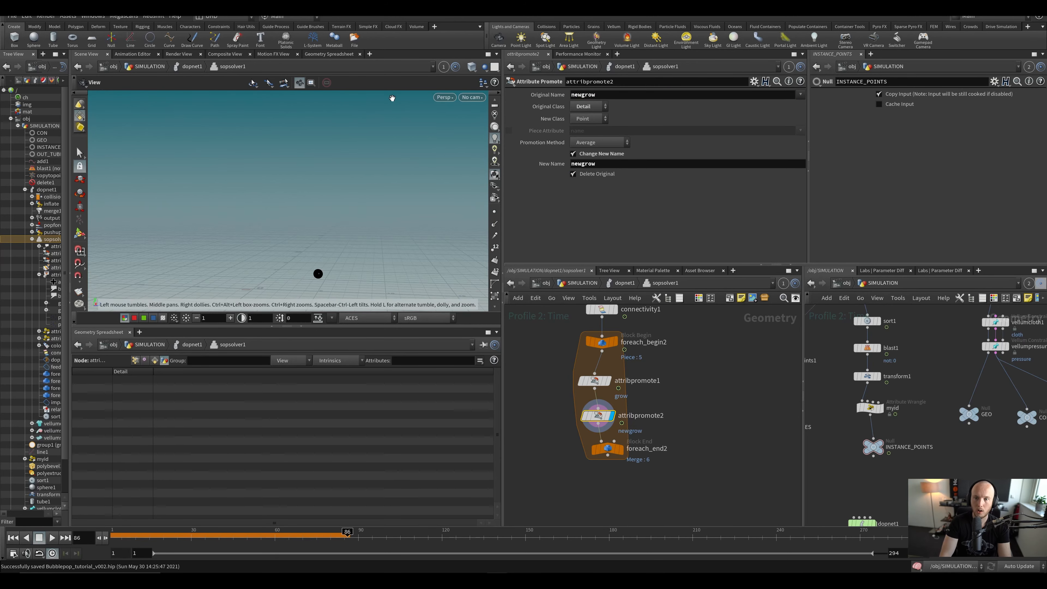
Step: Display foreach_end2 and examine its point attributes sorted by newgrow in the Geometry Spreadsheet
click(136, 360)
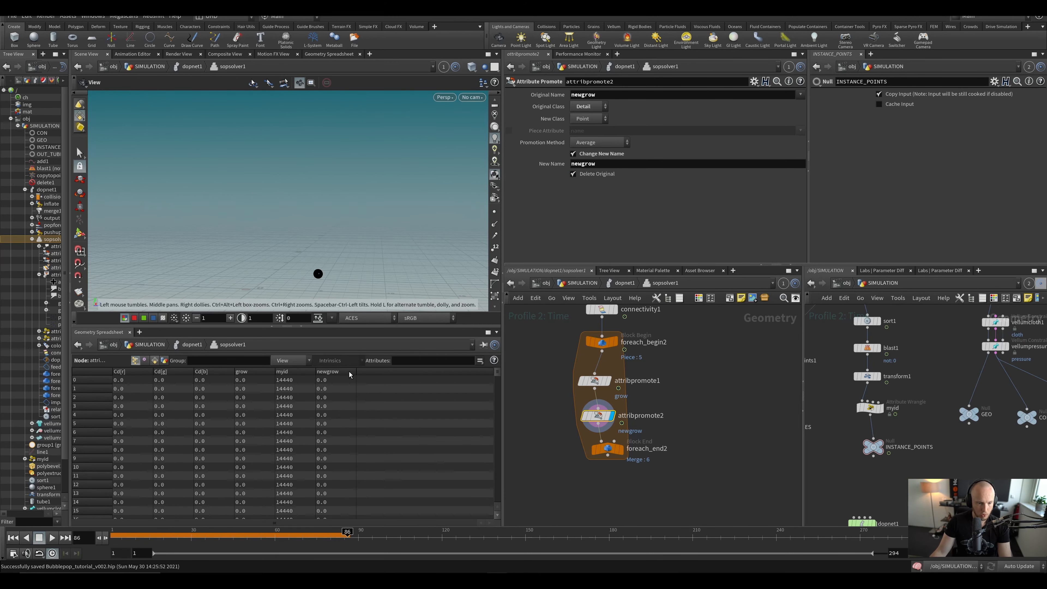
click(333, 372)
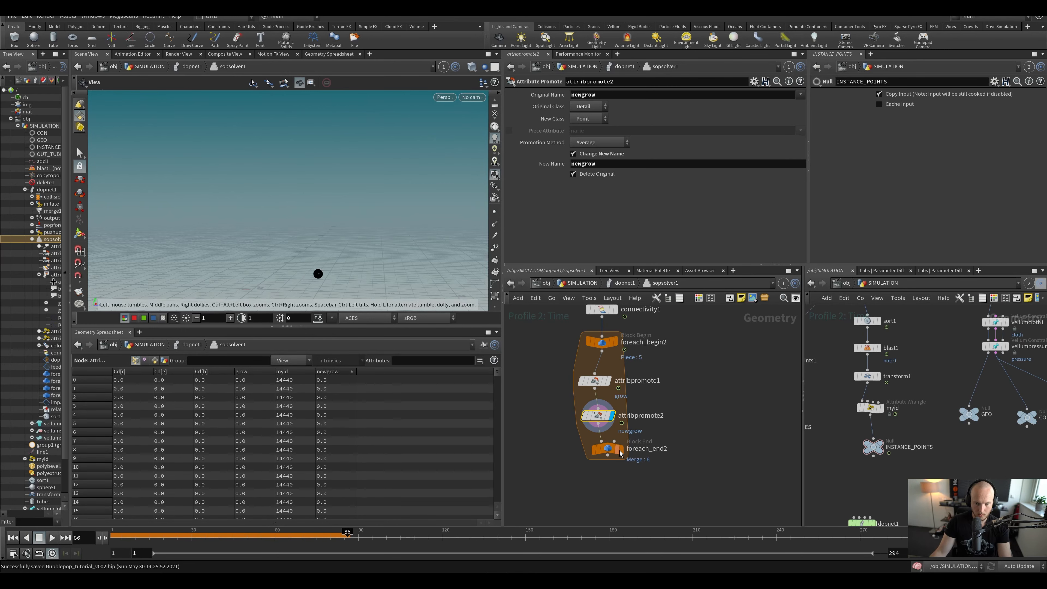
click(624, 434)
click(611, 449)
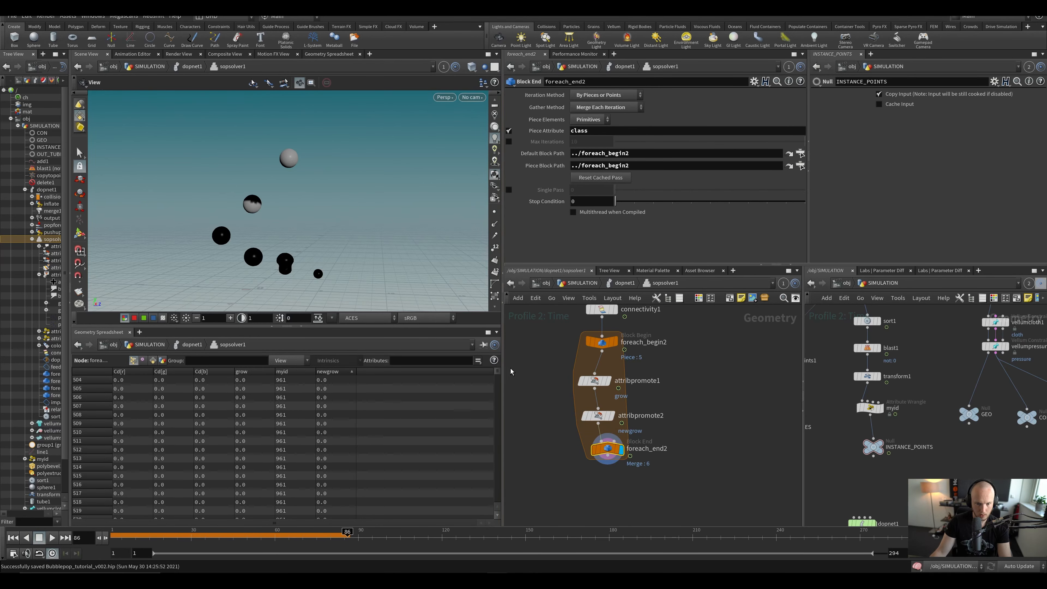
drag(498, 369, 538, 476)
middle_drag(687, 394, 653, 521)
scroll(651, 515, down, 4)
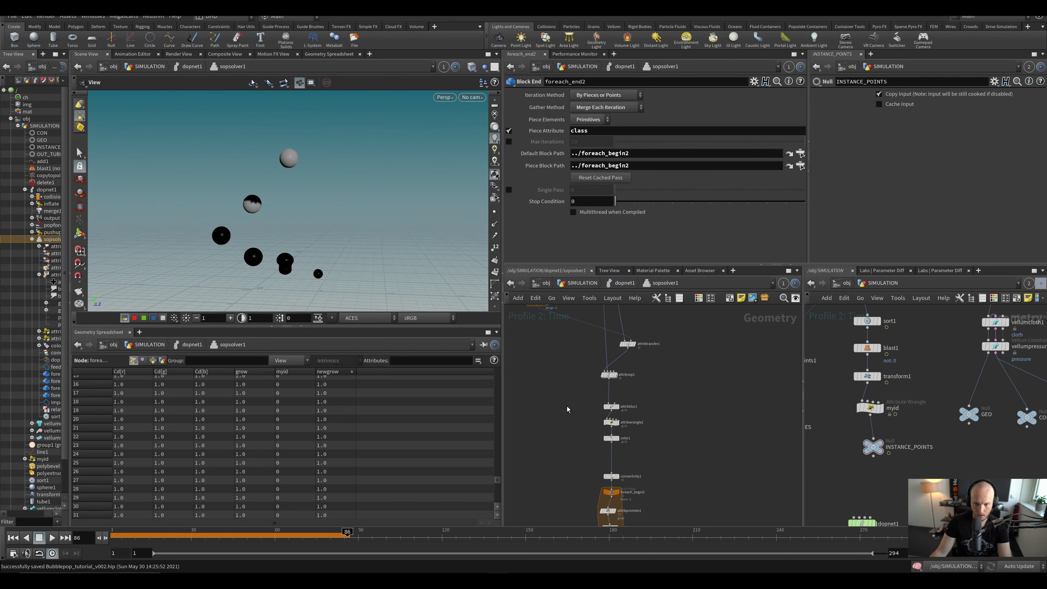
click(611, 423)
drag(595, 153, 509, 152)
key(ctrl+c)
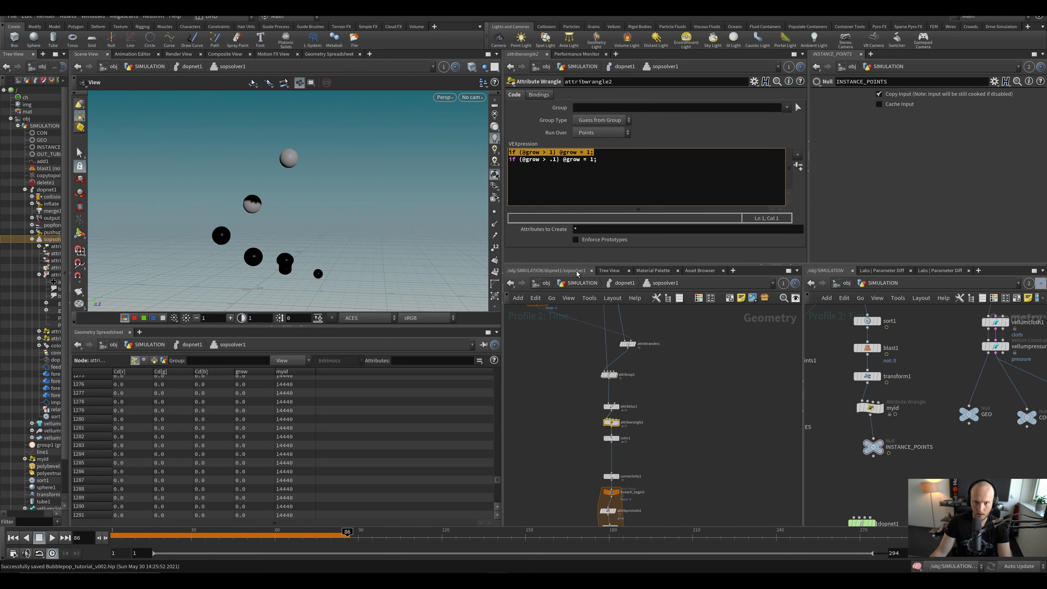
key(BackSpace)
click(545, 413)
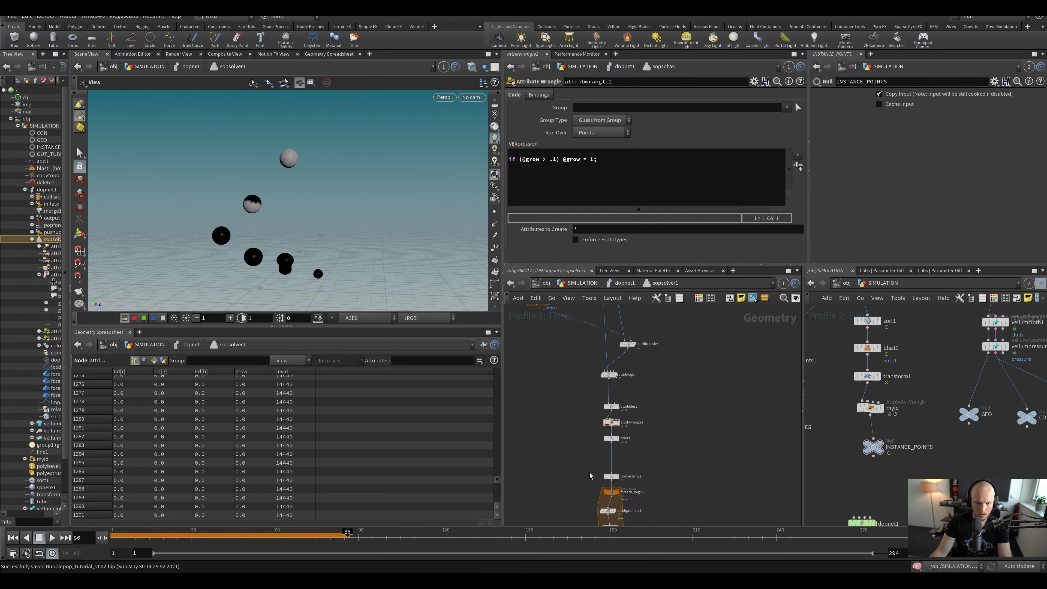
scroll(589, 475, down, 5)
click(575, 461)
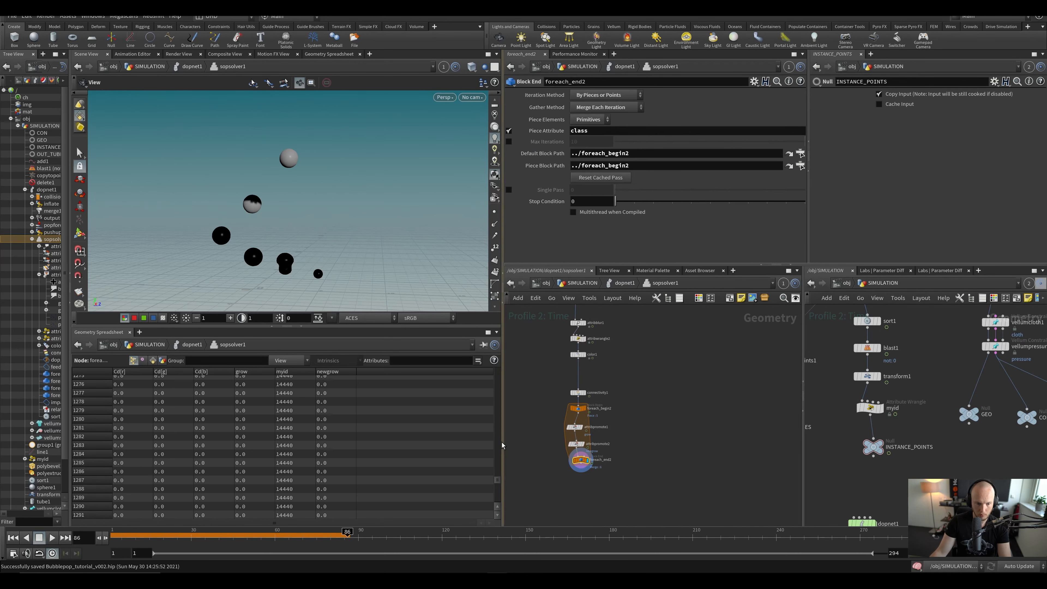
drag(497, 479, 529, 355)
scroll(533, 361, up, 2)
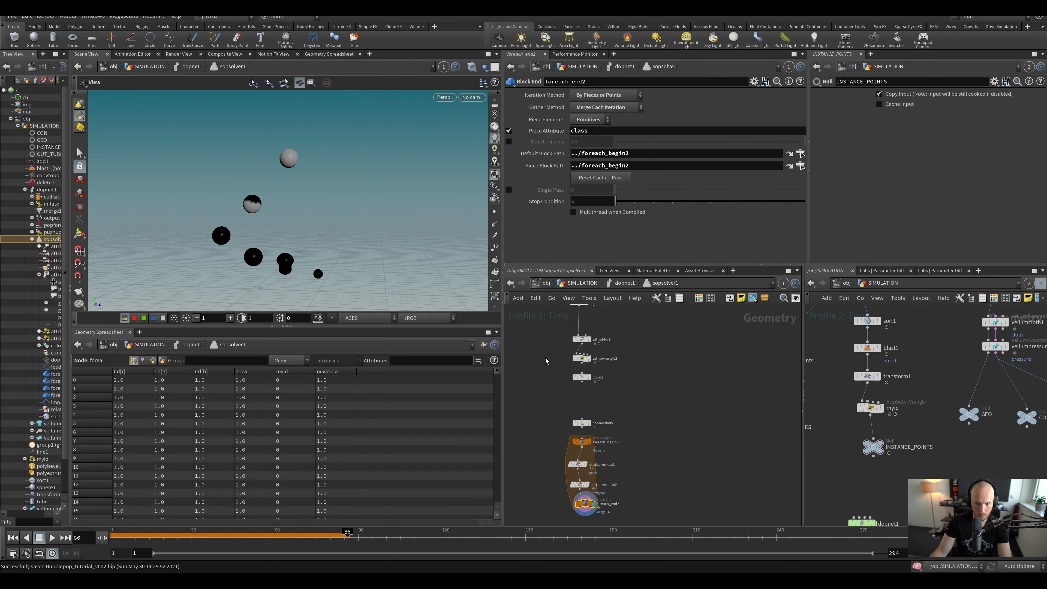
click(582, 358)
click(531, 152)
key(ctrl+v)
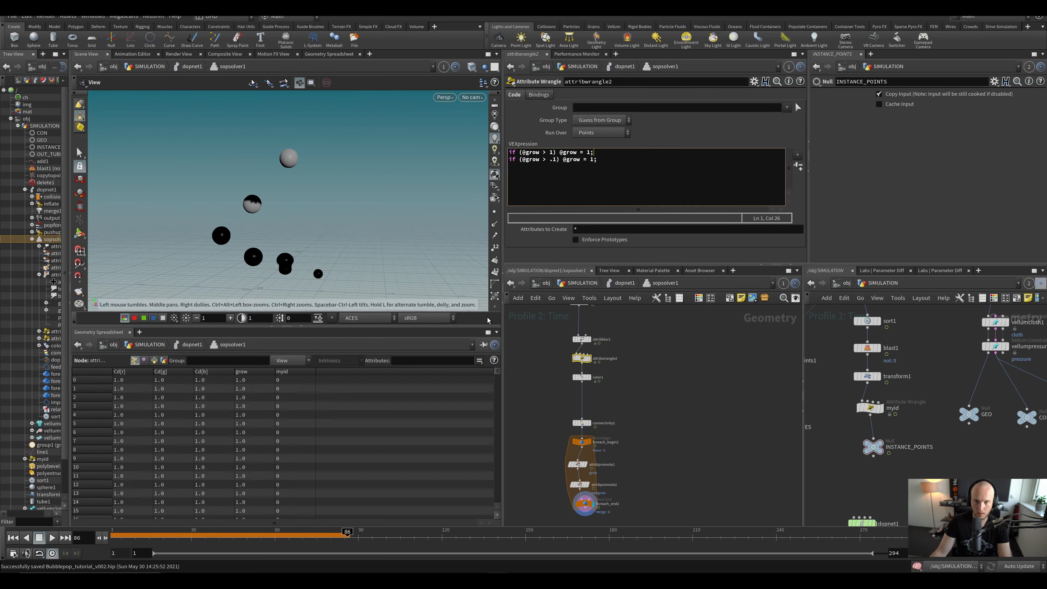
Step: Save the scene, move foreach_end2 slightly lower in the network and sort its points by newgrow
middle_drag(573, 491, 539, 423)
key(ctrl+s)
scroll(534, 432, up, 3)
drag(570, 438, 565, 457)
middle_drag(681, 419, 762, 371)
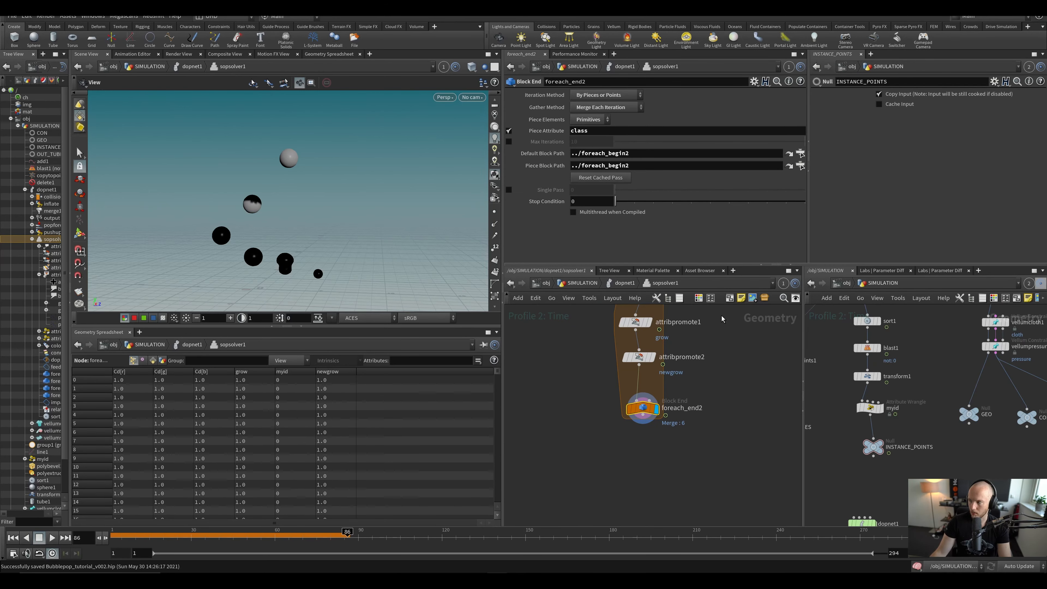
click(341, 371)
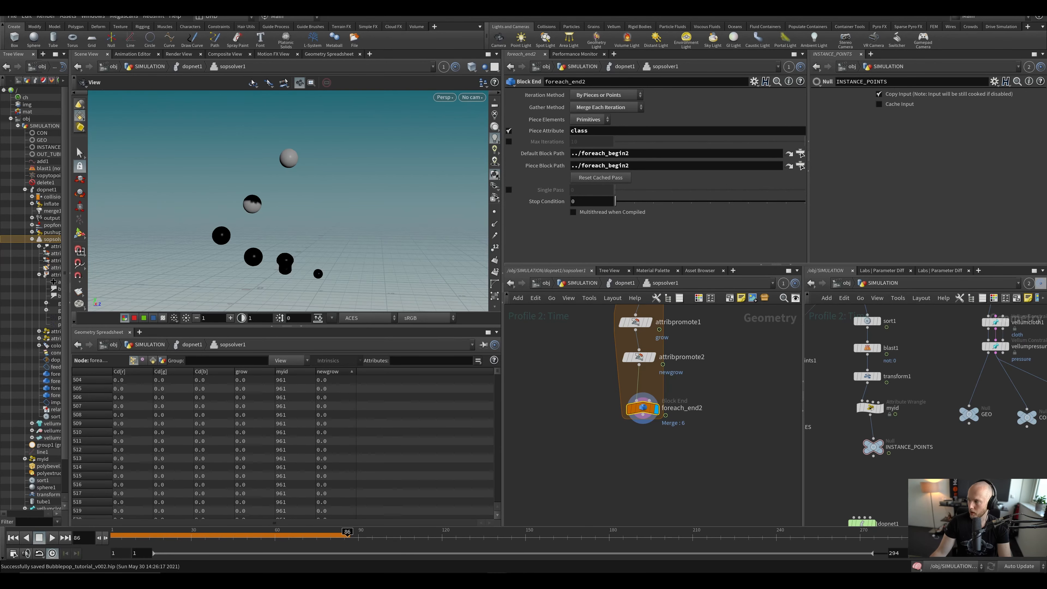
Step: Add a Delete node below foreach_end2, wire the loop output into it, display it and save the scene
scroll(605, 388, down, 3)
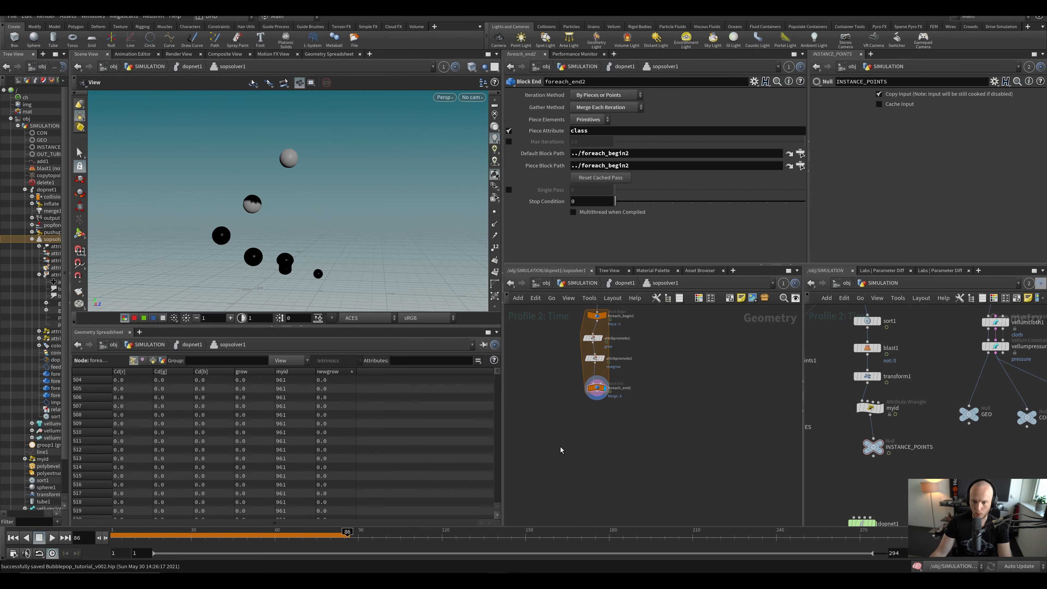
scroll(564, 434, up, 3)
key(Tab)
key(Escape)
scroll(571, 424, down, 1)
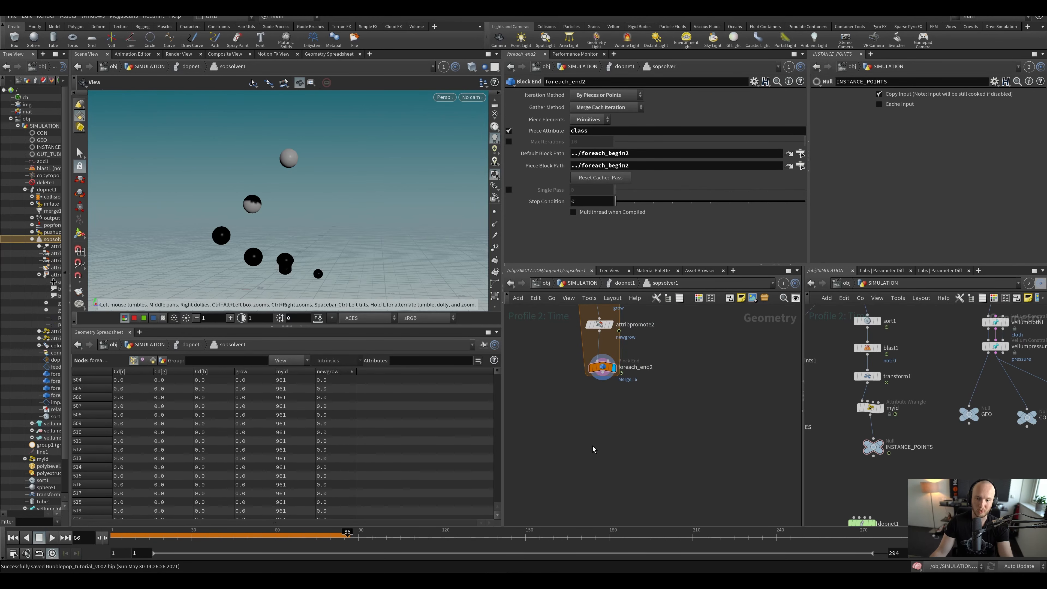
scroll(618, 406, up, 1)
key(Tab)
text(wra)
key(Return)
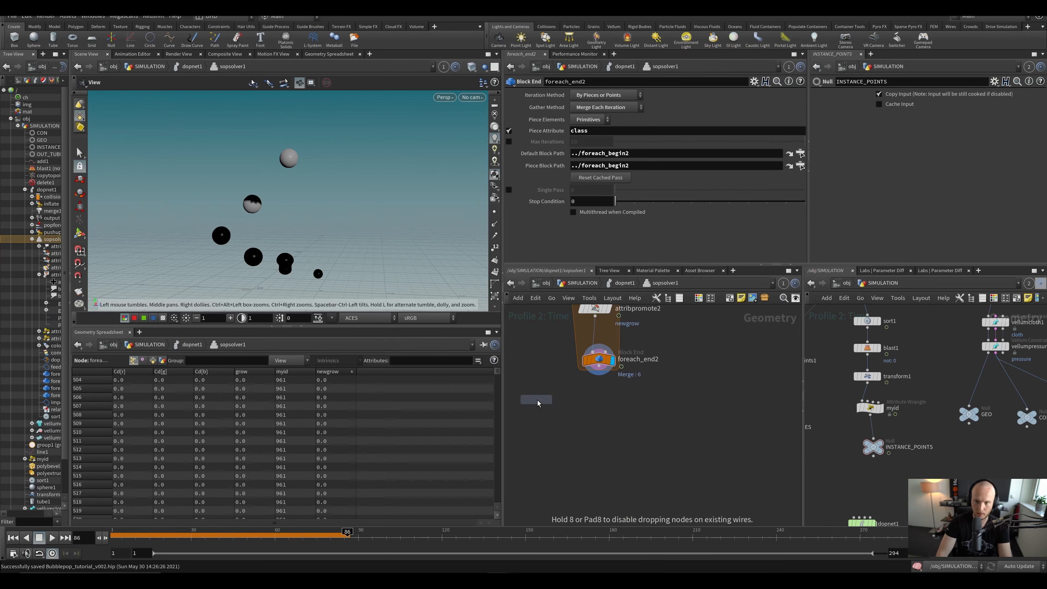
click(609, 440)
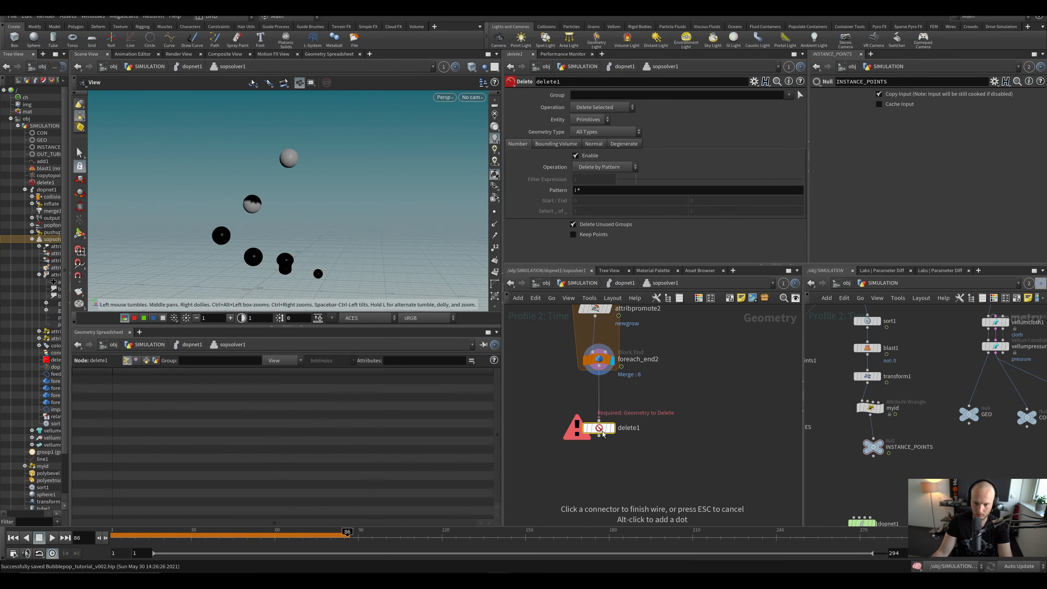
key(ctrl+s)
click(613, 428)
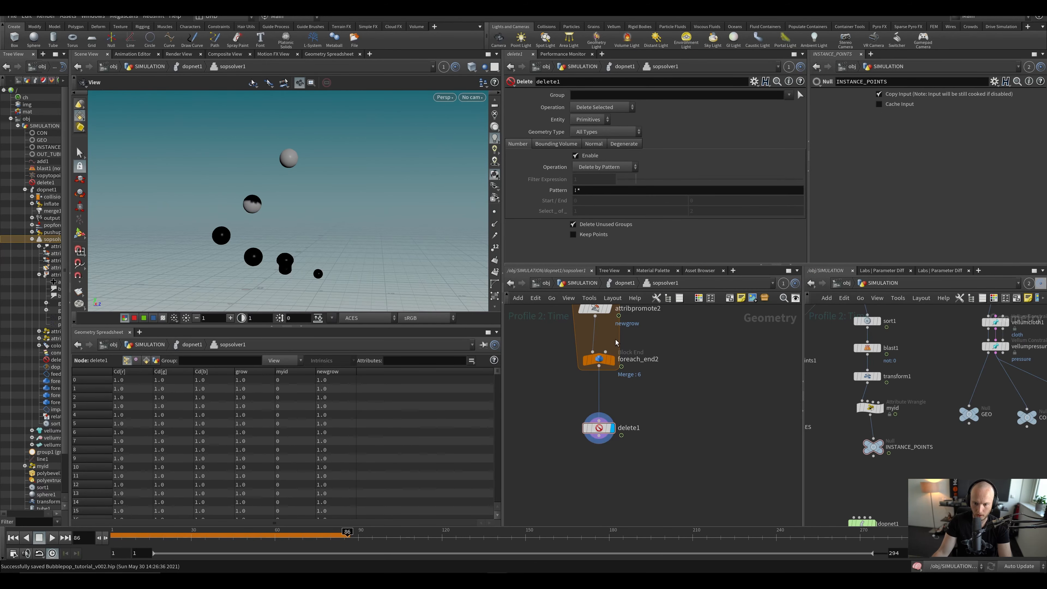
click(603, 167)
click(603, 198)
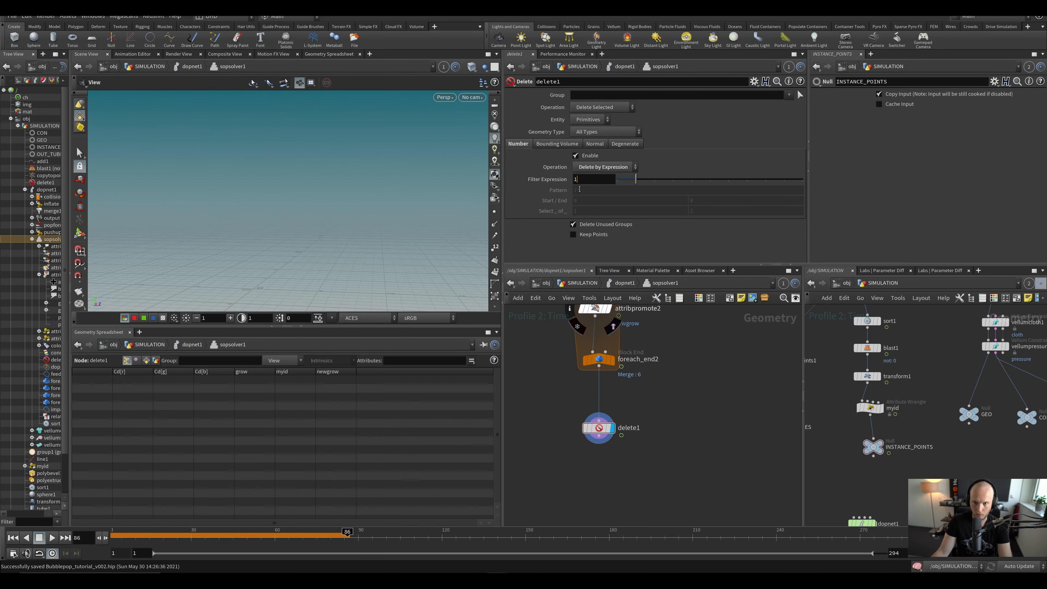
drag(579, 189, 359, 244)
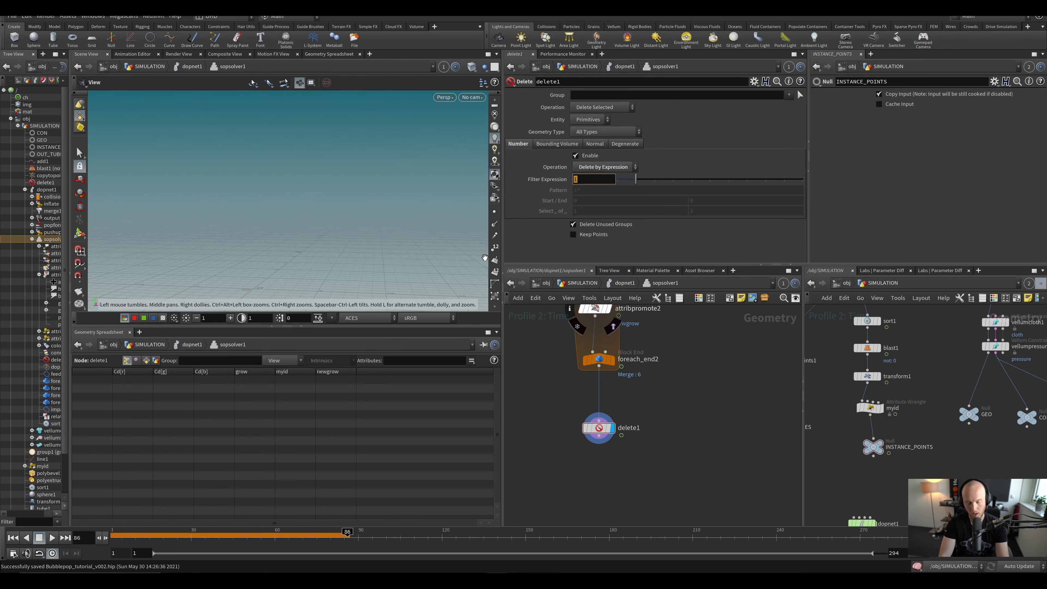
text(@)
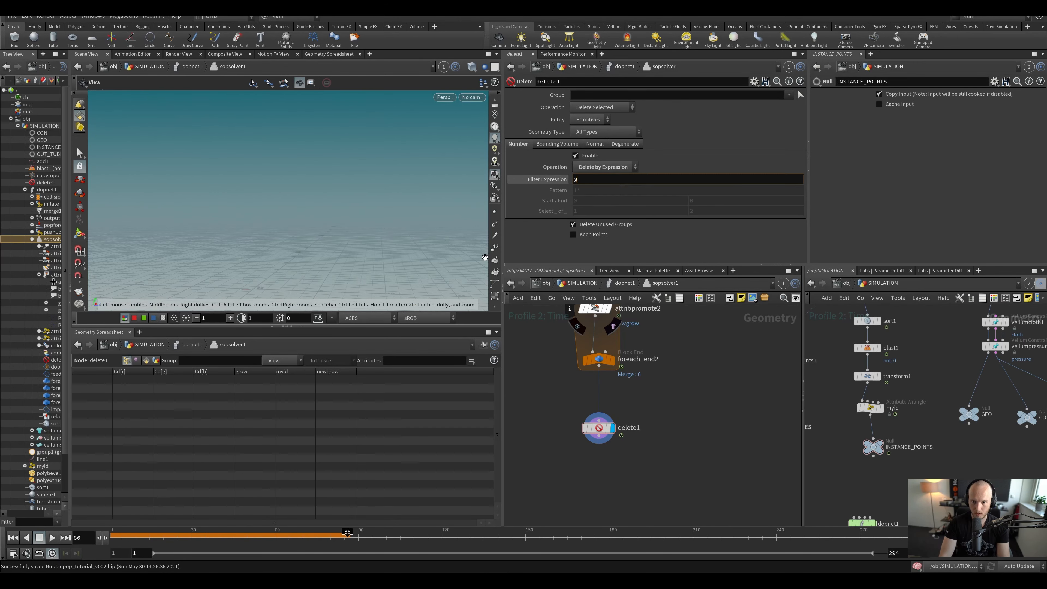
text(newgrow ==)
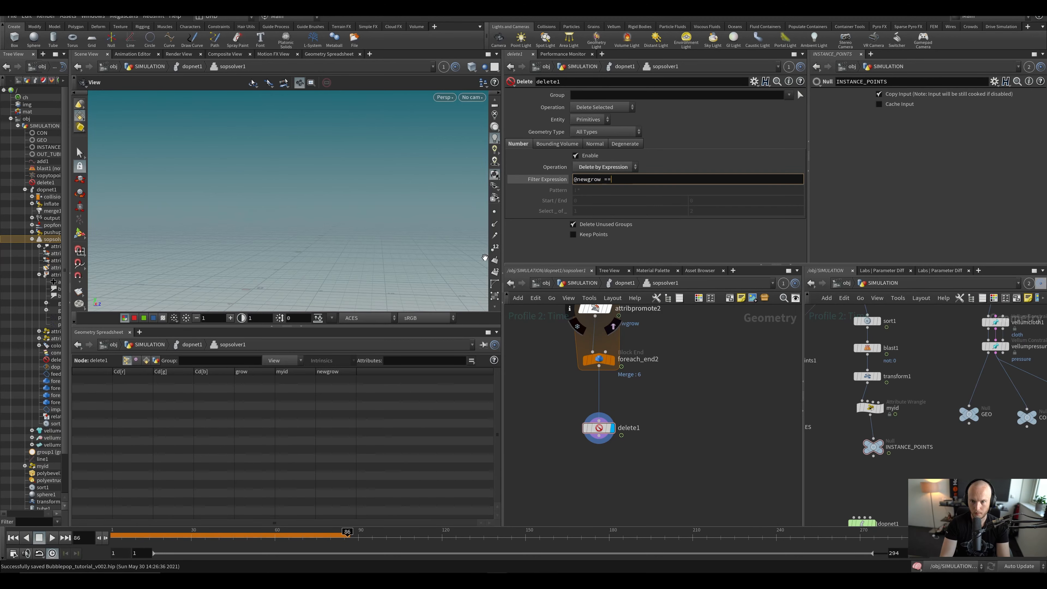
text( 1)
key(Return)
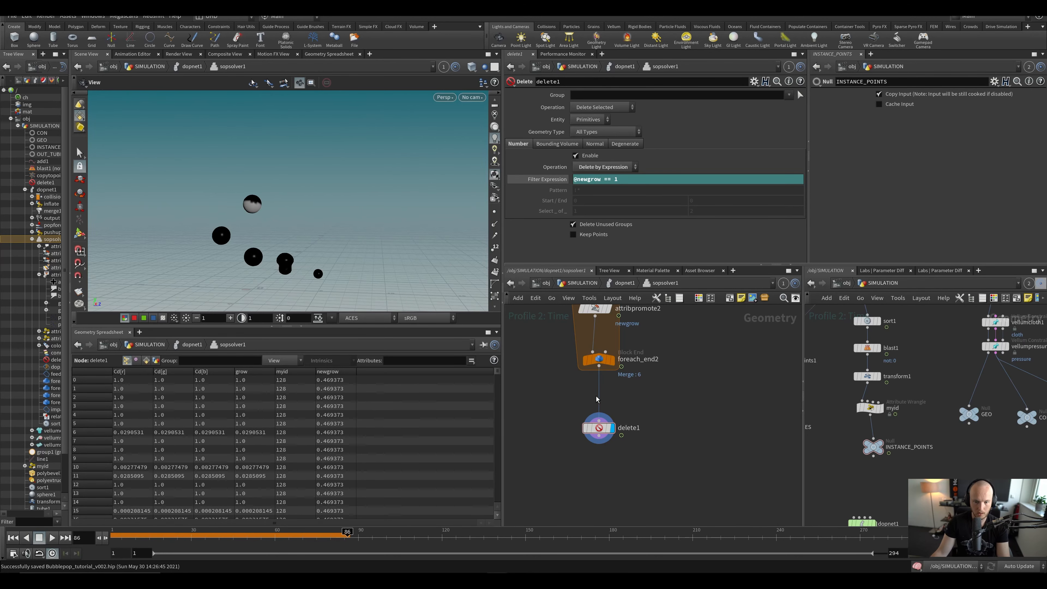
click(608, 360)
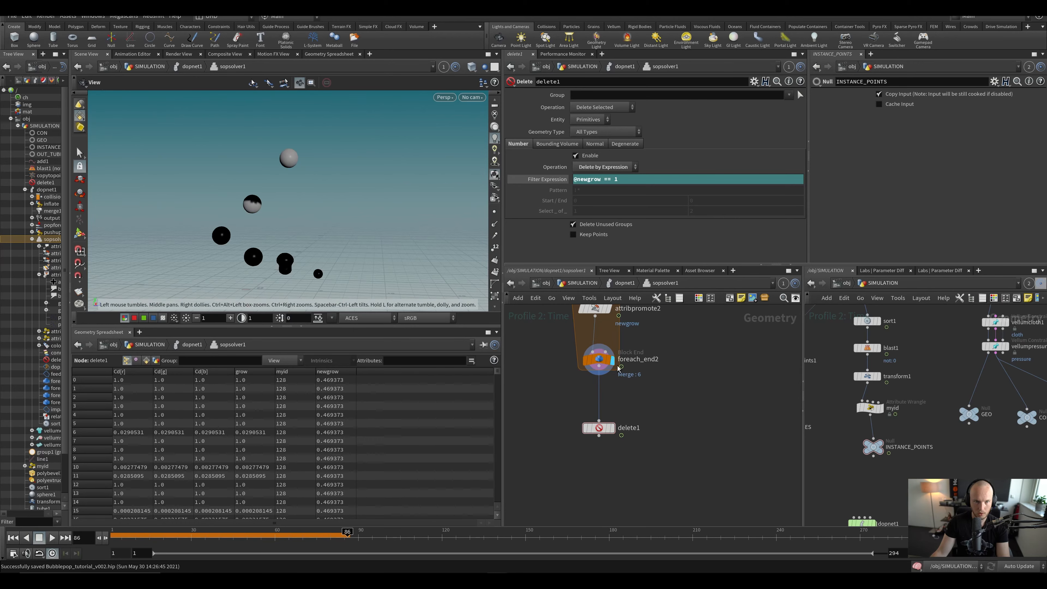
click(610, 428)
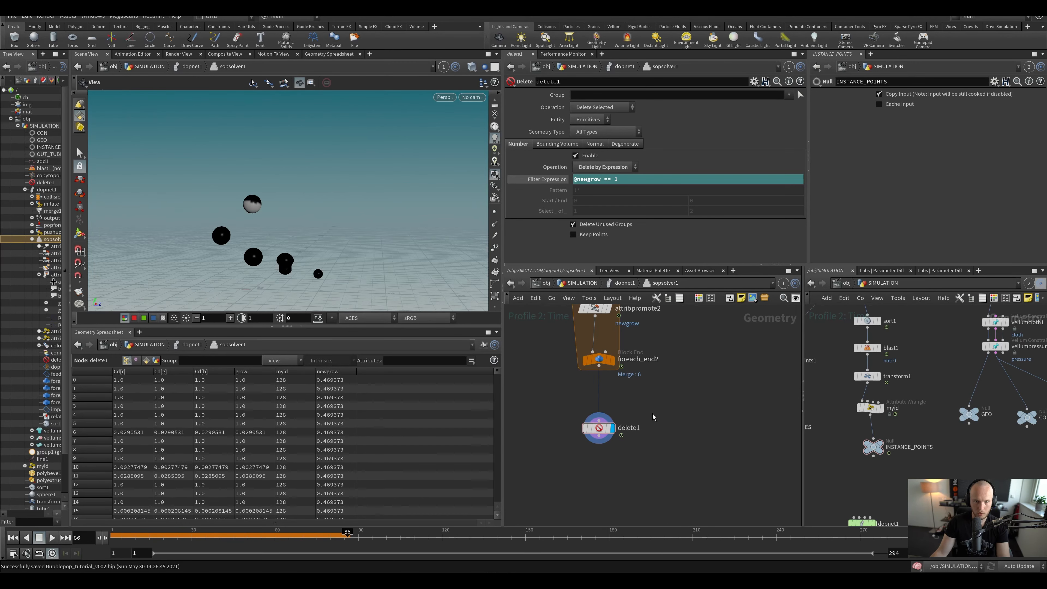
Step: Return to dopnet1 and replay the simulation from the first frame to check how the bubbles are deleted
scroll(651, 427, up, 2)
key(u)
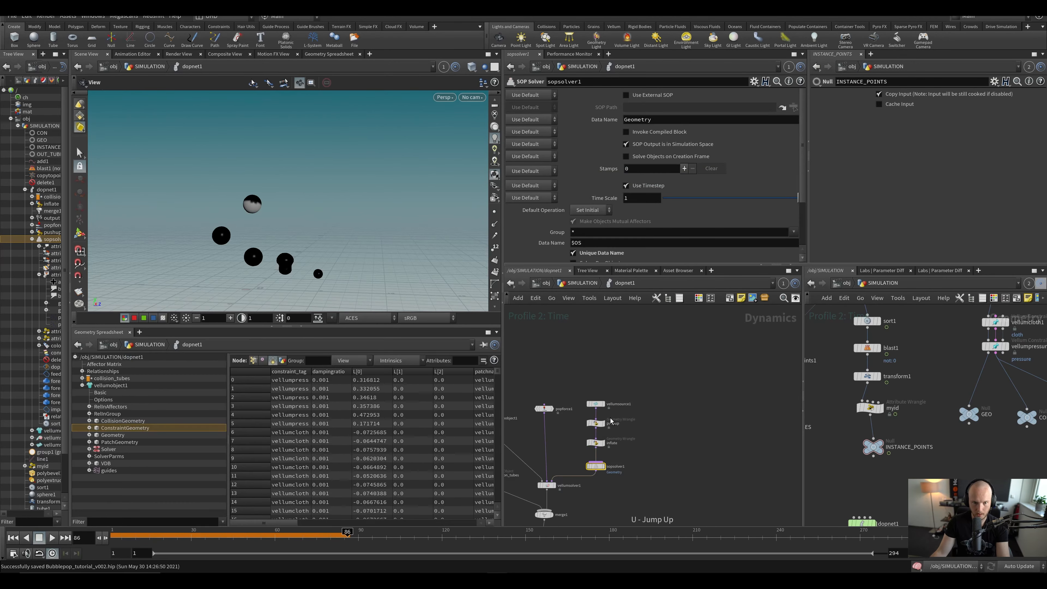
key(ctrl+Up)
key(Up)
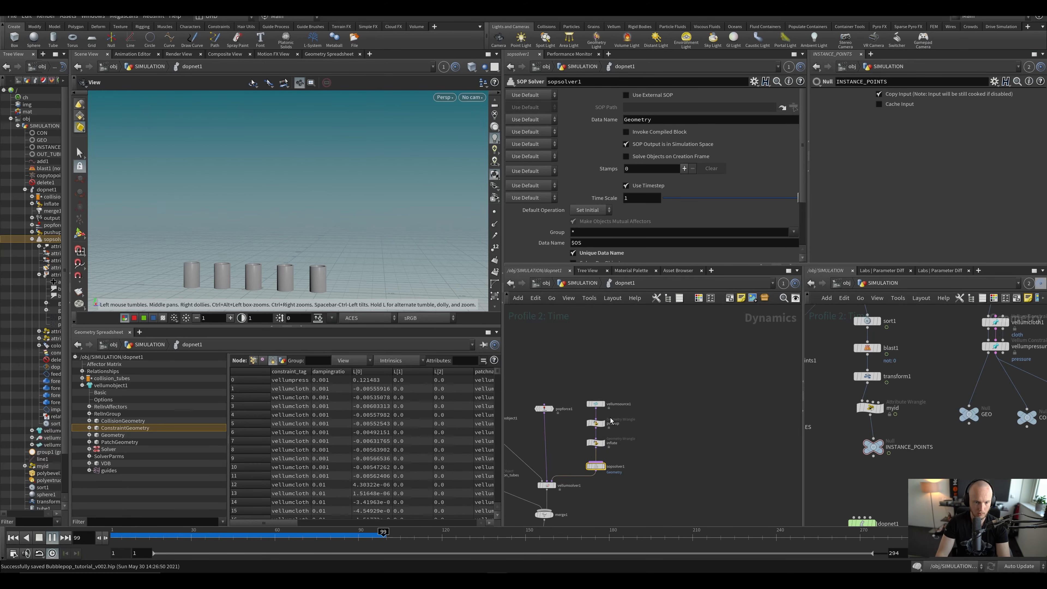
key(Up)
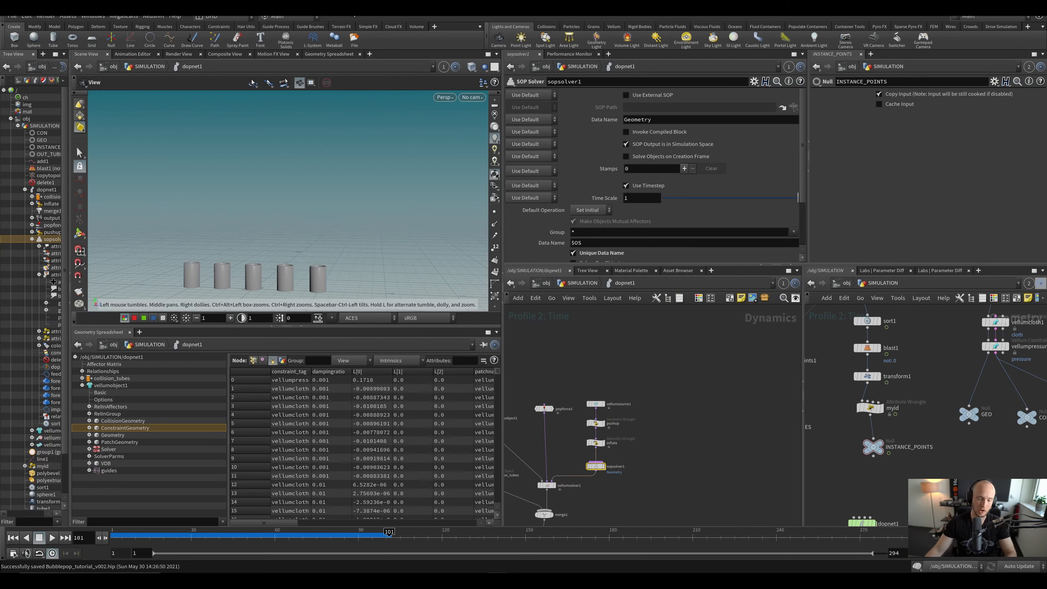
Step: Reopen sopsolver1 and remove the delete1 node below foreach_end2
double_click(596, 467)
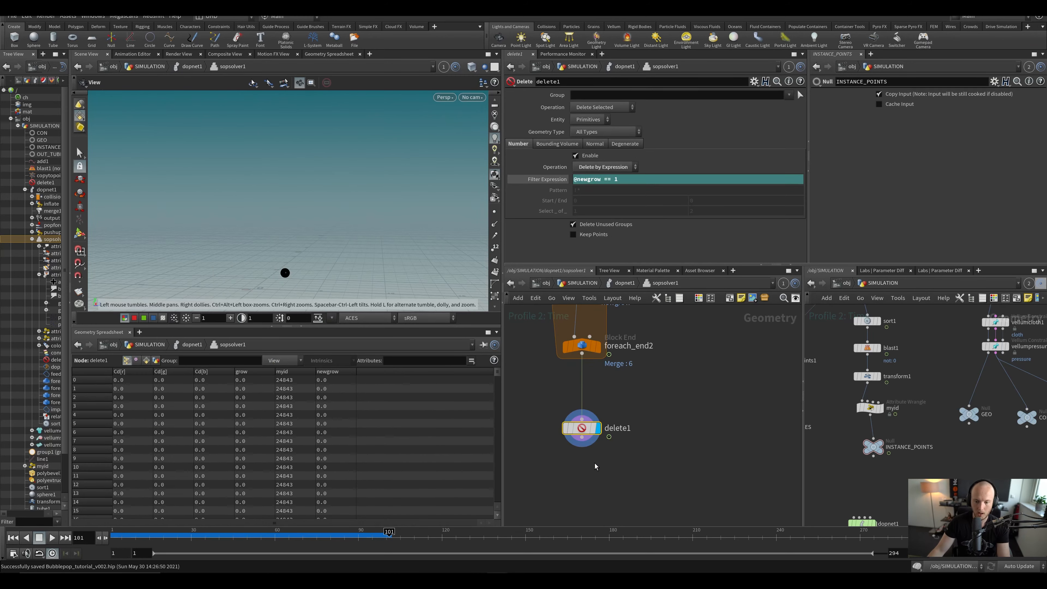
drag(549, 419, 639, 485)
key(Delete)
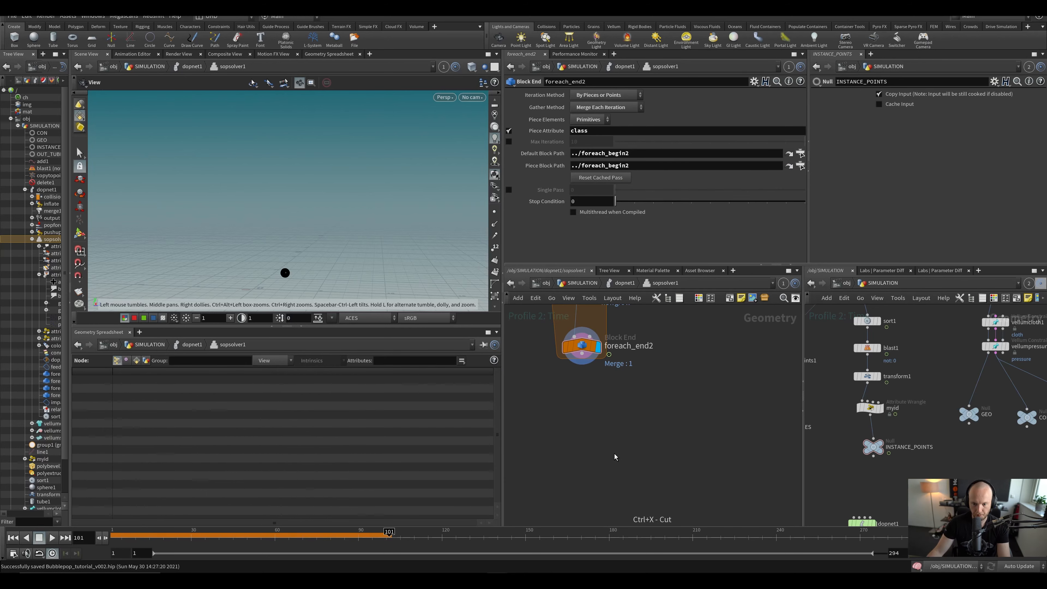
Step: Review the loop in sopsolver1, the inflate wrangle and solver chain in dopnet1, and the surrounding SIMULATION network
scroll(576, 392, down, 3)
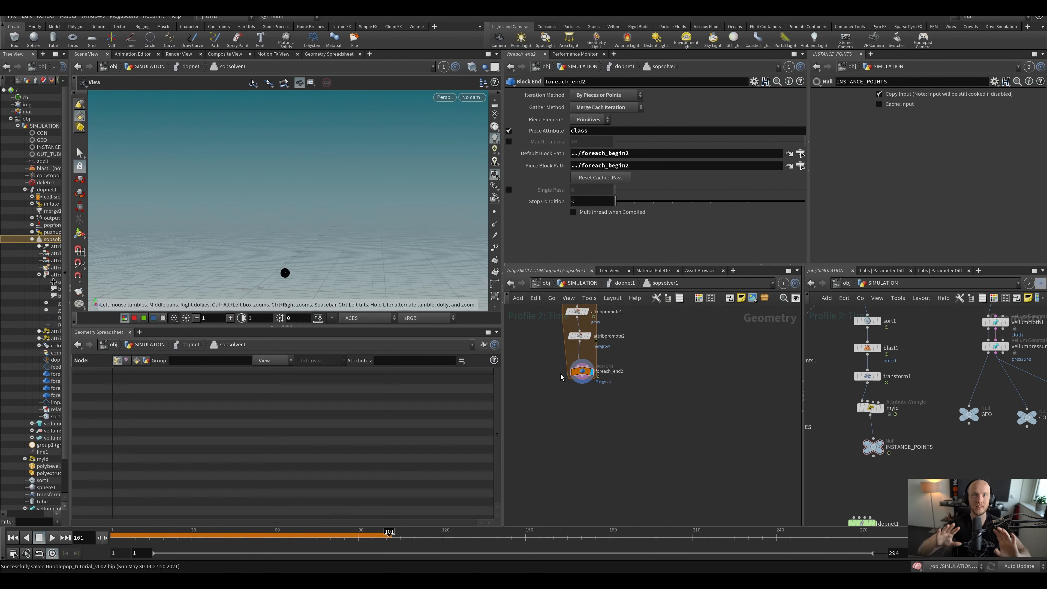
scroll(577, 399, down, 2)
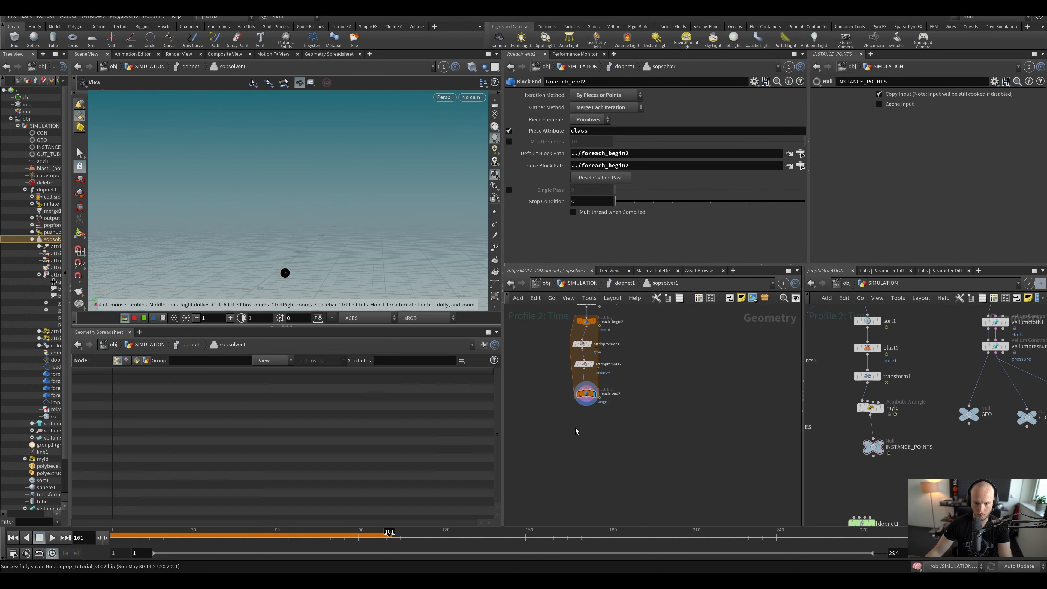
key(u)
click(595, 442)
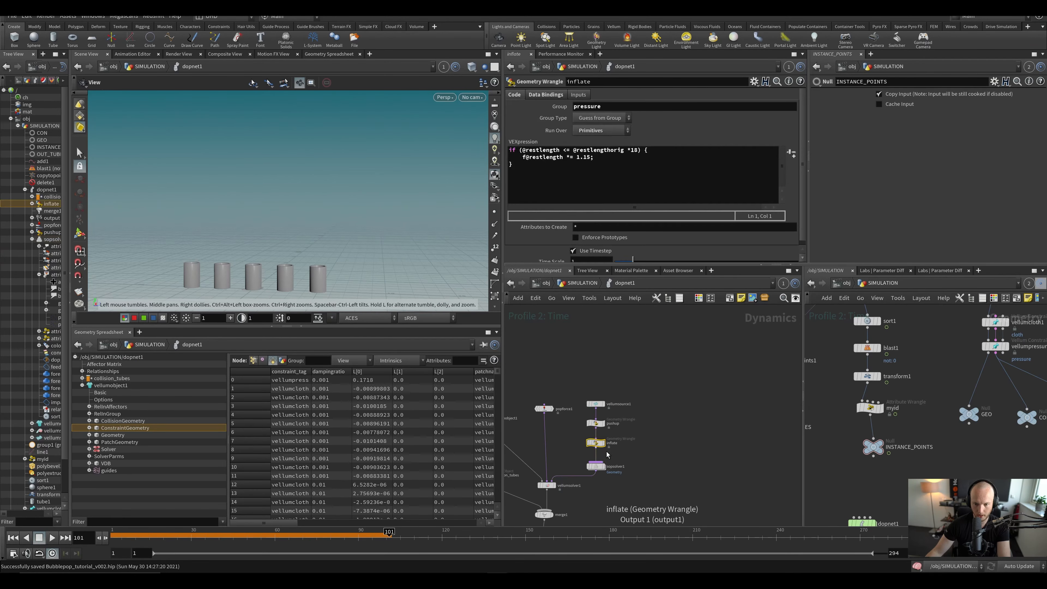
scroll(587, 449, up, 1)
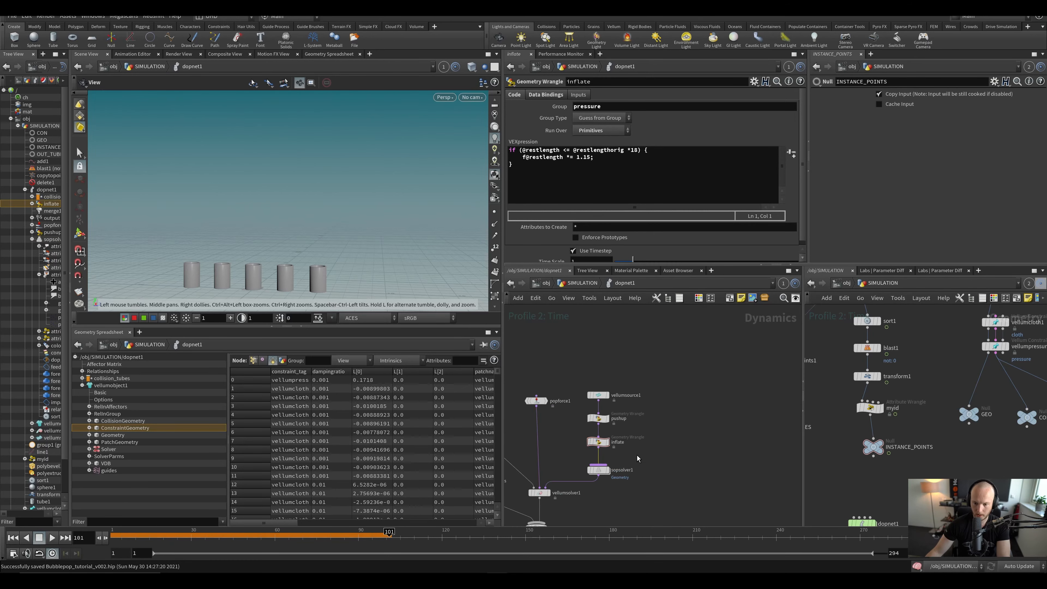
scroll(637, 455, up, 4)
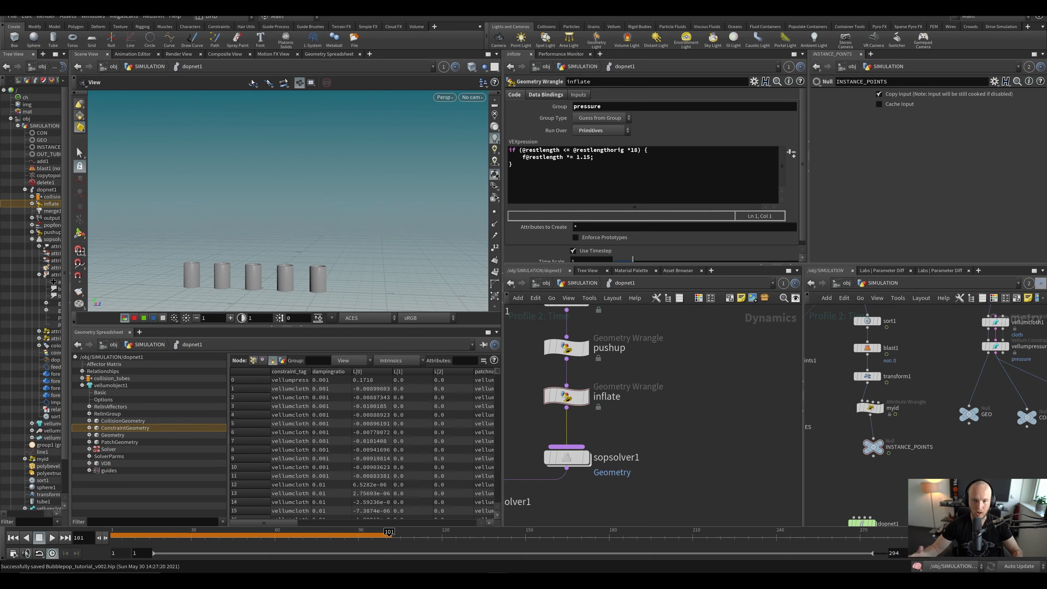
scroll(707, 471, down, 2)
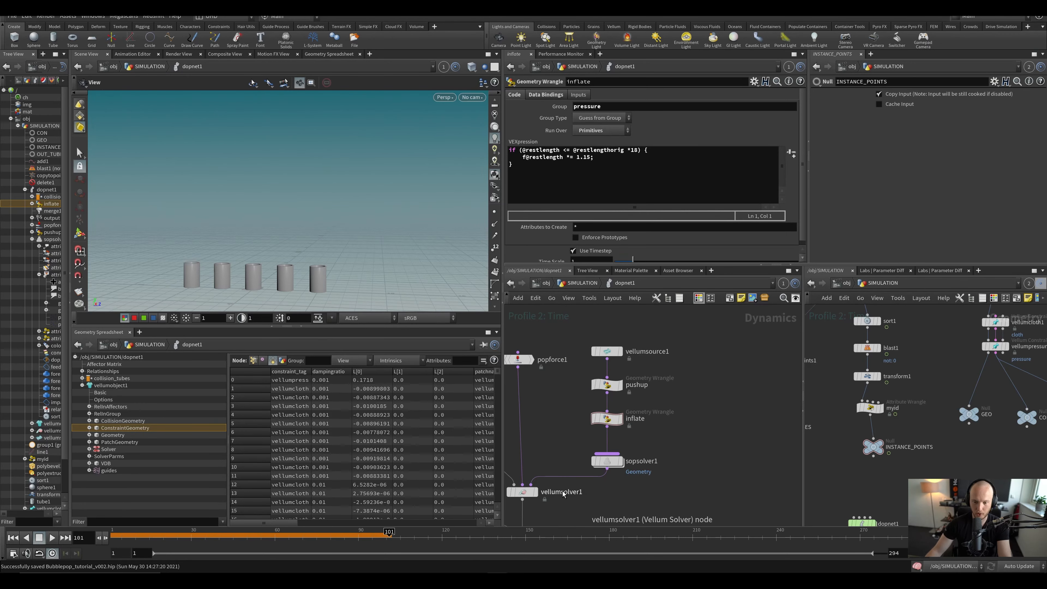
key(u)
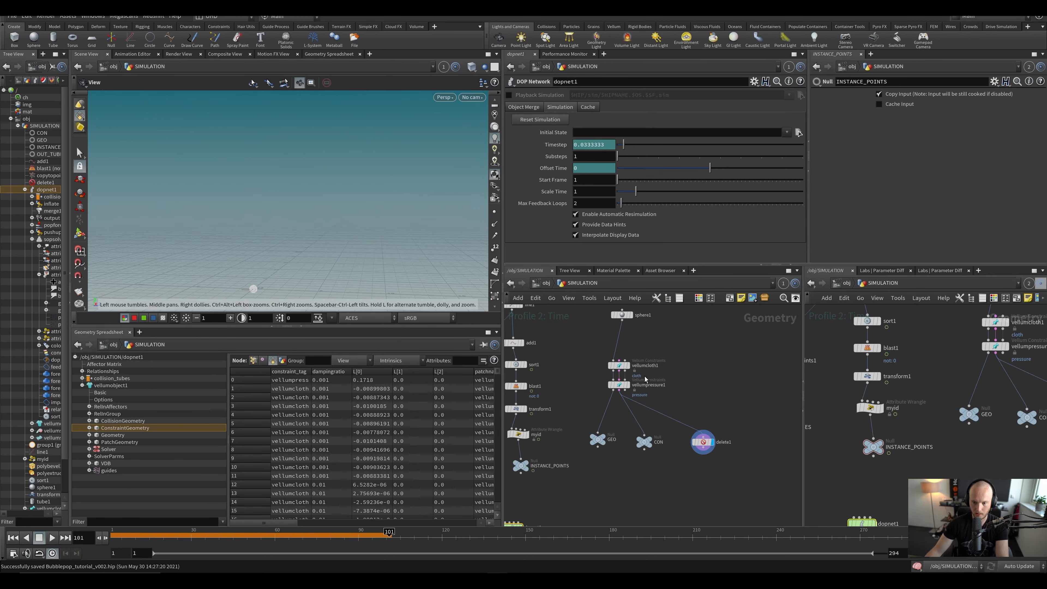
double_click(575, 424)
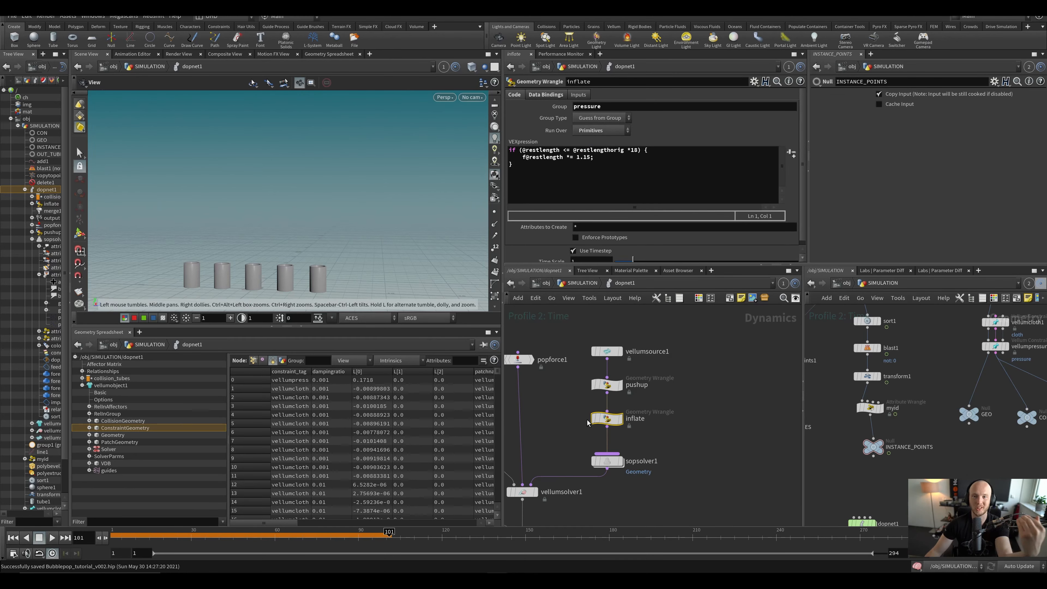
Step: Add an Attribute Wrangle inside sopsolver1, wired and displayed below foreach_end2, and save the scene
click(614, 461)
double_click(615, 460)
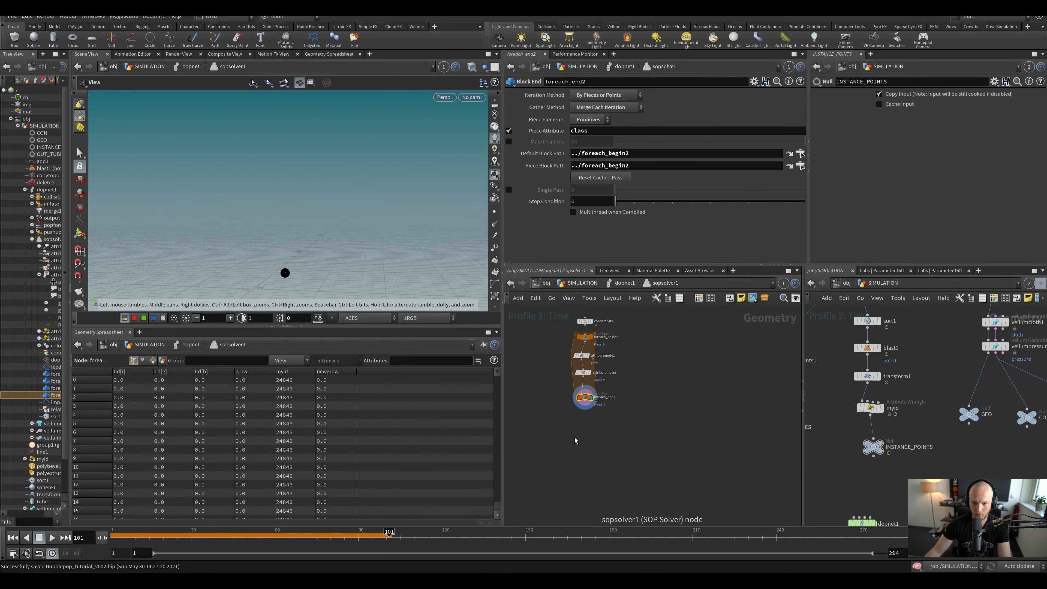
scroll(582, 441, up, 3)
key(Tab)
text(aw)
key(shift+Return)
key(ctrl+s)
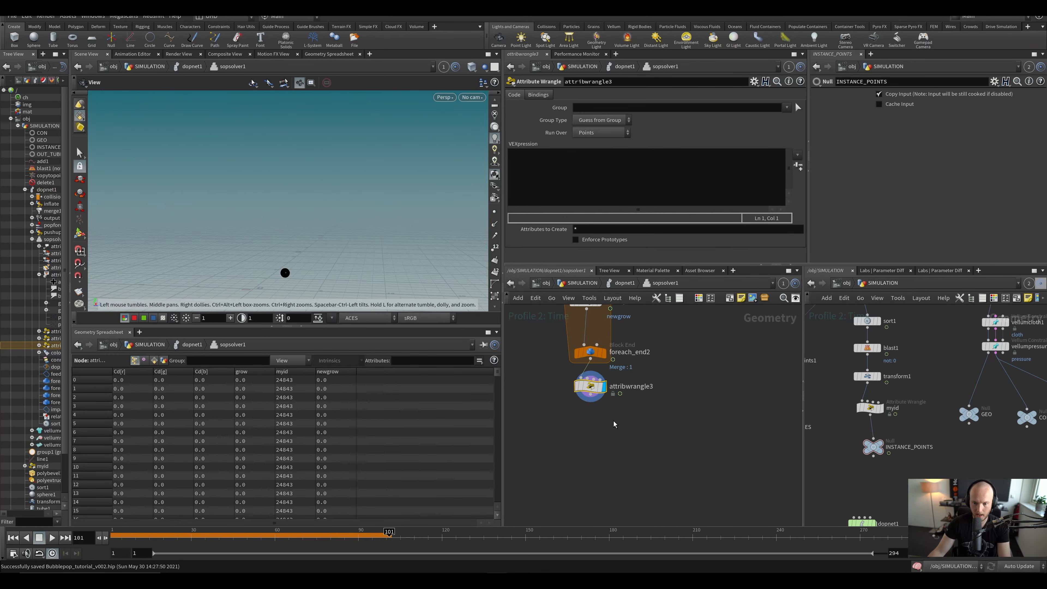
middle_drag(561, 330, 559, 337)
click(550, 189)
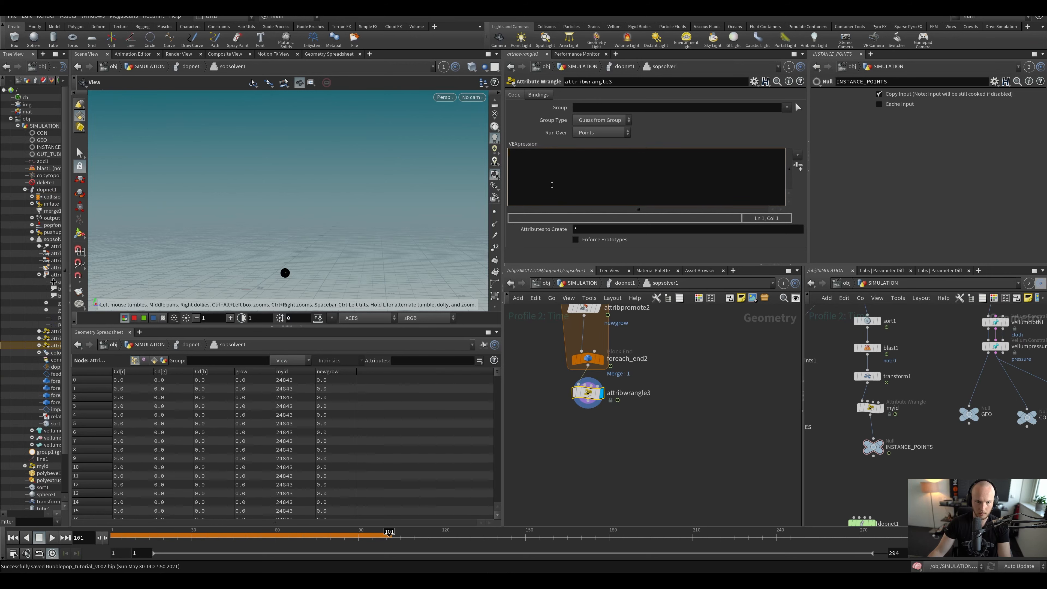
text(if (@)
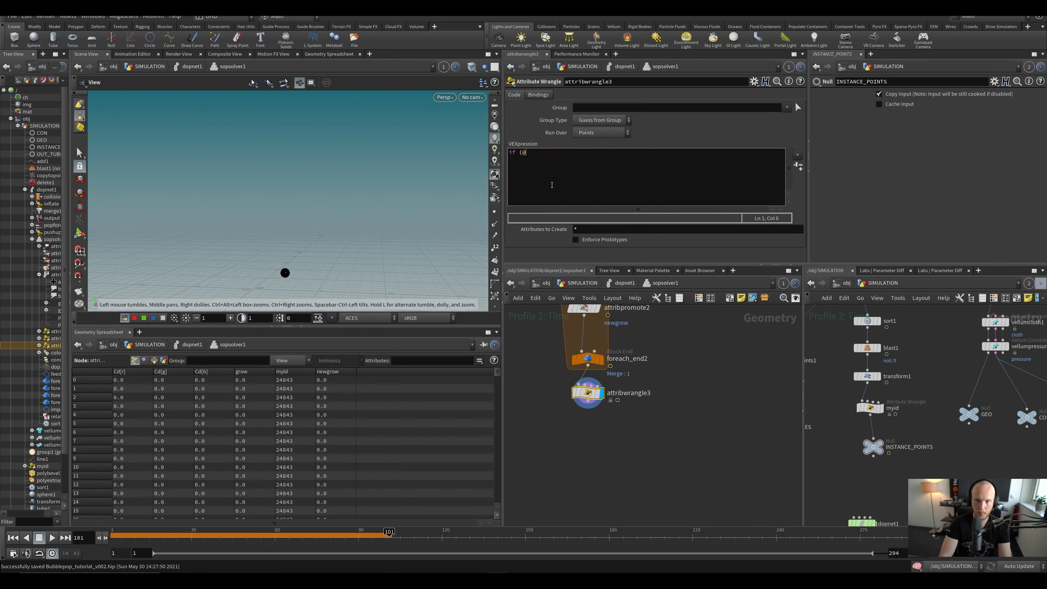
text(newgrow == )
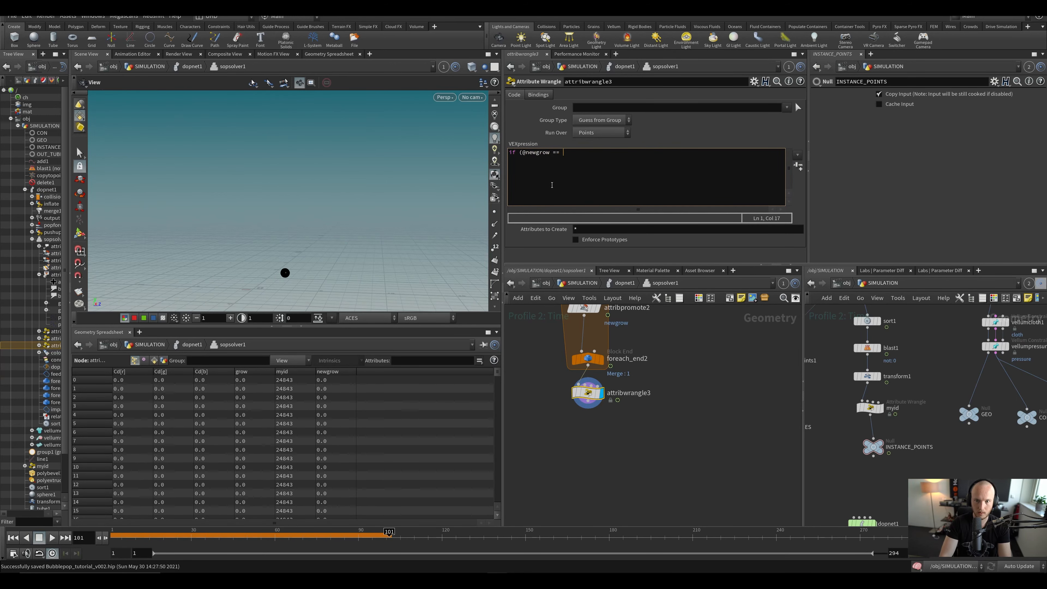
text(1) i@mark)
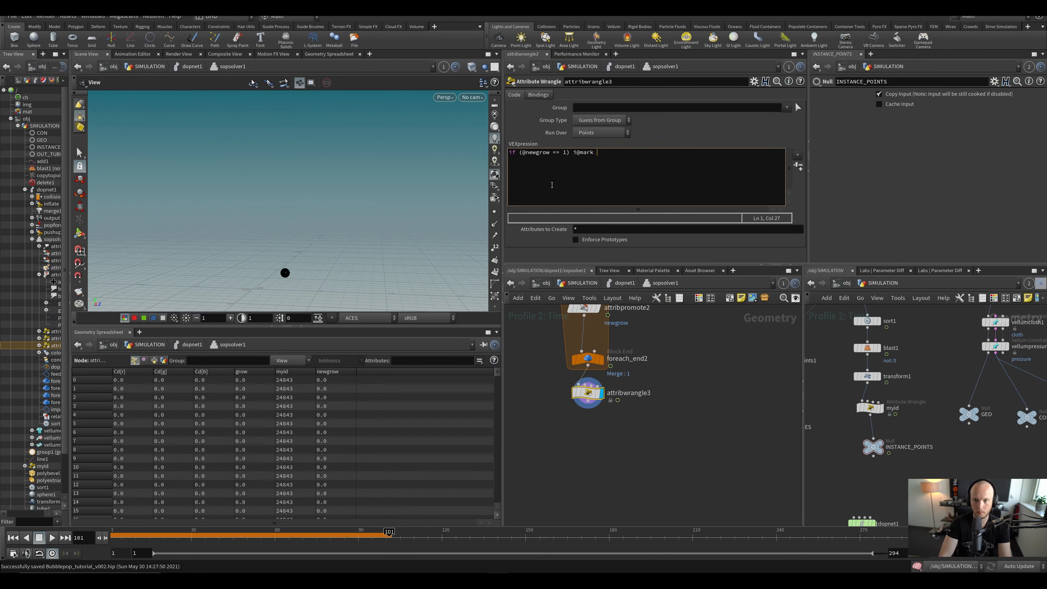
key(BackSpace)
key(BackSpace)
text(1;)
key(ctrl+s)
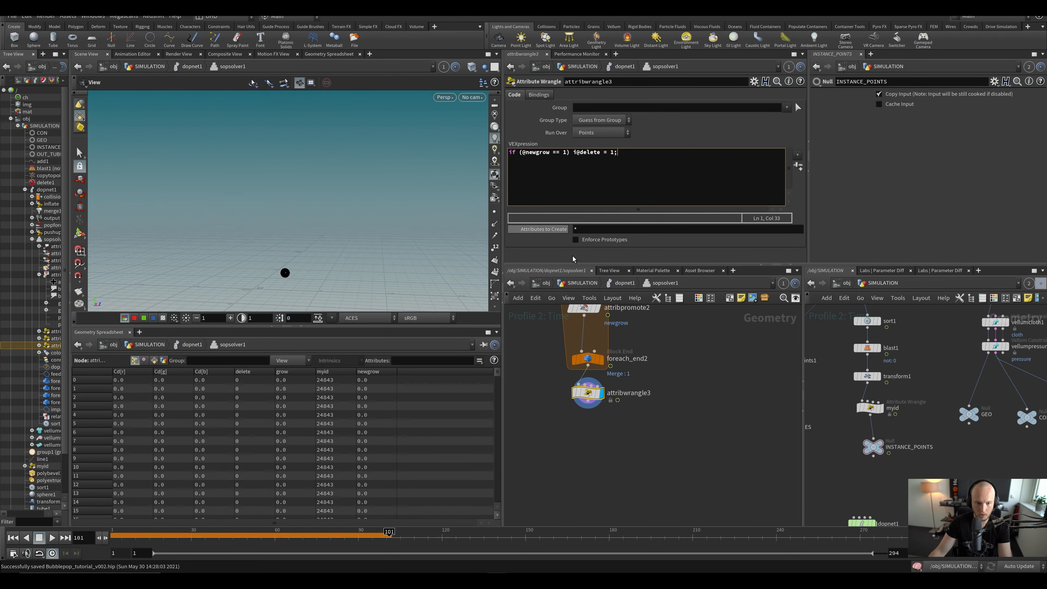
Step: Sort the wrangle's points by the delete attribute and move attribwrangle3 slightly lower beneath foreach_end2
click(244, 371)
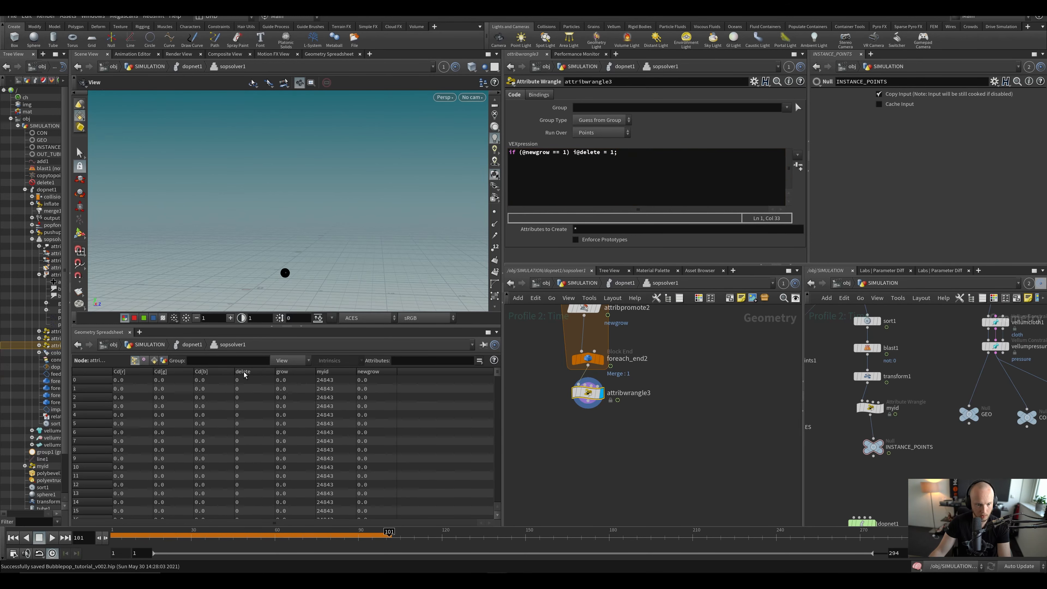
drag(589, 397, 590, 423)
click(597, 478)
scroll(596, 482, down, 3)
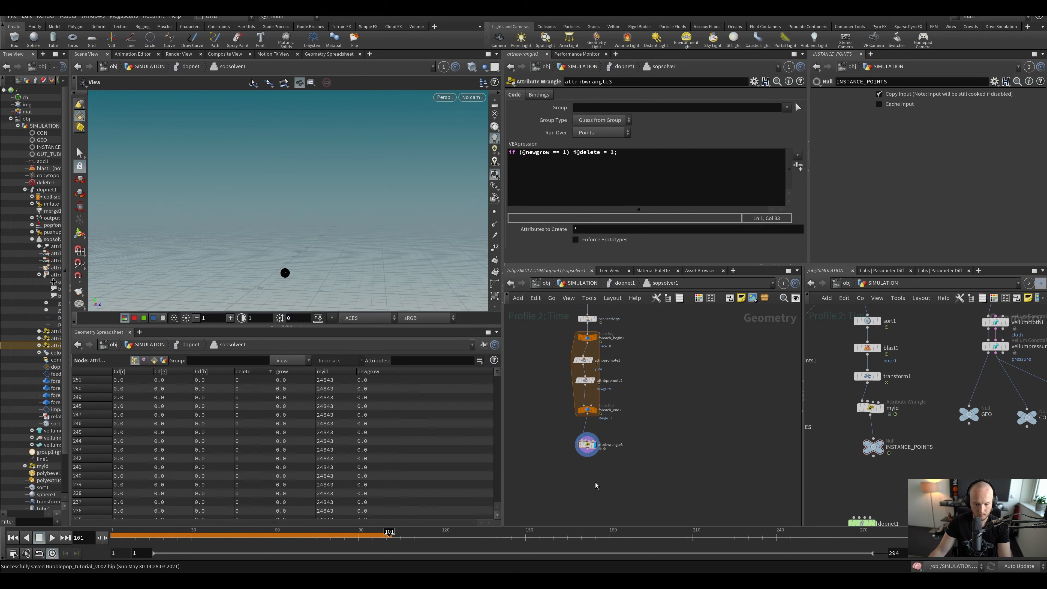
Step: Replay the dopnet1 simulation from the start, go to frame 76 and inspect the delete values inside sopsolver1
key(u)
key(ctrl+Up)
key(Up)
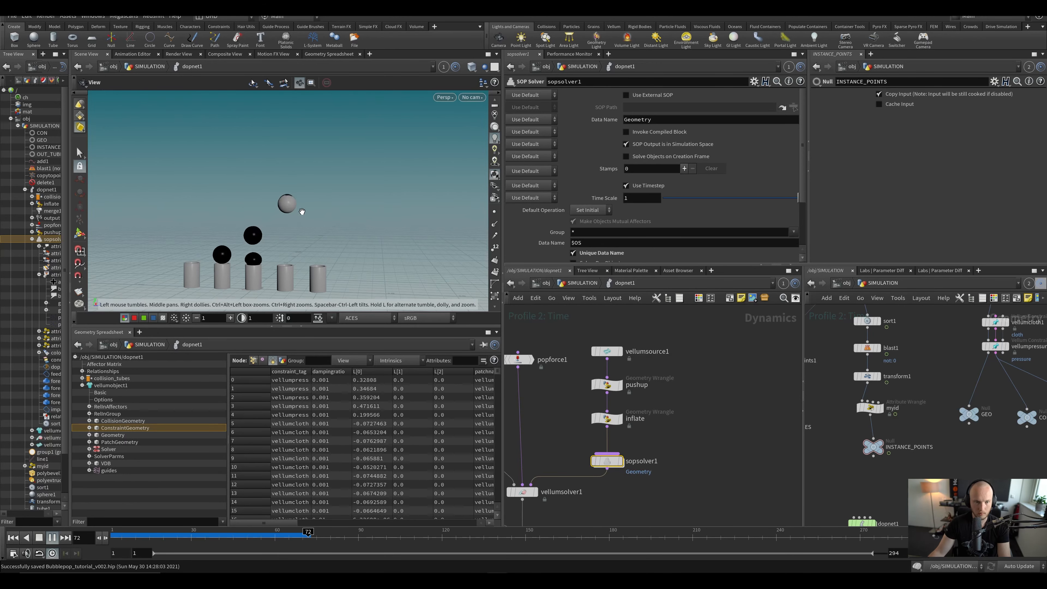
click(319, 536)
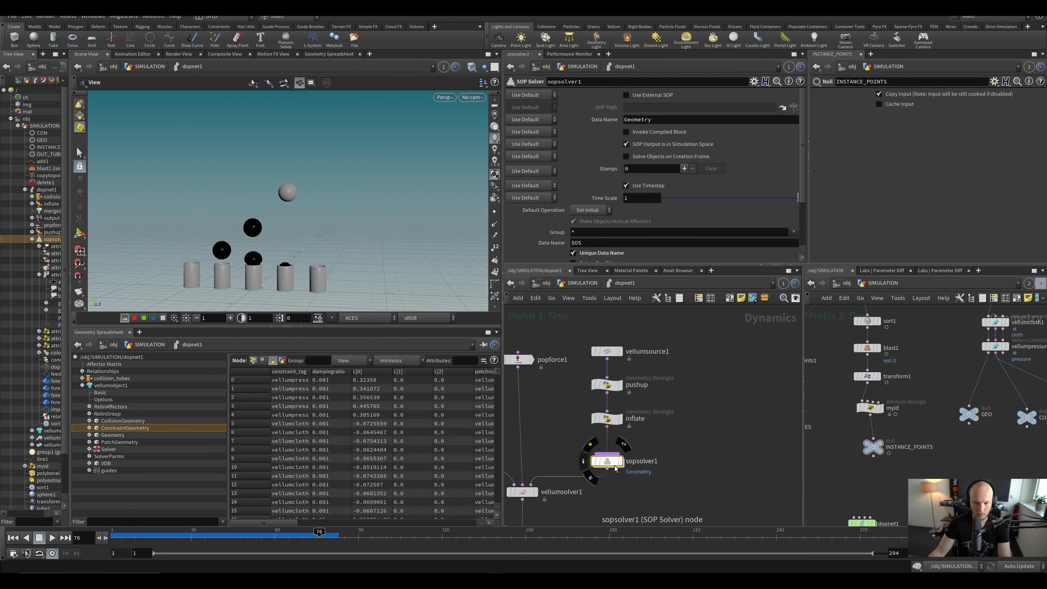
double_click(607, 461)
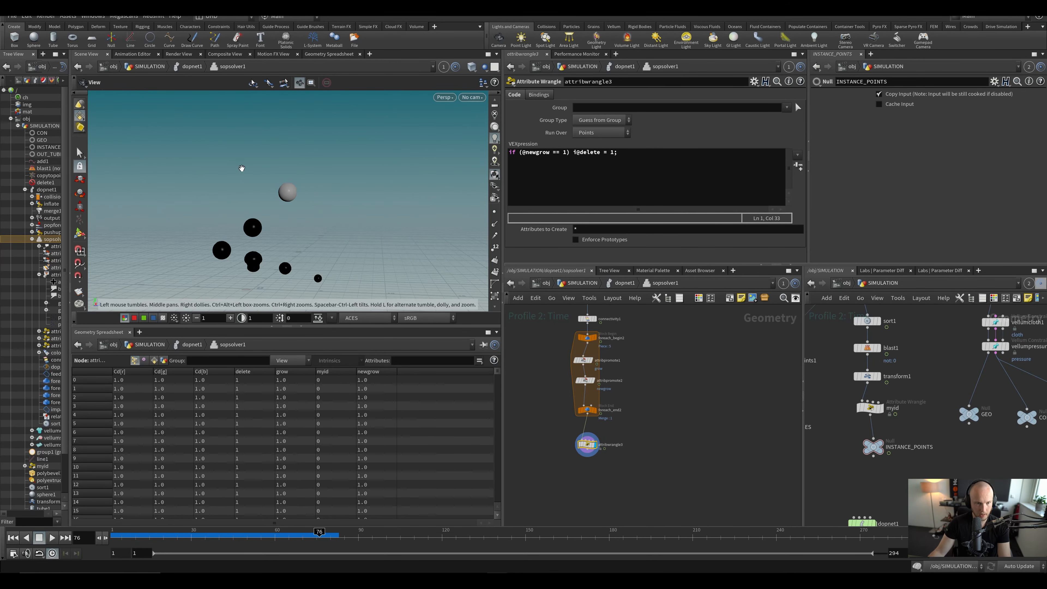
Step: Rename attribwrangle3 to mark_delete and save the scene
scroll(285, 194, up, 2)
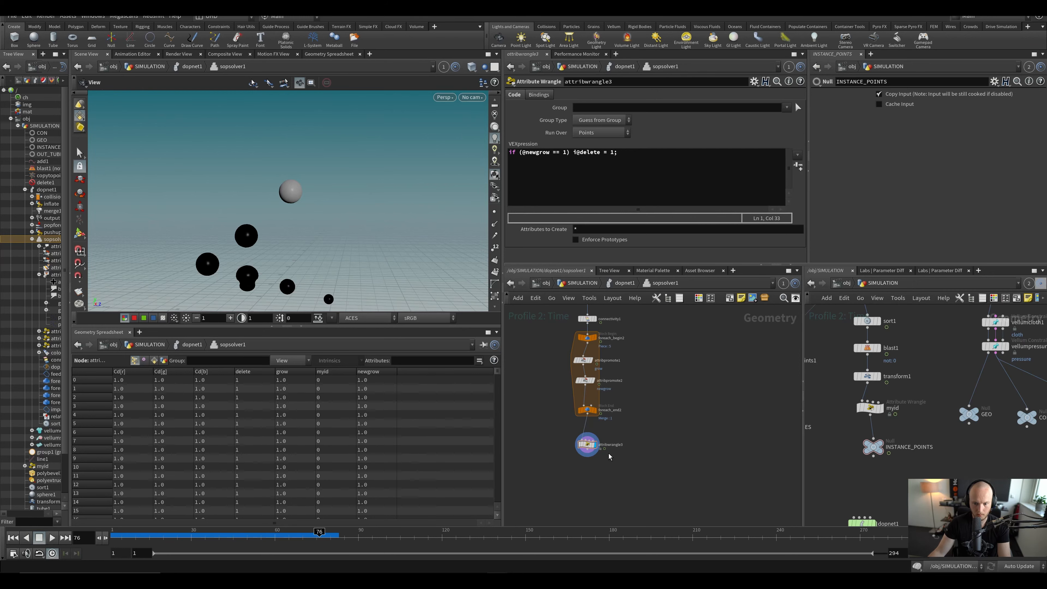
double_click(610, 445)
text(mark_e)
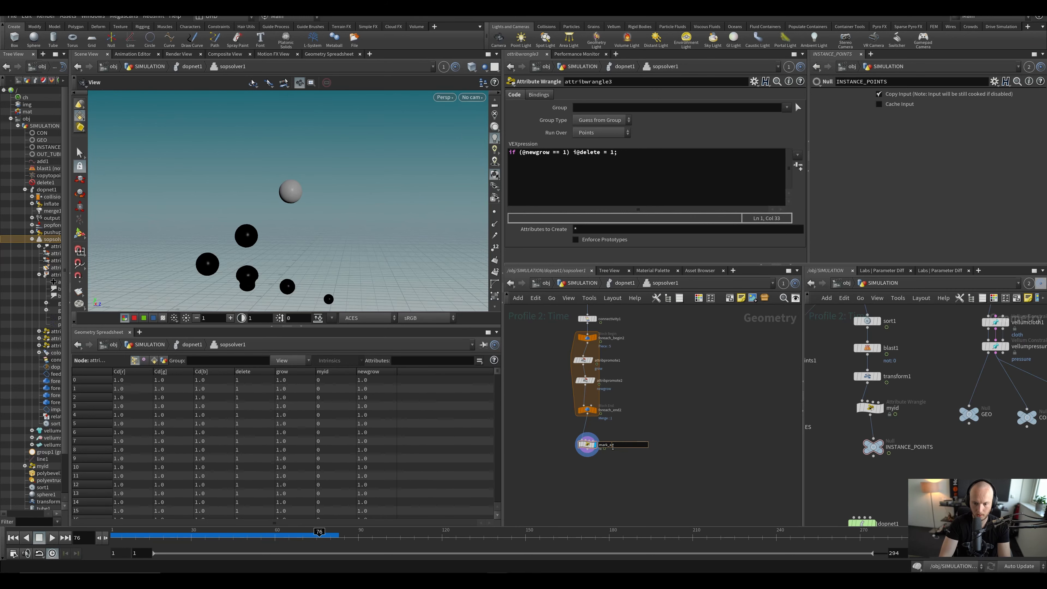
text(elete)
key(Return)
key(ctrl+s)
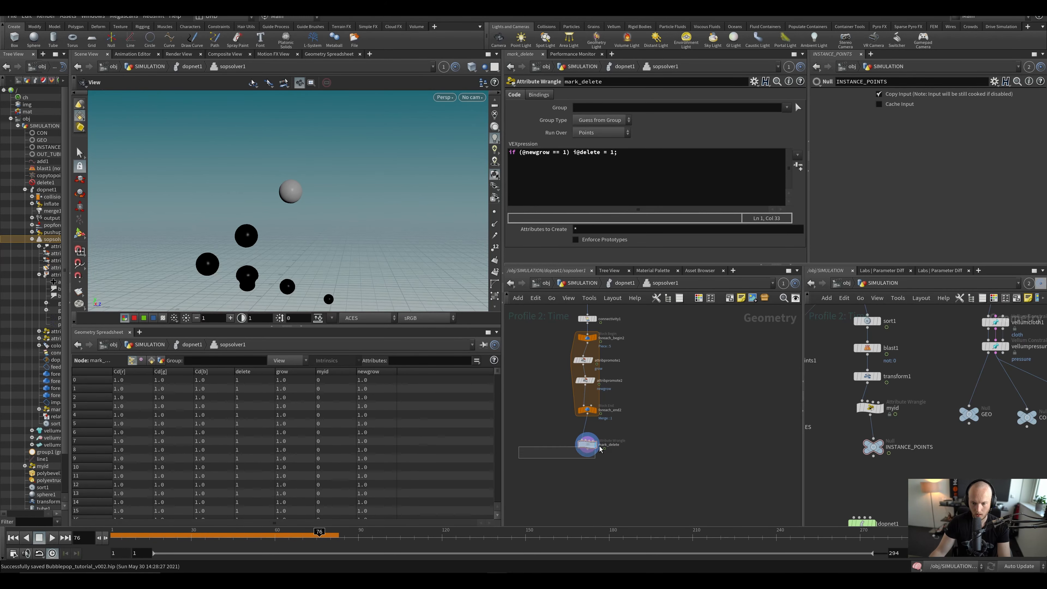
Step: Color the mark_delete wrangle node red
key(c)
key(c)
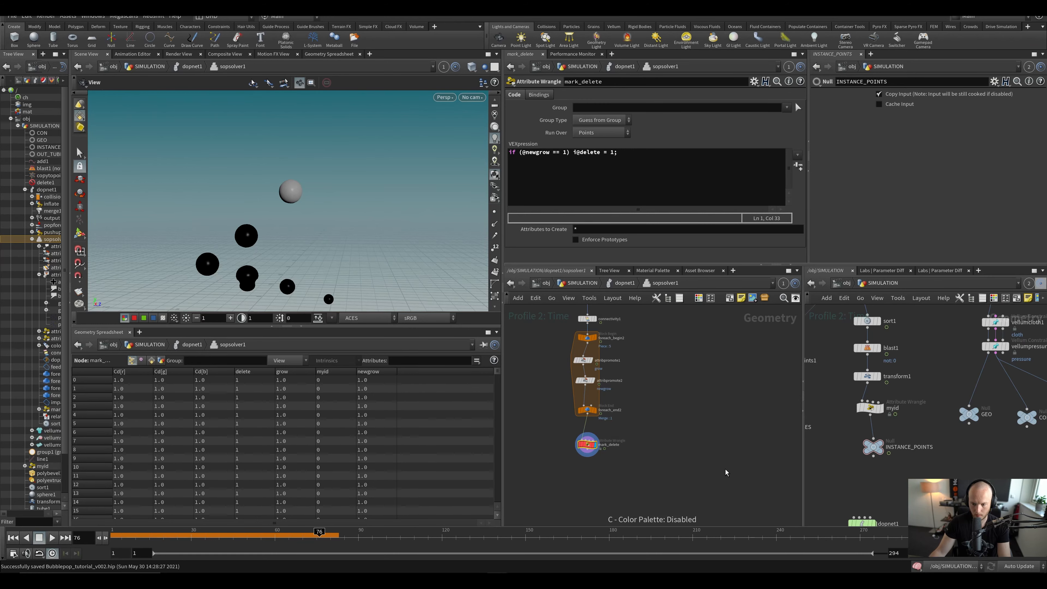
scroll(682, 432, down, 3)
scroll(628, 353, up, 3)
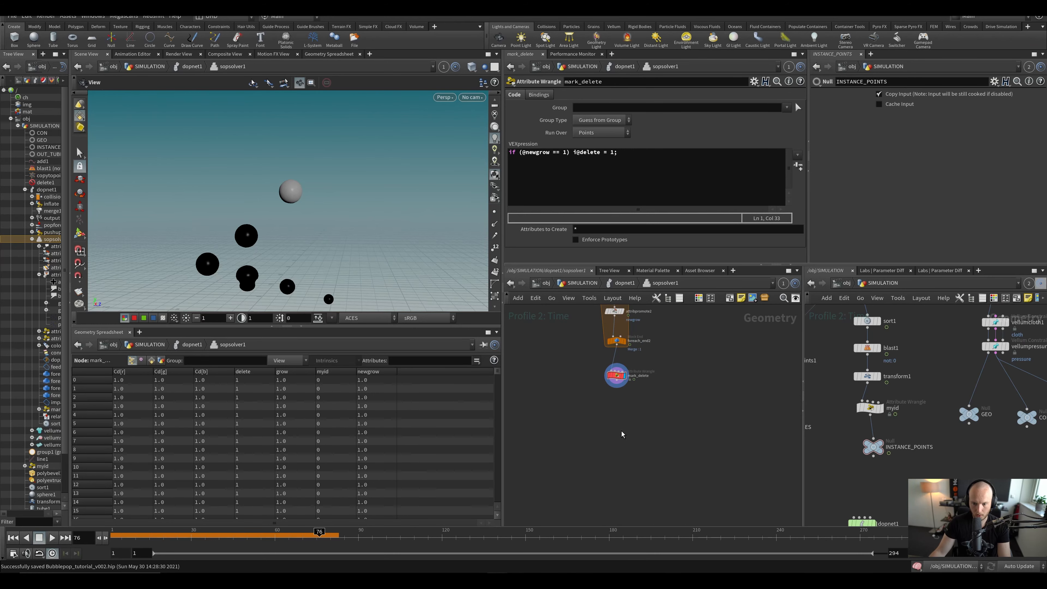
scroll(544, 465, down, 2)
middle_drag(614, 449, 641, 422)
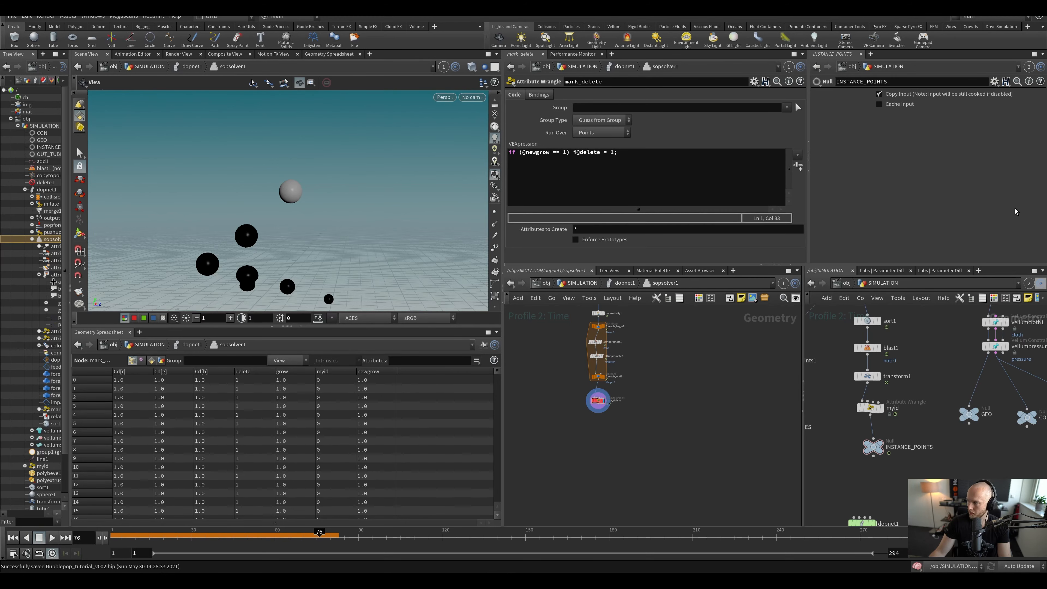
scroll(567, 434, up, 5)
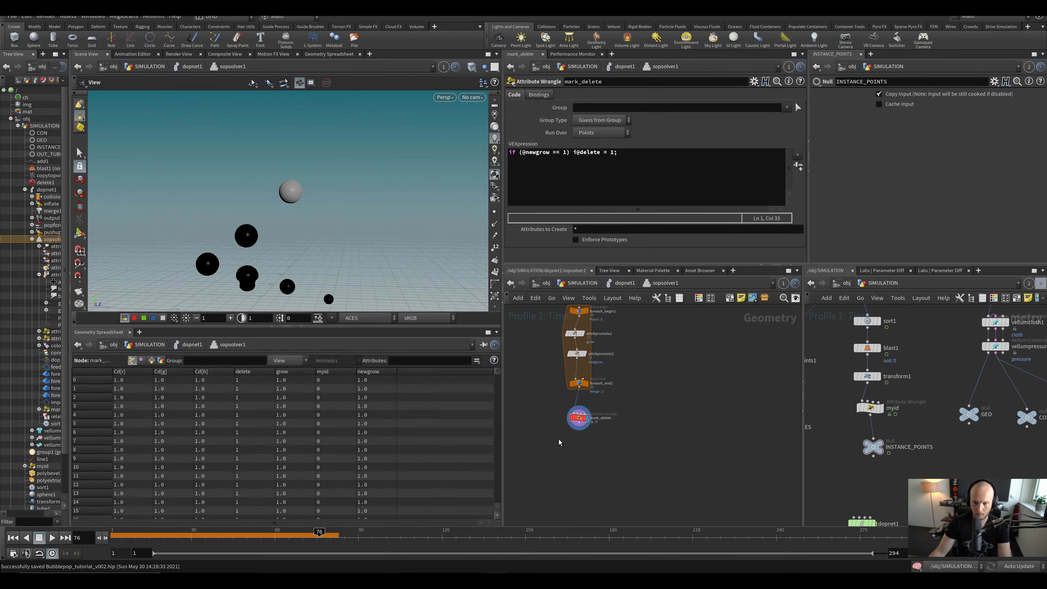
Step: Add an Output node beneath mark_delete inside sopsolver1 and save the scene
key(ctrl+s)
key(u)
double_click(607, 460)
key(Tab)
text(output)
key(ctrl+s)
Step: Return to the dopnet1 network and rename sopsolver1 to Geo_solver
key(u)
click(646, 466)
text(Geo_solver)
key(Return)
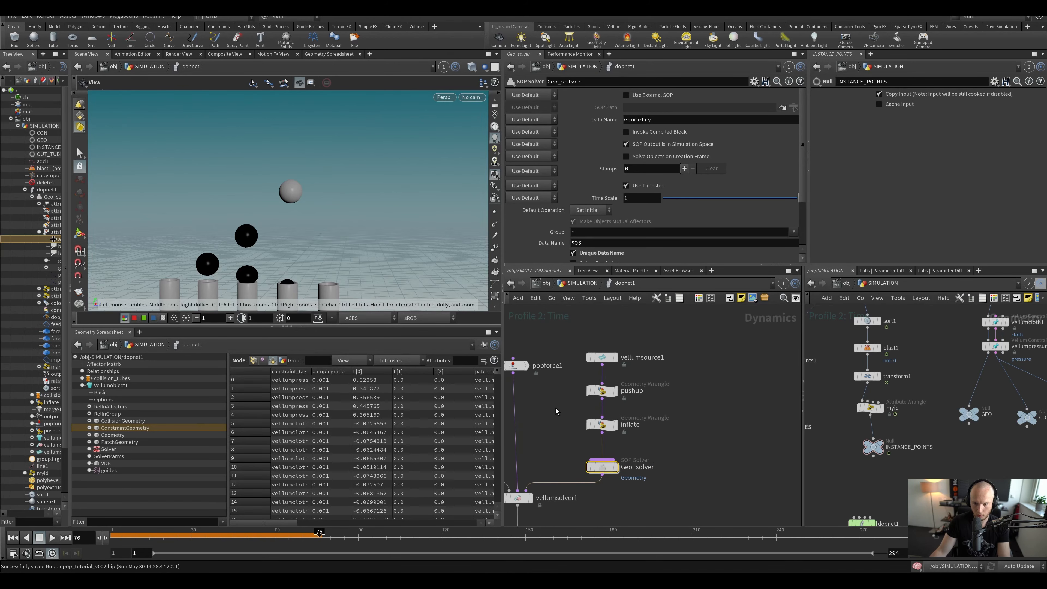
Step: Shift the inflate node and its upstream nodes higher and insert a SOP Solver between inflate and Geo_solver
shift+drag(603, 426, 603, 382)
key(Tab)
text(sop)
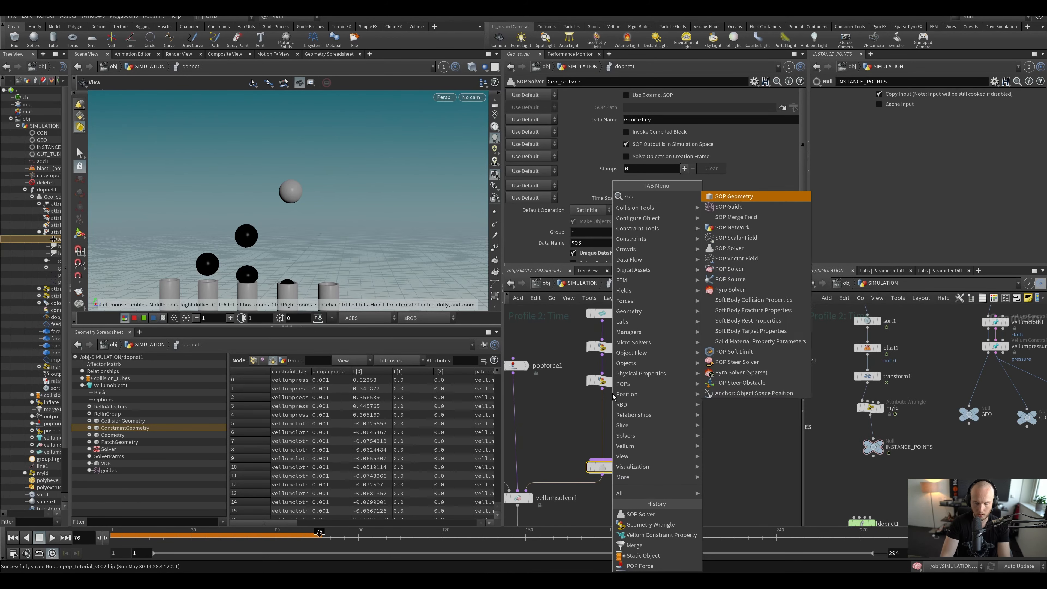
text(so)
key(Return)
click(613, 395)
drag(611, 414, 598, 414)
Step: Rename the new SOP Solver to Constraint_solver, save the scene, and set its Data Name to ConstraintGeometry
click(633, 414)
text(Constraint_solver)
key(Return)
key(ctrl+s)
click(626, 119)
text(Cons)
text(traintGeometry)
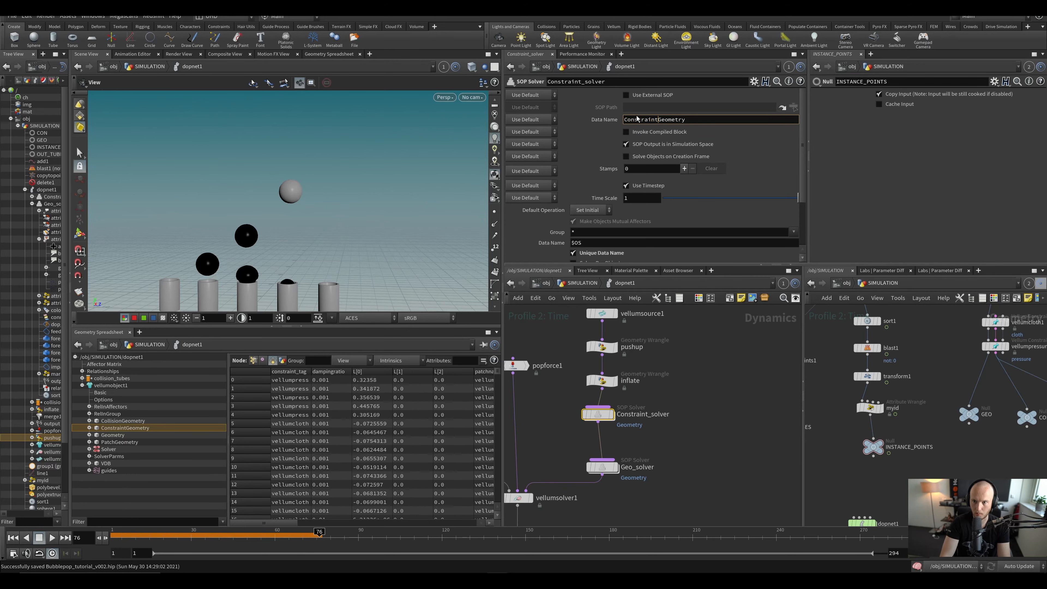
key(Return)
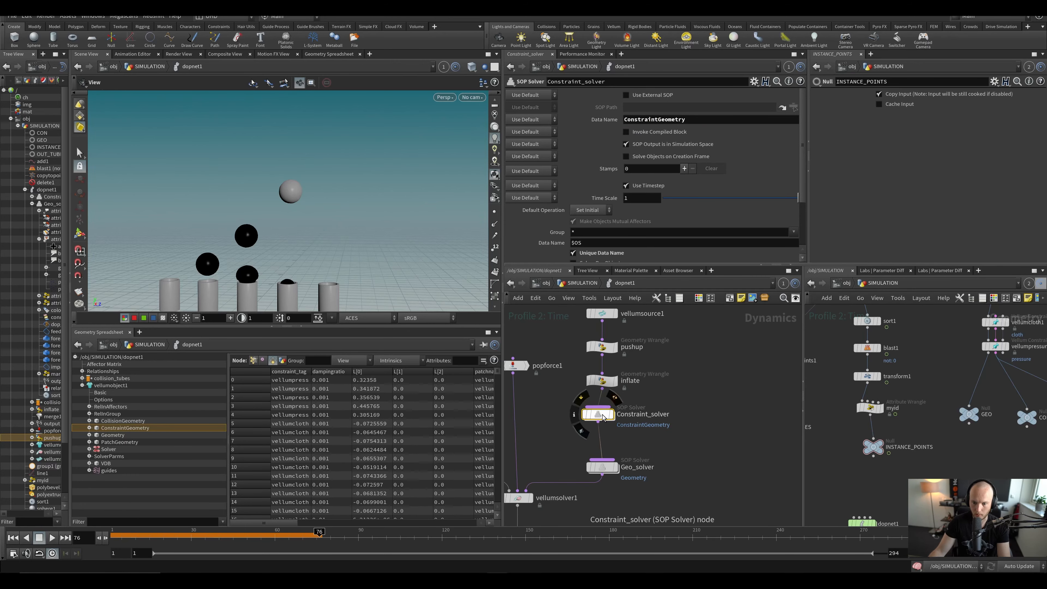
Step: Examine the constraint geometry inside Constraint_solver and compare it with the Geometry data of vellumobject1 at vellumsolver1
double_click(613, 424)
middle_drag(582, 435, 626, 420)
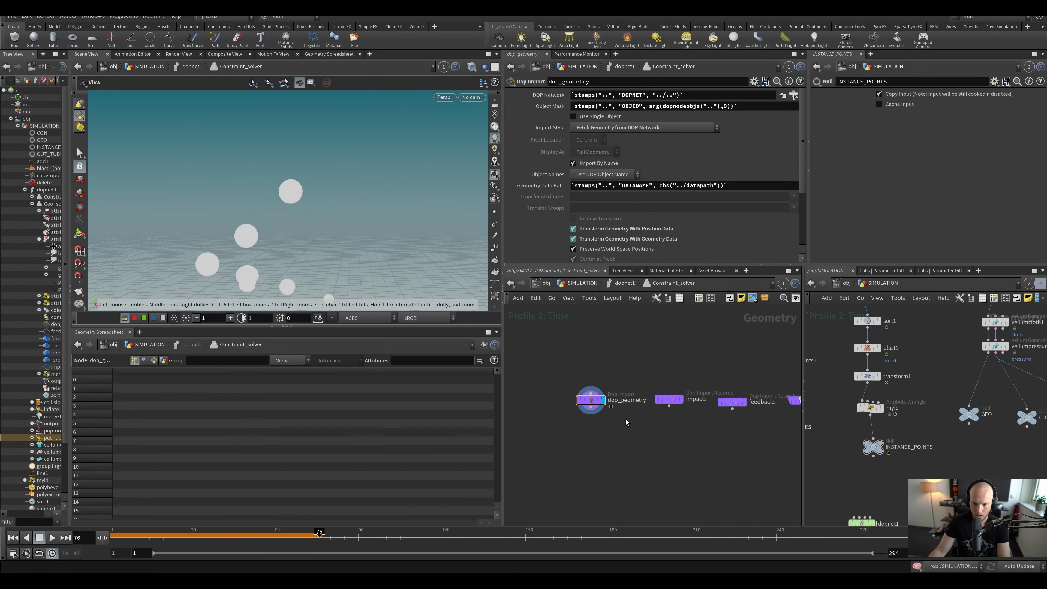
scroll(328, 213, up, 10)
middle_drag(279, 186, 272, 184)
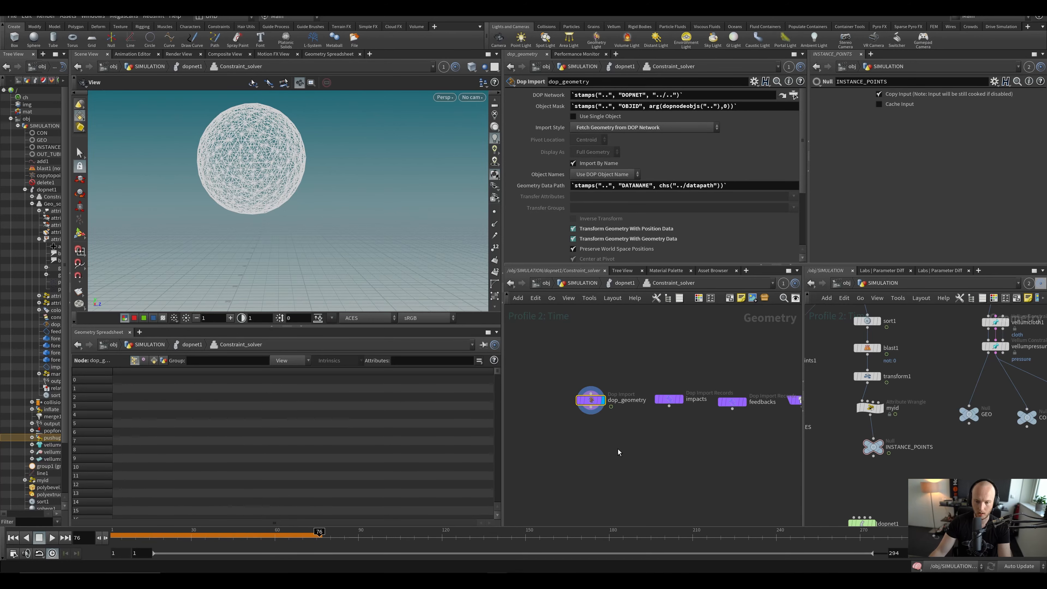
key(u)
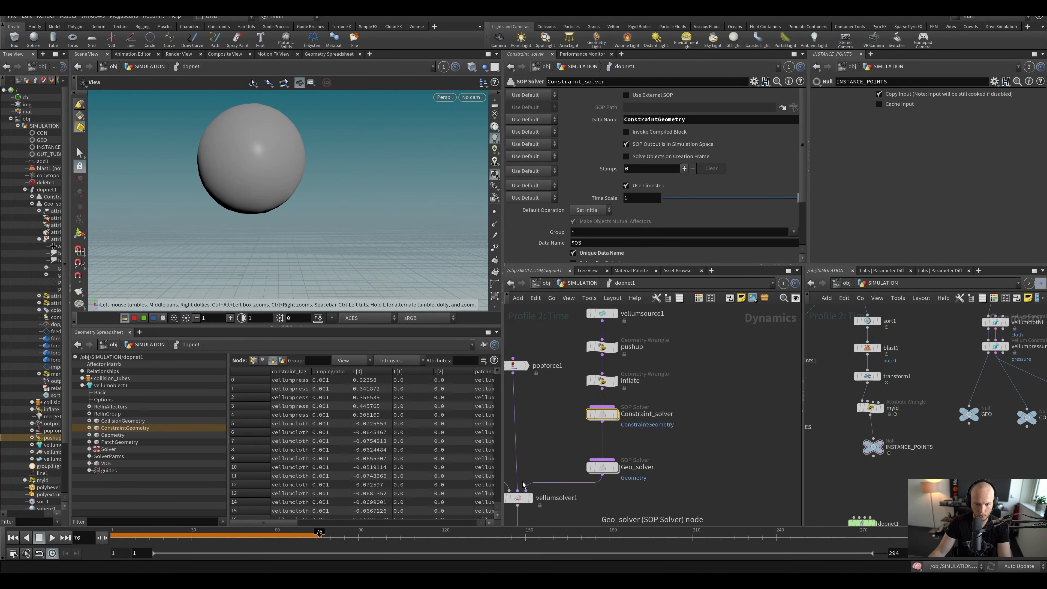
click(518, 498)
click(113, 435)
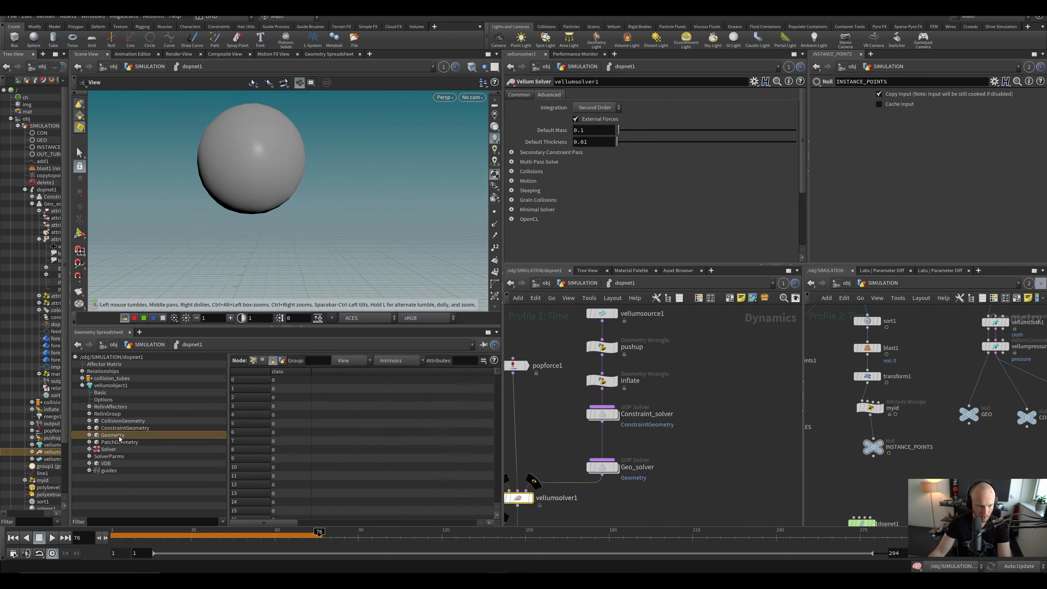
Step: Duplicate the dop_geometry import node inside Constraint_solver and place the copy beside the original
double_click(602, 415)
alt+drag(617, 403, 563, 403)
click(576, 403)
Step: Check what the Geometry Data Path expression of the DOP imports evaluates to against the Constraint_solver Data Name
click(550, 187)
click(548, 186)
click(547, 187)
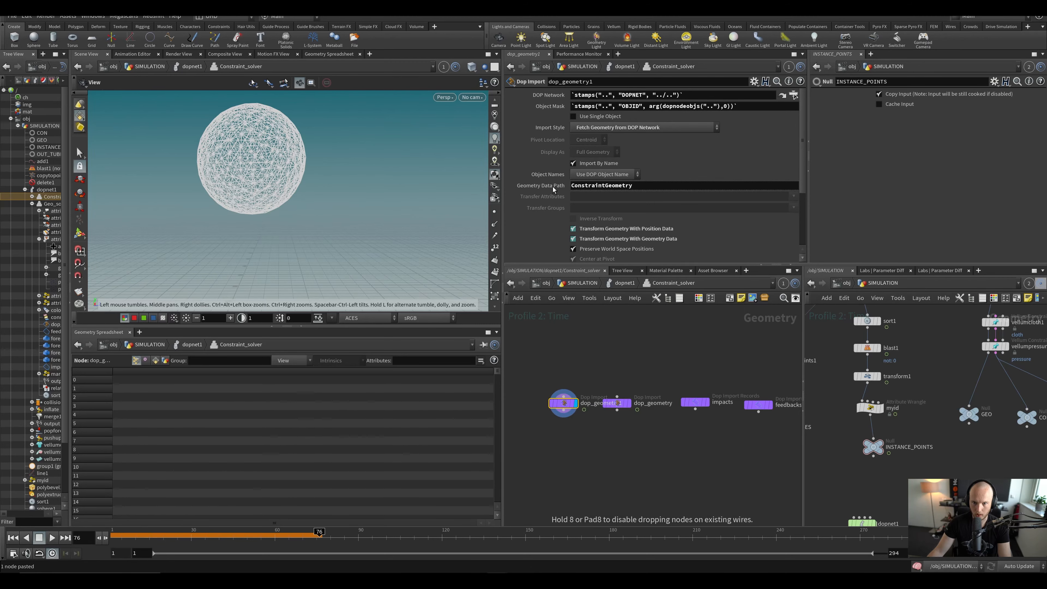
click(548, 188)
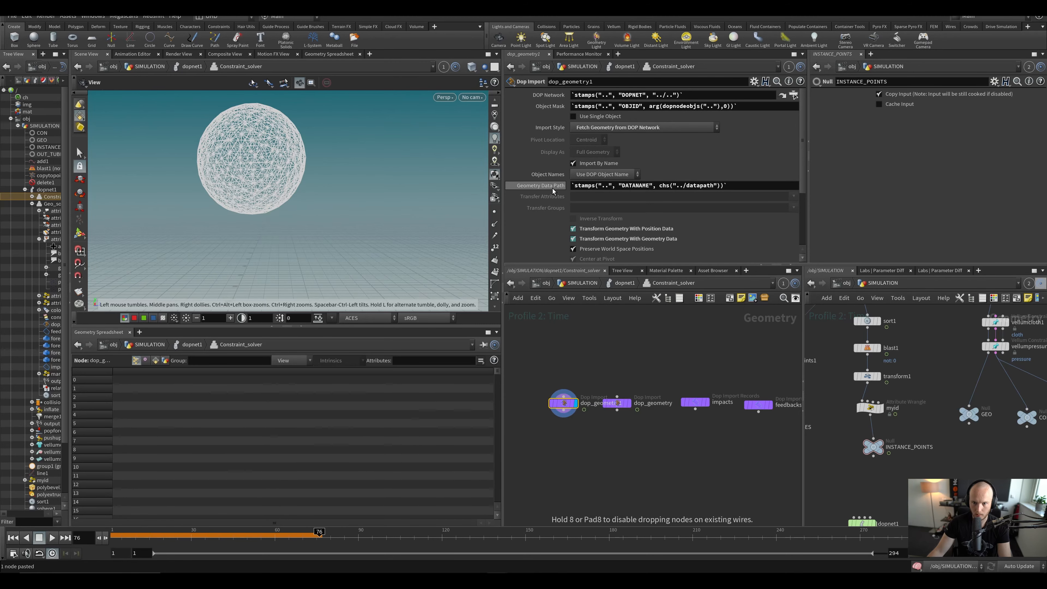
click(552, 188)
click(617, 403)
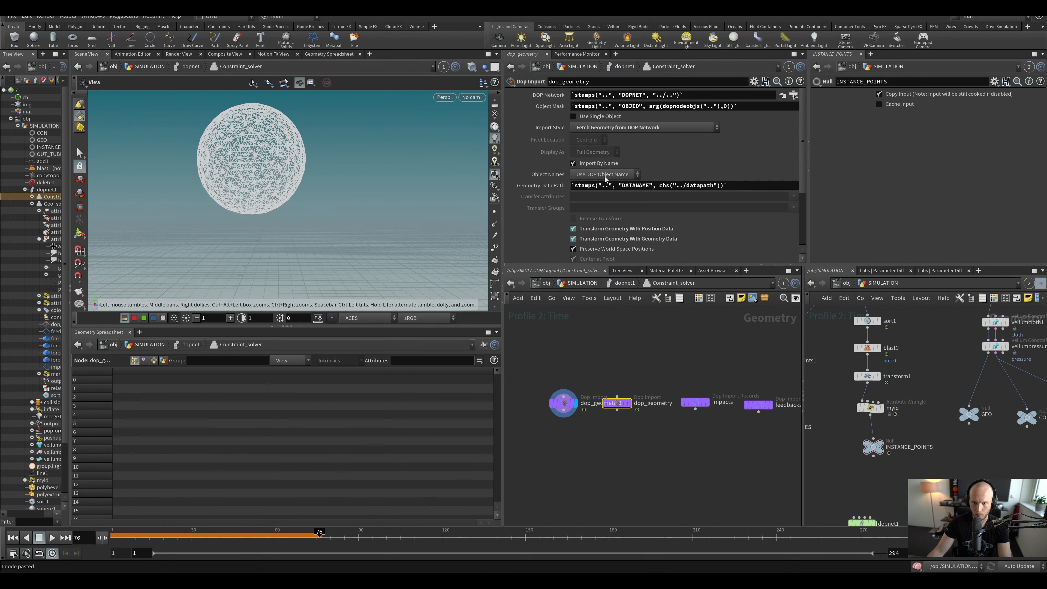
key(u)
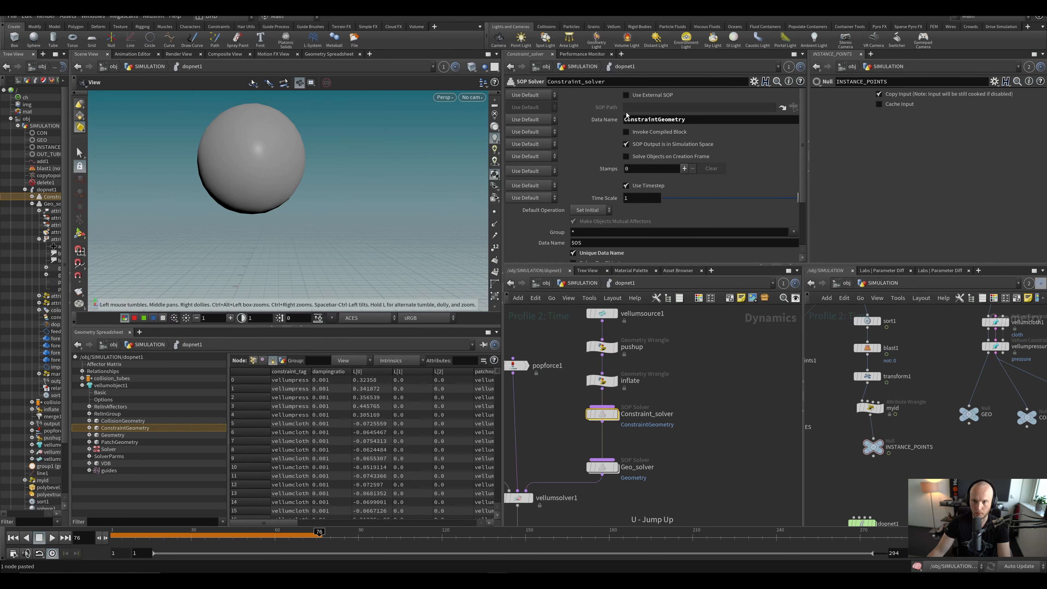
double_click(602, 414)
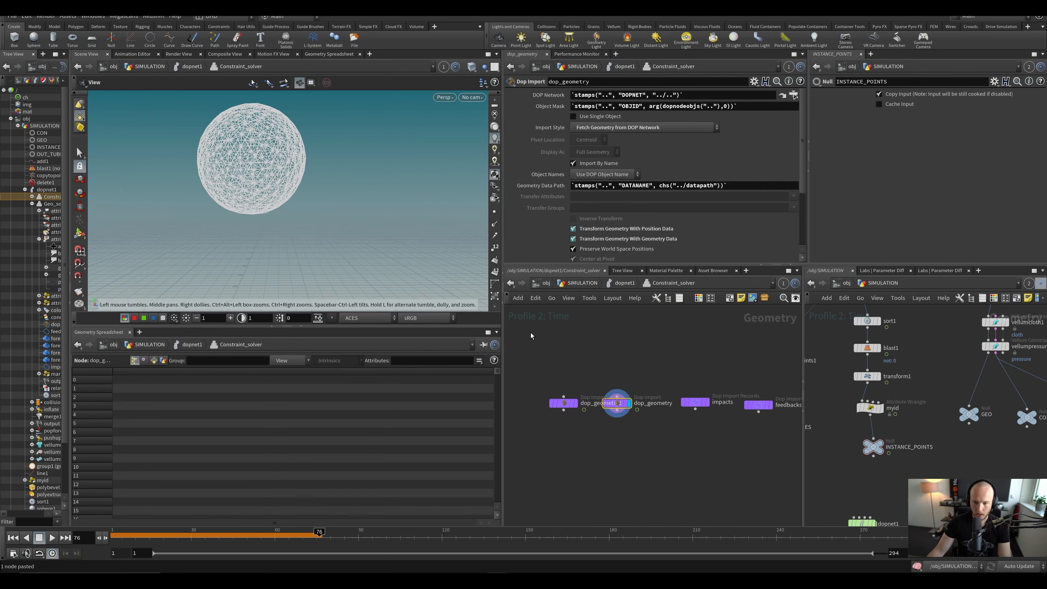
Step: Set the Geometry Data Path of dop_geometry1 to Geometry, display that node and save the scene
double_click(606, 185)
key(ctrl+c)
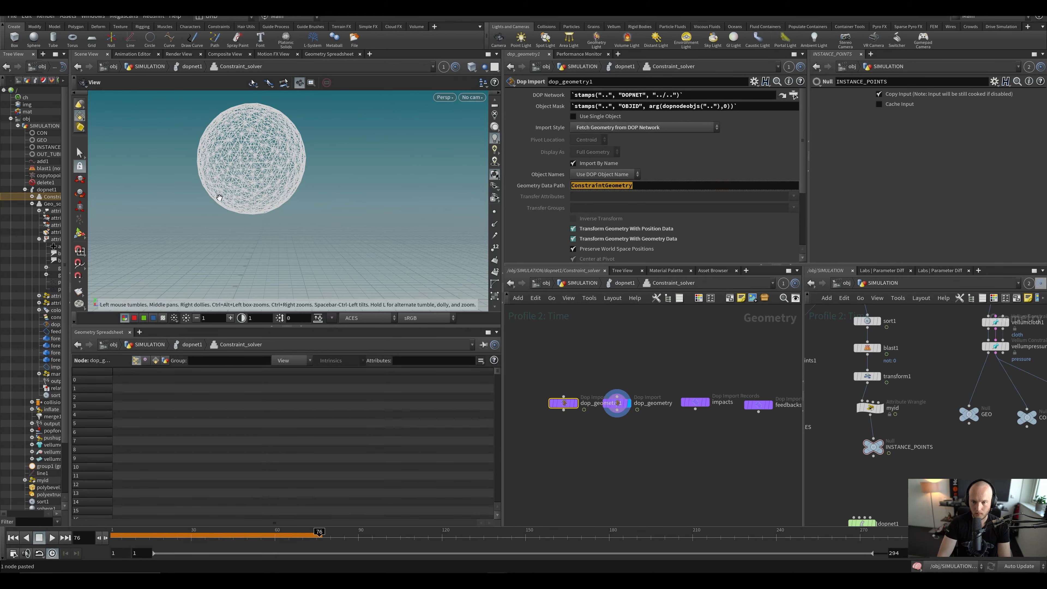
click(546, 188)
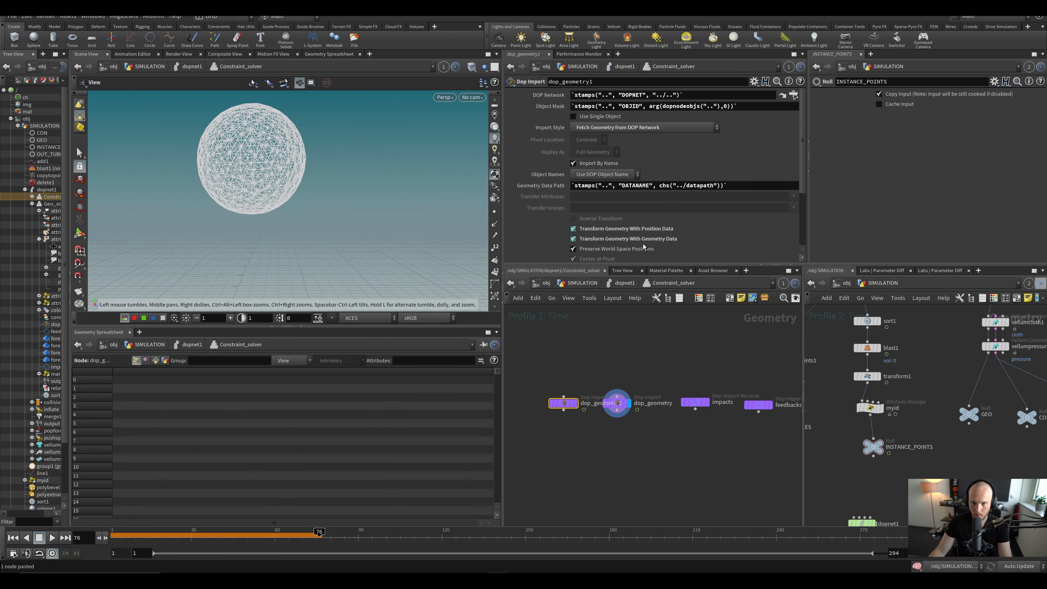
drag(752, 189, 570, 186)
key(ctrl+v)
key(BackSpace)
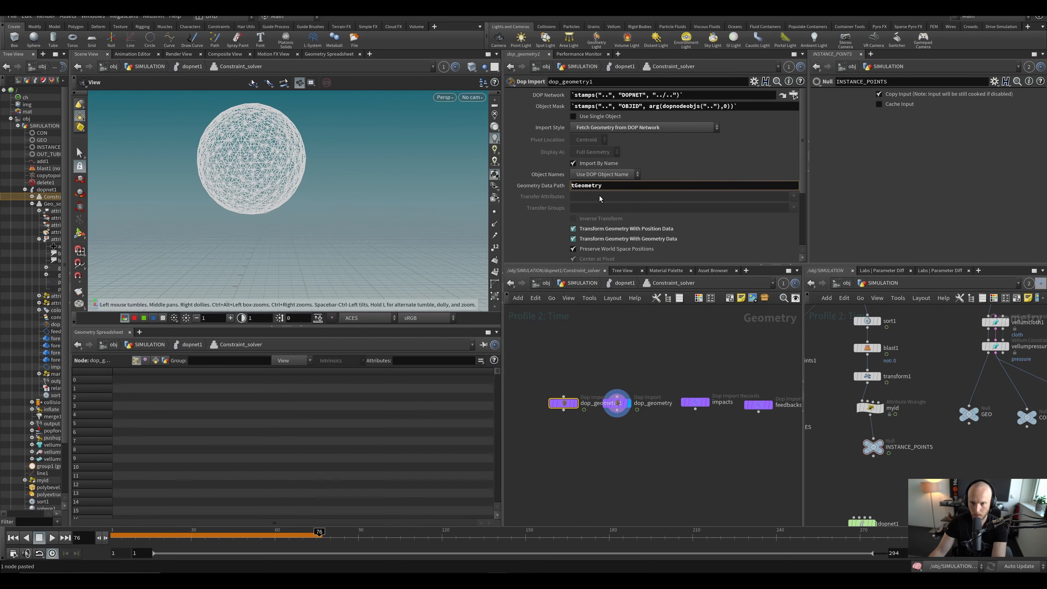
key(Delete)
key(Return)
click(575, 402)
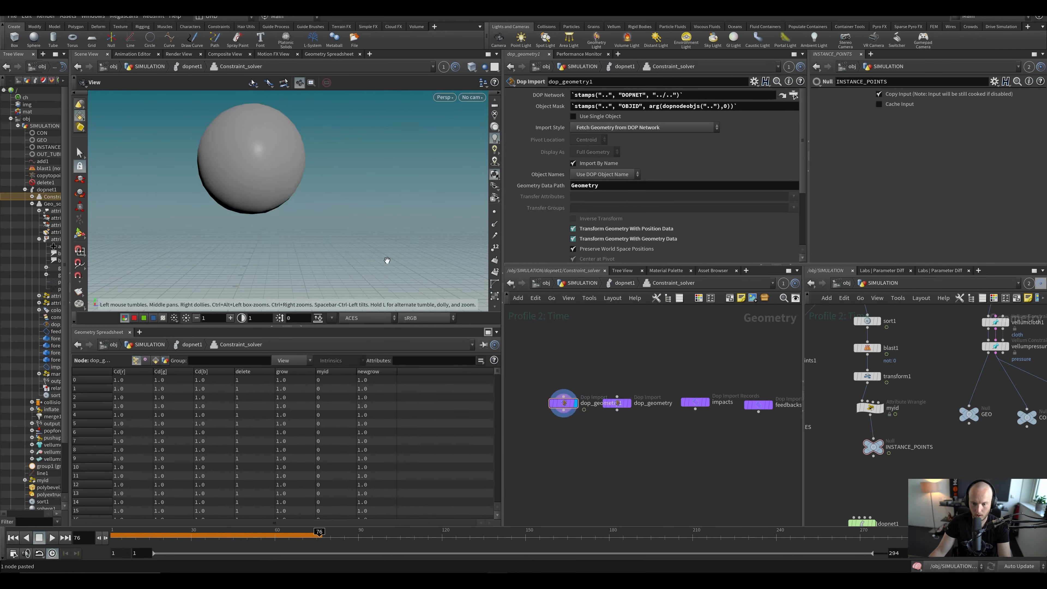
key(ctrl+s)
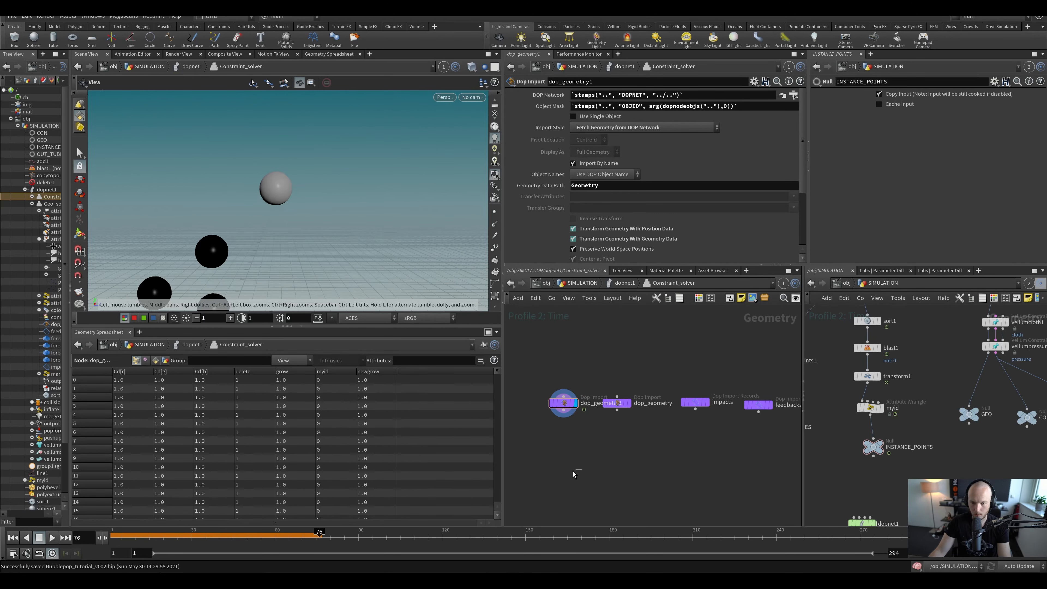
Step: Add an Attribute Transfer node with dop_geometry as its first input and dop_geometry1 as its second
middle_drag(572, 472, 557, 408)
key(Tab)
text(attribute tr)
key(Return)
click(617, 420)
drag(617, 370, 614, 416)
drag(586, 370, 620, 417)
click(624, 421)
Step: Restrict the Attribute Transfer to the point attribute delete and check its values down to the last points
click(676, 180)
text(delete)
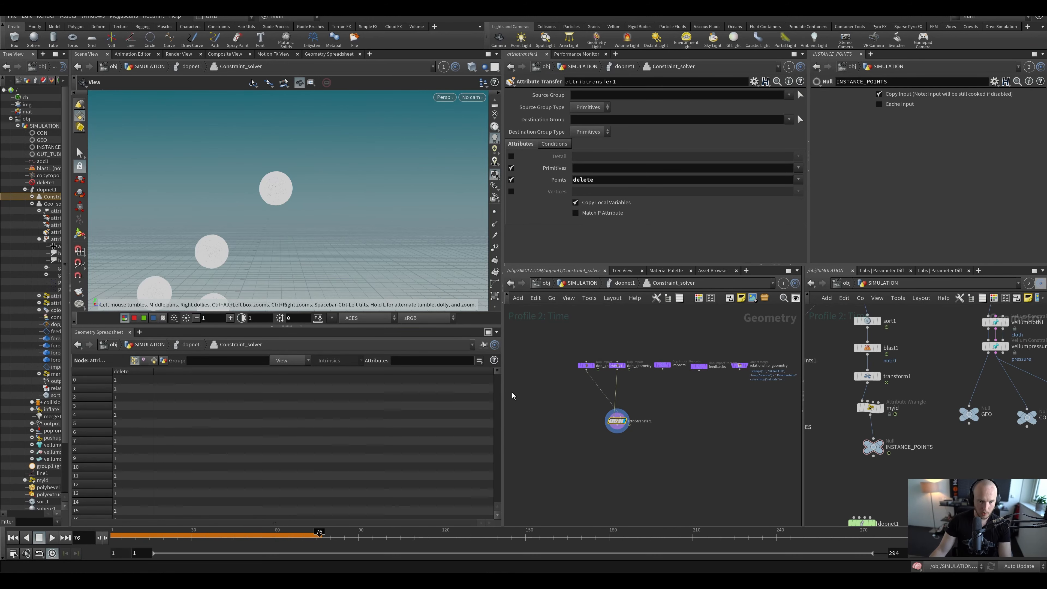
drag(497, 371, 528, 430)
scroll(615, 461, up, 3)
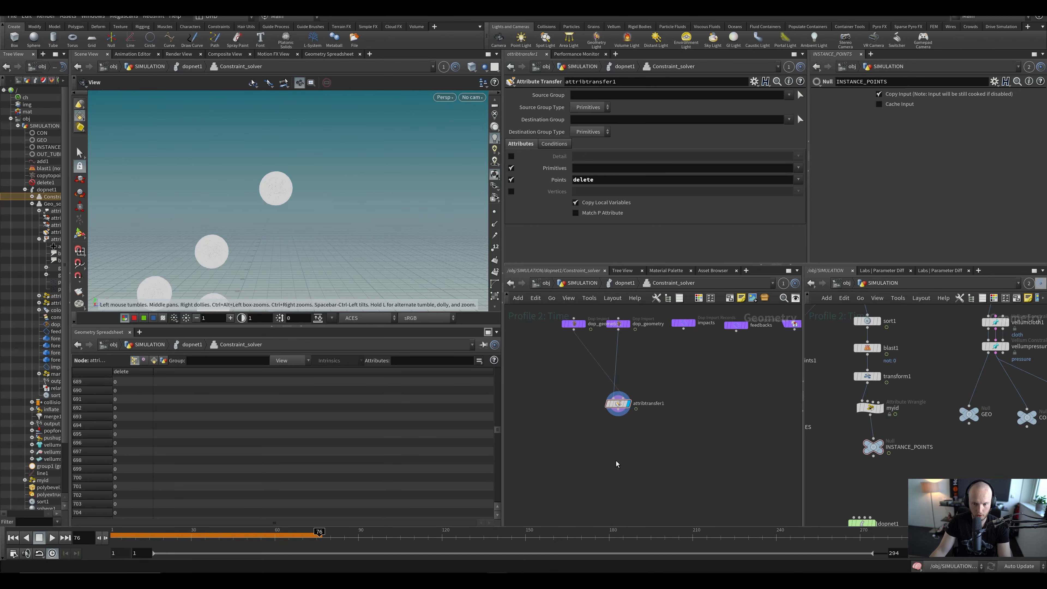
Step: Add a Delete node beneath attribtransfer1 and set its operation to Delete by Expression
key(Tab)
text(delete)
key(shift+Return)
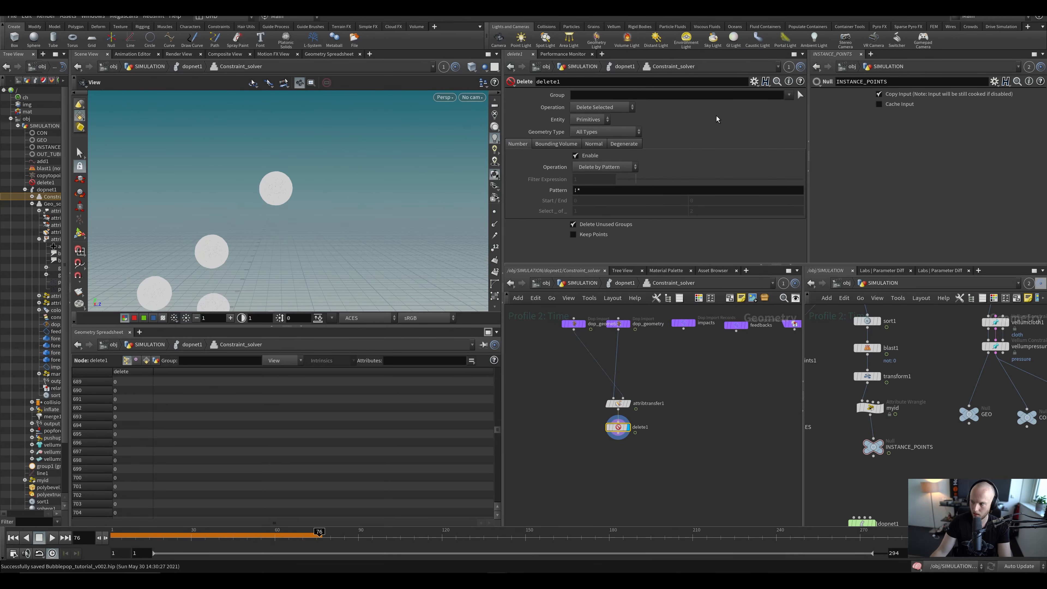
click(604, 167)
click(589, 199)
click(574, 179)
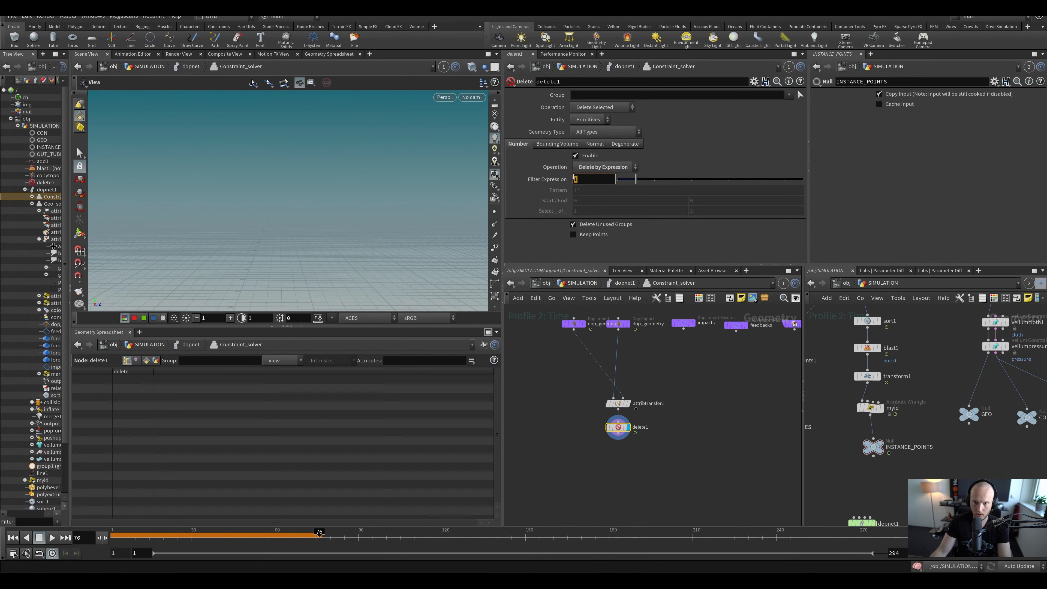
key(ctrl+a)
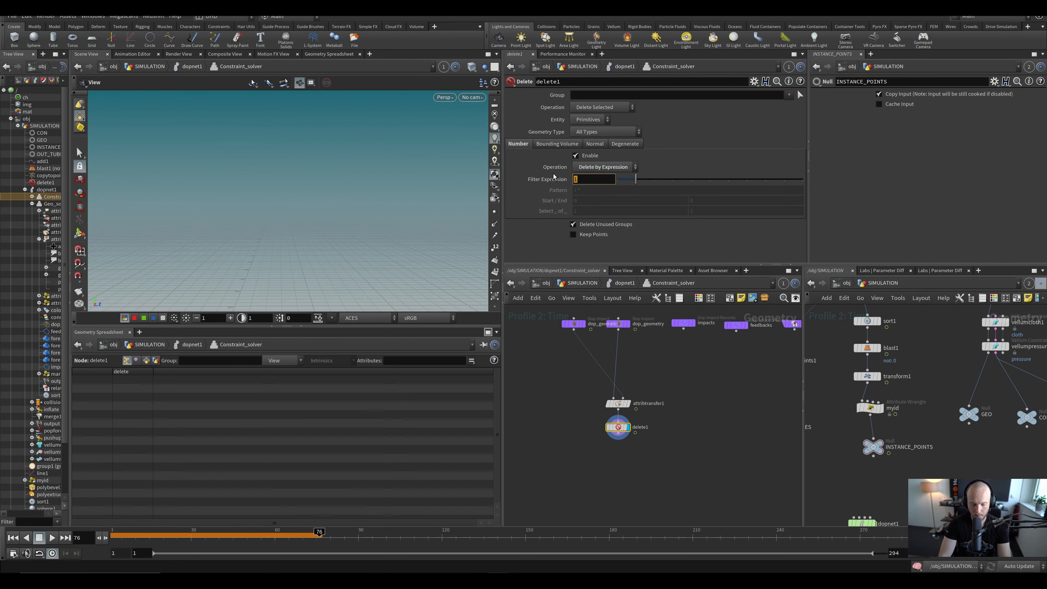
text(@delete == 1)
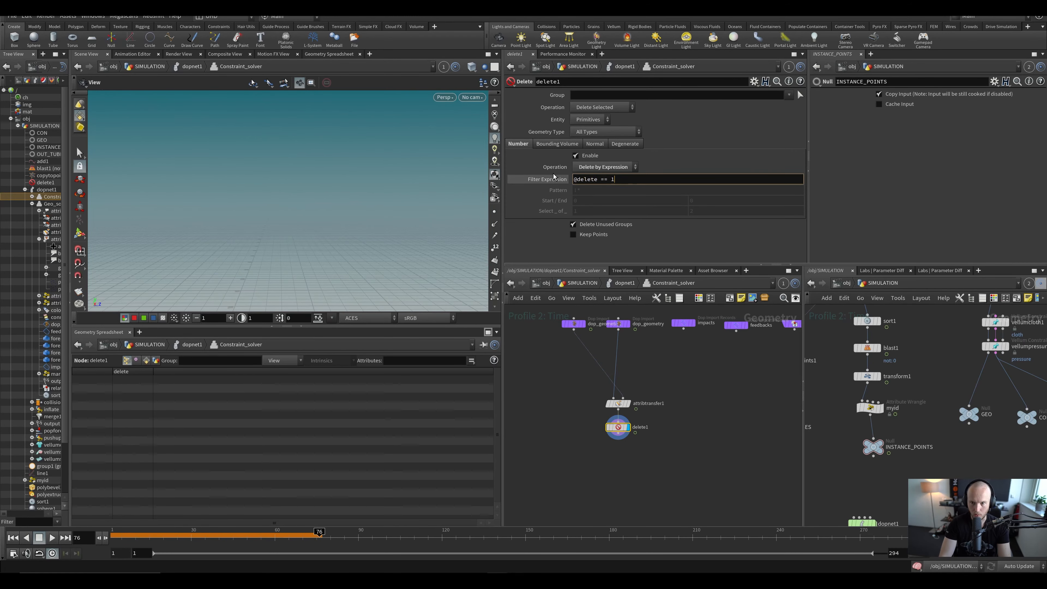
key(Return)
key(ctrl+s)
mouse_move(630, 392)
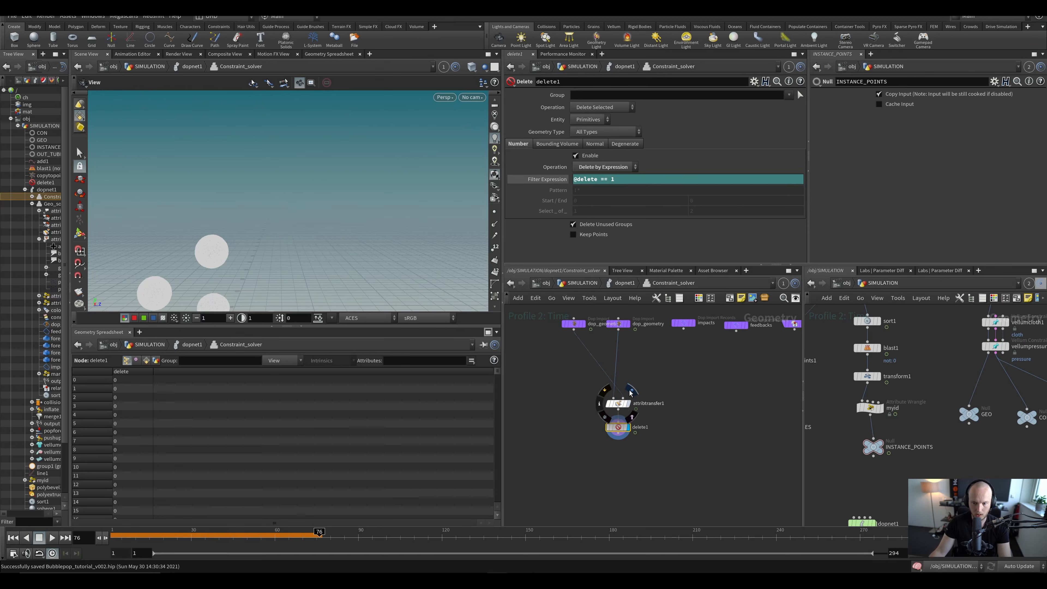
click(648, 474)
key(ctrl+s)
Step: Add an Output node beneath delete1 inside Constraint_solver and save the scene
middle_drag(648, 480, 650, 442)
scroll(649, 442, down, 1)
scroll(640, 426, up, 3)
scroll(644, 421, down, 3)
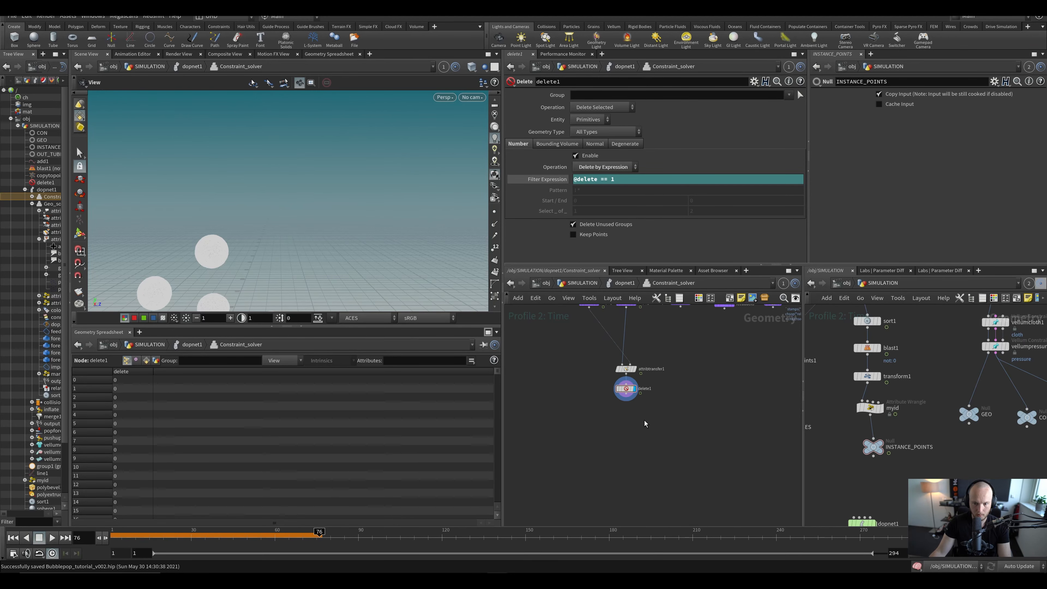
scroll(603, 440, down, 2)
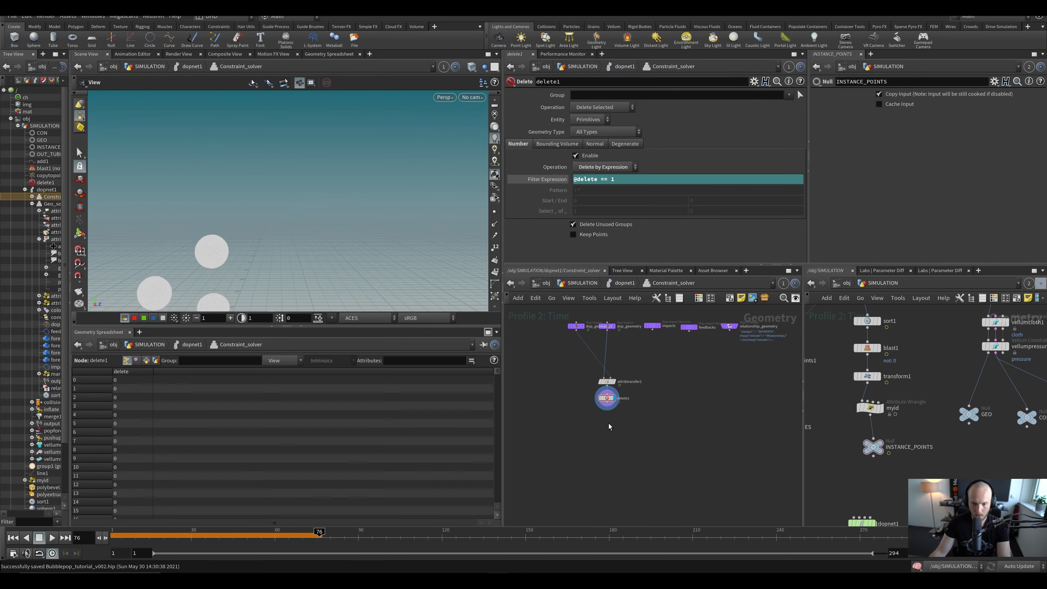
key(Tab)
text(out)
key(Return)
key(Return)
key(ctrl+s)
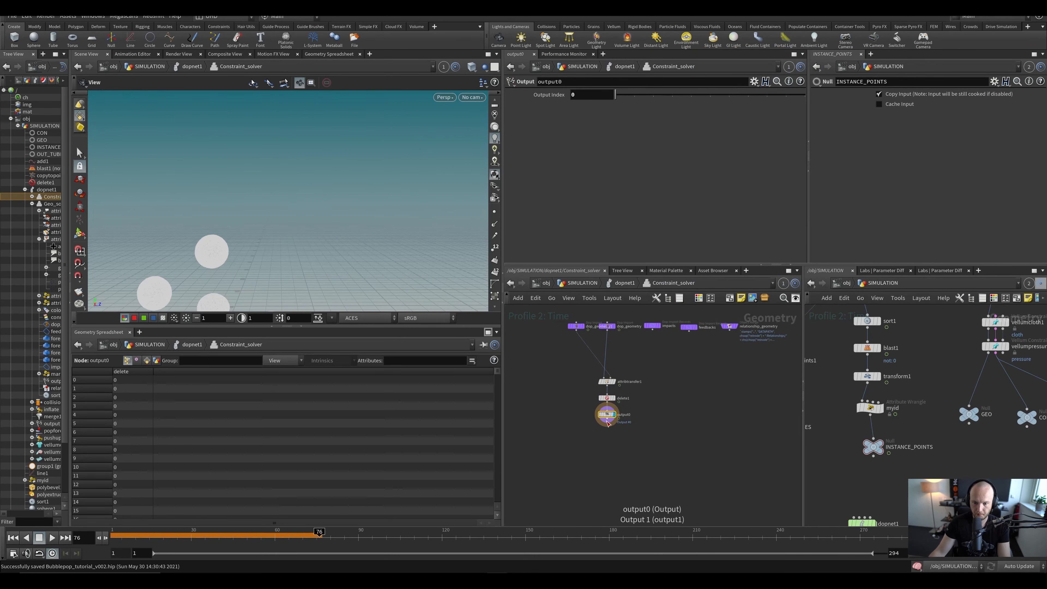
Step: Return to the dopnet1 network and select Geo_solver, moving it slightly lower beneath Constraint_solver
key(u)
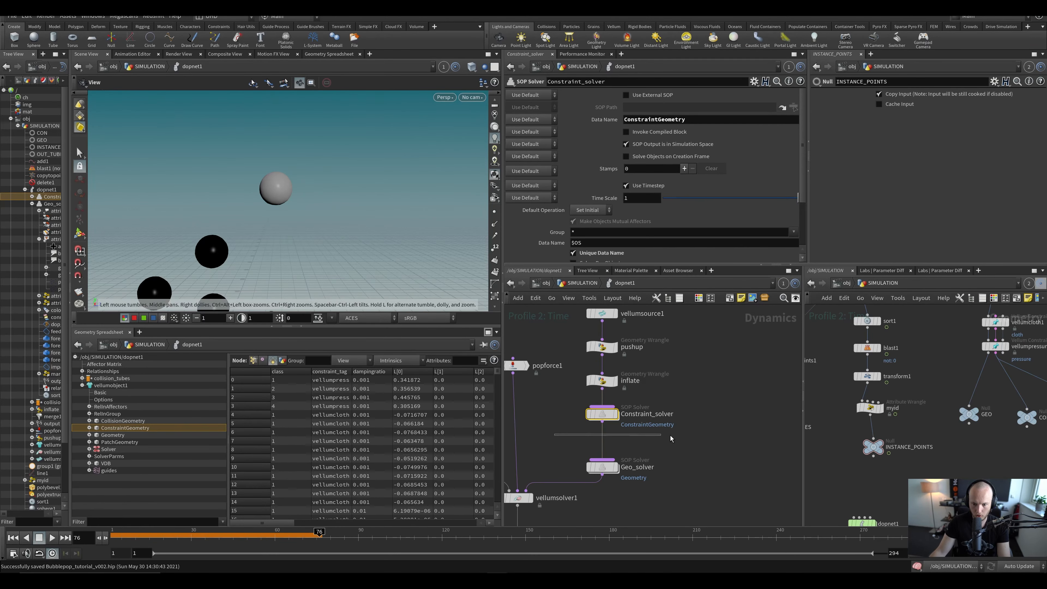
drag(670, 435, 674, 436)
drag(545, 420, 617, 476)
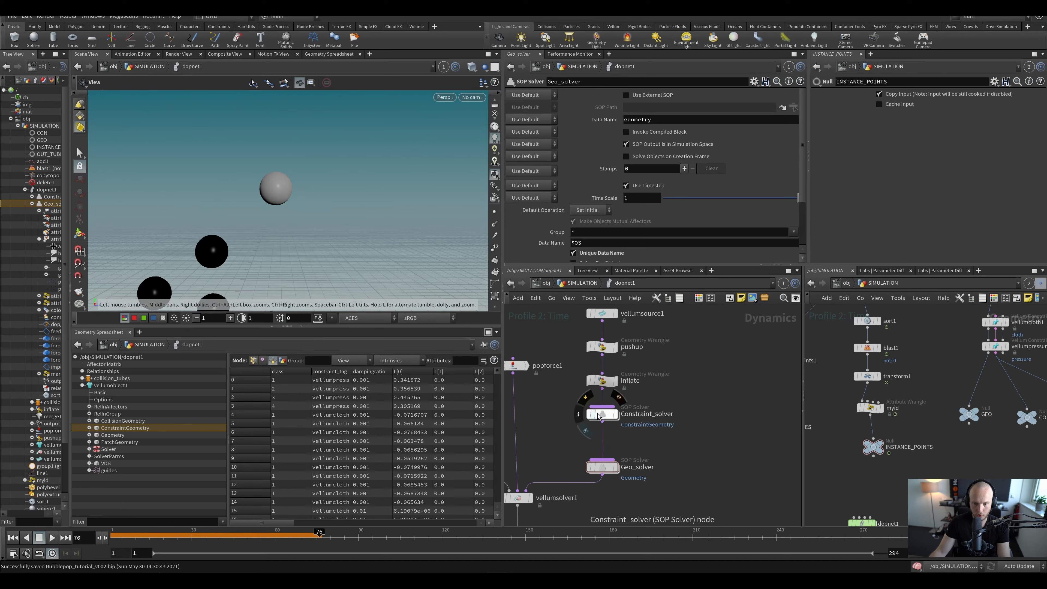
mouse_move(606, 468)
mouse_down()
mouse_move(607, 495)
mouse_move(610, 469)
mouse_up()
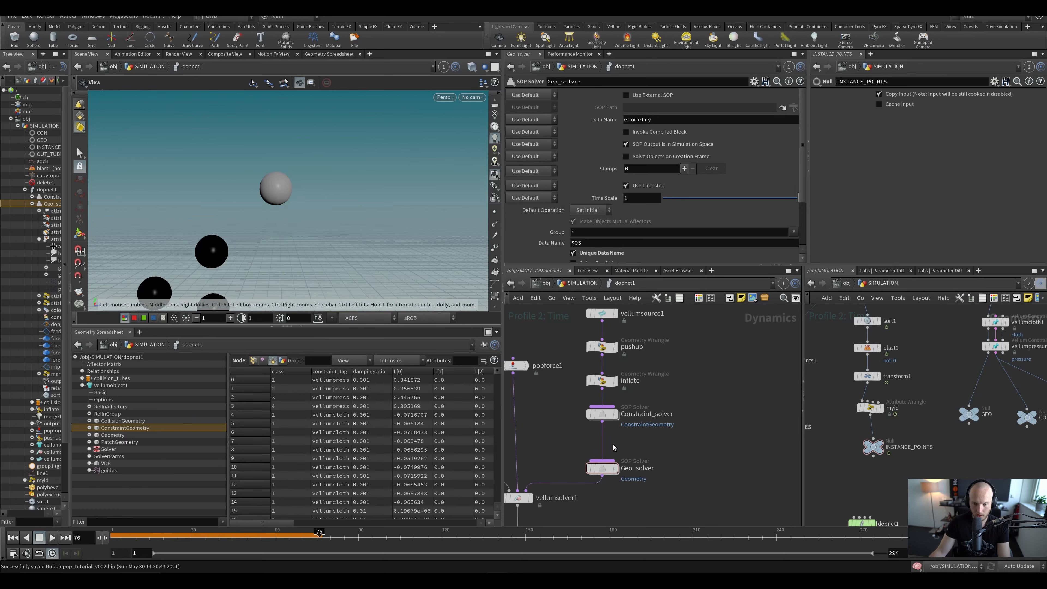
double_click(605, 469)
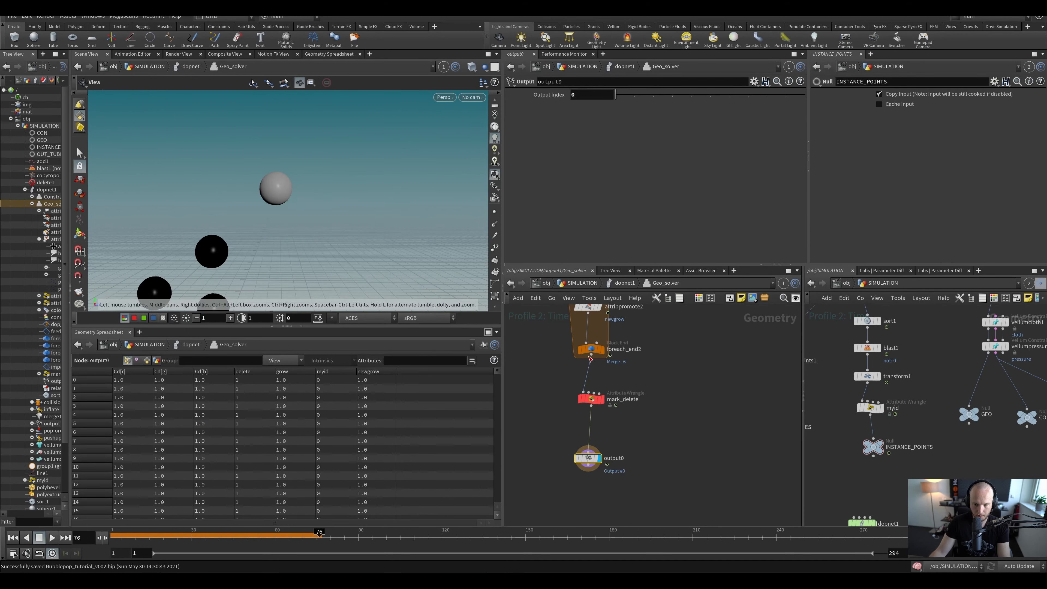
middle_drag(549, 446, 551, 535)
scroll(602, 370, up, 5)
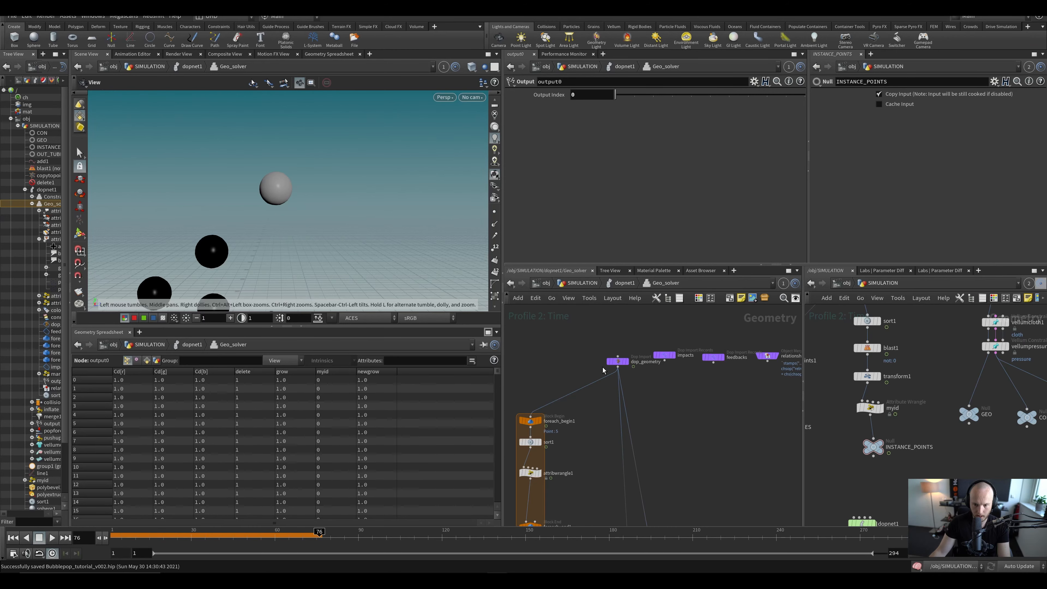
key(u)
key(BackSpace)
text(geowr)
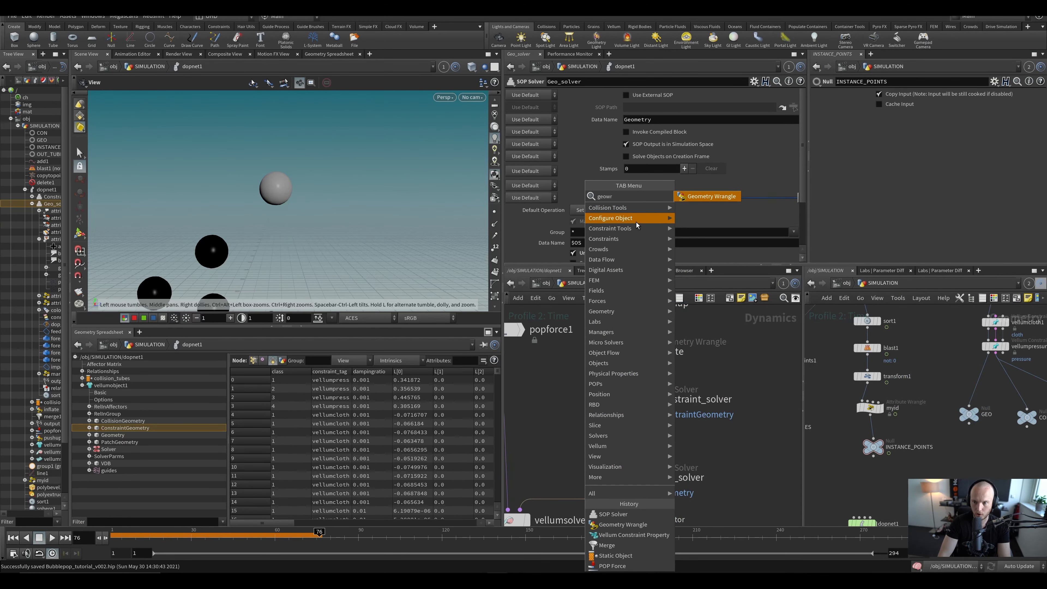
key(Return)
click(609, 440)
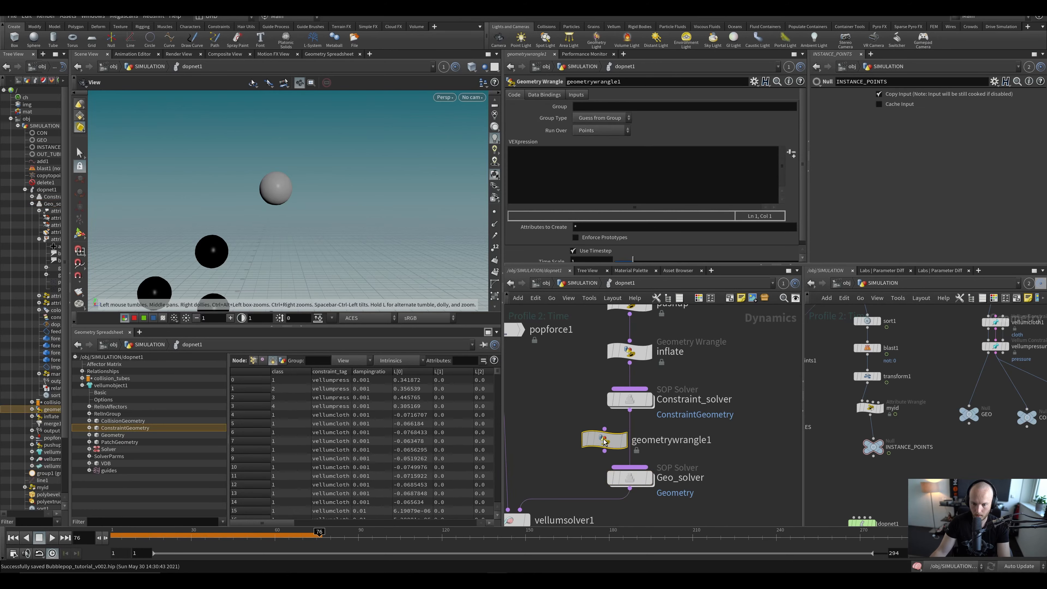
Step: Inside Geo_solver, move dop_geometry up and insert a Null node beneath it on the wire to foreach_begin1
click(634, 485)
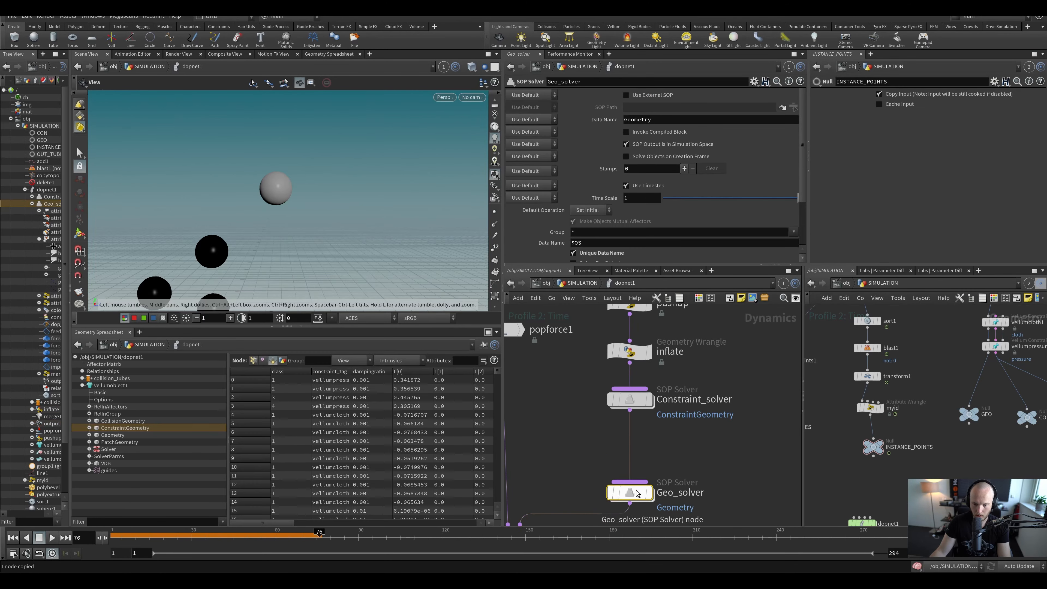
double_click(634, 486)
scroll(618, 356, up, 3)
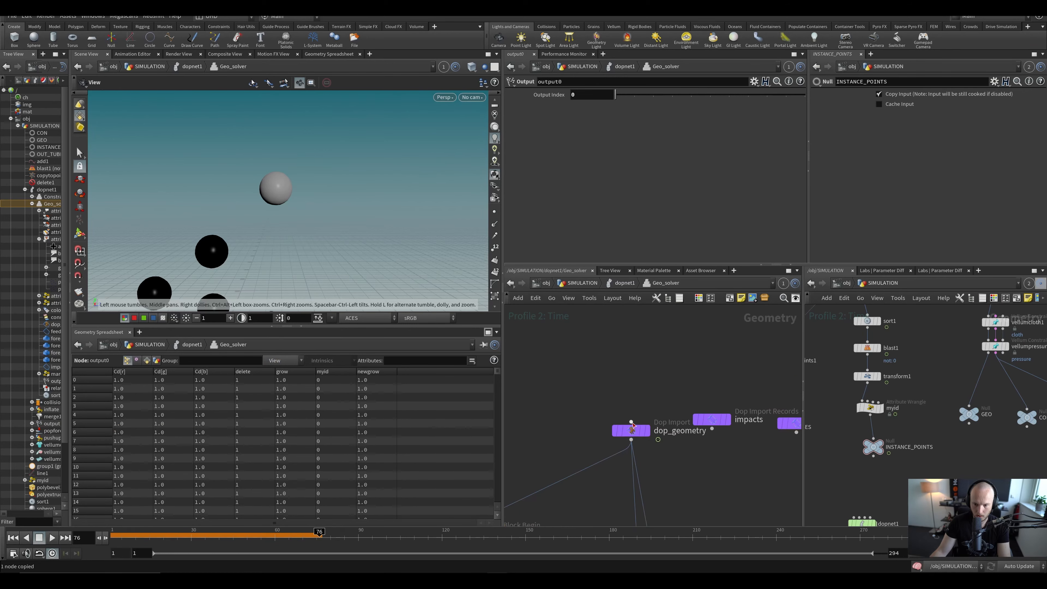
drag(631, 430, 642, 349)
key(Tab)
key(Escape)
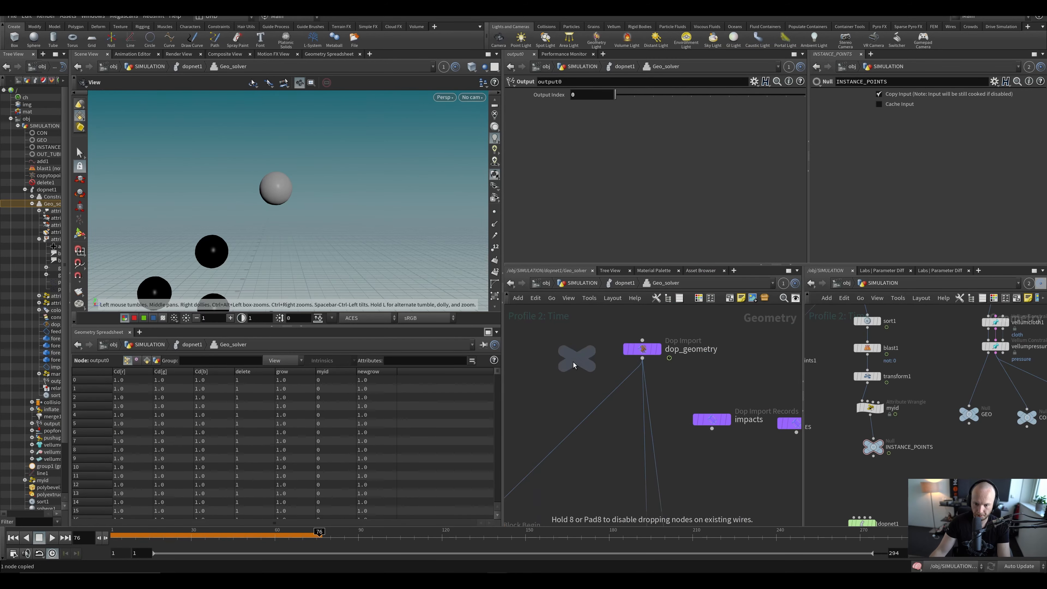
click(576, 417)
drag(576, 416, 609, 435)
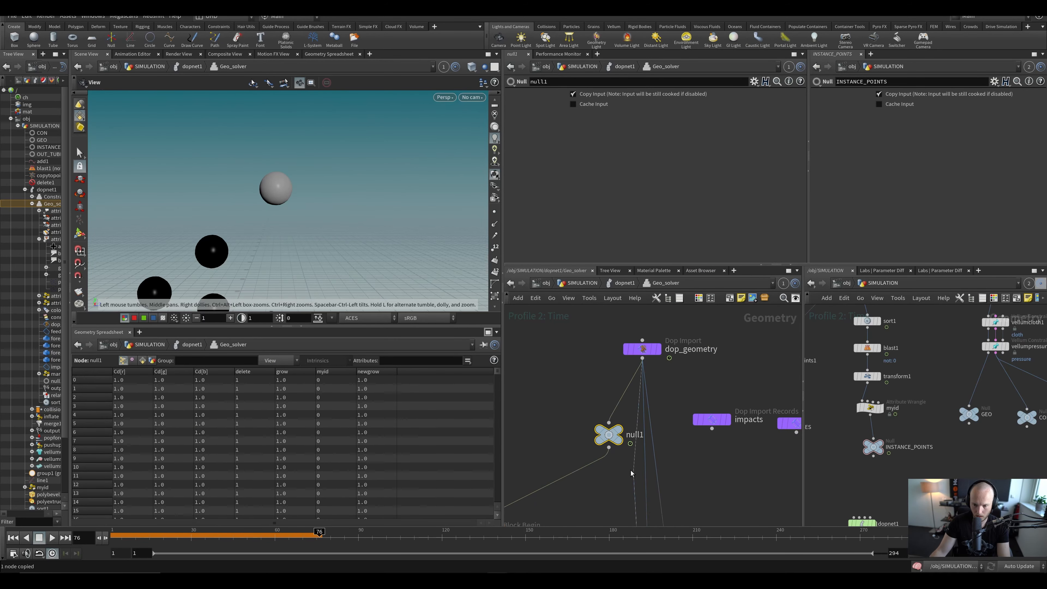
Step: Reroute the remaining dop_geometry connections through null1, align the Null under dop_geometry, and save the scene
drag(631, 471, 609, 448)
drag(609, 435, 642, 452)
middle_drag(631, 383, 607, 416)
key(ctrl+s)
scroll(606, 416, down, 5)
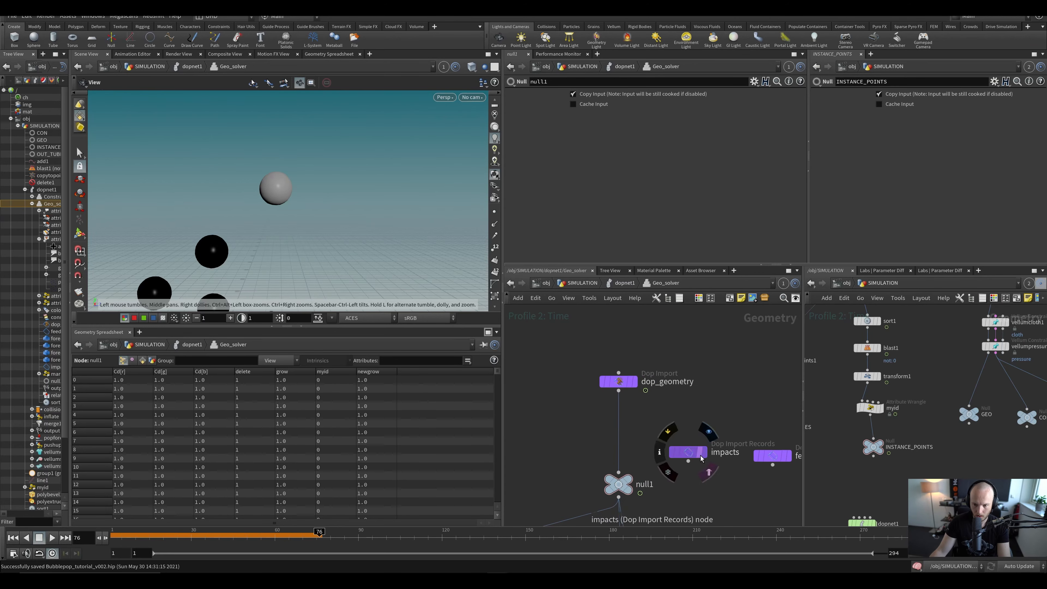
Step: Insert a Delete node between dop_geometry and null1 and set its operation to Delete by Expression
key(Tab)
text(dele)
key(Return)
scroll(591, 433, up, 3)
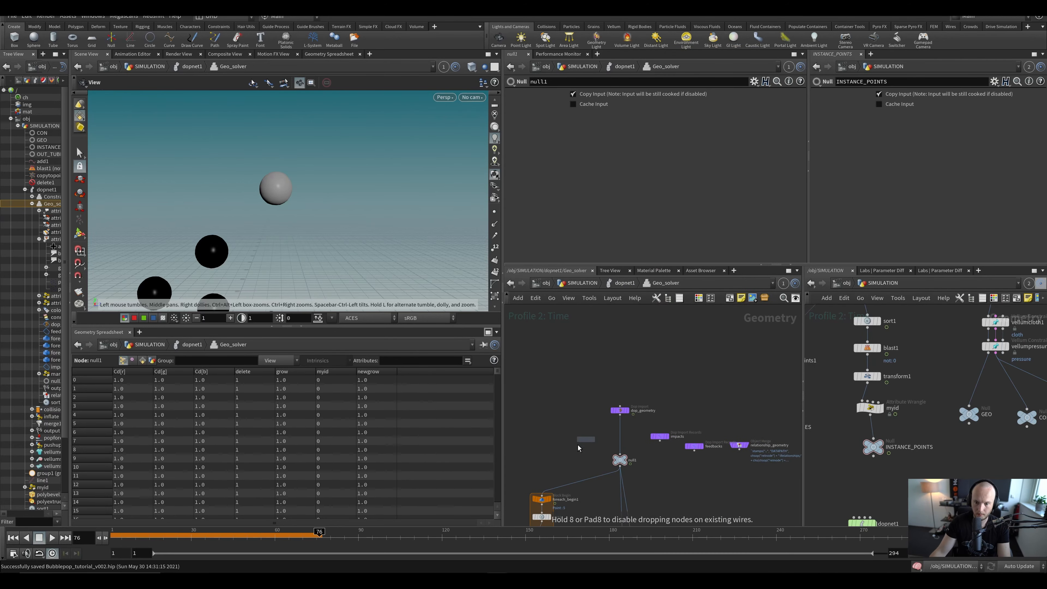
click(667, 431)
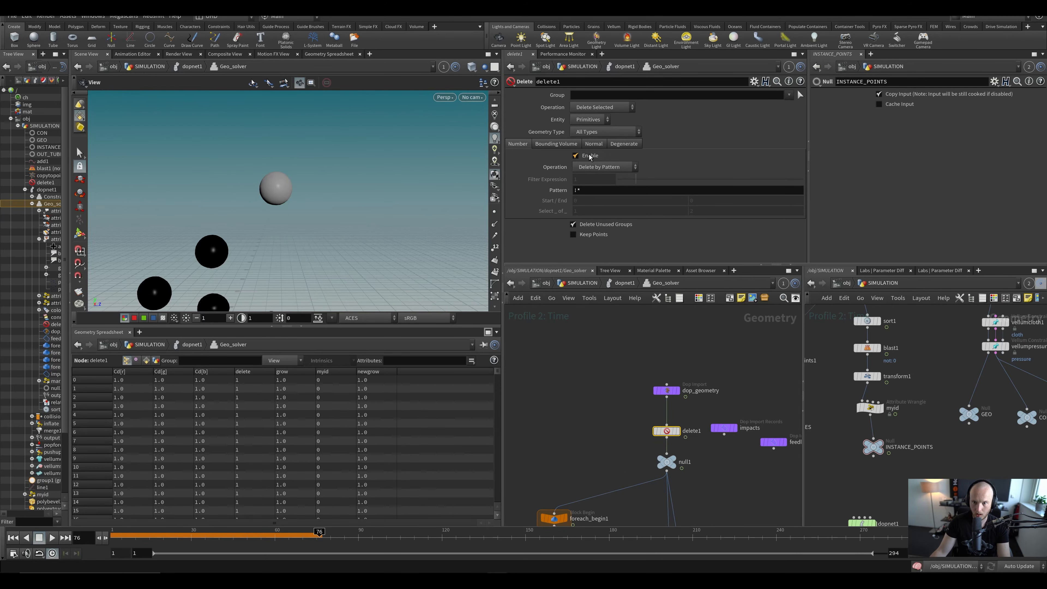
click(604, 167)
click(601, 198)
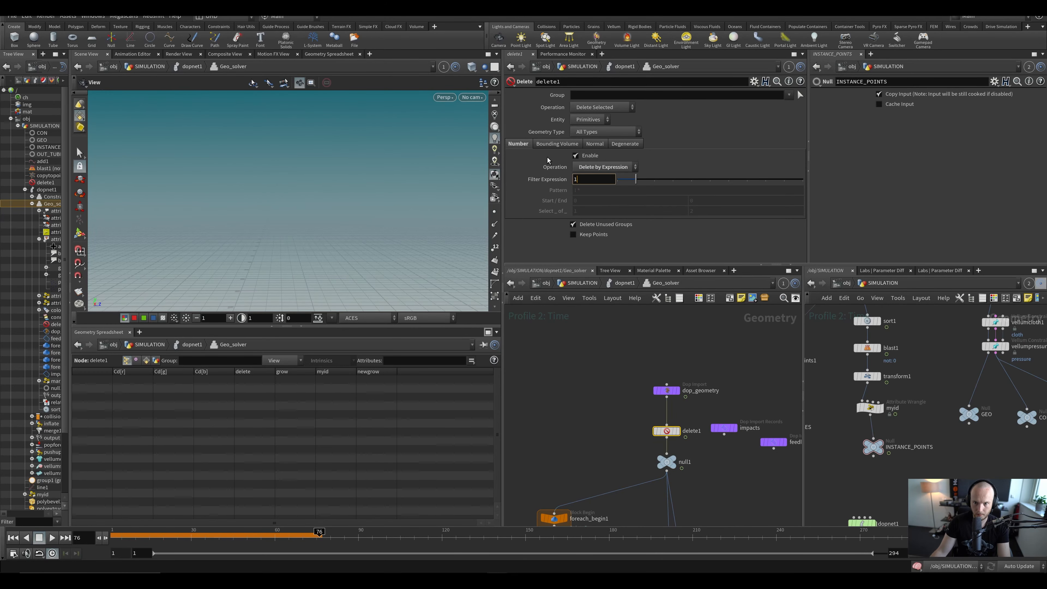
text(@delete ==)
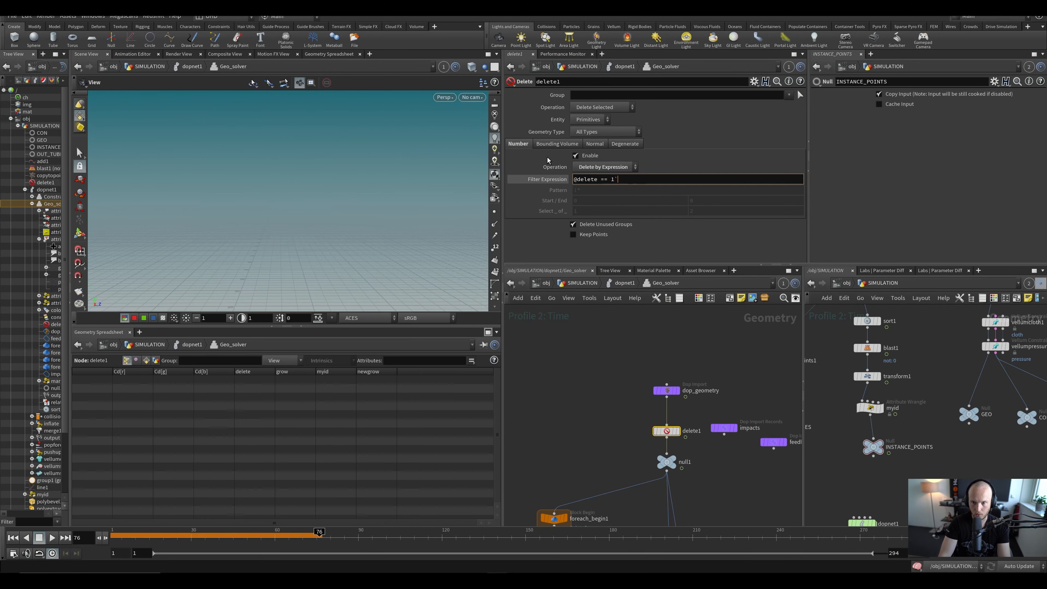
key(Return)
key(BackSpace)
key(Return)
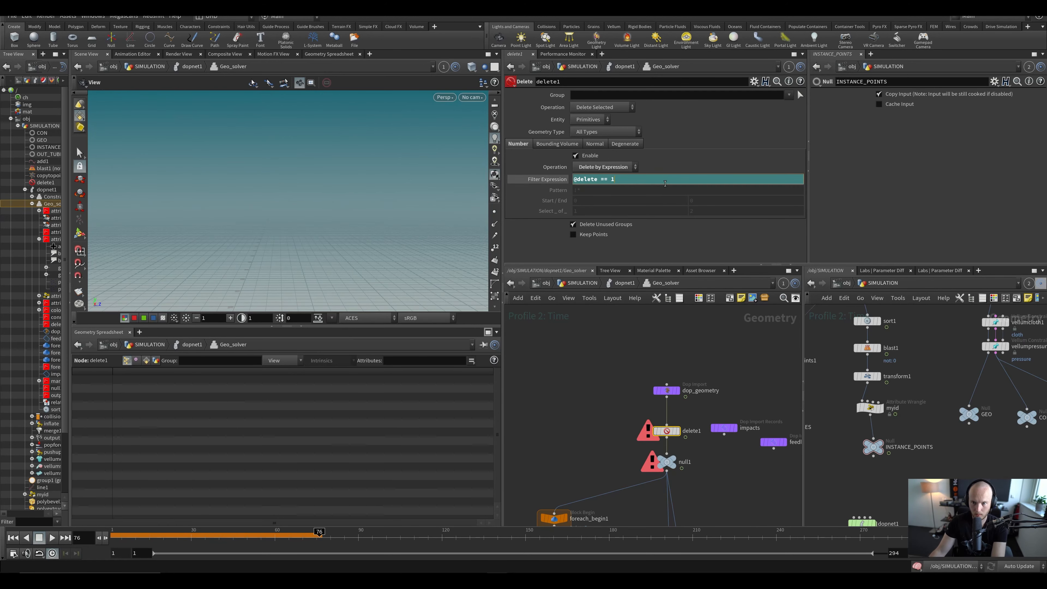
scroll(600, 395, down, 4)
key(ctrl+s)
Step: Return to dopnet1, replay the simulation from the start, and examine the popping bubble from another angle around frames 105 and 106
middle_drag(646, 495, 612, 374)
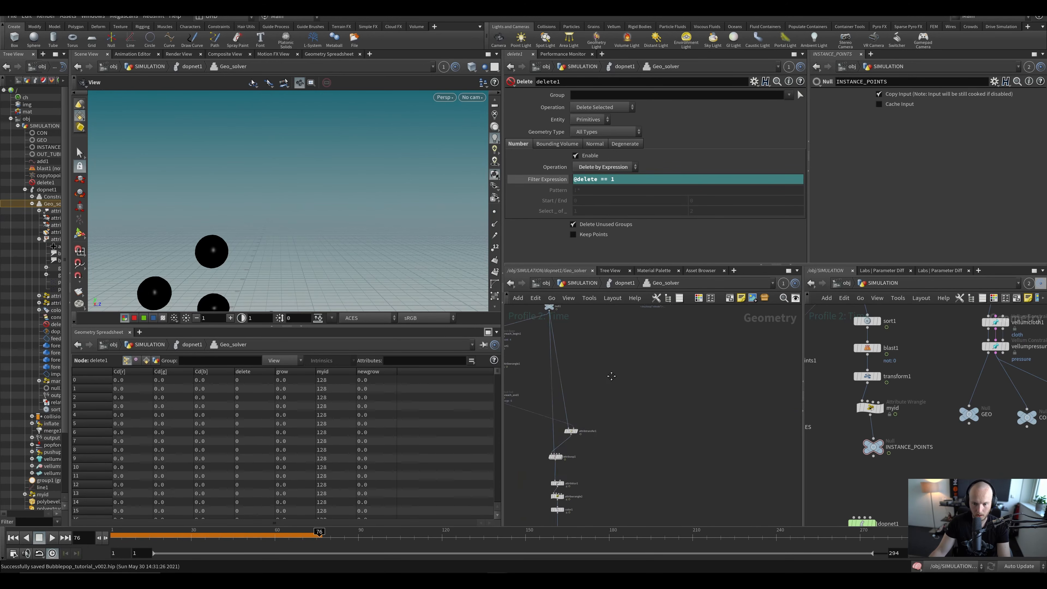
scroll(603, 362, down, 4)
scroll(593, 489, up, 3)
key(u)
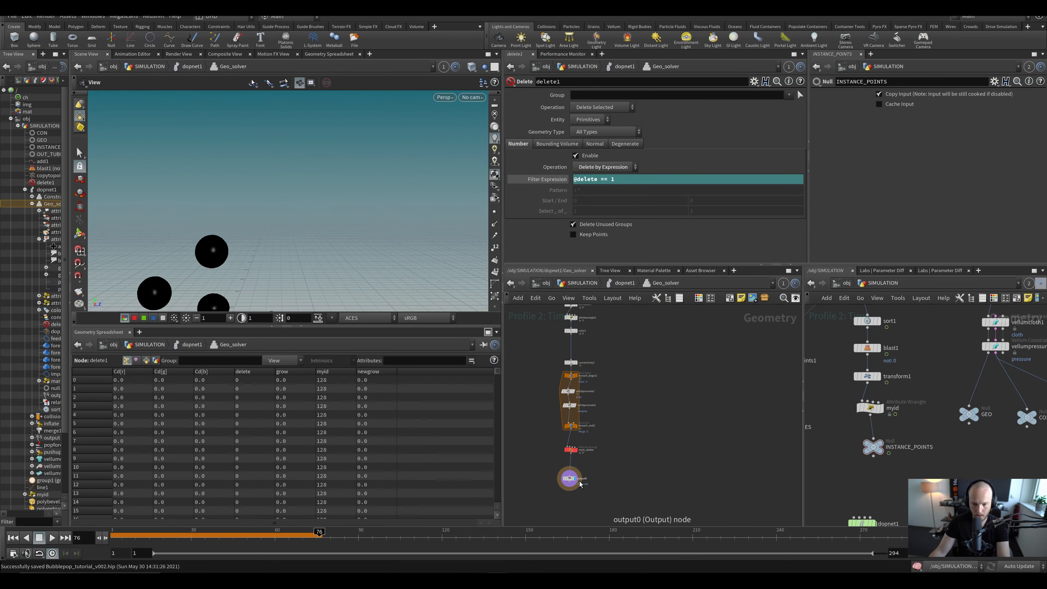
key(ctrl+Up)
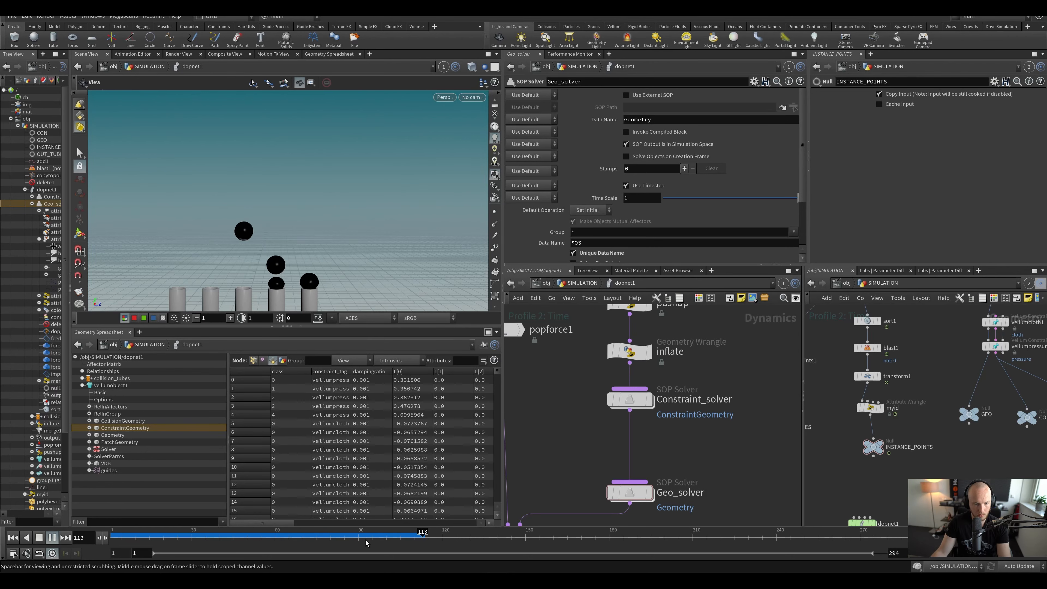
click(406, 535)
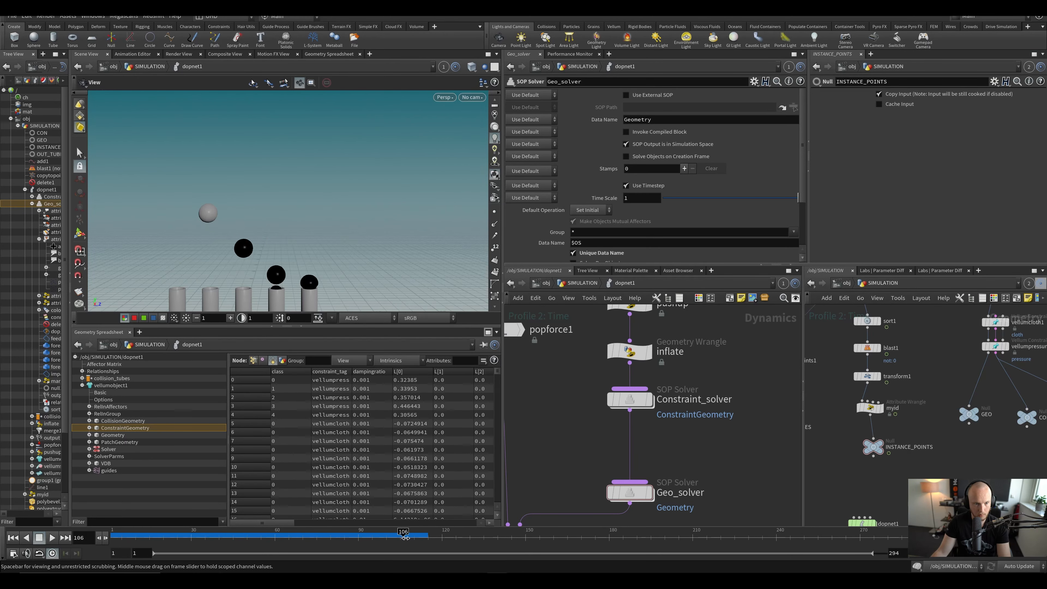
drag(399, 541, 401, 541)
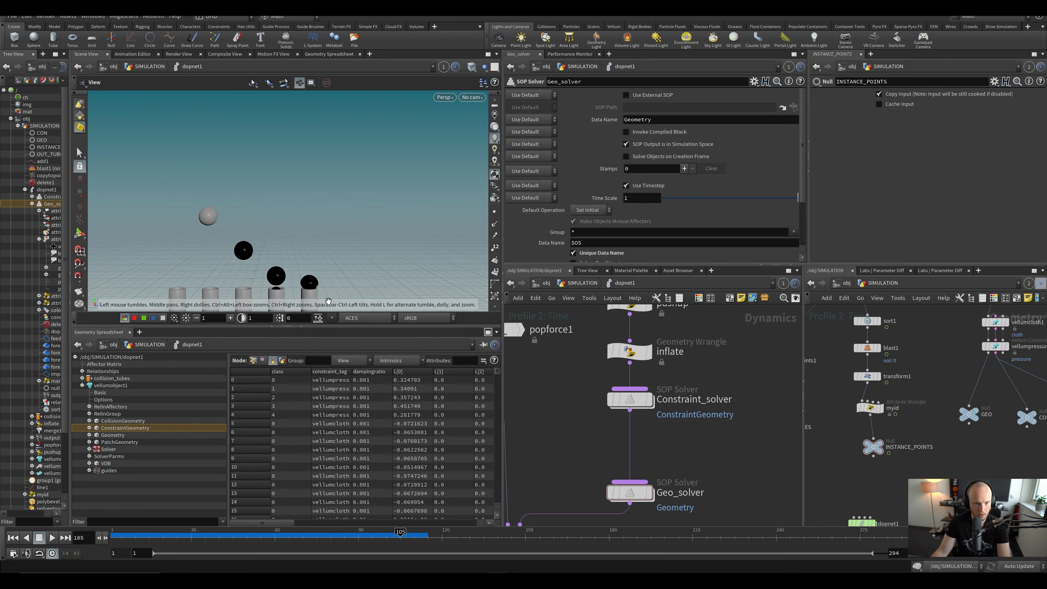
drag(313, 272, 433, 250)
key(Right)
key(Right)
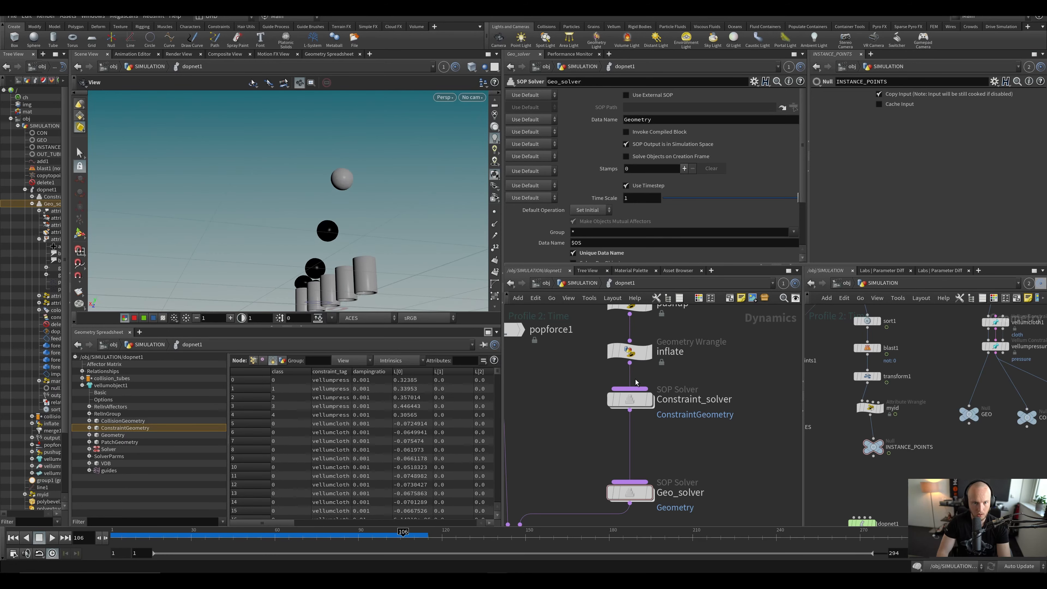
Step: Simulate further frames and review the popping bubble between frames 103 and 105
key(Up)
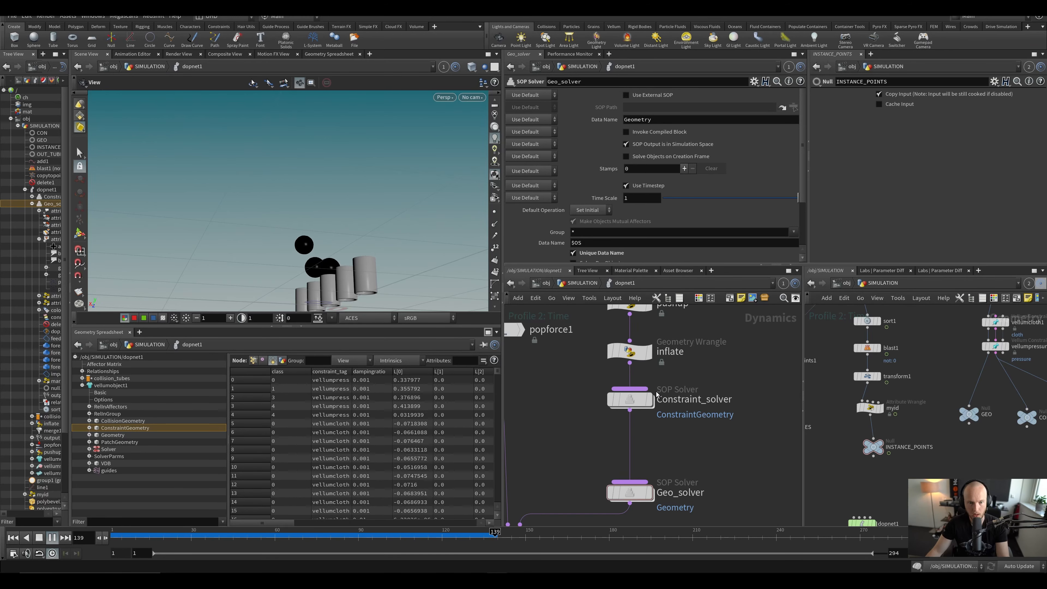
click(395, 536)
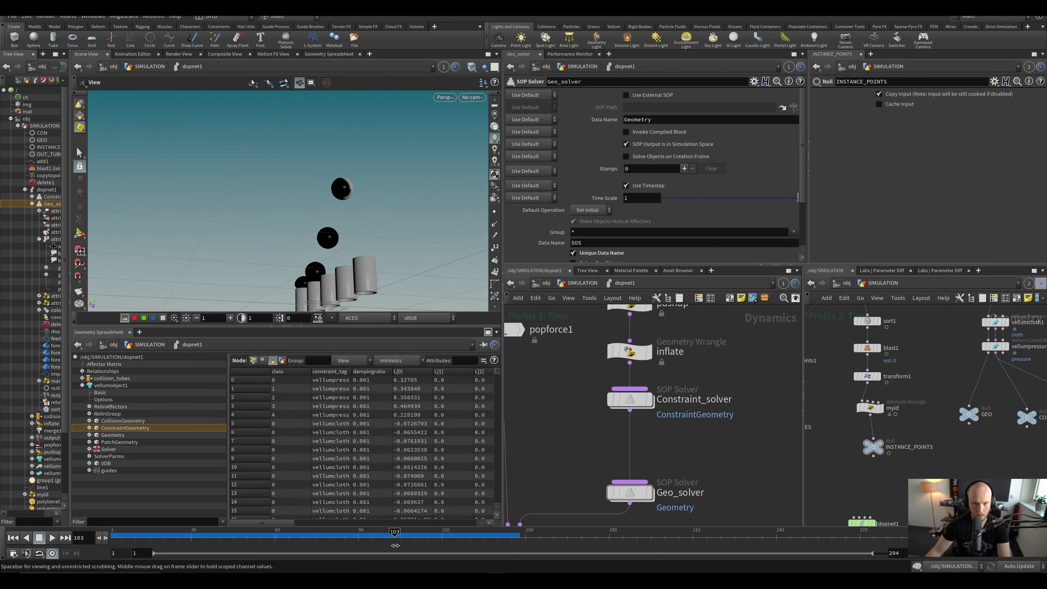
drag(395, 545, 394, 548)
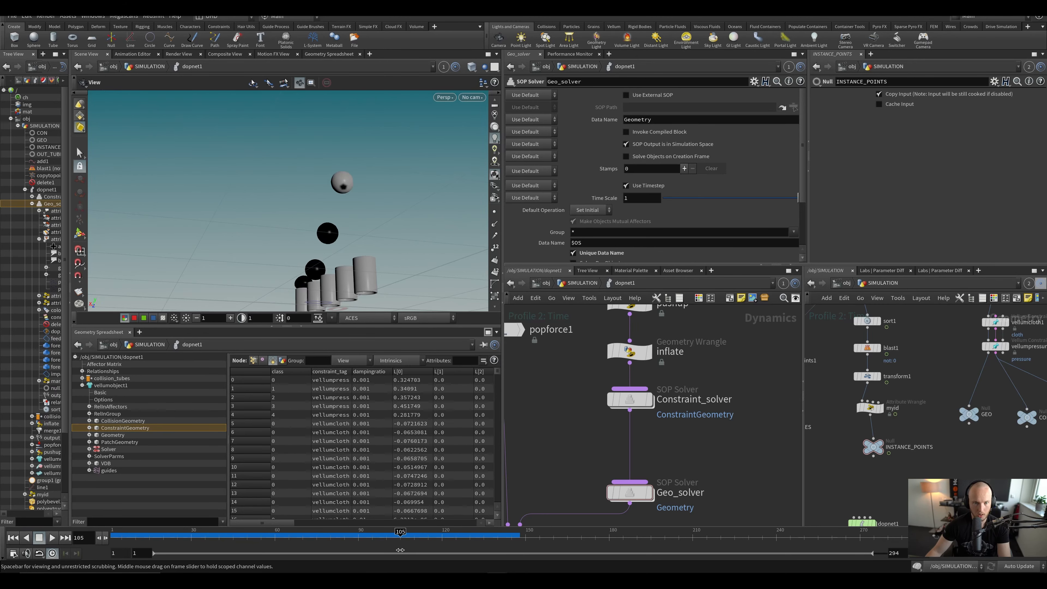
click(13, 538)
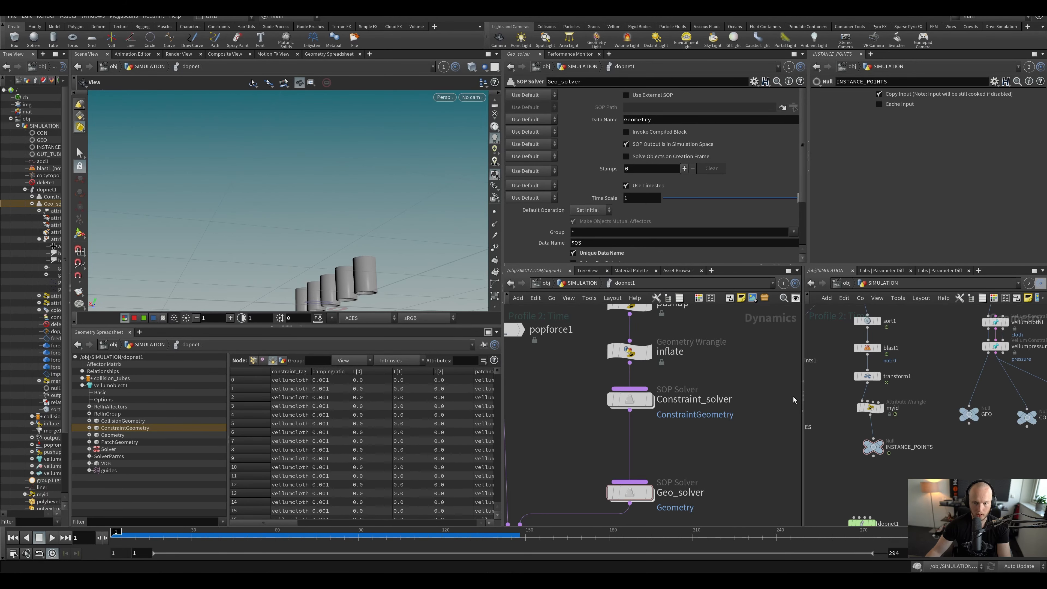
double_click(634, 492)
scroll(553, 403, up, 4)
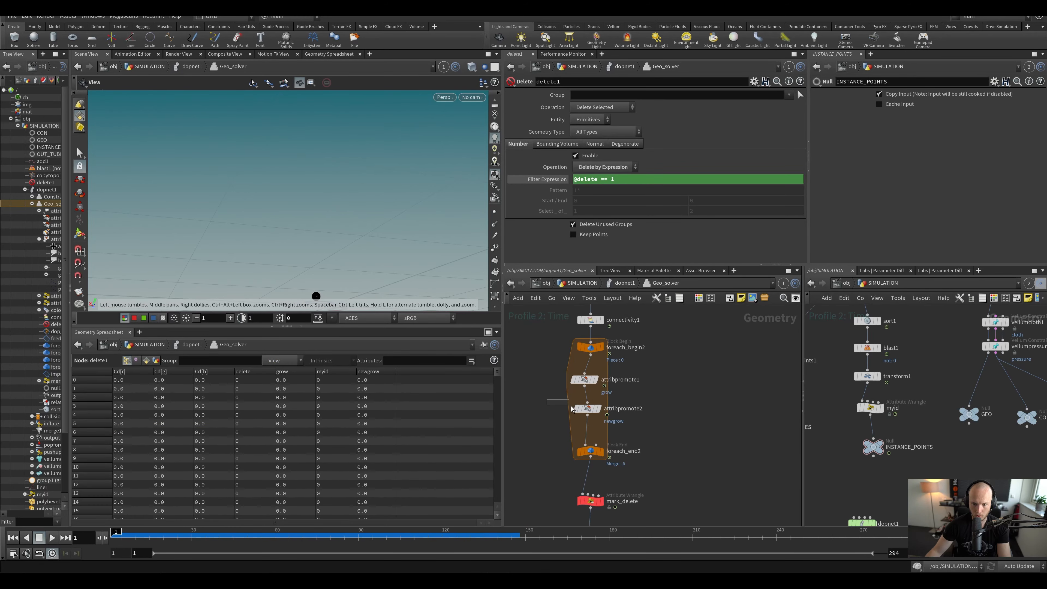
scroll(541, 449, down, 2)
middle_drag(533, 460, 554, 427)
drag(568, 443, 607, 459)
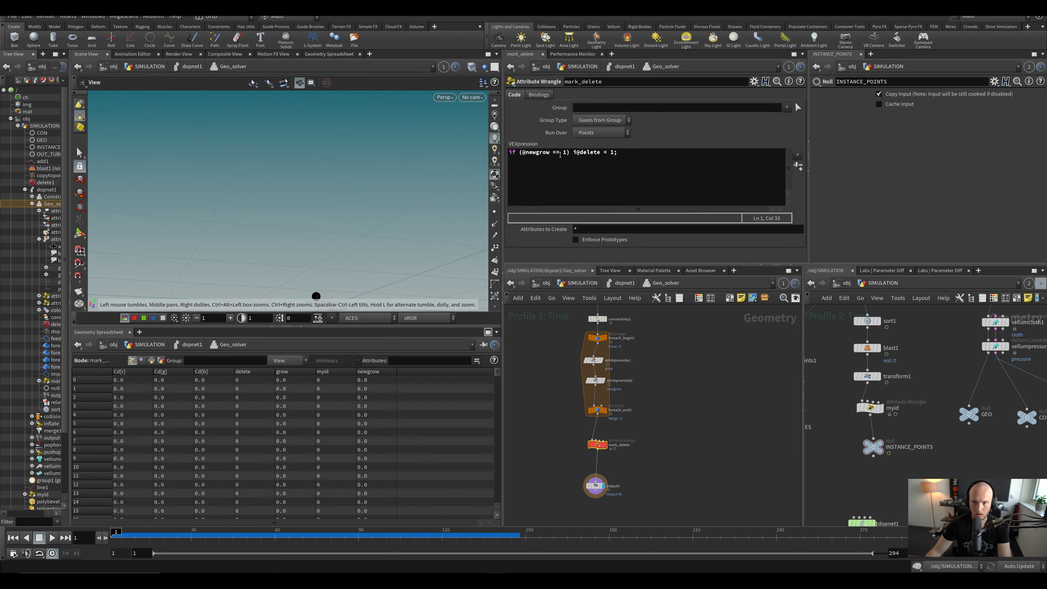
click(557, 154)
key(BackSpace)
text(>)
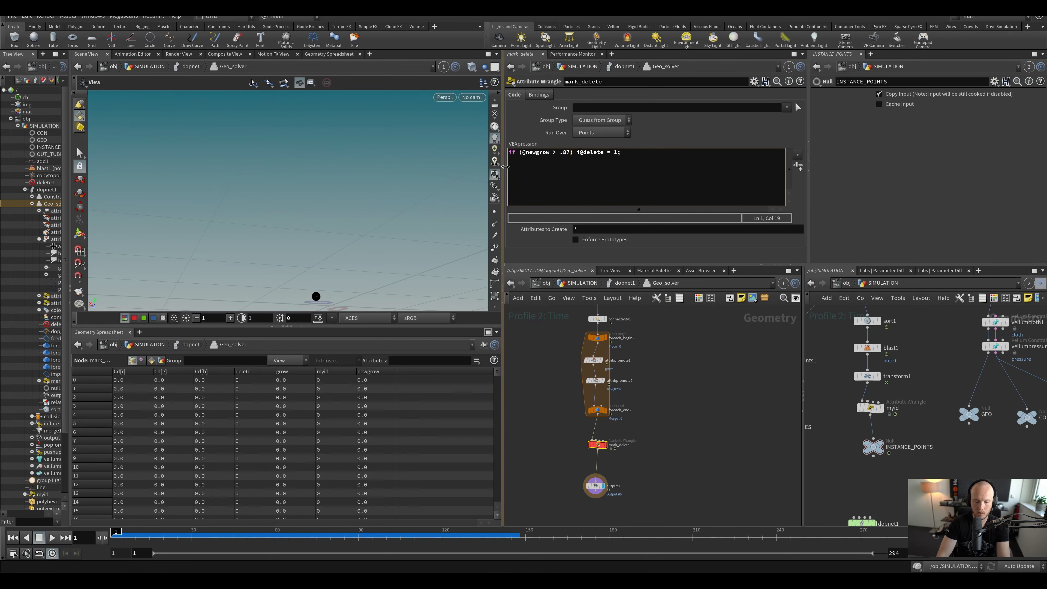
key(ctrl+s)
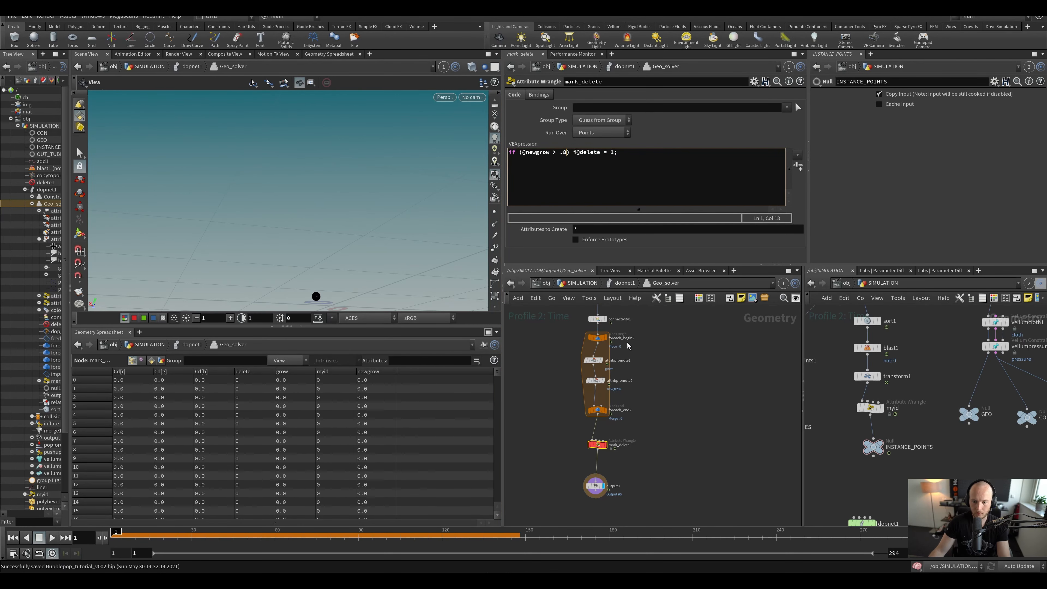
Step: Return to dopnet1 and play the simulation to frame 93 to check when the bubbles pop
key(u)
key(Up)
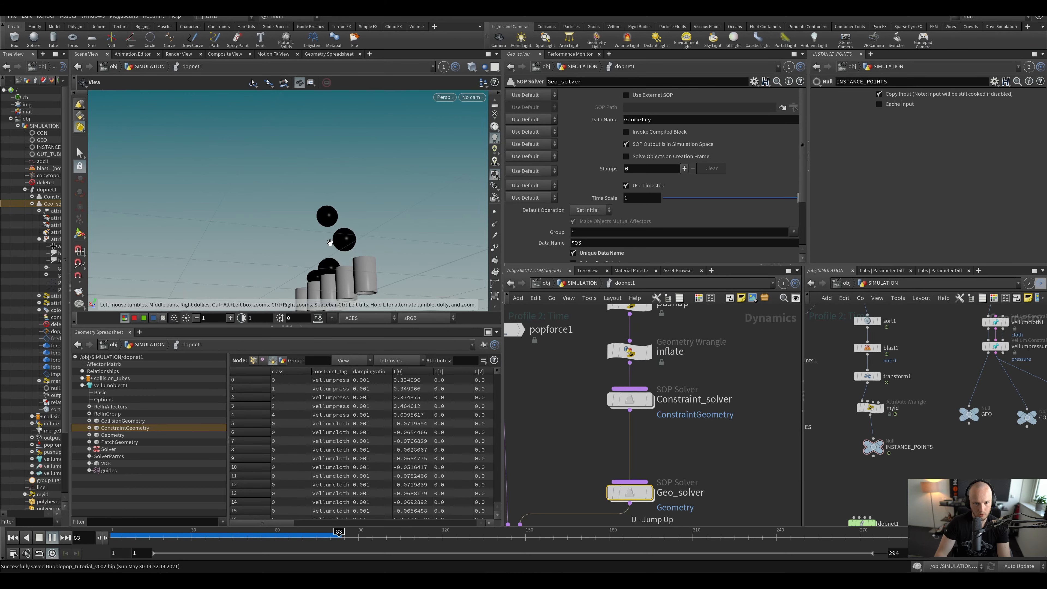
key(Escape)
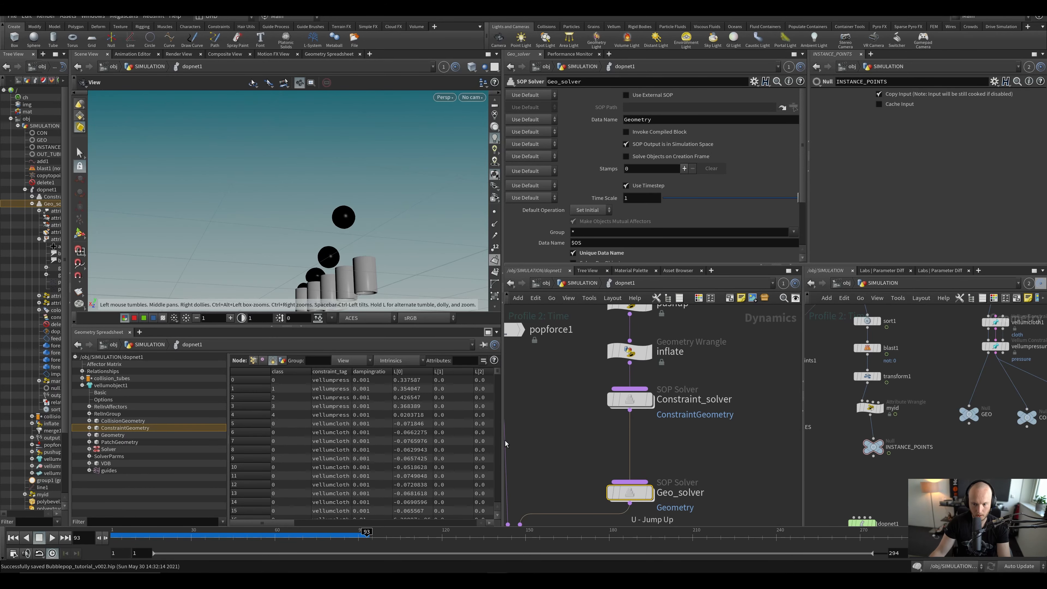
double_click(629, 494)
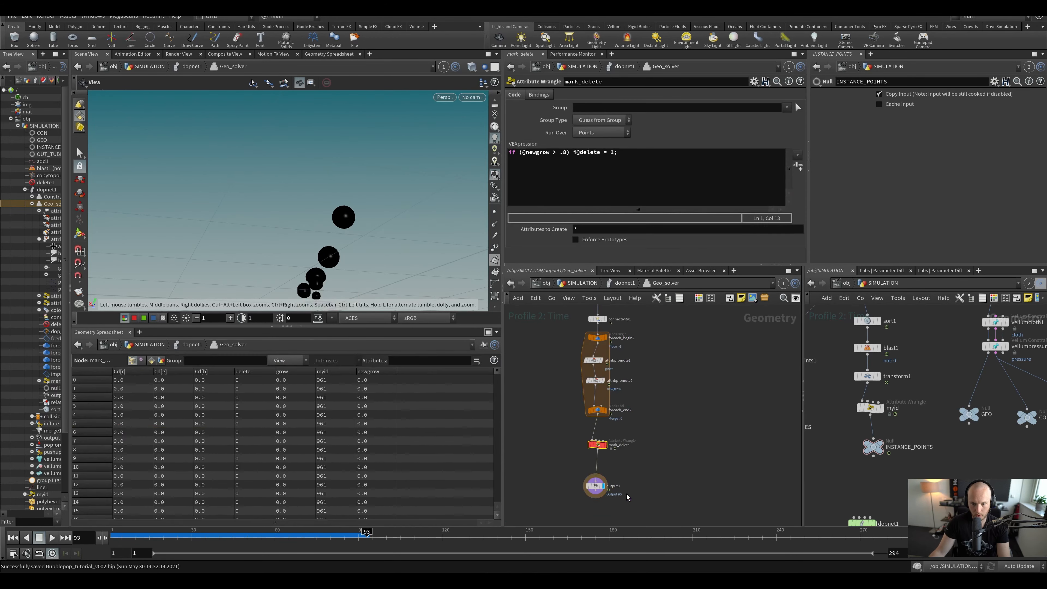
click(563, 154)
text(92)
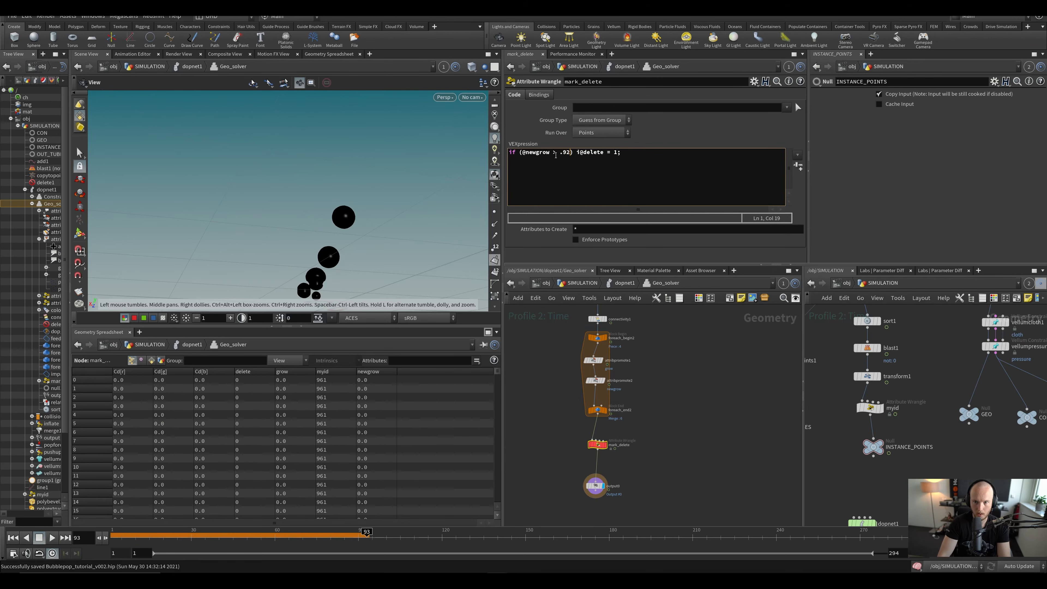
click(776, 421)
Step: Replay the simulation from the first frame in dopnet1 and examine the popping bubble around frame 76
key(u)
key(ctrl+Up)
key(Up)
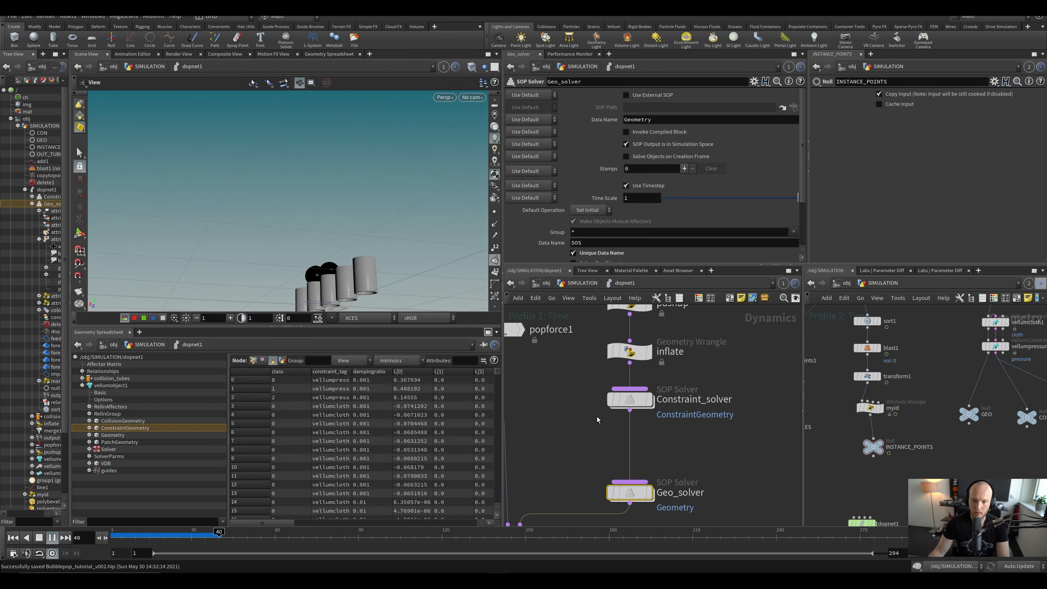
scroll(594, 413, down, 2)
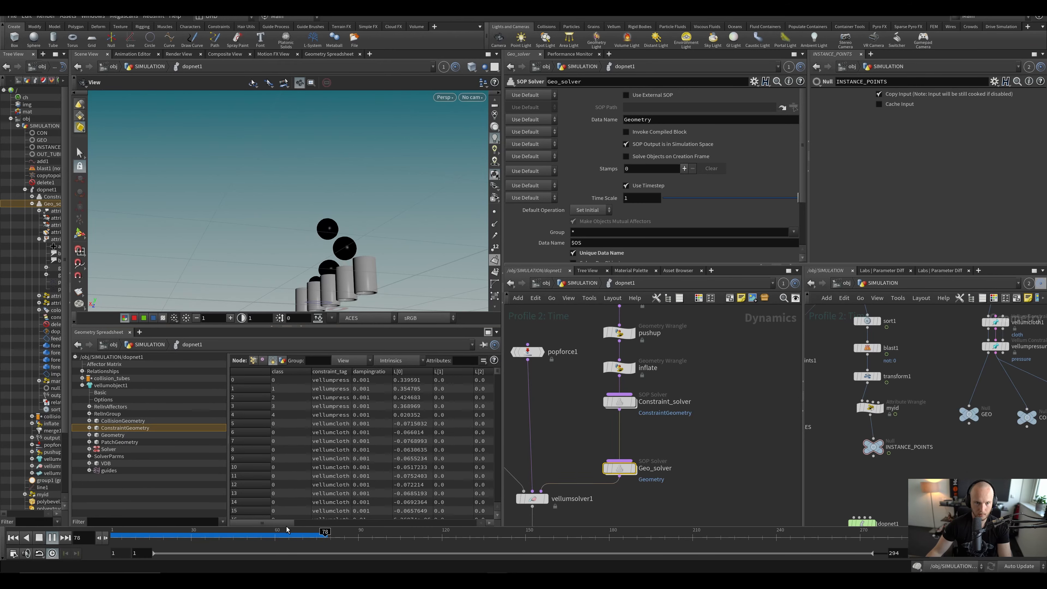
drag(291, 535, 319, 536)
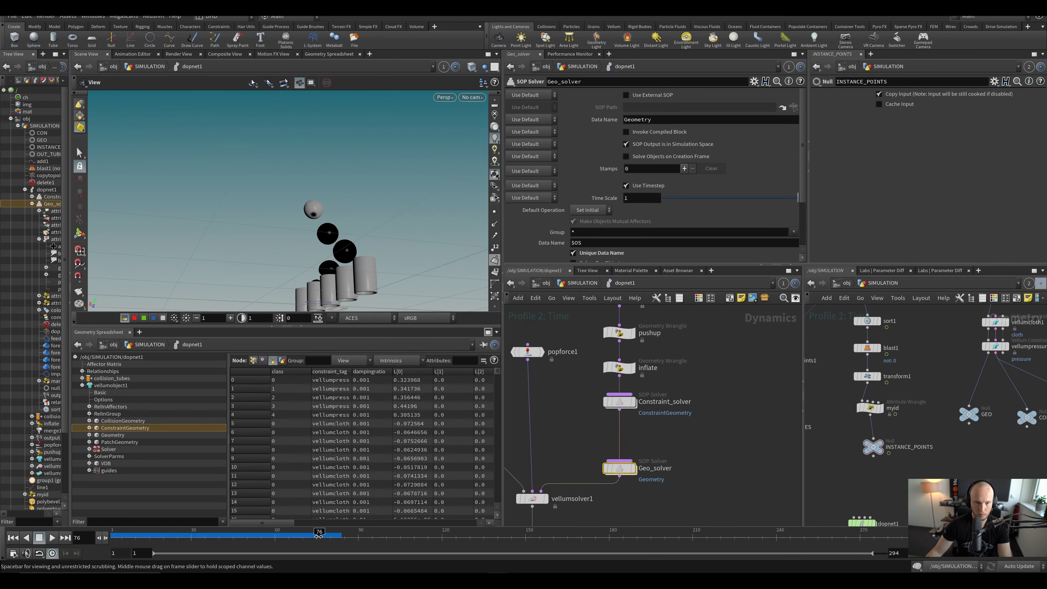
Step: Examine the topmost bubble up close, stepping back and forth frame by frame around frame 76 where it pops
scroll(259, 213, up, 8)
middle_drag(416, 199, 364, 214)
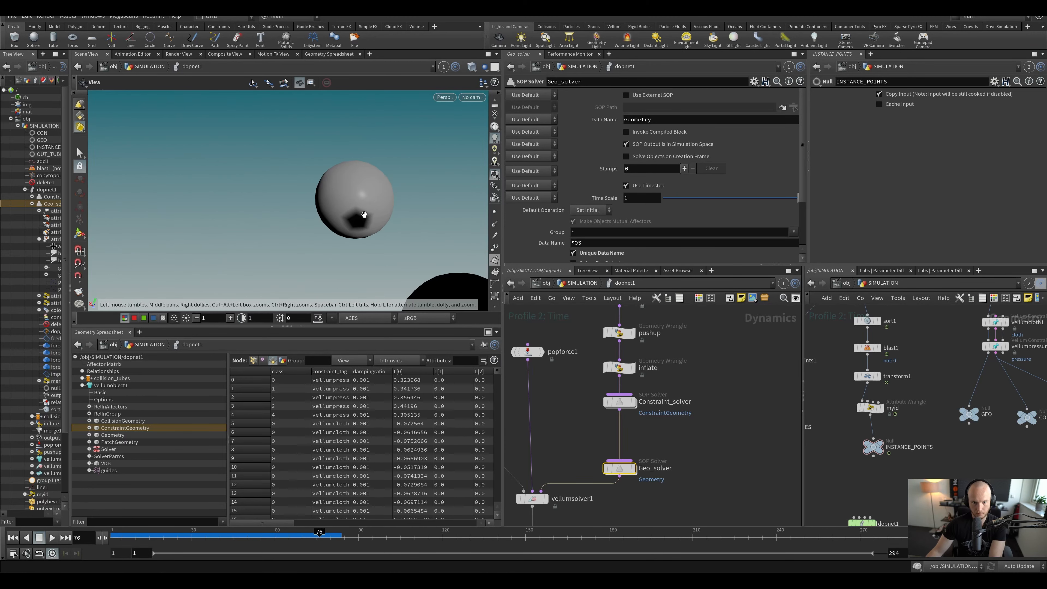
mouse_move(364, 215)
mouse_down()
mouse_move(352, 224)
mouse_move(372, 205)
mouse_move(364, 217)
mouse_up()
key(Right)
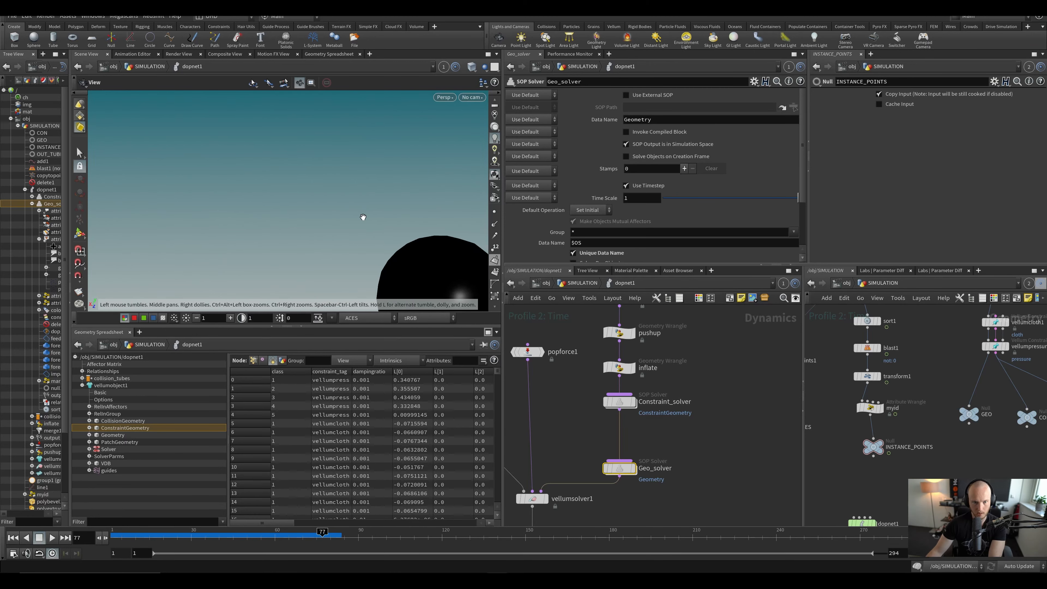
key(Left)
key(Right)
key(Left)
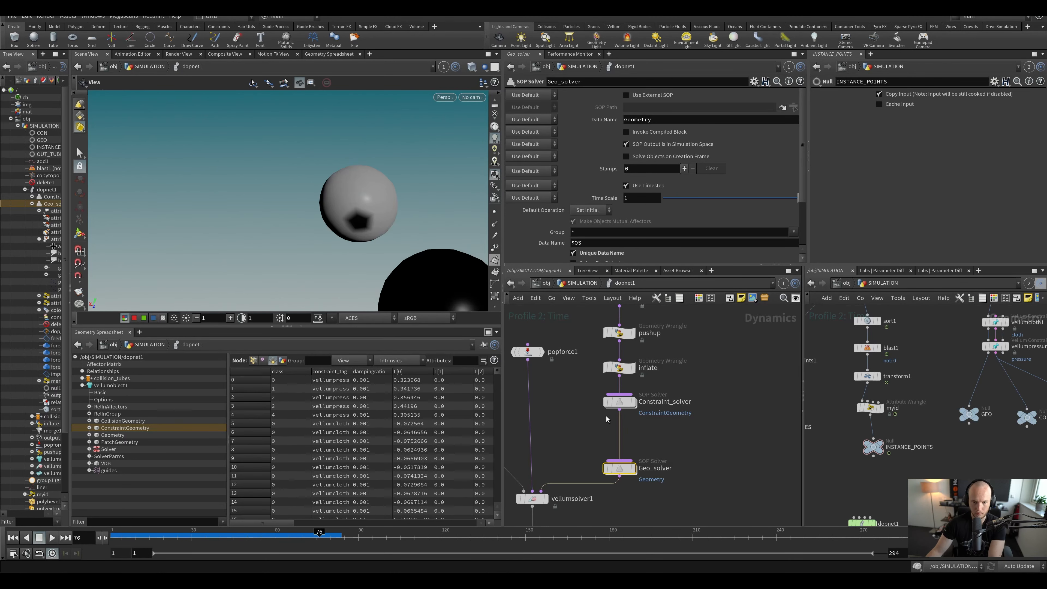
key(Left)
key(Right)
key(Right)
key(Right)
key(Left)
key(Left)
key(Left)
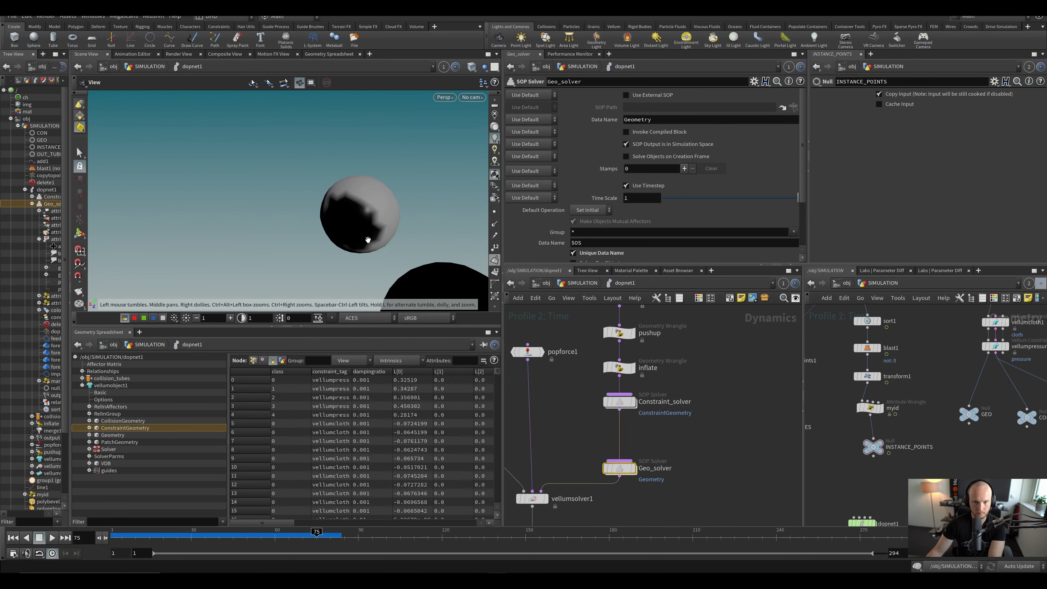
key(Right)
Step: Add the comment "//mark deleted by treshhold" above the condition in Geo_solver's mark_delete wrangle, and save the scene from the dopnet1 level
double_click(619, 468)
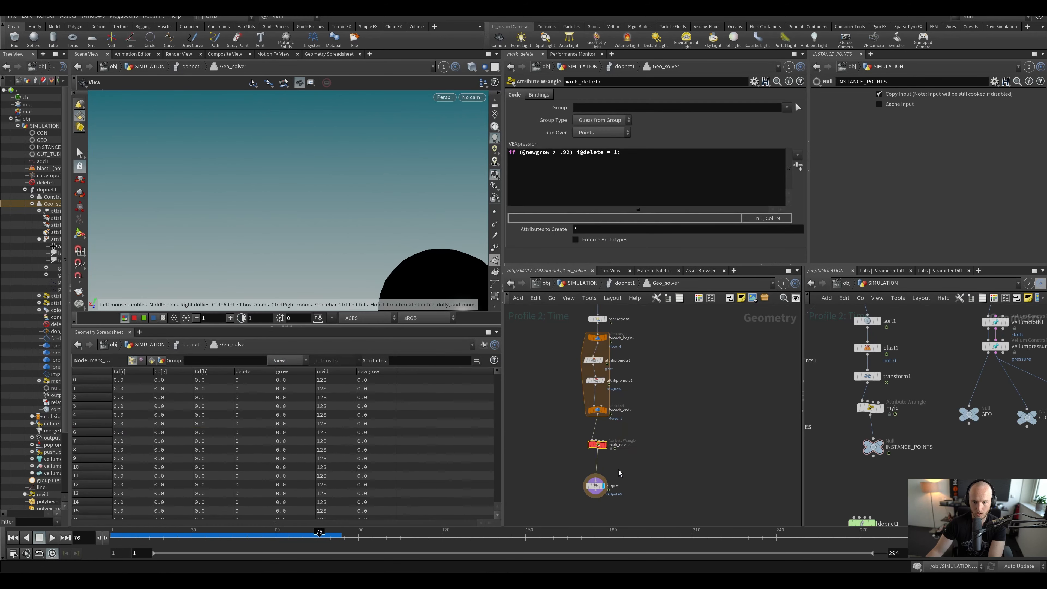
click(578, 155)
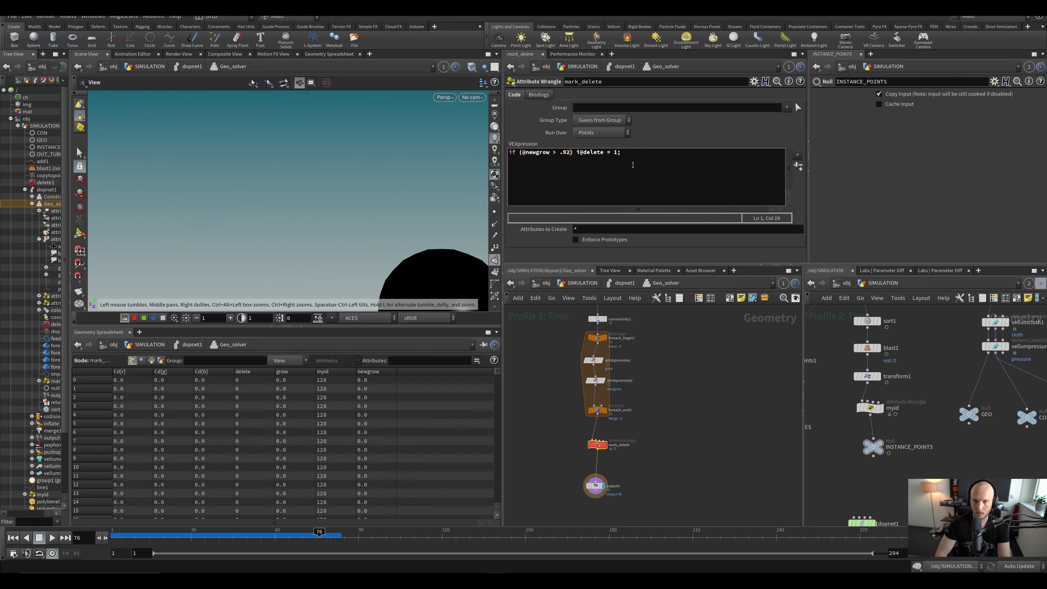
key(Home)
key(Return)
key(Up)
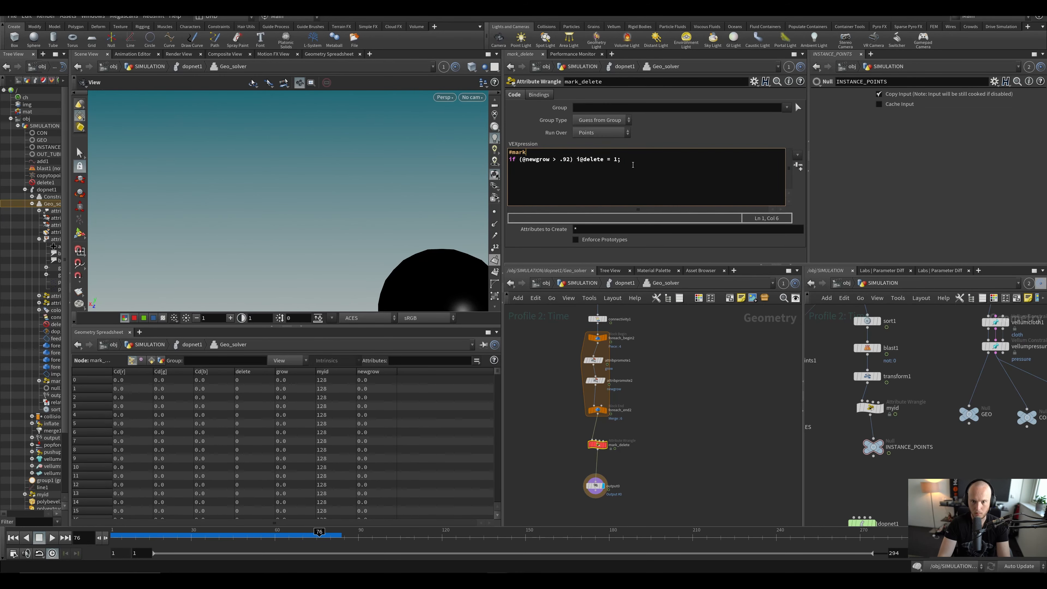
text(#mark deleted by treshhold)
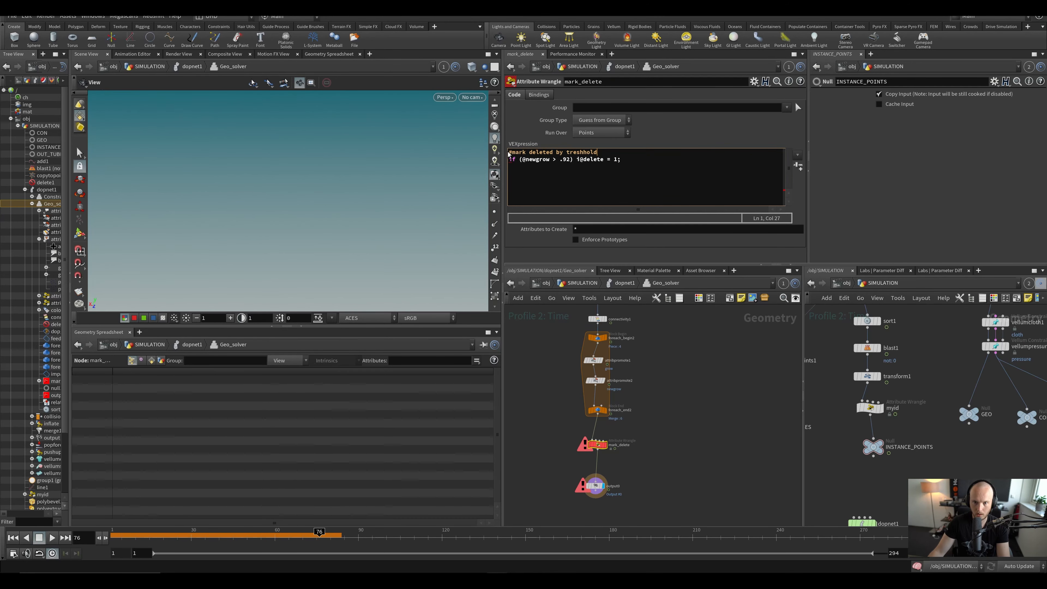
key(BackSpace)
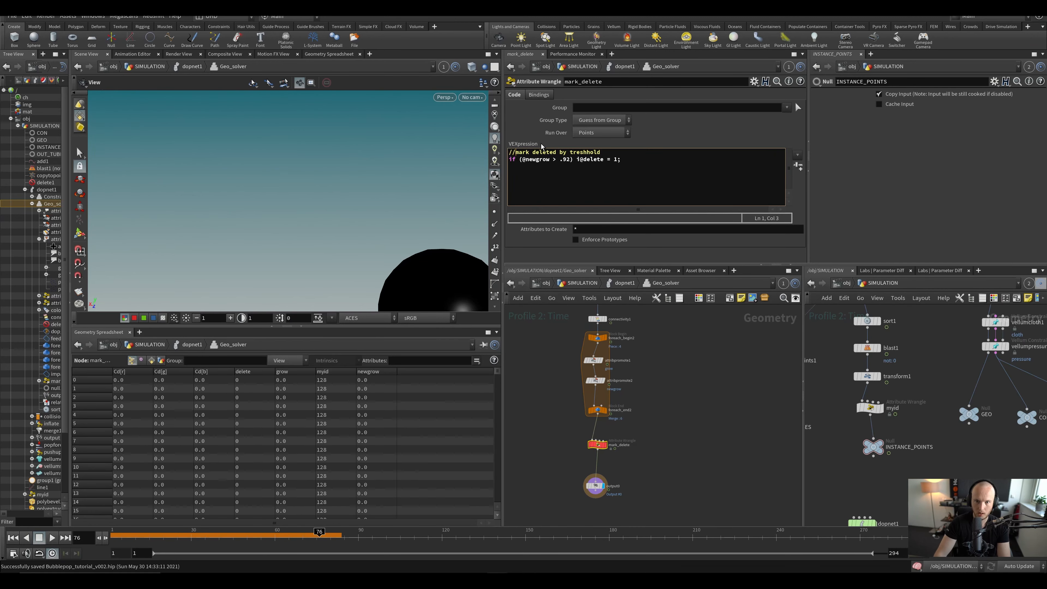
scroll(623, 447, down, 2)
key(u)
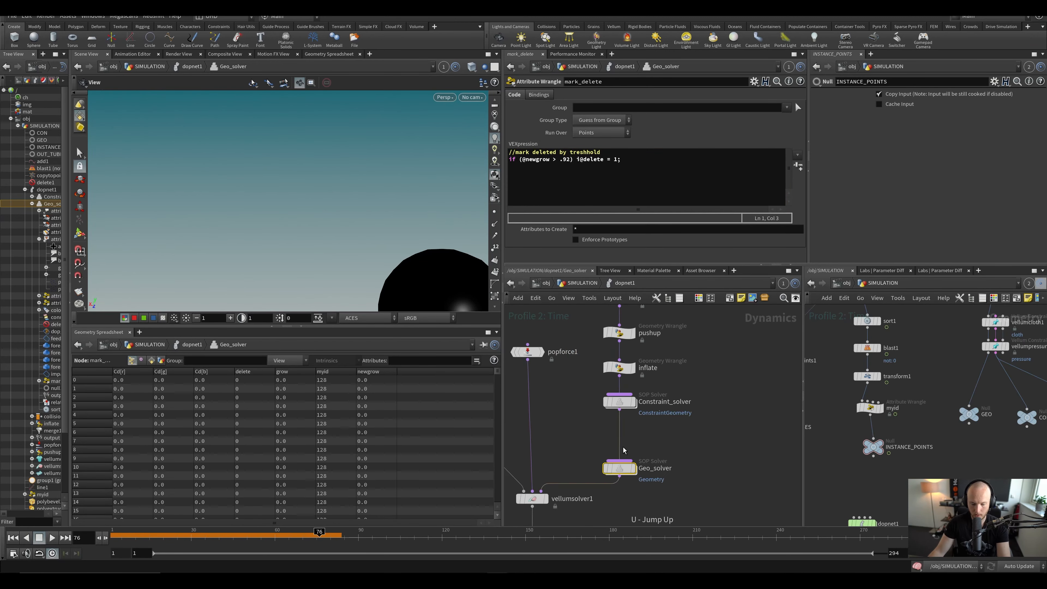
key(ctrl+s)
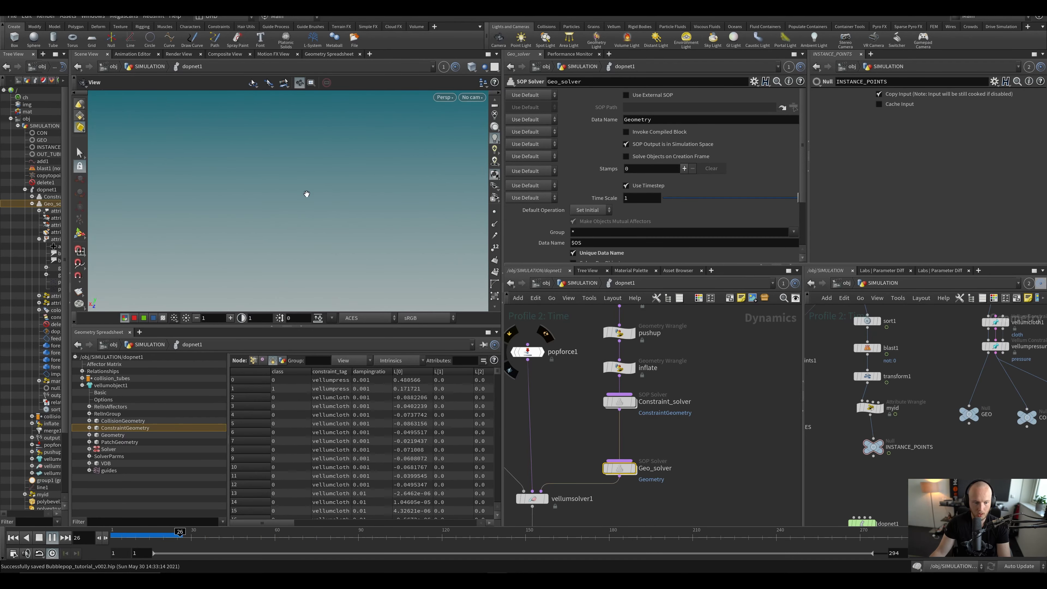
Step: Play the simulation through about frame 168 and examine the rising and popping bubbles above the tubes from several angles
click(180, 535)
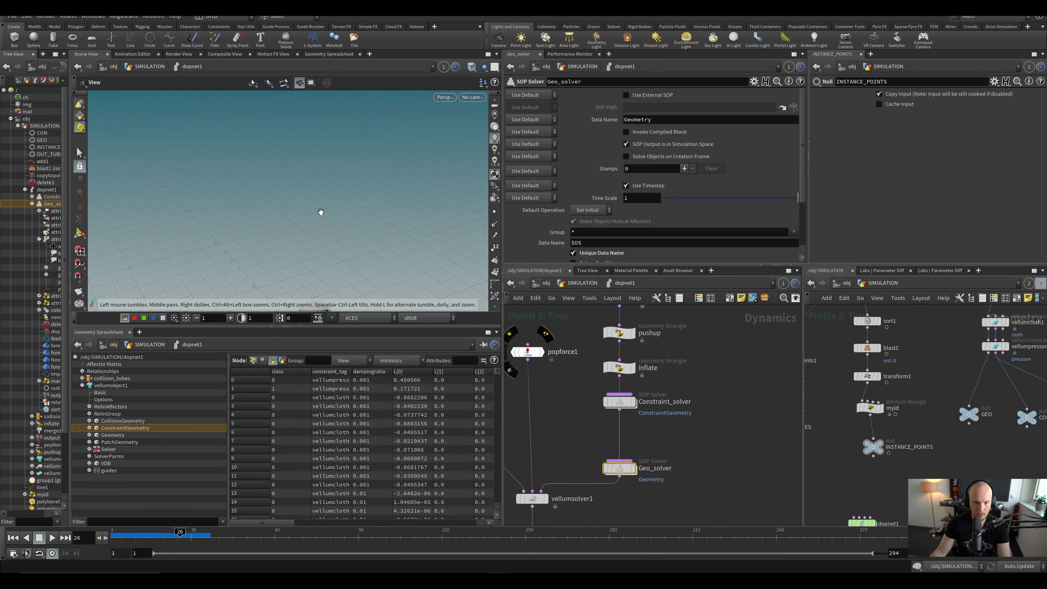
key(f)
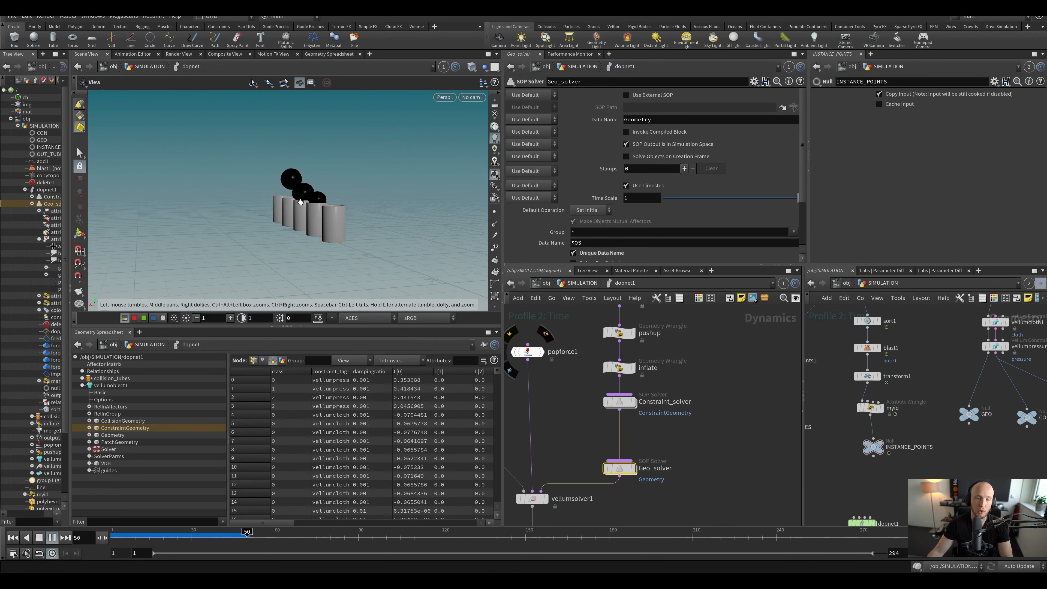
middle_drag(311, 200, 316, 207)
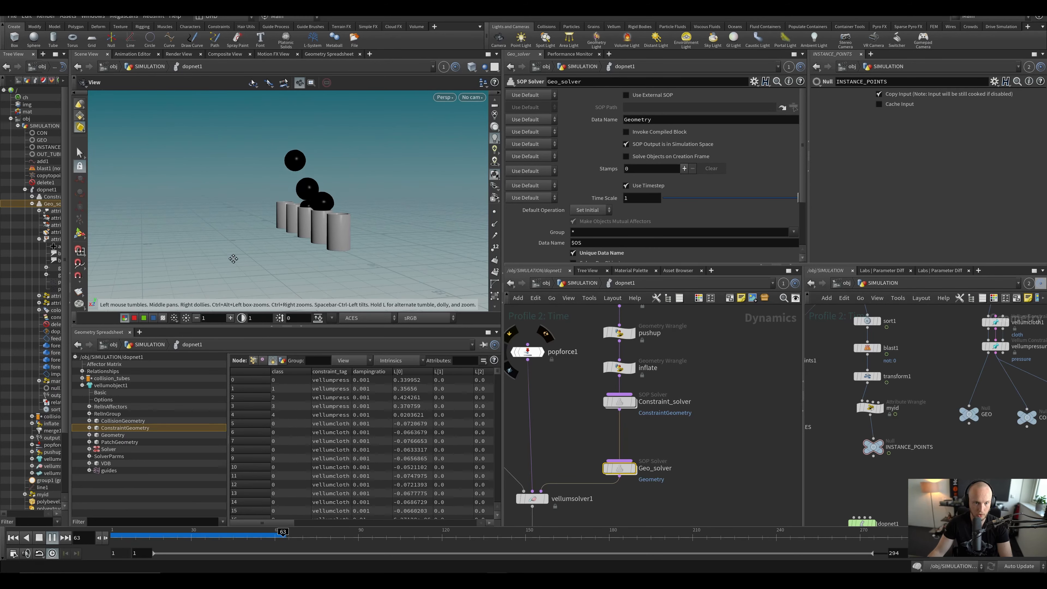
middle_drag(229, 205, 214, 254)
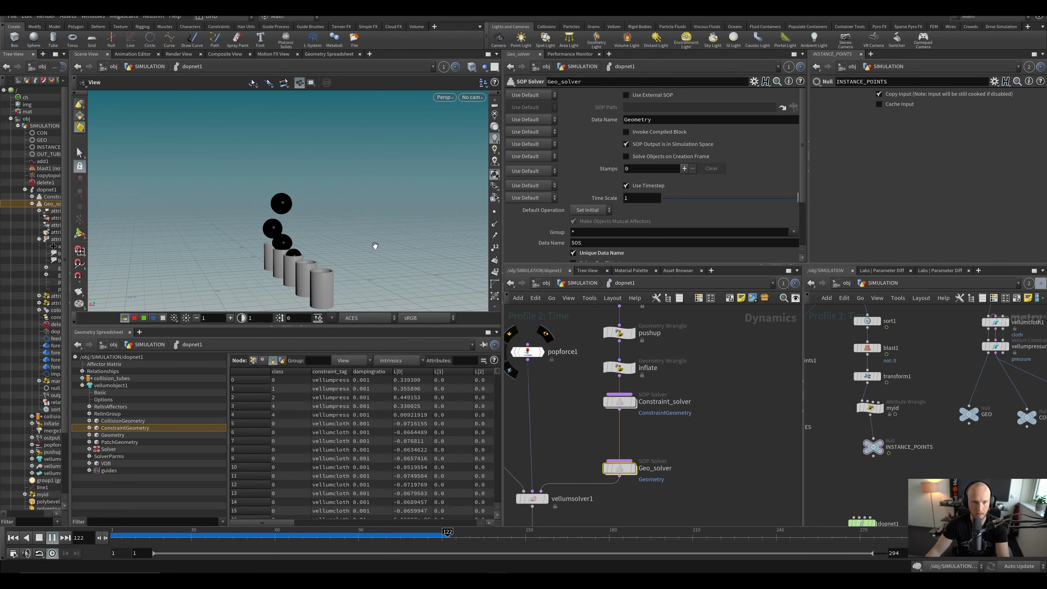
drag(417, 219, 284, 253)
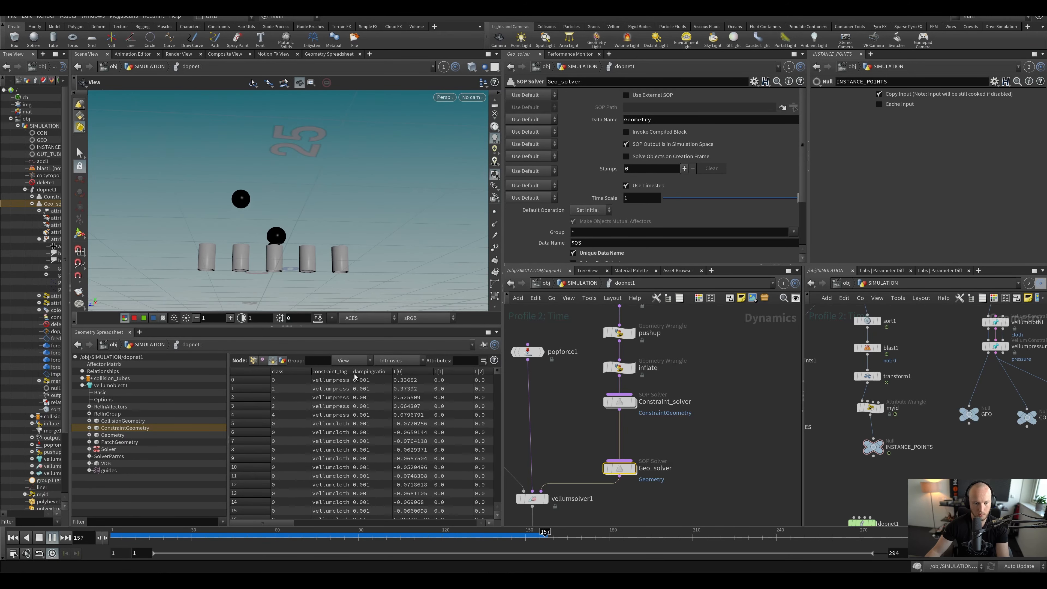
drag(249, 212, 232, 240)
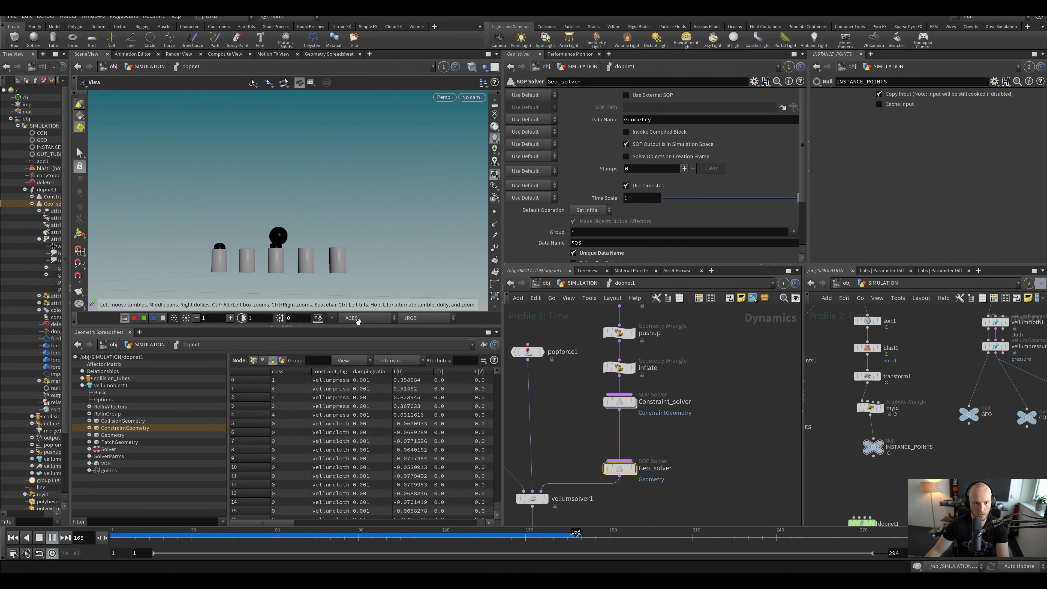
drag(478, 536, 446, 553)
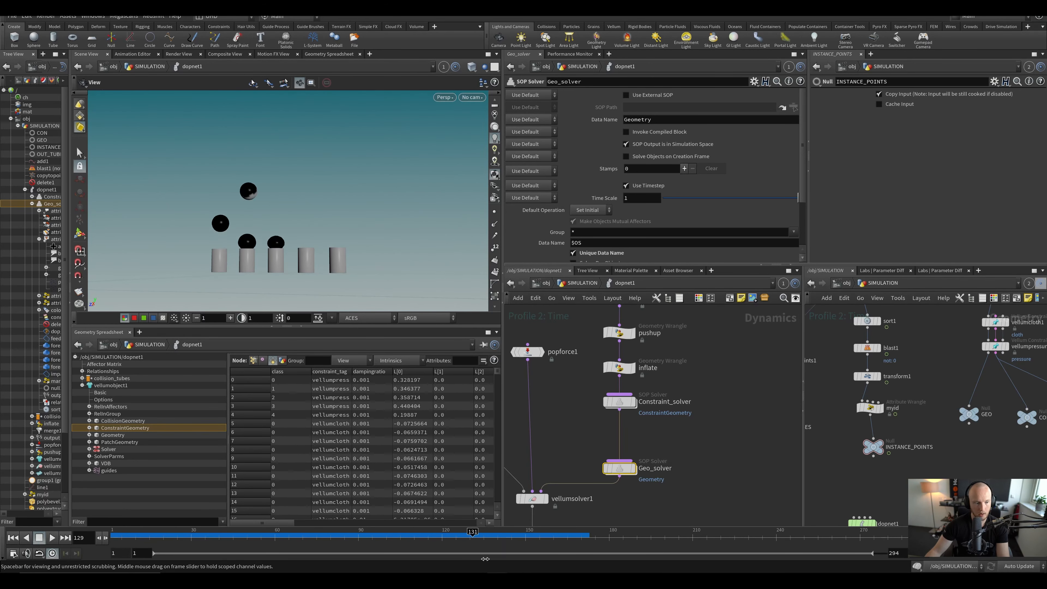
Step: Replay the simulation from about frame 129 and check in a front view how closely the bubbles follow each other out of the tubes
drag(255, 200, 272, 228)
key(Up)
scroll(667, 441, down, 5)
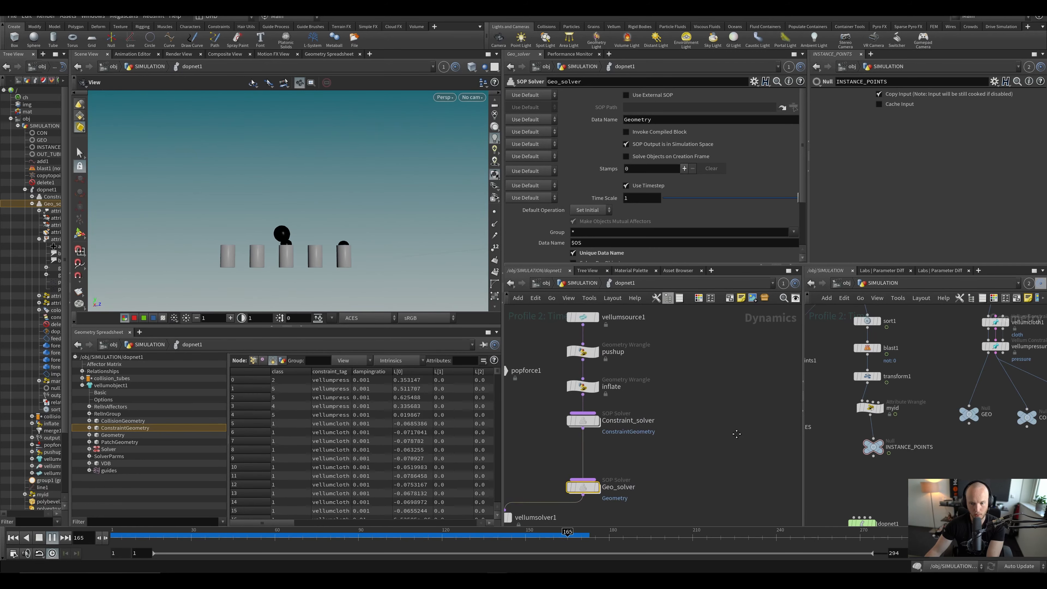
drag(625, 356, 692, 470)
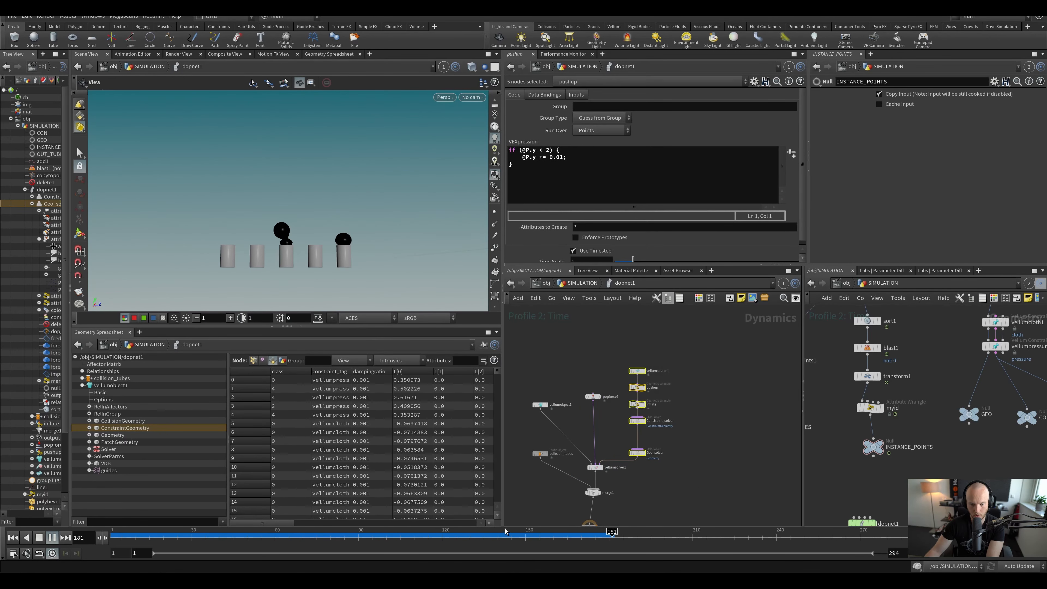
click(497, 535)
key(Up)
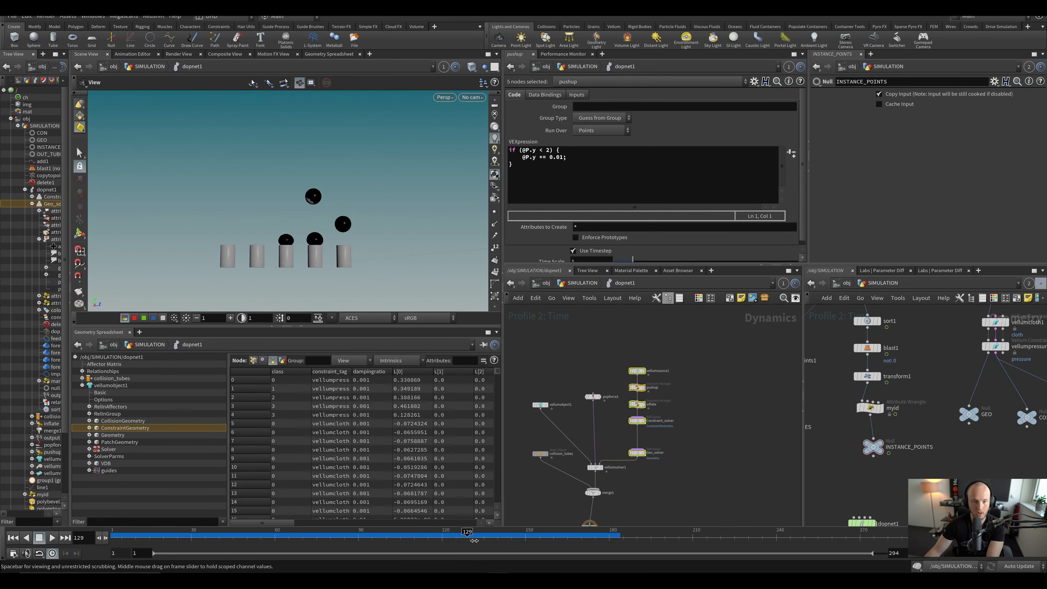
scroll(301, 256, up, 5)
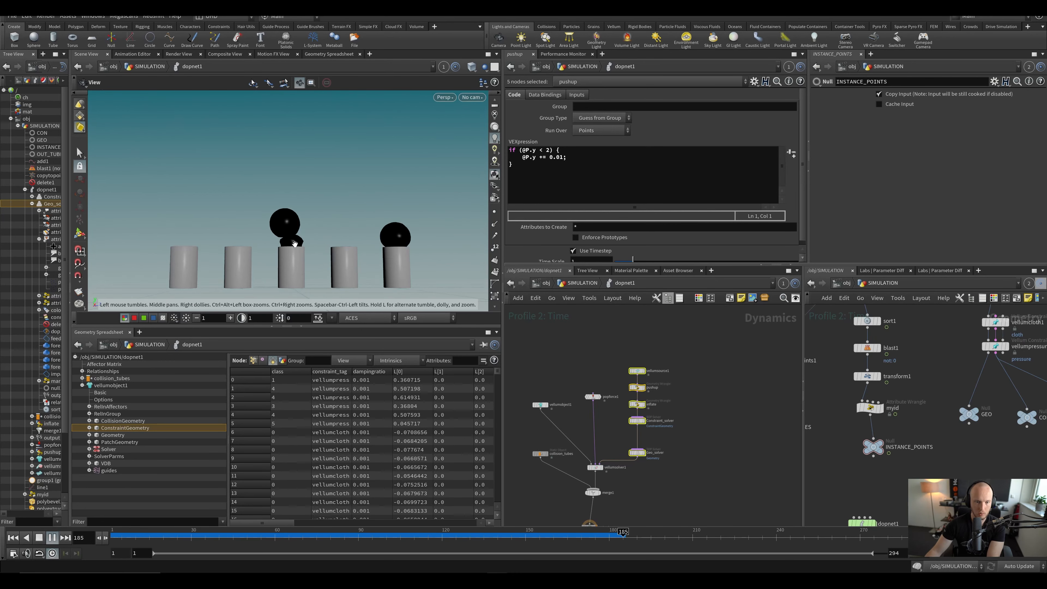
click(551, 538)
Step: Rewind to frame 1 and set the Activation expression of vellumsource1 to $F%18==1
key(ctrl+Up)
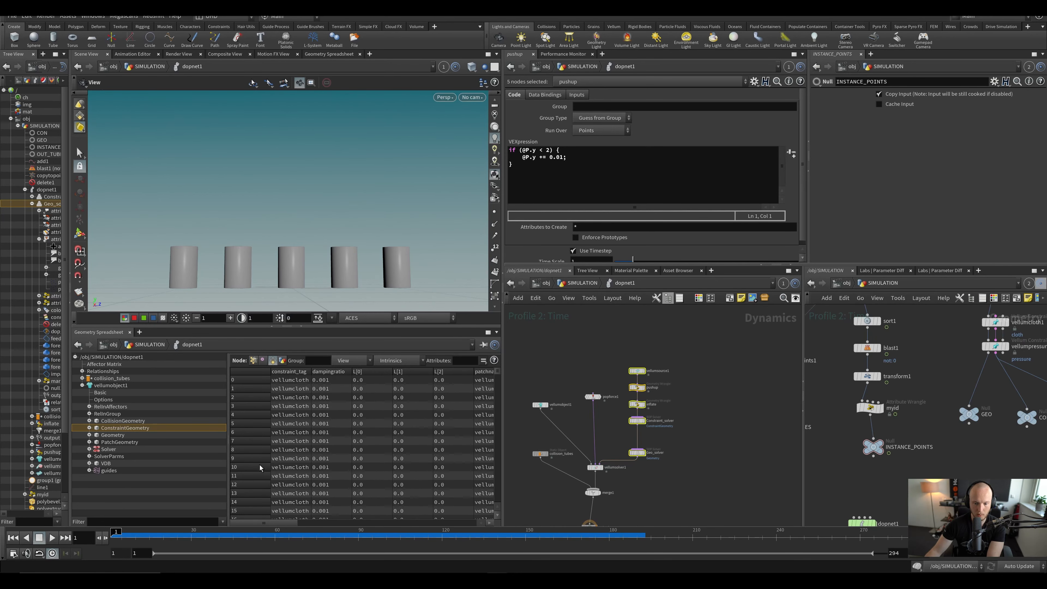
drag(633, 357, 655, 375)
click(554, 95)
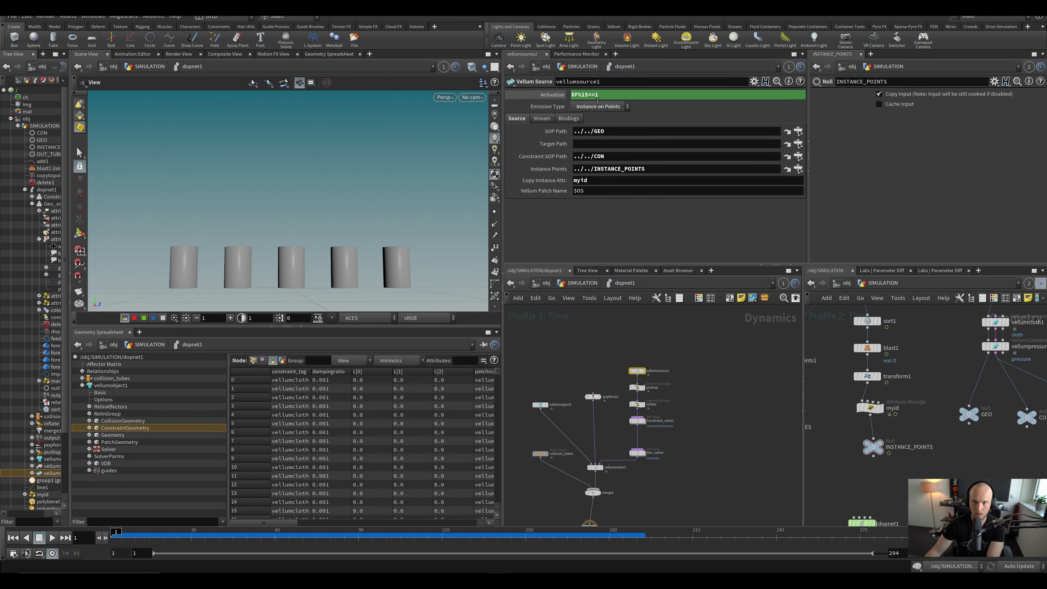
click(593, 94)
key(Return)
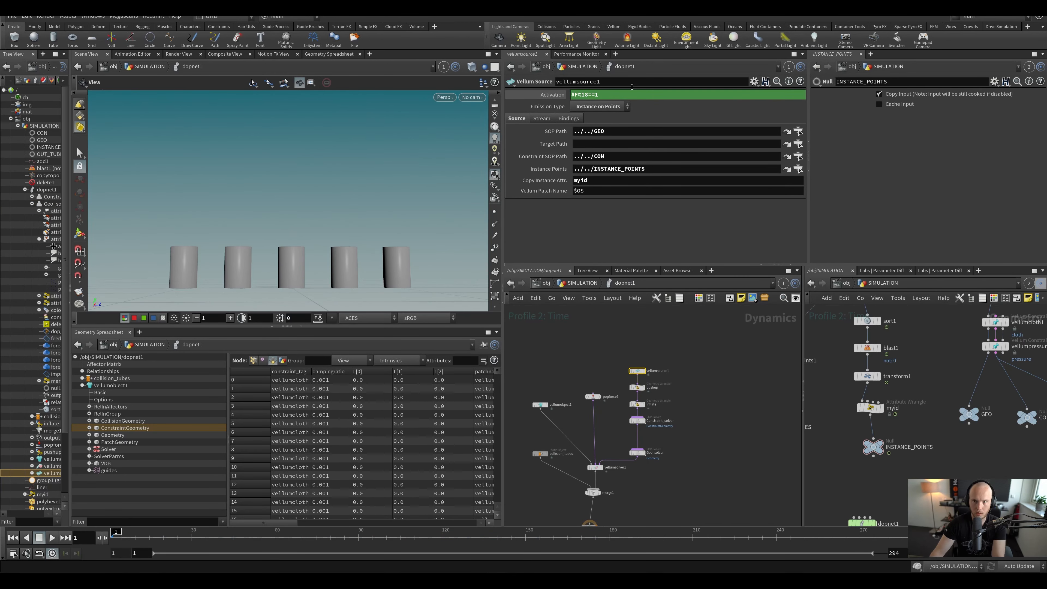
Step: Play the simulation to check the bubble emission, and switch to the rendered bubble video, pausing it where a bubble bursts
key(Up)
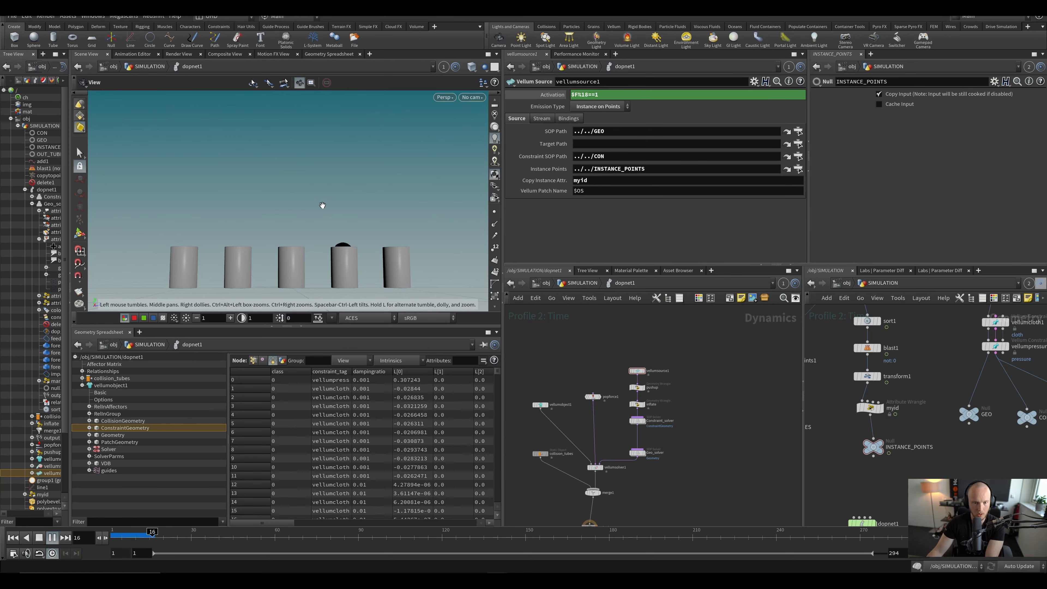
drag(320, 222, 327, 225)
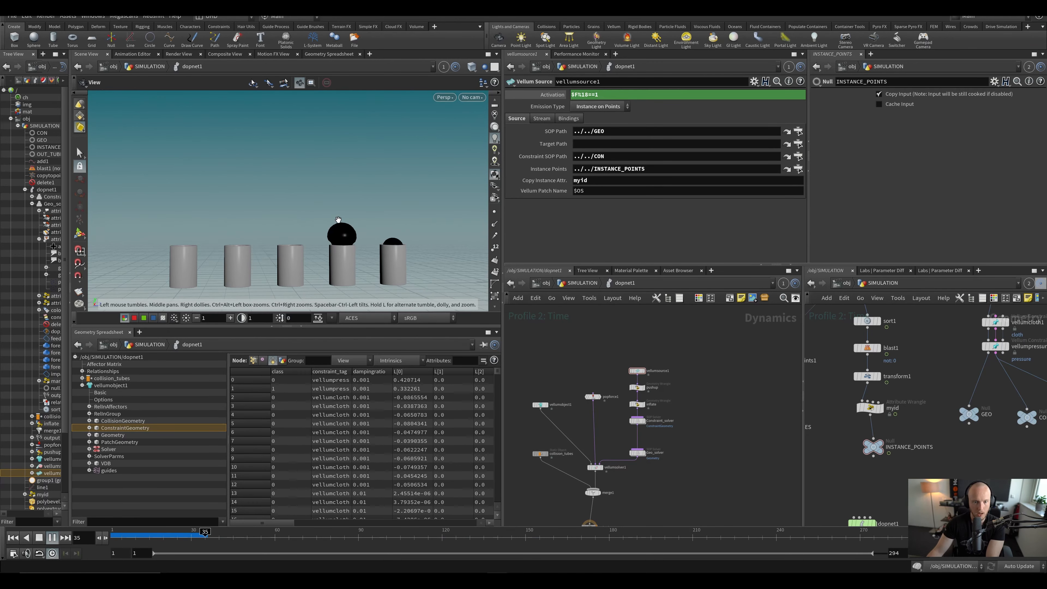
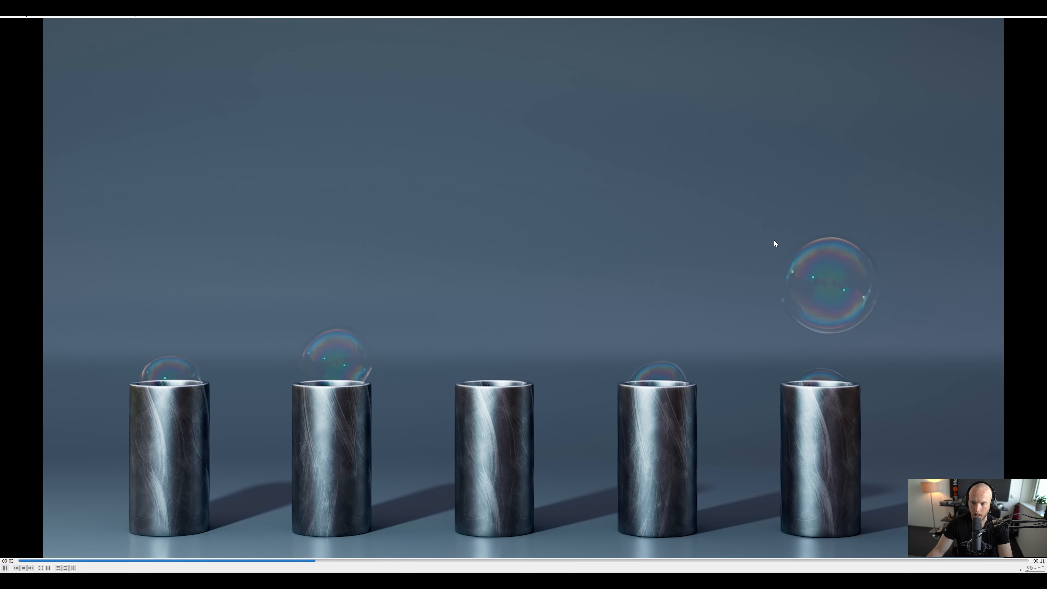
key(space)
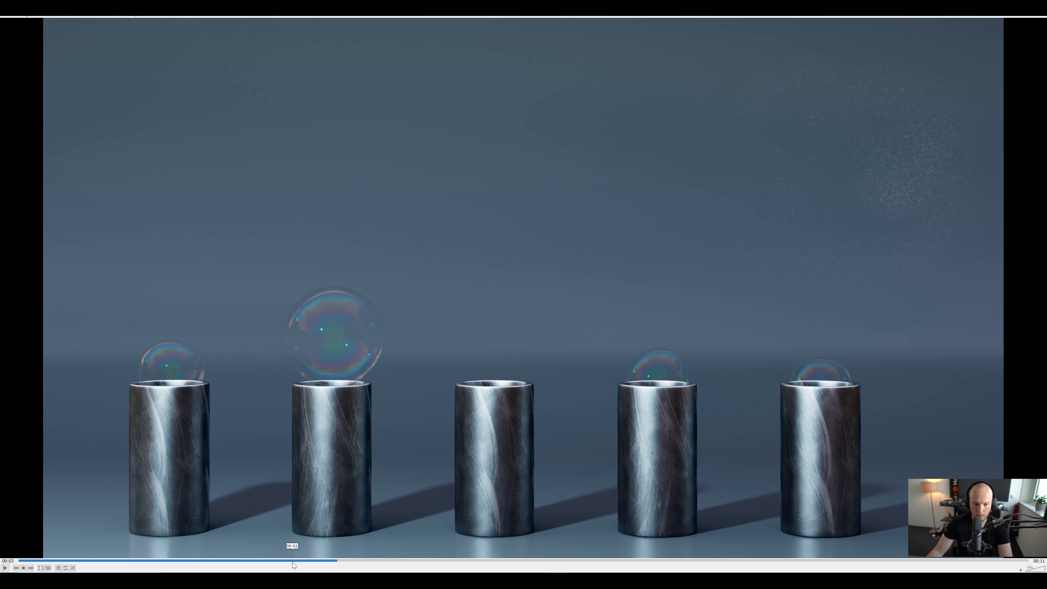
Step: Play the rendered bubble animation with repeated pauses to examine how the bubbles leave the tubes, drift and pop
key(space)
key(space)
key(space)
key(space)
key(space)
key(space)
key(space)
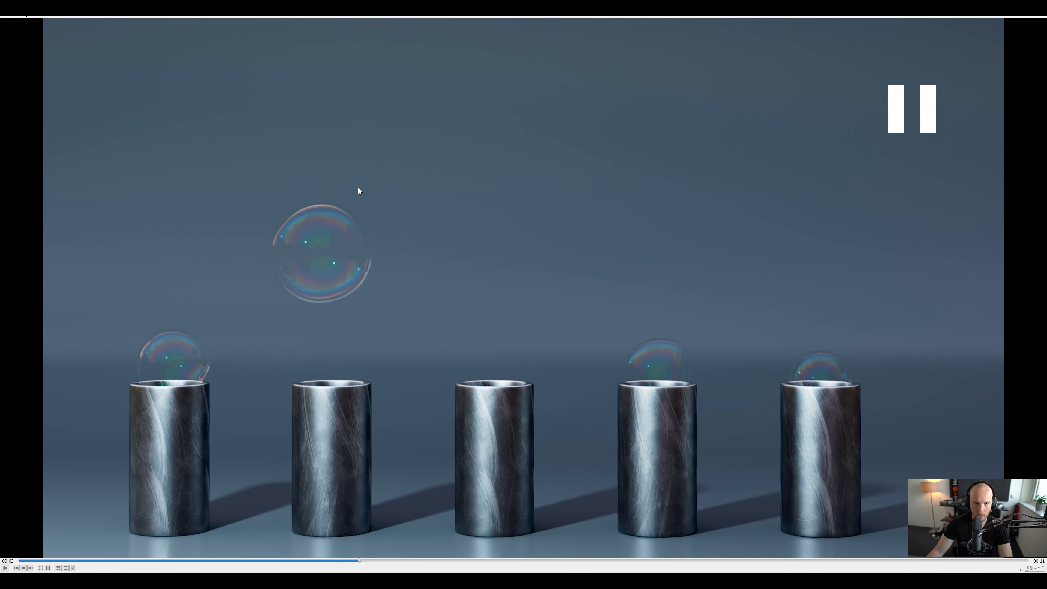
key(space)
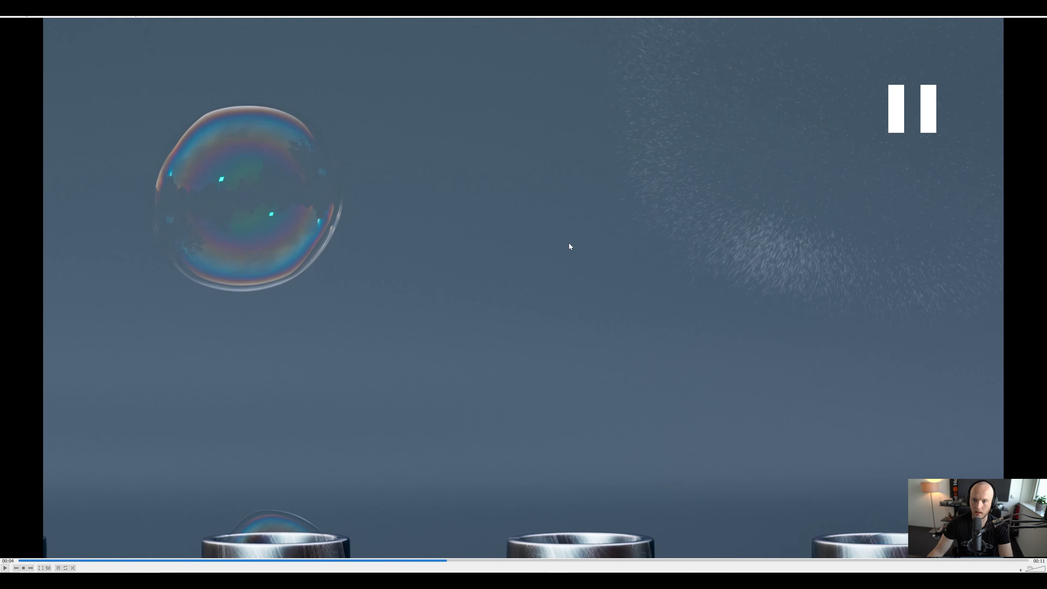
key(space)
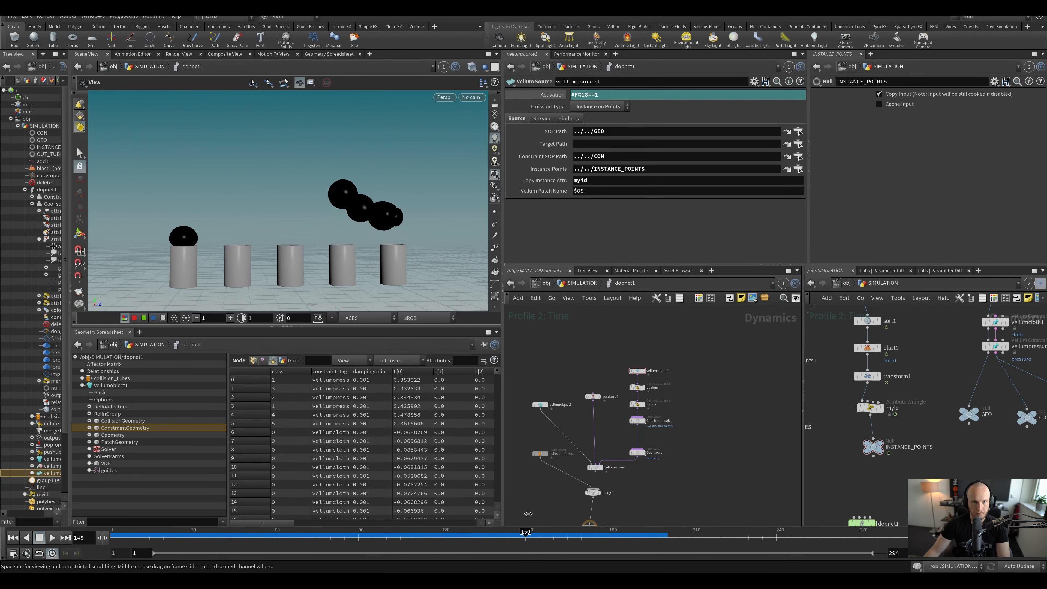
Step: Scrub back through the simulation, and turn off Use VEXpressions for the noise on the popforce1 node
drag(455, 531, 406, 531)
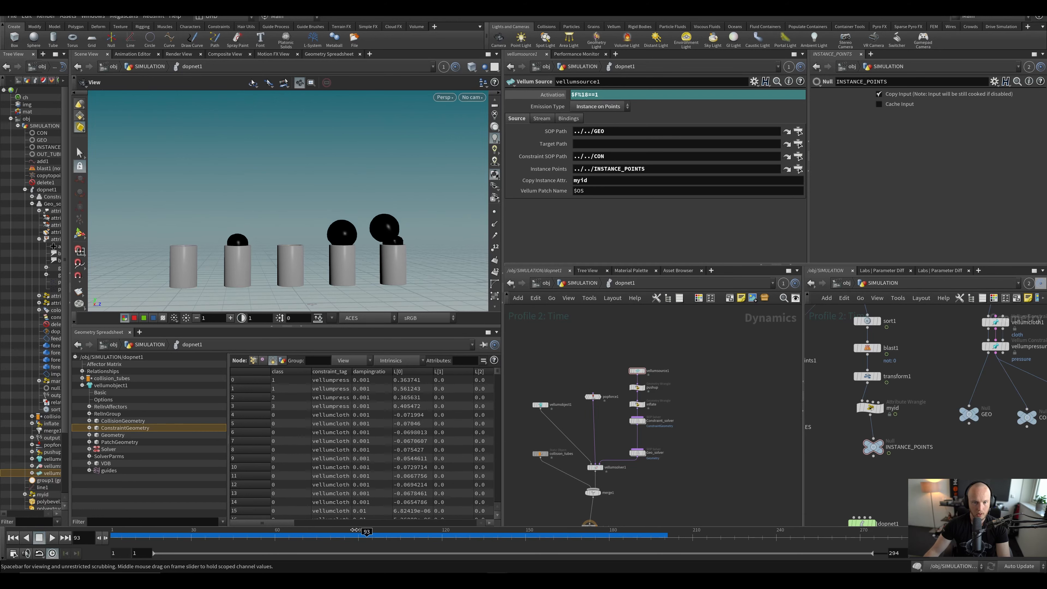
click(593, 396)
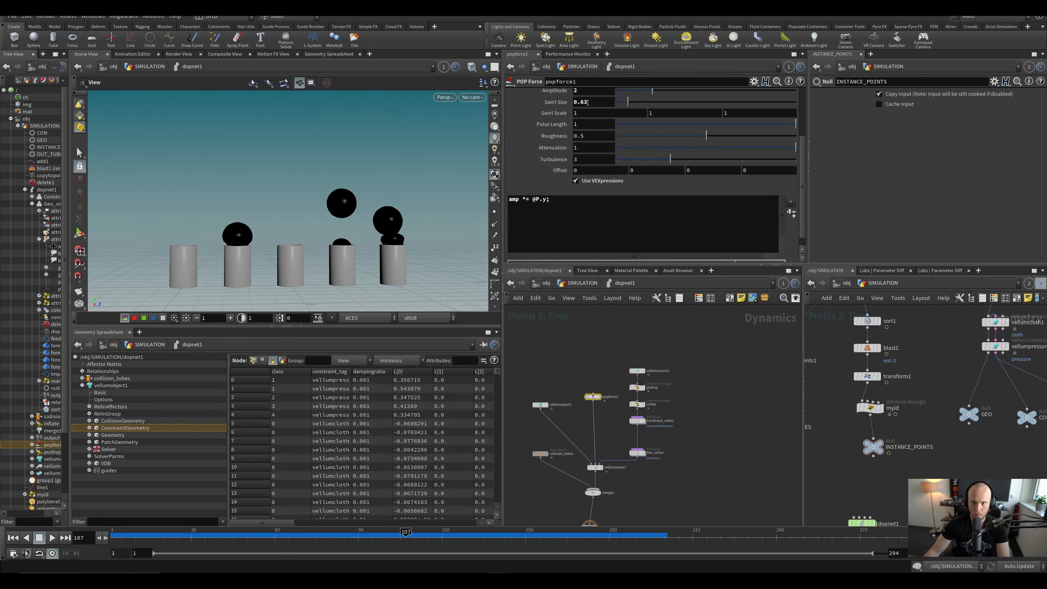
scroll(593, 120, up, 3)
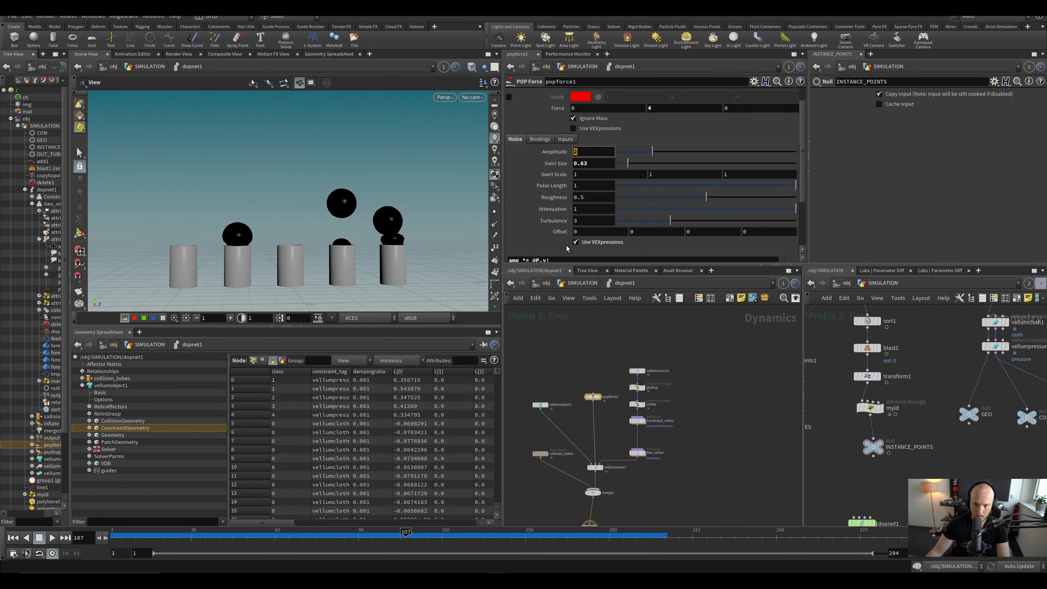
click(577, 249)
scroll(587, 155, up, 1)
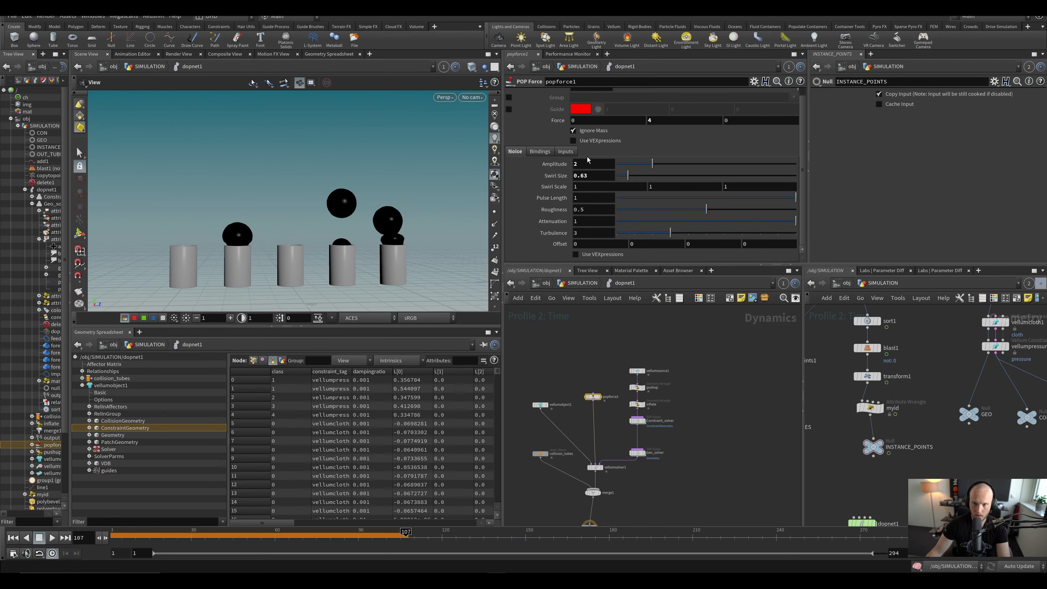
Step: Set the noise Amplitude of popforce1 to 1, save the scene and replay the simulation from the start
click(733, 412)
key(ctrl+s)
key(ctrl+Up)
key(Up)
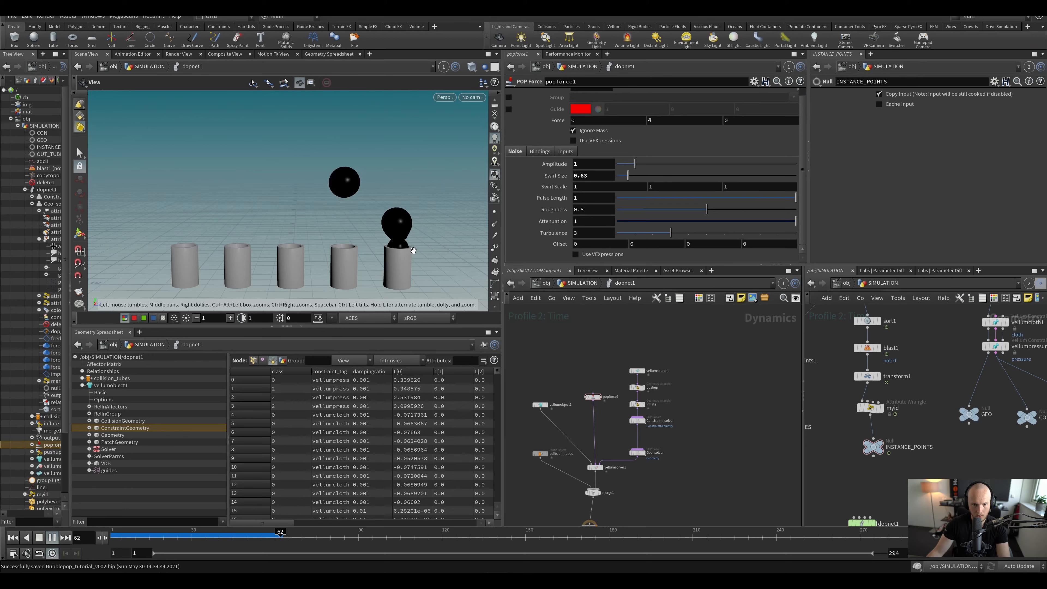
drag(290, 538, 112, 539)
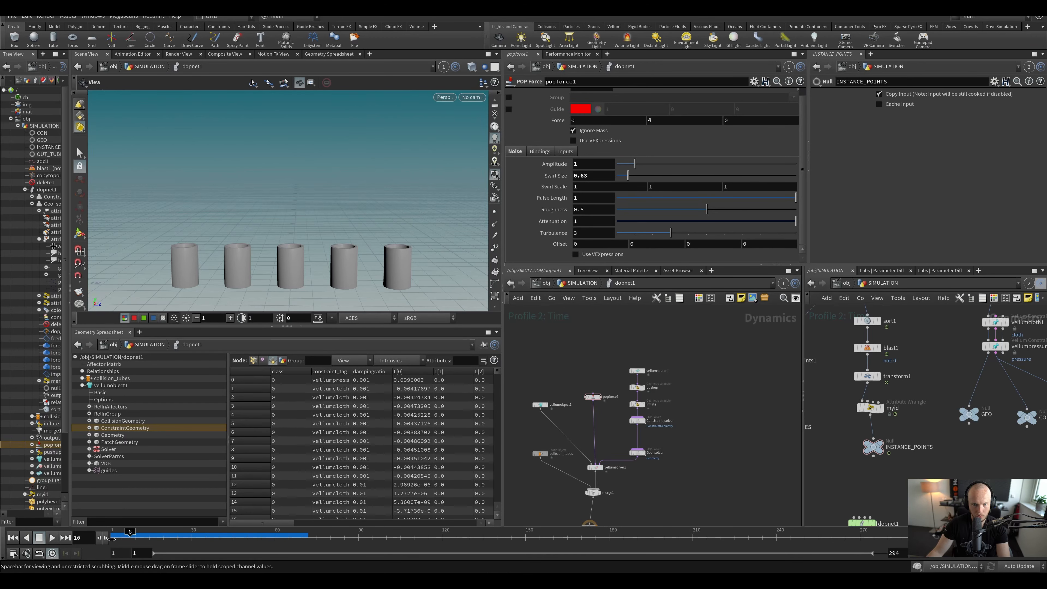
Step: Set the Y translation of transform1 to 0.4 and play the simulation while viewing the tubes from different angles
click(867, 377)
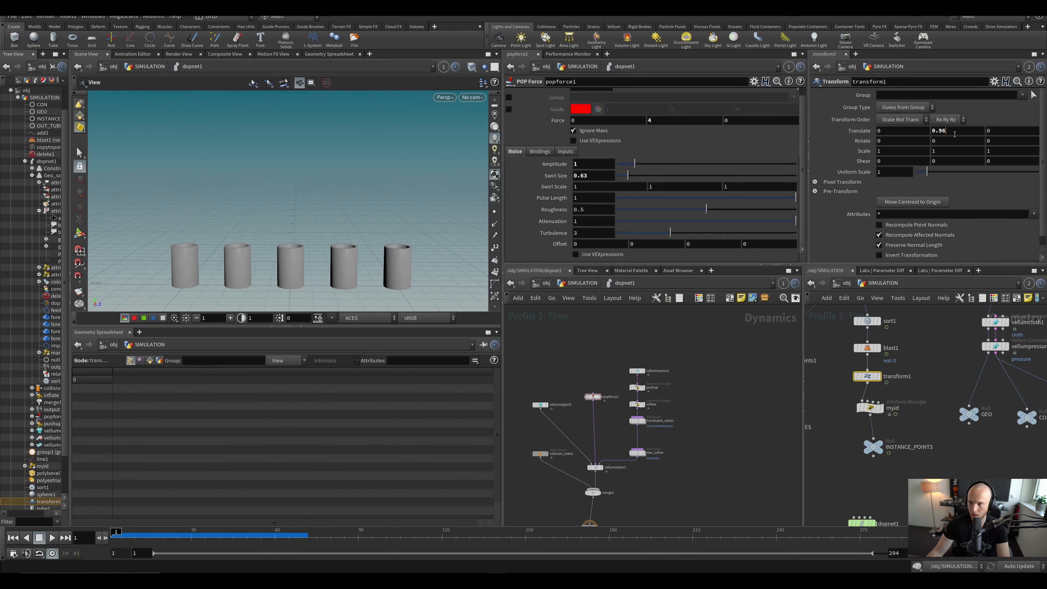
key(BackSpace)
text(4)
key(Return)
key(Up)
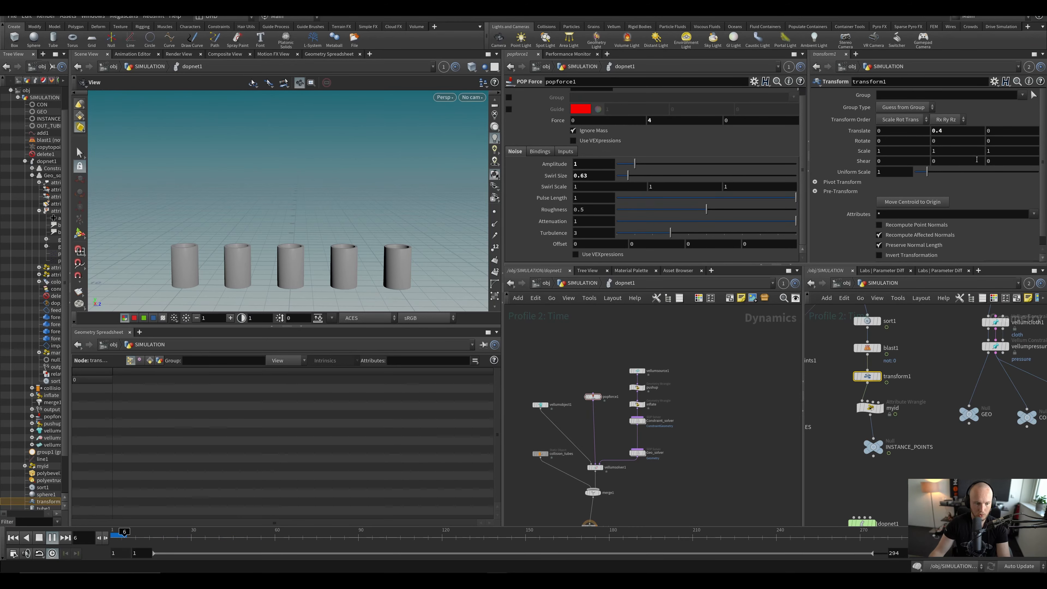
drag(428, 280, 387, 236)
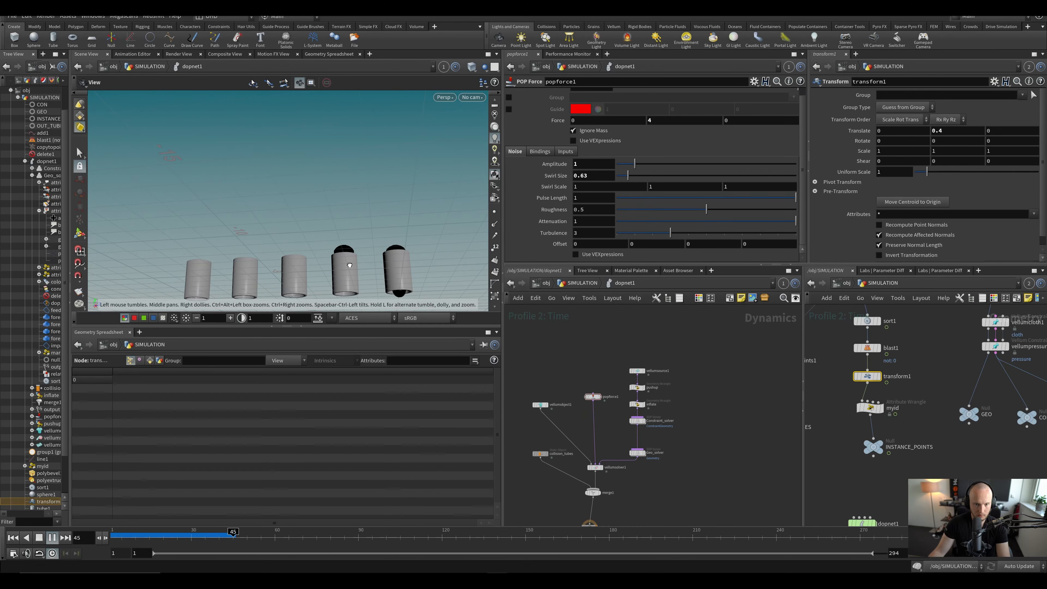
drag(349, 266, 349, 272)
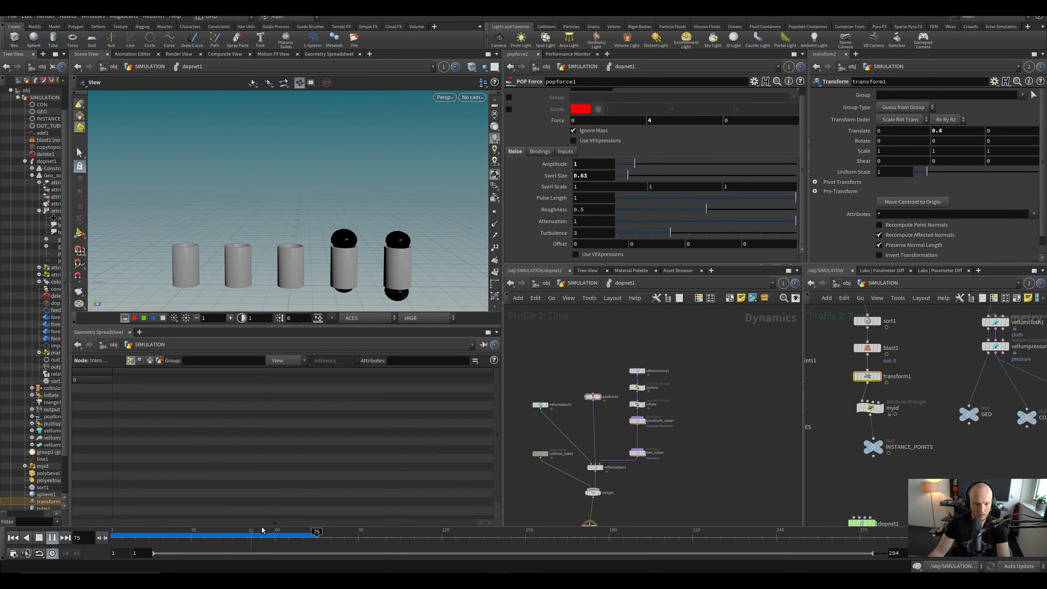
Step: Check the settings of the sort1 node and replay the simulation from the first frame, looking into the tubes
key(ctrl+Up)
middle_drag(926, 353, 946, 431)
click(887, 399)
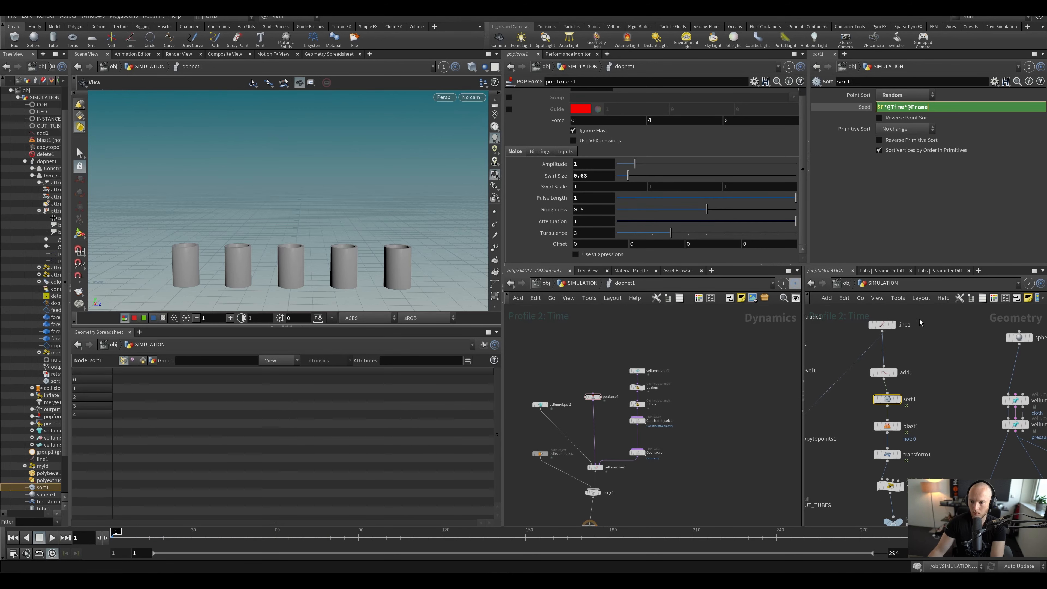
key(Up)
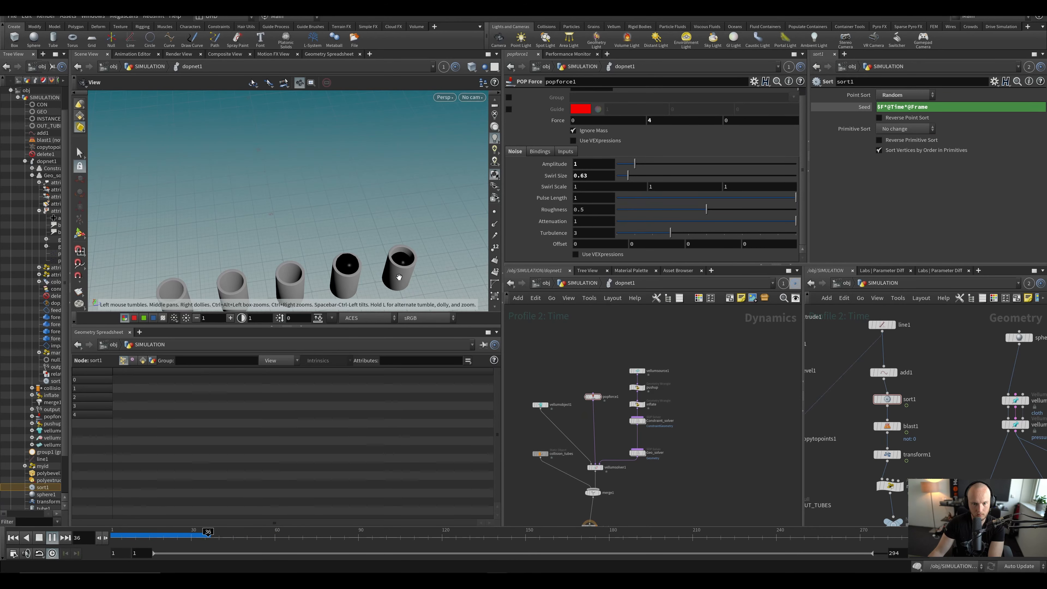
drag(399, 277, 383, 232)
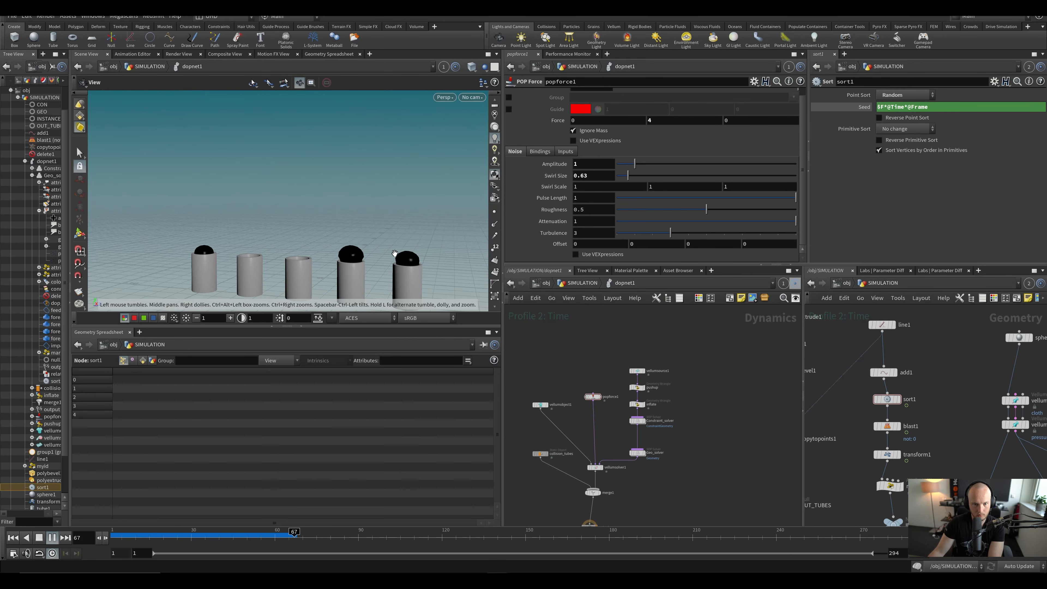
Step: Set the Y force of popforce1 to 8 and replay the simulation to around frame 100
click(593, 396)
key(ctrl+Up)
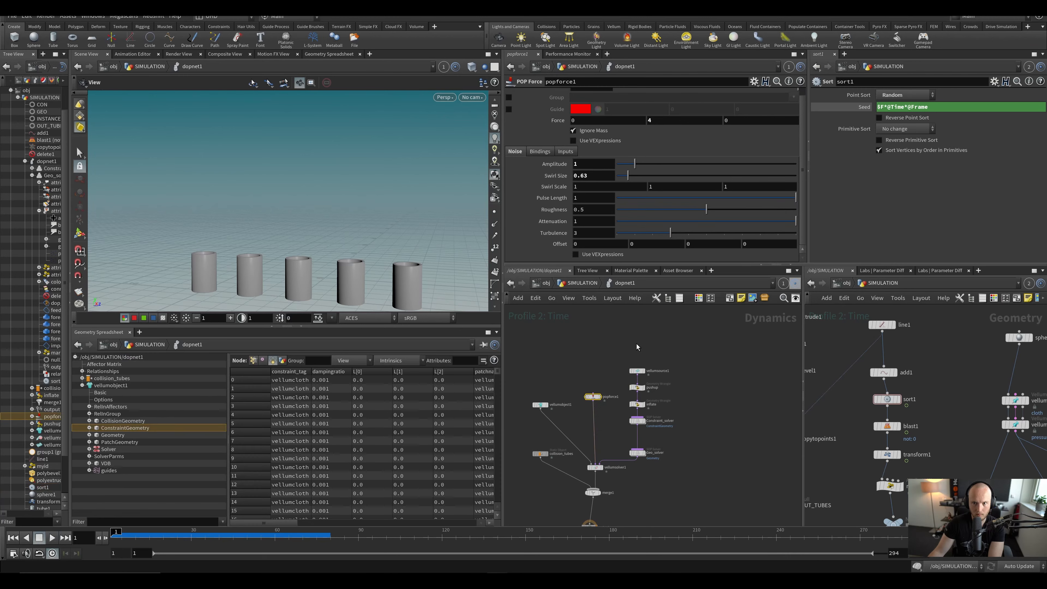
text(8)
key(Return)
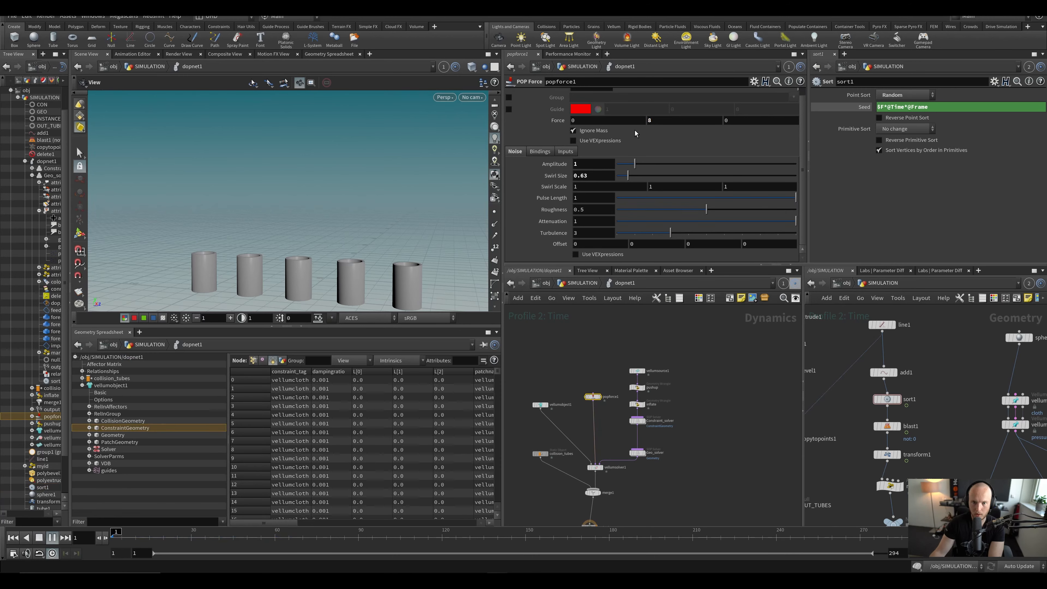
key(Up)
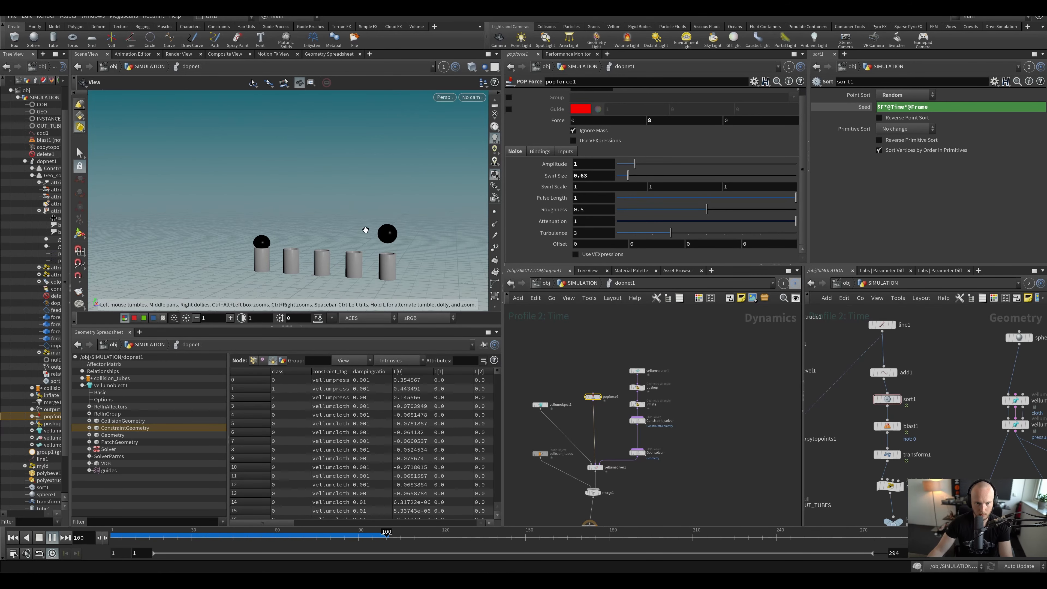
scroll(372, 226, up, 3)
drag(394, 259, 406, 252)
click(392, 532)
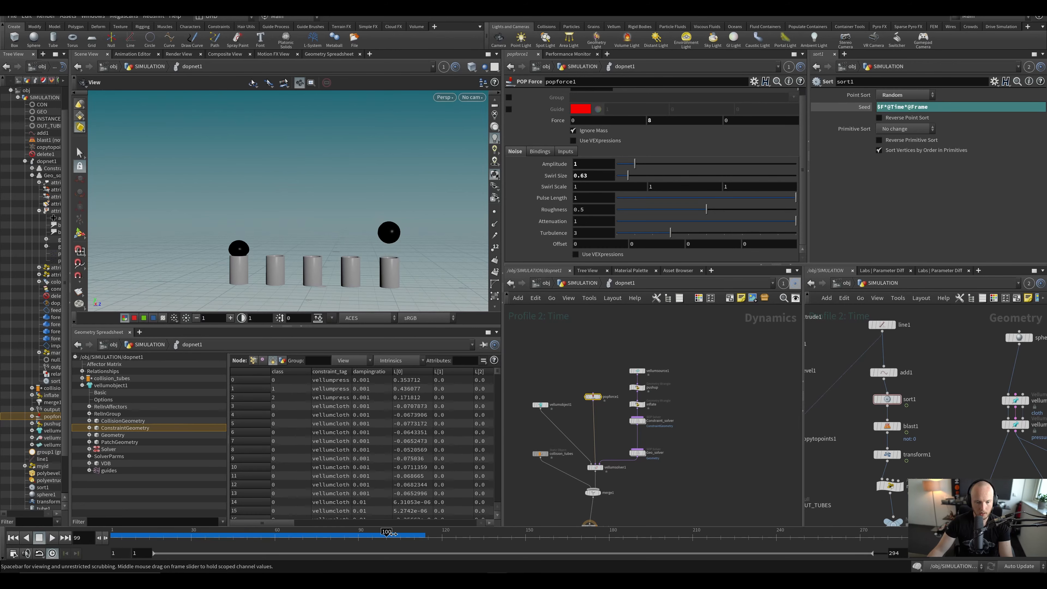
Step: Go up to the SIMULATION network, save the scene and turn on the display of the dopnet1 node
key(u)
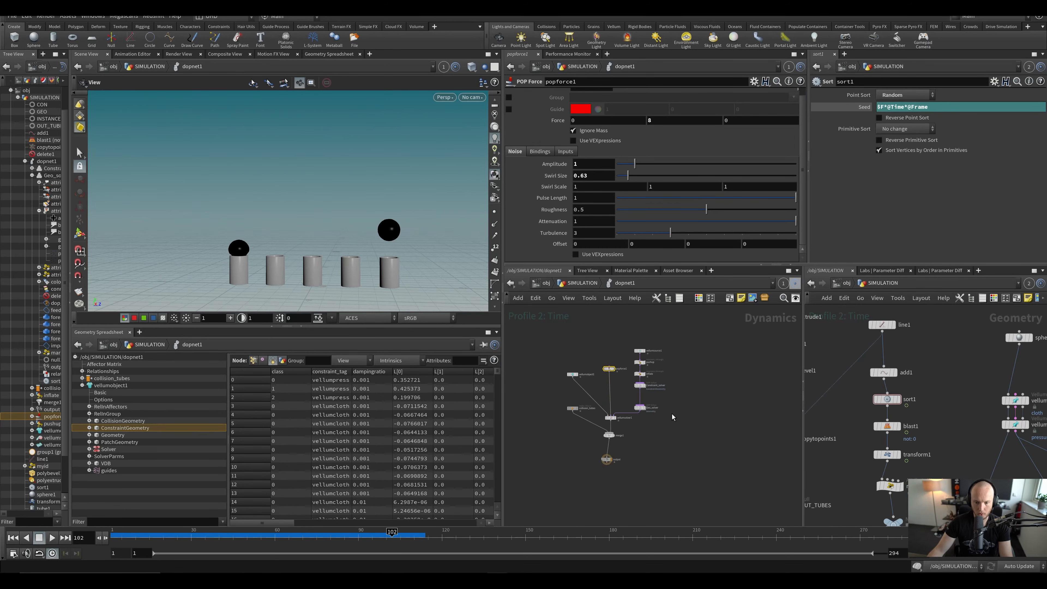
key(ctrl+s)
scroll(568, 451, up, 3)
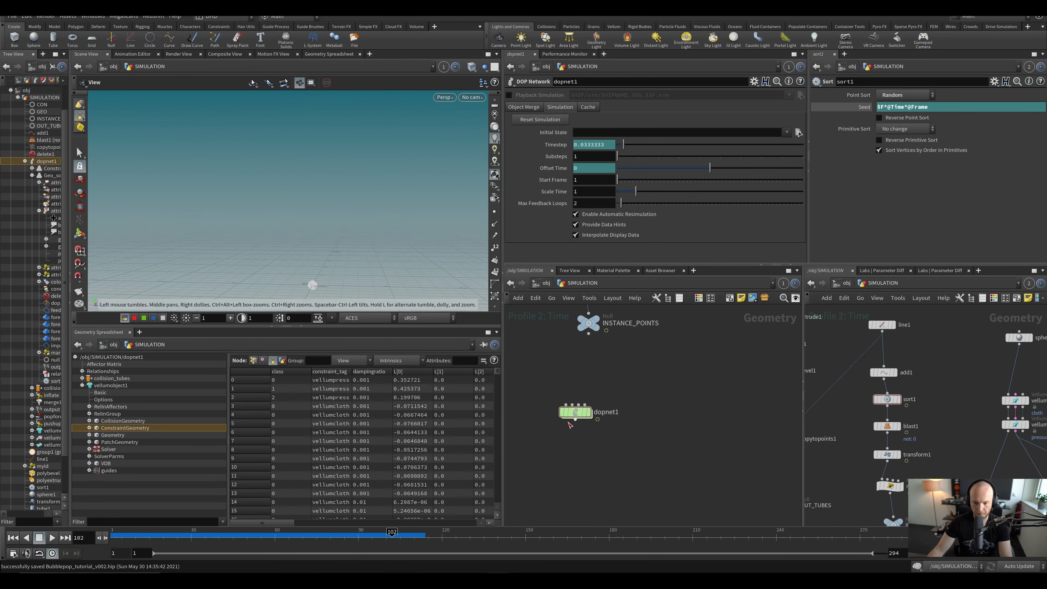
click(589, 412)
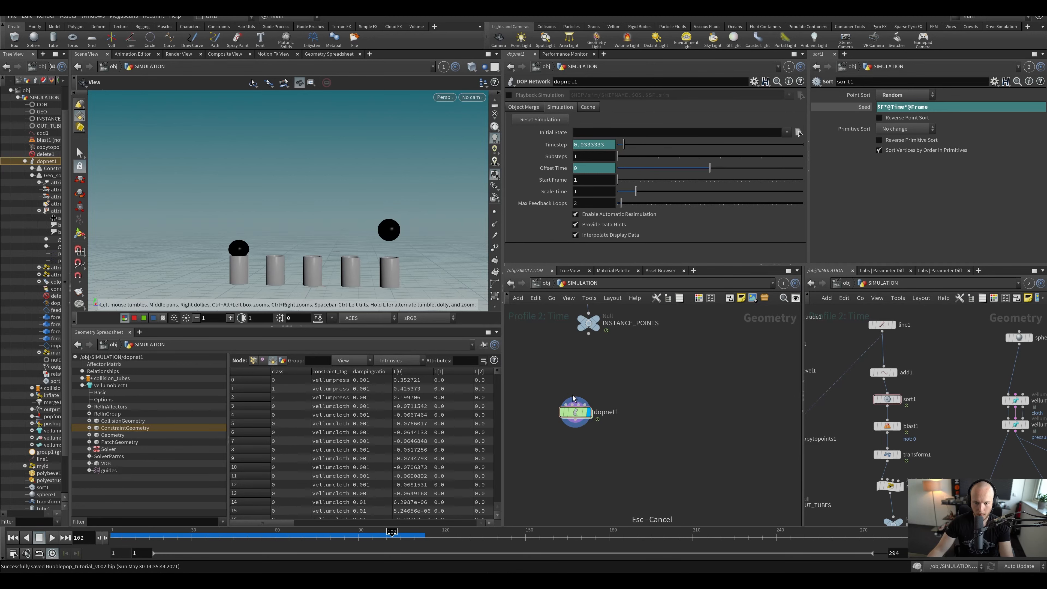
Step: Enter dopnet1 and rename the vellumobject1 node to bubble_object
double_click(575, 411)
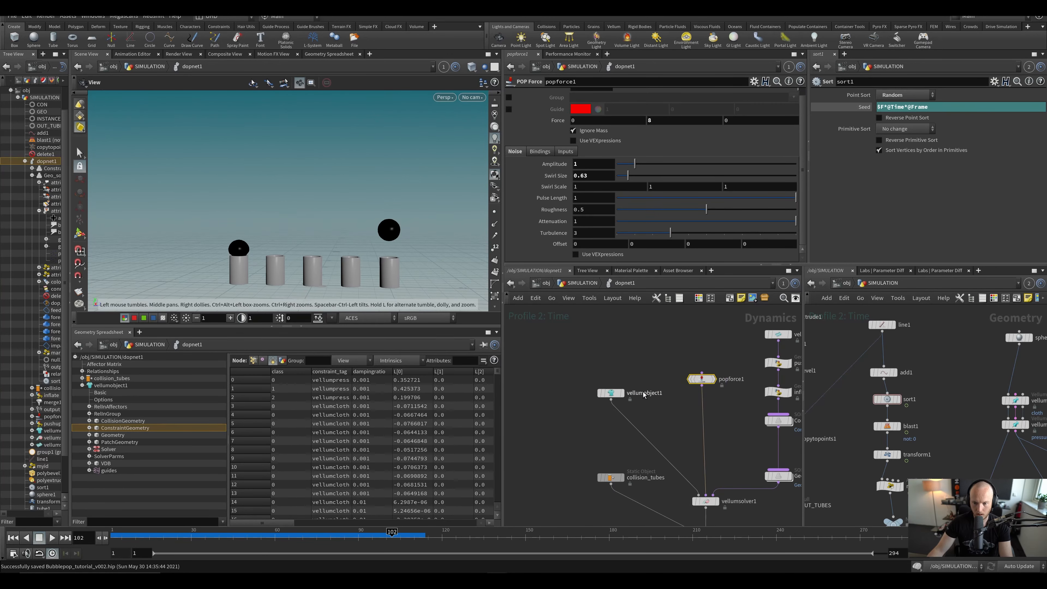
double_click(644, 394)
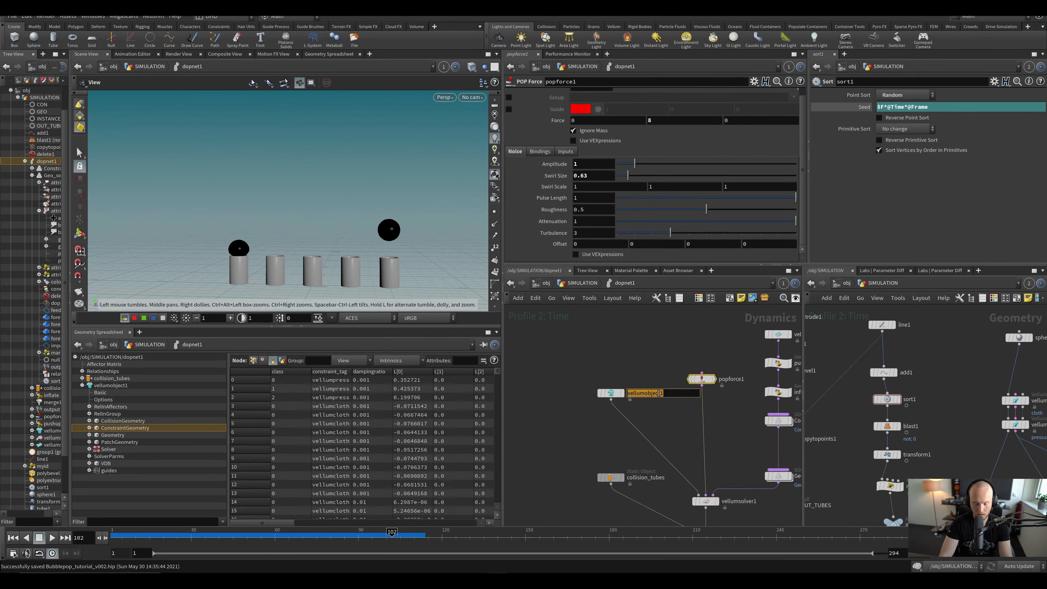
text(bubble_bo)
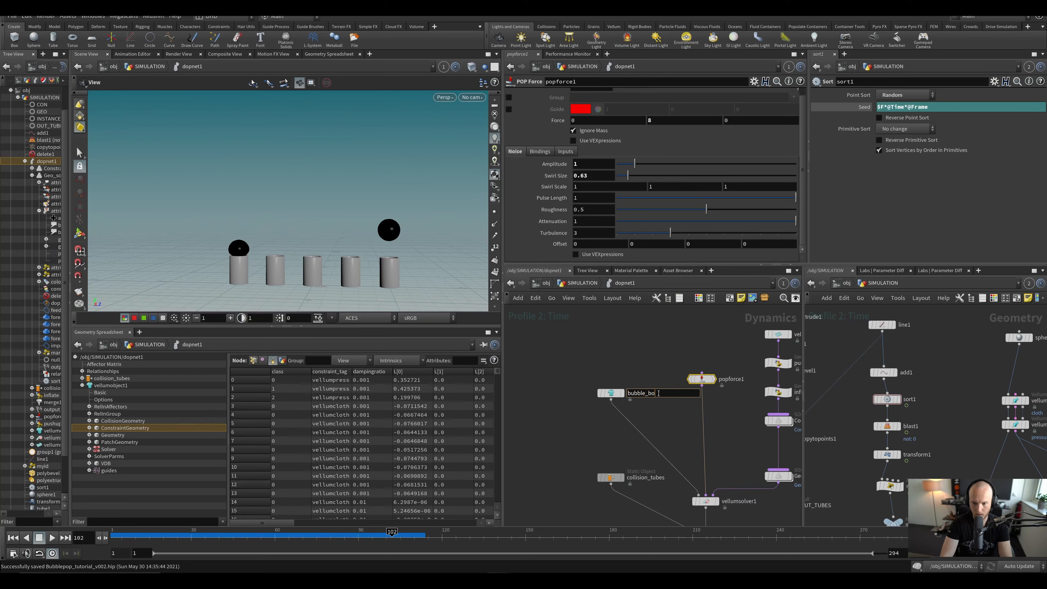
key(BackSpace)
key(BackSpace)
text(object)
key(Return)
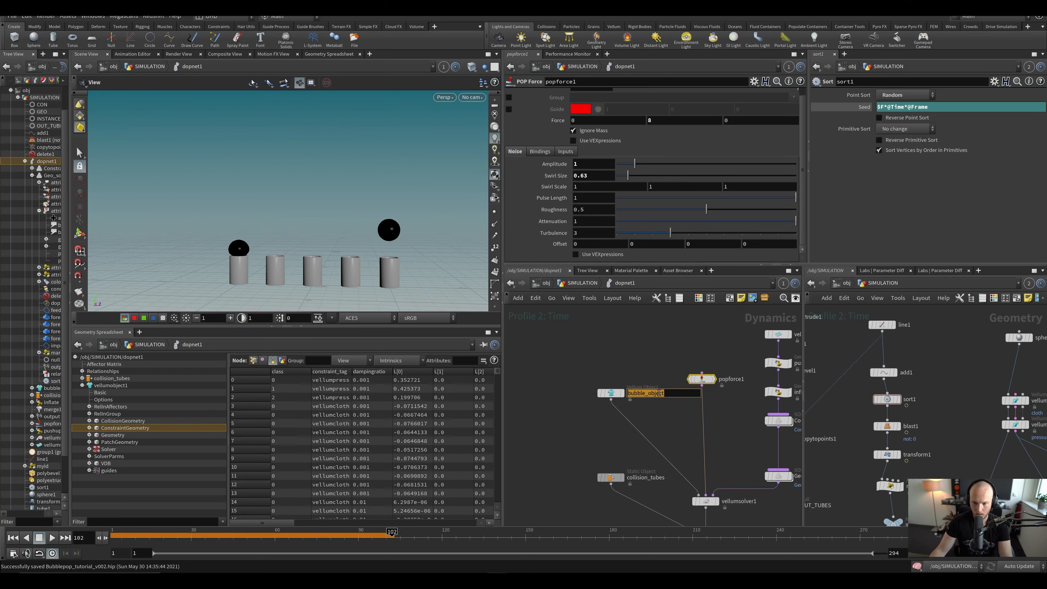
Step: Return to the SIMULATION level, set the Object Merge object of dopnet1 to bubble_object and save the scene
key(u)
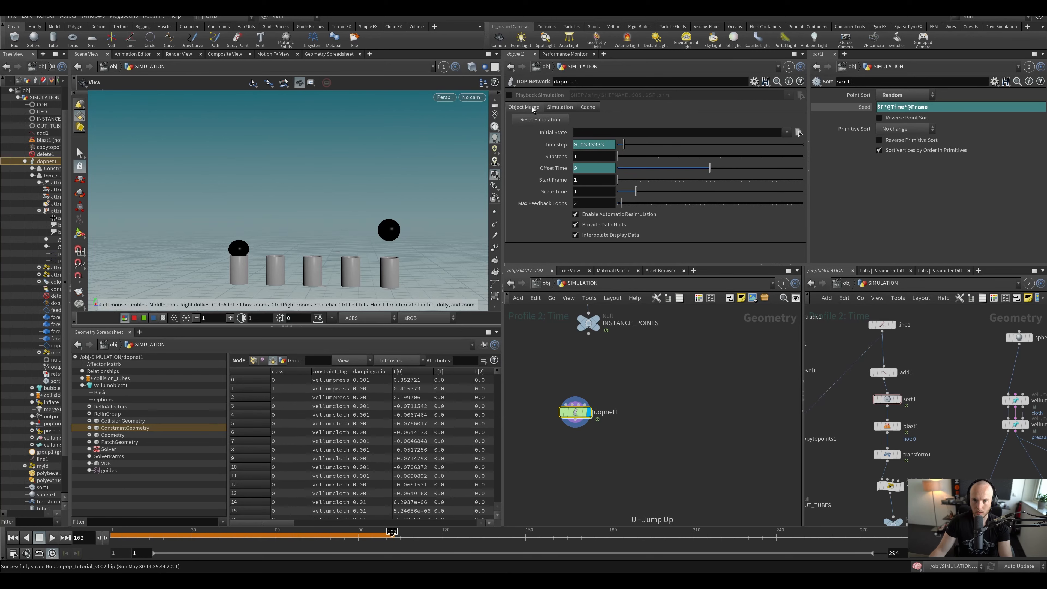
click(523, 107)
key(ctrl+s)
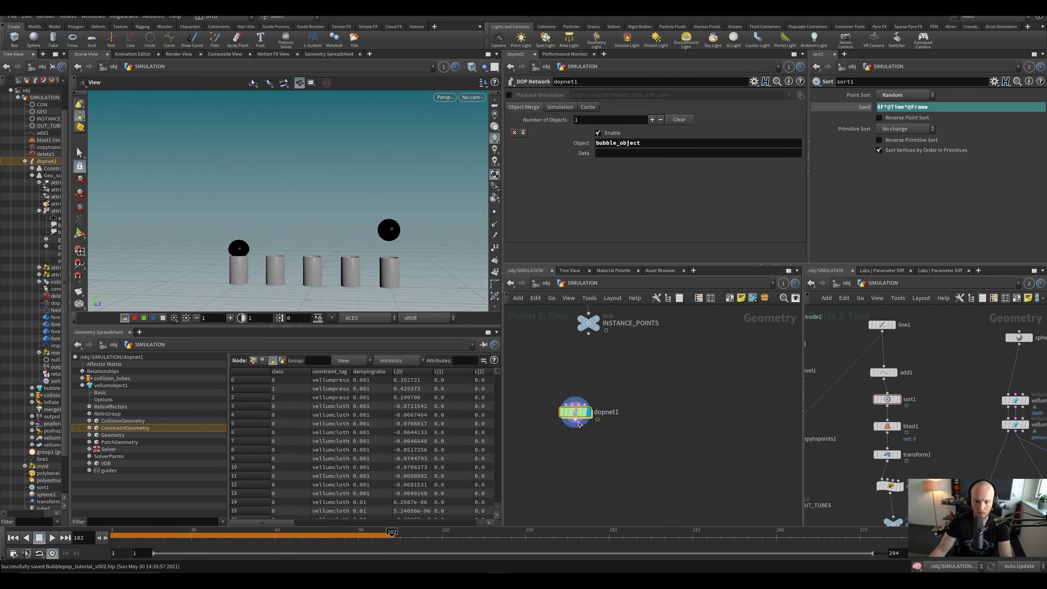
Step: Copy the bubble_object node inside dopnet1, paste its full path as the Object Merge object and restart the simulation
double_click(577, 412)
click(611, 393)
key(ctrl+c)
key(u)
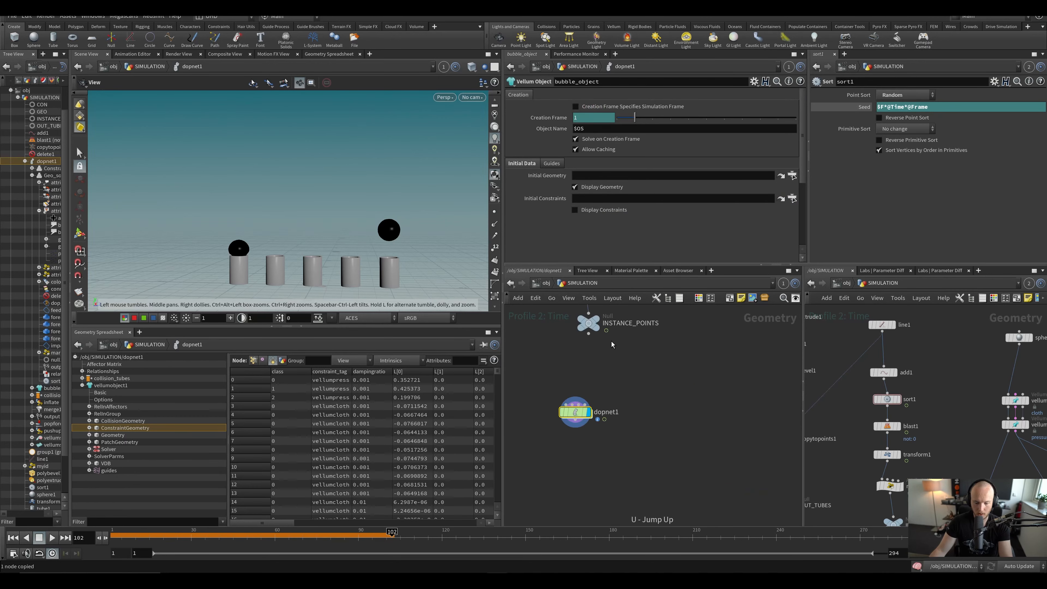
key(ctrl+v)
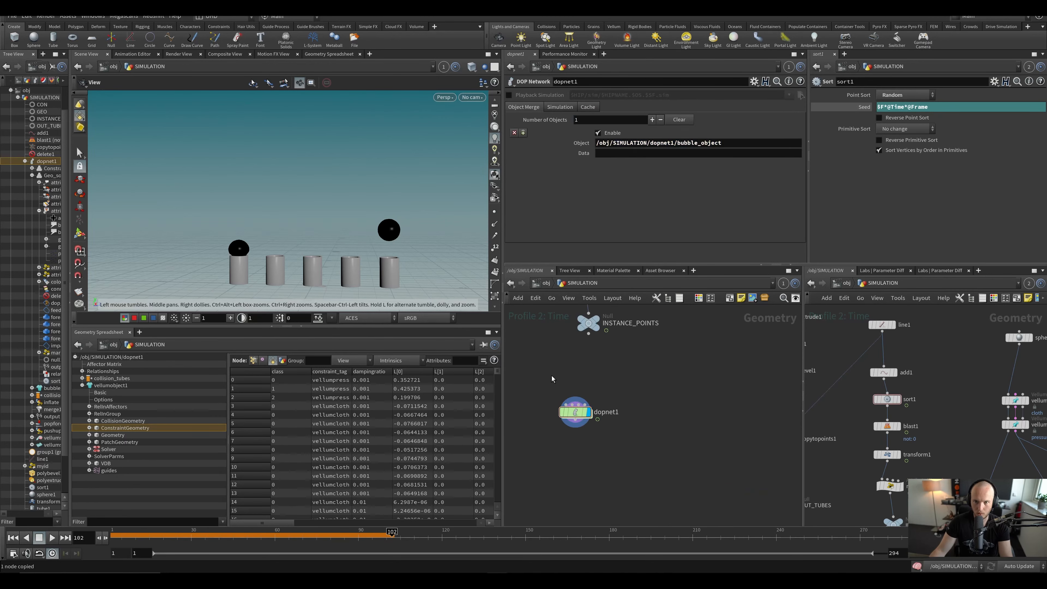
drag(580, 416, 594, 406)
drag(259, 217, 319, 238)
key(ctrl+Up)
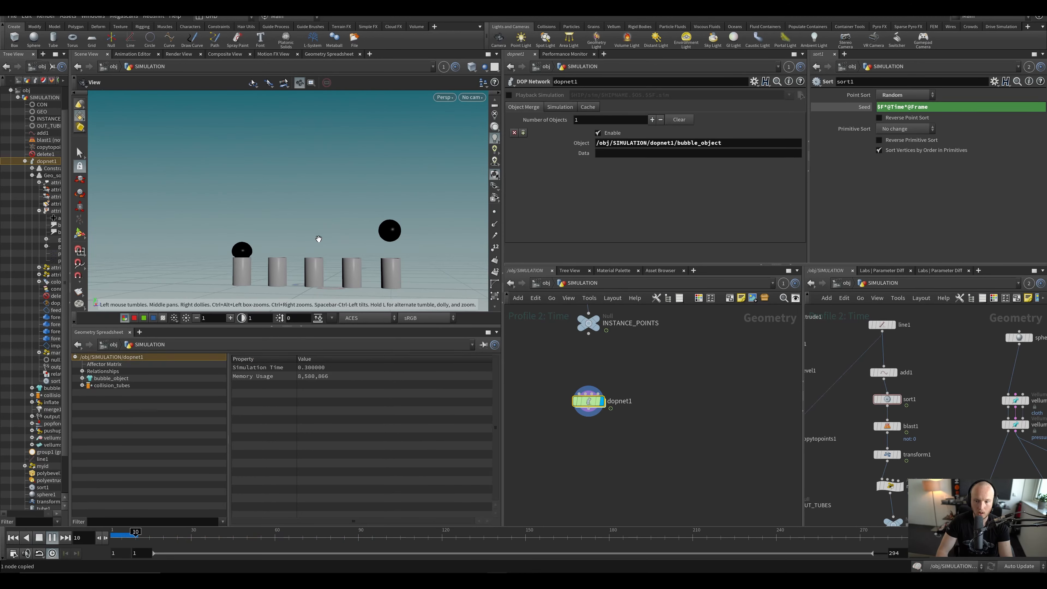
Step: Save the scene and shorten the Object Merge path of dopnet1 to just bubble_object
key(ctrl+s)
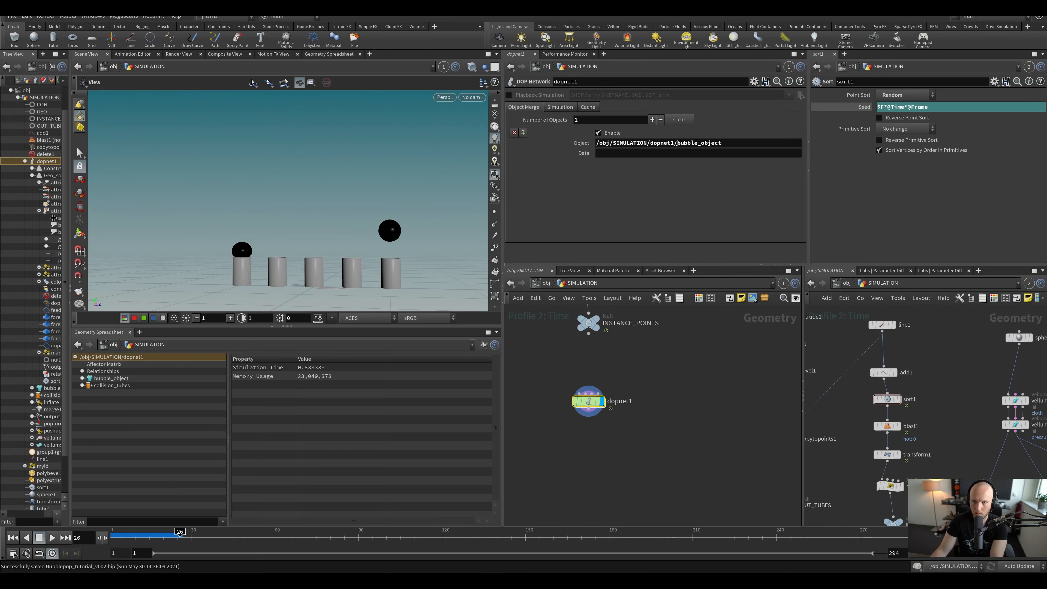
drag(676, 142, 596, 142)
key(BackSpace)
key(Return)
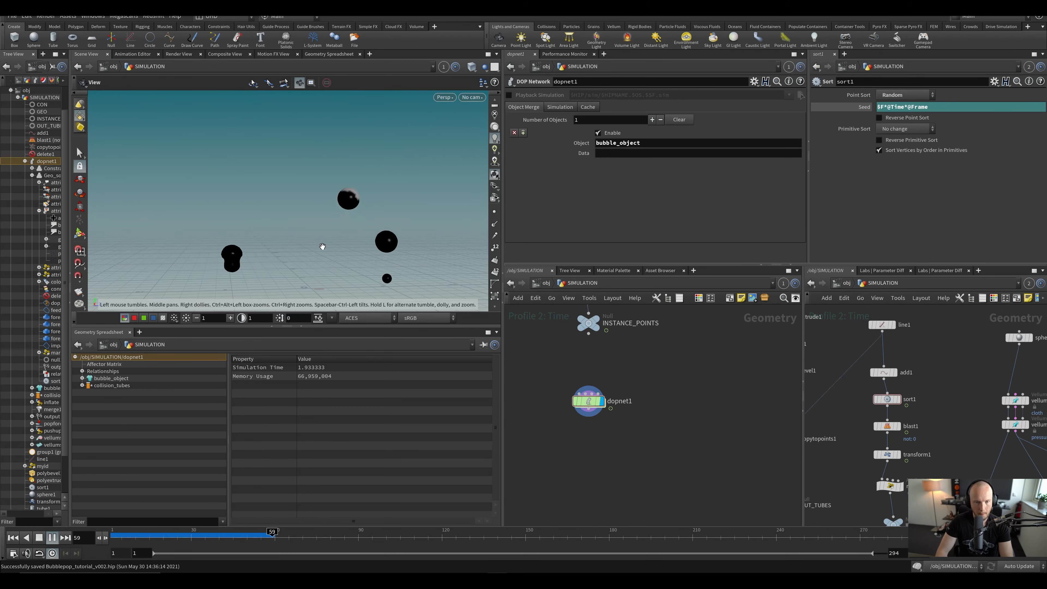
Step: Add a File Cache node below dopnet1 and delete the channels on its Start/End/Inc frame range
key(Tab)
text(filec)
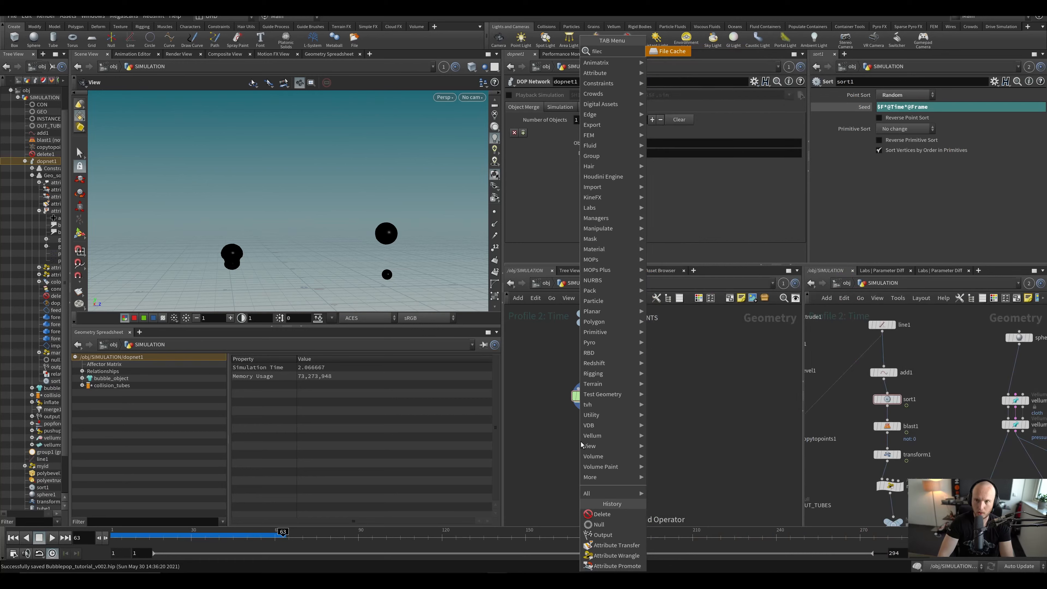
key(Return)
click(597, 118)
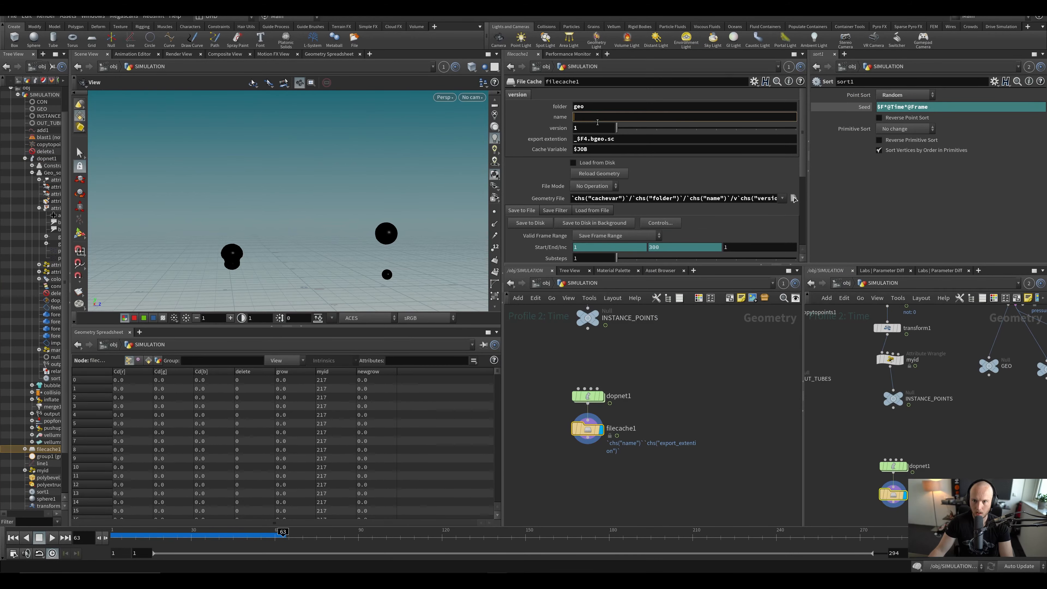
click(613, 235)
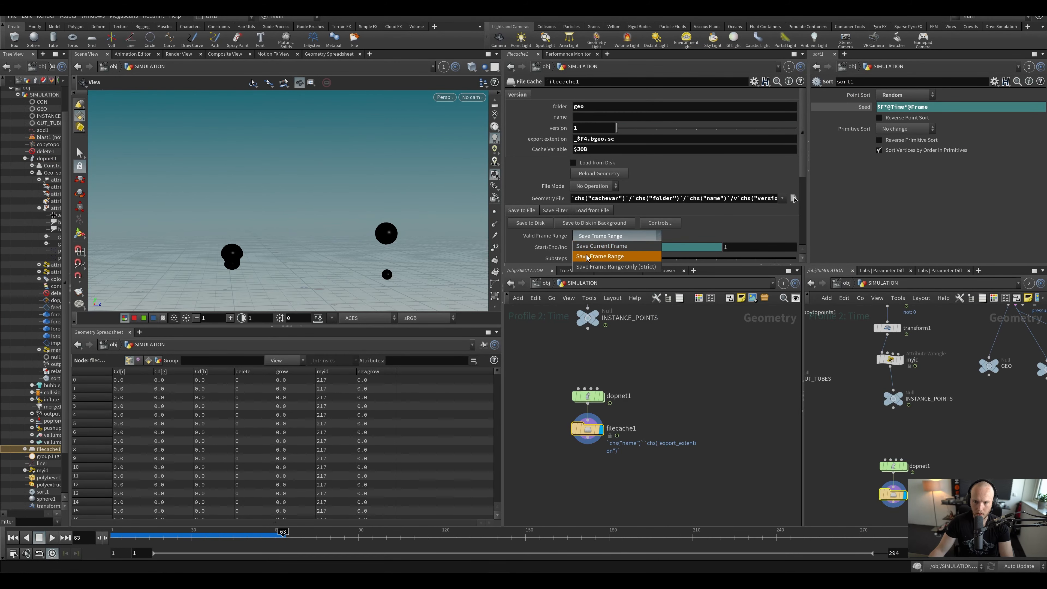
click(613, 249)
right_click(556, 250)
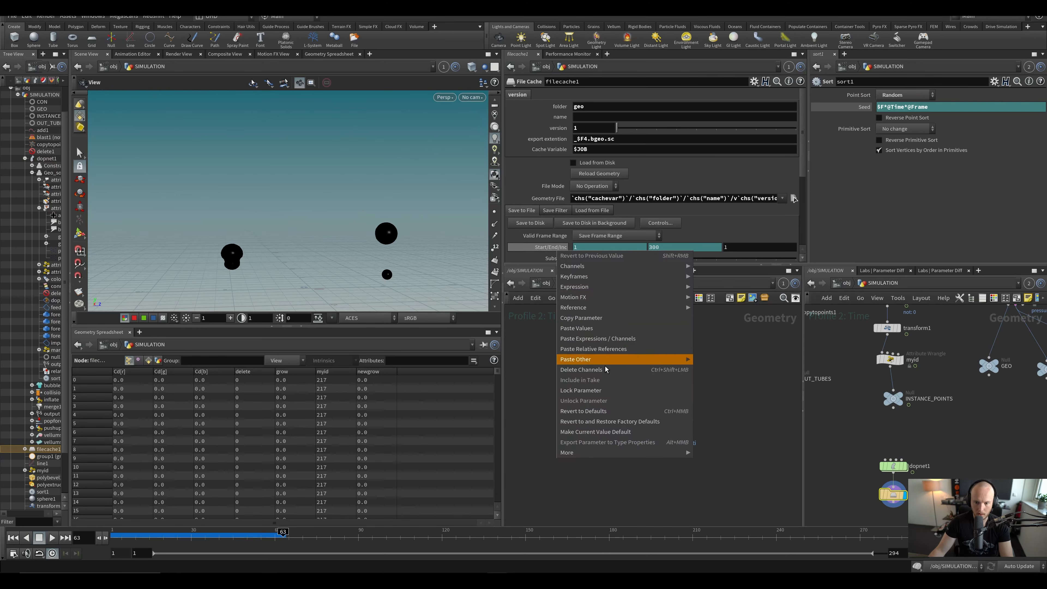
click(593, 369)
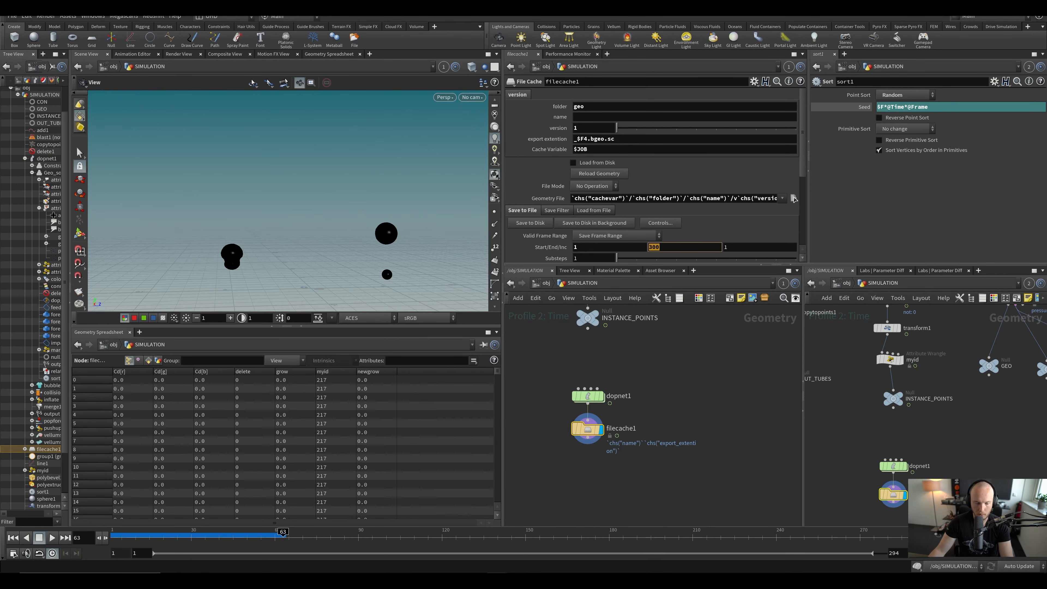
Step: Switch to the web browser, search YouTube for the tutorial author's folder structure videos, and return to Houdini
key(alt+Tab)
key(ctrl+t)
text(youtube.com)
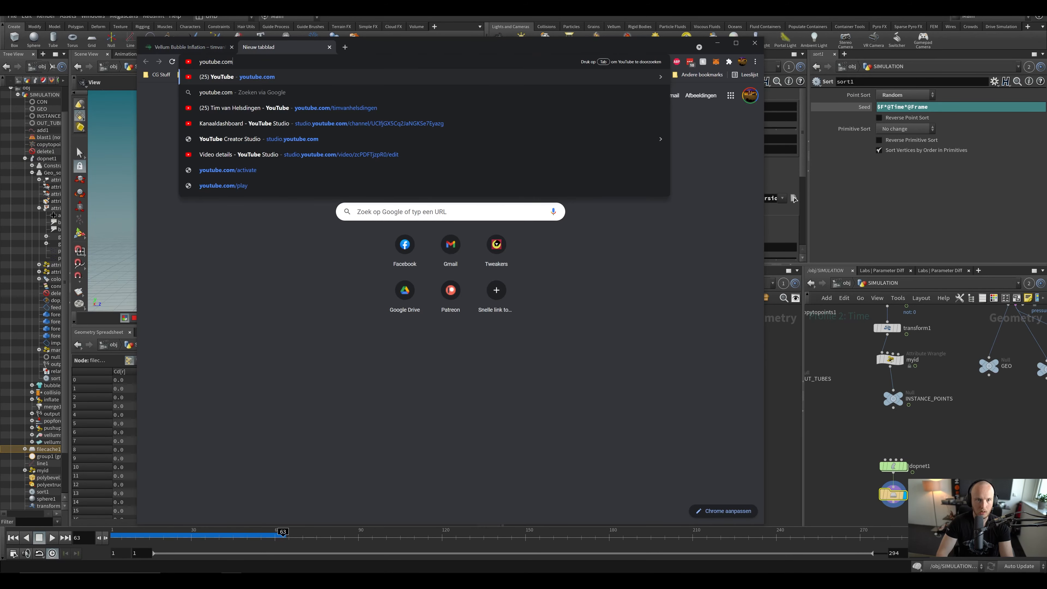
key(Return)
text(tim vna)
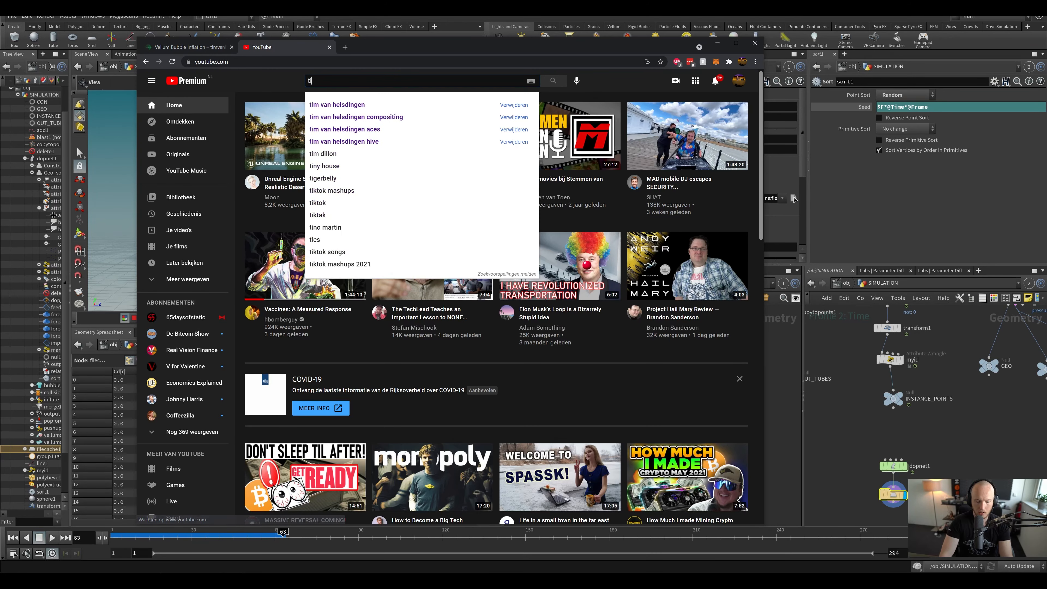
key(BackSpace)
key(BackSpace)
text(an he)
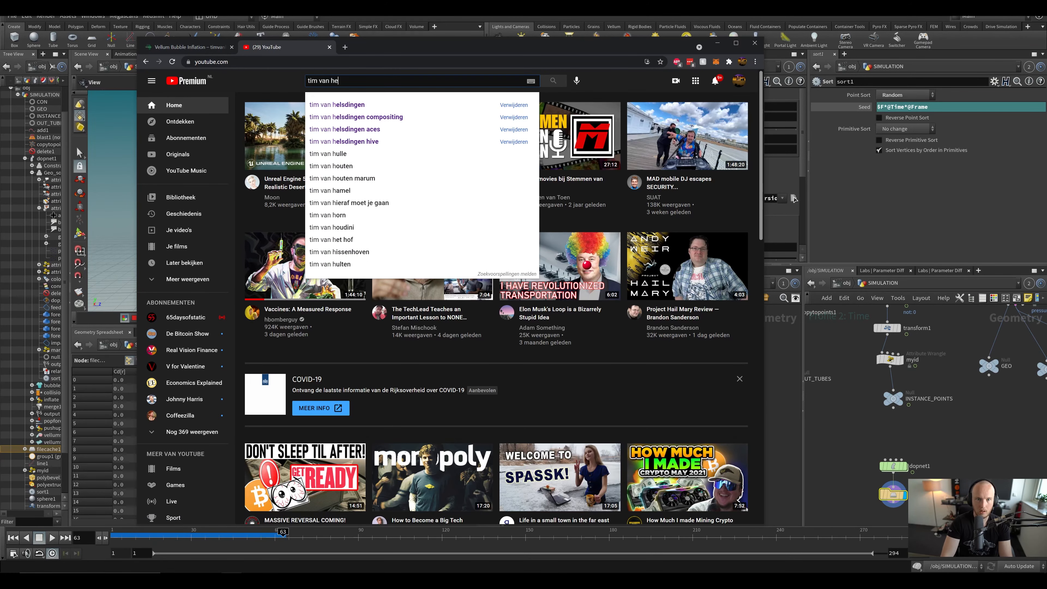
text(lsdingen folder s)
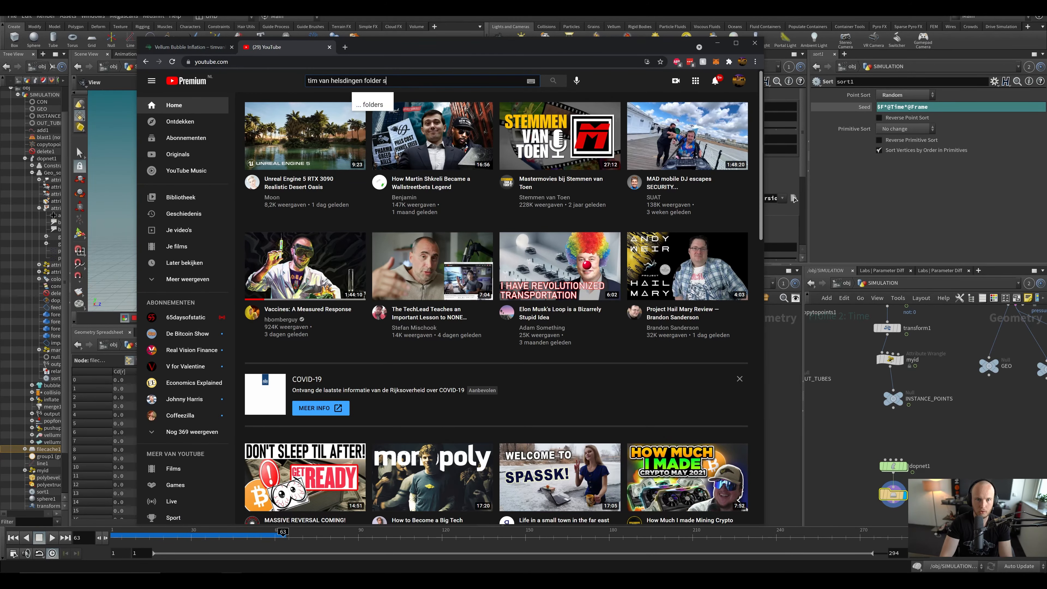
text(tructure)
key(Return)
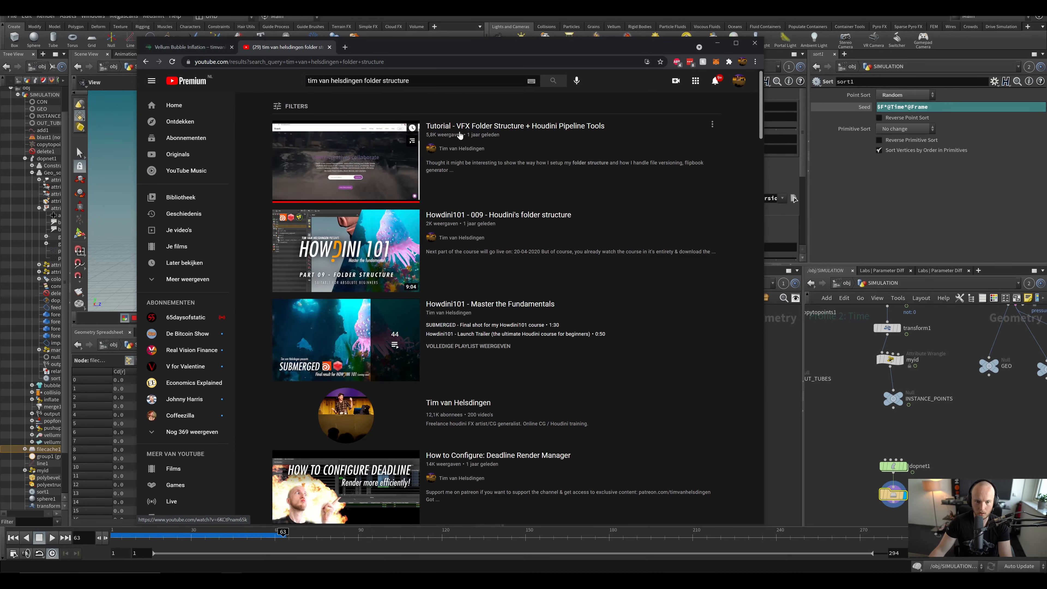
click(783, 403)
Step: Name the file cache vellum_bubbles with an end frame of 200 and save the scene
click(598, 118)
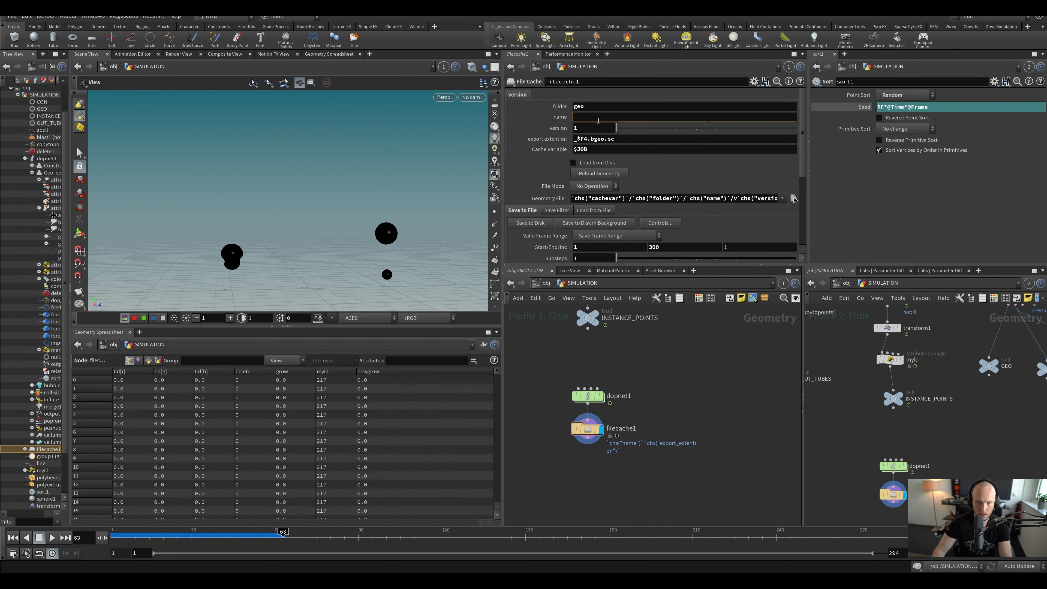
text(vellum_bubb)
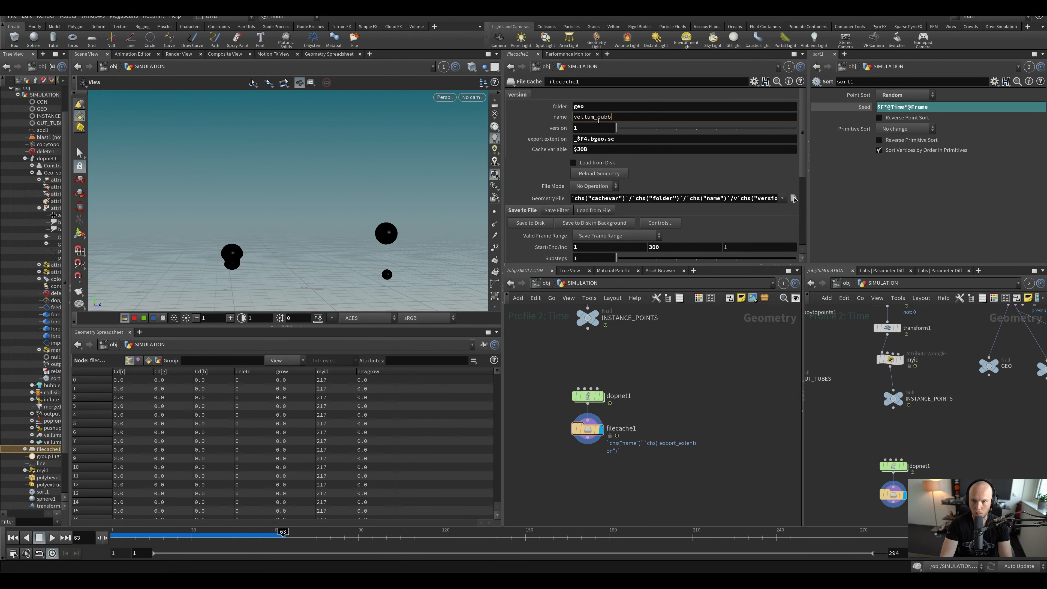
text(les)
key(Return)
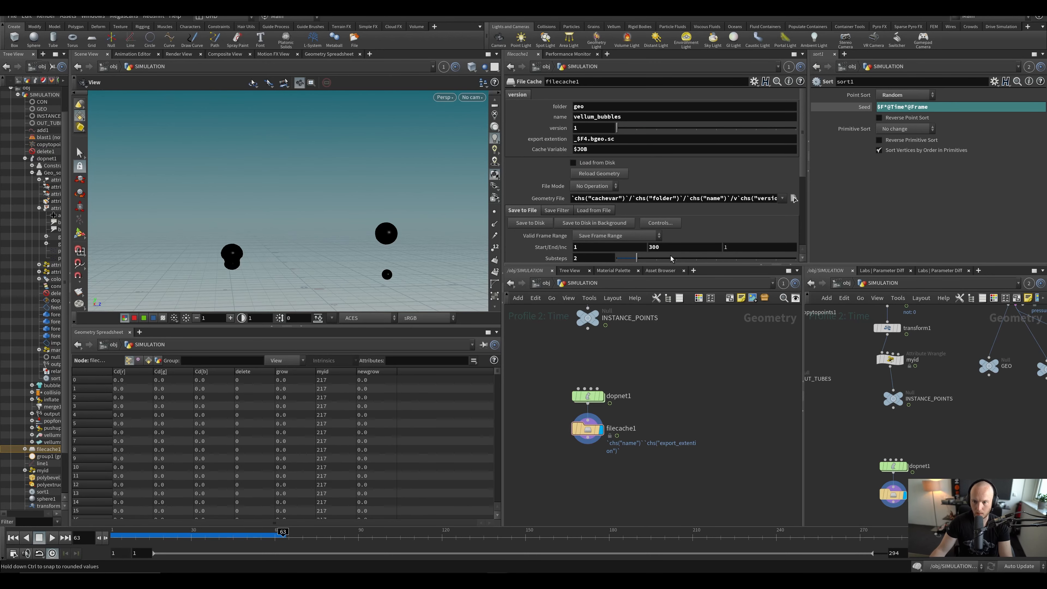
key(ctrl+z)
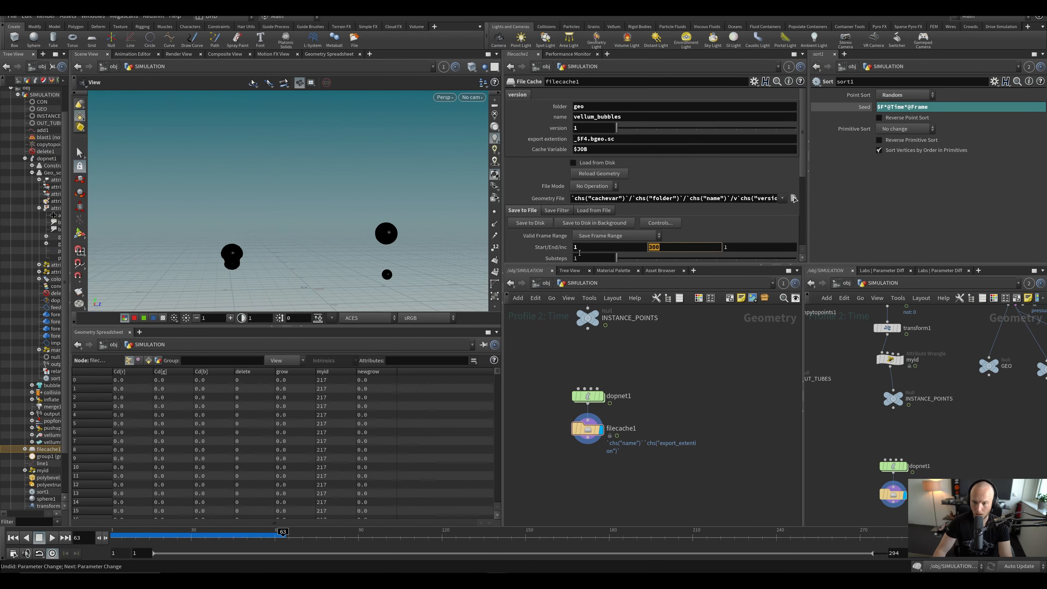
key(ctrl+s)
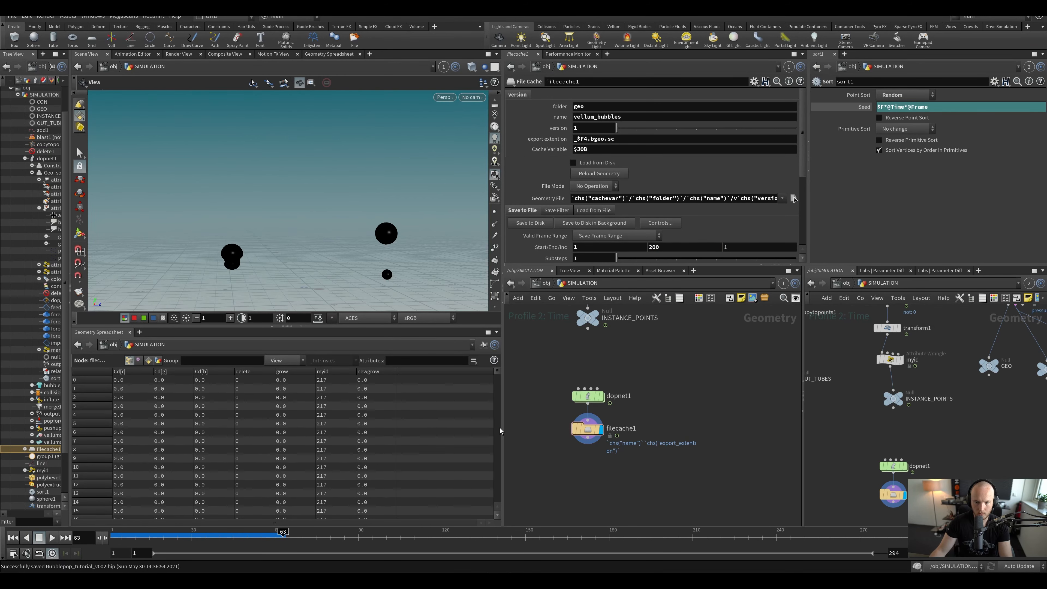
Step: Move the INSTANCE_POINTS null slightly down to make room beneath the myid wrangle
mouse_move(592, 396)
key(h)
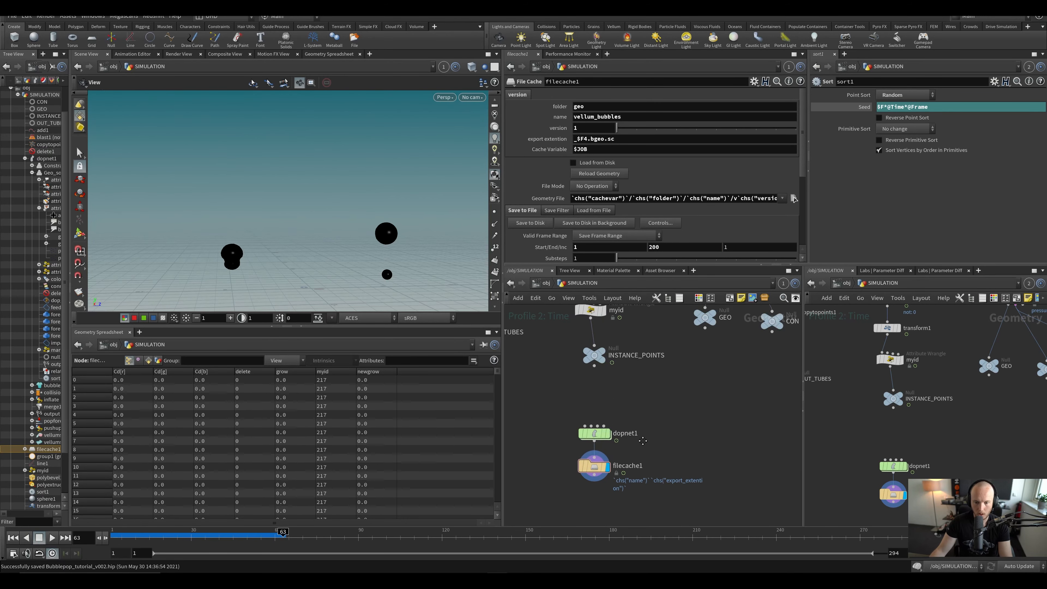
scroll(632, 392, up, 3)
drag(618, 487, 613, 498)
key(Tab)
mouse_move(618, 115)
click(668, 52)
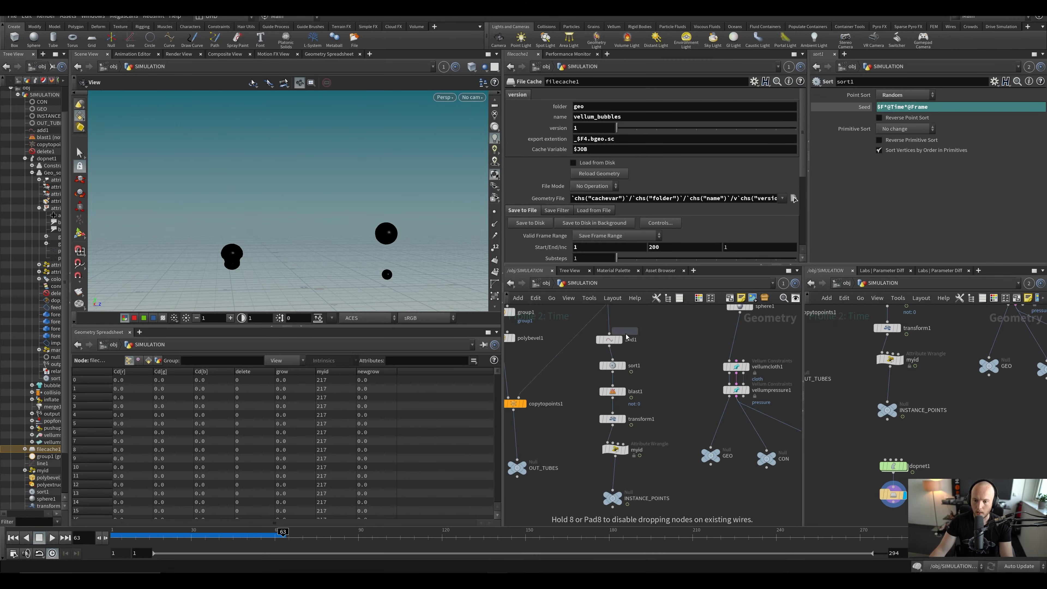
key(Escape)
Step: Insert a Switch node between the myid wrangle and the INSTANCE_POINTS null
key(Tab)
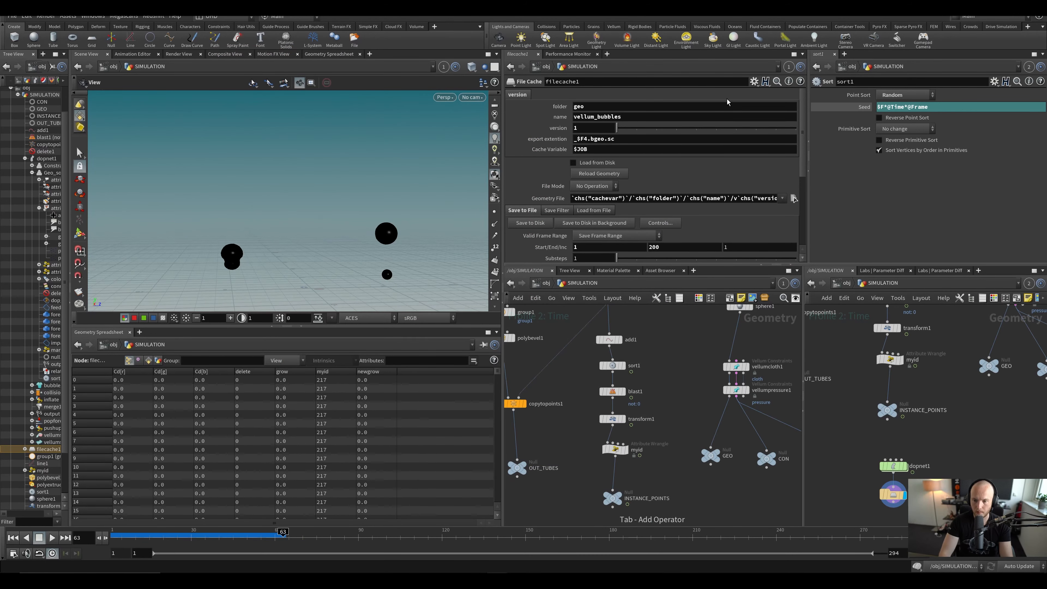
key(Tab)
text(swit)
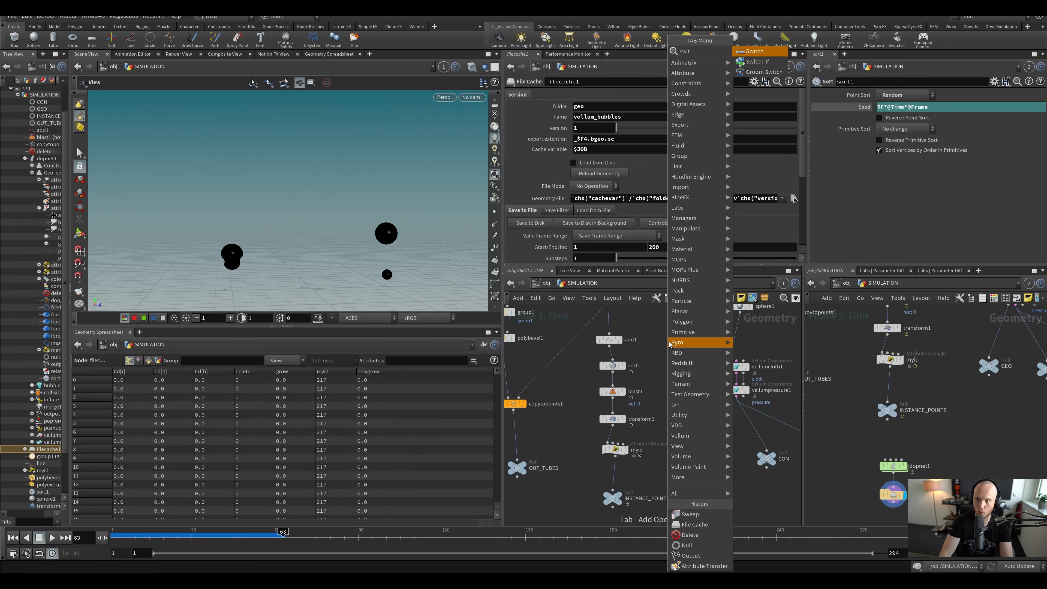
click(754, 51)
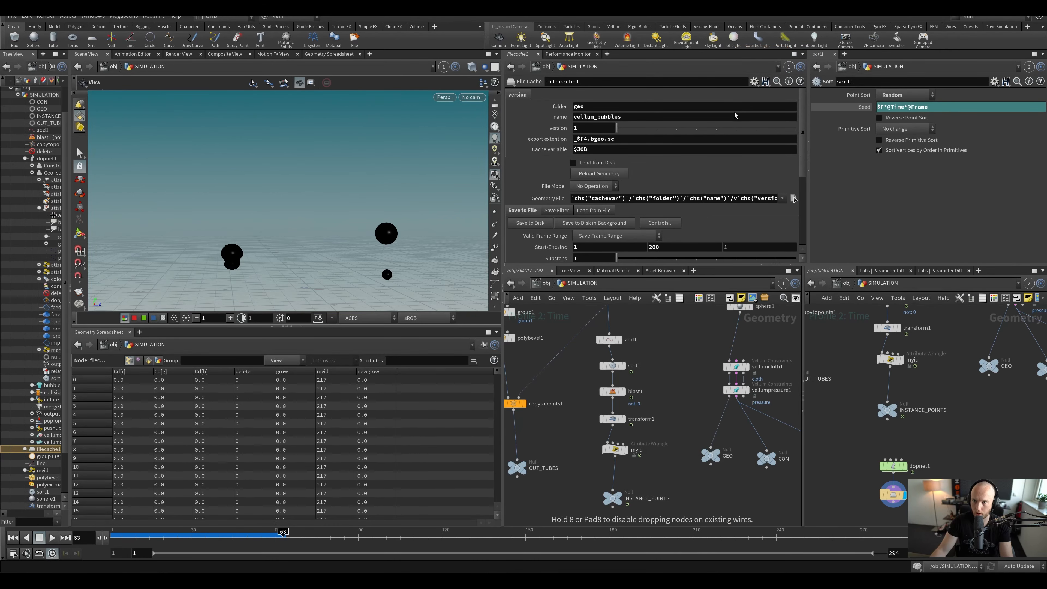
scroll(606, 501, up, 2)
click(606, 501)
Step: Add an empty Null beside the point chain and connect it as the second input of switch1
key(Tab)
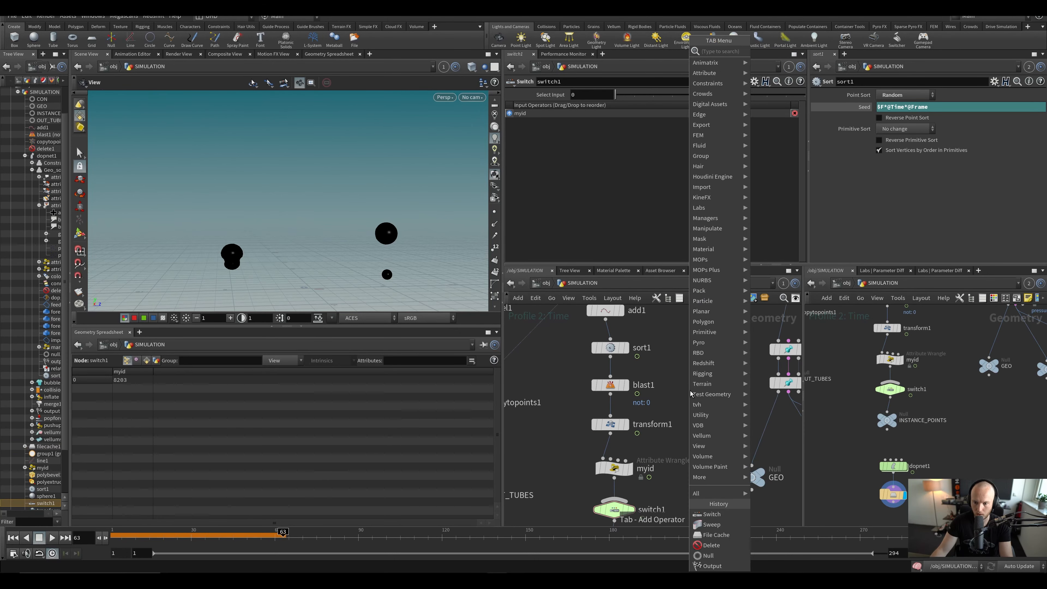
text(nul)
key(Return)
click(686, 385)
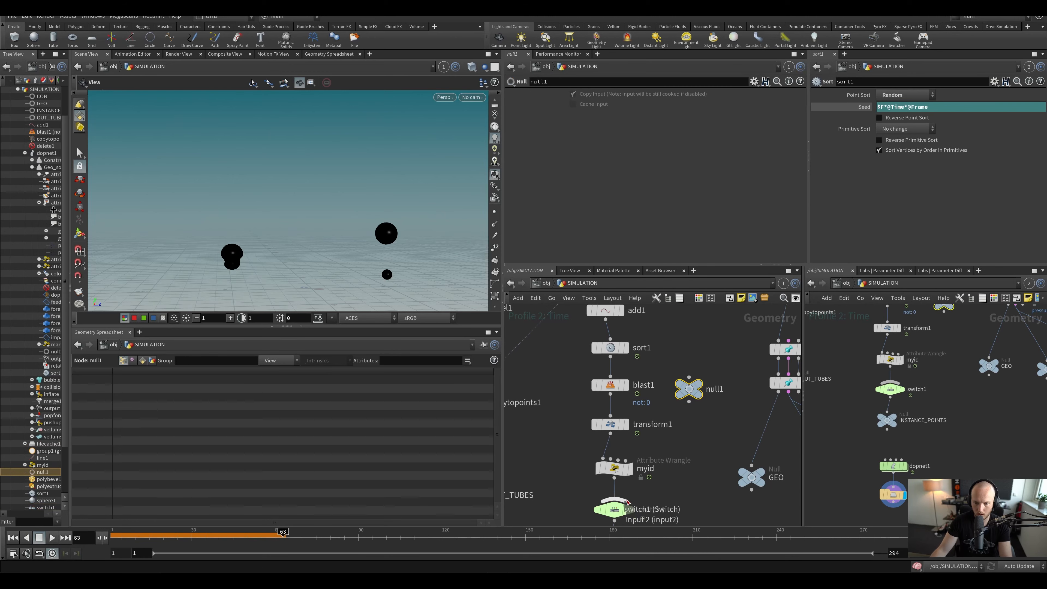
Step: Set the Select Input of switch1 to the expression $F>100 and save the scene
scroll(668, 482, down, 3)
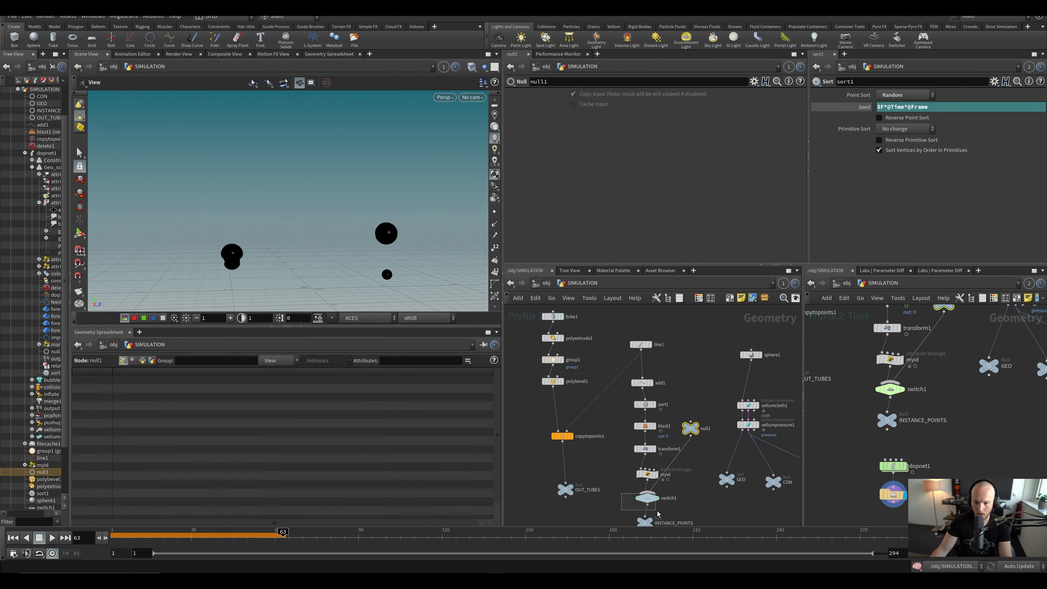
drag(657, 514, 658, 514)
text($F>100)
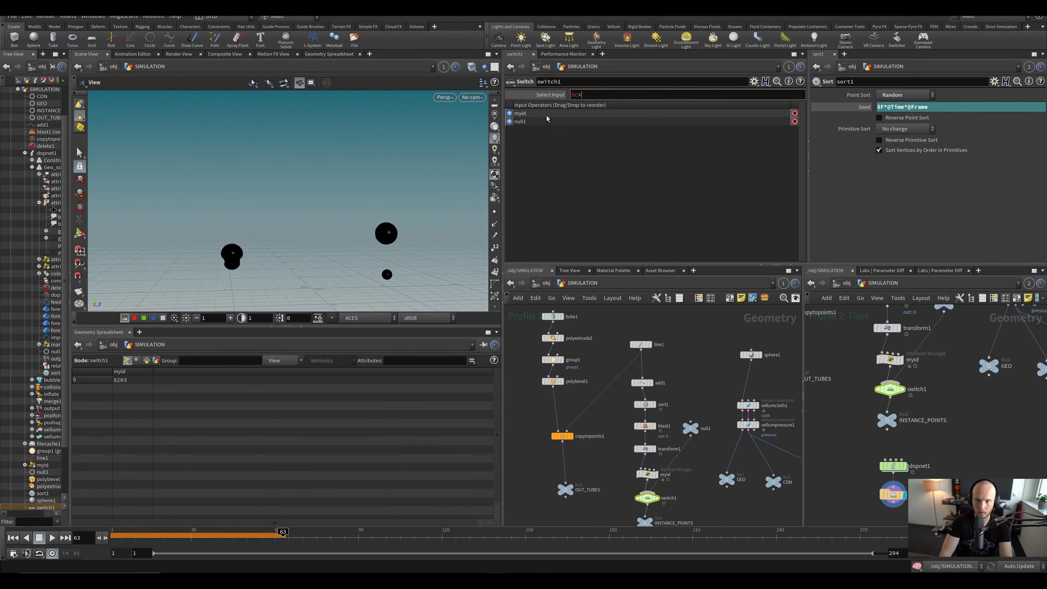
key(Return)
key(ctrl+s)
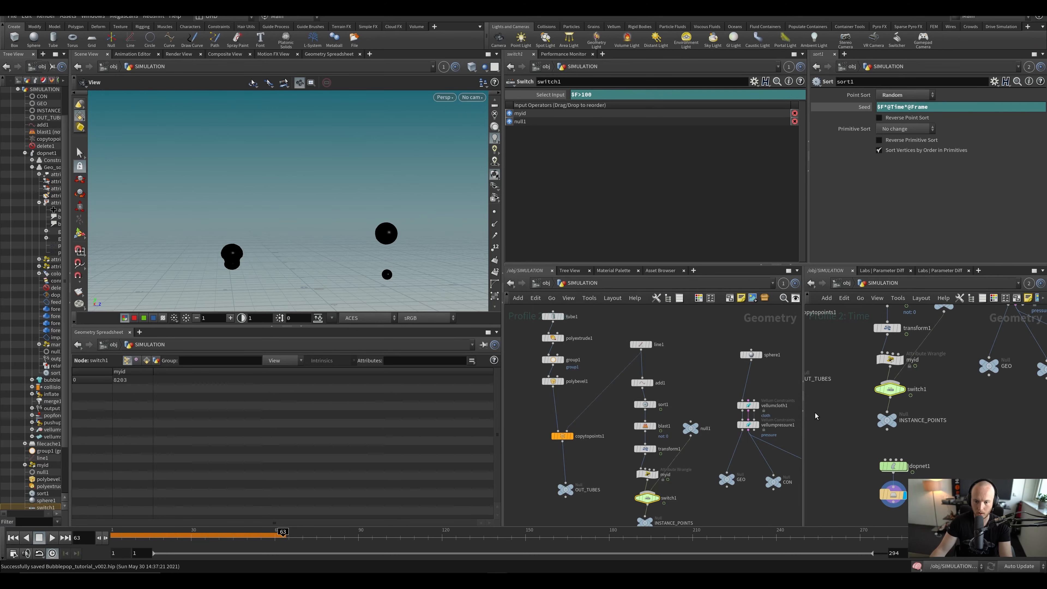
Step: Enable Initialize Simulation OPs on filecache1 and save frames 1 to 200 of the bubble simulation to disk
key(f)
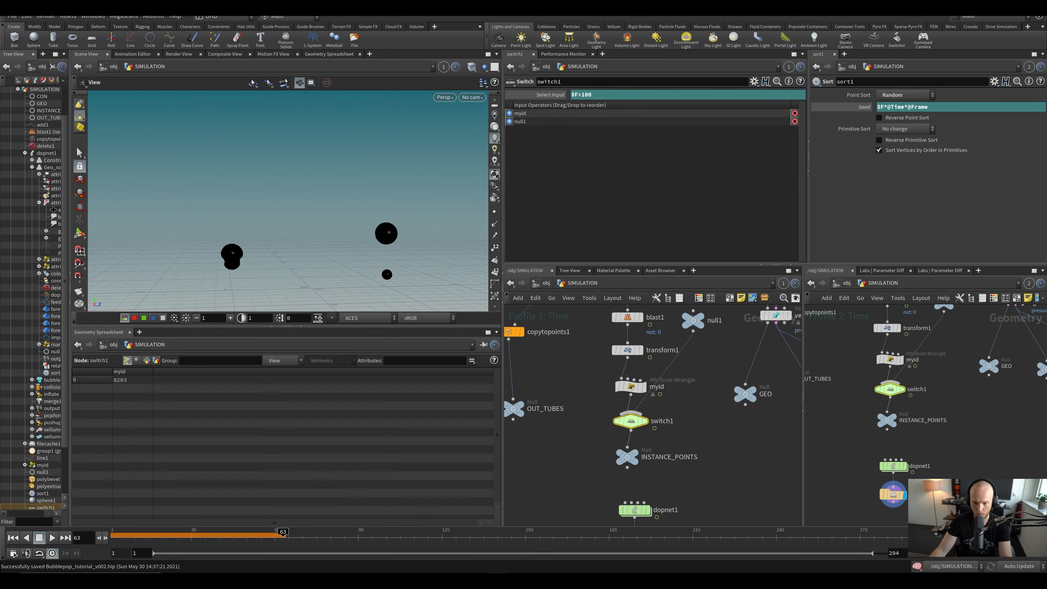
middle_drag(673, 495, 659, 434)
click(619, 481)
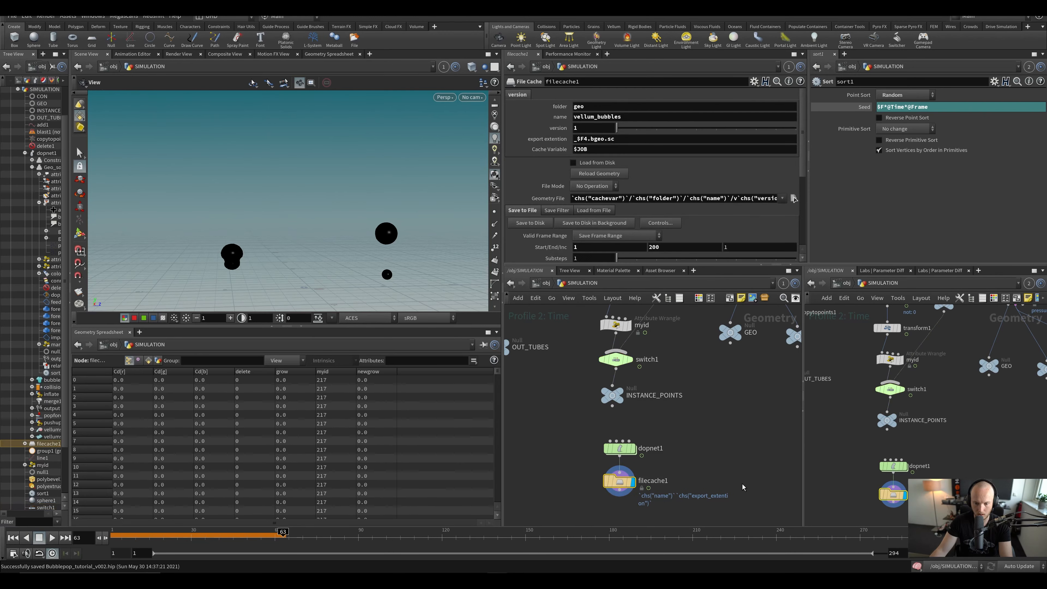
scroll(622, 371, down, 2)
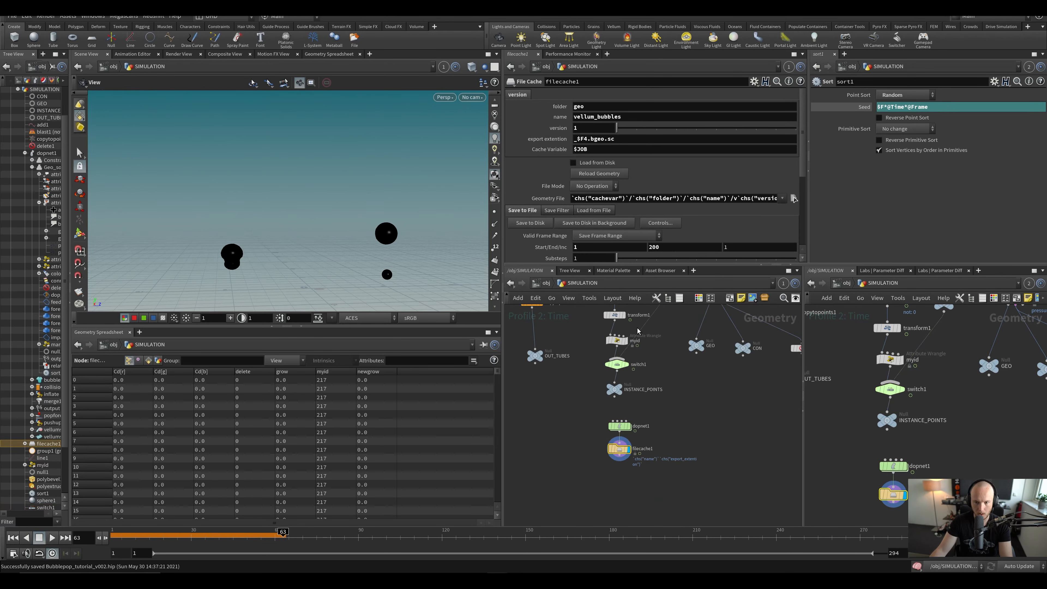
click(522, 225)
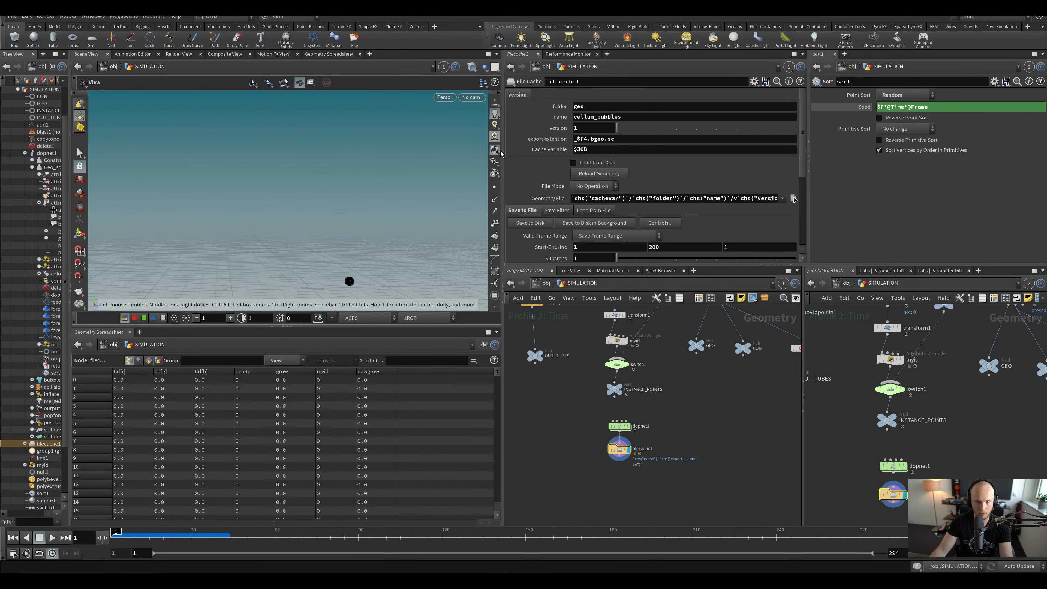
scroll(548, 233, down, 4)
click(576, 231)
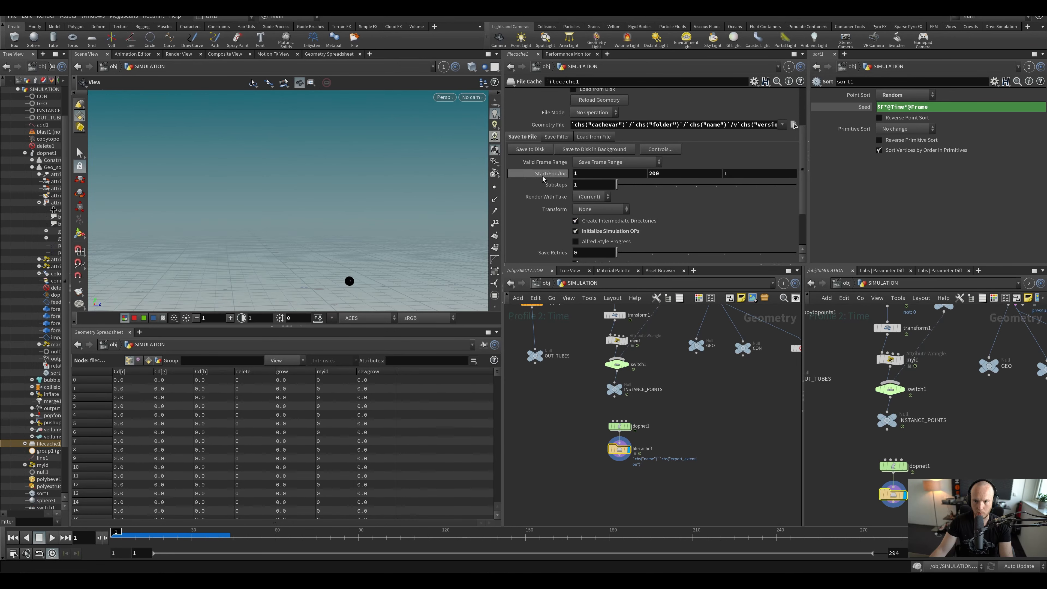
click(525, 151)
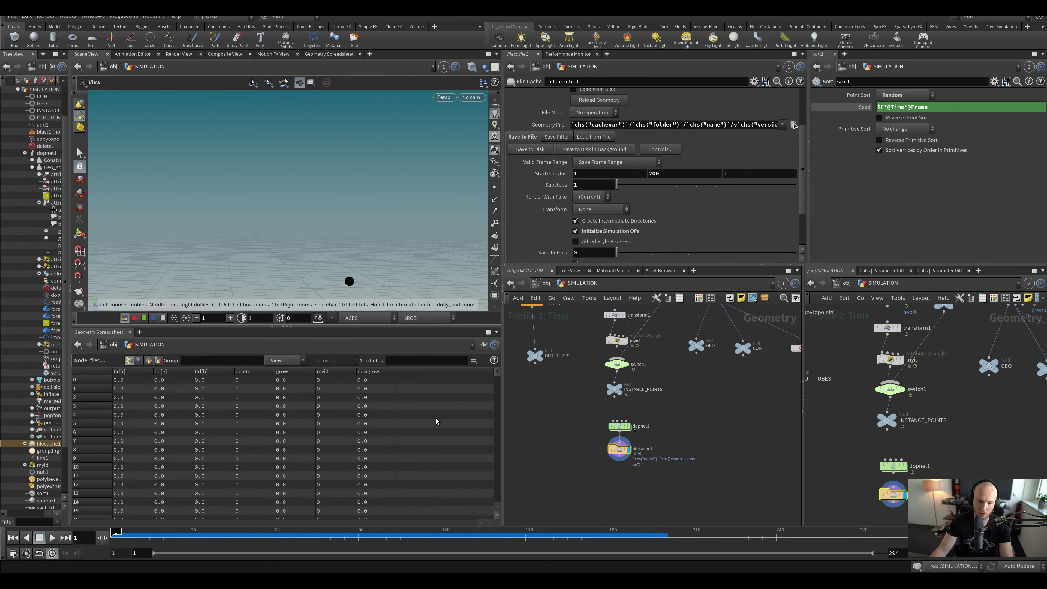
Step: Enable Load from Disk on filecache1 and play back the cached bubble simulation
middle_drag(518, 453, 531, 465)
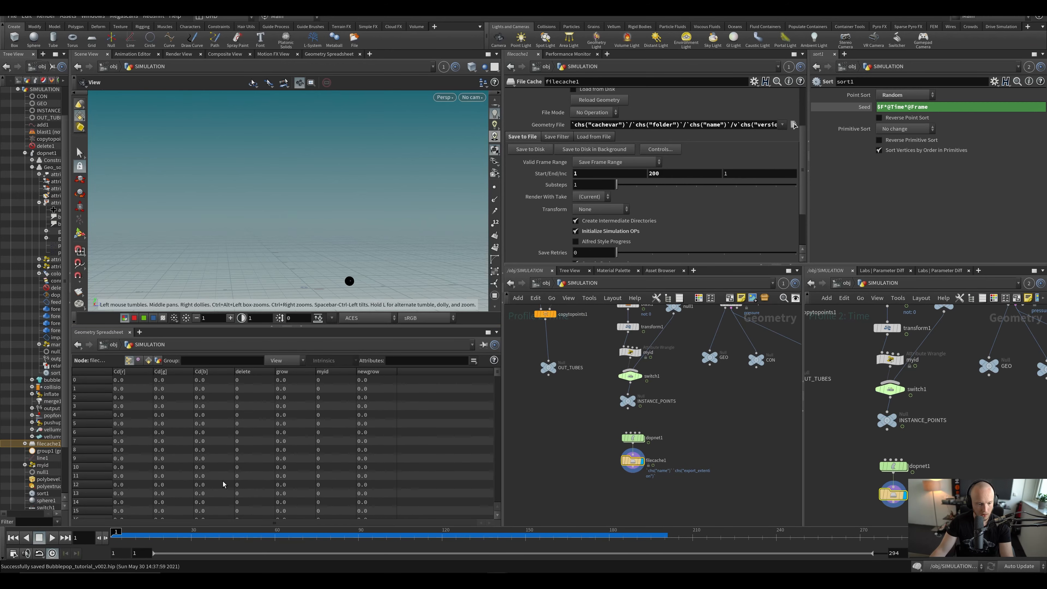
scroll(530, 113, up, 3)
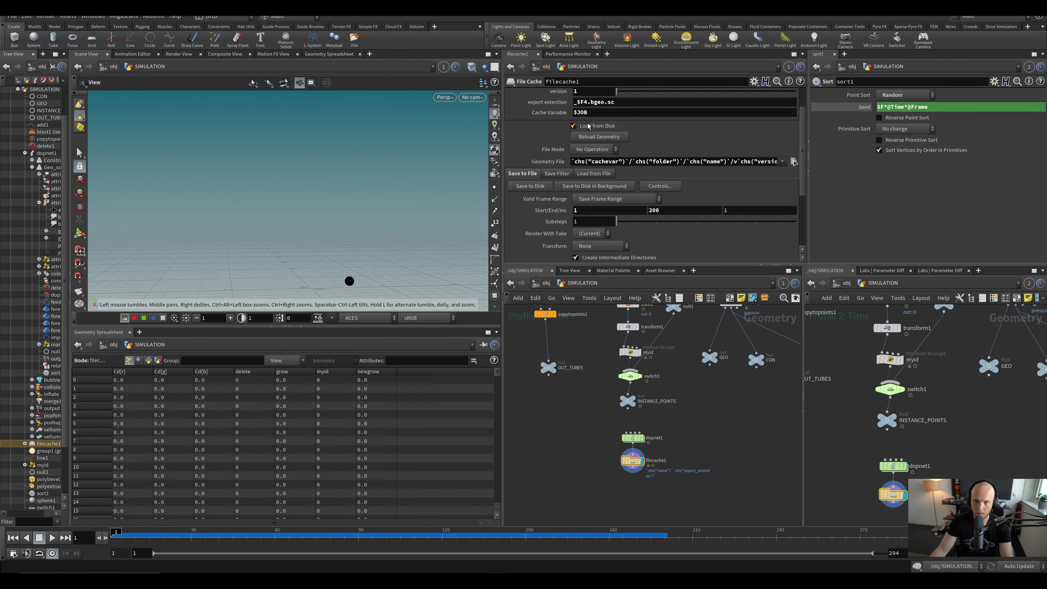
drag(256, 541, 340, 538)
key(Up)
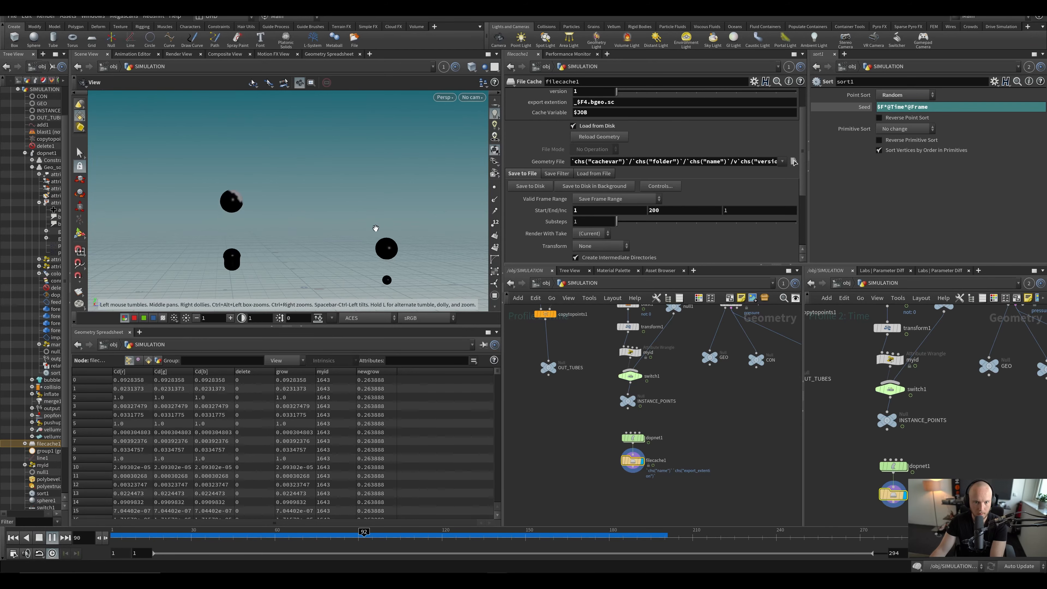
click(256, 536)
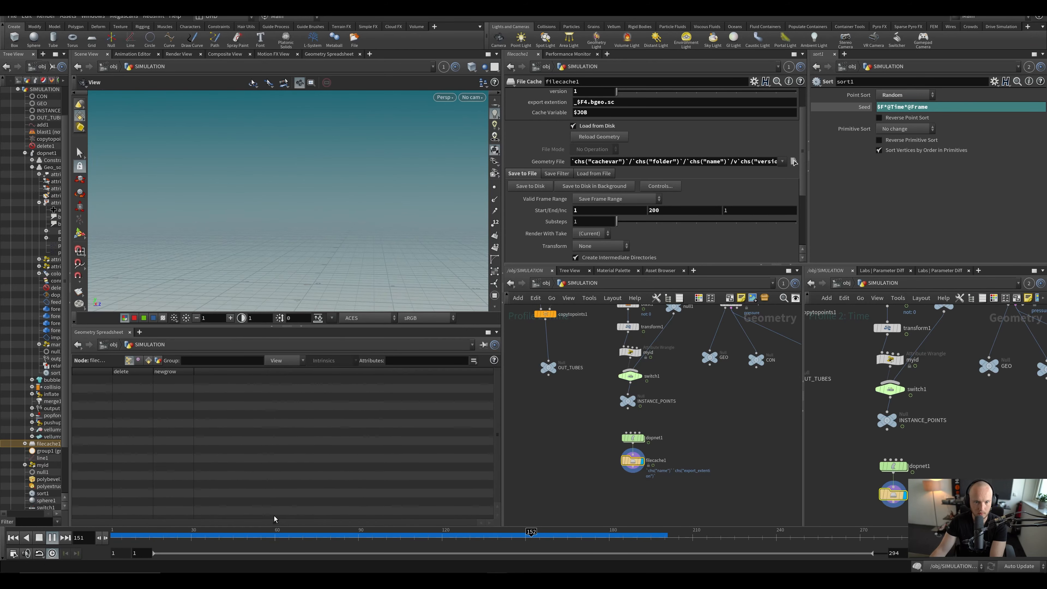
Step: Set the Seed of sort1 to $F*$T and save frames 1 to 200 to disk again from filecache1
drag(256, 541, 115, 537)
key(Up)
scroll(643, 412, down, 2)
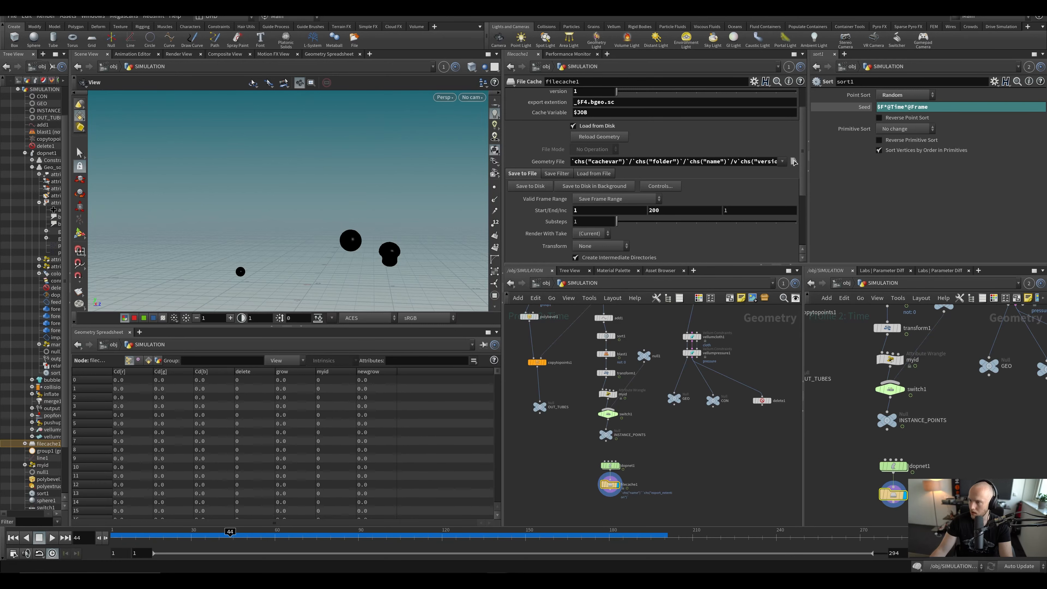
drag(946, 107, 813, 160)
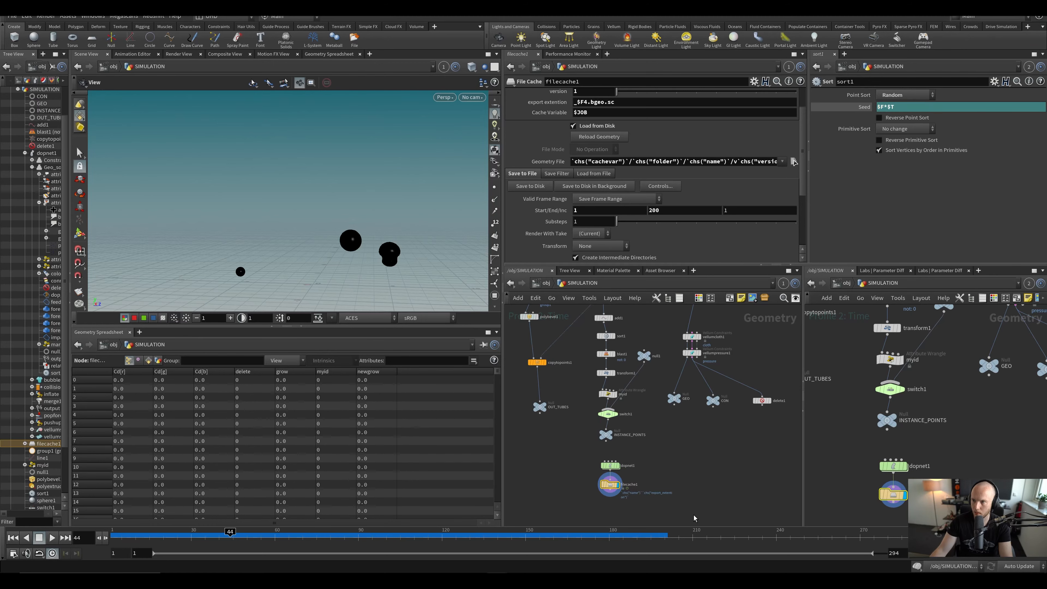
key(ctrl+s)
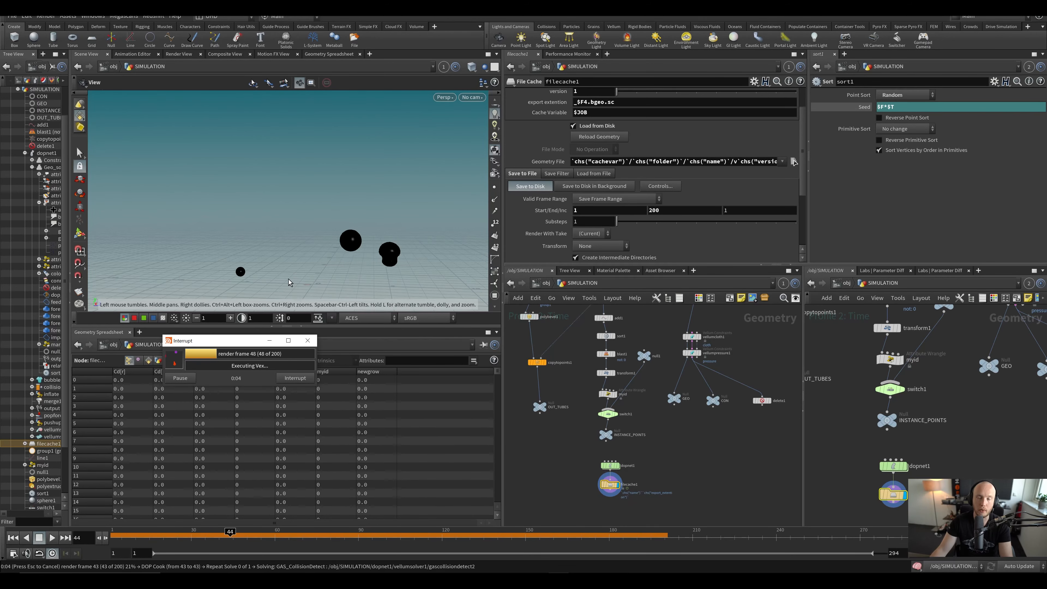
drag(256, 340, 570, 299)
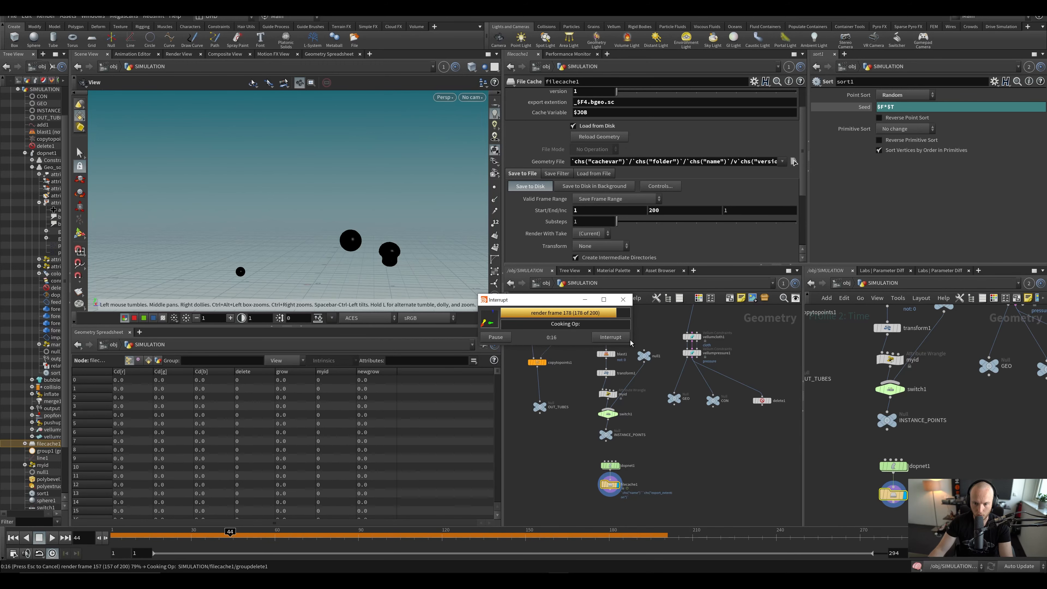
key(ctrl+s)
Step: Check the OpenCL device type and device choices in the Miscellaneous preferences, and close the preferences without applying anything
click(26, 16)
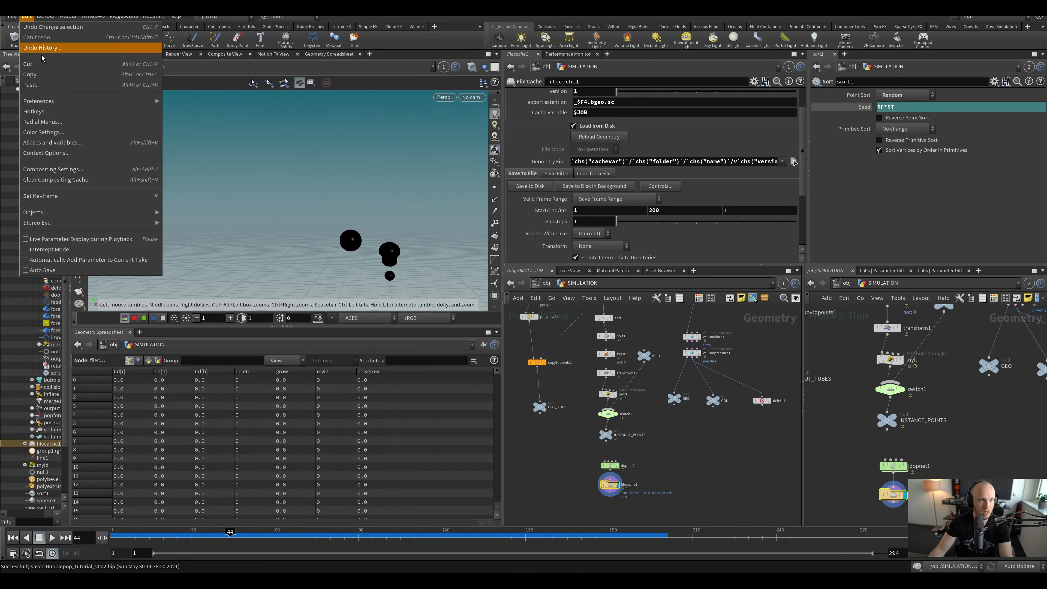
mouse_move(41, 101)
click(213, 102)
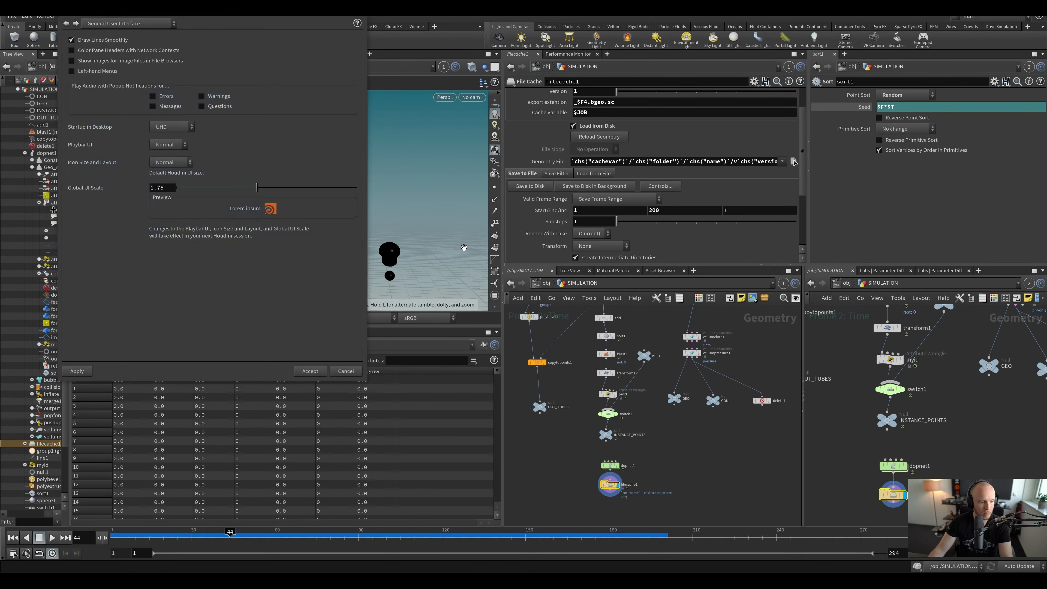
click(127, 23)
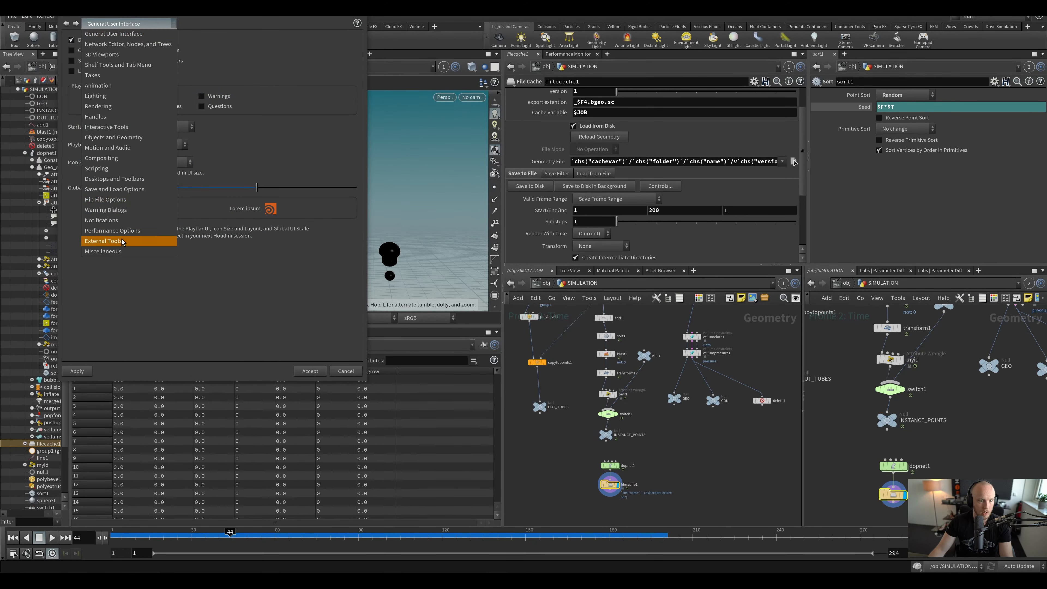
click(118, 246)
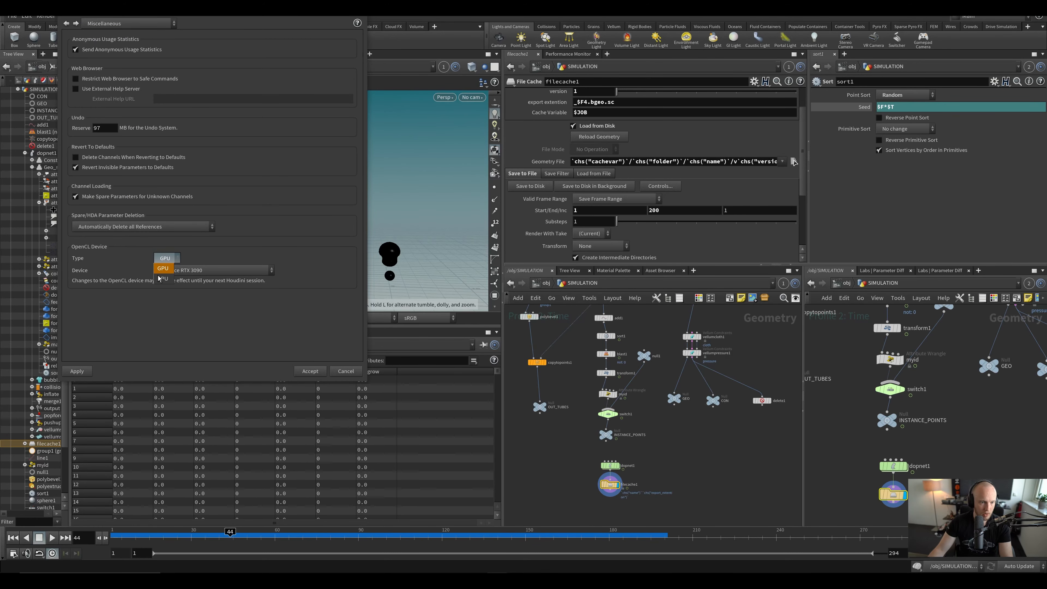
click(161, 278)
click(169, 270)
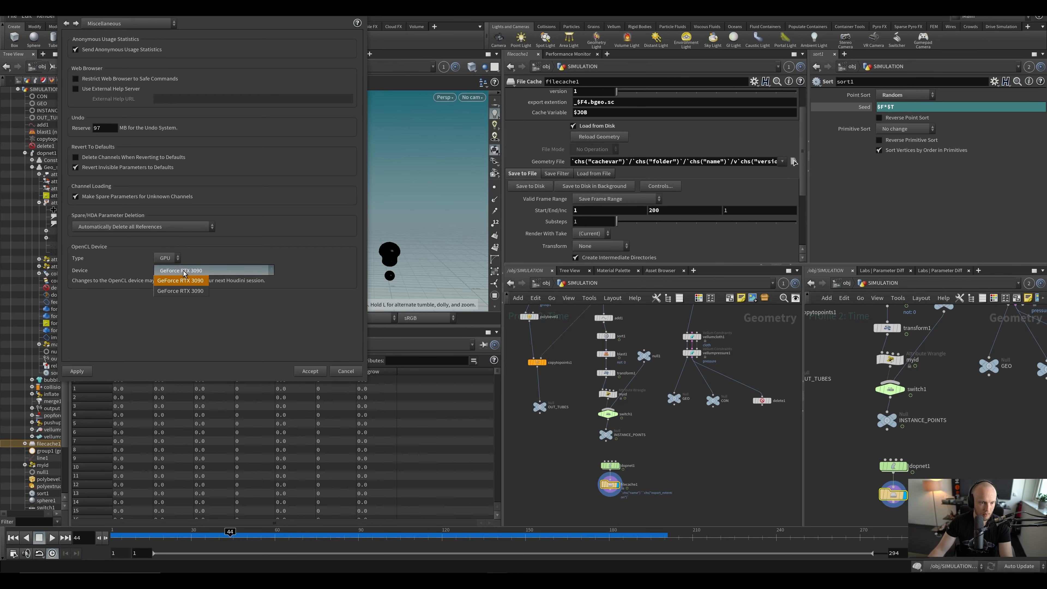
click(184, 280)
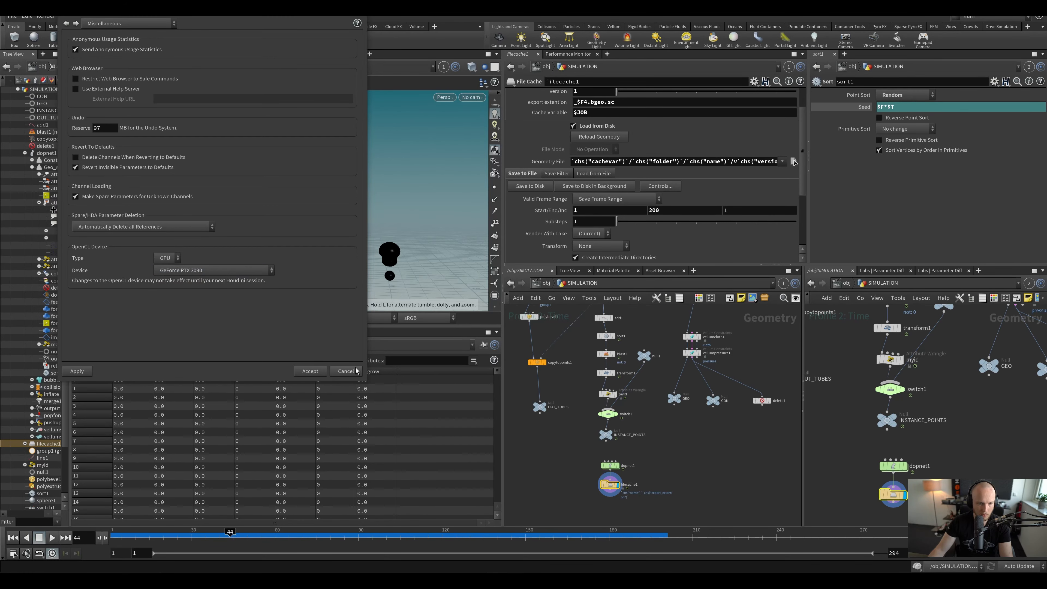
click(347, 371)
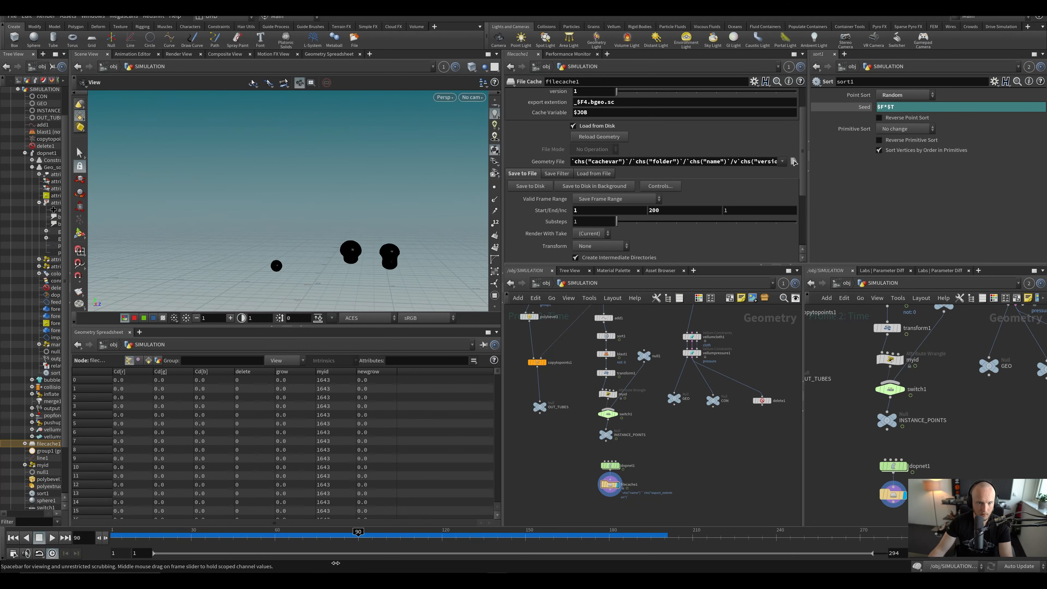
Step: Play back and scrub the re-cached bubble simulation to about frame 115, saving the scene
key(Up)
drag(308, 227, 394, 220)
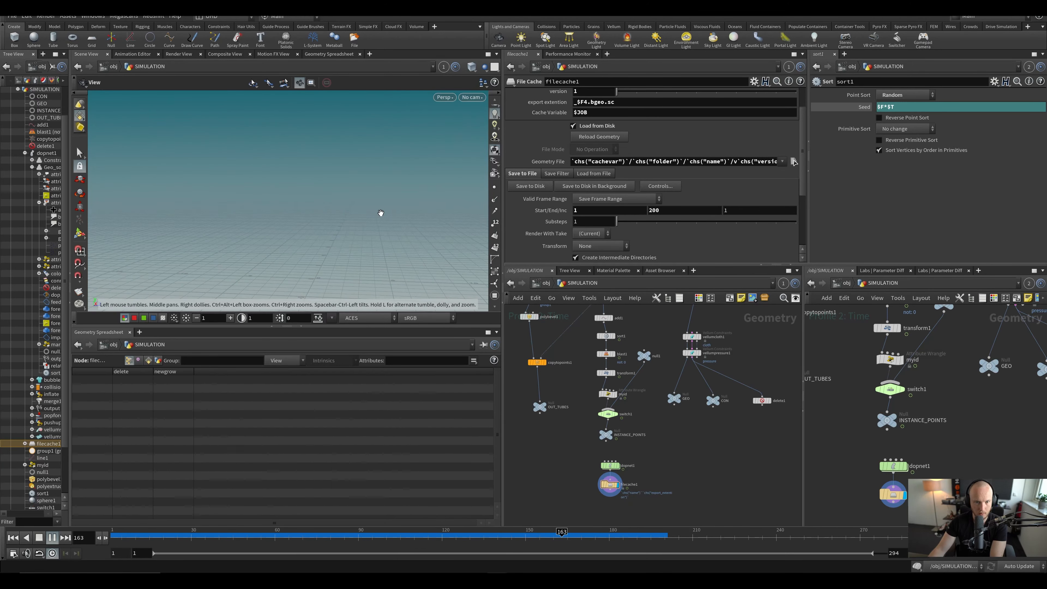
key(Up)
middle_drag(871, 509, 747, 365)
middle_drag(574, 478, 566, 414)
key(ctrl+s)
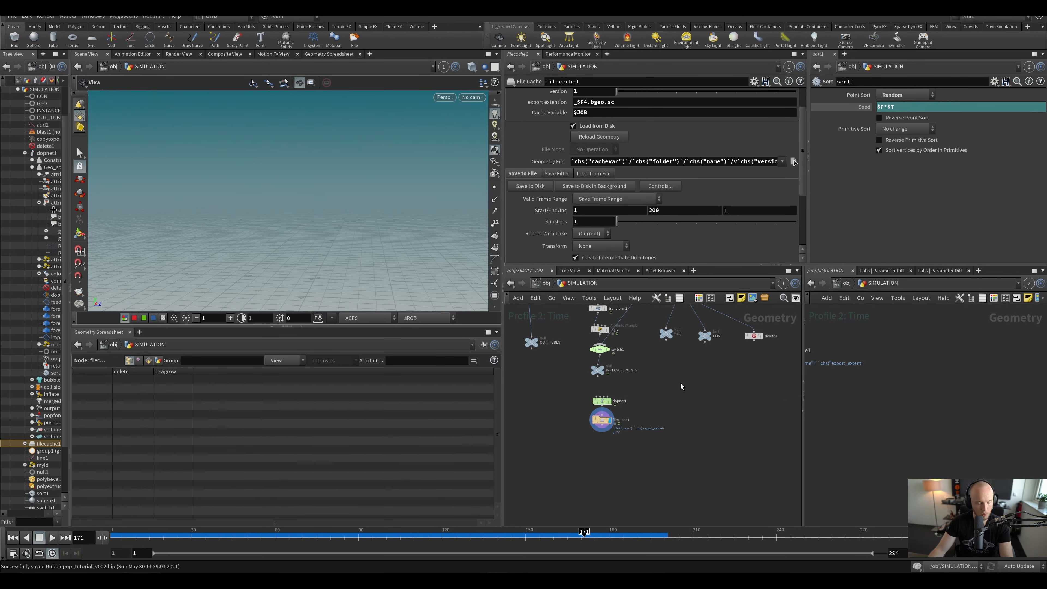
scroll(680, 383, down, 2)
drag(268, 536, 429, 520)
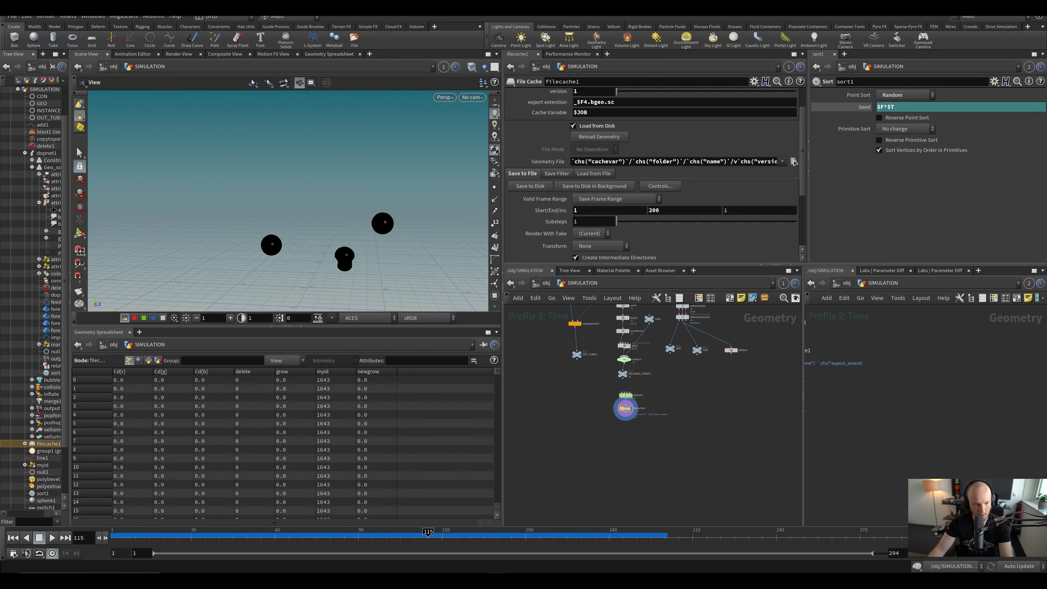
key(Tab)
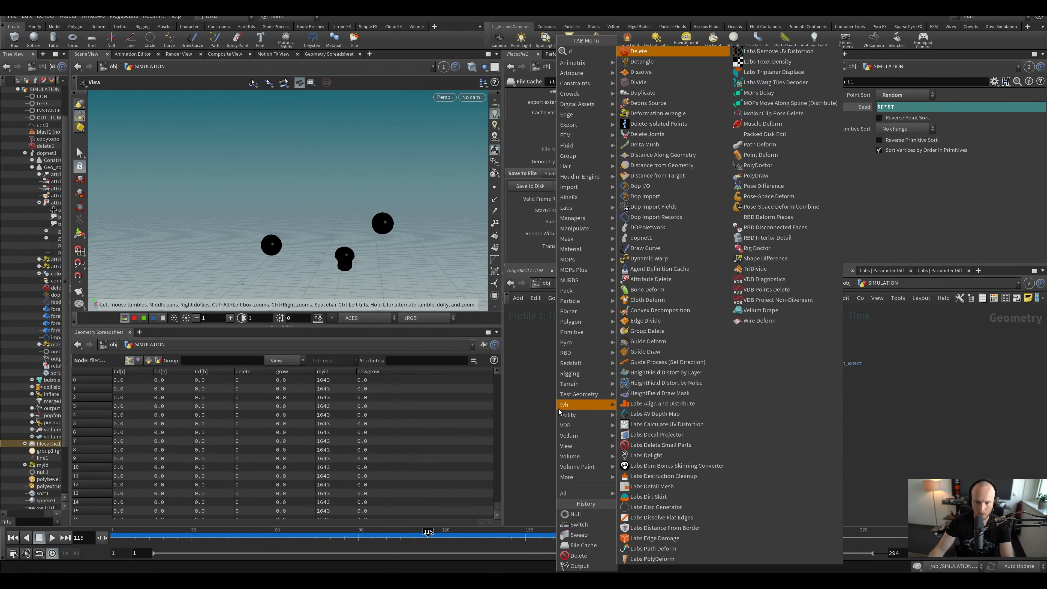
text(dele)
key(Escape)
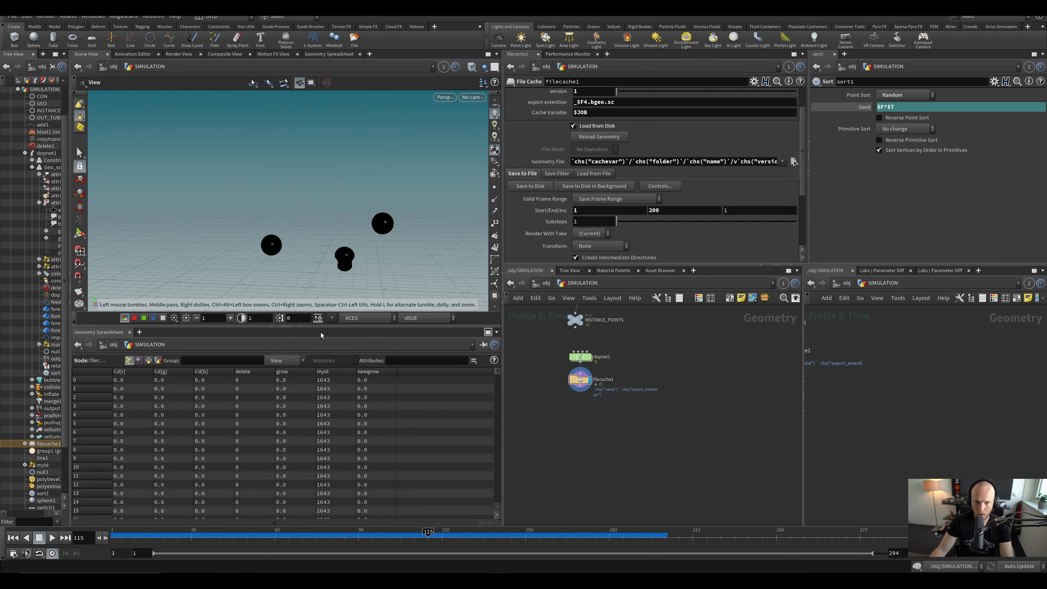
Step: Go to frame 72 and add a Color node after filecache1
drag(281, 535, 309, 534)
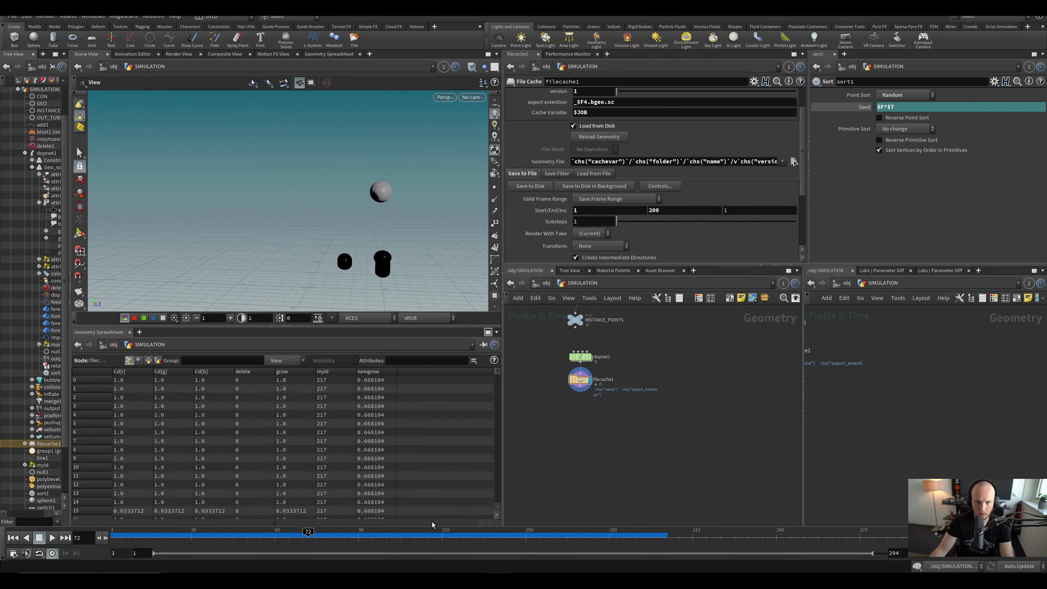
key(Tab)
text(color)
key(Return)
key(Return)
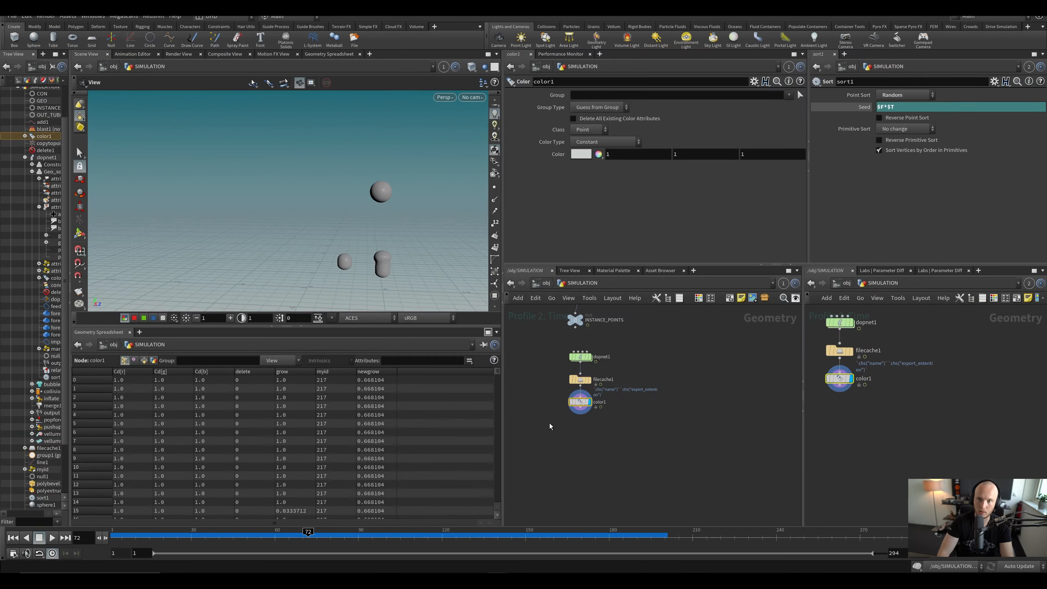
Step: Set color1's Color Type to Ramp from Attribute with the grow attribute, go to frame 62 and save the scene
click(604, 142)
click(601, 171)
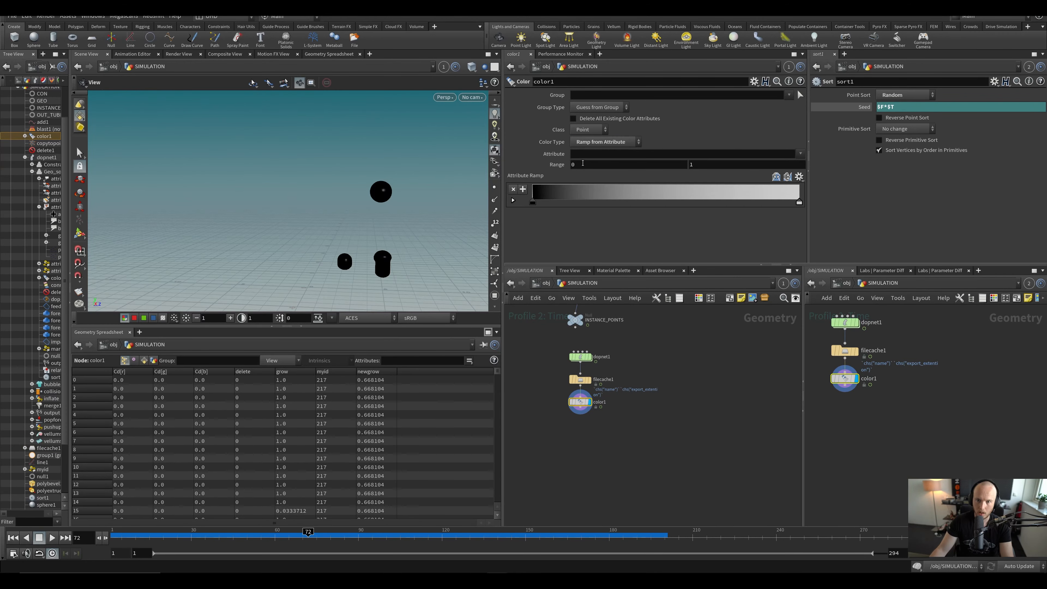
click(575, 153)
text(grow)
key(Return)
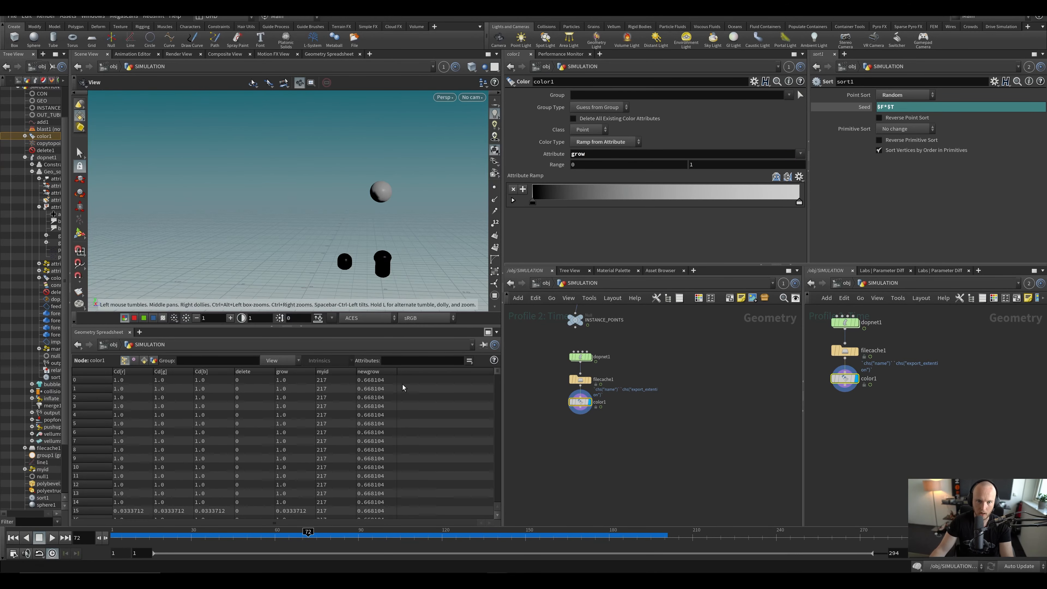
click(279, 535)
click(280, 537)
key(ctrl+s)
key(Tab)
text(delete)
key(Return)
key(Return)
click(606, 167)
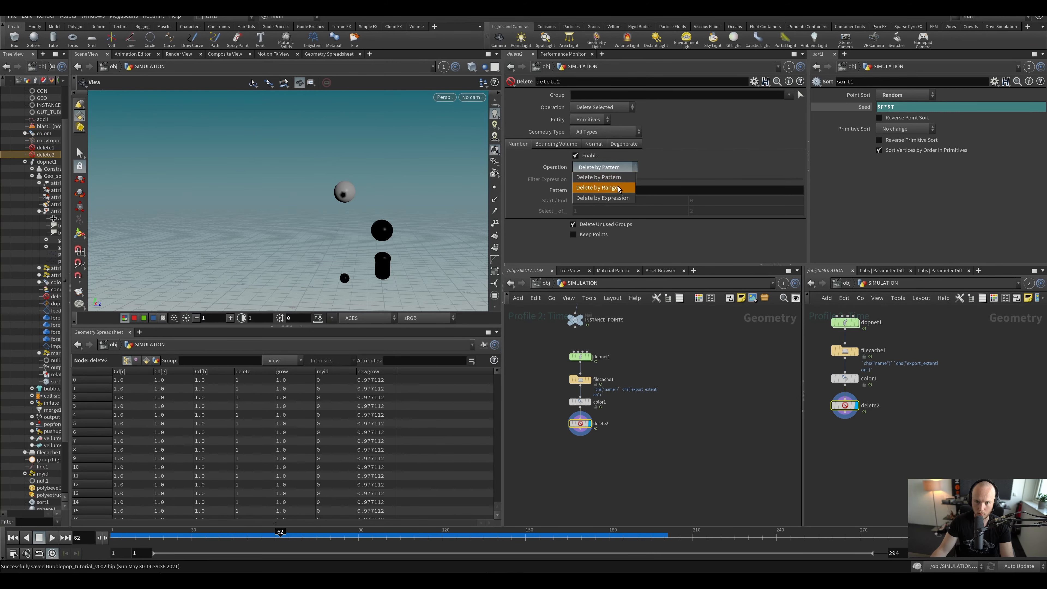
click(620, 198)
text(@)
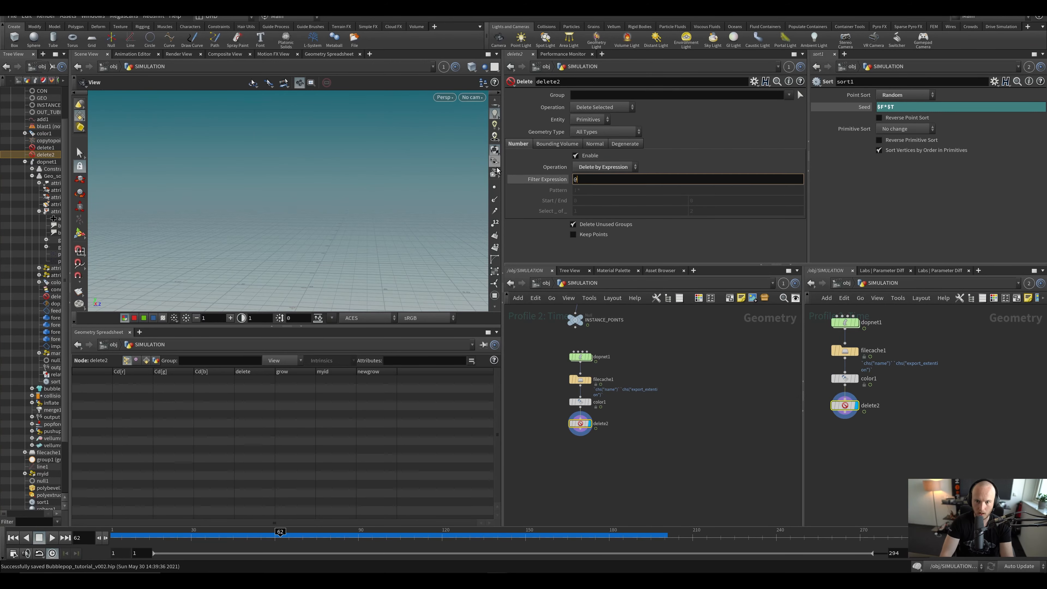
text(Cd == )
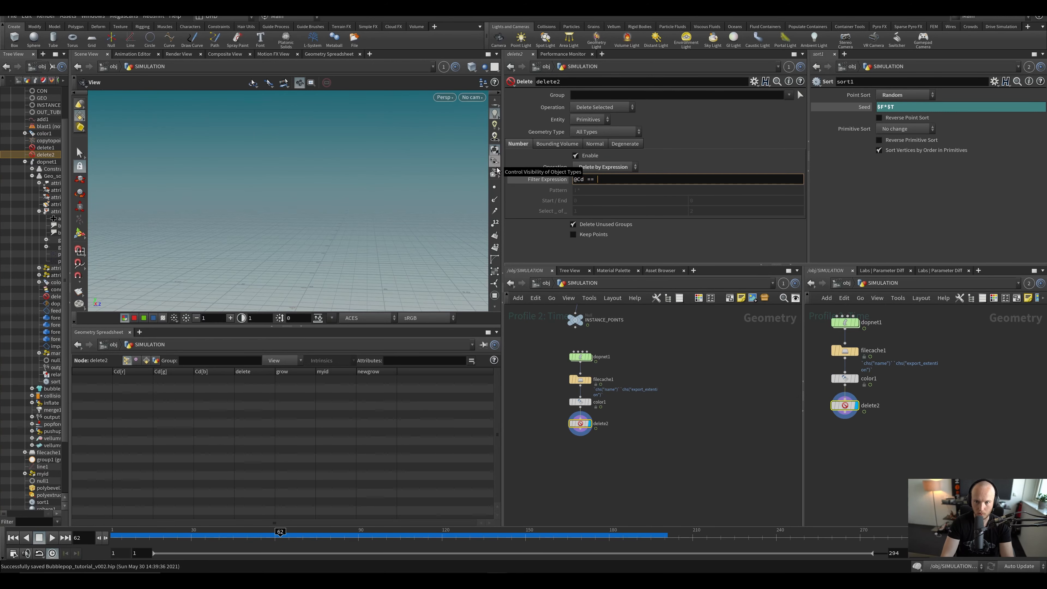
text(1)
key(Return)
Step: Examine the popping bubble's edge at frame 60, and save the scene back at the first frame
drag(197, 541, 274, 541)
scroll(361, 172, up, 5)
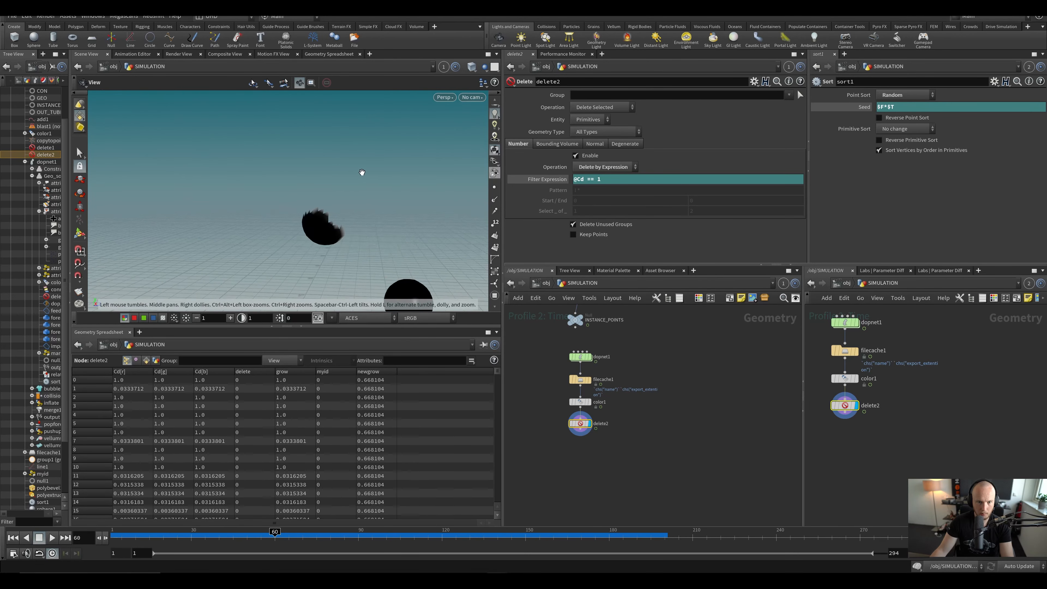
drag(362, 172, 208, 196)
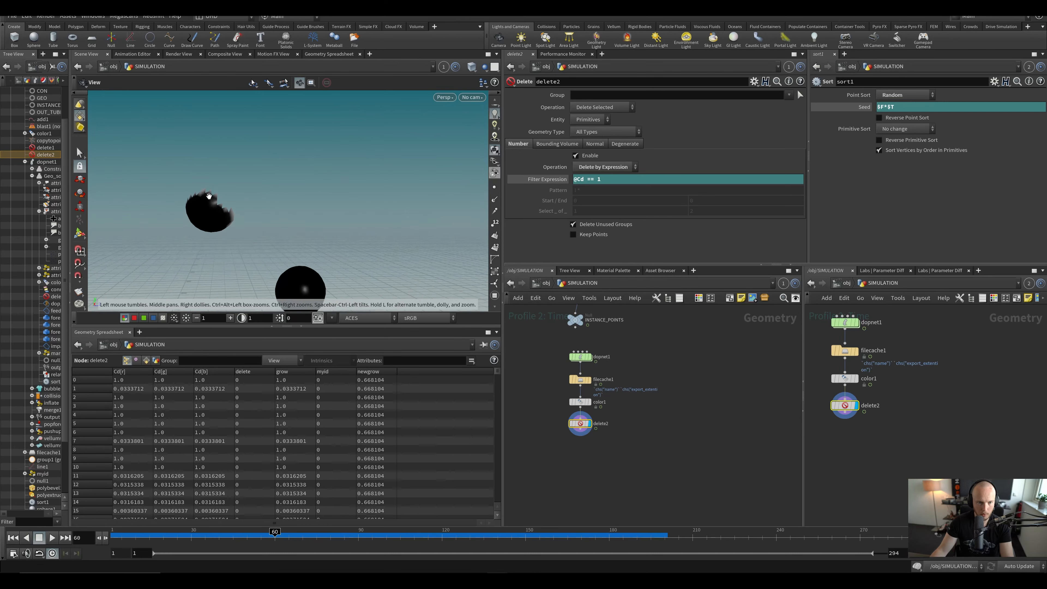
scroll(202, 206, down, 3)
click(13, 538)
scroll(673, 429, down, 6)
middle_drag(673, 423, 673, 432)
key(ctrl+s)
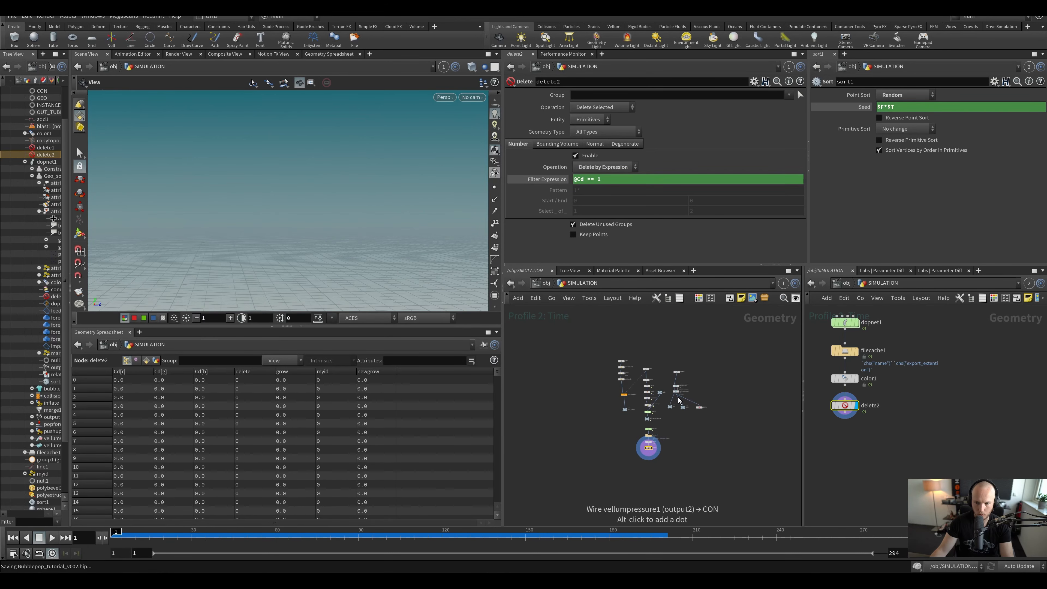
Step: Set the Frequency of sphere1 to 8
scroll(679, 400, up, 3)
click(675, 351)
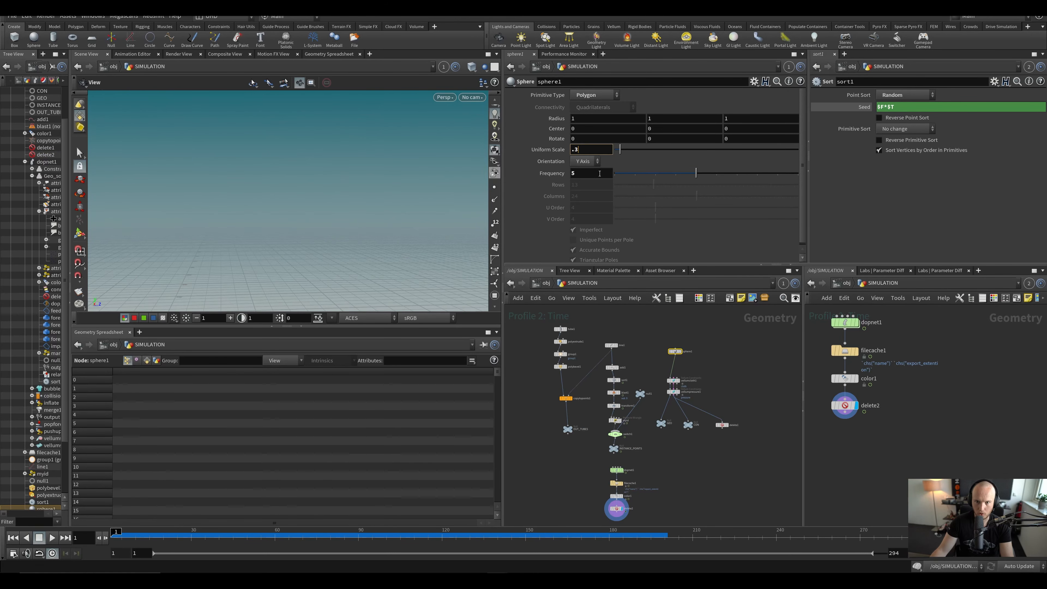
key(Return)
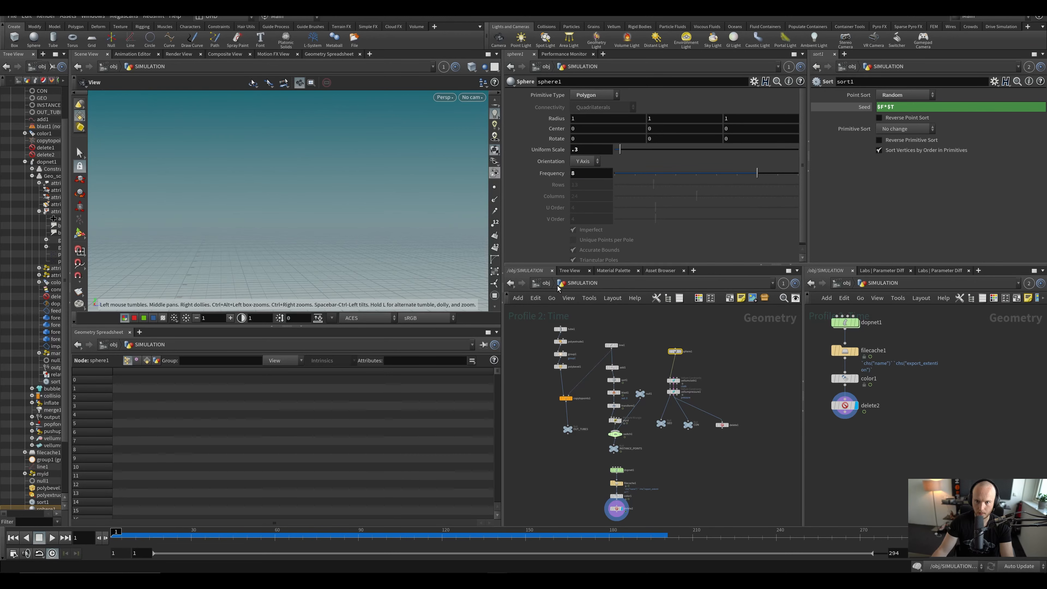
Step: Re-cache the denser bubble simulation to disk with filecache1 for frames 1 to 200
scroll(648, 449, up, 3)
drag(607, 447, 607, 446)
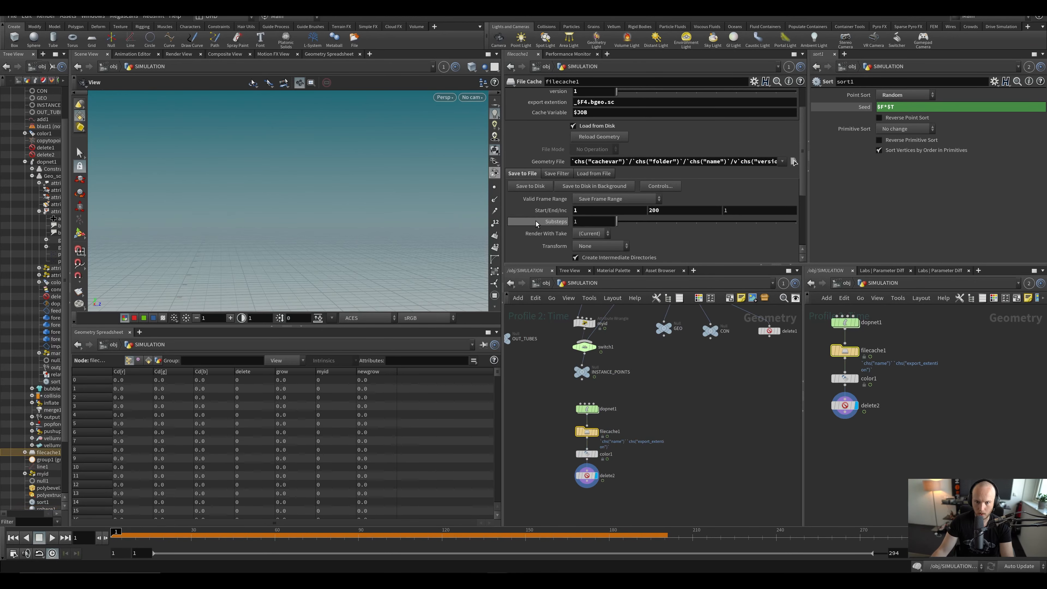
click(518, 187)
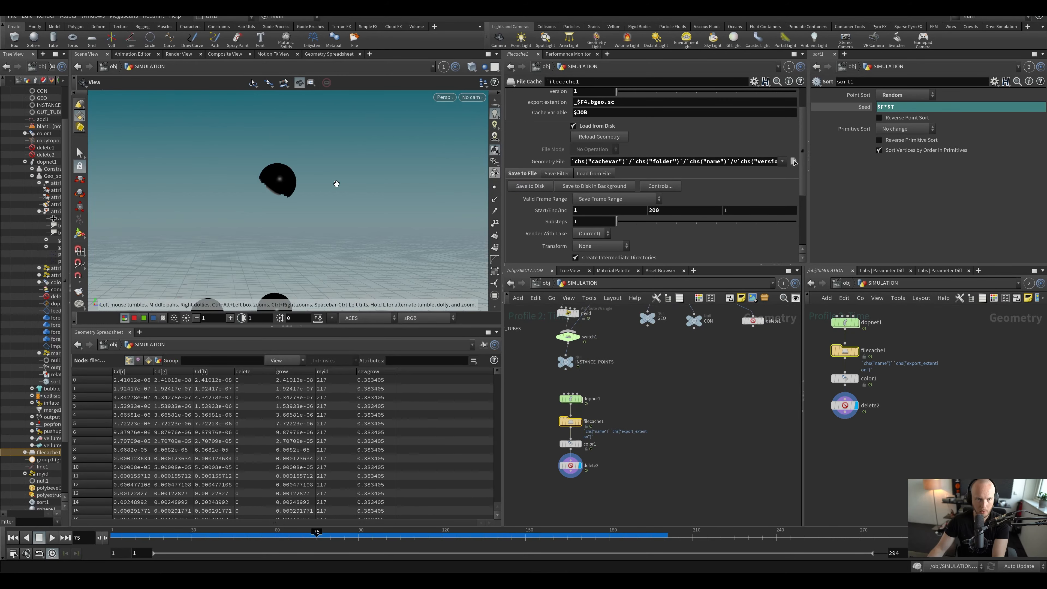
Step: Play back and scrub the denser cached bubbles to about frame 86, and return to the first frame
key(Up)
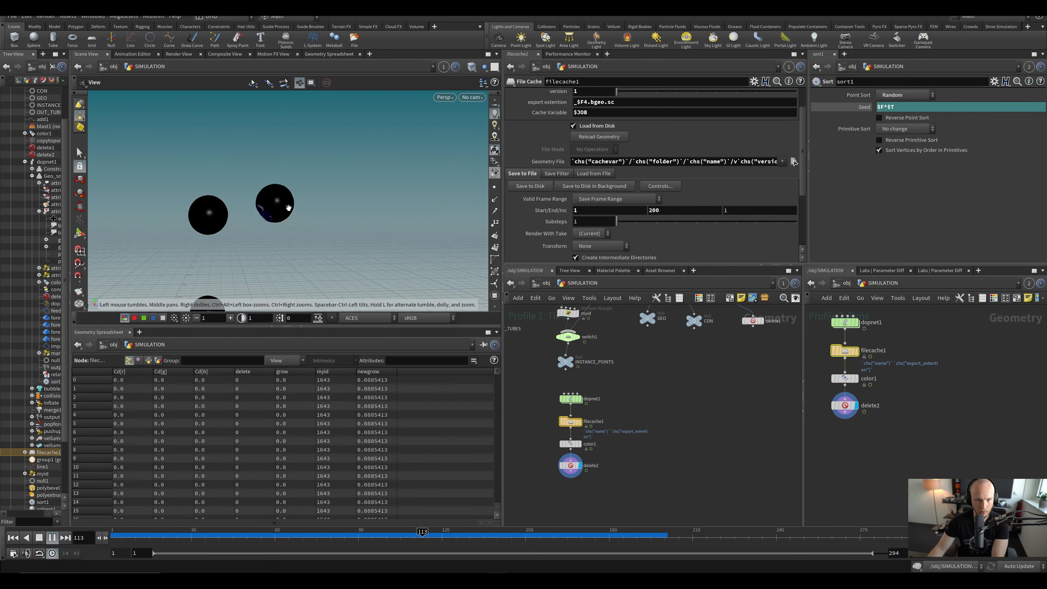
click(331, 532)
mouse_move(331, 532)
mouse_down()
mouse_move(303, 532)
mouse_move(443, 526)
mouse_move(349, 526)
mouse_up()
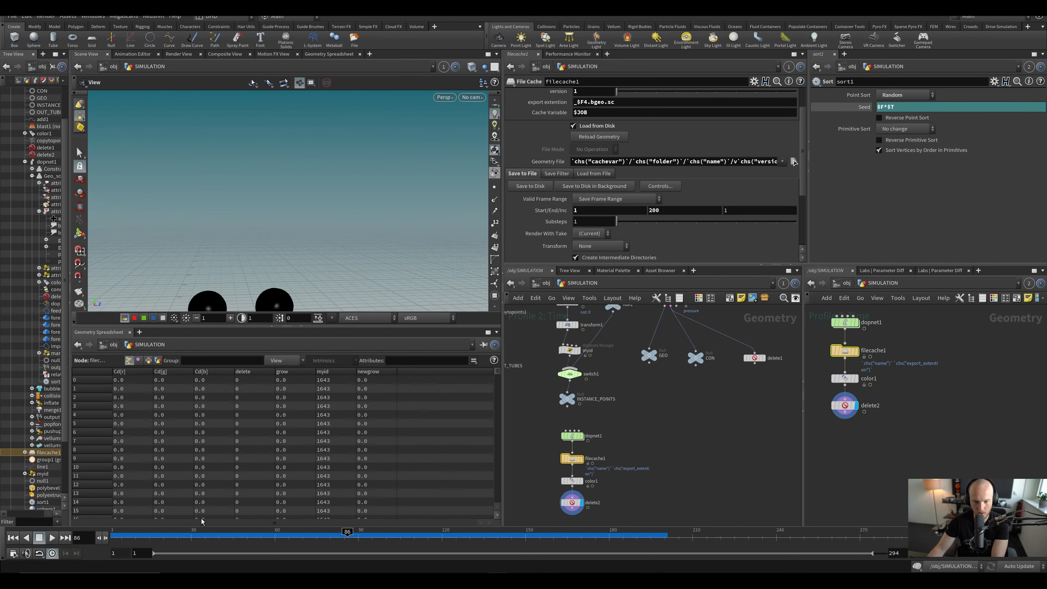
click(12, 537)
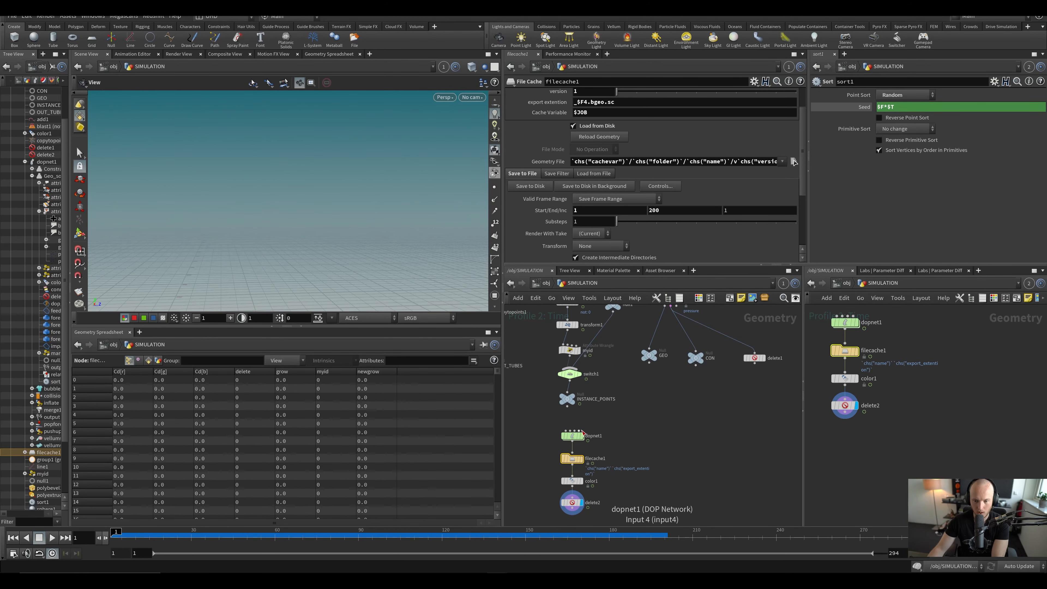
Step: Set the Seed of sort1 inside dopnet1's Geo_solver to $F, and return to the SIMULATION network
double_click(572, 436)
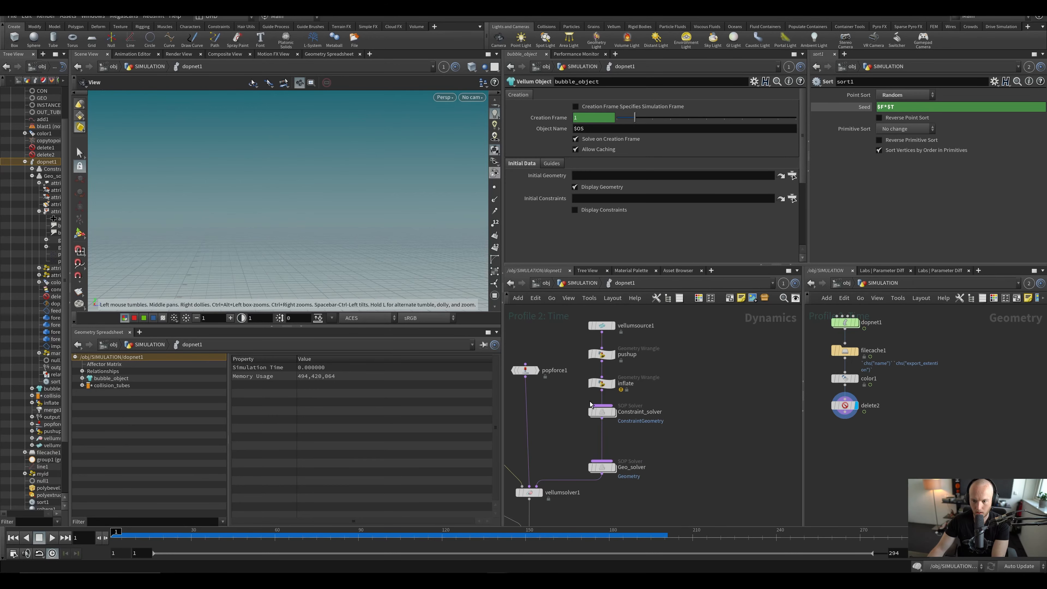
double_click(602, 469)
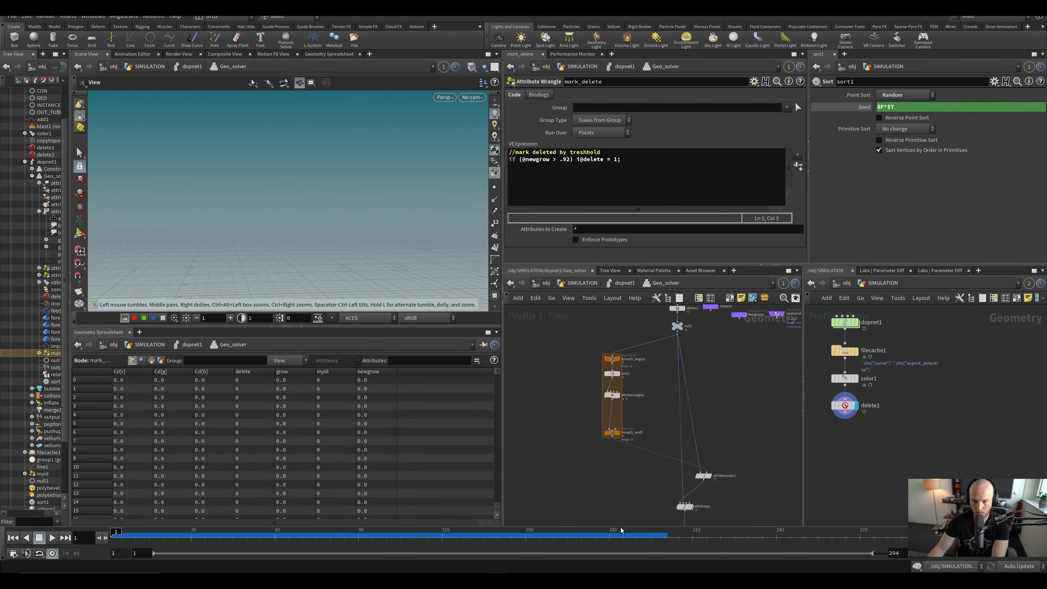
click(612, 373)
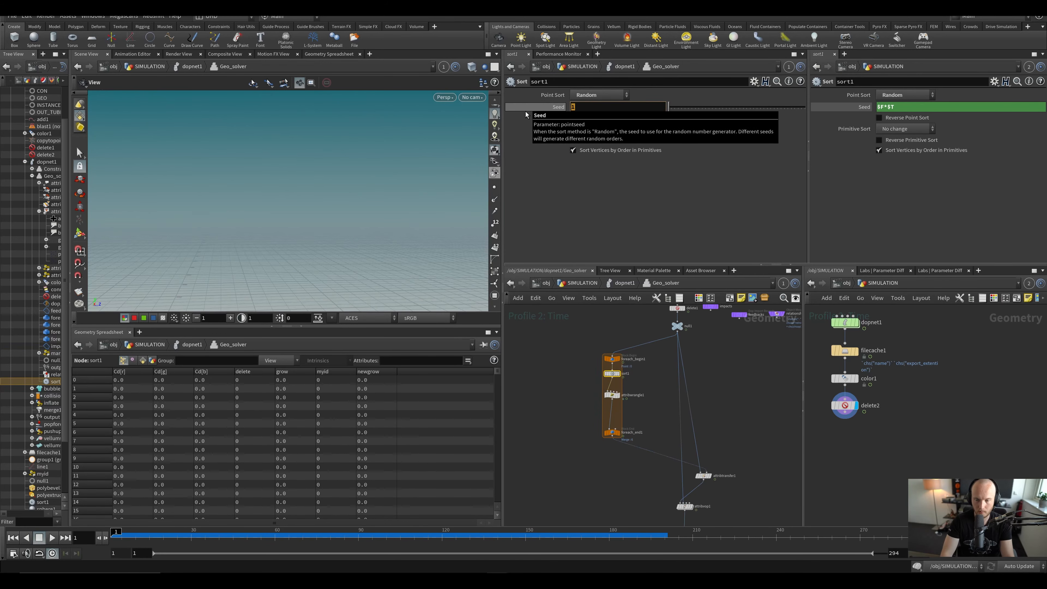
click(588, 108)
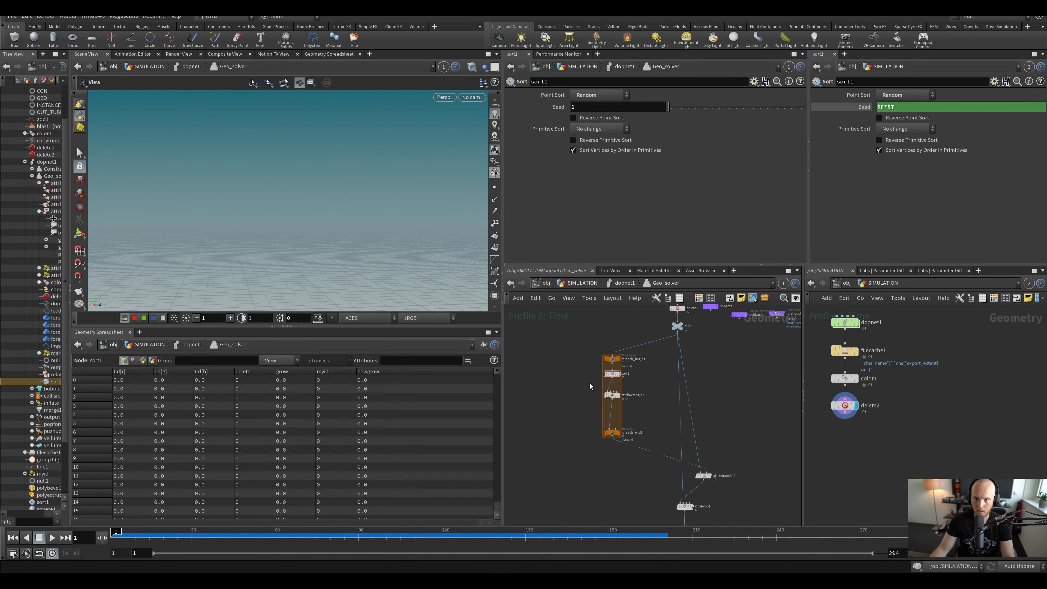
scroll(590, 383, up, 3)
key(ctrl+s)
mouse_move(581, 353)
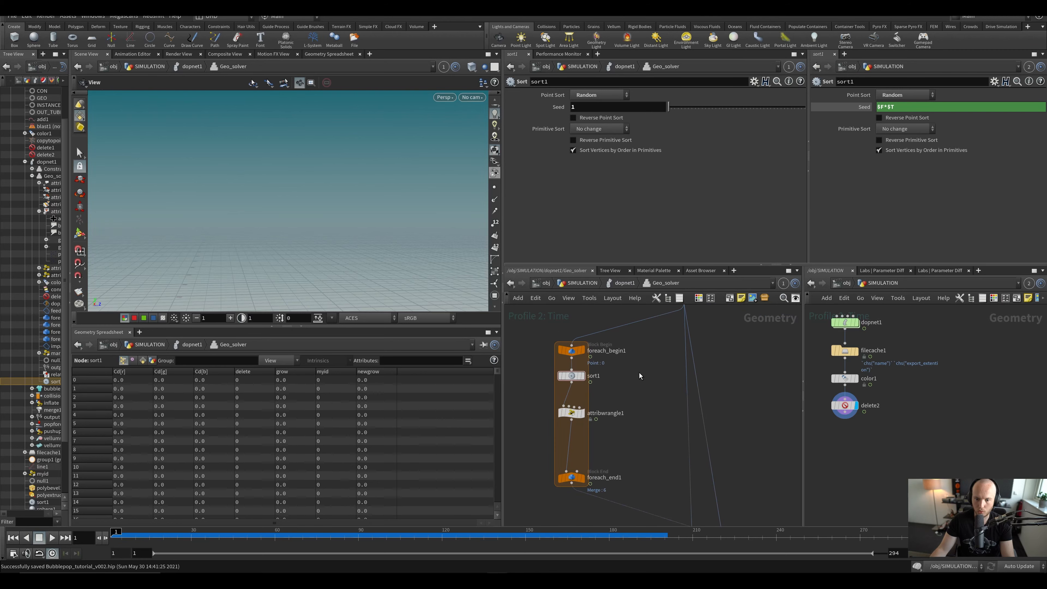
middle_drag(639, 374, 670, 410)
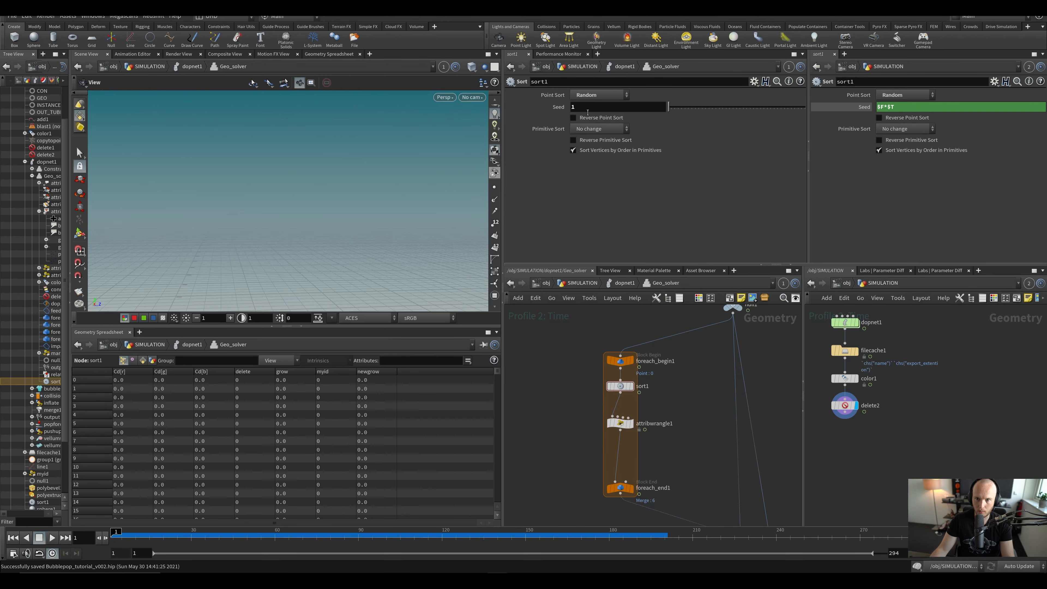
middle_drag(553, 408, 524, 395)
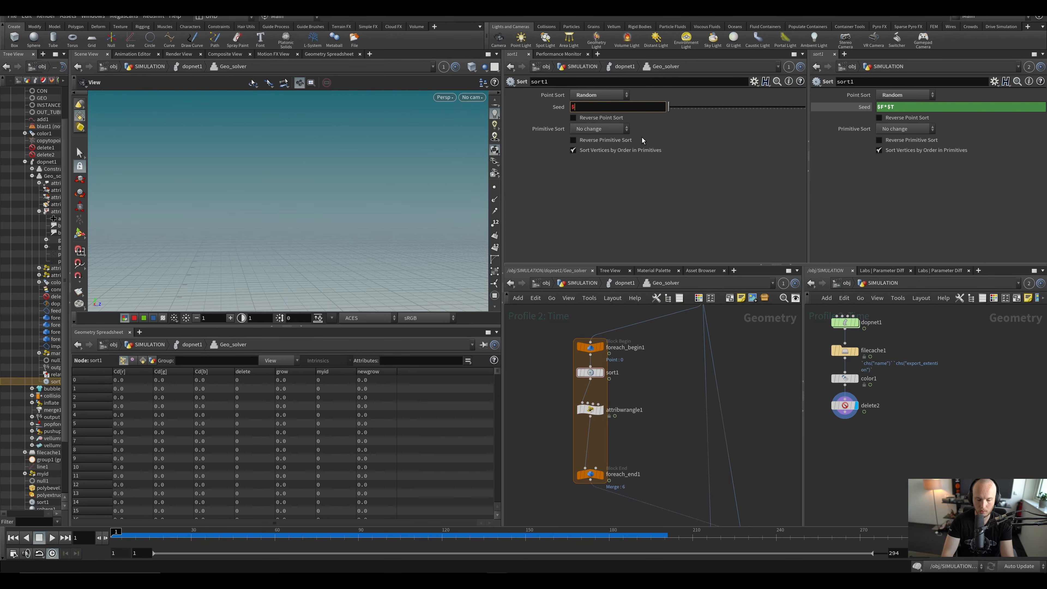
text($F)
key(Return)
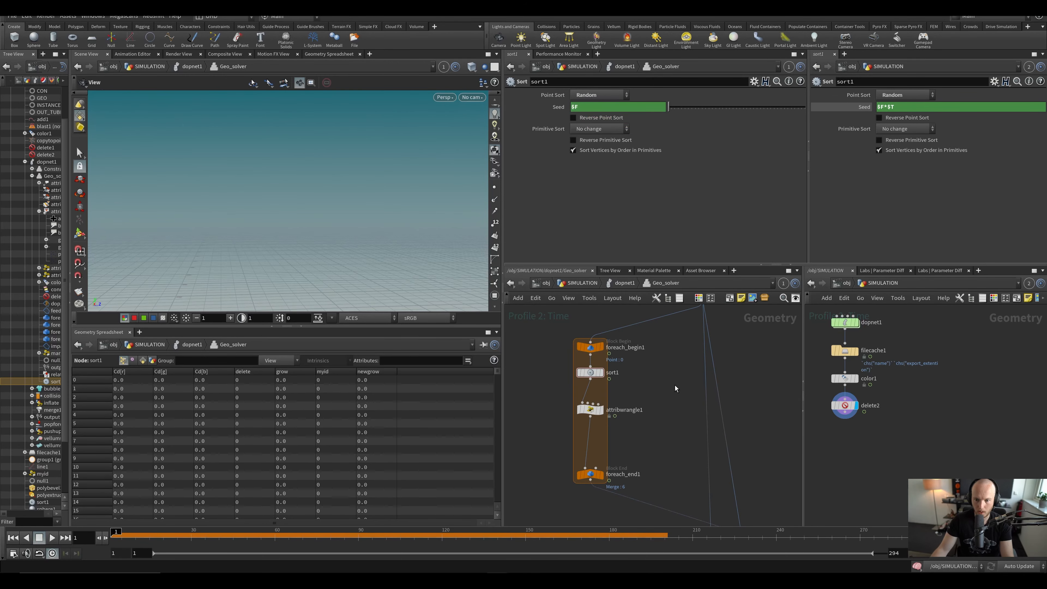
key(u)
key(u)
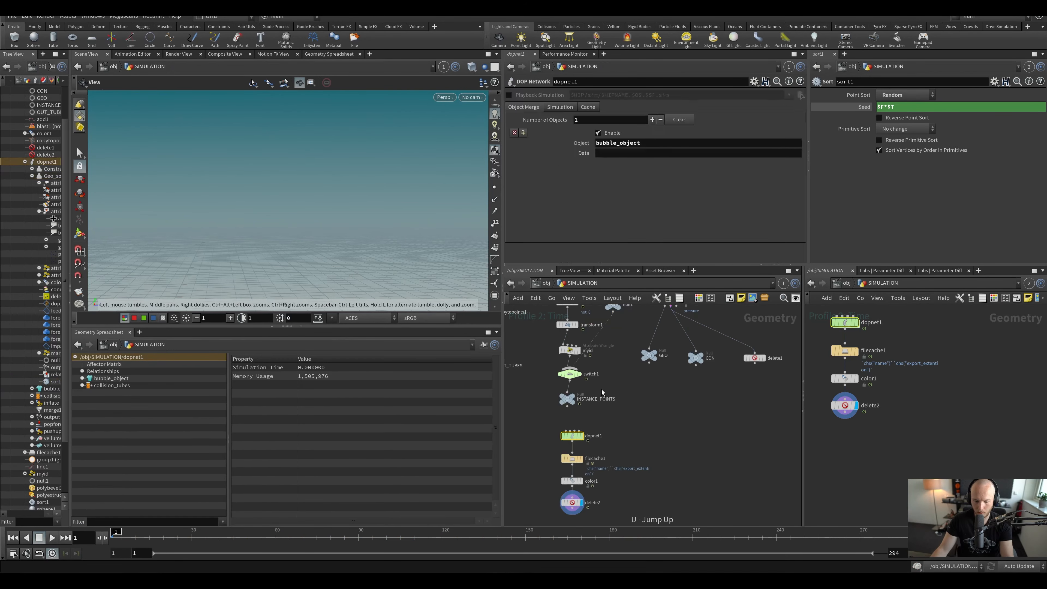
Step: Play back the filecache1 bubbles from several angles, stop at frame 153 on the popping bubble, and save the scene
click(572, 458)
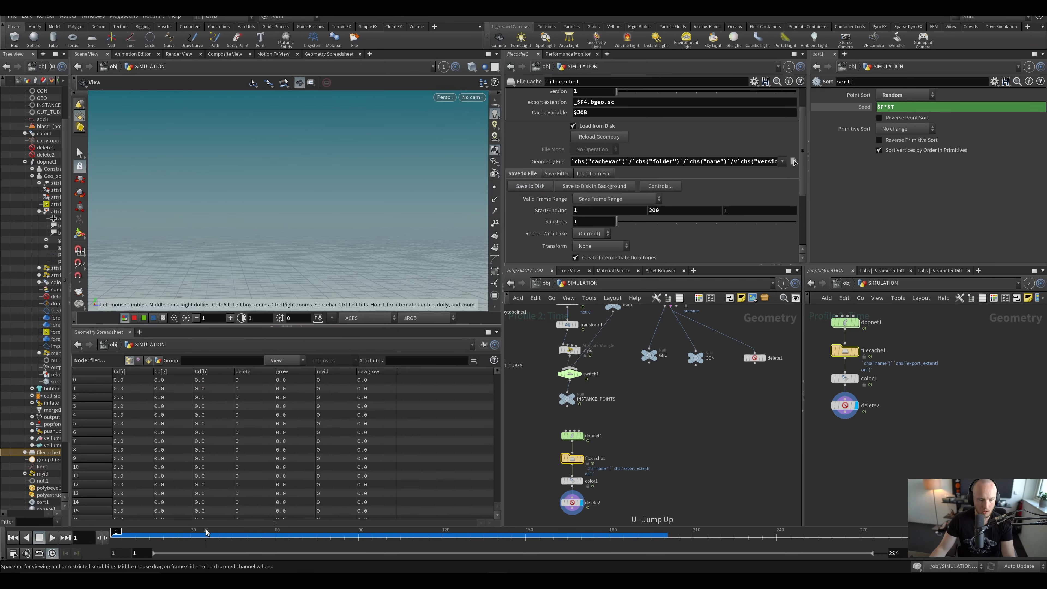
drag(154, 541, 531, 559)
drag(297, 235, 366, 205)
key(Up)
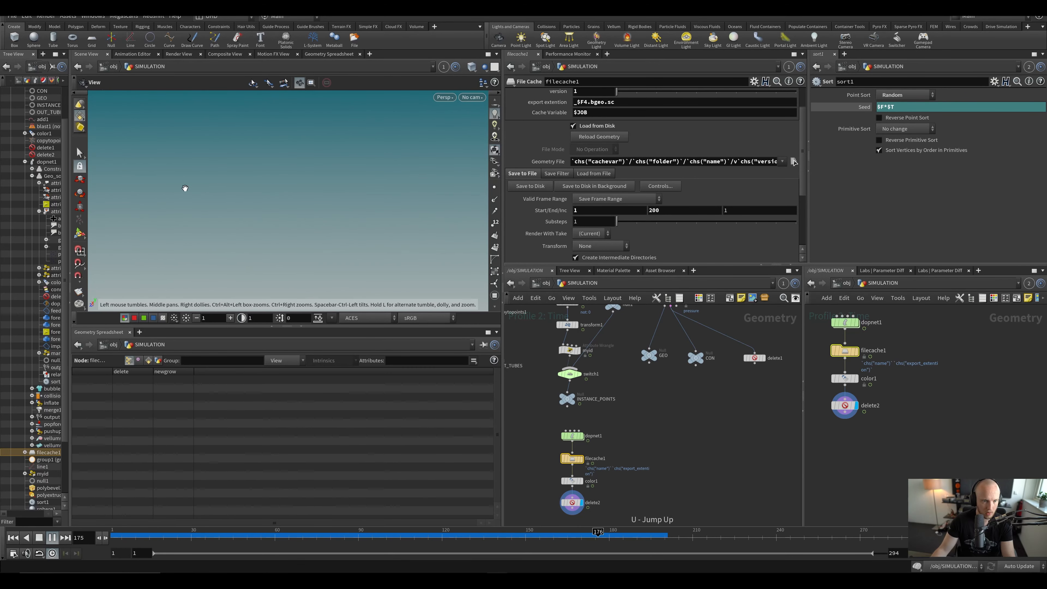
drag(229, 535, 336, 532)
right_drag(290, 188, 257, 178)
drag(257, 178, 346, 149)
right_drag(346, 150, 247, 159)
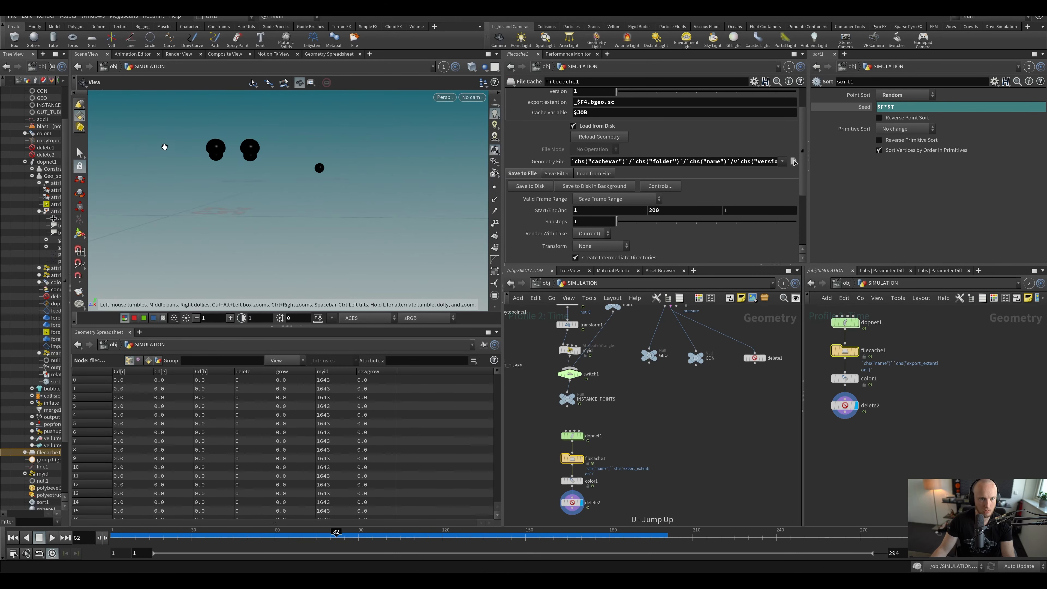
drag(164, 148, 189, 196)
key(Up)
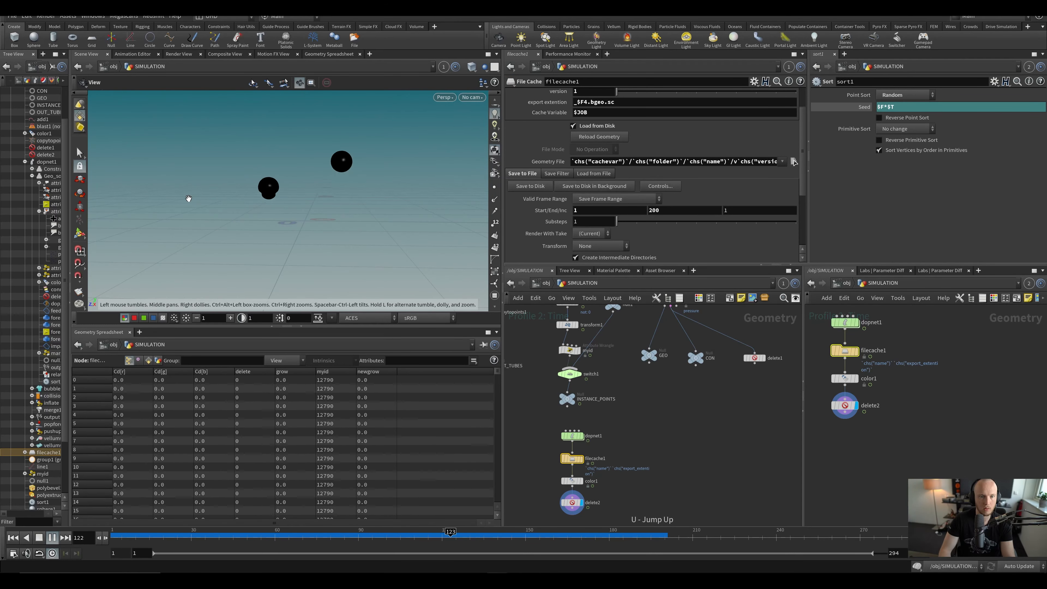
key(Up)
middle_drag(709, 464, 755, 327)
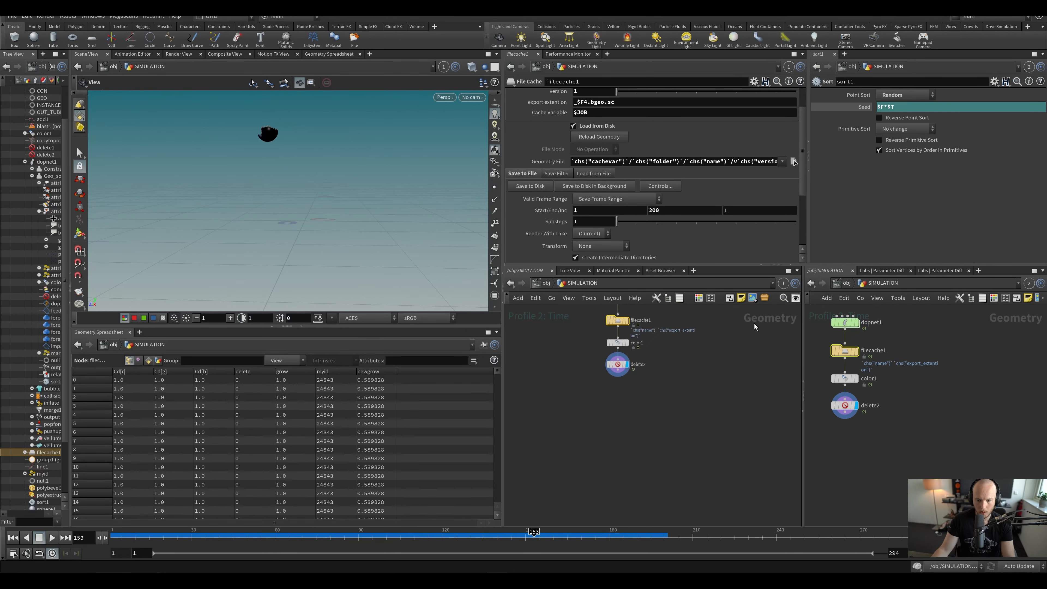
key(ctrl+s)
Step: Try smoothing the popped bubble with a Smooth node after delete2, and remove the node
scroll(701, 383, up, 5)
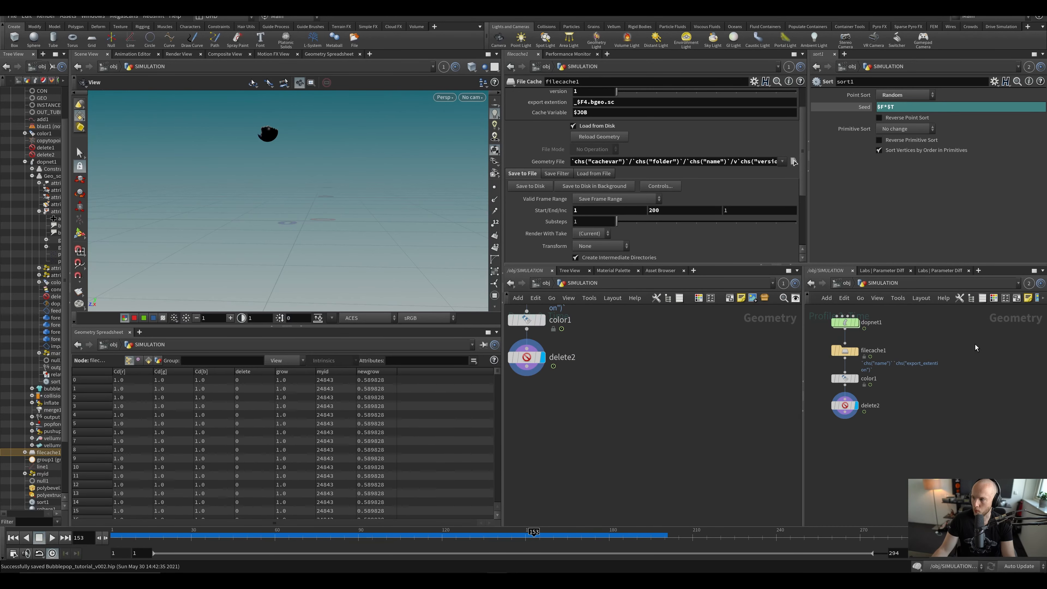
middle_drag(596, 400, 661, 402)
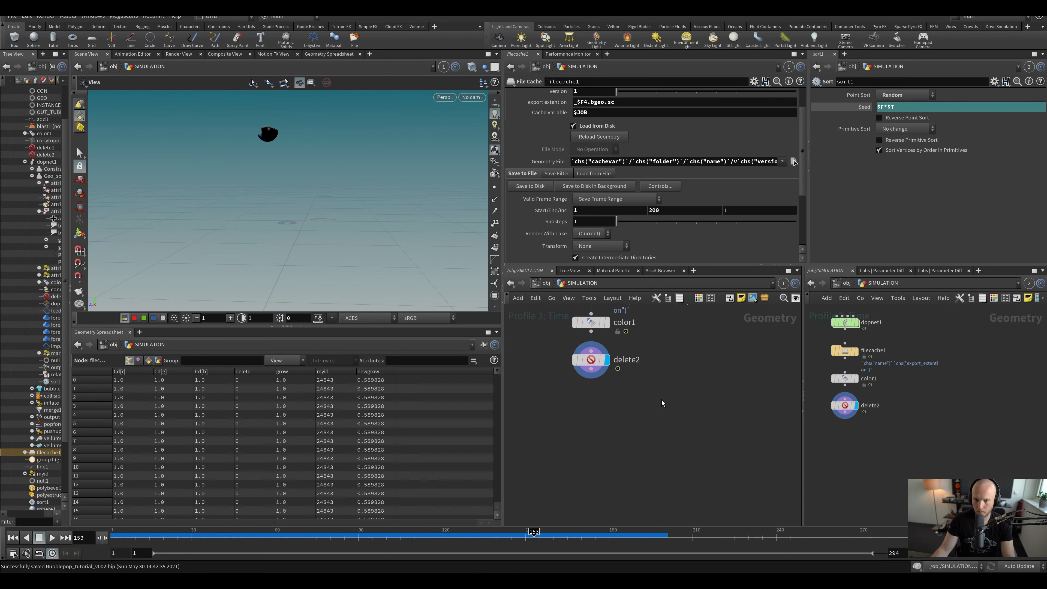
middle_drag(571, 440, 532, 486)
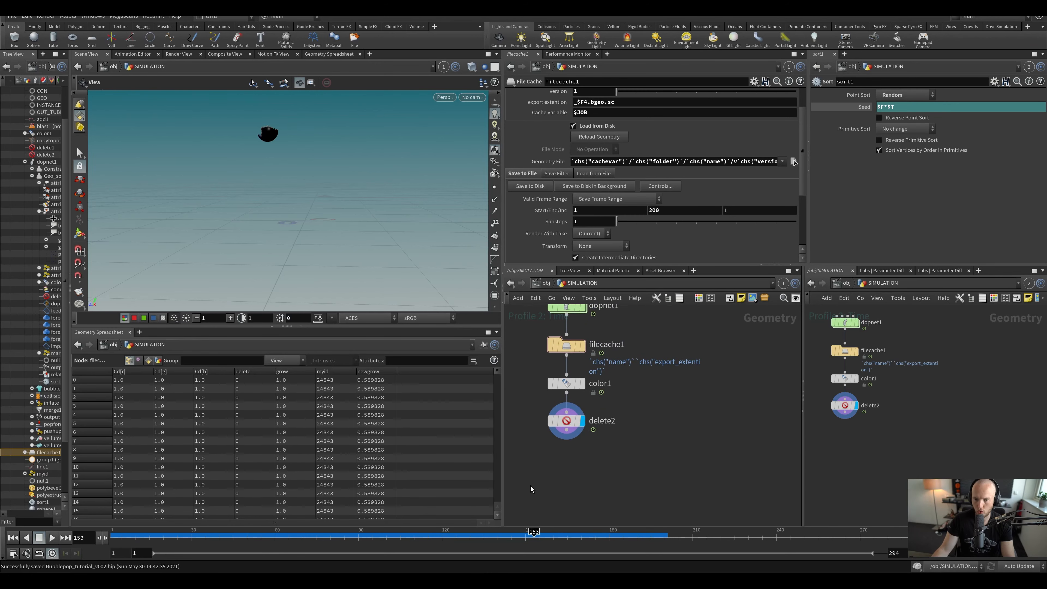
right_drag(254, 126, 313, 139)
drag(259, 136, 268, 169)
key(Tab)
text(smooth)
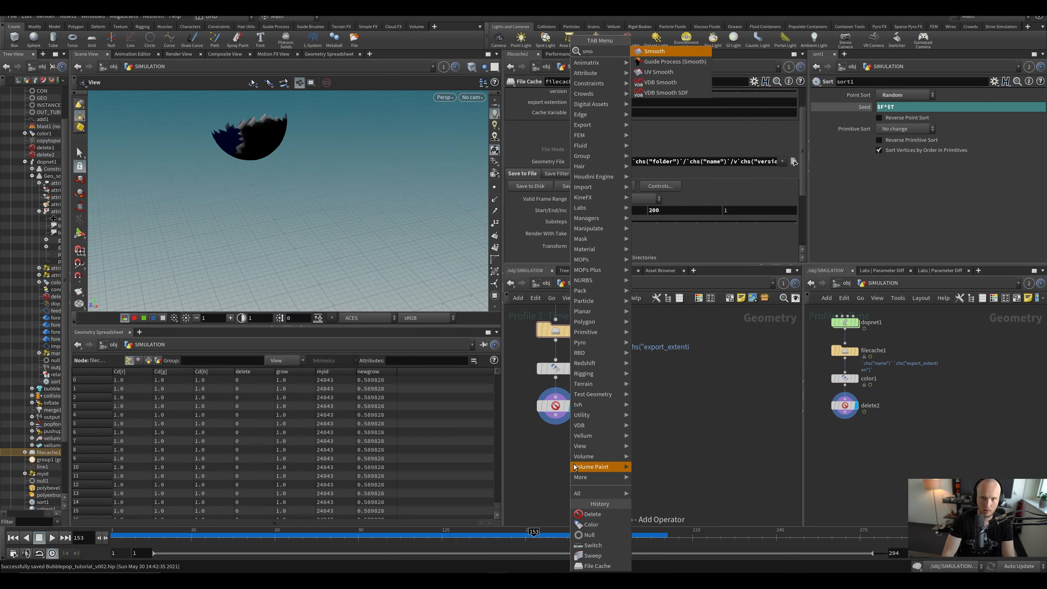
key(Return)
click(618, 402)
drag(618, 402, 580, 467)
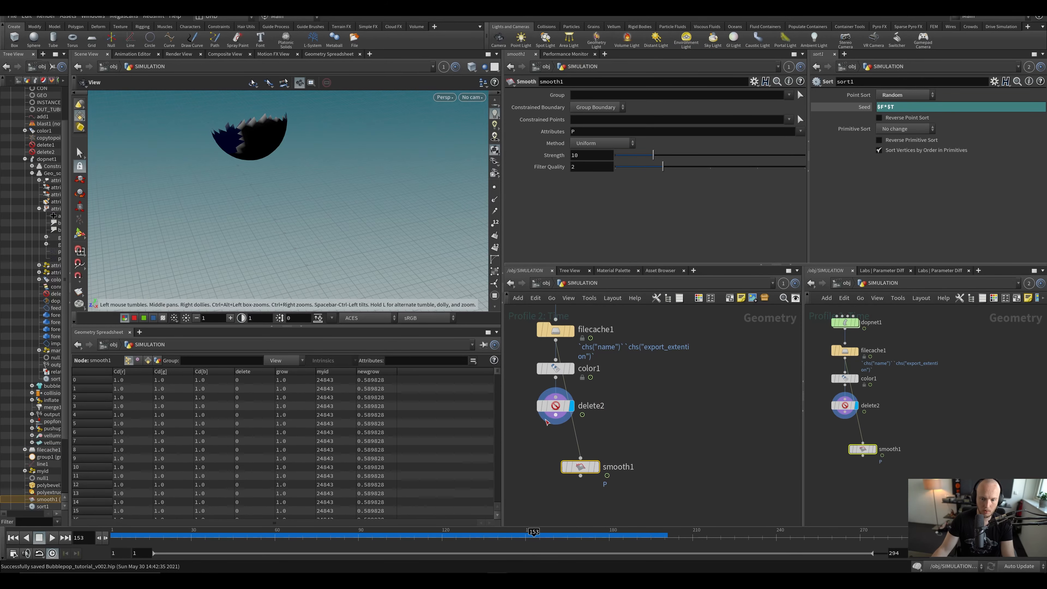
click(596, 467)
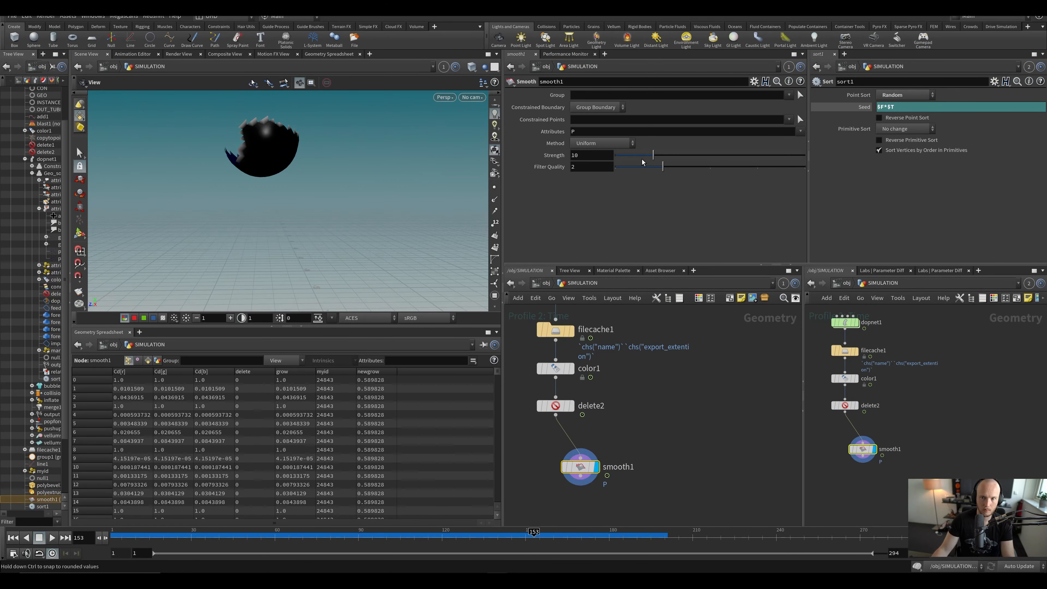
key(ctrl+z)
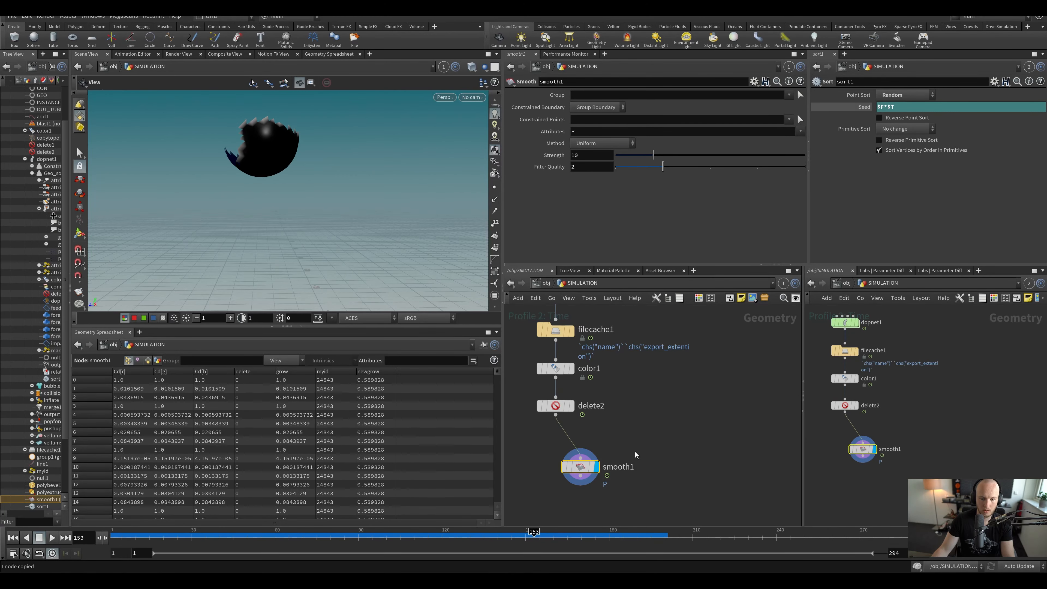
key(Delete)
Step: Save the scene and append a Subdivide node after delete2
key(ctrl+s)
key(Tab)
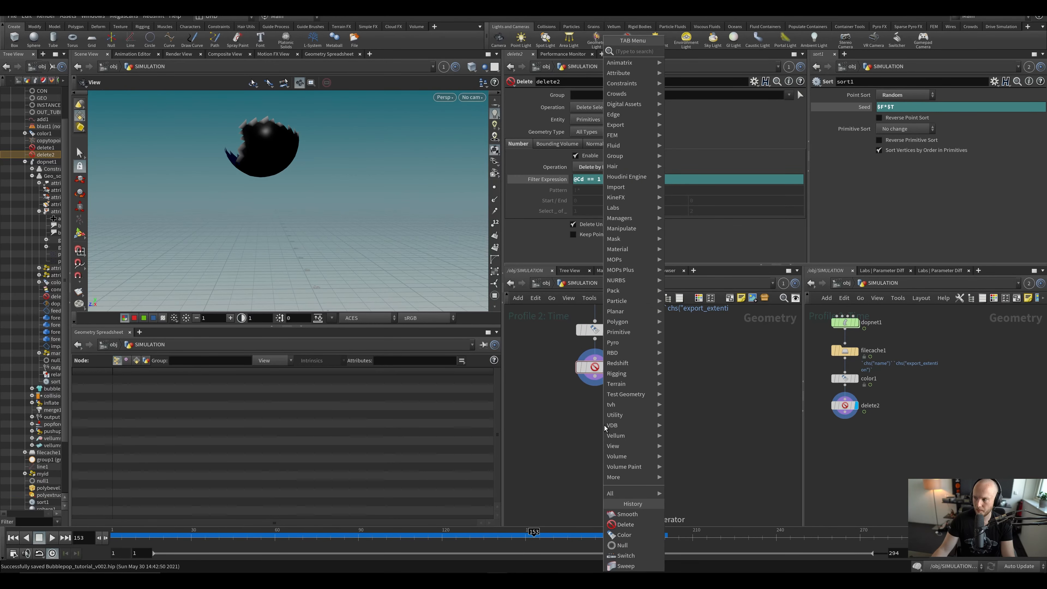
text(sub)
key(Return)
Step: Append a Group node after subdivide1 with group type Edges and its base group disabled
key(Tab)
text(group)
key(Return)
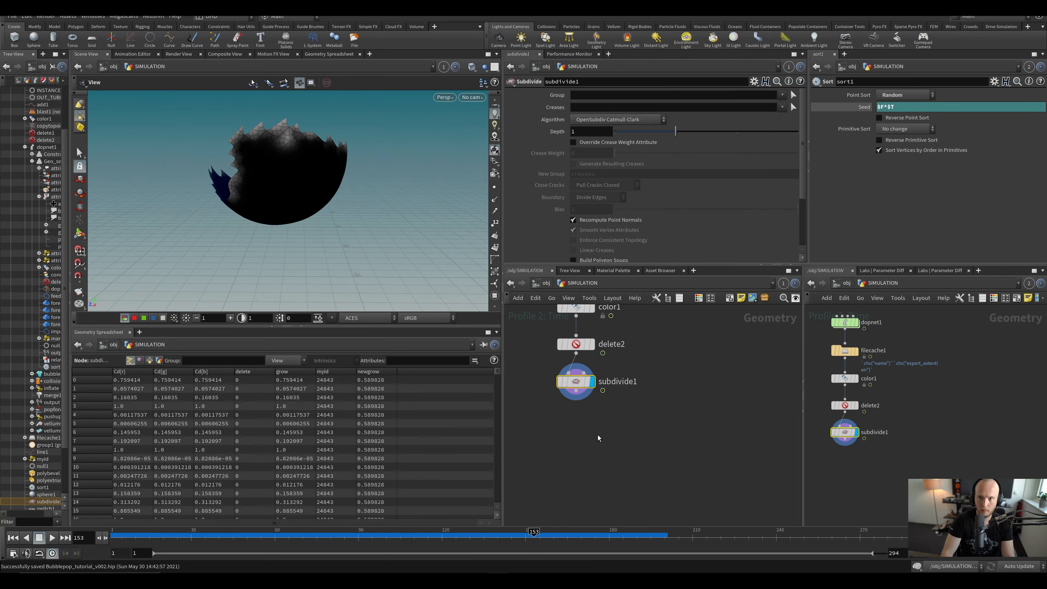
key(ctrl+s)
click(589, 106)
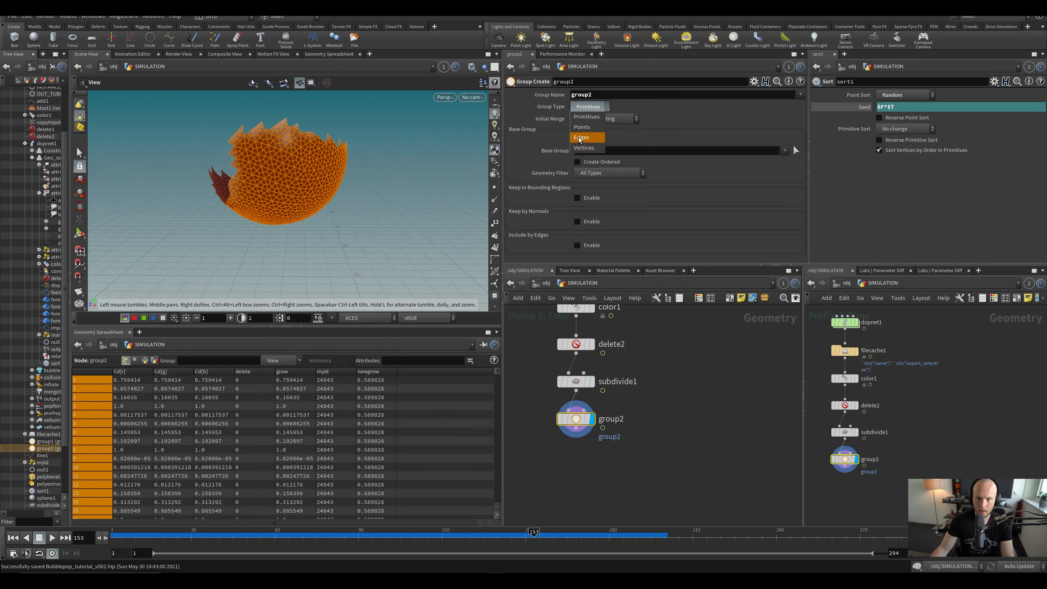
click(587, 133)
click(577, 140)
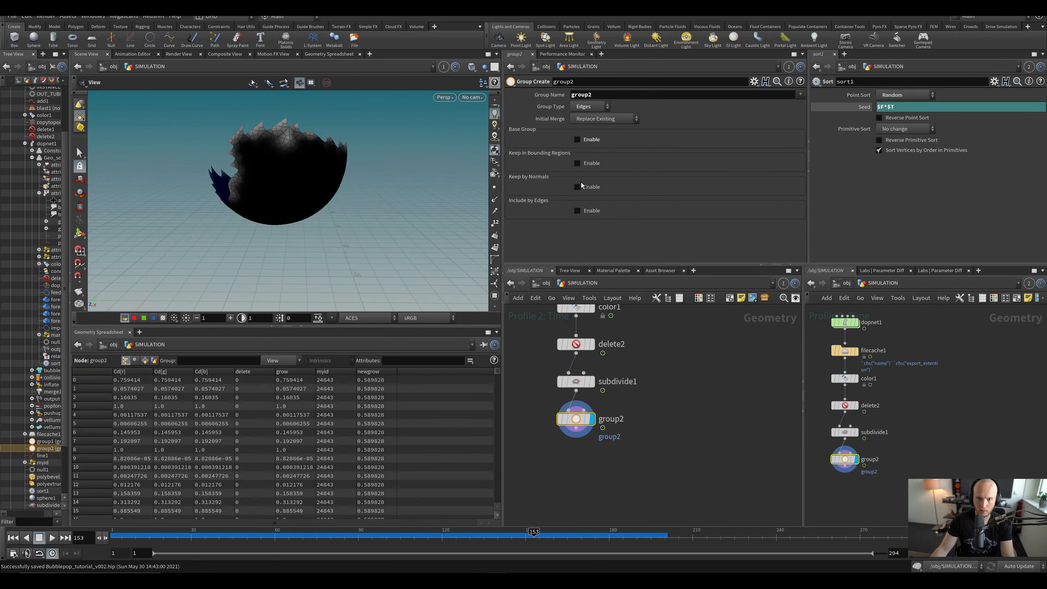
Step: Enable Include by Edges with Unshared Edges in group2 to capture the bubble's torn rim, and save the scene
click(577, 210)
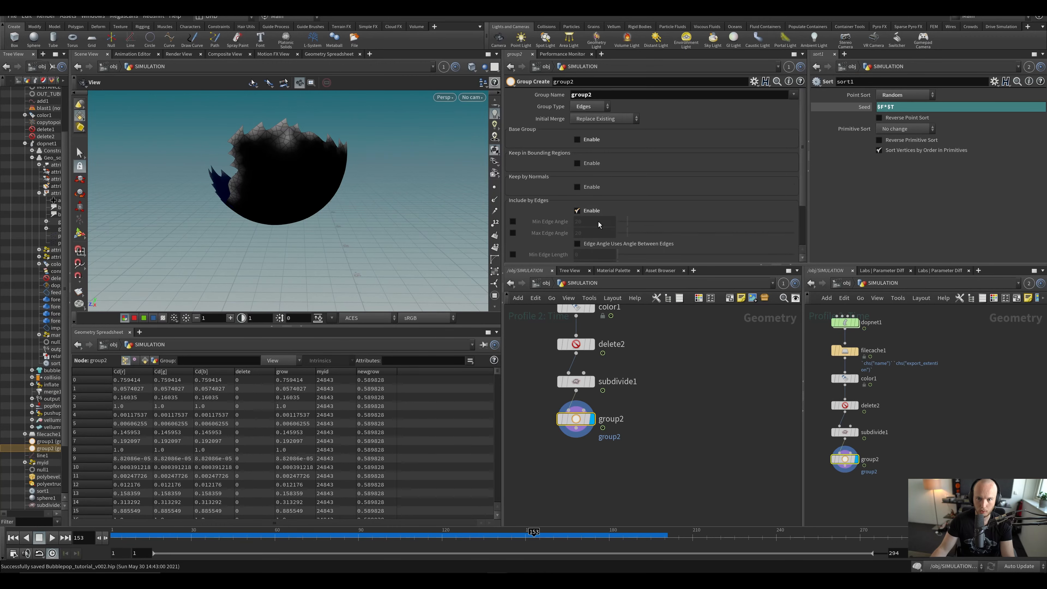
scroll(598, 222, down, 3)
click(577, 243)
mouse_move(478, 234)
mouse_down()
mouse_move(447, 191)
mouse_move(234, 175)
mouse_move(281, 199)
mouse_move(272, 202)
mouse_up()
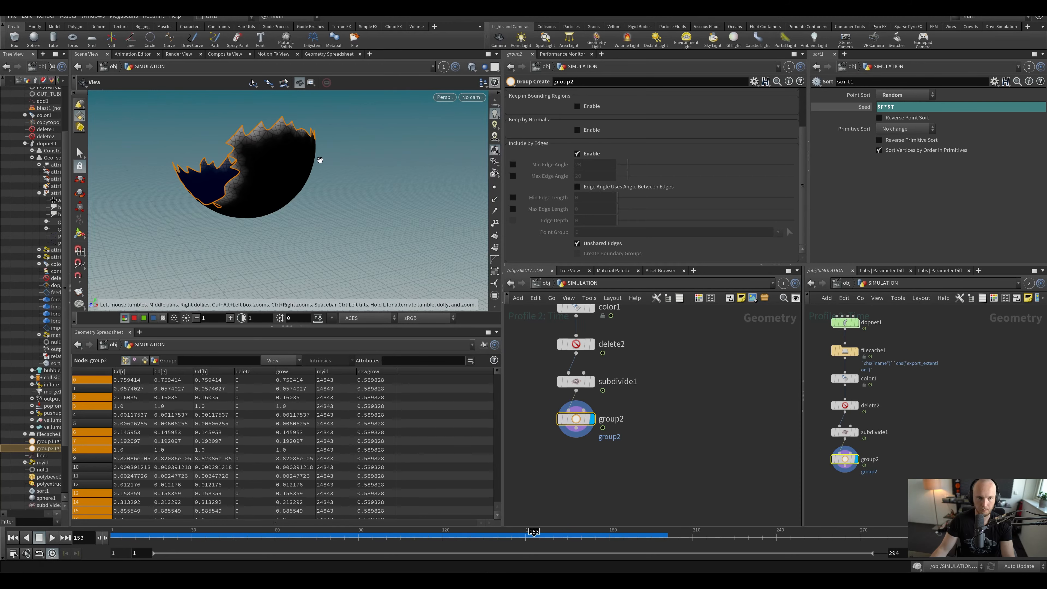
drag(320, 159, 212, 121)
drag(322, 156, 272, 140)
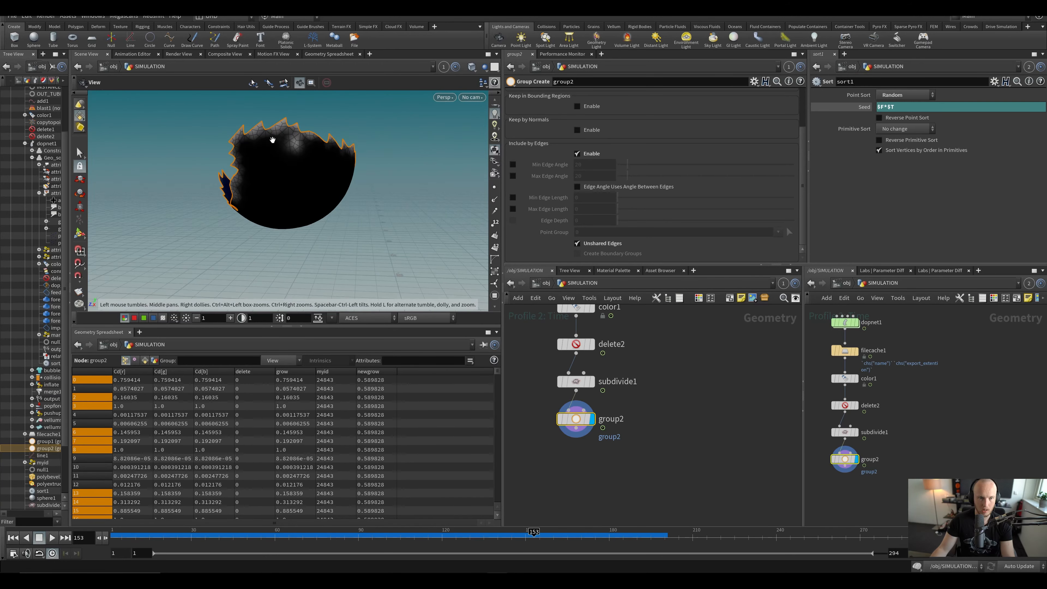
drag(351, 147, 277, 151)
middle_drag(590, 480, 589, 436)
key(ctrl+s)
Step: Append a Color node after group2 and restrict its white color to group2
click(604, 445)
key(Tab)
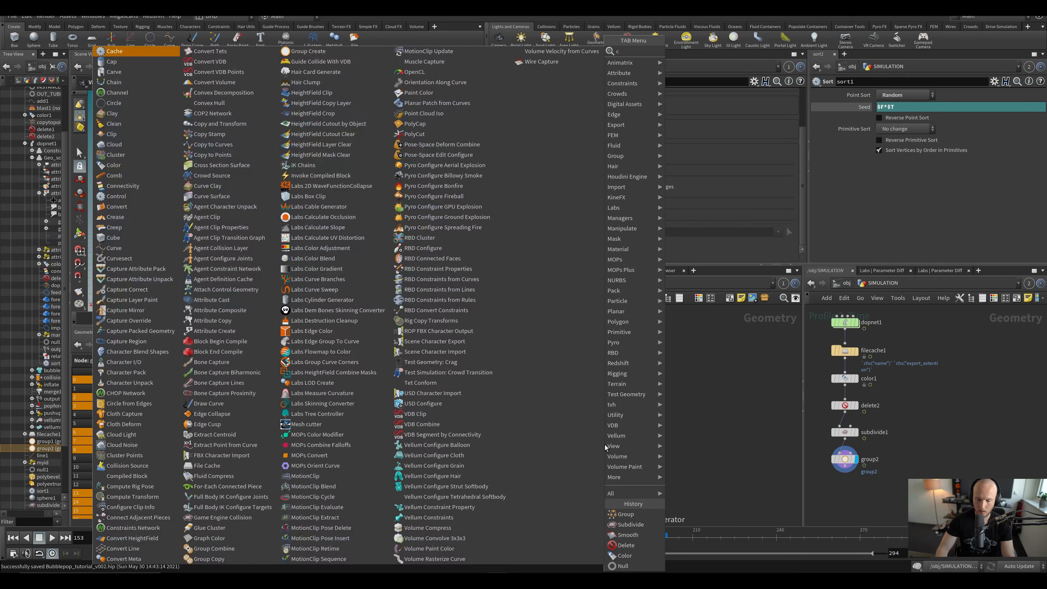
text(color)
key(Return)
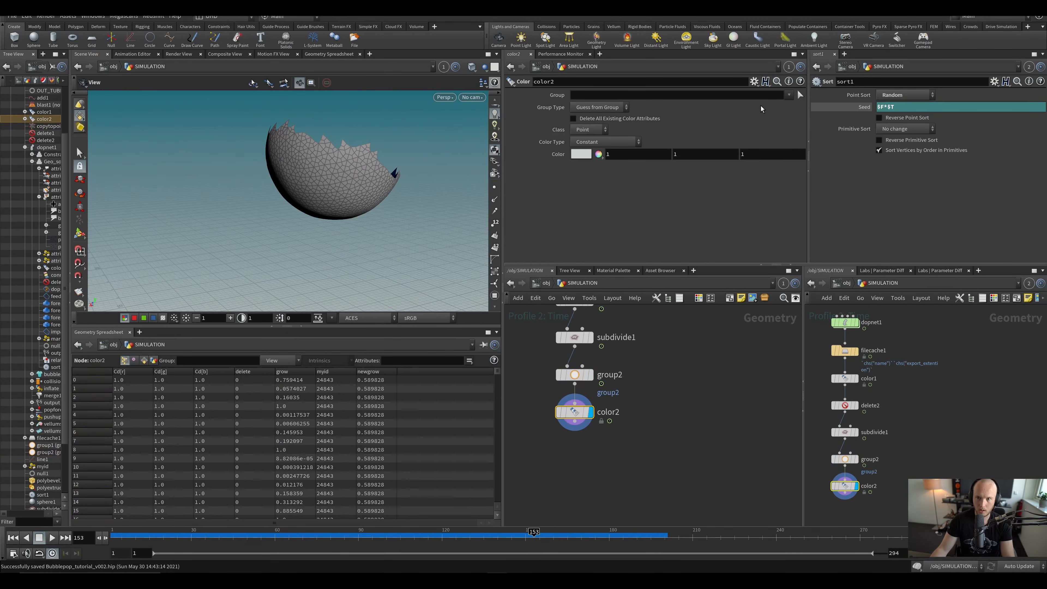
click(791, 95)
click(797, 127)
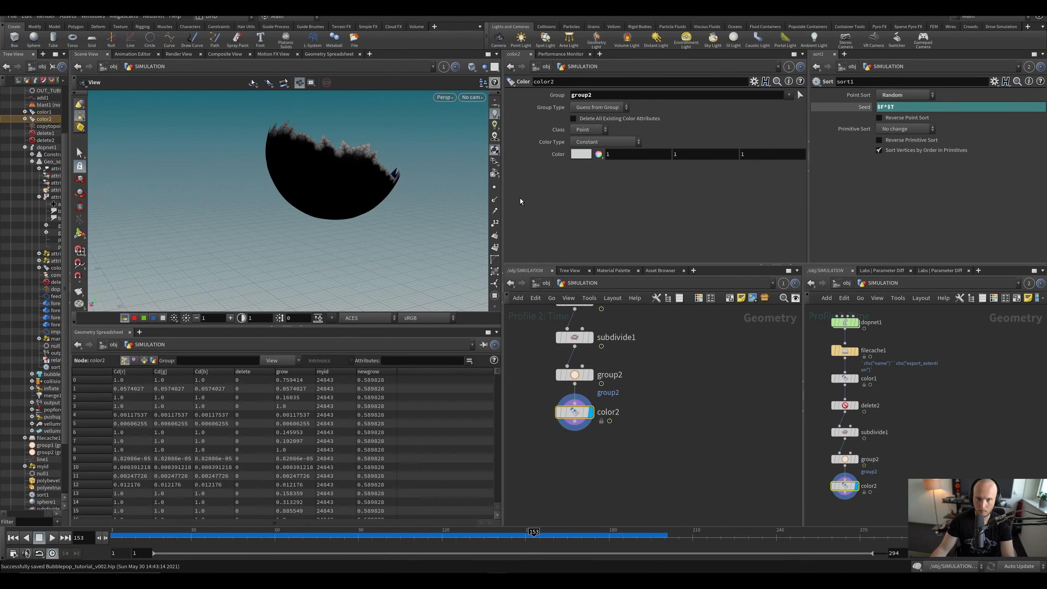
drag(462, 194, 261, 215)
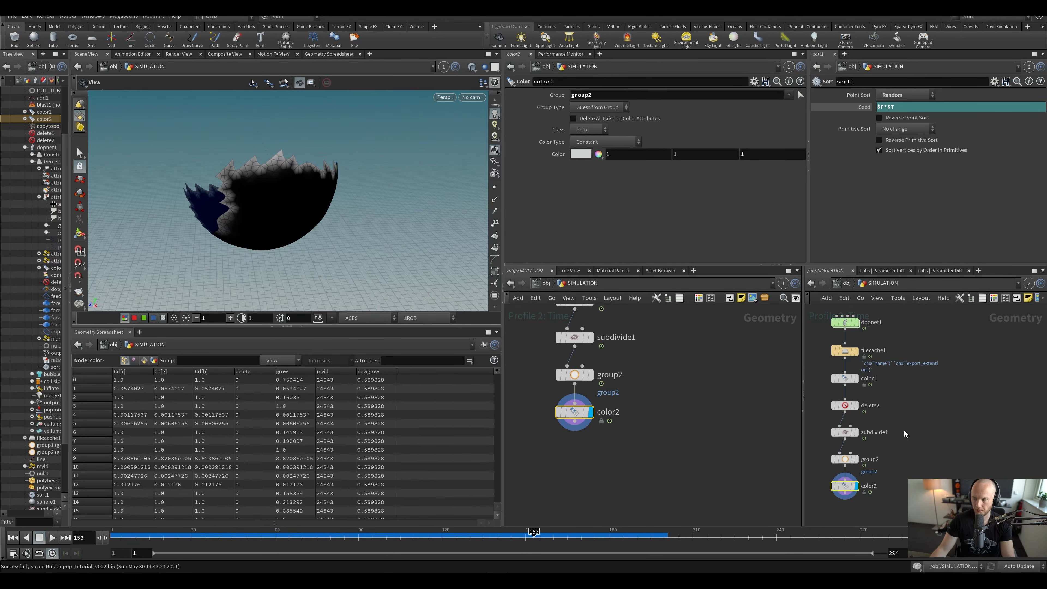
Step: Append an Attribute Blur after color2 that blurs Cd with 2 blurring iterations, and save the scene
middle_drag(627, 511, 612, 475)
key(Tab)
text(blur)
key(Return)
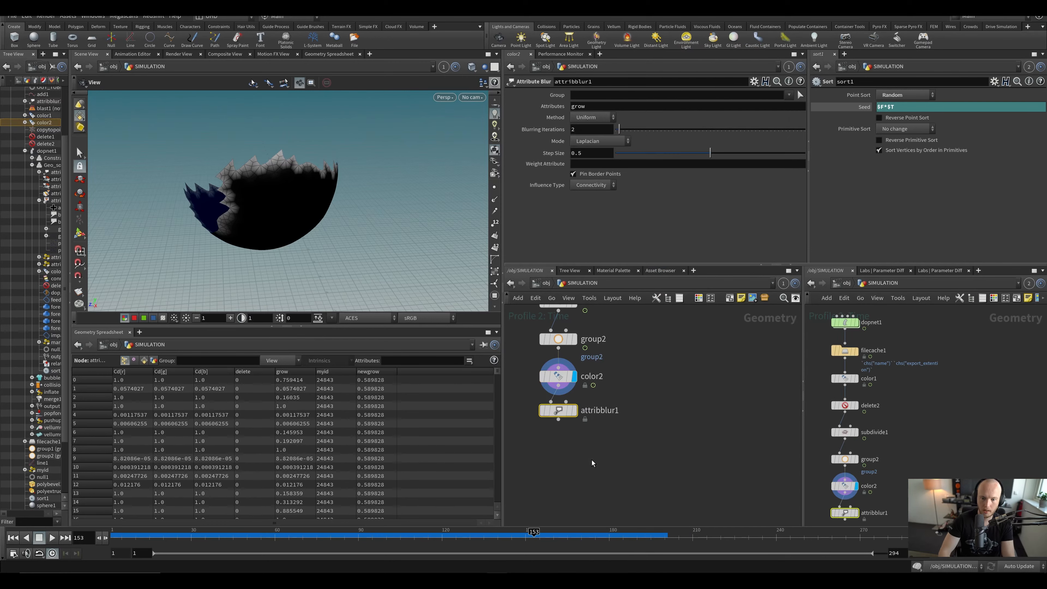
double_click(580, 107)
text(Cd)
key(Return)
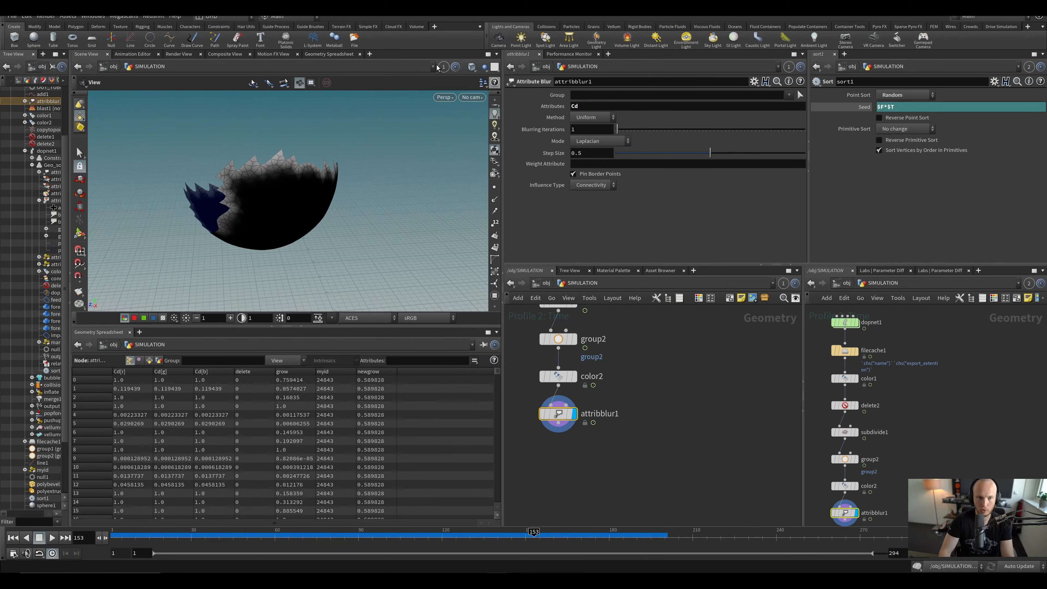
mouse_move(622, 130)
mouse_down()
mouse_move(650, 131)
mouse_move(619, 140)
mouse_up()
key(ctrl+s)
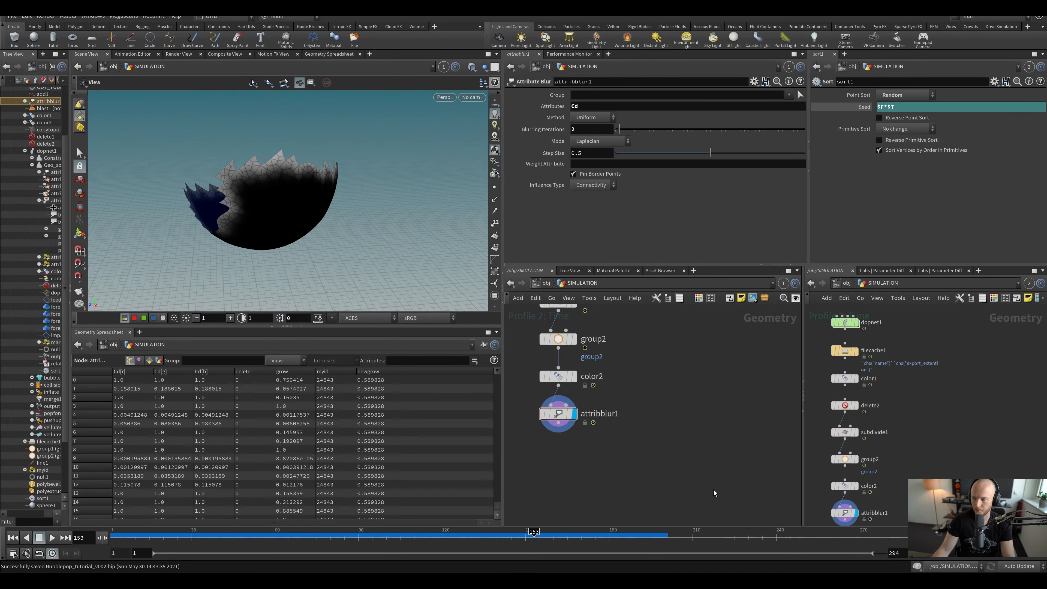
Step: Append a Delete node after attribblur1
middle_drag(714, 493, 679, 404)
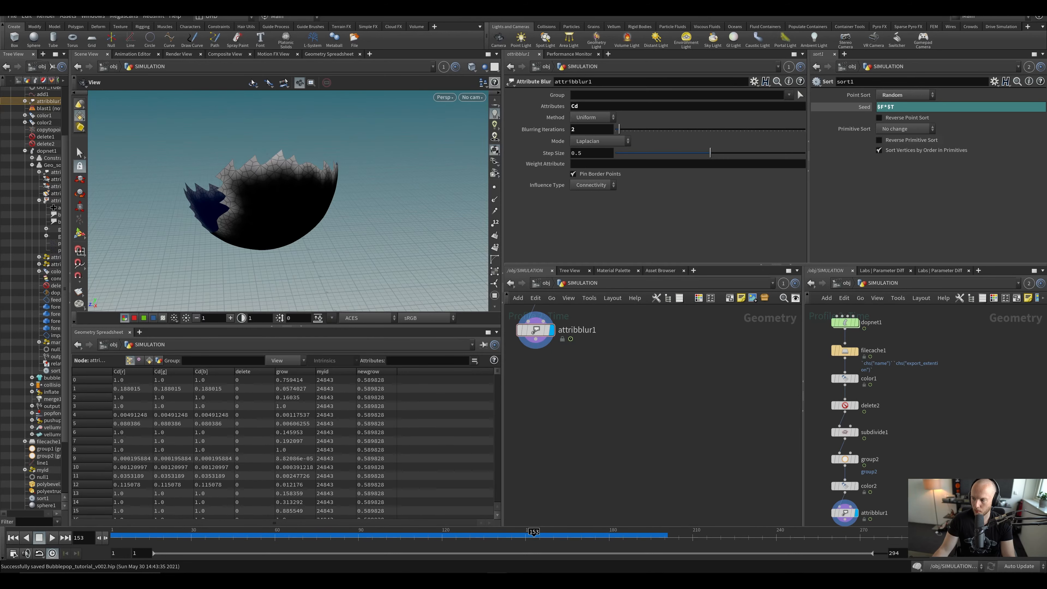
key(Tab)
text(del)
key(Return)
key(Return)
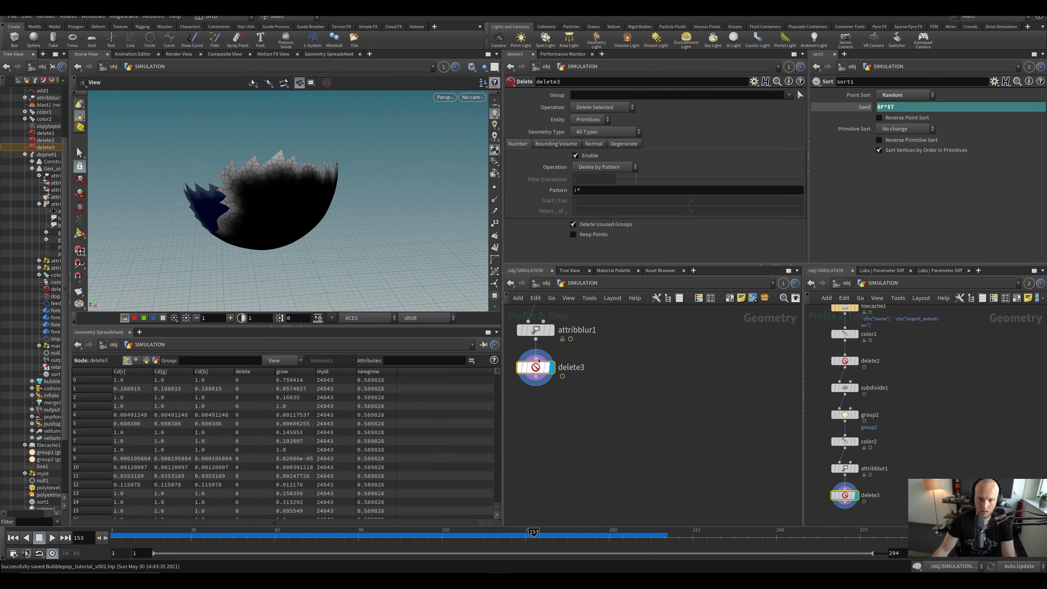
click(579, 167)
click(602, 199)
drag(590, 180, 526, 175)
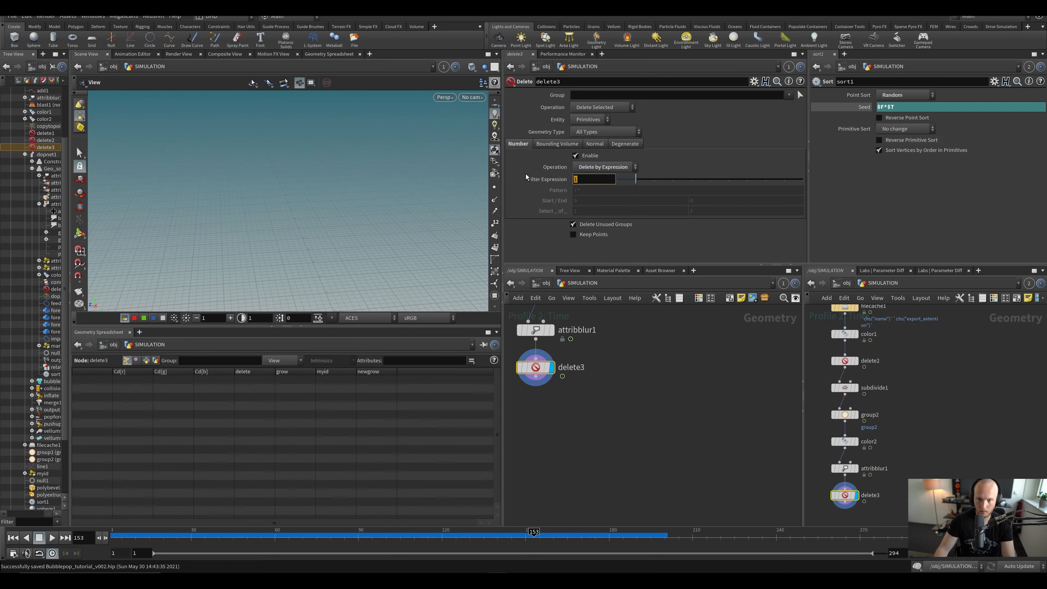
text(@Cd == 1)
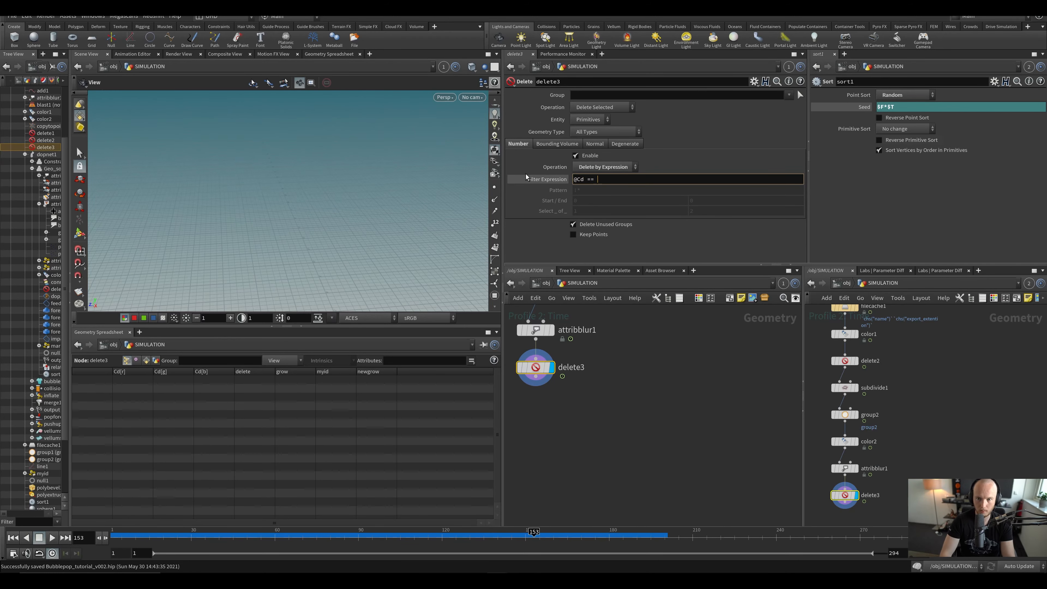
key(Return)
click(604, 110)
click(594, 127)
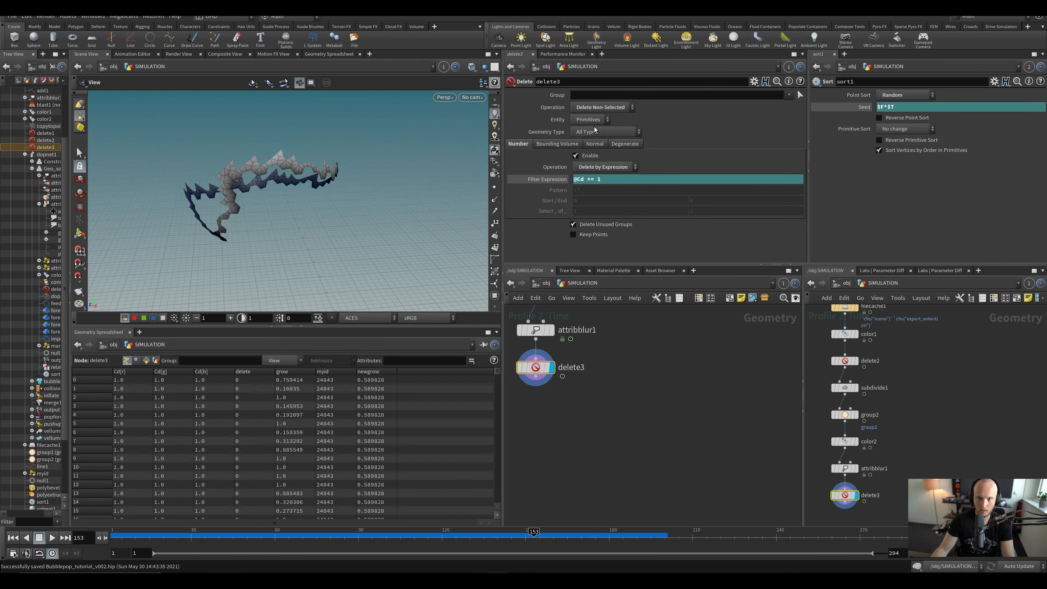
drag(226, 212, 201, 198)
drag(204, 535, 270, 534)
click(596, 179)
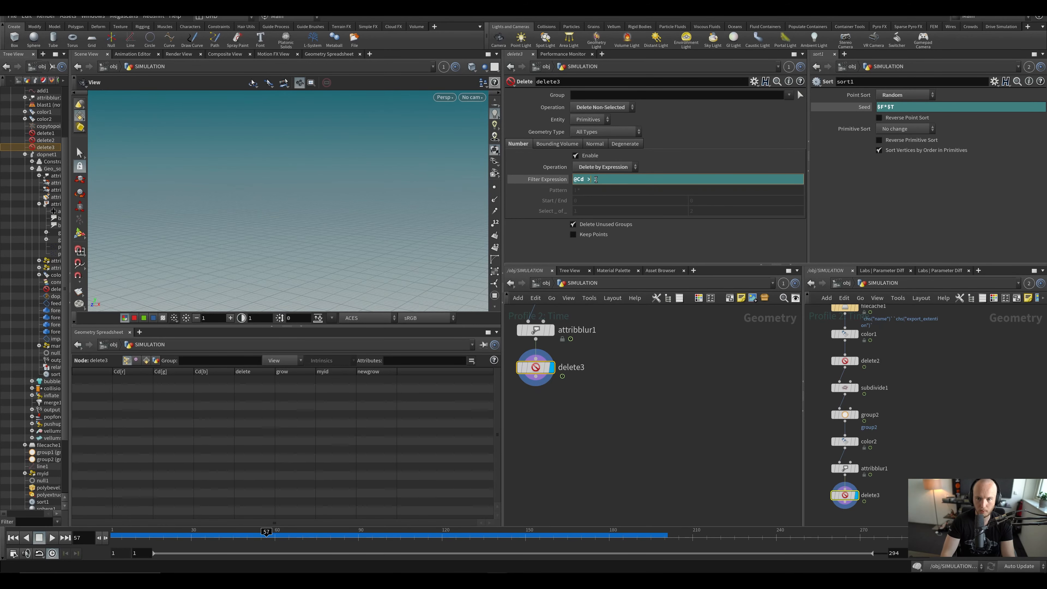
key(Return)
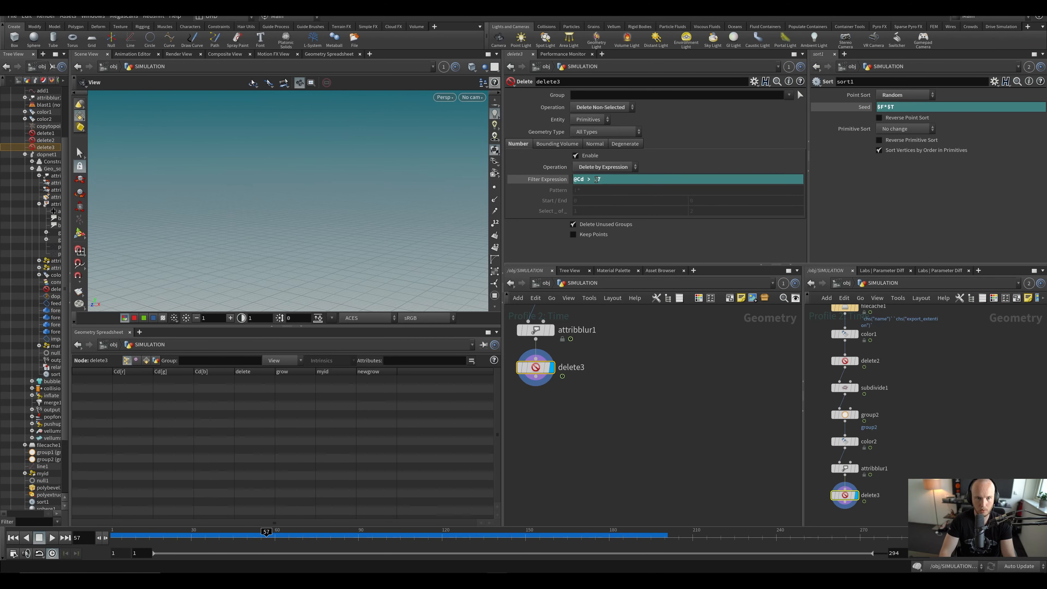
click(580, 179)
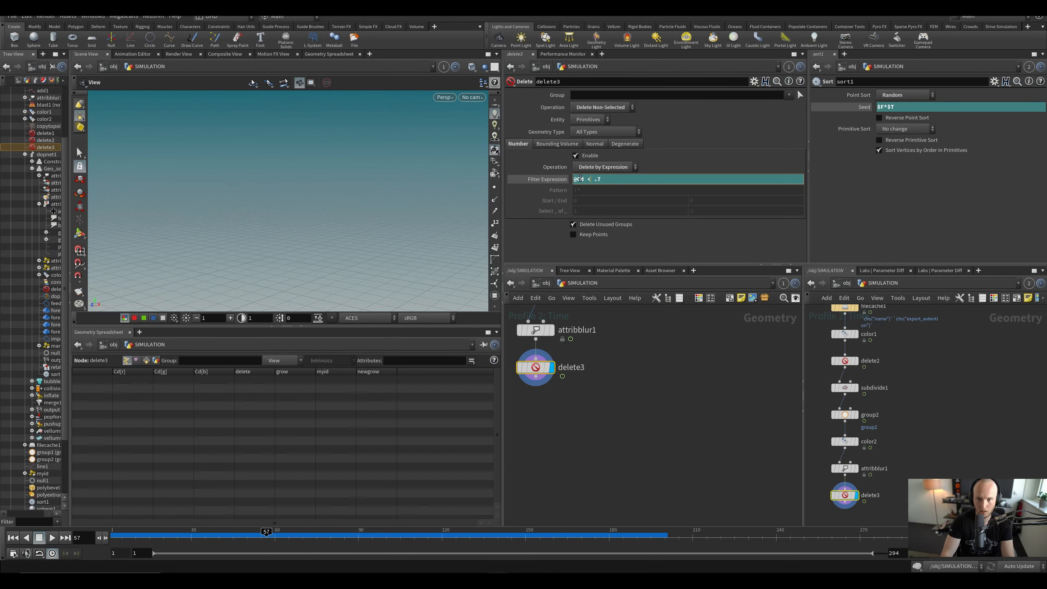
key(Return)
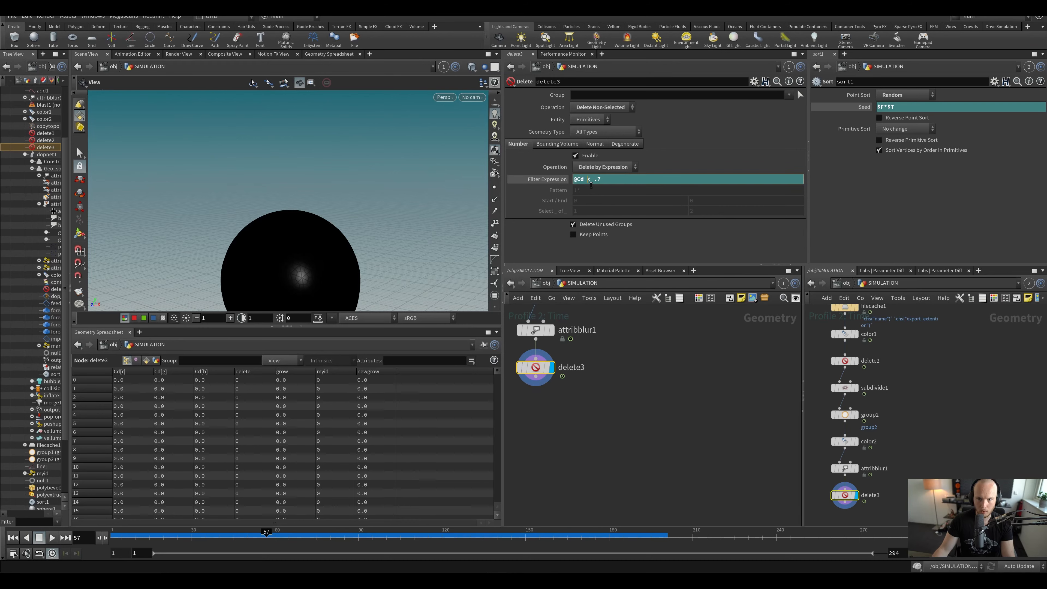
key(Return)
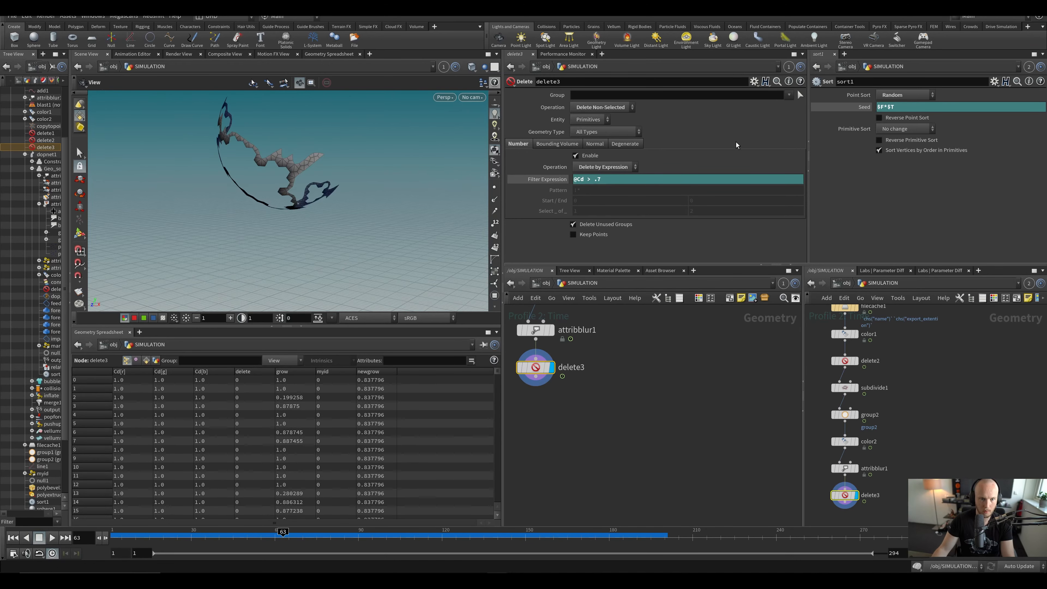
Step: Raise attribblur1's blurring iterations to 24 and switch the viewport display to Smooth Shaded
click(535, 330)
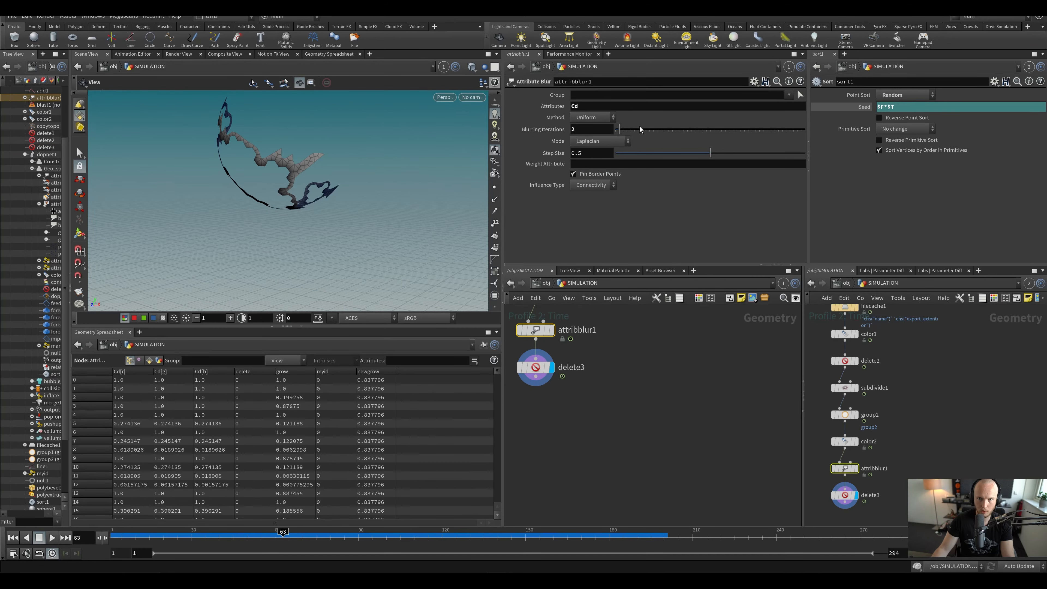
drag(639, 127, 660, 142)
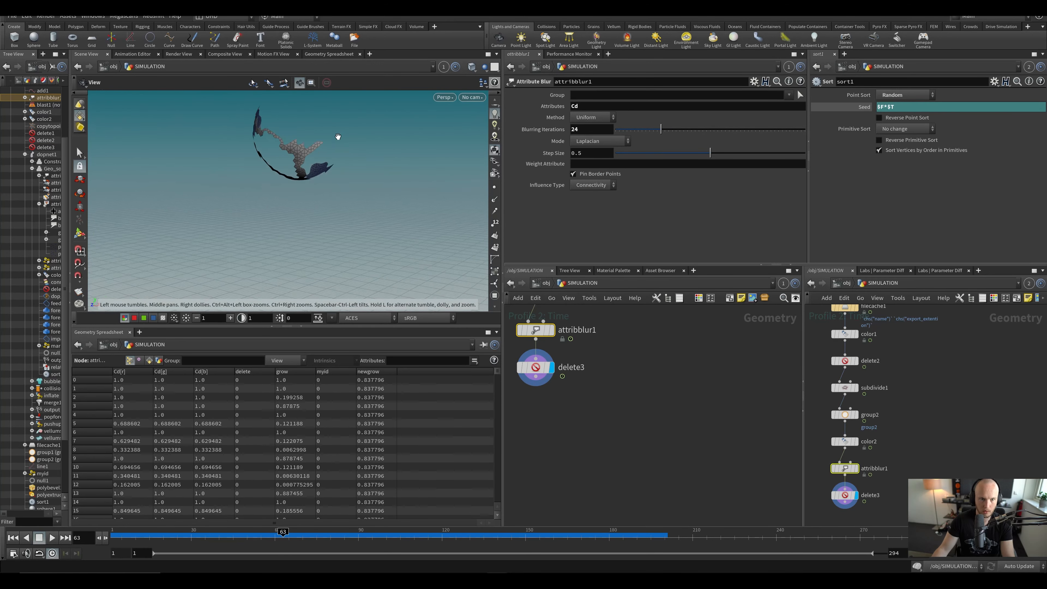
drag(307, 180, 283, 190)
click(473, 67)
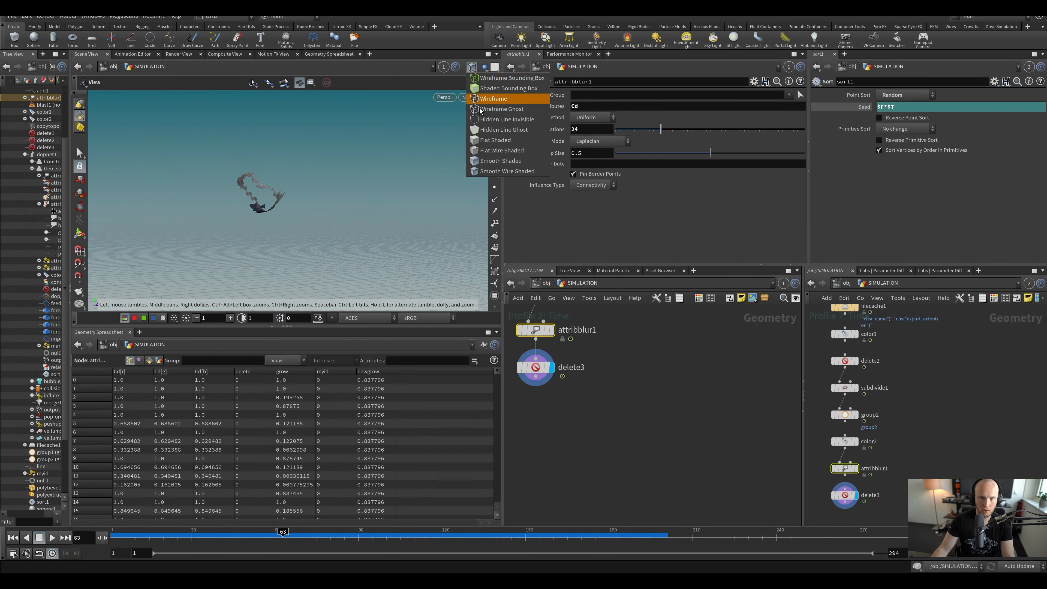
click(488, 161)
Step: Play the simulation from the start, stop at frame 78, and save the scene
key(ctrl+Up)
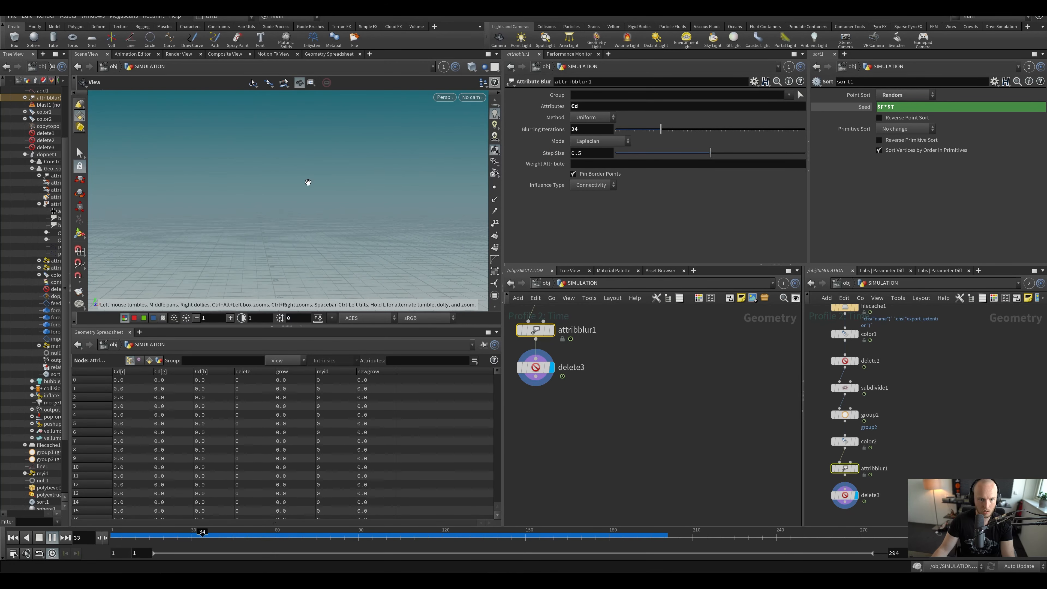
scroll(575, 371, down, 4)
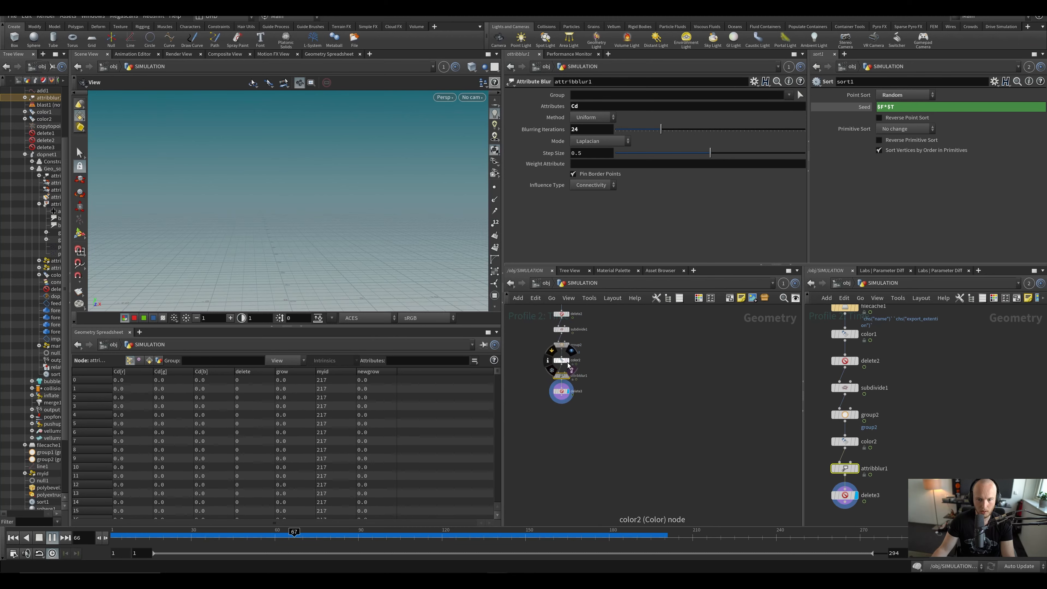
drag(296, 537, 325, 547)
key(ctrl+s)
Step: Make room below color2 and insert a Facet node between color2 and attribblur1
scroll(557, 372, up, 2)
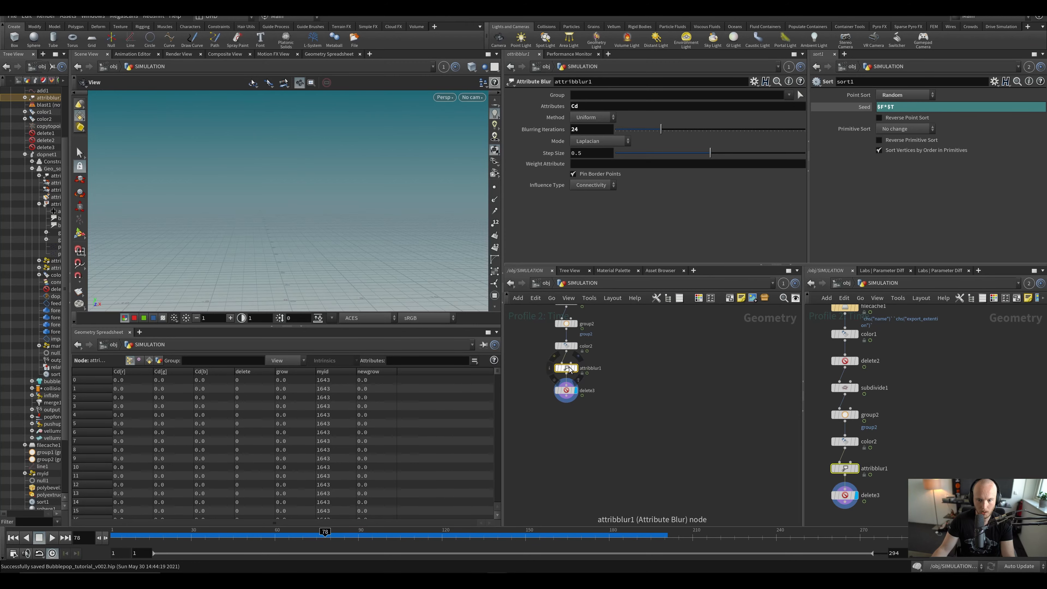
drag(558, 372, 553, 453)
key(Tab)
text(fac)
click(646, 51)
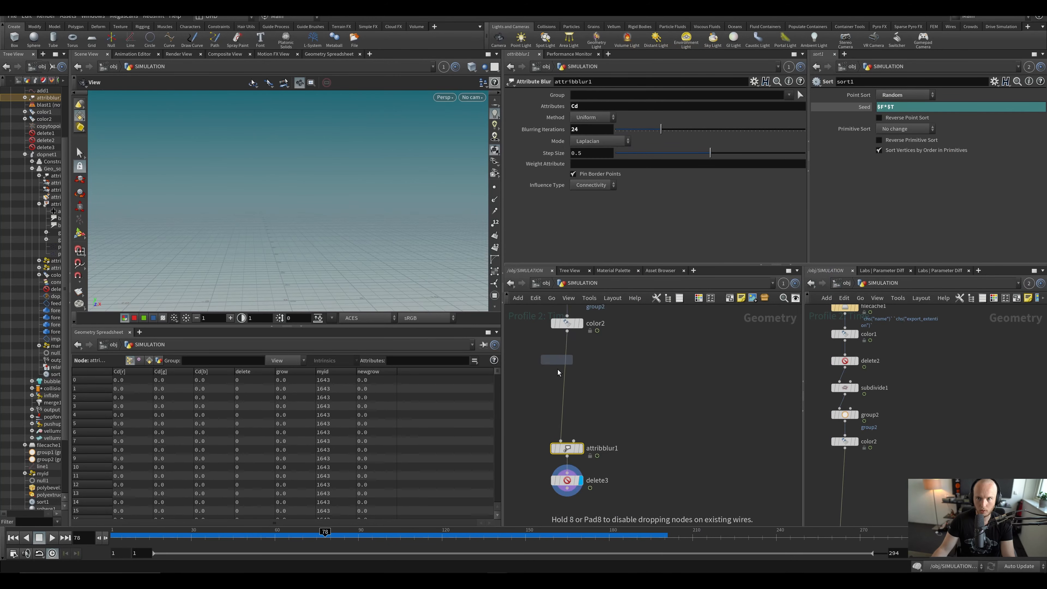
click(571, 348)
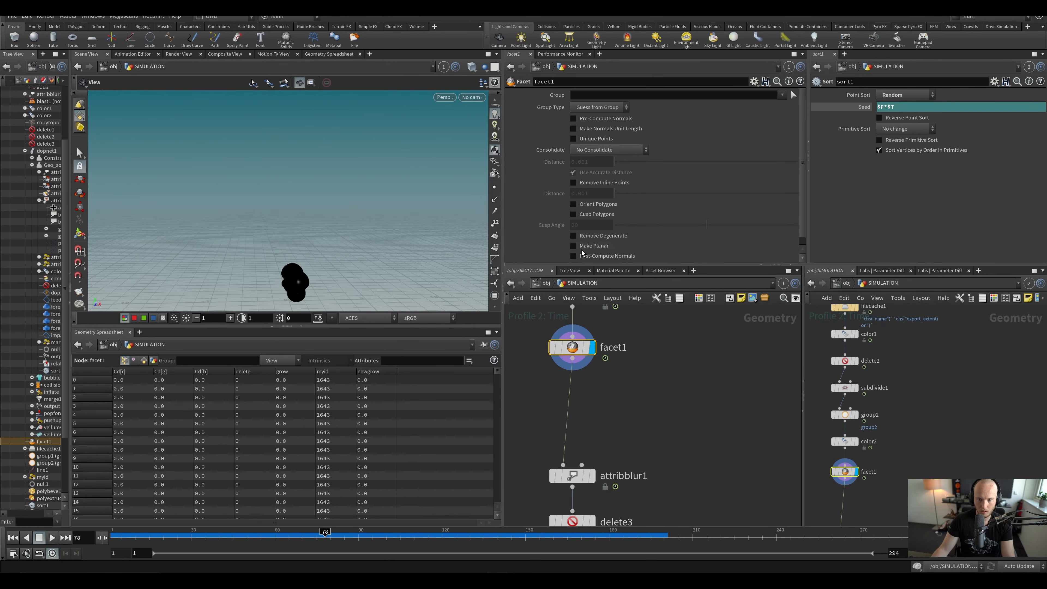
Step: Enable Post-Compute Normals on facet1, save the scene, and scrub to around frame 105 to check the normals
click(591, 256)
scroll(593, 255, down, 1)
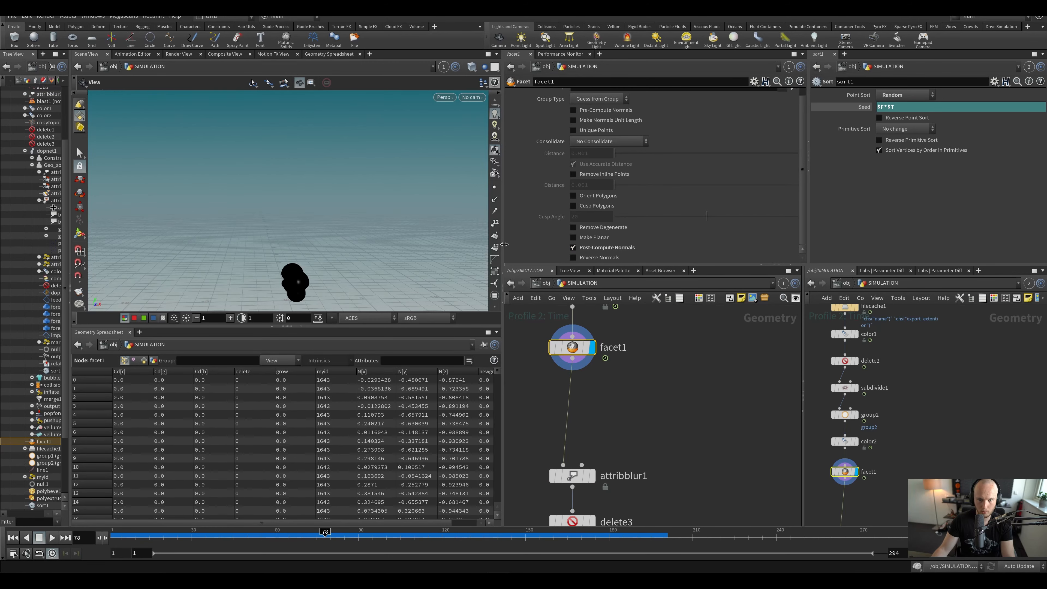
key(ctrl+s)
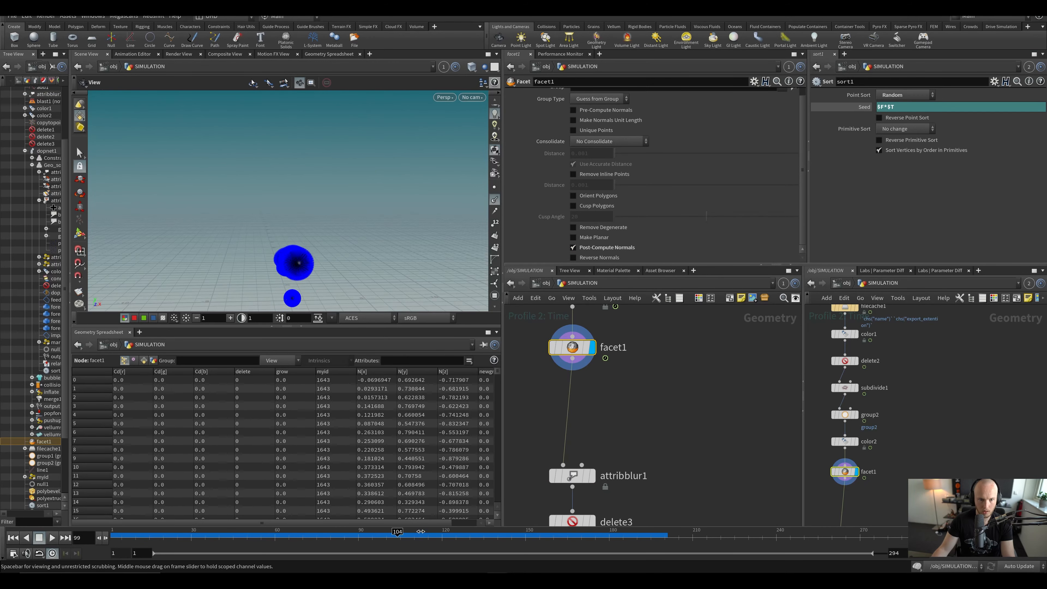
drag(382, 535, 400, 534)
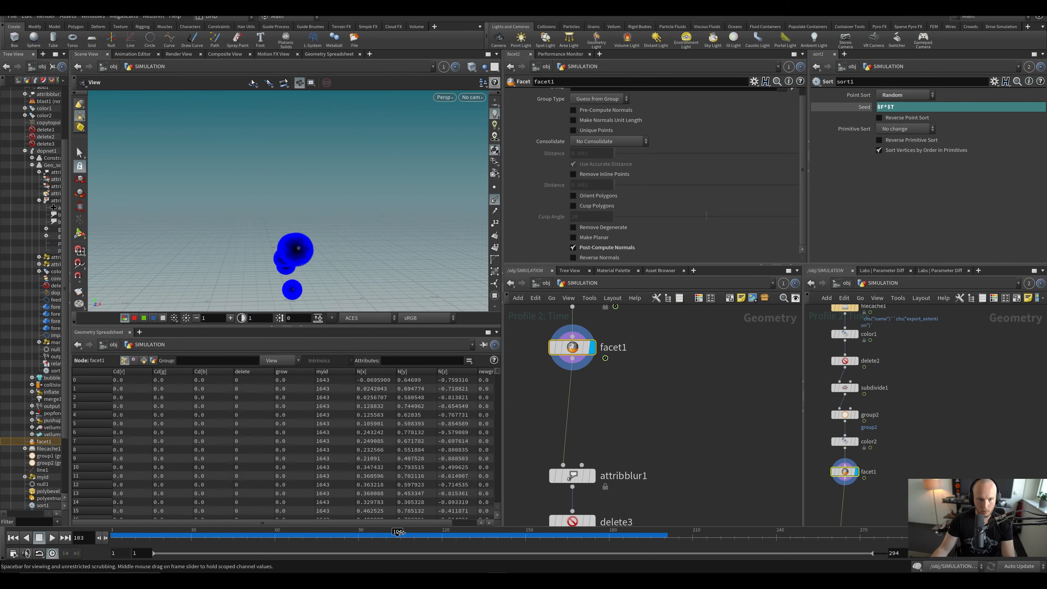
scroll(589, 371, up, 1)
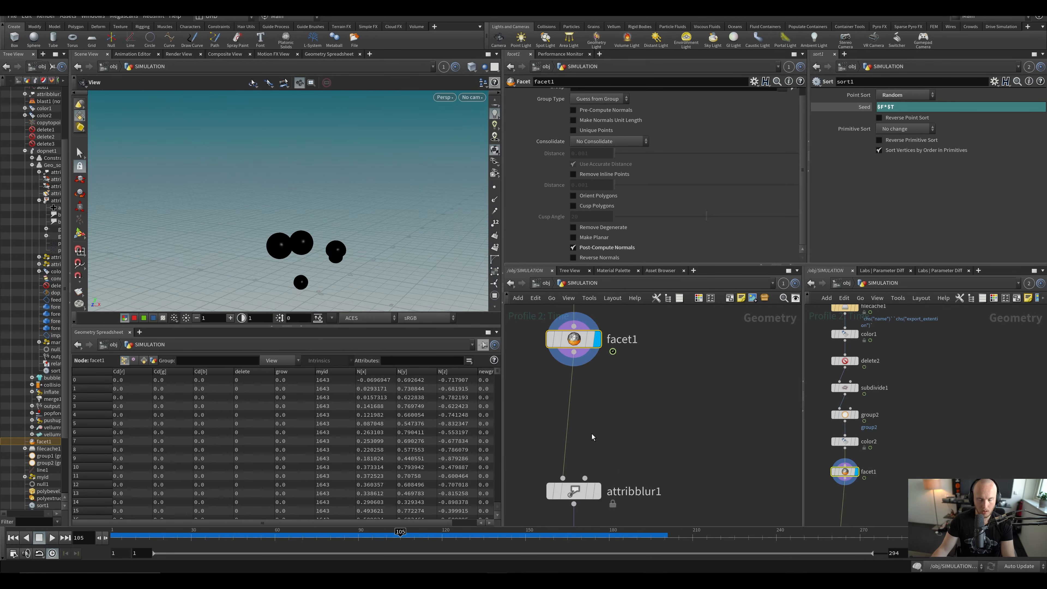
key(Tab)
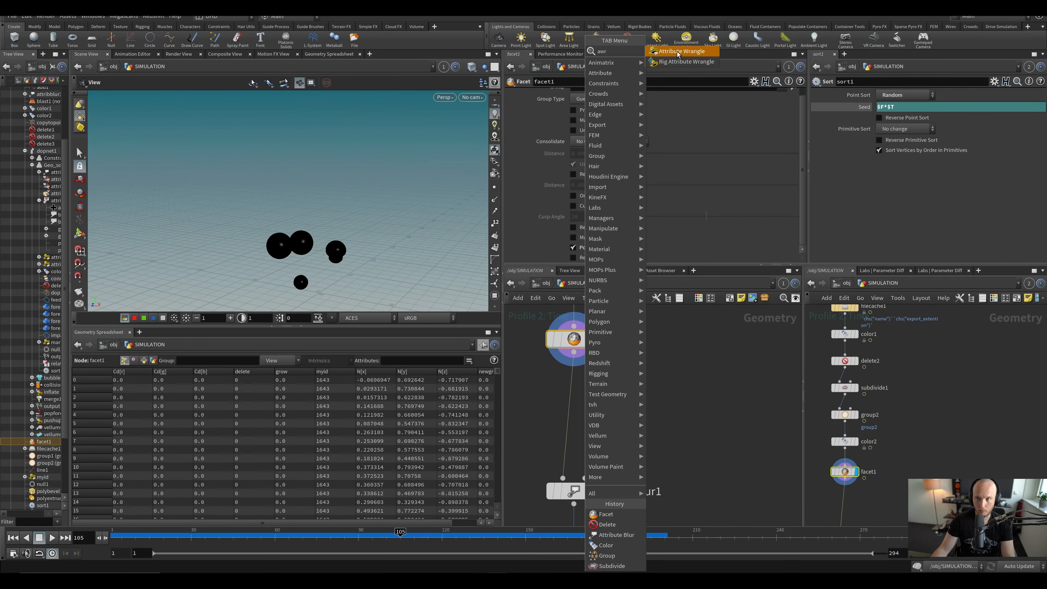
click(616, 534)
click(565, 404)
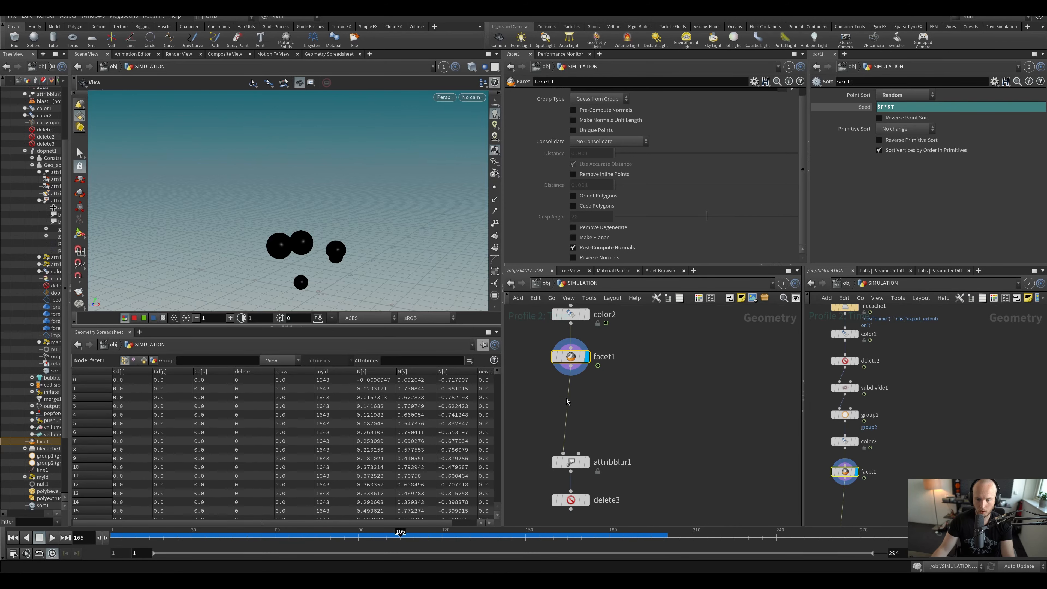
key(Tab)
key(Escape)
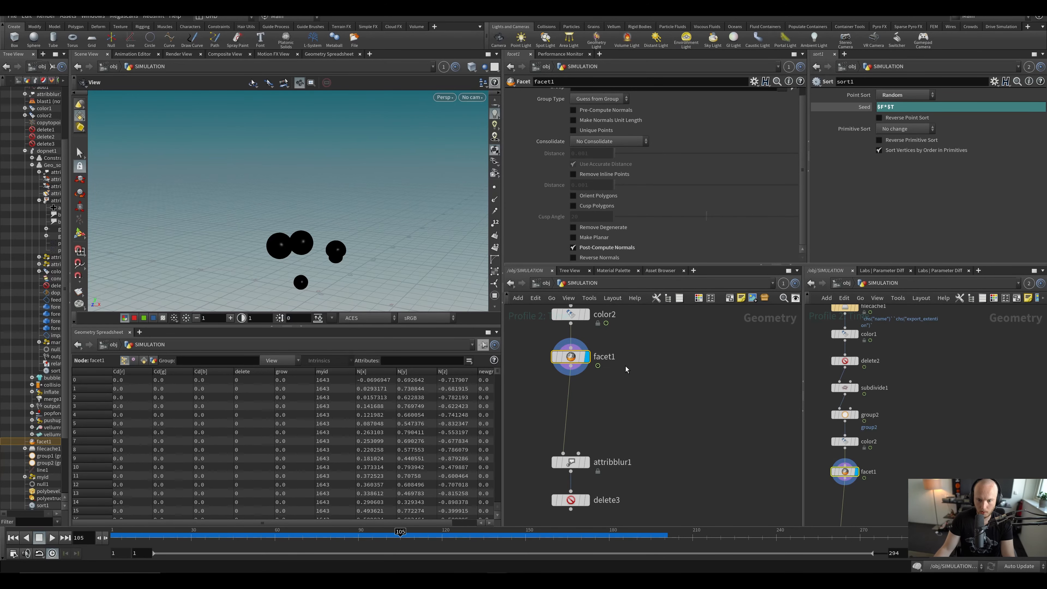
Step: Insert an Attribute VOP between facet1 and attribblur1 and open its VOP network
key(Tab)
click(635, 386)
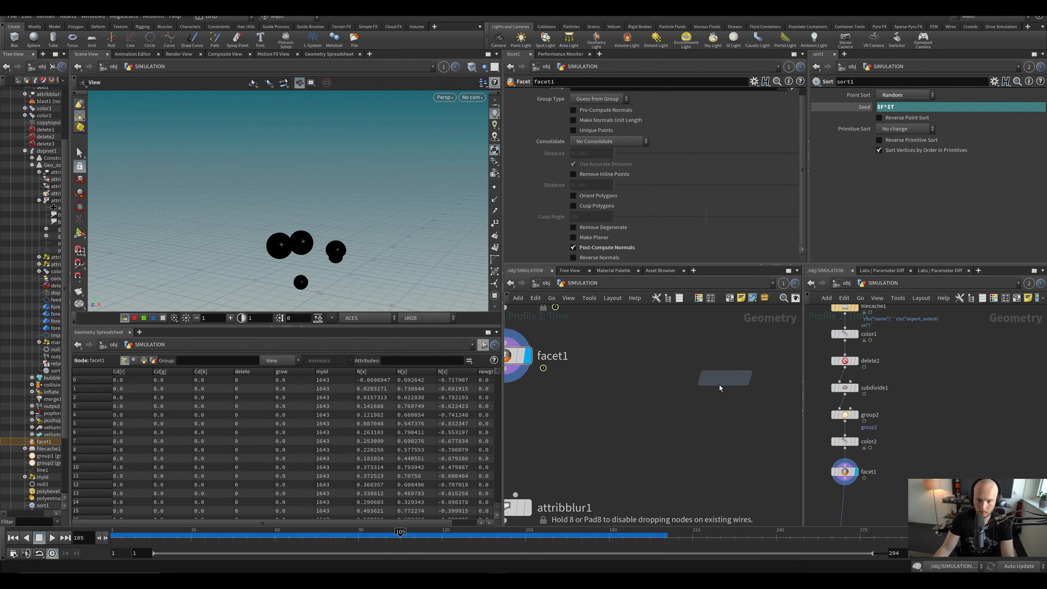
click(567, 412)
double_click(598, 408)
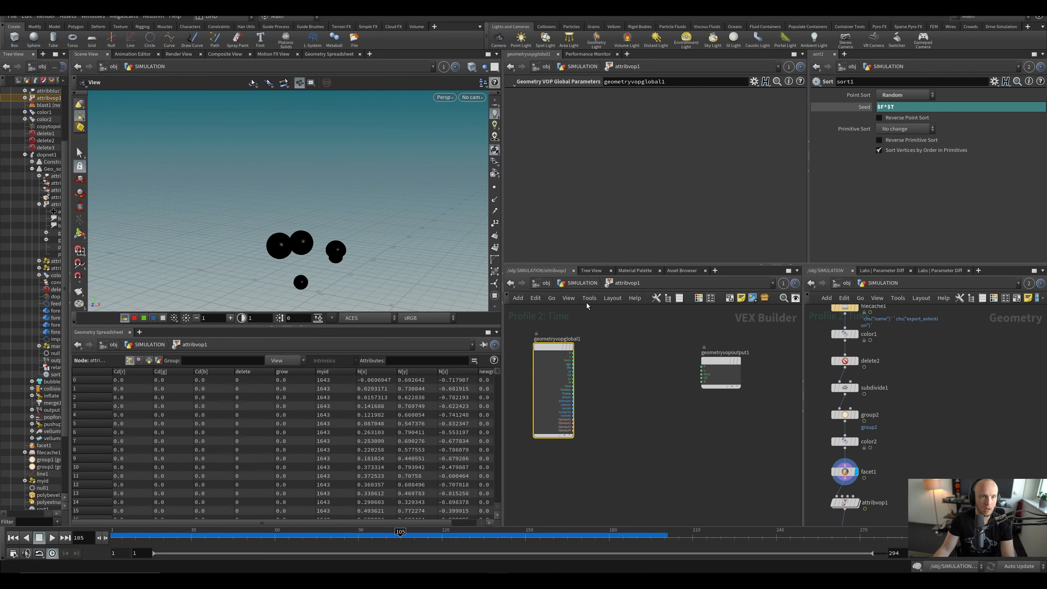
Step: Wire the N output of geometryvopglobal1 into the v input of geometryvopoutput1
scroll(597, 377, up, 5)
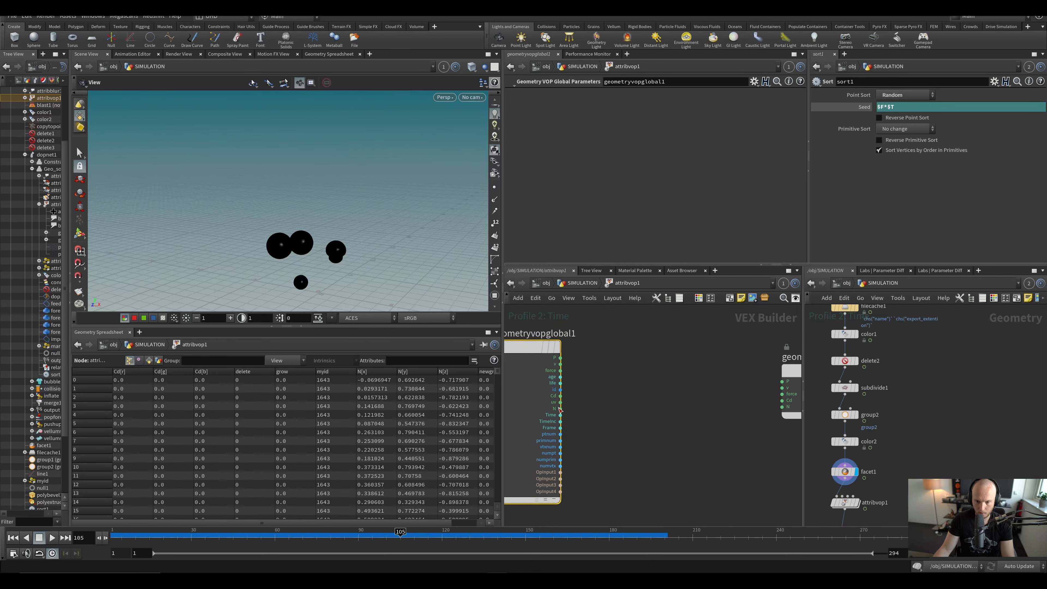
click(560, 409)
middle_drag(686, 405, 611, 407)
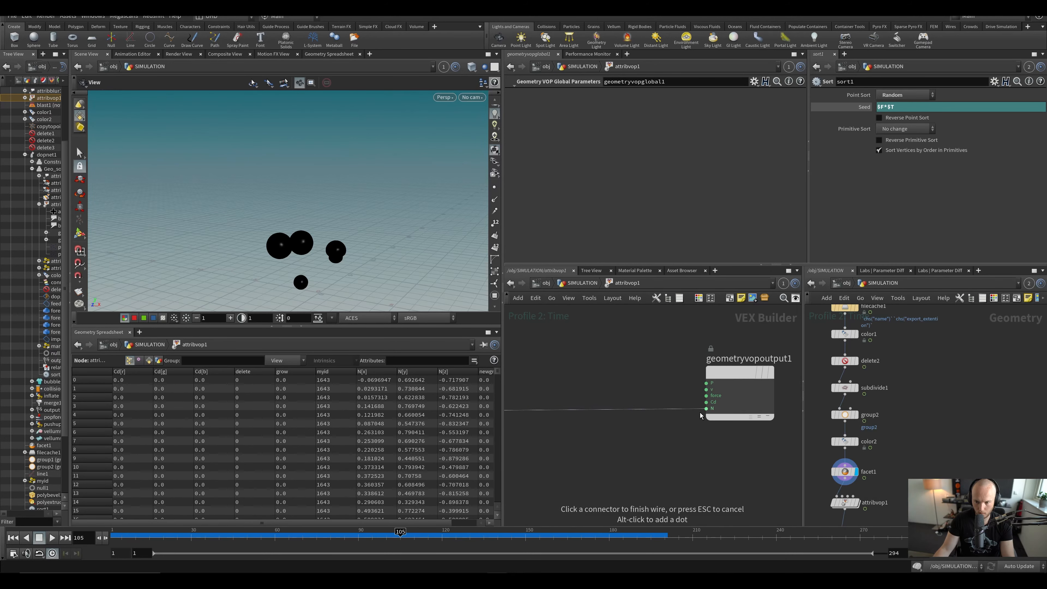
click(693, 391)
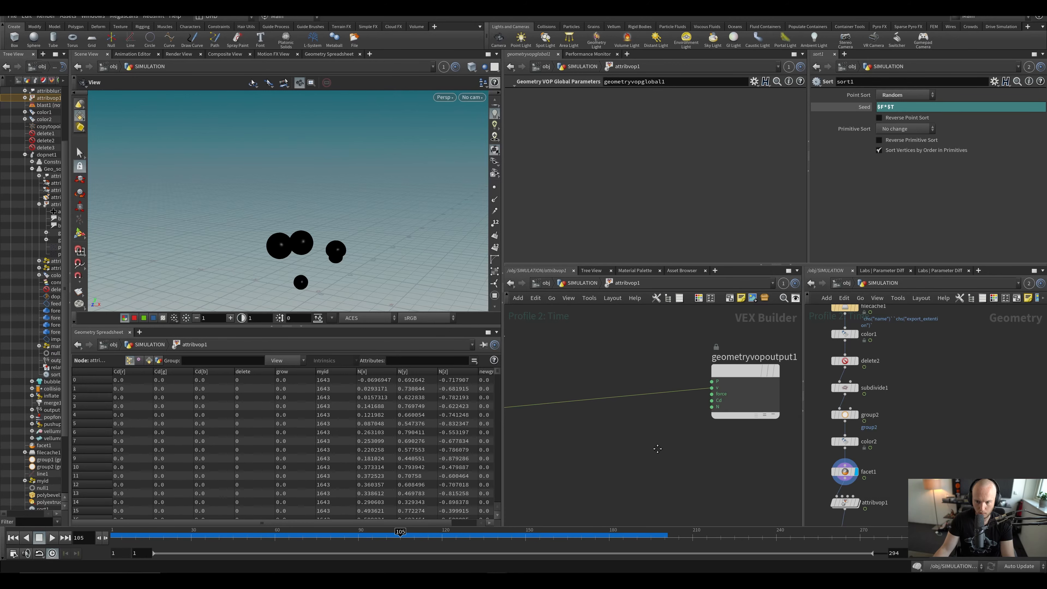
Step: Add a Turbulent Noise node and feed the global P output into its pos input
scroll(569, 438, down, 2)
key(Tab)
text(turb)
key(Return)
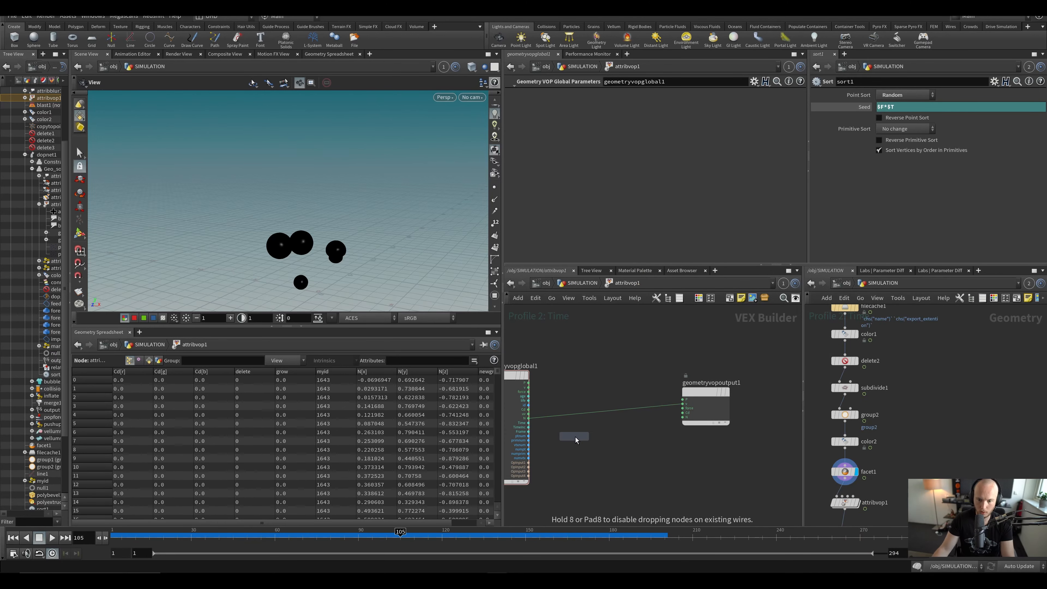
click(603, 438)
scroll(509, 396, up, 3)
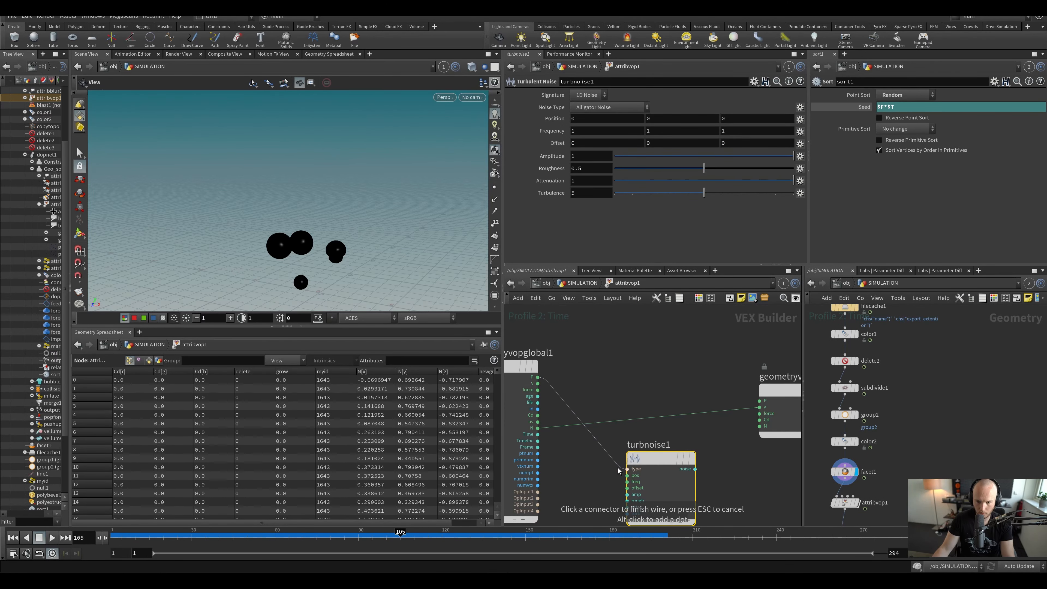
click(626, 476)
scroll(679, 386, down, 2)
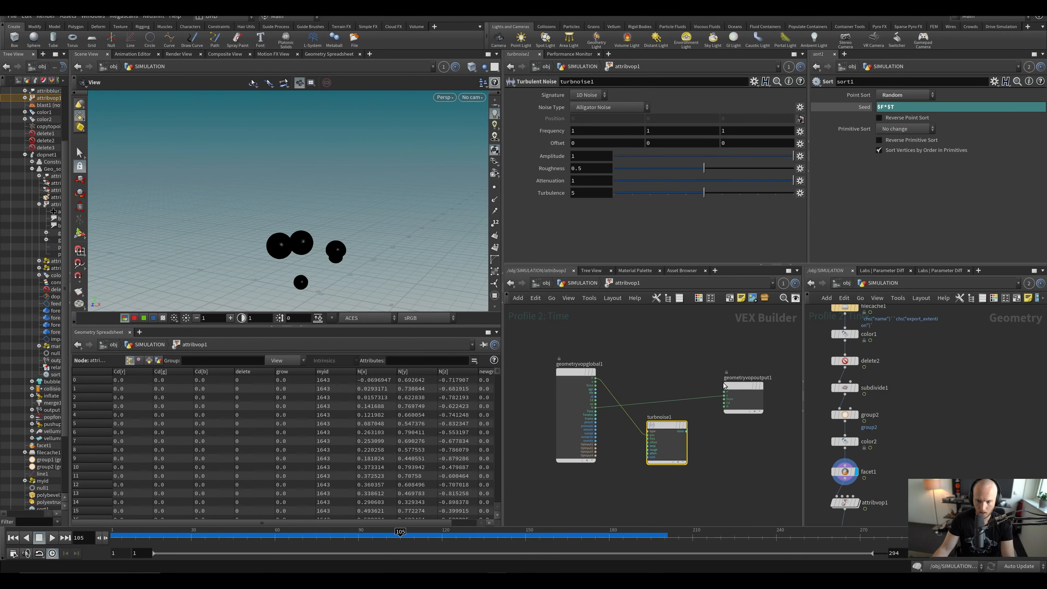
Step: Insert a Multiply node on the wire between the global N output and the v input of geometryvopoutput1
scroll(704, 420, up, 2)
key(Tab)
text(mul)
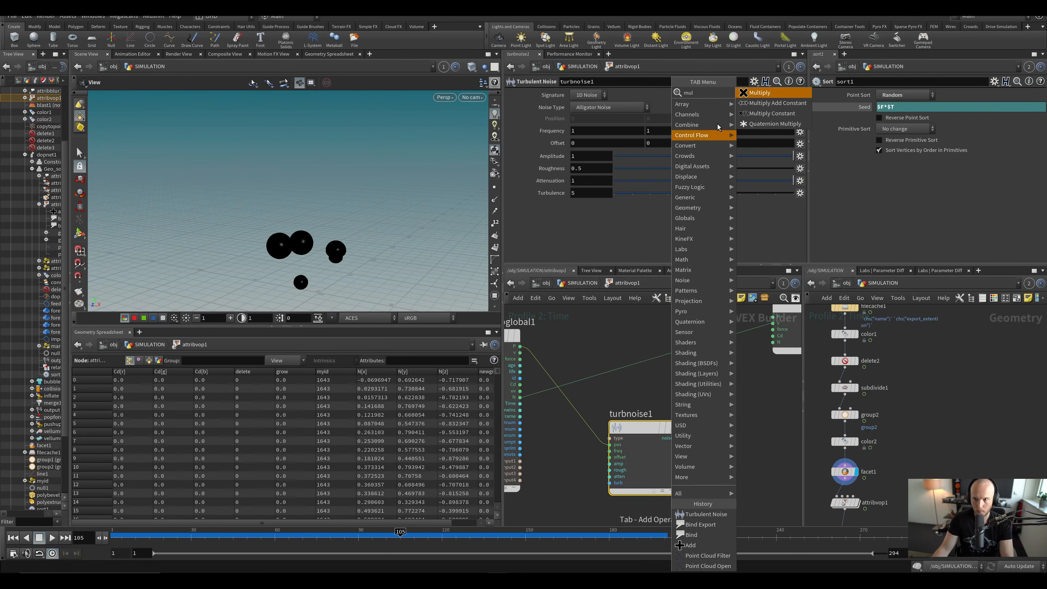
click(756, 99)
click(668, 351)
scroll(692, 444, down, 1)
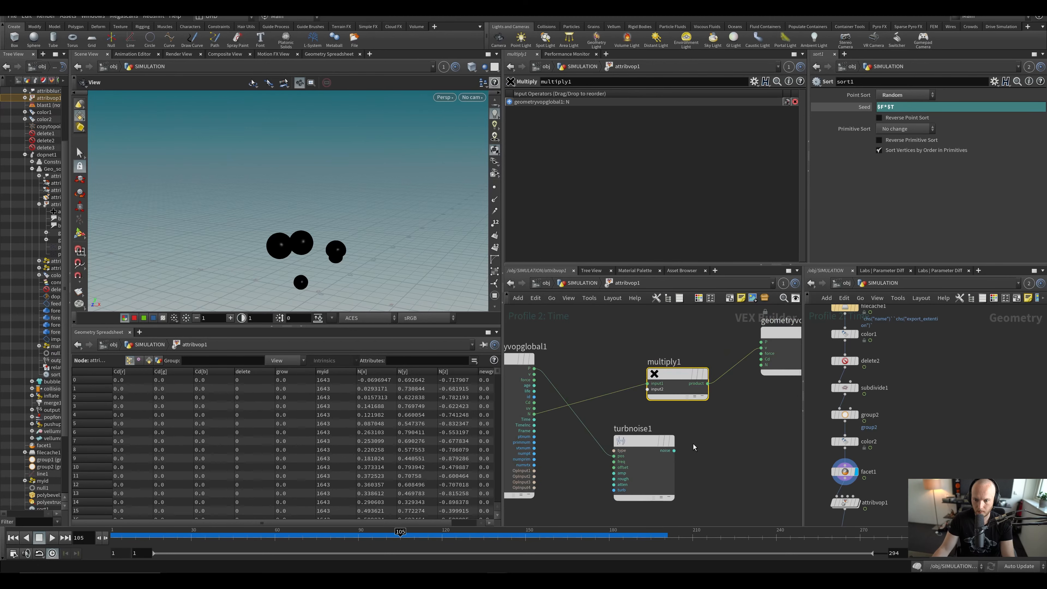
Step: Wire the noise output of turbnoise1 into the second input of multiply1
drag(667, 445, 648, 389)
middle_drag(648, 389, 678, 367)
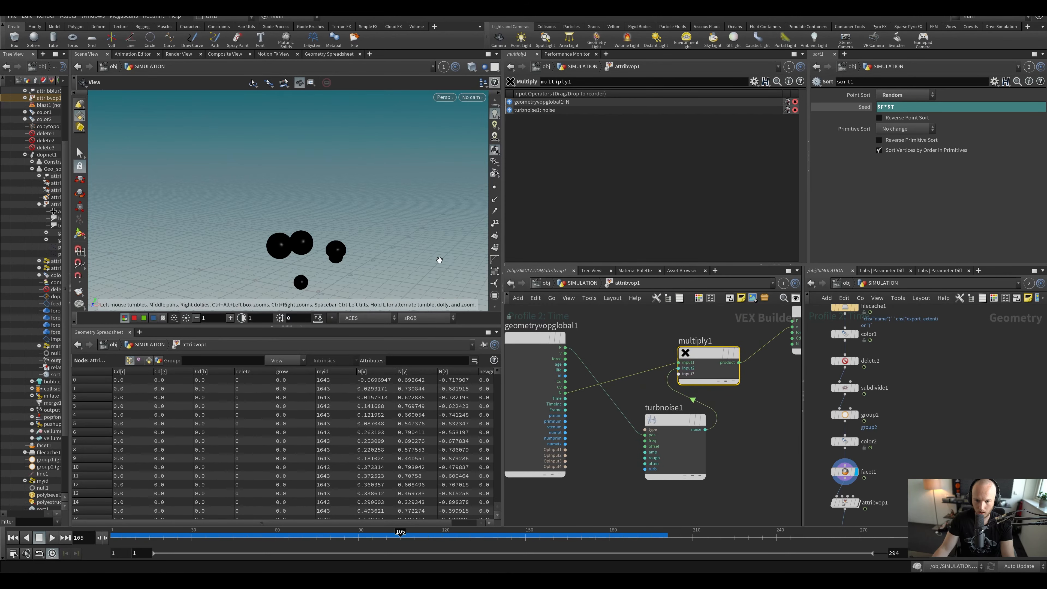
scroll(495, 249, down, 1)
Step: Display the point normals in the viewport and examine them up close on a bubble
click(494, 187)
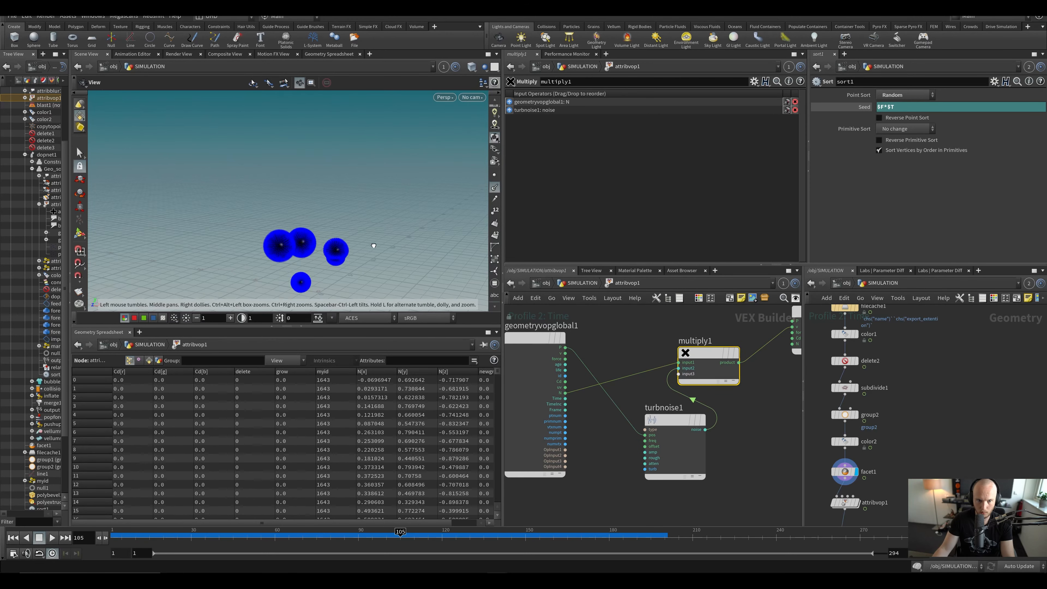
drag(373, 247, 301, 233)
scroll(300, 234, up, 5)
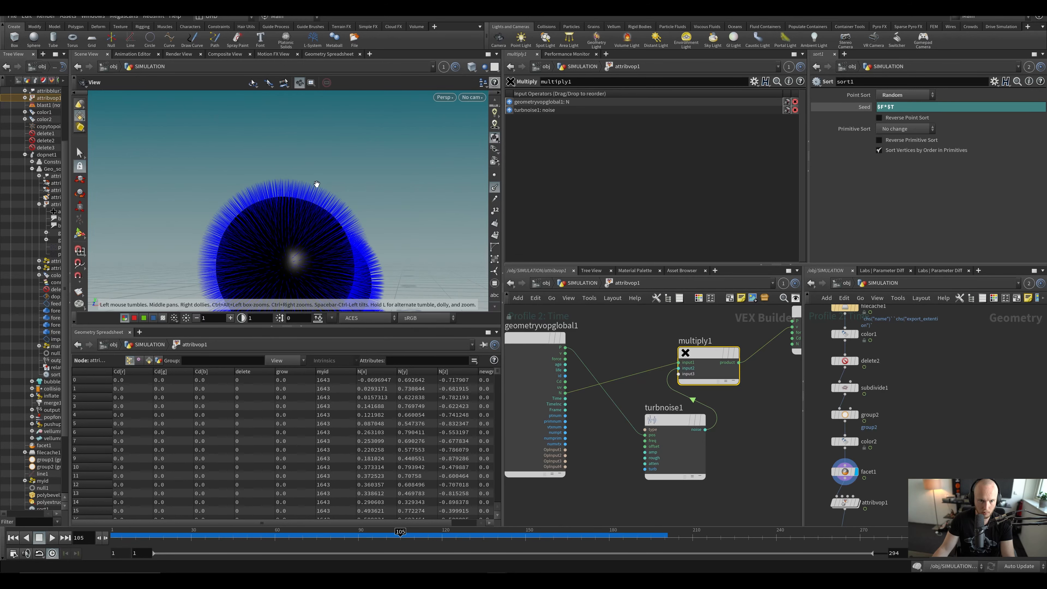
middle_drag(638, 344, 552, 353)
drag(303, 291, 309, 246)
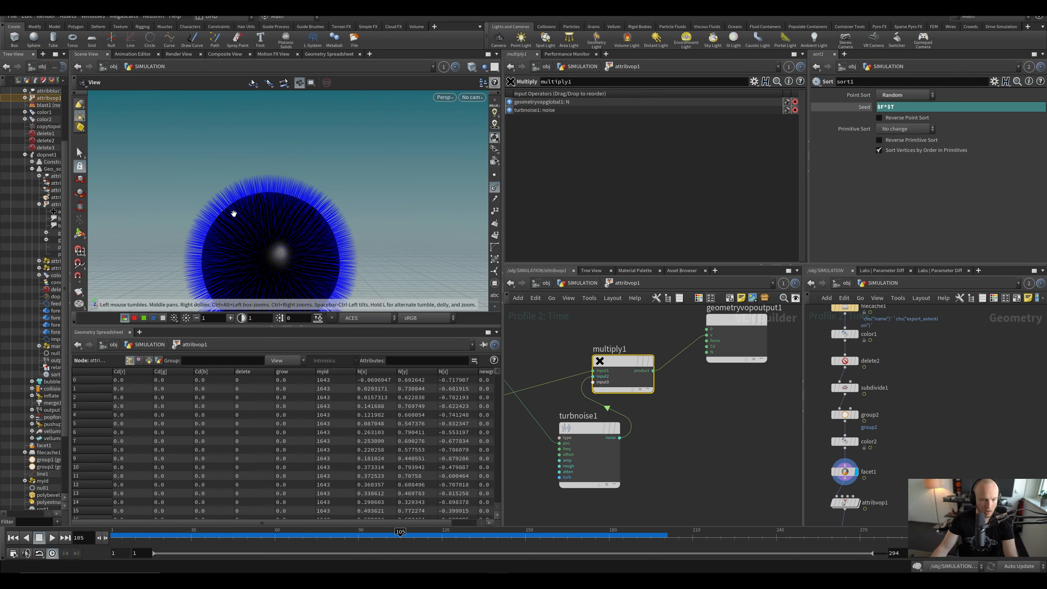
Step: Promote the type, freq and offset inputs of turbnoise1 to parameters
scroll(637, 448, down, 4)
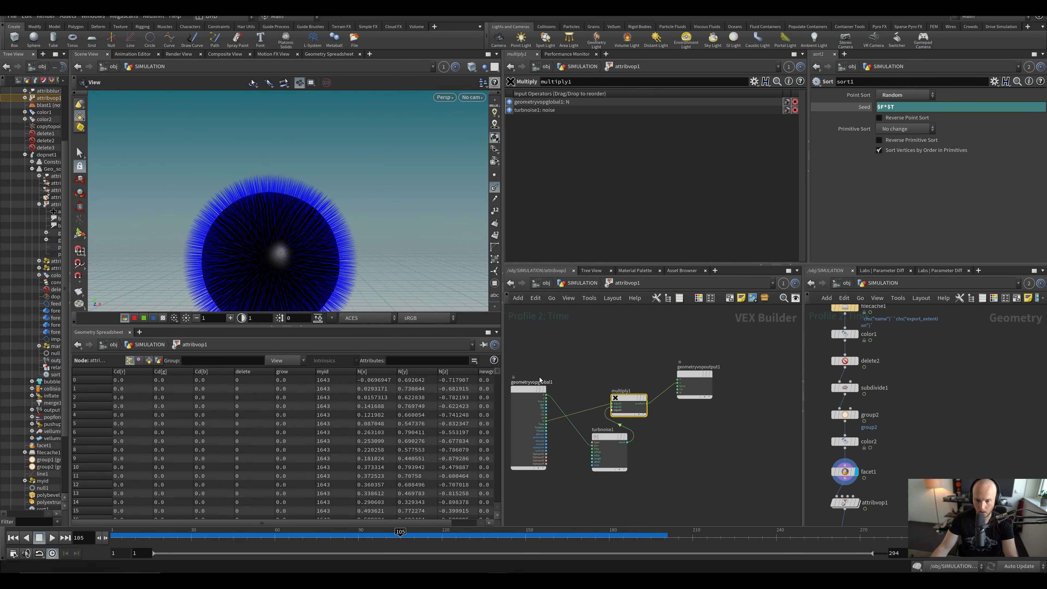
scroll(594, 448, up, 5)
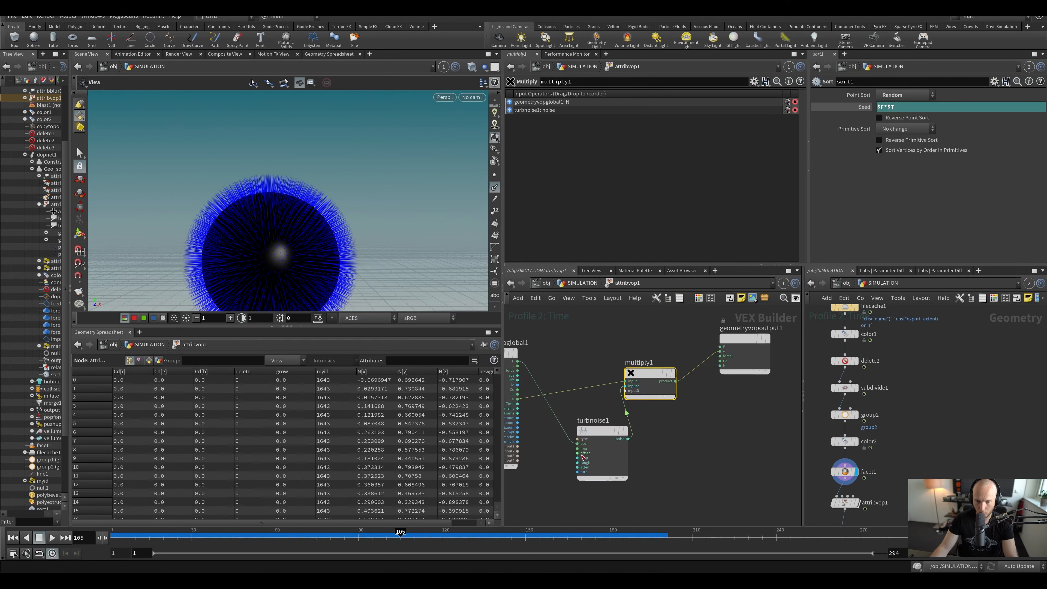
middle_drag(573, 429, 584, 434)
middle_click(586, 433)
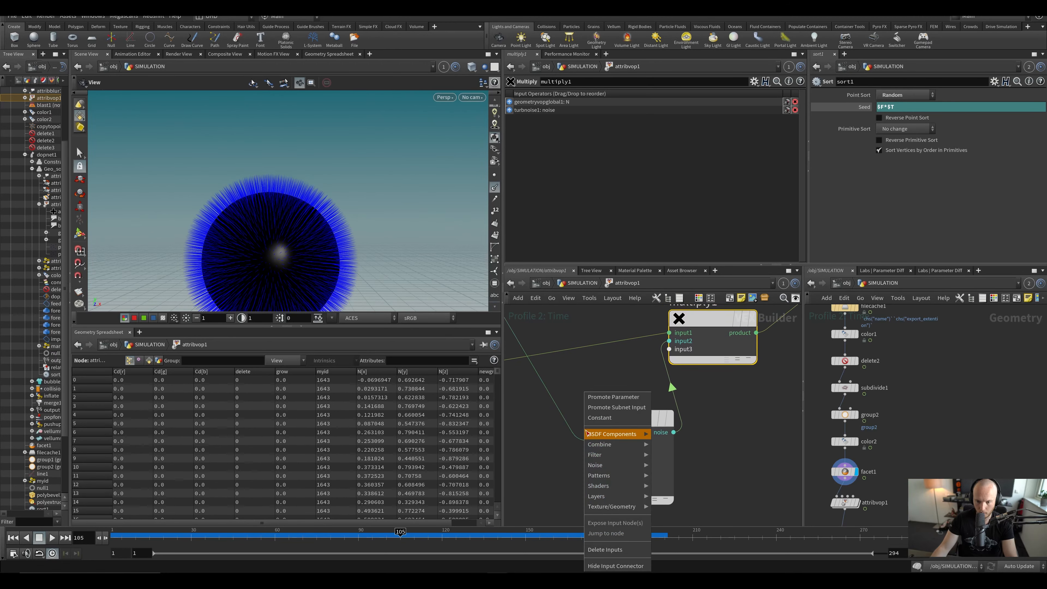
click(610, 395)
middle_click(586, 432)
click(611, 419)
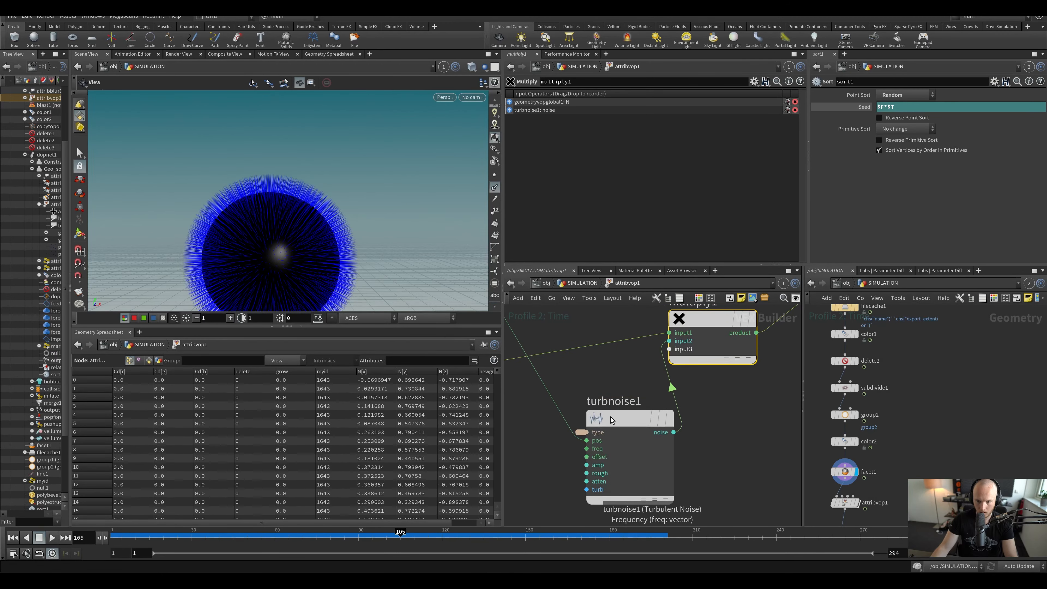
middle_click(588, 453)
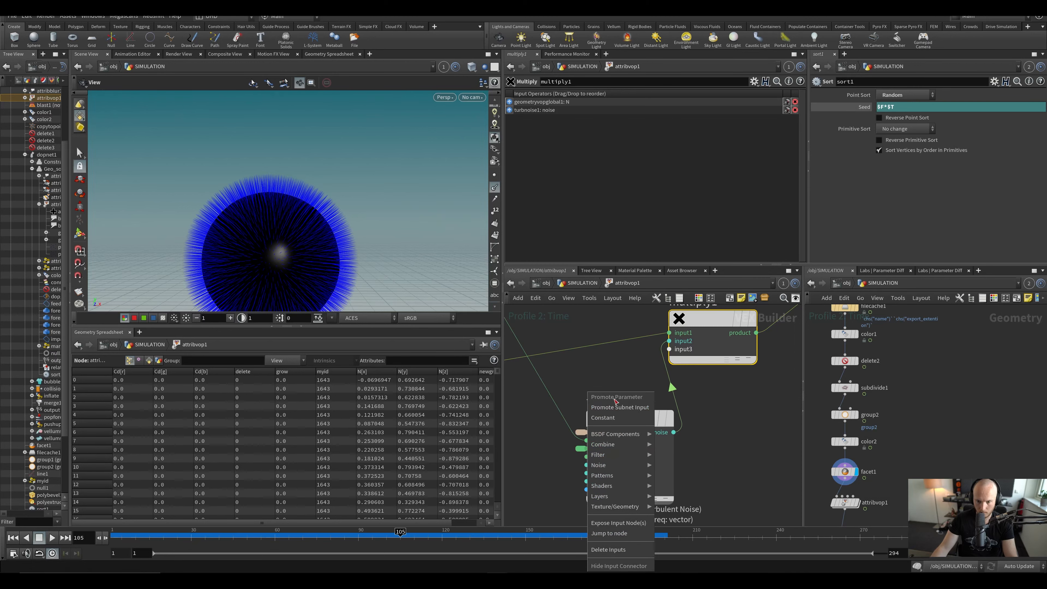
click(597, 377)
middle_click(586, 456)
click(610, 397)
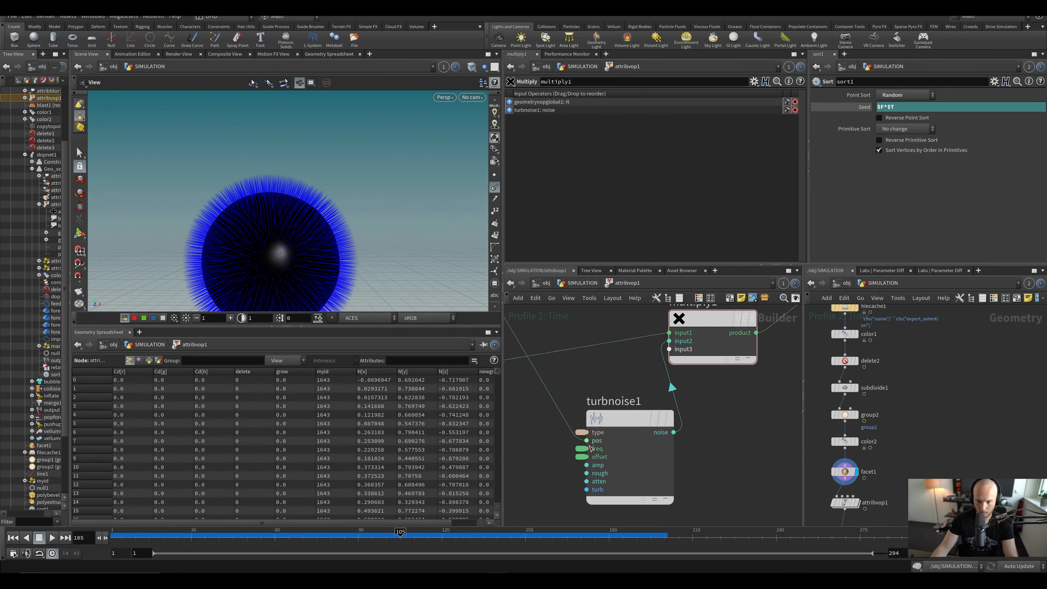
Step: Promote the amp and rough inputs of turbnoise1 to parameters
middle_click(586, 464)
click(606, 397)
middle_click(587, 474)
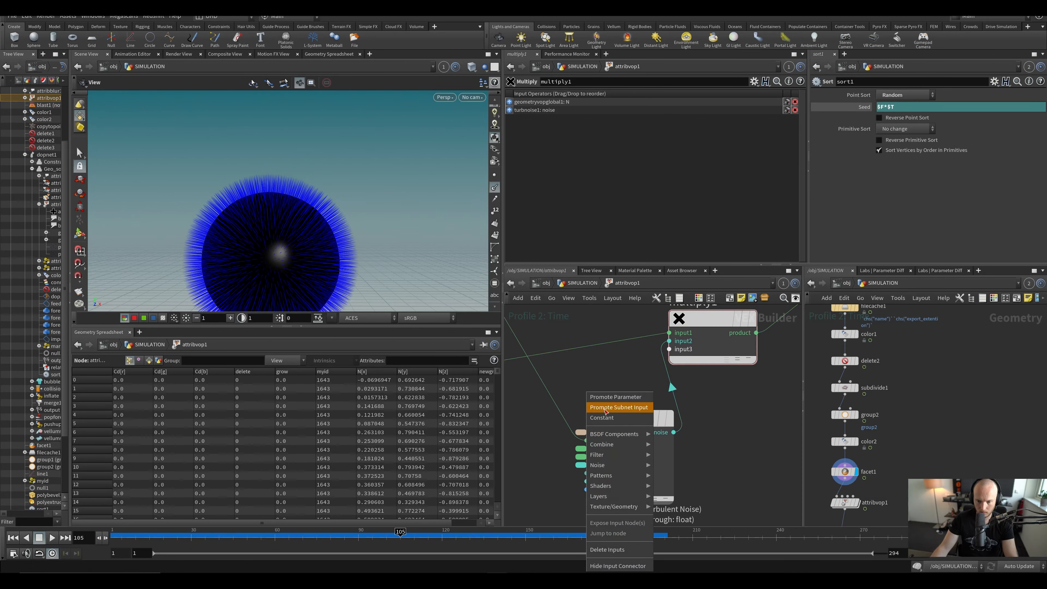
click(606, 396)
scroll(607, 378, down, 2)
scroll(607, 378, down, 2)
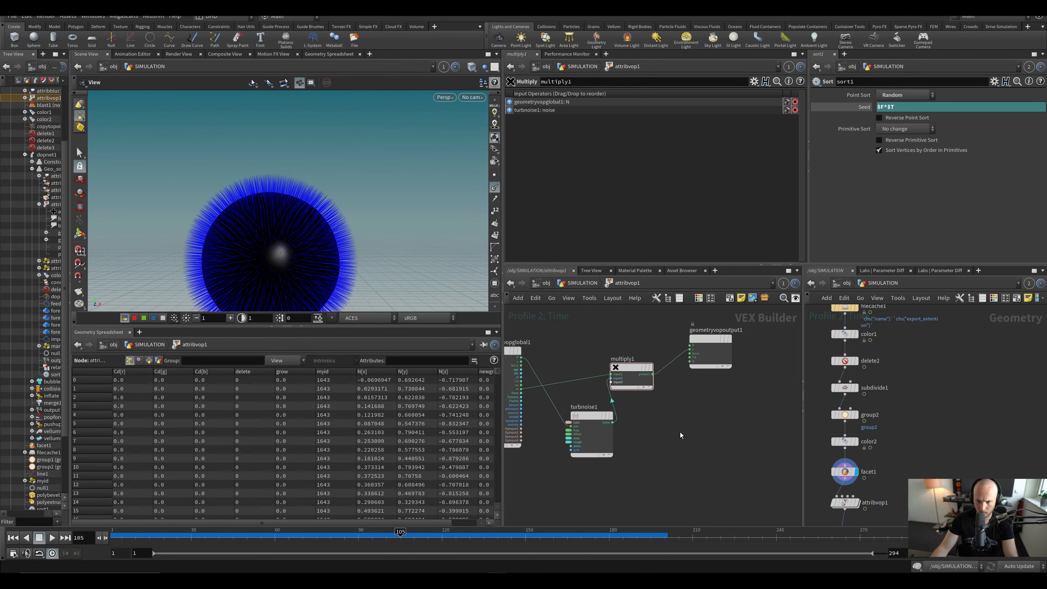
Step: Return to the geometry network, save the scene, and display point trails in place of the point normals
key(u)
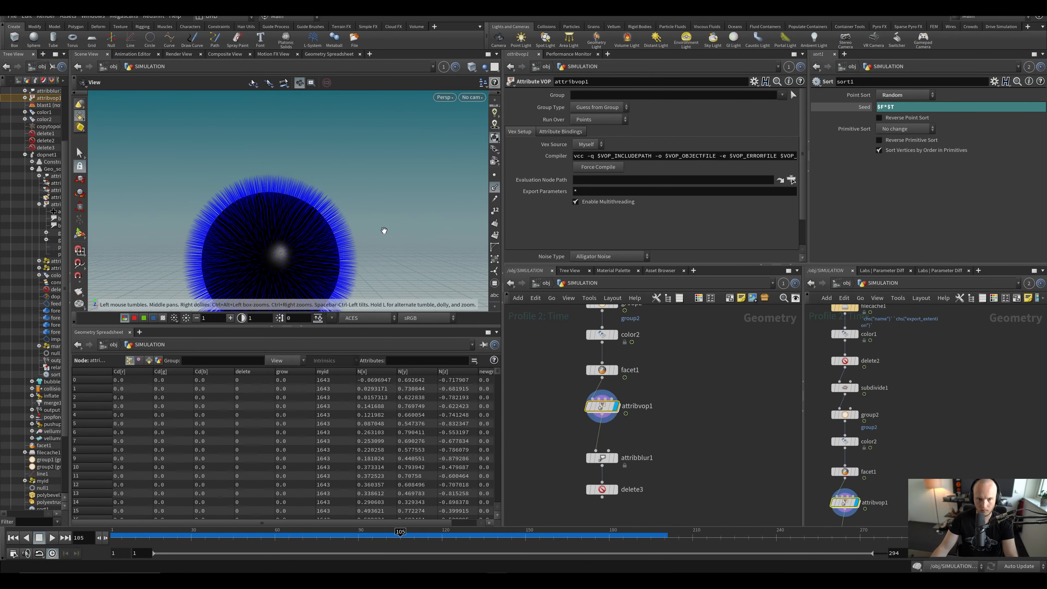
key(ctrl+s)
click(495, 198)
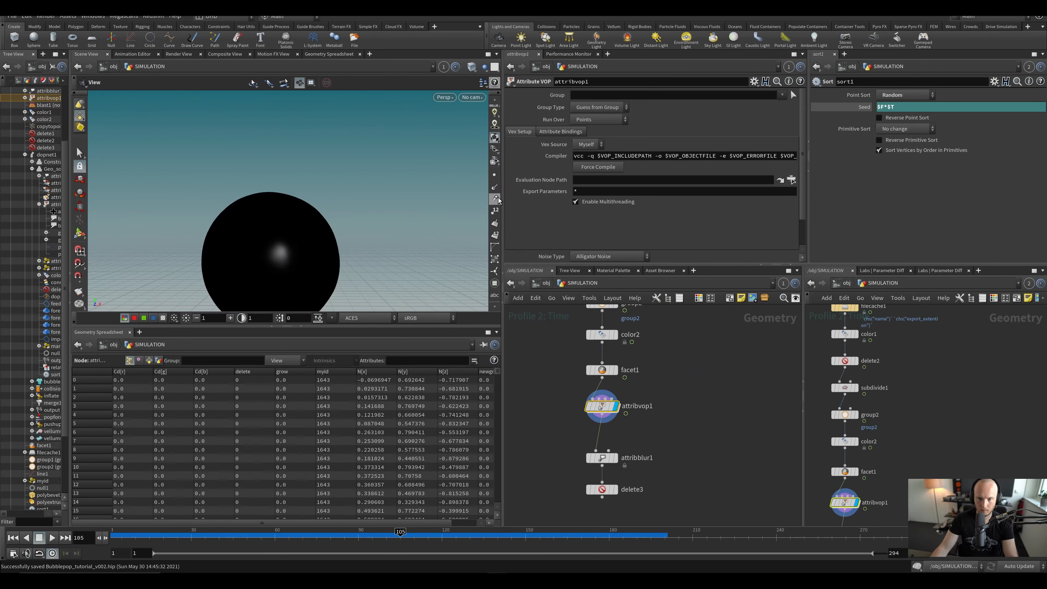
Step: Set attribvop1's Amplitude to 2.4 and inspect the turbulent noise setup inside its VOP network
scroll(595, 239, down, 2)
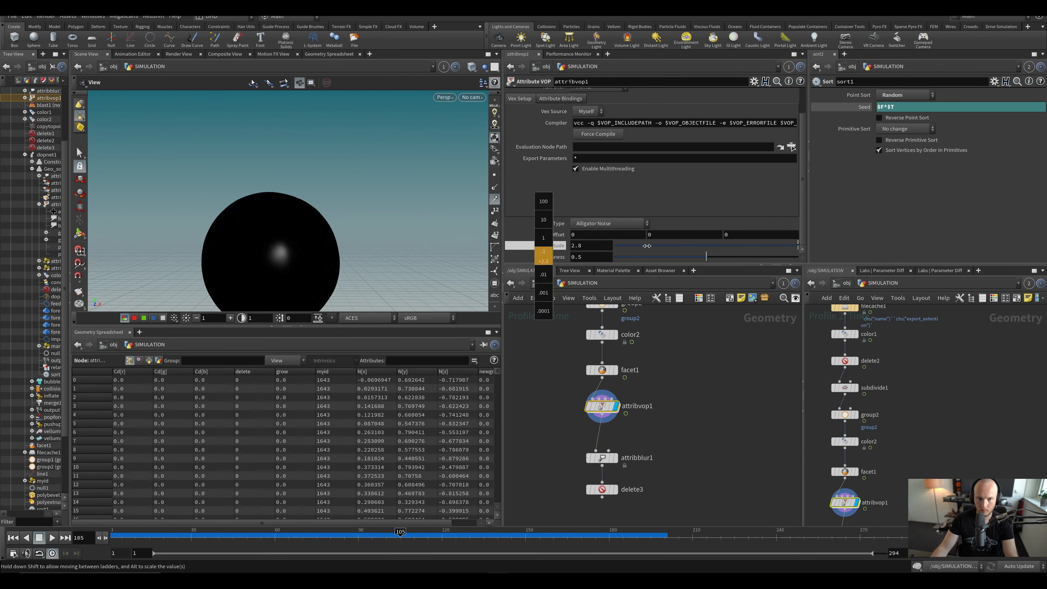
double_click(593, 412)
click(587, 416)
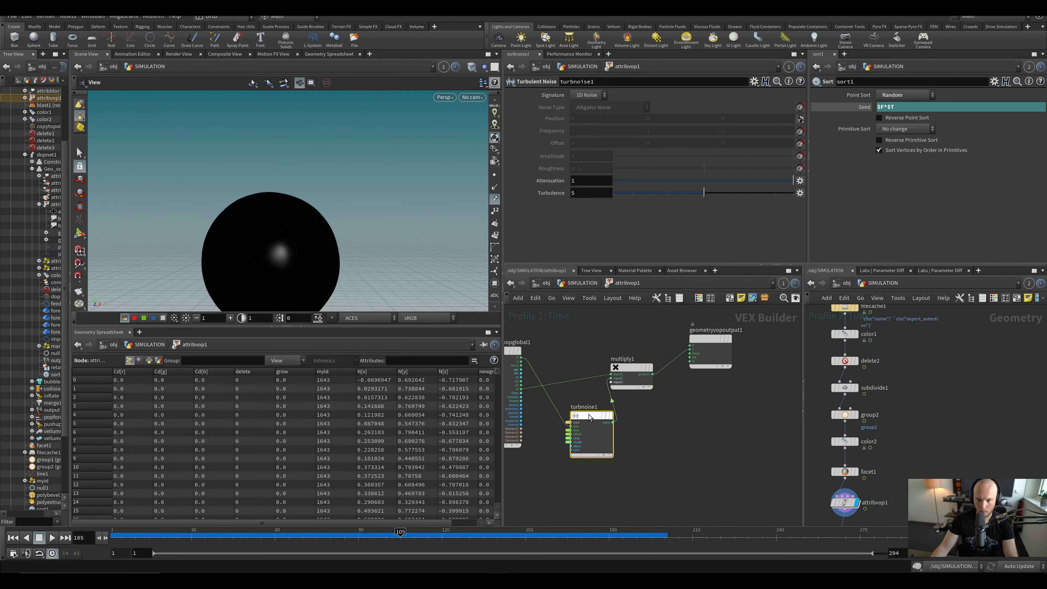
middle_drag(646, 414, 626, 403)
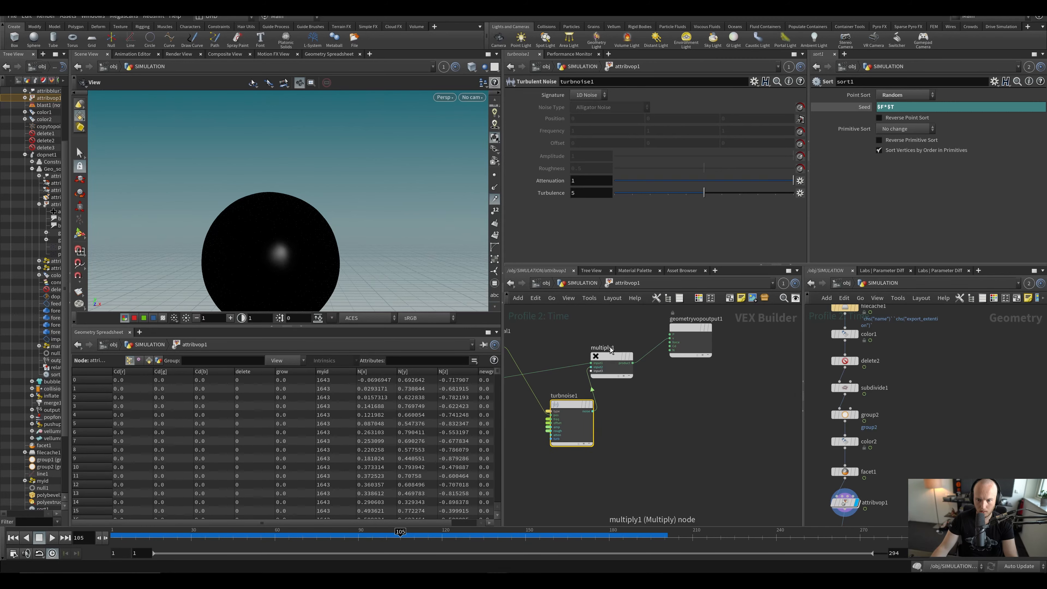
middle_drag(614, 355, 653, 358)
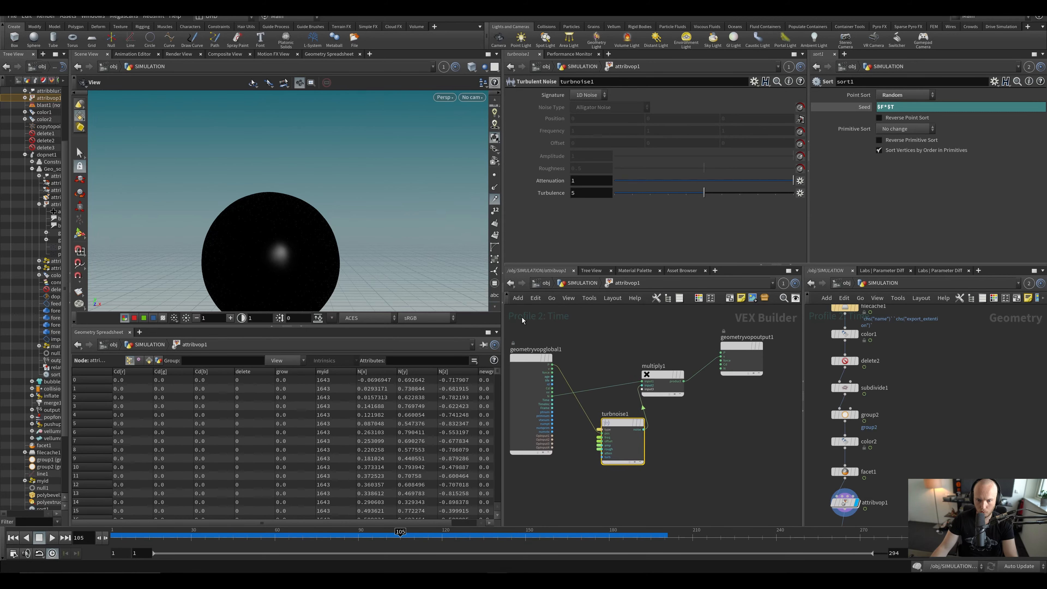
key(w)
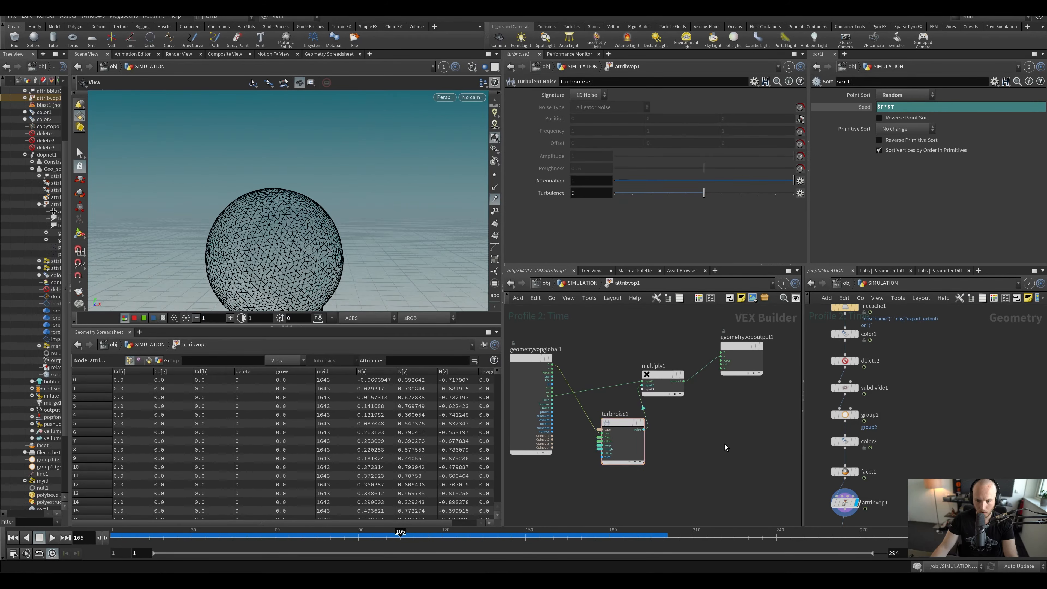
scroll(725, 444, down, 1)
key(w)
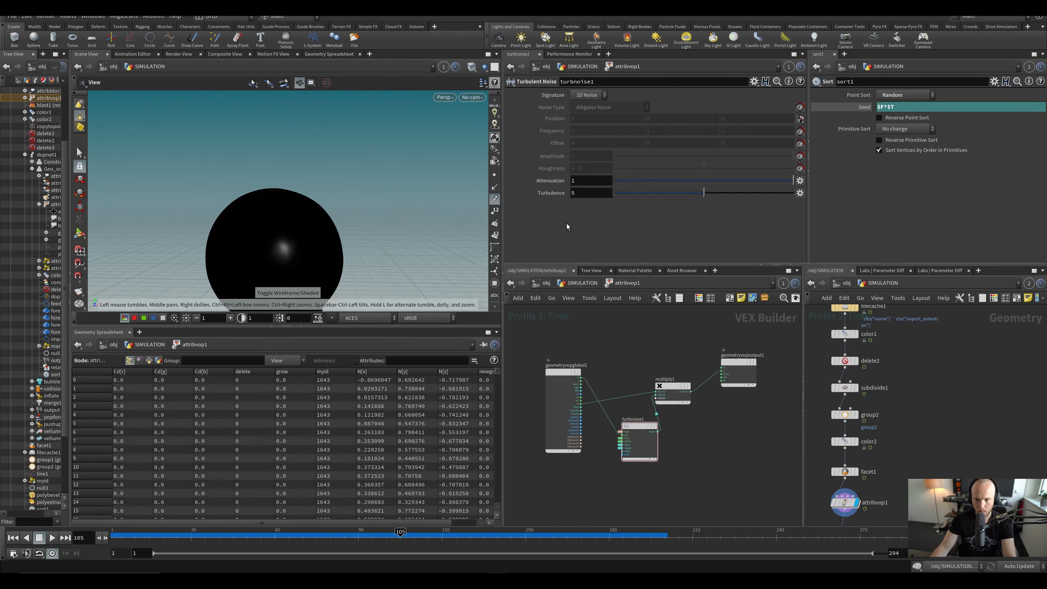
key(u)
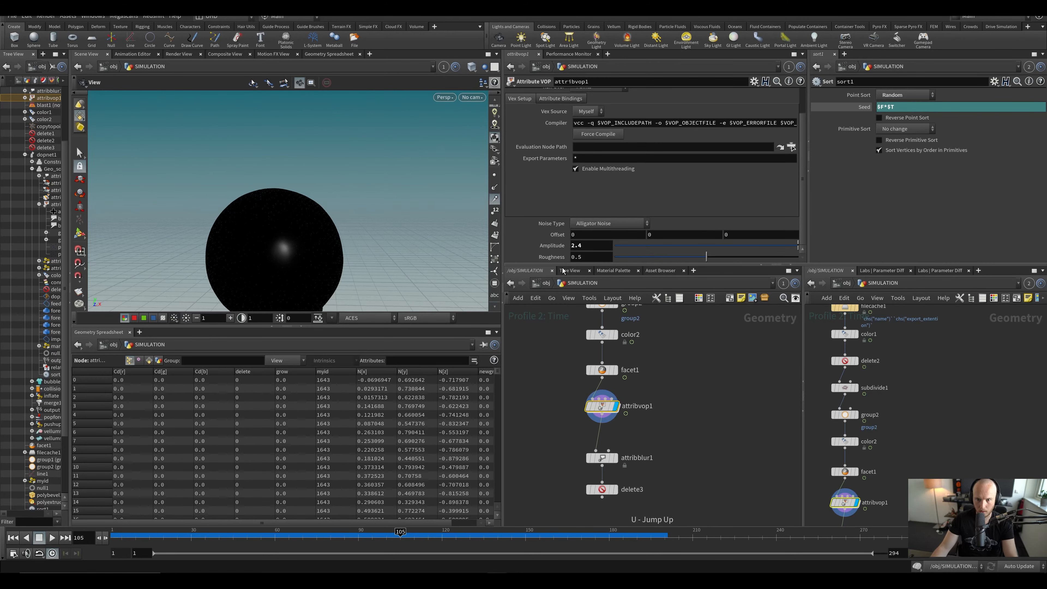
Step: Delete the promoted frequency parameter wired to turbnoise1 and promote its freq input again
double_click(603, 408)
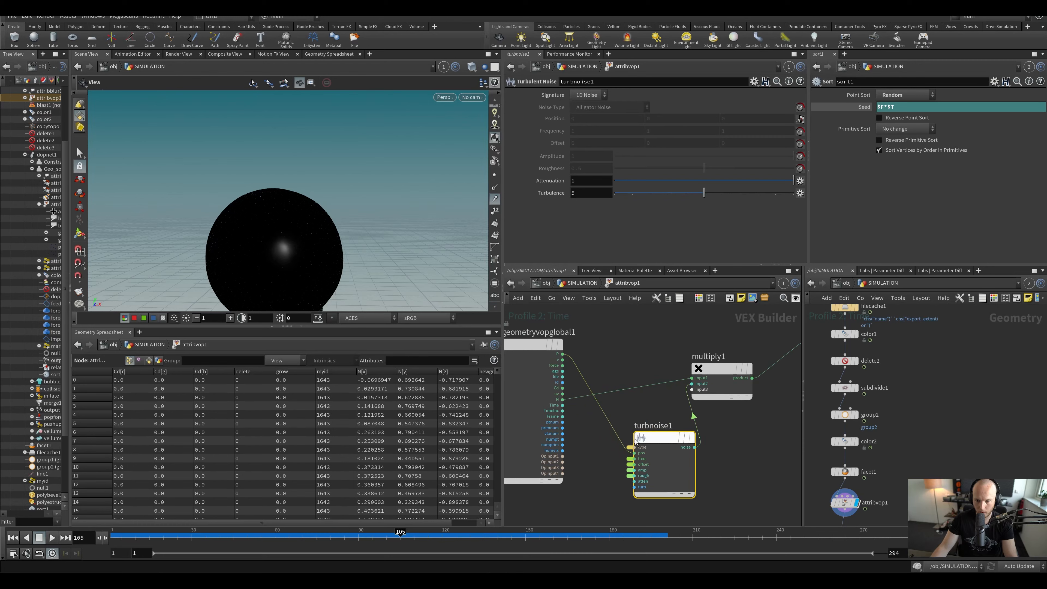
right_click(637, 458)
click(609, 469)
scroll(621, 462, up, 2)
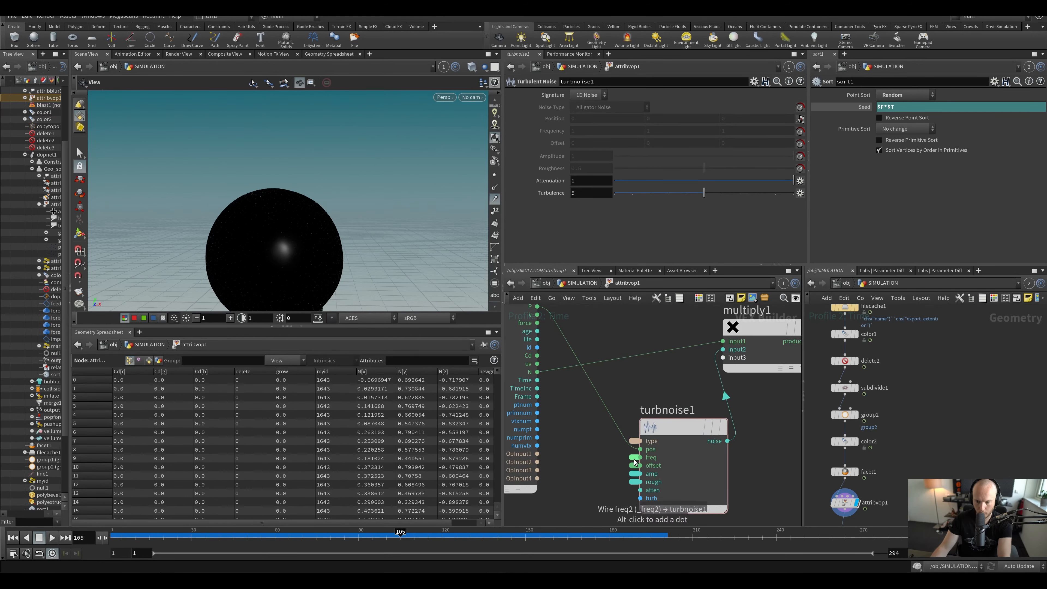
click(632, 457)
key(Delete)
right_click(639, 457)
click(663, 408)
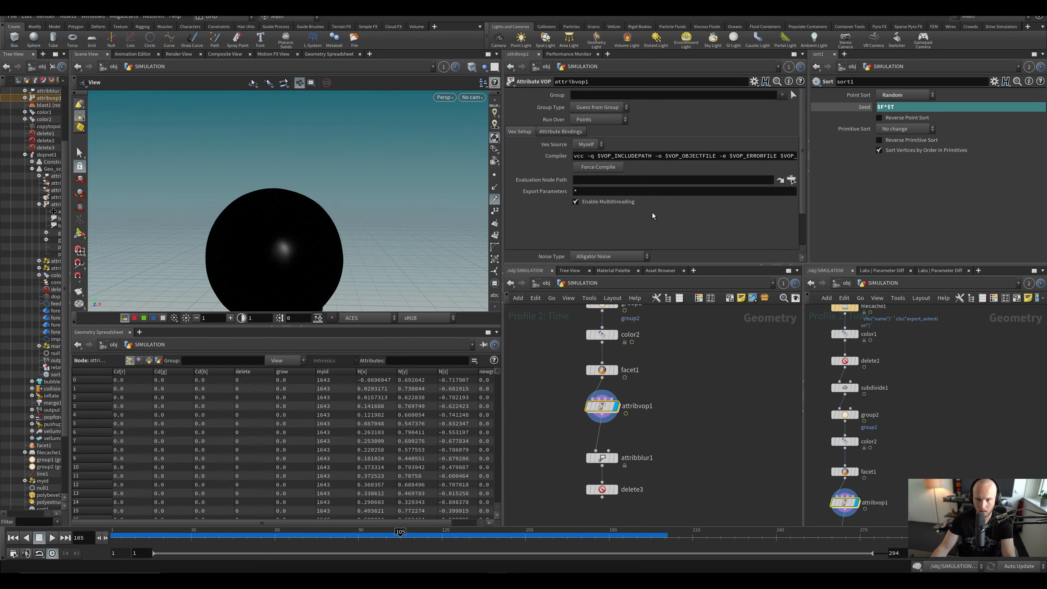
Step: Set attribvop1 to Alligator Noise with Frequency 2.2 on all axes, Amplitude 3.6 and Roughness 0.481
key(u)
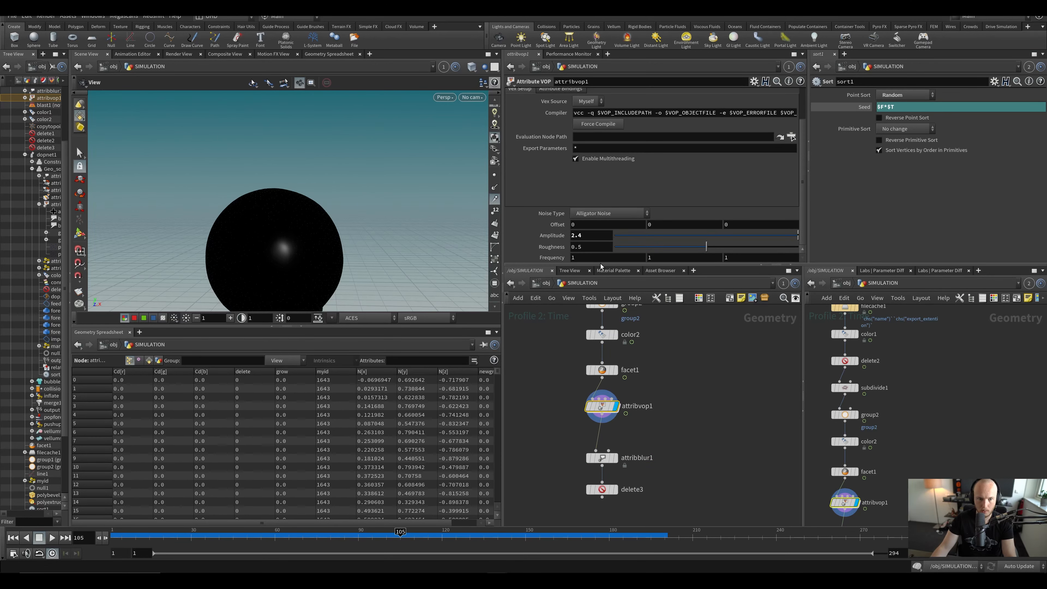
click(609, 213)
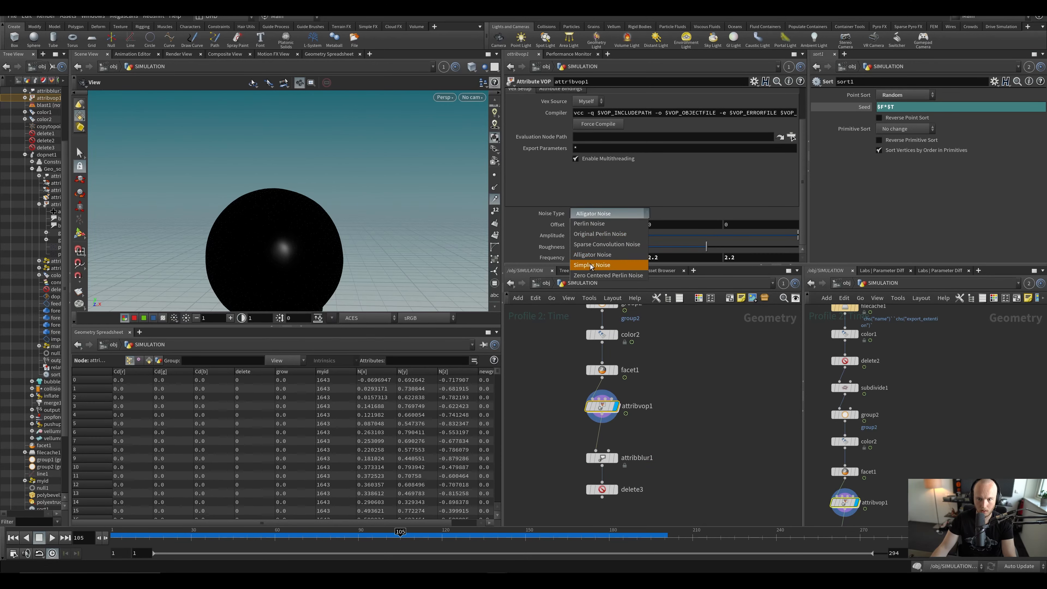
click(602, 267)
key(w)
key(w)
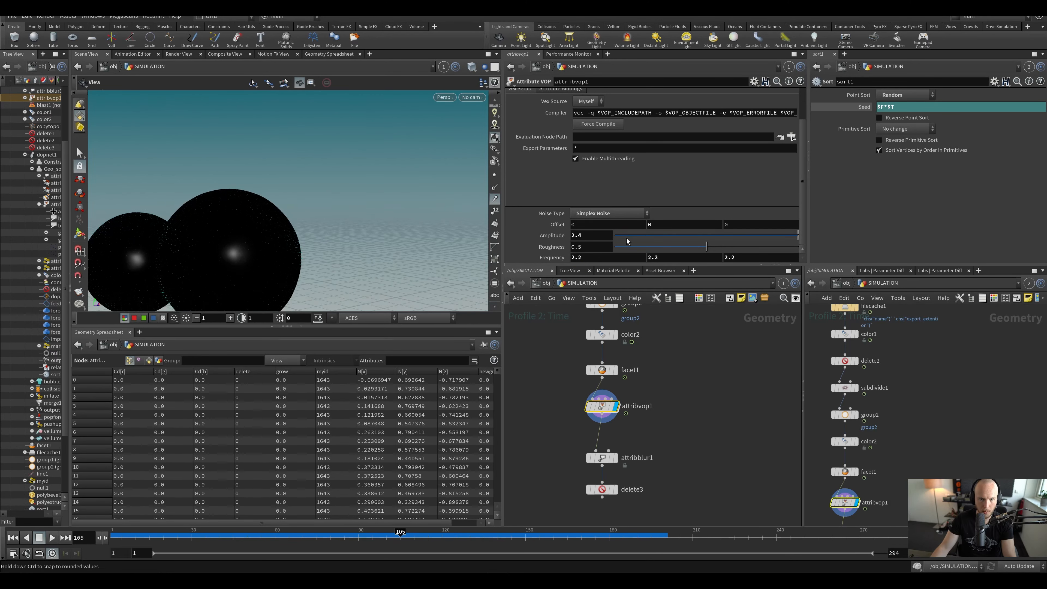
middle_drag(540, 235, 538, 241)
Step: Display the output of delete3 and scrub the timeline to frame 75 to look for the torn bubble edges
scroll(593, 442, down, 2)
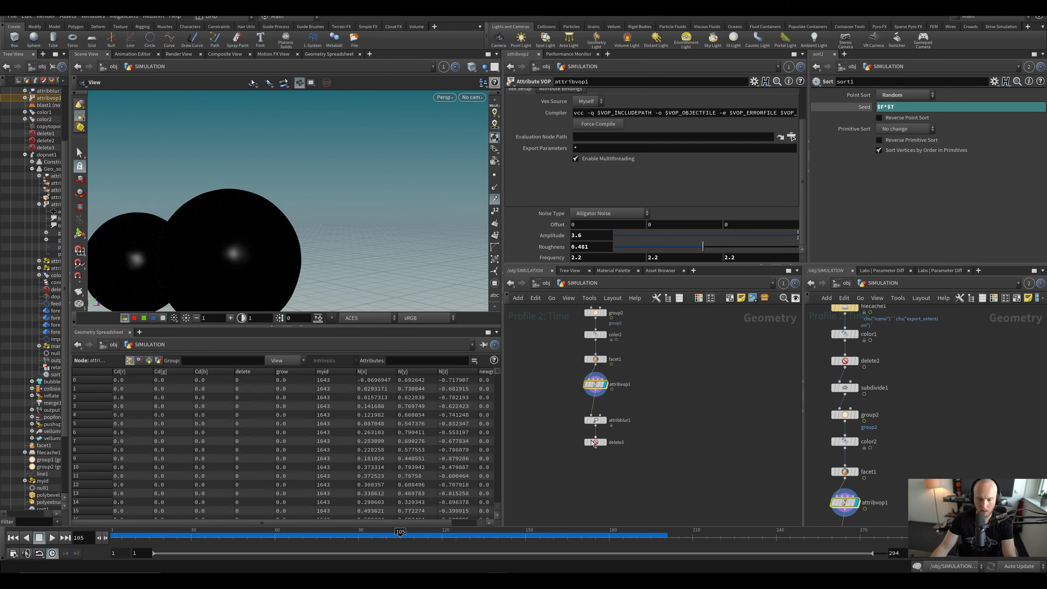
click(603, 442)
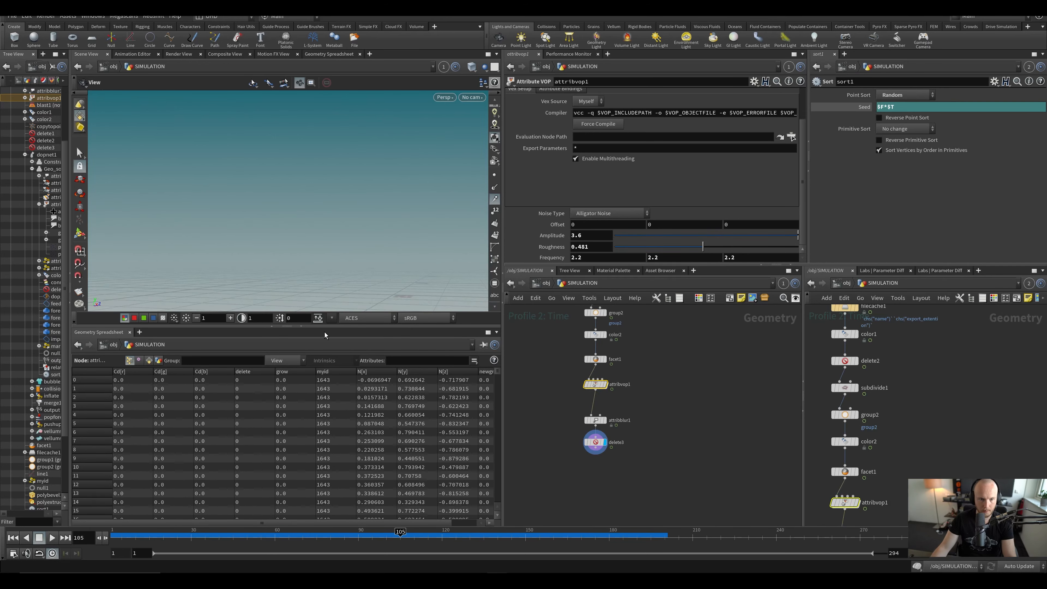
drag(326, 536, 370, 534)
drag(344, 194, 248, 266)
drag(276, 535, 297, 535)
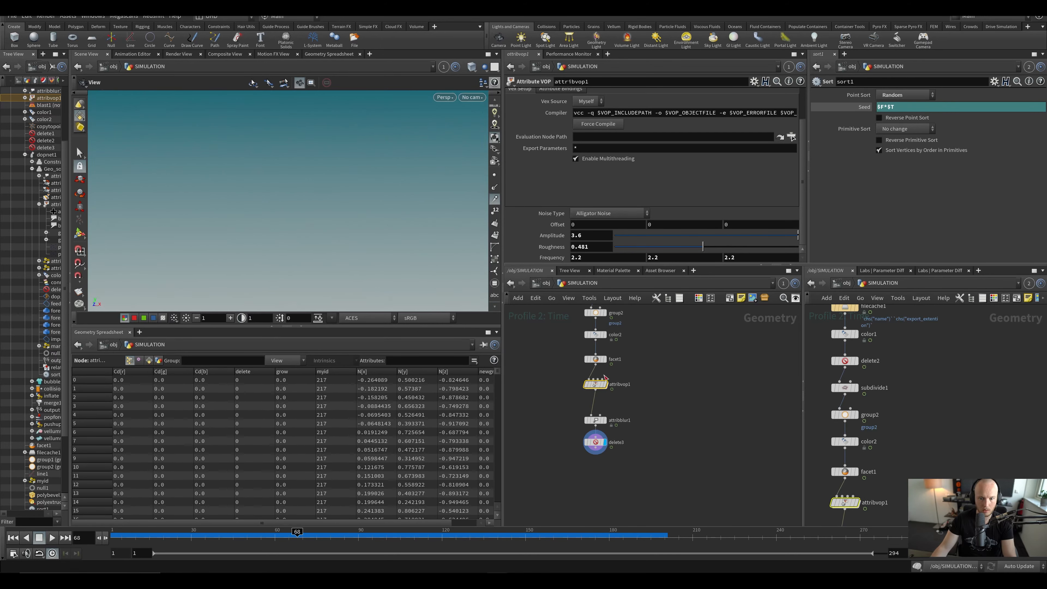
scroll(598, 449, up, 2)
click(587, 499)
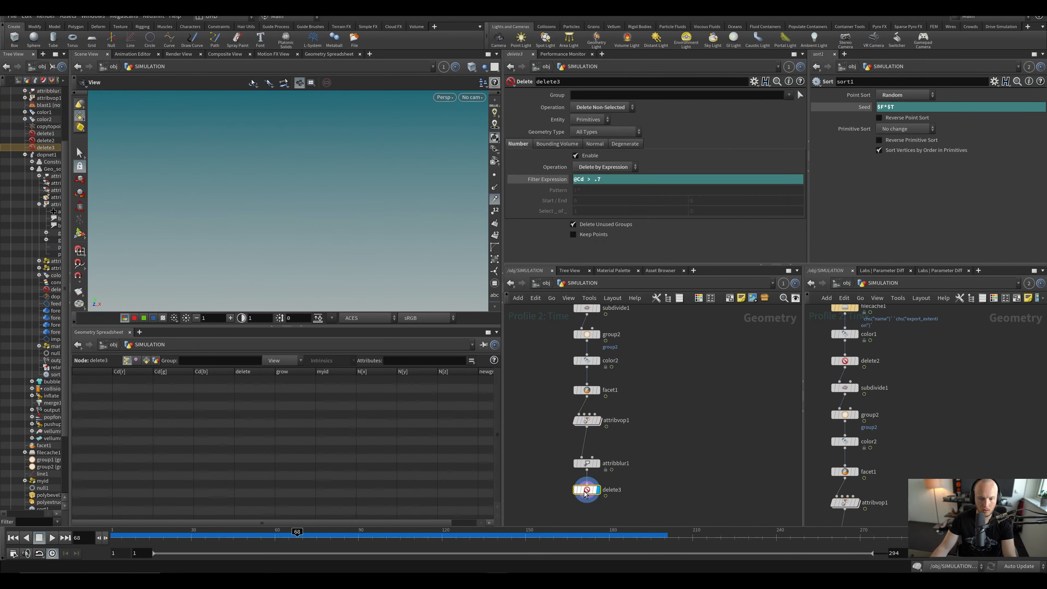
drag(296, 552, 388, 556)
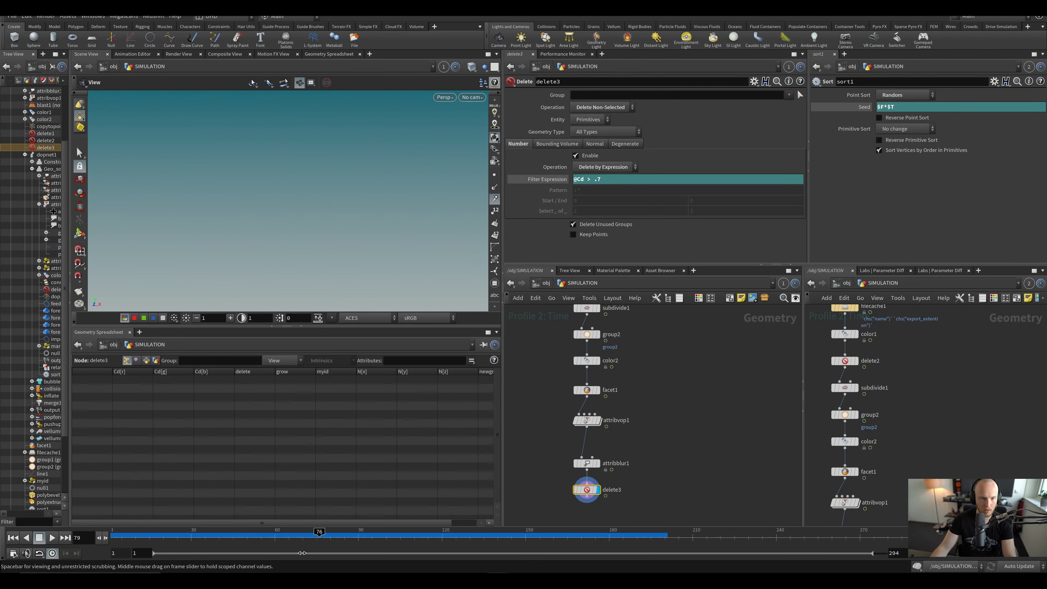
drag(302, 552, 317, 551)
Step: Frame all the bubbles in the viewport using the color1 output, and return the display to delete3
middle_click(594, 361)
middle_drag(627, 380, 633, 488)
key(r)
click(592, 360)
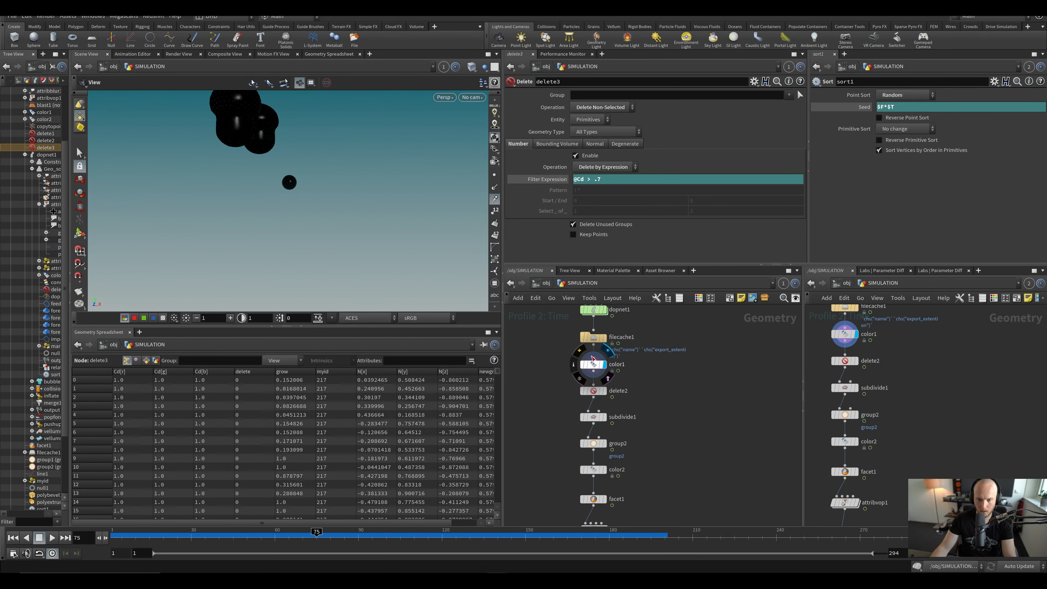
key(space+h)
scroll(296, 234, down, 2)
drag(294, 231, 217, 215)
scroll(217, 215, down, 1)
scroll(650, 474, up, 1)
middle_drag(650, 474, 636, 361)
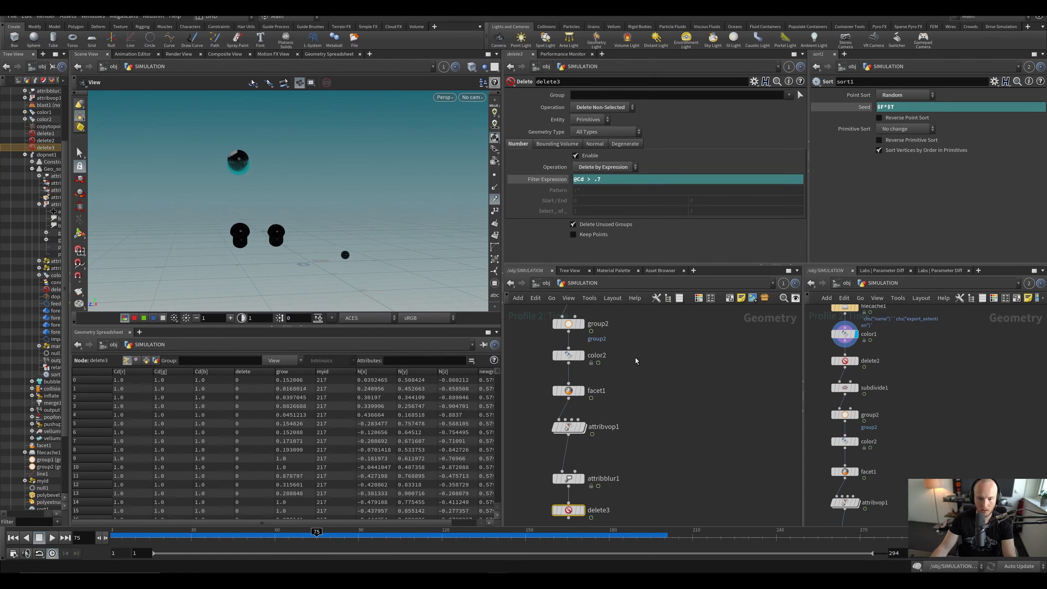
click(583, 510)
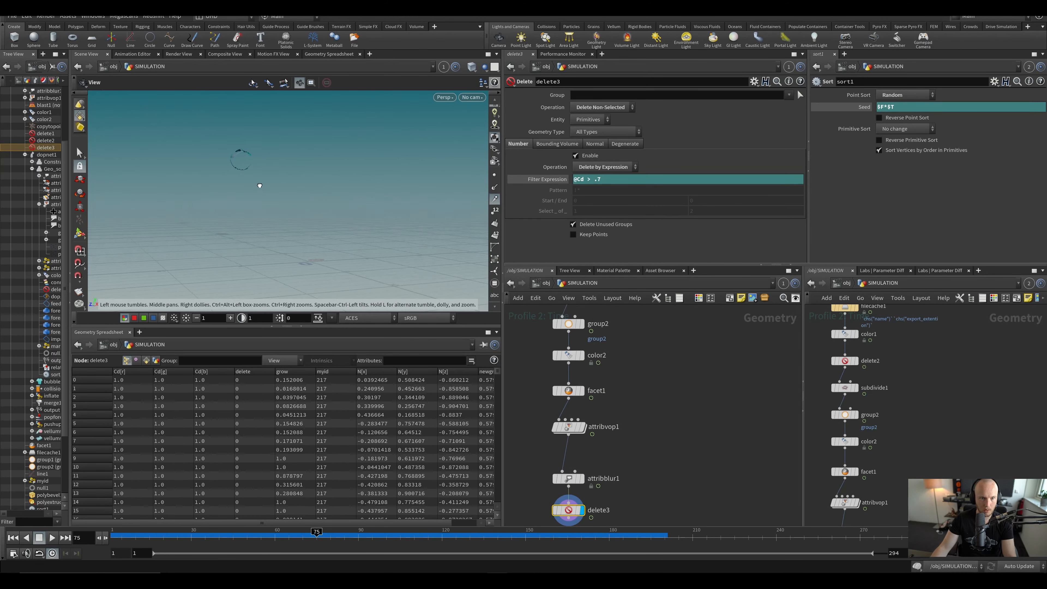
Step: Add a POP Network node below delete3, fed by its output, and open its particle network
drag(260, 185, 217, 208)
scroll(241, 147, up, 5)
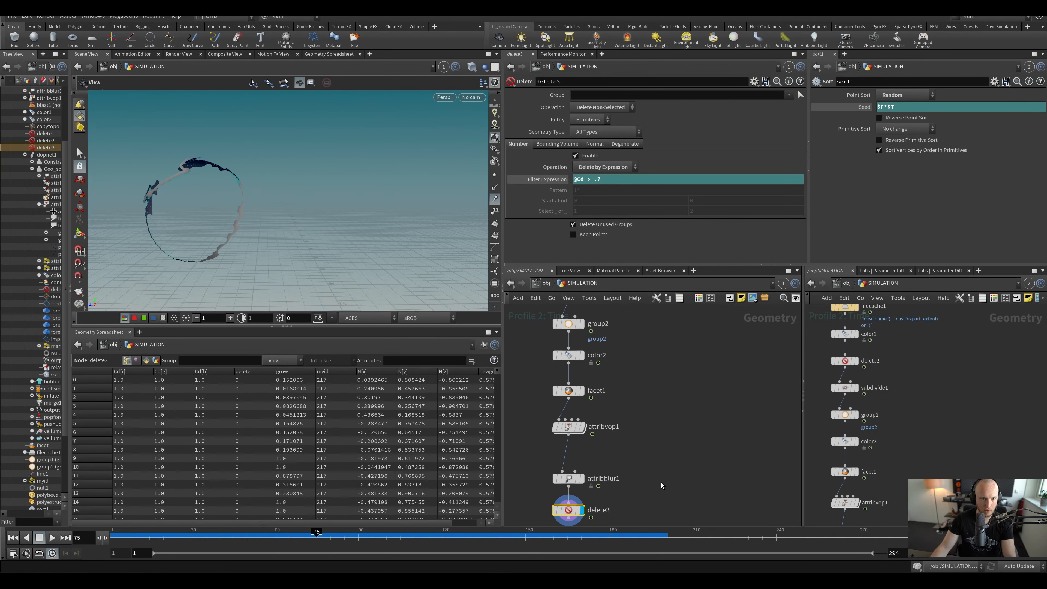
middle_drag(660, 482, 680, 391)
scroll(680, 391, up, 1)
scroll(921, 327, down, 4)
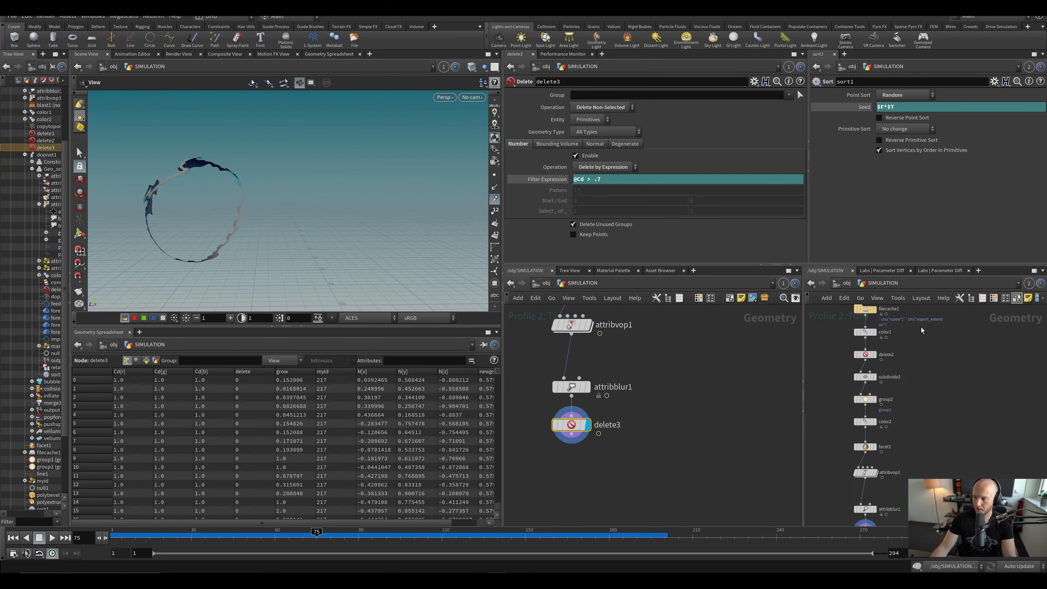
key(Tab)
text(pe)
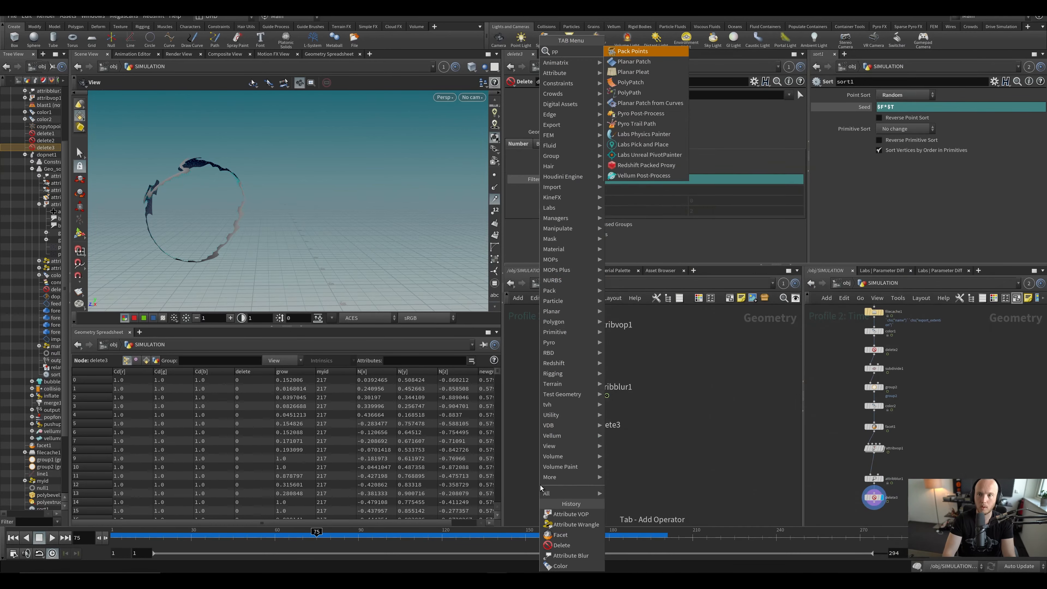
key(BackSpace)
text(ex)
key(Return)
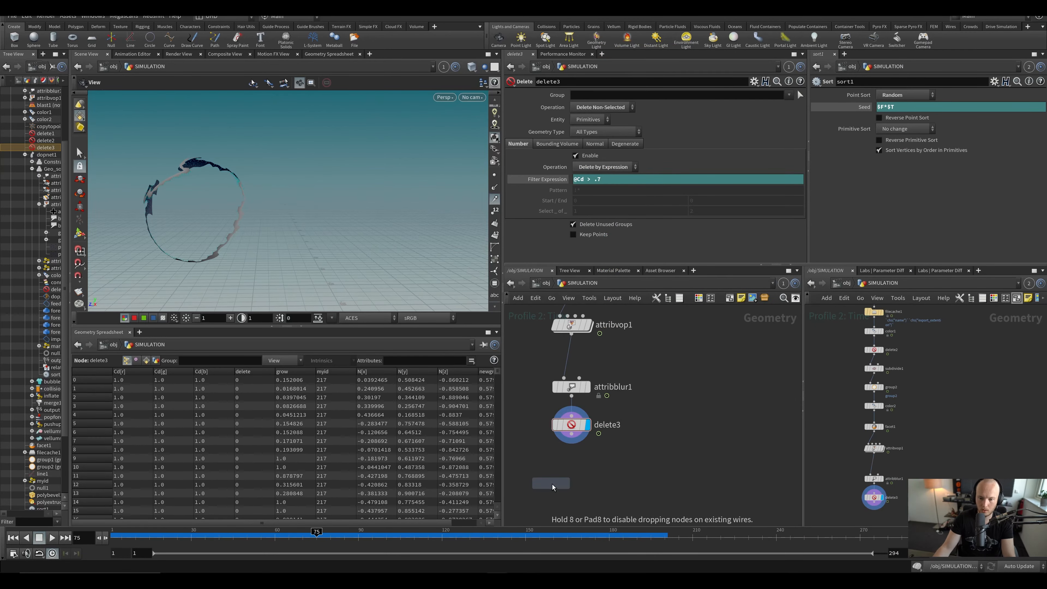
click(581, 490)
double_click(583, 495)
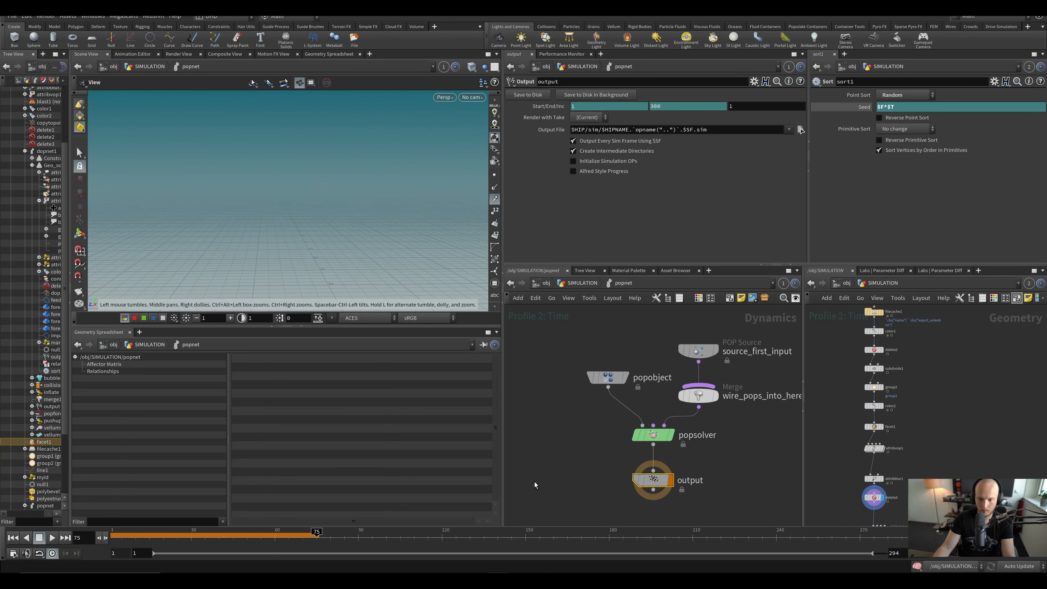
Step: Play the particle simulation from the first frame, move to frame 74 and save the scene
key(ctrl+Up)
key(Up)
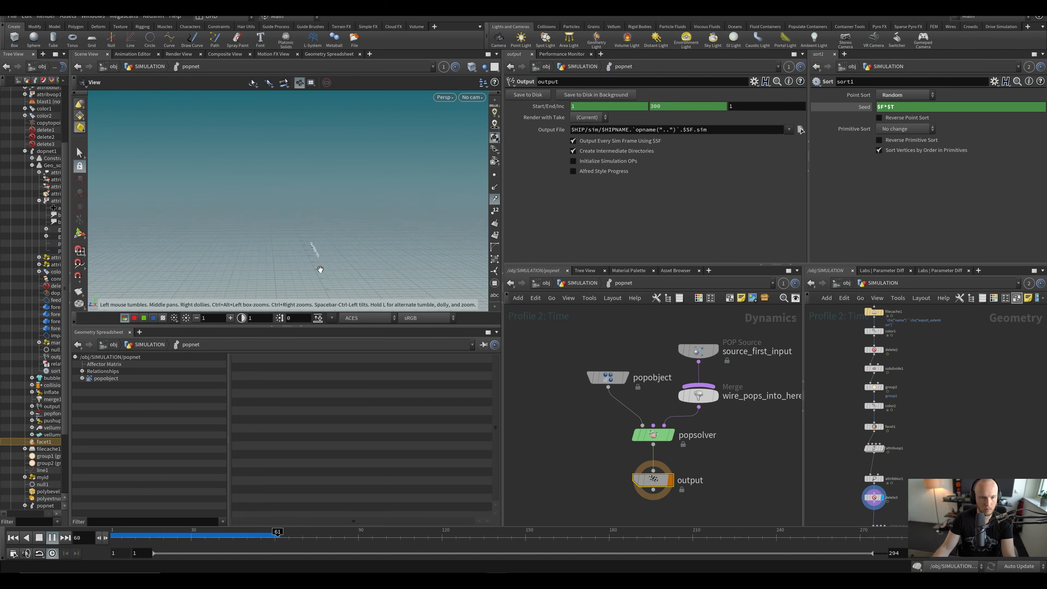
right_drag(308, 246, 298, 217)
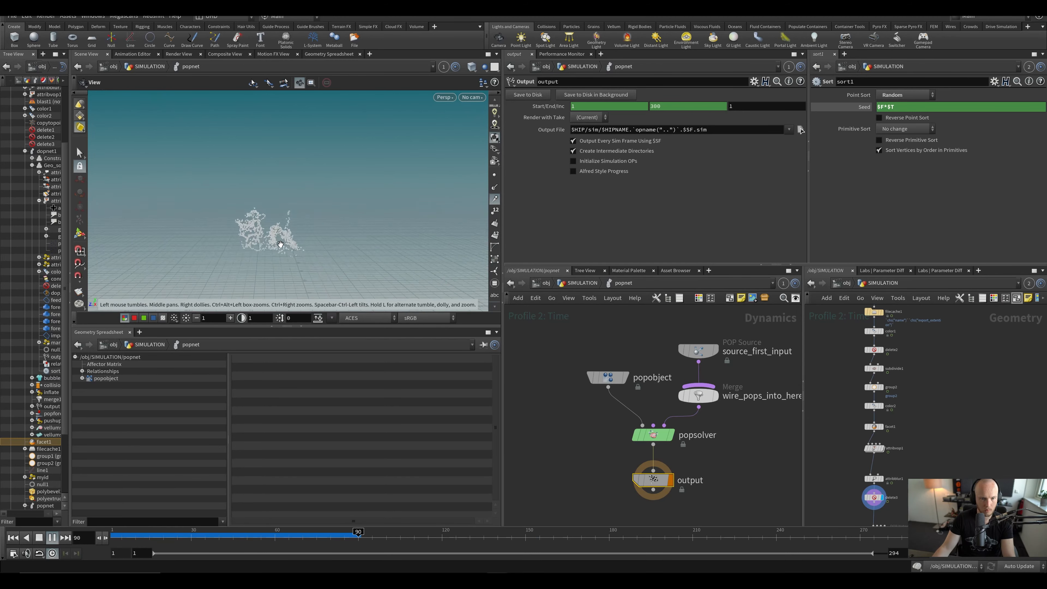
mouse_move(302, 539)
mouse_down()
mouse_move(272, 547)
mouse_move(358, 546)
mouse_move(305, 545)
mouse_move(329, 541)
mouse_move(314, 541)
mouse_up()
key(ctrl+s)
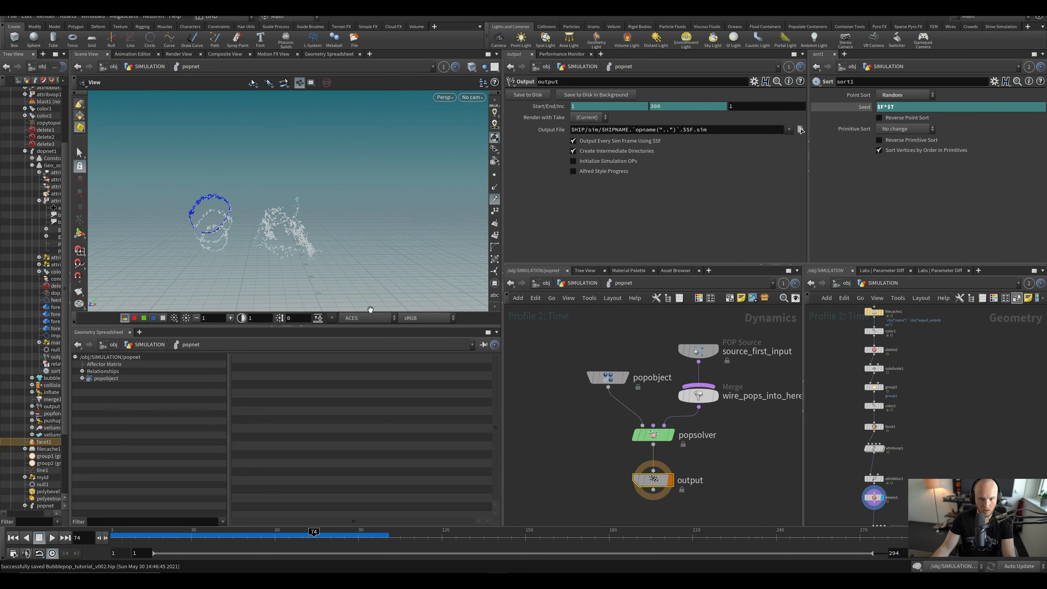
right_drag(218, 238, 176, 199)
middle_drag(629, 347, 599, 419)
Step: Back in the SIMULATION network, set attribblur1's Blurring Iterations to 245 and Step Size to 0.919
key(u)
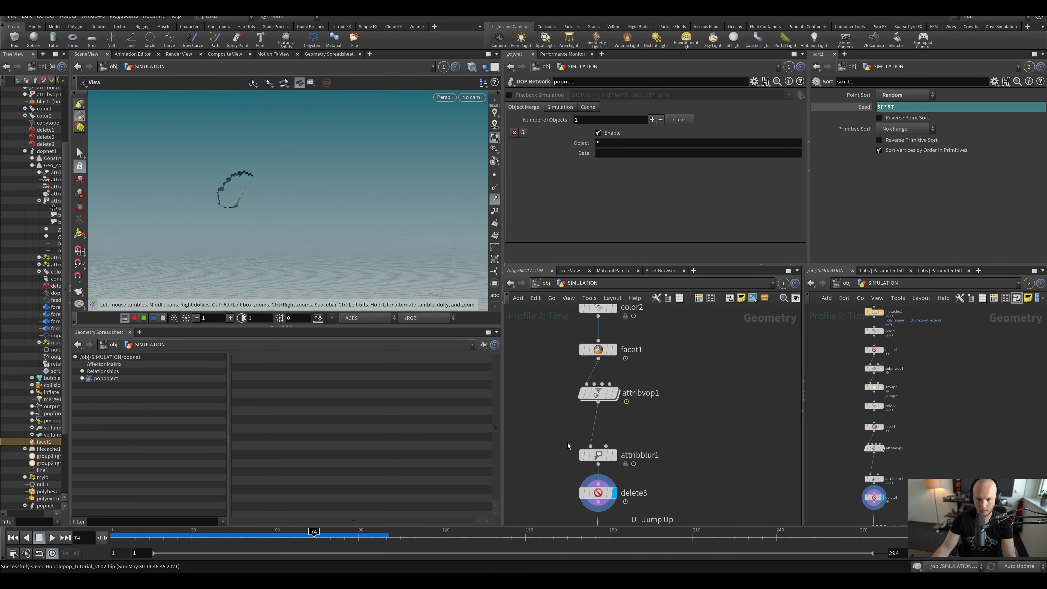
click(598, 454)
drag(661, 131, 798, 129)
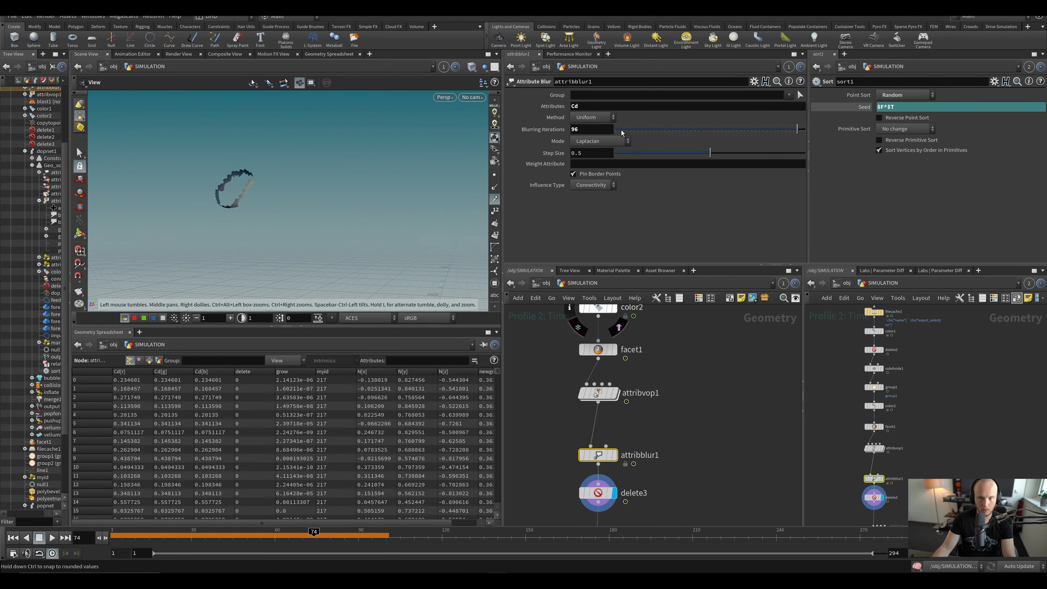
middle_drag(597, 129, 616, 109)
drag(695, 158, 803, 155)
mouse_move(587, 153)
middle_down()
mouse_move(642, 156)
mouse_move(614, 155)
mouse_move(600, 109)
mouse_move(626, 111)
middle_up()
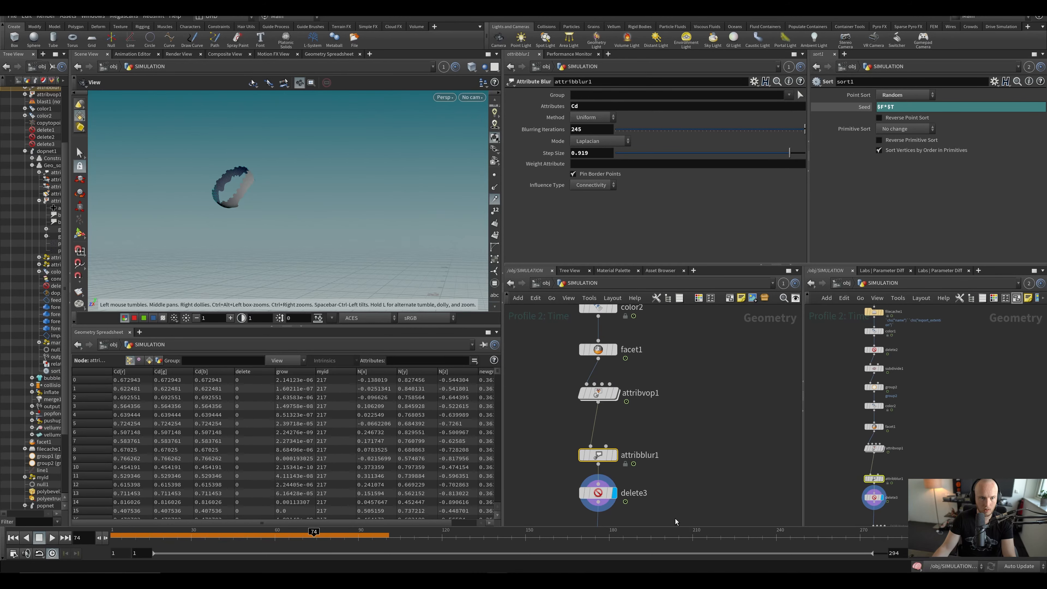
Step: Open popnet, replay its simulation from the start and scrub back to frame 75 to check the emission
scroll(589, 454, down, 3)
click(591, 461)
double_click(591, 461)
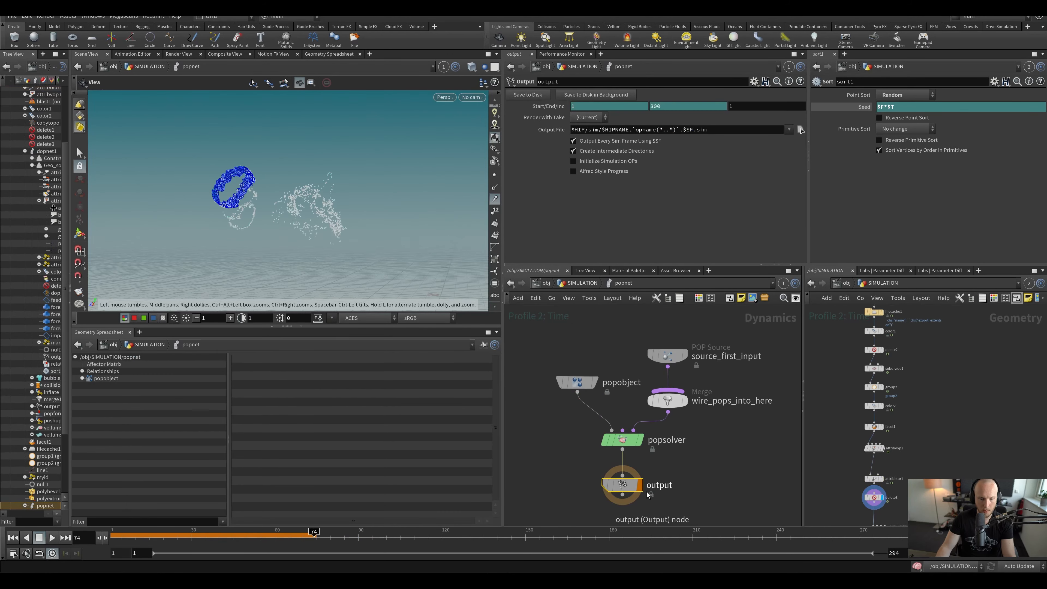
key(ctrl+Left)
key(Up)
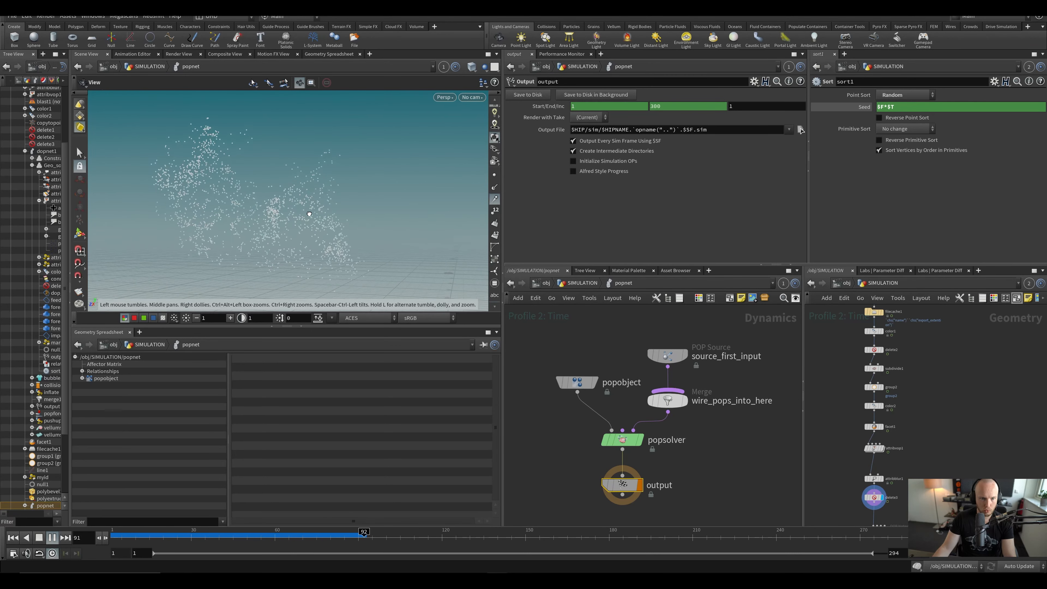
mouse_move(325, 540)
mouse_down()
mouse_move(361, 543)
mouse_move(252, 546)
mouse_move(293, 543)
mouse_move(270, 543)
mouse_move(294, 533)
mouse_move(260, 535)
mouse_move(317, 536)
mouse_up()
Step: Set source_first_input's Const. Birth Rate to 50000, replay the simulation and save the scene
click(667, 354)
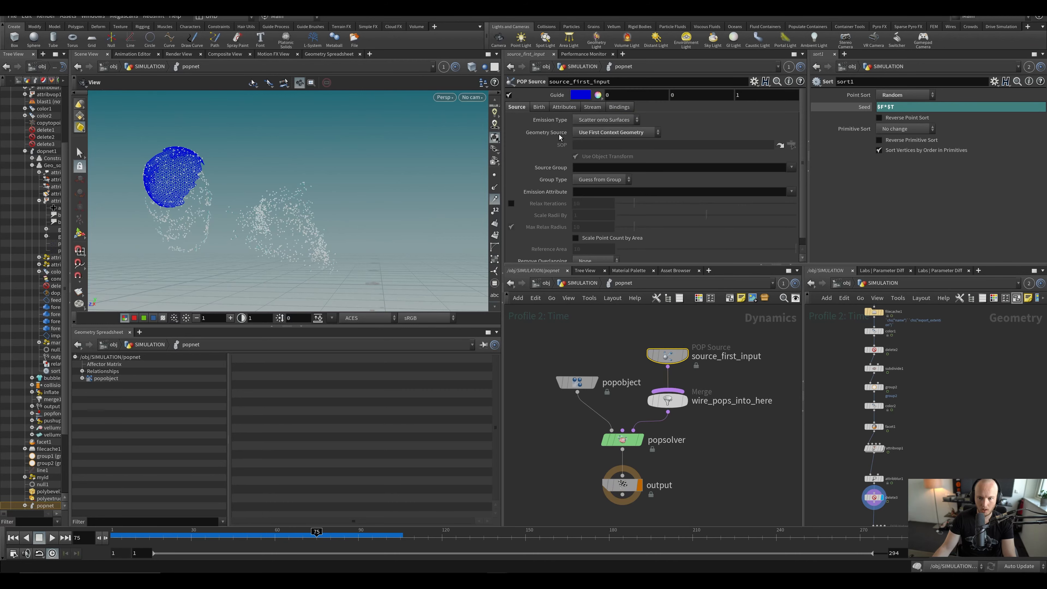
click(544, 108)
key(Return)
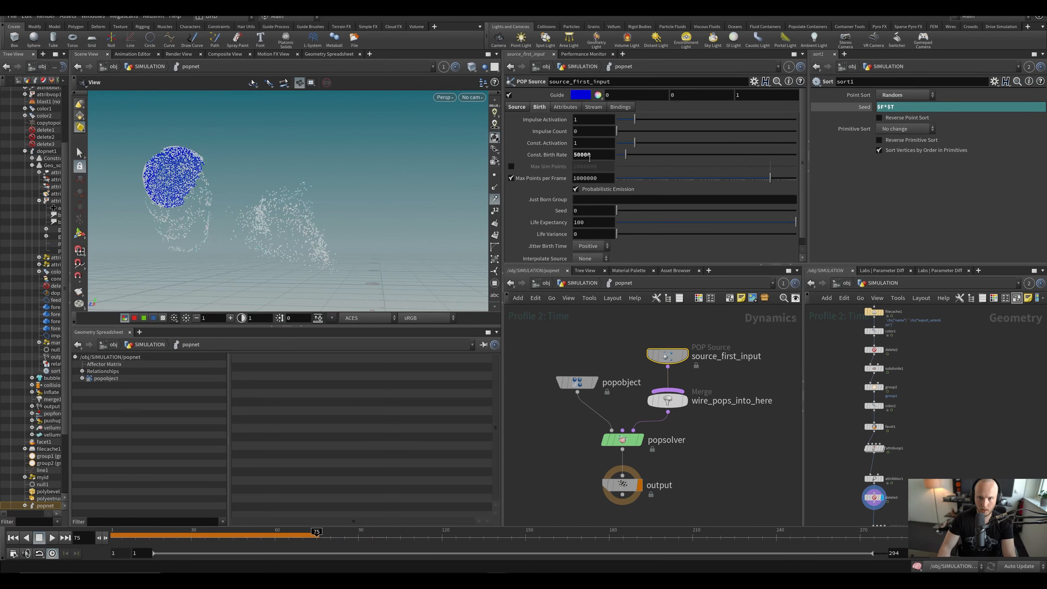
key(ctrl+Up)
key(Up)
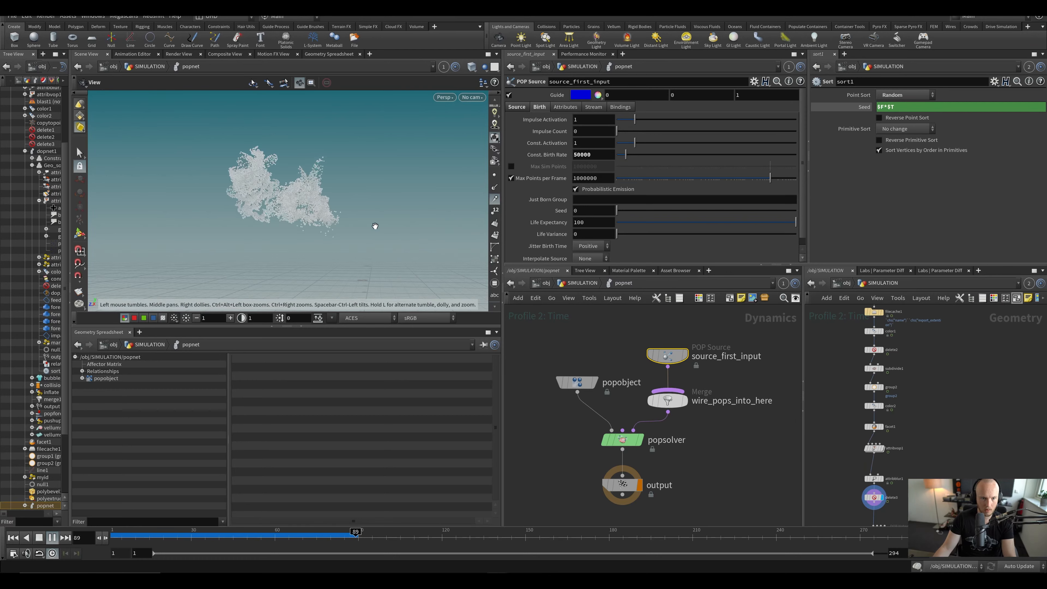
key(ctrl+s)
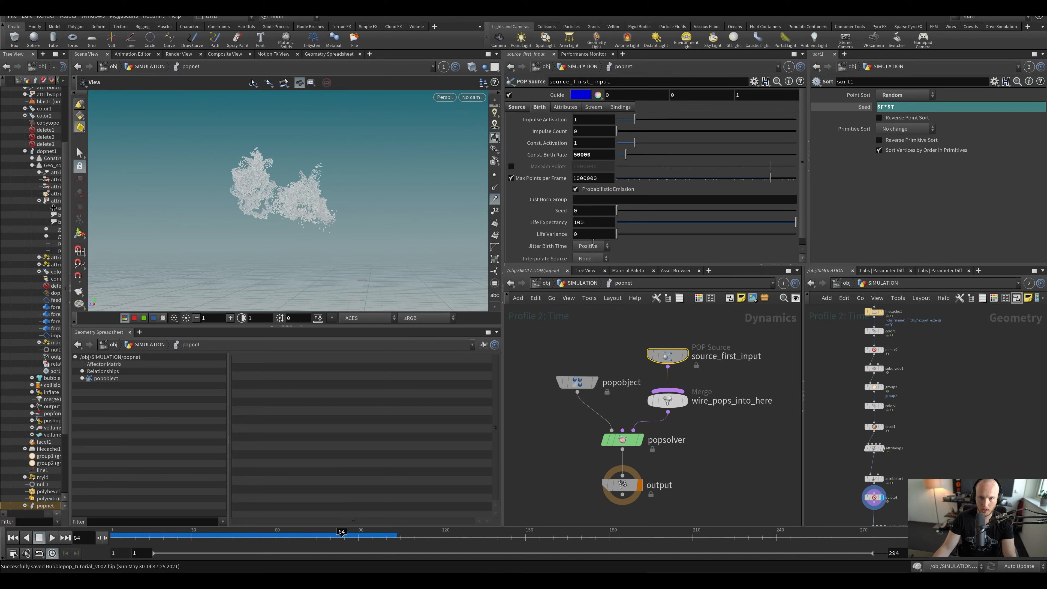
Step: Set source_first_input's Life Expectancy to 1.2 and Life Variance to 0.2, and restart the simulation
drag(583, 228, 557, 225)
text(1.2)
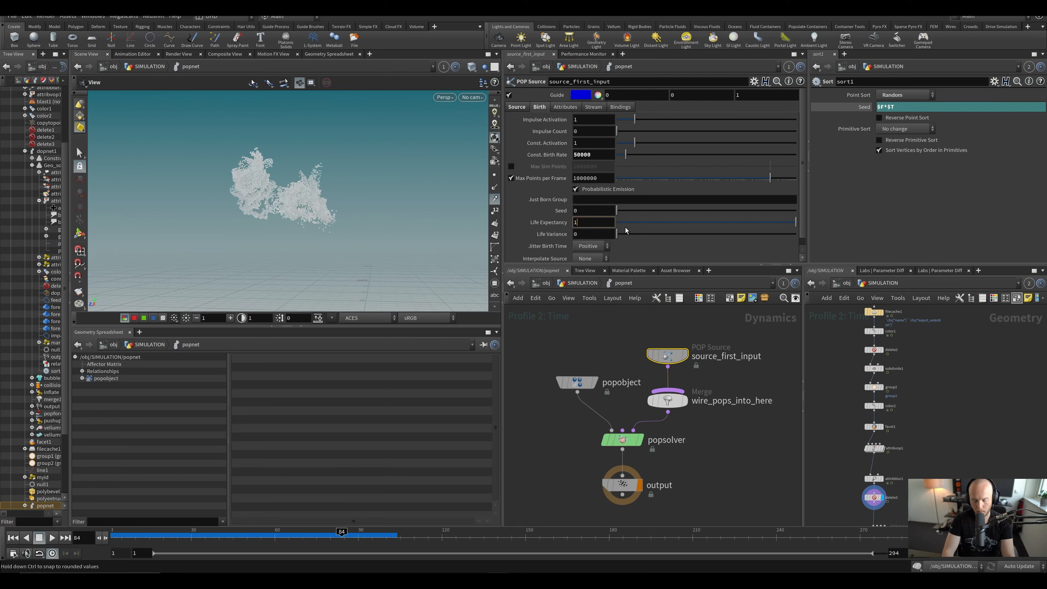
key(Tab)
key(ctrl+Up)
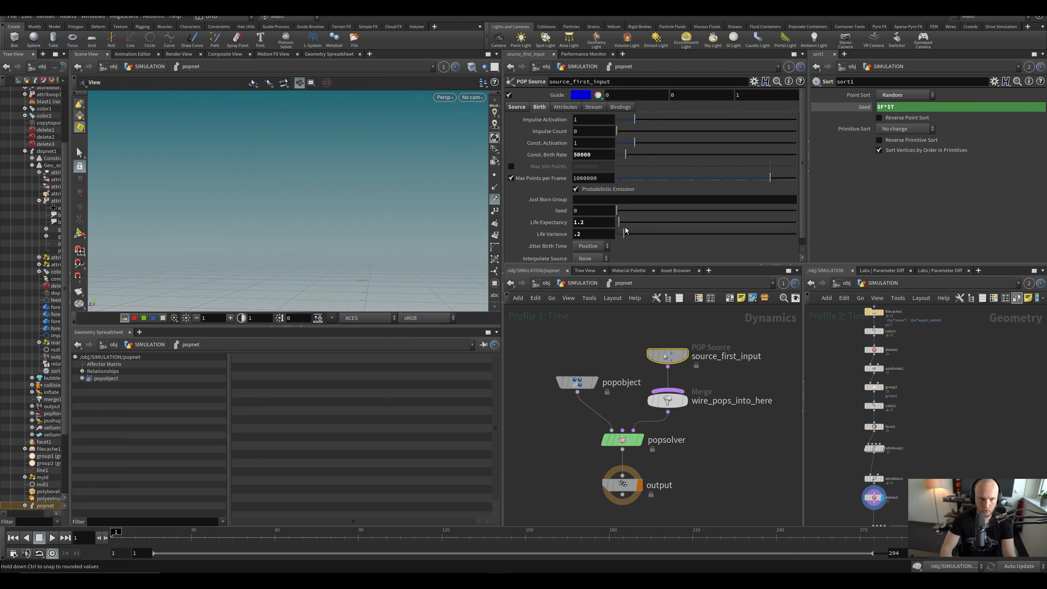
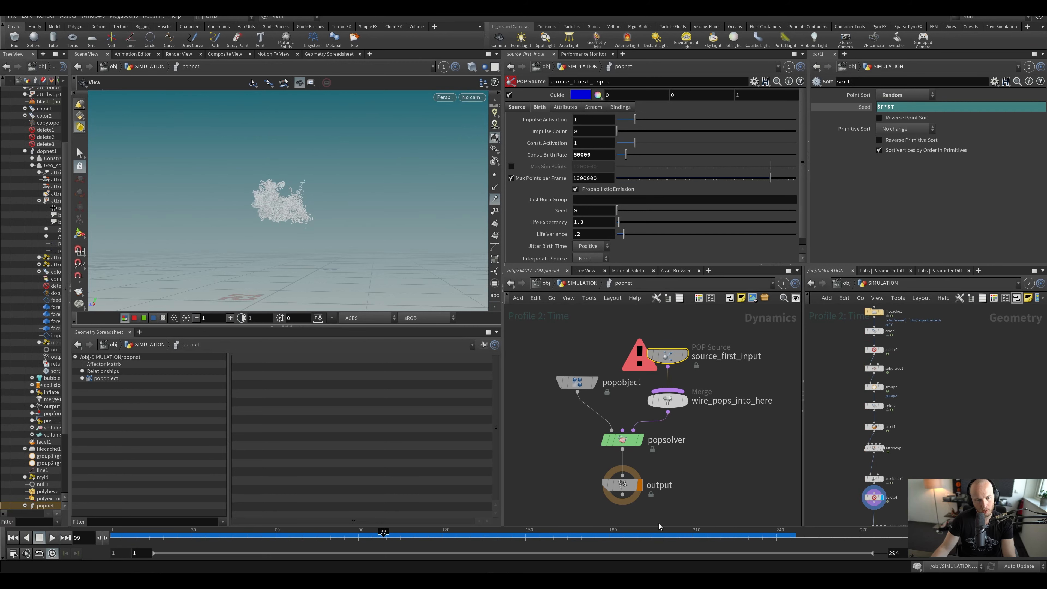
Step: In the SIMULATION network, set filecache1's Missing Frame option to No Geometry and save the scene
scroll(615, 433, down, 3)
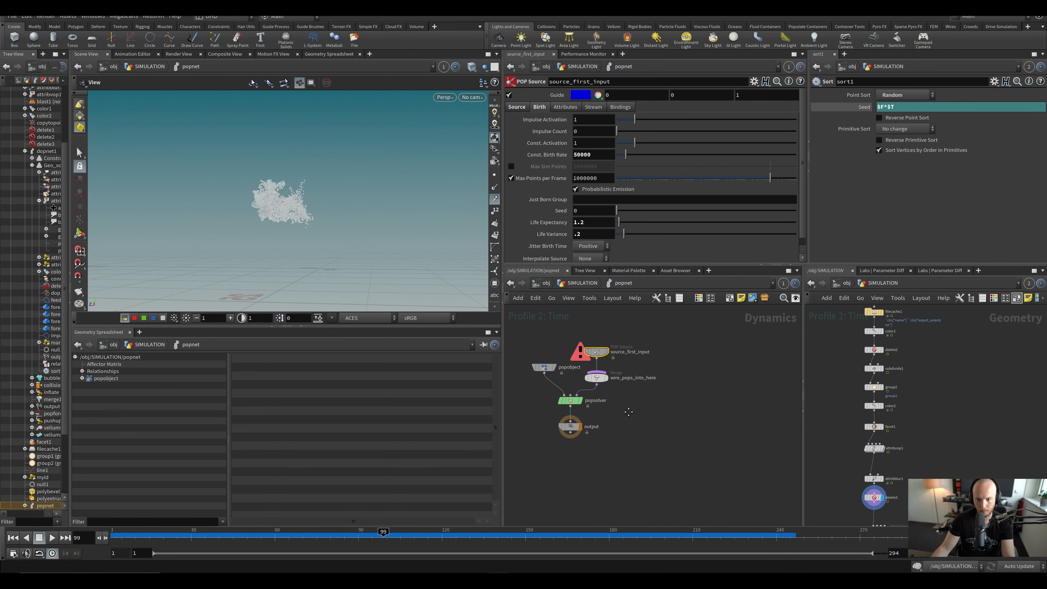
key(u)
scroll(597, 413, down, 4)
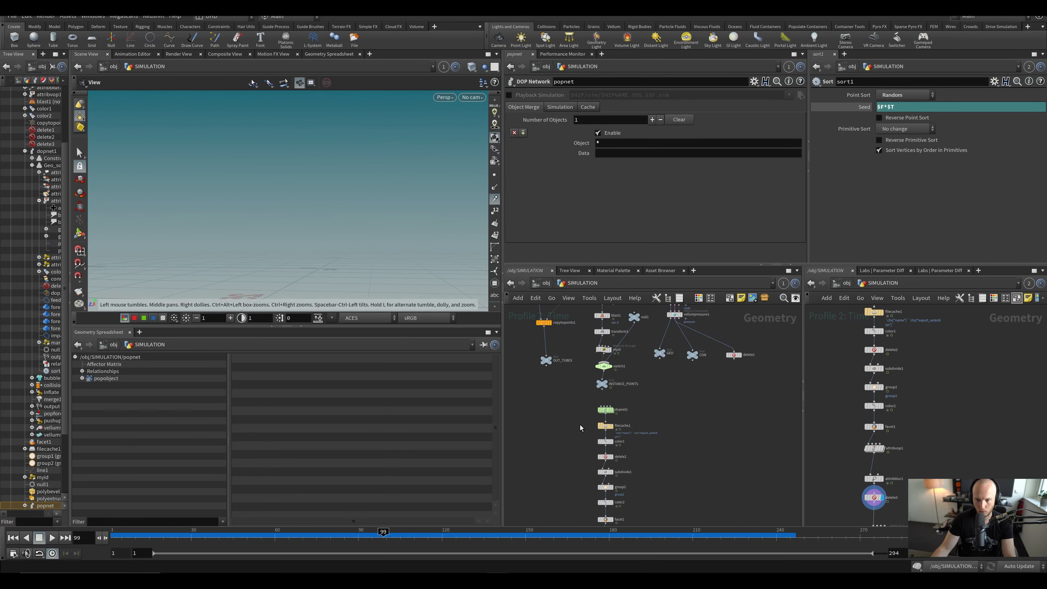
click(606, 426)
click(593, 173)
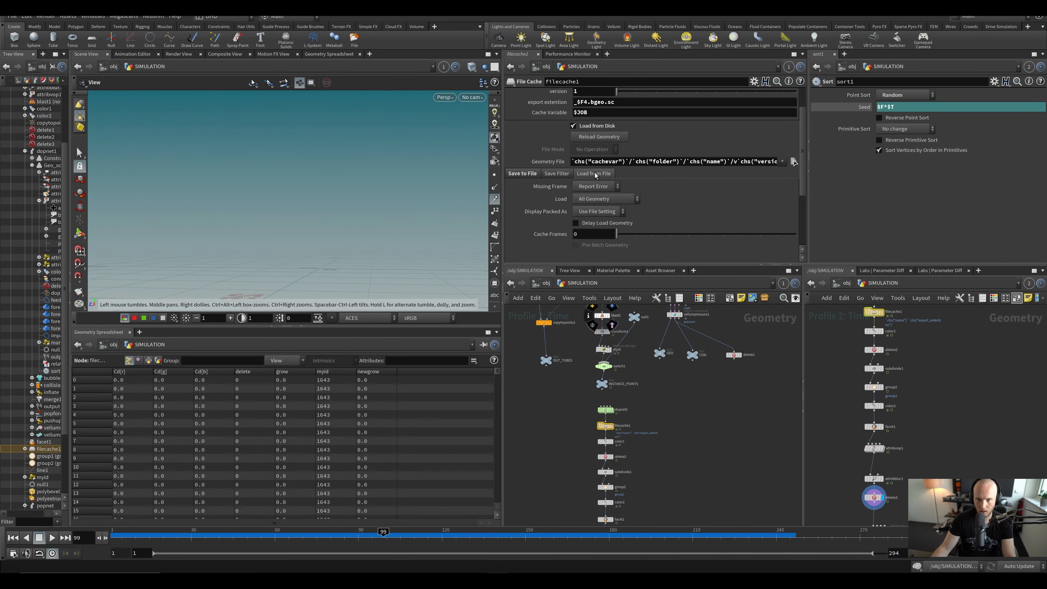
click(598, 186)
click(598, 209)
middle_drag(715, 507, 659, 374)
key(ctrl+s)
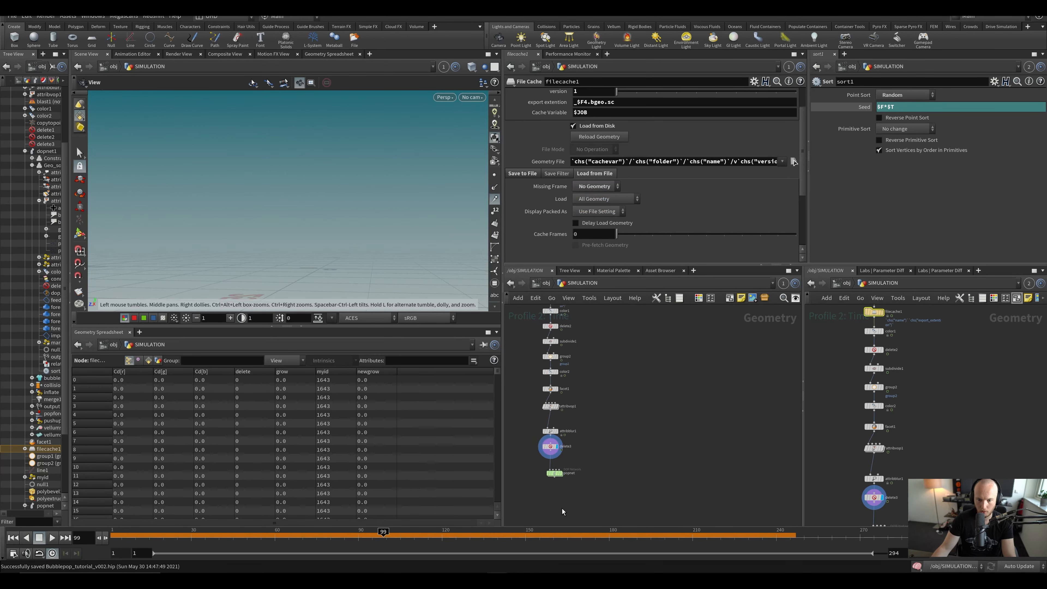
Step: Display popnet's output, replay the simulation from the first frame and move the timeline to frame 73
middle_drag(557, 506, 596, 455)
scroll(593, 453, up, 3)
scroll(556, 422, up, 3)
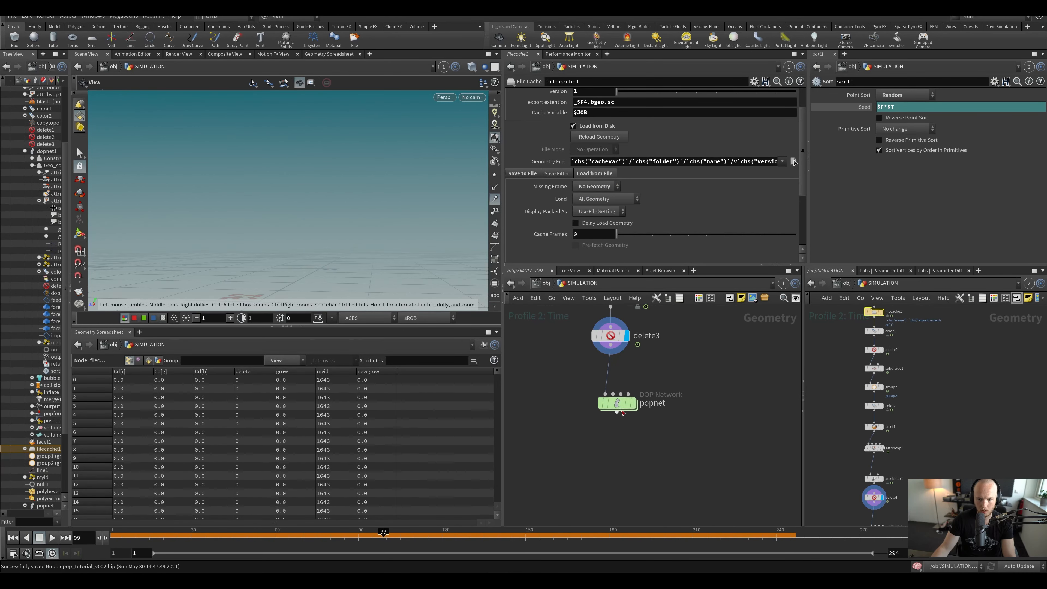
click(616, 404)
click(637, 383)
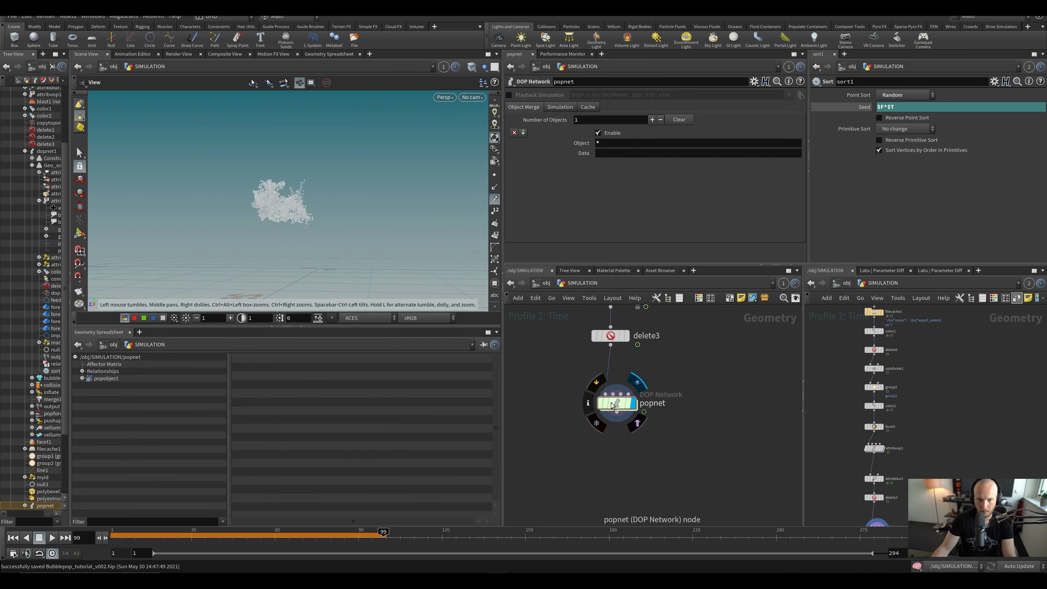
click(13, 538)
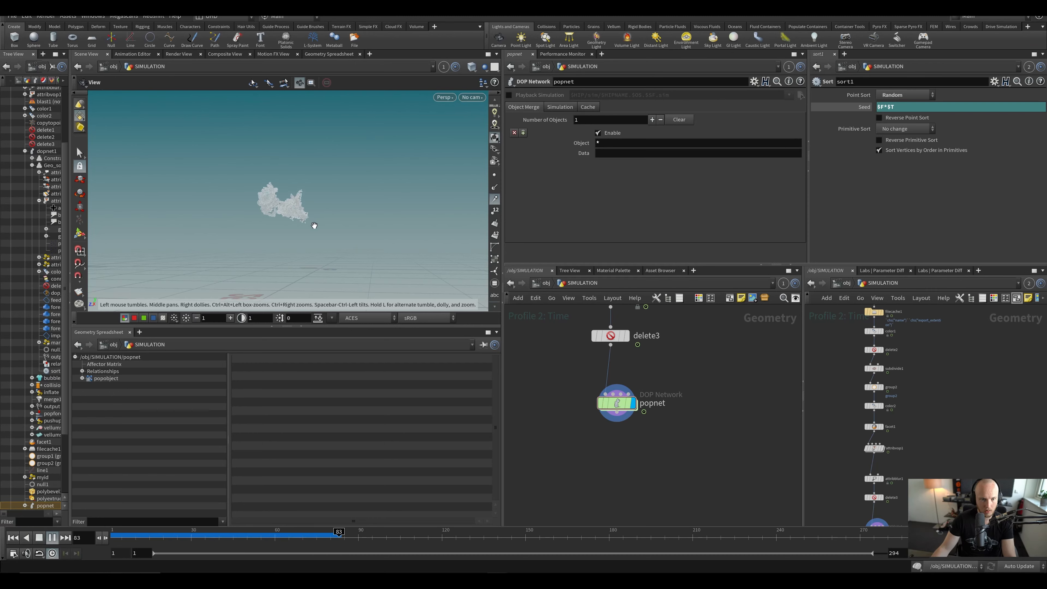
click(311, 534)
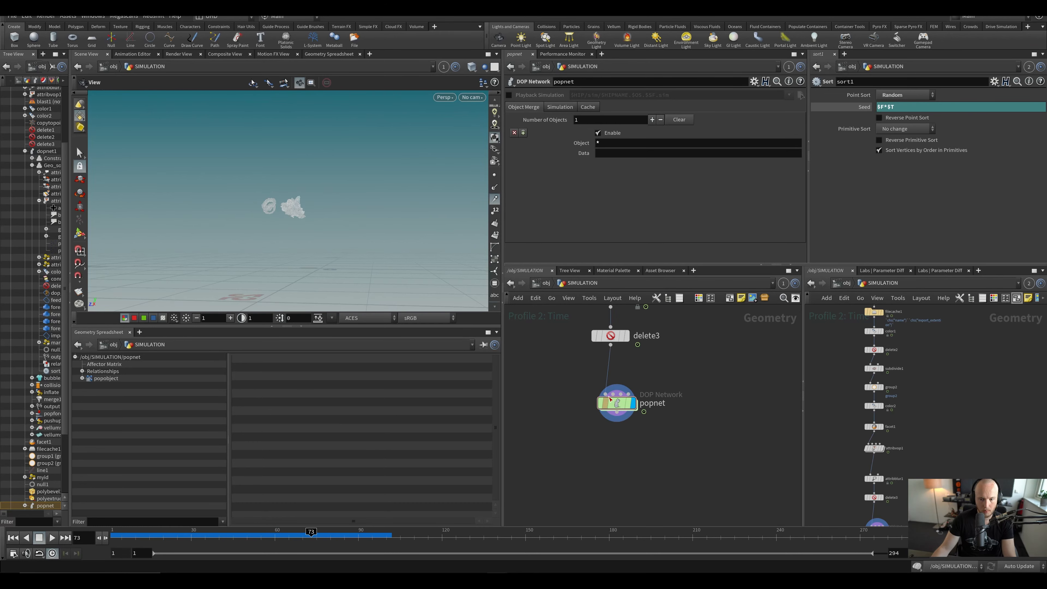
Step: Inside popnet, set source_first_input's Inherit Velocity to 2.5 with the timeline back at frame 1
drag(614, 411, 617, 412)
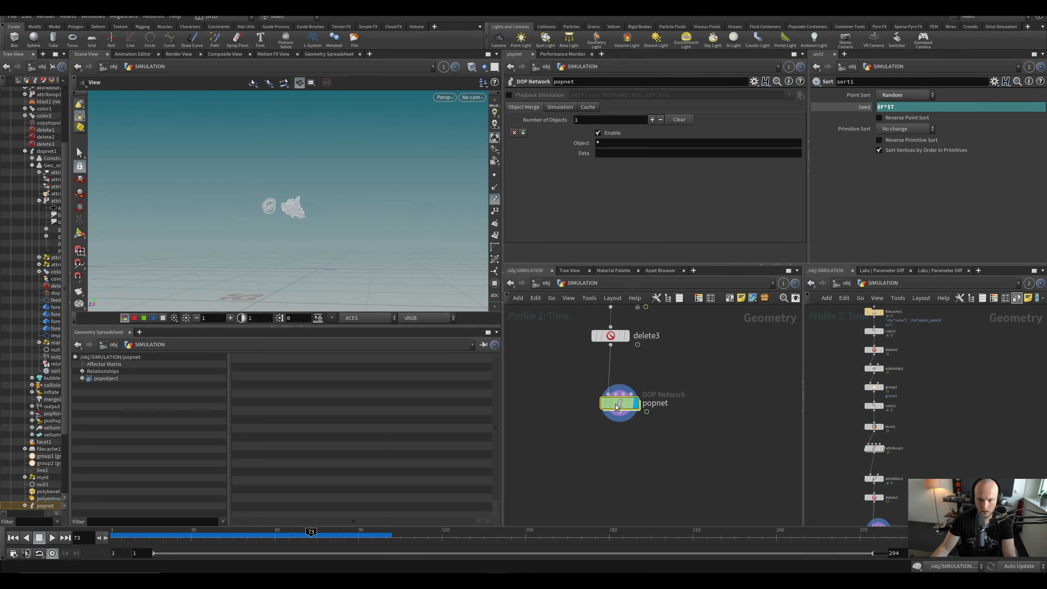
double_click(616, 405)
drag(264, 534, 116, 536)
scroll(590, 367, up, 5)
drag(600, 411, 651, 483)
click(565, 107)
click(596, 108)
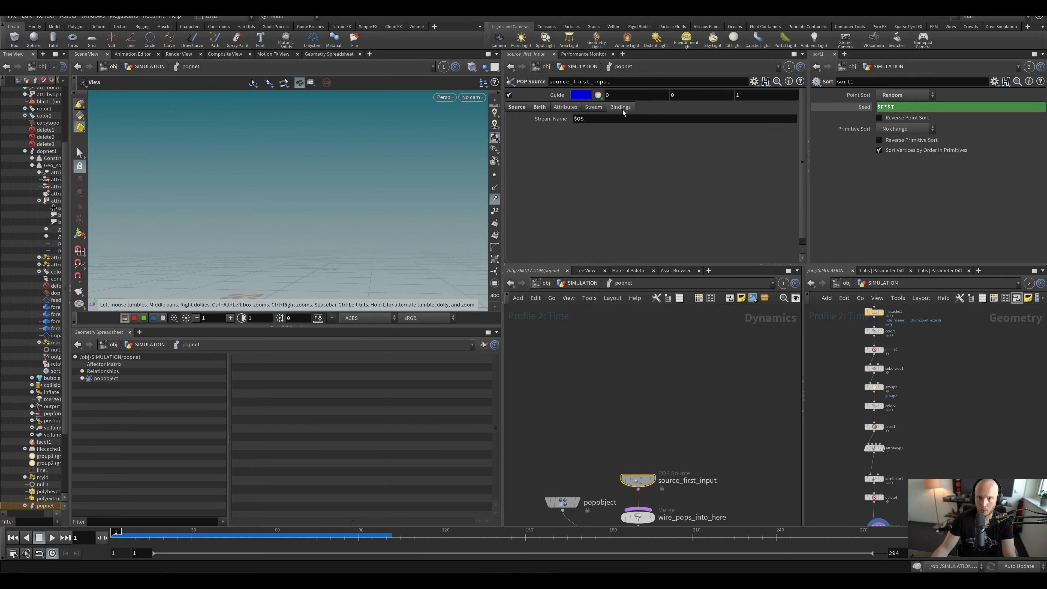
click(563, 108)
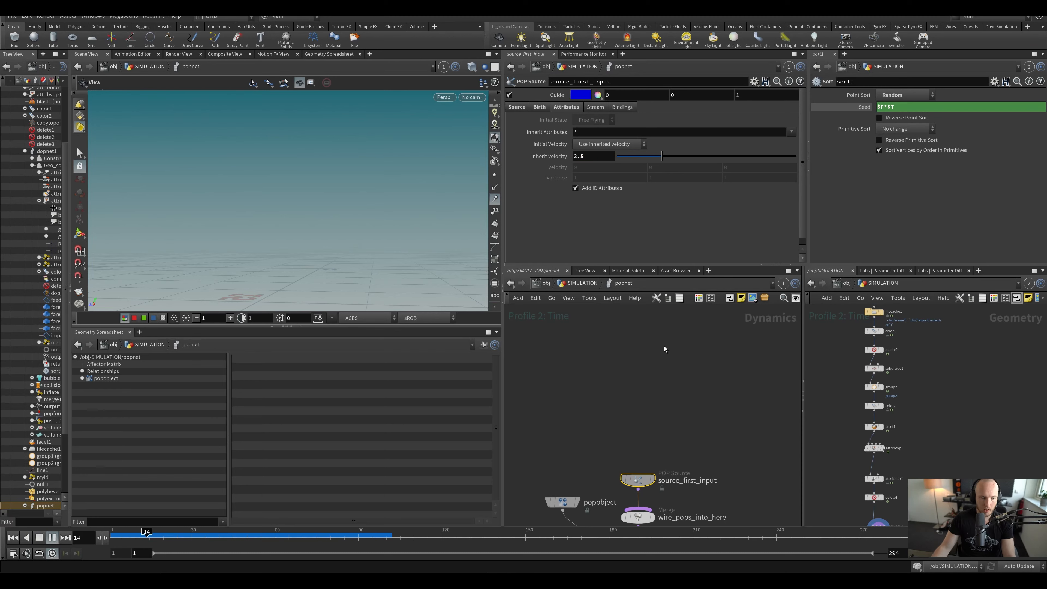
Step: Return to the SIMULATION network, show popnet's simulation settings and watch the particles play from another angle
key(u)
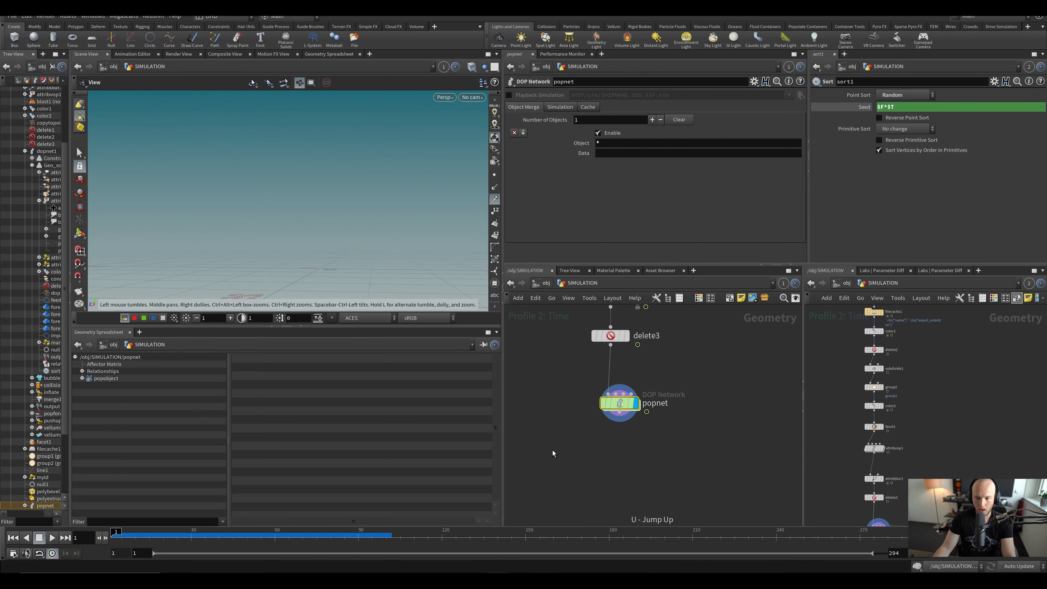
click(560, 107)
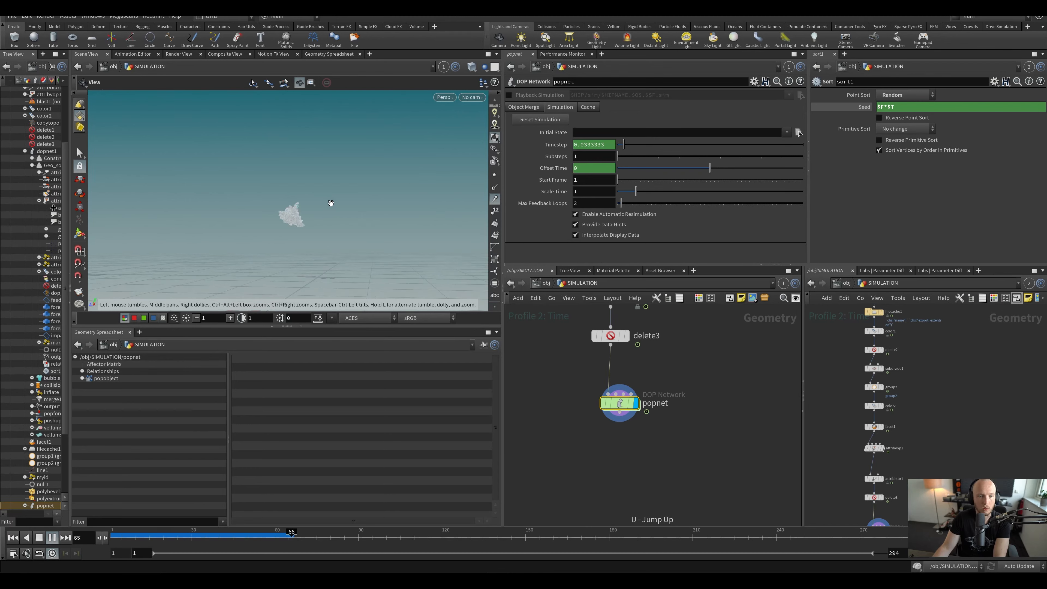
drag(278, 217, 205, 208)
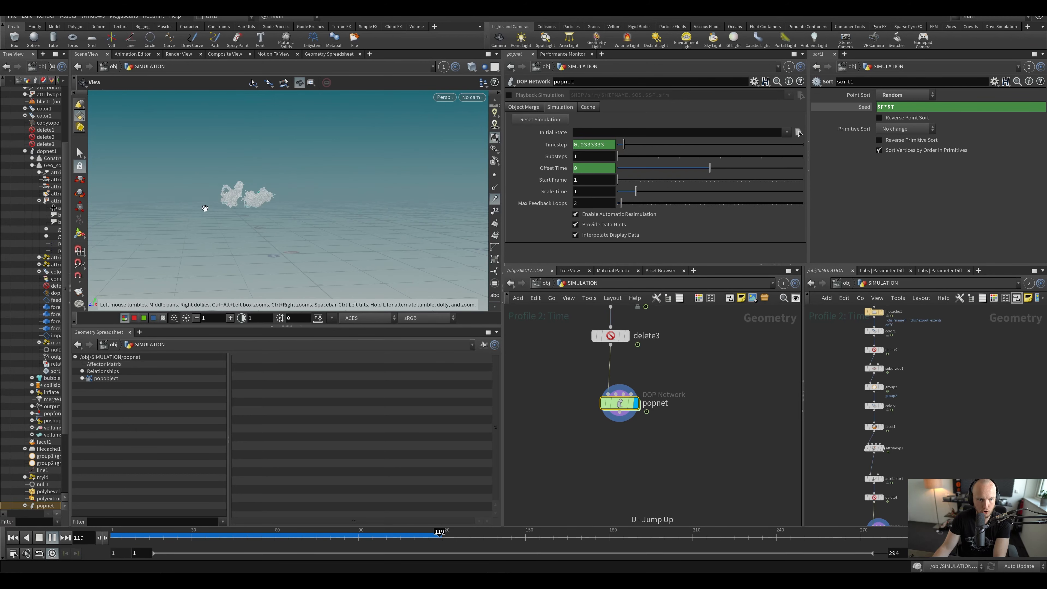
Step: Add a File Cache node below popnet in the SIMULATION network and name its cache popsim
scroll(565, 410, down, 2)
key(Tab)
text(fi)
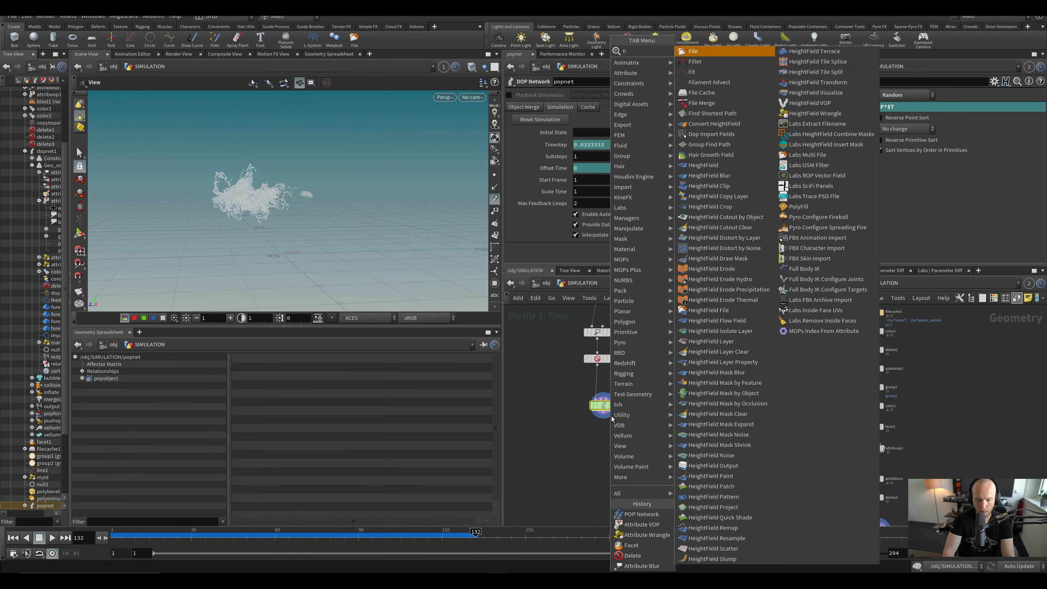
text(lec)
key(Return)
key(Return)
scroll(613, 99, up, 2)
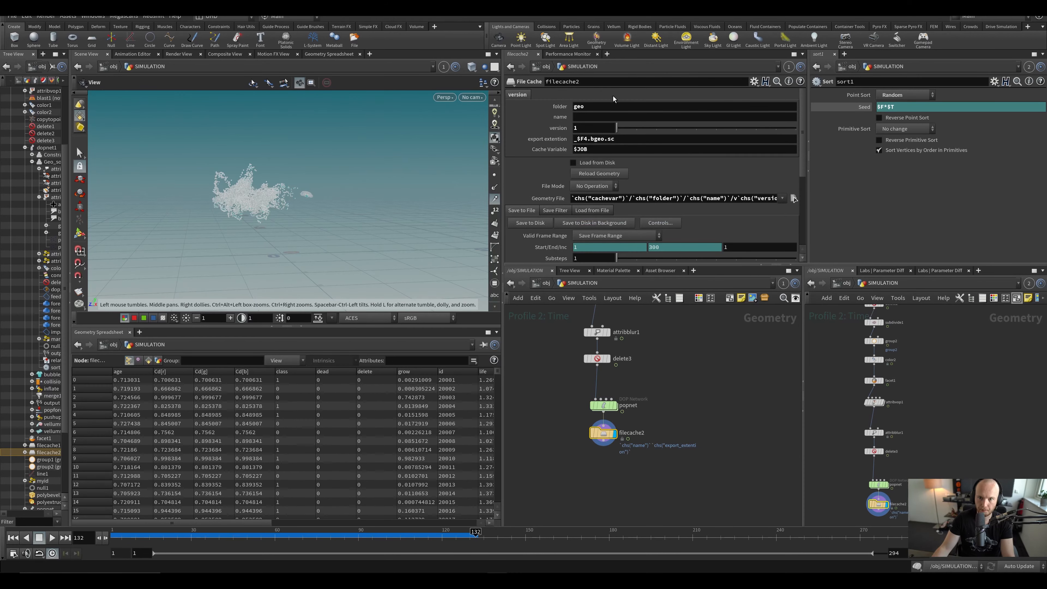
click(607, 118)
text(pop)
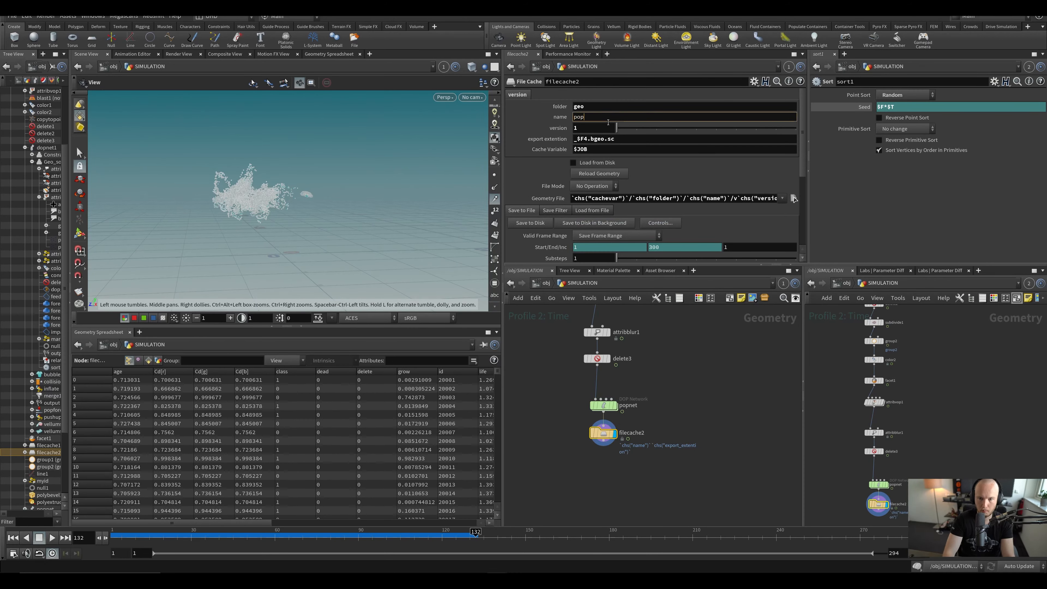
text(sim)
key(Return)
Step: Set filecache2's end frame to 250, enable Initialize Simulation OPs and save the particle cache to disk
right_click(685, 252)
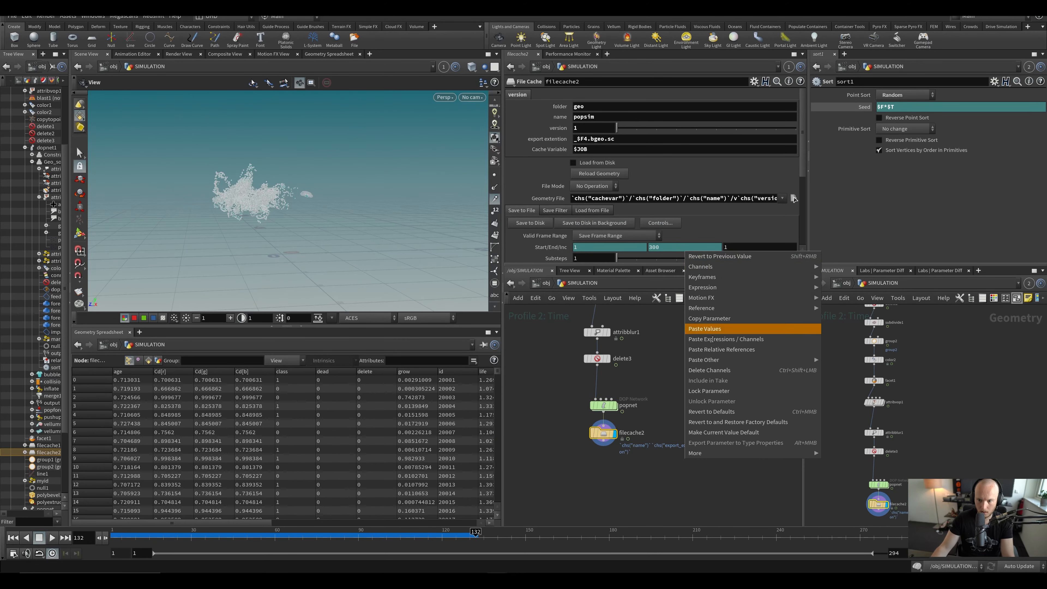
click(705, 329)
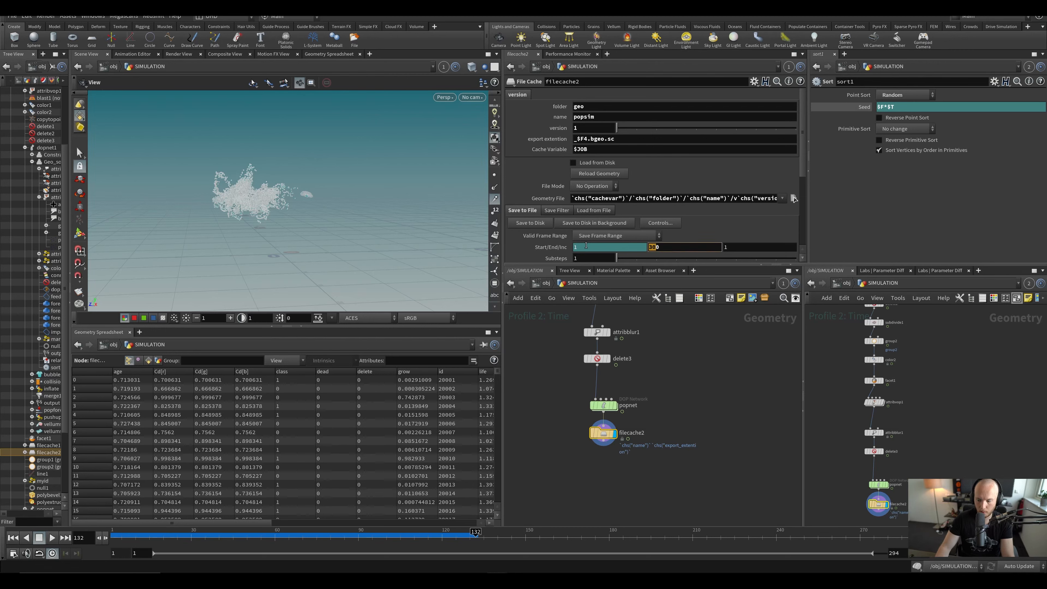
key(Return)
key(ctrl+s)
scroll(583, 231, down, 3)
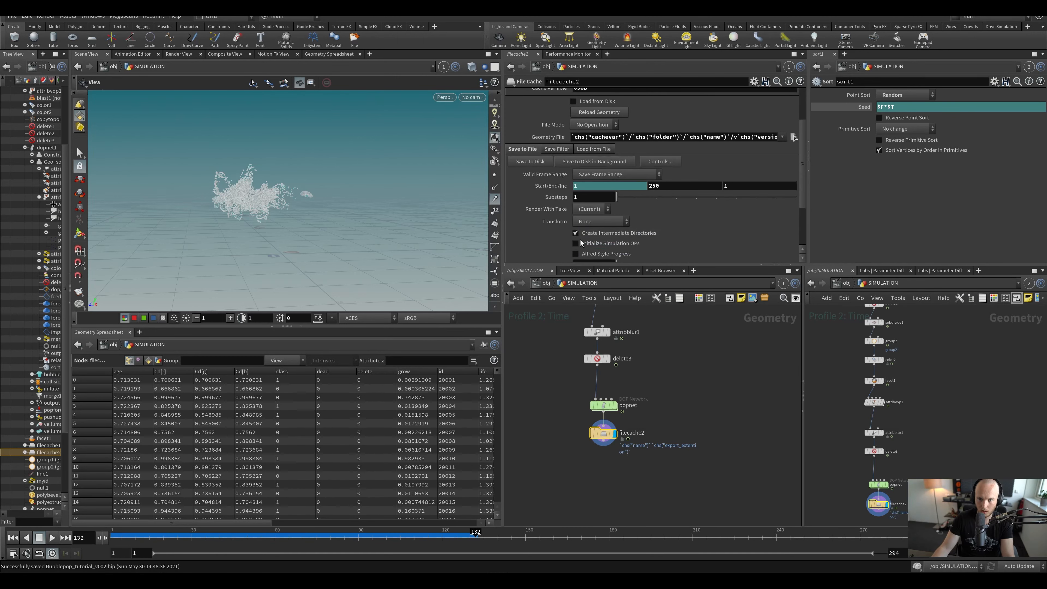
click(526, 162)
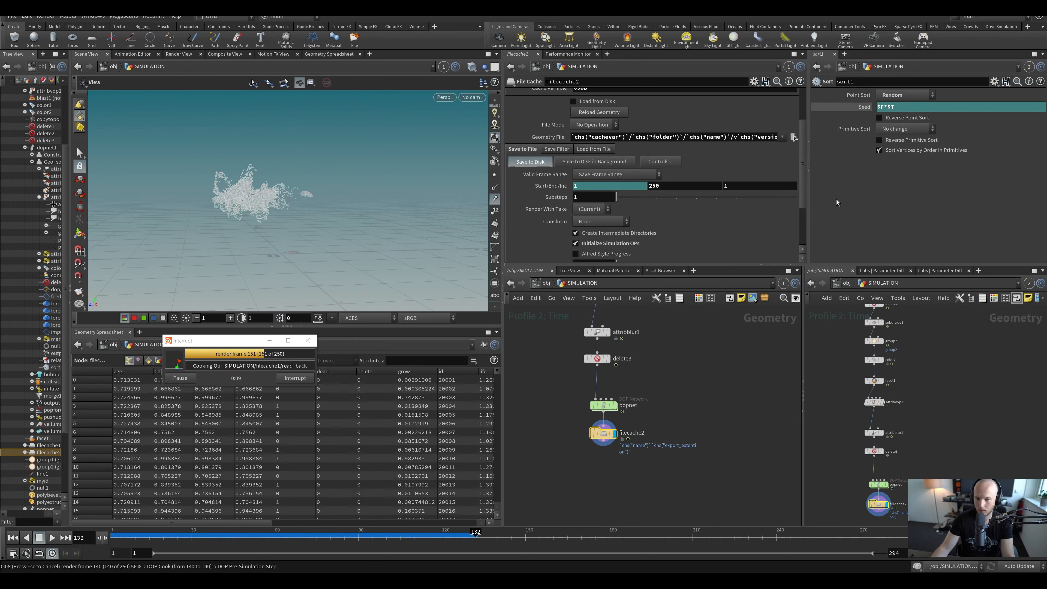
Step: Save the scene from the object level and return inside the SIMULATION network
scroll(604, 470, up, 2)
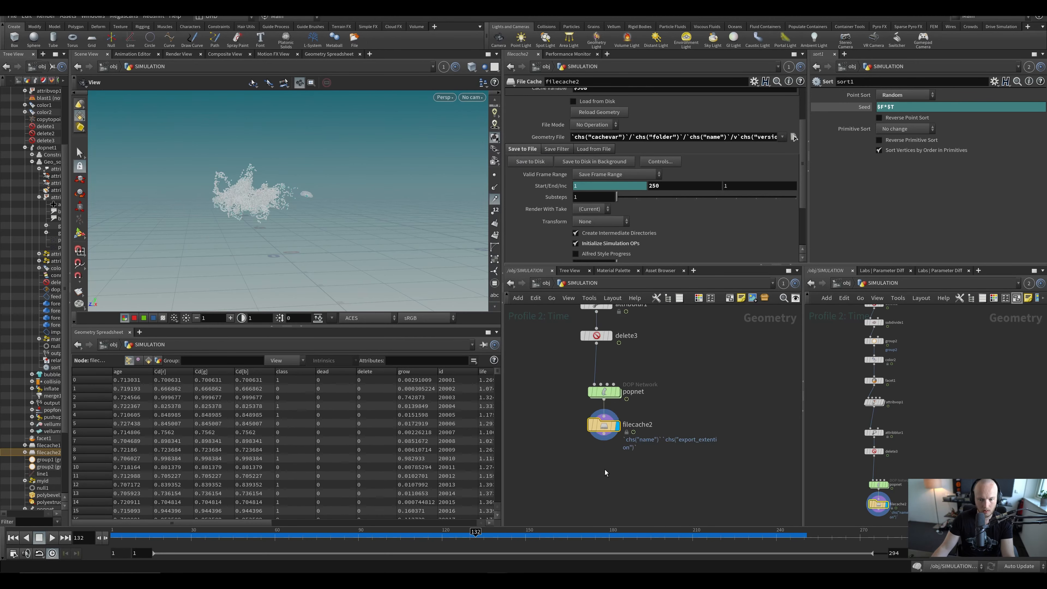
key(Tab)
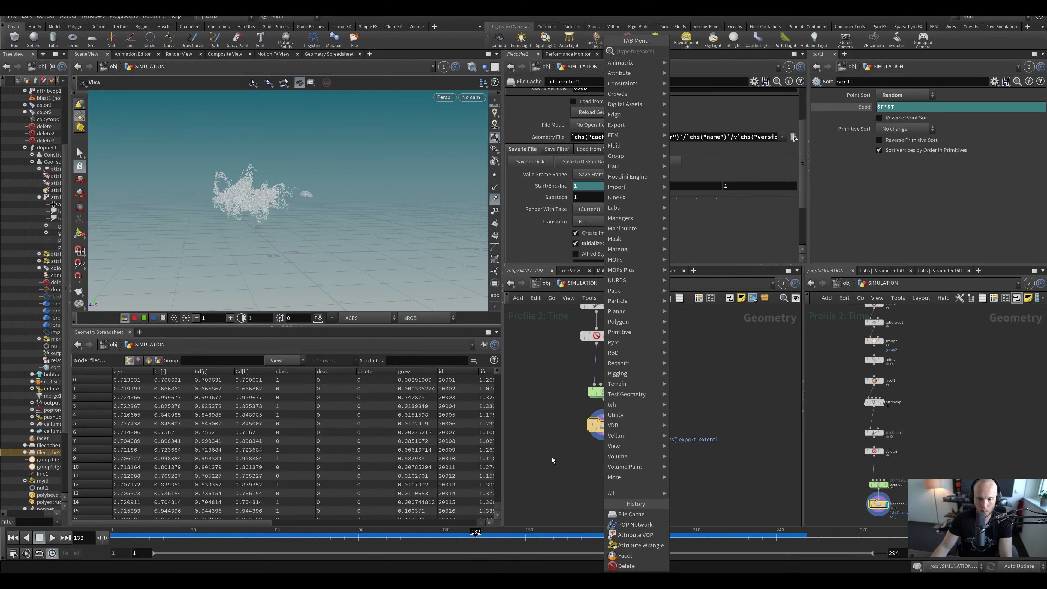
key(Escape)
key(u)
key(ctrl+s)
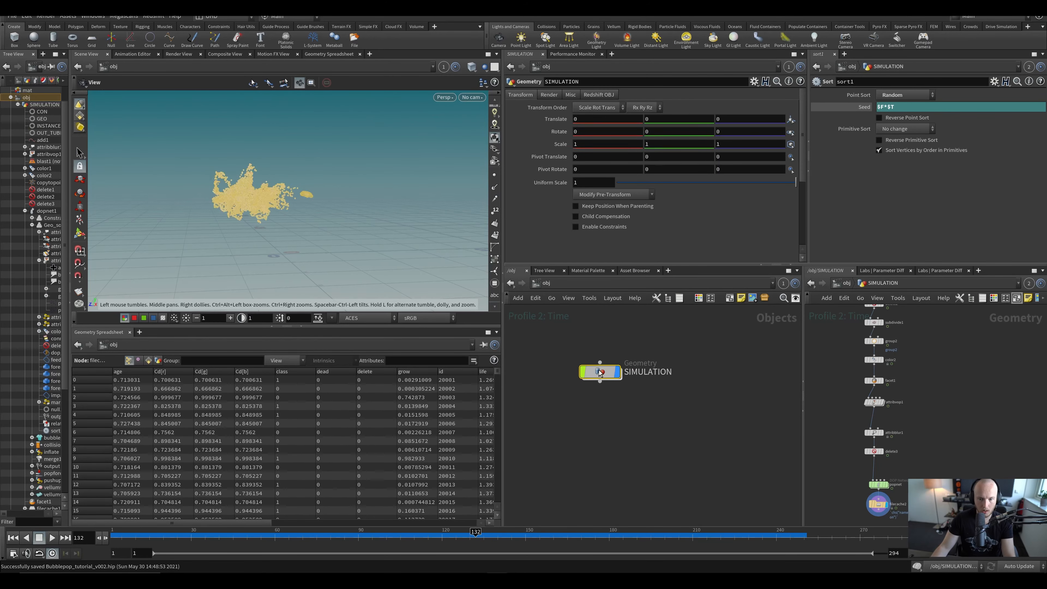
double_click(600, 373)
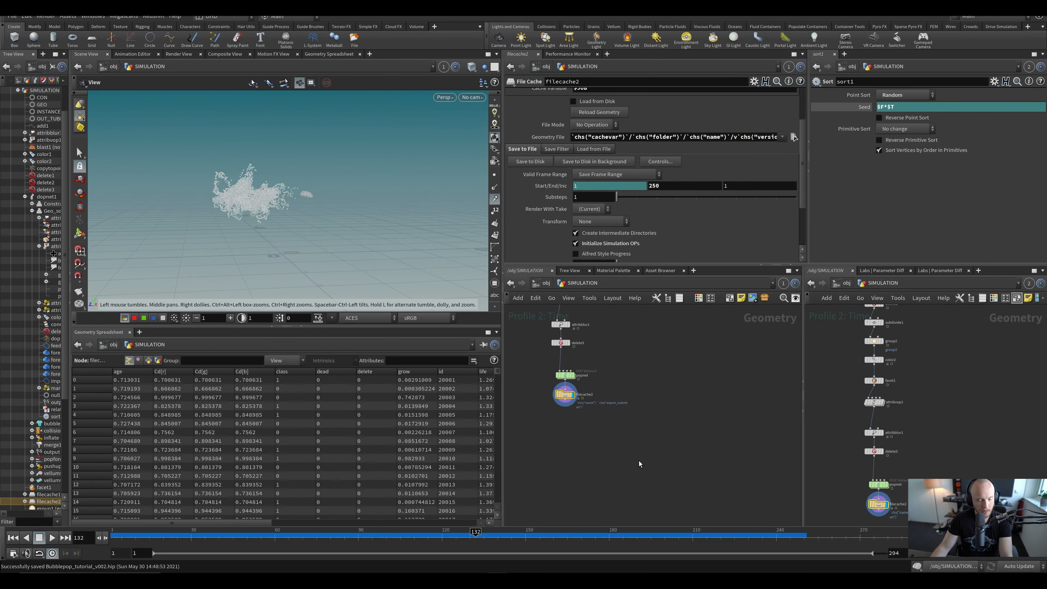
Step: Add a Null connected below filecache2 and name it OUT_particles
key(Tab)
text(ul)
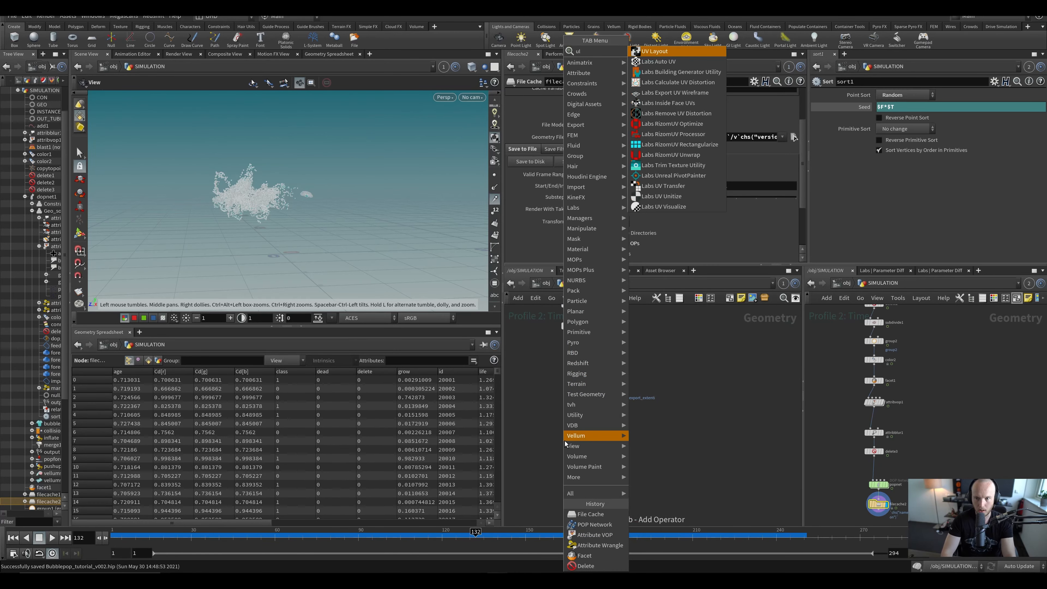
key(Return)
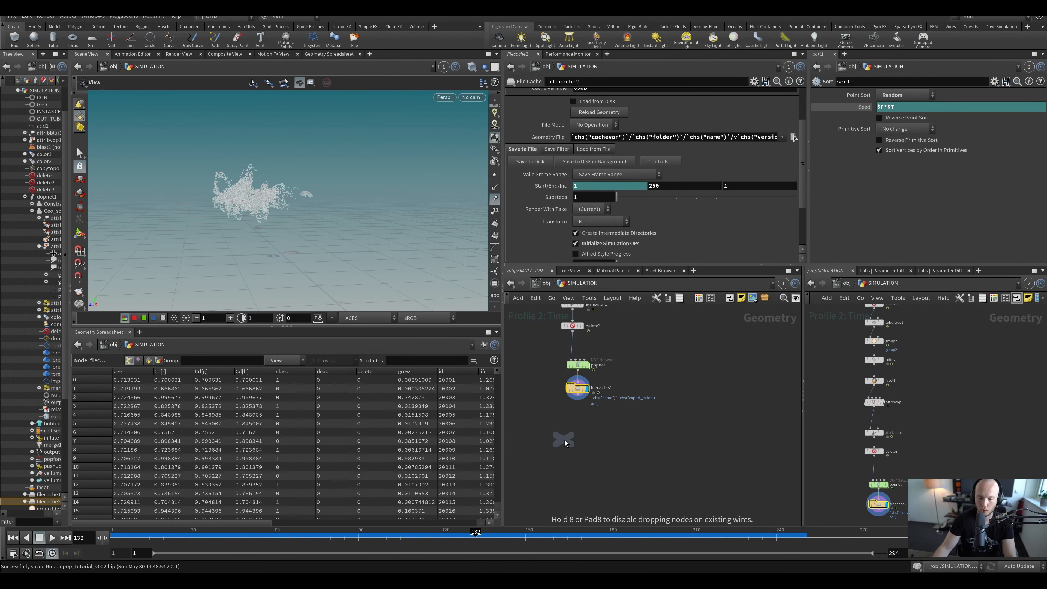
click(564, 440)
scroll(565, 440, up, 2)
click(591, 374)
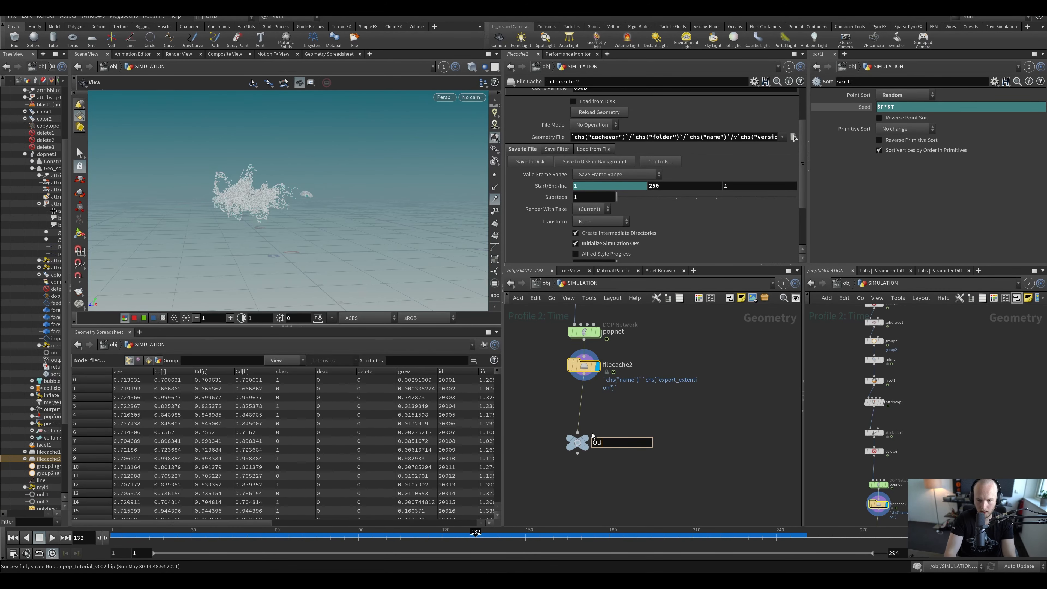
key(Return)
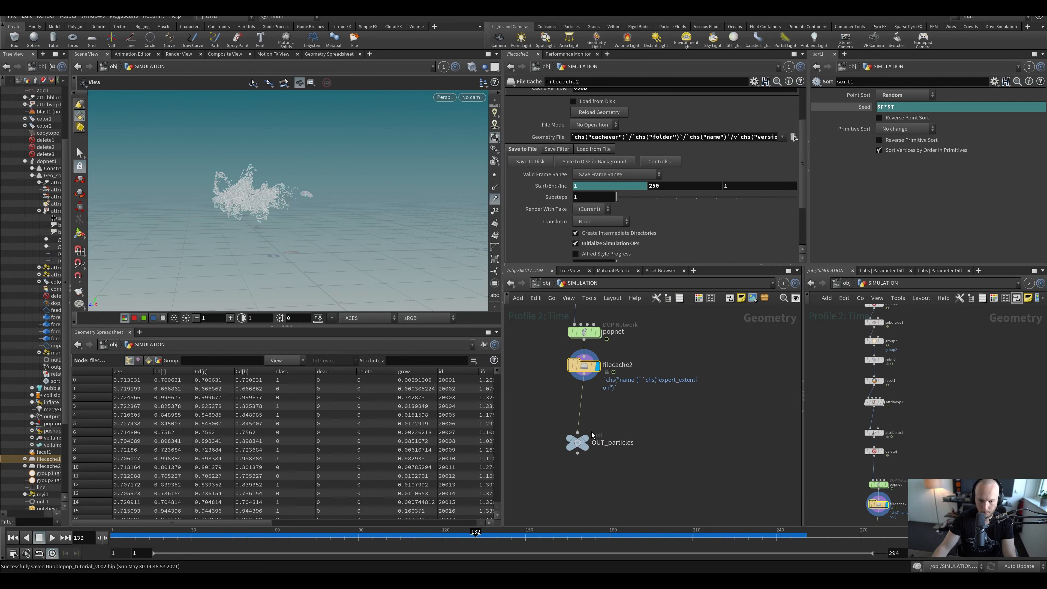
key(ctrl+c)
scroll(596, 412, up, 1)
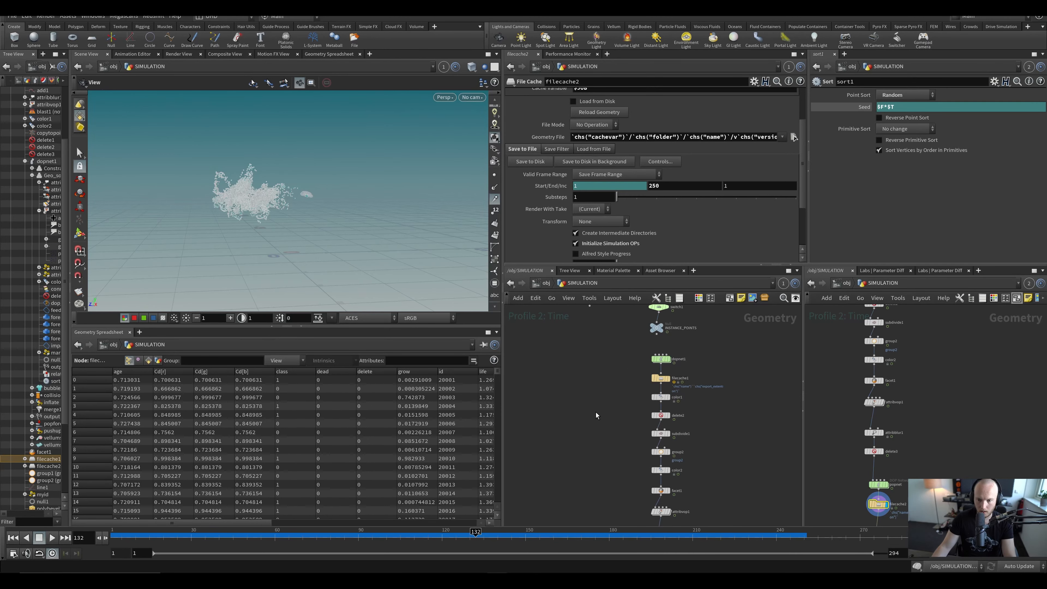
key(ctrl+v)
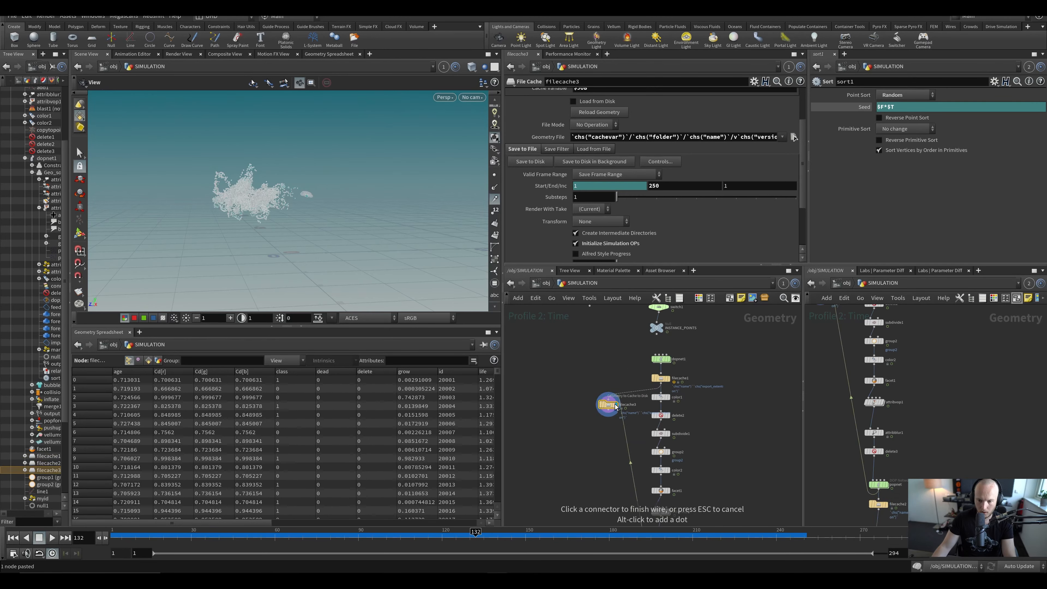
key(ctrl+x)
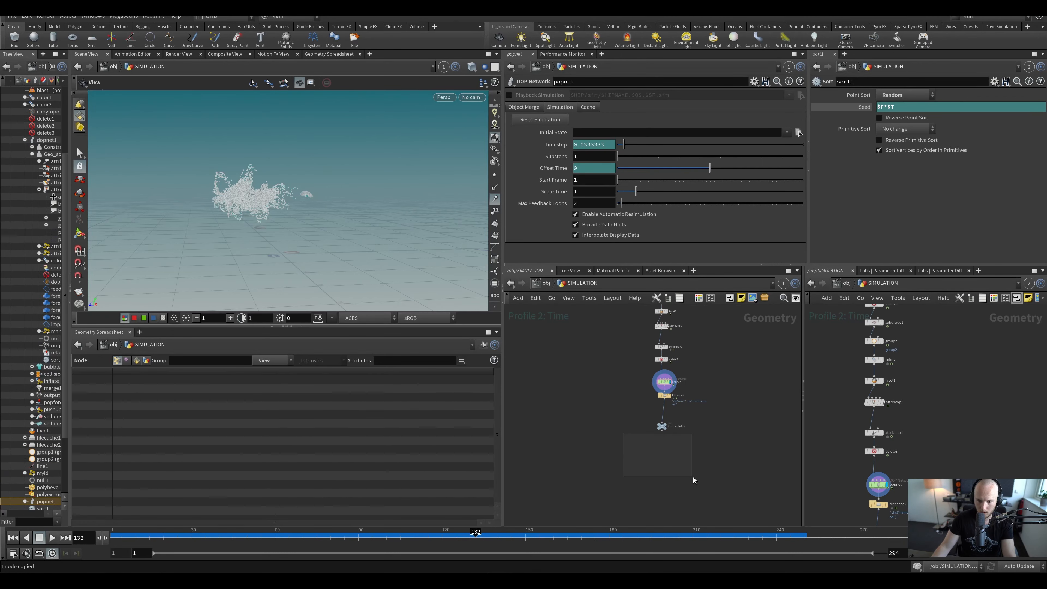
Step: Duplicate OUT_particles beside the main chain, wire color1's output into the copy, rename it OUT_geo and save the scene
drag(690, 459, 690, 459)
key(ctrl+c)
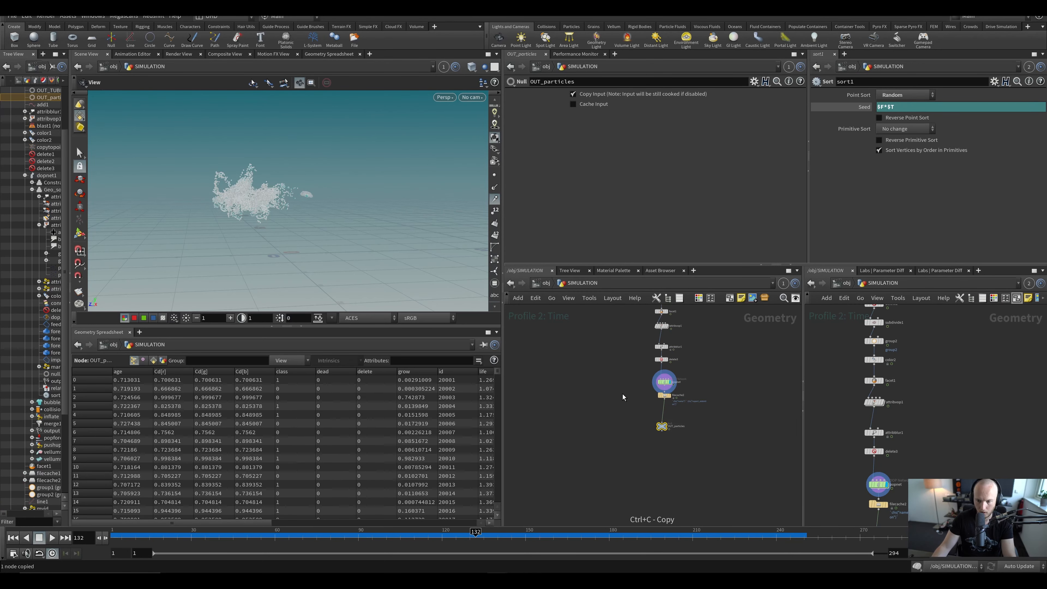
scroll(614, 391, up, 3)
key(ctrl+v)
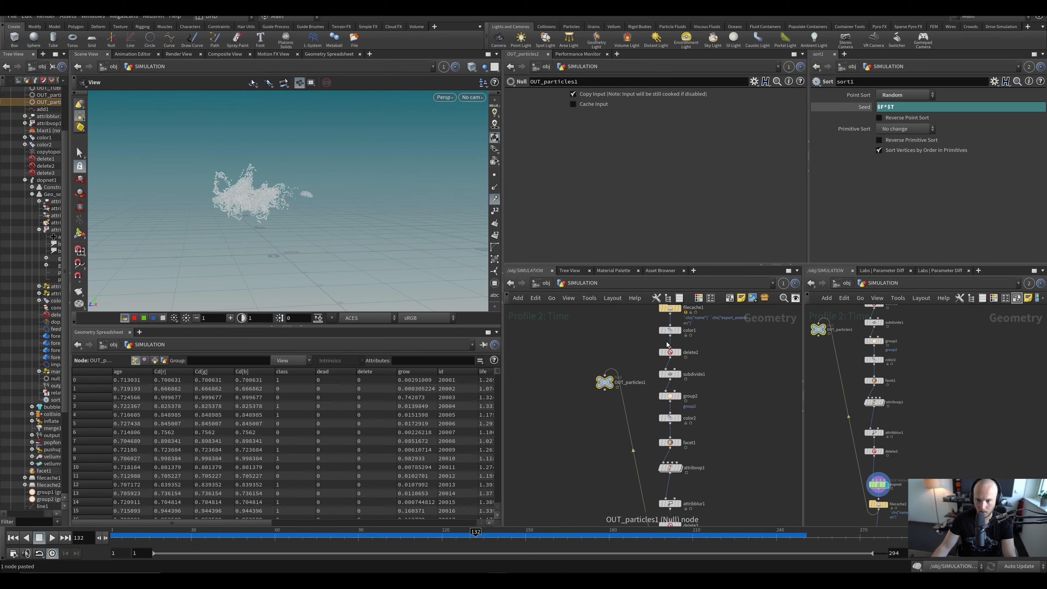
drag(670, 336, 604, 374)
double_click(630, 383)
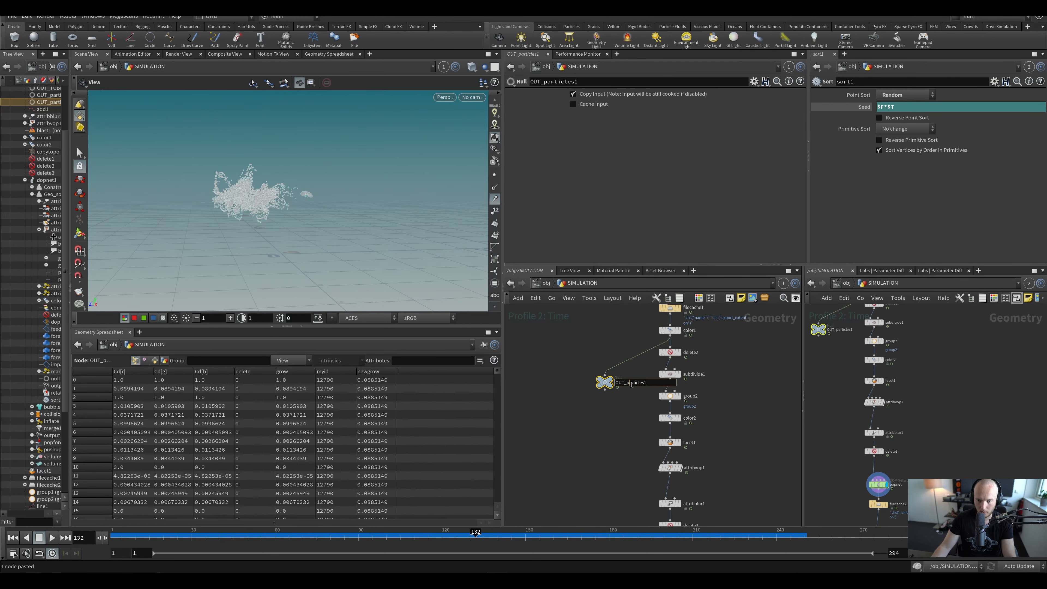
key(Return)
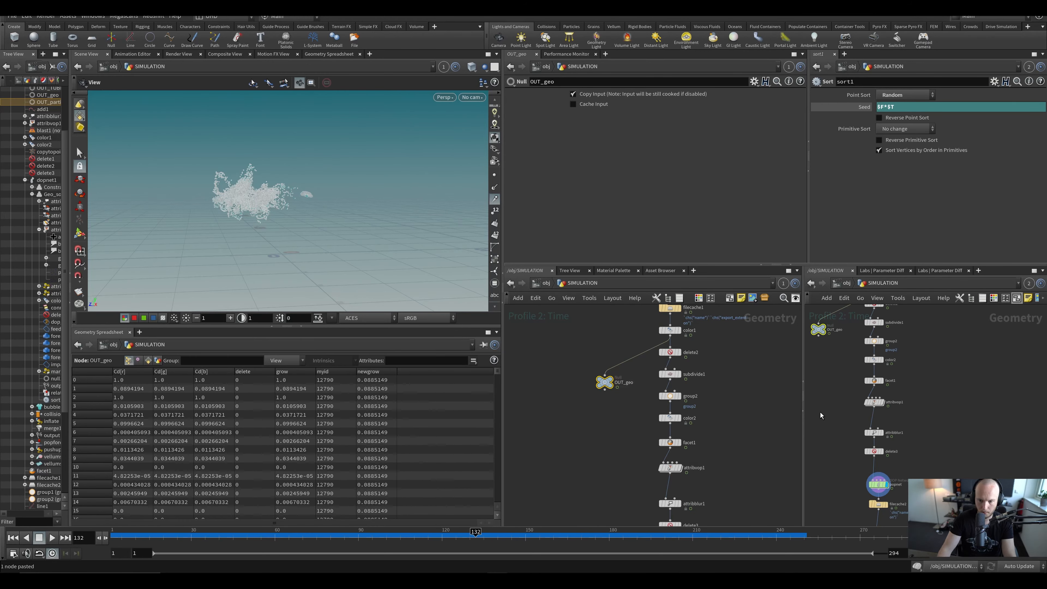
key(ctrl+s)
Step: Examine the output nulls higher up in the SIMULATION network, including the one for the tubes
drag(613, 399, 614, 400)
middle_drag(610, 344, 681, 486)
scroll(682, 490, down, 2)
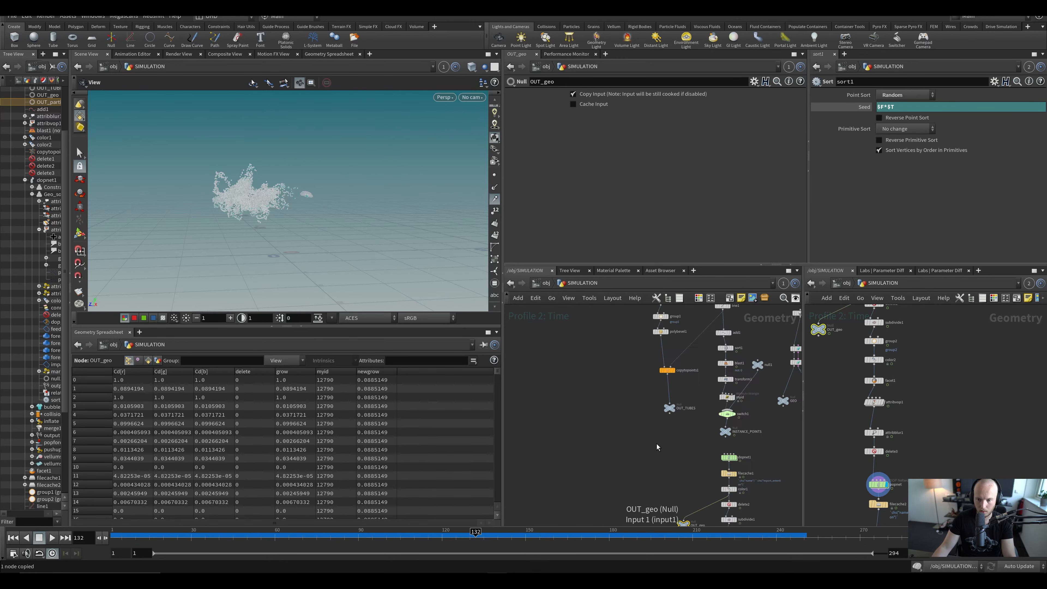
scroll(656, 439, up, 2)
drag(653, 369, 700, 450)
key(ctrl+c)
middle_drag(700, 487, 639, 385)
scroll(640, 385, down, 1)
Step: Create a Geometry object at the object level and name it RNDR_tubes
key(u)
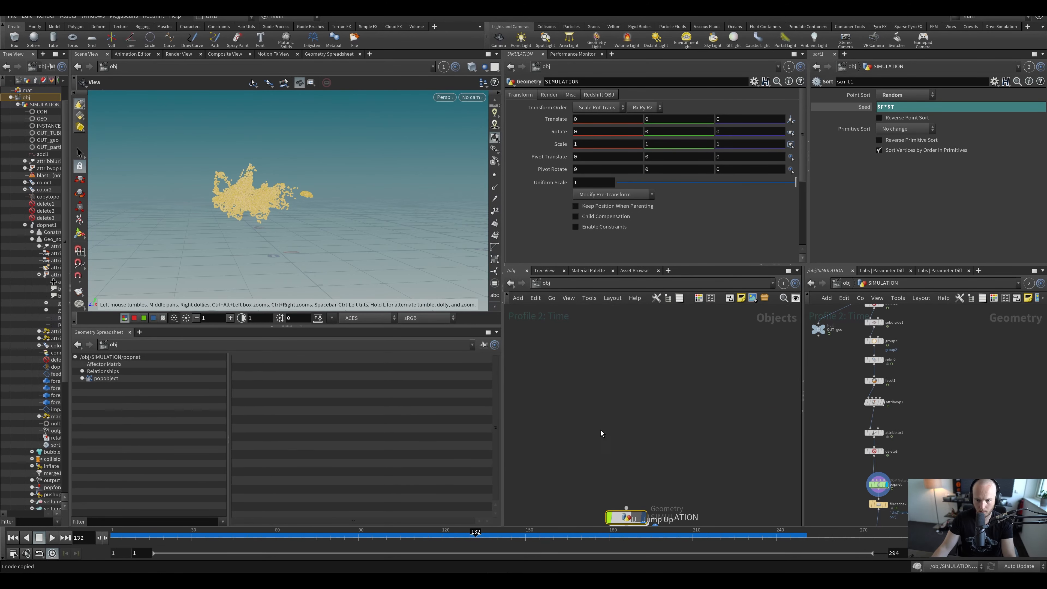
key(Tab)
text(ge)
click(687, 290)
click(640, 372)
click(677, 371)
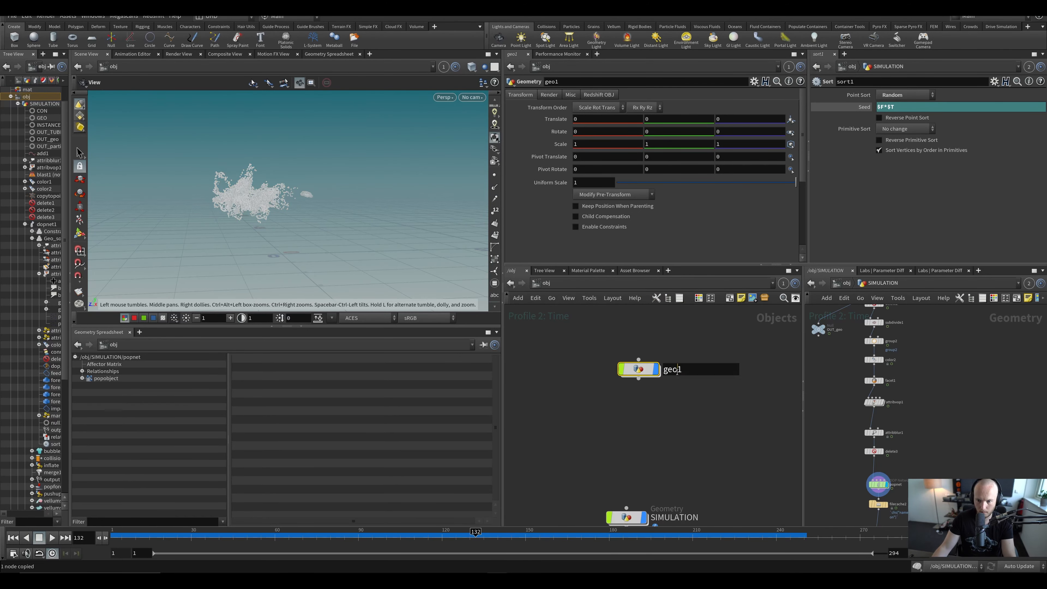
text(RNDR_tubes)
key(Return)
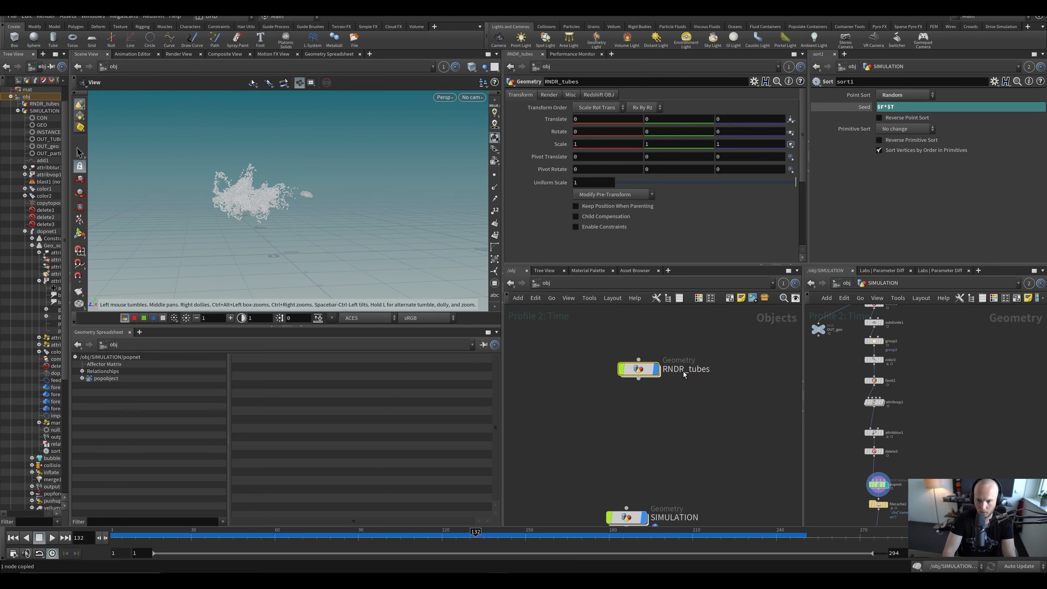
Step: Duplicate RNDR_tubes above the SIMULATION object, rename the copy RNDR_bubbles and save the scene
key(ctrl+v)
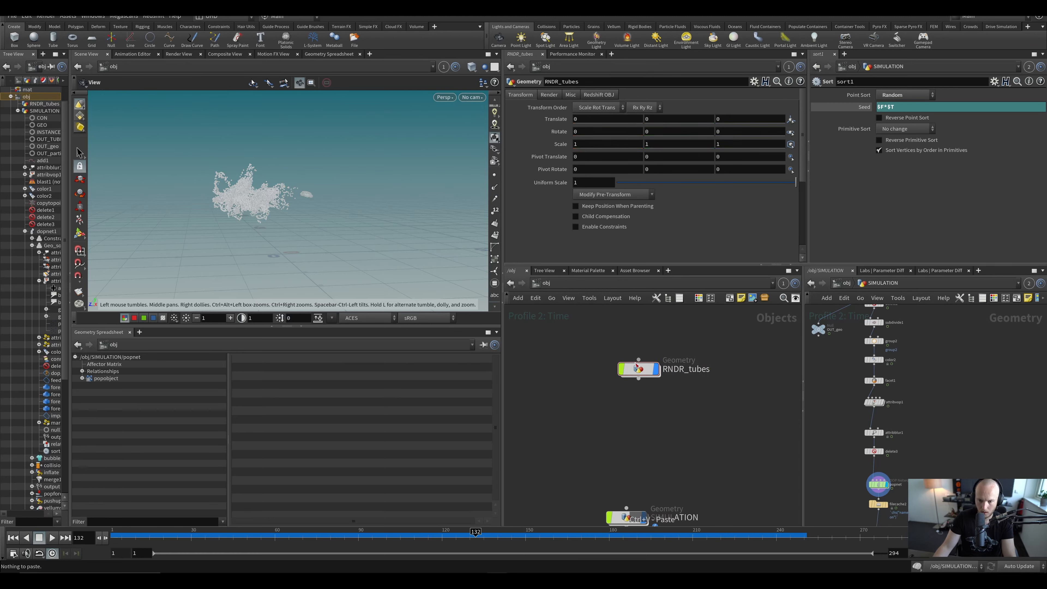
drag(636, 365, 631, 396)
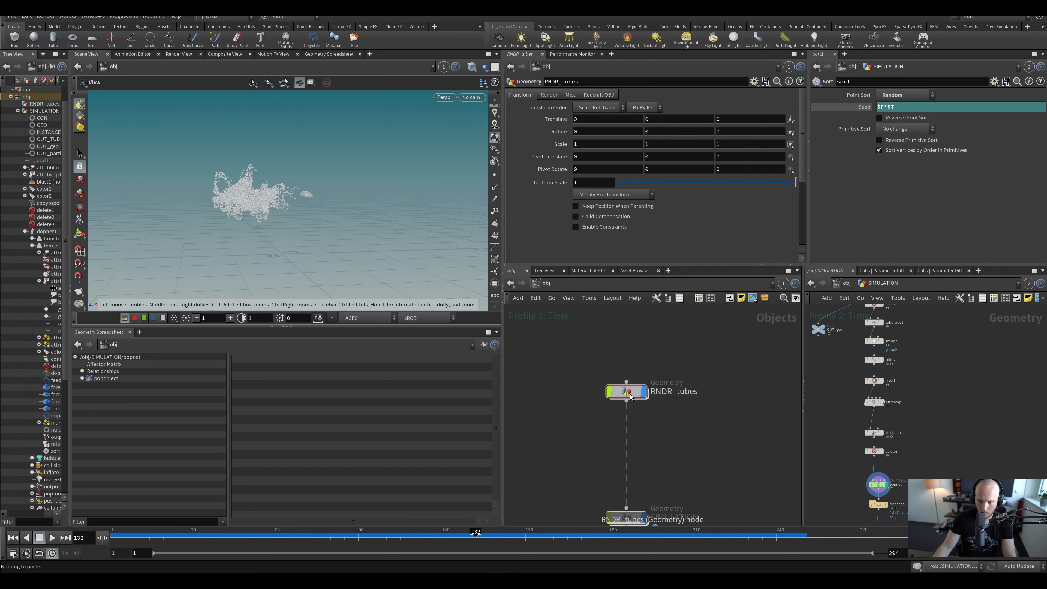
key(ctrl+c)
key(ctrl+v)
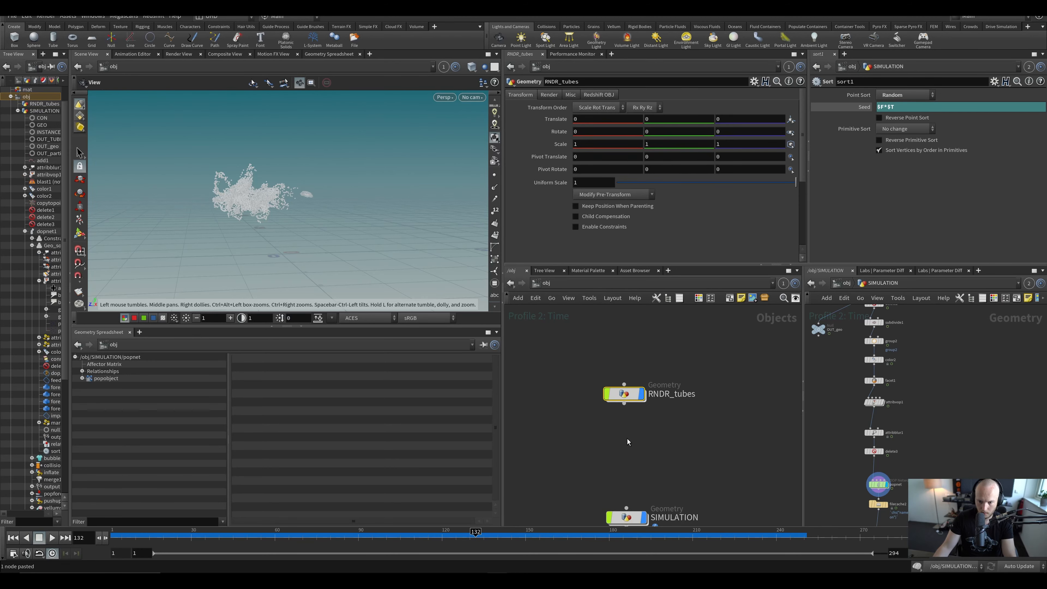
double_click(697, 438)
text(b)
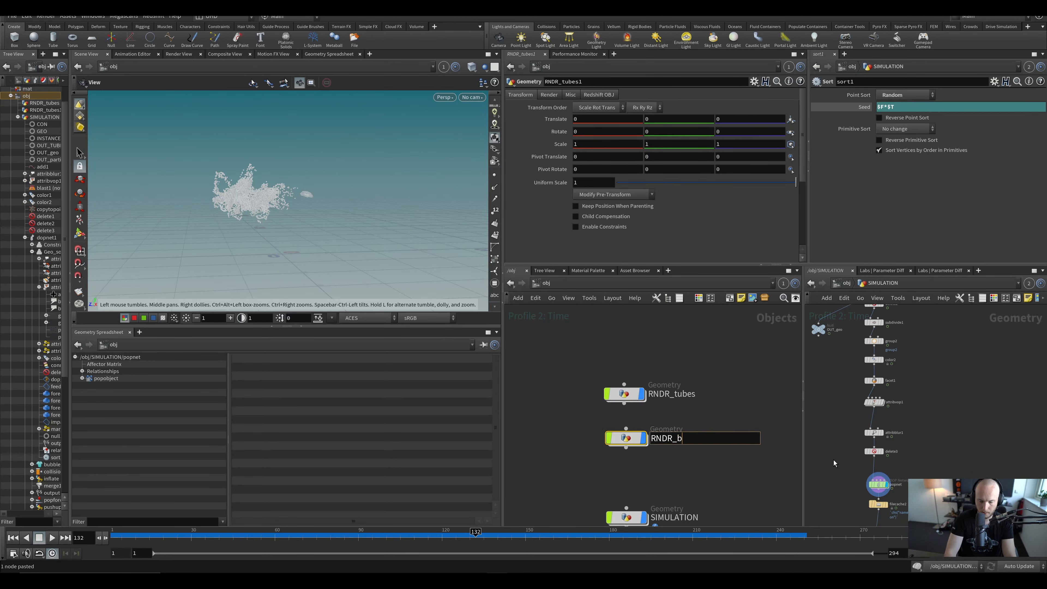
text(ubbl)
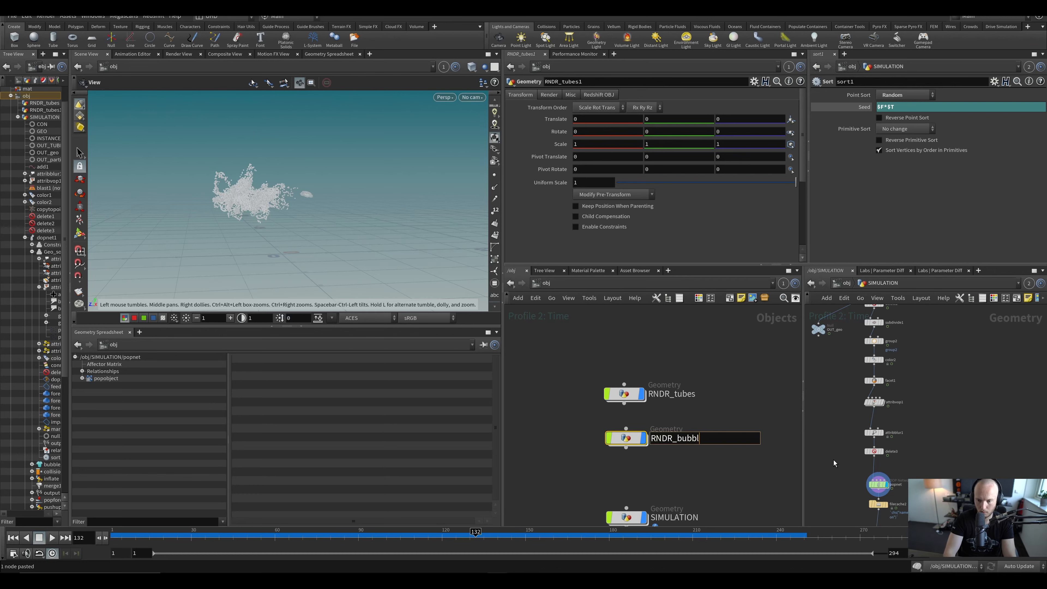
text(es)
key(Return)
key(ctrl+s)
Step: Duplicate RNDR_bubbles, place the copy below it, rename it RNDR_spray and save the scene
drag(648, 343, 612, 366)
drag(593, 406, 641, 362)
key(ctrl+c)
key(ctrl+v)
drag(614, 410, 621, 428)
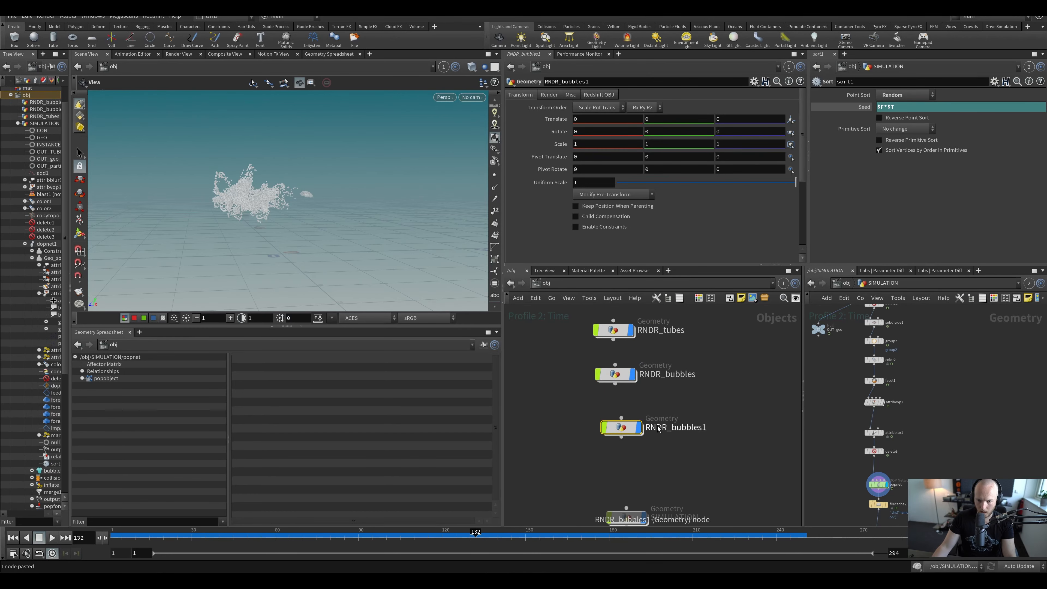
double_click(658, 429)
text(b_)
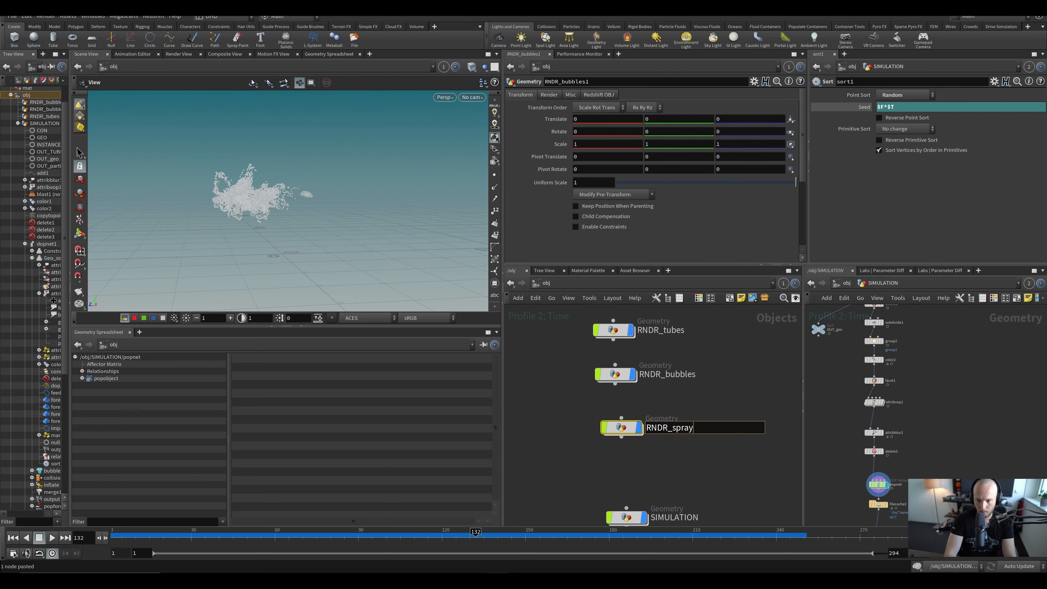
key(Return)
key(ctrl+s)
Step: Turn off the display of the SIMULATION object
middle_drag(618, 428, 629, 386)
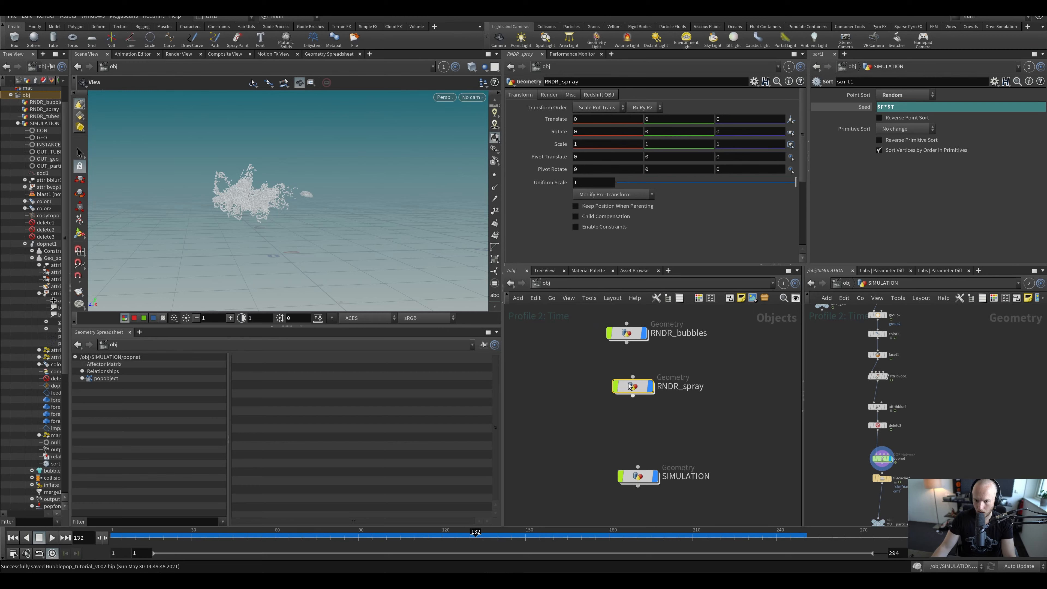
middle_drag(601, 433, 621, 480)
click(656, 475)
Step: Color the RNDR_tubes, RNDR_bubbles and RNDR_spray nodes green
scroll(592, 453, down, 3)
drag(576, 366, 666, 488)
key(c)
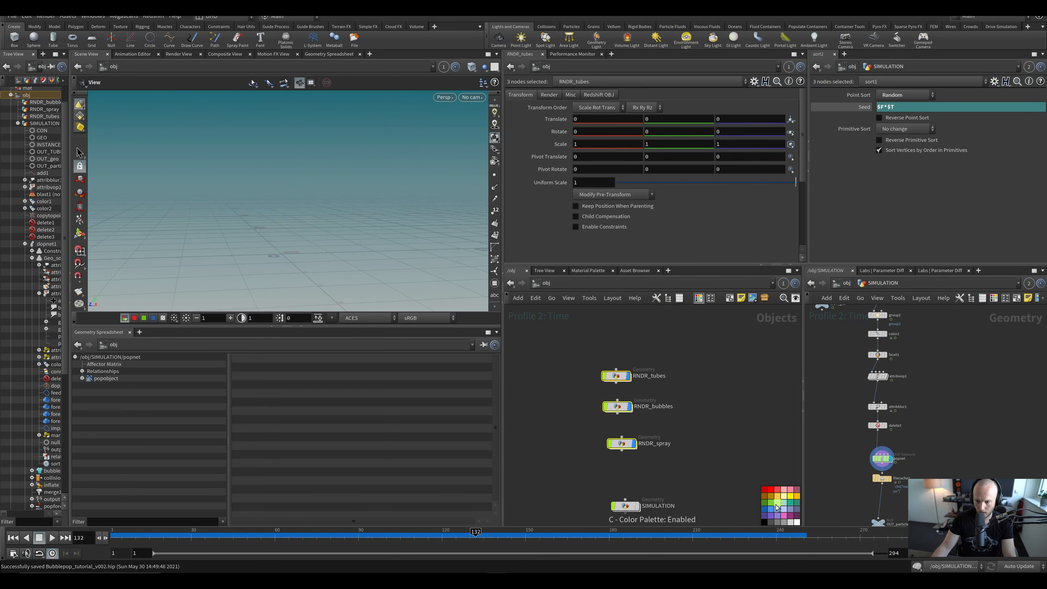
key(c)
click(702, 431)
Step: Add an Object Merge inside RNDR_tubes and load SIMULATION's OUT_geo as its Object 1
double_click(623, 376)
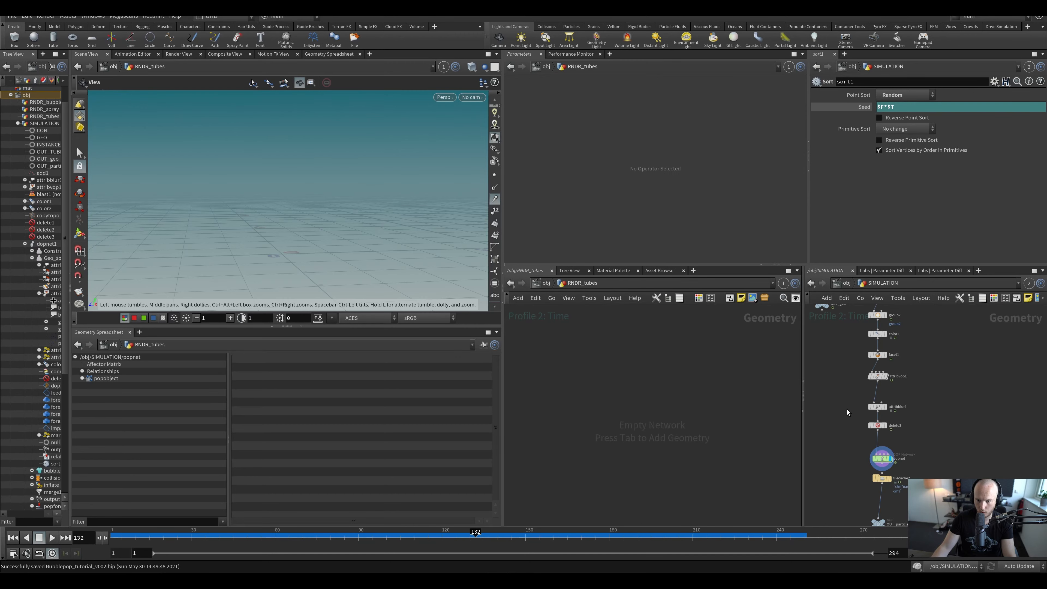
middle_drag(848, 411, 862, 461)
key(Tab)
text(obj)
key(Return)
click(598, 362)
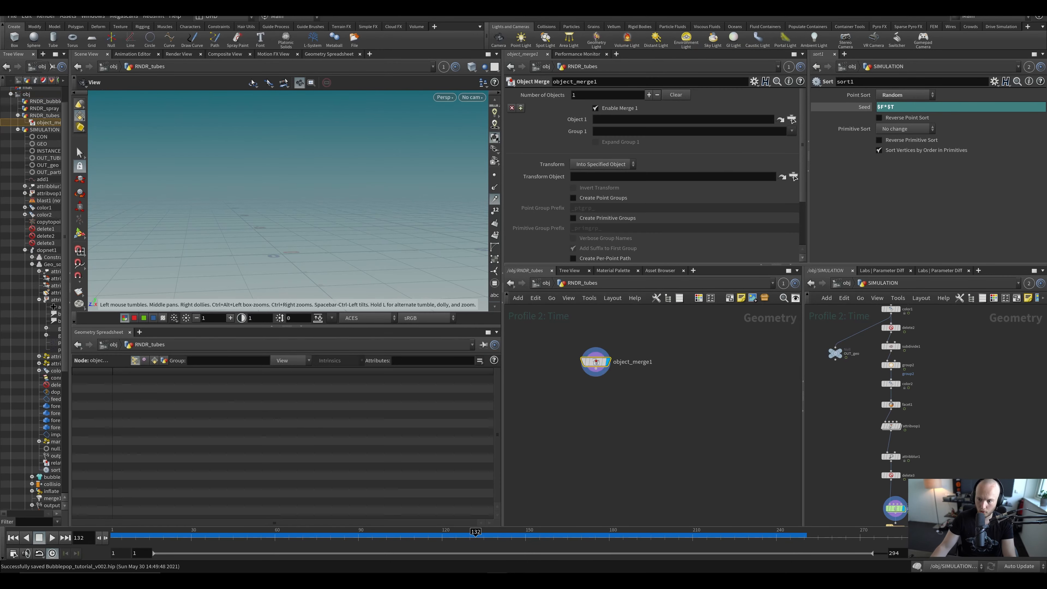
drag(836, 358, 492, 72)
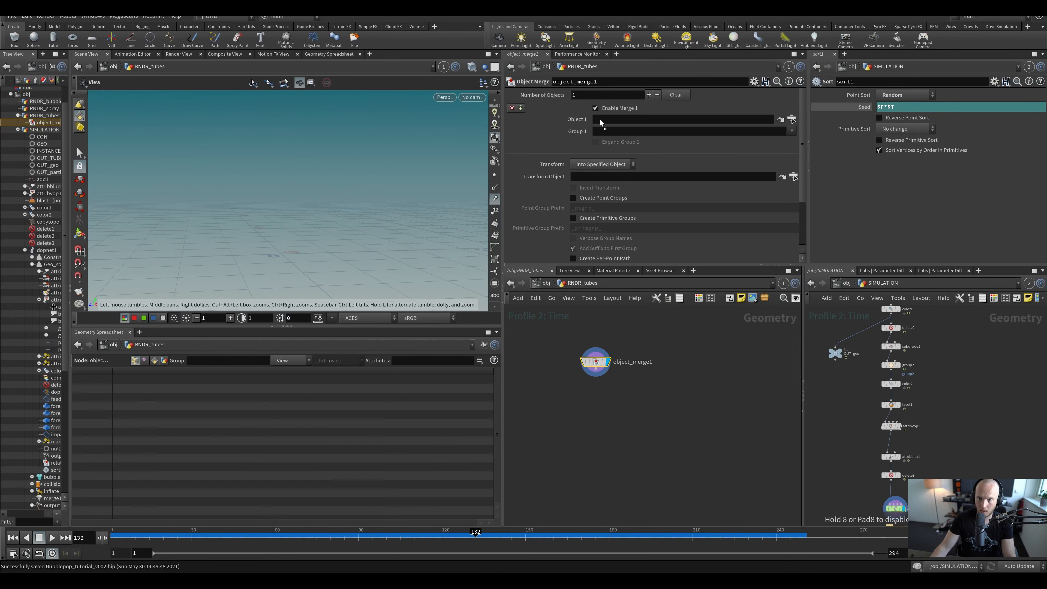
drag(600, 122, 601, 121)
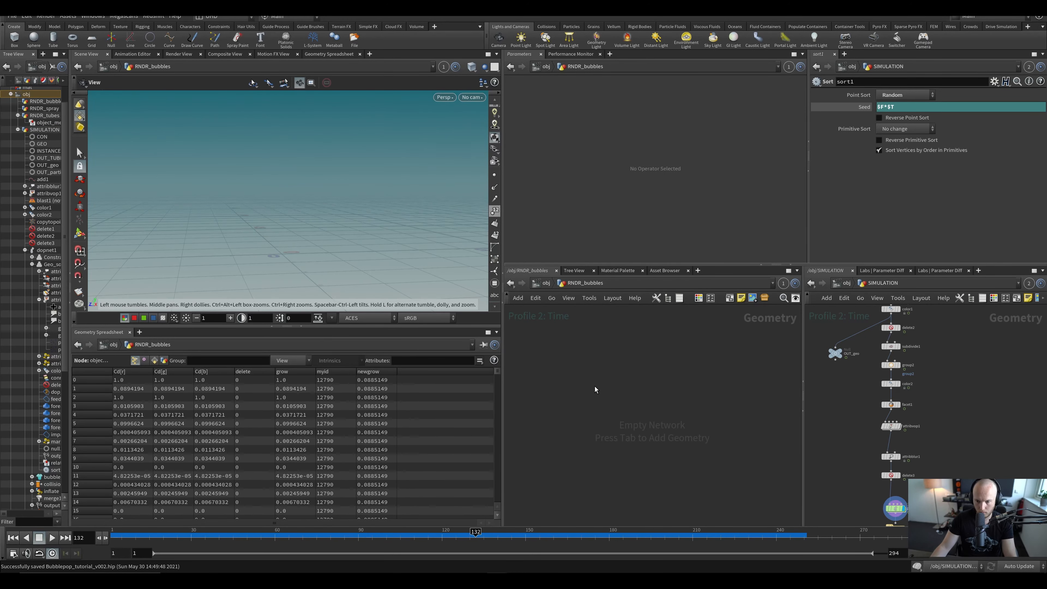
Step: Add an Object Merge inside RNDR_bubbles that loads ../../SIMULATION/OUT_geo with the transform set to Into This Object
key(Tab)
text(obj)
key(Return)
click(600, 390)
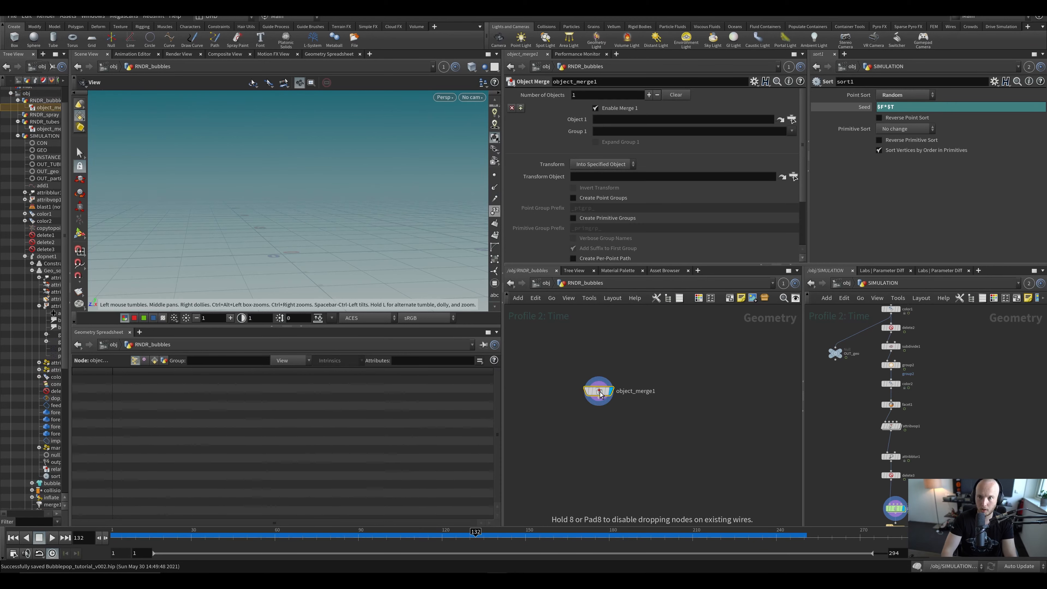
middle_drag(928, 416, 915, 225)
middle_drag(913, 382, 957, 550)
drag(875, 376, 629, 120)
click(611, 164)
click(607, 185)
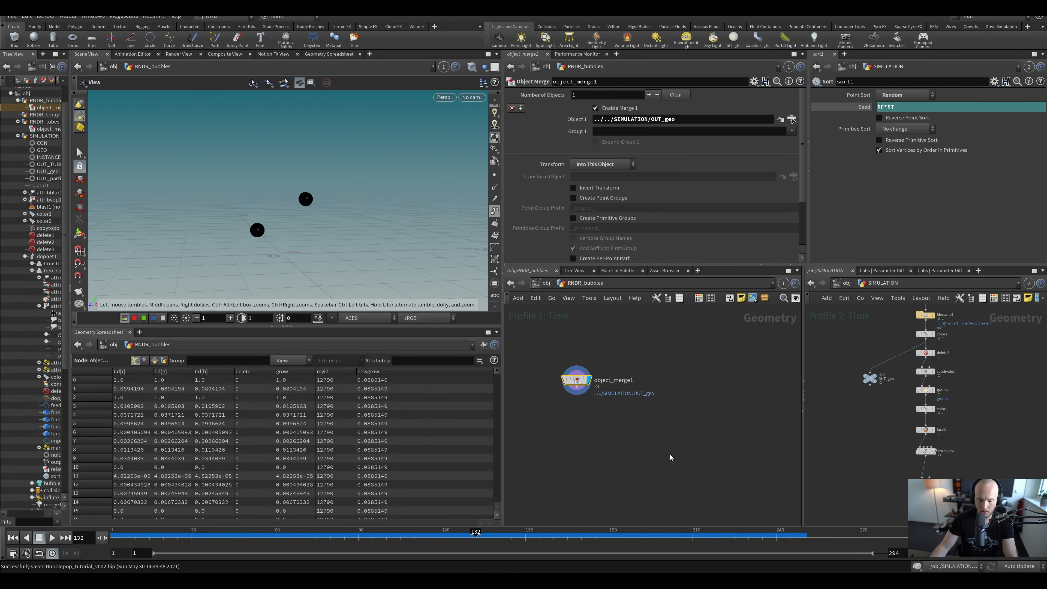
Step: Add an Object Merge inside RNDR_spray loading ../../SIMULATION/OUT_particles with the transform Into This Object, and save the scene
key(u)
click(622, 446)
key(i)
scroll(897, 520, up, 1)
middle_drag(896, 522, 858, 413)
drag(861, 476, 616, 119)
key(Tab)
text(obj)
key(Return)
click(616, 416)
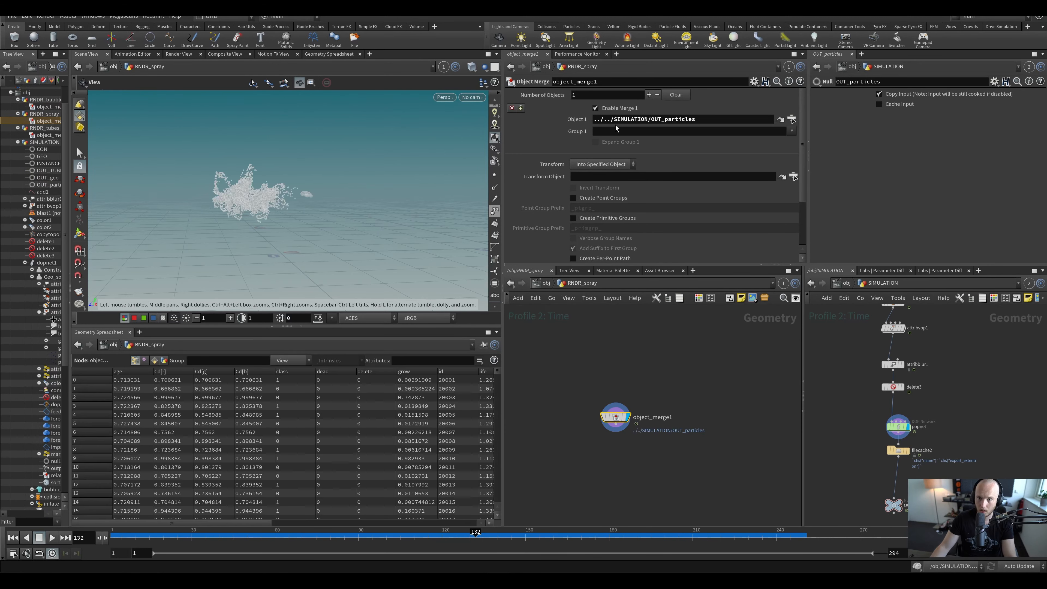
click(614, 164)
click(594, 180)
key(u)
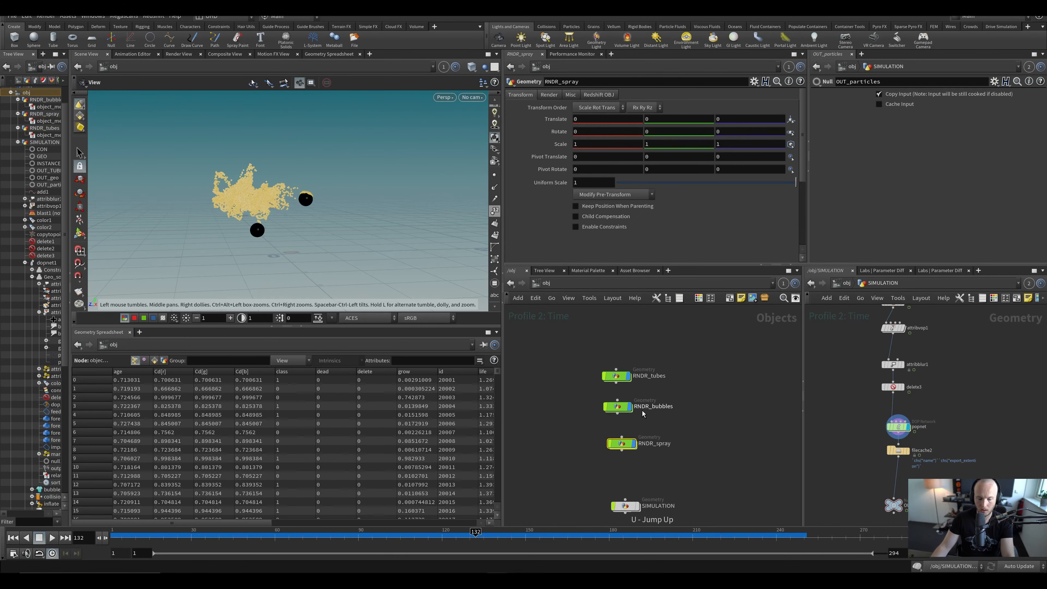
key(ctrl+s)
Step: Replace the source of the Object Merge in RNDR_tubes with SIMULATION's OUT_TUBES and save the scene
click(625, 378)
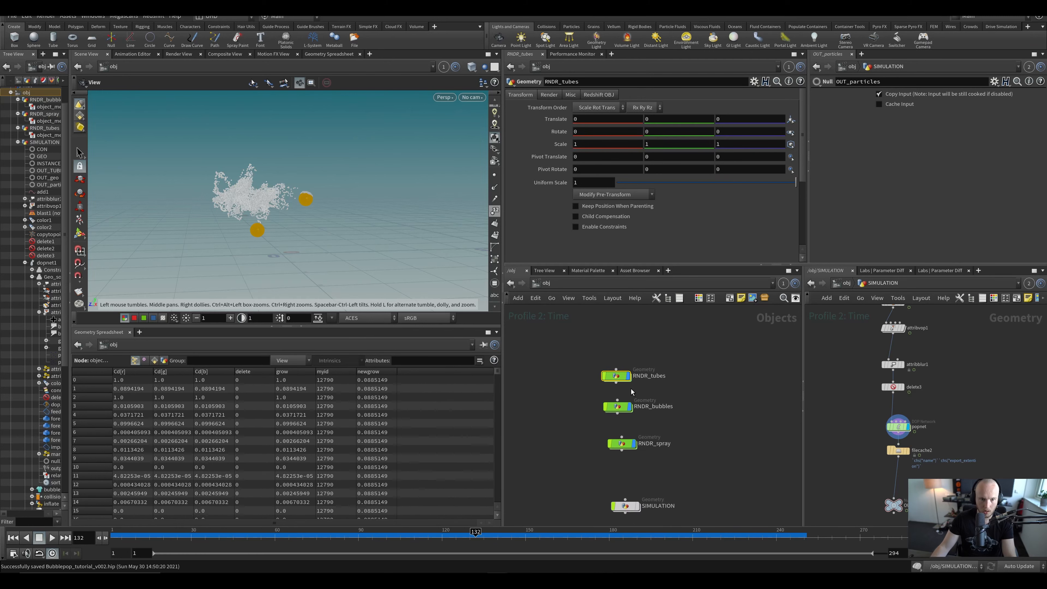
double_click(625, 379)
middle_drag(626, 381, 635, 401)
middle_drag(841, 340, 881, 495)
middle_click(865, 421)
key(h)
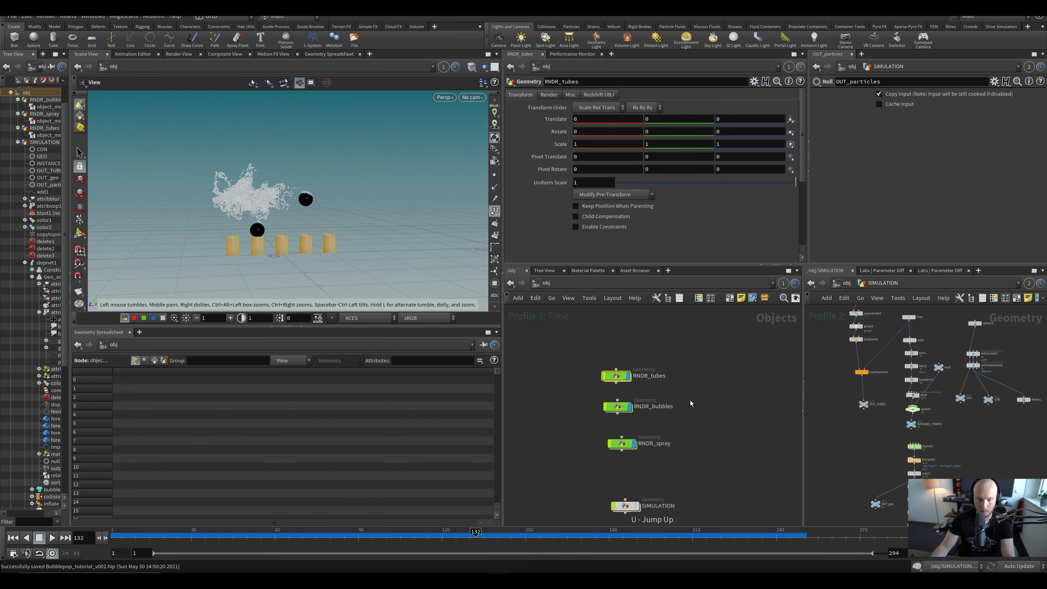
key(u)
key(ctrl+s)
Step: Frame the five tubes and the spray from the front and create a new camera from that view
drag(302, 232, 287, 230)
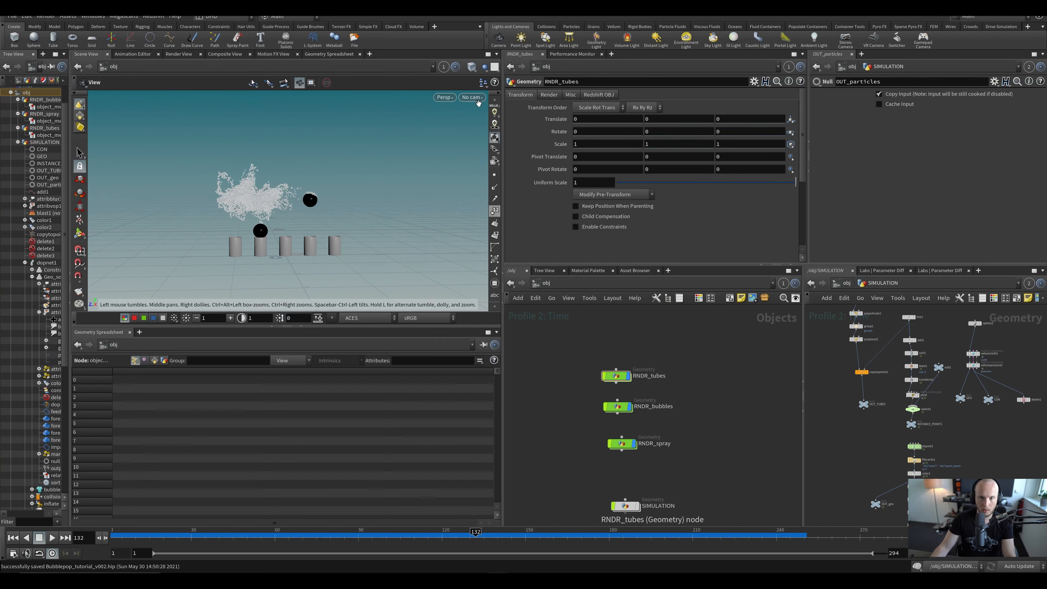
scroll(324, 219, up, 8)
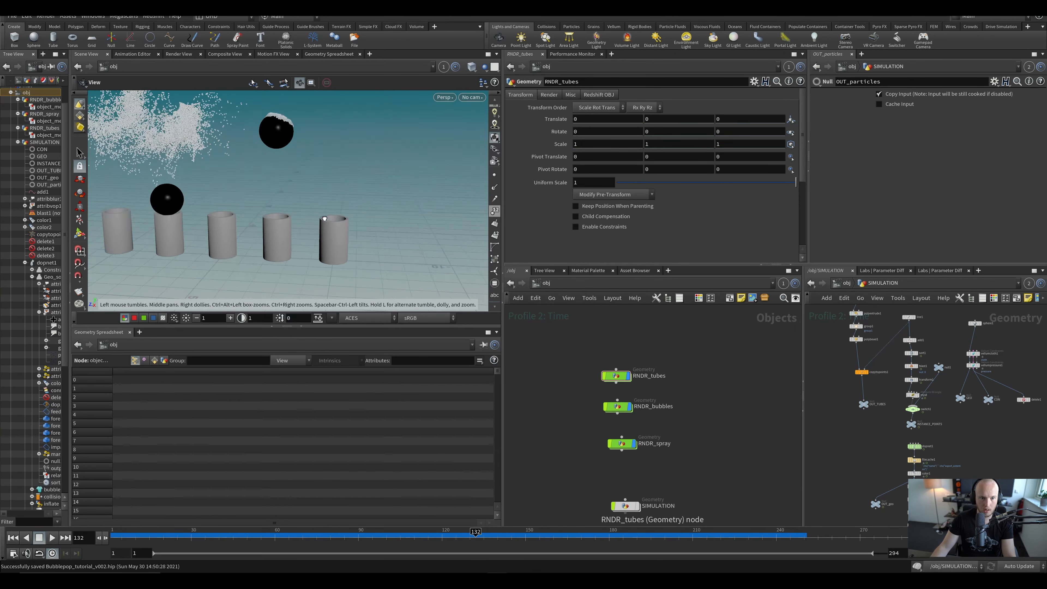
drag(324, 219, 341, 234)
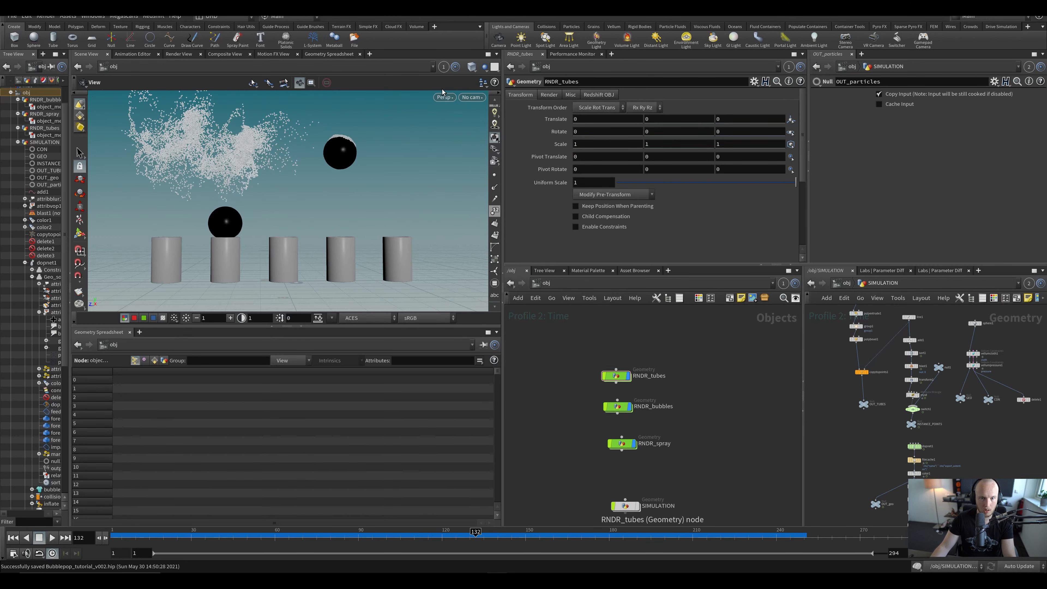
click(472, 97)
click(489, 113)
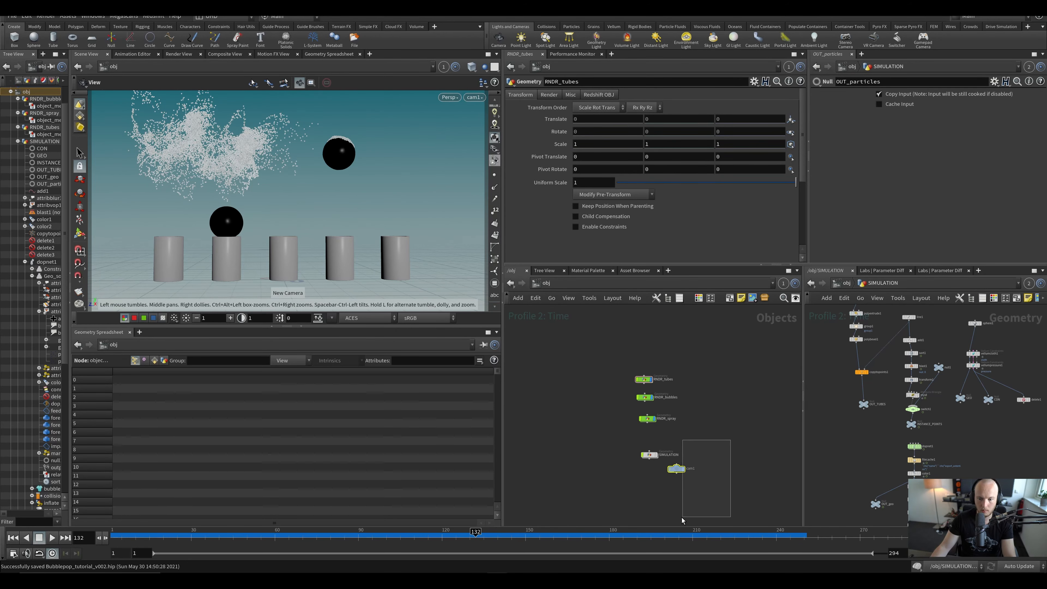
Step: Set the rotation of cam1 to 0, 90, 0
drag(683, 520, 682, 519)
double_click(587, 131)
text(0)
key(Tab)
key(Tab)
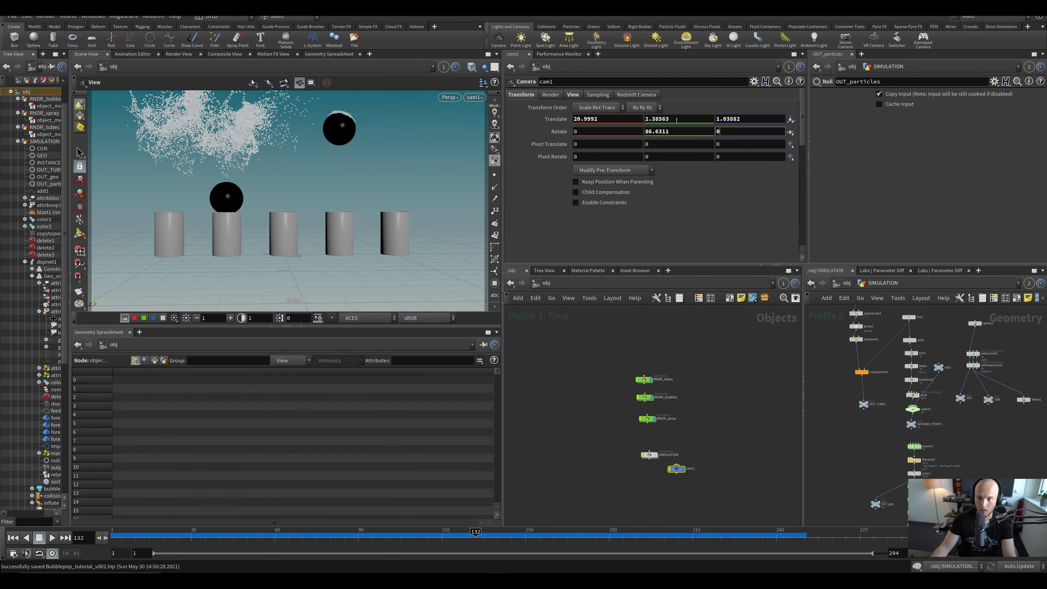
key(shift+Tab)
text(90)
key(Return)
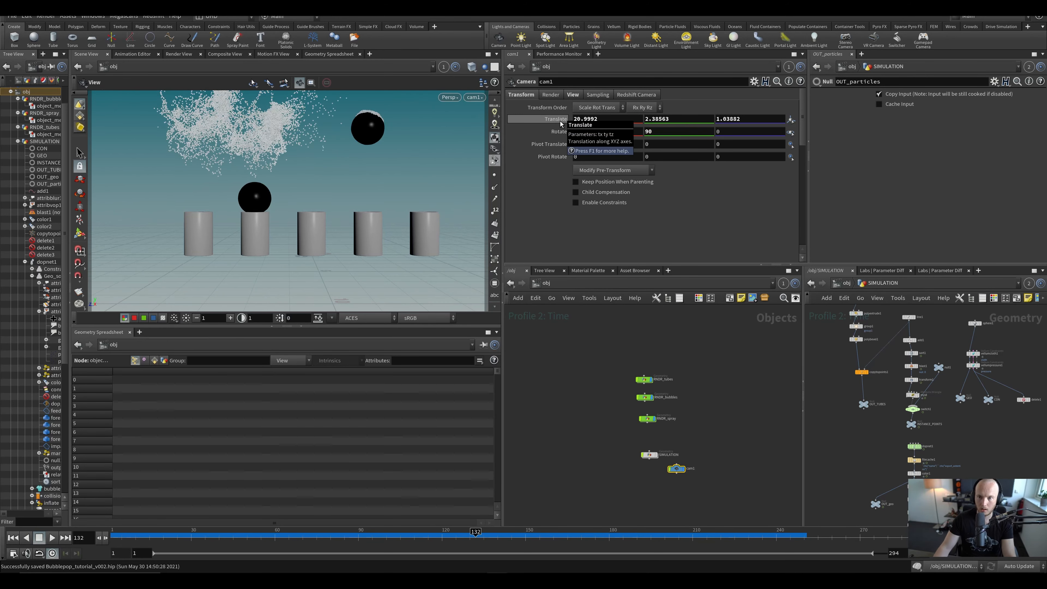
Step: Set the focal length of cam1 to 80 mm
click(573, 95)
text(80)
key(Return)
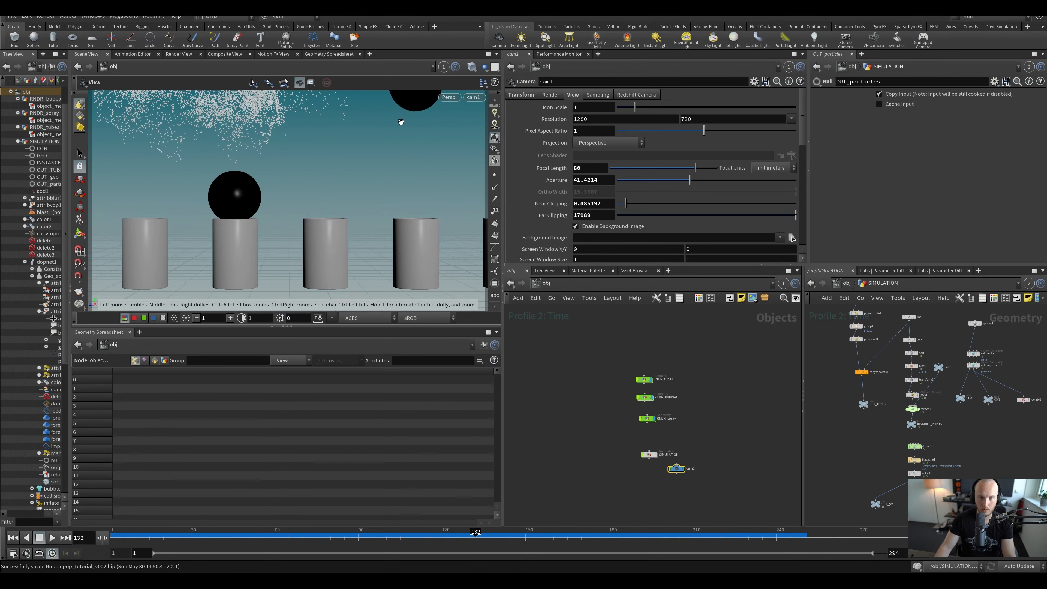
Step: Look through cam1 with the camera locked to the view and reframe it to fit all five tubes and the spray
click(495, 124)
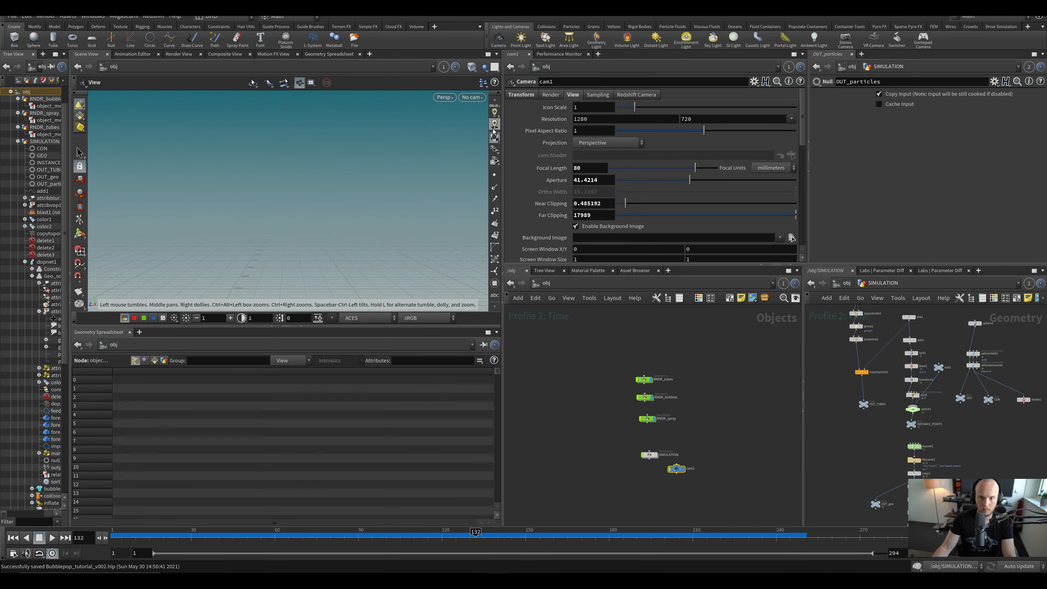
scroll(336, 159, down, 10)
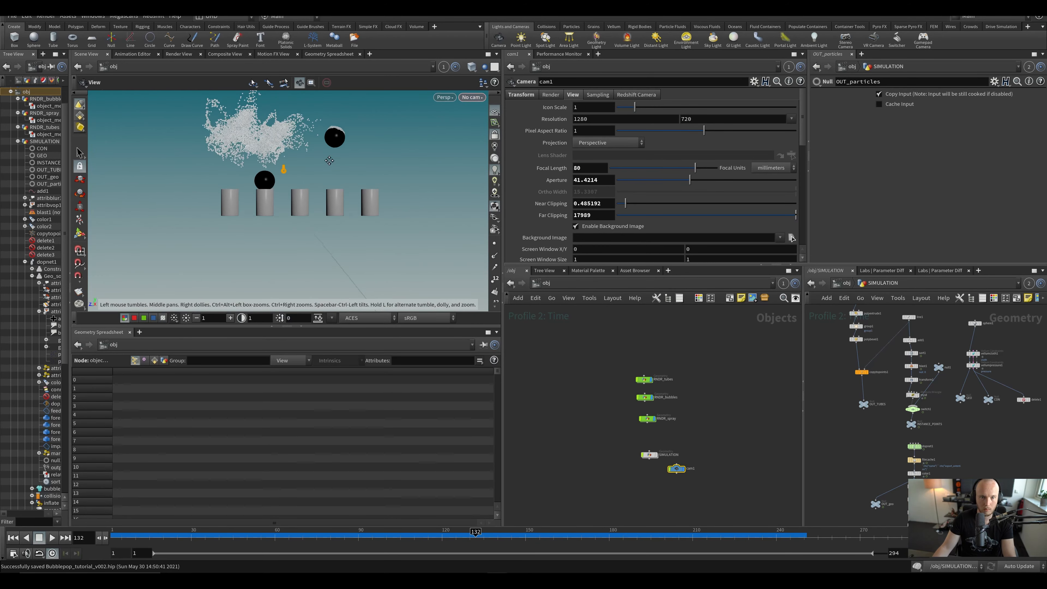
mouse_move(330, 142)
middle_down()
mouse_move(305, 178)
mouse_move(295, 173)
middle_up()
scroll(291, 181, up, 3)
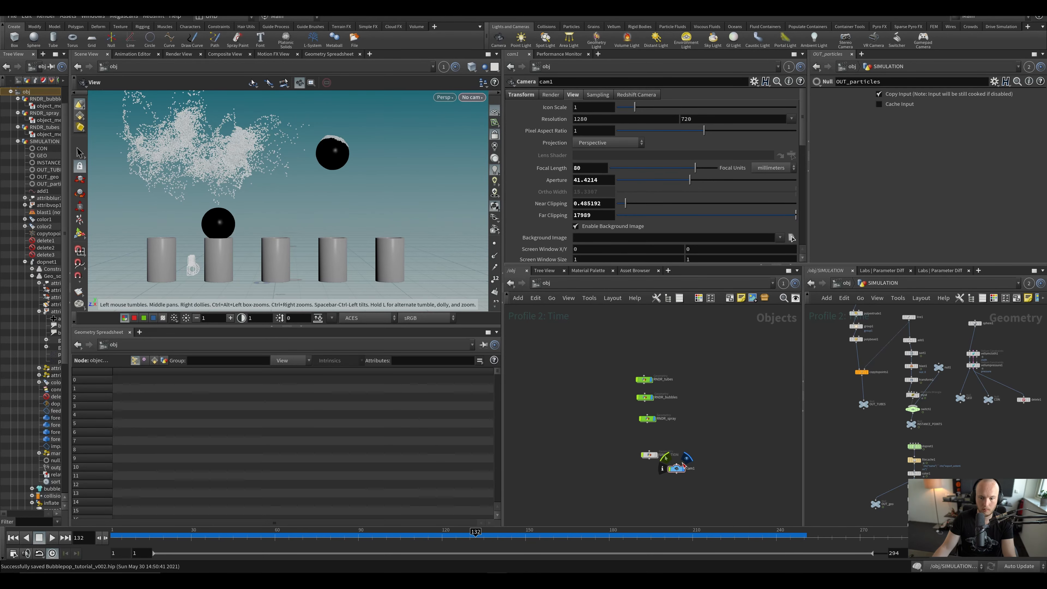
click(472, 98)
click(495, 144)
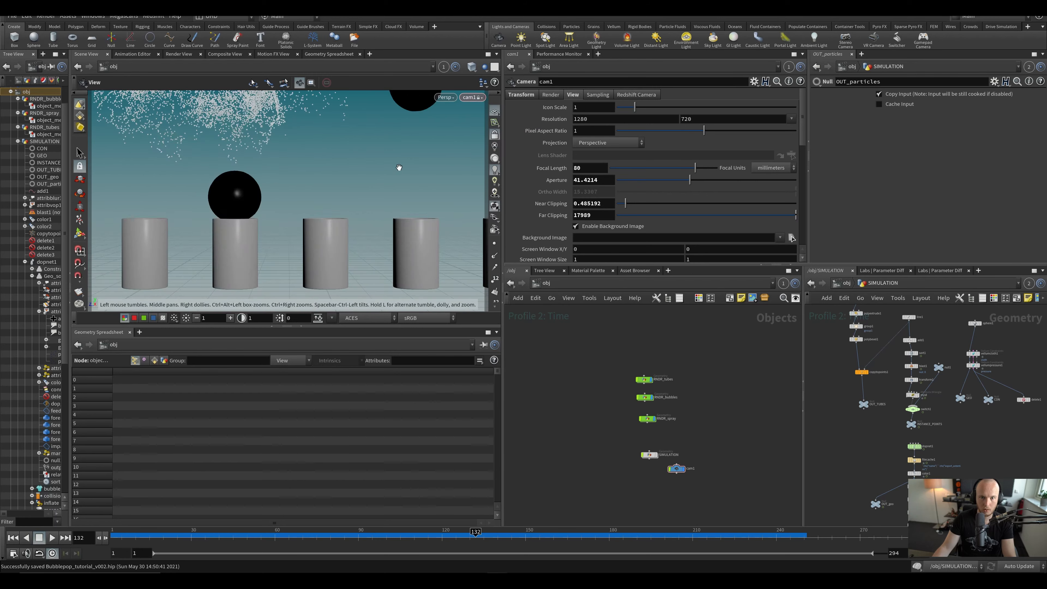
scroll(329, 171, down, 5)
middle_drag(325, 166, 289, 200)
scroll(295, 198, up, 2)
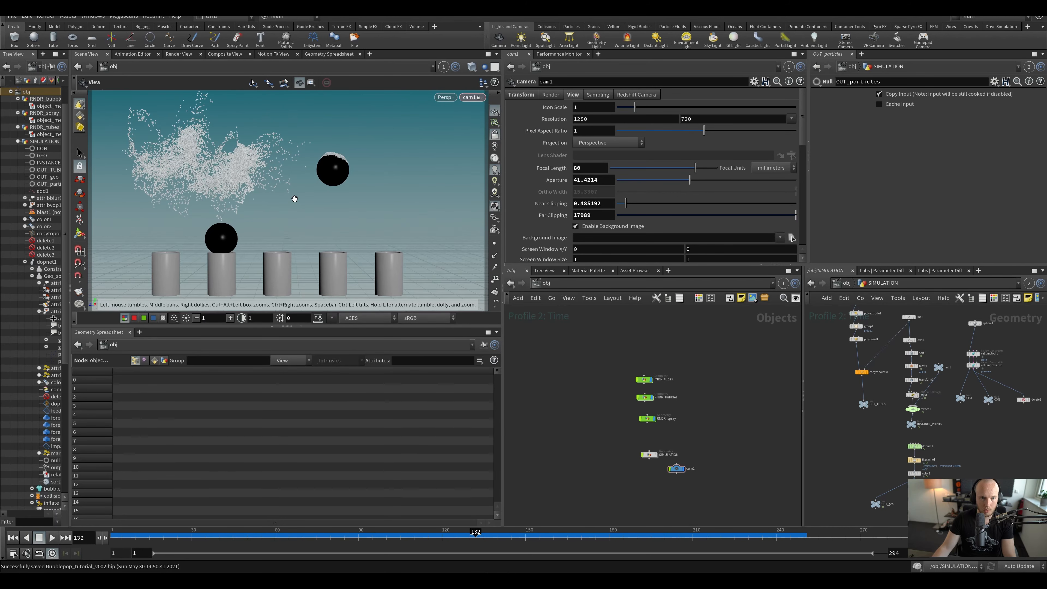
Step: Set the resolution of cam1 to 1500 by 1500 and save the scene
text(1500)
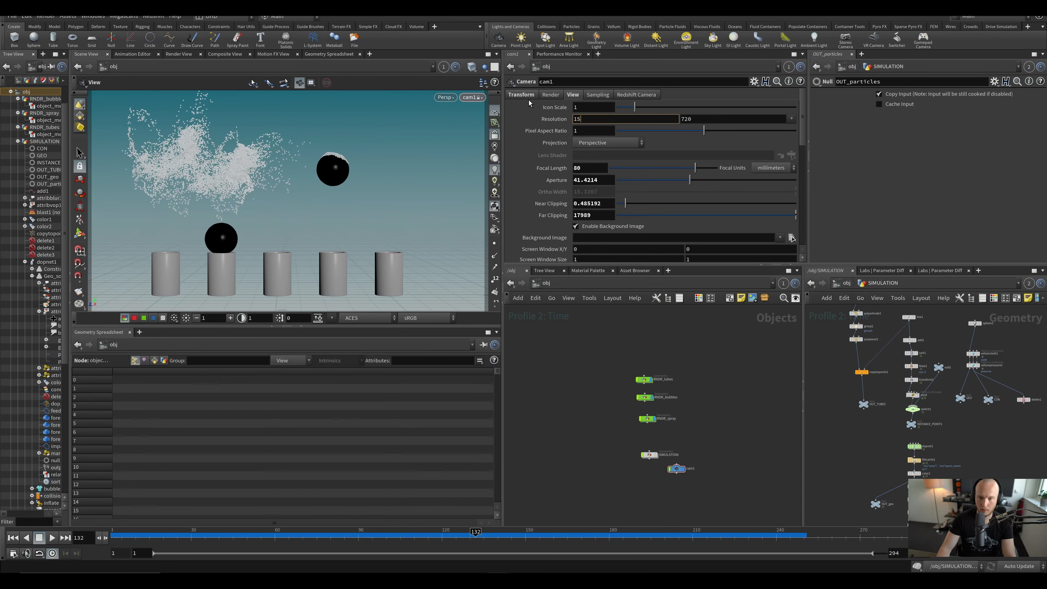
key(Tab)
text(1500)
key(Return)
key(ctrl+s)
Step: Tighten the framing of cam1 around the tubes and hide the viewport's reference grid
scroll(245, 213, up, 4)
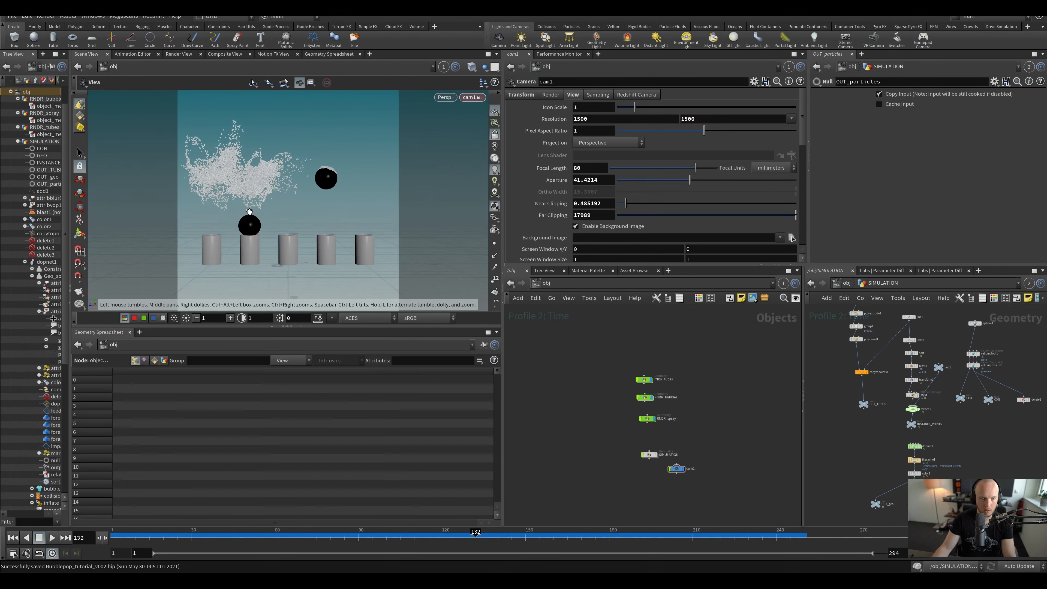
scroll(245, 213, up, 2)
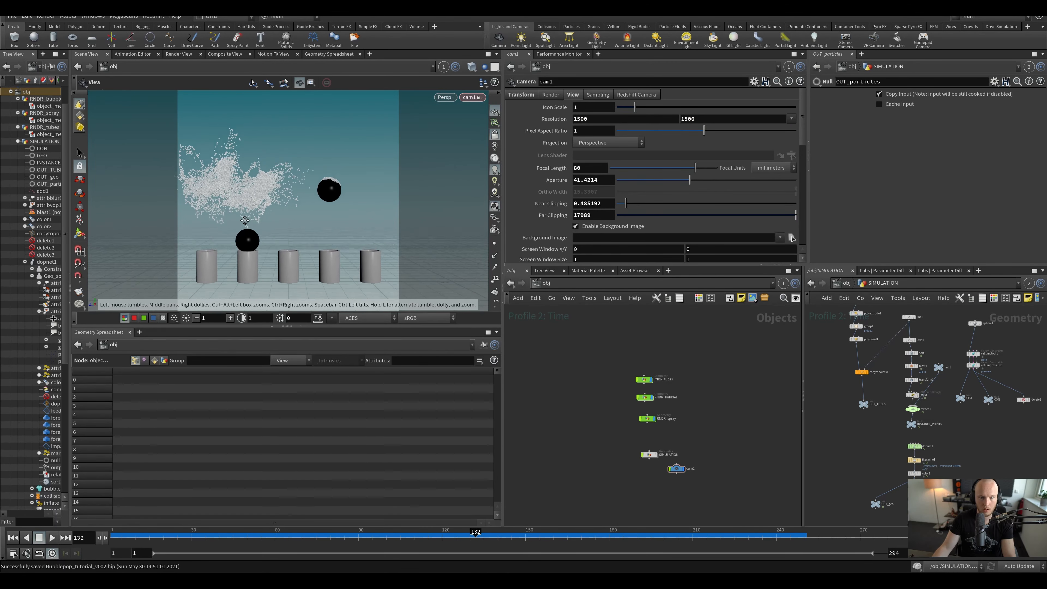
click(494, 112)
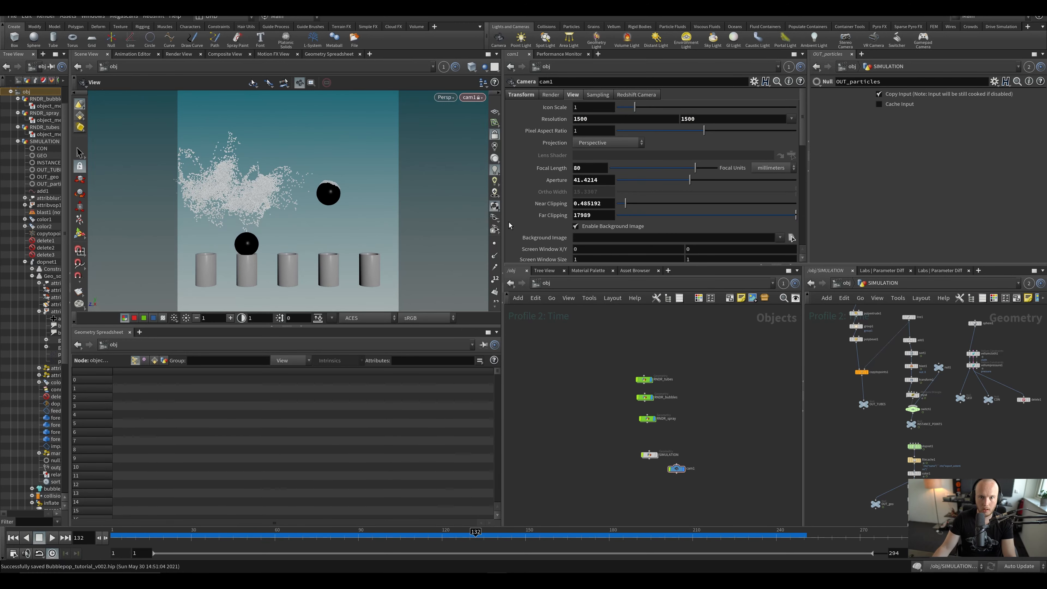
Step: Render a viewport flipbook with end frame 250 and a resolution of 1500 by 1500
click(84, 297)
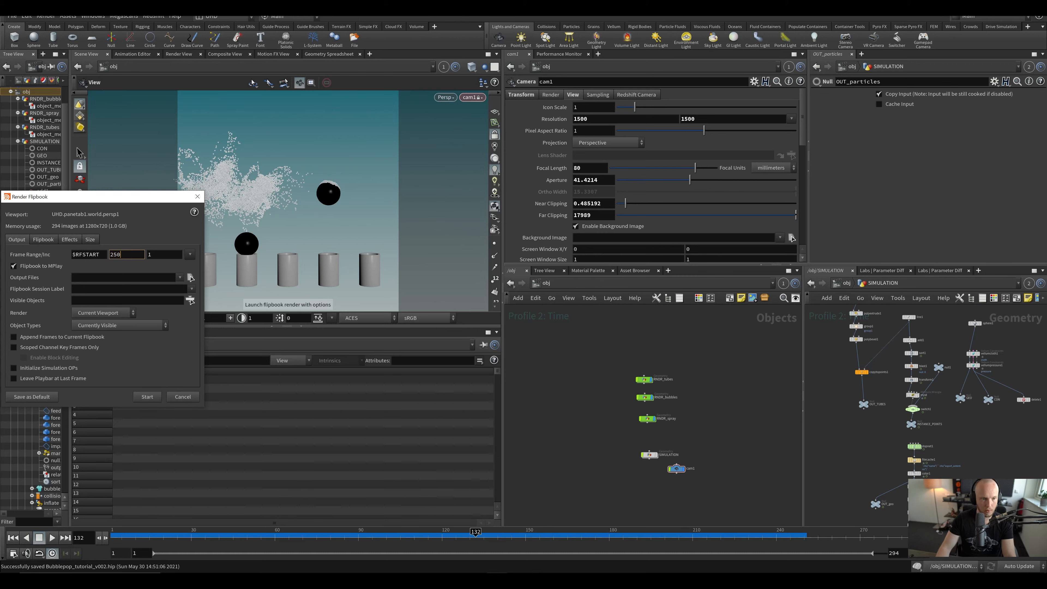
click(90, 240)
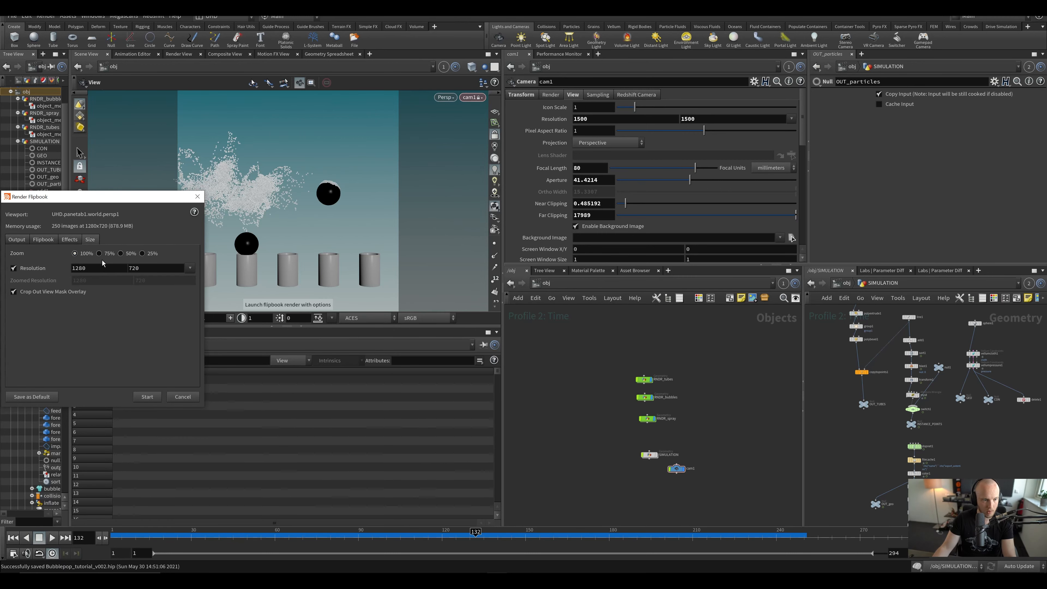
text(1500)
key(Tab)
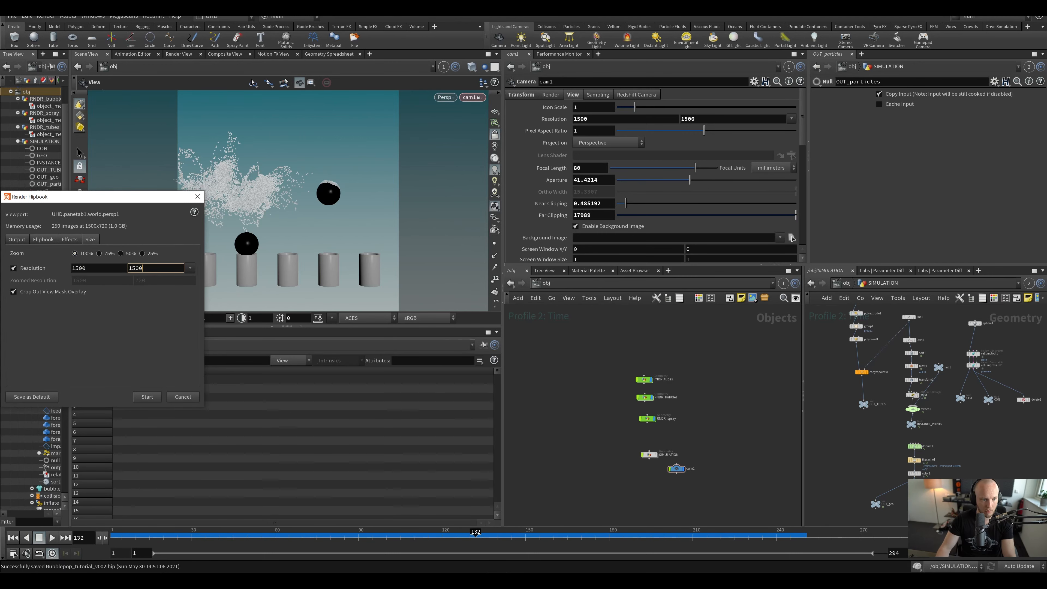
click(153, 397)
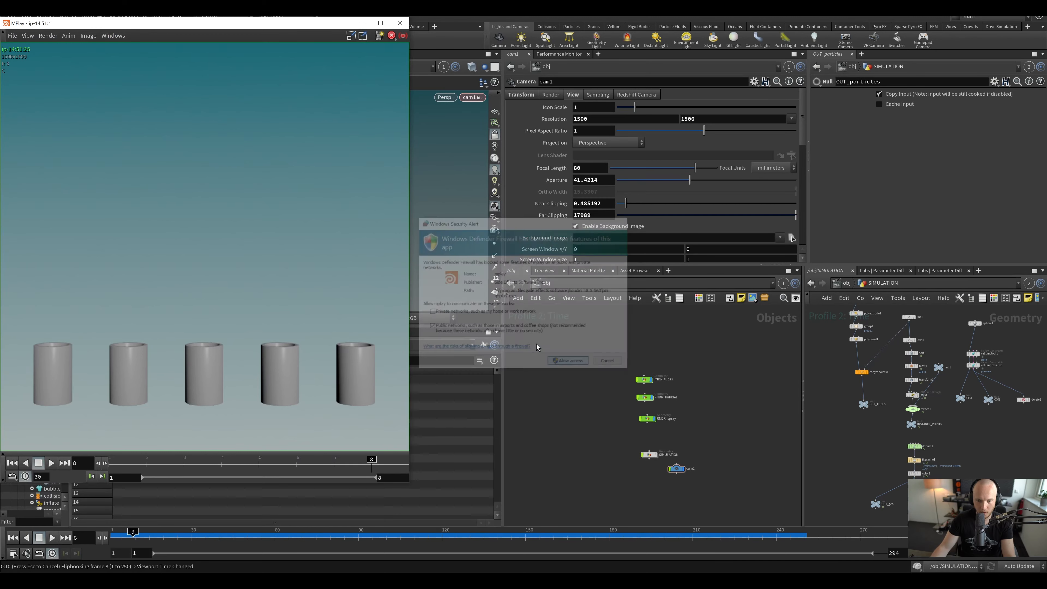
Step: Examine the flipbook frames in MPlay as they render, checking the bubbles and spray over the tubes
drag(304, 24, 628, 34)
right_drag(655, 137, 660, 196)
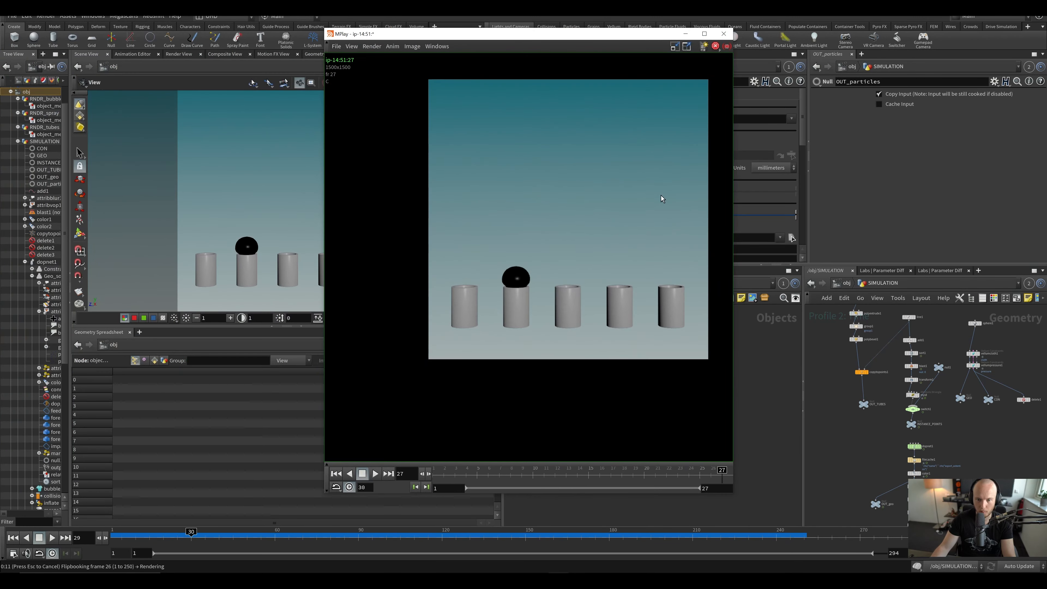
scroll(610, 202, up, 4)
middle_drag(633, 200, 505, 264)
scroll(612, 228, down, 3)
scroll(418, 263, up, 3)
scroll(508, 264, down, 4)
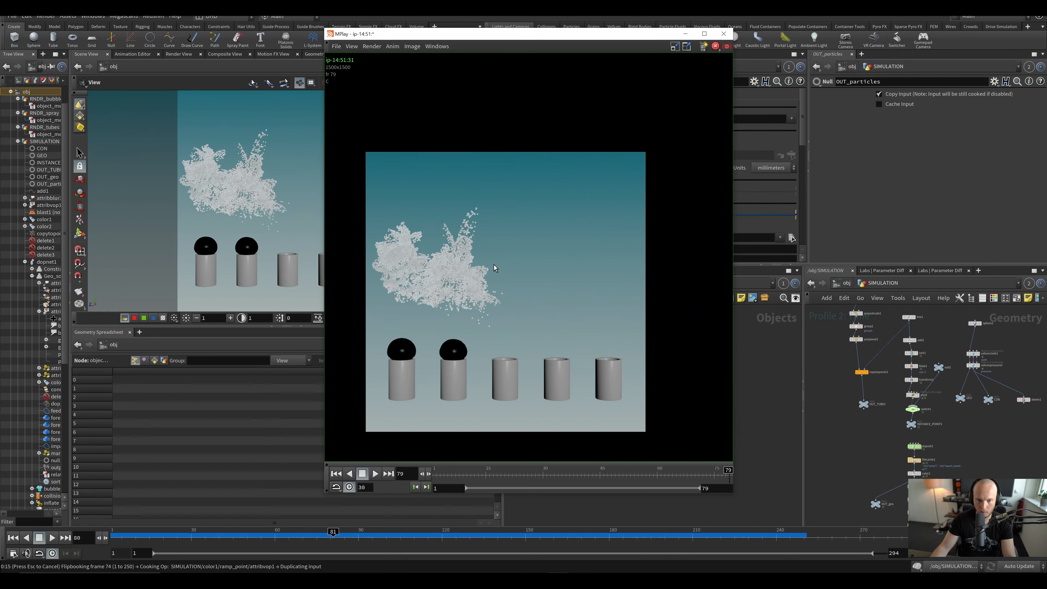
scroll(495, 297, up, 2)
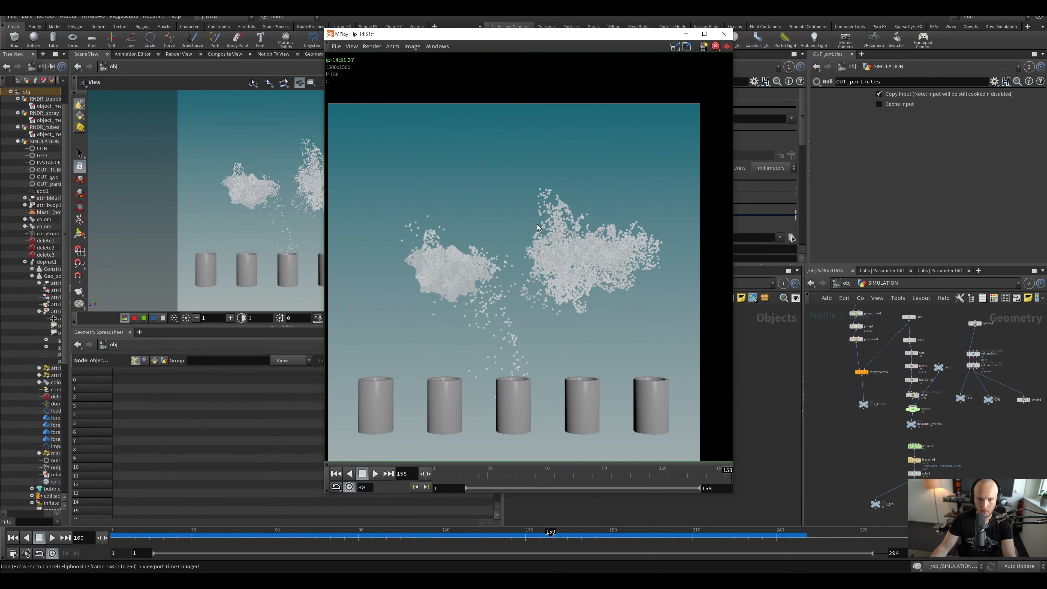
drag(522, 476, 570, 482)
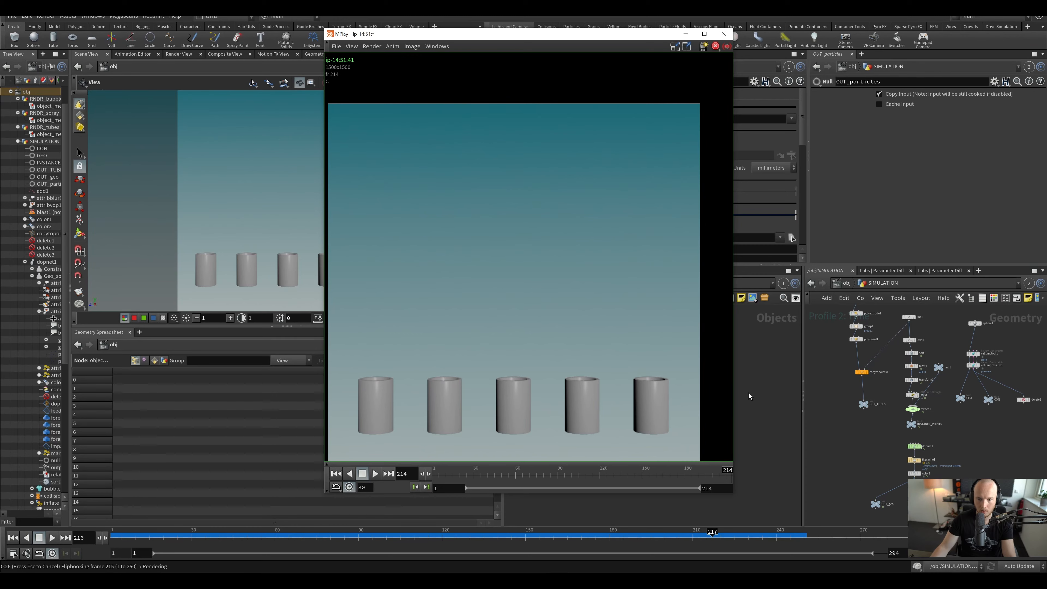
Step: Stop the flipbook render and examine the bubble colouring closely around frame 134 in MPlay
click(739, 413)
key(Escape)
key(alt+Tab)
drag(514, 478, 616, 482)
scroll(579, 257, up, 3)
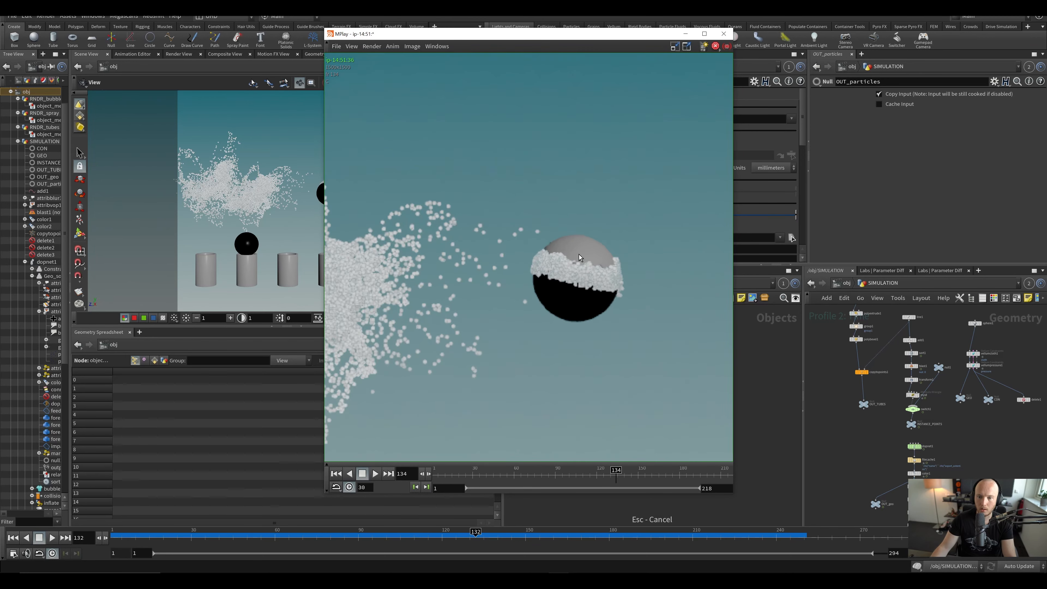
Step: Save the scene and inspect the OUT_geo null and the nearby color1 node in the SIMULATION network
click(796, 404)
middle_drag(867, 451, 840, 330)
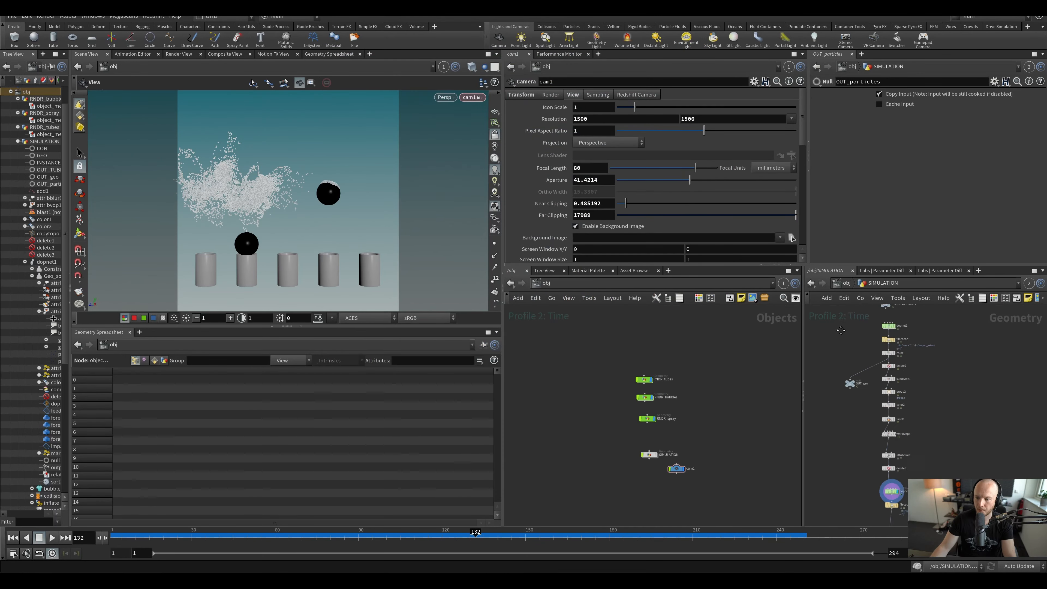
click(849, 383)
key(ctrl+s)
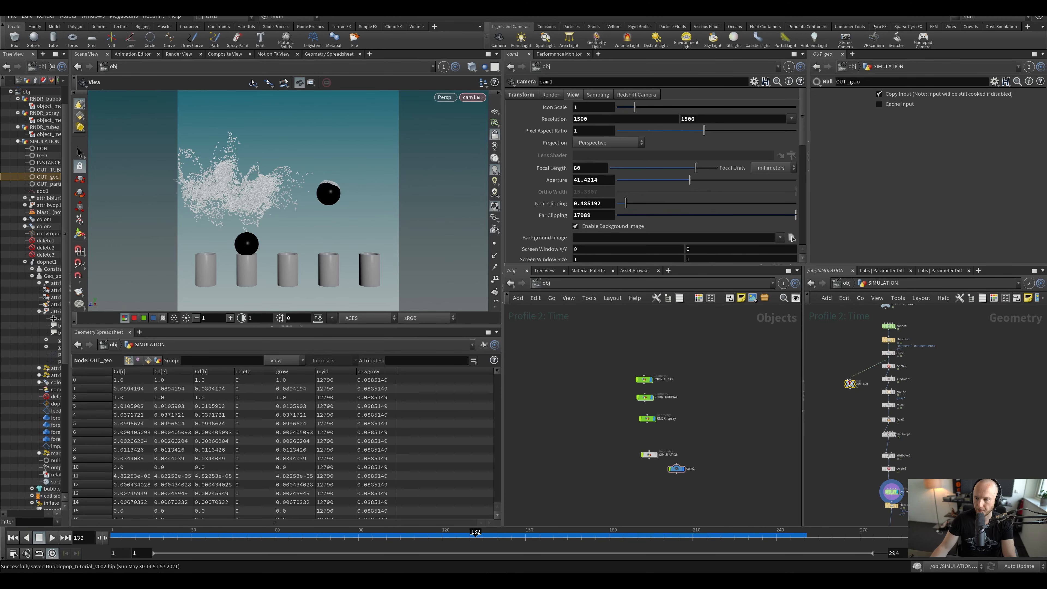
scroll(852, 350, up, 3)
drag(867, 350, 909, 379)
click(834, 361)
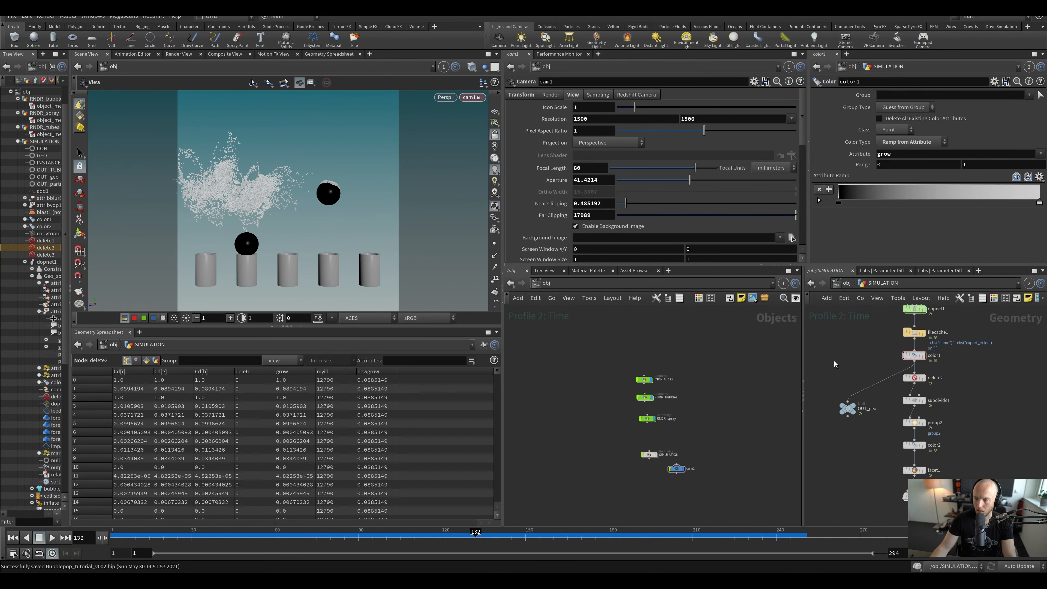
scroll(627, 383, up, 4)
Step: Check the tubes object and the particle merge inside RNDR_spray, returning to the object level
click(664, 374)
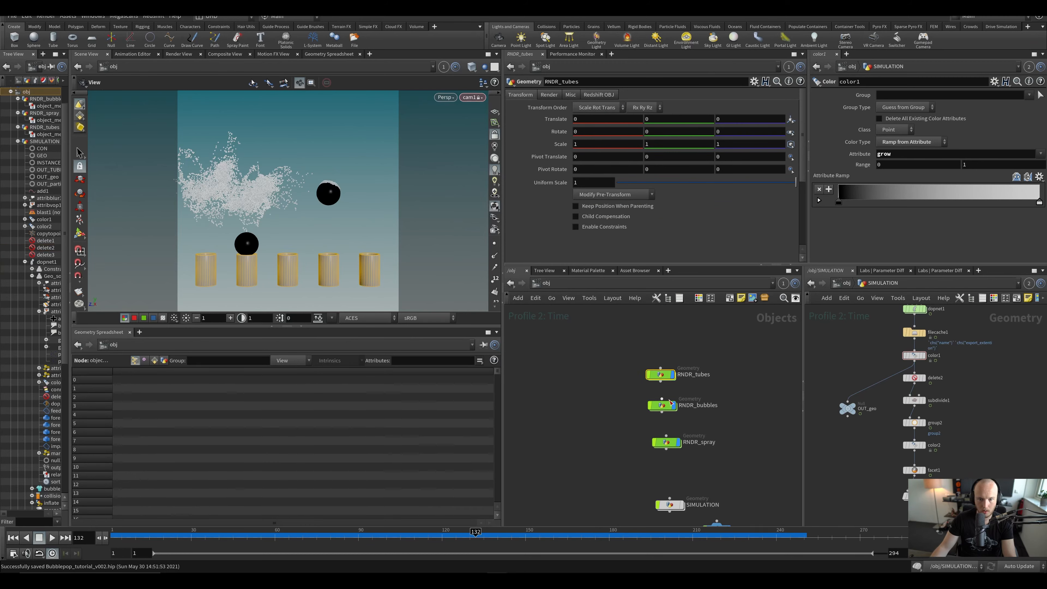
click(666, 442)
double_click(666, 443)
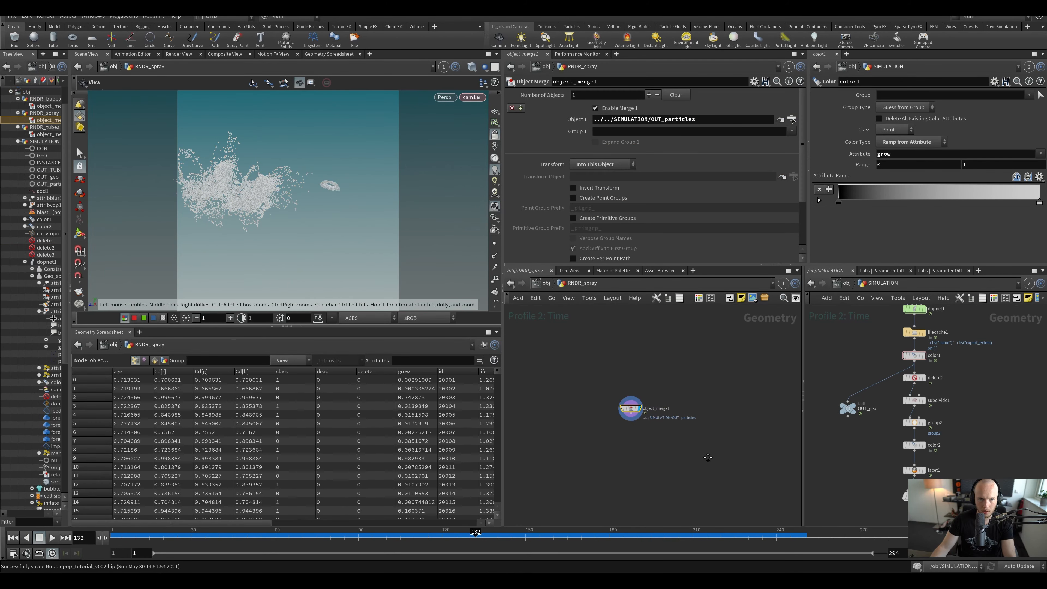
key(u)
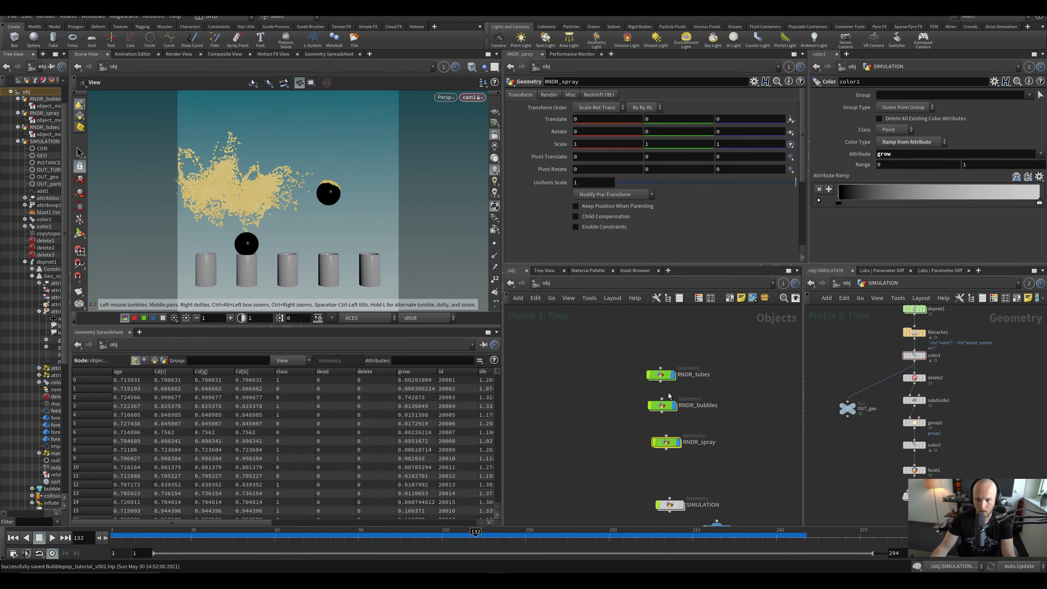
Step: Inside RNDR_bubbles, go to frame 135, save the scene and append an Attribute Wrangle to the object merge
double_click(664, 406)
drag(490, 542, 483, 543)
key(ctrl+s)
key(Tab)
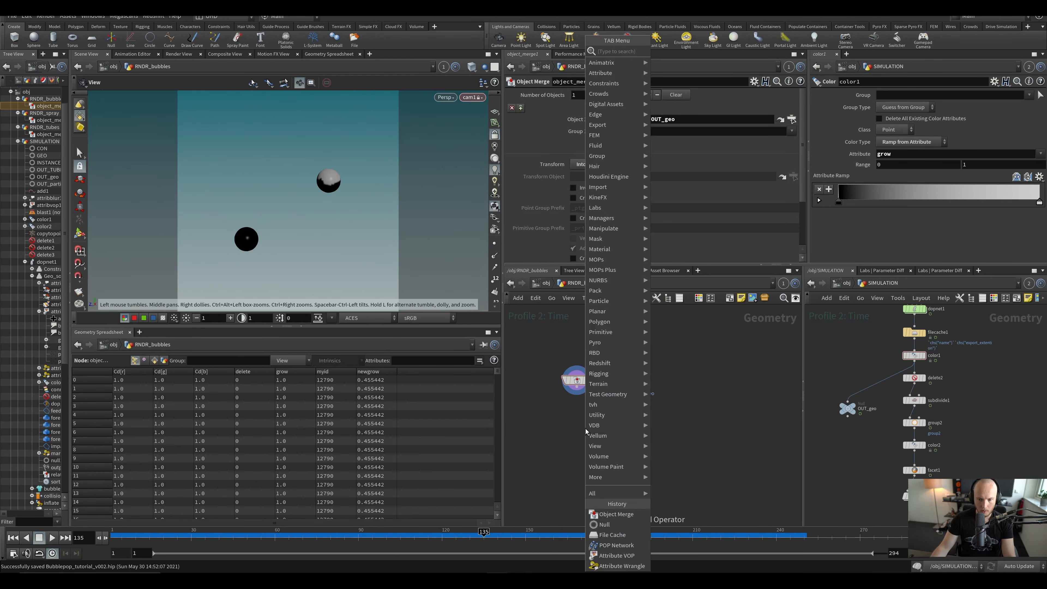
text(awr)
key(Return)
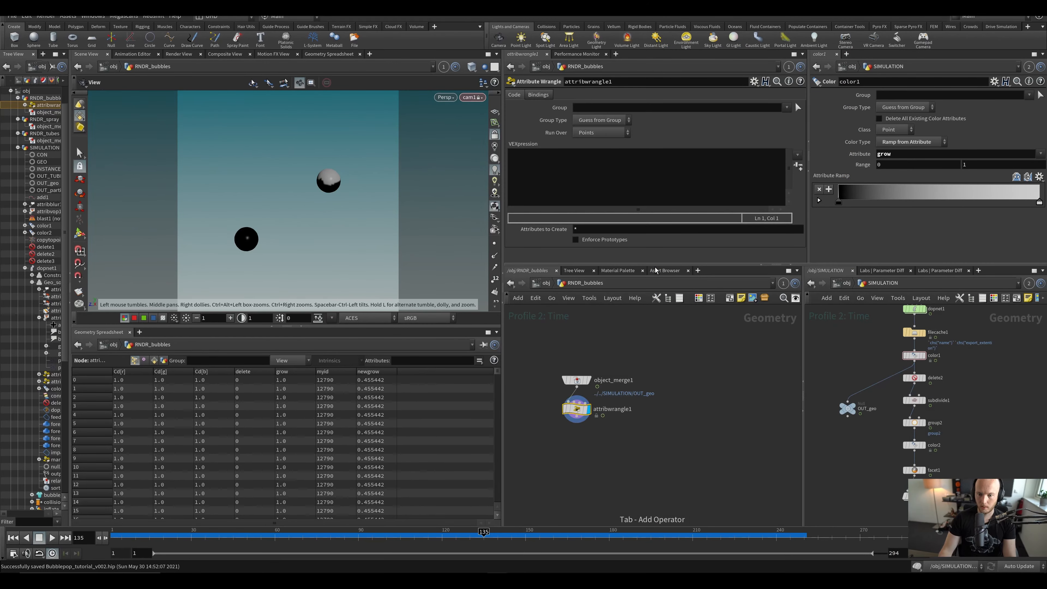
click(652, 169)
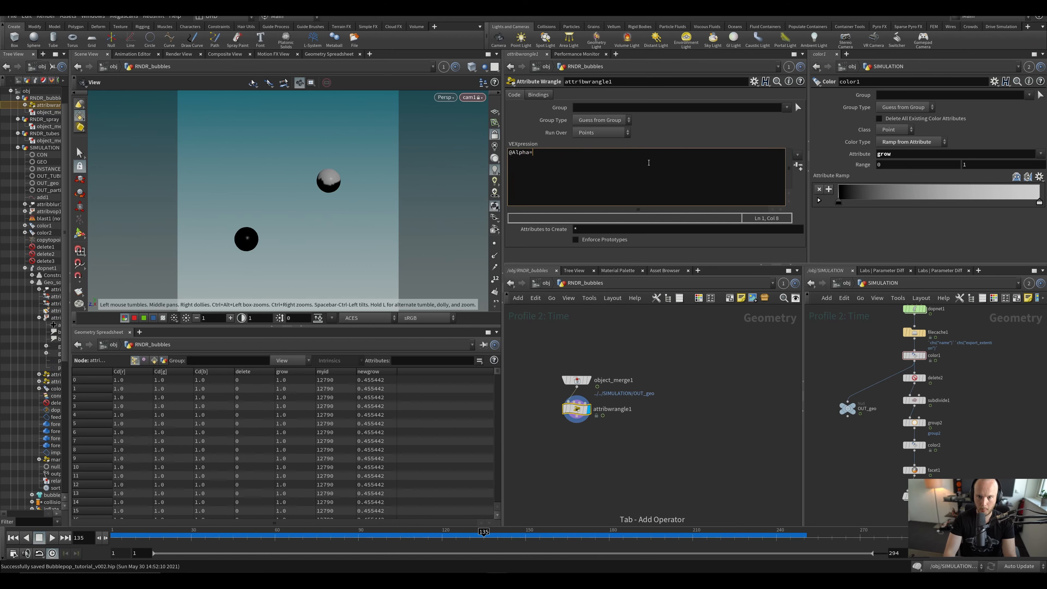
text(@Alpha = @Cd;)
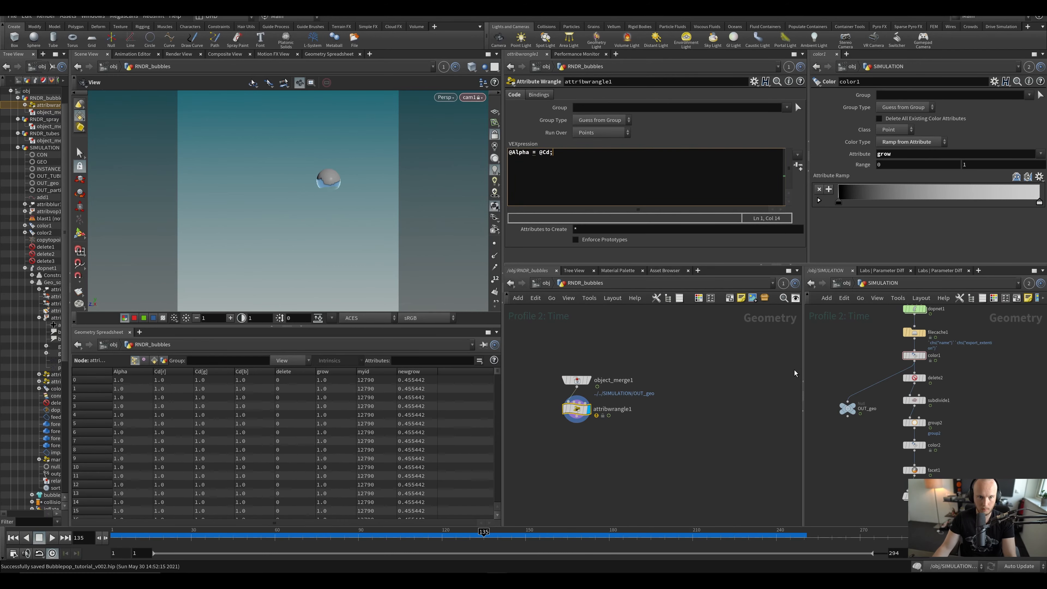
drag(226, 535, 277, 535)
click(540, 151)
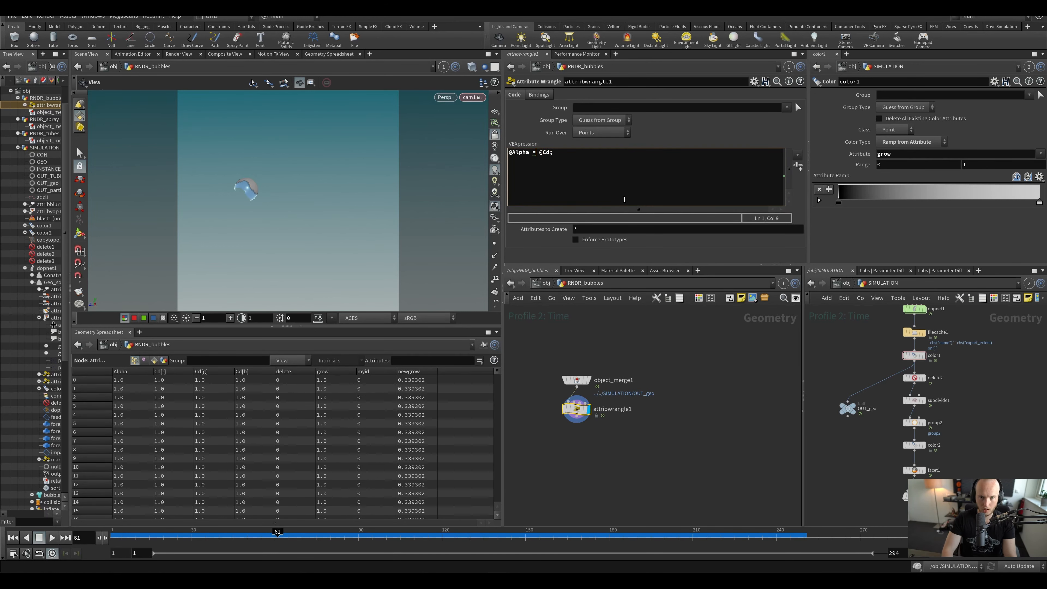
text(it01)
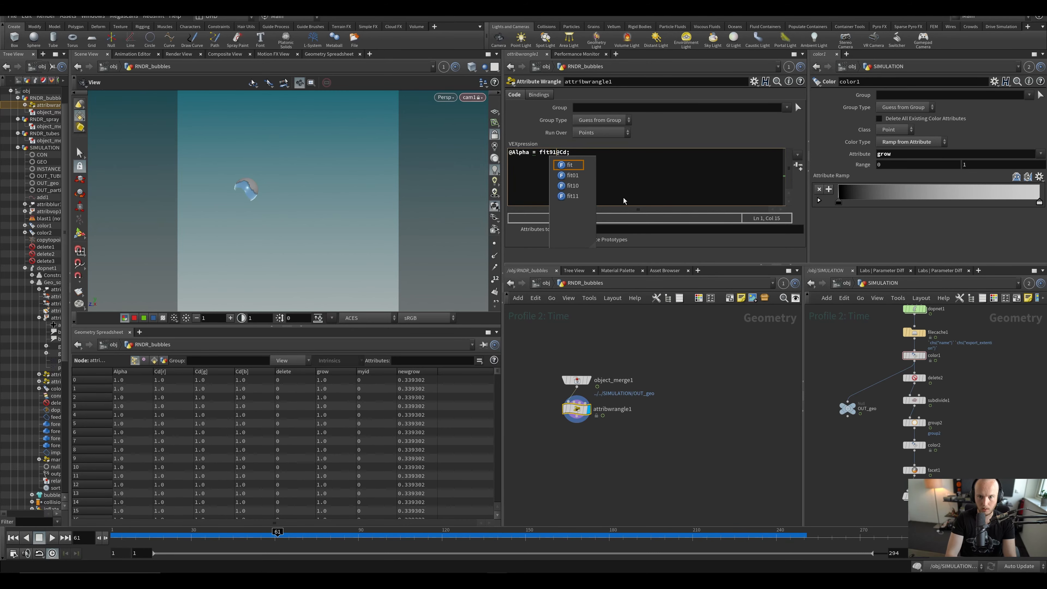
text(()
key(Right)
key(Right)
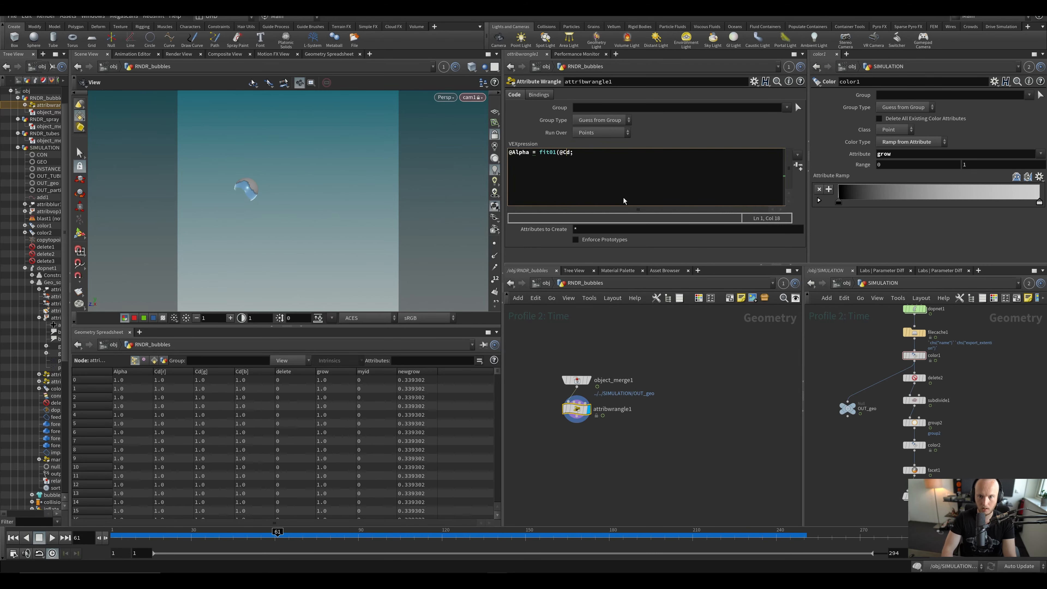
text(,1,0))
key(Up)
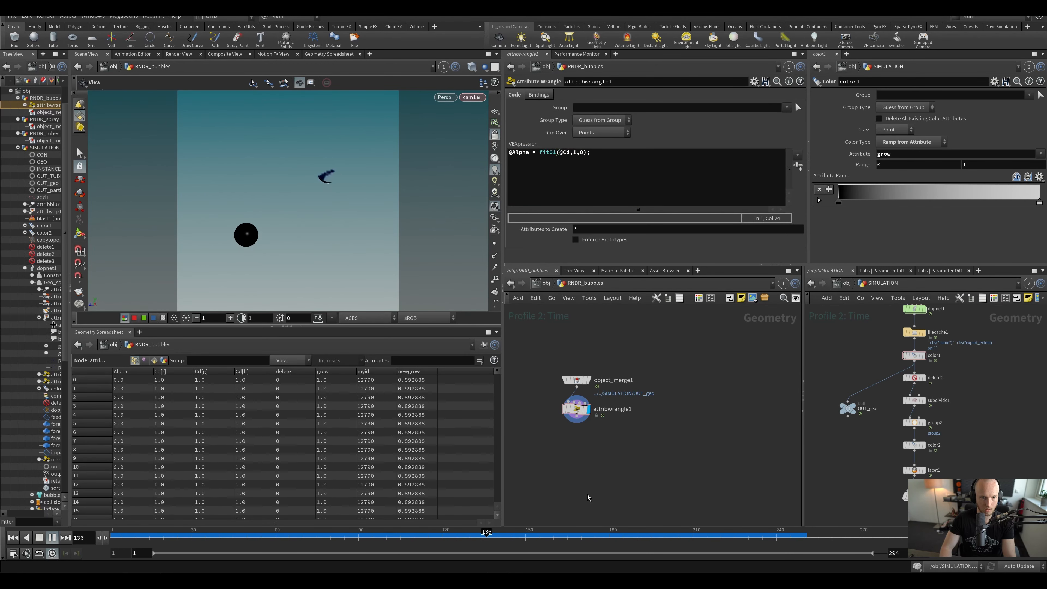
key(Up)
Step: Add a Color node with constant white below the attribute wrangle, connect it and set it as the displayed node
middle_drag(600, 491, 591, 449)
key(Tab)
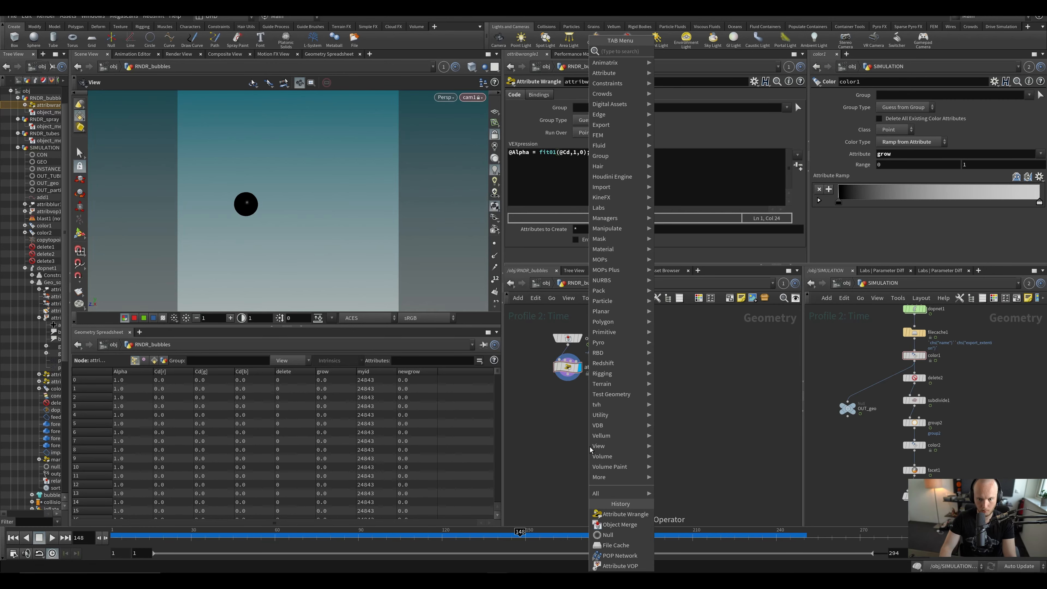
text(color)
key(Return)
click(553, 407)
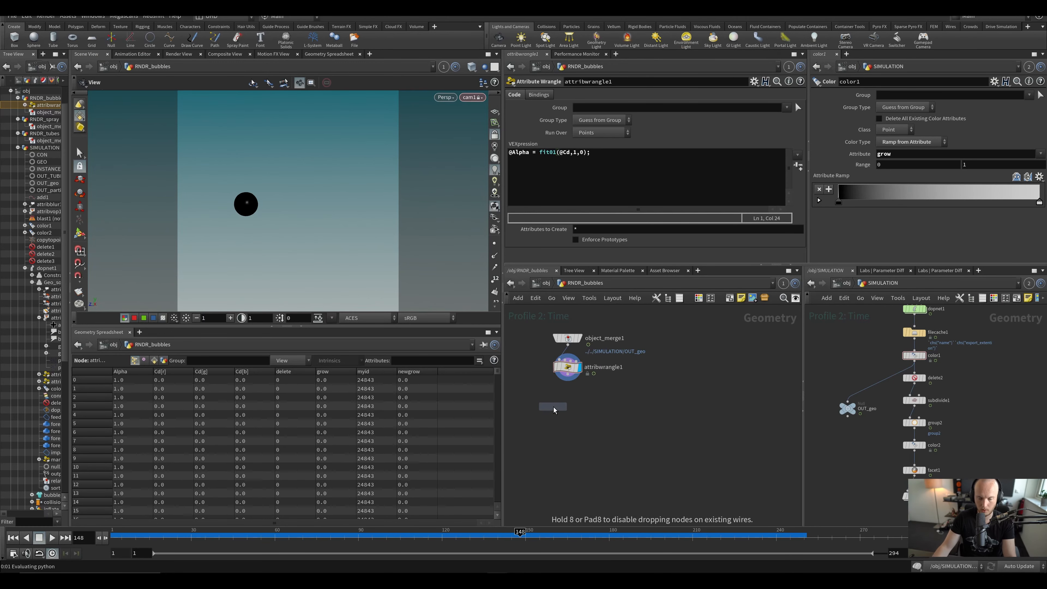
click(567, 381)
click(558, 408)
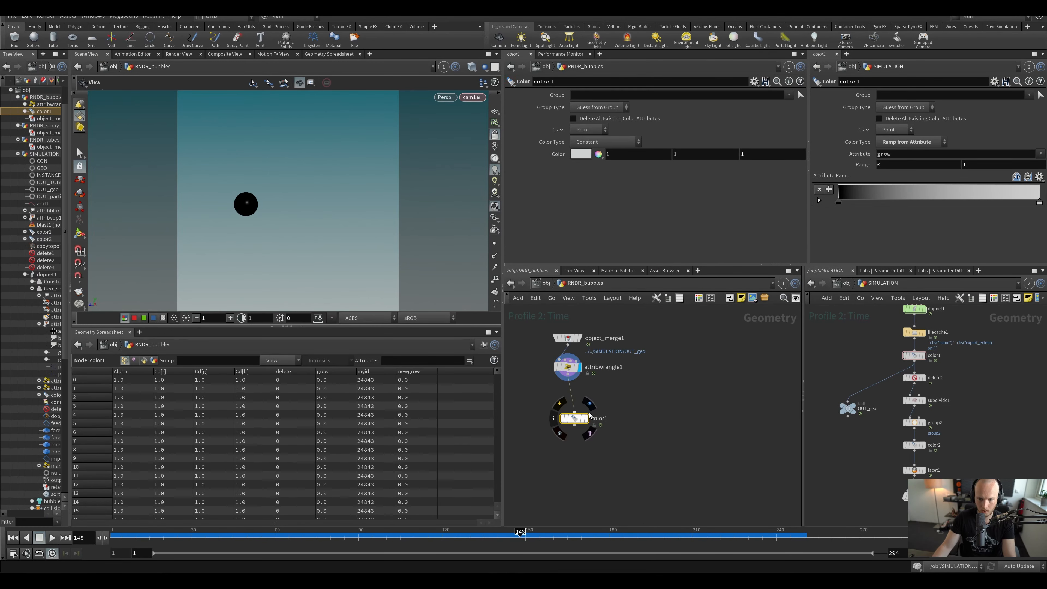
click(589, 417)
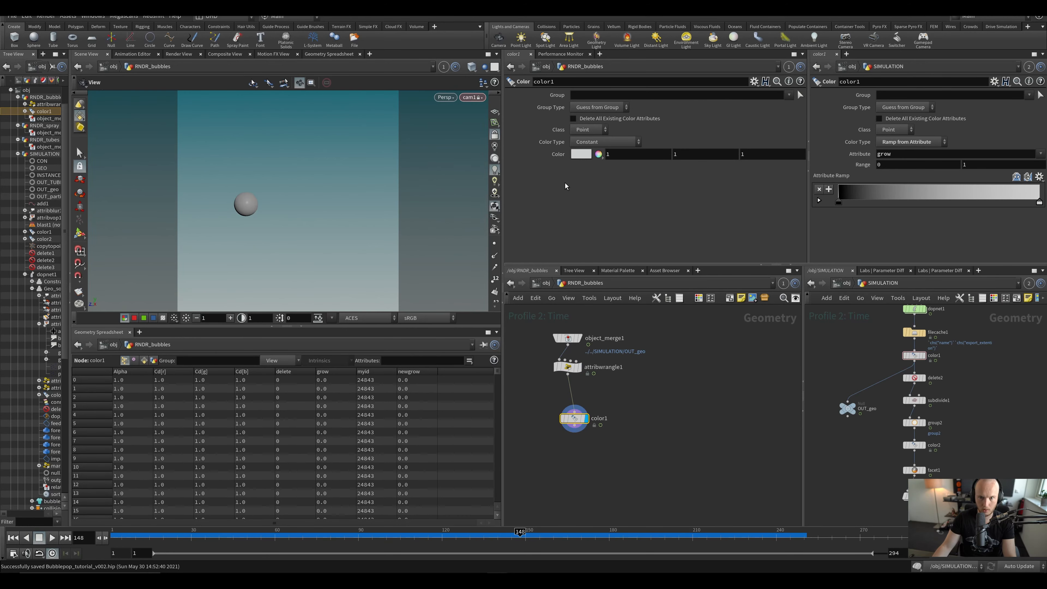
Step: Return to the object level, preview the updated bubbles with a viewport flipbook and stop it around frame 75
middle_drag(611, 470, 596, 462)
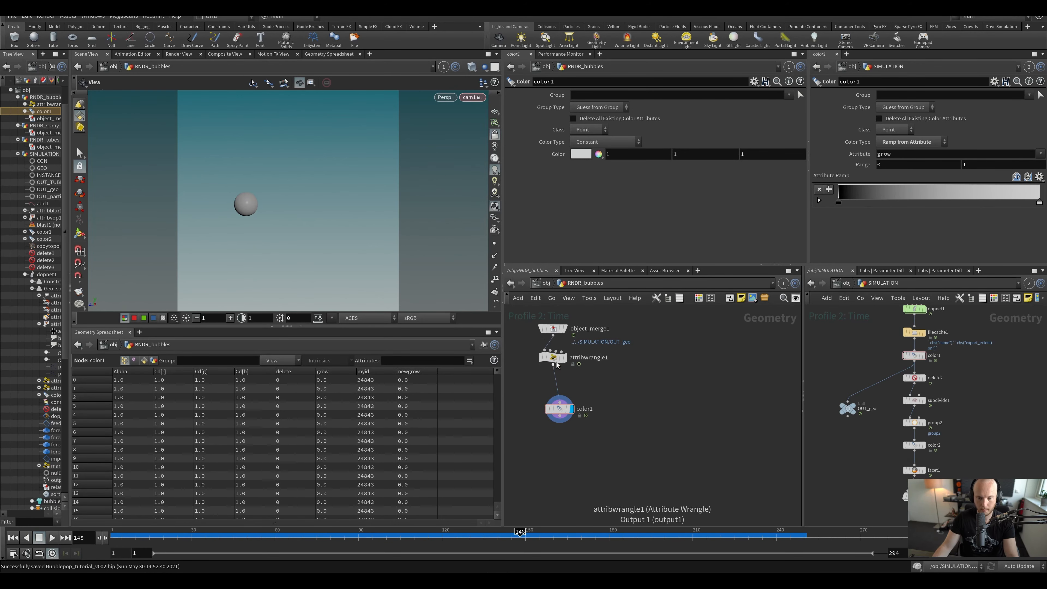
key(u)
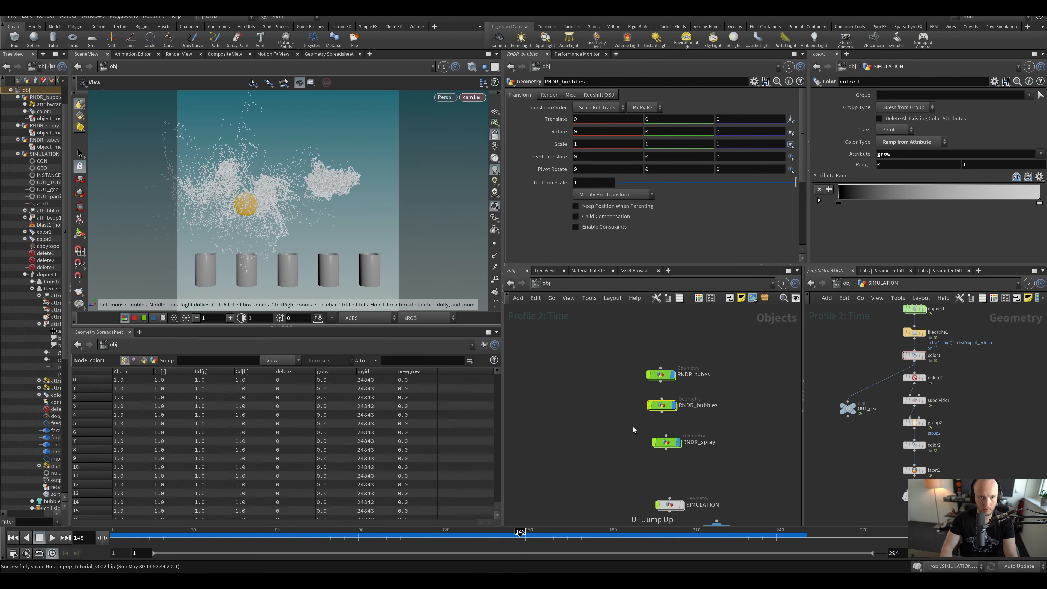
click(543, 390)
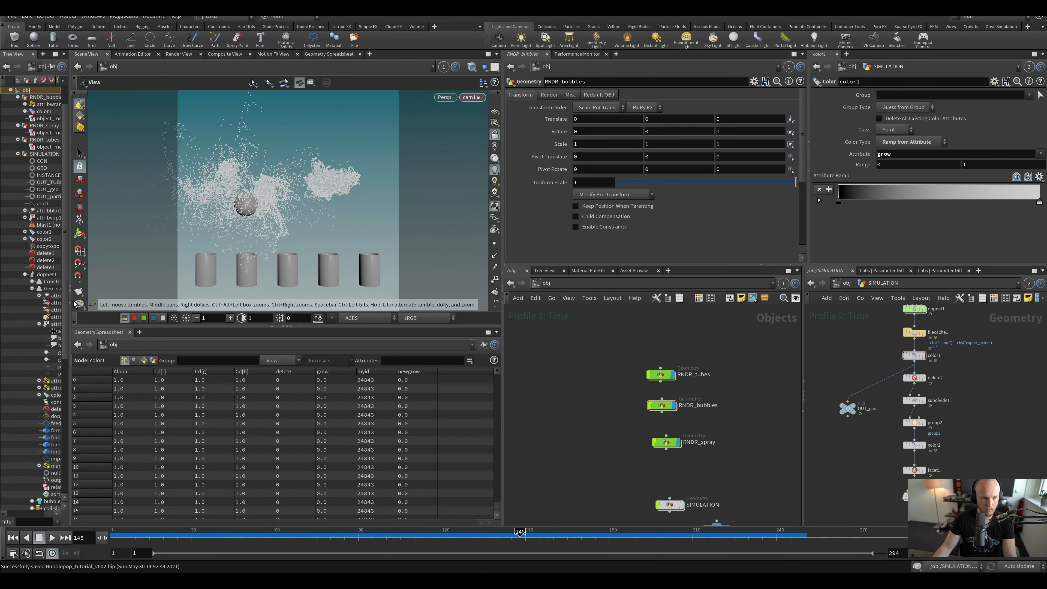
click(79, 292)
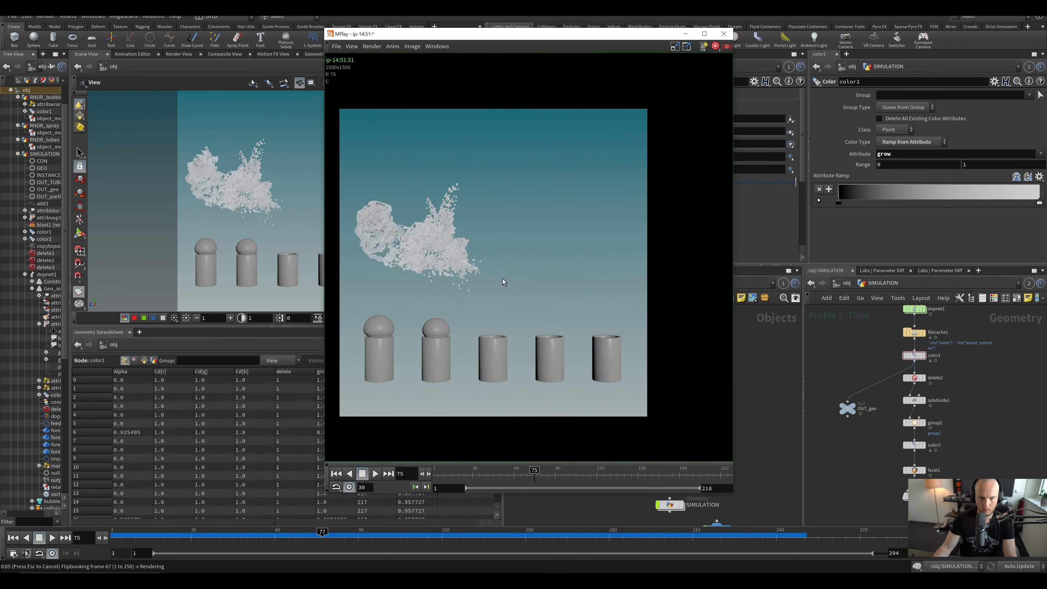
key(Escape)
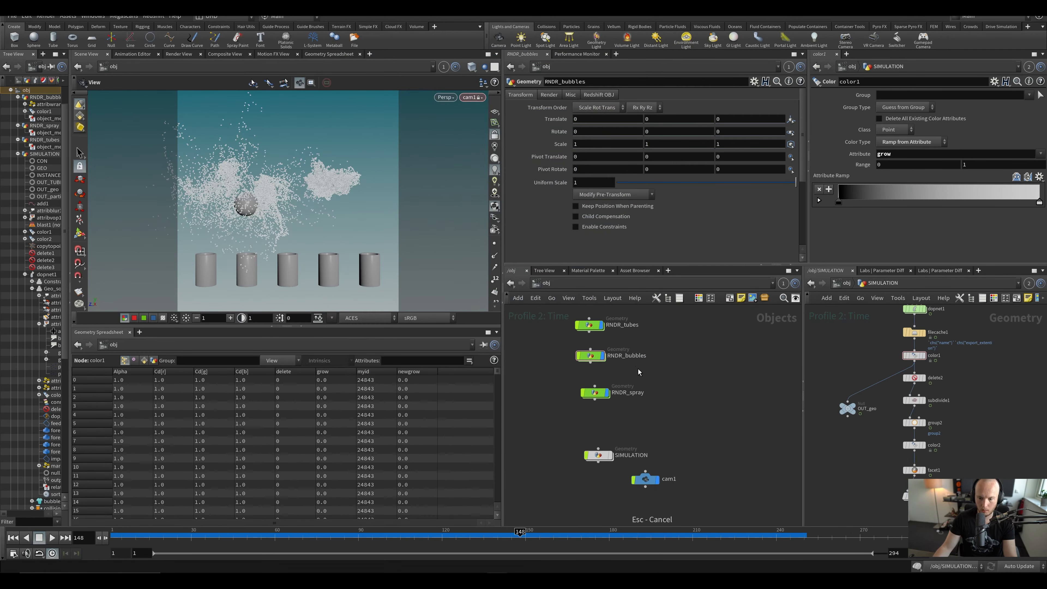
Step: Inspect the bubble geometry inside RNDR_bubbles at frame 75 and return to the object level
click(590, 327)
double_click(590, 355)
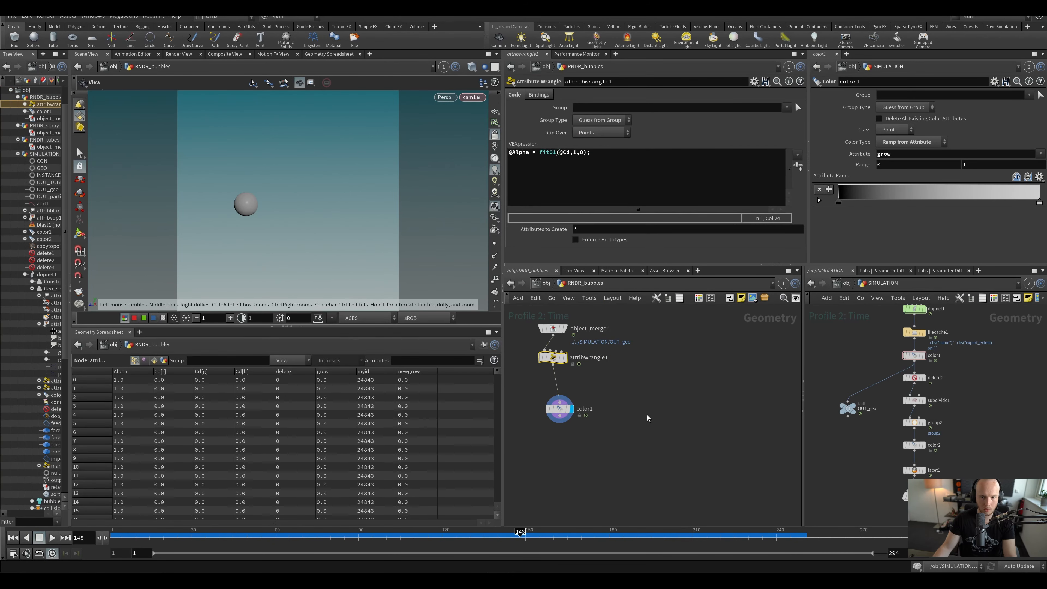
drag(339, 538, 317, 538)
key(u)
Step: Inspect the contents of RNDR_spray and RNDR_tubes, scrubbing the animation up to frame 150
click(599, 397)
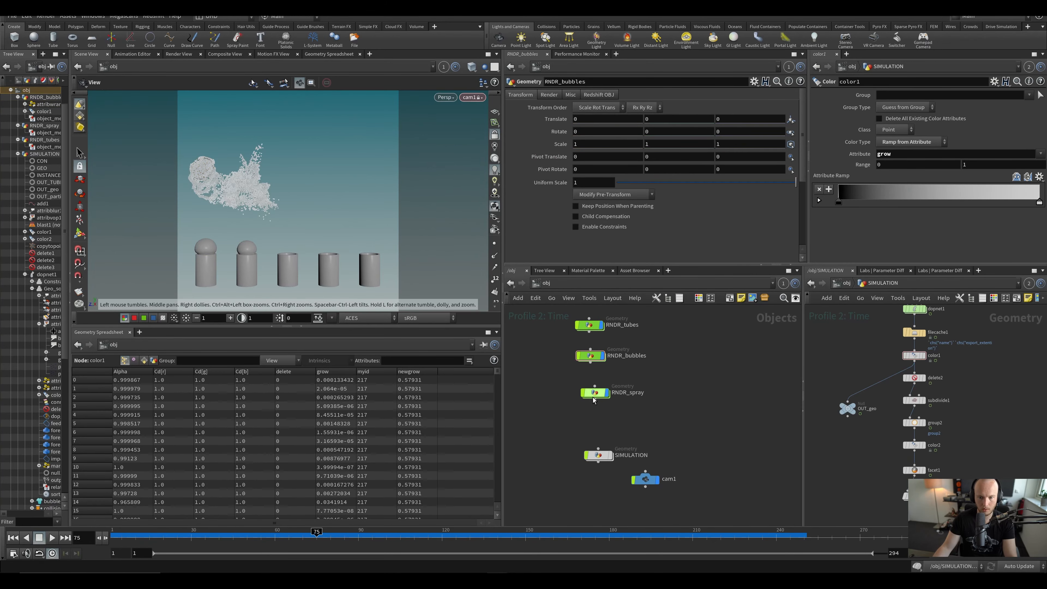
double_click(596, 396)
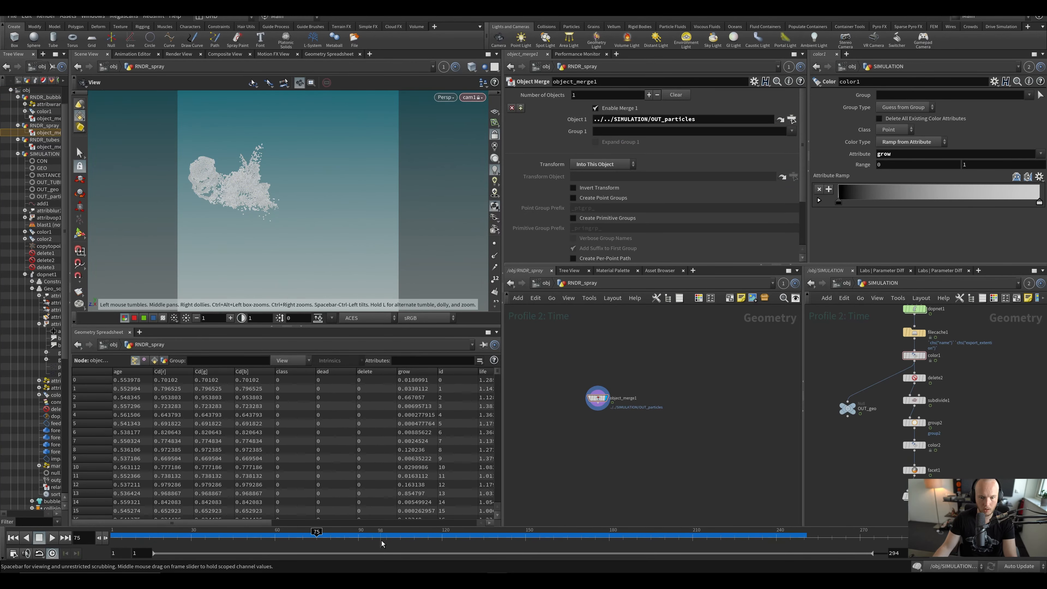
click(370, 536)
click(344, 538)
key(u)
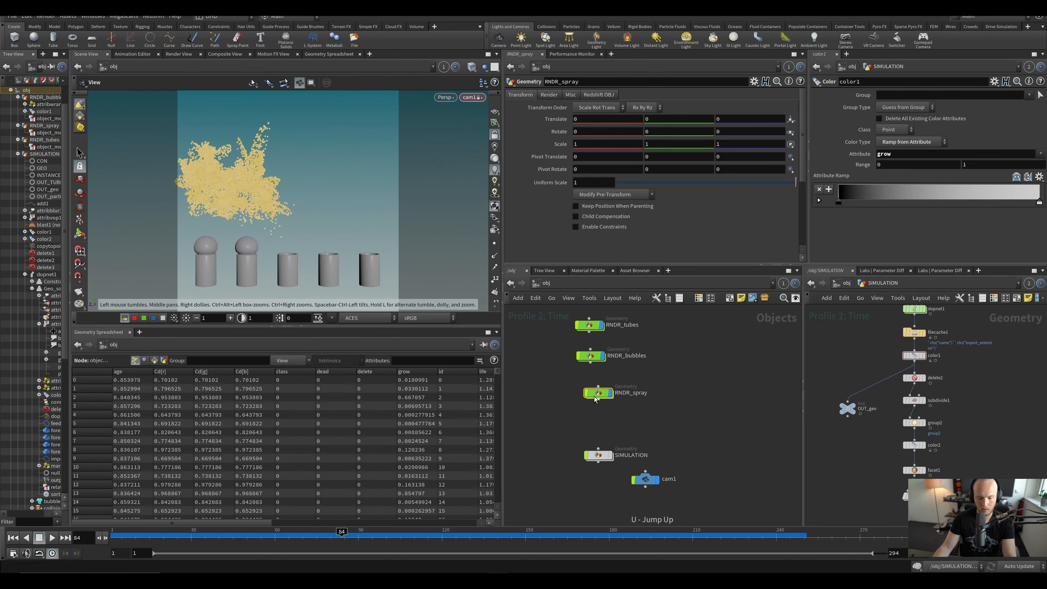
double_click(592, 323)
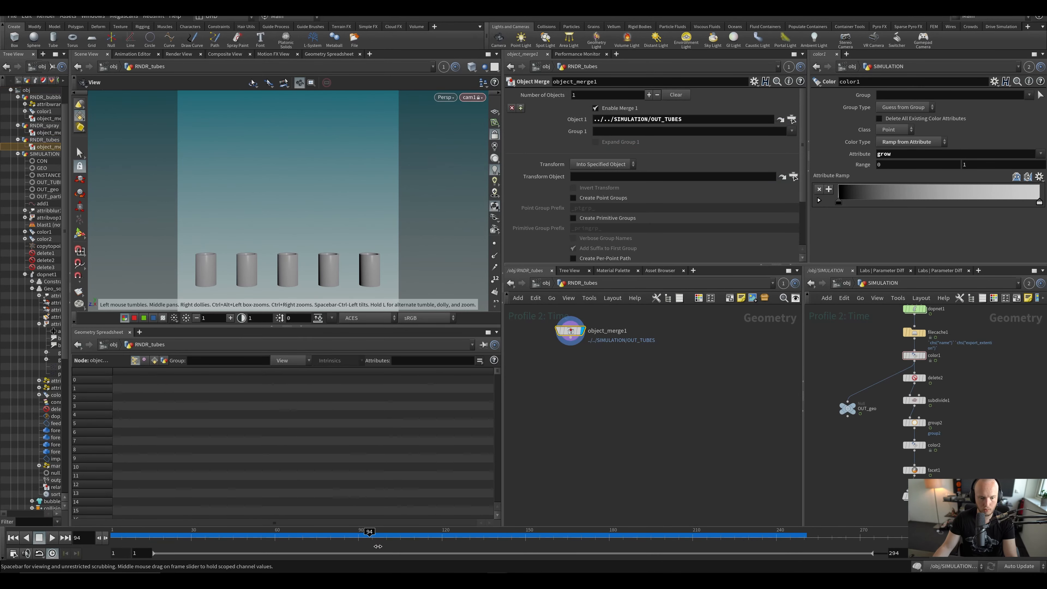
key(u)
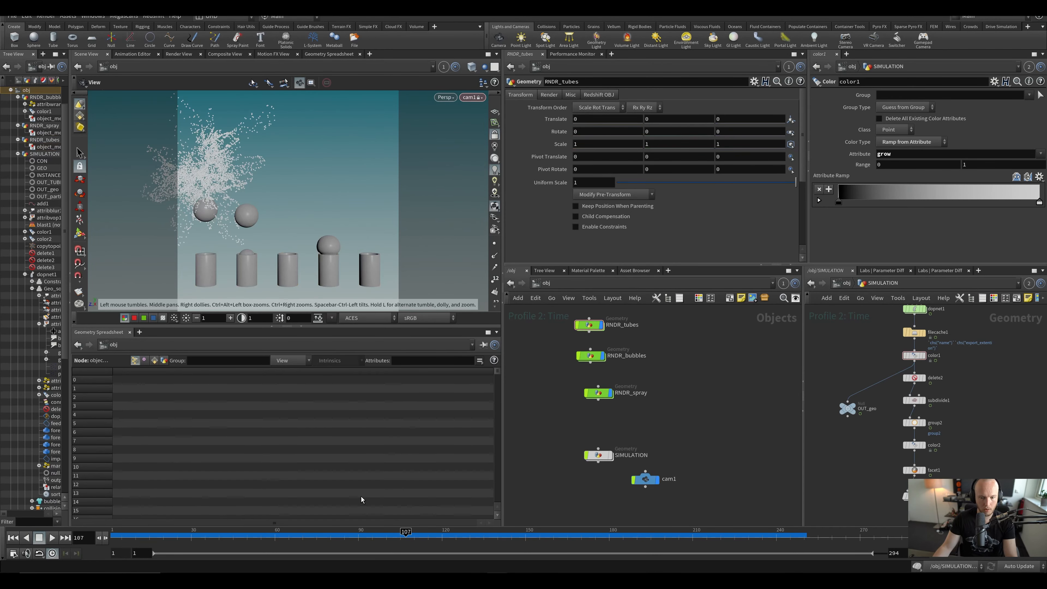
drag(412, 533, 526, 525)
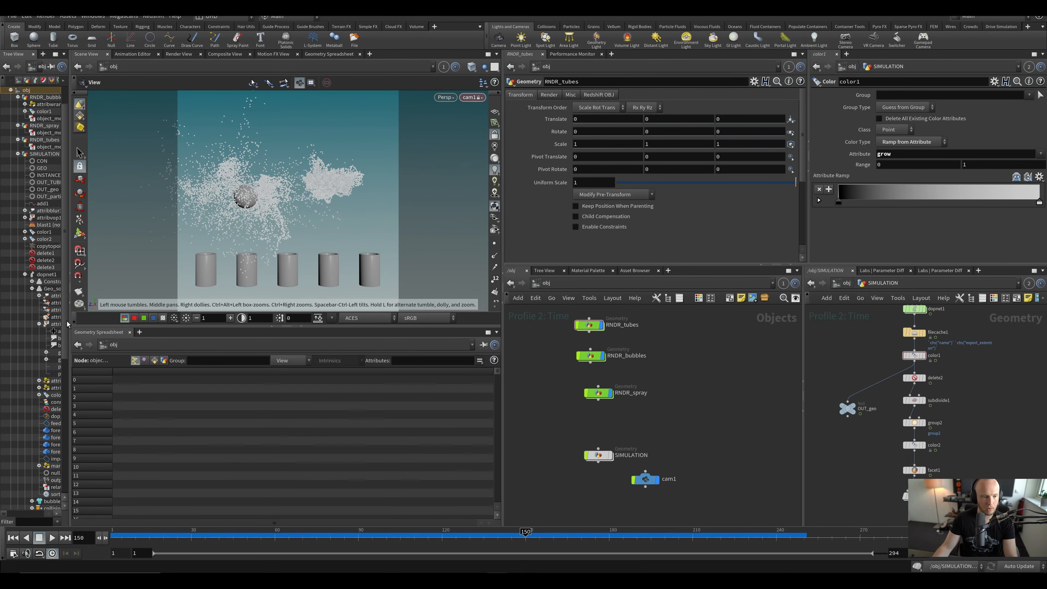
Step: Render the viewport flipbook for frames 1 to 250 and review the sequence in MPlay up to frame 200
click(78, 292)
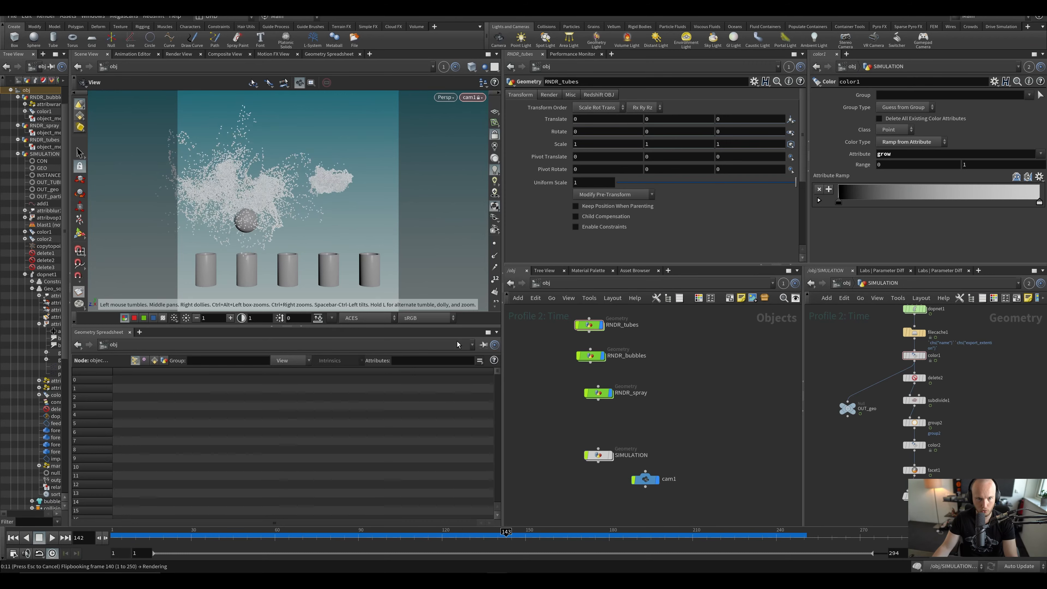
click(558, 578)
scroll(513, 224, down, 2)
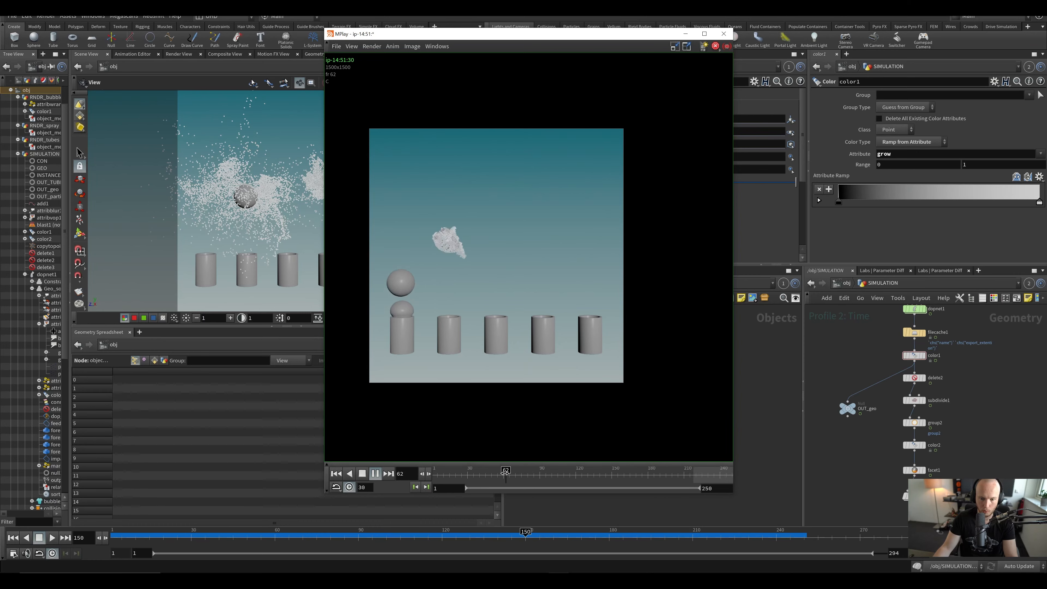
drag(524, 483, 673, 476)
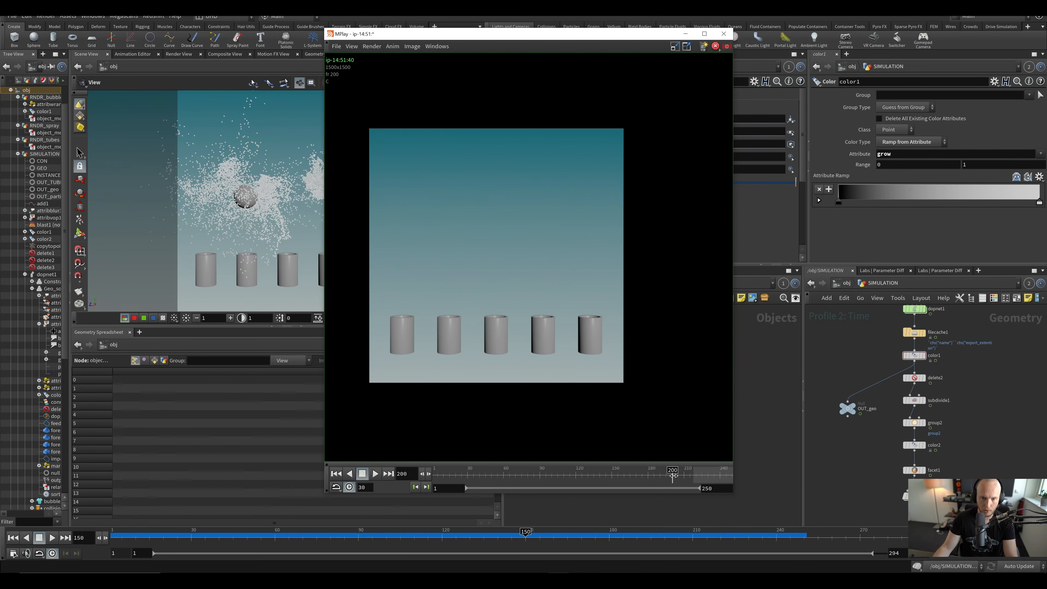
Step: Go back to the object network from the flipbook viewer and save the scene
click(757, 405)
key(ctrl+s)
middle_drag(708, 392, 710, 396)
scroll(710, 396, up, 2)
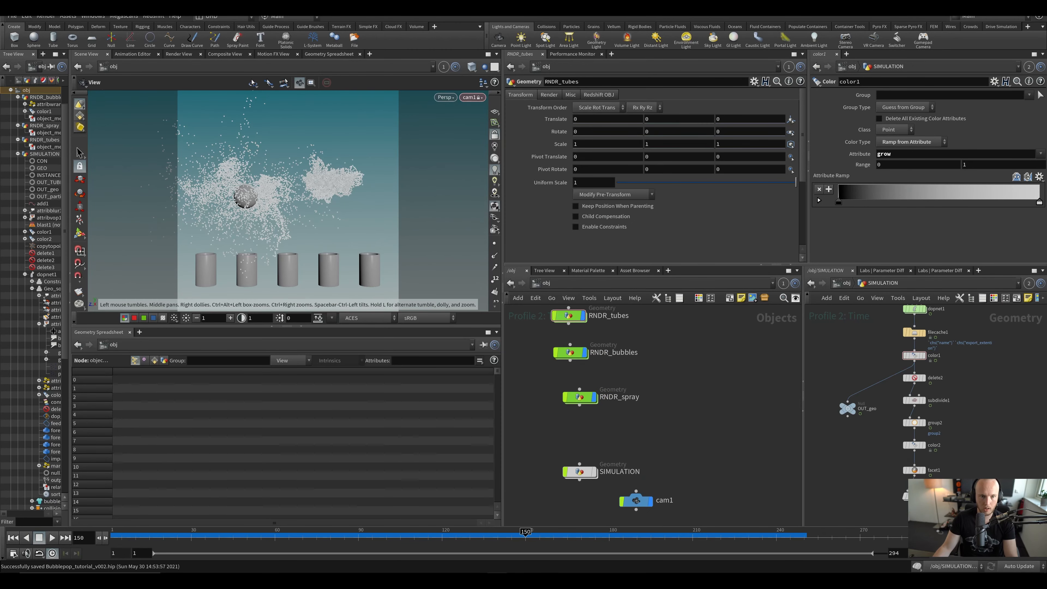
Step: Scrub the timeline back to frame 41, close the reference render video of the metal tubes and save the scene
drag(178, 537, 222, 536)
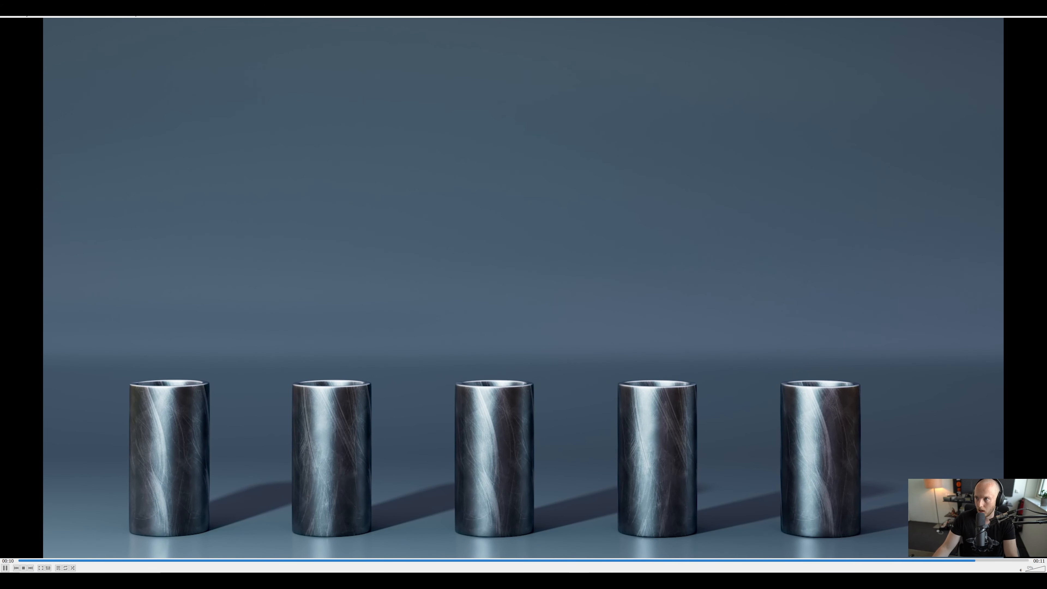
click(1040, 6)
middle_drag(671, 409, 656, 423)
scroll(657, 423, up, 2)
key(ctrl+s)
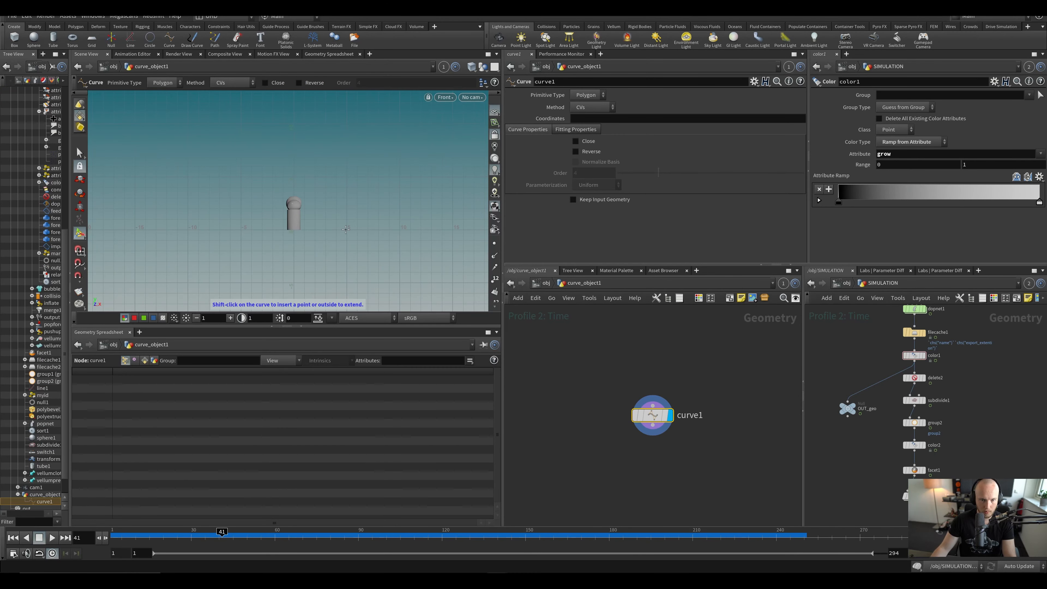
Step: Replace the existing curve node inside curve_object1 with a new Curve node
scroll(297, 231, up, 3)
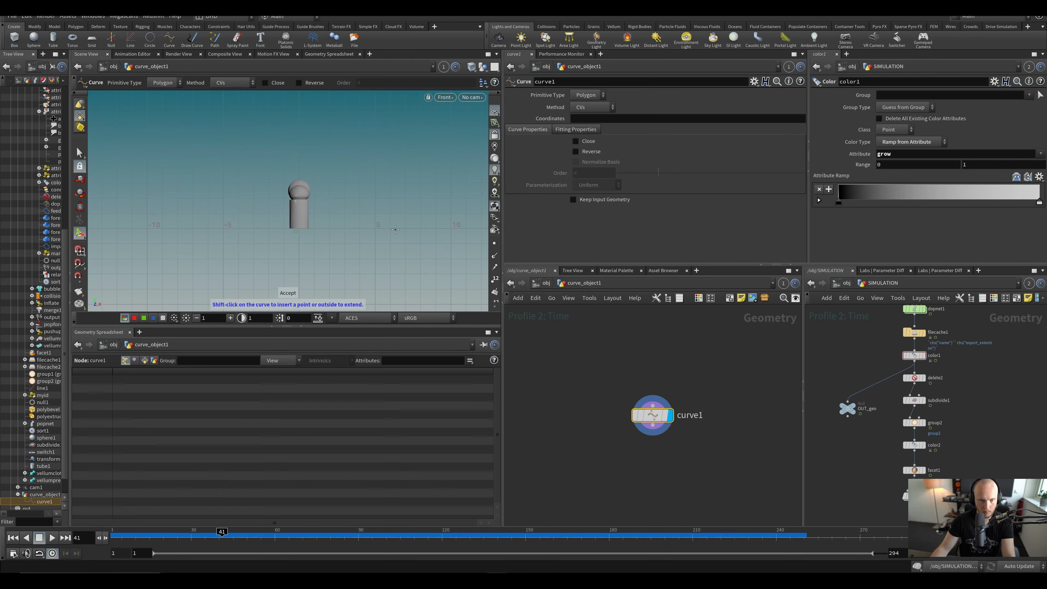
drag(672, 367, 628, 455)
key(Delete)
key(Tab)
text(cur)
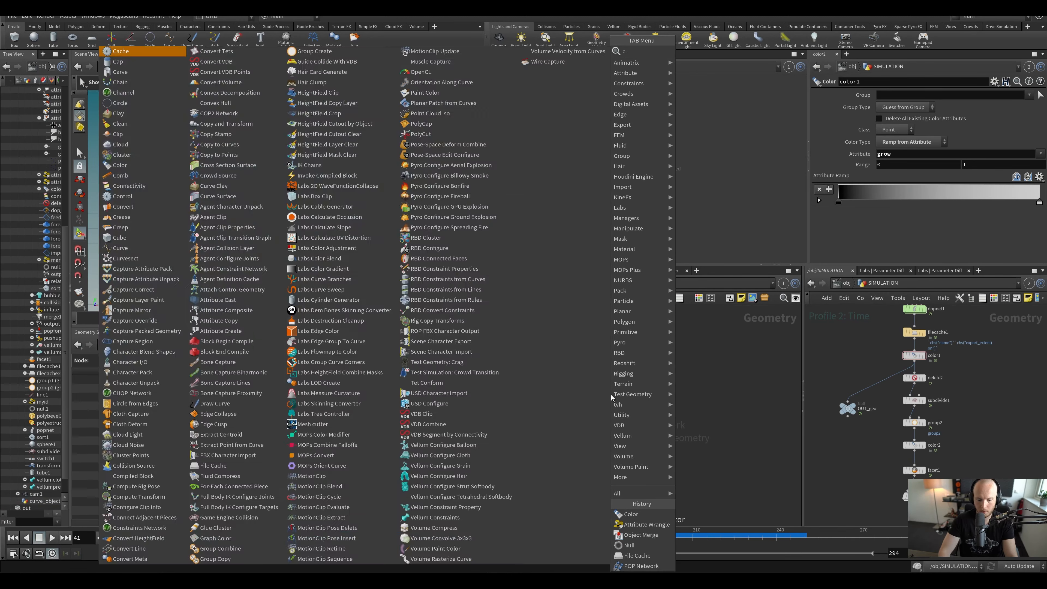
key(Return)
click(610, 395)
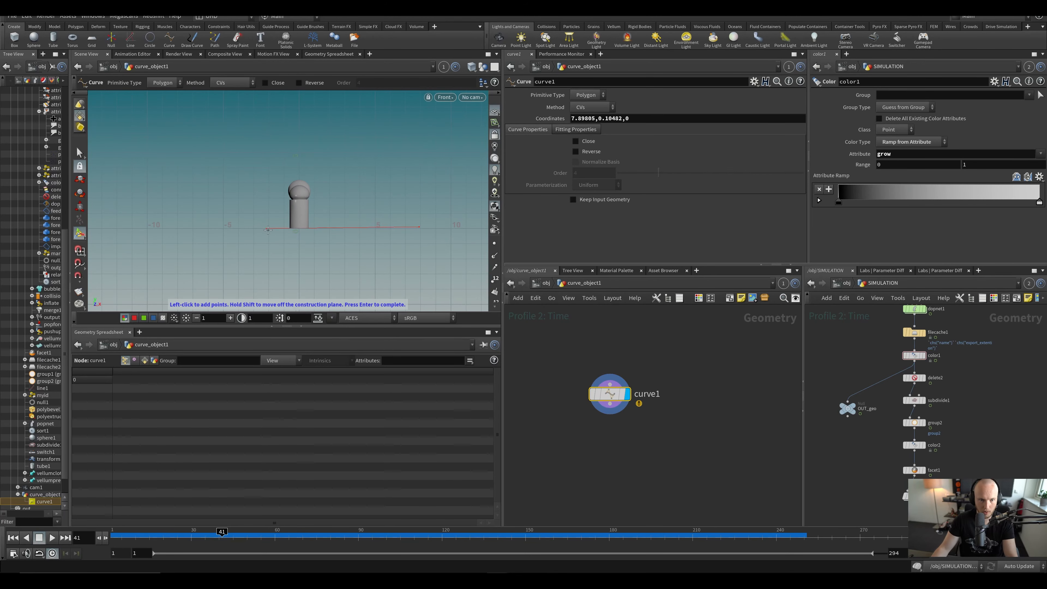
Step: Draw the backdrop profile in the front view, running along the floor under the tubes and bending up into a tall wall behind them
click(270, 228)
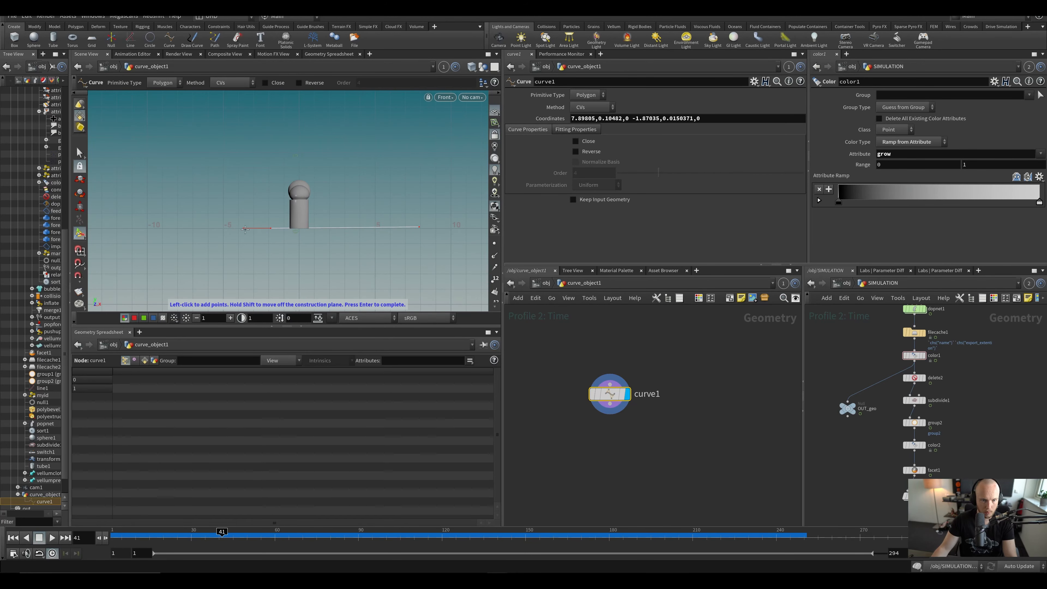
click(211, 220)
click(184, 194)
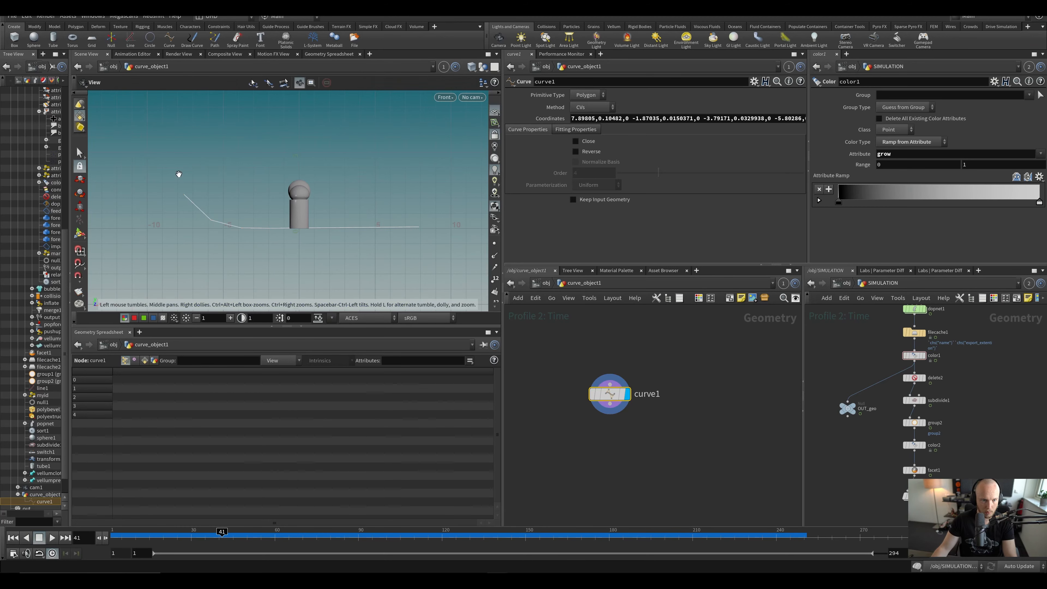
alt+middle_drag(178, 172, 209, 240)
click(191, 211)
click(188, 164)
click(197, 111)
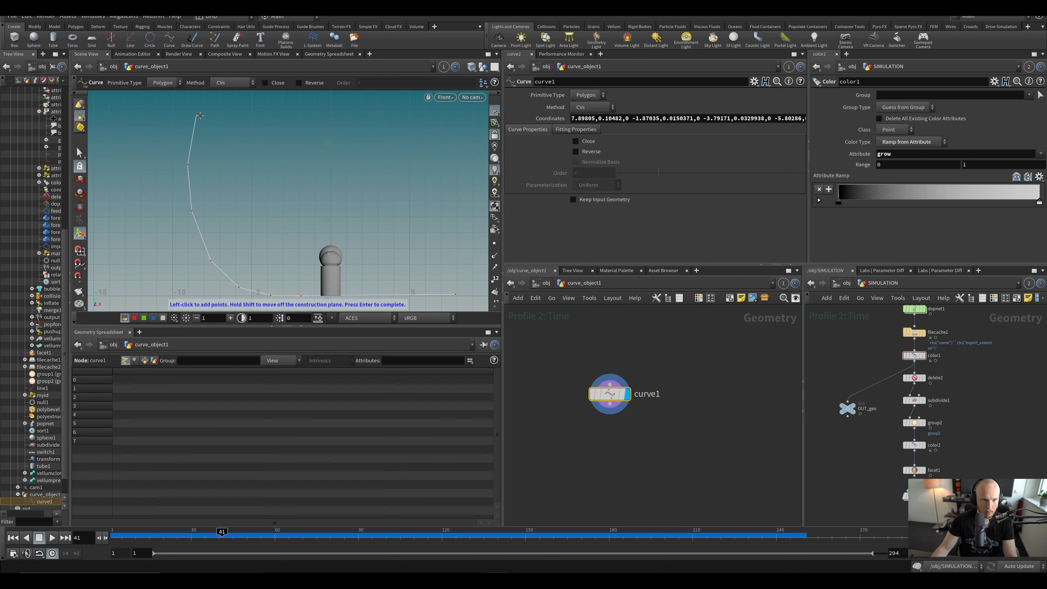
key(Return)
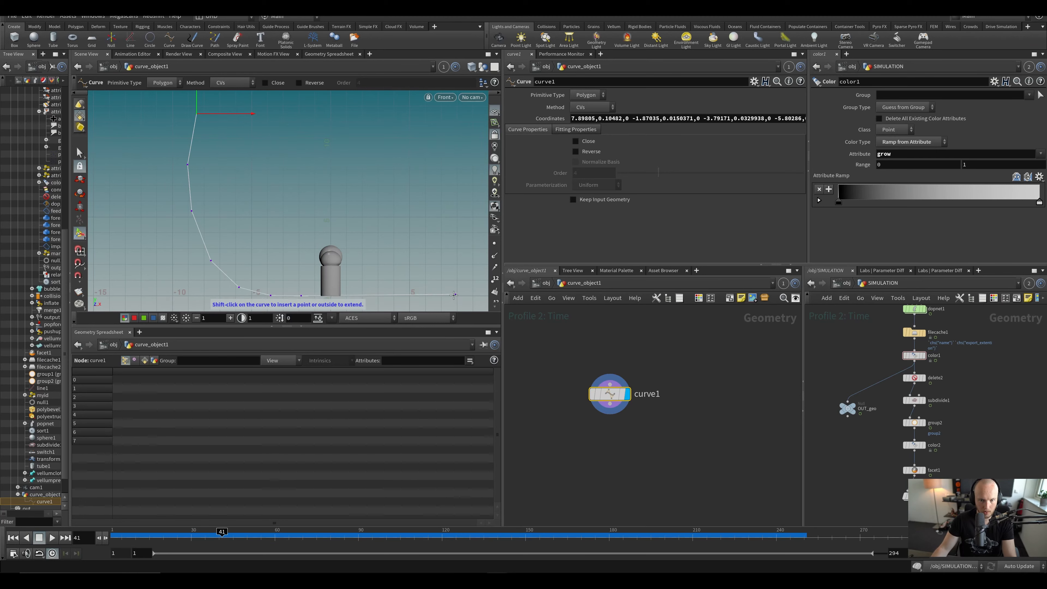
Step: Level the floor section of the backdrop curve by moving its end point and the point beside the tube vertically onto the ground line
click(455, 294)
alt+middle_drag(454, 295, 417, 257)
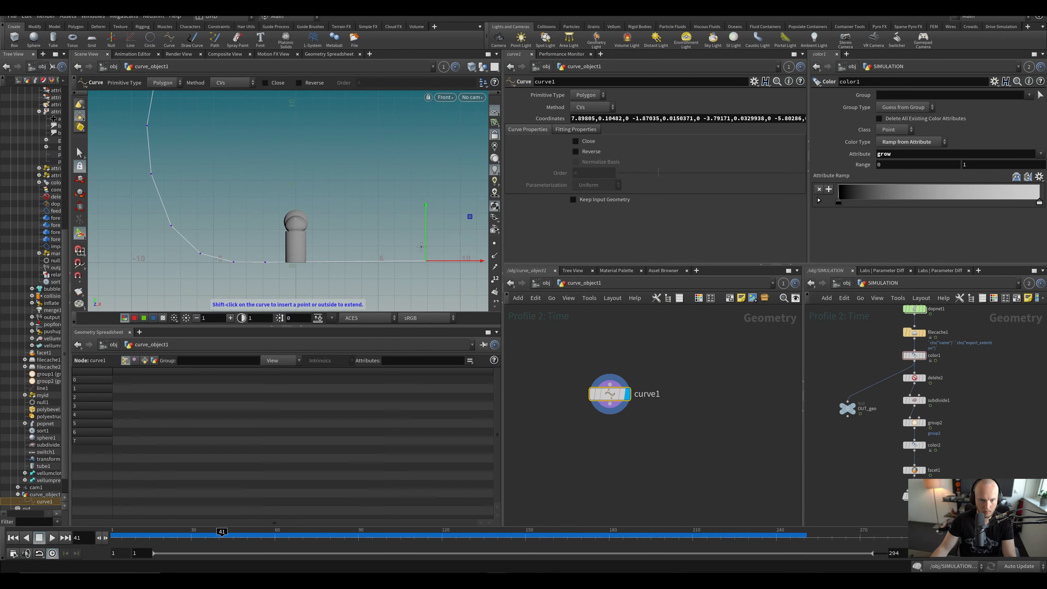
drag(427, 249, 430, 250)
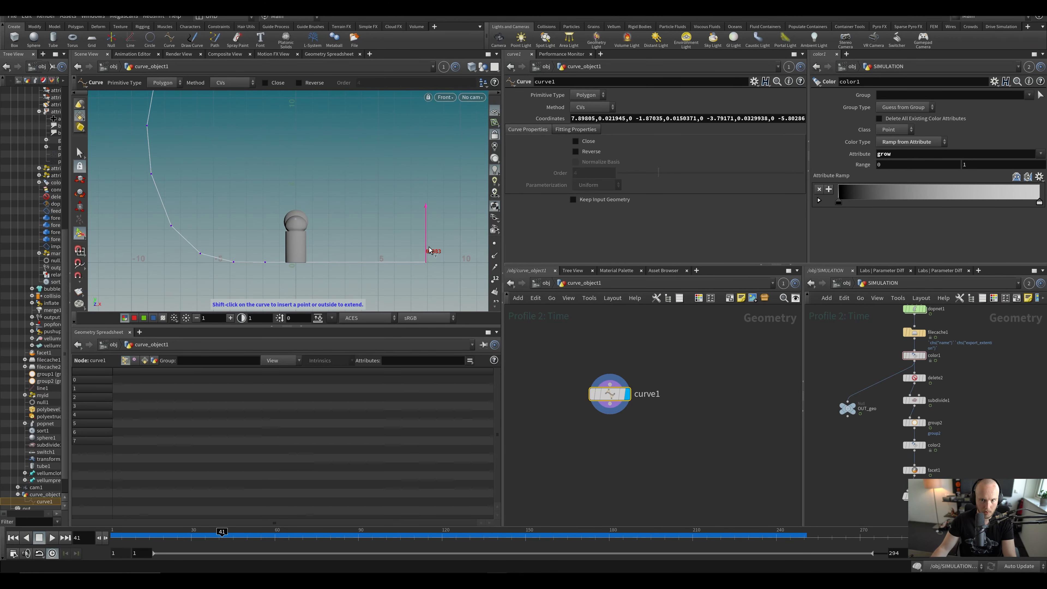
click(265, 262)
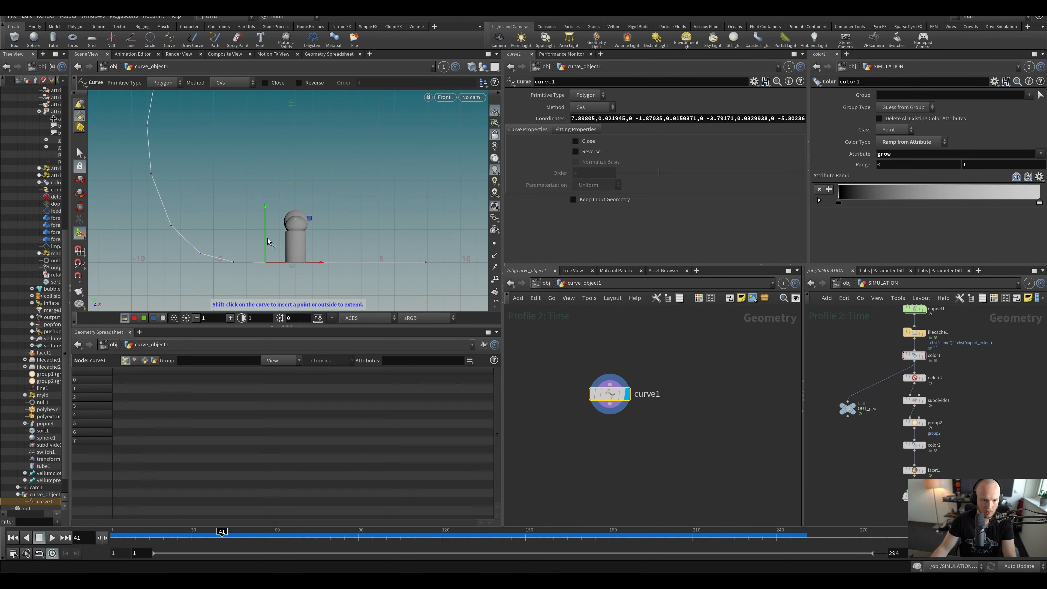
click(650, 461)
Step: Append a Convert node to the backdrop curve and convert it to a NURBS Curve, checking the smoothed shape in perspective
key(space+1)
alt+drag(446, 223, 371, 251)
middle_drag(602, 474, 612, 414)
scroll(613, 415, down, 2)
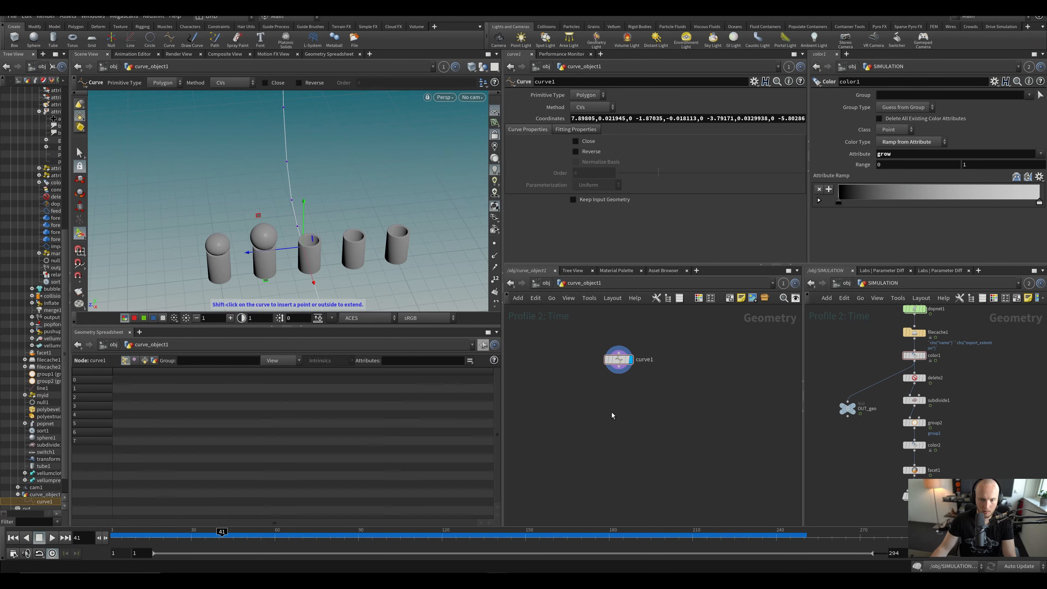
key(Tab)
text(conv)
key(Return)
key(Return)
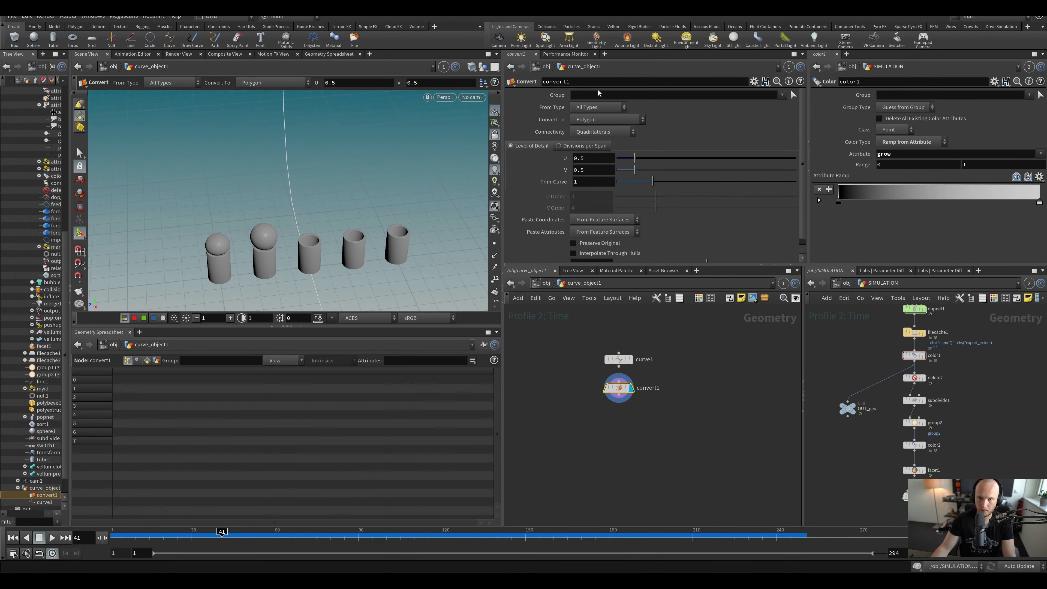
click(595, 123)
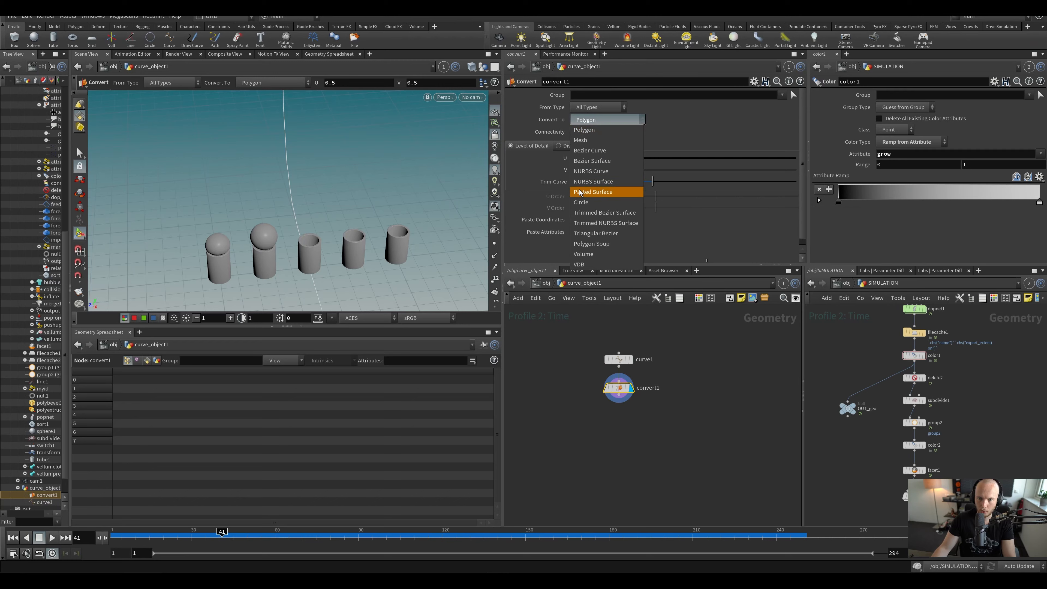
click(588, 175)
alt+drag(285, 227, 206, 207)
key(Return)
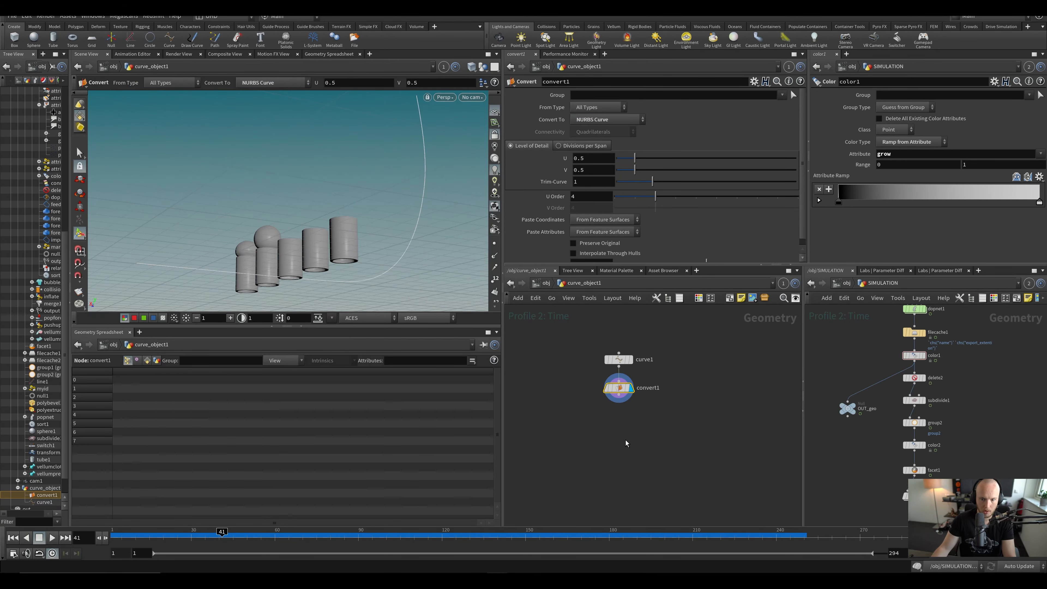
Step: Append a Resample node after the conversion and set its maximum segment length to 0.602
key(Tab)
text(res)
key(Return)
key(Return)
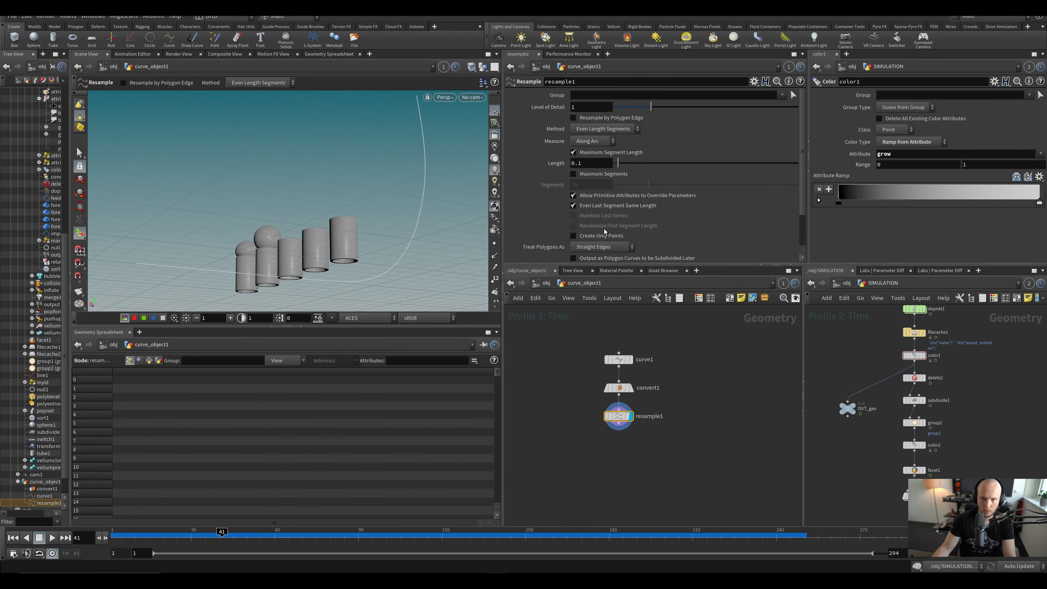
drag(619, 164, 646, 171)
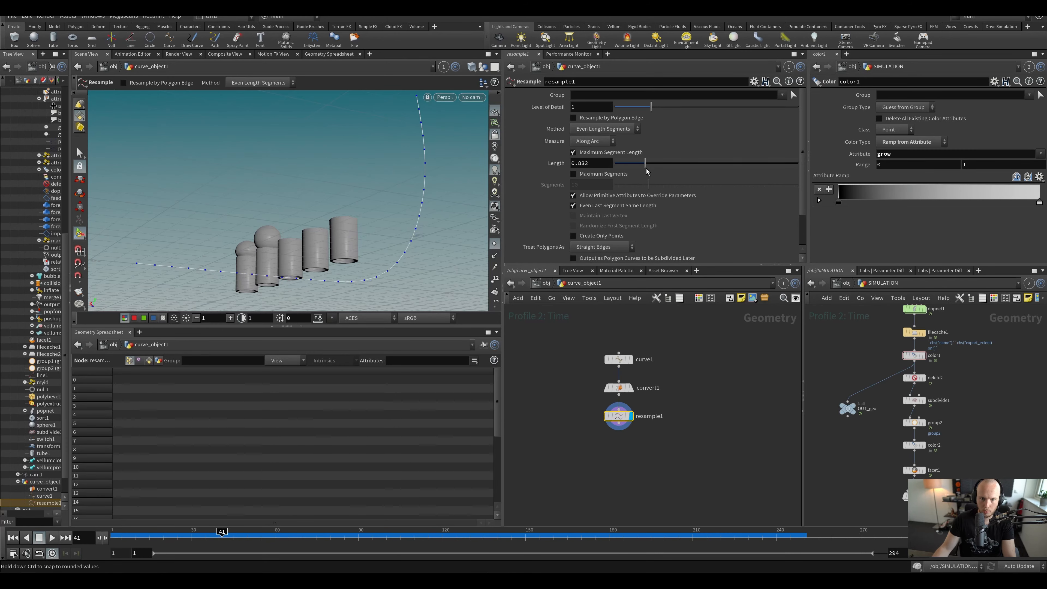
Step: Append a PolyExtrude node after the resample, set its extrusion mode to Point Normal and its distance to 26.608
key(Tab)
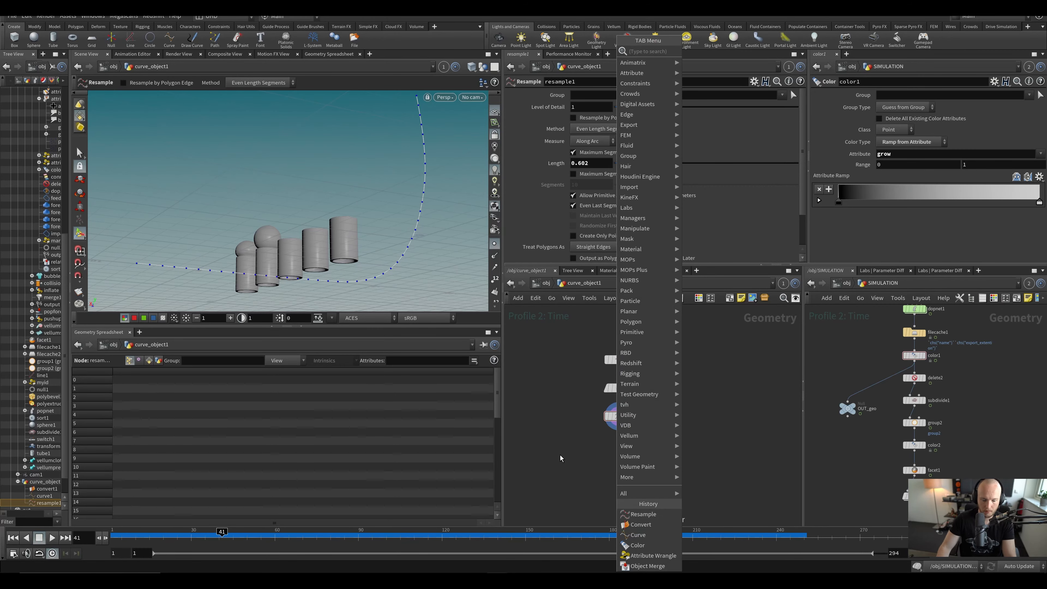
text(polye)
key(Return)
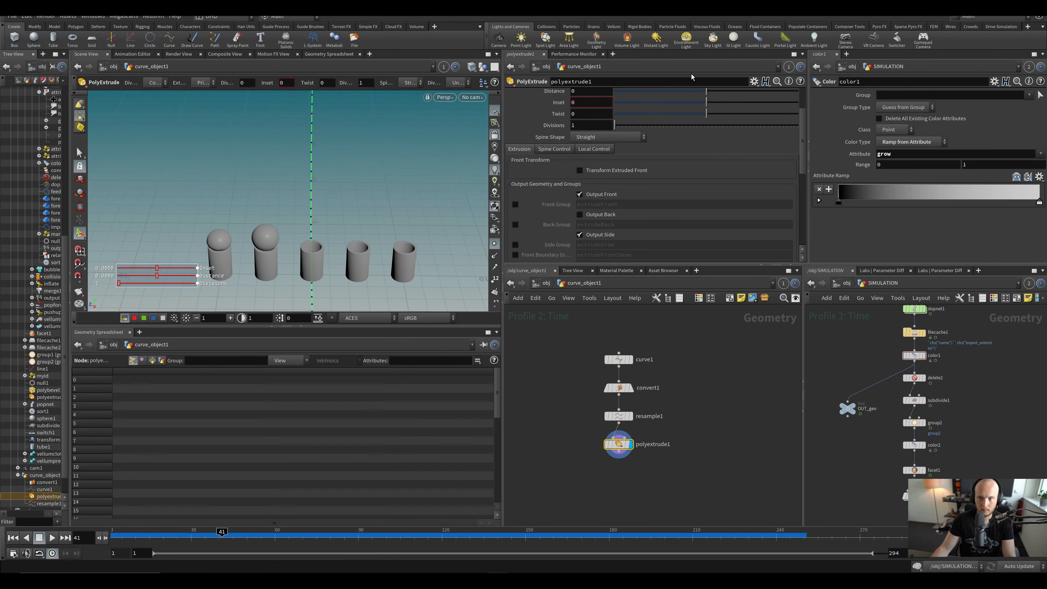
scroll(709, 140, up, 3)
drag(707, 143, 762, 143)
click(598, 132)
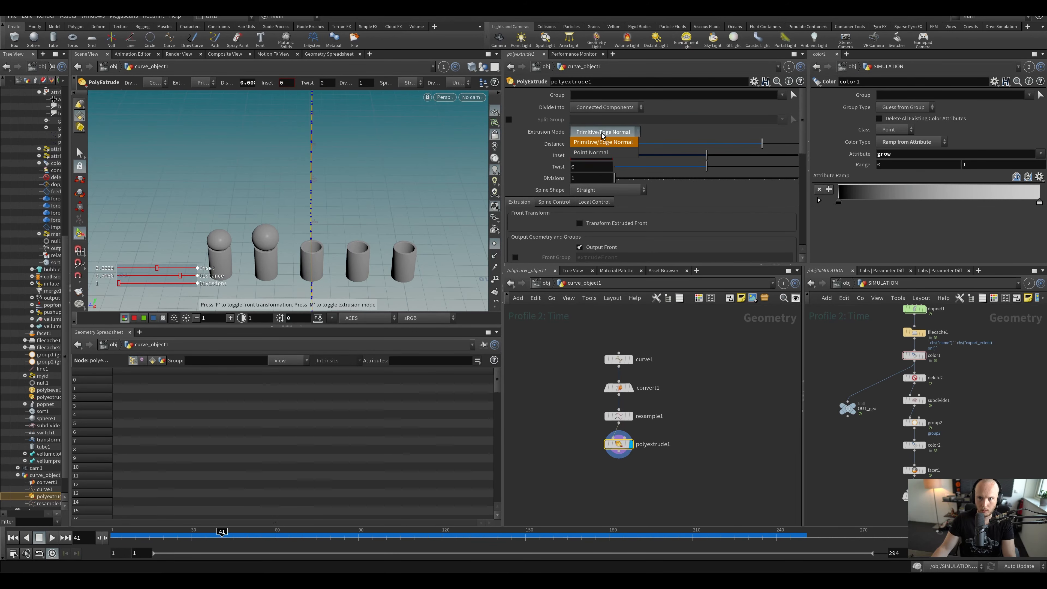
click(610, 151)
middle_drag(591, 144, 655, 127)
scroll(414, 199, down, 6)
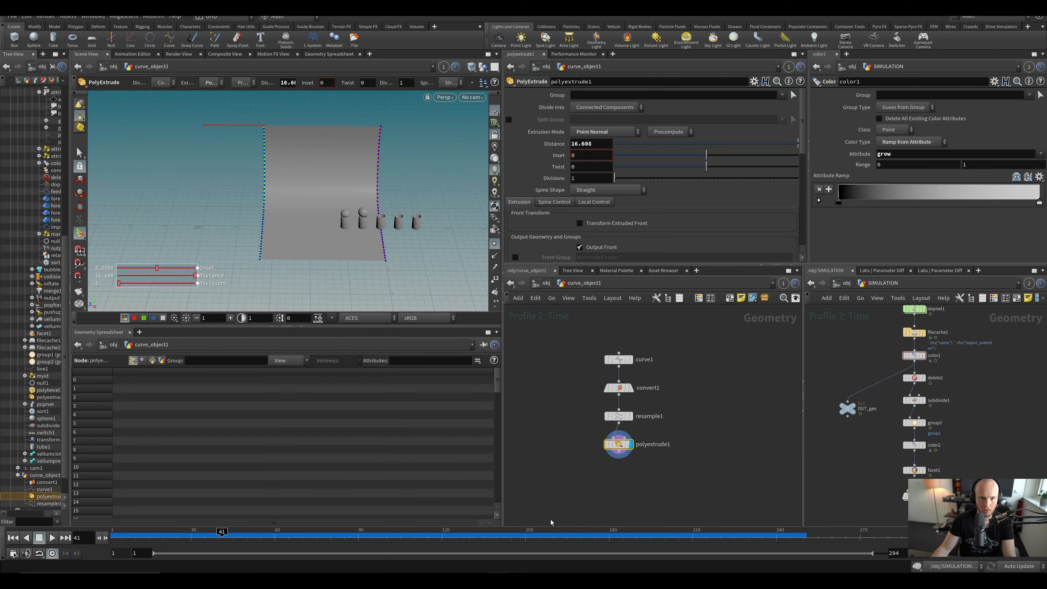
middle_drag(547, 494, 505, 446)
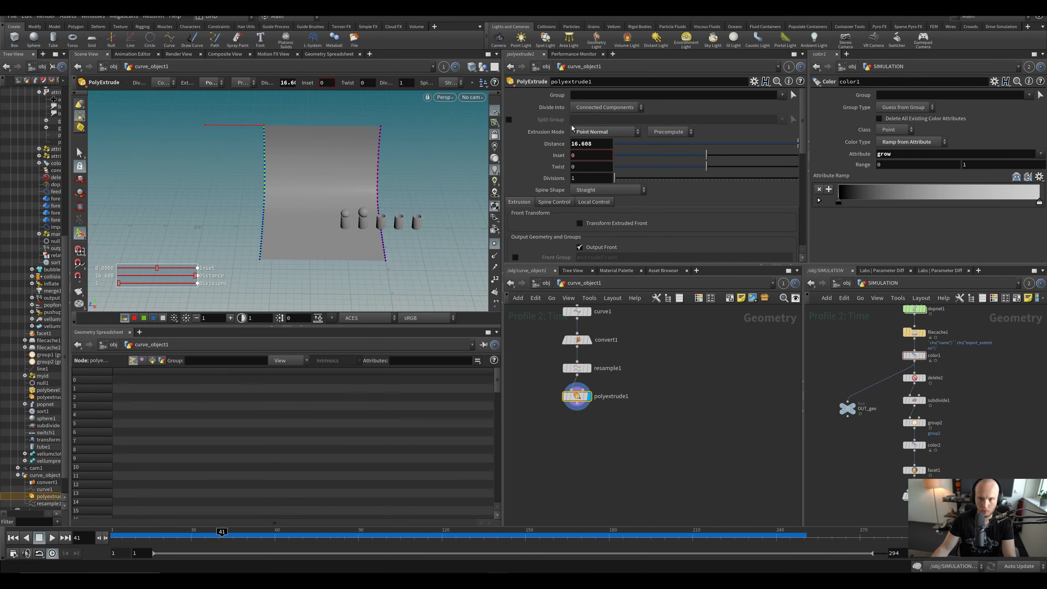
middle_drag(584, 145, 590, 109)
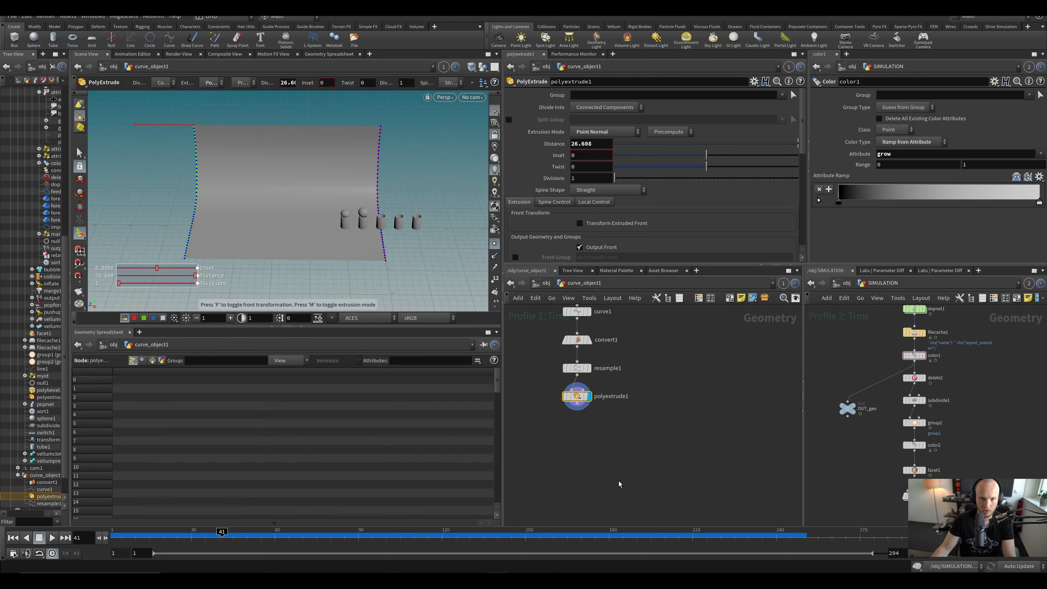
Step: Return to the object level, look through cam1 and orbit it to face the tubes in front of the backdrop
key(u)
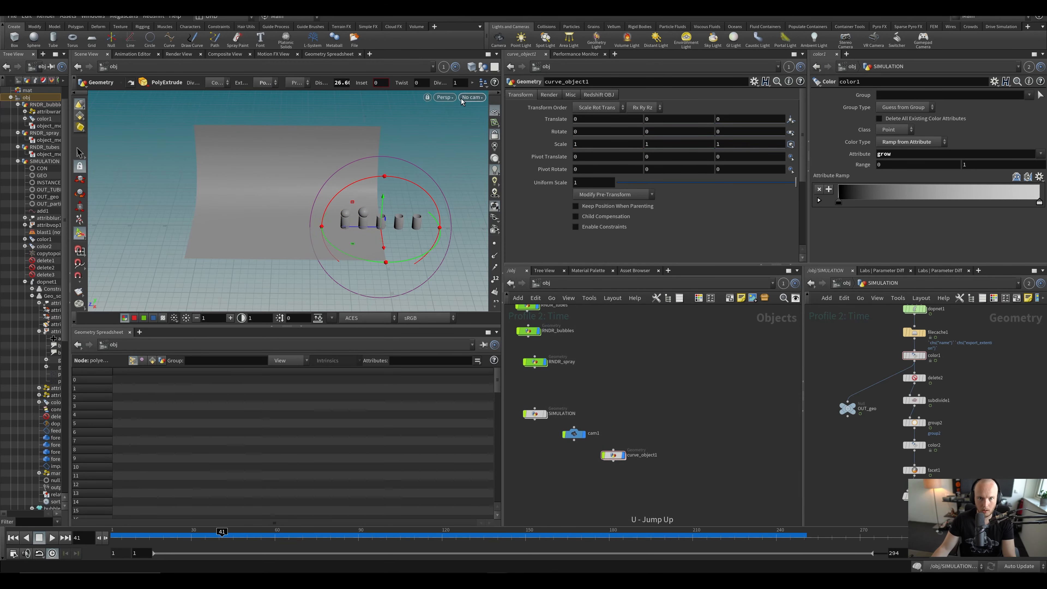
click(472, 98)
click(479, 144)
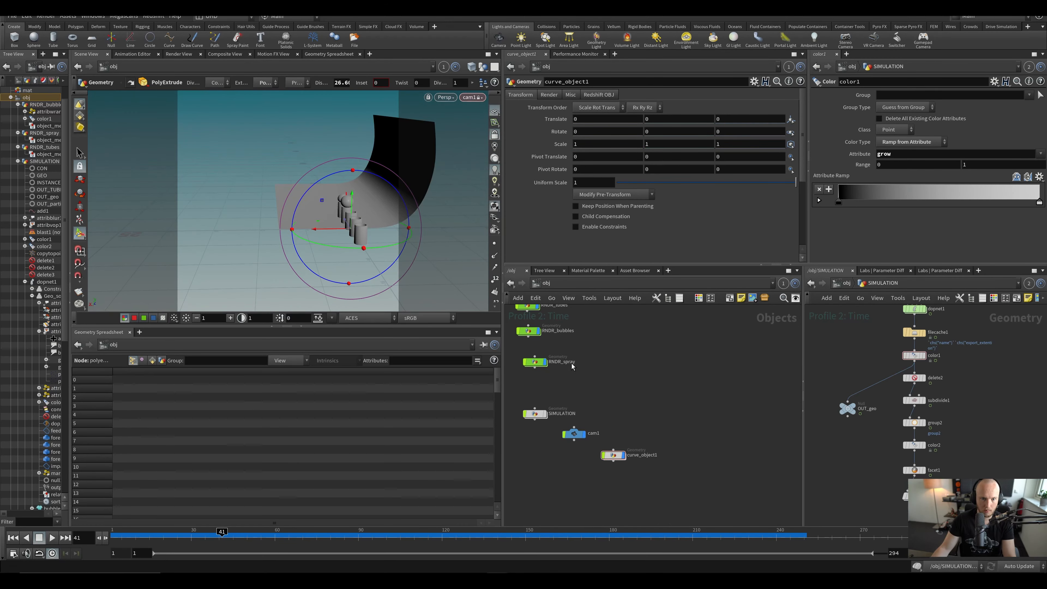
alt+drag(363, 185, 263, 259)
key(Return)
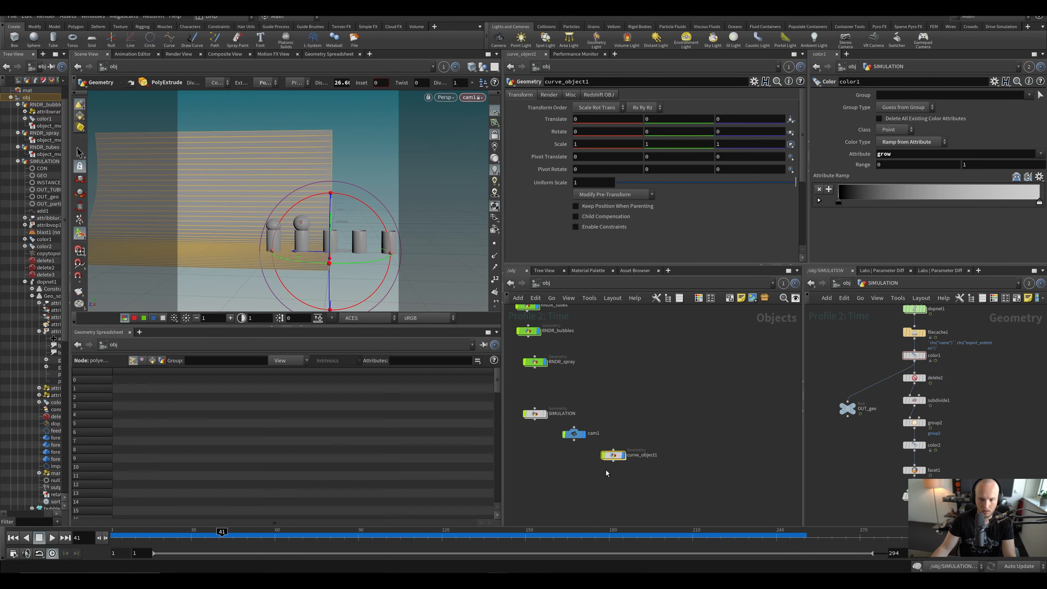
Step: Set curve_object1's Z translation to -11 so the backdrop spans behind the whole row of tubes
middle_drag(602, 117, 611, 124)
key(ctrl+z)
middle_drag(723, 121, 683, 122)
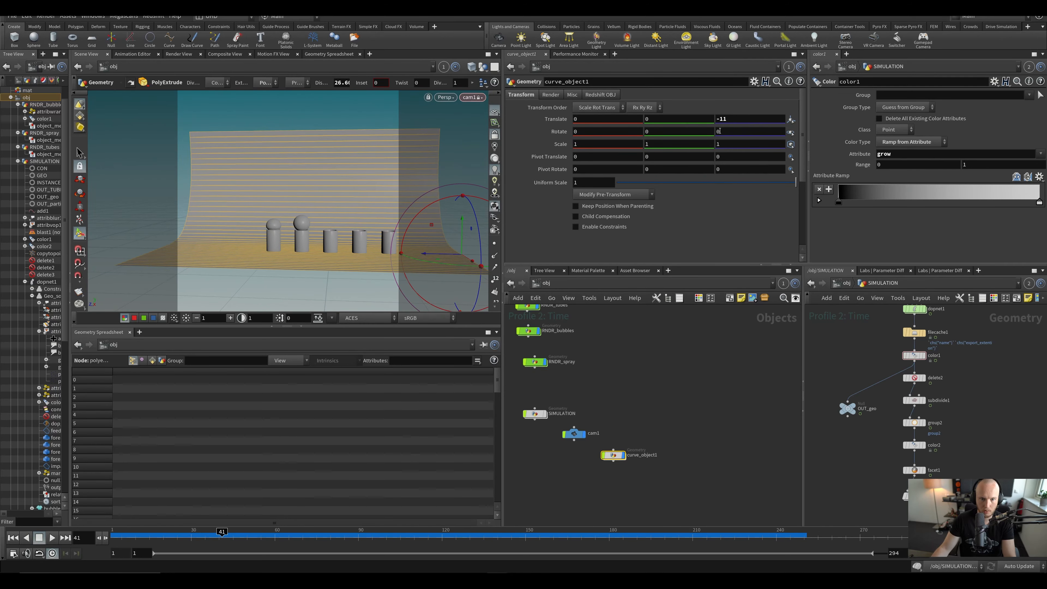
Step: Reframe cam1 closer to the row of tubes so the backdrop fills the shot
alt+drag(376, 231, 389, 216)
mouse_move(371, 226)
alt+right_down()
mouse_move(389, 225)
mouse_move(381, 227)
alt+right_up()
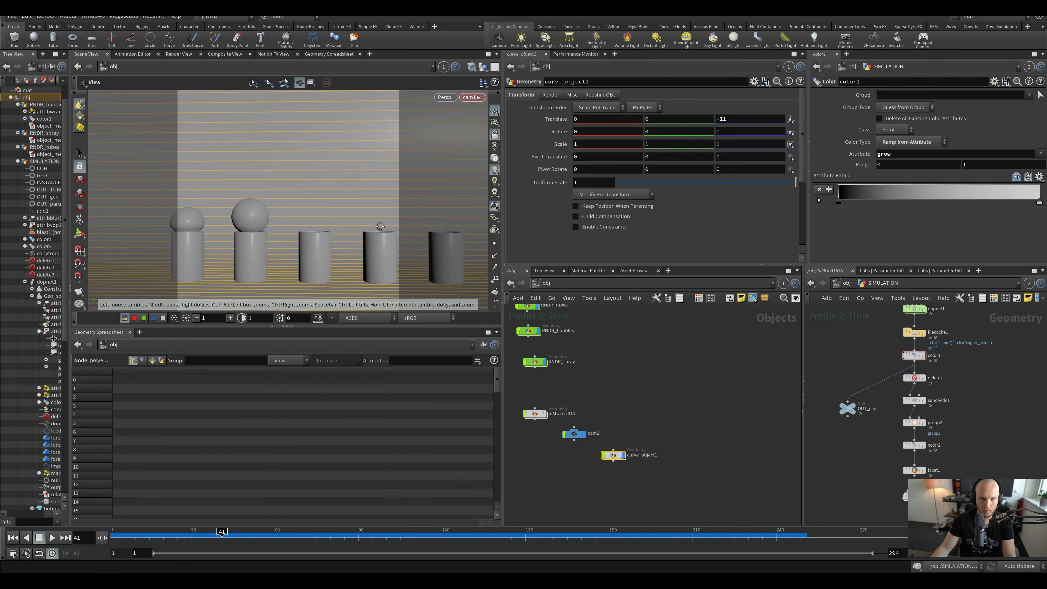
Step: Move curve_object1 back to Z -11.66, pull cam1 farther from the row of tubes, and save the scene
alt+middle_drag(381, 226, 394, 228)
middle_drag(729, 119, 722, 120)
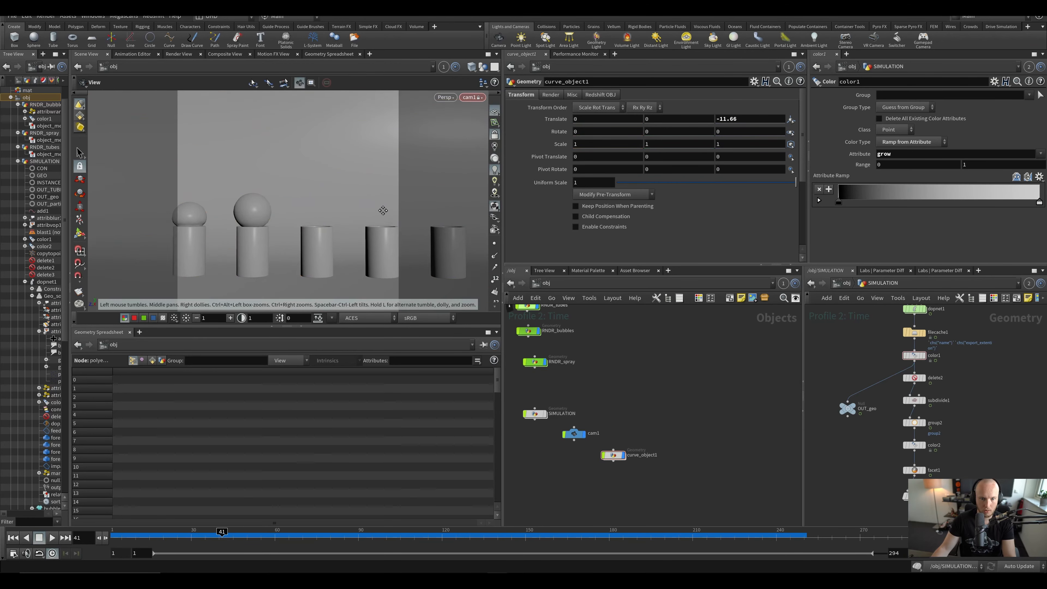
key(w)
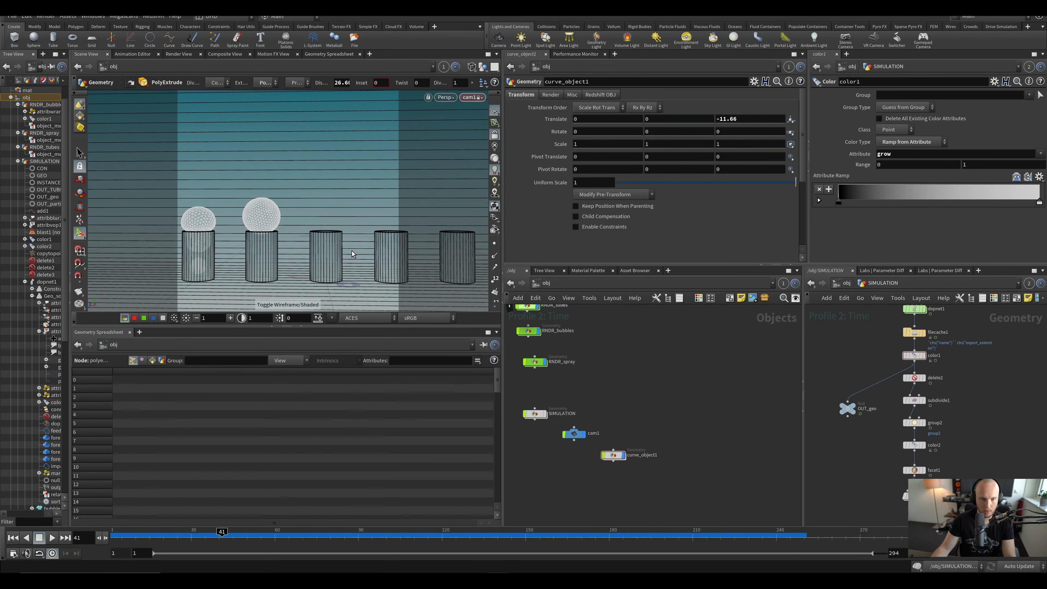
key(w)
alt+middle_drag(341, 250, 323, 247)
alt+right_drag(323, 247, 309, 235)
middle_drag(310, 235, 284, 240)
key(Escape)
key(ctrl+s)
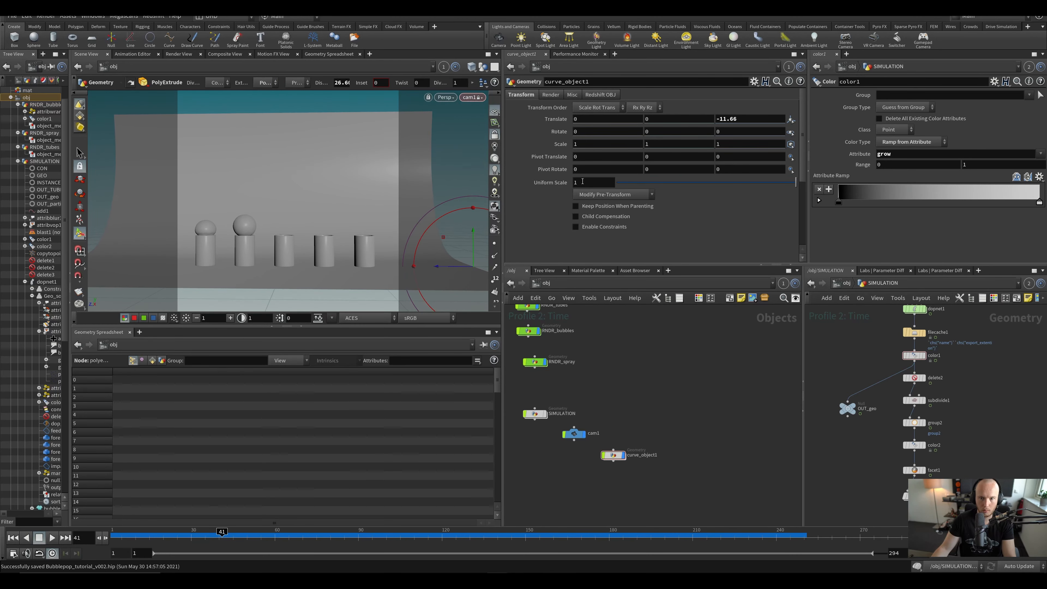
Step: Set the backdrop's uniform scale to 1.7, push it back to about Z -21.54, and save the scene
text(.7)
key(Return)
drag(523, 267, 601, 282)
key(ctrl+s)
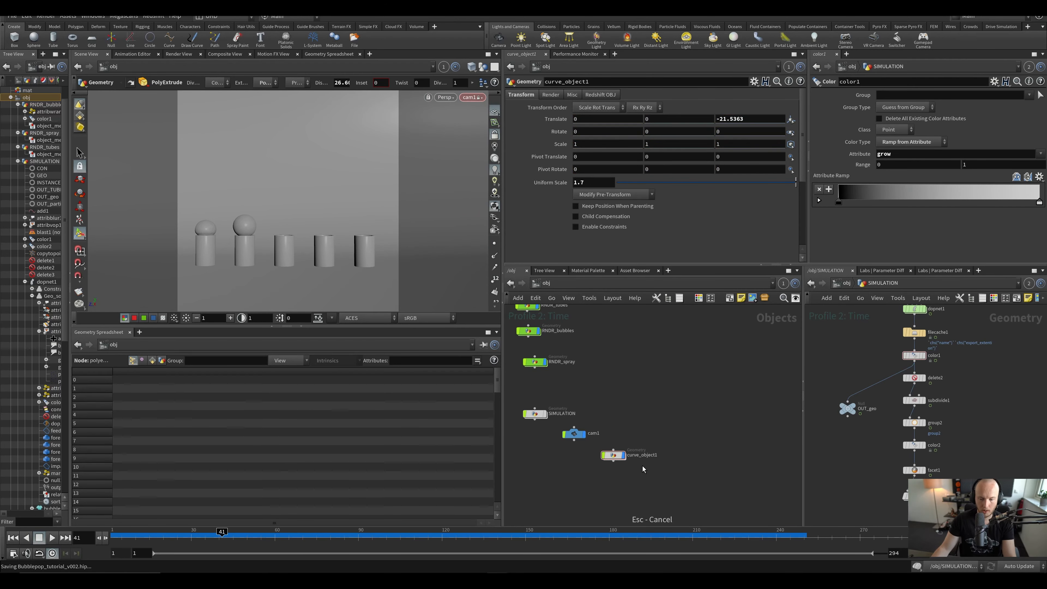
Step: Place the curve_object1 node beside the RNDR nodes and rename it RNDR_backdrop
click(614, 454)
middle_drag(610, 350, 612, 398)
scroll(613, 397, up, 1)
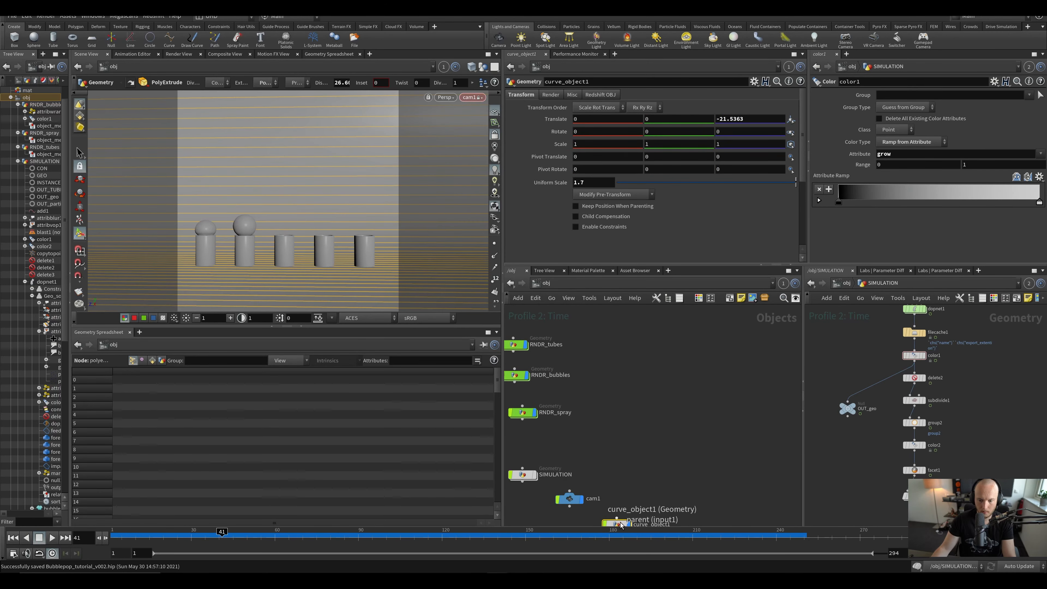
click(621, 536)
click(618, 532)
drag(616, 523, 602, 369)
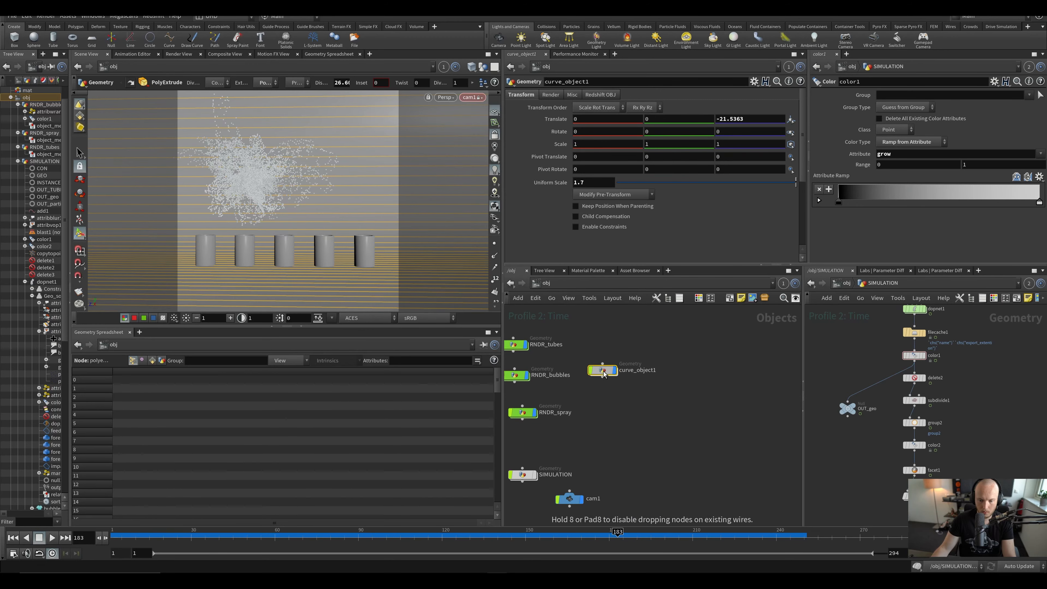
double_click(628, 371)
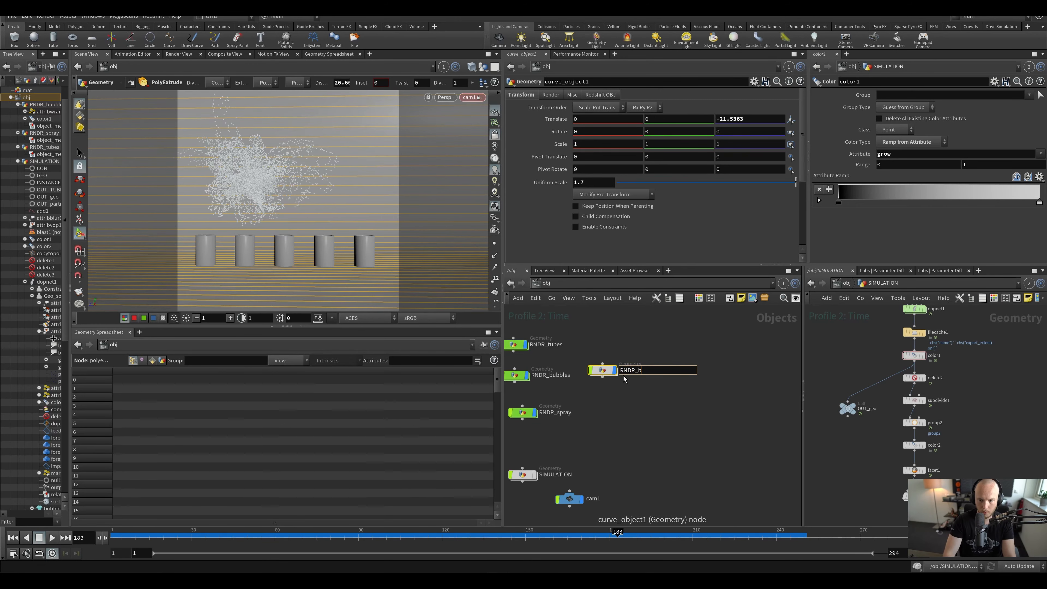
text(RNDR_backdrop)
key(Return)
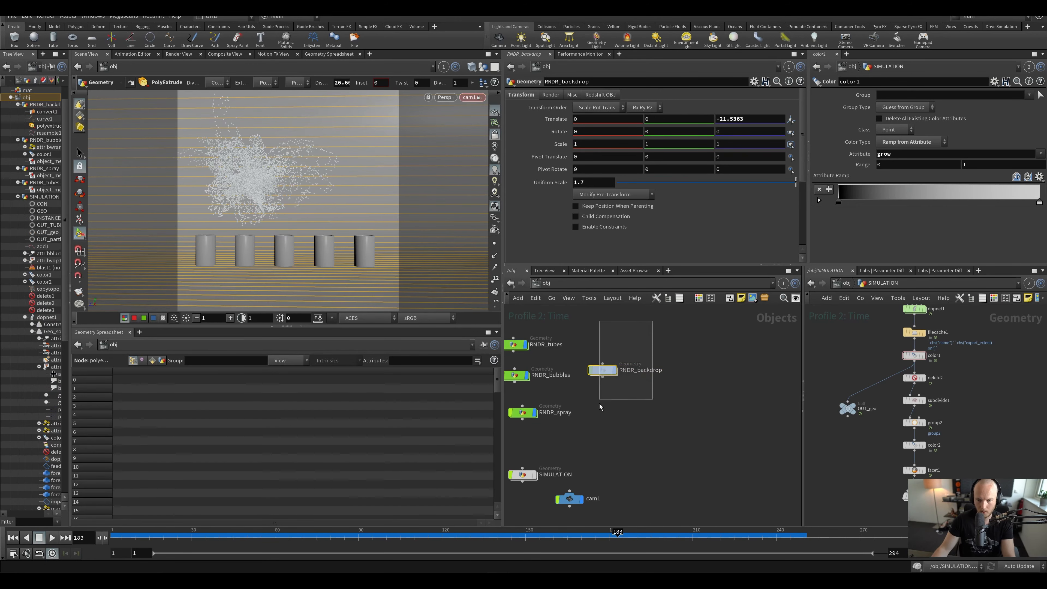
Step: Colour the RNDR_backdrop node green like the other render nodes, save the scene, and adjust its place in the network
key(c)
click(769, 501)
key(ctrl+s)
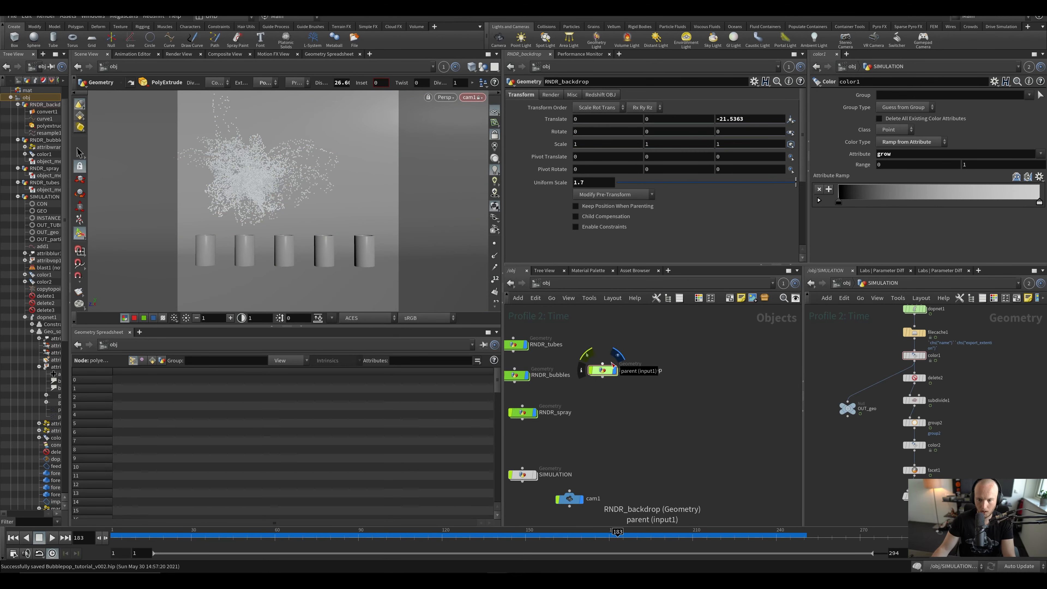
drag(602, 370, 609, 329)
middle_drag(684, 378, 675, 387)
drag(602, 337, 601, 353)
Step: Add a Redshift dome light below the RNDR_backdrop node and show its light settings
key(Tab)
text(rs)
key(Down)
key(Return)
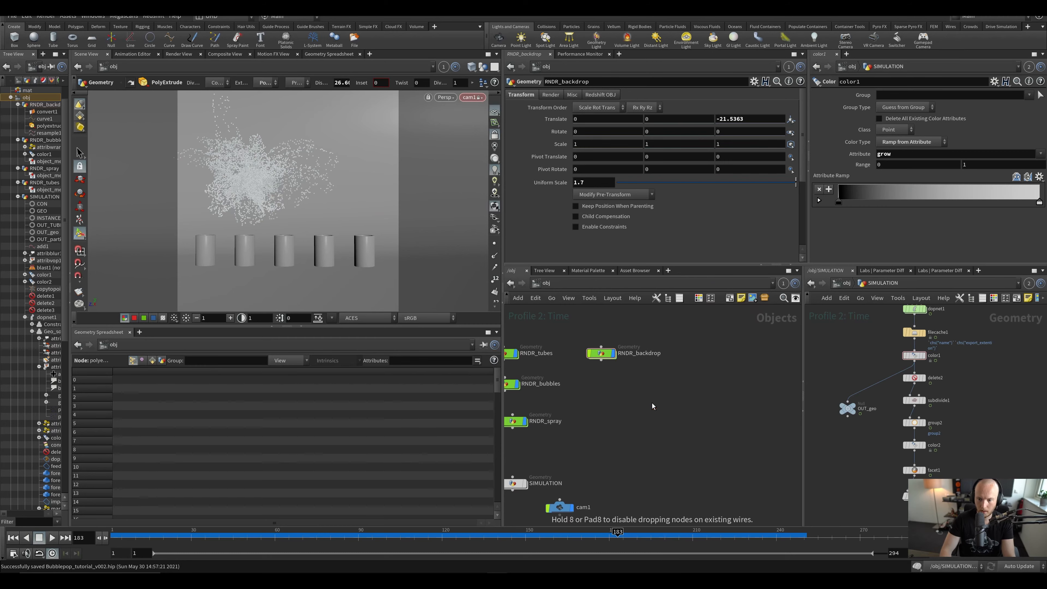
click(643, 402)
click(547, 95)
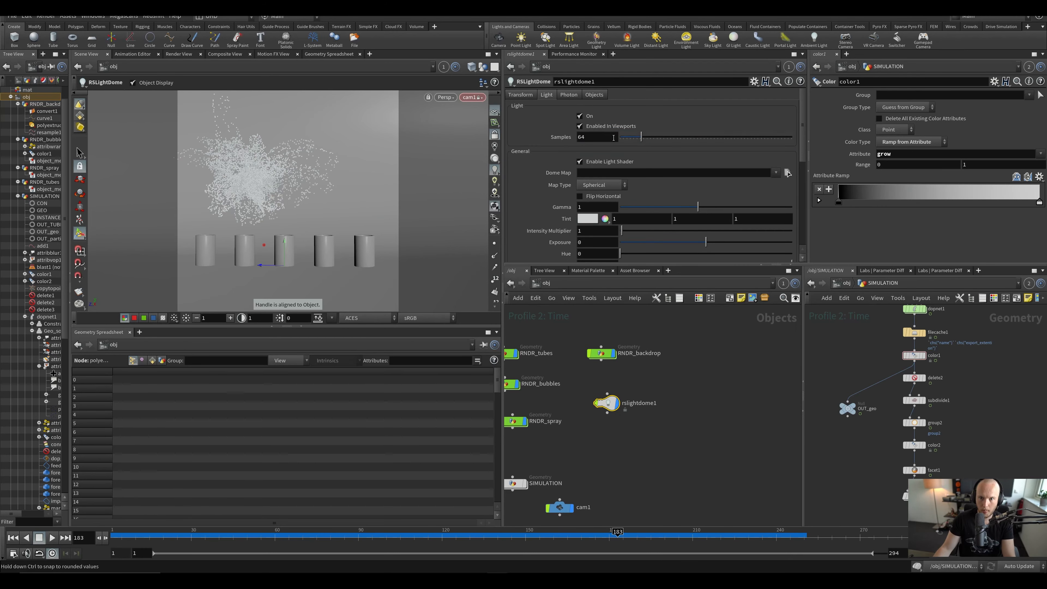
Step: Start the dome light's Dome Map path with $JOB/ and browse the project folders for an image
text($JOB)
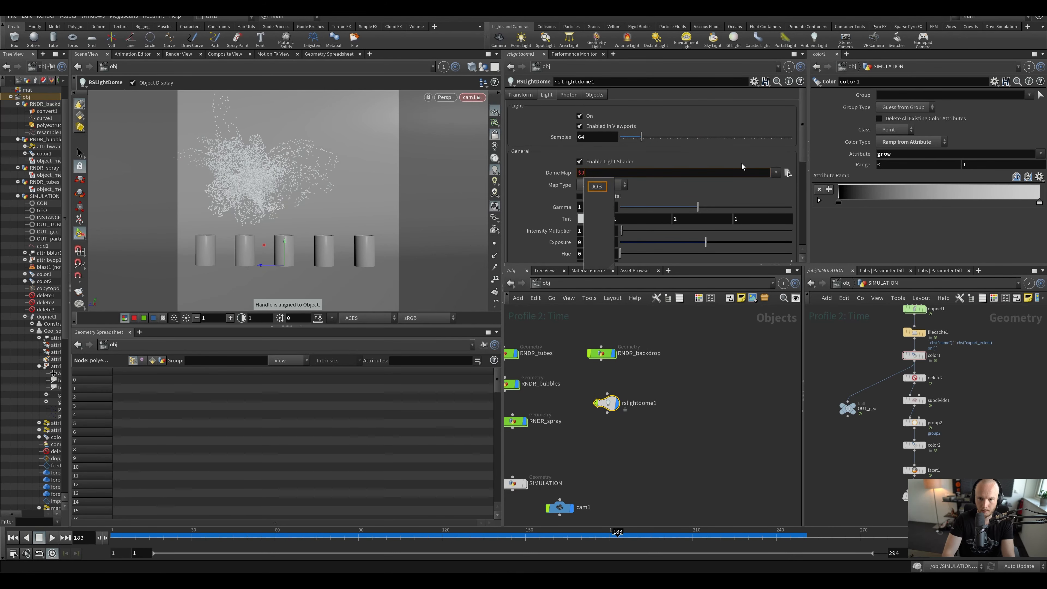
click(754, 172)
click(787, 172)
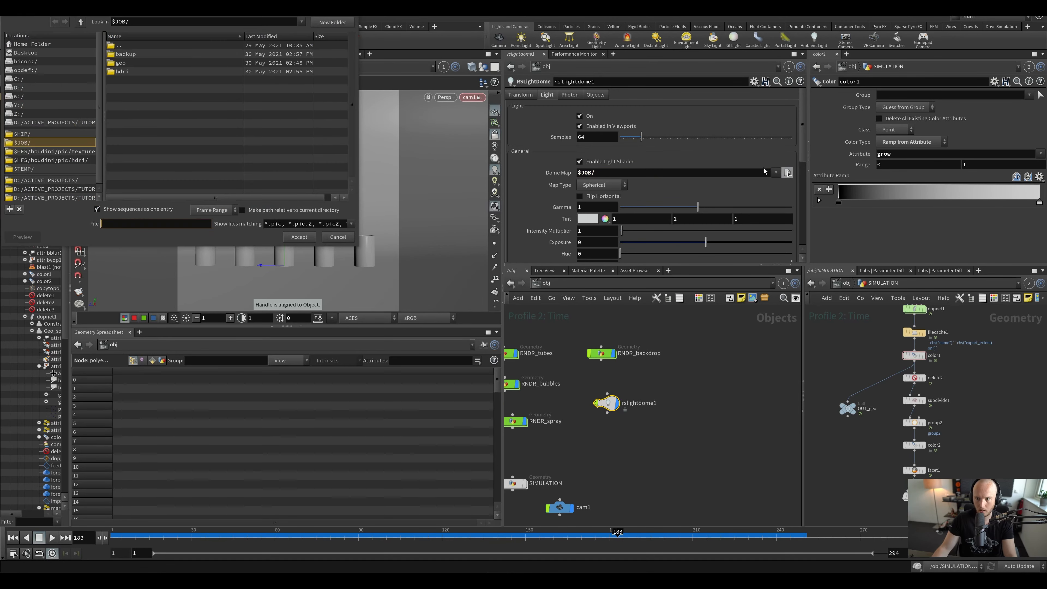
double_click(119, 62)
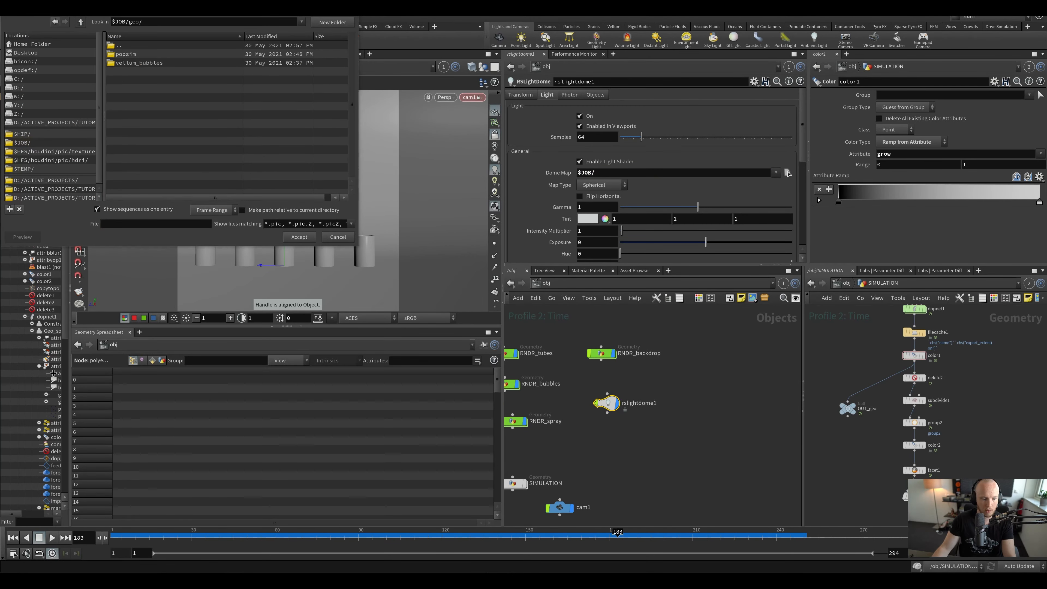
Step: Switch to Chrome, search the web for hdrhaven in a new tab, and open the HDRI Haven site
key(alt+Tab)
key(ctrl+t)
text(hdrhav)
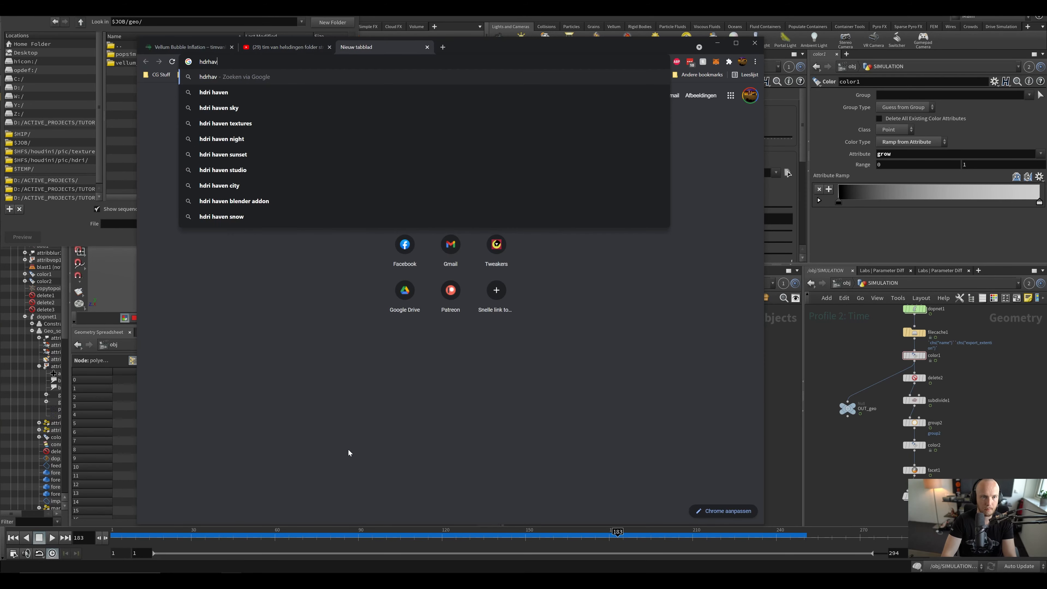
key(BackSpace)
key(BackSpace)
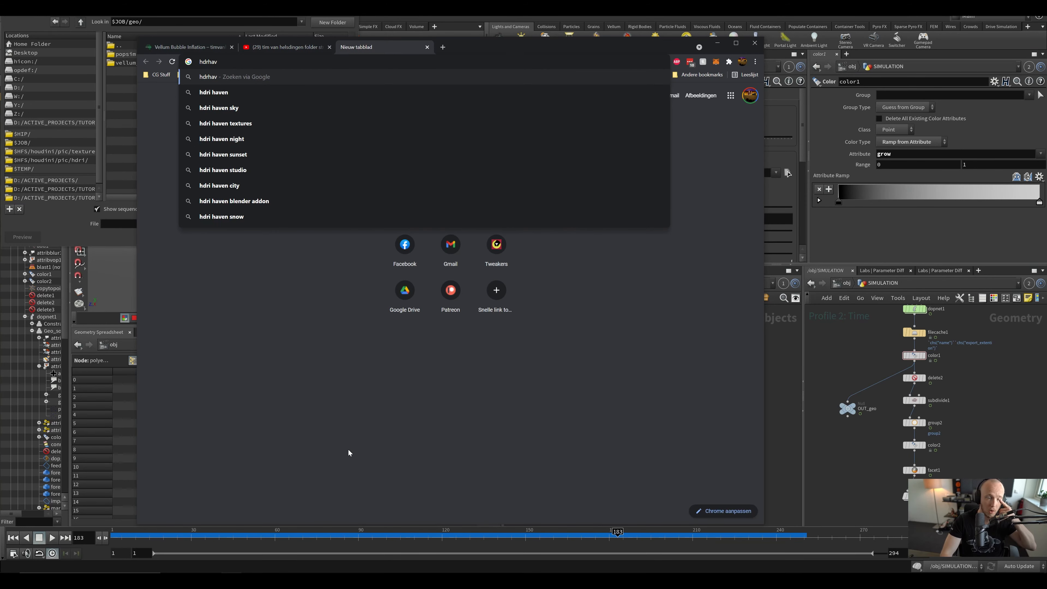
text(en)
key(Return)
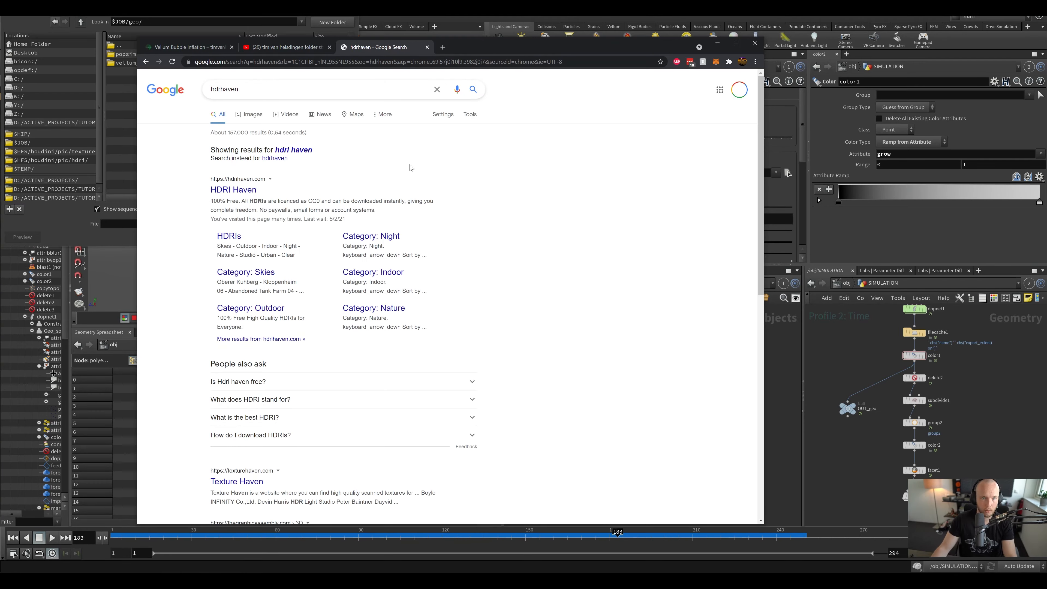
click(240, 194)
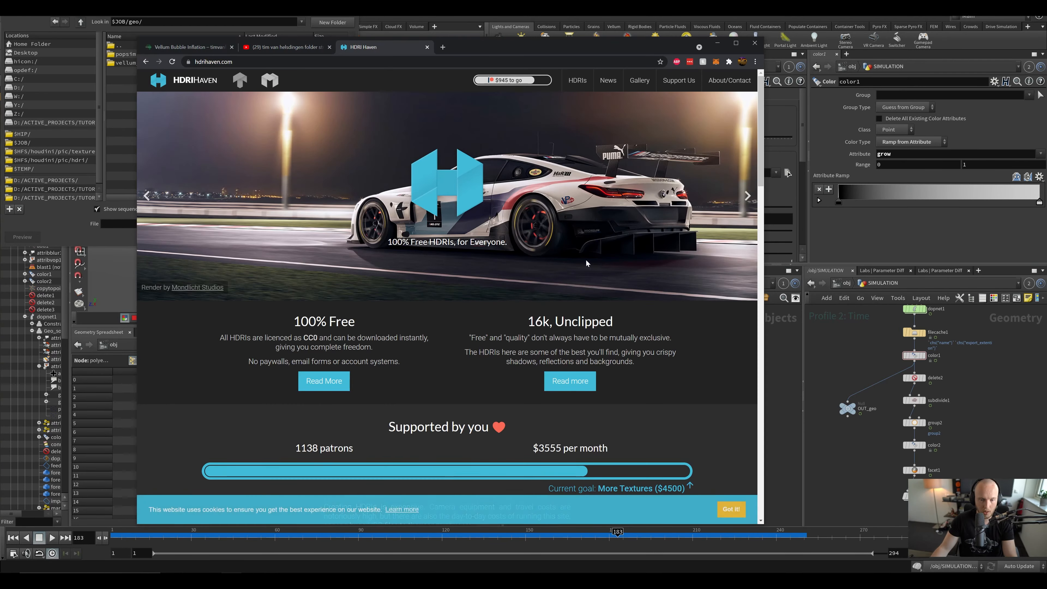
Step: Look through HDRI Haven's home page and its full HDRI gallery, and return to Houdini
scroll(571, 266, down, 10)
scroll(566, 259, up, 4)
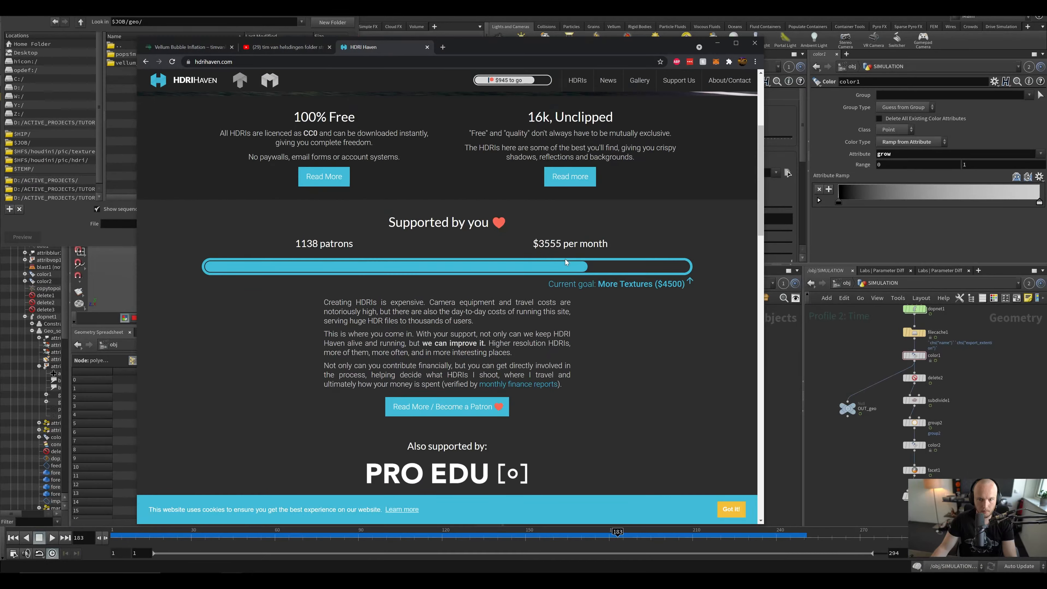
scroll(565, 258, down, 12)
scroll(566, 260, up, 15)
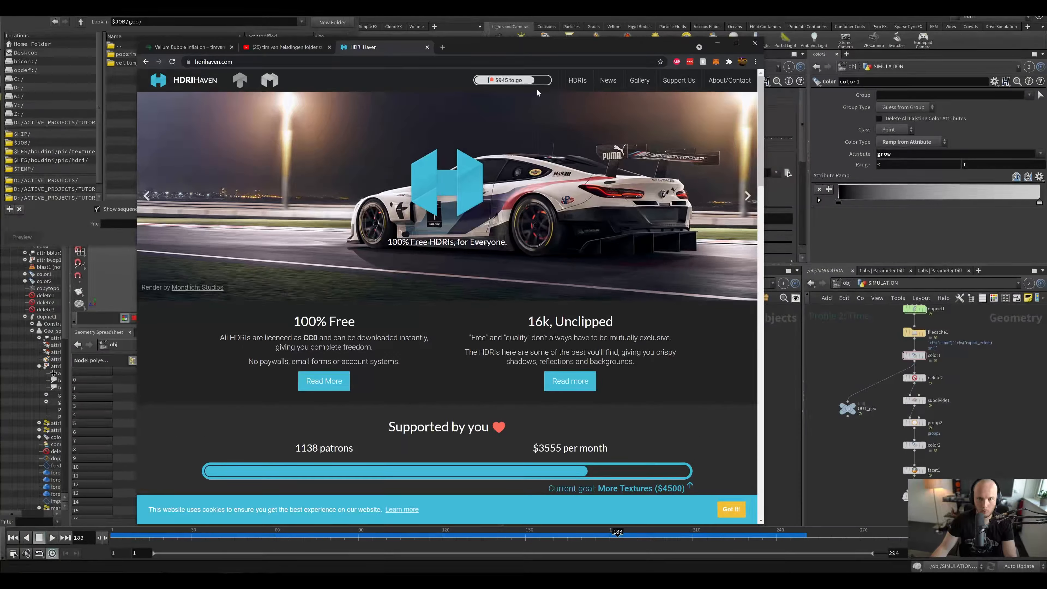
click(577, 80)
scroll(456, 270, down, 9)
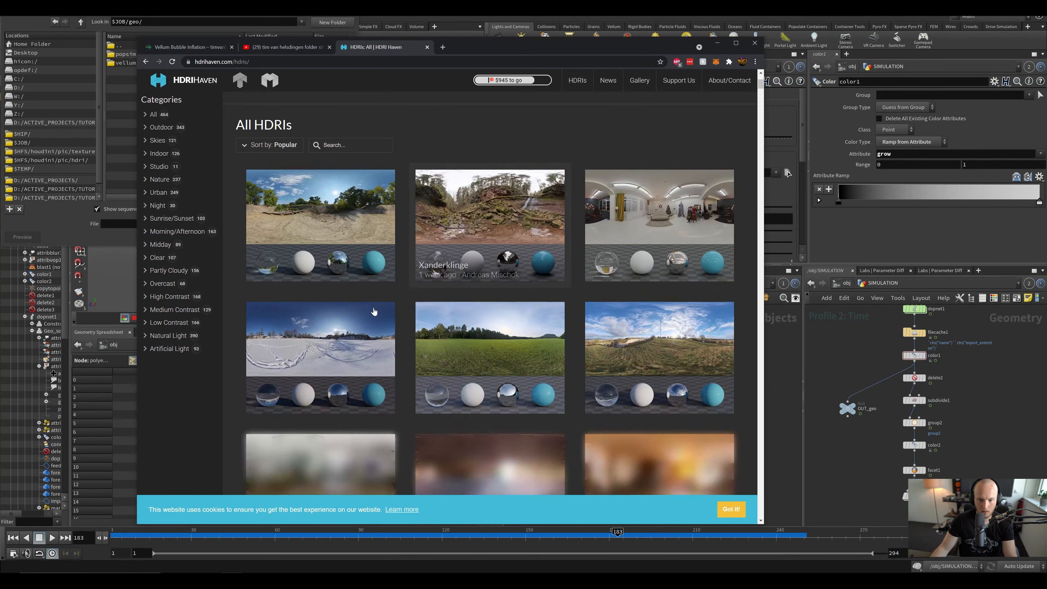
scroll(456, 270, up, 10)
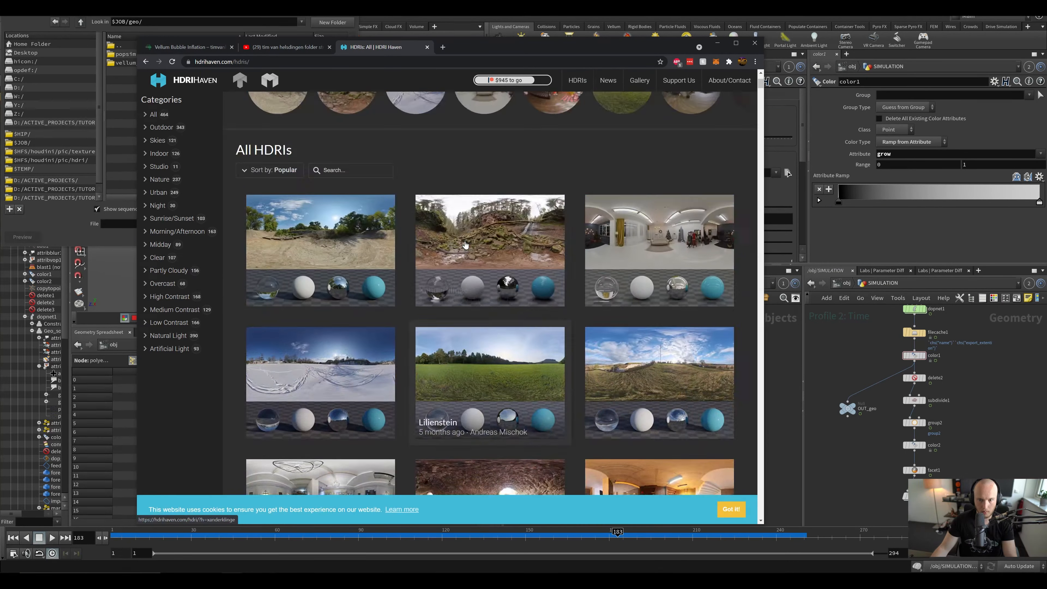
click(792, 379)
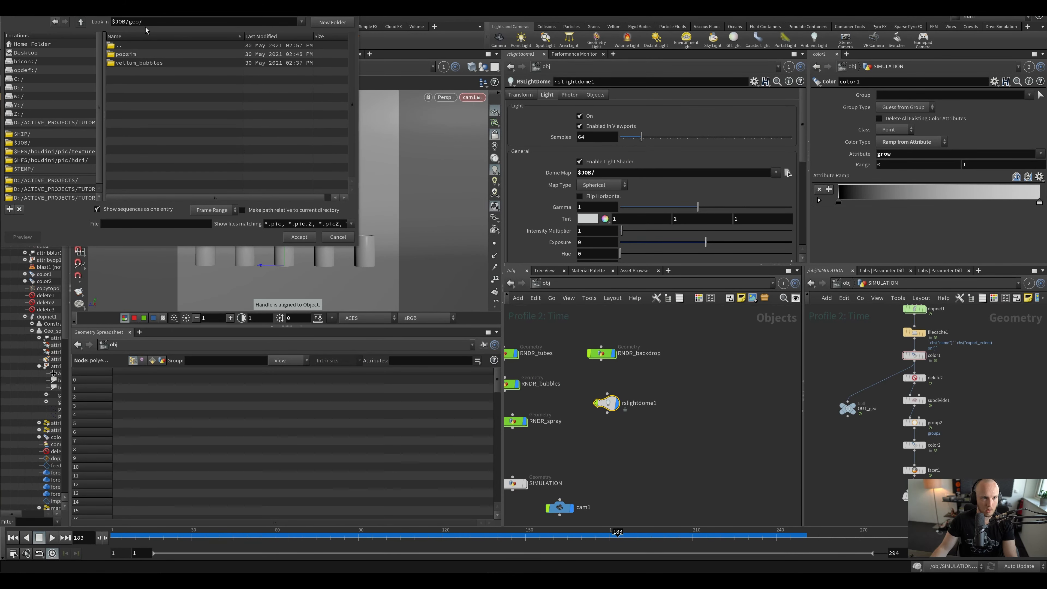
Step: Load killesberg_park_2k.hdr from the project's hdri folder as the dome map and save the scene
click(22, 142)
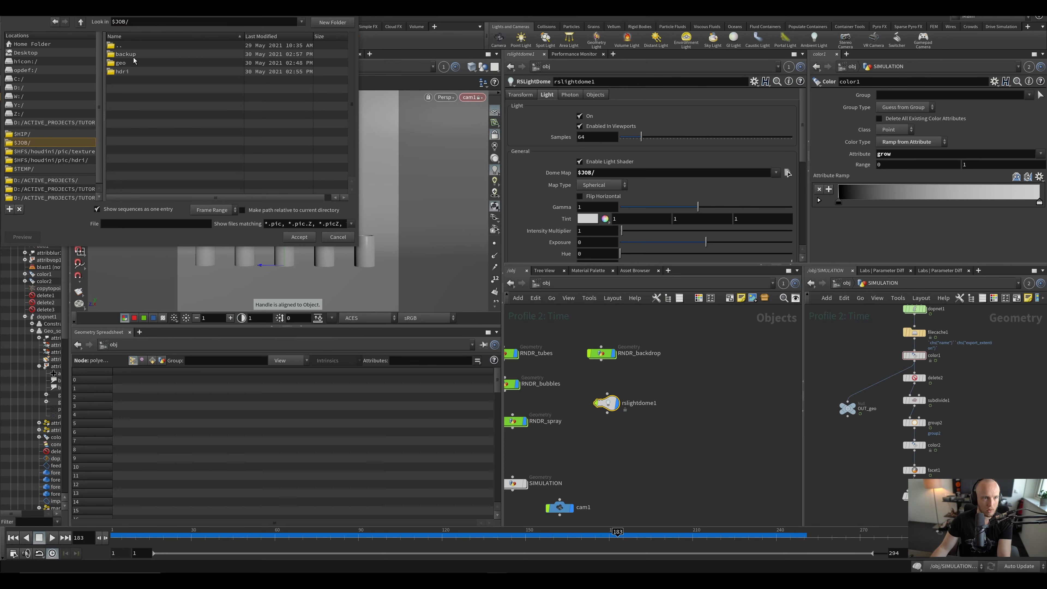
double_click(123, 70)
double_click(123, 54)
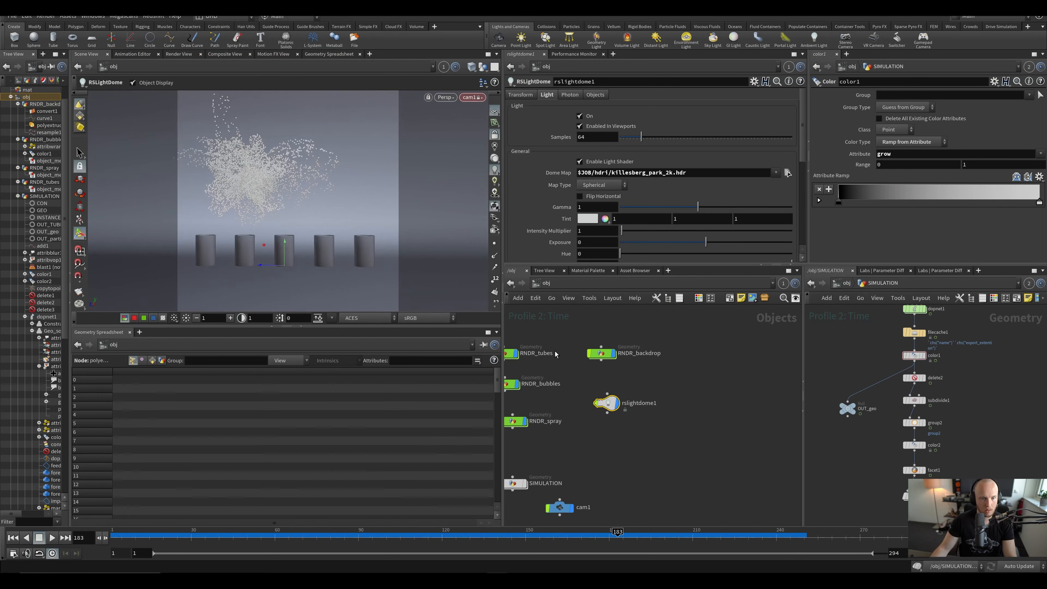
key(ctrl+s)
Step: Open a Redshift RenderView beside the Geometry Spreadsheet and enlarge its pane upward
click(717, 452)
scroll(708, 442, up, 2)
middle_drag(683, 411, 693, 430)
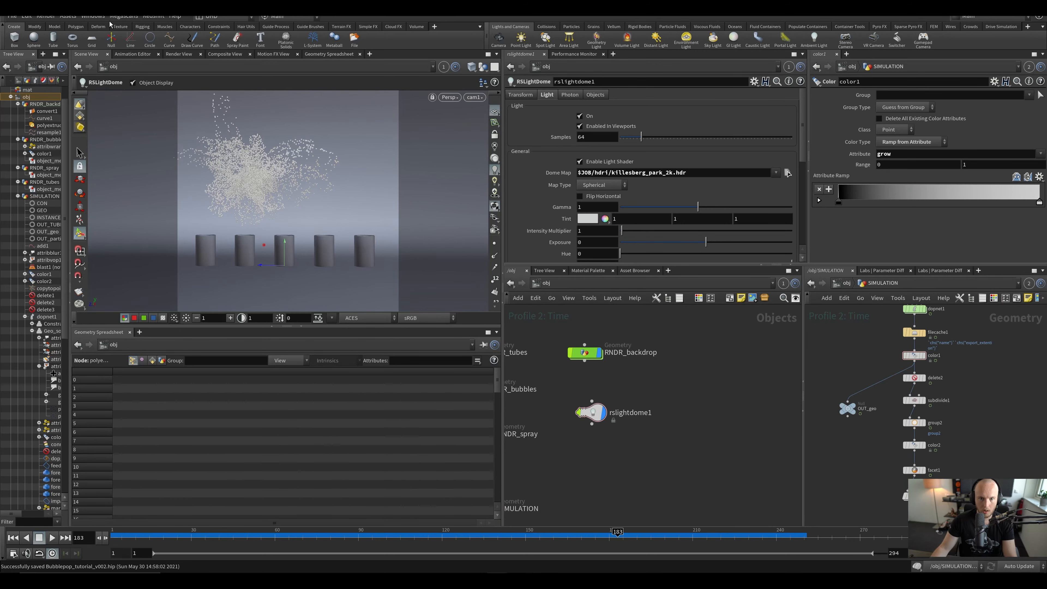
click(140, 333)
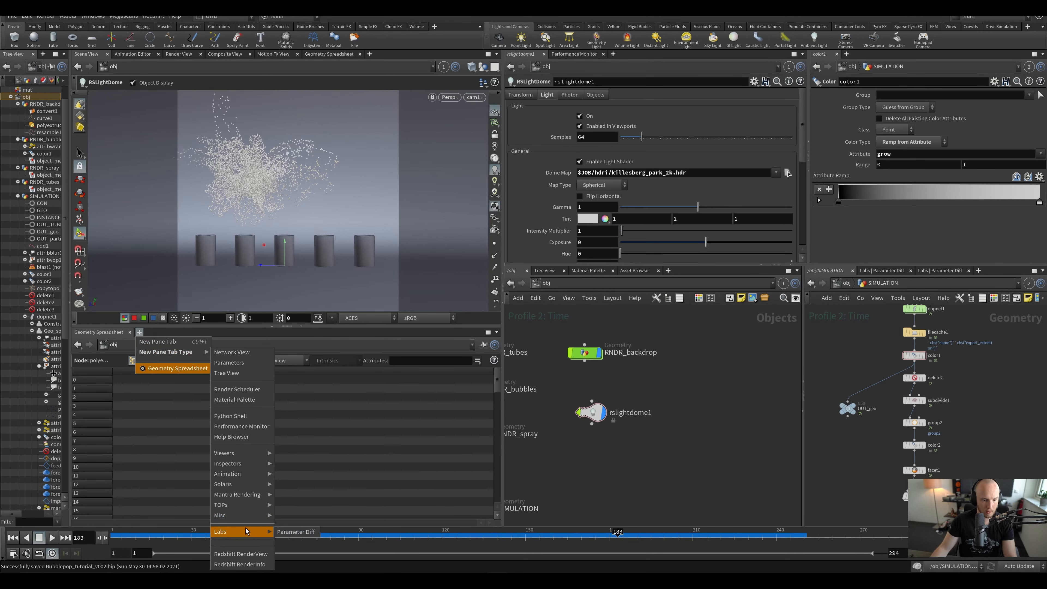
click(241, 552)
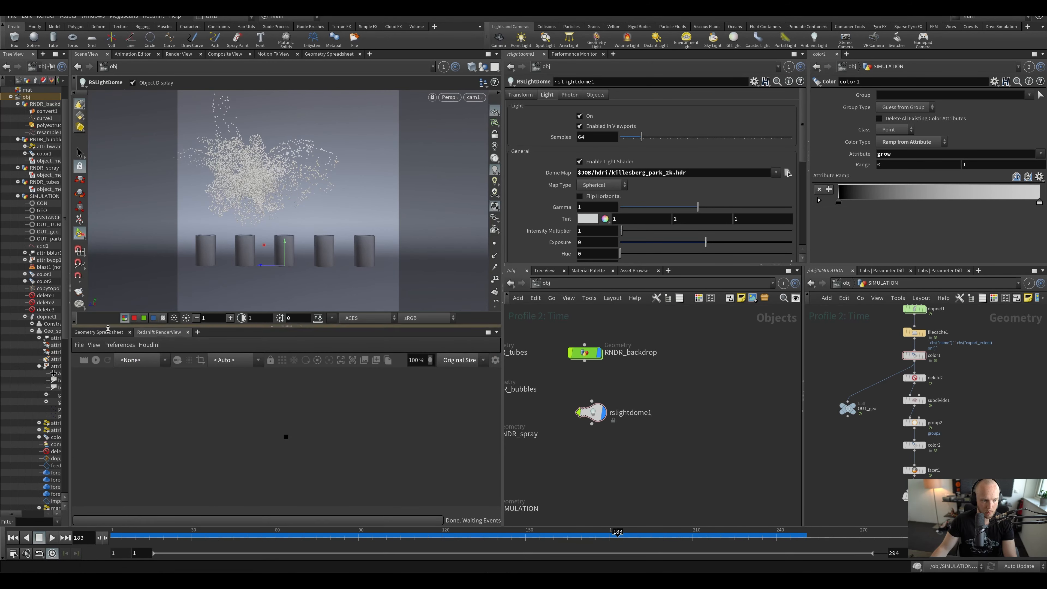
drag(99, 326, 88, 226)
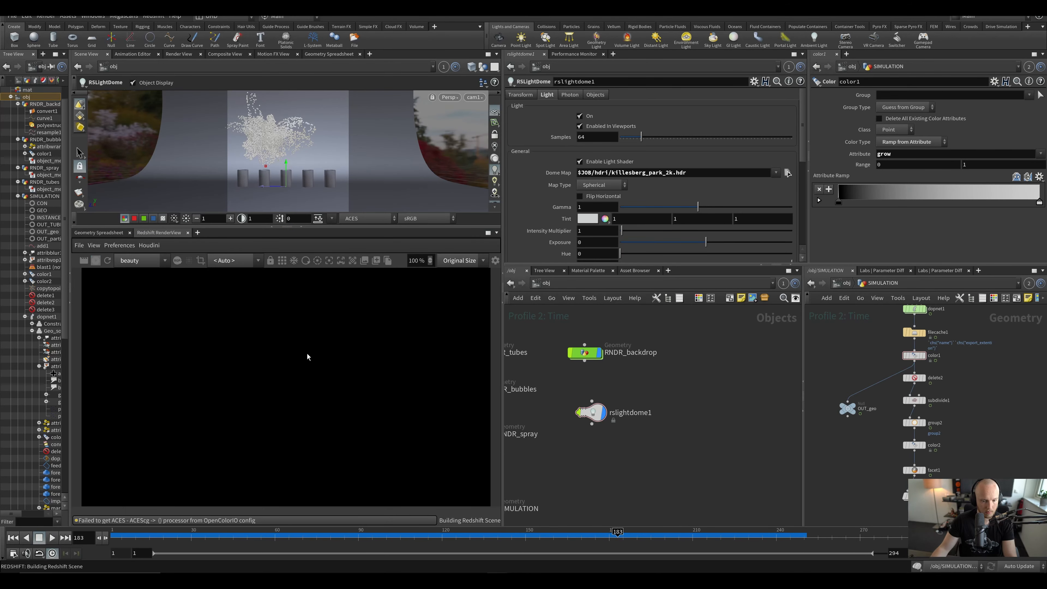
Step: Check the RenderView's colour management settings and move the timeline to frame 57 for the preview render
click(495, 261)
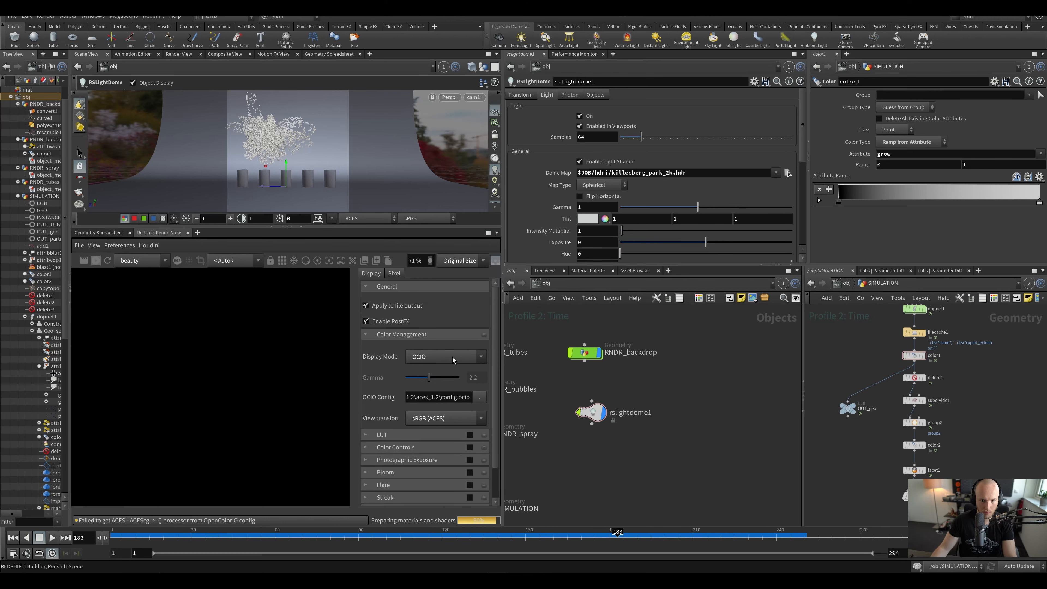
click(495, 261)
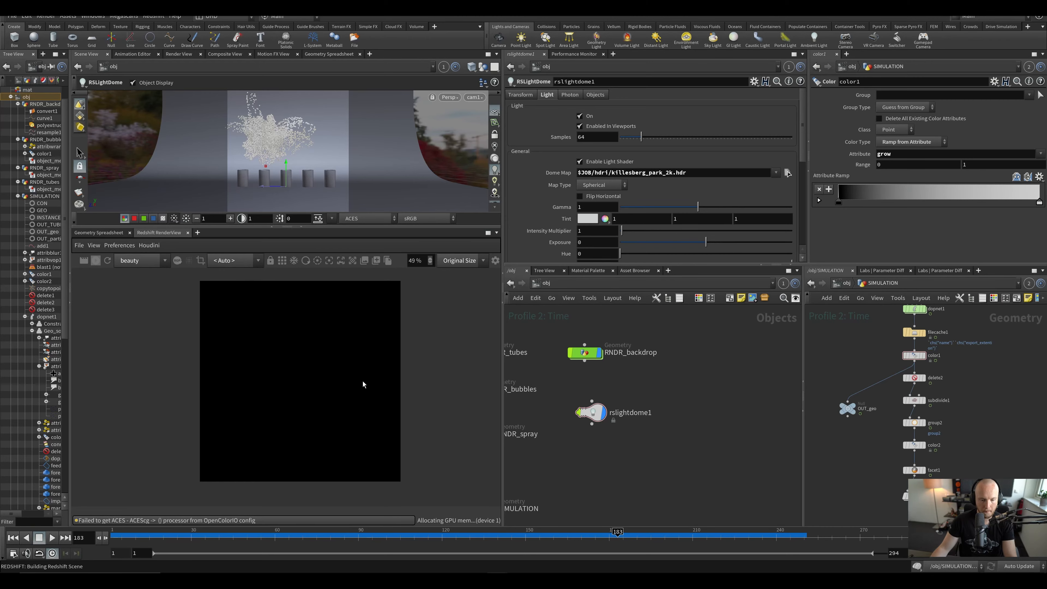
middle_drag(585, 400, 570, 414)
drag(214, 536, 266, 536)
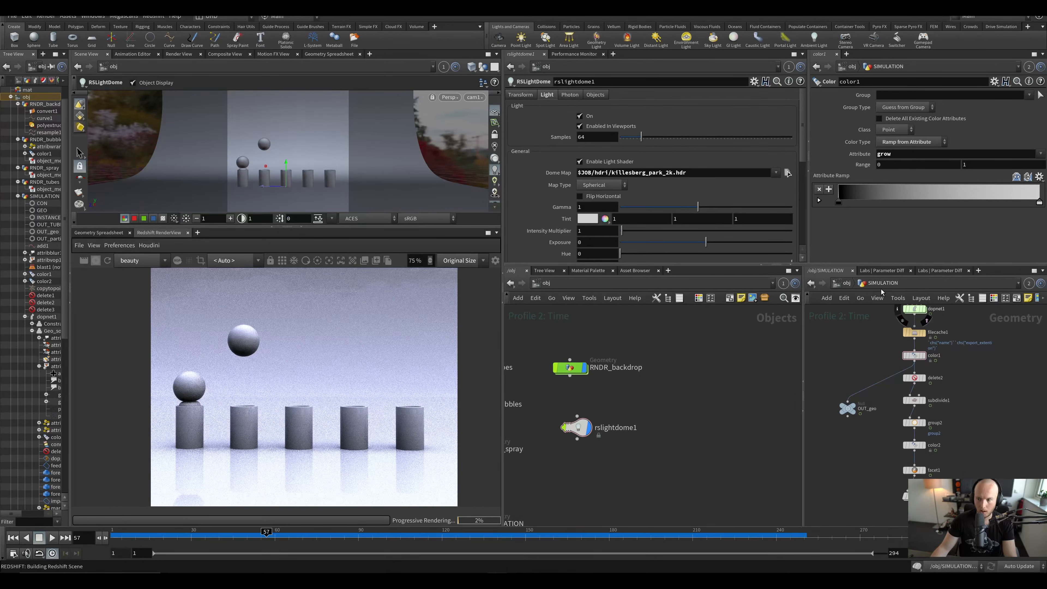
Step: Add a Redshift material builder in the mat network and name it backdrop
click(846, 284)
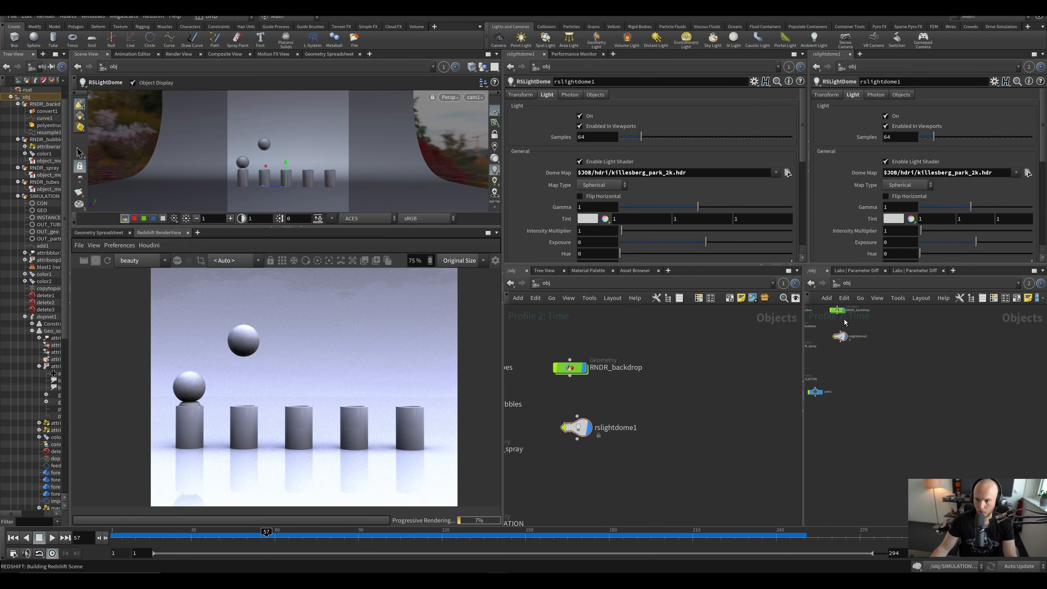
click(847, 284)
click(864, 320)
key(Tab)
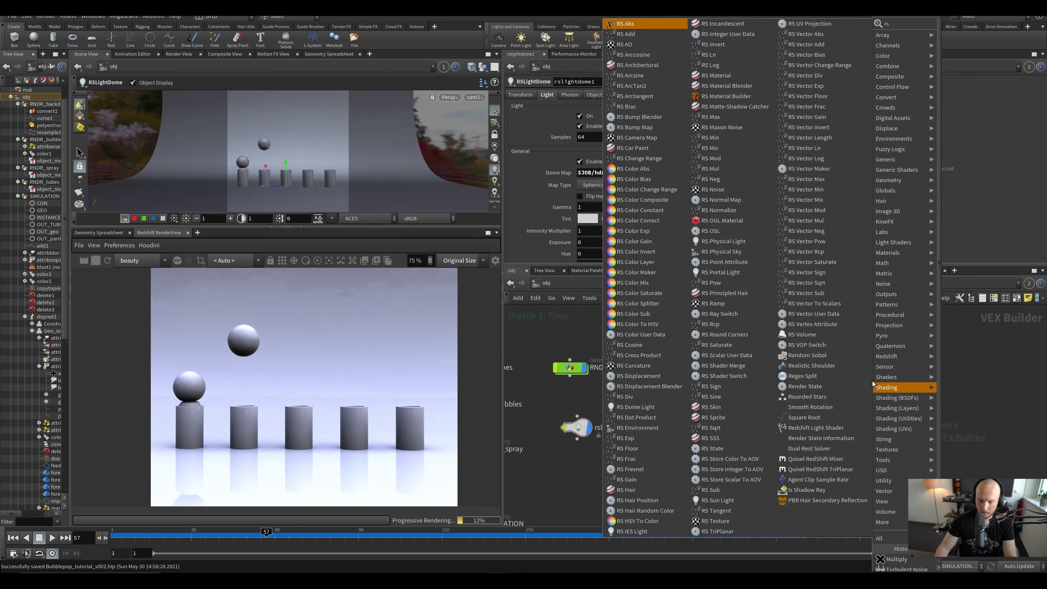
text(rs mater)
click(968, 44)
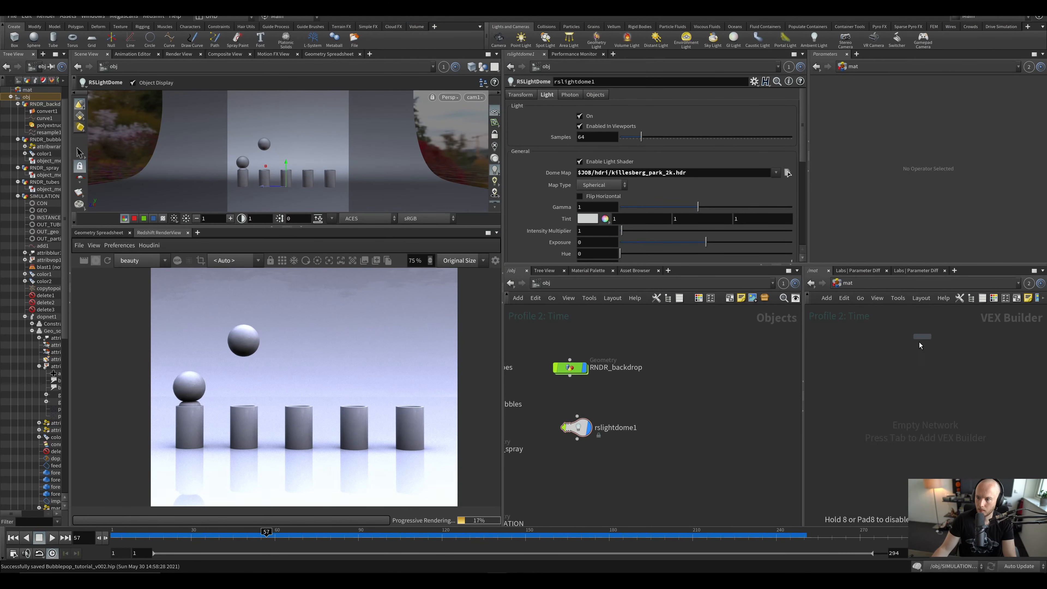
click(919, 334)
double_click(921, 333)
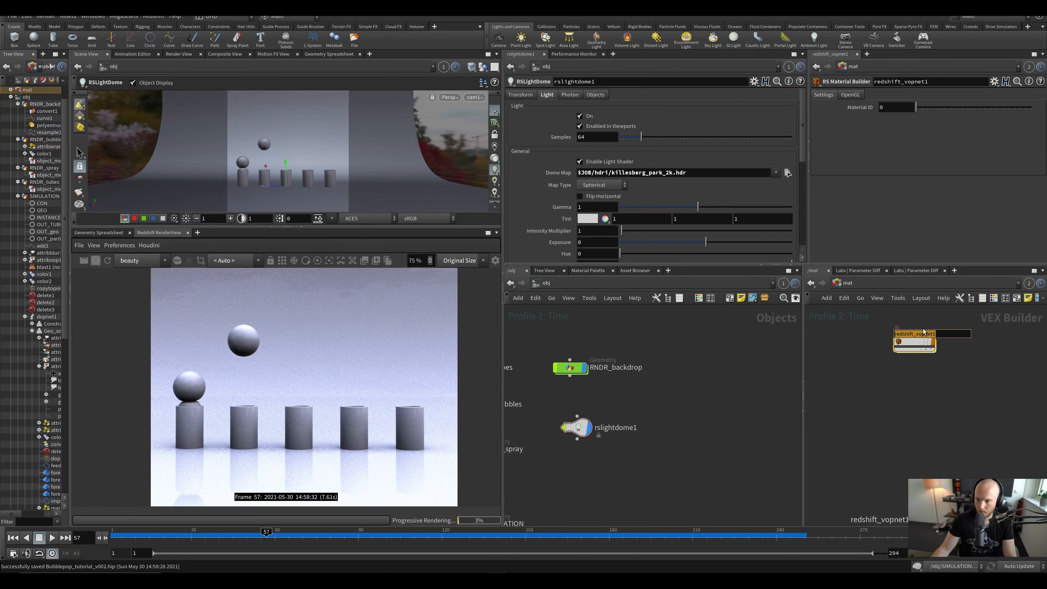
text(backdrop)
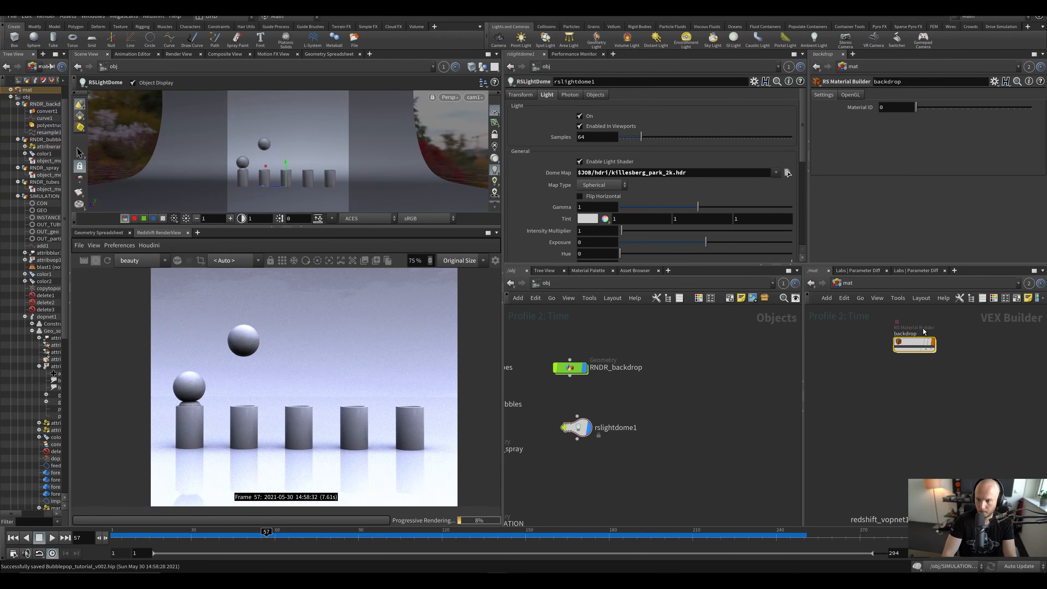
key(Return)
Step: Inside the backdrop material, set the diffuse colour to 0.05 dark grey, reflection weight to 0.761 and reflection roughness to 0.338
key(i)
click(869, 387)
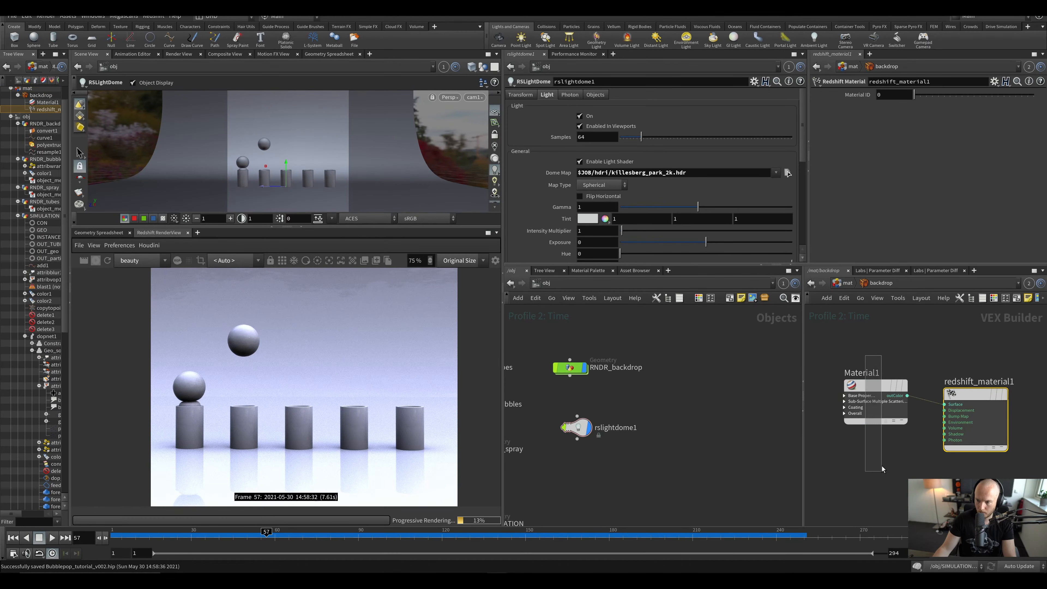
click(893, 129)
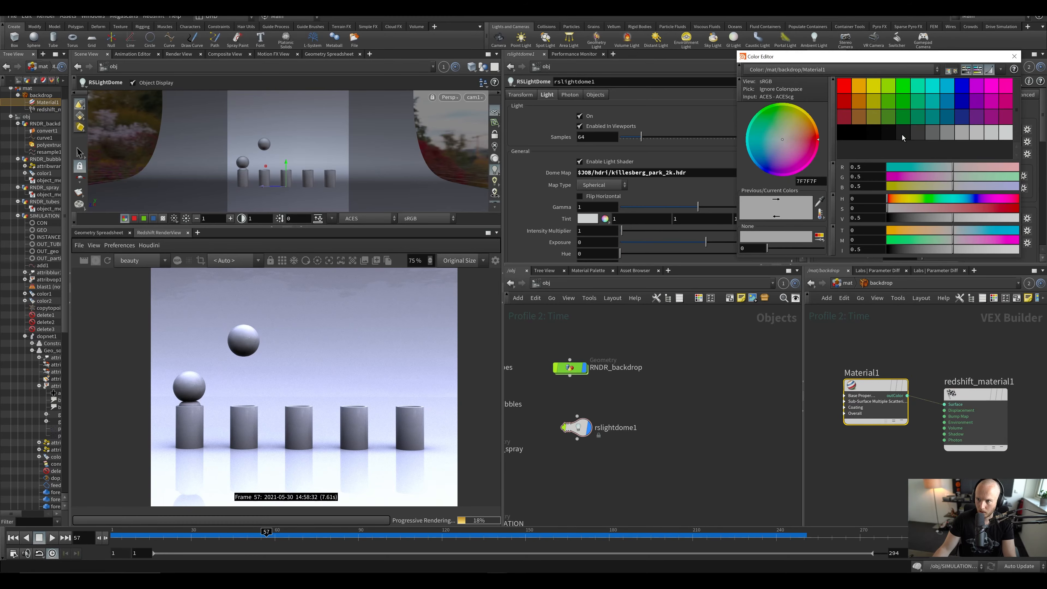
scroll(919, 168, down, 3)
scroll(932, 201, up, 1)
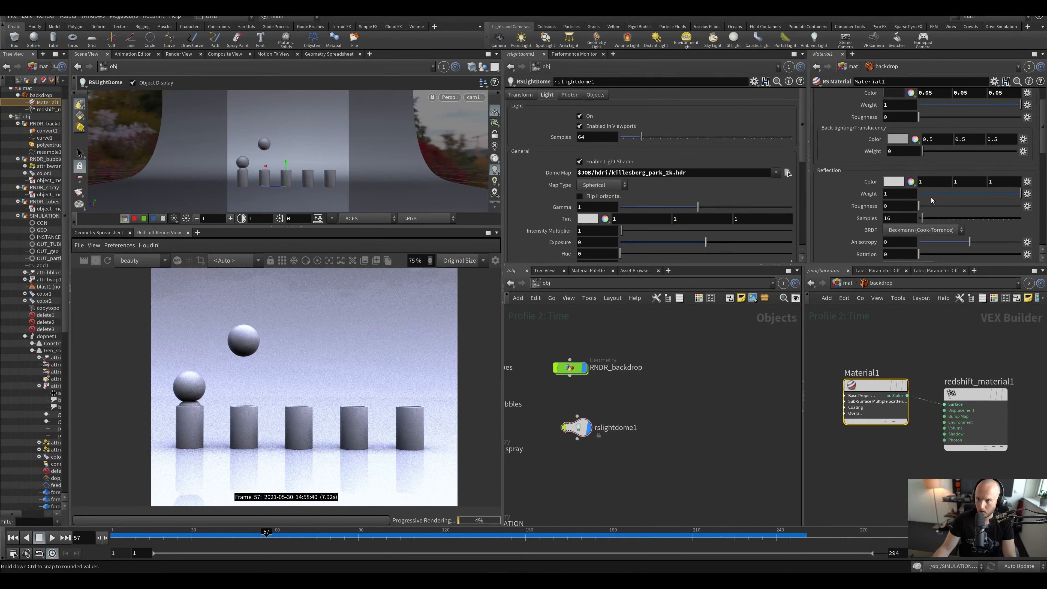
drag(952, 201, 963, 203)
mouse_move(966, 195)
mouse_down()
mouse_move(996, 197)
mouse_move(964, 210)
mouse_up()
Step: Assign the backdrop material to the backdrop geometry in the viewport and save the scene
key(u)
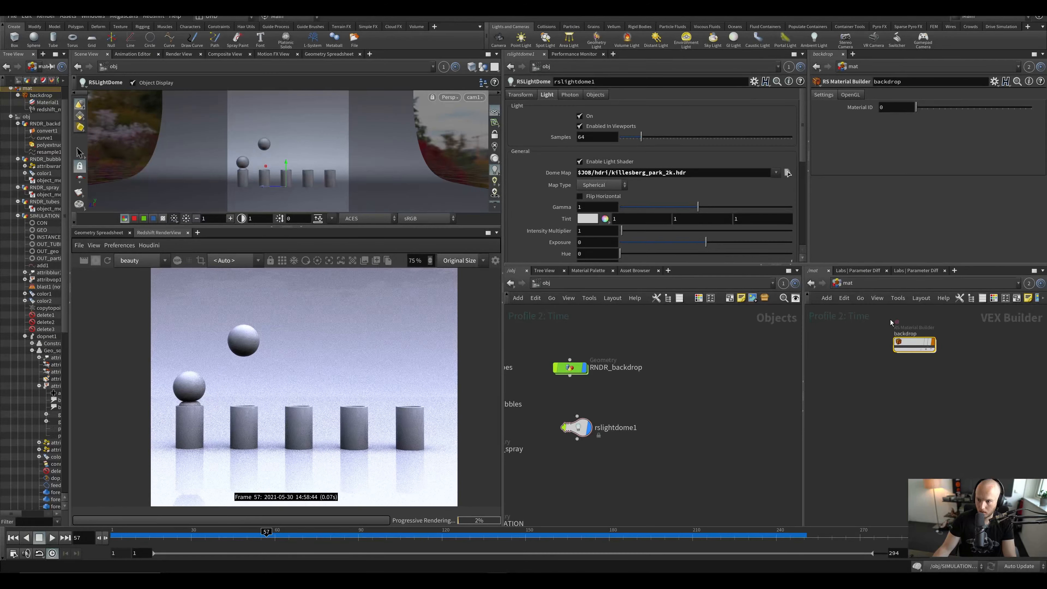
drag(890, 344, 392, 183)
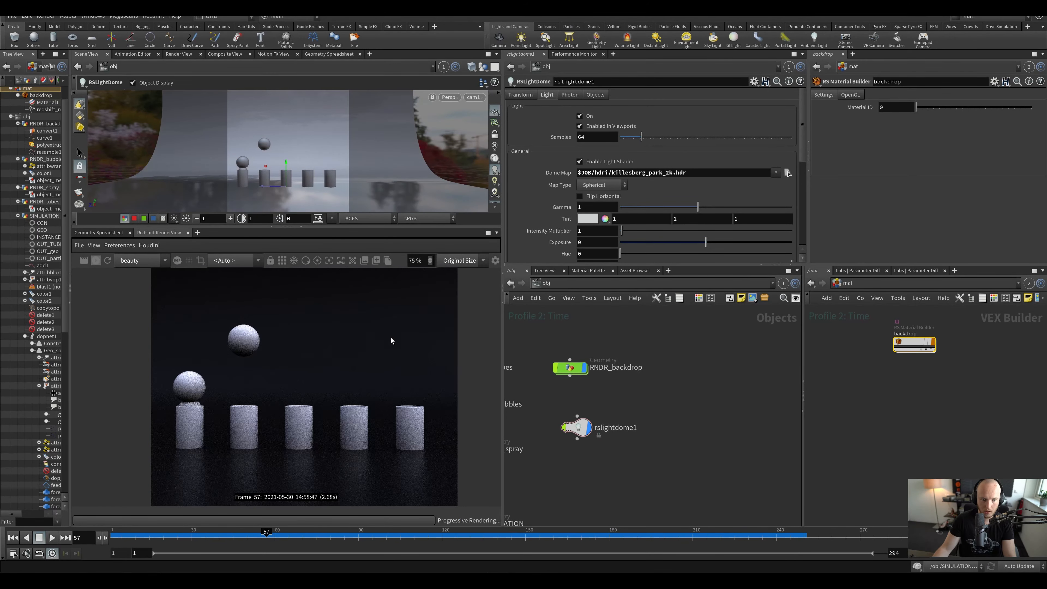
key(ctrl+s)
Step: Set the backdrop material's reflection weight to 1 and lighten its diffuse colour to 0.6667 grey
double_click(932, 342)
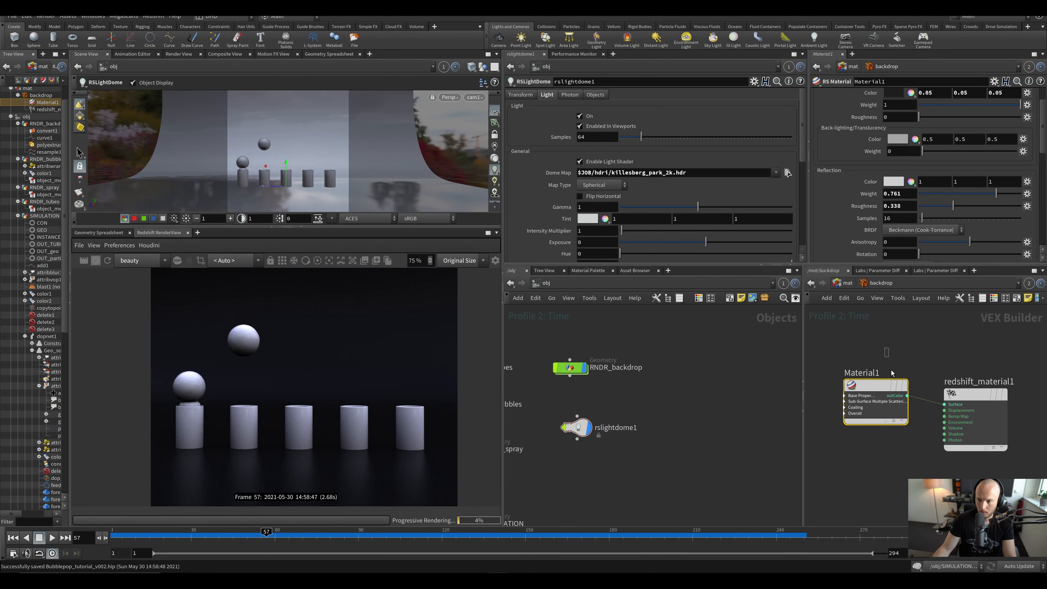
scroll(921, 132, up, 3)
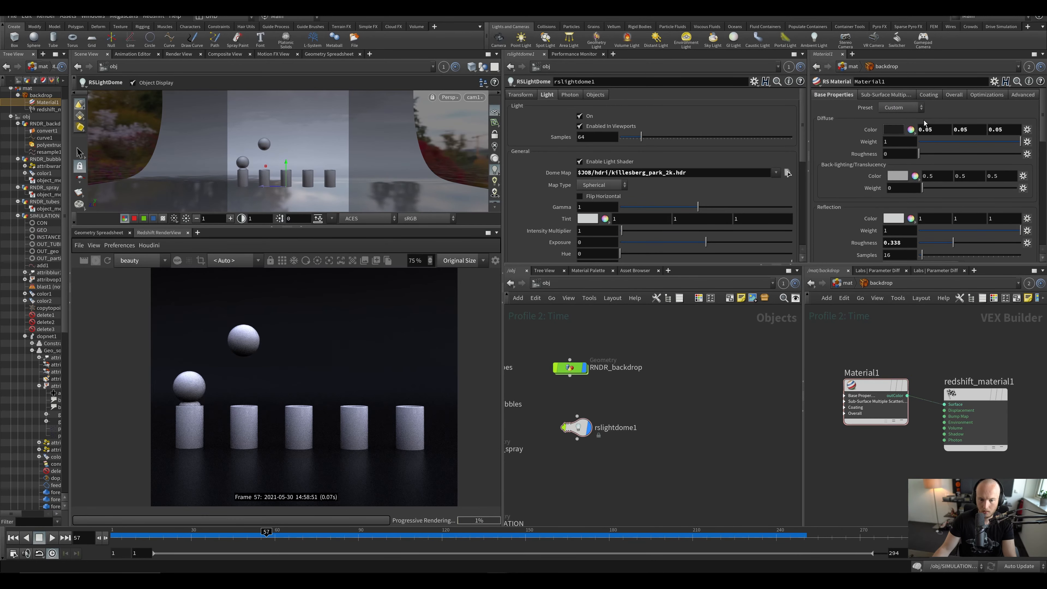
click(900, 131)
click(967, 137)
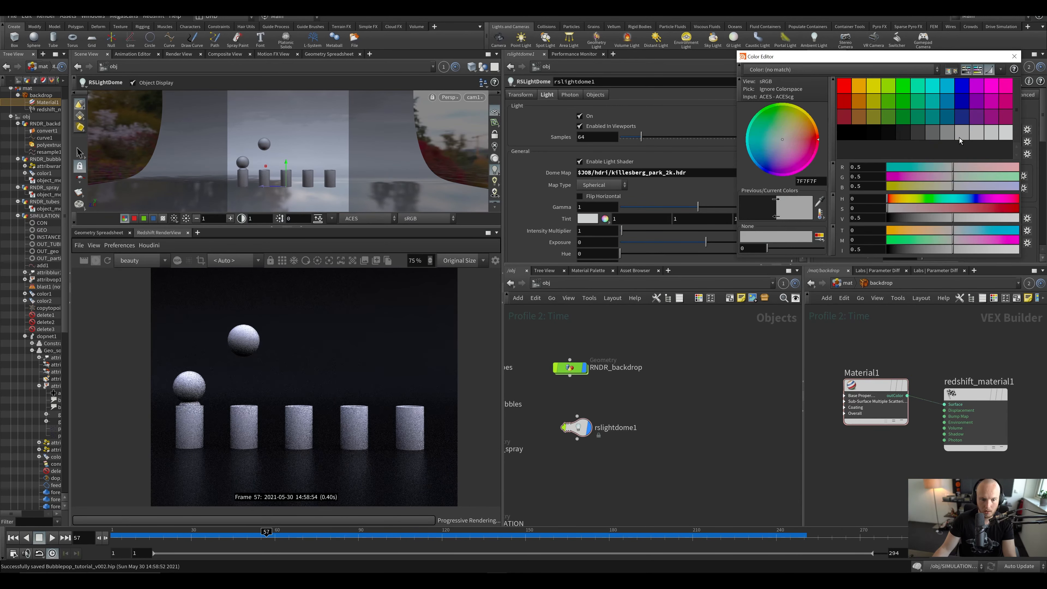
click(977, 134)
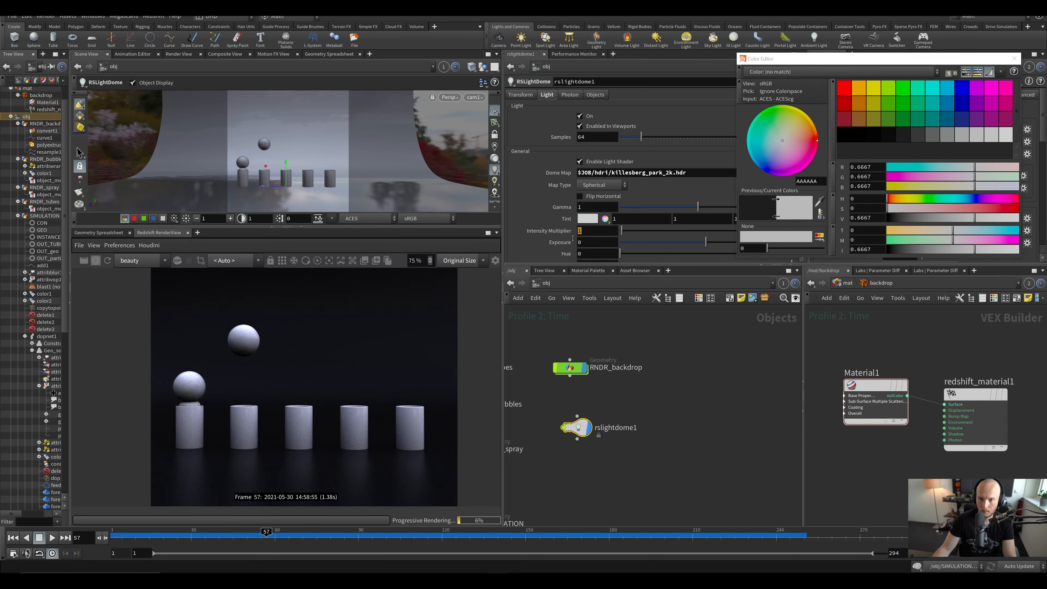
Step: Set the dome light's intensity multiplier to 2, save the scene and close the colour editor
key(Return)
key(ctrl+s)
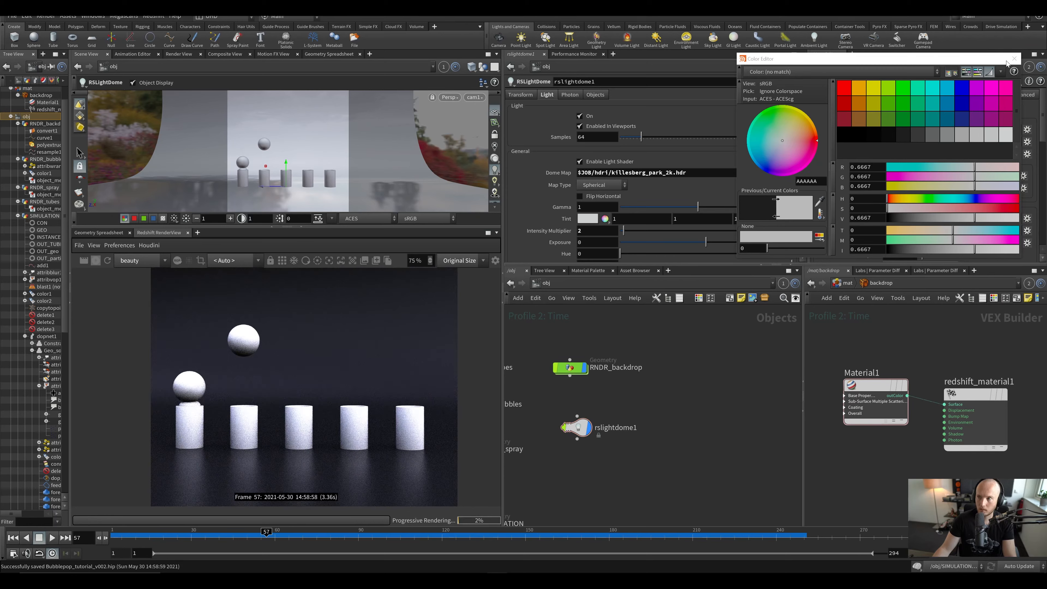
click(1013, 59)
Step: Set the RenderView's camera refresh mode to Current ROP camera, after mouse release
alt+drag(299, 174, 297, 139)
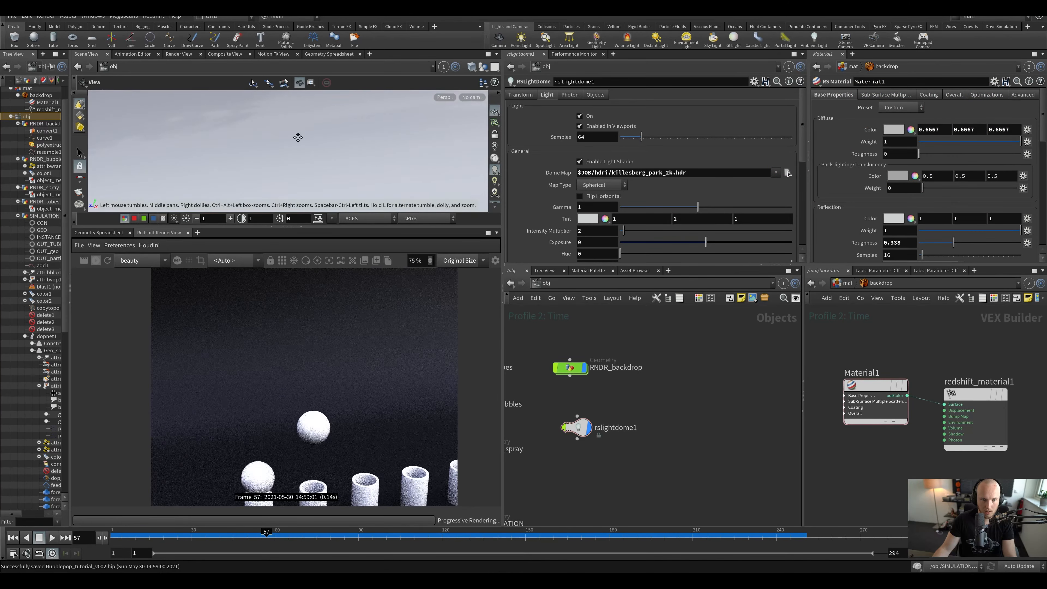
click(155, 246)
mouse_move(165, 257)
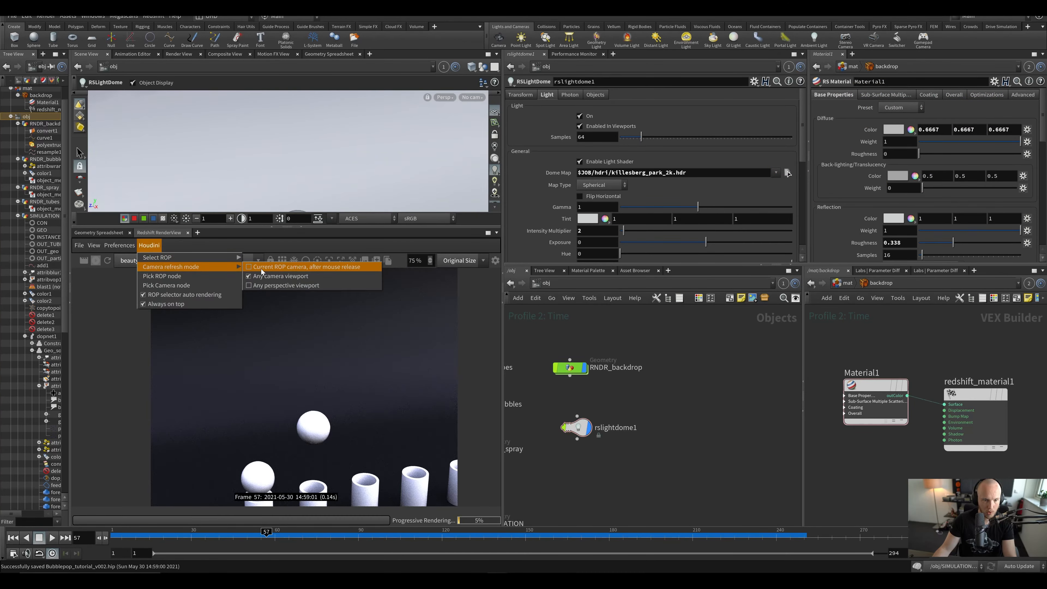
click(289, 264)
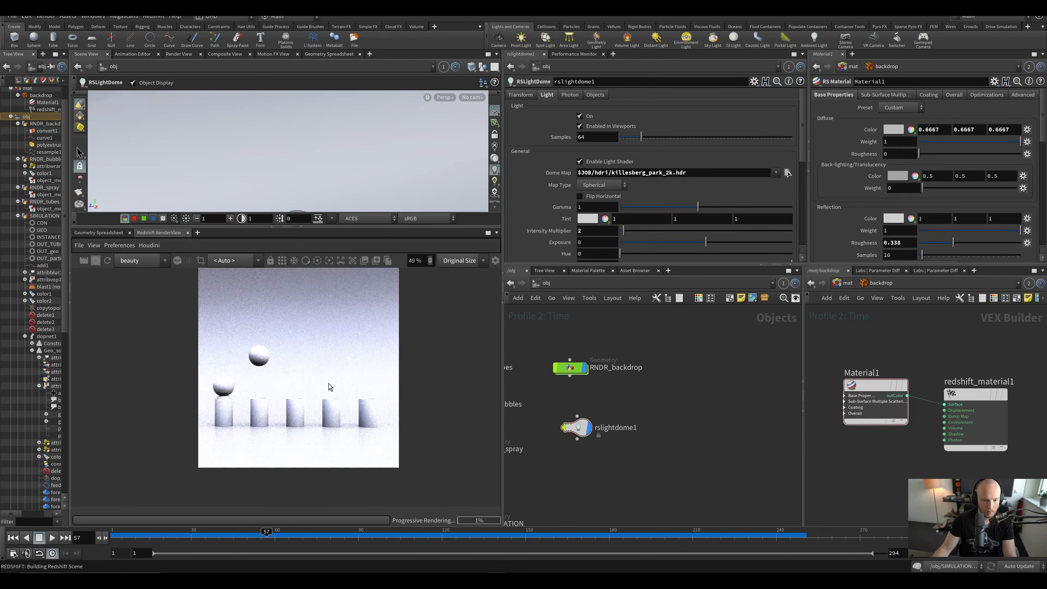
Step: Check the RenderView's view transform options and restart the live preview render
click(494, 260)
click(430, 418)
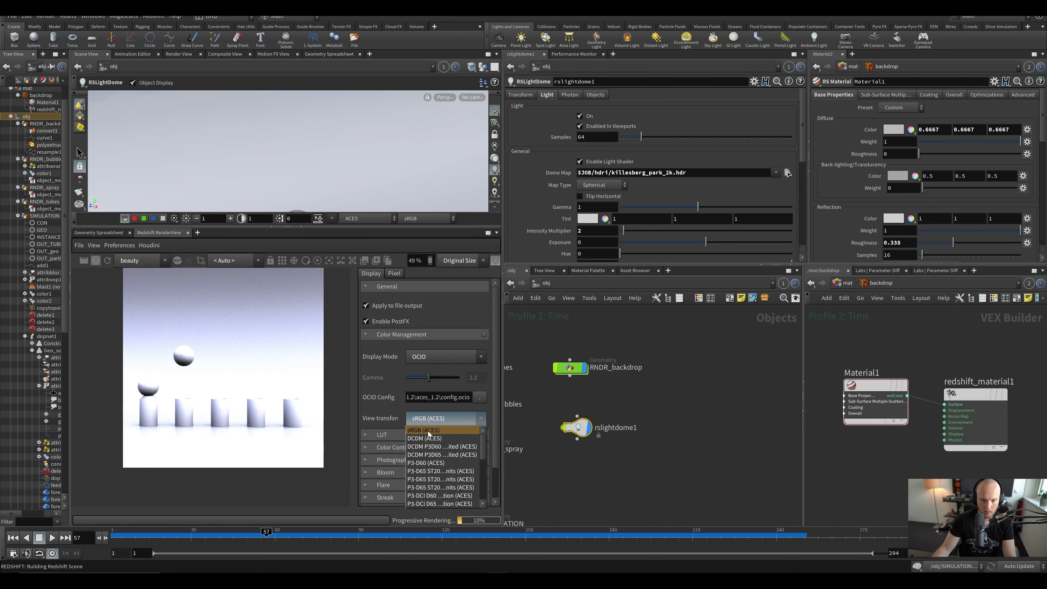
click(393, 417)
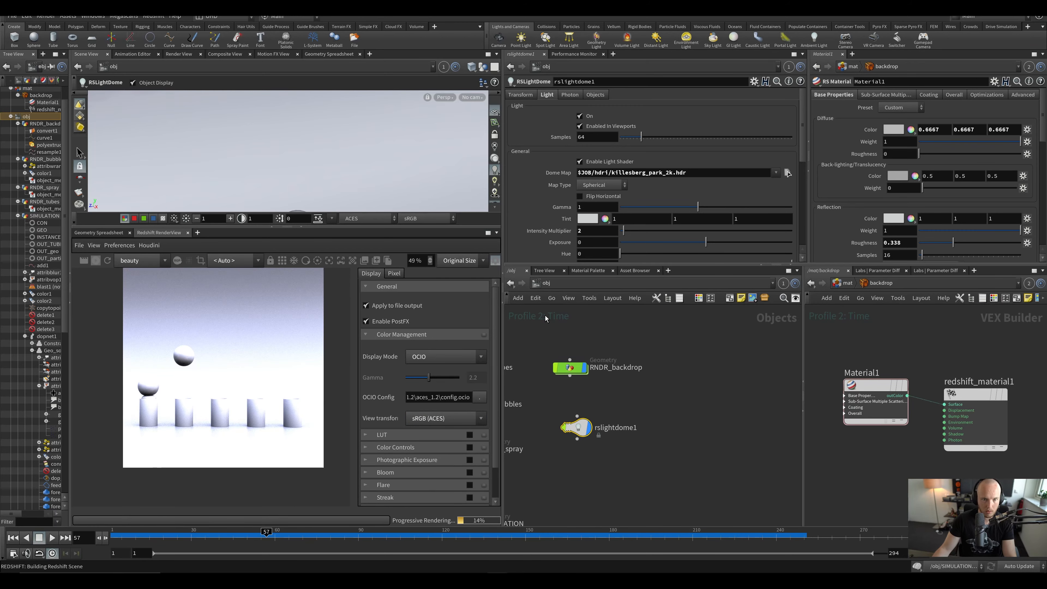
click(107, 260)
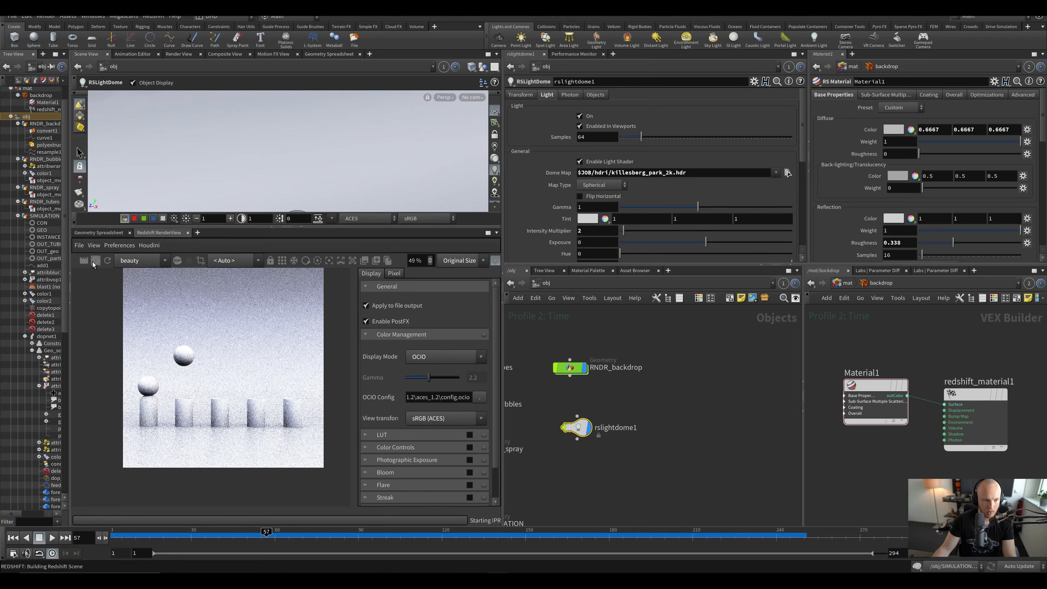
Step: Set the backdrop material's diffuse colour to 0.05 dark grey and save the scene
click(873, 388)
click(893, 129)
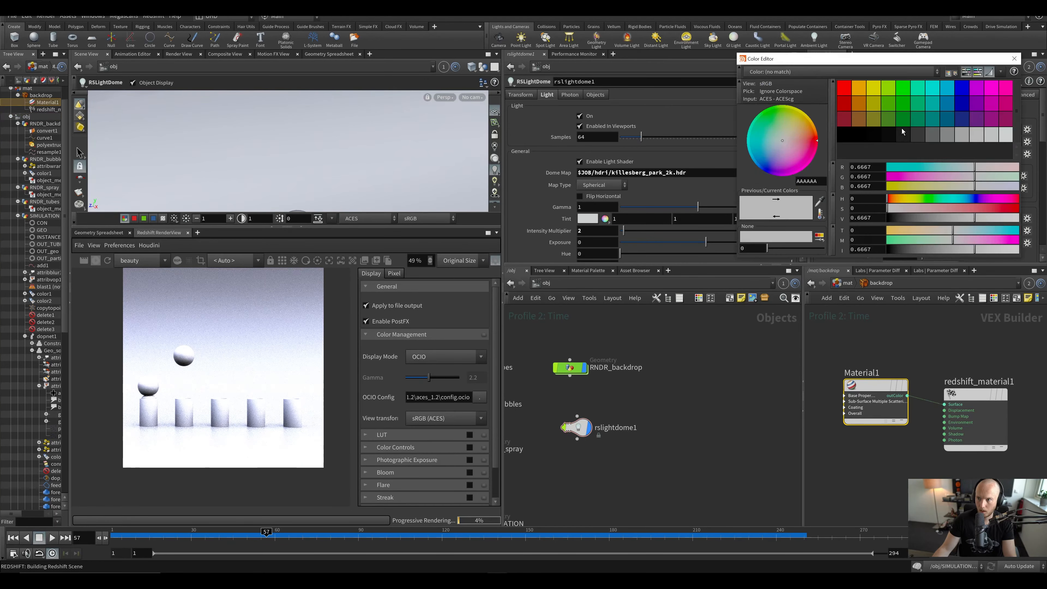
click(900, 139)
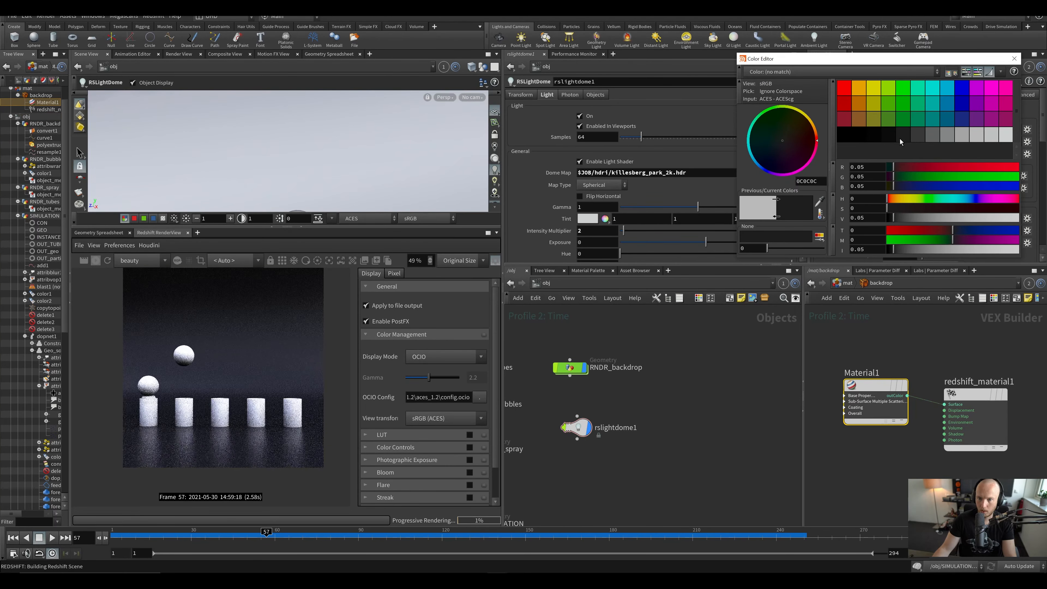
click(1014, 59)
key(ctrl+s)
Step: Frame the tubes and bubbles in the viewport and add the Redshift shelf to the shelf set
alt+drag(371, 144, 350, 193)
alt+middle_drag(350, 193, 280, 117)
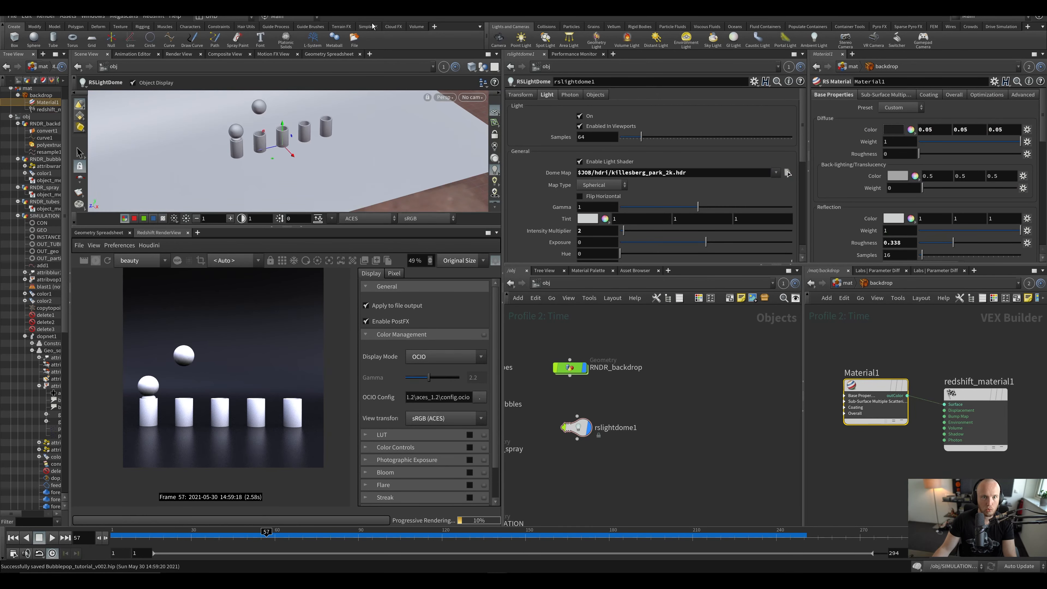
click(433, 27)
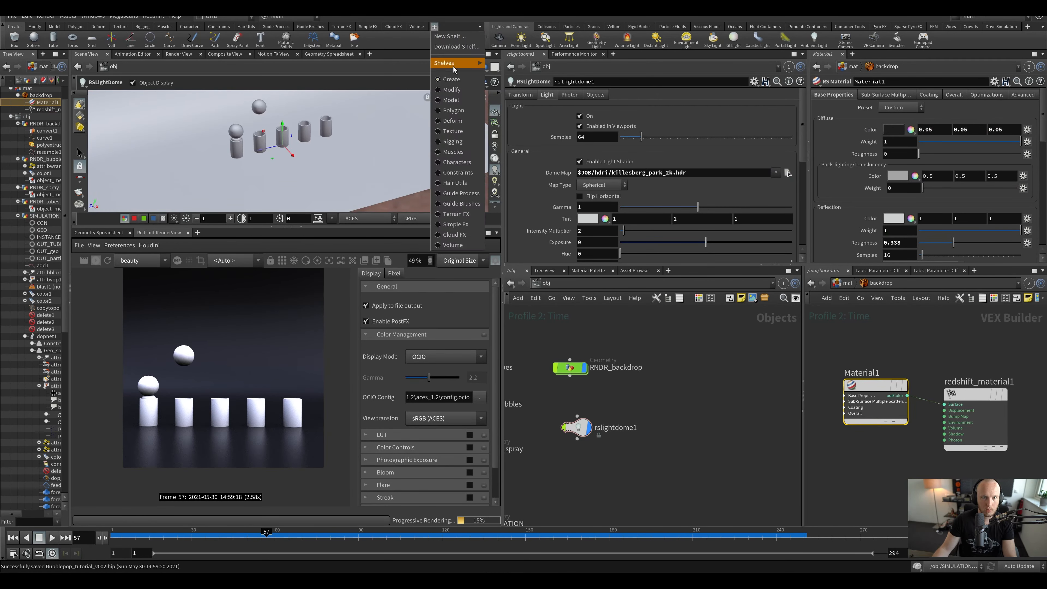
mouse_move(456, 63)
click(506, 446)
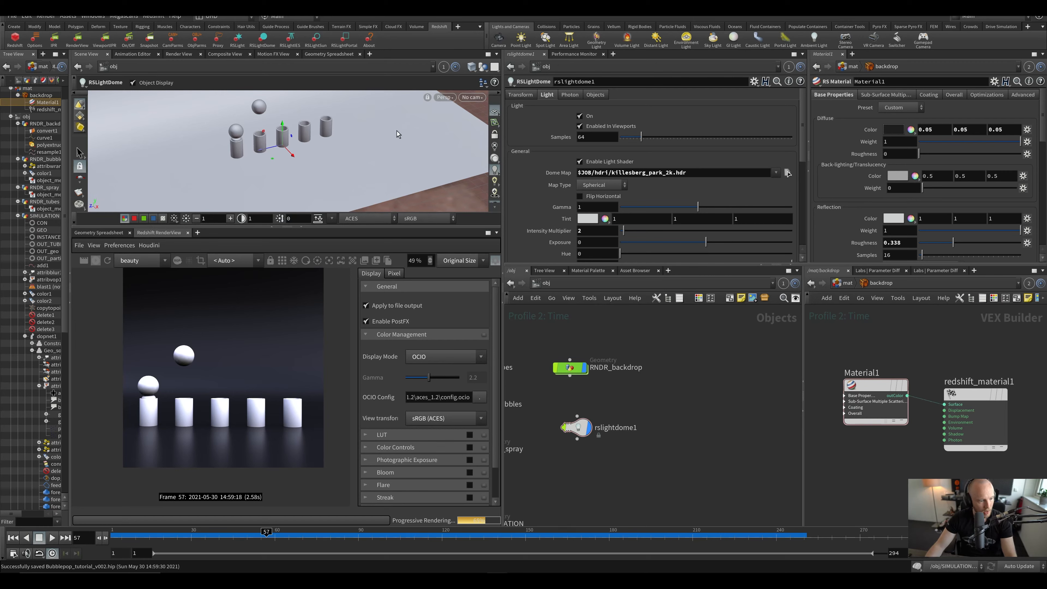
Step: Create a Redshift light and set its light type to Distant
scroll(652, 421, up, 2)
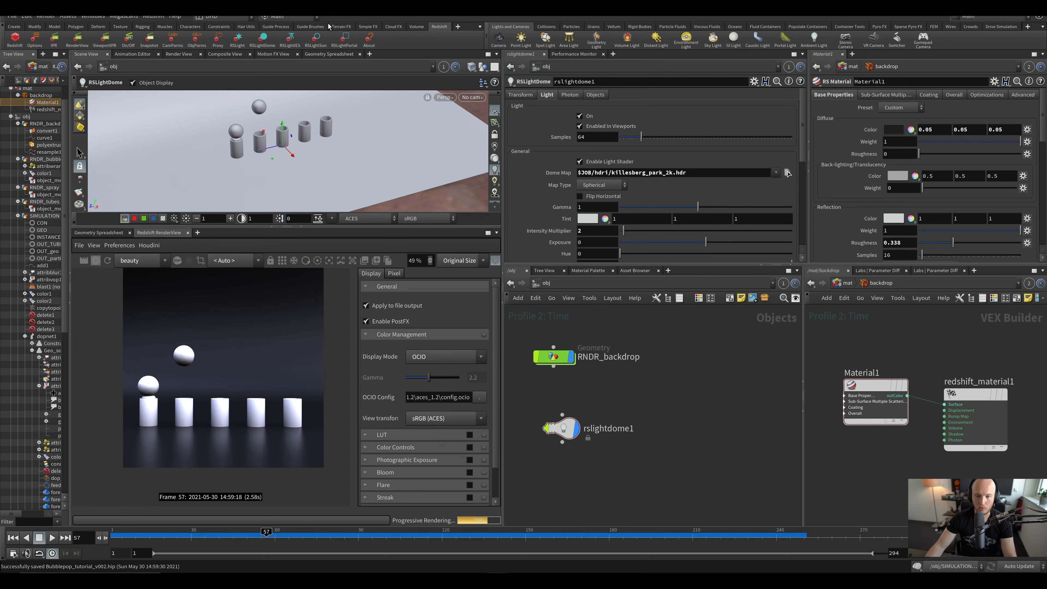
scroll(575, 455, down, 4)
middle_drag(619, 471, 655, 297)
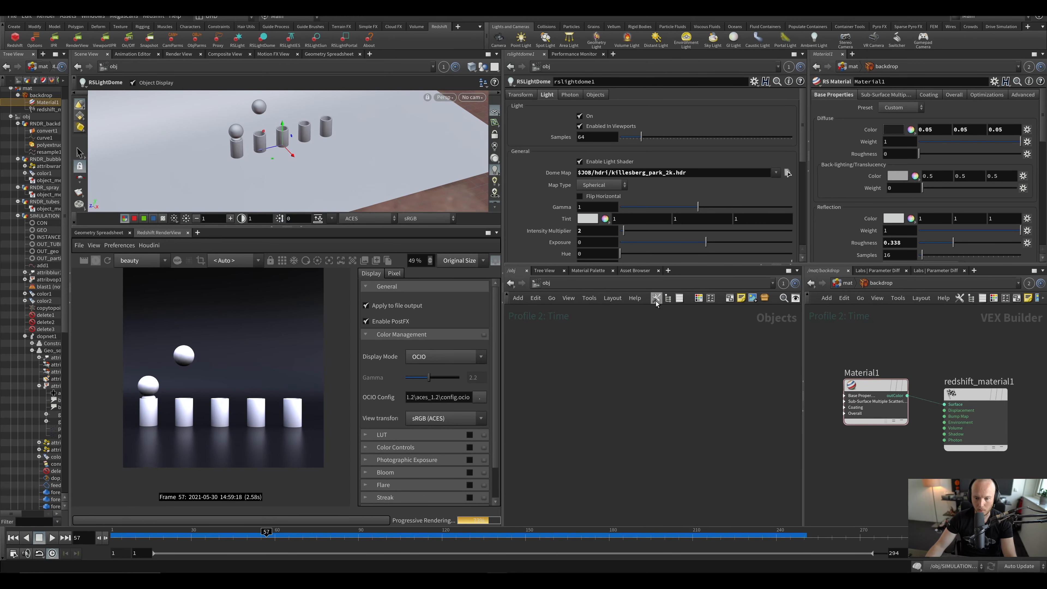
click(237, 39)
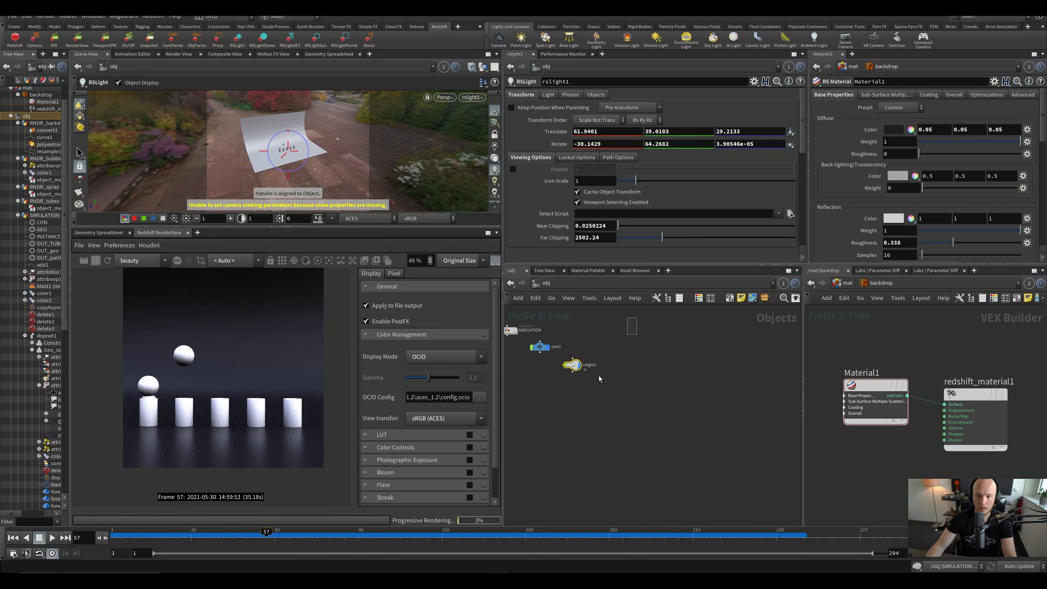
click(549, 95)
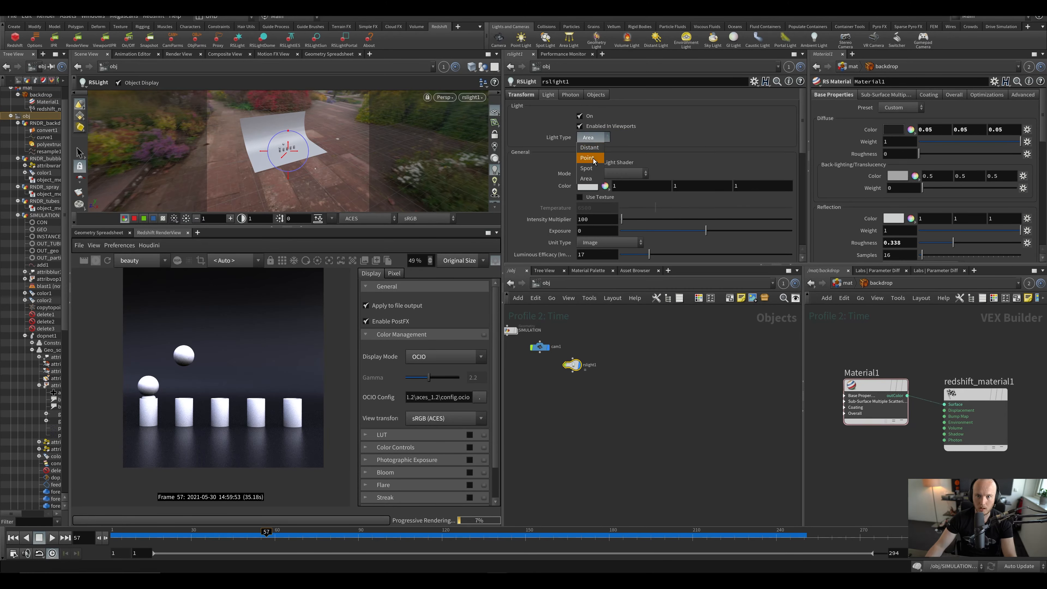
click(589, 148)
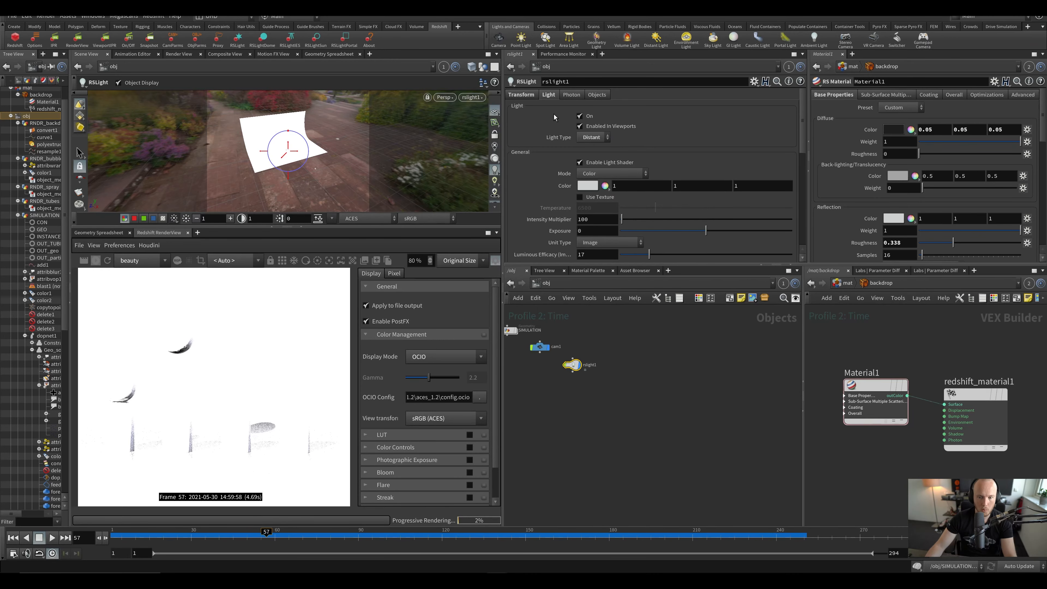
Step: Set the distant light's intensity multiplier to 2 and save the scene
double_click(599, 223)
text(2)
key(Return)
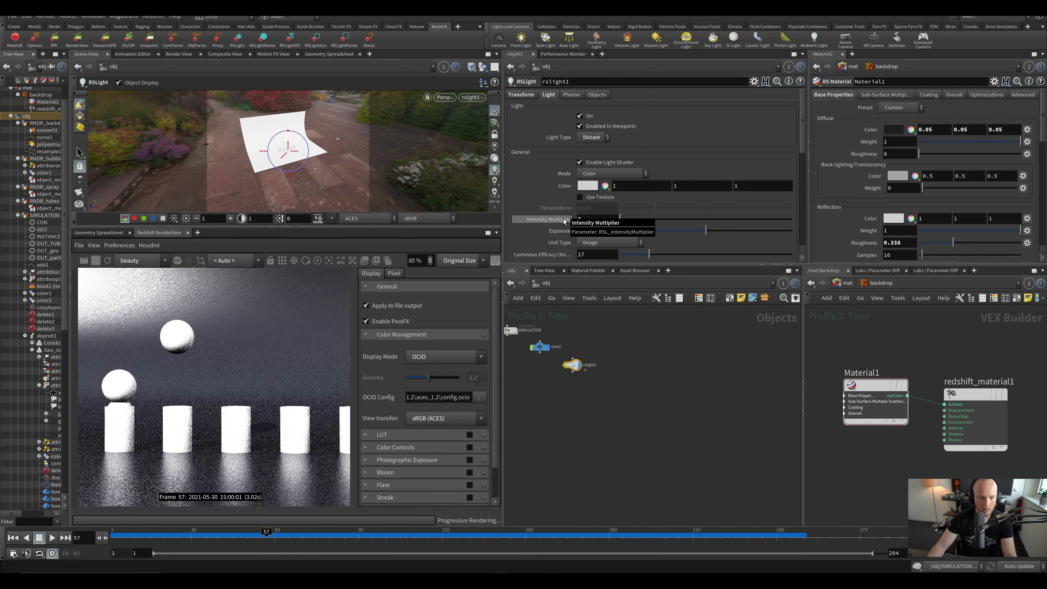
scroll(270, 421, up, 4)
key(ctrl+s)
Step: Examine the lit preview render and look through the distant light's remaining area, shadow and volume parameters
middle_drag(155, 446, 264, 431)
scroll(265, 431, down, 5)
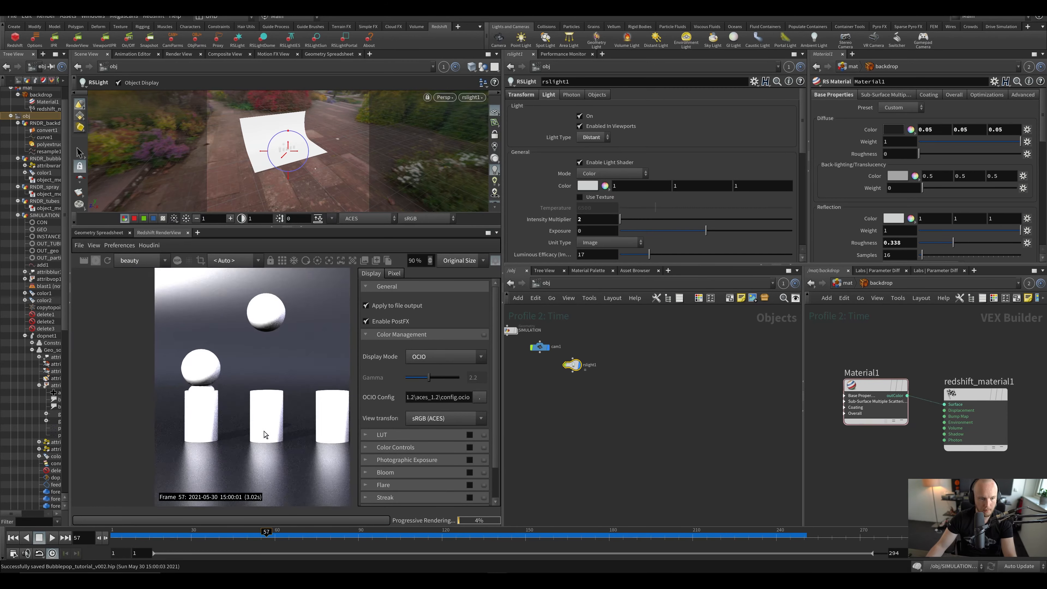
scroll(579, 222, down, 10)
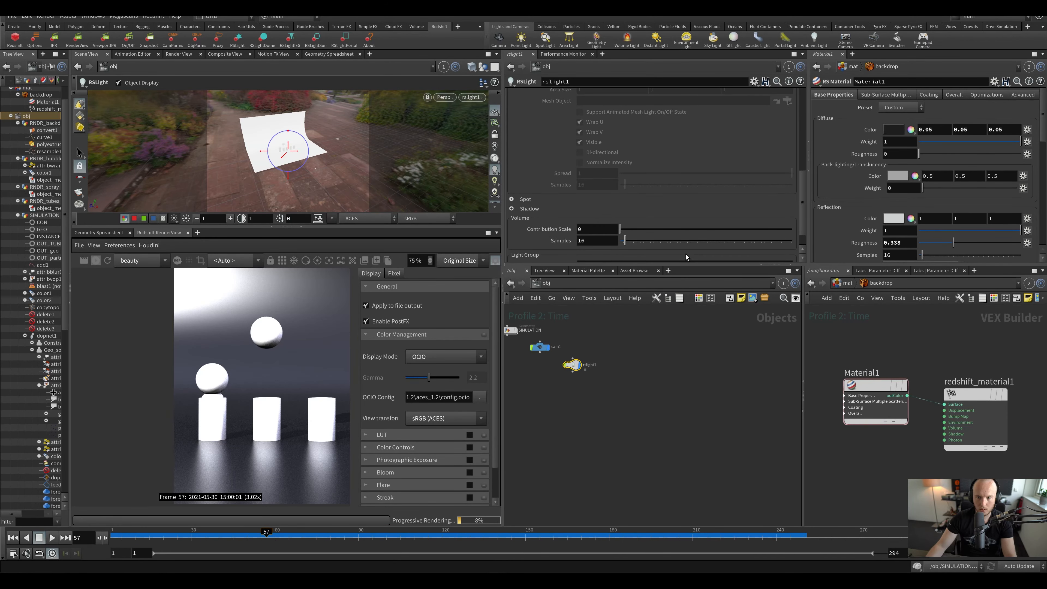
scroll(685, 254, down, 2)
scroll(596, 223, up, 5)
drag(568, 343, 568, 344)
scroll(586, 239, up, 5)
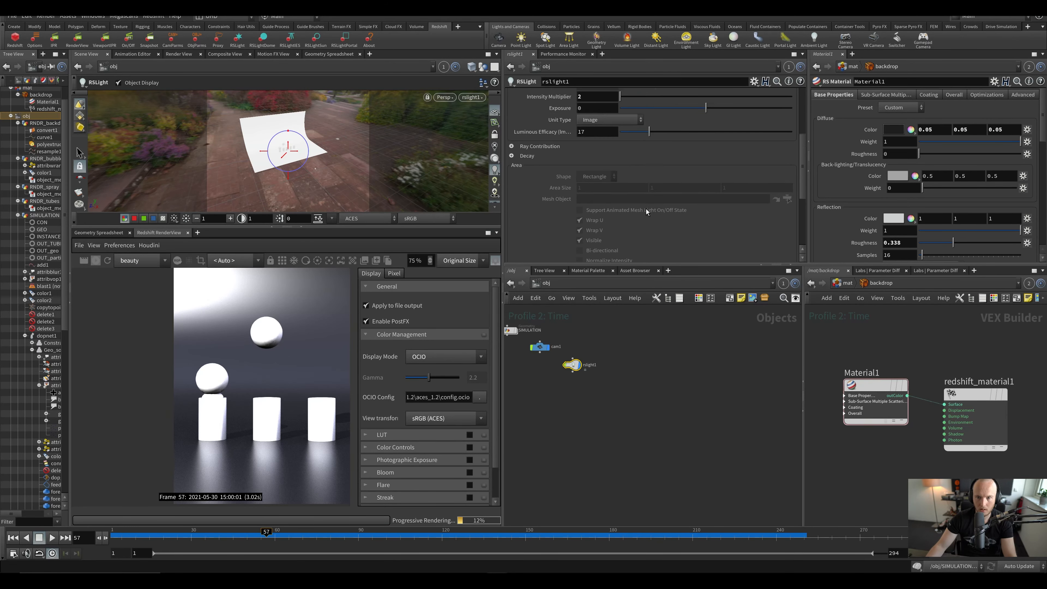
Step: Set the distant light's intensity multiplier to 1 and its color mode to Temperature, and save the scene
text(1)
key(Return)
click(597, 174)
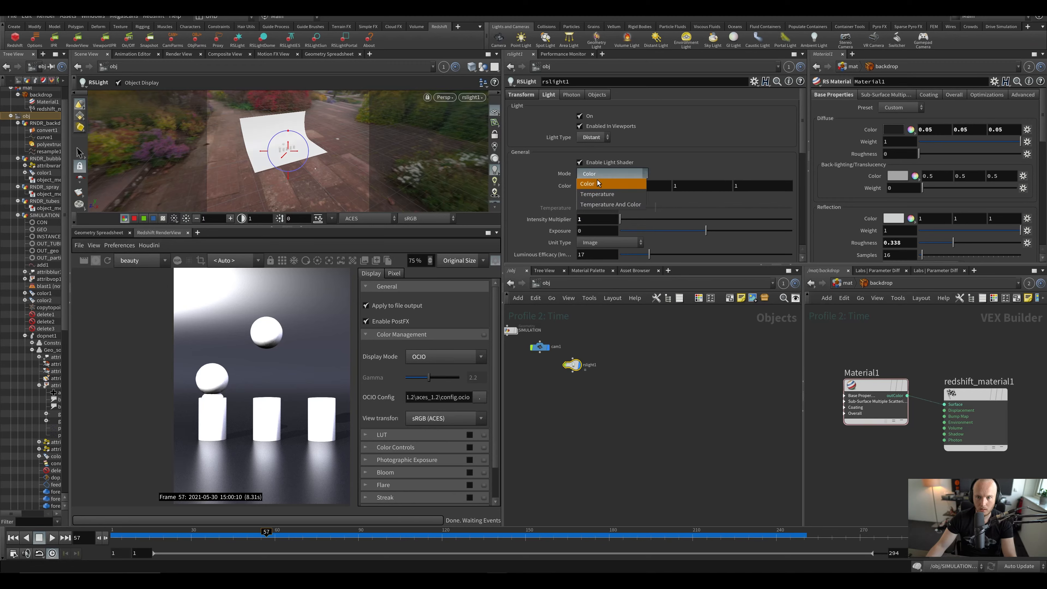
click(602, 192)
scroll(201, 379, down, 2)
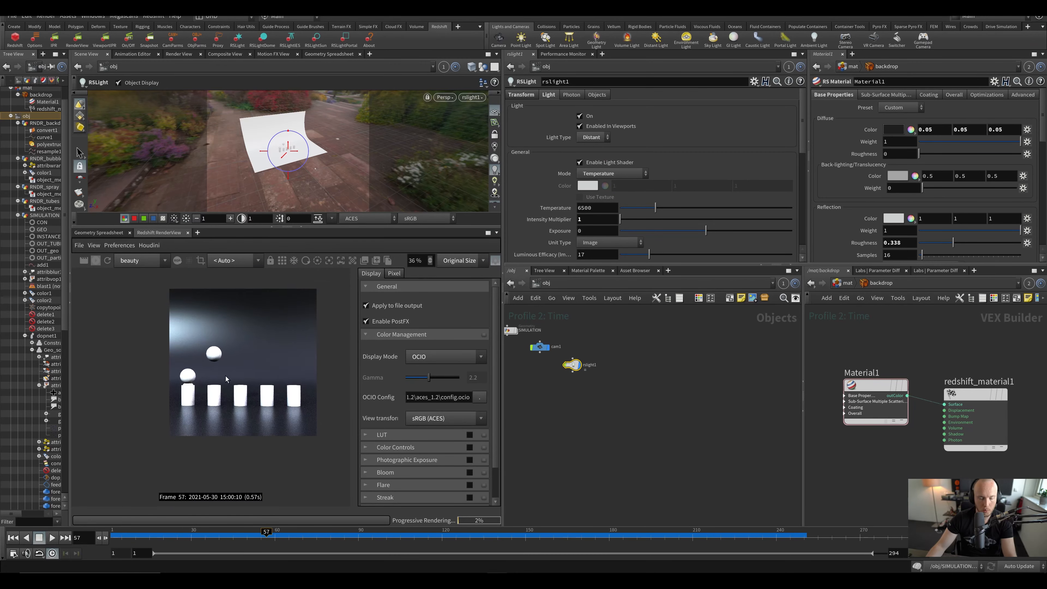
scroll(225, 375, up, 2)
key(ctrl+s)
Step: Create an RS Material Builder in the material network beneath the backdrop material and name it metal
click(844, 282)
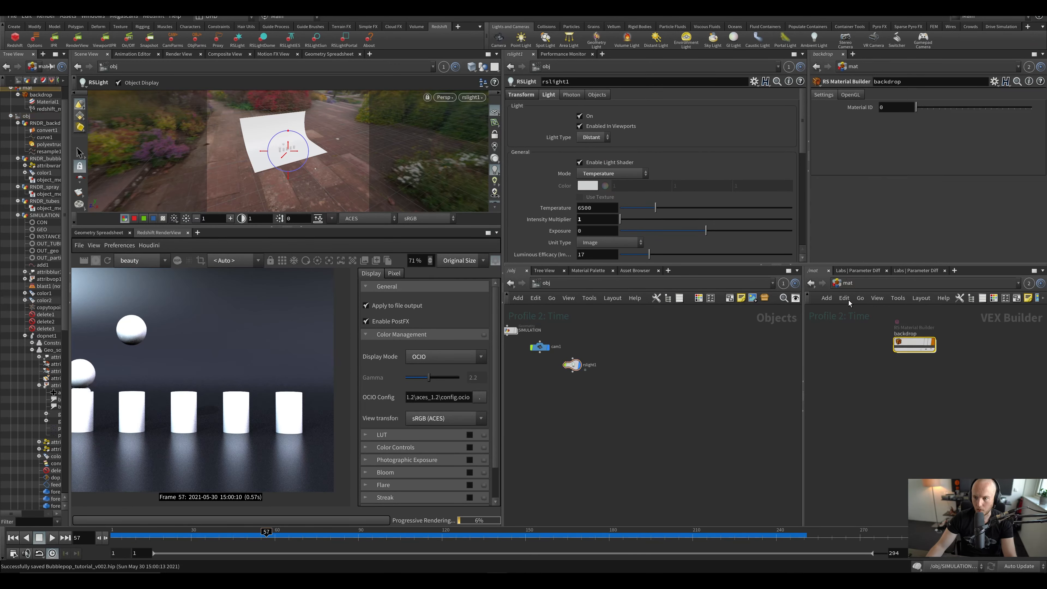
key(Tab)
text(rs mater)
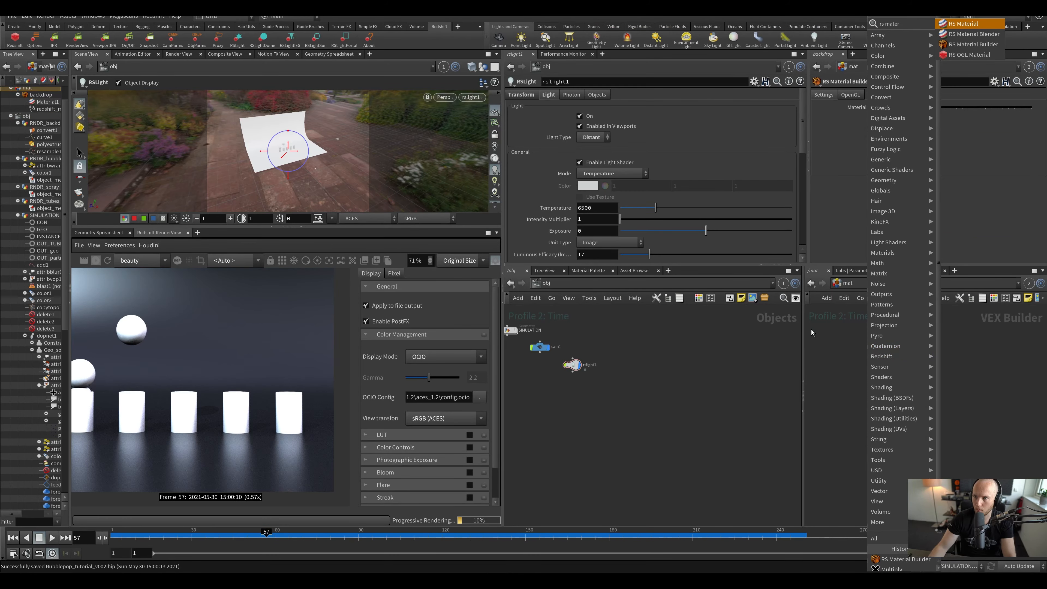
click(968, 45)
click(908, 390)
click(914, 383)
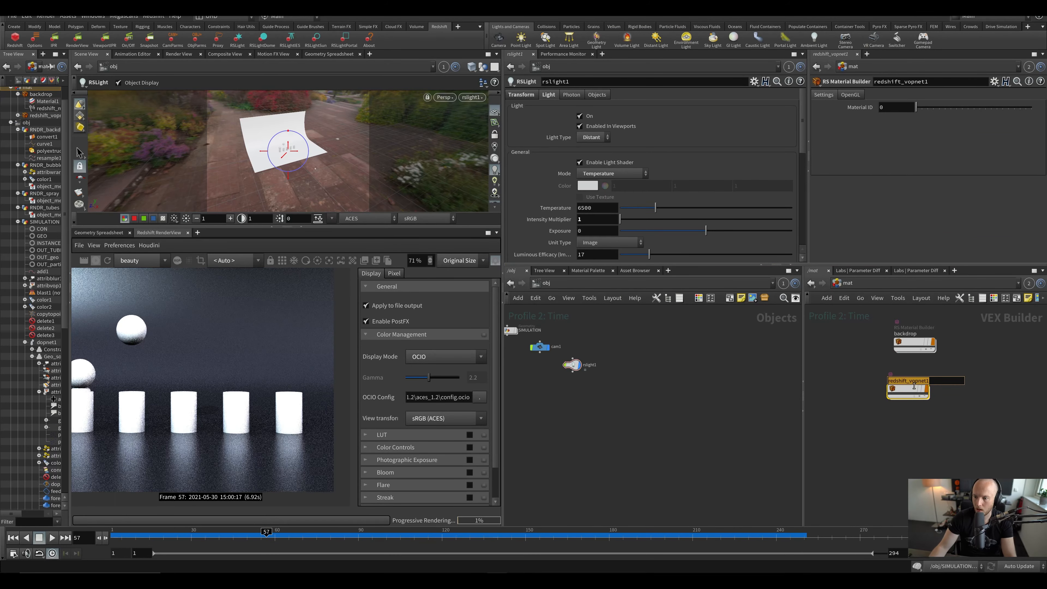
text(ke)
text(al_)
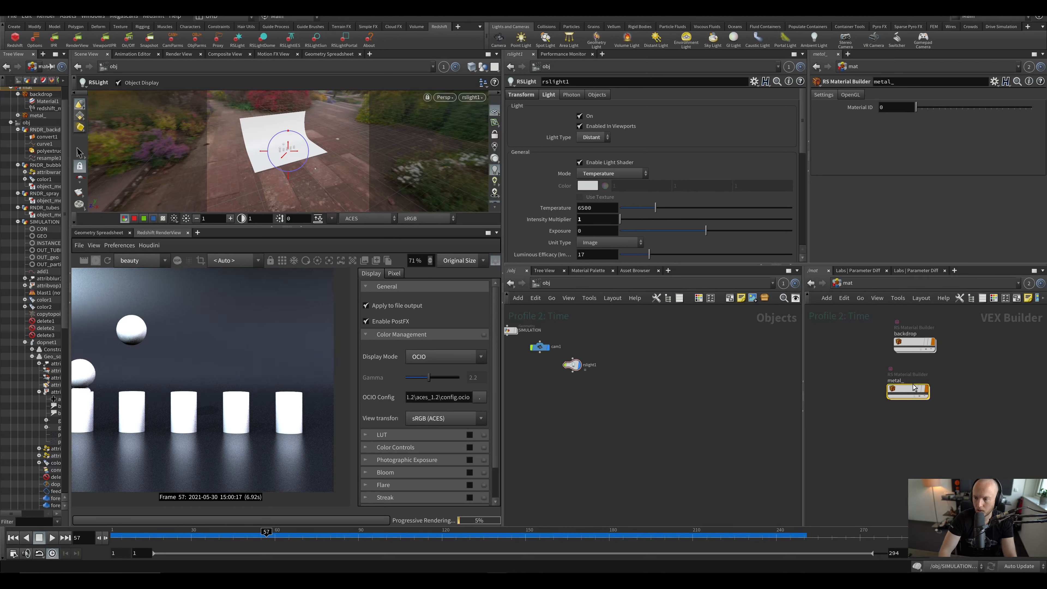
scroll(914, 392, up, 2)
key(Return)
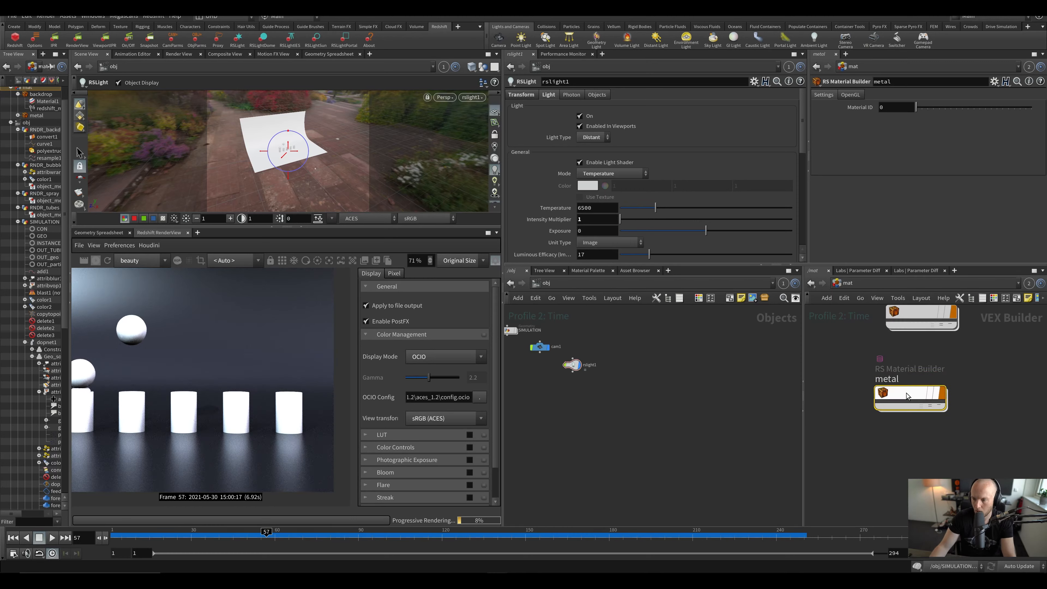
Step: Apply the Aluminium preset to the RS Material inside the metal builder and return to the material network
double_click(914, 404)
key(ctrl+s)
click(876, 388)
click(899, 107)
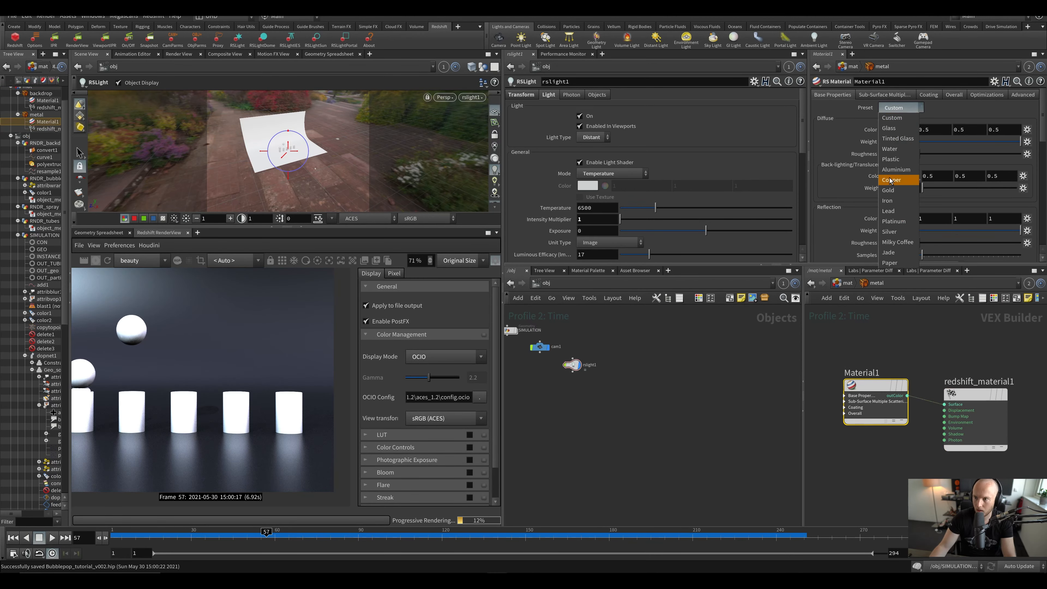
click(898, 170)
key(u)
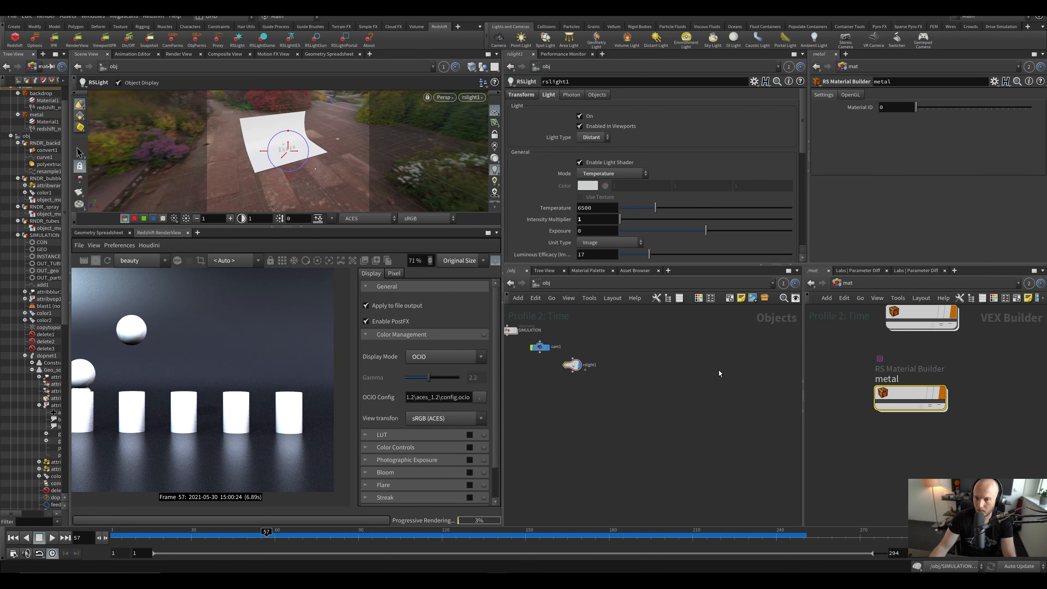
Step: Assign the metal material to the RNDR_tubes object, check the tubes in the preview render and save the scene
middle_drag(719, 370, 760, 409)
scroll(760, 409, down, 1)
key(ctrl+s)
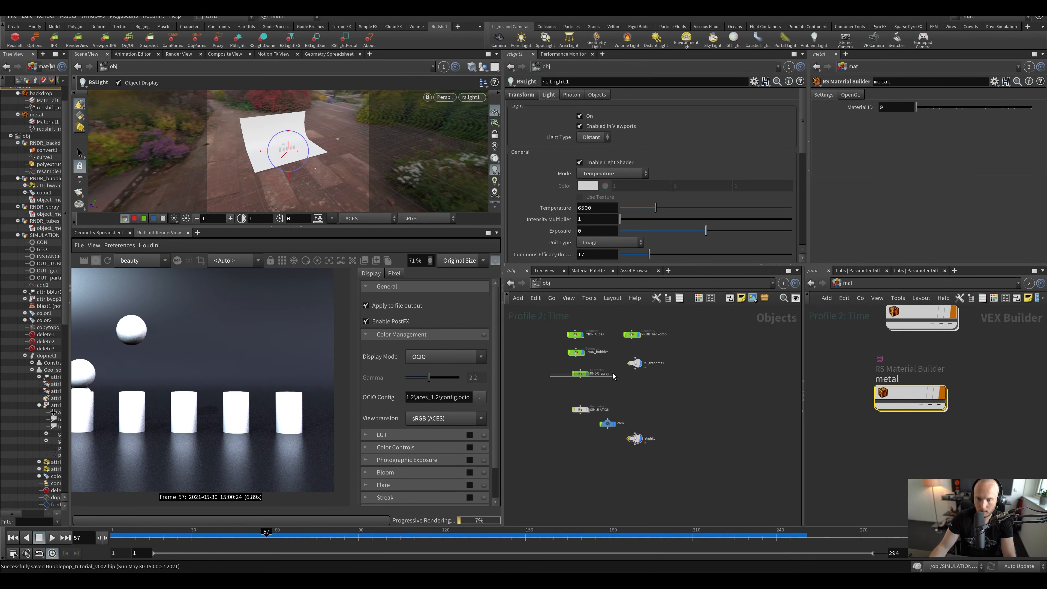
click(613, 375)
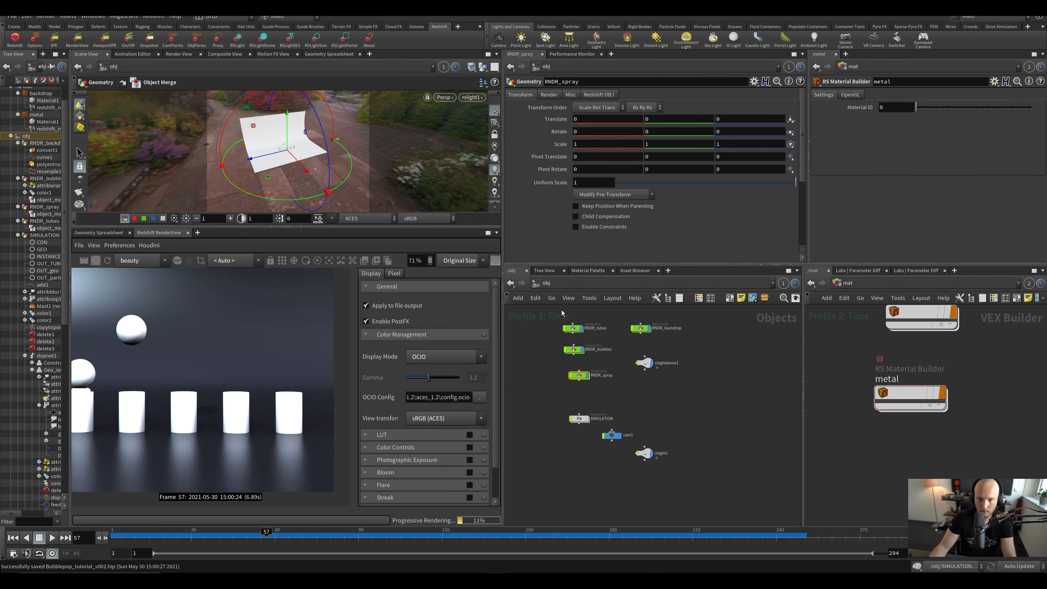
shift+drag(586, 352, 523, 306)
click(572, 328)
click(549, 95)
drag(639, 107, 608, 110)
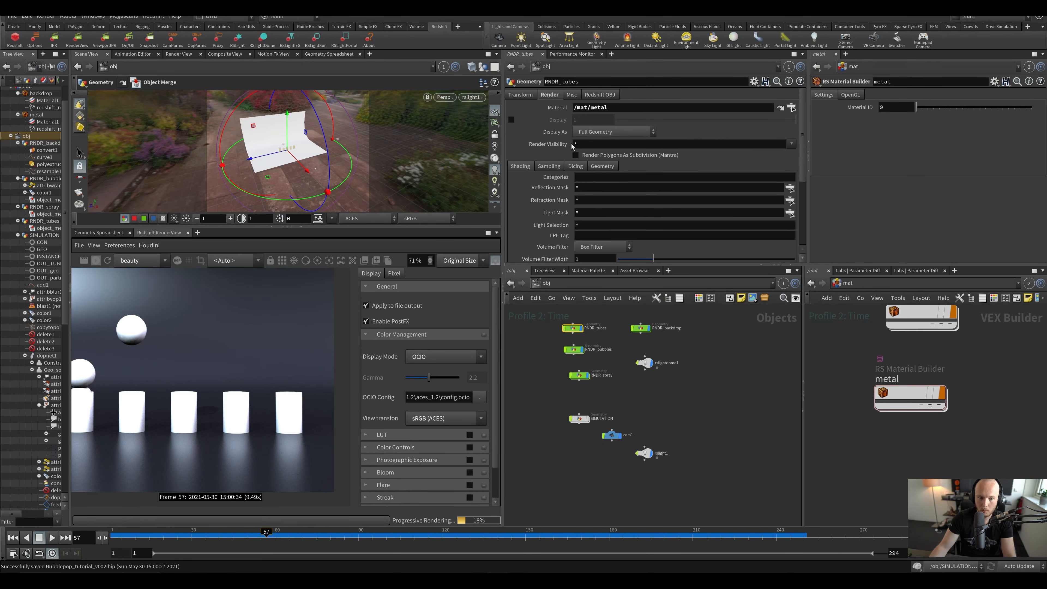
key(ctrl+s)
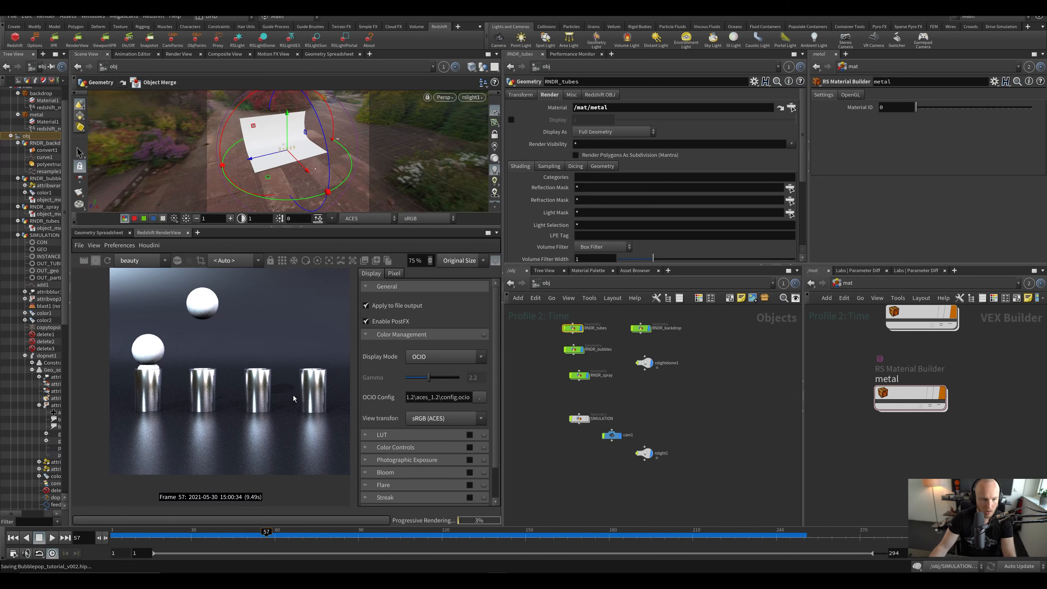
scroll(241, 354, up, 1)
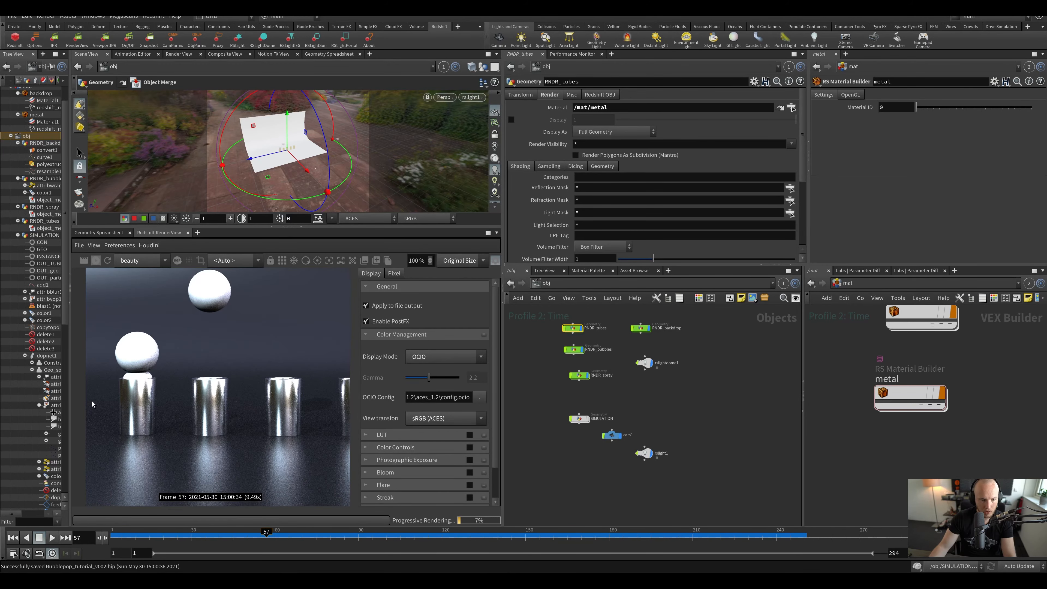
scroll(92, 401, down, 1)
key(ctrl+s)
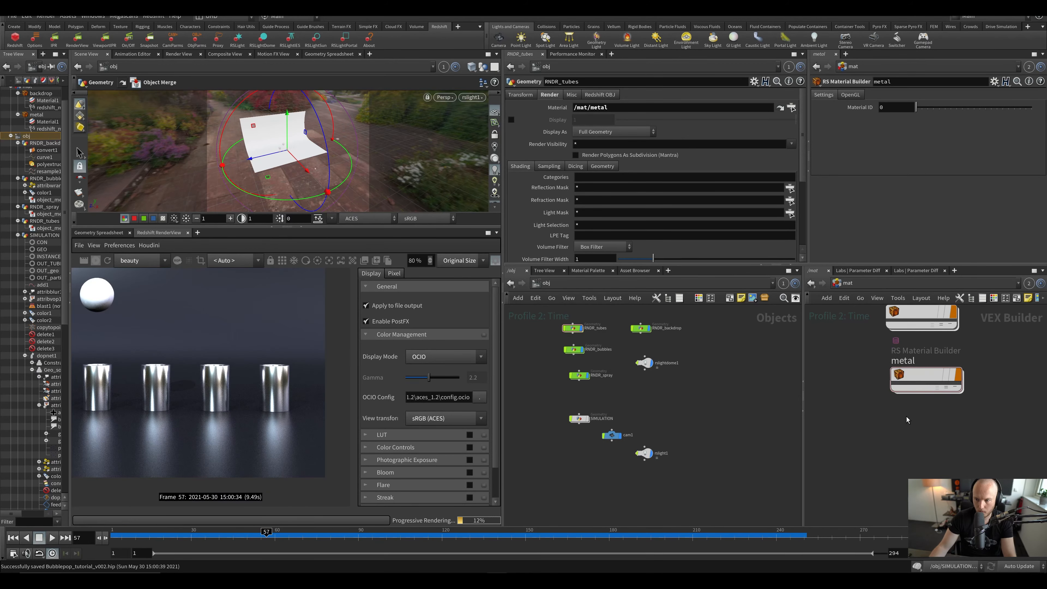
Step: Create another RS Material Builder below the metal one and name it bubble
key(Tab)
text(rs mater)
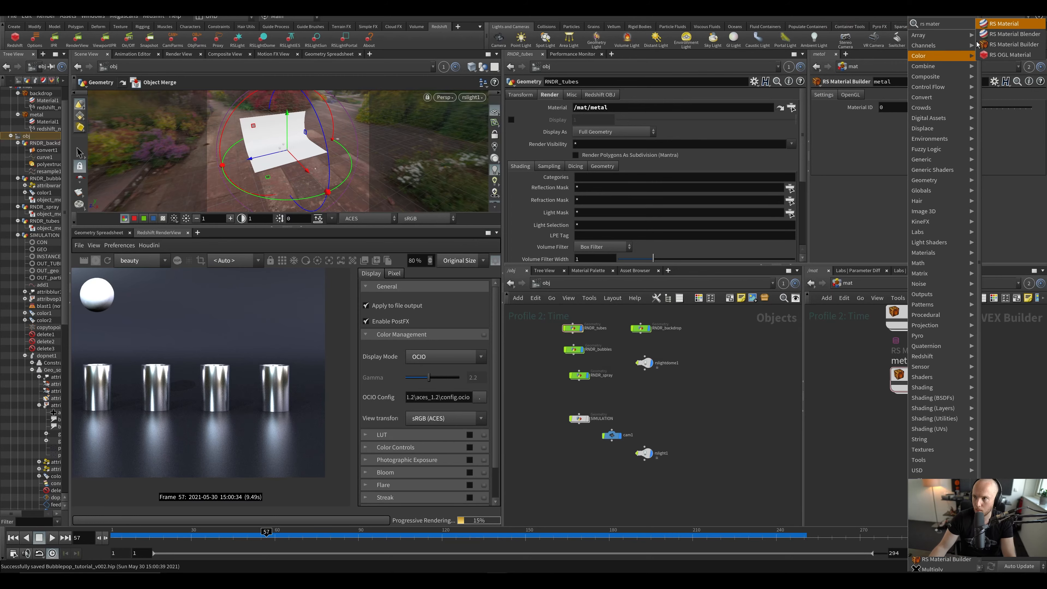
click(1013, 44)
click(922, 441)
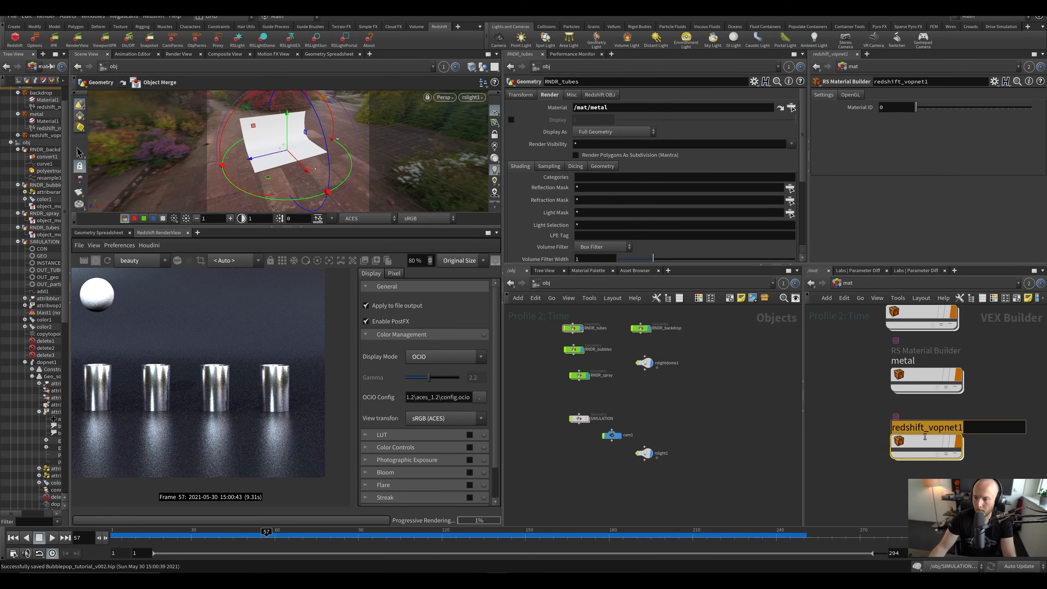
double_click(923, 427)
text(bubble)
key(Return)
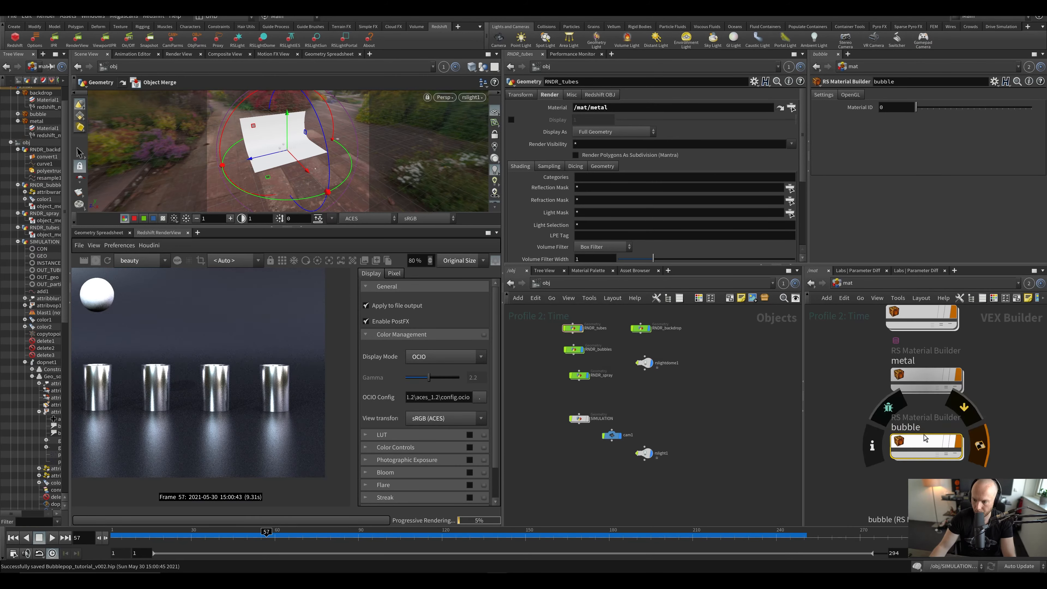
Step: Apply the Water preset to the RS Material inside the bubble builder and return to the material network
double_click(925, 438)
click(894, 108)
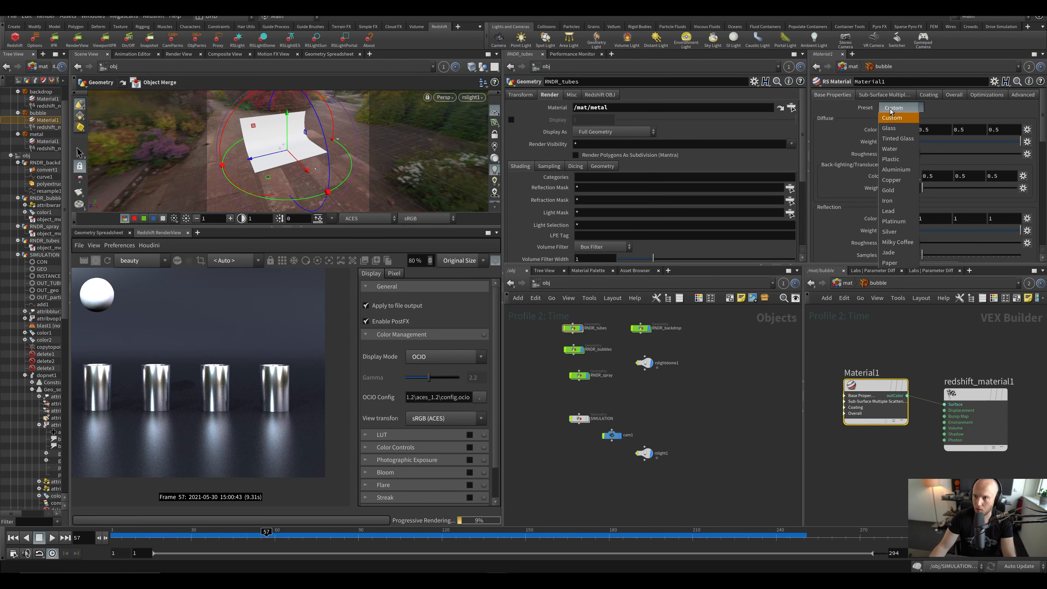
click(893, 150)
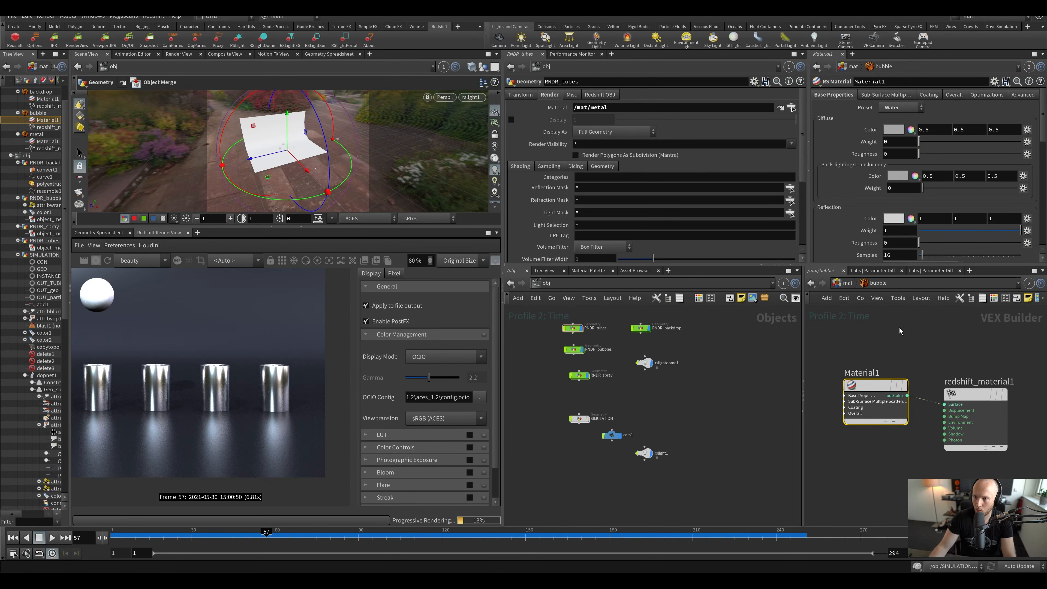
scroll(898, 198, down, 3)
click(849, 283)
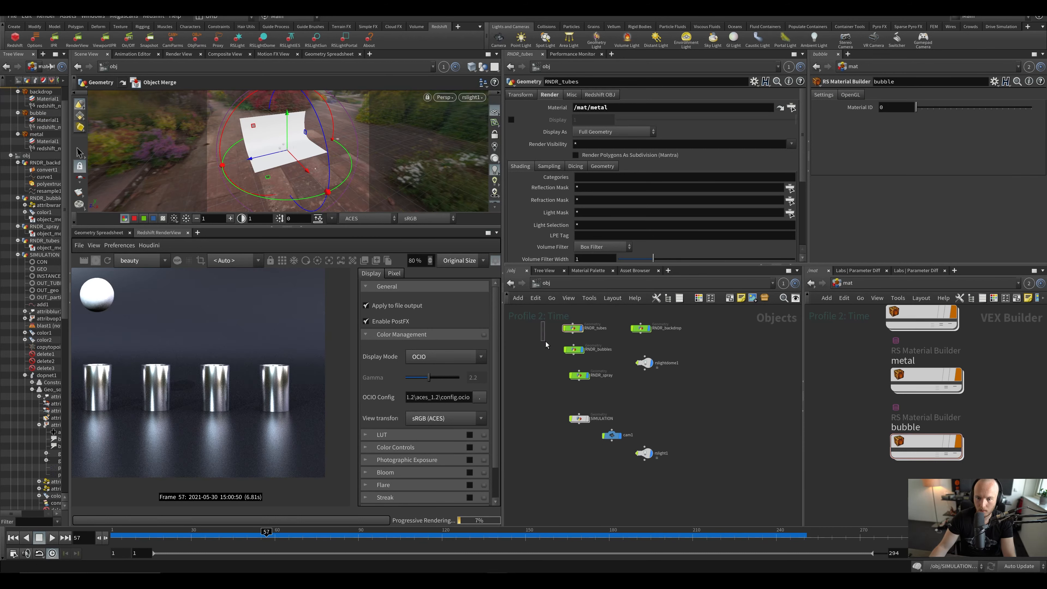
Step: Assign the bubble material to the RNDR_bubbles object
drag(587, 355, 588, 356)
click(549, 95)
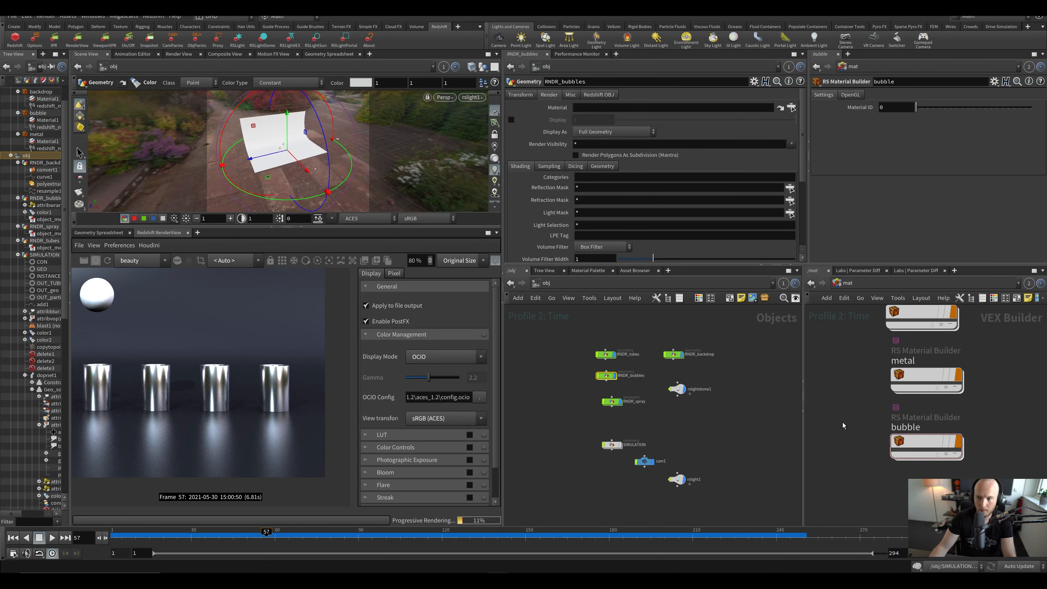
drag(926, 445, 631, 108)
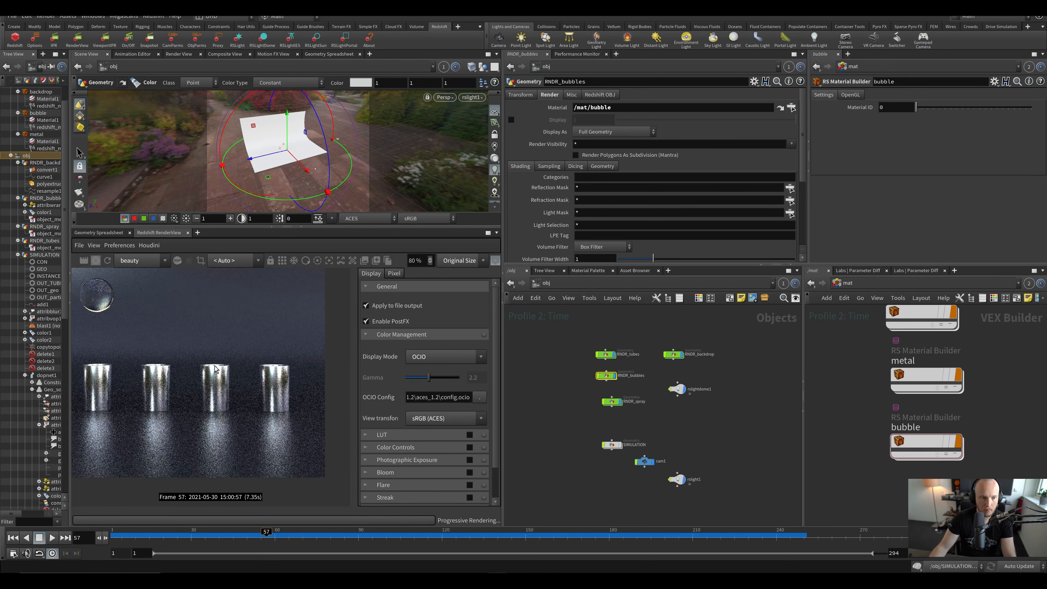
Step: Enable Thin Walled refraction on the bubble's RS Material, inspect the bubbles in the preview render and save the scene
double_click(895, 441)
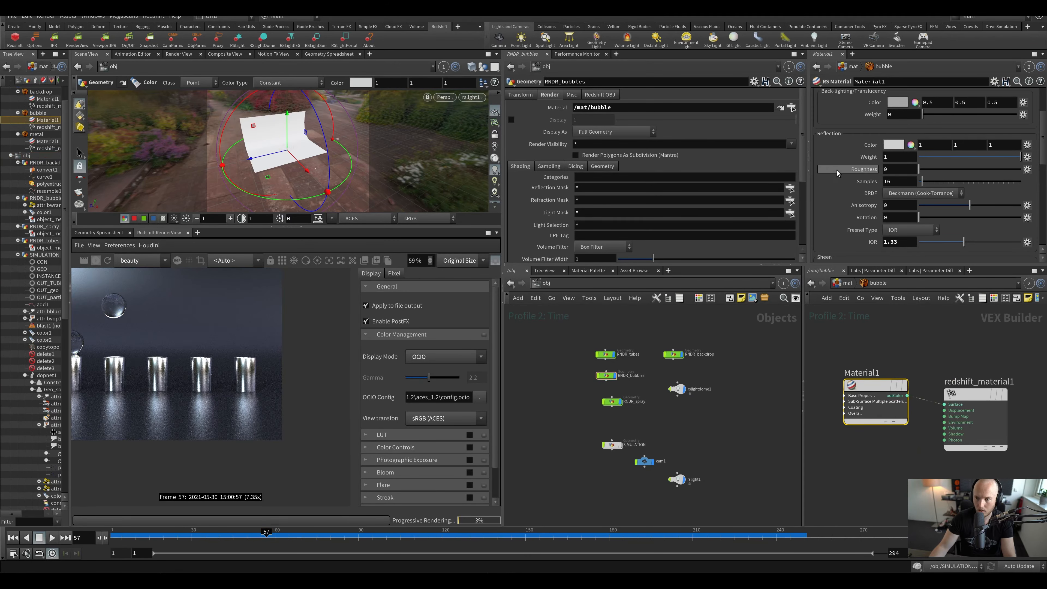
scroll(836, 190, down, 6)
click(899, 205)
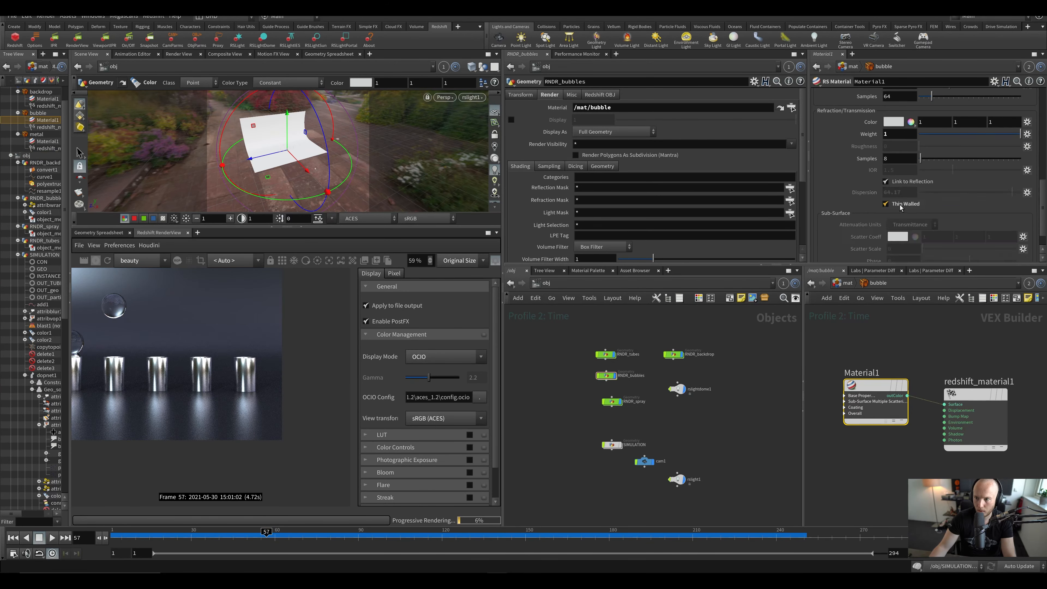
scroll(123, 333, up, 5)
middle_drag(123, 334, 287, 338)
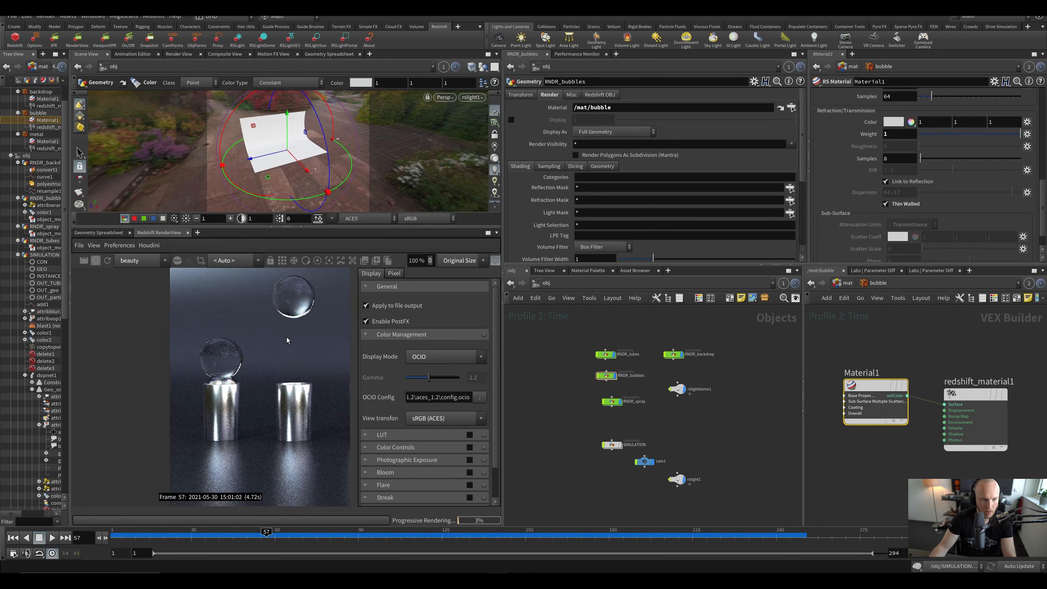
scroll(286, 338, up, 3)
key(ctrl+s)
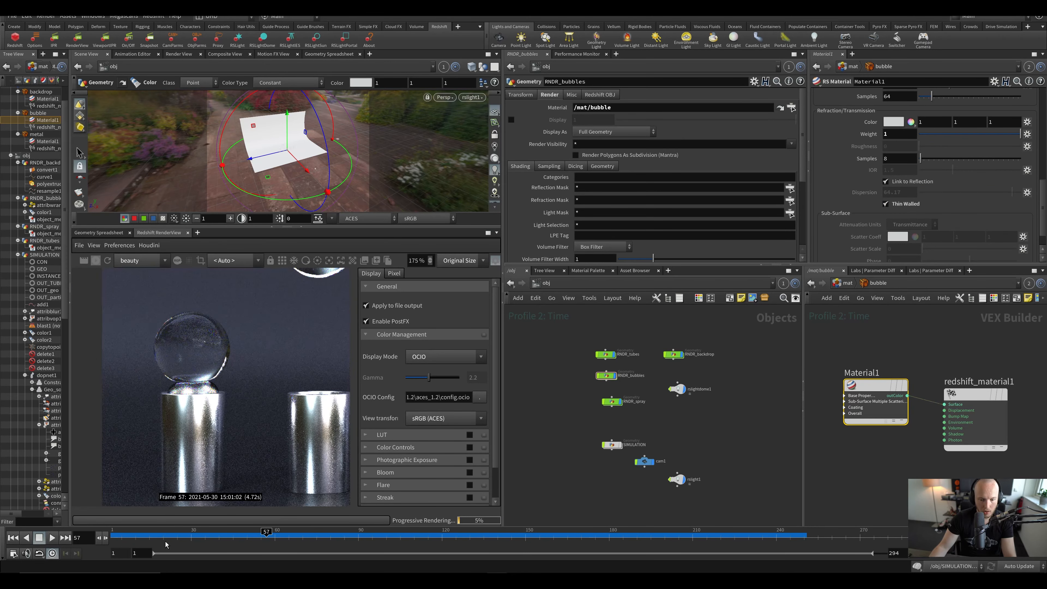
Step: Play the reference video bubblepop_effect_v001.mp4 to examine the bubble look, and compare it with the current preview render
mouse_move(211, 581)
click(242, 536)
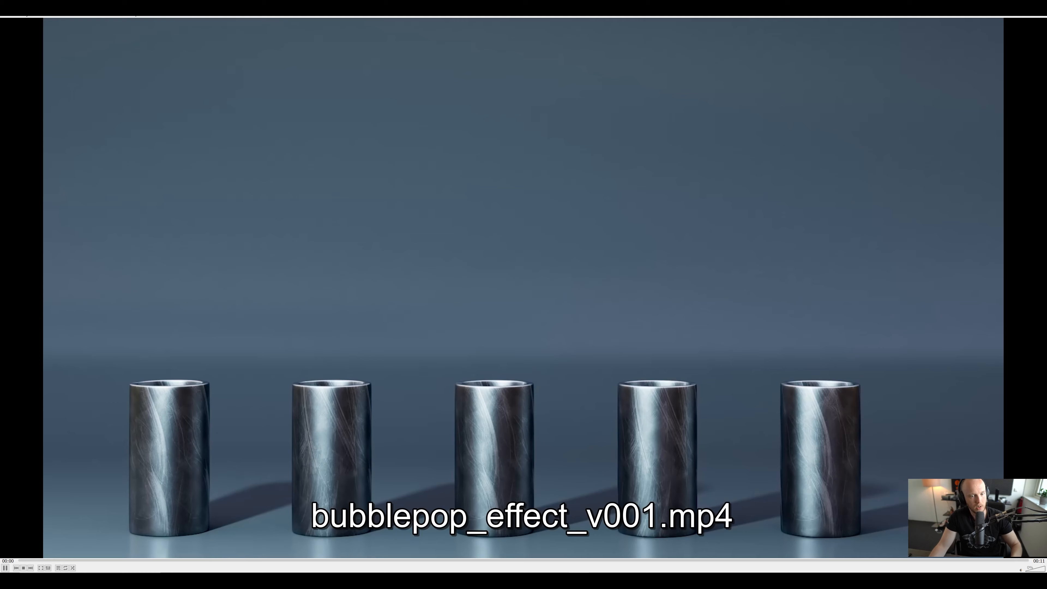
scroll(680, 347, down, 5)
key(space)
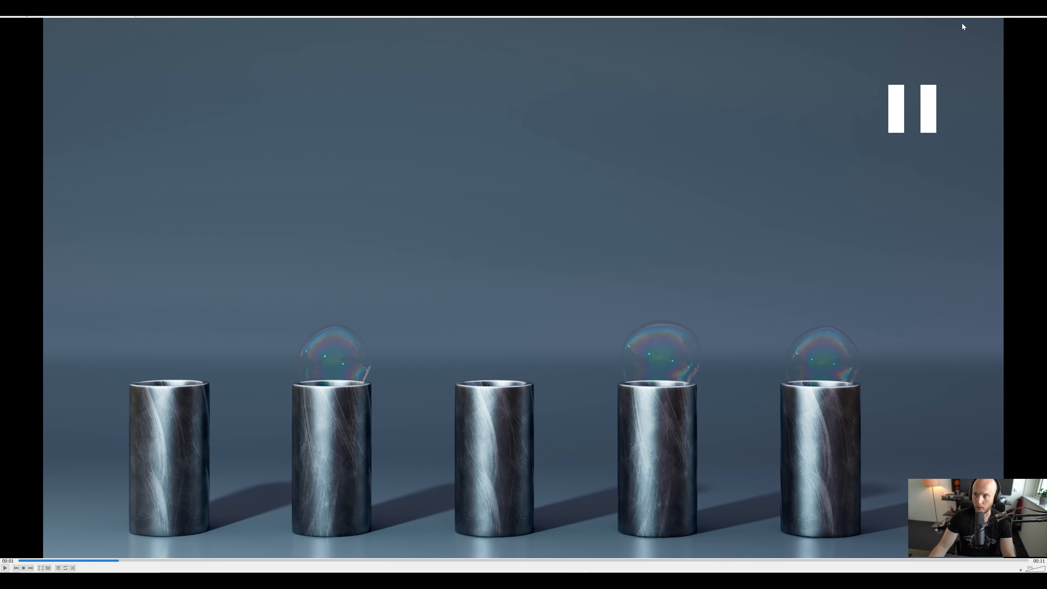
click(999, 5)
mouse_move(885, 472)
middle_down()
mouse_move(895, 471)
mouse_move(880, 464)
middle_up()
key(ctrl+s)
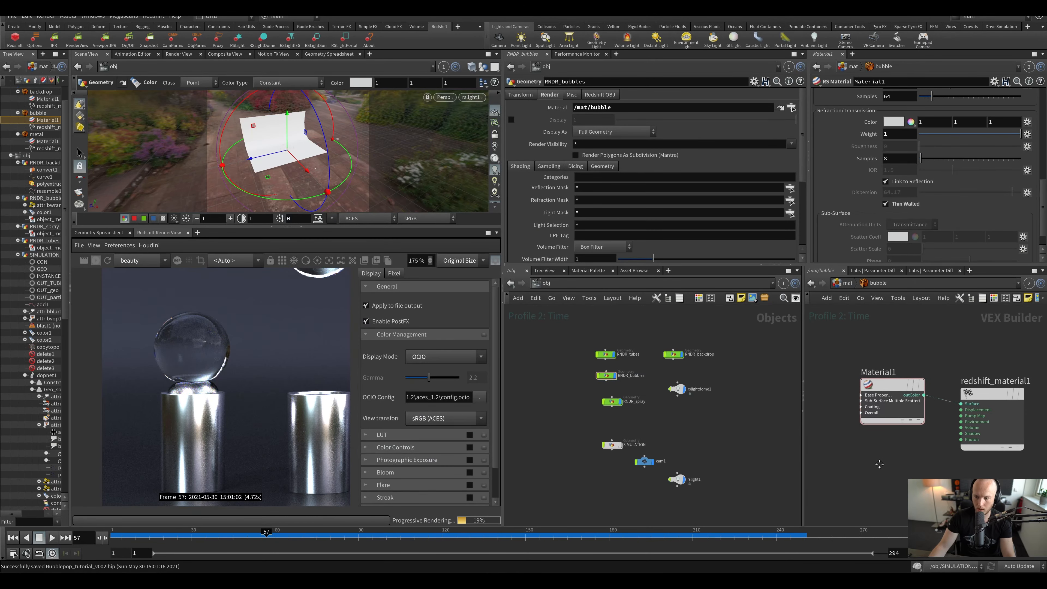
scroll(859, 436, up, 2)
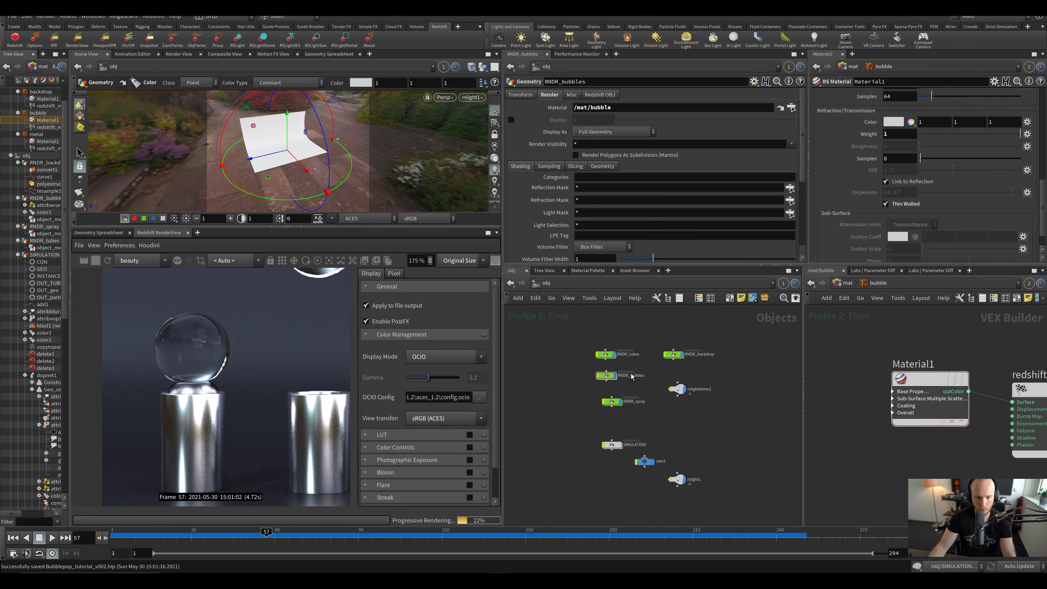
scroll(255, 359, down, 4)
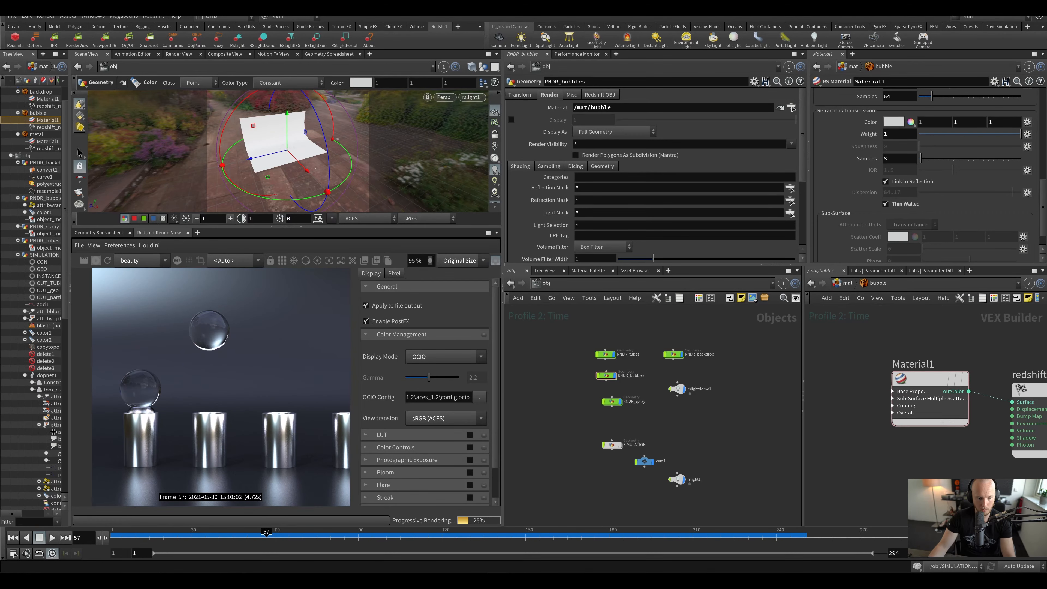
Step: Switch to the browser, search the web for "redshift osl github" and open the RedshiftOSLShaders repository
key(alt+Tab)
key(ctrl+t)
text(redshift)
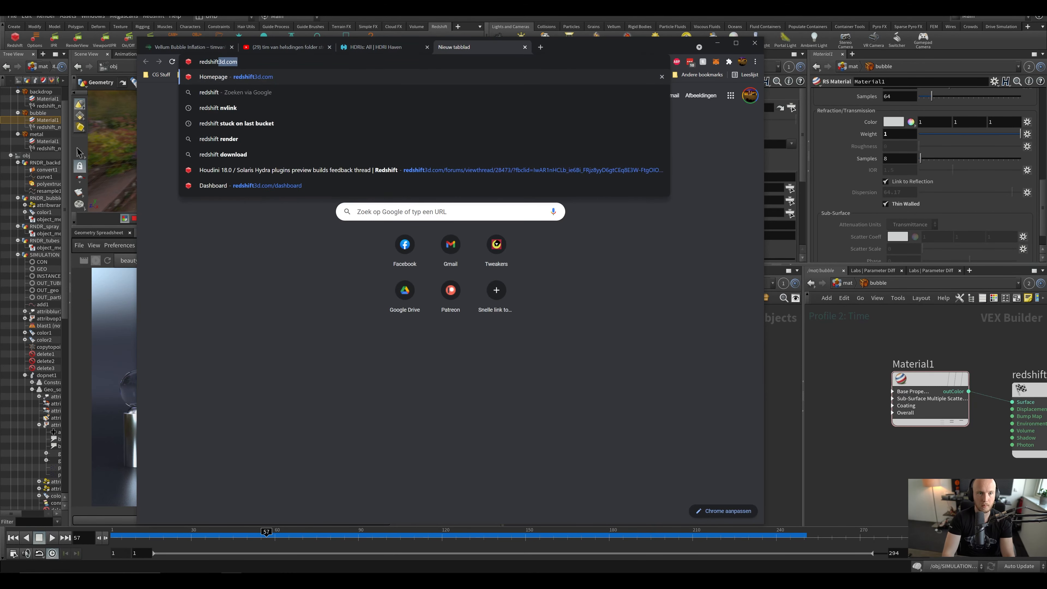
text( o)
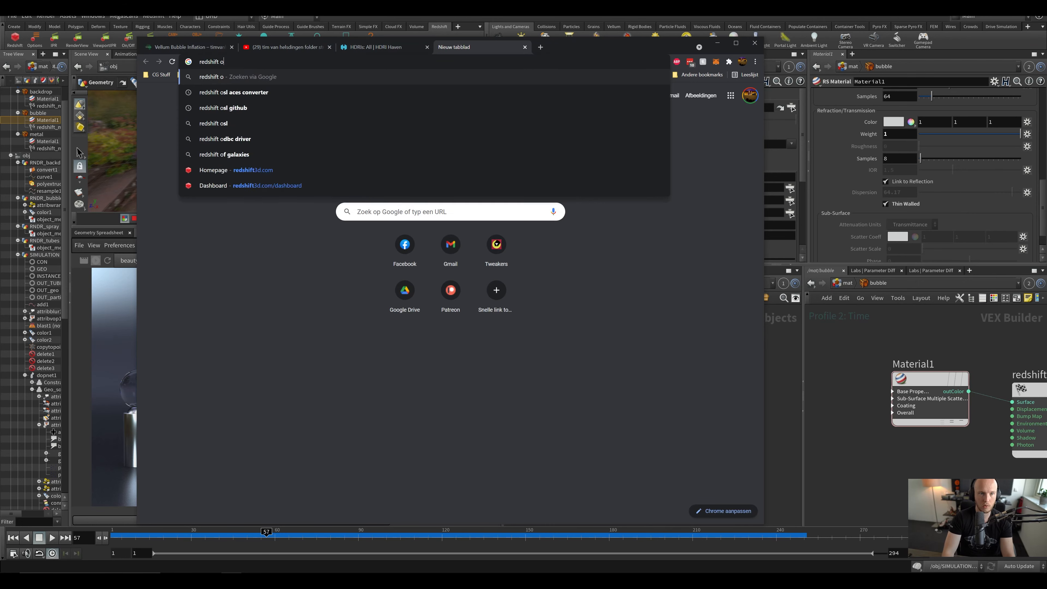
text(sl )
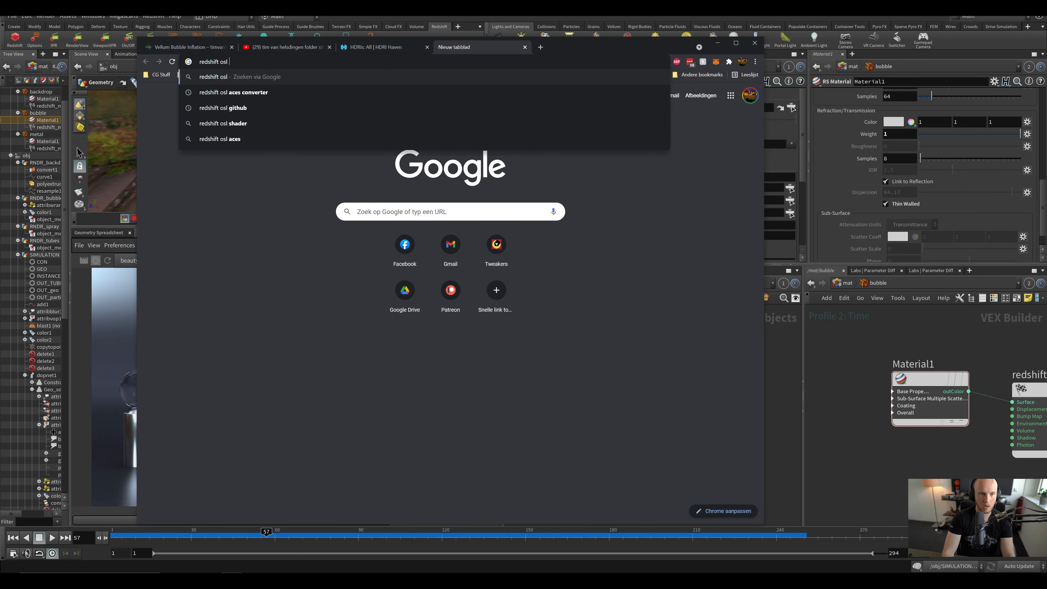
text(github)
key(Return)
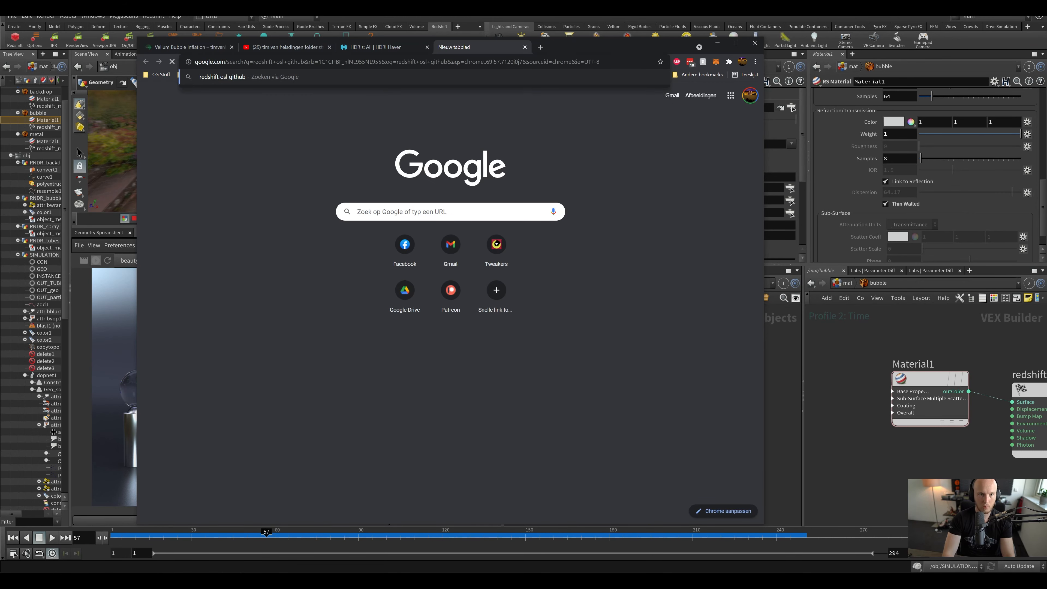
click(295, 160)
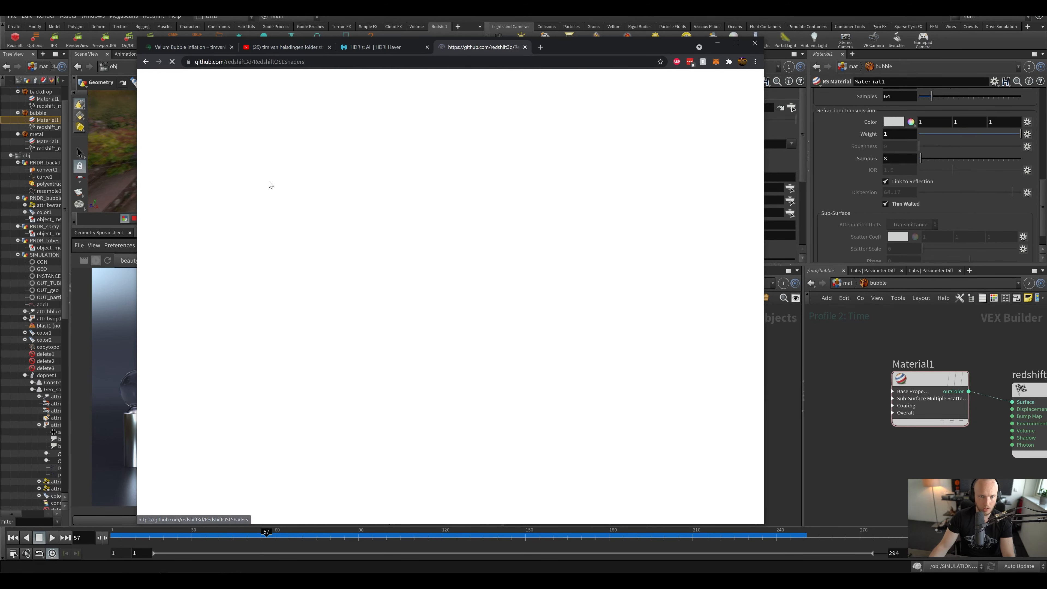
Step: Look through the repository's file list for the thin-film shader and open ThinFilmInterference.osl
scroll(286, 340, down, 8)
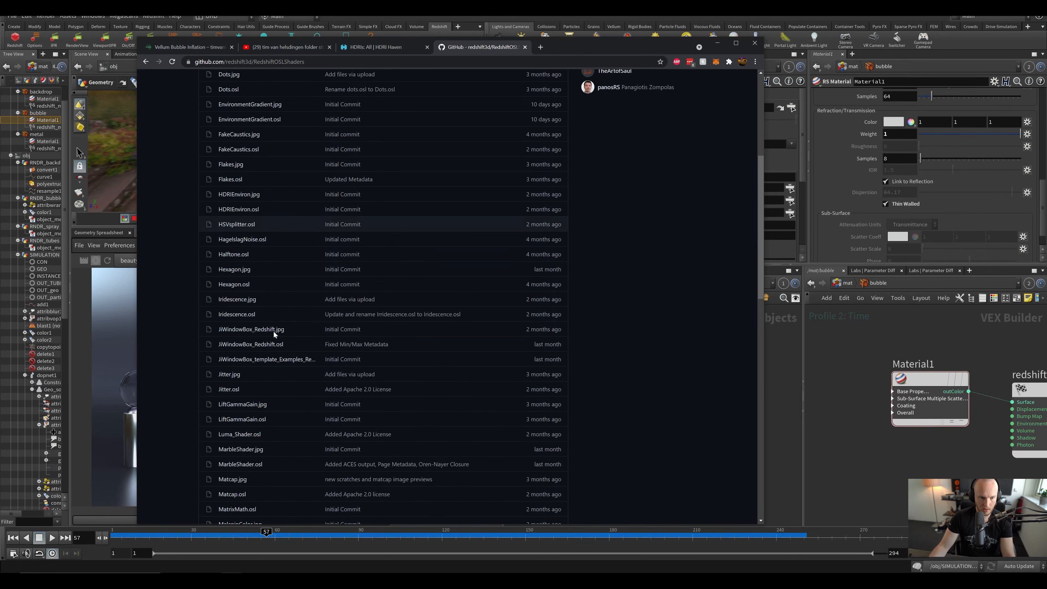
scroll(237, 183, up, 8)
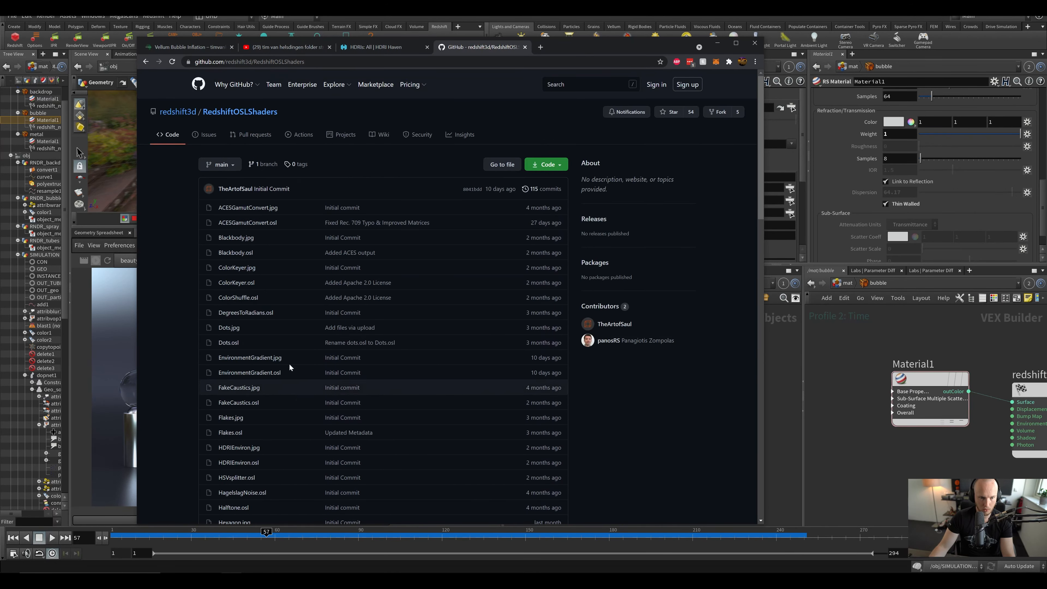
scroll(287, 351, down, 20)
scroll(287, 351, up, 20)
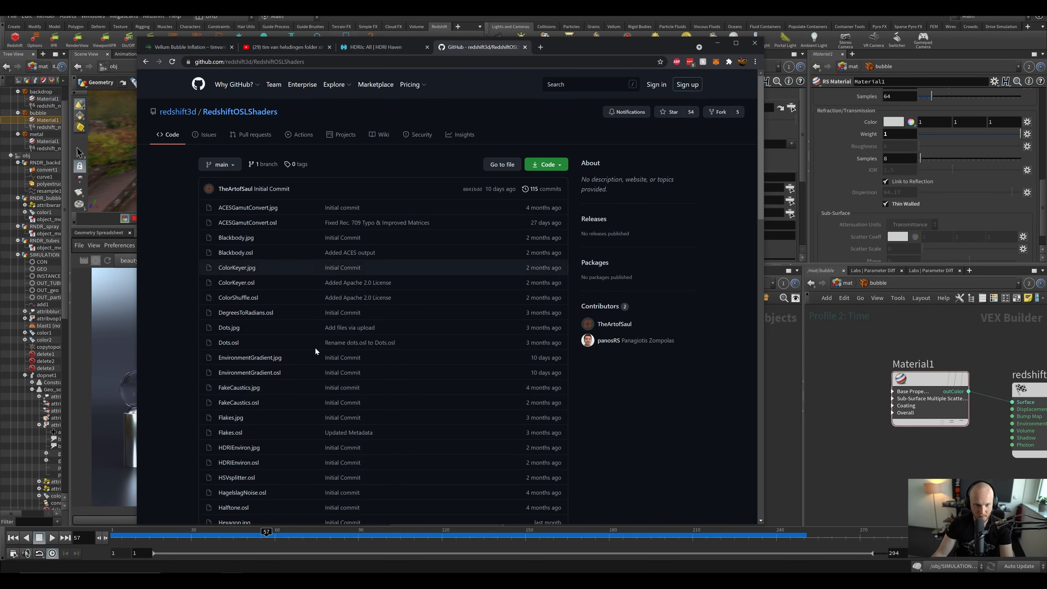
scroll(301, 348, down, 7)
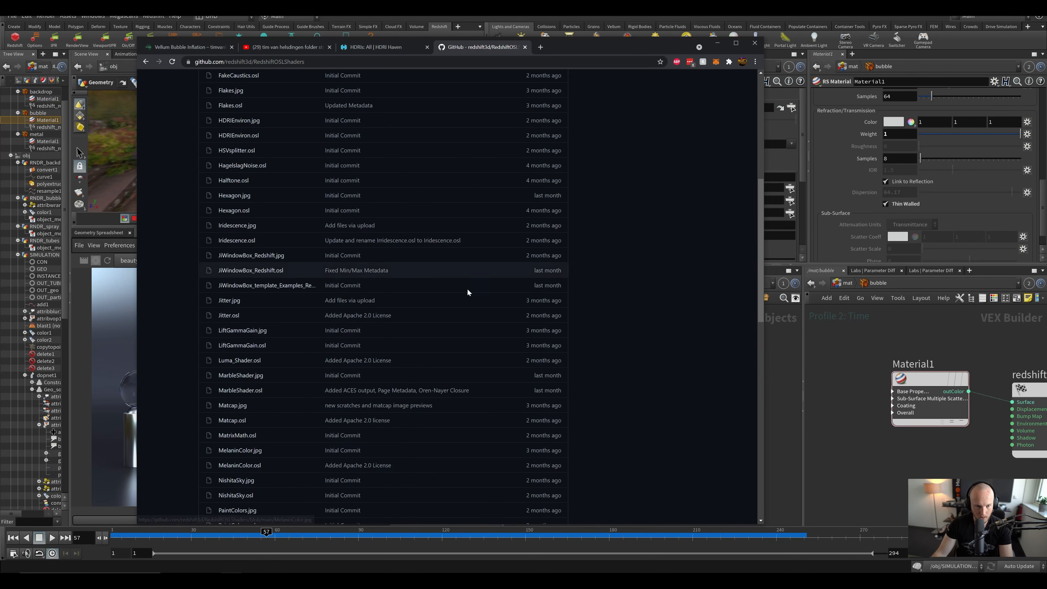
scroll(285, 320, down, 3)
scroll(241, 334, down, 3)
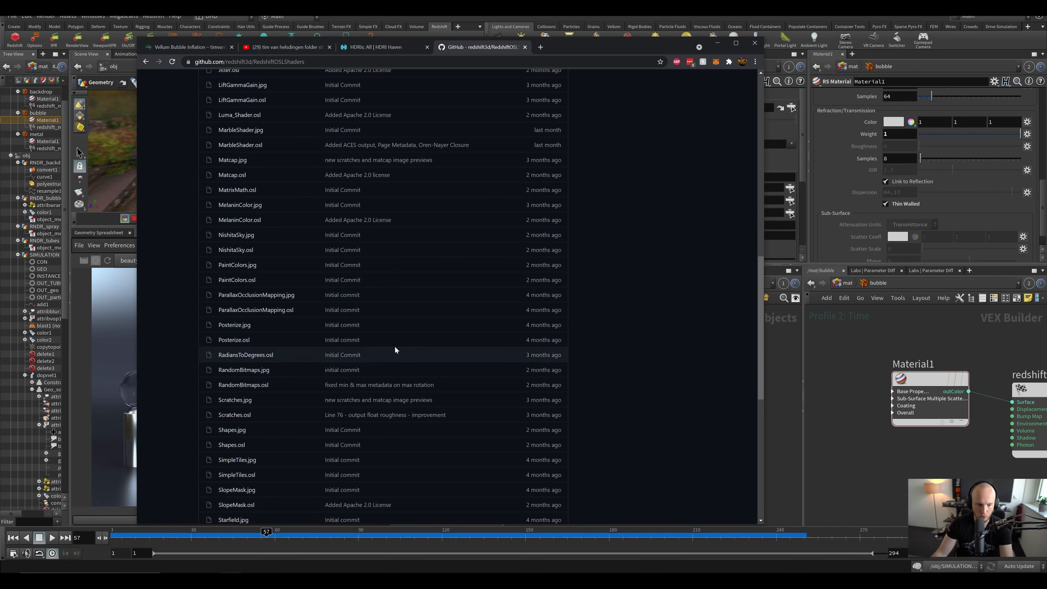
key(ctrl+f)
text(y)
key(BackSpace)
text(think)
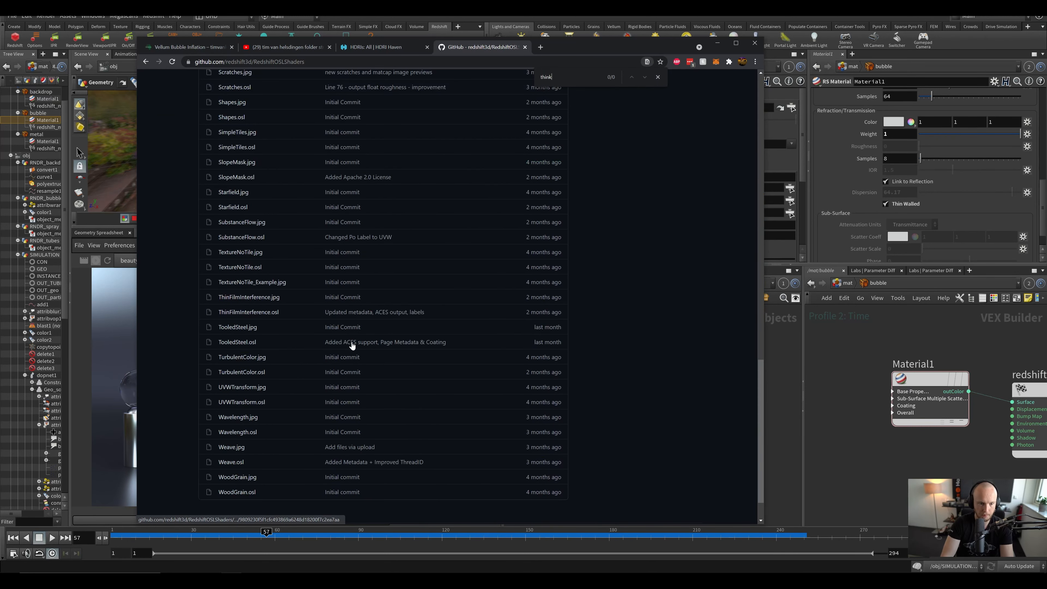
click(240, 312)
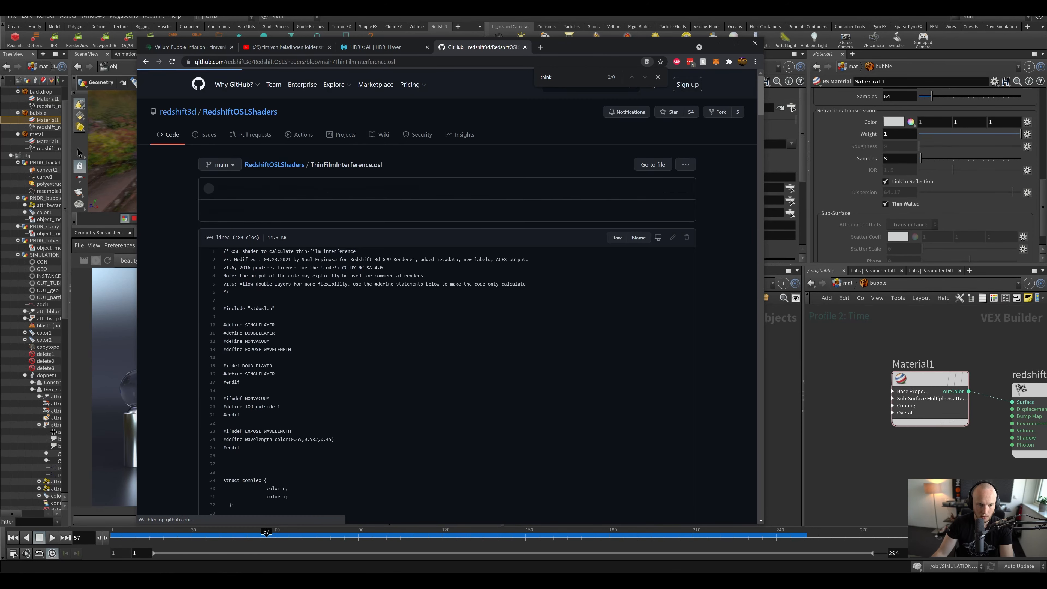
Step: Select the entire ThinFilmInterference.osl source code and switch back to Houdini
scroll(452, 389, down, 6)
key(ctrl+a)
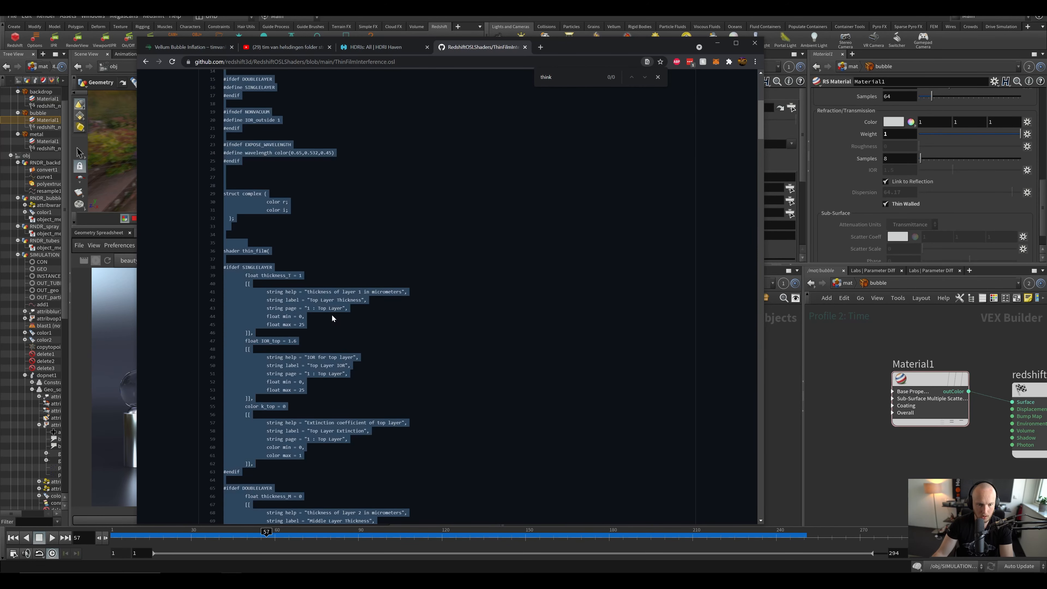
click(984, 379)
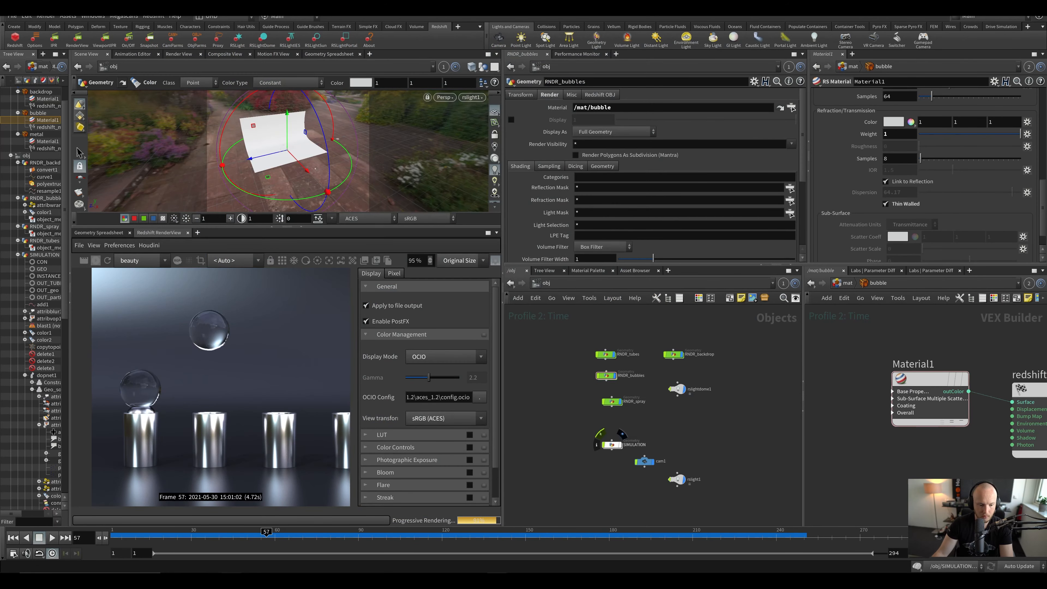
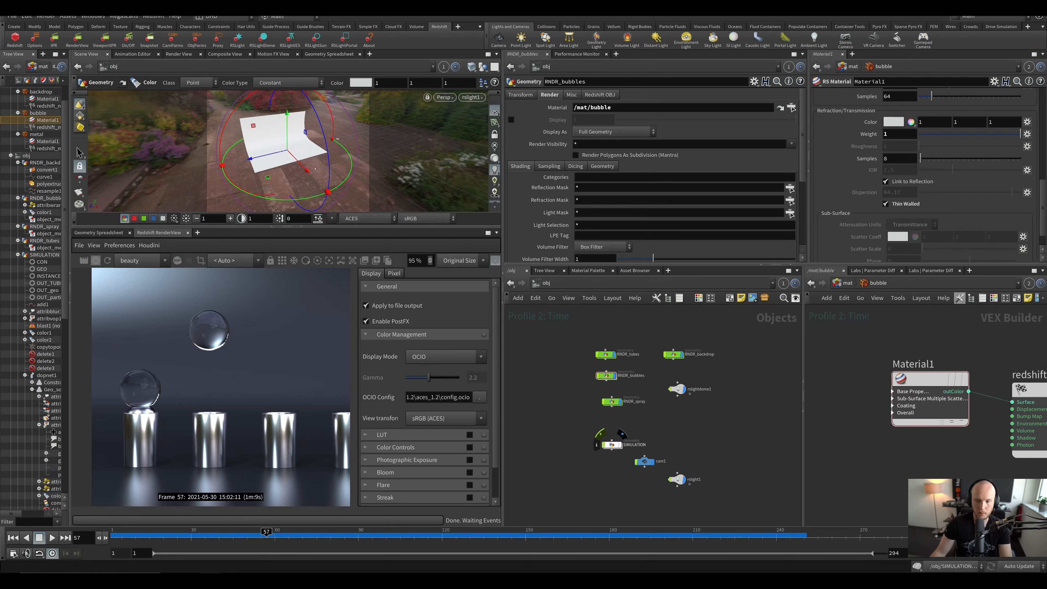
Step: Save the scene and add an RS OSL node beside Material1 in the bubble material network
key(h)
key(ctrl+s)
scroll(845, 389, up, 4)
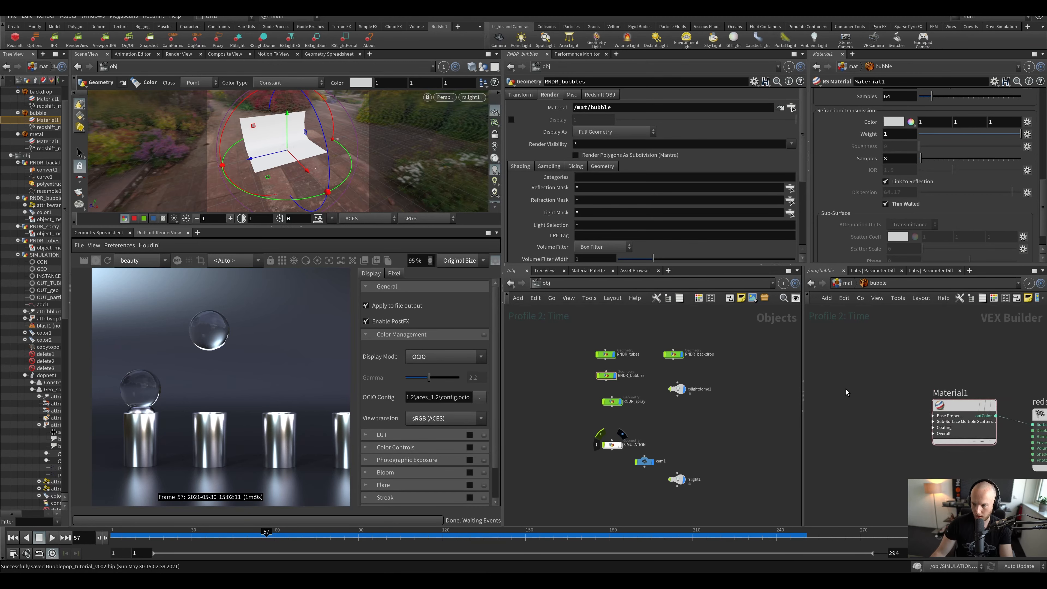
key(Tab)
text(noise)
key(Return)
click(846, 392)
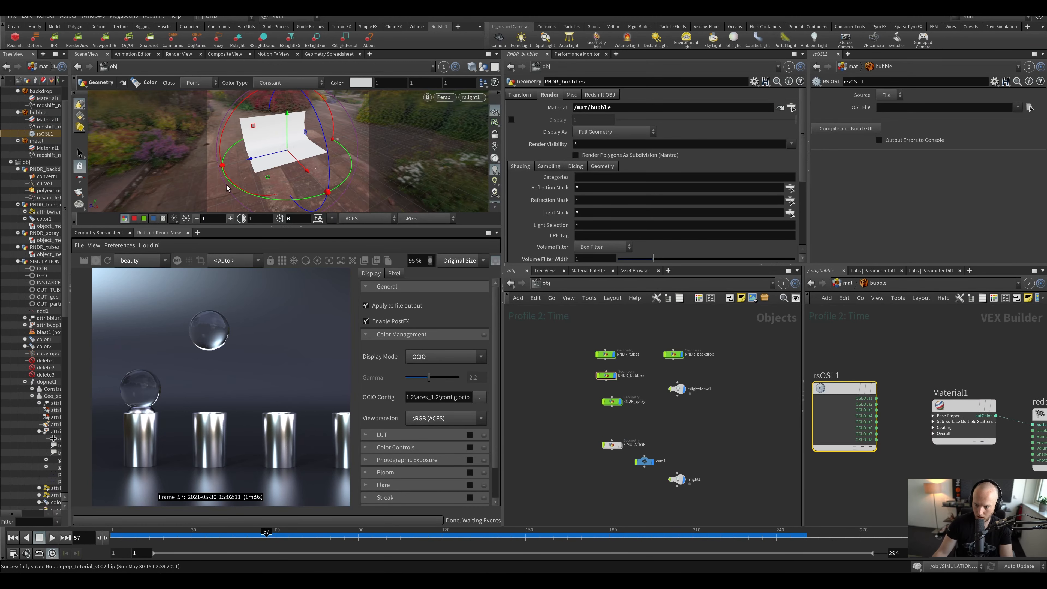
Step: Load $JOB/osl/ThinFilmInterferenceV2.osl into the RS OSL node, compile it to build its parameters and save the scene
click(1029, 107)
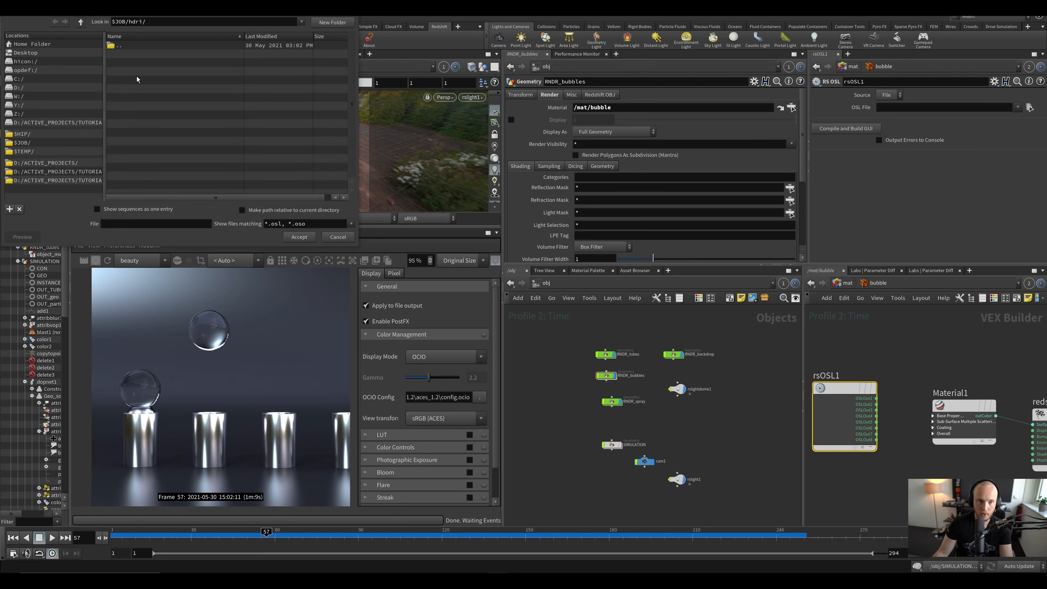
click(29, 142)
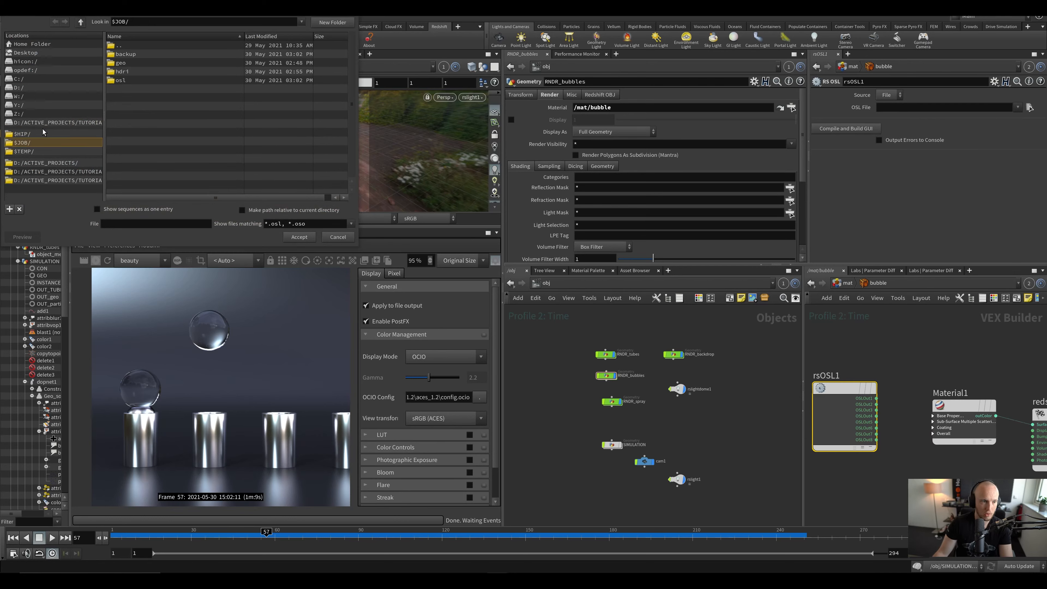
double_click(122, 80)
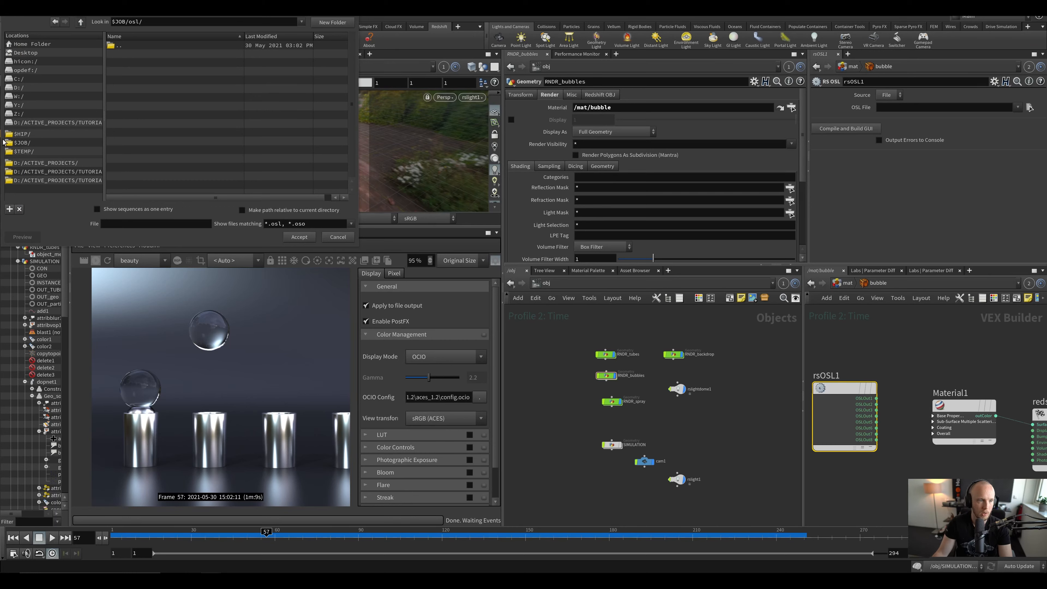
click(17, 145)
double_click(115, 80)
double_click(133, 55)
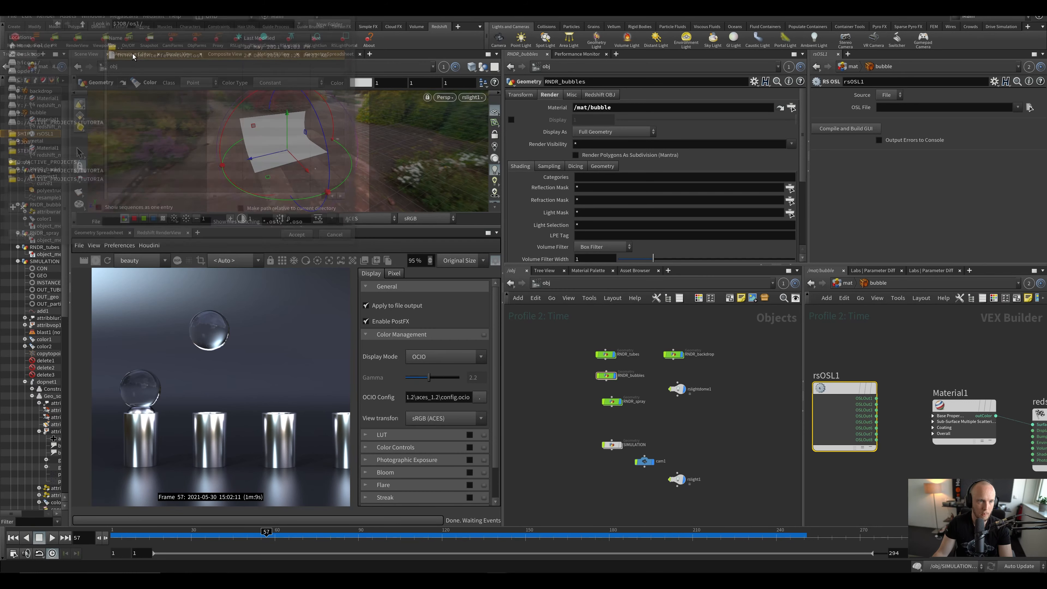
click(873, 128)
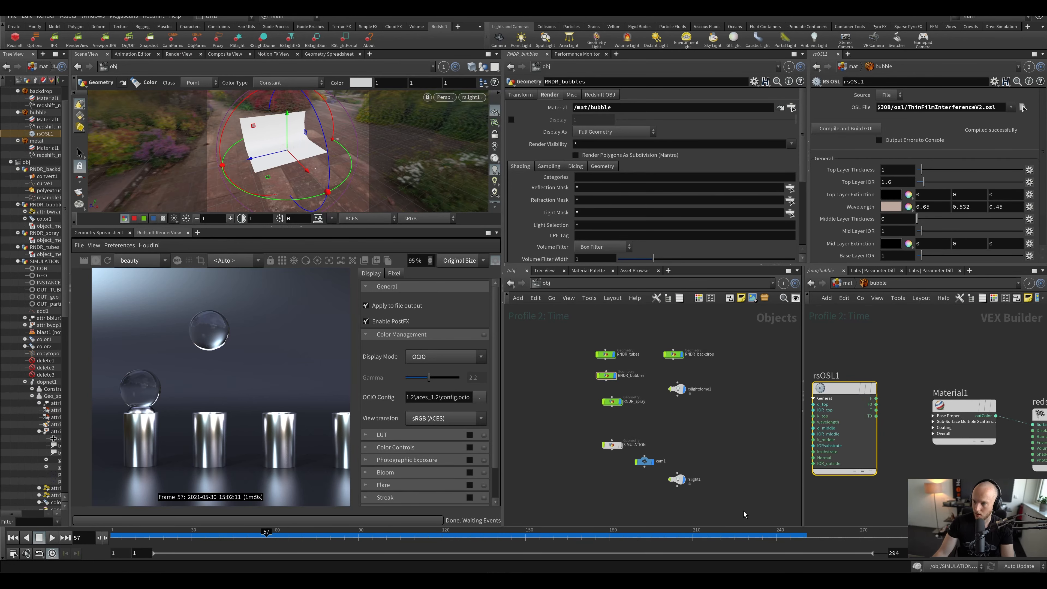
key(ctrl+s)
Step: Connect the RS OSL node's first output directly to the Surface input of the redshift_material node
scroll(860, 329, down, 3)
scroll(932, 358, up, 3)
drag(990, 383, 1005, 341)
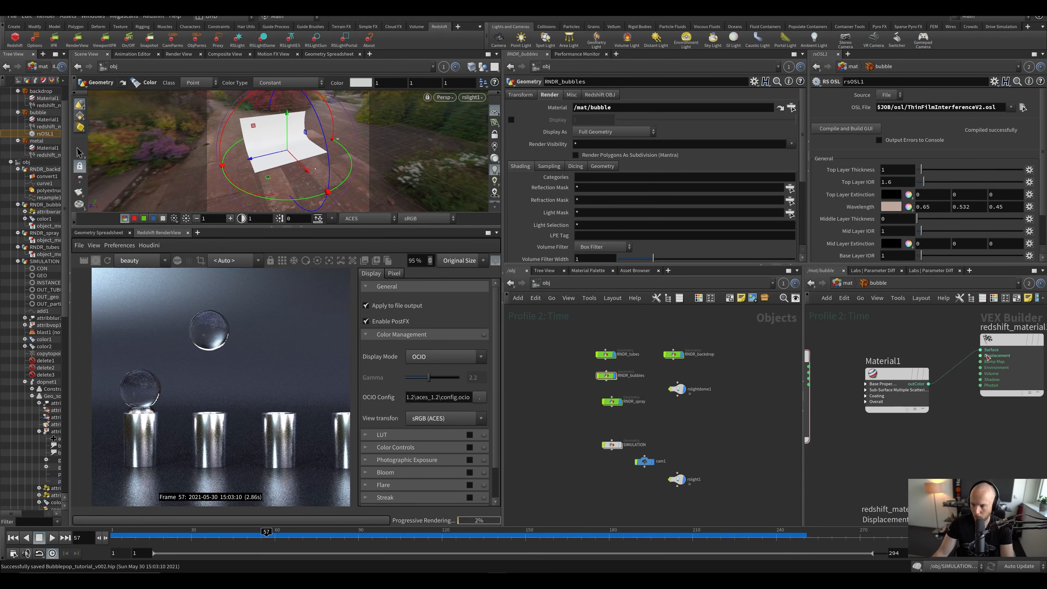
middle_drag(956, 358, 989, 354)
click(842, 364)
click(1013, 347)
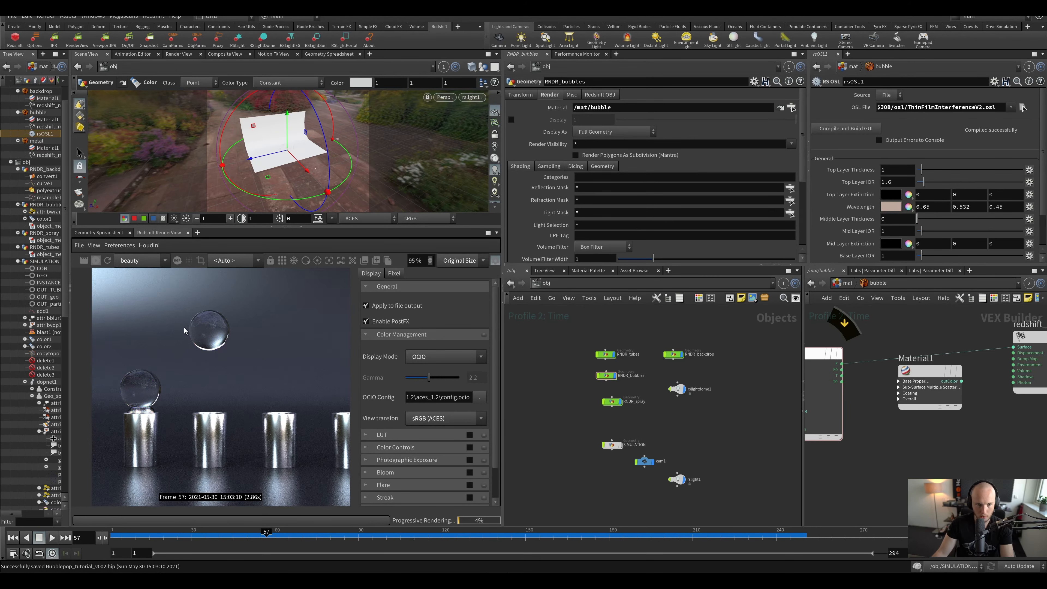
Step: Restart the preview render and examine the thin-film shader on the bubbles up close
scroll(197, 325, up, 2)
scroll(196, 325, down, 2)
scroll(196, 329, down, 1)
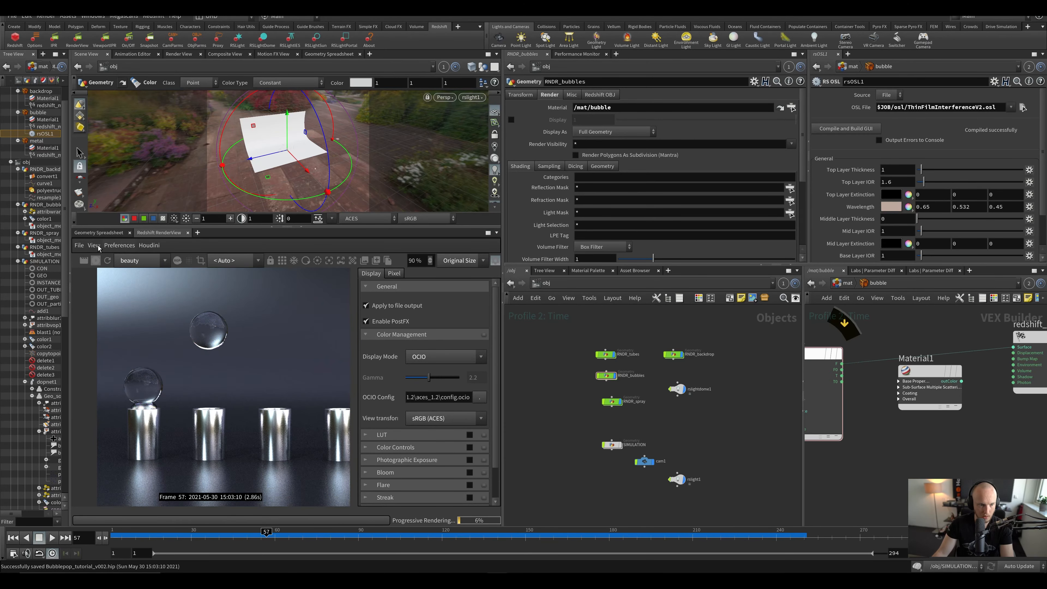
click(95, 260)
scroll(203, 331, up, 2)
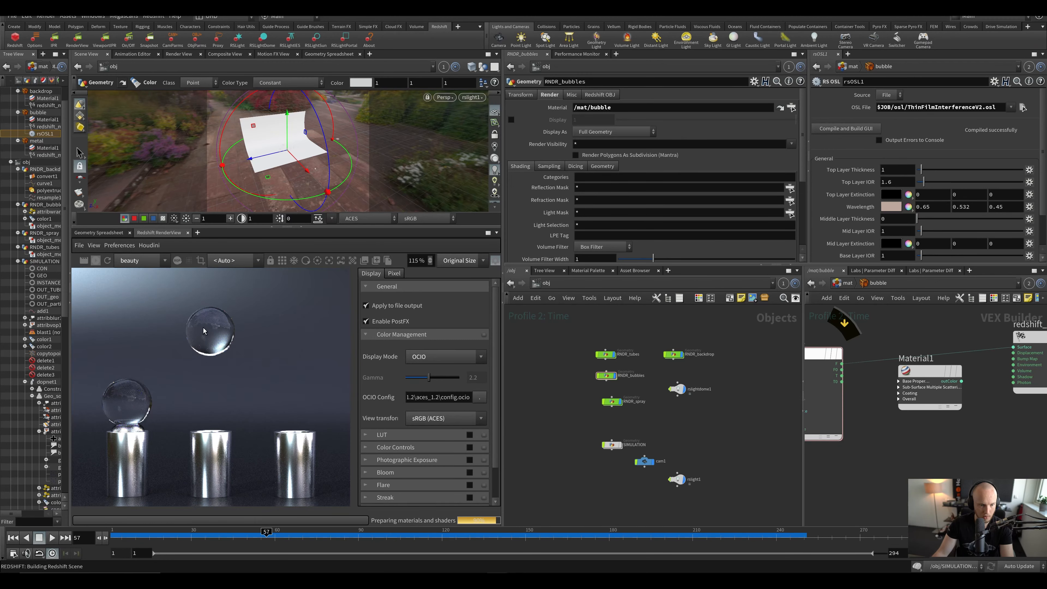
scroll(214, 352, down, 1)
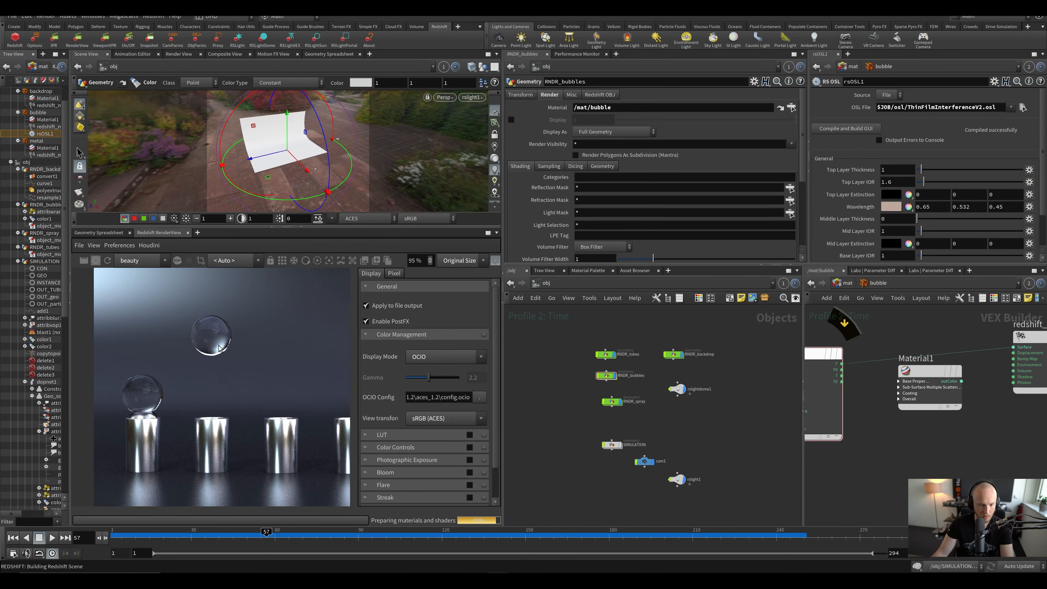
scroll(226, 345, up, 2)
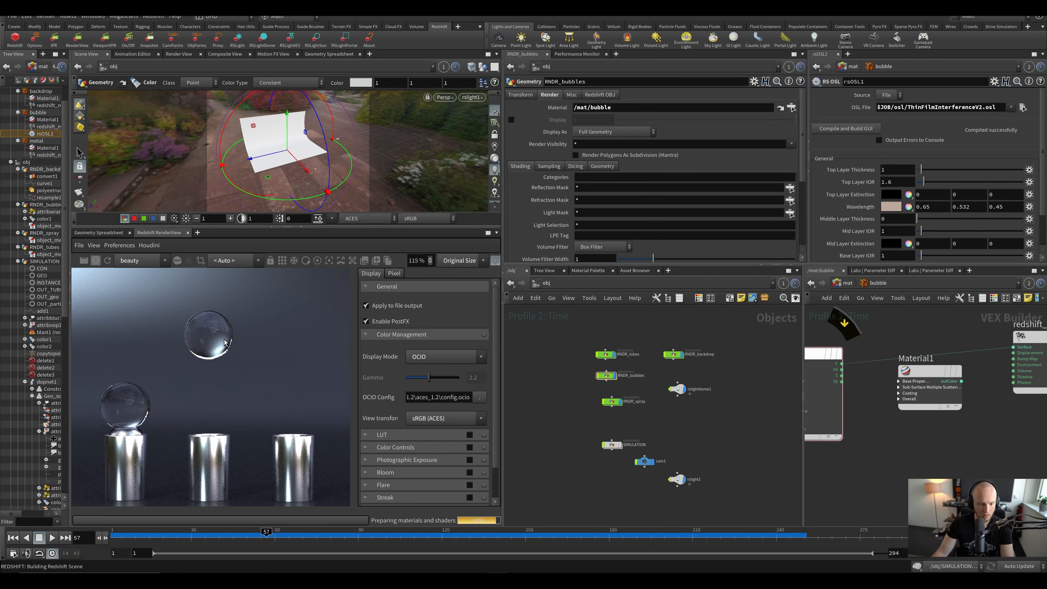
scroll(226, 344, down, 2)
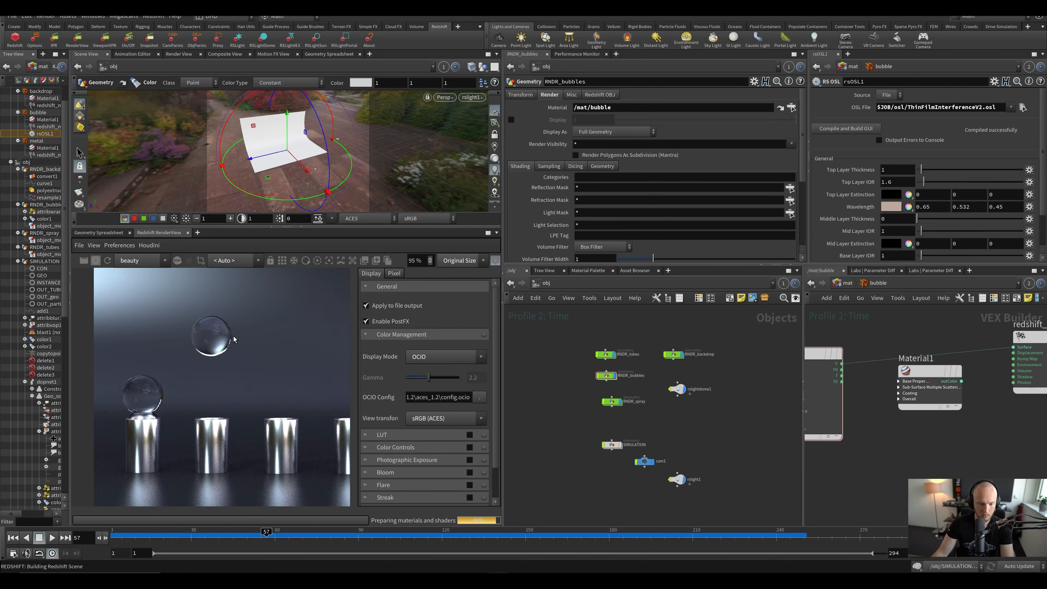
scroll(234, 339, up, 6)
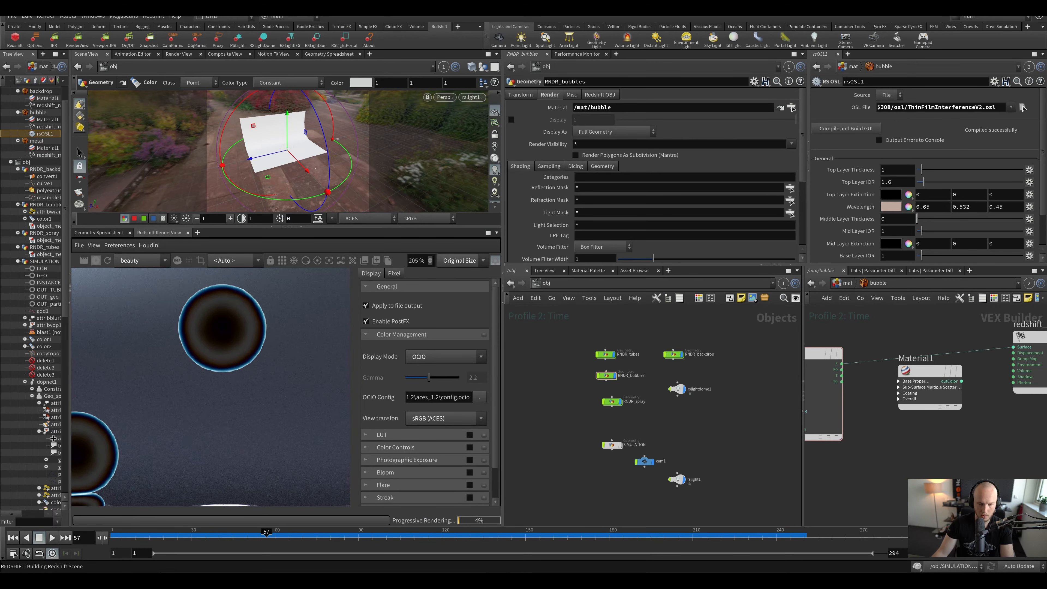
Step: Reconnect Material1's outColor to the Surface input of the redshift_material node in place of the OSL shader
scroll(929, 421, down, 4)
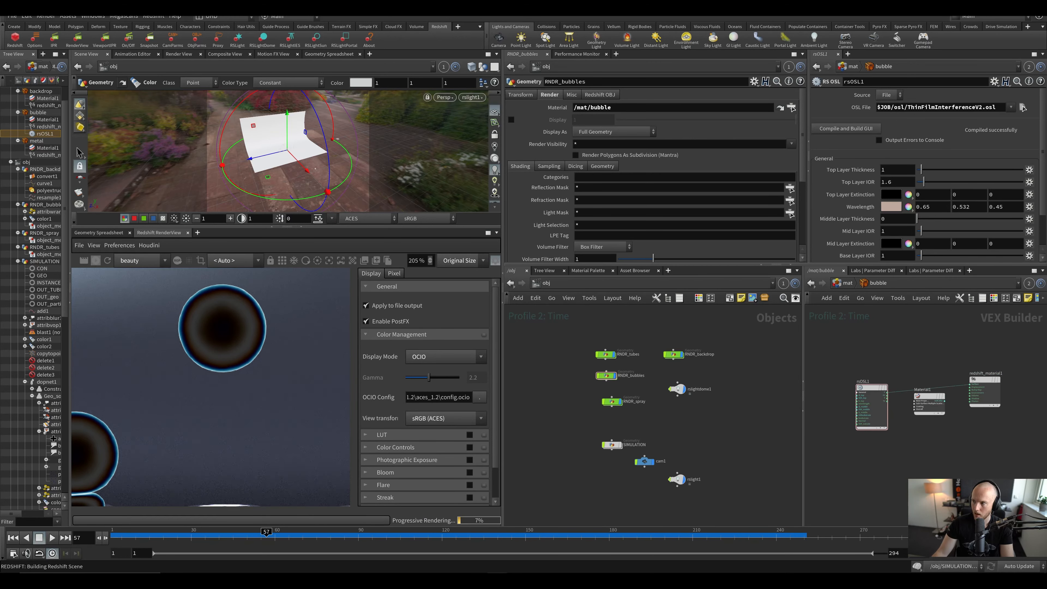
scroll(913, 385, up, 3)
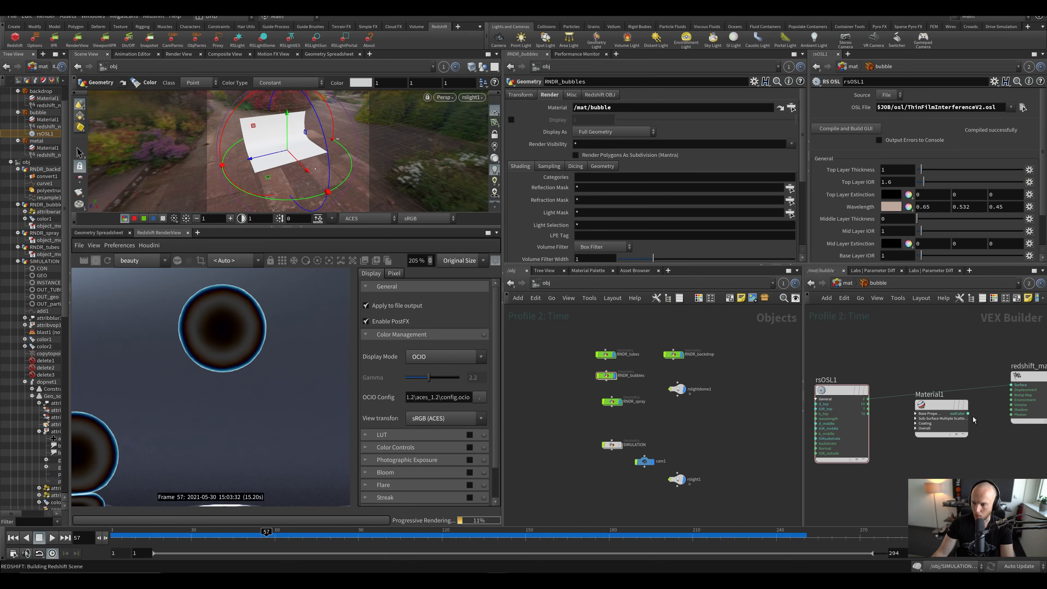
click(967, 413)
click(1000, 385)
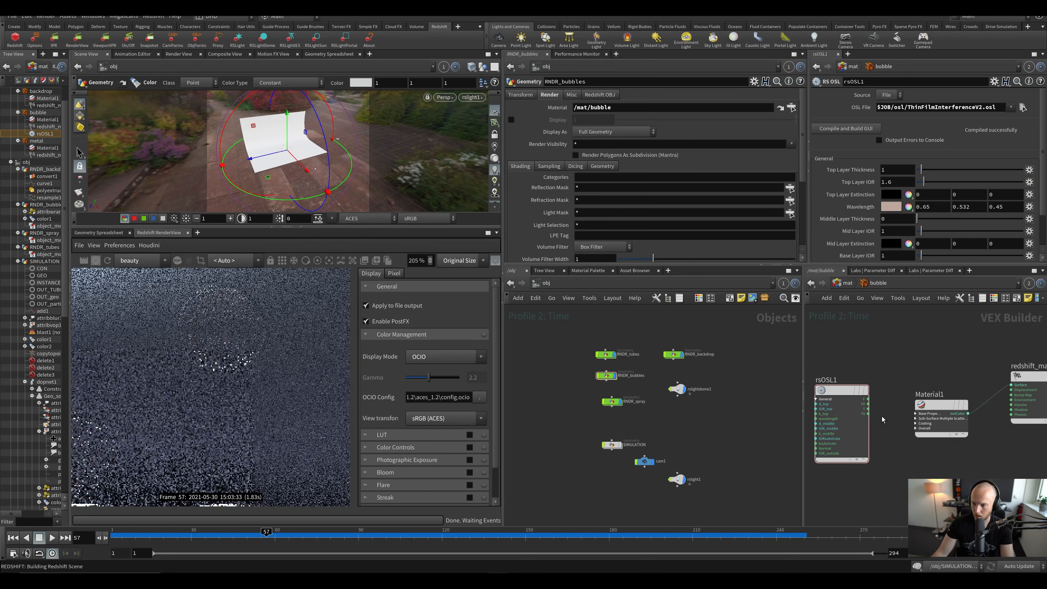
Step: Expand Material1's Base Properties inputs and connect the rsOSL1 node's F output to its refraction color input
click(916, 413)
middle_drag(900, 456, 917, 395)
scroll(919, 407, up, 3)
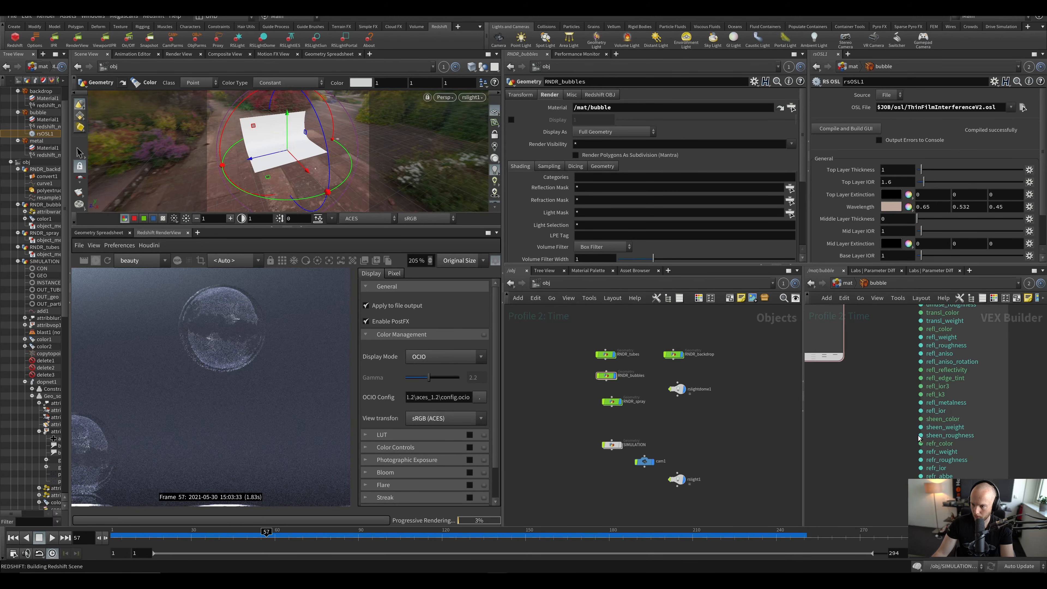
middle_drag(917, 344, 926, 376)
middle_drag(923, 340, 912, 327)
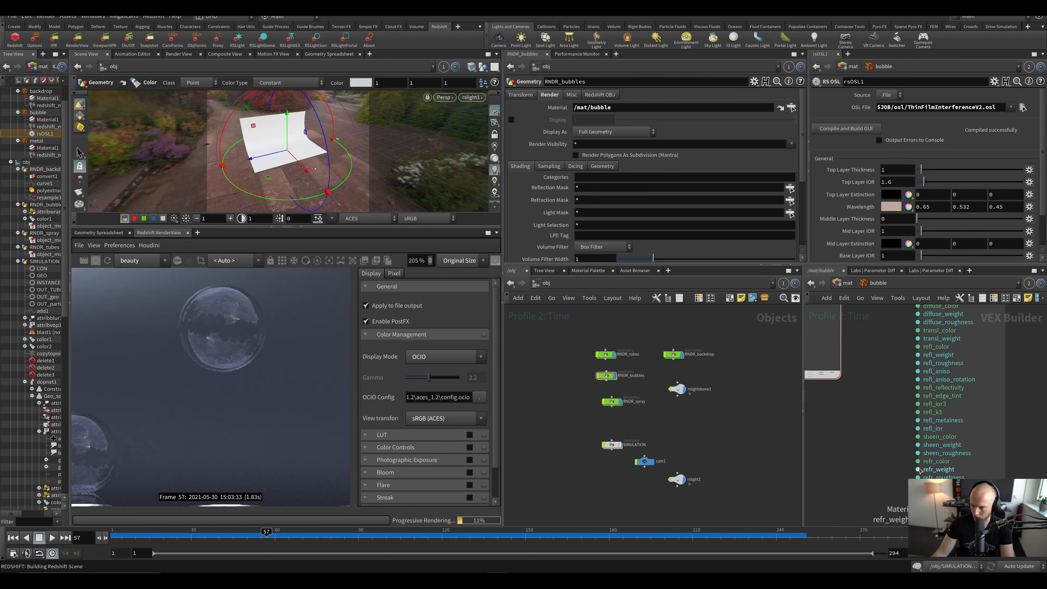
middle_drag(877, 405, 890, 459)
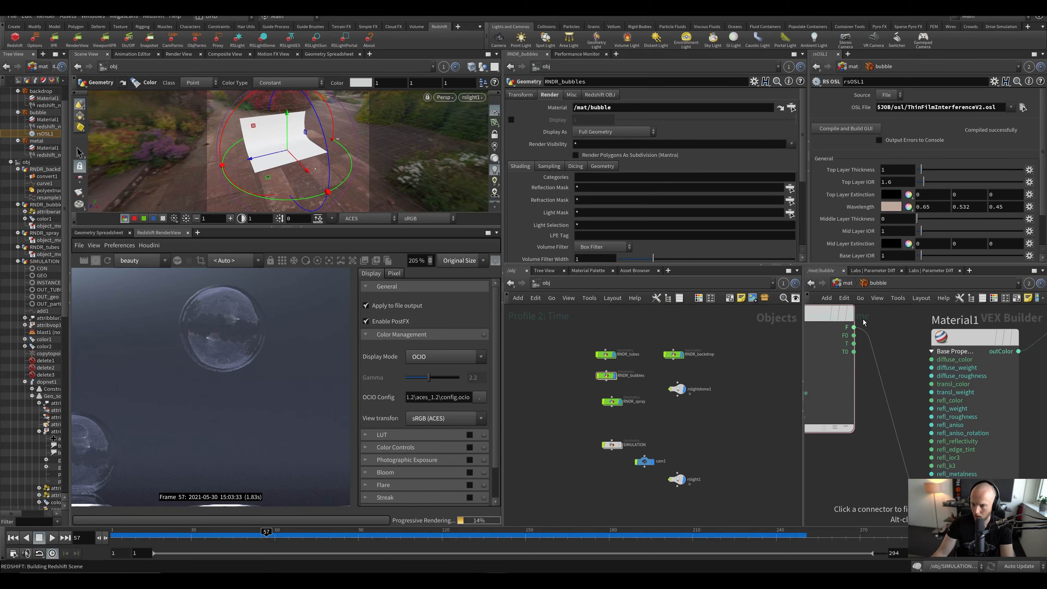
click(853, 328)
scroll(199, 345, down, 10)
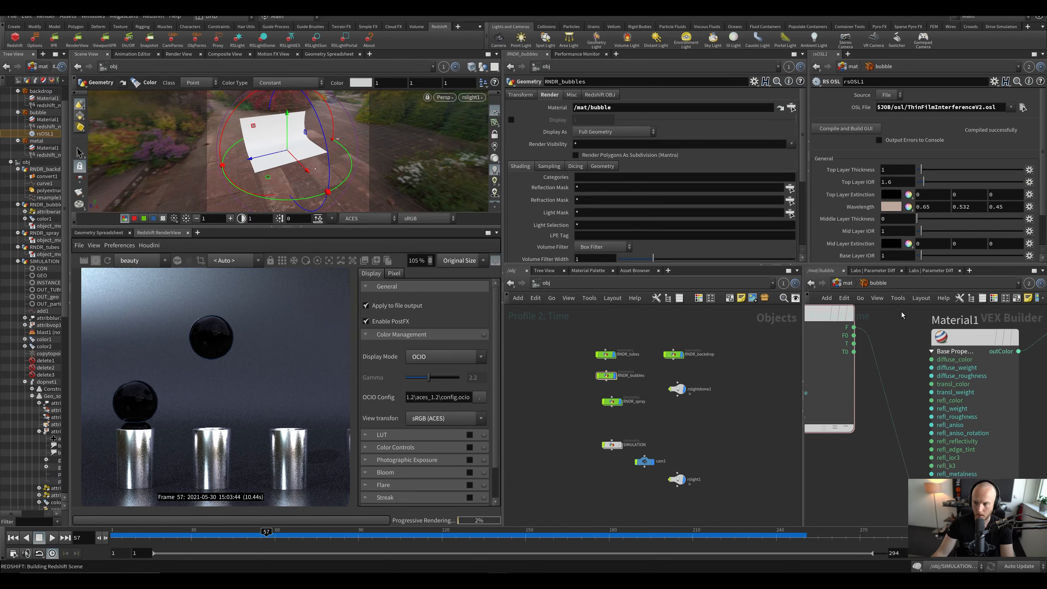
Step: Move the rsOSL1 F connection to Material1's refl_color input and restart the preview render
click(960, 337)
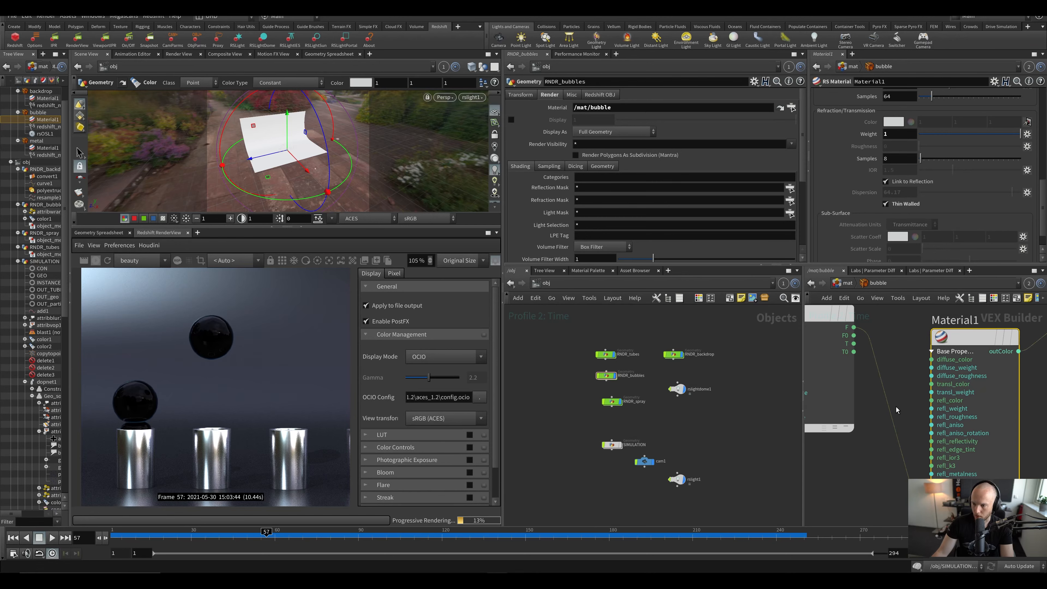
mouse_move(922, 408)
mouse_down()
mouse_move(891, 407)
mouse_move(931, 399)
mouse_up()
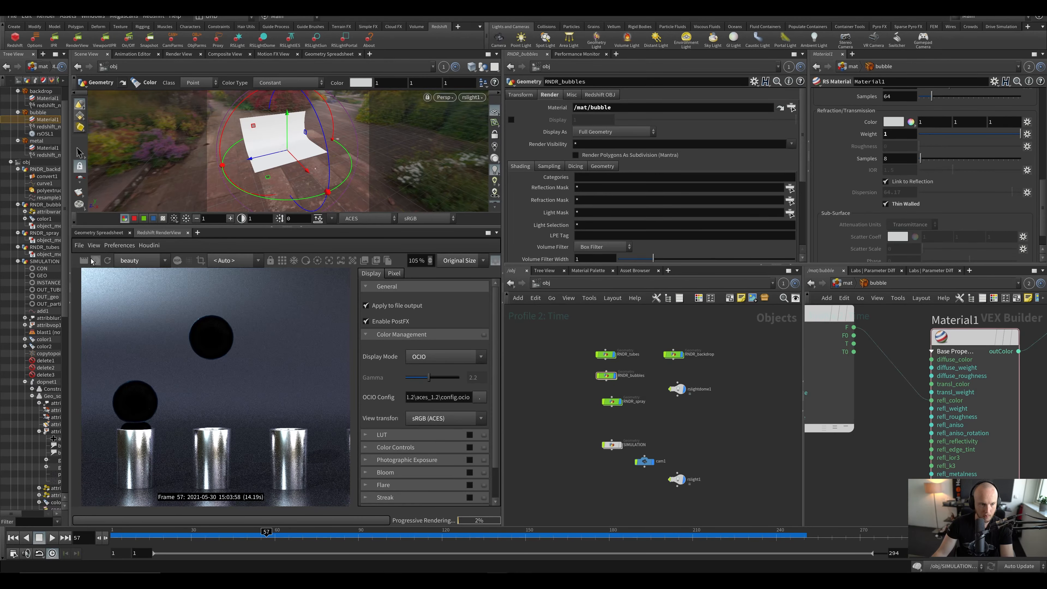
click(91, 259)
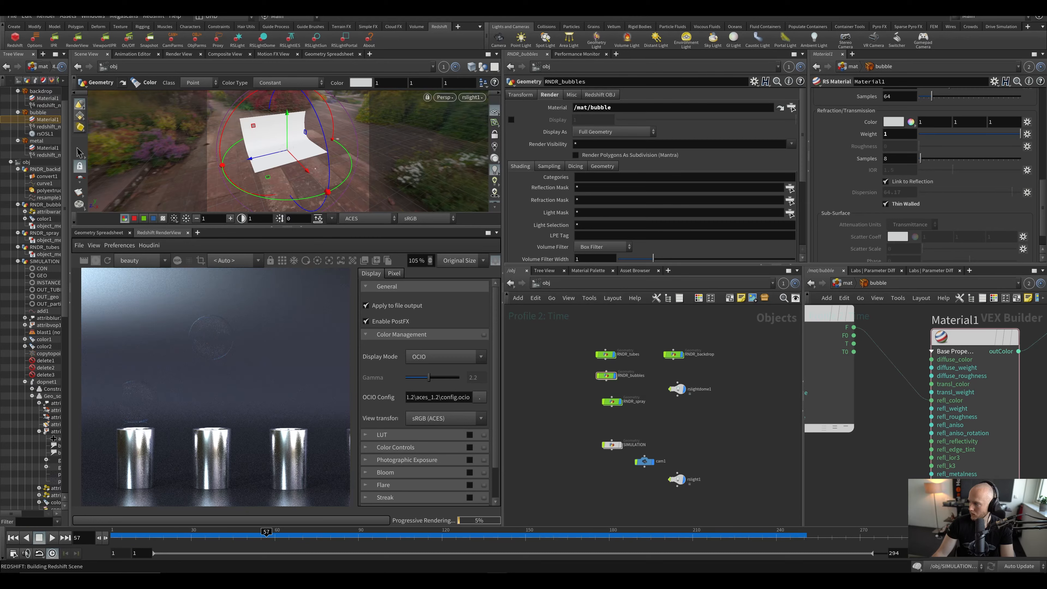
Step: Examine the bubble up close in the preview render and review Material1's reflection and refraction parameters
scroll(209, 329, up, 6)
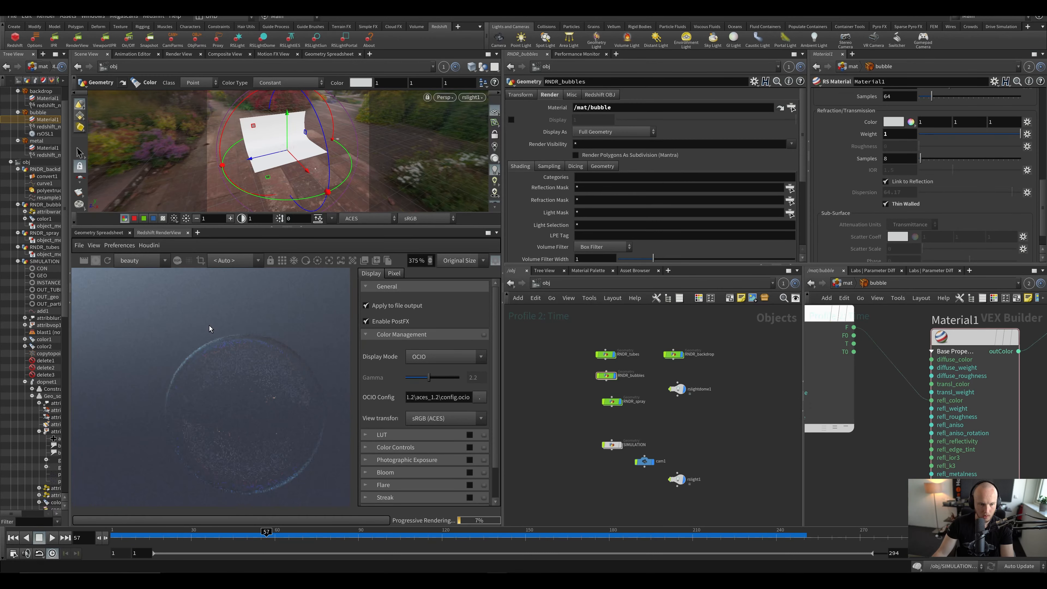
scroll(859, 167, up, 5)
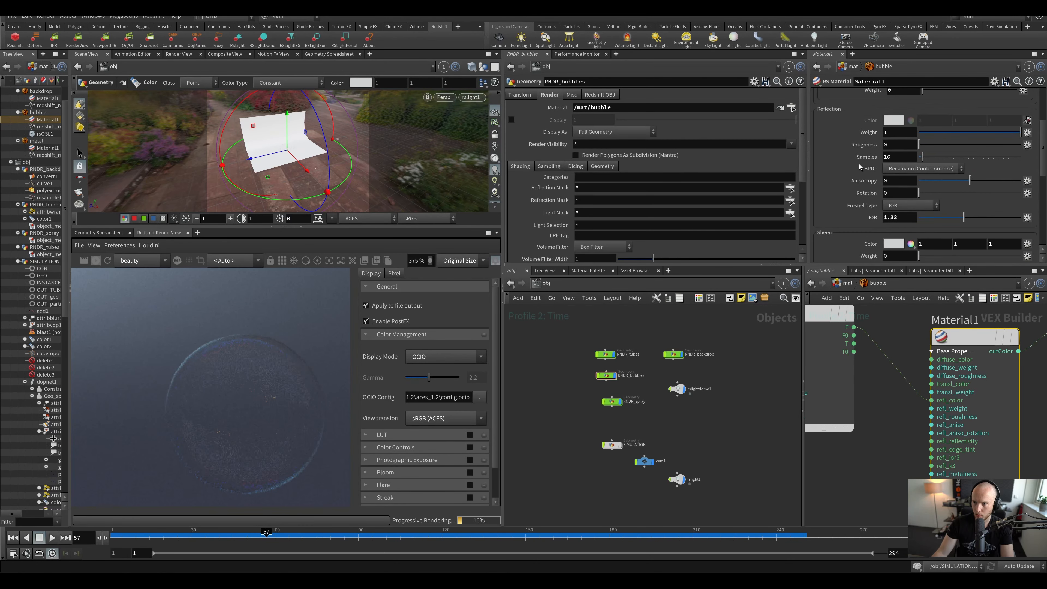
scroll(882, 167, up, 4)
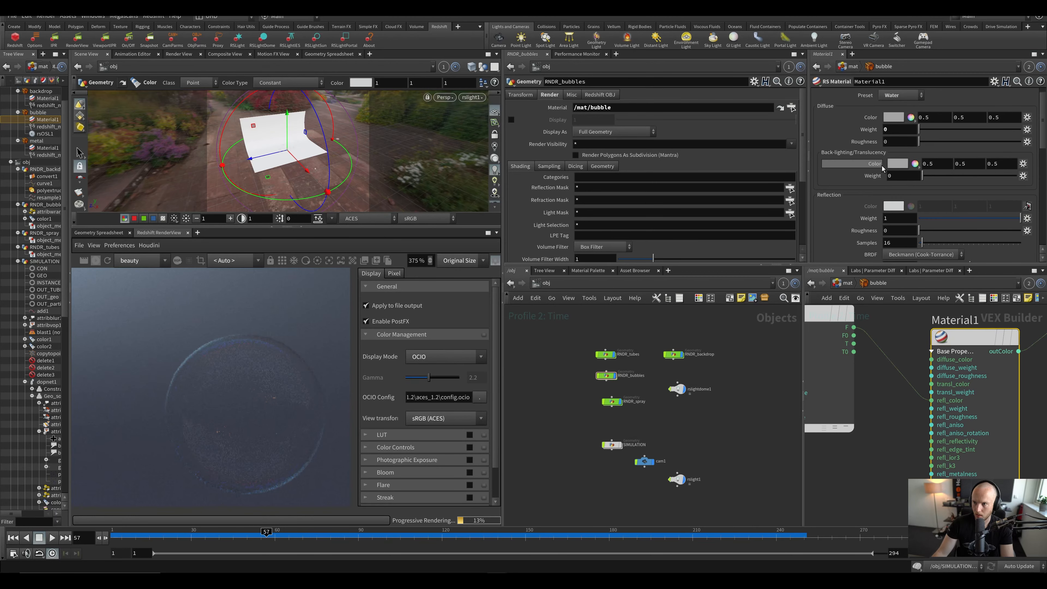
scroll(882, 168, down, 8)
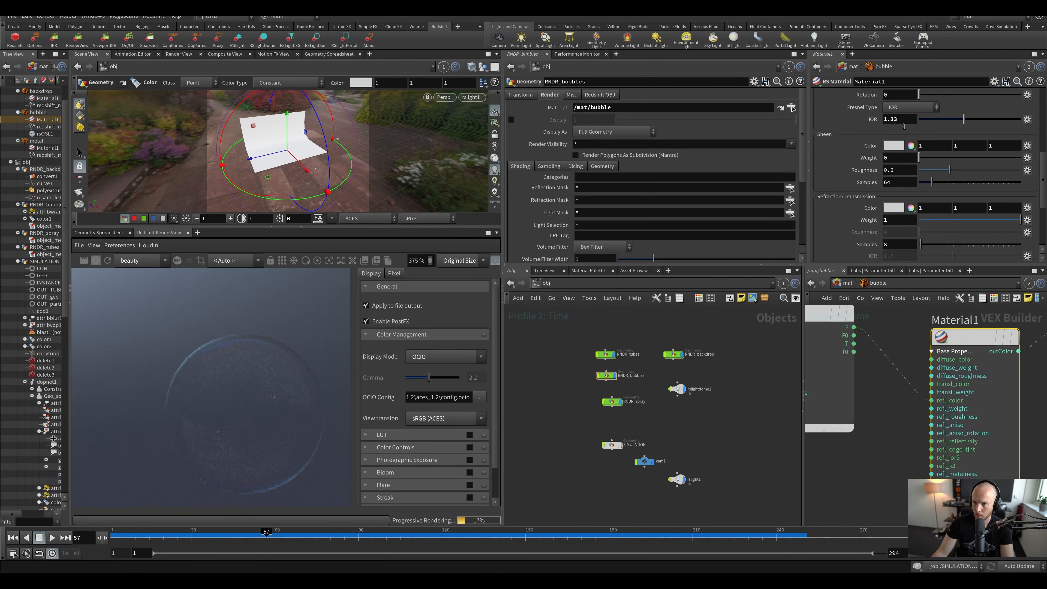
scroll(882, 208, down, 3)
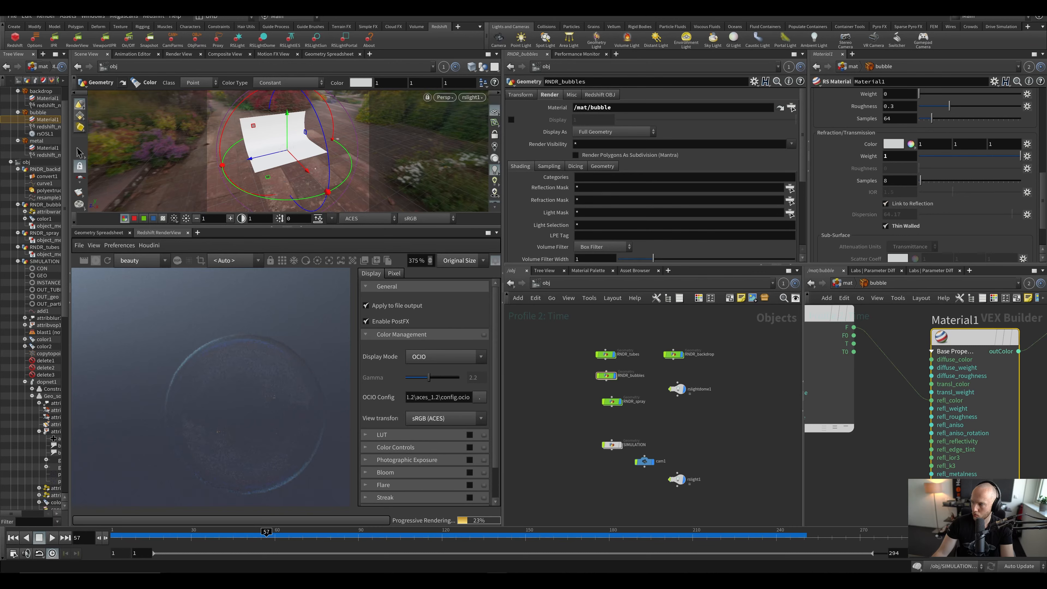
scroll(228, 382, down, 3)
scroll(208, 334, up, 2)
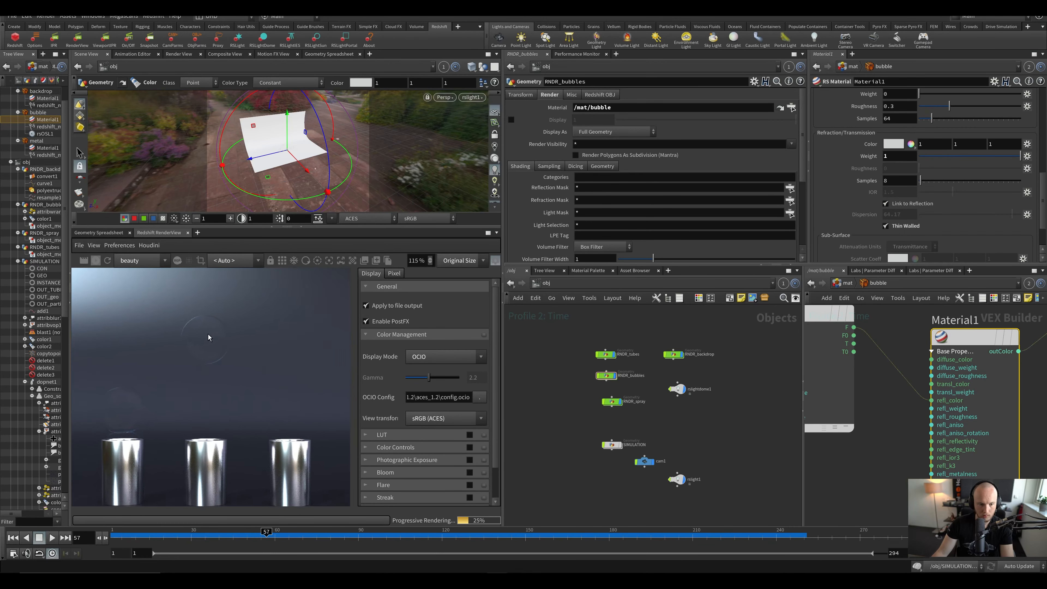
scroll(260, 336, up, 3)
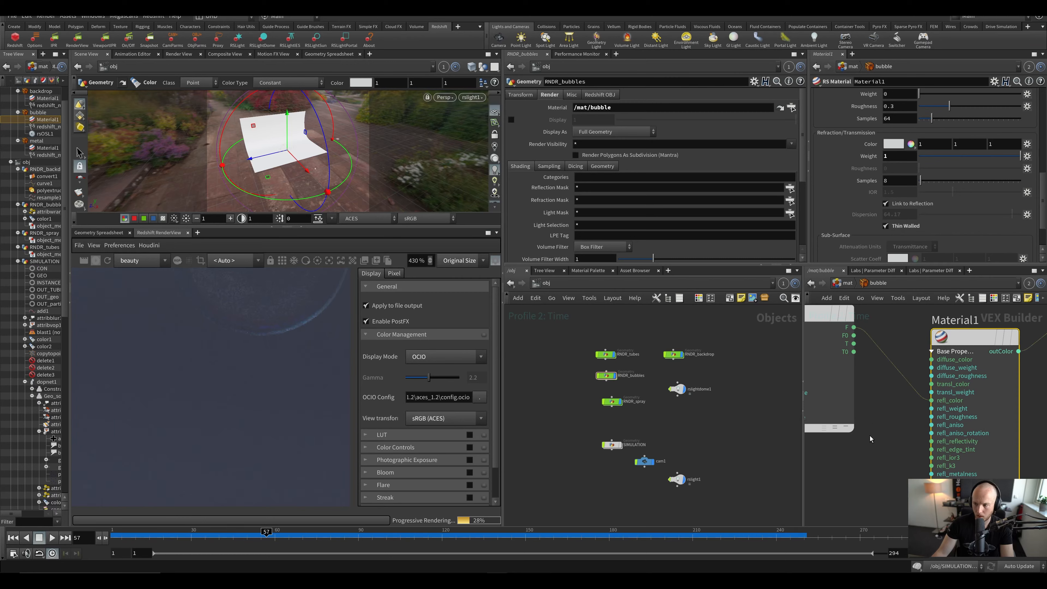
Step: Set the Top Layer Thickness of the rsOSL1 node to 1.93 and check the bubbles in the preview
scroll(866, 413, down, 5)
click(846, 433)
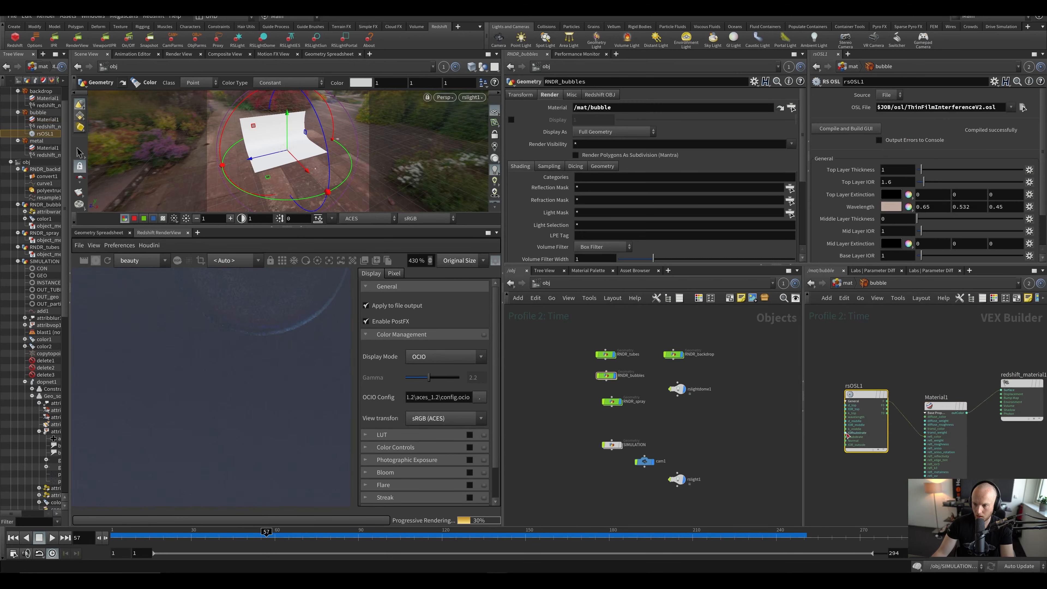
click(923, 170)
scroll(232, 345, down, 8)
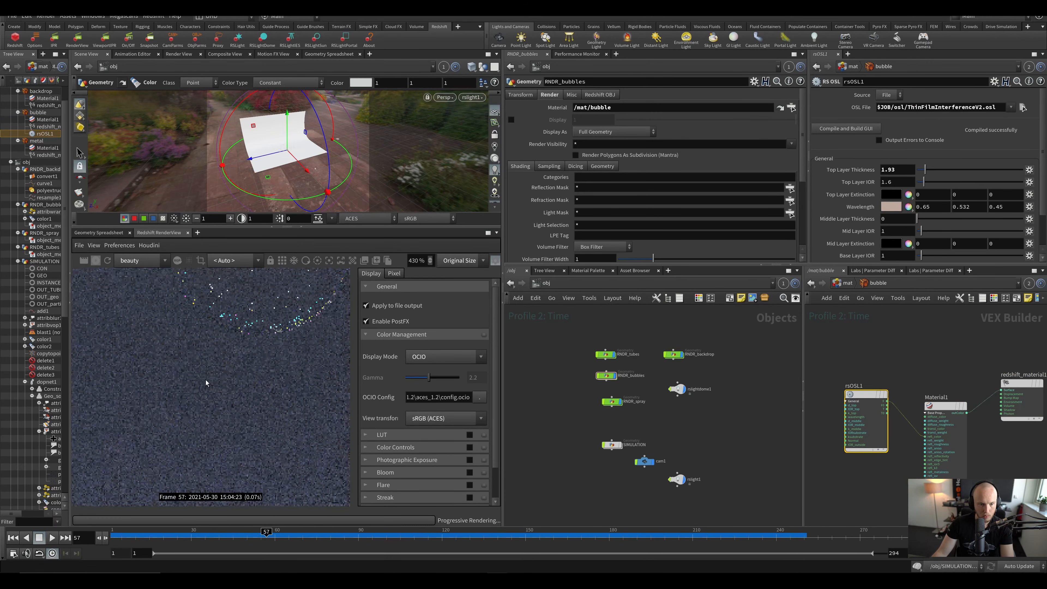
scroll(222, 296, up, 3)
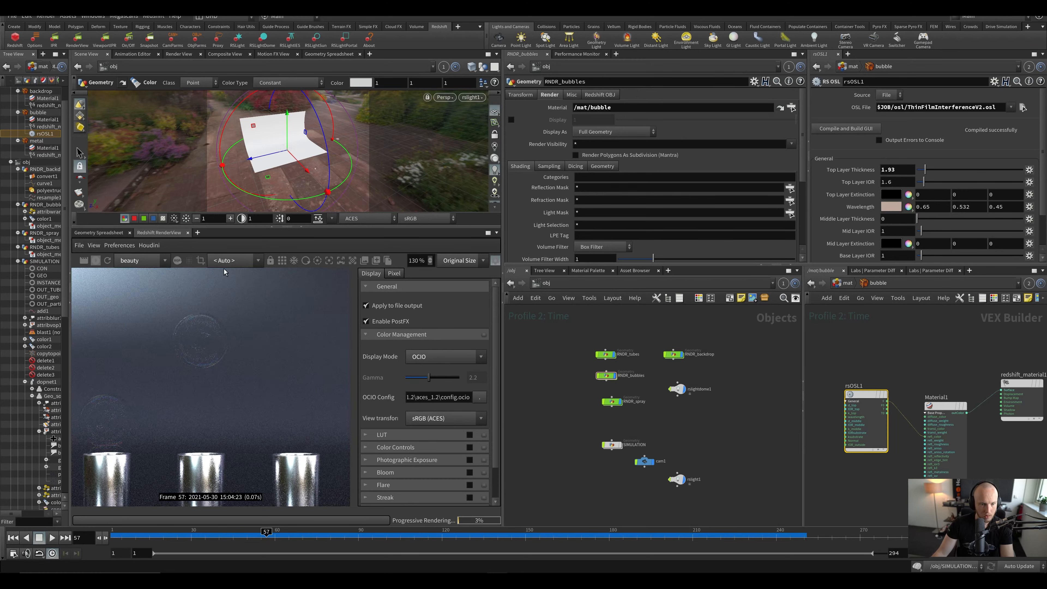
Step: Limit the preview render to a square region around the upper bubble
scroll(175, 366, down, 4)
drag(136, 286, 284, 434)
drag(105, 269, 161, 350)
drag(189, 353, 173, 347)
Step: Set the Intensity Multiplier of the distant light rslight1 to 3
click(677, 479)
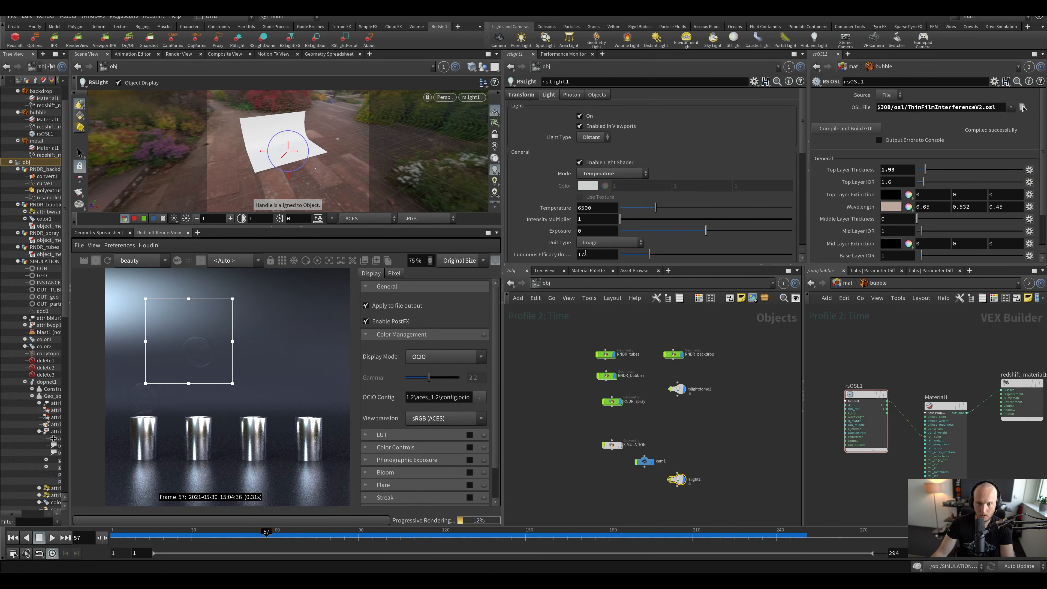
key(3)
double_click(581, 219)
text(3)
click(572, 407)
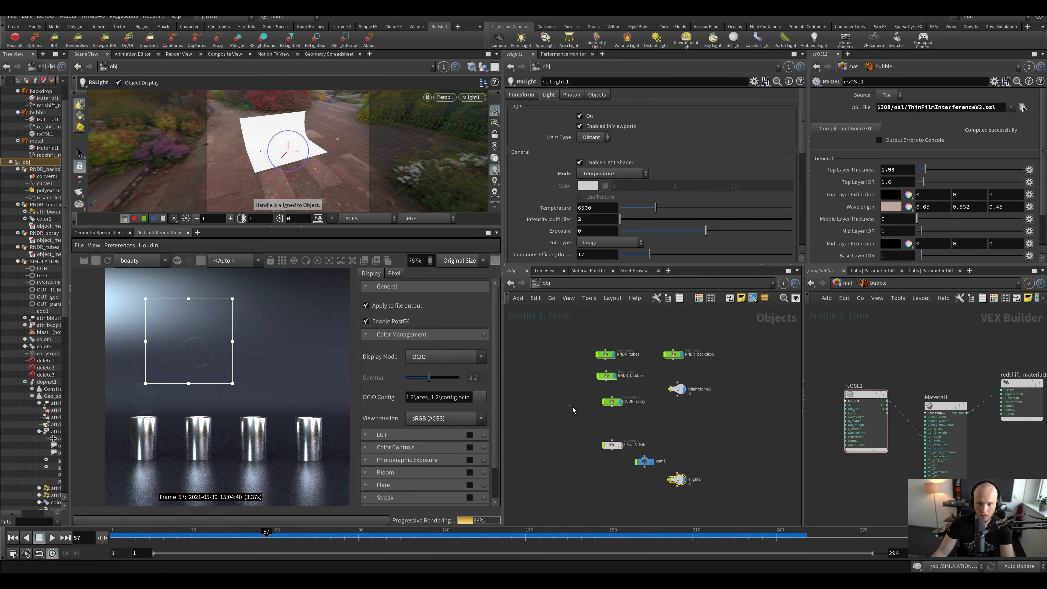
scroll(173, 339, up, 1)
Step: Set rslight1's Intensity Multiplier to 2 and save the scene
double_click(580, 219)
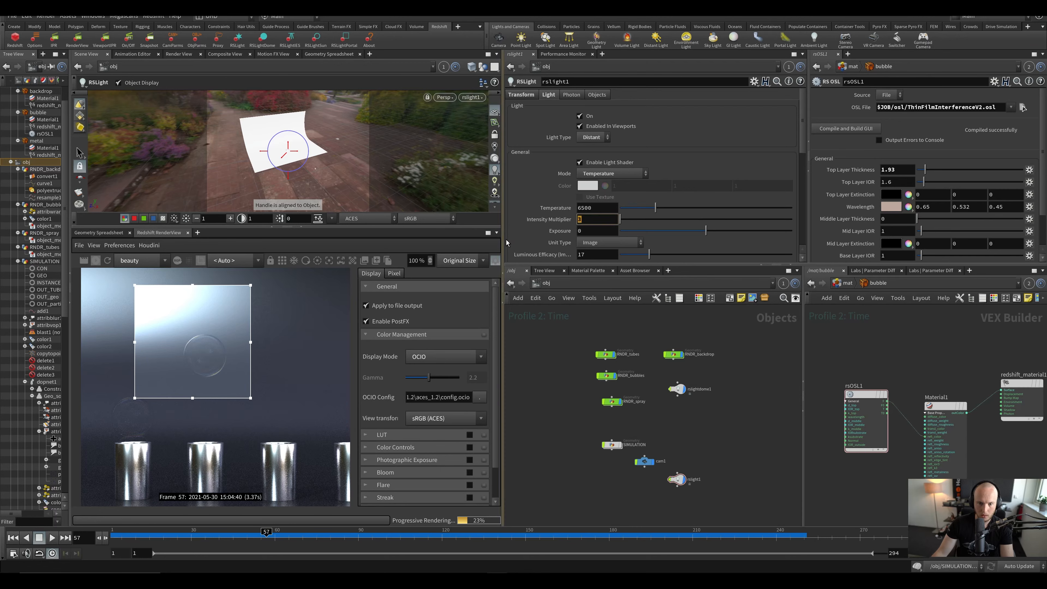
text(2)
key(Return)
key(ctrl+s)
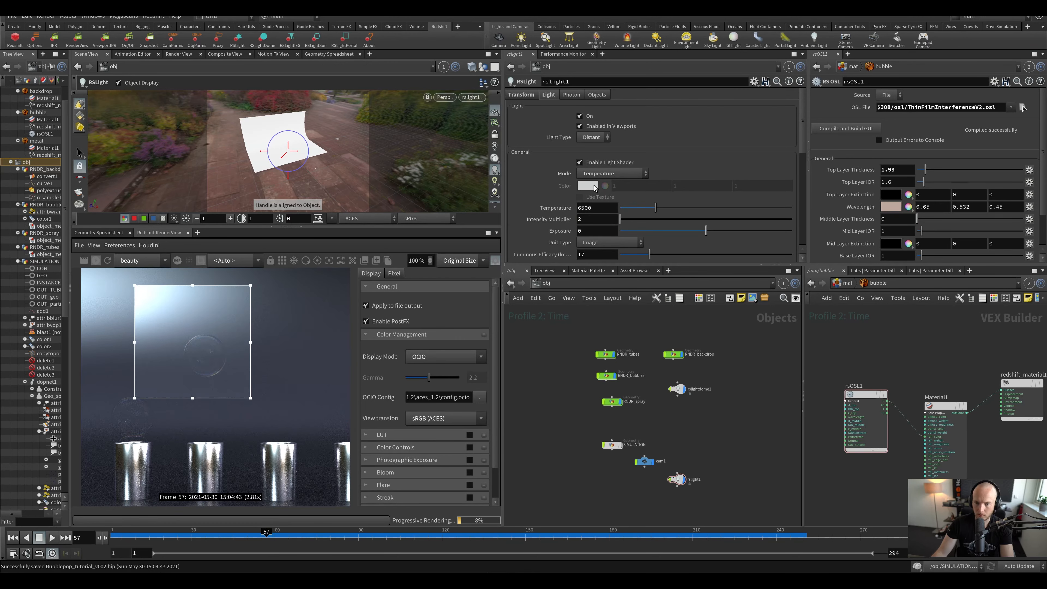
Step: Set rslight1's Intensity Multiplier to 1
double_click(580, 219)
text(1)
key(Return)
Step: Try the Custom Gamma display mode in the render view, then switch back to OCIO
click(443, 356)
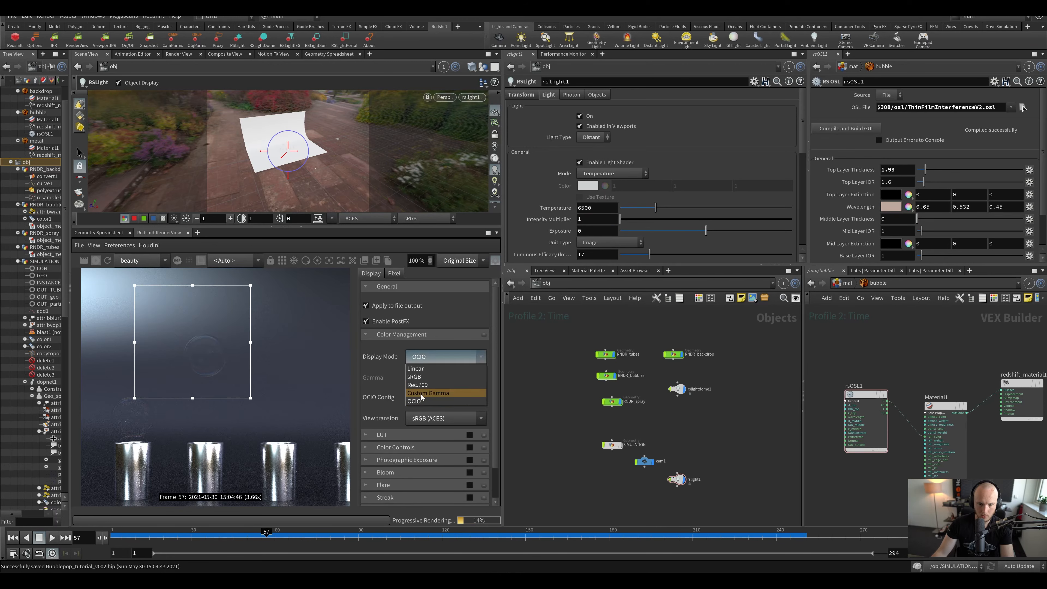
click(421, 392)
click(443, 357)
click(414, 401)
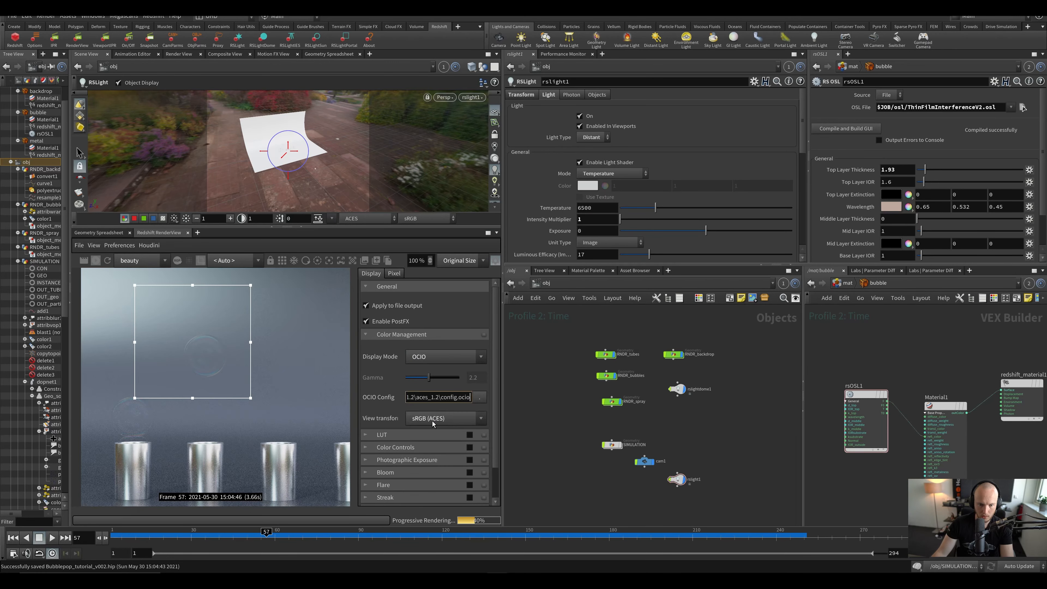
Step: Set the render view's OCIO view transform to Rec.709 (ACES)
click(432, 419)
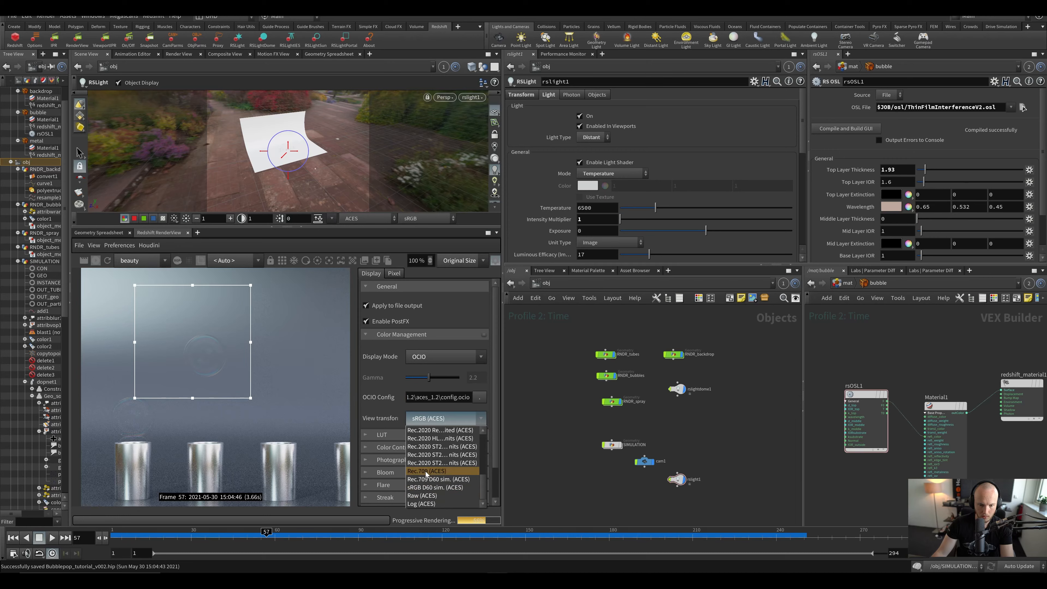
click(426, 474)
scroll(218, 351, up, 2)
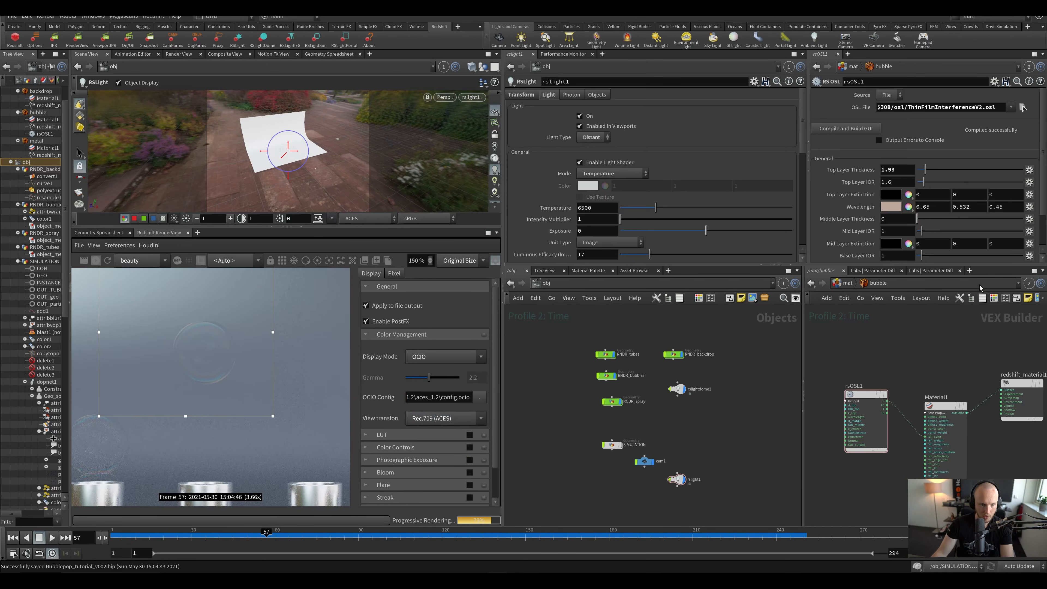
Step: Set the reflection IOR of the bubble's Material1 to 1.5
click(962, 442)
scroll(879, 207, down, 6)
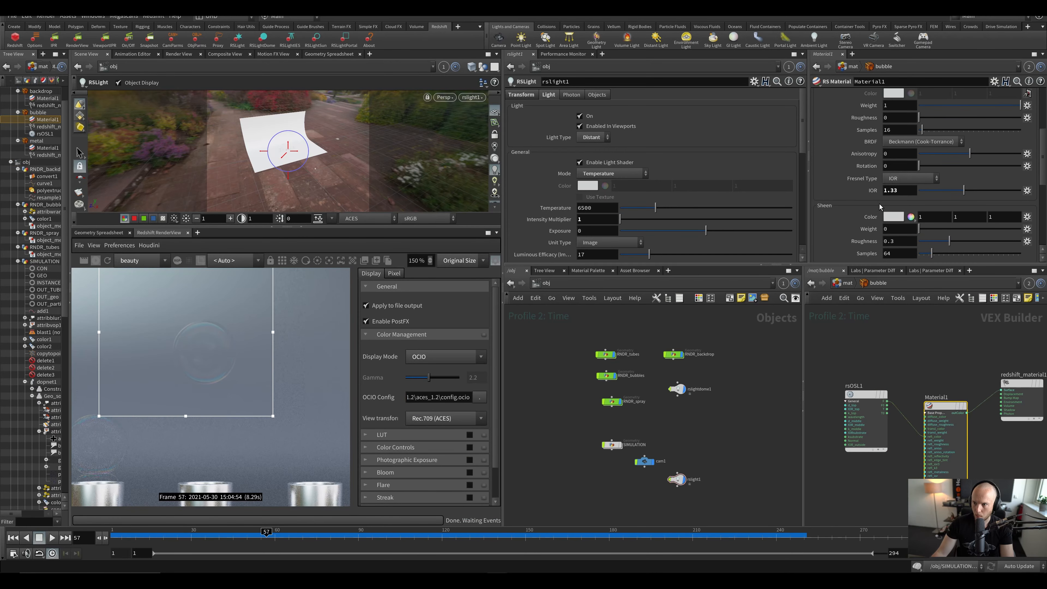
scroll(879, 207, up, 2)
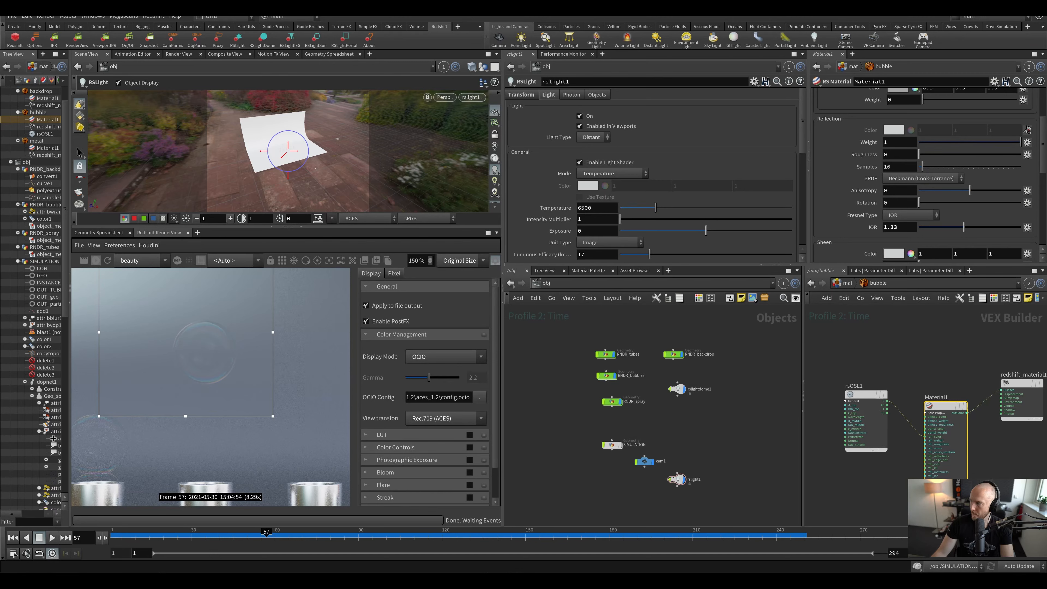
click(906, 228)
text(1.5)
key(Return)
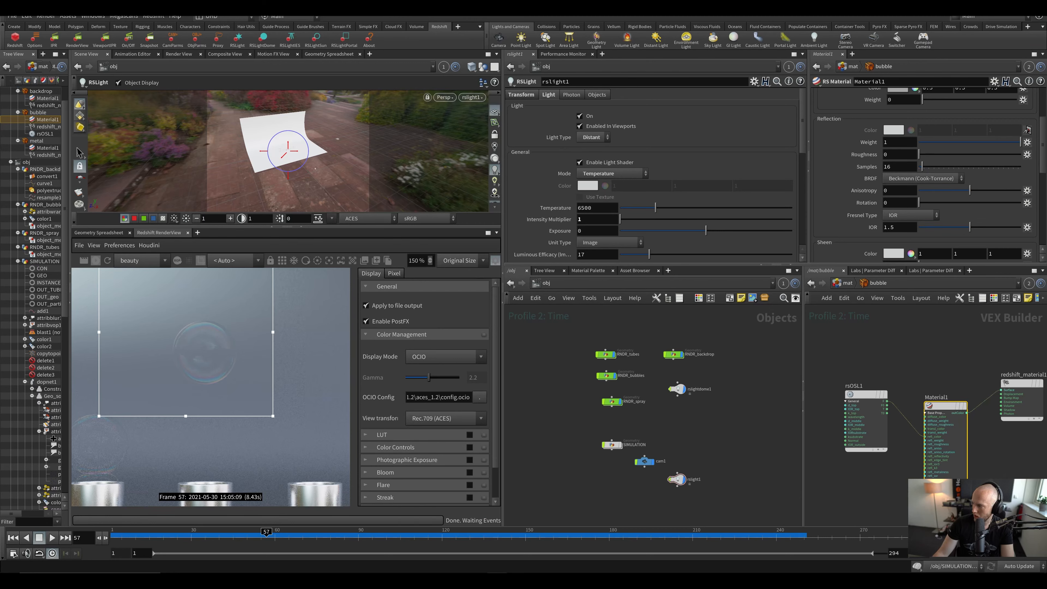
Step: Set the rsOSL1 node's Top Layer Thickness to 1.4 and Top Layer IOR to 1.44
click(862, 390)
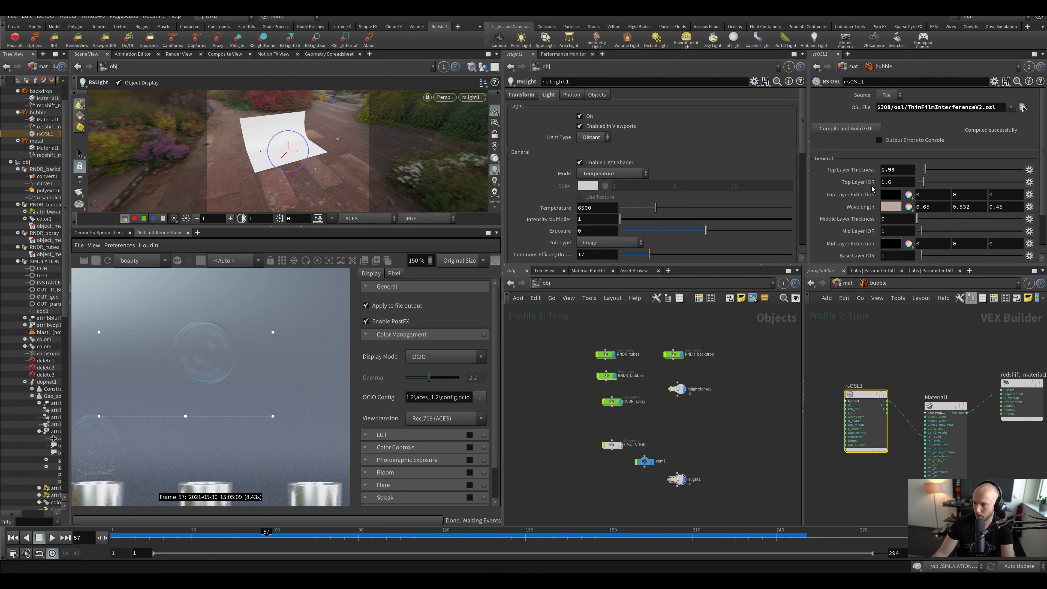
drag(895, 170, 809, 170)
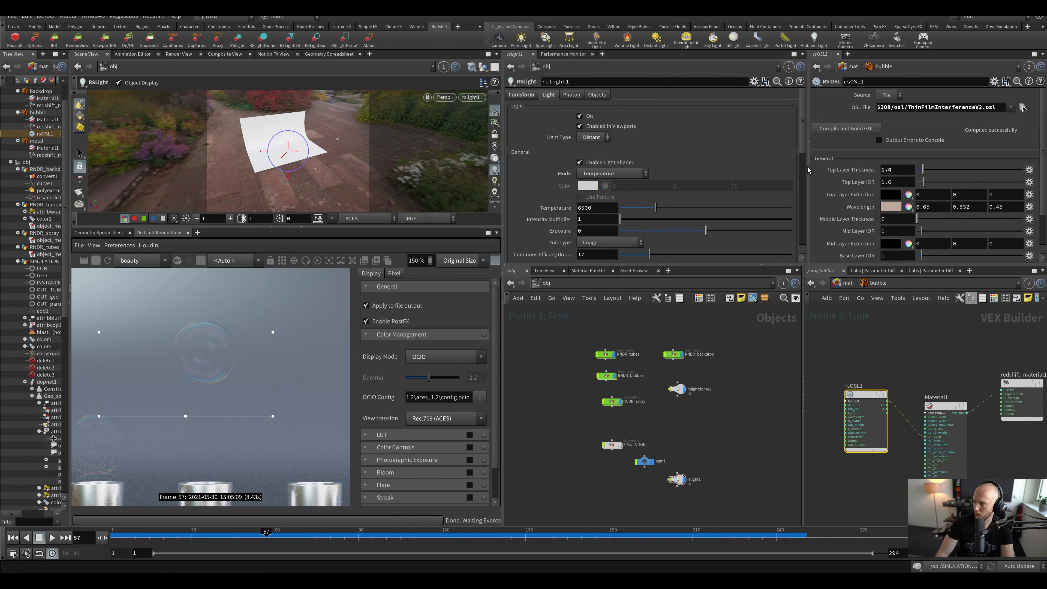
key(Tab)
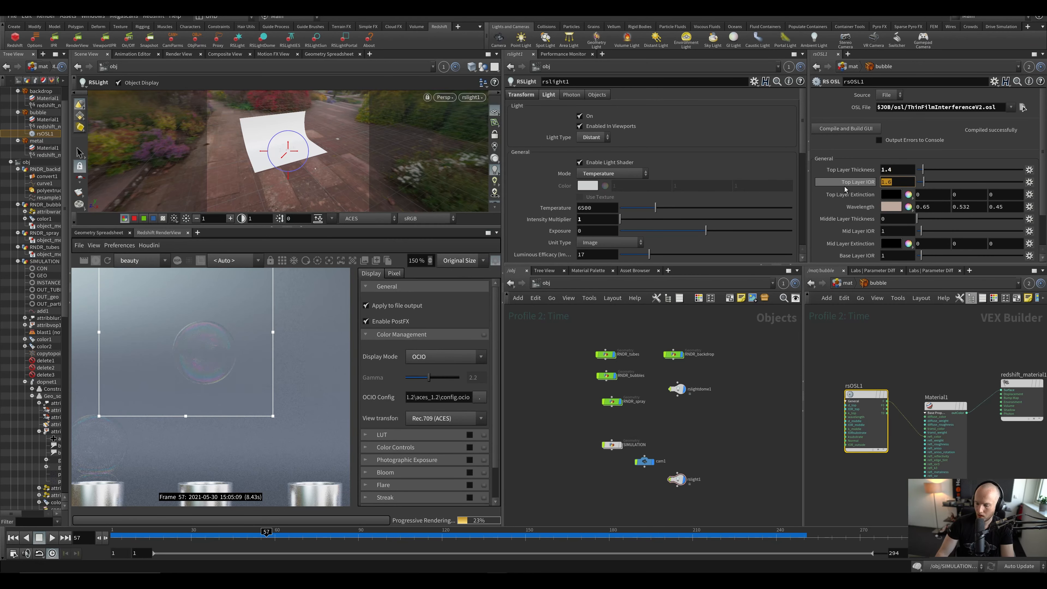
text(144)
key(Return)
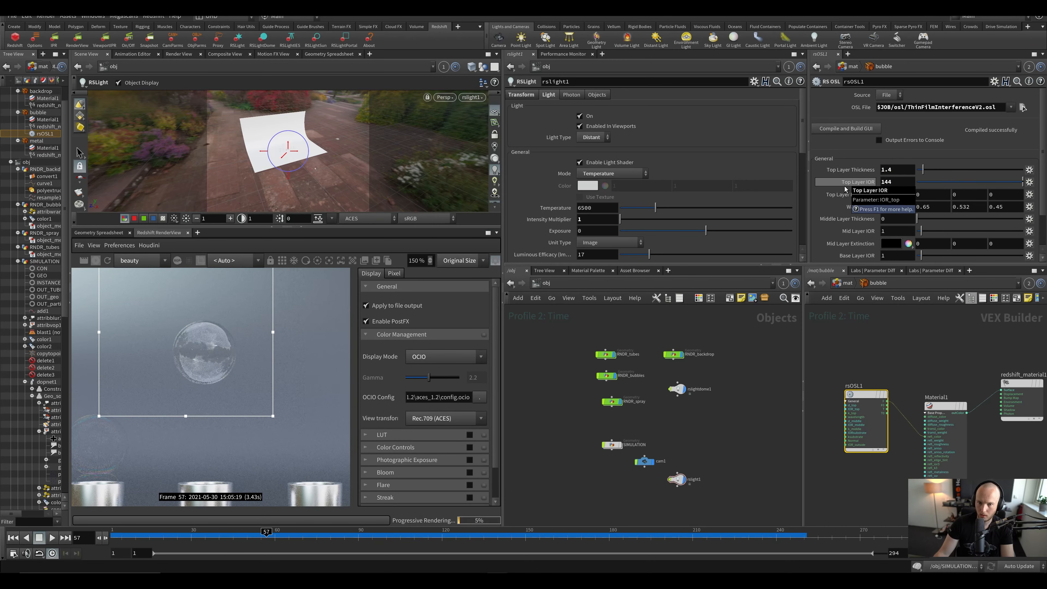
text(1.44)
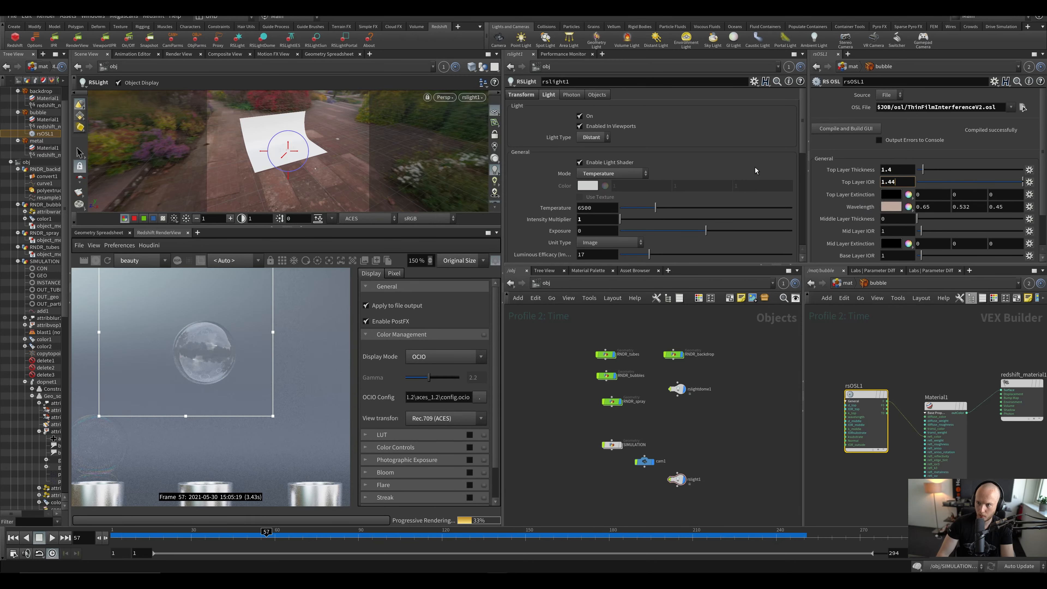
key(Return)
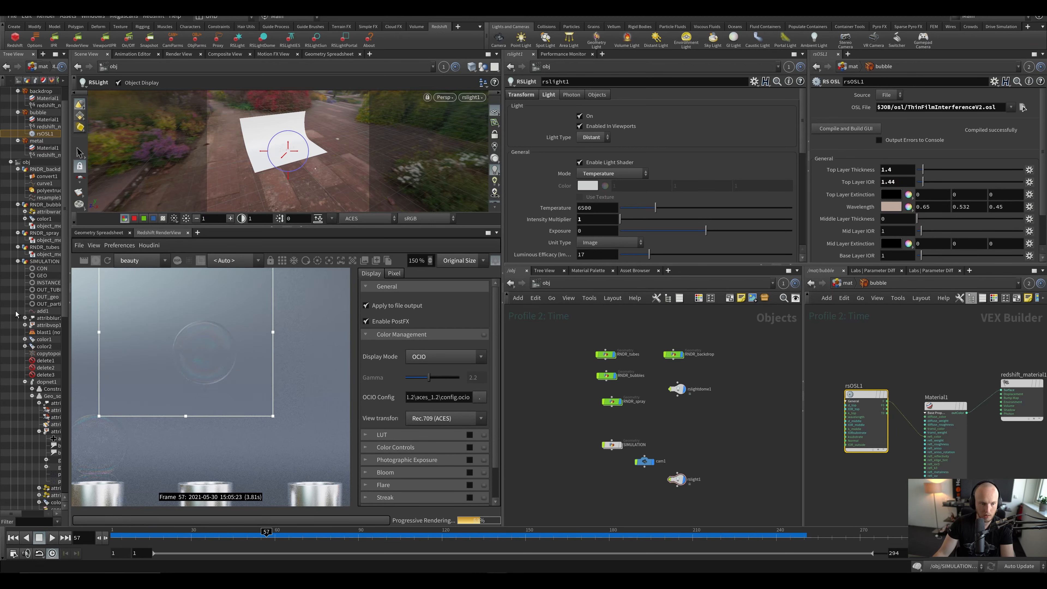
Step: Move the render region down so it spans from the upper bubble to the tops of the metal tubes
scroll(247, 362, up, 5)
scroll(213, 366, down, 8)
drag(184, 342, 191, 392)
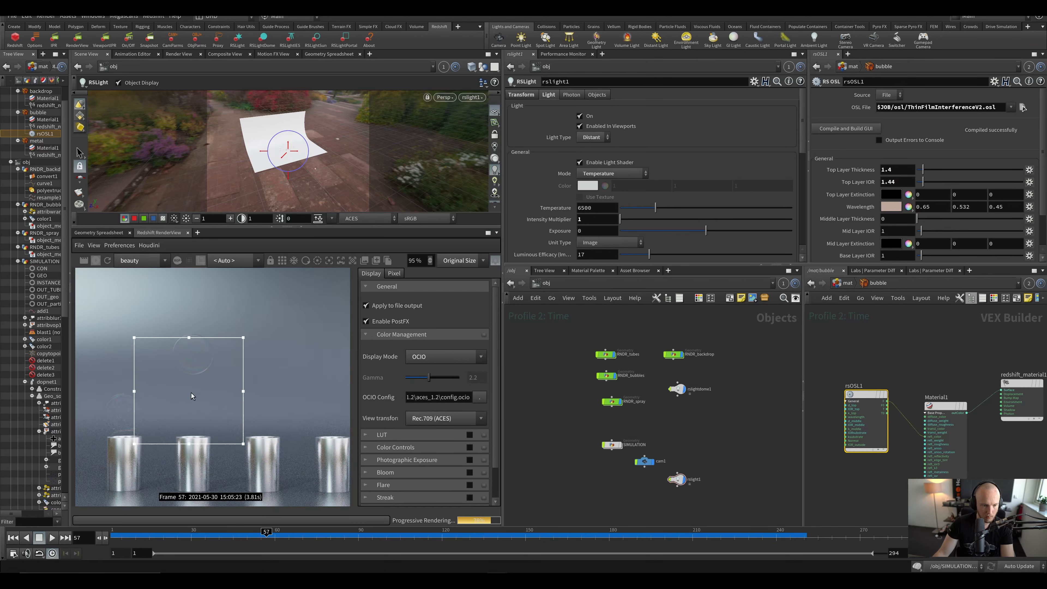
Step: Go to frame 27, select the dome light, and render without the render region
scroll(196, 366, up, 2)
drag(267, 535, 183, 537)
drag(696, 439, 658, 375)
click(720, 472)
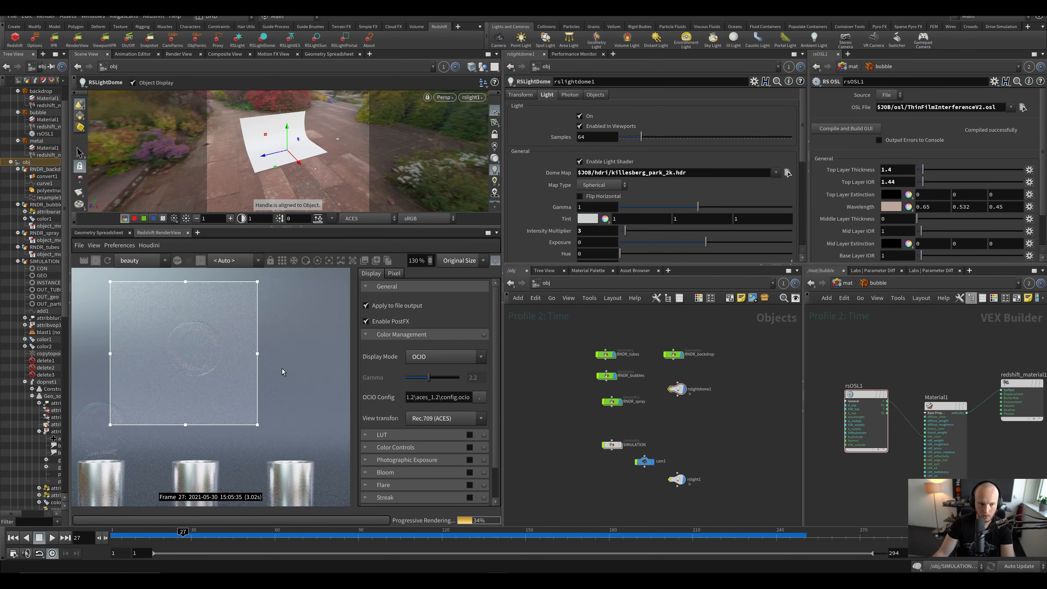
click(188, 260)
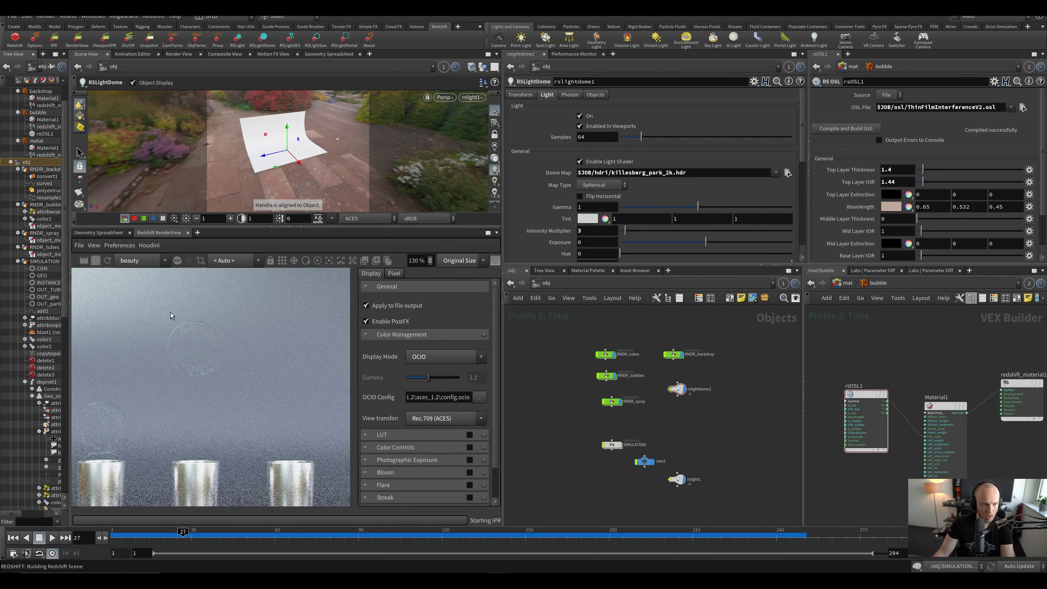
Step: Save the scene and switch the render view from progressive to bucket rendering to inspect the bubble on its tube
scroll(170, 313, down, 3)
key(ctrl+s)
scroll(199, 401, up, 4)
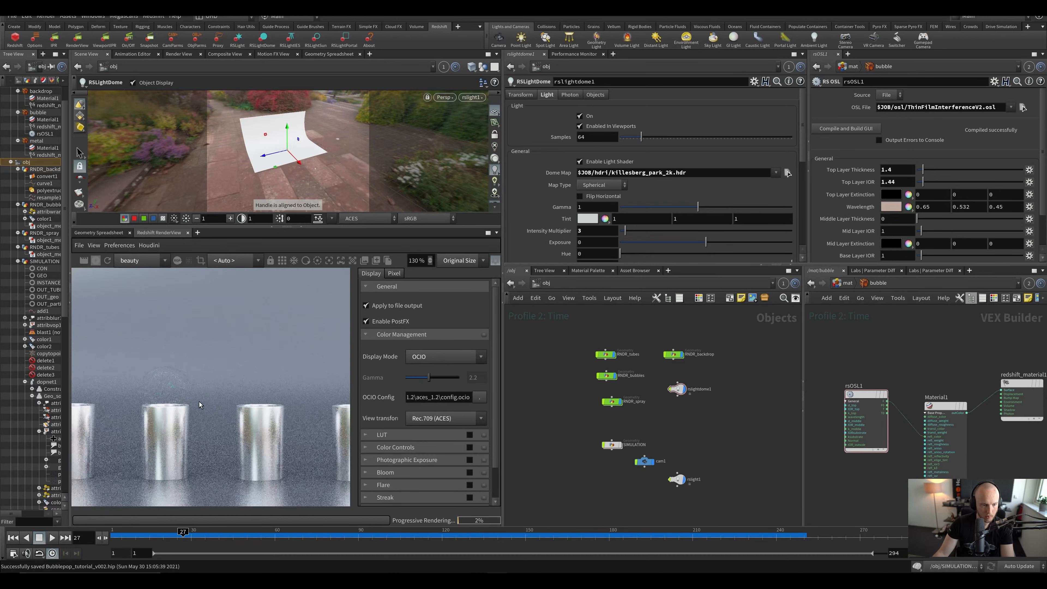
click(282, 260)
scroll(185, 368, down, 3)
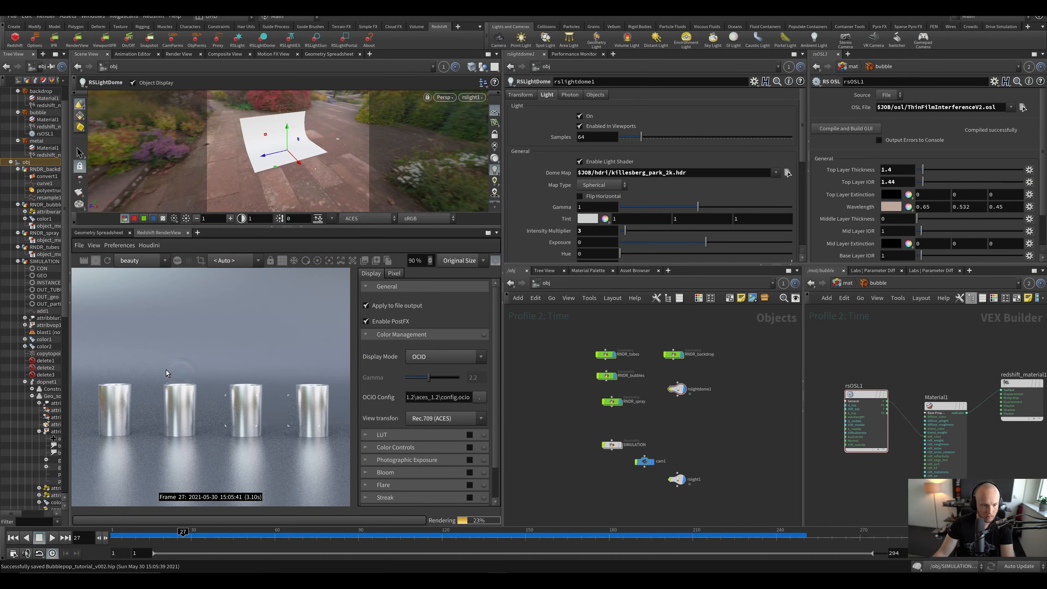
scroll(171, 370, up, 7)
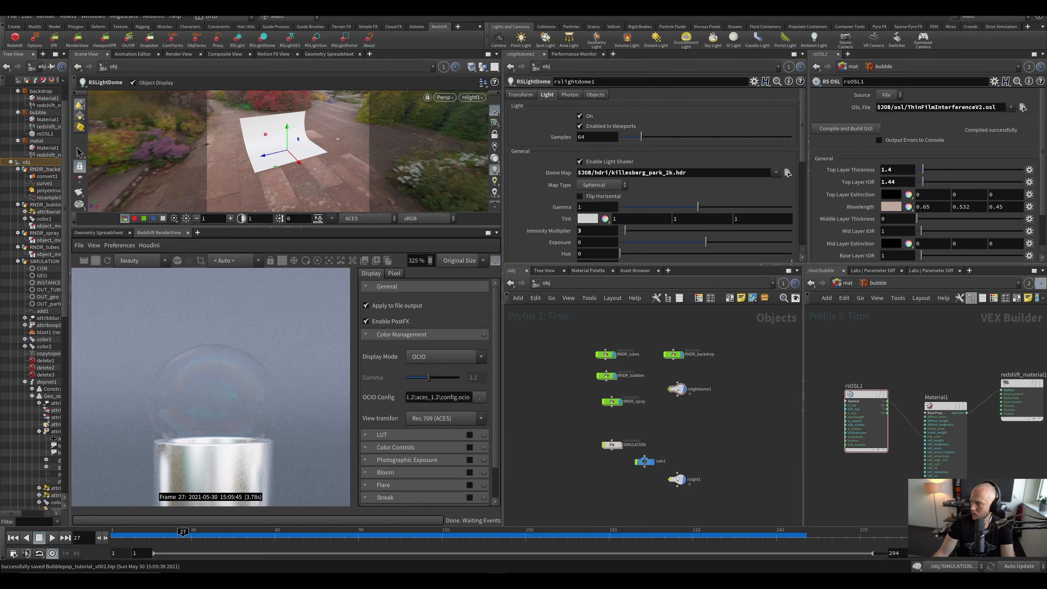
Step: Try a reflection weight of 3 on the bubble's Material1 and settle on 2
click(944, 405)
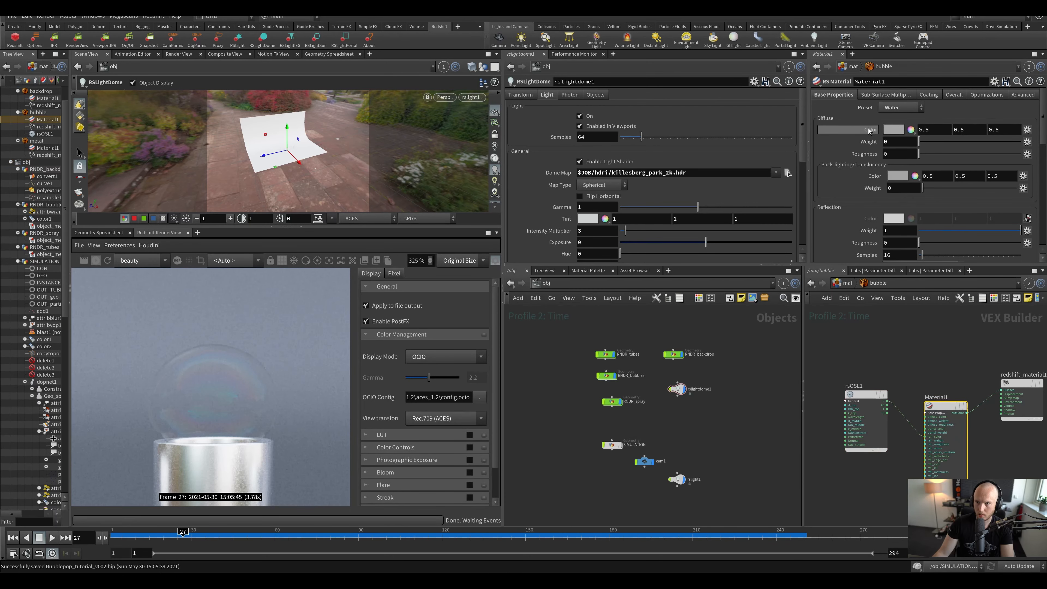
scroll(870, 164, down, 5)
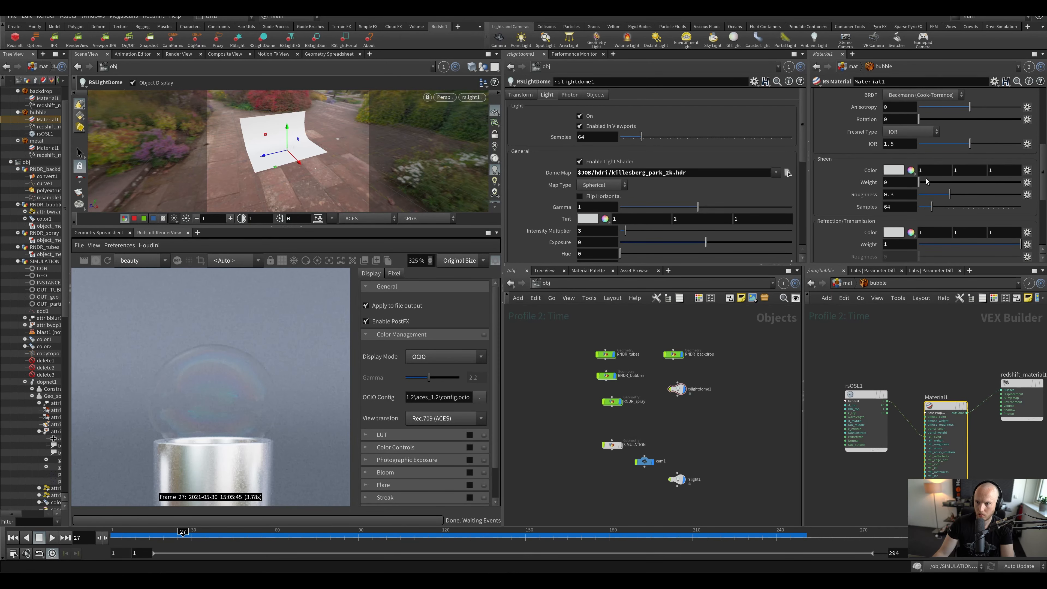
scroll(928, 180, up, 3)
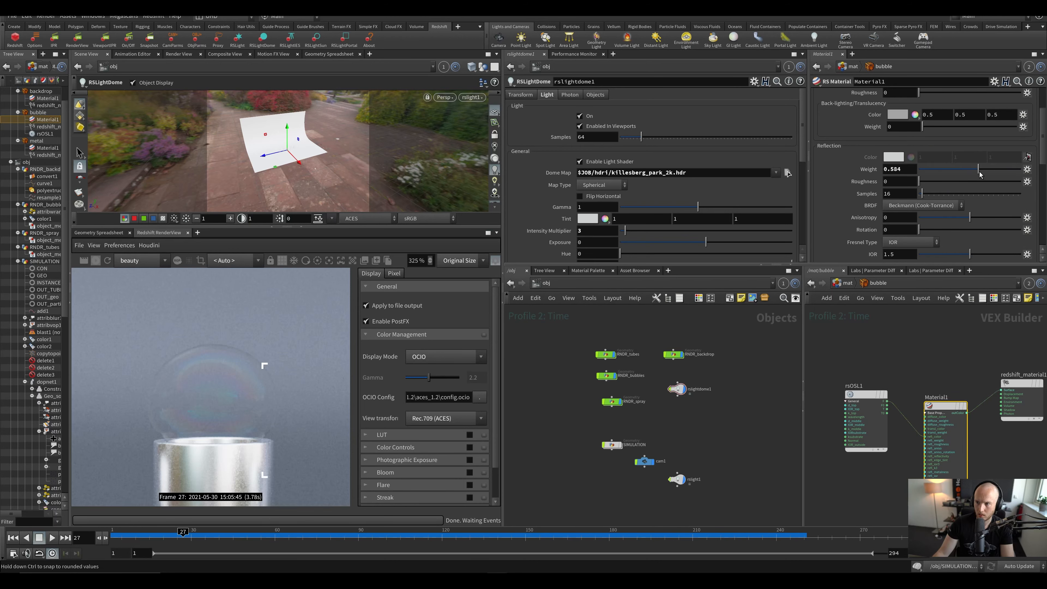
drag(1009, 169, 1020, 169)
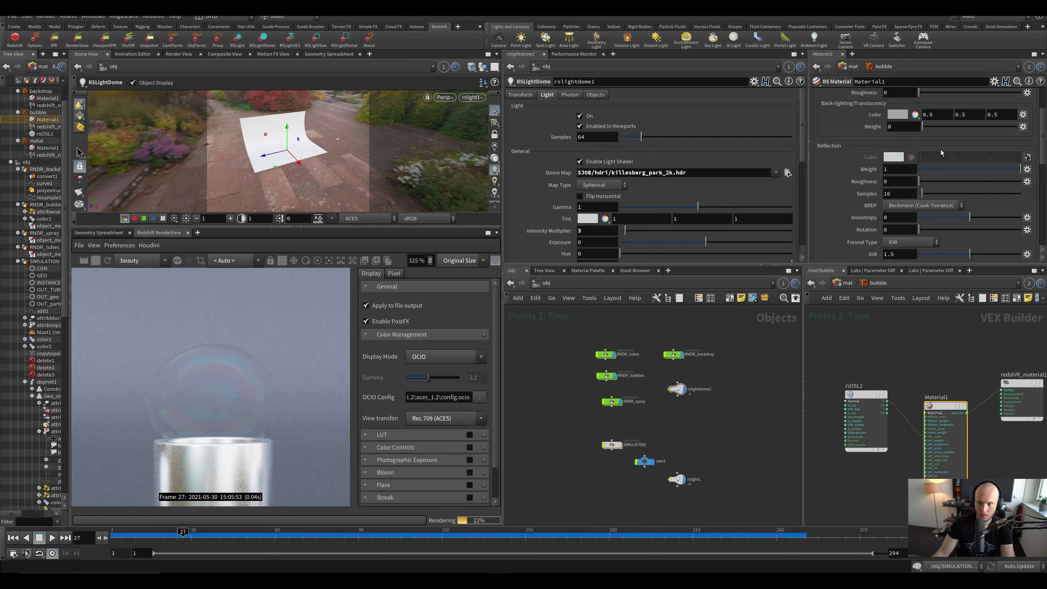
text(3)
key(Return)
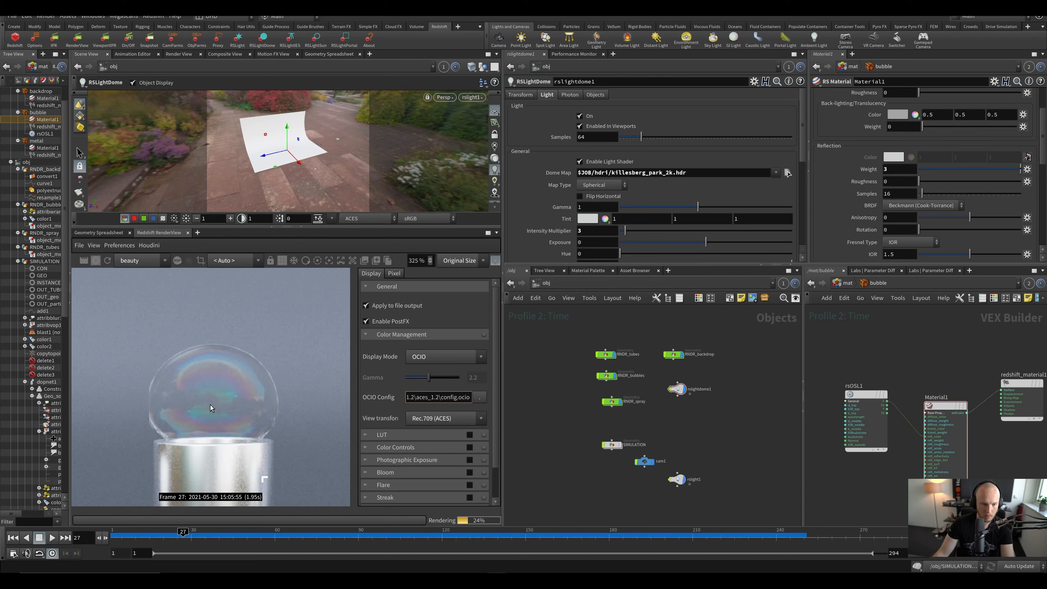
key(Return)
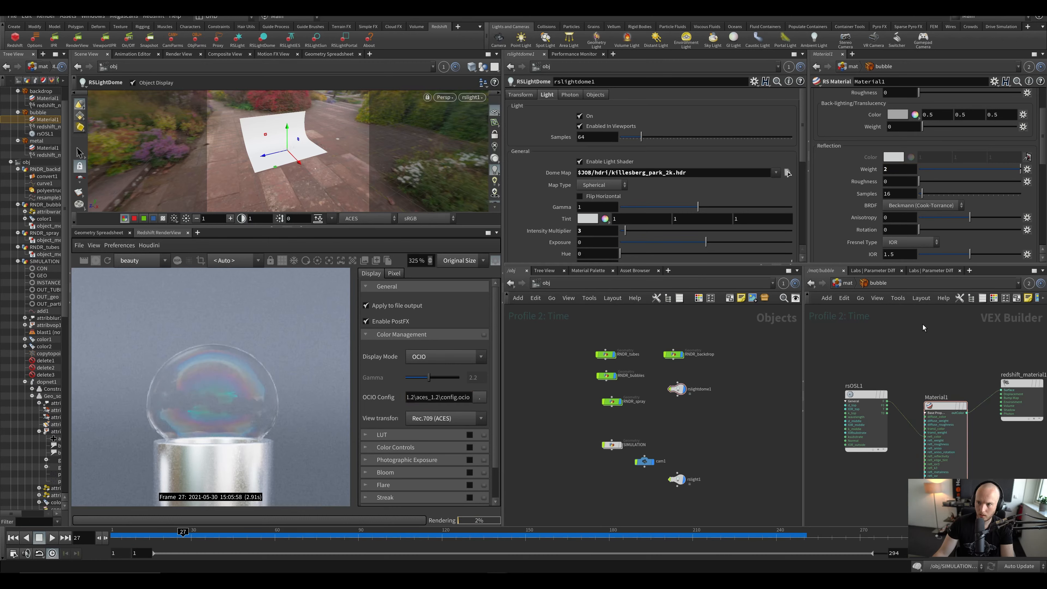
Step: Check the bubble against the full frame of tubes in the render and save the scene
scroll(222, 355, down, 3)
key(ctrl+s)
scroll(212, 340, down, 2)
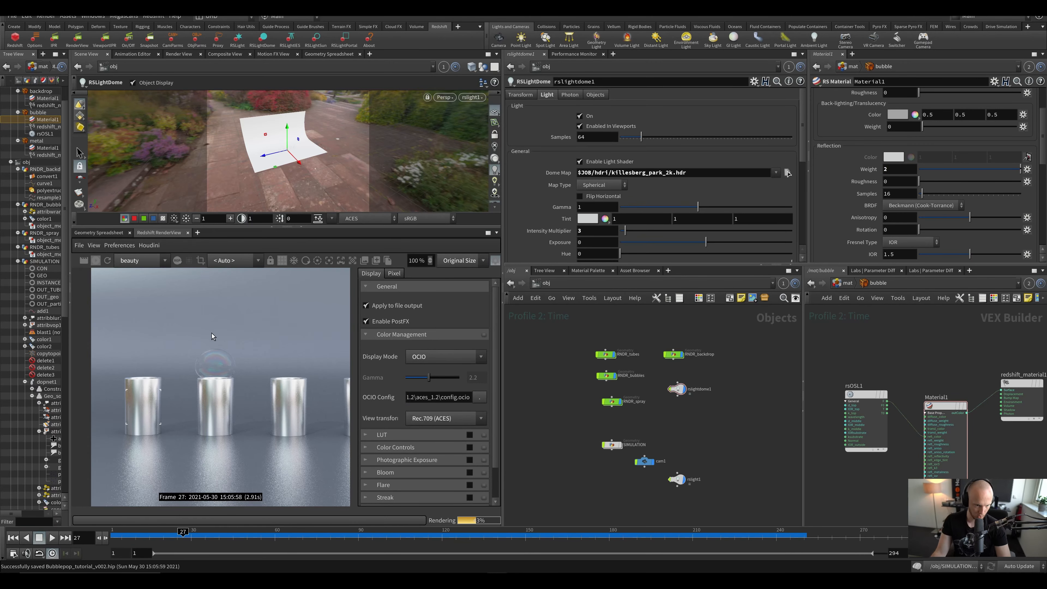
scroll(209, 371, up, 4)
scroll(214, 386, down, 6)
scroll(214, 392, down, 1)
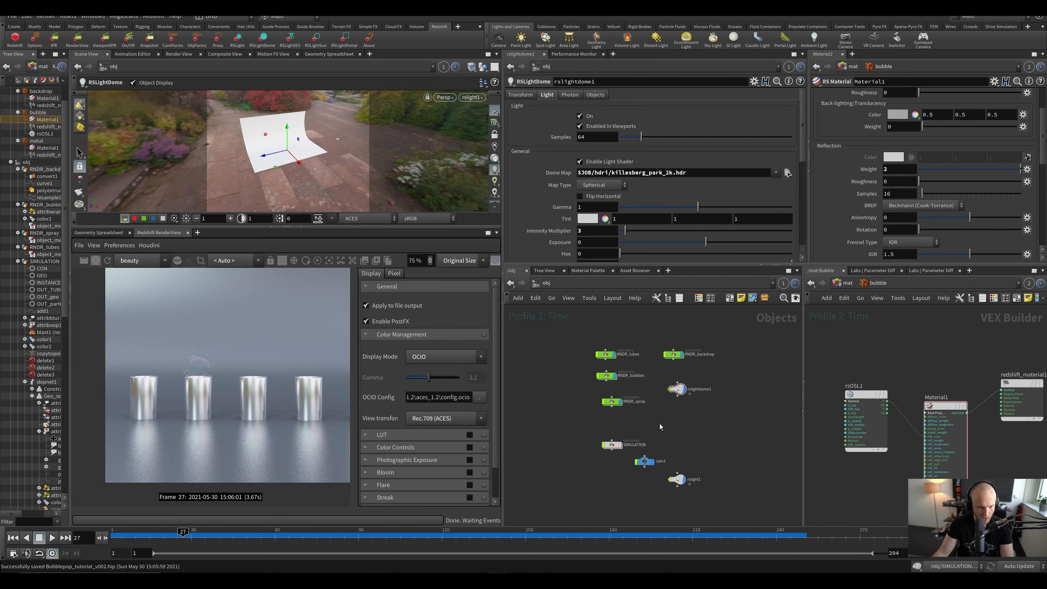
key(ctrl+s)
Step: Go to the mat network and open the metal material's shader network
click(843, 281)
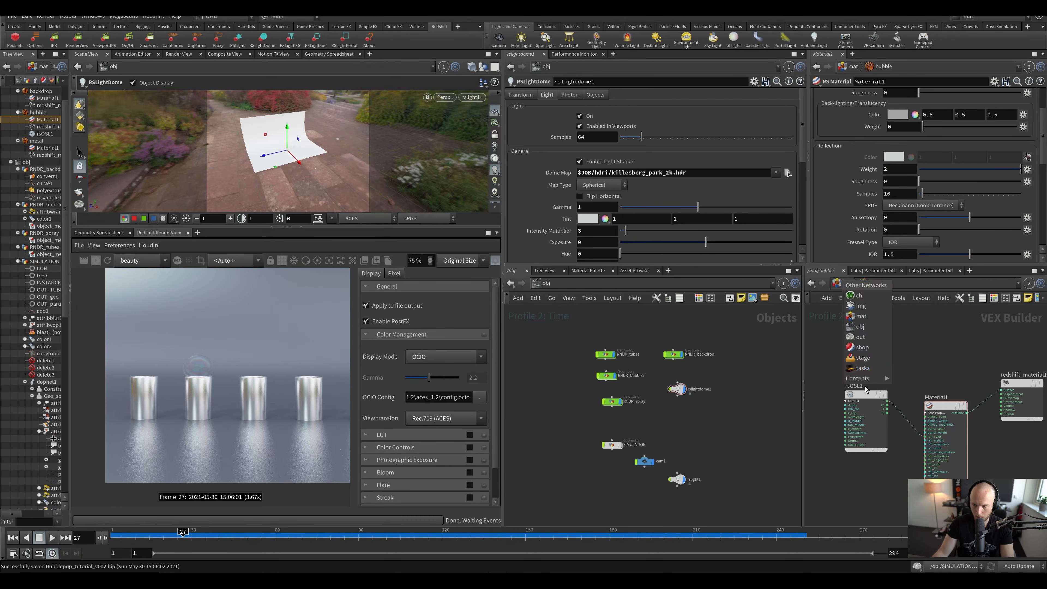
key(Escape)
click(845, 283)
click(916, 326)
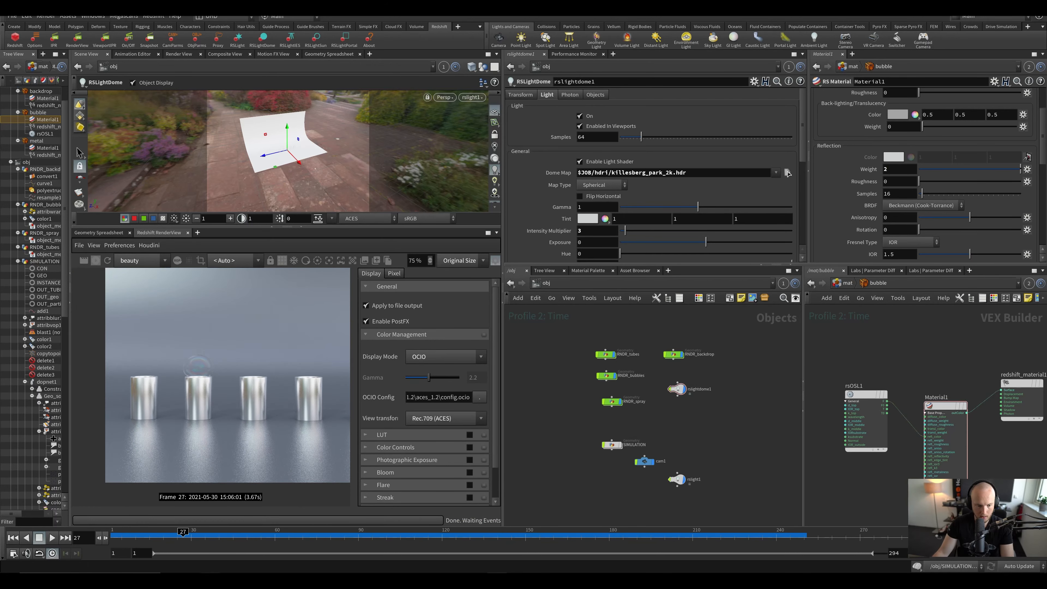
click(211, 580)
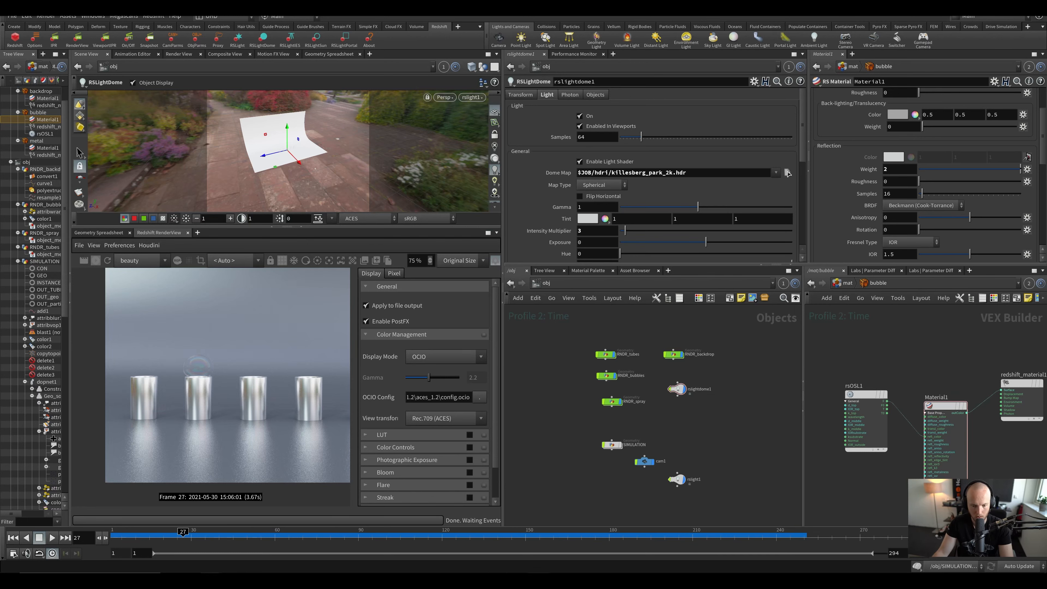
scroll(919, 351, down, 3)
click(848, 283)
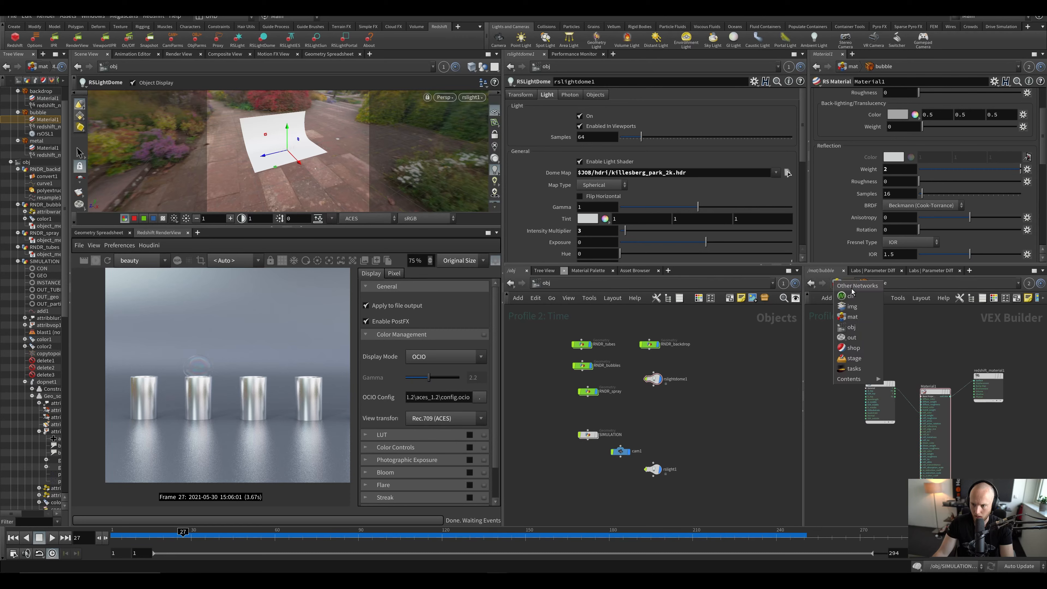
click(852, 316)
double_click(916, 374)
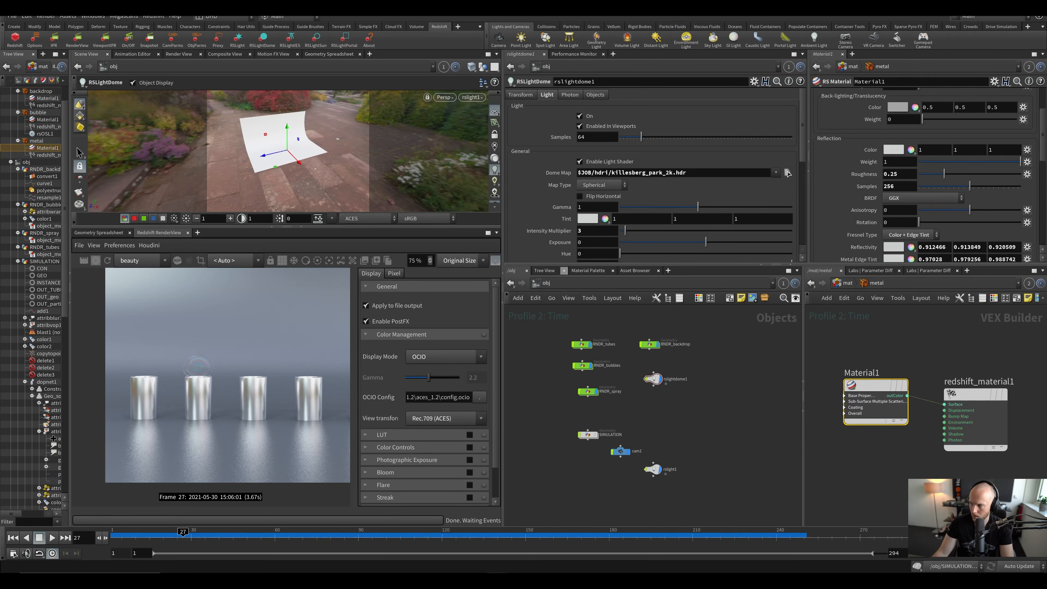
Step: Add an RS Texture sampler node beside Material1 in the metal network
scroll(885, 352, up, 2)
key(Tab)
middle_drag(853, 348, 936, 352)
click(1006, 318)
key(Tab)
text(te)
click(985, 335)
scroll(936, 352, down, 3)
click(858, 352)
Step: Load $JOB/tex/fingerprint.jpg as the texture sampler's image file
click(938, 118)
text($)
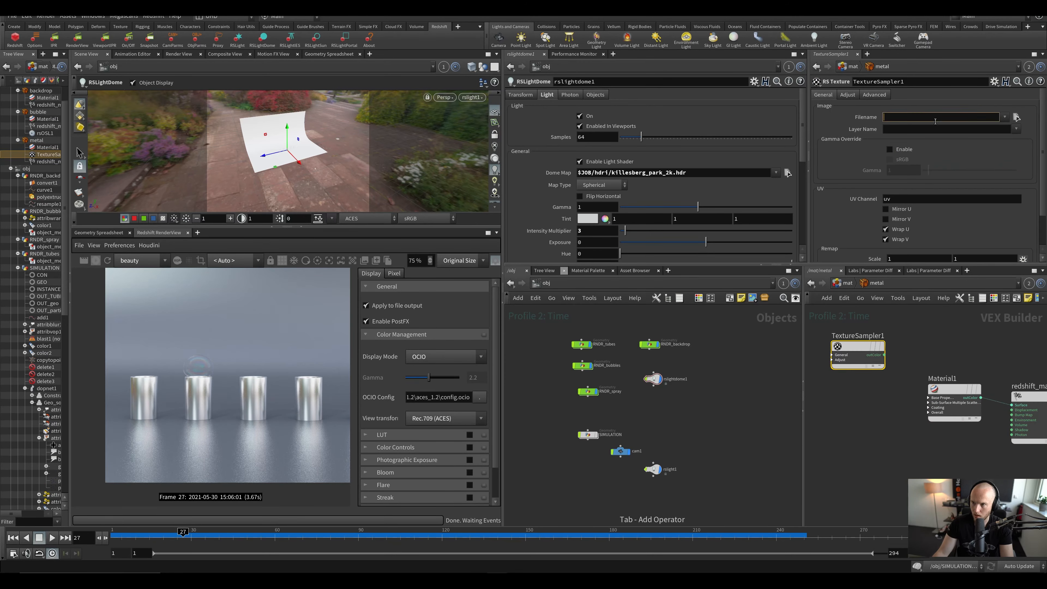
text($JOB)
key(Return)
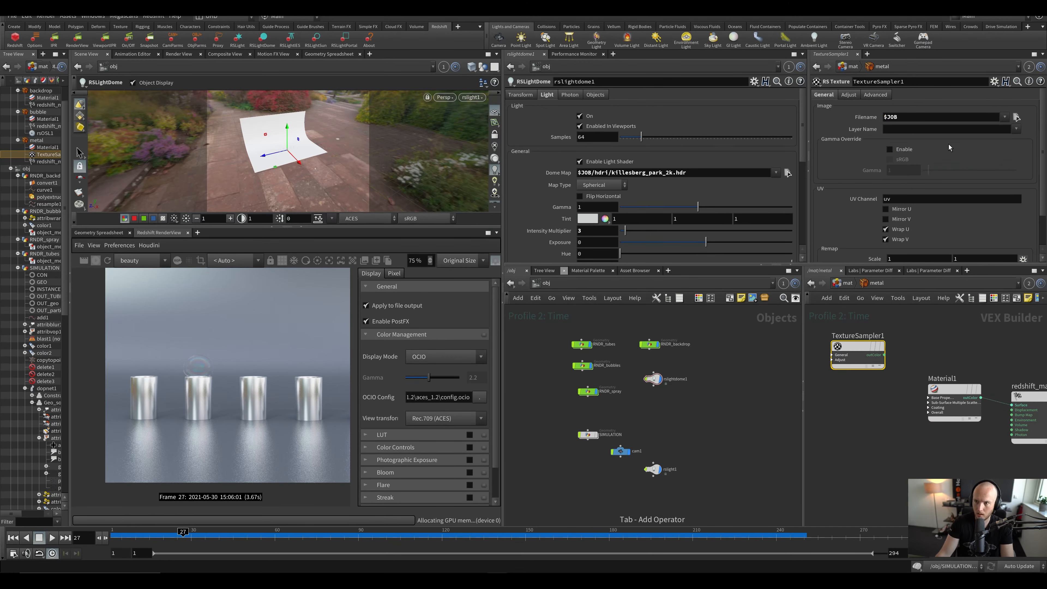
click(1016, 116)
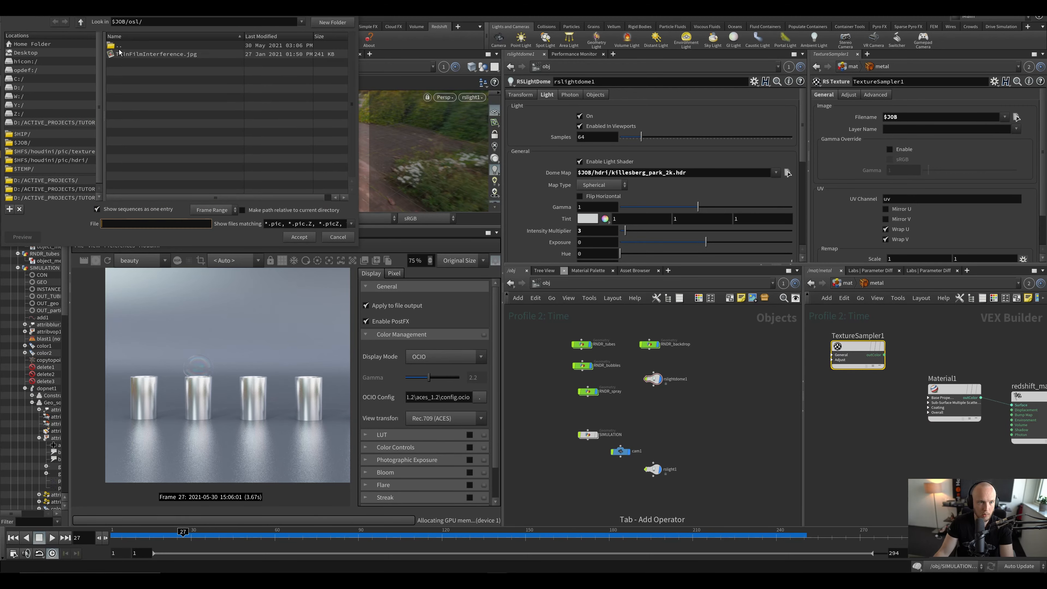
double_click(119, 46)
double_click(125, 82)
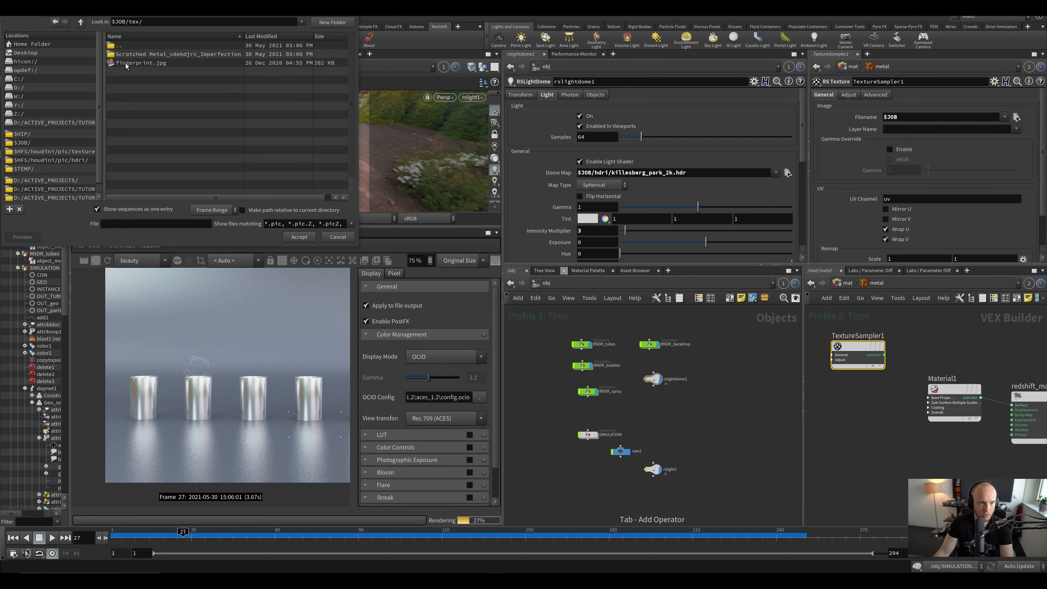
double_click(126, 63)
Step: Add an RS TriPlanar node and connect the texture sampler's outColor to its imageX input
scroll(902, 381, down, 3)
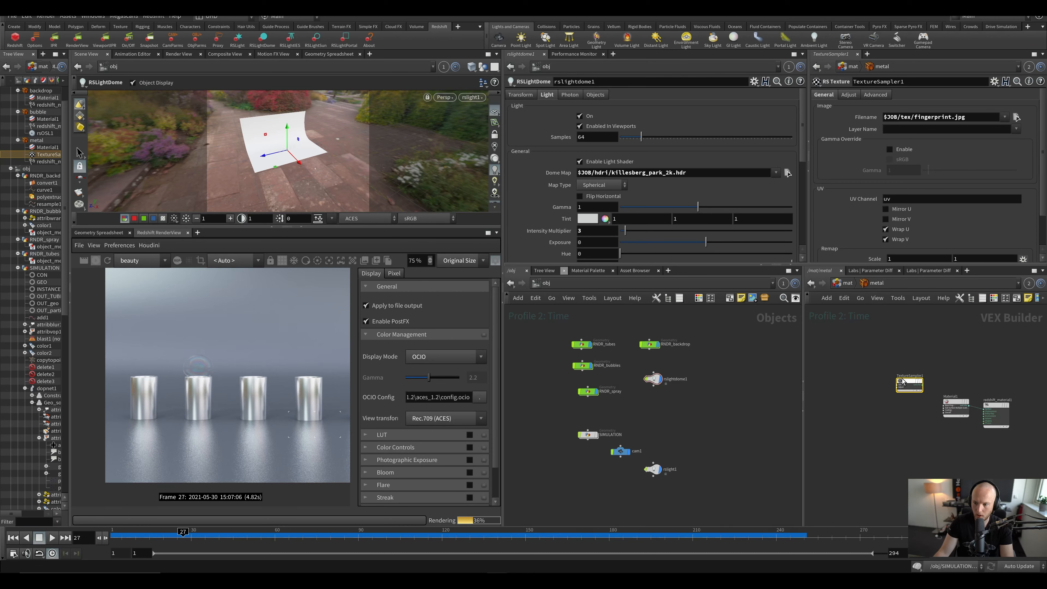
scroll(902, 381, up, 3)
scroll(903, 380, up, 2)
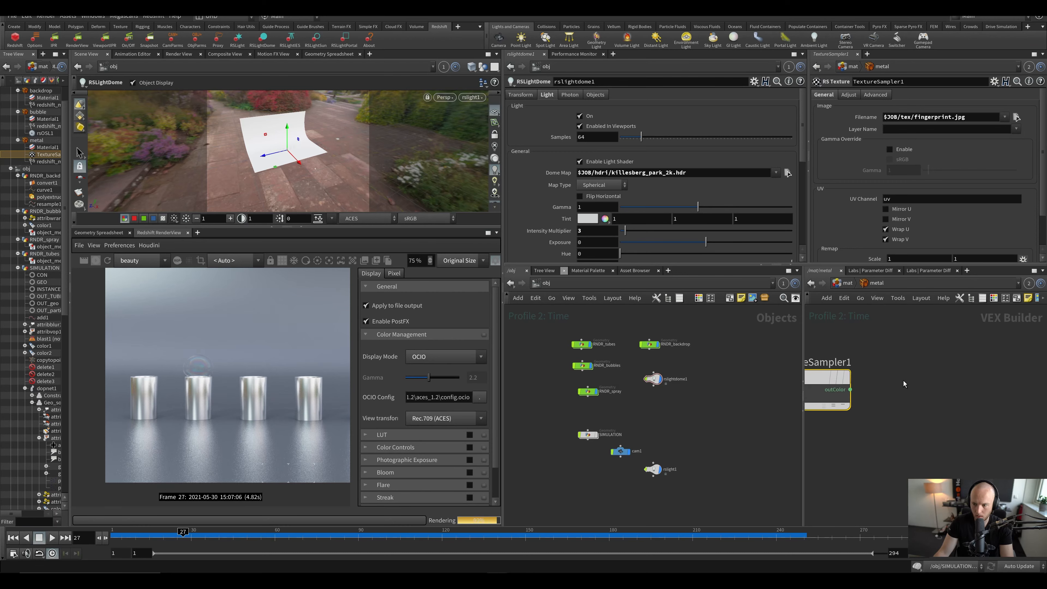
key(Tab)
text(tri)
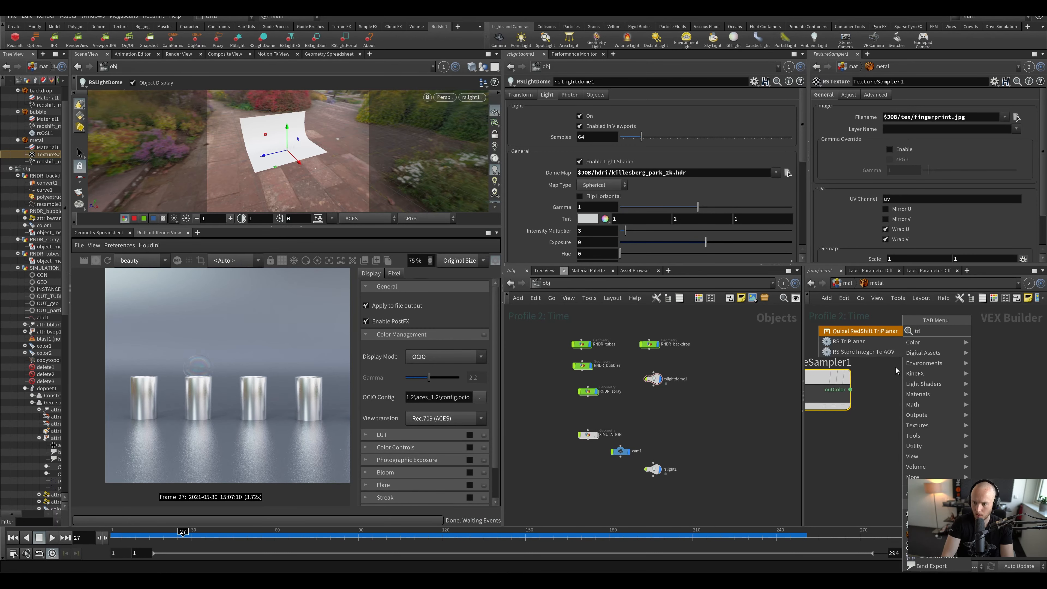
key(Down)
key(Return)
click(890, 396)
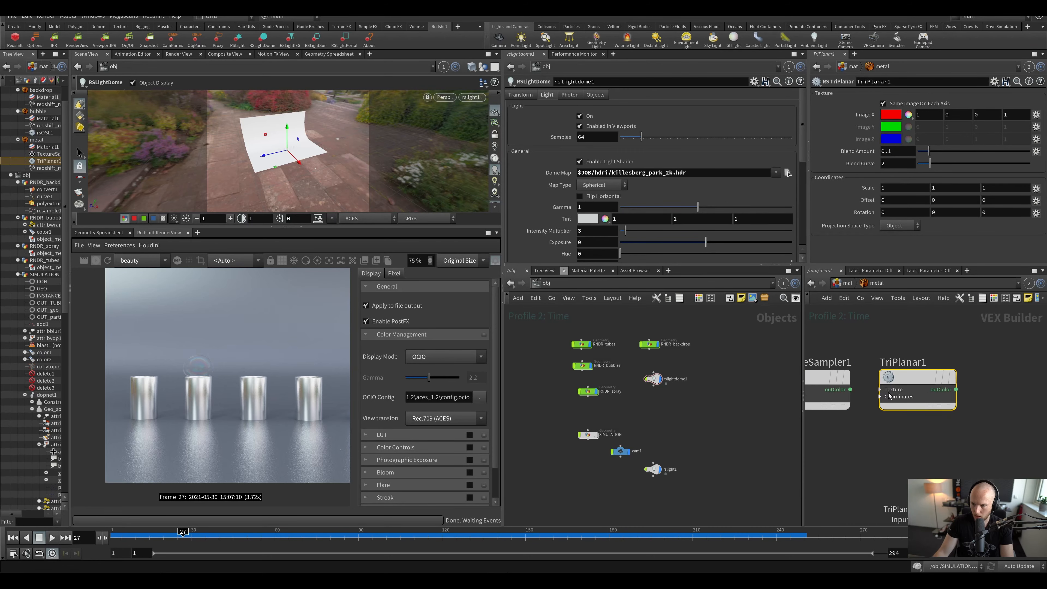
click(880, 389)
drag(850, 389, 880, 396)
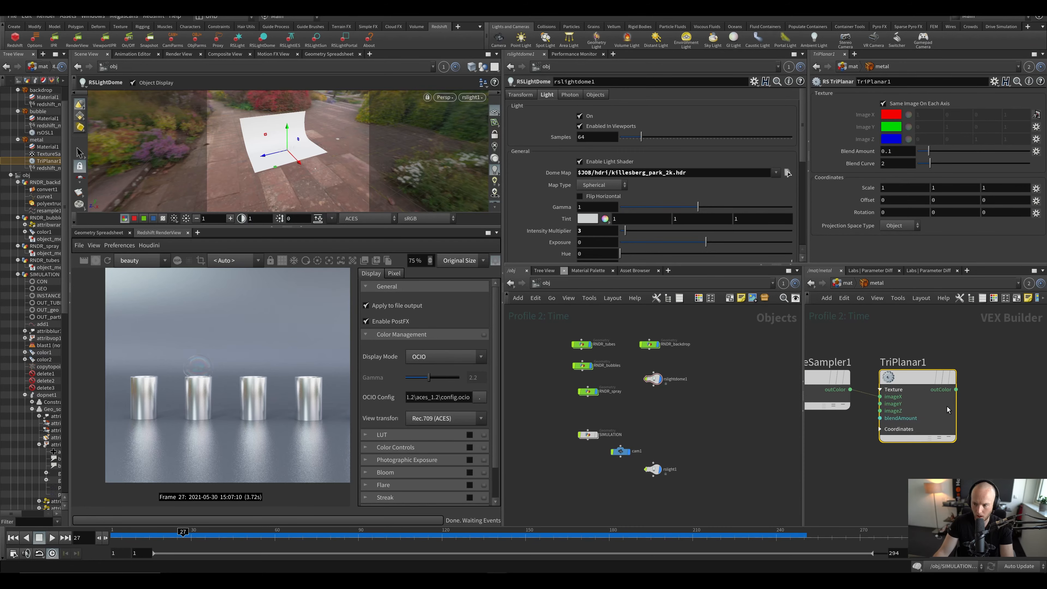
Step: Try the TriPlanar output on the diffuse_color input of the metal's Material1 and check it in the render
mouse_move(947, 407)
middle_down()
mouse_move(853, 388)
mouse_move(930, 417)
middle_up()
scroll(854, 383, down, 1)
click(945, 413)
scroll(202, 381, up, 1)
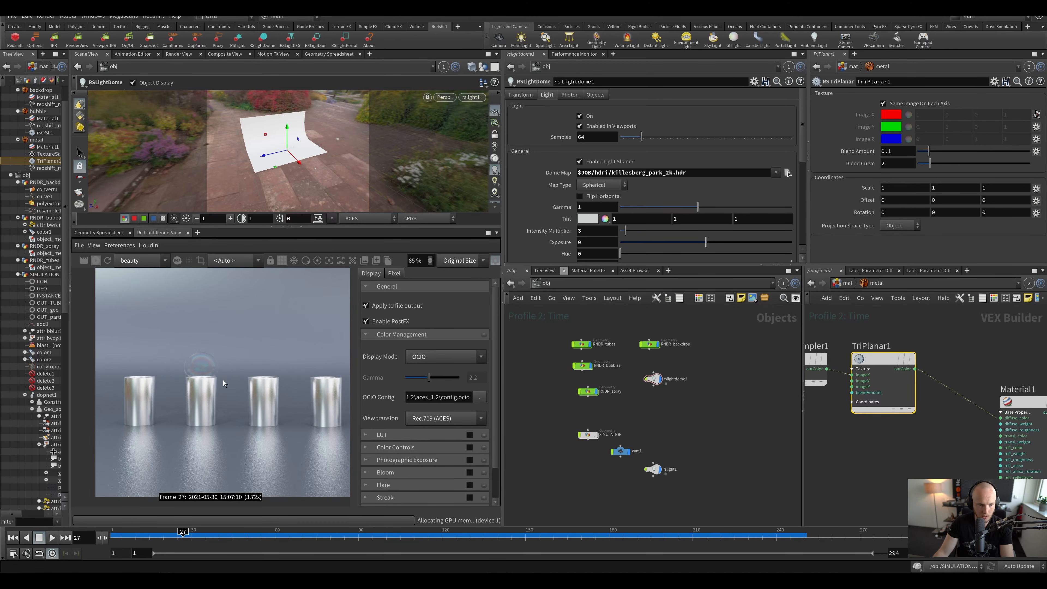
click(99, 263)
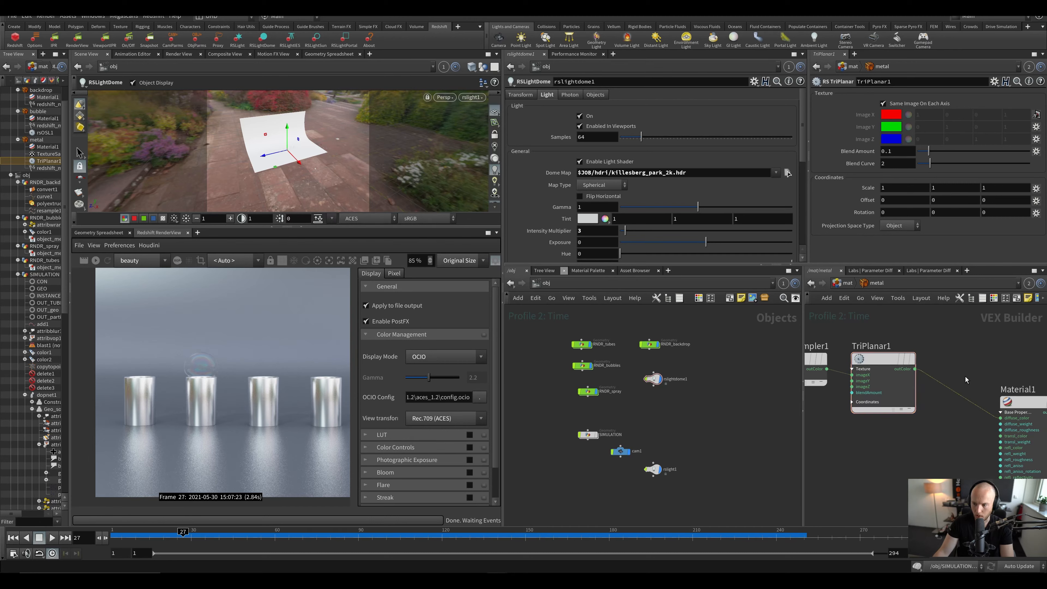
Step: Rewire the TriPlanar output to the refl_color input of the metal's Material1 and restart the interactive render
middle_drag(962, 491, 887, 414)
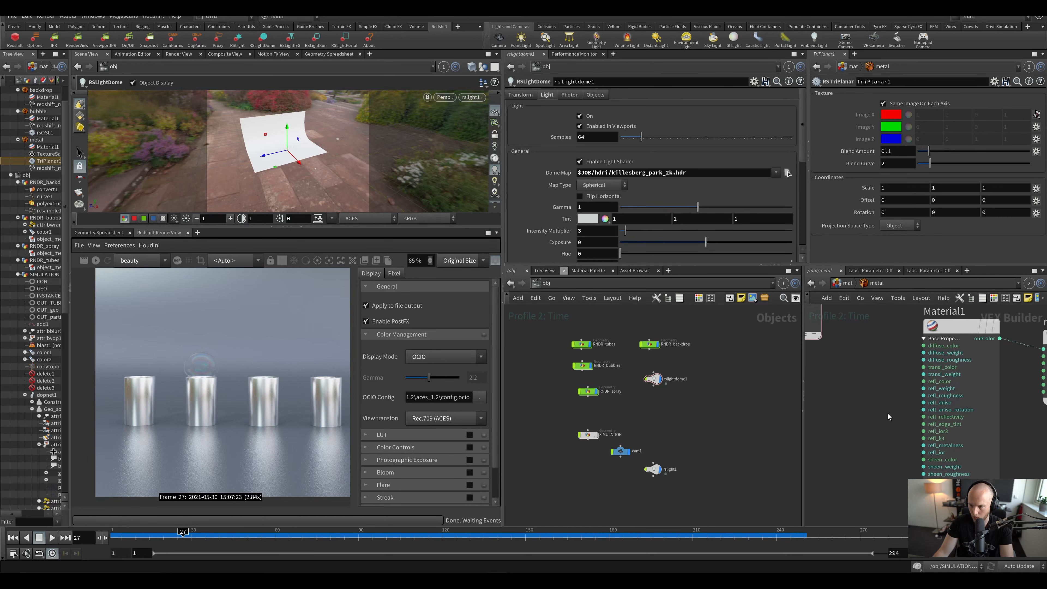
scroll(915, 385, up, 1)
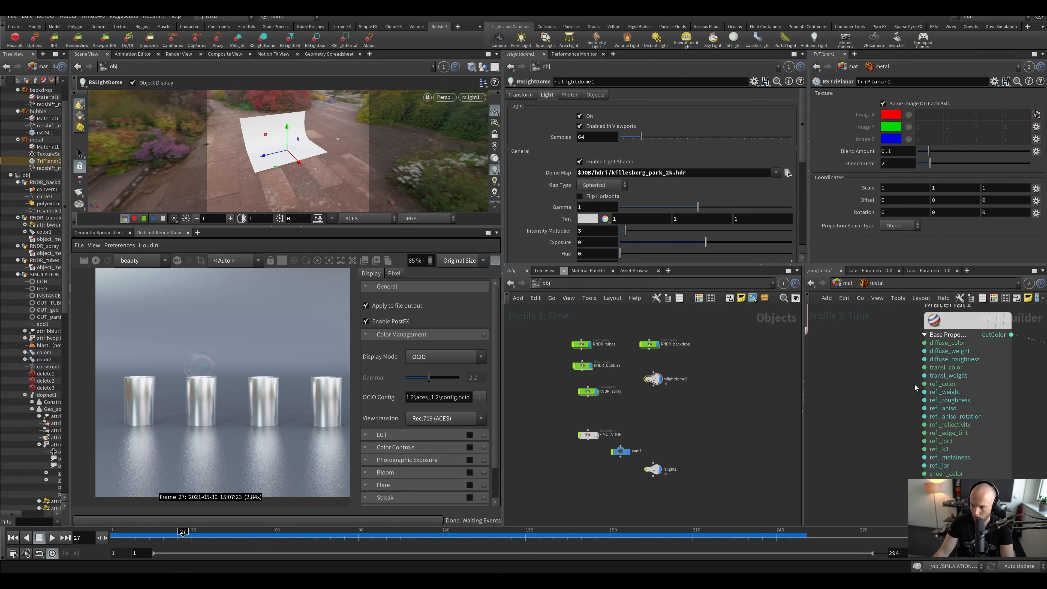
scroll(869, 413, down, 1)
middle_drag(869, 413, 909, 463)
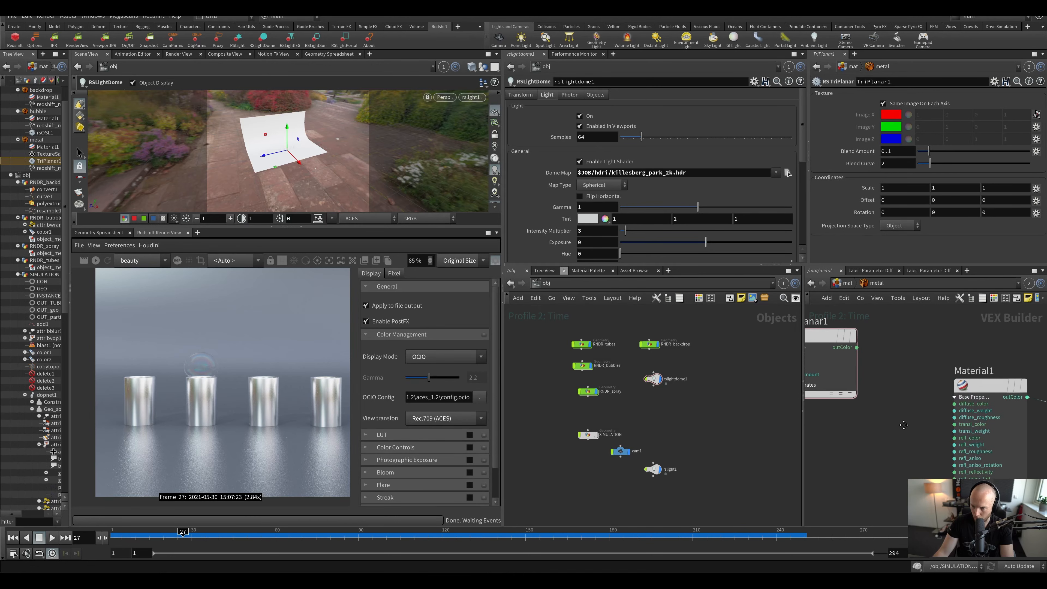
scroll(905, 389, down, 4)
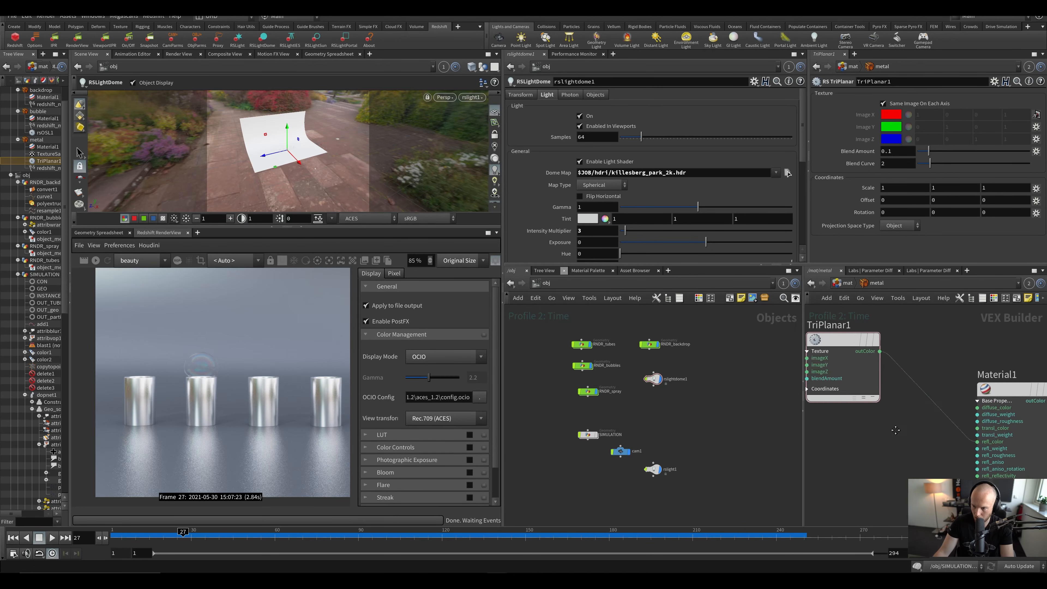
drag(825, 350, 912, 421)
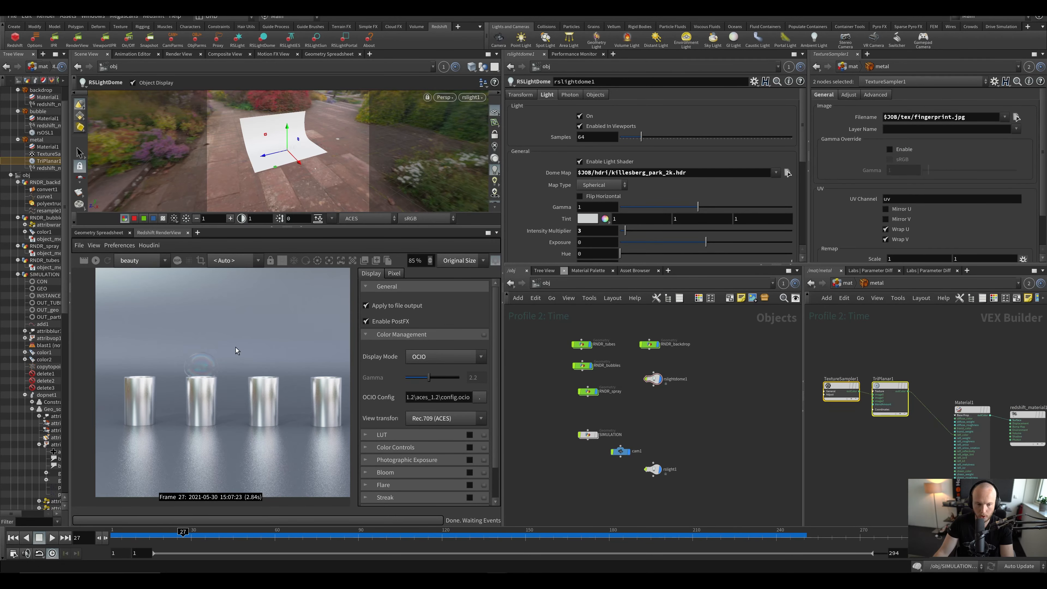
click(94, 261)
scroll(246, 409, up, 3)
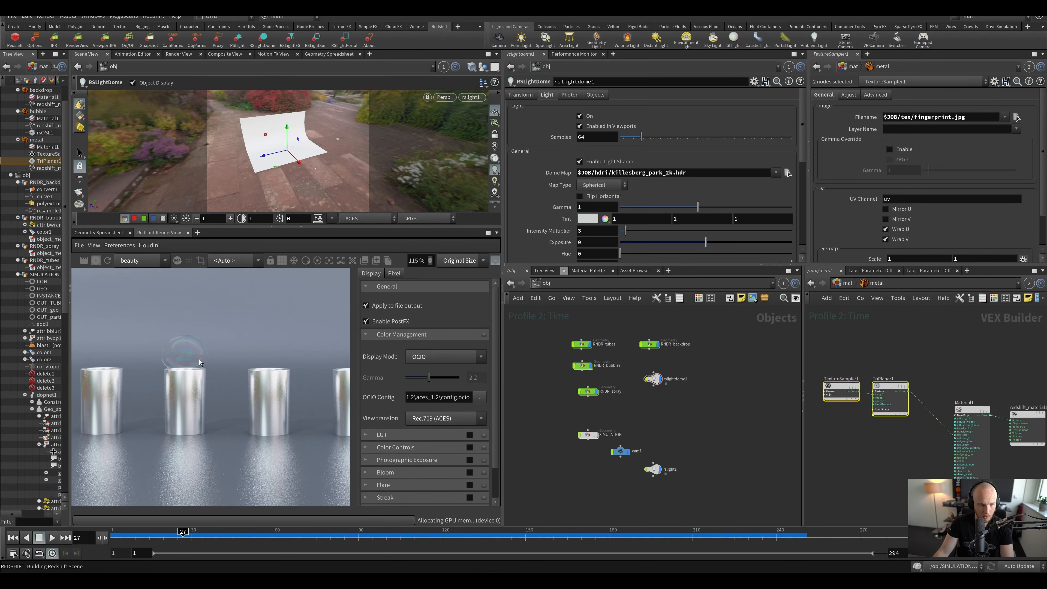
Step: Set the fingerprint texture sampler's UV remap scale to 0.33 by 0.33 so the pattern is larger on the tubes
scroll(177, 390, down, 2)
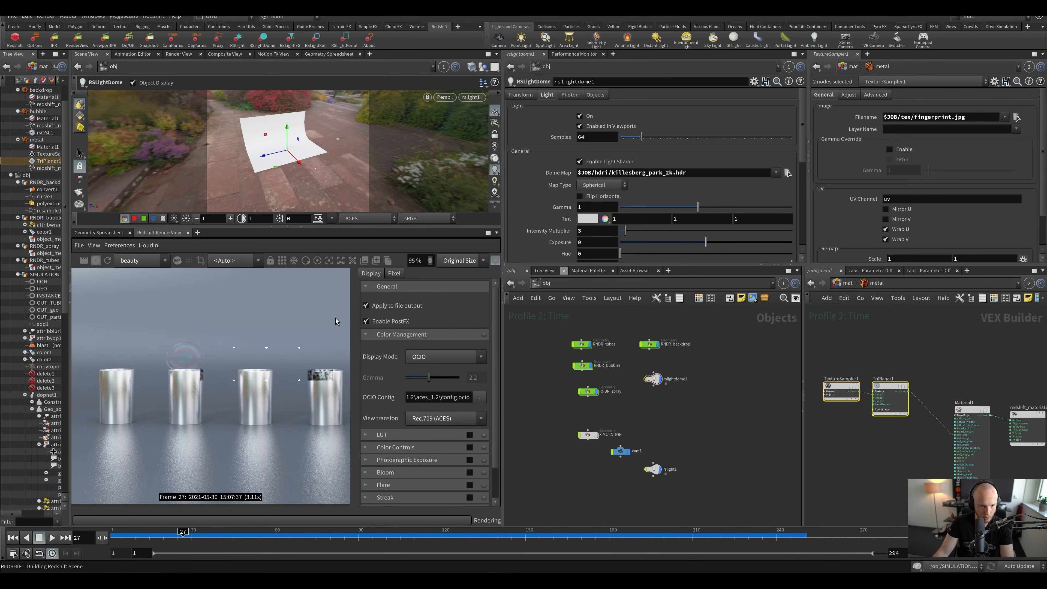
scroll(220, 368, up, 4)
middle_drag(933, 414, 955, 418)
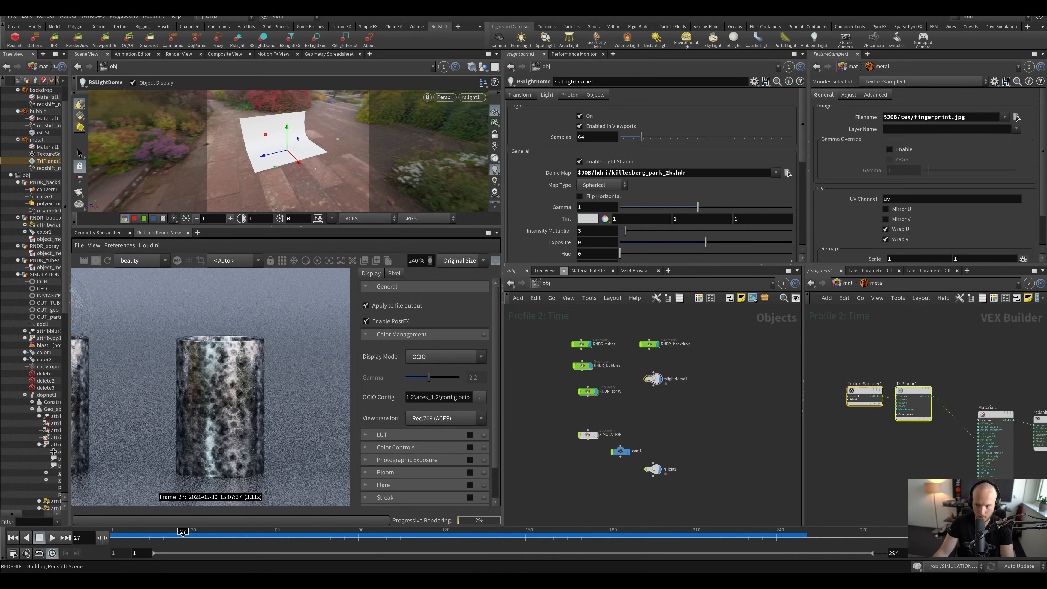
scroll(836, 444, up, 2)
drag(828, 339, 873, 420)
scroll(861, 207, down, 2)
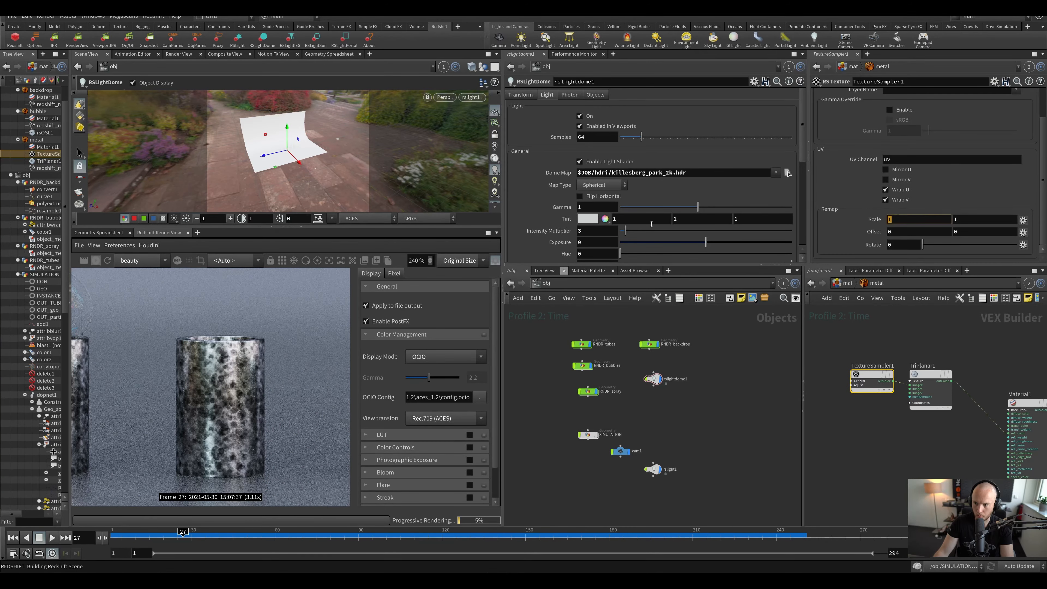
text(.33)
key(Tab)
text(.33)
key(Return)
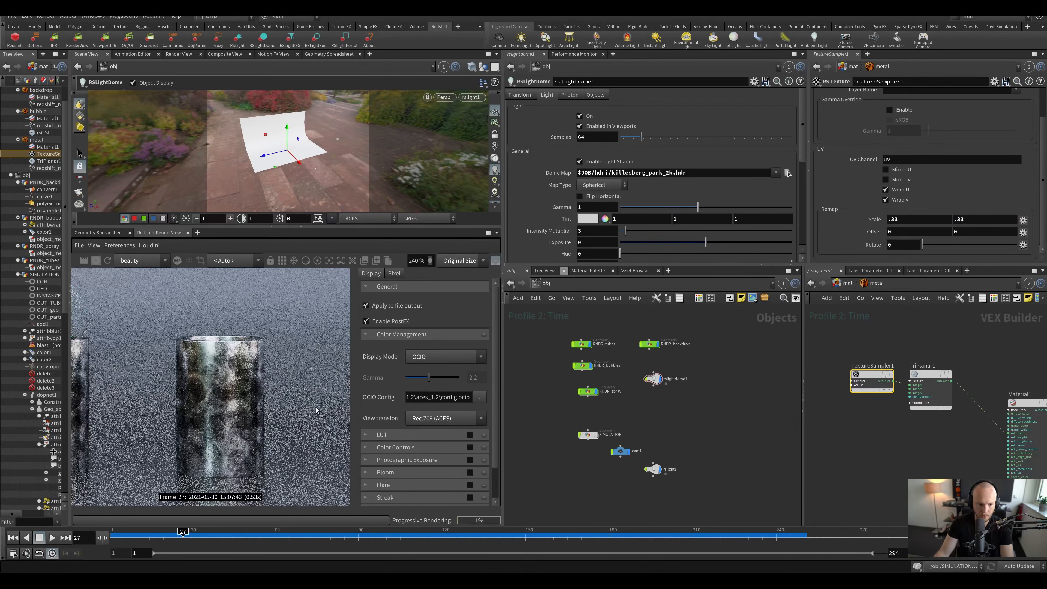
Step: Insert an RS Change Range node between TextureSampler1 and TriPlanar1 in the metal material
scroll(103, 413, down, 4)
scroll(109, 413, up, 1)
middle_drag(187, 412, 166, 391)
middle_click(874, 387)
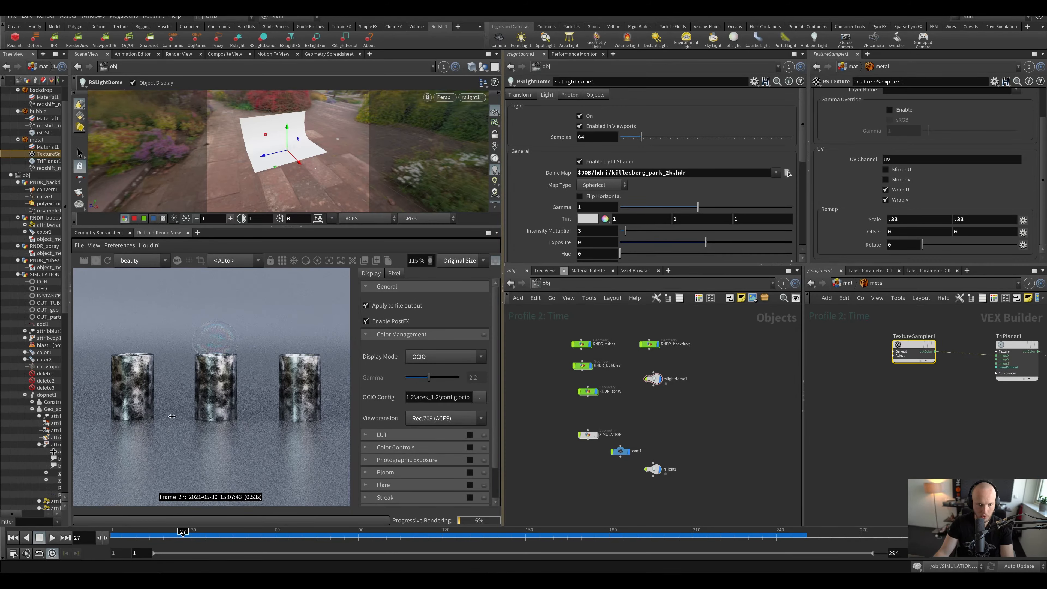
scroll(174, 406, up, 5)
drag(910, 341, 819, 351)
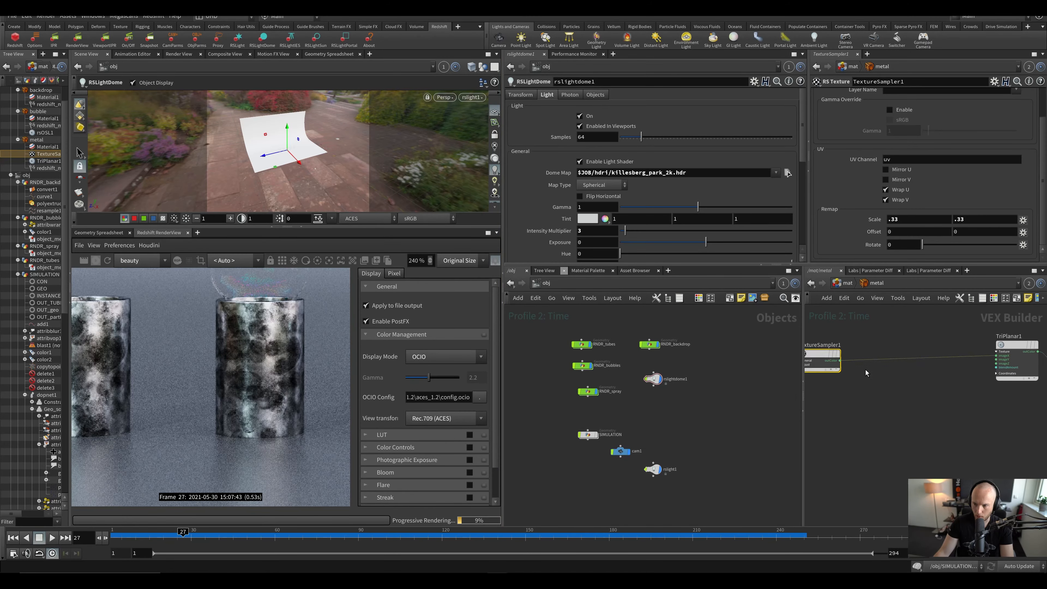
key(Tab)
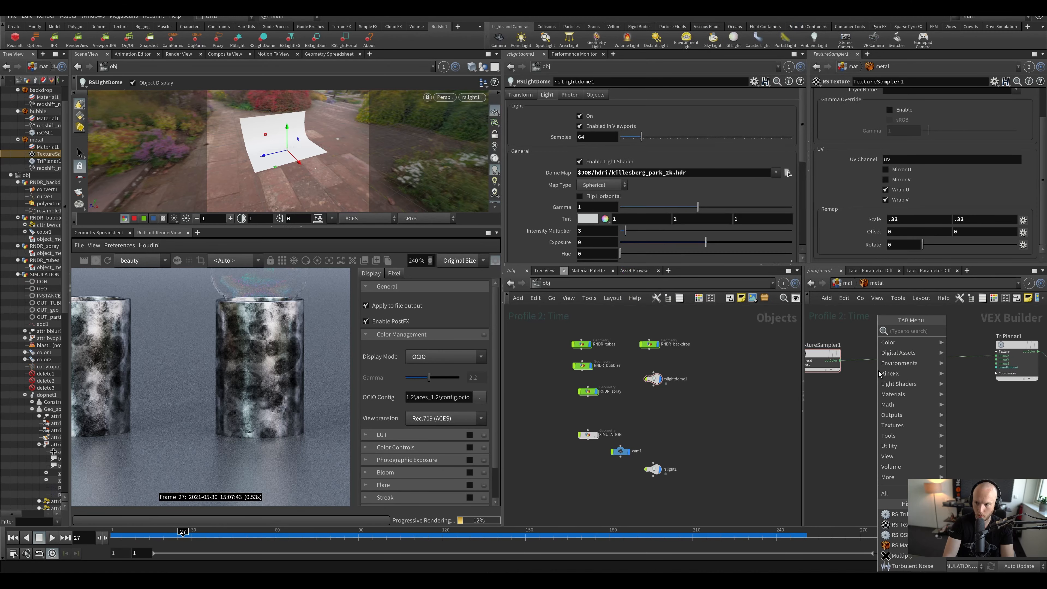
text(f)
key(BackSpace)
text(rang)
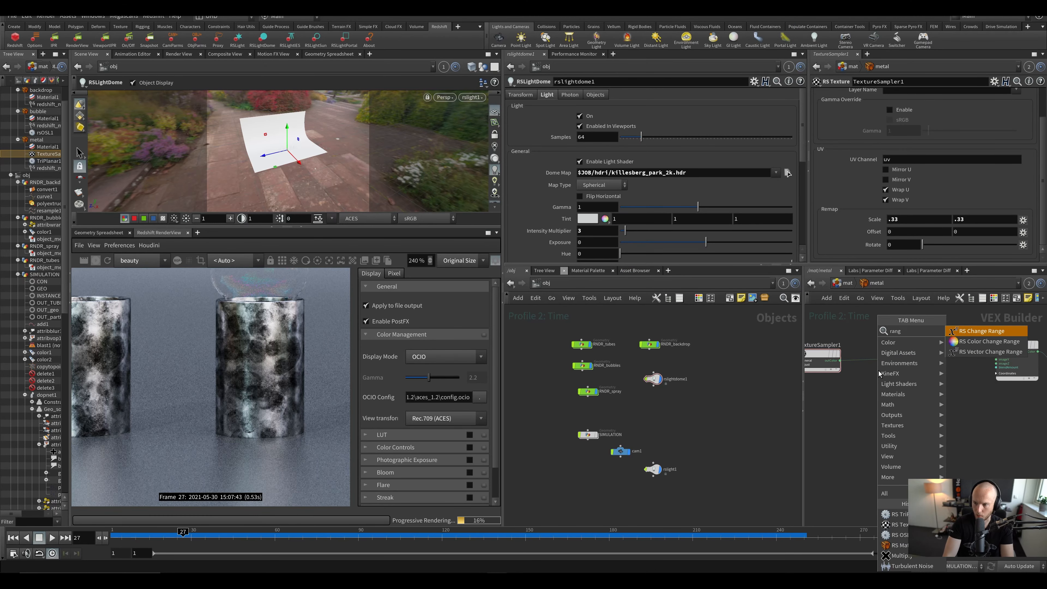
key(Return)
click(899, 359)
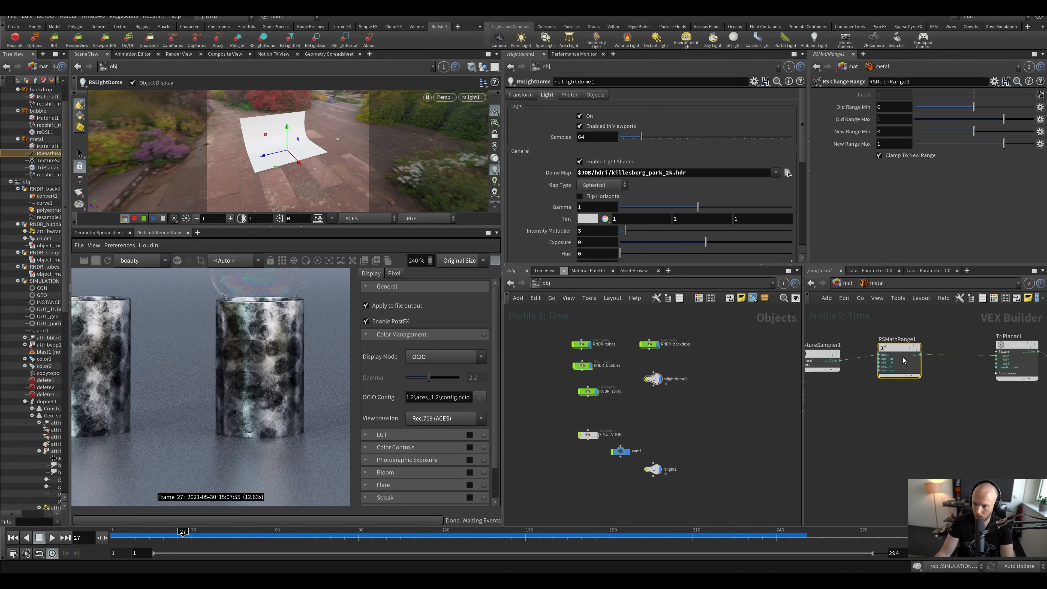
Step: Set the RS Change Range node's New Range Min to 0.457 and save the scene
click(988, 131)
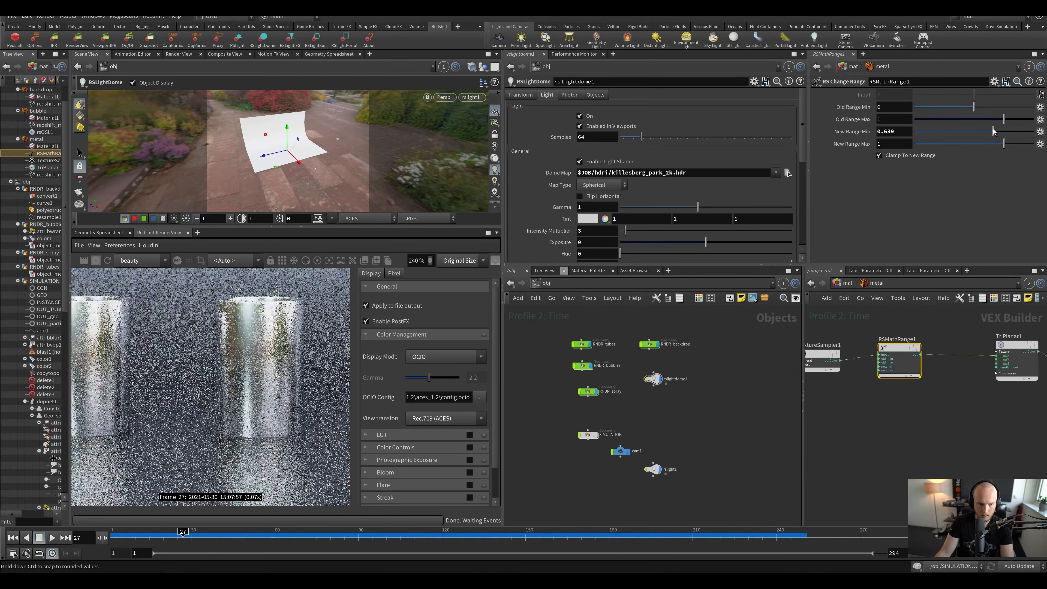
drag(989, 131, 988, 132)
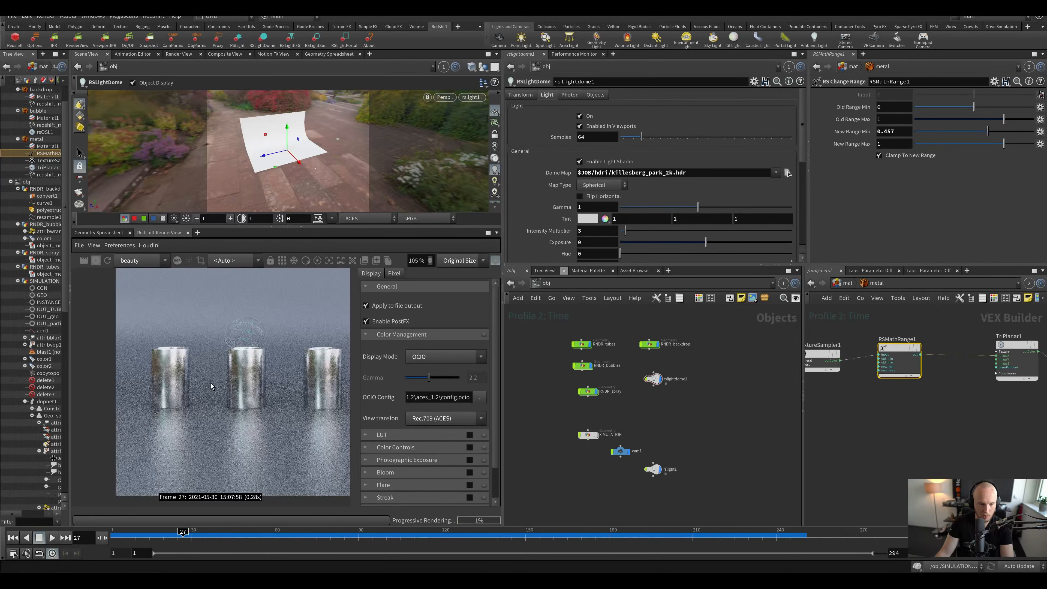
scroll(110, 360, up, 3)
scroll(918, 447, up, 2)
key(ctrl+s)
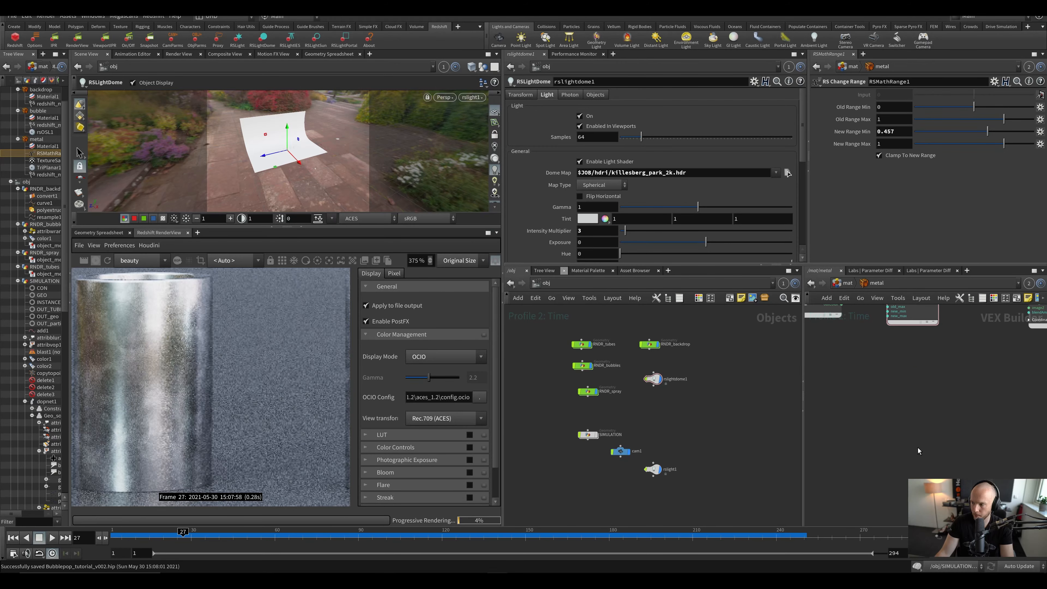
Step: Add a second RS Texture node below the fingerprint texture sampler in the metal network
middle_drag(868, 376, 882, 416)
key(Tab)
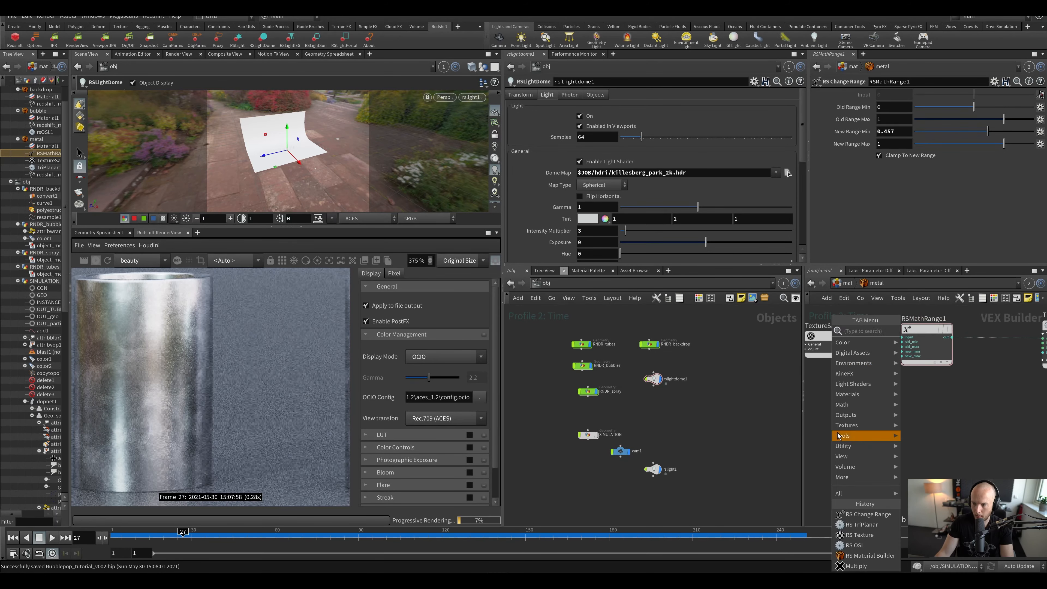
text(bump)
key(Return)
click(842, 452)
scroll(938, 430, down, 3)
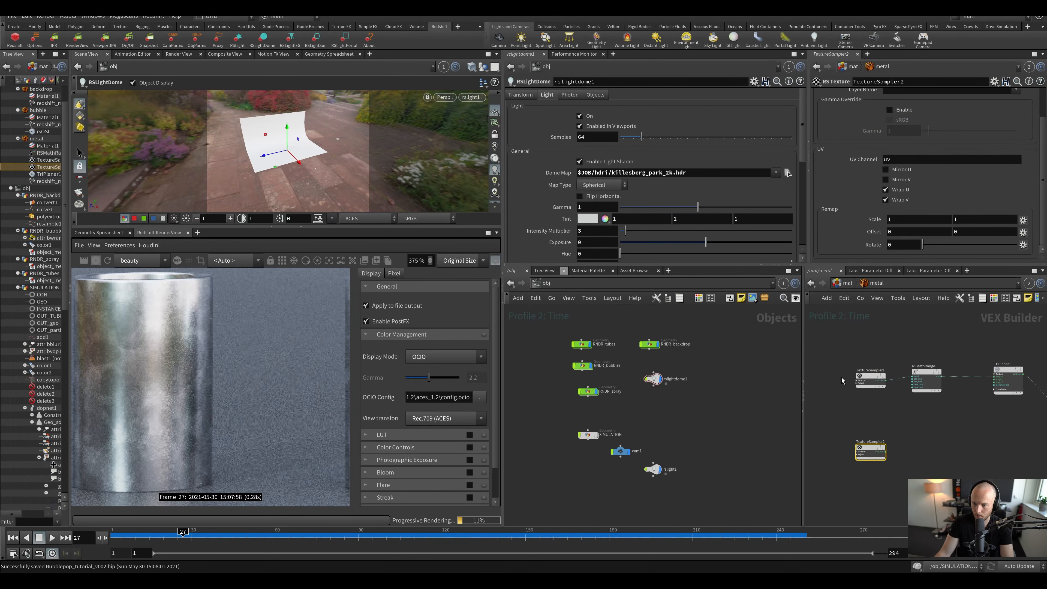
drag(897, 467, 898, 468)
Step: Load Roughness_4K__vdekdjrc.jpg from $JOB/tex/Scratched Metal_vdekdjrc_Imperfection as TextureSampler2's image file
scroll(1011, 111, up, 3)
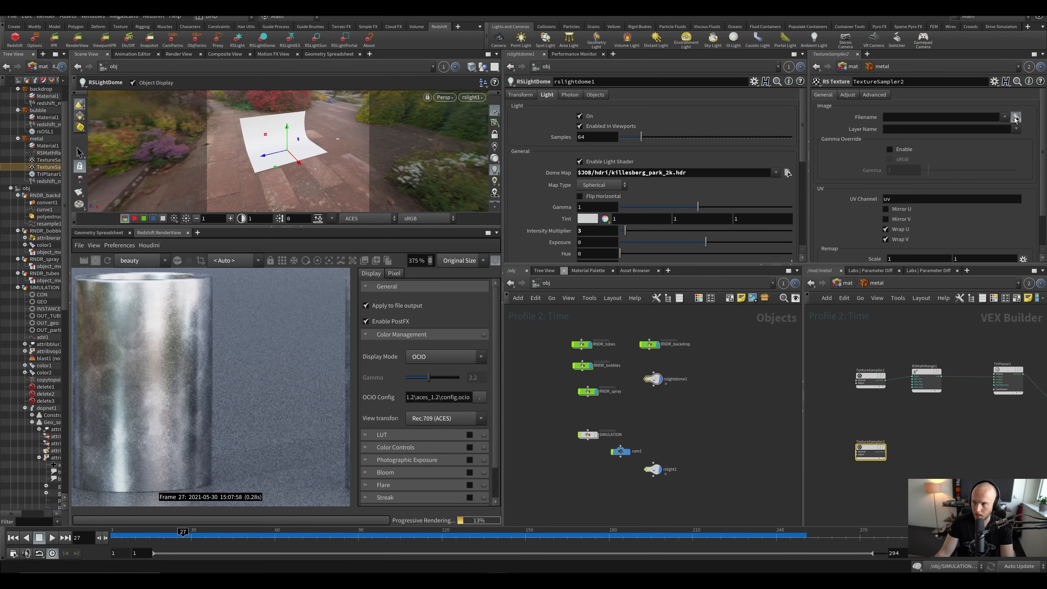
click(1015, 117)
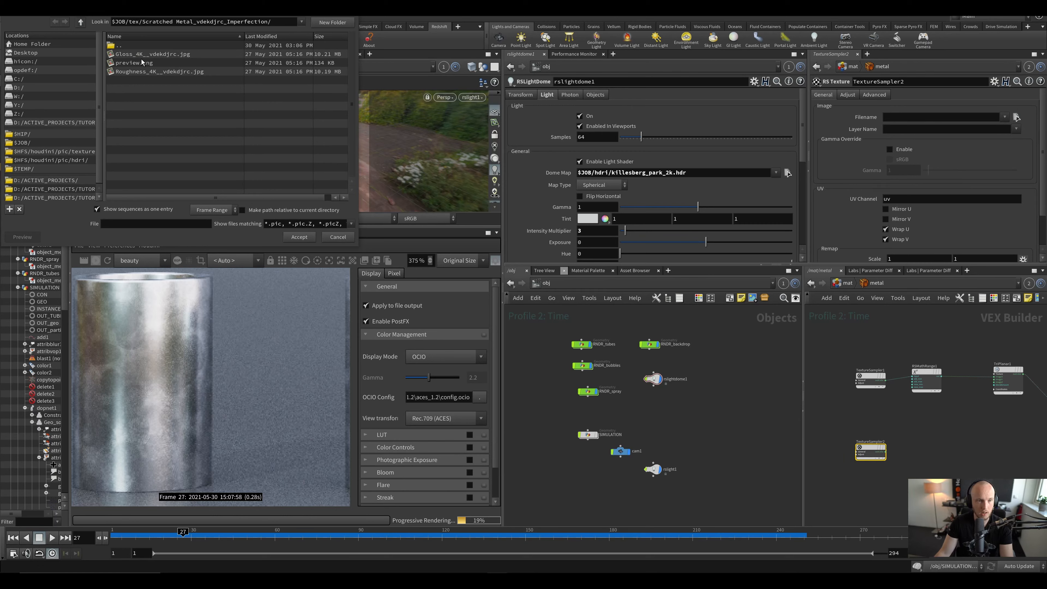
click(156, 56)
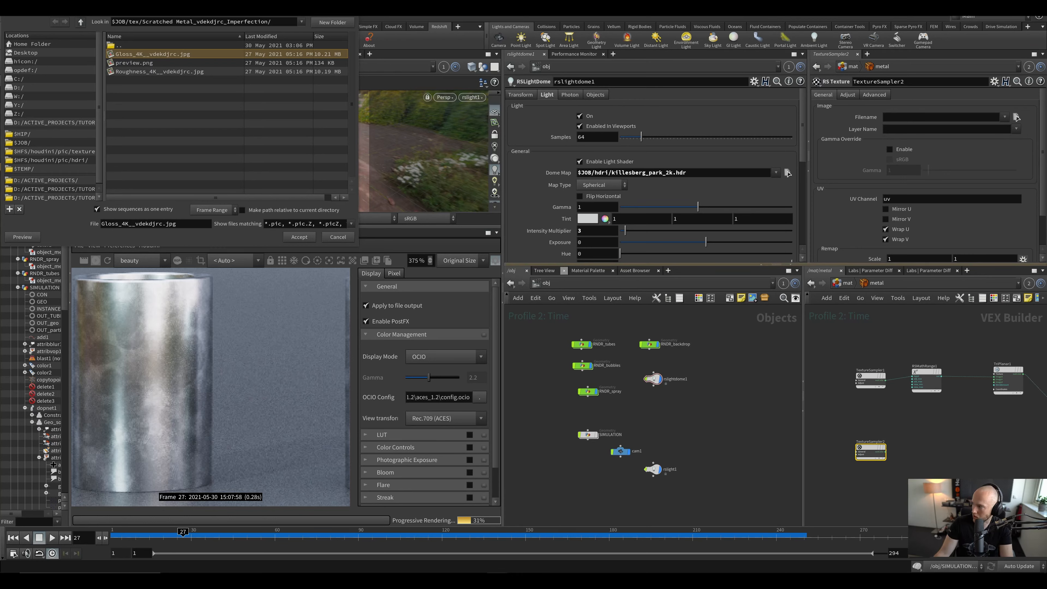
double_click(162, 71)
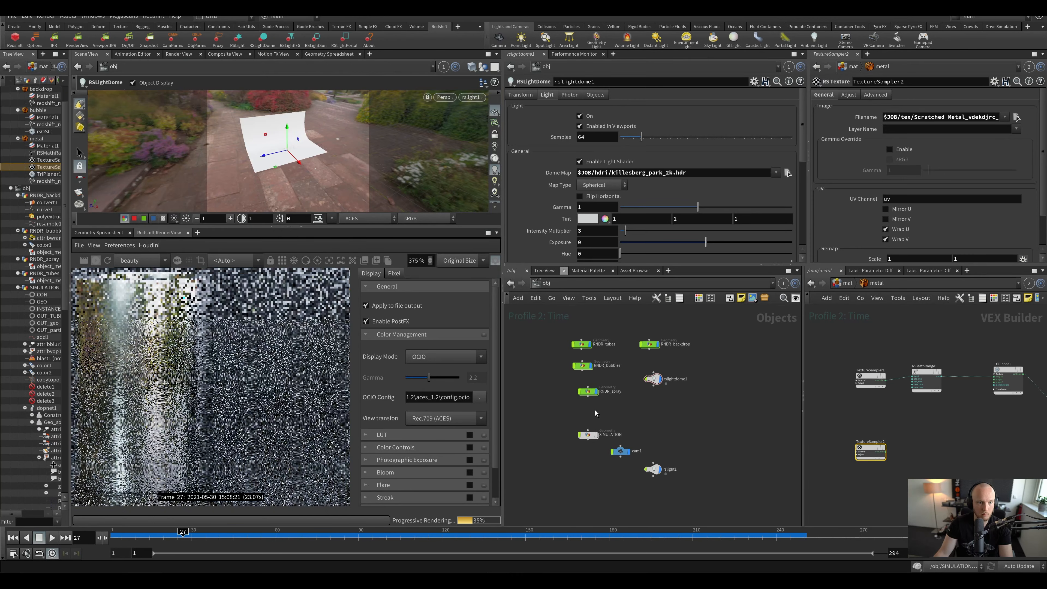
Step: Wire TextureSampler2's output directly into redshift_material1 to preview the scratched-metal texture in the render
click(885, 452)
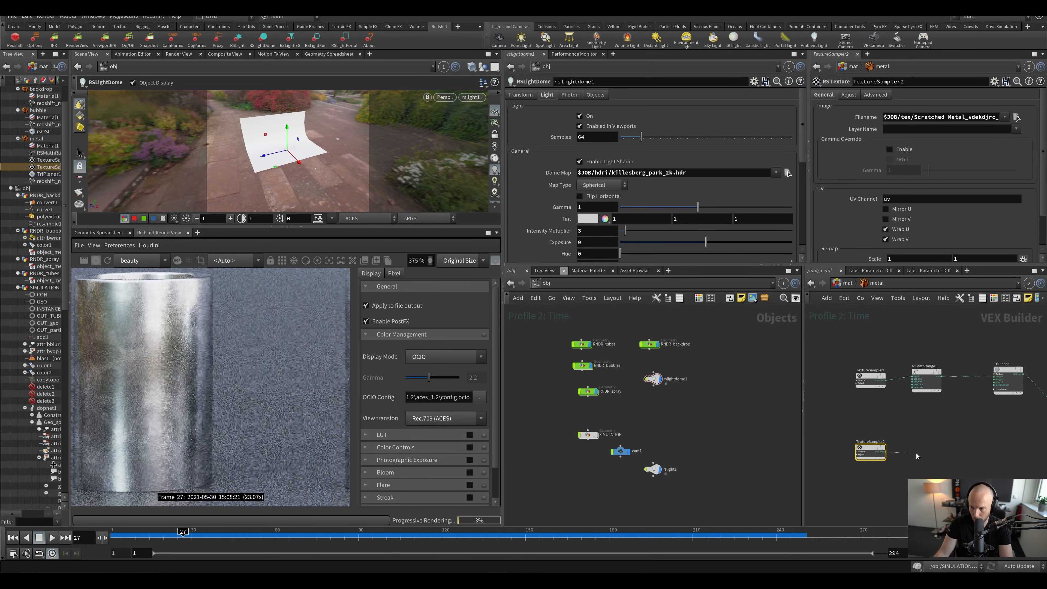
middle_drag(912, 452, 777, 460)
scroll(778, 460, up, 1)
click(928, 418)
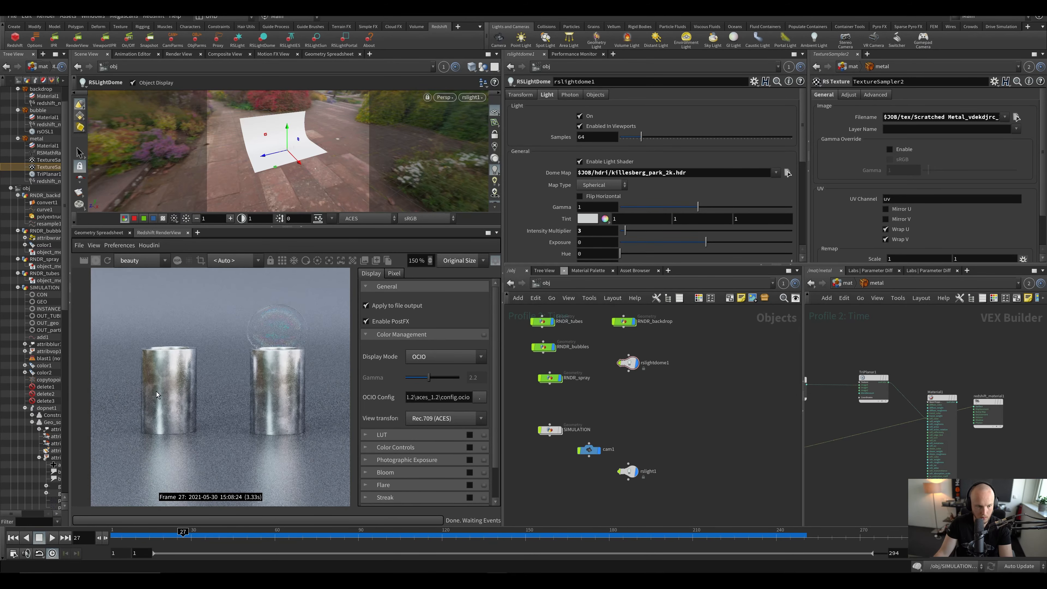
scroll(240, 373, down, 5)
middle_drag(868, 423, 1025, 377)
scroll(952, 383, up, 2)
key(Tab)
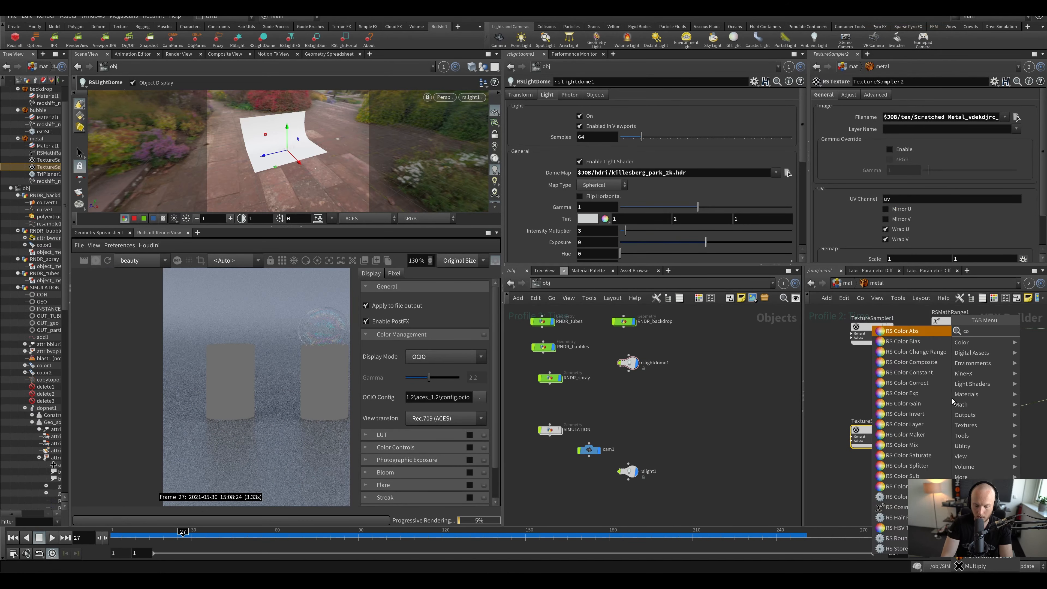
text(ramp)
key(Return)
key(Escape)
Step: Duplicate TriPlanar1 and insert the copy between TextureSampler2 and redshift_material1
middle_drag(1039, 328, 944, 350)
scroll(944, 351, down, 3)
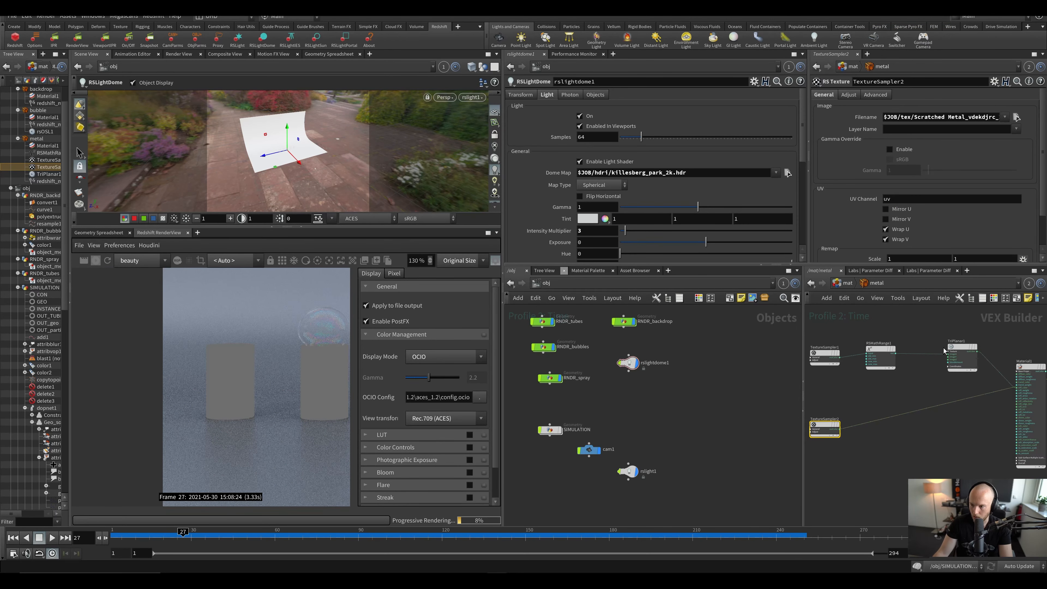
drag(936, 325, 968, 357)
key(ctrl+c)
key(ctrl+v)
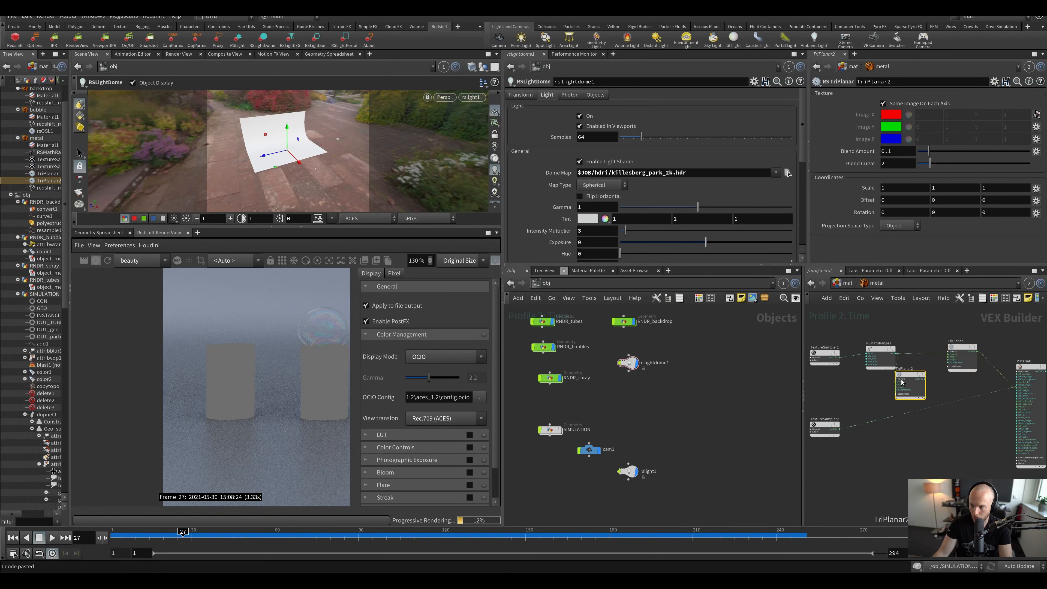
drag(903, 381, 918, 415)
scroll(873, 410, up, 2)
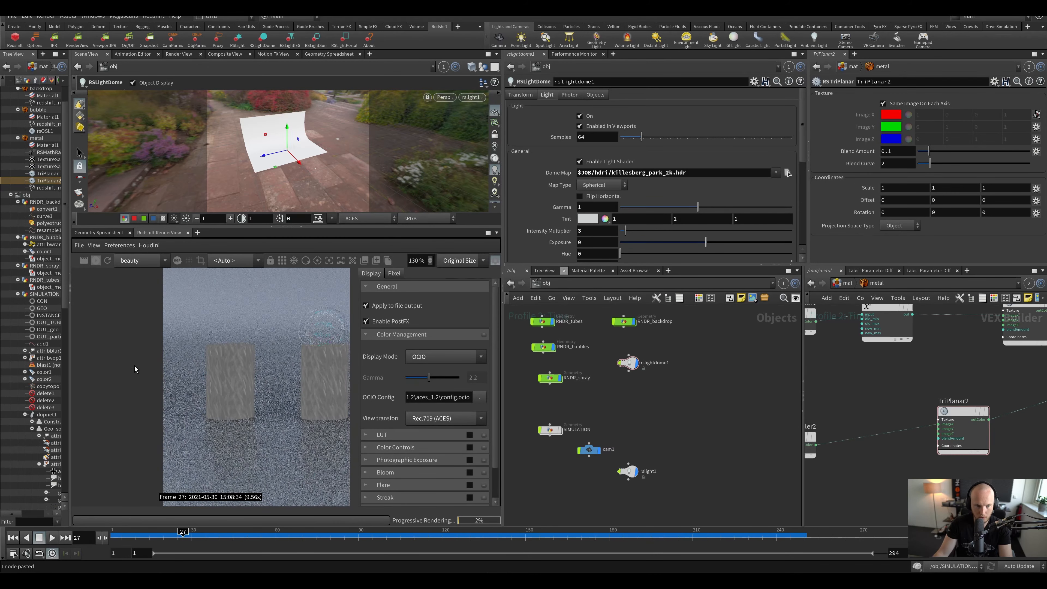
Step: Insert an RS Color Correct node between TextureSampler2 and TriPlanar2
scroll(135, 368, up, 3)
key(Tab)
text(col)
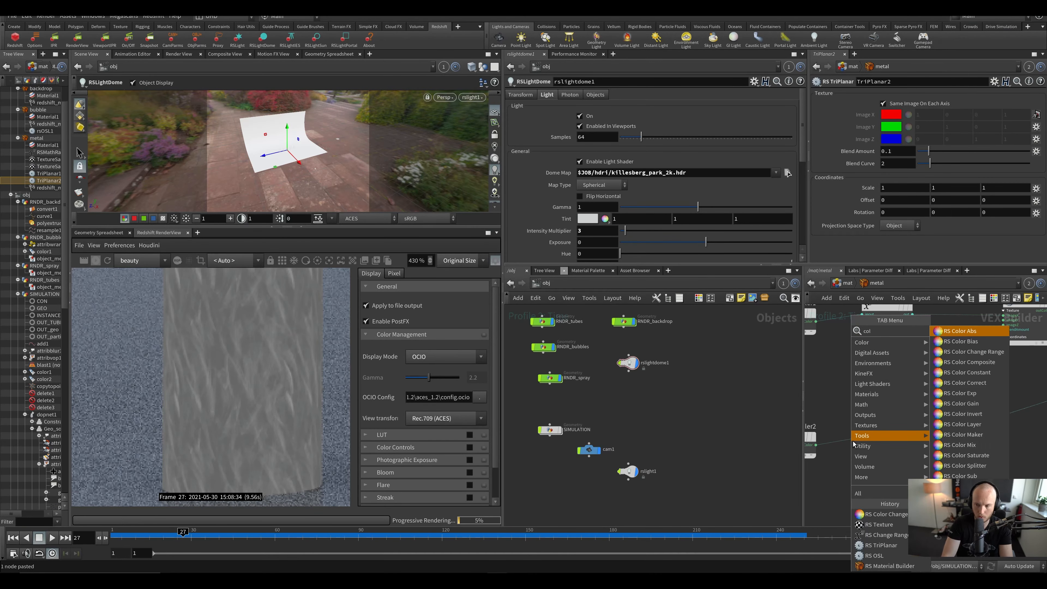
text(or cor)
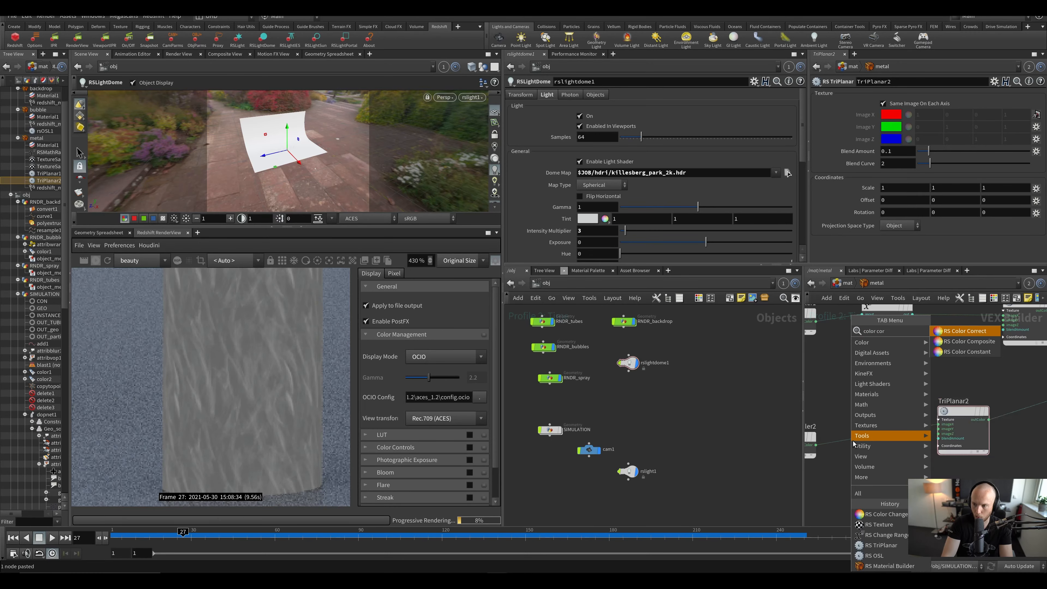
click(964, 382)
click(885, 441)
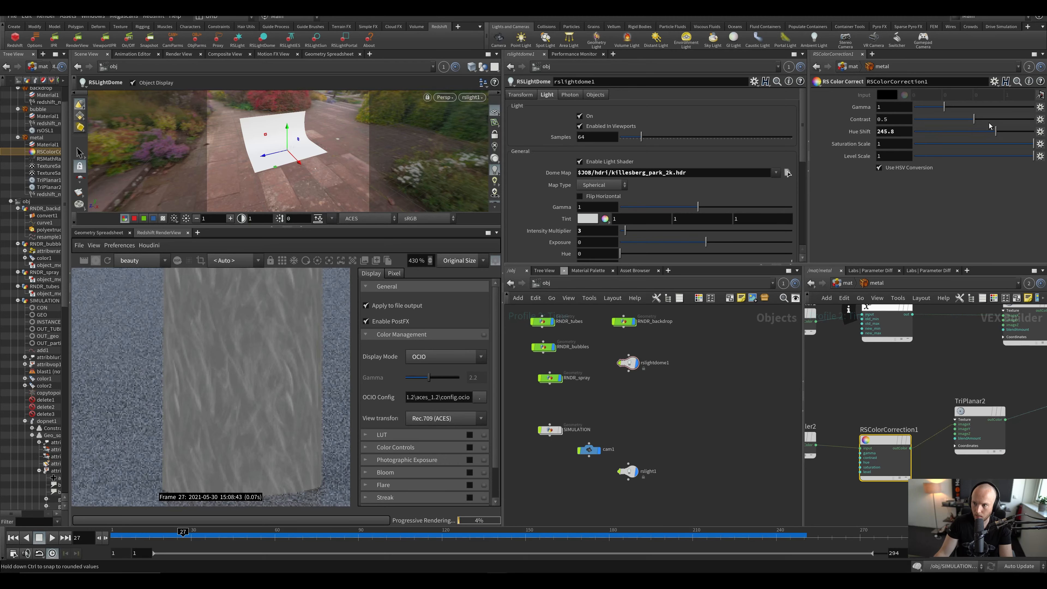
Step: Set the color correction's contrast to 0.817 and gamma to 1.297 to bring out the scratches, and save the scene
click(1000, 119)
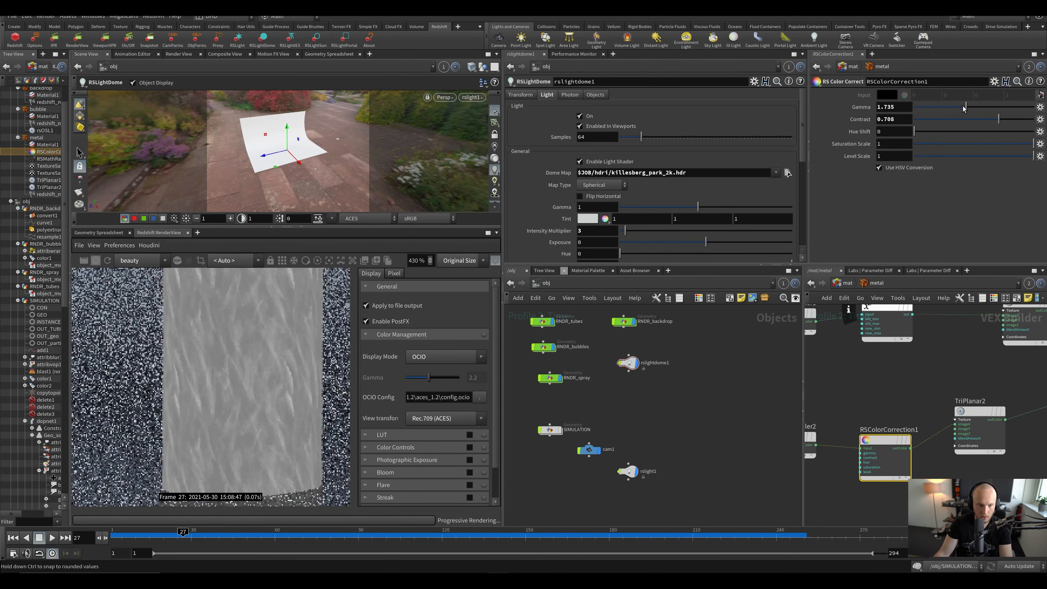
click(1012, 119)
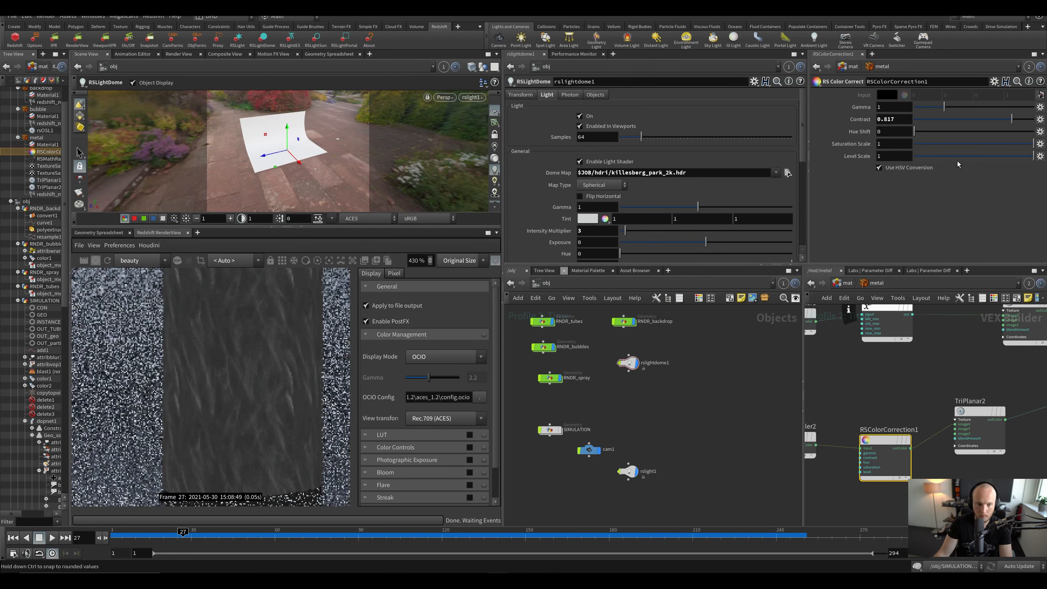
middle_drag(890, 156, 903, 154)
key(ctrl+z)
drag(944, 108, 1014, 118)
key(ctrl+z)
key(ctrl+z)
mouse_move(944, 107)
mouse_down()
mouse_move(962, 108)
mouse_move(953, 109)
mouse_up()
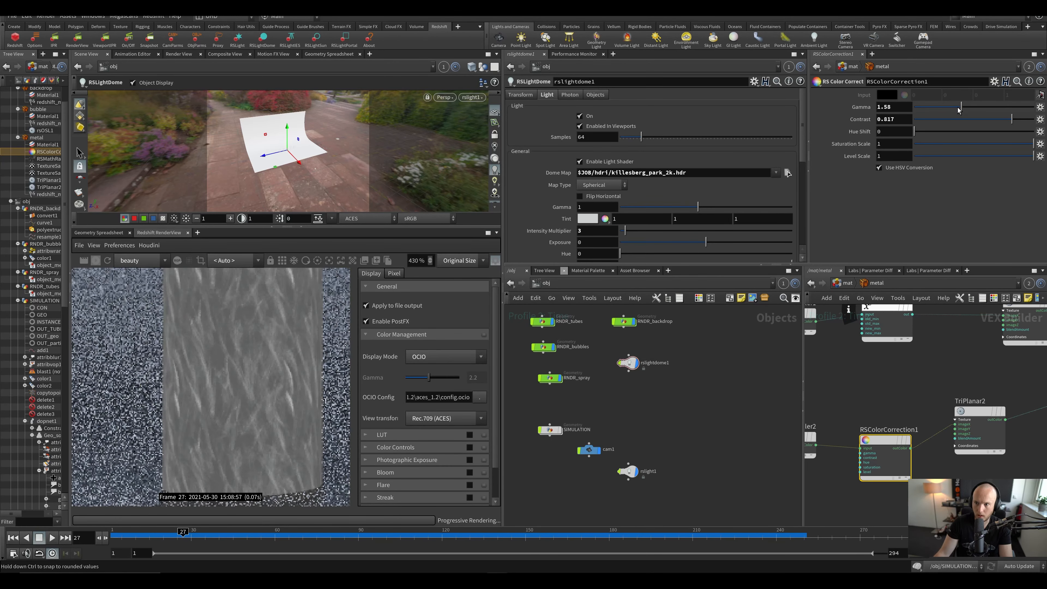
key(ctrl+s)
Step: Remove TriPlanar2 and insert an RS Add node between RSMathRange1 and TriPlanar1
scroll(891, 398, down, 2)
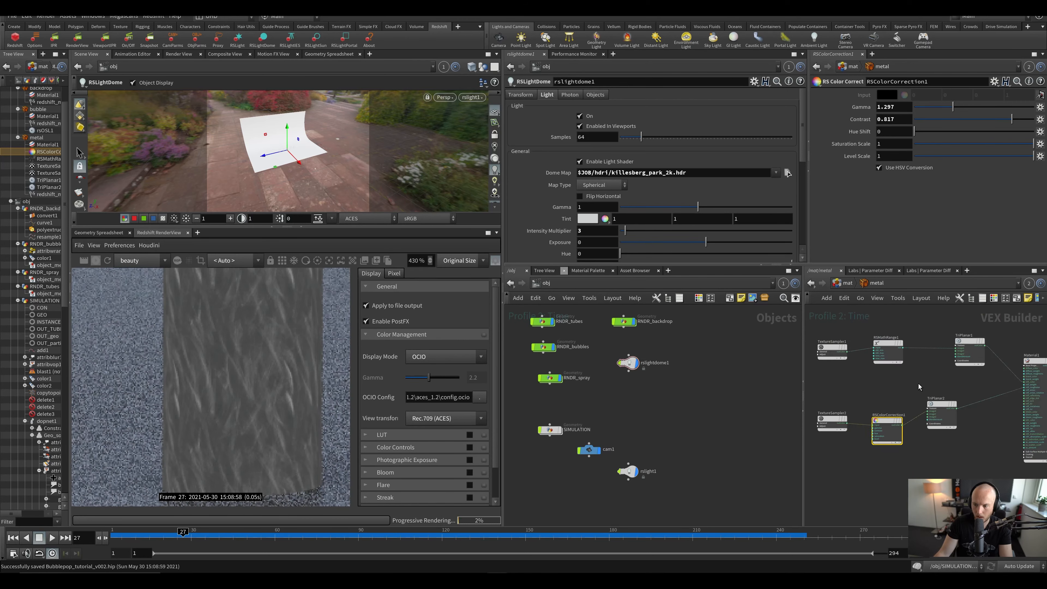
scroll(950, 373, up, 1)
click(952, 416)
key(ctrl+x)
key(Tab)
text(add)
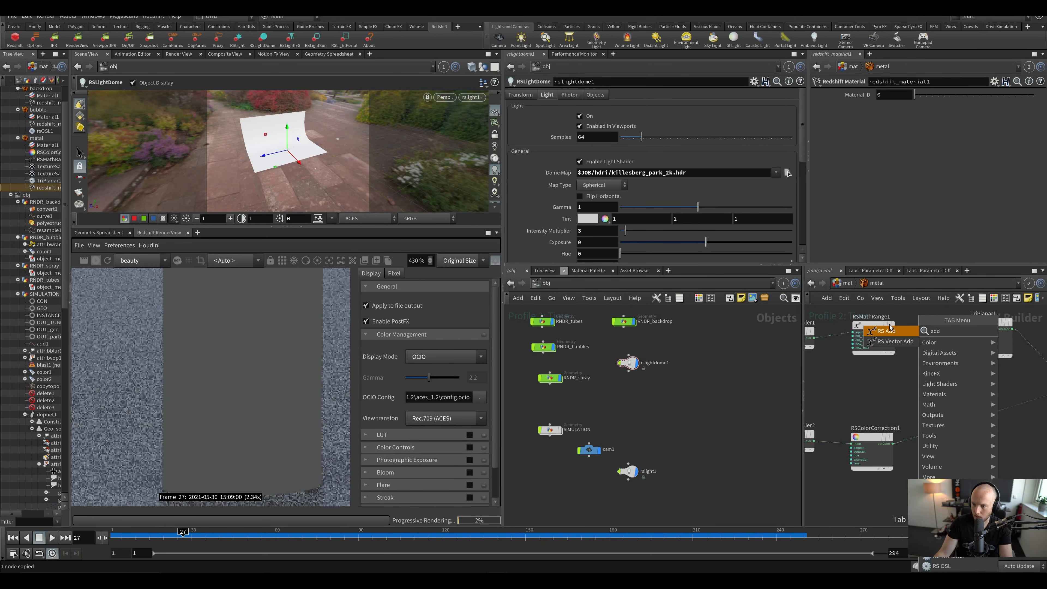
click(894, 328)
click(931, 338)
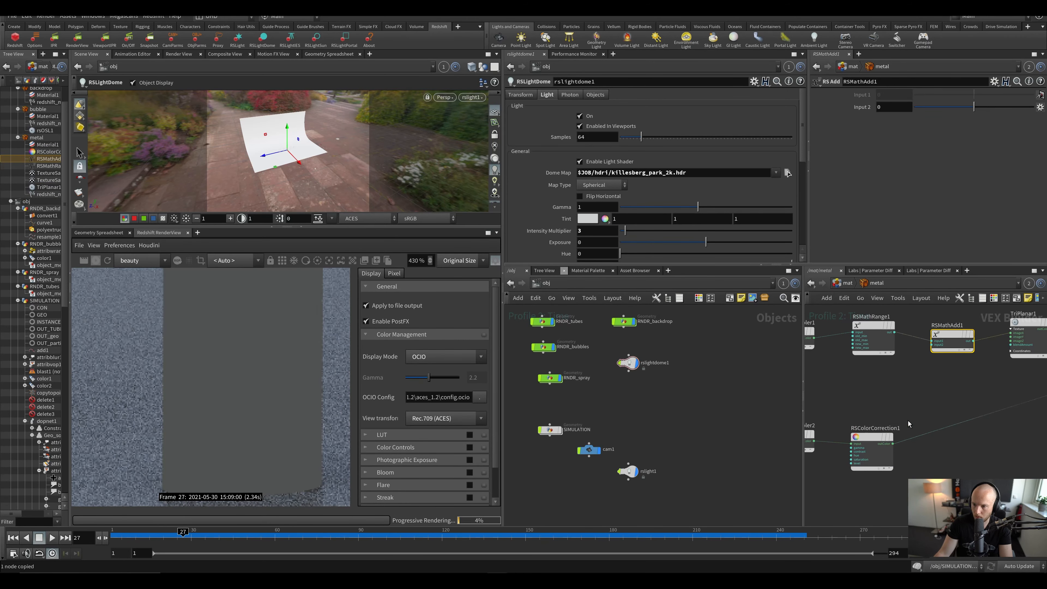
Step: Connect RSColorCorrection1 to the RS Add node's second input and rewire Material1 into redshift_material1
scroll(996, 361, down, 3)
key(ctrl+s)
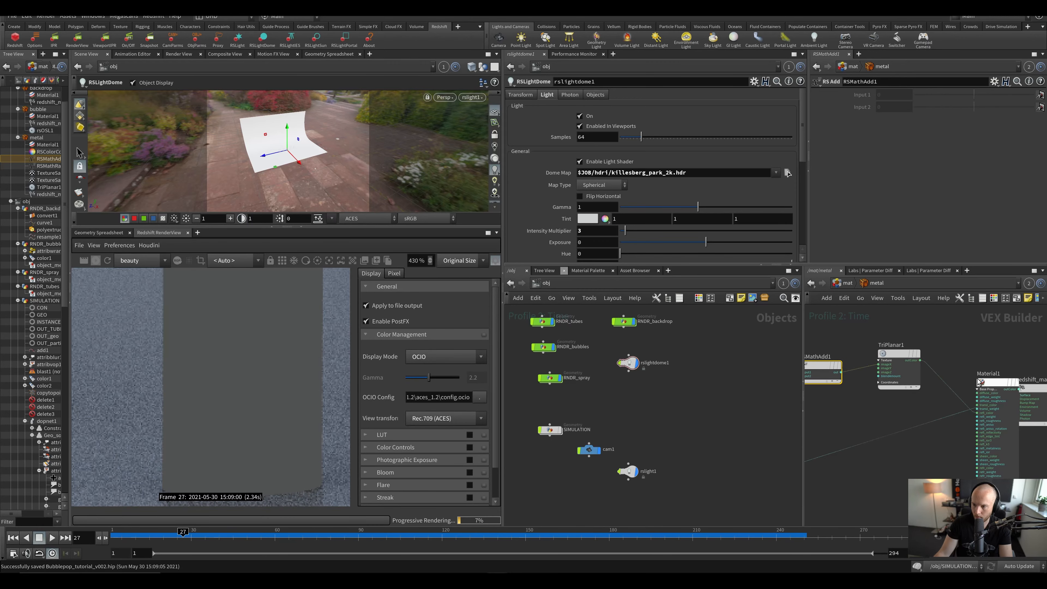
scroll(974, 369, up, 2)
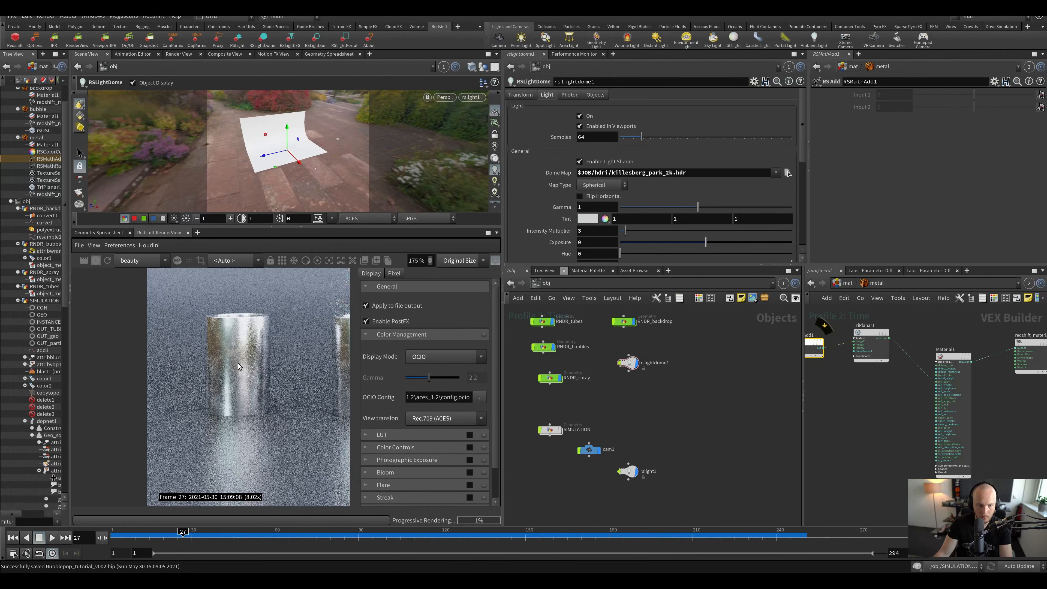
Step: Examine the combined fingerprint and scratch texture on the rendered metal tubes, both up close and across the whole row
scroll(236, 364, up, 2)
scroll(237, 367, down, 5)
scroll(238, 376, up, 3)
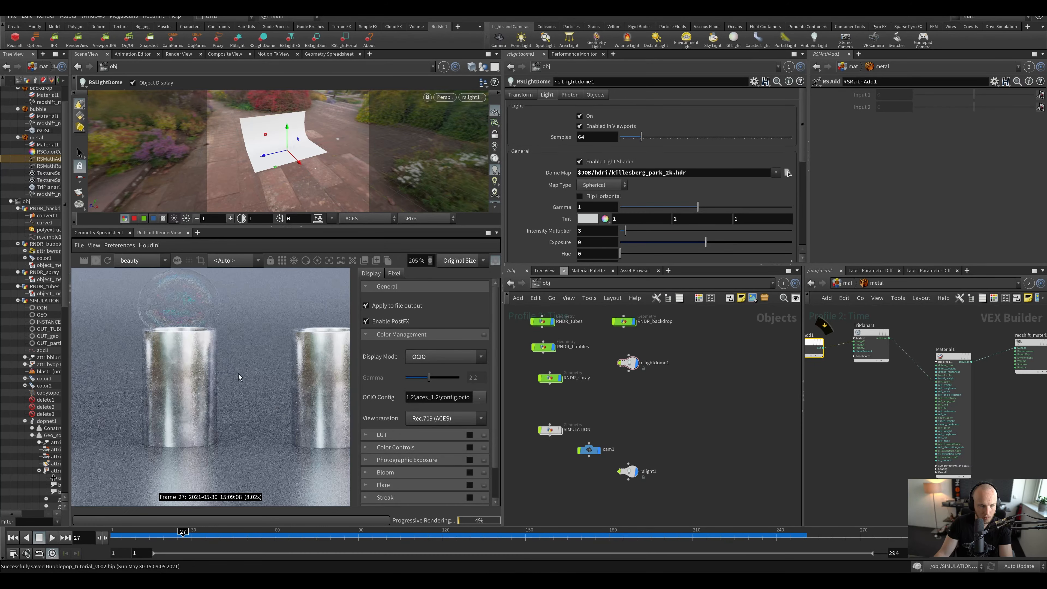
click(952, 357)
scroll(190, 381, down, 3)
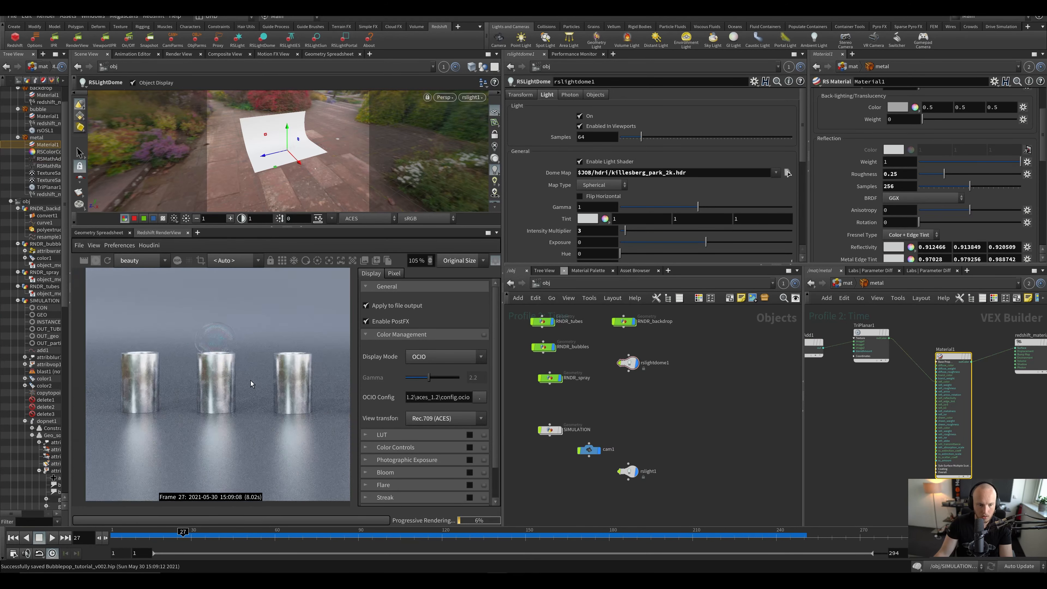
scroll(264, 355, up, 2)
scroll(276, 347, down, 3)
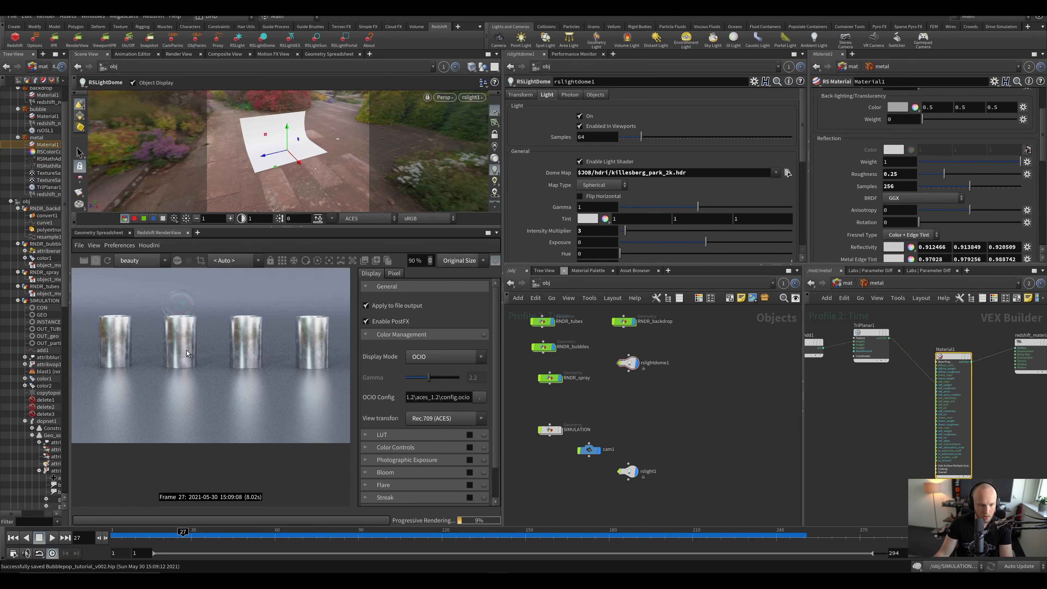
scroll(279, 345, up, 1)
scroll(230, 369, up, 3)
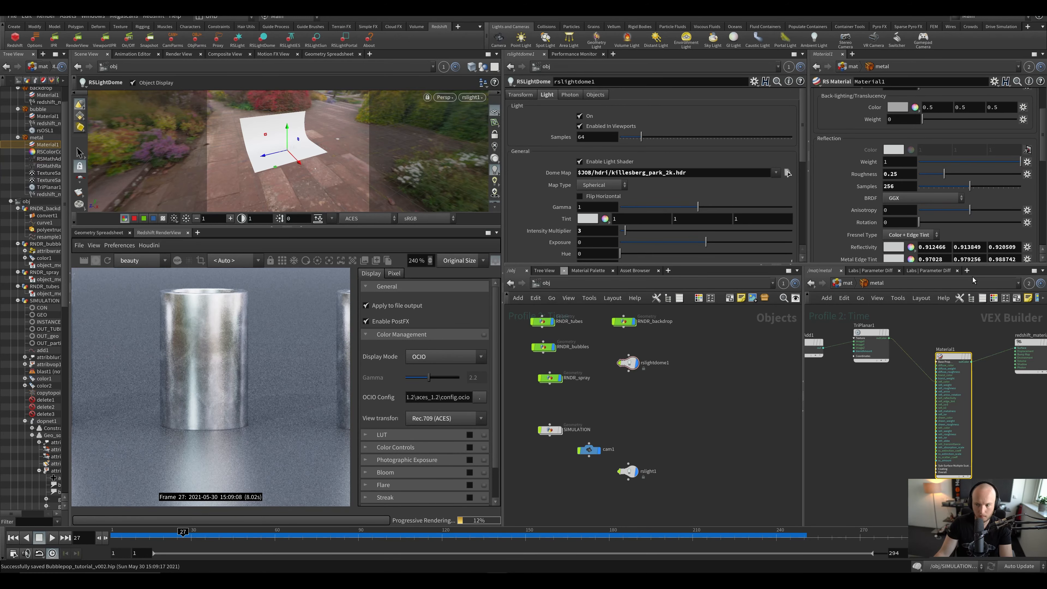
Step: Darken the metal material's reflectivity to a 0.333 grey and check the tubes in the render
scroll(865, 198, down, 3)
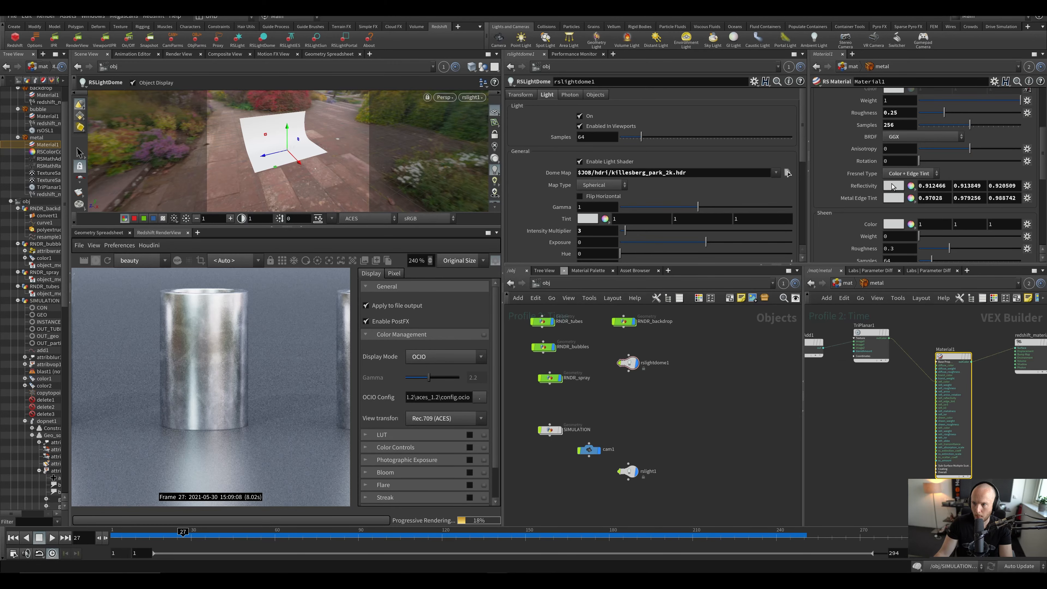
click(893, 185)
click(947, 135)
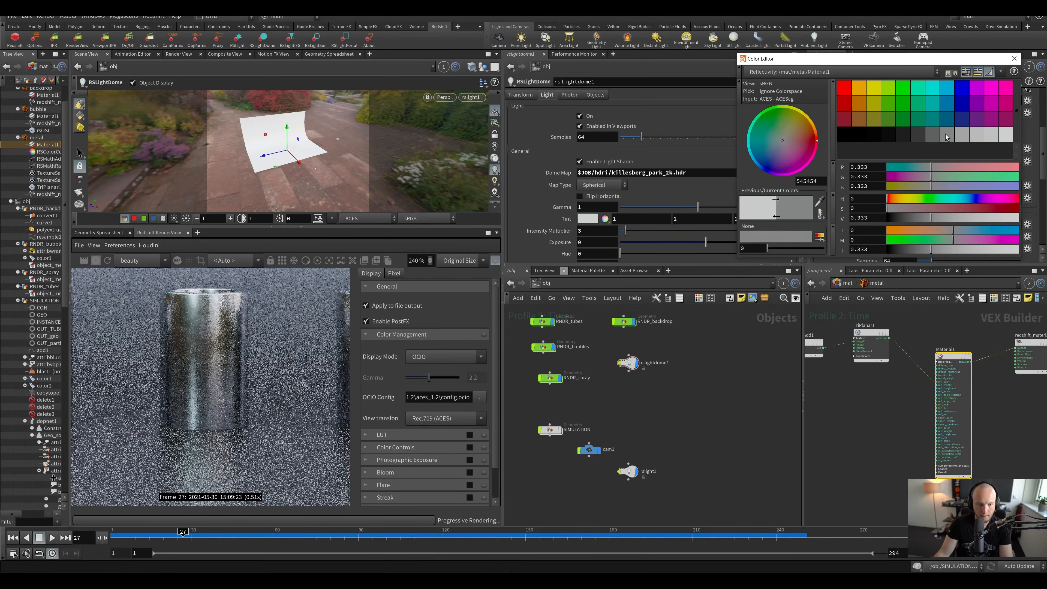
click(1015, 58)
scroll(184, 397, down, 5)
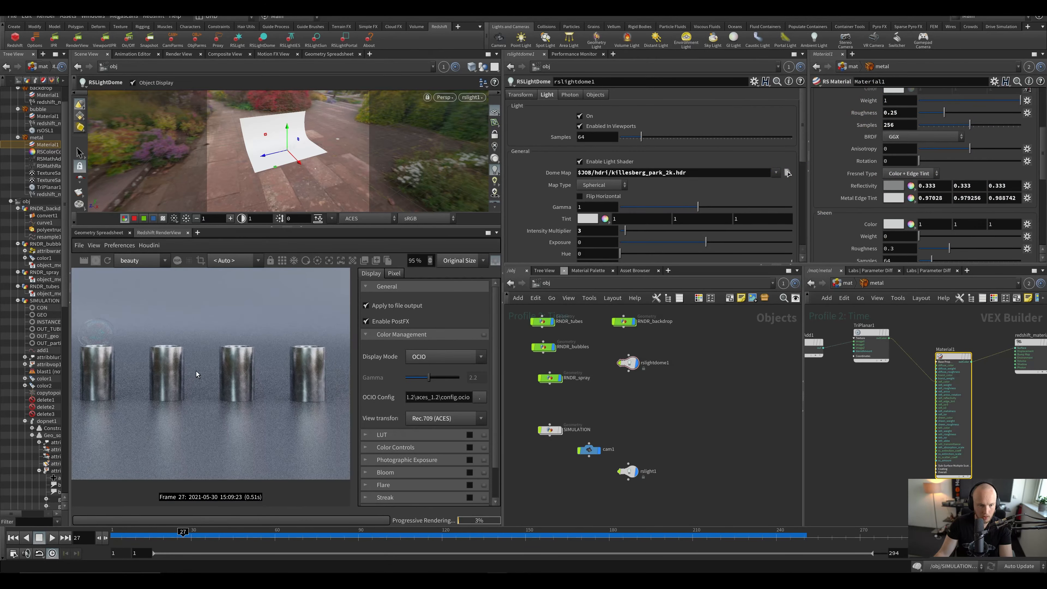
scroll(184, 398, up, 3)
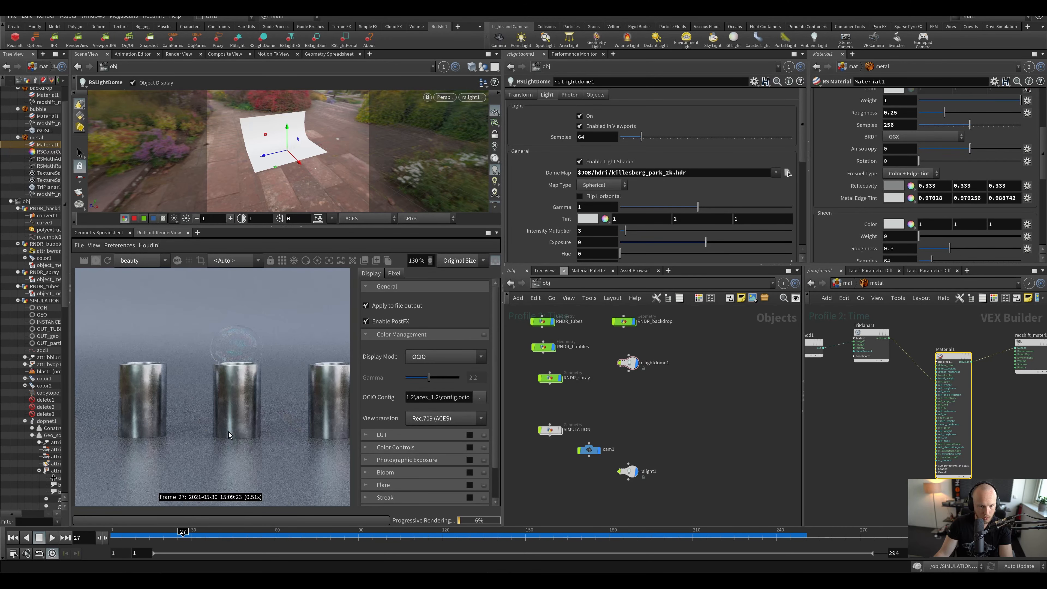
scroll(205, 378, down, 3)
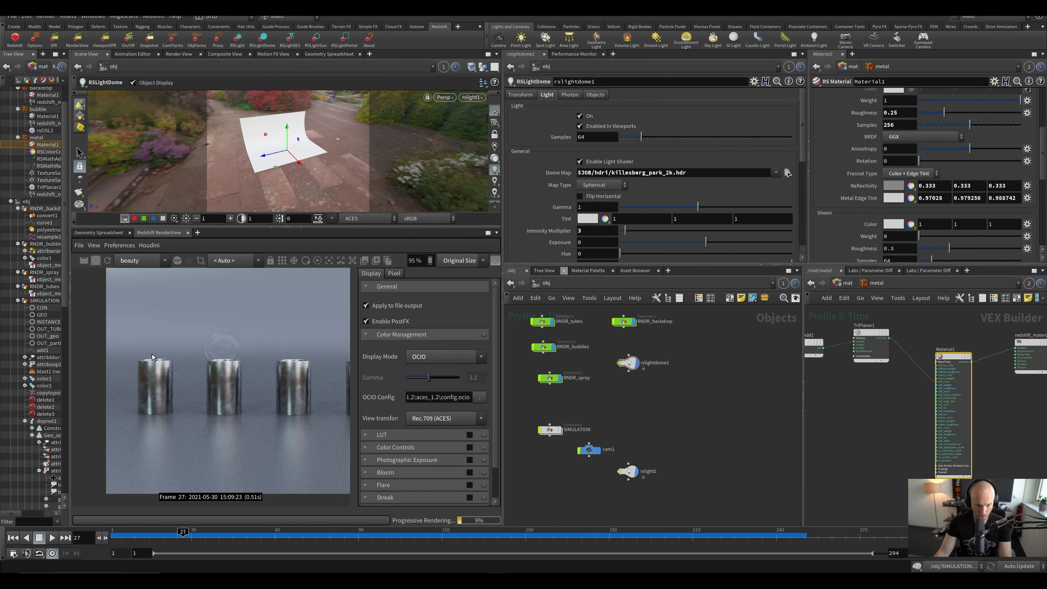
scroll(217, 388, down, 1)
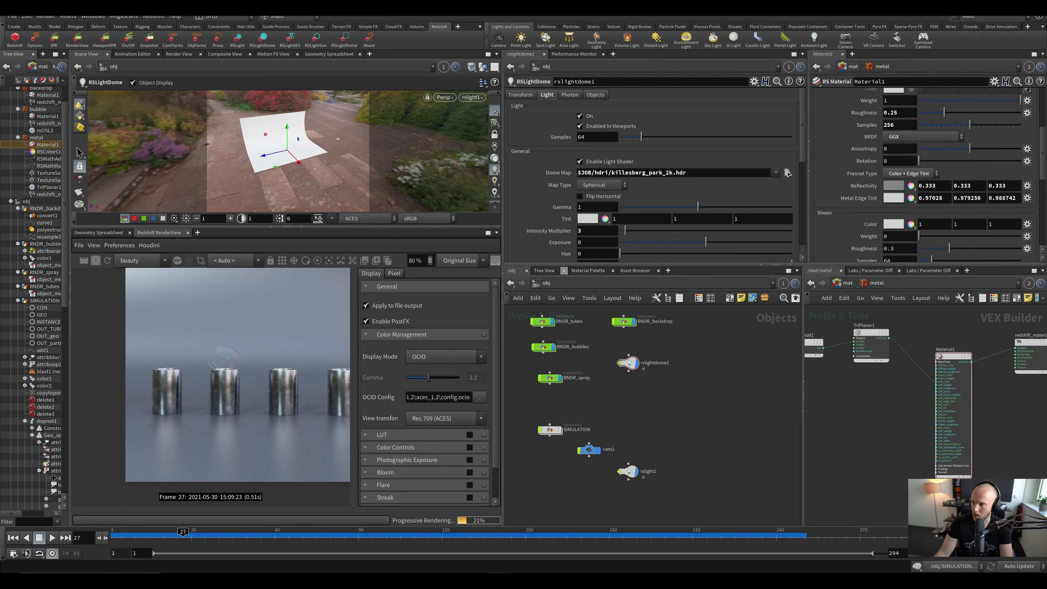
Step: Save the scene and stop the interactive render
key(ctrl+s)
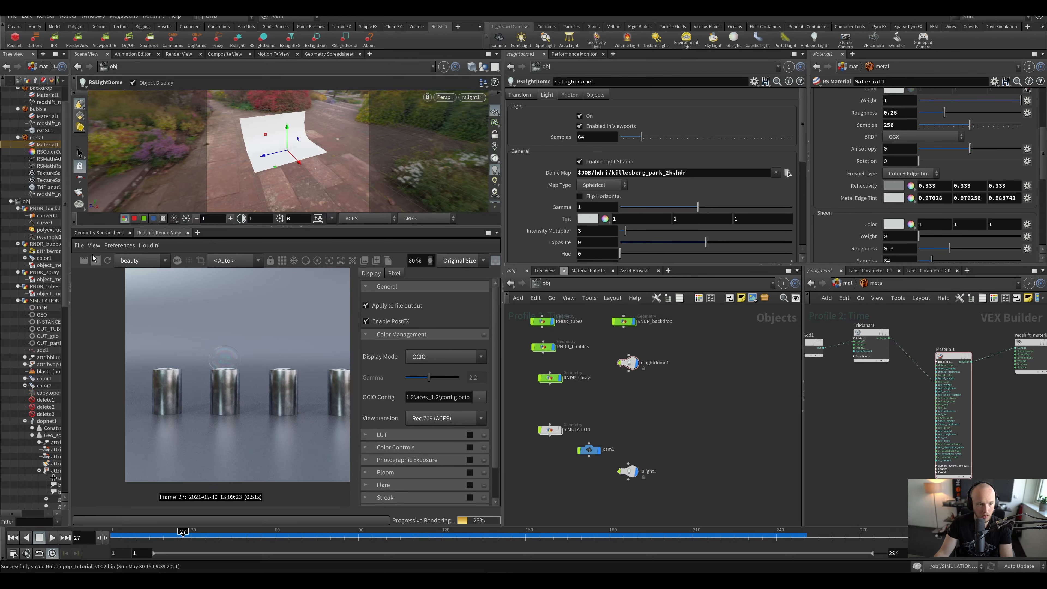
click(95, 260)
middle_drag(653, 380, 664, 447)
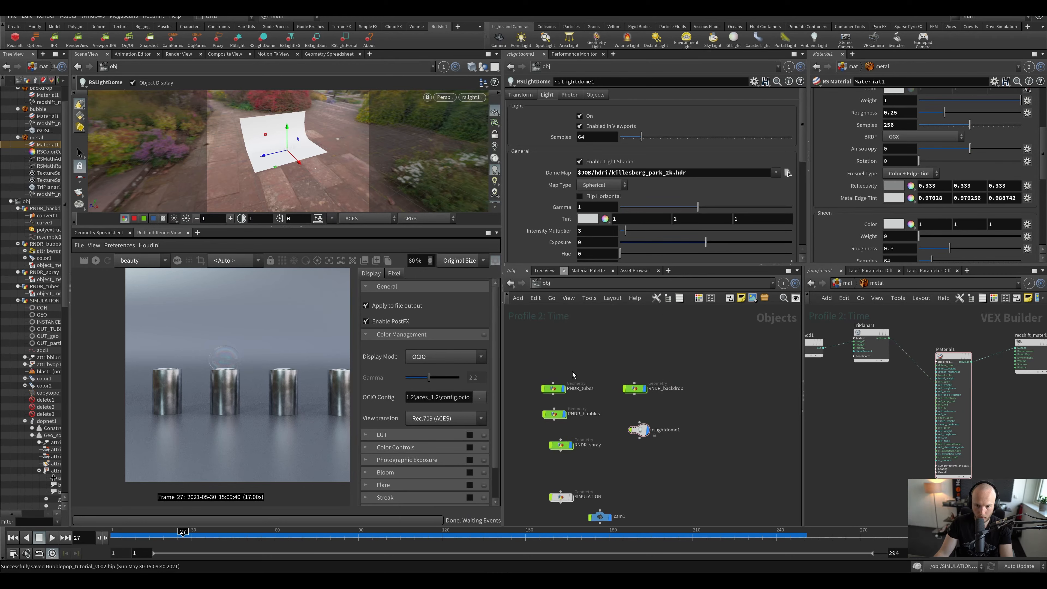
Step: In the bubble material, add an RS Point Attribute node with the attribute name Alpha and save the scene
click(845, 283)
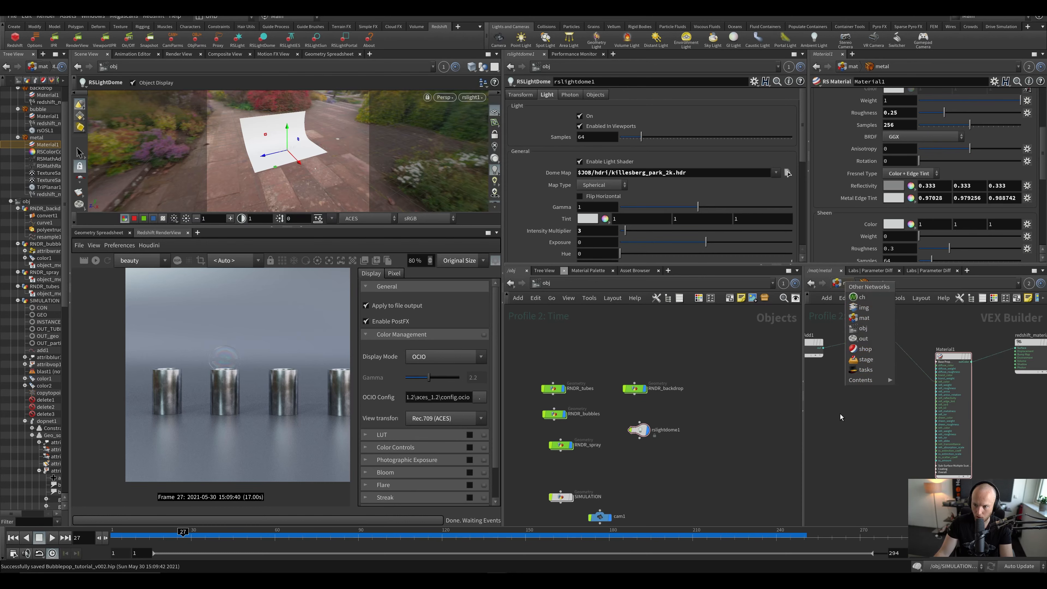
click(864, 317)
click(914, 447)
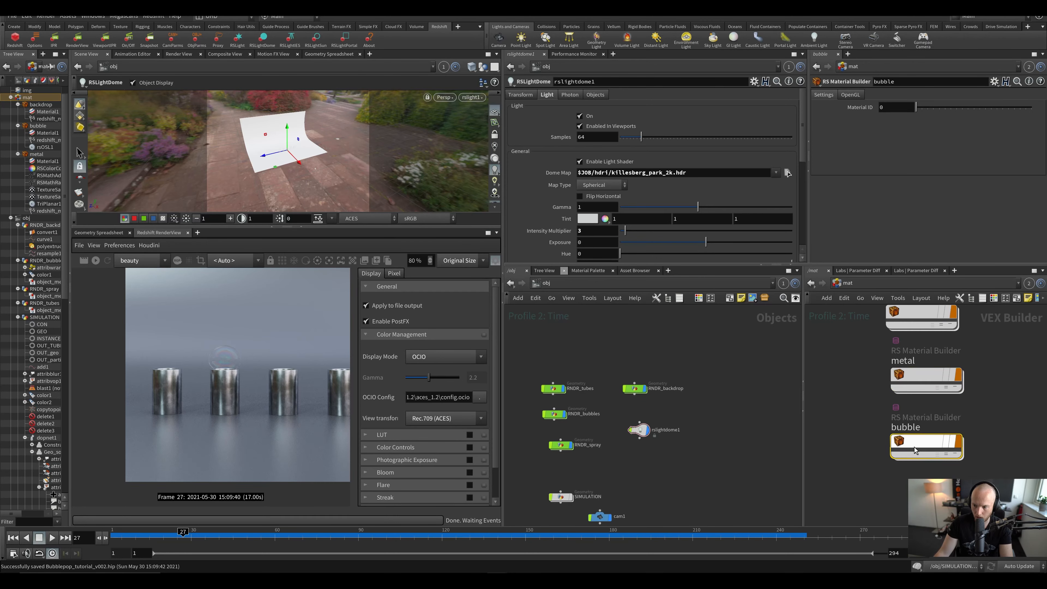
double_click(915, 447)
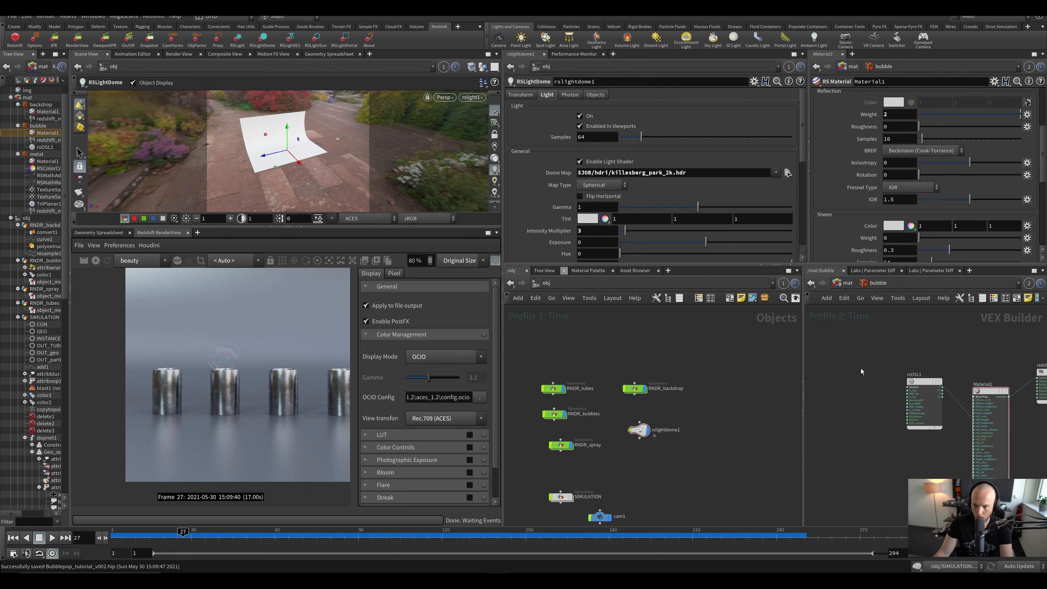
key(Tab)
text(att)
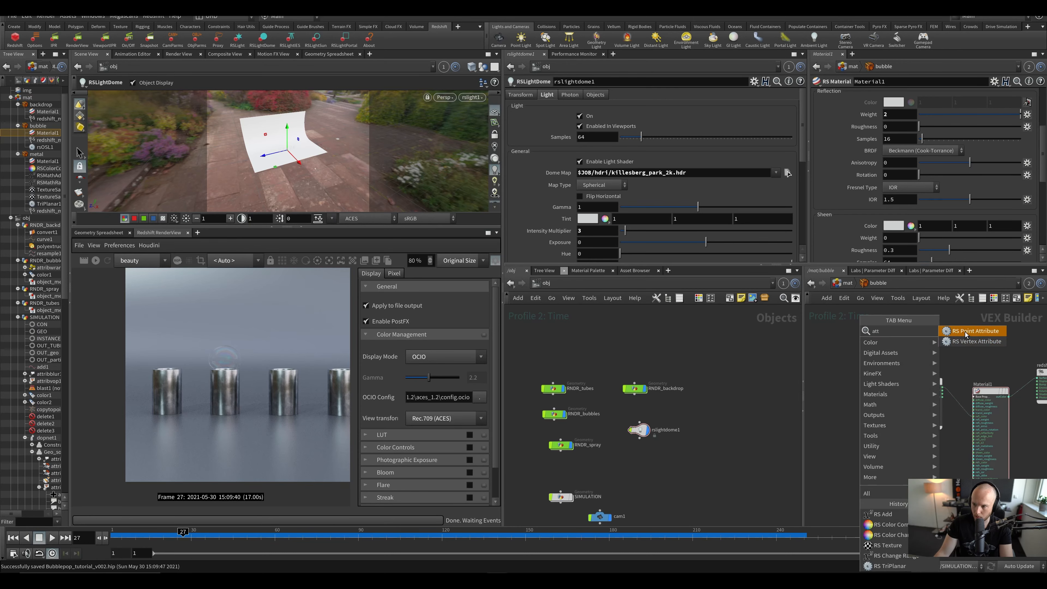
click(965, 331)
click(899, 470)
drag(915, 100, 815, 101)
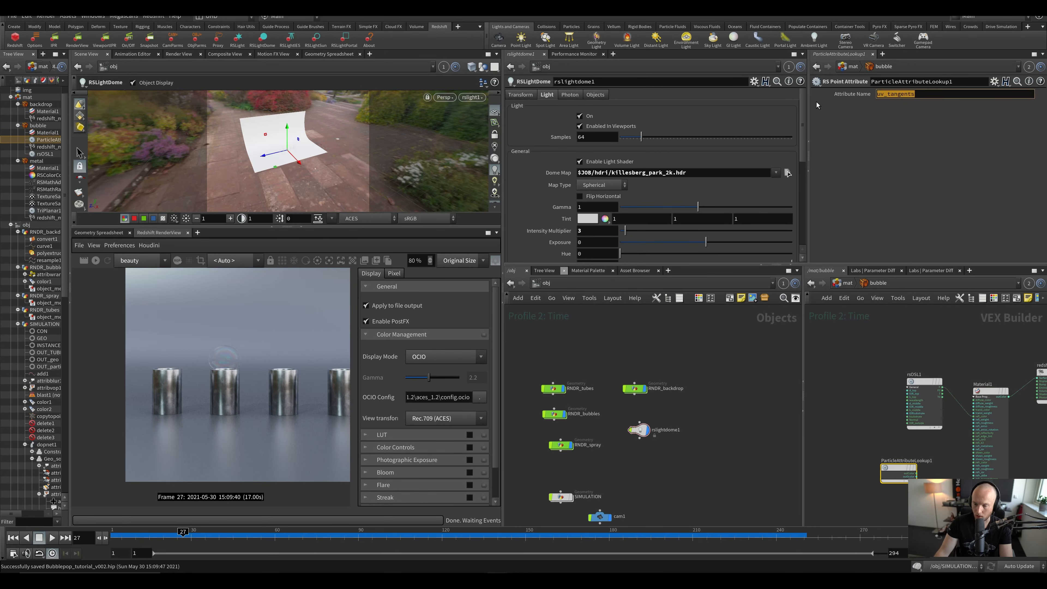
text(Alpha)
key(Return)
key(ctrl+s)
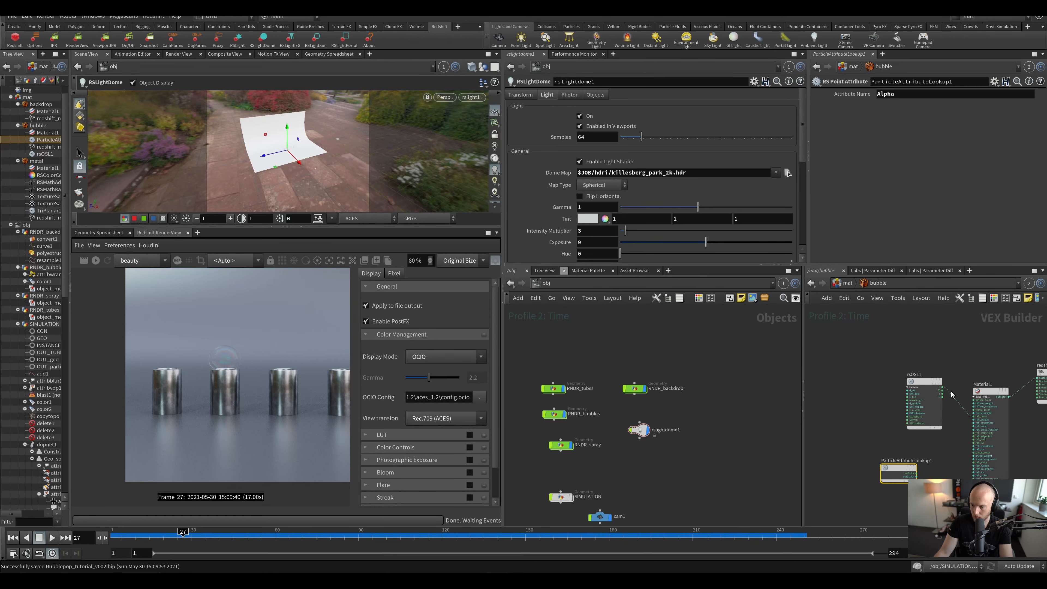
Step: Connect the point attribute node's outScalar output to the opacity_color input of the bubble's Material1
scroll(951, 427, up, 2)
middle_drag(953, 515, 895, 378)
scroll(915, 400, up, 3)
click(932, 403)
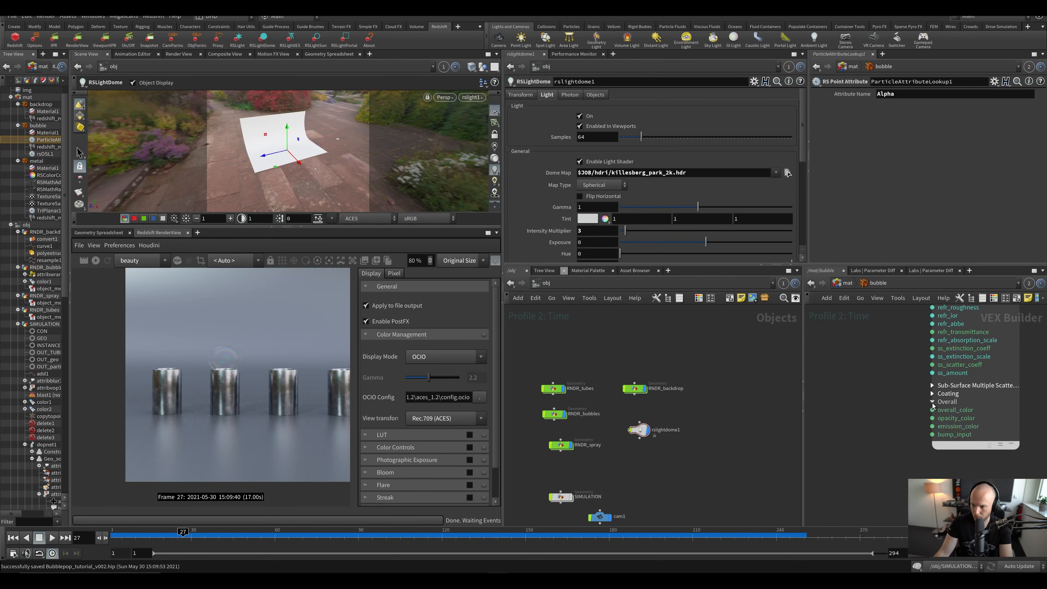
middle_drag(892, 413, 943, 420)
scroll(934, 419, down, 4)
click(892, 376)
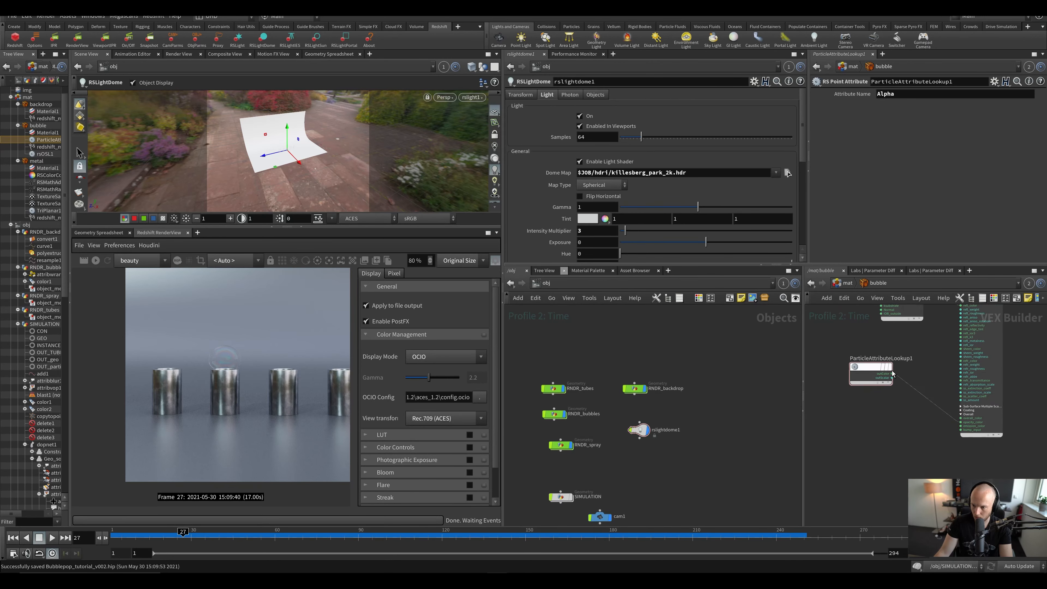
scroll(885, 380, up, 3)
key(ctrl+z)
click(902, 375)
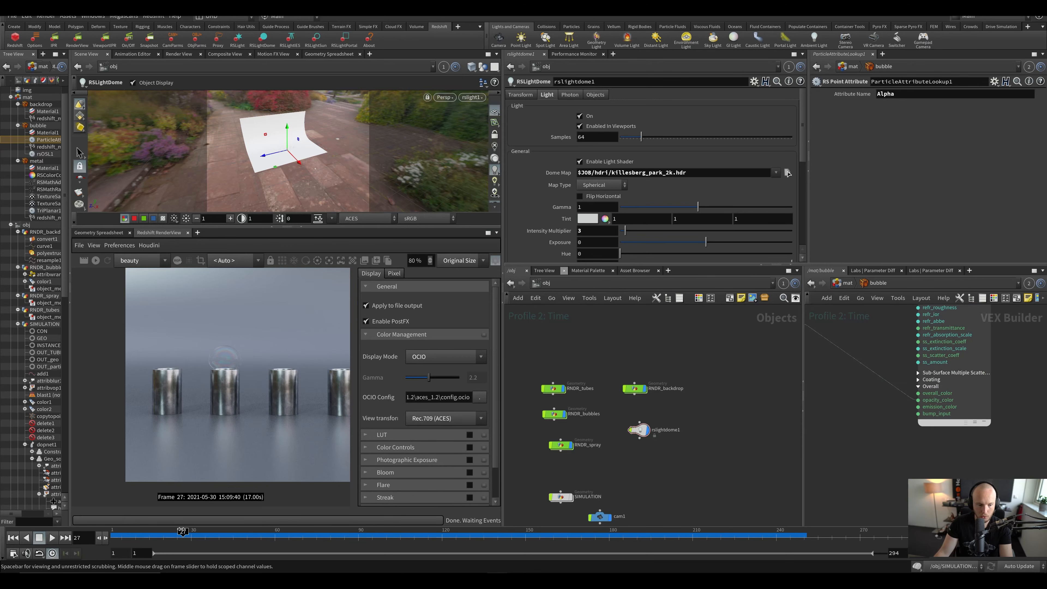
Step: Go to frame 81, view the scene through cam1 and hide the RNDR_spray object in the viewport
drag(215, 527, 333, 531)
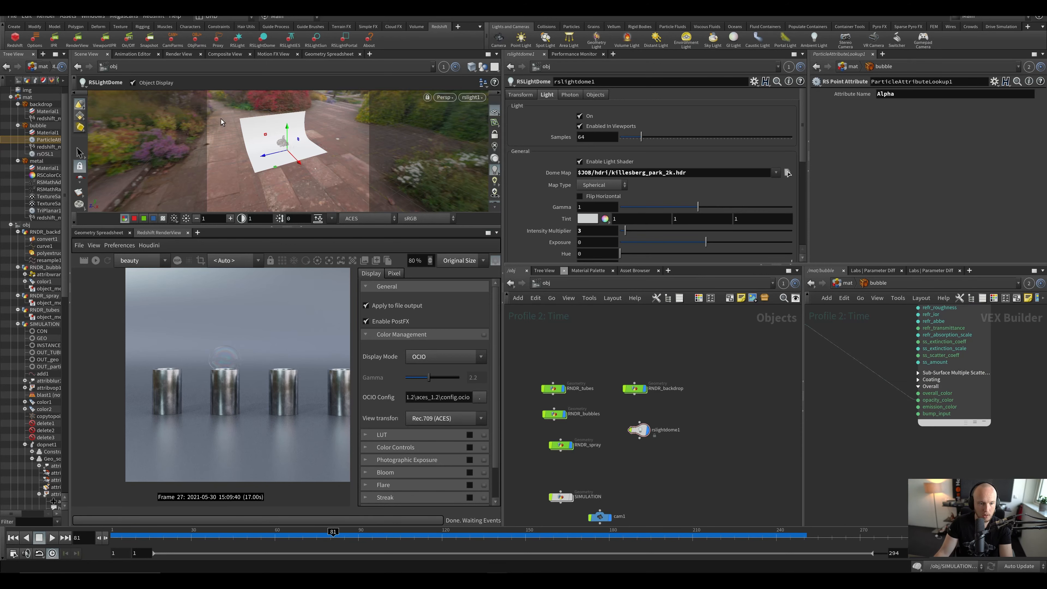
click(475, 97)
click(483, 142)
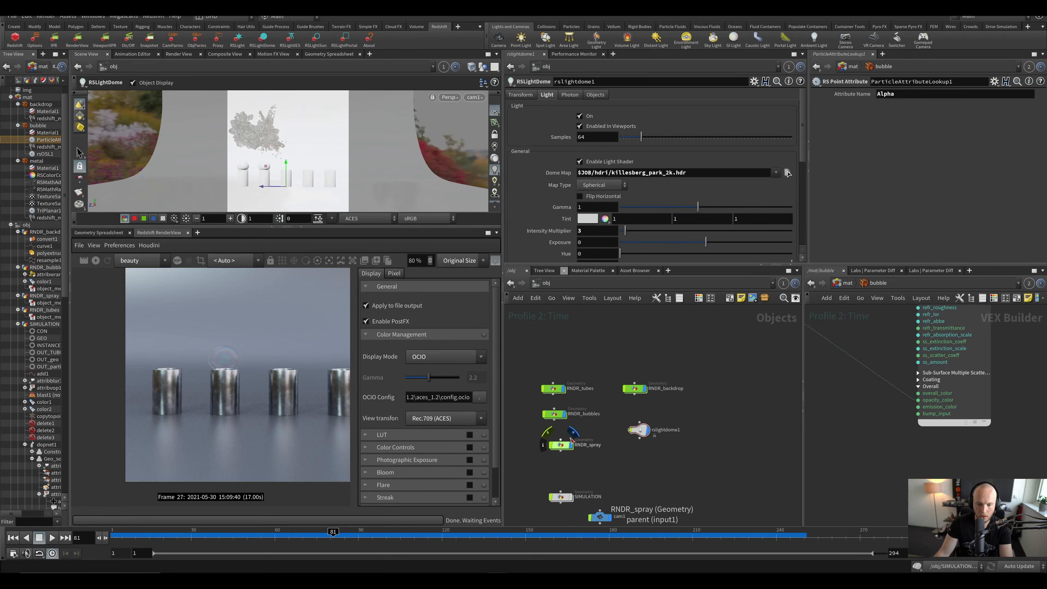
click(560, 439)
click(579, 438)
click(570, 445)
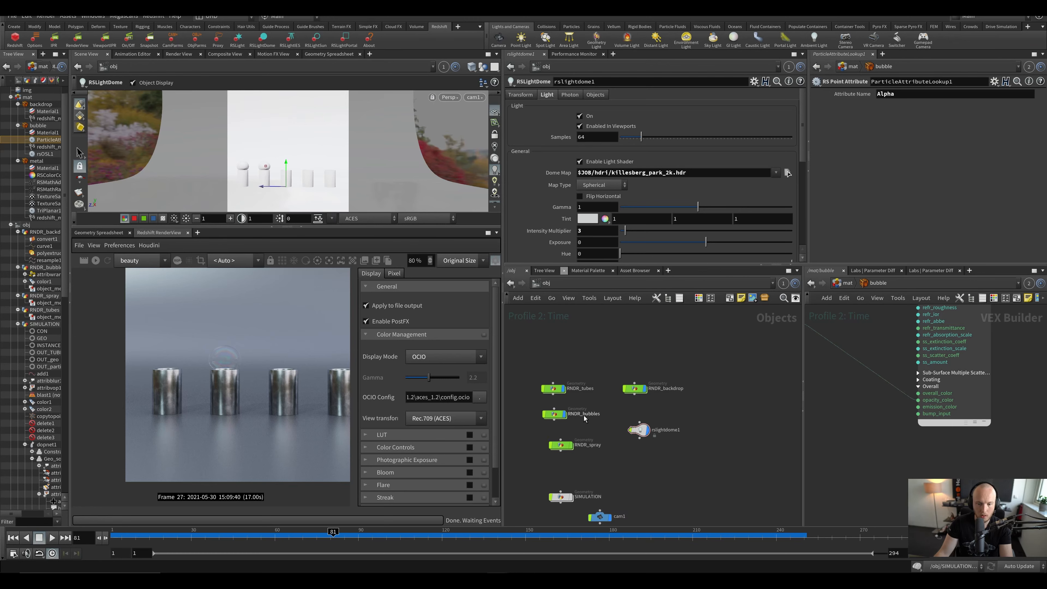
Step: Render frame 153 to check the transparency of the popping bubble, and save the scene
drag(372, 538, 539, 524)
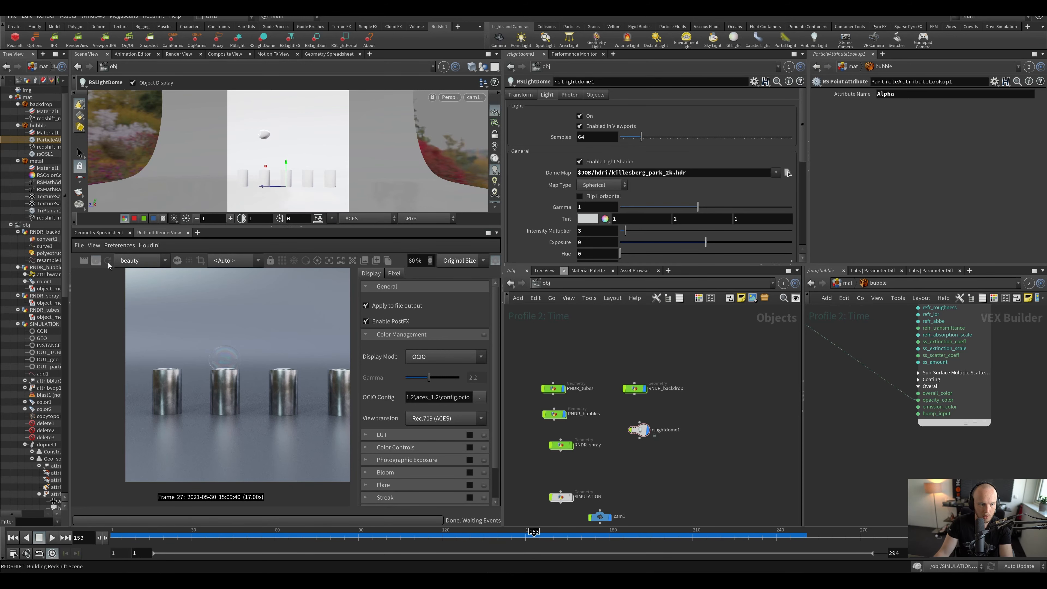
middle_drag(858, 351, 1034, 502)
drag(867, 403, 936, 473)
middle_drag(914, 456, 832, 390)
scroll(234, 338, up, 4)
middle_drag(240, 336, 272, 434)
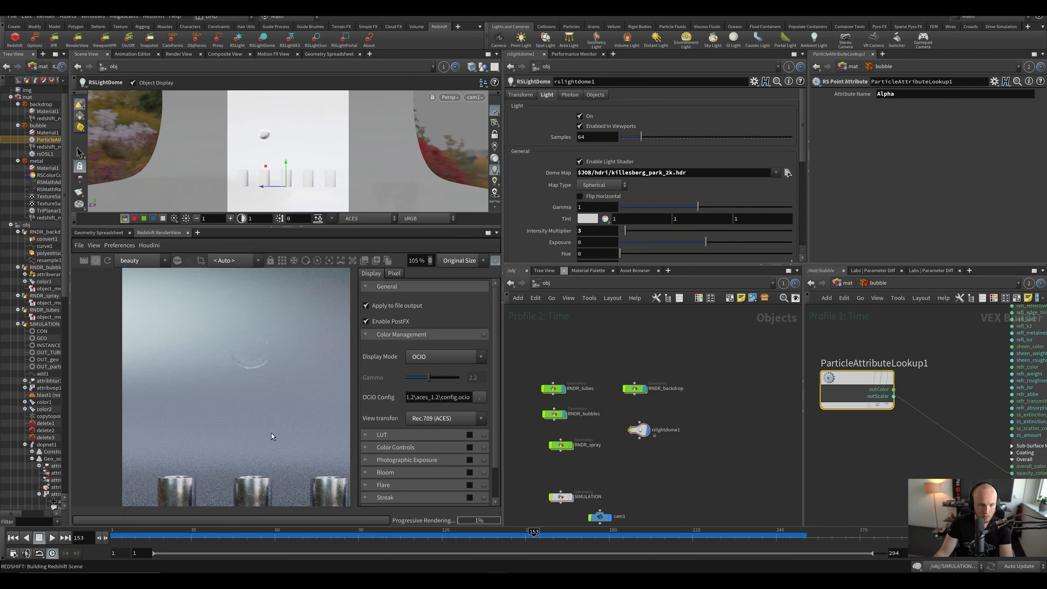
scroll(238, 344, up, 8)
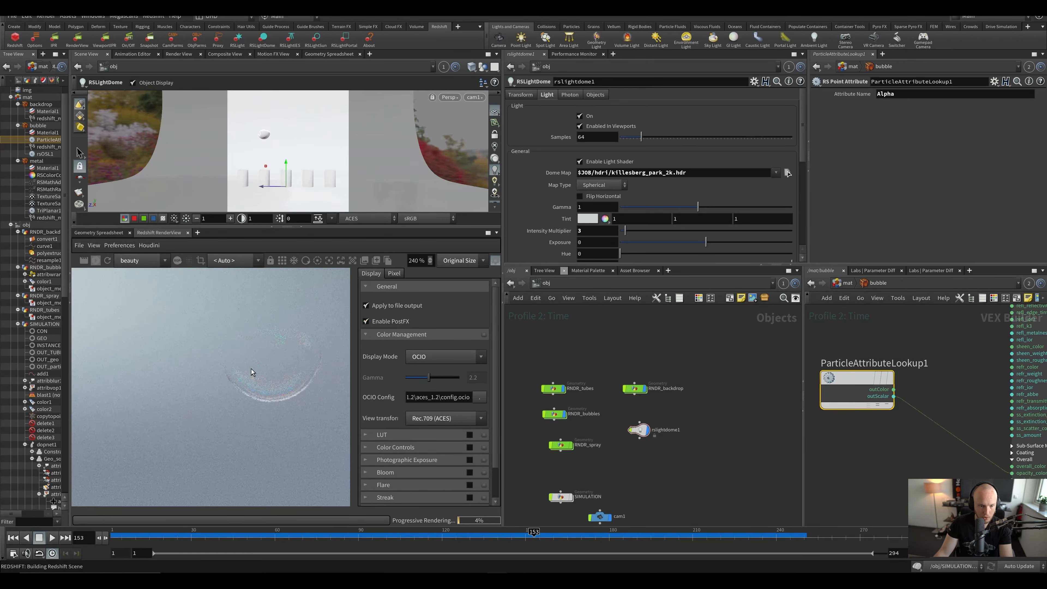
scroll(224, 366, down, 7)
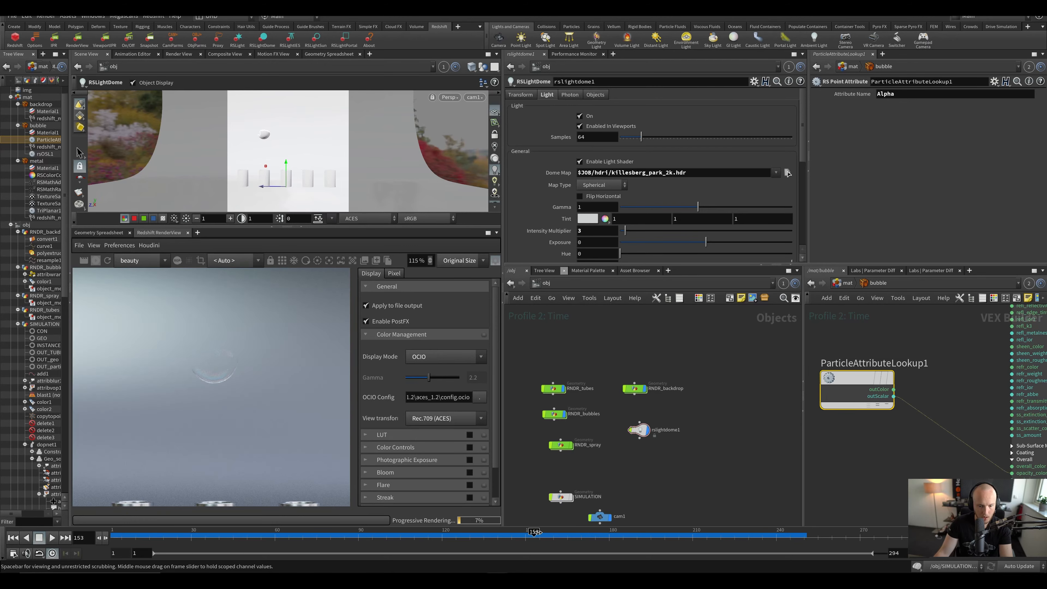
key(ctrl+s)
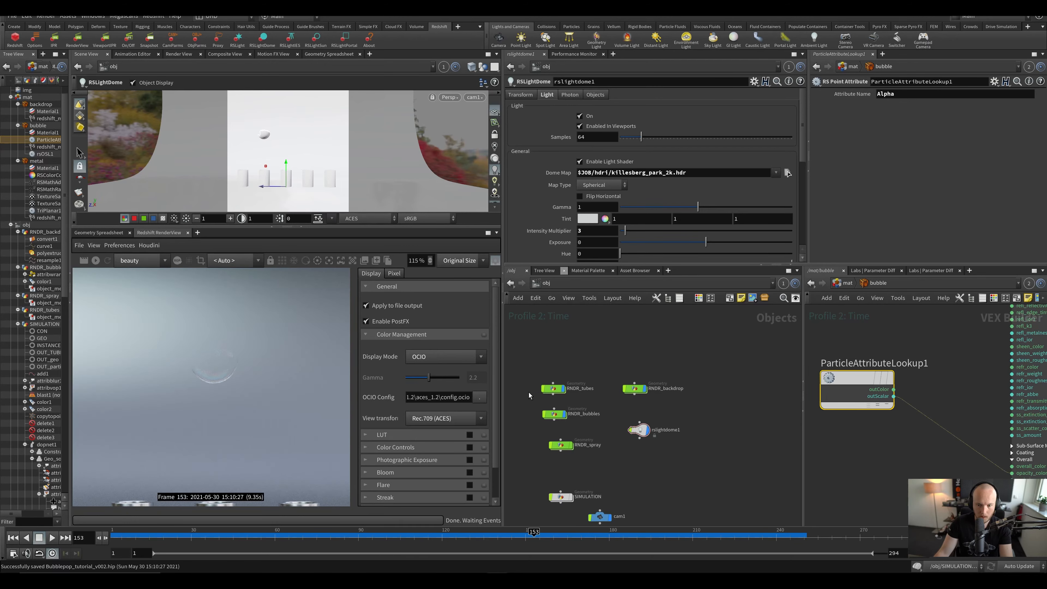
Step: Inside RNDR_spray, add an Attribute Wrangle below object_merge1 and make it the displayed node
click(552, 388)
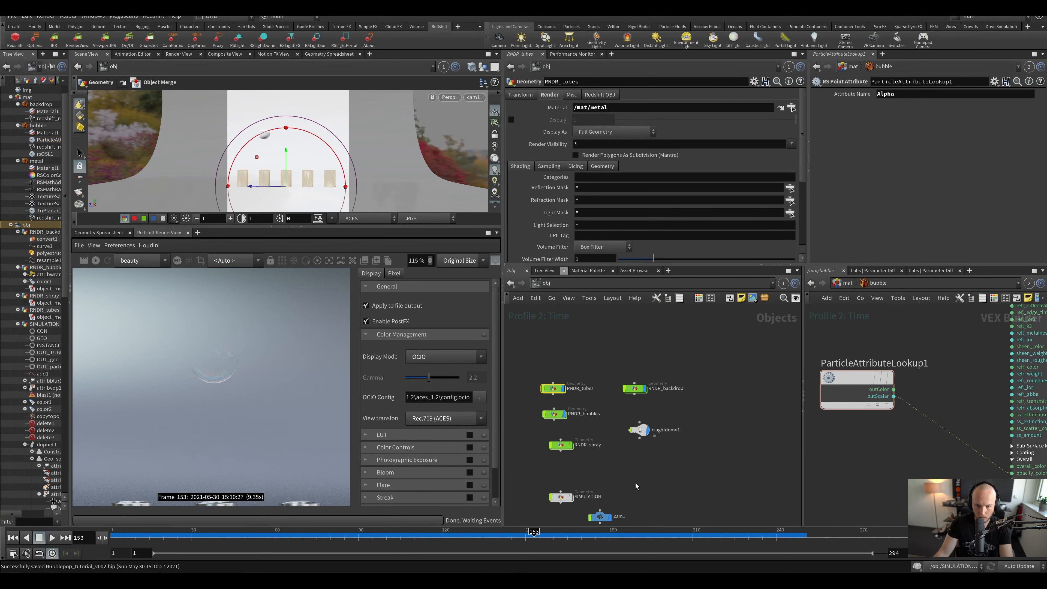
click(573, 445)
double_click(563, 447)
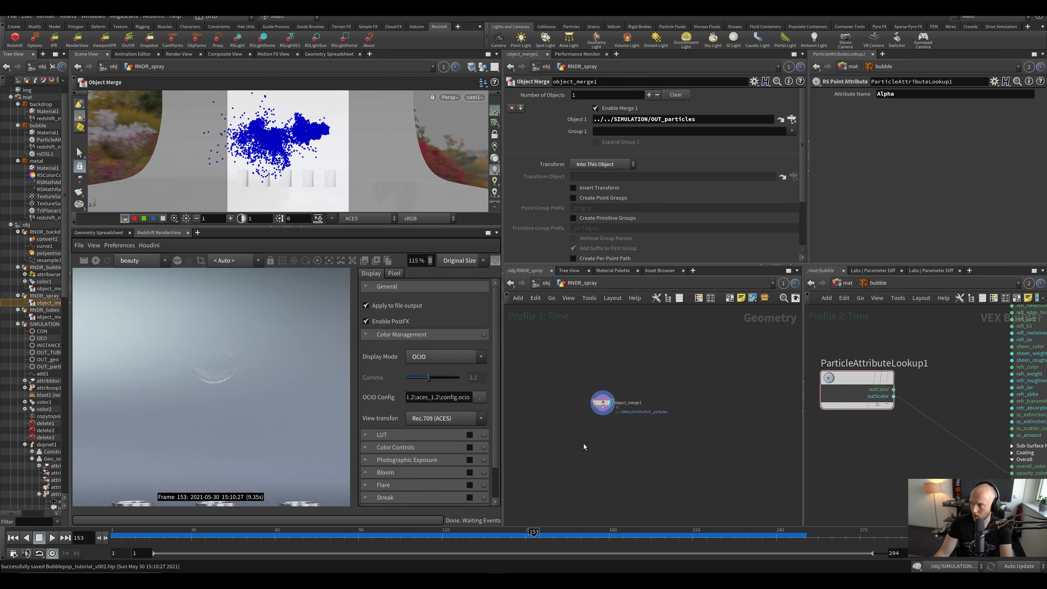
key(Tab)
text(awr)
key(Return)
click(604, 419)
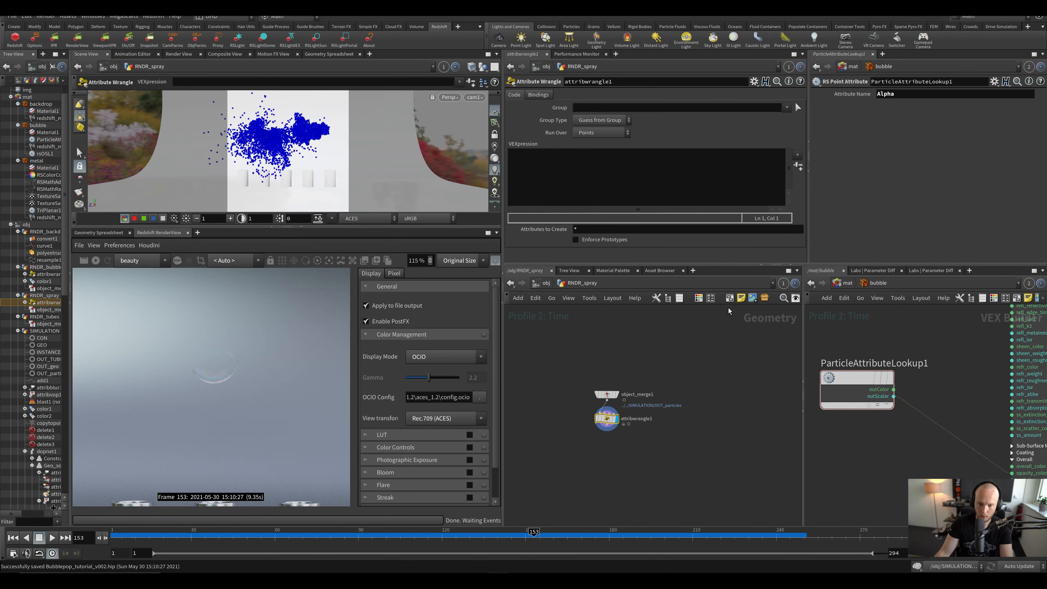
click(602, 181)
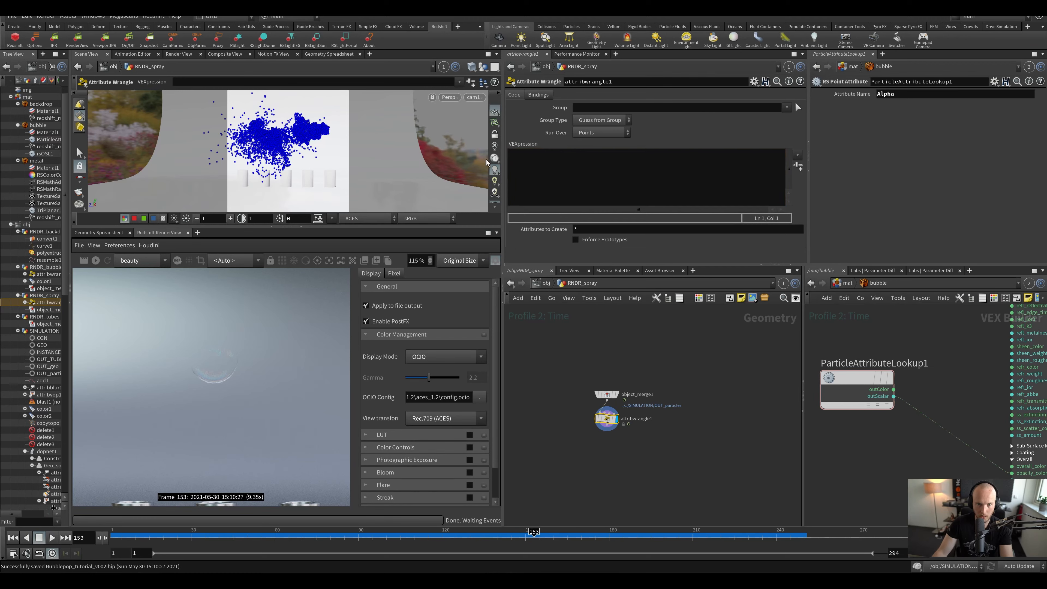
text(f@a)
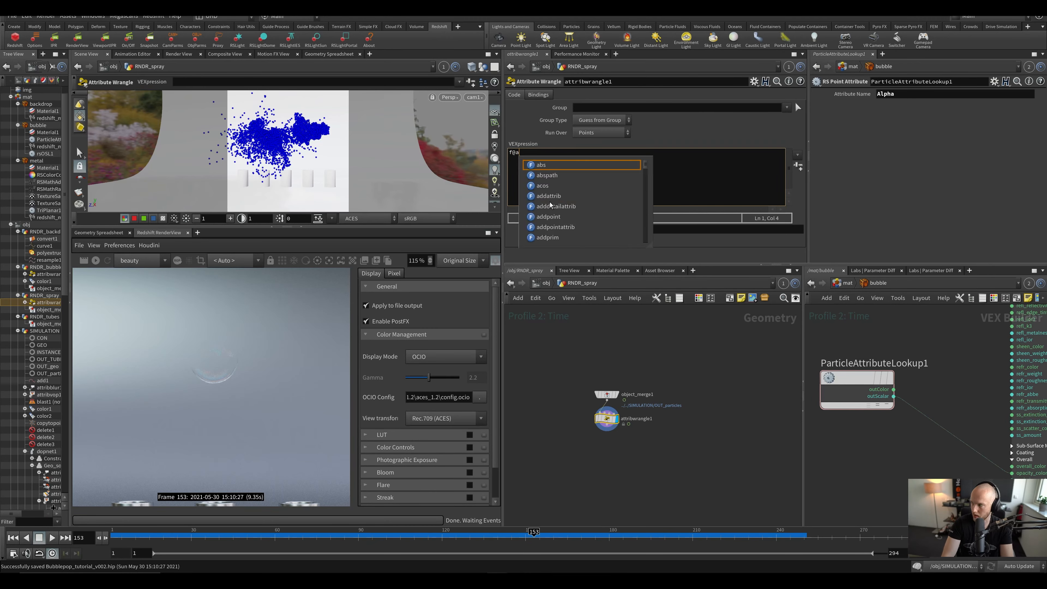
key(BackSpace)
key(BackSpace)
text(float f )
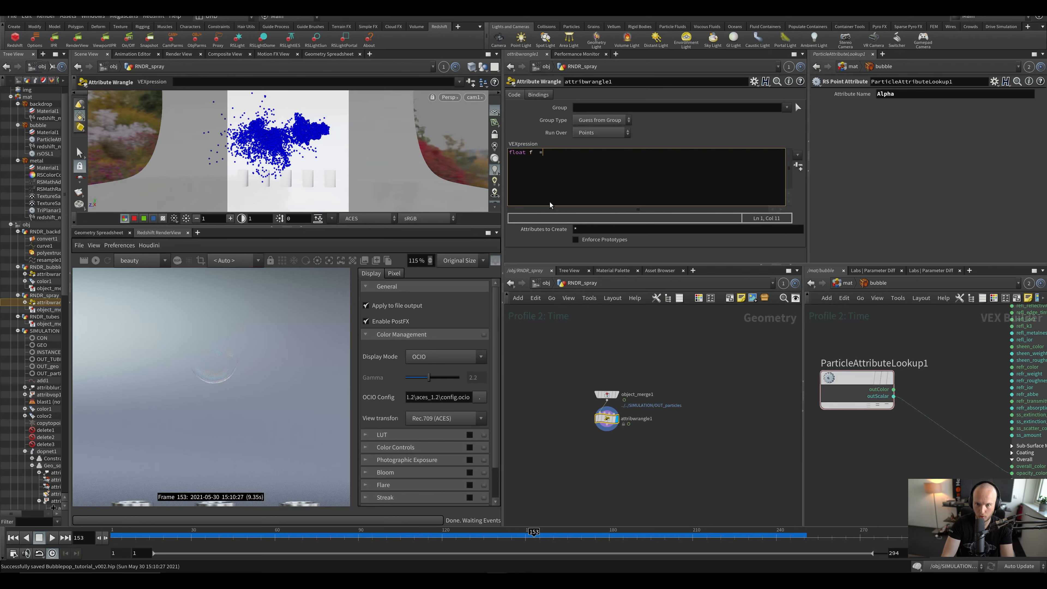
text( = fit01()
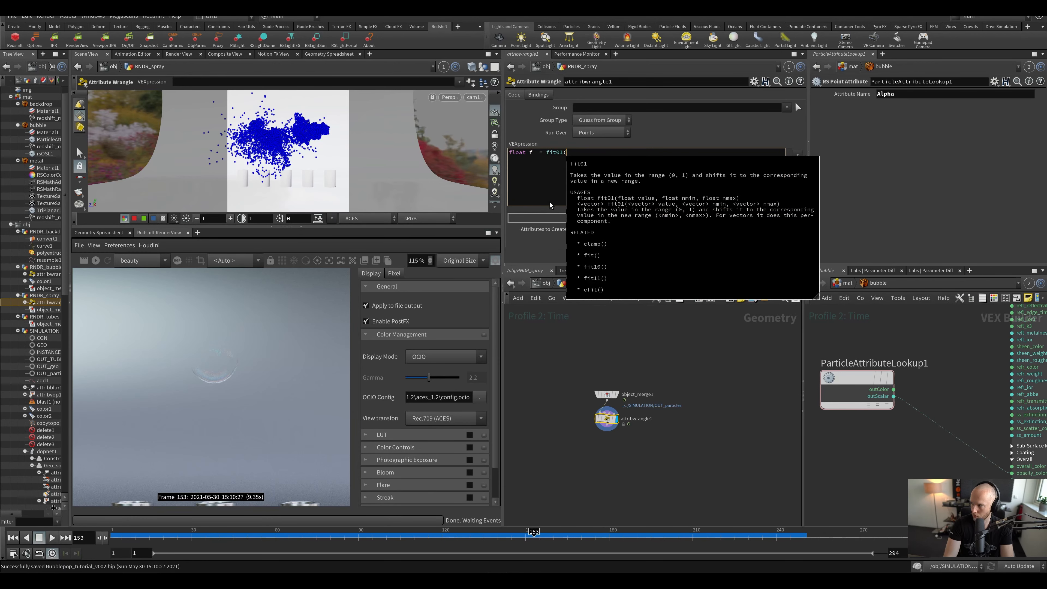
key(BackSpace)
key(BackSpace)
key(BackSpace)
text(()
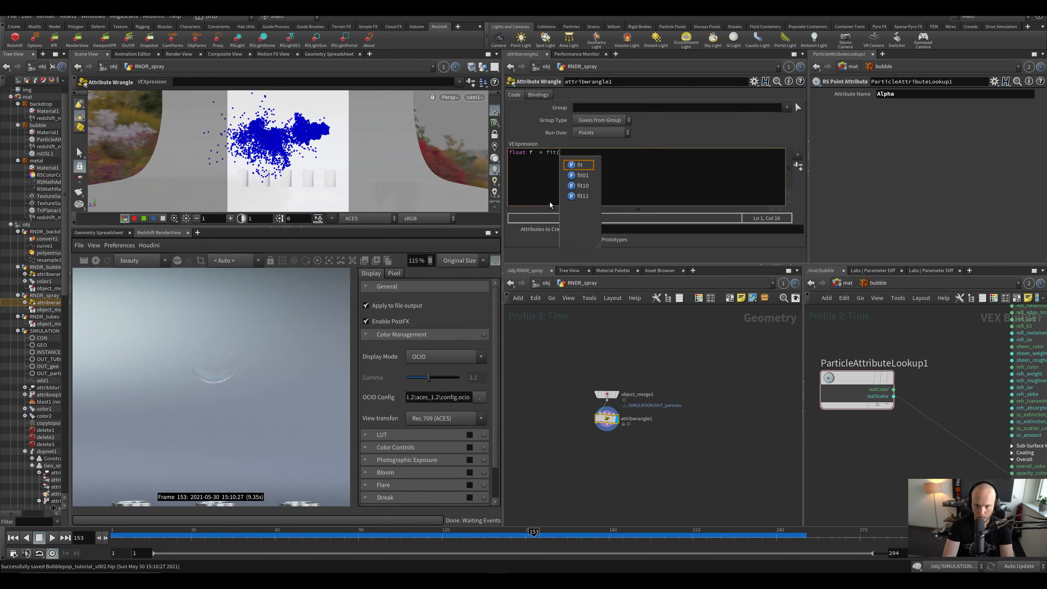
text(@age, 0, @life, 0,1)
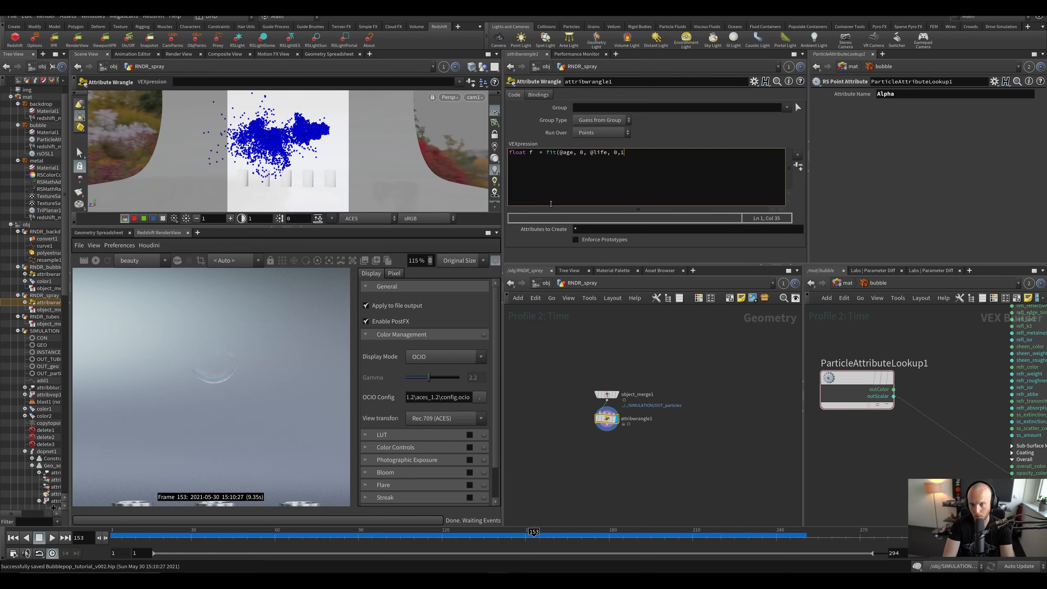
text();)
key(ctrl+s)
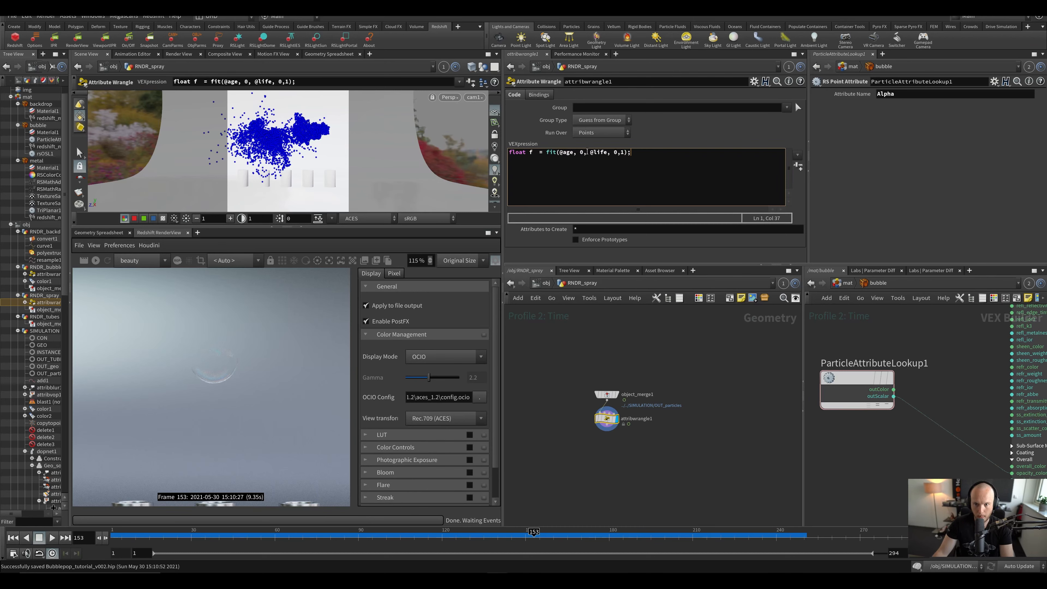
click(581, 152)
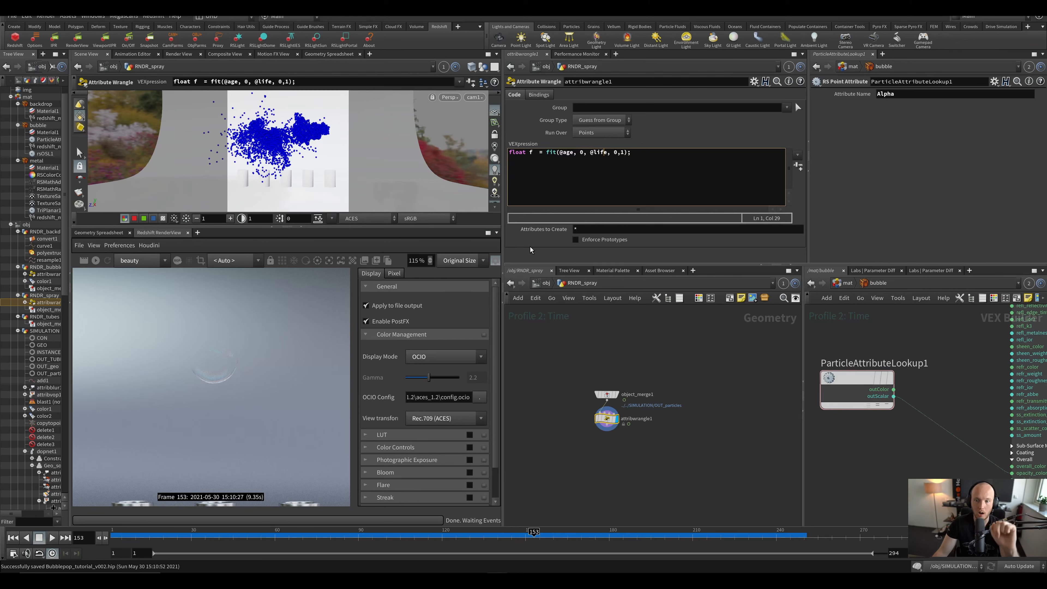
drag(570, 153, 560, 154)
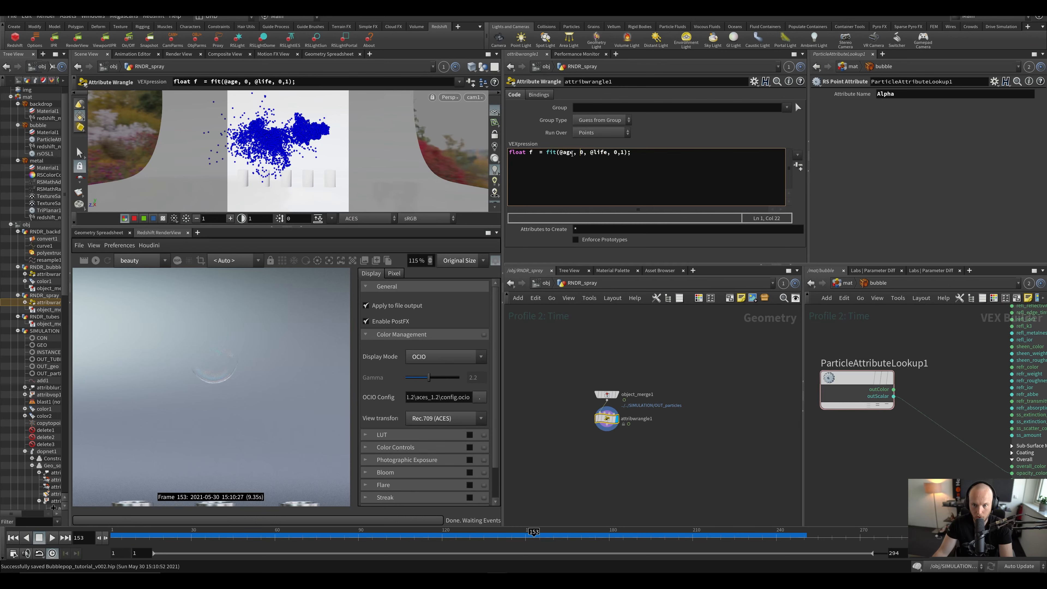
Step: Add the line f@Alpha = chramp("alpharamp", f); to attribwrangle1's VEXpression and save the scene
key(Return)
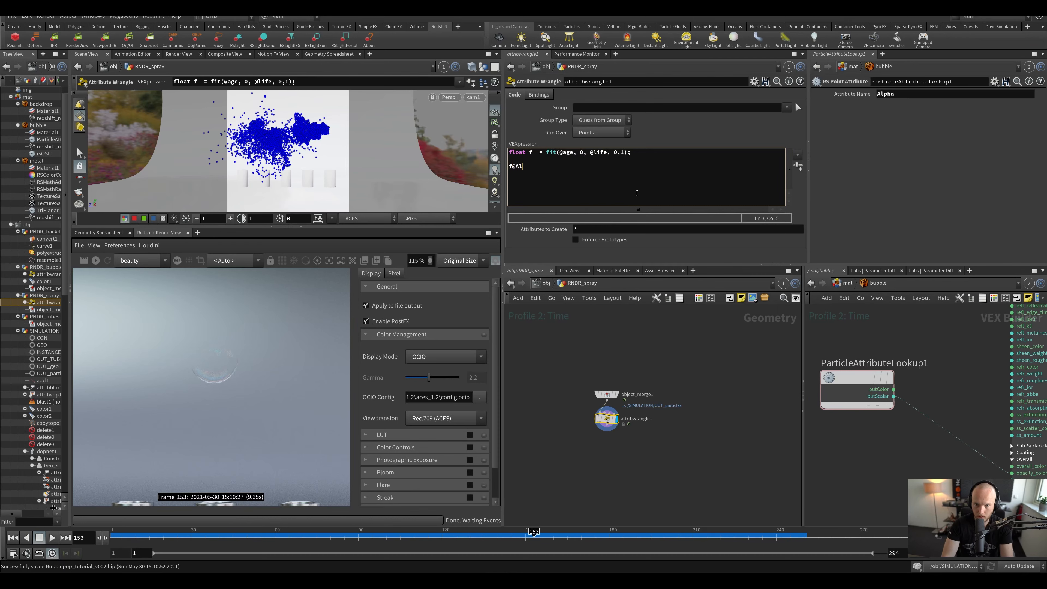
text(= )
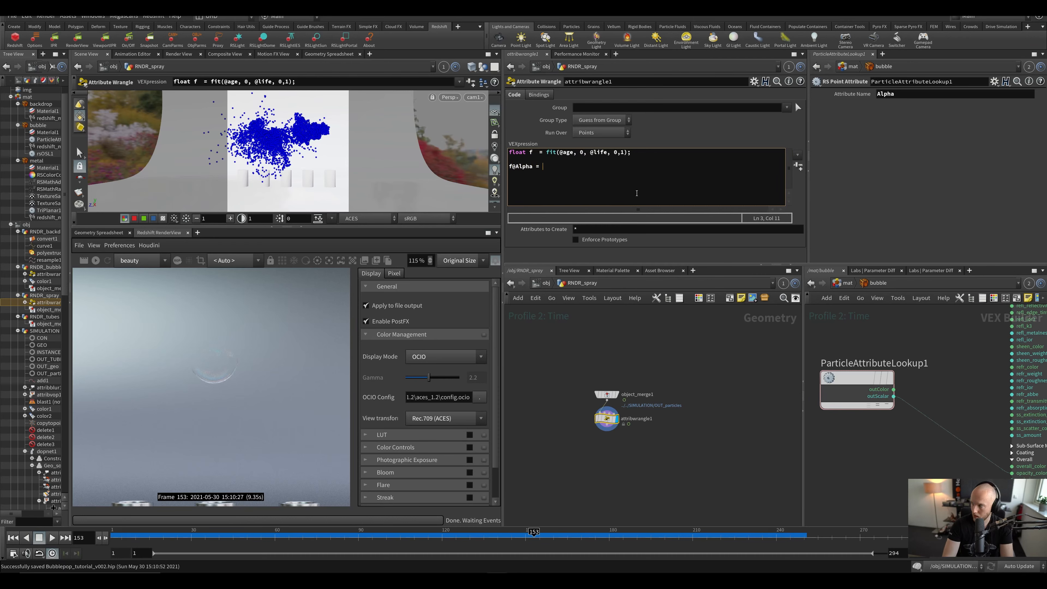
text(chramp("alpharamp", f);)
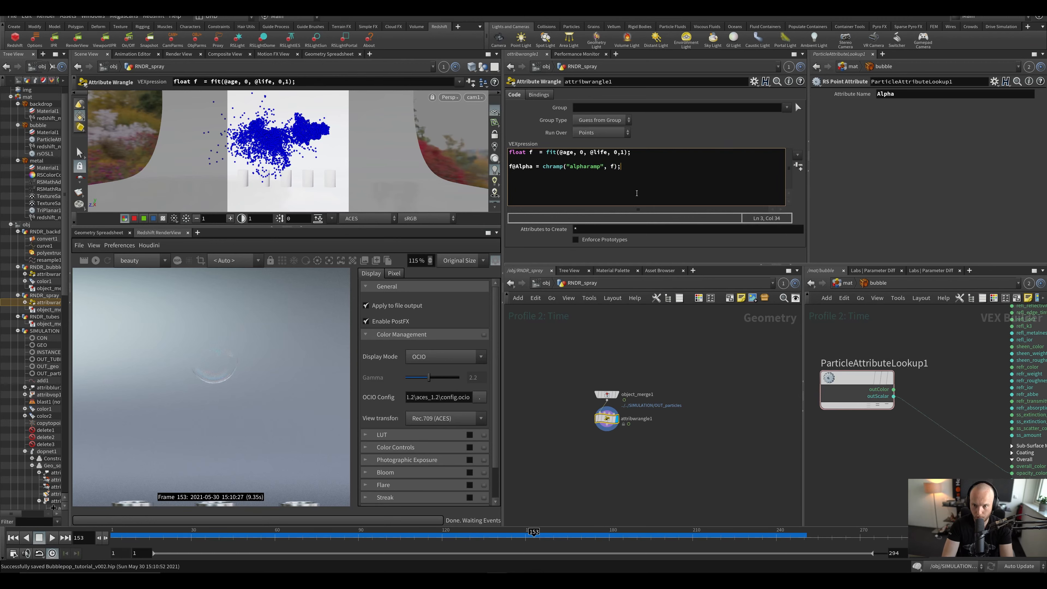
key(ctrl+s)
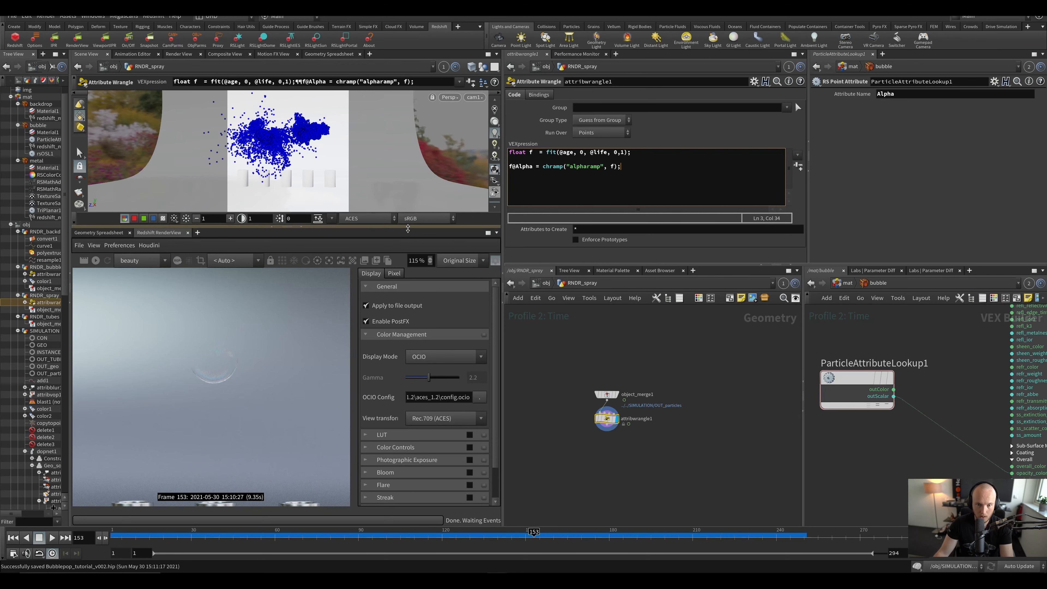
Step: Enlarge the viewport, hide the other objects, and compare object_merge1 with attribwrangle1 at frame 82
drag(408, 226, 424, 389)
click(495, 232)
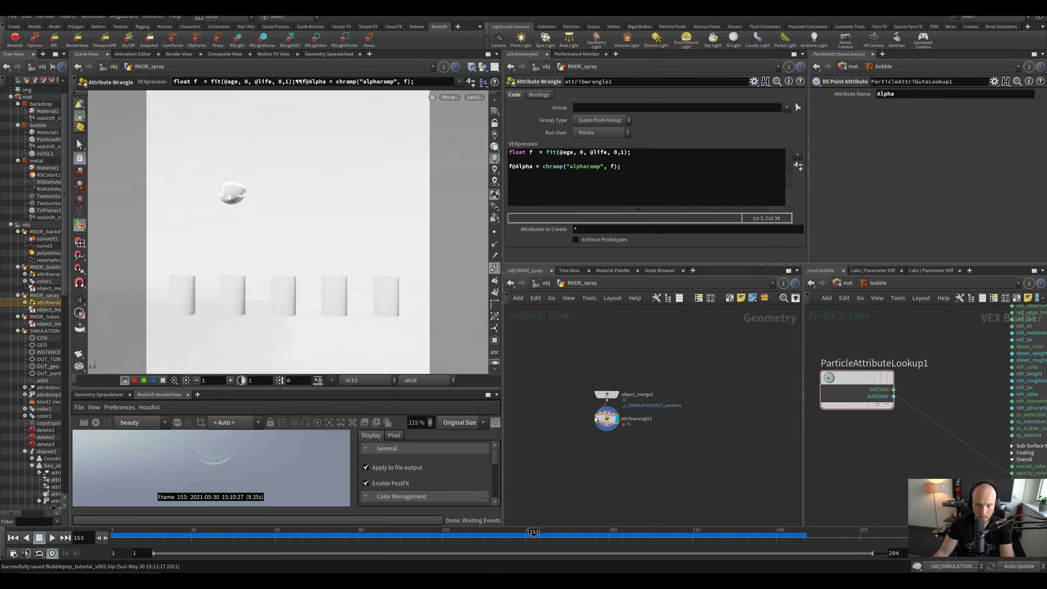
click(483, 67)
click(498, 97)
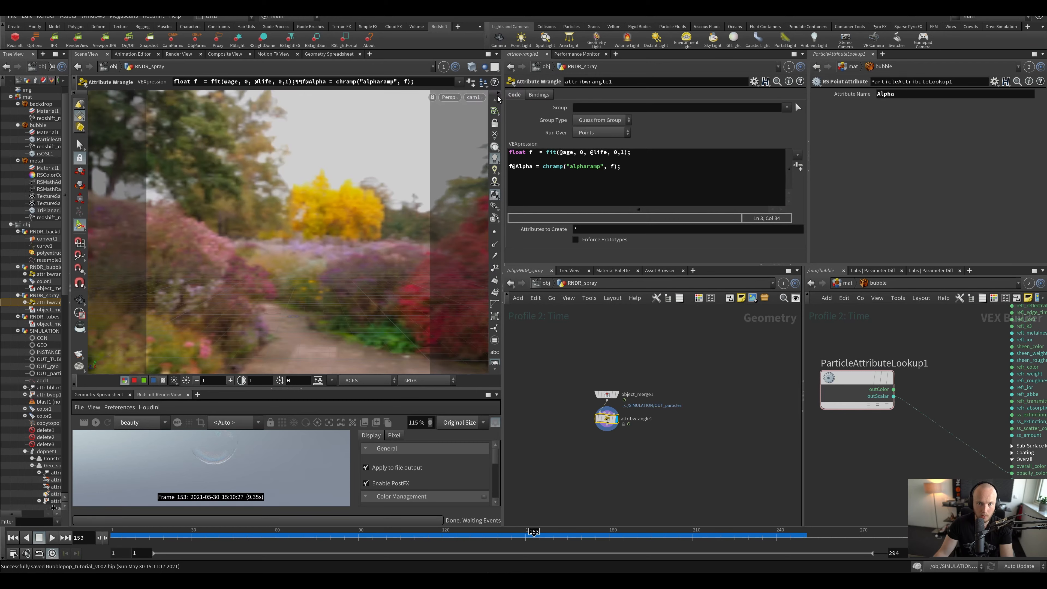
drag(401, 534, 511, 534)
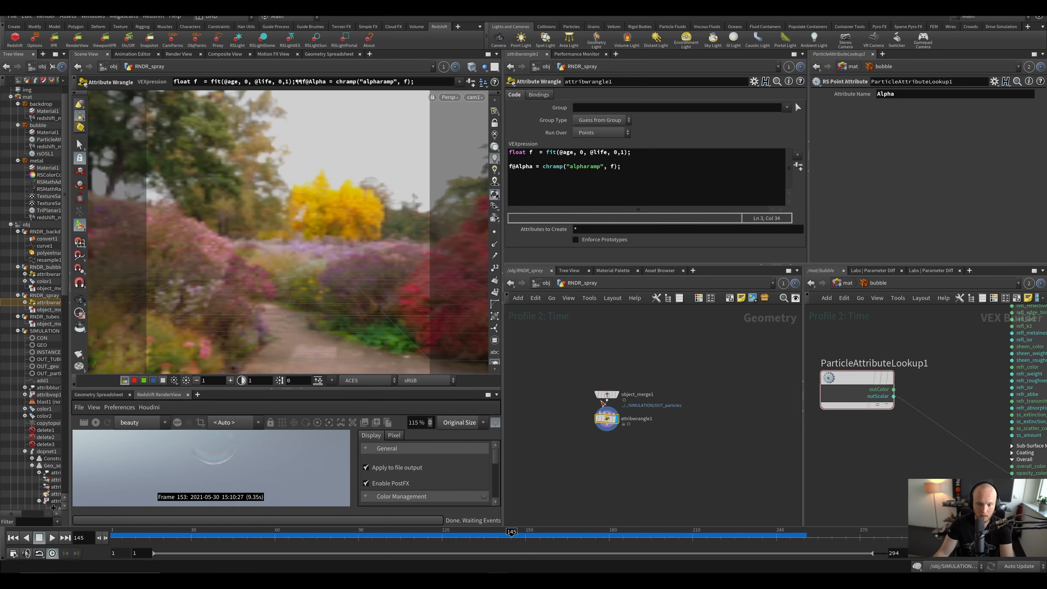
click(621, 385)
drag(350, 535, 337, 541)
click(619, 411)
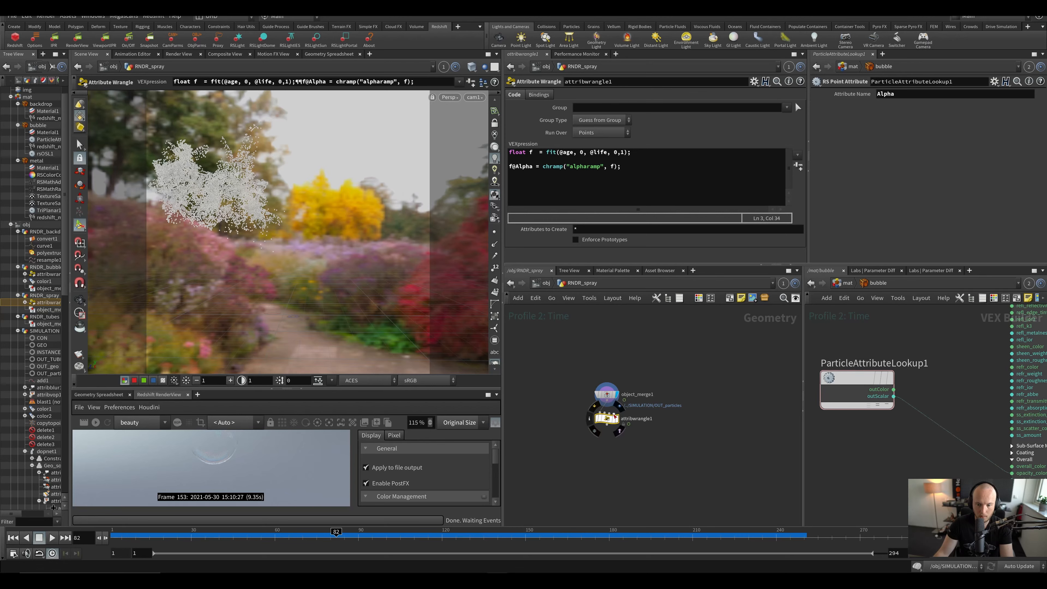
Step: Create the Alpharamp parameter and shape it to peak near the start, fall to about 0.38 at position 0.44, and reach 0 at position 1
key(ctrl+s)
click(797, 167)
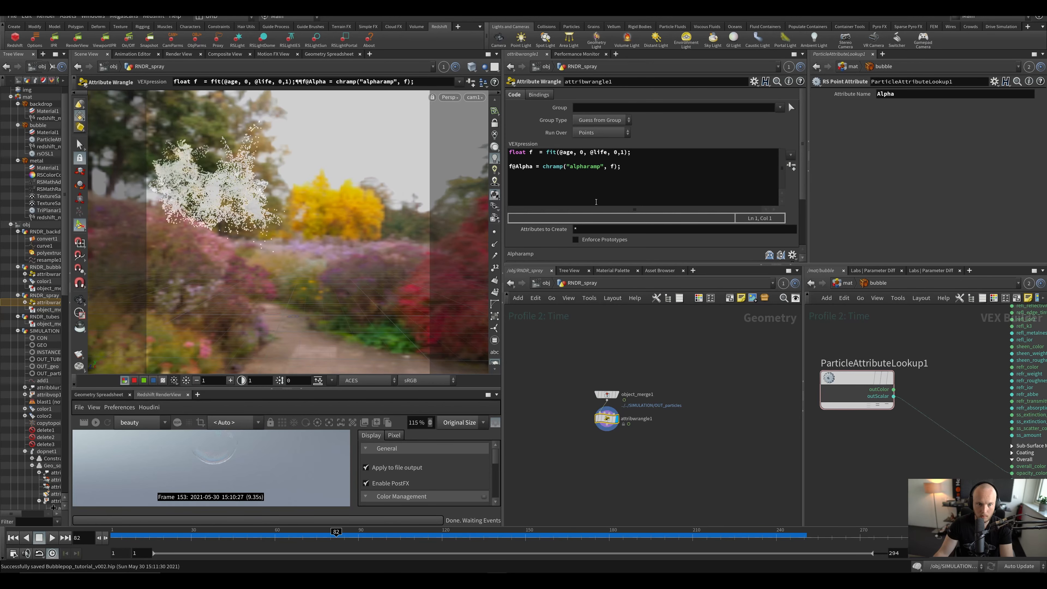
scroll(574, 199, down, 3)
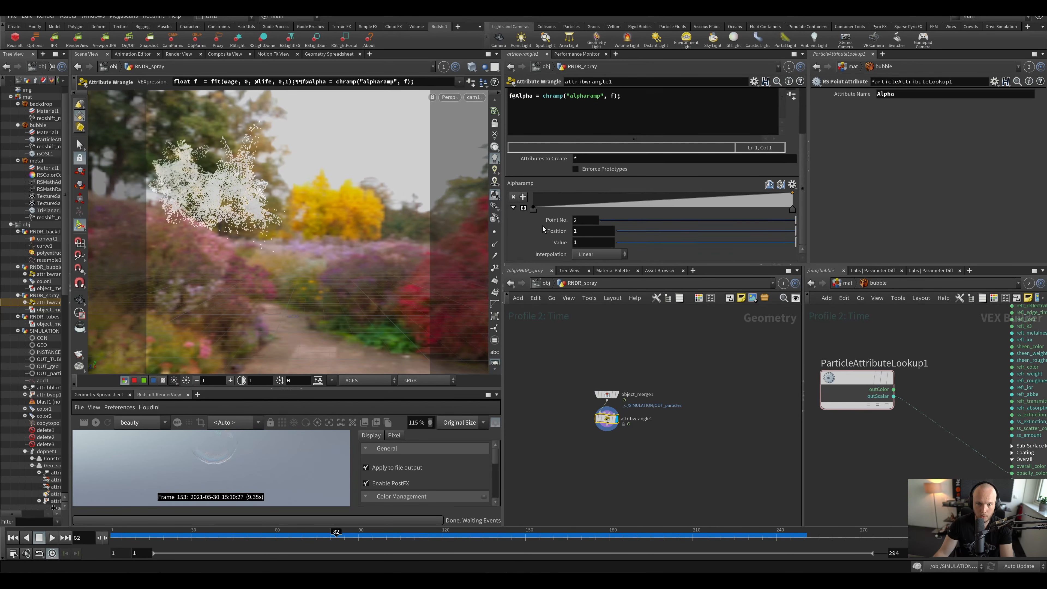
mouse_move(532, 208)
mouse_down()
mouse_move(611, 217)
mouse_move(531, 201)
mouse_up()
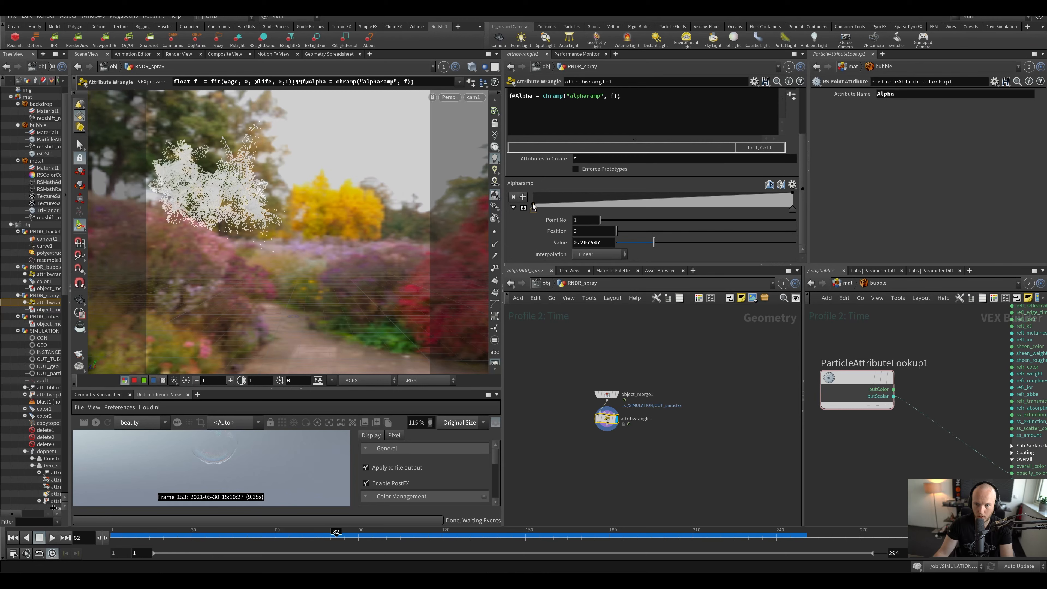
mouse_move(533, 206)
mouse_down()
mouse_move(533, 192)
mouse_move(548, 193)
mouse_move(533, 206)
mouse_up()
drag(635, 193, 648, 201)
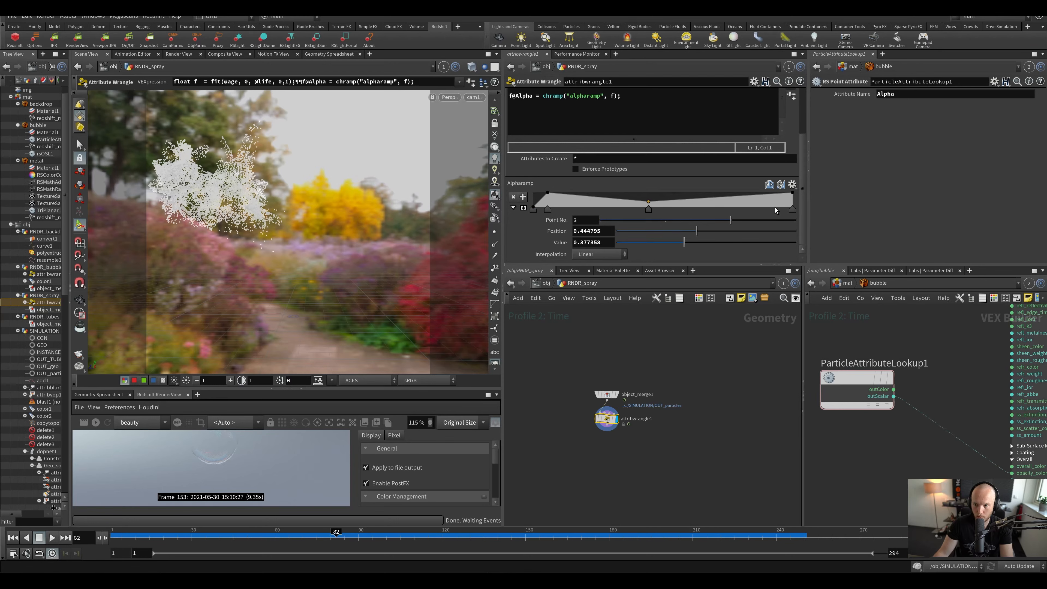
drag(790, 195, 796, 213)
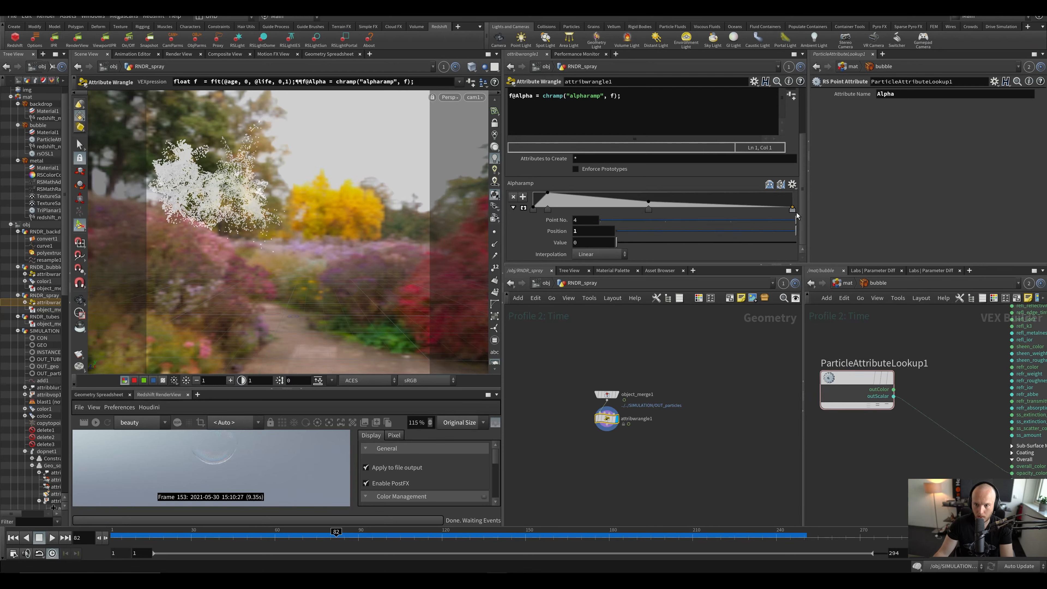
Step: Scrub the timeline through to frame 147 to check the spray particles' fading, and save the scene
click(168, 535)
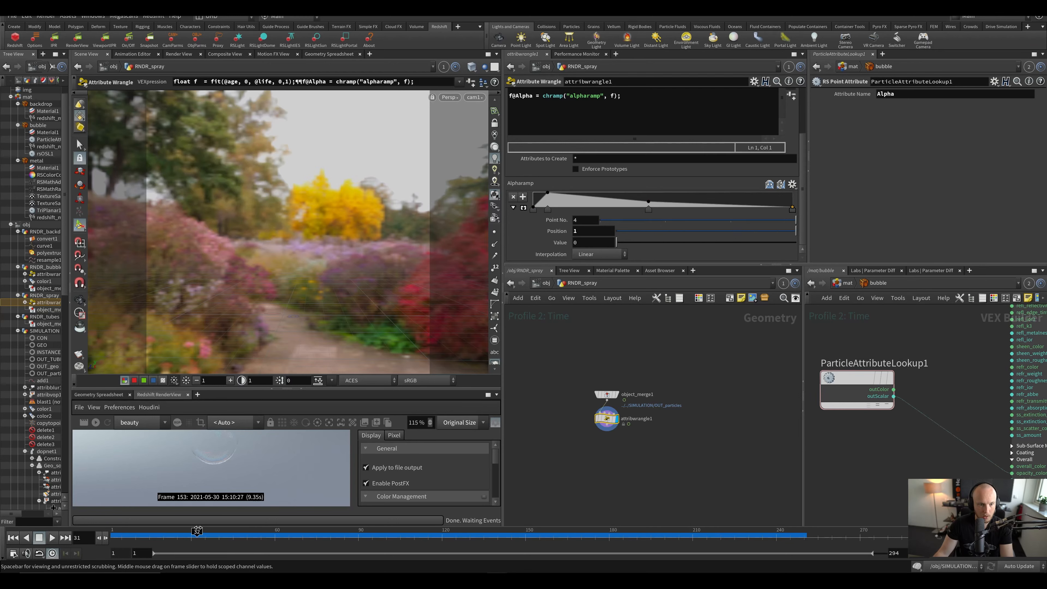
mouse_move(197, 531)
mouse_down()
mouse_move(344, 517)
mouse_move(518, 520)
mouse_up()
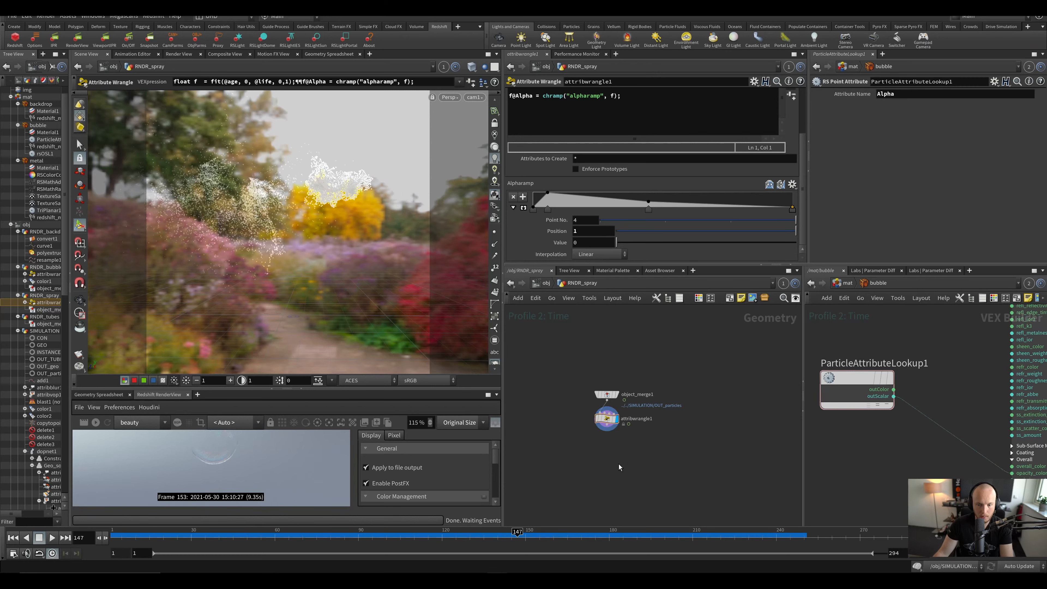
key(ctrl+s)
Step: Add a displayed Output node below attribwrangle1 and return to the object level
key(Tab)
text(out)
key(Return)
key(Return)
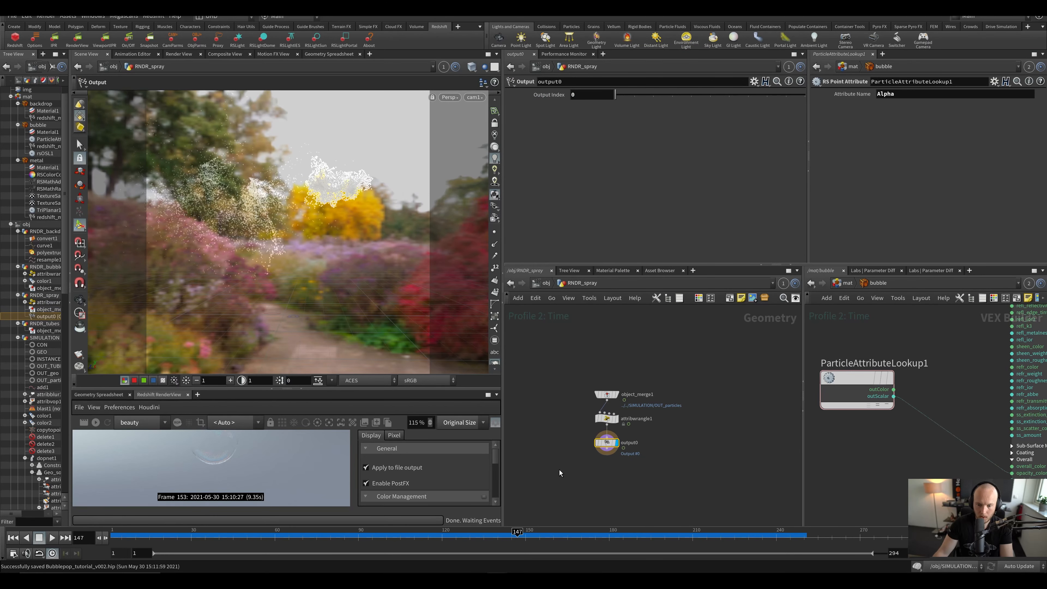
key(u)
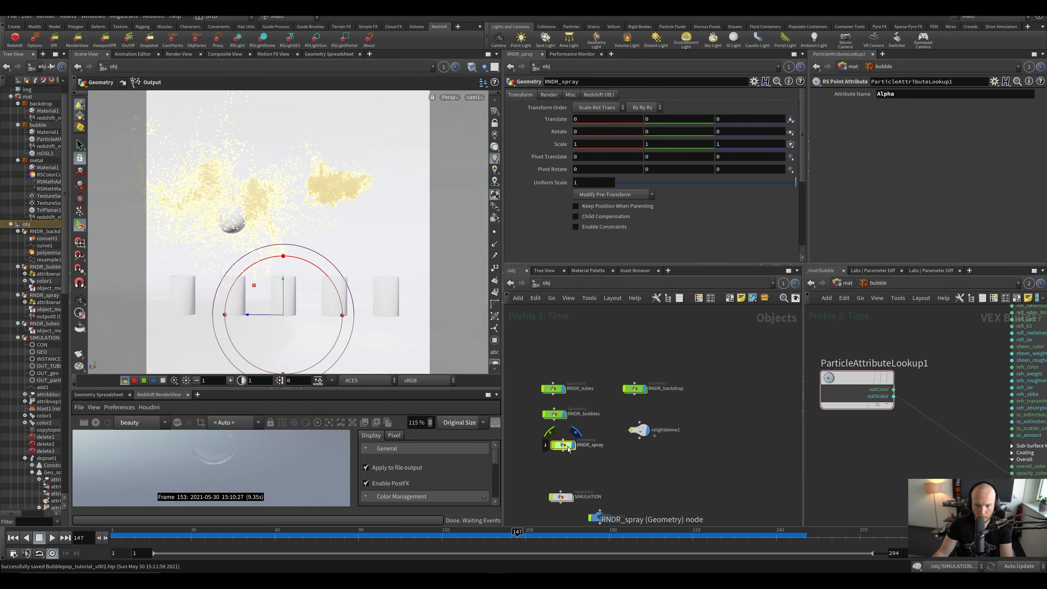
Step: Enlarge the Redshift render view by shrinking the viewport, and save the scene
key(ctrl+s)
drag(335, 390, 338, 279)
key(ctrl+s)
Step: Set RNDR_spray's Redshift particle Global Scale Multiplier to .01 and save the scene
drag(528, 469, 582, 409)
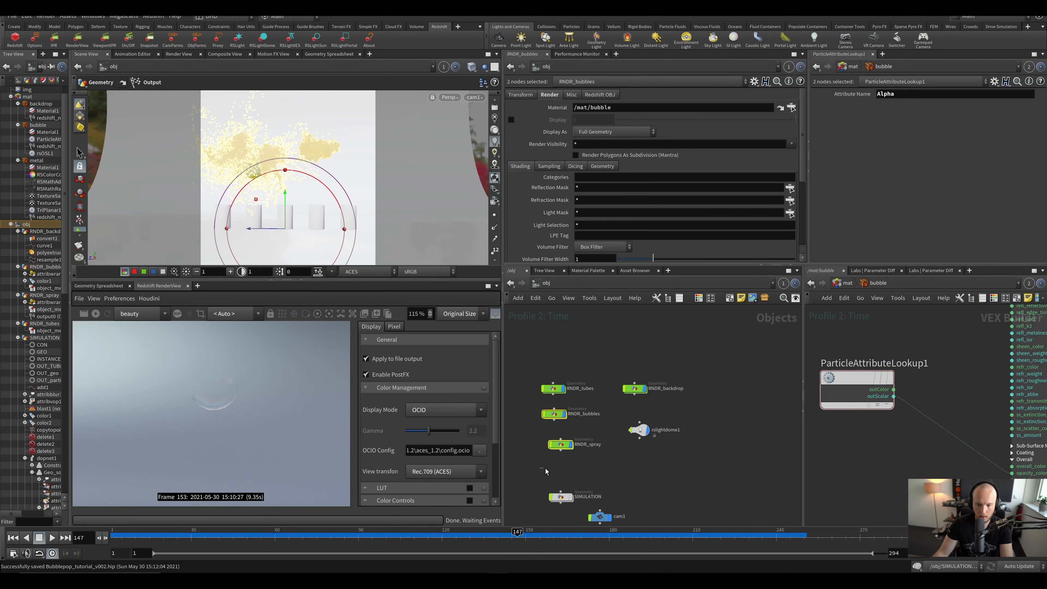
drag(546, 468, 578, 445)
click(599, 94)
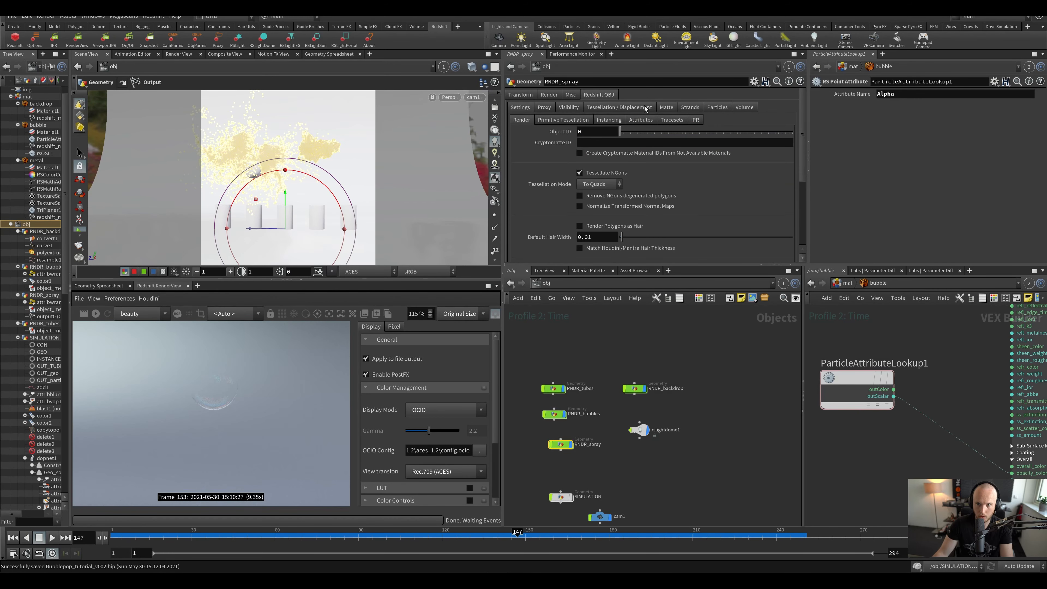
click(718, 107)
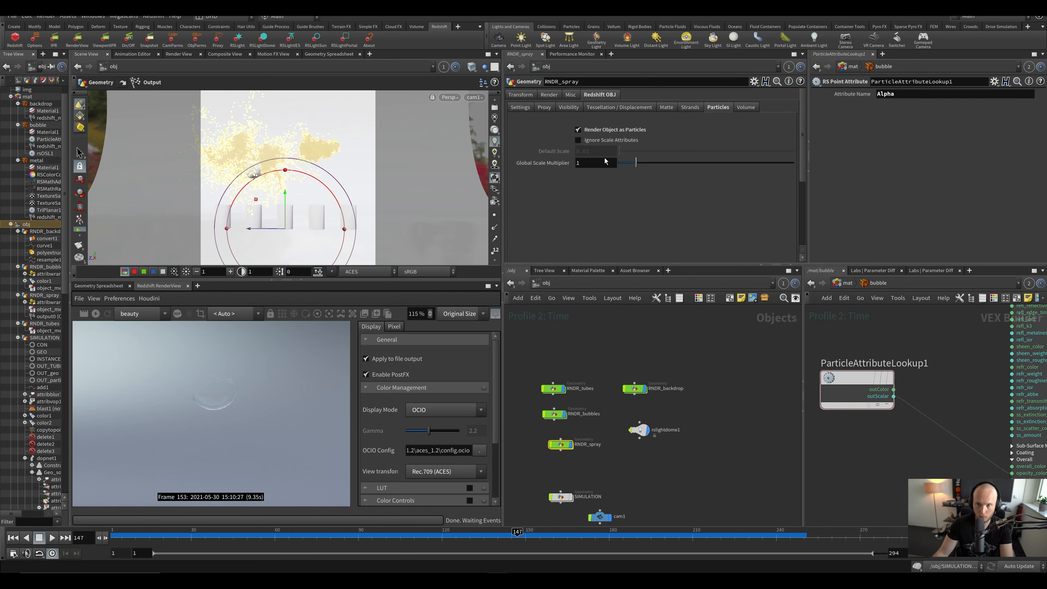
text(.01)
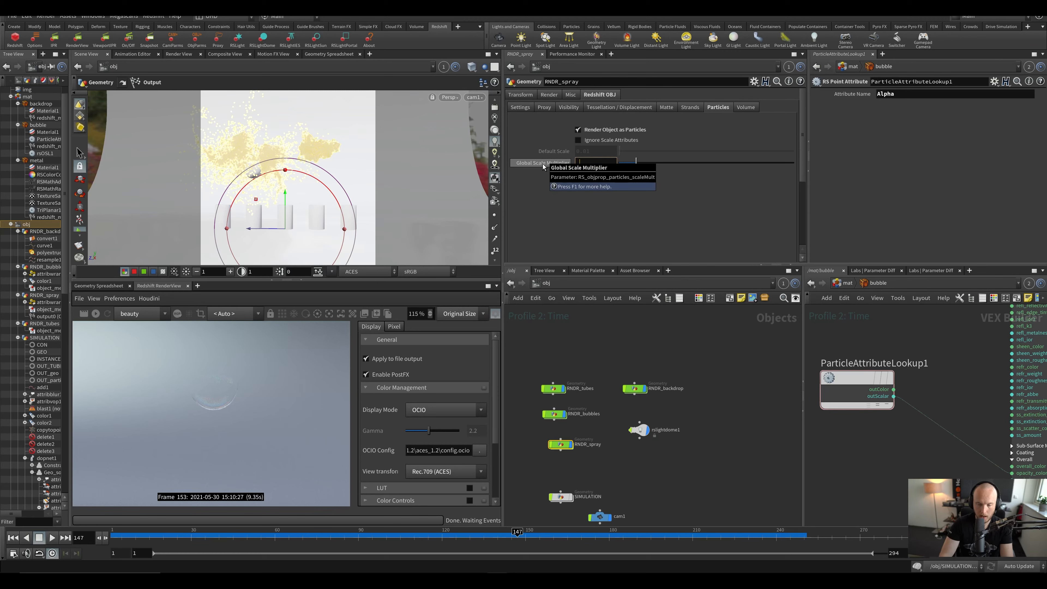
key(Return)
key(ctrl+s)
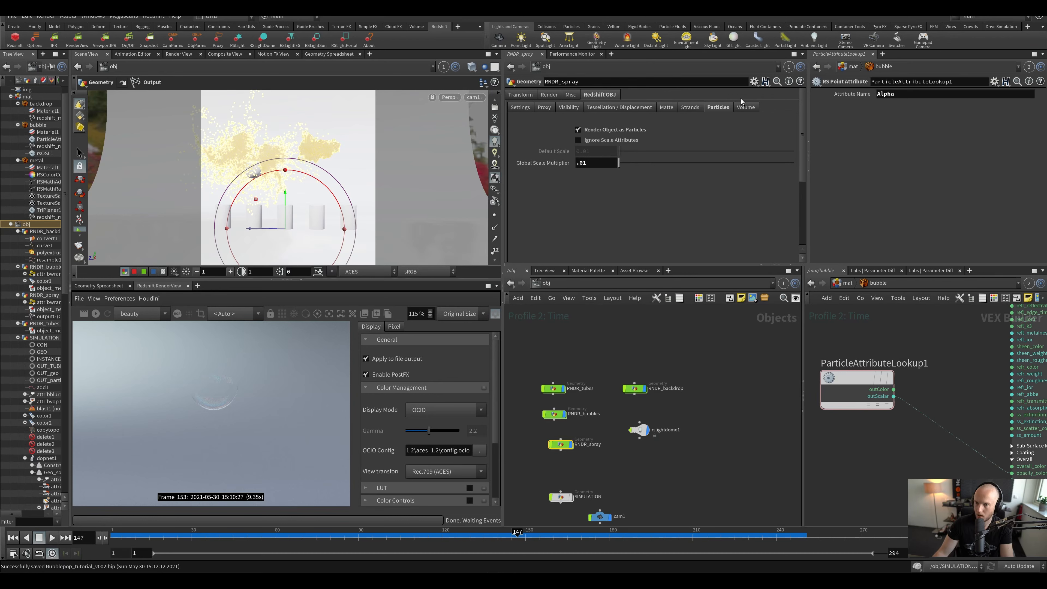
Step: Set RNDR_spray's Global Scale Multiplier back to 1, deselect the object and save the scene
drag(584, 164, 575, 163)
text(1)
key(Return)
click(780, 420)
scroll(167, 447, down, 2)
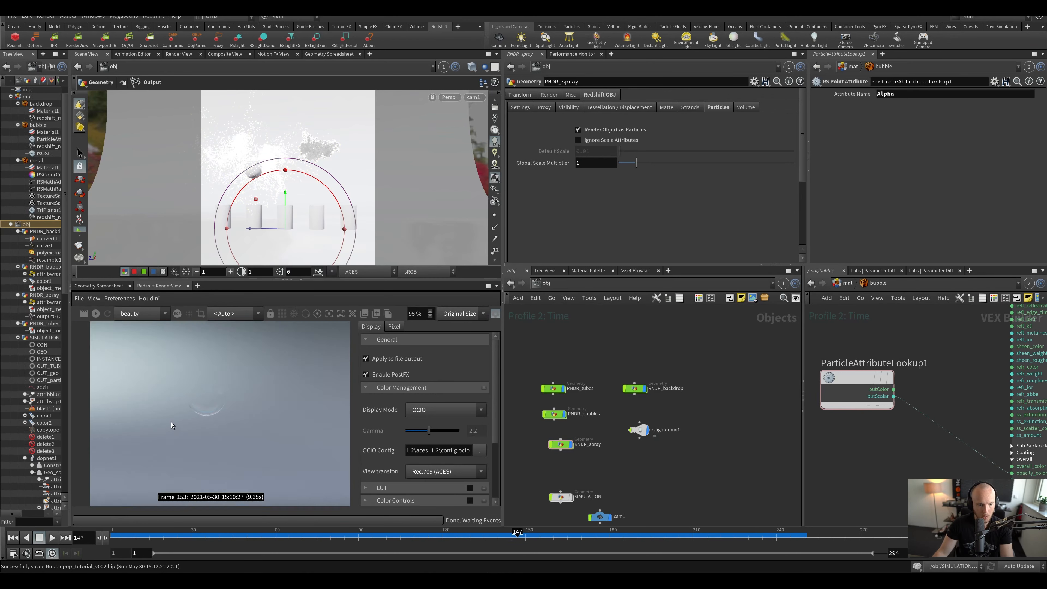
scroll(171, 421, up, 1)
key(ctrl+s)
Step: Show RNDR_spray's render material settings and render frame 168 to examine the spray particles up close
click(551, 94)
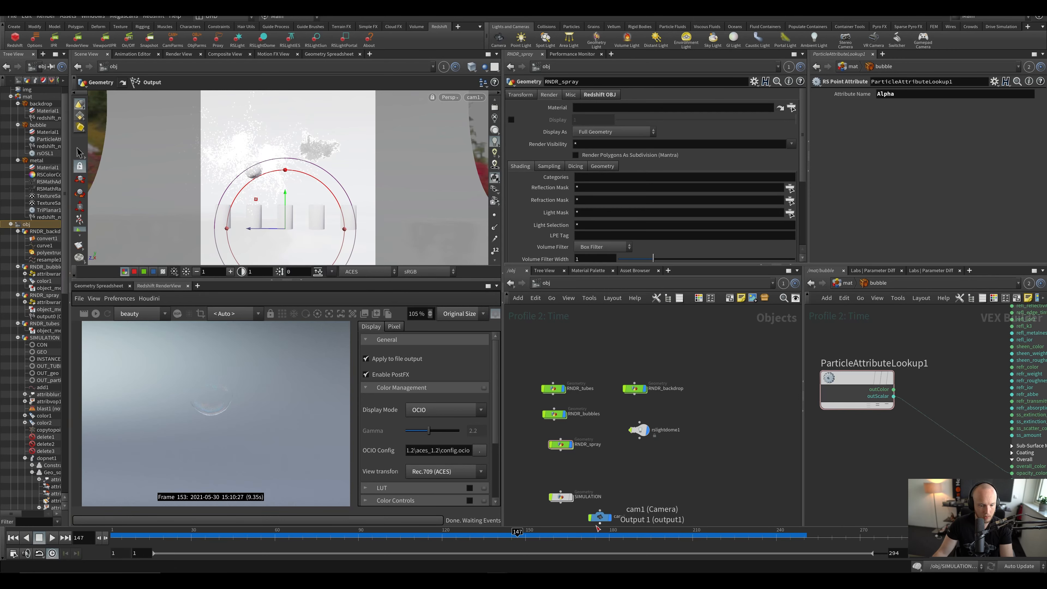
click(97, 314)
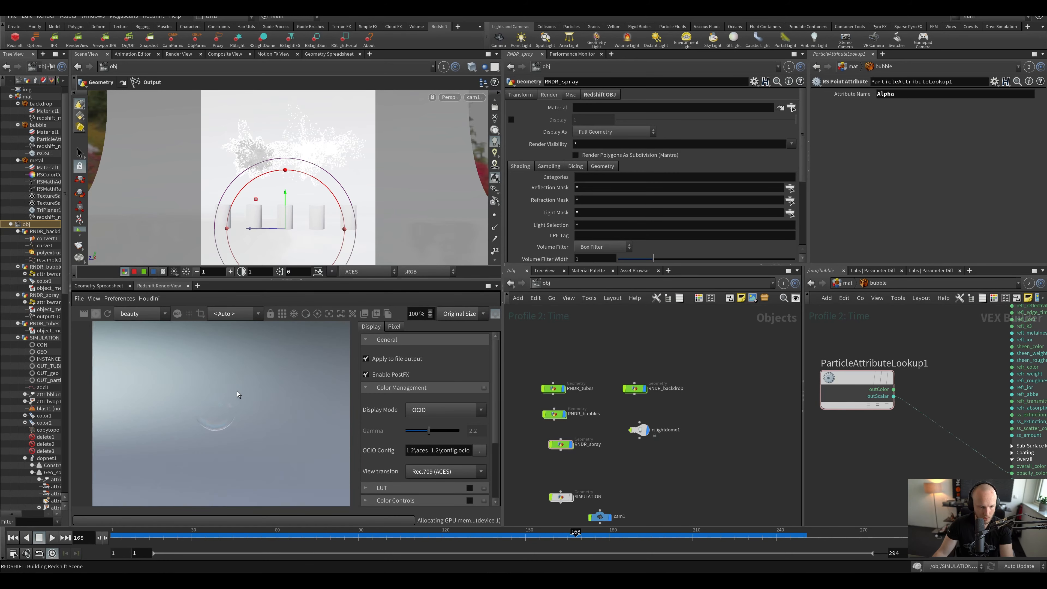
scroll(255, 396, up, 2)
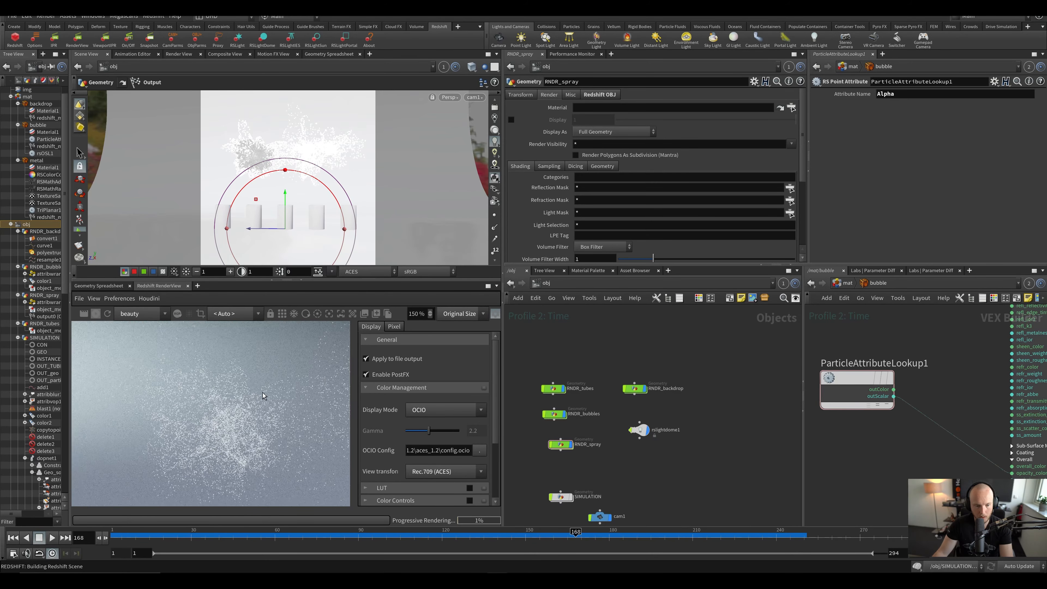
Step: Save the scene and assign the bubble material to RNDR_spray
scroll(195, 391, down, 2)
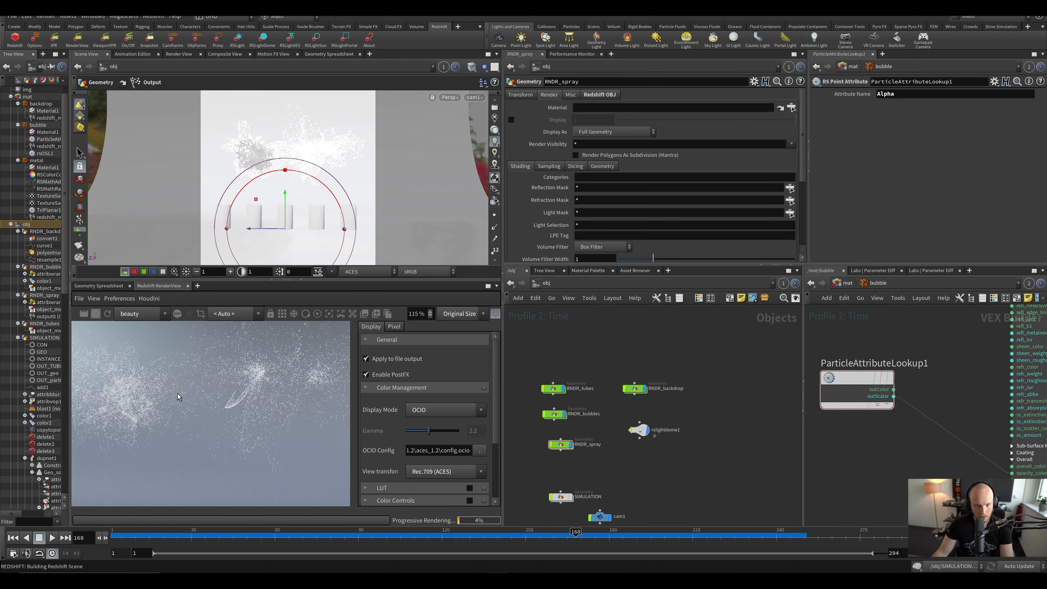
scroll(194, 376, up, 4)
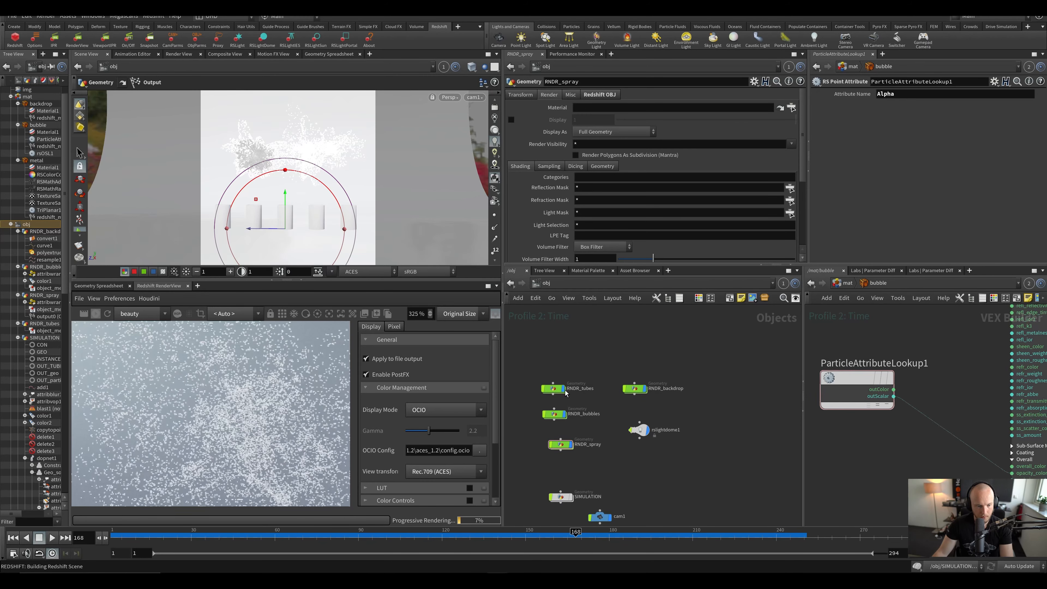
key(ctrl+s)
click(845, 282)
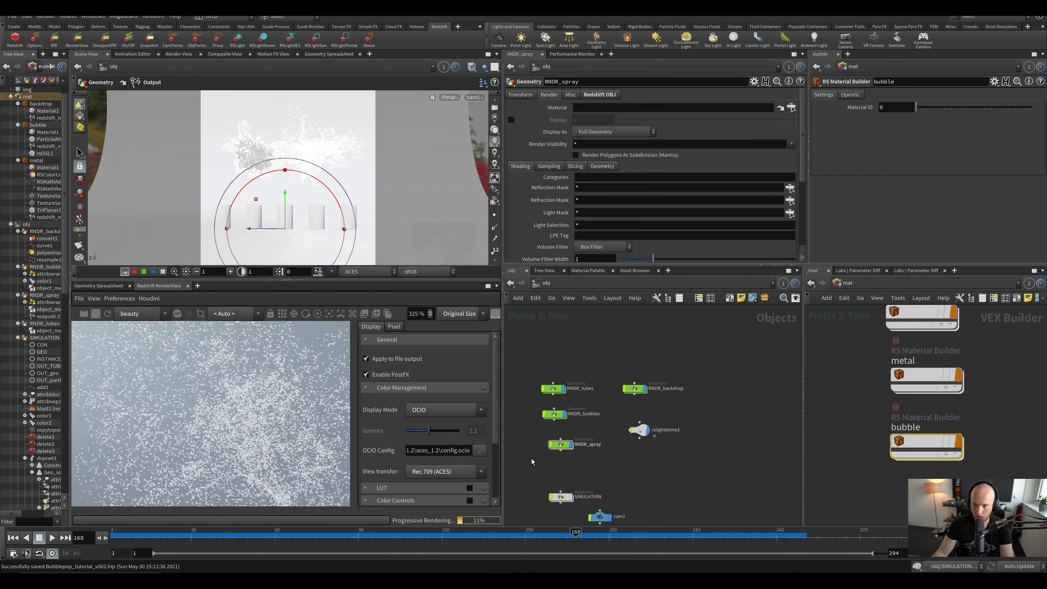
drag(595, 456, 598, 459)
drag(921, 440, 591, 108)
Step: Open the bubble material's network, examine the spray particles up close in the frame 168 render, and save the scene
scroll(219, 403, down, 3)
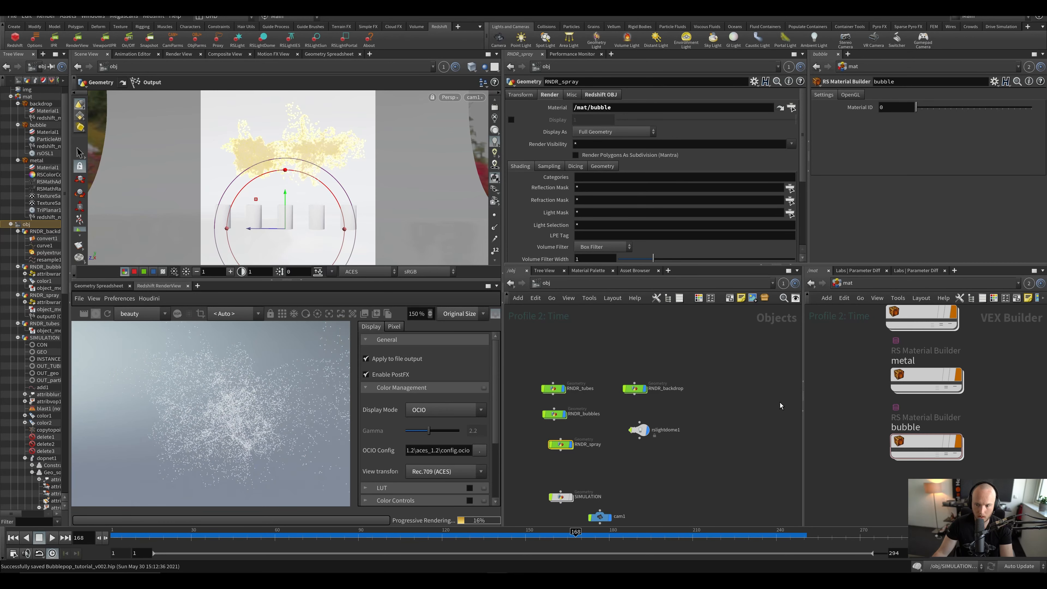
double_click(930, 437)
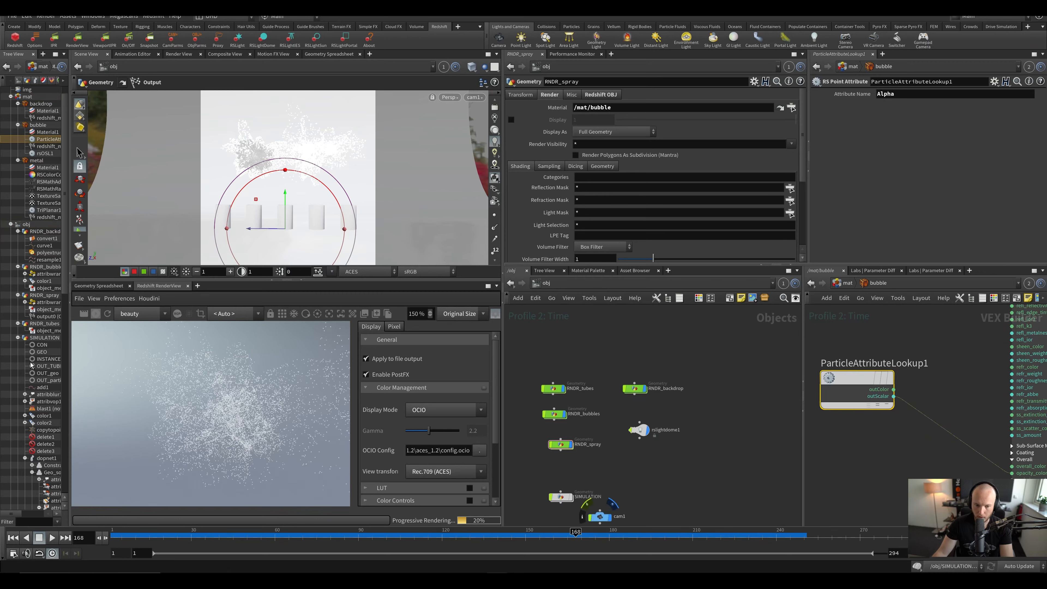
scroll(223, 398, down, 1)
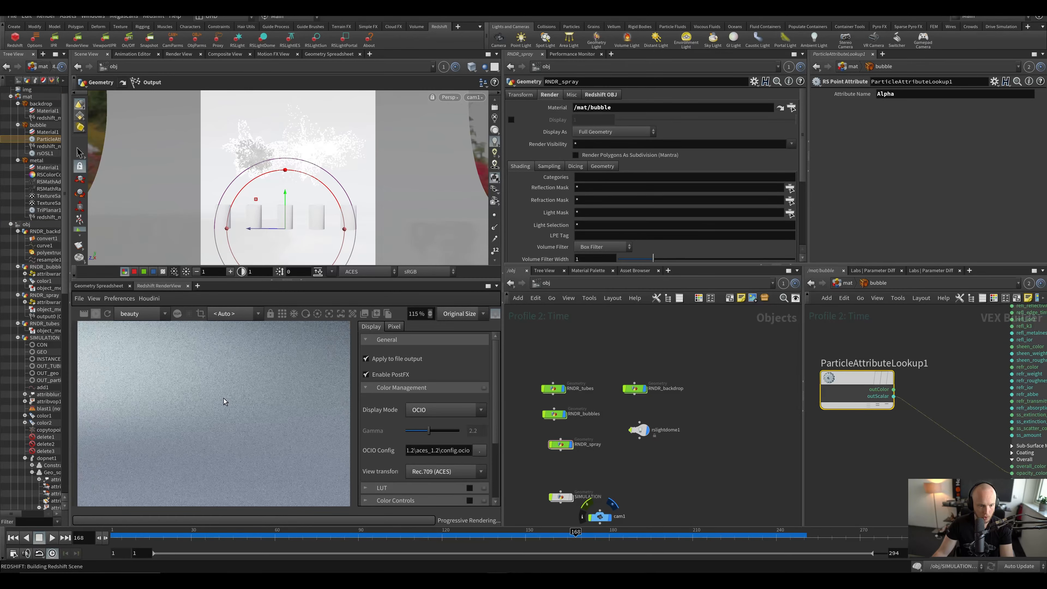
scroll(233, 397, up, 3)
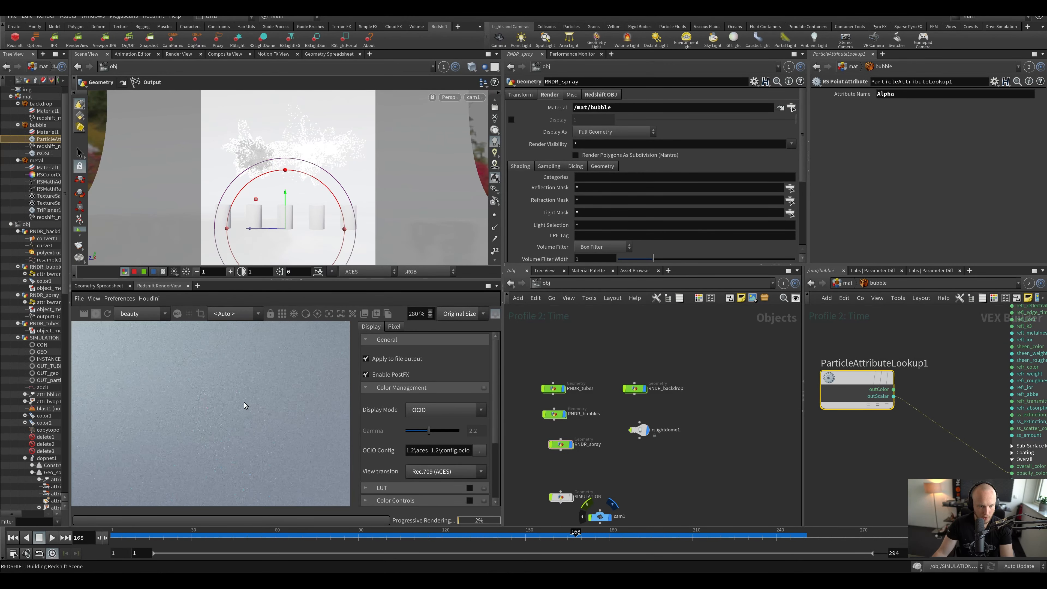
scroll(241, 402, up, 1)
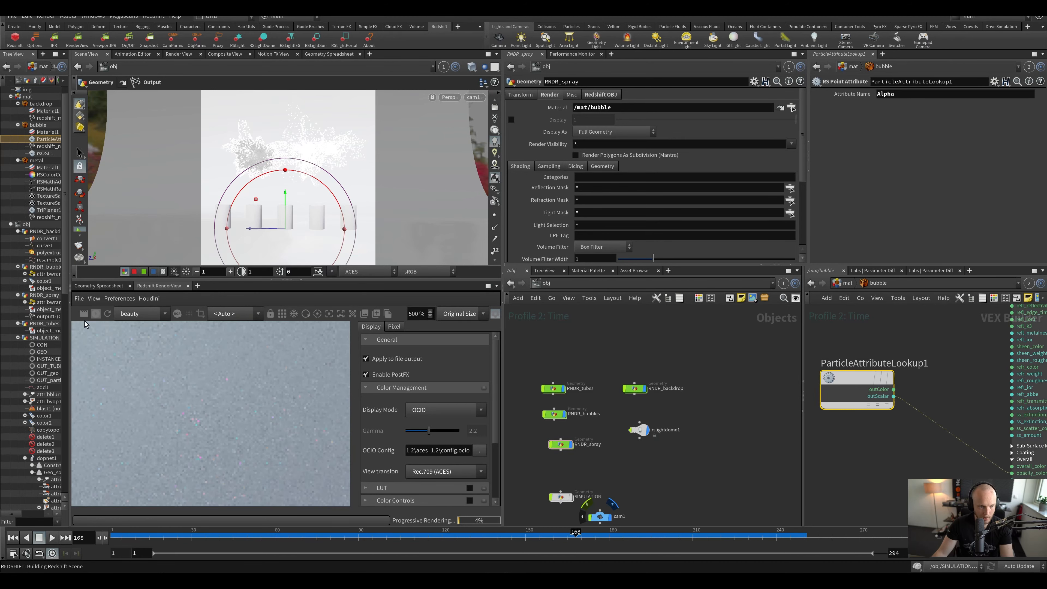
key(ctrl+s)
Step: Duplicate the bubble material in the mat network, rename the copy spray, and save the scene
click(839, 284)
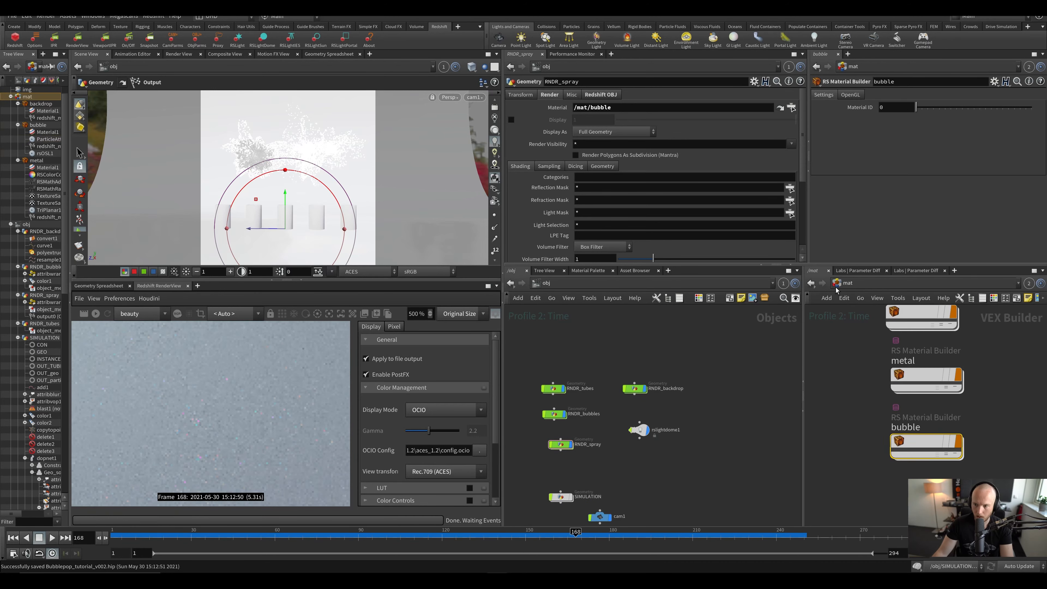
key(ctrl+c)
key(h)
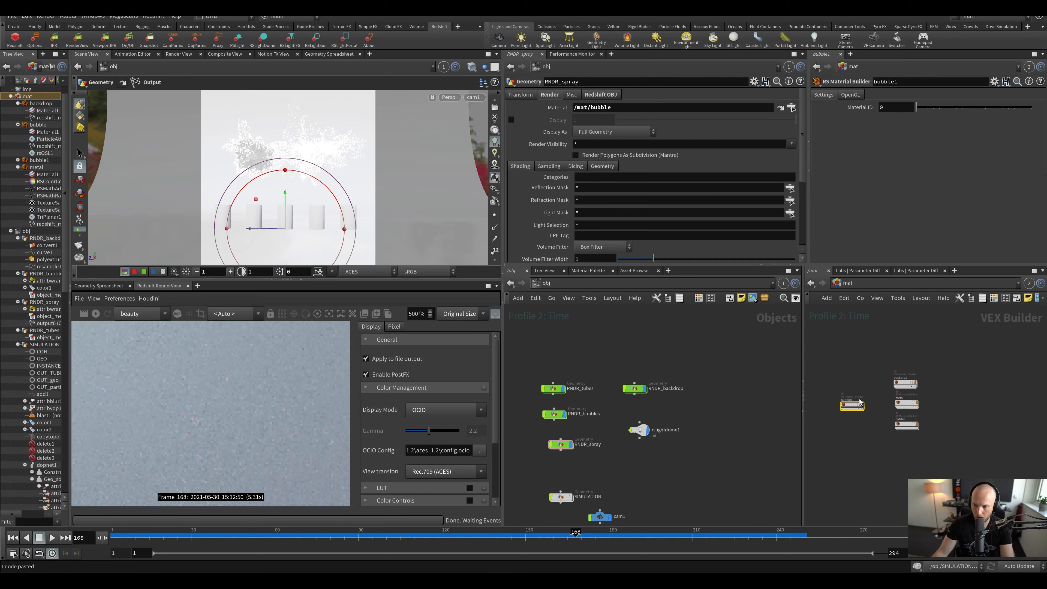
key(ctrl+v)
double_click(843, 398)
text(spray)
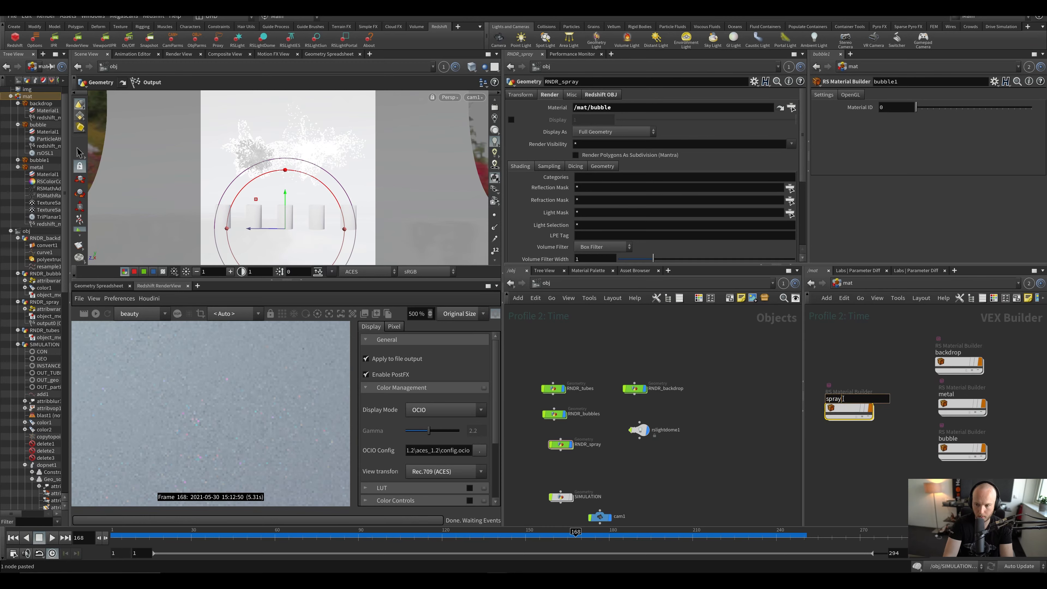
key(Return)
key(ctrl+s)
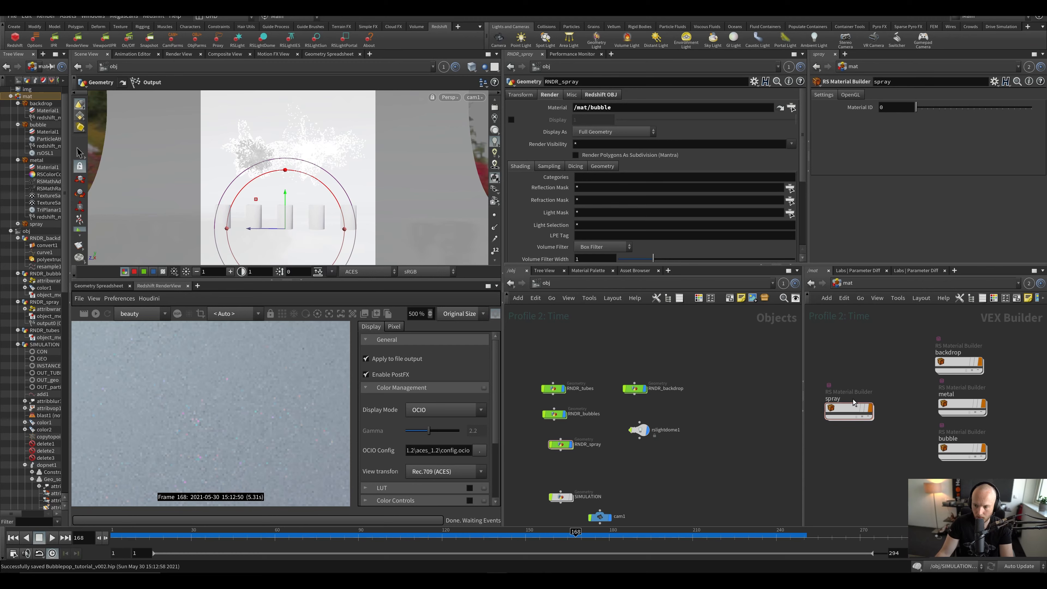
Step: Assign the spray material to RNDR_spray, show the settings of Material1 inside it, and save the scene
click(564, 445)
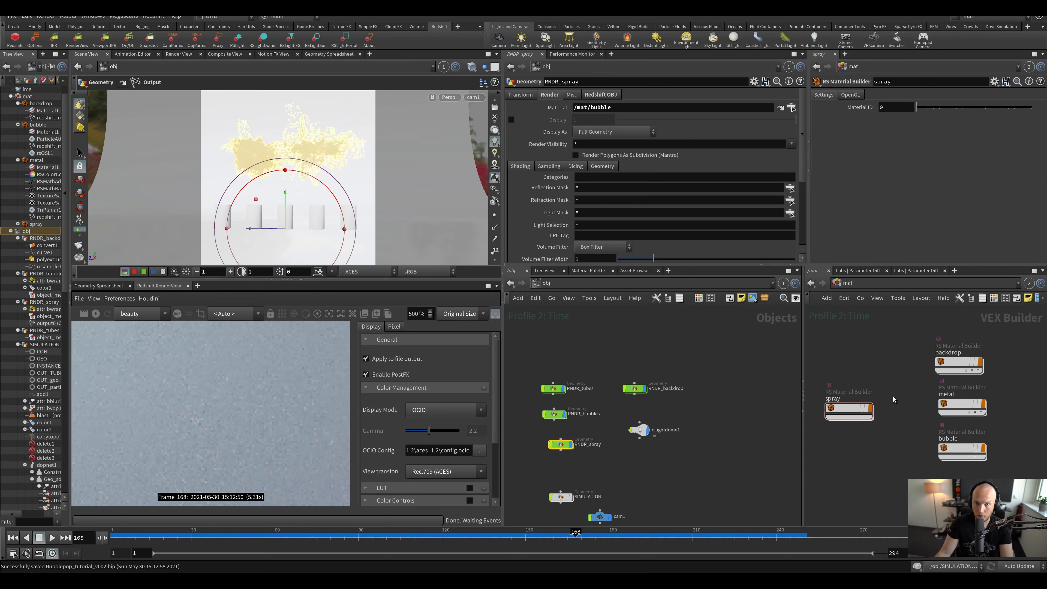
drag(846, 408, 589, 109)
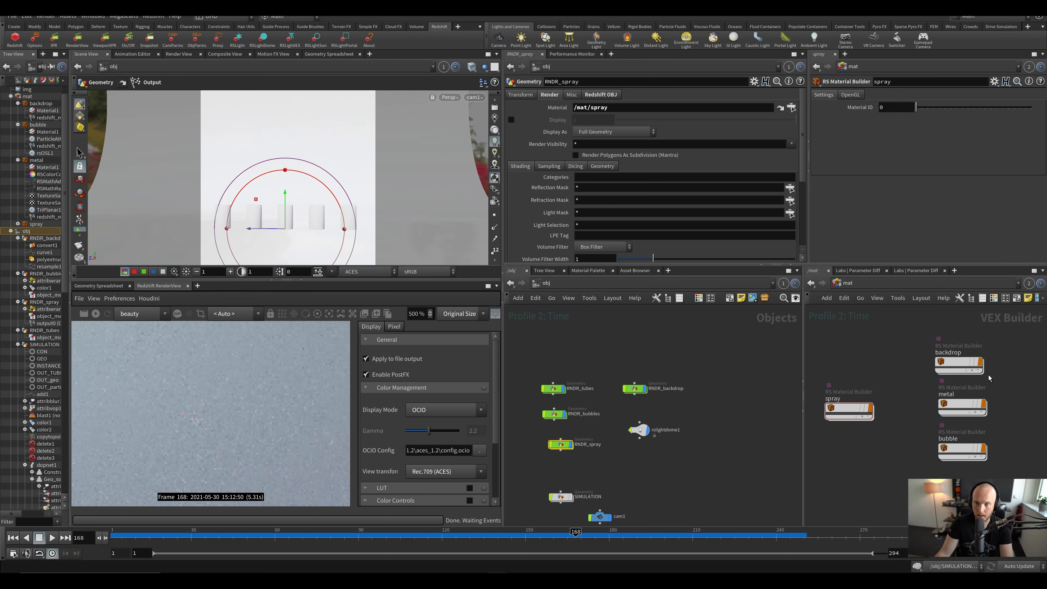
double_click(833, 410)
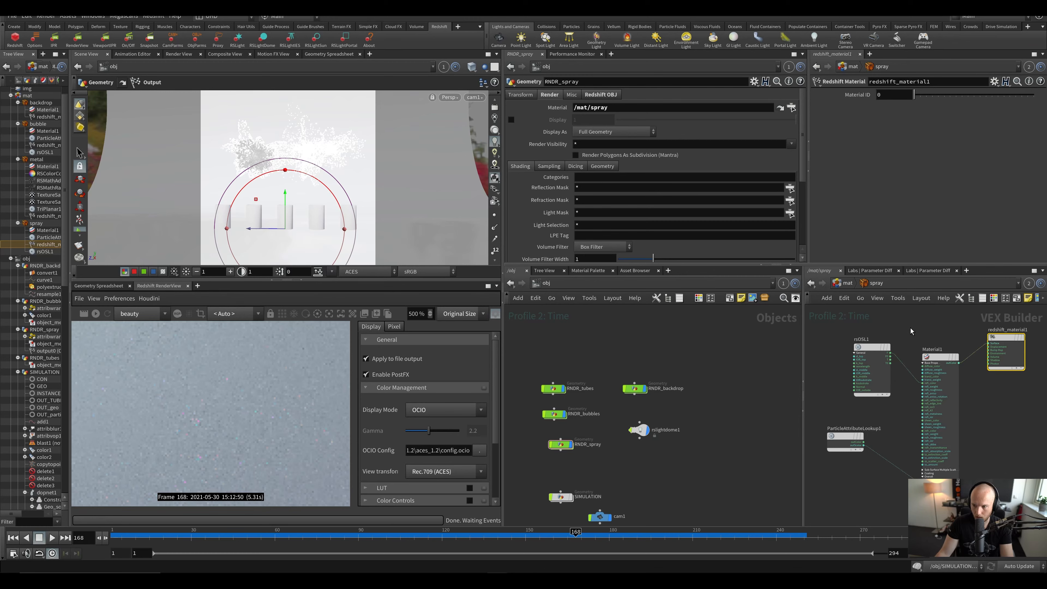
click(940, 388)
key(ctrl+s)
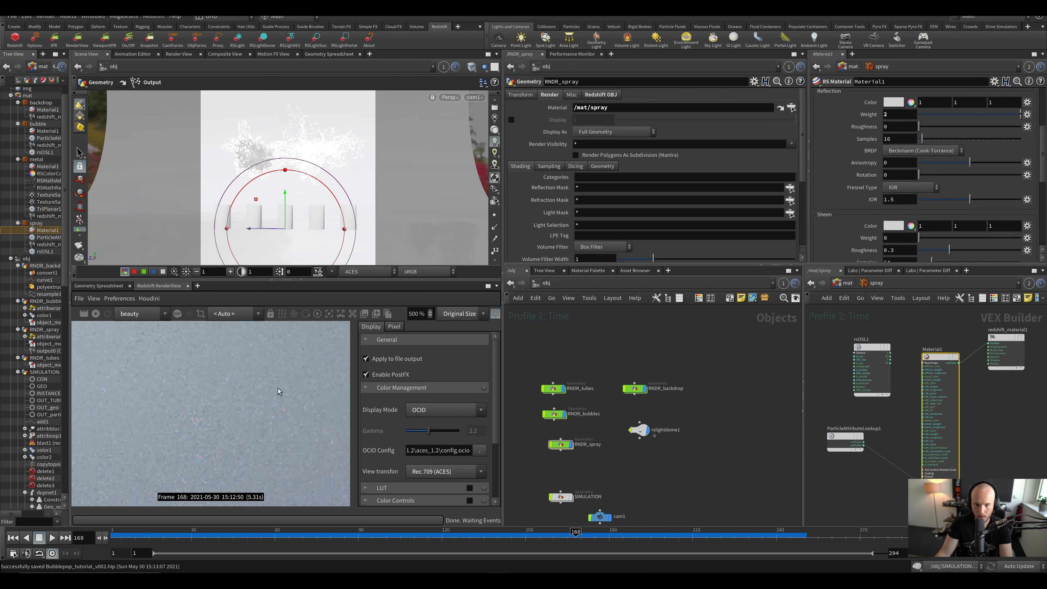
Step: Restart the Redshift render and limit it to a region around the spray particles to inspect them up close
click(95, 313)
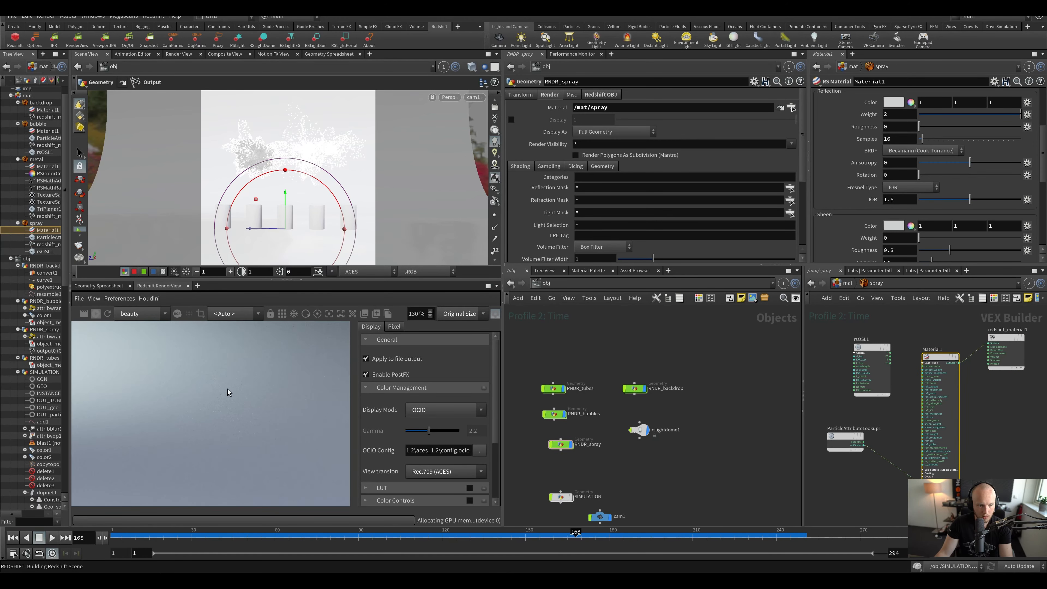
scroll(241, 396, down, 3)
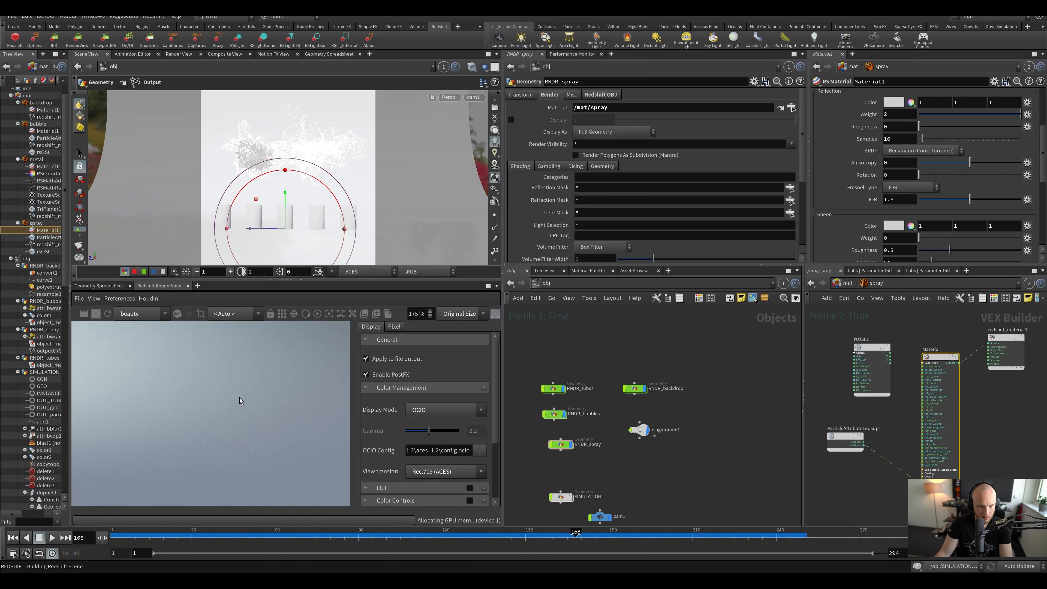
scroll(243, 407, down, 2)
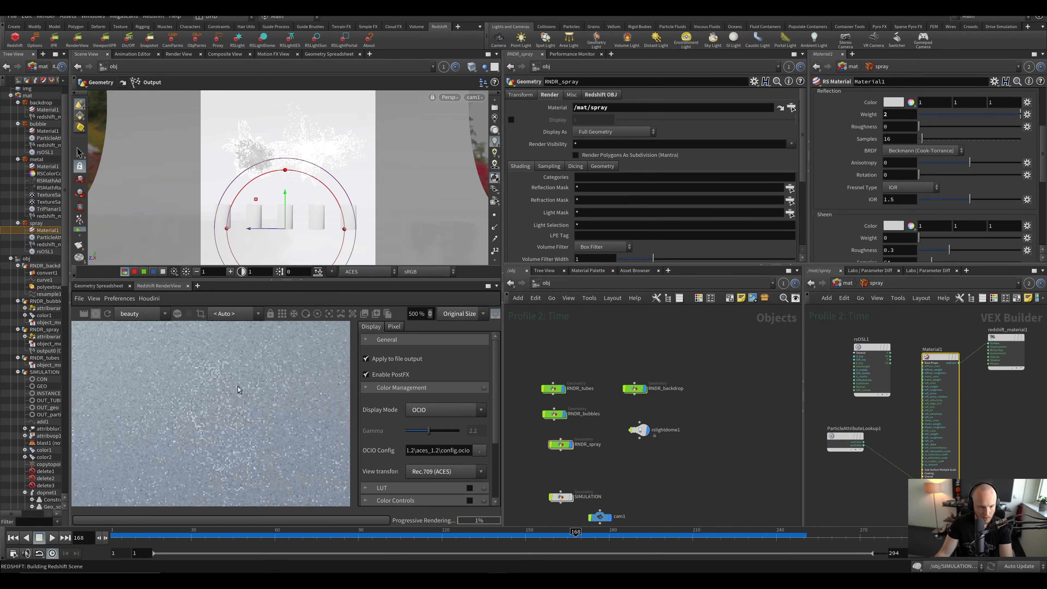
click(200, 314)
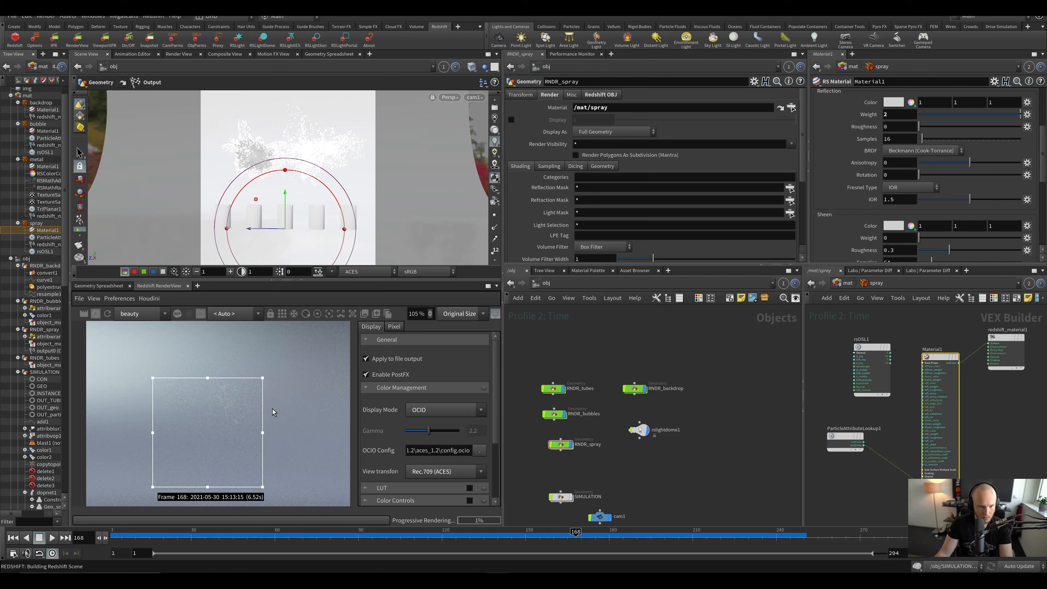
drag(240, 417, 266, 387)
scroll(266, 359, up, 1)
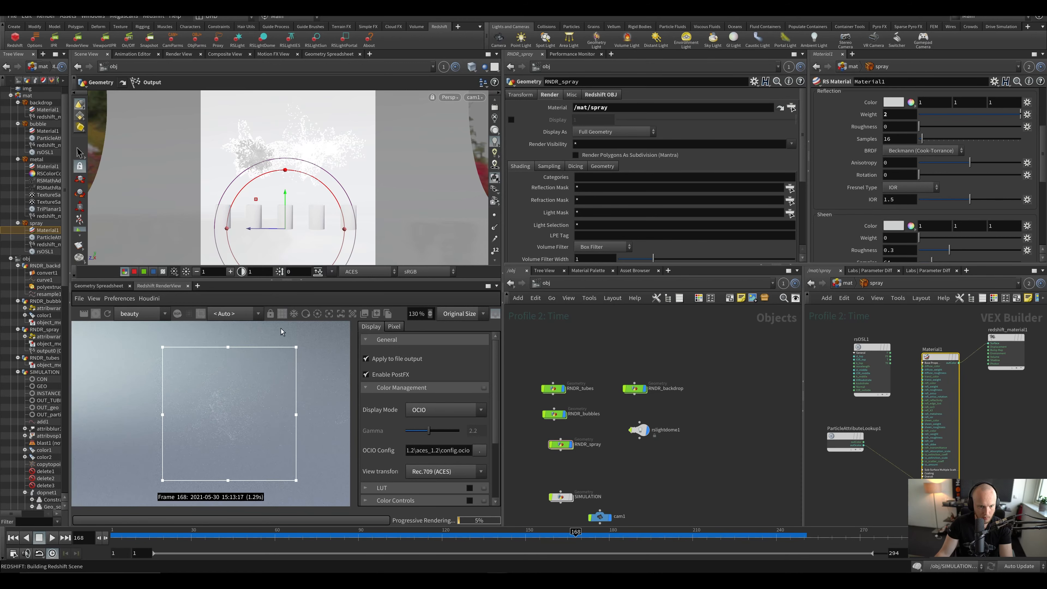
scroll(227, 402, up, 1)
drag(205, 390, 221, 401)
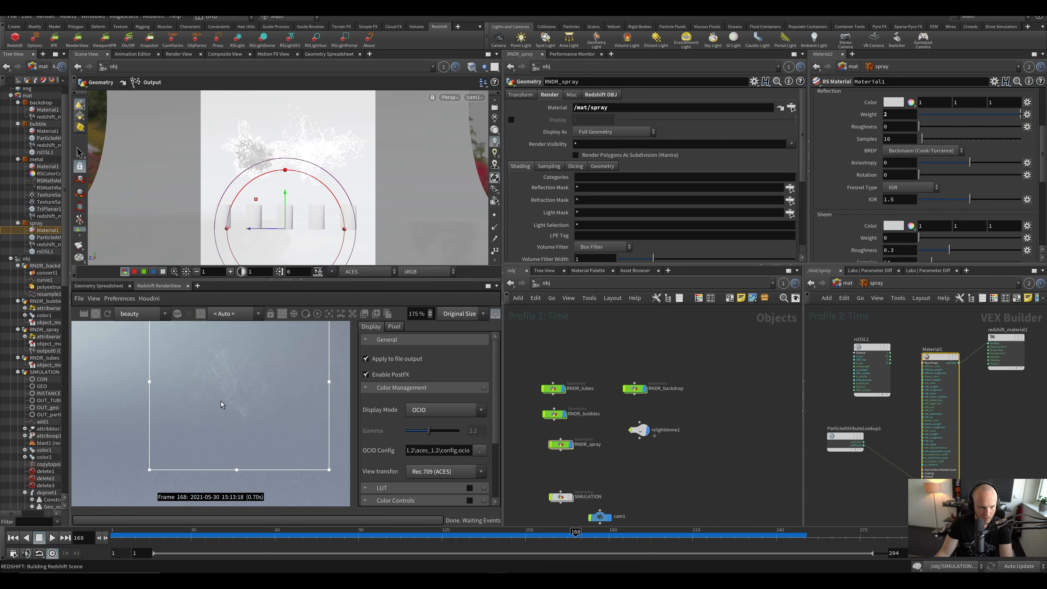
scroll(220, 398, up, 2)
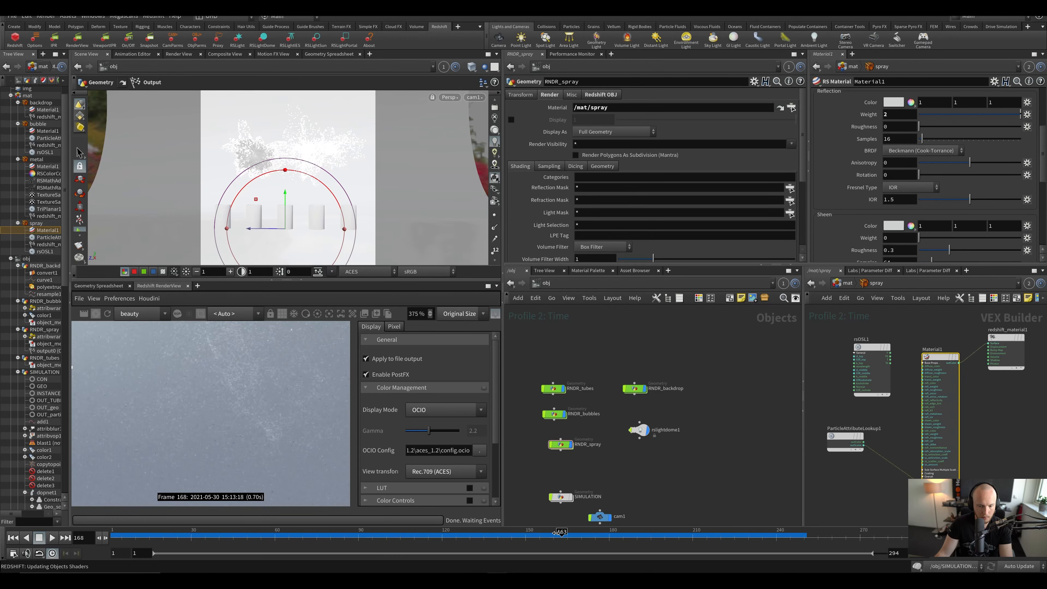
Step: Render frame 150 and examine the bubble with its surrounding spray up close
drag(559, 533, 526, 536)
click(98, 312)
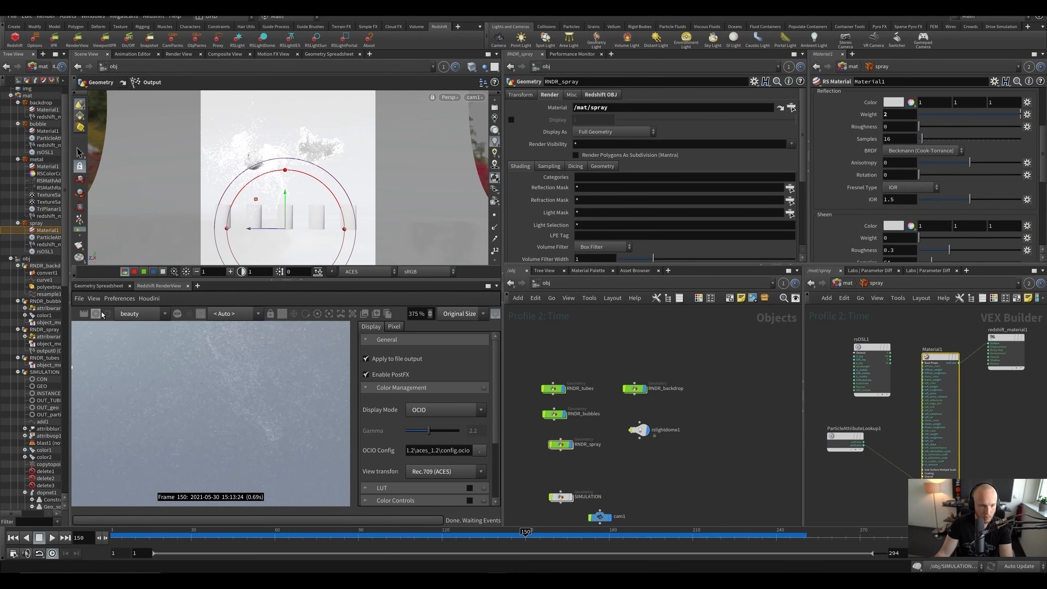
scroll(235, 360, down, 3)
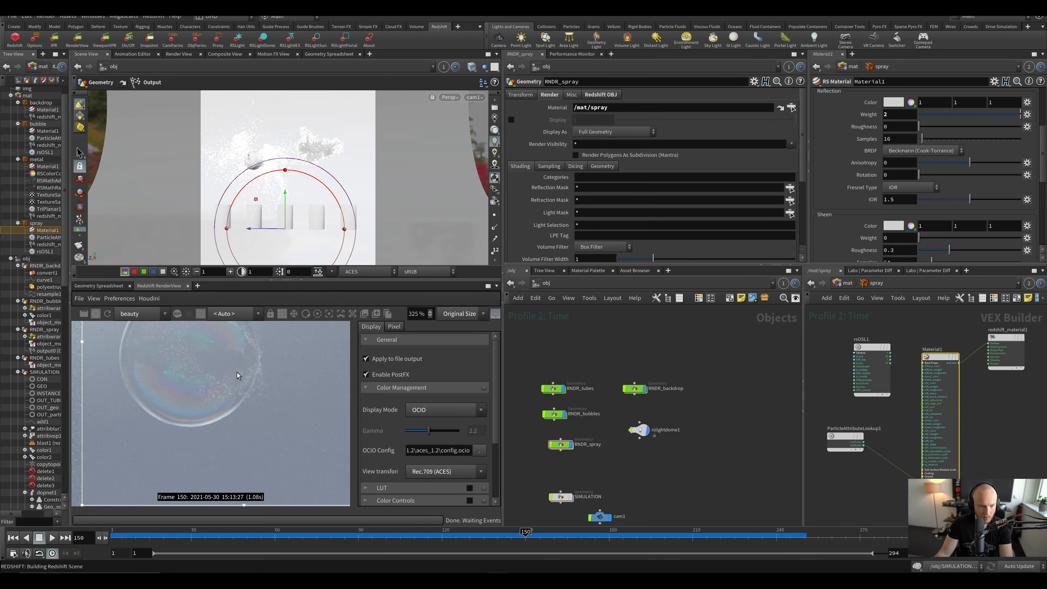
scroll(237, 373, up, 4)
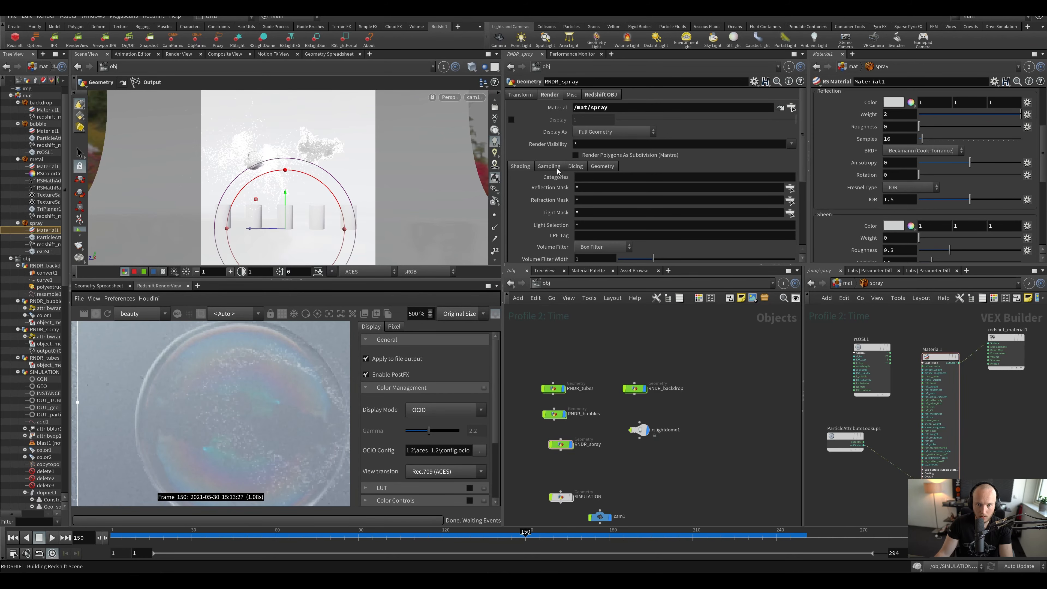
Step: Set RNDR_spray's Redshift particle Global Scale Multiplier to 1.25
click(595, 93)
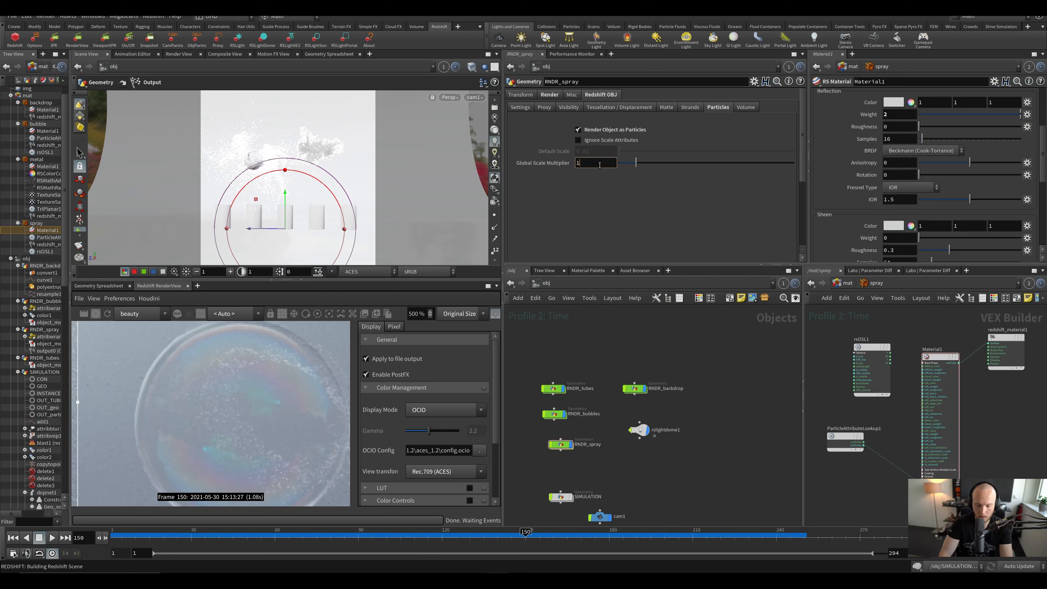
text(.25)
key(Return)
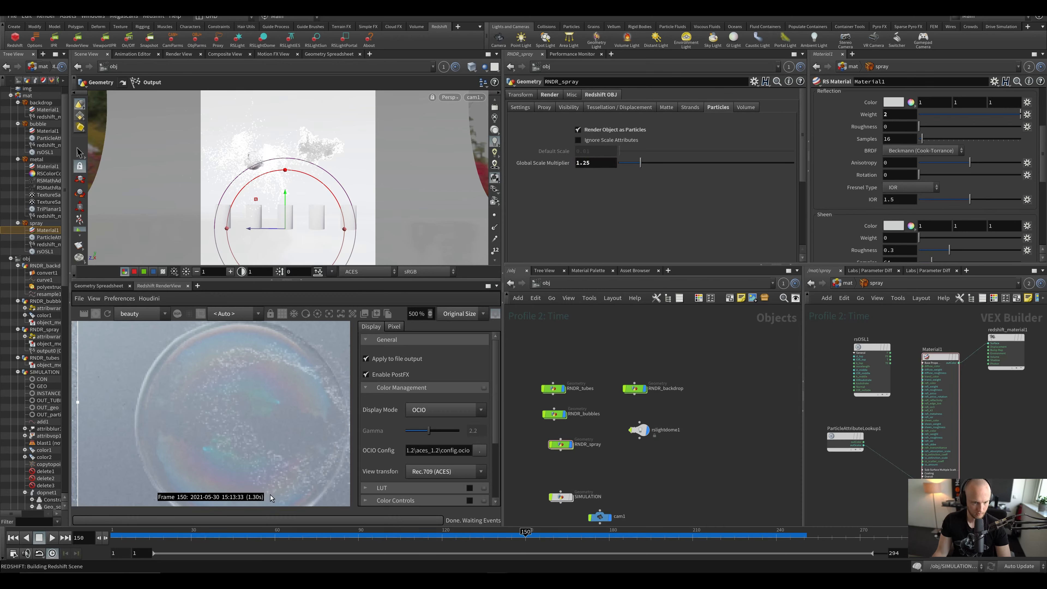
Step: Move to frame 155, refresh the render to check the spray particles, and save the scene
scroll(289, 468, down, 5)
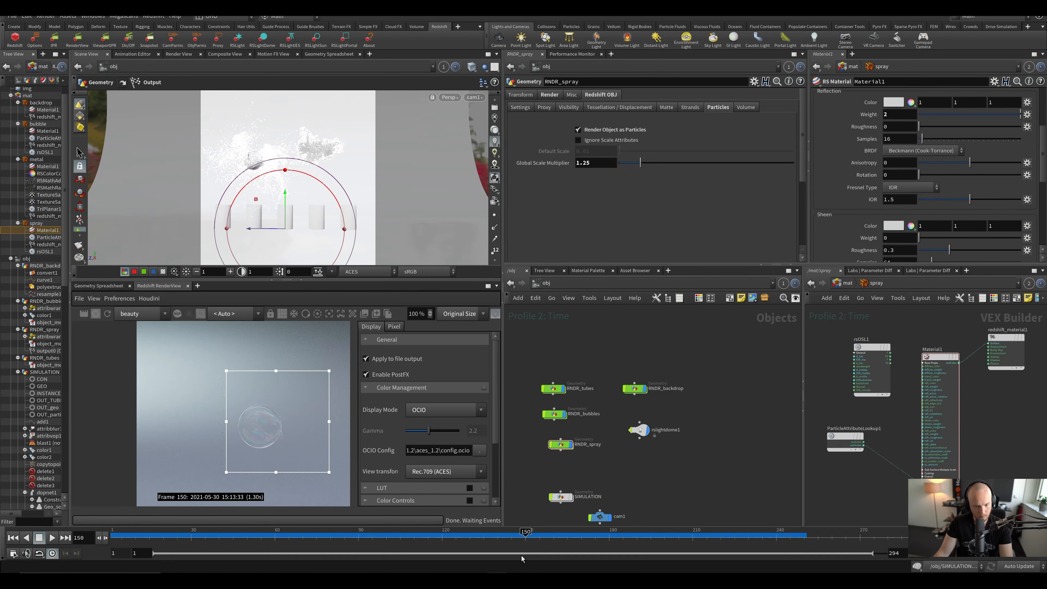
drag(525, 537, 539, 537)
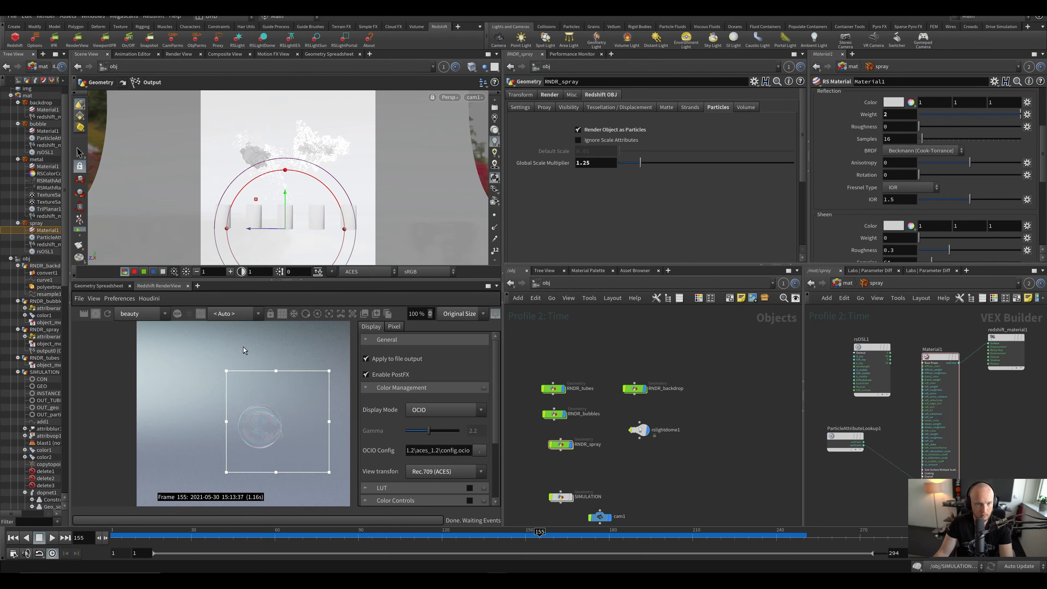
click(99, 313)
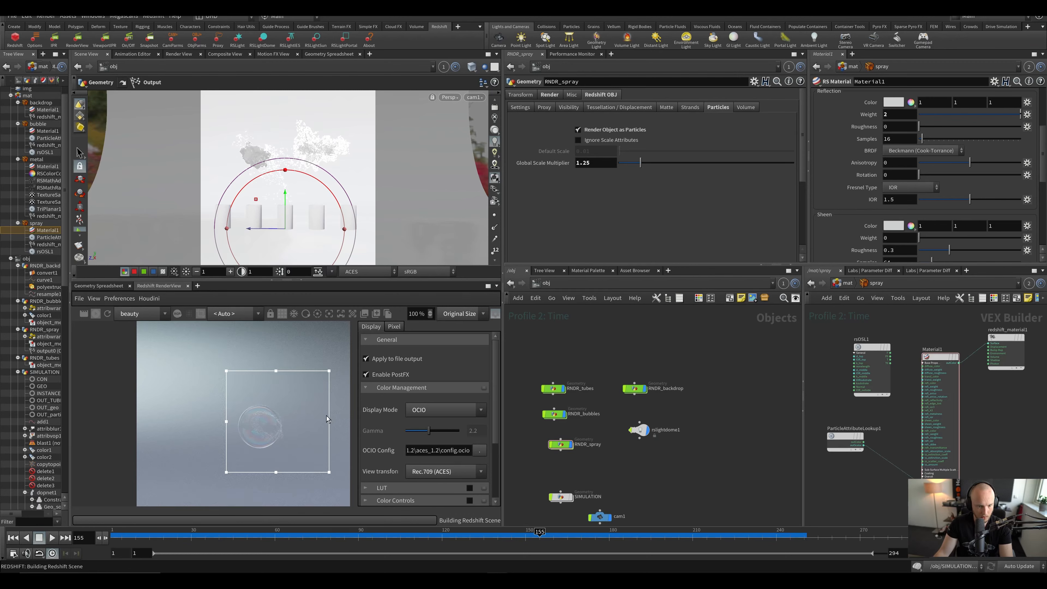
scroll(299, 447, down, 1)
scroll(276, 430, up, 3)
key(ctrl+s)
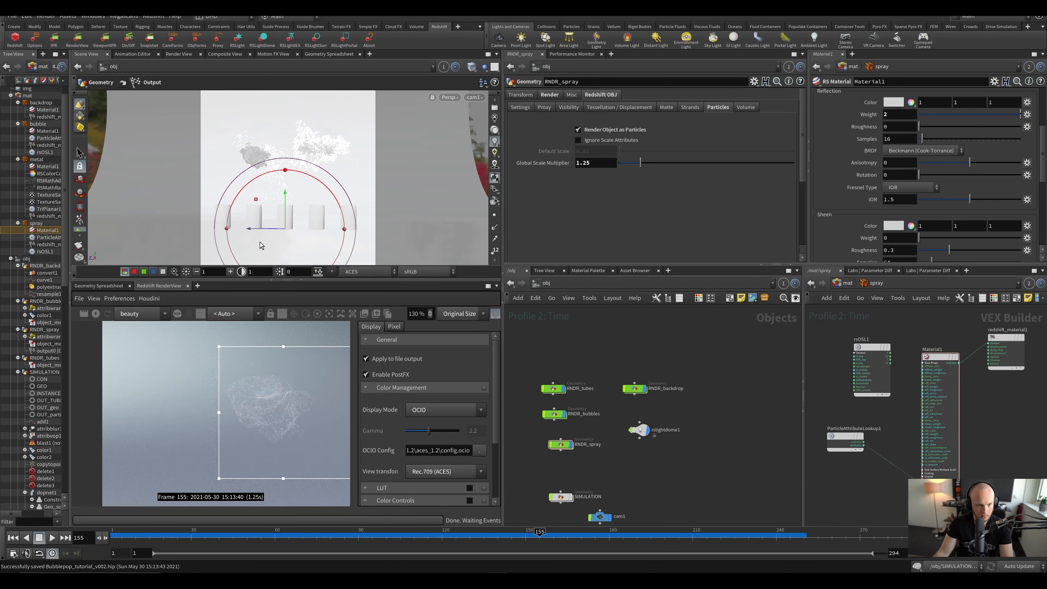
Step: Widen the Redshift render view by narrowing the network and parameter panes, bringing the tubes into view
drag(503, 413, 657, 413)
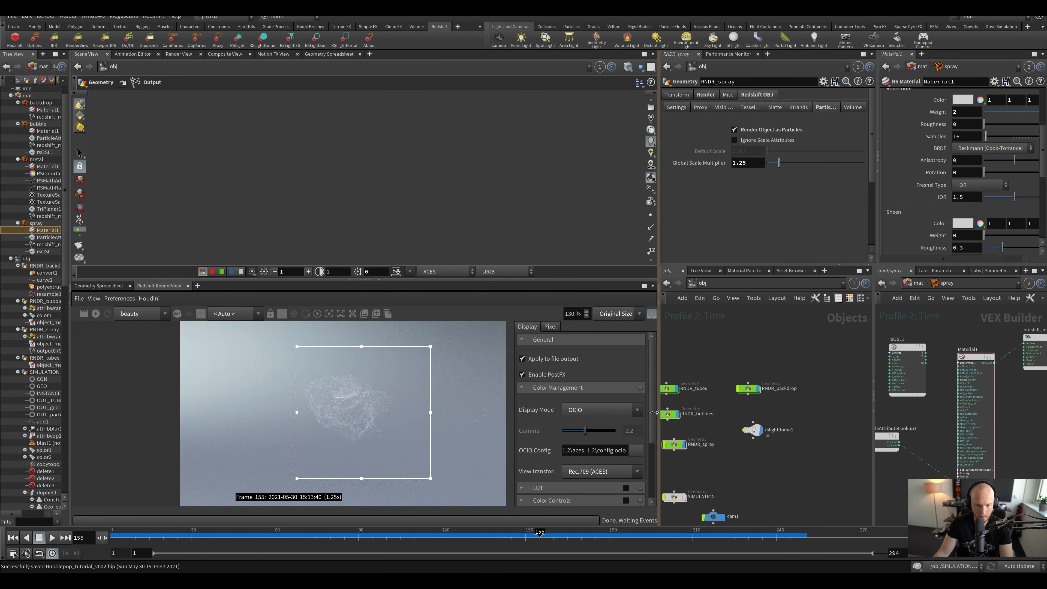
scroll(389, 412, down, 3)
Step: Load the RS_render preset on the Redshift_ROP1 node in the out network
click(140, 314)
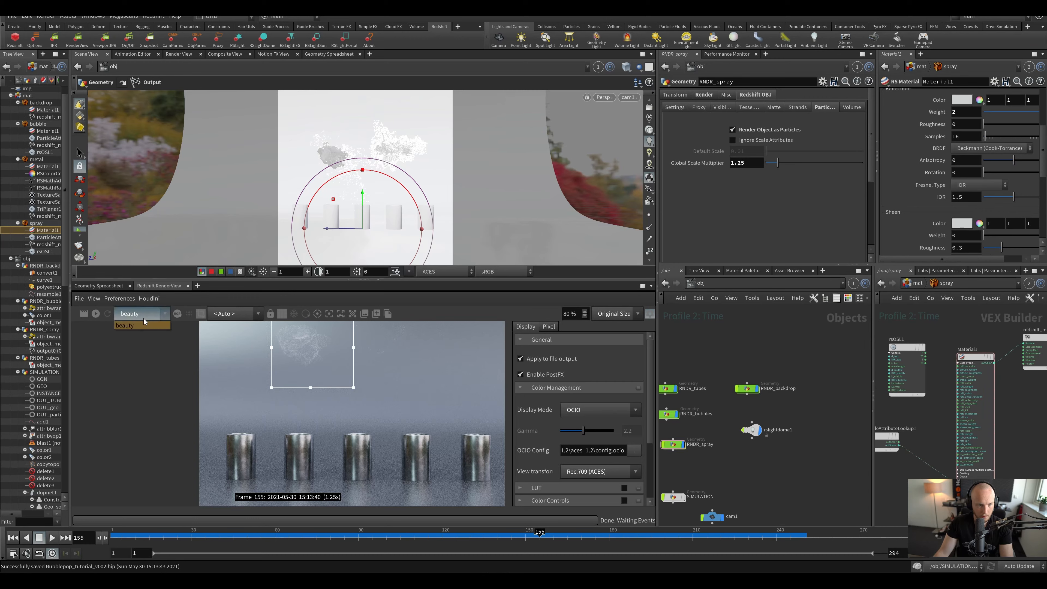
click(729, 335)
click(716, 283)
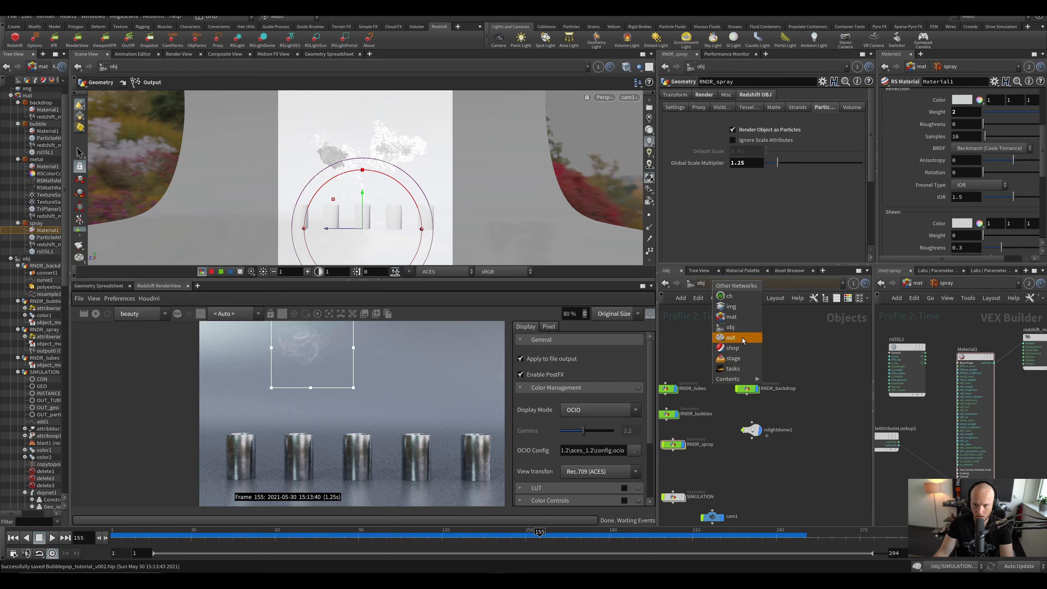
click(725, 338)
click(730, 397)
click(823, 83)
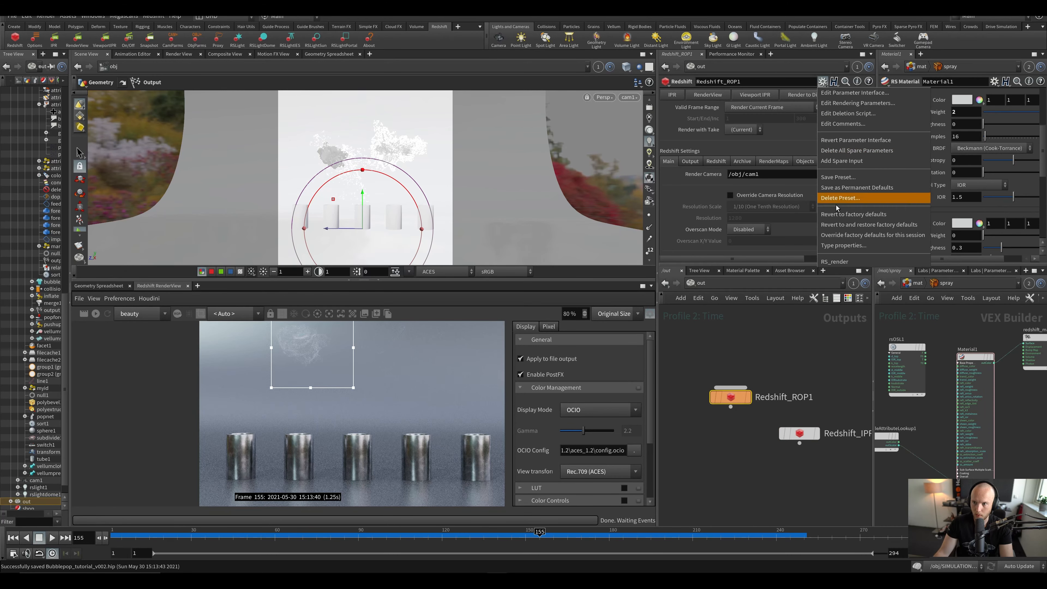
click(822, 264)
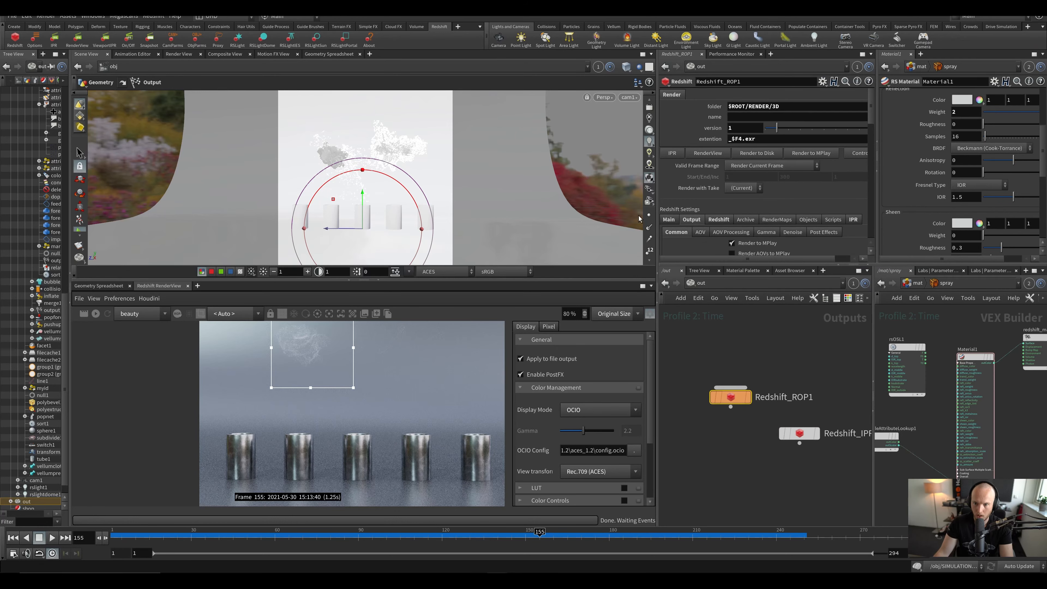
Step: Set Redshift_ROP1's Secondary GI Engine to None and save the scene
click(718, 219)
scroll(725, 198, down, 2)
click(762, 183)
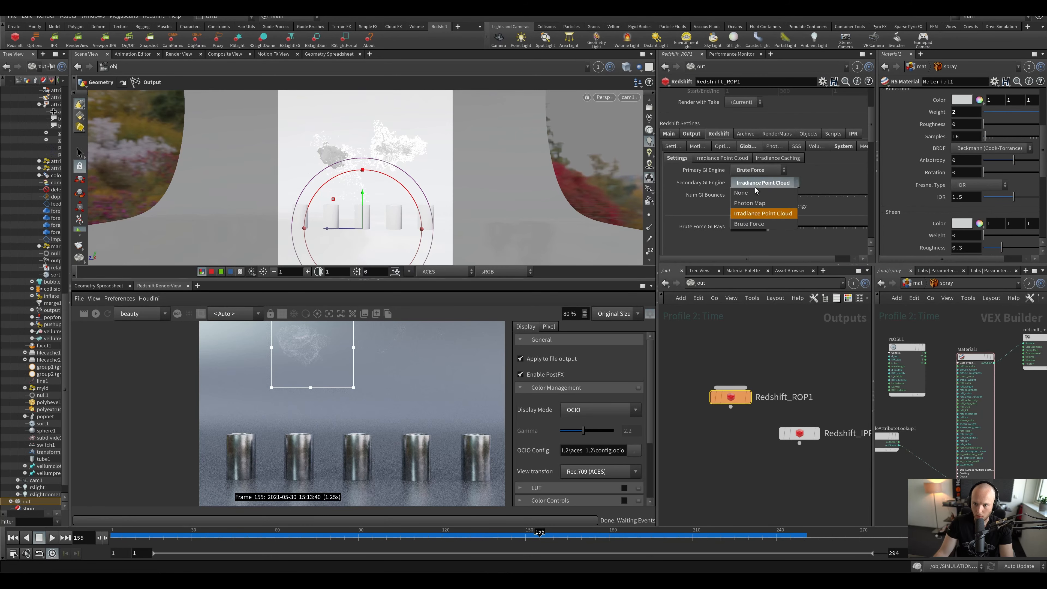
click(740, 193)
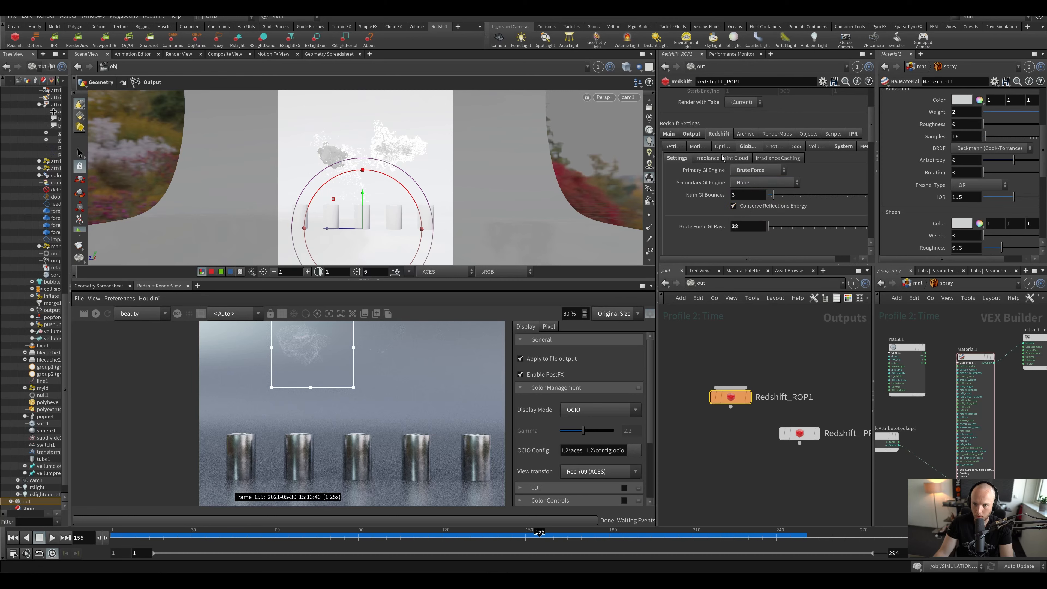
key(ctrl+s)
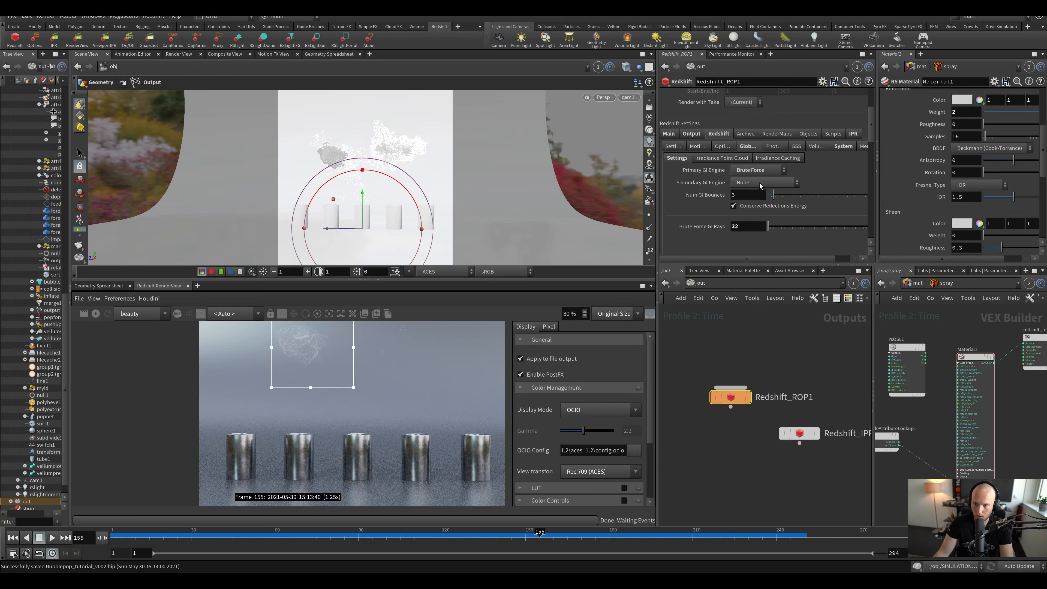
click(759, 183)
click(740, 192)
Step: Set Redshift_ROP1's unified sampling Max Samples to 128 and save the scene
click(673, 146)
click(746, 227)
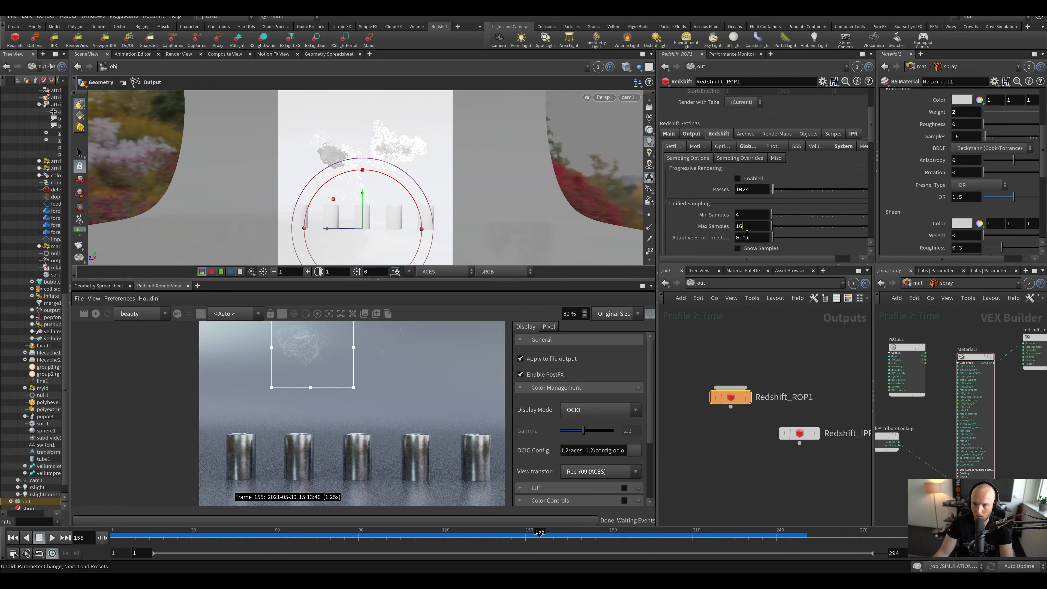
drag(747, 232, 670, 229)
text(1287)
key(Return)
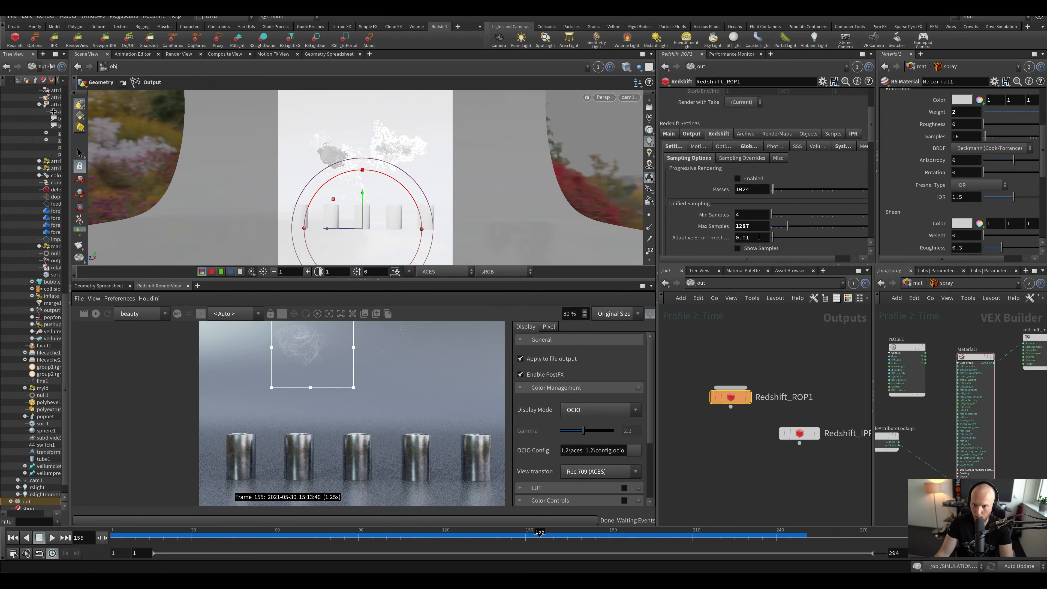
drag(758, 229, 586, 286)
text(128)
key(Return)
key(ctrl+s)
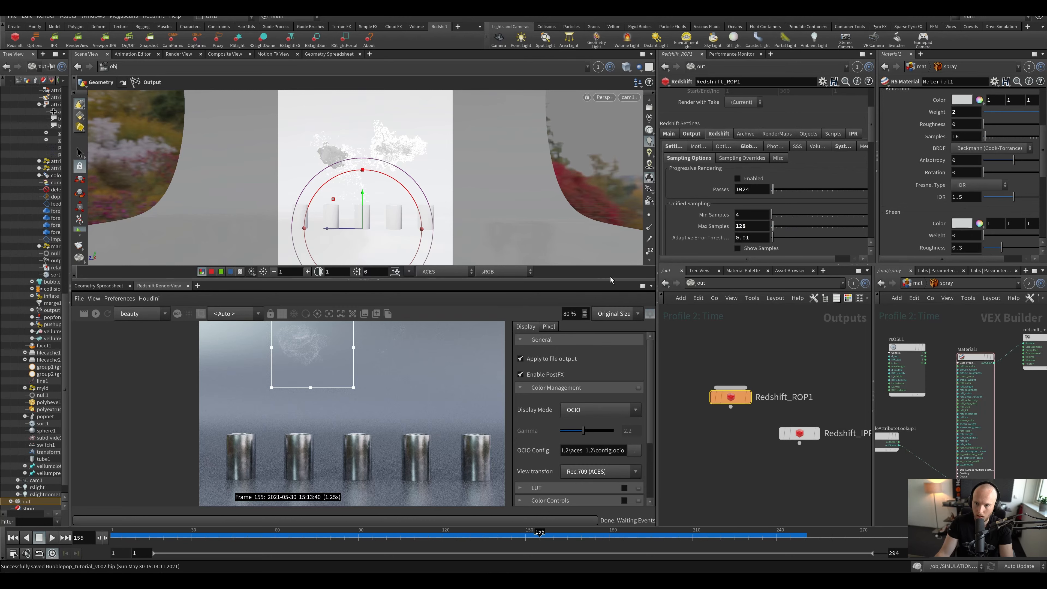
Step: Enable Instances/Particles Blur in Redshift_ROP1's motion blur settings and save the scene
click(697, 146)
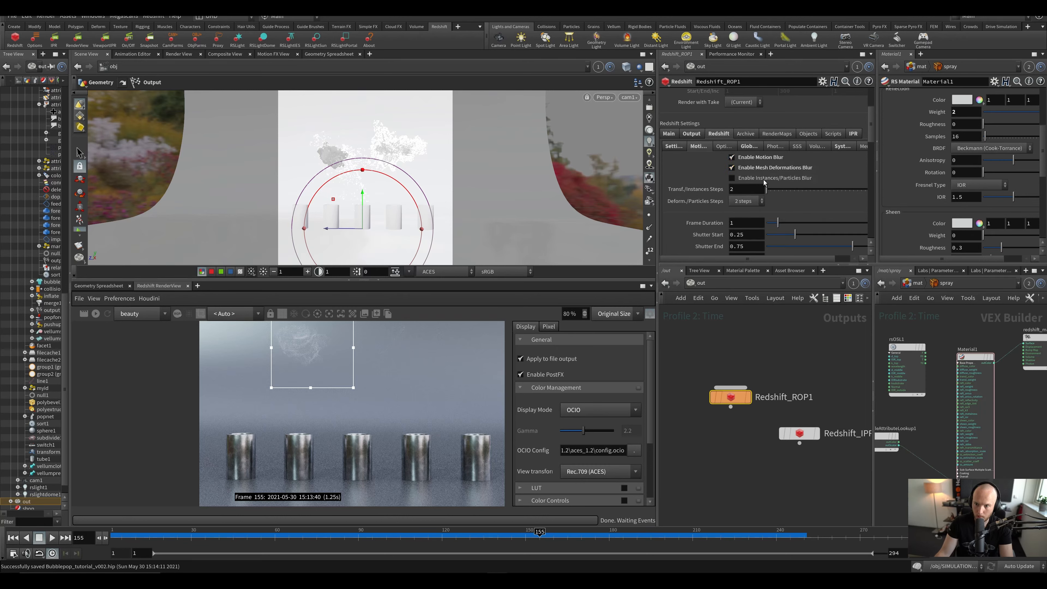
key(ctrl+s)
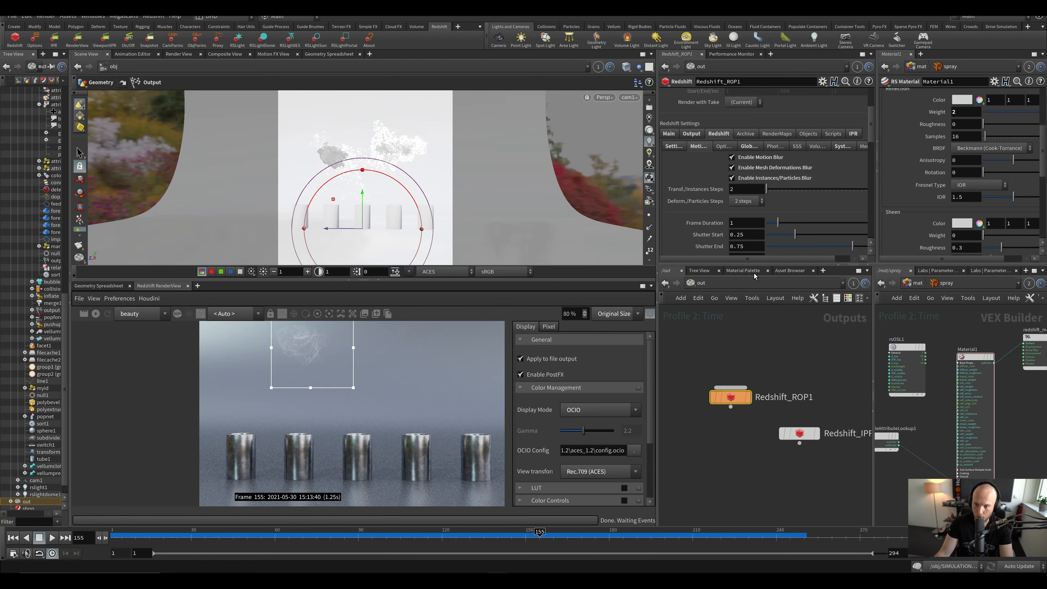
Step: Return to the obj network and enable Mesh Deformations Blur From Velocity Attribute on RNDR_spray
click(754, 282)
click(772, 326)
key(h)
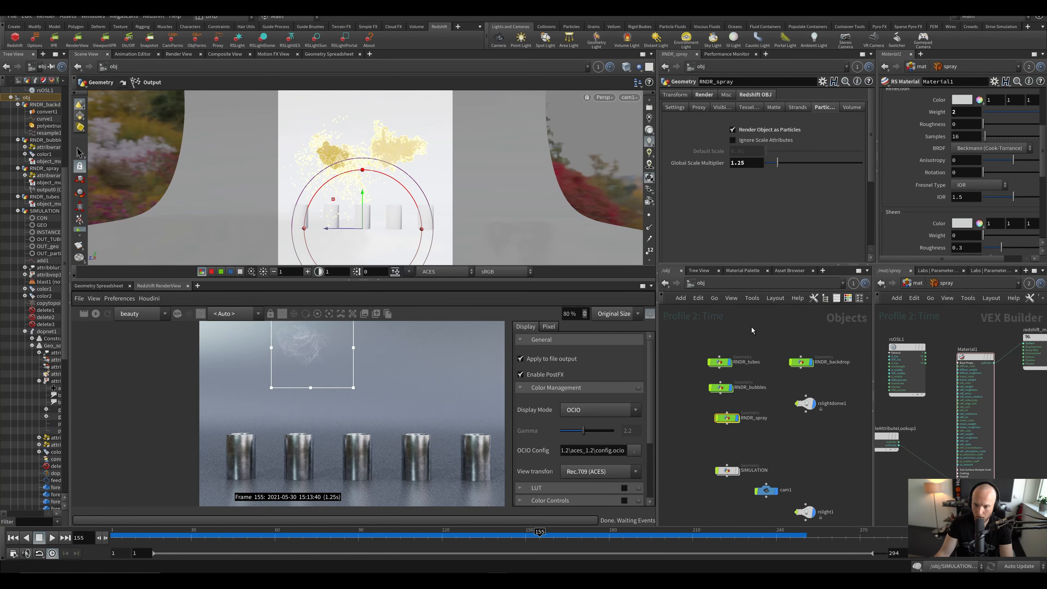
click(675, 108)
scroll(738, 198, down, 3)
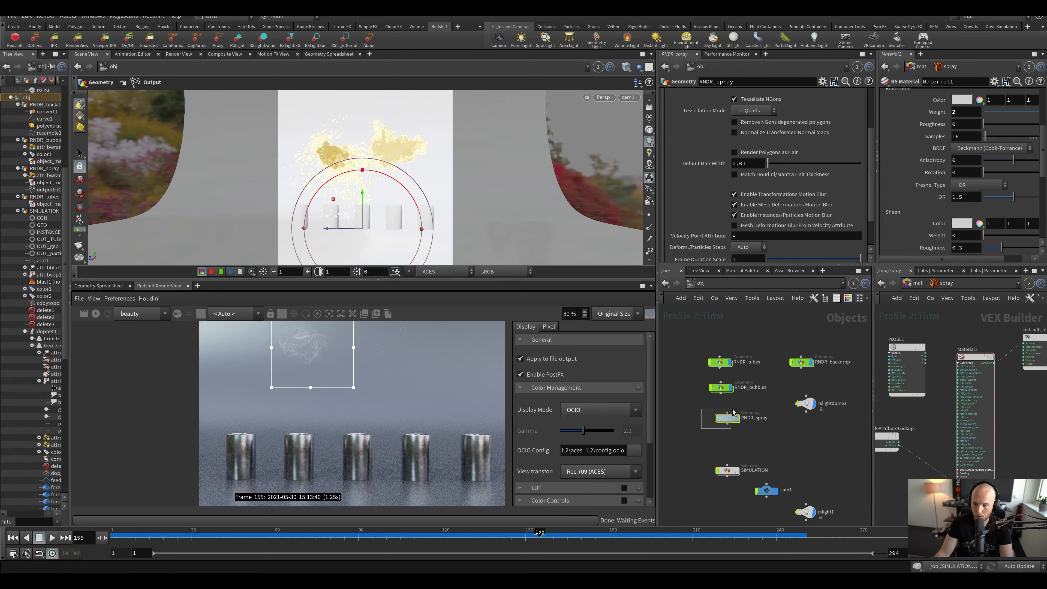
click(746, 227)
Step: Enable Mesh Deformations Blur From Velocity Attribute on RNDR_bubbles and save the scene
click(721, 387)
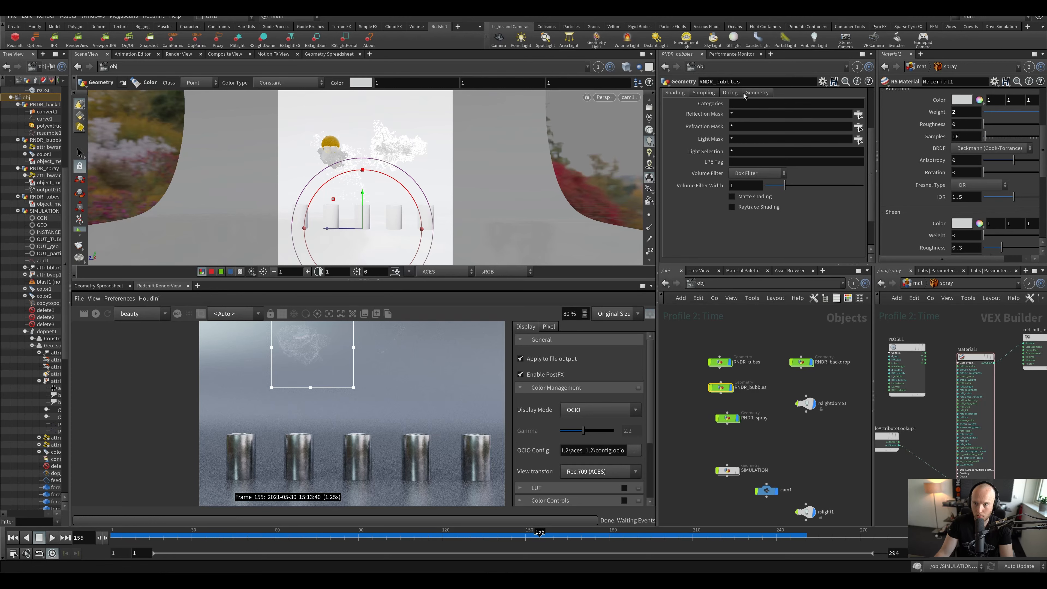
scroll(738, 111, up, 3)
click(750, 96)
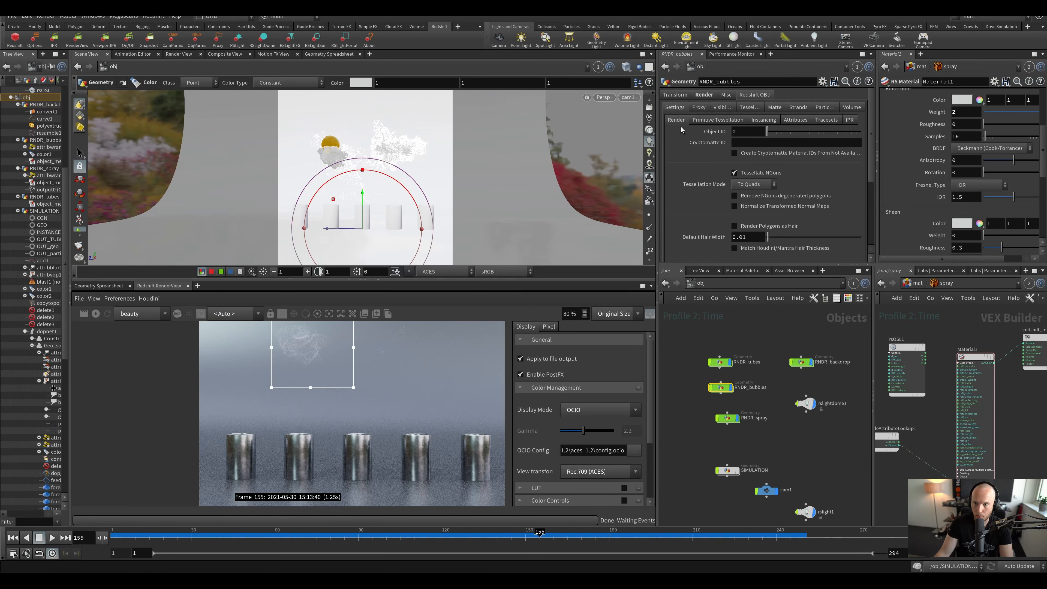
scroll(739, 218, down, 5)
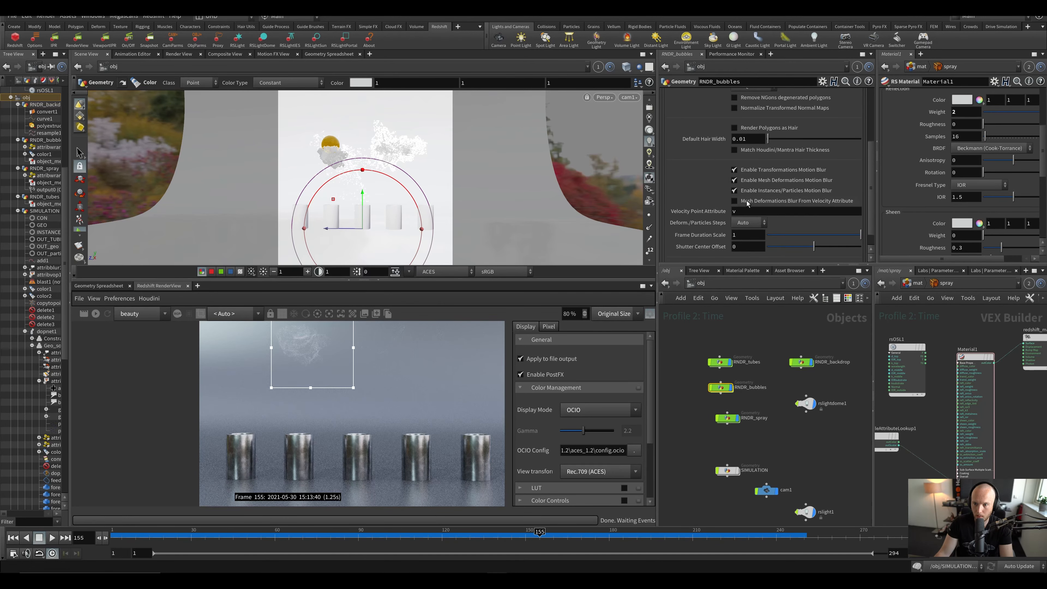
key(ctrl+s)
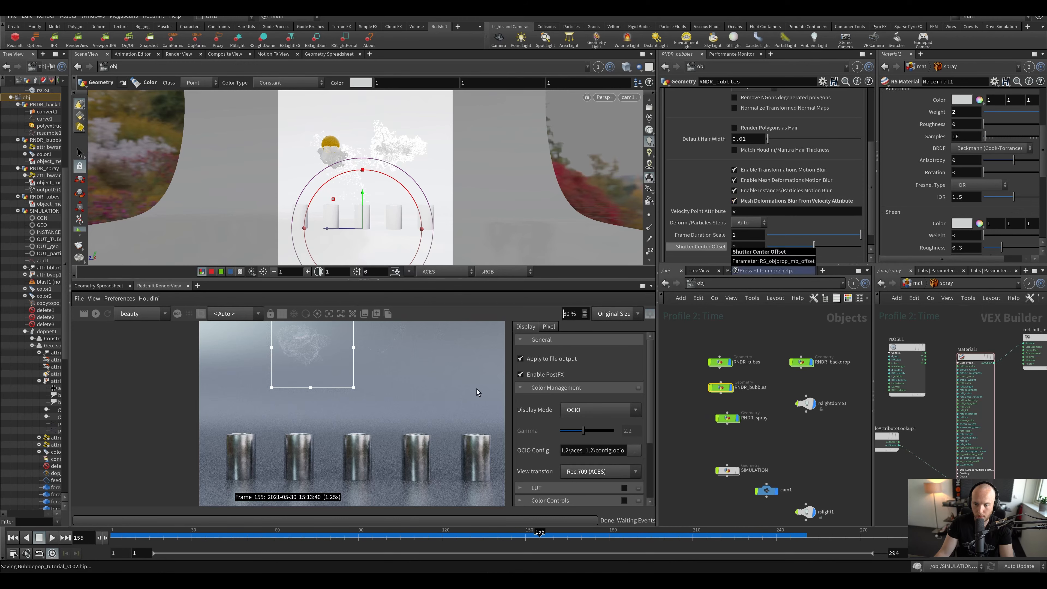
Step: Refresh the frame 155 region render, examine the motion-blurred spray up close, and save the scene
scroll(328, 379, up, 3)
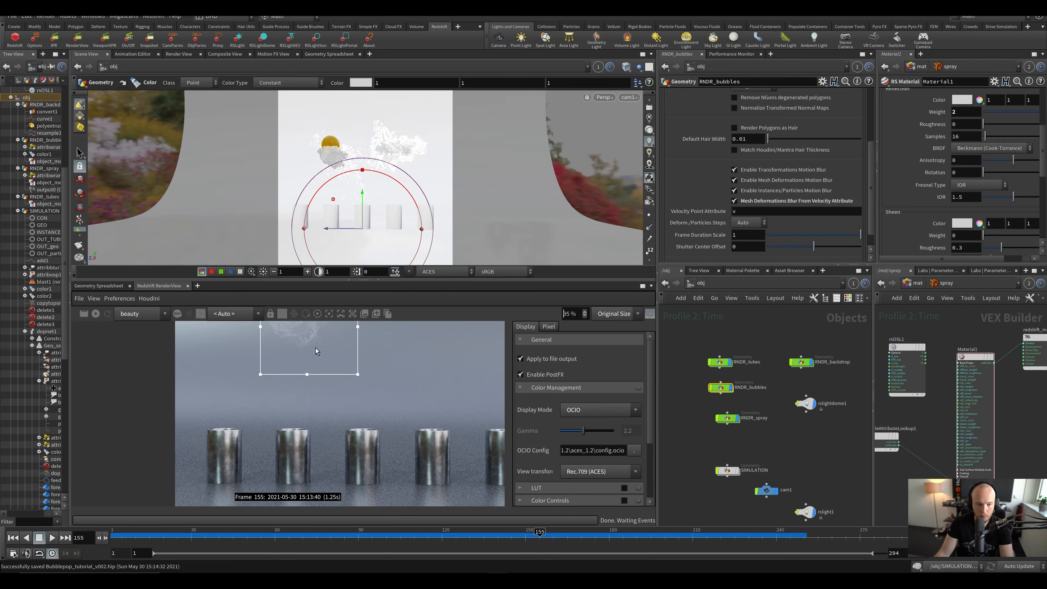
click(108, 313)
scroll(295, 383, up, 2)
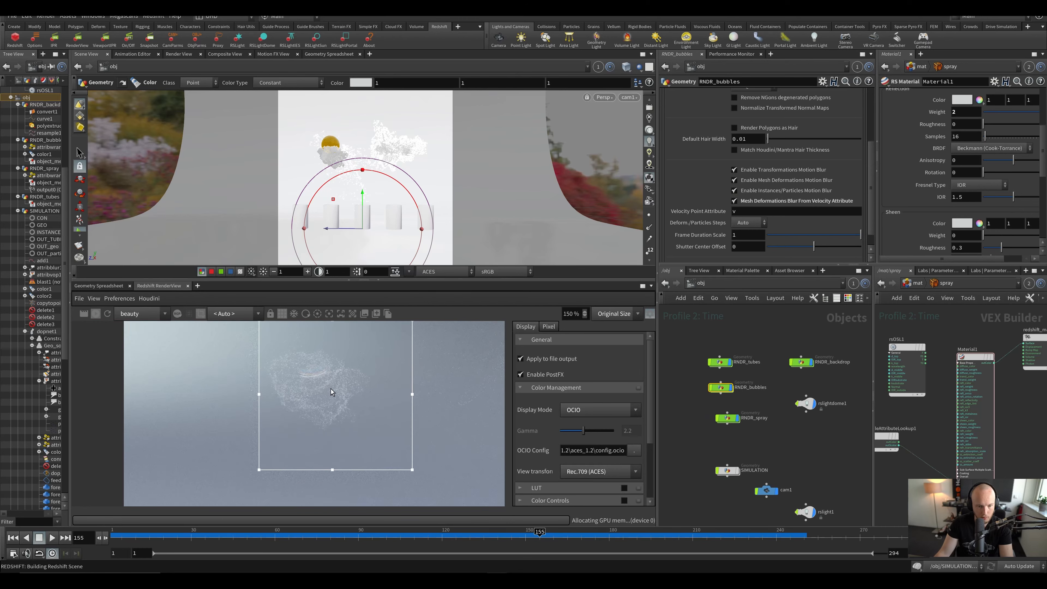
scroll(370, 394, up, 2)
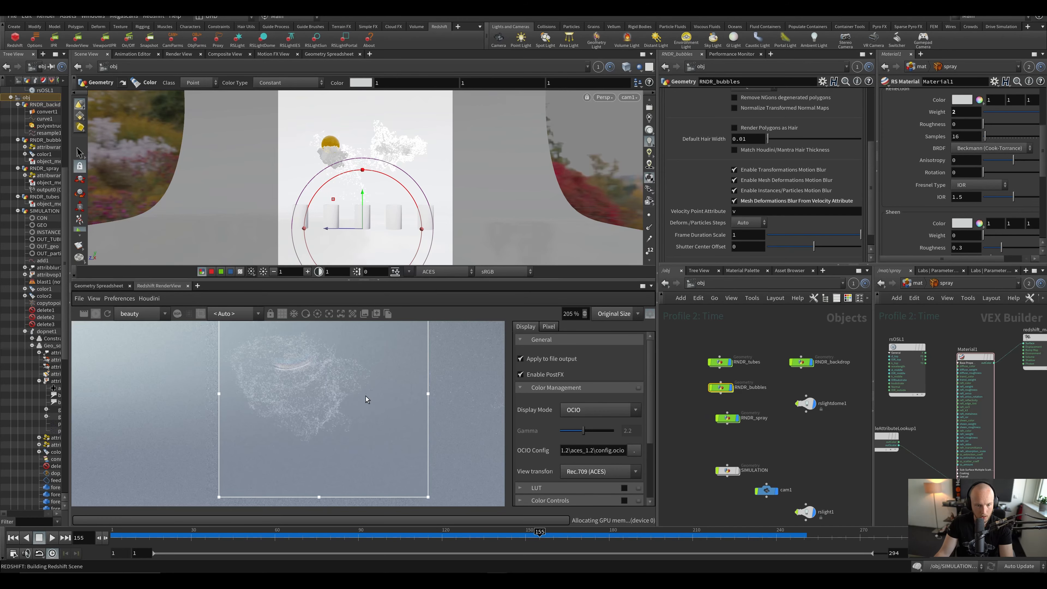
scroll(288, 387, down, 3)
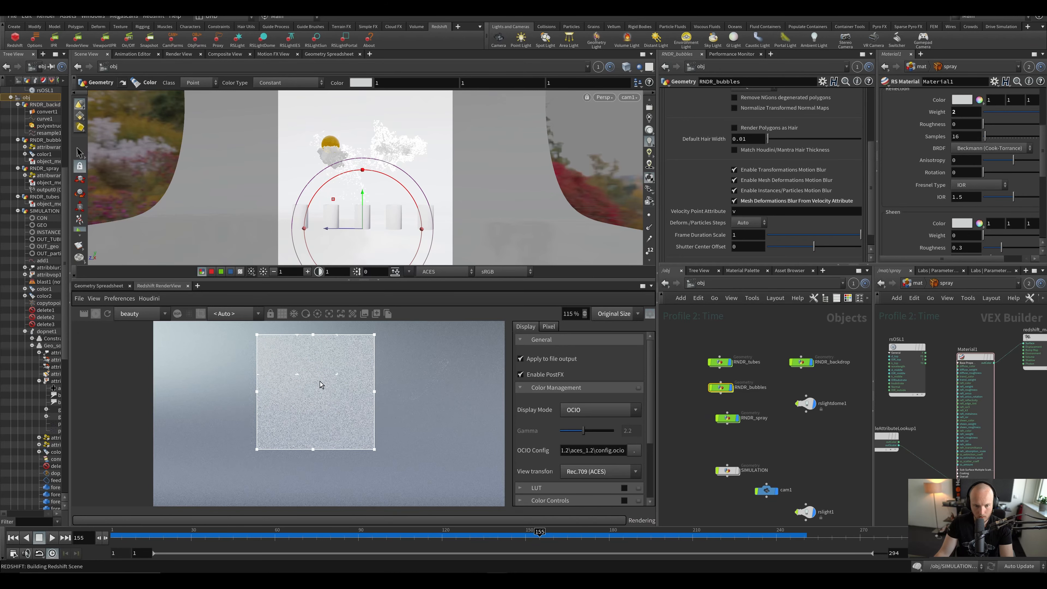
scroll(326, 374, up, 3)
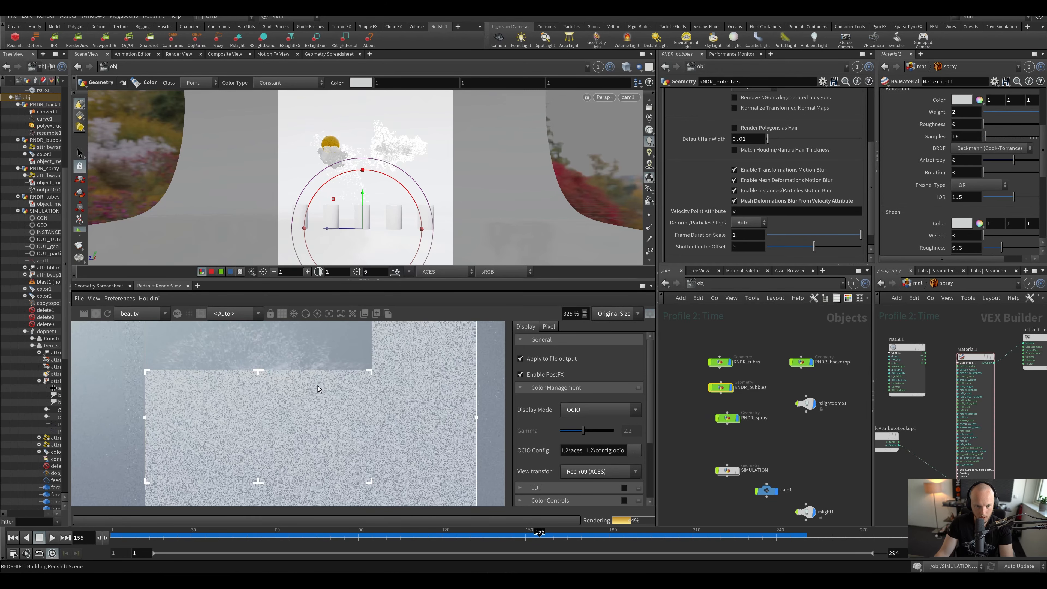
scroll(303, 392, down, 2)
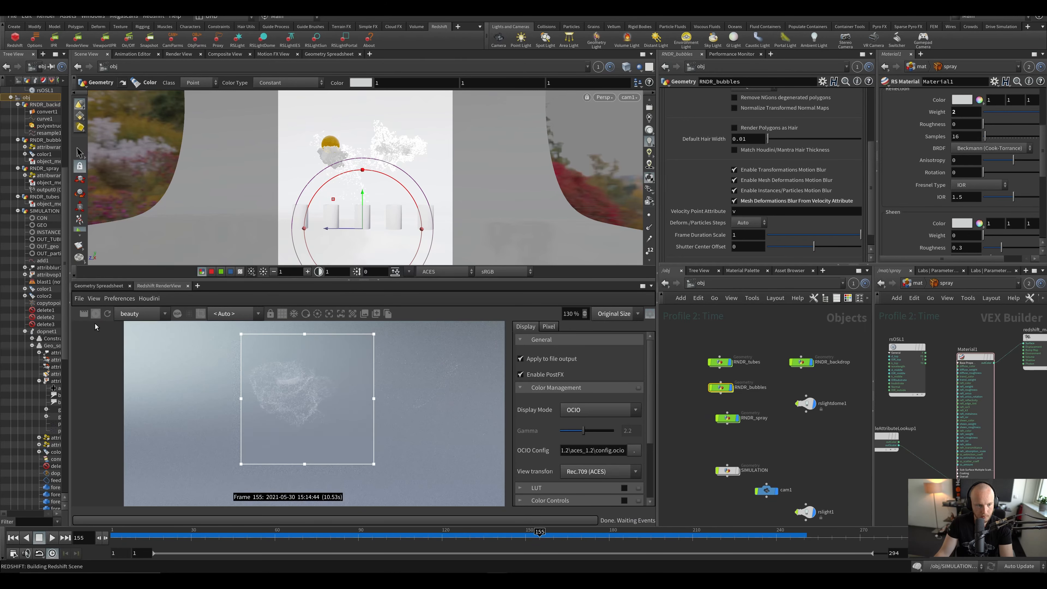
key(ctrl+s)
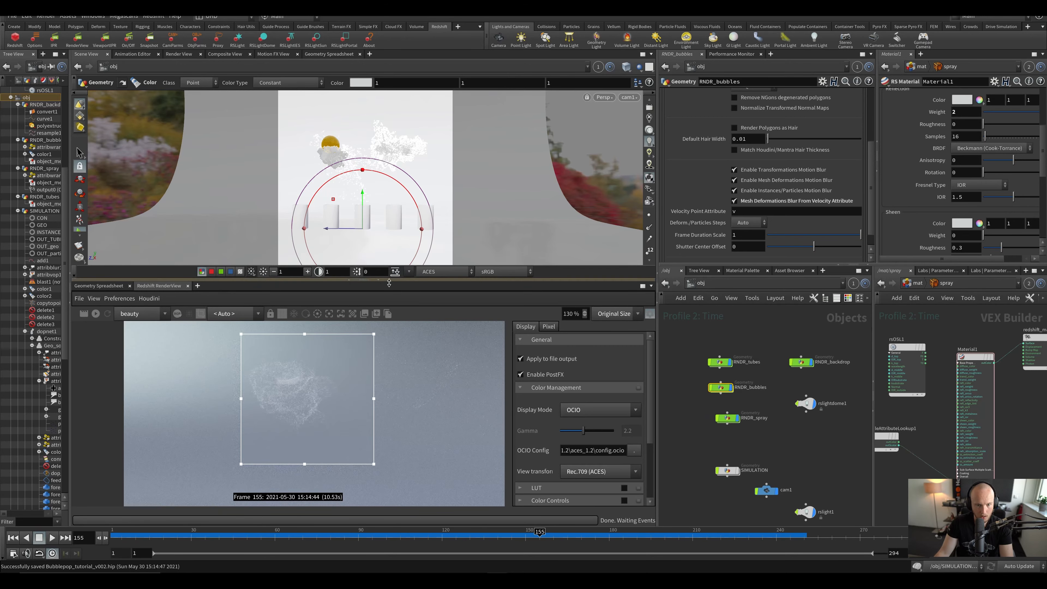
Step: Set the distant light rslight1's Intensity Multiplier to 2 and save the scene
click(374, 282)
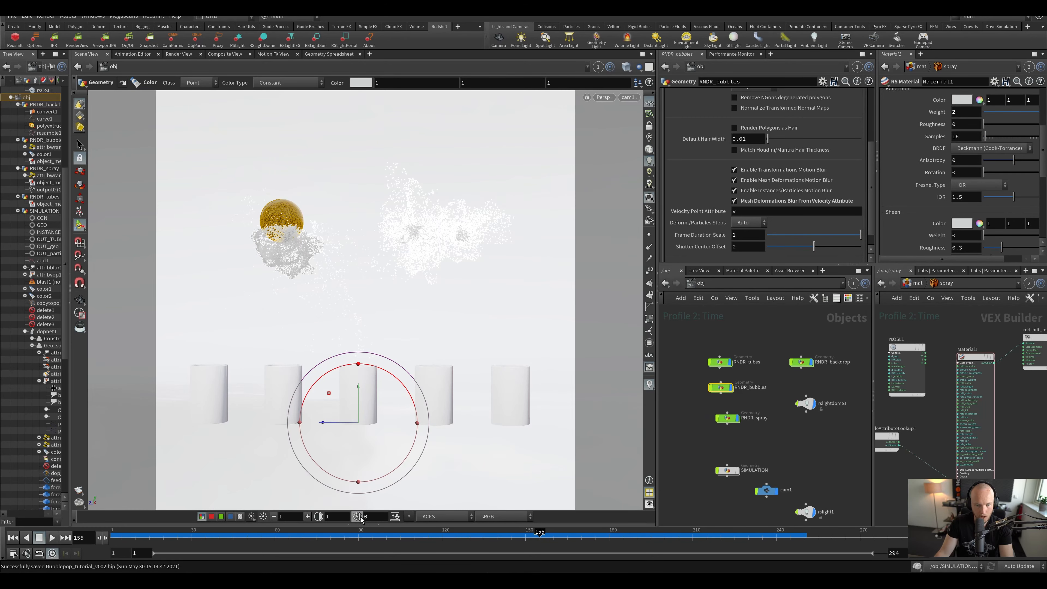
click(346, 522)
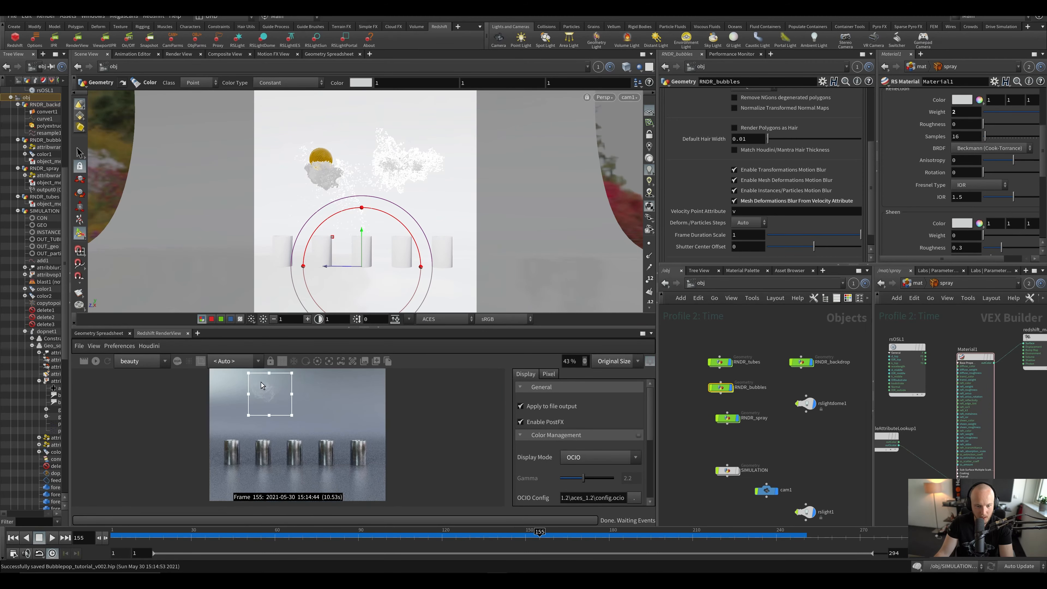
scroll(300, 469, up, 5)
middle_drag(801, 458, 750, 438)
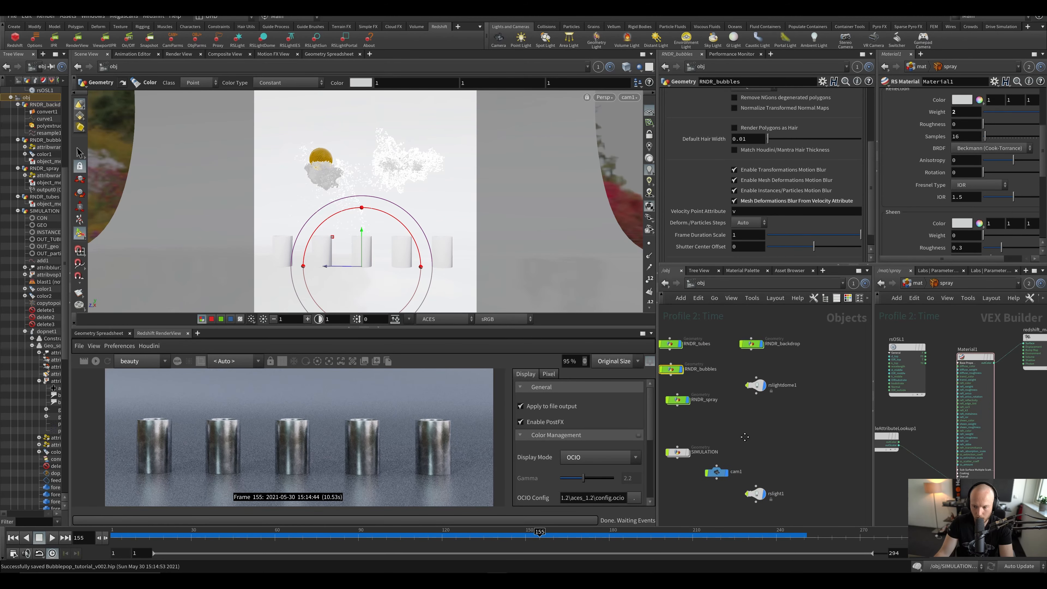
drag(762, 435, 737, 379)
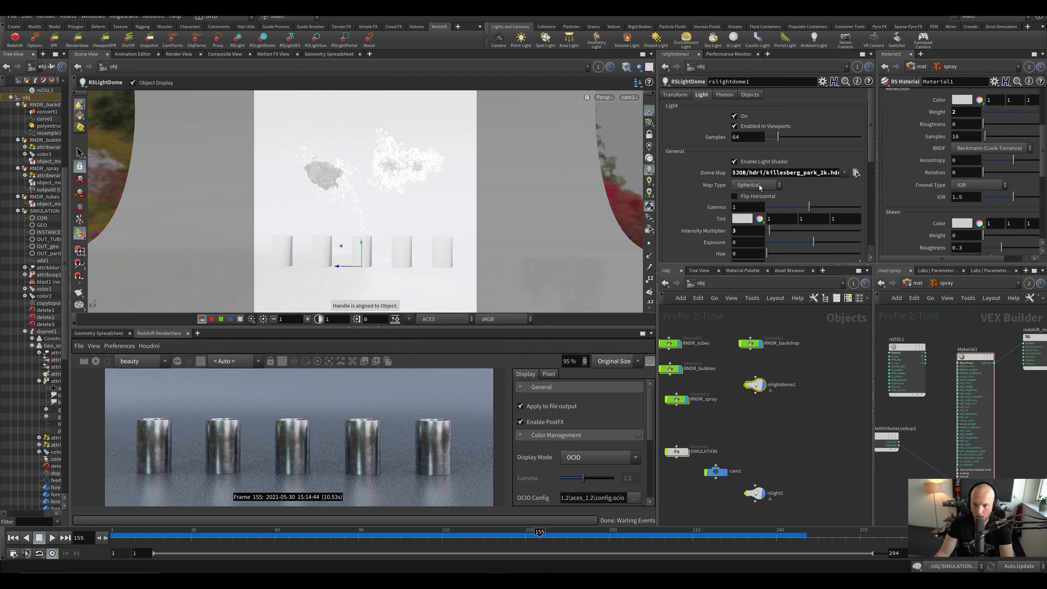
click(754, 493)
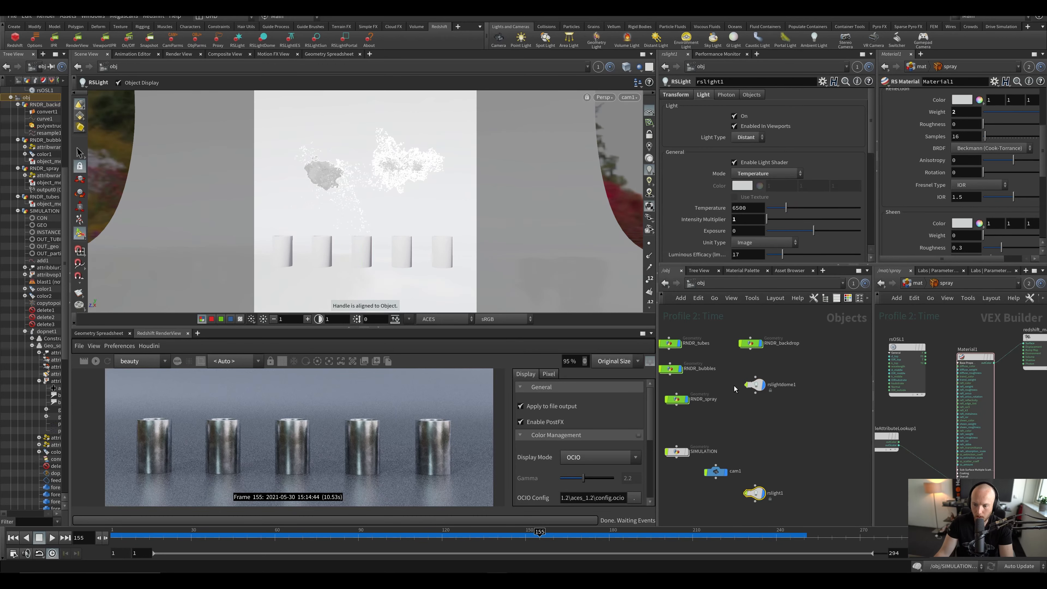
key(Return)
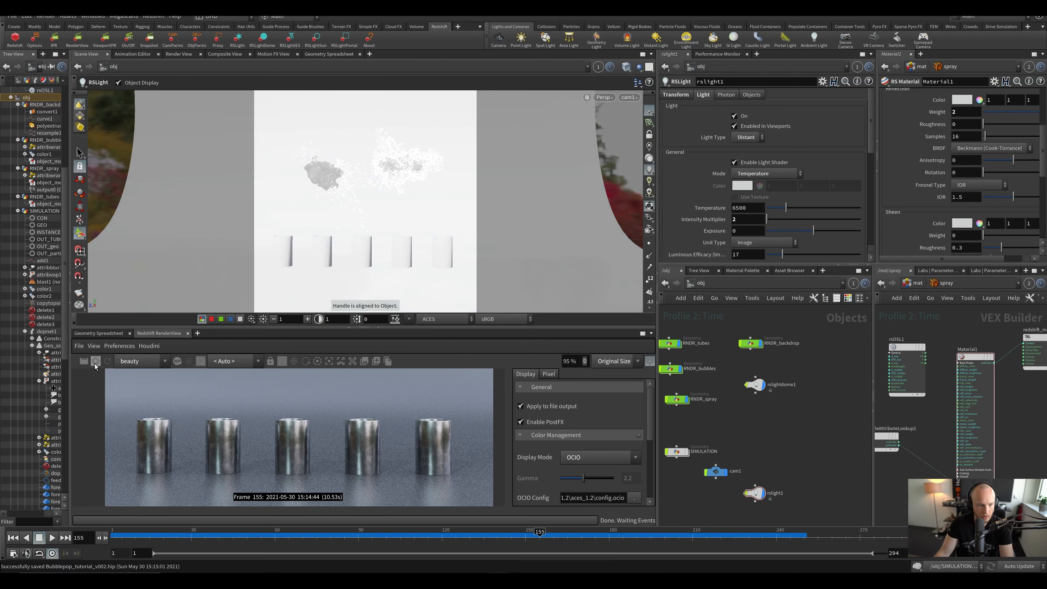
Step: Render the full frame in an enlarged render view, move to frame 117, and examine the bubbles and tubes
click(95, 362)
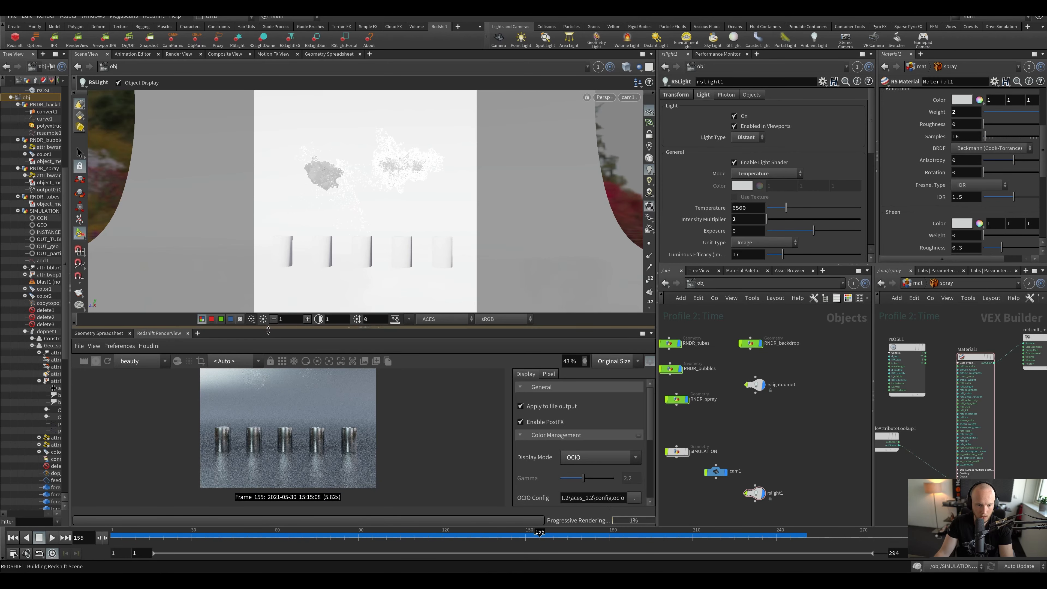
drag(269, 330, 268, 212)
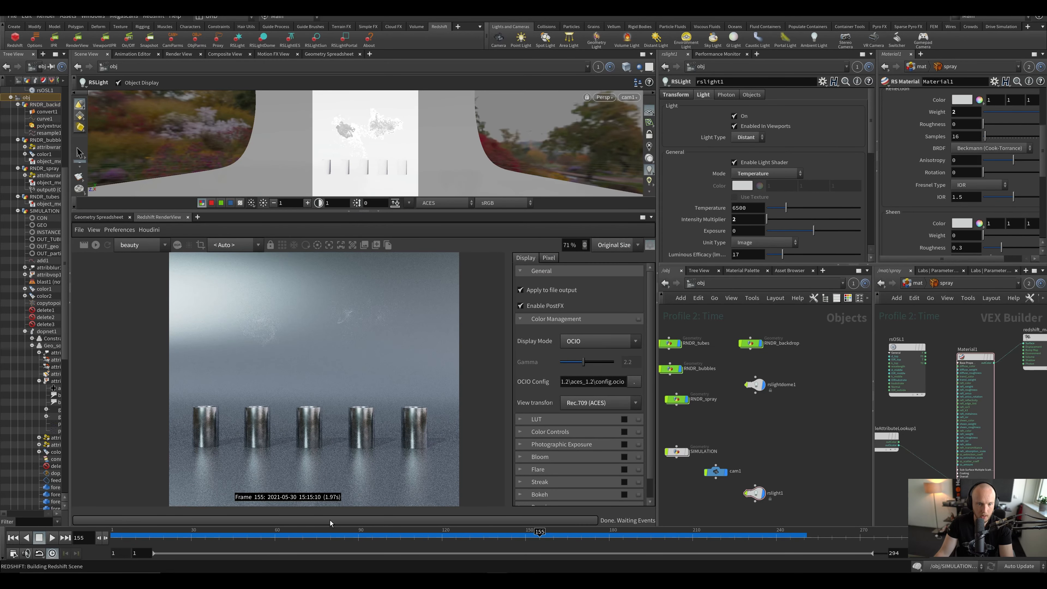
drag(352, 535, 424, 543)
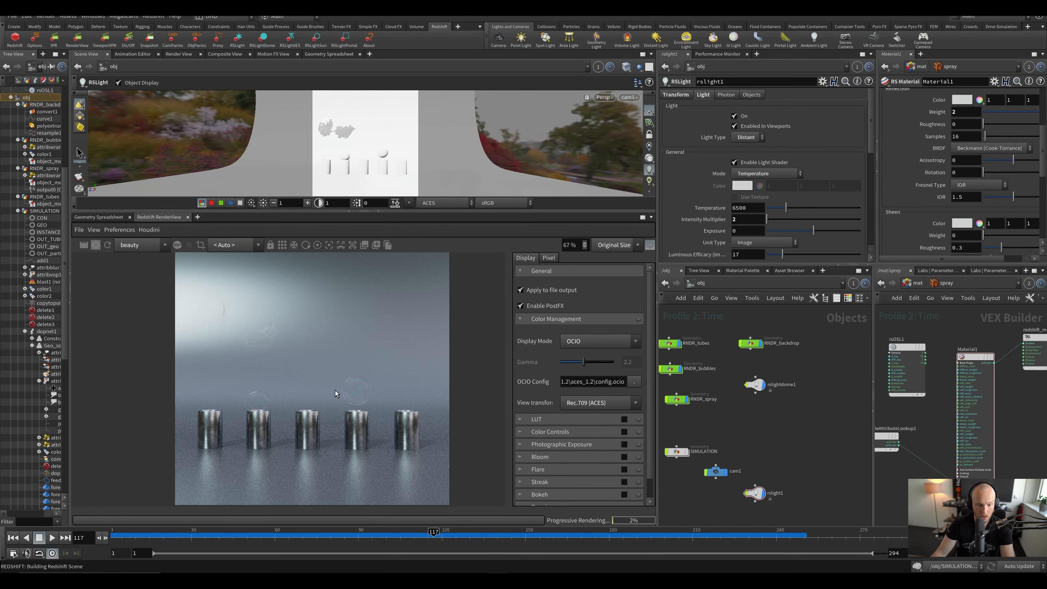
scroll(343, 386, up, 5)
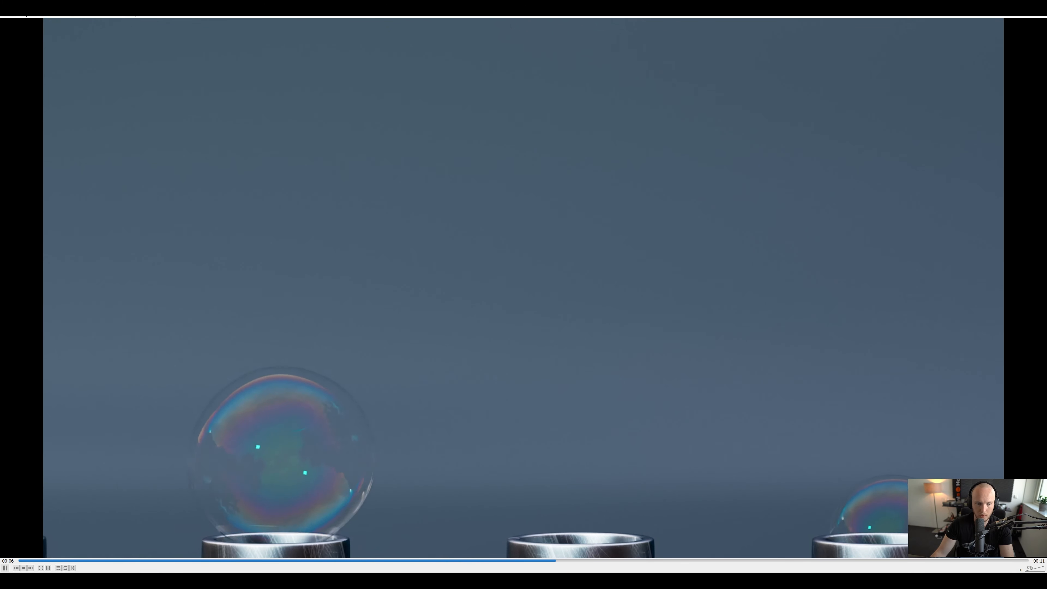
Step: Reposition the VLC window playing bubblepop_effect_v001.mp4 and watch the finished effect in full screen
key(Escape)
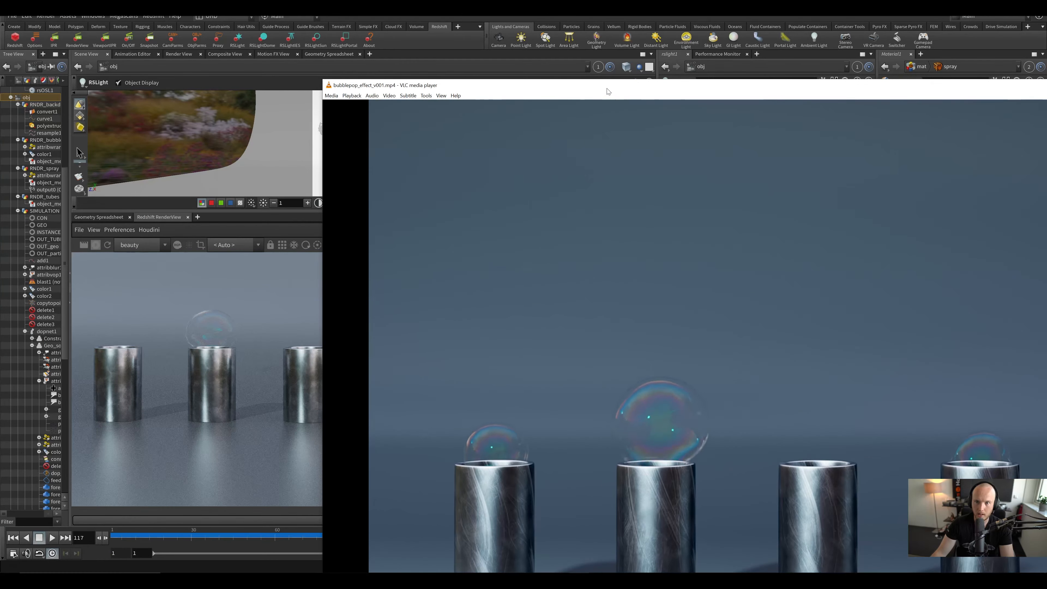
drag(608, 91, 68, 168)
double_click(68, 168)
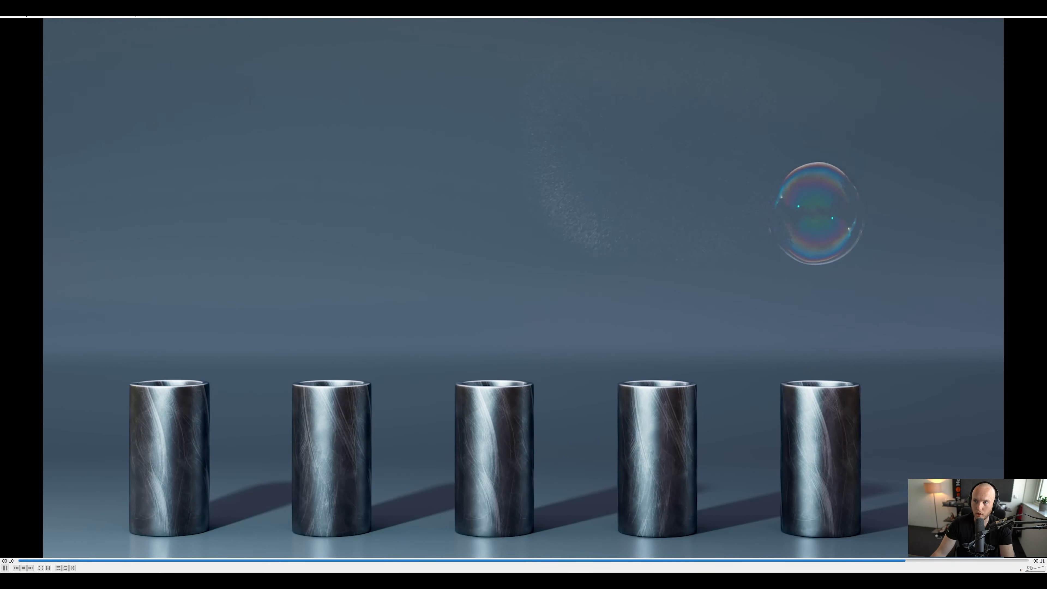